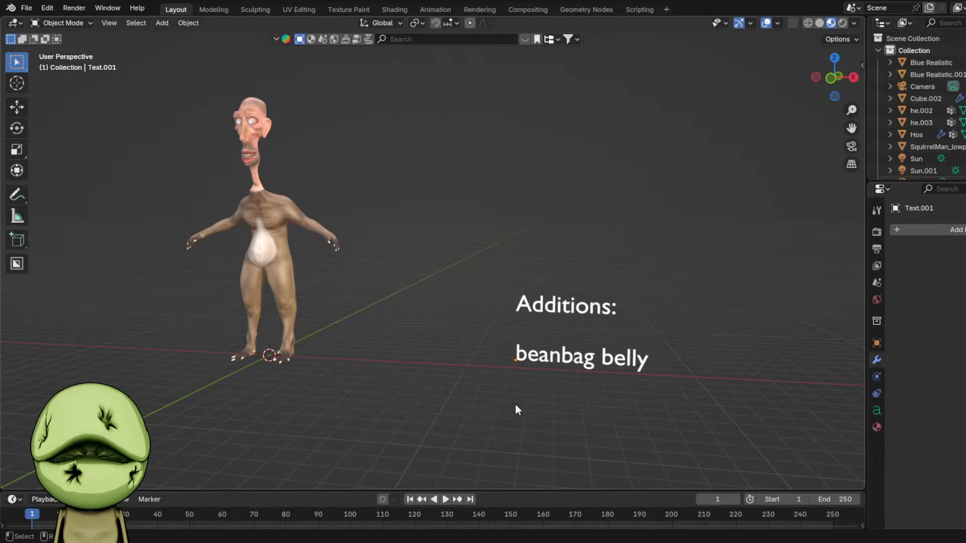
- Open the squirrel man's body for sculpting and set the Grab brush radius to 214 px
{"action": "left_click", "coordinate": [548, 353]}
{"action": "middle_click_drag", "start_coordinate": [553, 356], "coordinate": [568, 363]}
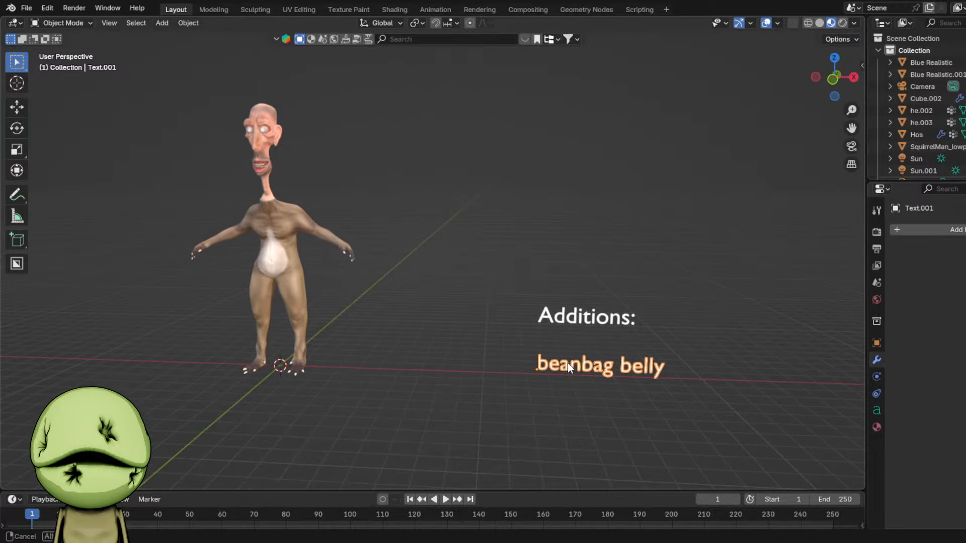
{"action": "middle_click_drag", "start_coordinate": [329, 256], "coordinate": [466, 298], "text": "shift"}
{"action": "left_click", "coordinate": [401, 301]}
{"action": "middle_click_drag", "start_coordinate": [400, 301], "coordinate": [434, 309], "text": "shift"}
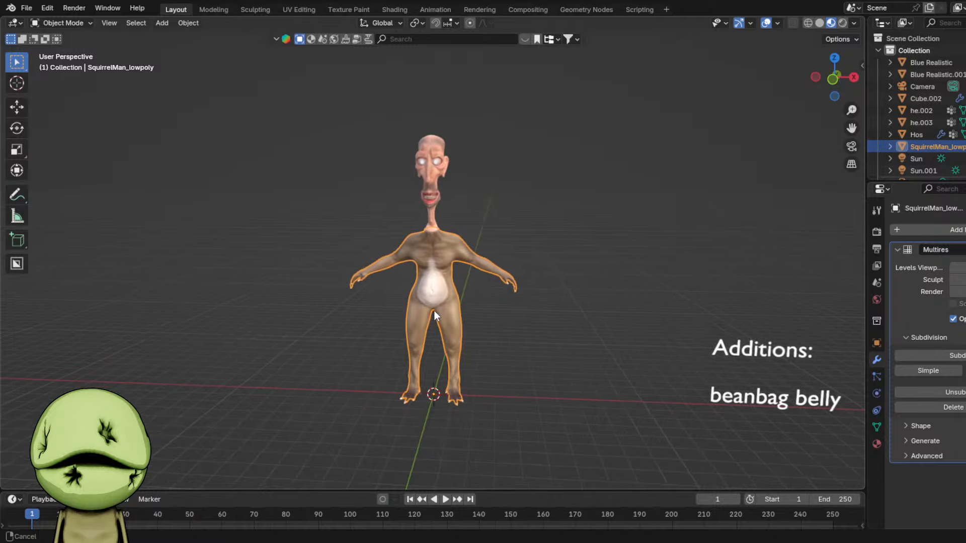
{"action": "left_click", "coordinate": [255, 9]}
{"action": "scroll", "coordinate": [518, 169], "scroll_direction": "down", "scroll_amount": 3}
{"action": "scroll", "coordinate": [546, 284], "scroll_direction": "up", "scroll_amount": 4}
{"action": "key", "text": "f"}
{"action": "left_click", "coordinate": [586, 297]}
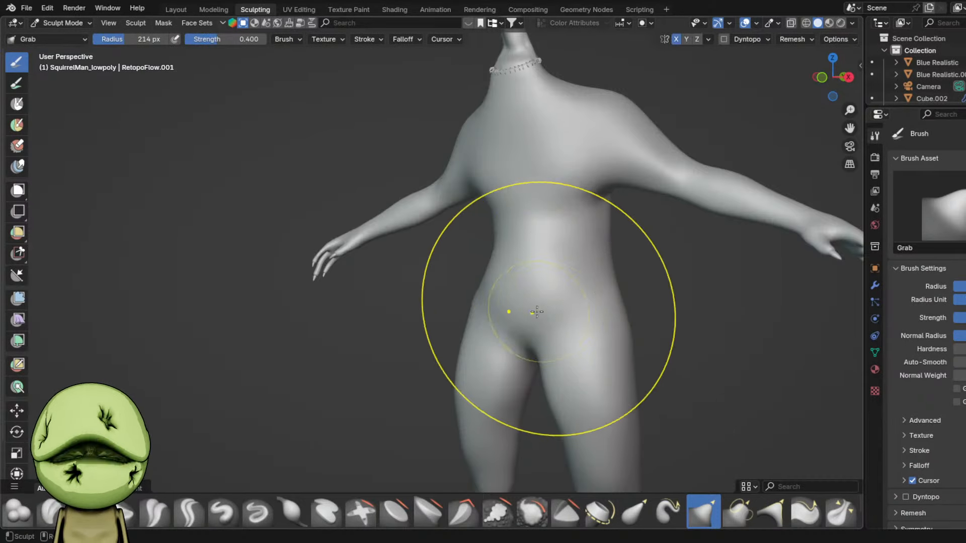
- Pull the lower belly outward and down into a sagging bulge with the Grab brush
{"action": "middle_click_drag", "start_coordinate": [535, 312], "coordinate": [504, 302]}
{"action": "scroll", "coordinate": [505, 300], "scroll_direction": "up", "scroll_amount": 3}
{"action": "mouse_move", "coordinate": [504, 300]}
{"action": "left_mouse_down"}
{"action": "mouse_move", "coordinate": [422, 418]}
{"action": "mouse_move", "coordinate": [423, 432]}
{"action": "left_mouse_up"}
{"action": "mouse_move", "coordinate": [524, 365]}
{"action": "middle_mouse_down"}
{"action": "mouse_move", "coordinate": [409, 281]}
{"action": "mouse_move", "coordinate": [475, 410]}
{"action": "mouse_move", "coordinate": [527, 229]}
{"action": "middle_mouse_up"}
{"action": "scroll", "coordinate": [527, 229], "scroll_direction": "up", "scroll_amount": 3}
{"action": "left_click_drag", "start_coordinate": [524, 213], "coordinate": [532, 336]}
{"action": "scroll", "coordinate": [495, 184], "scroll_direction": "down", "scroll_amount": 3}
{"action": "middle_click_drag", "start_coordinate": [492, 176], "coordinate": [483, 212]}
{"action": "left_click_drag", "start_coordinate": [459, 241], "coordinate": [425, 245]}
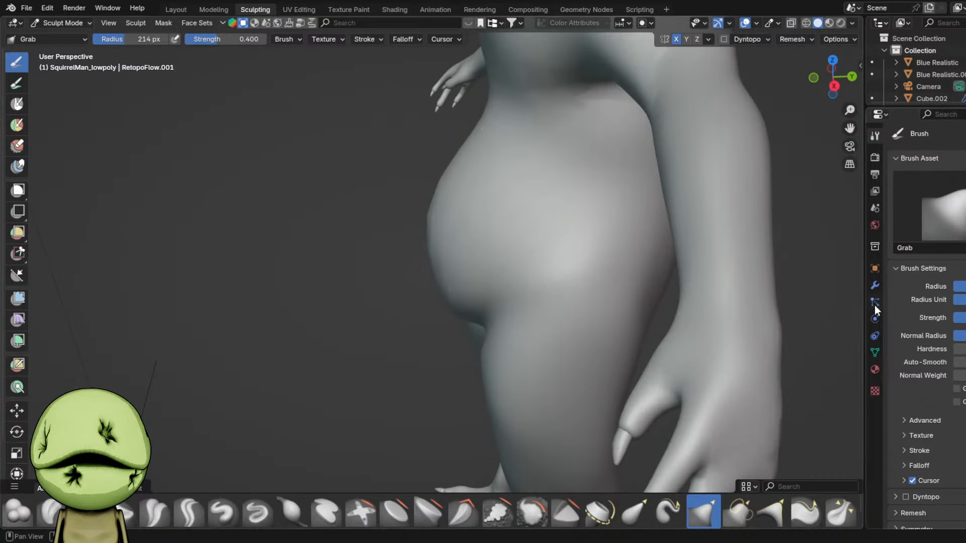
- Show the body's modifier settings and drag the belly further down over the thighs with a 238 px Grab brush
{"action": "left_click", "coordinate": [876, 285]}
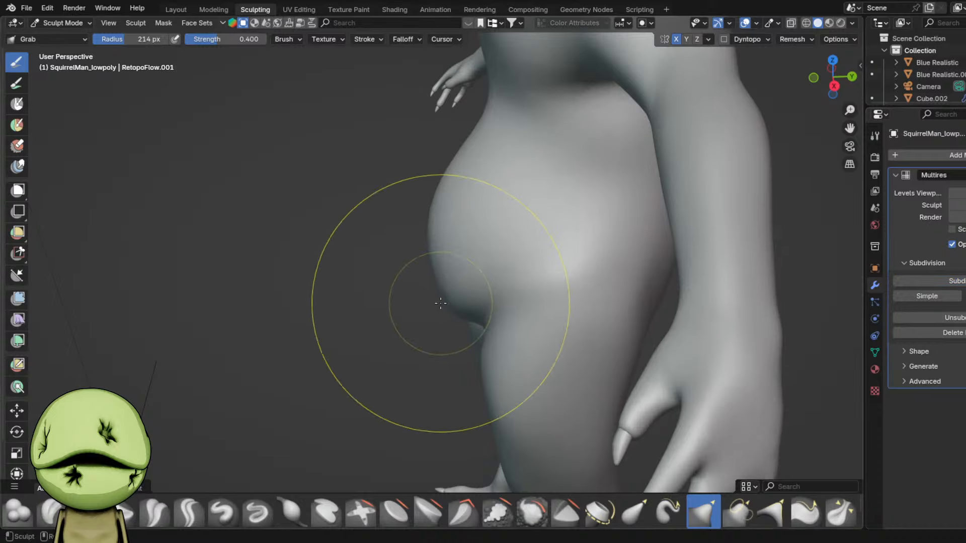
{"action": "middle_click_drag", "start_coordinate": [441, 303], "coordinate": [539, 278]}
{"action": "scroll", "coordinate": [539, 278], "scroll_direction": "down", "scroll_amount": 2}
{"action": "scroll", "coordinate": [539, 274], "scroll_direction": "up", "scroll_amount": 2}
{"action": "key", "text": "bracketright"}
{"action": "left_click_drag", "start_coordinate": [563, 178], "coordinate": [553, 236]}
{"action": "mouse_move", "coordinate": [554, 307]}
{"action": "middle_mouse_down"}
{"action": "mouse_move", "coordinate": [528, 237]}
{"action": "mouse_move", "coordinate": [596, 224]}
{"action": "middle_mouse_up"}
{"action": "left_click_drag", "start_coordinate": [596, 224], "coordinate": [599, 248]}
{"action": "key", "text": "Return"}
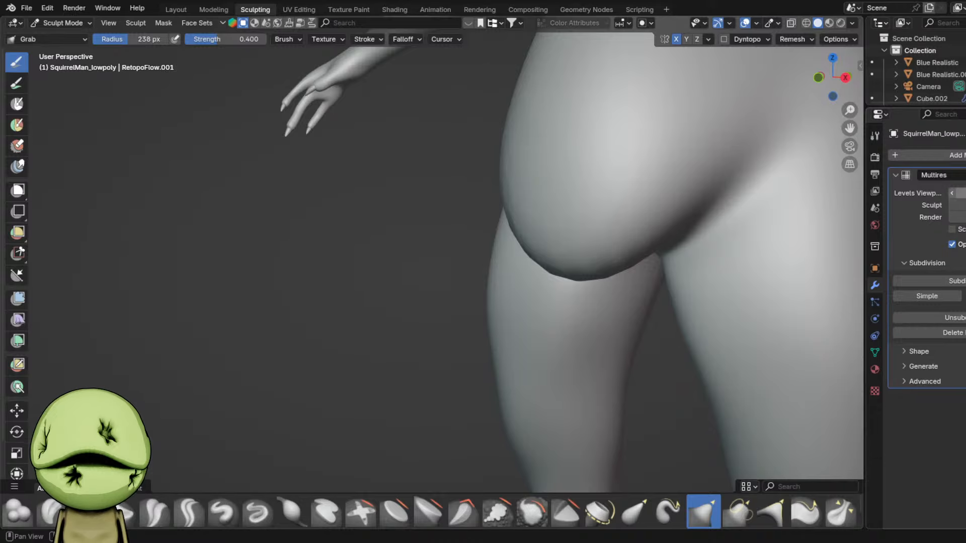
{"action": "scroll", "coordinate": [629, 225], "scroll_direction": "down", "scroll_amount": 3}
{"action": "mouse_move", "coordinate": [629, 226]}
{"action": "middle_mouse_down"}
{"action": "mouse_move", "coordinate": [604, 241]}
{"action": "mouse_move", "coordinate": [639, 231]}
{"action": "middle_mouse_up"}
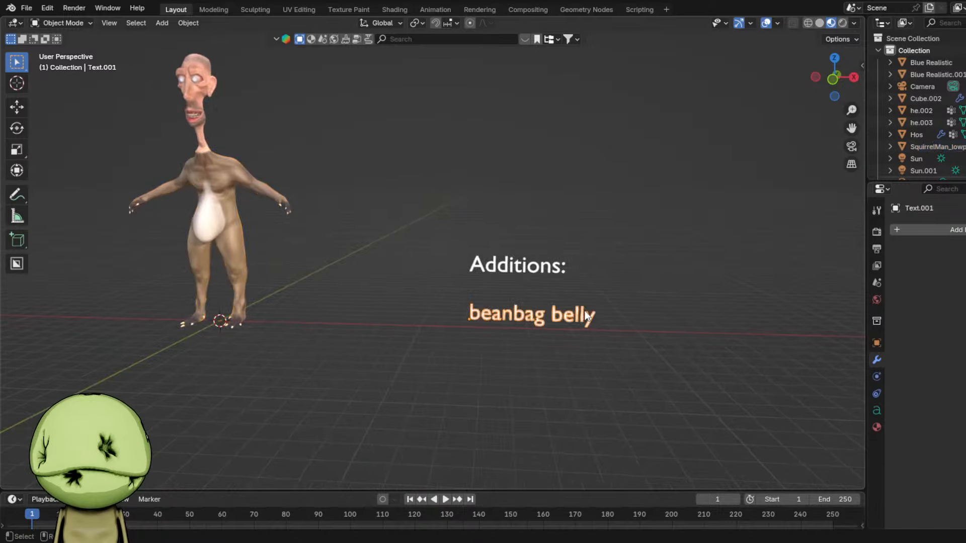
{"action": "key", "text": "Tab"}
{"action": "key", "text": "ctrl+Right"}
{"action": "key", "text": "Tab"}
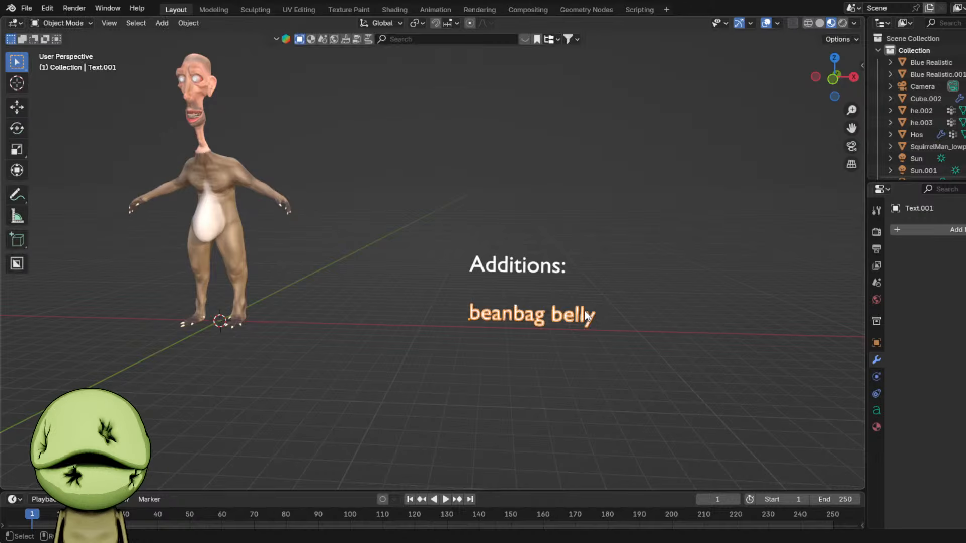
- Duplicate the "beanbag belly" text directly below itself and change the copy to "large pinky"
{"action": "key", "text": "shift+d"}
{"action": "key", "text": "z"}
{"action": "left_click", "coordinate": [610, 345]}
{"action": "key", "text": "Tab"}
{"action": "key", "text": "ctrl+BackSpace"}
{"action": "key", "text": "ctrl+BackSpace"}
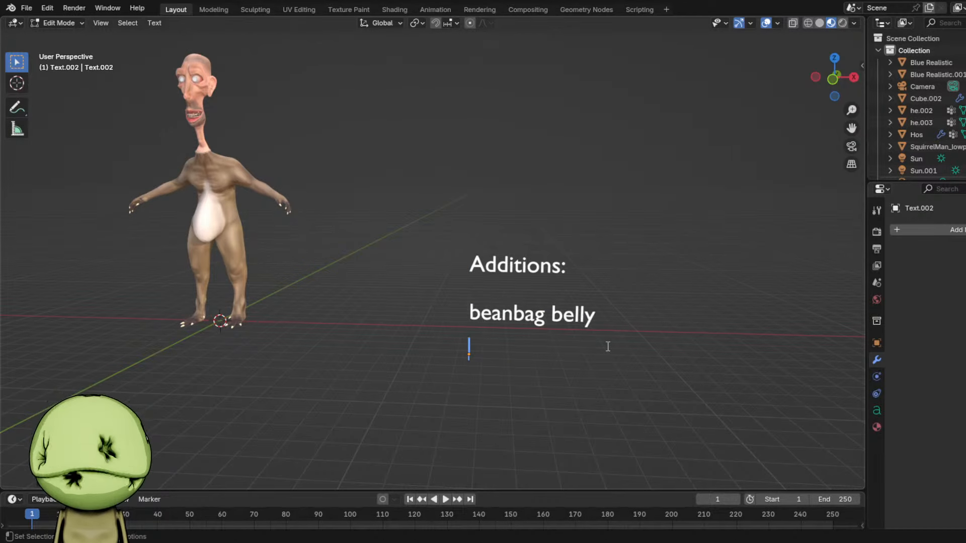
{"action": "type", "text": "large pinky"}
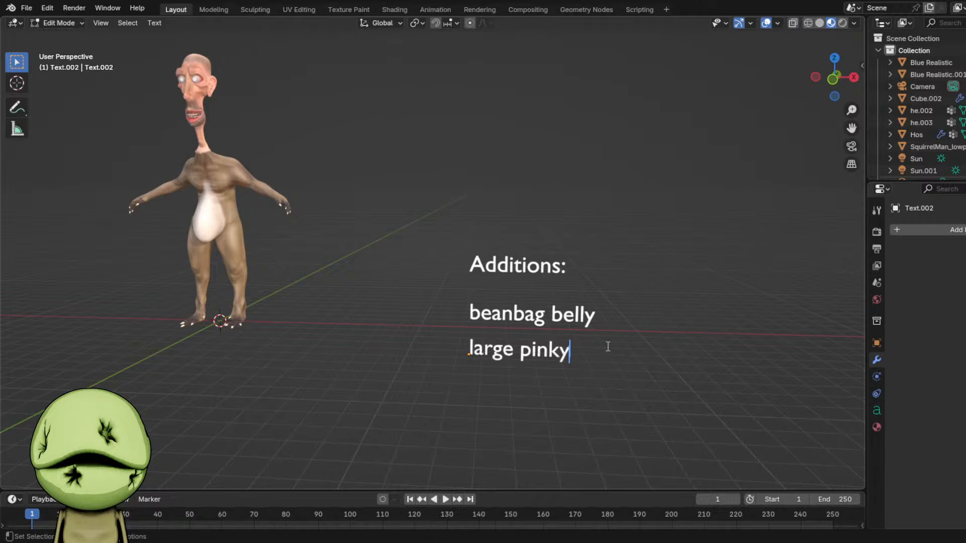
{"action": "key", "text": "Tab"}
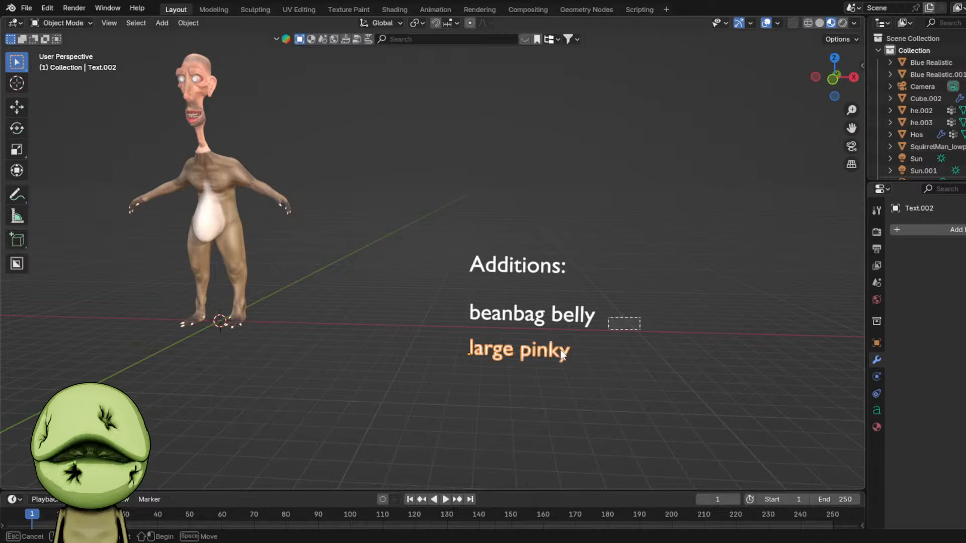
- Return to sculpting the squirrel man's body and swell the belly's underside with the Inflate/Deflate brush, ending at a 197 px radius
{"action": "scroll", "coordinate": [436, 373], "scroll_direction": "up", "scroll_amount": 5}
{"action": "left_click", "coordinate": [462, 378]}
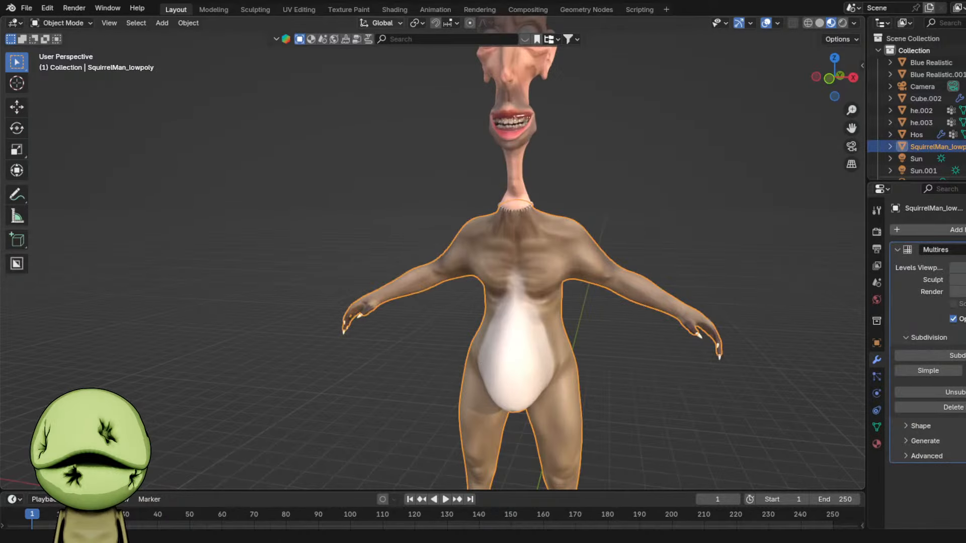
{"action": "left_click", "coordinate": [255, 10]}
{"action": "scroll", "coordinate": [610, 267], "scroll_direction": "up", "scroll_amount": 6}
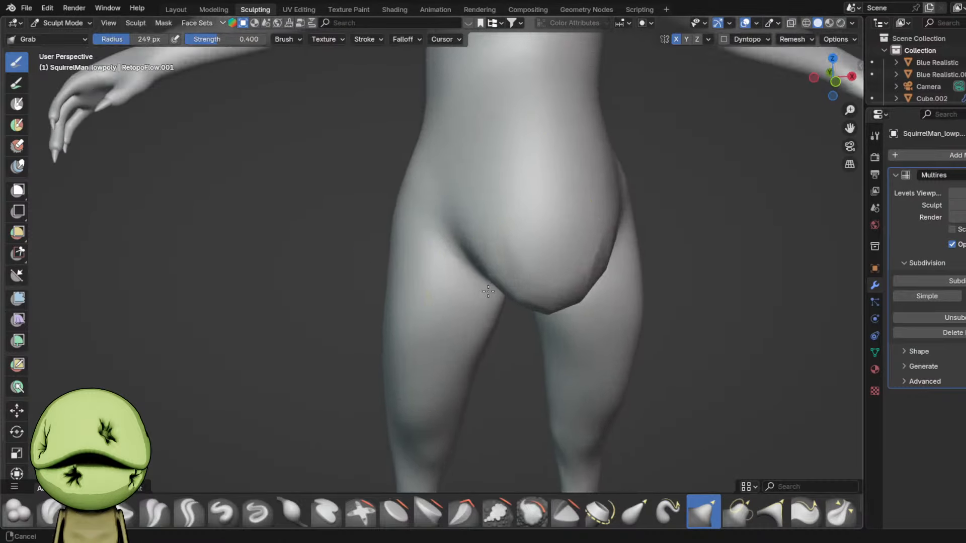
{"action": "mouse_move", "coordinate": [417, 336]}
{"action": "middle_mouse_down"}
{"action": "mouse_move", "coordinate": [508, 282]}
{"action": "mouse_move", "coordinate": [503, 363]}
{"action": "middle_mouse_up"}
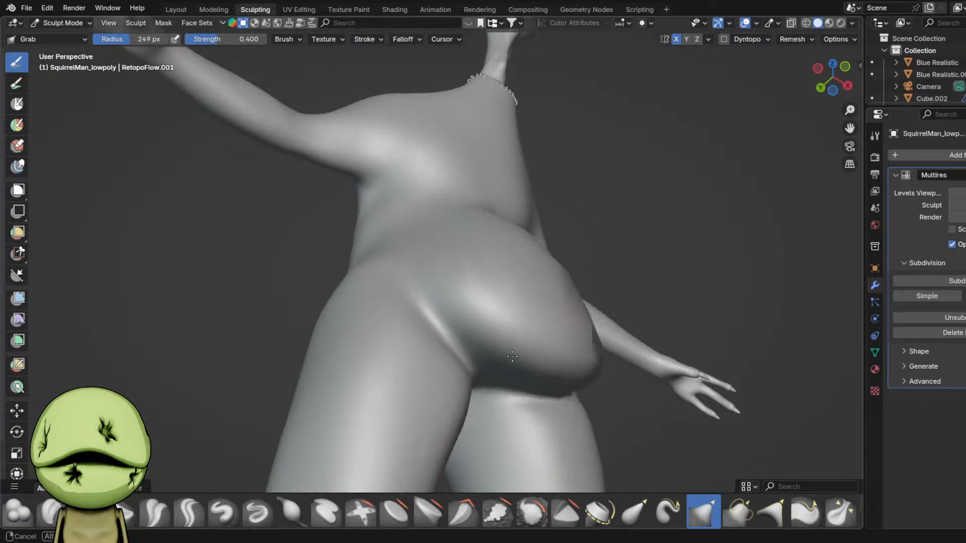
{"action": "key", "text": "i"}
{"action": "mouse_move", "coordinate": [503, 363]}
{"action": "left_mouse_down"}
{"action": "mouse_move", "coordinate": [493, 343]}
{"action": "mouse_move", "coordinate": [499, 320]}
{"action": "left_mouse_up"}
{"action": "middle_click_drag", "start_coordinate": [499, 319], "coordinate": [472, 370]}
{"action": "scroll", "coordinate": [477, 302], "scroll_direction": "down", "scroll_amount": 3}
{"action": "key", "text": "f"}
{"action": "left_click", "coordinate": [479, 265]}
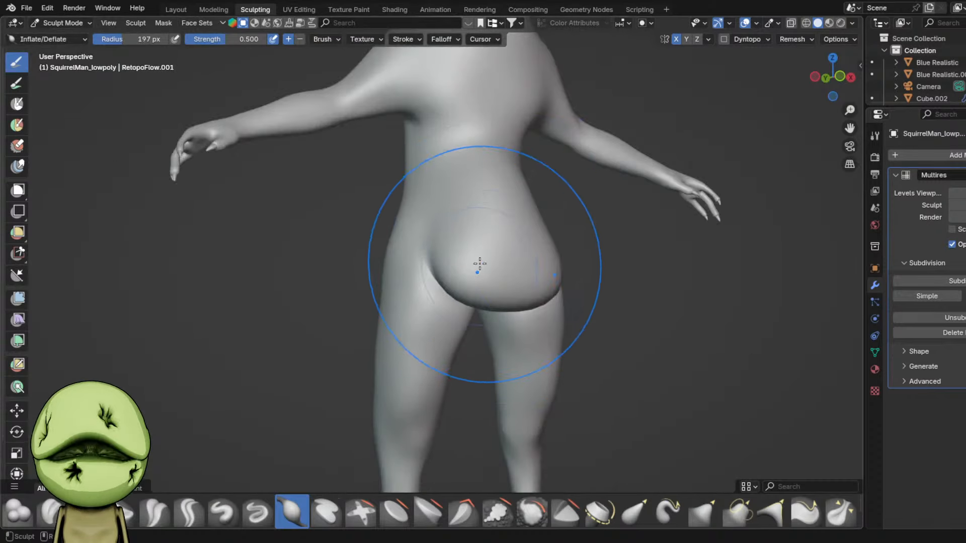
- Widen the side of the hanging belly with the Grab brush at a 219 px radius
{"action": "middle_click_drag", "start_coordinate": [479, 265], "coordinate": [498, 261]}
{"action": "scroll", "coordinate": [482, 242], "scroll_direction": "up", "scroll_amount": 2}
{"action": "key", "text": "f"}
{"action": "left_click", "coordinate": [503, 232]}
{"action": "key", "text": "g"}
{"action": "mouse_move", "coordinate": [465, 254]}
{"action": "left_mouse_down"}
{"action": "mouse_move", "coordinate": [444, 272]}
{"action": "mouse_move", "coordinate": [443, 262]}
{"action": "left_mouse_up"}
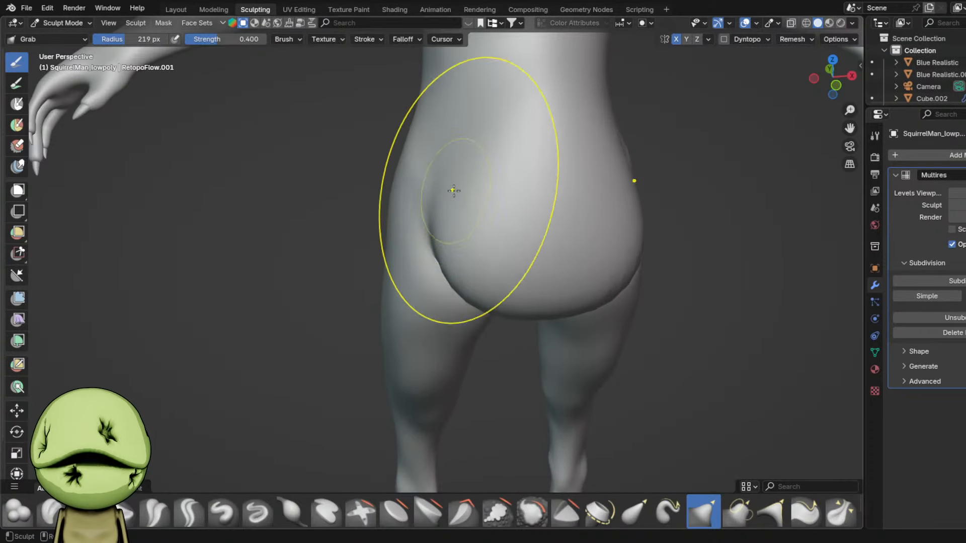
- Select the Pinch Point Cloth brush for the side of the belly
{"action": "mouse_move", "coordinate": [455, 190]}
{"action": "middle_mouse_down"}
{"action": "mouse_move", "coordinate": [533, 189]}
{"action": "mouse_move", "coordinate": [476, 211]}
{"action": "mouse_move", "coordinate": [531, 282]}
{"action": "mouse_move", "coordinate": [473, 297]}
{"action": "mouse_move", "coordinate": [442, 291]}
{"action": "mouse_move", "coordinate": [456, 307]}
{"action": "middle_mouse_up"}
{"action": "key", "text": "d"}
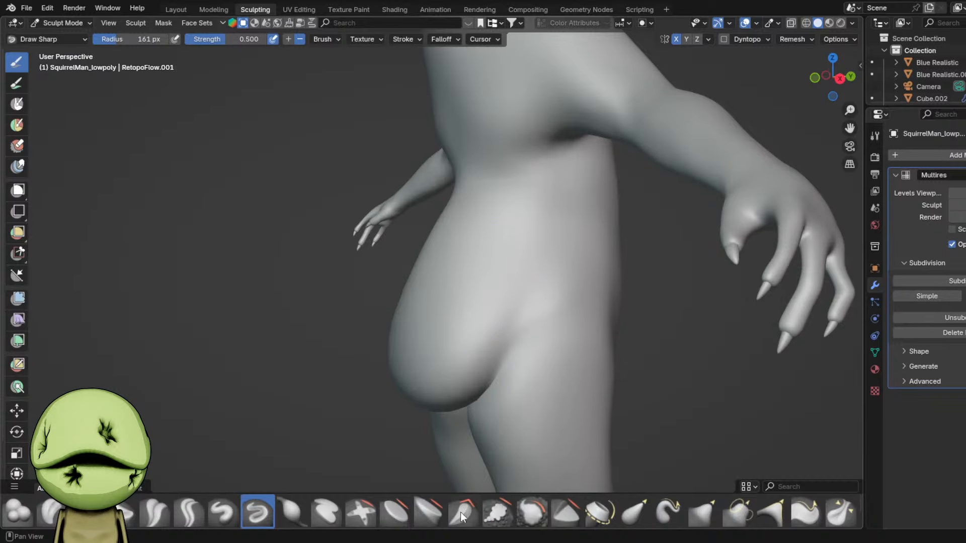
{"action": "scroll", "coordinate": [418, 511], "scroll_direction": "down", "scroll_amount": 3}
{"action": "left_click", "coordinate": [292, 512]}
{"action": "middle_click_drag", "start_coordinate": [453, 383], "coordinate": [485, 363]}
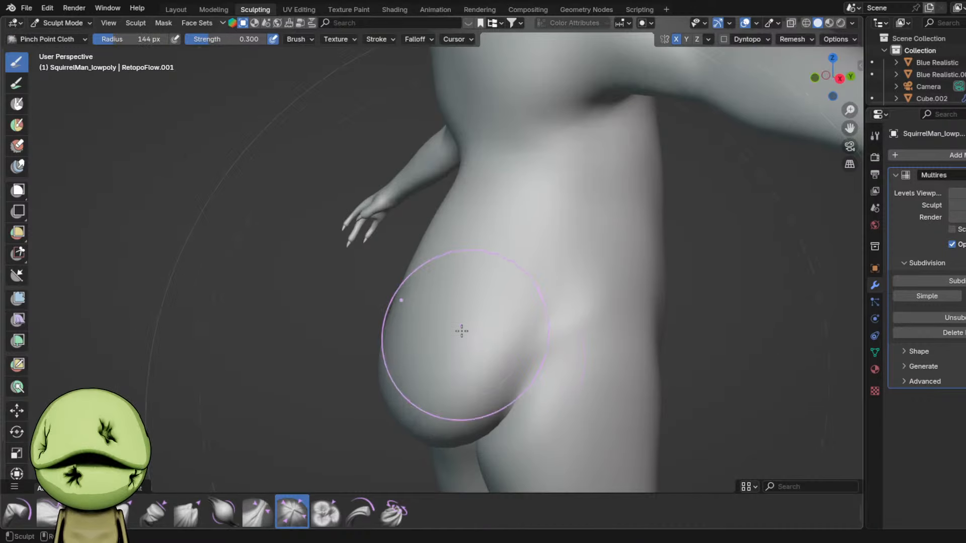
{"action": "middle_click_drag", "start_coordinate": [460, 325], "coordinate": [637, 208]}
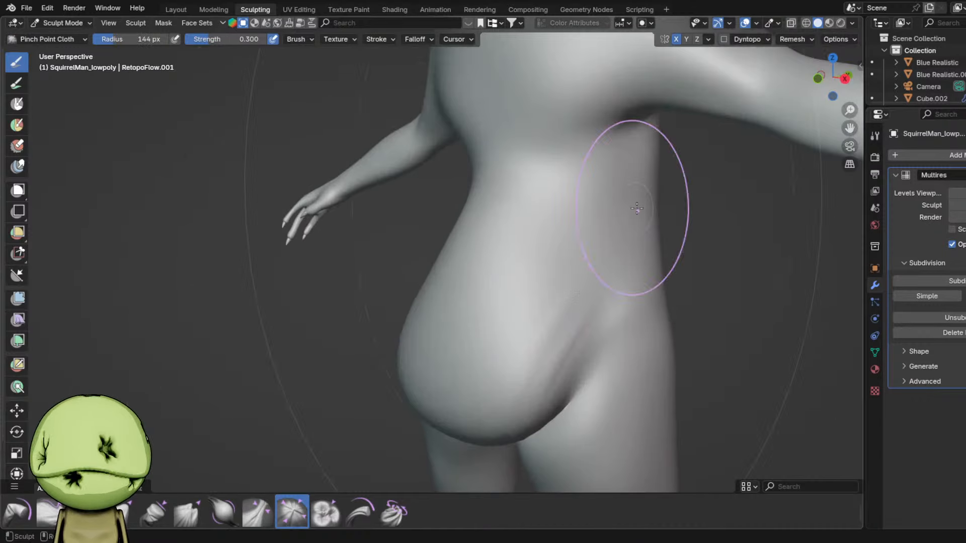
- Turn off X mirror symmetry and push soft folds into the belly with the Push Cloth brush
{"action": "left_click", "coordinate": [675, 39]}
{"action": "left_click", "coordinate": [326, 512]}
{"action": "middle_click_drag", "start_coordinate": [479, 319], "coordinate": [475, 351]}
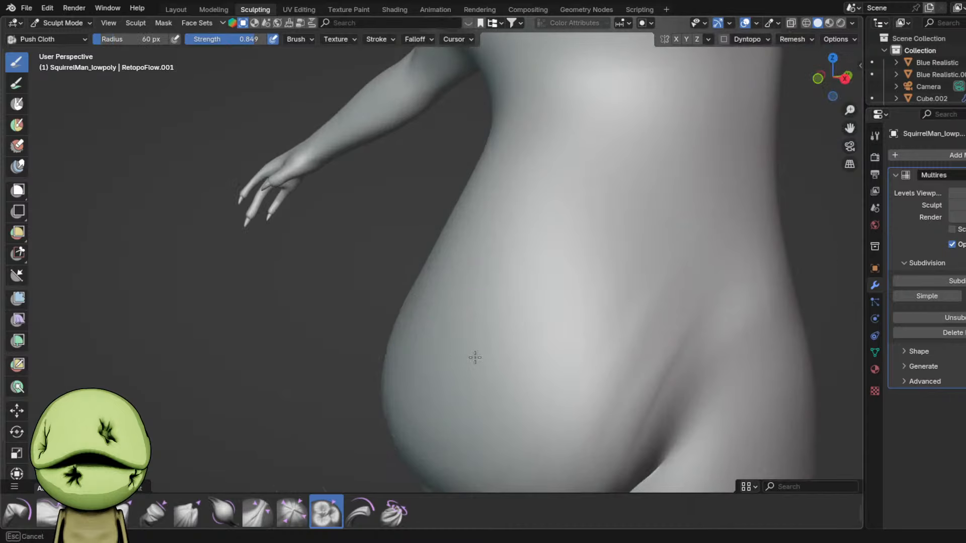
{"action": "mouse_move", "coordinate": [539, 359]}
{"action": "middle_mouse_down"}
{"action": "mouse_move", "coordinate": [592, 329]}
{"action": "mouse_move", "coordinate": [492, 258]}
{"action": "middle_mouse_up"}
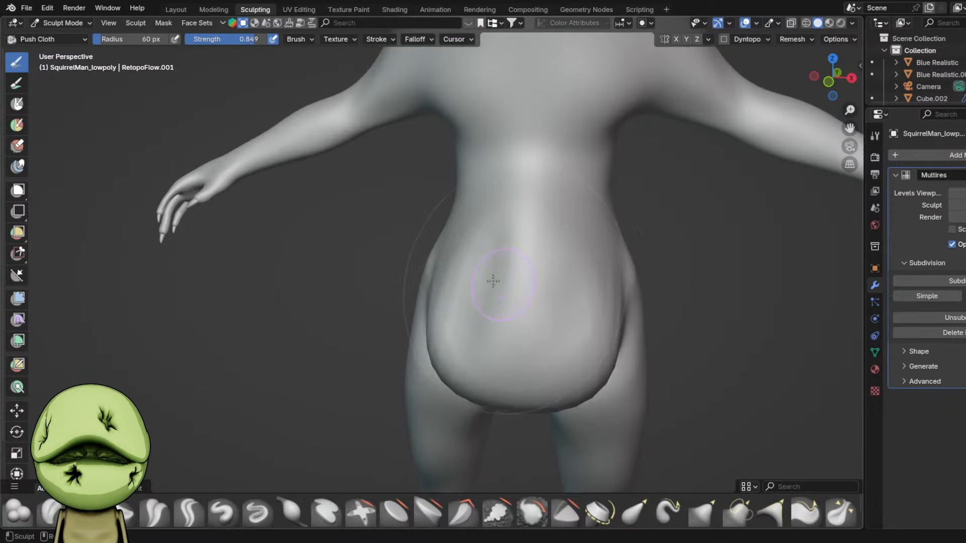
- Try to reshape the front of the belly with the brush radius raised to 153 px
{"action": "key", "text": "g"}
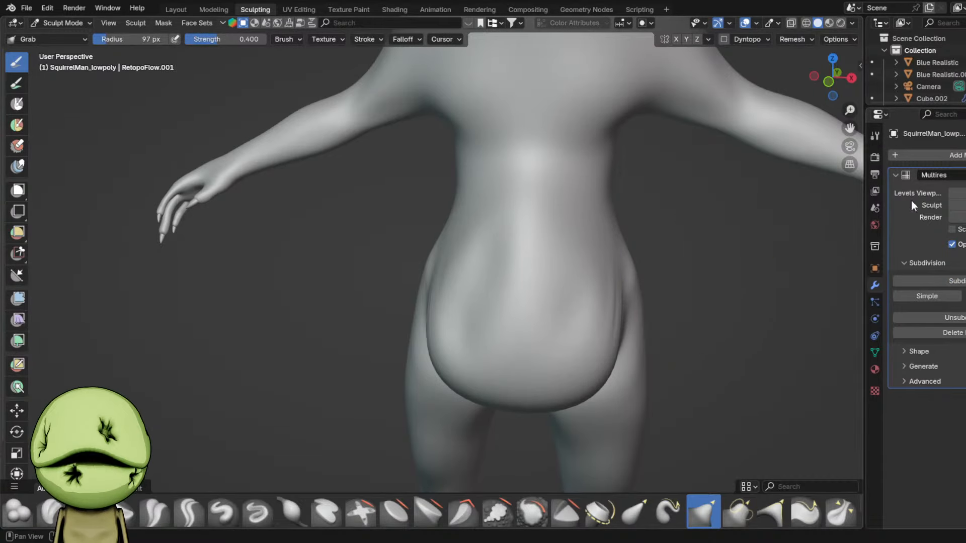
{"action": "scroll", "coordinate": [429, 267], "scroll_direction": "up", "scroll_amount": 2}
{"action": "key", "text": "f"}
{"action": "left_click", "coordinate": [479, 276]}
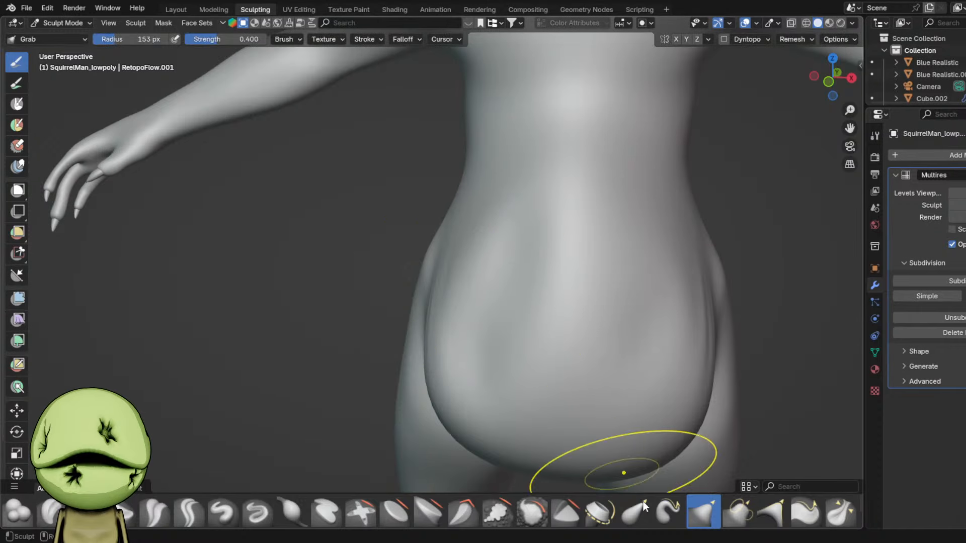
{"action": "scroll", "coordinate": [365, 506], "scroll_direction": "down", "scroll_amount": 2}
{"action": "mouse_move", "coordinate": [556, 327]}
{"action": "left_mouse_down"}
{"action": "mouse_move", "coordinate": [513, 321]}
{"action": "mouse_move", "coordinate": [488, 334]}
{"action": "left_mouse_up"}
{"action": "key", "text": "ctrl+z"}
- Wrinkle the front of the belly with the Grab Random Cloth brush, enlarging its radius to 185 px
{"action": "left_click", "coordinate": [399, 514]}
{"action": "key", "text": "f"}
{"action": "left_click", "coordinate": [543, 328]}
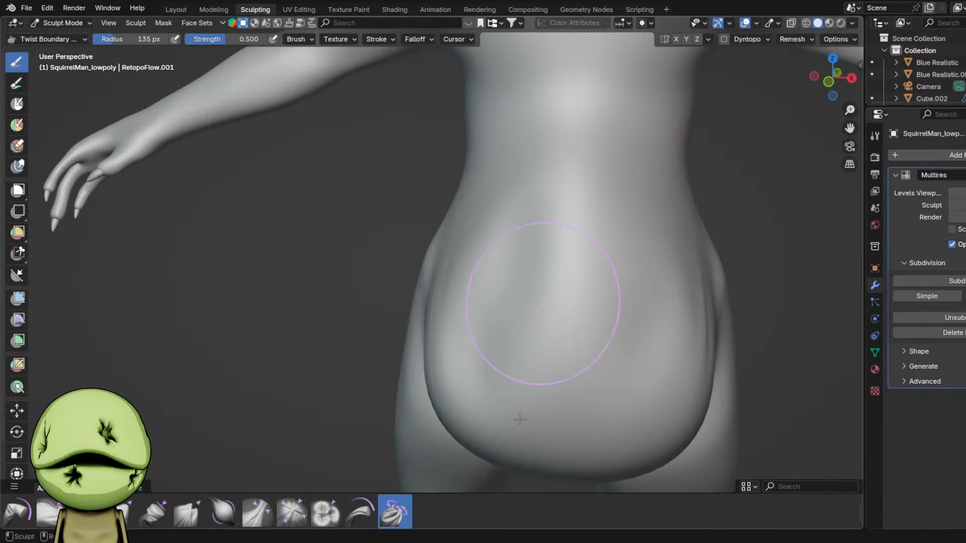
{"action": "left_click", "coordinate": [177, 508]}
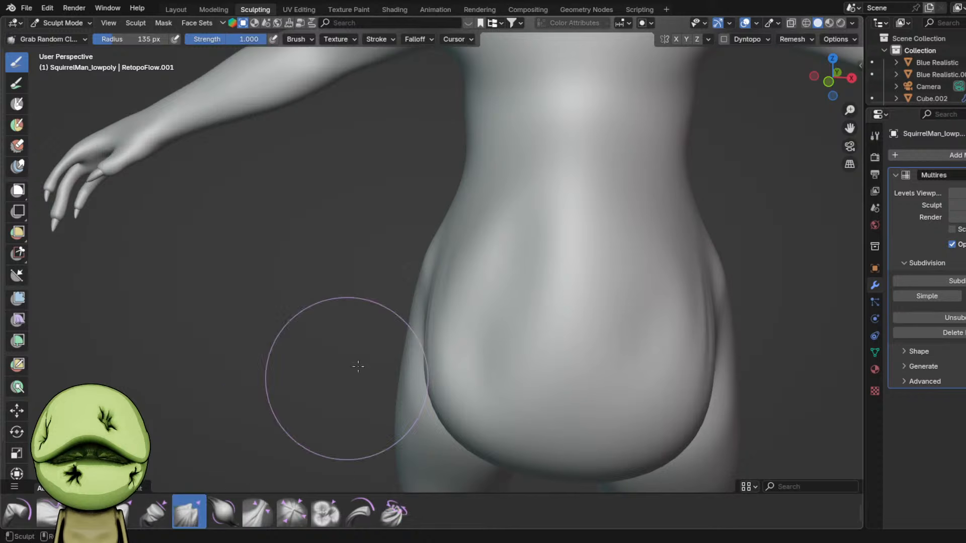
{"action": "left_click_drag", "start_coordinate": [502, 401], "coordinate": [523, 390]}
{"action": "mouse_move", "coordinate": [584, 360]}
{"action": "left_mouse_down"}
{"action": "mouse_move", "coordinate": [669, 291]}
{"action": "mouse_move", "coordinate": [552, 388]}
{"action": "mouse_move", "coordinate": [570, 353]}
{"action": "left_mouse_up"}
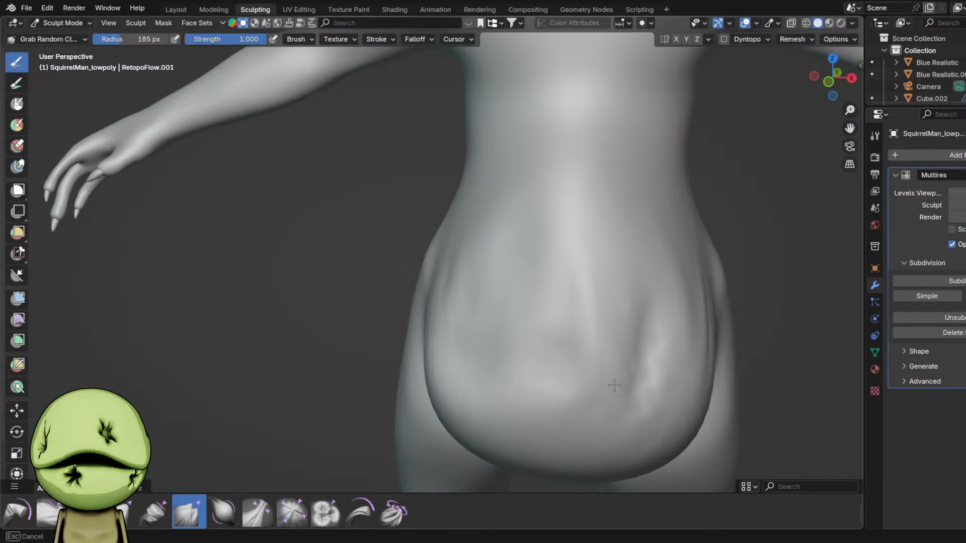
{"action": "mouse_move", "coordinate": [615, 385]}
{"action": "left_mouse_down"}
{"action": "mouse_move", "coordinate": [528, 312]}
{"action": "mouse_move", "coordinate": [349, 335]}
{"action": "left_mouse_up"}
{"action": "scroll", "coordinate": [511, 300], "scroll_direction": "down", "scroll_amount": 3}
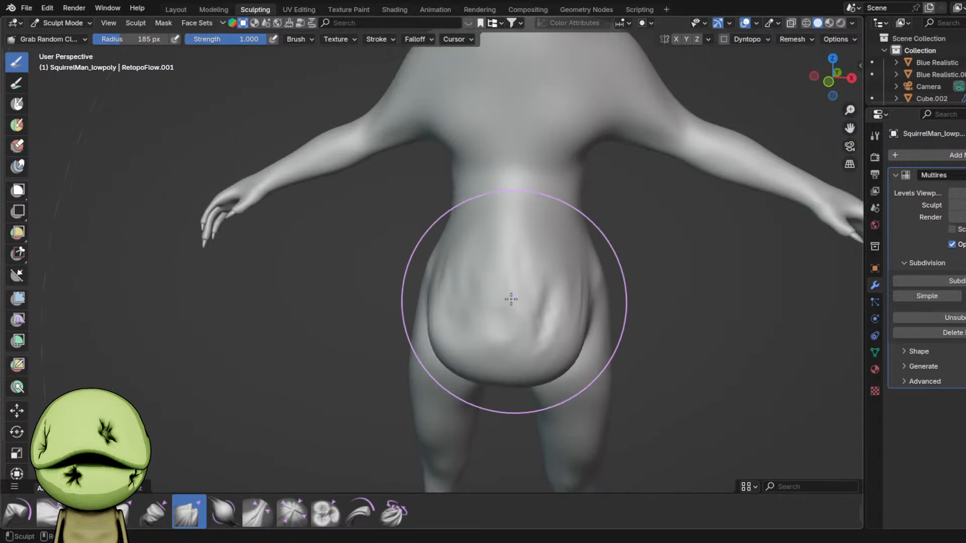
{"action": "middle_click_drag", "start_coordinate": [477, 527], "coordinate": [488, 266]}
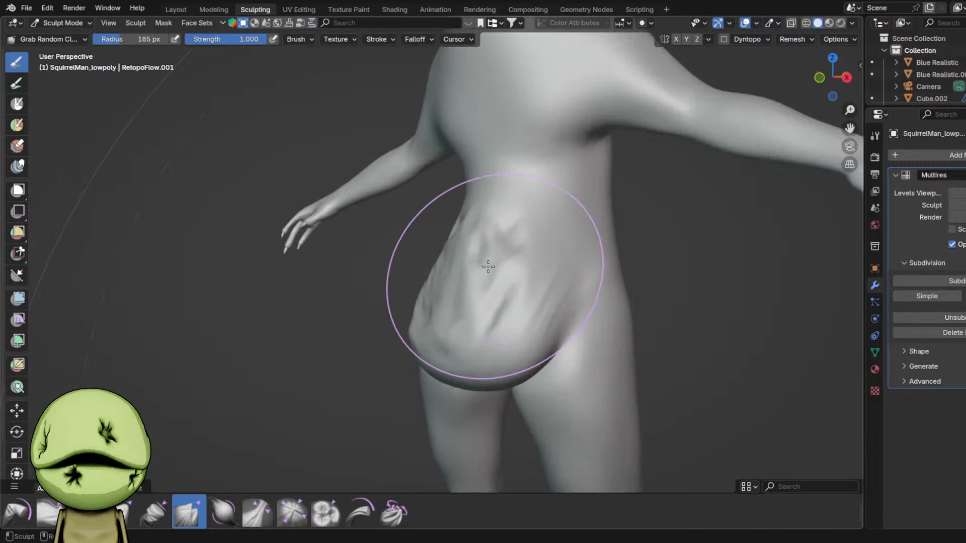
{"action": "middle_click_drag", "start_coordinate": [489, 208], "coordinate": [537, 218]}
{"action": "scroll", "coordinate": [537, 218], "scroll_direction": "up", "scroll_amount": 2}
{"action": "scroll", "coordinate": [541, 220], "scroll_direction": "down", "scroll_amount": 4}
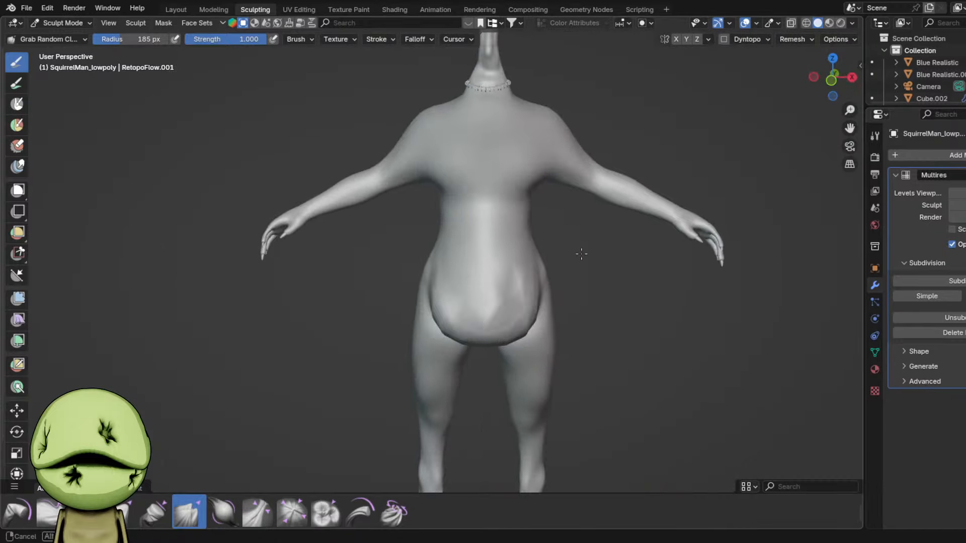
- Reshape the underside of the belly from below with the Grab brush at a 162 px radius
{"action": "mouse_move", "coordinate": [580, 250]}
{"action": "middle_mouse_down"}
{"action": "mouse_move", "coordinate": [690, 248]}
{"action": "mouse_move", "coordinate": [473, 254]}
{"action": "middle_mouse_up"}
{"action": "key", "text": "f"}
{"action": "left_click", "coordinate": [441, 256]}
{"action": "mouse_move", "coordinate": [448, 423]}
{"action": "middle_mouse_down", "text": "shift"}
{"action": "mouse_move", "coordinate": [464, 263]}
{"action": "mouse_move", "coordinate": [455, 164]}
{"action": "mouse_move", "coordinate": [458, 287]}
{"action": "middle_mouse_up", "text": "shift"}
{"action": "key", "text": "g"}
{"action": "middle_click_drag", "start_coordinate": [458, 287], "coordinate": [459, 214]}
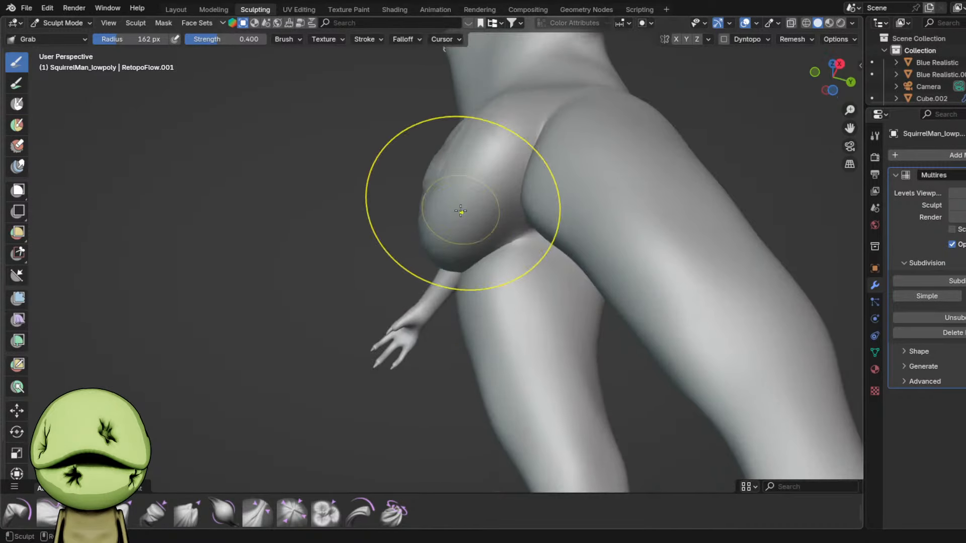
{"action": "left_click_drag", "start_coordinate": [459, 214], "coordinate": [569, 277]}
- Turn X mirror symmetry back on for the body sculpt
{"action": "mouse_move", "coordinate": [424, 237]}
{"action": "middle_mouse_down"}
{"action": "mouse_move", "coordinate": [507, 302]}
{"action": "mouse_move", "coordinate": [525, 337]}
{"action": "mouse_move", "coordinate": [765, 55]}
{"action": "middle_mouse_up"}
{"action": "left_click", "coordinate": [676, 39]}
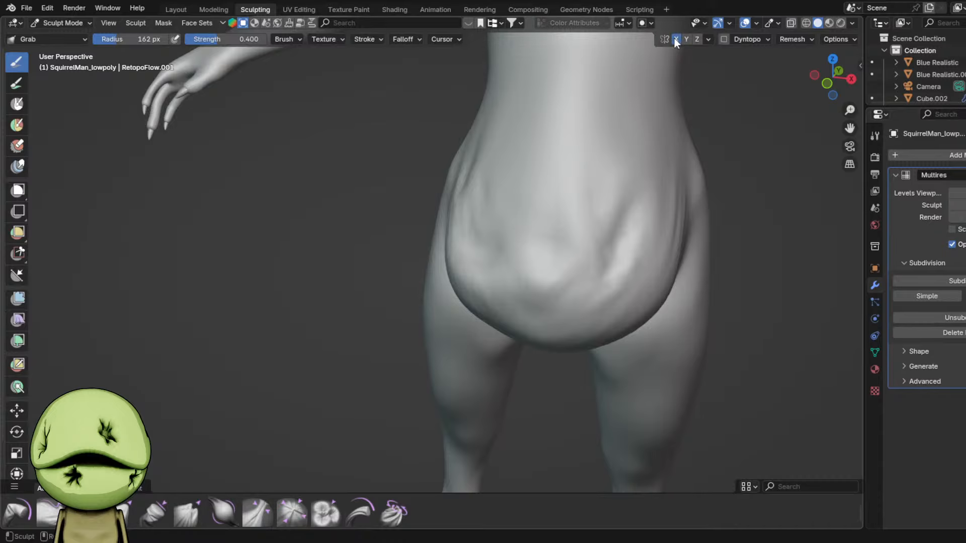
{"action": "scroll", "coordinate": [635, 243], "scroll_direction": "down", "scroll_amount": 2}
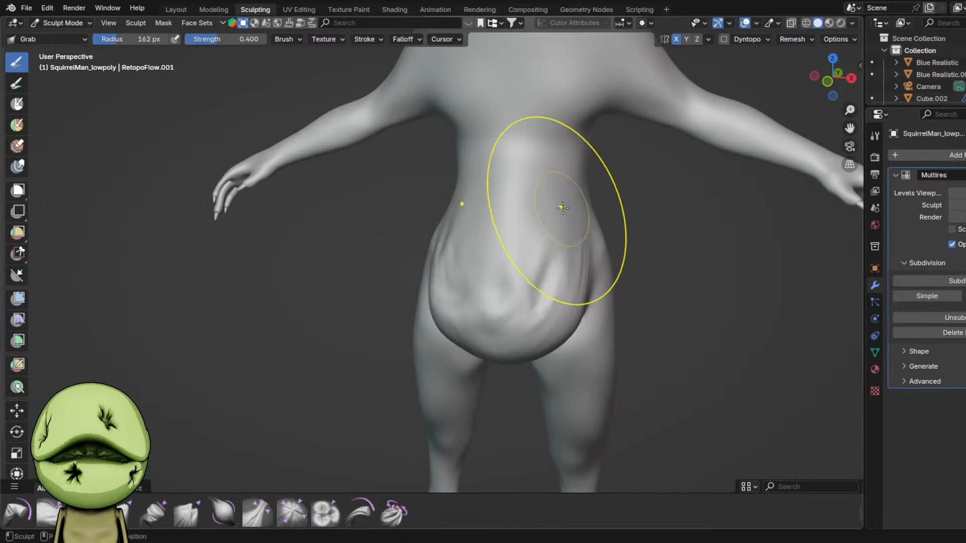
{"action": "scroll", "coordinate": [560, 194], "scroll_direction": "down", "scroll_amount": 2}
- Switch to the Shading workspace and move the body material's Principled BSDF and Material Output nodes away from the texture nodes
{"action": "left_click", "coordinate": [394, 9]}
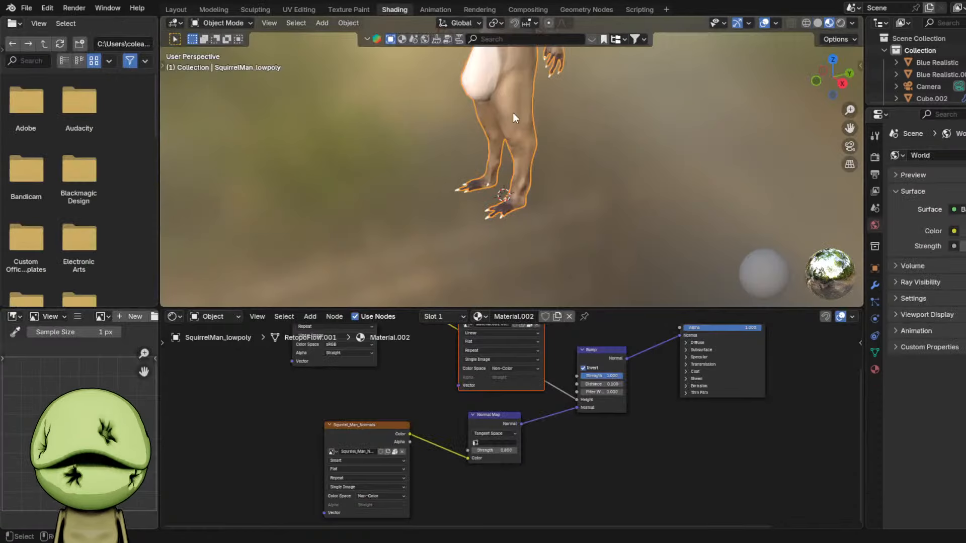
{"action": "scroll", "coordinate": [524, 114], "scroll_direction": "down", "scroll_amount": 4}
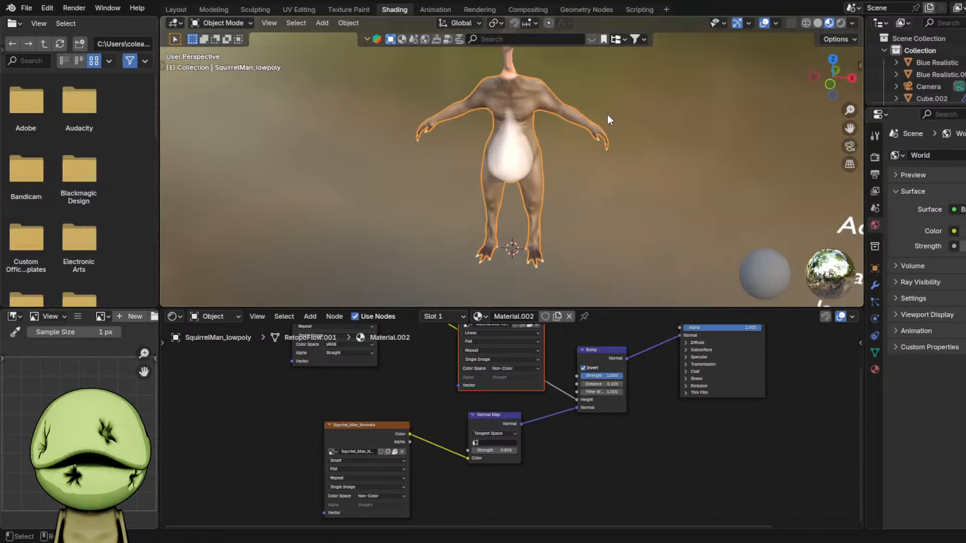
{"action": "middle_click_drag", "start_coordinate": [607, 113], "coordinate": [518, 120]}
{"action": "scroll", "coordinate": [530, 362], "scroll_direction": "down", "scroll_amount": 2}
{"action": "left_click_drag", "start_coordinate": [758, 370], "coordinate": [573, 472]}
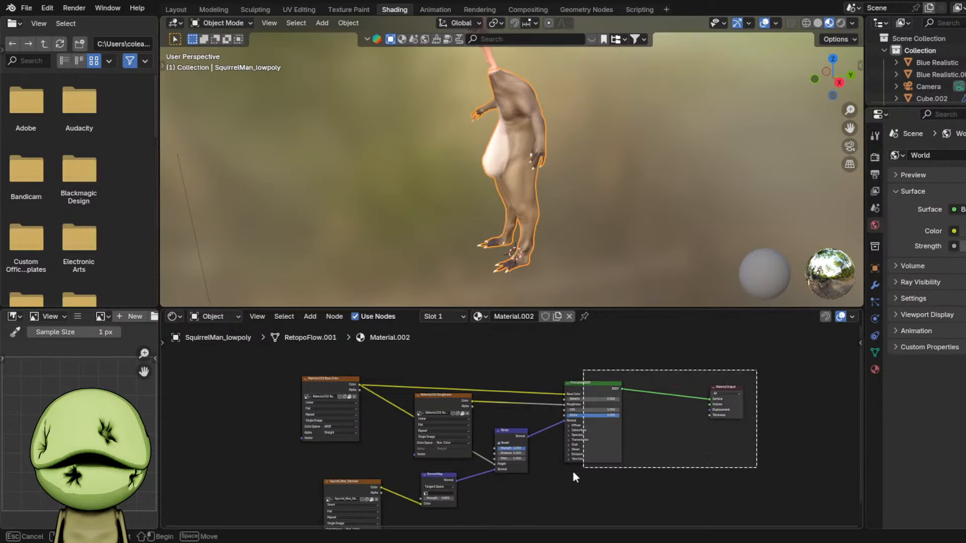
{"action": "key", "text": "g"}
{"action": "left_click", "coordinate": [714, 468]}
- Insert a Mix Shader between the Principled BSDF and the Material Output, and space the nodes apart
{"action": "key", "text": "shift+a"}
{"action": "left_click", "coordinate": [585, 336]}
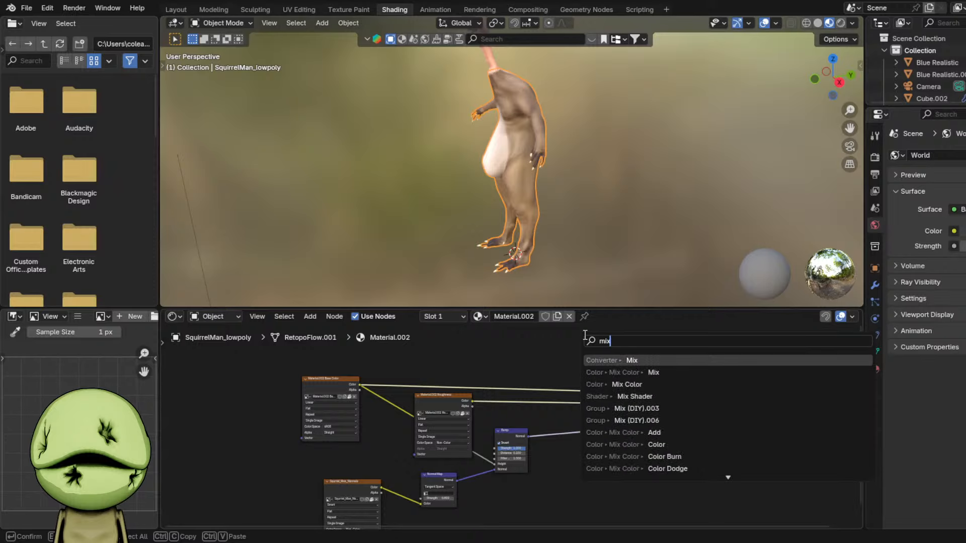
{"action": "left_click", "coordinate": [636, 399]}
{"action": "left_click", "coordinate": [779, 378]}
{"action": "left_click_drag", "start_coordinate": [722, 383], "coordinate": [635, 381]}
{"action": "middle_click_drag", "start_coordinate": [709, 384], "coordinate": [359, 399]}
{"action": "left_click_drag", "start_coordinate": [312, 398], "coordinate": [244, 397]}
{"action": "scroll", "coordinate": [526, 410], "scroll_direction": "up", "scroll_amount": 2}
- Add a second Principled BSDF below the shader link and connect it to the Mix Shader's second Shader input
{"action": "key", "text": "shift+a"}
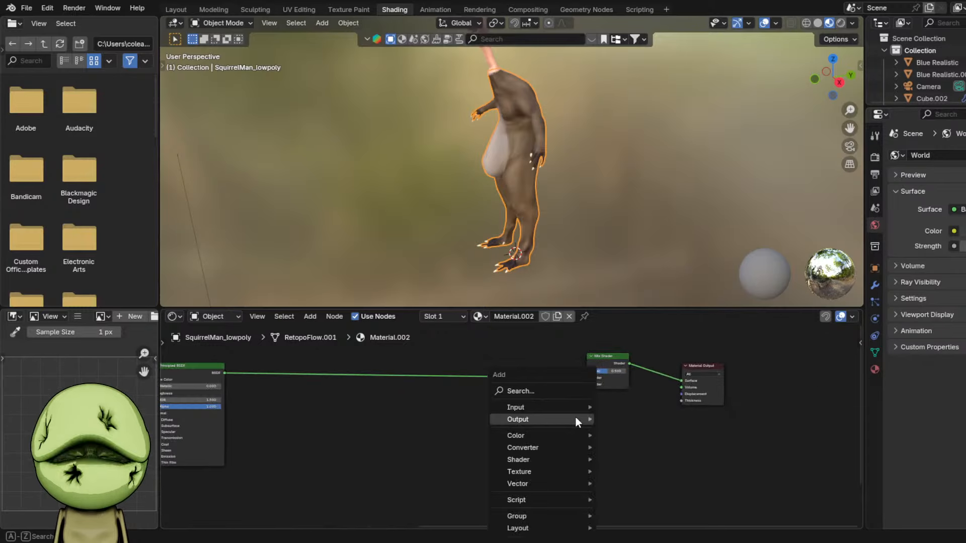
{"action": "mouse_move", "coordinate": [576, 416]}
{"action": "left_click", "coordinate": [554, 391]}
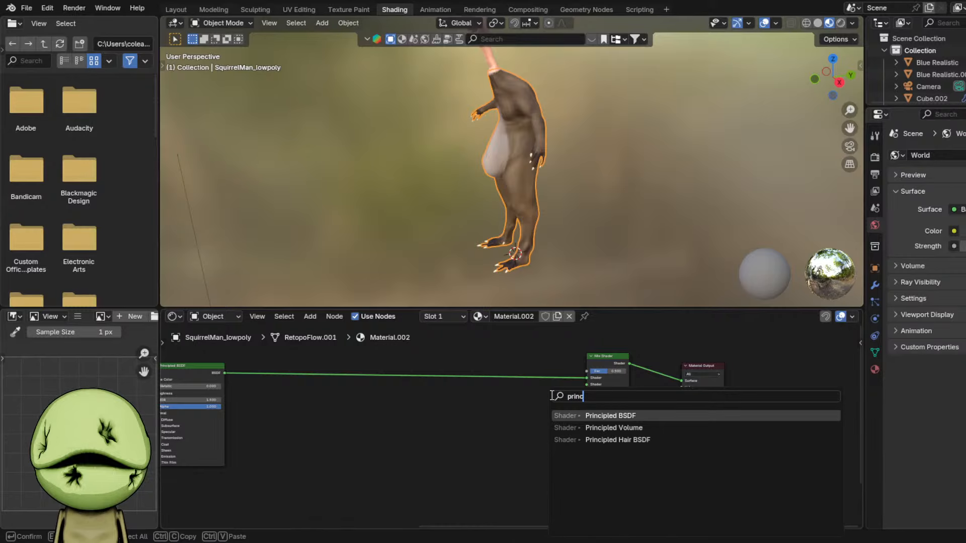
{"action": "key", "text": "Return"}
{"action": "scroll", "coordinate": [577, 415], "scroll_direction": "up", "scroll_amount": 2}
{"action": "left_click", "coordinate": [571, 419]}
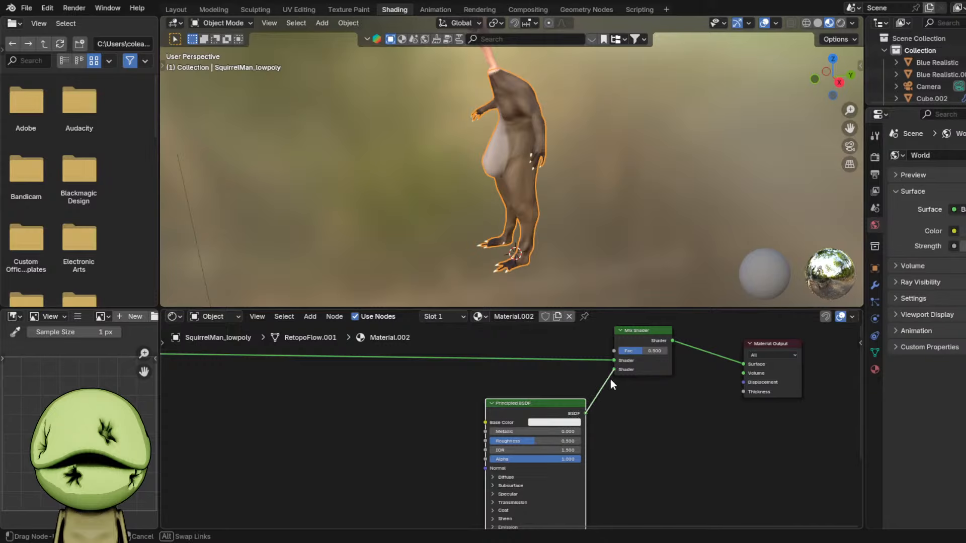
{"action": "left_click_drag", "start_coordinate": [611, 379], "coordinate": [613, 372]}
{"action": "scroll", "coordinate": [654, 395], "scroll_direction": "down", "scroll_amount": 4}
{"action": "middle_click_drag", "start_coordinate": [635, 472], "coordinate": [632, 418]}
{"action": "left_click_drag", "start_coordinate": [574, 411], "coordinate": [572, 465]}
{"action": "middle_click_drag", "start_coordinate": [572, 464], "coordinate": [665, 470]}
- Add a Wave Texture node beside the second Principled BSDF and link its Color to the Base Color
{"action": "key", "text": "shift+a"}
{"action": "left_click", "coordinate": [559, 395]}
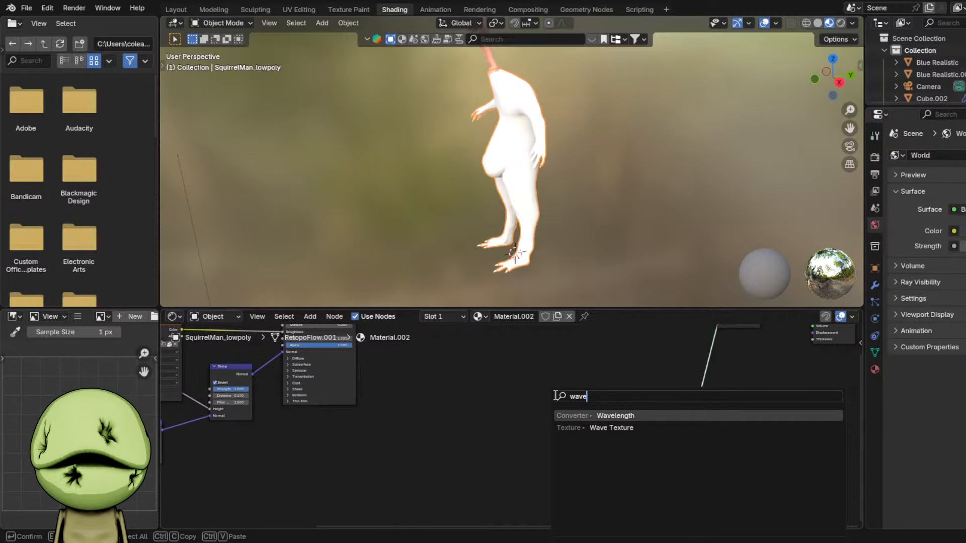
{"action": "key", "text": "Down"}
{"action": "key", "text": "Return"}
{"action": "scroll", "coordinate": [553, 393], "scroll_direction": "up", "scroll_amount": 3}
{"action": "left_click", "coordinate": [597, 399]}
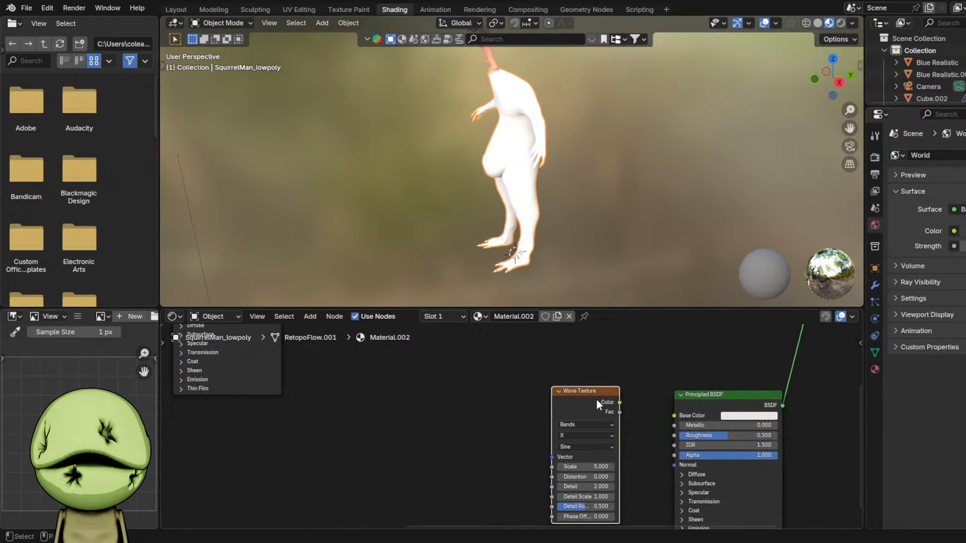
{"action": "left_click_drag", "start_coordinate": [603, 406], "coordinate": [484, 431]}
- Disconnect the Wave Texture from the second Principled BSDF's Base Color and open that color for editing
{"action": "scroll", "coordinate": [539, 161], "scroll_direction": "up", "scroll_amount": 5}
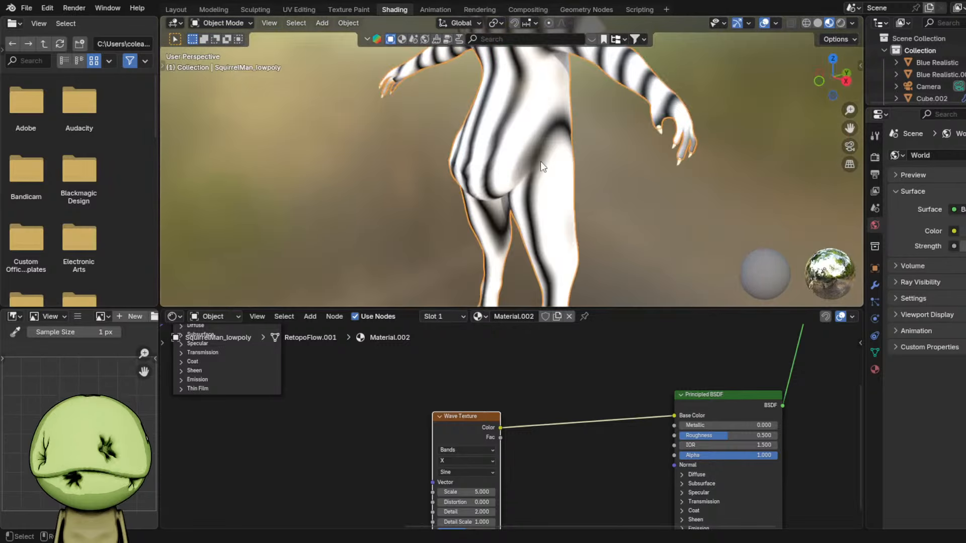
{"action": "left_click_drag", "start_coordinate": [674, 416], "coordinate": [712, 416]}
{"action": "left_click", "coordinate": [727, 416]}
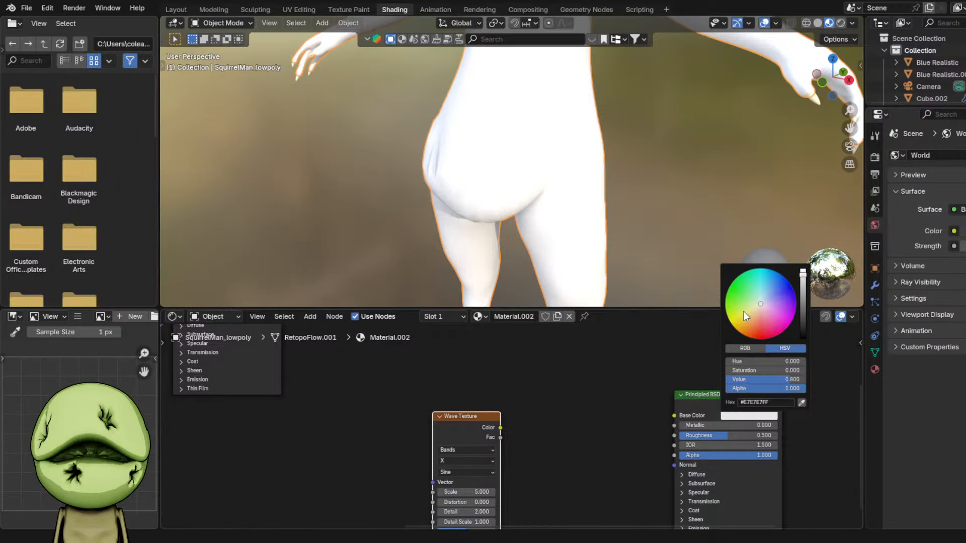
- Duplicate the "large pinky" text below itself in the additions list and rewrite the copy as "Forehead Stoma"
{"action": "scroll", "coordinate": [674, 132], "scroll_direction": "down", "scroll_amount": 5}
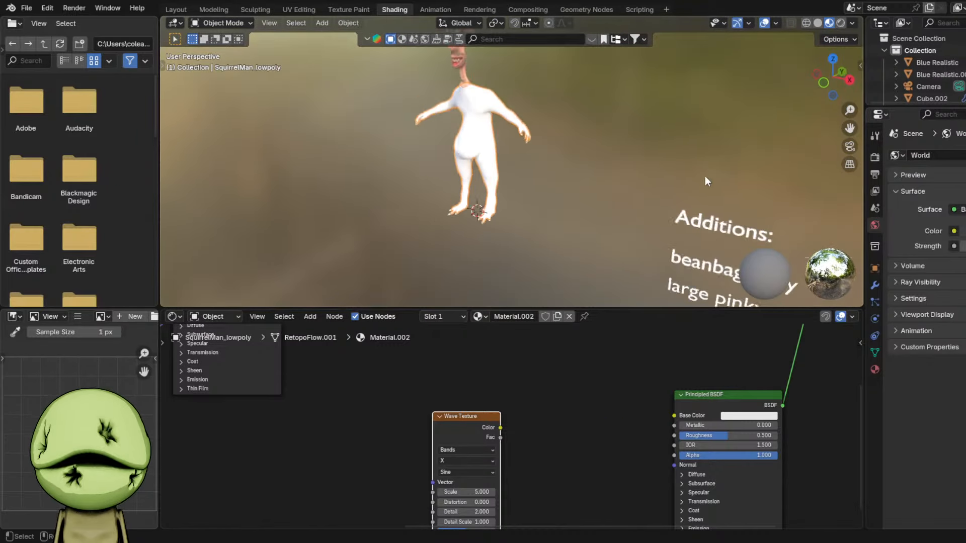
{"action": "middle_click_drag", "start_coordinate": [705, 176], "coordinate": [615, 215]}
{"action": "left_click", "coordinate": [631, 222]}
{"action": "left_click", "coordinate": [669, 227]}
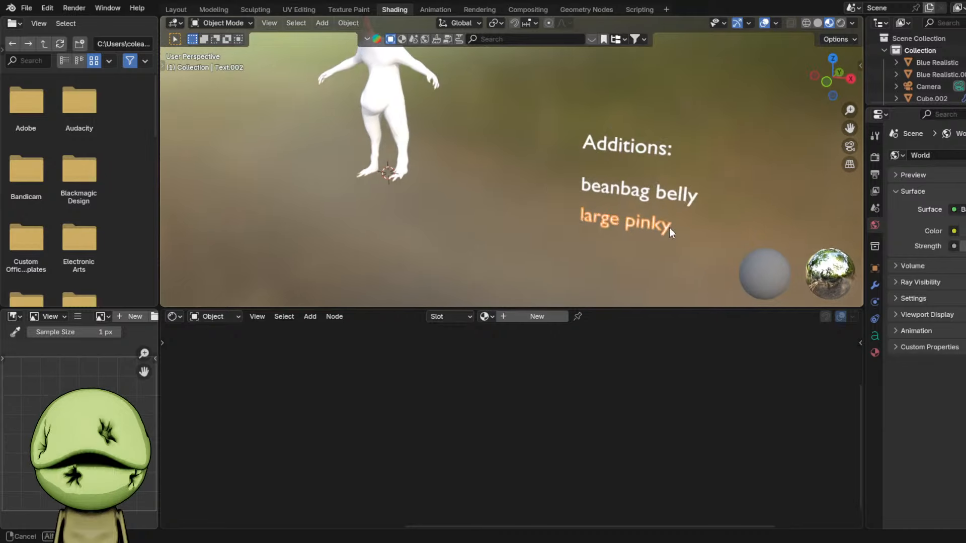
{"action": "middle_click_drag", "start_coordinate": [669, 227], "coordinate": [616, 189], "text": "shift"}
{"action": "key", "text": "shift+d"}
{"action": "key", "text": "z"}
{"action": "left_click", "coordinate": [636, 212]}
{"action": "key", "text": "Tab"}
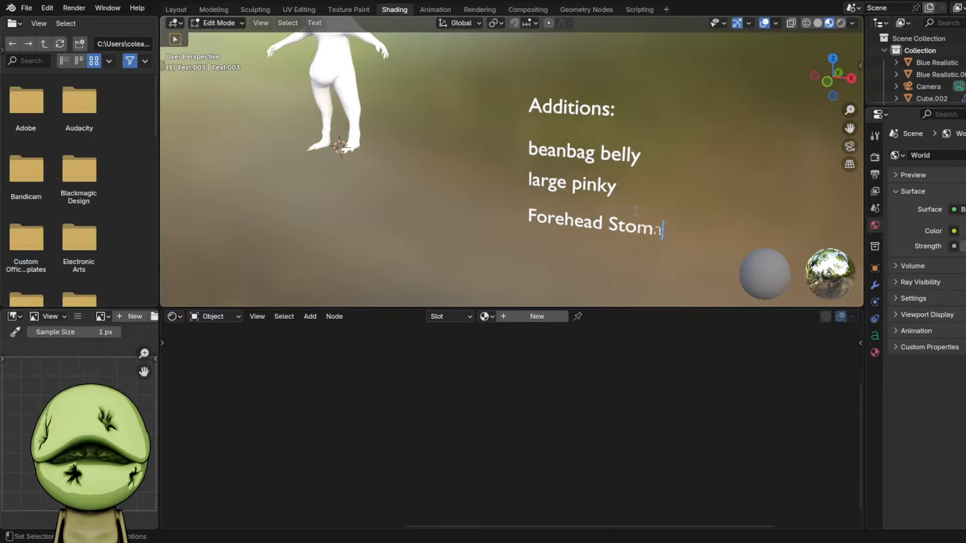
- Move the "Forehead Stoma" text up along Z close under "large pinky" and save the file
{"action": "key", "text": "Tab"}
{"action": "key", "text": "g"}
{"action": "key", "text": "y"}
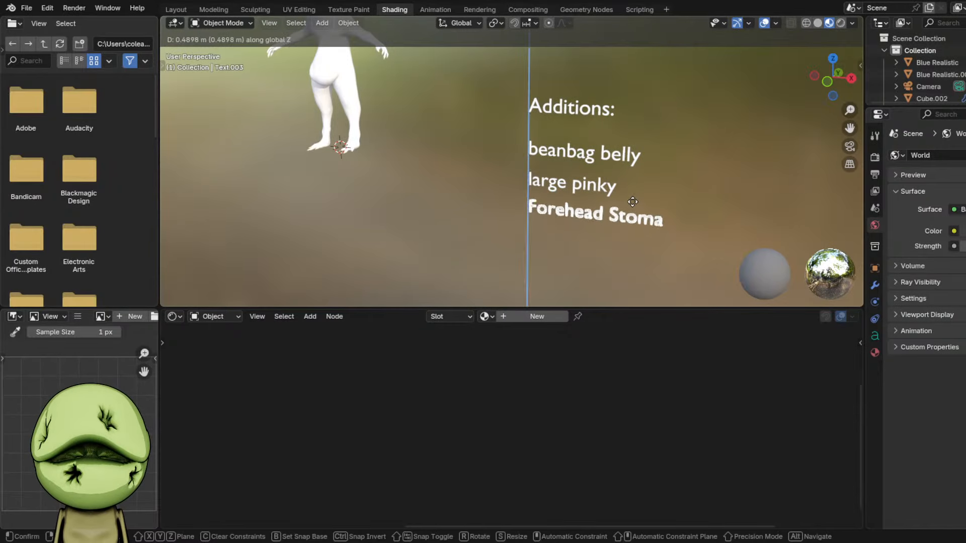
{"action": "left_click", "coordinate": [632, 202]}
{"action": "left_click", "coordinate": [497, 220]}
{"action": "key", "text": "ctrl+s"}
- Select the squirrel man's body again and add a Bump node to its material near the second Principled BSDF
{"action": "middle_click_drag", "start_coordinate": [443, 110], "coordinate": [591, 253], "text": "shift"}
{"action": "left_click", "coordinate": [506, 190]}
{"action": "scroll", "coordinate": [506, 189], "scroll_direction": "up", "scroll_amount": 3}
{"action": "middle_click_drag", "start_coordinate": [505, 189], "coordinate": [629, 196], "text": "shift"}
{"action": "middle_click_drag", "start_coordinate": [629, 196], "coordinate": [598, 194]}
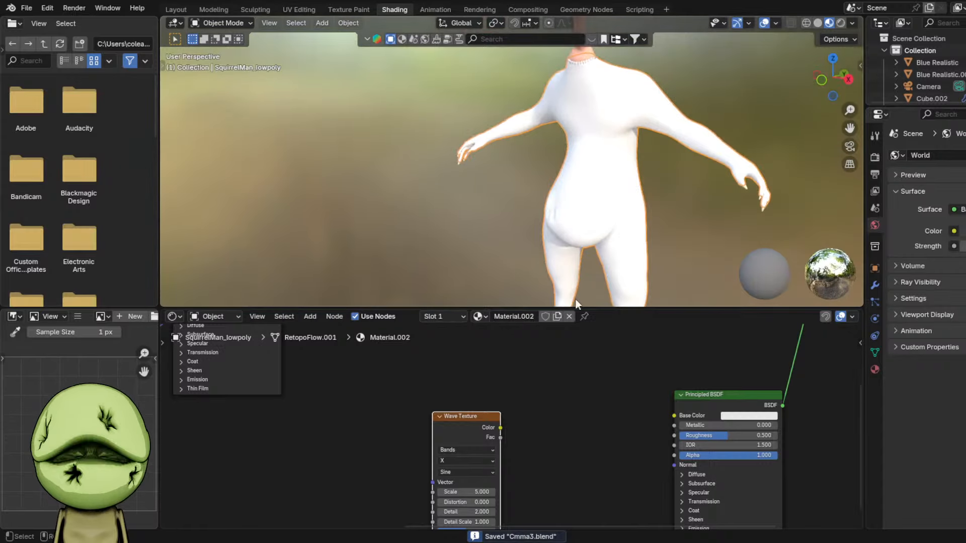
{"action": "scroll", "coordinate": [513, 432], "scroll_direction": "up", "scroll_amount": 1}
{"action": "middle_click_drag", "start_coordinate": [602, 416], "coordinate": [497, 335]}
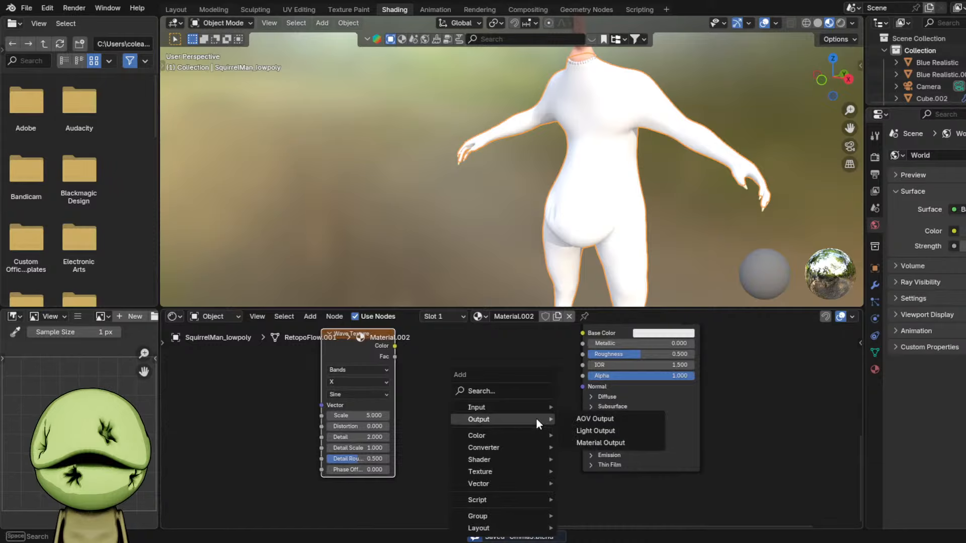
{"action": "type", "text": "bump"}
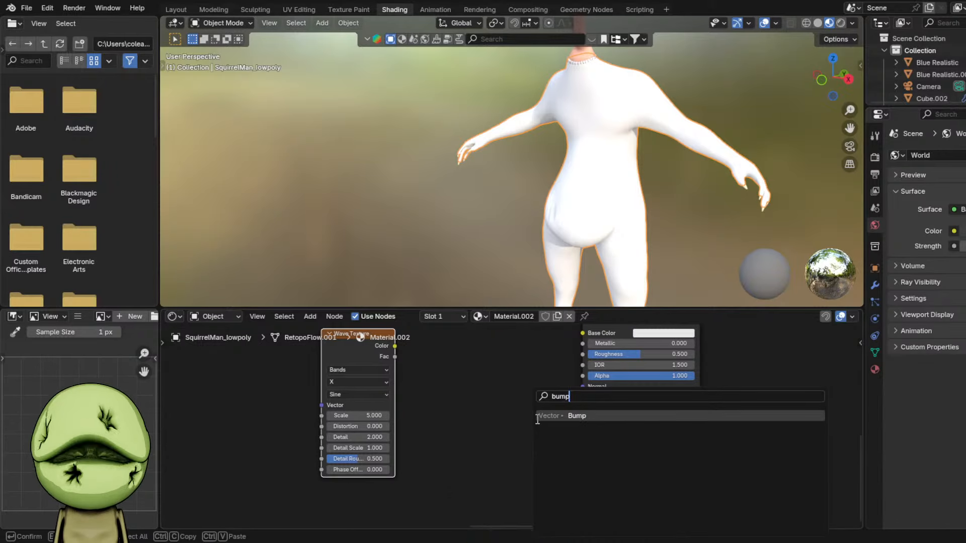
{"action": "key", "text": "Return"}
{"action": "left_click", "coordinate": [537, 419]}
- Duplicate the "Forehead Stoma" text downward in the additions list and rewrite the copy as "Eye bags"
{"action": "scroll", "coordinate": [680, 160], "scroll_direction": "down", "scroll_amount": 4}
{"action": "middle_click_drag", "start_coordinate": [794, 241], "coordinate": [623, 171], "text": "shift"}
{"action": "scroll", "coordinate": [623, 171], "scroll_direction": "down", "scroll_amount": 1}
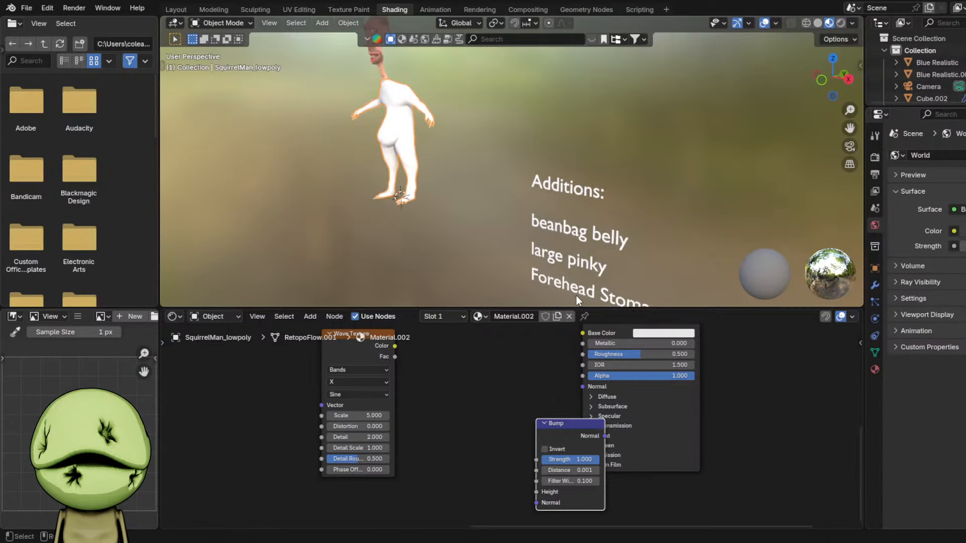
{"action": "left_click", "coordinate": [575, 294]}
{"action": "middle_click_drag", "start_coordinate": [577, 296], "coordinate": [580, 166], "text": "shift"}
{"action": "key", "text": "shift+d"}
{"action": "key", "text": "z"}
{"action": "left_click", "coordinate": [577, 198]}
{"action": "key", "text": "Tab"}
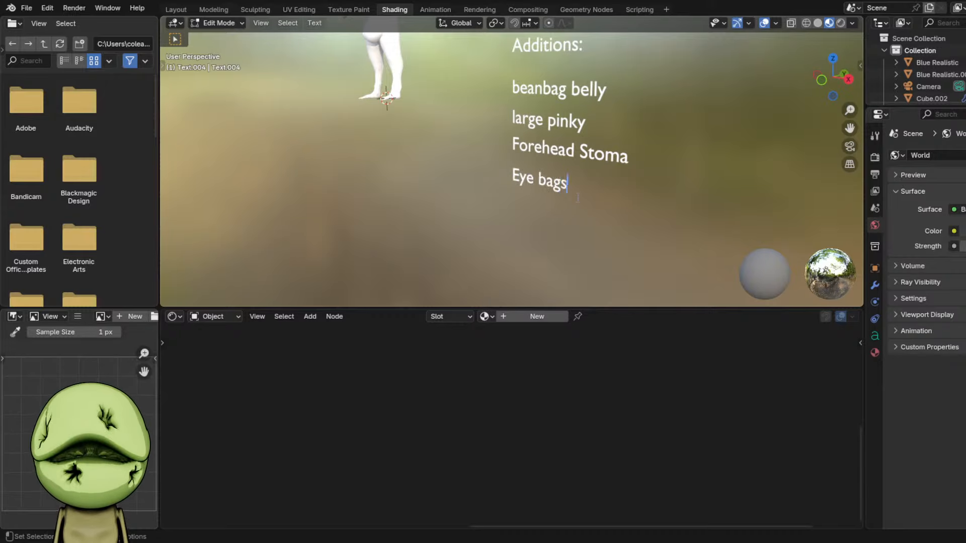
- Adjust the "Eye bags" text along Z so it lines up with the additions list
{"action": "key", "text": "Tab"}
{"action": "key", "text": "g"}
{"action": "key", "text": "z"}
{"action": "left_click", "coordinate": [542, 176]}
{"action": "left_click", "coordinate": [480, 131]}
- In the body material, set the Bump distance to 1.000 and connect the Wave Texture's Color through its Height to the second Principled BSDF's Normal
{"action": "middle_click_drag", "start_coordinate": [477, 121], "coordinate": [605, 249], "text": "shift"}
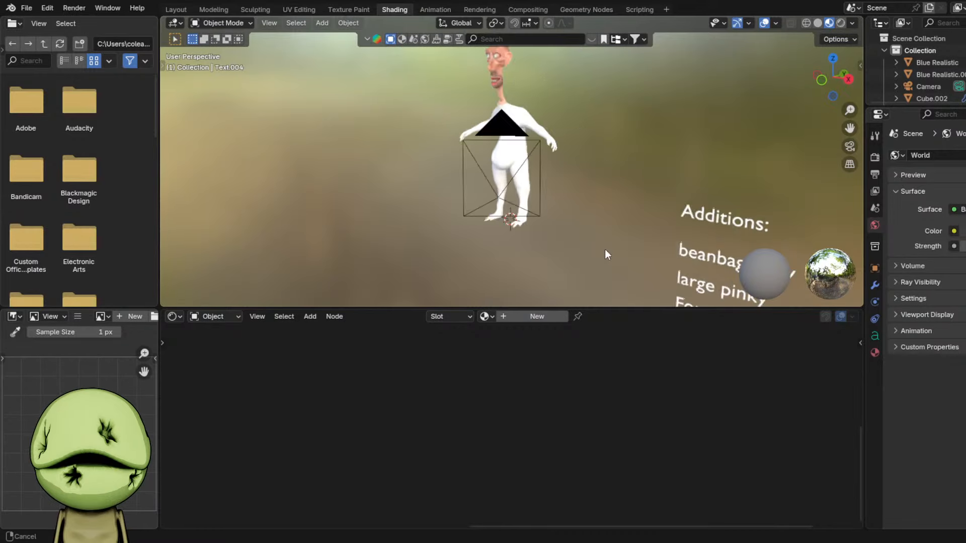
{"action": "scroll", "coordinate": [603, 249], "scroll_direction": "up", "scroll_amount": 3}
{"action": "middle_click_drag", "start_coordinate": [469, 198], "coordinate": [509, 213], "text": "shift"}
{"action": "scroll", "coordinate": [511, 210], "scroll_direction": "up", "scroll_amount": 2}
{"action": "left_click", "coordinate": [553, 204]}
{"action": "scroll", "coordinate": [509, 195], "scroll_direction": "up", "scroll_amount": 2}
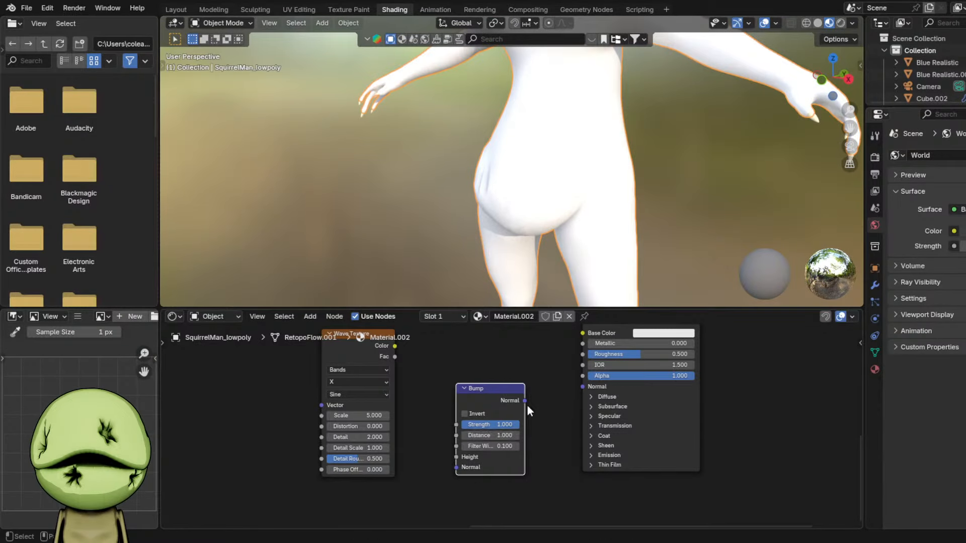
{"action": "middle_click_drag", "start_coordinate": [573, 387], "coordinate": [584, 416]}
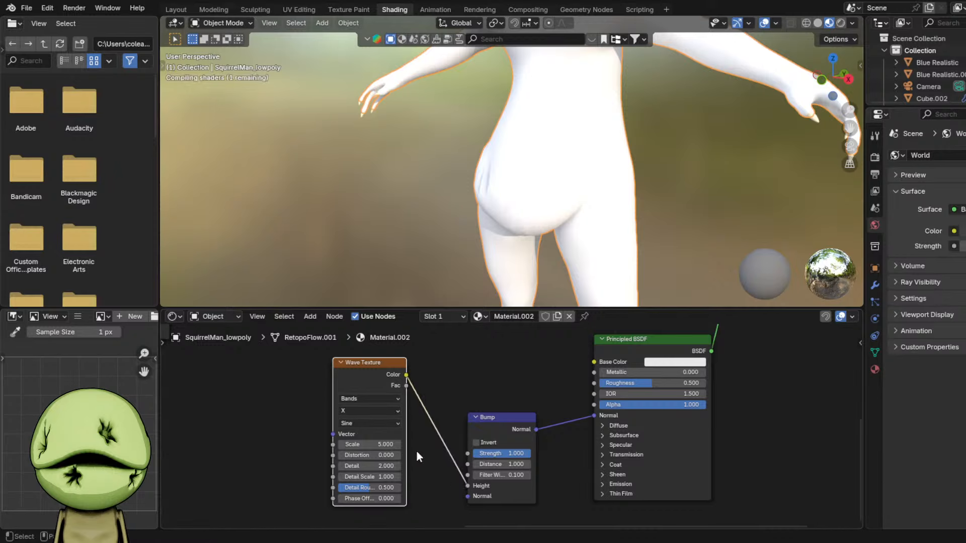
{"action": "middle_click_drag", "start_coordinate": [417, 453], "coordinate": [529, 449]}
{"action": "scroll", "coordinate": [529, 449], "scroll_direction": "down", "scroll_amount": 1}
{"action": "left_click_drag", "start_coordinate": [498, 374], "coordinate": [305, 385]}
{"action": "key", "text": "shift+a"}
{"action": "type", "text": "mi"}
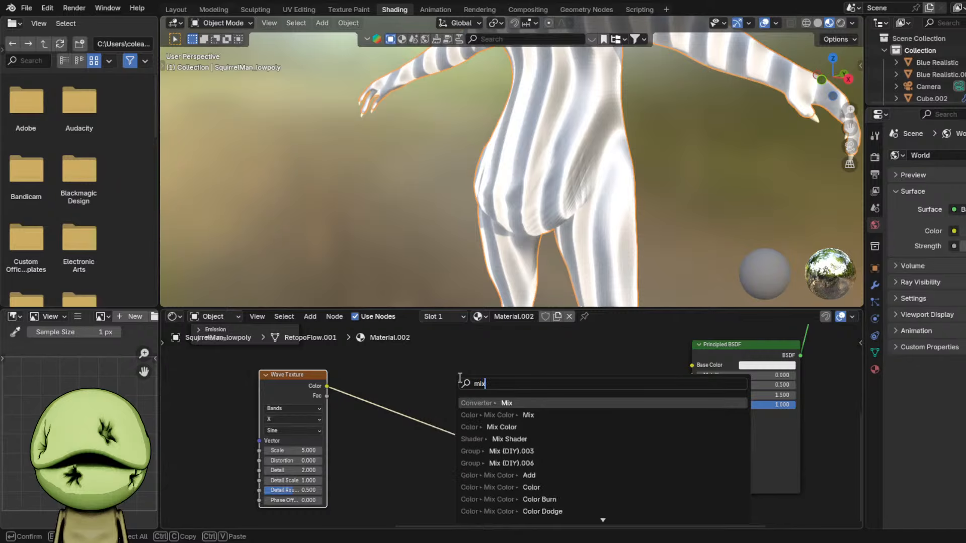
{"action": "type", "text": "x"}
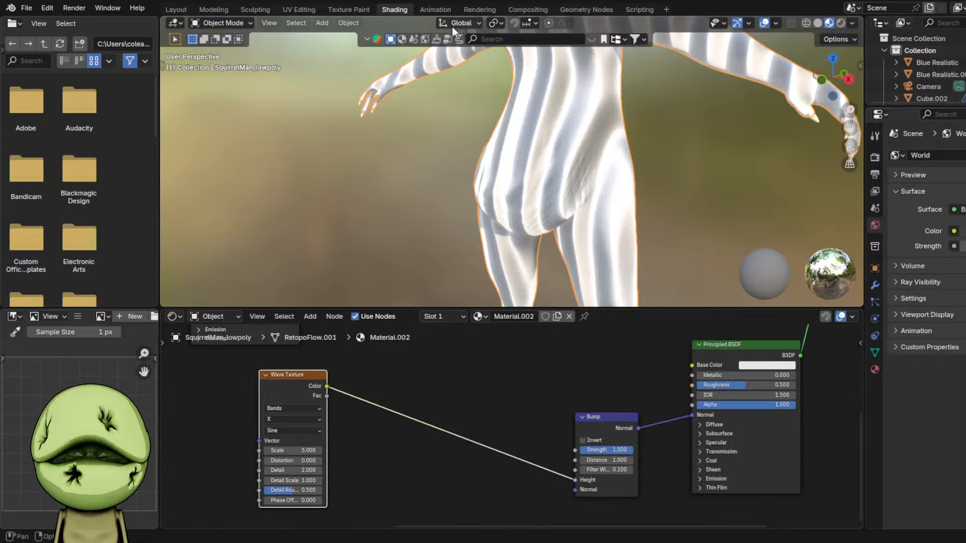
- Search the online asset library's materials for "fabric"
{"action": "left_click", "coordinate": [402, 39]}
{"action": "left_click", "coordinate": [500, 38]}
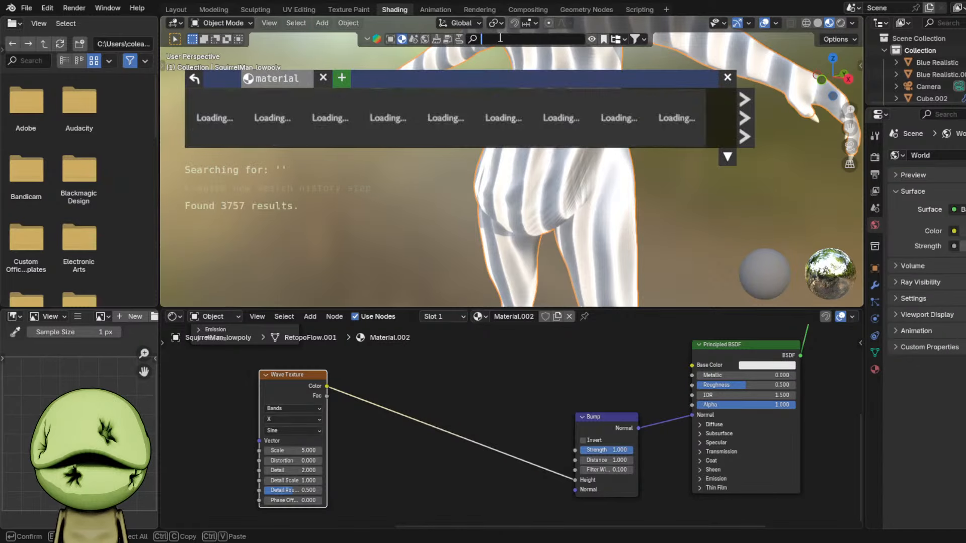
{"action": "type", "text": "fabric"}
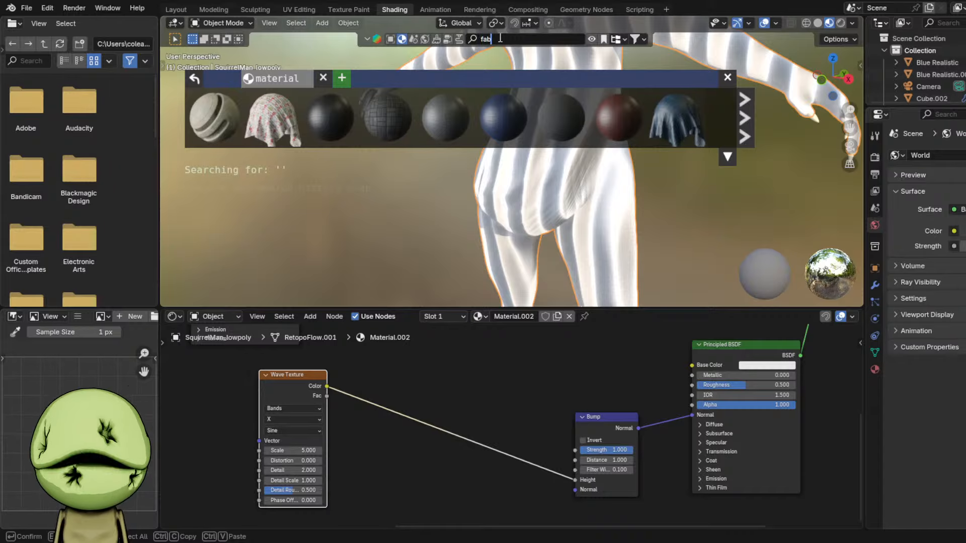
{"action": "key", "text": "Return"}
- Add a UV sphere and place it beside the squirrel man as a material test object
{"action": "key", "text": "shift+a"}
{"action": "mouse_move", "coordinate": [616, 201]}
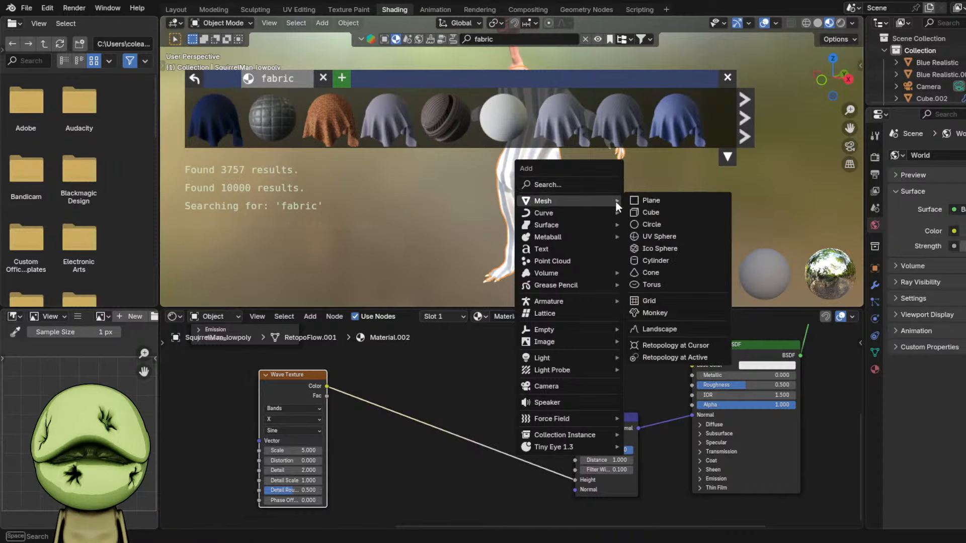
{"action": "left_click", "coordinate": [646, 231]}
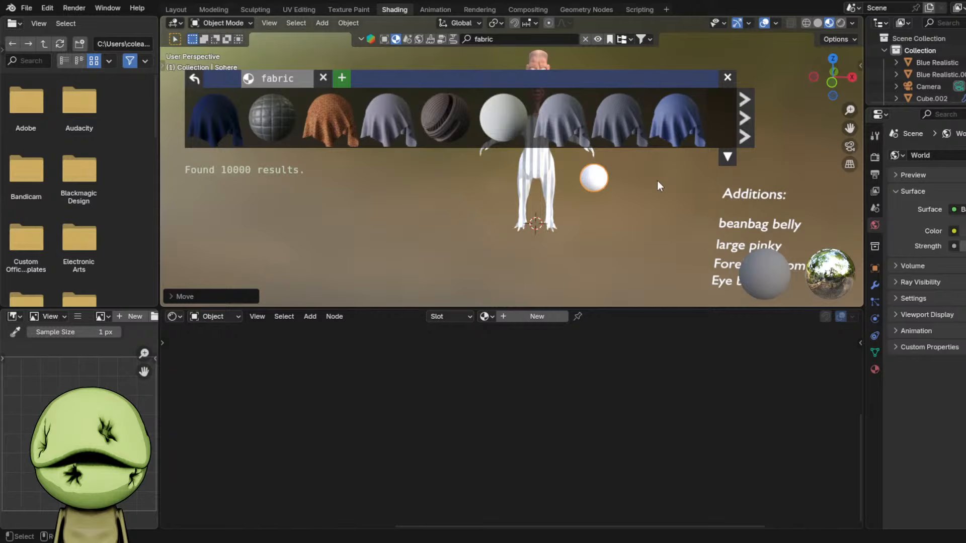
- Apply the dark brown Fabric material from the search results to the sphere
{"action": "scroll", "coordinate": [657, 181], "scroll_direction": "up", "scroll_amount": 4}
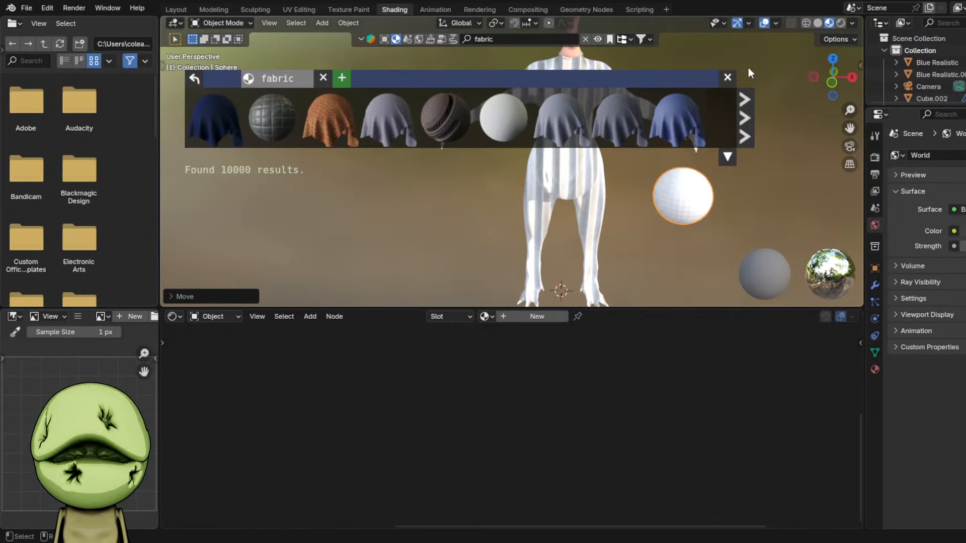
{"action": "middle_click_drag", "start_coordinate": [594, 204], "coordinate": [496, 196], "text": "shift"}
{"action": "scroll", "coordinate": [497, 196], "scroll_direction": "up", "scroll_amount": 2}
{"action": "mouse_move", "coordinate": [329, 125]}
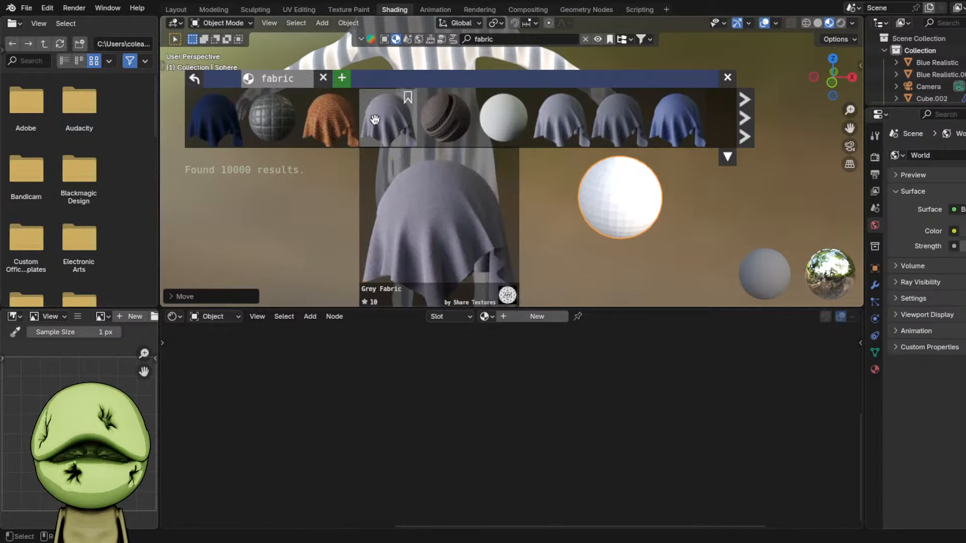
{"action": "mouse_move", "coordinate": [452, 118]}
{"action": "left_click_drag", "start_coordinate": [451, 118], "coordinate": [629, 194]}
- Copy the sphere's Fabric material nodes, leaving out the Material Output, the Displacement node and its texture
{"action": "scroll", "coordinate": [584, 458], "scroll_direction": "down", "scroll_amount": 6}
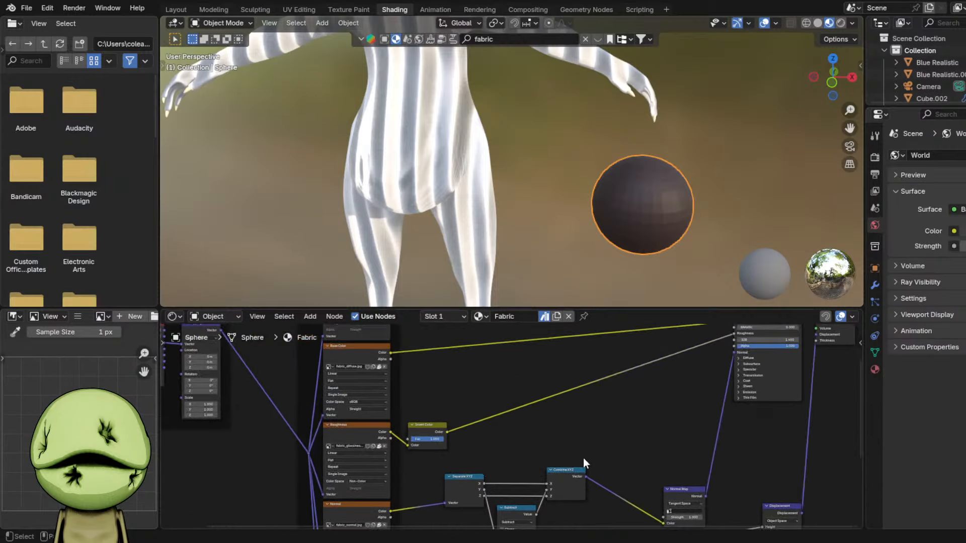
{"action": "left_click_drag", "start_coordinate": [324, 362], "coordinate": [616, 494]}
{"action": "right_click", "coordinate": [681, 342]}
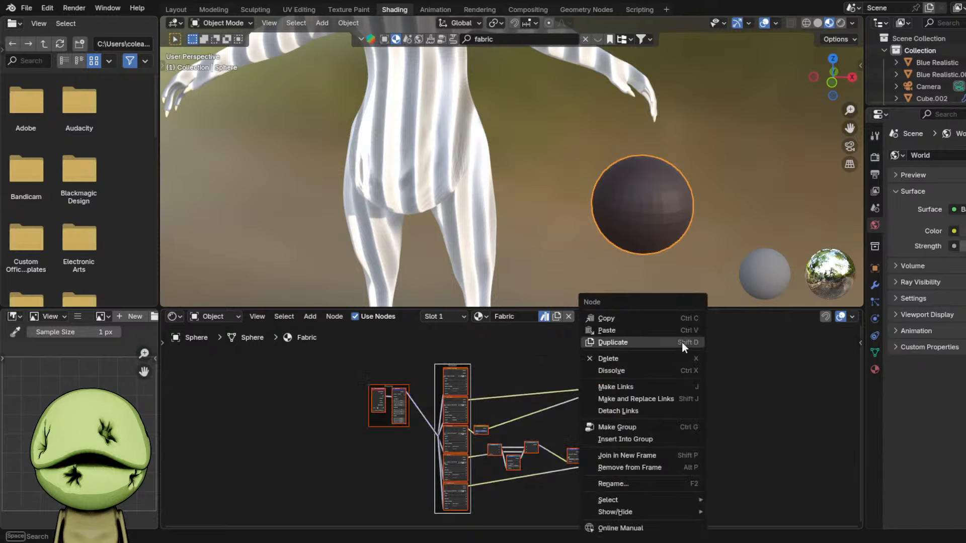
{"action": "left_click", "coordinate": [674, 319]}
{"action": "left_click_drag", "start_coordinate": [637, 447], "coordinate": [593, 475], "text": "ctrl"}
{"action": "left_click_drag", "start_coordinate": [495, 504], "coordinate": [438, 517], "text": "ctrl"}
{"action": "right_click", "coordinate": [687, 416]}
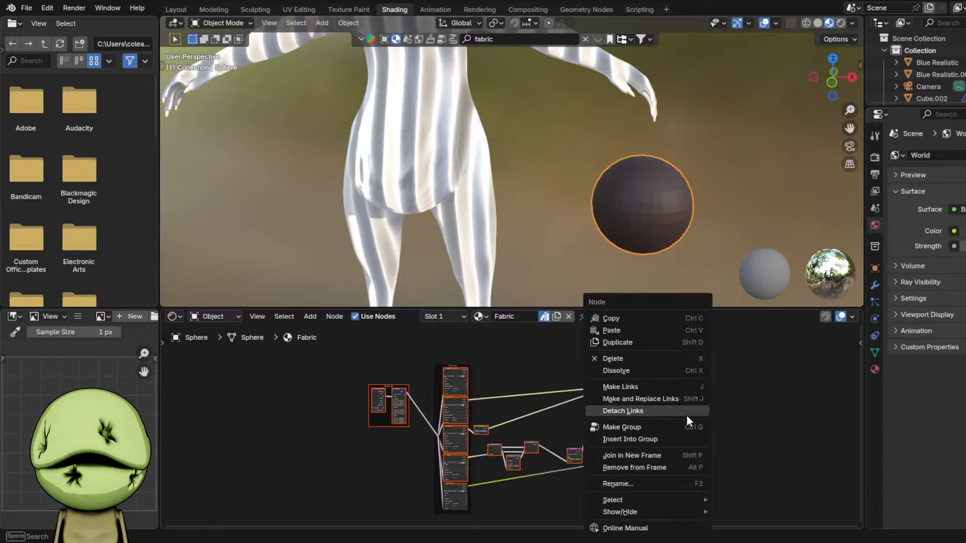
{"action": "left_click", "coordinate": [651, 316]}
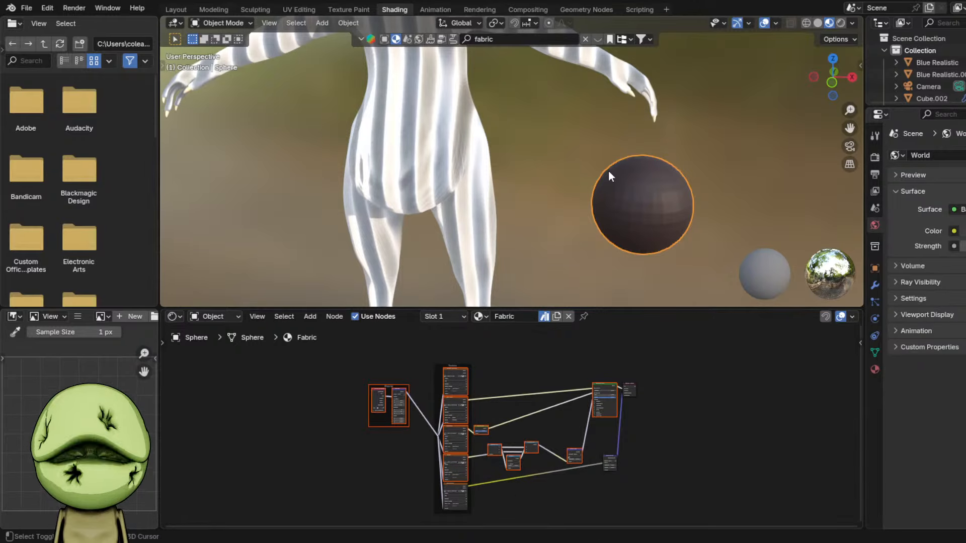
- Delete the test sphere, and remove the old texture, bump and second Principled shader nodes from the squirrel man's body material
{"action": "scroll", "coordinate": [634, 169], "scroll_direction": "down", "scroll_amount": 4}
{"action": "key", "text": "Delete"}
{"action": "left_click", "coordinate": [515, 170]}
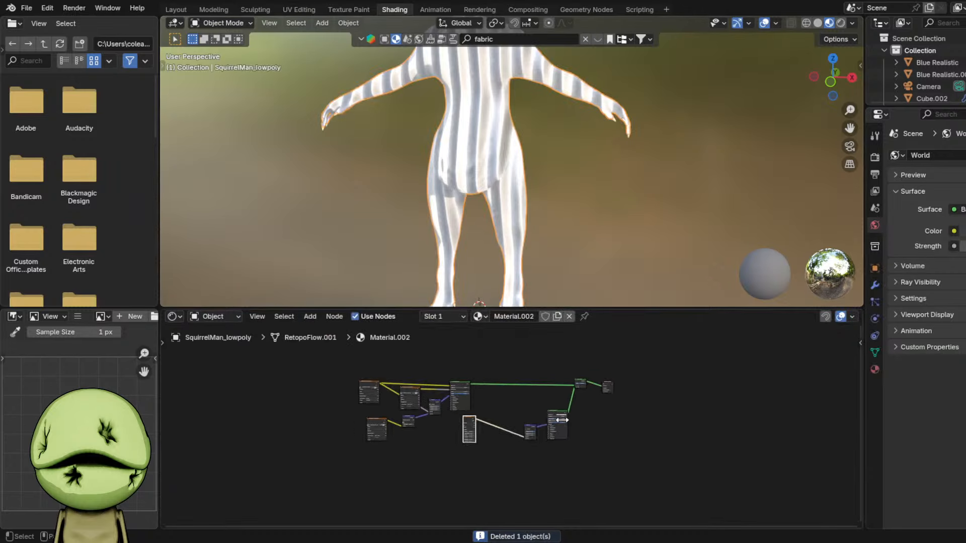
{"action": "left_click_drag", "start_coordinate": [433, 434], "coordinate": [432, 434]}
{"action": "key", "text": "Delete"}
- Paste the copied Fabric nodes into the body material, join them in an unlabelled frame and place it below the existing nodes
{"action": "key", "text": "ctrl+v"}
{"action": "key", "text": "ctrl+j"}
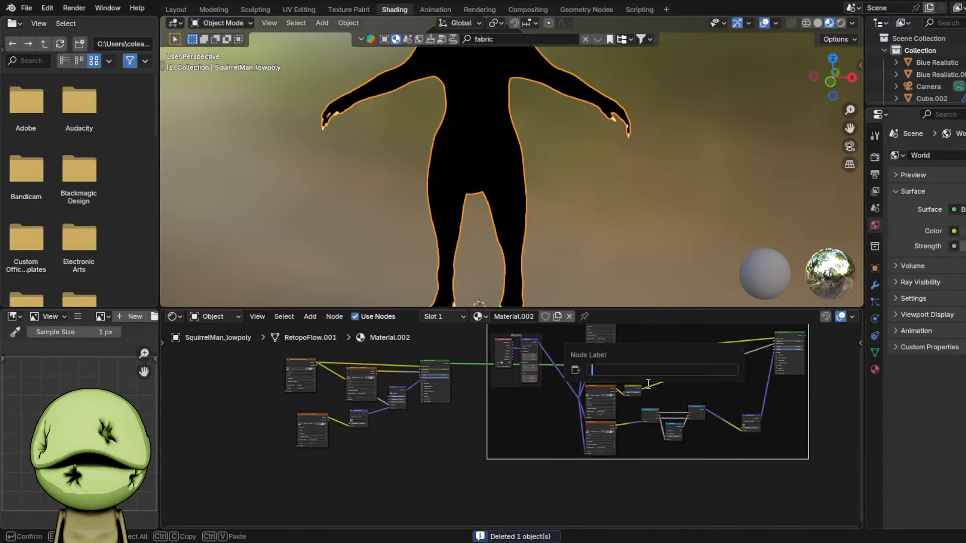
{"action": "left_click", "coordinate": [514, 479]}
{"action": "scroll", "coordinate": [574, 410], "scroll_direction": "down", "scroll_amount": 1}
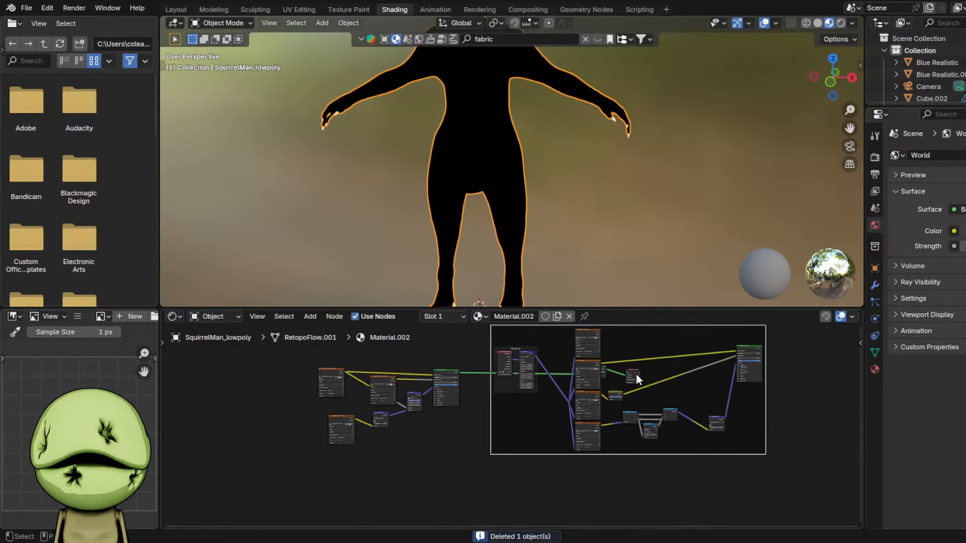
{"action": "key", "text": "g"}
{"action": "left_click", "coordinate": [457, 499]}
{"action": "left_click_drag", "start_coordinate": [584, 461], "coordinate": [579, 468]}
- Connect the pasted fabric Principled BSDF to the Mix Shader's second Shader input
{"action": "scroll", "coordinate": [594, 472], "scroll_direction": "up", "scroll_amount": 5}
{"action": "left_click", "coordinate": [652, 491]}
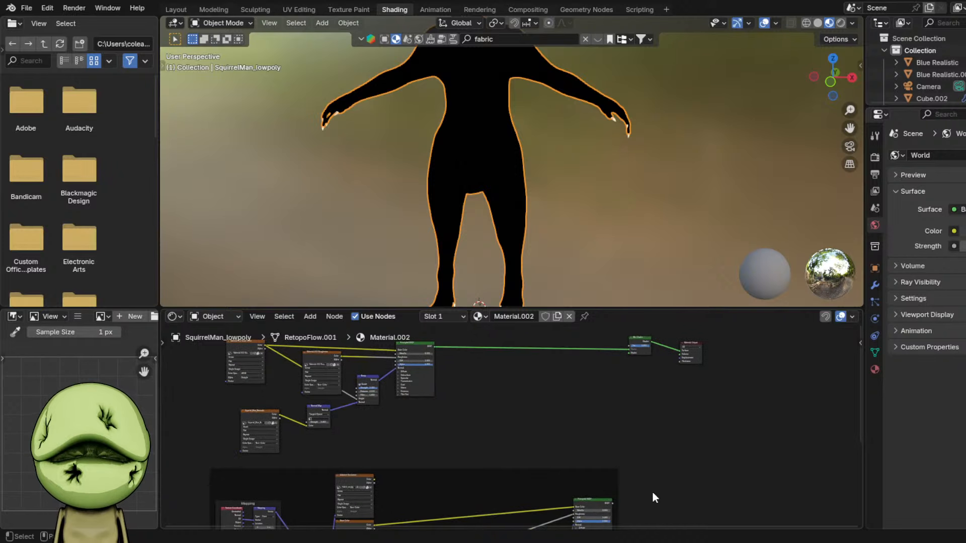
{"action": "scroll", "coordinate": [652, 491], "scroll_direction": "up", "scroll_amount": 1}
{"action": "left_click", "coordinate": [598, 499]}
{"action": "left_click_drag", "start_coordinate": [619, 347], "coordinate": [622, 366]}
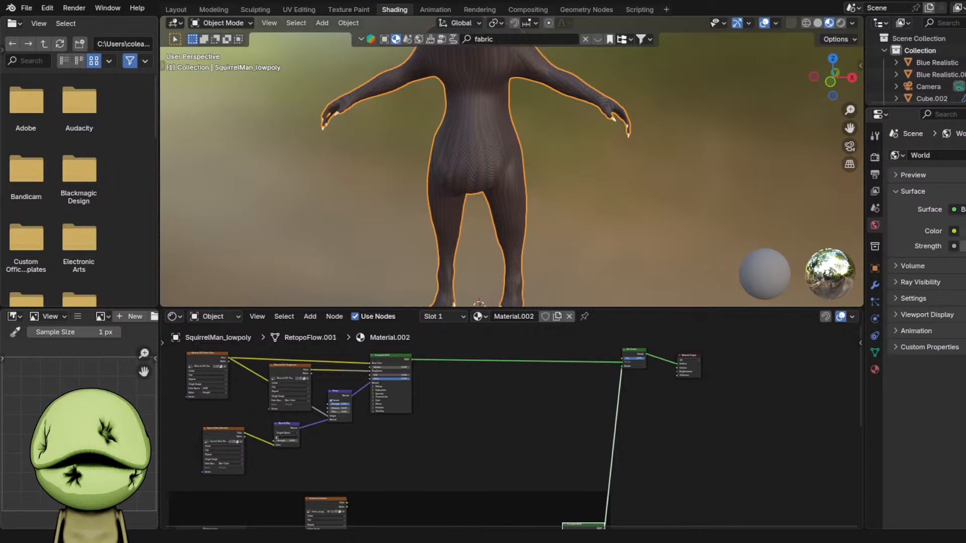
- Duplicate the "Eye bags" text and place the copy directly below it in the Additions list
{"action": "scroll", "coordinate": [620, 263], "scroll_direction": "down", "scroll_amount": 3}
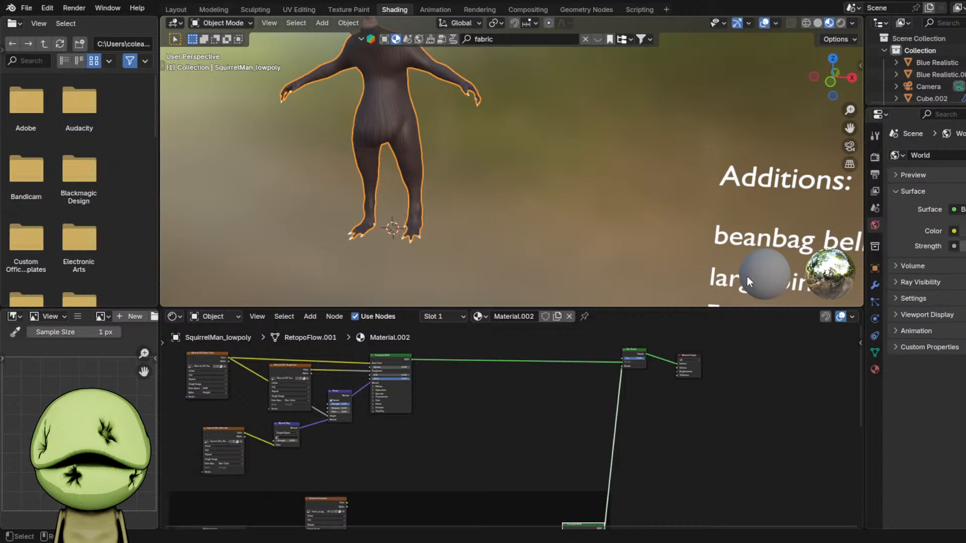
{"action": "scroll", "coordinate": [671, 174], "scroll_direction": "down", "scroll_amount": 3}
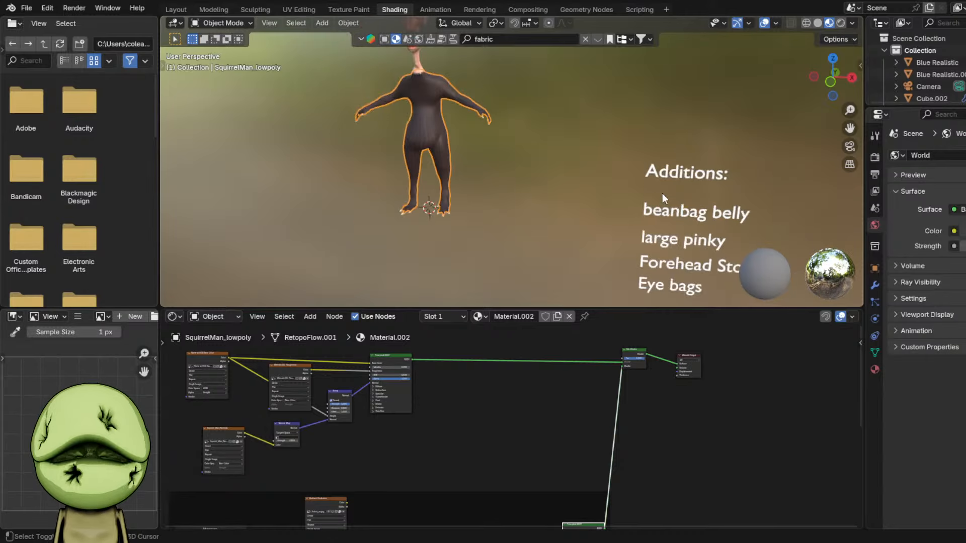
{"action": "middle_click_drag", "start_coordinate": [663, 194], "coordinate": [558, 91], "text": "shift"}
{"action": "left_click", "coordinate": [585, 193]}
{"action": "key", "text": "shift+d"}
{"action": "key", "text": "z"}
{"action": "left_click", "coordinate": [592, 212]}
- Change the duplicated list entry to "jar glued to stomach containing medical mouse bites"
{"action": "key", "text": "Tab"}
{"action": "key", "text": "ctrl+a"}
{"action": "key", "text": "BackSpace"}
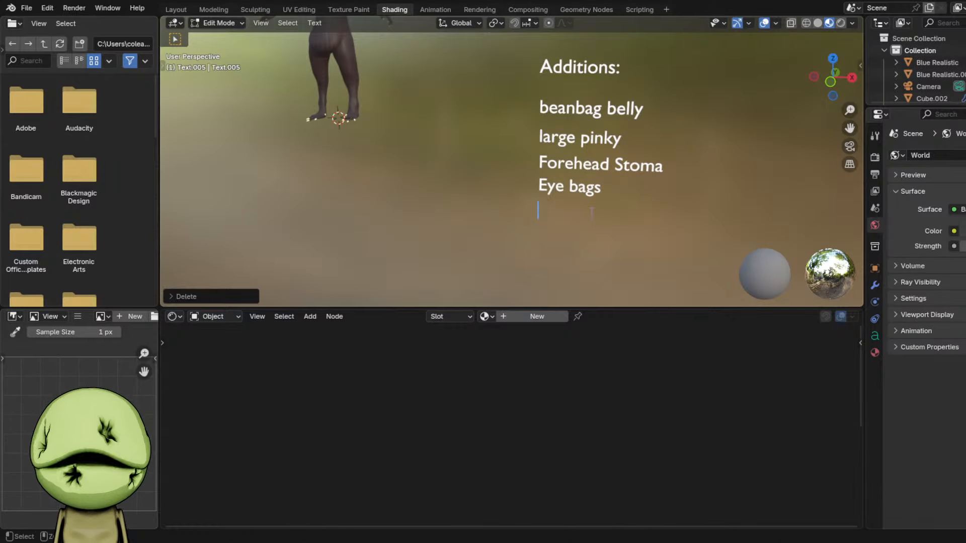
{"action": "type", "text": "jar glued to stomach"}
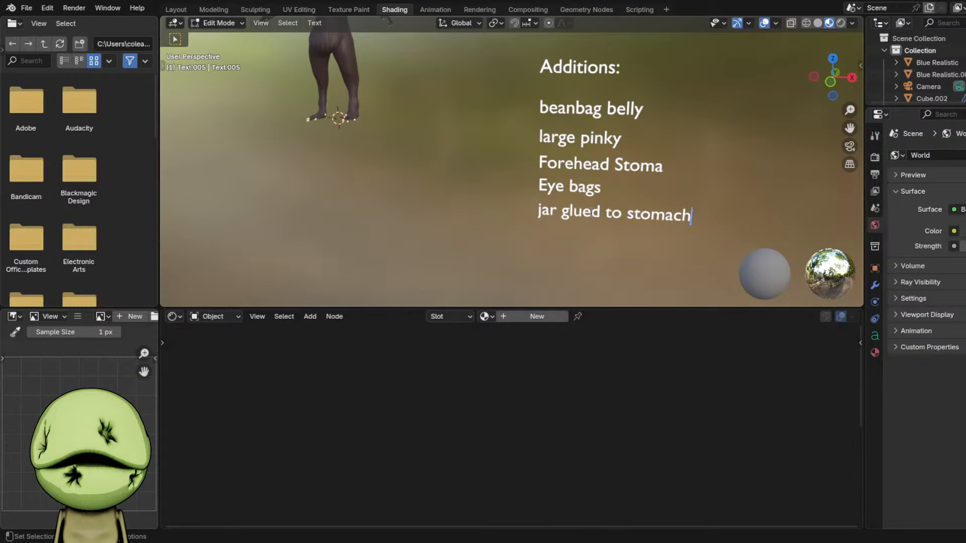
{"action": "type", "text": " containing m"}
{"action": "key", "text": "BackSpace"}
{"action": "type", "text": "ntaining medic"}
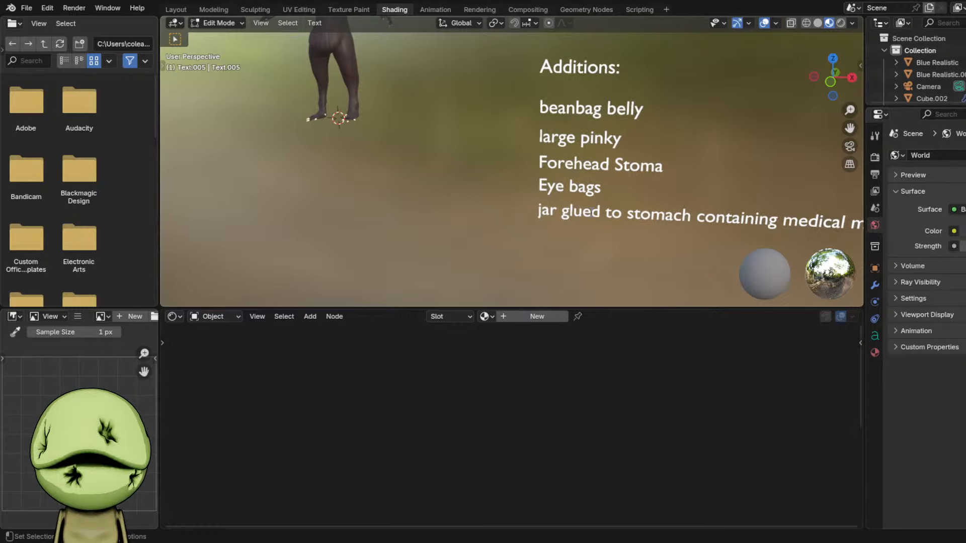
{"action": "key", "text": "Tab"}
{"action": "scroll", "coordinate": [618, 203], "scroll_direction": "down", "scroll_amount": 2}
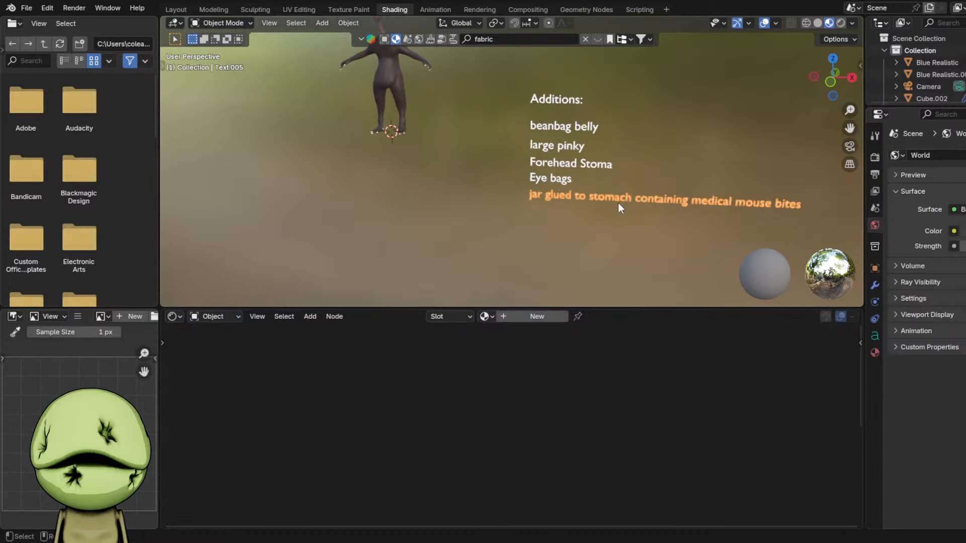
{"action": "left_click", "coordinate": [563, 233]}
- Duplicate the jar entry vertically to make another line at the end of the Additions list
{"action": "middle_click_drag", "start_coordinate": [642, 213], "coordinate": [577, 186], "text": "shift"}
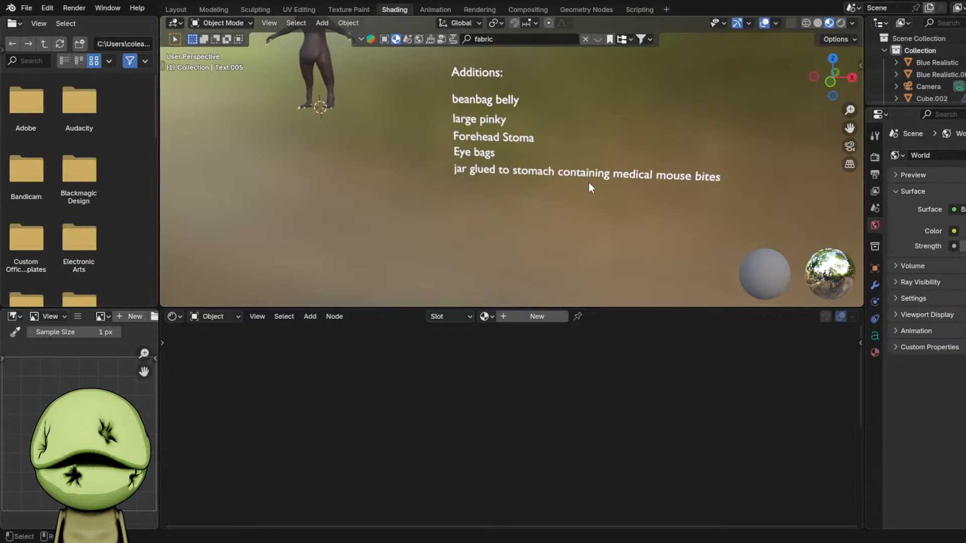
{"action": "left_click", "coordinate": [589, 178]}
{"action": "key", "text": "shift+d"}
{"action": "key", "text": "z"}
{"action": "left_click", "coordinate": [586, 187]}
- Replace the new line's text with "long drooping nipples dripping liquid"
{"action": "key", "text": "Tab"}
{"action": "key", "text": "ctrl+BackSpace"}
{"action": "key", "text": "ctrl+BackSpace"}
{"action": "key", "text": "ctrl+BackSpace"}
{"action": "key", "text": "ctrl+BackSpace"}
{"action": "key", "text": "ctrl+BackSpace"}
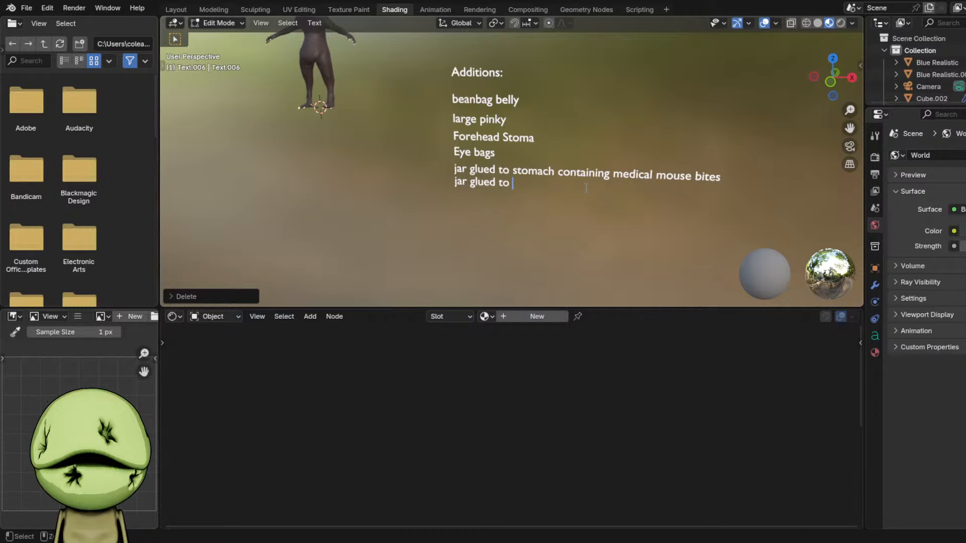
{"action": "type", "text": "long drooping"}
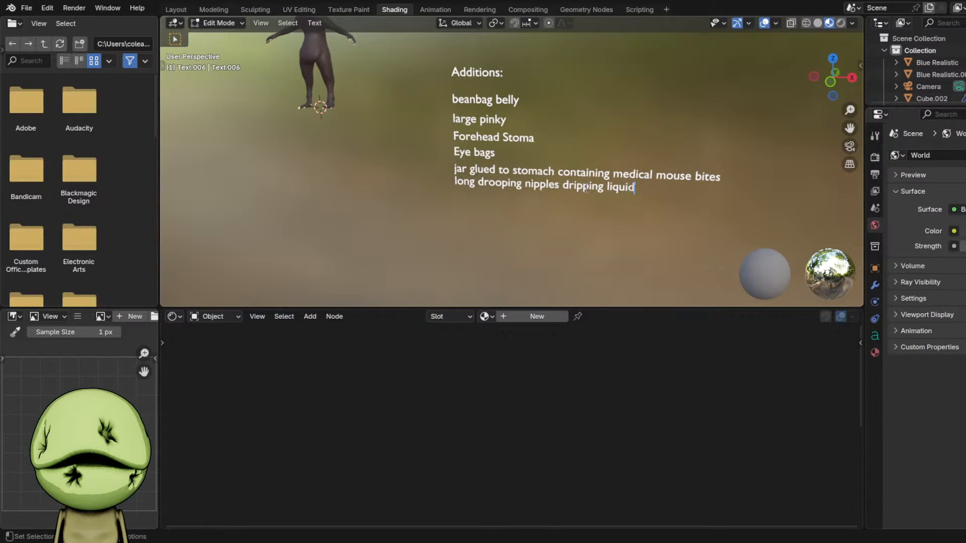
- Lower the last two lines of the Additions list to space them out, and save the file
{"action": "key", "text": "Tab"}
{"action": "key", "text": "g"}
{"action": "key", "text": "z"}
{"action": "left_click", "coordinate": [583, 198]}
{"action": "left_click", "coordinate": [509, 216]}
{"action": "key", "text": "ctrl+s"}
{"action": "left_click", "coordinate": [562, 169]}
{"action": "key", "text": "g"}
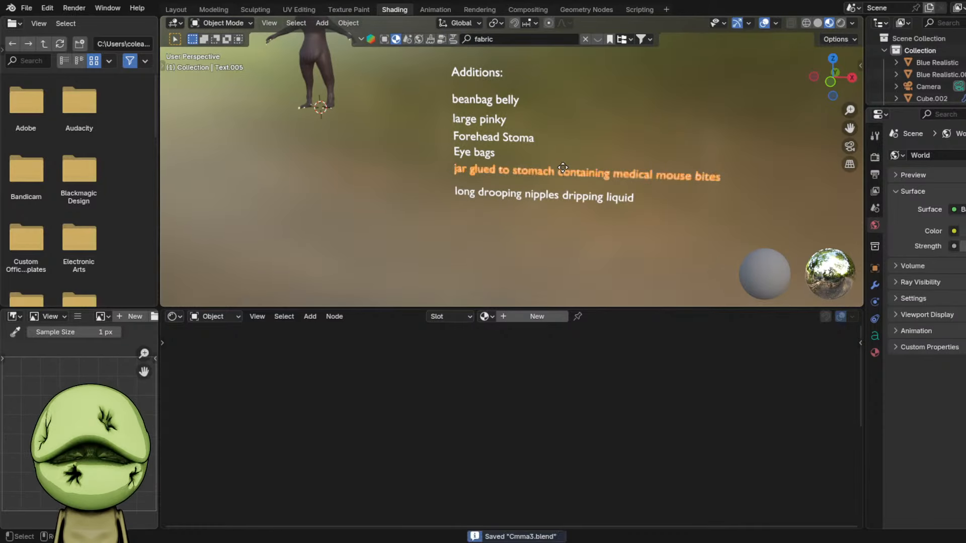
{"action": "left_click", "coordinate": [562, 198]}
{"action": "left_click", "coordinate": [469, 216]}
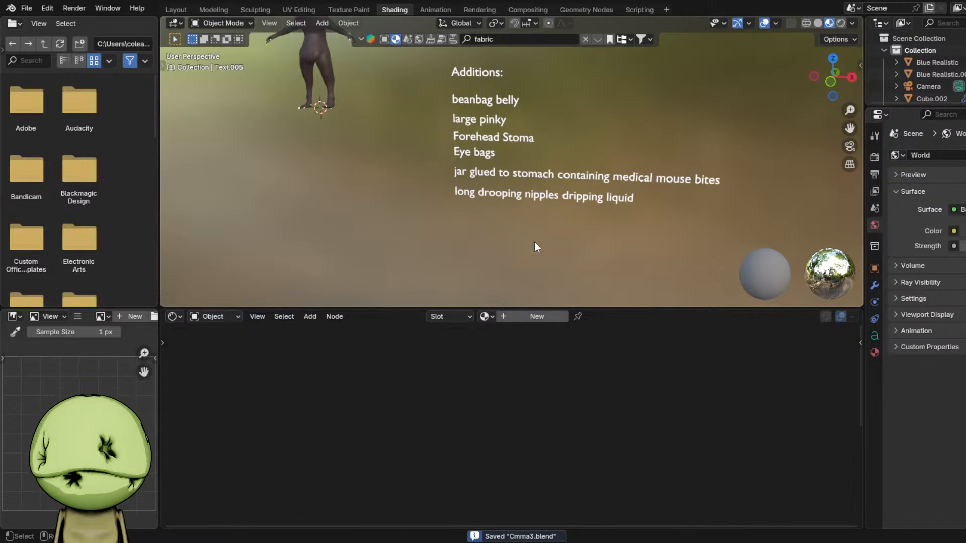
- Select the squirrel man's body and examine the fabric pattern on the belly and legs up close
{"action": "middle_click_drag", "start_coordinate": [395, 123], "coordinate": [470, 171], "text": "shift"}
{"action": "left_click", "coordinate": [386, 94]}
{"action": "left_click_drag", "start_coordinate": [518, 139], "coordinate": [536, 149], "text": "shift"}
{"action": "middle_click_drag", "start_coordinate": [537, 149], "coordinate": [673, 197], "text": "shift"}
{"action": "scroll", "coordinate": [674, 198], "scroll_direction": "up", "scroll_amount": 5}
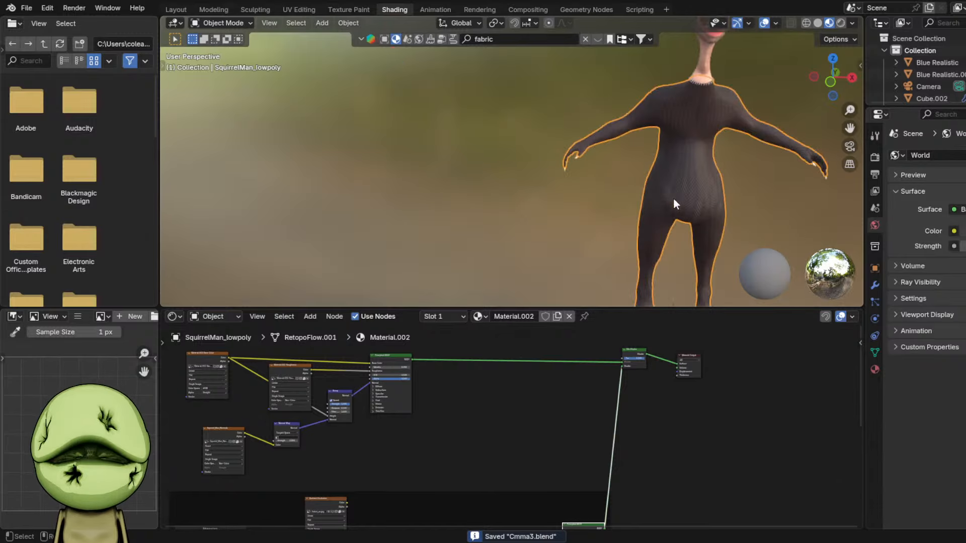
{"action": "key", "text": "KP_Decimal"}
{"action": "scroll", "coordinate": [677, 196], "scroll_direction": "up", "scroll_amount": 4}
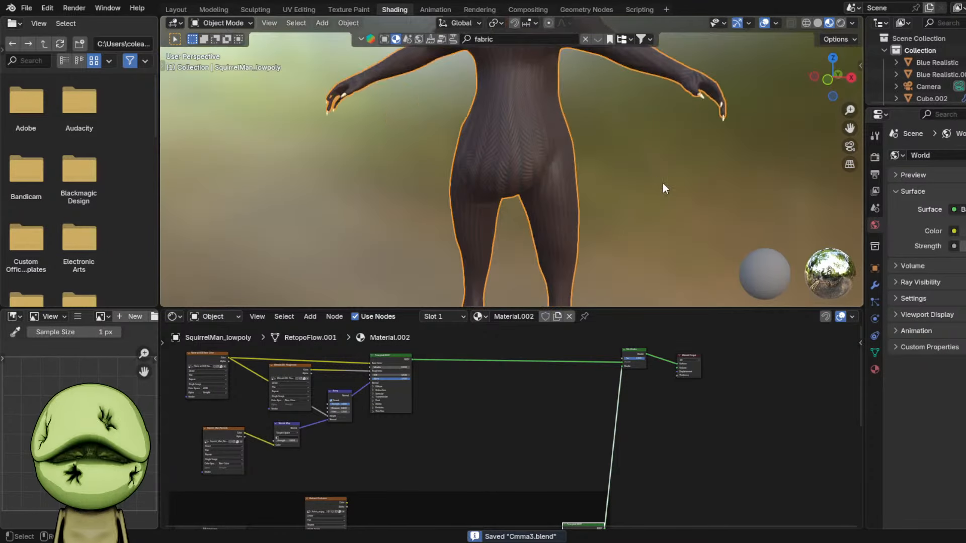
{"action": "scroll", "coordinate": [651, 198], "scroll_direction": "up", "scroll_amount": 2}
{"action": "scroll", "coordinate": [649, 196], "scroll_direction": "up", "scroll_amount": 1}
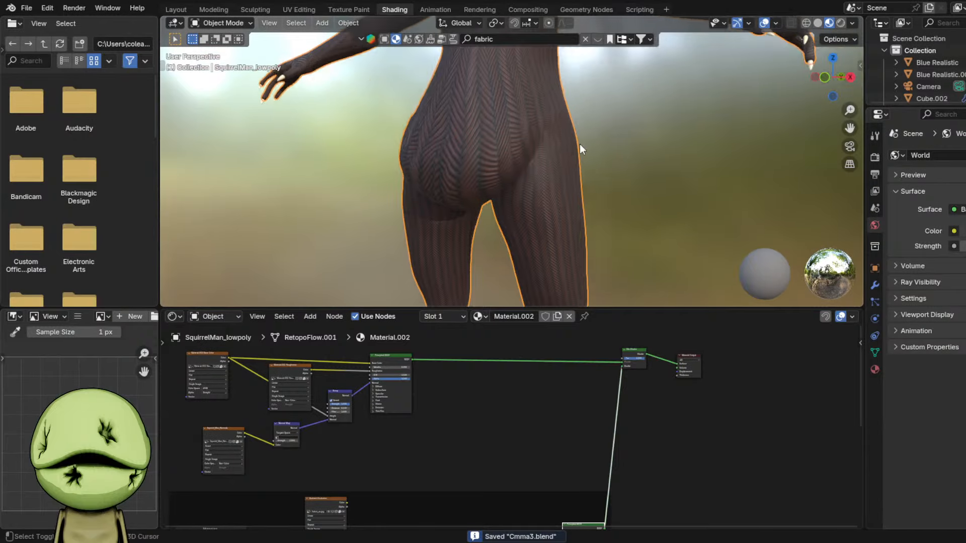
{"action": "scroll", "coordinate": [647, 232], "scroll_direction": "up", "scroll_amount": 1}
{"action": "middle_click_drag", "start_coordinate": [580, 144], "coordinate": [618, 234], "text": "shift"}
- Set the fabric Mapping node's scale to 1.720 on all three axes
{"action": "scroll", "coordinate": [436, 450], "scroll_direction": "down", "scroll_amount": 2}
{"action": "middle_click_drag", "start_coordinate": [435, 449], "coordinate": [605, 371]}
{"action": "scroll", "coordinate": [546, 373], "scroll_direction": "up", "scroll_amount": 3}
{"action": "middle_click_drag", "start_coordinate": [547, 373], "coordinate": [537, 436]}
{"action": "scroll", "coordinate": [538, 437], "scroll_direction": "up", "scroll_amount": 2}
{"action": "left_click_drag", "start_coordinate": [521, 410], "coordinate": [618, 351]}
{"action": "scroll", "coordinate": [618, 351], "scroll_direction": "down", "scroll_amount": 4}
- Delete the unconnected ambient occlusion texture node (fabric_ao.jpg) from the fabric nodes
{"action": "middle_click_drag", "start_coordinate": [755, 333], "coordinate": [507, 378]}
{"action": "scroll", "coordinate": [528, 427], "scroll_direction": "up", "scroll_amount": 4}
{"action": "key", "text": "shift+a"}
{"action": "scroll", "coordinate": [493, 405], "scroll_direction": "up", "scroll_amount": 1}
{"action": "left_click", "coordinate": [403, 396]}
{"action": "key", "text": "x"}
{"action": "key", "text": "shift+a"}
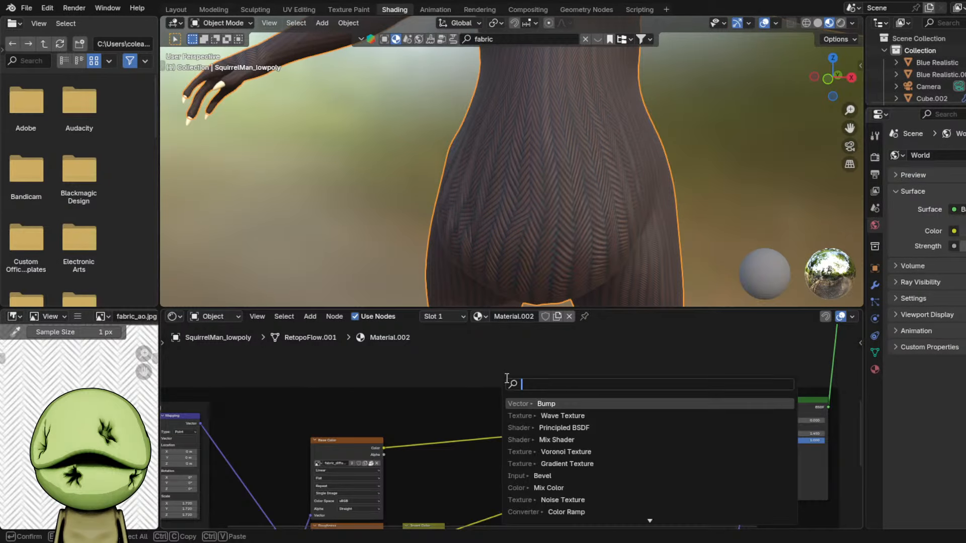
{"action": "type", "text": "hue"}
{"action": "key", "text": "Return"}
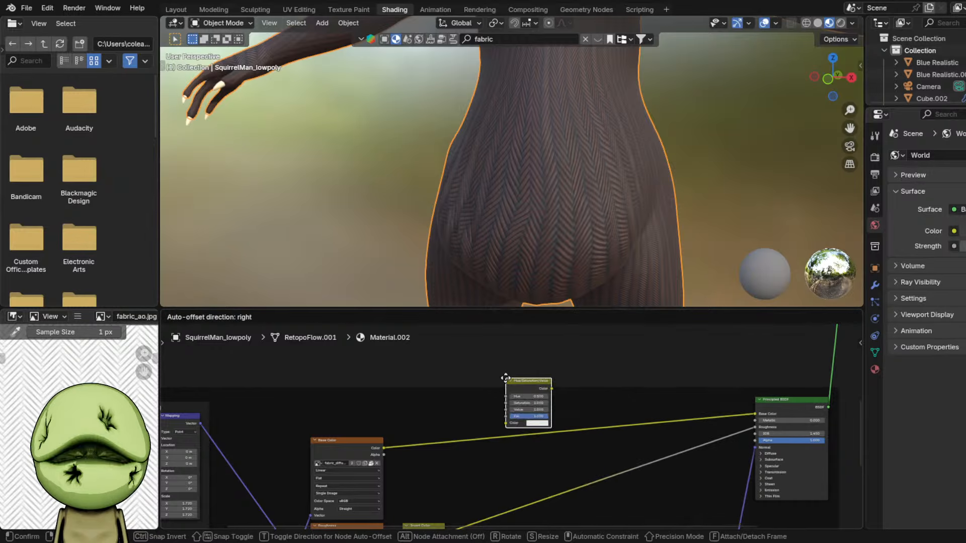
{"action": "left_click", "coordinate": [956, 353]}
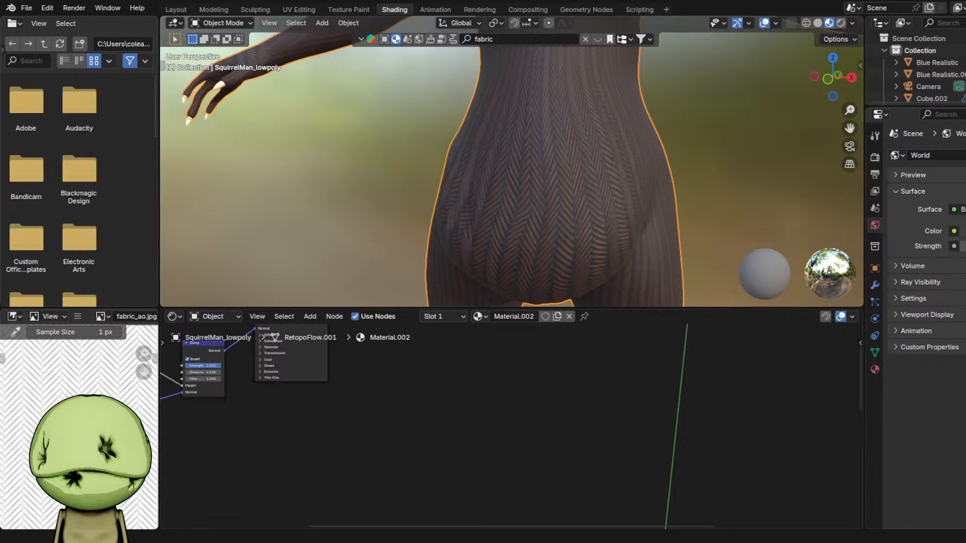
- Insert a Hue/Saturation/Value node between the fabric's Base Color texture and its Principled BSDF
{"action": "scroll", "coordinate": [576, 366], "scroll_direction": "down", "scroll_amount": 2}
{"action": "scroll", "coordinate": [576, 366], "scroll_direction": "up", "scroll_amount": 3}
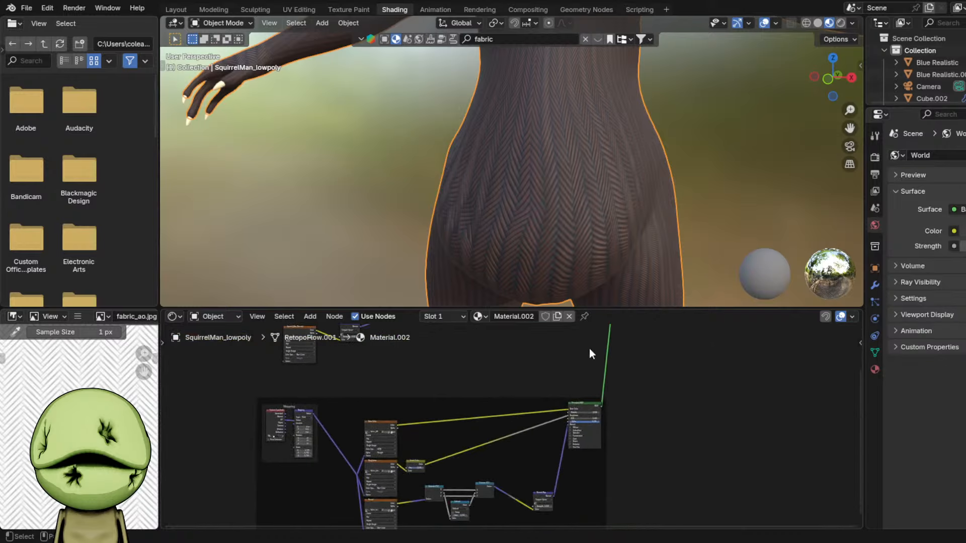
{"action": "key", "text": "shift+a"}
{"action": "type", "text": "hsv"}
{"action": "key", "text": "Return"}
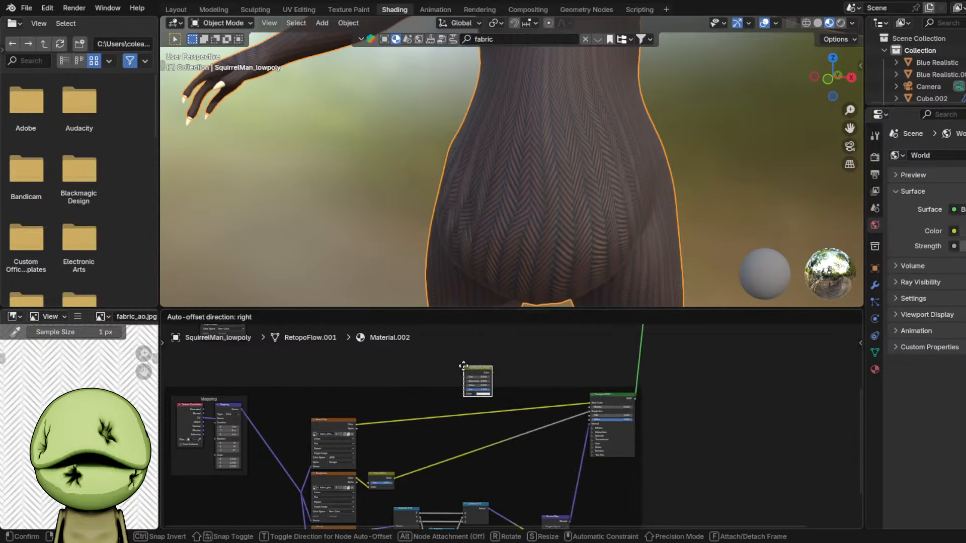
{"action": "left_click", "coordinate": [438, 397]}
{"action": "scroll", "coordinate": [553, 397], "scroll_direction": "up", "scroll_amount": 4}
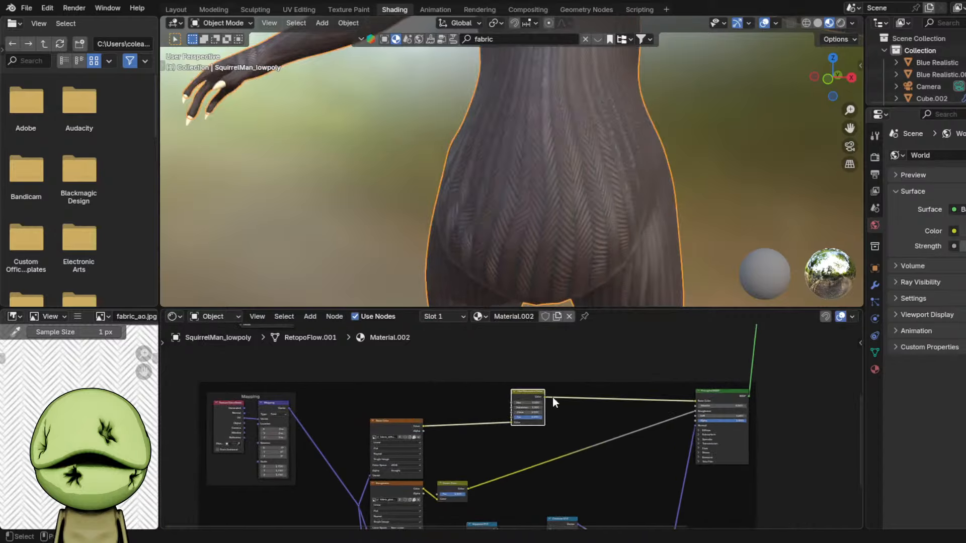
- Set the Hue/Saturation/Value node to Hue 0.750, Saturation 1.050 and Value 2.000 for a green fabric, and save the file
{"action": "left_click_drag", "start_coordinate": [536, 407], "coordinate": [547, 381]}
{"action": "scroll", "coordinate": [536, 409], "scroll_direction": "up", "scroll_amount": 2}
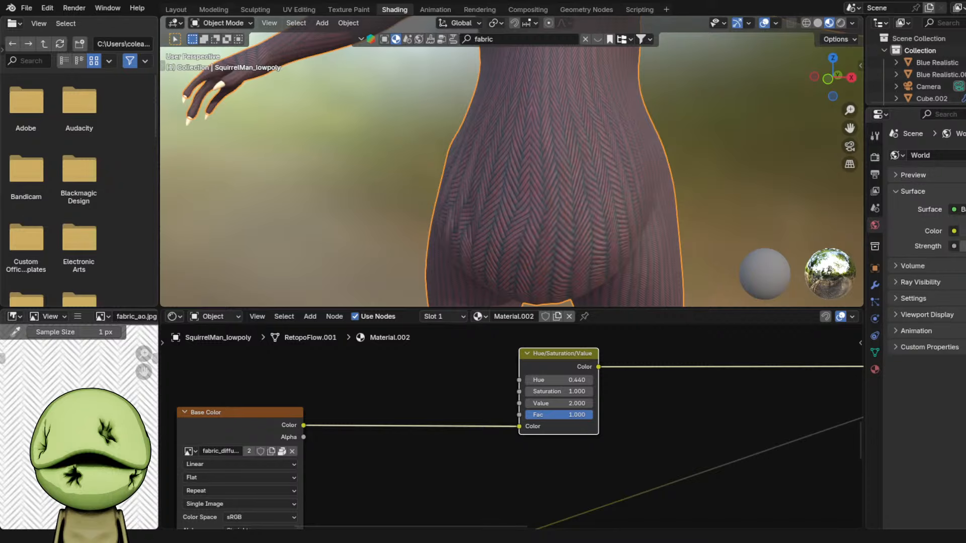
{"action": "scroll", "coordinate": [457, 165], "scroll_direction": "down", "scroll_amount": 2}
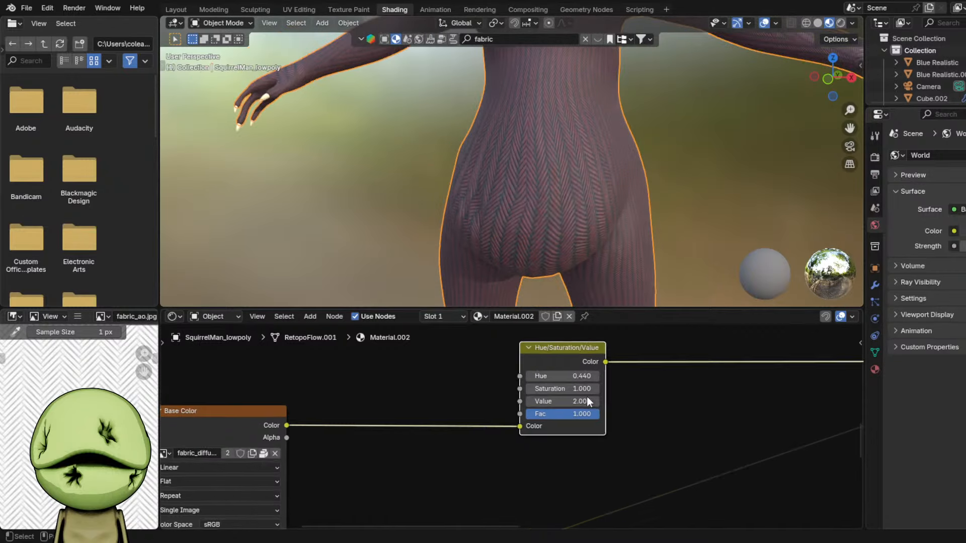
{"action": "scroll", "coordinate": [514, 427], "scroll_direction": "up", "scroll_amount": 2}
{"action": "mouse_move", "coordinate": [568, 367]}
{"action": "left_mouse_down"}
{"action": "mouse_move", "coordinate": [625, 367]}
{"action": "mouse_move", "coordinate": [613, 367]}
{"action": "mouse_move", "coordinate": [671, 383]}
{"action": "mouse_move", "coordinate": [574, 382]}
{"action": "left_mouse_up"}
{"action": "scroll", "coordinate": [655, 218], "scroll_direction": "down", "scroll_amount": 3}
{"action": "key", "text": "ctrl+s"}
{"action": "scroll", "coordinate": [567, 505], "scroll_direction": "down", "scroll_amount": 4}
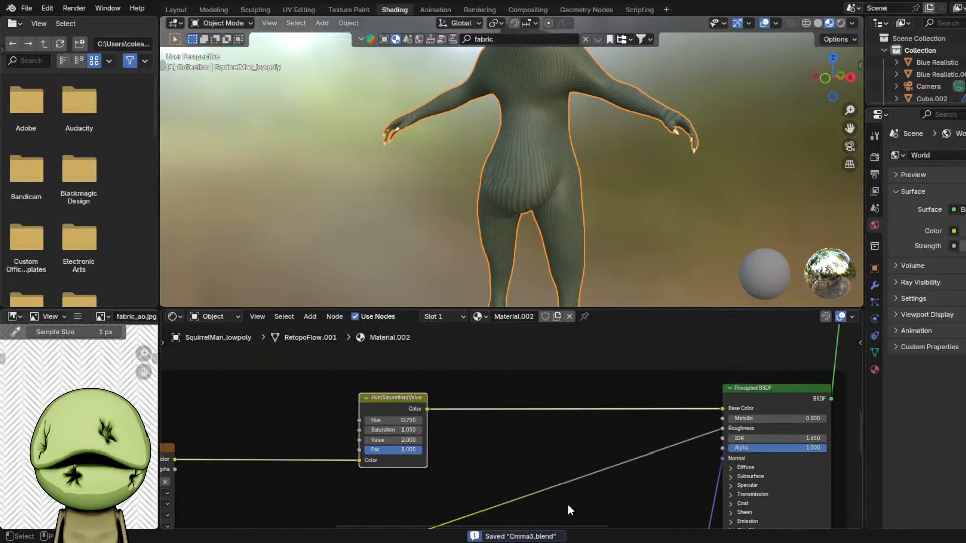
- Add an Image Texture node above the link leading into the Mix Shader
{"action": "middle_click_drag", "start_coordinate": [587, 417], "coordinate": [688, 398]}
{"action": "scroll", "coordinate": [688, 397], "scroll_direction": "up", "scroll_amount": 1}
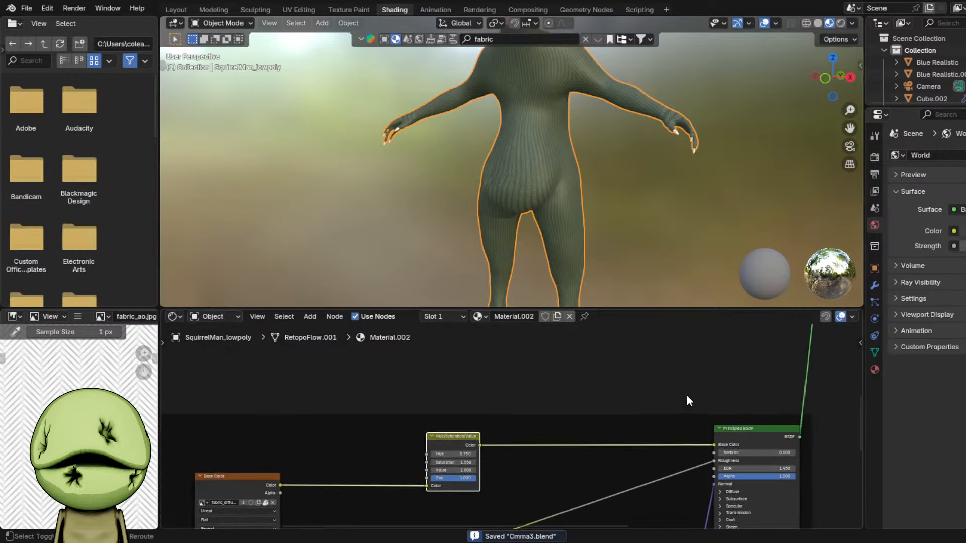
{"action": "scroll", "coordinate": [764, 384], "scroll_direction": "down", "scroll_amount": 3}
{"action": "middle_click_drag", "start_coordinate": [773, 381], "coordinate": [650, 529]}
{"action": "scroll", "coordinate": [569, 395], "scroll_direction": "up", "scroll_amount": 4}
{"action": "key", "text": "shift+a"}
{"action": "left_click", "coordinate": [572, 391]}
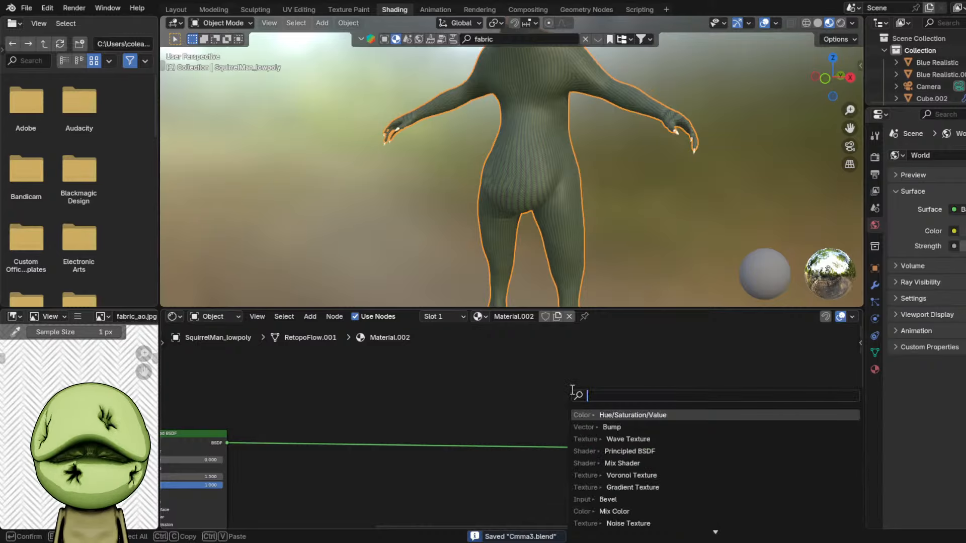
{"action": "type", "text": "image"}
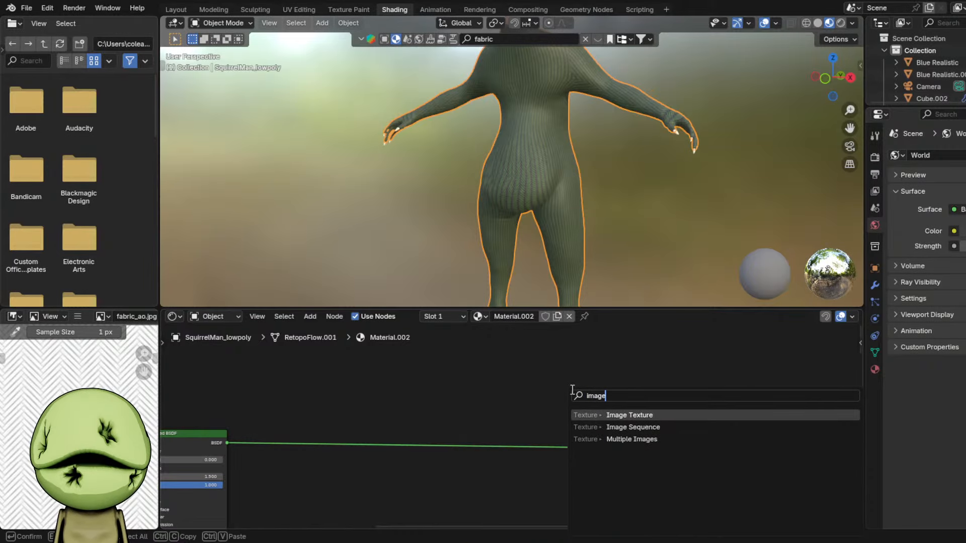
{"action": "key", "text": "Return"}
{"action": "left_click", "coordinate": [550, 373]}
- Create a new blank image named "beanbagmix" in the Image Texture node, keeping the default size and black color
{"action": "left_click", "coordinate": [568, 384]}
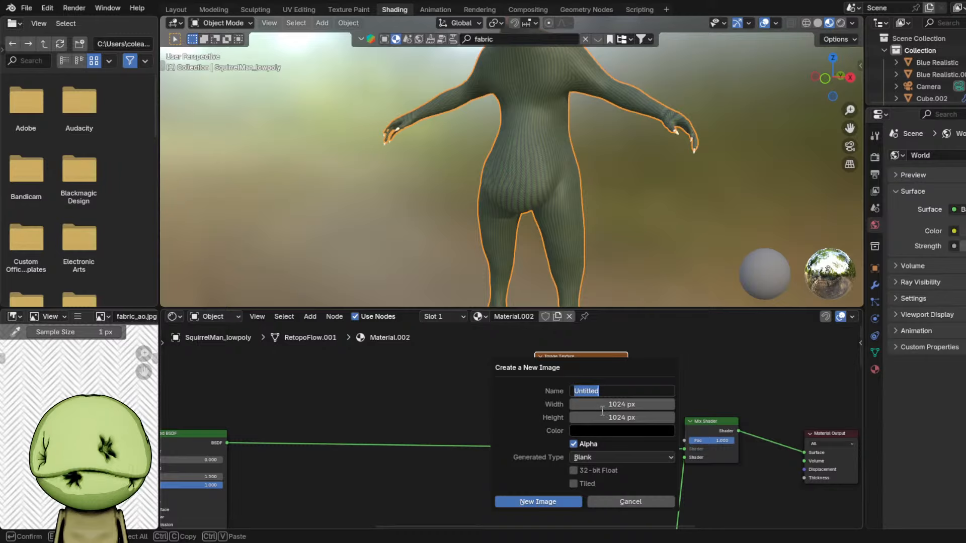
{"action": "type", "text": "mix"}
{"action": "key", "text": "Home"}
{"action": "type", "text": "beanbag"}
{"action": "left_click", "coordinate": [559, 505]}
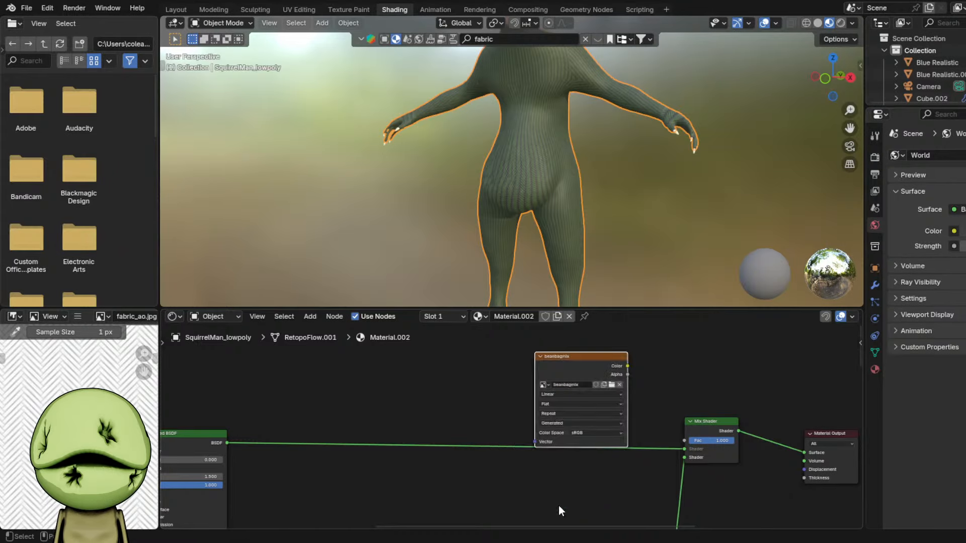
- Connect the beanbagmix image's Color to the Mix Shader's Fac, move the node up, and switch to the Texture Paint workspace
{"action": "left_click_drag", "start_coordinate": [627, 365], "coordinate": [684, 440]}
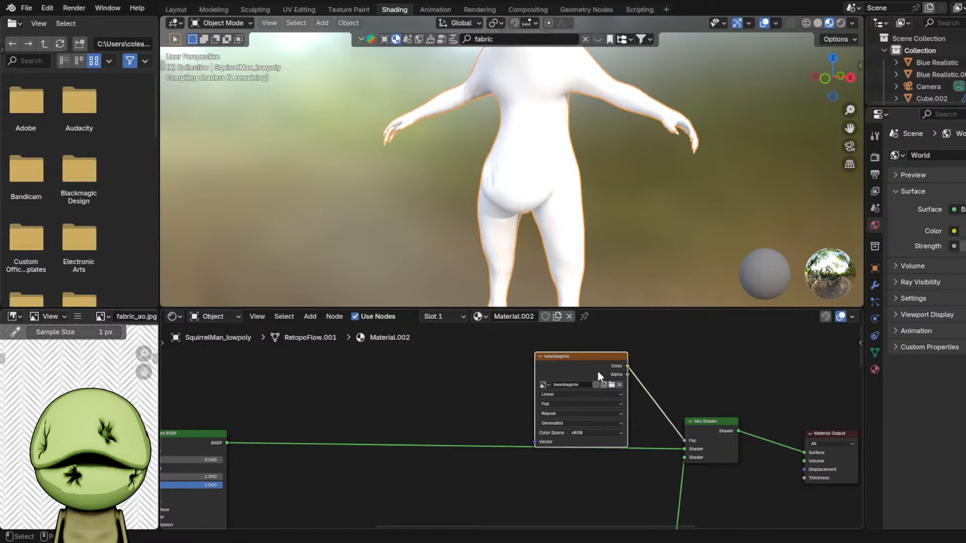
{"action": "left_click_drag", "start_coordinate": [598, 372], "coordinate": [589, 352]}
{"action": "left_click", "coordinate": [352, 9]}
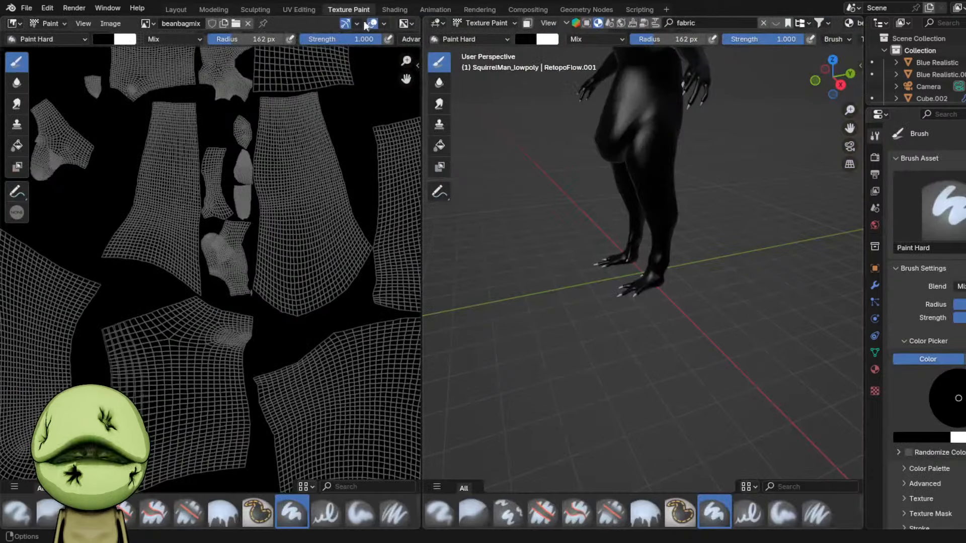
- Enlarge the 3D viewport and switch its shading to Material Preview, framing the belly for painting
{"action": "left_click_drag", "start_coordinate": [422, 179], "coordinate": [20, 179]}
{"action": "left_click", "coordinate": [530, 23]}
{"action": "key", "text": "z"}
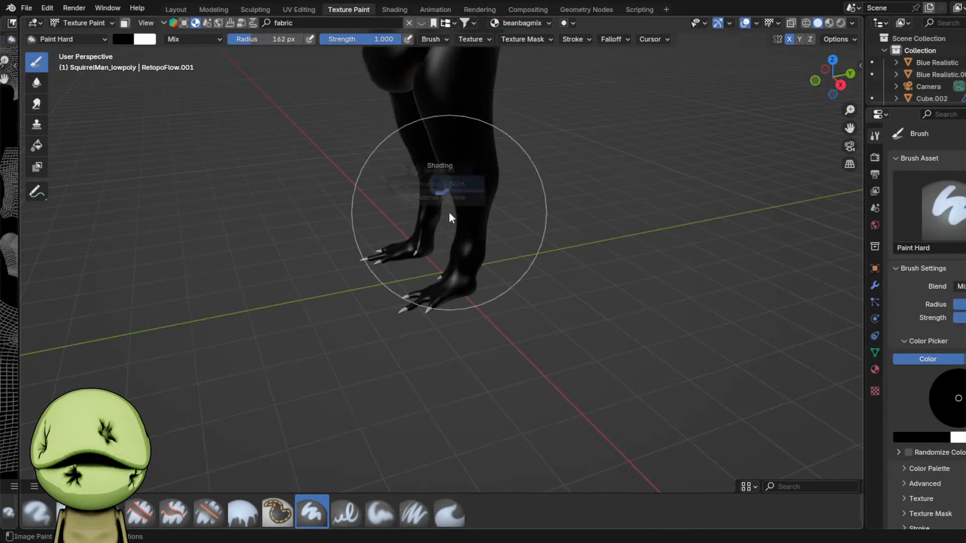
{"action": "left_click", "coordinate": [453, 229]}
{"action": "middle_click_drag", "start_coordinate": [469, 279], "coordinate": [496, 427], "text": "shift"}
{"action": "middle_click_drag", "start_coordinate": [496, 301], "coordinate": [519, 297]}
- Set the paint brush color to white and try a first stroke on the belly, then undo it
{"action": "right_click", "coordinate": [495, 231]}
{"action": "left_click_drag", "start_coordinate": [549, 275], "coordinate": [548, 217]}
{"action": "mouse_move", "coordinate": [677, 226]}
{"action": "middle_mouse_down"}
{"action": "mouse_move", "coordinate": [707, 222]}
{"action": "mouse_move", "coordinate": [624, 188]}
{"action": "middle_mouse_up"}
{"action": "middle_click_drag", "start_coordinate": [625, 189], "coordinate": [651, 151]}
{"action": "left_click_drag", "start_coordinate": [502, 291], "coordinate": [491, 280]}
{"action": "mouse_move", "coordinate": [489, 281]}
{"action": "middle_mouse_down"}
{"action": "mouse_move", "coordinate": [468, 270]}
{"action": "mouse_move", "coordinate": [523, 196]}
{"action": "middle_mouse_up"}
{"action": "key", "text": "ctrl+z"}
{"action": "scroll", "coordinate": [540, 221], "scroll_direction": "up", "scroll_amount": 1}
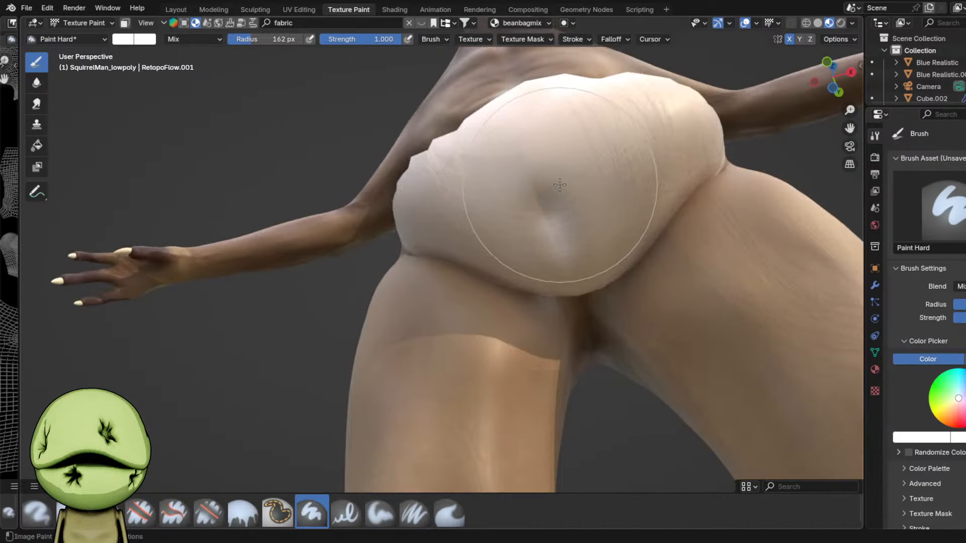
- Paint the mask white on the belly's underside at 162 px radius and undo the extra stroke above it
{"action": "mouse_move", "coordinate": [546, 205]}
{"action": "left_mouse_down"}
{"action": "mouse_move", "coordinate": [571, 216]}
{"action": "mouse_move", "coordinate": [579, 209]}
{"action": "left_mouse_up"}
{"action": "scroll", "coordinate": [573, 319], "scroll_direction": "down", "scroll_amount": 5}
{"action": "mouse_move", "coordinate": [565, 216]}
{"action": "middle_mouse_down"}
{"action": "mouse_move", "coordinate": [574, 319]}
{"action": "mouse_move", "coordinate": [553, 274]}
{"action": "middle_mouse_up"}
{"action": "scroll", "coordinate": [529, 277], "scroll_direction": "up", "scroll_amount": 3}
{"action": "mouse_move", "coordinate": [503, 279]}
{"action": "left_mouse_down"}
{"action": "mouse_move", "coordinate": [520, 241]}
{"action": "mouse_move", "coordinate": [539, 292]}
{"action": "left_mouse_up"}
{"action": "key", "text": "ctrl+z"}
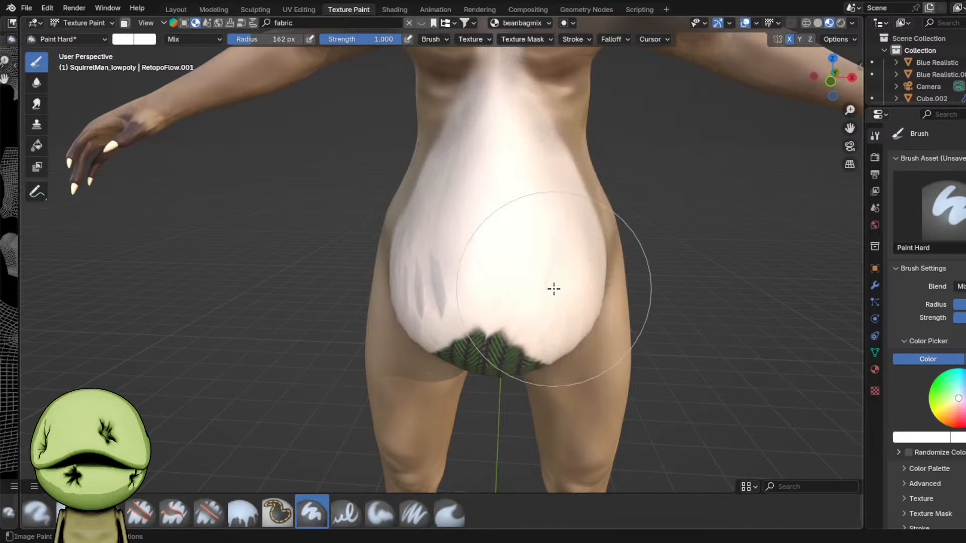
- Reduce the brush radius to 108 px and fill the front and sides of the belly with white mask
{"action": "scroll", "coordinate": [553, 287], "scroll_direction": "up", "scroll_amount": 1}
{"action": "middle_click_drag", "start_coordinate": [554, 287], "coordinate": [546, 285]}
{"action": "key", "text": "f"}
{"action": "left_click", "coordinate": [512, 252]}
{"action": "mouse_move", "coordinate": [503, 145]}
{"action": "left_mouse_down"}
{"action": "mouse_move", "coordinate": [559, 192]}
{"action": "mouse_move", "coordinate": [565, 317]}
{"action": "left_mouse_up"}
{"action": "middle_click_drag", "start_coordinate": [565, 317], "coordinate": [506, 193]}
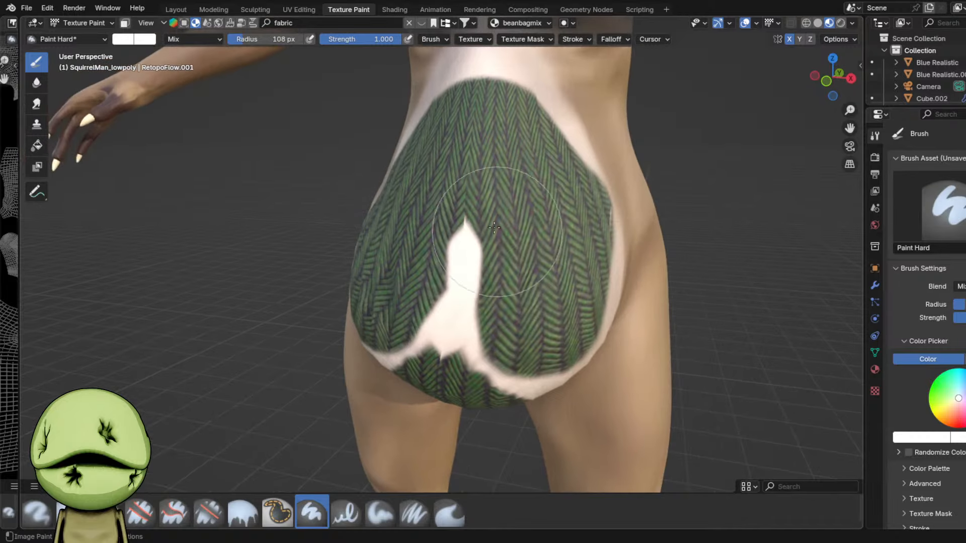
{"action": "left_click_drag", "start_coordinate": [505, 193], "coordinate": [464, 334]}
{"action": "middle_click_drag", "start_coordinate": [464, 334], "coordinate": [443, 291]}
{"action": "mouse_move", "coordinate": [456, 294]}
{"action": "left_mouse_down"}
{"action": "mouse_move", "coordinate": [493, 217]}
{"action": "mouse_move", "coordinate": [524, 206]}
{"action": "left_mouse_up"}
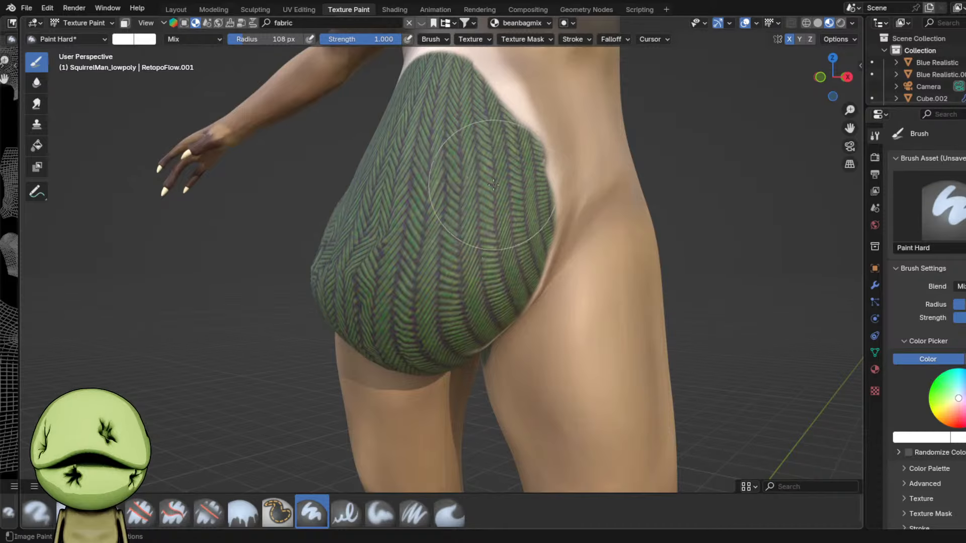
- Set the brush color to black and trim the fabric mask off the skin under the belly and along the thigh
{"action": "mouse_move", "coordinate": [491, 190]}
{"action": "middle_mouse_down"}
{"action": "mouse_move", "coordinate": [464, 259]}
{"action": "mouse_move", "coordinate": [486, 281]}
{"action": "middle_mouse_up"}
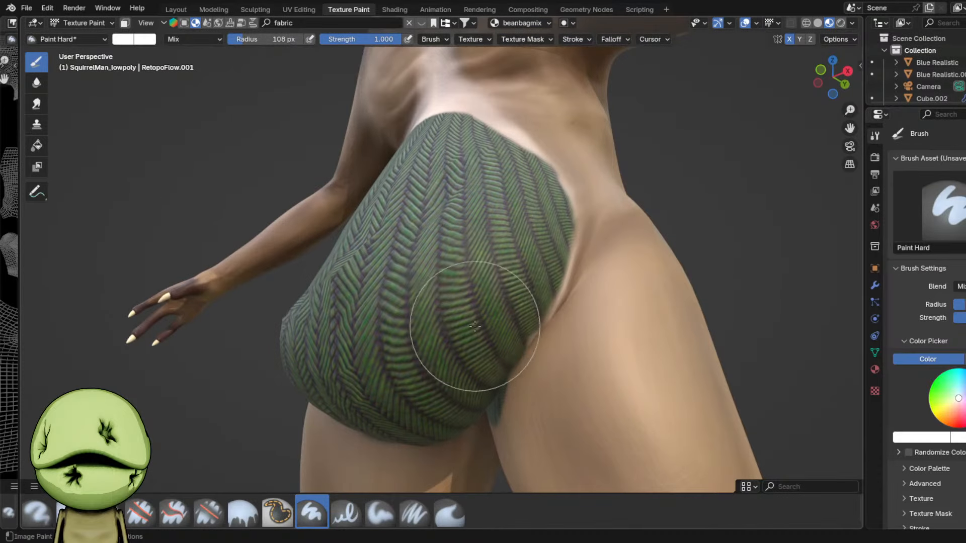
{"action": "middle_click_drag", "start_coordinate": [517, 250], "coordinate": [528, 211]}
{"action": "scroll", "coordinate": [604, 292], "scroll_direction": "up", "scroll_amount": 2}
{"action": "right_click", "coordinate": [661, 348]}
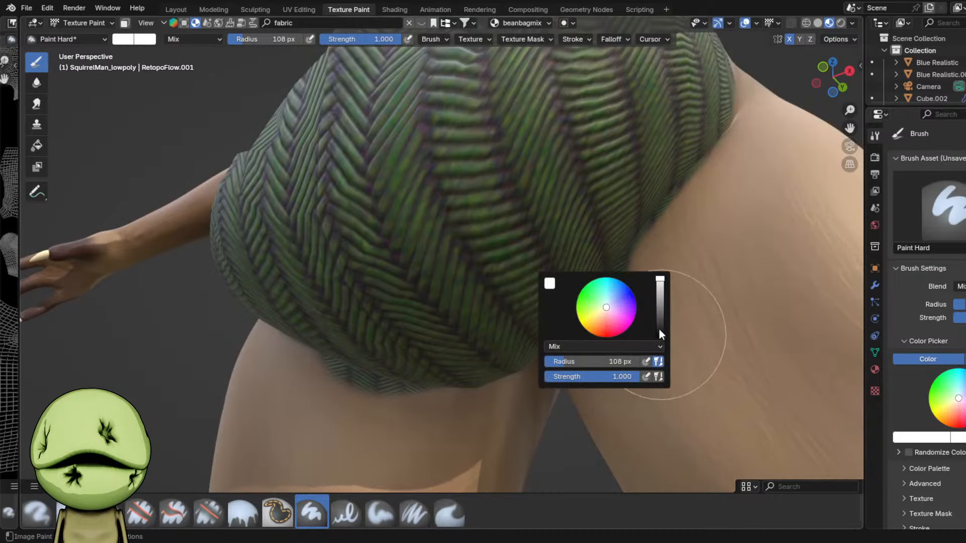
{"action": "left_click", "coordinate": [660, 336]}
{"action": "middle_click_drag", "start_coordinate": [748, 320], "coordinate": [749, 291]}
{"action": "mouse_move", "coordinate": [699, 212]}
{"action": "left_mouse_down"}
{"action": "mouse_move", "coordinate": [668, 287]}
{"action": "mouse_move", "coordinate": [619, 348]}
{"action": "left_mouse_up"}
{"action": "middle_click_drag", "start_coordinate": [618, 347], "coordinate": [657, 264]}
- Set the brush color back to white and touch up the fabric edge where the belly meets the thigh
{"action": "right_click", "coordinate": [642, 151]}
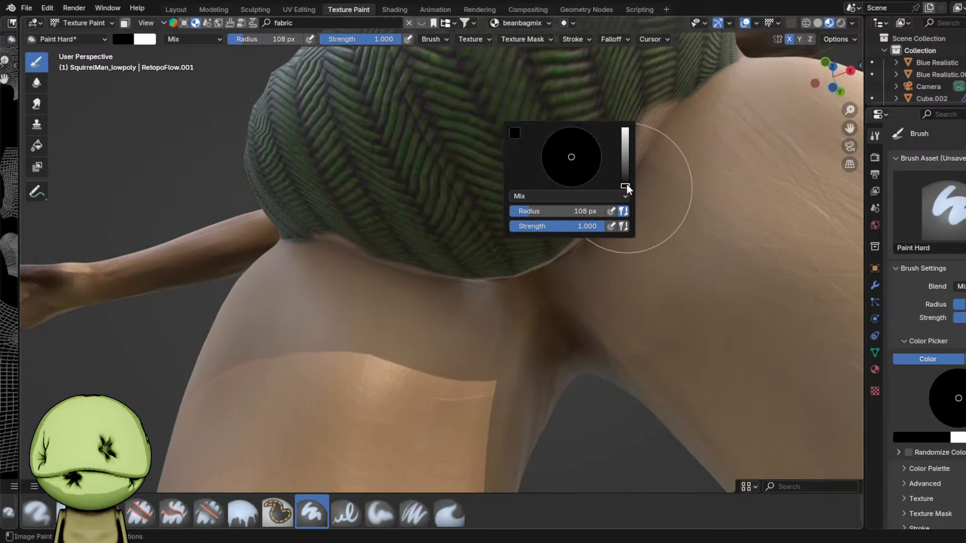
{"action": "left_click", "coordinate": [625, 130]}
{"action": "left_click_drag", "start_coordinate": [617, 93], "coordinate": [555, 177]}
{"action": "scroll", "coordinate": [546, 179], "scroll_direction": "down", "scroll_amount": 8}
{"action": "middle_click_drag", "start_coordinate": [533, 183], "coordinate": [480, 224]}
{"action": "scroll", "coordinate": [553, 295], "scroll_direction": "down", "scroll_amount": 3}
{"action": "scroll", "coordinate": [481, 225], "scroll_direction": "up", "scroll_amount": 1}
- Open the Sculpting workspace, preview the body in Material Preview, and set the brush radius to 125 px
{"action": "left_click", "coordinate": [256, 9]}
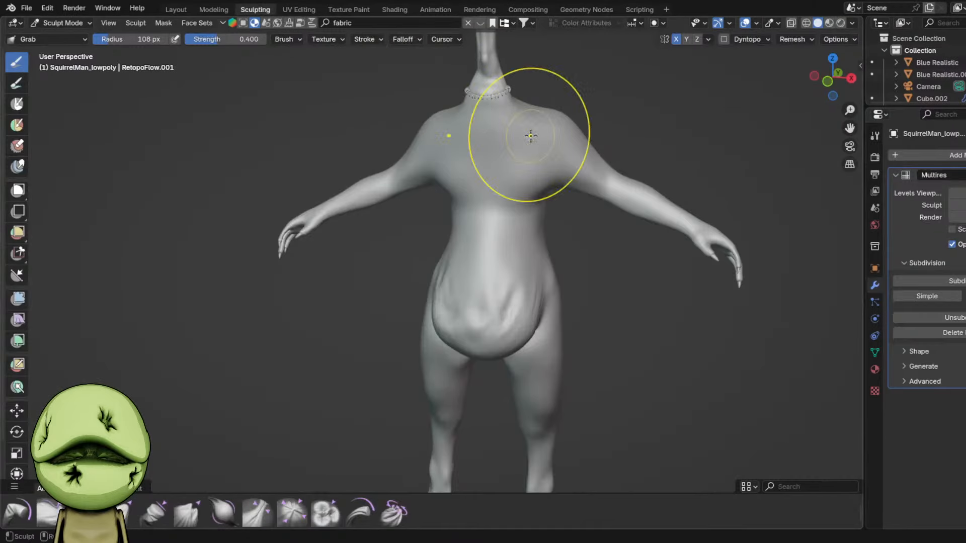
{"action": "middle_click_drag", "start_coordinate": [496, 172], "coordinate": [531, 136], "text": "shift"}
{"action": "scroll", "coordinate": [495, 267], "scroll_direction": "up", "scroll_amount": 3}
{"action": "key", "text": "z"}
{"action": "left_click", "coordinate": [480, 373]}
{"action": "mouse_move", "coordinate": [535, 222]}
{"action": "middle_mouse_down"}
{"action": "mouse_move", "coordinate": [490, 216]}
{"action": "mouse_move", "coordinate": [517, 275]}
{"action": "mouse_move", "coordinate": [524, 259]}
{"action": "middle_mouse_up"}
{"action": "key", "text": "f"}
{"action": "left_click", "coordinate": [528, 276]}
{"action": "scroll", "coordinate": [526, 272], "scroll_direction": "down", "scroll_amount": 5}
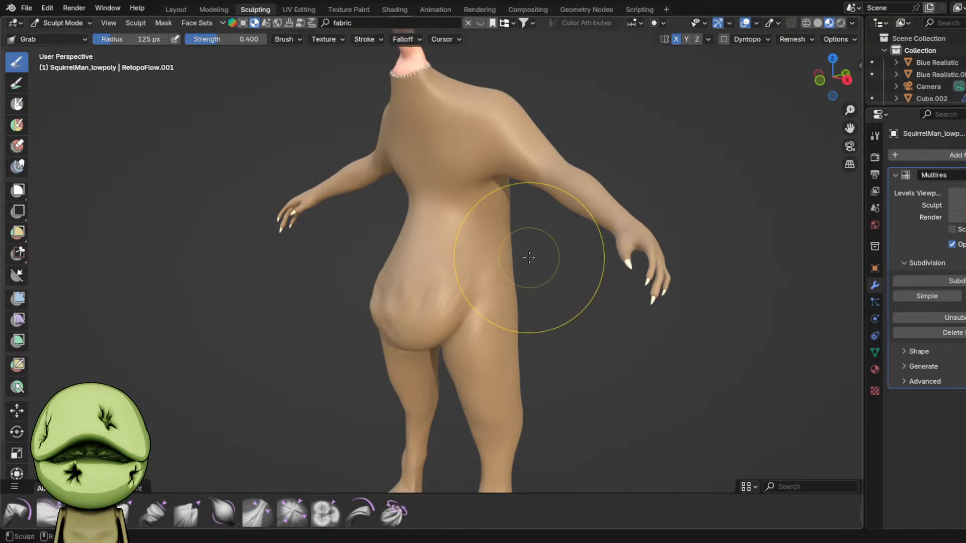
- Compare the body at different Multires sculpt levels and check it in the Layout workspace
{"action": "left_click", "coordinate": [951, 206]}
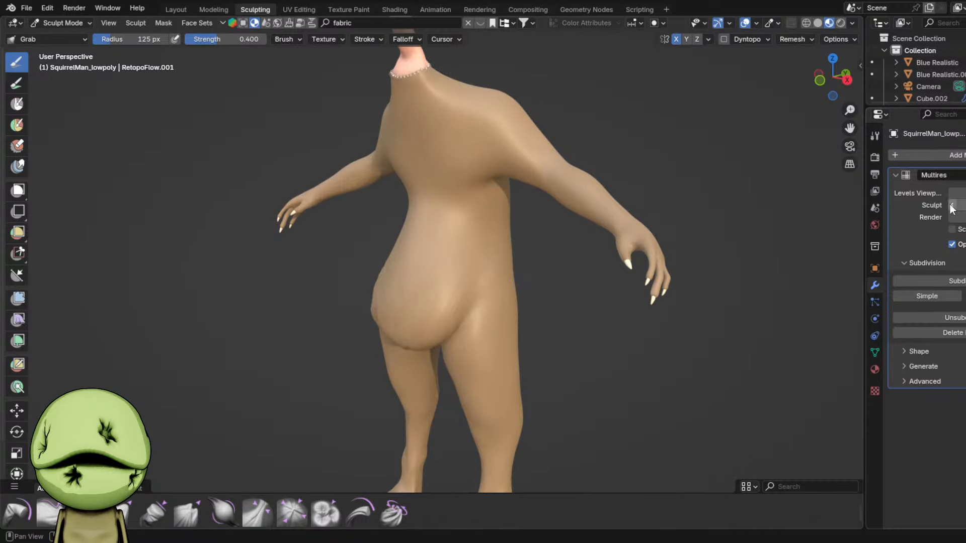
{"action": "left_click", "coordinate": [952, 206]}
{"action": "left_click", "coordinate": [951, 206]}
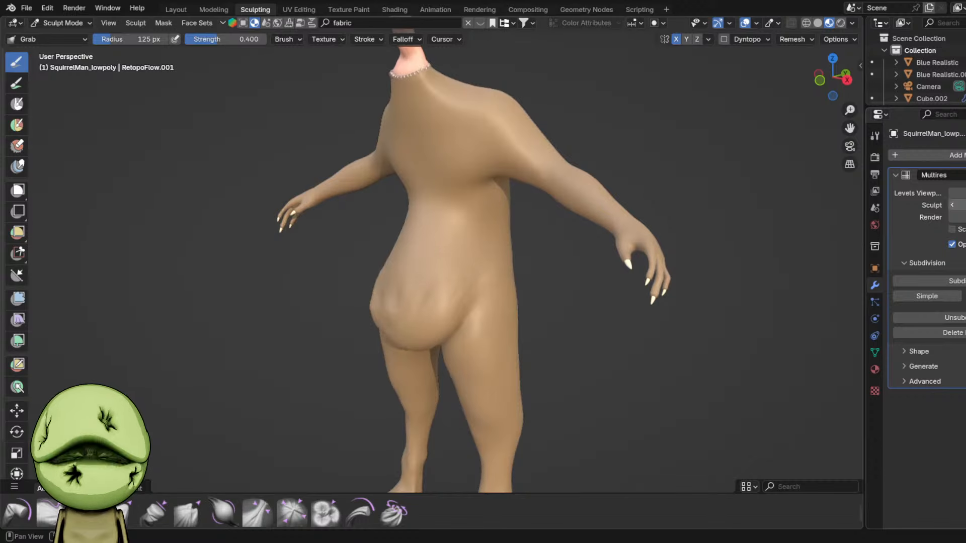
{"action": "left_click", "coordinate": [175, 10]}
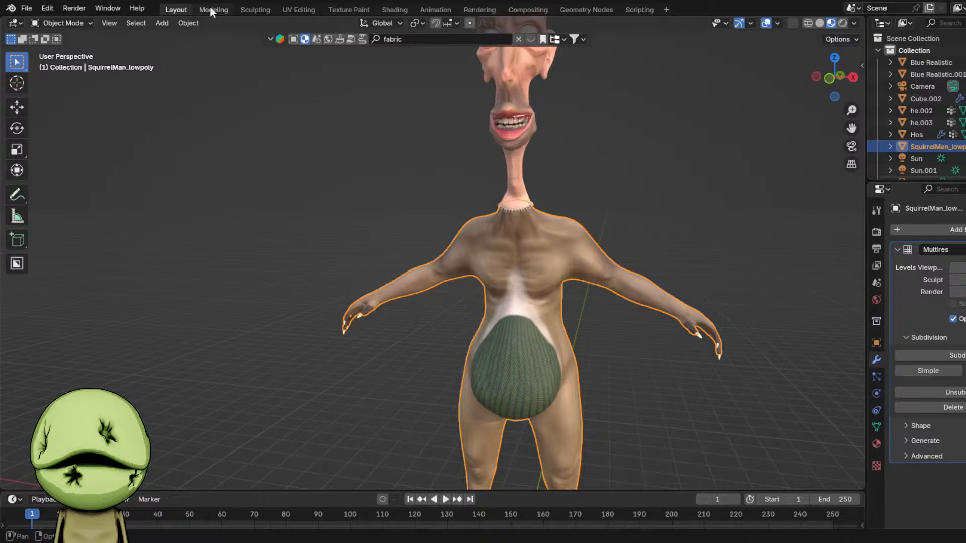
- In the Sculpting workspace, carve a crease along the belly's upper edge with the Draw Sharp brush at 99 px radius
{"action": "left_click", "coordinate": [271, 9]}
{"action": "scroll", "coordinate": [468, 250], "scroll_direction": "up", "scroll_amount": 4}
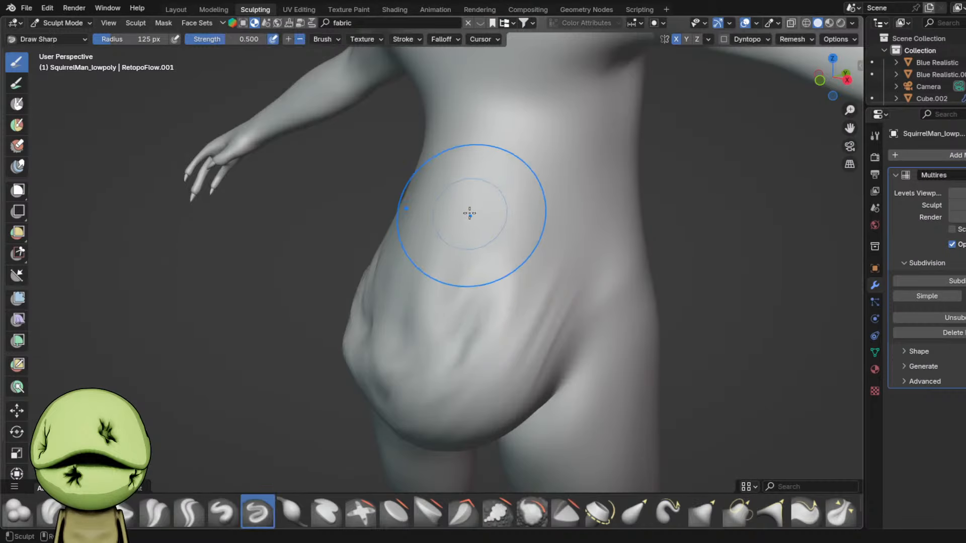
{"action": "scroll", "coordinate": [469, 213], "scroll_direction": "up", "scroll_amount": 1}
{"action": "key", "text": "f"}
{"action": "left_click", "coordinate": [454, 184]}
{"action": "left_click_drag", "start_coordinate": [463, 167], "coordinate": [533, 263]}
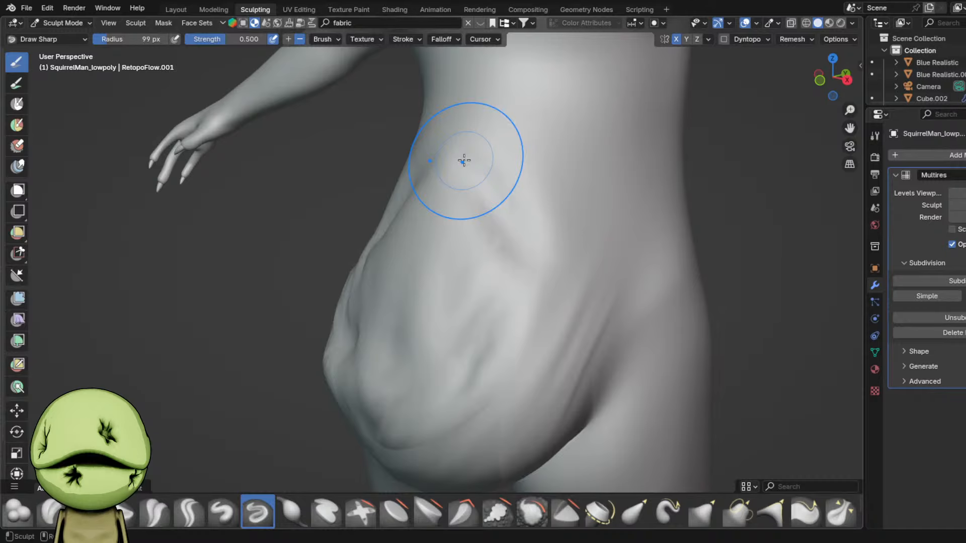
{"action": "scroll", "coordinate": [463, 160], "scroll_direction": "down", "scroll_amount": 6}
{"action": "middle_click_drag", "start_coordinate": [738, 364], "coordinate": [599, 312], "text": "shift"}
- In the Layout workspace, duplicate the "long drooping nipples dripping liquid" text as a new line beneath it
{"action": "left_click", "coordinate": [168, 7]}
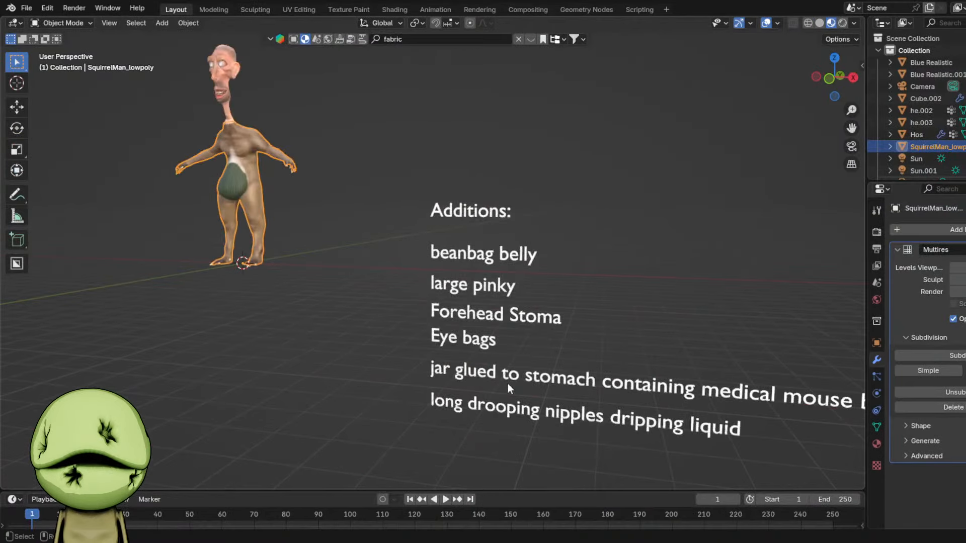
{"action": "left_click", "coordinate": [507, 400]}
{"action": "key", "text": "shift+d"}
- Replace the duplicated line's text with "asymetrical catfish wiskers and nubbins" and save the file
{"action": "key", "text": "Tab"}
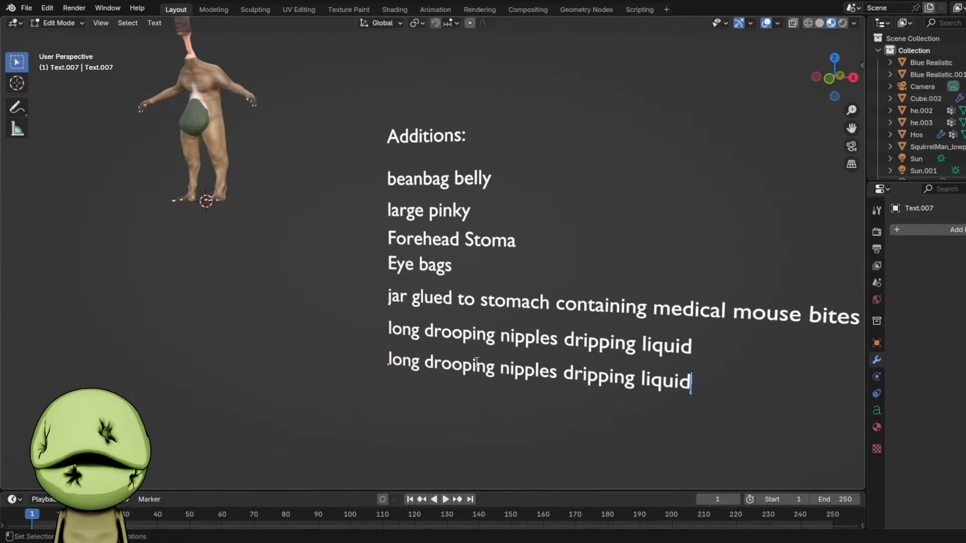
{"action": "key", "text": "ctrl+BackSpace"}
{"action": "key", "text": "ctrl+BackSpace"}
{"action": "key", "text": "ctrl+BackSpace"}
{"action": "key", "text": "ctrl+BackSpace"}
{"action": "key", "text": "ctrl+BackSpace"}
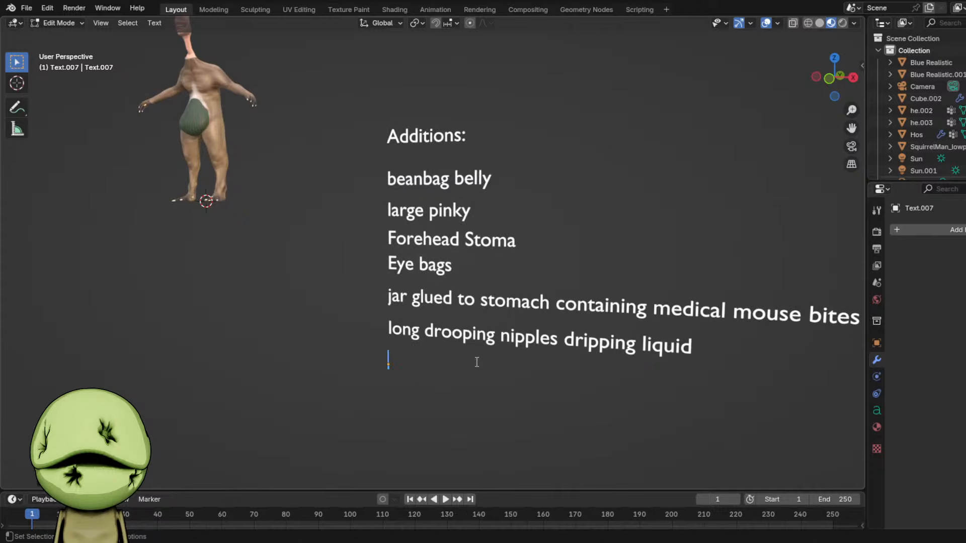
{"action": "type", "text": "asymetrical catfish wiskers a"}
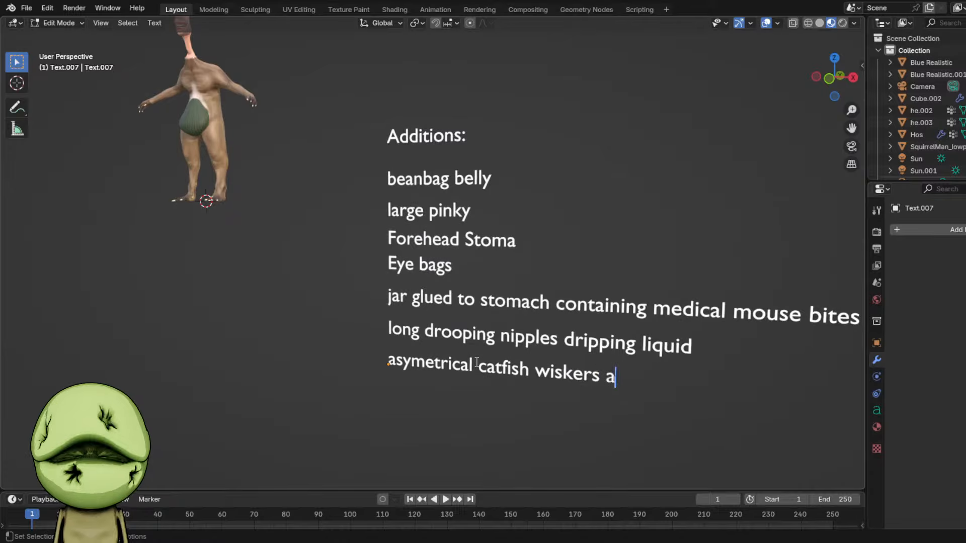
{"action": "type", "text": "nd nubbins"}
{"action": "key", "text": "ctrl+s"}
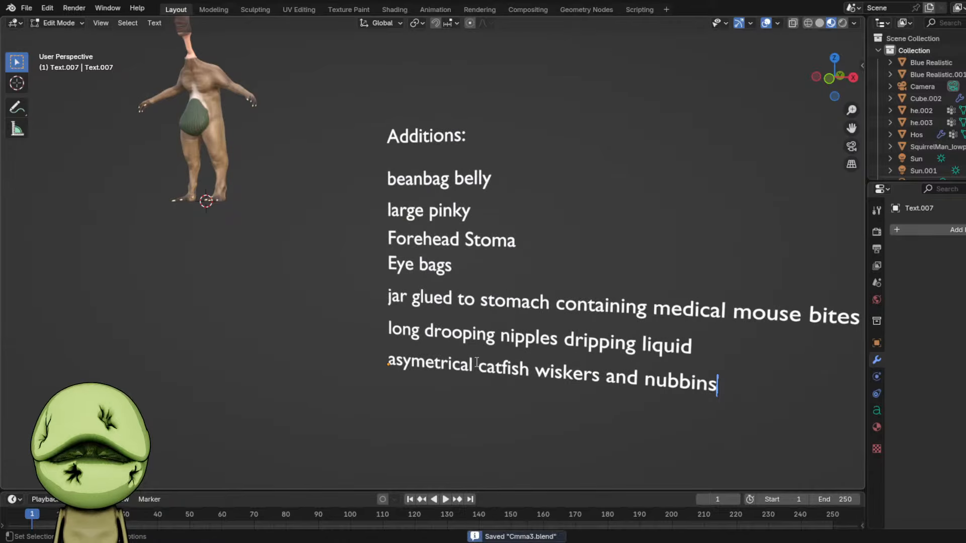
{"action": "key", "text": "Tab"}
{"action": "left_click", "coordinate": [678, 327]}
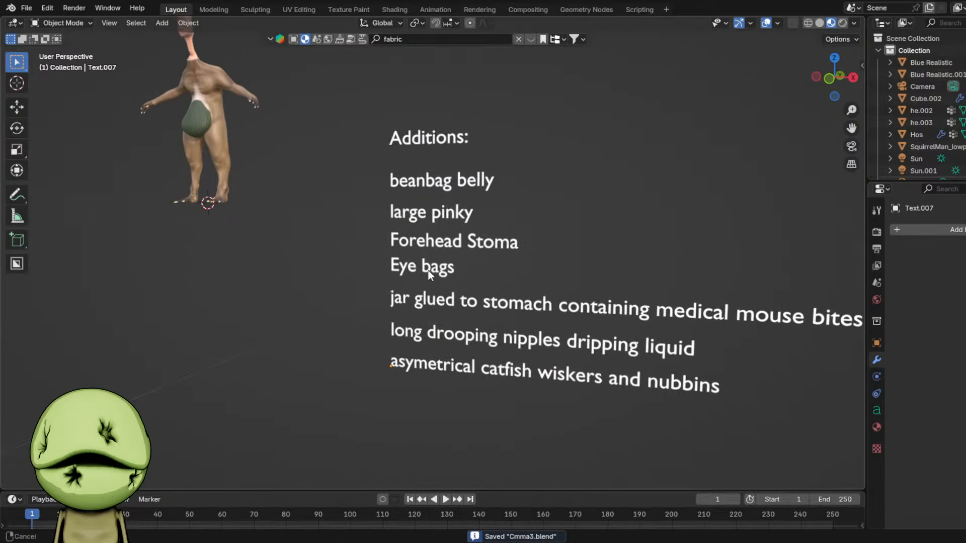
- Select the body, return to the Sculpting workspace, and deepen the crease down the belly's side with Draw Sharp at 74 px
{"action": "middle_click_drag", "start_coordinate": [442, 275], "coordinate": [488, 292], "text": "shift"}
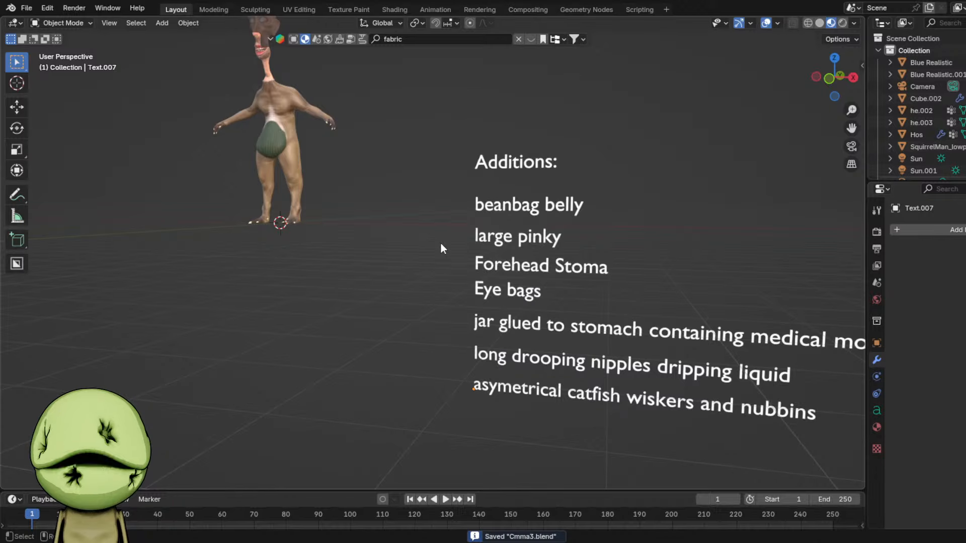
{"action": "left_click", "coordinate": [285, 147]}
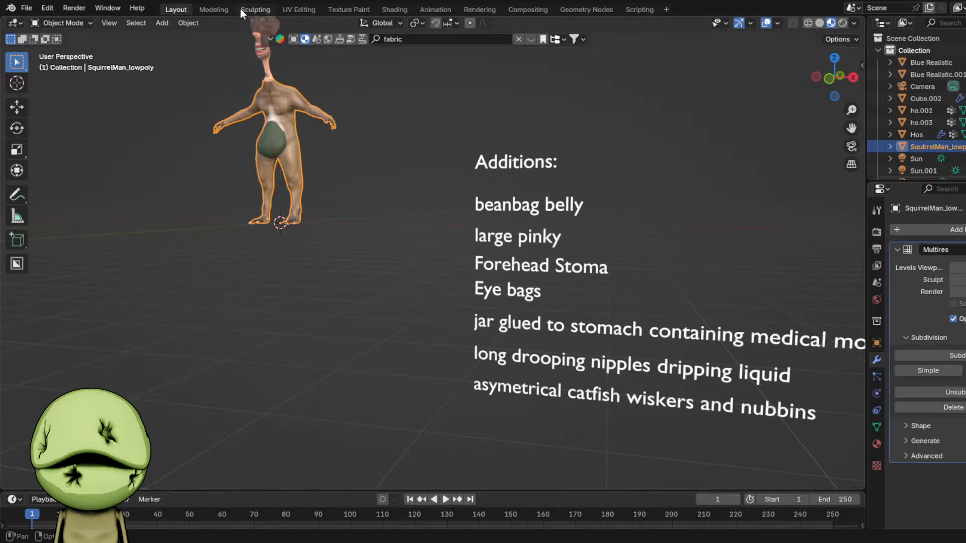
{"action": "left_click", "coordinate": [255, 9]}
{"action": "scroll", "coordinate": [431, 302], "scroll_direction": "up", "scroll_amount": 6}
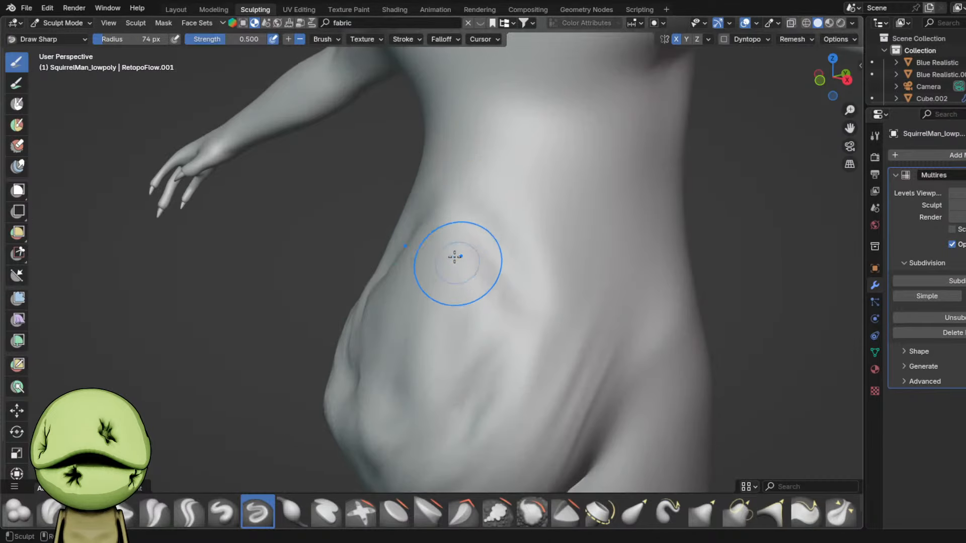
{"action": "mouse_move", "coordinate": [466, 197]}
{"action": "left_mouse_down"}
{"action": "mouse_move", "coordinate": [557, 319]}
{"action": "mouse_move", "coordinate": [574, 403]}
{"action": "left_mouse_up"}
- Tighten the belly crease with the Pinch/Magnify brush and puff out the belly with Inflate/Deflate at 89 px
{"action": "key", "text": "p"}
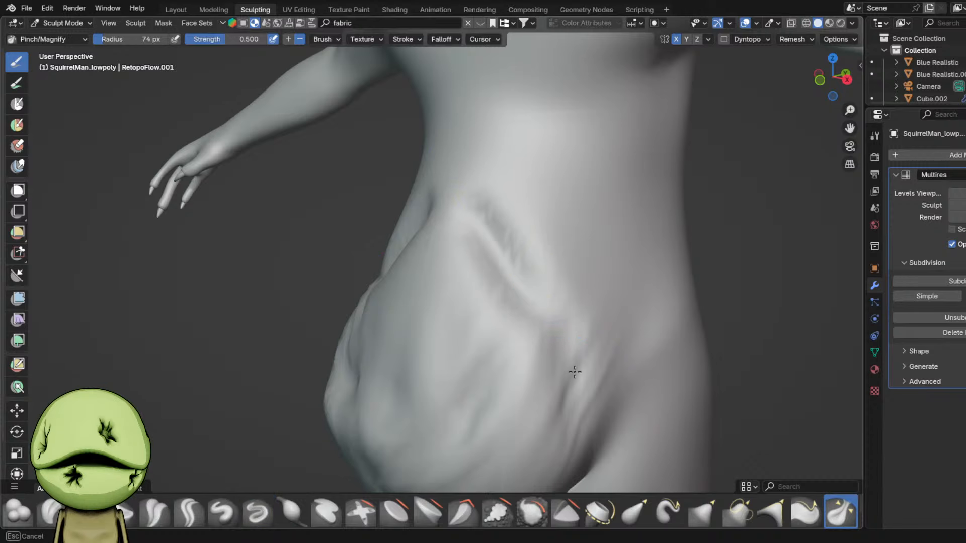
{"action": "scroll", "coordinate": [512, 279], "scroll_direction": "down", "scroll_amount": 3}
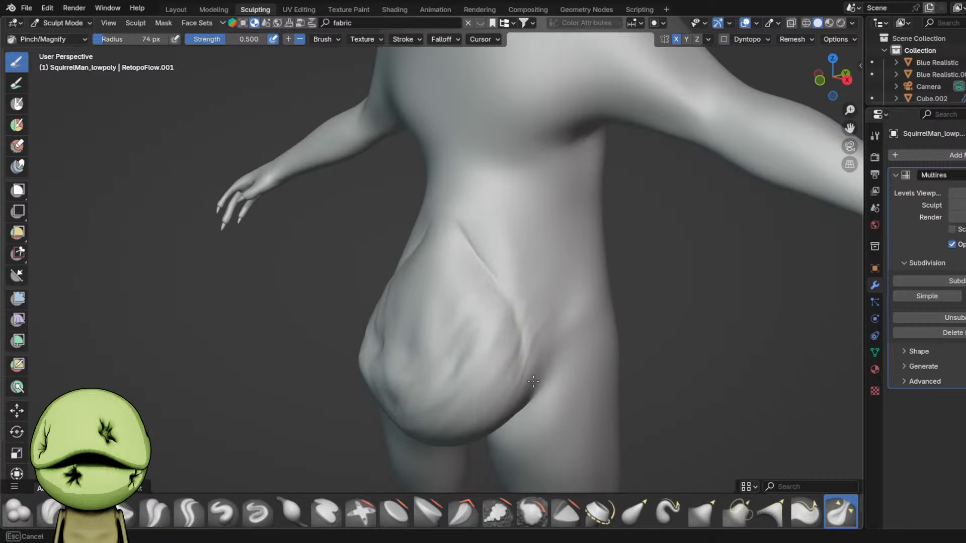
{"action": "key", "text": "i"}
{"action": "middle_click_drag", "start_coordinate": [524, 271], "coordinate": [603, 233]}
{"action": "scroll", "coordinate": [604, 233], "scroll_direction": "down", "scroll_amount": 5}
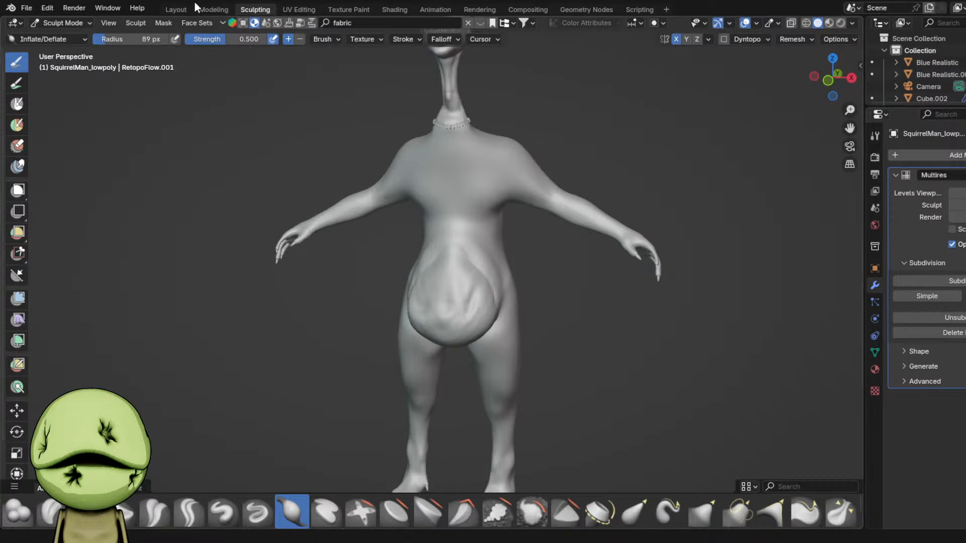
- Examine the fabric belly and its upper edge up close in the Layout workspace
{"action": "left_click", "coordinate": [181, 9]}
{"action": "key", "text": "KP_Decimal"}
{"action": "scroll", "coordinate": [479, 184], "scroll_direction": "up", "scroll_amount": 6}
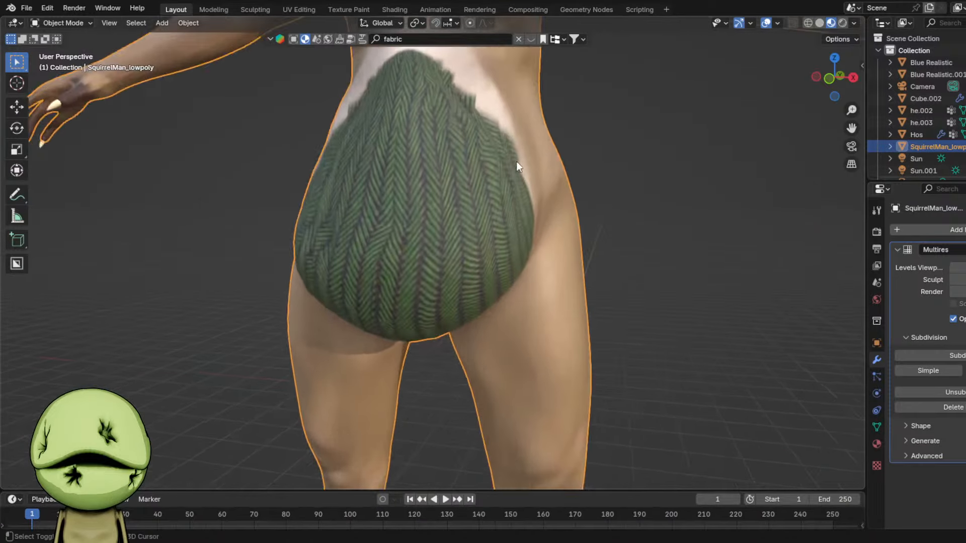
{"action": "middle_click_drag", "start_coordinate": [516, 161], "coordinate": [516, 310], "text": "shift"}
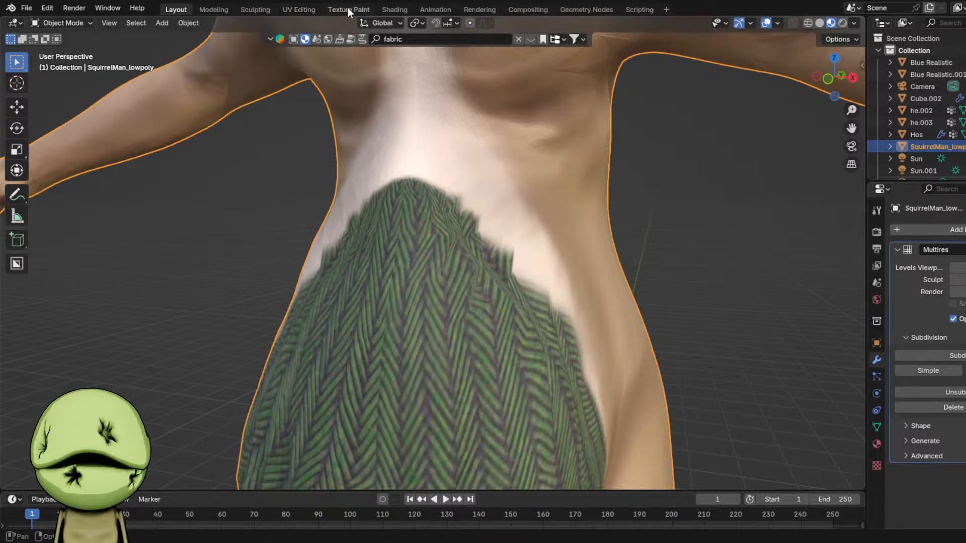
{"action": "scroll", "coordinate": [626, 205], "scroll_direction": "down", "scroll_amount": 8}
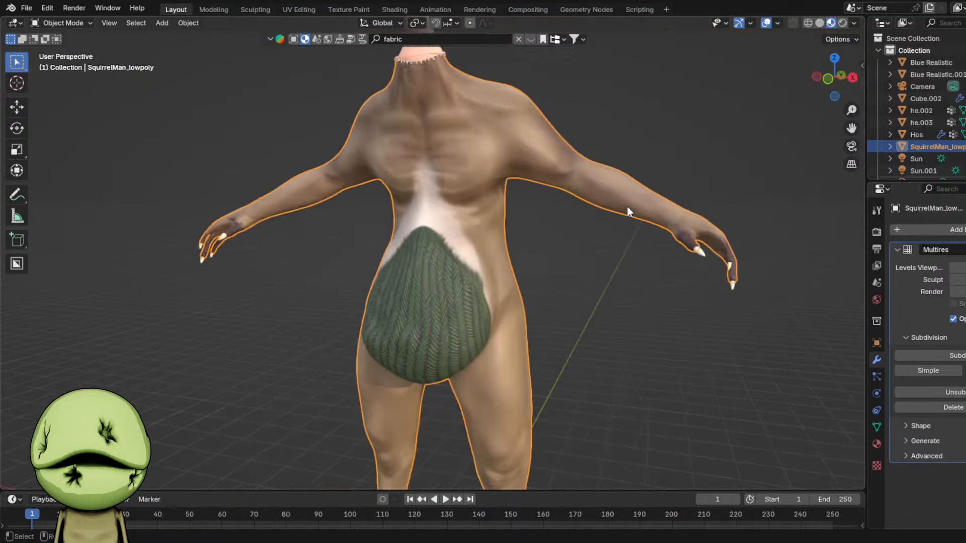
- Try deleting the "beanbag belly" line from the additions list, then undo the deletion
{"action": "middle_click_drag", "start_coordinate": [627, 206], "coordinate": [467, 278]}
{"action": "scroll", "coordinate": [467, 278], "scroll_direction": "down", "scroll_amount": 6}
{"action": "key", "text": "Delete"}
{"action": "middle_click_drag", "start_coordinate": [677, 397], "coordinate": [453, 210]}
{"action": "left_click_drag", "start_coordinate": [453, 209], "coordinate": [576, 352]}
{"action": "key", "text": "ctrl+z"}
{"action": "key", "text": "ctrl+z"}
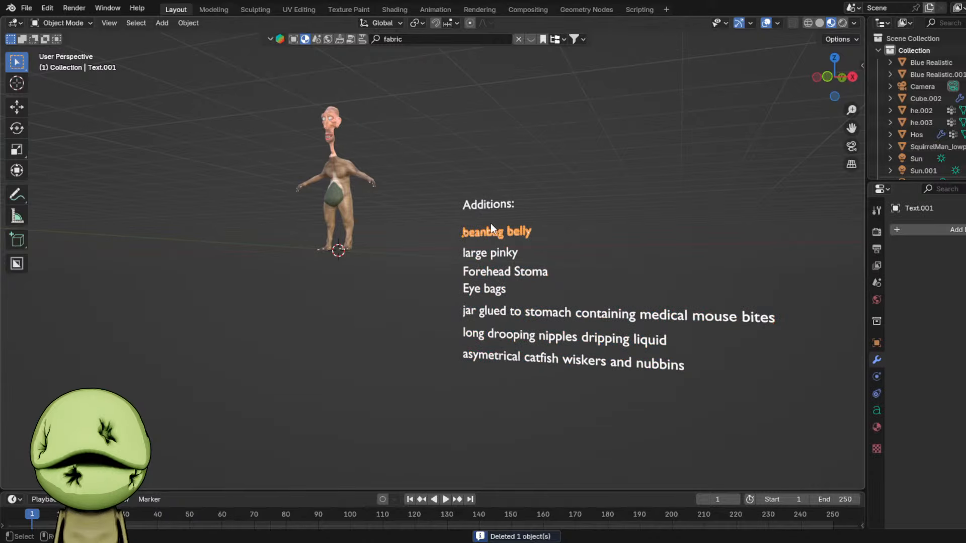
- Move the "beanbag belly" text along the X axis, well away from the additions list
{"action": "scroll", "coordinate": [569, 268], "scroll_direction": "down", "scroll_amount": 2}
{"action": "scroll", "coordinate": [541, 270], "scroll_direction": "down", "scroll_amount": 4}
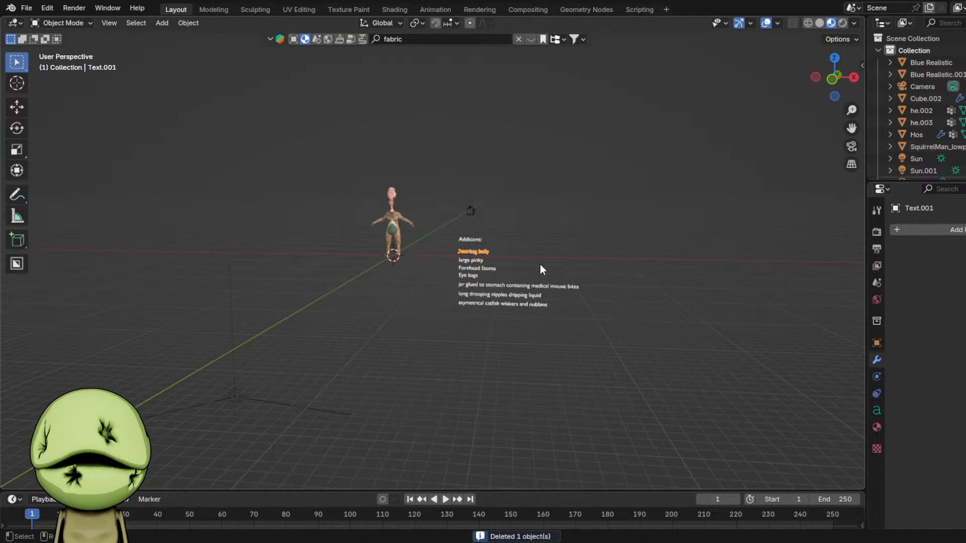
{"action": "key", "text": "g"}
{"action": "key", "text": "x"}
{"action": "left_click", "coordinate": [733, 297]}
- Move the remaining list lines up along the Z axis to close the gap under the "Additions:" heading
{"action": "scroll", "coordinate": [654, 292], "scroll_direction": "up", "scroll_amount": 6}
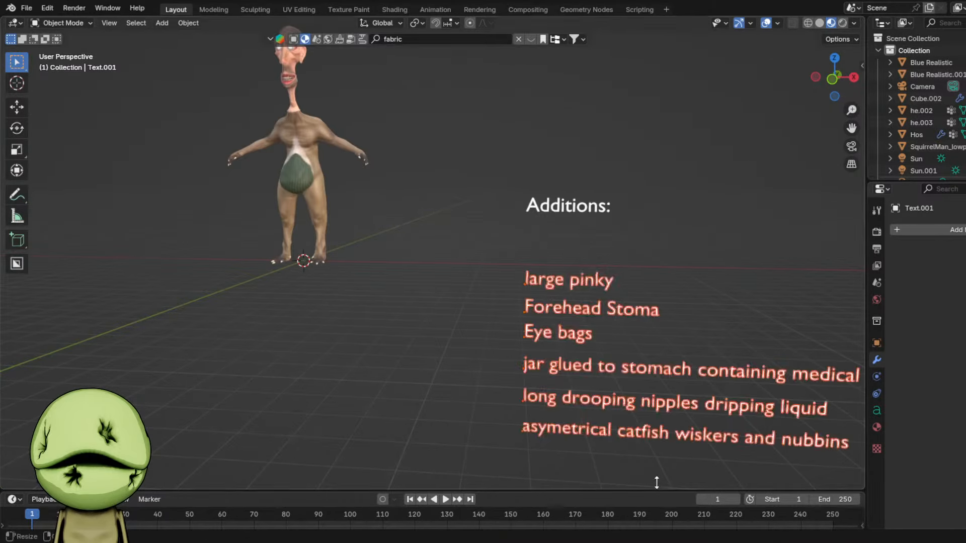
{"action": "key", "text": "g"}
{"action": "key", "text": "z"}
{"action": "left_click", "coordinate": [654, 443]}
- Select the squirrel man's claws object and open its mesh for editing
{"action": "left_click", "coordinate": [331, 160]}
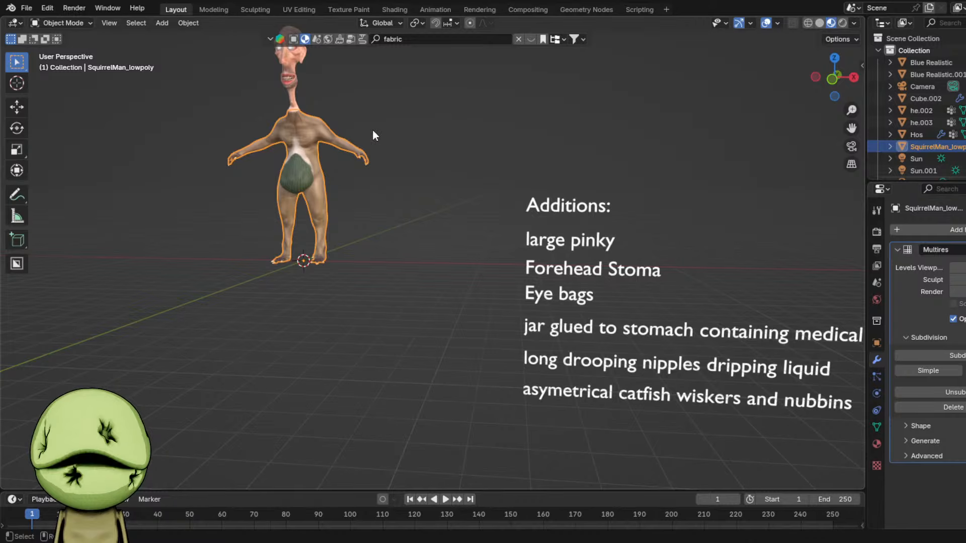
{"action": "scroll", "coordinate": [419, 178], "scroll_direction": "up", "scroll_amount": 8}
{"action": "middle_click_drag", "start_coordinate": [243, 92], "coordinate": [427, 288], "text": "shift"}
{"action": "left_click", "coordinate": [416, 292]}
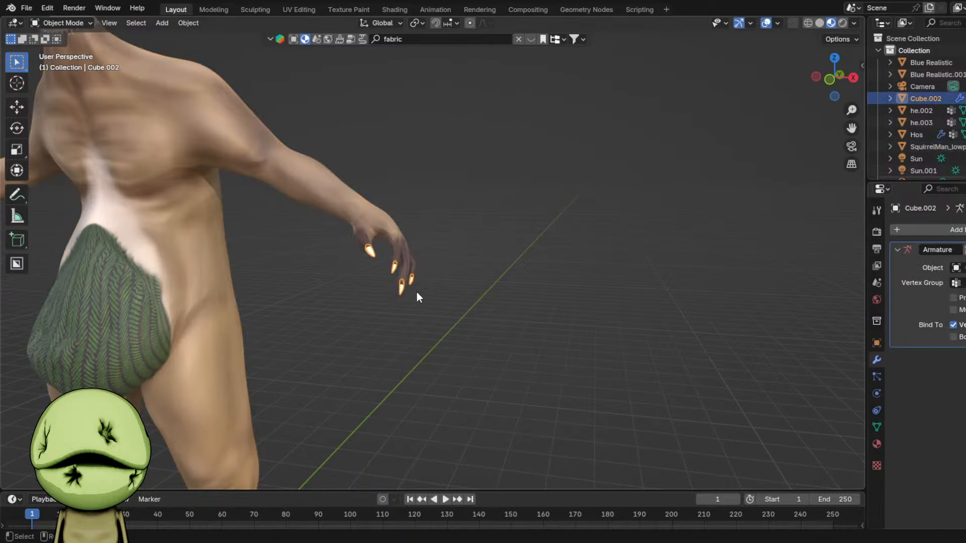
{"action": "key", "text": "Tab"}
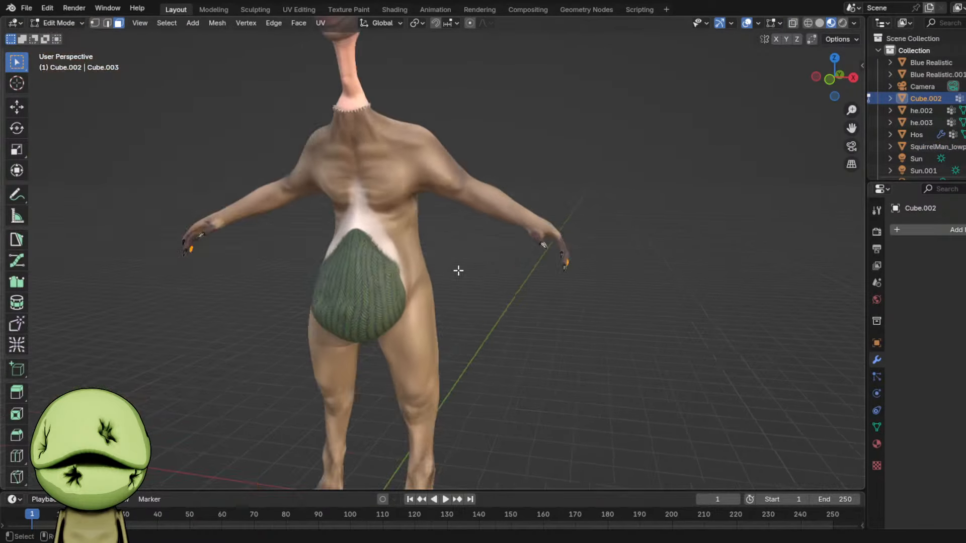
- Select the whole pinky claw, move it off the fingertip to below the hand, and enlarge it
{"action": "scroll", "coordinate": [458, 271], "scroll_direction": "down", "scroll_amount": 2}
{"action": "middle_click_drag", "start_coordinate": [468, 273], "coordinate": [451, 304]}
{"action": "scroll", "coordinate": [448, 307], "scroll_direction": "up", "scroll_amount": 2}
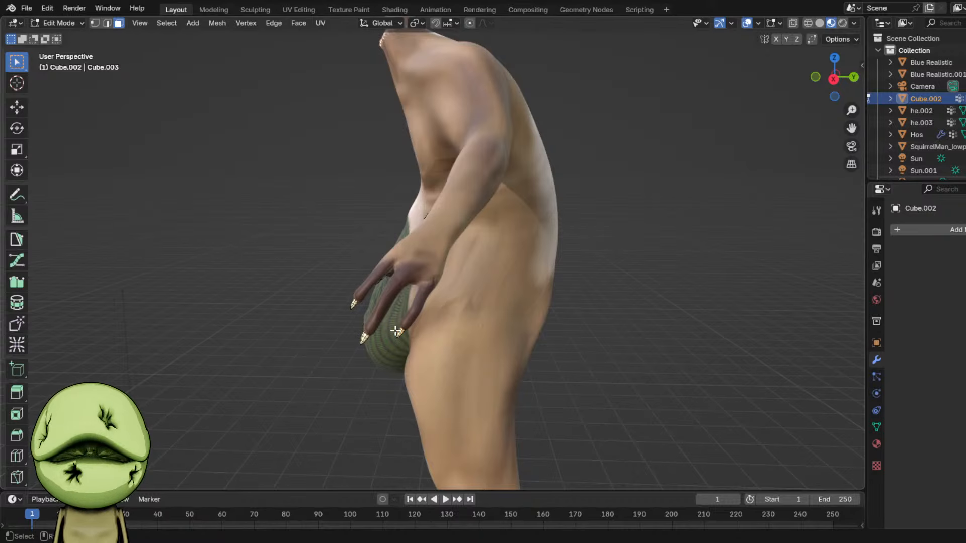
{"action": "scroll", "coordinate": [398, 332], "scroll_direction": "up", "scroll_amount": 4}
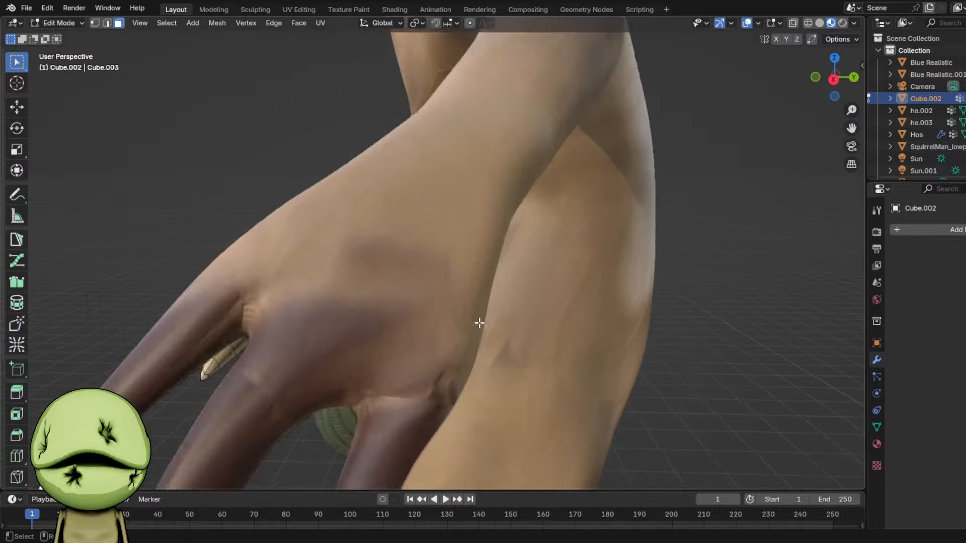
{"action": "scroll", "coordinate": [478, 323], "scroll_direction": "down", "scroll_amount": 2}
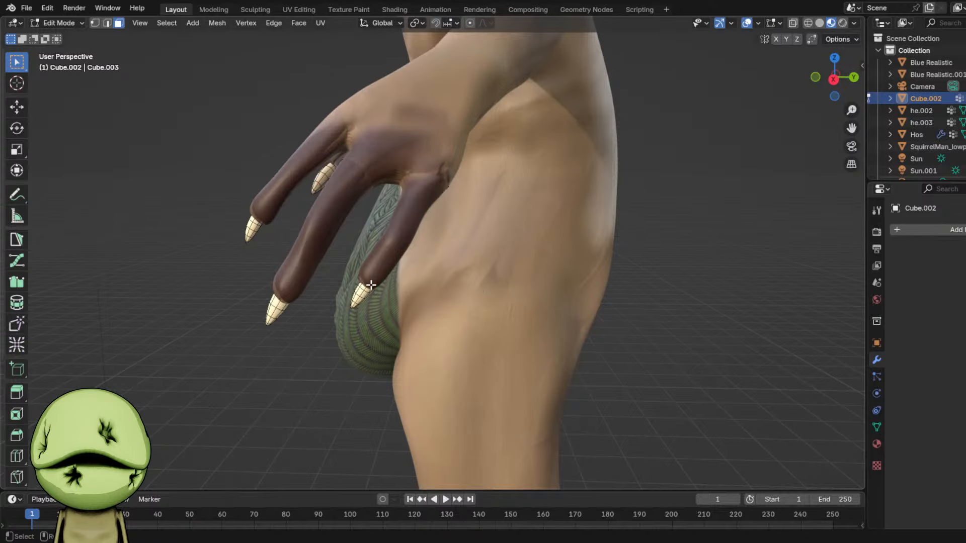
{"action": "left_click", "coordinate": [366, 295]}
{"action": "key", "text": "ctrl+l"}
{"action": "key", "text": "g"}
{"action": "left_click", "coordinate": [379, 366]}
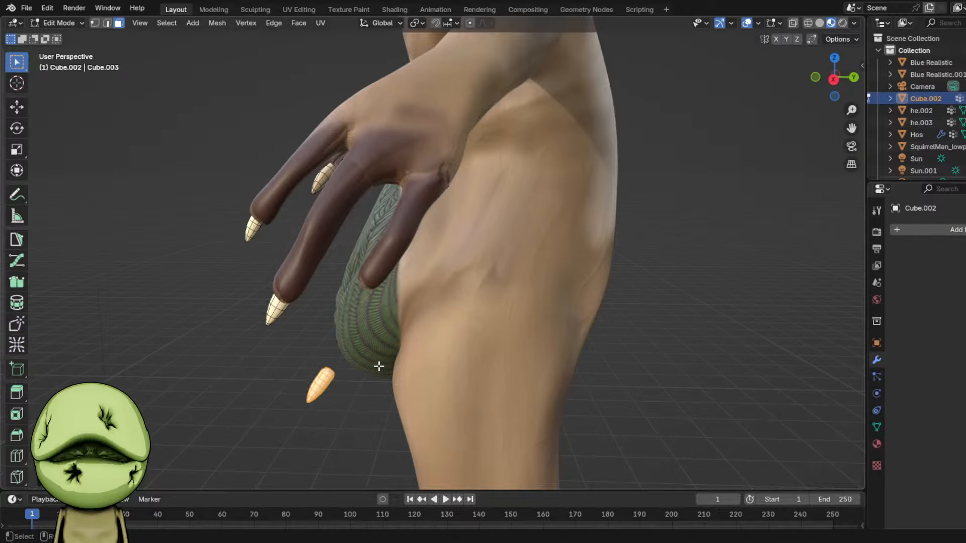
{"action": "scroll", "coordinate": [492, 317], "scroll_direction": "down", "scroll_amount": 6}
{"action": "middle_click_drag", "start_coordinate": [498, 295], "coordinate": [767, 313]}
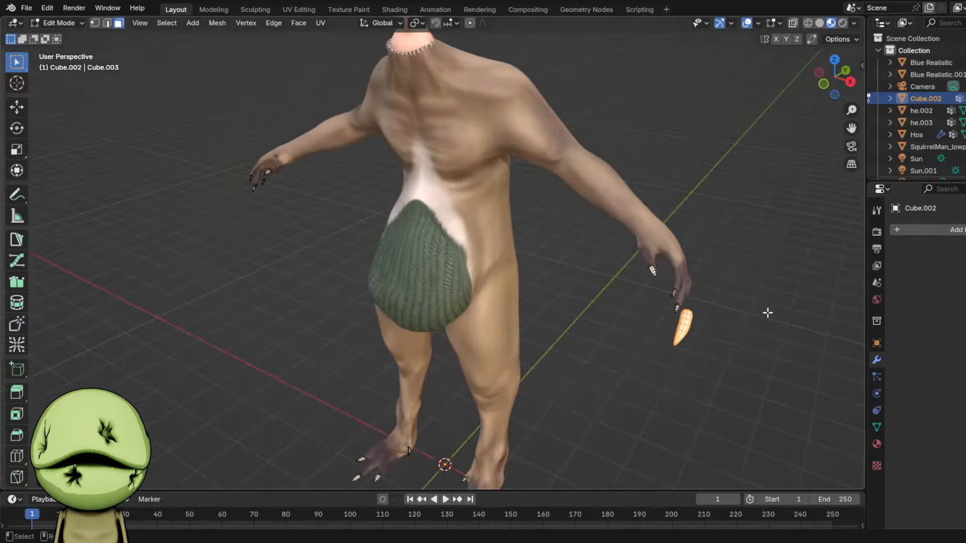
- Switch to the Sculpting workspace and set up the squirrel man's body for sculpting with the Grab brush at the pinky
{"action": "key", "text": "Tab"}
{"action": "left_click", "coordinate": [655, 237]}
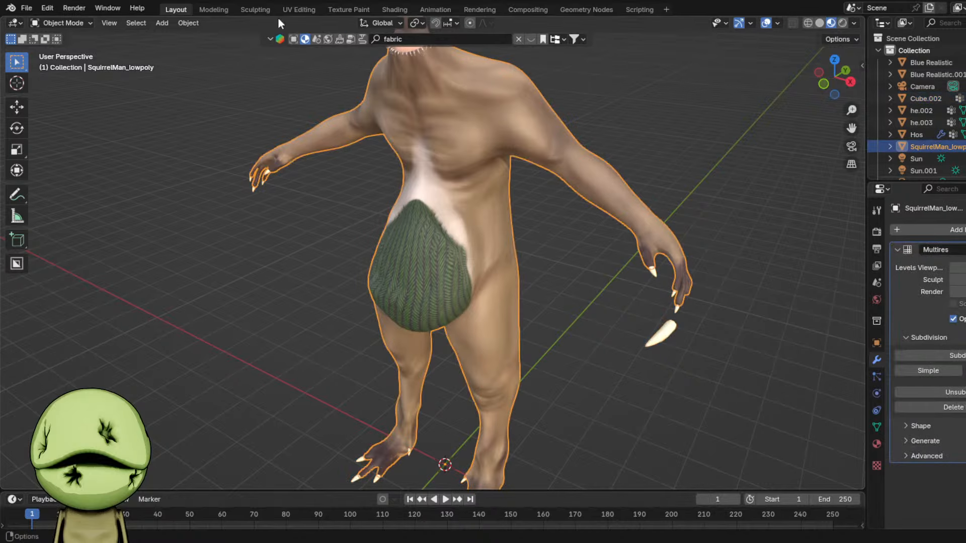
{"action": "left_click", "coordinate": [255, 9]}
{"action": "scroll", "coordinate": [529, 190], "scroll_direction": "up", "scroll_amount": 5}
{"action": "mouse_move", "coordinate": [674, 38]}
{"action": "middle_mouse_down"}
{"action": "mouse_move", "coordinate": [528, 189]}
{"action": "mouse_move", "coordinate": [523, 252]}
{"action": "mouse_move", "coordinate": [531, 237]}
{"action": "middle_mouse_up"}
{"action": "key", "text": "Tab"}
{"action": "left_click", "coordinate": [482, 211]}
{"action": "key", "text": "Tab"}
{"action": "scroll", "coordinate": [524, 252], "scroll_direction": "down", "scroll_amount": 2}
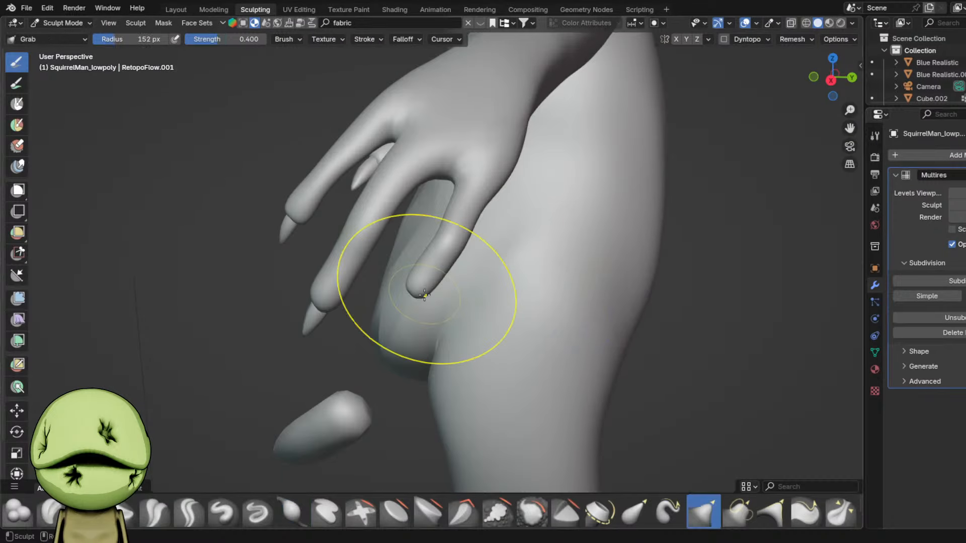
- Stretch the pinky down to the base of the enlarged claw with the Grab brush
{"action": "mouse_move", "coordinate": [407, 460]}
{"action": "middle_mouse_down"}
{"action": "mouse_move", "coordinate": [453, 319]}
{"action": "mouse_move", "coordinate": [560, 327]}
{"action": "middle_mouse_up"}
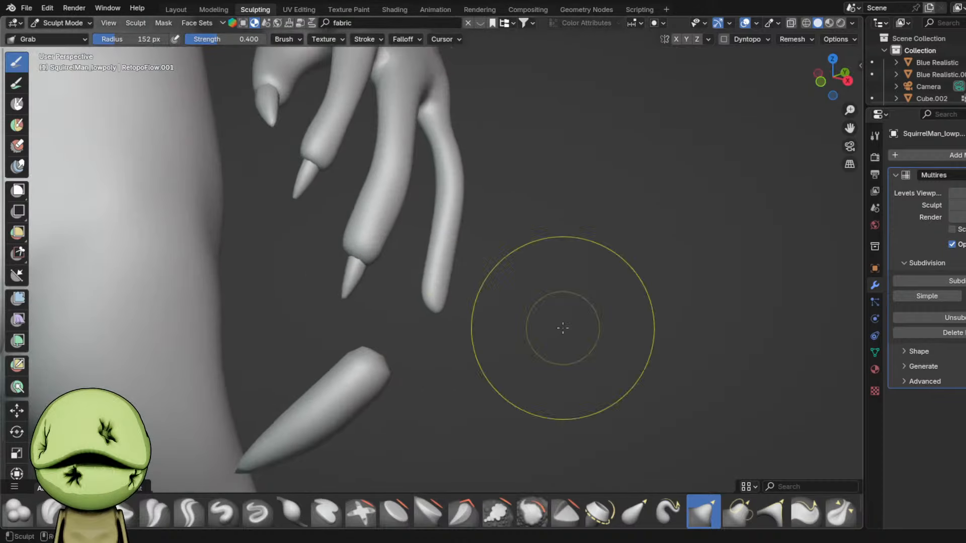
{"action": "scroll", "coordinate": [457, 324], "scroll_direction": "up", "scroll_amount": 3}
{"action": "middle_click_drag", "start_coordinate": [458, 324], "coordinate": [468, 262]}
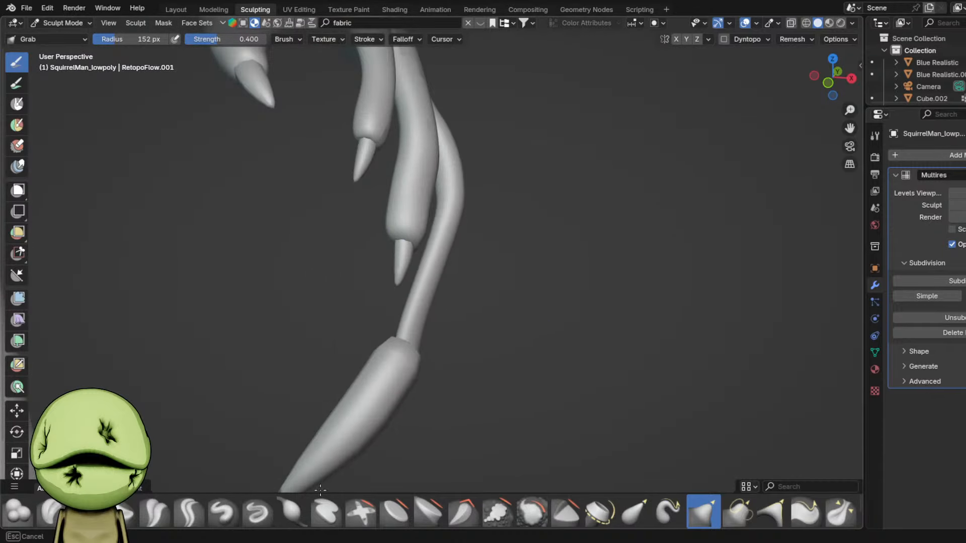
{"action": "mouse_move", "coordinate": [320, 490]}
{"action": "middle_mouse_down"}
{"action": "mouse_move", "coordinate": [471, 256]}
{"action": "mouse_move", "coordinate": [410, 216]}
{"action": "mouse_move", "coordinate": [443, 216]}
{"action": "mouse_move", "coordinate": [488, 257]}
{"action": "middle_mouse_up"}
- Thicken the stretched pinky with Inflate/Deflate and adjust its bend with the Grab brush
{"action": "key", "text": "i"}
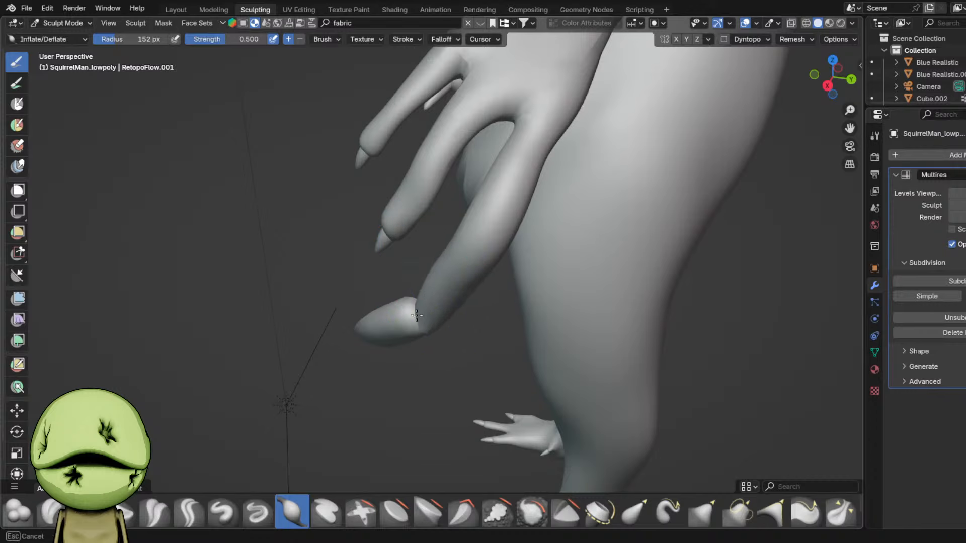
{"action": "middle_click_drag", "start_coordinate": [417, 315], "coordinate": [443, 294]}
{"action": "key", "text": "g"}
{"action": "left_click_drag", "start_coordinate": [476, 247], "coordinate": [489, 274]}
{"action": "middle_click_drag", "start_coordinate": [490, 274], "coordinate": [517, 355]}
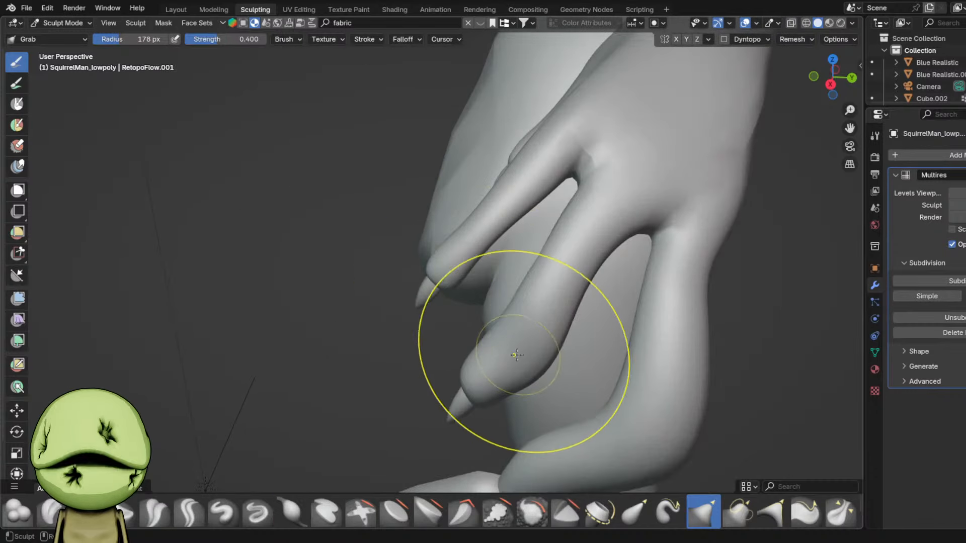
- Smooth out the shape of the finger beside the pinky with the Grab brush at 178 px
{"action": "left_click_drag", "start_coordinate": [531, 360], "coordinate": [524, 349]}
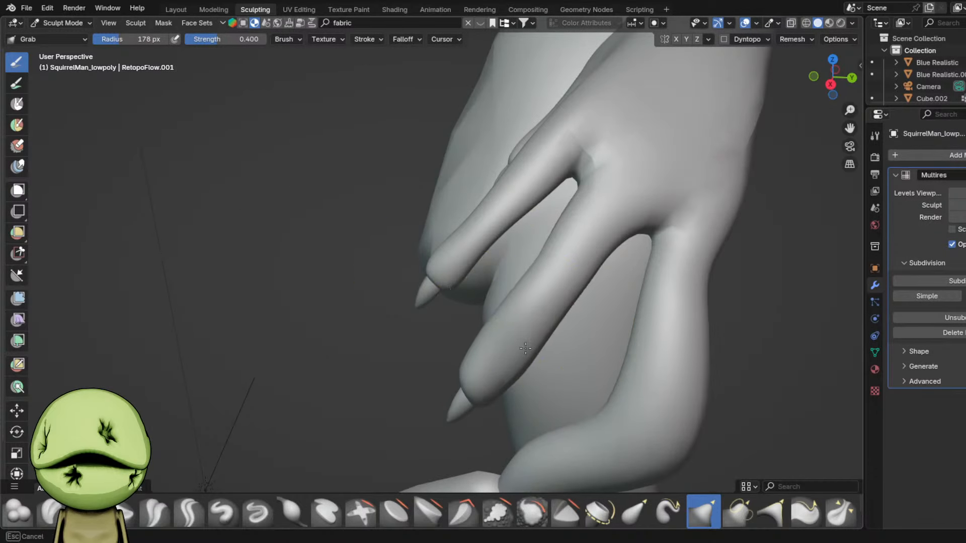
{"action": "middle_click_drag", "start_coordinate": [583, 358], "coordinate": [493, 207], "text": "shift"}
{"action": "mouse_move", "coordinate": [545, 298]}
{"action": "middle_mouse_down"}
{"action": "mouse_move", "coordinate": [521, 254]}
{"action": "mouse_move", "coordinate": [532, 222]}
{"action": "mouse_move", "coordinate": [506, 267]}
{"action": "mouse_move", "coordinate": [533, 283]}
{"action": "middle_mouse_up"}
{"action": "scroll", "coordinate": [515, 297], "scroll_direction": "up", "scroll_amount": 1}
- Pull the pinky's fingertip over the base of the large claw from several sides with the Grab brush
{"action": "left_click_drag", "start_coordinate": [508, 316], "coordinate": [474, 324]}
{"action": "middle_click_drag", "start_coordinate": [474, 321], "coordinate": [458, 173], "text": "shift"}
{"action": "scroll", "coordinate": [473, 156], "scroll_direction": "up", "scroll_amount": 3}
{"action": "left_click_drag", "start_coordinate": [493, 129], "coordinate": [516, 172]}
{"action": "middle_click_drag", "start_coordinate": [576, 249], "coordinate": [442, 158], "text": "ctrl"}
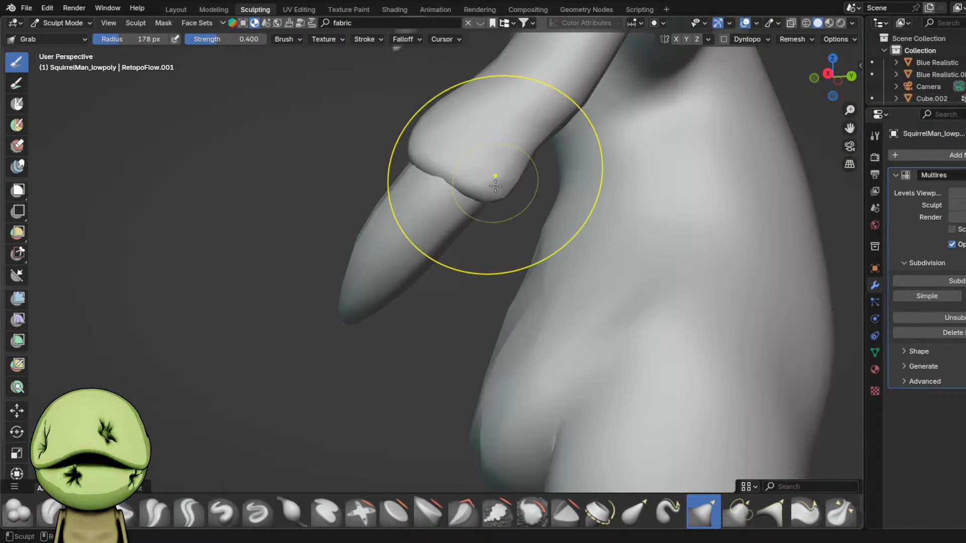
{"action": "middle_click_drag", "start_coordinate": [495, 186], "coordinate": [587, 275]}
{"action": "mouse_move", "coordinate": [533, 245]}
{"action": "middle_mouse_down"}
{"action": "mouse_move", "coordinate": [506, 215]}
{"action": "mouse_move", "coordinate": [525, 241]}
{"action": "middle_mouse_up"}
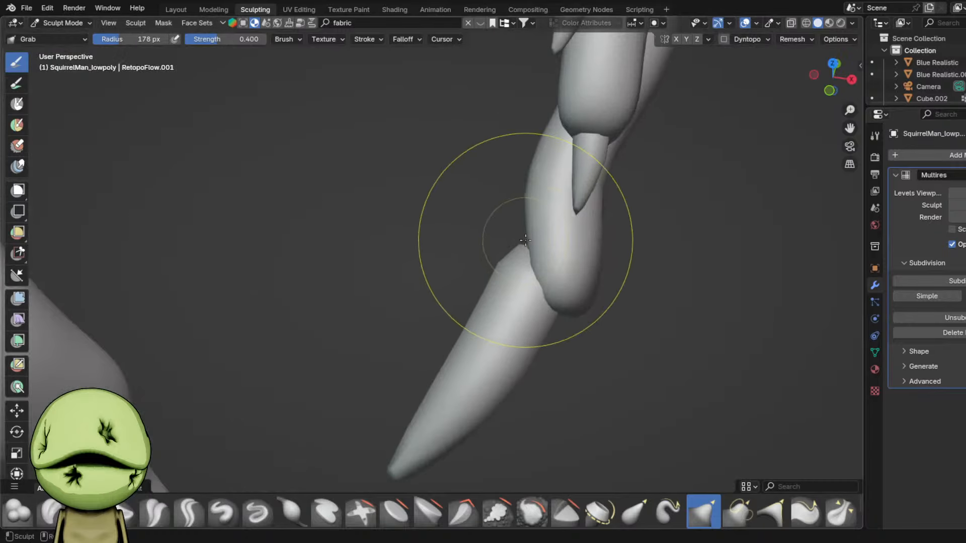
{"action": "left_click_drag", "start_coordinate": [528, 241], "coordinate": [407, 258]}
- Inflate the pinky's fingertip around the claw base with Inflate/Deflate
{"action": "mouse_move", "coordinate": [408, 258]}
{"action": "middle_mouse_down", "text": "ctrl"}
{"action": "mouse_move", "coordinate": [513, 215]}
{"action": "mouse_move", "coordinate": [412, 218]}
{"action": "mouse_move", "coordinate": [453, 155]}
{"action": "middle_mouse_up", "text": "ctrl"}
{"action": "key", "text": "i"}
{"action": "mouse_move", "coordinate": [428, 171]}
{"action": "left_mouse_down"}
{"action": "mouse_move", "coordinate": [395, 221]}
{"action": "mouse_move", "coordinate": [422, 141]}
{"action": "left_mouse_up"}
{"action": "mouse_move", "coordinate": [417, 86]}
{"action": "middle_mouse_down", "text": "ctrl"}
{"action": "mouse_move", "coordinate": [429, 212]}
{"action": "mouse_move", "coordinate": [461, 164]}
{"action": "middle_mouse_up", "text": "ctrl"}
{"action": "middle_click_drag", "start_coordinate": [461, 163], "coordinate": [492, 291], "text": "shift"}
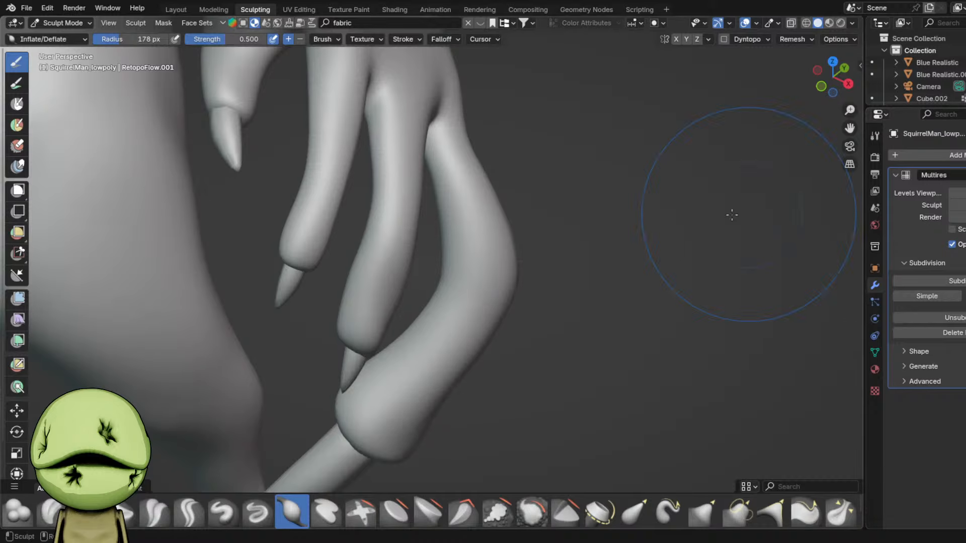
- Build up a knuckle at the pinky's base with Inflate/Deflate at a 97 px radius
{"action": "middle_click_drag", "start_coordinate": [732, 215], "coordinate": [476, 172]}
{"action": "middle_click_drag", "start_coordinate": [498, 211], "coordinate": [499, 261], "text": "shift"}
{"action": "key", "text": "f"}
{"action": "left_click", "coordinate": [478, 265]}
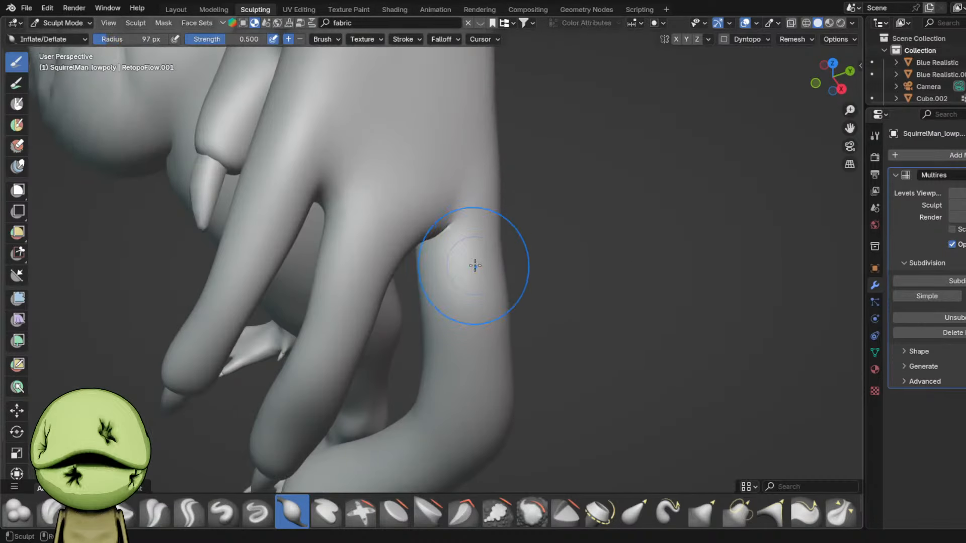
{"action": "left_click_drag", "start_coordinate": [479, 121], "coordinate": [475, 161]}
{"action": "mouse_move", "coordinate": [475, 161]}
{"action": "middle_mouse_down", "text": "ctrl"}
{"action": "mouse_move", "coordinate": [481, 196]}
{"action": "mouse_move", "coordinate": [463, 202]}
{"action": "middle_mouse_up", "text": "ctrl"}
- Carve a crease around the pinky knuckle with the Draw Sharp brush
{"action": "key", "text": "shift+c"}
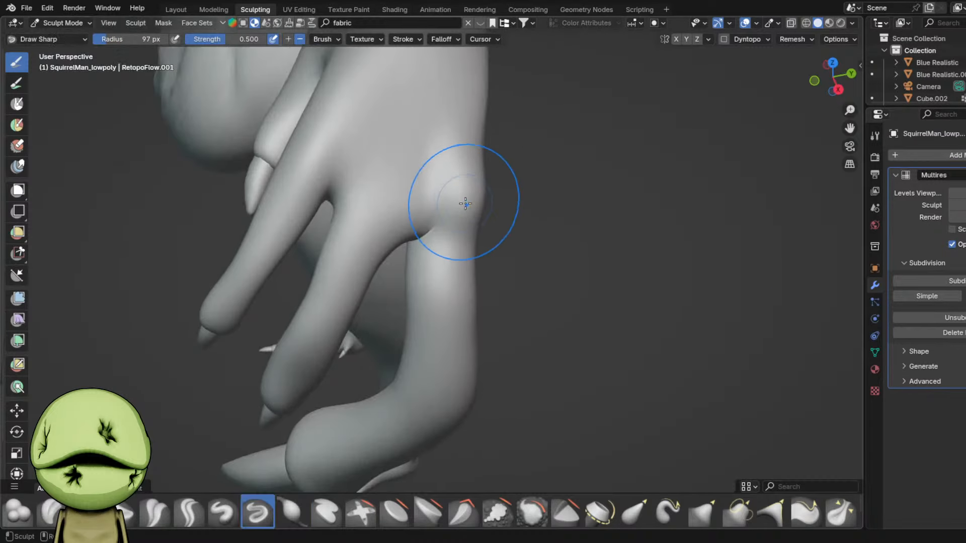
{"action": "middle_click_drag", "start_coordinate": [462, 251], "coordinate": [454, 176], "text": "ctrl"}
{"action": "left_click_drag", "start_coordinate": [455, 194], "coordinate": [487, 280]}
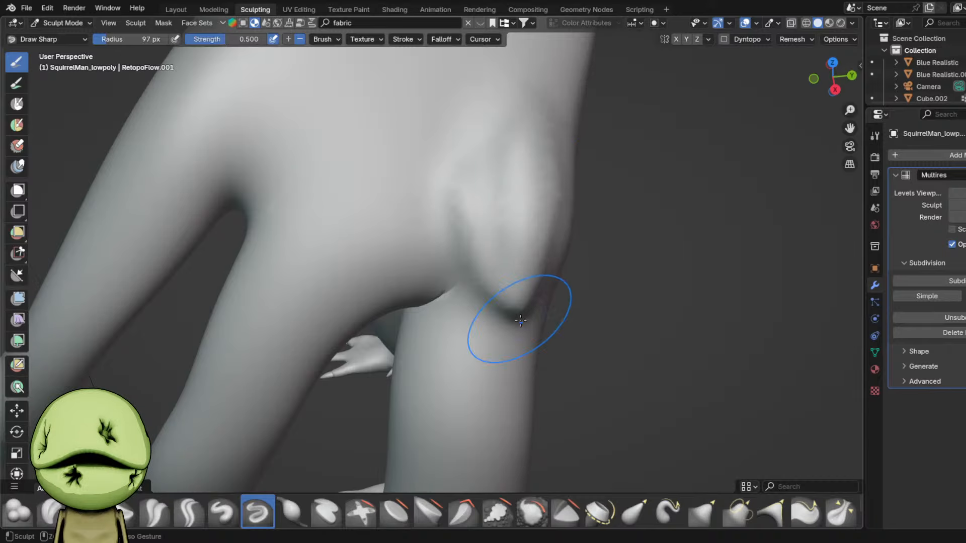
{"action": "middle_click_drag", "start_coordinate": [521, 320], "coordinate": [450, 254], "text": "ctrl"}
{"action": "key", "text": "p"}
{"action": "scroll", "coordinate": [452, 202], "scroll_direction": "up", "scroll_amount": 1}
{"action": "mouse_move", "coordinate": [473, 267]}
{"action": "left_mouse_down"}
{"action": "mouse_move", "coordinate": [494, 252]}
{"action": "mouse_move", "coordinate": [490, 228]}
{"action": "left_mouse_up"}
{"action": "scroll", "coordinate": [508, 245], "scroll_direction": "down", "scroll_amount": 7}
{"action": "scroll", "coordinate": [504, 282], "scroll_direction": "up", "scroll_amount": 6}
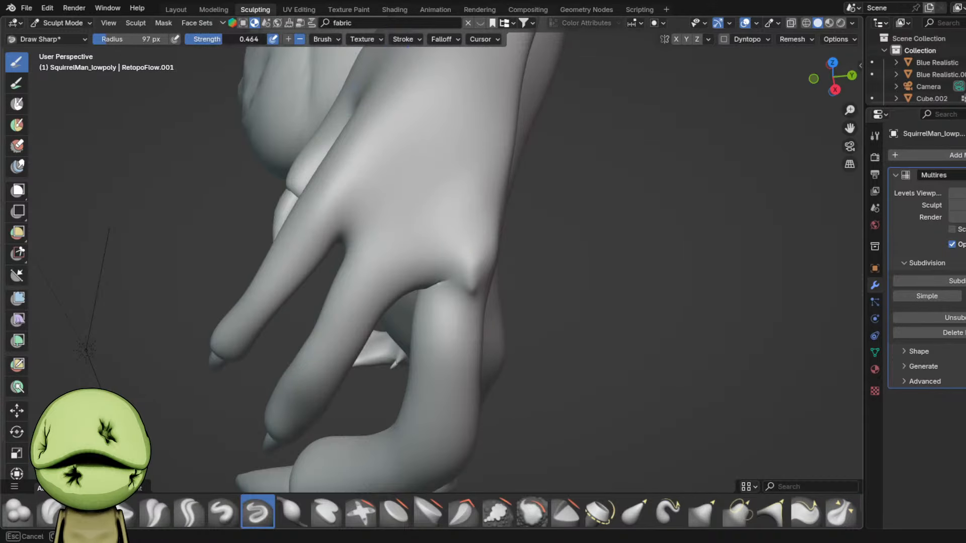
- Refine the knuckle crease with Draw Sharp at 65 px radius and 0.275 strength, and save the file
{"action": "left_click_drag", "start_coordinate": [223, 39], "coordinate": [207, 39]}
{"action": "left_click_drag", "start_coordinate": [132, 40], "coordinate": [127, 39]}
{"action": "left_click_drag", "start_coordinate": [445, 250], "coordinate": [469, 274]}
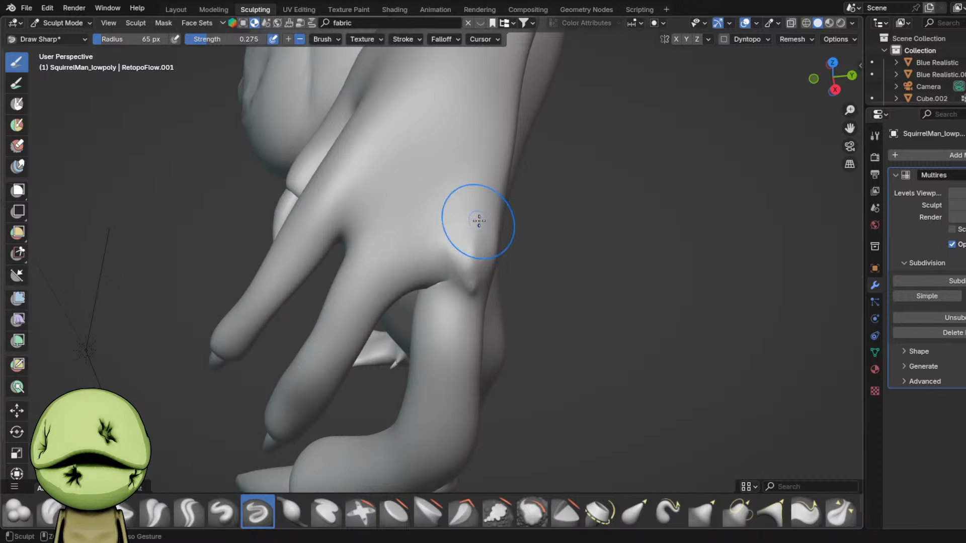
{"action": "mouse_move", "coordinate": [479, 220]}
{"action": "middle_mouse_down"}
{"action": "mouse_move", "coordinate": [461, 227]}
{"action": "mouse_move", "coordinate": [439, 214]}
{"action": "middle_mouse_up"}
{"action": "key", "text": "ctrl+s"}
- Widen the middle of the pinky below the knuckle with the Grab brush at 109 px
{"action": "middle_click_drag", "start_coordinate": [442, 247], "coordinate": [453, 215]}
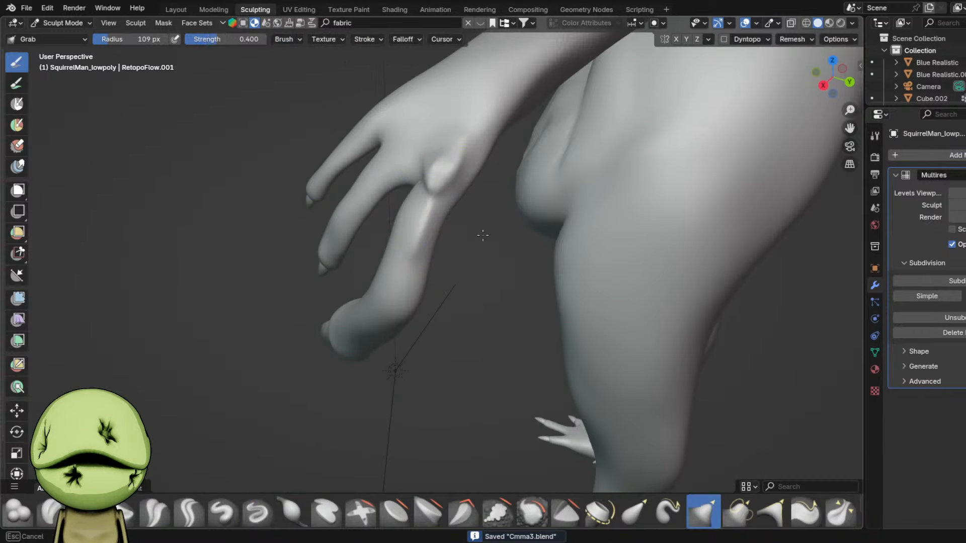
{"action": "left_click_drag", "start_coordinate": [442, 257], "coordinate": [418, 213]}
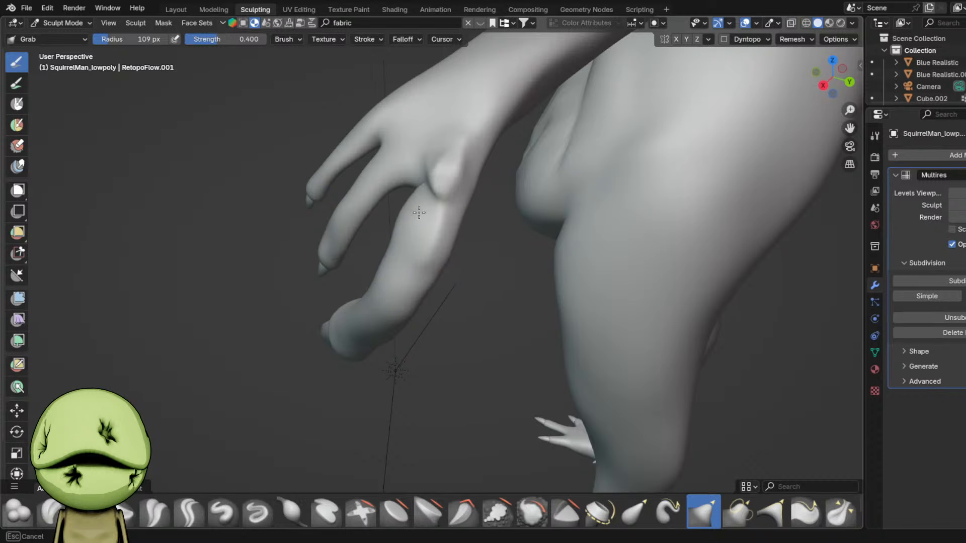
{"action": "middle_click_drag", "start_coordinate": [422, 261], "coordinate": [498, 146]}
- Swell the outer edge of the hand above the pinky with Inflate/Deflate at 109 px
{"action": "key", "text": "i"}
{"action": "left_click_drag", "start_coordinate": [496, 141], "coordinate": [473, 141]}
{"action": "mouse_move", "coordinate": [496, 176]}
{"action": "middle_mouse_down"}
{"action": "mouse_move", "coordinate": [515, 236]}
{"action": "mouse_move", "coordinate": [422, 139]}
{"action": "middle_mouse_up"}
{"action": "mouse_move", "coordinate": [437, 164]}
{"action": "left_mouse_down"}
{"action": "mouse_move", "coordinate": [405, 176]}
{"action": "mouse_move", "coordinate": [468, 123]}
{"action": "left_mouse_up"}
{"action": "scroll", "coordinate": [472, 119], "scroll_direction": "down", "scroll_amount": 3}
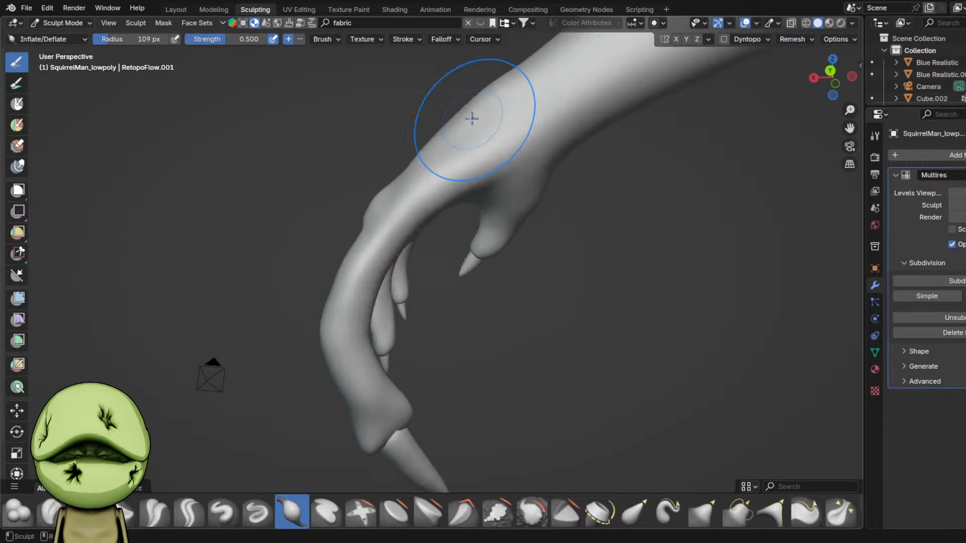
- Add smaller bulges along the hand's outer edge with Inflate/Deflate at an 87 px radius
{"action": "middle_click_drag", "start_coordinate": [473, 119], "coordinate": [496, 191]}
{"action": "key", "text": "f"}
{"action": "left_click", "coordinate": [497, 197]}
{"action": "middle_click_drag", "start_coordinate": [435, 231], "coordinate": [554, 155]}
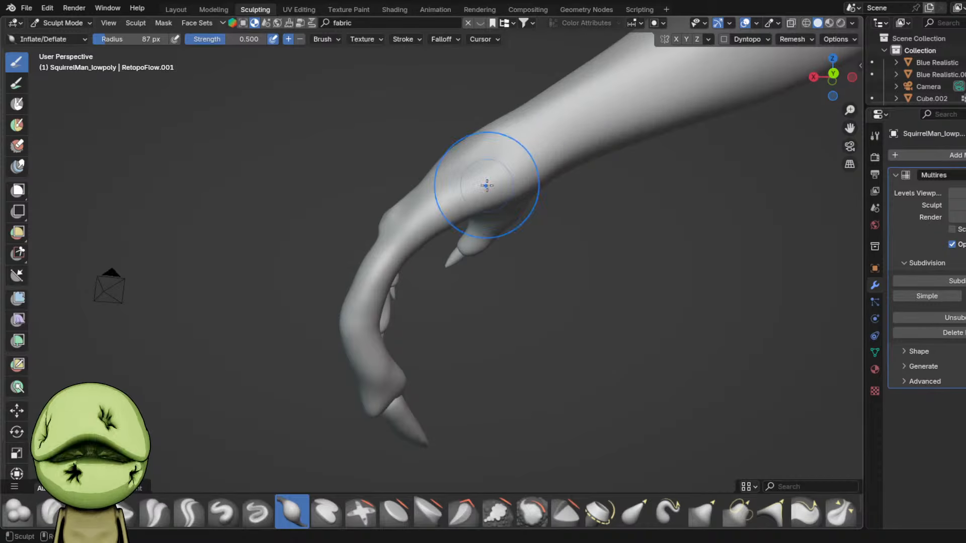
{"action": "middle_click_drag", "start_coordinate": [457, 210], "coordinate": [544, 164]}
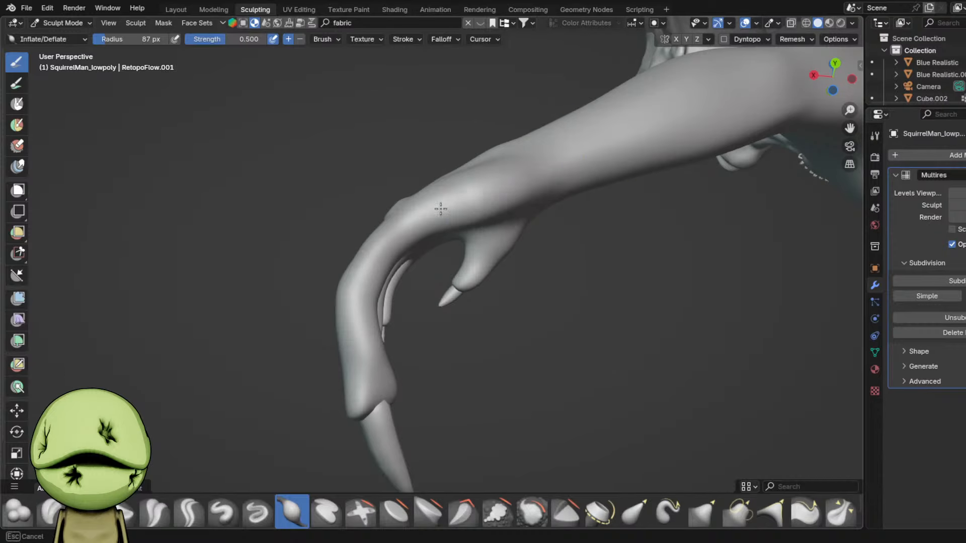
{"action": "left_click_drag", "start_coordinate": [441, 209], "coordinate": [468, 196]}
{"action": "mouse_move", "coordinate": [465, 198]}
{"action": "middle_mouse_down"}
{"action": "mouse_move", "coordinate": [468, 252]}
{"action": "mouse_move", "coordinate": [476, 242]}
{"action": "middle_mouse_up"}
{"action": "mouse_move", "coordinate": [468, 201]}
{"action": "left_mouse_down"}
{"action": "mouse_move", "coordinate": [513, 177]}
{"action": "mouse_move", "coordinate": [473, 194]}
{"action": "left_mouse_up"}
{"action": "middle_click_drag", "start_coordinate": [441, 189], "coordinate": [498, 221]}
- Enlarge the bulge at the heel of the hand near the wrist and shape it with the Grab brush
{"action": "key", "text": "f"}
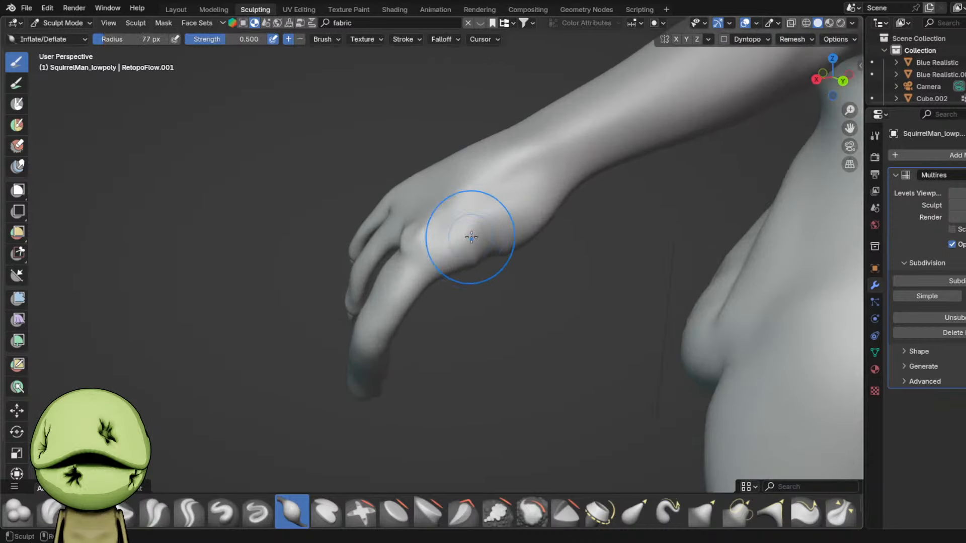
{"action": "left_click", "coordinate": [538, 234]}
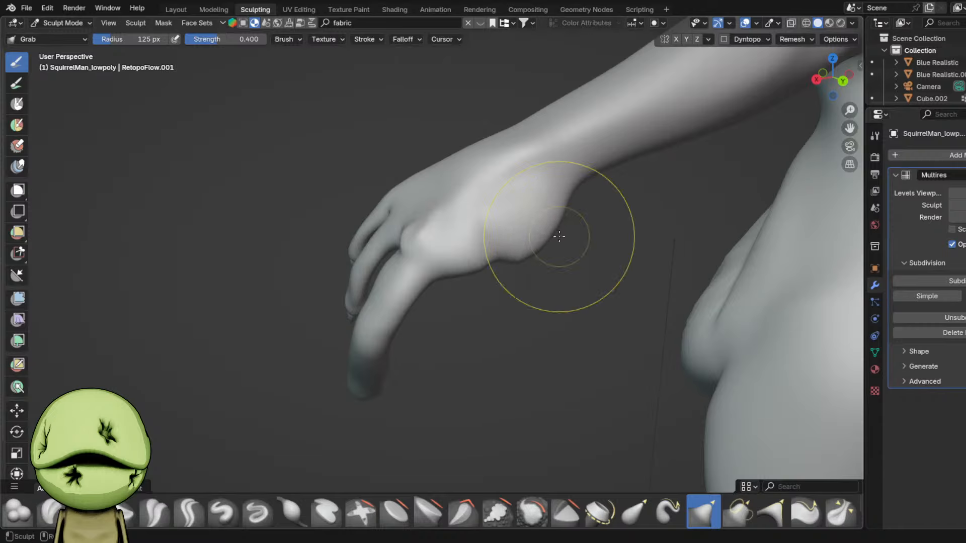
{"action": "middle_click_drag", "start_coordinate": [513, 237], "coordinate": [475, 311], "text": "shift"}
{"action": "scroll", "coordinate": [474, 310], "scroll_direction": "up", "scroll_amount": 2}
- Carve tendon creases above the hand bulge toward the wrist with Draw Sharp at 64 px, smooth them, and save the file
{"action": "key", "text": "shift+c"}
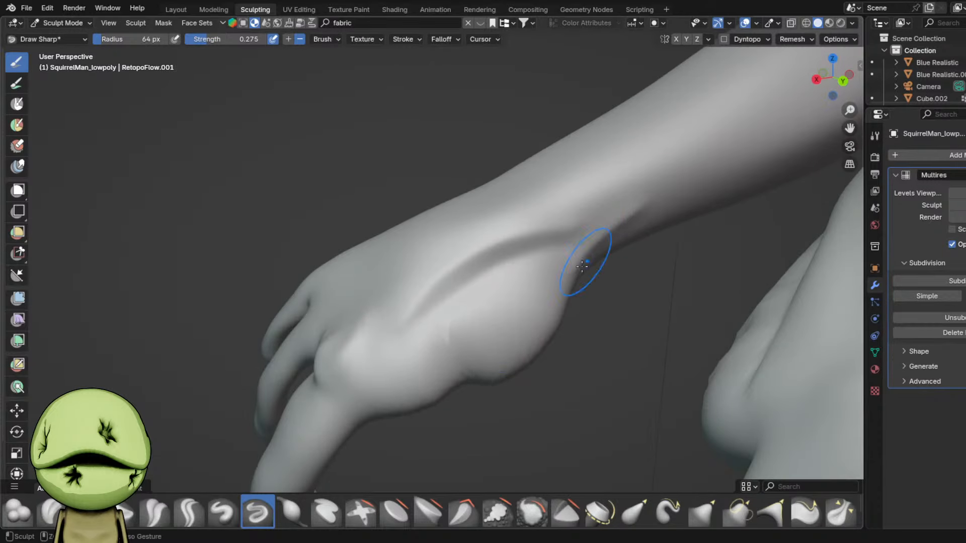
{"action": "middle_click_drag", "start_coordinate": [654, 199], "coordinate": [638, 188]}
{"action": "left_click_drag", "start_coordinate": [589, 211], "coordinate": [579, 217]}
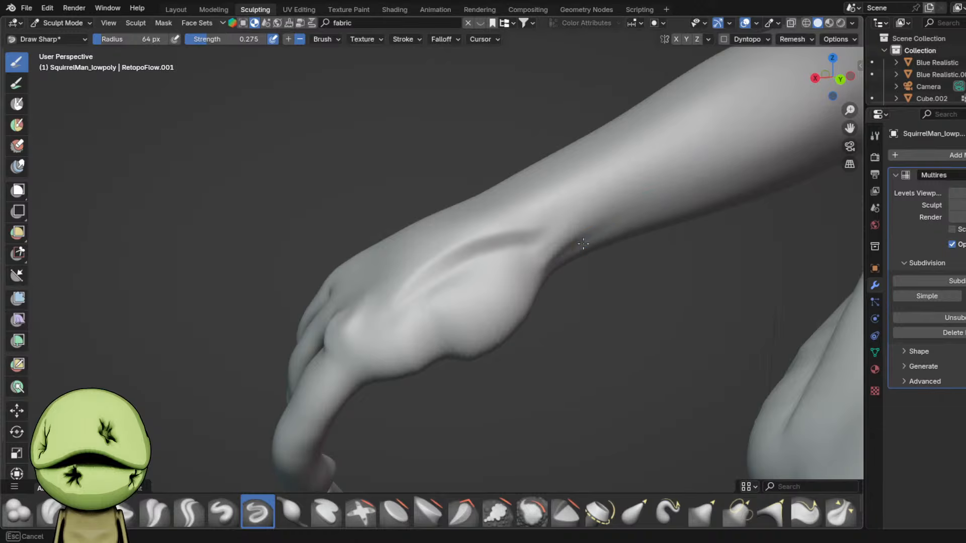
{"action": "scroll", "coordinate": [584, 219], "scroll_direction": "down", "scroll_amount": 3}
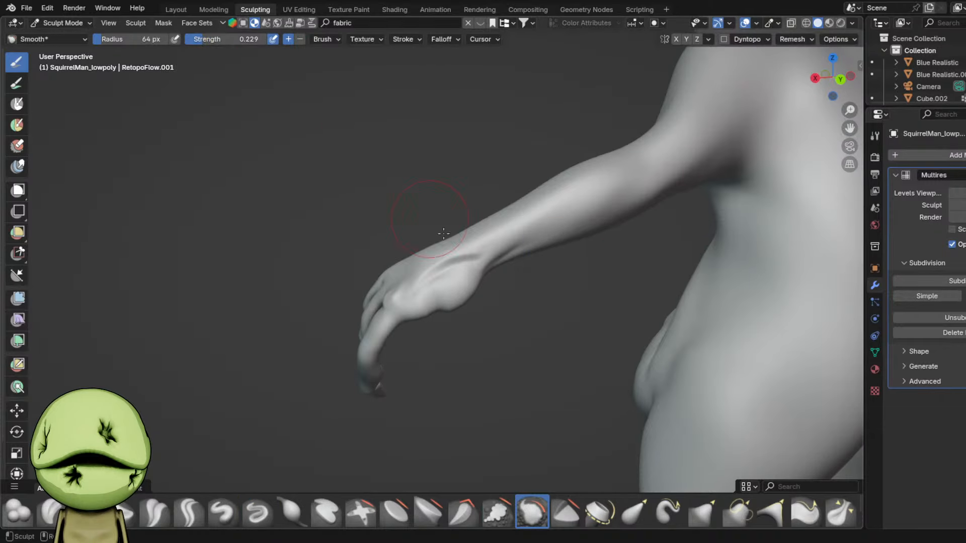
{"action": "key", "text": "ctrl+s"}
- Broaden the pinky's base knuckle toward the outer edge of the hand with the Grab brush at 73 px
{"action": "mouse_move", "coordinate": [545, 265]}
{"action": "middle_mouse_down"}
{"action": "mouse_move", "coordinate": [567, 209]}
{"action": "mouse_move", "coordinate": [505, 188]}
{"action": "mouse_move", "coordinate": [370, 168]}
{"action": "mouse_move", "coordinate": [313, 218]}
{"action": "mouse_move", "coordinate": [415, 196]}
{"action": "mouse_move", "coordinate": [423, 261]}
{"action": "mouse_move", "coordinate": [412, 245]}
{"action": "middle_mouse_up"}
{"action": "scroll", "coordinate": [505, 187], "scroll_direction": "up", "scroll_amount": 4}
{"action": "key", "text": "f"}
{"action": "left_click", "coordinate": [524, 206]}
{"action": "key", "text": "g"}
{"action": "scroll", "coordinate": [423, 261], "scroll_direction": "down", "scroll_amount": 3}
{"action": "scroll", "coordinate": [424, 261], "scroll_direction": "up", "scroll_amount": 3}
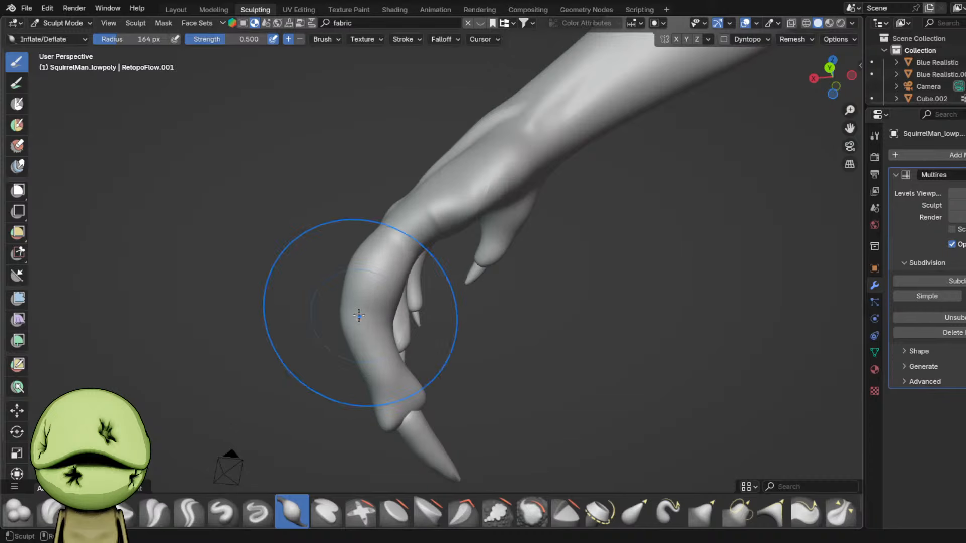
{"action": "middle_click_drag", "start_coordinate": [359, 316], "coordinate": [482, 291]}
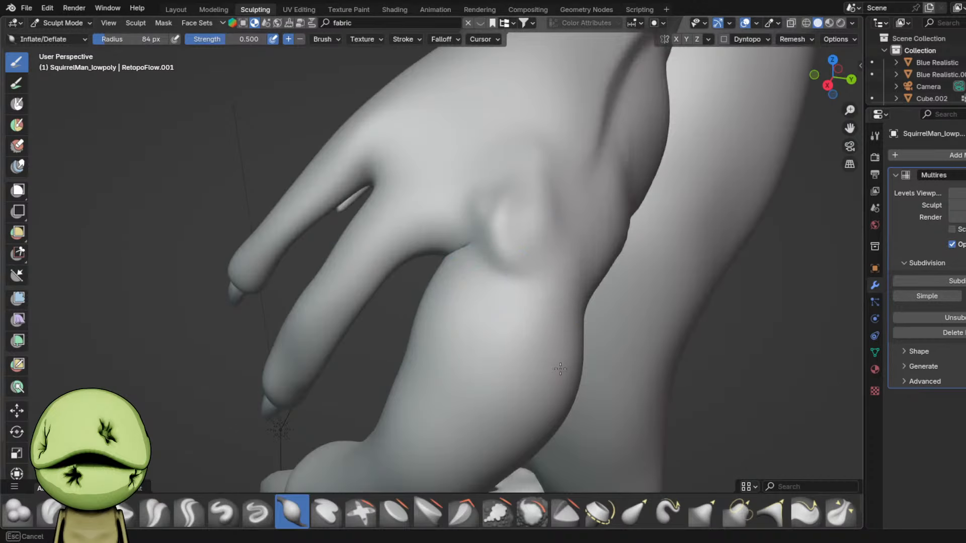
{"action": "middle_click_drag", "start_coordinate": [560, 369], "coordinate": [496, 262]}
{"action": "key", "text": "g"}
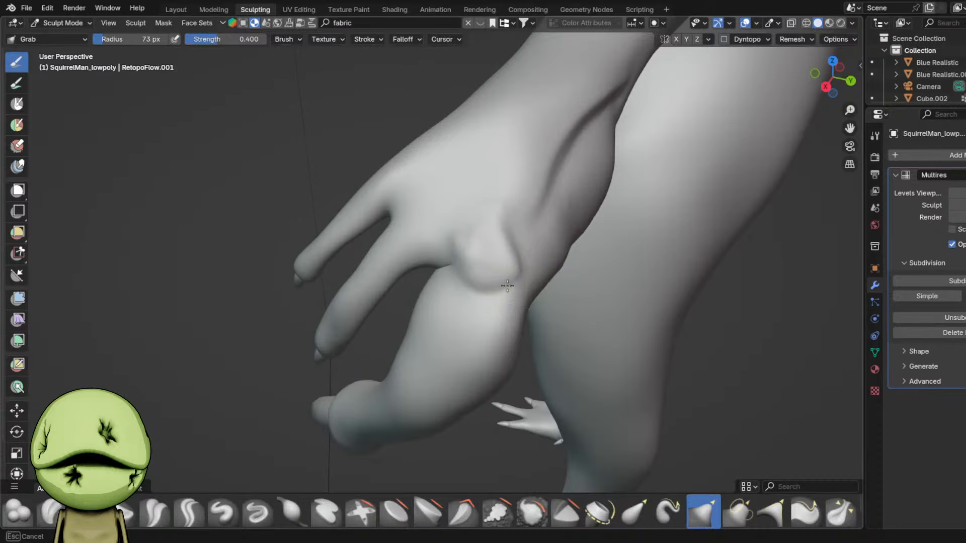
{"action": "left_click_drag", "start_coordinate": [512, 198], "coordinate": [540, 235]}
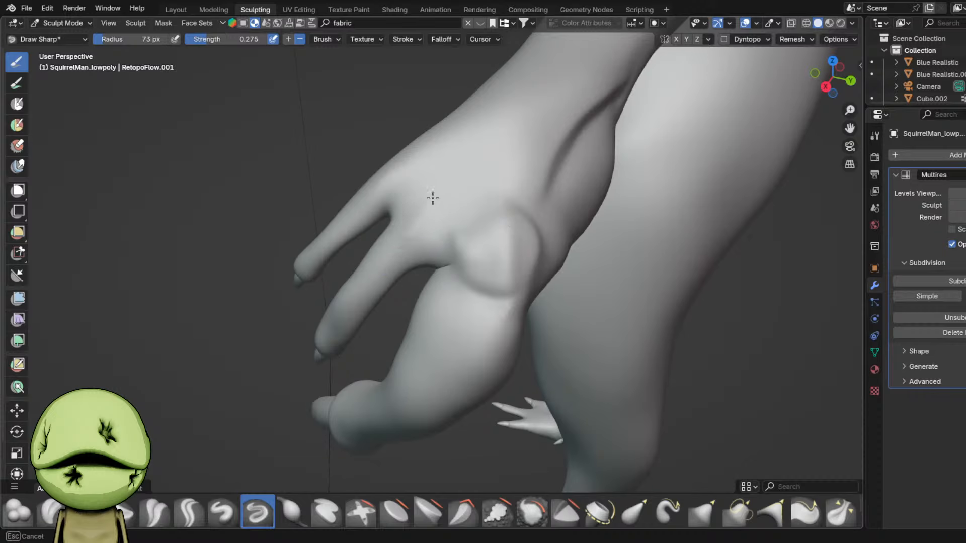
- Carve a fine crease at the base of the finger beside the pinky with Draw Sharp at 12 px
{"action": "middle_click_drag", "start_coordinate": [403, 226], "coordinate": [449, 240]}
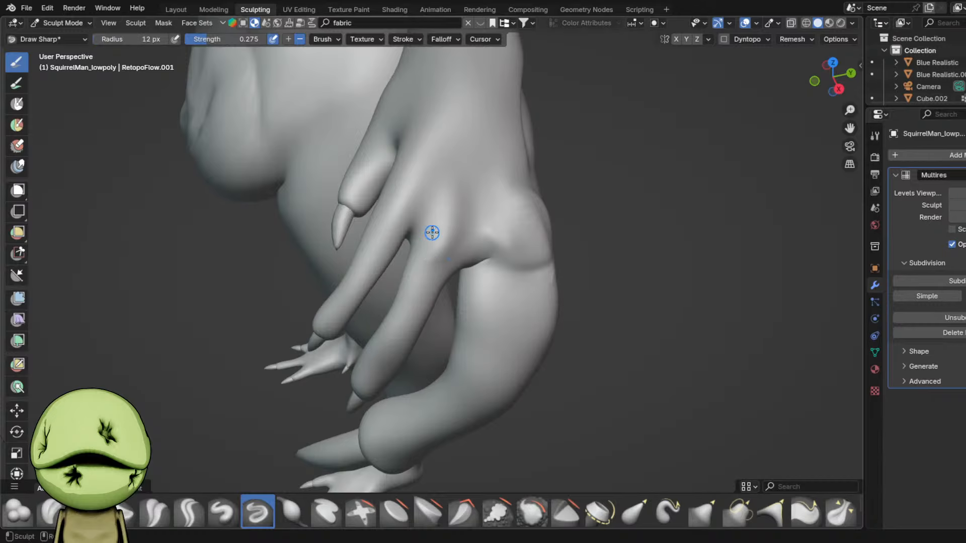
{"action": "left_click_drag", "start_coordinate": [432, 233], "coordinate": [439, 277]}
{"action": "mouse_move", "coordinate": [479, 232]}
{"action": "middle_mouse_down"}
{"action": "mouse_move", "coordinate": [459, 341]}
{"action": "mouse_move", "coordinate": [436, 370]}
{"action": "mouse_move", "coordinate": [475, 254]}
{"action": "mouse_move", "coordinate": [451, 274]}
{"action": "middle_mouse_up"}
- Swell the pinky's fingertip around the base of its claw with Inflate/Deflate at 105 px
{"action": "scroll", "coordinate": [474, 255], "scroll_direction": "up", "scroll_amount": 1}
{"action": "key", "text": "f"}
{"action": "left_click", "coordinate": [483, 282]}
{"action": "key", "text": "i"}
{"action": "left_click_drag", "start_coordinate": [445, 314], "coordinate": [459, 298]}
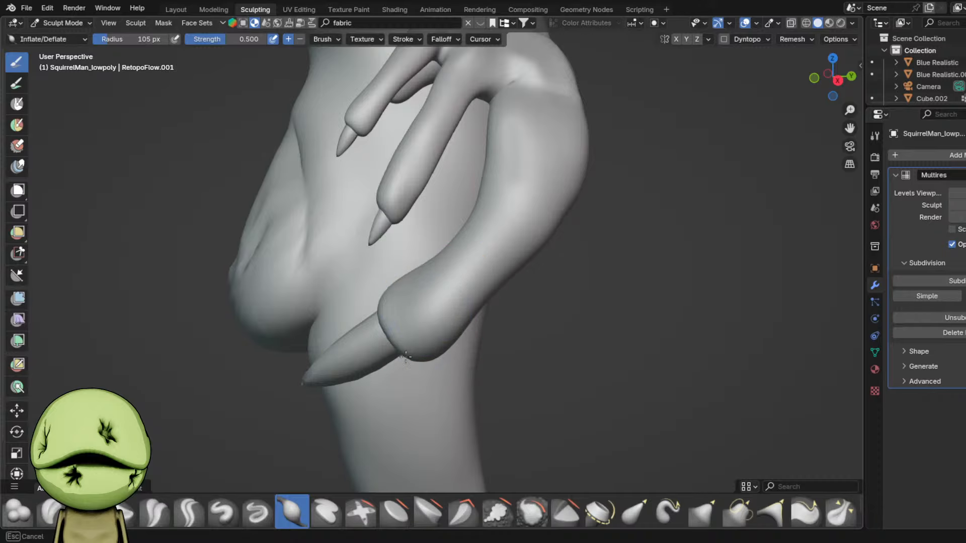
{"action": "left_click_drag", "start_coordinate": [405, 357], "coordinate": [410, 356]}
- Shape the pinky's base knuckle with the Grab brush at 118 px and save the file
{"action": "scroll", "coordinate": [410, 355], "scroll_direction": "down", "scroll_amount": 6}
{"action": "mouse_move", "coordinate": [410, 355]}
{"action": "middle_mouse_down"}
{"action": "mouse_move", "coordinate": [483, 360]}
{"action": "mouse_move", "coordinate": [356, 284]}
{"action": "middle_mouse_up"}
{"action": "scroll", "coordinate": [437, 252], "scroll_direction": "up", "scroll_amount": 4}
{"action": "key", "text": "f"}
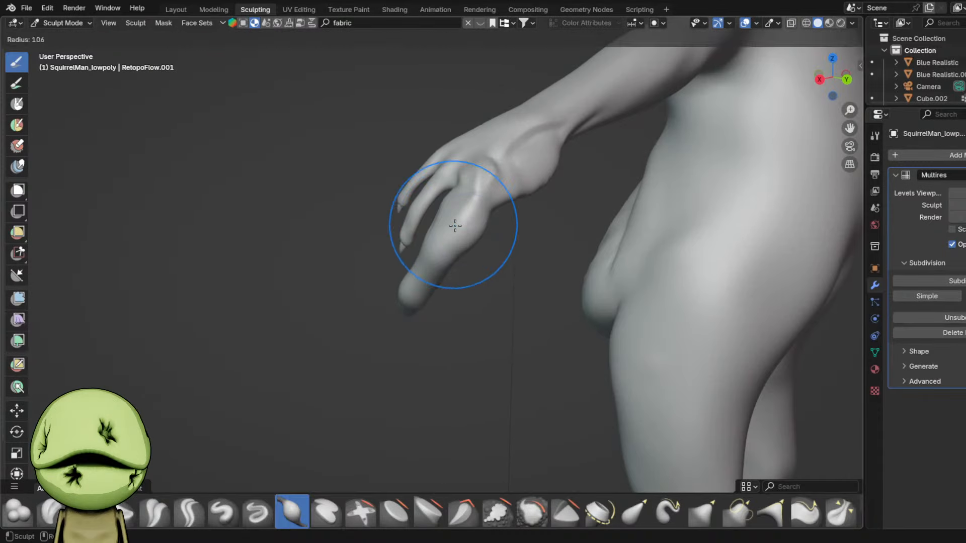
{"action": "left_click", "coordinate": [462, 226]}
{"action": "middle_click_drag", "start_coordinate": [462, 226], "coordinate": [473, 261]}
{"action": "scroll", "coordinate": [478, 246], "scroll_direction": "up", "scroll_amount": 2}
{"action": "key", "text": "g"}
{"action": "left_click_drag", "start_coordinate": [514, 222], "coordinate": [544, 224]}
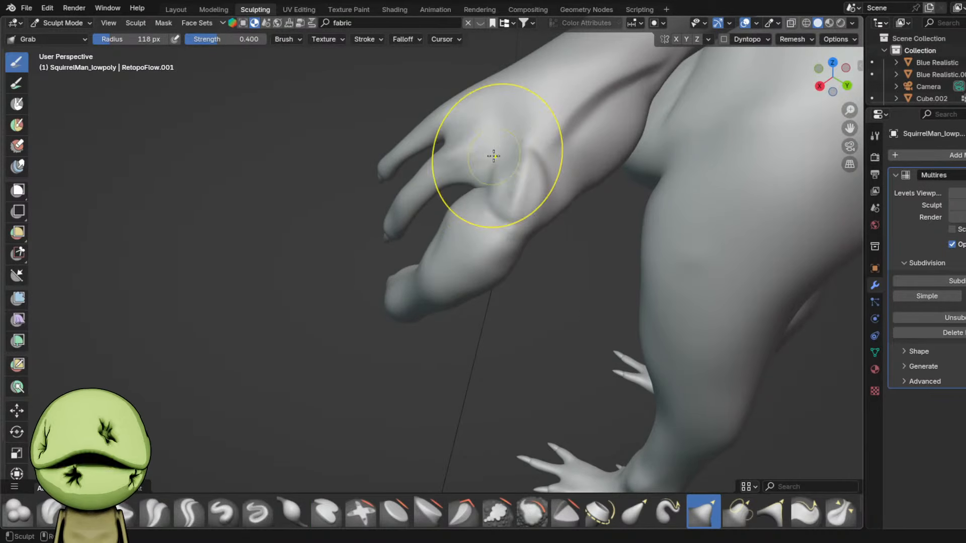
{"action": "middle_click_drag", "start_coordinate": [495, 163], "coordinate": [498, 241], "text": "ctrl"}
{"action": "middle_click_drag", "start_coordinate": [496, 168], "coordinate": [546, 168]}
{"action": "key", "text": "ctrl+s"}
{"action": "middle_click_drag", "start_coordinate": [509, 259], "coordinate": [555, 256]}
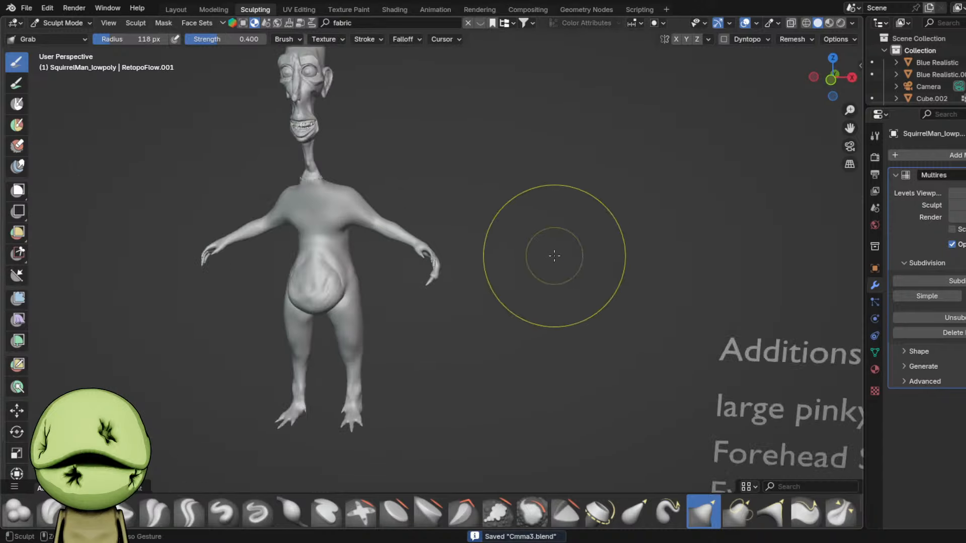
- Return to the Layout workspace and delete the "large pinky" text from the Additions list
{"action": "key", "text": "ctrl+Page_Up"}
{"action": "key", "text": "ctrl+Page_Up"}
{"action": "scroll", "coordinate": [520, 259], "scroll_direction": "down", "scroll_amount": 5}
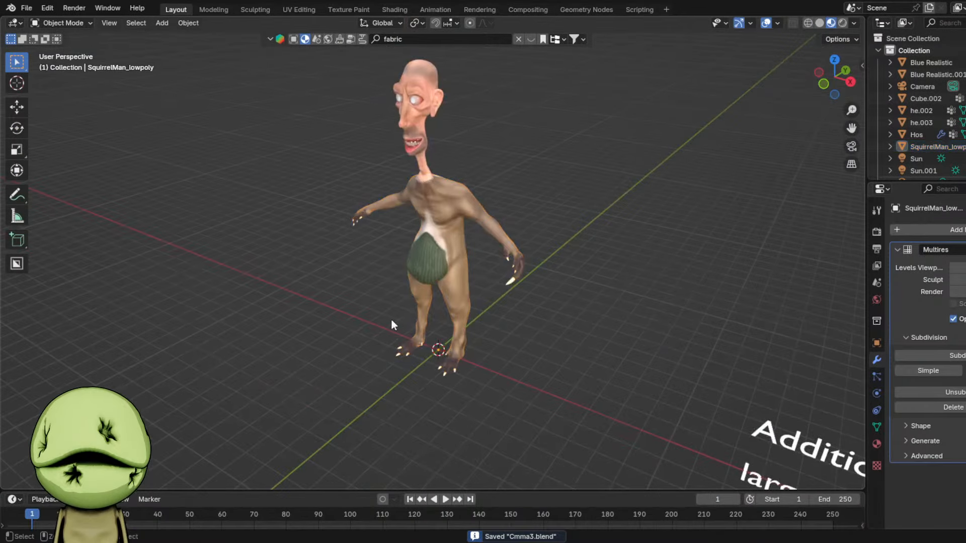
{"action": "mouse_move", "coordinate": [391, 318]}
{"action": "middle_mouse_down"}
{"action": "mouse_move", "coordinate": [393, 145]}
{"action": "mouse_move", "coordinate": [433, 166]}
{"action": "mouse_move", "coordinate": [480, 246]}
{"action": "middle_mouse_up"}
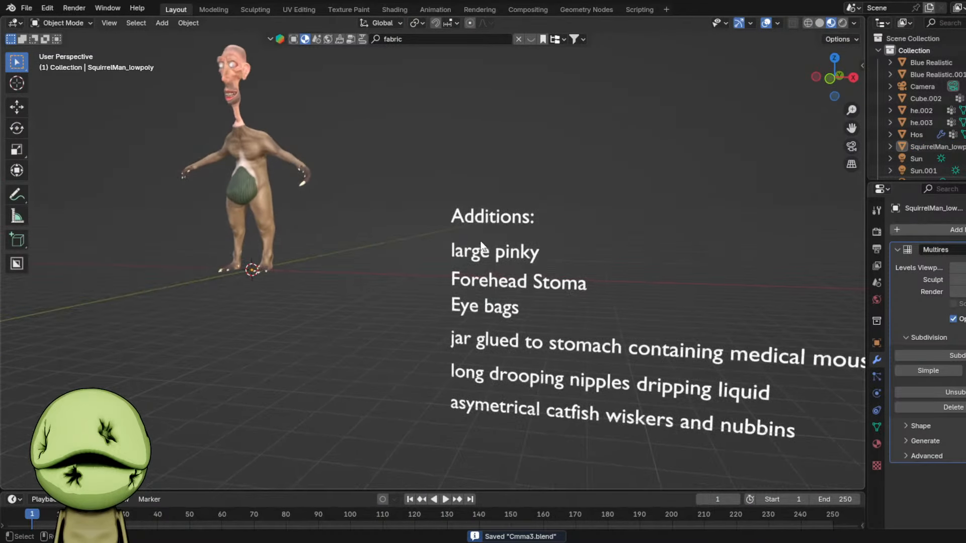
{"action": "left_click", "coordinate": [505, 251]}
{"action": "key", "text": "Delete"}
- Move the remaining Additions entries up along Z to close the gap under the heading, and deselect them
{"action": "left_click_drag", "start_coordinate": [504, 250], "coordinate": [560, 336]}
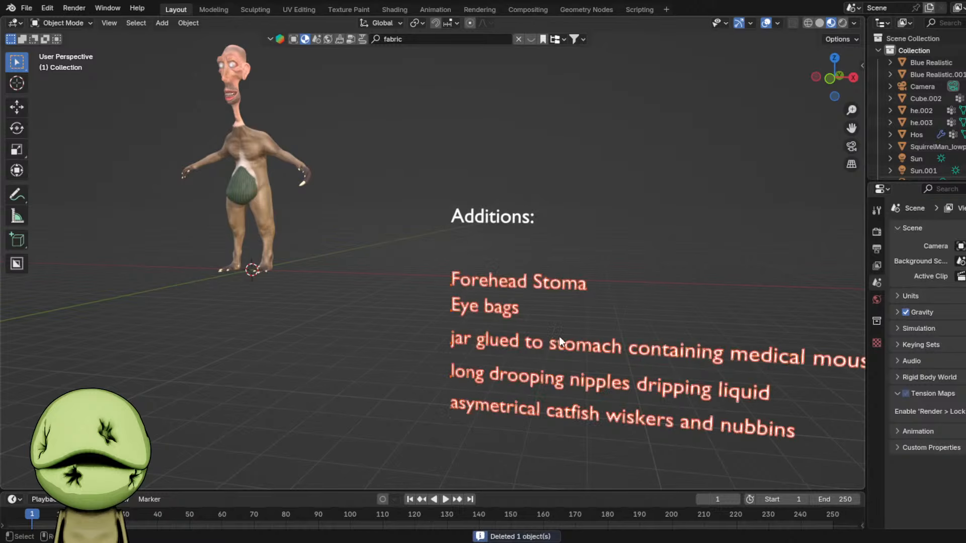
{"action": "key", "text": "g"}
{"action": "key", "text": "z"}
{"action": "left_click", "coordinate": [556, 307]}
{"action": "left_click", "coordinate": [375, 374]}
- Select the character's head and open it in the Sculpting workspace, framed on the forehead
{"action": "middle_click_drag", "start_coordinate": [263, 181], "coordinate": [421, 391], "text": "shift"}
{"action": "scroll", "coordinate": [418, 382], "scroll_direction": "up", "scroll_amount": 4}
{"action": "left_click", "coordinate": [352, 295]}
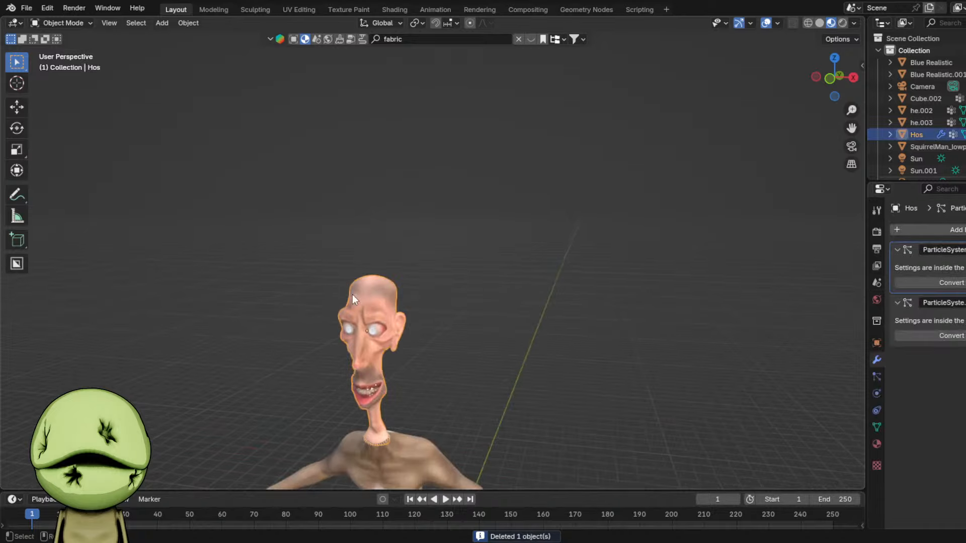
{"action": "middle_click_drag", "start_coordinate": [352, 294], "coordinate": [415, 206], "text": "shift"}
{"action": "scroll", "coordinate": [415, 206], "scroll_direction": "up", "scroll_amount": 1}
{"action": "left_click", "coordinate": [255, 9]}
{"action": "key", "text": "KP_Decimal"}
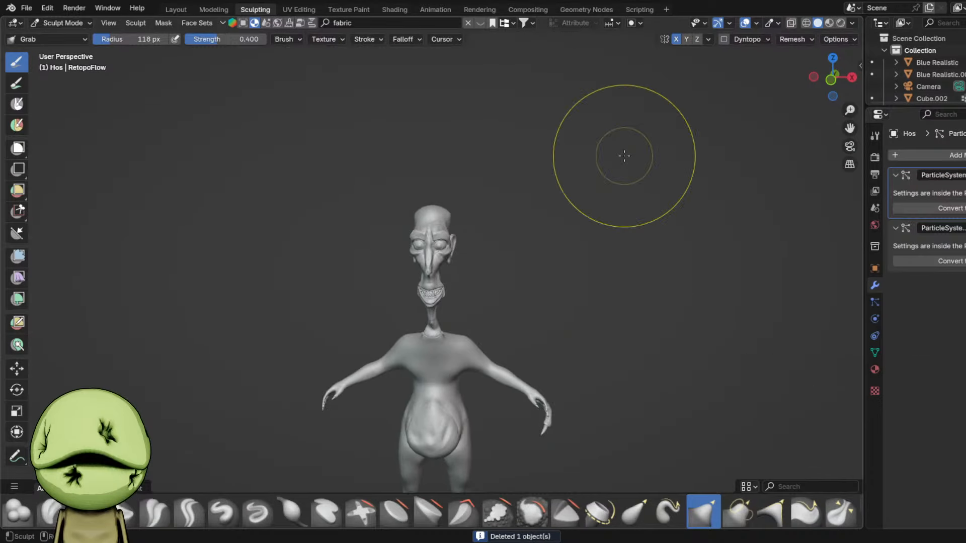
{"action": "middle_click_drag", "start_coordinate": [487, 256], "coordinate": [476, 255]}
{"action": "scroll", "coordinate": [483, 256], "scroll_direction": "up", "scroll_amount": 2}
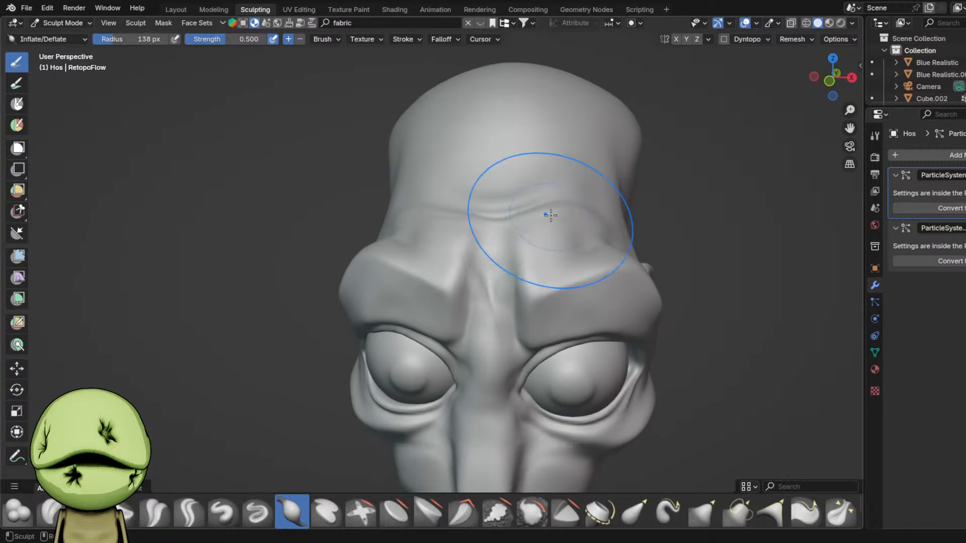
- Examine the forehead, the head's particle and modifier settings, and its mesh in Edit Mode
{"action": "scroll", "coordinate": [536, 229], "scroll_direction": "up", "scroll_amount": 5}
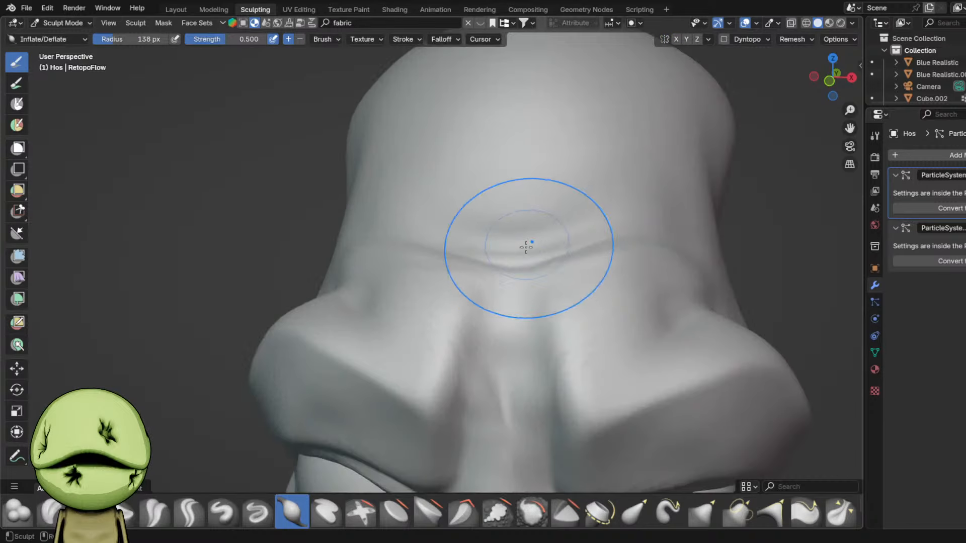
{"action": "middle_click_drag", "start_coordinate": [519, 254], "coordinate": [494, 309]}
{"action": "key", "text": "f"}
{"action": "scroll", "coordinate": [490, 285], "scroll_direction": "up", "scroll_amount": 2}
{"action": "scroll", "coordinate": [494, 310], "scroll_direction": "down", "scroll_amount": 2}
{"action": "left_click", "coordinate": [876, 315]}
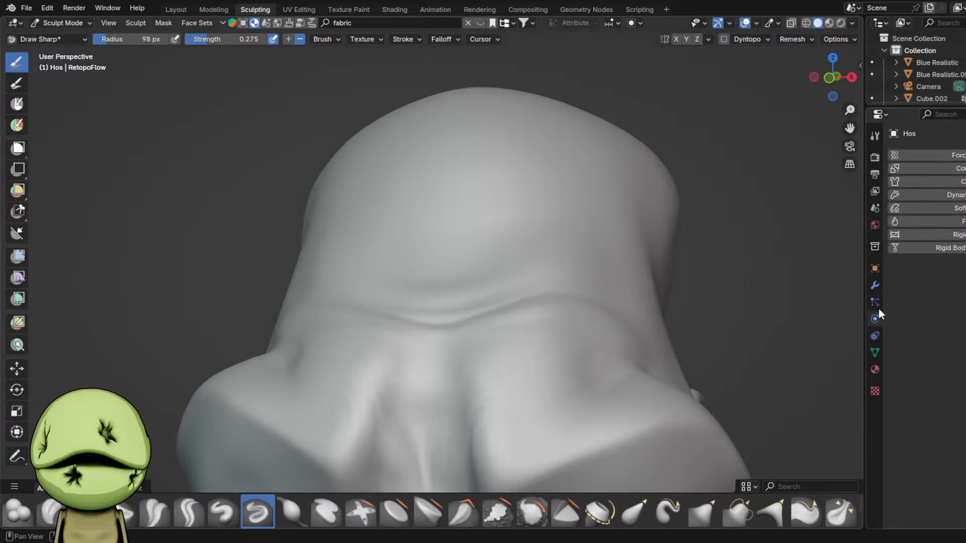
{"action": "left_click", "coordinate": [876, 302]}
{"action": "left_click", "coordinate": [875, 285]}
{"action": "scroll", "coordinate": [485, 284], "scroll_direction": "up", "scroll_amount": 3}
{"action": "scroll", "coordinate": [625, 227], "scroll_direction": "down", "scroll_amount": 8}
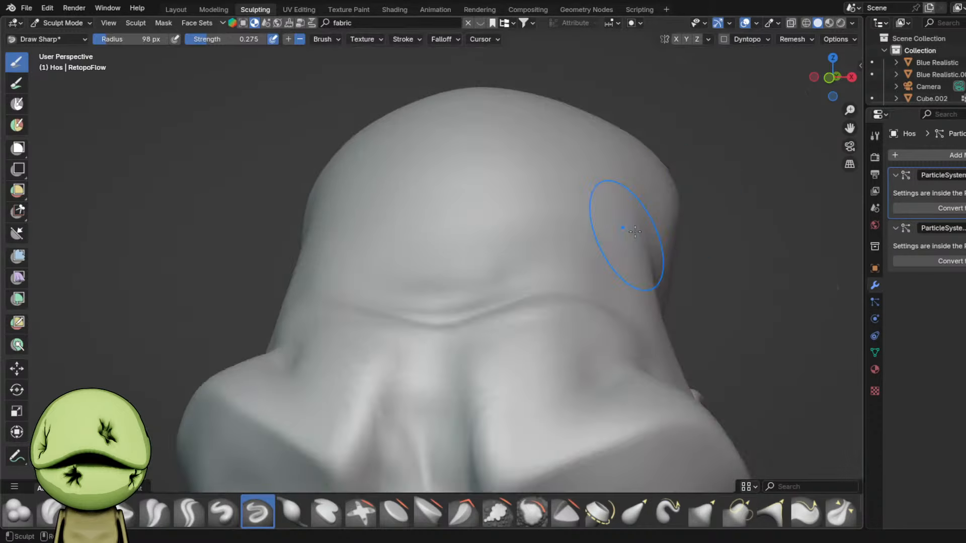
{"action": "key", "text": "Tab"}
{"action": "scroll", "coordinate": [685, 218], "scroll_direction": "down", "scroll_amount": 2}
{"action": "key", "text": "Tab"}
{"action": "scroll", "coordinate": [727, 172], "scroll_direction": "up", "scroll_amount": 2}
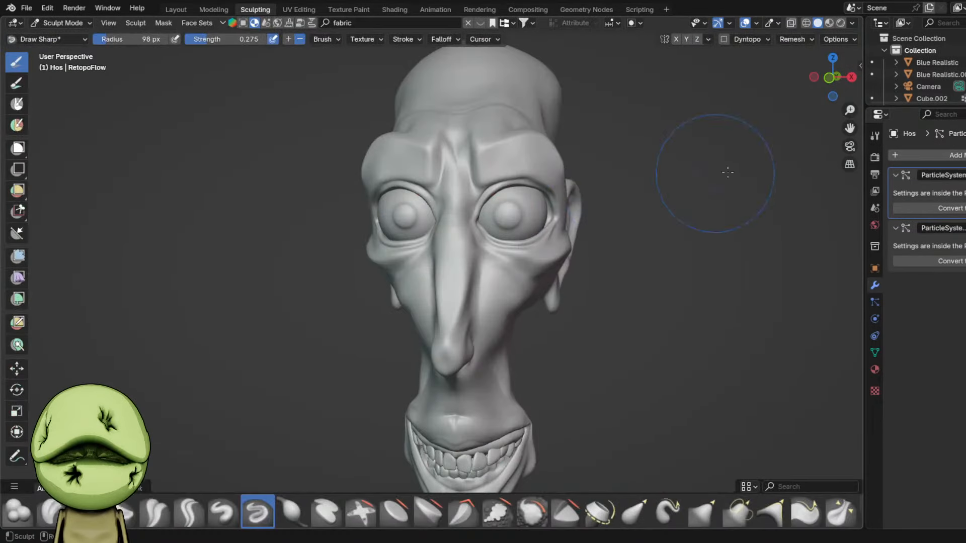
- Add a Multiresolution modifier to the head and subdivide it
{"action": "left_click", "coordinate": [942, 151]}
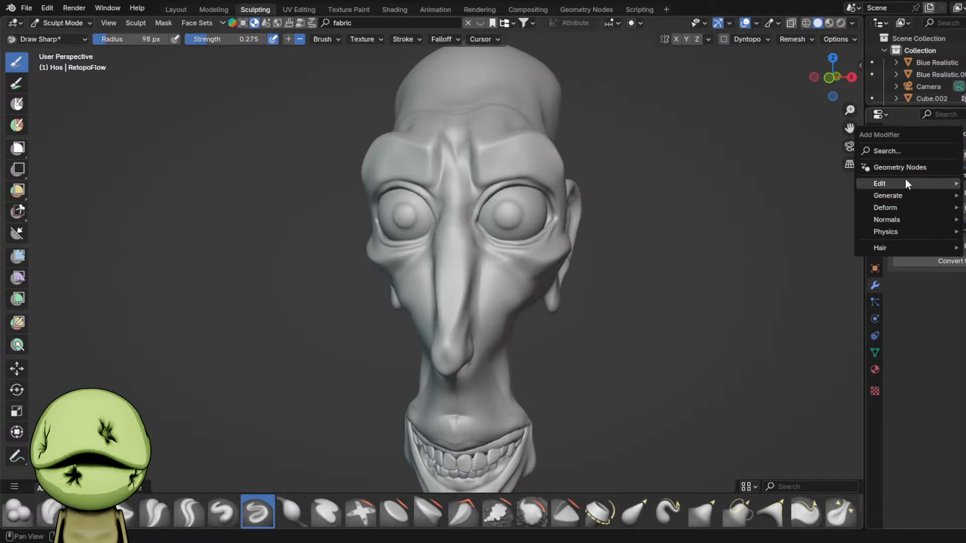
{"action": "left_click", "coordinate": [910, 151]}
{"action": "type", "text": "multir"}
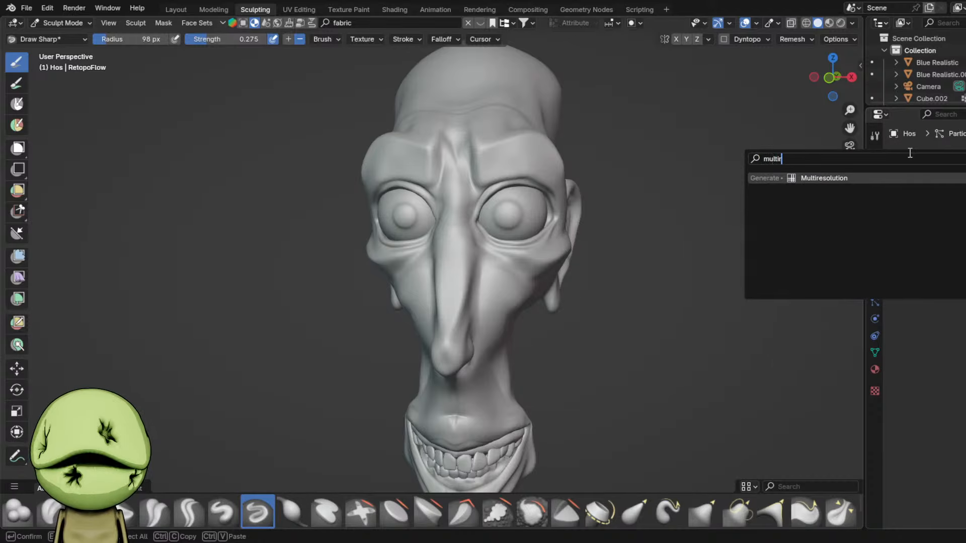
{"action": "type", "text": "es"}
{"action": "left_click", "coordinate": [865, 180]}
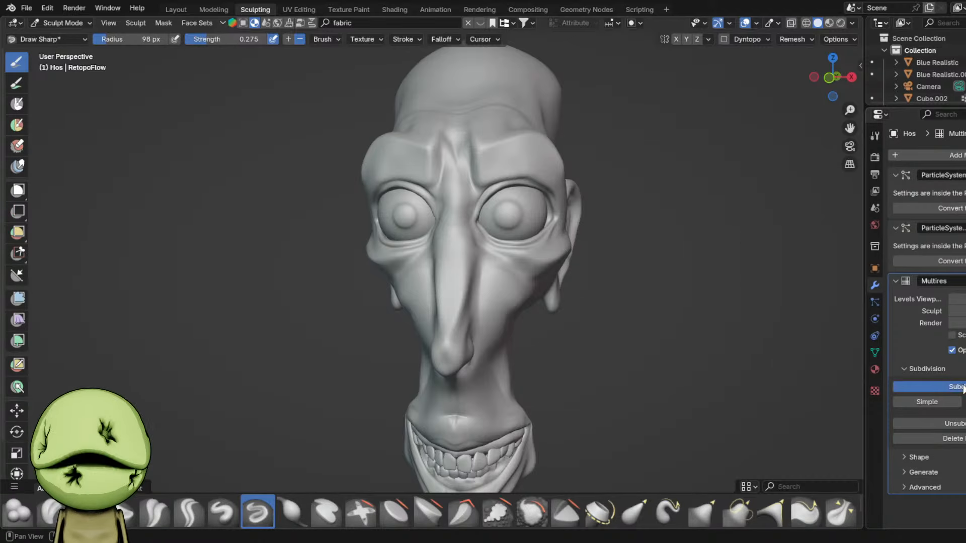
{"action": "scroll", "coordinate": [614, 194], "scroll_direction": "up", "scroll_amount": 3}
{"action": "middle_click_drag", "start_coordinate": [525, 171], "coordinate": [608, 248]}
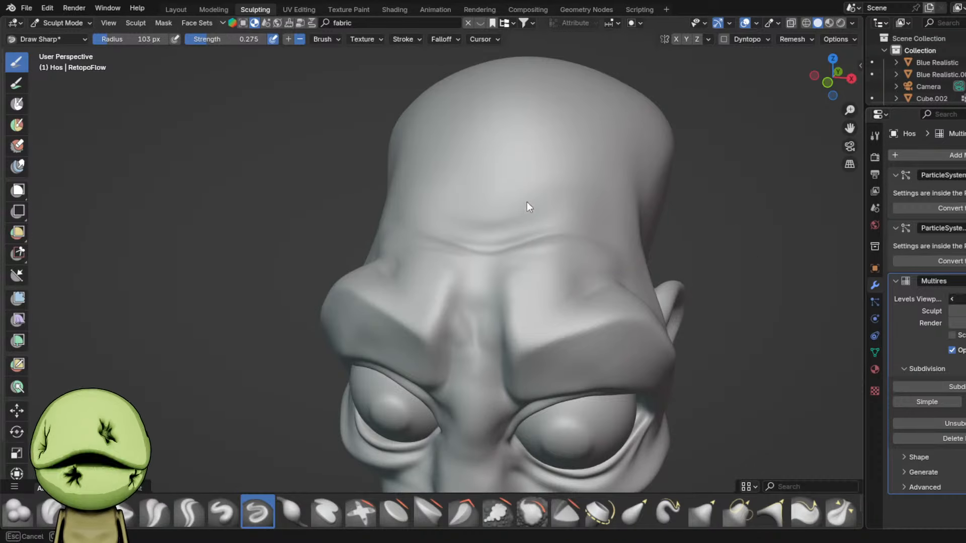
{"action": "middle_click_drag", "start_coordinate": [527, 207], "coordinate": [526, 249], "text": "shift"}
{"action": "left_click_drag", "start_coordinate": [964, 281], "coordinate": [963, 345]}
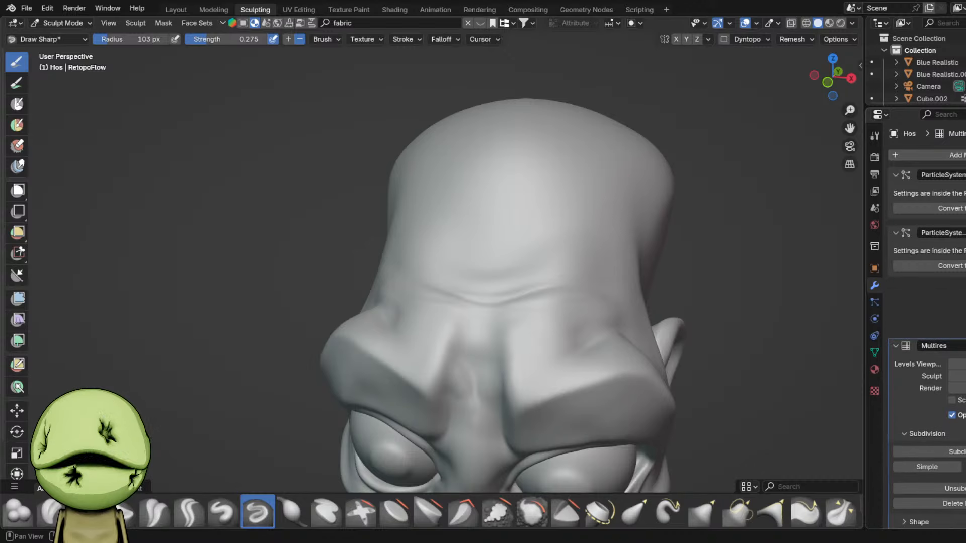
- Raise a round bump on the upper forehead for the stoma with Draw Sharp at 103 px
{"action": "middle_click_drag", "start_coordinate": [624, 241], "coordinate": [615, 236]}
{"action": "scroll", "coordinate": [610, 201], "scroll_direction": "up", "scroll_amount": 3}
{"action": "middle_click_drag", "start_coordinate": [602, 183], "coordinate": [528, 245], "text": "shift"}
{"action": "scroll", "coordinate": [559, 224], "scroll_direction": "down", "scroll_amount": 2}
{"action": "scroll", "coordinate": [528, 247], "scroll_direction": "up", "scroll_amount": 2}
{"action": "scroll", "coordinate": [510, 261], "scroll_direction": "down", "scroll_amount": 3}
{"action": "middle_click_drag", "start_coordinate": [506, 194], "coordinate": [517, 242], "text": "shift"}
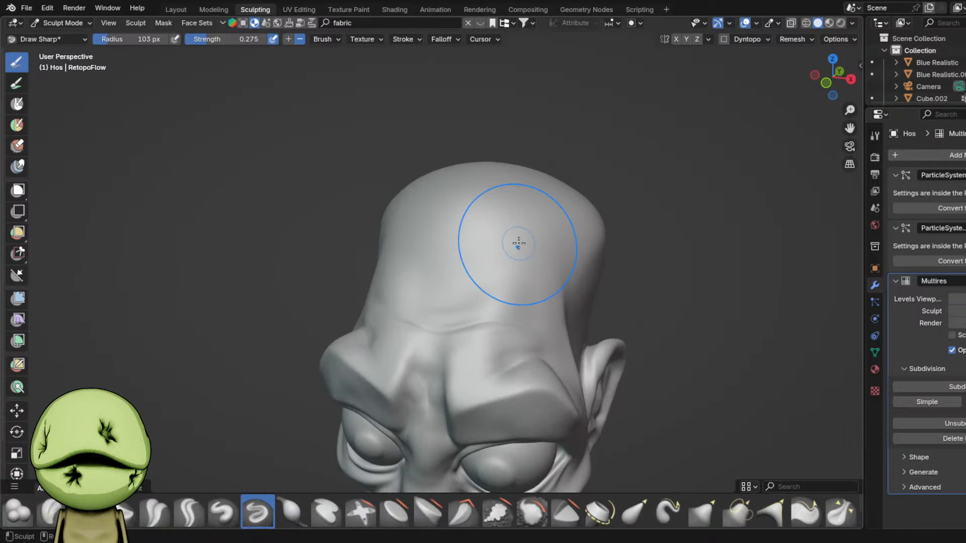
{"action": "scroll", "coordinate": [528, 222], "scroll_direction": "up", "scroll_amount": 4}
{"action": "left_click_drag", "start_coordinate": [502, 208], "coordinate": [498, 202]}
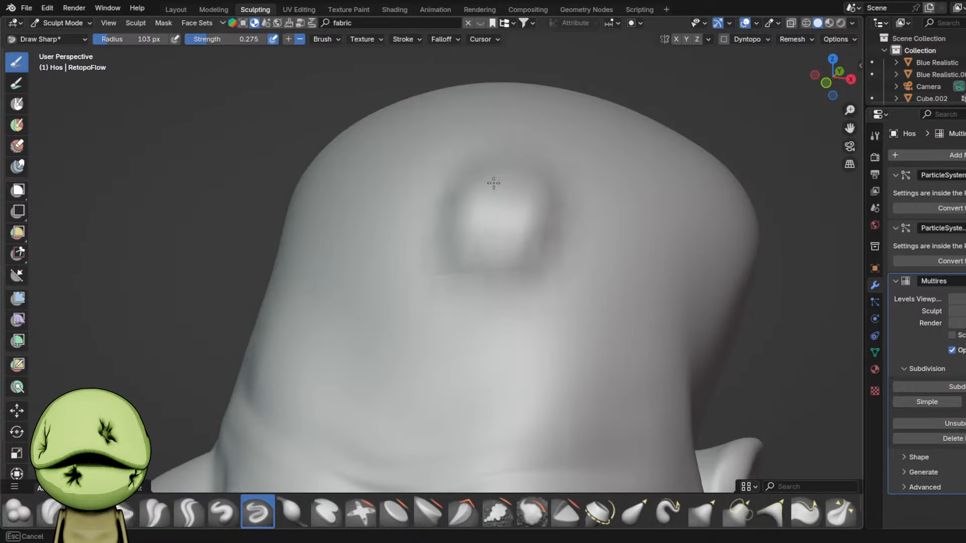
{"action": "scroll", "coordinate": [496, 188], "scroll_direction": "down", "scroll_amount": 4}
{"action": "scroll", "coordinate": [493, 239], "scroll_direction": "up", "scroll_amount": 4}
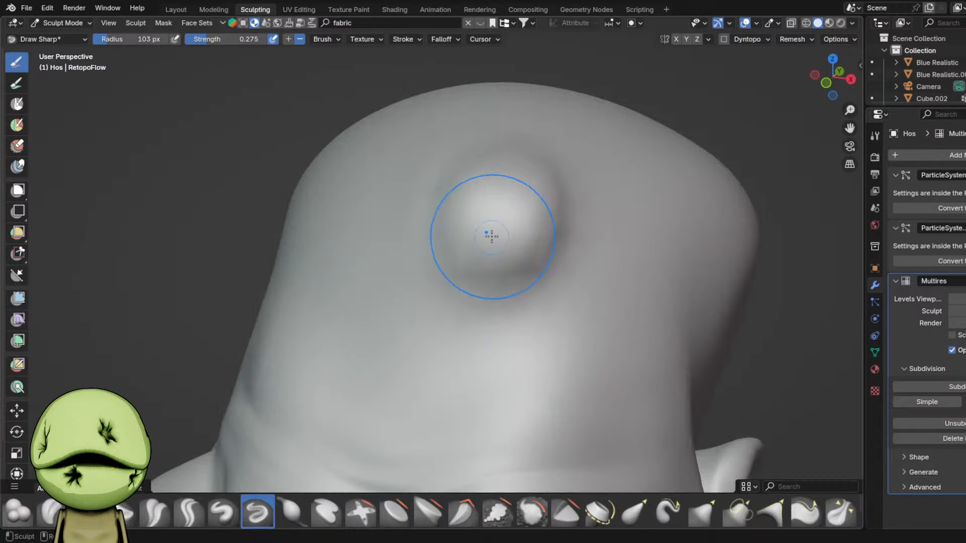
{"action": "left_click_drag", "start_coordinate": [504, 203], "coordinate": [512, 176]}
- Sharpen the forehead bump's edge with Draw Sharp at 91 px and pull its lower rim with Grab at 87 px
{"action": "scroll", "coordinate": [487, 235], "scroll_direction": "down", "scroll_amount": 4}
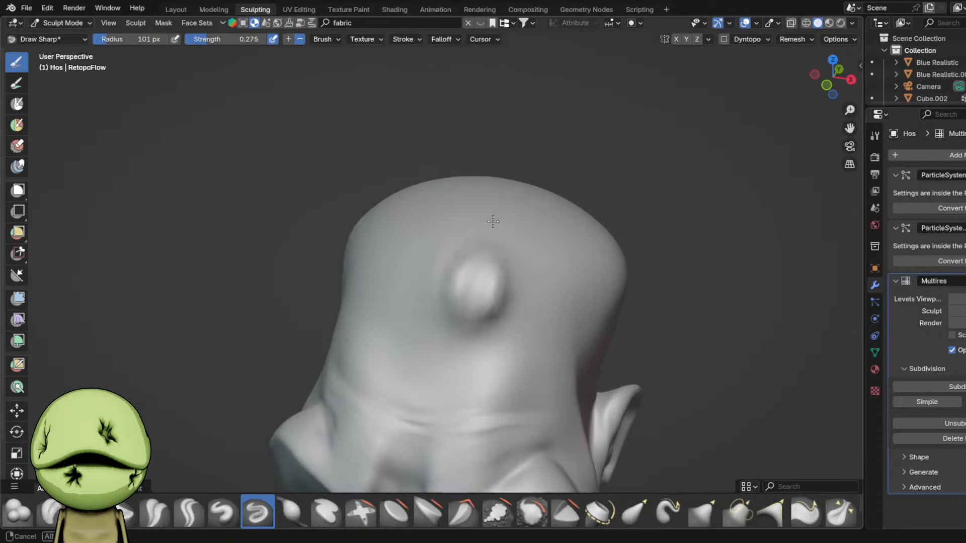
{"action": "key", "text": "f"}
{"action": "left_click", "coordinate": [536, 327]}
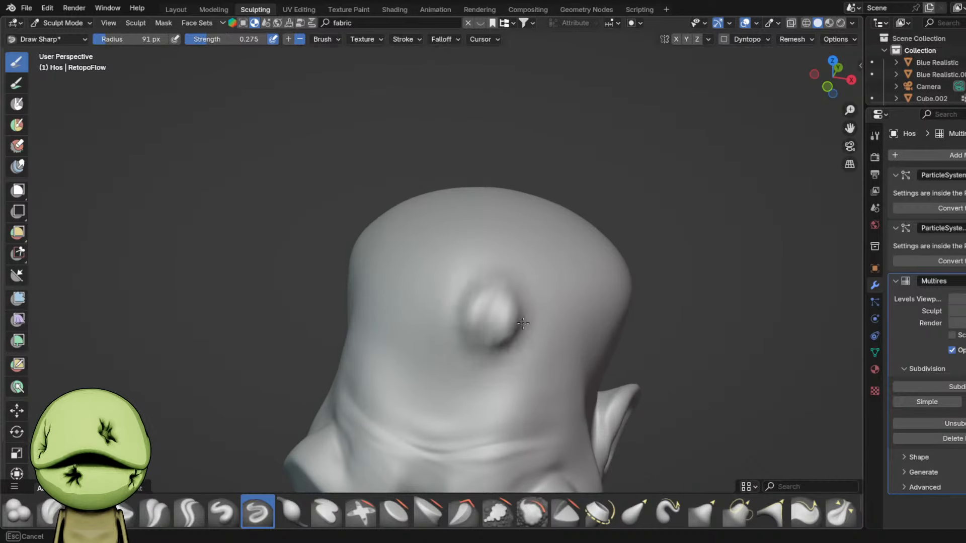
{"action": "key", "text": "g"}
{"action": "mouse_move", "coordinate": [478, 307]}
{"action": "left_mouse_down"}
{"action": "mouse_move", "coordinate": [429, 333]}
{"action": "mouse_move", "coordinate": [522, 358]}
{"action": "left_mouse_up"}
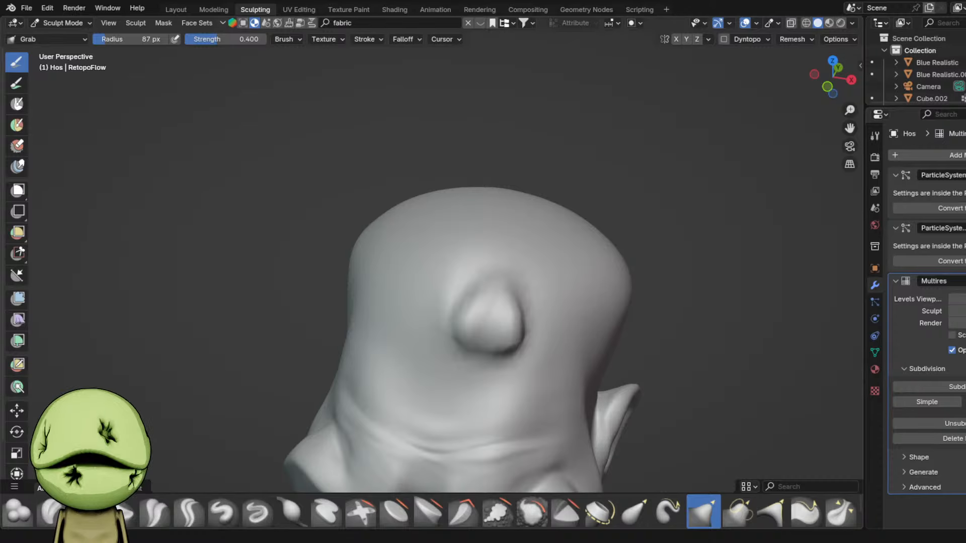
- Refine the forehead bump's shape with the Pinch brush and the Grab brush at 134 px
{"action": "mouse_move", "coordinate": [514, 282]}
{"action": "middle_mouse_down"}
{"action": "mouse_move", "coordinate": [530, 240]}
{"action": "mouse_move", "coordinate": [539, 255]}
{"action": "mouse_move", "coordinate": [524, 281]}
{"action": "mouse_move", "coordinate": [524, 320]}
{"action": "mouse_move", "coordinate": [543, 332]}
{"action": "mouse_move", "coordinate": [547, 304]}
{"action": "mouse_move", "coordinate": [483, 316]}
{"action": "mouse_move", "coordinate": [557, 272]}
{"action": "middle_mouse_up"}
{"action": "scroll", "coordinate": [530, 237], "scroll_direction": "up", "scroll_amount": 1}
{"action": "key", "text": "p"}
{"action": "scroll", "coordinate": [478, 317], "scroll_direction": "up", "scroll_amount": 2}
{"action": "key", "text": "g"}
{"action": "scroll", "coordinate": [463, 319], "scroll_direction": "down", "scroll_amount": 6}
{"action": "scroll", "coordinate": [556, 262], "scroll_direction": "down", "scroll_amount": 3}
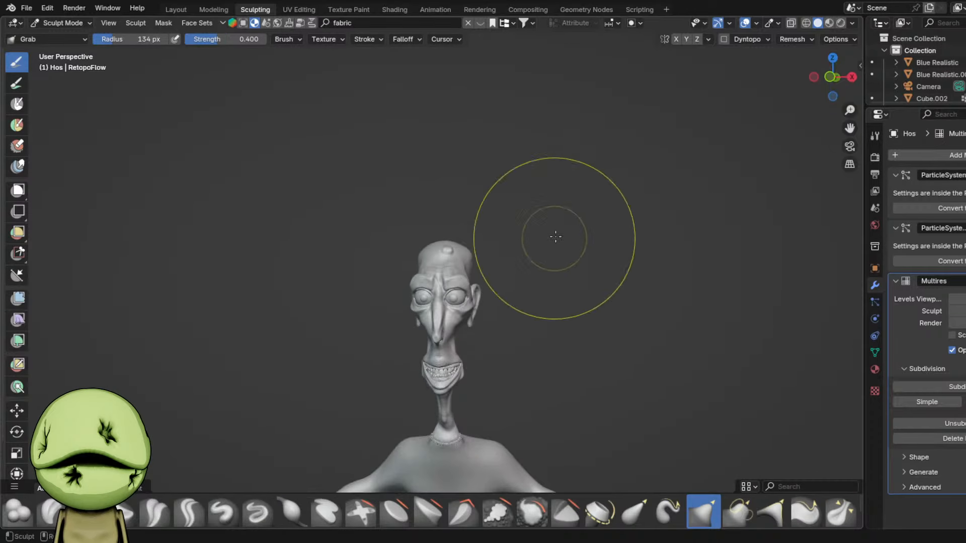
- Check the forehead bump with the head's textures in the Layout workspace and save the file
{"action": "scroll", "coordinate": [556, 223], "scroll_direction": "up", "scroll_amount": 2}
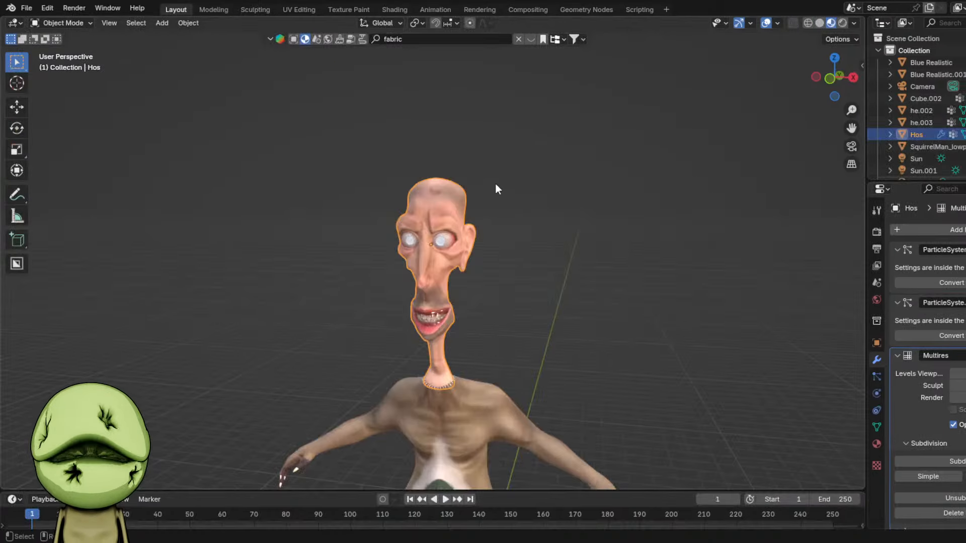
{"action": "mouse_move", "coordinate": [538, 196]}
{"action": "middle_mouse_down", "text": "shift"}
{"action": "mouse_move", "coordinate": [536, 250]}
{"action": "mouse_move", "coordinate": [541, 243]}
{"action": "middle_mouse_up", "text": "shift"}
{"action": "scroll", "coordinate": [536, 250], "scroll_direction": "up", "scroll_amount": 6}
{"action": "scroll", "coordinate": [536, 250], "scroll_direction": "down", "scroll_amount": 3}
{"action": "key", "text": "ctrl+s"}
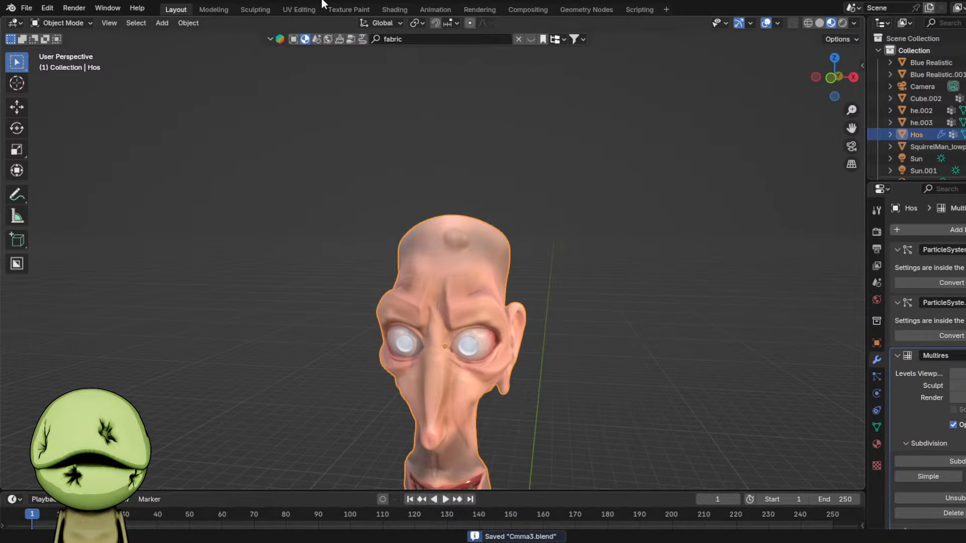
- Switch to the Texture Paint workspace and make hos Base Color the texture to paint on
{"action": "left_click", "coordinate": [358, 9]}
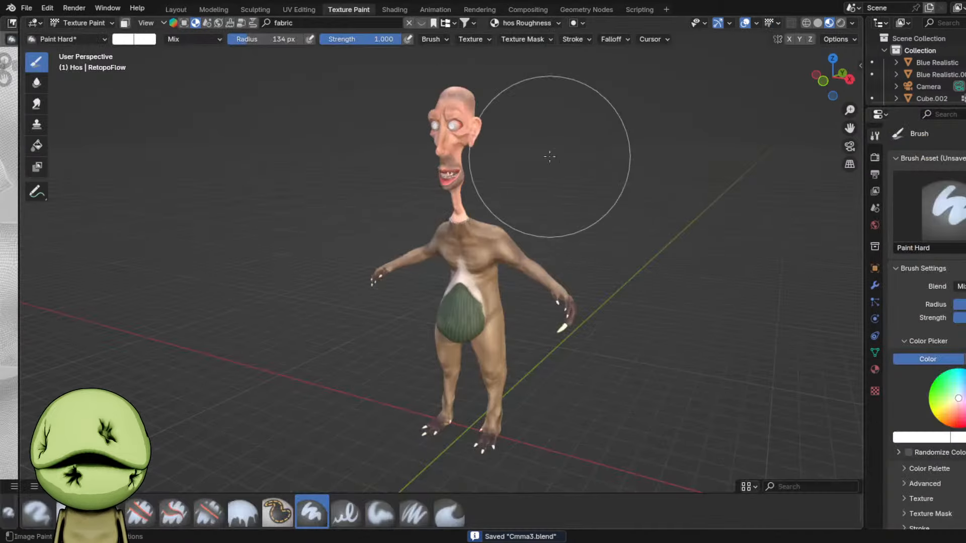
{"action": "scroll", "coordinate": [539, 194], "scroll_direction": "up", "scroll_amount": 5}
{"action": "left_click", "coordinate": [527, 22]}
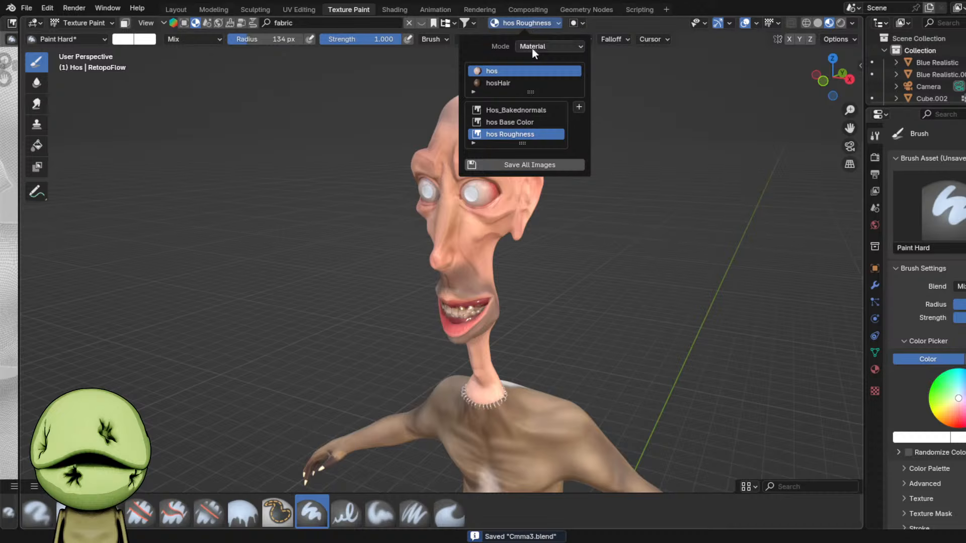
{"action": "left_click", "coordinate": [524, 122]}
{"action": "scroll", "coordinate": [733, 226], "scroll_direction": "up", "scroll_amount": 5}
- Set the Paint Hard brush color to a bright saturated red
{"action": "right_click", "coordinate": [575, 255]}
{"action": "scroll", "coordinate": [523, 201], "scroll_direction": "down", "scroll_amount": 4}
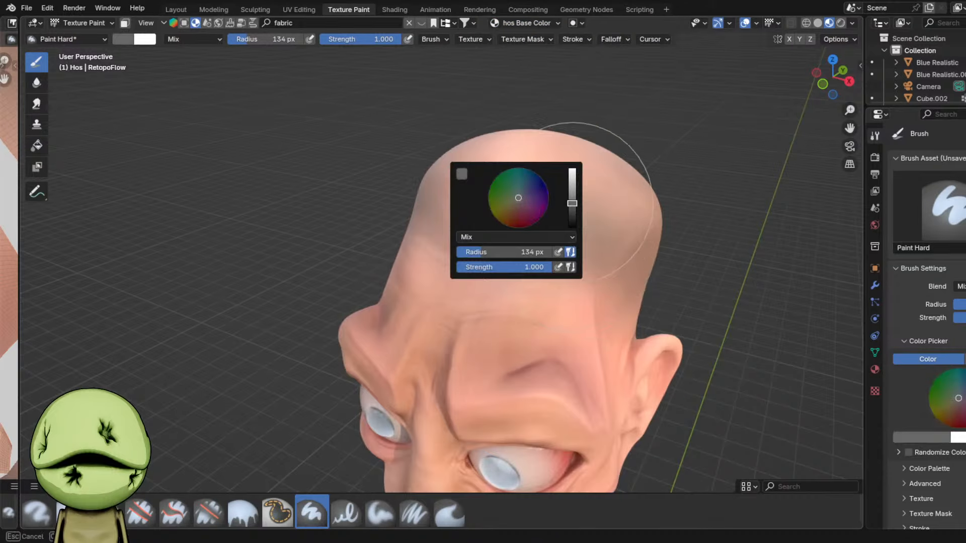
{"action": "left_click", "coordinate": [516, 216]}
{"action": "scroll", "coordinate": [544, 191], "scroll_direction": "up", "scroll_amount": 3}
{"action": "left_click", "coordinate": [519, 225]}
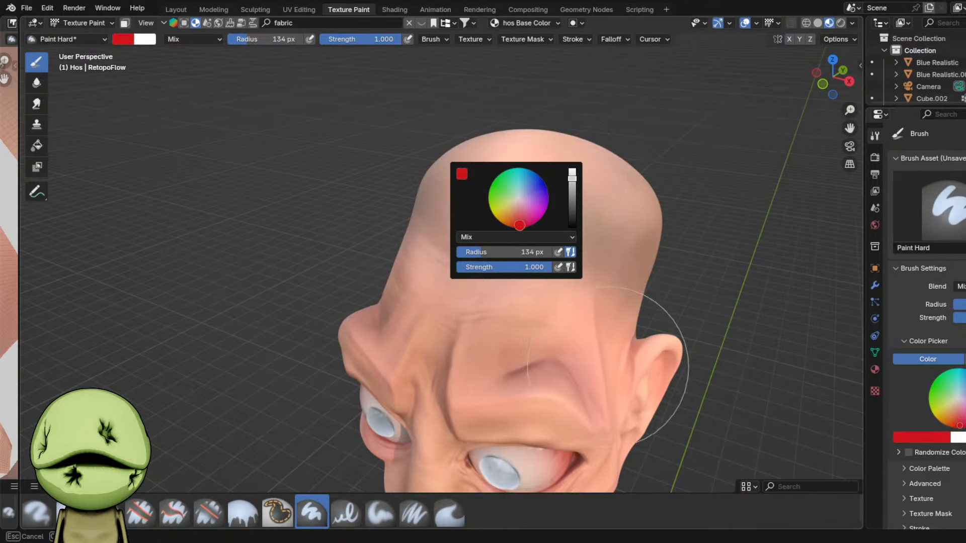
{"action": "scroll", "coordinate": [658, 140], "scroll_direction": "up", "scroll_amount": 3}
{"action": "left_click", "coordinate": [465, 269]}
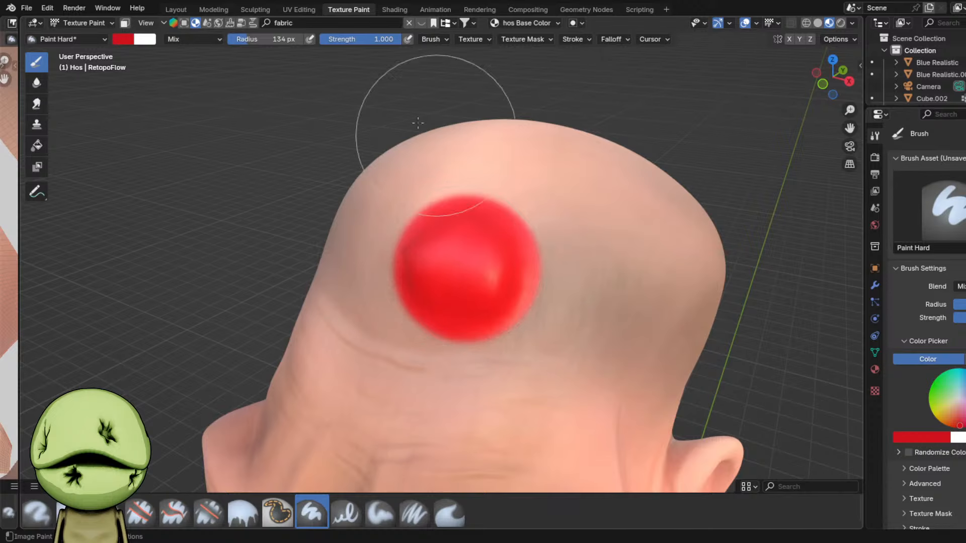
{"action": "key", "text": "ctrl+z"}
- Inspect the mesh around the forehead bump in Edit Mode and return to Texture Paint mode
{"action": "key", "text": "Tab"}
{"action": "left_click_drag", "start_coordinate": [483, 257], "coordinate": [485, 260]}
{"action": "scroll", "coordinate": [485, 261], "scroll_direction": "up", "scroll_amount": 3}
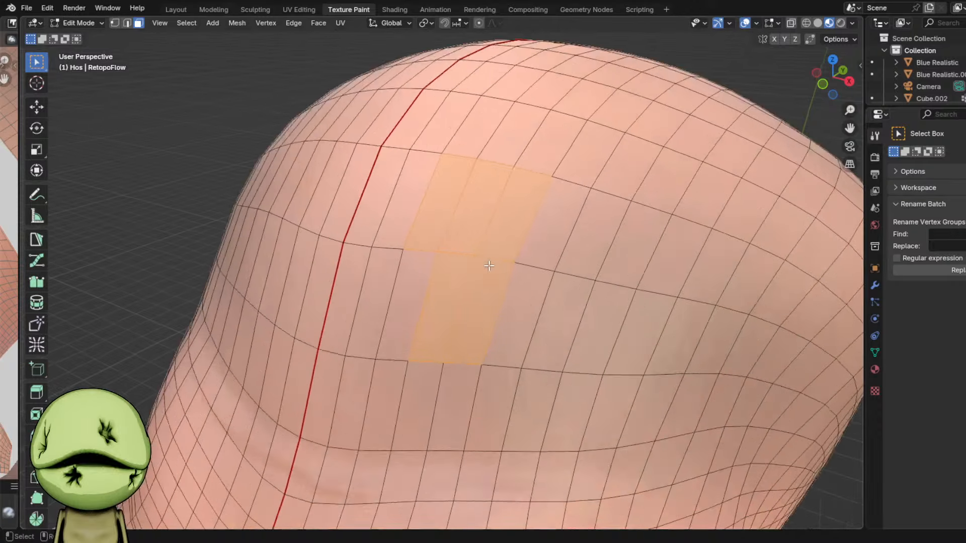
{"action": "key", "text": "Tab"}
- Set the Paint Hard brush to a 113 px radius and a strength of 0.152
{"action": "scroll", "coordinate": [485, 261], "scroll_direction": "down", "scroll_amount": 3}
{"action": "middle_click_drag", "start_coordinate": [407, 241], "coordinate": [429, 224]}
{"action": "scroll", "coordinate": [429, 225], "scroll_direction": "up", "scroll_amount": 2}
{"action": "key", "text": "f"}
{"action": "left_click", "coordinate": [416, 226]}
{"action": "middle_click_drag", "start_coordinate": [390, 297], "coordinate": [401, 277]}
- Undo a test stroke on the bump and reshape the custom brush falloff into a steep drop with a soft tail
{"action": "left_click_drag", "start_coordinate": [381, 289], "coordinate": [457, 319]}
{"action": "key", "text": "ctrl+z"}
{"action": "left_click", "coordinate": [612, 39]}
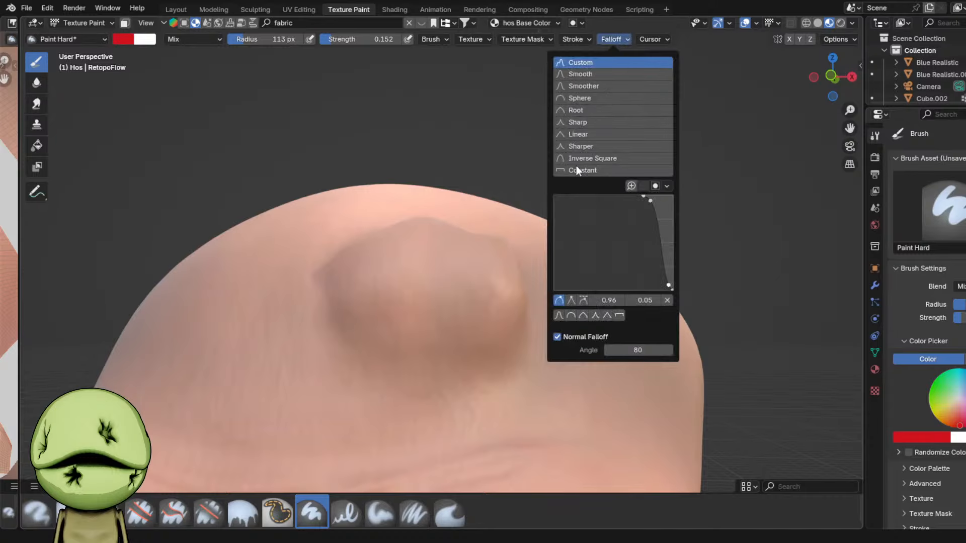
{"action": "left_click_drag", "start_coordinate": [642, 197], "coordinate": [588, 270]}
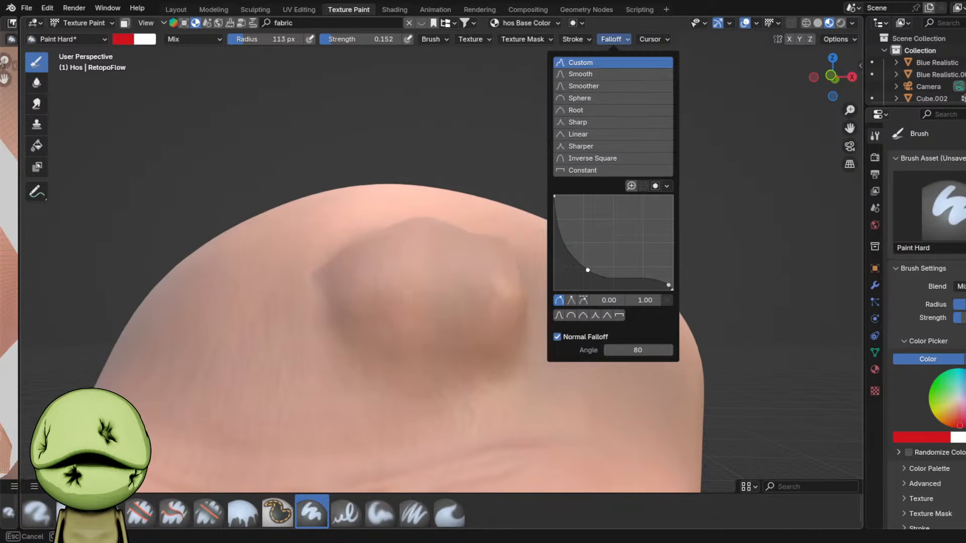
{"action": "middle_click_drag", "start_coordinate": [820, 317], "coordinate": [763, 300]}
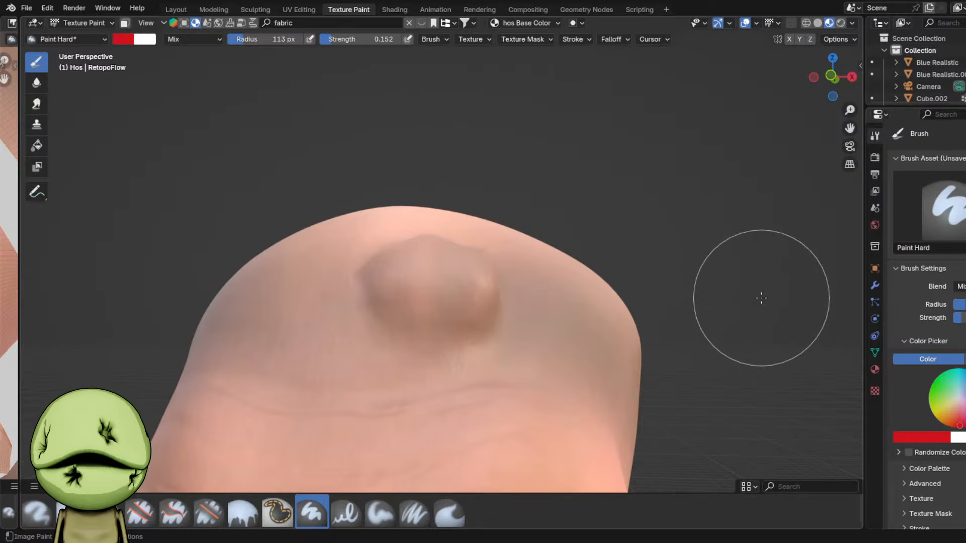
- In the Layout workspace, duplicate the "asymetrical catfish wiskers and nubbins" text below itself and open the copy for editing
{"action": "middle_click_drag", "start_coordinate": [762, 298], "coordinate": [669, 89]}
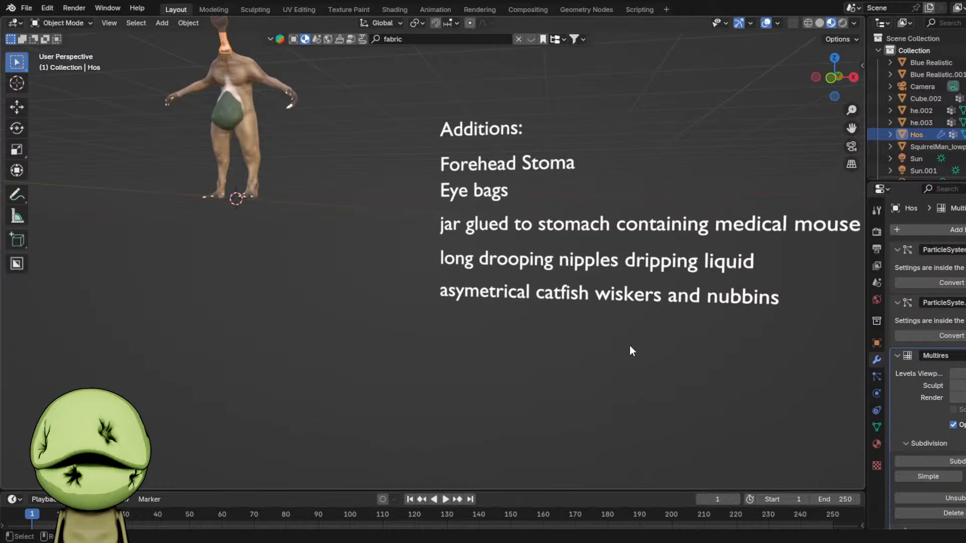
{"action": "left_click", "coordinate": [651, 287]}
{"action": "key", "text": "shift+d"}
{"action": "left_click", "coordinate": [649, 318]}
{"action": "key", "text": "Tab"}
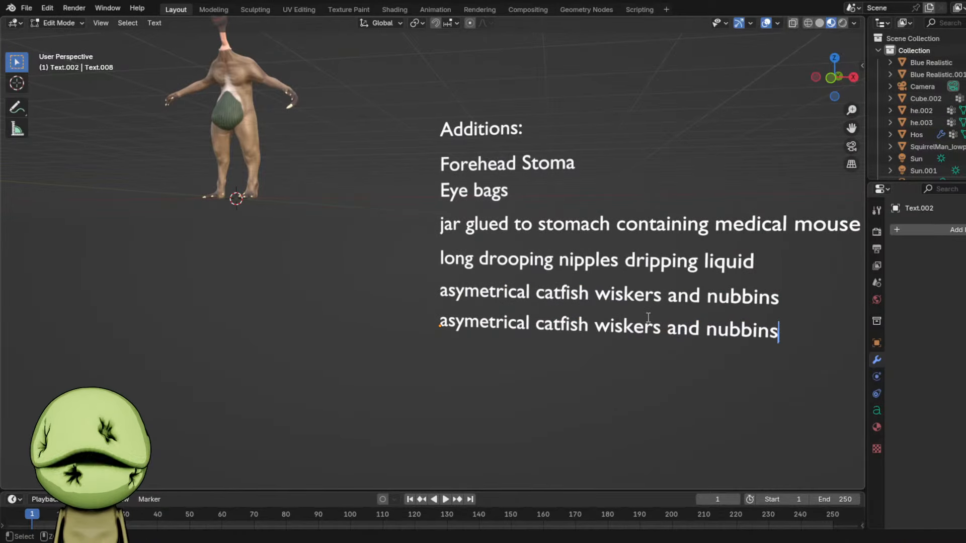
- Replace the duplicated line with "dumb looking genz hair 67" and save the file
{"action": "key", "text": "ctrl+BackSpace"}
{"action": "key", "text": "ctrl+BackSpace"}
{"action": "key", "text": "ctrl+BackSpace"}
{"action": "key", "text": "ctrl+BackSpace"}
{"action": "key", "text": "ctrl+BackSpace"}
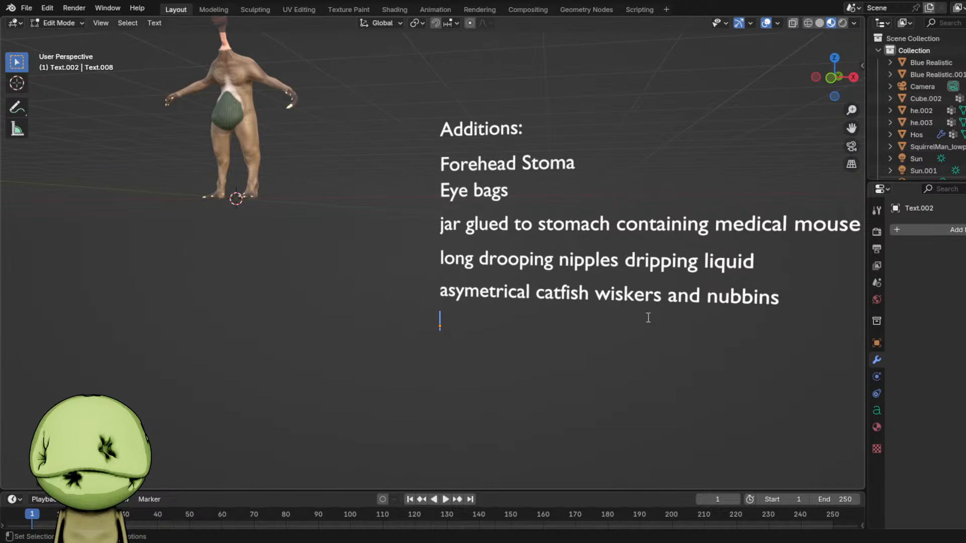
{"action": "key", "text": "BackSpace"}
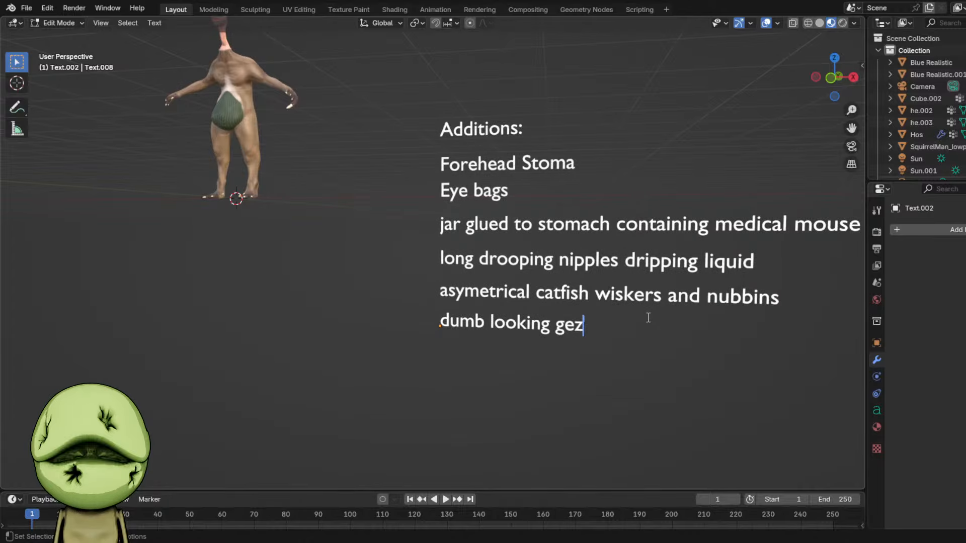
{"action": "type", "text": "r"}
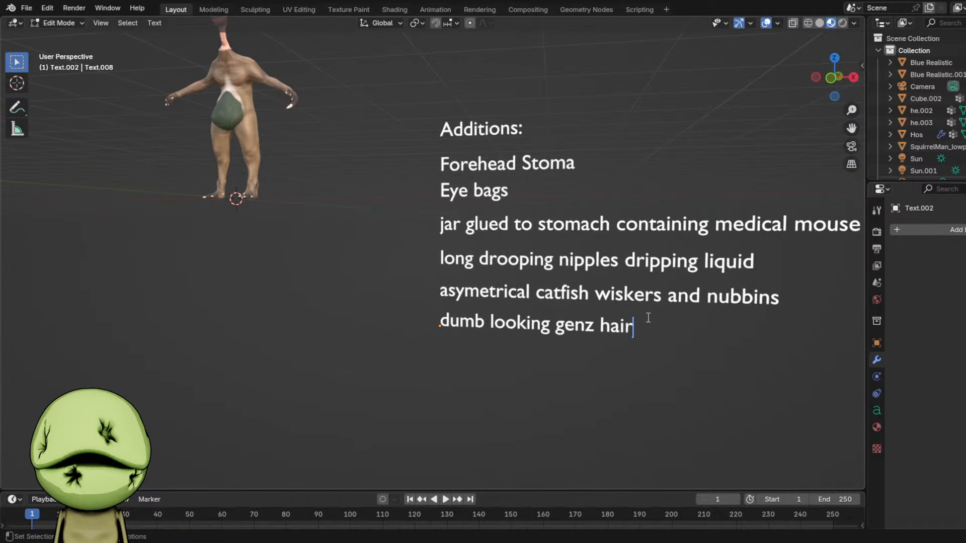
{"action": "type", "text": " 67"}
{"action": "key", "text": "ctrl+s"}
{"action": "middle_click_drag", "start_coordinate": [647, 317], "coordinate": [700, 293]}
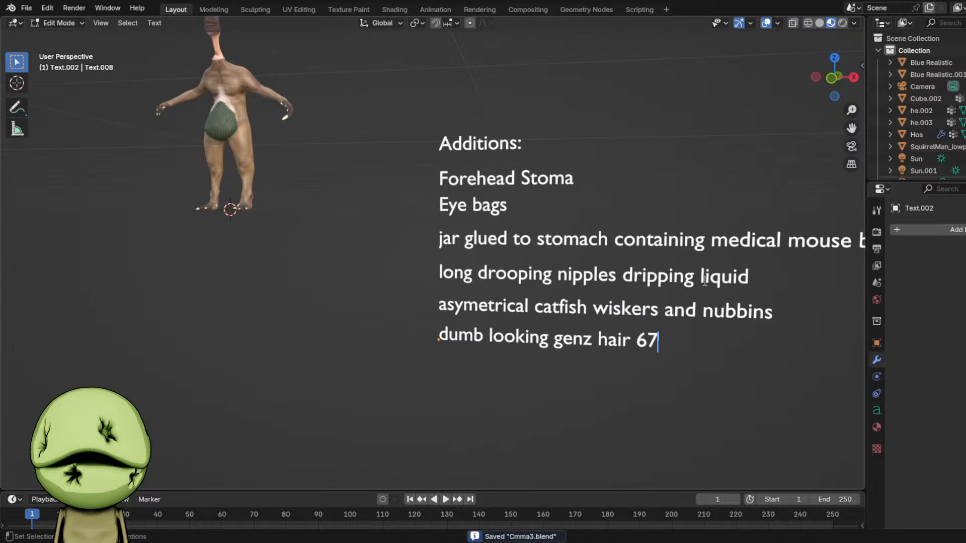
{"action": "key", "text": "Tab"}
- Select the Hos head and return to the Texture Paint workspace
{"action": "middle_click_drag", "start_coordinate": [383, 106], "coordinate": [615, 289], "text": "shift"}
{"action": "scroll", "coordinate": [485, 171], "scroll_direction": "up", "scroll_amount": 3}
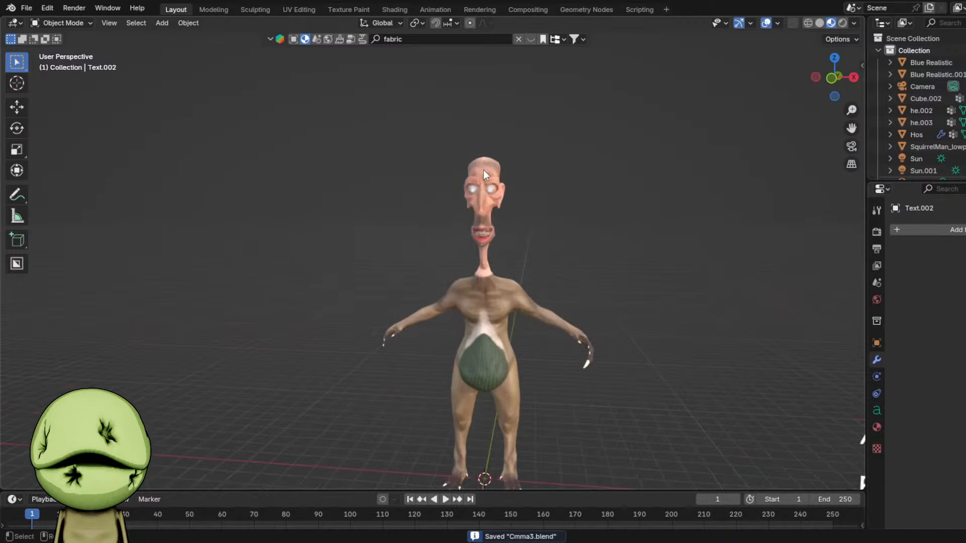
{"action": "middle_click_drag", "start_coordinate": [483, 132], "coordinate": [495, 146]}
{"action": "scroll", "coordinate": [495, 146], "scroll_direction": "up", "scroll_amount": 1}
{"action": "scroll", "coordinate": [545, 172], "scroll_direction": "up", "scroll_amount": 1}
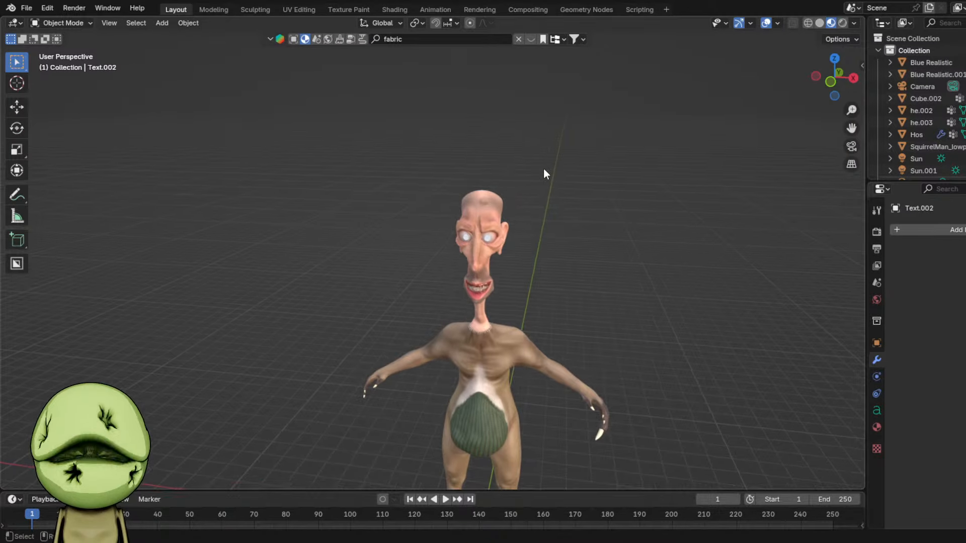
{"action": "scroll", "coordinate": [535, 165], "scroll_direction": "up", "scroll_amount": 3}
{"action": "left_click", "coordinate": [517, 168]}
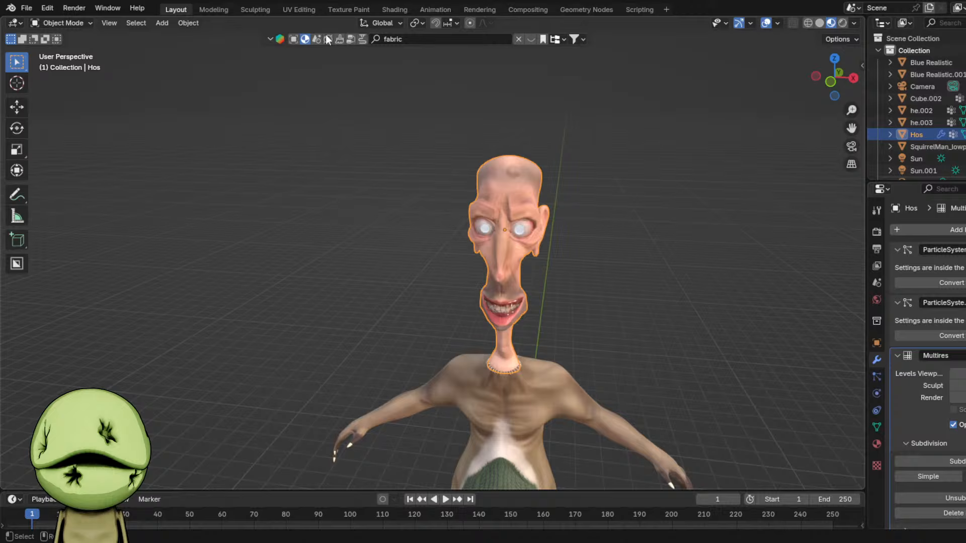
{"action": "left_click", "coordinate": [348, 10]}
- Paint the front and lower edge of the forehead bump red with Paint Hard at about 113 px and 0.152 strength
{"action": "scroll", "coordinate": [457, 216], "scroll_direction": "up", "scroll_amount": 4}
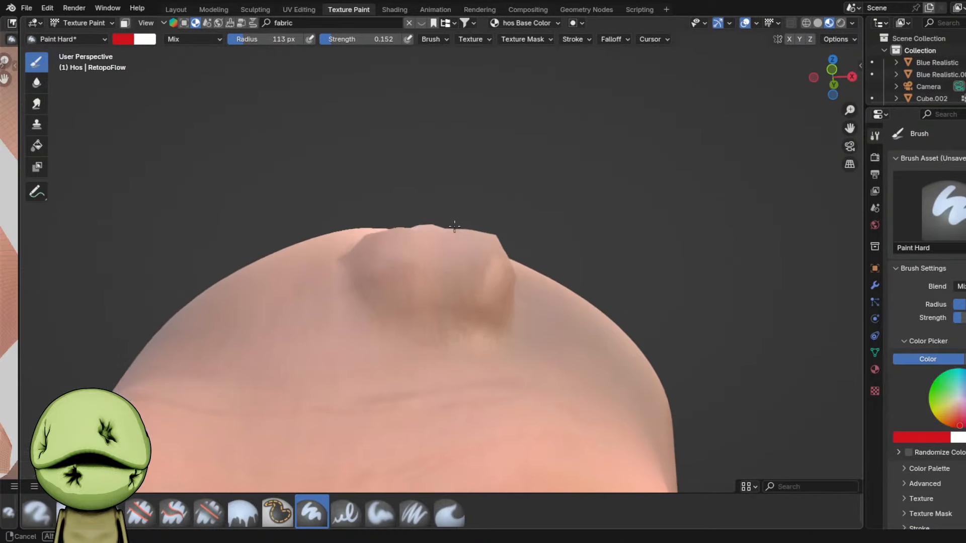
{"action": "mouse_move", "coordinate": [442, 204]}
{"action": "left_mouse_down"}
{"action": "mouse_move", "coordinate": [362, 216]}
{"action": "mouse_move", "coordinate": [510, 259]}
{"action": "mouse_move", "coordinate": [397, 265]}
{"action": "left_mouse_up"}
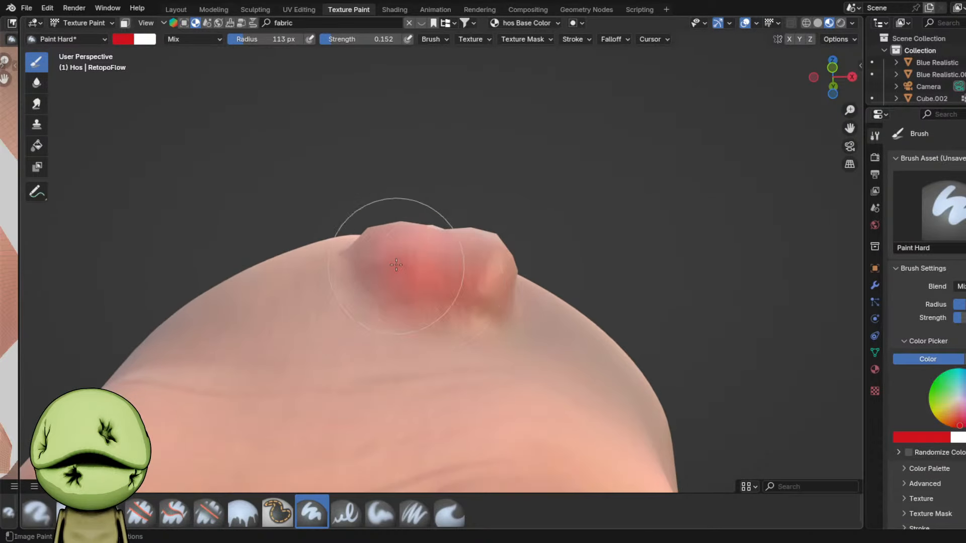
{"action": "middle_click_drag", "start_coordinate": [396, 265], "coordinate": [415, 300]}
{"action": "mouse_move", "coordinate": [415, 300]}
{"action": "left_mouse_down"}
{"action": "mouse_move", "coordinate": [391, 282]}
{"action": "mouse_move", "coordinate": [408, 284]}
{"action": "left_mouse_up"}
{"action": "middle_click_drag", "start_coordinate": [407, 285], "coordinate": [470, 267]}
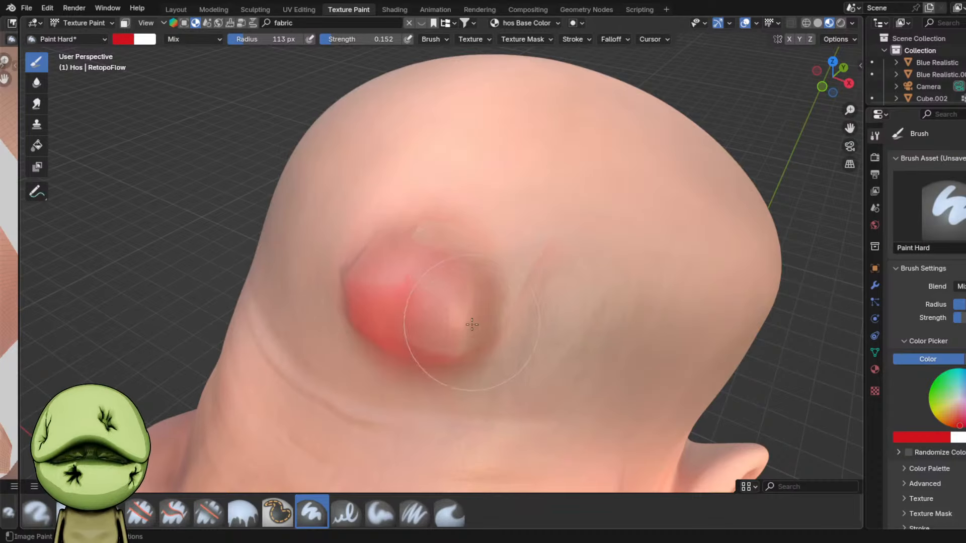
{"action": "middle_click_drag", "start_coordinate": [471, 325], "coordinate": [435, 240]}
{"action": "scroll", "coordinate": [435, 240], "scroll_direction": "up", "scroll_amount": 1}
{"action": "mouse_move", "coordinate": [436, 342]}
{"action": "left_mouse_down"}
{"action": "mouse_move", "coordinate": [459, 327]}
{"action": "mouse_move", "coordinate": [441, 340]}
{"action": "left_mouse_up"}
{"action": "middle_click_drag", "start_coordinate": [441, 341], "coordinate": [456, 306]}
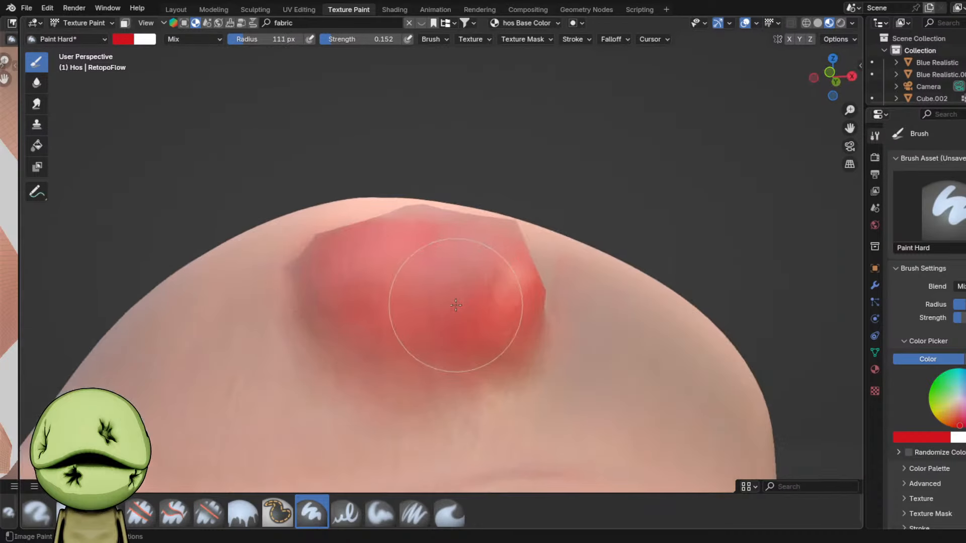
- Redden the upper rim and side of the forehead bump with Paint Hard at 102 px
{"action": "mouse_move", "coordinate": [455, 272]}
{"action": "middle_mouse_down"}
{"action": "mouse_move", "coordinate": [465, 274]}
{"action": "mouse_move", "coordinate": [401, 322]}
{"action": "mouse_move", "coordinate": [388, 378]}
{"action": "mouse_move", "coordinate": [472, 271]}
{"action": "middle_mouse_up"}
{"action": "mouse_move", "coordinate": [421, 209]}
{"action": "left_mouse_down"}
{"action": "mouse_move", "coordinate": [384, 201]}
{"action": "mouse_move", "coordinate": [386, 163]}
{"action": "left_mouse_up"}
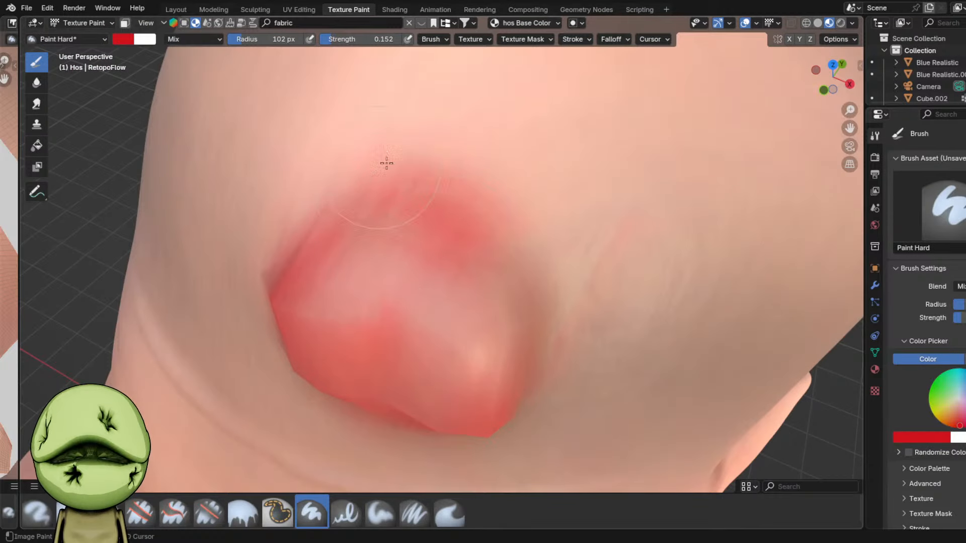
{"action": "mouse_move", "coordinate": [386, 163]}
{"action": "middle_mouse_down"}
{"action": "mouse_move", "coordinate": [382, 210]}
{"action": "mouse_move", "coordinate": [479, 297]}
{"action": "mouse_move", "coordinate": [500, 277]}
{"action": "middle_mouse_up"}
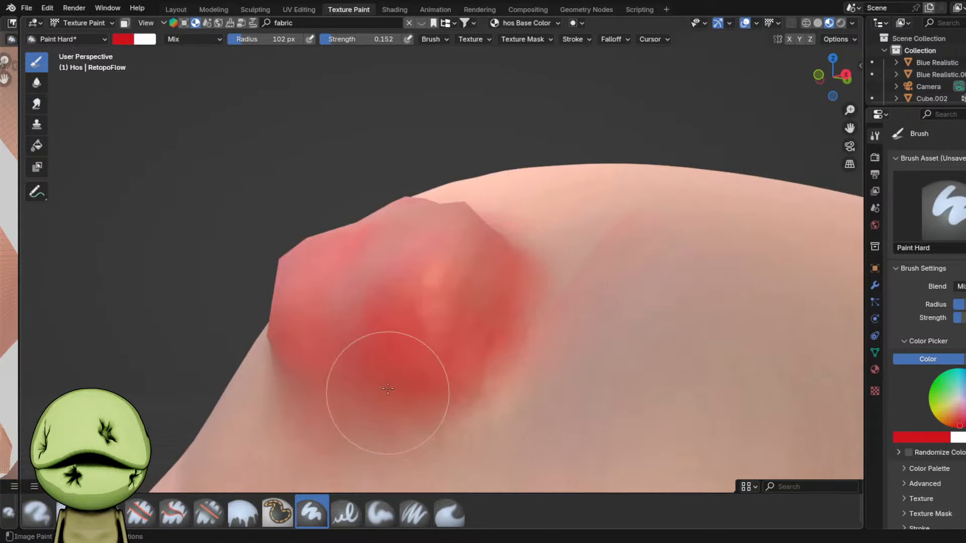
{"action": "middle_click_drag", "start_coordinate": [388, 389], "coordinate": [463, 339]}
{"action": "mouse_move", "coordinate": [317, 263]}
{"action": "middle_mouse_down"}
{"action": "mouse_move", "coordinate": [339, 302]}
{"action": "mouse_move", "coordinate": [375, 314]}
{"action": "mouse_move", "coordinate": [356, 302]}
{"action": "mouse_move", "coordinate": [442, 291]}
{"action": "middle_mouse_up"}
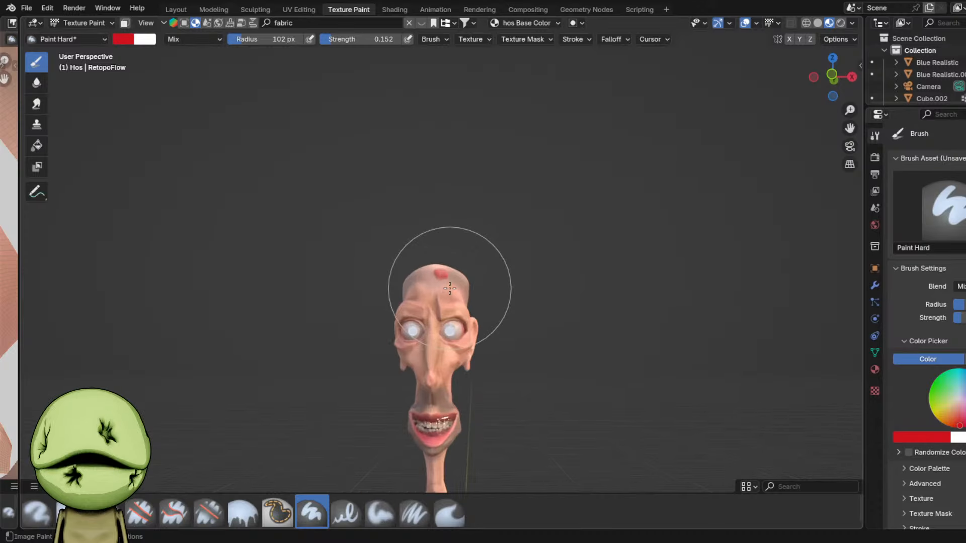
- Check the forehead bump's shape in the Sculpting workspace and its red paint in the Layout workspace
{"action": "left_click", "coordinate": [257, 10]}
{"action": "scroll", "coordinate": [451, 166], "scroll_direction": "up", "scroll_amount": 5}
{"action": "middle_click_drag", "start_coordinate": [455, 170], "coordinate": [455, 185]}
{"action": "middle_click_drag", "start_coordinate": [509, 207], "coordinate": [485, 177], "text": "shift"}
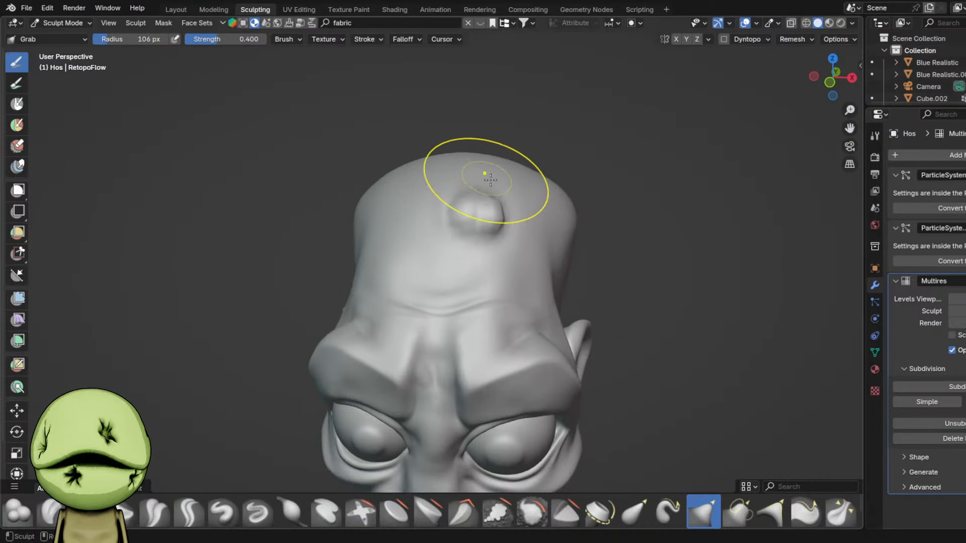
{"action": "scroll", "coordinate": [503, 201], "scroll_direction": "down", "scroll_amount": 3}
{"action": "left_click", "coordinate": [169, 10]}
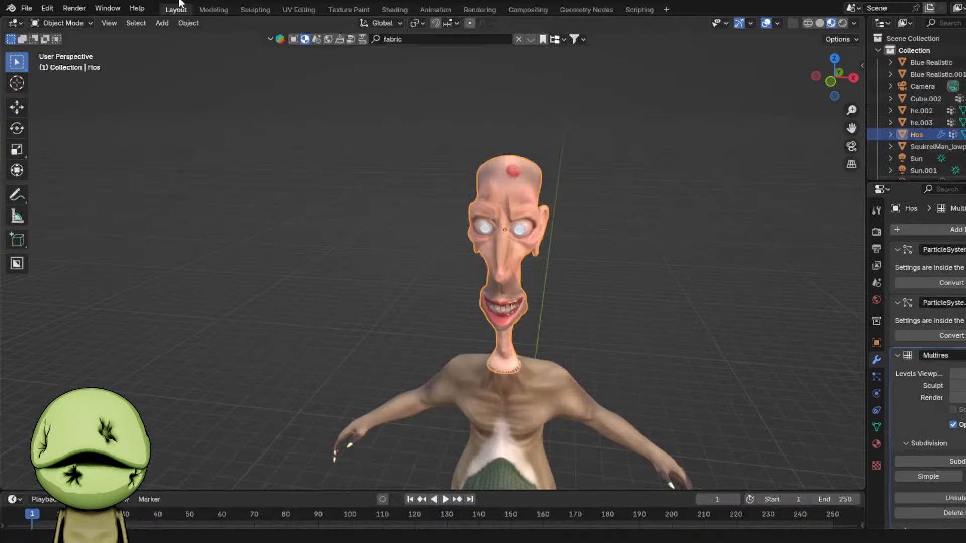
{"action": "middle_click_drag", "start_coordinate": [524, 215], "coordinate": [526, 191]}
- Duplicate the "dumb looking genz hair 67" text and place the copy below it along the global Z axis
{"action": "middle_click_drag", "start_coordinate": [674, 322], "coordinate": [516, 132], "text": "shift"}
{"action": "left_click", "coordinate": [561, 326]}
{"action": "key", "text": "shift+d"}
{"action": "key", "text": "z"}
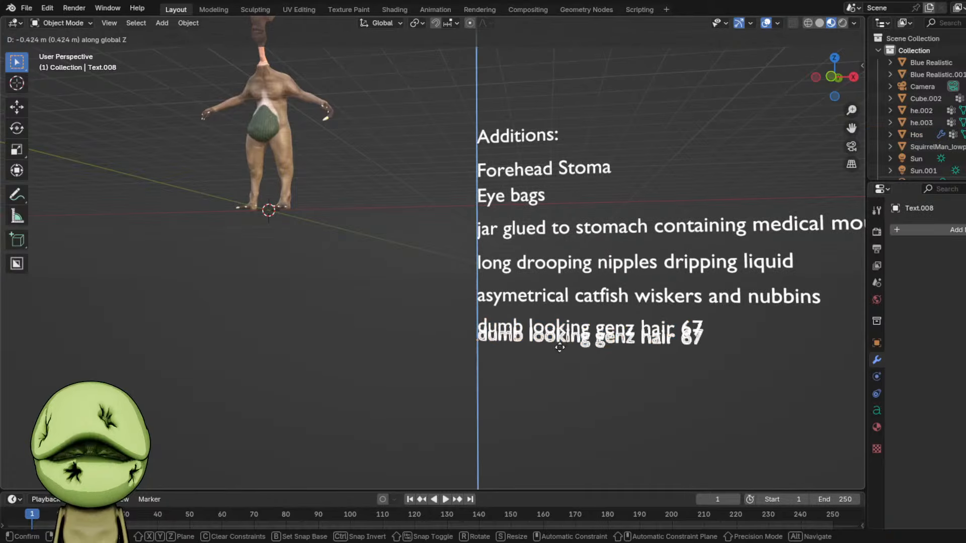
{"action": "left_click", "coordinate": [561, 362]}
- Replace the lowest line's text with "Wilson head on right shoulder" and save the file
{"action": "key", "text": "Tab"}
{"action": "key", "text": "ctrl+a"}
{"action": "key", "text": "BackSpace"}
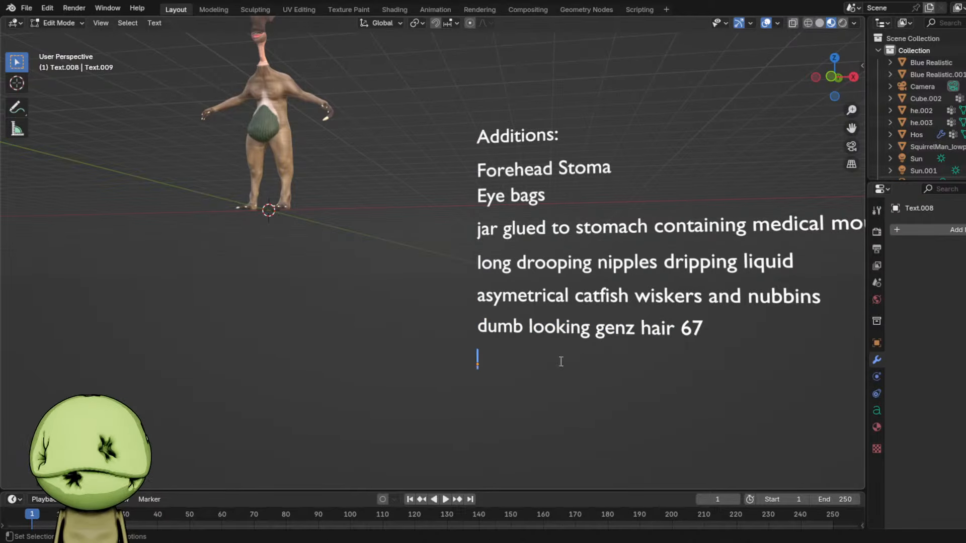
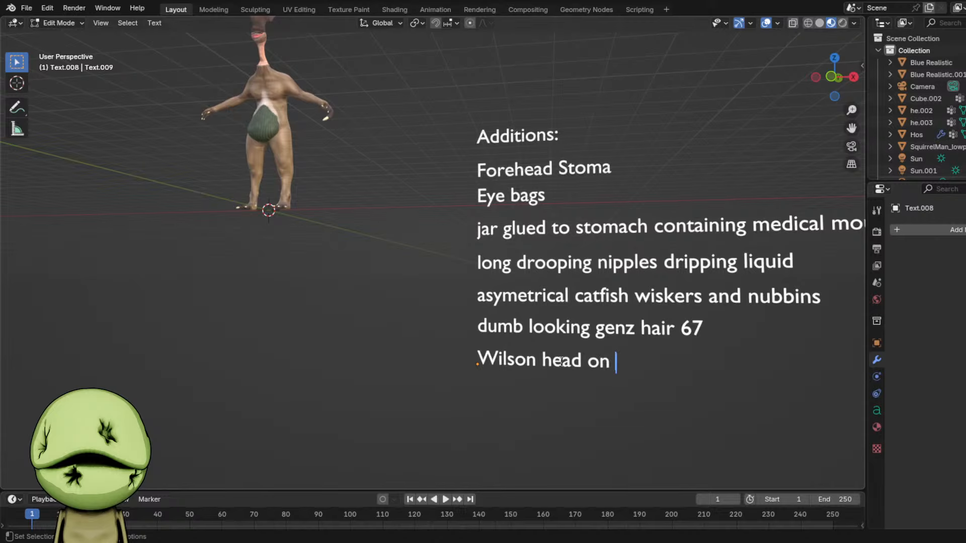
{"action": "type", "text": "oulder"}
{"action": "key", "text": "Tab"}
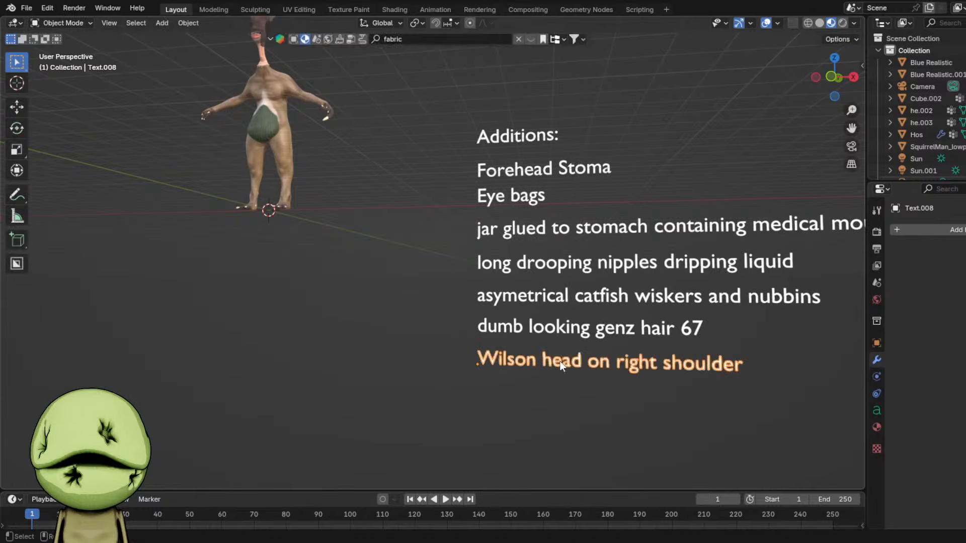
{"action": "left_click", "coordinate": [328, 445]}
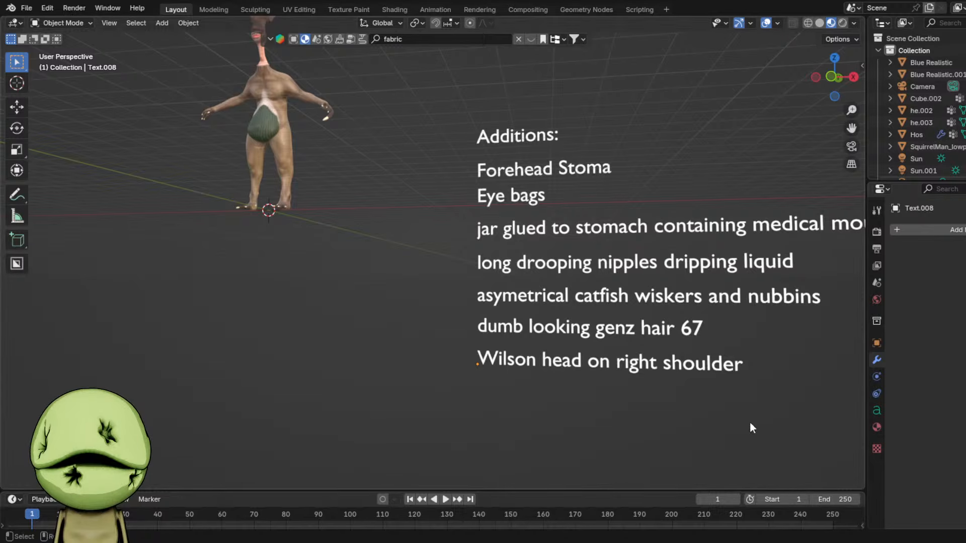
{"action": "scroll", "coordinate": [520, 257], "scroll_direction": "down", "scroll_amount": 2}
{"action": "middle_click_drag", "start_coordinate": [520, 257], "coordinate": [531, 264]}
{"action": "middle_click_drag", "start_coordinate": [531, 264], "coordinate": [573, 316], "text": "shift"}
{"action": "key", "text": "ctrl+s"}
- Select the head and carve an opening into the forehead bump in the Sculpting workspace with Draw Sharp at 106 px and 0.275 strength
{"action": "scroll", "coordinate": [545, 275], "scroll_direction": "up", "scroll_amount": 2}
{"action": "middle_click_drag", "start_coordinate": [443, 191], "coordinate": [476, 288], "text": "shift"}
{"action": "scroll", "coordinate": [476, 288], "scroll_direction": "up", "scroll_amount": 4}
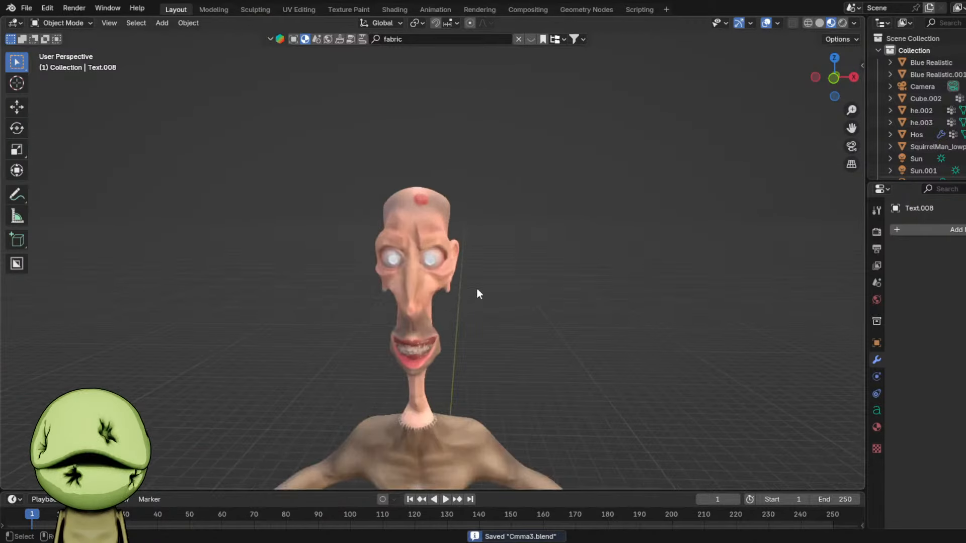
{"action": "left_click", "coordinate": [445, 256]}
{"action": "left_click", "coordinate": [247, 10]}
{"action": "middle_click_drag", "start_coordinate": [431, 155], "coordinate": [459, 254]}
{"action": "scroll", "coordinate": [460, 255], "scroll_direction": "up", "scroll_amount": 6}
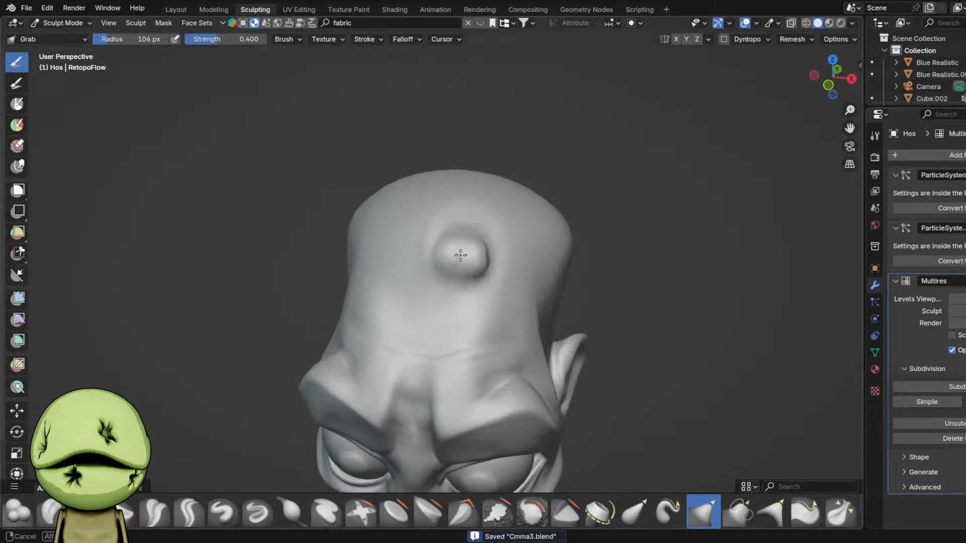
{"action": "key", "text": "d"}
{"action": "mouse_move", "coordinate": [481, 250]}
{"action": "left_mouse_down"}
{"action": "mouse_move", "coordinate": [504, 233]}
{"action": "mouse_move", "coordinate": [474, 228]}
{"action": "mouse_move", "coordinate": [490, 250]}
{"action": "mouse_move", "coordinate": [469, 252]}
{"action": "mouse_move", "coordinate": [490, 231]}
{"action": "left_mouse_up"}
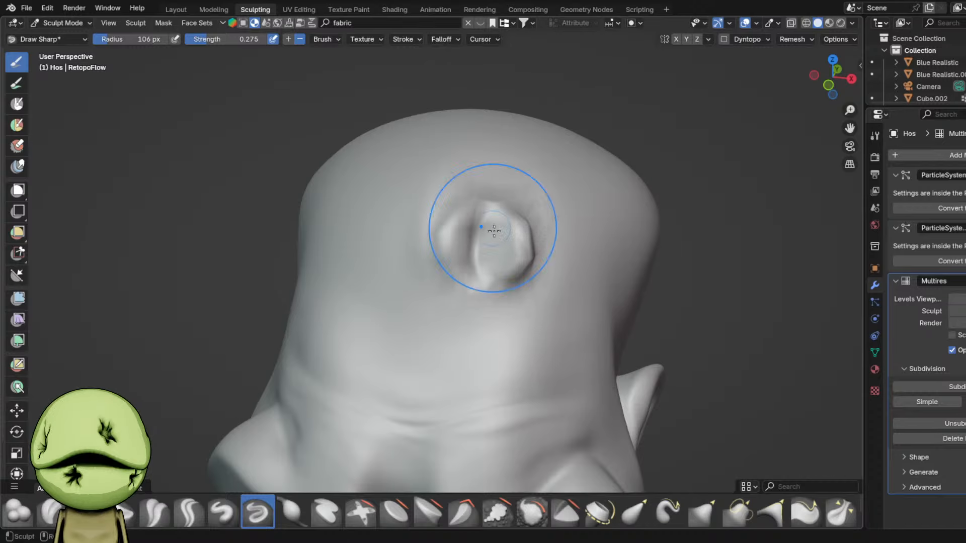
- Subdivide the head's Multires modifier and reshape the forehead bump around its opening with Grab at 129 px
{"action": "left_click", "coordinate": [938, 388]}
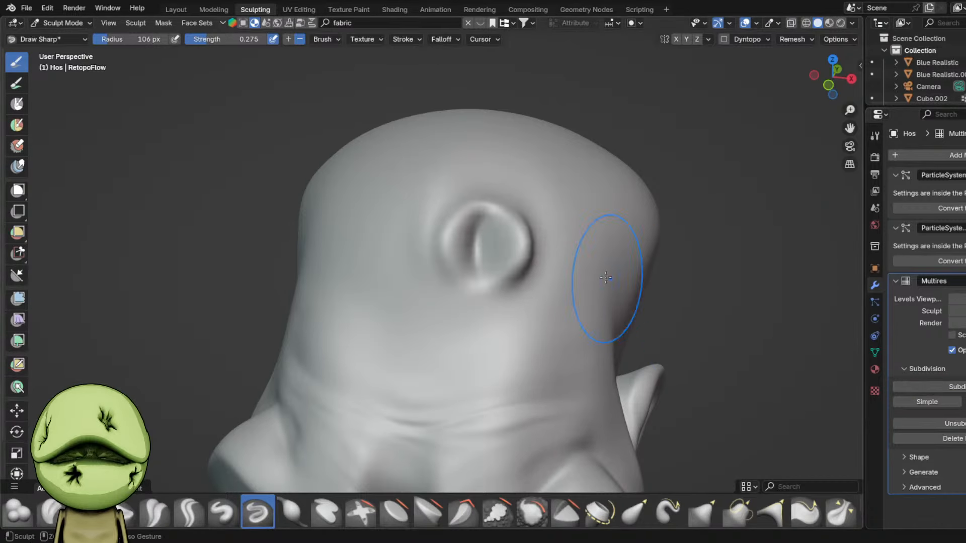
{"action": "scroll", "coordinate": [518, 244], "scroll_direction": "up", "scroll_amount": 2}
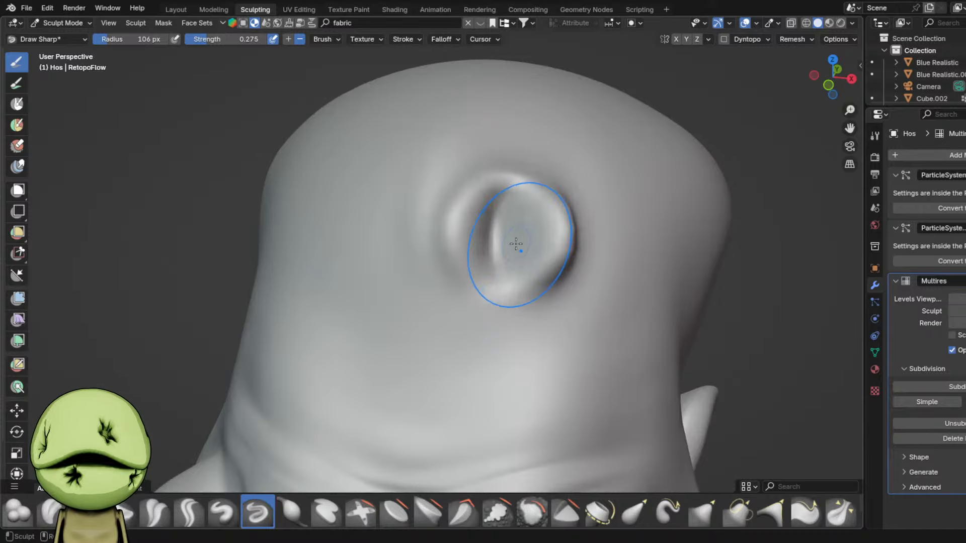
{"action": "key", "text": "i"}
{"action": "scroll", "coordinate": [469, 222], "scroll_direction": "down", "scroll_amount": 2}
{"action": "mouse_move", "coordinate": [469, 222]}
{"action": "middle_mouse_down"}
{"action": "mouse_move", "coordinate": [632, 166]}
{"action": "mouse_move", "coordinate": [646, 304]}
{"action": "mouse_move", "coordinate": [606, 429]}
{"action": "mouse_move", "coordinate": [478, 183]}
{"action": "mouse_move", "coordinate": [447, 160]}
{"action": "middle_mouse_up"}
{"action": "key", "text": "g"}
{"action": "mouse_move", "coordinate": [448, 160]}
{"action": "left_mouse_down"}
{"action": "mouse_move", "coordinate": [491, 254]}
{"action": "mouse_move", "coordinate": [483, 236]}
{"action": "left_mouse_up"}
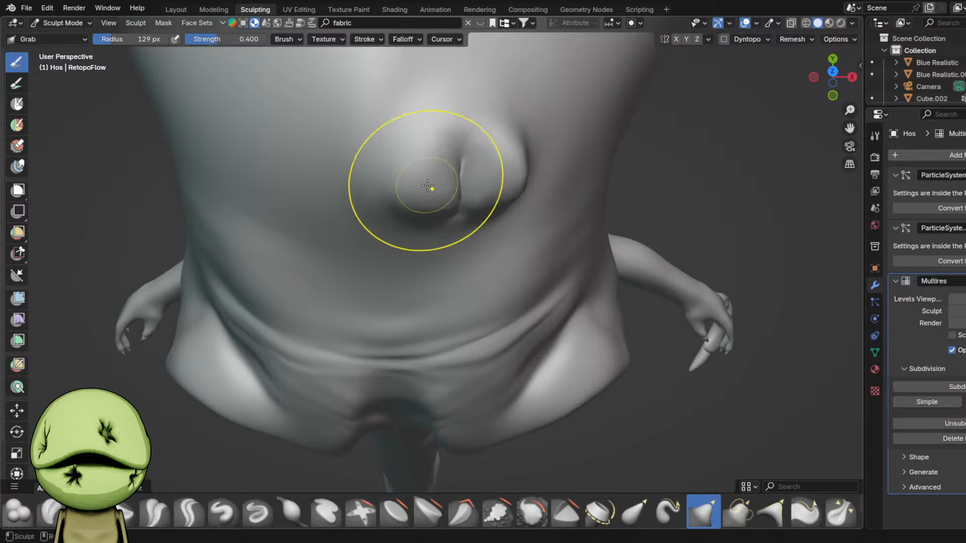
- Paint dark red over the forehead stoma in the Texture Paint workspace with Paint Hard at 84 px
{"action": "middle_click_drag", "start_coordinate": [382, 161], "coordinate": [352, 82]}
{"action": "left_click", "coordinate": [345, 9]}
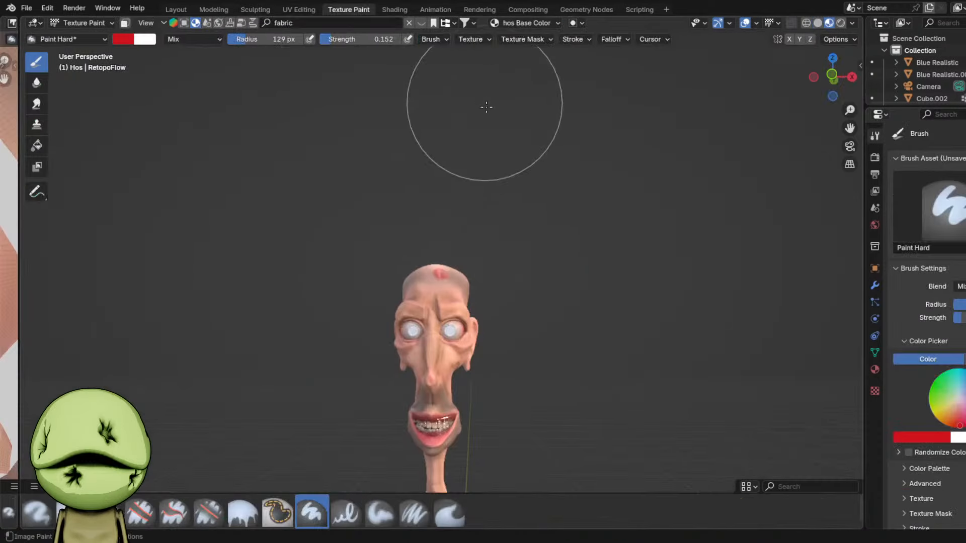
{"action": "scroll", "coordinate": [491, 151], "scroll_direction": "up", "scroll_amount": 5}
{"action": "right_click", "coordinate": [499, 199]}
{"action": "left_click", "coordinate": [497, 171]}
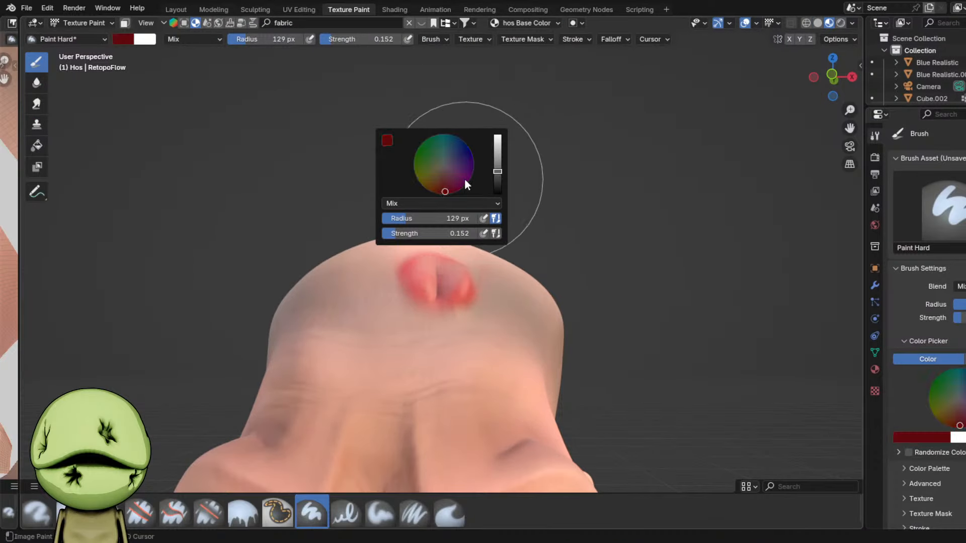
{"action": "scroll", "coordinate": [619, 296], "scroll_direction": "up", "scroll_amount": 4}
{"action": "scroll", "coordinate": [433, 275], "scroll_direction": "up", "scroll_amount": 2}
{"action": "key", "text": "f"}
{"action": "left_click", "coordinate": [406, 275]}
{"action": "mouse_move", "coordinate": [420, 287]}
{"action": "left_mouse_down"}
{"action": "mouse_move", "coordinate": [427, 365]}
{"action": "mouse_move", "coordinate": [439, 318]}
{"action": "mouse_move", "coordinate": [405, 261]}
{"action": "mouse_move", "coordinate": [365, 316]}
{"action": "left_mouse_up"}
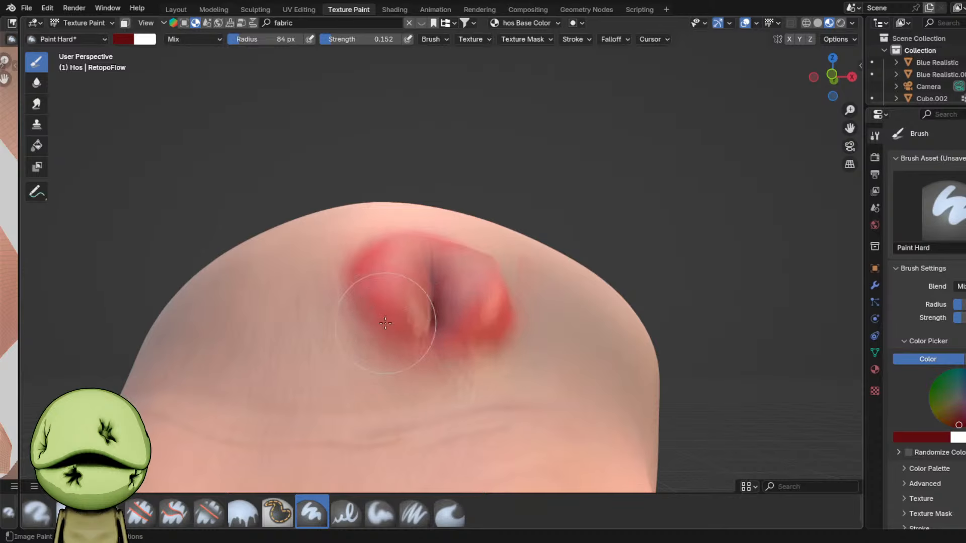
- Deepen the dark red shading around the forehead stoma's rim and save the file
{"action": "scroll", "coordinate": [386, 323], "scroll_direction": "down", "scroll_amount": 2}
{"action": "middle_click_drag", "start_coordinate": [470, 297], "coordinate": [476, 342]}
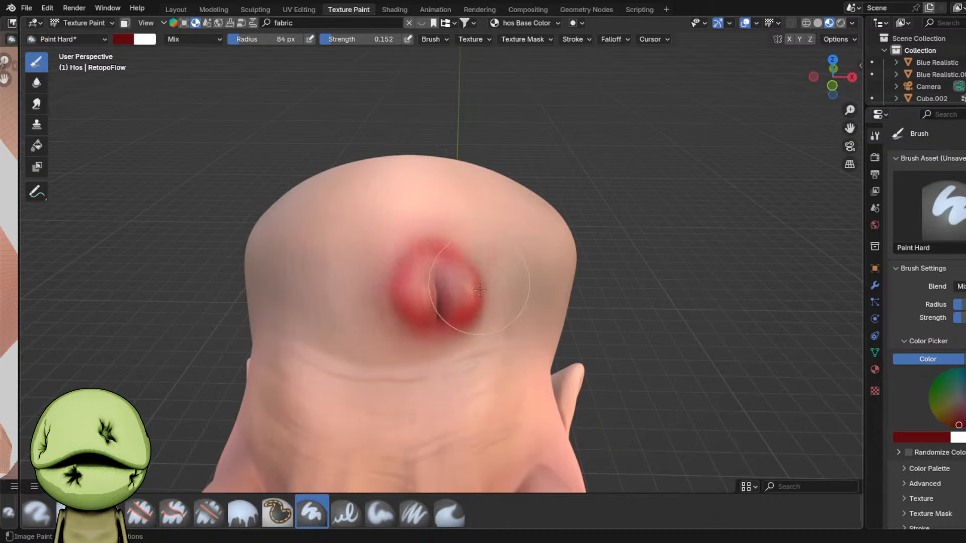
{"action": "middle_click_drag", "start_coordinate": [389, 274], "coordinate": [455, 344]}
{"action": "scroll", "coordinate": [437, 321], "scroll_direction": "up", "scroll_amount": 2}
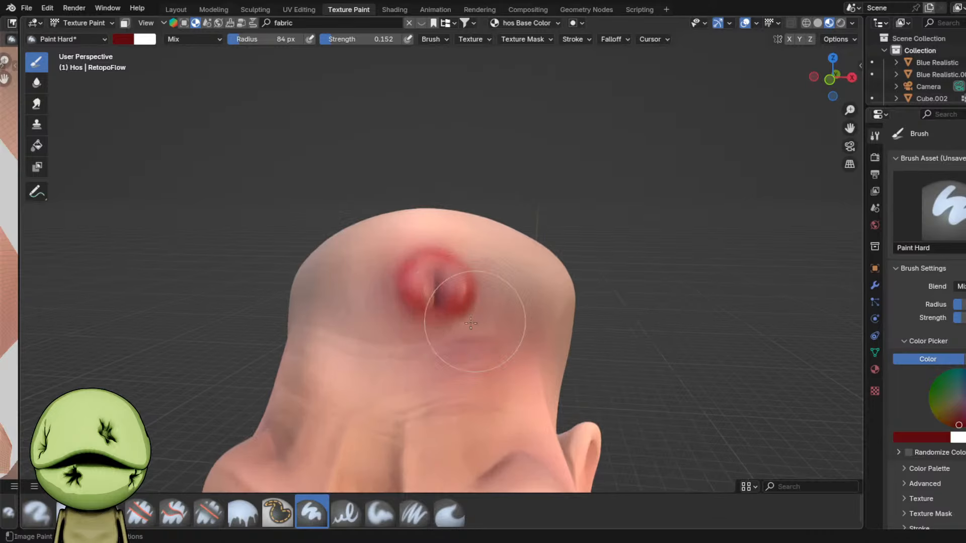
{"action": "middle_click_drag", "start_coordinate": [470, 289], "coordinate": [477, 278]}
{"action": "scroll", "coordinate": [476, 278], "scroll_direction": "down", "scroll_amount": 5}
{"action": "scroll", "coordinate": [494, 278], "scroll_direction": "down", "scroll_amount": 3}
{"action": "key", "text": "ctrl+s"}
- Make hos Roughness the paint target and brush black over the forehead stoma to make it glossy
{"action": "middle_click_drag", "start_coordinate": [543, 322], "coordinate": [541, 278], "text": "shift"}
{"action": "scroll", "coordinate": [549, 198], "scroll_direction": "up", "scroll_amount": 2}
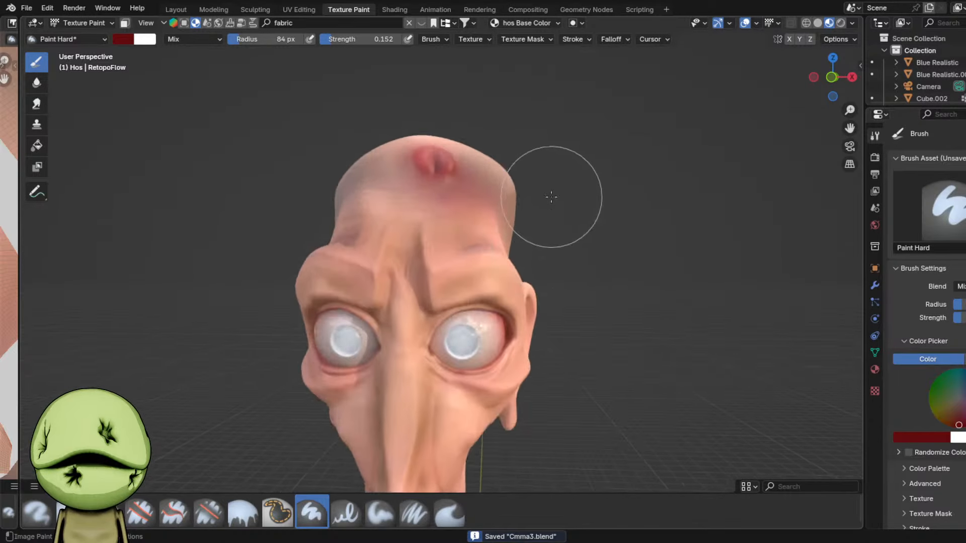
{"action": "middle_click_drag", "start_coordinate": [550, 198], "coordinate": [523, 236]}
{"action": "scroll", "coordinate": [503, 248], "scroll_direction": "up", "scroll_amount": 5}
{"action": "scroll", "coordinate": [481, 274], "scroll_direction": "up", "scroll_amount": 2}
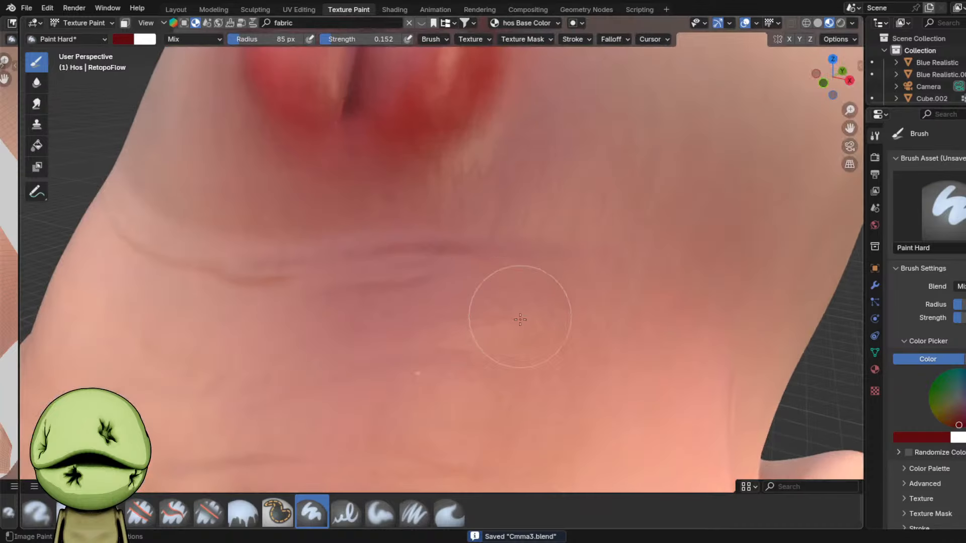
{"action": "scroll", "coordinate": [388, 119], "scroll_direction": "down", "scroll_amount": 2}
{"action": "middle_click_drag", "start_coordinate": [453, 168], "coordinate": [461, 223]}
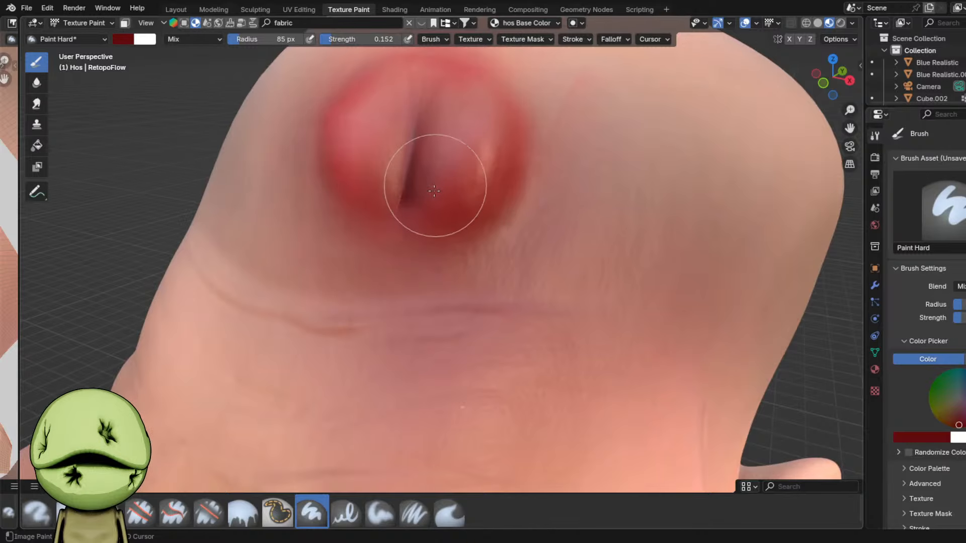
{"action": "middle_click_drag", "start_coordinate": [406, 194], "coordinate": [485, 52]}
{"action": "left_click", "coordinate": [523, 23]}
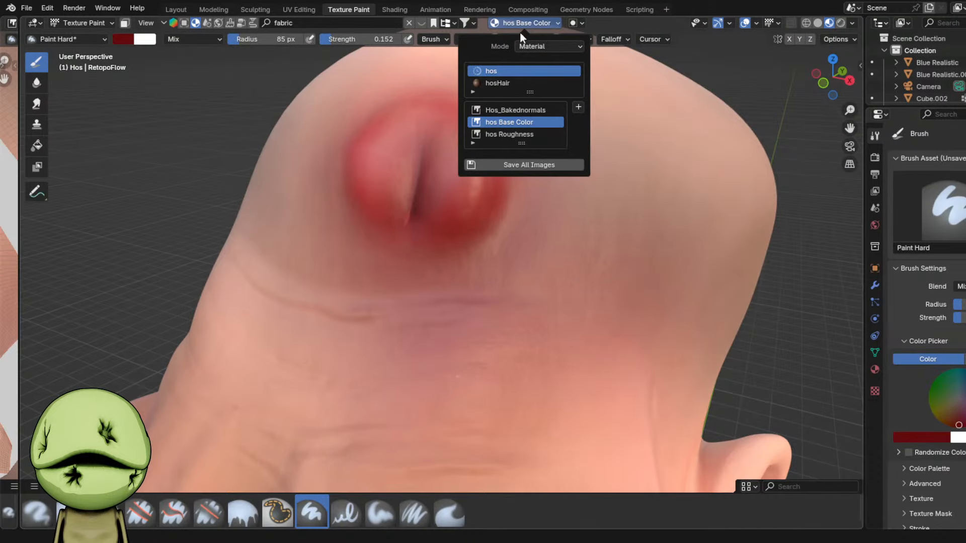
{"action": "left_click", "coordinate": [500, 134]}
{"action": "right_click", "coordinate": [468, 207]}
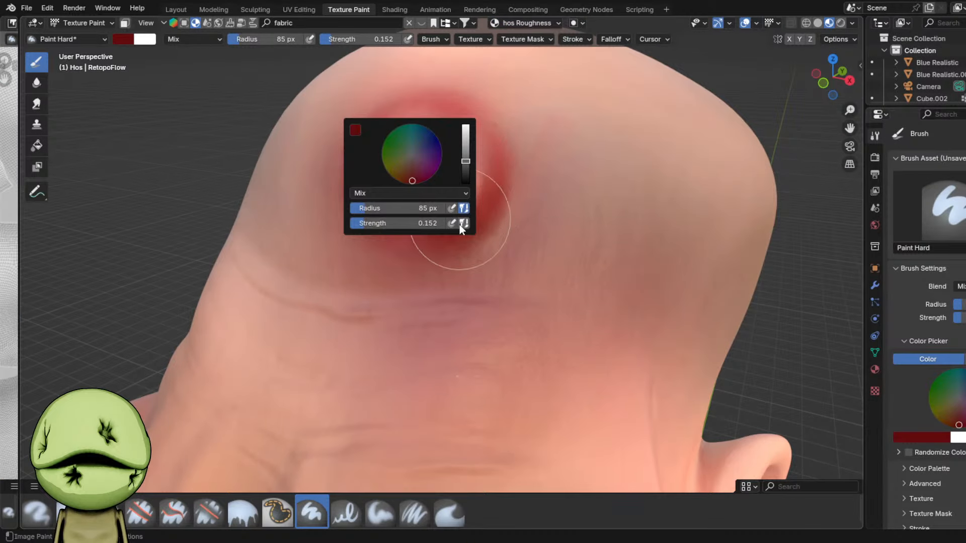
{"action": "left_click_drag", "start_coordinate": [465, 161], "coordinate": [466, 182]}
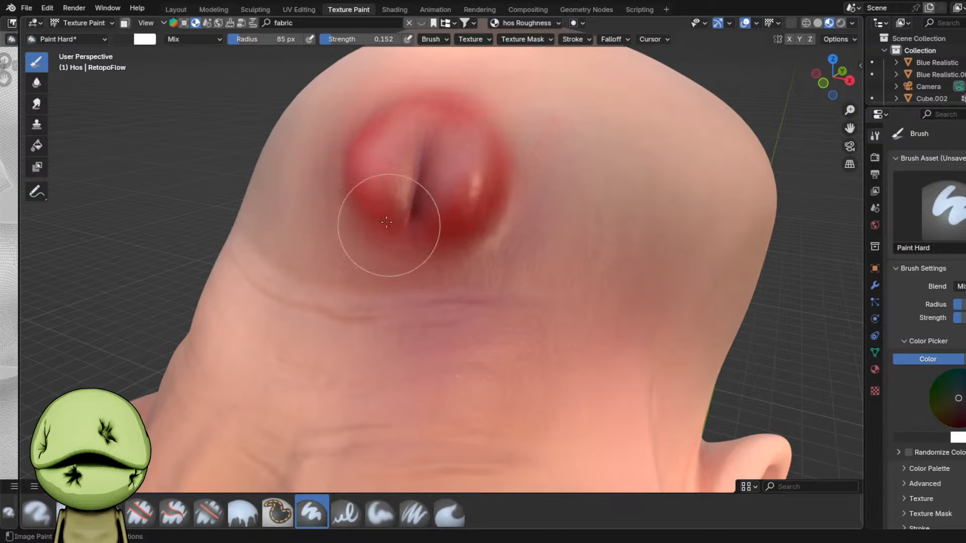
- Set the brush colour to mid grey and paint the roughness around the forehead stoma at 85 px
{"action": "right_click", "coordinate": [387, 222]}
{"action": "left_click", "coordinate": [495, 173]}
{"action": "scroll", "coordinate": [374, 201], "scroll_direction": "down", "scroll_amount": 5}
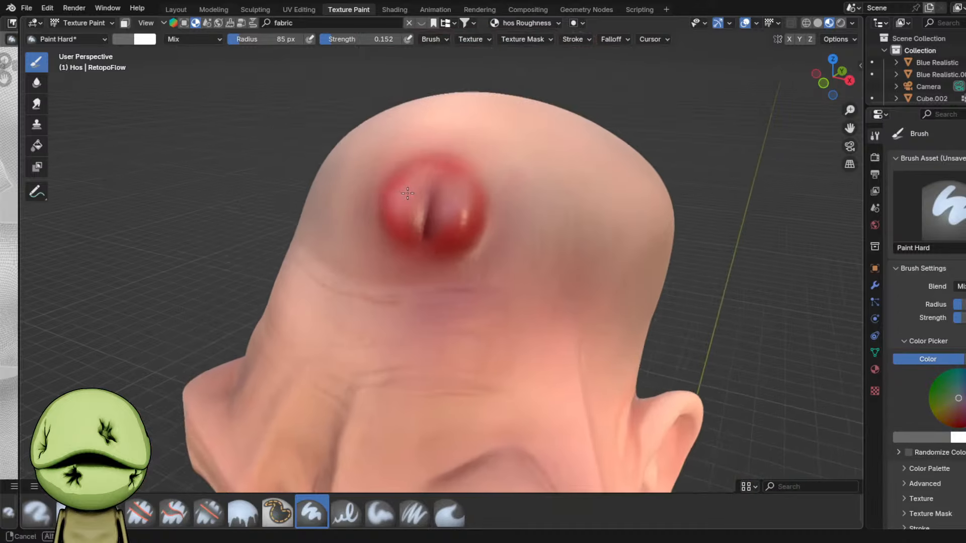
{"action": "scroll", "coordinate": [453, 246], "scroll_direction": "up", "scroll_amount": 4}
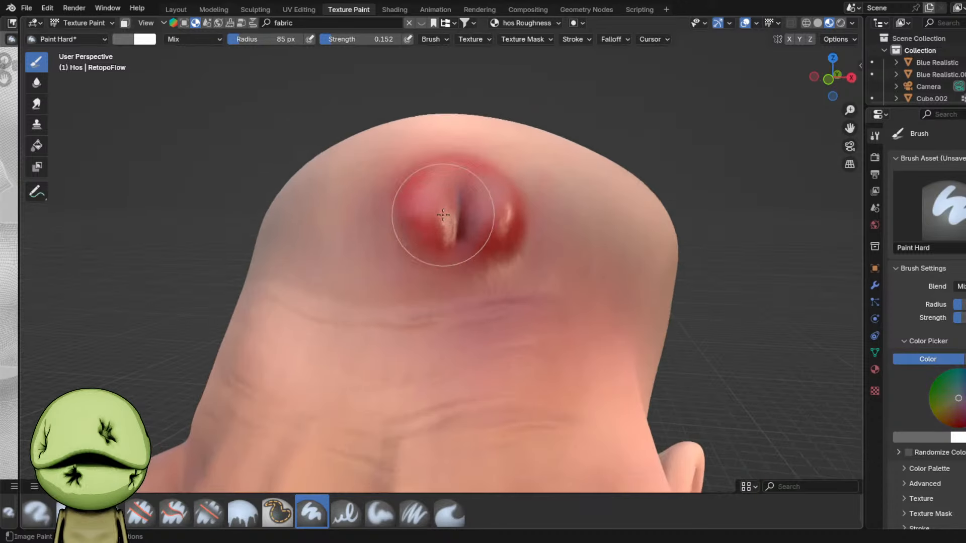
{"action": "scroll", "coordinate": [425, 266], "scroll_direction": "down", "scroll_amount": 2}
{"action": "scroll", "coordinate": [471, 251], "scroll_direction": "up", "scroll_amount": 3}
- Brush a near-black colour onto the stoma's roughness with a 101 px radius for stronger gloss, and save the file
{"action": "right_click", "coordinate": [474, 232]}
{"action": "key", "text": "ctrl+s"}
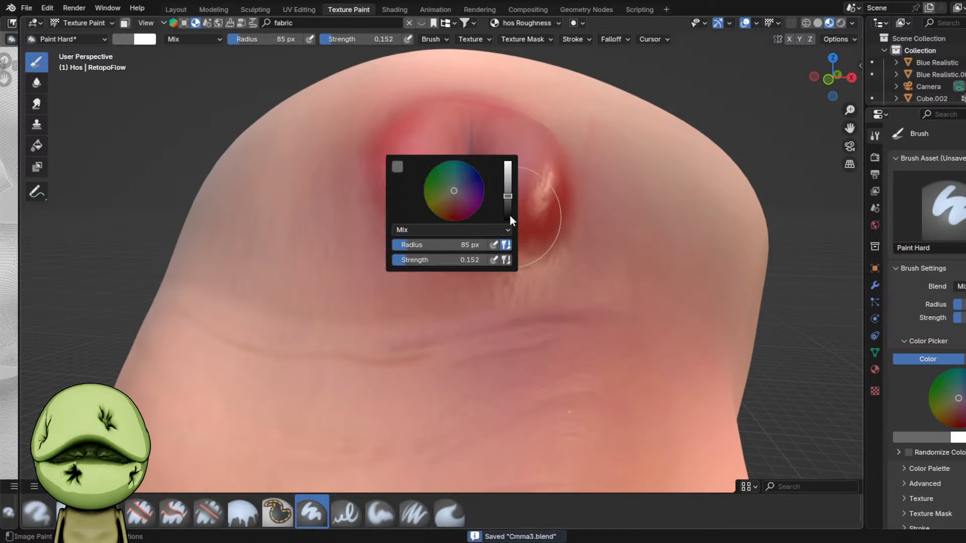
{"action": "left_click", "coordinate": [509, 216]}
{"action": "key", "text": "f"}
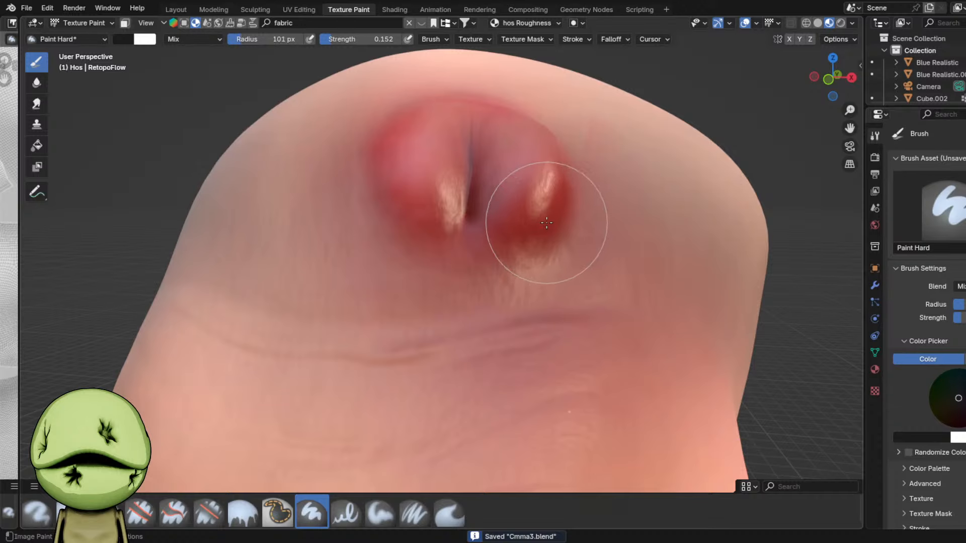
{"action": "left_click", "coordinate": [528, 205]}
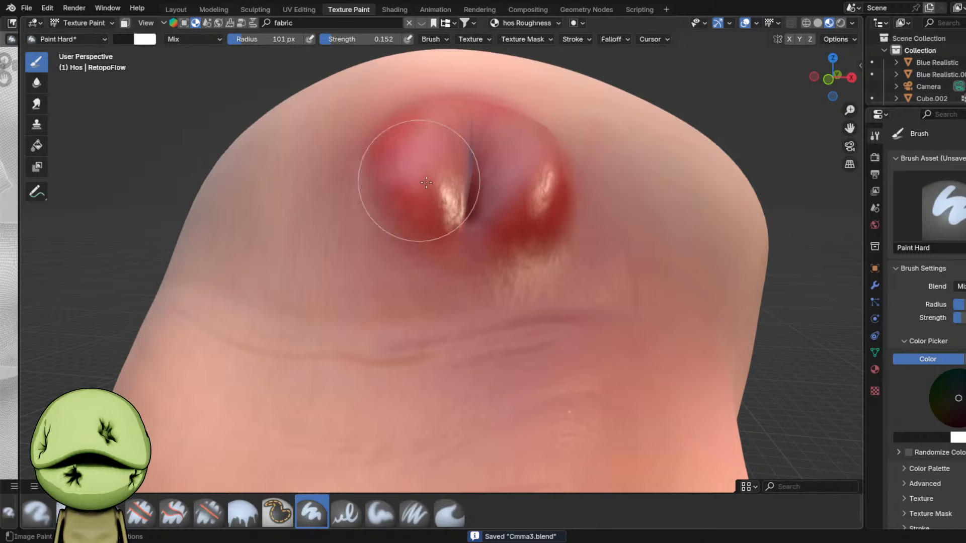
{"action": "scroll", "coordinate": [493, 189], "scroll_direction": "down", "scroll_amount": 2}
{"action": "scroll", "coordinate": [454, 294], "scroll_direction": "down", "scroll_amount": 3}
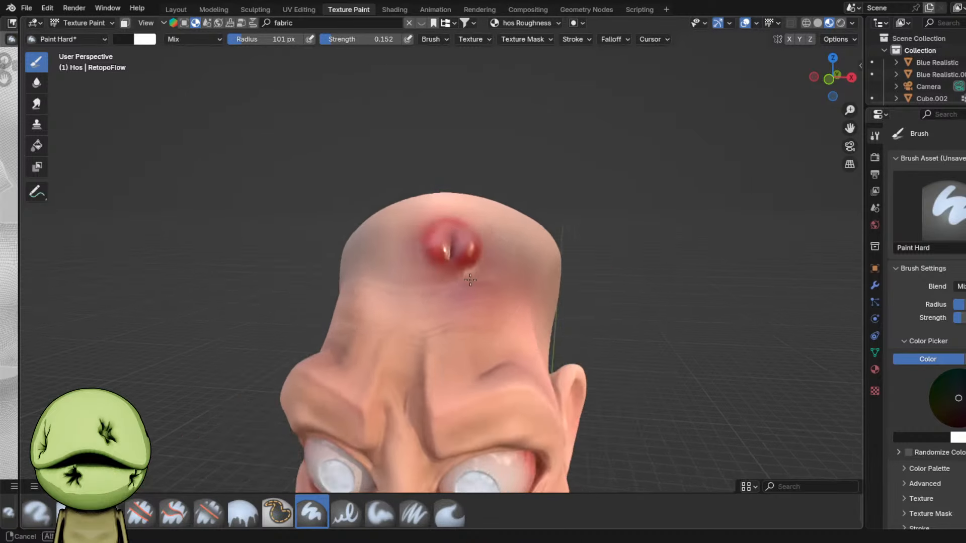
{"action": "scroll", "coordinate": [477, 250], "scroll_direction": "up", "scroll_amount": 3}
{"action": "mouse_move", "coordinate": [438, 220]}
{"action": "middle_mouse_down"}
{"action": "mouse_move", "coordinate": [499, 277]}
{"action": "mouse_move", "coordinate": [492, 297]}
{"action": "mouse_move", "coordinate": [503, 250]}
{"action": "mouse_move", "coordinate": [475, 286]}
{"action": "mouse_move", "coordinate": [501, 166]}
{"action": "mouse_move", "coordinate": [480, 258]}
{"action": "middle_mouse_up"}
{"action": "scroll", "coordinate": [501, 345], "scroll_direction": "down", "scroll_amount": 7}
{"action": "key", "text": "ctrl+s"}
- Delete the "Forehead Stoma" line from the Additions list in the Layout workspace
{"action": "scroll", "coordinate": [500, 334], "scroll_direction": "down", "scroll_amount": 2}
{"action": "middle_click_drag", "start_coordinate": [500, 334], "coordinate": [520, 261], "text": "shift"}
{"action": "scroll", "coordinate": [526, 241], "scroll_direction": "down", "scroll_amount": 2}
{"action": "scroll", "coordinate": [519, 262], "scroll_direction": "up", "scroll_amount": 2}
{"action": "left_click", "coordinate": [524, 24]}
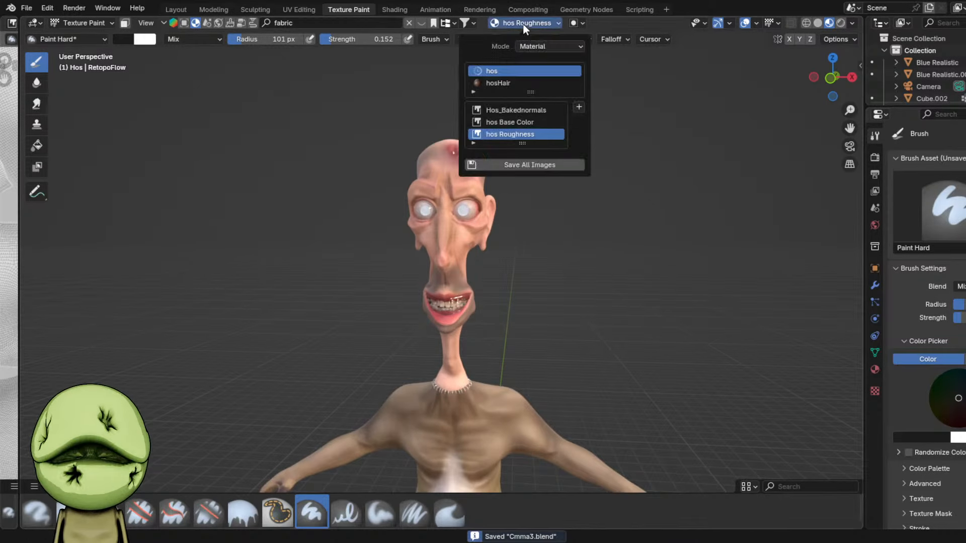
{"action": "left_click", "coordinate": [175, 10]}
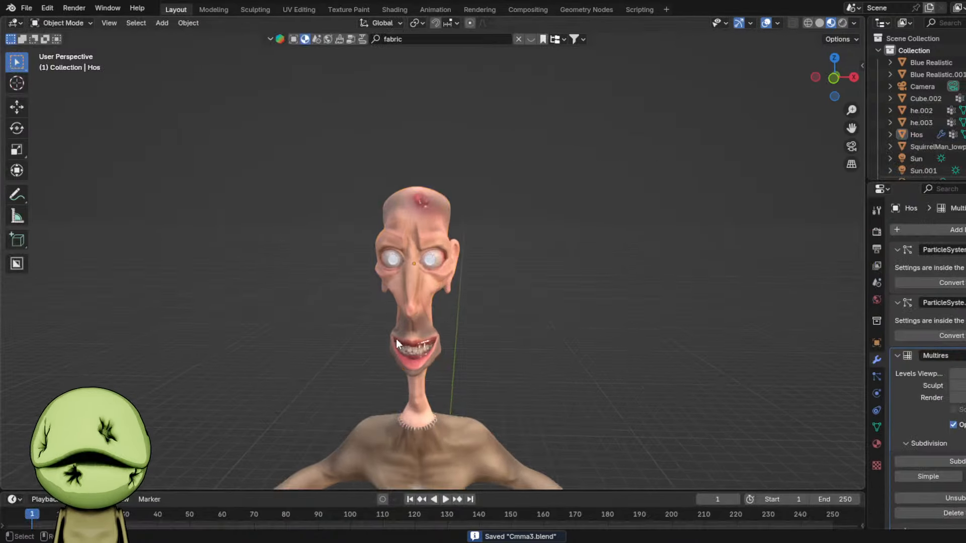
{"action": "scroll", "coordinate": [402, 342], "scroll_direction": "down", "scroll_amount": 4}
{"action": "middle_click_drag", "start_coordinate": [568, 403], "coordinate": [432, 194], "text": "shift"}
{"action": "scroll", "coordinate": [553, 236], "scroll_direction": "up", "scroll_amount": 1}
{"action": "middle_click_drag", "start_coordinate": [586, 243], "coordinate": [522, 259], "text": "shift"}
{"action": "left_click", "coordinate": [523, 261]}
{"action": "key", "text": "Delete"}
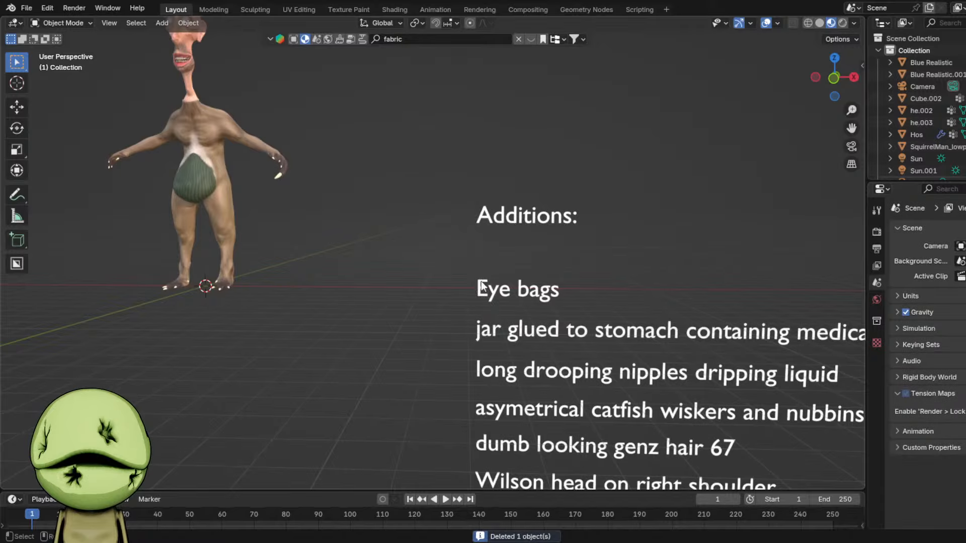
- Move the remaining list lines up along the Z axis beneath the "Additions:" heading and save the file
{"action": "left_click_drag", "start_coordinate": [478, 285], "coordinate": [544, 480]}
{"action": "scroll", "coordinate": [571, 327], "scroll_direction": "down", "scroll_amount": 4}
{"action": "key", "text": "g"}
{"action": "key", "text": "z"}
{"action": "left_click", "coordinate": [560, 305]}
{"action": "key", "text": "ctrl+s"}
- Select the head, open it in the Sculpting workspace and view the eye area in Material Preview shading
{"action": "scroll", "coordinate": [369, 249], "scroll_direction": "up", "scroll_amount": 6}
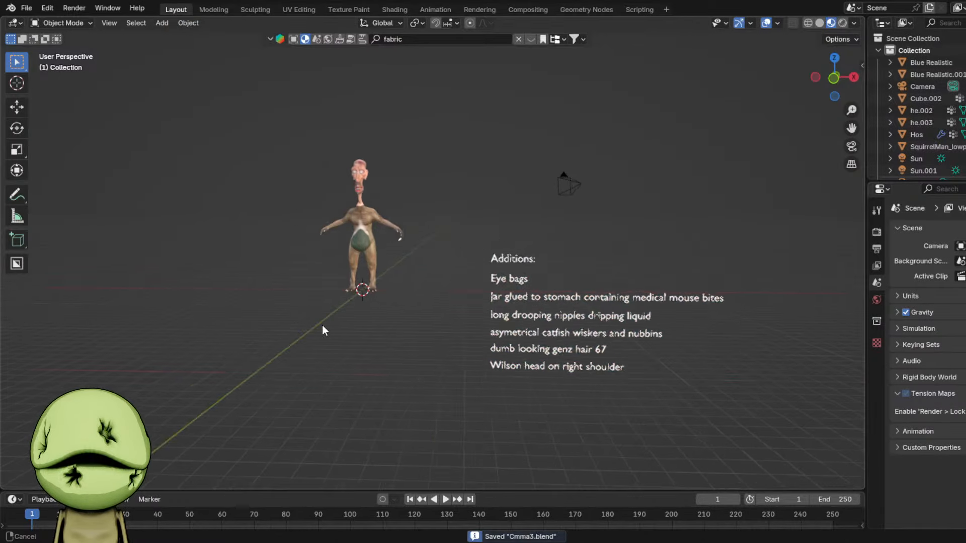
{"action": "left_click", "coordinate": [461, 151]}
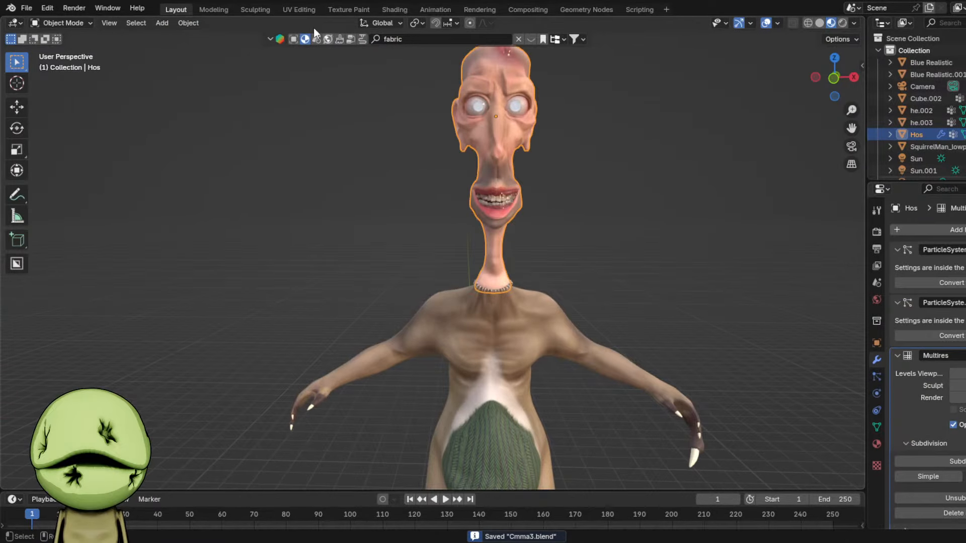
{"action": "left_click", "coordinate": [252, 10]}
{"action": "middle_click_drag", "start_coordinate": [448, 246], "coordinate": [440, 217]}
{"action": "key", "text": "z"}
{"action": "left_click", "coordinate": [439, 289]}
{"action": "middle_click_drag", "start_coordinate": [439, 289], "coordinate": [426, 268]}
{"action": "scroll", "coordinate": [427, 269], "scroll_direction": "down", "scroll_amount": 1}
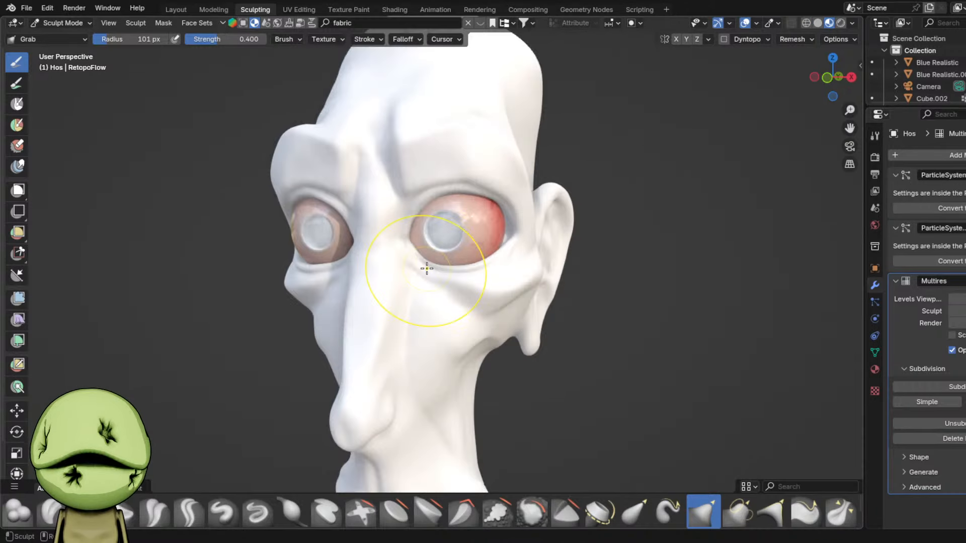
- Return to Solid shading and pull the skin under the character's left eye down into a bag with Grab at 139 px
{"action": "scroll", "coordinate": [449, 293], "scroll_direction": "up", "scroll_amount": 1}
{"action": "key", "text": "z"}
{"action": "left_click", "coordinate": [480, 292]}
{"action": "scroll", "coordinate": [480, 293], "scroll_direction": "up", "scroll_amount": 2}
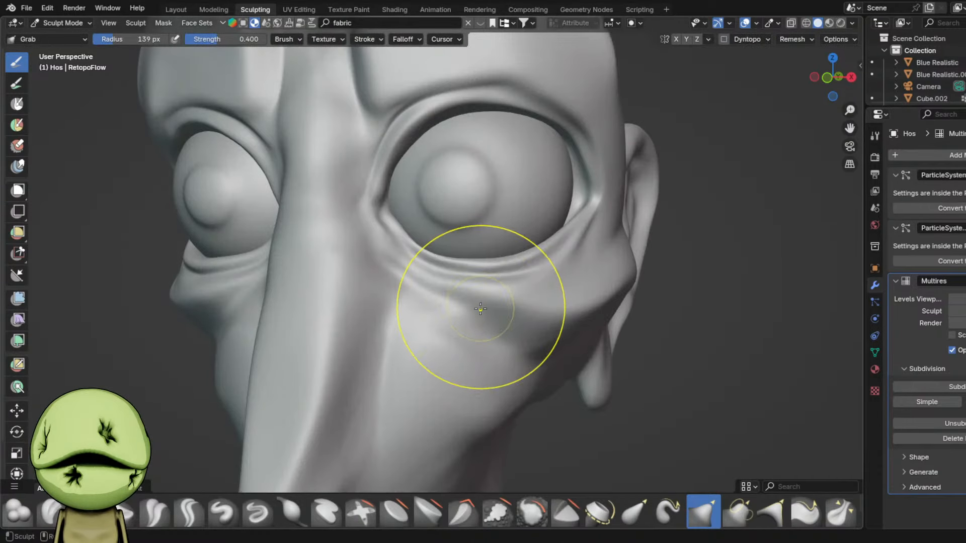
{"action": "left_click_drag", "start_coordinate": [480, 309], "coordinate": [472, 329]}
{"action": "left_click_drag", "start_coordinate": [433, 301], "coordinate": [438, 323]}
{"action": "left_click_drag", "start_coordinate": [500, 336], "coordinate": [483, 360]}
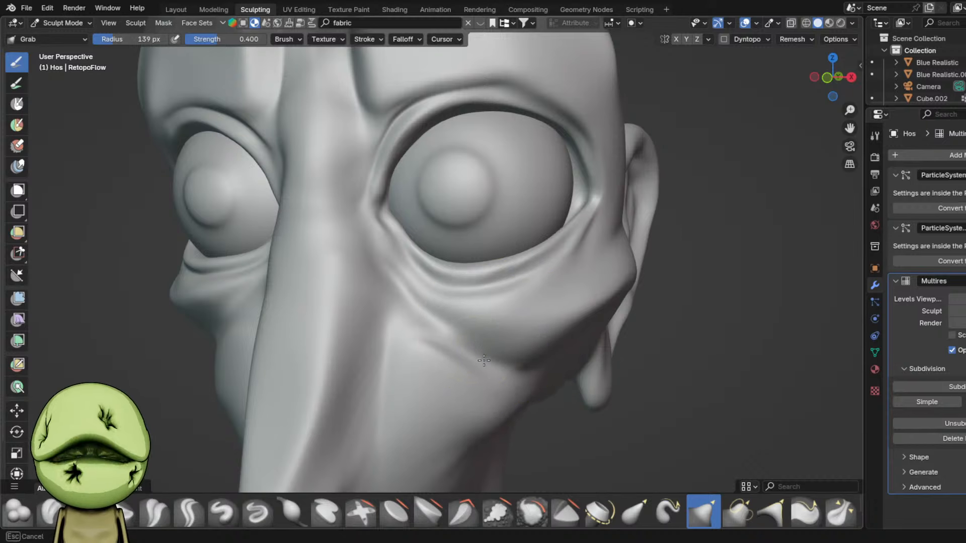
- Pull the skin under the character's right eye down into a matching bag with Grab at 146 px
{"action": "scroll", "coordinate": [484, 361], "scroll_direction": "down", "scroll_amount": 5}
{"action": "middle_click_drag", "start_coordinate": [400, 314], "coordinate": [473, 287]}
{"action": "scroll", "coordinate": [464, 286], "scroll_direction": "up", "scroll_amount": 1}
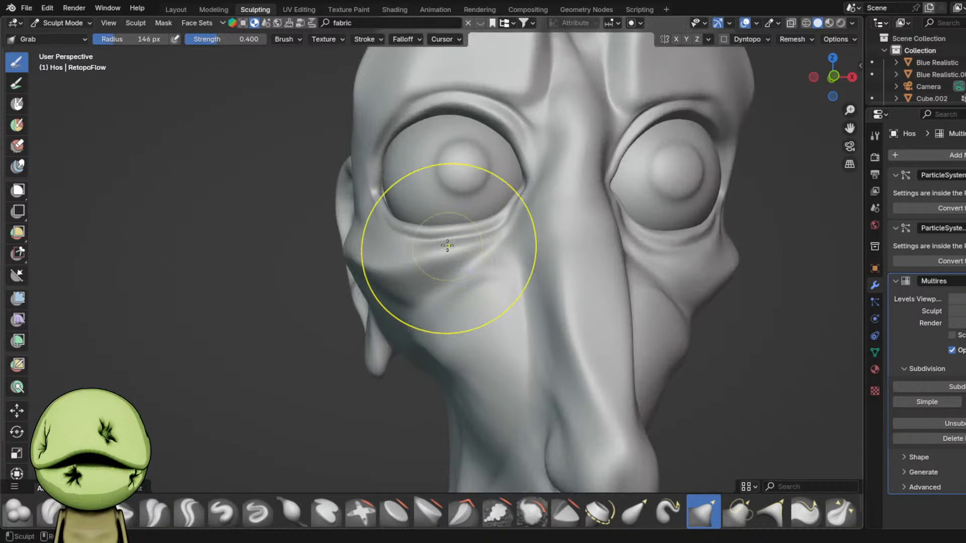
{"action": "left_click_drag", "start_coordinate": [447, 246], "coordinate": [441, 270]}
{"action": "left_click_drag", "start_coordinate": [407, 303], "coordinate": [402, 322]}
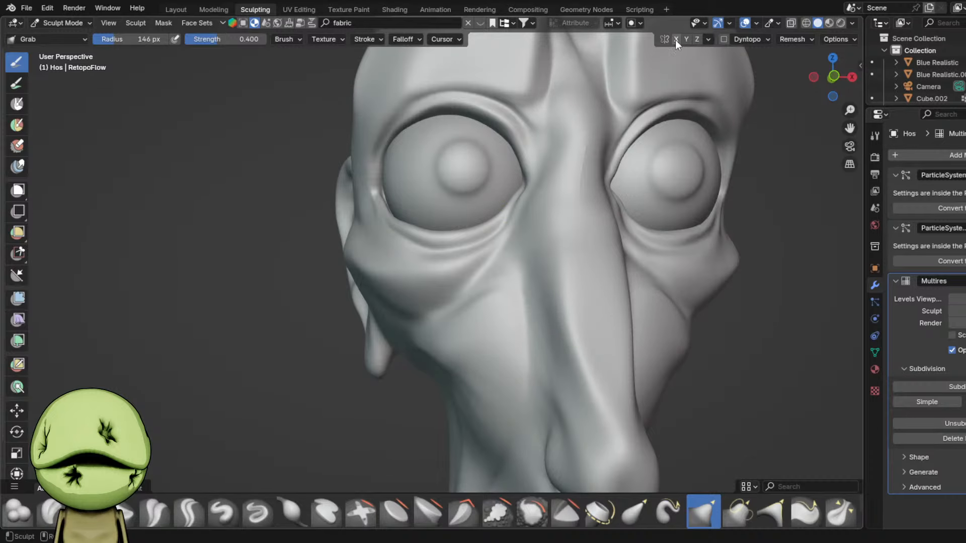
- Enable X symmetry and pull the inner part of both eye bags outward and down with Grab at 167 px
{"action": "middle_click_drag", "start_coordinate": [591, 246], "coordinate": [565, 254]}
{"action": "scroll", "coordinate": [440, 242], "scroll_direction": "up", "scroll_amount": 3}
{"action": "middle_click_drag", "start_coordinate": [439, 241], "coordinate": [438, 322], "text": "shift"}
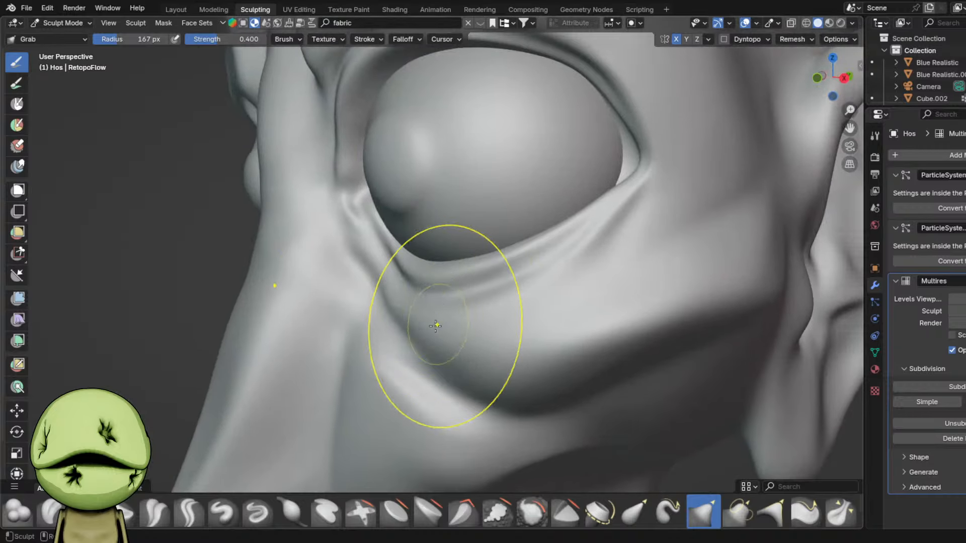
{"action": "mouse_move", "coordinate": [427, 324]}
{"action": "left_mouse_down"}
{"action": "mouse_move", "coordinate": [395, 350]}
{"action": "mouse_move", "coordinate": [385, 343]}
{"action": "left_mouse_up"}
{"action": "scroll", "coordinate": [347, 310], "scroll_direction": "down", "scroll_amount": 6}
{"action": "middle_click_drag", "start_coordinate": [508, 307], "coordinate": [554, 308]}
{"action": "scroll", "coordinate": [574, 308], "scroll_direction": "up", "scroll_amount": 3}
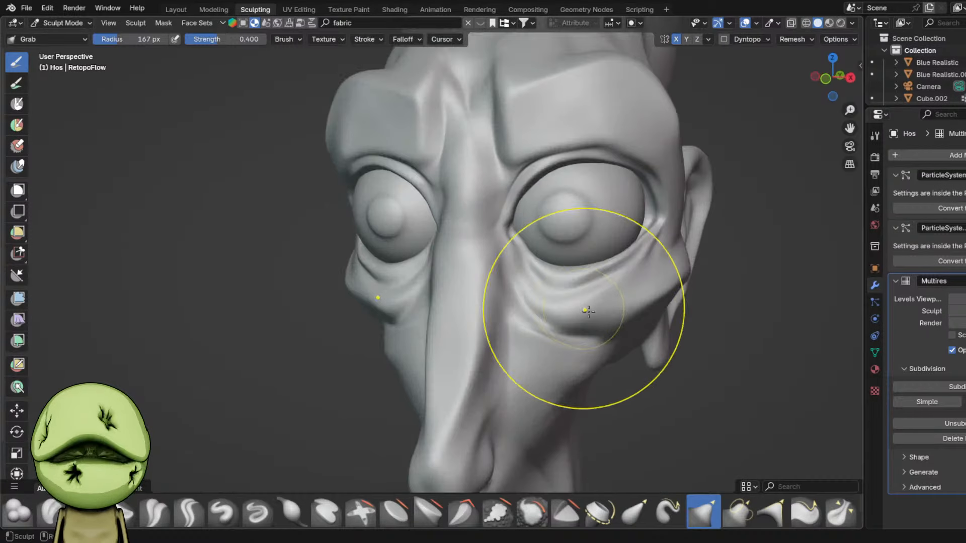
- Pull the undersides and outer parts of both eye bags down and outward with Grab at 167 px
{"action": "left_click_drag", "start_coordinate": [584, 308], "coordinate": [607, 332]}
{"action": "scroll", "coordinate": [610, 338], "scroll_direction": "down", "scroll_amount": 4}
{"action": "middle_click_drag", "start_coordinate": [586, 258], "coordinate": [528, 312]}
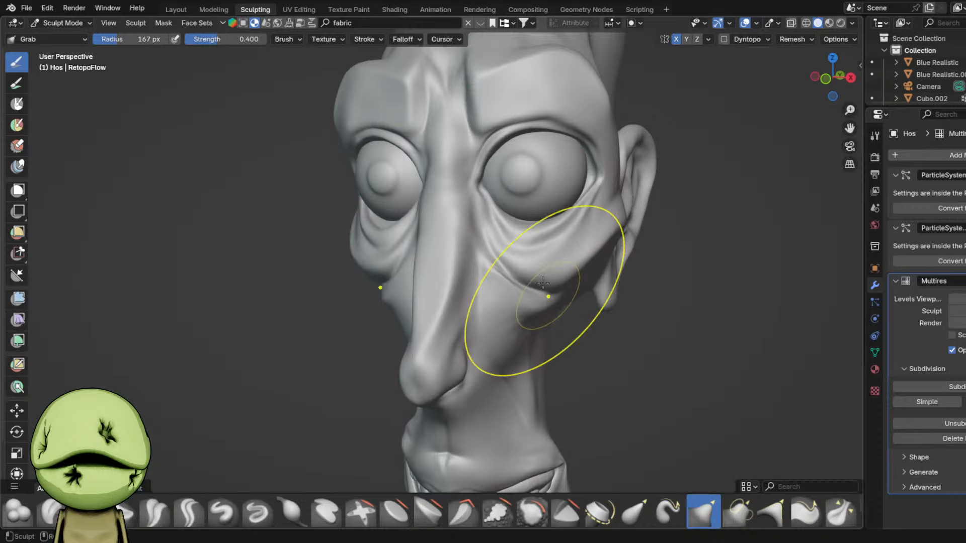
{"action": "scroll", "coordinate": [553, 251], "scroll_direction": "up", "scroll_amount": 4}
{"action": "mouse_move", "coordinate": [579, 190]}
{"action": "left_mouse_down"}
{"action": "mouse_move", "coordinate": [602, 167]}
{"action": "mouse_move", "coordinate": [709, 140]}
{"action": "left_mouse_up"}
{"action": "scroll", "coordinate": [578, 188], "scroll_direction": "up", "scroll_amount": 1}
{"action": "scroll", "coordinate": [558, 204], "scroll_direction": "down", "scroll_amount": 4}
{"action": "mouse_move", "coordinate": [547, 214]}
{"action": "middle_mouse_down"}
{"action": "mouse_move", "coordinate": [469, 313]}
{"action": "mouse_move", "coordinate": [482, 222]}
{"action": "middle_mouse_up"}
{"action": "scroll", "coordinate": [496, 248], "scroll_direction": "up", "scroll_amount": 1}
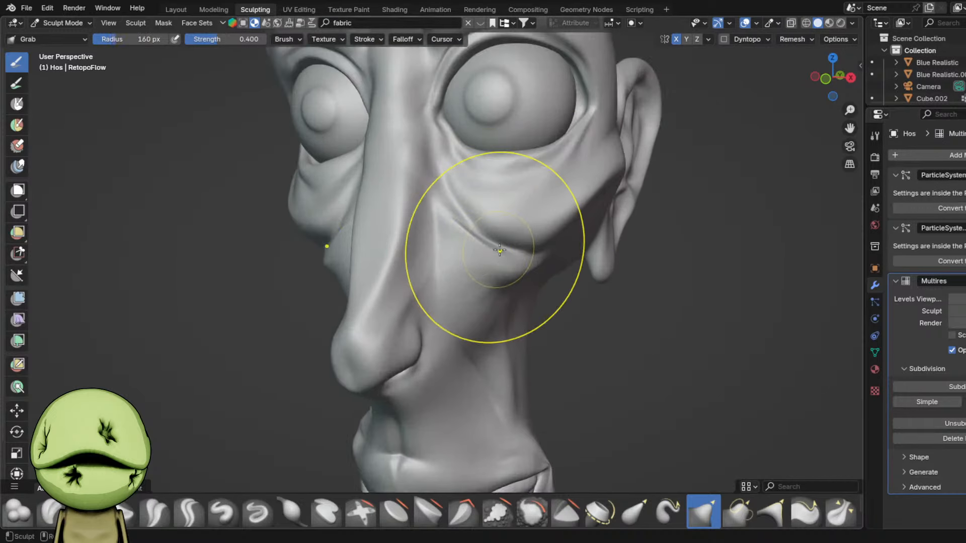
- Reshape the skin beneath the eye bags and on the cheeks toward the ears with Grab at 160 px
{"action": "left_click_drag", "start_coordinate": [497, 249], "coordinate": [515, 234]}
{"action": "mouse_move", "coordinate": [532, 229]}
{"action": "middle_mouse_down"}
{"action": "mouse_move", "coordinate": [505, 240]}
{"action": "mouse_move", "coordinate": [478, 184]}
{"action": "middle_mouse_up"}
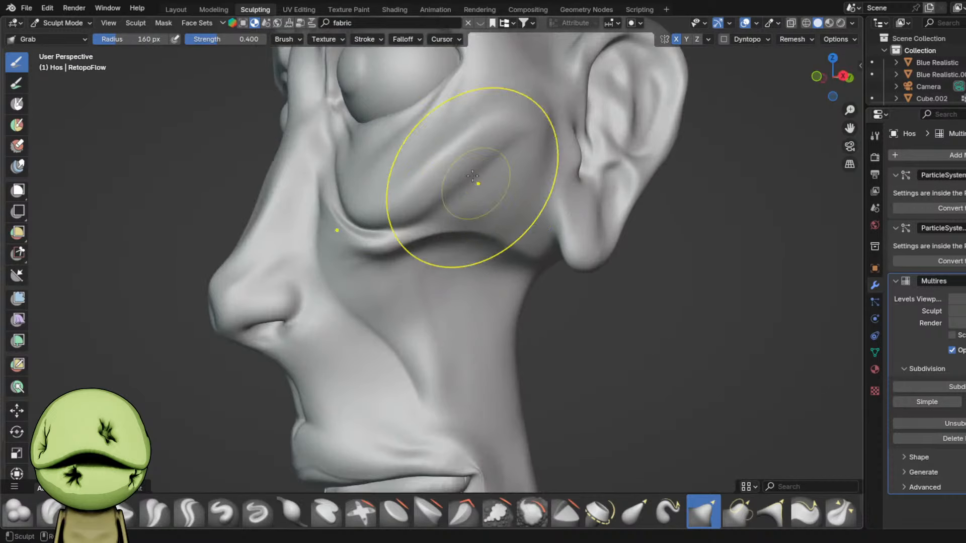
{"action": "left_click_drag", "start_coordinate": [478, 183], "coordinate": [503, 151]}
{"action": "middle_click_drag", "start_coordinate": [478, 166], "coordinate": [536, 242]}
{"action": "scroll", "coordinate": [523, 241], "scroll_direction": "down", "scroll_amount": 1}
{"action": "scroll", "coordinate": [491, 252], "scroll_direction": "up", "scroll_amount": 4}
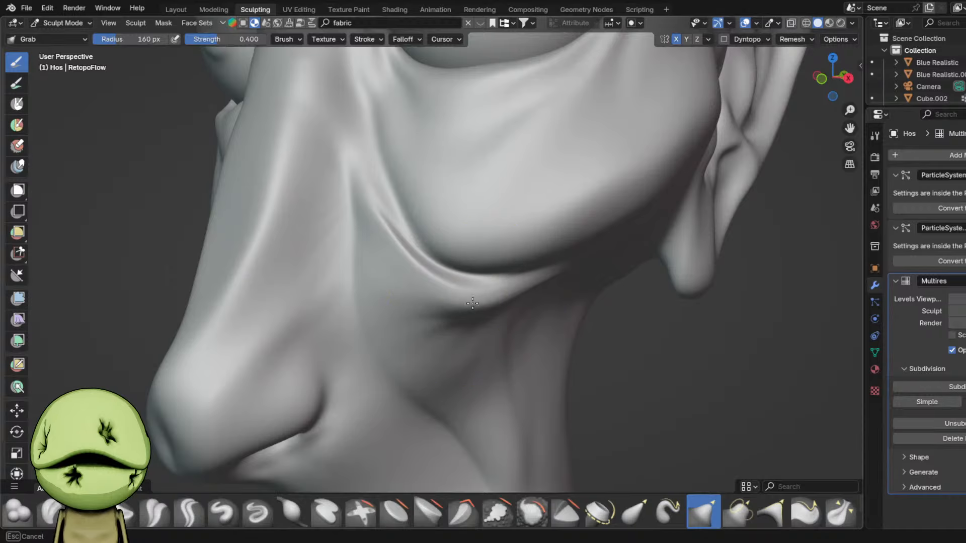
- Refine the fold and lower outer contour beneath both eye bags with small Grab pulls
{"action": "left_click_drag", "start_coordinate": [472, 303], "coordinate": [496, 296]}
{"action": "scroll", "coordinate": [515, 288], "scroll_direction": "down", "scroll_amount": 4}
{"action": "mouse_move", "coordinate": [515, 289]}
{"action": "middle_mouse_down"}
{"action": "mouse_move", "coordinate": [572, 303]}
{"action": "mouse_move", "coordinate": [578, 294]}
{"action": "middle_mouse_up"}
{"action": "left_click_drag", "start_coordinate": [576, 287], "coordinate": [560, 272]}
{"action": "scroll", "coordinate": [548, 242], "scroll_direction": "down", "scroll_amount": 5}
{"action": "scroll", "coordinate": [542, 242], "scroll_direction": "up", "scroll_amount": 3}
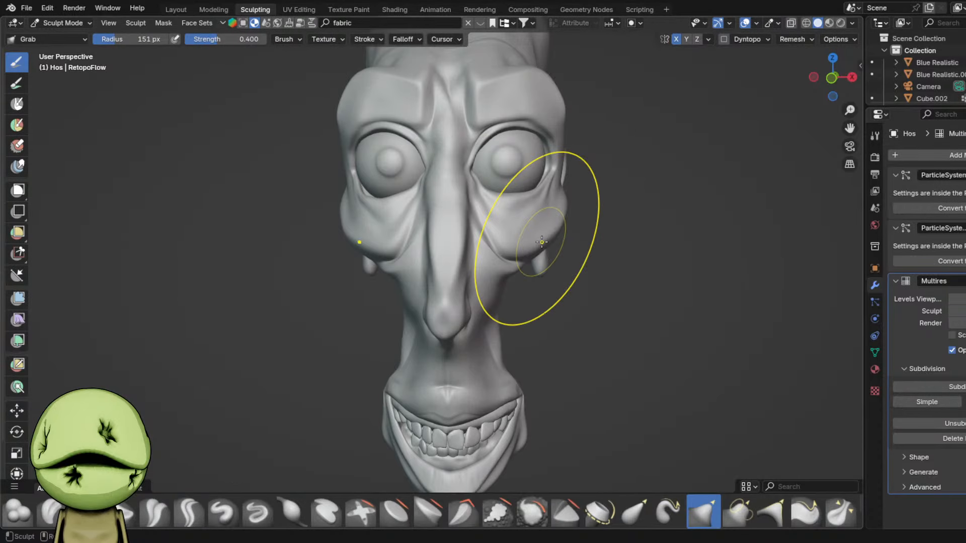
- Carve a crease into the outer part of both eye bags with Draw Sharp at 76 px
{"action": "key", "text": "d"}
{"action": "scroll", "coordinate": [541, 243], "scroll_direction": "up", "scroll_amount": 2}
{"action": "mouse_move", "coordinate": [533, 244]}
{"action": "middle_mouse_down"}
{"action": "mouse_move", "coordinate": [485, 248]}
{"action": "mouse_move", "coordinate": [441, 307]}
{"action": "middle_mouse_up"}
{"action": "scroll", "coordinate": [485, 248], "scroll_direction": "up", "scroll_amount": 1}
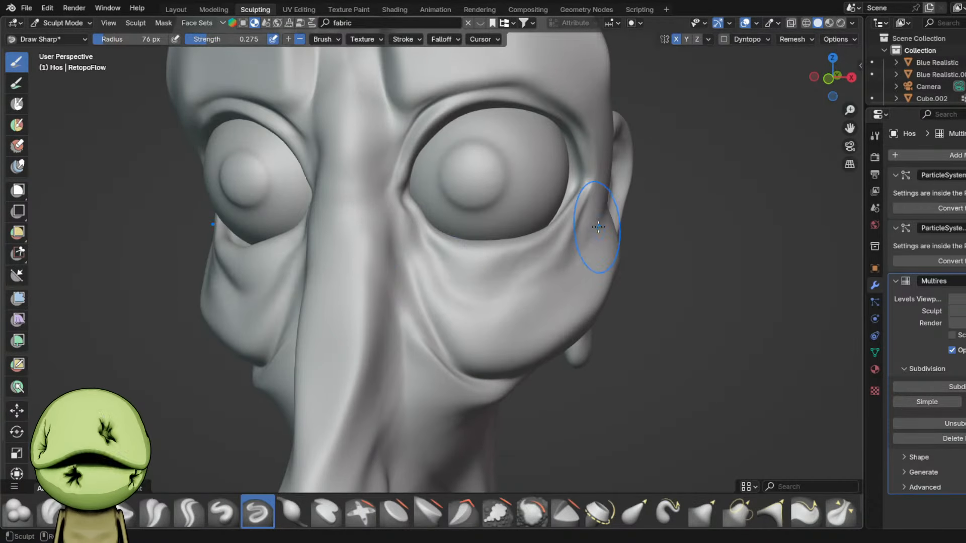
{"action": "mouse_move", "coordinate": [608, 245]}
{"action": "left_mouse_down"}
{"action": "mouse_move", "coordinate": [527, 324]}
{"action": "mouse_move", "coordinate": [577, 269]}
{"action": "left_mouse_up"}
- Set the Draw Sharp radius to 46 px and carve curved wrinkles across the eye bags toward the outer eye corners
{"action": "key", "text": "f"}
{"action": "left_click", "coordinate": [573, 258]}
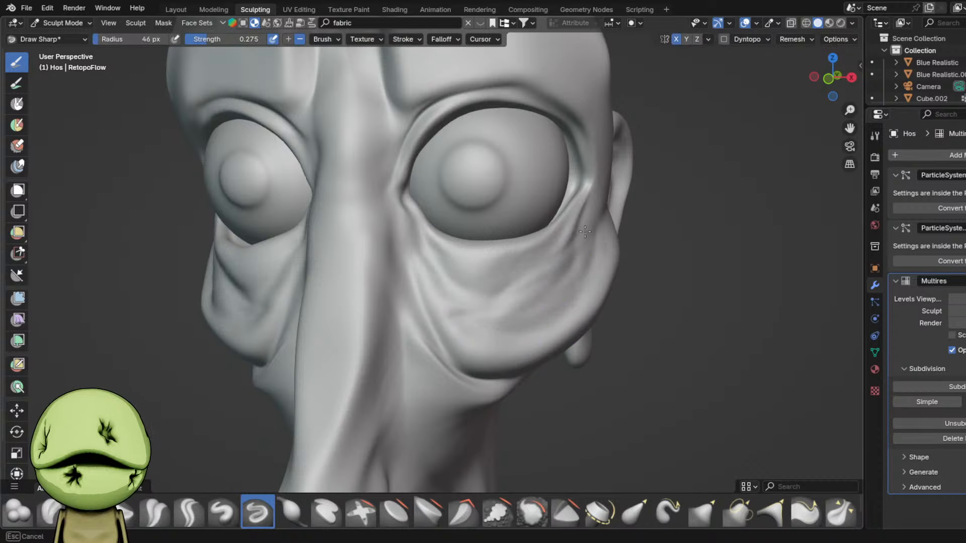
{"action": "left_click_drag", "start_coordinate": [519, 282], "coordinate": [556, 245]}
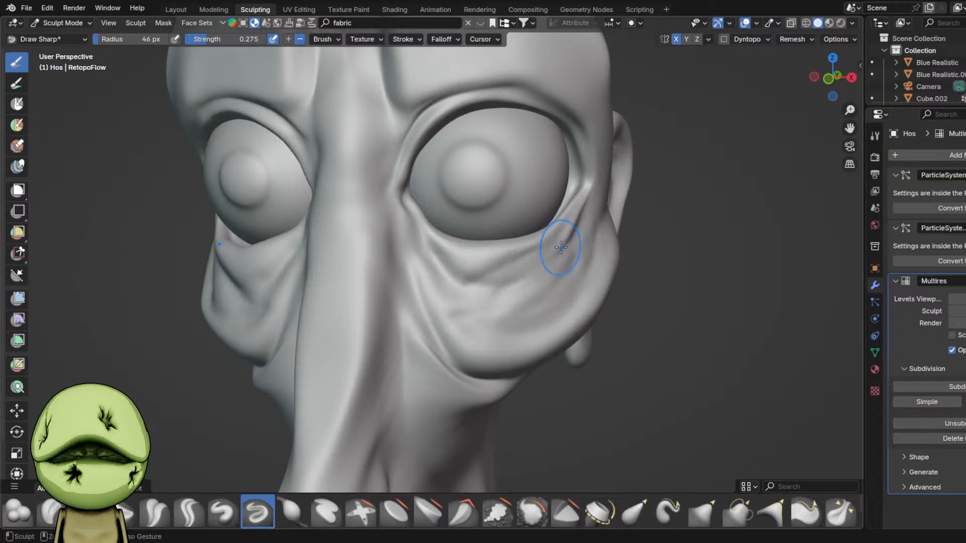
{"action": "left_click_drag", "start_coordinate": [473, 282], "coordinate": [567, 231]}
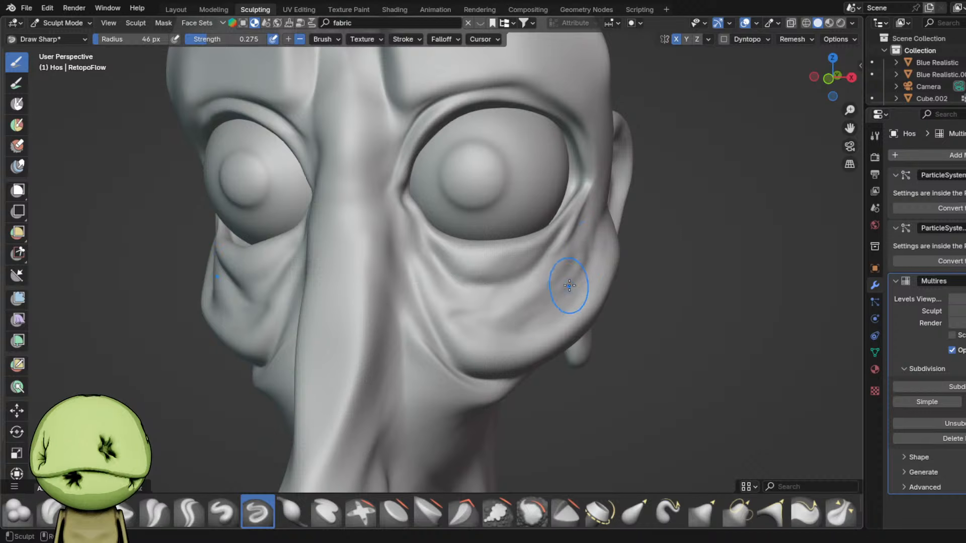
{"action": "mouse_move", "coordinate": [564, 280]}
{"action": "left_mouse_down"}
{"action": "mouse_move", "coordinate": [457, 317]}
{"action": "mouse_move", "coordinate": [469, 318]}
{"action": "left_mouse_up"}
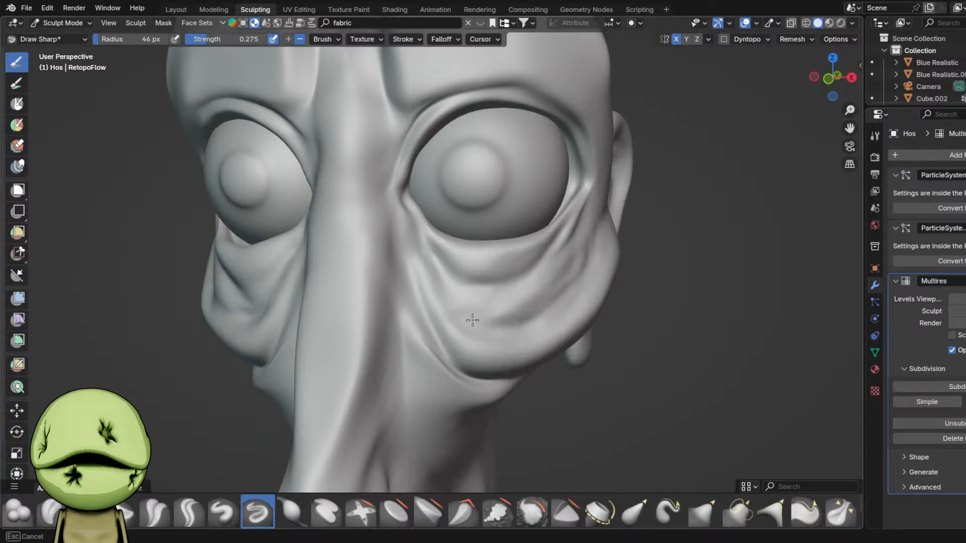
- Tighten the lower inner wrinkle of the eye bags with Pinch/Magnify at 46 px, then set the radius to 77 px
{"action": "key", "text": "p"}
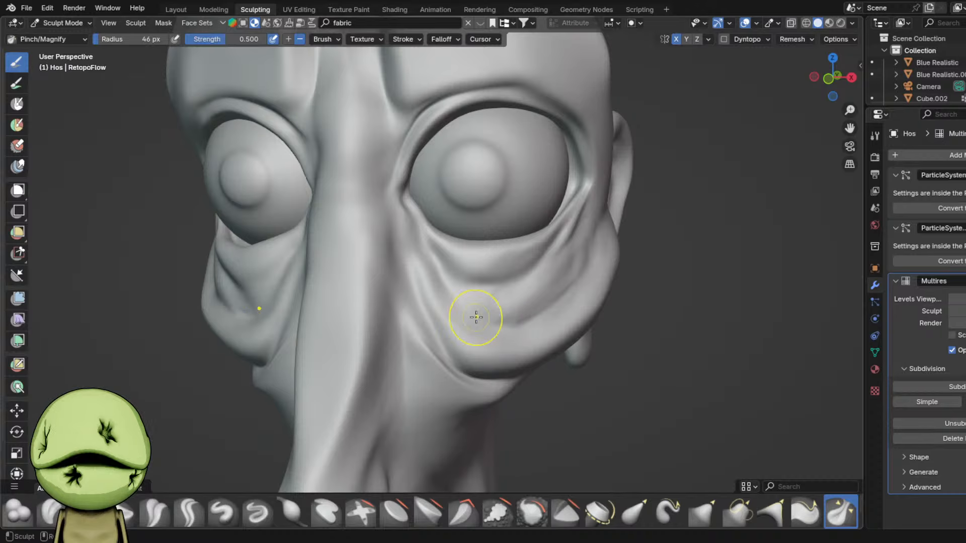
{"action": "left_click_drag", "start_coordinate": [476, 317], "coordinate": [457, 334]}
{"action": "key", "text": "f"}
{"action": "left_click", "coordinate": [500, 322]}
- Deepen the lower eye bag wrinkles with Draw Sharp at 77 px, switch to Inflate/Deflate for the folds, and save the file
{"action": "key", "text": "v"}
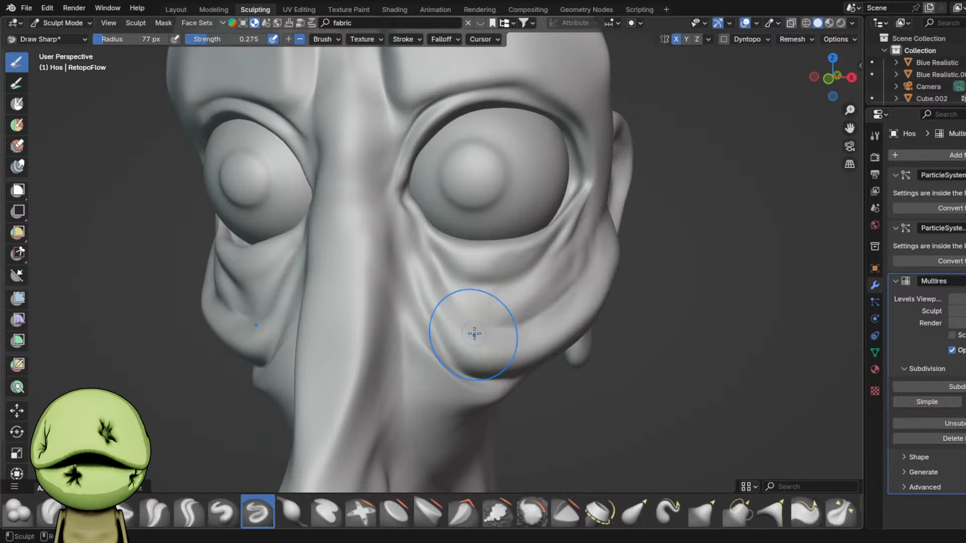
{"action": "middle_click_drag", "start_coordinate": [475, 333], "coordinate": [545, 309], "text": "ctrl"}
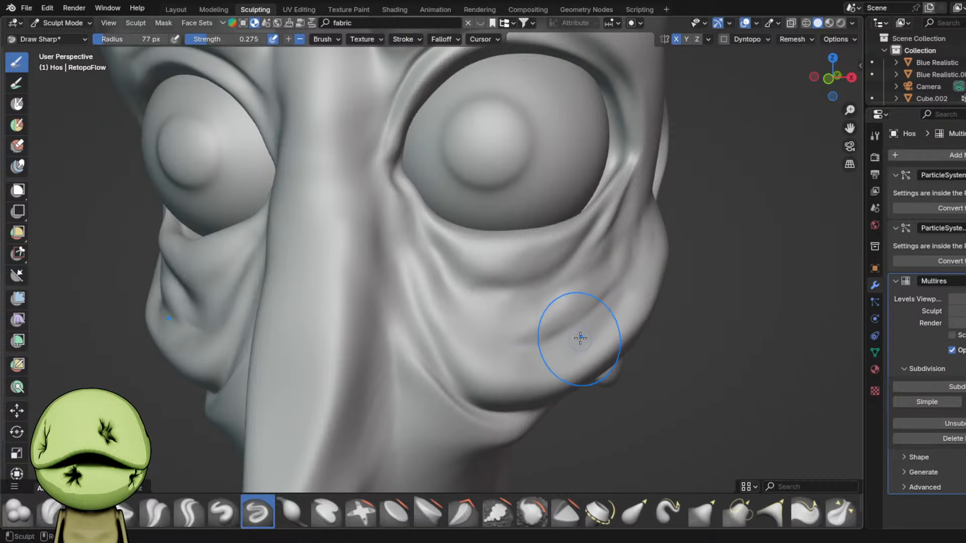
{"action": "scroll", "coordinate": [580, 338], "scroll_direction": "up", "scroll_amount": 2}
{"action": "key", "text": "i"}
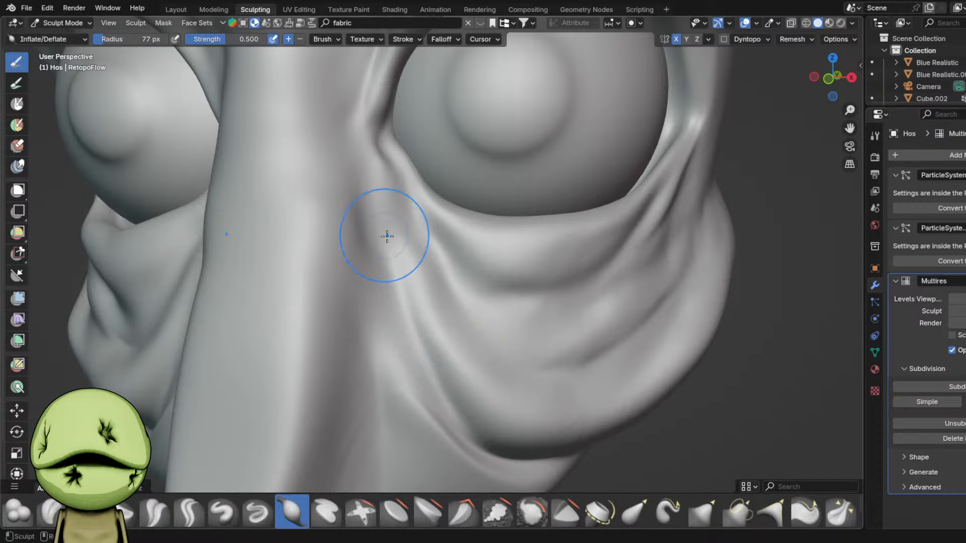
{"action": "scroll", "coordinate": [386, 236], "scroll_direction": "down", "scroll_amount": 6}
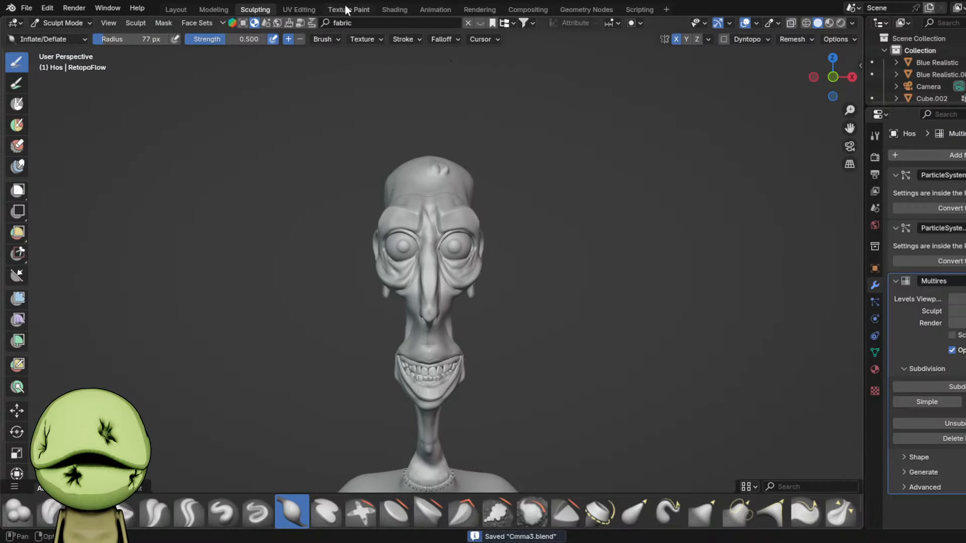
- In the Texture Paint workspace, set the Paint Hard brush colour to a muted purple for the eye bags
{"action": "right_click", "coordinate": [536, 165]}
{"action": "left_click_drag", "start_coordinate": [533, 119], "coordinate": [532, 122]}
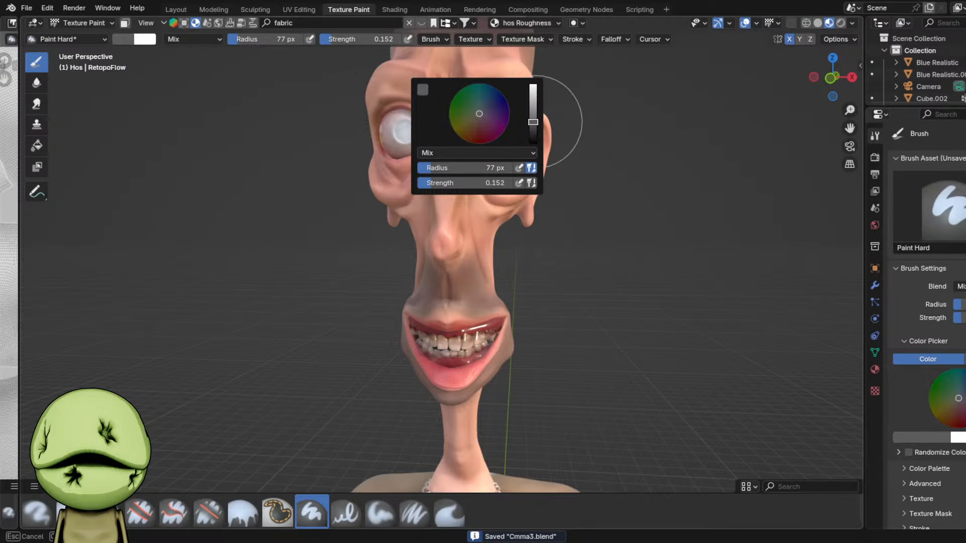
{"action": "scroll", "coordinate": [577, 195], "scroll_direction": "up", "scroll_amount": 6}
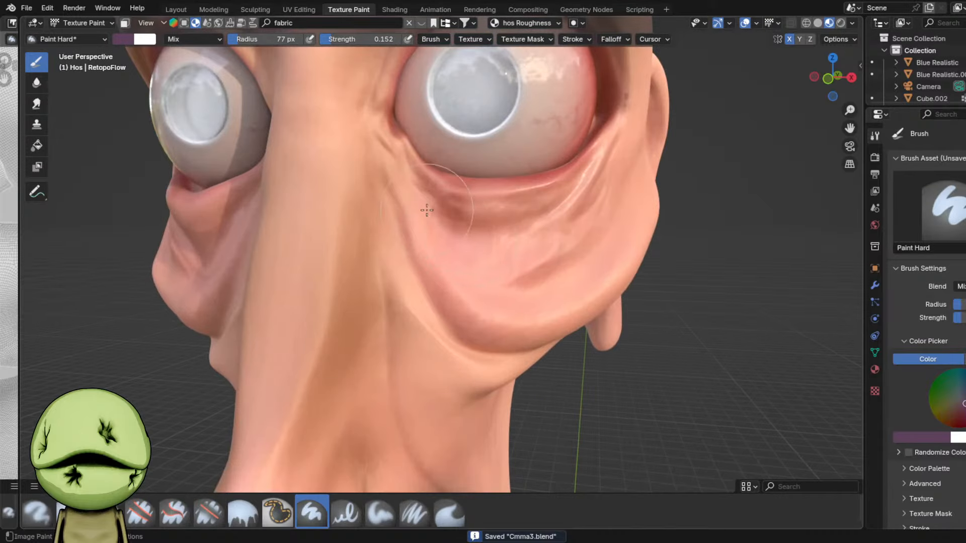
{"action": "scroll", "coordinate": [573, 194], "scroll_direction": "up", "scroll_amount": 2}
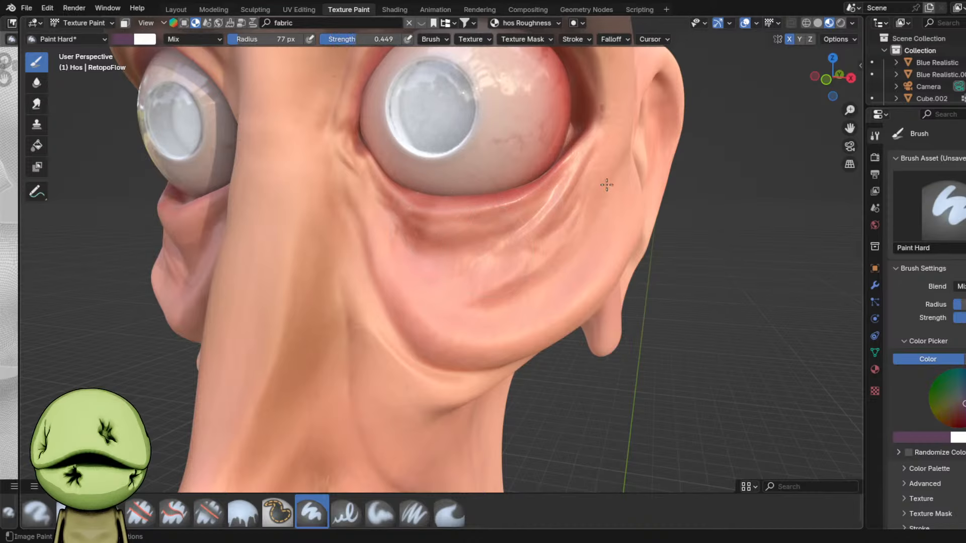
- Paint over the eye bags on the hos Roughness texture at 0.449 strength and set the radius to 170 px
{"action": "left_click_drag", "start_coordinate": [606, 185], "coordinate": [448, 267]}
{"action": "key", "text": "f"}
{"action": "left_click", "coordinate": [495, 267]}
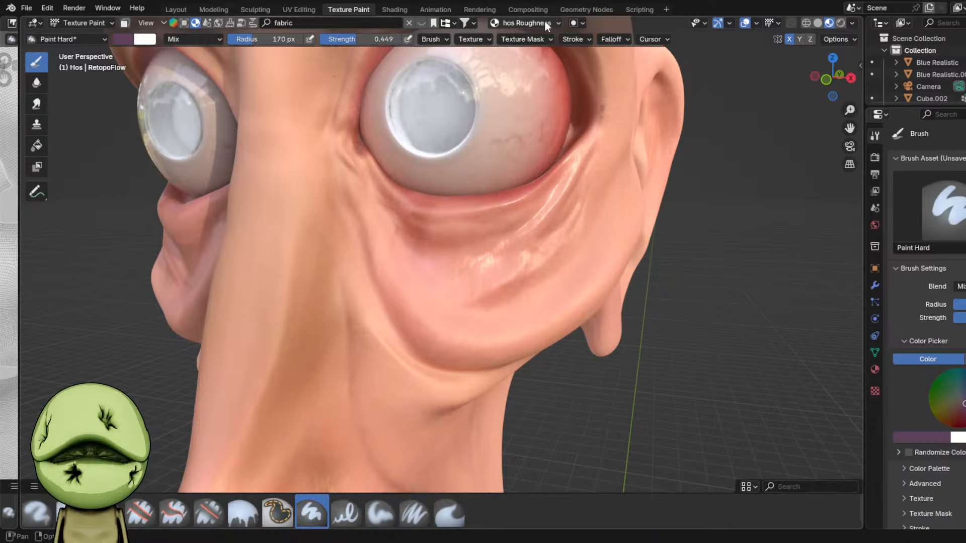
- Switch to the hos Base Color texture and tint the skin under the eyes purple with the Paint Hard brush
{"action": "left_click", "coordinate": [544, 23]}
{"action": "left_click", "coordinate": [554, 125]}
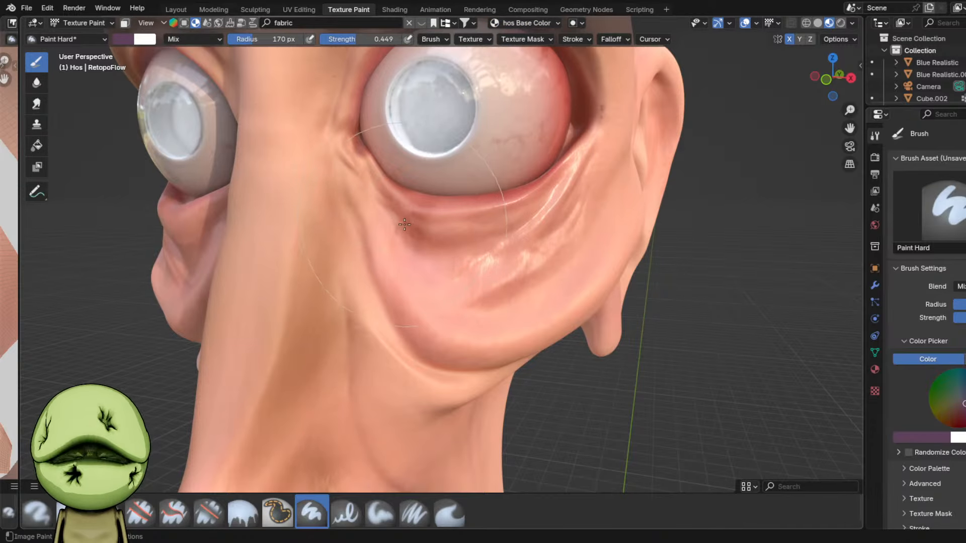
{"action": "scroll", "coordinate": [557, 190], "scroll_direction": "down", "scroll_amount": 6}
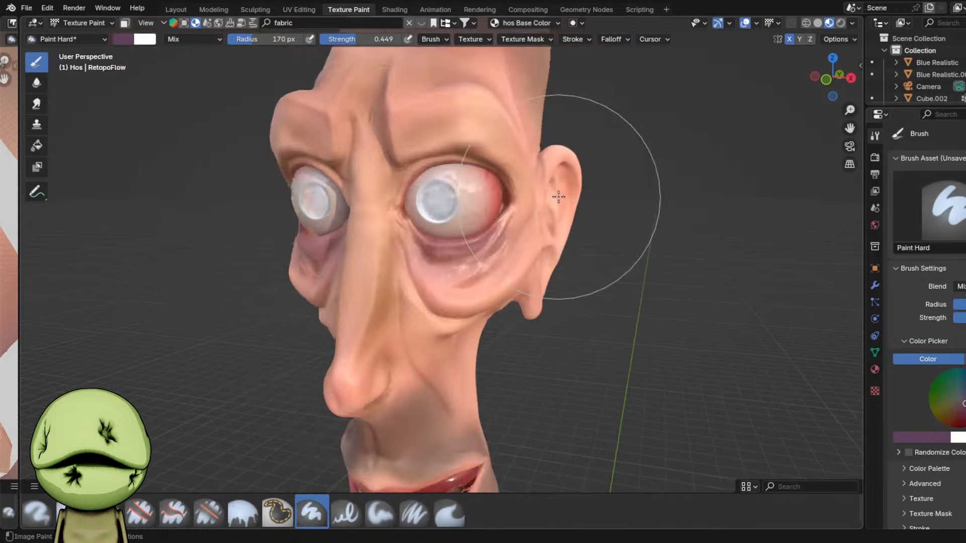
{"action": "scroll", "coordinate": [578, 280], "scroll_direction": "up", "scroll_amount": 6}
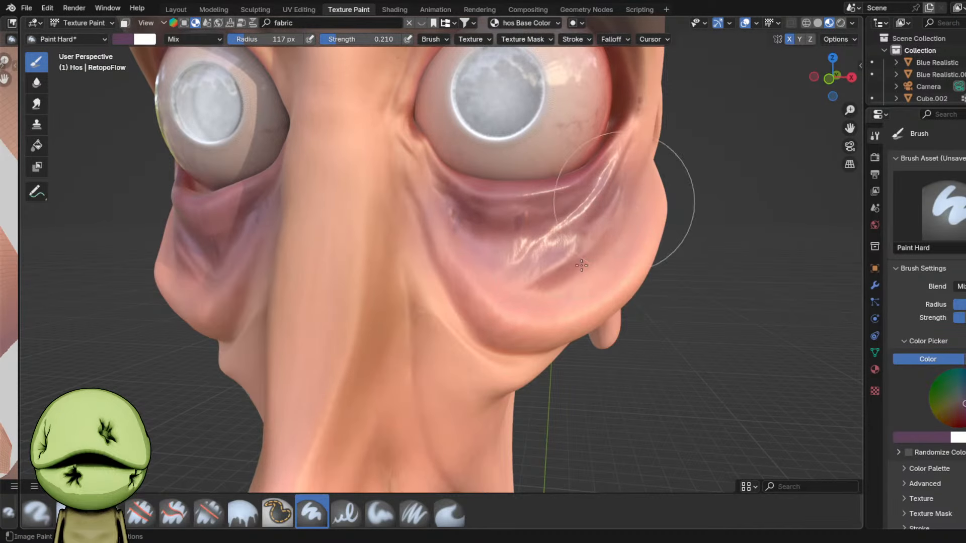
- Build up the purple over the outer and lower folds of the eye bags at 117 px and 0.210 strength
{"action": "middle_click_drag", "start_coordinate": [581, 265], "coordinate": [555, 253]}
{"action": "mouse_move", "coordinate": [554, 250]}
{"action": "left_mouse_down"}
{"action": "mouse_move", "coordinate": [537, 267]}
{"action": "mouse_move", "coordinate": [567, 107]}
{"action": "mouse_move", "coordinate": [587, 176]}
{"action": "left_mouse_up"}
{"action": "middle_click_drag", "start_coordinate": [586, 177], "coordinate": [601, 235]}
{"action": "scroll", "coordinate": [601, 235], "scroll_direction": "up", "scroll_amount": 2}
{"action": "mouse_move", "coordinate": [563, 263]}
{"action": "left_mouse_down"}
{"action": "mouse_move", "coordinate": [373, 306]}
{"action": "mouse_move", "coordinate": [356, 339]}
{"action": "left_mouse_up"}
- Extend the purple tint around the side of the eye bags toward the temples and along their lower edge
{"action": "scroll", "coordinate": [356, 337], "scroll_direction": "down", "scroll_amount": 3}
{"action": "middle_click_drag", "start_coordinate": [355, 338], "coordinate": [332, 262]}
{"action": "left_click_drag", "start_coordinate": [332, 262], "coordinate": [426, 280]}
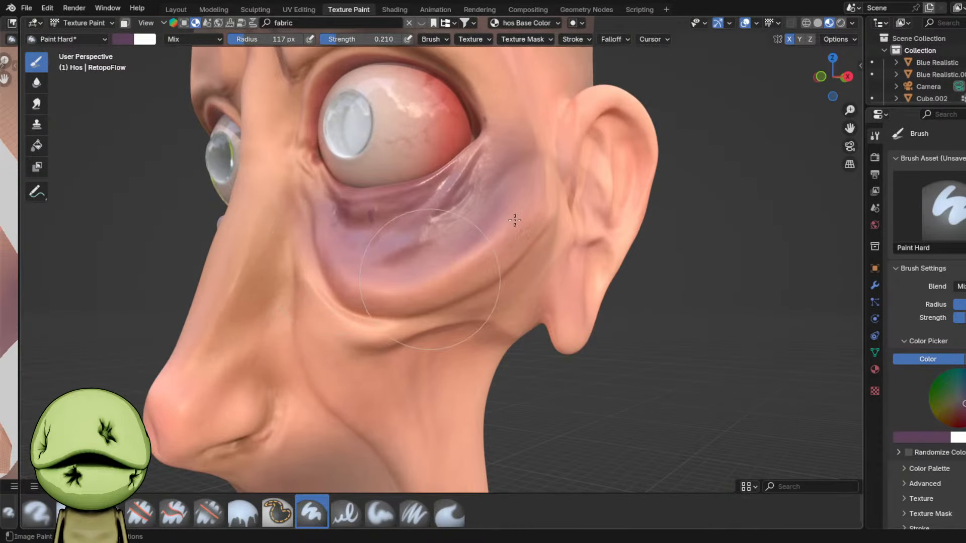
{"action": "scroll", "coordinate": [515, 220], "scroll_direction": "down", "scroll_amount": 2}
{"action": "scroll", "coordinate": [327, 301], "scroll_direction": "up", "scroll_amount": 4}
{"action": "scroll", "coordinate": [376, 312], "scroll_direction": "down", "scroll_amount": 2}
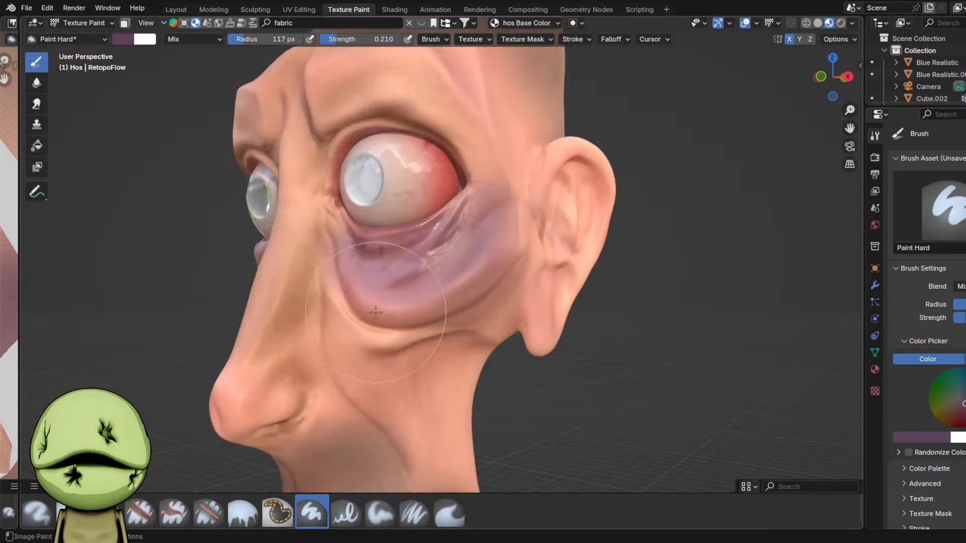
{"action": "scroll", "coordinate": [384, 302], "scroll_direction": "up", "scroll_amount": 1}
{"action": "scroll", "coordinate": [460, 221], "scroll_direction": "down", "scroll_amount": 3}
- Pick a dark maroon and paint thin shading into the eye bag creases at 18 px and 0.210 strength
{"action": "middle_click_drag", "start_coordinate": [464, 231], "coordinate": [518, 251]}
{"action": "right_click", "coordinate": [521, 247]}
{"action": "left_click_drag", "start_coordinate": [524, 213], "coordinate": [471, 200]}
{"action": "scroll", "coordinate": [465, 290], "scroll_direction": "up", "scroll_amount": 5}
{"action": "key", "text": "f"}
{"action": "left_click", "coordinate": [418, 282]}
{"action": "key", "text": "f"}
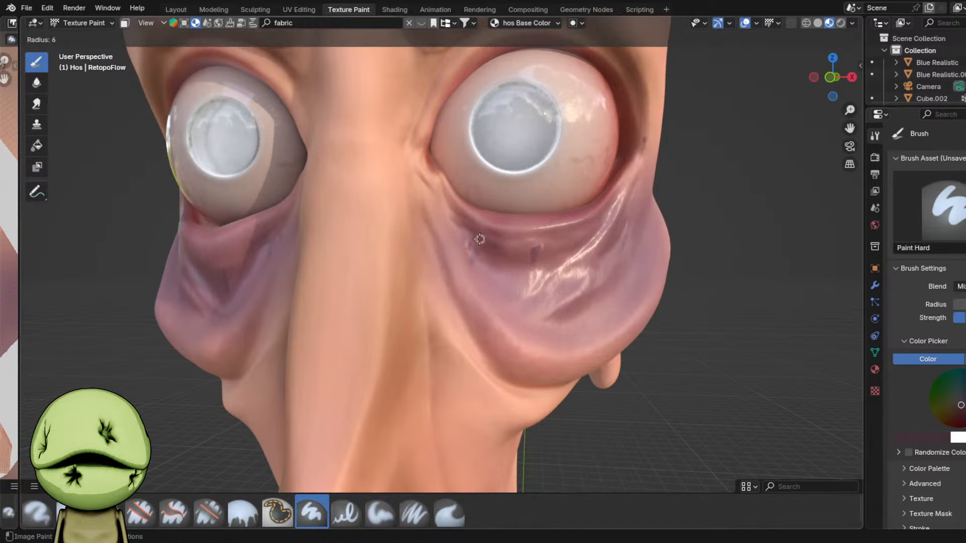
{"action": "left_click", "coordinate": [479, 239]}
{"action": "left_click_drag", "start_coordinate": [568, 262], "coordinate": [611, 224]}
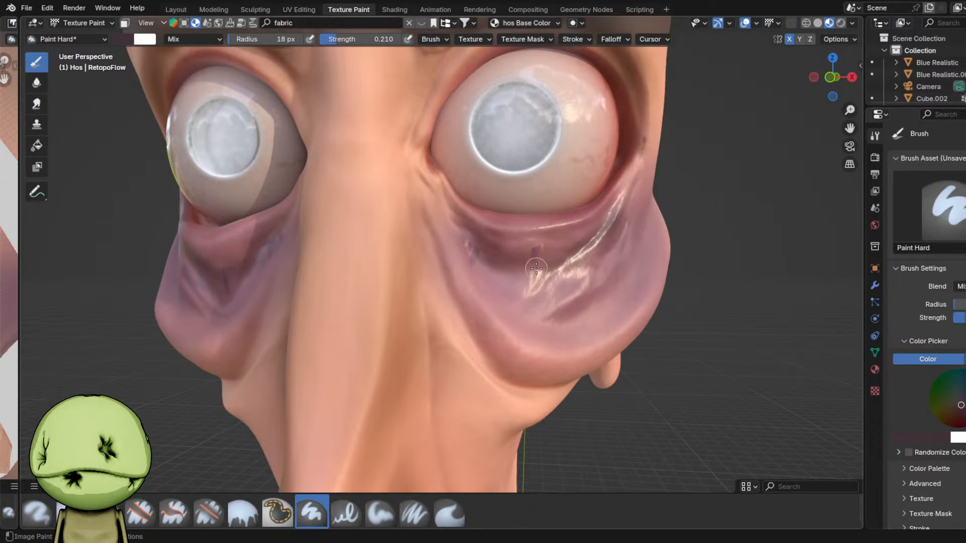
{"action": "middle_click_drag", "start_coordinate": [548, 265], "coordinate": [524, 272]}
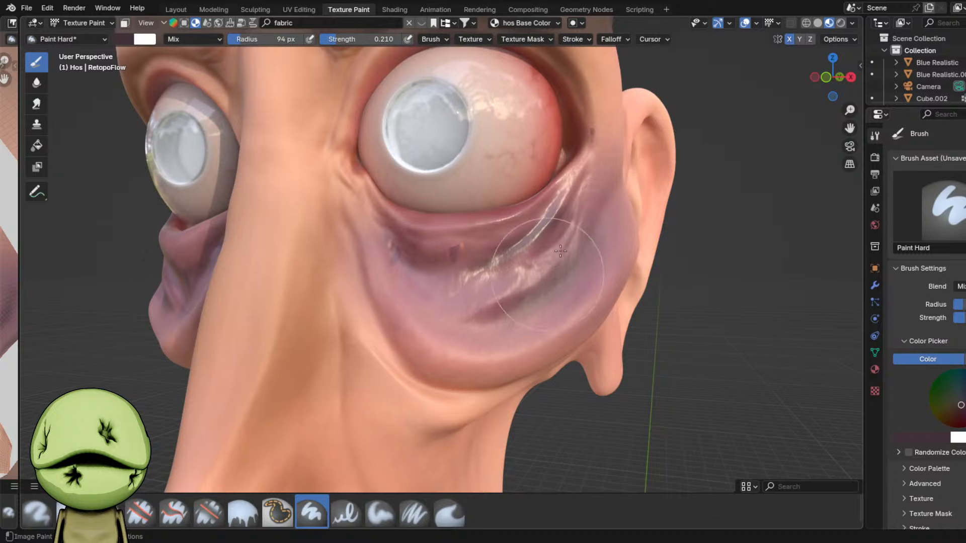
- Shade the inner folds and undersides of the eye bags with the dark maroon at 94 px
{"action": "middle_click_drag", "start_coordinate": [546, 321], "coordinate": [553, 292]}
{"action": "left_click_drag", "start_coordinate": [398, 214], "coordinate": [507, 288]}
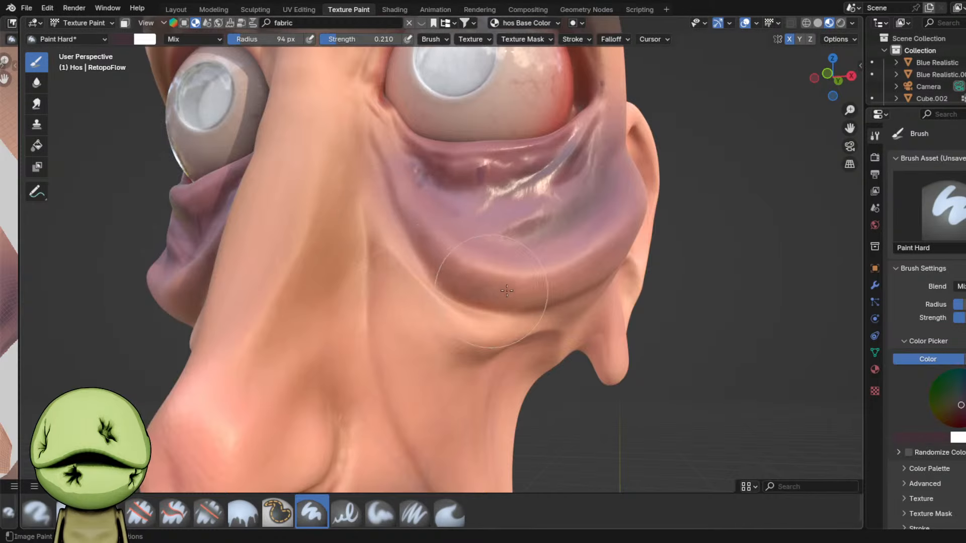
{"action": "middle_click_drag", "start_coordinate": [506, 288], "coordinate": [478, 287]}
{"action": "scroll", "coordinate": [453, 287], "scroll_direction": "up", "scroll_amount": 2}
{"action": "left_click_drag", "start_coordinate": [403, 286], "coordinate": [582, 195]}
{"action": "scroll", "coordinate": [583, 195], "scroll_direction": "down", "scroll_amount": 6}
{"action": "middle_click_drag", "start_coordinate": [525, 247], "coordinate": [546, 267]}
{"action": "scroll", "coordinate": [468, 297], "scroll_direction": "up", "scroll_amount": 5}
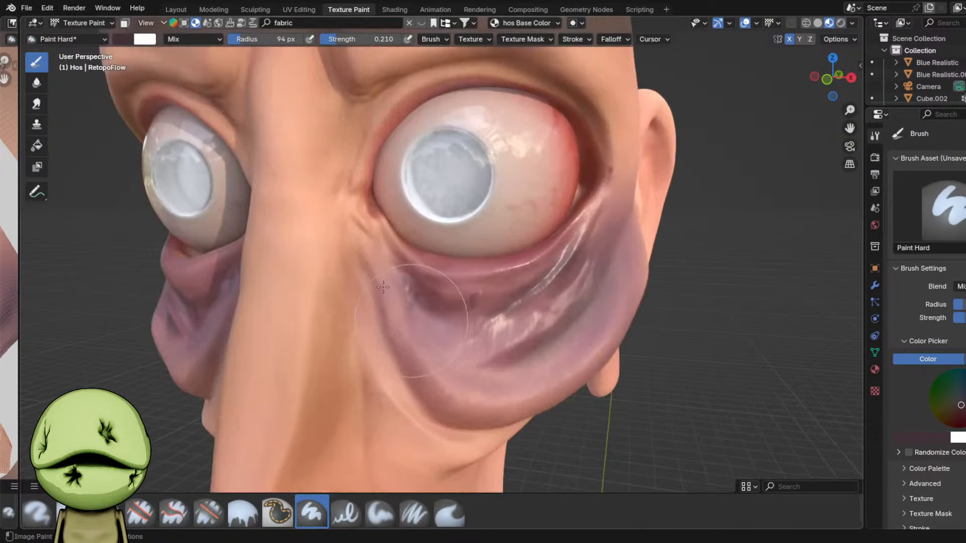
- Blend the discoloured patches in the crease below the eye with Smear at about 52 px and save the file
{"action": "scroll", "coordinate": [480, 306], "scroll_direction": "up", "scroll_amount": 2}
{"action": "left_click", "coordinate": [449, 511]}
{"action": "scroll", "coordinate": [328, 329], "scroll_direction": "up", "scroll_amount": 3}
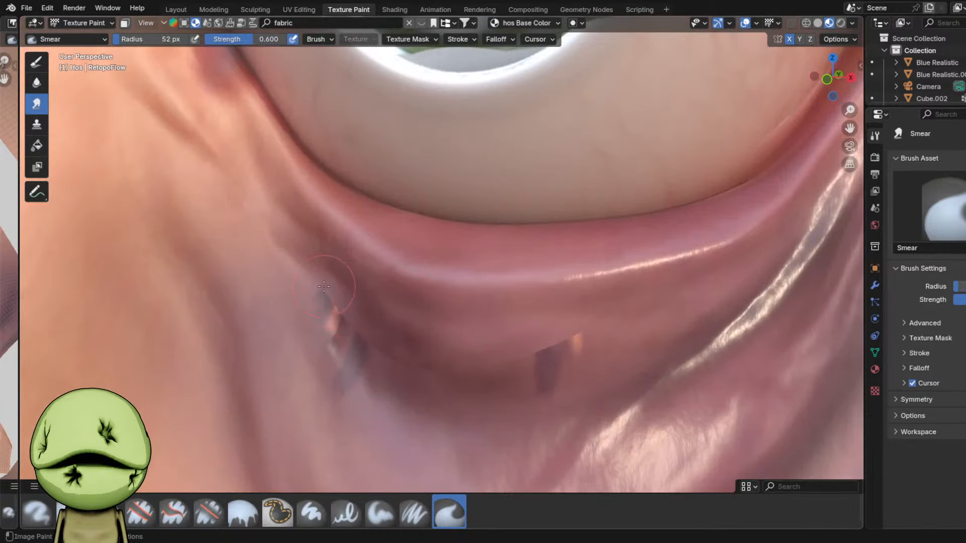
{"action": "left_click_drag", "start_coordinate": [540, 370], "coordinate": [571, 351]}
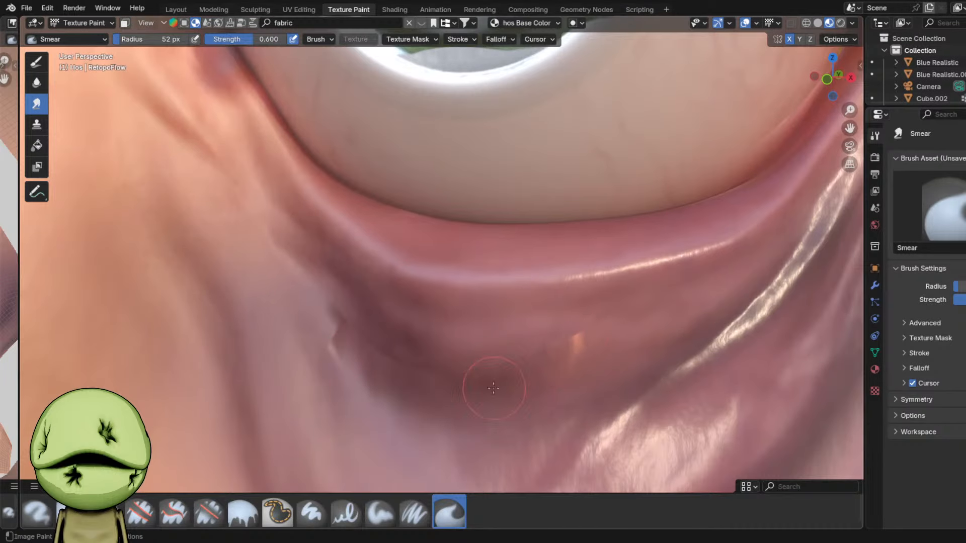
{"action": "scroll", "coordinate": [493, 387], "scroll_direction": "down", "scroll_amount": 4}
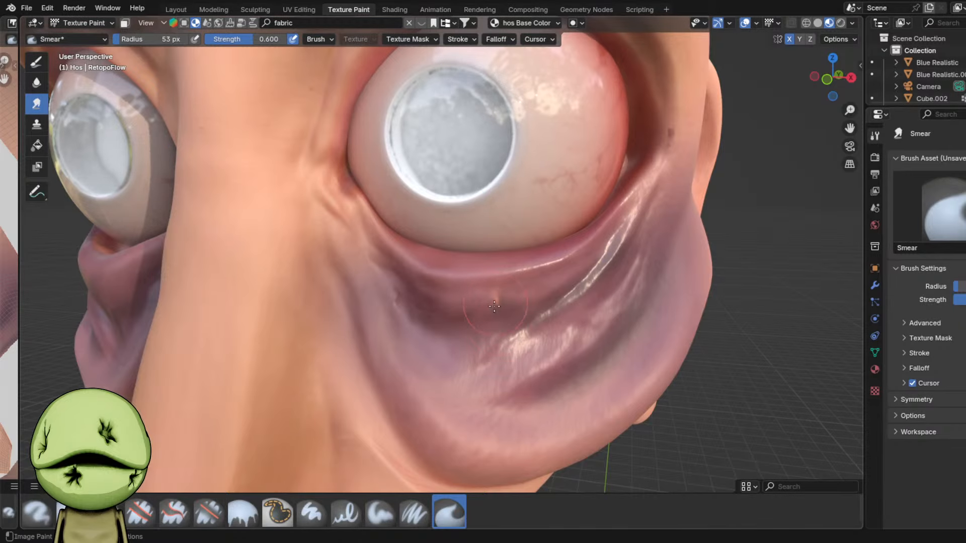
{"action": "scroll", "coordinate": [494, 306], "scroll_direction": "up", "scroll_amount": 3}
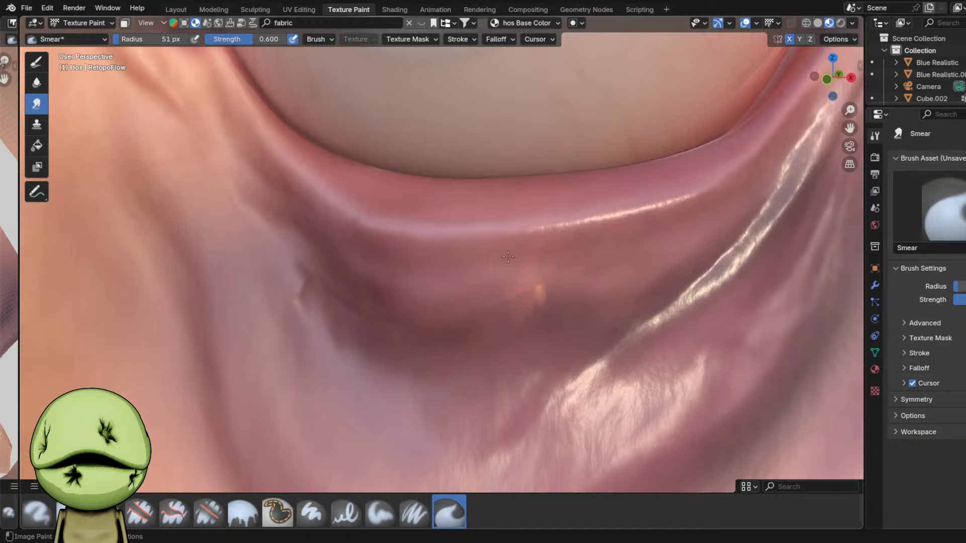
{"action": "scroll", "coordinate": [535, 288], "scroll_direction": "down", "scroll_amount": 8}
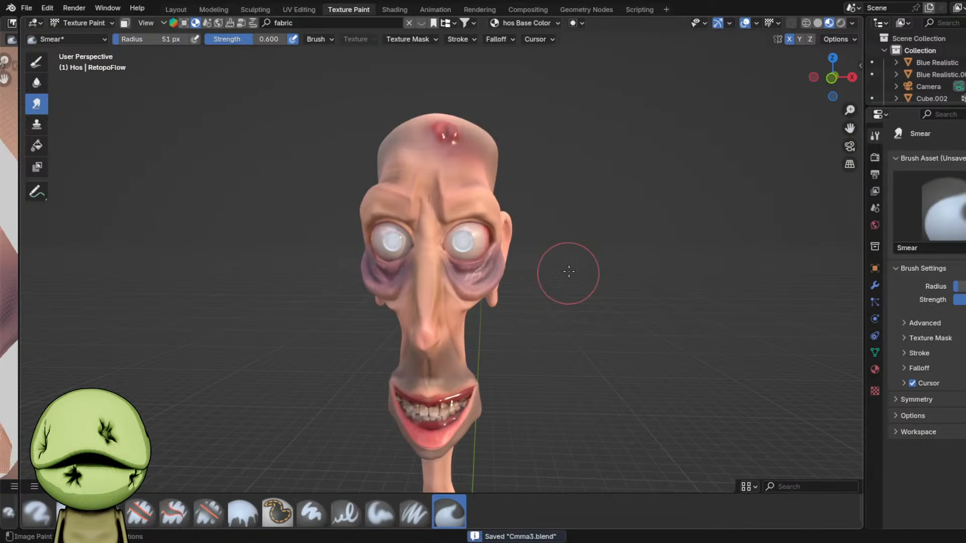
{"action": "scroll", "coordinate": [569, 272], "scroll_direction": "down", "scroll_amount": 2}
- Choose the Paint Hard brush with a muted crimson pink and set its radius to 97 px at 0.210 strength
{"action": "left_click", "coordinate": [41, 68]}
{"action": "scroll", "coordinate": [483, 201], "scroll_direction": "up", "scroll_amount": 3}
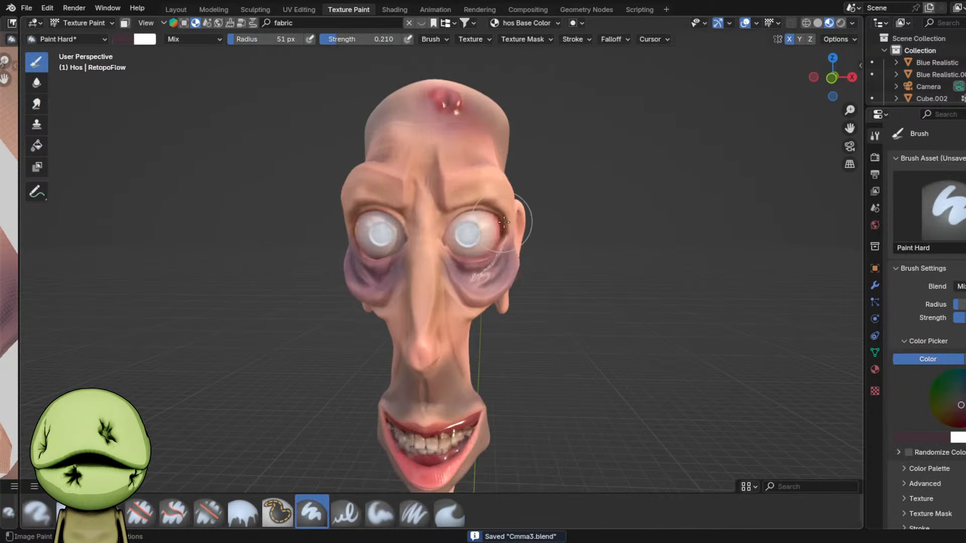
{"action": "right_click", "coordinate": [507, 197]}
{"action": "left_click_drag", "start_coordinate": [507, 182], "coordinate": [507, 163]}
{"action": "left_click_drag", "start_coordinate": [455, 177], "coordinate": [459, 186]}
{"action": "scroll", "coordinate": [451, 272], "scroll_direction": "up", "scroll_amount": 5}
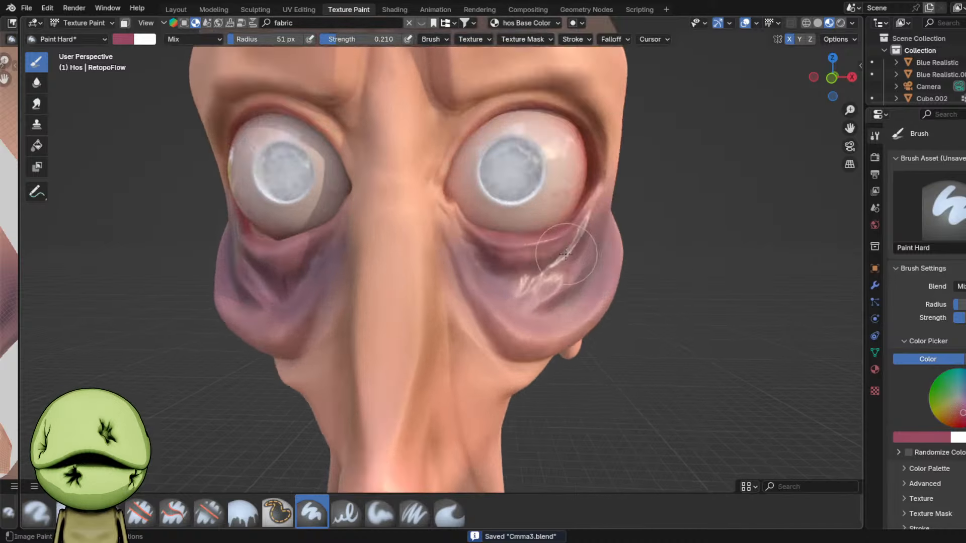
{"action": "middle_click_drag", "start_coordinate": [483, 252], "coordinate": [428, 186]}
{"action": "key", "text": "f"}
{"action": "left_click", "coordinate": [468, 176]}
{"action": "scroll", "coordinate": [463, 156], "scroll_direction": "up", "scroll_amount": 3}
{"action": "mouse_move", "coordinate": [463, 156]}
{"action": "middle_mouse_down"}
{"action": "mouse_move", "coordinate": [524, 209]}
{"action": "mouse_move", "coordinate": [522, 220]}
{"action": "middle_mouse_up"}
{"action": "key", "text": "f"}
{"action": "left_click", "coordinate": [488, 213]}
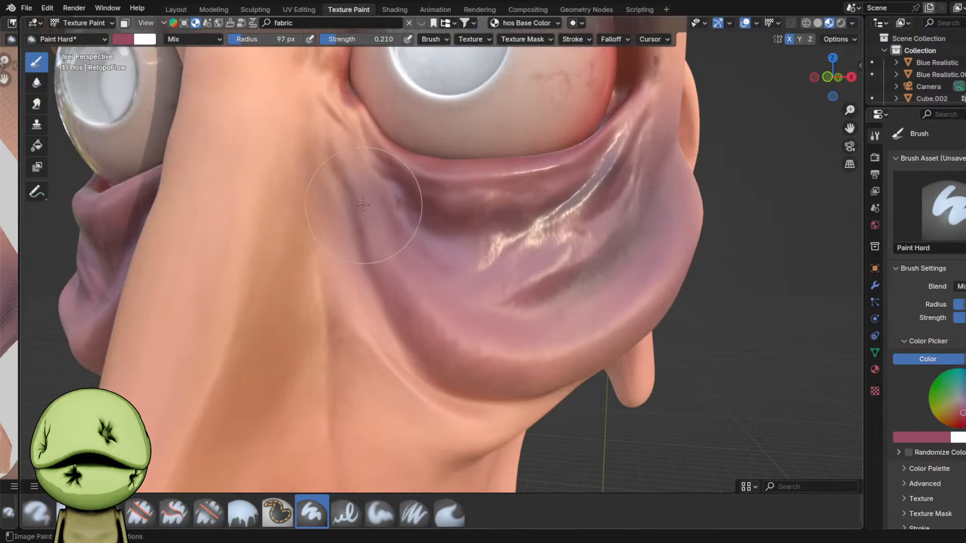
- Paint the muted crimson tint over the lower part of the eye bag and save the file
{"action": "scroll", "coordinate": [465, 319], "scroll_direction": "down", "scroll_amount": 2}
{"action": "middle_click_drag", "start_coordinate": [465, 319], "coordinate": [422, 314]}
{"action": "left_click_drag", "start_coordinate": [432, 322], "coordinate": [436, 306]}
{"action": "scroll", "coordinate": [437, 304], "scroll_direction": "down", "scroll_amount": 5}
{"action": "middle_click_drag", "start_coordinate": [437, 303], "coordinate": [585, 210]}
{"action": "key", "text": "ctrl+s"}
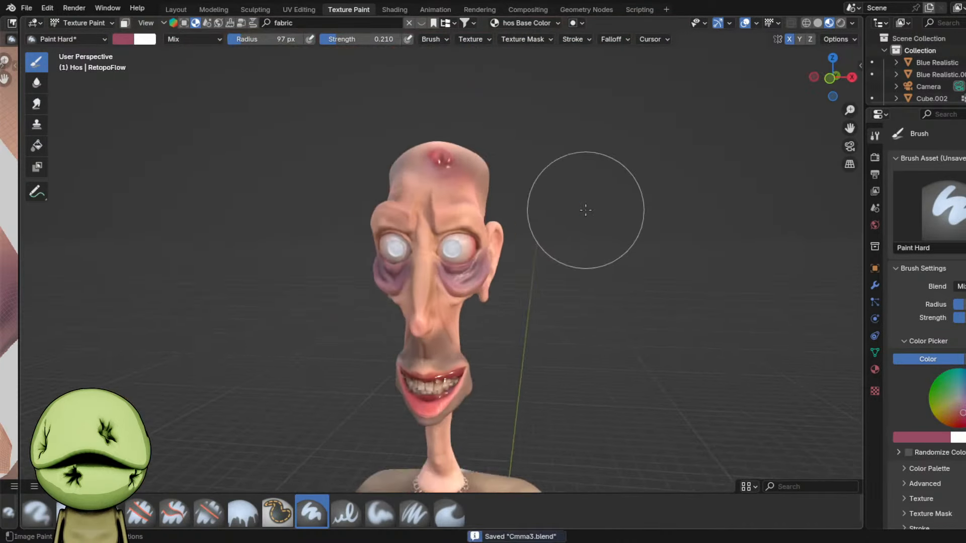
- Save all of the head's texture images
{"action": "scroll", "coordinate": [591, 207], "scroll_direction": "down", "scroll_amount": 2}
{"action": "left_click", "coordinate": [543, 22]}
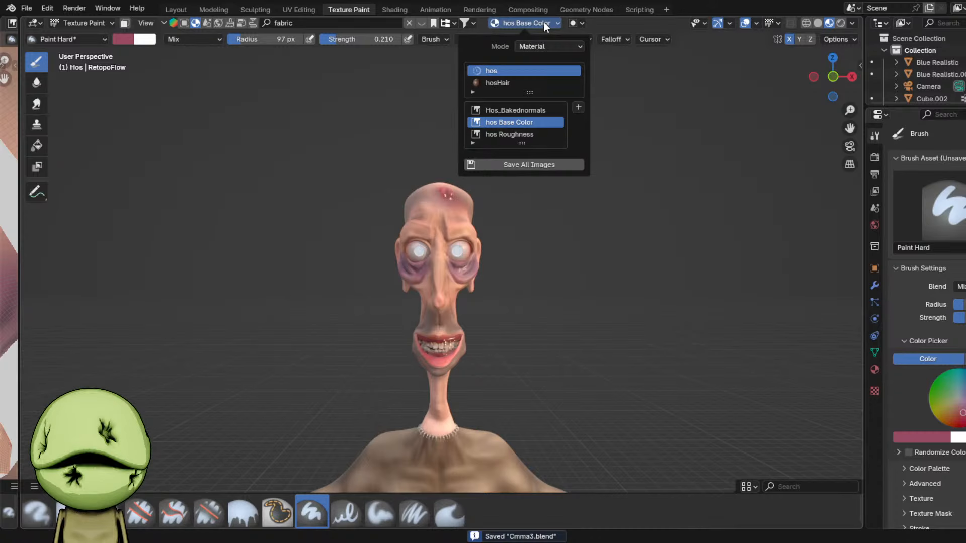
{"action": "left_click", "coordinate": [520, 165]}
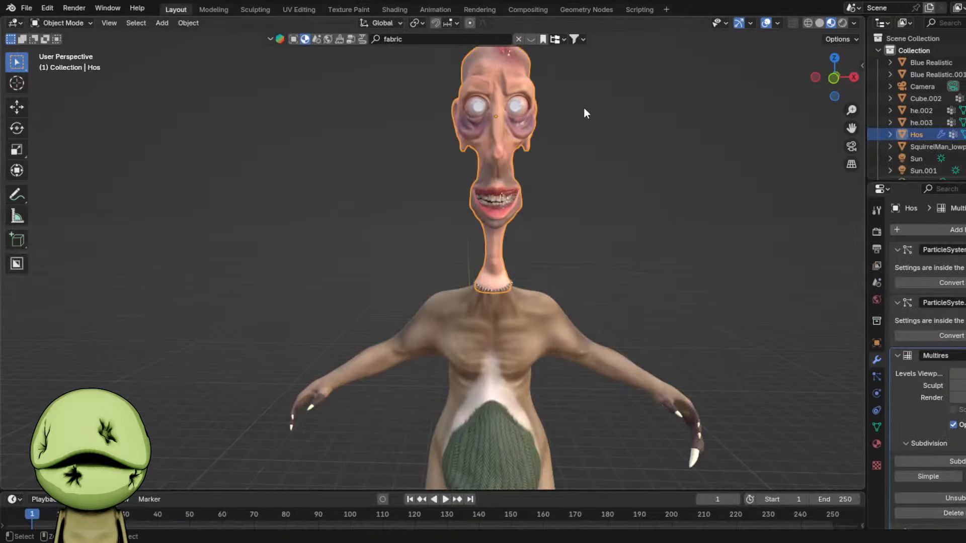
- Delete the "Eye bags" line from the Additions list
{"action": "scroll", "coordinate": [539, 296], "scroll_direction": "down", "scroll_amount": 4}
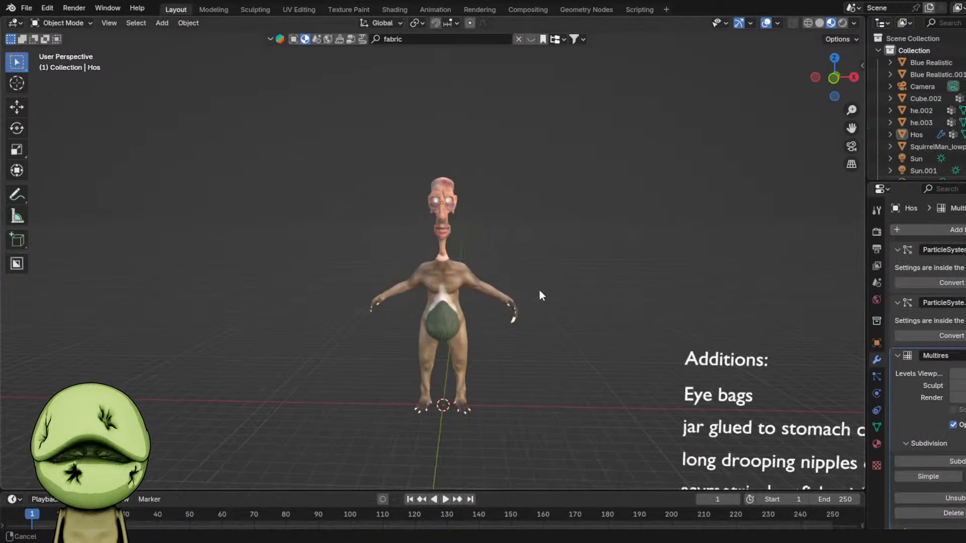
{"action": "mouse_move", "coordinate": [538, 295]}
{"action": "middle_mouse_down"}
{"action": "mouse_move", "coordinate": [595, 332]}
{"action": "mouse_move", "coordinate": [557, 297]}
{"action": "middle_mouse_up"}
{"action": "key", "text": "x"}
{"action": "left_click", "coordinate": [594, 333]}
{"action": "scroll", "coordinate": [594, 332], "scroll_direction": "down", "scroll_amount": 3}
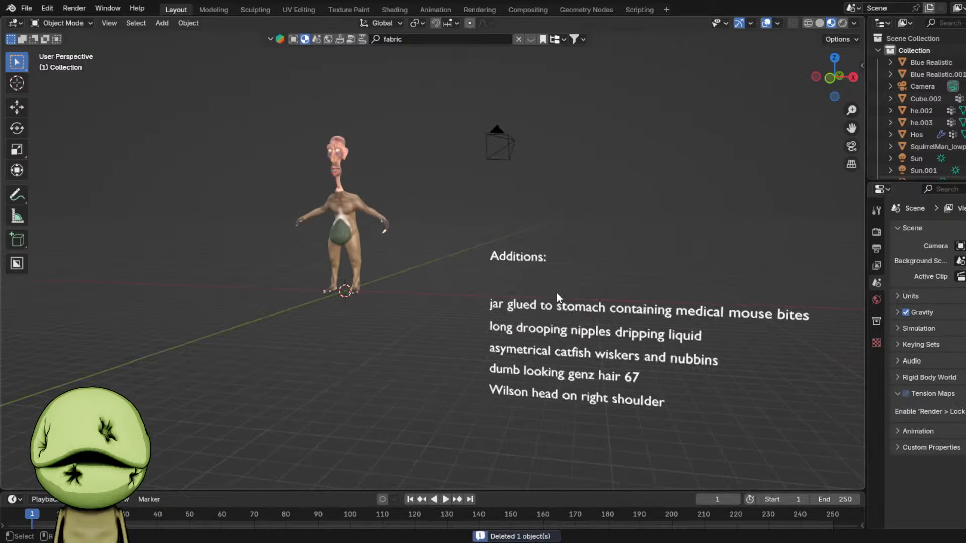
- Move the remaining feature lines up along Z to sit directly beneath the "Additions:" heading and save the file
{"action": "left_click_drag", "start_coordinate": [549, 287], "coordinate": [618, 409]}
{"action": "key", "text": "g"}
{"action": "key", "text": "z"}
{"action": "left_click", "coordinate": [634, 324]}
{"action": "left_click_drag", "start_coordinate": [715, 221], "coordinate": [713, 222]}
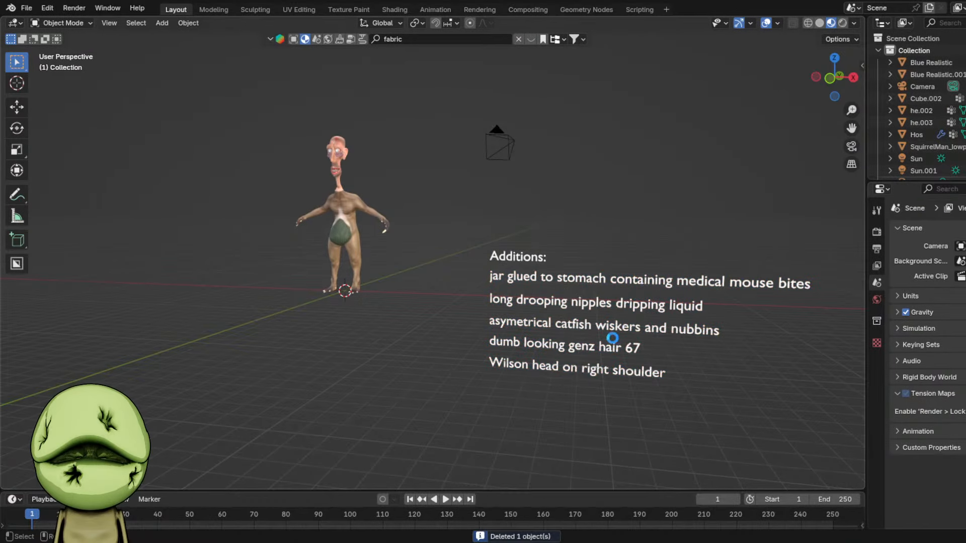
{"action": "key", "text": "ctrl+s"}
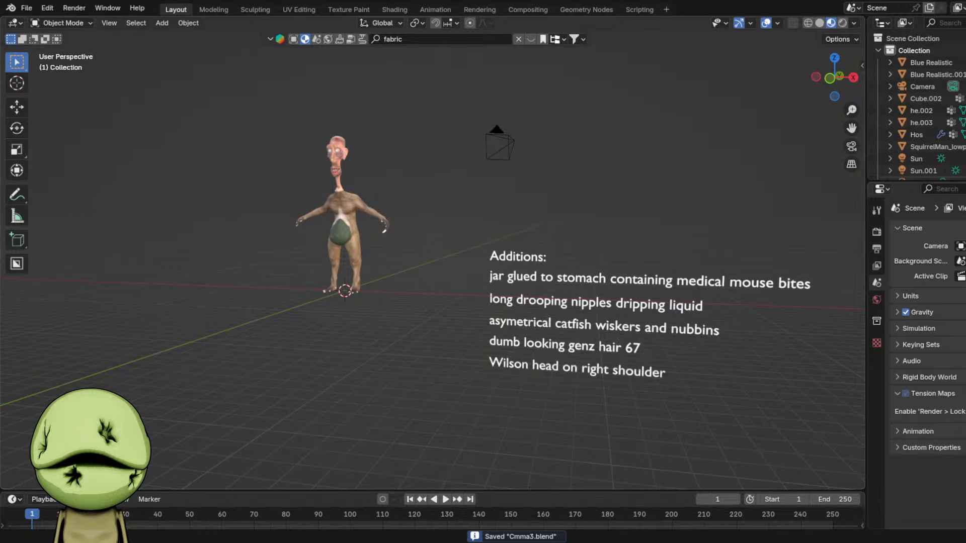
- Review the remaining Additions list, focusing on the line about the jar glued to the stomach containing medical mouse bites
{"action": "scroll", "coordinate": [593, 289], "scroll_direction": "up", "scroll_amount": 2}
{"action": "left_click", "coordinate": [653, 289]}
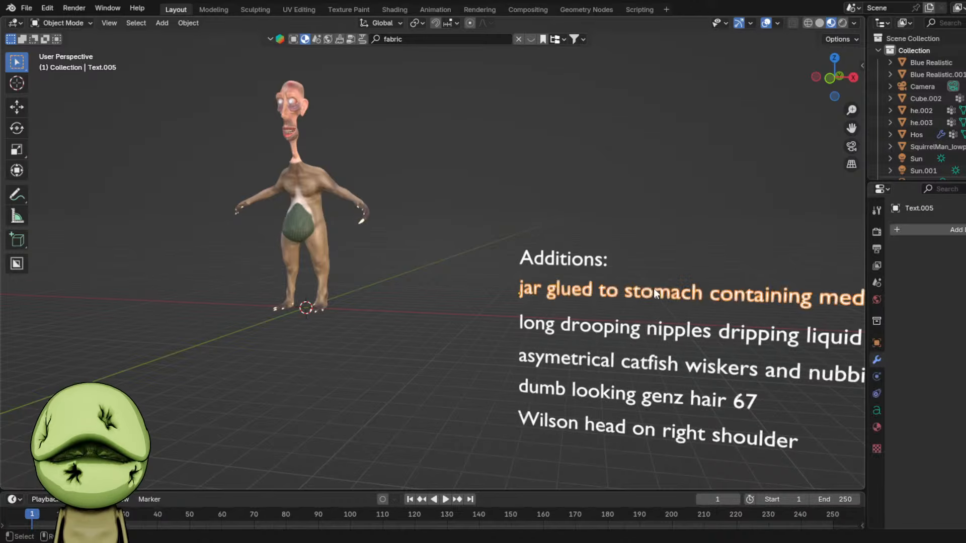
{"action": "scroll", "coordinate": [659, 284], "scroll_direction": "down", "scroll_amount": 2}
{"action": "middle_click_drag", "start_coordinate": [768, 233], "coordinate": [697, 229], "text": "shift"}
{"action": "scroll", "coordinate": [564, 297], "scroll_direction": "up", "scroll_amount": 2}
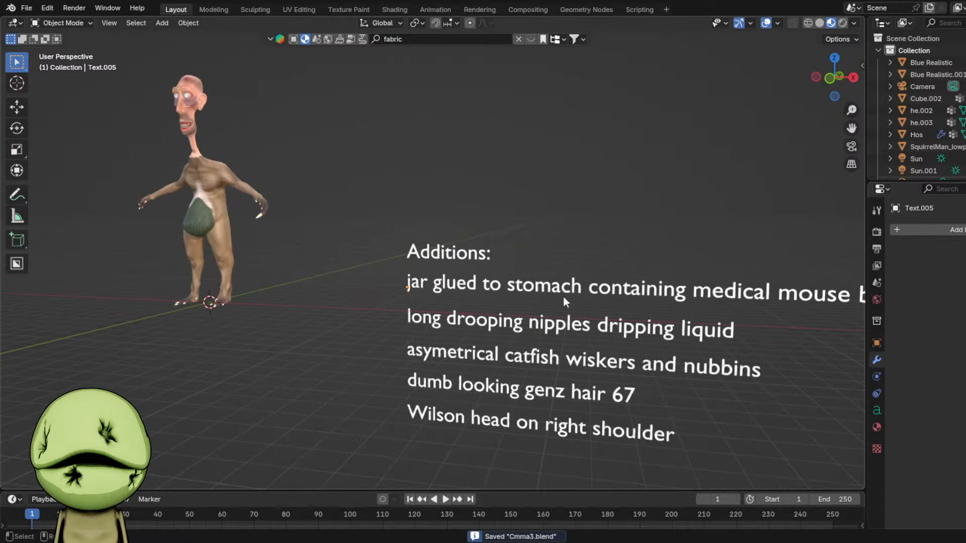
{"action": "middle_click_drag", "start_coordinate": [632, 290], "coordinate": [565, 288], "text": "shift"}
{"action": "scroll", "coordinate": [565, 276], "scroll_direction": "down", "scroll_amount": 1}
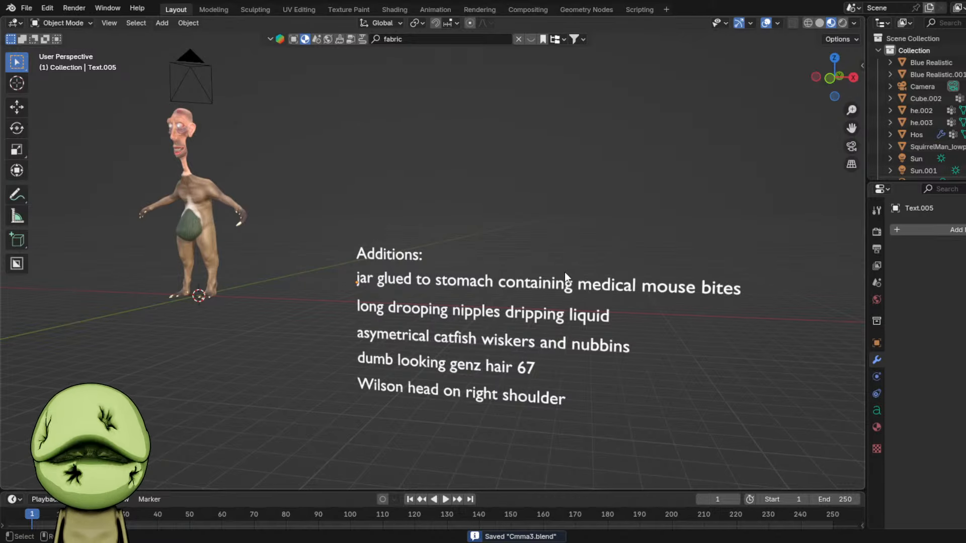
{"action": "left_click", "coordinate": [579, 286]}
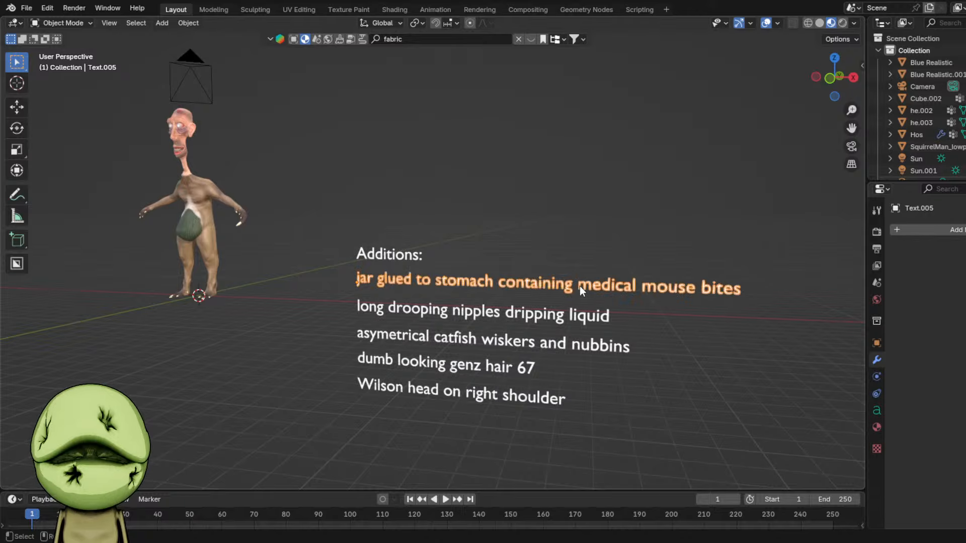
{"action": "left_click_drag", "start_coordinate": [666, 201], "coordinate": [448, 324]}
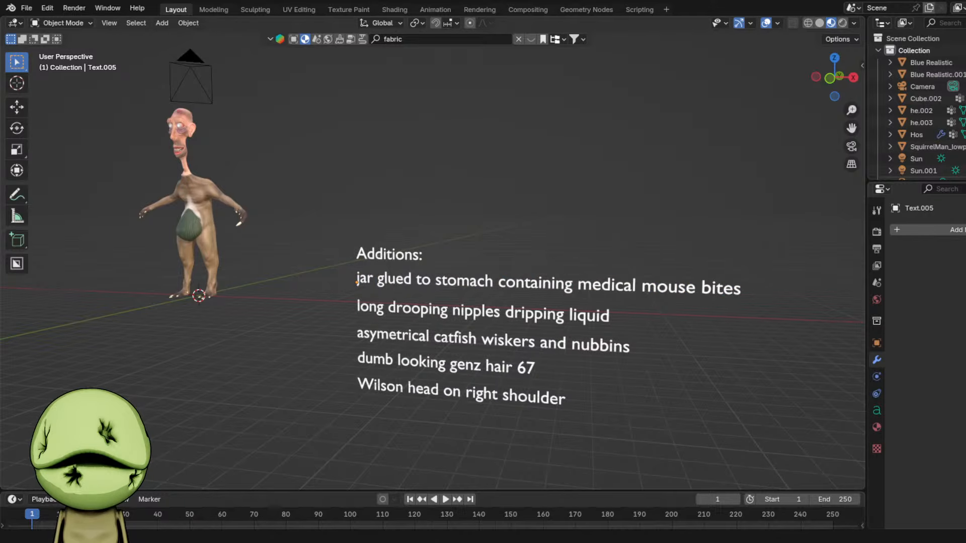
{"action": "middle_click_drag", "start_coordinate": [383, 285], "coordinate": [496, 285]}
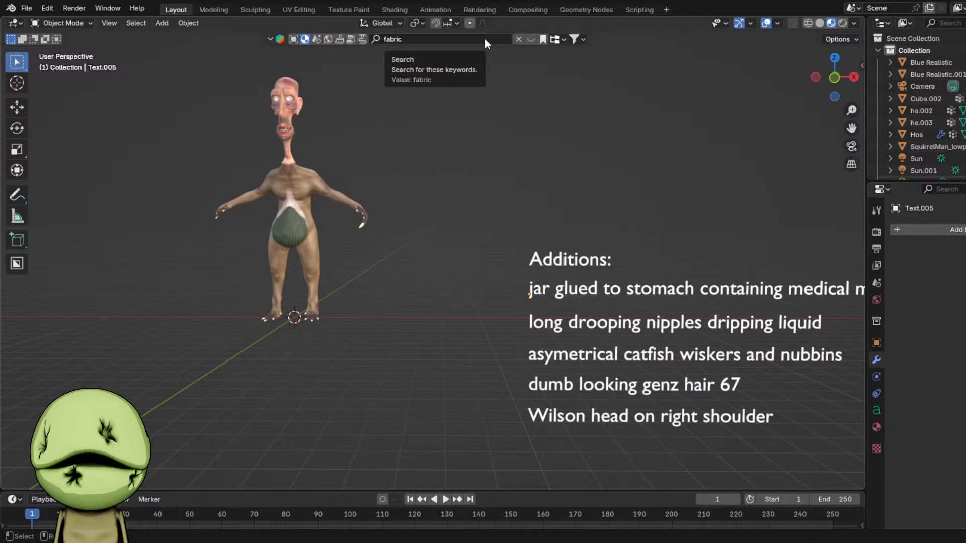
- Search the online asset library's models for "mouse" and filter out the locked assets
{"action": "left_click", "coordinate": [450, 42]}
{"action": "left_click", "coordinate": [297, 38]}
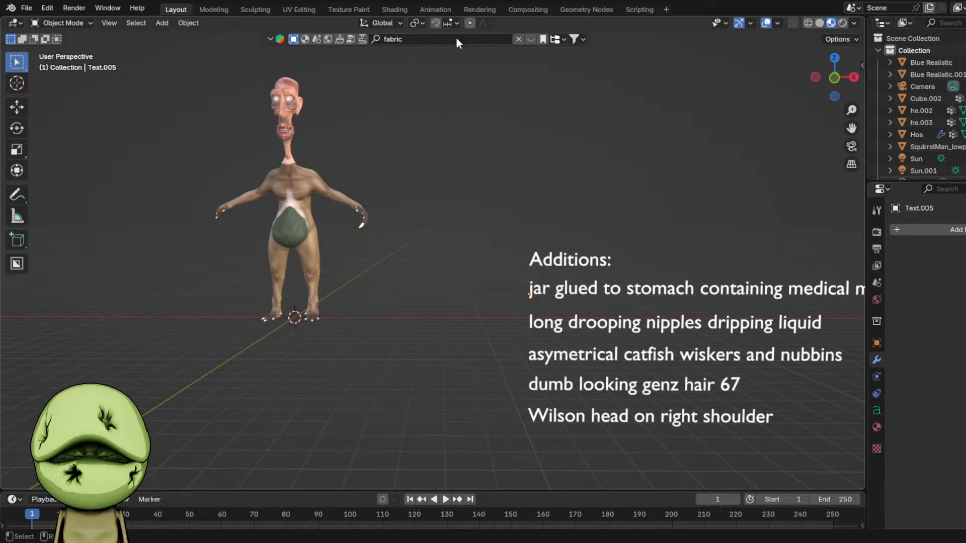
{"action": "left_click", "coordinate": [456, 39]}
{"action": "type", "text": "mouse"}
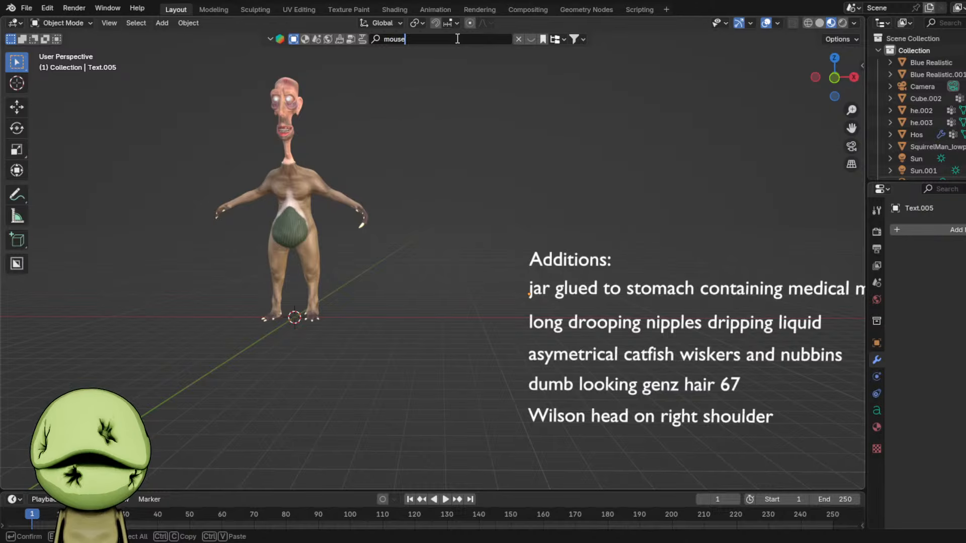
{"action": "key", "text": "Return"}
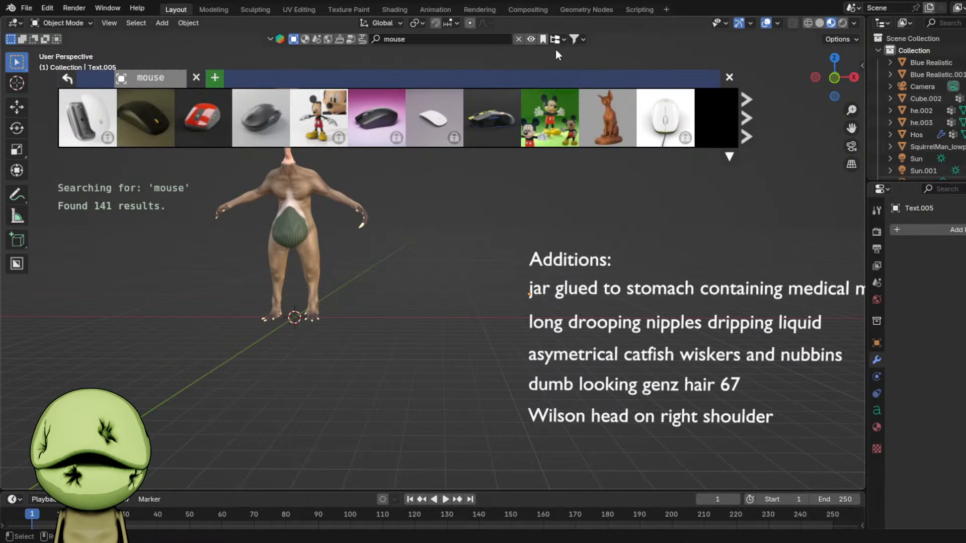
{"action": "left_click", "coordinate": [574, 39]}
{"action": "left_click", "coordinate": [554, 71]}
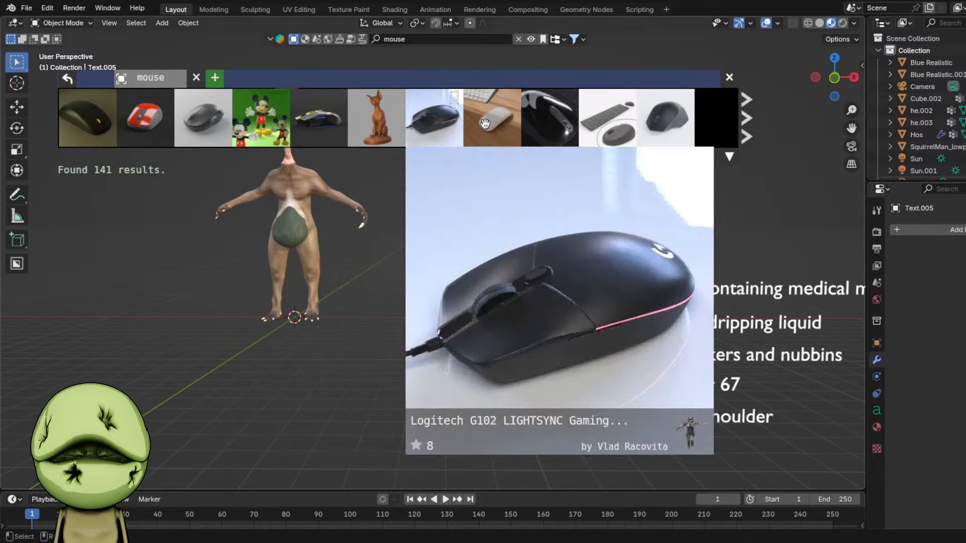
- Add the Black Mouse computer mouse model, scale it up, move it near the squirrel man's stomach and save the file
{"action": "left_click_drag", "start_coordinate": [88, 117], "coordinate": [386, 361]}
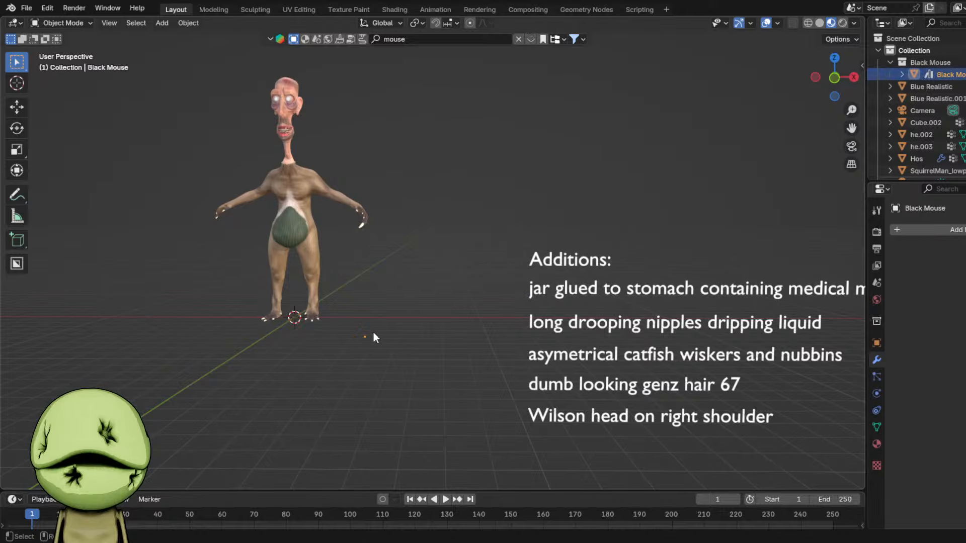
{"action": "key", "text": "s"}
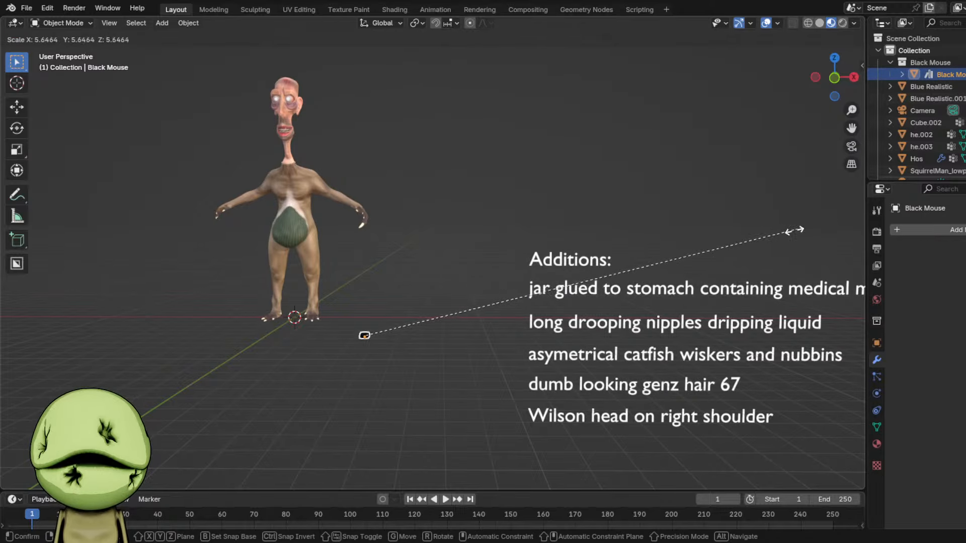
{"action": "left_click", "coordinate": [551, 325]}
{"action": "key", "text": "g"}
{"action": "left_click", "coordinate": [340, 258]}
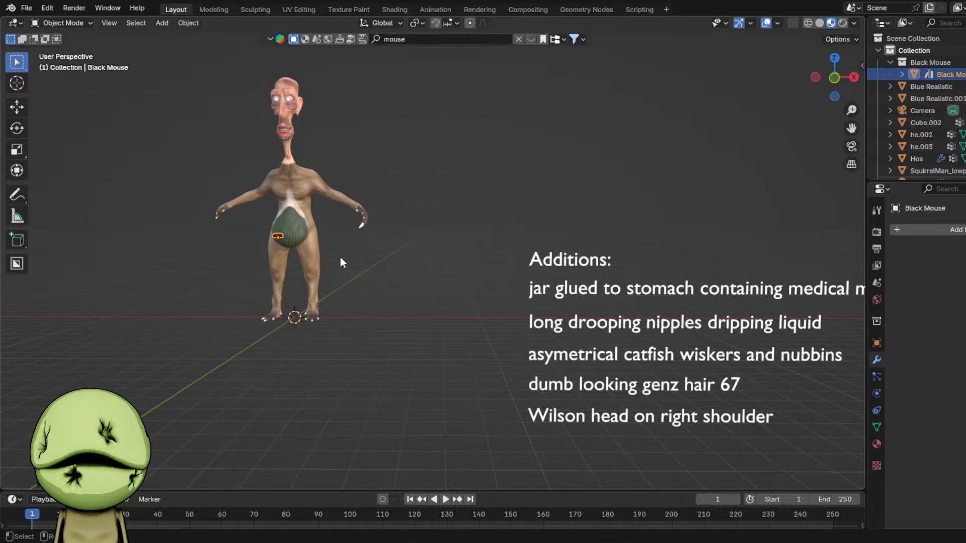
{"action": "key", "text": "KP_Decimal"}
{"action": "middle_click_drag", "start_coordinate": [547, 310], "coordinate": [538, 290]}
{"action": "scroll", "coordinate": [544, 295], "scroll_direction": "up", "scroll_amount": 5}
{"action": "scroll", "coordinate": [538, 291], "scroll_direction": "down", "scroll_amount": 6}
{"action": "scroll", "coordinate": [537, 290], "scroll_direction": "down", "scroll_amount": 6}
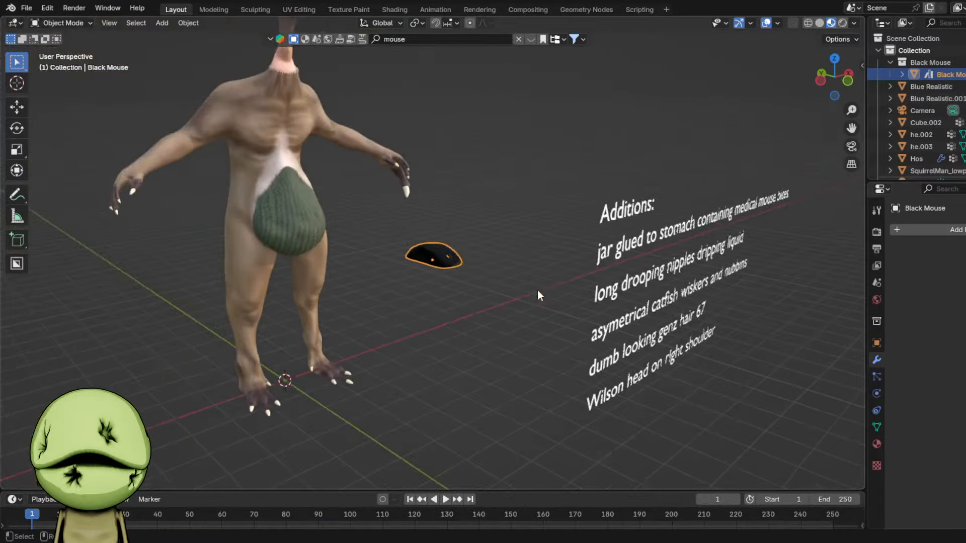
{"action": "scroll", "coordinate": [529, 280], "scroll_direction": "up", "scroll_amount": 1}
{"action": "key", "text": "ctrl+s"}
- Duplicate the squirrel man's upper teeth and place the copy beside the black mouse
{"action": "scroll", "coordinate": [284, 88], "scroll_direction": "up", "scroll_amount": 2}
{"action": "left_click", "coordinate": [352, 78]}
{"action": "left_click", "coordinate": [352, 77]}
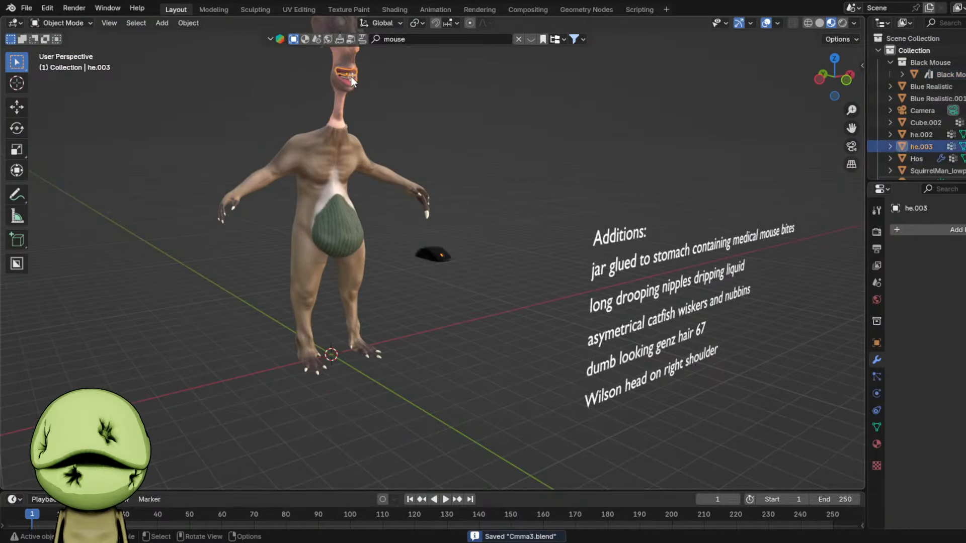
{"action": "key", "text": "shift+d"}
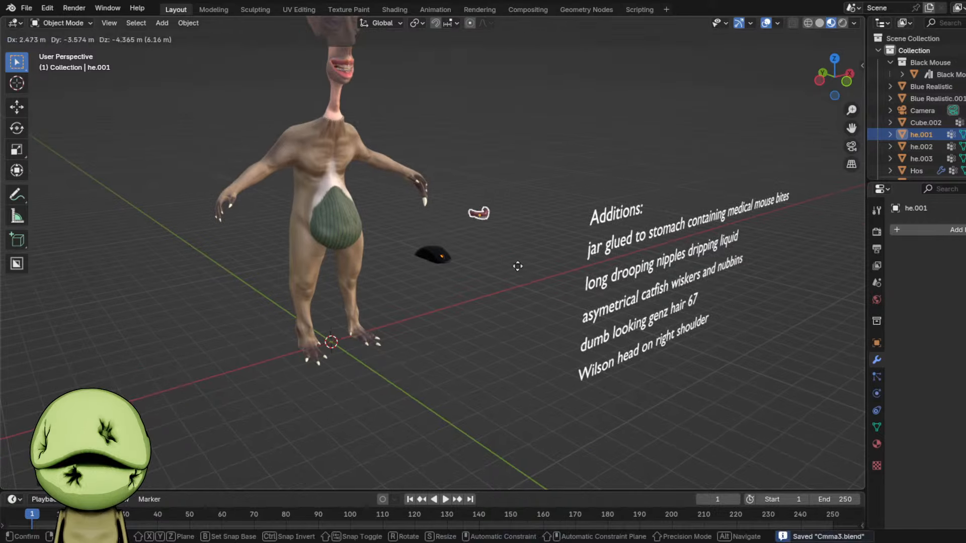
{"action": "left_click", "coordinate": [523, 272]}
{"action": "right_click", "coordinate": [530, 279]}
{"action": "left_click", "coordinate": [530, 279]}
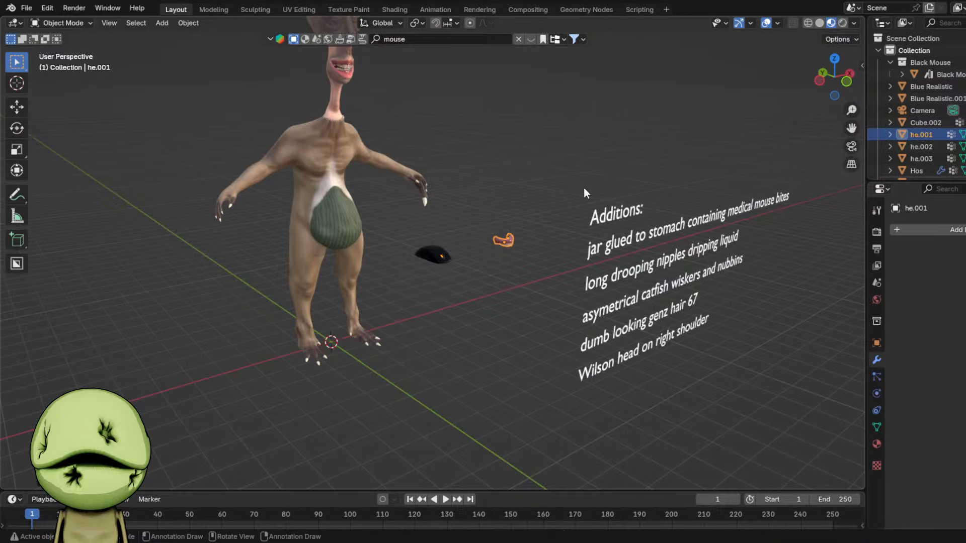
- Move the duplicated teeth horizontally and freely until they line up with the black mouse
{"action": "key", "text": "g"}
{"action": "key", "text": "shift+z"}
{"action": "left_click", "coordinate": [497, 298]}
{"action": "key", "text": "g"}
{"action": "left_click", "coordinate": [507, 231]}
{"action": "key", "text": "KP_Decimal"}
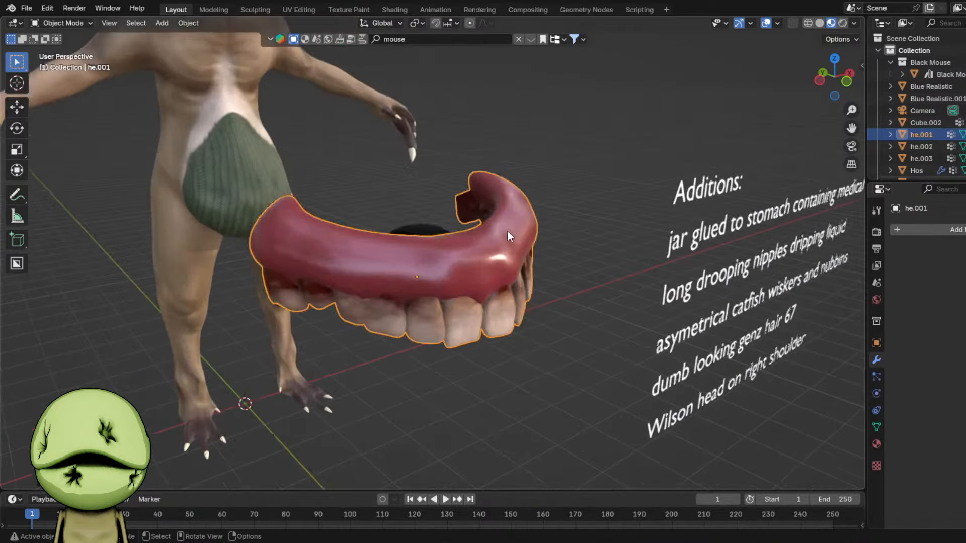
{"action": "scroll", "coordinate": [507, 231], "scroll_direction": "down", "scroll_amount": 7}
{"action": "middle_click_drag", "start_coordinate": [507, 231], "coordinate": [558, 232]}
{"action": "key", "text": "g"}
{"action": "left_click", "coordinate": [226, 322]}
{"action": "middle_click_drag", "start_coordinate": [227, 322], "coordinate": [49, 315]}
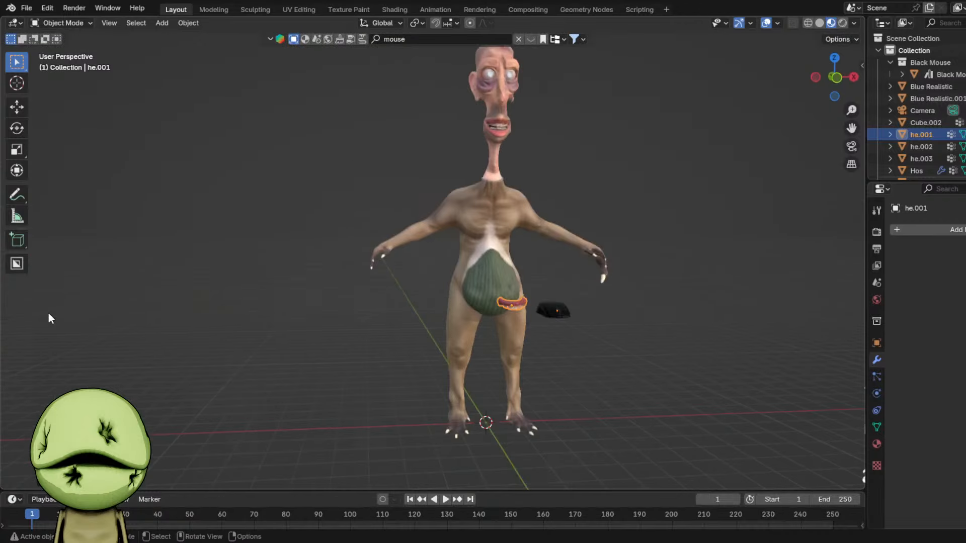
{"action": "key", "text": "g"}
{"action": "left_click", "coordinate": [603, 315]}
- Position the teeth under the front of the mouse and slide them along Y toward its nose
{"action": "key", "text": "KP_0"}
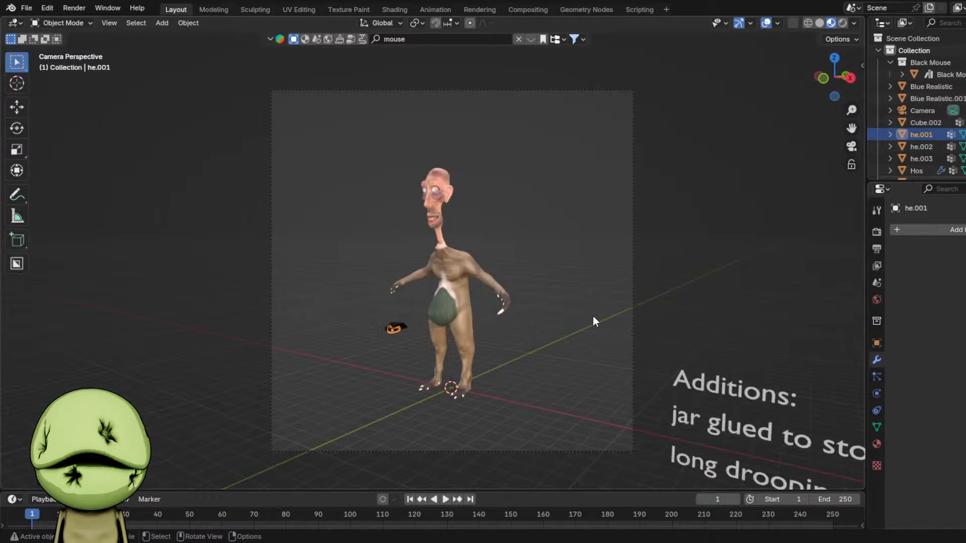
{"action": "key", "text": "KP_Decimal"}
{"action": "middle_click_drag", "start_coordinate": [592, 316], "coordinate": [494, 279]}
{"action": "key", "text": "g"}
{"action": "left_click", "coordinate": [730, 332]}
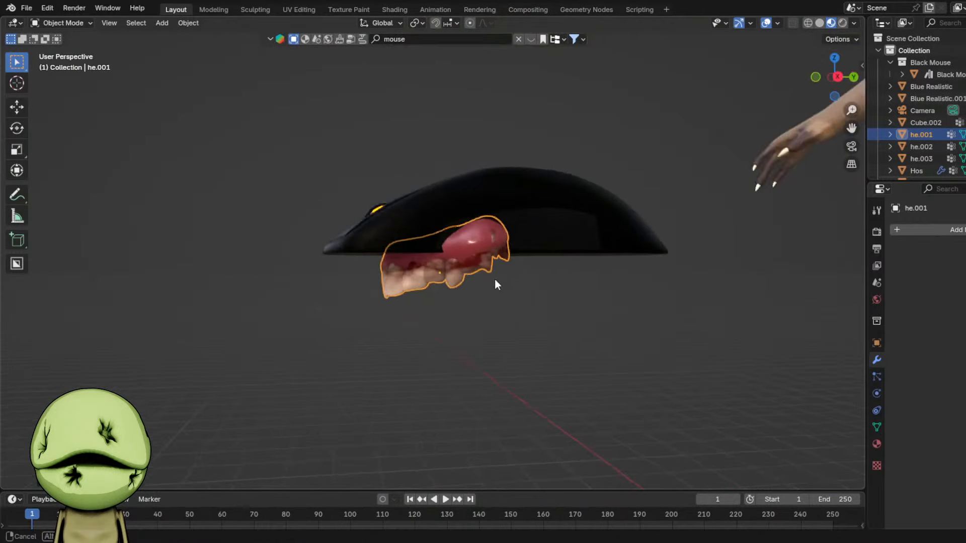
{"action": "key", "text": "g"}
{"action": "key", "text": "y"}
{"action": "left_click", "coordinate": [431, 276]}
- Widen the teeth along X to match the width of the mouse
{"action": "middle_click_drag", "start_coordinate": [431, 276], "coordinate": [503, 282]}
{"action": "key", "text": "s"}
{"action": "key", "text": "x"}
{"action": "left_click", "coordinate": [579, 288]}
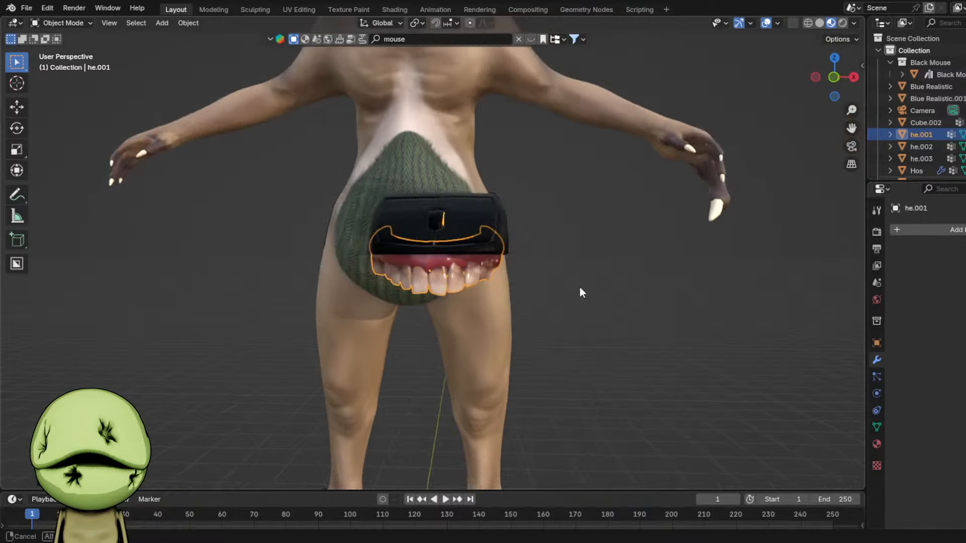
- Join the black mouse and the teeth into one object with the teeth as the active object
{"action": "middle_click_drag", "start_coordinate": [580, 291], "coordinate": [482, 237]}
{"action": "left_click", "coordinate": [518, 230]}
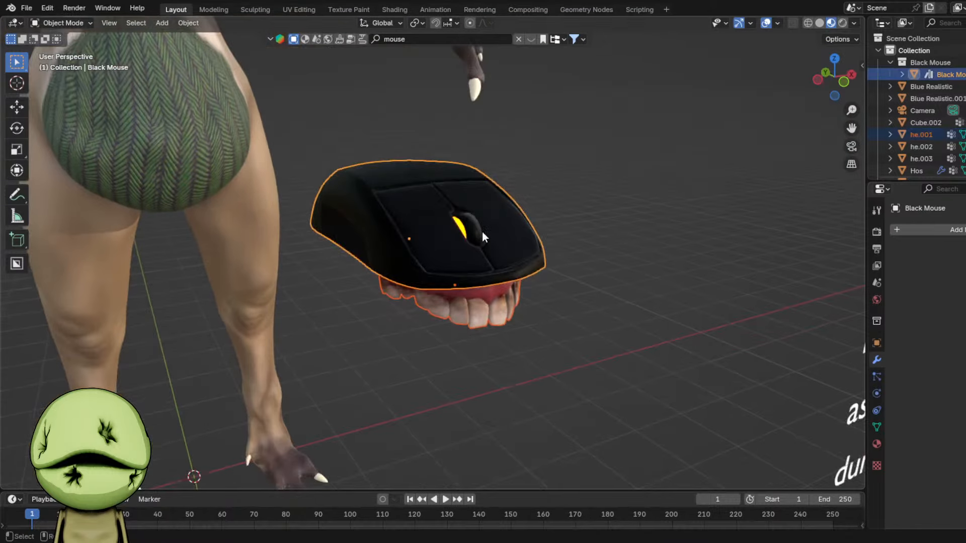
{"action": "left_click", "coordinate": [479, 295], "text": "shift"}
{"action": "right_click", "coordinate": [553, 276]}
{"action": "left_click", "coordinate": [527, 317]}
- Rotate the joined toothed mouse about Z so its teeth face the squirrel man
{"action": "scroll", "coordinate": [521, 262], "scroll_direction": "down", "scroll_amount": 6}
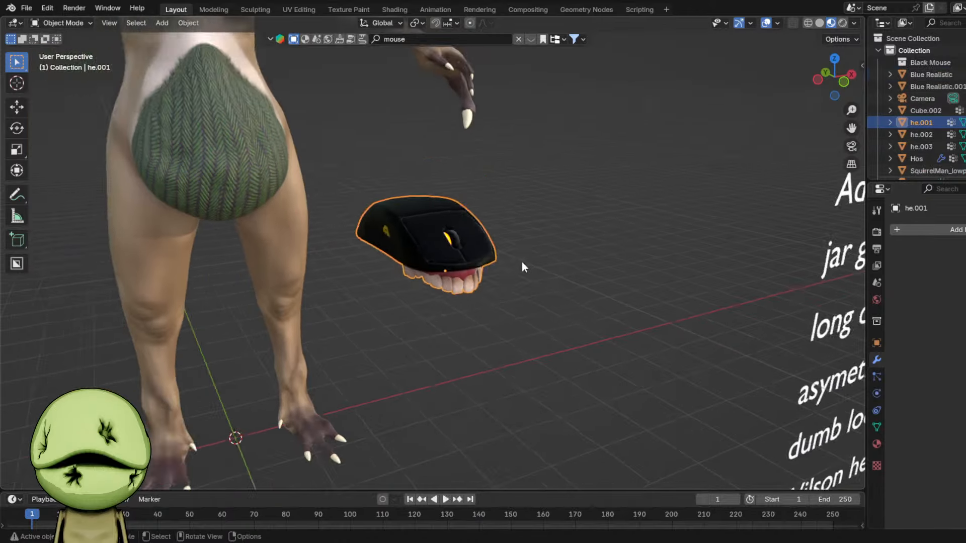
{"action": "middle_click_drag", "start_coordinate": [529, 251], "coordinate": [572, 248]}
{"action": "scroll", "coordinate": [572, 248], "scroll_direction": "up", "scroll_amount": 4}
{"action": "key", "text": "r"}
{"action": "key", "text": "z"}
{"action": "left_click", "coordinate": [415, 349]}
{"action": "middle_click_drag", "start_coordinate": [416, 349], "coordinate": [701, 224]}
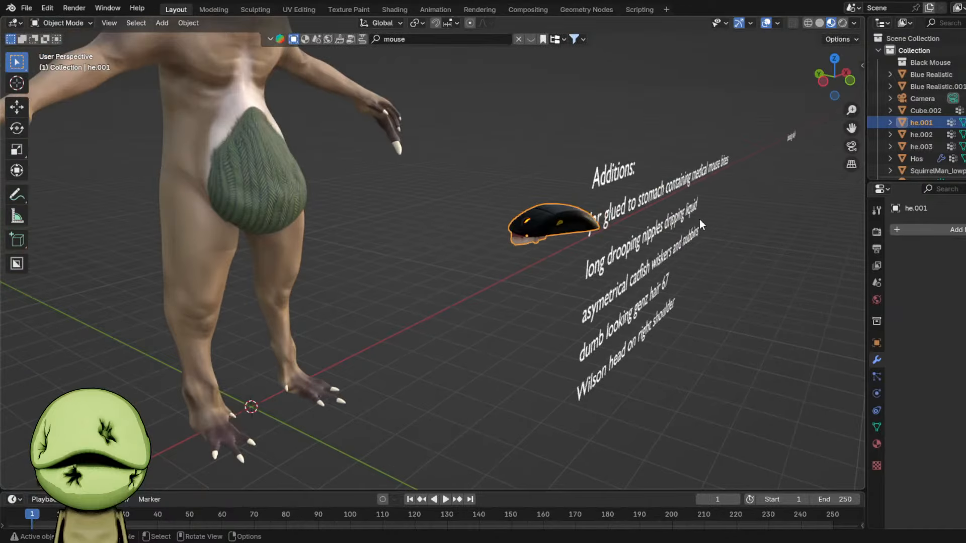
- Save the file and clear the "mouse" term from the asset search
{"action": "middle_click_drag", "start_coordinate": [415, 280], "coordinate": [449, 268]}
{"action": "scroll", "coordinate": [349, 253], "scroll_direction": "up", "scroll_amount": 4}
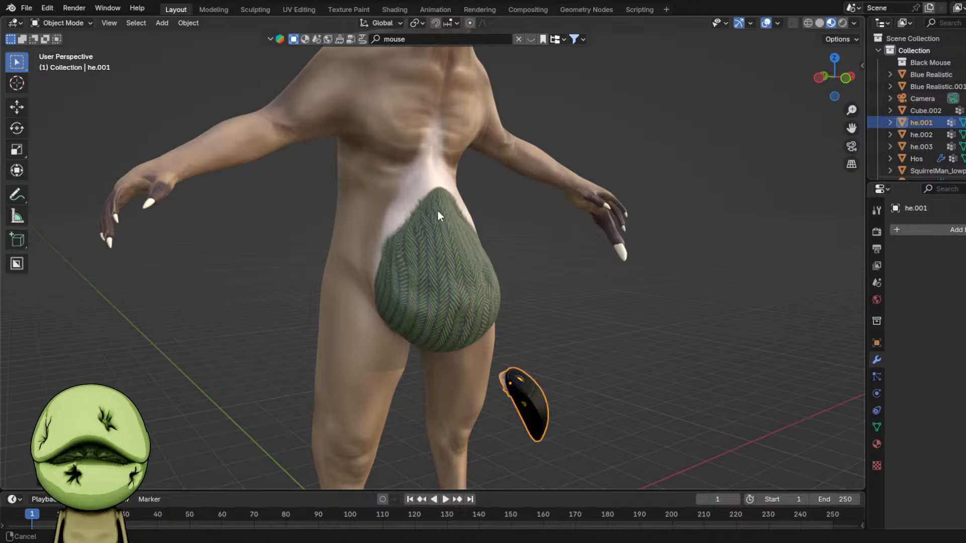
{"action": "scroll", "coordinate": [430, 208], "scroll_direction": "up", "scroll_amount": 1}
{"action": "middle_click_drag", "start_coordinate": [437, 210], "coordinate": [501, 219], "text": "shift"}
{"action": "scroll", "coordinate": [461, 219], "scroll_direction": "down", "scroll_amount": 2}
{"action": "key", "text": "ctrl+s"}
{"action": "scroll", "coordinate": [531, 252], "scroll_direction": "down", "scroll_amount": 1}
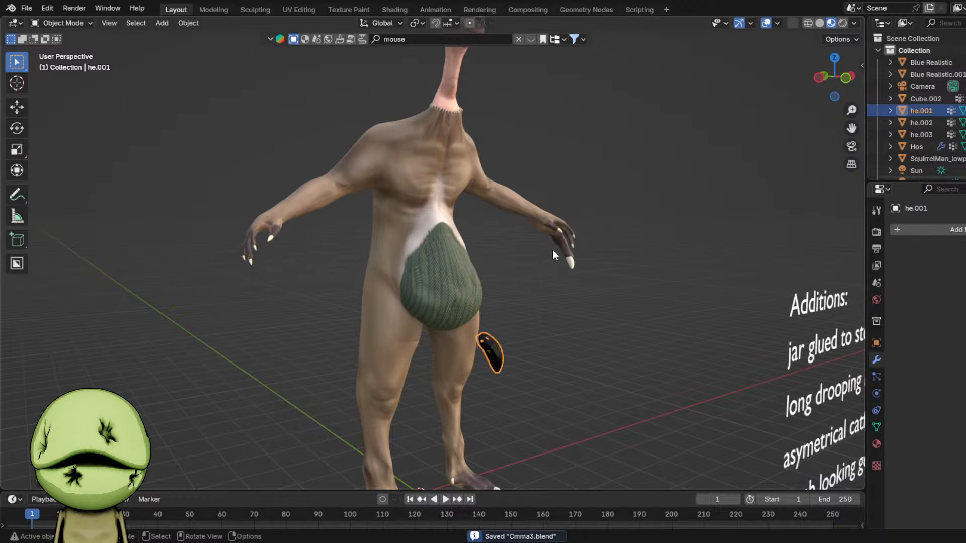
{"action": "scroll", "coordinate": [521, 303], "scroll_direction": "down", "scroll_amount": 2}
{"action": "left_click", "coordinate": [518, 39]}
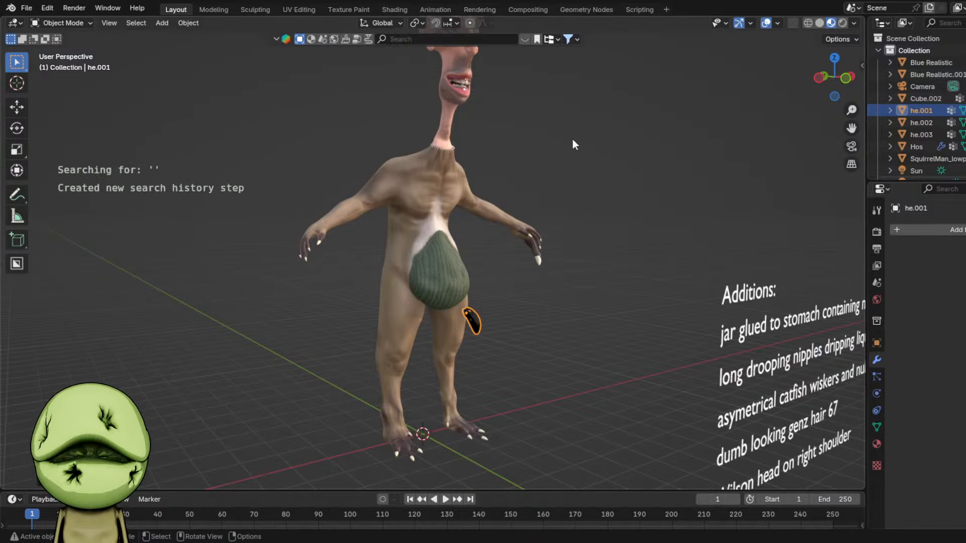
- Set the viewport to Solid shading with the squirrel man in front view
{"action": "middle_click_drag", "start_coordinate": [570, 221], "coordinate": [535, 229]}
{"action": "scroll", "coordinate": [534, 232], "scroll_direction": "down", "scroll_amount": 2}
{"action": "key", "text": "shift+a"}
{"action": "left_click", "coordinate": [732, 76]}
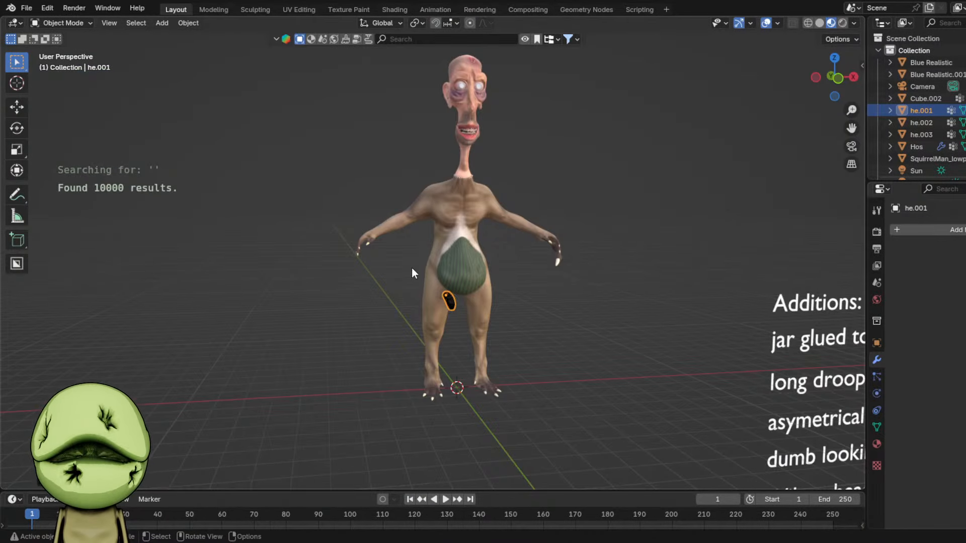
{"action": "key", "text": "z"}
{"action": "middle_click_drag", "start_coordinate": [576, 257], "coordinate": [532, 207], "text": "shift"}
{"action": "key", "text": "shift+a"}
{"action": "mouse_move", "coordinate": [511, 223]}
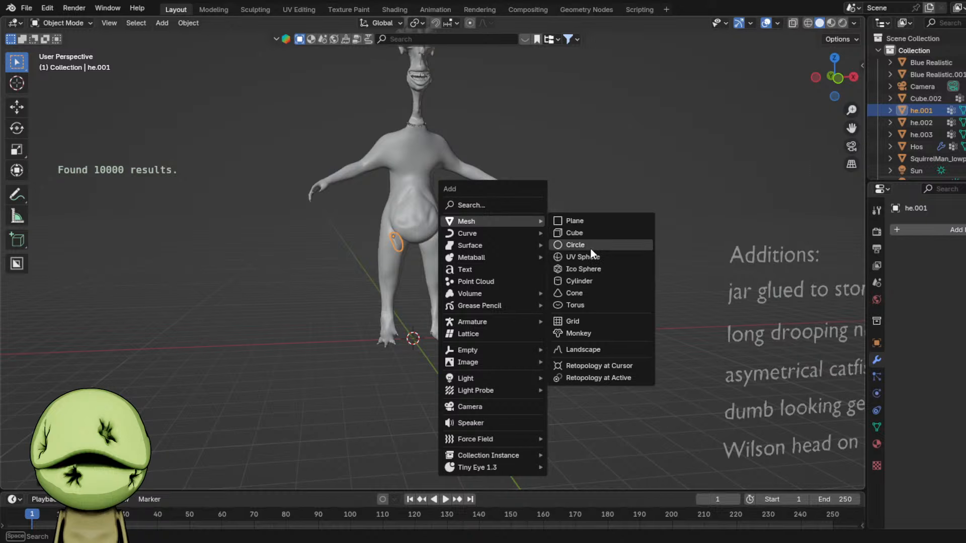
{"action": "left_click", "coordinate": [588, 245]}
{"action": "key", "text": "Tab"}
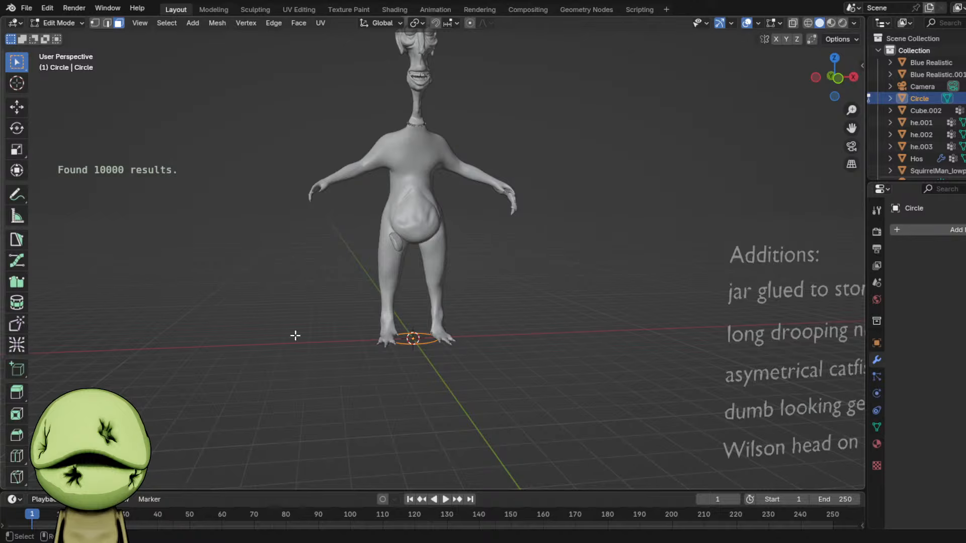
{"action": "key", "text": "Tab"}
{"action": "key", "text": "Delete"}
- Add a circle mesh with 12 vertices at the squirrel man's feet and open its vertices for editing
{"action": "key", "text": "shift+a"}
{"action": "mouse_move", "coordinate": [424, 284]}
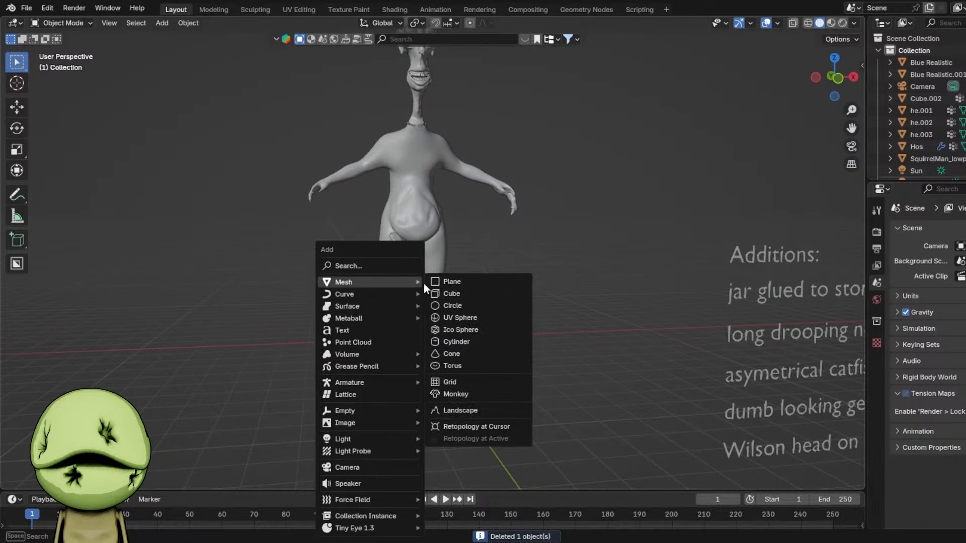
{"action": "left_click", "coordinate": [476, 309]}
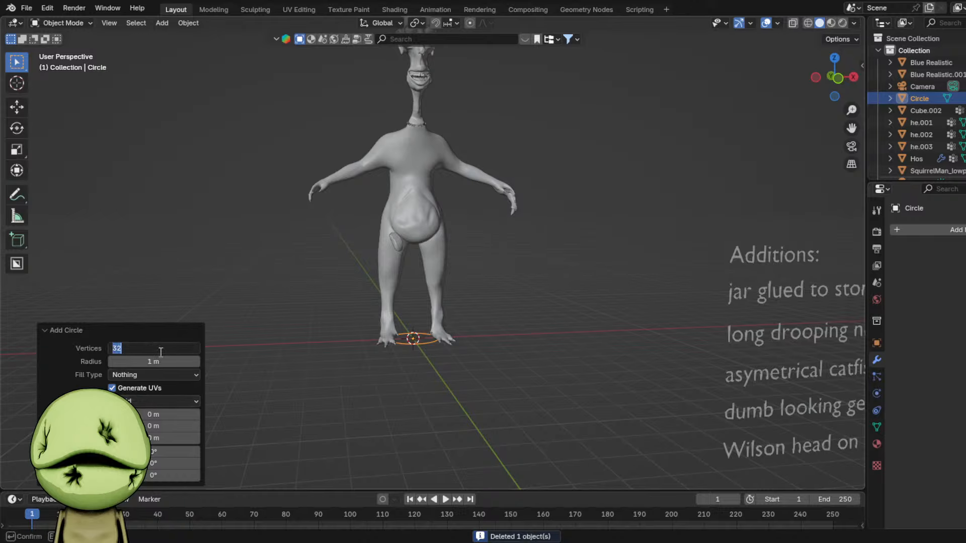
{"action": "key", "text": "Return"}
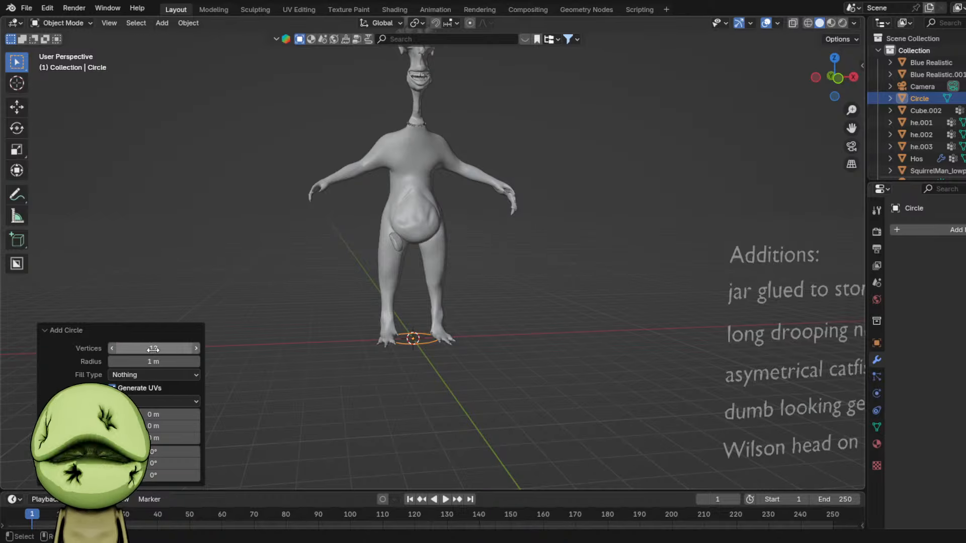
{"action": "key", "text": "Tab"}
{"action": "key", "text": "KP_Decimal"}
{"action": "key", "text": "1"}
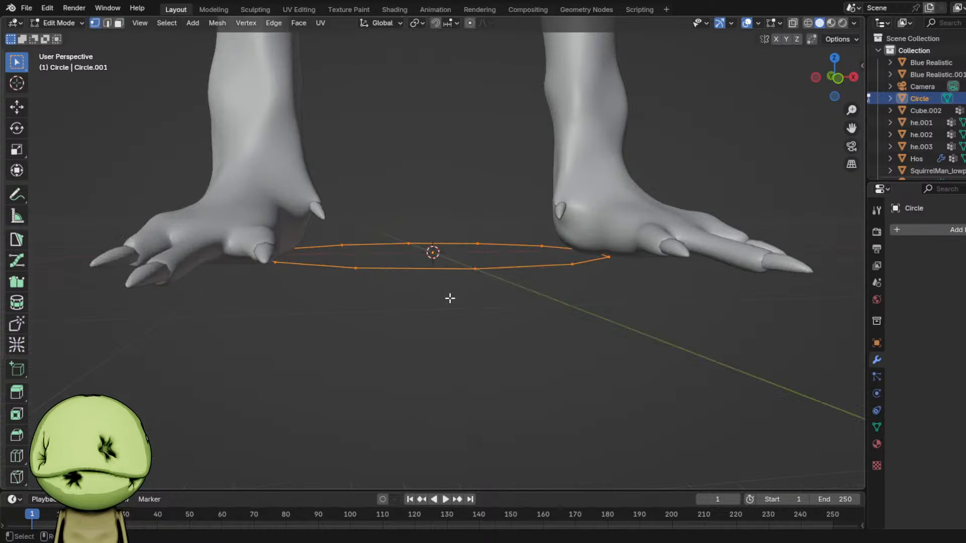
- Move the whole circle along Y to a clear spot in front of the feet
{"action": "middle_click_drag", "start_coordinate": [449, 298], "coordinate": [470, 325]}
{"action": "scroll", "coordinate": [470, 325], "scroll_direction": "down", "scroll_amount": 4}
{"action": "key", "text": "Tab"}
{"action": "middle_click_drag", "start_coordinate": [536, 286], "coordinate": [532, 314]}
{"action": "key", "text": "g"}
{"action": "key", "text": "y"}
{"action": "left_click", "coordinate": [539, 405]}
- Adjust the circle's size, fill it with a face and extrude it upward to form the jar's body
{"action": "key", "text": "Tab"}
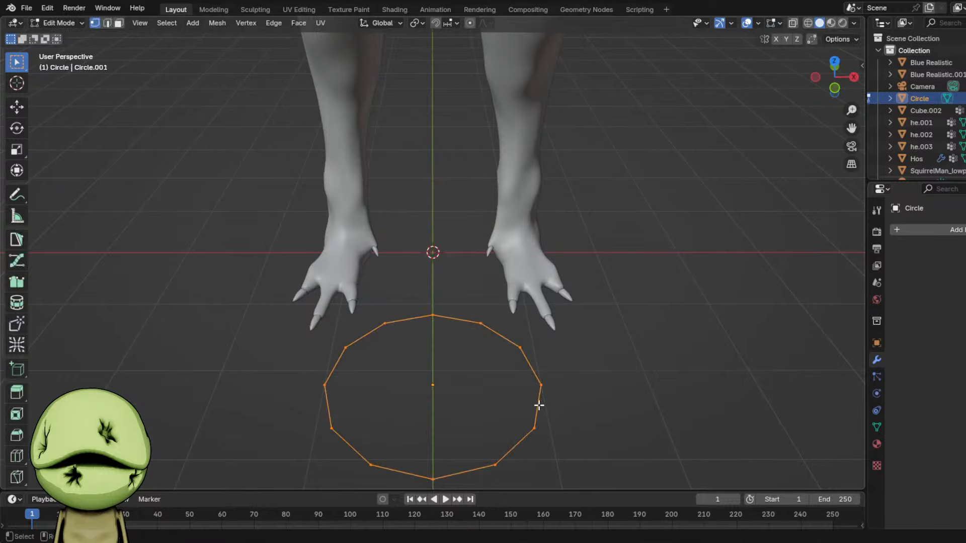
{"action": "scroll", "coordinate": [539, 405], "scroll_direction": "up", "scroll_amount": 1}
{"action": "middle_click_drag", "start_coordinate": [539, 405], "coordinate": [540, 391]}
{"action": "middle_click_drag", "start_coordinate": [541, 392], "coordinate": [543, 282], "text": "shift"}
{"action": "key", "text": "s"}
{"action": "left_click", "coordinate": [578, 274]}
{"action": "key", "text": "f"}
{"action": "key", "text": "e"}
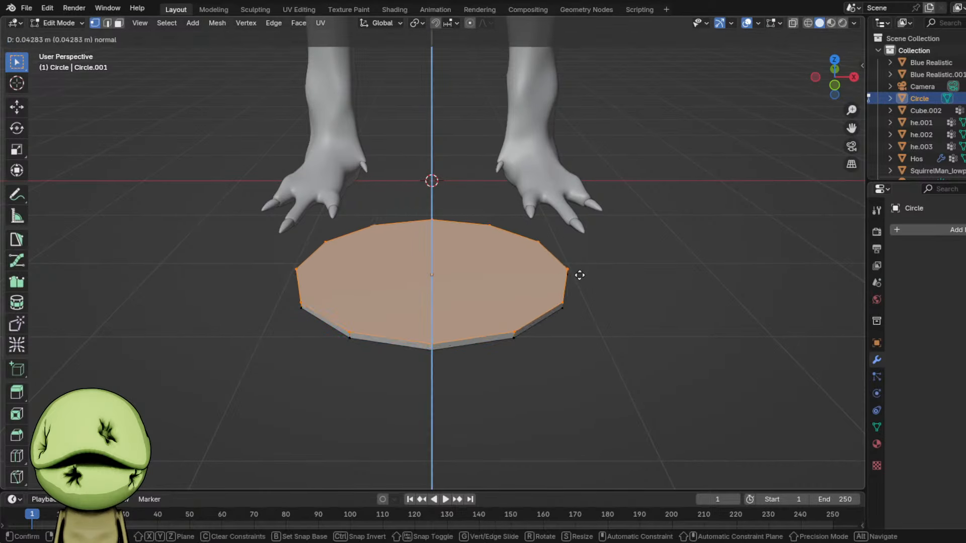
{"action": "left_click", "coordinate": [584, 109]}
{"action": "scroll", "coordinate": [583, 112], "scroll_direction": "down", "scroll_amount": 1}
{"action": "middle_click_drag", "start_coordinate": [579, 151], "coordinate": [559, 235], "text": "shift"}
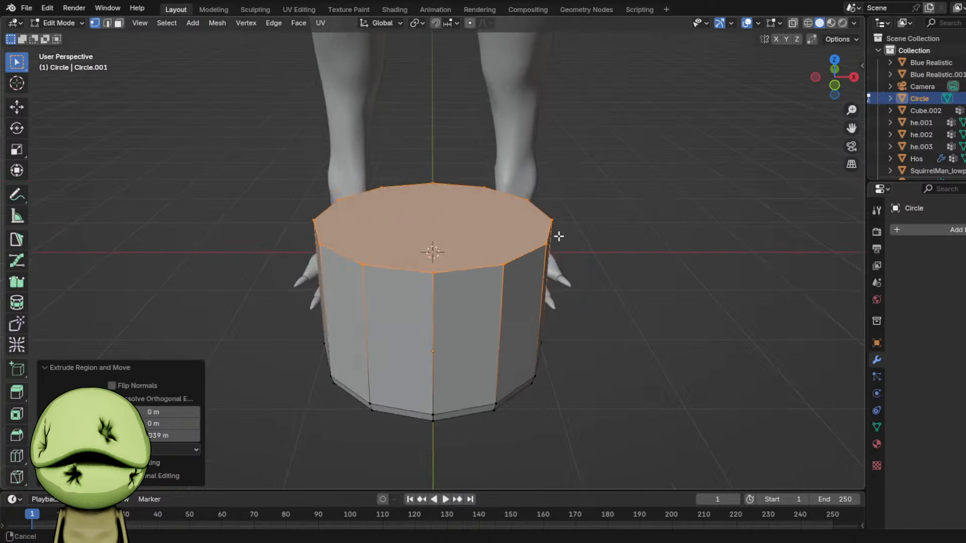
{"action": "middle_click_drag", "start_coordinate": [558, 277], "coordinate": [558, 263]}
{"action": "key", "text": "e"}
{"action": "key", "text": "z"}
{"action": "left_click", "coordinate": [562, 247]}
{"action": "key", "text": "z"}
{"action": "left_click", "coordinate": [684, 237]}
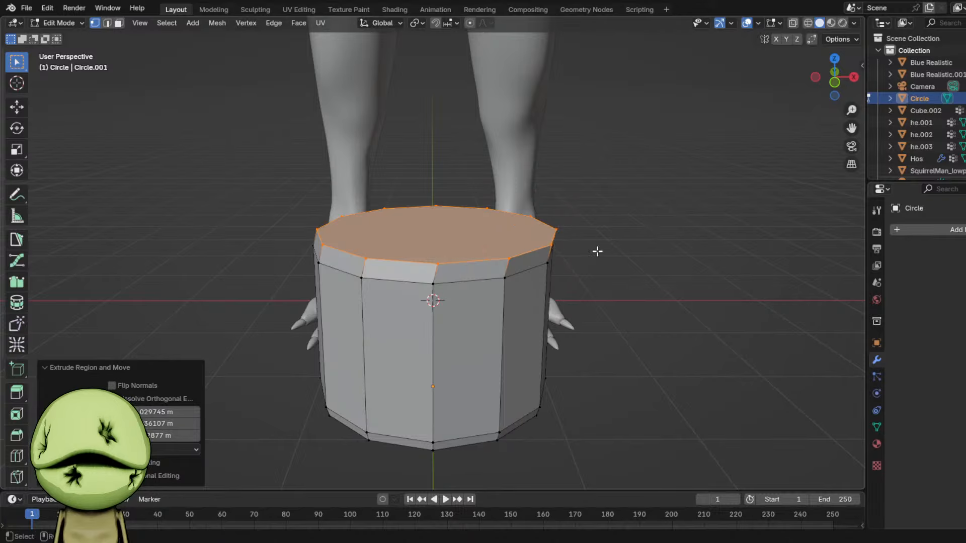
{"action": "key", "text": "ctrl+z"}
{"action": "key", "text": "g"}
{"action": "right_click", "coordinate": [609, 232]}
- Extrude the jar's top face upward and scale it inward to form a sloped shoulder
{"action": "key", "text": "e"}
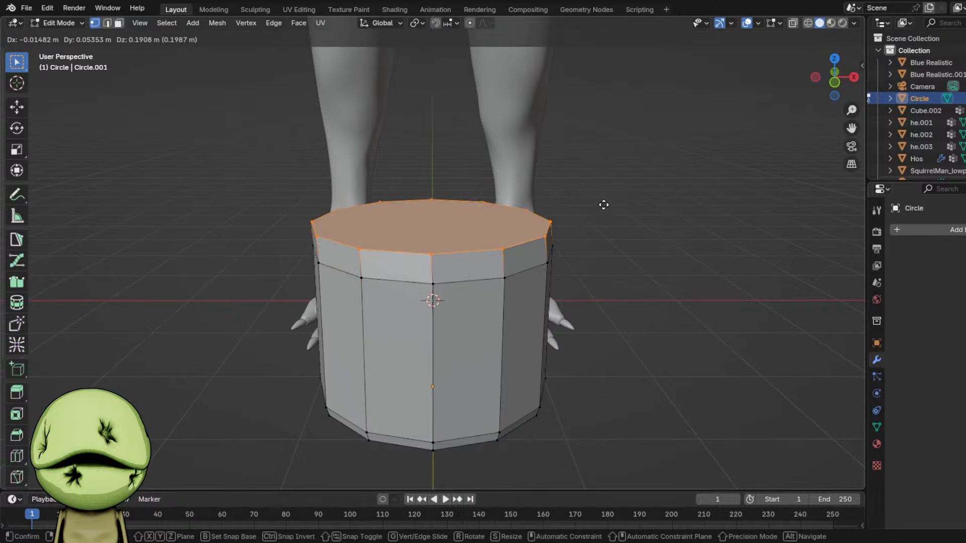
{"action": "left_click", "coordinate": [606, 206]}
{"action": "key", "text": "s"}
{"action": "left_click", "coordinate": [577, 214]}
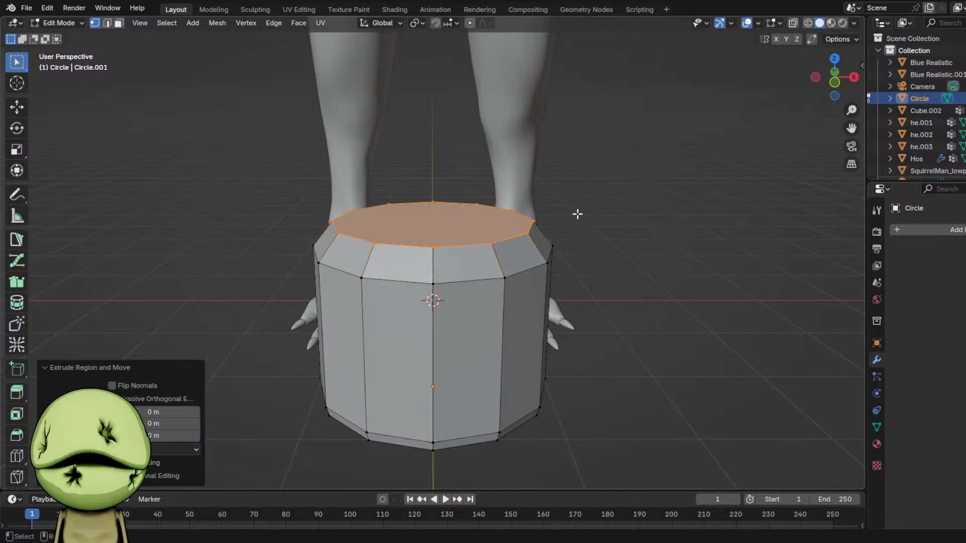
{"action": "key", "text": "z"}
{"action": "left_click", "coordinate": [651, 145]}
{"action": "right_click", "coordinate": [641, 180]}
{"action": "key", "text": "z"}
{"action": "left_click", "coordinate": [652, 236]}
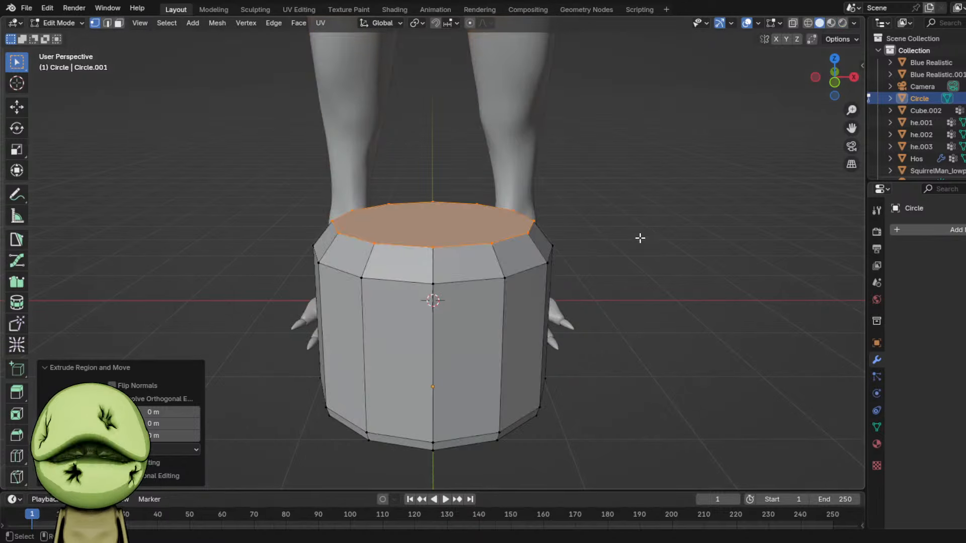
- Form the jar's neck by scaling the top face by 0.977 and then 1.044, and extrude it about 0.24 m along Z
{"action": "key", "text": "s"}
{"action": "left_click", "coordinate": [626, 237]}
{"action": "key", "text": "g"}
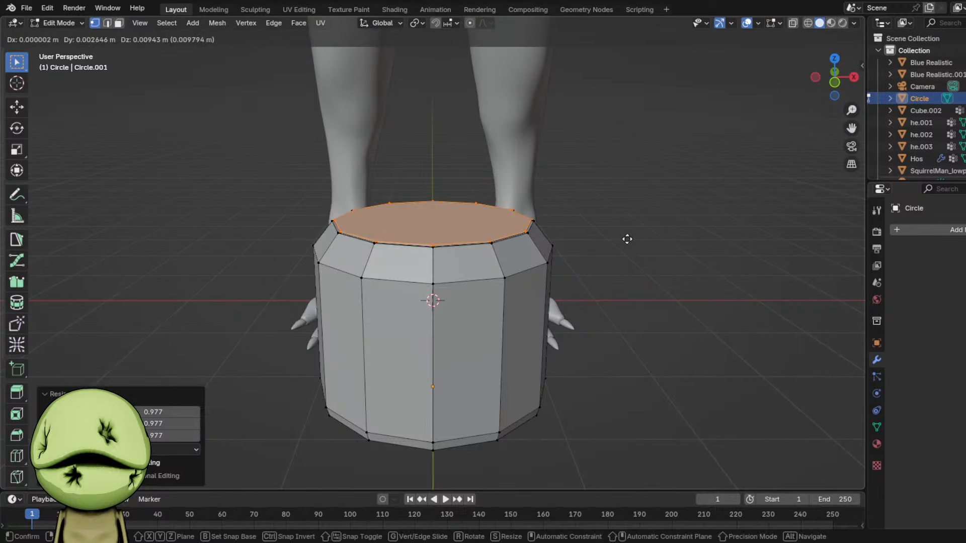
{"action": "key", "text": "s"}
{"action": "left_click", "coordinate": [633, 237]}
{"action": "key", "text": "e"}
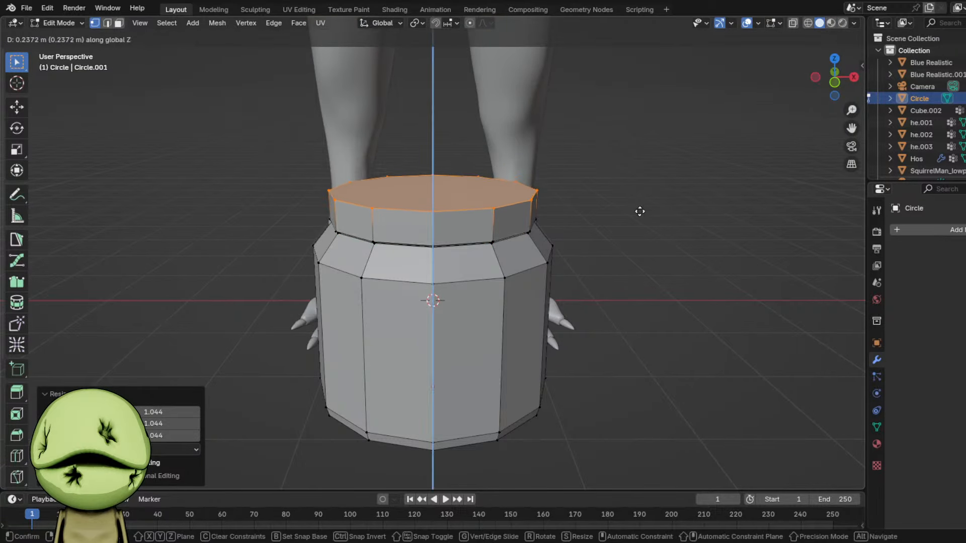
{"action": "left_click", "coordinate": [639, 210]}
- Select the jar's bottom face and inset it by 0.138 m
{"action": "middle_click_drag", "start_coordinate": [536, 208], "coordinate": [449, 372], "text": "shift"}
{"action": "scroll", "coordinate": [535, 238], "scroll_direction": "up", "scroll_amount": 3}
{"action": "scroll", "coordinate": [535, 238], "scroll_direction": "down", "scroll_amount": 1}
{"action": "key", "text": "3"}
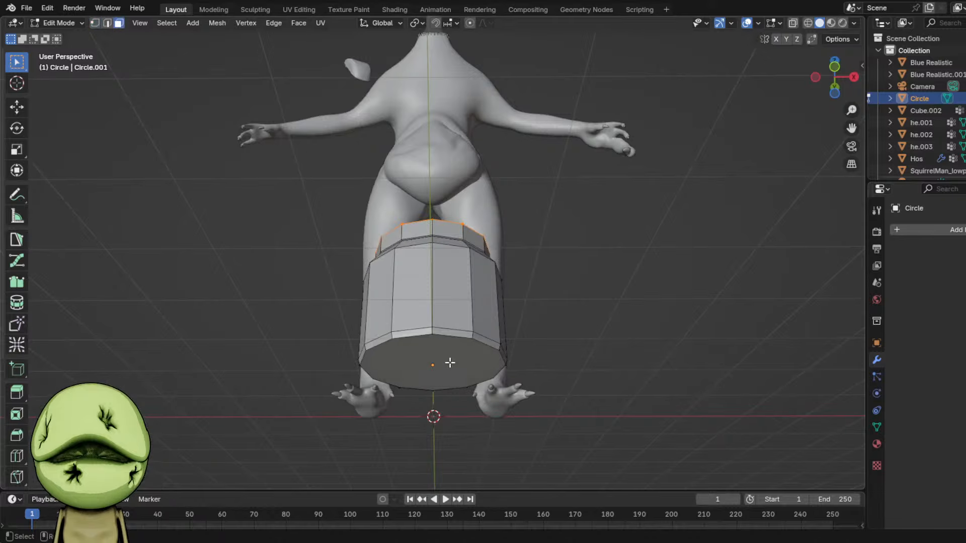
{"action": "left_click", "coordinate": [449, 362]}
{"action": "scroll", "coordinate": [459, 367], "scroll_direction": "up", "scroll_amount": 1}
{"action": "key", "text": "i"}
{"action": "left_click", "coordinate": [574, 370]}
- Recess the inset bottom face into the jar by moving, extruding and scaling it inward
{"action": "key", "text": "g"}
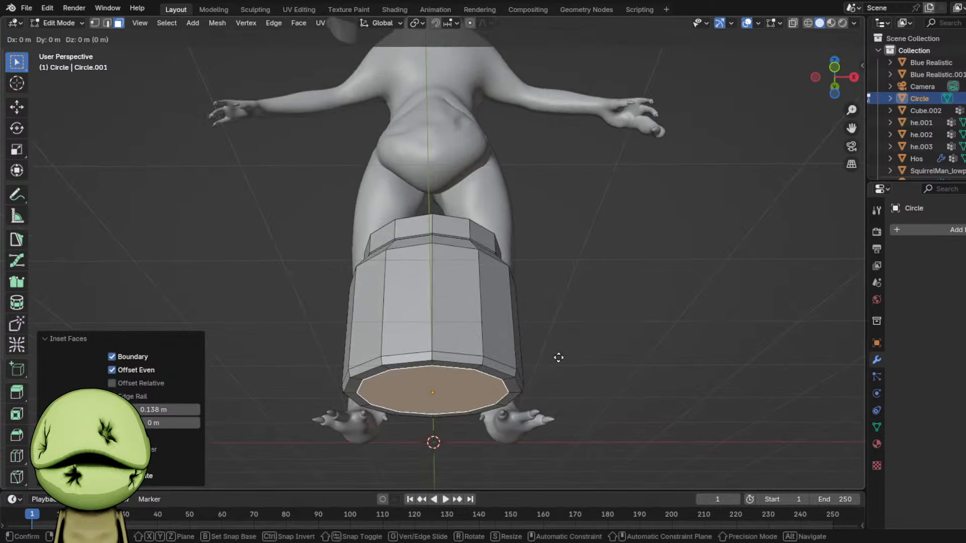
{"action": "left_click", "coordinate": [558, 354]}
{"action": "key", "text": "s"}
{"action": "left_click", "coordinate": [541, 355]}
{"action": "key", "text": "e"}
{"action": "left_click", "coordinate": [542, 343]}
{"action": "key", "text": "s"}
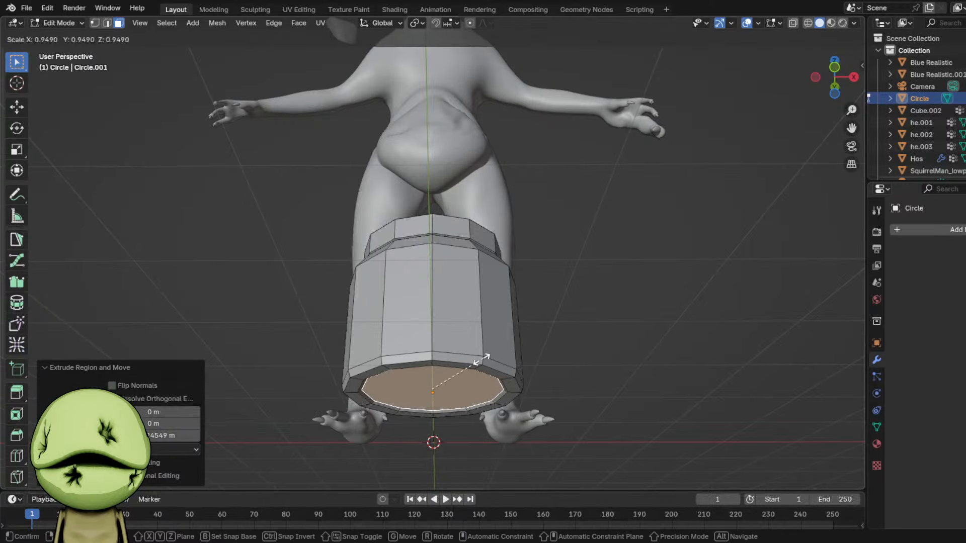
{"action": "left_click", "coordinate": [481, 359]}
- Apply smooth shading to the jar object
{"action": "scroll", "coordinate": [482, 354], "scroll_direction": "down", "scroll_amount": 2}
{"action": "middle_click_drag", "start_coordinate": [483, 340], "coordinate": [482, 352]}
{"action": "key", "text": "Tab"}
{"action": "right_click", "coordinate": [543, 317]}
{"action": "left_click", "coordinate": [543, 291]}
- Bevel the top edge loop of the jar's neck by about 0.04 m with 3 segments
{"action": "middle_click_drag", "start_coordinate": [541, 297], "coordinate": [512, 372]}
{"action": "scroll", "coordinate": [512, 372], "scroll_direction": "up", "scroll_amount": 2}
{"action": "scroll", "coordinate": [485, 319], "scroll_direction": "down", "scroll_amount": 2}
{"action": "key", "text": "Tab"}
{"action": "scroll", "coordinate": [485, 314], "scroll_direction": "up", "scroll_amount": 6}
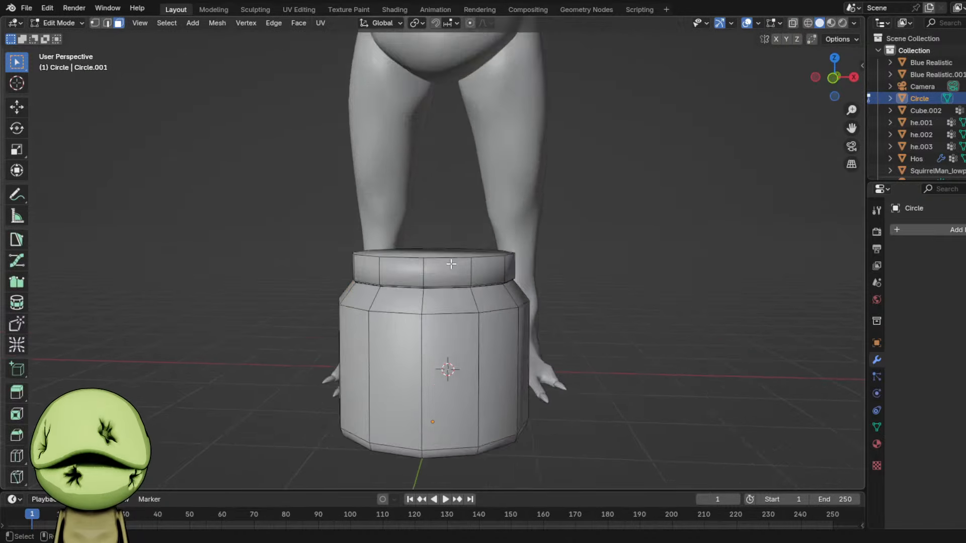
{"action": "key", "text": "ctrl+b"}
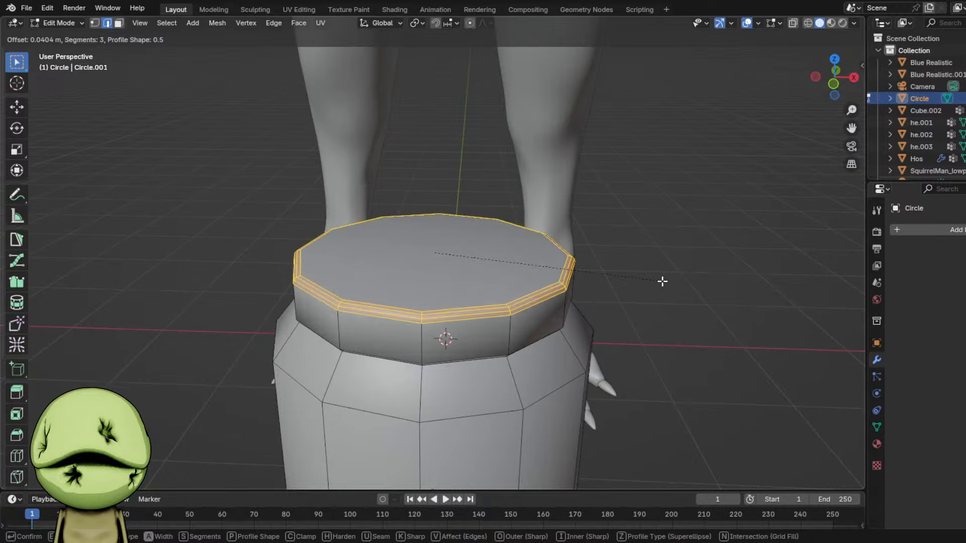
{"action": "left_click", "coordinate": [663, 281]}
{"action": "key", "text": "Tab"}
{"action": "scroll", "coordinate": [588, 292], "scroll_direction": "down", "scroll_amount": 6}
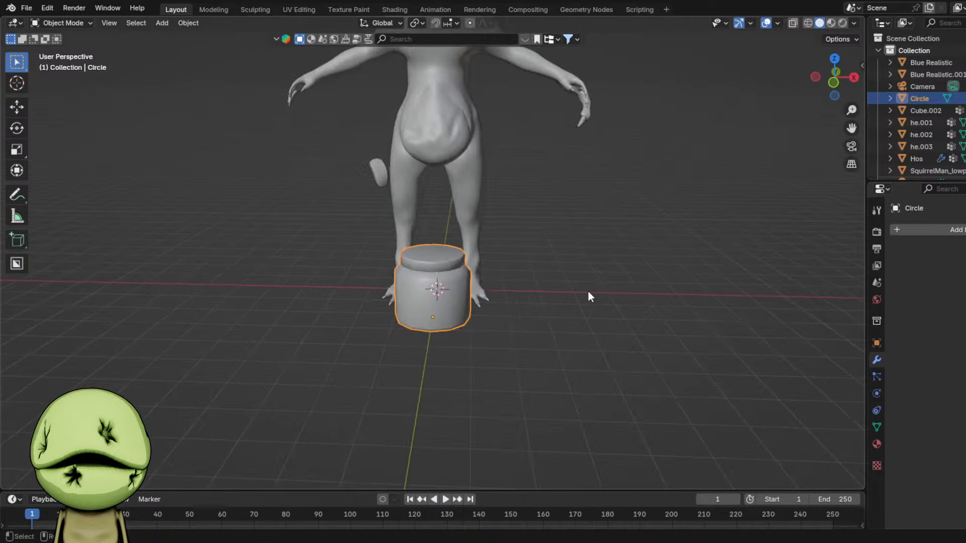
- Select the ring of side faces around the jar's neck
{"action": "middle_click_drag", "start_coordinate": [587, 292], "coordinate": [509, 273]}
{"action": "key", "text": "Tab"}
{"action": "scroll", "coordinate": [509, 272], "scroll_direction": "up", "scroll_amount": 4}
{"action": "key", "text": "3"}
{"action": "middle_click_drag", "start_coordinate": [439, 278], "coordinate": [537, 276]}
{"action": "scroll", "coordinate": [537, 276], "scroll_direction": "down", "scroll_amount": 4}
{"action": "key", "text": "Tab"}
{"action": "scroll", "coordinate": [519, 280], "scroll_direction": "up", "scroll_amount": 4}
{"action": "key", "text": "Tab"}
{"action": "left_click", "coordinate": [440, 282], "text": "alt"}
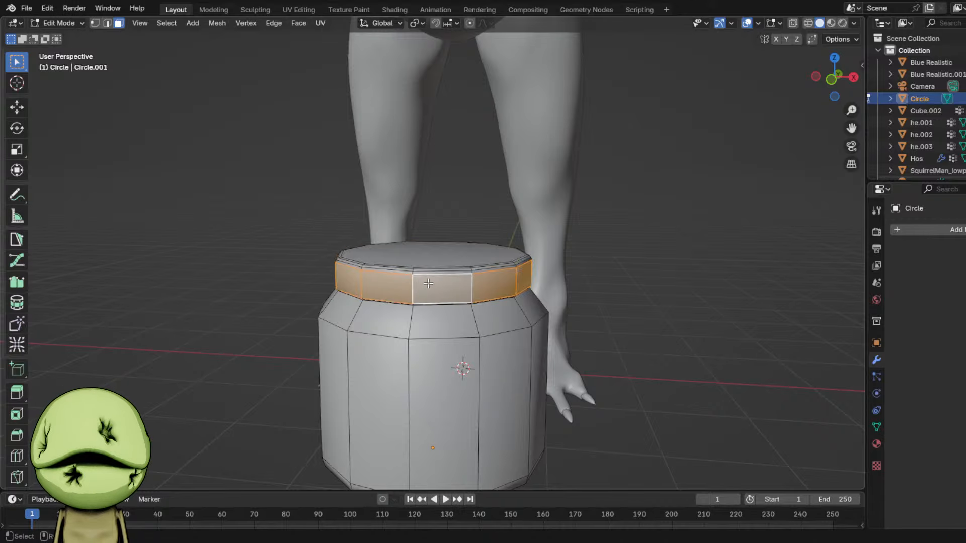
- Delete the edges of the jar's top face and its bevelled face loops to open the mouth
{"action": "scroll", "coordinate": [446, 270], "scroll_direction": "up", "scroll_amount": 2}
{"action": "middle_click_drag", "start_coordinate": [439, 282], "coordinate": [461, 287]}
{"action": "key", "text": "2"}
{"action": "left_click", "coordinate": [408, 311], "text": "alt"}
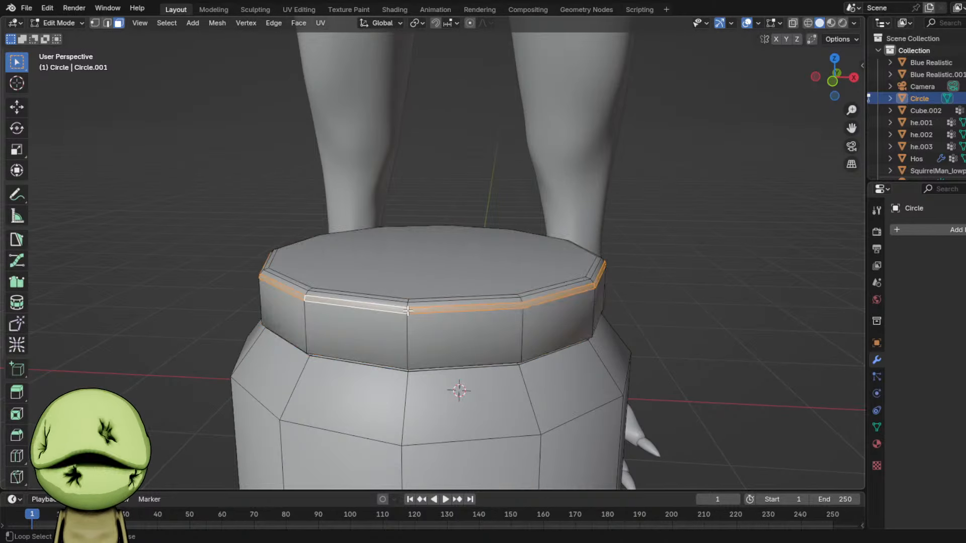
{"action": "left_click", "coordinate": [408, 286], "text": "shift"}
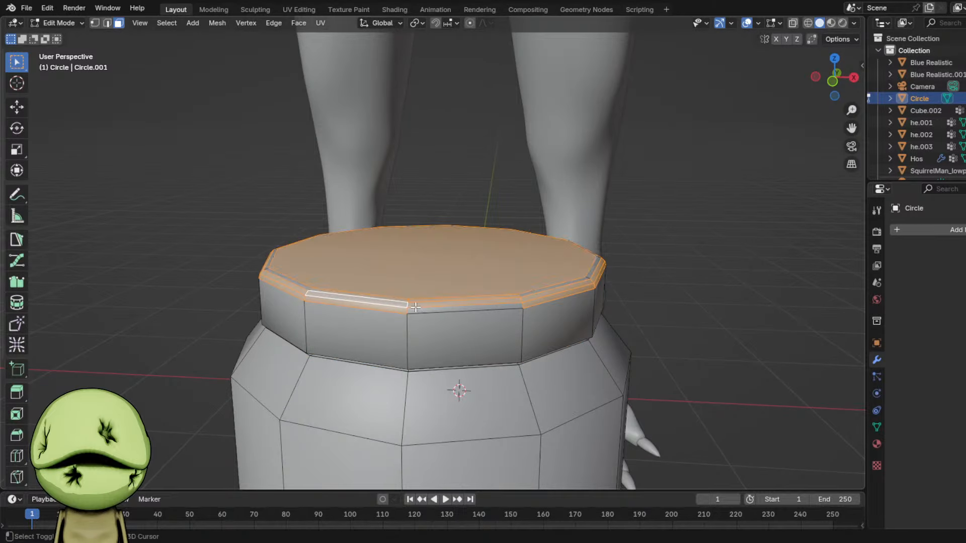
{"action": "key", "text": "x"}
{"action": "left_click", "coordinate": [476, 295]}
{"action": "key", "text": "ctrl+z"}
{"action": "key", "text": "x"}
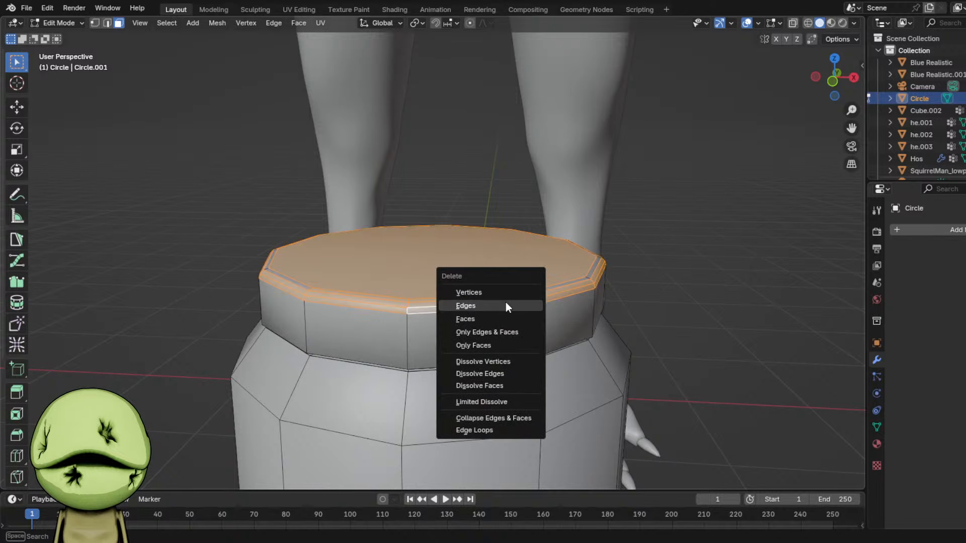
{"action": "left_click", "coordinate": [505, 304]}
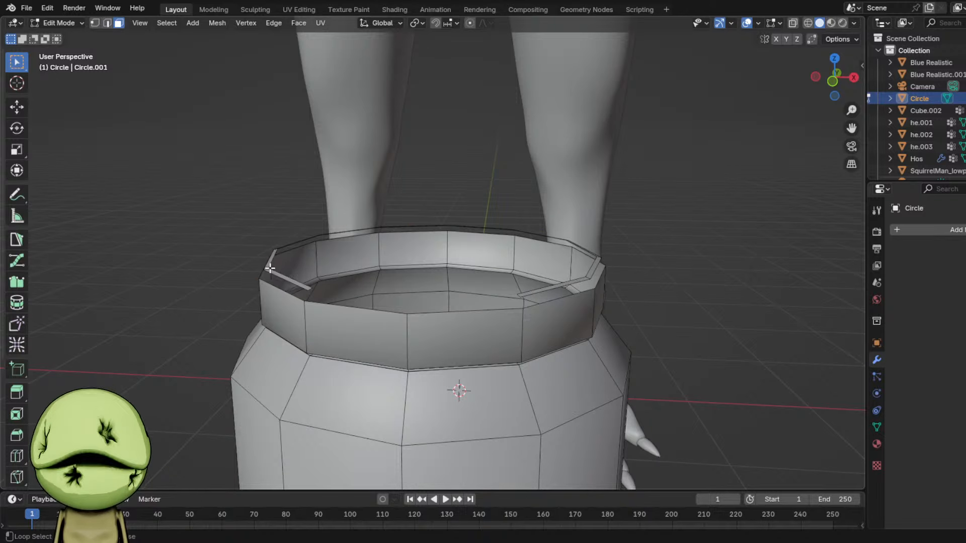
- Delete the leftover disconnected bevel face strips around the open mouth
{"action": "key", "text": "ctrl+l"}
{"action": "key", "text": "x"}
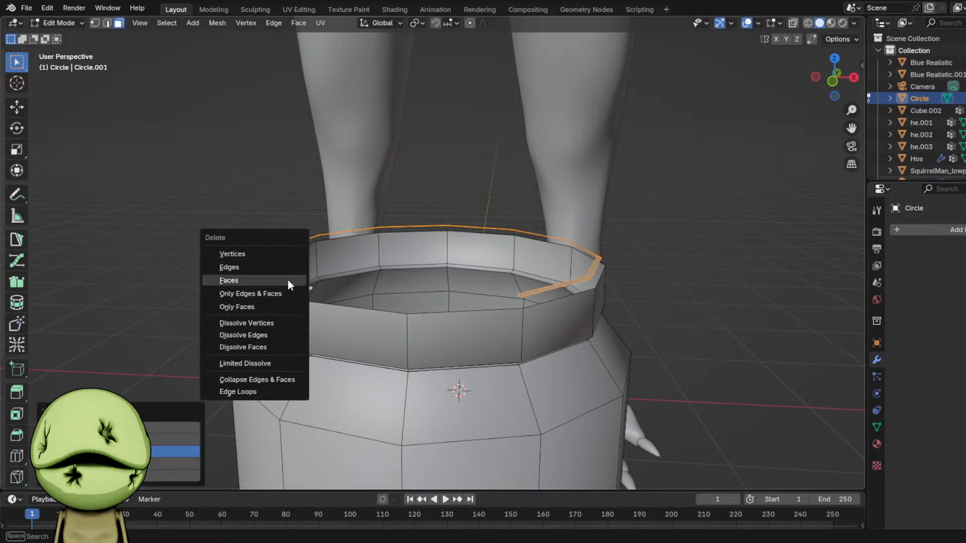
{"action": "left_click", "coordinate": [288, 280]}
- Extrude the open rim's edge loop in place and scale it inward by 0.954 to give the rim thickness
{"action": "key", "text": "2"}
{"action": "left_click", "coordinate": [423, 317], "text": "alt"}
{"action": "key", "text": "e"}
{"action": "right_click", "coordinate": [705, 279]}
{"action": "key", "text": "s"}
{"action": "left_click", "coordinate": [695, 280]}
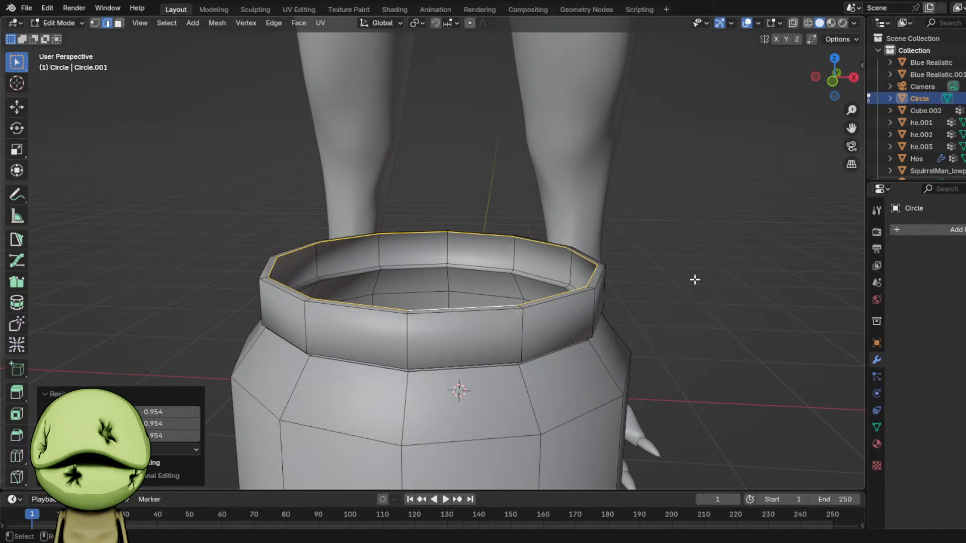
- Extrude the inner rim loop down along Z to form the neck's inner wall
{"action": "key", "text": "g"}
{"action": "key", "text": "z"}
{"action": "left_click", "coordinate": [694, 280]}
{"action": "key", "text": "e"}
{"action": "key", "text": "z"}
{"action": "left_click", "coordinate": [693, 326]}
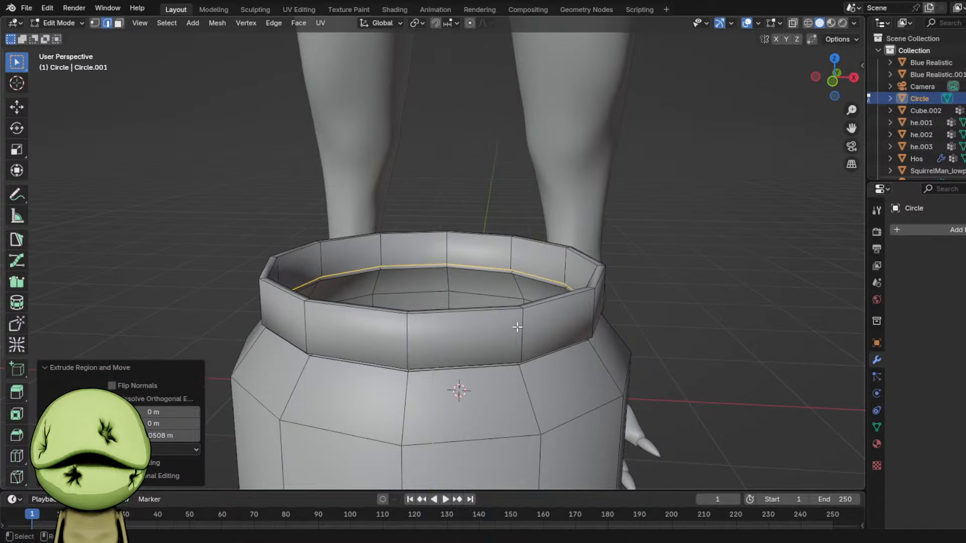
- Add a stack of evenly spaced horizontal loop cuts around the outside of the jar's neck
{"action": "key", "text": "ctrl+r"}
{"action": "scroll", "coordinate": [516, 327], "scroll_direction": "up", "scroll_amount": 6}
{"action": "left_click", "coordinate": [515, 327]}
{"action": "right_click", "coordinate": [515, 327]}
- Scale alternating edge loops around the jar's outer neck outward by about 1.02 to form raised thread ridges
{"action": "left_click", "coordinate": [498, 325]}
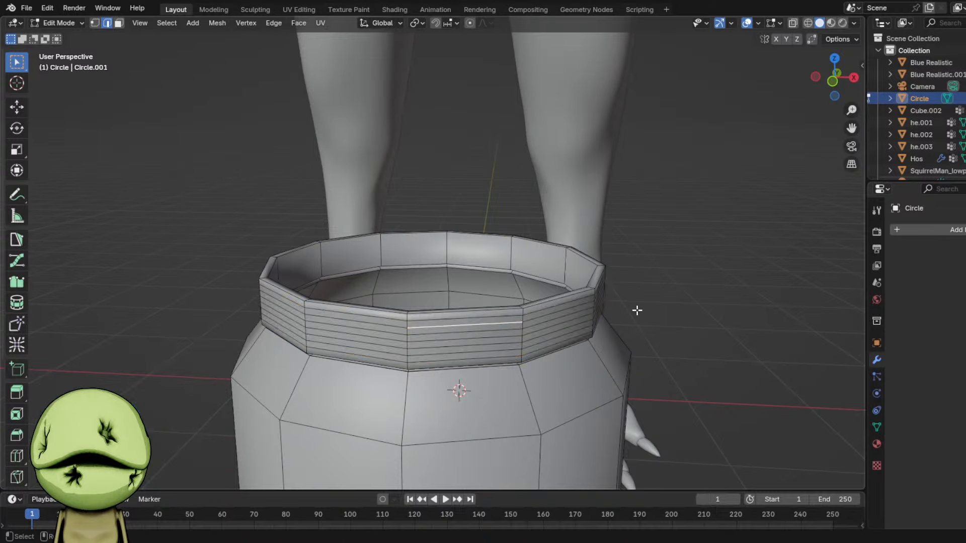
{"action": "left_click", "coordinate": [603, 309], "text": "alt"}
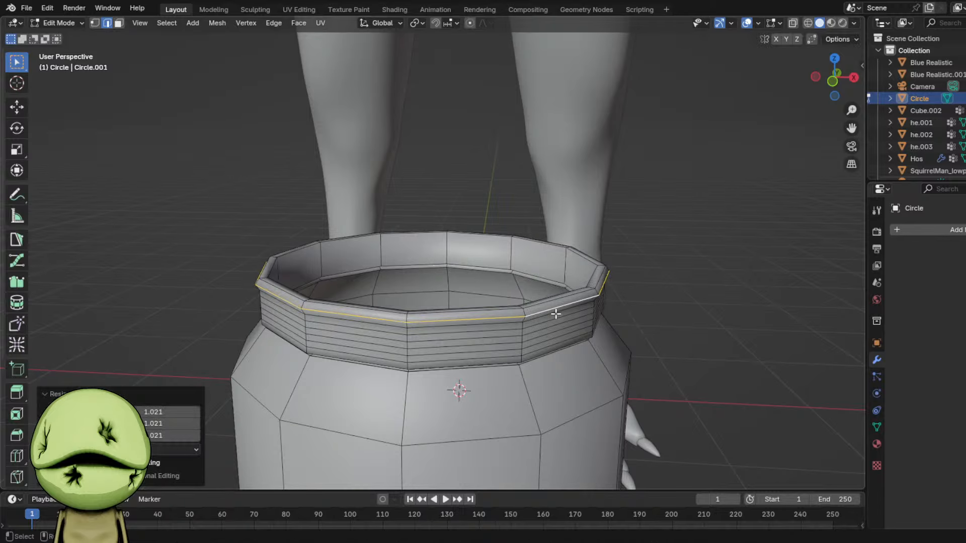
{"action": "key", "text": "s"}
{"action": "left_click", "coordinate": [608, 309]}
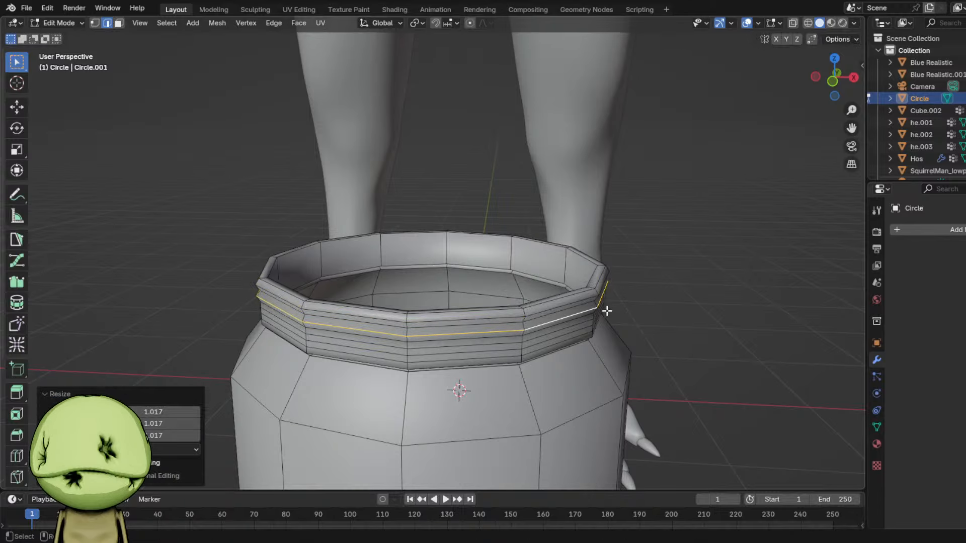
{"action": "left_click", "coordinate": [534, 339], "text": "alt"}
{"action": "key", "text": "s"}
{"action": "left_click", "coordinate": [647, 308]}
{"action": "left_click", "coordinate": [556, 340], "text": "alt"}
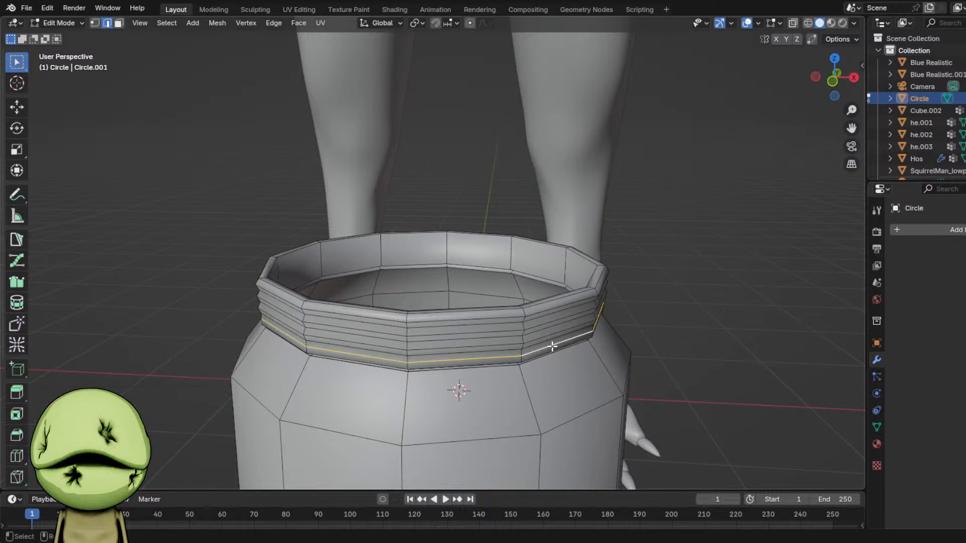
{"action": "key", "text": "s"}
{"action": "left_click", "coordinate": [602, 328]}
- Leave mesh editing, scale the whole jar down, and raise it along Z towards the figure's stomach
{"action": "key", "text": "Tab"}
{"action": "scroll", "coordinate": [587, 273], "scroll_direction": "down", "scroll_amount": 5}
{"action": "scroll", "coordinate": [578, 241], "scroll_direction": "up", "scroll_amount": 5}
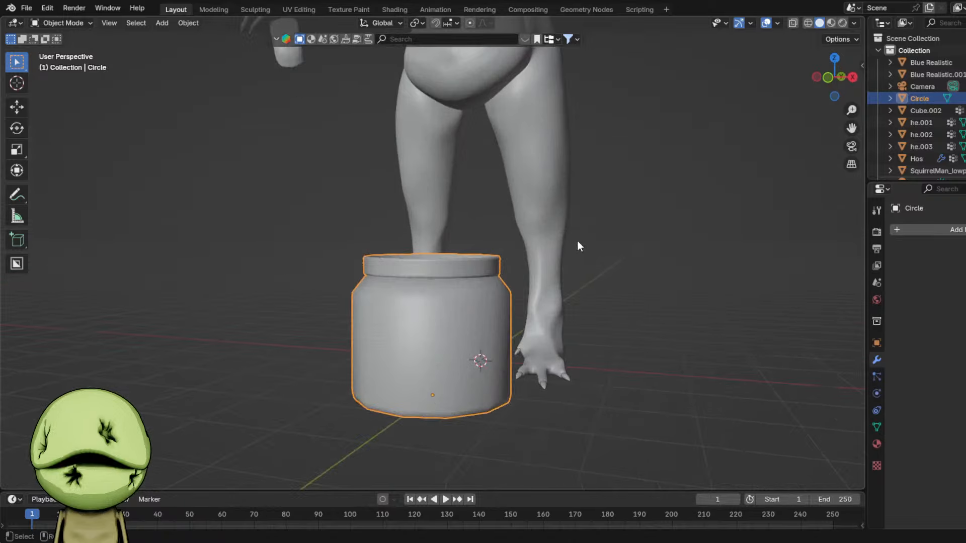
{"action": "key", "text": "s"}
{"action": "left_click", "coordinate": [490, 324]}
{"action": "key", "text": "g"}
{"action": "key", "text": "z"}
{"action": "left_click", "coordinate": [521, 41]}
- Rotate the jar by about -75.5°, raise it along Z to the belly, and tilt it about -33.7° around X
{"action": "middle_click_drag", "start_coordinate": [518, 120], "coordinate": [516, 358], "text": "shift"}
{"action": "scroll", "coordinate": [517, 358], "scroll_direction": "up", "scroll_amount": 1}
{"action": "key", "text": "r"}
{"action": "left_click", "coordinate": [564, 403]}
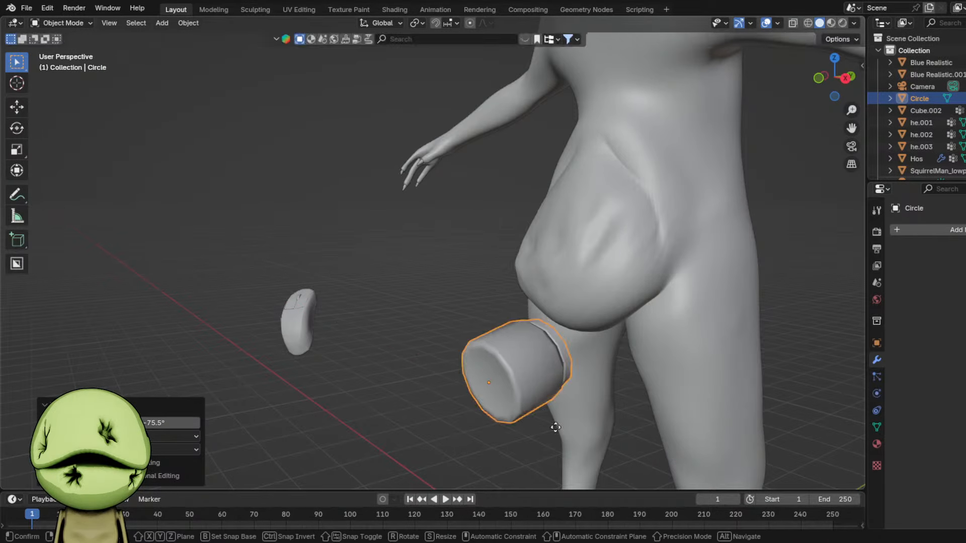
{"action": "key", "text": "g"}
{"action": "key", "text": "z"}
{"action": "left_click", "coordinate": [703, 158]}
{"action": "key", "text": "r"}
{"action": "key", "text": "x"}
{"action": "left_click", "coordinate": [669, 269]}
- Push the jar along Y until its mouth meets the stomach, adjusting its tilt around X to fit
{"action": "middle_click_drag", "start_coordinate": [668, 269], "coordinate": [612, 260]}
{"action": "key", "text": "g"}
{"action": "key", "text": "y"}
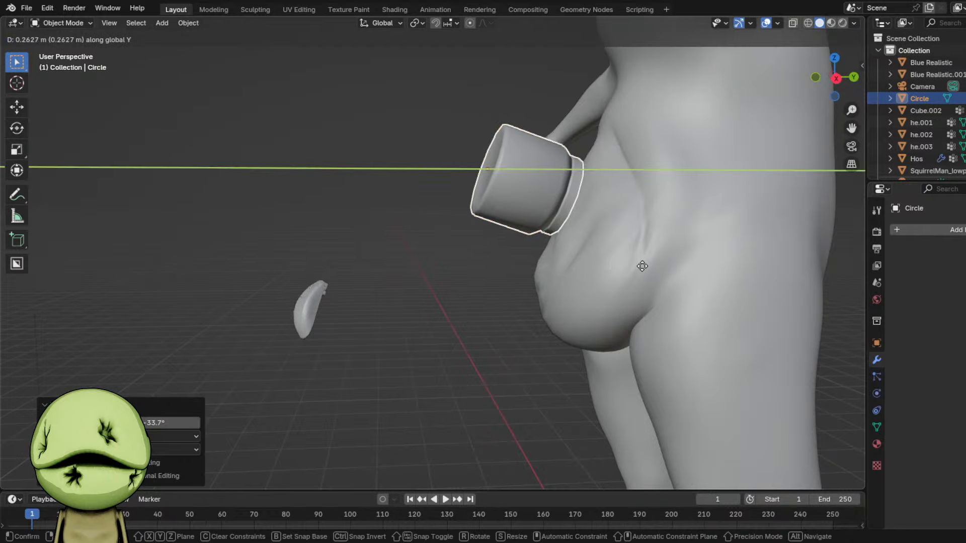
{"action": "left_click", "coordinate": [657, 272]}
{"action": "key", "text": "r"}
{"action": "key", "text": "x"}
{"action": "left_click", "coordinate": [654, 278]}
{"action": "key", "text": "g"}
{"action": "key", "text": "y"}
{"action": "left_click", "coordinate": [650, 279]}
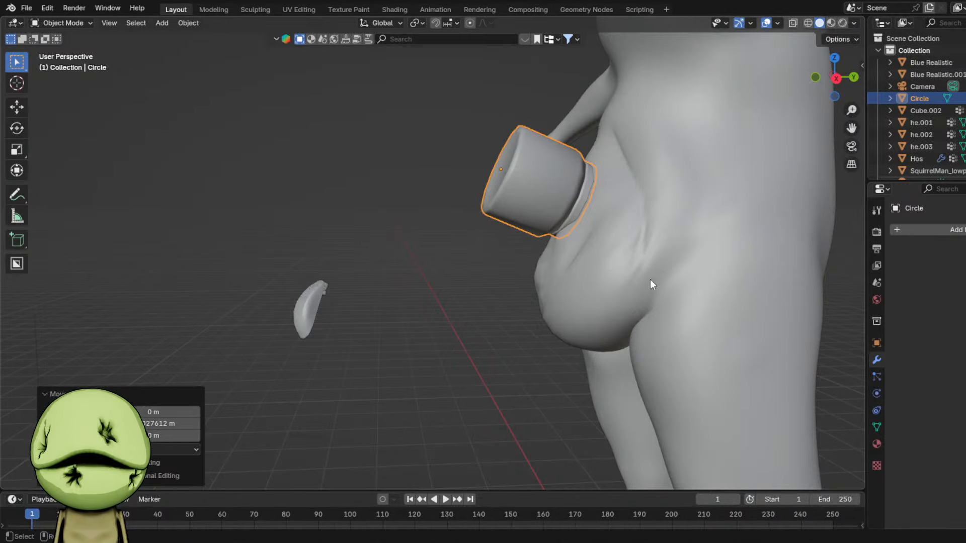
- Move the toothed computer mouse closer to the jar on the stomach
{"action": "scroll", "coordinate": [636, 263], "scroll_direction": "down", "scroll_amount": 3}
{"action": "middle_click_drag", "start_coordinate": [636, 262], "coordinate": [680, 259]}
{"action": "scroll", "coordinate": [637, 263], "scroll_direction": "up", "scroll_amount": 4}
{"action": "scroll", "coordinate": [637, 262], "scroll_direction": "down", "scroll_amount": 4}
{"action": "middle_click_drag", "start_coordinate": [614, 249], "coordinate": [589, 253]}
{"action": "scroll", "coordinate": [588, 253], "scroll_direction": "down", "scroll_amount": 2}
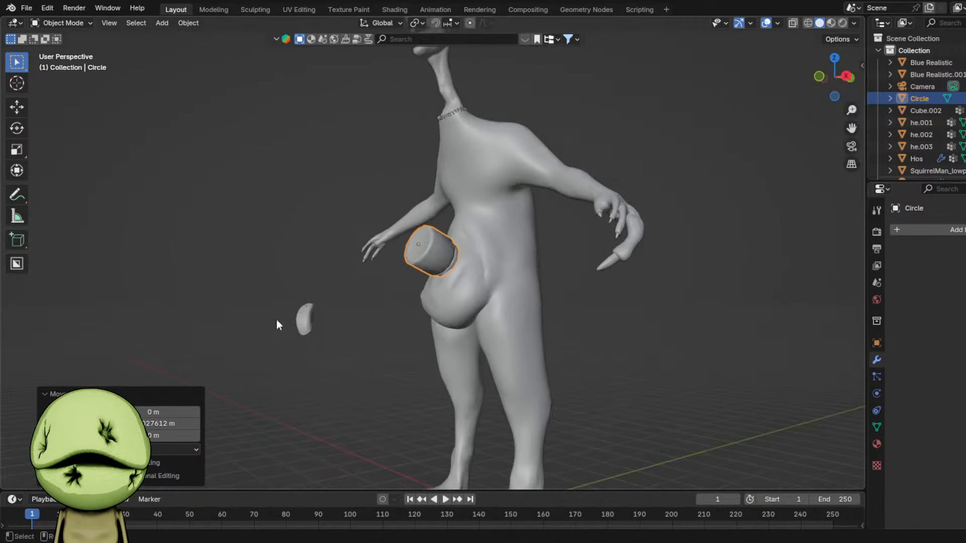
{"action": "left_click", "coordinate": [313, 323]}
{"action": "middle_click_drag", "start_coordinate": [313, 323], "coordinate": [287, 322]}
{"action": "key", "text": "g"}
{"action": "left_click", "coordinate": [347, 297]}
{"action": "scroll", "coordinate": [427, 242], "scroll_direction": "up", "scroll_amount": 4}
- Search the asset library's materials for "clear plastic" and apply the first transparent result to the jar
{"action": "left_click", "coordinate": [428, 242]}
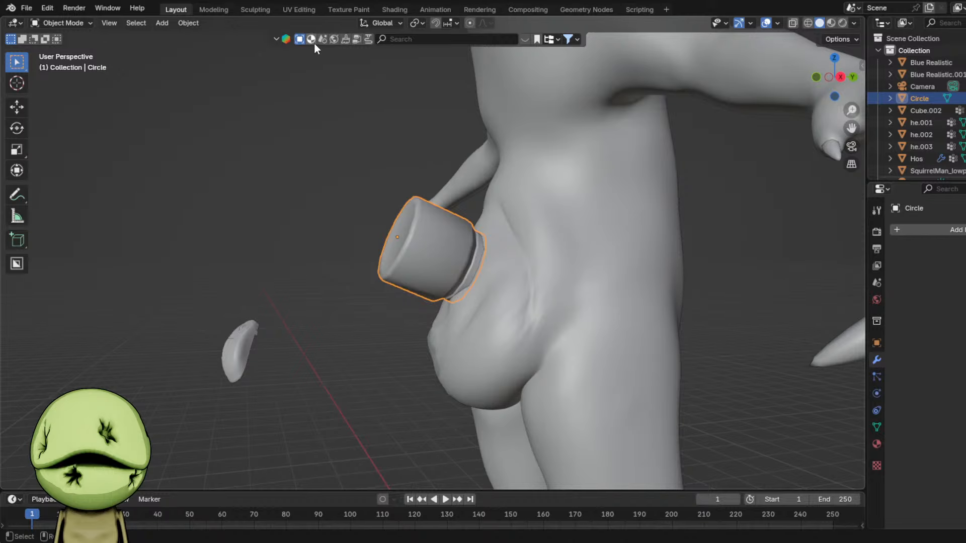
{"action": "left_click", "coordinate": [472, 38]}
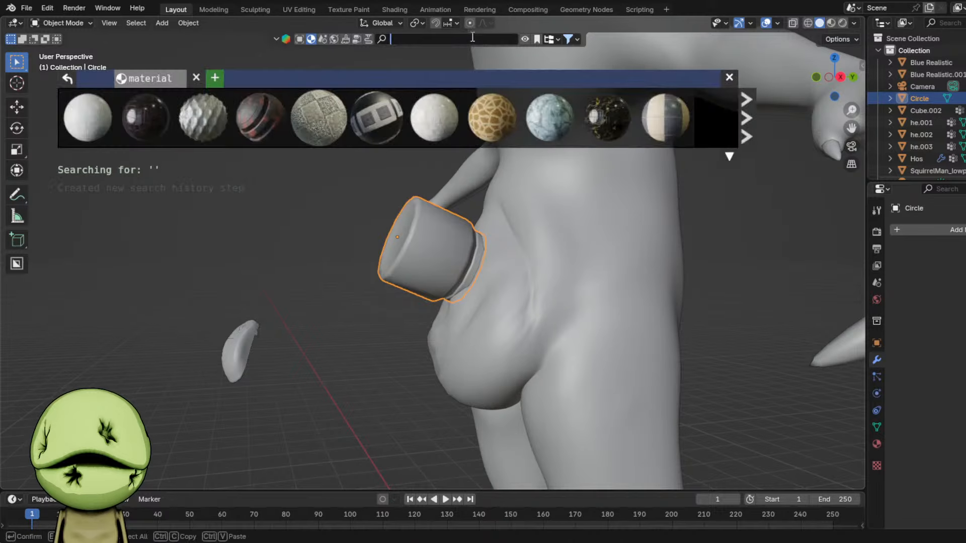
{"action": "type", "text": "clear plastic"}
{"action": "key", "text": "Return"}
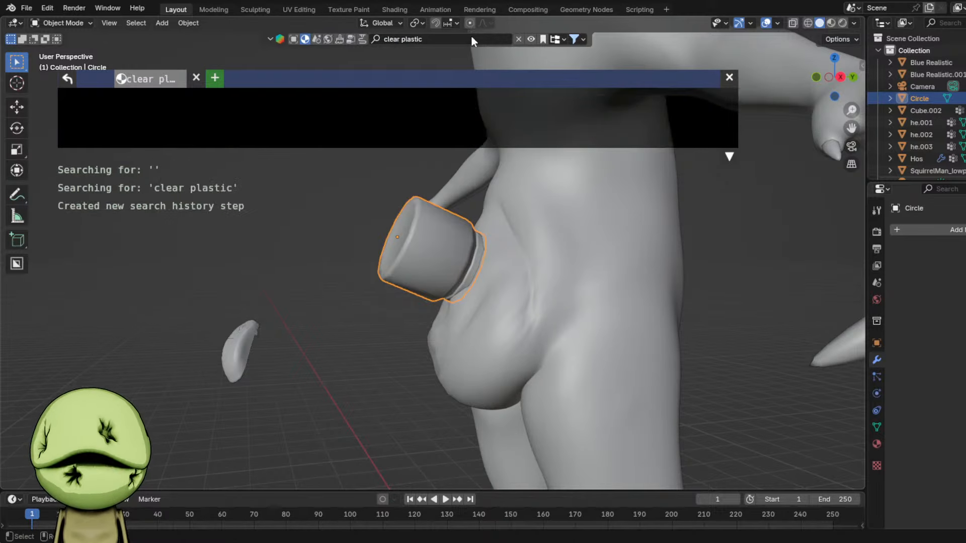
{"action": "mouse_move", "coordinate": [81, 112]}
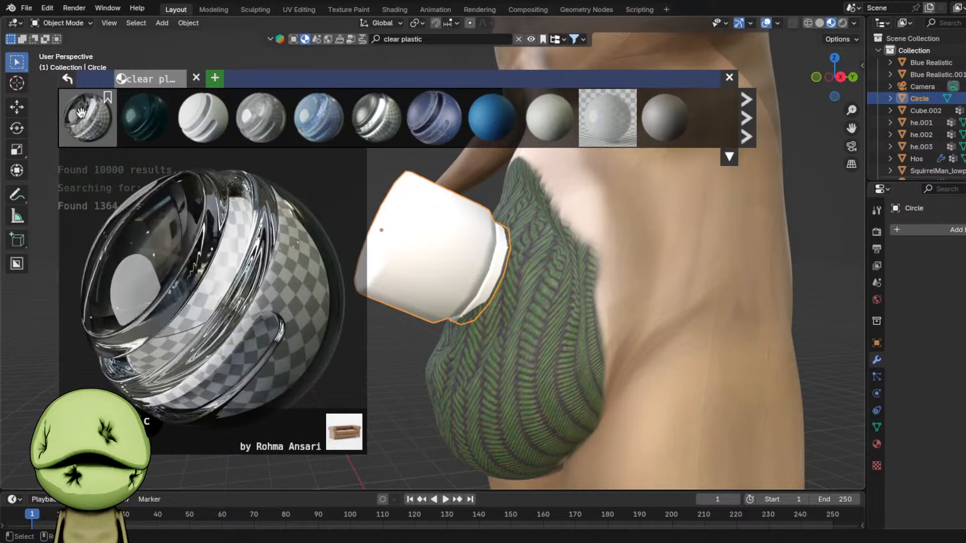
{"action": "left_click_drag", "start_coordinate": [81, 112], "coordinate": [396, 264]}
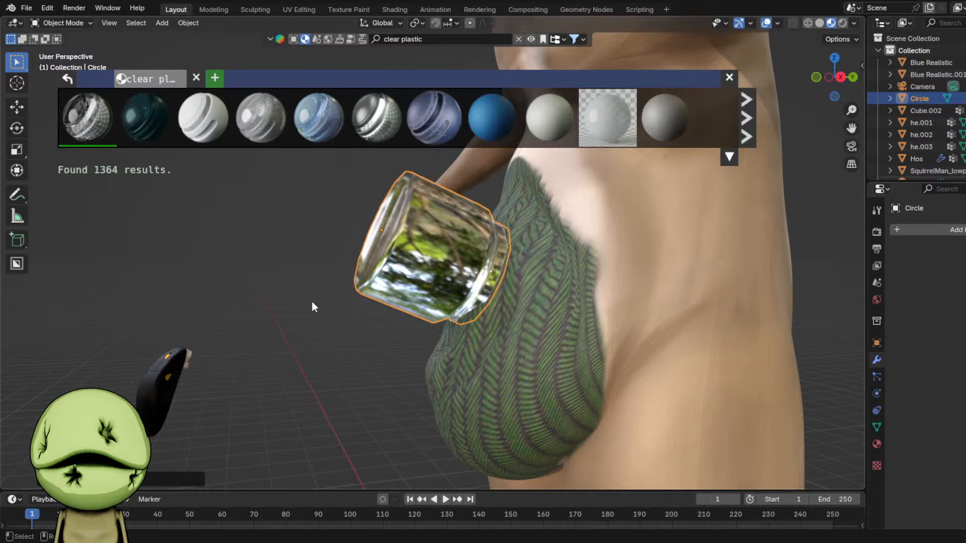
- Set the render engine back to Cycles after trying EEVEE, and switch the viewport to Rendered shading
{"action": "scroll", "coordinate": [369, 300], "scroll_direction": "up", "scroll_amount": 2}
{"action": "middle_click_drag", "start_coordinate": [371, 301], "coordinate": [417, 301]}
{"action": "scroll", "coordinate": [611, 288], "scroll_direction": "down", "scroll_amount": 2}
{"action": "left_click", "coordinate": [875, 233]}
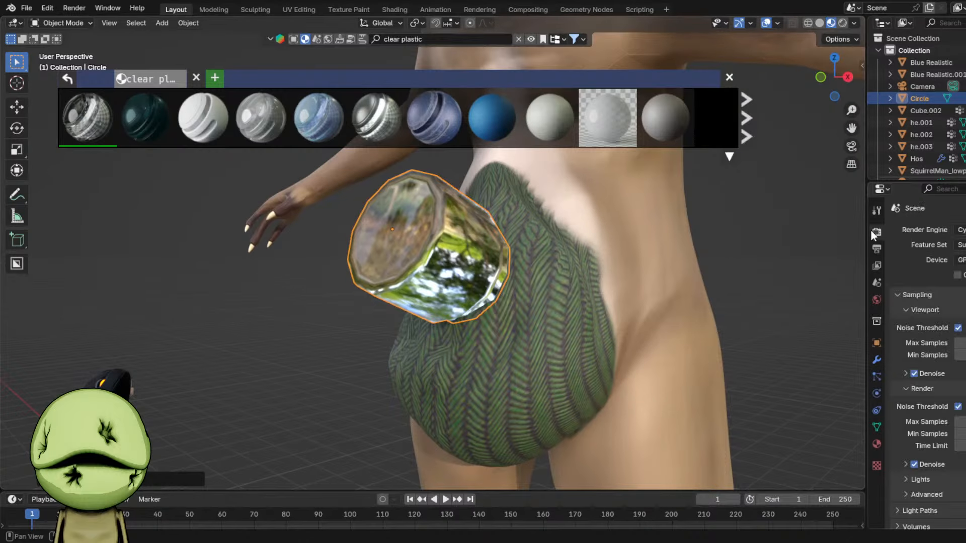
{"action": "left_click", "coordinate": [961, 244]}
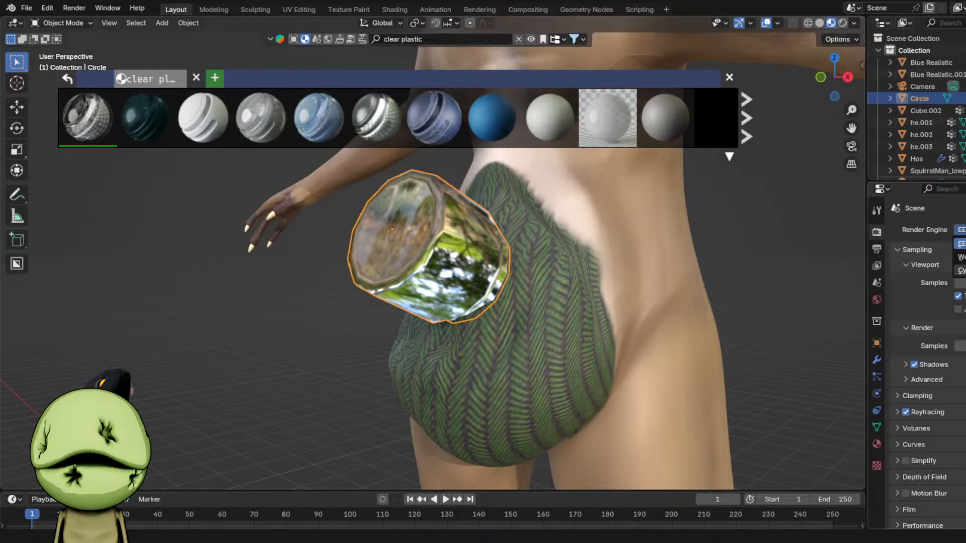
{"action": "left_click", "coordinate": [961, 270]}
{"action": "key", "text": "z"}
{"action": "left_click", "coordinate": [665, 204]}
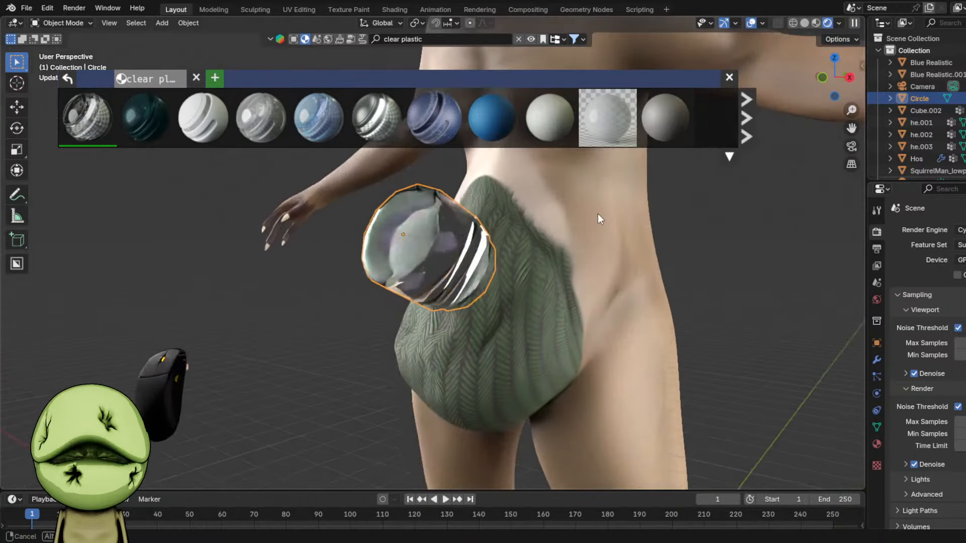
- Apply the transparent plastic material from the "clear plastic" search results to the jar and close the asset bar
{"action": "middle_click_drag", "start_coordinate": [598, 213], "coordinate": [533, 215]}
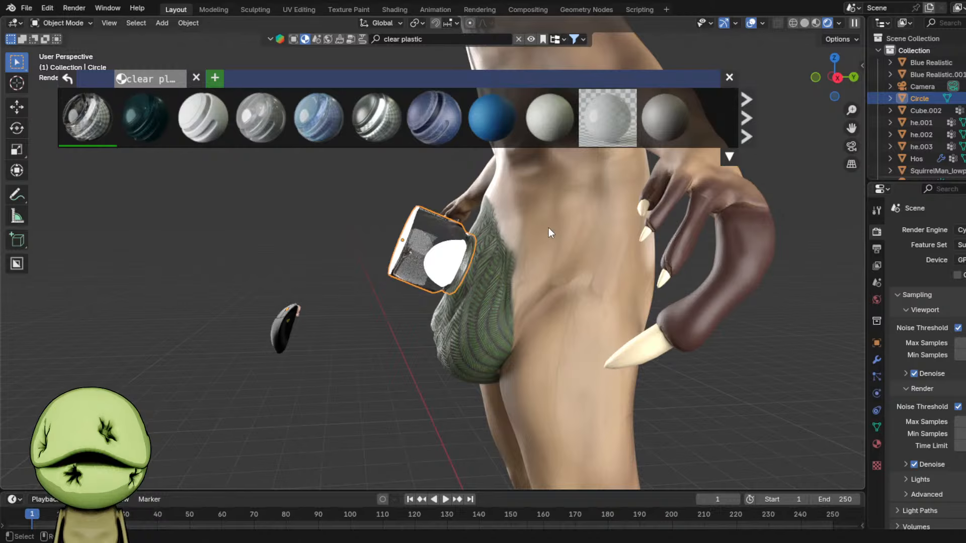
{"action": "scroll", "coordinate": [527, 257], "scroll_direction": "down", "scroll_amount": 2}
{"action": "middle_click_drag", "start_coordinate": [527, 257], "coordinate": [560, 308]}
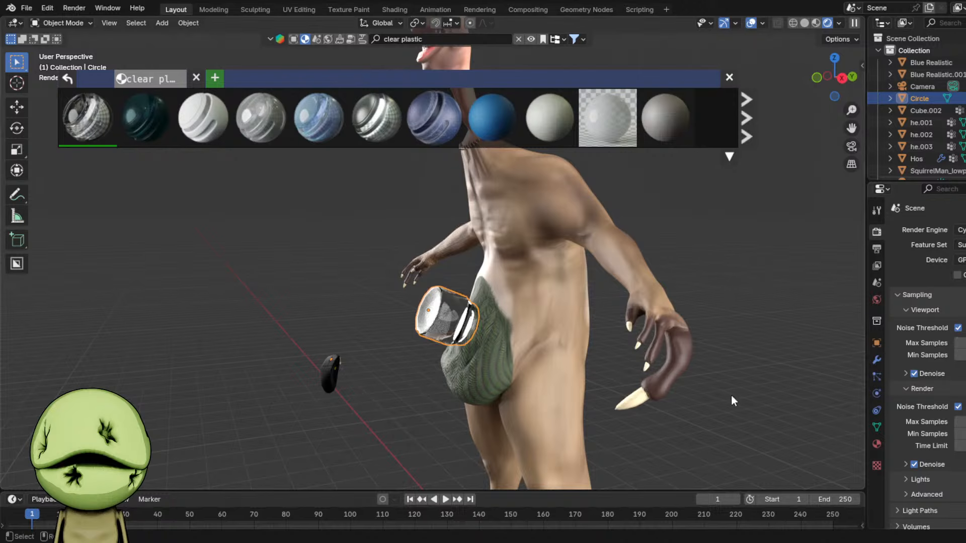
{"action": "middle_click_drag", "start_coordinate": [510, 272], "coordinate": [674, 232]}
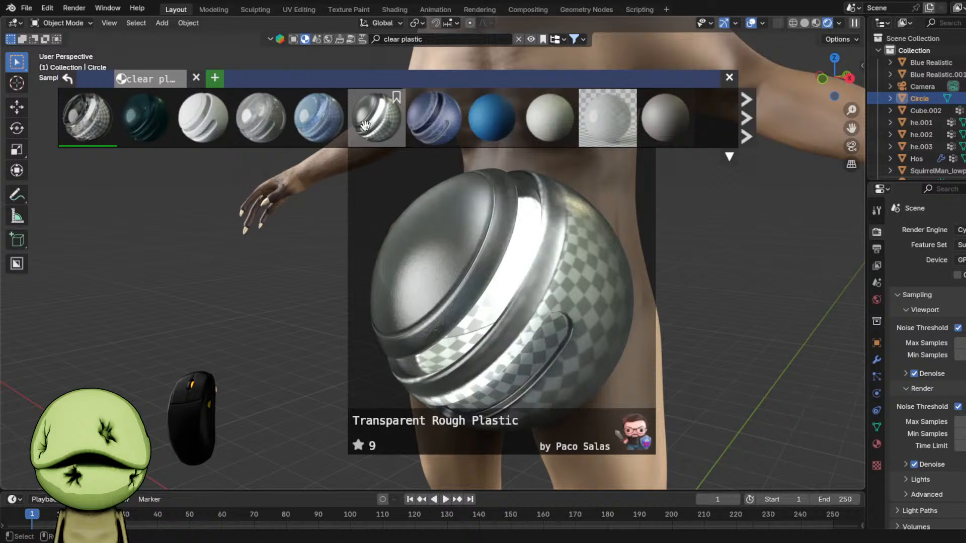
{"action": "mouse_move", "coordinate": [315, 125]}
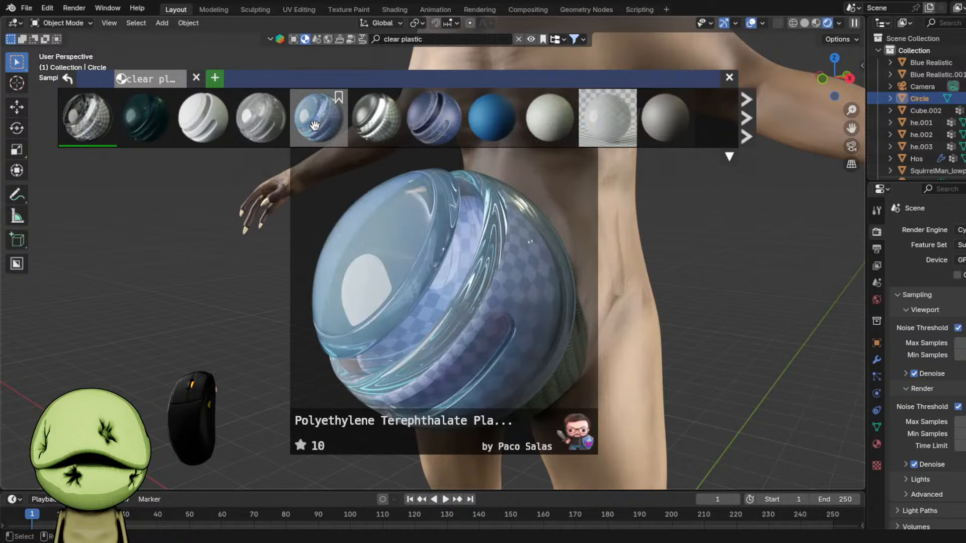
{"action": "left_click_drag", "start_coordinate": [261, 118], "coordinate": [473, 322]}
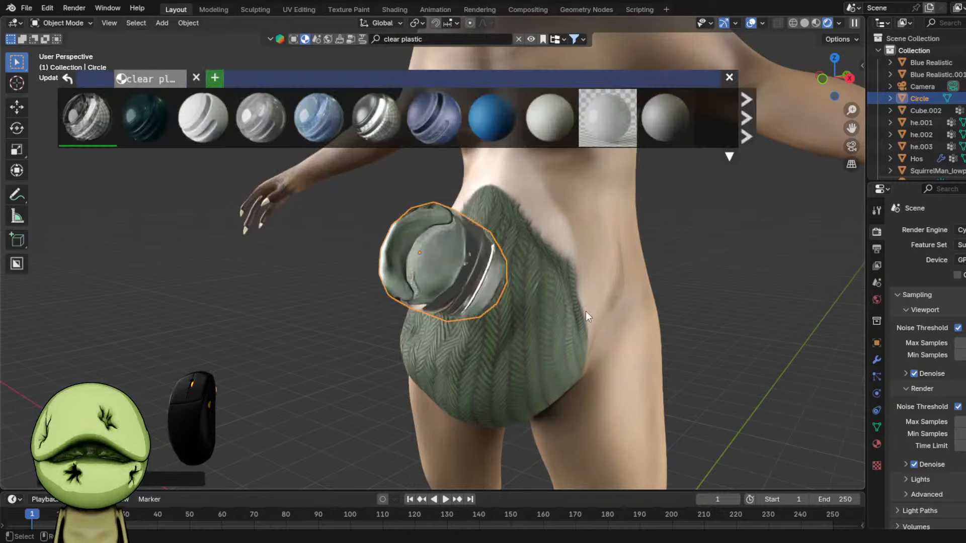
{"action": "left_click", "coordinate": [727, 79]}
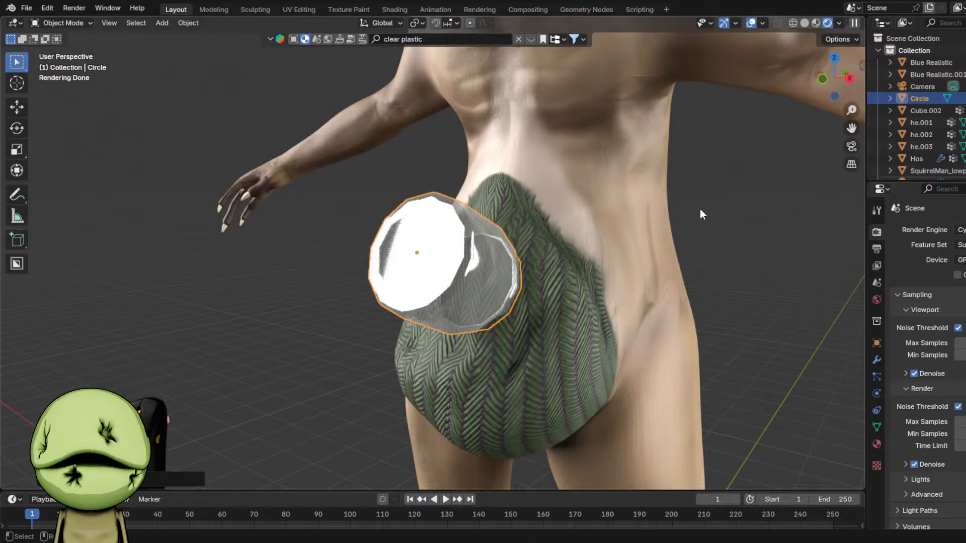
- Set the render method of the jar's transparent plastic material to Blended in its viewport display settings
{"action": "middle_click_drag", "start_coordinate": [699, 209], "coordinate": [583, 286]}
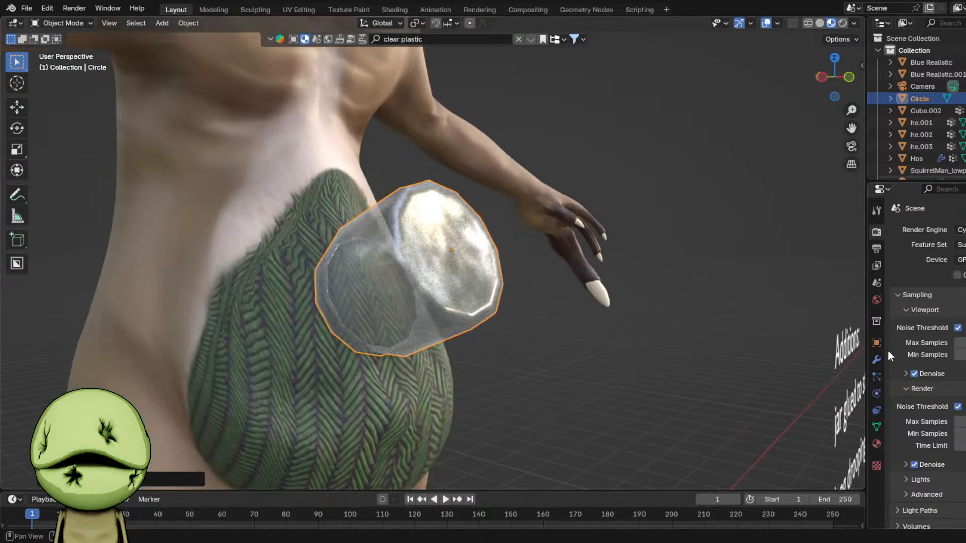
{"action": "left_click", "coordinate": [877, 443]}
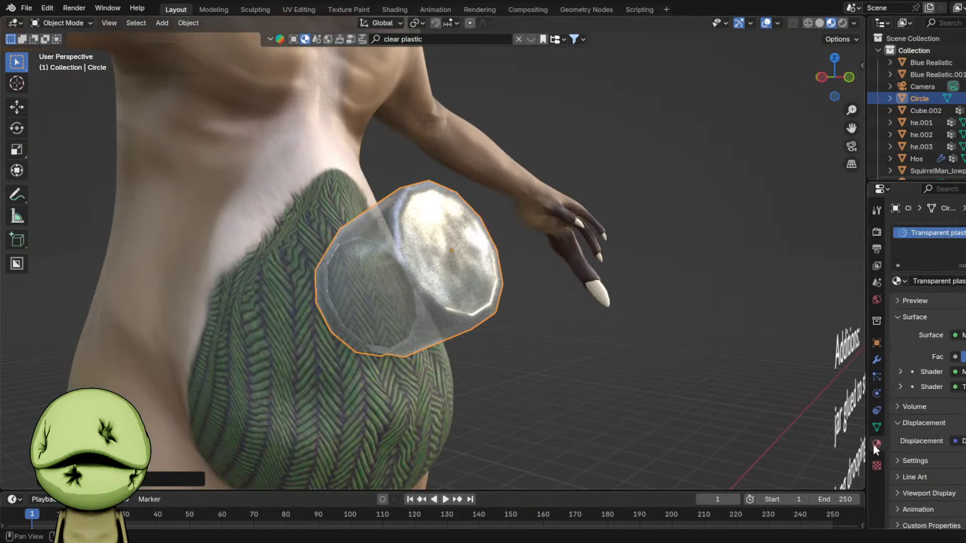
{"action": "left_click", "coordinate": [929, 489]}
{"action": "scroll", "coordinate": [946, 454], "scroll_direction": "down", "scroll_amount": 8}
{"action": "left_click", "coordinate": [961, 457]}
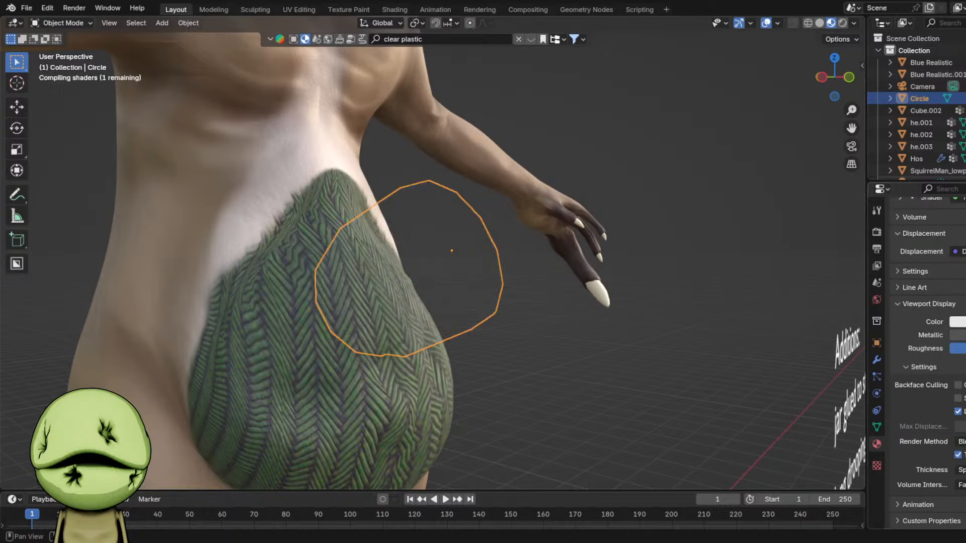
- Give the jar's selected ring of side faces its own new material in a second material slot
{"action": "middle_click_drag", "start_coordinate": [805, 383], "coordinate": [629, 381]}
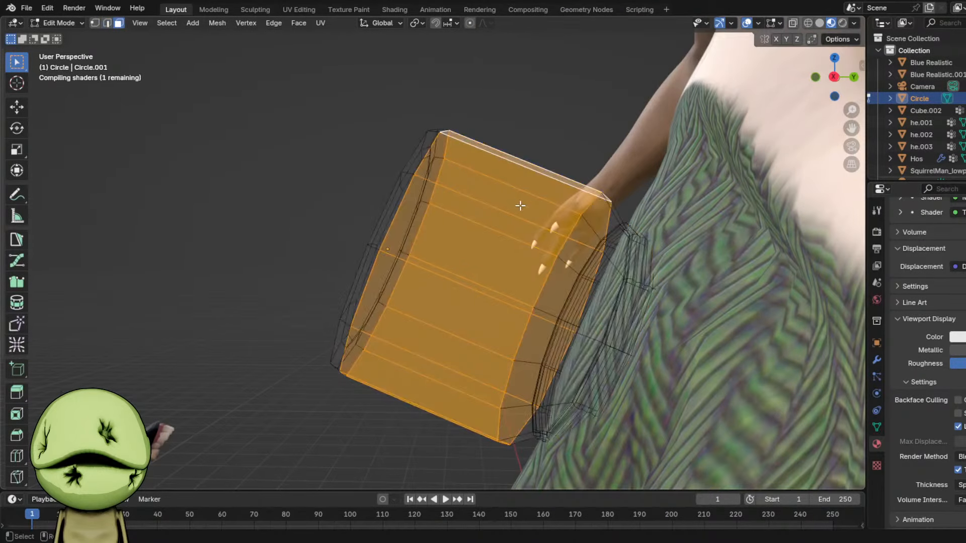
{"action": "middle_click_drag", "start_coordinate": [520, 205], "coordinate": [848, 326]}
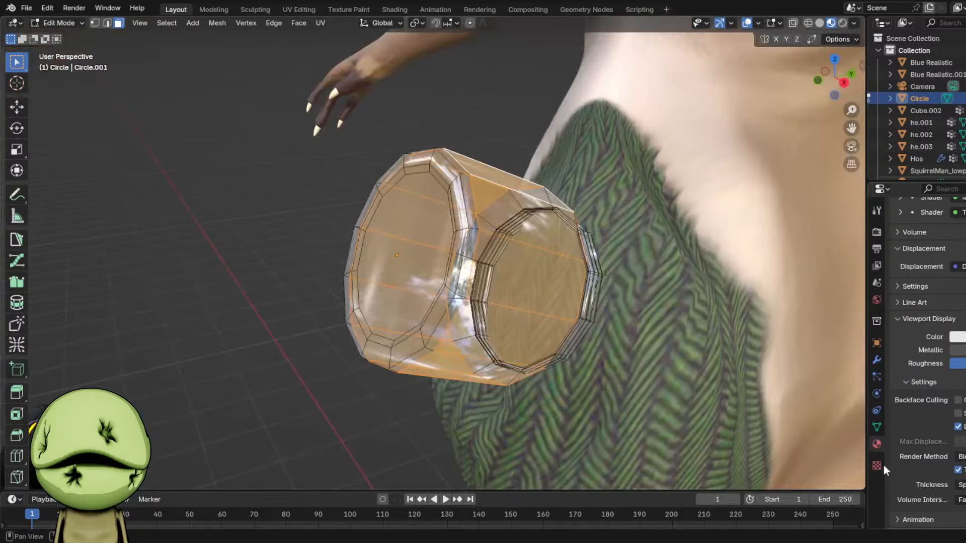
{"action": "scroll", "coordinate": [926, 352], "scroll_direction": "up", "scroll_amount": 8}
{"action": "left_click", "coordinate": [965, 233]}
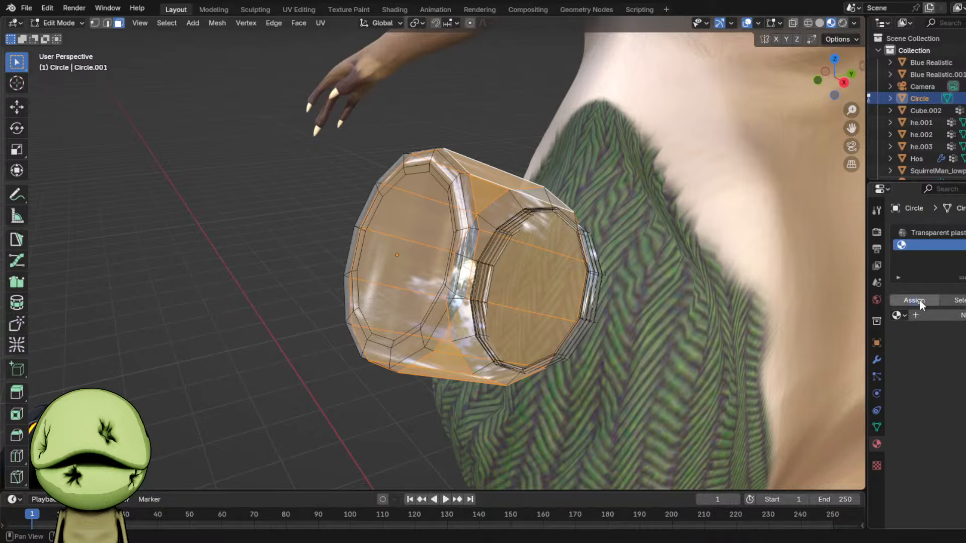
{"action": "left_click", "coordinate": [918, 301]}
{"action": "left_click", "coordinate": [916, 315]}
{"action": "key", "text": "Tab"}
- Set the base color of the jar's side band to a muted green and save the file
{"action": "left_click", "coordinate": [962, 376]}
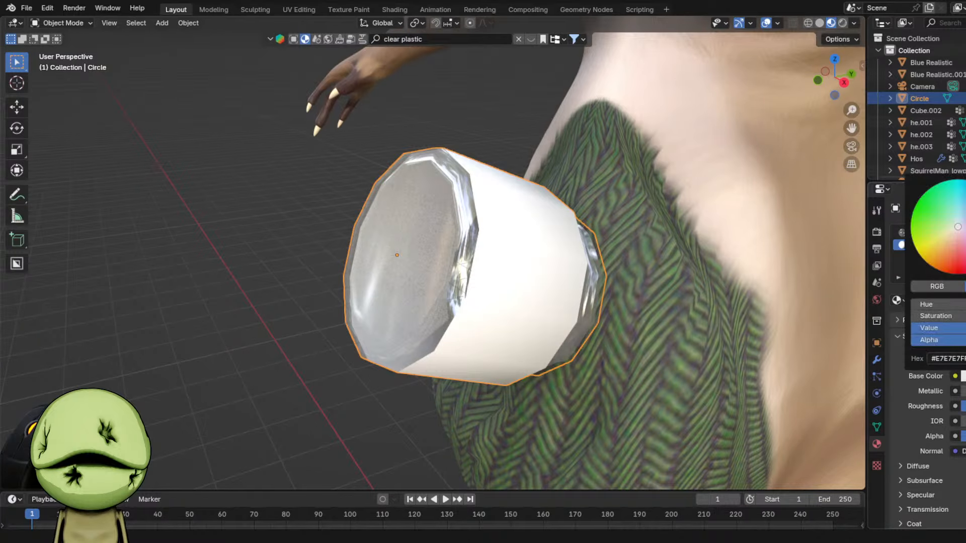
{"action": "left_click", "coordinate": [946, 242]}
{"action": "left_click_drag", "start_coordinate": [965, 201], "coordinate": [965, 233]}
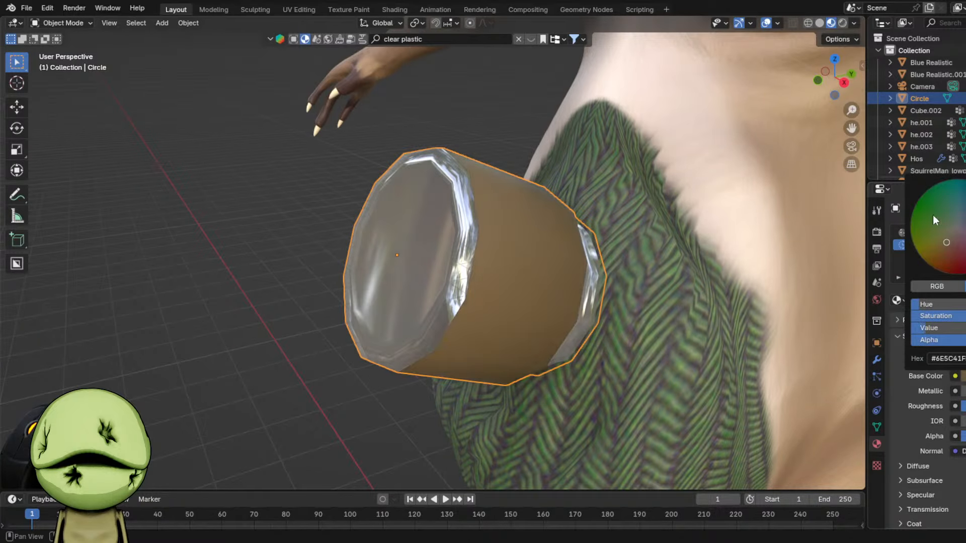
{"action": "scroll", "coordinate": [304, 316], "scroll_direction": "down", "scroll_amount": 5}
{"action": "middle_click_drag", "start_coordinate": [303, 316], "coordinate": [470, 310]}
{"action": "key", "text": "ctrl+s"}
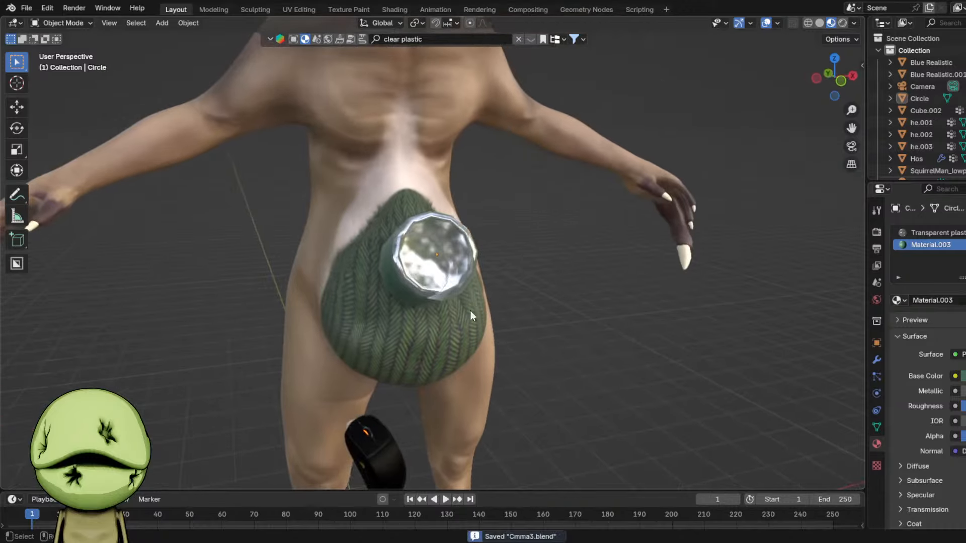
- Move the loose he.001 teeth model from below the jar up to the jar
{"action": "left_click", "coordinate": [366, 419]}
{"action": "middle_click_drag", "start_coordinate": [366, 418], "coordinate": [302, 373]}
{"action": "key", "text": "g"}
{"action": "left_click", "coordinate": [427, 301]}
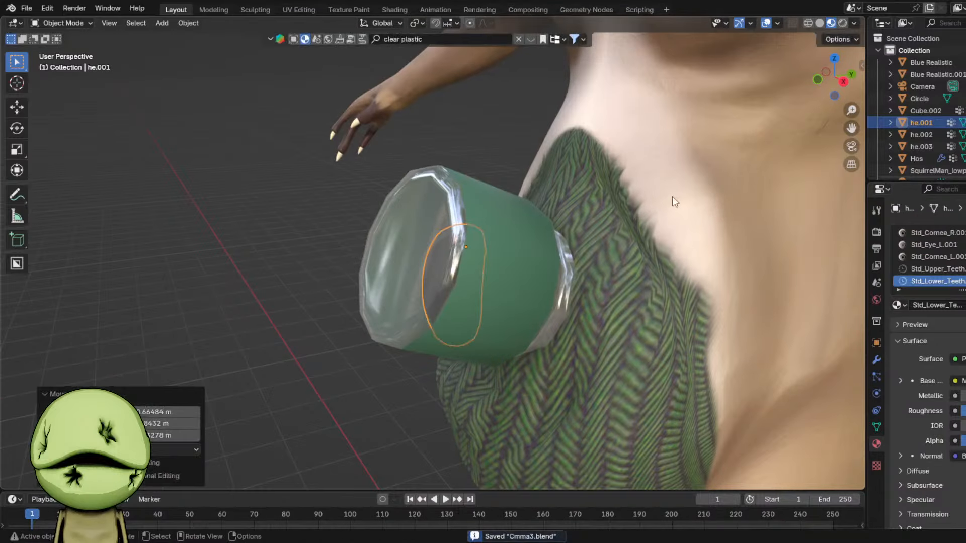
- Refine the position of the he.001 teeth from several angles so they sit inside the jar, and rotate them
{"action": "scroll", "coordinate": [673, 200], "scroll_direction": "up", "scroll_amount": 3}
{"action": "middle_click_drag", "start_coordinate": [673, 200], "coordinate": [755, 239]}
{"action": "key", "text": "g"}
{"action": "left_click", "coordinate": [787, 235]}
{"action": "middle_click_drag", "start_coordinate": [644, 223], "coordinate": [714, 242]}
{"action": "key", "text": "g"}
{"action": "left_click", "coordinate": [468, 315]}
{"action": "key", "text": "r"}
{"action": "left_click", "coordinate": [508, 292]}
- Duplicate the teeth, move the copy within the horizontal plane inside the jar, and rotate it
{"action": "middle_click_drag", "start_coordinate": [508, 292], "coordinate": [572, 283]}
{"action": "key", "text": "shift+d"}
{"action": "key", "text": "shift+z"}
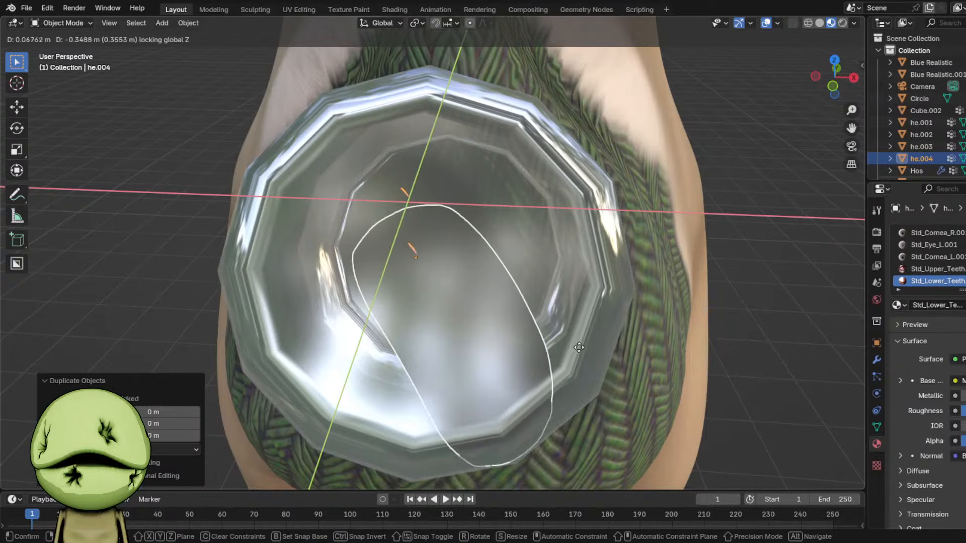
{"action": "left_click", "coordinate": [594, 358]}
{"action": "key", "text": "r"}
{"action": "left_click", "coordinate": [555, 346]}
{"action": "middle_click_drag", "start_coordinate": [556, 347], "coordinate": [623, 377]}
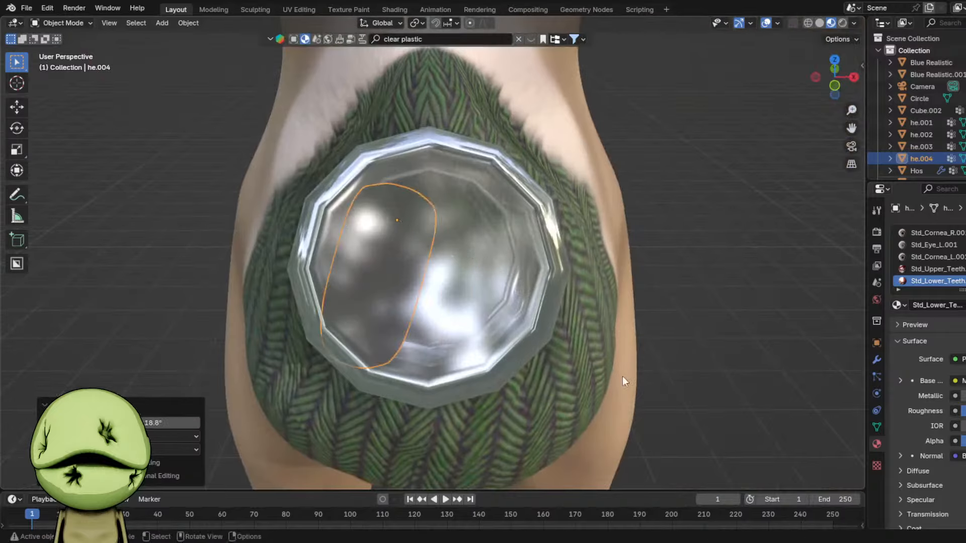
- Turn the second teeth set about -126° around the vertical axis and reposition it horizontally inside the jar
{"action": "key", "text": "g"}
{"action": "left_click", "coordinate": [679, 375]}
{"action": "key", "text": "r"}
{"action": "key", "text": "z"}
{"action": "key", "text": "shift+z"}
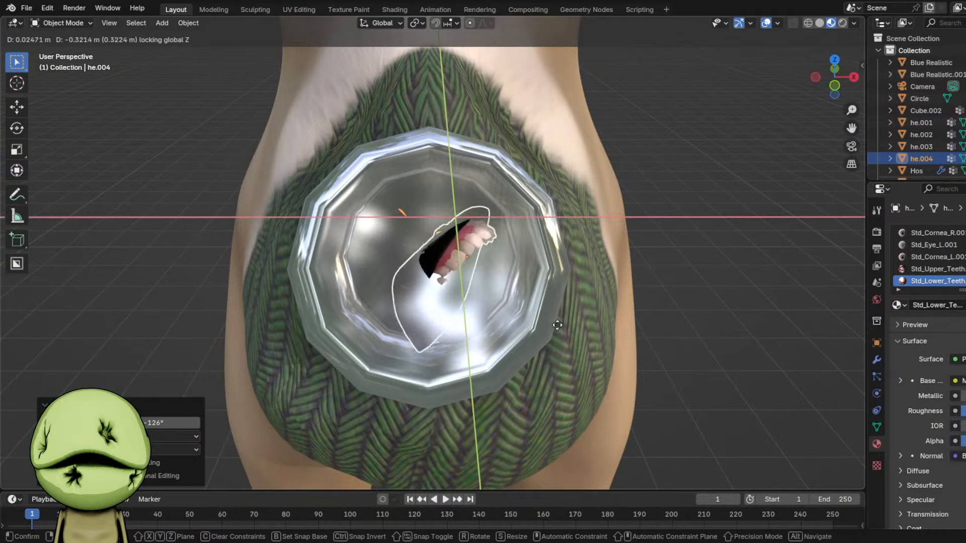
{"action": "left_click", "coordinate": [550, 326]}
- Tilt the second teeth set about -7.27° and shift it against the jar's upper right inner wall
{"action": "middle_click_drag", "start_coordinate": [551, 326], "coordinate": [642, 336]}
{"action": "key", "text": "g"}
{"action": "left_click", "coordinate": [625, 319]}
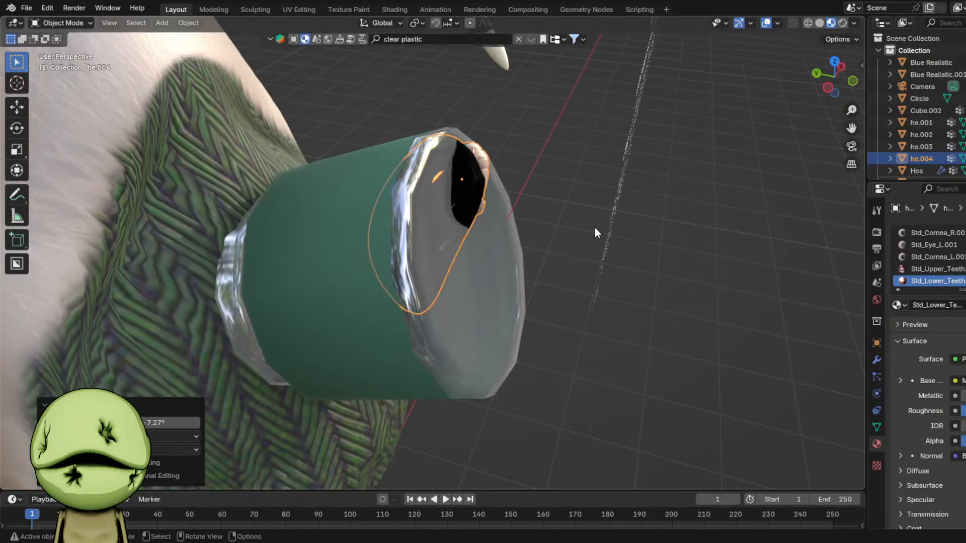
{"action": "key", "text": "g"}
{"action": "left_click", "coordinate": [535, 231]}
{"action": "middle_click_drag", "start_coordinate": [535, 231], "coordinate": [584, 254]}
{"action": "key", "text": "g"}
{"action": "key", "text": "shift+z"}
{"action": "left_click", "coordinate": [540, 232]}
- Duplicate the teeth twice more, placing one copy low in the jar and the other toward its lower right side
{"action": "mouse_move", "coordinate": [540, 232]}
{"action": "middle_mouse_down"}
{"action": "mouse_move", "coordinate": [520, 234]}
{"action": "mouse_move", "coordinate": [539, 230]}
{"action": "middle_mouse_up"}
{"action": "key", "text": "shift+d"}
{"action": "left_click", "coordinate": [487, 294]}
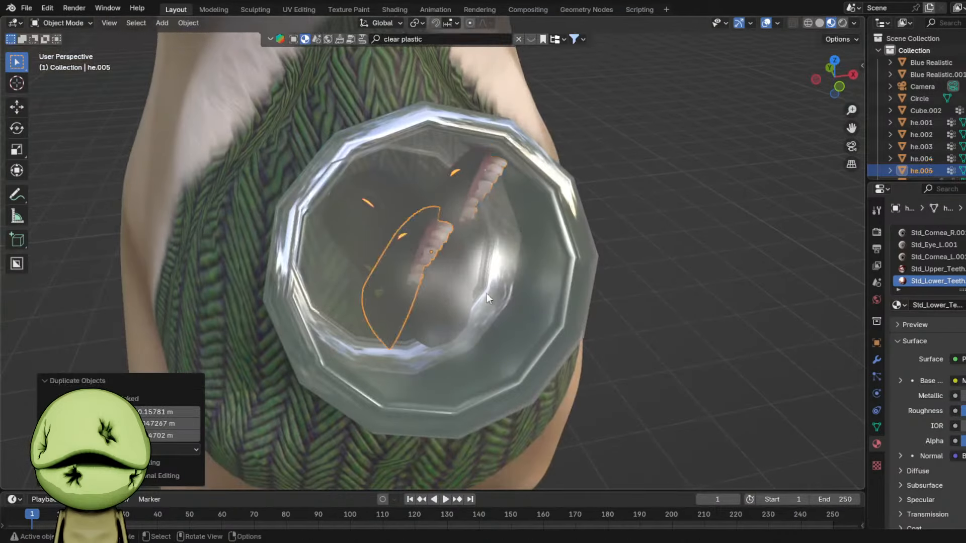
{"action": "key", "text": "g"}
{"action": "left_click", "coordinate": [490, 400]}
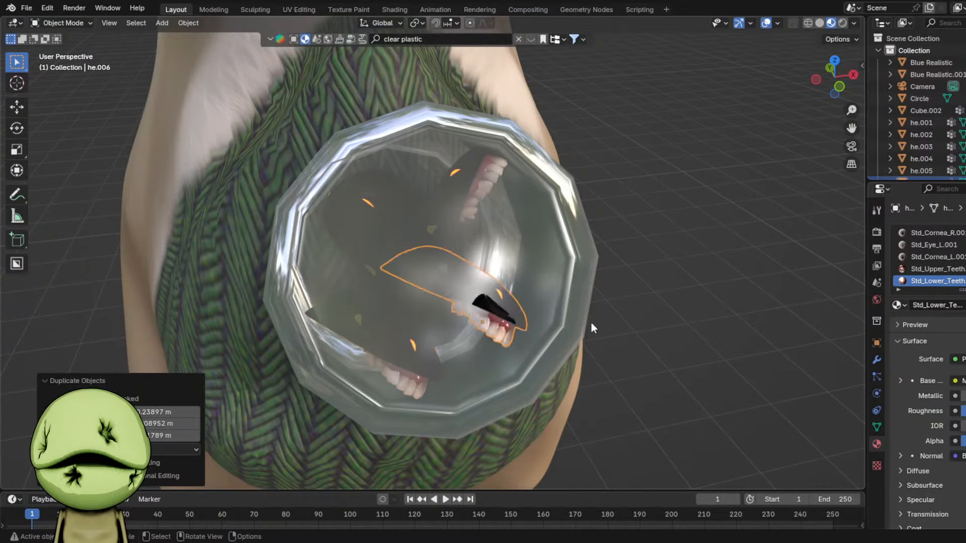
- Rotate the teeth copy at the jar's lower right so it follows the inner wall
{"action": "middle_click_drag", "start_coordinate": [590, 322], "coordinate": [554, 216]}
{"action": "key", "text": "r"}
{"action": "left_click", "coordinate": [588, 220]}
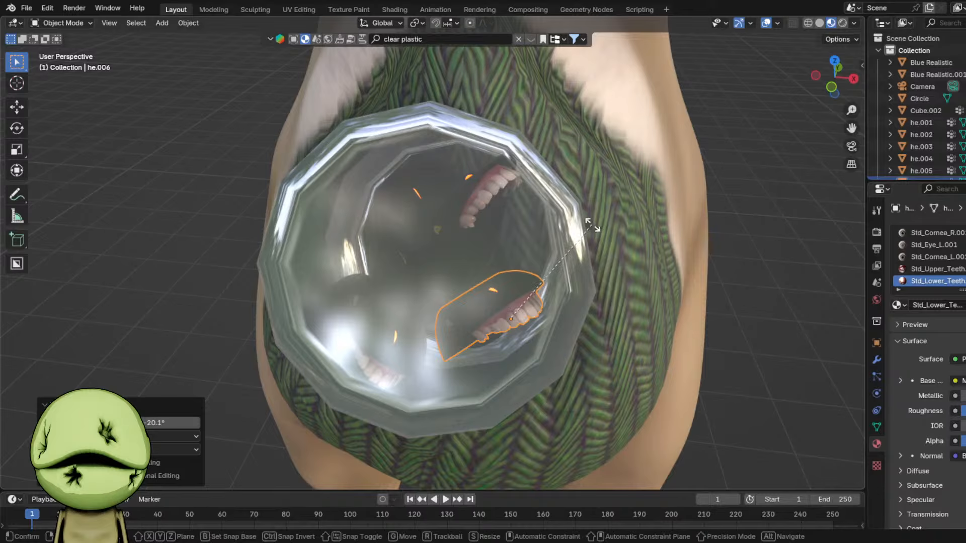
{"action": "key", "text": "x"}
{"action": "right_click", "coordinate": [579, 274]}
- Duplicate the teeth into the middle of the jar, rotate the copy about 114°, and turn it around the vertical axis
{"action": "middle_click_drag", "start_coordinate": [578, 279], "coordinate": [599, 278]}
{"action": "key", "text": "shift+d"}
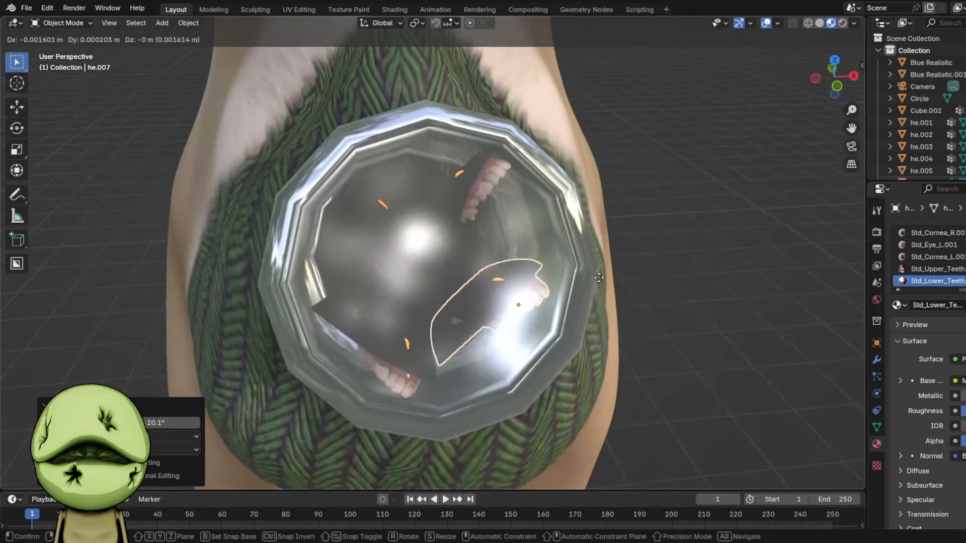
{"action": "left_click", "coordinate": [507, 226]}
{"action": "key", "text": "r"}
{"action": "left_click", "coordinate": [385, 388]}
{"action": "key", "text": "r"}
{"action": "key", "text": "z"}
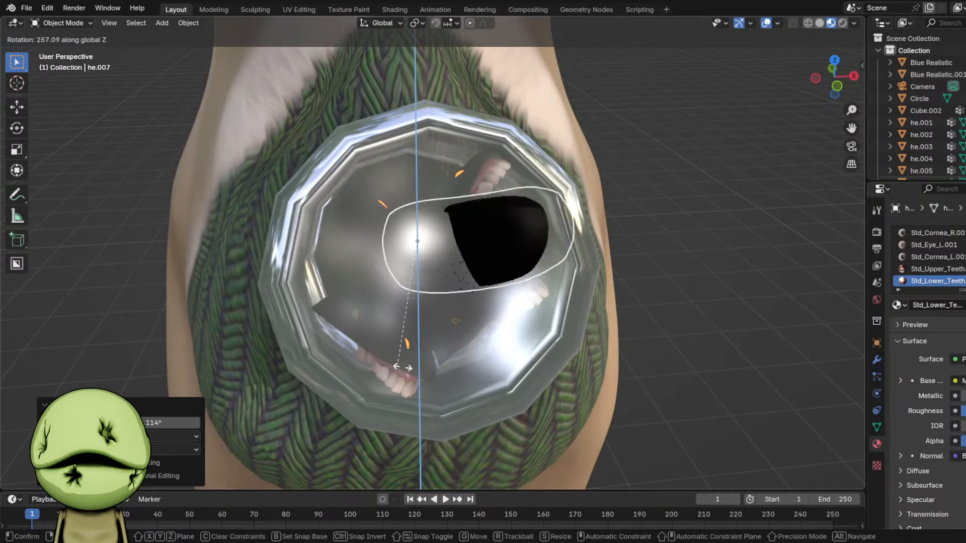
{"action": "left_click", "coordinate": [458, 347]}
- Tilt the central teeth copy further and move it to the left side of the jar's interior
{"action": "middle_click_drag", "start_coordinate": [486, 317], "coordinate": [607, 277]}
{"action": "key", "text": "r"}
{"action": "left_click", "coordinate": [401, 33]}
{"action": "middle_click_drag", "start_coordinate": [740, 166], "coordinate": [599, 173]}
{"action": "middle_click_drag", "start_coordinate": [589, 251], "coordinate": [659, 268]}
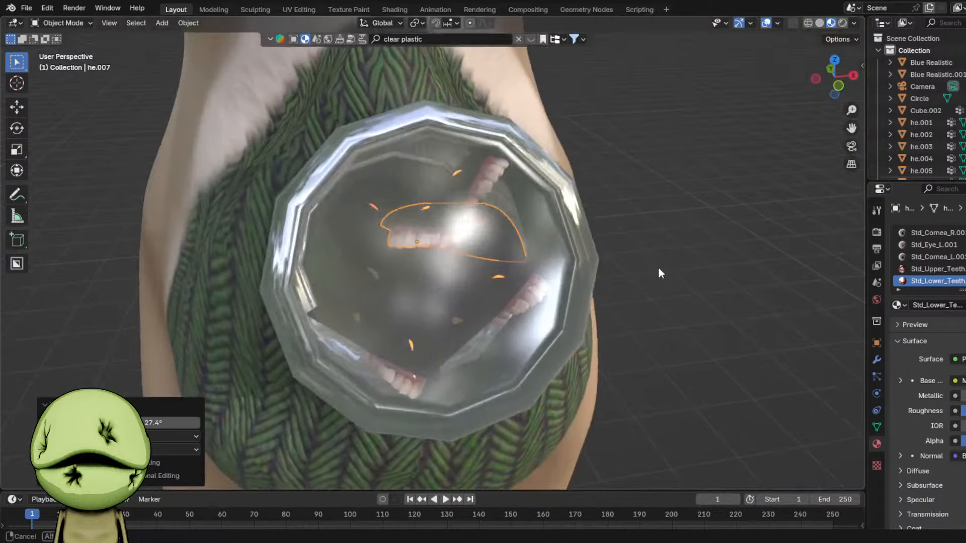
{"action": "key", "text": "g"}
{"action": "left_click", "coordinate": [556, 292]}
{"action": "key", "text": "r"}
{"action": "left_click", "coordinate": [576, 318]}
- Duplicate the left teeth set toward the top of the jar, rotate the copy, and turn it around the vertical axis
{"action": "middle_click_drag", "start_coordinate": [568, 207], "coordinate": [539, 210]}
{"action": "key", "text": "shift+d"}
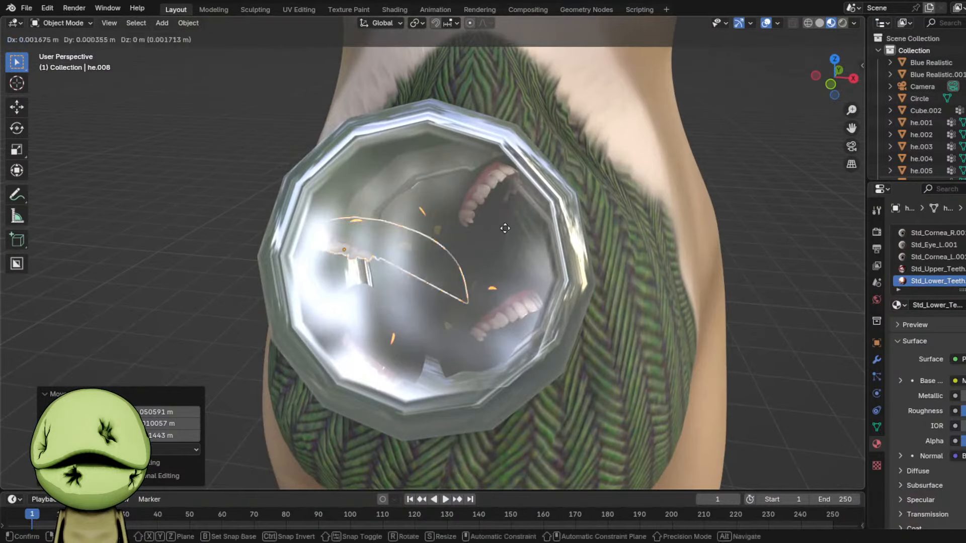
{"action": "left_click", "coordinate": [507, 227]}
{"action": "key", "text": "r"}
{"action": "left_click", "coordinate": [536, 283]}
{"action": "key", "text": "r"}
{"action": "key", "text": "z"}
{"action": "left_click", "coordinate": [512, 153]}
- Finish placing the uppermost teeth copy inside the jar and view the model in rendered shading
{"action": "key", "text": "g"}
{"action": "scroll", "coordinate": [528, 126], "scroll_direction": "down", "scroll_amount": 5}
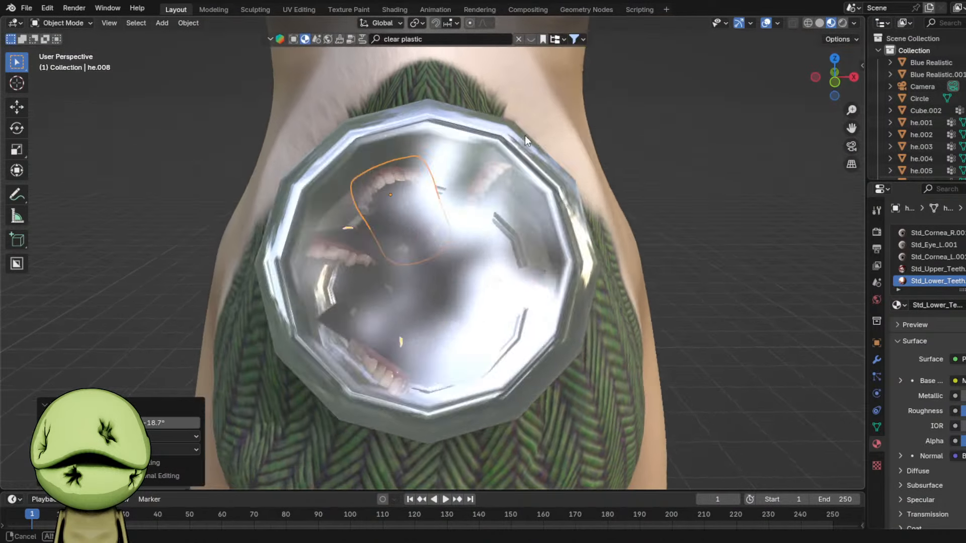
{"action": "key", "text": "z"}
{"action": "left_click", "coordinate": [453, 201]}
{"action": "middle_click_drag", "start_coordinate": [471, 209], "coordinate": [467, 259]}
{"action": "scroll", "coordinate": [604, 254], "scroll_direction": "down", "scroll_amount": 3}
{"action": "scroll", "coordinate": [469, 257], "scroll_direction": "up", "scroll_amount": 5}
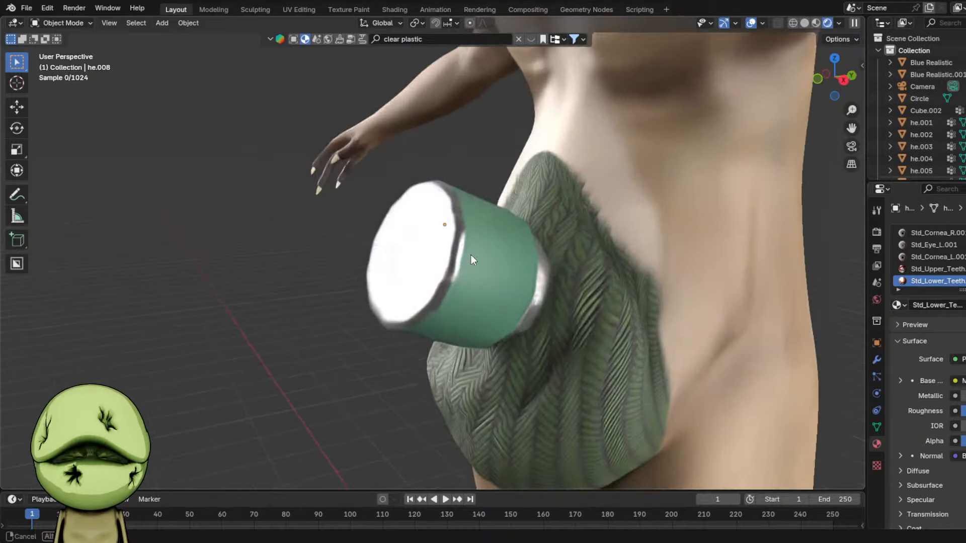
- Adjust the roughness of the jar's green side band material
{"action": "left_click", "coordinate": [472, 256]}
{"action": "left_click_drag", "start_coordinate": [963, 406], "coordinate": [965, 406]}
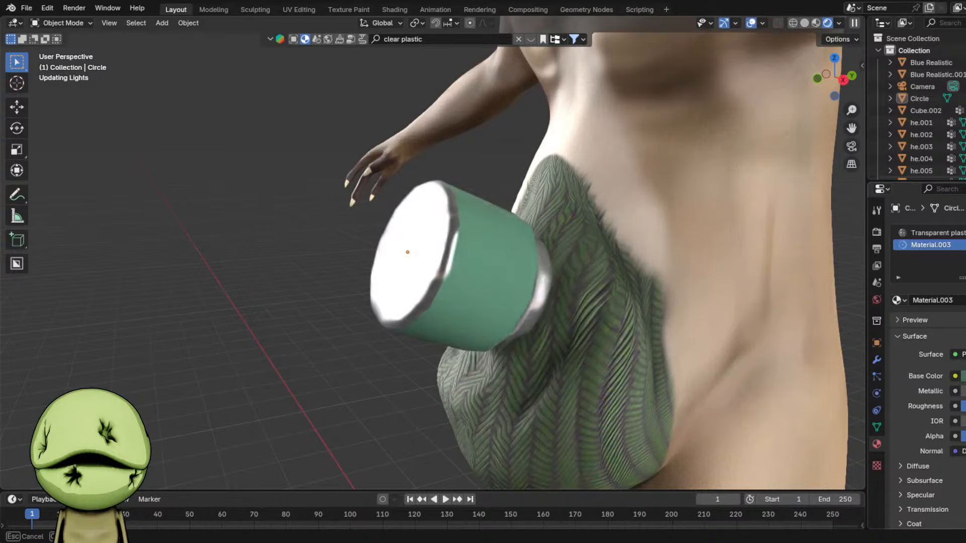
- Adjust the roughness and brighten the color of the glossy shader nested in the jar's transparent plastic material
{"action": "left_click", "coordinate": [930, 233]}
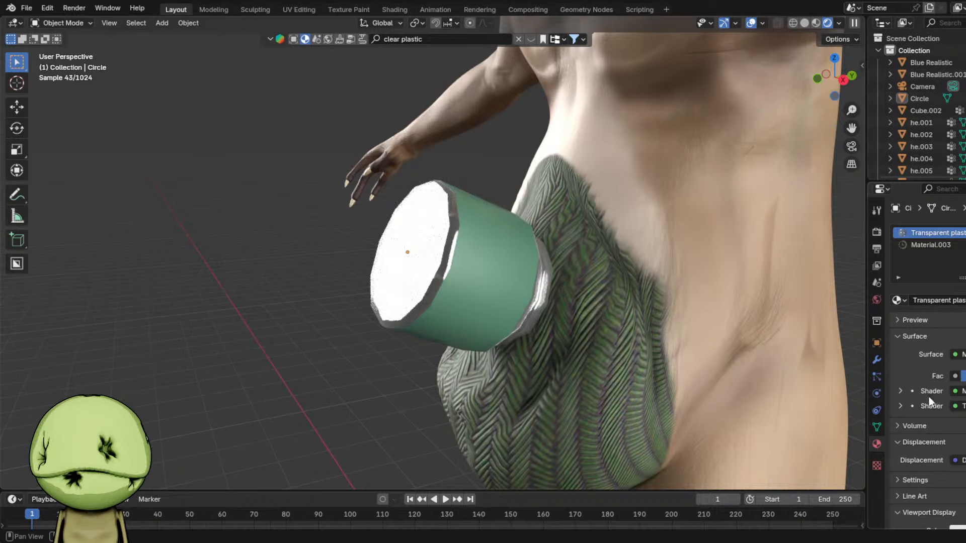
{"action": "left_click", "coordinate": [901, 405]}
{"action": "left_click", "coordinate": [899, 391]}
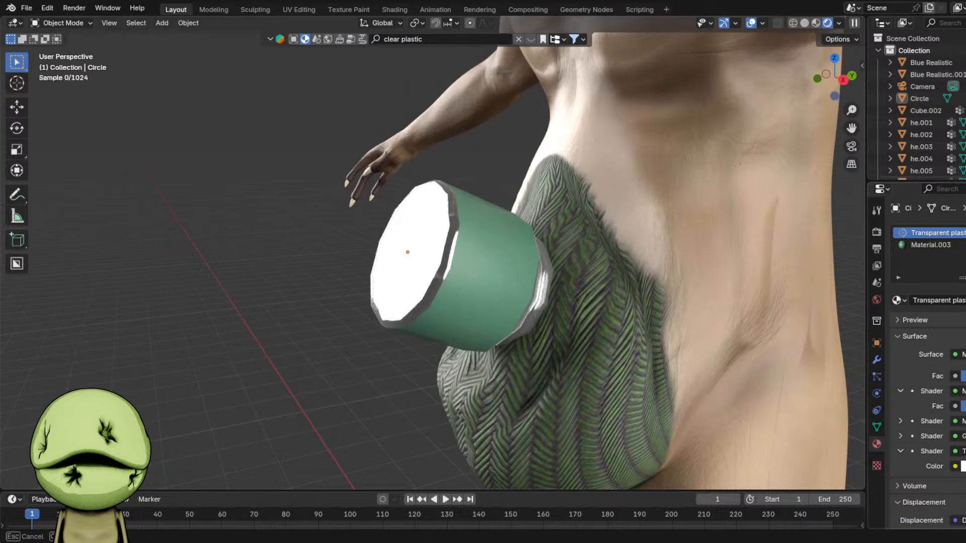
{"action": "left_click", "coordinate": [901, 436]}
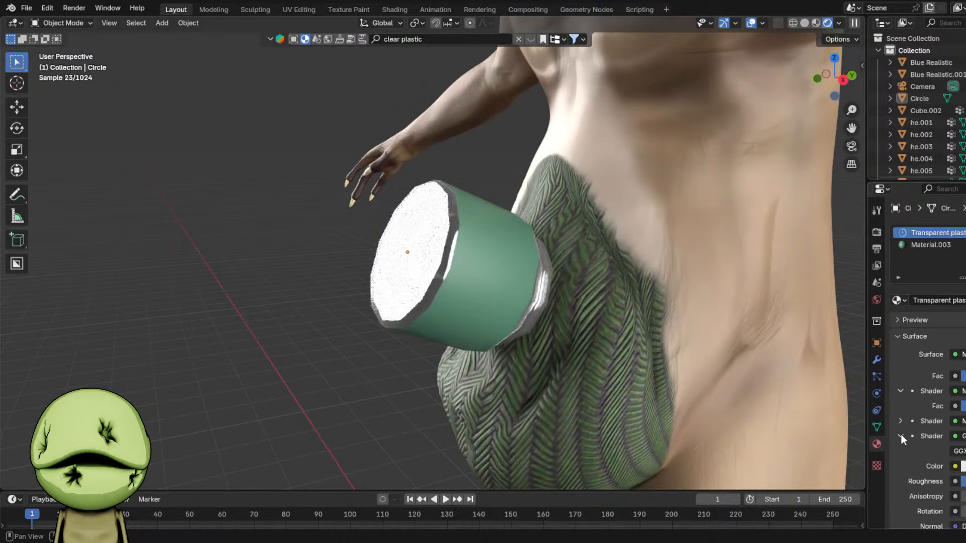
{"action": "scroll", "coordinate": [903, 440], "scroll_direction": "down", "scroll_amount": 5}
{"action": "left_click_drag", "start_coordinate": [963, 386], "coordinate": [965, 385]}
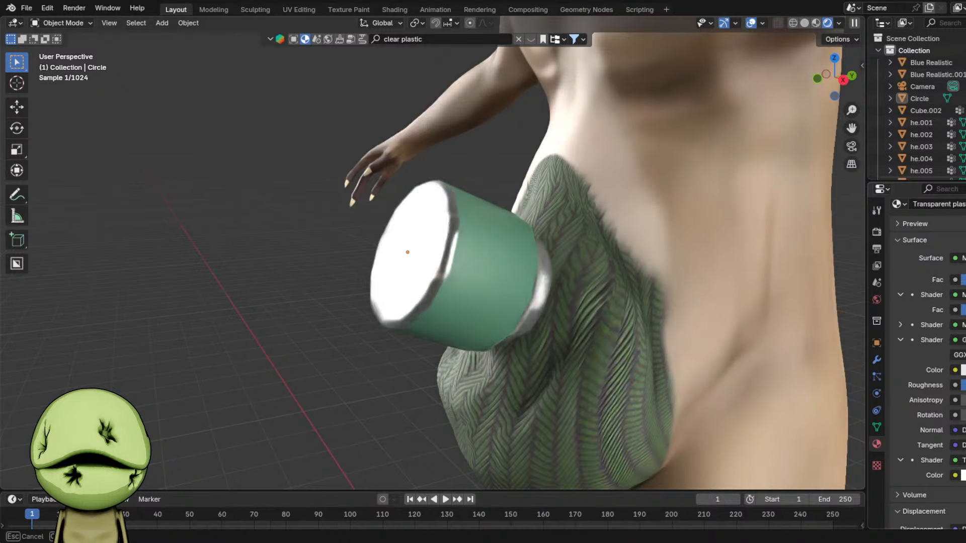
{"action": "left_click", "coordinate": [964, 371]}
{"action": "mouse_move", "coordinate": [965, 188]}
{"action": "left_mouse_down"}
{"action": "mouse_move", "coordinate": [965, 264]}
{"action": "mouse_move", "coordinate": [965, 174]}
{"action": "left_mouse_up"}
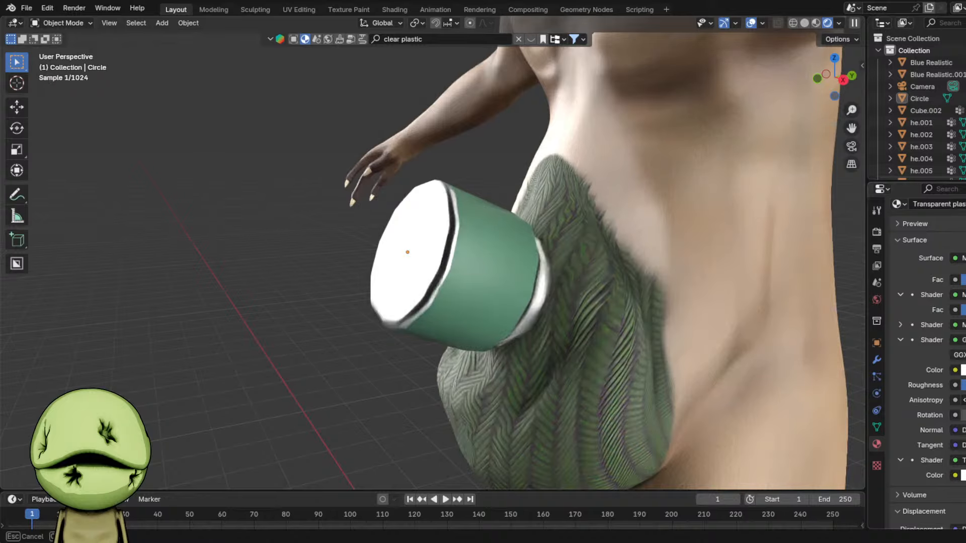
- Open the Transparent plastic material's node setup in the Shading workspace, with the jar framed in the preview
{"action": "left_click", "coordinate": [393, 10]}
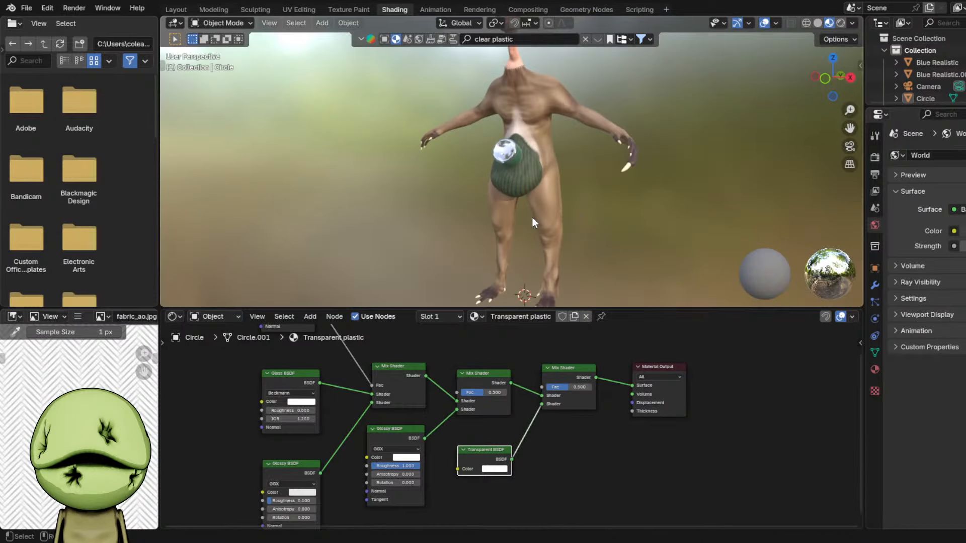
{"action": "scroll", "coordinate": [465, 178], "scroll_direction": "up", "scroll_amount": 10}
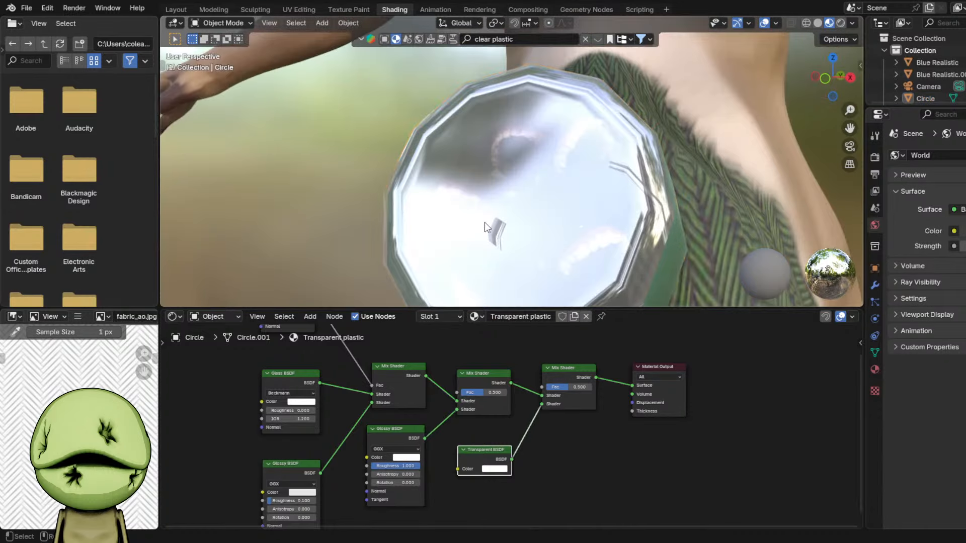
{"action": "scroll", "coordinate": [485, 226], "scroll_direction": "down", "scroll_amount": 4}
{"action": "left_click", "coordinate": [495, 355]}
{"action": "scroll", "coordinate": [495, 355], "scroll_direction": "down", "scroll_amount": 1}
{"action": "middle_click_drag", "start_coordinate": [466, 384], "coordinate": [610, 356]}
{"action": "scroll", "coordinate": [533, 437], "scroll_direction": "up", "scroll_amount": 4}
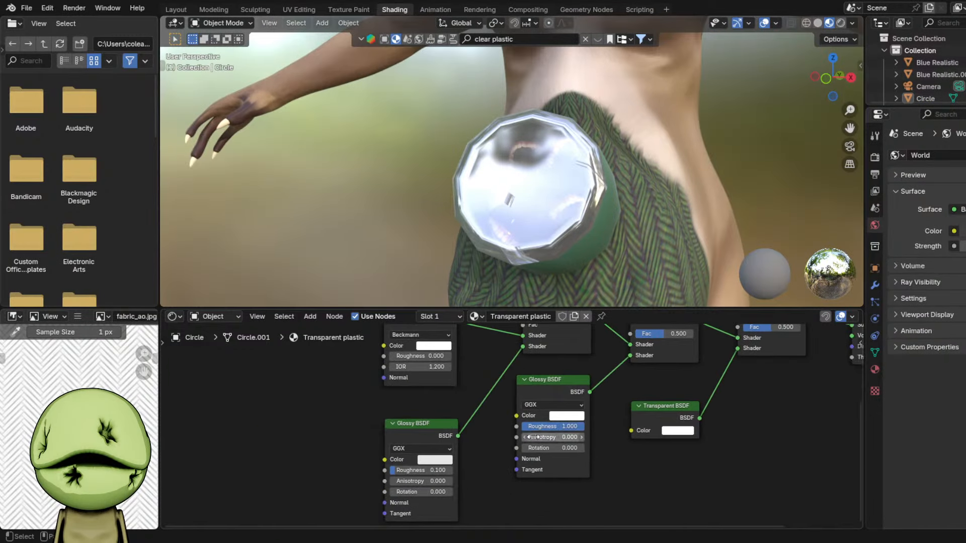
- Try adjusting the Glossy BSDF that feeds the first Mix Shader of the Transparent plastic material
{"action": "left_click_drag", "start_coordinate": [392, 470], "coordinate": [457, 470]}
{"action": "key", "text": "ctrl+z"}
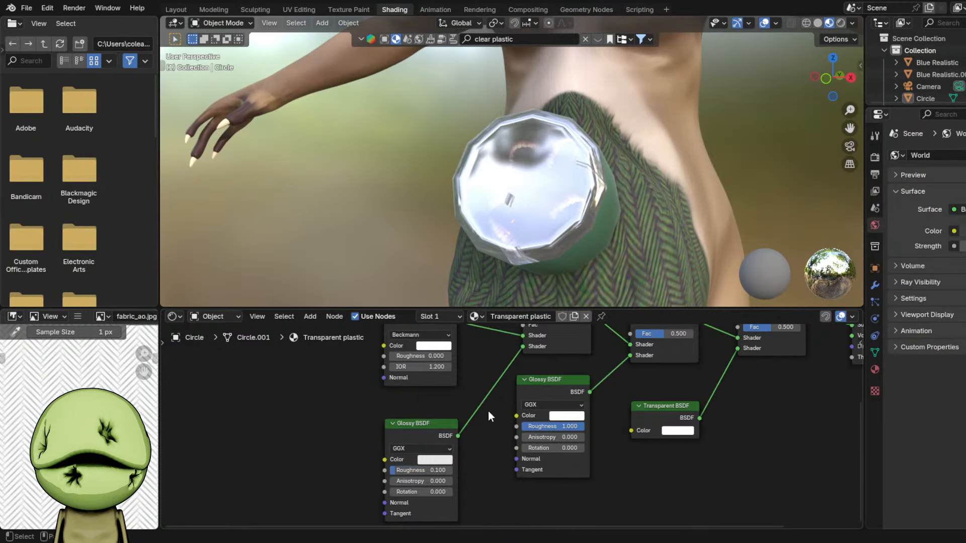
{"action": "middle_click_drag", "start_coordinate": [468, 375], "coordinate": [485, 420]}
{"action": "mouse_move", "coordinate": [439, 410]}
{"action": "left_mouse_down"}
{"action": "mouse_move", "coordinate": [413, 410]}
{"action": "mouse_move", "coordinate": [443, 412]}
{"action": "left_mouse_up"}
{"action": "key", "text": "ctrl+z"}
{"action": "middle_click_drag", "start_coordinate": [447, 490], "coordinate": [448, 444]}
{"action": "mouse_move", "coordinate": [445, 480]}
{"action": "left_mouse_down"}
{"action": "mouse_move", "coordinate": [456, 481]}
{"action": "mouse_move", "coordinate": [433, 492]}
{"action": "left_mouse_up"}
{"action": "middle_click_drag", "start_coordinate": [559, 416], "coordinate": [573, 542]}
{"action": "scroll", "coordinate": [528, 282], "scroll_direction": "down", "scroll_amount": 3}
{"action": "scroll", "coordinate": [534, 277], "scroll_direction": "up", "scroll_amount": 2}
{"action": "scroll", "coordinate": [544, 386], "scroll_direction": "down", "scroll_amount": 3}
{"action": "middle_click_drag", "start_coordinate": [544, 386], "coordinate": [497, 328]}
{"action": "scroll", "coordinate": [571, 195], "scroll_direction": "up", "scroll_amount": 1}
{"action": "middle_click_drag", "start_coordinate": [571, 195], "coordinate": [551, 182]}
{"action": "scroll", "coordinate": [563, 390], "scroll_direction": "down", "scroll_amount": 3}
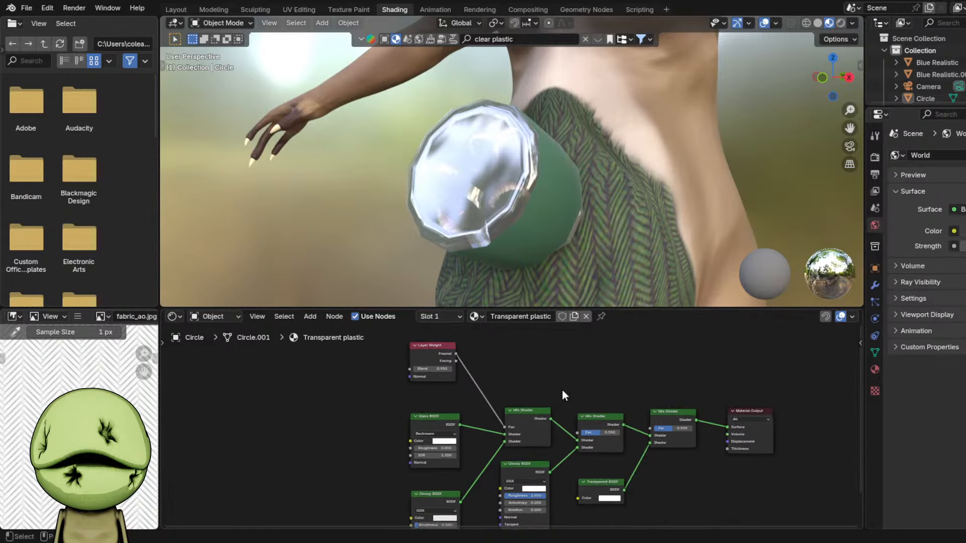
- Replace all of the Transparent plastic material's shader nodes with one Principled BSDF connected to the Material Output's Surface
{"action": "left_click_drag", "start_coordinate": [356, 387], "coordinate": [583, 507]}
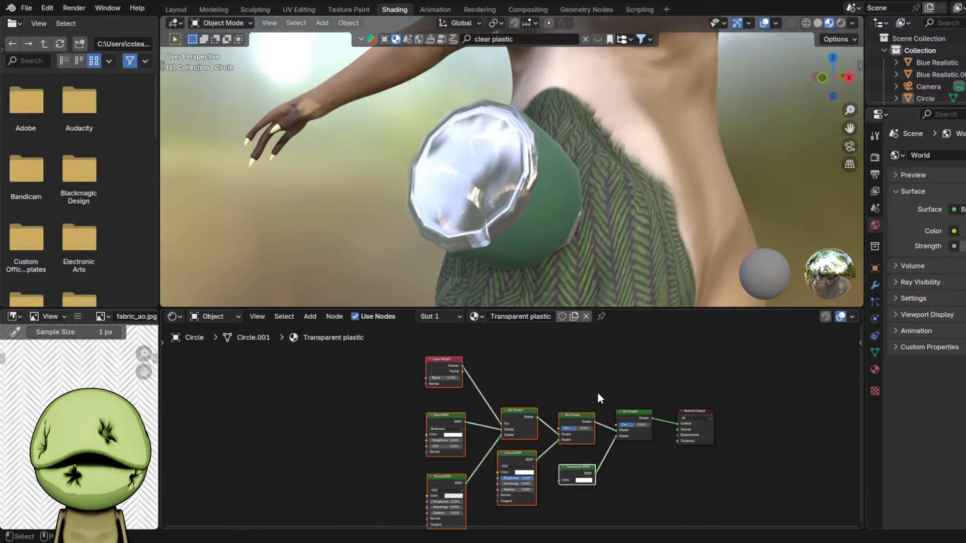
{"action": "key", "text": "x"}
{"action": "key", "text": "shift+a"}
{"action": "mouse_move", "coordinate": [608, 403]}
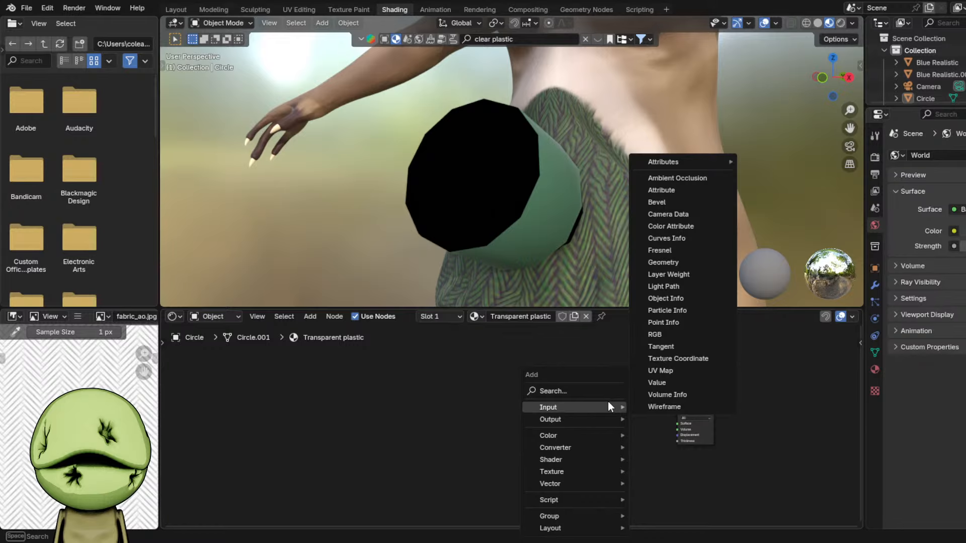
{"action": "type", "text": "p"}
{"action": "key", "text": "Return"}
{"action": "left_click", "coordinate": [608, 401]}
{"action": "left_click_drag", "start_coordinate": [671, 410], "coordinate": [564, 411]}
- Set the Principled BSDF's transmission weight to 1.000, IOR to 1.010 and roughness to 0.181
{"action": "scroll", "coordinate": [621, 402], "scroll_direction": "up", "scroll_amount": 3}
{"action": "scroll", "coordinate": [602, 470], "scroll_direction": "up", "scroll_amount": 4}
{"action": "left_click", "coordinate": [605, 506]}
{"action": "middle_click_drag", "start_coordinate": [605, 506], "coordinate": [545, 413]}
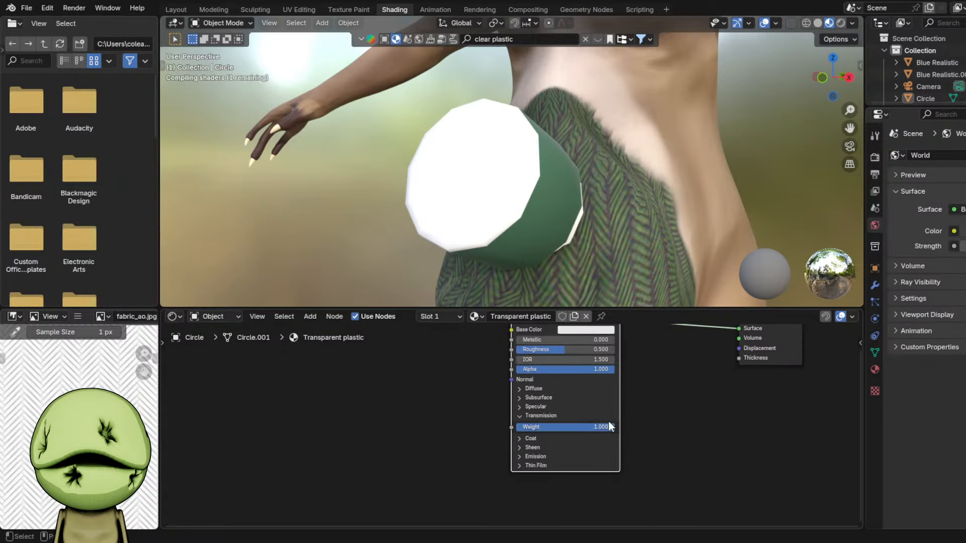
{"action": "middle_click_drag", "start_coordinate": [616, 377], "coordinate": [628, 427]}
{"action": "scroll", "coordinate": [588, 409], "scroll_direction": "up", "scroll_amount": 2}
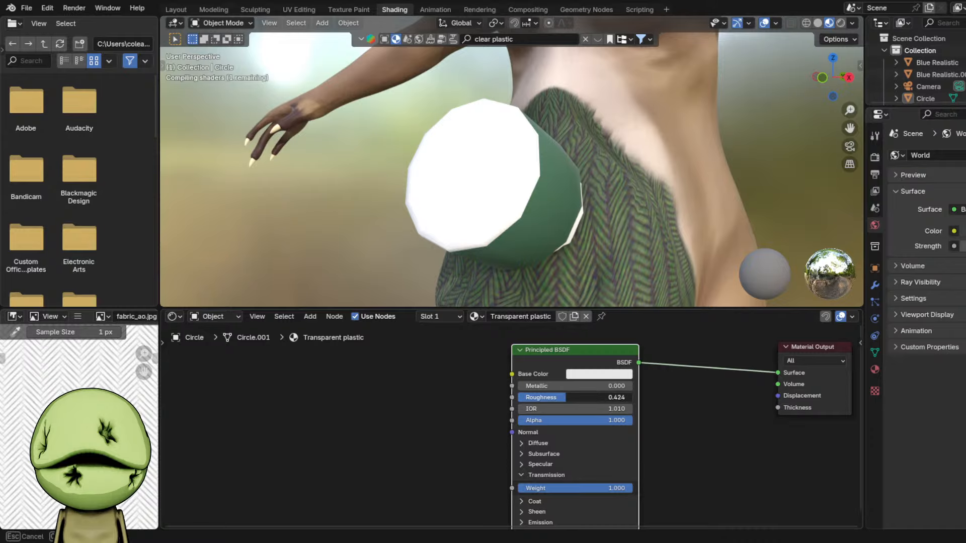
{"action": "left_click_drag", "start_coordinate": [566, 398], "coordinate": [545, 397]}
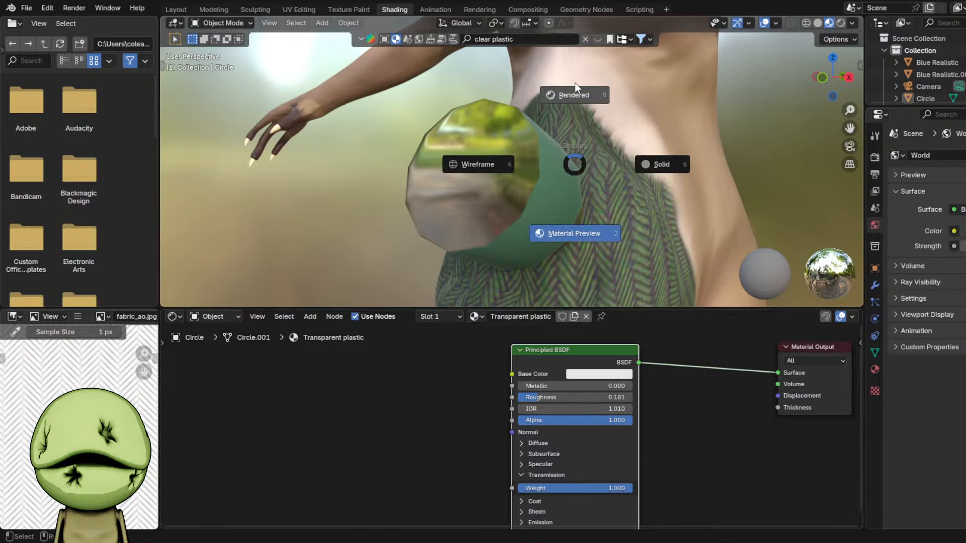
- Set the jar plastic's IOR to 1.410 under rendered shading and save the project
{"action": "left_click", "coordinate": [573, 94]}
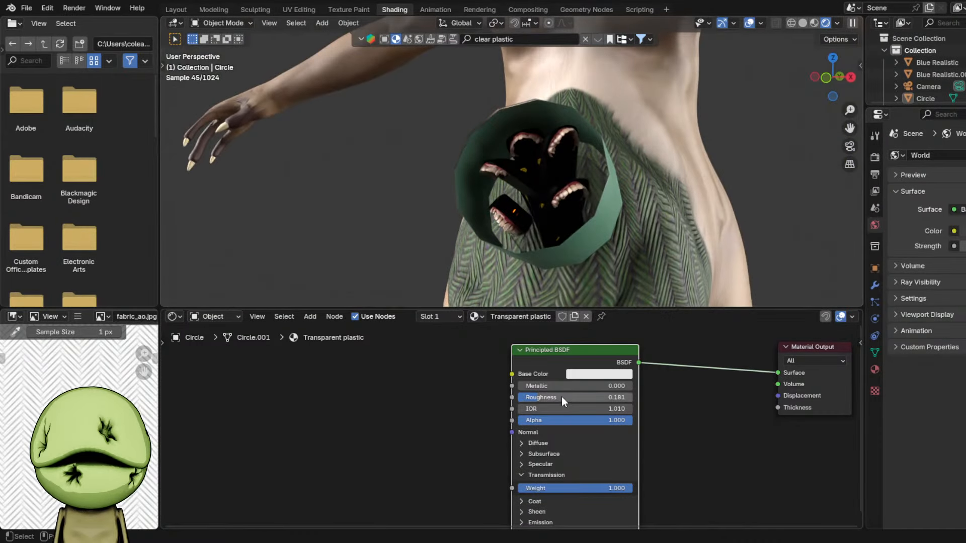
{"action": "left_click_drag", "start_coordinate": [559, 406], "coordinate": [580, 405]}
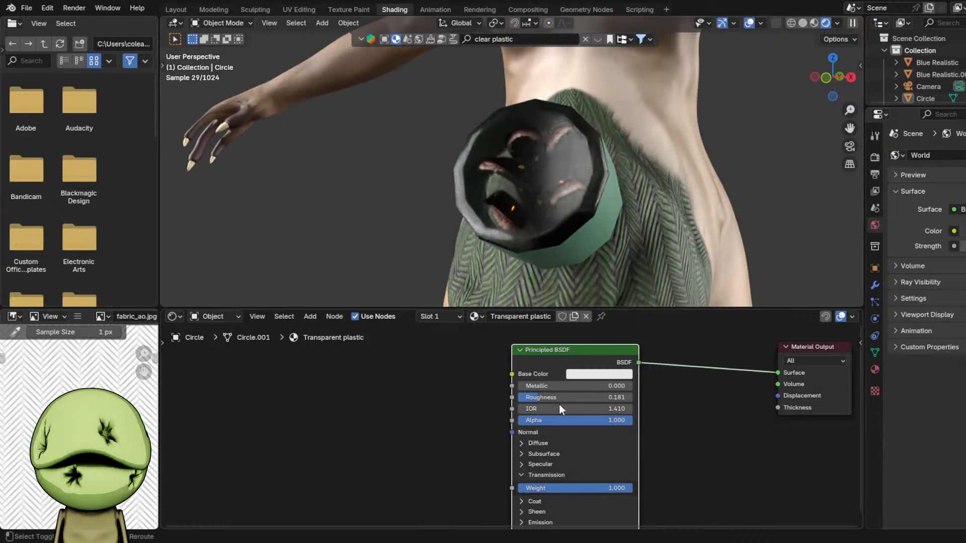
{"action": "scroll", "coordinate": [624, 146], "scroll_direction": "down", "scroll_amount": 3}
{"action": "mouse_move", "coordinate": [624, 145]}
{"action": "middle_mouse_down"}
{"action": "mouse_move", "coordinate": [645, 140]}
{"action": "mouse_move", "coordinate": [638, 146]}
{"action": "middle_mouse_up"}
{"action": "key", "text": "ctrl+s"}
- Examine the jar and the whole character in material preview and rendered shading, returning to the Layout workspace
{"action": "key", "text": "z"}
{"action": "left_click", "coordinate": [648, 222]}
{"action": "middle_click_drag", "start_coordinate": [647, 222], "coordinate": [612, 216]}
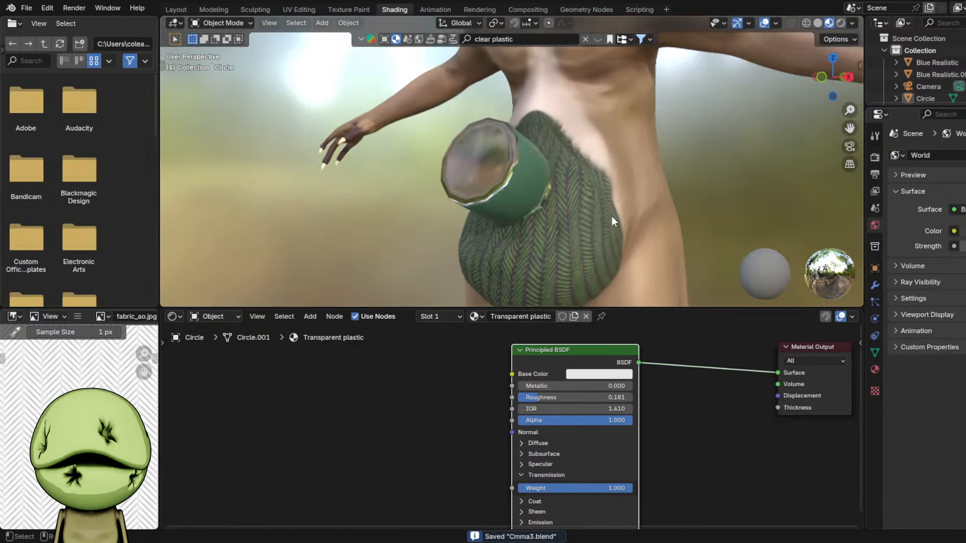
{"action": "key", "text": "z"}
{"action": "left_click", "coordinate": [596, 155]}
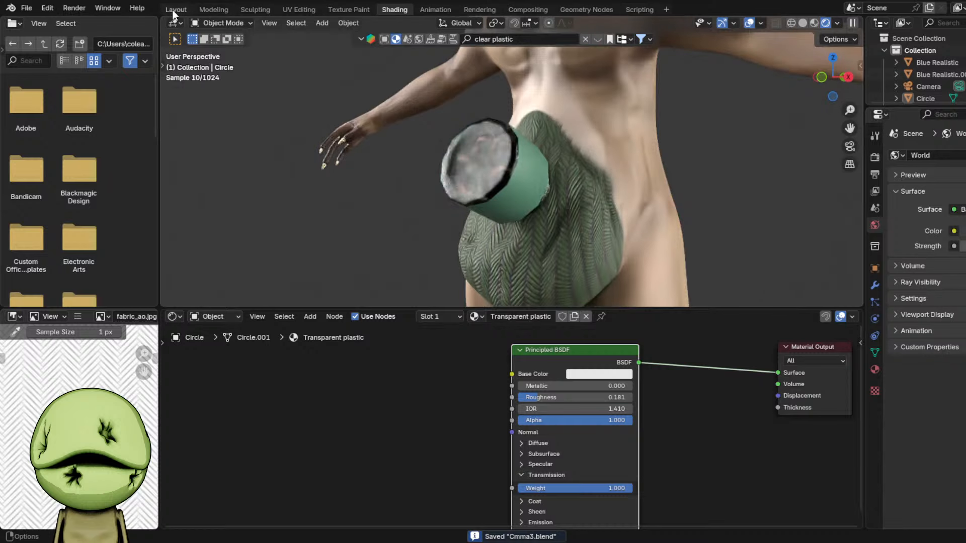
{"action": "left_click", "coordinate": [175, 10]}
{"action": "middle_click_drag", "start_coordinate": [566, 180], "coordinate": [596, 208]}
{"action": "key", "text": "z"}
{"action": "left_click", "coordinate": [609, 310]}
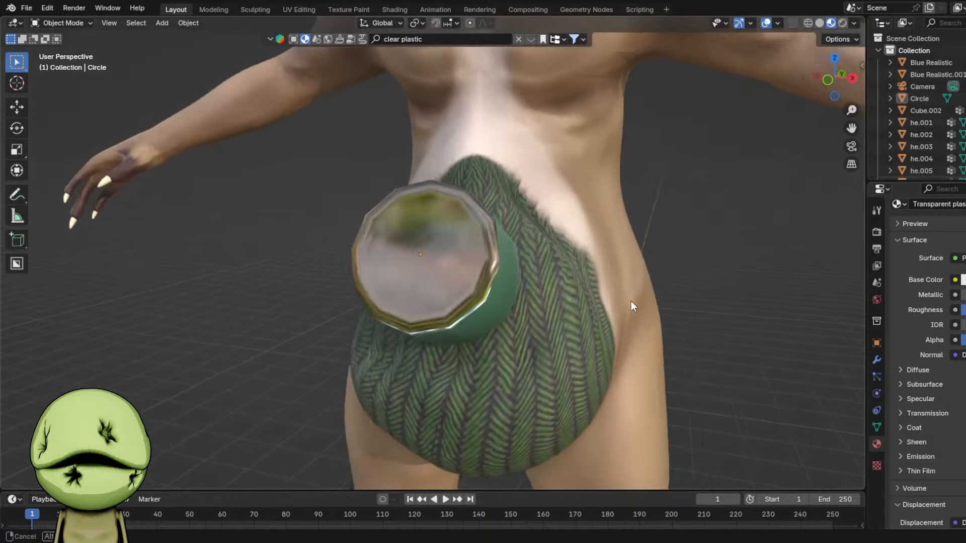
{"action": "middle_click_drag", "start_coordinate": [631, 301], "coordinate": [627, 252]}
{"action": "key", "text": "z"}
{"action": "left_click", "coordinate": [627, 178]}
{"action": "middle_click_drag", "start_coordinate": [627, 178], "coordinate": [585, 179]}
{"action": "scroll", "coordinate": [563, 231], "scroll_direction": "up", "scroll_amount": 3}
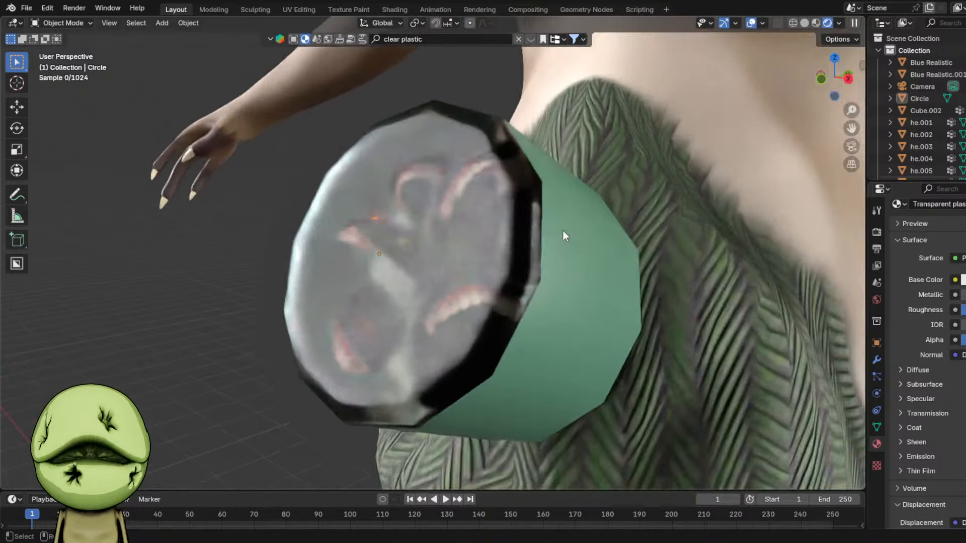
{"action": "middle_click_drag", "start_coordinate": [563, 230], "coordinate": [586, 219]}
{"action": "scroll", "coordinate": [638, 240], "scroll_direction": "down", "scroll_amount": 5}
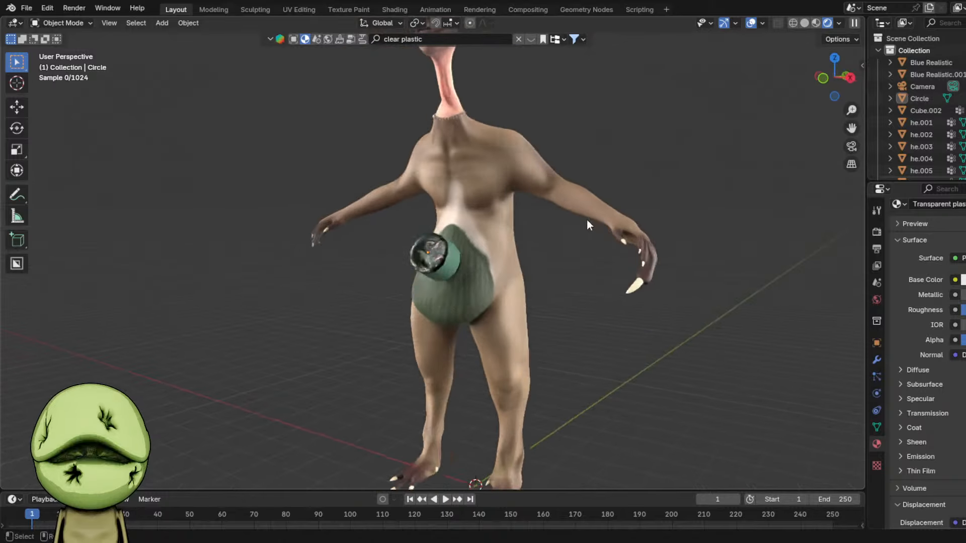
{"action": "scroll", "coordinate": [587, 220], "scroll_direction": "down", "scroll_amount": 4}
{"action": "scroll", "coordinate": [581, 222], "scroll_direction": "up", "scroll_amount": 3}
{"action": "scroll", "coordinate": [599, 239], "scroll_direction": "down", "scroll_amount": 4}
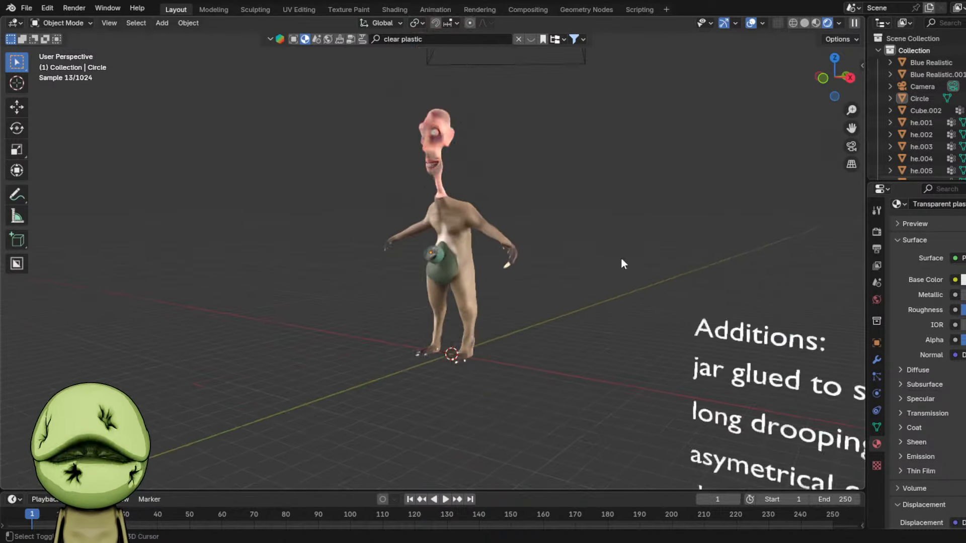
- Select the jar and add a Base Color paint texture to its Material.003 slot in the Texture Paint workspace
{"action": "scroll", "coordinate": [503, 261], "scroll_direction": "up", "scroll_amount": 5}
{"action": "middle_click_drag", "start_coordinate": [339, 265], "coordinate": [450, 246], "text": "shift"}
{"action": "scroll", "coordinate": [443, 245], "scroll_direction": "up", "scroll_amount": 3}
{"action": "left_click", "coordinate": [374, 247]}
{"action": "scroll", "coordinate": [382, 249], "scroll_direction": "down", "scroll_amount": 3}
{"action": "middle_click_drag", "start_coordinate": [495, 269], "coordinate": [397, 239]}
{"action": "left_click", "coordinate": [397, 239]}
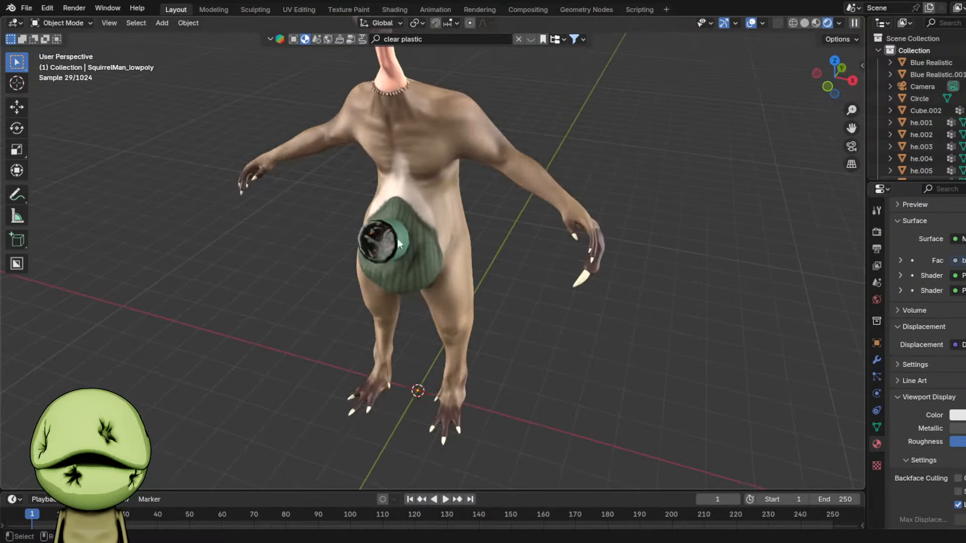
{"action": "left_click", "coordinate": [347, 9]}
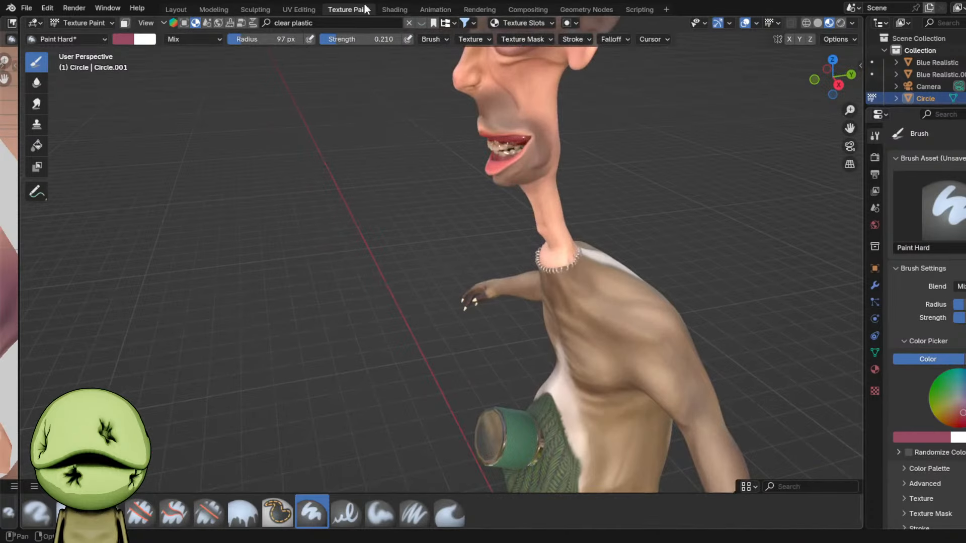
{"action": "left_click", "coordinate": [528, 23]}
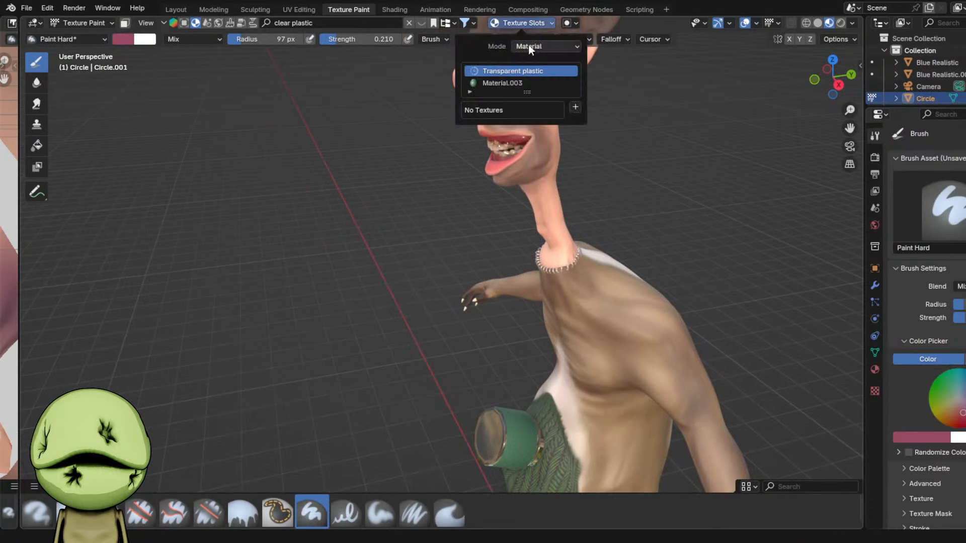
{"action": "left_click", "coordinate": [573, 106]}
{"action": "left_click", "coordinate": [602, 120]}
{"action": "left_click", "coordinate": [583, 223]}
- Fill the jar's side band with a light mint green using the Fill brush
{"action": "middle_click_drag", "start_coordinate": [529, 205], "coordinate": [556, 114]}
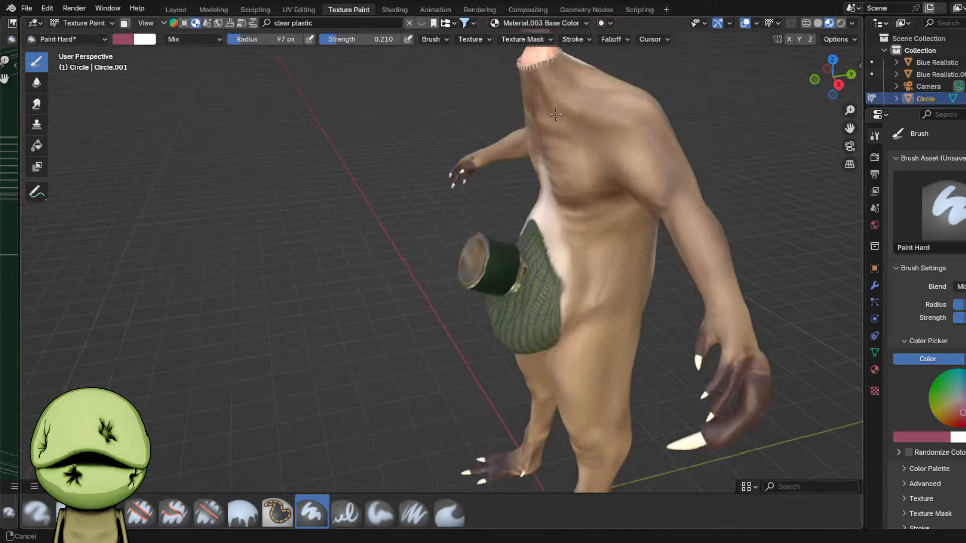
{"action": "scroll", "coordinate": [555, 115], "scroll_direction": "up", "scroll_amount": 3}
{"action": "left_click", "coordinate": [36, 146]}
{"action": "scroll", "coordinate": [267, 139], "scroll_direction": "up", "scroll_amount": 3}
{"action": "right_click", "coordinate": [453, 228]}
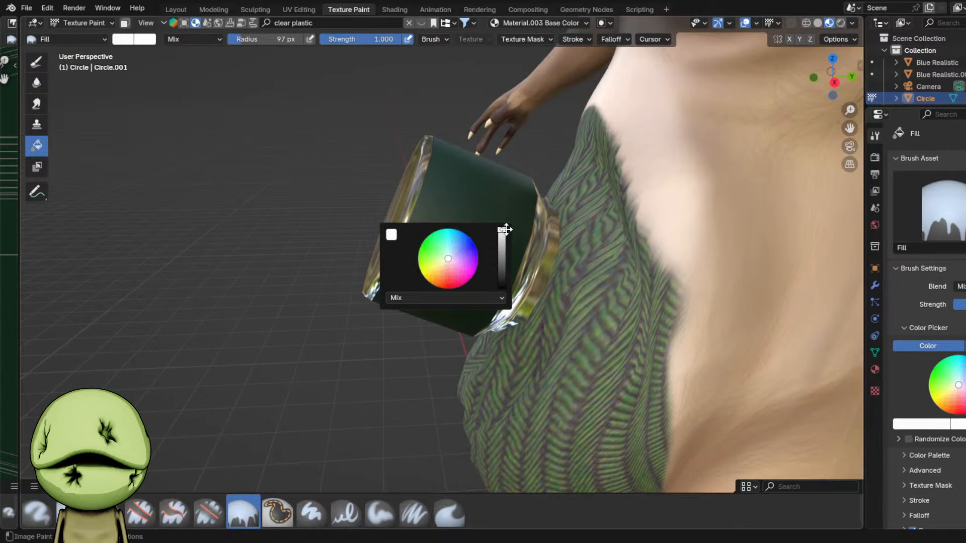
{"action": "left_click_drag", "start_coordinate": [441, 266], "coordinate": [441, 255]}
{"action": "left_click", "coordinate": [479, 201]}
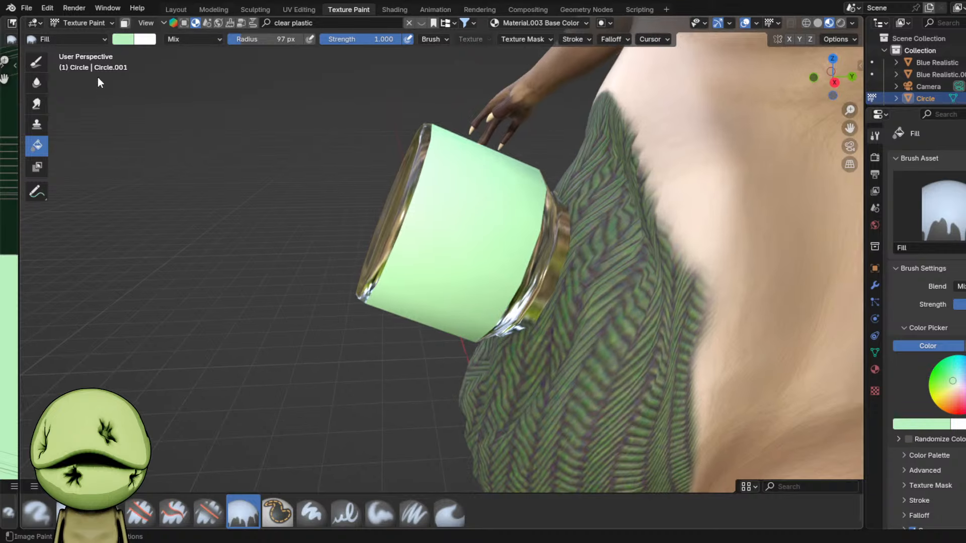
- Set the Paint Hard brush to black with a 13 px radius and strength 1.000, undoing the test stroke
{"action": "left_click", "coordinate": [37, 61]}
{"action": "right_click", "coordinate": [555, 256]}
{"action": "mouse_move", "coordinate": [420, 259]}
{"action": "middle_mouse_down"}
{"action": "mouse_move", "coordinate": [450, 268]}
{"action": "mouse_move", "coordinate": [481, 300]}
{"action": "mouse_move", "coordinate": [503, 383]}
{"action": "middle_mouse_up"}
{"action": "key", "text": "f"}
{"action": "left_click", "coordinate": [401, 272]}
{"action": "middle_click_drag", "start_coordinate": [423, 184], "coordinate": [360, 261]}
{"action": "scroll", "coordinate": [418, 217], "scroll_direction": "up", "scroll_amount": 4}
{"action": "middle_click_drag", "start_coordinate": [417, 217], "coordinate": [458, 338]}
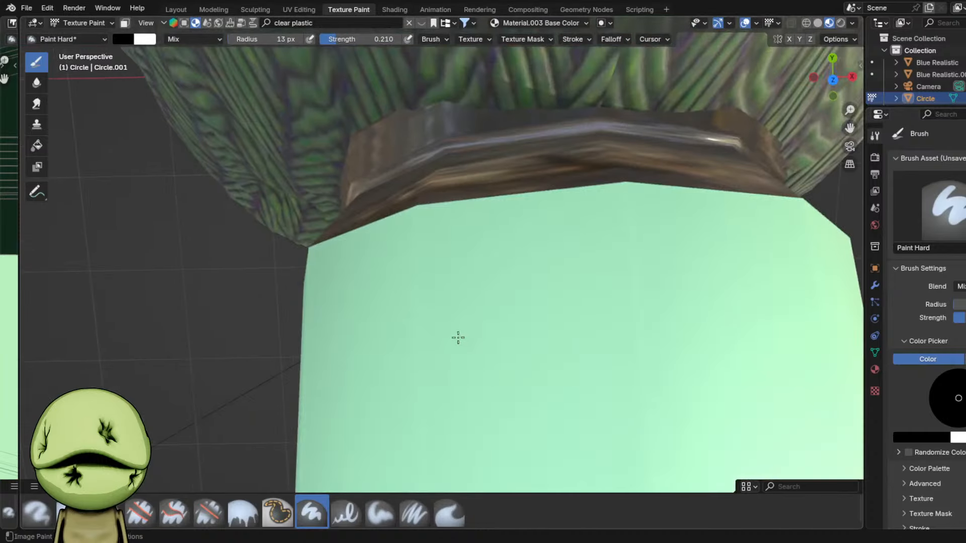
{"action": "key", "text": "ctrl+z"}
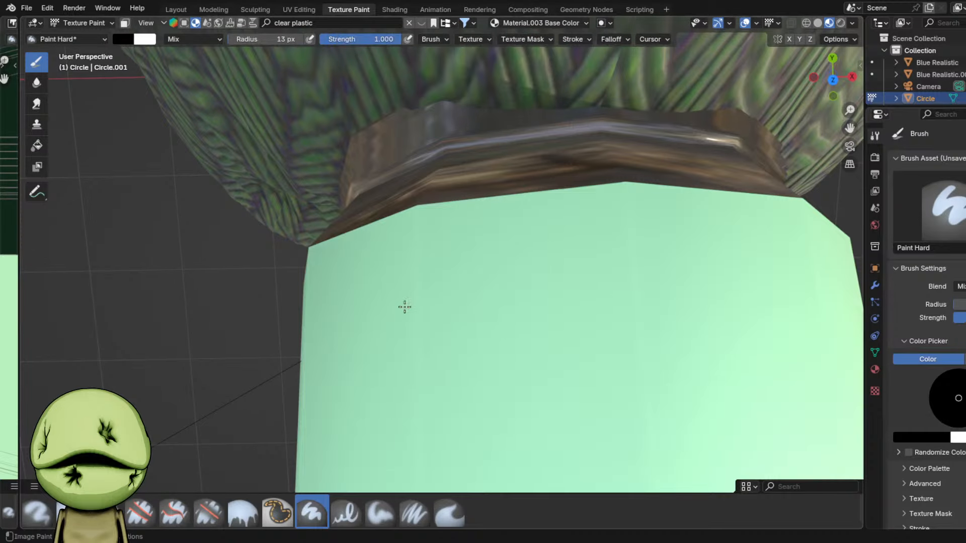
- Hand-letter "Mouse Bites" in black on the jar's mint green band, one word below the other
{"action": "left_click_drag", "start_coordinate": [433, 338], "coordinate": [479, 338]}
{"action": "middle_click_drag", "start_coordinate": [498, 336], "coordinate": [466, 276]}
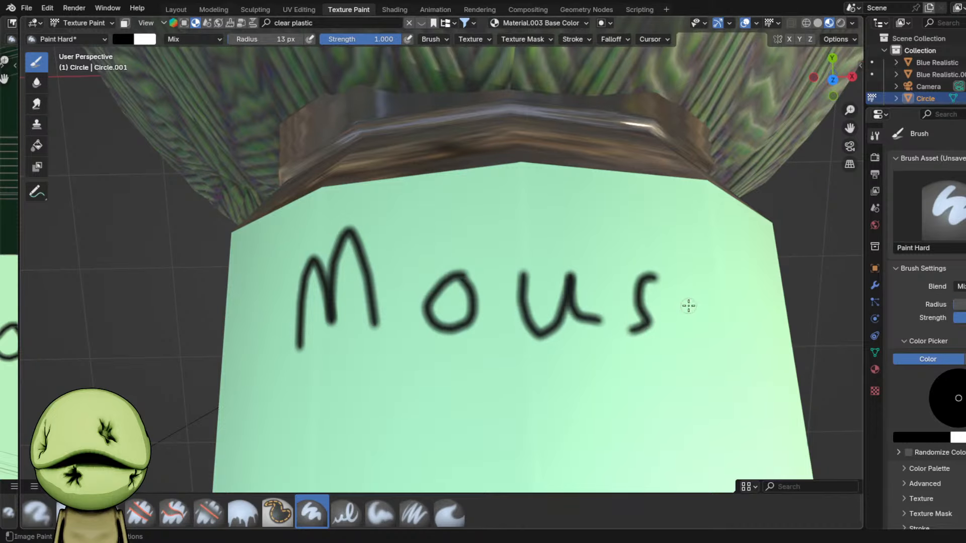
{"action": "middle_click_drag", "start_coordinate": [711, 341], "coordinate": [437, 303]}
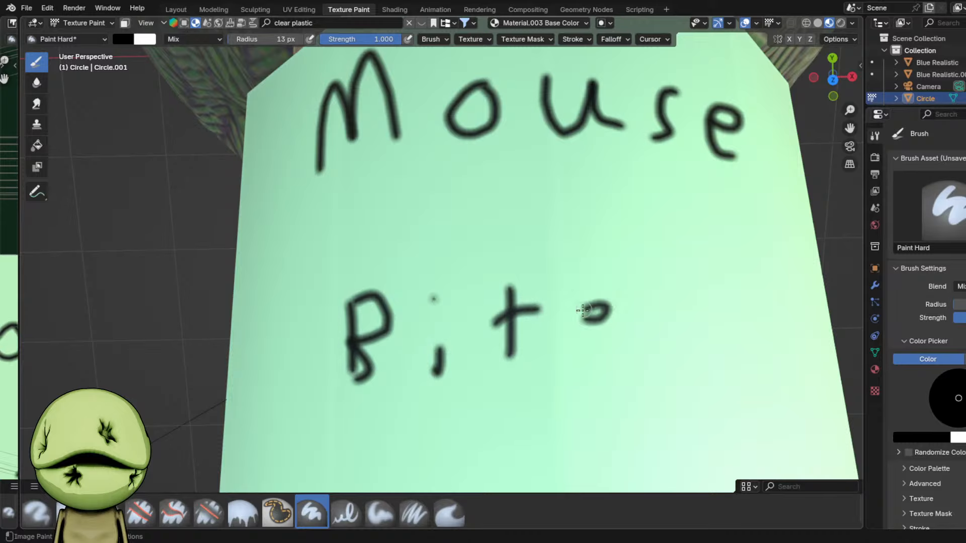
{"action": "scroll", "coordinate": [545, 327], "scroll_direction": "down", "scroll_amount": 10}
{"action": "mouse_move", "coordinate": [559, 322]}
{"action": "middle_mouse_down"}
{"action": "mouse_move", "coordinate": [654, 246]}
{"action": "mouse_move", "coordinate": [636, 192]}
{"action": "mouse_move", "coordinate": [548, 221]}
{"action": "middle_mouse_up"}
- Save the project and all painted texture images
{"action": "key", "text": "ctrl+s"}
{"action": "left_click", "coordinate": [544, 23]}
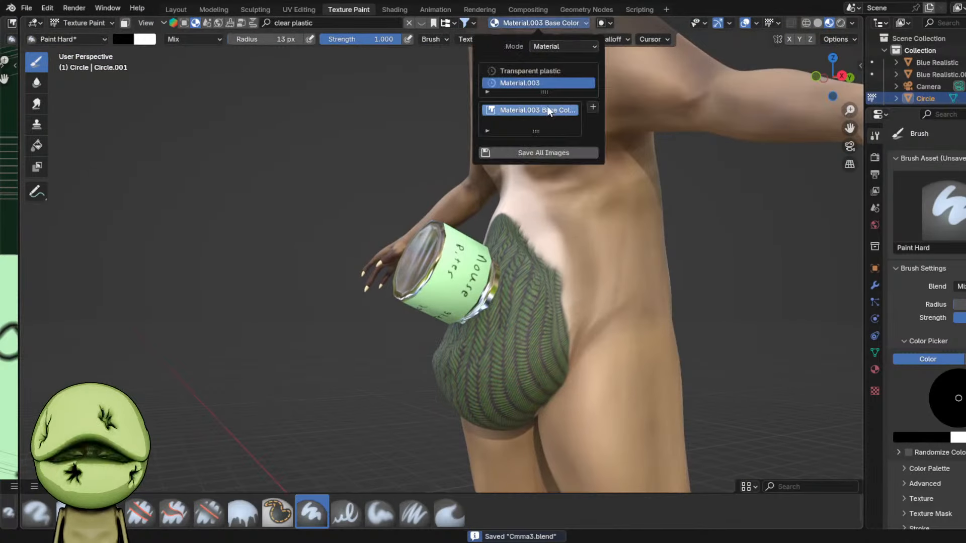
{"action": "left_click", "coordinate": [518, 145]}
- Delete the jar entry from the Additions list in the Layout workspace, move the remaining lines up under the heading, and save
{"action": "left_click", "coordinate": [174, 10]}
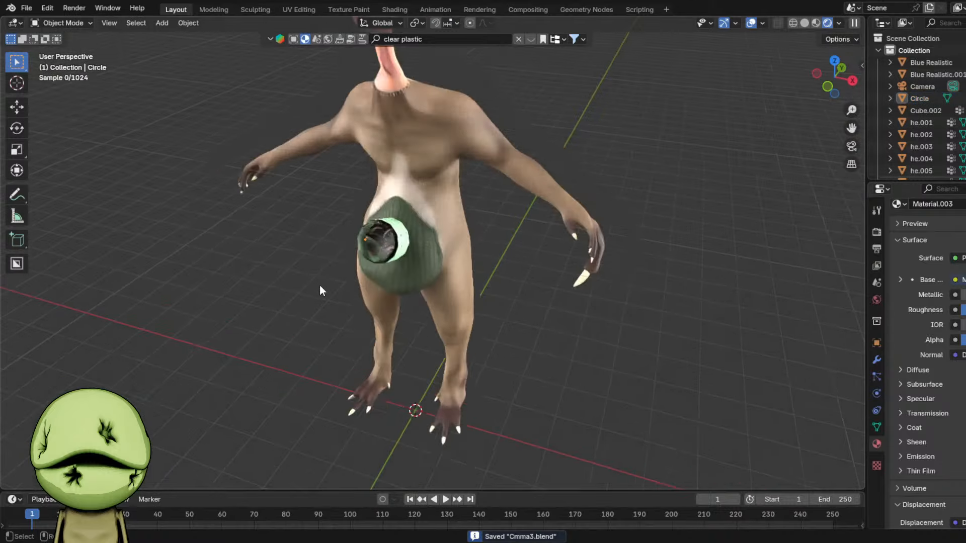
{"action": "middle_click_drag", "start_coordinate": [429, 298], "coordinate": [536, 306]}
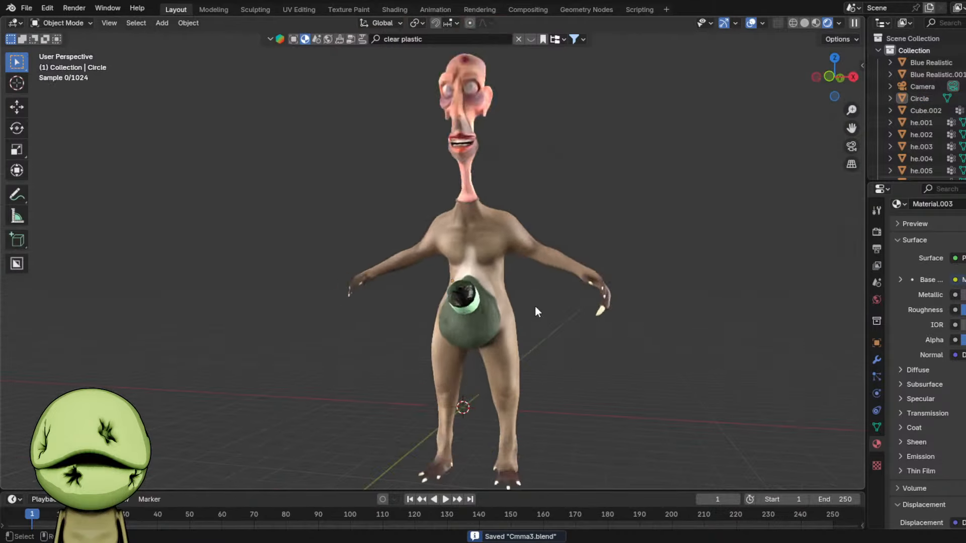
{"action": "scroll", "coordinate": [534, 305], "scroll_direction": "down", "scroll_amount": 3}
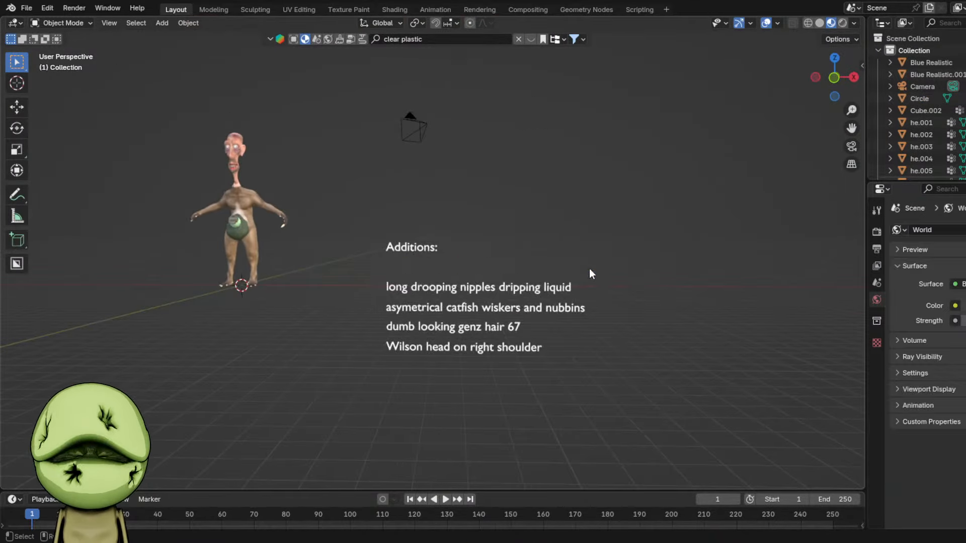
{"action": "scroll", "coordinate": [590, 269], "scroll_direction": "up", "scroll_amount": 3}
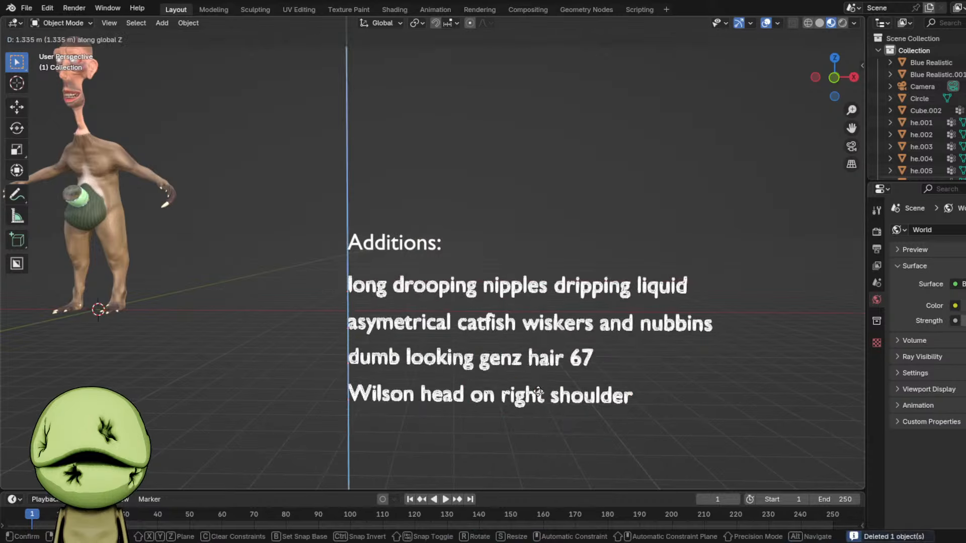
{"action": "key", "text": "ctrl+s"}
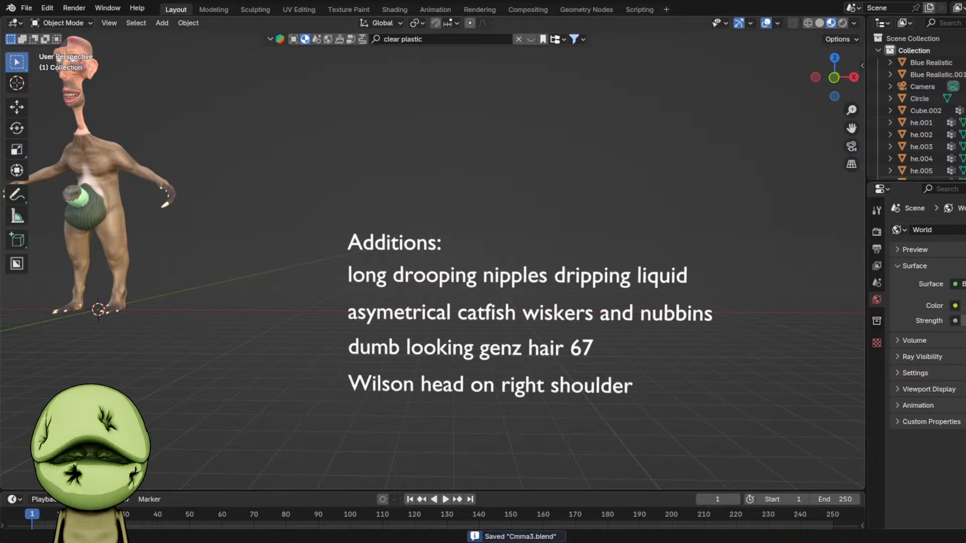
{"action": "left_click", "coordinate": [601, 286]}
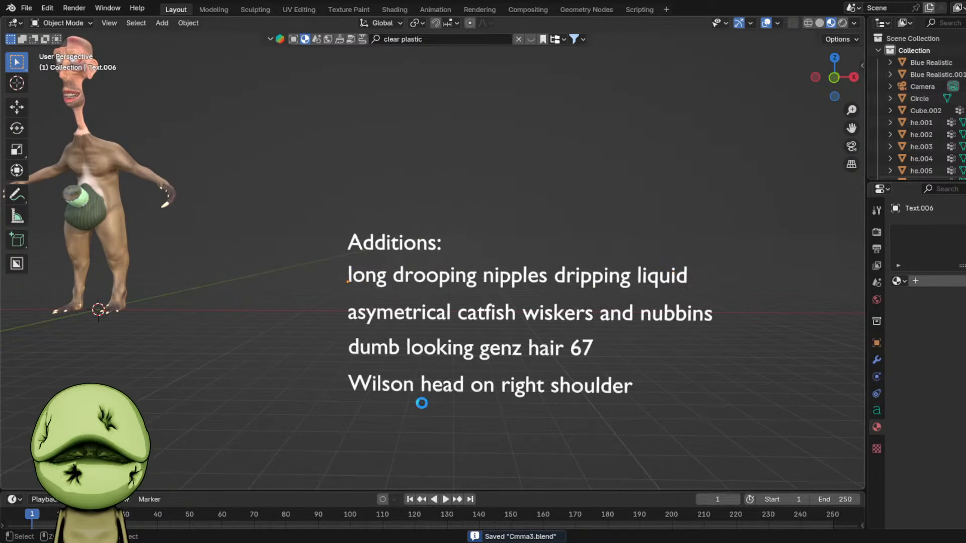
- Select the creature's body mesh and open it in the Sculpting workspace
{"action": "middle_click_drag", "start_coordinate": [422, 401], "coordinate": [563, 394], "text": "shift"}
{"action": "left_click", "coordinate": [273, 176]}
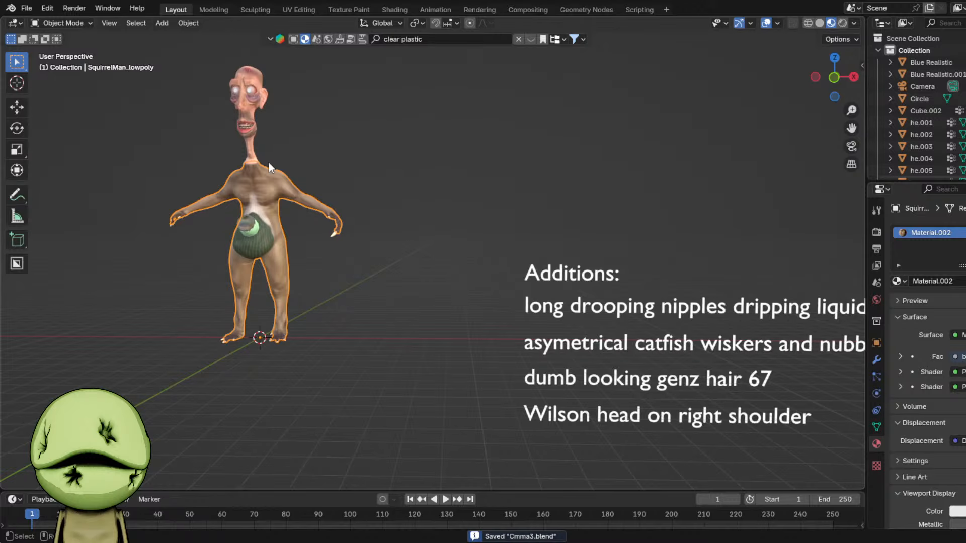
{"action": "key", "text": "KP_Decimal"}
{"action": "scroll", "coordinate": [457, 279], "scroll_direction": "up", "scroll_amount": 6}
{"action": "middle_click_drag", "start_coordinate": [345, 123], "coordinate": [433, 166], "text": "shift"}
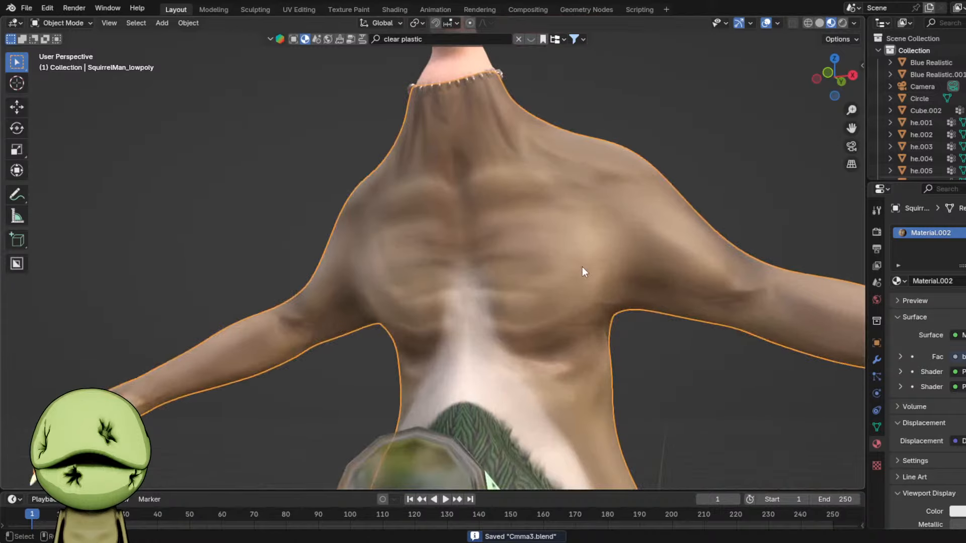
{"action": "middle_click_drag", "start_coordinate": [582, 266], "coordinate": [588, 277]}
{"action": "key", "text": "Tab"}
{"action": "key", "text": "Tab"}
{"action": "left_click", "coordinate": [255, 10]}
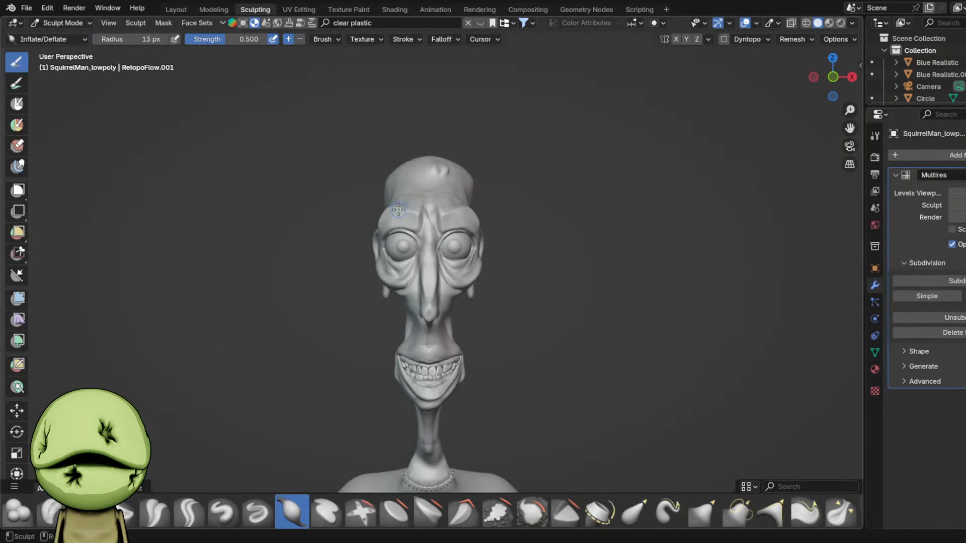
- Frame the creature's chest and enable X-axis mirror symmetry for sculpting
{"action": "middle_click_drag", "start_coordinate": [520, 325], "coordinate": [520, 210], "text": "shift"}
{"action": "scroll", "coordinate": [433, 222], "scroll_direction": "up", "scroll_amount": 6}
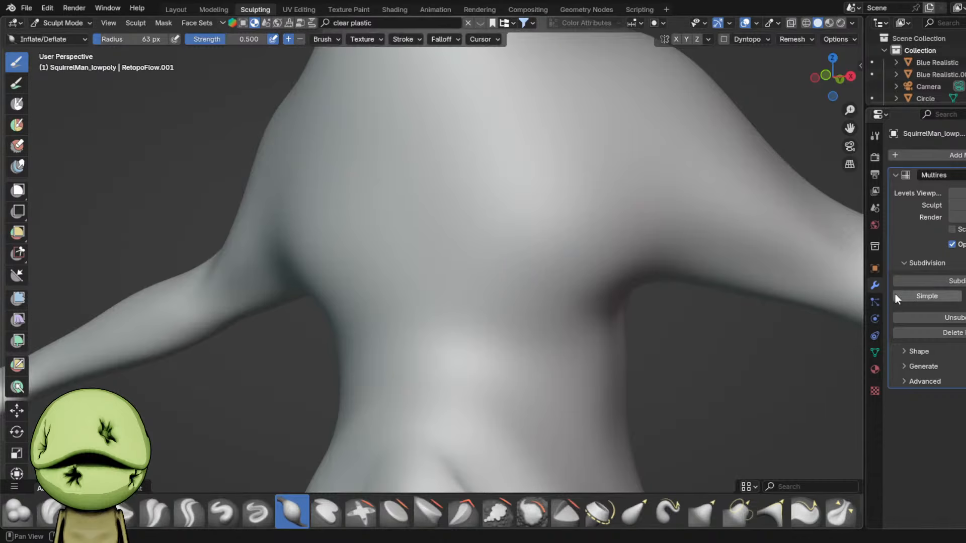
{"action": "scroll", "coordinate": [571, 292], "scroll_direction": "up", "scroll_amount": 2}
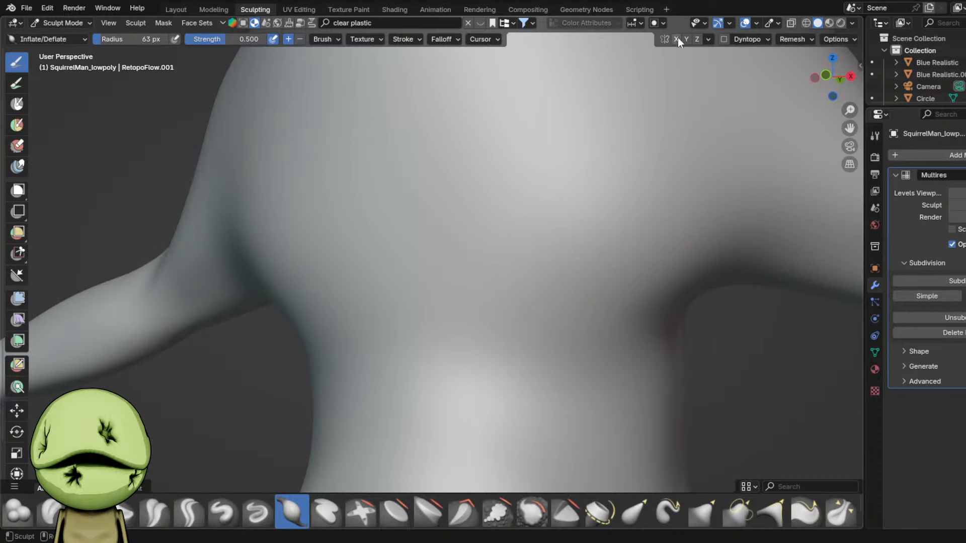
{"action": "left_click", "coordinate": [675, 40]}
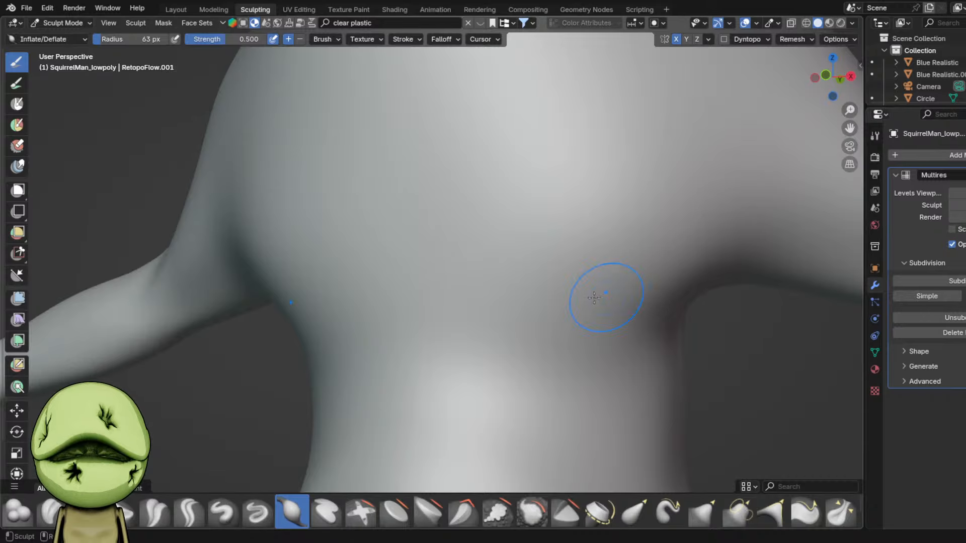
- Try to raise a pair of nipple bumps on the chest with the Inflate/Deflate brush at 63 px, and undo them
{"action": "scroll", "coordinate": [589, 304], "scroll_direction": "up", "scroll_amount": 1}
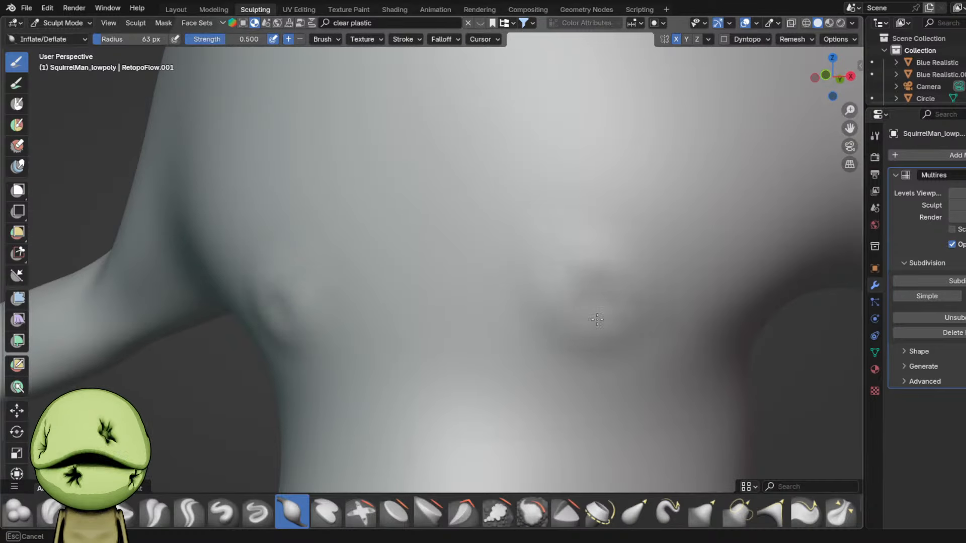
{"action": "scroll", "coordinate": [612, 353], "scroll_direction": "down", "scroll_amount": 3}
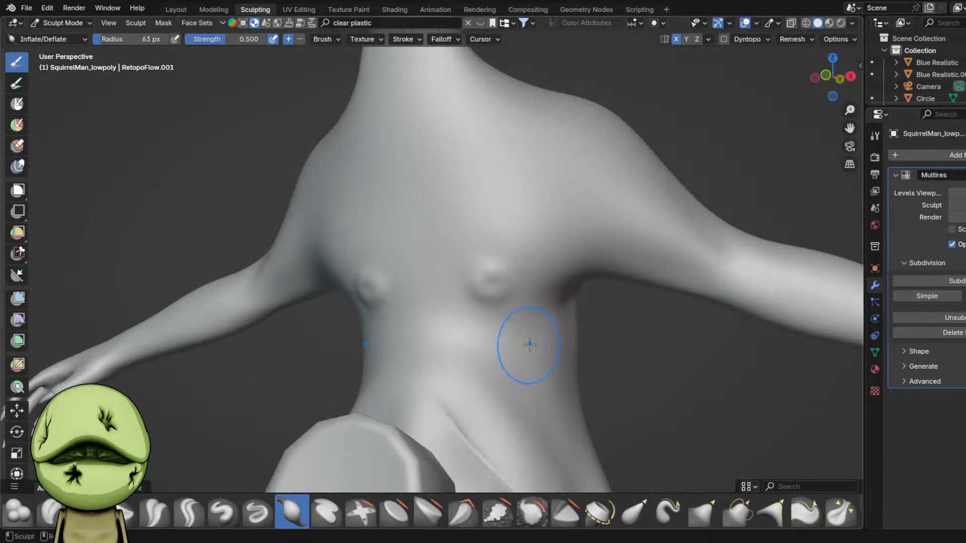
{"action": "scroll", "coordinate": [491, 271], "scroll_direction": "up", "scroll_amount": 1}
{"action": "key", "text": "ctrl+z"}
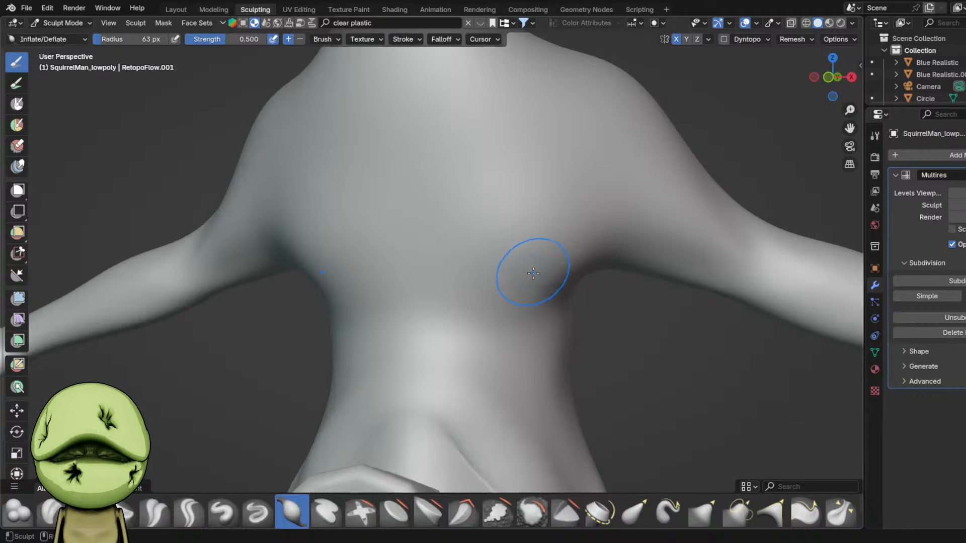
- Inflate a broad, soft mound on each side of the chest with the Inflate/Deflate brush at 63 px and strength 0.500
{"action": "scroll", "coordinate": [533, 273], "scroll_direction": "up", "scroll_amount": 1}
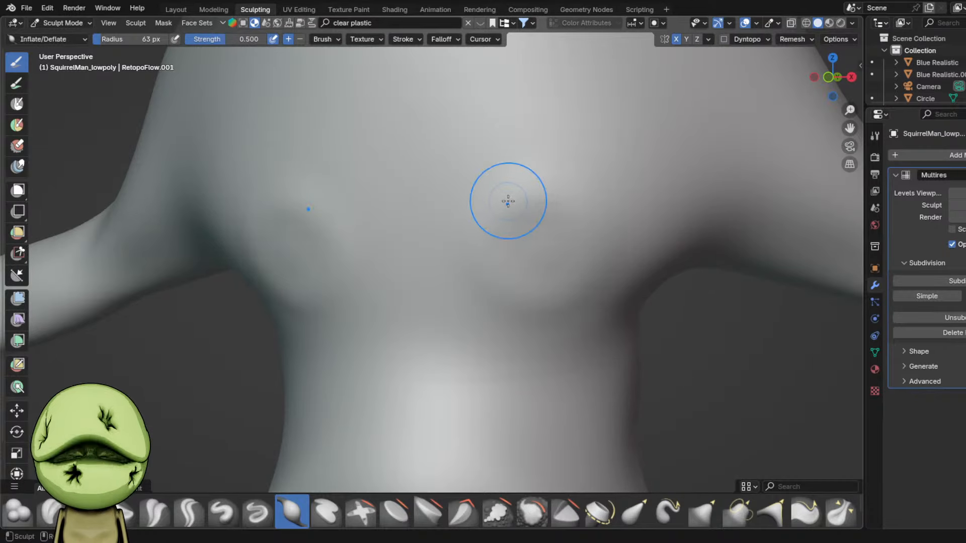
{"action": "middle_click_drag", "start_coordinate": [557, 237], "coordinate": [573, 226], "text": "ctrl"}
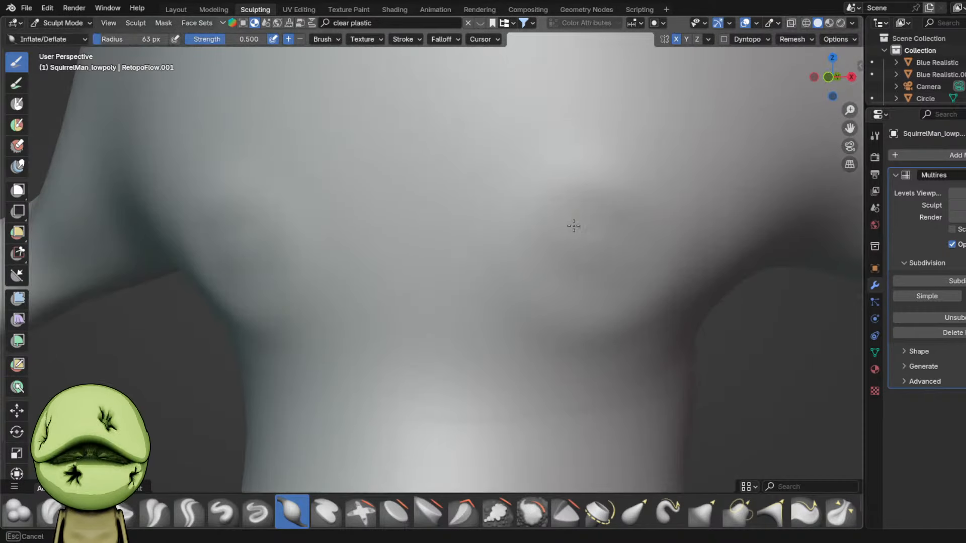
{"action": "mouse_move", "coordinate": [600, 274]}
{"action": "middle_mouse_down", "text": "ctrl"}
{"action": "mouse_move", "coordinate": [580, 255]}
{"action": "mouse_move", "coordinate": [485, 225]}
{"action": "middle_mouse_up", "text": "ctrl"}
- Pull both chest mounds out and down into long pointed nipples with the Grab brush, using an 82 px and then a 73 px radius
{"action": "key", "text": "g"}
{"action": "mouse_move", "coordinate": [475, 211]}
{"action": "left_mouse_down"}
{"action": "mouse_move", "coordinate": [550, 287]}
{"action": "mouse_move", "coordinate": [584, 383]}
{"action": "left_mouse_up"}
{"action": "middle_click_drag", "start_coordinate": [501, 282], "coordinate": [476, 287]}
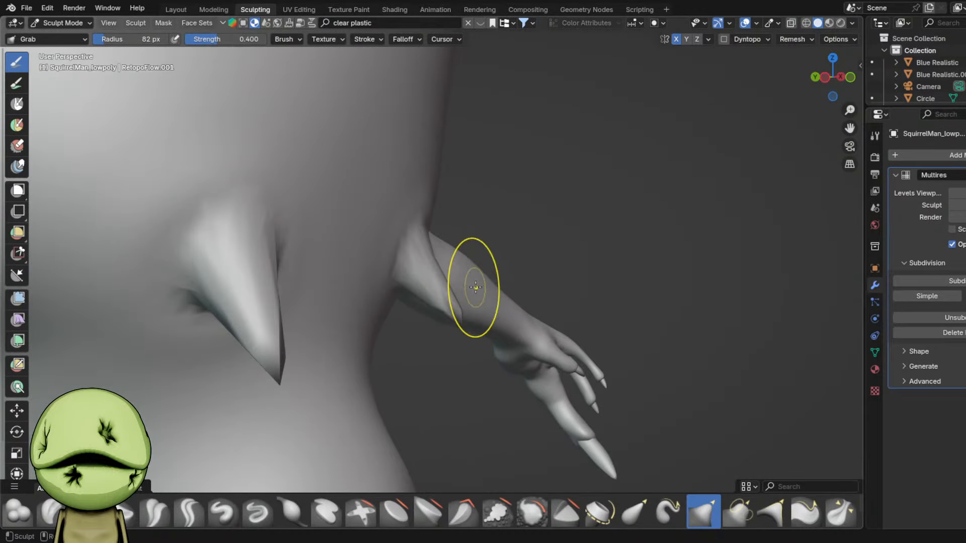
{"action": "left_click_drag", "start_coordinate": [459, 310], "coordinate": [412, 428]}
{"action": "middle_click_drag", "start_coordinate": [435, 406], "coordinate": [388, 397]}
{"action": "left_click_drag", "start_coordinate": [462, 305], "coordinate": [465, 290]}
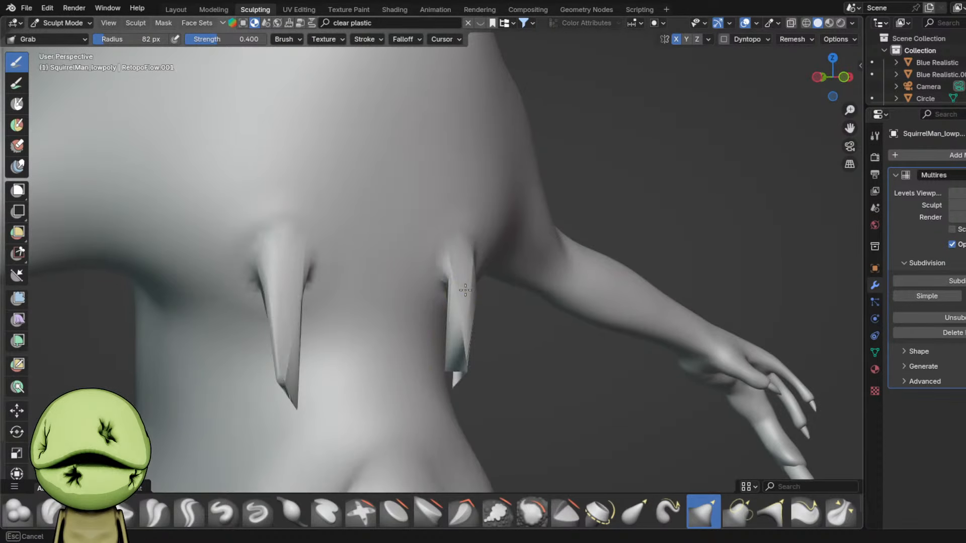
{"action": "mouse_move", "coordinate": [461, 316]}
{"action": "middle_mouse_down"}
{"action": "mouse_move", "coordinate": [416, 309]}
{"action": "mouse_move", "coordinate": [504, 322]}
{"action": "middle_mouse_up"}
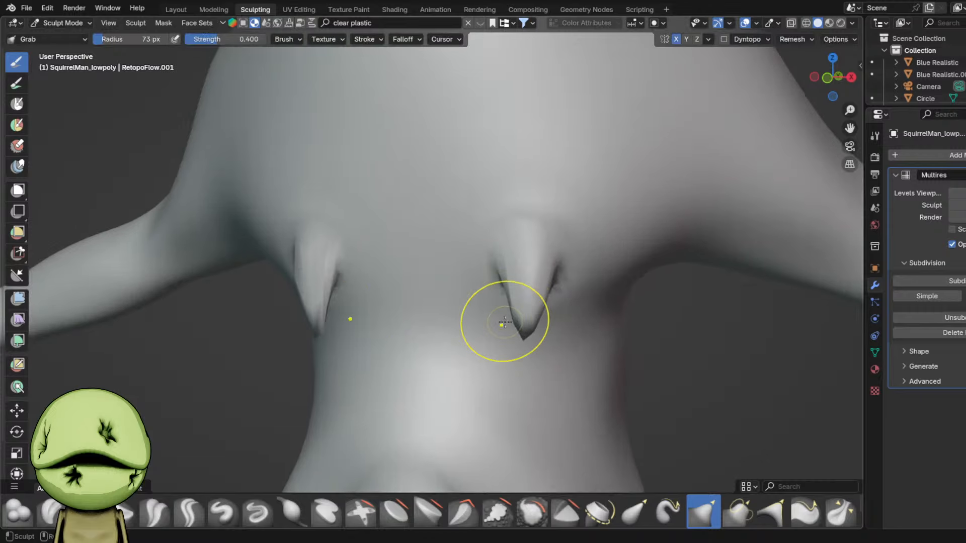
{"action": "middle_click_drag", "start_coordinate": [529, 442], "coordinate": [447, 330]}
{"action": "mouse_move", "coordinate": [473, 264]}
{"action": "middle_mouse_down"}
{"action": "mouse_move", "coordinate": [514, 287]}
{"action": "mouse_move", "coordinate": [630, 283]}
{"action": "middle_mouse_up"}
- Thicken the upper part of both nipples with the Inflate/Deflate brush at 73 px
{"action": "key", "text": "i"}
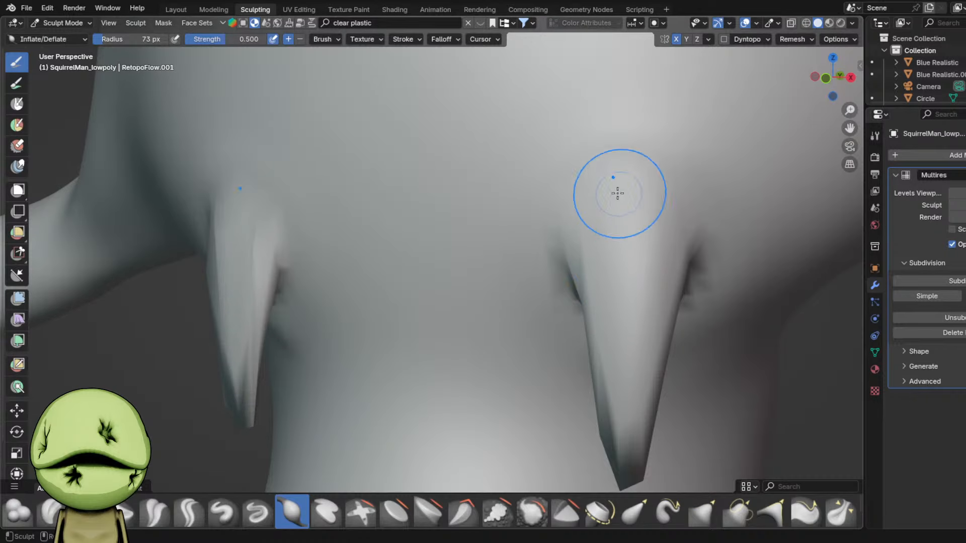
{"action": "scroll", "coordinate": [549, 225], "scroll_direction": "down", "scroll_amount": 3}
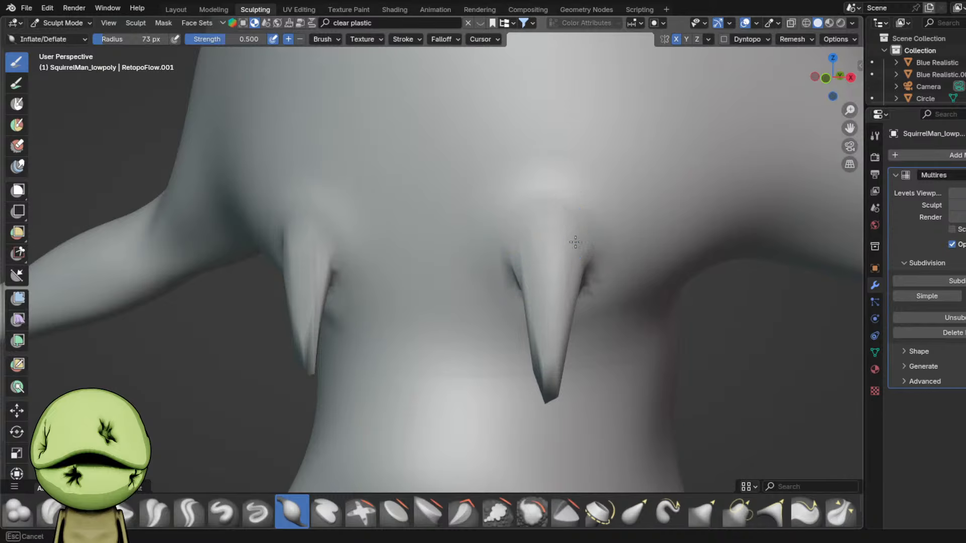
{"action": "middle_click_drag", "start_coordinate": [595, 275], "coordinate": [517, 302]}
{"action": "scroll", "coordinate": [518, 302], "scroll_direction": "down", "scroll_amount": 2}
- Subdivide the Multires modifier and draw the nipples farther down with the Grab brush, ending at a 68 px radius
{"action": "key", "text": "g"}
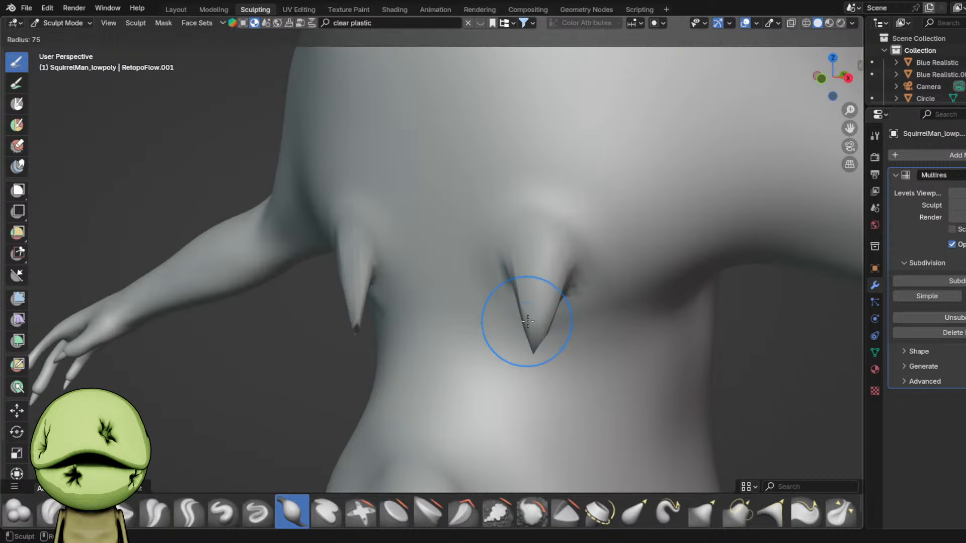
{"action": "left_click_drag", "start_coordinate": [518, 323], "coordinate": [536, 392]}
{"action": "middle_click_drag", "start_coordinate": [536, 392], "coordinate": [669, 301]}
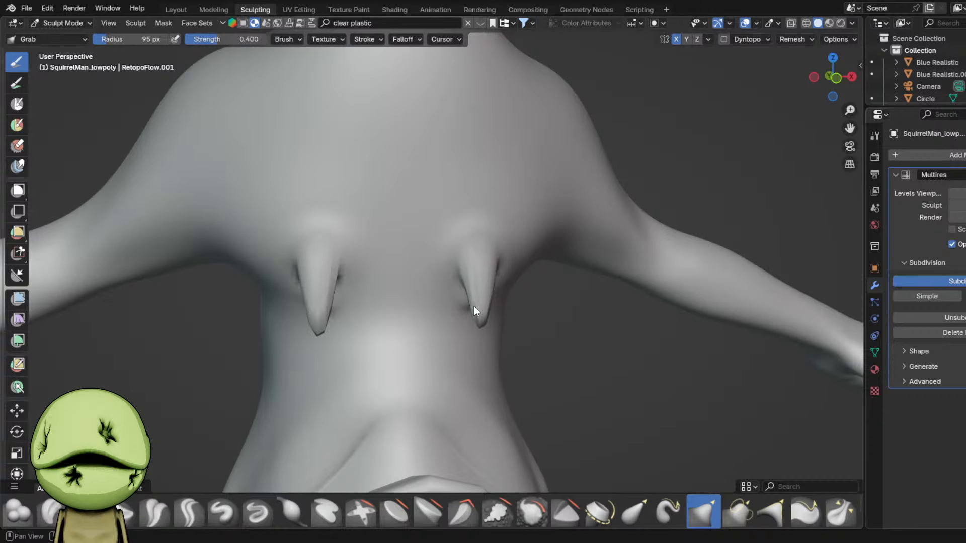
{"action": "scroll", "coordinate": [492, 315], "scroll_direction": "up", "scroll_amount": 4}
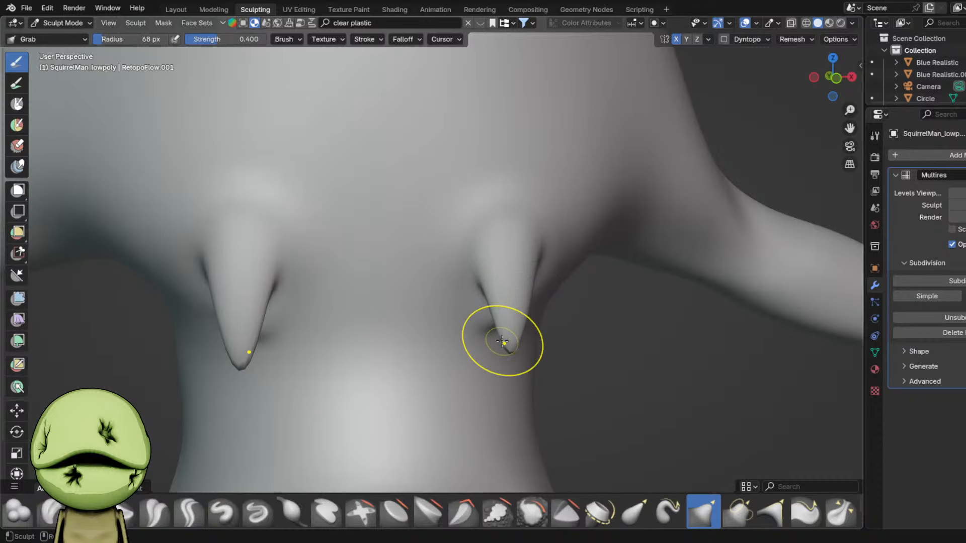
{"action": "middle_click_drag", "start_coordinate": [539, 323], "coordinate": [561, 366]}
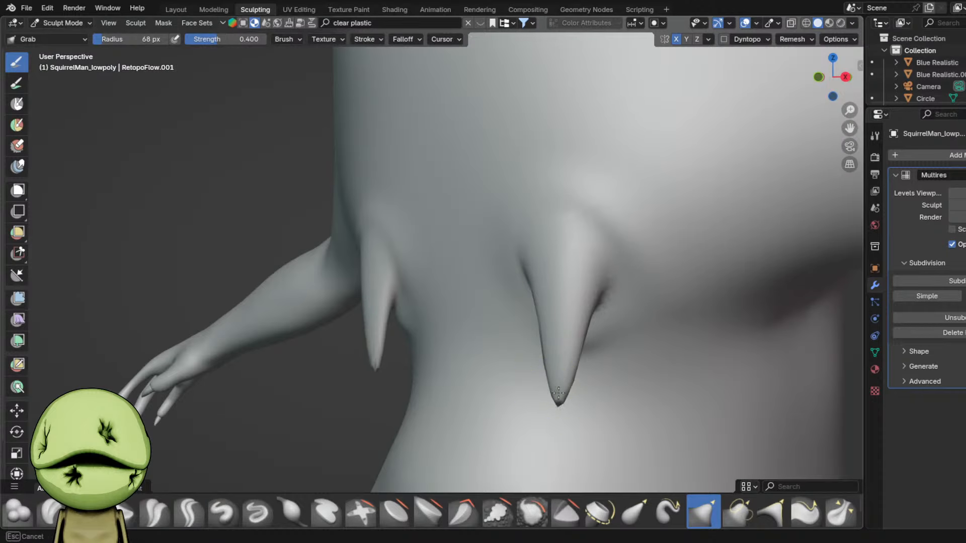
{"action": "scroll", "coordinate": [575, 375], "scroll_direction": "up", "scroll_amount": 1}
- Round out the nipple tips with the Inflate/Deflate brush at 68 px and adjust the drooping shape with the Grab brush
{"action": "key", "text": "i"}
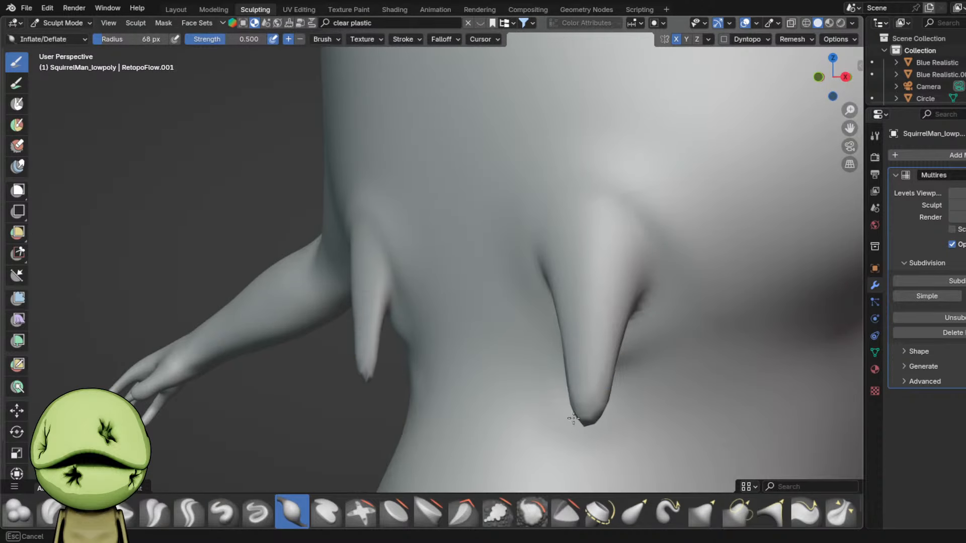
{"action": "middle_click_drag", "start_coordinate": [552, 407], "coordinate": [593, 367]}
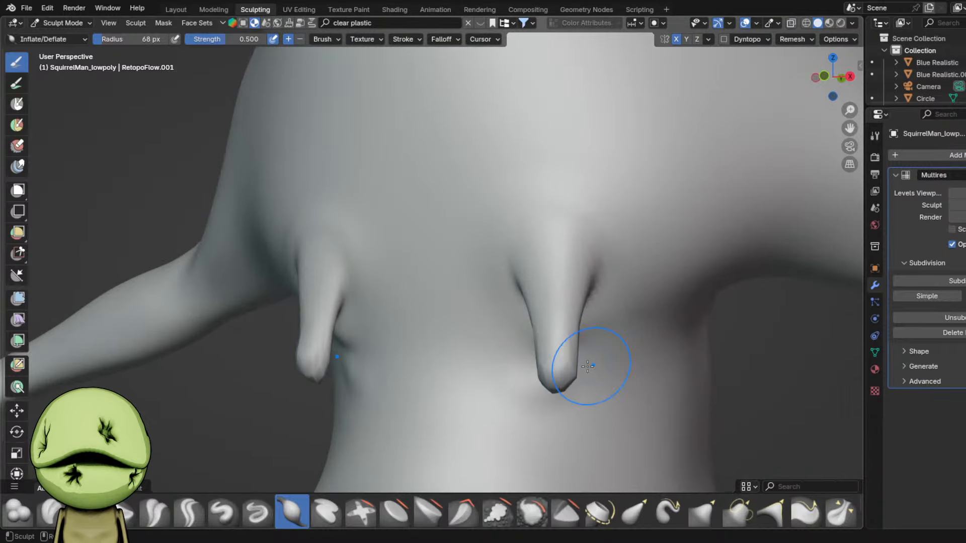
{"action": "key", "text": "g"}
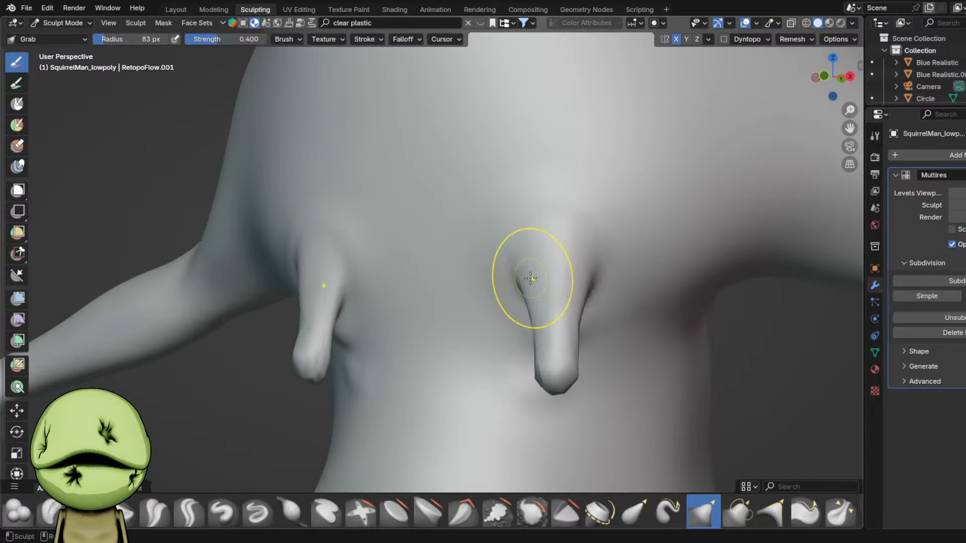
{"action": "middle_click_drag", "start_coordinate": [564, 321], "coordinate": [513, 371]}
{"action": "left_click_drag", "start_coordinate": [485, 358], "coordinate": [477, 368]}
{"action": "scroll", "coordinate": [479, 333], "scroll_direction": "down", "scroll_amount": 1}
{"action": "scroll", "coordinate": [480, 333], "scroll_direction": "down", "scroll_amount": 4}
{"action": "middle_click_drag", "start_coordinate": [479, 333], "coordinate": [548, 332]}
{"action": "scroll", "coordinate": [548, 332], "scroll_direction": "up", "scroll_amount": 3}
{"action": "middle_click_drag", "start_coordinate": [451, 325], "coordinate": [472, 322]}
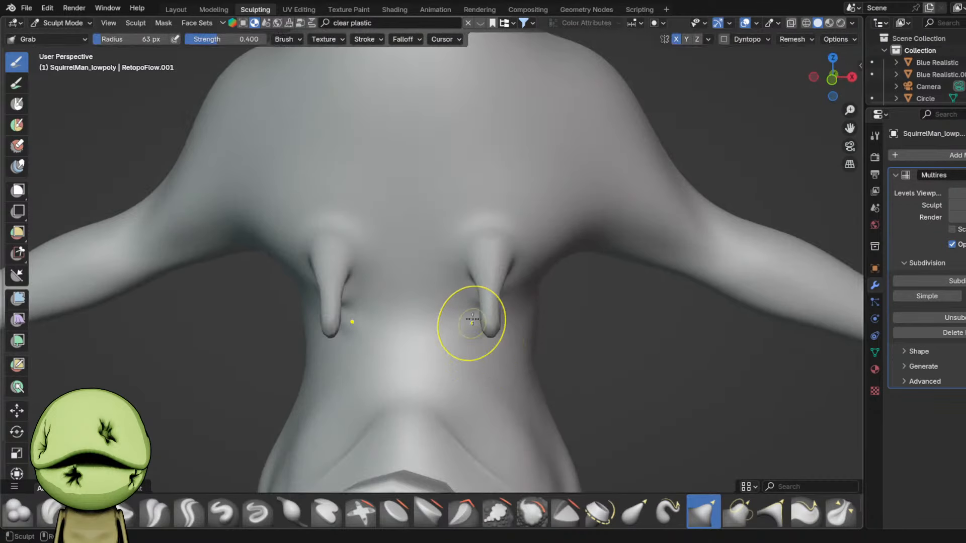
- Carve a curved crease around each nipple base with the Draw Sharp brush at 63 px and tighten its rim with Pinch/Magnify
{"action": "scroll", "coordinate": [474, 312], "scroll_direction": "up", "scroll_amount": 6}
{"action": "key", "text": "d"}
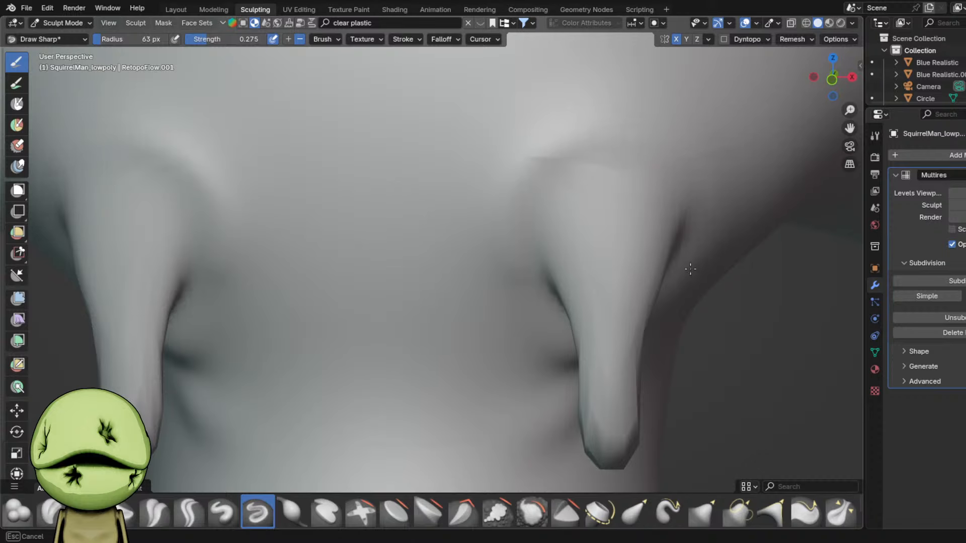
{"action": "scroll", "coordinate": [487, 295], "scroll_direction": "down", "scroll_amount": 2}
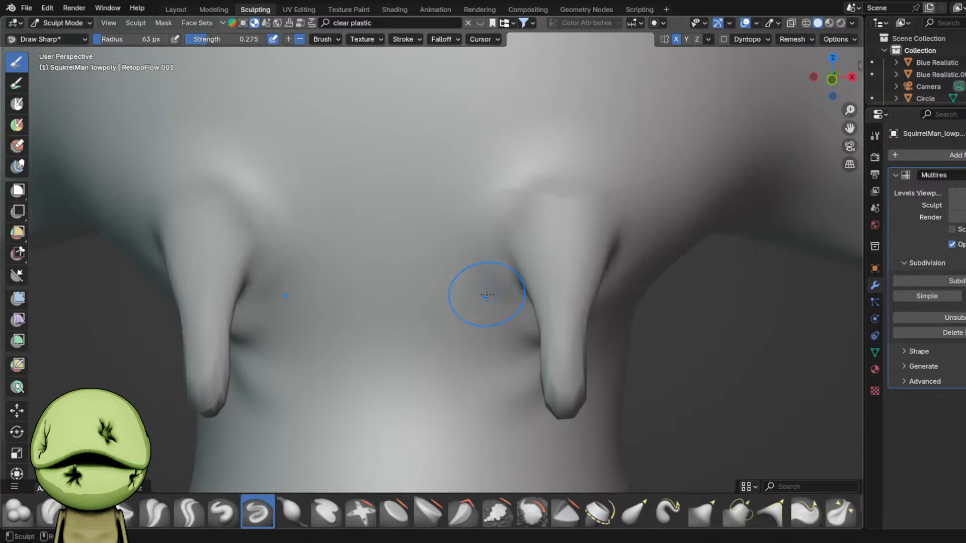
{"action": "scroll", "coordinate": [624, 226], "scroll_direction": "down", "scroll_amount": 3}
{"action": "key", "text": "p"}
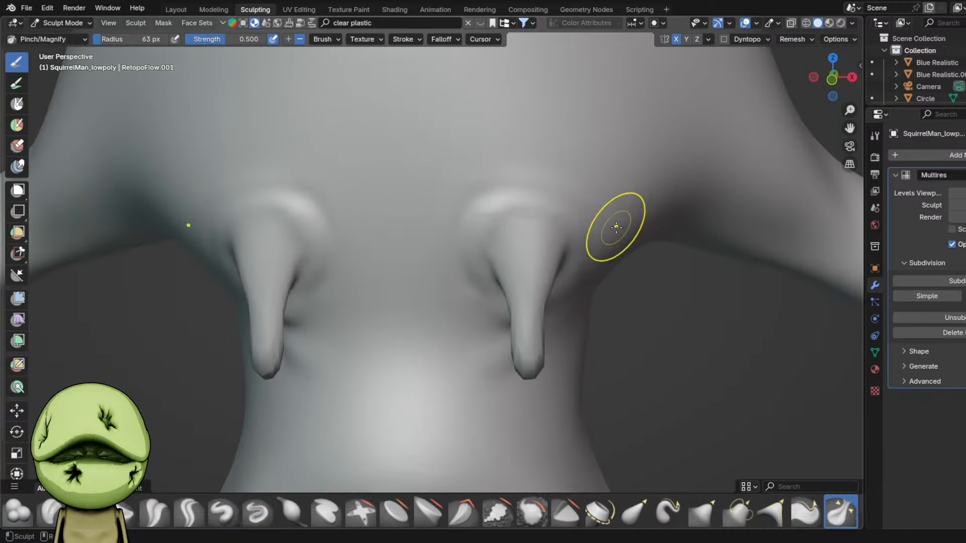
{"action": "scroll", "coordinate": [501, 190], "scroll_direction": "up", "scroll_amount": 5}
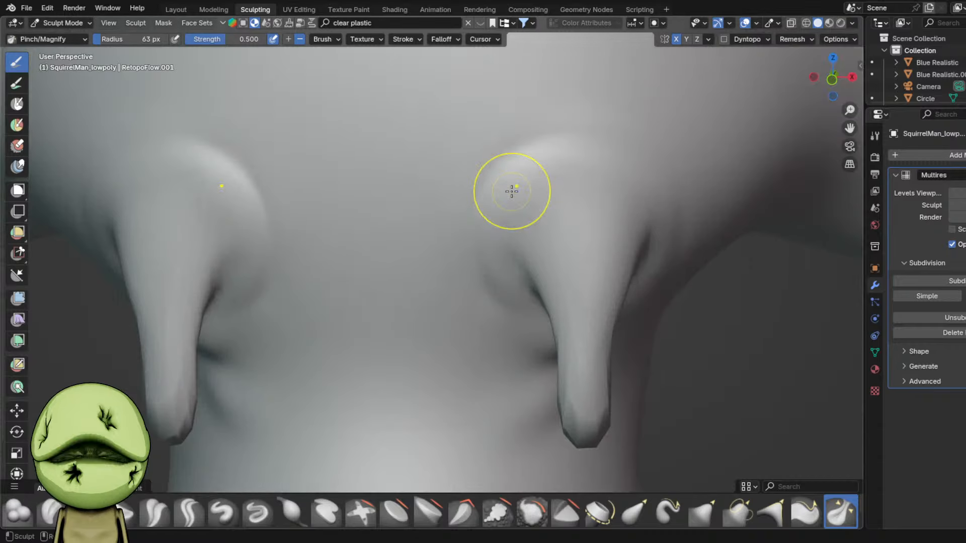
- Deepen the areola outline around the nipple bases with the Draw Sharp brush, reducing its radius to 49 px
{"action": "key", "text": "d"}
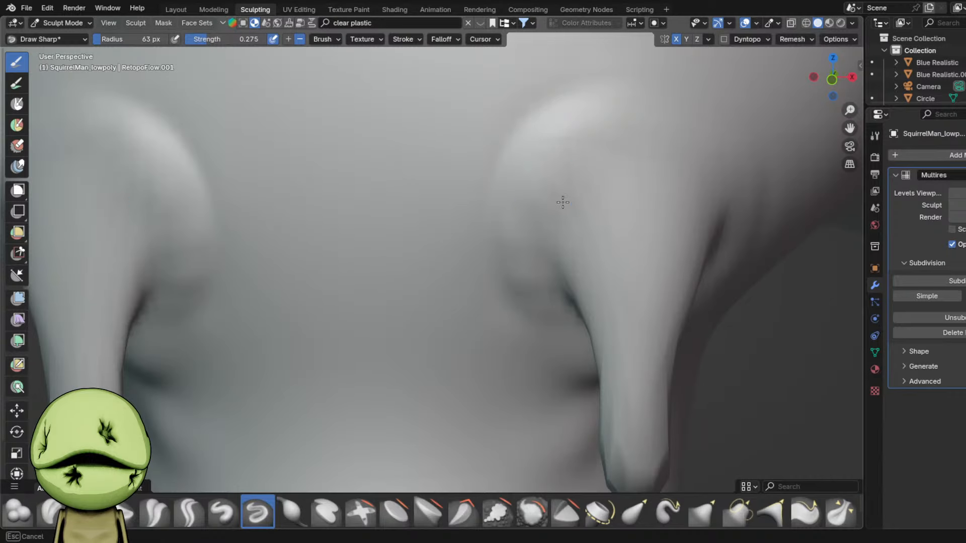
{"action": "scroll", "coordinate": [589, 196], "scroll_direction": "down", "scroll_amount": 4}
{"action": "middle_click_drag", "start_coordinate": [589, 195], "coordinate": [561, 191]}
{"action": "key", "text": "f"}
{"action": "mouse_move", "coordinate": [583, 191]}
{"action": "left_mouse_down"}
{"action": "mouse_move", "coordinate": [716, 201]}
{"action": "mouse_move", "coordinate": [701, 255]}
{"action": "left_mouse_up"}
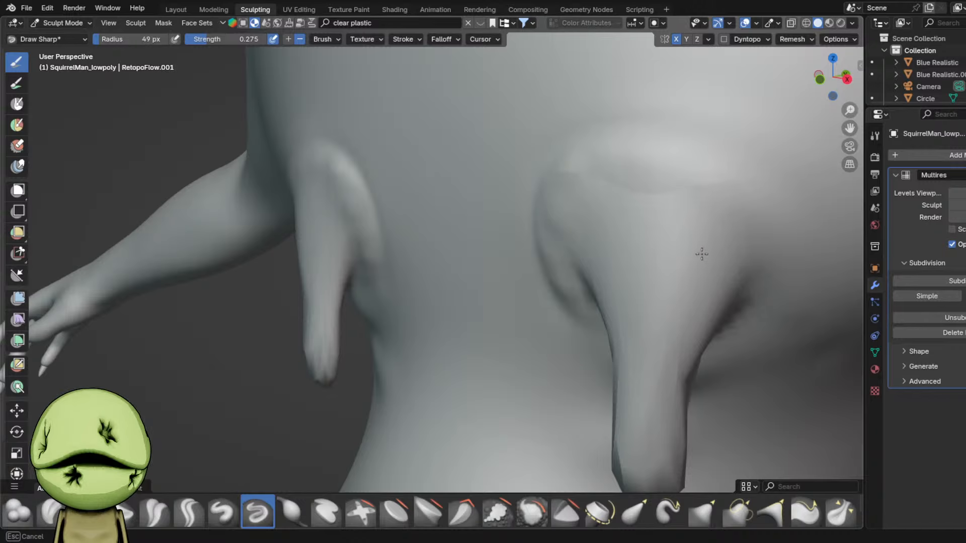
- Set the Draw Sharp brush radius to 100 px and carve into the underside of the nipple tips
{"action": "scroll", "coordinate": [654, 221], "scroll_direction": "up", "scroll_amount": 5}
{"action": "mouse_move", "coordinate": [654, 221]}
{"action": "middle_mouse_down"}
{"action": "mouse_move", "coordinate": [564, 183]}
{"action": "mouse_move", "coordinate": [615, 244]}
{"action": "mouse_move", "coordinate": [569, 232]}
{"action": "mouse_move", "coordinate": [481, 186]}
{"action": "mouse_move", "coordinate": [492, 227]}
{"action": "middle_mouse_up"}
{"action": "key", "text": "f"}
{"action": "left_click", "coordinate": [547, 223]}
{"action": "key", "text": "f"}
{"action": "left_click", "coordinate": [505, 232]}
{"action": "left_click_drag", "start_coordinate": [494, 235], "coordinate": [453, 205]}
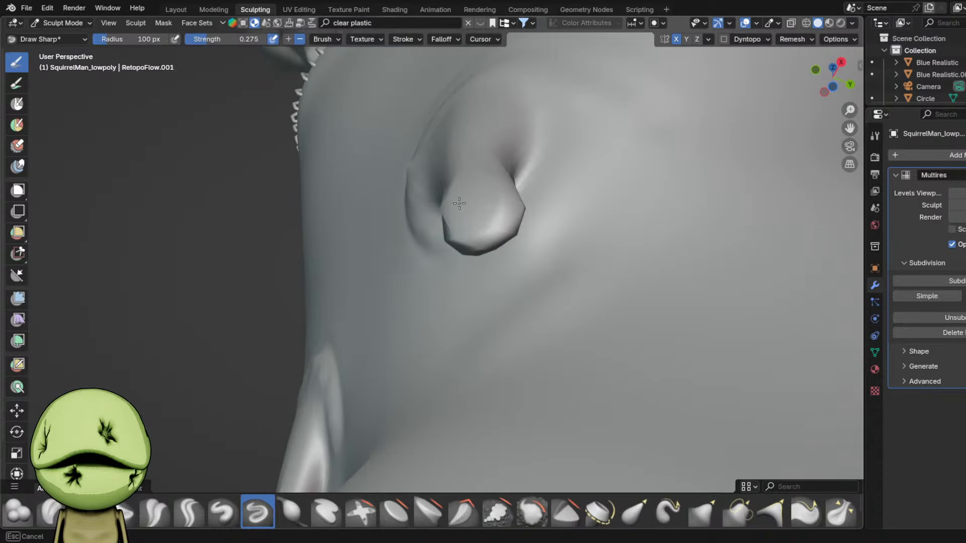
- Push the carved nipple tips into shape with the Grab brush and swell their edges with Inflate/Deflate at 100 px
{"action": "middle_click_drag", "start_coordinate": [452, 204], "coordinate": [535, 384]}
{"action": "key", "text": "g"}
{"action": "left_click_drag", "start_coordinate": [586, 430], "coordinate": [594, 257]}
{"action": "scroll", "coordinate": [550, 353], "scroll_direction": "down", "scroll_amount": 1}
{"action": "key", "text": "i"}
{"action": "left_click_drag", "start_coordinate": [525, 340], "coordinate": [520, 313]}
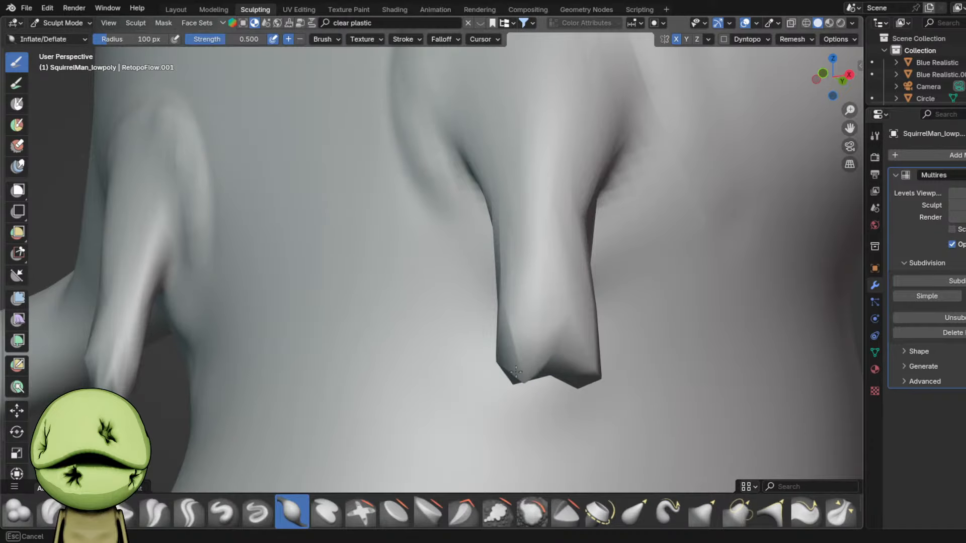
{"action": "middle_click_drag", "start_coordinate": [577, 373], "coordinate": [598, 403]}
{"action": "scroll", "coordinate": [537, 274], "scroll_direction": "down", "scroll_amount": 8}
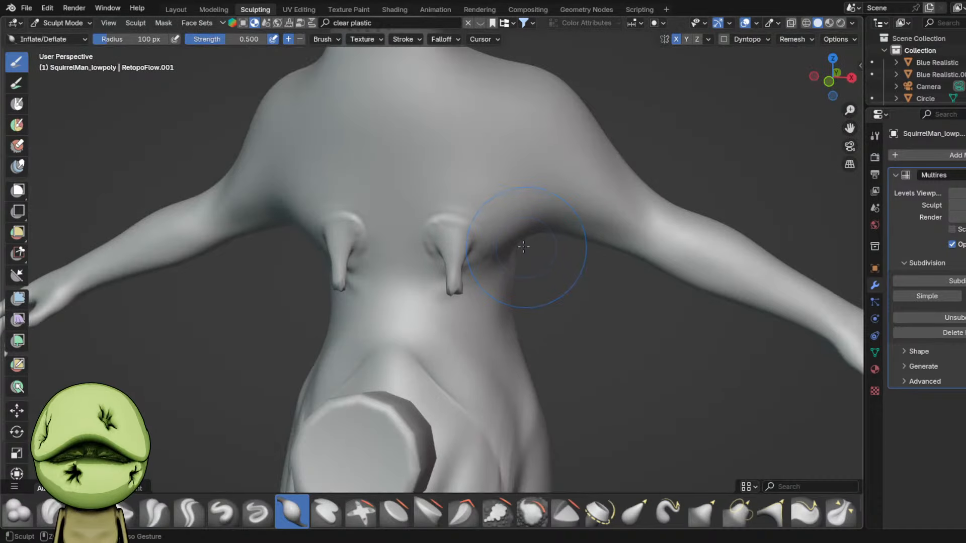
- Save the project and lower the sculpt level of the body's Multires modifier
{"action": "key", "text": "ctrl+s"}
{"action": "scroll", "coordinate": [503, 269], "scroll_direction": "up", "scroll_amount": 3}
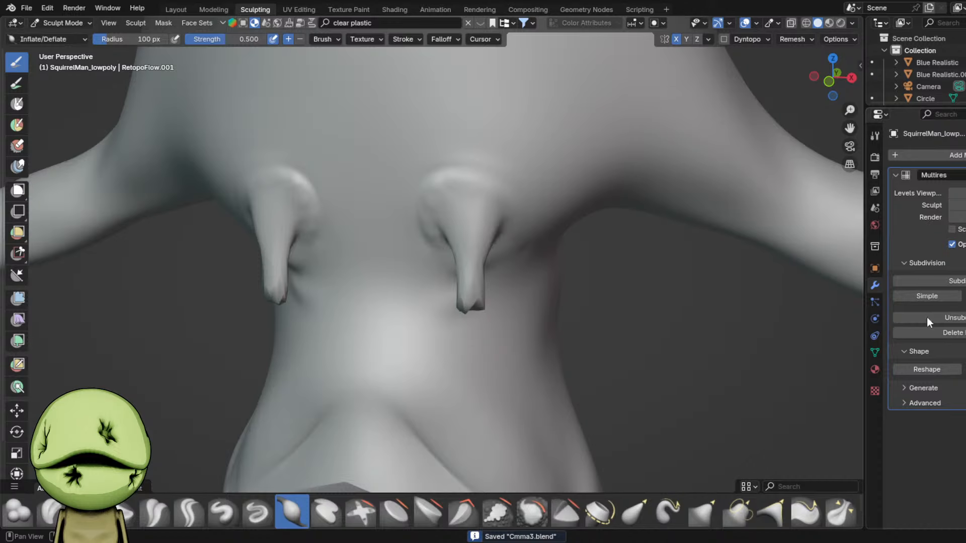
{"action": "left_click", "coordinate": [952, 205]}
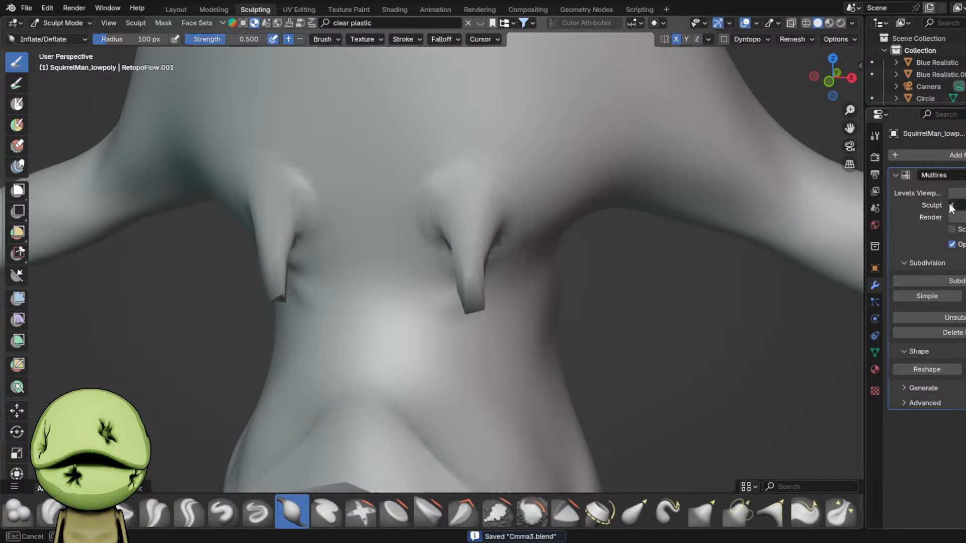
- Raise the sculpt level of the body's Multires modifier and subdivide the mesh
{"action": "left_click", "coordinate": [952, 205]}
{"action": "left_click", "coordinate": [964, 205]}
{"action": "left_click", "coordinate": [965, 205]}
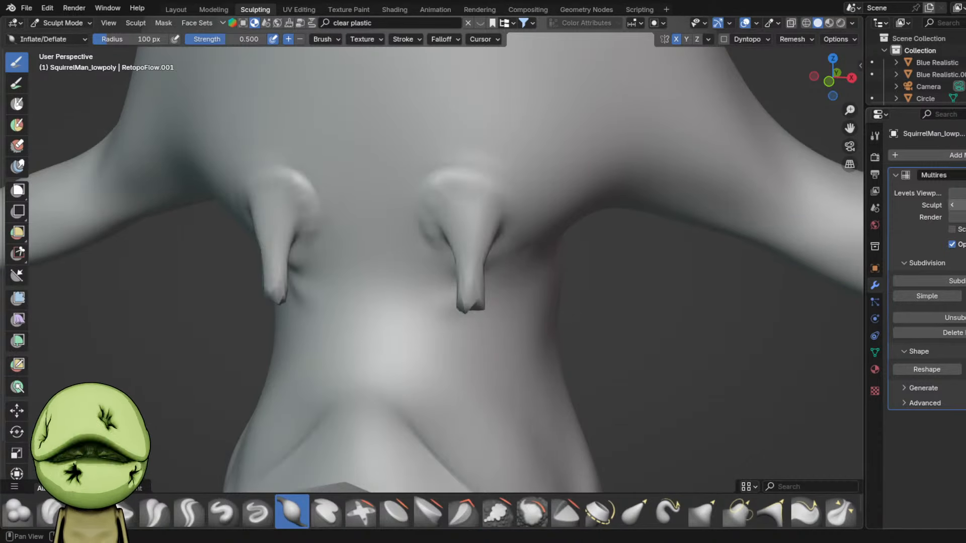
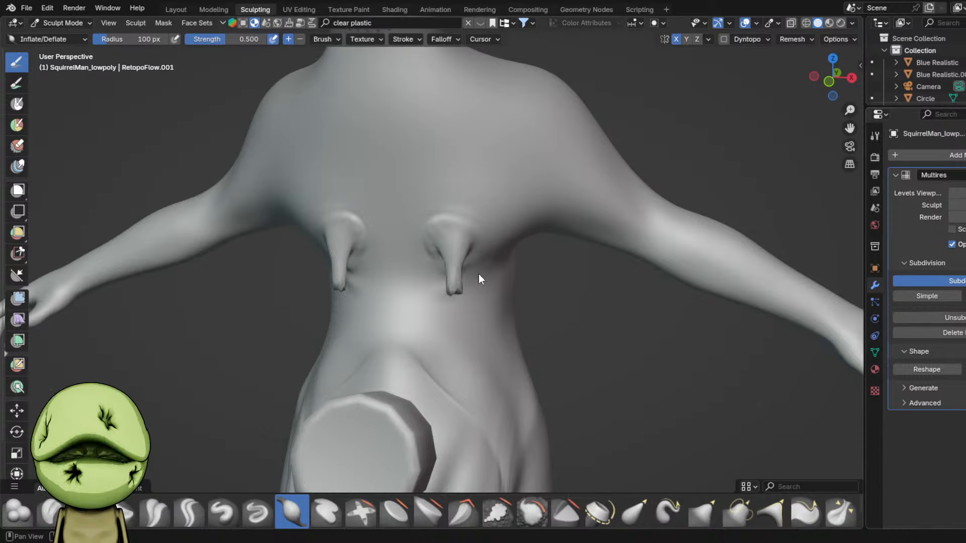
- Swell the nipple tips into rounded bulbs with the Inflate/Deflate brush at 56 px
{"action": "scroll", "coordinate": [432, 272], "scroll_direction": "up", "scroll_amount": 5}
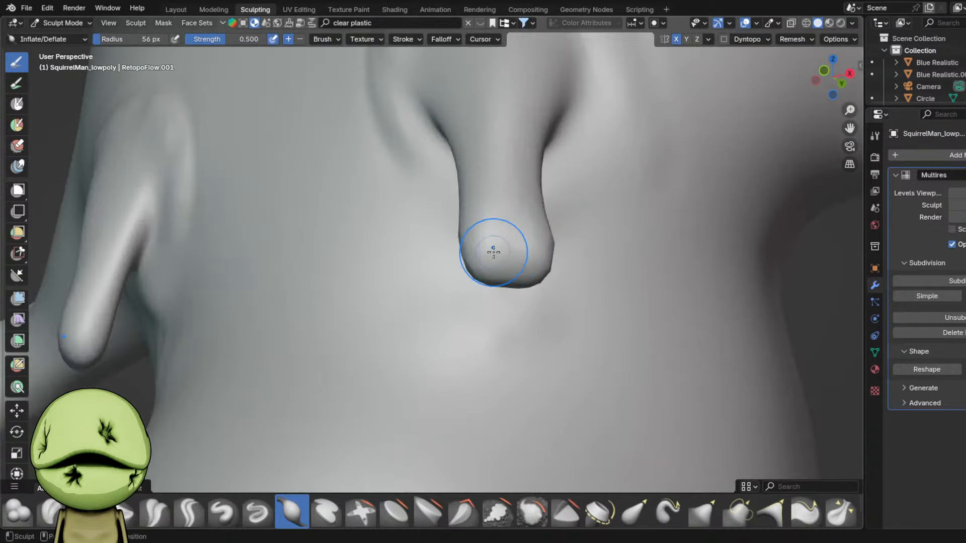
{"action": "middle_click_drag", "start_coordinate": [493, 252], "coordinate": [478, 253]}
{"action": "scroll", "coordinate": [480, 257], "scroll_direction": "up", "scroll_amount": 1}
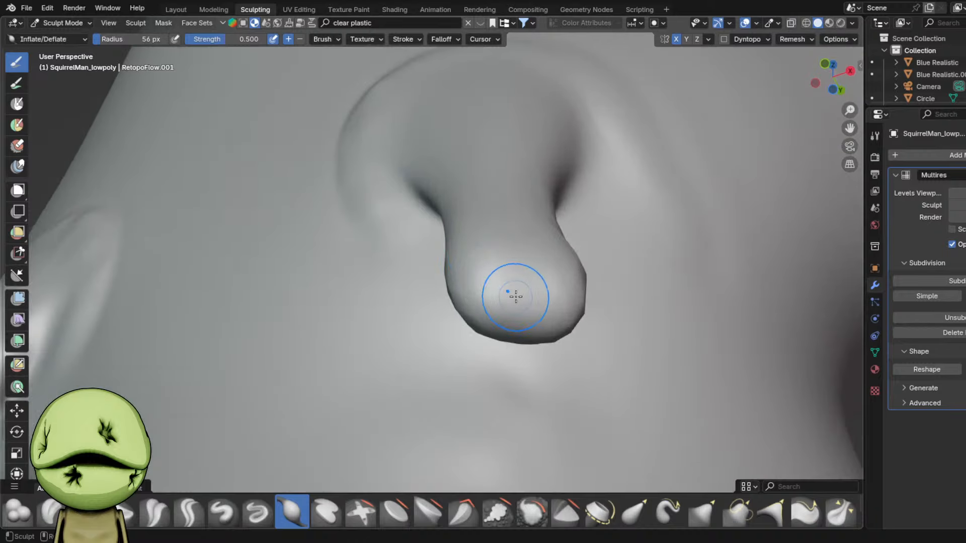
{"action": "mouse_move", "coordinate": [538, 252]}
{"action": "left_mouse_down"}
{"action": "mouse_move", "coordinate": [543, 308]}
{"action": "mouse_move", "coordinate": [527, 295]}
{"action": "left_mouse_up"}
- Carve a cleft into the underside of the nipple tips with the Draw Sharp brush at 96 px
{"action": "key", "text": "x"}
{"action": "scroll", "coordinate": [559, 294], "scroll_direction": "down", "scroll_amount": 14}
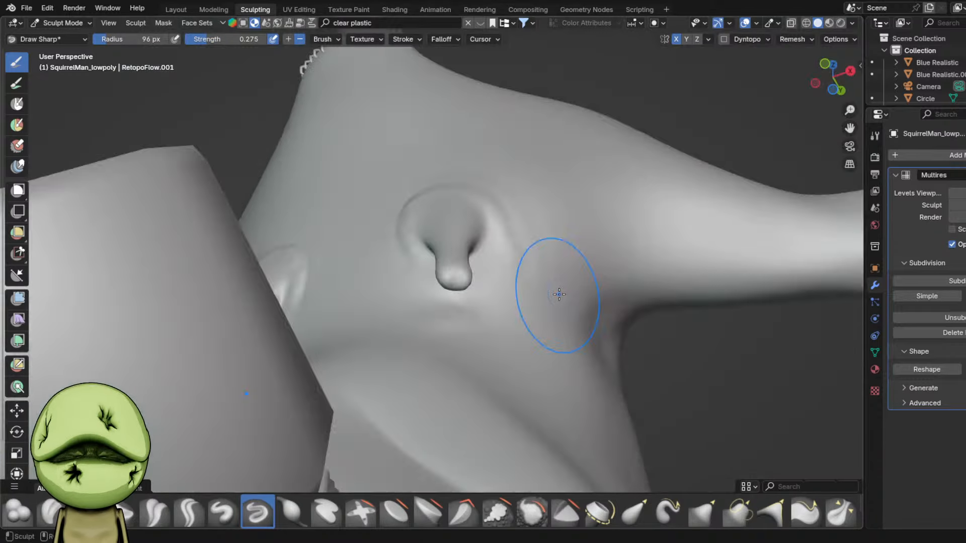
{"action": "middle_click_drag", "start_coordinate": [559, 293], "coordinate": [557, 353]}
{"action": "scroll", "coordinate": [556, 354], "scroll_direction": "down", "scroll_amount": 3}
{"action": "scroll", "coordinate": [557, 352], "scroll_direction": "down", "scroll_amount": 3}
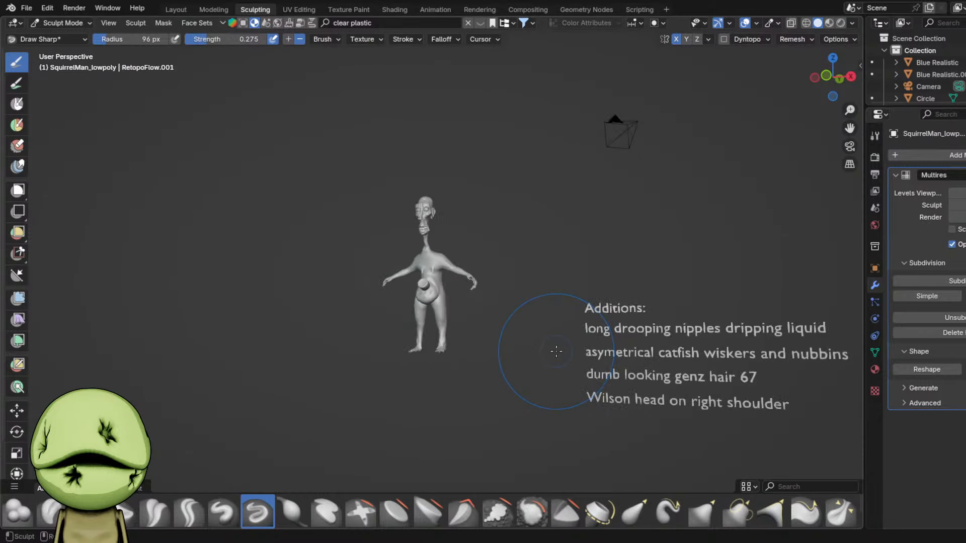
{"action": "scroll", "coordinate": [453, 267], "scroll_direction": "up", "scroll_amount": 18}
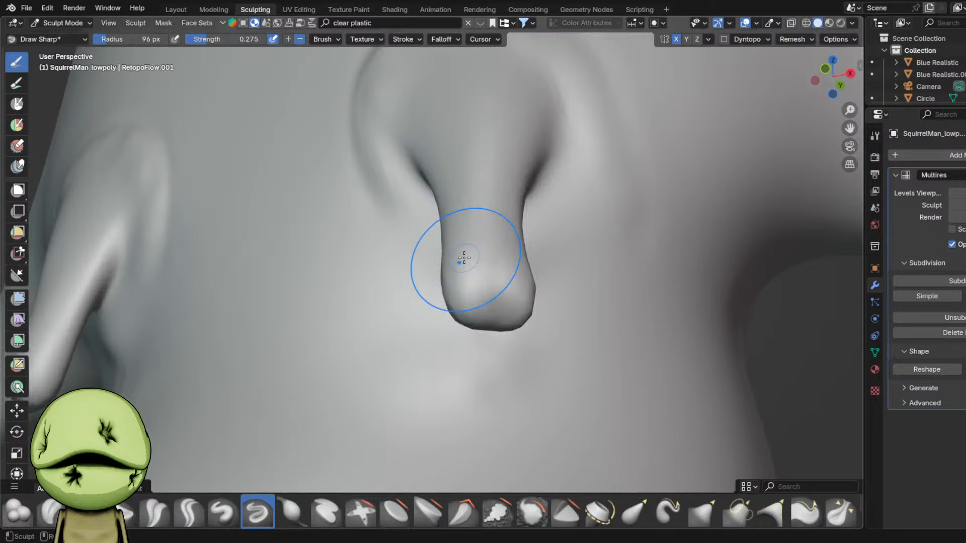
{"action": "middle_click_drag", "start_coordinate": [463, 258], "coordinate": [497, 286]}
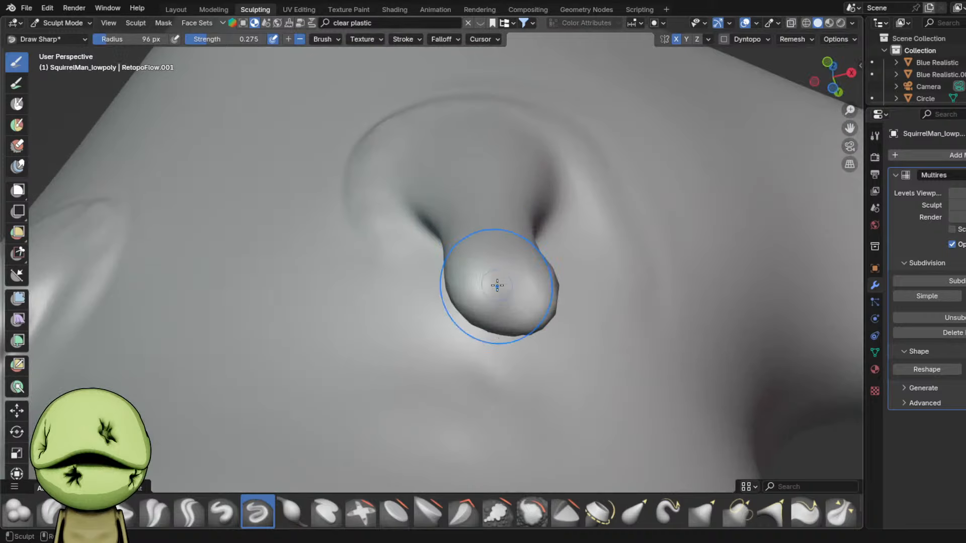
{"action": "left_click_drag", "start_coordinate": [498, 330], "coordinate": [513, 299]}
{"action": "scroll", "coordinate": [489, 362], "scroll_direction": "down", "scroll_amount": 2}
{"action": "mouse_move", "coordinate": [508, 304]}
{"action": "middle_mouse_down"}
{"action": "mouse_move", "coordinate": [490, 362]}
{"action": "mouse_move", "coordinate": [526, 339]}
{"action": "mouse_move", "coordinate": [546, 345]}
{"action": "middle_mouse_up"}
{"action": "scroll", "coordinate": [490, 362], "scroll_direction": "down", "scroll_amount": 3}
{"action": "scroll", "coordinate": [508, 201], "scroll_direction": "up", "scroll_amount": 3}
{"action": "scroll", "coordinate": [457, 291], "scroll_direction": "up", "scroll_amount": 2}
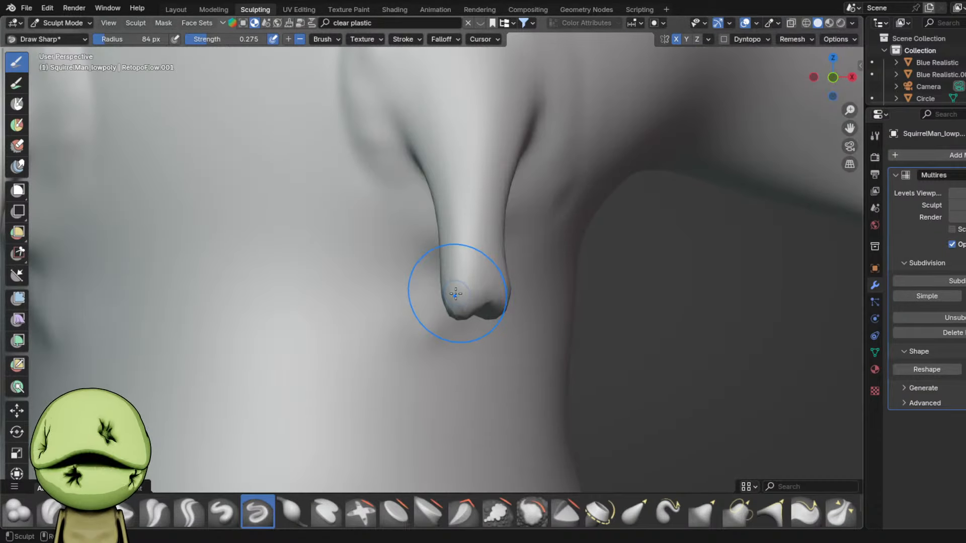
- Puff up the lobes on either side of the nipple tip cleft with Inflate/Deflate at 84 px
{"action": "mouse_move", "coordinate": [443, 313]}
{"action": "middle_mouse_down"}
{"action": "mouse_move", "coordinate": [478, 317]}
{"action": "mouse_move", "coordinate": [440, 290]}
{"action": "middle_mouse_up"}
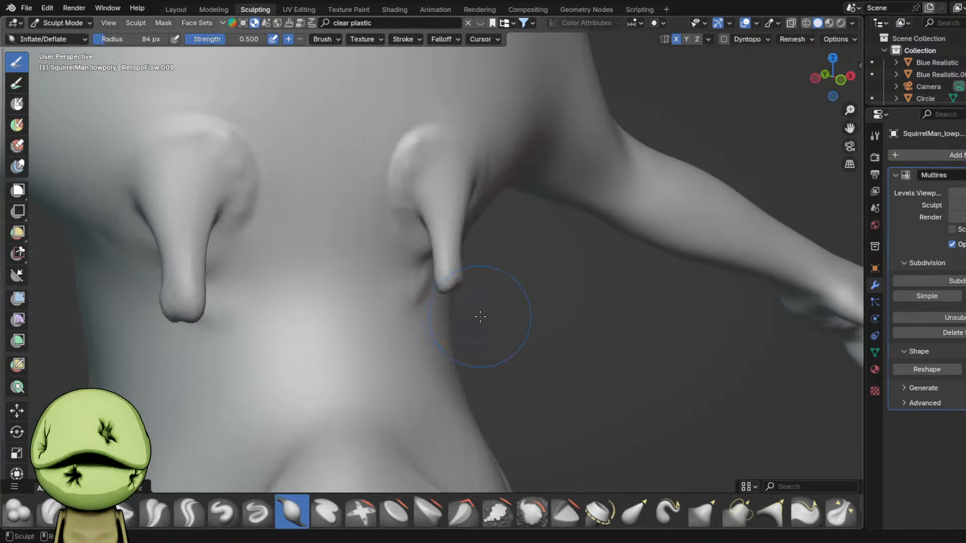
{"action": "scroll", "coordinate": [440, 289], "scroll_direction": "up", "scroll_amount": 4}
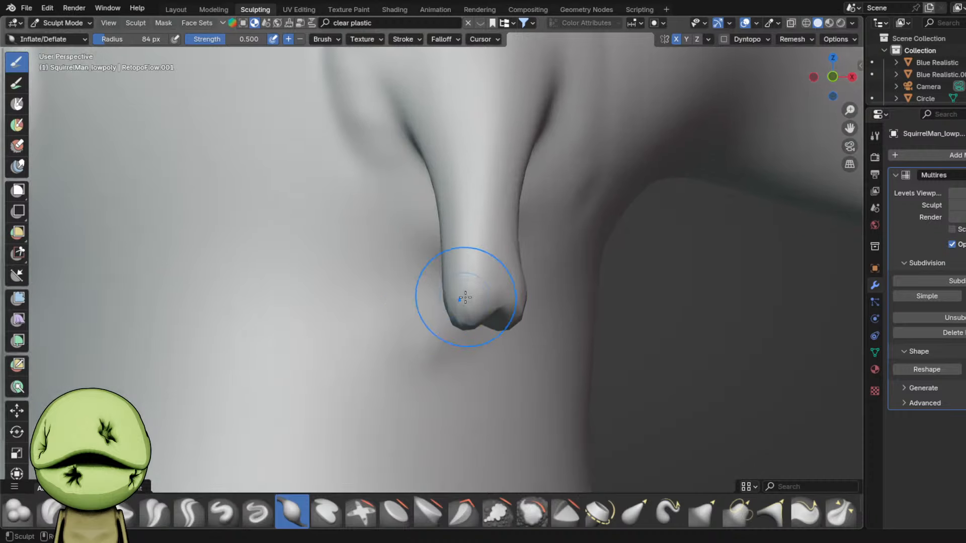
{"action": "left_click_drag", "start_coordinate": [463, 296], "coordinate": [464, 318]}
{"action": "middle_click_drag", "start_coordinate": [464, 317], "coordinate": [520, 307]}
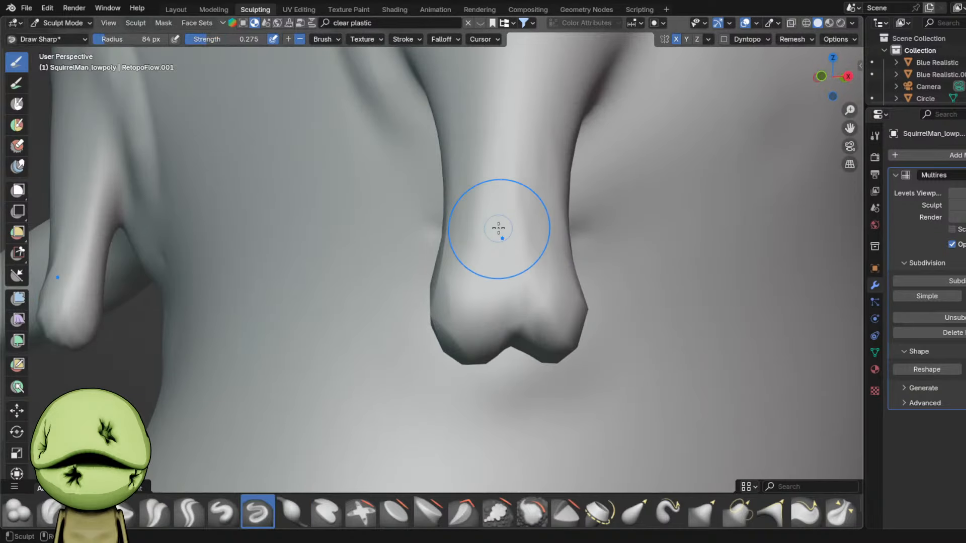
- Stretch only the creature's right nipple downward with the Grab brush at 114 px, X symmetry off for this edit, and save the project
{"action": "scroll", "coordinate": [498, 228], "scroll_direction": "down", "scroll_amount": 3}
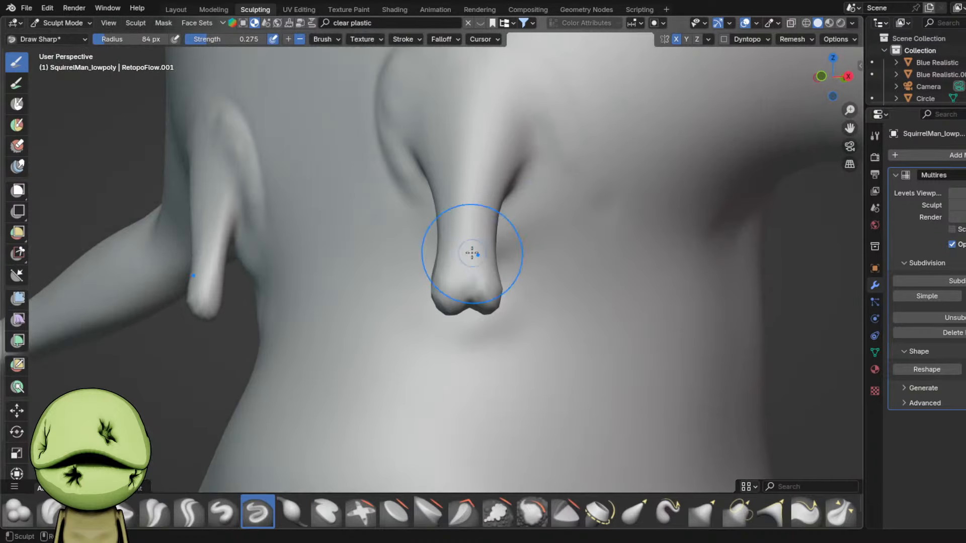
{"action": "left_click", "coordinate": [676, 39]}
{"action": "scroll", "coordinate": [416, 239], "scroll_direction": "down", "scroll_amount": 3}
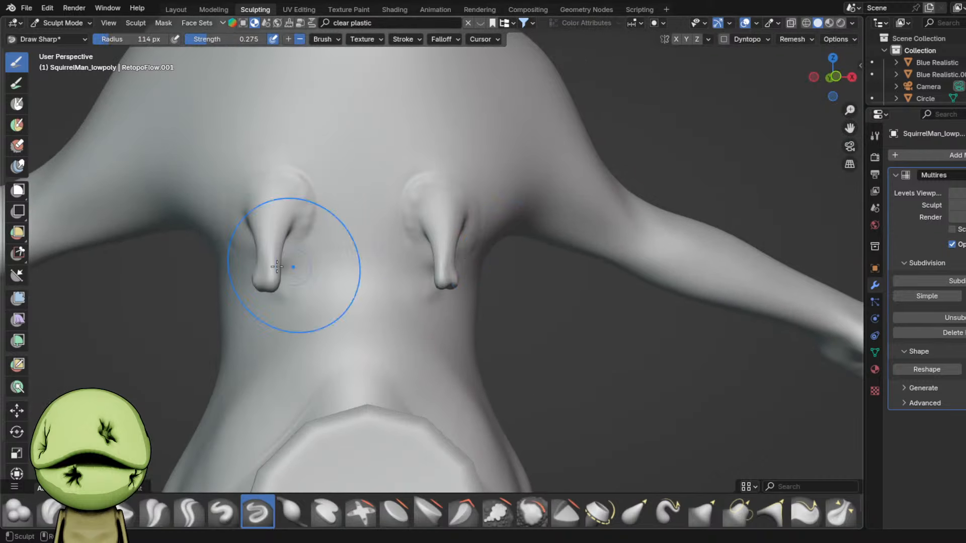
{"action": "key", "text": "g"}
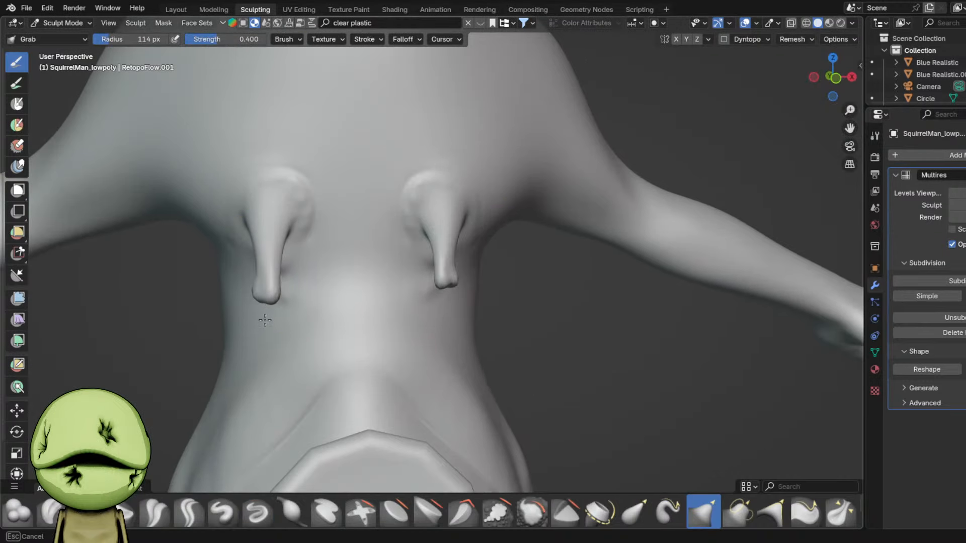
{"action": "scroll", "coordinate": [585, 74], "scroll_direction": "up", "scroll_amount": 3}
{"action": "left_click", "coordinate": [676, 39]}
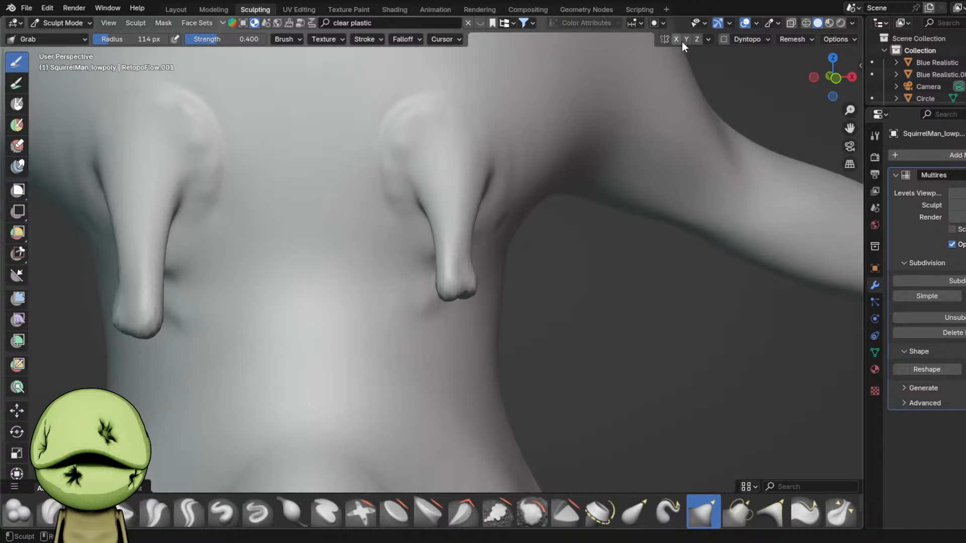
{"action": "key", "text": "ctrl+s"}
- Build up raised bumps on the areolas around the nipple bases with the Inflate/Deflate brush at 44 px
{"action": "scroll", "coordinate": [577, 229], "scroll_direction": "up", "scroll_amount": 6}
{"action": "mouse_move", "coordinate": [554, 251]}
{"action": "middle_mouse_down", "text": "ctrl"}
{"action": "mouse_move", "coordinate": [558, 287]}
{"action": "mouse_move", "coordinate": [531, 207]}
{"action": "mouse_move", "coordinate": [517, 257]}
{"action": "middle_mouse_up", "text": "ctrl"}
{"action": "key", "text": "i"}
{"action": "key", "text": "f"}
{"action": "left_click", "coordinate": [518, 207]}
{"action": "key", "text": "f"}
{"action": "left_click", "coordinate": [493, 256]}
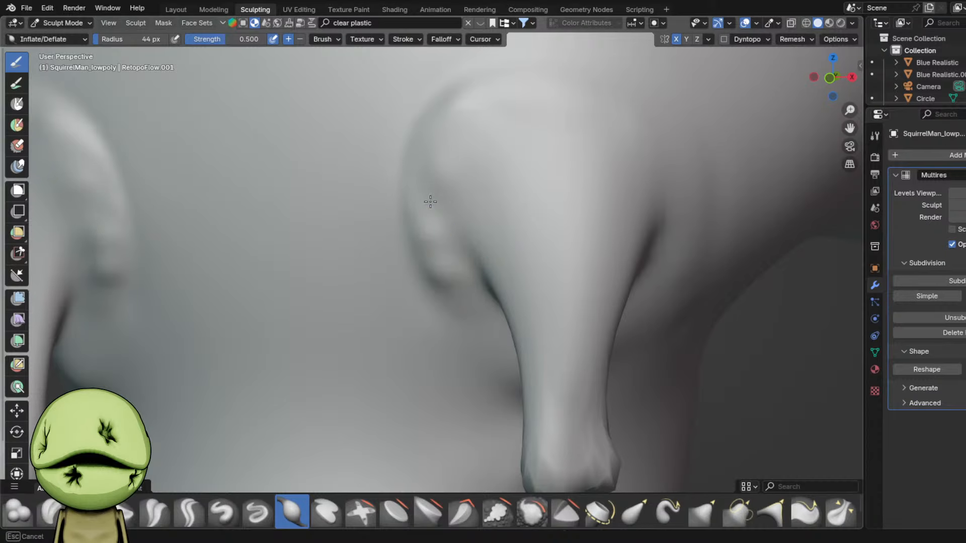
{"action": "scroll", "coordinate": [468, 262], "scroll_direction": "down", "scroll_amount": 3}
{"action": "scroll", "coordinate": [459, 185], "scroll_direction": "up", "scroll_amount": 1}
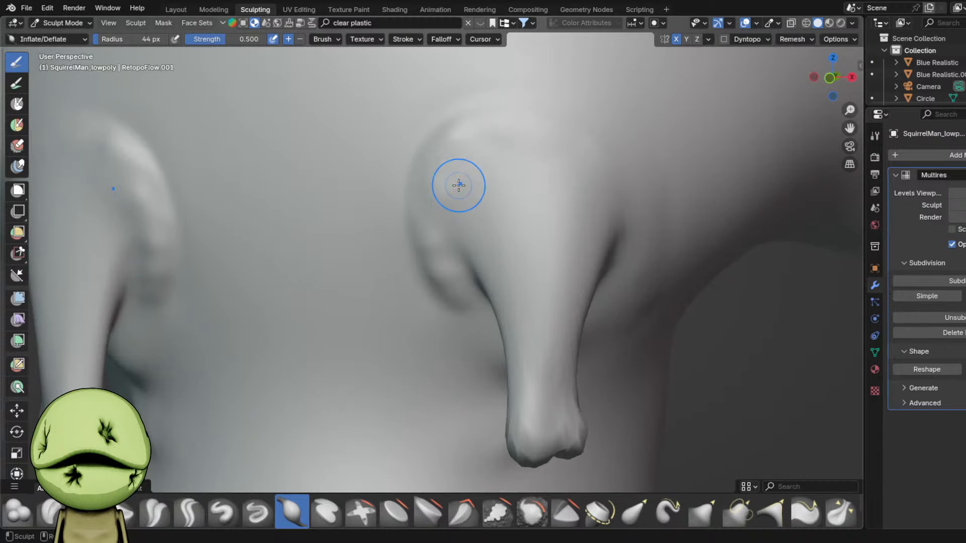
- Carve the outline and creases of the areolas around the nipple bases with the Draw Sharp brush at 44 px
{"action": "key", "text": "d"}
{"action": "mouse_move", "coordinate": [444, 176]}
{"action": "left_mouse_down", "text": "ctrl"}
{"action": "mouse_move", "coordinate": [528, 134]}
{"action": "mouse_move", "coordinate": [626, 251]}
{"action": "left_mouse_up", "text": "ctrl"}
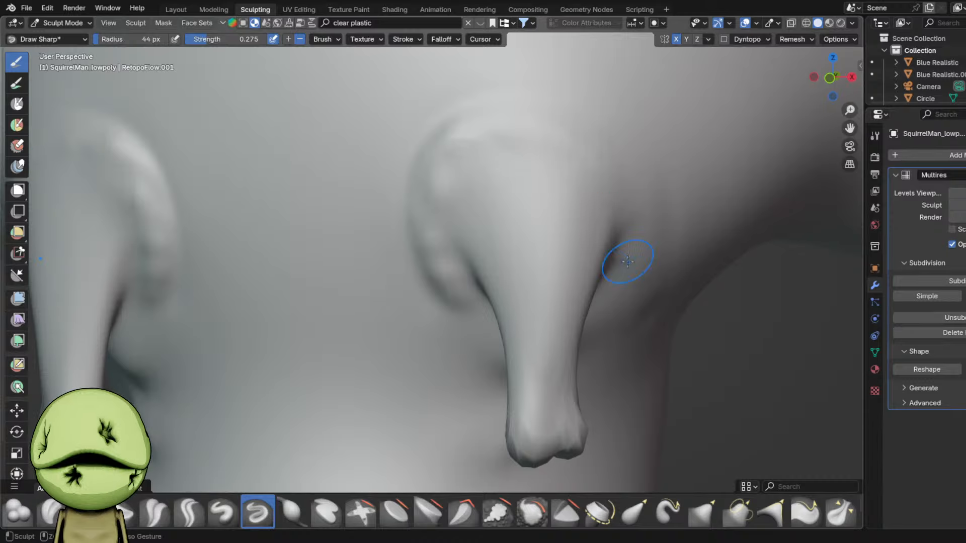
{"action": "middle_click_drag", "start_coordinate": [611, 272], "coordinate": [582, 290]}
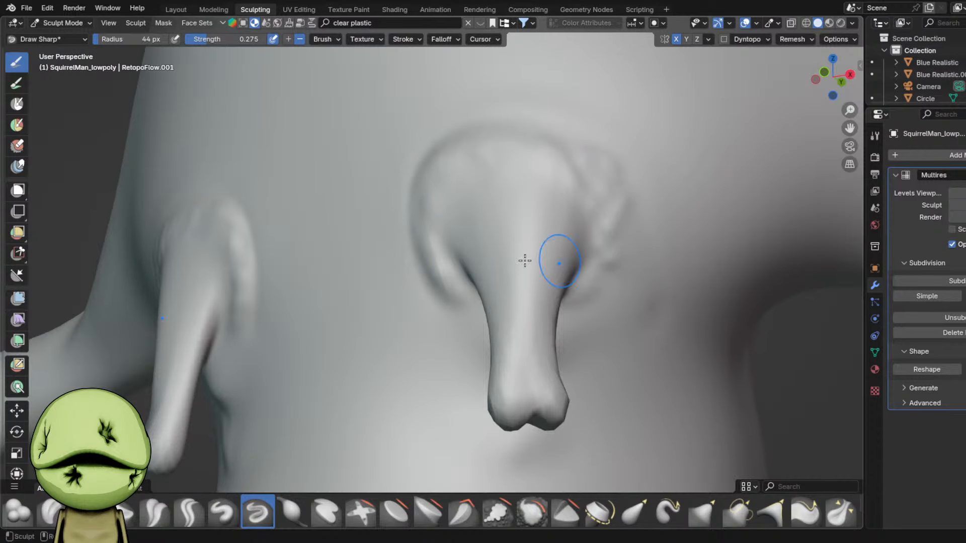
{"action": "scroll", "coordinate": [525, 261], "scroll_direction": "down", "scroll_amount": 2}
{"action": "middle_click_drag", "start_coordinate": [421, 266], "coordinate": [450, 259]}
{"action": "mouse_move", "coordinate": [450, 259]}
{"action": "left_mouse_down"}
{"action": "mouse_move", "coordinate": [429, 243]}
{"action": "mouse_move", "coordinate": [430, 178]}
{"action": "left_mouse_up"}
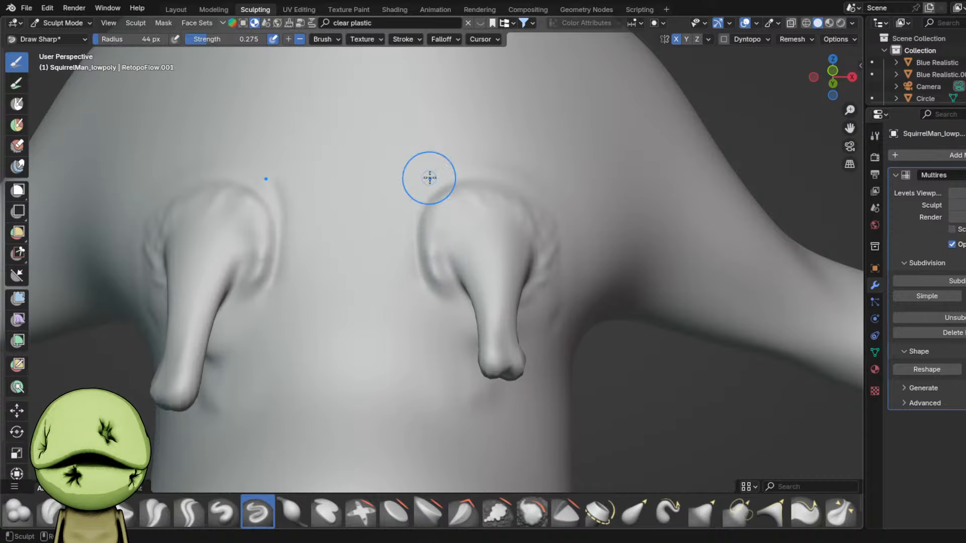
{"action": "scroll", "coordinate": [429, 178], "scroll_direction": "down", "scroll_amount": 10}
{"action": "middle_click_drag", "start_coordinate": [554, 248], "coordinate": [531, 259]}
{"action": "scroll", "coordinate": [480, 165], "scroll_direction": "down", "scroll_amount": 4}
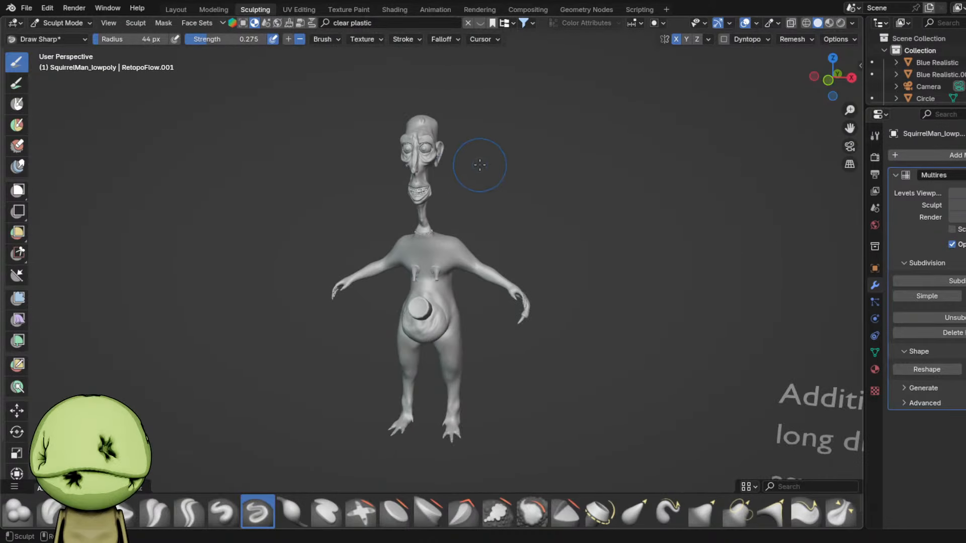
- Switch to the Texture Paint workspace and raise the viewport level of the body's Multires modifier
{"action": "left_click", "coordinate": [346, 11]}
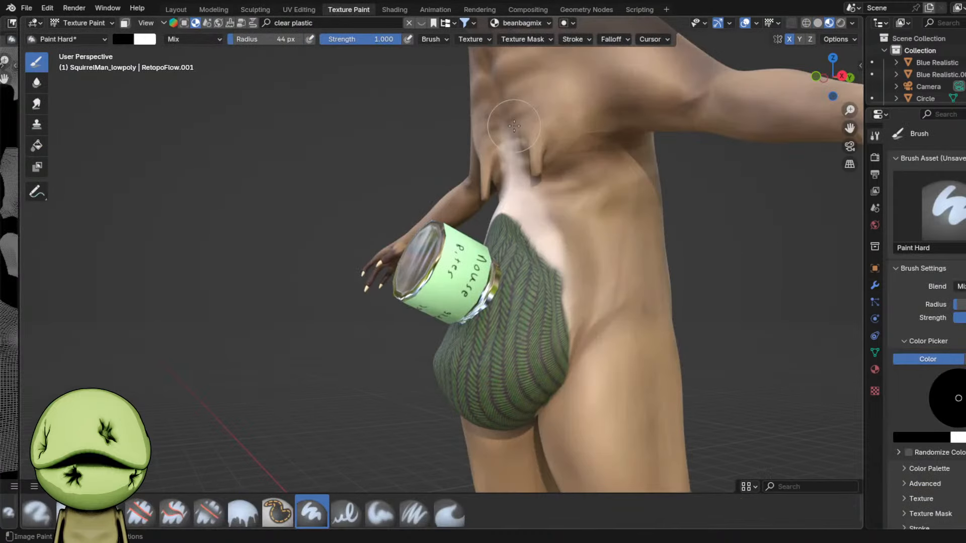
{"action": "middle_click_drag", "start_coordinate": [550, 135], "coordinate": [515, 126]}
{"action": "scroll", "coordinate": [514, 127], "scroll_direction": "down", "scroll_amount": 3}
{"action": "middle_click_drag", "start_coordinate": [516, 236], "coordinate": [577, 255]}
{"action": "scroll", "coordinate": [577, 255], "scroll_direction": "up", "scroll_amount": 5}
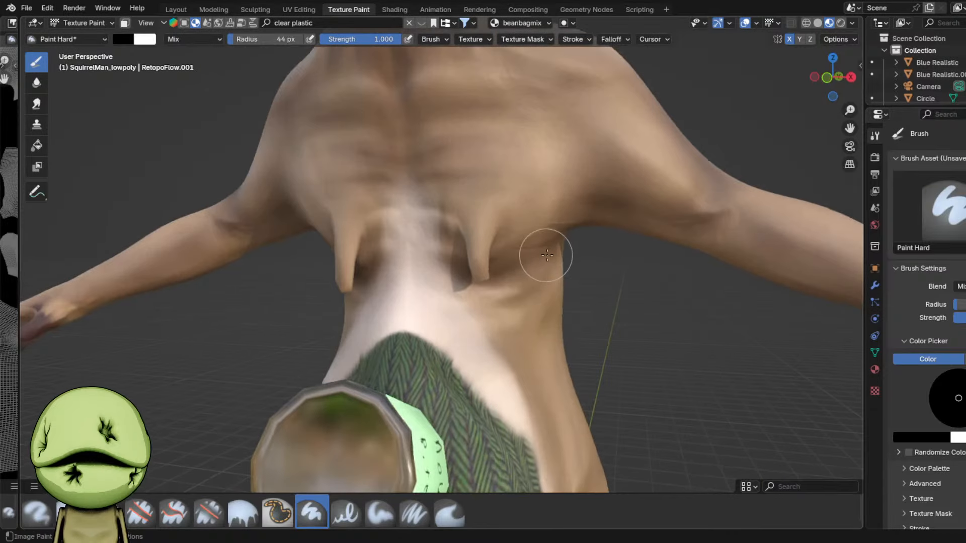
{"action": "left_click", "coordinate": [873, 301]}
{"action": "left_click", "coordinate": [874, 285]}
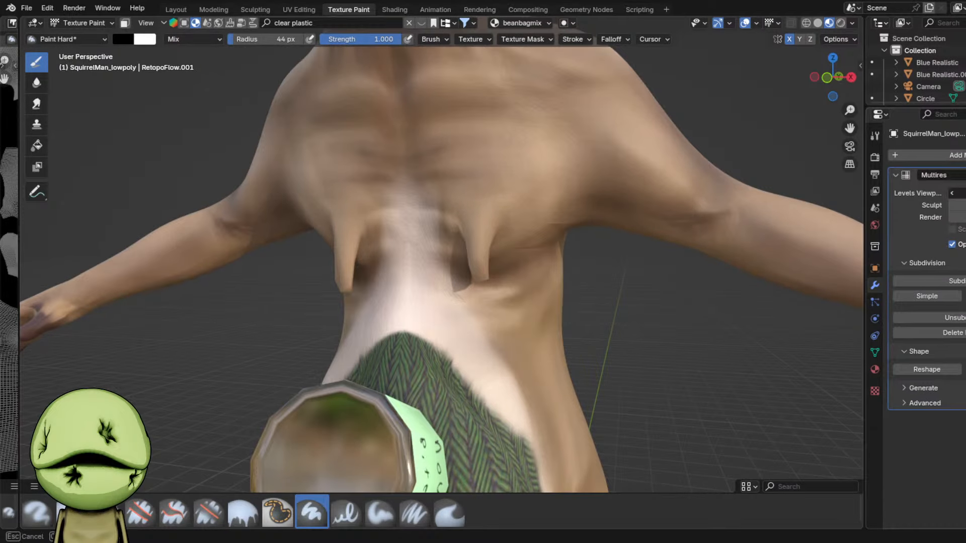
{"action": "left_click", "coordinate": [962, 193]}
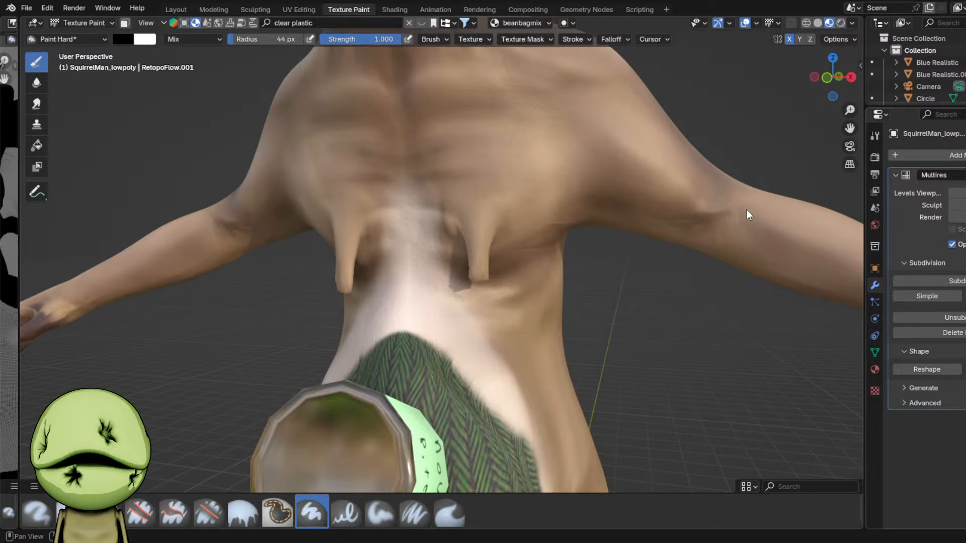
- Set the Paint Hard brush to a dark brown colour with a 62 px radius
{"action": "scroll", "coordinate": [584, 224], "scroll_direction": "up", "scroll_amount": 4}
{"action": "key", "text": "f"}
{"action": "left_click", "coordinate": [564, 216]}
{"action": "mouse_move", "coordinate": [578, 225]}
{"action": "middle_mouse_down"}
{"action": "mouse_move", "coordinate": [564, 215]}
{"action": "mouse_move", "coordinate": [538, 297]}
{"action": "middle_mouse_up"}
{"action": "right_click", "coordinate": [493, 261]}
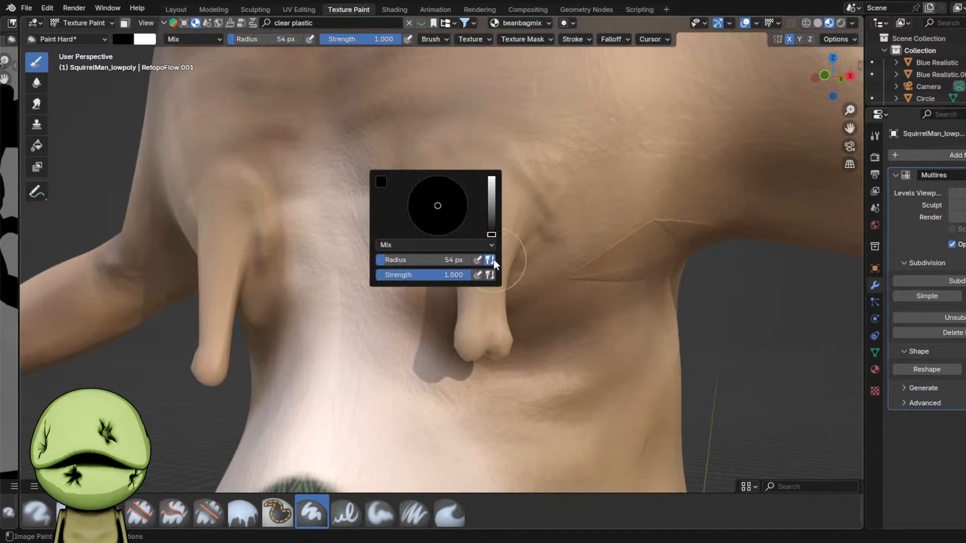
{"action": "mouse_move", "coordinate": [491, 232]}
{"action": "left_mouse_down"}
{"action": "mouse_move", "coordinate": [491, 191]}
{"action": "mouse_move", "coordinate": [491, 216]}
{"action": "left_mouse_up"}
{"action": "key", "text": "f"}
{"action": "left_click", "coordinate": [433, 187]}
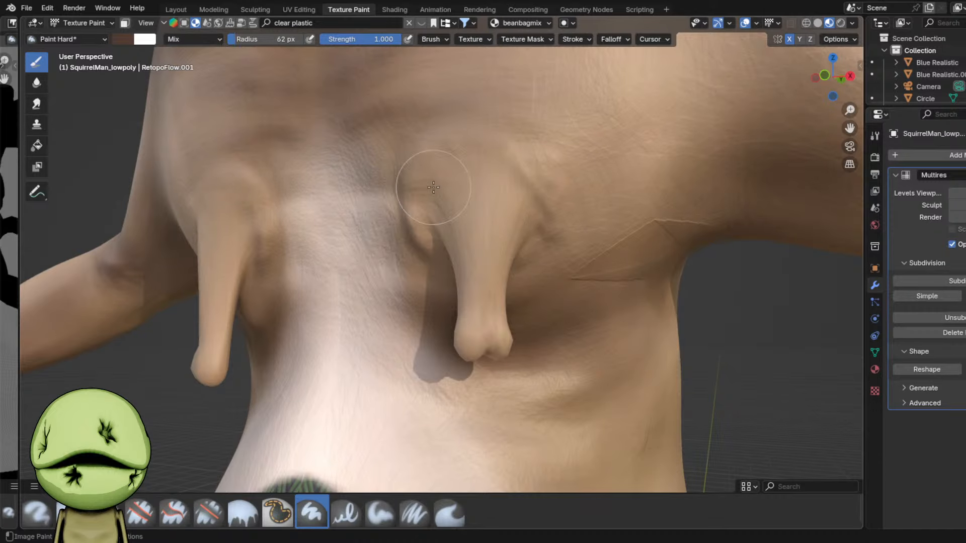
- Make the Material.002 Base Color image the active texture slot for painting
{"action": "scroll", "coordinate": [533, 222], "scroll_direction": "down", "scroll_amount": 3}
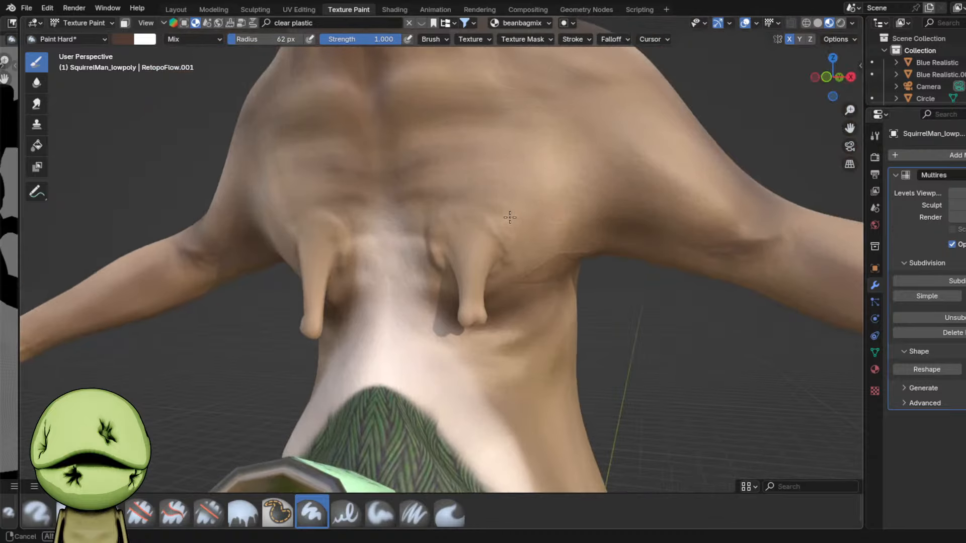
{"action": "left_click", "coordinate": [533, 23]}
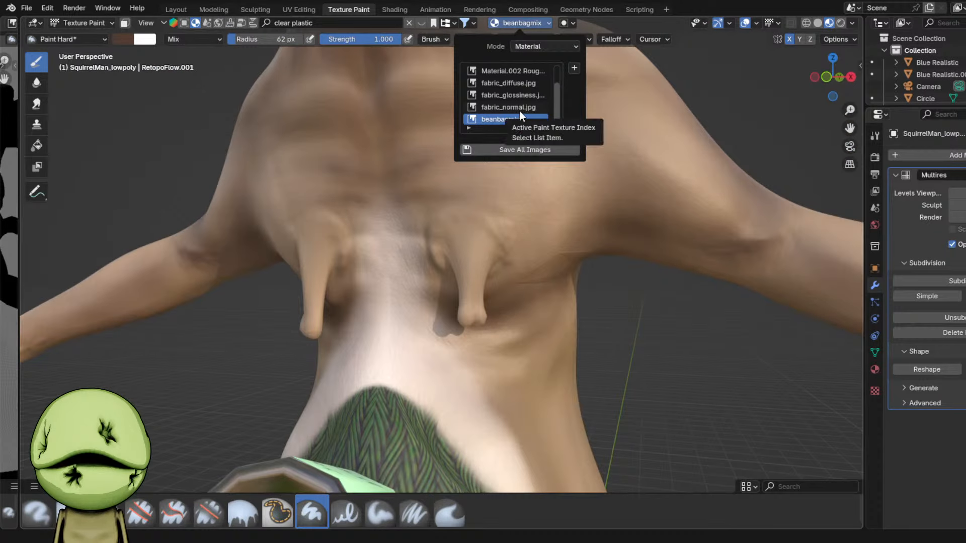
{"action": "scroll", "coordinate": [519, 110], "scroll_direction": "up", "scroll_amount": 2}
{"action": "left_click", "coordinate": [518, 94]}
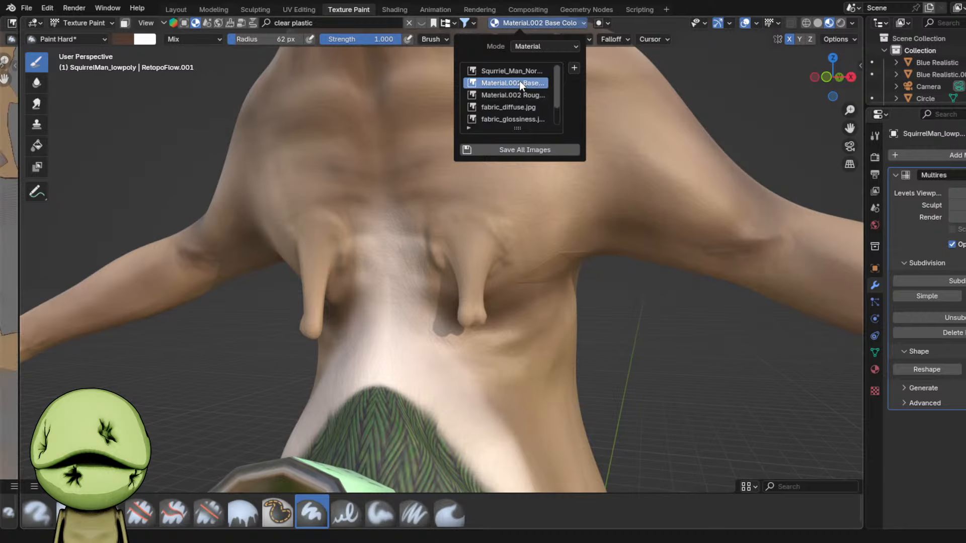
{"action": "left_click", "coordinate": [523, 95]}
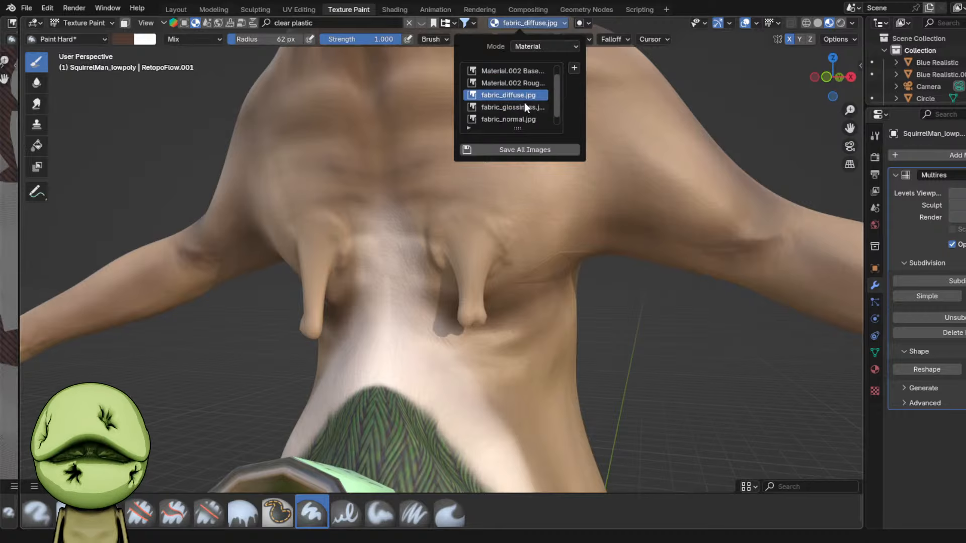
{"action": "left_click", "coordinate": [529, 83]}
{"action": "left_click", "coordinate": [526, 96]}
{"action": "left_click", "coordinate": [527, 107]}
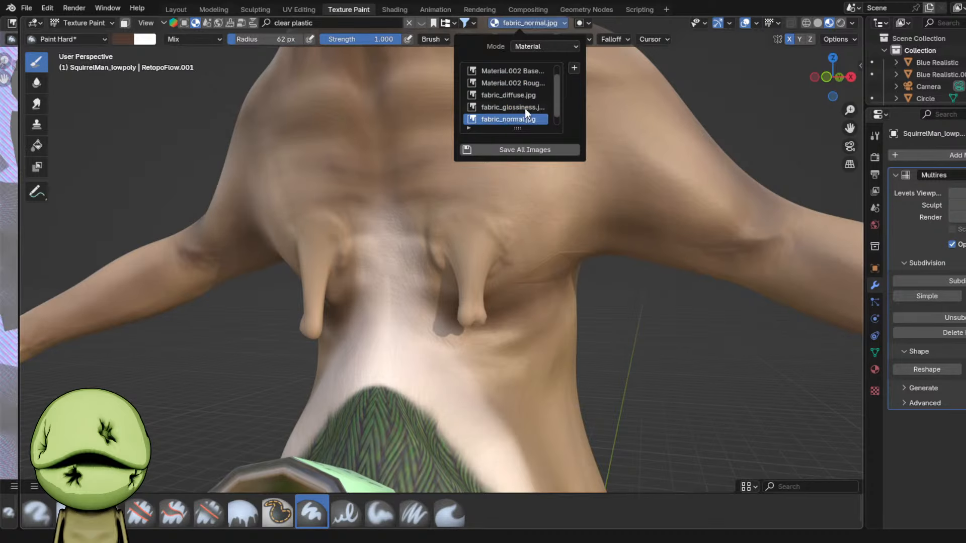
{"action": "left_click", "coordinate": [522, 83]}
{"action": "left_click", "coordinate": [522, 87]}
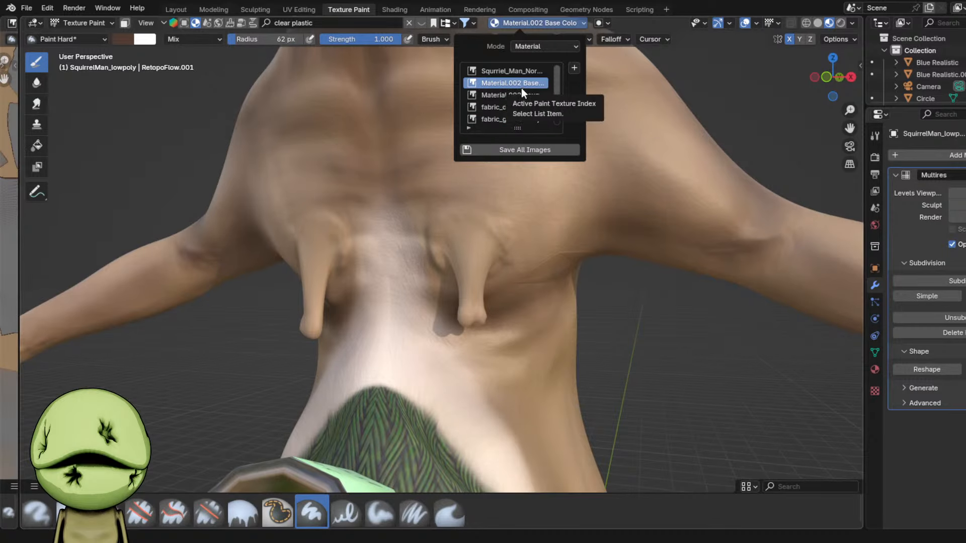
{"action": "scroll", "coordinate": [582, 190], "scroll_direction": "up", "scroll_amount": 2}
{"action": "left_click_drag", "start_coordinate": [498, 214], "coordinate": [531, 225]}
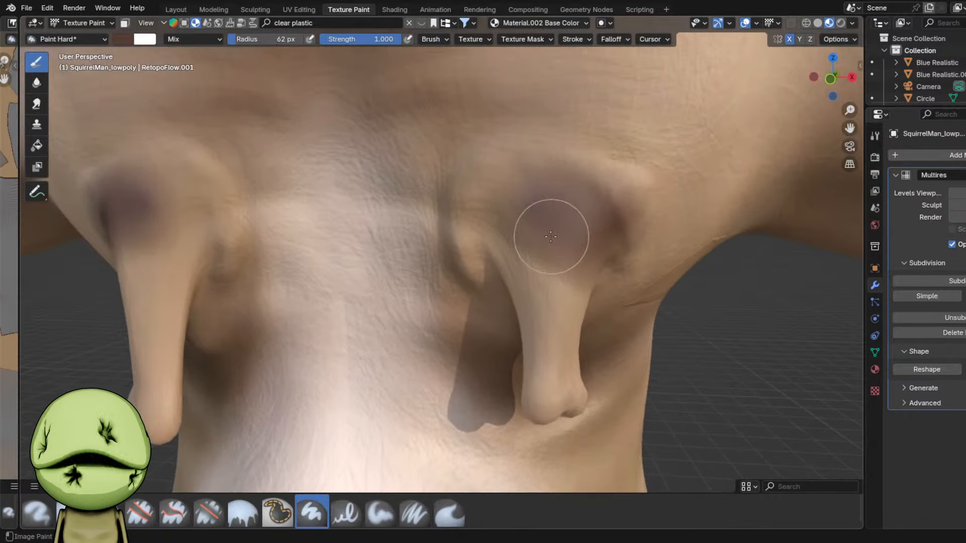
{"action": "key", "text": "ctrl+z"}
- Lower the brush strength to 0.507, soften the brown colour and paint the areolas and the upper part of the nipples
{"action": "left_click_drag", "start_coordinate": [379, 43], "coordinate": [360, 44]}
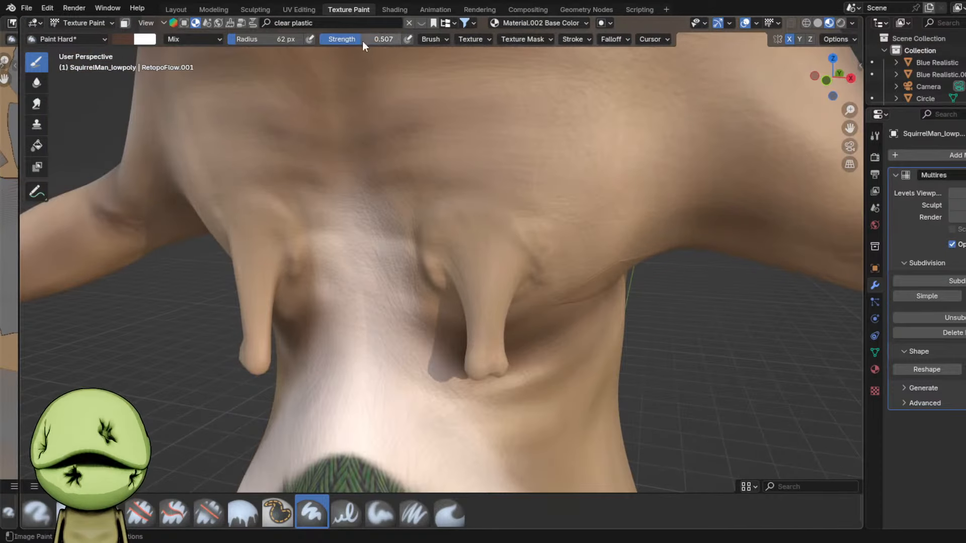
{"action": "scroll", "coordinate": [476, 151], "scroll_direction": "up", "scroll_amount": 2}
{"action": "right_click", "coordinate": [480, 146]}
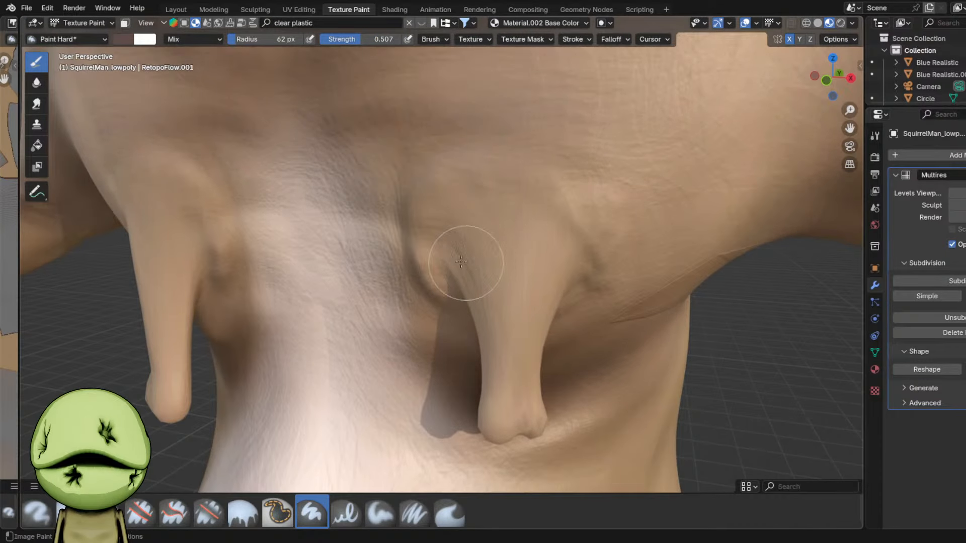
{"action": "mouse_move", "coordinate": [432, 269]}
{"action": "left_mouse_down"}
{"action": "mouse_move", "coordinate": [582, 263]}
{"action": "mouse_move", "coordinate": [577, 215]}
{"action": "mouse_move", "coordinate": [549, 215]}
{"action": "mouse_move", "coordinate": [580, 247]}
{"action": "left_mouse_up"}
{"action": "scroll", "coordinate": [579, 247], "scroll_direction": "down", "scroll_amount": 3}
{"action": "middle_click_drag", "start_coordinate": [580, 246], "coordinate": [512, 160]}
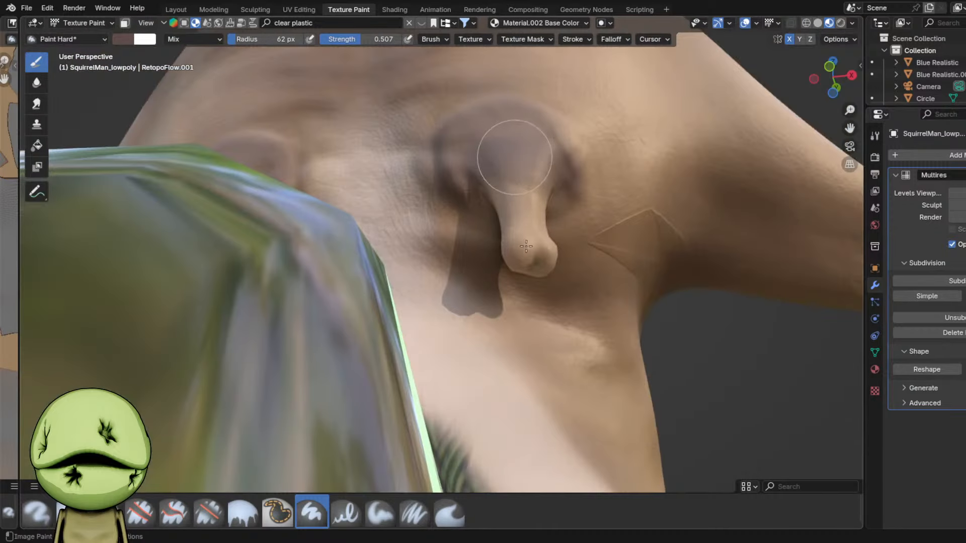
- Carry the brown paint around the sides of the nipples and down to their rounded tips
{"action": "middle_click_drag", "start_coordinate": [535, 237], "coordinate": [289, 238]}
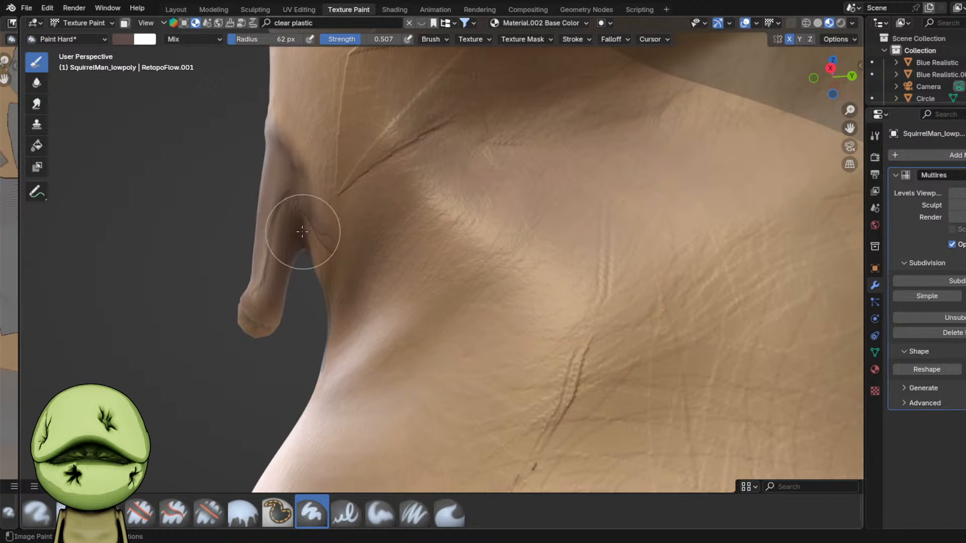
{"action": "mouse_move", "coordinate": [234, 301]}
{"action": "middle_mouse_down"}
{"action": "mouse_move", "coordinate": [456, 345]}
{"action": "mouse_move", "coordinate": [610, 357]}
{"action": "mouse_move", "coordinate": [558, 289]}
{"action": "mouse_move", "coordinate": [388, 141]}
{"action": "mouse_move", "coordinate": [460, 251]}
{"action": "mouse_move", "coordinate": [408, 189]}
{"action": "mouse_move", "coordinate": [415, 218]}
{"action": "mouse_move", "coordinate": [415, 201]}
{"action": "middle_mouse_up"}
{"action": "left_click_drag", "start_coordinate": [414, 176], "coordinate": [415, 181]}
{"action": "mouse_move", "coordinate": [421, 200]}
{"action": "middle_mouse_down"}
{"action": "mouse_move", "coordinate": [435, 195]}
{"action": "mouse_move", "coordinate": [498, 235]}
{"action": "middle_mouse_up"}
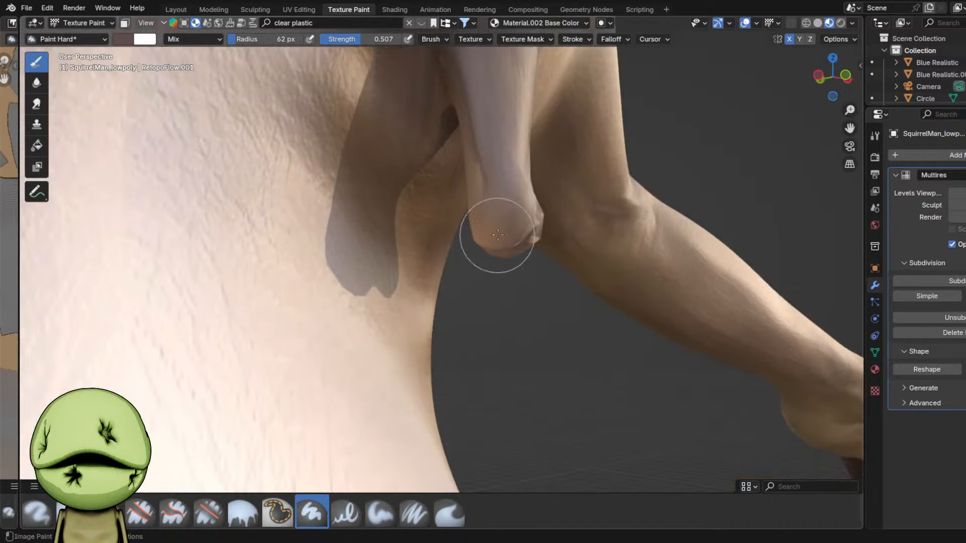
{"action": "mouse_move", "coordinate": [496, 145]}
{"action": "middle_mouse_down"}
{"action": "mouse_move", "coordinate": [475, 237]}
{"action": "mouse_move", "coordinate": [506, 263]}
{"action": "mouse_move", "coordinate": [467, 183]}
{"action": "mouse_move", "coordinate": [462, 220]}
{"action": "middle_mouse_up"}
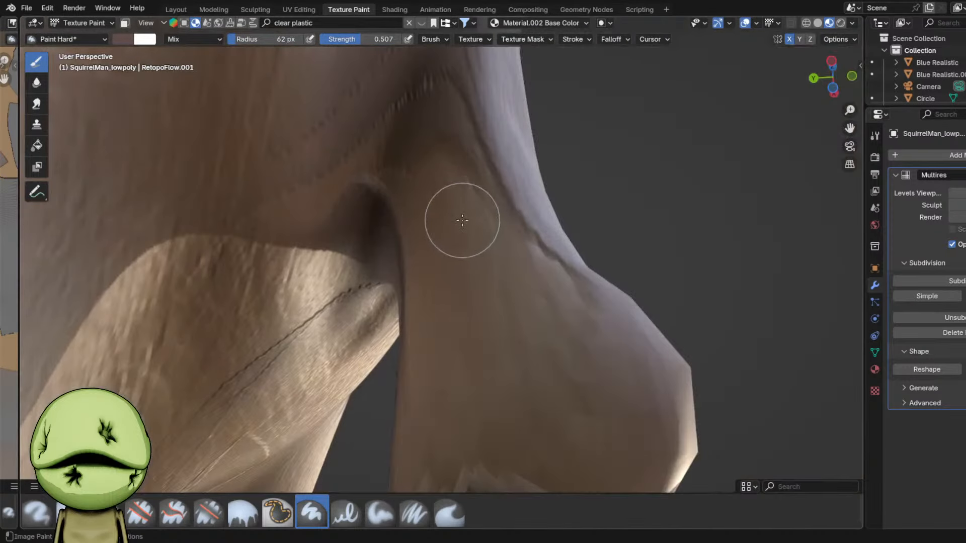
- Paint the underside and back of the nipples brown, enlarging the brush radius to 122 px to cover the remaining skin-coloured patches
{"action": "mouse_move", "coordinate": [422, 147]}
{"action": "left_mouse_down"}
{"action": "mouse_move", "coordinate": [384, 195]}
{"action": "mouse_move", "coordinate": [554, 423]}
{"action": "mouse_move", "coordinate": [514, 347]}
{"action": "left_mouse_up"}
{"action": "key", "text": "f"}
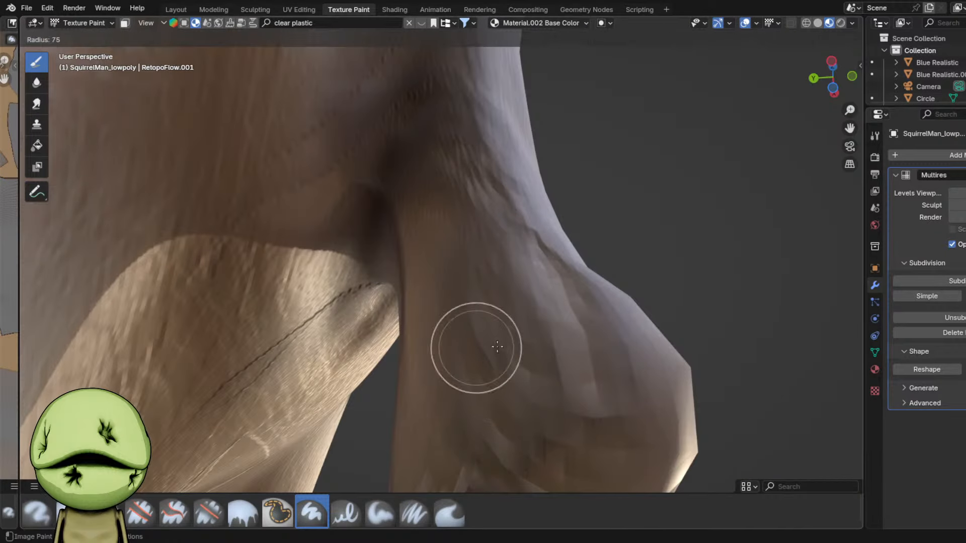
{"action": "left_click", "coordinate": [546, 348]}
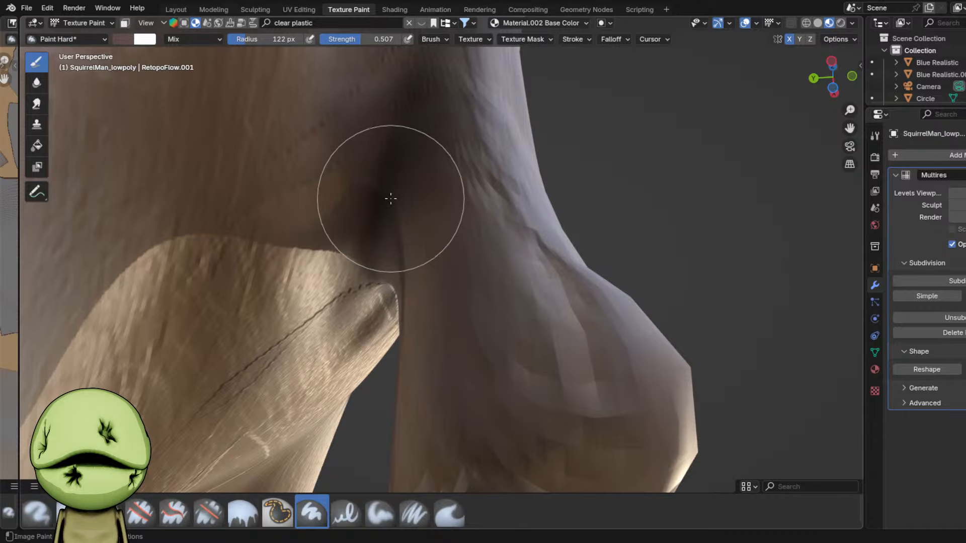
{"action": "mouse_move", "coordinate": [324, 201]}
{"action": "middle_mouse_down"}
{"action": "mouse_move", "coordinate": [408, 199]}
{"action": "mouse_move", "coordinate": [506, 231]}
{"action": "mouse_move", "coordinate": [472, 262]}
{"action": "middle_mouse_up"}
{"action": "scroll", "coordinate": [472, 262], "scroll_direction": "up", "scroll_amount": 4}
{"action": "scroll", "coordinate": [551, 209], "scroll_direction": "down", "scroll_amount": 1}
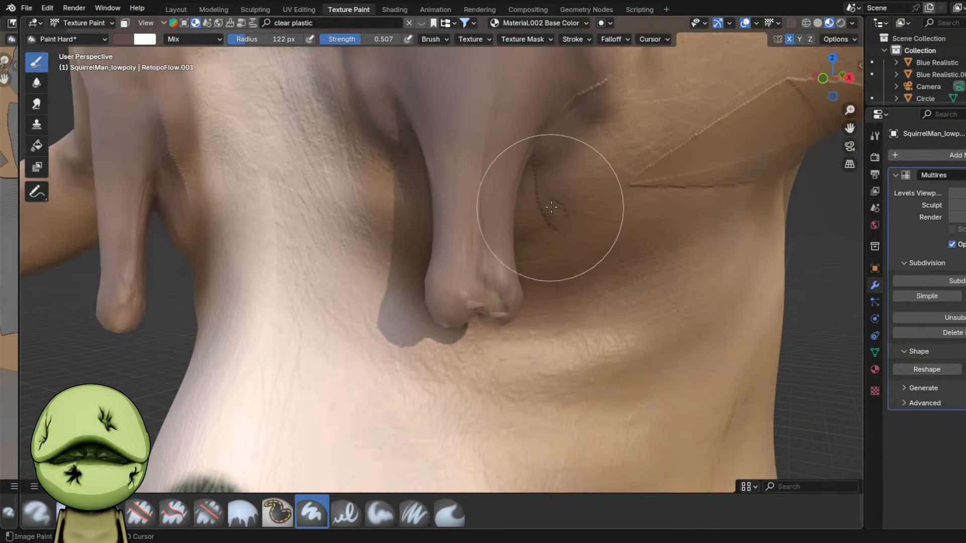
{"action": "scroll", "coordinate": [545, 199], "scroll_direction": "down", "scroll_amount": 3}
{"action": "middle_click_drag", "start_coordinate": [539, 193], "coordinate": [421, 280]}
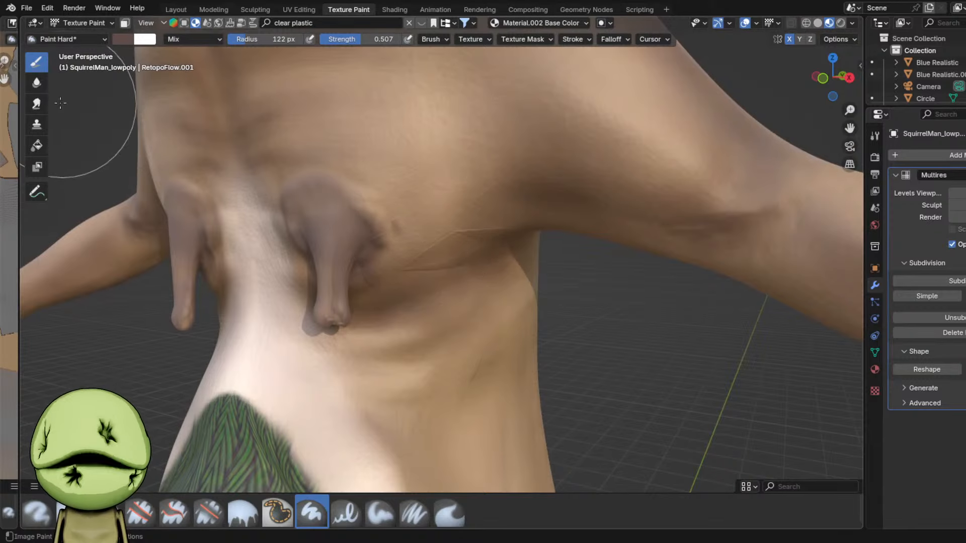
- Blend away the hard texture seam lines between the nipple and the armpit with the Smear brush
{"action": "left_click", "coordinate": [37, 103]}
{"action": "scroll", "coordinate": [410, 227], "scroll_direction": "up", "scroll_amount": 6}
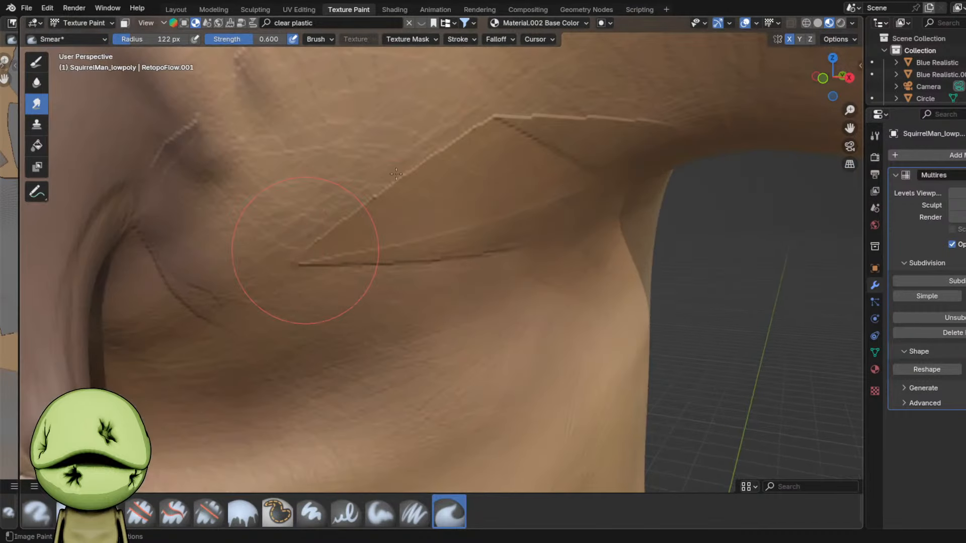
{"action": "mouse_move", "coordinate": [537, 100]}
{"action": "left_mouse_down"}
{"action": "mouse_move", "coordinate": [501, 199]}
{"action": "mouse_move", "coordinate": [619, 136]}
{"action": "left_mouse_up"}
{"action": "scroll", "coordinate": [445, 227], "scroll_direction": "down", "scroll_amount": 7}
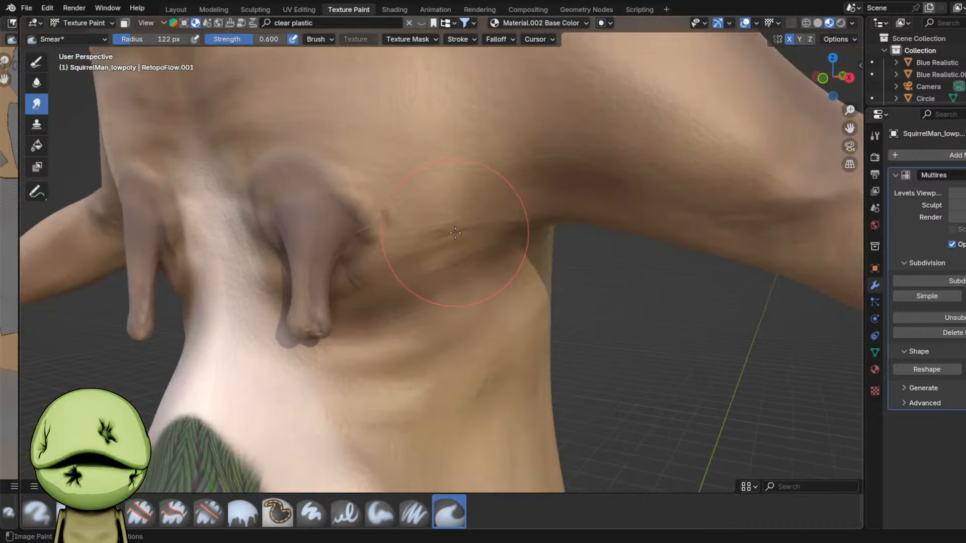
- Return to the Paint Hard brush and set its colour to a dark maroon
{"action": "scroll", "coordinate": [449, 237], "scroll_direction": "up", "scroll_amount": 6}
{"action": "left_click", "coordinate": [36, 61]}
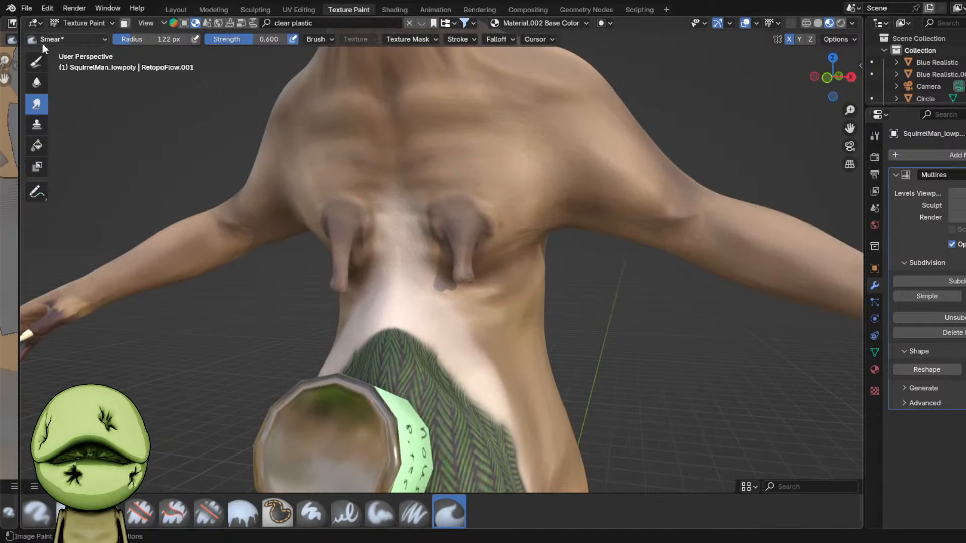
{"action": "right_click", "coordinate": [341, 103]}
{"action": "key", "text": "s"}
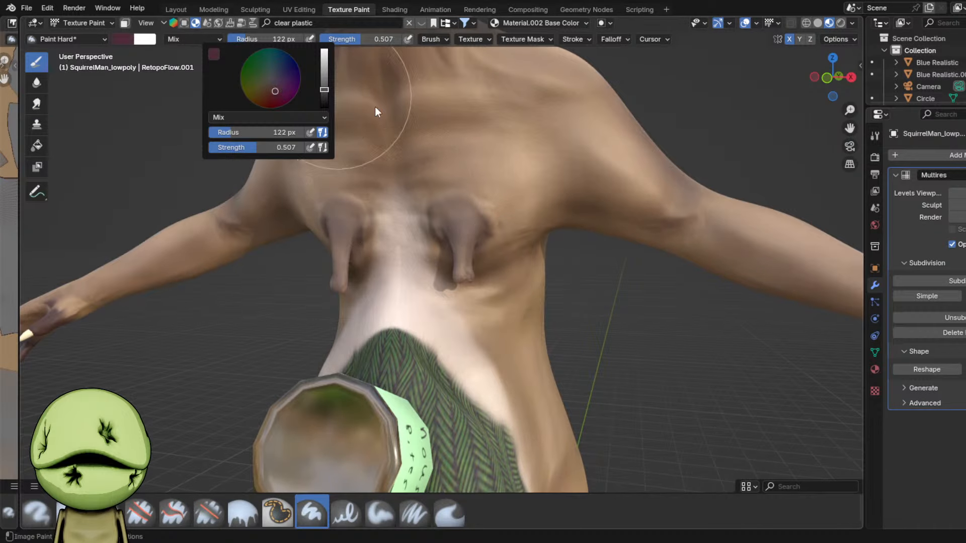
{"action": "scroll", "coordinate": [418, 201], "scroll_direction": "up", "scroll_amount": 6}
{"action": "mouse_move", "coordinate": [563, 316]}
{"action": "left_mouse_down"}
{"action": "mouse_move", "coordinate": [658, 270]}
{"action": "mouse_move", "coordinate": [576, 272]}
{"action": "left_mouse_up"}
{"action": "scroll", "coordinate": [553, 269], "scroll_direction": "down", "scroll_amount": 8}
{"action": "mouse_move", "coordinate": [460, 253]}
{"action": "middle_mouse_down"}
{"action": "mouse_move", "coordinate": [490, 269]}
{"action": "mouse_move", "coordinate": [456, 250]}
{"action": "middle_mouse_up"}
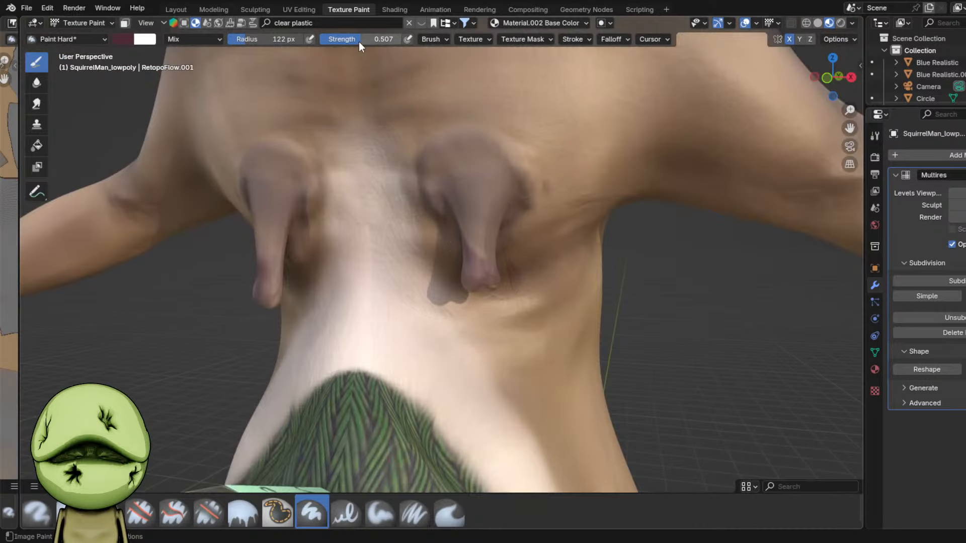
{"action": "key", "text": "ctrl+z"}
- Lower the brush strength to 0.101 and lightly tint the nipple tips maroon
{"action": "left_click_drag", "start_coordinate": [363, 40], "coordinate": [331, 39]}
{"action": "scroll", "coordinate": [523, 261], "scroll_direction": "up", "scroll_amount": 3}
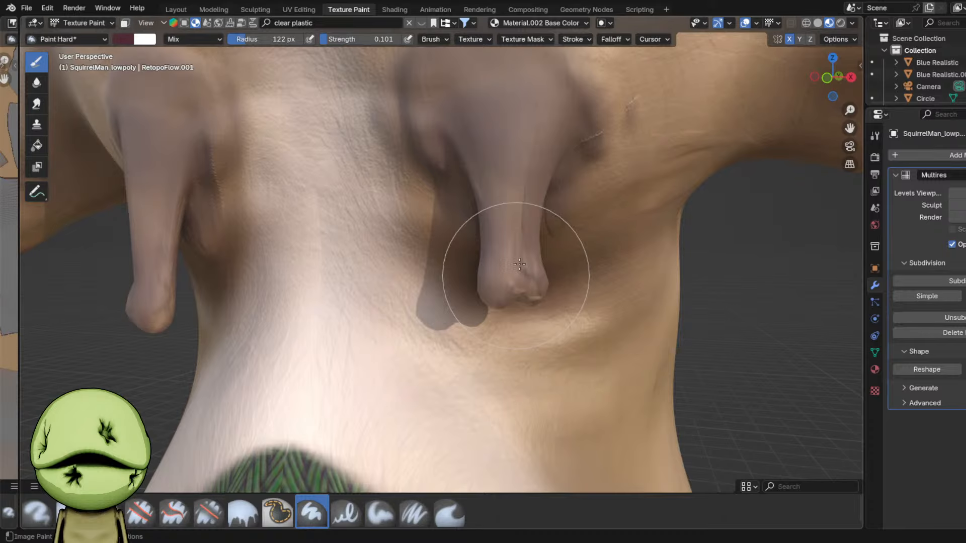
{"action": "middle_click_drag", "start_coordinate": [519, 264], "coordinate": [499, 232]}
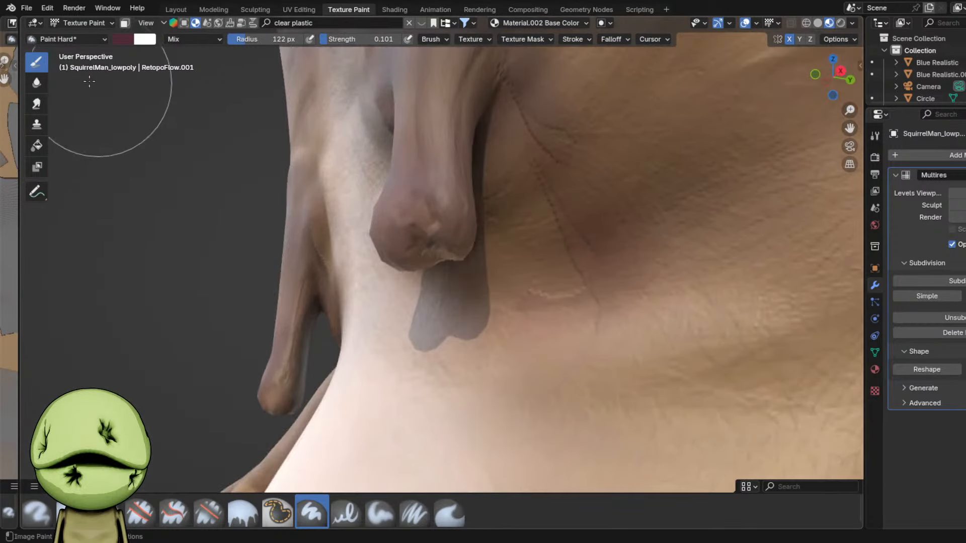
- Smear the texture seam on the torso beside and below the nipple until it blends into the skin
{"action": "left_click", "coordinate": [36, 103]}
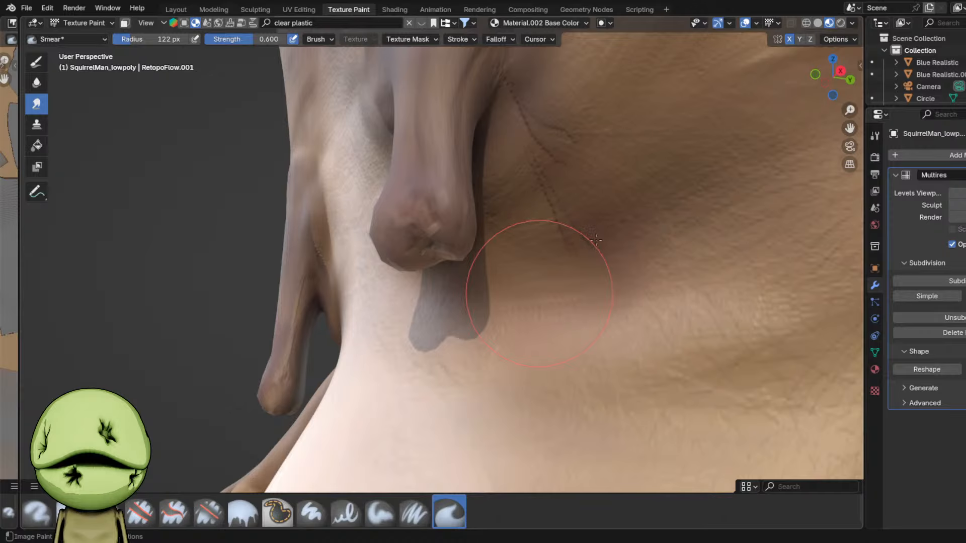
{"action": "mouse_move", "coordinate": [596, 240]}
{"action": "left_mouse_down"}
{"action": "mouse_move", "coordinate": [548, 171]}
{"action": "mouse_move", "coordinate": [594, 214]}
{"action": "left_mouse_up"}
{"action": "left_click_drag", "start_coordinate": [610, 306], "coordinate": [600, 257]}
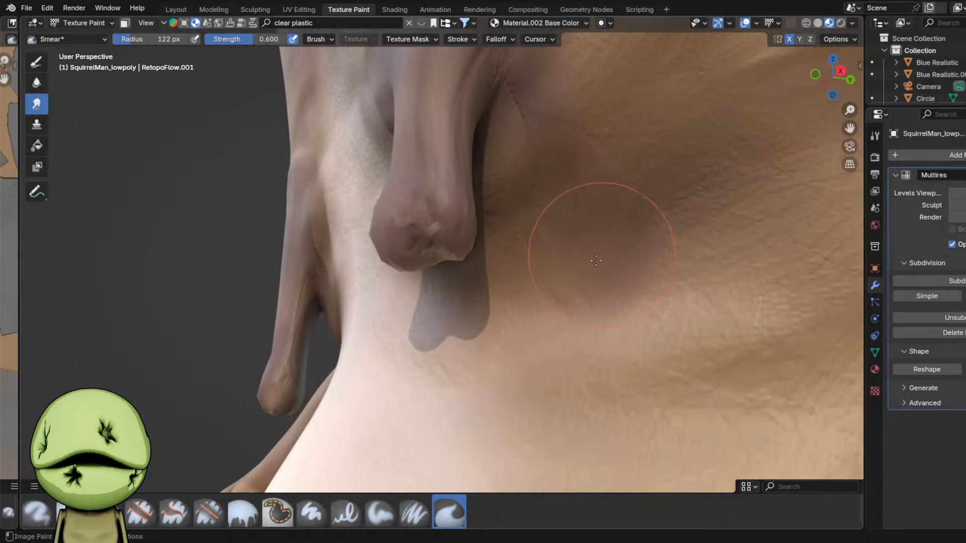
{"action": "scroll", "coordinate": [598, 262], "scroll_direction": "down", "scroll_amount": 5}
{"action": "middle_click_drag", "start_coordinate": [588, 275], "coordinate": [636, 317]}
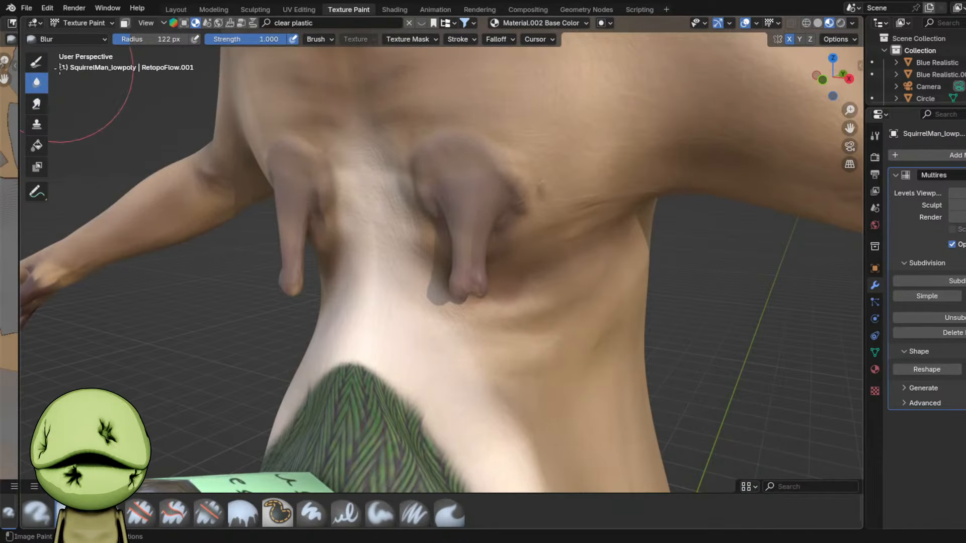
- Tint the areolas and nipple bases with a dark purple using the Paint Hard brush, and save the file
{"action": "left_click", "coordinate": [312, 512]}
{"action": "scroll", "coordinate": [438, 231], "scroll_direction": "up", "scroll_amount": 5}
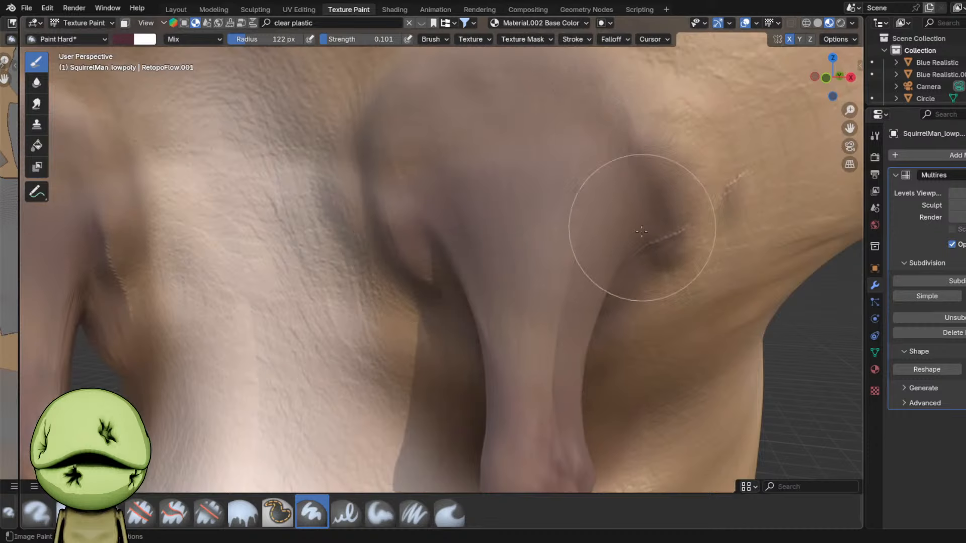
{"action": "right_click", "coordinate": [488, 117]}
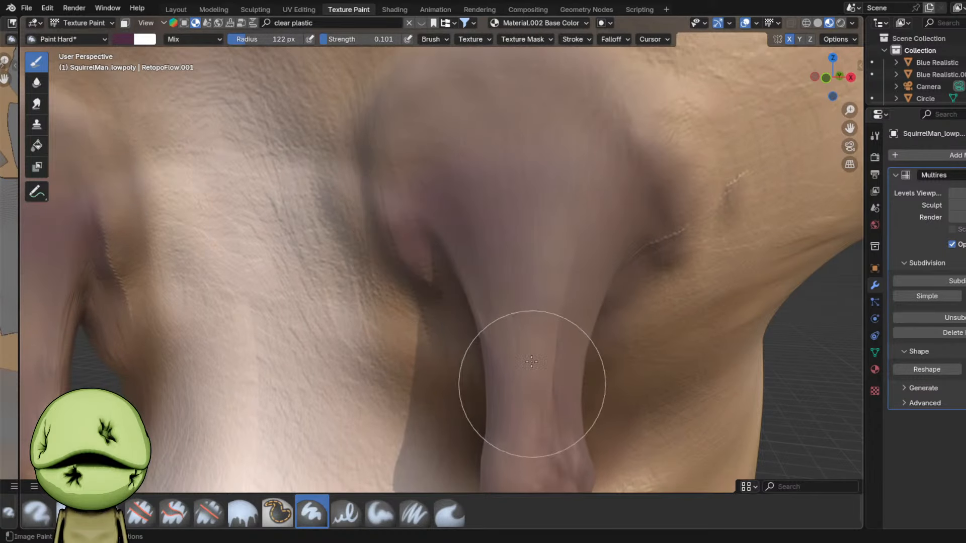
{"action": "scroll", "coordinate": [523, 202], "scroll_direction": "down", "scroll_amount": 8}
{"action": "scroll", "coordinate": [578, 186], "scroll_direction": "down", "scroll_amount": 3}
{"action": "key", "text": "ctrl+s"}
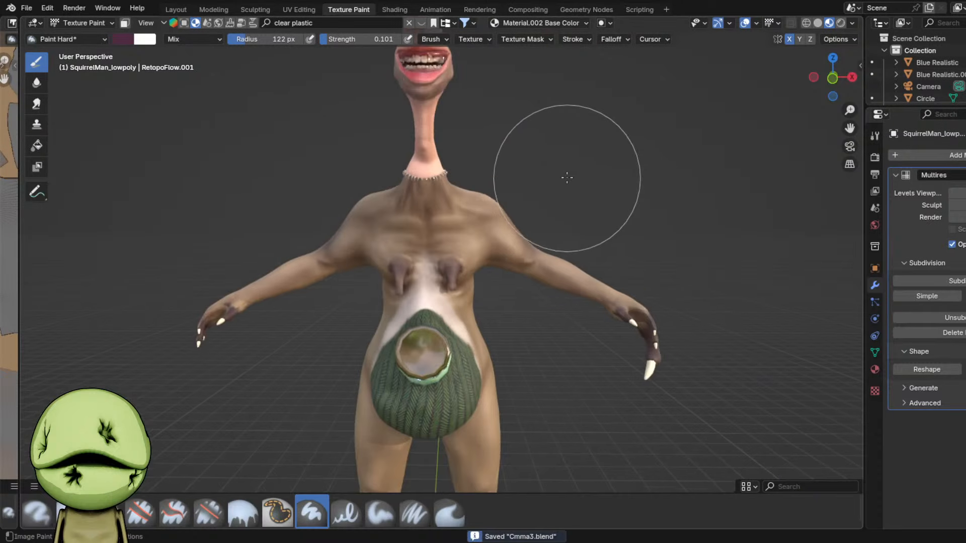
- Make the Material.002 Roughness image the active texture slot and set the brush colour to near-black
{"action": "middle_click_drag", "start_coordinate": [550, 166], "coordinate": [453, 171]}
{"action": "scroll", "coordinate": [453, 171], "scroll_direction": "up", "scroll_amount": 2}
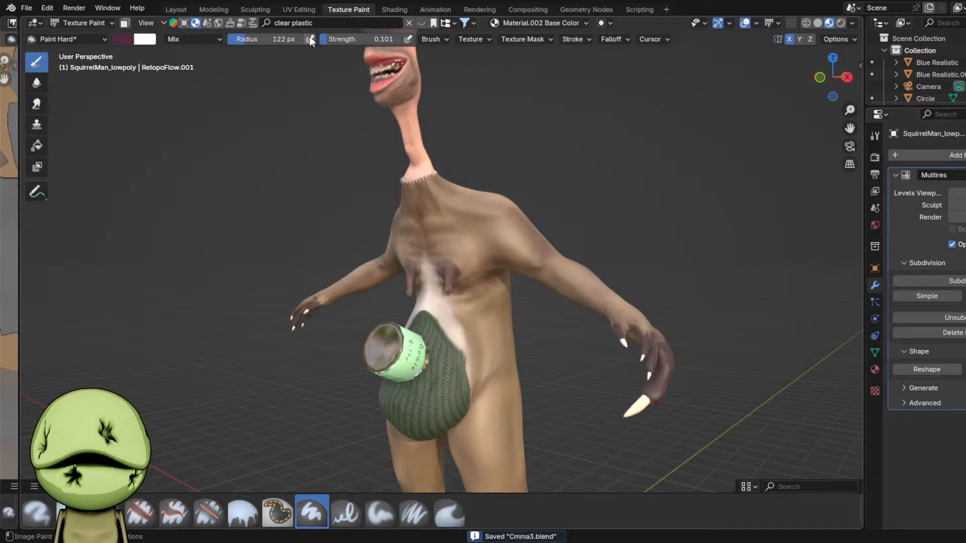
{"action": "left_click", "coordinate": [539, 23]}
{"action": "left_click", "coordinate": [544, 95]}
{"action": "scroll", "coordinate": [505, 221], "scroll_direction": "up", "scroll_amount": 4}
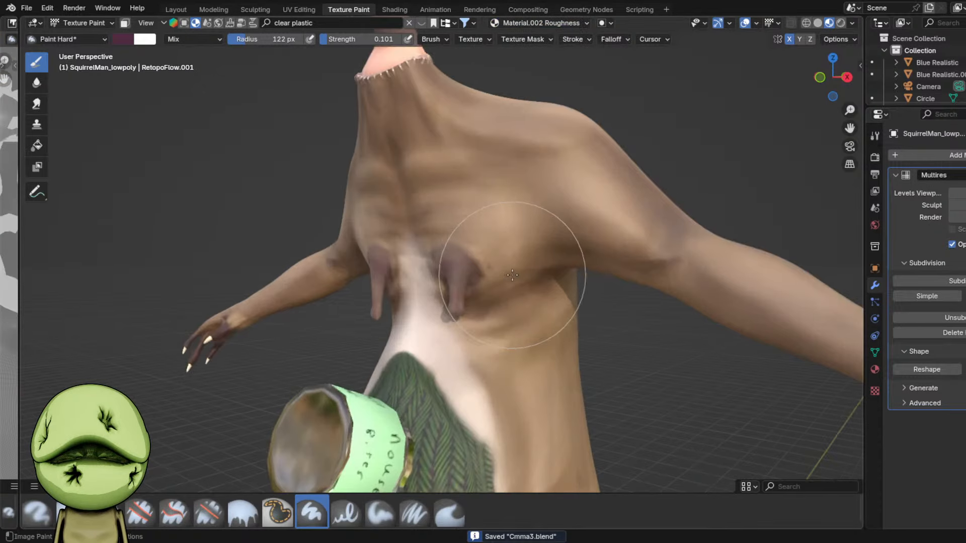
{"action": "right_click", "coordinate": [505, 222]}
{"action": "left_click_drag", "start_coordinate": [506, 222], "coordinate": [504, 249]}
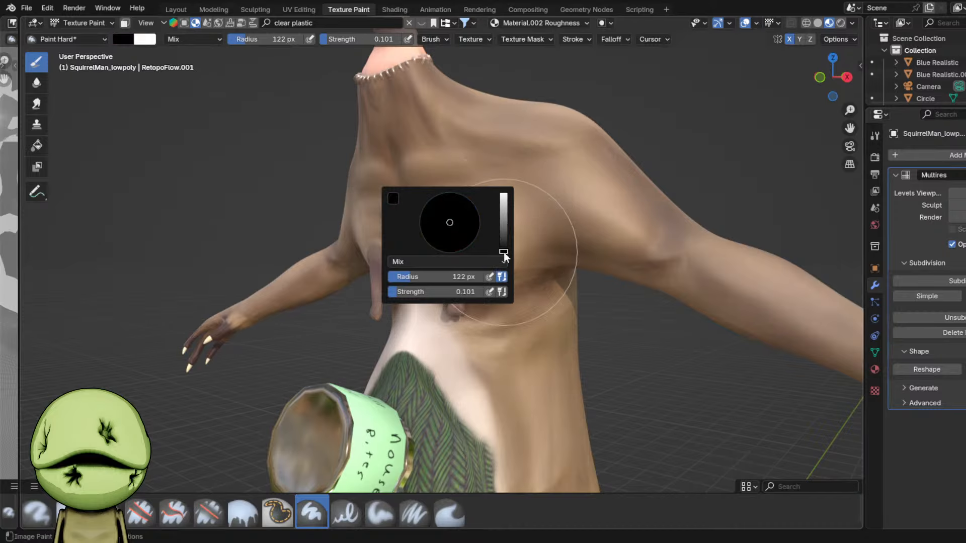
- Raise the brush strength to 0.228 and paint the nipples' shafts and tips dark in the roughness texture for a glossy sheen
{"action": "scroll", "coordinate": [498, 217], "scroll_direction": "up", "scroll_amount": 5}
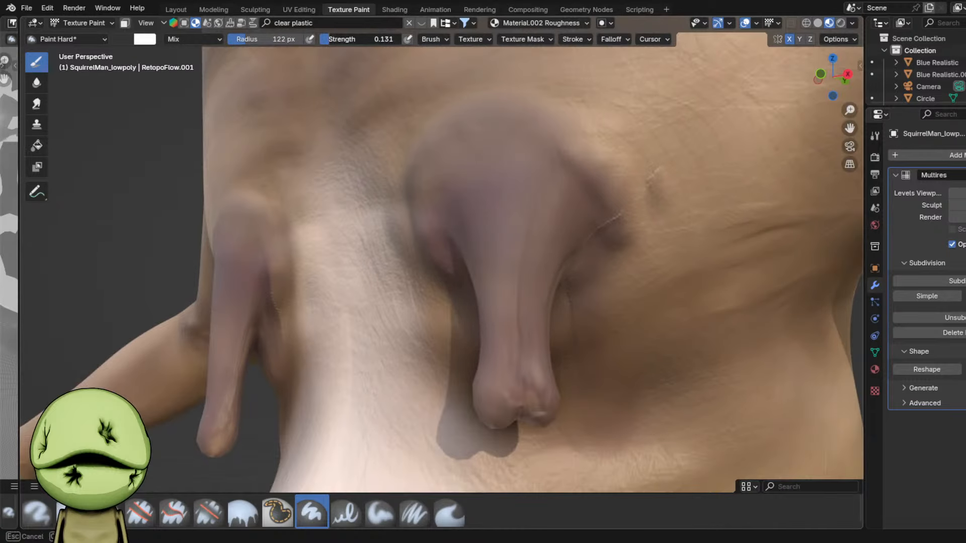
{"action": "left_click", "coordinate": [509, 230]}
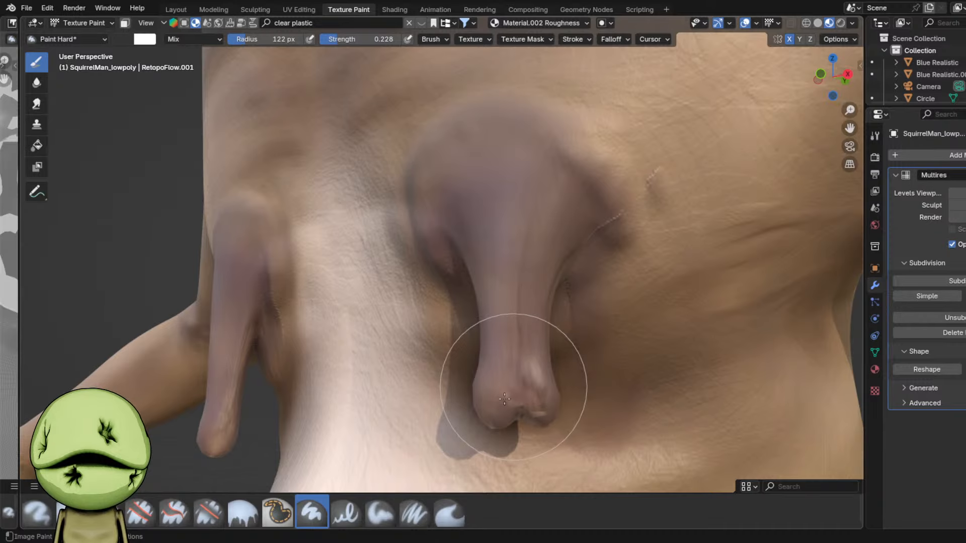
{"action": "mouse_move", "coordinate": [508, 369]}
{"action": "middle_mouse_down"}
{"action": "mouse_move", "coordinate": [518, 255]}
{"action": "mouse_move", "coordinate": [555, 83]}
{"action": "middle_mouse_up"}
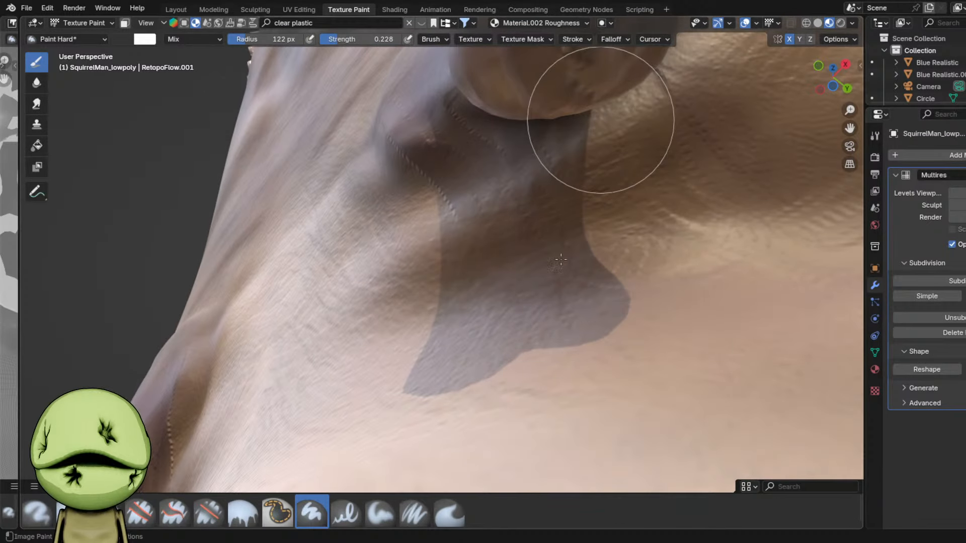
{"action": "mouse_move", "coordinate": [595, 118]}
{"action": "middle_mouse_down"}
{"action": "mouse_move", "coordinate": [577, 345]}
{"action": "mouse_move", "coordinate": [574, 287]}
{"action": "mouse_move", "coordinate": [421, 349]}
{"action": "middle_mouse_up"}
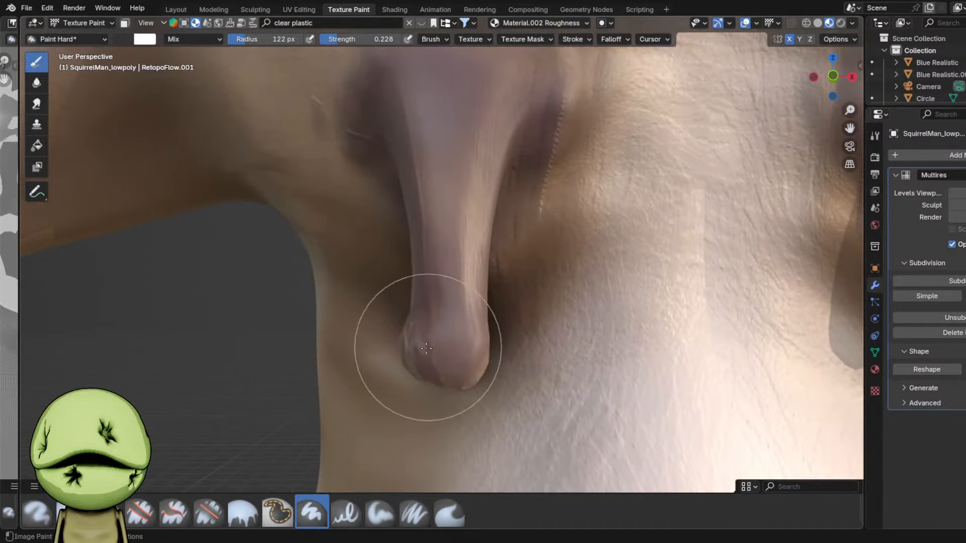
- Finish the glossy roughness painting on the lower ends of both nipples and save the file
{"action": "scroll", "coordinate": [459, 341], "scroll_direction": "down", "scroll_amount": 8}
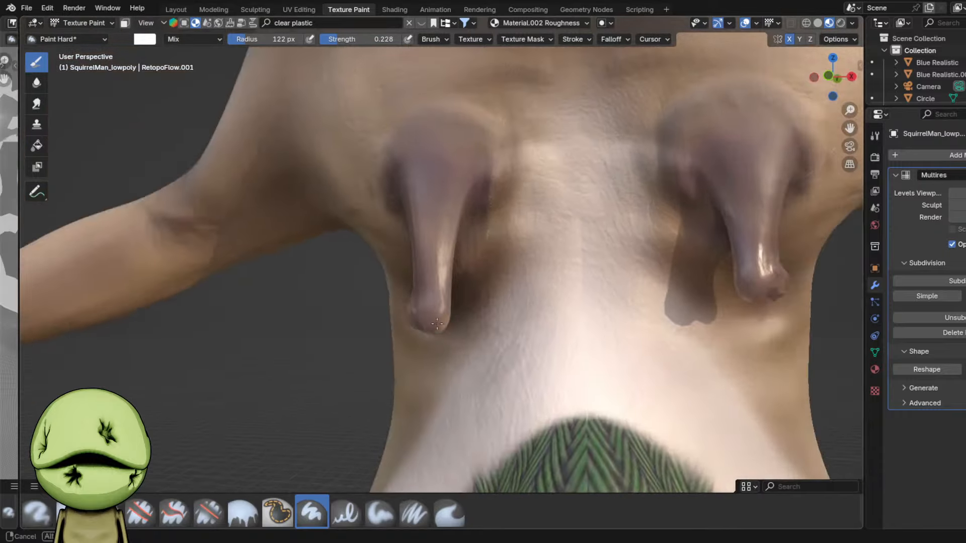
{"action": "scroll", "coordinate": [528, 297], "scroll_direction": "up", "scroll_amount": 4}
{"action": "scroll", "coordinate": [558, 299], "scroll_direction": "up", "scroll_amount": 8}
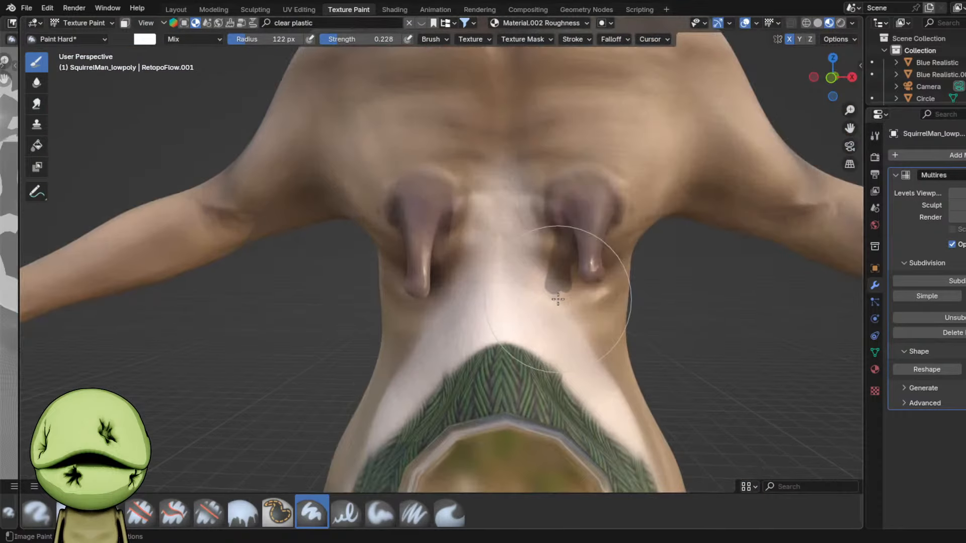
{"action": "scroll", "coordinate": [342, 237], "scroll_direction": "down", "scroll_amount": 8}
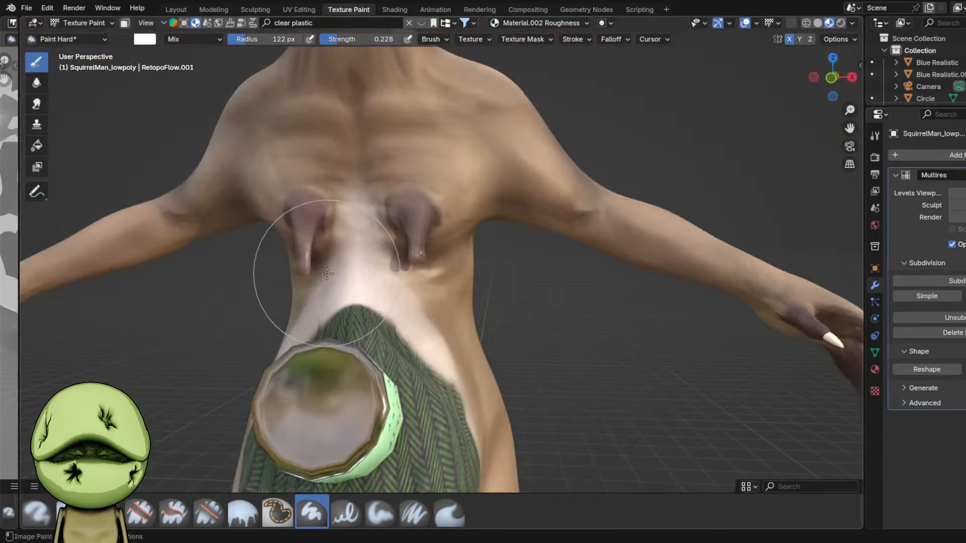
{"action": "key", "text": "ctrl+s"}
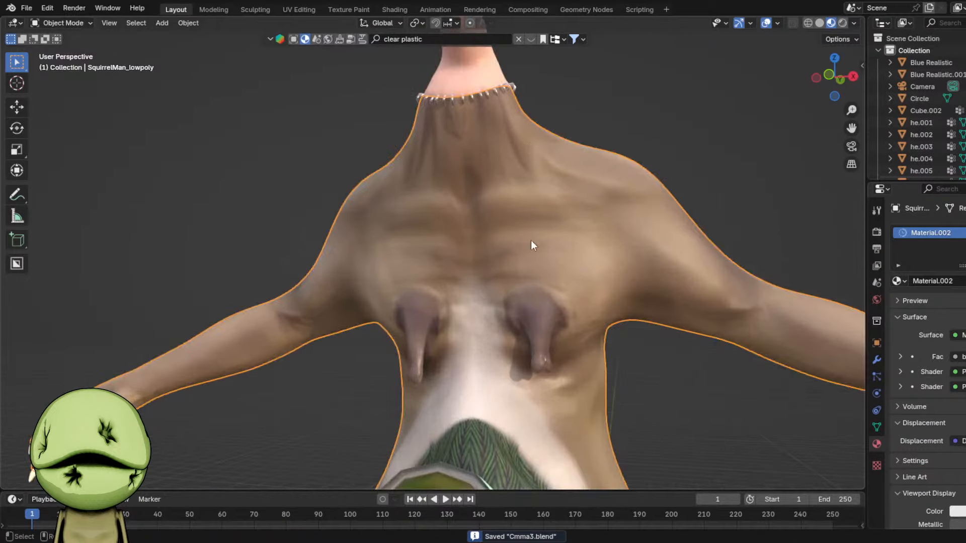
- Check the Additions list for what the long drooping nipples still need
{"action": "scroll", "coordinate": [530, 240], "scroll_direction": "down", "scroll_amount": 5}
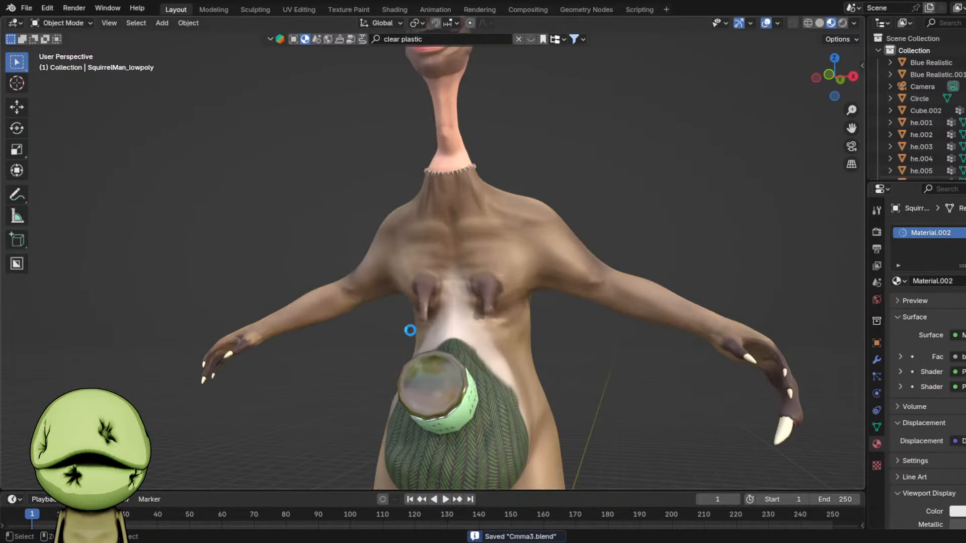
{"action": "middle_click_drag", "start_coordinate": [463, 338], "coordinate": [470, 279], "text": "shift"}
{"action": "scroll", "coordinate": [518, 281], "scroll_direction": "down", "scroll_amount": 4}
{"action": "middle_click_drag", "start_coordinate": [714, 317], "coordinate": [442, 259], "text": "shift"}
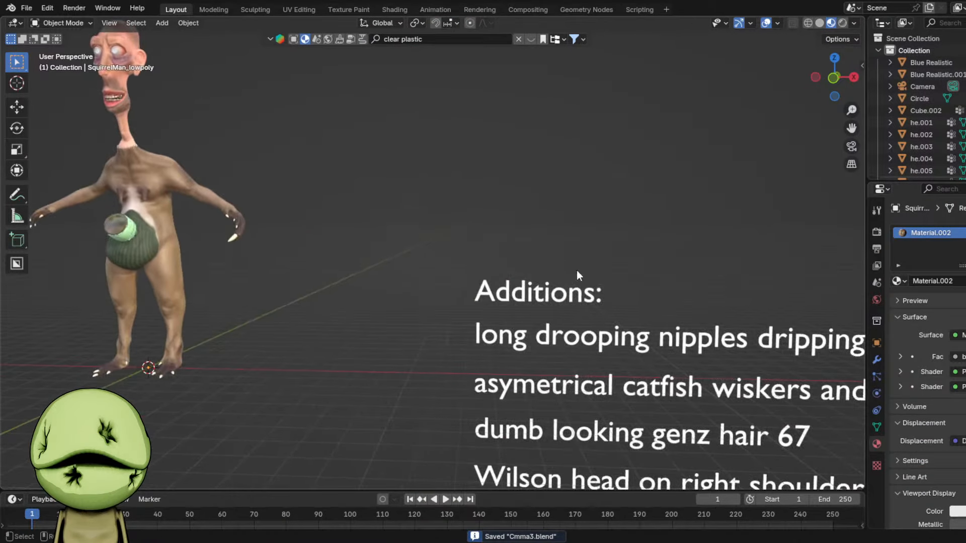
{"action": "scroll", "coordinate": [609, 292], "scroll_direction": "down", "scroll_amount": 3}
{"action": "left_click", "coordinate": [644, 304]}
{"action": "left_click", "coordinate": [370, 258]}
- Add a Bézier curve and raise it along Z to the height of the creature's nipples
{"action": "scroll", "coordinate": [354, 294], "scroll_direction": "up", "scroll_amount": 4}
{"action": "middle_click_drag", "start_coordinate": [294, 221], "coordinate": [506, 272], "text": "shift"}
{"action": "scroll", "coordinate": [547, 271], "scroll_direction": "up", "scroll_amount": 3}
{"action": "scroll", "coordinate": [481, 224], "scroll_direction": "up", "scroll_amount": 5}
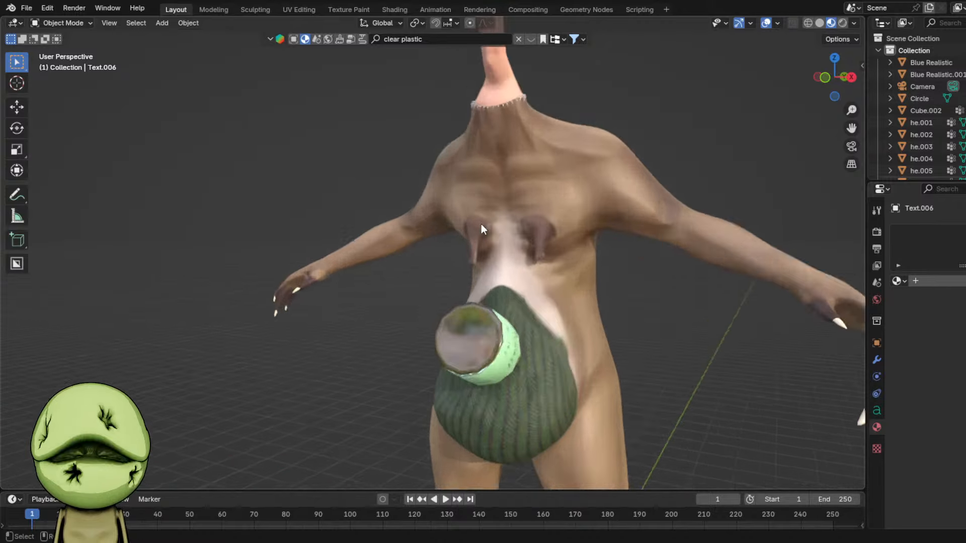
{"action": "key", "text": "shift+a"}
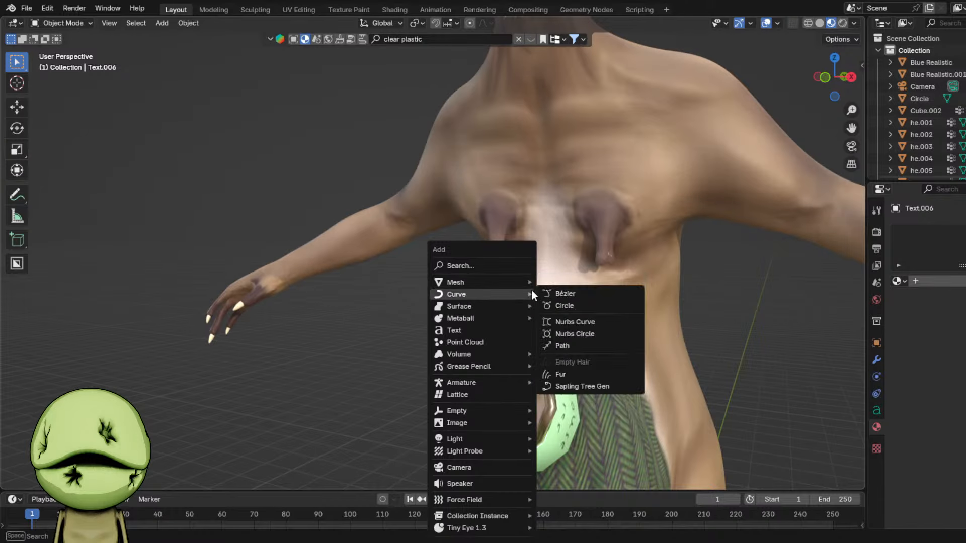
{"action": "left_click", "coordinate": [558, 293]}
{"action": "scroll", "coordinate": [579, 322], "scroll_direction": "down", "scroll_amount": 8}
{"action": "scroll", "coordinate": [569, 347], "scroll_direction": "down", "scroll_amount": 3}
{"action": "key", "text": "g"}
{"action": "key", "text": "z"}
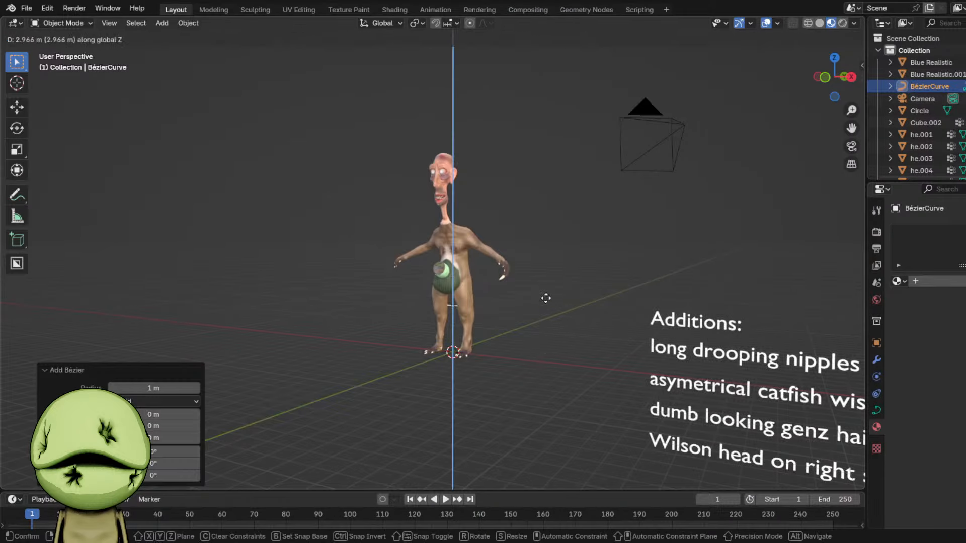
{"action": "left_click", "coordinate": [557, 255]}
- Move the curve horizontally in front of the body until one end meets the creature's left nipple tip
{"action": "scroll", "coordinate": [558, 257], "scroll_direction": "up", "scroll_amount": 10}
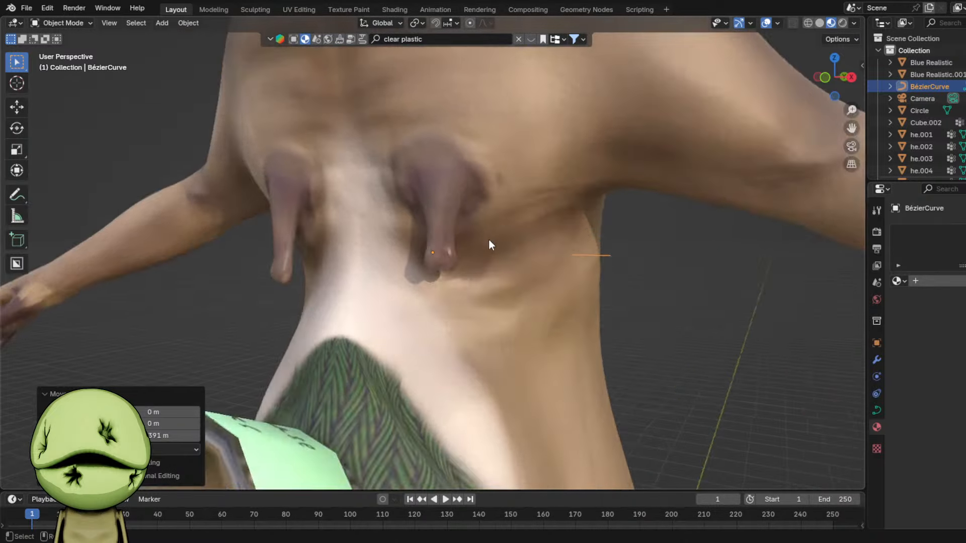
{"action": "key", "text": "g"}
{"action": "key", "text": "z"}
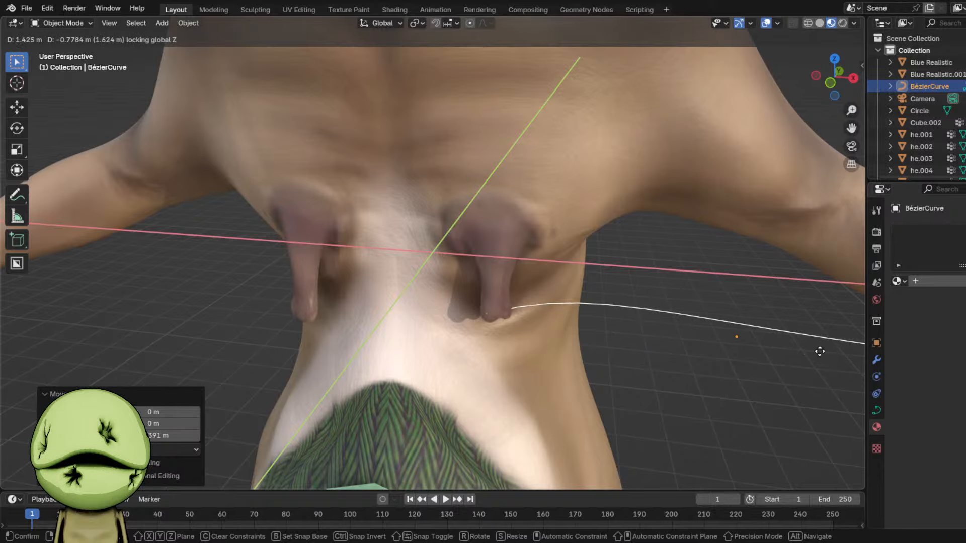
{"action": "left_click", "coordinate": [820, 349]}
- Move the curve's far control point down and inward beneath the creature's left nipple
{"action": "key", "text": "Tab"}
{"action": "scroll", "coordinate": [636, 255], "scroll_direction": "down", "scroll_amount": 5}
{"action": "left_click", "coordinate": [598, 312]}
{"action": "scroll", "coordinate": [597, 312], "scroll_direction": "up", "scroll_amount": 1}
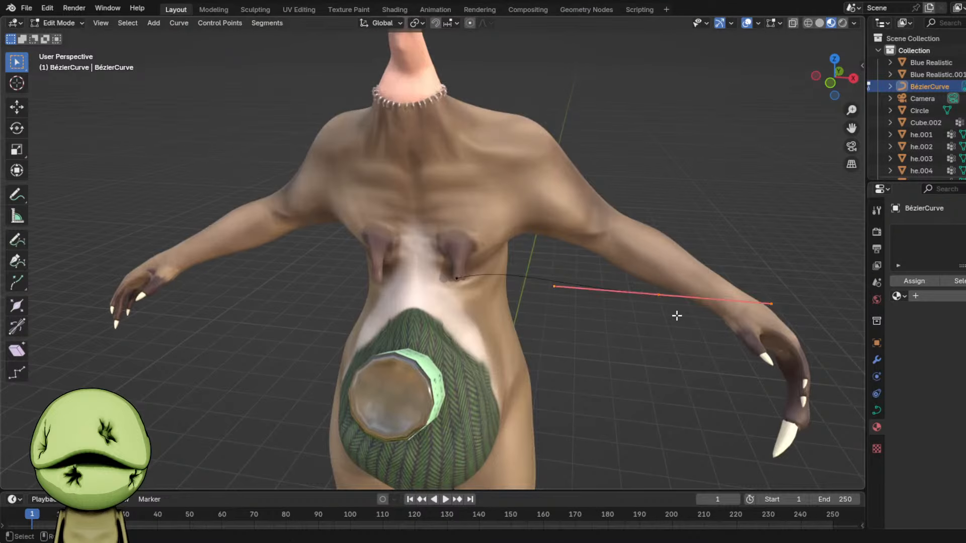
{"action": "key", "text": "g"}
{"action": "left_click", "coordinate": [476, 398]}
{"action": "middle_click_drag", "start_coordinate": [471, 399], "coordinate": [346, 362]}
{"action": "key", "text": "g"}
{"action": "left_click", "coordinate": [432, 356]}
- Shorten the lower control point's handles and reposition the point close to the belly below the nipple
{"action": "key", "text": "s"}
{"action": "middle_click_drag", "start_coordinate": [432, 355], "coordinate": [543, 351]}
{"action": "left_click", "coordinate": [450, 350]}
{"action": "key", "text": "s"}
{"action": "left_click", "coordinate": [425, 356]}
{"action": "key", "text": "g"}
{"action": "left_click", "coordinate": [518, 349]}
{"action": "key", "text": "g"}
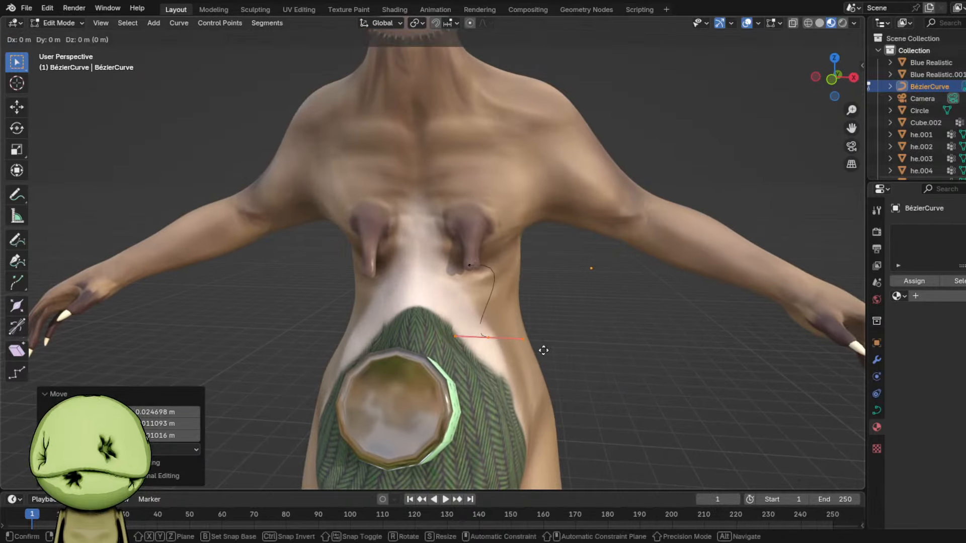
{"action": "left_click", "coordinate": [547, 354]}
- Rotate the lower control point's handles to a downward diagonal and move the point in line beneath the nipple
{"action": "key", "text": "r"}
{"action": "left_click", "coordinate": [558, 375]}
{"action": "key", "text": "r"}
{"action": "left_click", "coordinate": [546, 392]}
{"action": "middle_click_drag", "start_coordinate": [546, 392], "coordinate": [568, 391]}
{"action": "key", "text": "g"}
{"action": "left_click", "coordinate": [514, 405]}
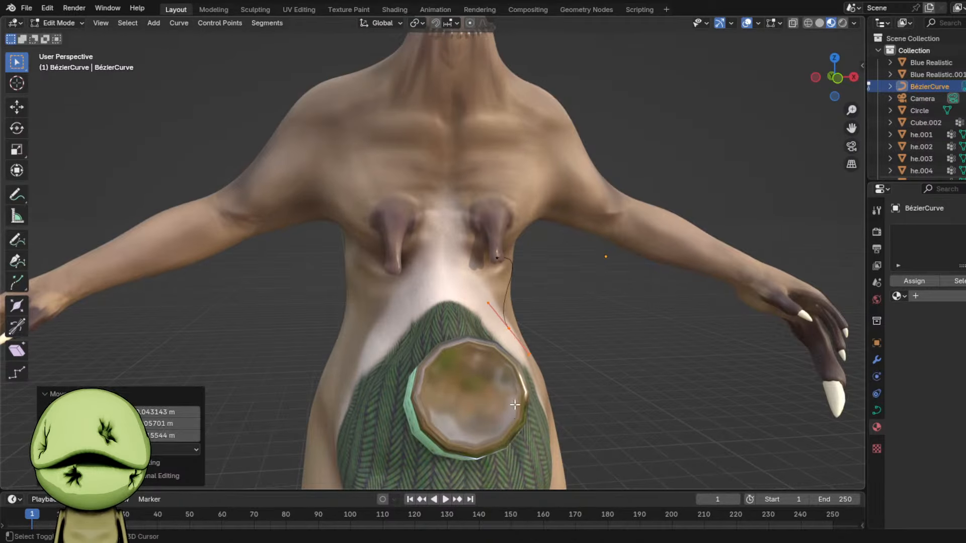
- Rotate the upper control point's handles at the nipple tip to point downward and scale them down
{"action": "scroll", "coordinate": [515, 405], "scroll_direction": "up", "scroll_amount": 2}
{"action": "left_click", "coordinate": [560, 254]}
{"action": "middle_click_drag", "start_coordinate": [562, 280], "coordinate": [548, 302]}
{"action": "key", "text": "r"}
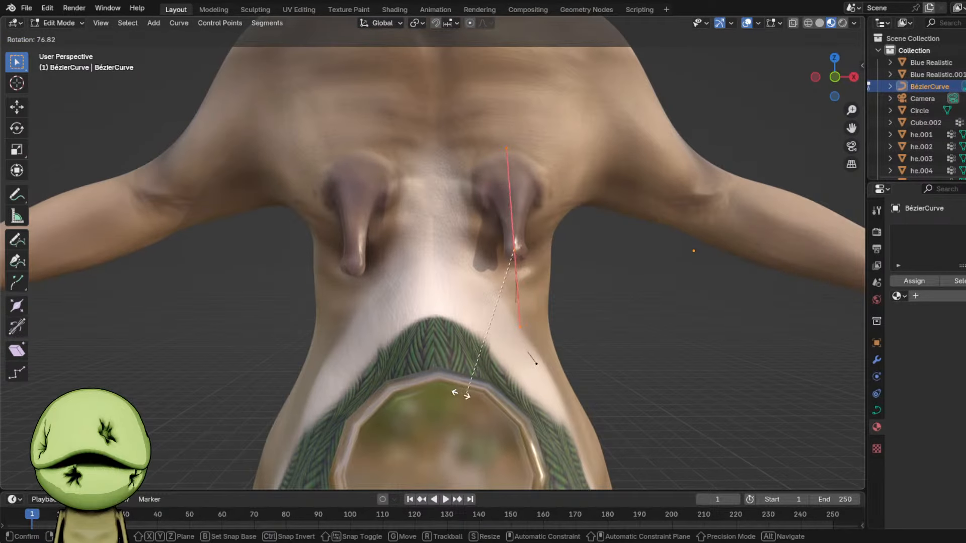
{"action": "left_click", "coordinate": [461, 395]}
{"action": "key", "text": "s"}
{"action": "left_click", "coordinate": [585, 243]}
- Refine the upper control point's handle length and angle so the curve hangs like a drip
{"action": "middle_click_drag", "start_coordinate": [665, 276], "coordinate": [598, 259]}
{"action": "key", "text": "s"}
{"action": "left_click", "coordinate": [680, 280]}
{"action": "key", "text": "s"}
{"action": "left_click", "coordinate": [678, 279]}
{"action": "key", "text": "r"}
{"action": "left_click", "coordinate": [669, 261]}
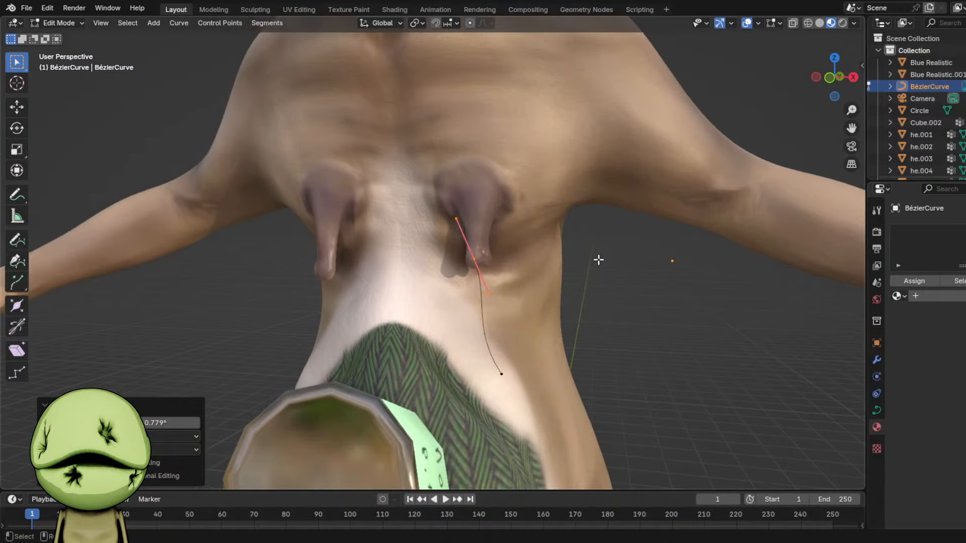
- Seat the curve's upper control point against the nipple tip from the side and return to Object Mode
{"action": "key", "text": "Tab"}
{"action": "scroll", "coordinate": [784, 279], "scroll_direction": "down", "scroll_amount": 5}
{"action": "scroll", "coordinate": [539, 260], "scroll_direction": "up", "scroll_amount": 8}
{"action": "key", "text": "Tab"}
{"action": "left_click", "coordinate": [539, 261]}
{"action": "middle_click_drag", "start_coordinate": [540, 261], "coordinate": [473, 281]}
{"action": "key", "text": "g"}
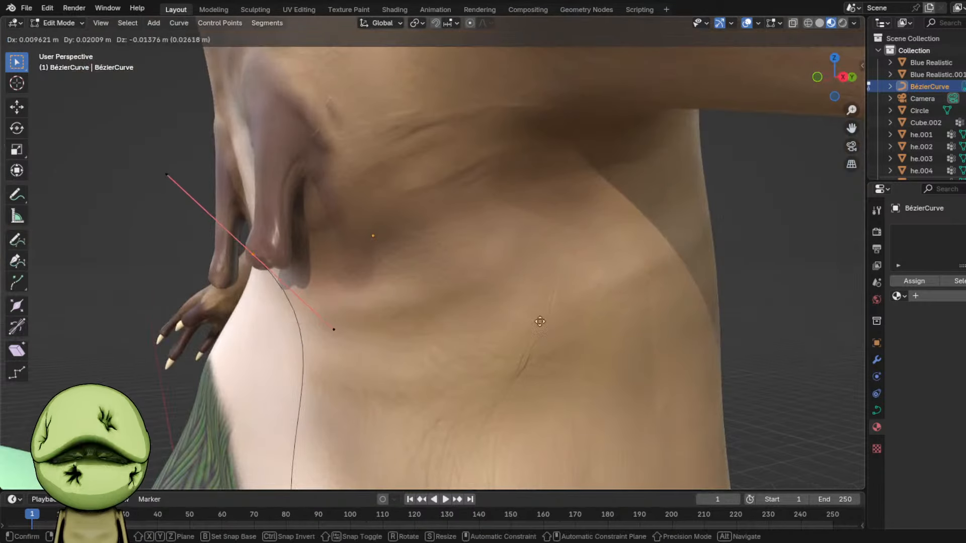
{"action": "left_click", "coordinate": [544, 330]}
{"action": "key", "text": "Tab"}
{"action": "middle_click_drag", "start_coordinate": [548, 340], "coordinate": [851, 343]}
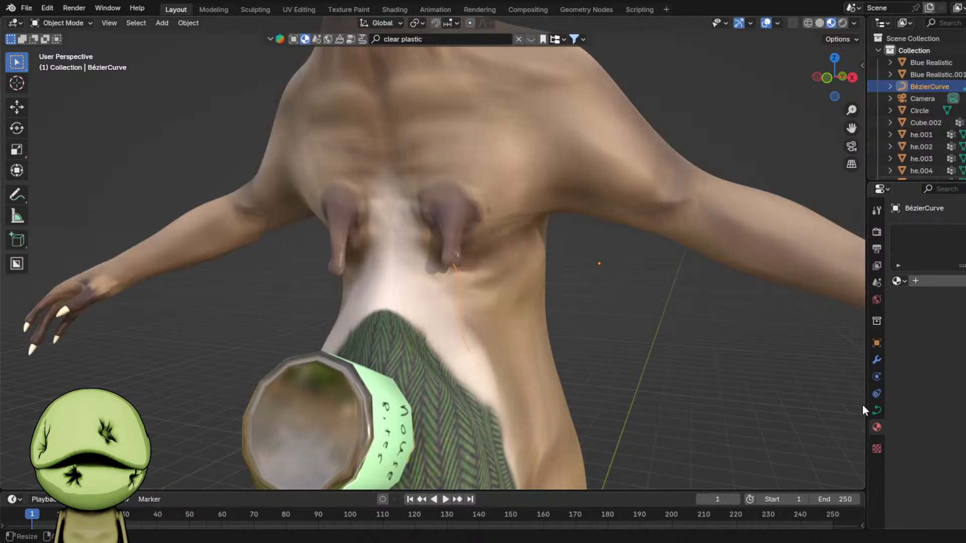
- Add a second Bézier curve to serve as the taper profile for the drip
{"action": "left_click", "coordinate": [876, 410]}
{"action": "scroll", "coordinate": [538, 273], "scroll_direction": "down", "scroll_amount": 5}
{"action": "key", "text": "shift+a"}
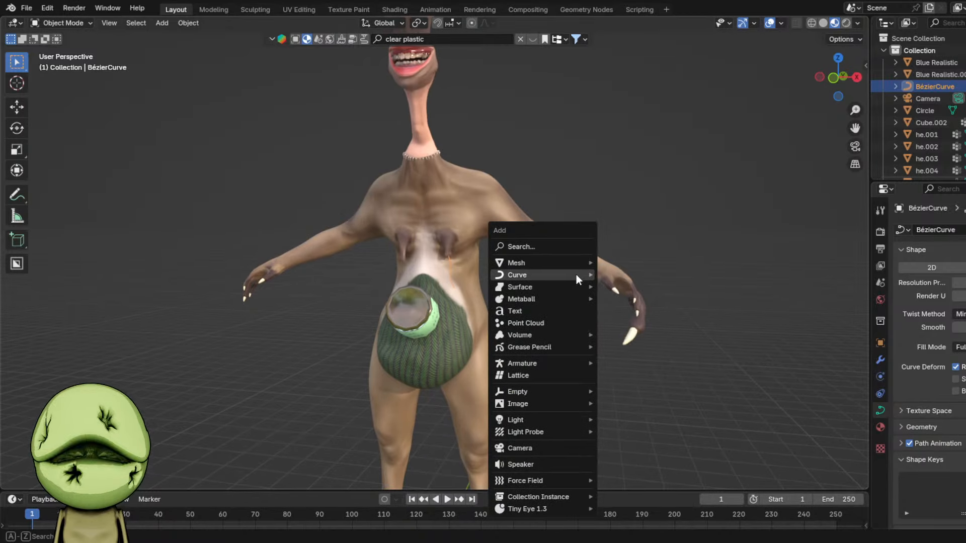
{"action": "mouse_move", "coordinate": [576, 275]}
{"action": "left_click", "coordinate": [623, 271]}
{"action": "scroll", "coordinate": [622, 271], "scroll_direction": "down", "scroll_amount": 5}
{"action": "scroll", "coordinate": [494, 270], "scroll_direction": "up", "scroll_amount": 6}
- Assign the second curve as the drip curve's taper object and increase the drip's extrusion
{"action": "left_click", "coordinate": [458, 272]}
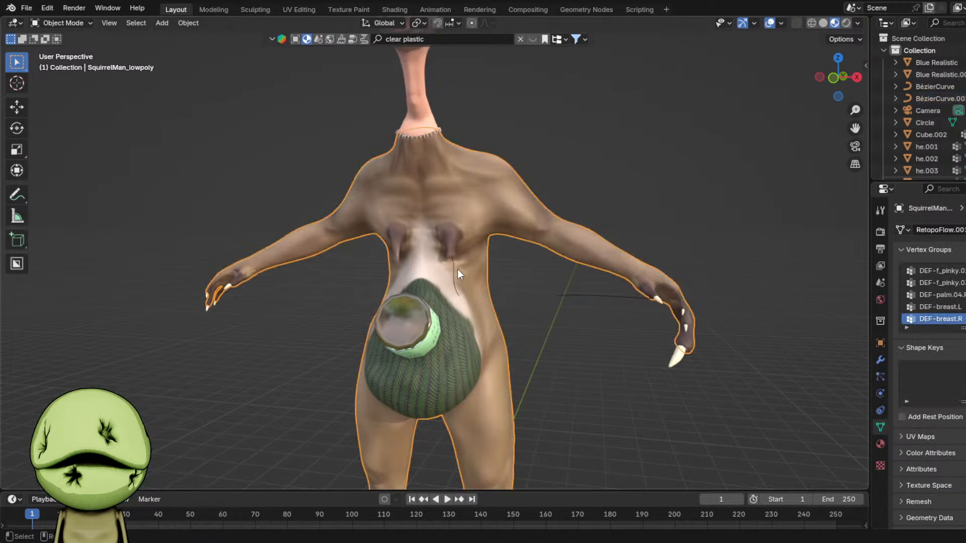
{"action": "left_click", "coordinate": [456, 269]}
{"action": "scroll", "coordinate": [456, 270], "scroll_direction": "up", "scroll_amount": 2}
{"action": "scroll", "coordinate": [941, 423], "scroll_direction": "down", "scroll_amount": 2}
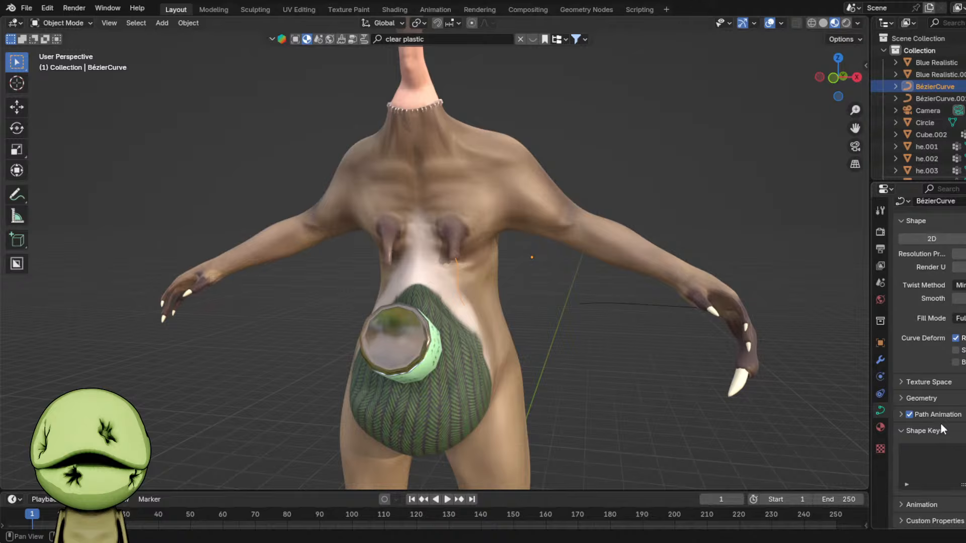
{"action": "left_click", "coordinate": [937, 397]}
{"action": "scroll", "coordinate": [941, 397], "scroll_direction": "down", "scroll_amount": 2}
{"action": "left_click", "coordinate": [959, 395]}
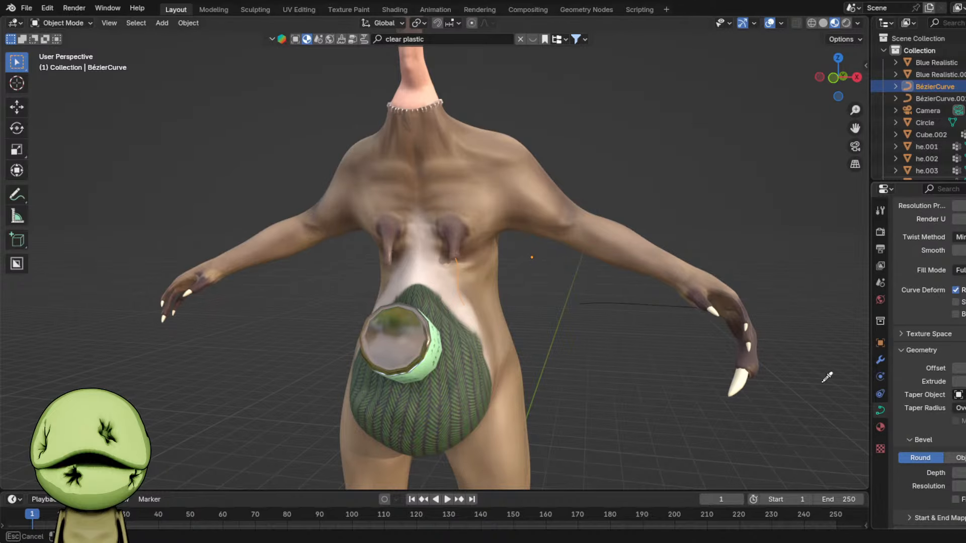
{"action": "scroll", "coordinate": [666, 317], "scroll_direction": "up", "scroll_amount": 4}
{"action": "left_click_drag", "start_coordinate": [961, 381], "coordinate": [965, 381]}
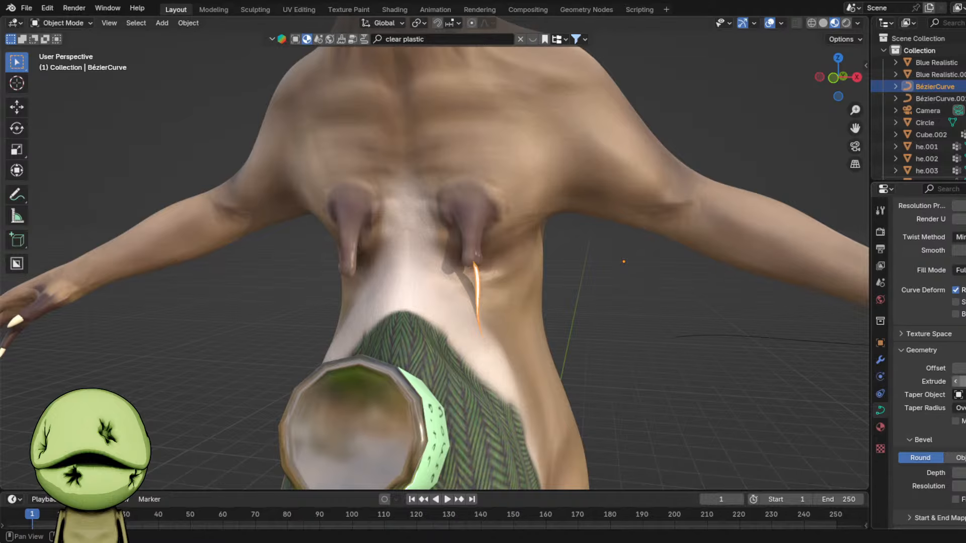
- Try converting the tapered drip curve to a mesh
{"action": "scroll", "coordinate": [388, 55], "scroll_direction": "down", "scroll_amount": 5}
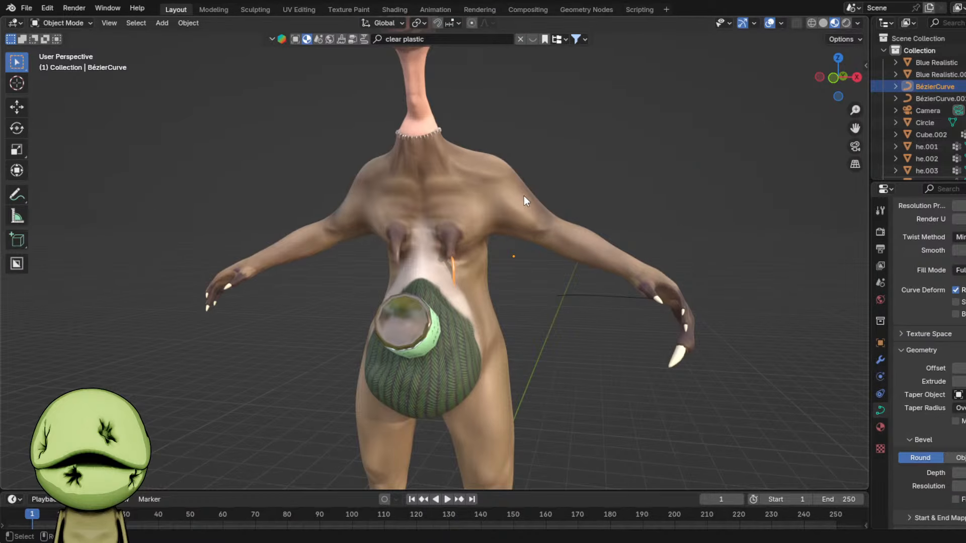
{"action": "scroll", "coordinate": [524, 196], "scroll_direction": "down", "scroll_amount": 8}
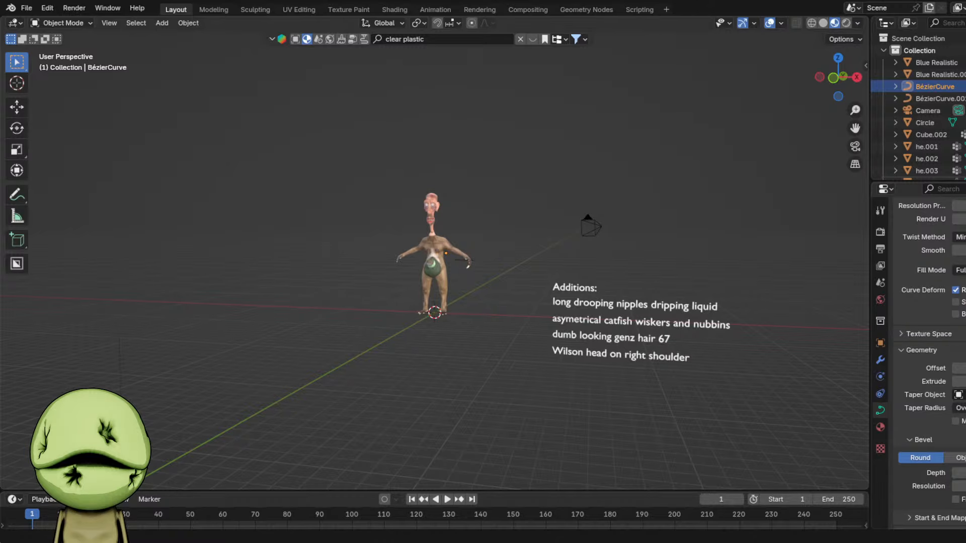
{"action": "scroll", "coordinate": [488, 312], "scroll_direction": "up", "scroll_amount": 10}
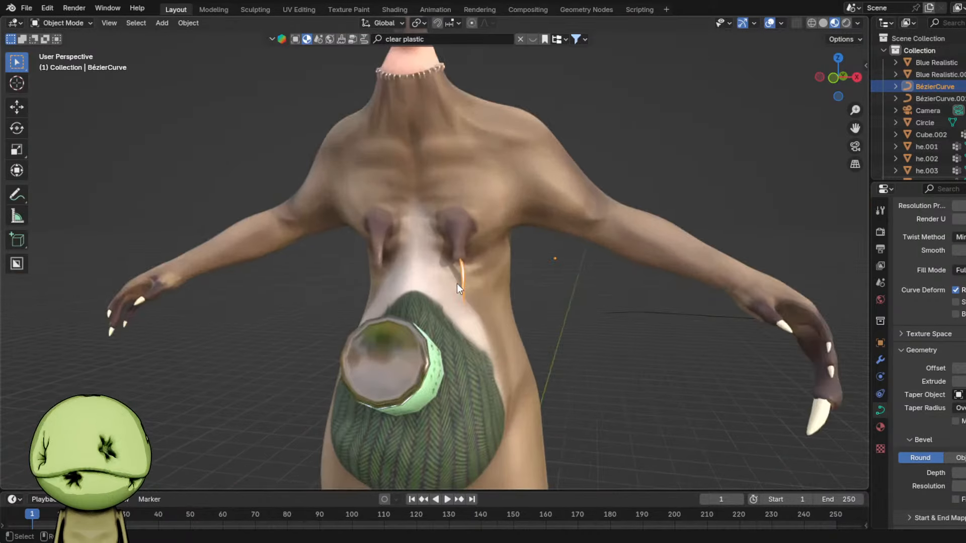
{"action": "scroll", "coordinate": [458, 285], "scroll_direction": "up", "scroll_amount": 3}
{"action": "left_click", "coordinate": [191, 23]}
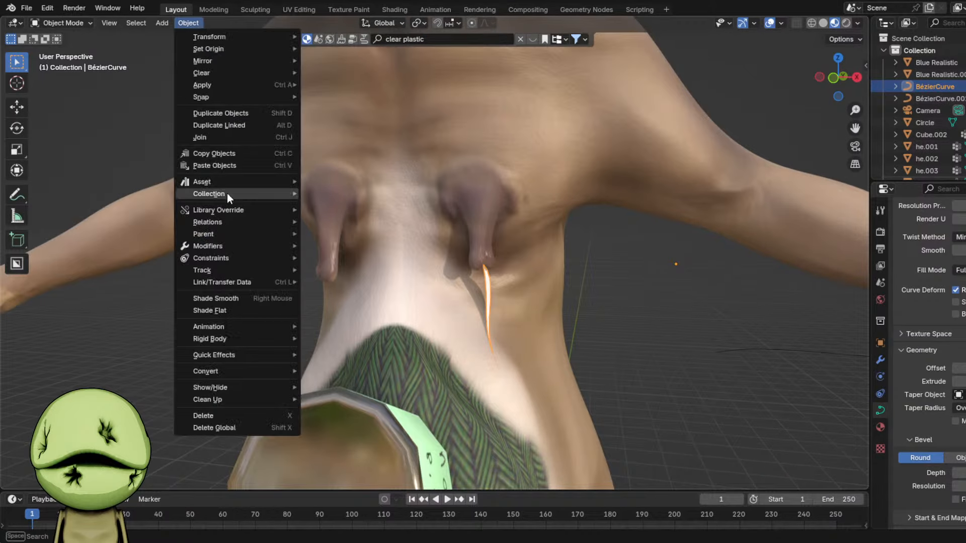
{"action": "mouse_move", "coordinate": [228, 371]}
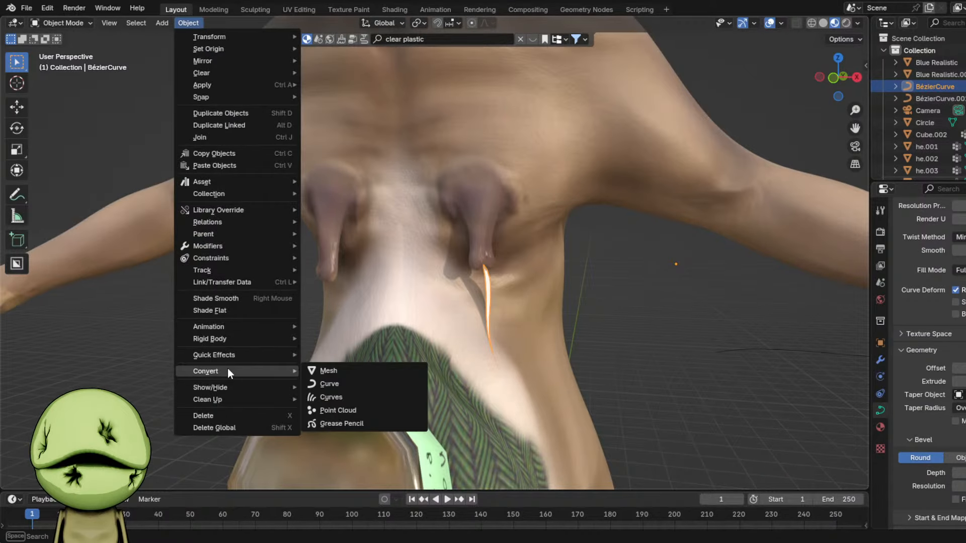
{"action": "left_click", "coordinate": [318, 369]}
{"action": "scroll", "coordinate": [490, 294], "scroll_direction": "down", "scroll_amount": 3}
{"action": "scroll", "coordinate": [490, 295], "scroll_direction": "up", "scroll_amount": 3}
- Examine the drip in the Sculpting workspace and choose the Inflate/Deflate brush
{"action": "left_click", "coordinate": [254, 9]}
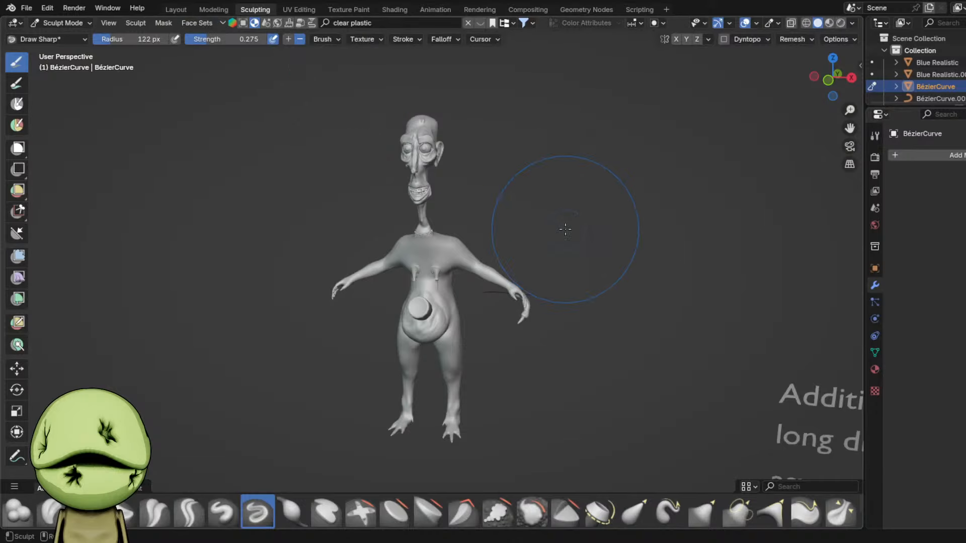
{"action": "scroll", "coordinate": [565, 230], "scroll_direction": "up", "scroll_amount": 10}
{"action": "key", "text": "i"}
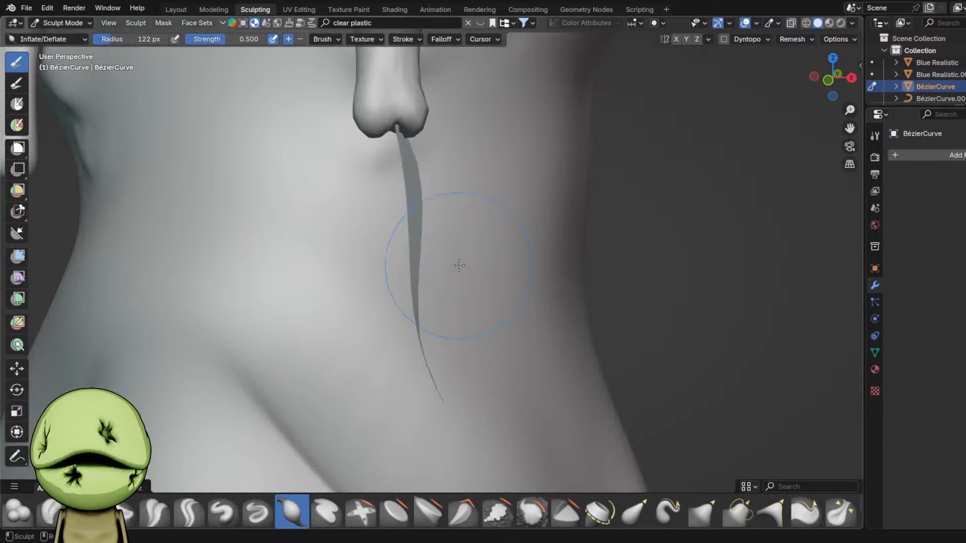
{"action": "key", "text": "Tab"}
{"action": "mouse_move", "coordinate": [409, 284]}
{"action": "middle_mouse_down"}
{"action": "mouse_move", "coordinate": [374, 265]}
{"action": "mouse_move", "coordinate": [413, 272]}
{"action": "middle_mouse_up"}
{"action": "key", "text": "Tab"}
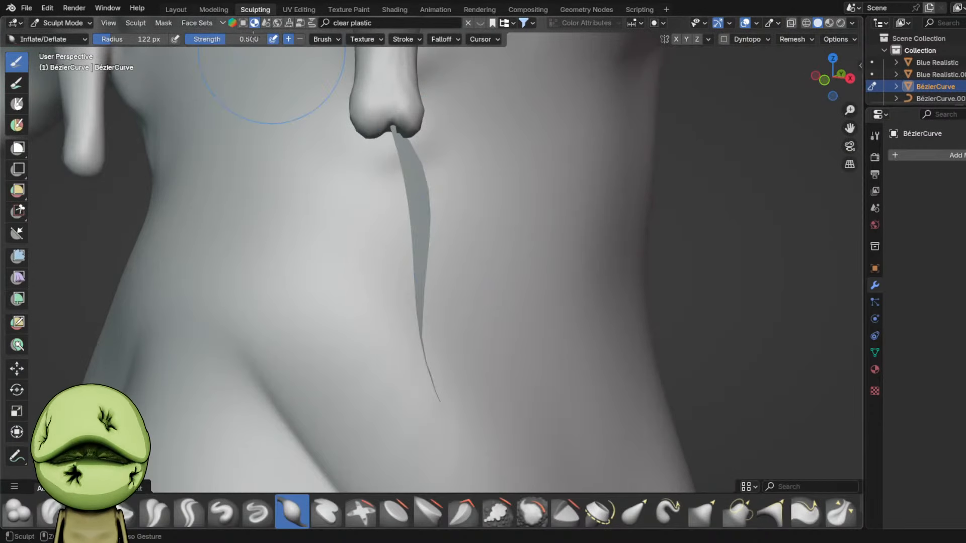
- Return to the Layout workspace, undo the mesh conversion, and adjust the drip curve's bevel depth and extrusion to round it
{"action": "left_click", "coordinate": [175, 10]}
{"action": "middle_click_drag", "start_coordinate": [676, 276], "coordinate": [632, 278]}
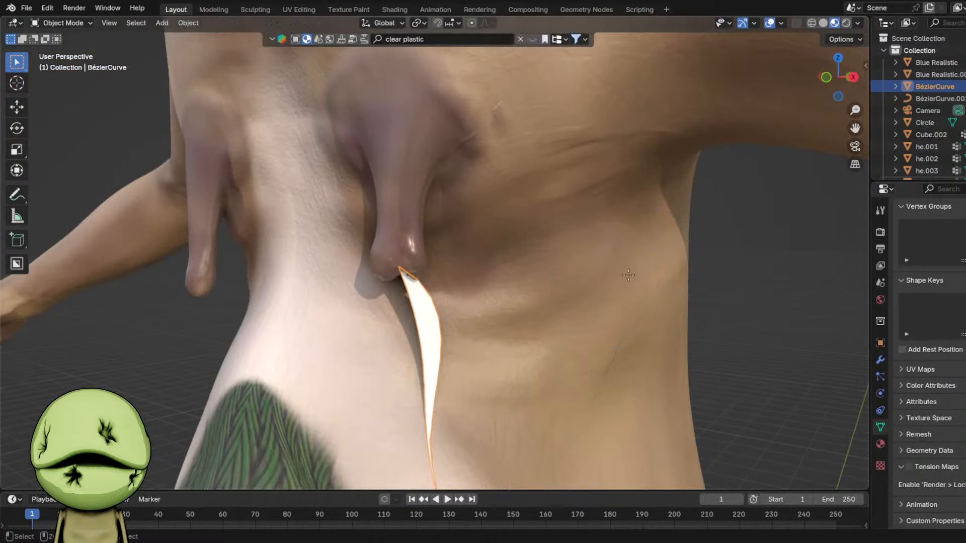
{"action": "scroll", "coordinate": [960, 414], "scroll_direction": "down", "scroll_amount": 2}
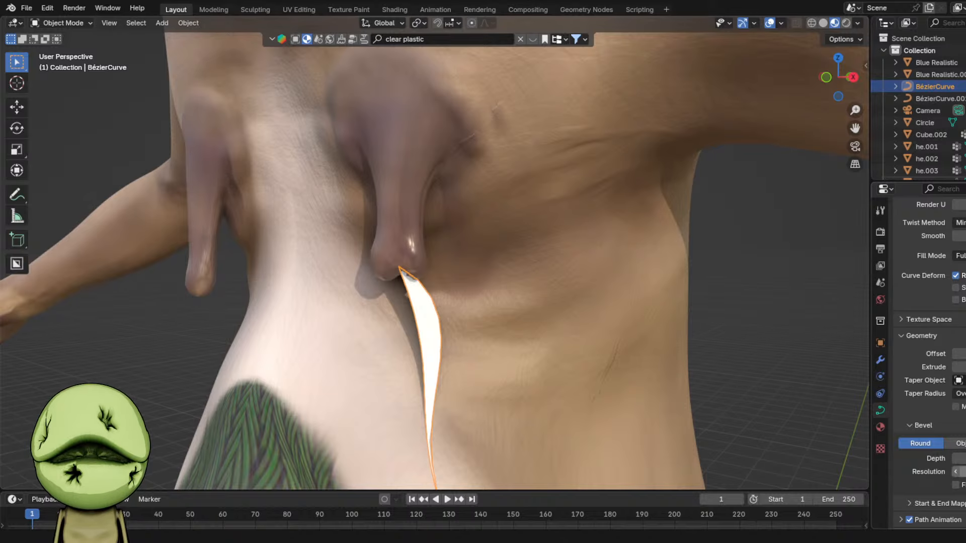
{"action": "left_click_drag", "start_coordinate": [960, 459], "coordinate": [965, 458]}
{"action": "left_click_drag", "start_coordinate": [962, 367], "coordinate": [955, 367]}
{"action": "scroll", "coordinate": [492, 181], "scroll_direction": "down", "scroll_amount": 3}
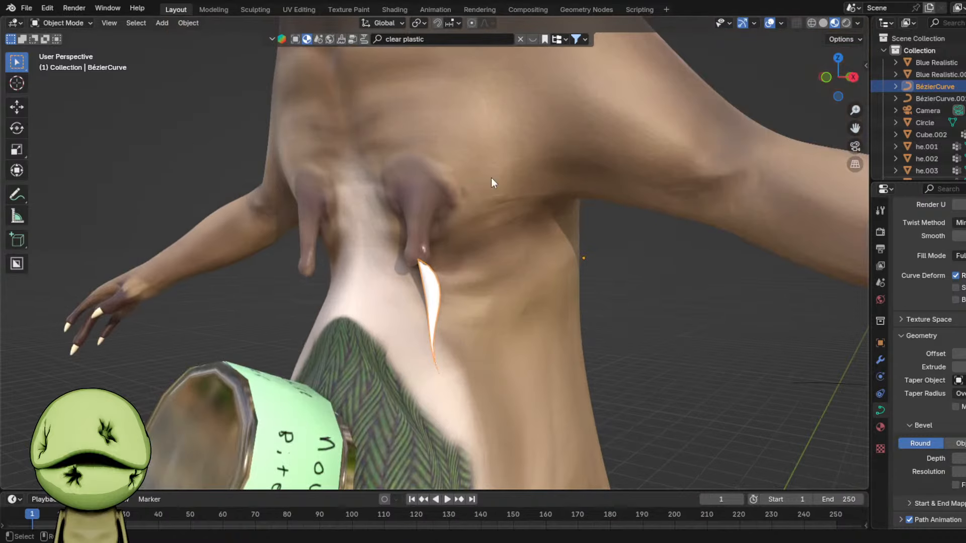
- Convert the rounded drip curve to a mesh and bring it into the Sculpting workspace
{"action": "left_click", "coordinate": [188, 23]}
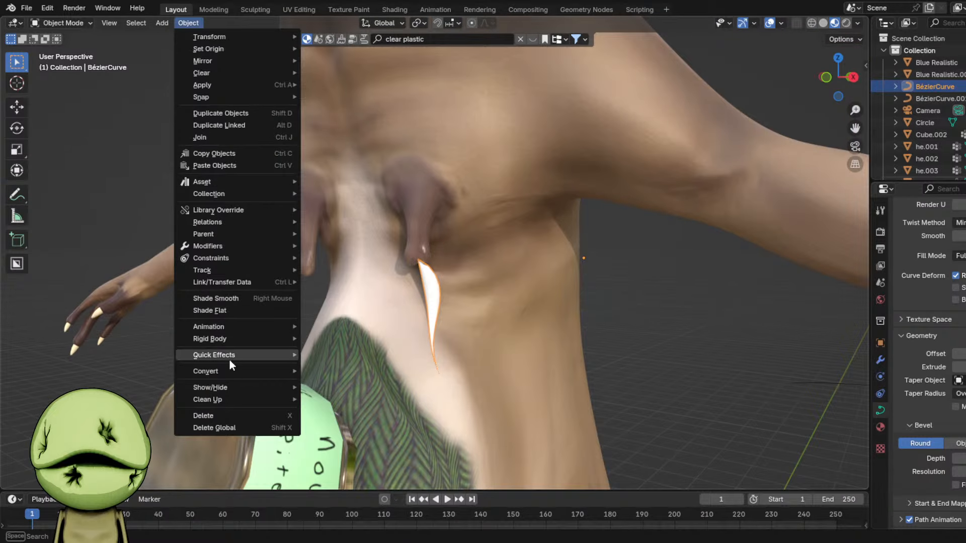
{"action": "mouse_move", "coordinate": [222, 371]}
{"action": "left_click", "coordinate": [332, 372]}
{"action": "left_click", "coordinate": [253, 9]}
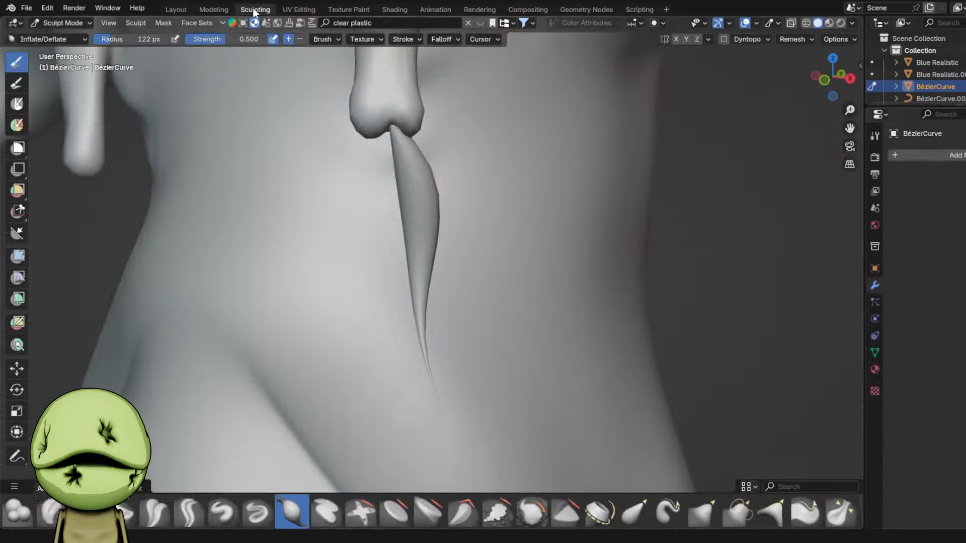
- Deflate the drip's thick upper section with the Inflate/Deflate brush at 147 px radius and inflate its thin lower length
{"action": "key", "text": "f"}
{"action": "left_click", "coordinate": [428, 203]}
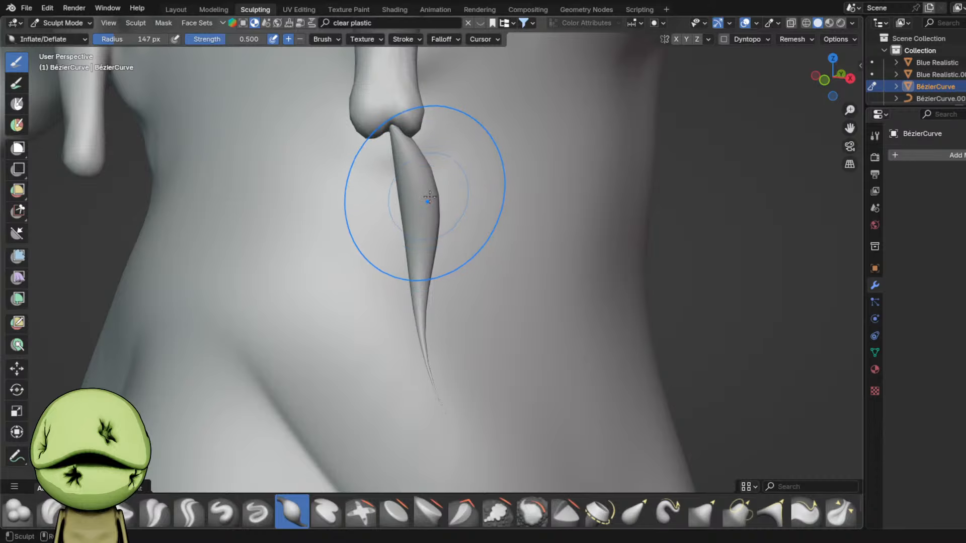
{"action": "left_click_drag", "start_coordinate": [423, 192], "coordinate": [420, 247], "text": "ctrl"}
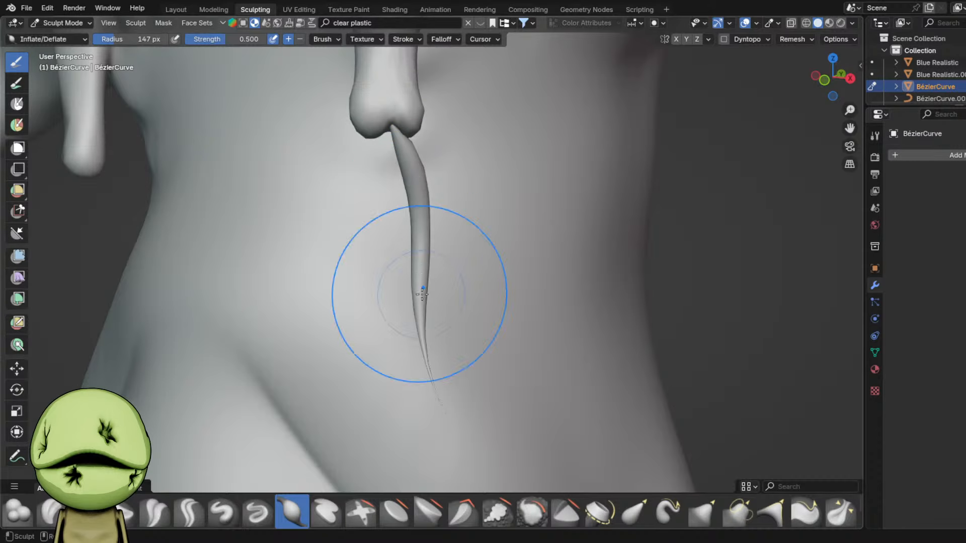
{"action": "left_click_drag", "start_coordinate": [421, 293], "coordinate": [434, 388]}
- Inflate the drip's pointed lower end into a rounded droplet, checking its mesh and using the brush at 84 px radius
{"action": "key", "text": "f"}
{"action": "left_click", "coordinate": [448, 420]}
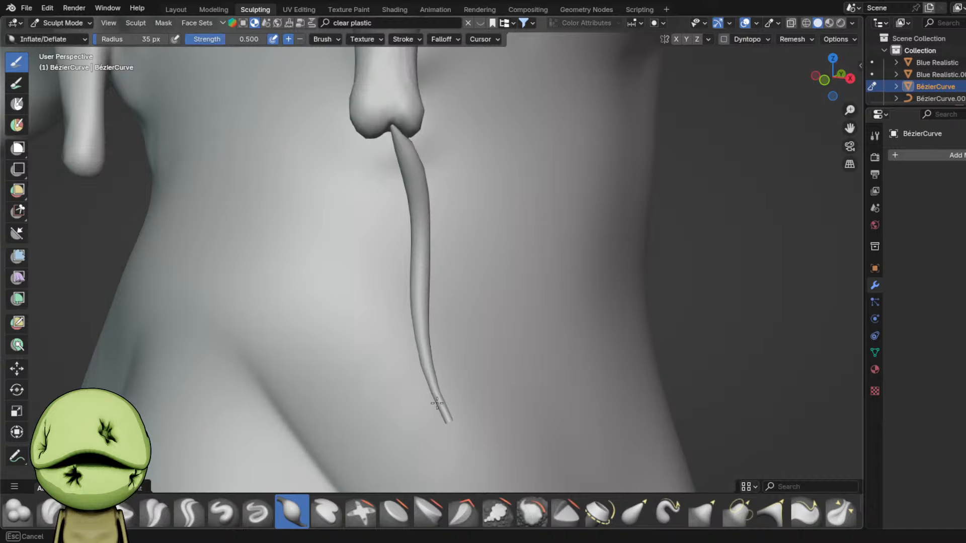
{"action": "key", "text": "Tab"}
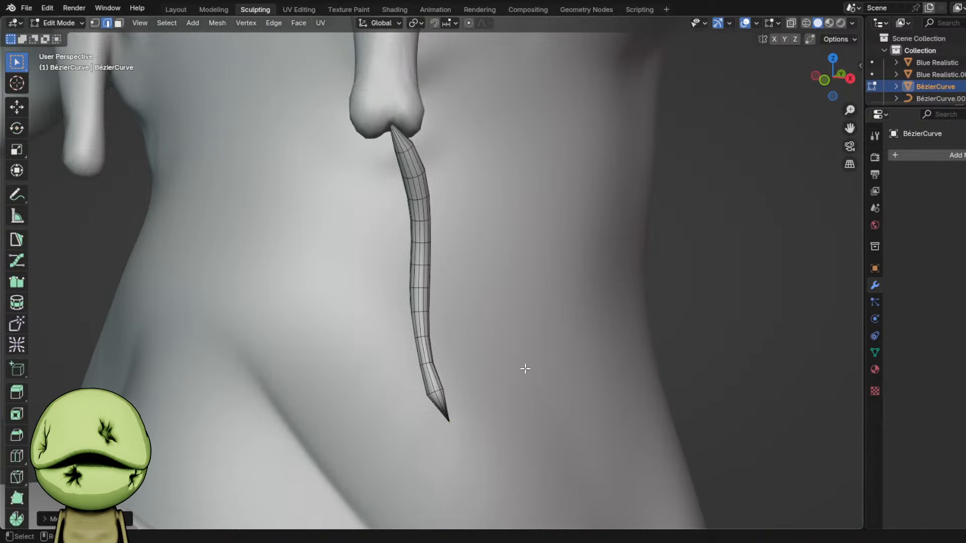
{"action": "key", "text": "Tab"}
{"action": "key", "text": "f"}
{"action": "left_click", "coordinate": [442, 408]}
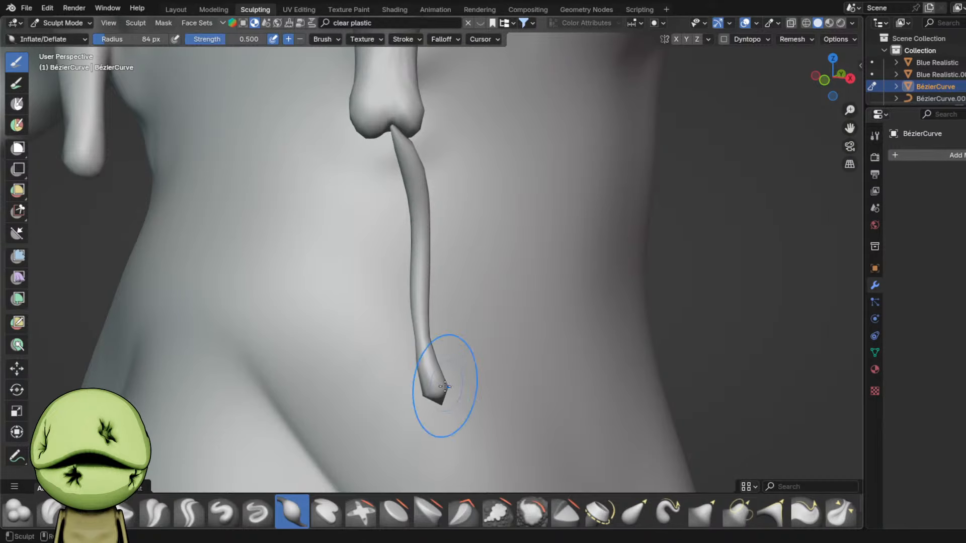
- Deflate the middle of the drip at 84 px brush radius to narrow it above the droplet, and save the file
{"action": "scroll", "coordinate": [431, 384], "scroll_direction": "down", "scroll_amount": 5}
{"action": "middle_click_drag", "start_coordinate": [437, 313], "coordinate": [470, 324]}
{"action": "scroll", "coordinate": [428, 274], "scroll_direction": "up", "scroll_amount": 4}
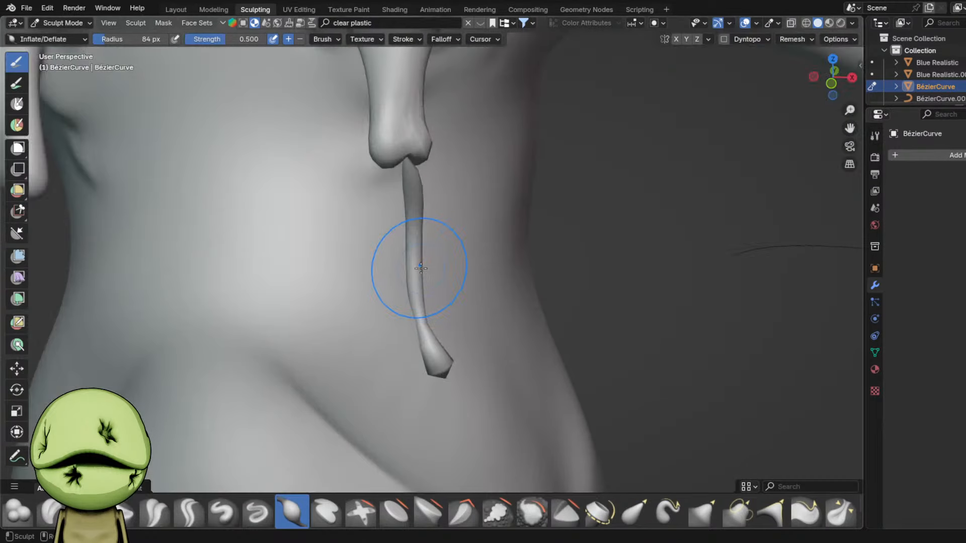
{"action": "left_click_drag", "start_coordinate": [419, 271], "coordinate": [405, 221], "text": "ctrl"}
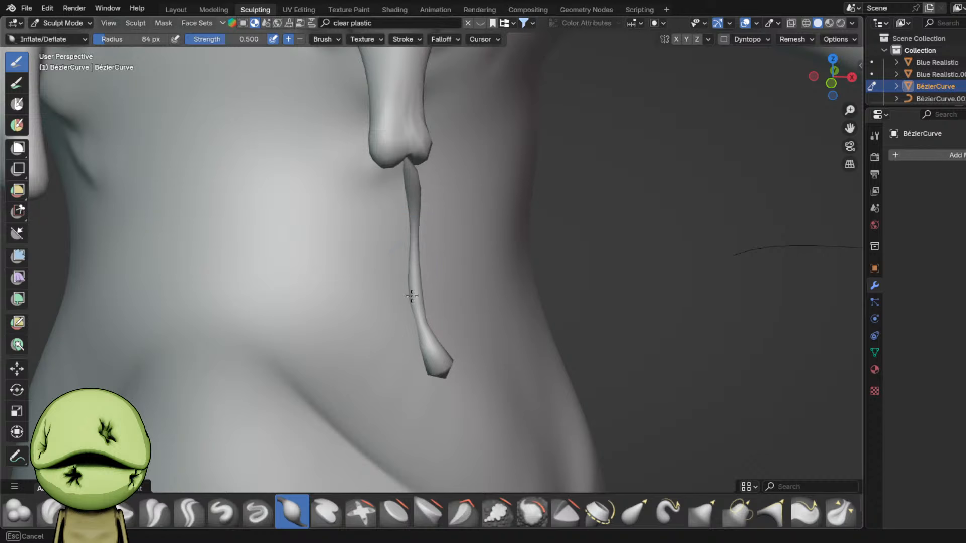
{"action": "scroll", "coordinate": [416, 293], "scroll_direction": "down", "scroll_amount": 5}
{"action": "key", "text": "ctrl+s"}
- In the Layout workspace, duplicate the drip along the X axis and mirror the copy across X
{"action": "left_click", "coordinate": [176, 9]}
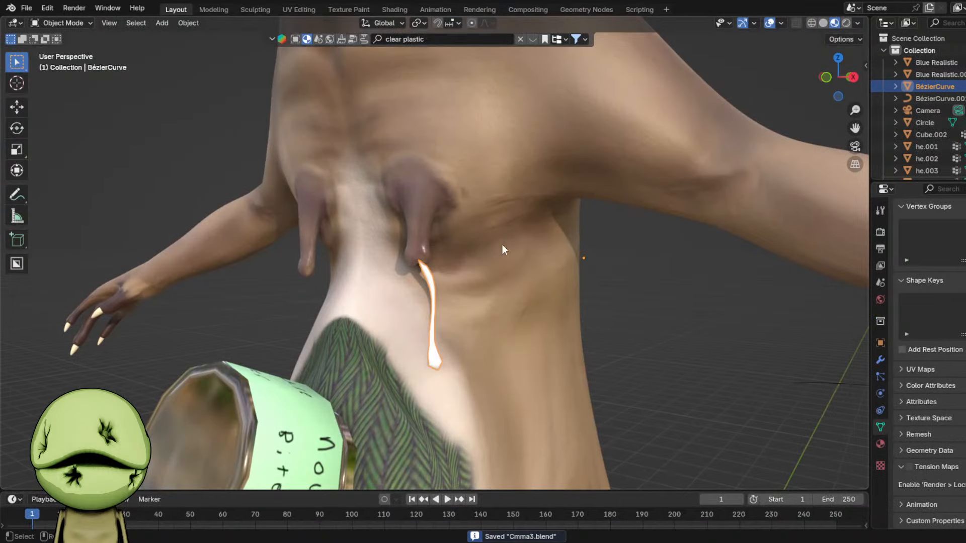
{"action": "key", "text": "shift+d"}
{"action": "key", "text": "x"}
{"action": "left_click", "coordinate": [411, 276]}
{"action": "right_click", "coordinate": [412, 276]}
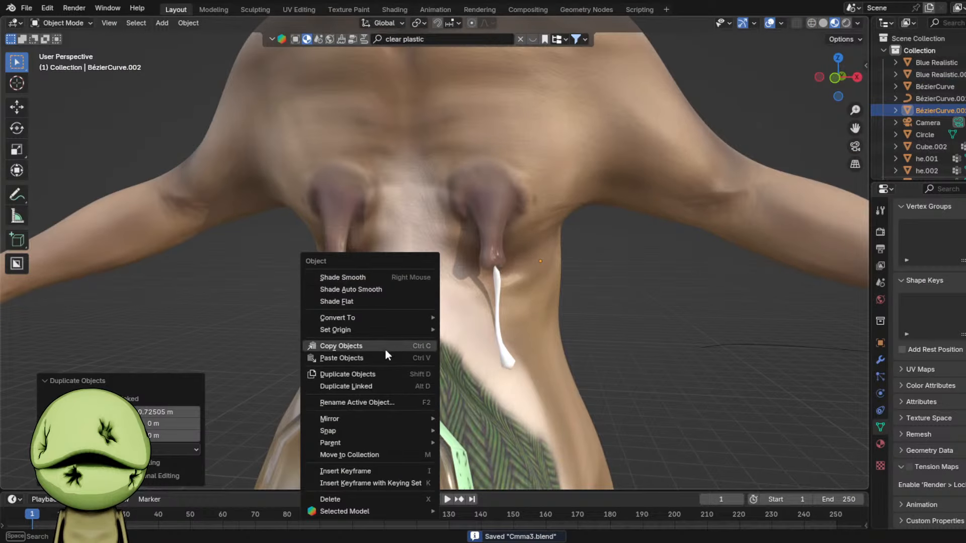
{"action": "left_click", "coordinate": [472, 436]}
- Move the mirrored drip along X and within the horizontal plane until it hangs from the opposite nipple
{"action": "key", "text": "g"}
{"action": "key", "text": "x"}
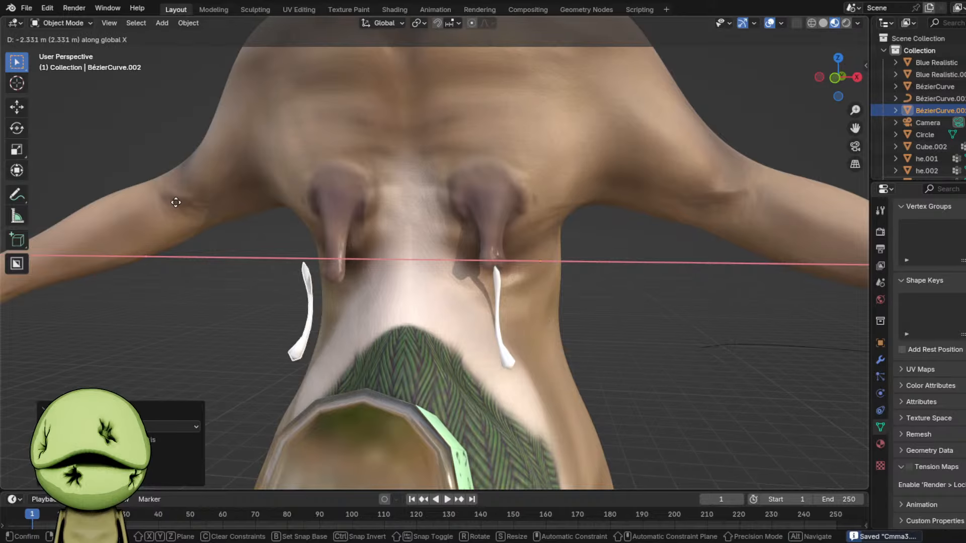
{"action": "left_click", "coordinate": [200, 207]}
{"action": "middle_click_drag", "start_coordinate": [201, 206], "coordinate": [319, 189]}
{"action": "key", "text": "g"}
{"action": "key", "text": "x"}
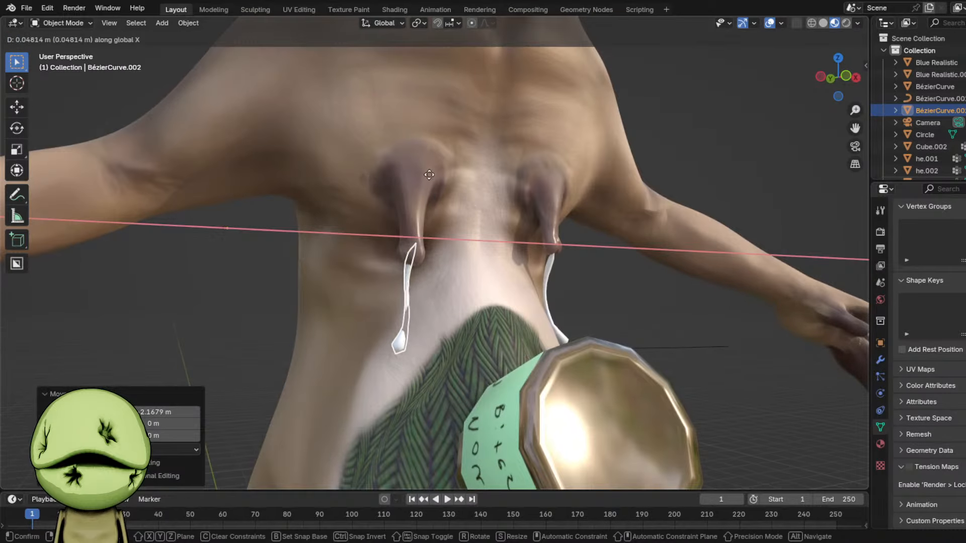
{"action": "left_click", "coordinate": [428, 175]}
{"action": "middle_click_drag", "start_coordinate": [428, 177], "coordinate": [684, 252]}
{"action": "key", "text": "g"}
{"action": "key", "text": "shift+z"}
{"action": "left_click", "coordinate": [400, 283]}
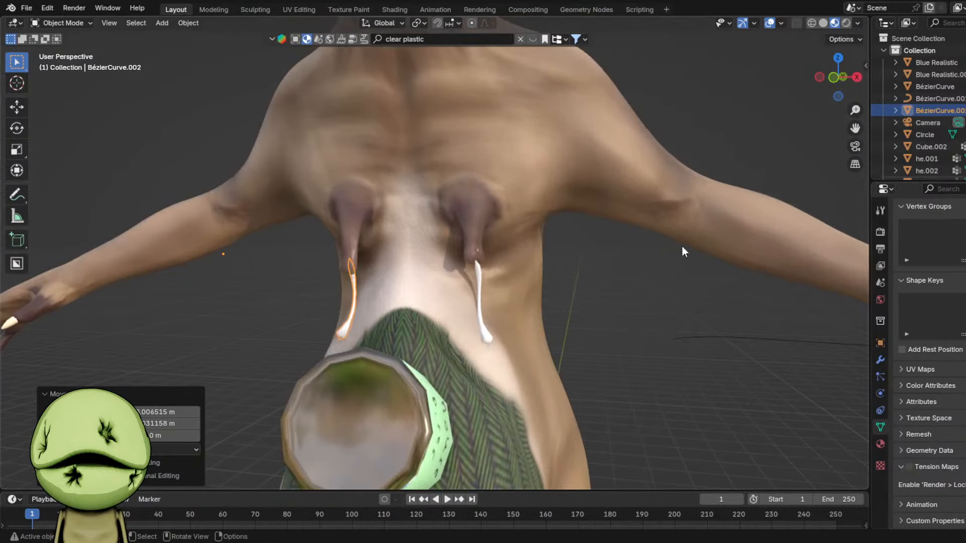
- Save the file, deselect the drip, and review both drips on the whole creature
{"action": "scroll", "coordinate": [505, 92], "scroll_direction": "down", "scroll_amount": 4}
{"action": "middle_click_drag", "start_coordinate": [810, 314], "coordinate": [609, 303]}
{"action": "scroll", "coordinate": [570, 300], "scroll_direction": "up", "scroll_amount": 4}
{"action": "key", "text": "ctrl+s"}
{"action": "scroll", "coordinate": [575, 298], "scroll_direction": "down", "scroll_amount": 7}
{"action": "left_click", "coordinate": [361, 334]}
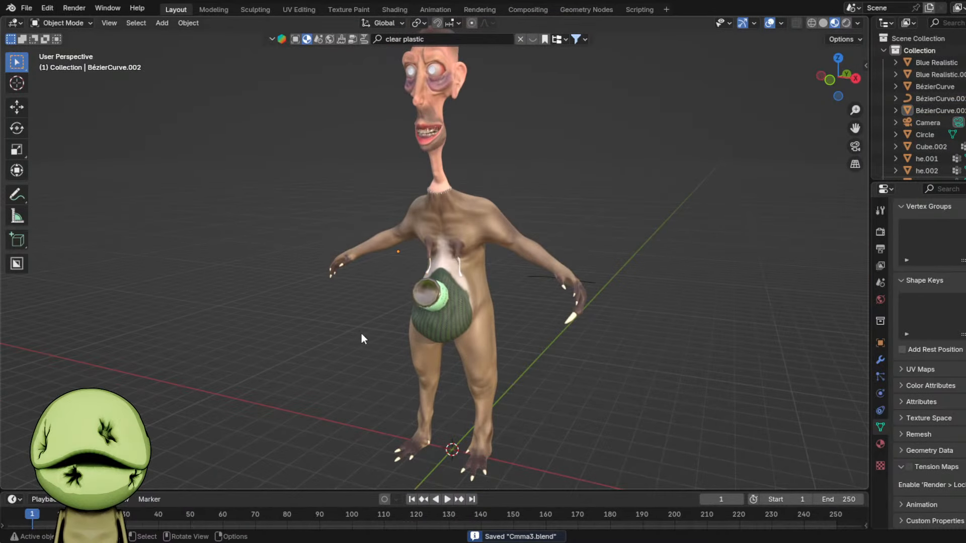
{"action": "scroll", "coordinate": [475, 309], "scroll_direction": "down", "scroll_amount": 3}
{"action": "middle_click_drag", "start_coordinate": [476, 308], "coordinate": [504, 308]}
{"action": "scroll", "coordinate": [505, 308], "scroll_direction": "up", "scroll_amount": 6}
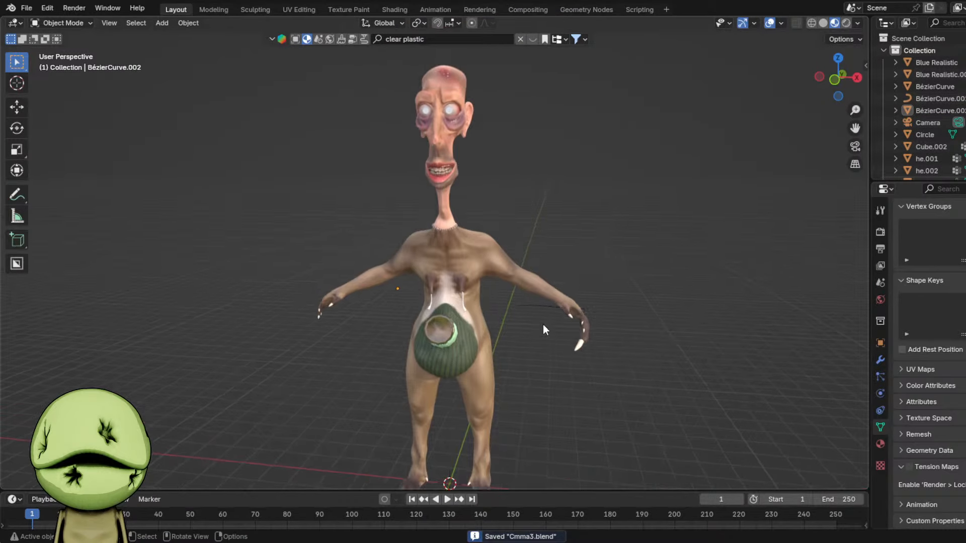
- Select the original drip and give it a material with transmission for a translucent liquid look
{"action": "scroll", "coordinate": [531, 321], "scroll_direction": "up", "scroll_amount": 5}
{"action": "left_click", "coordinate": [510, 362]}
{"action": "left_click", "coordinate": [510, 362]}
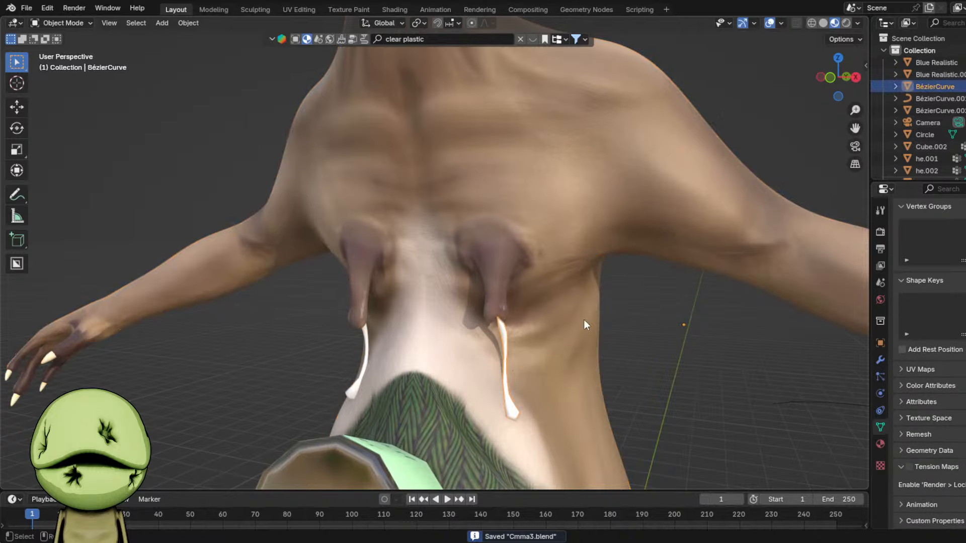
{"action": "left_click", "coordinate": [880, 444]}
{"action": "left_click", "coordinate": [962, 335]}
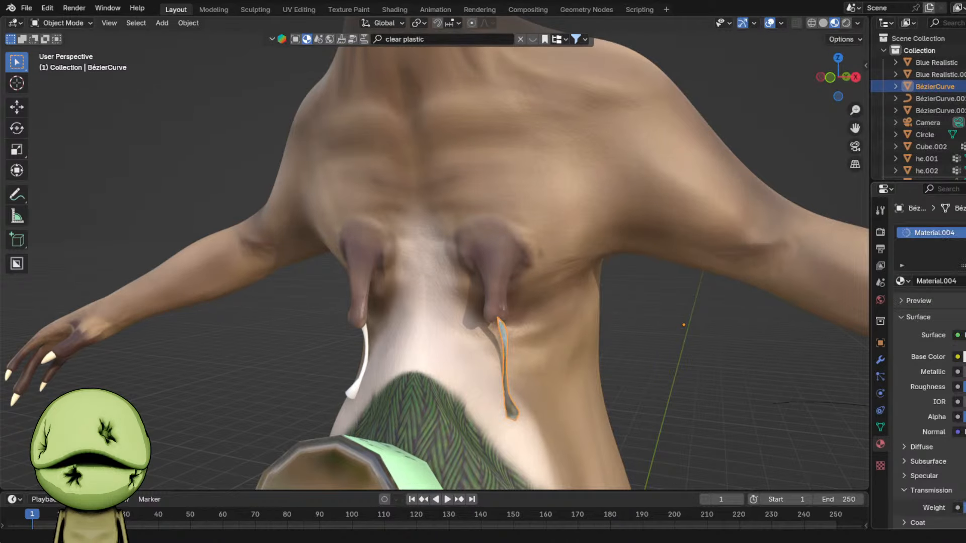
{"action": "scroll", "coordinate": [895, 361], "scroll_direction": "down", "scroll_amount": 8}
- Link the original drip's material to the mirrored drip and save the file
{"action": "left_click", "coordinate": [364, 340], "text": "shift"}
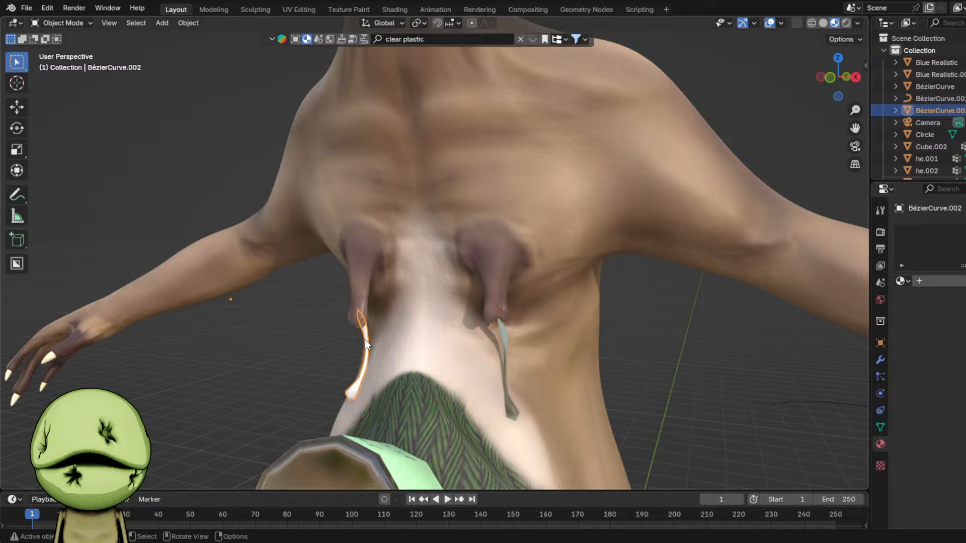
{"action": "left_click", "coordinate": [505, 333], "text": "shift"}
{"action": "key", "text": "ctrl+l"}
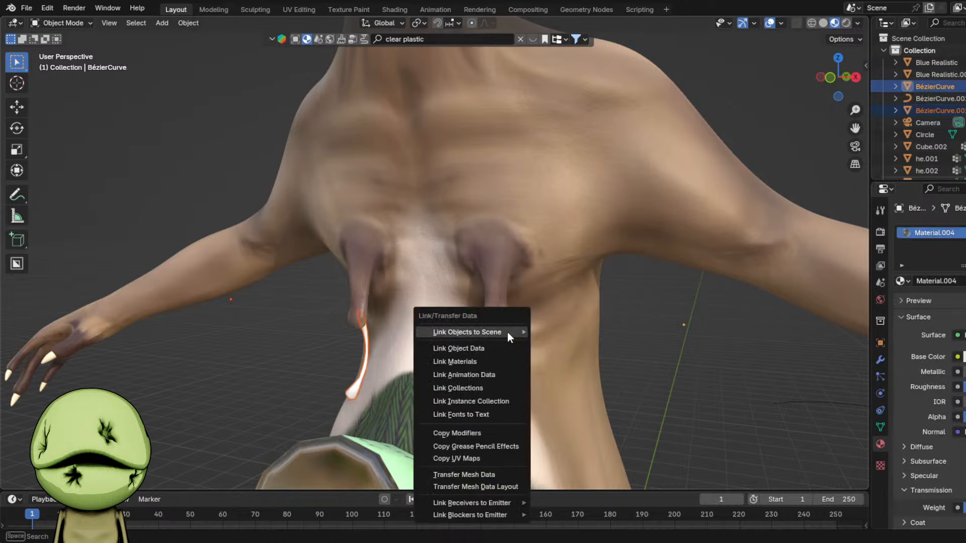
{"action": "left_click", "coordinate": [465, 363]}
{"action": "left_click_drag", "start_coordinate": [643, 291], "coordinate": [262, 400]}
{"action": "left_click", "coordinate": [261, 399]}
{"action": "scroll", "coordinate": [562, 199], "scroll_direction": "down", "scroll_amount": 6}
{"action": "key", "text": "ctrl+s"}
{"action": "scroll", "coordinate": [562, 200], "scroll_direction": "down", "scroll_amount": 5}
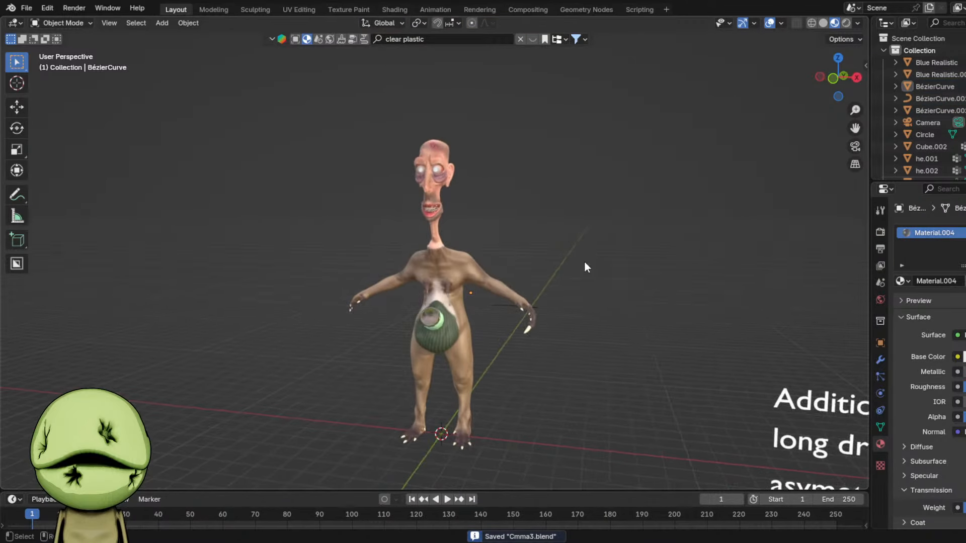
- Turn on raytraced transmission in the drip material's settings and inspect the drip up close
{"action": "scroll", "coordinate": [580, 255], "scroll_direction": "up", "scroll_amount": 1}
{"action": "middle_click_drag", "start_coordinate": [730, 282], "coordinate": [735, 283]}
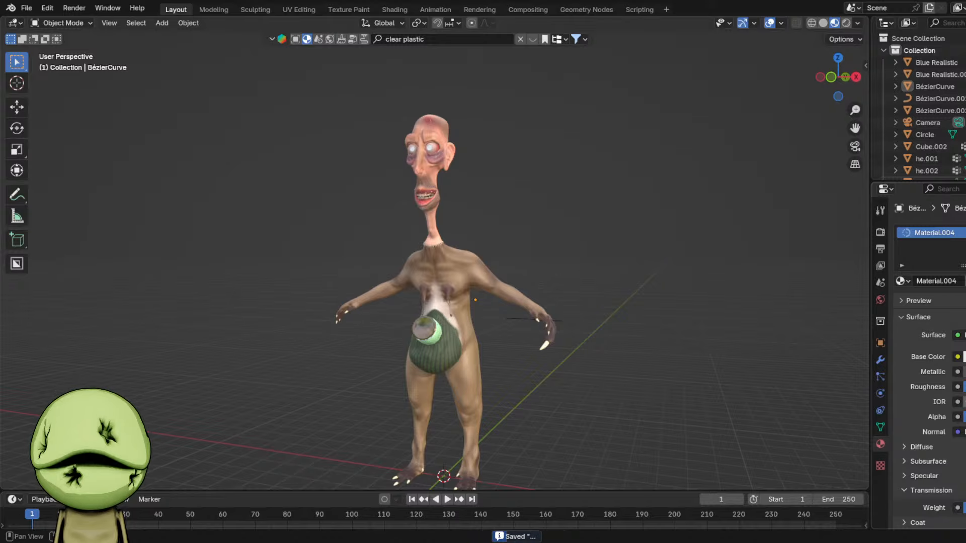
{"action": "scroll", "coordinate": [926, 352], "scroll_direction": "down", "scroll_amount": 15}
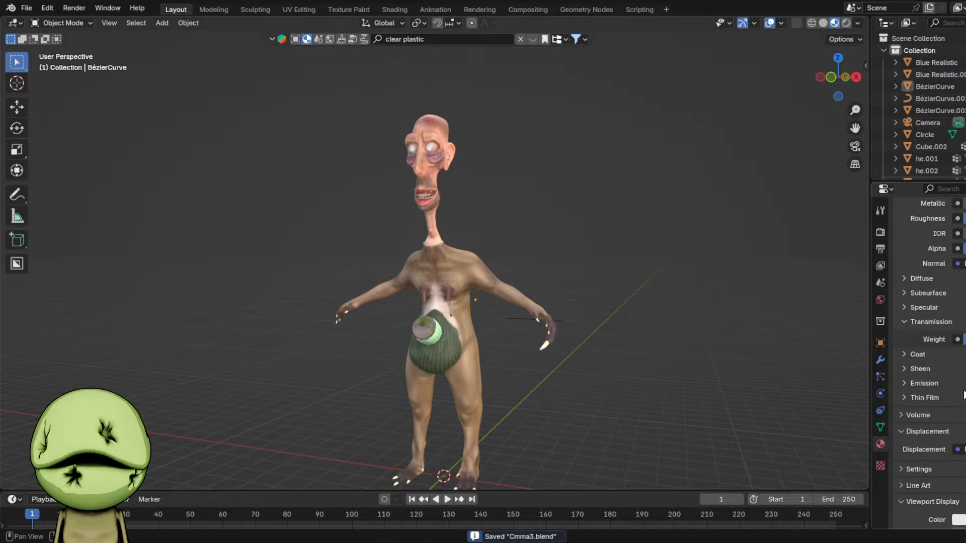
{"action": "left_click", "coordinate": [961, 442]}
{"action": "scroll", "coordinate": [572, 352], "scroll_direction": "up", "scroll_amount": 5}
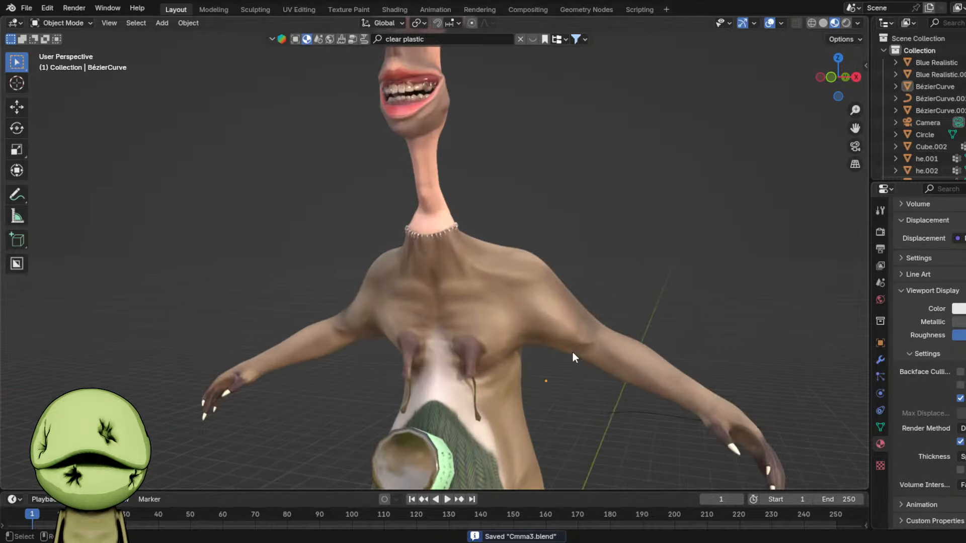
{"action": "middle_click_drag", "start_coordinate": [572, 352], "coordinate": [647, 297]}
{"action": "scroll", "coordinate": [632, 285], "scroll_direction": "up", "scroll_amount": 8}
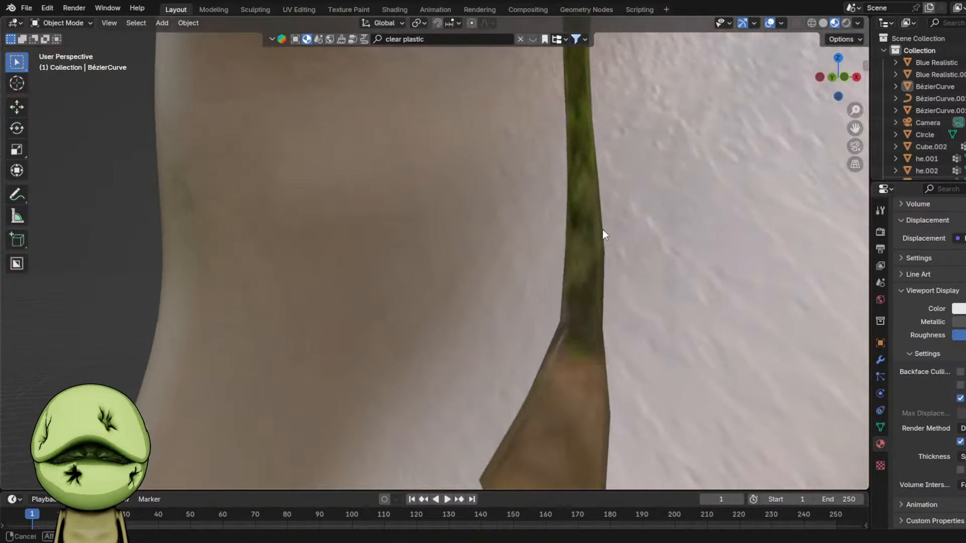
- Check the drips on the creature in rendered shading and return the viewport to material preview
{"action": "key", "text": "z"}
{"action": "left_click", "coordinate": [580, 136]}
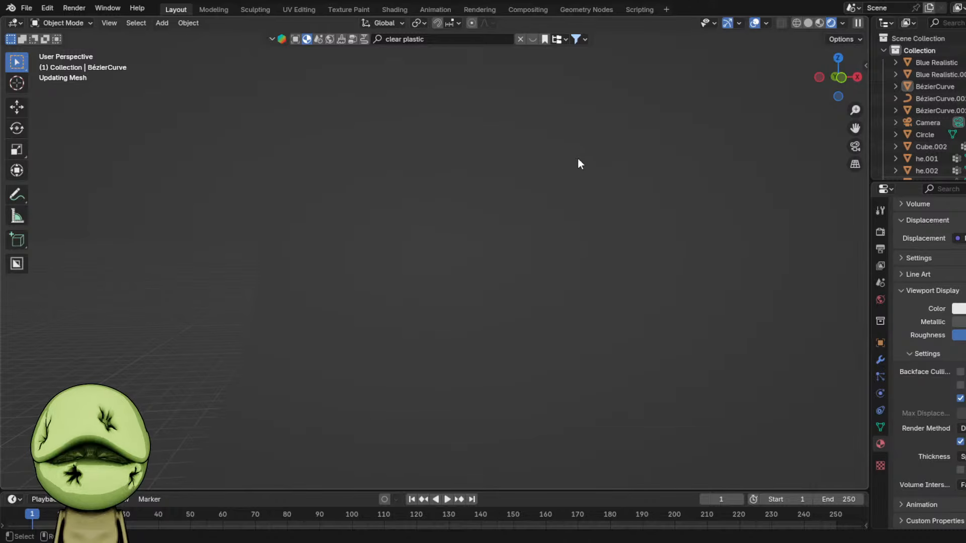
{"action": "scroll", "coordinate": [578, 196], "scroll_direction": "down", "scroll_amount": 5}
{"action": "scroll", "coordinate": [575, 205], "scroll_direction": "down", "scroll_amount": 5}
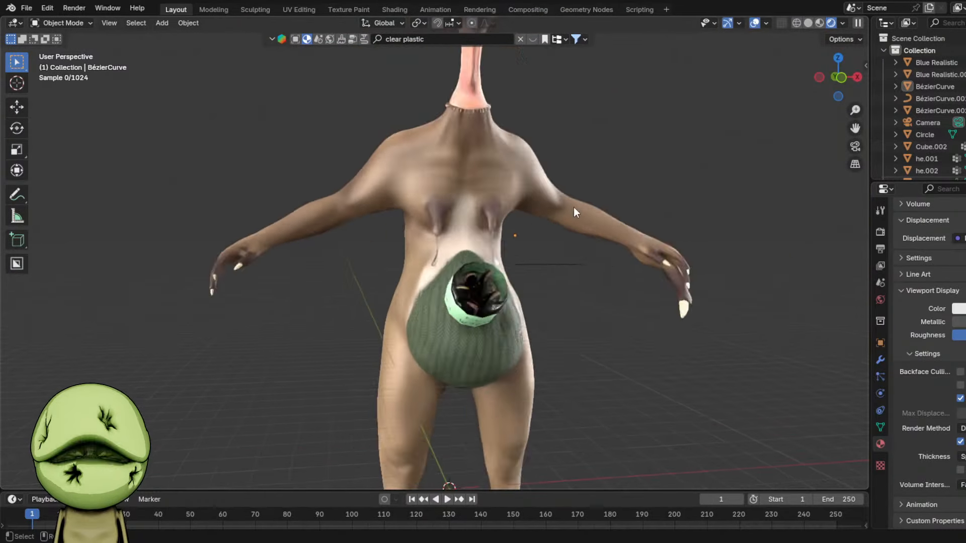
{"action": "key", "text": "z"}
{"action": "left_click", "coordinate": [535, 274]}
{"action": "scroll", "coordinate": [534, 273], "scroll_direction": "down", "scroll_amount": 3}
{"action": "key", "text": "z"}
{"action": "left_click", "coordinate": [526, 306]}
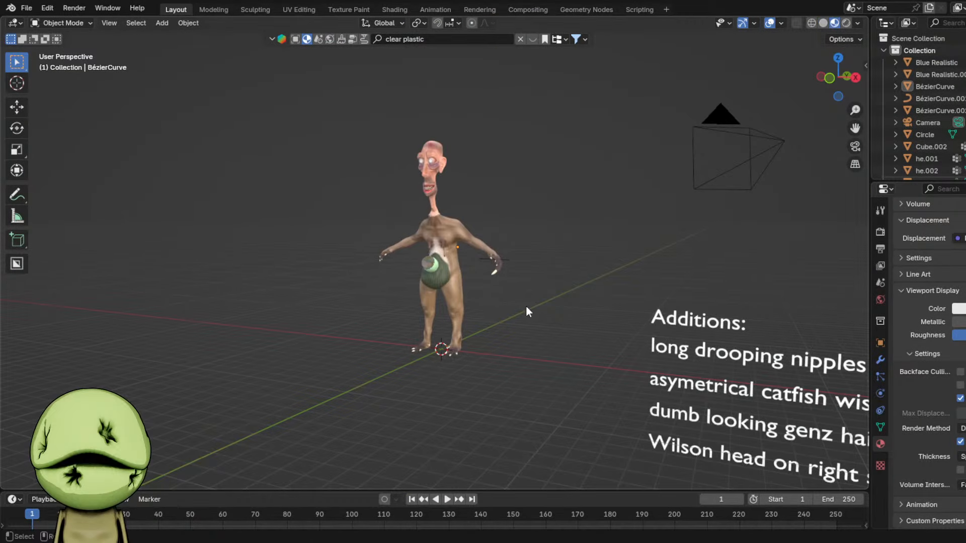
- Save the file and delete the completed "long drooping nipples dripping liquid" line from the Additions list
{"action": "scroll", "coordinate": [560, 343], "scroll_direction": "up", "scroll_amount": 3}
{"action": "scroll", "coordinate": [560, 344], "scroll_direction": "down", "scroll_amount": 4}
{"action": "key", "text": "ctrl+s"}
{"action": "left_click", "coordinate": [635, 297]}
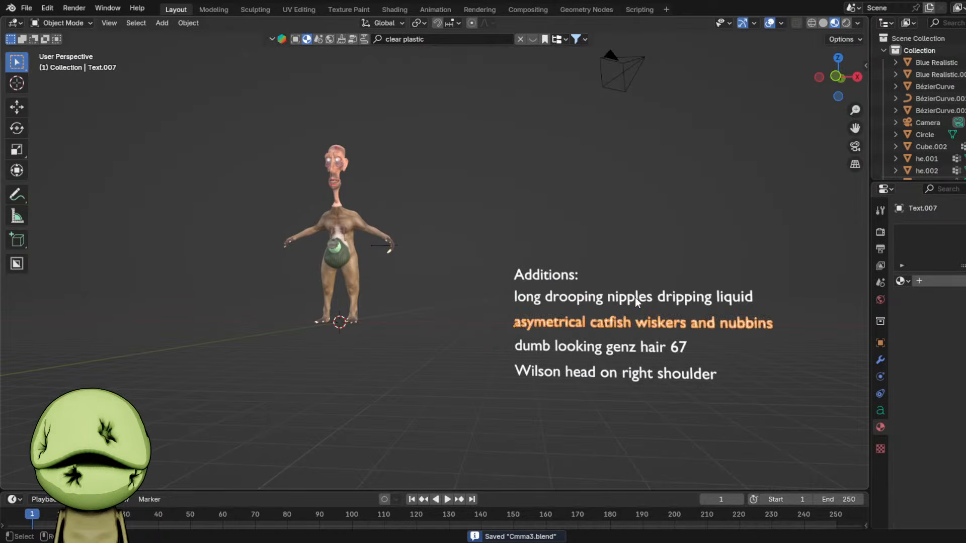
{"action": "left_click", "coordinate": [635, 298]}
{"action": "middle_click_drag", "start_coordinate": [635, 297], "coordinate": [505, 288], "text": "shift"}
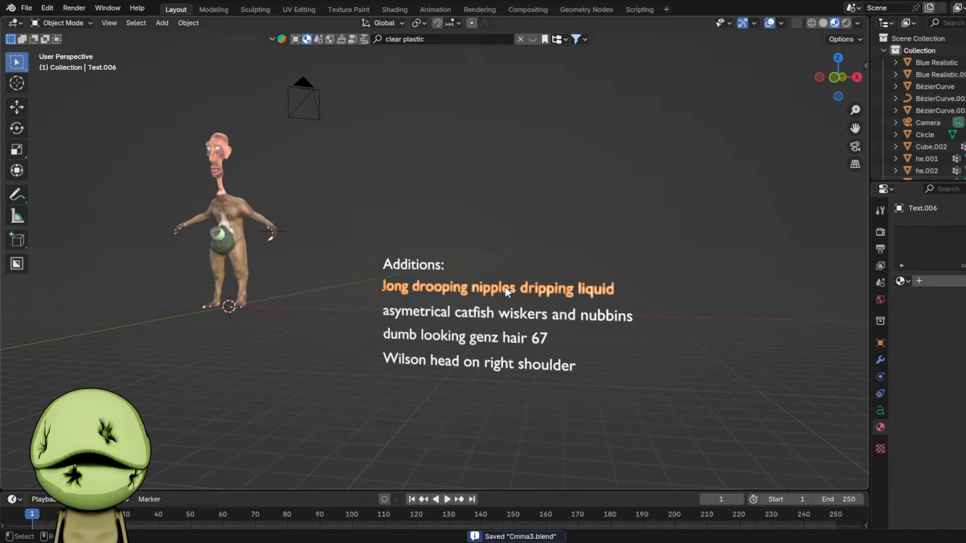
{"action": "key", "text": "x"}
{"action": "left_click", "coordinate": [505, 288]}
- Move the three remaining Additions lines up along Z to close the gap below the heading, and save the file
{"action": "left_click_drag", "start_coordinate": [505, 307], "coordinate": [479, 376]}
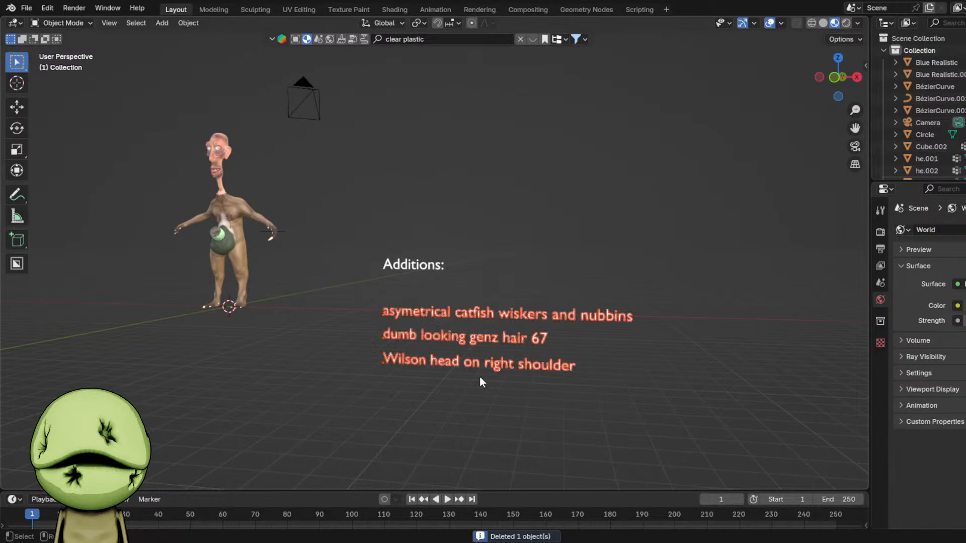
{"action": "key", "text": "g"}
{"action": "key", "text": "z"}
{"action": "left_click", "coordinate": [482, 349]}
{"action": "left_click", "coordinate": [342, 395]}
{"action": "key", "text": "ctrl+s"}
- Fine-tune the vertical position of the three Additions lines to even their spacing from the heading, and deselect them
{"action": "middle_click_drag", "start_coordinate": [438, 348], "coordinate": [469, 319], "text": "shift"}
{"action": "scroll", "coordinate": [476, 299], "scroll_direction": "up", "scroll_amount": 2}
{"action": "left_click", "coordinate": [510, 263]}
{"action": "left_click_drag", "start_coordinate": [509, 264], "coordinate": [511, 374]}
{"action": "key", "text": "g"}
{"action": "key", "text": "z"}
{"action": "left_click", "coordinate": [512, 381]}
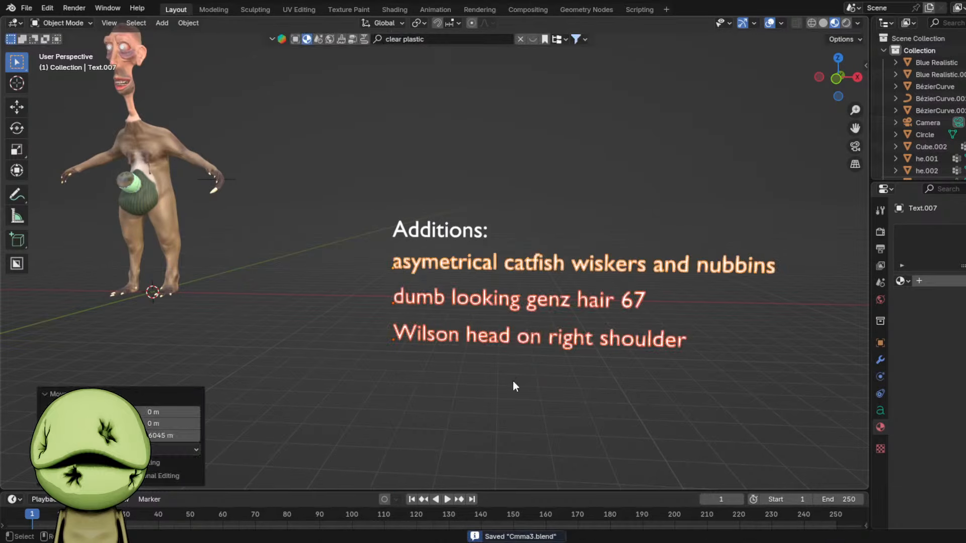
{"action": "left_click", "coordinate": [322, 191]}
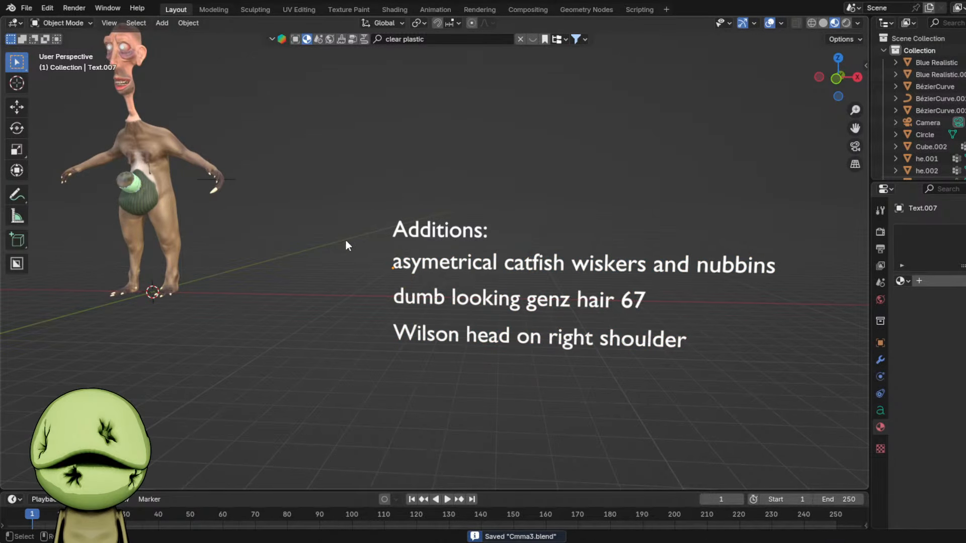
- Select the creature's head and switch the viewport to solid shading
{"action": "left_click", "coordinate": [118, 62]}
{"action": "middle_click_drag", "start_coordinate": [143, 61], "coordinate": [234, 167], "text": "shift"}
{"action": "key", "text": "z"}
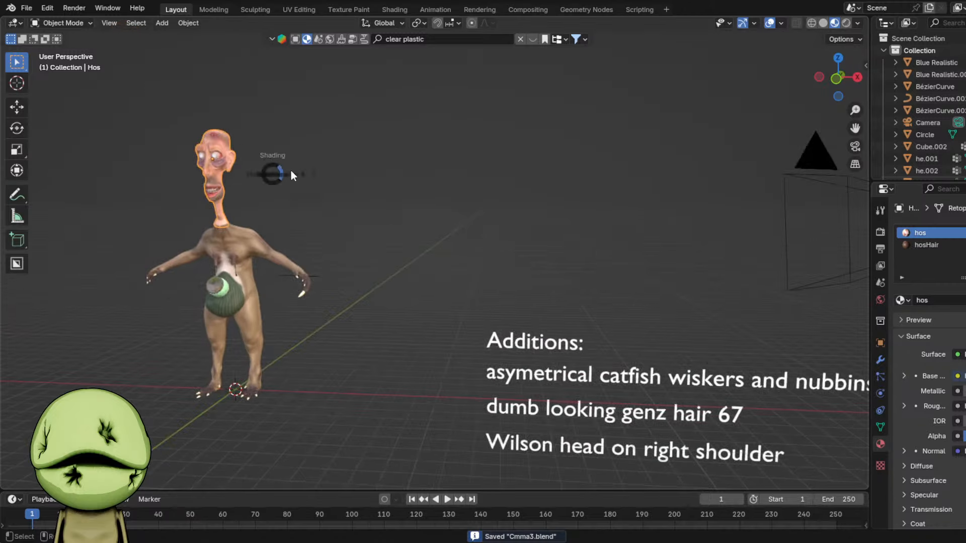
{"action": "left_click", "coordinate": [318, 164]}
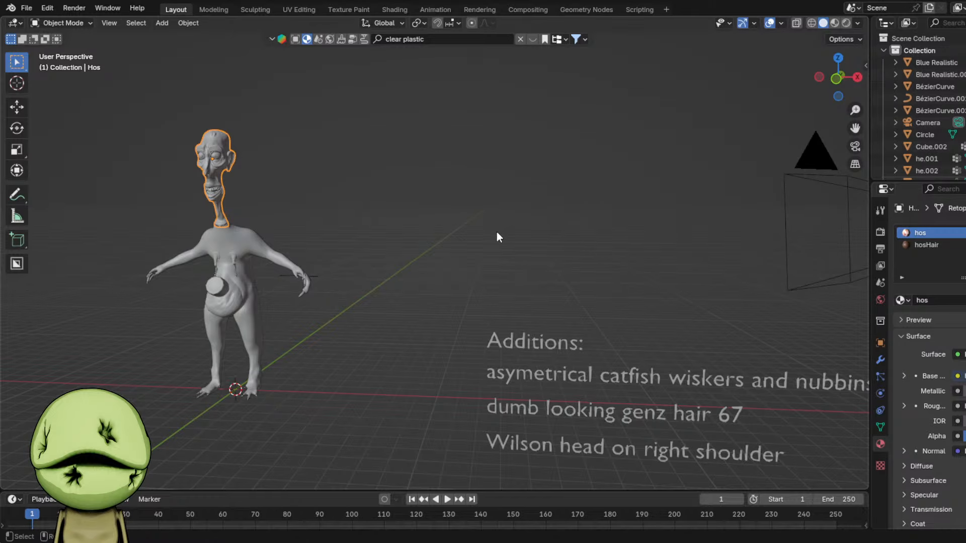
{"action": "scroll", "coordinate": [474, 220], "scroll_direction": "down", "scroll_amount": 2}
{"action": "middle_click_drag", "start_coordinate": [375, 233], "coordinate": [558, 284], "text": "shift"}
{"action": "key", "text": "shift+a"}
{"action": "mouse_move", "coordinate": [559, 285]}
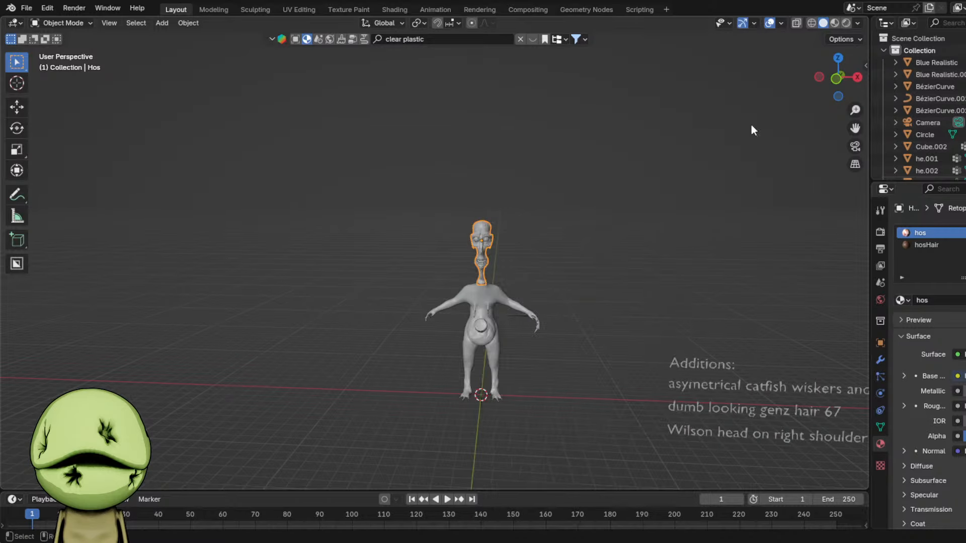
{"action": "key", "text": "shift+a"}
{"action": "scroll", "coordinate": [538, 282], "scroll_direction": "up", "scroll_amount": 3}
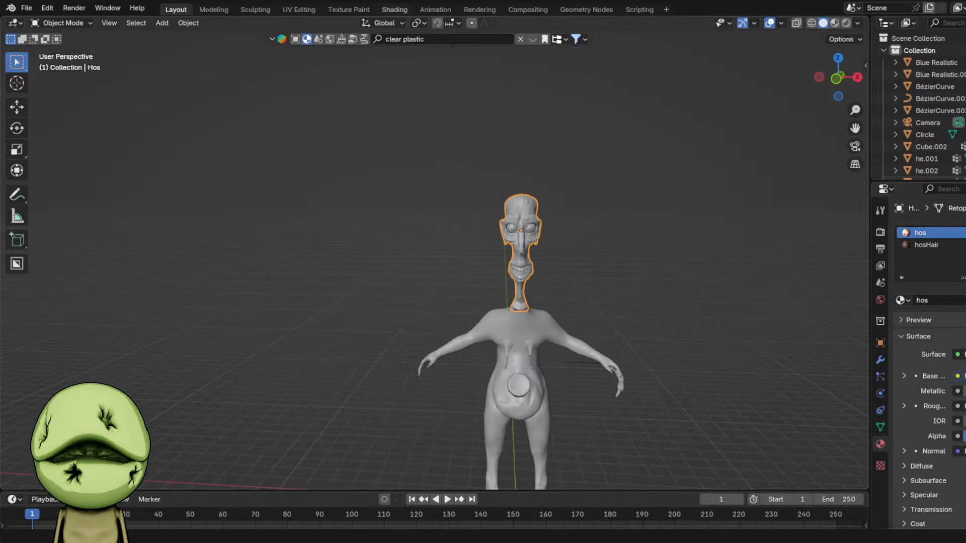
- Carve a round pit into the skin above the upper lip with the Draw Sharp brush at a 79 px radius
{"action": "left_click", "coordinate": [255, 9]}
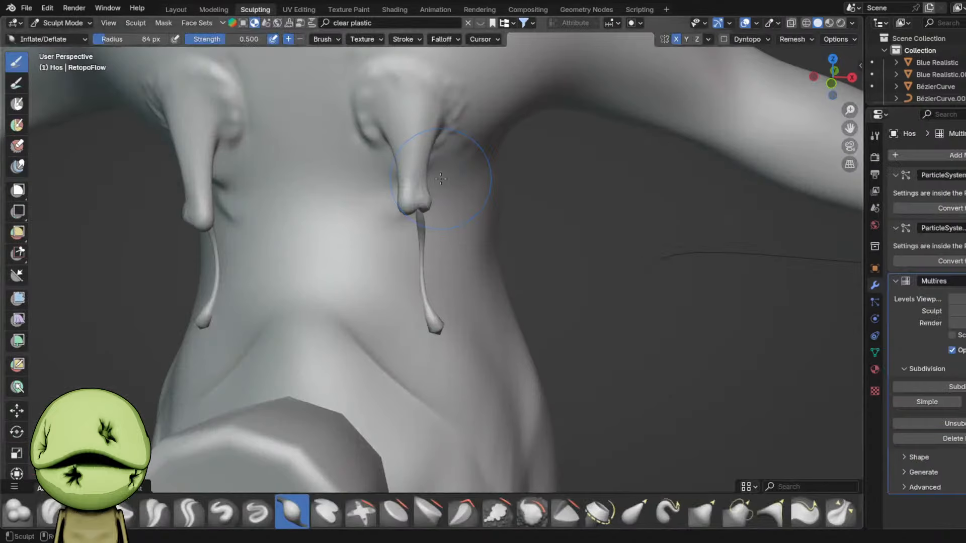
{"action": "scroll", "coordinate": [440, 179], "scroll_direction": "down", "scroll_amount": 4}
{"action": "middle_click_drag", "start_coordinate": [441, 179], "coordinate": [483, 322], "text": "shift"}
{"action": "middle_click_drag", "start_coordinate": [483, 174], "coordinate": [481, 324], "text": "shift"}
{"action": "scroll", "coordinate": [481, 324], "scroll_direction": "up", "scroll_amount": 4}
{"action": "scroll", "coordinate": [481, 323], "scroll_direction": "down", "scroll_amount": 6}
{"action": "middle_click_drag", "start_coordinate": [478, 182], "coordinate": [483, 292], "text": "shift"}
{"action": "scroll", "coordinate": [483, 292], "scroll_direction": "up", "scroll_amount": 3}
{"action": "mouse_move", "coordinate": [489, 293]}
{"action": "middle_mouse_down"}
{"action": "mouse_move", "coordinate": [439, 258]}
{"action": "mouse_move", "coordinate": [495, 261]}
{"action": "middle_mouse_up"}
{"action": "key", "text": "shift+c"}
{"action": "scroll", "coordinate": [440, 277], "scroll_direction": "up", "scroll_amount": 5}
{"action": "key", "text": "f"}
{"action": "left_click", "coordinate": [488, 261]}
{"action": "scroll", "coordinate": [434, 278], "scroll_direction": "up", "scroll_amount": 3}
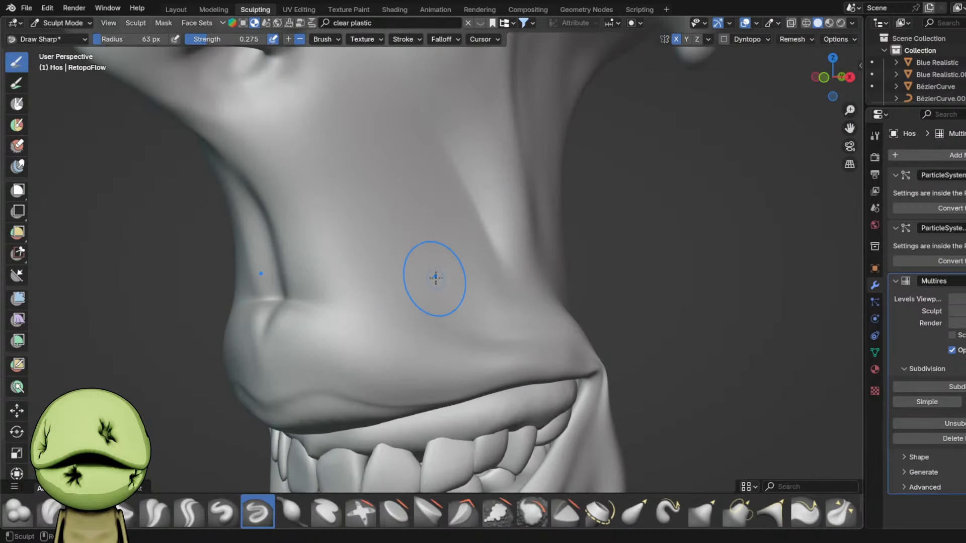
{"action": "key", "text": "f"}
{"action": "left_click", "coordinate": [425, 279]}
{"action": "mouse_move", "coordinate": [431, 282]}
{"action": "left_mouse_down"}
{"action": "mouse_move", "coordinate": [418, 276]}
{"action": "mouse_move", "coordinate": [437, 282]}
{"action": "left_mouse_up"}
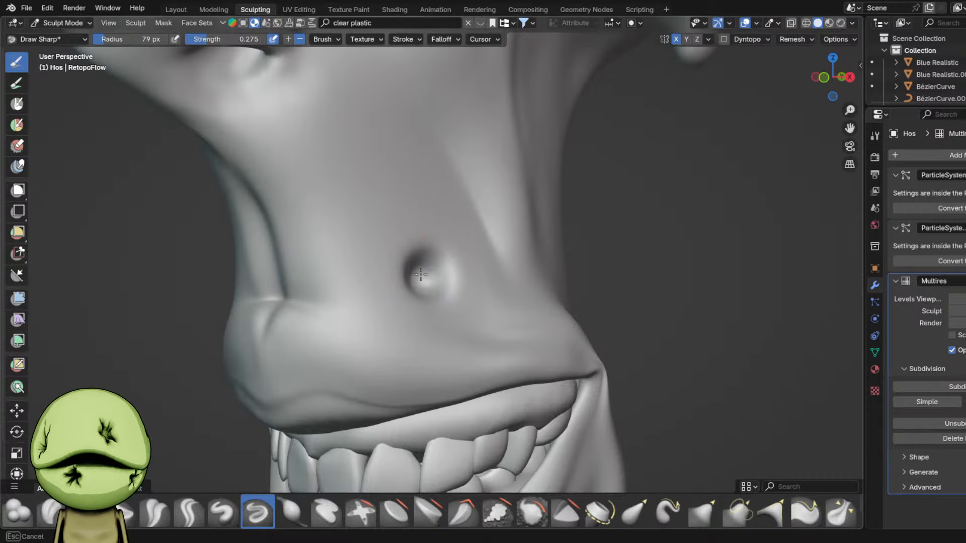
- Reshape the pit above the lip by pulling its edge toward the face's centre with the Grab brush at a 102 px radius
{"action": "mouse_move", "coordinate": [418, 262]}
{"action": "middle_mouse_down"}
{"action": "mouse_move", "coordinate": [475, 275]}
{"action": "mouse_move", "coordinate": [403, 266]}
{"action": "middle_mouse_up"}
{"action": "scroll", "coordinate": [398, 264], "scroll_direction": "down", "scroll_amount": 4}
{"action": "scroll", "coordinate": [428, 267], "scroll_direction": "up", "scroll_amount": 3}
{"action": "middle_click_drag", "start_coordinate": [476, 269], "coordinate": [432, 264]}
{"action": "key", "text": "f"}
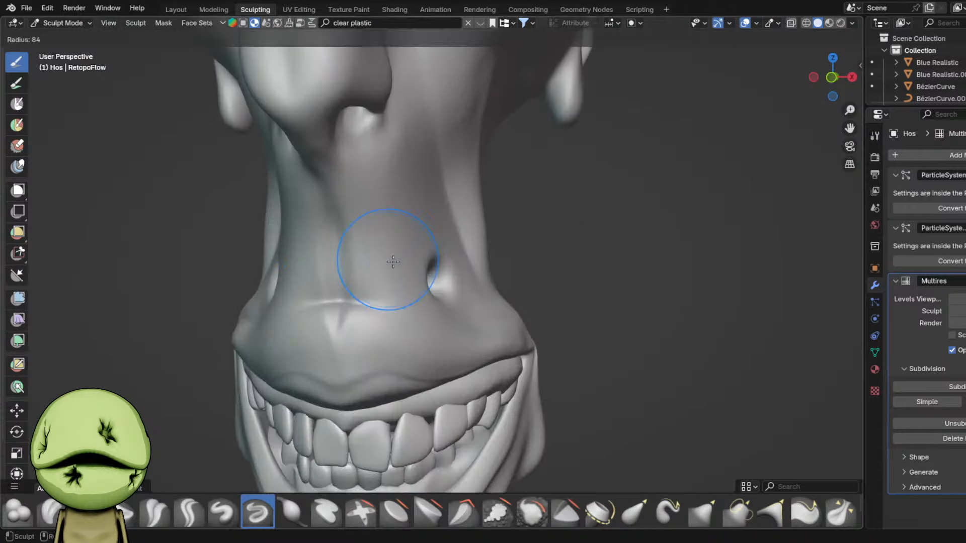
{"action": "left_click", "coordinate": [442, 264]}
{"action": "key", "text": "g"}
{"action": "mouse_move", "coordinate": [433, 274]}
{"action": "left_mouse_down"}
{"action": "mouse_move", "coordinate": [429, 251]}
{"action": "mouse_move", "coordinate": [423, 278]}
{"action": "left_mouse_up"}
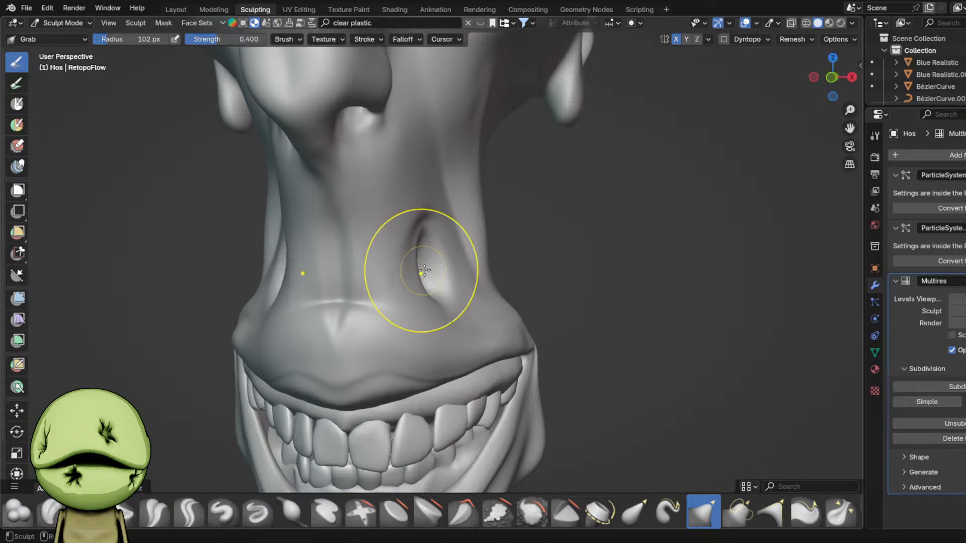
- Deepen the pit with another Draw Sharp stroke, save the file, and return to the Layout workspace
{"action": "middle_click_drag", "start_coordinate": [424, 271], "coordinate": [427, 271]}
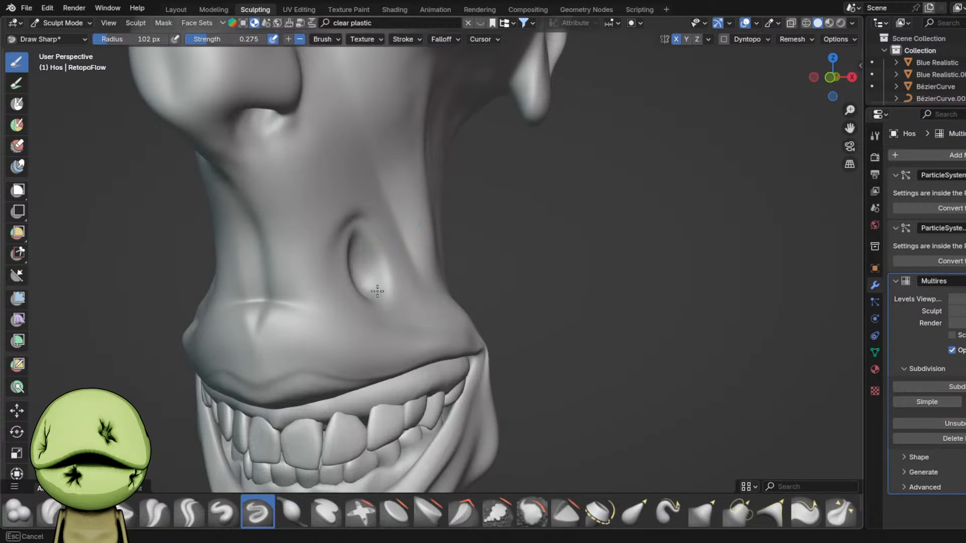
{"action": "left_click_drag", "start_coordinate": [377, 291], "coordinate": [370, 262]}
{"action": "middle_click_drag", "start_coordinate": [382, 262], "coordinate": [498, 245], "text": "ctrl"}
{"action": "left_click", "coordinate": [184, 12]}
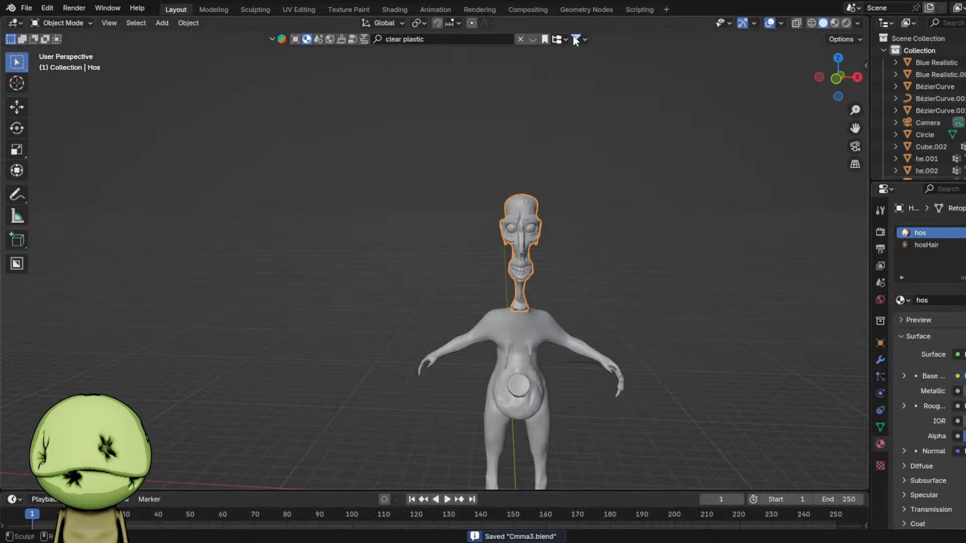
- Add a cube at the origin and raise it along Z to the height of the creature's head
{"action": "scroll", "coordinate": [544, 334], "scroll_direction": "down", "scroll_amount": 3}
{"action": "key", "text": "shift+a"}
{"action": "mouse_move", "coordinate": [618, 282]}
{"action": "left_click", "coordinate": [663, 294]}
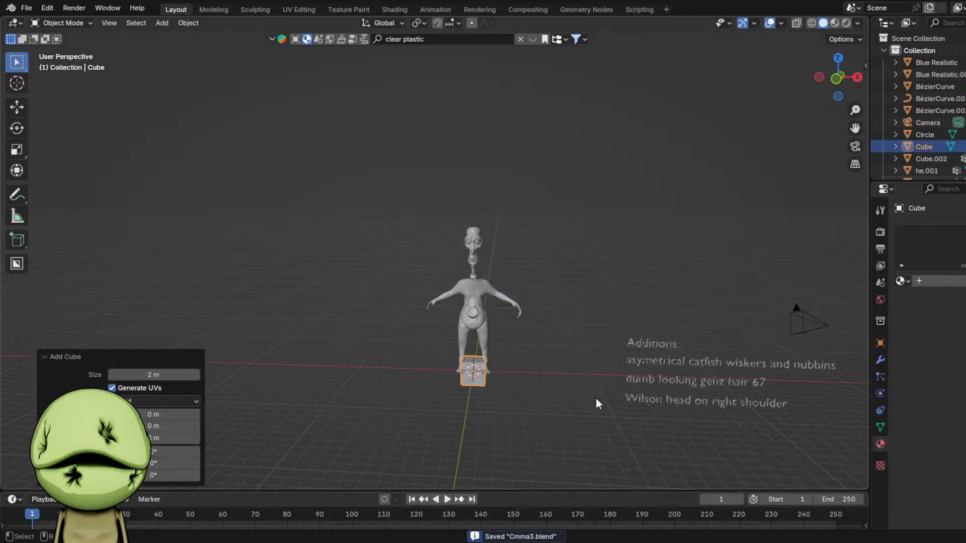
{"action": "key", "text": "g"}
{"action": "key", "text": "z"}
{"action": "left_click", "coordinate": [613, 271]}
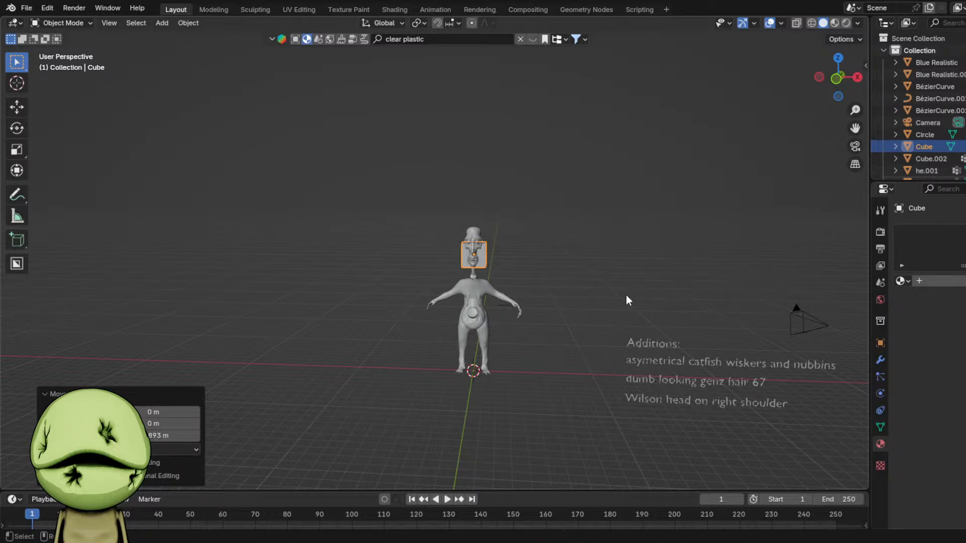
- Move the cube along Y in front of the face and add a Mirror modifier to it
{"action": "middle_click_drag", "start_coordinate": [626, 296], "coordinate": [553, 314]}
{"action": "scroll", "coordinate": [533, 307], "scroll_direction": "up", "scroll_amount": 3}
{"action": "key", "text": "g"}
{"action": "key", "text": "y"}
{"action": "left_click", "coordinate": [472, 311]}
{"action": "left_click", "coordinate": [881, 360]}
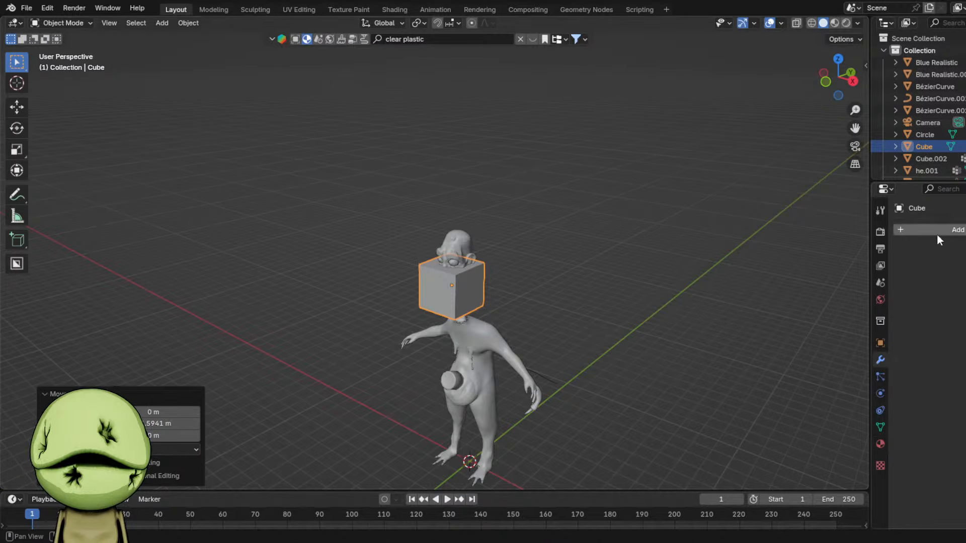
{"action": "left_click", "coordinate": [936, 232]}
{"action": "mouse_move", "coordinate": [905, 273]}
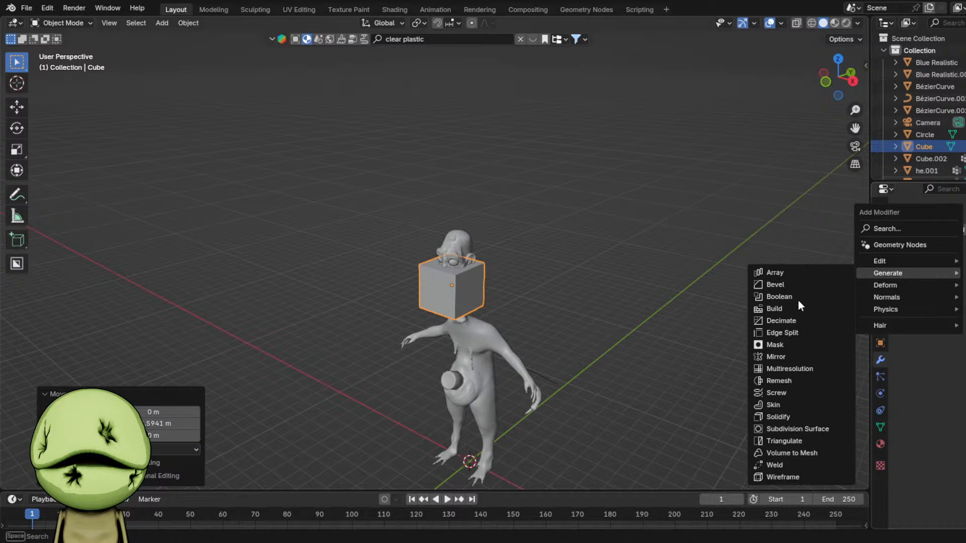
{"action": "left_click", "coordinate": [776, 357]}
- Enter Edit Mode on the cube and scale its mesh down to a small block
{"action": "key", "text": "KP_Decimal"}
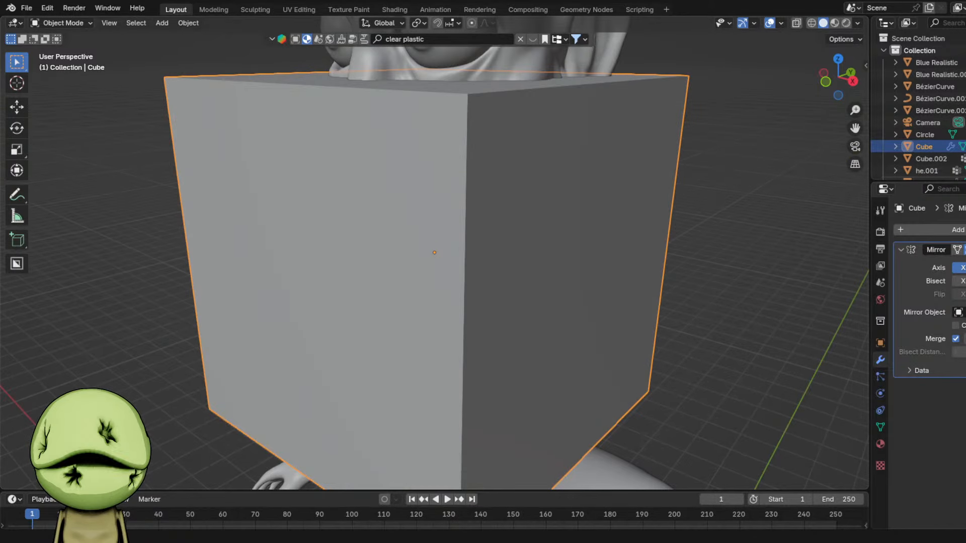
{"action": "key", "text": "Tab"}
{"action": "middle_click_drag", "start_coordinate": [599, 300], "coordinate": [543, 302]}
{"action": "key", "text": "s"}
{"action": "left_click", "coordinate": [569, 250]}
{"action": "key", "text": "s"}
{"action": "left_click", "coordinate": [493, 260]}
- Move the small block beside the upper lip and scale it down further to match the whisker's base
{"action": "key", "text": "g"}
{"action": "left_click", "coordinate": [613, 265]}
{"action": "key", "text": "s"}
{"action": "left_click", "coordinate": [605, 274]}
{"action": "key", "text": "g"}
{"action": "left_click", "coordinate": [610, 267]}
{"action": "key", "text": "g"}
{"action": "left_click", "coordinate": [446, 246]}
{"action": "key", "text": "s"}
{"action": "left_click", "coordinate": [507, 250]}
- Add a level 1 Subdivision Surface modifier and refine the block's size and position at the pit above the lip
{"action": "key", "text": "Tab"}
{"action": "key", "text": "ctrl+1"}
{"action": "key", "text": "Tab"}
{"action": "key", "text": "g"}
{"action": "left_click", "coordinate": [579, 270]}
{"action": "key", "text": "s"}
{"action": "left_click", "coordinate": [611, 268]}
{"action": "key", "text": "g"}
{"action": "left_click", "coordinate": [580, 280]}
- Extrude the block's outer face and move it sideways away from the lip to start the whisker
{"action": "key", "text": "3"}
{"action": "left_click", "coordinate": [428, 267]}
{"action": "left_click", "coordinate": [446, 296]}
{"action": "key", "text": "e"}
{"action": "left_click", "coordinate": [453, 303]}
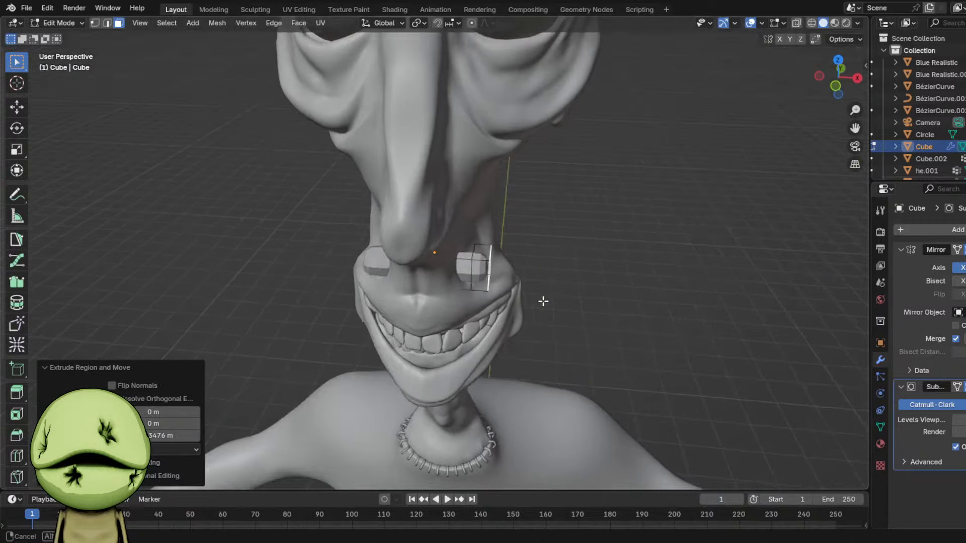
{"action": "key", "text": "g"}
{"action": "left_click", "coordinate": [624, 290]}
- Scale down and rotate the whisker's end face to taper the first segment and tilt it outward
{"action": "key", "text": "s"}
{"action": "left_click", "coordinate": [606, 285]}
{"action": "left_click", "coordinate": [599, 241]}
{"action": "key", "text": "r"}
{"action": "left_click", "coordinate": [569, 179]}
{"action": "scroll", "coordinate": [569, 181], "scroll_direction": "down", "scroll_amount": 4}
{"action": "key", "text": "r"}
{"action": "left_click", "coordinate": [591, 291]}
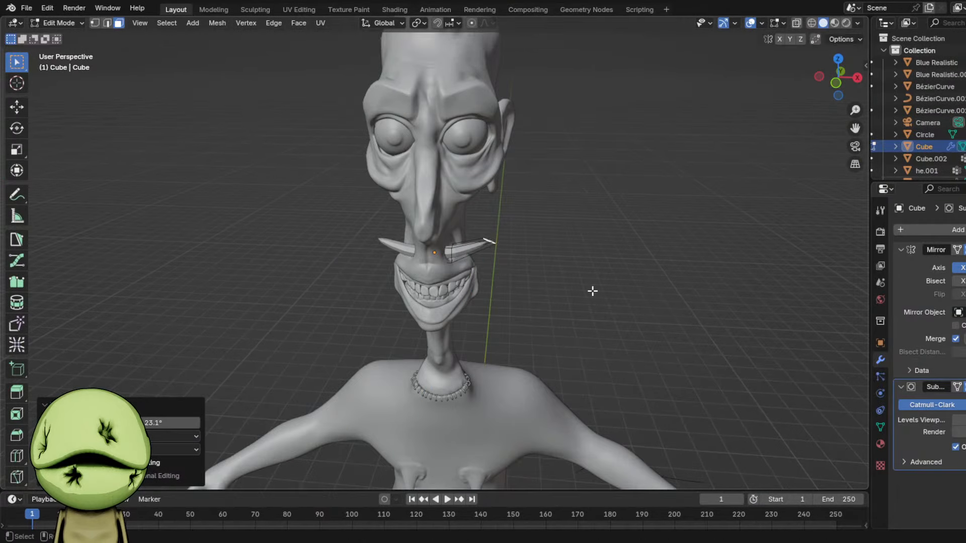
- Extrude further whisker segments outward from the face and reposition the end in side view
{"action": "key", "text": "e"}
{"action": "left_click", "coordinate": [631, 307]}
{"action": "key", "text": "e"}
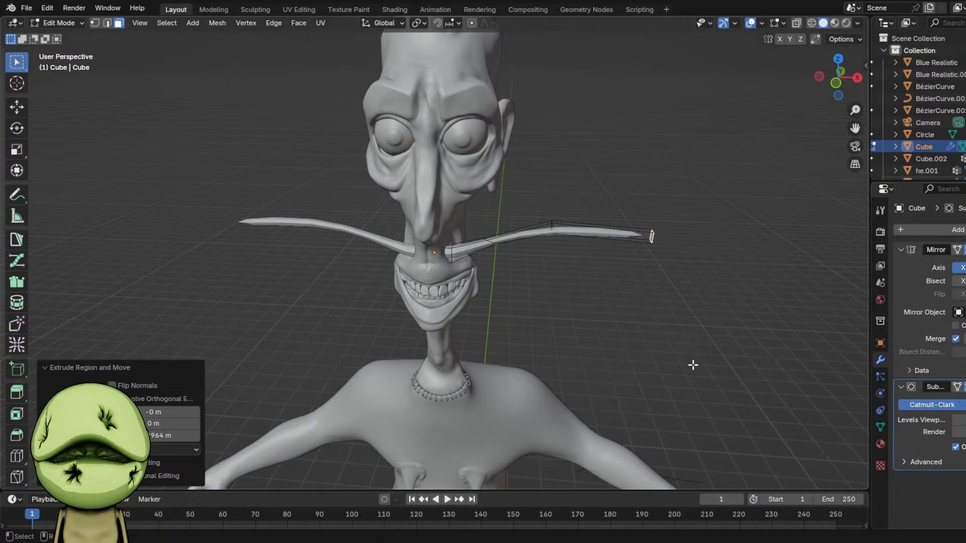
{"action": "left_click", "coordinate": [695, 324]}
{"action": "middle_click_drag", "start_coordinate": [695, 323], "coordinate": [457, 386]}
{"action": "key", "text": "g"}
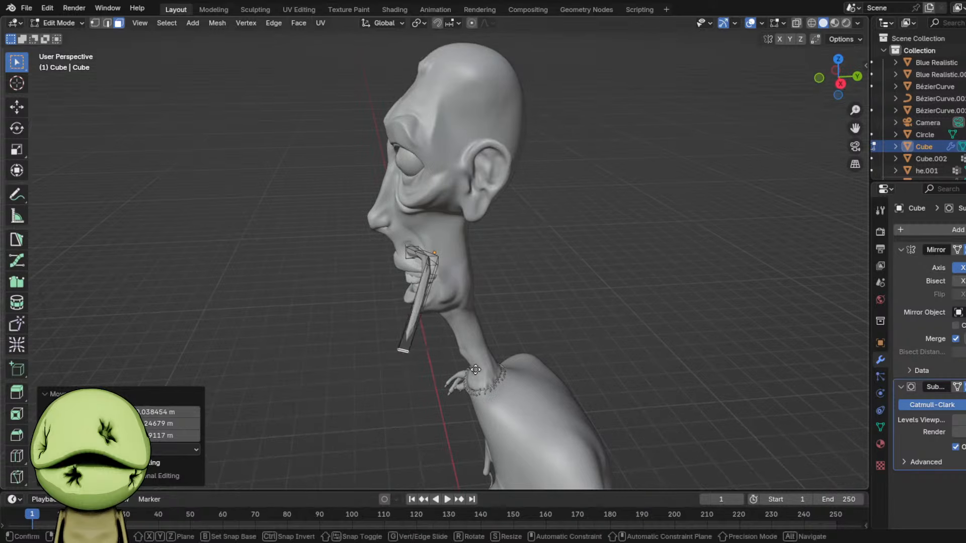
{"action": "left_click", "coordinate": [460, 348]}
- Extrude another whisker segment downward and position its end so the whisker arcs toward the shoulder
{"action": "key", "text": "e"}
{"action": "left_click", "coordinate": [464, 427]}
{"action": "middle_click_drag", "start_coordinate": [463, 427], "coordinate": [467, 410]}
{"action": "key", "text": "g"}
{"action": "left_click", "coordinate": [512, 426]}
{"action": "middle_click_drag", "start_coordinate": [510, 327], "coordinate": [633, 316]}
{"action": "key", "text": "g"}
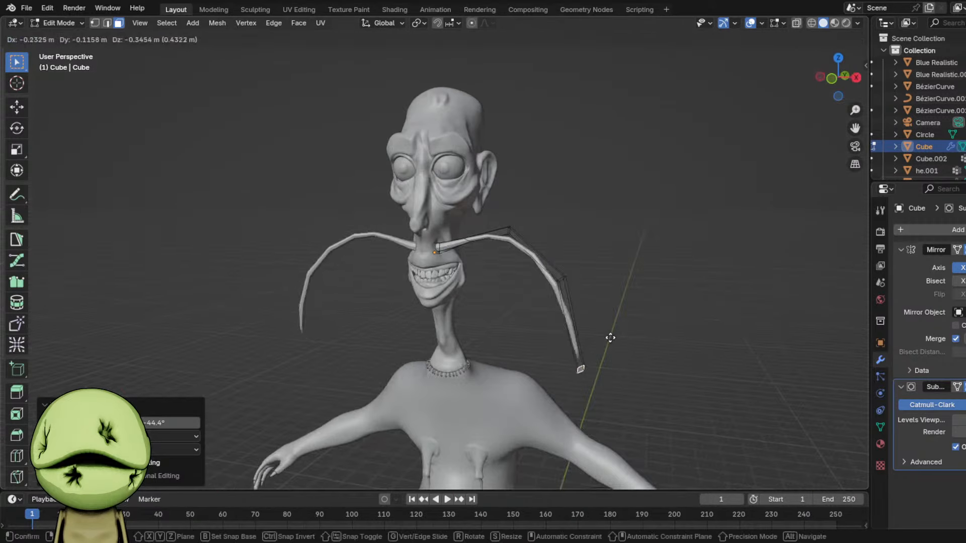
{"action": "left_click", "coordinate": [611, 342]}
- Rotate and scale the whisker's end face, extrude it again, and adjust the new end's angle and width
{"action": "key", "text": "r"}
{"action": "left_click", "coordinate": [627, 392]}
{"action": "key", "text": "s"}
{"action": "left_click", "coordinate": [646, 399]}
{"action": "key", "text": "e"}
{"action": "left_click", "coordinate": [687, 410]}
{"action": "key", "text": "r"}
{"action": "left_click", "coordinate": [685, 431]}
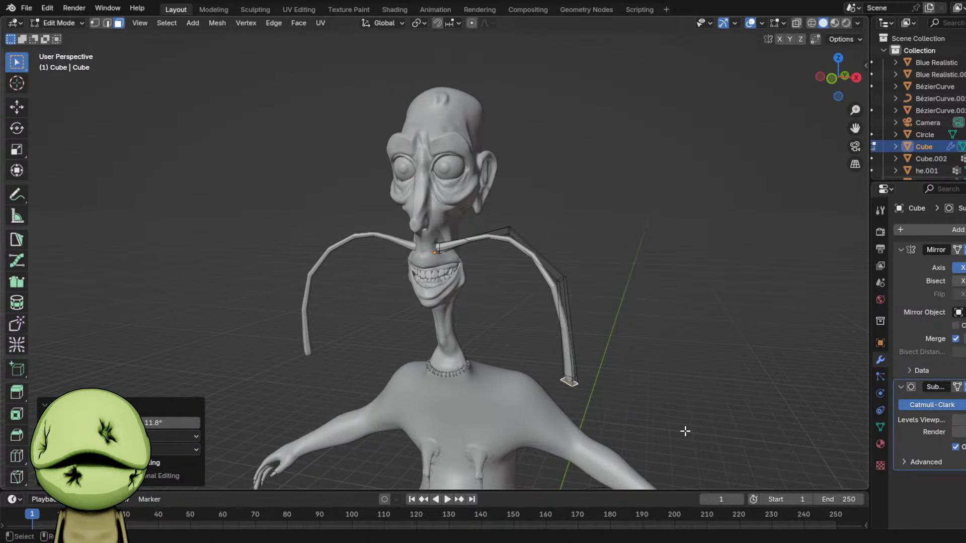
{"action": "key", "text": "s"}
{"action": "left_click", "coordinate": [708, 402]}
- Extrude and scale a short bulbous tip at the end of the whisker, and leave Edit Mode
{"action": "key", "text": "e"}
{"action": "left_click", "coordinate": [707, 414]}
{"action": "key", "text": "s"}
{"action": "key", "text": "g"}
{"action": "left_click", "coordinate": [661, 409]}
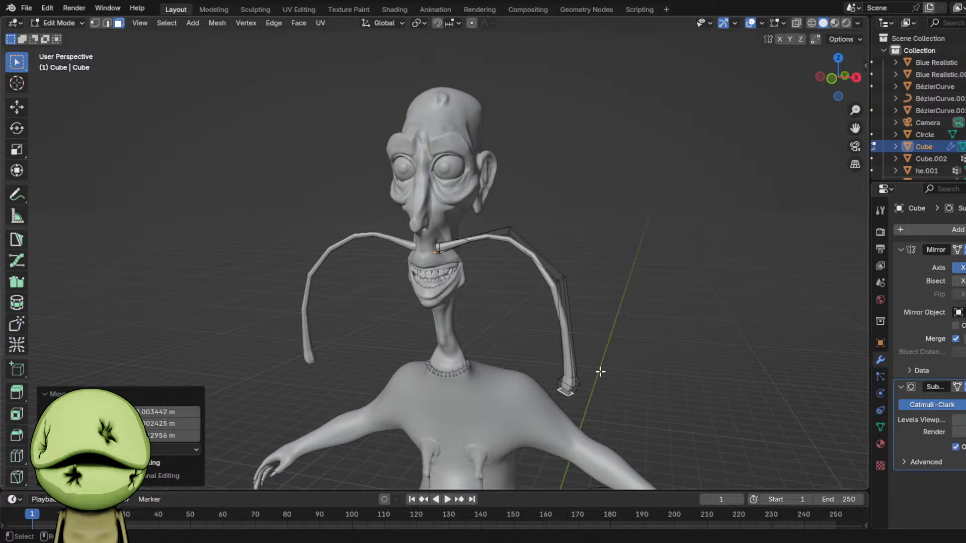
{"action": "middle_click_drag", "start_coordinate": [599, 370], "coordinate": [616, 362]}
{"action": "key", "text": "Tab"}
- Shade the whiskers smooth and raise their Subdivision Surface level to 2
{"action": "scroll", "coordinate": [589, 317], "scroll_direction": "down", "scroll_amount": 2}
{"action": "scroll", "coordinate": [599, 309], "scroll_direction": "up", "scroll_amount": 2}
{"action": "right_click", "coordinate": [634, 279]}
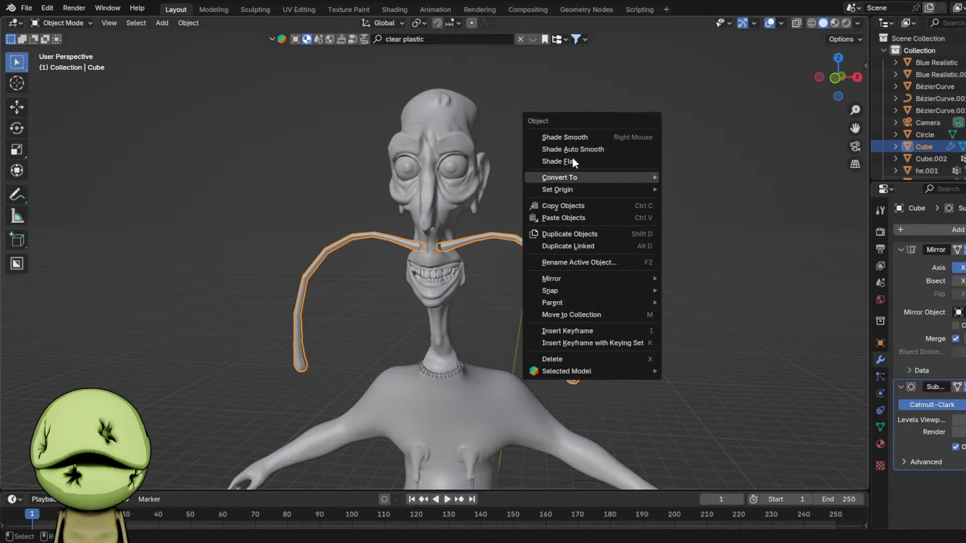
{"action": "left_click", "coordinate": [553, 78]}
{"action": "scroll", "coordinate": [594, 237], "scroll_direction": "up", "scroll_amount": 2}
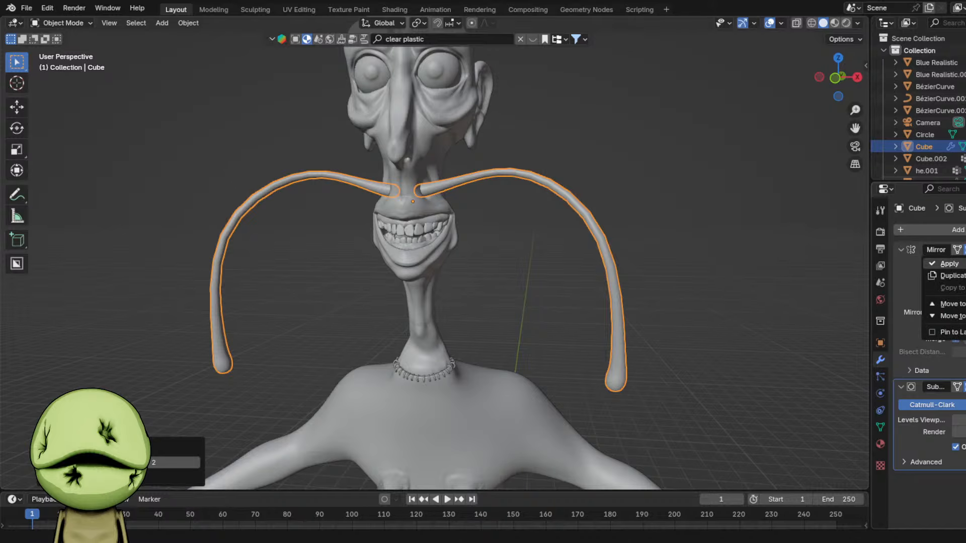
- Apply the whiskers' Mirror modifier, set the subdivision level to 3, apply it, and check the resulting mesh
{"action": "left_click", "coordinate": [960, 263]}
{"action": "left_click", "coordinate": [964, 249]}
{"action": "key", "text": "ctrl+3"}
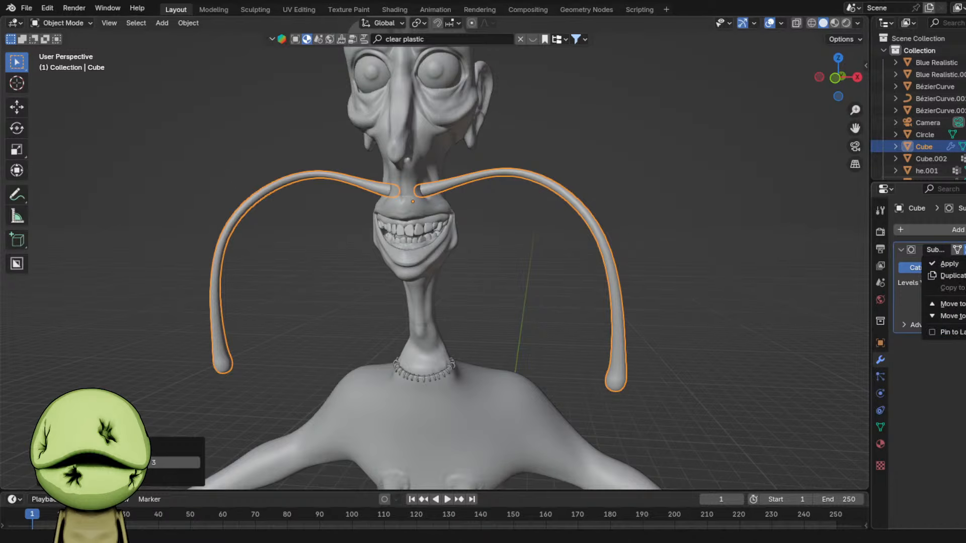
{"action": "left_click", "coordinate": [949, 263]}
{"action": "key", "text": "Tab"}
{"action": "scroll", "coordinate": [612, 263], "scroll_direction": "up", "scroll_amount": 4}
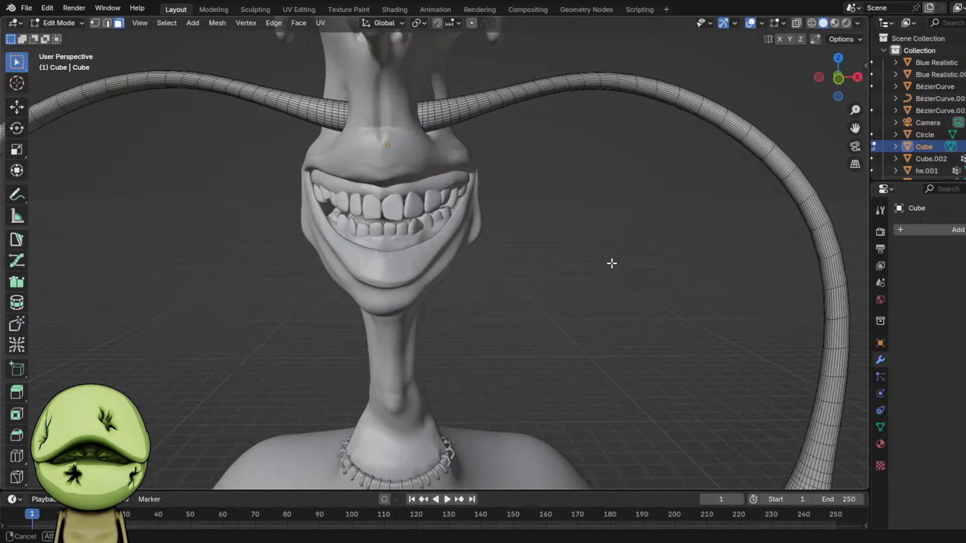
{"action": "key", "text": "Tab"}
{"action": "scroll", "coordinate": [584, 256], "scroll_direction": "down", "scroll_amount": 5}
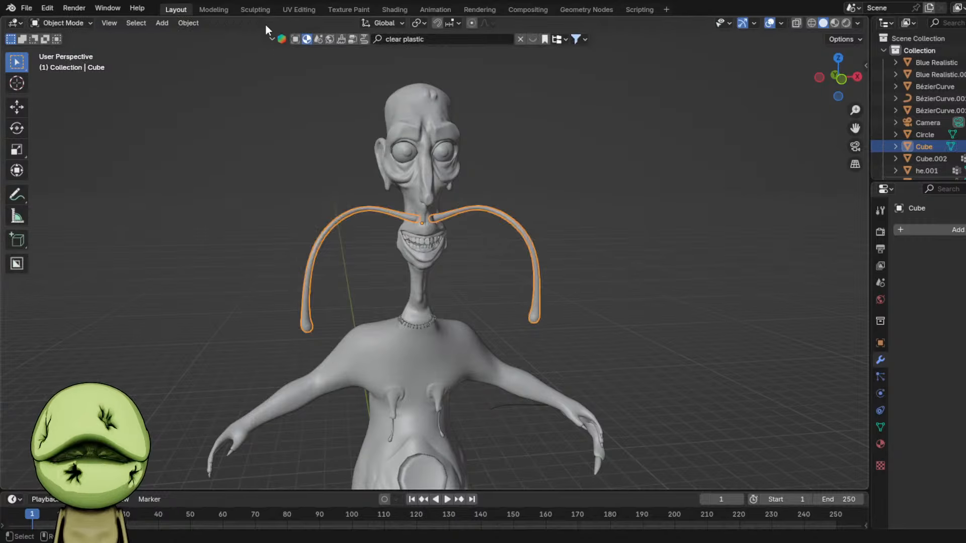
{"action": "left_click", "coordinate": [255, 9]}
{"action": "middle_click_drag", "start_coordinate": [424, 256], "coordinate": [631, 343], "text": "shift"}
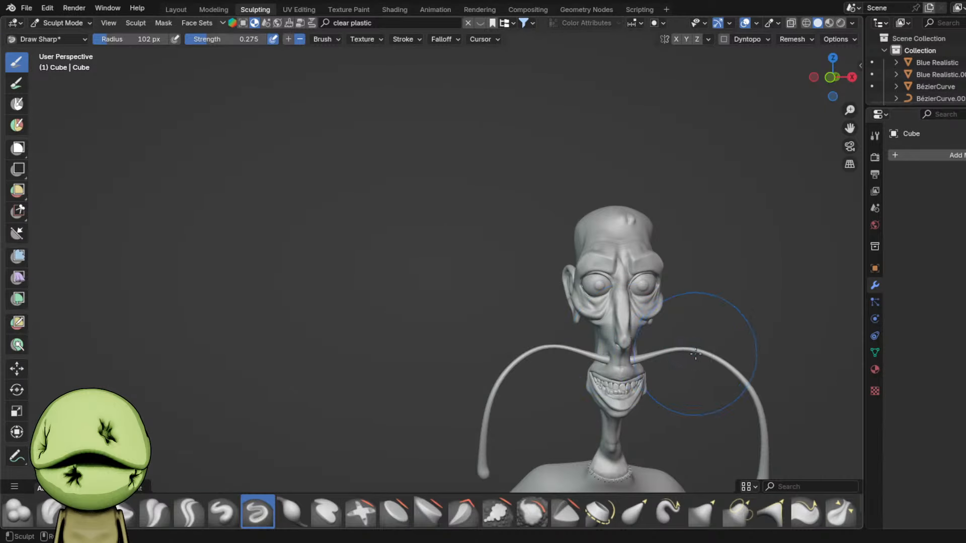
{"action": "middle_click_drag", "start_coordinate": [696, 355], "coordinate": [651, 346], "text": "shift"}
{"action": "key", "text": "f"}
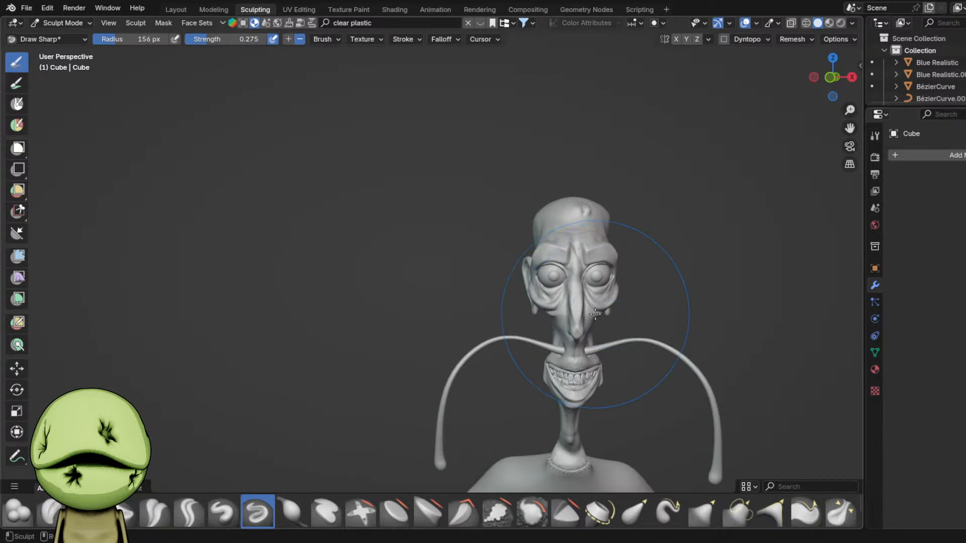
{"action": "left_click", "coordinate": [179, 7]}
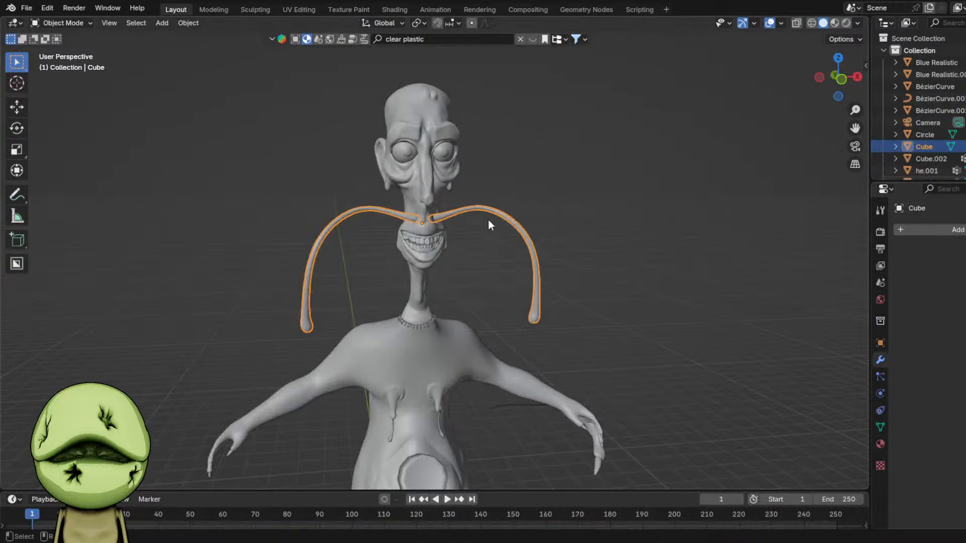
- Duplicate the "Wilson head on right shoulder" line and place the copy directly below it along Z
{"action": "scroll", "coordinate": [488, 219], "scroll_direction": "down", "scroll_amount": 6}
{"action": "middle_click_drag", "start_coordinate": [655, 319], "coordinate": [405, 176], "text": "shift"}
{"action": "left_click", "coordinate": [539, 325]}
{"action": "key", "text": "shift+d"}
{"action": "key", "text": "z"}
{"action": "left_click", "coordinate": [540, 356]}
- Change the duplicated line's text to "Fish gills on ribs (think the deep)" and save the file
{"action": "key", "text": "Tab"}
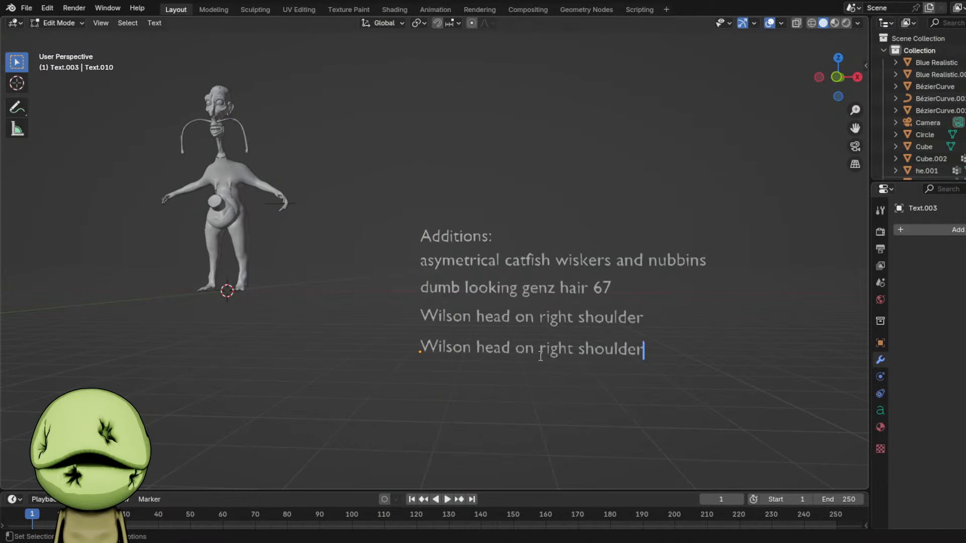
{"action": "type", "text": "Fis"}
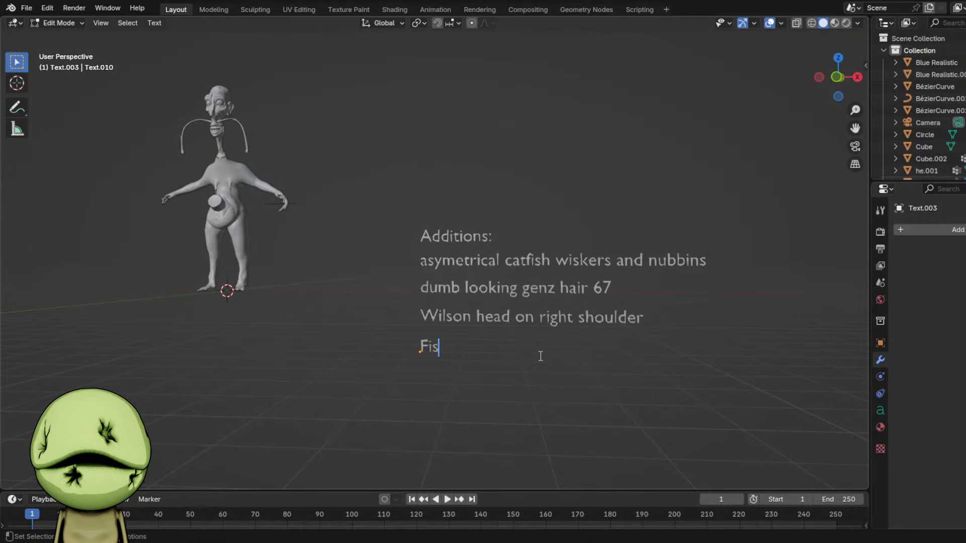
{"action": "type", "text": "h gills on ribs (think the deep"}
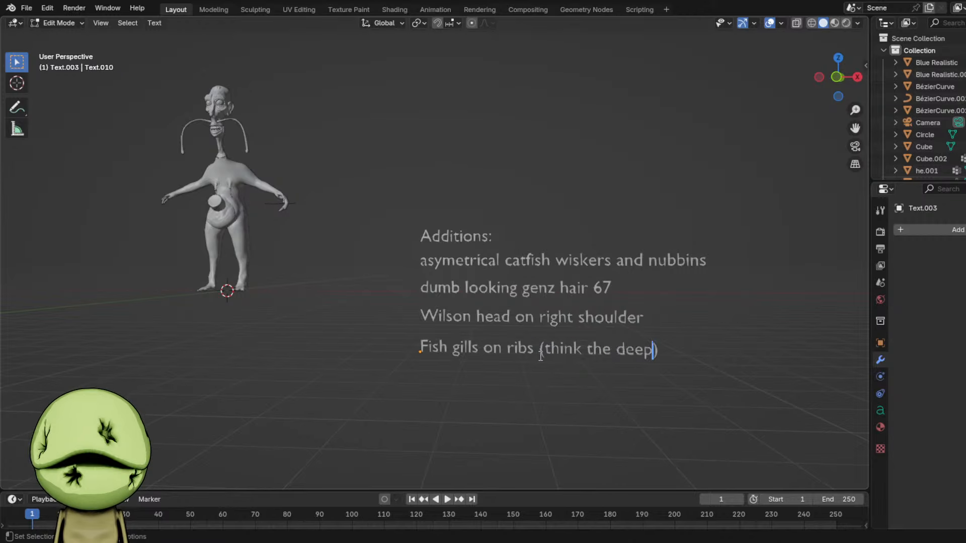
{"action": "key", "text": "Tab"}
{"action": "middle_click_drag", "start_coordinate": [328, 387], "coordinate": [577, 340]}
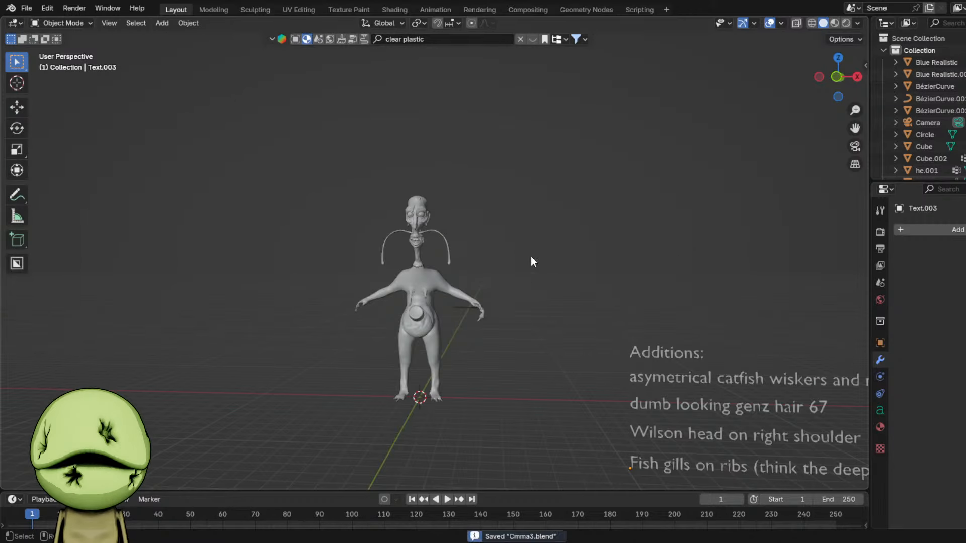
- Lengthen the creature's right whisker by pulling its tip down with the Grab brush in Sculpt Mode, and return to Layout
{"action": "scroll", "coordinate": [533, 262], "scroll_direction": "up", "scroll_amount": 4}
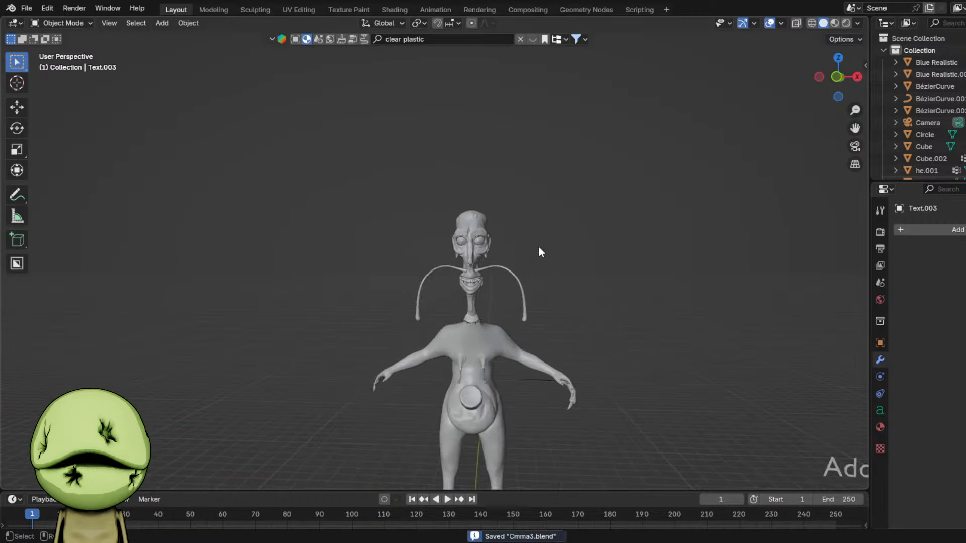
{"action": "left_click", "coordinate": [255, 9]}
{"action": "scroll", "coordinate": [417, 233], "scroll_direction": "up", "scroll_amount": 3}
{"action": "key", "text": "g"}
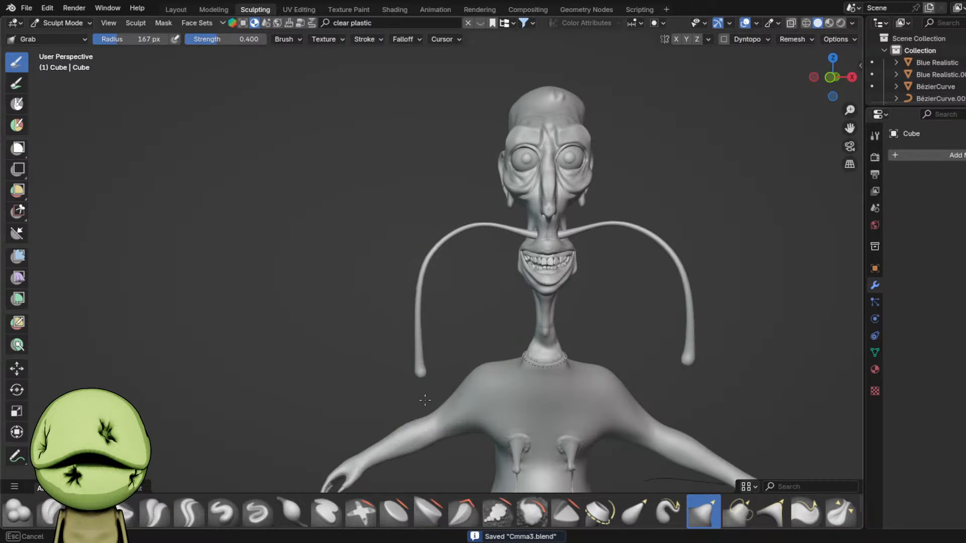
{"action": "scroll", "coordinate": [420, 382], "scroll_direction": "up", "scroll_amount": 1}
{"action": "key", "text": "i"}
{"action": "key", "text": "g"}
{"action": "left_click_drag", "start_coordinate": [424, 399], "coordinate": [411, 436]}
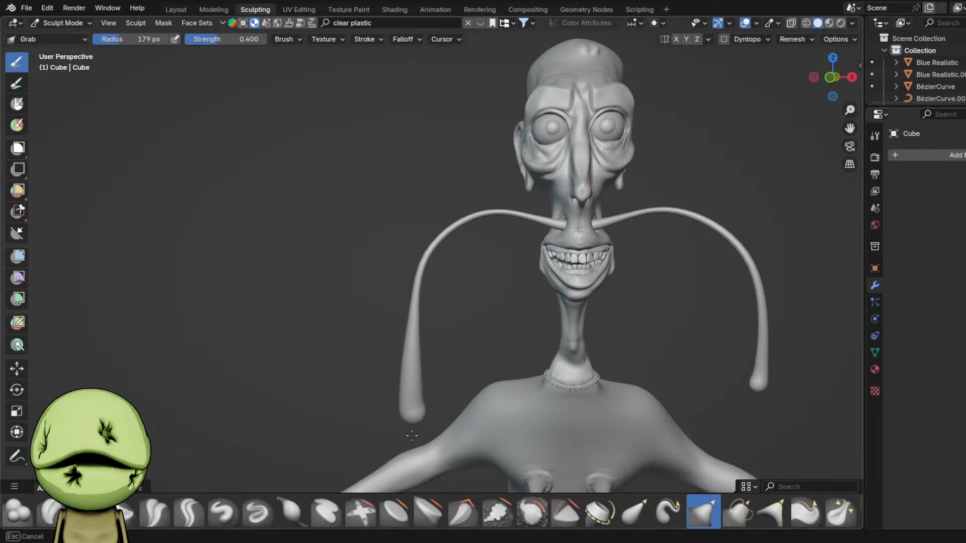
{"action": "left_click", "coordinate": [191, 6]}
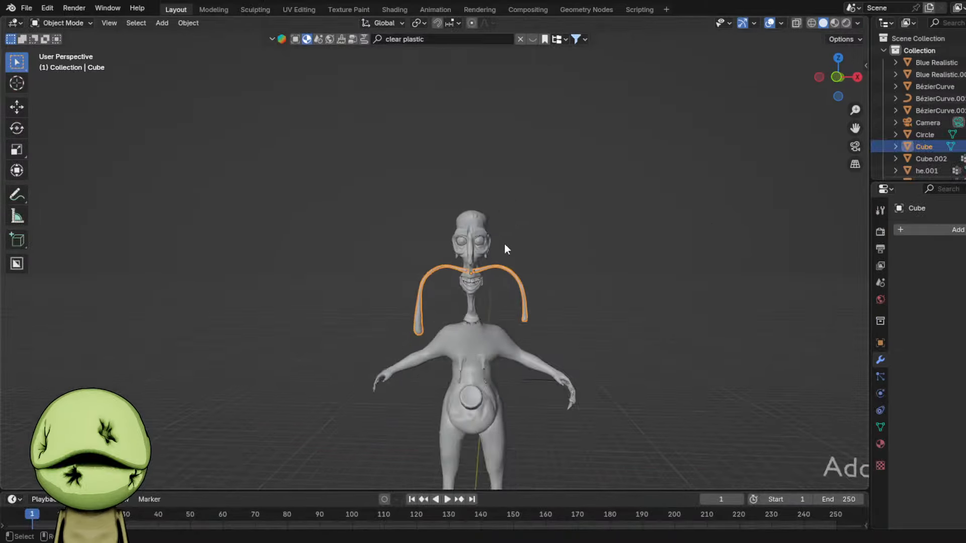
- Duplicate the "Fish gills on ribs (think the deep)" line below itself and change the copy's text to "grotesque fortnite llama from back"
{"action": "scroll", "coordinate": [504, 242], "scroll_direction": "down", "scroll_amount": 2}
{"action": "left_click", "coordinate": [578, 331]}
{"action": "key", "text": "shift+d"}
{"action": "left_click", "coordinate": [578, 364]}
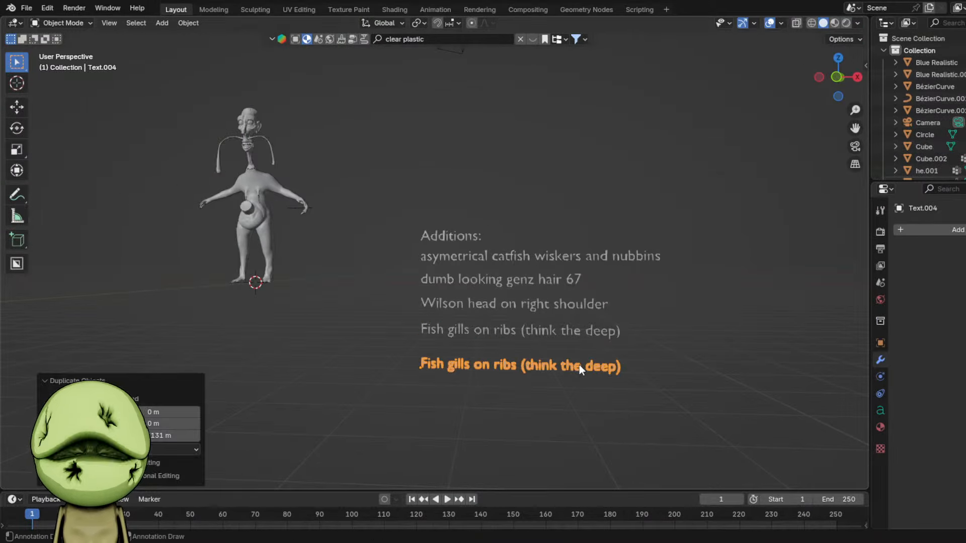
{"action": "key", "text": "Tab"}
{"action": "key", "text": "Left"}
{"action": "key", "text": "ctrl+BackSpace"}
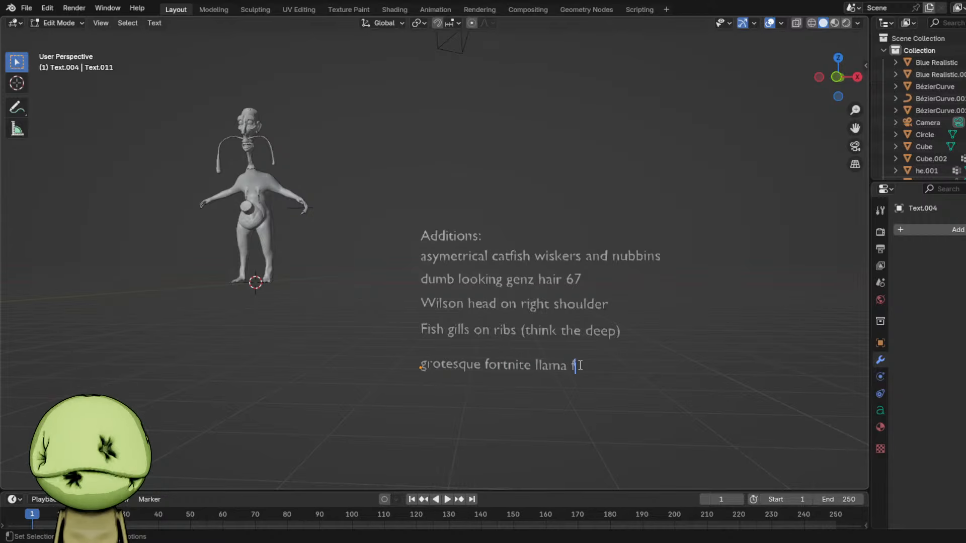
- Move the new llama line up along Z to sit just below the fish gills line, and save the file
{"action": "key", "text": "Tab"}
{"action": "key", "text": "g"}
{"action": "key", "text": "z"}
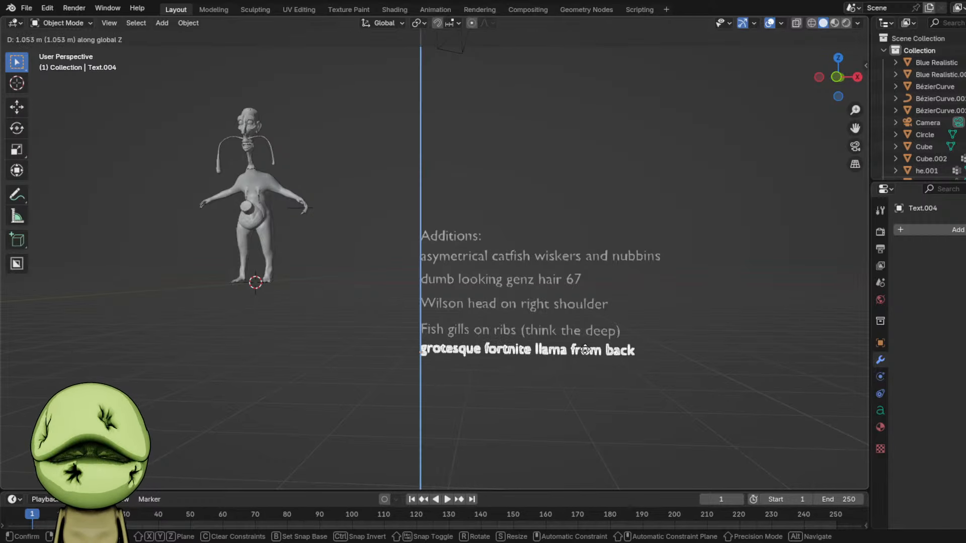
{"action": "left_click", "coordinate": [576, 355]}
{"action": "left_click", "coordinate": [466, 373]}
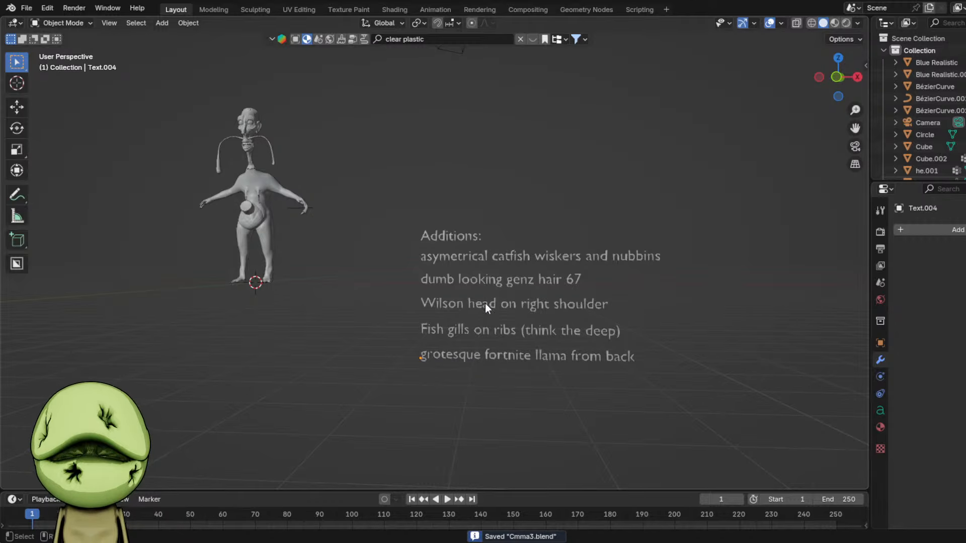
- Select the whiskers, open them for sculpting, and thicken the lower end of the creature's right whisker with the Inflate/Deflate brush
{"action": "scroll", "coordinate": [438, 201], "scroll_direction": "down", "scroll_amount": 5}
{"action": "scroll", "coordinate": [432, 259], "scroll_direction": "up", "scroll_amount": 6}
{"action": "middle_click_drag", "start_coordinate": [431, 259], "coordinate": [614, 308], "text": "shift"}
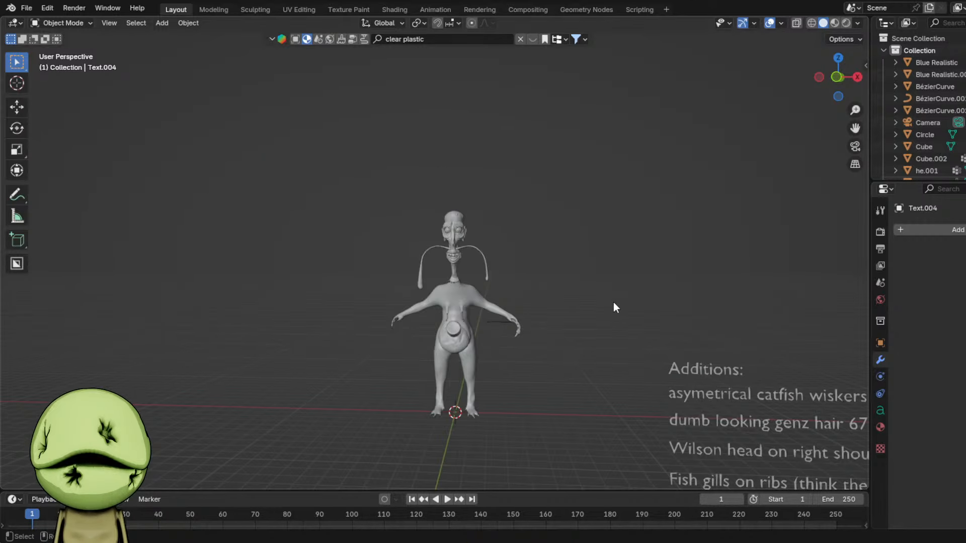
{"action": "middle_click_drag", "start_coordinate": [483, 249], "coordinate": [505, 270], "text": "shift"}
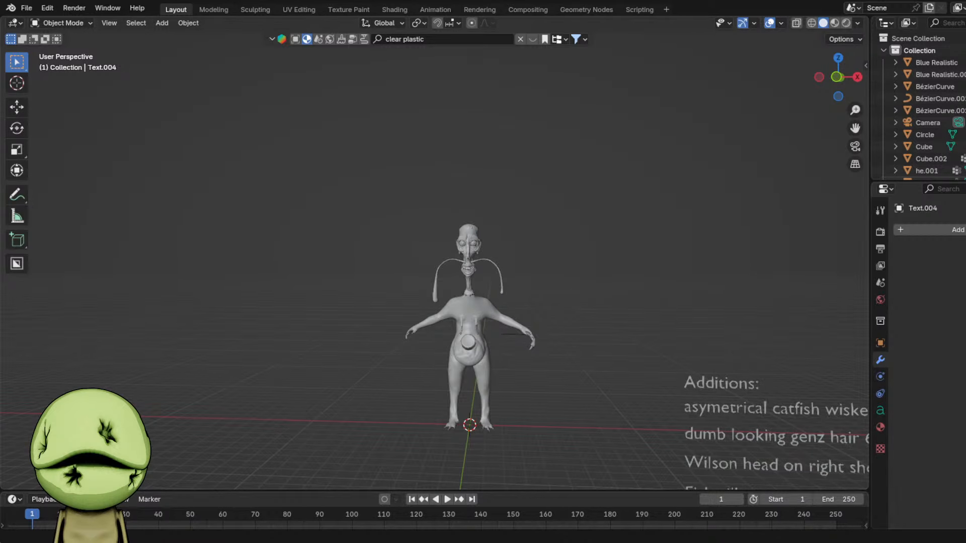
{"action": "middle_click_drag", "start_coordinate": [4, 395], "coordinate": [26, 376], "text": "shift"}
{"action": "scroll", "coordinate": [26, 376], "scroll_direction": "up", "scroll_amount": 1}
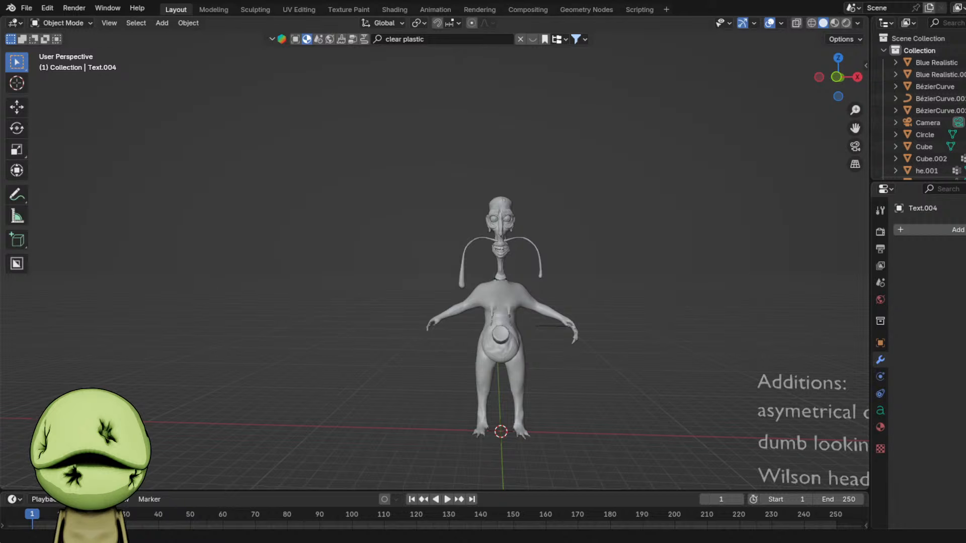
{"action": "middle_click_drag", "start_coordinate": [618, 337], "coordinate": [618, 341], "text": "shift"}
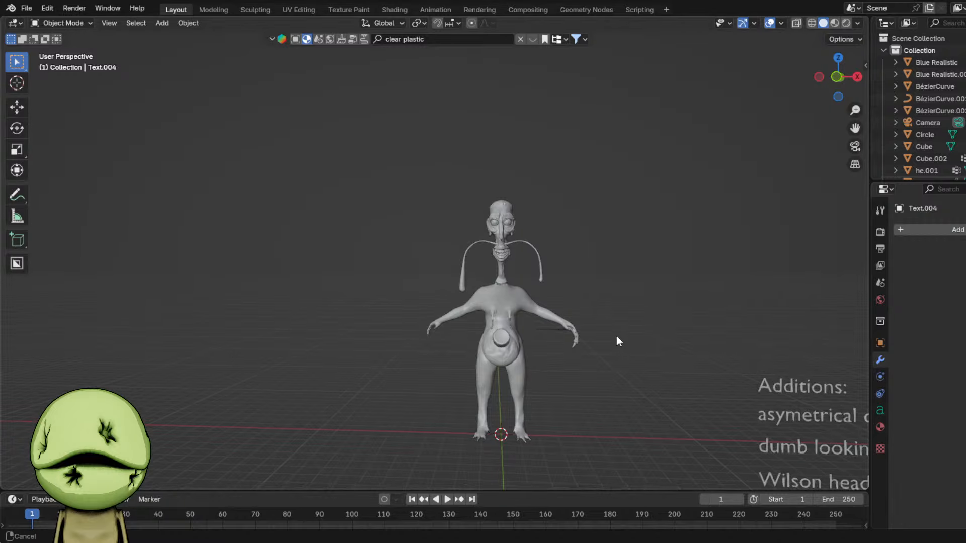
{"action": "left_click", "coordinate": [567, 275]}
{"action": "left_click", "coordinate": [255, 9]}
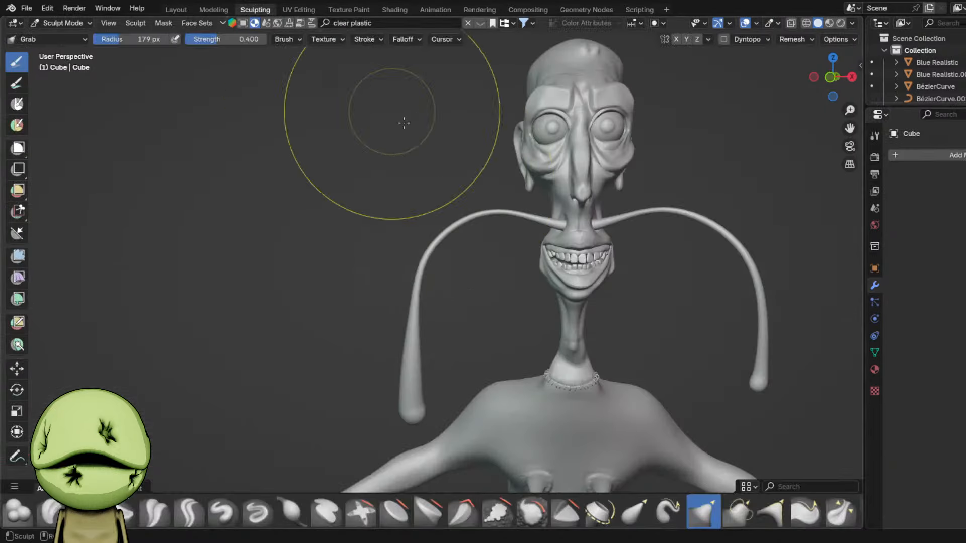
{"action": "scroll", "coordinate": [403, 339], "scroll_direction": "up", "scroll_amount": 1}
{"action": "key", "text": "i"}
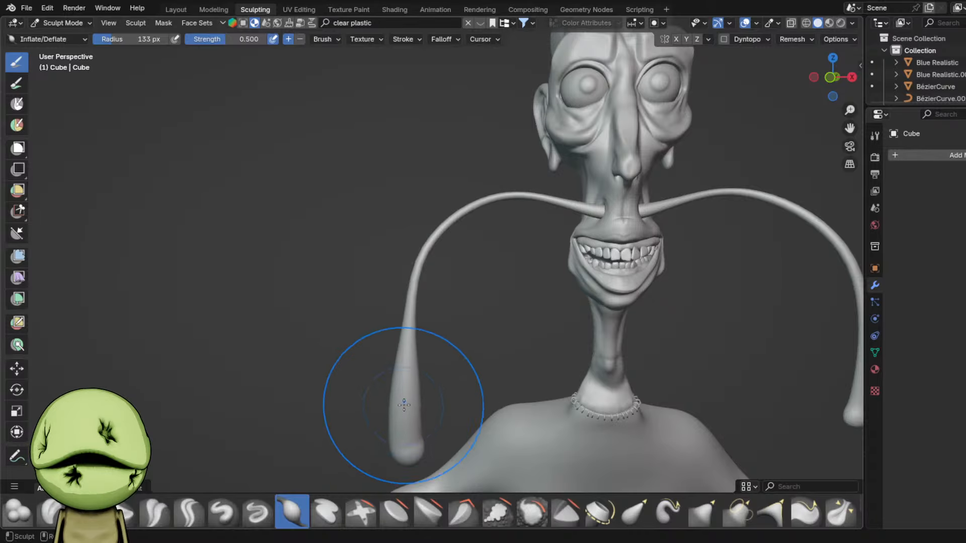
- Reshape the bend of the creature's right whisker with the Grab brush, save the file, and check the whole figure
{"action": "scroll", "coordinate": [433, 246], "scroll_direction": "down", "scroll_amount": 2}
{"action": "key", "text": "g"}
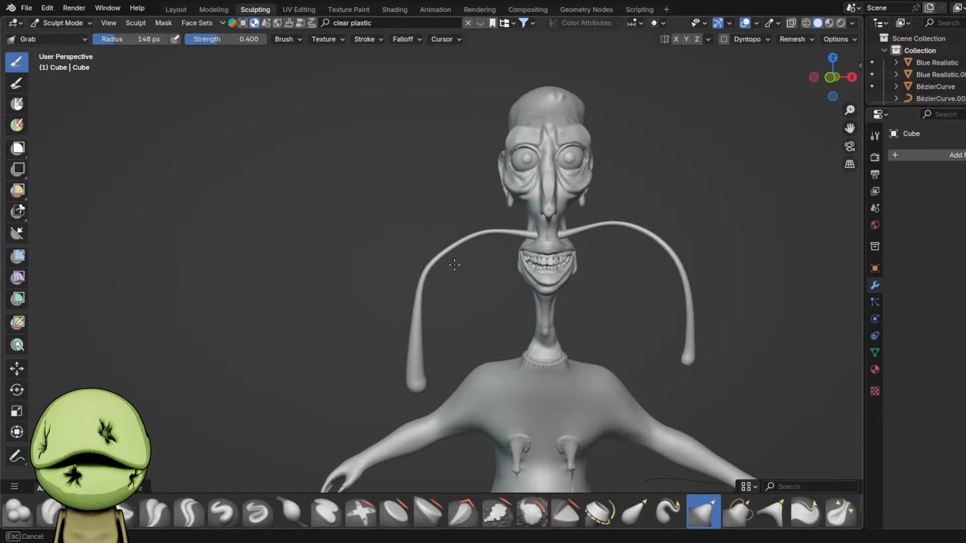
{"action": "key", "text": "ctrl+s"}
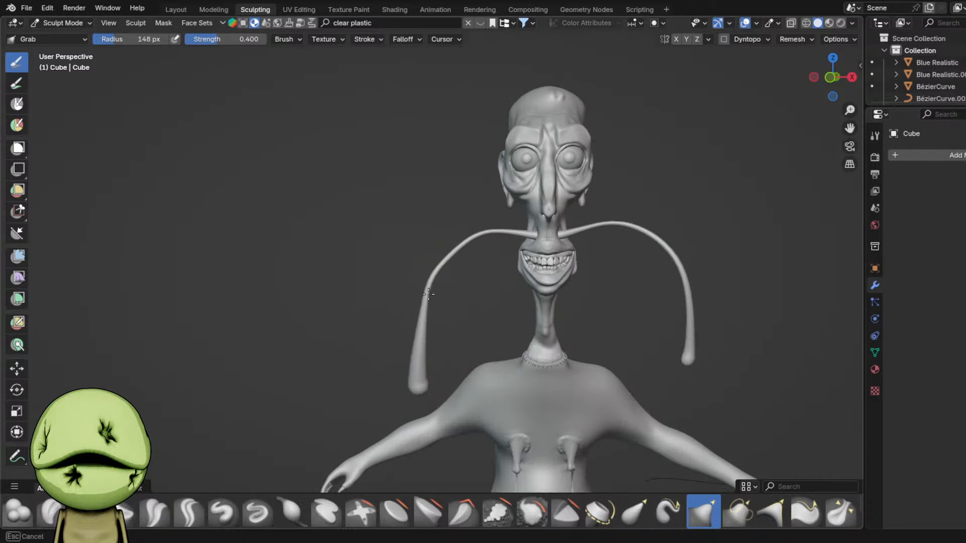
{"action": "scroll", "coordinate": [460, 357], "scroll_direction": "down", "scroll_amount": 1}
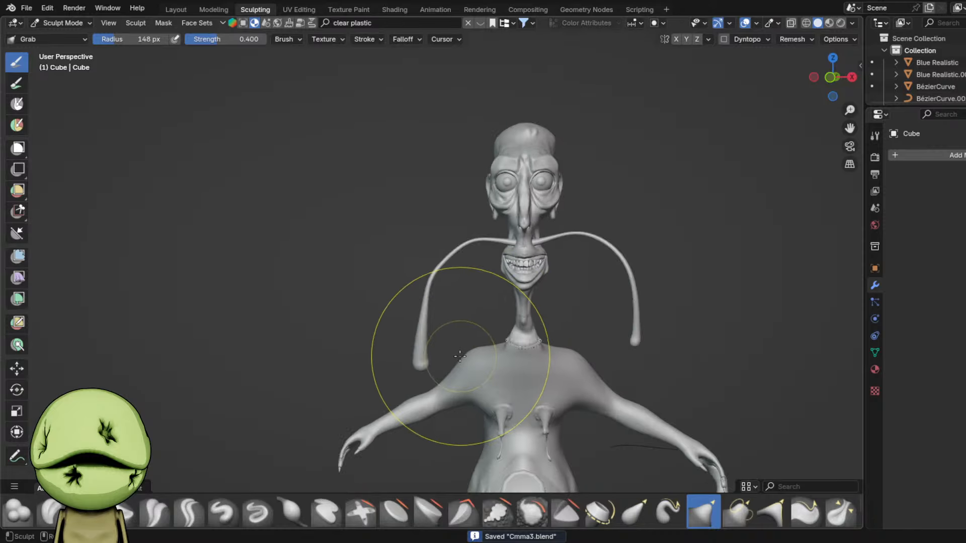
{"action": "scroll", "coordinate": [468, 323], "scroll_direction": "down", "scroll_amount": 7}
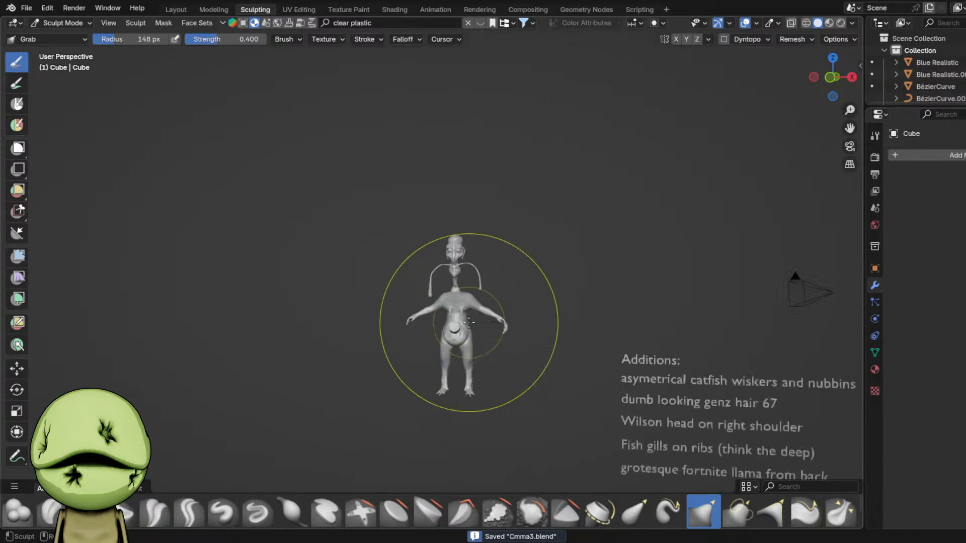
{"action": "scroll", "coordinate": [457, 308], "scroll_direction": "up", "scroll_amount": 9}
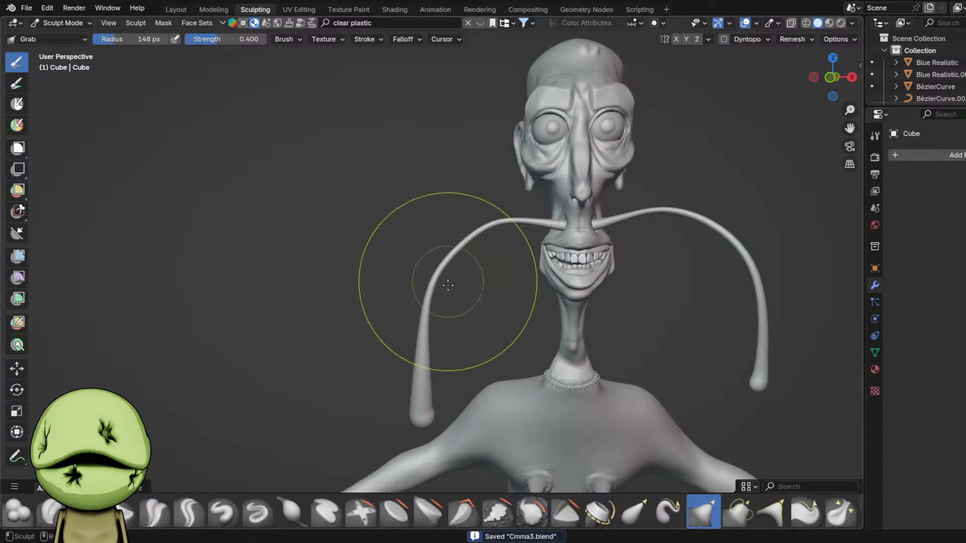
- Return to Layout, select the creature's body mesh in place of the whiskers, and open it in Sculpt Mode
{"action": "scroll", "coordinate": [448, 285], "scroll_direction": "down", "scroll_amount": 8}
{"action": "left_click", "coordinate": [176, 9]}
{"action": "left_click", "coordinate": [439, 363]}
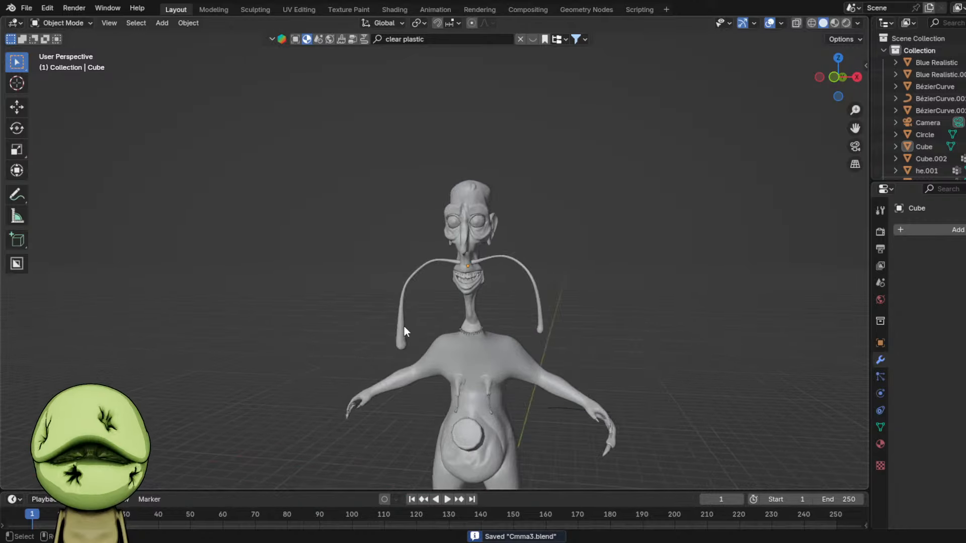
{"action": "scroll", "coordinate": [518, 271], "scroll_direction": "up", "scroll_amount": 6}
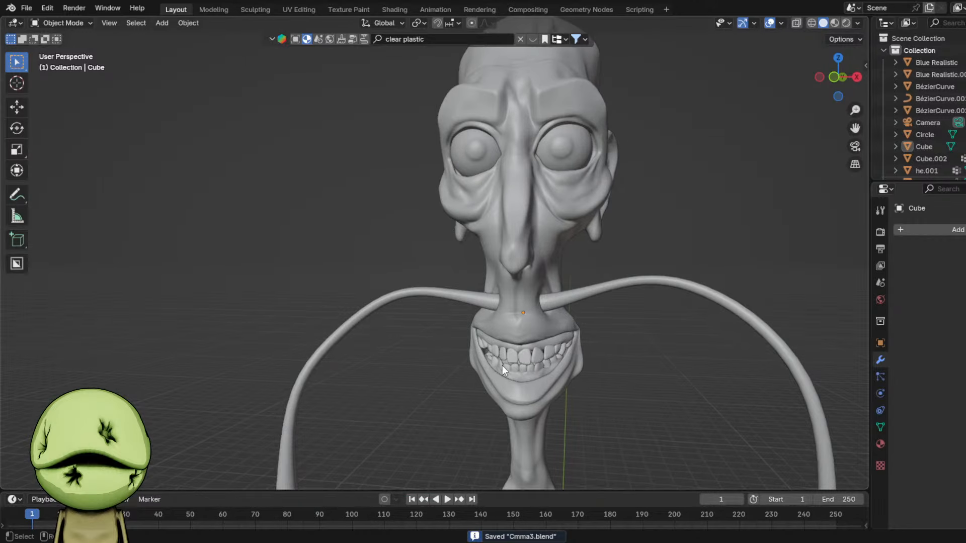
{"action": "left_click", "coordinate": [517, 404]}
{"action": "left_click", "coordinate": [255, 9]}
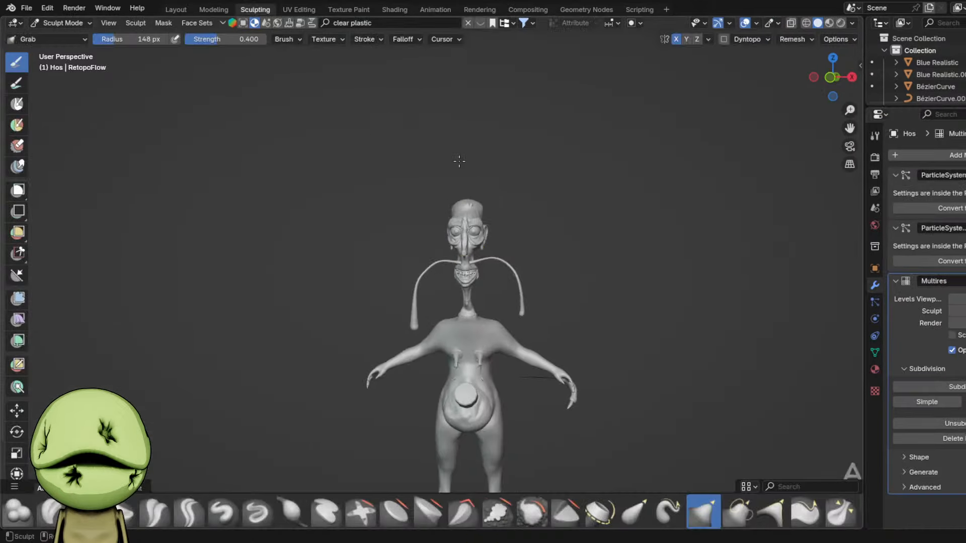
- Pull a small nubbin down from the centre of the chin with the Grab brush and round it with Inflate/Deflate
{"action": "scroll", "coordinate": [478, 173], "scroll_direction": "up", "scroll_amount": 7}
{"action": "middle_click_drag", "start_coordinate": [430, 402], "coordinate": [487, 194], "text": "shift"}
{"action": "scroll", "coordinate": [487, 194], "scroll_direction": "up", "scroll_amount": 7}
{"action": "key", "text": "f"}
{"action": "left_click", "coordinate": [427, 166]}
{"action": "middle_click_drag", "start_coordinate": [432, 143], "coordinate": [439, 269], "text": "shift"}
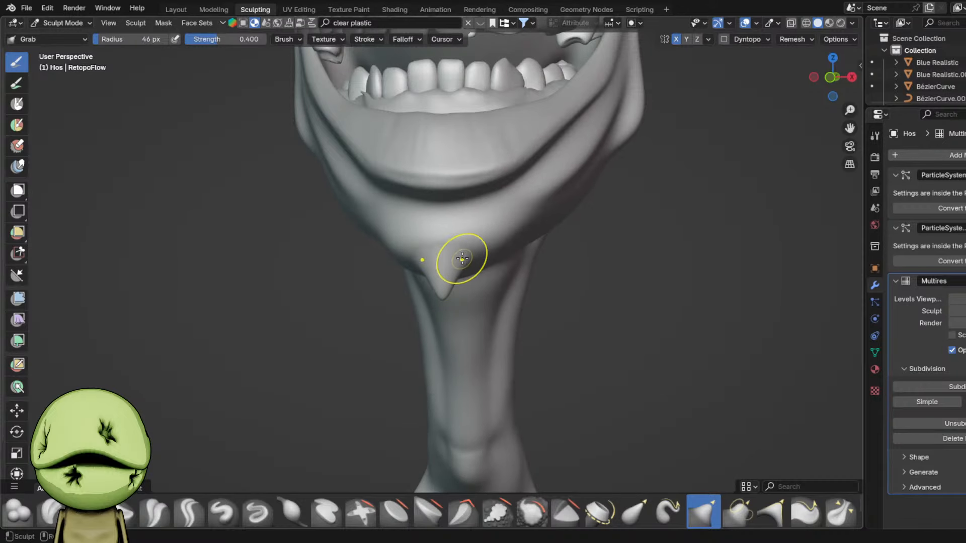
{"action": "key", "text": "i"}
{"action": "left_click_drag", "start_coordinate": [442, 270], "coordinate": [444, 289]}
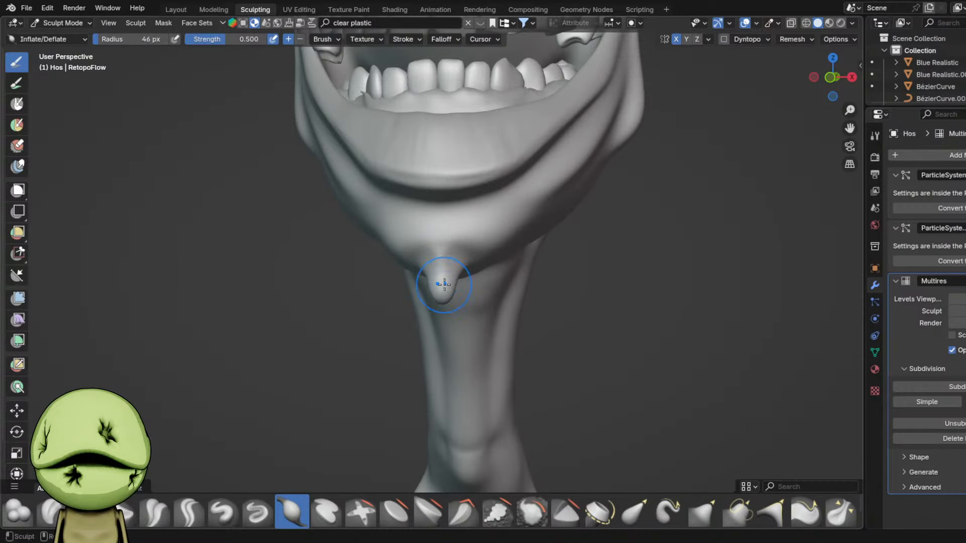
- Try to pull a symmetrical pair of extra nubbins down from both sides of the chin with the Grab brush
{"action": "scroll", "coordinate": [453, 277], "scroll_direction": "up", "scroll_amount": 2}
{"action": "scroll", "coordinate": [475, 276], "scroll_direction": "up", "scroll_amount": 1}
{"action": "key", "text": "f"}
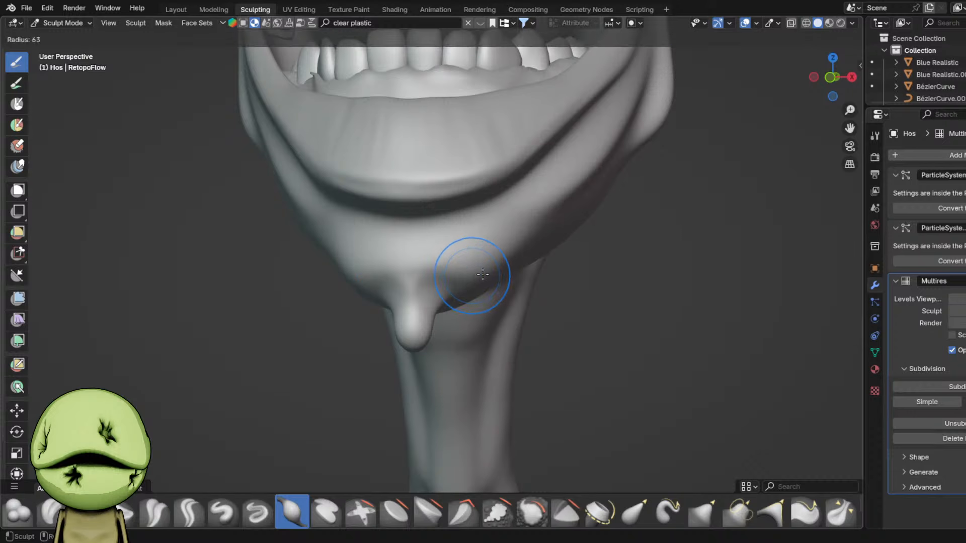
{"action": "left_click", "coordinate": [504, 269]}
{"action": "key", "text": "f"}
{"action": "left_click", "coordinate": [518, 261]}
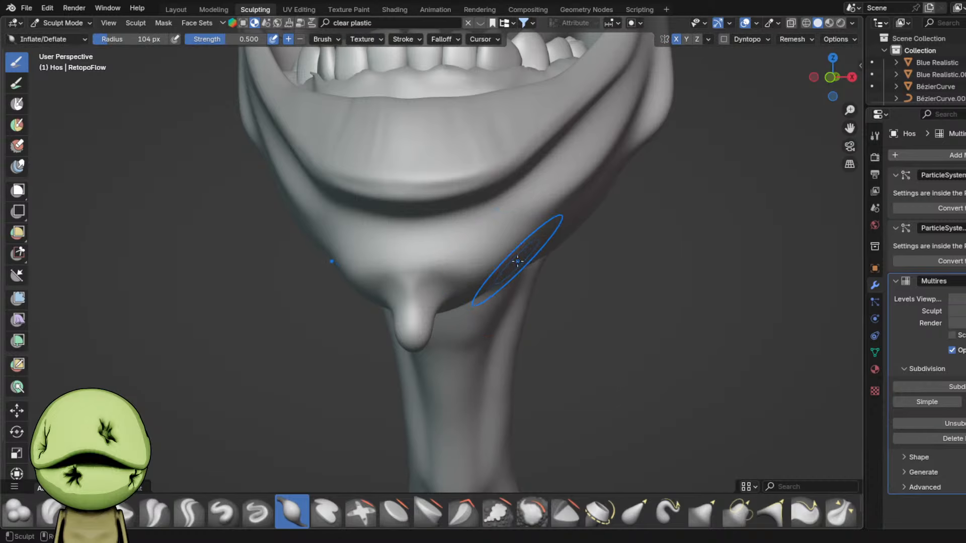
{"action": "key", "text": "g"}
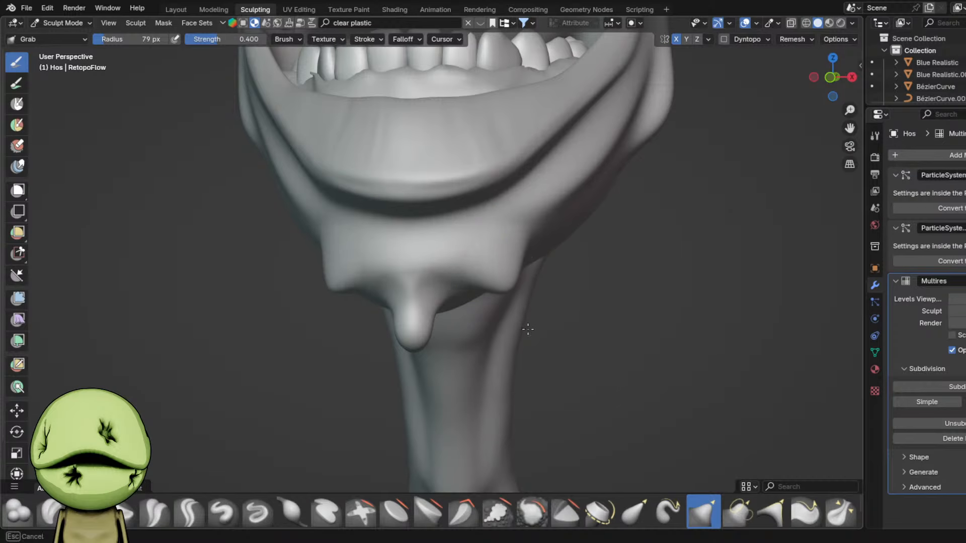
{"action": "scroll", "coordinate": [513, 302], "scroll_direction": "down", "scroll_amount": 5}
{"action": "scroll", "coordinate": [485, 227], "scroll_direction": "up", "scroll_amount": 1}
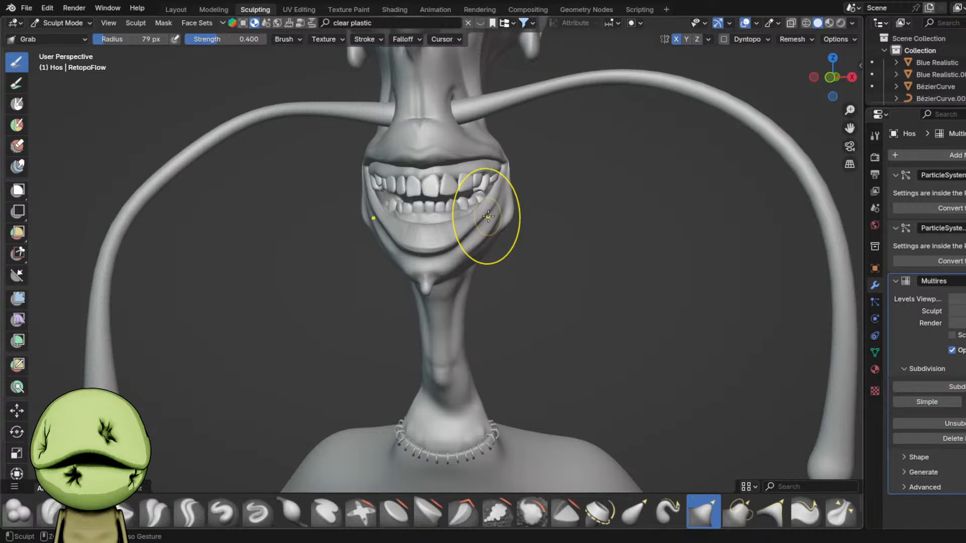
- Raise a symmetrical pair of nubs above the upper lip beside the whisker bases with Draw Sharp and pull them out with Grab
{"action": "middle_click_drag", "start_coordinate": [488, 216], "coordinate": [519, 378], "text": "shift"}
{"action": "scroll", "coordinate": [500, 276], "scroll_direction": "up", "scroll_amount": 7}
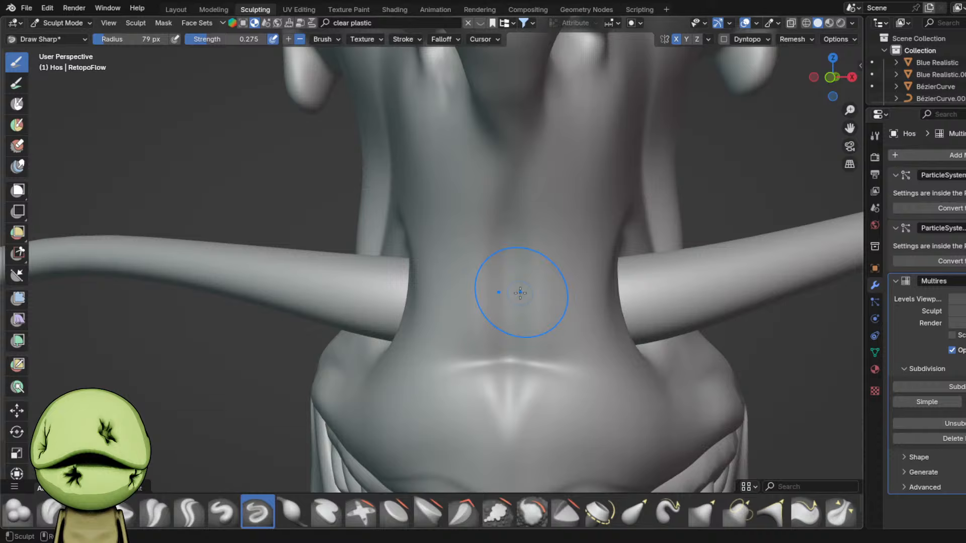
{"action": "middle_click_drag", "start_coordinate": [586, 296], "coordinate": [491, 288], "text": "shift"}
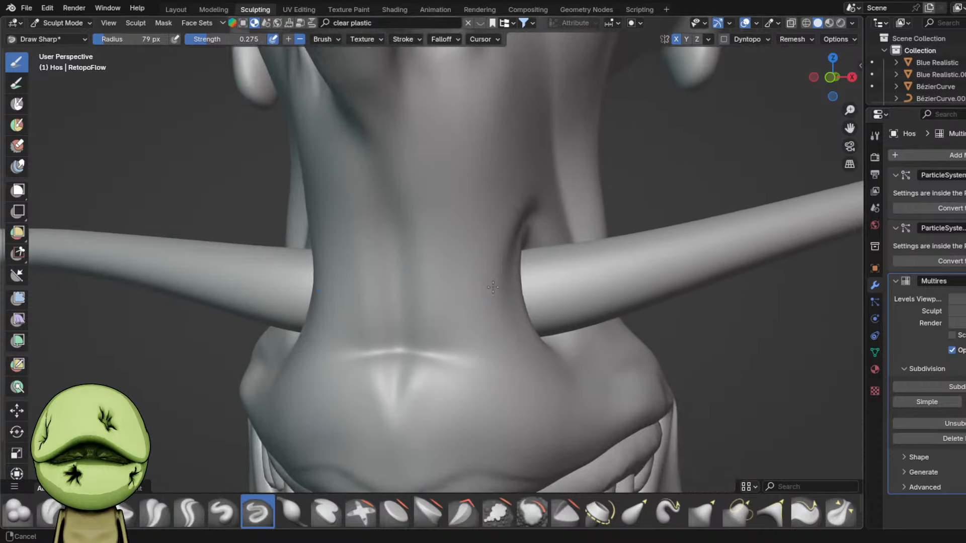
{"action": "scroll", "coordinate": [491, 288], "scroll_direction": "up", "scroll_amount": 2}
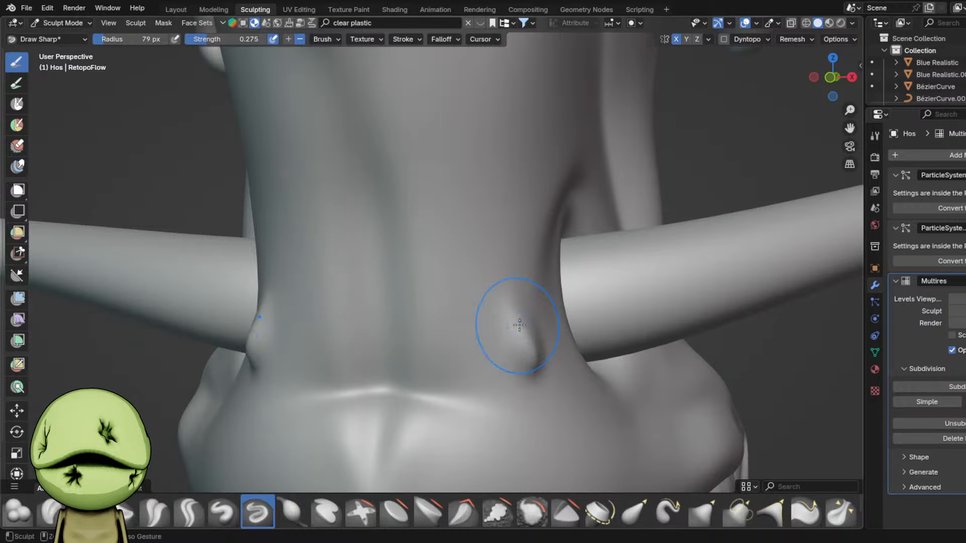
{"action": "scroll", "coordinate": [524, 367], "scroll_direction": "down", "scroll_amount": 4}
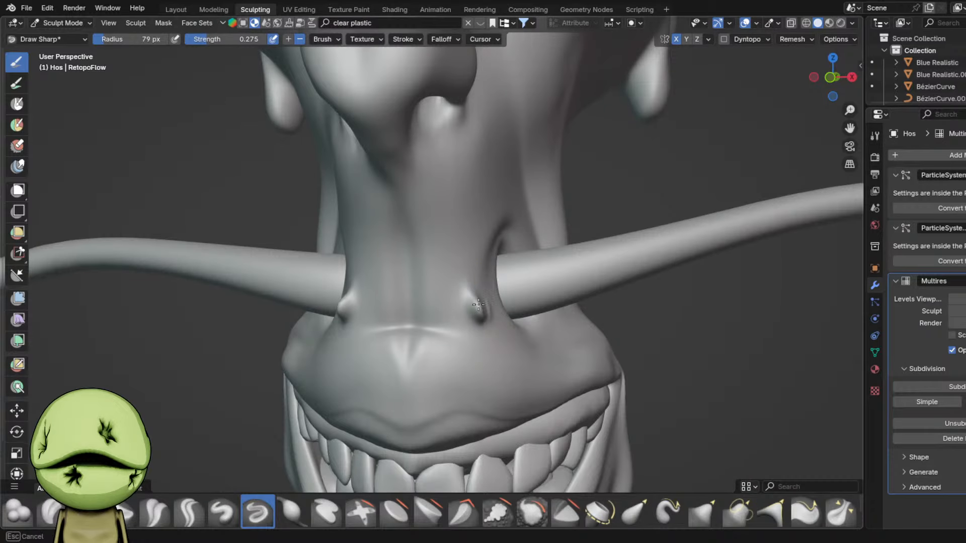
{"action": "key", "text": "g"}
- Raise a second, inner pair of nubs above the upper lip with Draw Sharp and pull their tips down with Grab
{"action": "scroll", "coordinate": [475, 322], "scroll_direction": "up", "scroll_amount": 2}
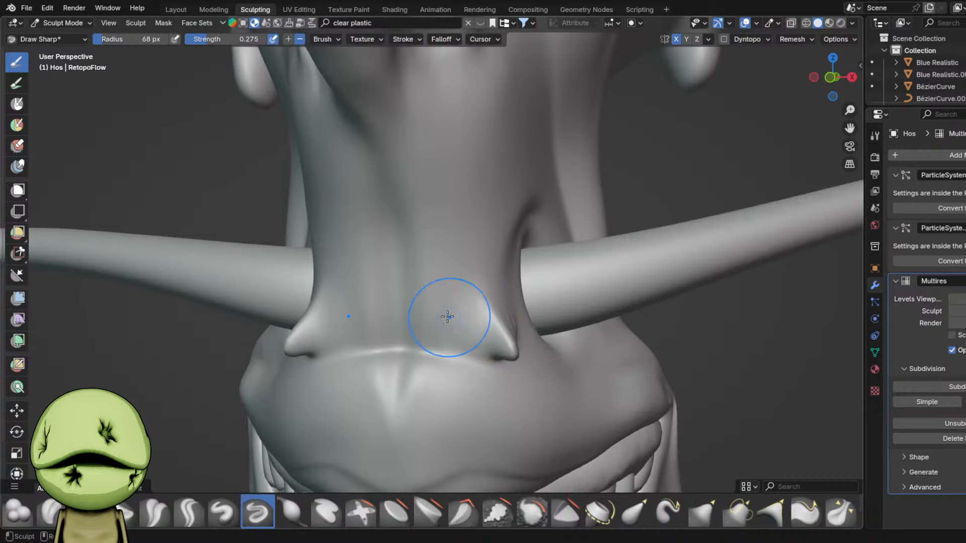
{"action": "left_click_drag", "start_coordinate": [447, 317], "coordinate": [432, 321]}
{"action": "key", "text": "g"}
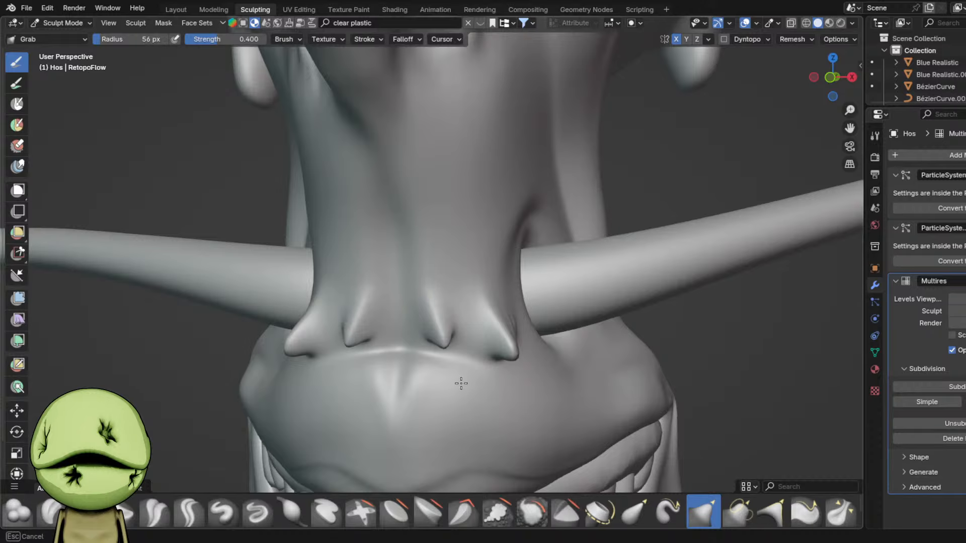
{"action": "left_click_drag", "start_coordinate": [461, 384], "coordinate": [461, 384]}
- Round the four nubs above the upper lip with the Inflate/Deflate brush, and save the file
{"action": "scroll", "coordinate": [433, 322], "scroll_direction": "down", "scroll_amount": 7}
{"action": "scroll", "coordinate": [434, 317], "scroll_direction": "up", "scroll_amount": 2}
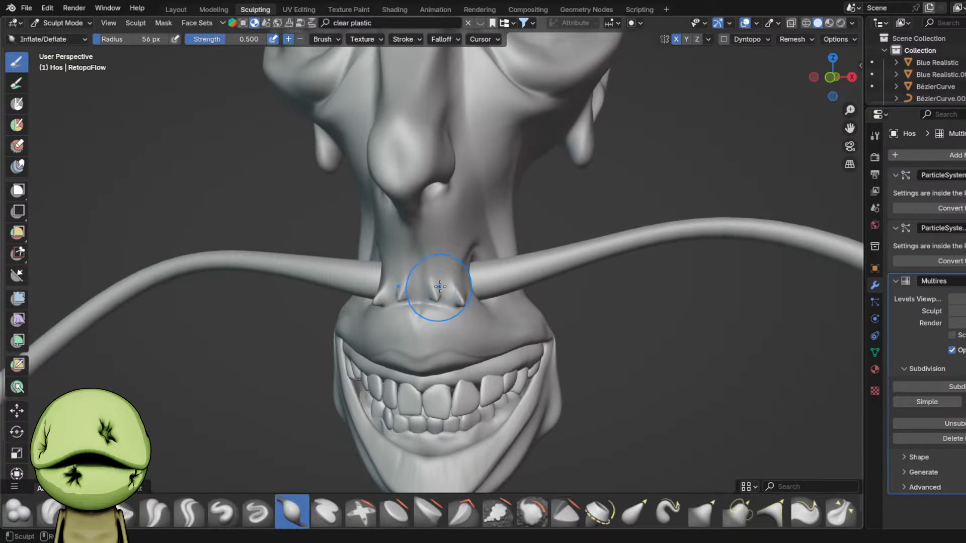
{"action": "scroll", "coordinate": [440, 276], "scroll_direction": "down", "scroll_amount": 3}
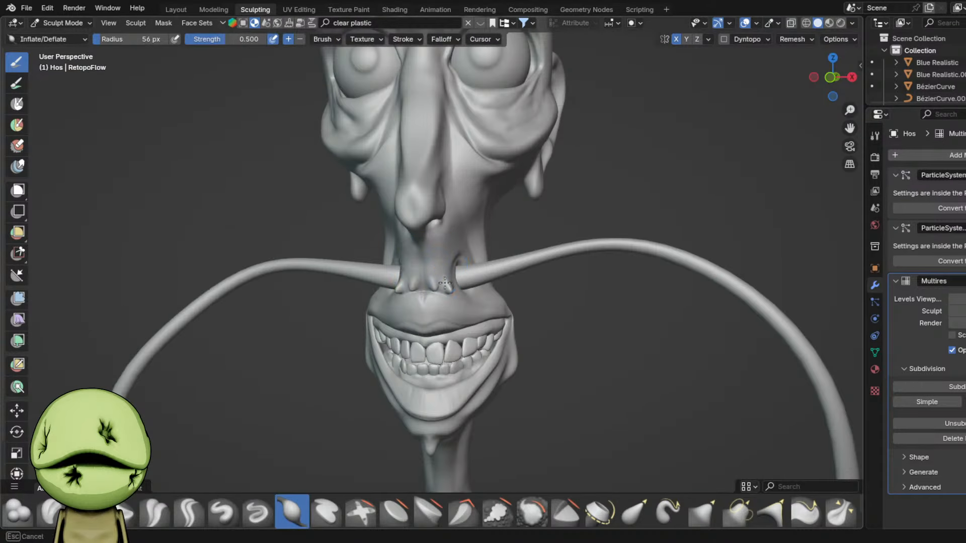
{"action": "left_click_drag", "start_coordinate": [445, 284], "coordinate": [445, 283]}
{"action": "scroll", "coordinate": [445, 283], "scroll_direction": "down", "scroll_amount": 6}
{"action": "key", "text": "ctrl+s"}
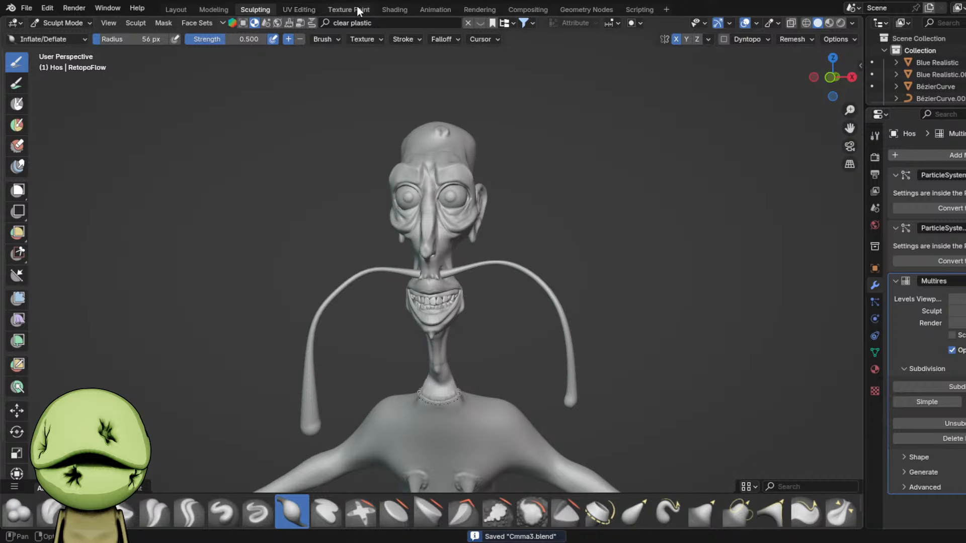
- Switch to the Shading workspace, select the catfish whiskers and create a new material for them
{"action": "left_click", "coordinate": [390, 9]}
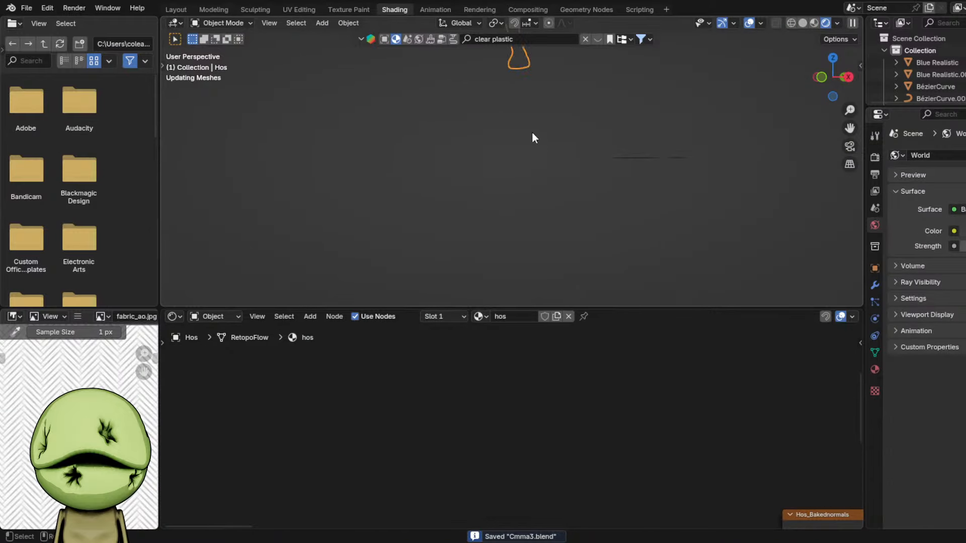
{"action": "middle_click_drag", "start_coordinate": [532, 133], "coordinate": [549, 135]}
{"action": "scroll", "coordinate": [586, 172], "scroll_direction": "down", "scroll_amount": 1}
{"action": "left_click", "coordinate": [586, 172]}
{"action": "left_click", "coordinate": [562, 171]}
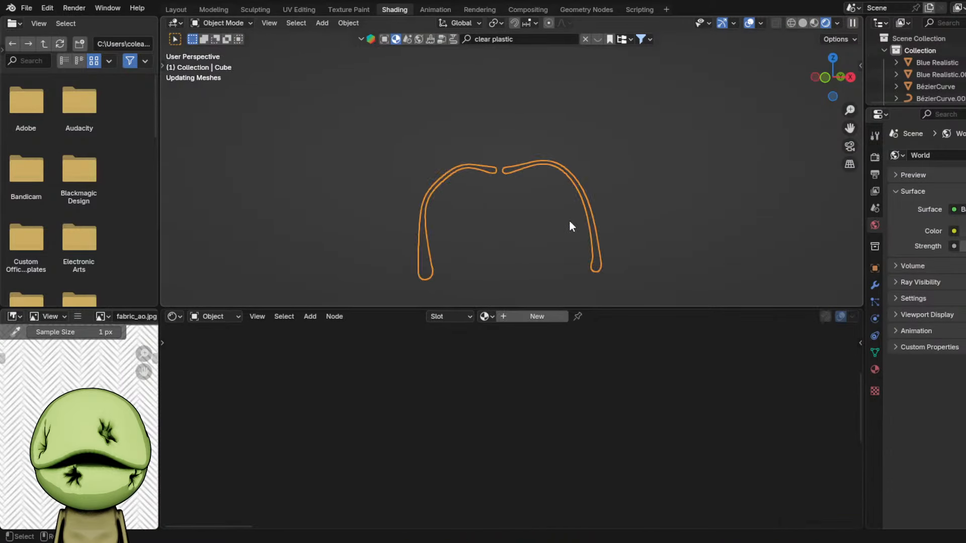
{"action": "scroll", "coordinate": [569, 219], "scroll_direction": "up", "scroll_amount": 1}
{"action": "left_click", "coordinate": [537, 317]}
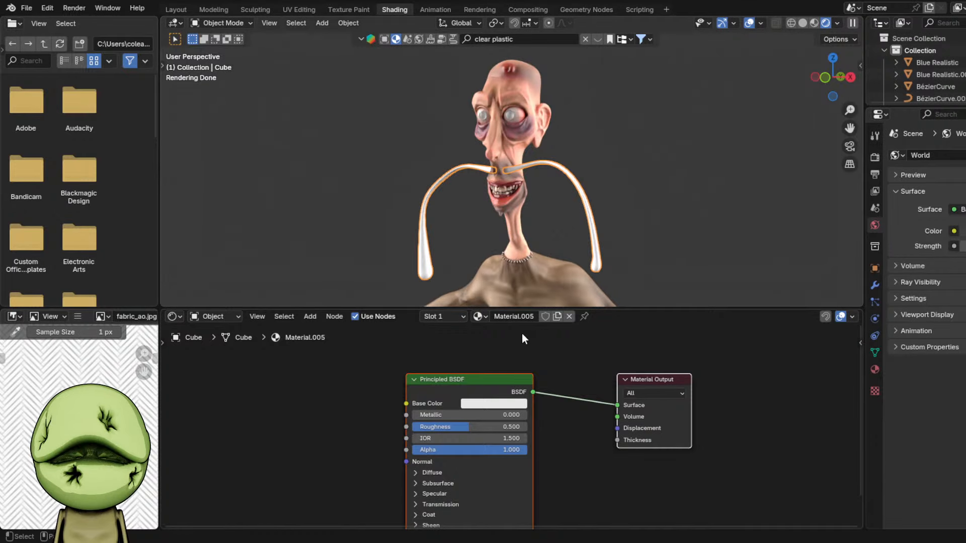
- Set the whisker material's base colour to a slightly darkened medium blue, and save the file
{"action": "left_click", "coordinate": [496, 403]}
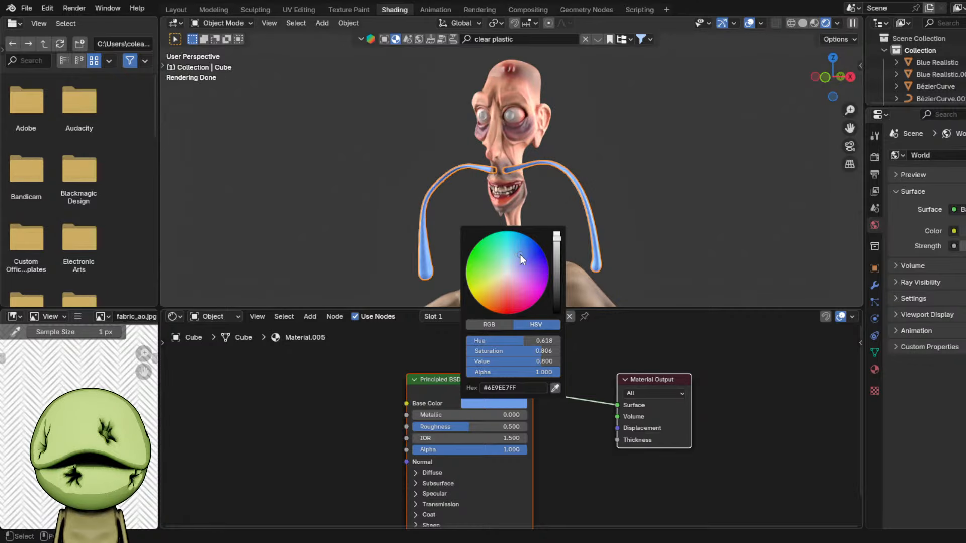
{"action": "left_click", "coordinate": [491, 221]}
{"action": "middle_click_drag", "start_coordinate": [491, 221], "coordinate": [568, 218]}
{"action": "left_click", "coordinate": [493, 404]}
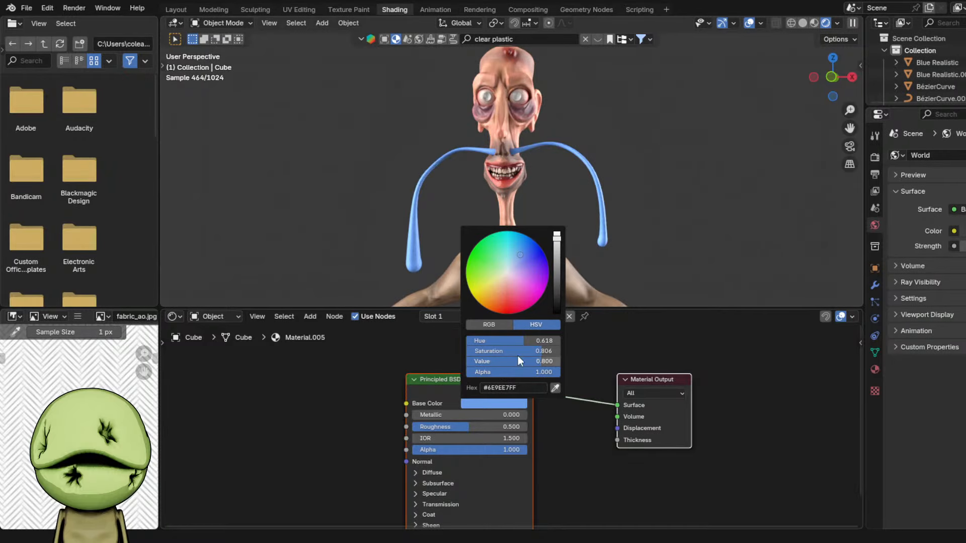
{"action": "left_click_drag", "start_coordinate": [556, 282], "coordinate": [556, 250]}
{"action": "key", "text": "ctrl+s"}
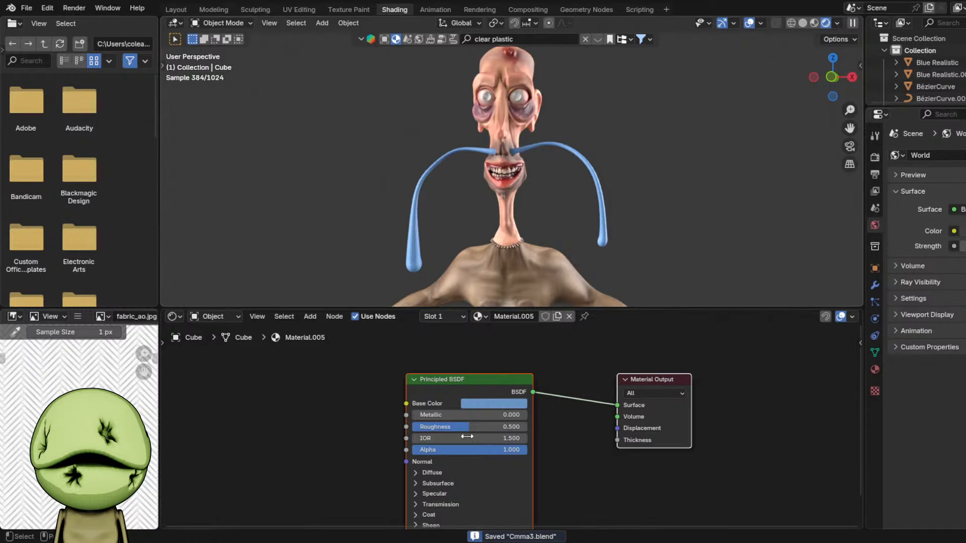
- Add a Gradient Texture node to the whisker material and connect its colour to the Principled BSDF's Base Color
{"action": "scroll", "coordinate": [473, 436], "scroll_direction": "down", "scroll_amount": 3}
{"action": "middle_click_drag", "start_coordinate": [506, 433], "coordinate": [589, 428]}
{"action": "middle_click_drag", "start_coordinate": [577, 217], "coordinate": [590, 223]}
{"action": "scroll", "coordinate": [591, 223], "scroll_direction": "down", "scroll_amount": 1}
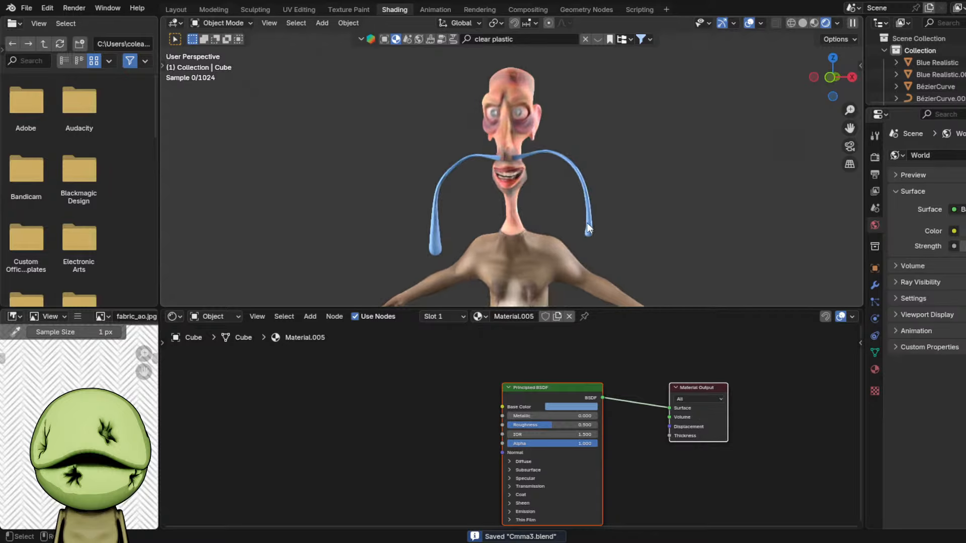
{"action": "scroll", "coordinate": [584, 222], "scroll_direction": "up", "scroll_amount": 2}
{"action": "middle_click_drag", "start_coordinate": [427, 449], "coordinate": [490, 402]}
{"action": "scroll", "coordinate": [491, 403], "scroll_direction": "down", "scroll_amount": 1}
{"action": "key", "text": "shift+a"}
{"action": "mouse_move", "coordinate": [490, 406]}
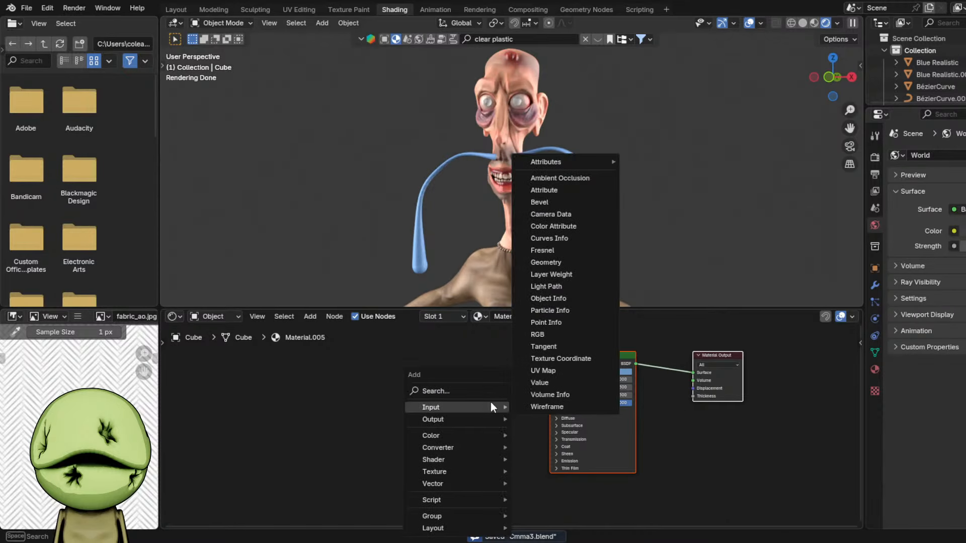
{"action": "type", "text": "grad"}
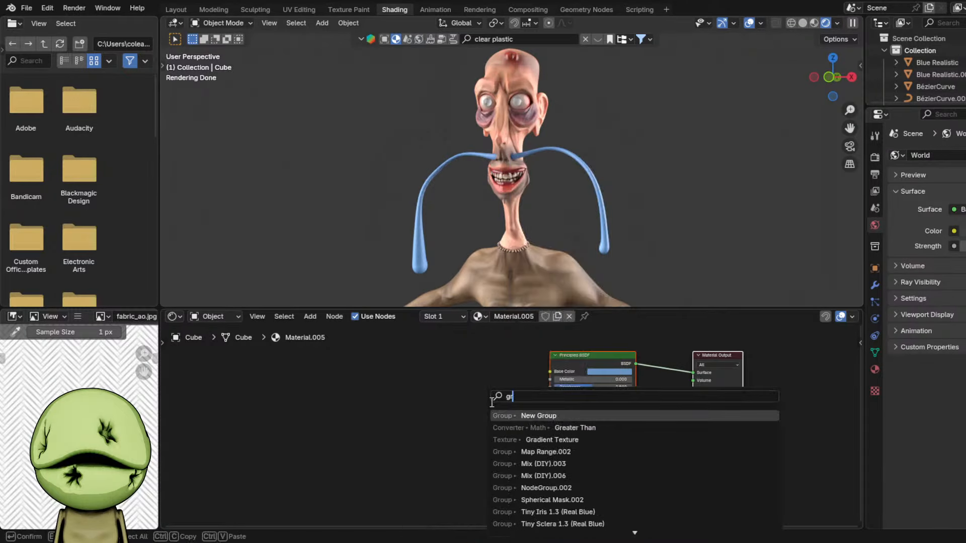
{"action": "key", "text": "Return"}
{"action": "left_click", "coordinate": [451, 406]}
{"action": "left_click_drag", "start_coordinate": [455, 416], "coordinate": [413, 387]}
{"action": "middle_click_drag", "start_coordinate": [395, 400], "coordinate": [525, 399]}
- Add Texture Coordinate and Mapping nodes to the gradient, rotate it about -87° on Y and set its X location to 0.96 m
{"action": "key", "text": "ctrl+t"}
{"action": "middle_click_drag", "start_coordinate": [458, 442], "coordinate": [481, 425]}
{"action": "scroll", "coordinate": [481, 425], "scroll_direction": "up", "scroll_amount": 1}
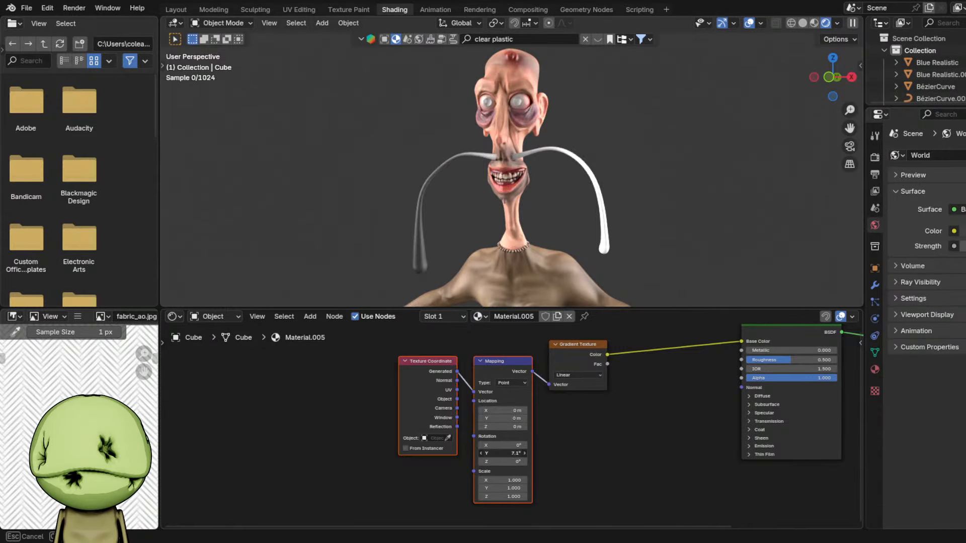
{"action": "left_click_drag", "start_coordinate": [504, 453], "coordinate": [468, 453]}
{"action": "left_click_drag", "start_coordinate": [504, 410], "coordinate": [531, 410]}
- Insert a Color Ramp node between the Gradient Texture and the Principled BSDF's Base Color
{"action": "scroll", "coordinate": [623, 379], "scroll_direction": "down", "scroll_amount": 2}
{"action": "key", "text": "shift+a"}
{"action": "mouse_move", "coordinate": [551, 451]}
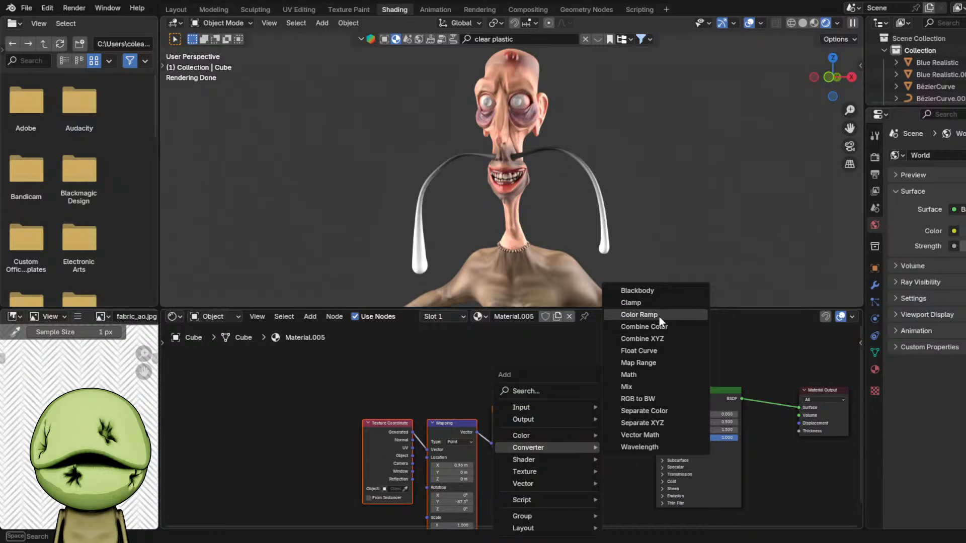
{"action": "left_click", "coordinate": [639, 315]}
{"action": "left_click", "coordinate": [613, 422]}
{"action": "scroll", "coordinate": [618, 424], "scroll_direction": "up", "scroll_amount": 3}
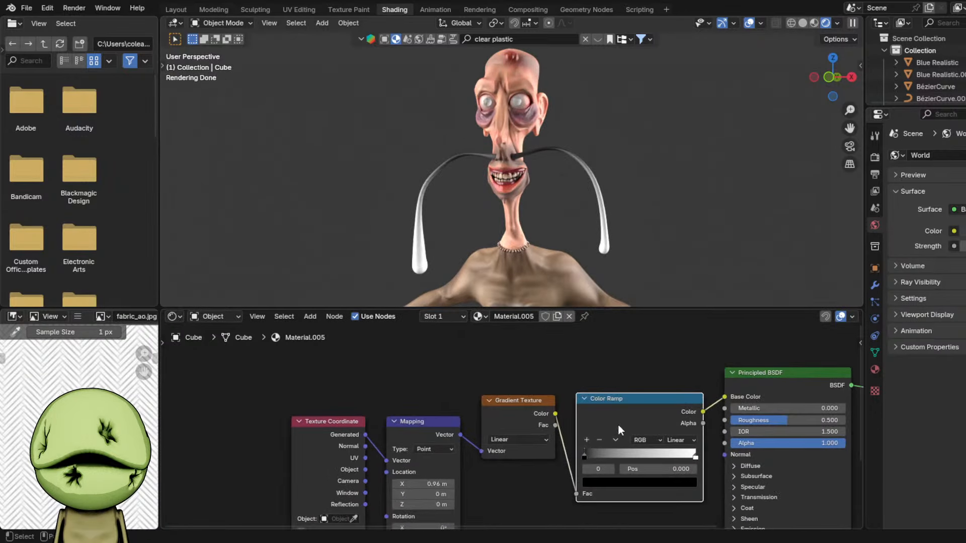
- Colour the ramp from dark navy at the start to light blue at the end, and lower the material's roughness to about 0.3
{"action": "left_click", "coordinate": [608, 486]}
{"action": "left_click_drag", "start_coordinate": [692, 376], "coordinate": [692, 366]}
{"action": "left_click_drag", "start_coordinate": [656, 335], "coordinate": [677, 319]}
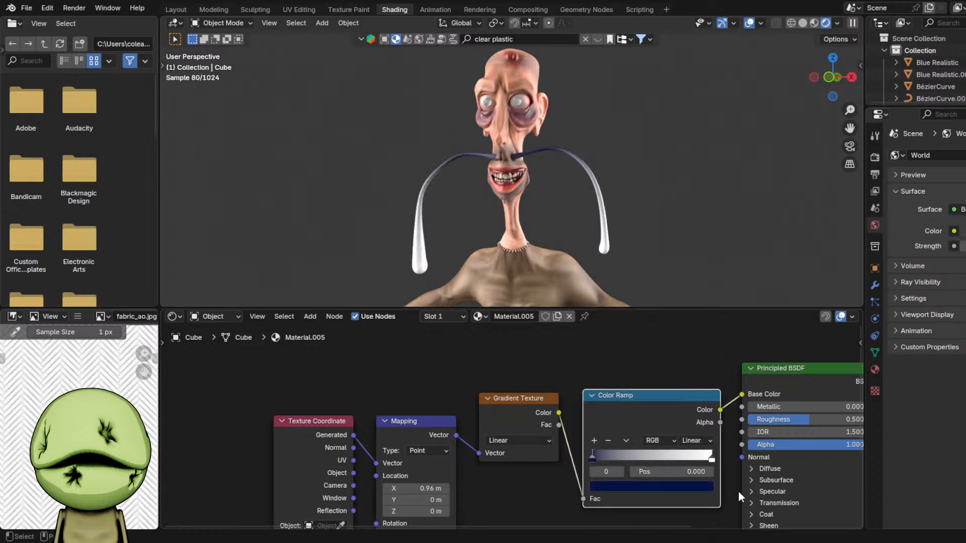
{"action": "left_click", "coordinate": [712, 458]}
{"action": "left_click", "coordinate": [651, 486]}
{"action": "left_click", "coordinate": [649, 354]}
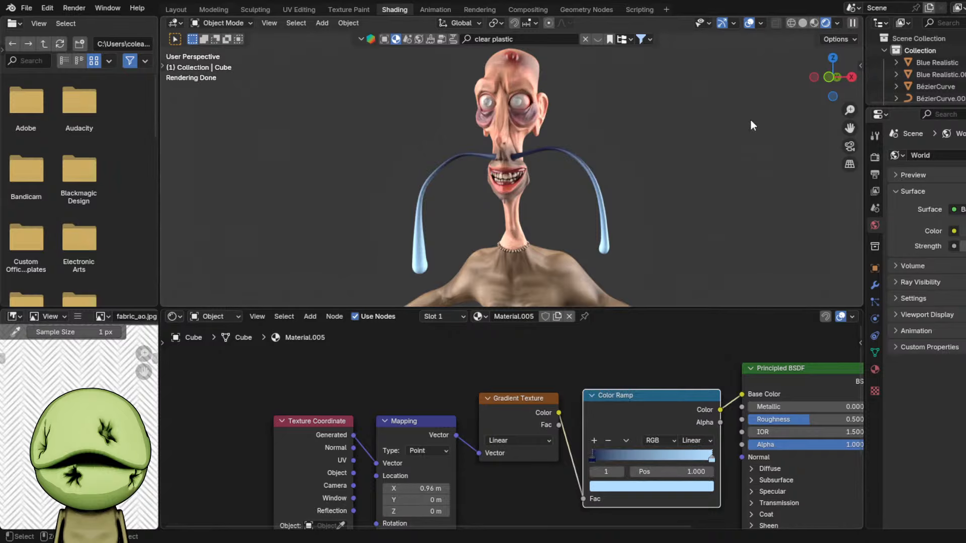
{"action": "key", "text": "ctrl+s"}
{"action": "left_click_drag", "start_coordinate": [796, 423], "coordinate": [788, 423]}
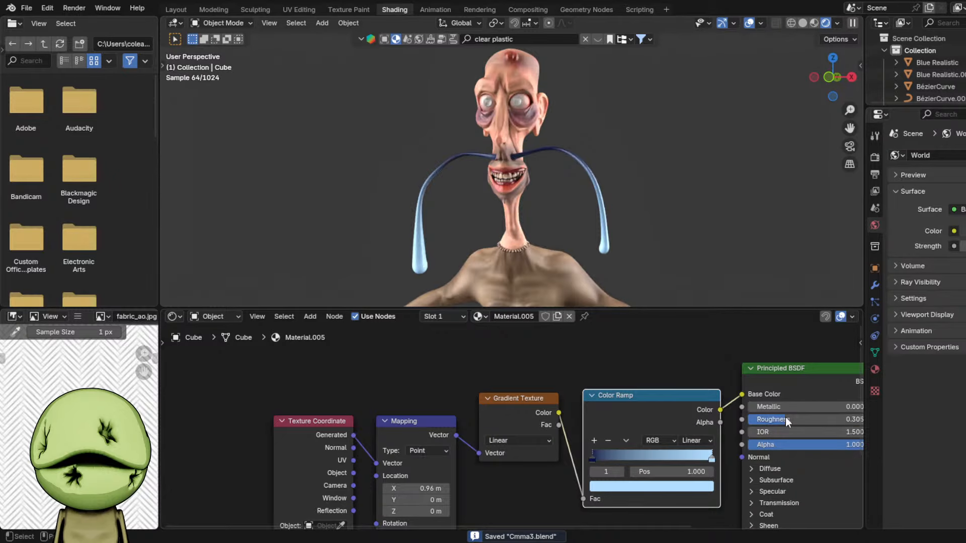
- Return to the Layout workspace and delete the "asymetrical catfish wiskers and nubbins" line from the Additions list
{"action": "scroll", "coordinate": [506, 140], "scroll_direction": "up", "scroll_amount": 2}
{"action": "left_click", "coordinate": [505, 144]}
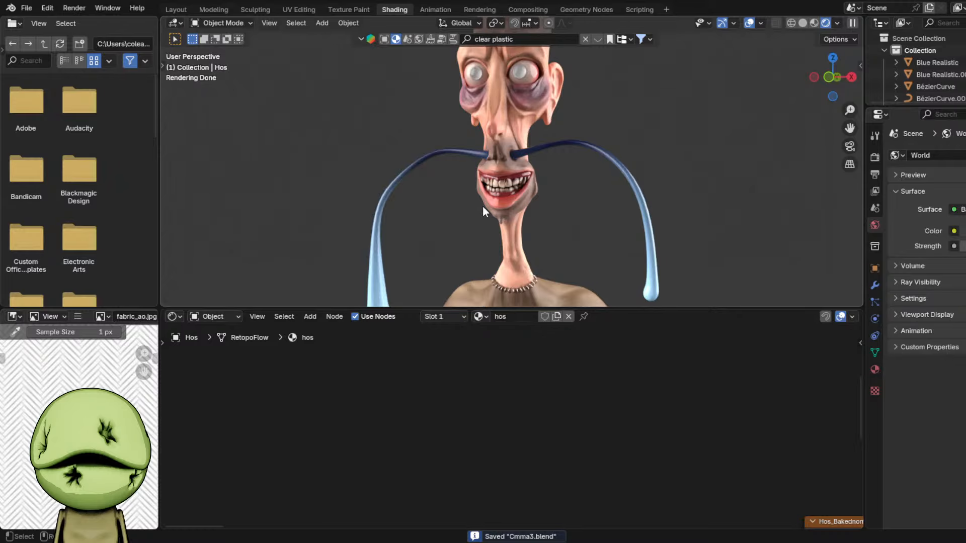
{"action": "scroll", "coordinate": [482, 206], "scroll_direction": "down", "scroll_amount": 6}
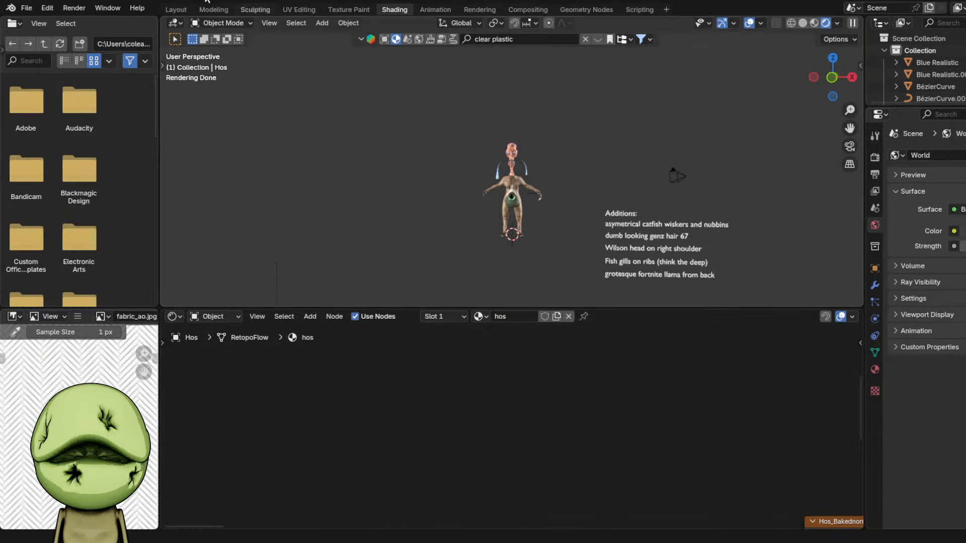
{"action": "left_click", "coordinate": [176, 9]}
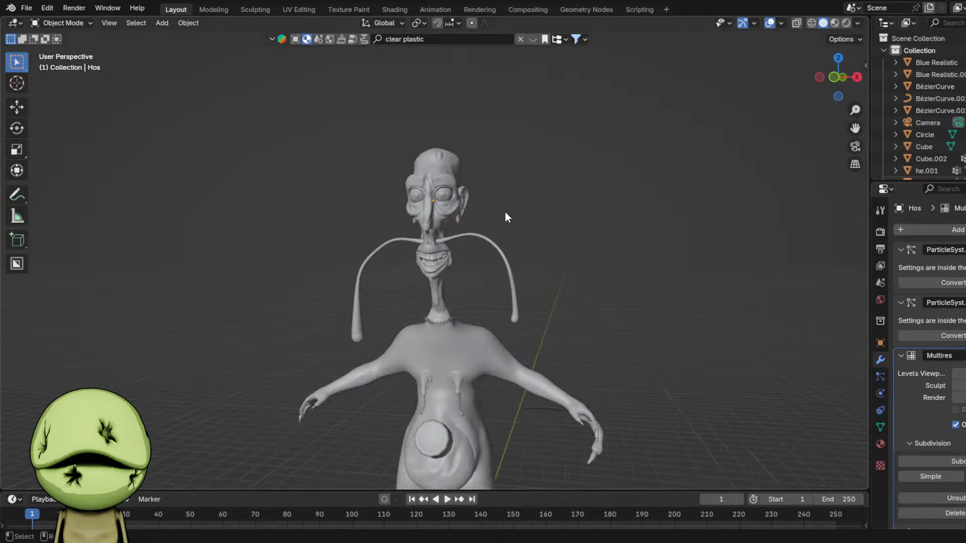
{"action": "scroll", "coordinate": [505, 211], "scroll_direction": "down", "scroll_amount": 5}
{"action": "middle_click_drag", "start_coordinate": [557, 246], "coordinate": [439, 137], "text": "shift"}
{"action": "left_click", "coordinate": [633, 282]}
{"action": "key", "text": "Delete"}
- Move the four remaining Additions items up together along Z to close the gap below the heading
{"action": "middle_click_drag", "start_coordinate": [663, 292], "coordinate": [568, 267], "text": "shift"}
{"action": "left_click_drag", "start_coordinate": [569, 268], "coordinate": [609, 391]}
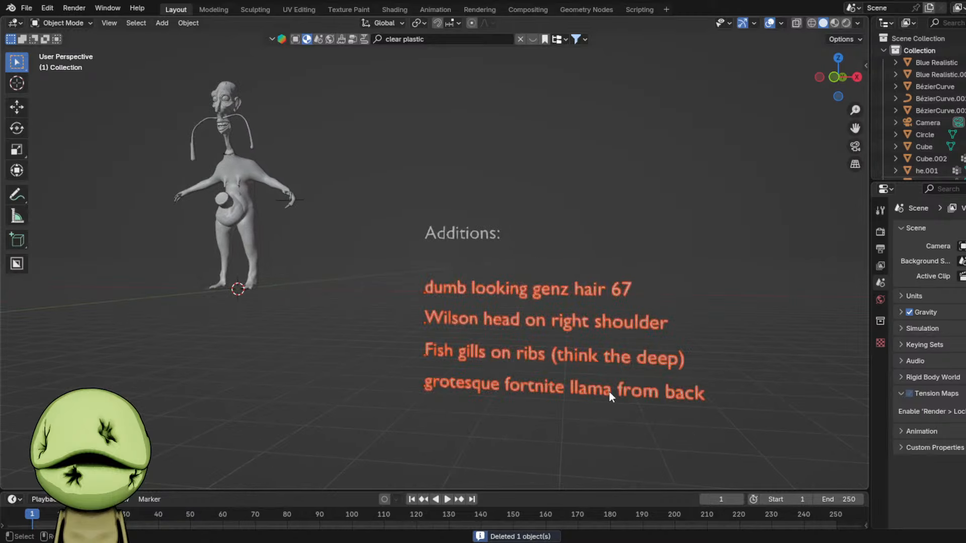
{"action": "key", "text": "g"}
{"action": "key", "text": "z"}
{"action": "left_click", "coordinate": [618, 362]}
{"action": "left_click", "coordinate": [392, 240]}
- Examine the creature's face, whiskers and lip nubs up close, and look over the remaining Additions list
{"action": "middle_click_drag", "start_coordinate": [288, 186], "coordinate": [448, 307], "text": "shift"}
{"action": "scroll", "coordinate": [403, 242], "scroll_direction": "up", "scroll_amount": 3}
{"action": "left_click", "coordinate": [371, 190]}
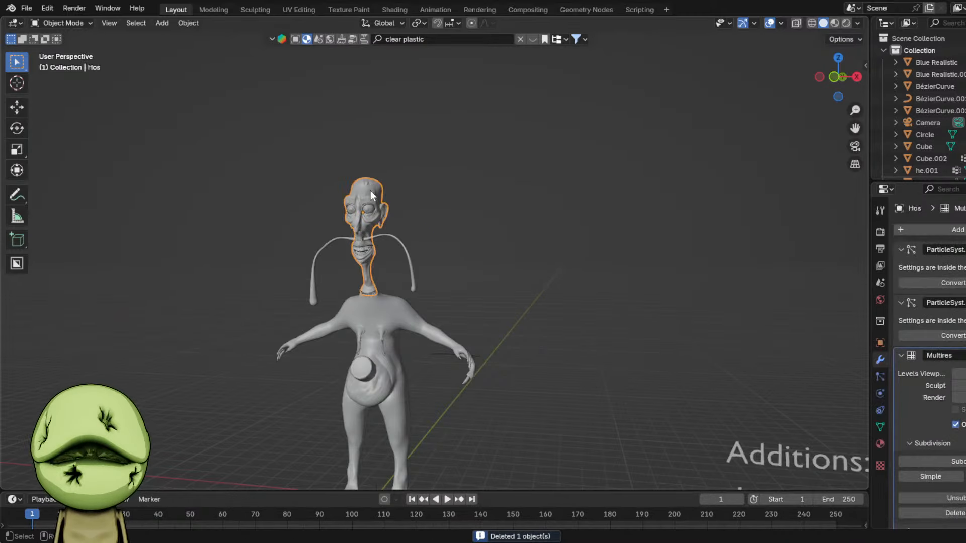
{"action": "key", "text": "KP_Decimal"}
{"action": "middle_click_drag", "start_coordinate": [701, 217], "coordinate": [737, 306], "text": "shift"}
{"action": "scroll", "coordinate": [738, 306], "scroll_direction": "up", "scroll_amount": 1}
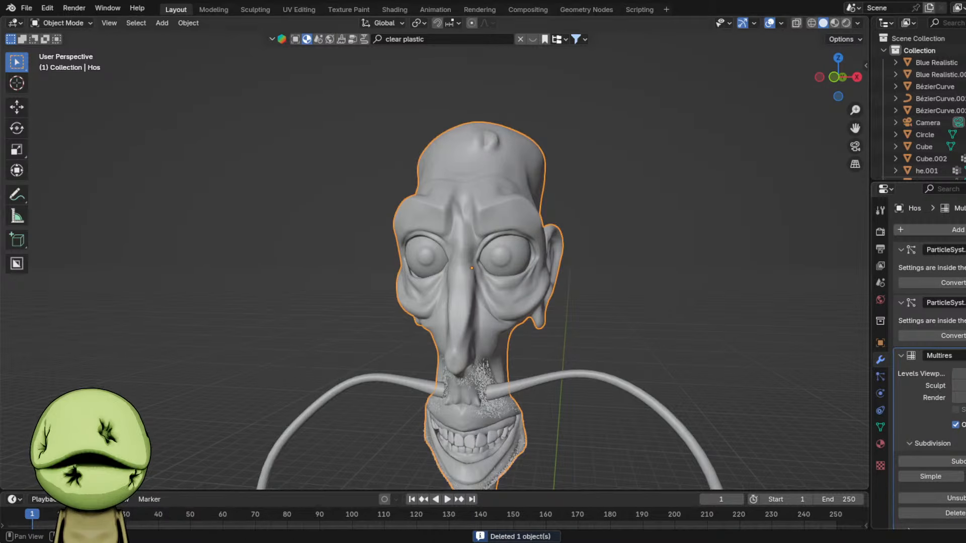
{"action": "scroll", "coordinate": [555, 237], "scroll_direction": "up", "scroll_amount": 3}
{"action": "middle_click_drag", "start_coordinate": [534, 320], "coordinate": [546, 233], "text": "shift"}
{"action": "scroll", "coordinate": [629, 256], "scroll_direction": "down", "scroll_amount": 1}
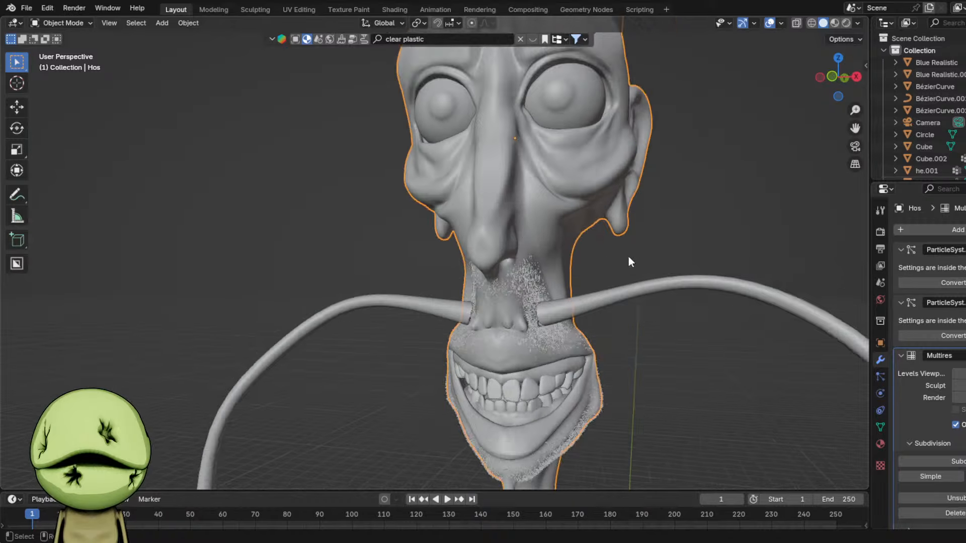
{"action": "scroll", "coordinate": [629, 256], "scroll_direction": "down", "scroll_amount": 1}
{"action": "middle_click_drag", "start_coordinate": [629, 257], "coordinate": [667, 291]}
{"action": "scroll", "coordinate": [667, 290], "scroll_direction": "down", "scroll_amount": 8}
{"action": "scroll", "coordinate": [539, 259], "scroll_direction": "down", "scroll_amount": 3}
{"action": "middle_click_drag", "start_coordinate": [620, 265], "coordinate": [522, 210], "text": "shift"}
{"action": "scroll", "coordinate": [513, 213], "scroll_direction": "down", "scroll_amount": 1}
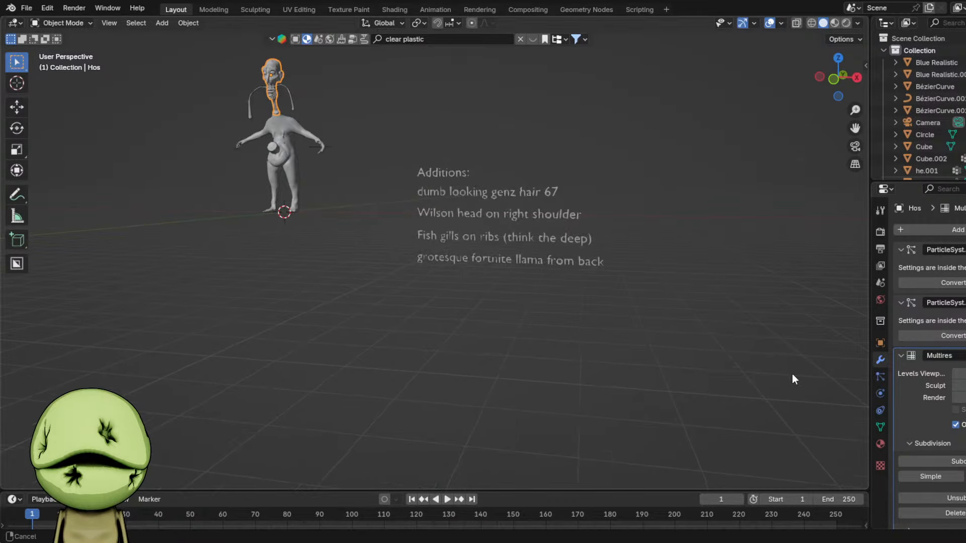
- Duplicate the "grotesque fortnite llama from back" line and place the copy directly below it along Z
{"action": "middle_click_drag", "start_coordinate": [779, 352], "coordinate": [784, 365], "text": "shift"}
{"action": "left_click", "coordinate": [573, 273]}
{"action": "scroll", "coordinate": [578, 276], "scroll_direction": "up", "scroll_amount": 2}
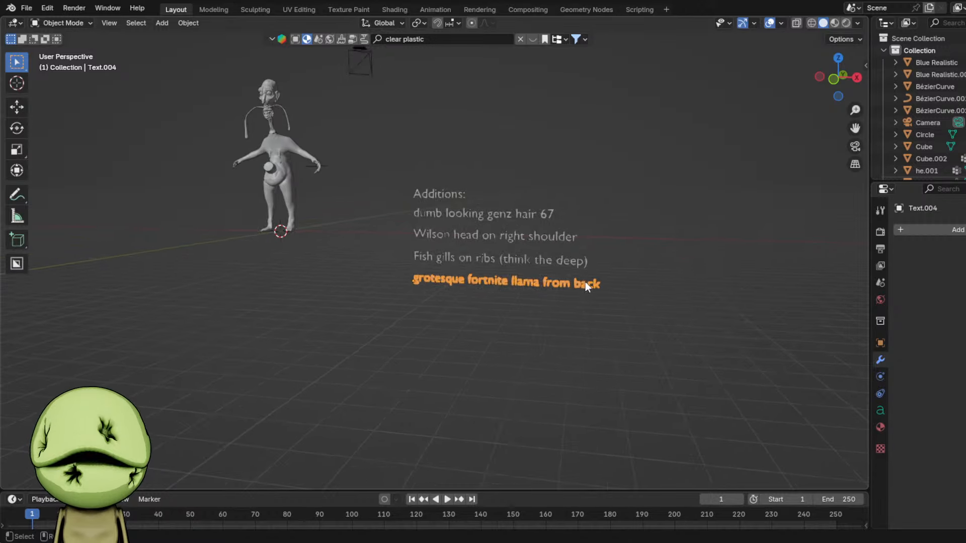
{"action": "key", "text": "g"}
{"action": "key", "text": "z"}
{"action": "left_click", "coordinate": [620, 320]}
- Replace the copied line's text with "fingers emerging from scalp"
{"action": "key", "text": "Tab"}
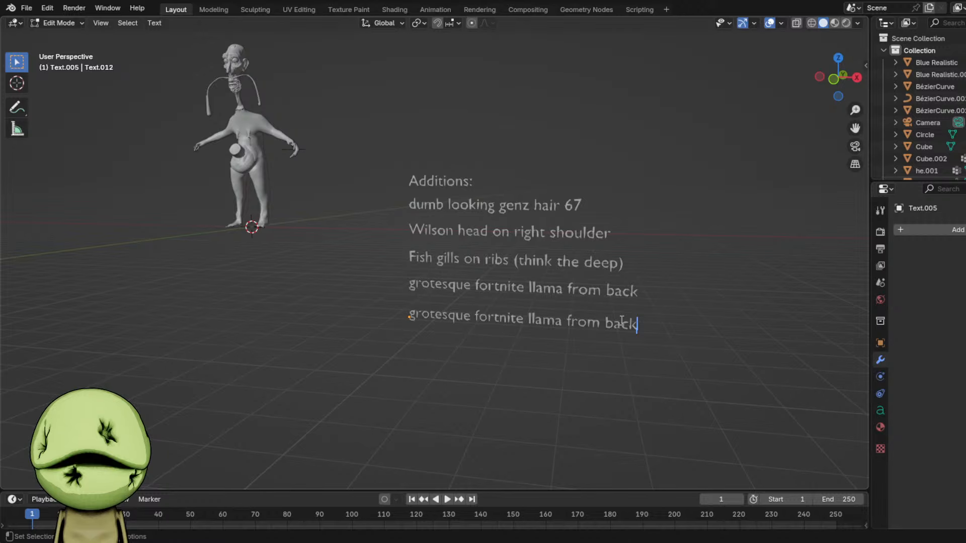
{"action": "key", "text": "ctrl+BackSpace"}
{"action": "key", "text": "ctrl+BackSpace"}
{"action": "key", "text": "ctrl+BackSpace"}
{"action": "type", "text": "fingers emerging from scalp"}
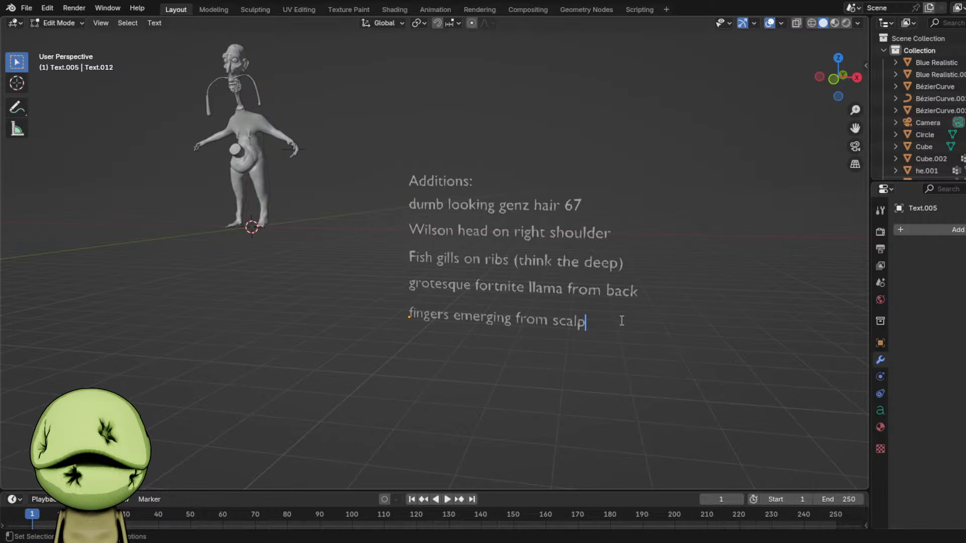
{"action": "key", "text": "Tab"}
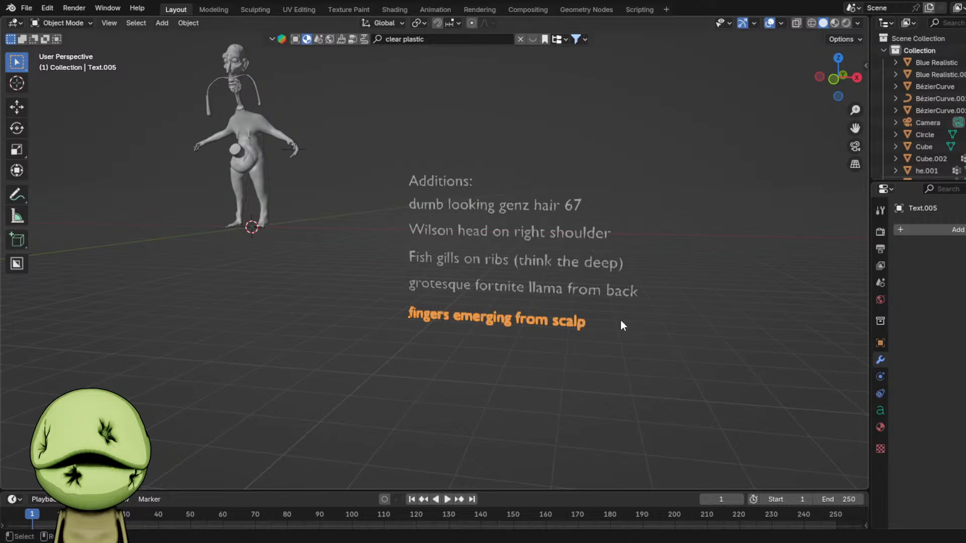
{"action": "key", "text": "Tab"}
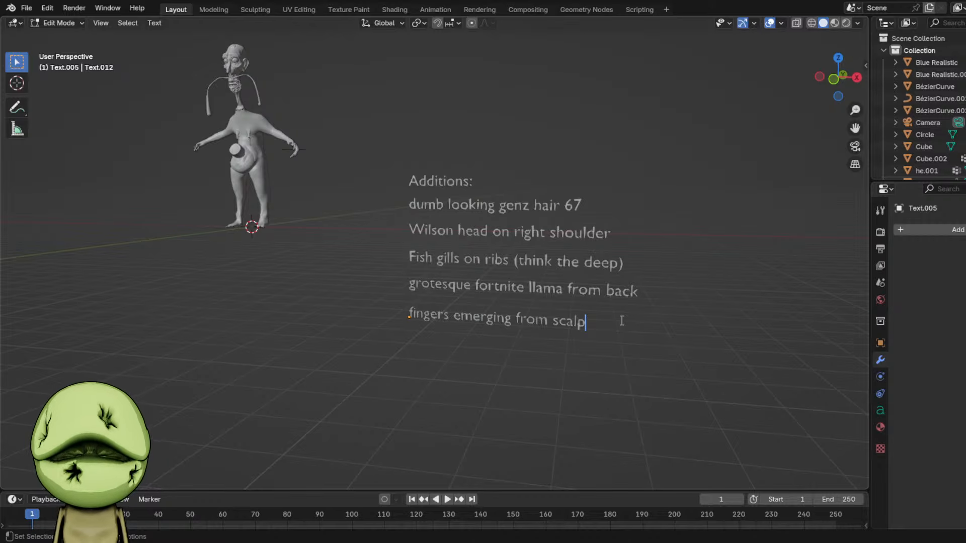
{"action": "key", "text": "Tab"}
- Duplicate the "fingers emerging from scalp" line and place the copy below it along Z
{"action": "key", "text": "shift+d"}
{"action": "key", "text": "z"}
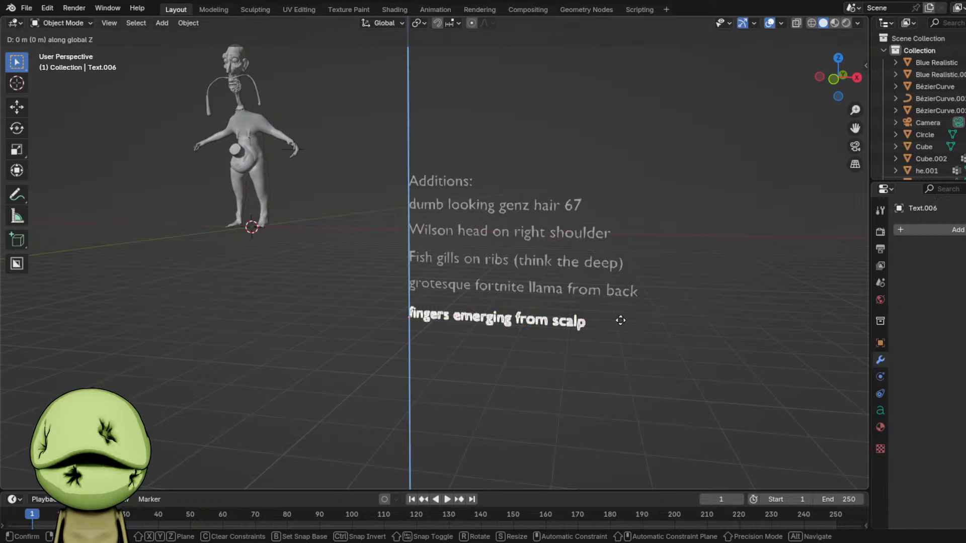
{"action": "left_click", "coordinate": [620, 363]}
- Replace the newest line's text with "generic skin stuck in teeth"
{"action": "key", "text": "Tab"}
{"action": "key", "text": "ctrl+BackSpace"}
{"action": "key", "text": "ctrl+BackSpace"}
{"action": "key", "text": "ctrl+BackSpace"}
{"action": "key", "text": "ctrl+BackSpace"}
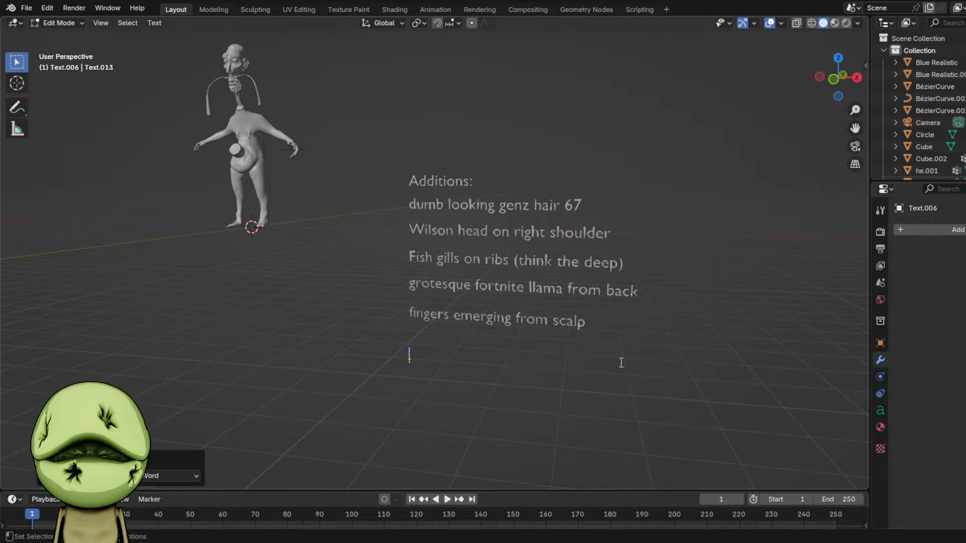
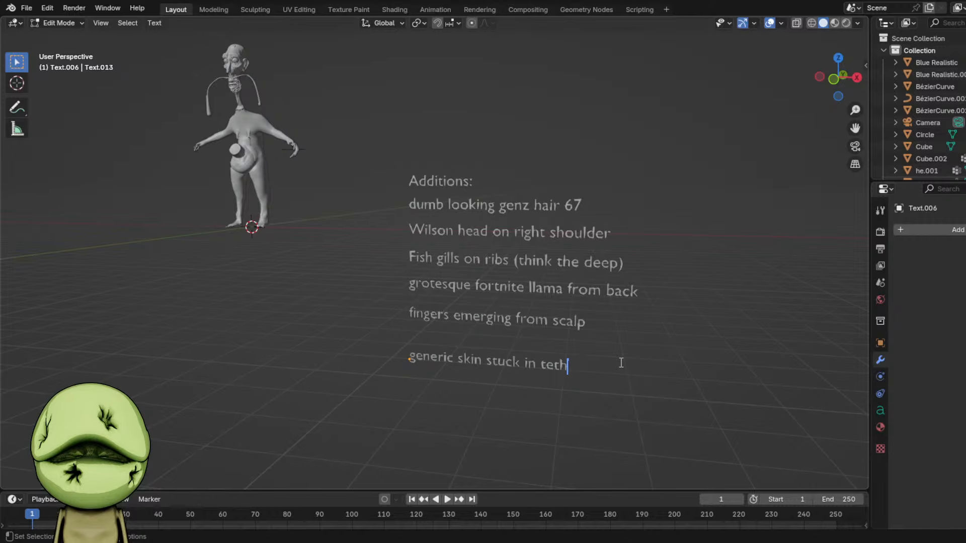
{"action": "key", "text": "Left"}
{"action": "key", "text": "Left"}
{"action": "type", "text": "e"}
{"action": "key", "text": "Tab"}
- Move the "generic skin stuck in teeth" line up along Z to just under the fingers item, and save the file
{"action": "key", "text": "g"}
{"action": "key", "text": "z"}
{"action": "left_click", "coordinate": [631, 334]}
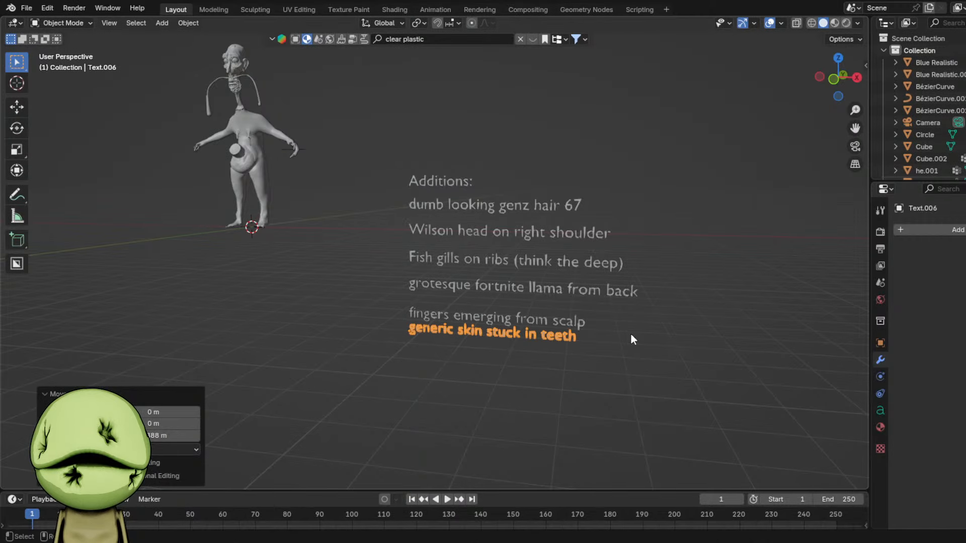
{"action": "key", "text": "g"}
{"action": "key", "text": "z"}
{"action": "left_click", "coordinate": [635, 340]}
{"action": "left_click", "coordinate": [386, 354]}
{"action": "key", "text": "ctrl+s"}
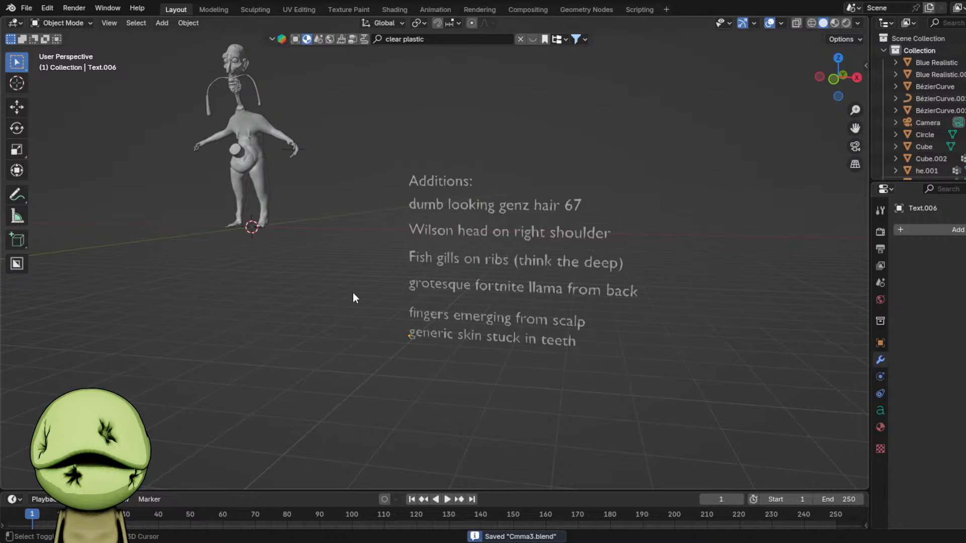
- Select the head, hide its face hair, and show its top hair in the viewport
{"action": "middle_click_drag", "start_coordinate": [352, 292], "coordinate": [499, 358], "text": "shift"}
{"action": "scroll", "coordinate": [500, 356], "scroll_direction": "down", "scroll_amount": 1}
{"action": "scroll", "coordinate": [500, 360], "scroll_direction": "down", "scroll_amount": 2}
{"action": "scroll", "coordinate": [500, 367], "scroll_direction": "up", "scroll_amount": 5}
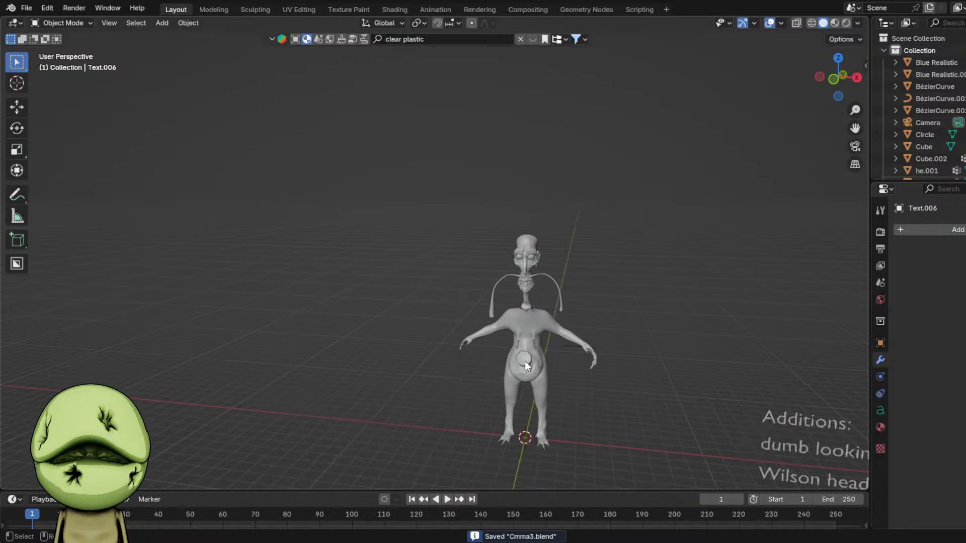
{"action": "left_click", "coordinate": [534, 245]}
{"action": "key", "text": "KP_Decimal"}
{"action": "middle_click_drag", "start_coordinate": [533, 243], "coordinate": [618, 355], "text": "shift"}
{"action": "scroll", "coordinate": [618, 239], "scroll_direction": "up", "scroll_amount": 1}
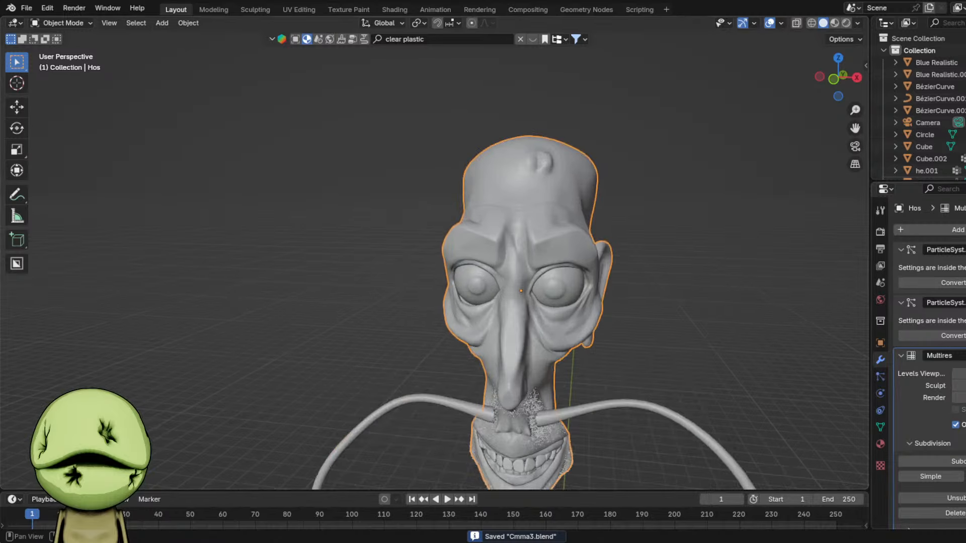
{"action": "left_click", "coordinate": [965, 302]}
{"action": "left_click", "coordinate": [965, 250]}
- Switch the viewport to material preview shading to show the coloured head and hair
{"action": "middle_click_drag", "start_coordinate": [705, 211], "coordinate": [638, 162]}
{"action": "left_click_drag", "start_coordinate": [638, 161], "coordinate": [592, 166]}
{"action": "middle_click_drag", "start_coordinate": [453, 246], "coordinate": [527, 253]}
{"action": "key", "text": "z"}
{"action": "left_click", "coordinate": [519, 326]}
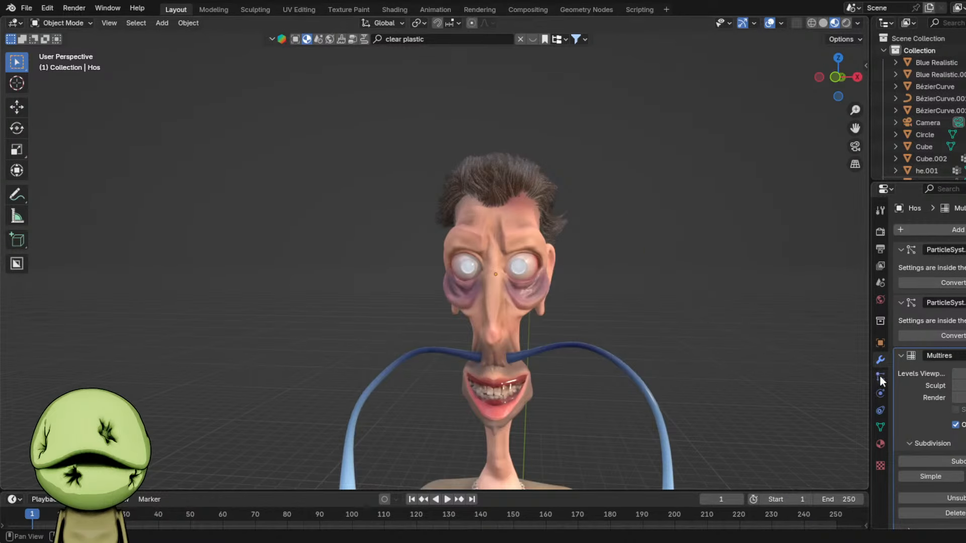
- Delete the existing groom edits of the Top_hair particle system and enter Particle Edit mode on the head
{"action": "left_click", "coordinate": [880, 376]}
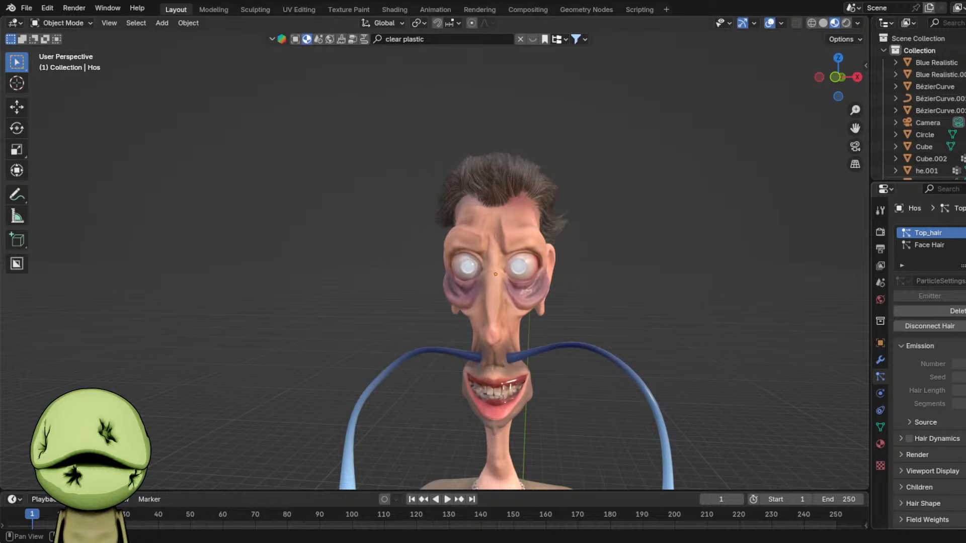
{"action": "left_click", "coordinate": [964, 233]}
{"action": "left_click", "coordinate": [964, 233]}
{"action": "left_click", "coordinate": [958, 311]}
{"action": "left_click", "coordinate": [61, 22]}
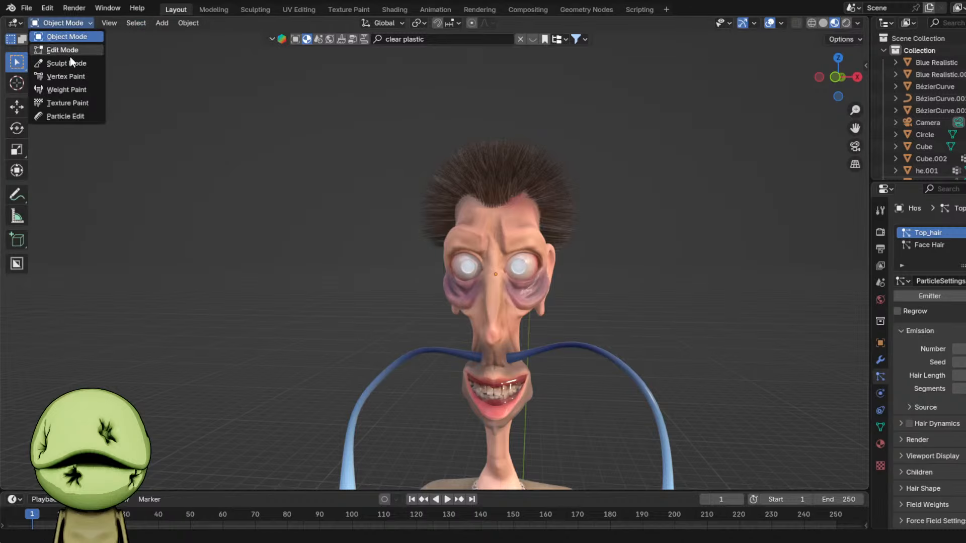
{"action": "left_click", "coordinate": [72, 120]}
- Cut a centre parting through the top hair from the forehead to the back of the scalp, and save the file
{"action": "middle_click_drag", "start_coordinate": [559, 242], "coordinate": [555, 275]}
{"action": "middle_click_drag", "start_coordinate": [527, 237], "coordinate": [478, 292], "text": "shift"}
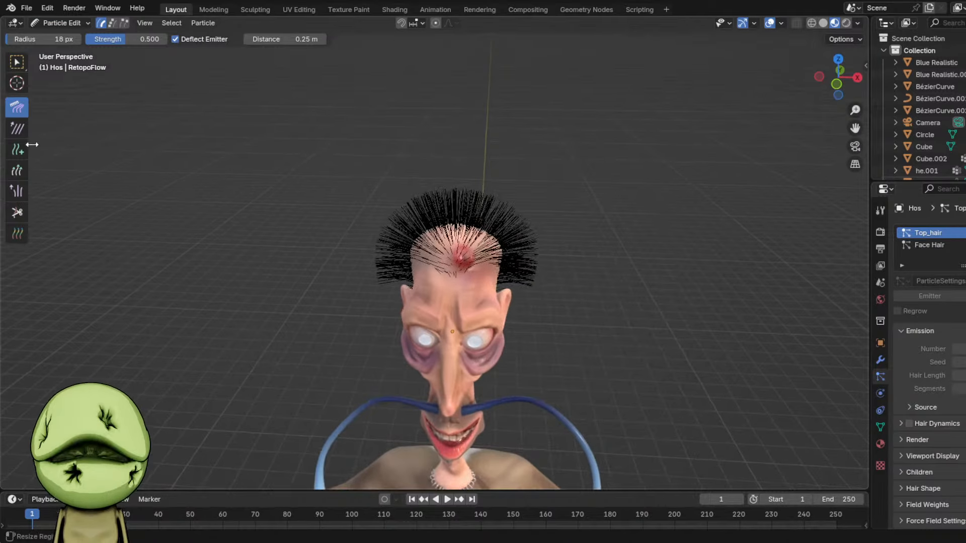
{"action": "left_click", "coordinate": [17, 212]}
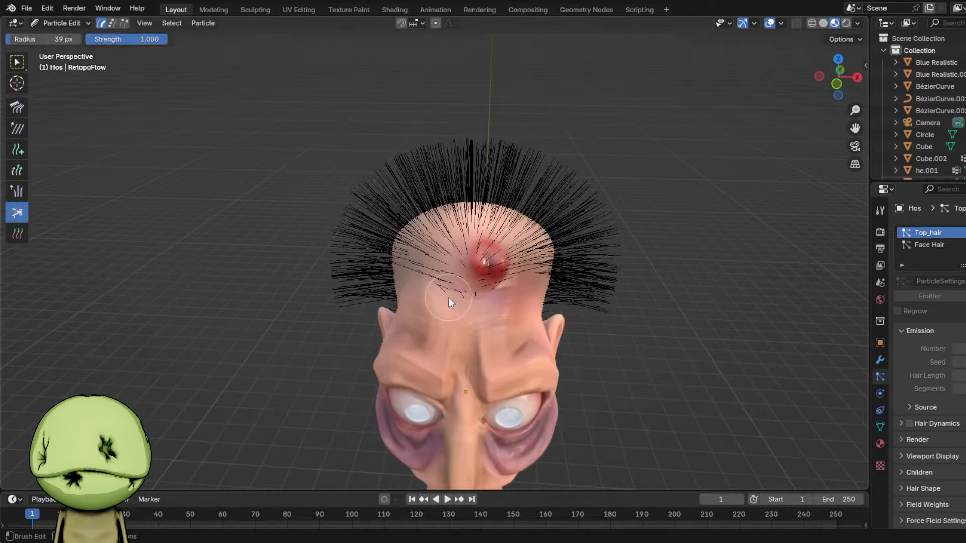
{"action": "middle_click_drag", "start_coordinate": [448, 300], "coordinate": [450, 314]}
{"action": "left_click_drag", "start_coordinate": [470, 330], "coordinate": [472, 209]}
{"action": "middle_click_drag", "start_coordinate": [472, 209], "coordinate": [400, 203]}
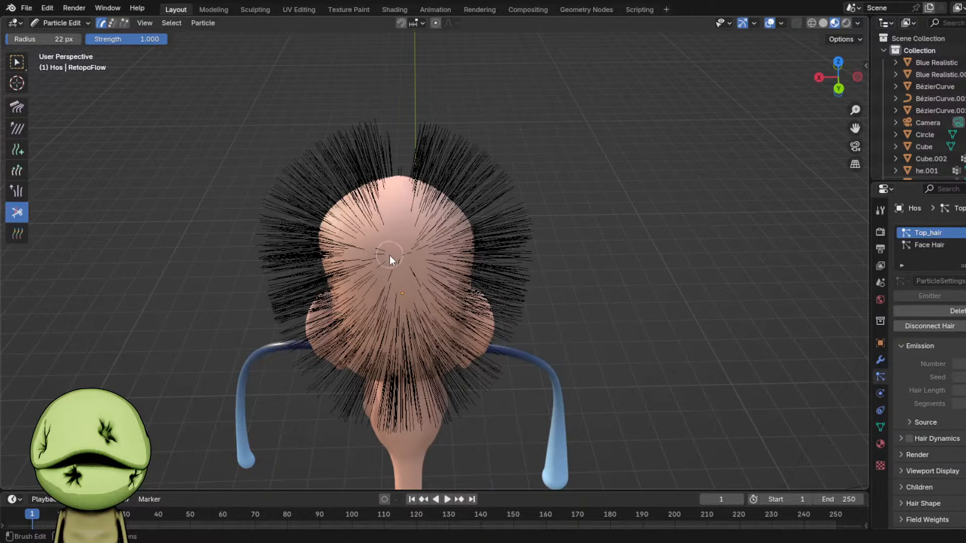
{"action": "scroll", "coordinate": [389, 255], "scroll_direction": "down", "scroll_amount": 2}
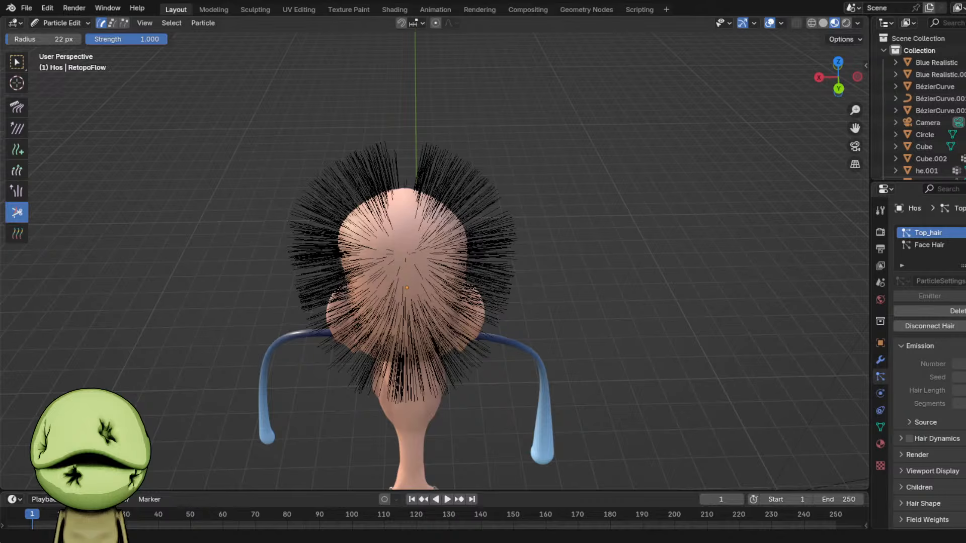
{"action": "middle_click_drag", "start_coordinate": [624, 348], "coordinate": [751, 291]}
{"action": "key", "text": "ctrl+s"}
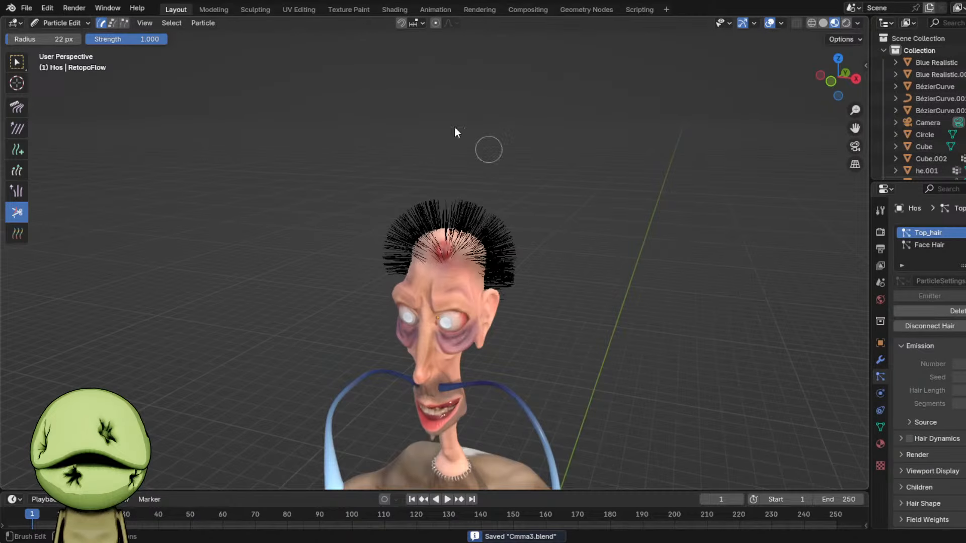
- Comb the front hair down on both sides of the parting with the Comb brush at a 159 px radius
{"action": "left_click", "coordinate": [61, 22]}
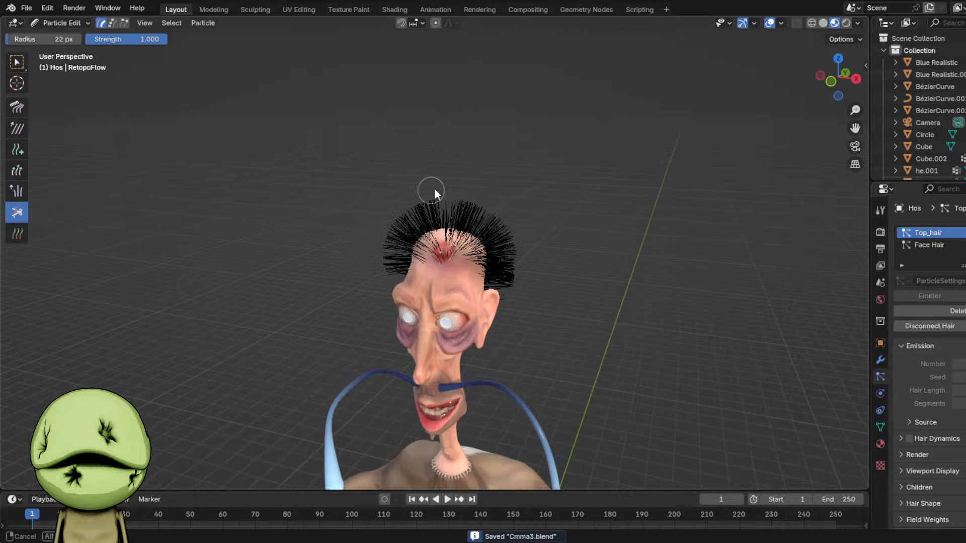
{"action": "mouse_move", "coordinate": [435, 189]}
{"action": "middle_mouse_down"}
{"action": "mouse_move", "coordinate": [451, 222]}
{"action": "mouse_move", "coordinate": [129, 145]}
{"action": "middle_mouse_up"}
{"action": "left_click", "coordinate": [17, 106]}
{"action": "key", "text": "f"}
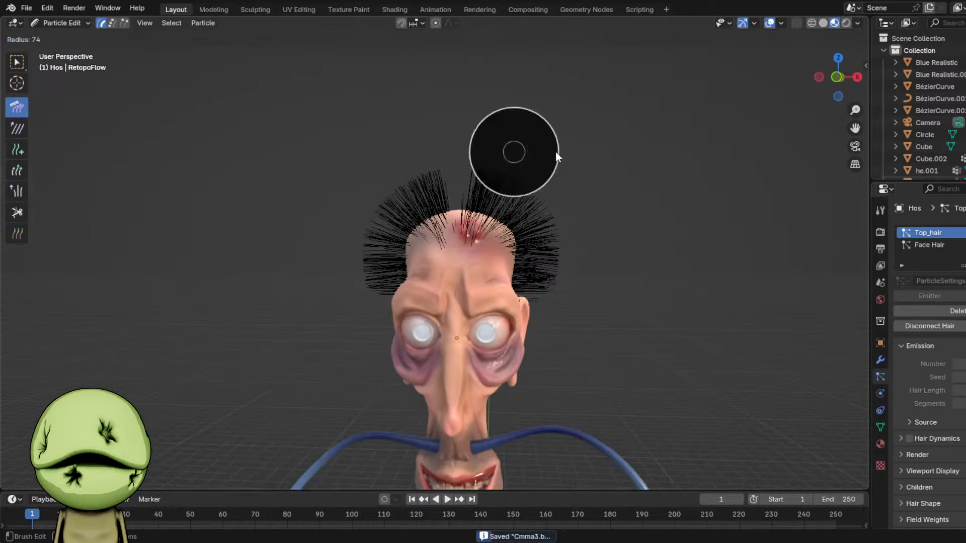
{"action": "key", "text": "Escape"}
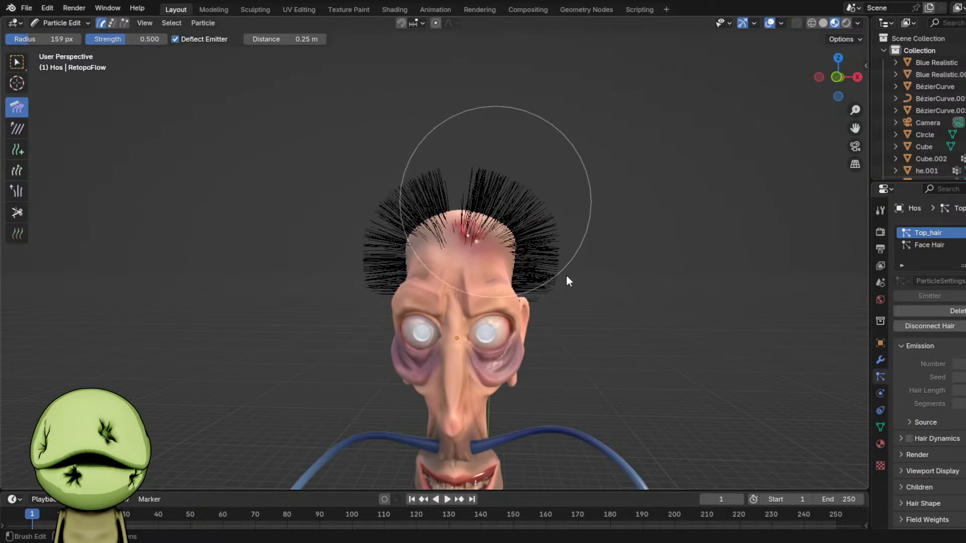
{"action": "left_click_drag", "start_coordinate": [496, 201], "coordinate": [567, 280]}
{"action": "scroll", "coordinate": [544, 236], "scroll_direction": "up", "scroll_amount": 1}
{"action": "mouse_move", "coordinate": [429, 159]}
{"action": "left_mouse_down"}
{"action": "mouse_move", "coordinate": [337, 271]}
{"action": "mouse_move", "coordinate": [348, 264]}
{"action": "left_mouse_up"}
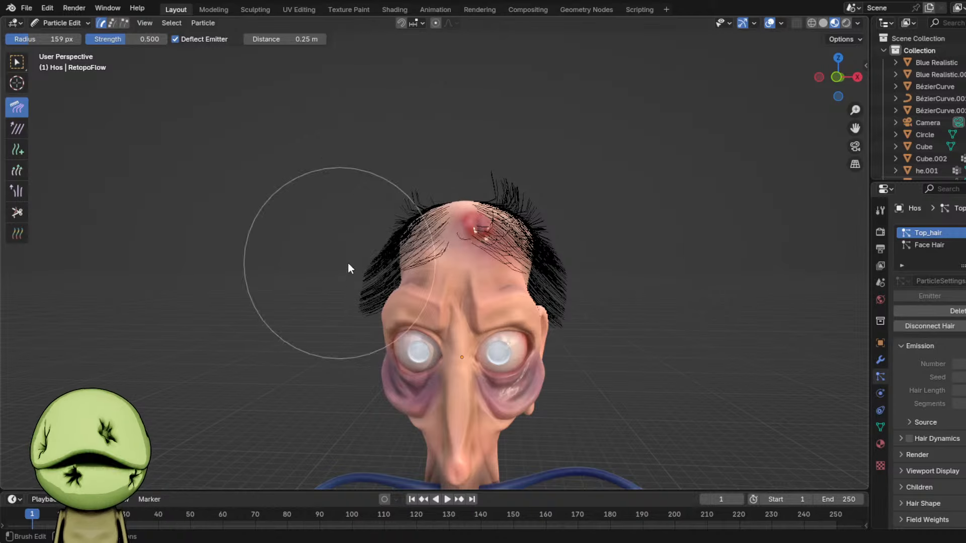
{"action": "scroll", "coordinate": [348, 264], "scroll_direction": "up", "scroll_amount": 1}
{"action": "mouse_move", "coordinate": [348, 264]}
{"action": "middle_mouse_down"}
{"action": "mouse_move", "coordinate": [367, 334]}
{"action": "mouse_move", "coordinate": [485, 176]}
{"action": "middle_mouse_up"}
{"action": "mouse_move", "coordinate": [485, 176]}
{"action": "left_mouse_down"}
{"action": "mouse_move", "coordinate": [604, 260]}
{"action": "mouse_move", "coordinate": [615, 418]}
{"action": "left_mouse_up"}
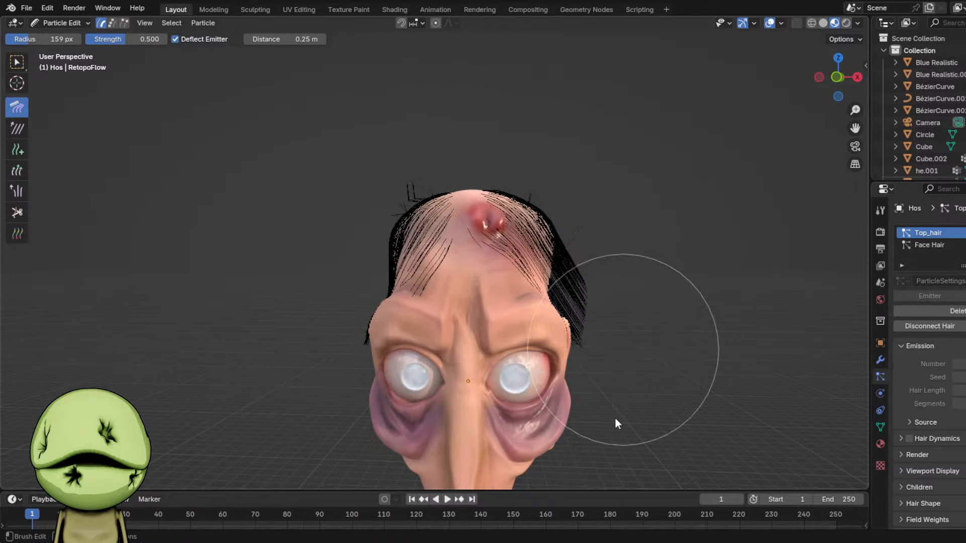
{"action": "left_click_drag", "start_coordinate": [364, 138], "coordinate": [371, 318]}
{"action": "left_click_drag", "start_coordinate": [471, 189], "coordinate": [474, 330]}
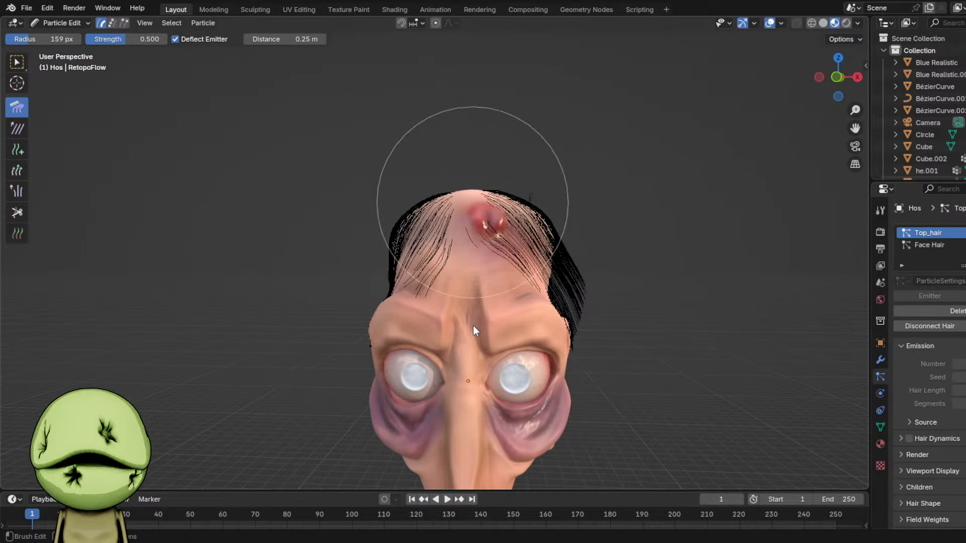
- Comb the hair on the back of the head straight down toward the neck
{"action": "middle_click_drag", "start_coordinate": [473, 325], "coordinate": [373, 202]}
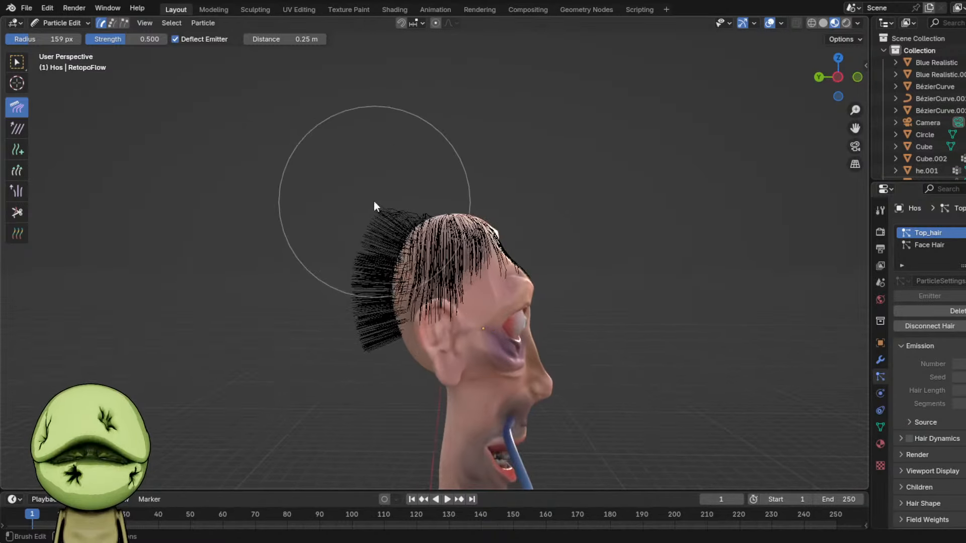
{"action": "middle_click_drag", "start_coordinate": [392, 408], "coordinate": [360, 251]}
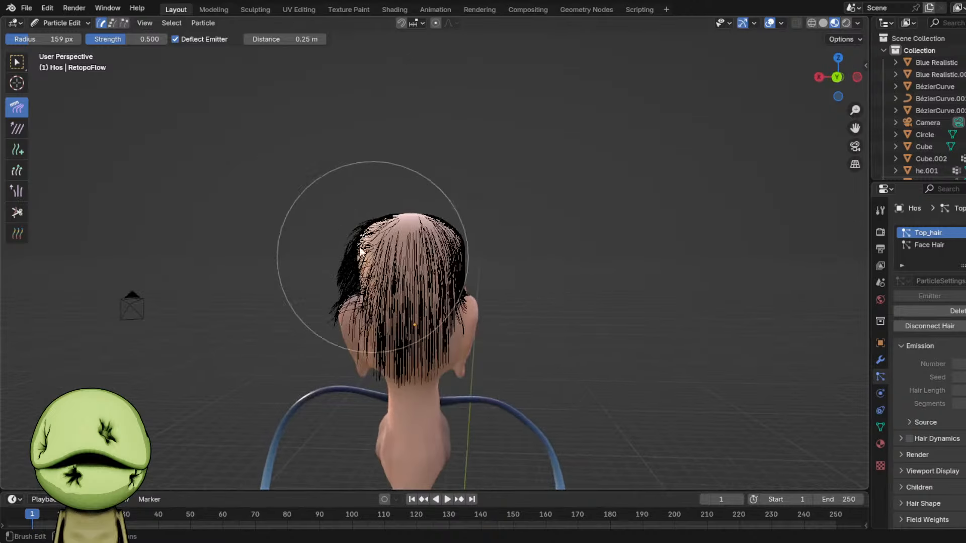
{"action": "left_click_drag", "start_coordinate": [406, 205], "coordinate": [354, 349]}
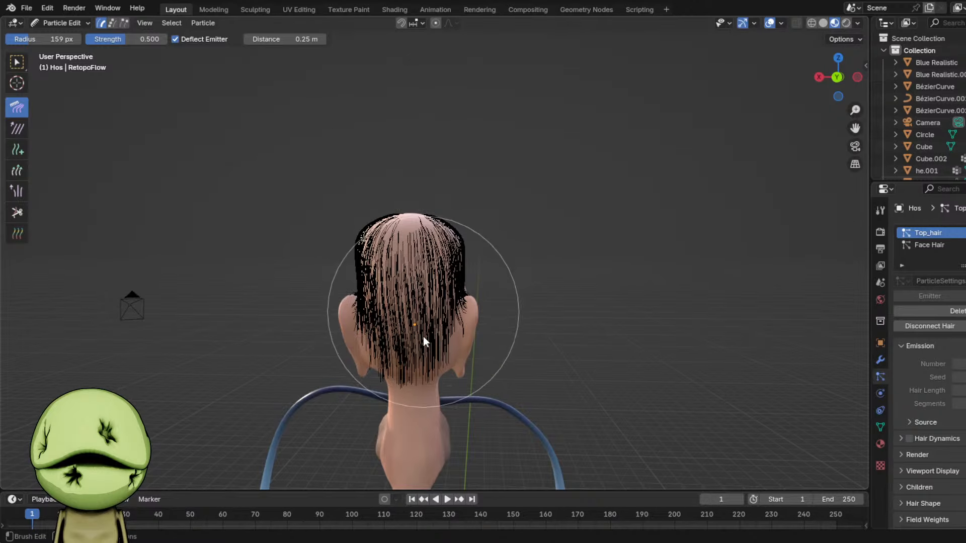
{"action": "middle_click_drag", "start_coordinate": [424, 336], "coordinate": [526, 286]}
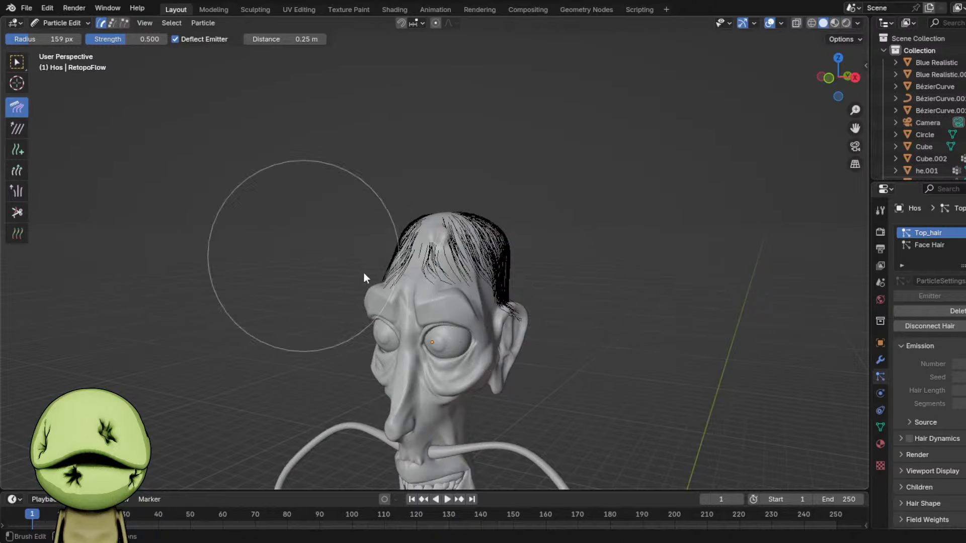
- Lengthen the hair around the temples and ears on both sides with the Length brush set to Grow at 77 px
{"action": "middle_click_drag", "start_coordinate": [364, 273], "coordinate": [554, 316]}
{"action": "left_click", "coordinate": [22, 165]}
{"action": "middle_click_drag", "start_coordinate": [252, 202], "coordinate": [408, 224]}
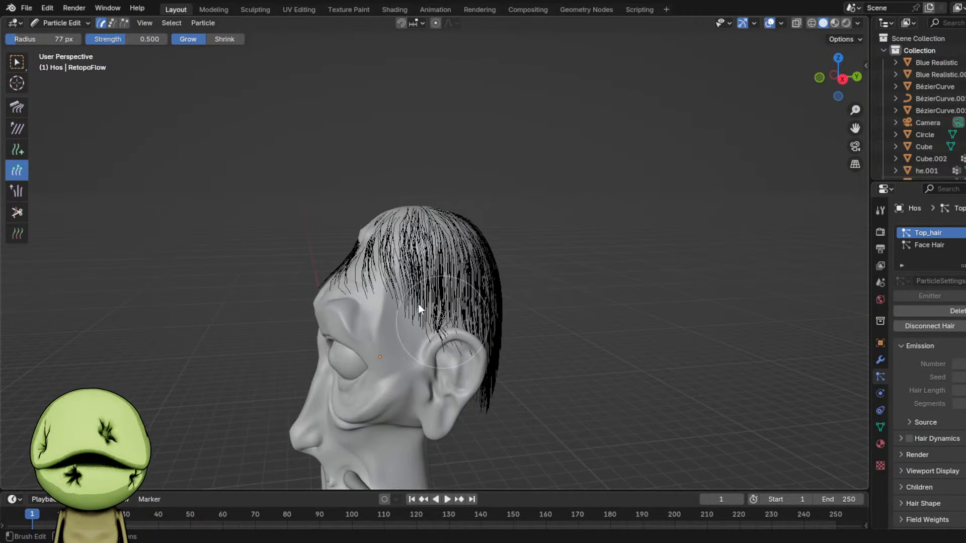
{"action": "mouse_move", "coordinate": [418, 304]}
{"action": "left_mouse_down"}
{"action": "mouse_move", "coordinate": [455, 331]}
{"action": "mouse_move", "coordinate": [420, 316]}
{"action": "mouse_move", "coordinate": [435, 317]}
{"action": "left_mouse_up"}
{"action": "mouse_move", "coordinate": [436, 317]}
{"action": "middle_mouse_down"}
{"action": "mouse_move", "coordinate": [428, 307]}
{"action": "mouse_move", "coordinate": [607, 301]}
{"action": "mouse_move", "coordinate": [469, 279]}
{"action": "middle_mouse_up"}
{"action": "mouse_move", "coordinate": [469, 279]}
{"action": "left_mouse_down"}
{"action": "mouse_move", "coordinate": [433, 311]}
{"action": "mouse_move", "coordinate": [451, 311]}
{"action": "mouse_move", "coordinate": [467, 291]}
{"action": "left_mouse_up"}
{"action": "mouse_move", "coordinate": [467, 291]}
{"action": "middle_mouse_down"}
{"action": "mouse_move", "coordinate": [347, 300]}
{"action": "mouse_move", "coordinate": [497, 283]}
{"action": "middle_mouse_up"}
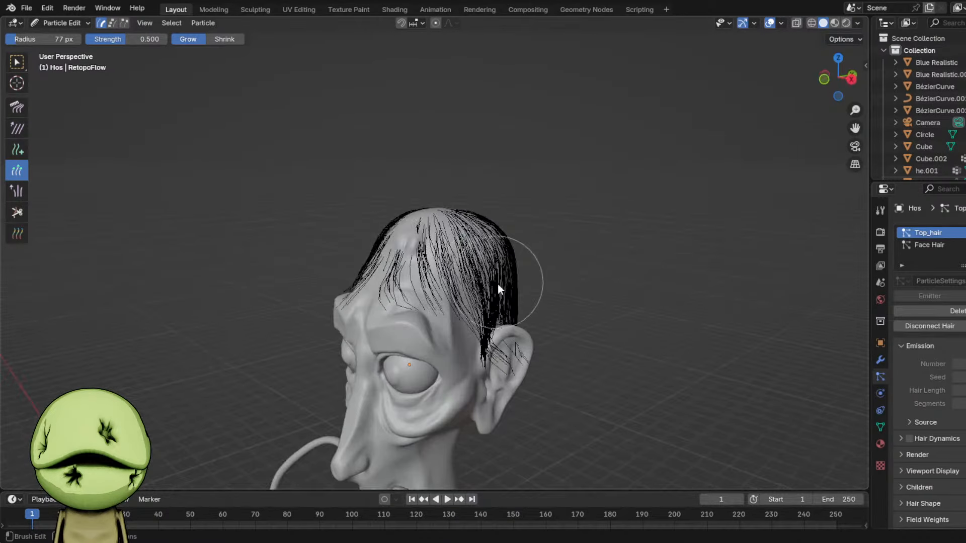
{"action": "left_click_drag", "start_coordinate": [499, 290], "coordinate": [498, 296]}
{"action": "mouse_move", "coordinate": [498, 295]}
{"action": "middle_mouse_down"}
{"action": "mouse_move", "coordinate": [527, 295]}
{"action": "mouse_move", "coordinate": [413, 318]}
{"action": "middle_mouse_up"}
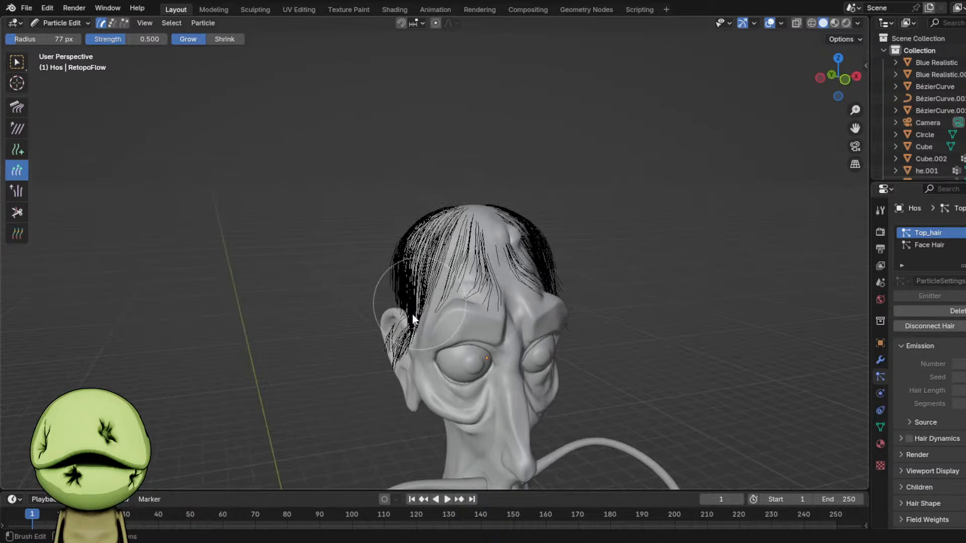
{"action": "left_click_drag", "start_coordinate": [412, 318], "coordinate": [458, 297]}
{"action": "middle_click_drag", "start_coordinate": [458, 298], "coordinate": [441, 304]}
{"action": "mouse_move", "coordinate": [440, 304]}
{"action": "left_mouse_down"}
{"action": "mouse_move", "coordinate": [433, 319]}
{"action": "mouse_move", "coordinate": [415, 294]}
{"action": "left_mouse_up"}
{"action": "mouse_move", "coordinate": [415, 294]}
{"action": "middle_mouse_down"}
{"action": "mouse_move", "coordinate": [378, 288]}
{"action": "mouse_move", "coordinate": [511, 297]}
{"action": "middle_mouse_up"}
{"action": "left_click_drag", "start_coordinate": [511, 297], "coordinate": [513, 292]}
{"action": "middle_click_drag", "start_coordinate": [503, 282], "coordinate": [522, 274]}
{"action": "left_click_drag", "start_coordinate": [522, 273], "coordinate": [522, 265]}
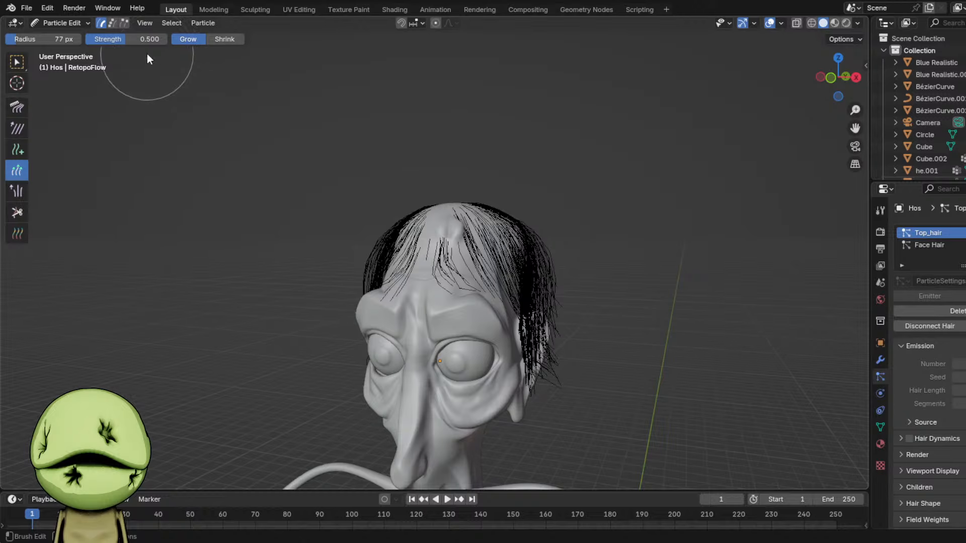
- Comb the hair tips over both ears outward into flicks, using a 138 px Comb brush radius
{"action": "left_click", "coordinate": [16, 110]}
{"action": "mouse_move", "coordinate": [597, 300]}
{"action": "middle_mouse_down", "text": "shift"}
{"action": "mouse_move", "coordinate": [589, 252]}
{"action": "mouse_move", "coordinate": [552, 258]}
{"action": "middle_mouse_up", "text": "shift"}
{"action": "scroll", "coordinate": [523, 282], "scroll_direction": "up", "scroll_amount": 3}
{"action": "key", "text": "f"}
{"action": "left_click", "coordinate": [542, 336]}
{"action": "mouse_move", "coordinate": [541, 336]}
{"action": "left_mouse_down"}
{"action": "mouse_move", "coordinate": [608, 229]}
{"action": "mouse_move", "coordinate": [532, 243]}
{"action": "mouse_move", "coordinate": [555, 314]}
{"action": "mouse_move", "coordinate": [566, 310]}
{"action": "mouse_move", "coordinate": [561, 208]}
{"action": "mouse_move", "coordinate": [538, 248]}
{"action": "left_mouse_up"}
{"action": "mouse_move", "coordinate": [538, 249]}
{"action": "middle_mouse_down"}
{"action": "mouse_move", "coordinate": [392, 256]}
{"action": "mouse_move", "coordinate": [477, 249]}
{"action": "middle_mouse_up"}
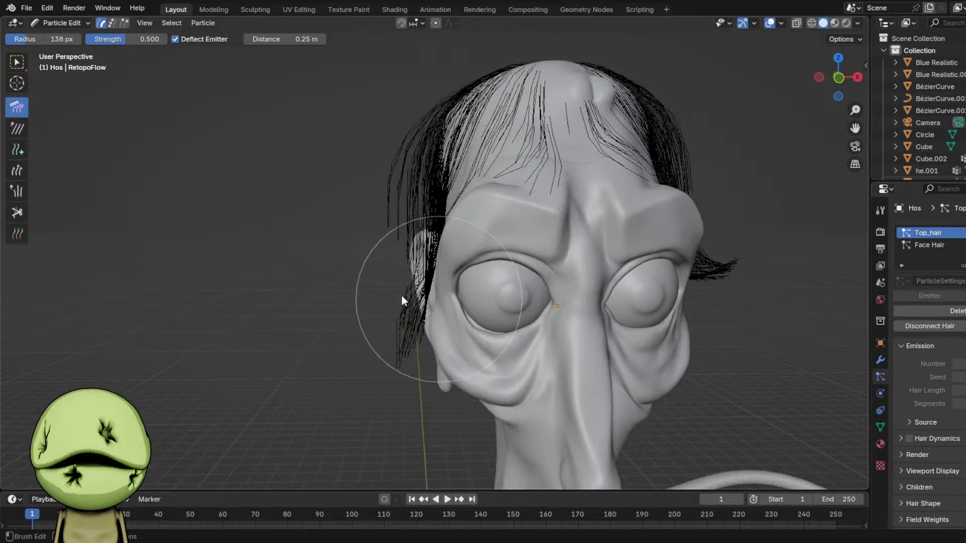
{"action": "mouse_move", "coordinate": [401, 295]}
{"action": "left_mouse_down"}
{"action": "mouse_move", "coordinate": [319, 288]}
{"action": "mouse_move", "coordinate": [332, 291]}
{"action": "left_mouse_up"}
{"action": "mouse_move", "coordinate": [355, 190]}
{"action": "left_mouse_down"}
{"action": "mouse_move", "coordinate": [391, 259]}
{"action": "mouse_move", "coordinate": [333, 298]}
{"action": "mouse_move", "coordinate": [319, 292]}
{"action": "left_mouse_up"}
- Comb the hair at the back of the head so it flares outward at the nape
{"action": "mouse_move", "coordinate": [319, 292]}
{"action": "middle_mouse_down"}
{"action": "mouse_move", "coordinate": [429, 291]}
{"action": "mouse_move", "coordinate": [484, 346]}
{"action": "mouse_move", "coordinate": [397, 288]}
{"action": "mouse_move", "coordinate": [377, 328]}
{"action": "middle_mouse_up"}
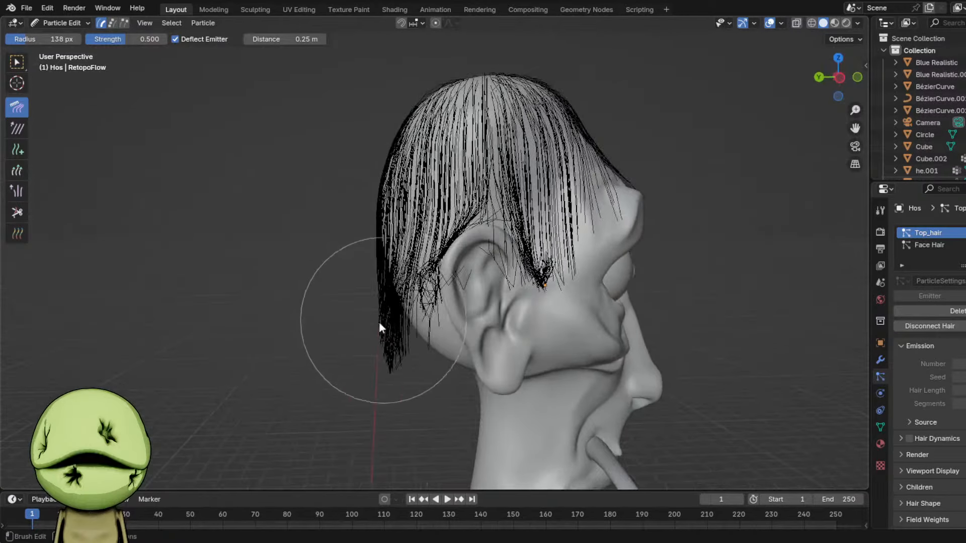
{"action": "mouse_move", "coordinate": [362, 358]}
{"action": "left_mouse_down"}
{"action": "mouse_move", "coordinate": [368, 312]}
{"action": "mouse_move", "coordinate": [351, 257]}
{"action": "mouse_move", "coordinate": [409, 422]}
{"action": "left_mouse_up"}
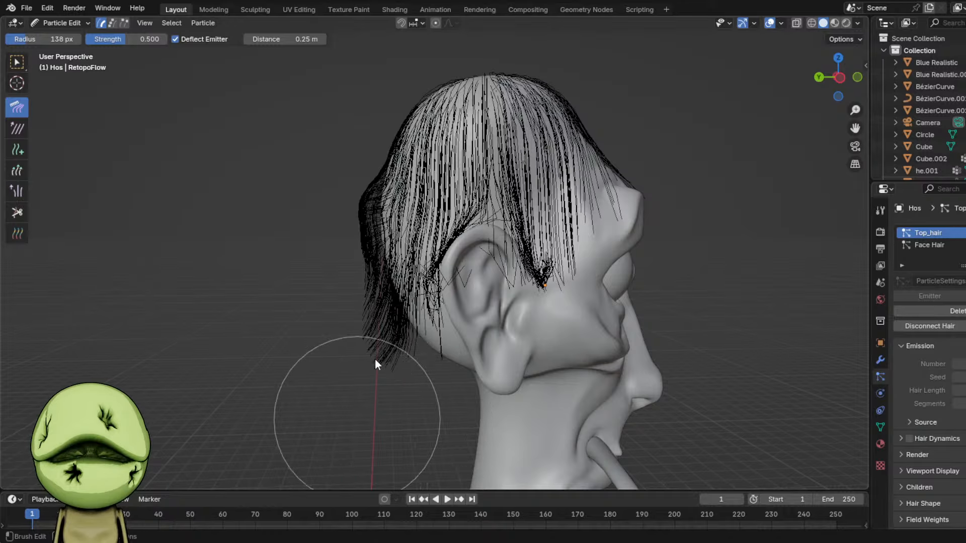
{"action": "middle_click_drag", "start_coordinate": [378, 361], "coordinate": [319, 252]}
{"action": "mouse_move", "coordinate": [276, 369]}
{"action": "left_mouse_down"}
{"action": "mouse_move", "coordinate": [267, 406]}
{"action": "mouse_move", "coordinate": [218, 391]}
{"action": "mouse_move", "coordinate": [315, 401]}
{"action": "mouse_move", "coordinate": [431, 383]}
{"action": "left_mouse_up"}
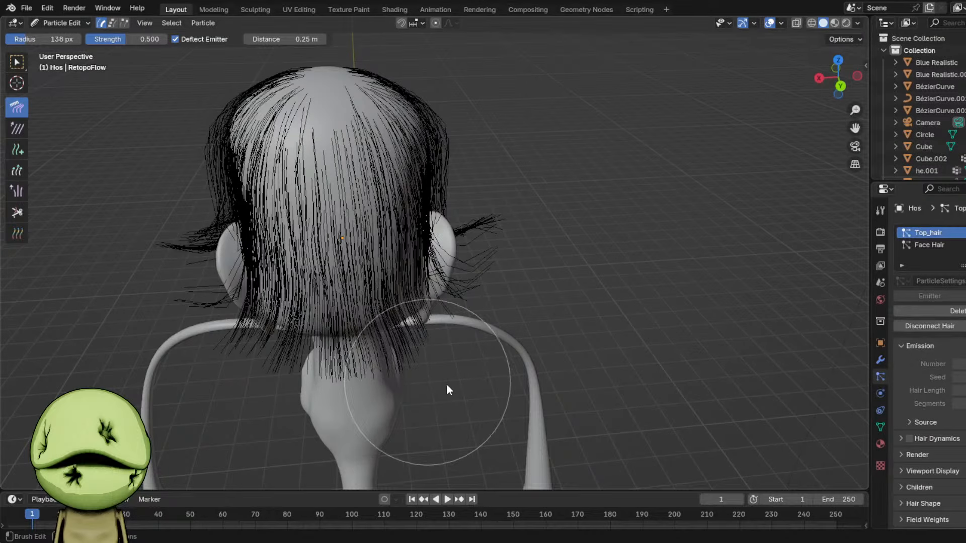
- Comb the crown hair upward on both sides of the parting for extra volume
{"action": "mouse_move", "coordinate": [445, 383]}
{"action": "middle_mouse_down"}
{"action": "mouse_move", "coordinate": [448, 315]}
{"action": "mouse_move", "coordinate": [545, 279]}
{"action": "mouse_move", "coordinate": [567, 220]}
{"action": "mouse_move", "coordinate": [502, 146]}
{"action": "mouse_move", "coordinate": [425, 101]}
{"action": "middle_mouse_up"}
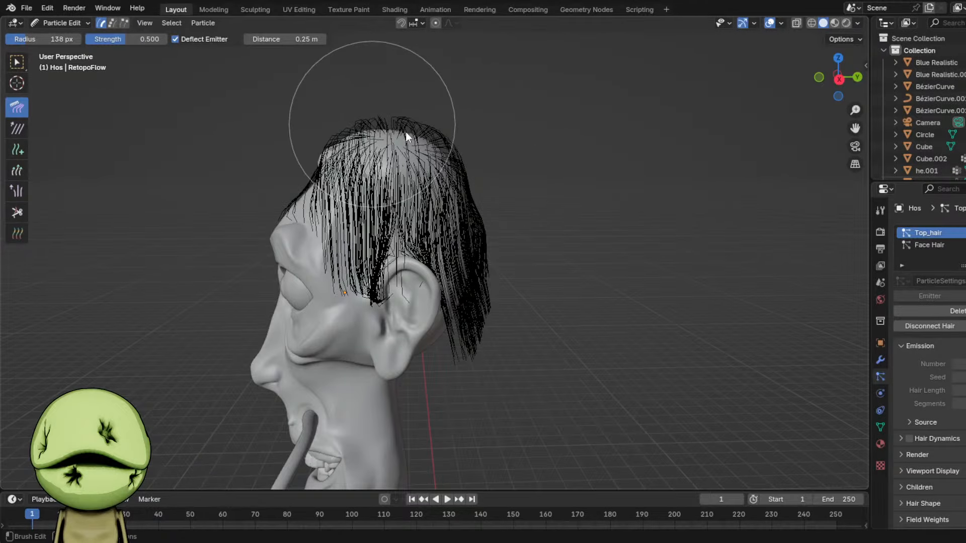
{"action": "middle_click_drag", "start_coordinate": [406, 131], "coordinate": [514, 162]}
{"action": "left_click_drag", "start_coordinate": [436, 170], "coordinate": [449, 120]}
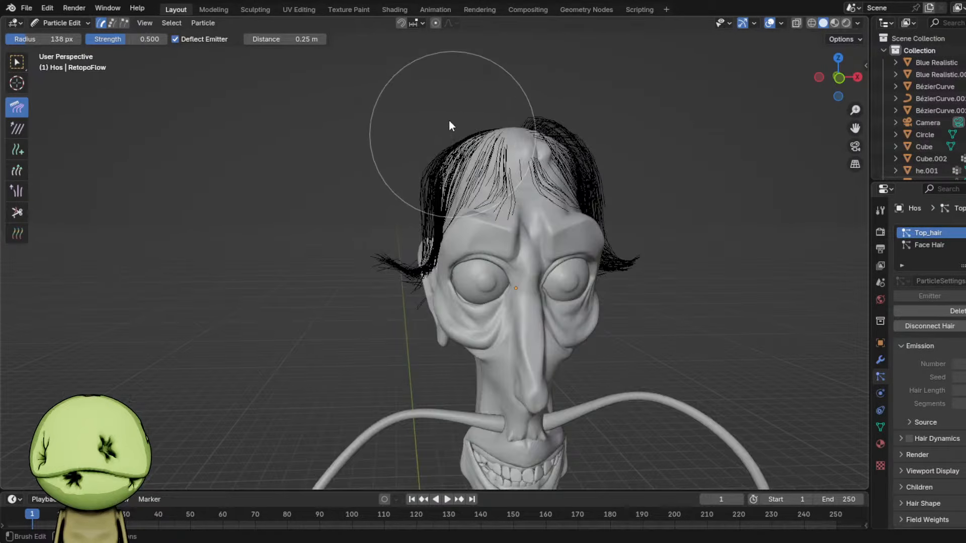
- Return to Object Mode, view the hairstyle in material preview, and save the file
{"action": "left_click", "coordinate": [60, 23]}
{"action": "left_click", "coordinate": [56, 35]}
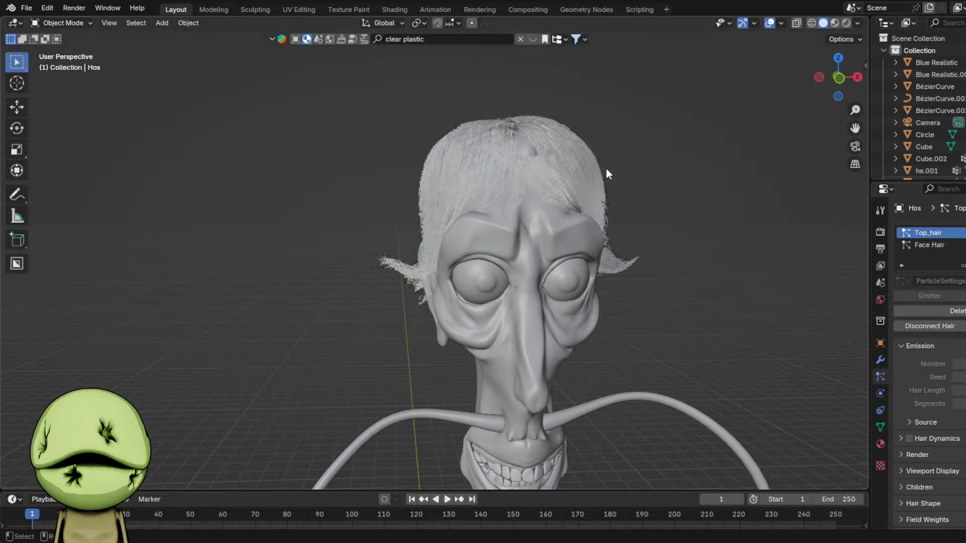
{"action": "key", "text": "z"}
{"action": "left_click", "coordinate": [488, 290]}
{"action": "scroll", "coordinate": [489, 293], "scroll_direction": "down", "scroll_amount": 2}
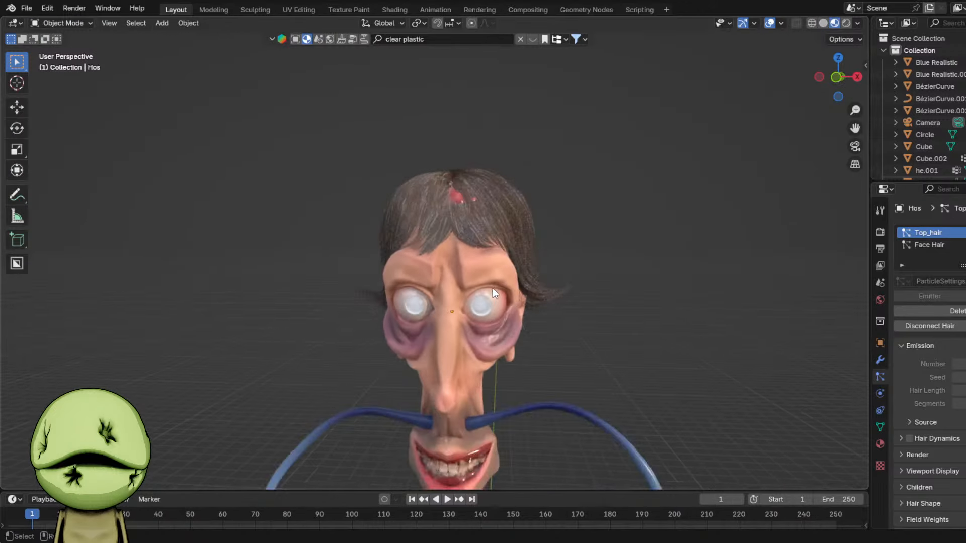
{"action": "middle_click_drag", "start_coordinate": [493, 288], "coordinate": [573, 245]}
{"action": "key", "text": "ctrl+s"}
{"action": "scroll", "coordinate": [507, 265], "scroll_direction": "up", "scroll_amount": 1}
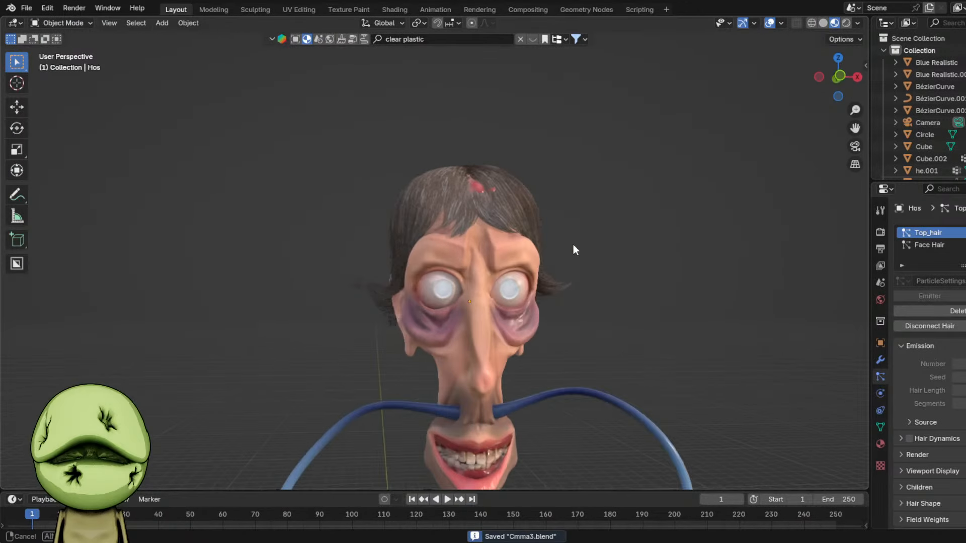
- In Particle Edit with solid shading, comb the flick at the creature's right ear upward, using a 64 px brush radius
{"action": "left_click", "coordinate": [71, 23]}
{"action": "left_click", "coordinate": [68, 116]}
{"action": "scroll", "coordinate": [388, 216], "scroll_direction": "up", "scroll_amount": 2}
{"action": "key", "text": "f"}
{"action": "left_click", "coordinate": [309, 225]}
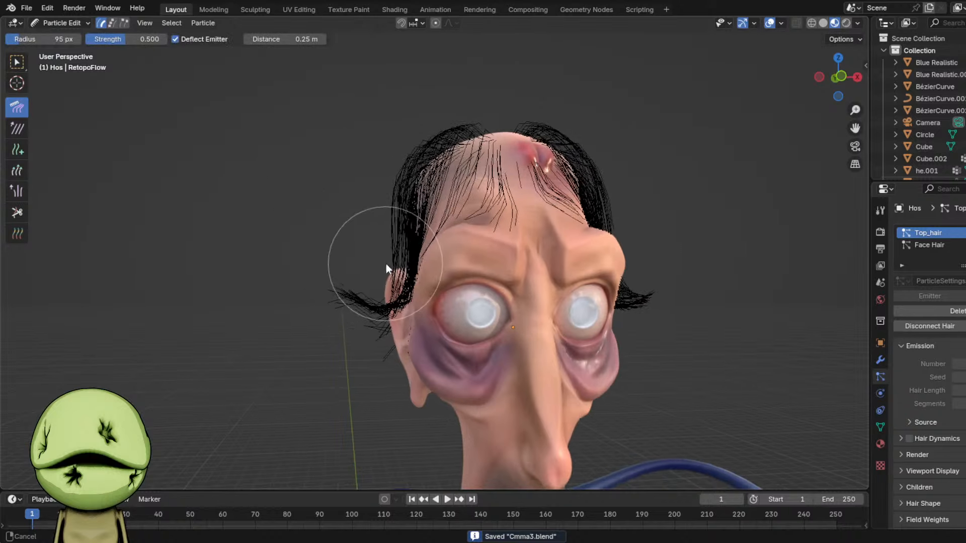
{"action": "middle_click_drag", "start_coordinate": [366, 271], "coordinate": [383, 236]}
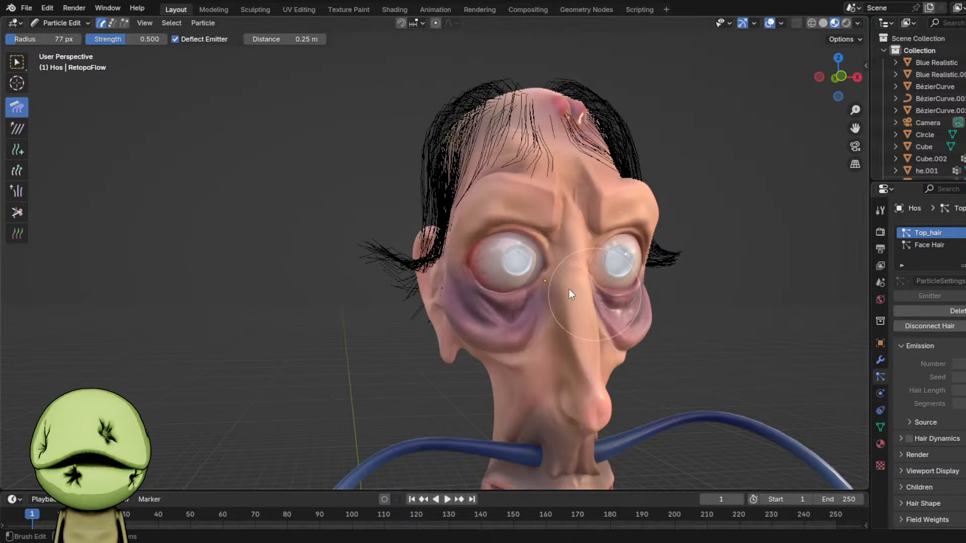
{"action": "scroll", "coordinate": [494, 277], "scroll_direction": "up", "scroll_amount": 6}
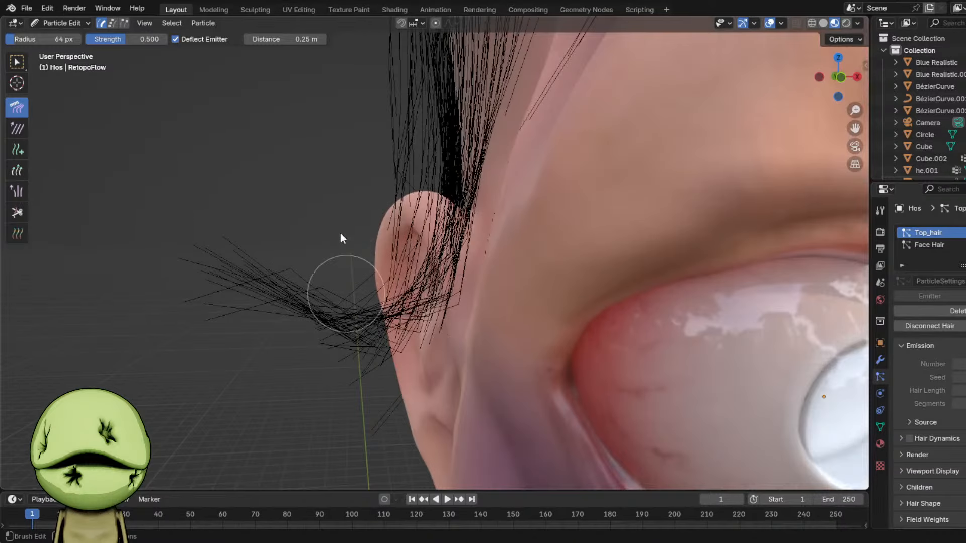
{"action": "key", "text": "z"}
{"action": "left_click_drag", "start_coordinate": [237, 252], "coordinate": [285, 146]}
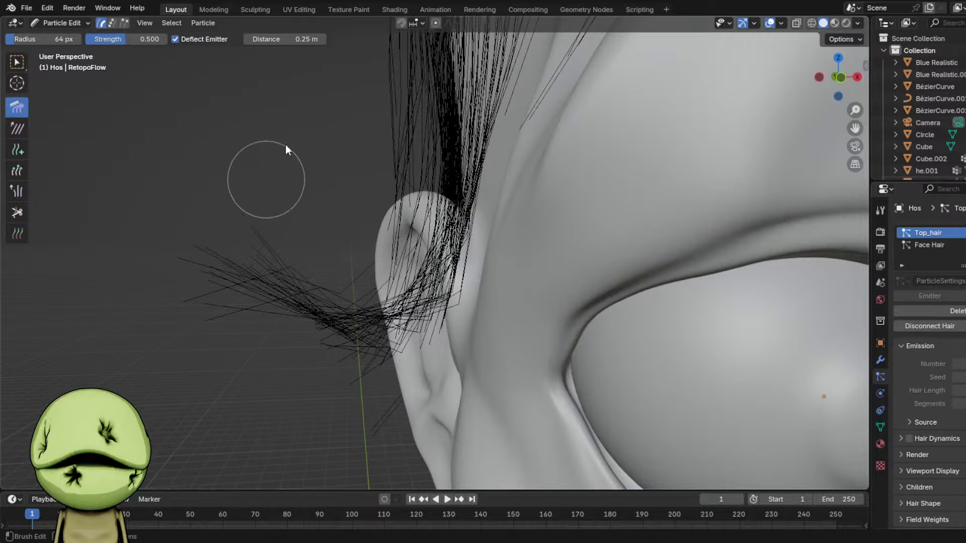
{"action": "scroll", "coordinate": [271, 216], "scroll_direction": "down", "scroll_amount": 4}
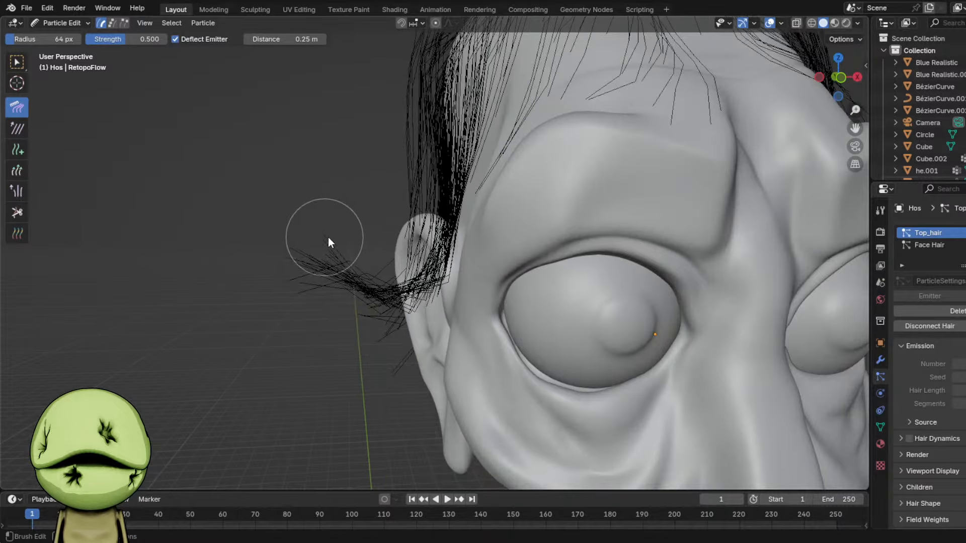
{"action": "left_click_drag", "start_coordinate": [336, 184], "coordinate": [325, 170]}
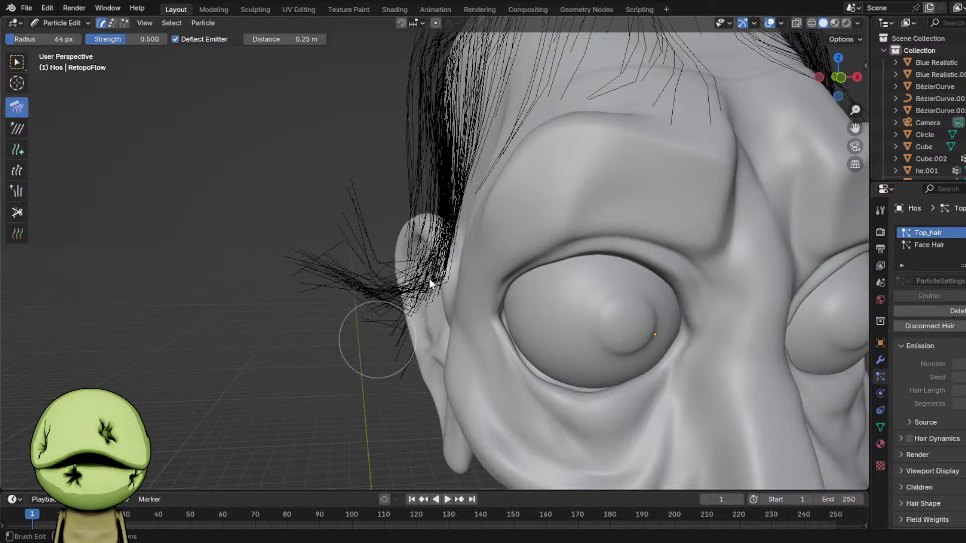
- Comb the tips of the flick at the creature's left ear apart so they splay outward
{"action": "middle_click_drag", "start_coordinate": [430, 279], "coordinate": [422, 201]}
{"action": "scroll", "coordinate": [422, 201], "scroll_direction": "up", "scroll_amount": 2}
{"action": "scroll", "coordinate": [409, 186], "scroll_direction": "up", "scroll_amount": 2}
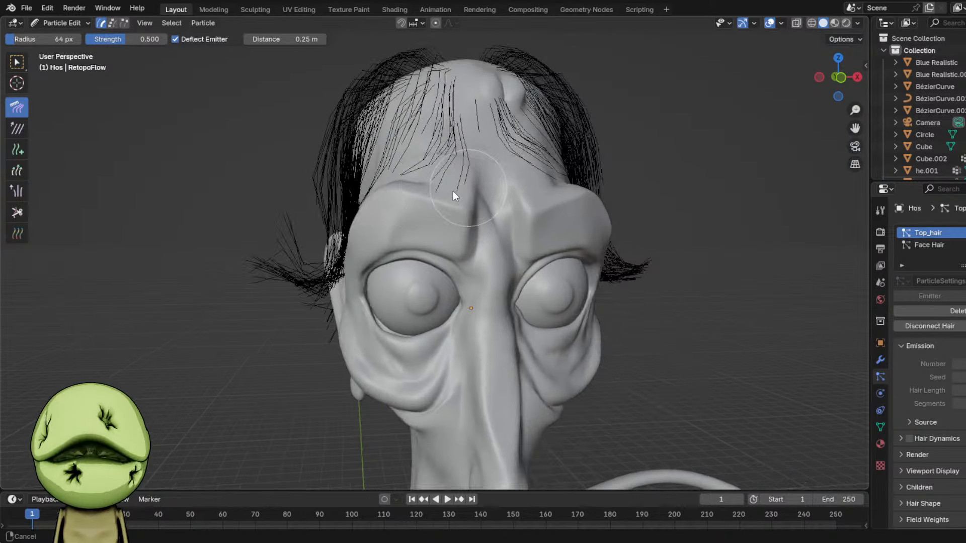
{"action": "scroll", "coordinate": [457, 186], "scroll_direction": "down", "scroll_amount": 3}
{"action": "scroll", "coordinate": [571, 275], "scroll_direction": "up", "scroll_amount": 4}
{"action": "middle_click_drag", "start_coordinate": [571, 275], "coordinate": [501, 282]}
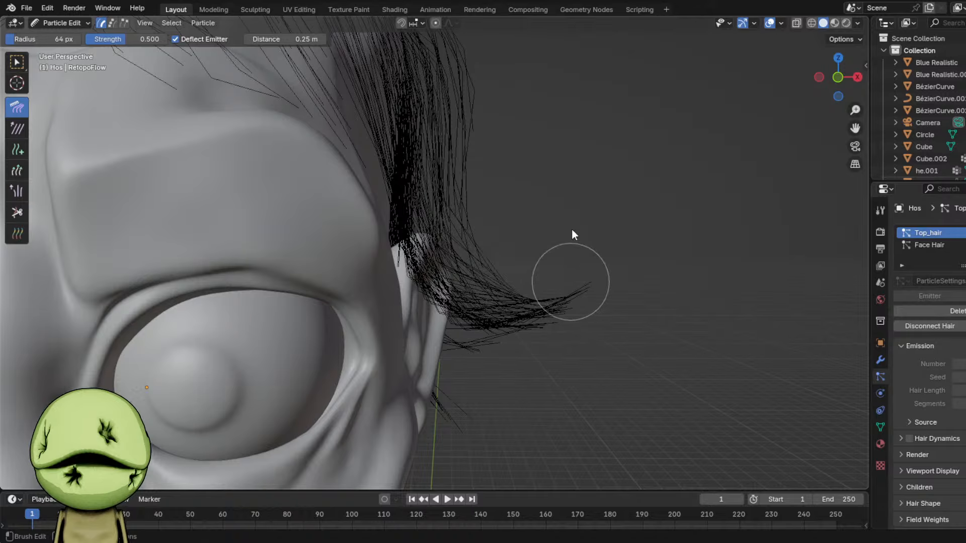
{"action": "mouse_move", "coordinate": [563, 297]}
{"action": "left_mouse_down"}
{"action": "mouse_move", "coordinate": [546, 397]}
{"action": "mouse_move", "coordinate": [550, 352]}
{"action": "mouse_move", "coordinate": [530, 381]}
{"action": "mouse_move", "coordinate": [508, 328]}
{"action": "left_mouse_up"}
- Touch up the flick at the creature's right ear with a downward comb stroke
{"action": "scroll", "coordinate": [524, 317], "scroll_direction": "down", "scroll_amount": 8}
{"action": "middle_click_drag", "start_coordinate": [541, 302], "coordinate": [604, 320], "text": "shift"}
{"action": "scroll", "coordinate": [595, 302], "scroll_direction": "up", "scroll_amount": 6}
{"action": "left_click_drag", "start_coordinate": [312, 257], "coordinate": [323, 360]}
{"action": "scroll", "coordinate": [292, 257], "scroll_direction": "down", "scroll_amount": 1}
- Return to Object Mode and inspect the flicked hair from the side in material preview
{"action": "left_click", "coordinate": [53, 24]}
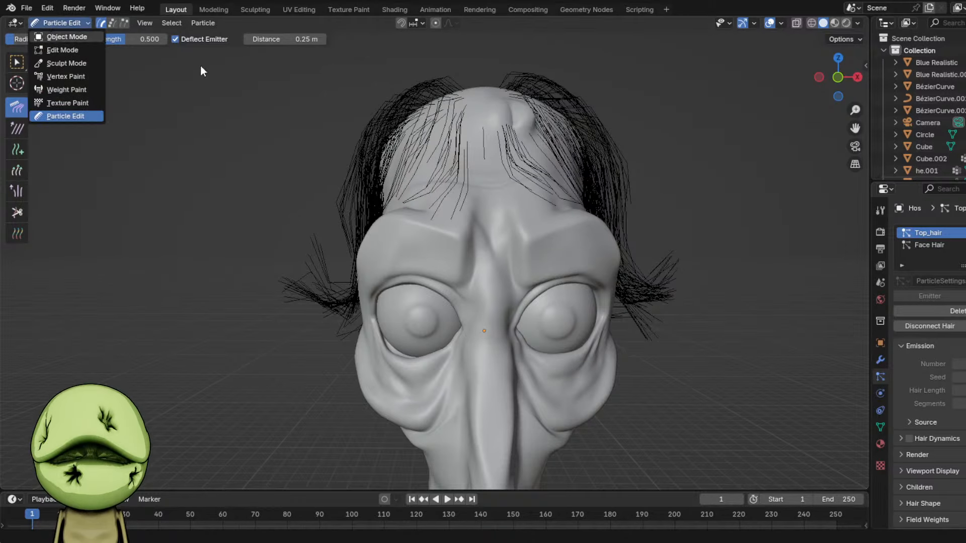
{"action": "left_click", "coordinate": [76, 35]}
{"action": "key", "text": "z"}
{"action": "left_click", "coordinate": [565, 346]}
{"action": "middle_click_drag", "start_coordinate": [549, 328], "coordinate": [755, 337]}
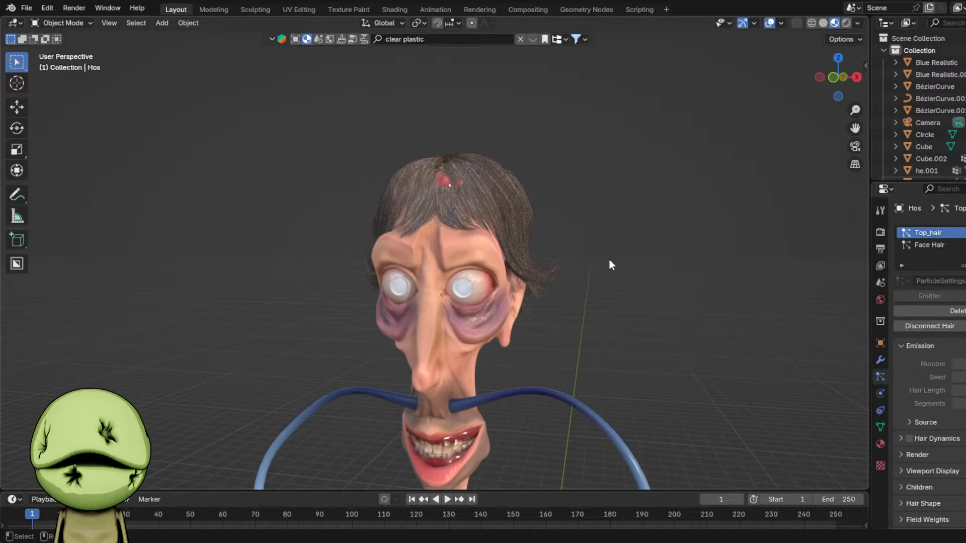
- Switch the head back to Particle Edit mode
{"action": "left_click", "coordinate": [54, 24]}
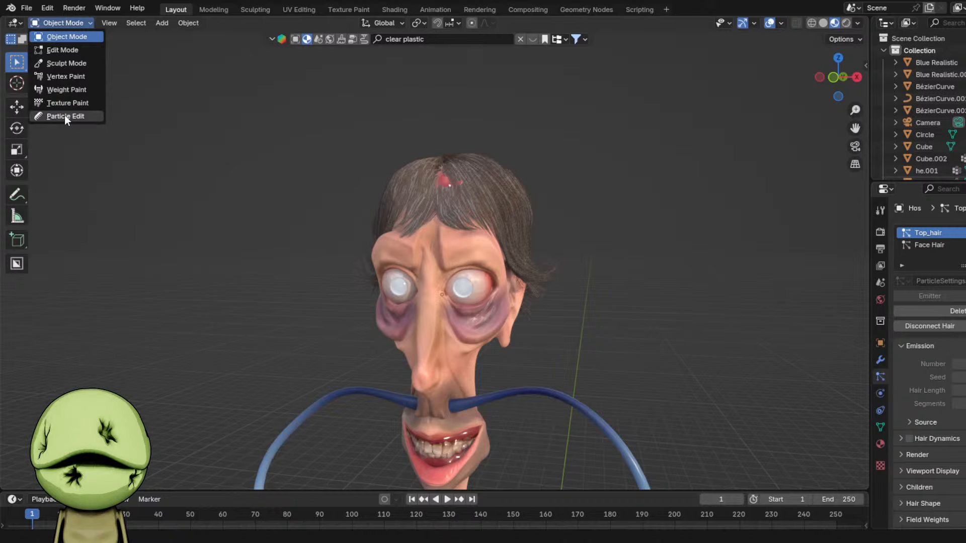
- Cut away the Top_hair guide hairs hanging below the red forehead bump in Particle Edit mode, and return to Object Mode
{"action": "scroll", "coordinate": [370, 162], "scroll_direction": "up", "scroll_amount": 3}
{"action": "middle_click_drag", "start_coordinate": [370, 162], "coordinate": [363, 199]}
{"action": "left_click", "coordinate": [17, 212]}
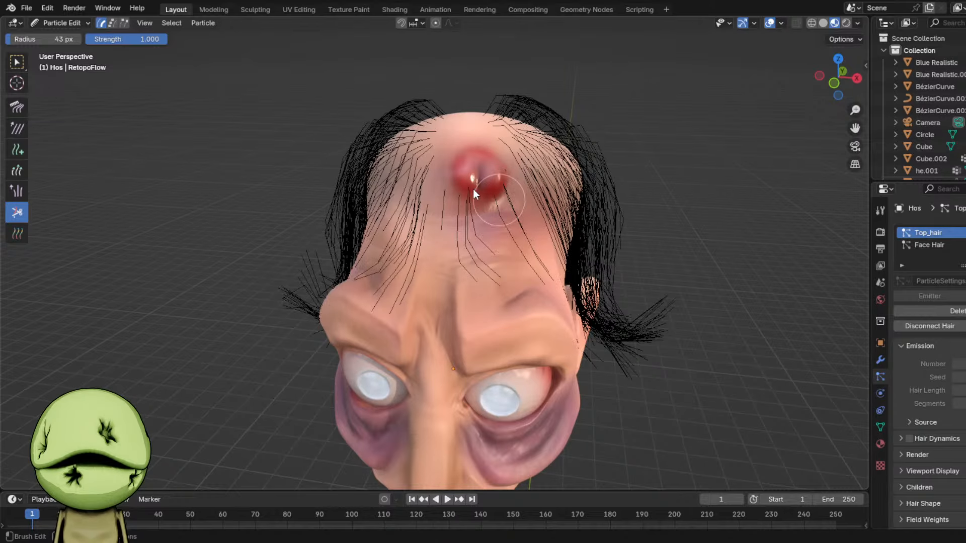
{"action": "scroll", "coordinate": [473, 189], "scroll_direction": "up", "scroll_amount": 2}
{"action": "middle_click_drag", "start_coordinate": [473, 189], "coordinate": [479, 248]}
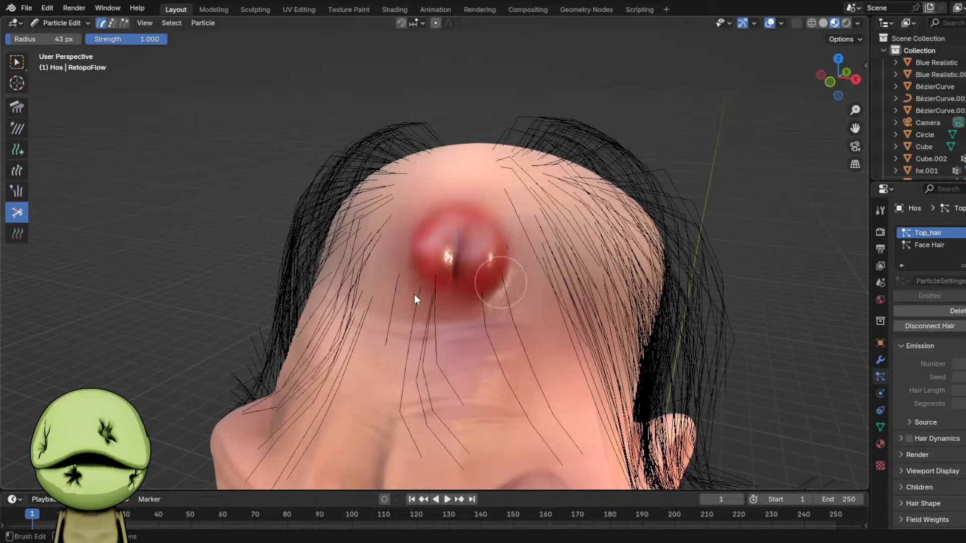
{"action": "left_click", "coordinate": [61, 22]}
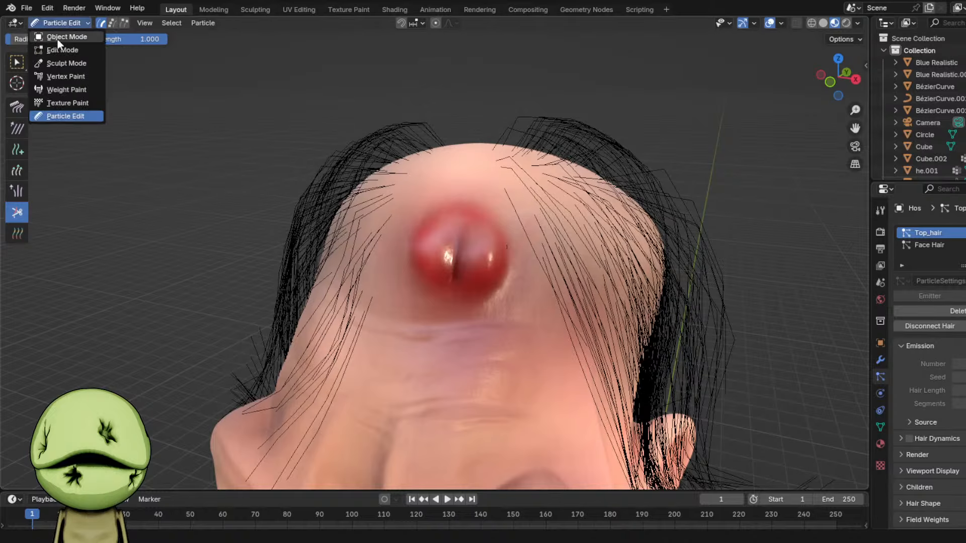
{"action": "left_click", "coordinate": [57, 38]}
- Set the Top_hair particle system's Children to Simple
{"action": "middle_click_drag", "start_coordinate": [515, 187], "coordinate": [351, 130]}
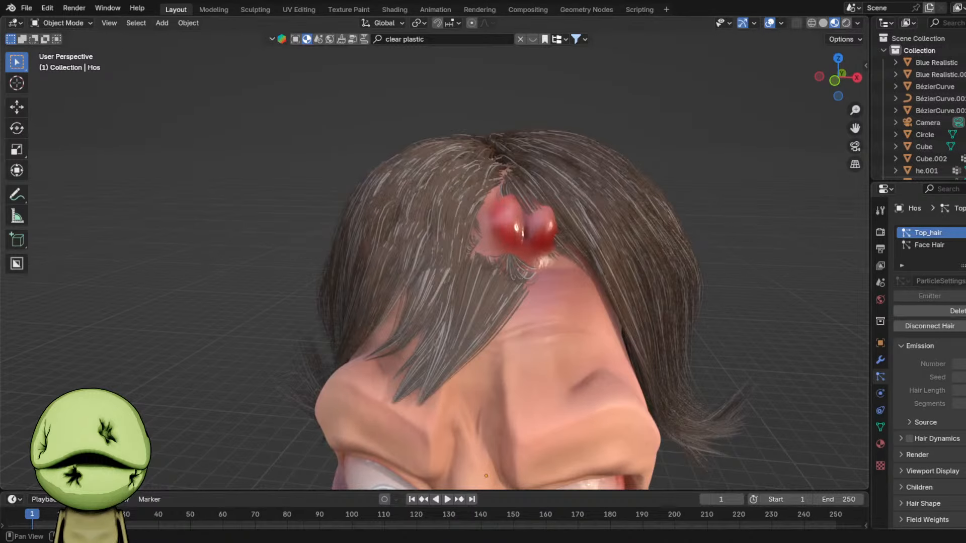
{"action": "scroll", "coordinate": [931, 352], "scroll_direction": "down", "scroll_amount": 5}
{"action": "left_click", "coordinate": [919, 391]}
{"action": "left_click", "coordinate": [959, 409]}
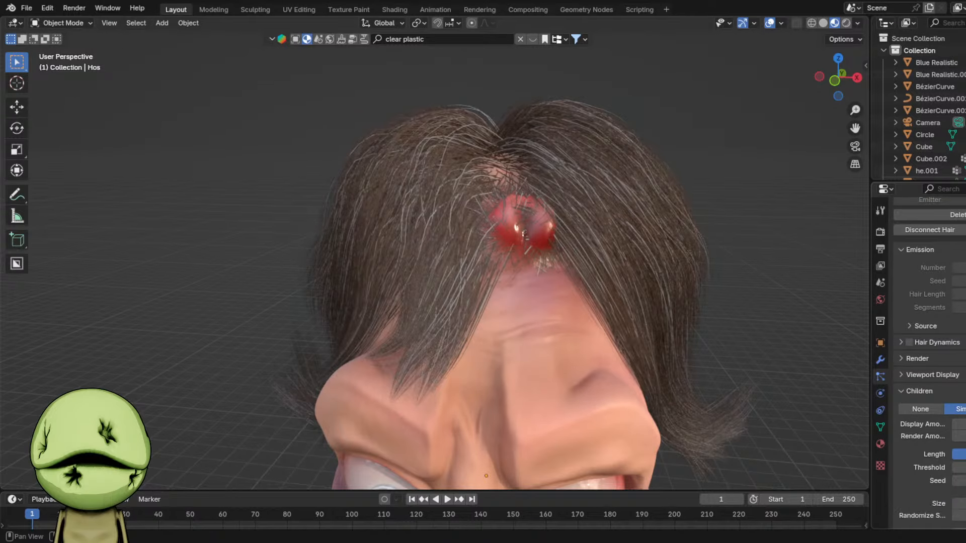
{"action": "scroll", "coordinate": [661, 292], "scroll_direction": "down", "scroll_amount": 6}
{"action": "middle_click_drag", "start_coordinate": [661, 292], "coordinate": [678, 257]}
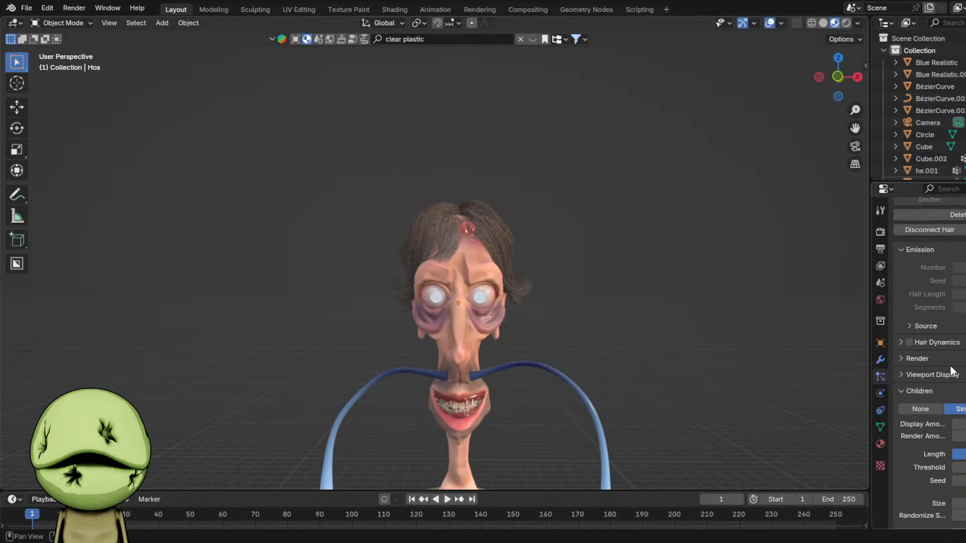
- Switch to the Shading workspace and frame the character's head in the rendered view
{"action": "left_click", "coordinate": [880, 444]}
{"action": "left_click", "coordinate": [394, 9]}
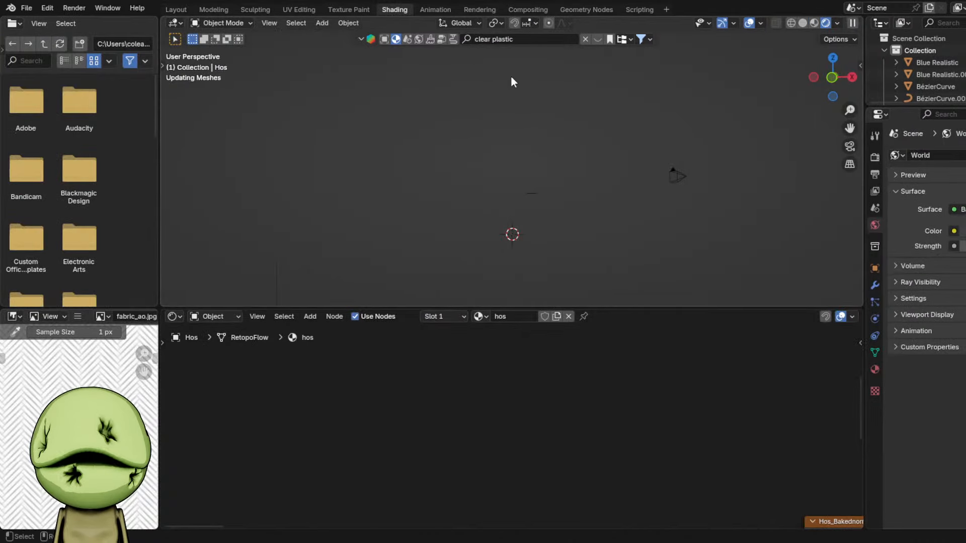
{"action": "scroll", "coordinate": [548, 155], "scroll_direction": "down", "scroll_amount": 6}
{"action": "middle_click_drag", "start_coordinate": [543, 131], "coordinate": [543, 212], "text": "shift"}
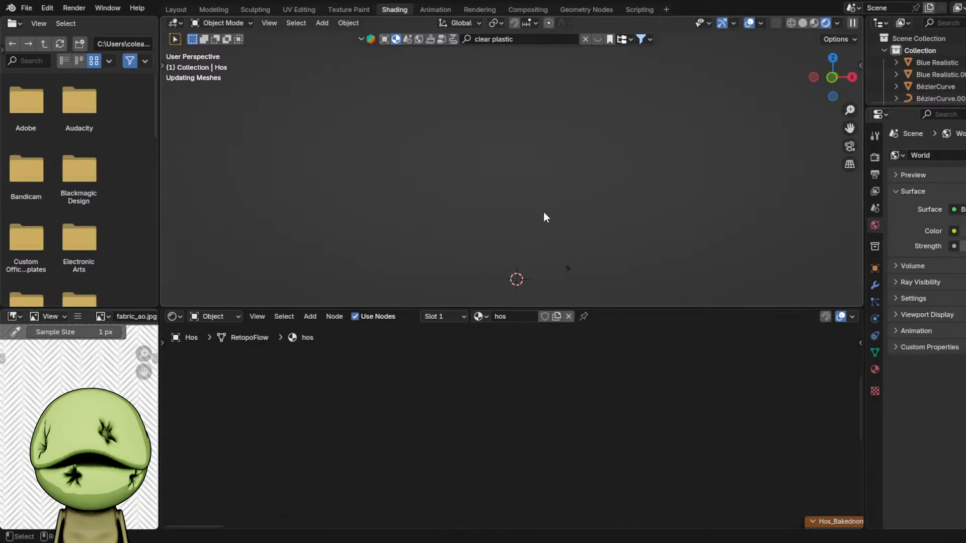
{"action": "key", "text": "a"}
{"action": "scroll", "coordinate": [539, 270], "scroll_direction": "up", "scroll_amount": 3}
{"action": "middle_click_drag", "start_coordinate": [539, 270], "coordinate": [514, 225], "text": "shift"}
{"action": "left_click", "coordinate": [512, 250]}
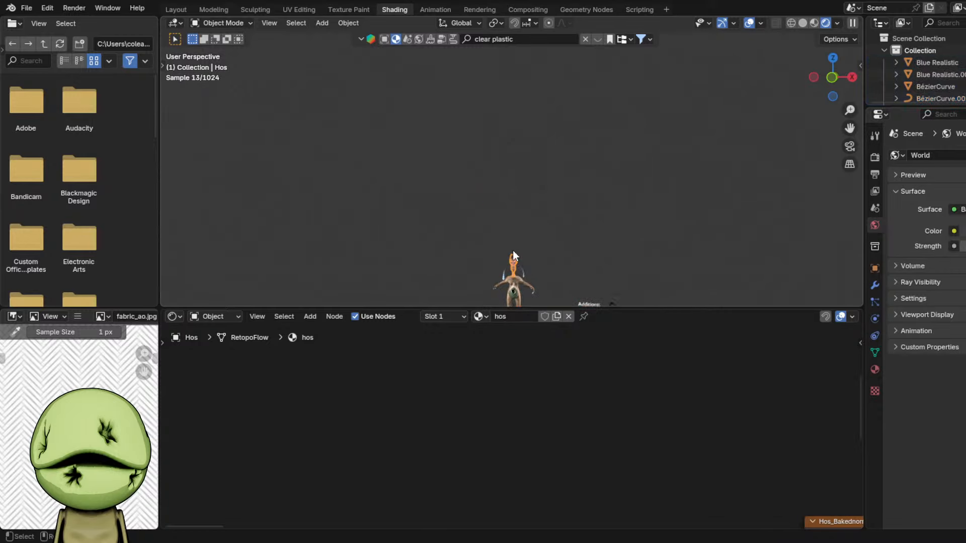
{"action": "key", "text": "KP_Decimal"}
{"action": "middle_click_drag", "start_coordinate": [575, 103], "coordinate": [571, 174], "text": "shift"}
{"action": "scroll", "coordinate": [457, 228], "scroll_direction": "up", "scroll_amount": 4}
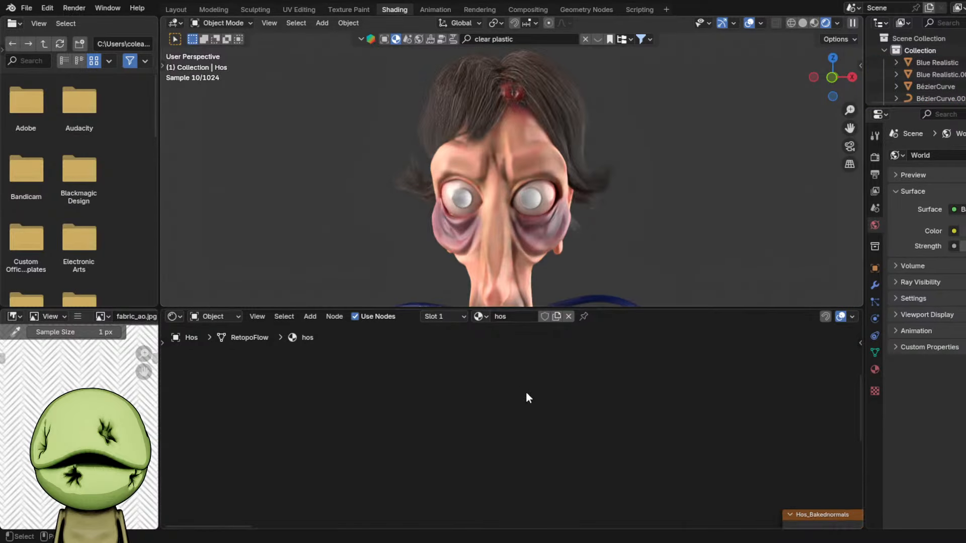
- Move the hos Base Color node clear of the roughness node, and open the hosHair material in Slot 2
{"action": "key", "text": "Home"}
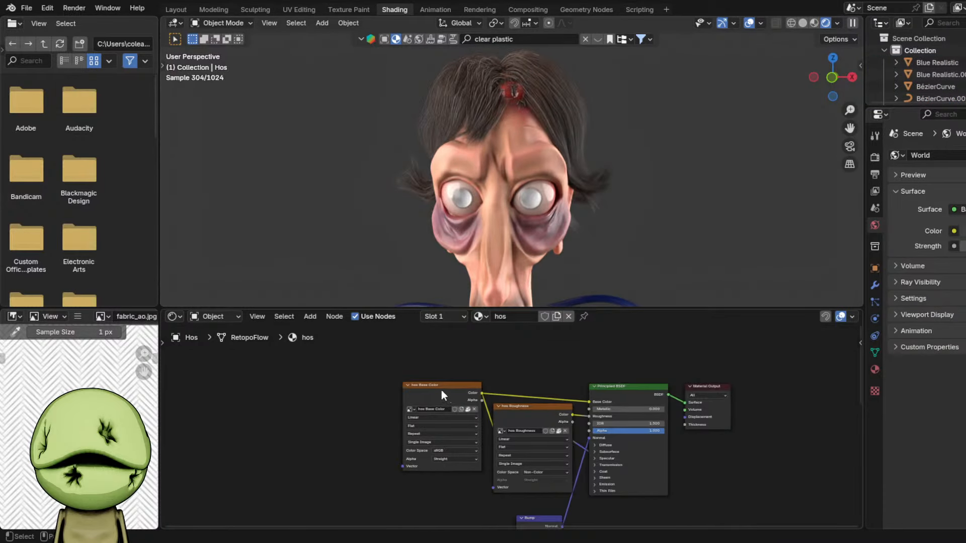
{"action": "left_click_drag", "start_coordinate": [437, 389], "coordinate": [244, 396]}
{"action": "middle_click_drag", "start_coordinate": [245, 398], "coordinate": [376, 390]}
{"action": "scroll", "coordinate": [375, 390], "scroll_direction": "up", "scroll_amount": 1}
{"action": "left_click", "coordinate": [445, 318]}
{"action": "left_click", "coordinate": [409, 356]}
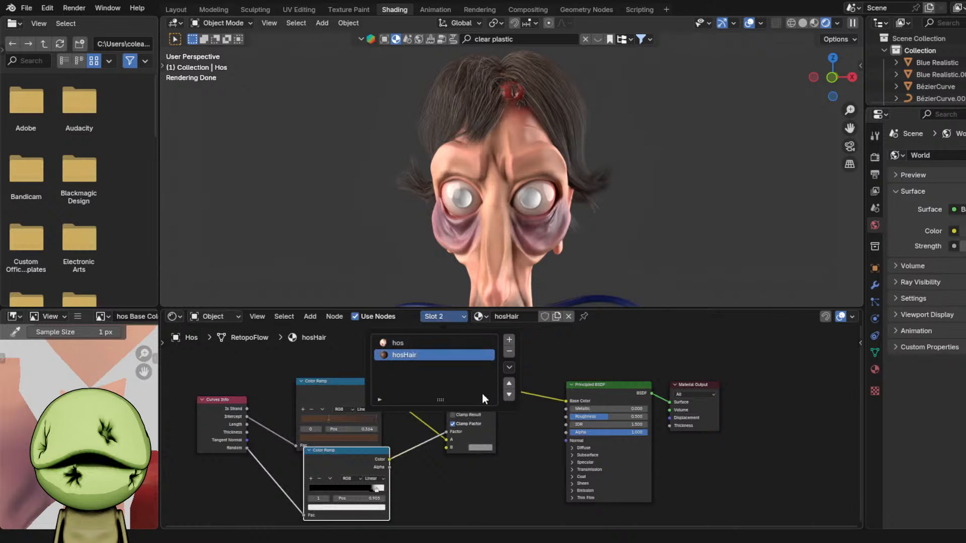
- Set the middle stop of the upper hair Color Ramp to a muted tan, #A59A7DFF
{"action": "middle_click_drag", "start_coordinate": [385, 433], "coordinate": [606, 431]}
{"action": "scroll", "coordinate": [599, 432], "scroll_direction": "up", "scroll_amount": 5}
{"action": "left_click", "coordinate": [559, 439]}
{"action": "left_click_drag", "start_coordinate": [564, 329], "coordinate": [559, 314]}
{"action": "left_click_drag", "start_coordinate": [622, 298], "coordinate": [622, 297]}
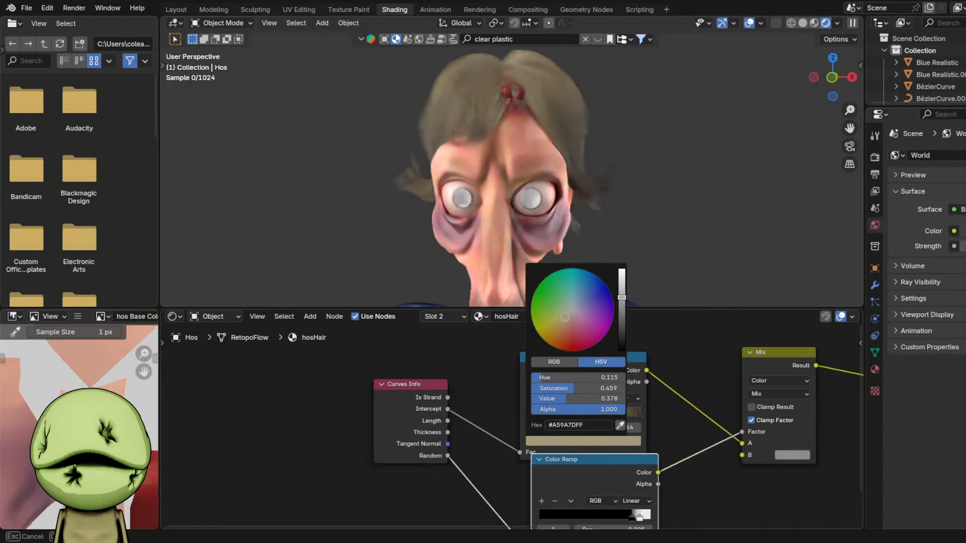
- Set the last stop of the upper Color Ramp, at position 1.000, to a pale cream and save the file
{"action": "left_click", "coordinate": [638, 414]}
{"action": "left_click", "coordinate": [620, 441]}
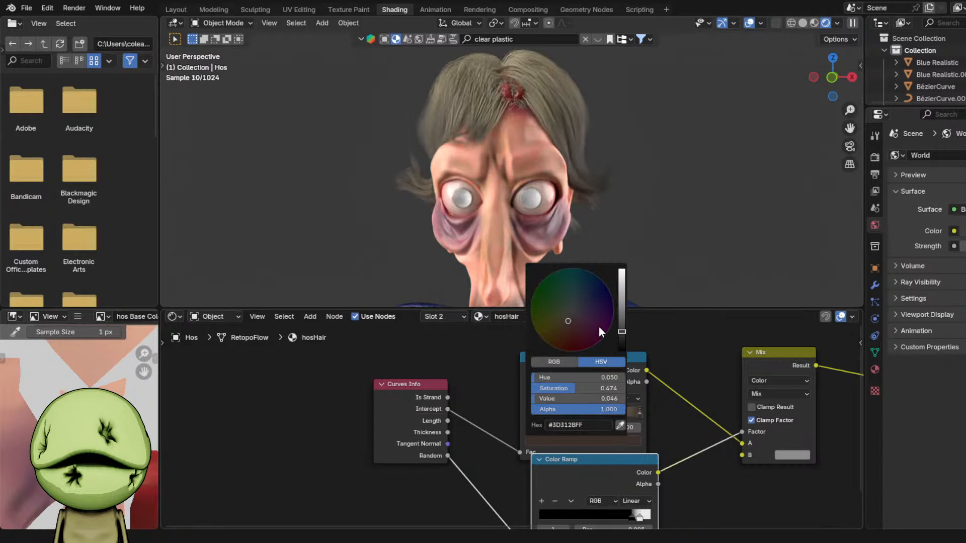
{"action": "left_click_drag", "start_coordinate": [622, 331], "coordinate": [622, 272]}
{"action": "left_click_drag", "start_coordinate": [570, 313], "coordinate": [569, 313]}
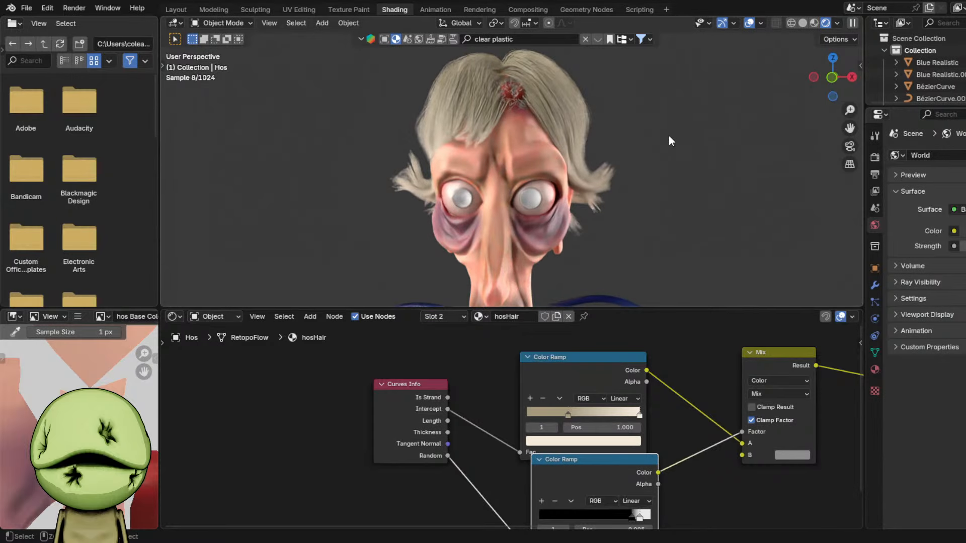
{"action": "key", "text": "ctrl+s"}
- Set the hair Mix node's B color to light peach, #FFE0C8FF, and save the file
{"action": "left_click", "coordinate": [803, 456]}
{"action": "left_click", "coordinate": [803, 360]}
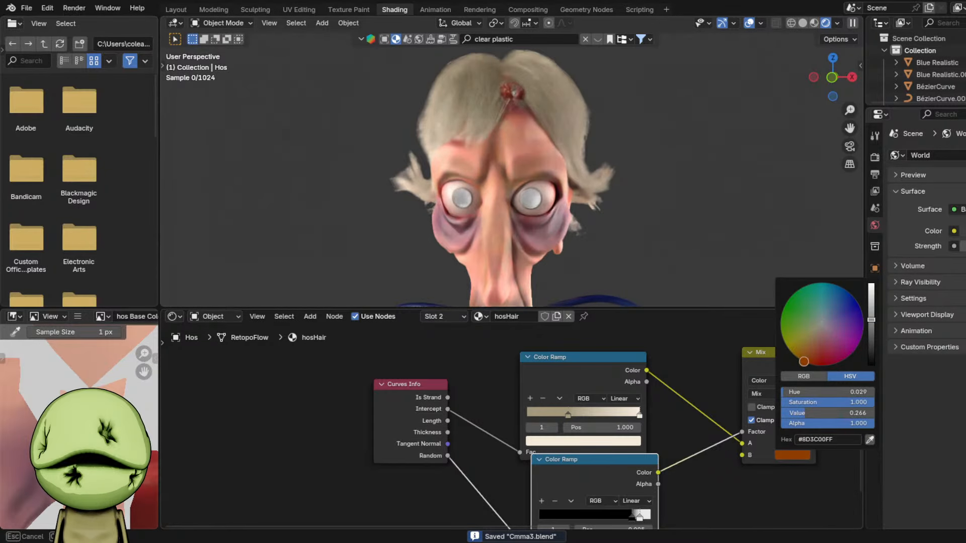
{"action": "mouse_move", "coordinate": [803, 361]}
{"action": "left_mouse_down"}
{"action": "mouse_move", "coordinate": [819, 310]}
{"action": "mouse_move", "coordinate": [818, 332]}
{"action": "left_mouse_up"}
{"action": "left_click_drag", "start_coordinate": [870, 301], "coordinate": [873, 287]}
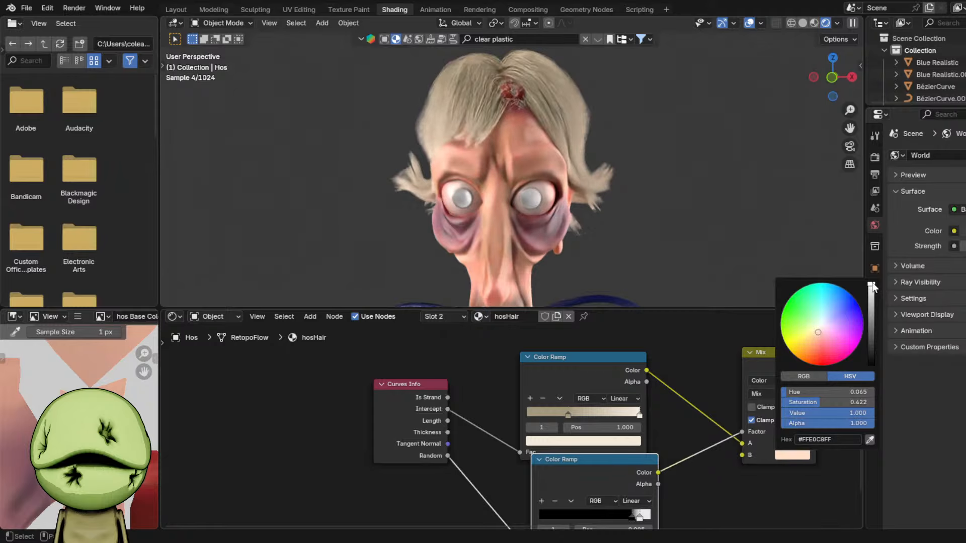
{"action": "scroll", "coordinate": [558, 232], "scroll_direction": "down", "scroll_amount": 1}
{"action": "middle_click_drag", "start_coordinate": [552, 233], "coordinate": [555, 228]}
{"action": "scroll", "coordinate": [555, 227], "scroll_direction": "down", "scroll_amount": 2}
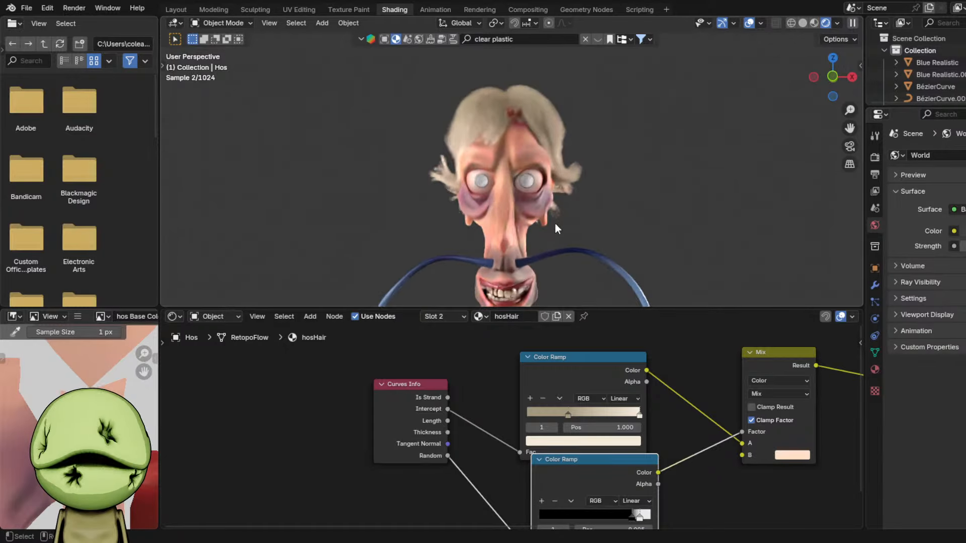
{"action": "key", "text": "ctrl+s"}
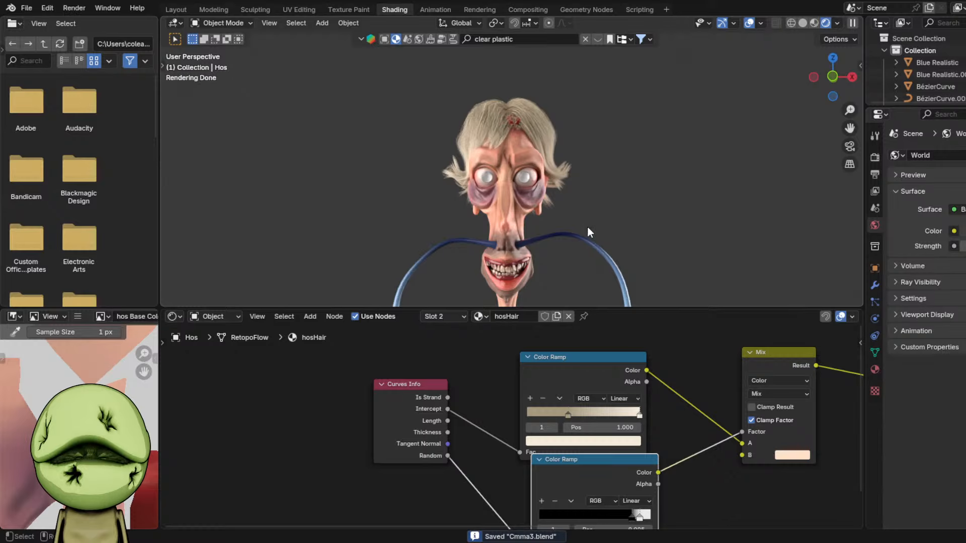
- Return to the Layout workspace and delete the "dumb looking gen…" note from the Additions list
{"action": "left_click", "coordinate": [181, 10]}
{"action": "scroll", "coordinate": [602, 199], "scroll_direction": "down", "scroll_amount": 7}
{"action": "middle_click_drag", "start_coordinate": [602, 199], "coordinate": [563, 211]}
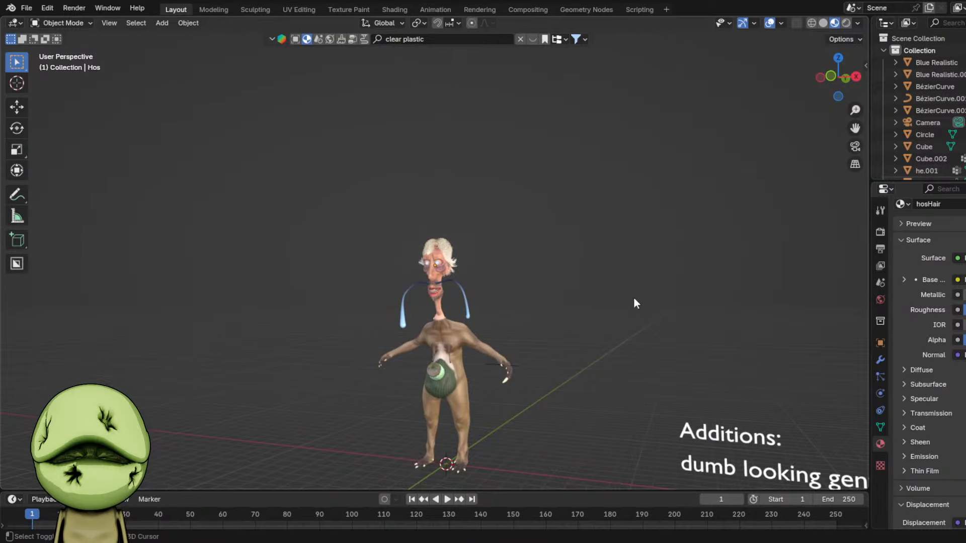
{"action": "middle_click_drag", "start_coordinate": [634, 301], "coordinate": [500, 218], "text": "shift"}
{"action": "left_click", "coordinate": [684, 370]}
{"action": "key", "text": "Delete"}
- Move the five remaining notes up along Z to close the gap under the Additions heading
{"action": "scroll", "coordinate": [684, 370], "scroll_direction": "down", "scroll_amount": 2}
{"action": "mouse_move", "coordinate": [486, 271]}
{"action": "middle_mouse_down"}
{"action": "mouse_move", "coordinate": [498, 278]}
{"action": "mouse_move", "coordinate": [494, 267]}
{"action": "middle_mouse_up"}
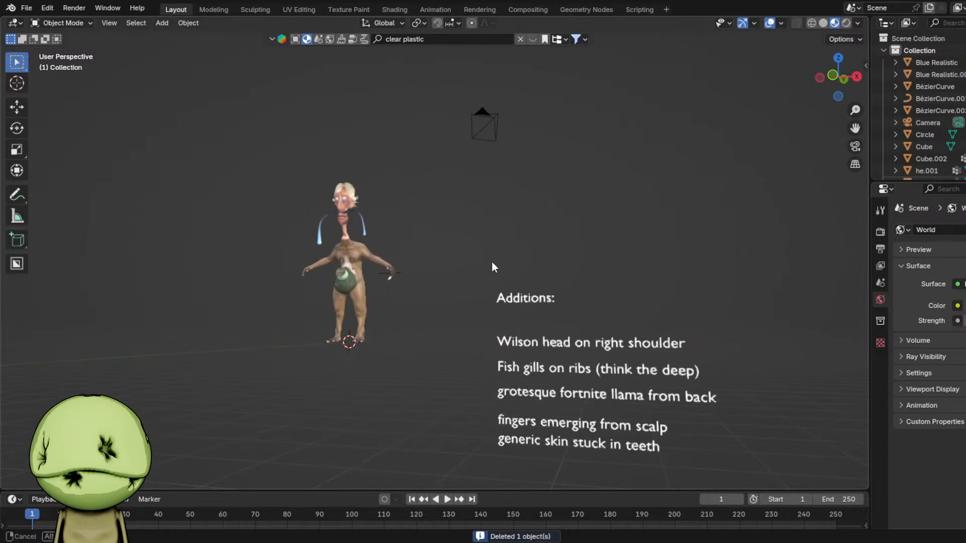
{"action": "left_click", "coordinate": [595, 341]}
{"action": "left_click_drag", "start_coordinate": [594, 332], "coordinate": [646, 454]}
{"action": "key", "text": "g"}
{"action": "key", "text": "z"}
{"action": "left_click", "coordinate": [645, 425]}
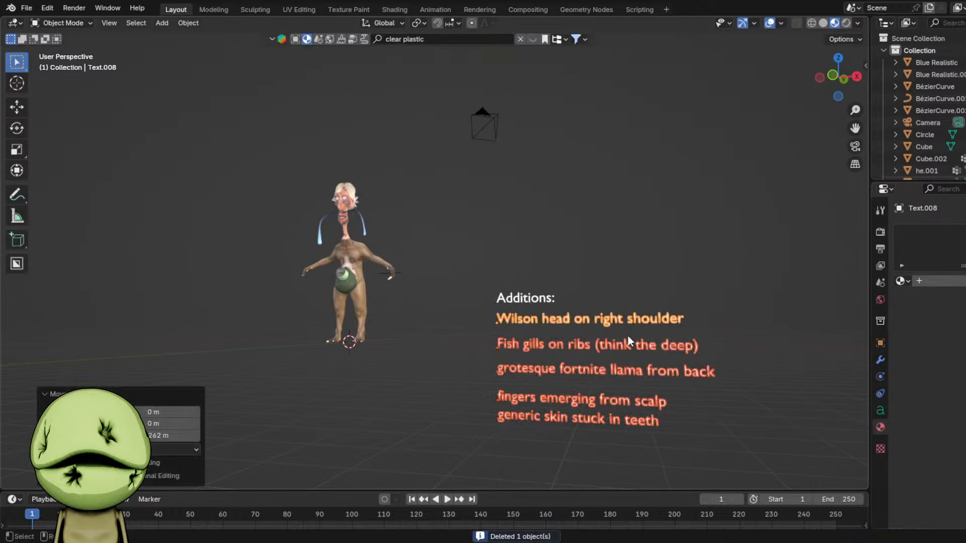
- Lower the "Wilson head on right shoulder" note slightly along Z to even out the list spacing, and deselect it
{"action": "left_click", "coordinate": [638, 321]}
{"action": "left_click_drag", "start_coordinate": [670, 285], "coordinate": [484, 388]}
{"action": "middle_click_drag", "start_coordinate": [484, 389], "coordinate": [436, 360]}
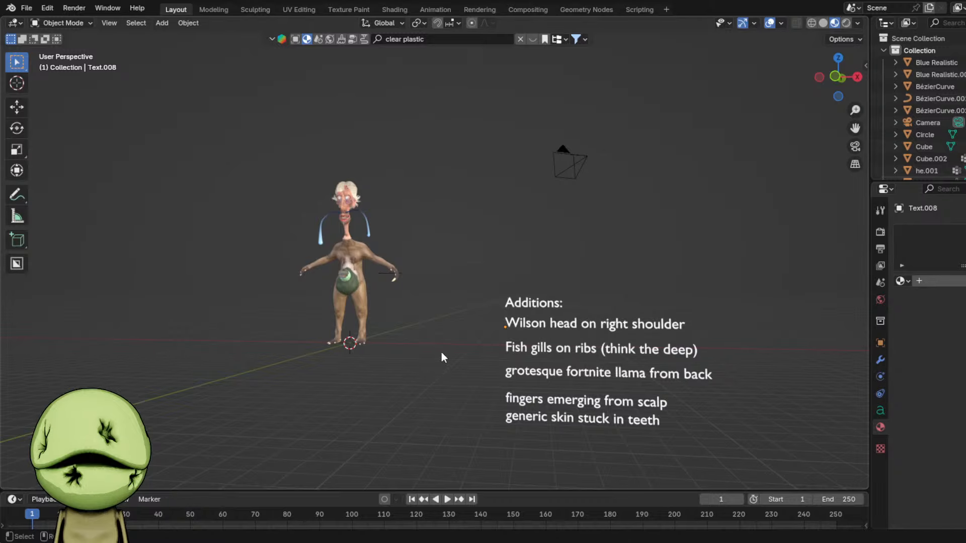
{"action": "middle_click_drag", "start_coordinate": [442, 352], "coordinate": [424, 344]}
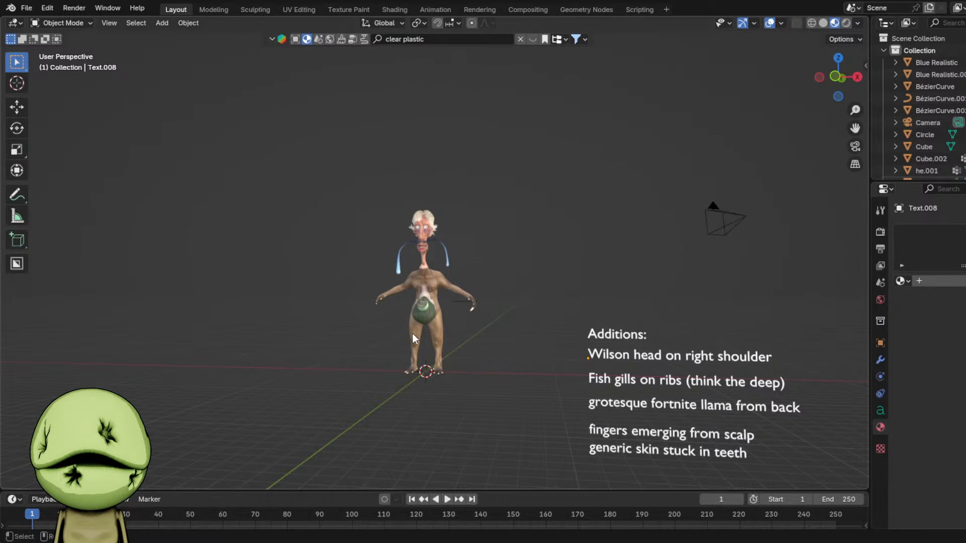
{"action": "key", "text": "g"}
{"action": "key", "text": "z"}
{"action": "left_click", "coordinate": [760, 360]}
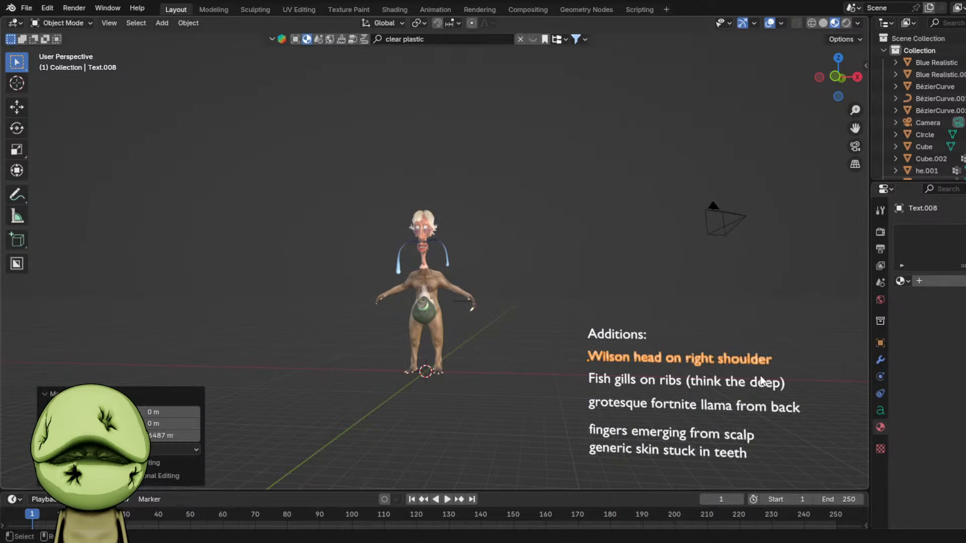
{"action": "left_click", "coordinate": [610, 418]}
- Switch to solid shading, select the SquirrelMan_lowpoly body and open it in the Sculpting workspace
{"action": "middle_click_drag", "start_coordinate": [641, 361], "coordinate": [606, 361], "text": "shift"}
{"action": "key", "text": "z"}
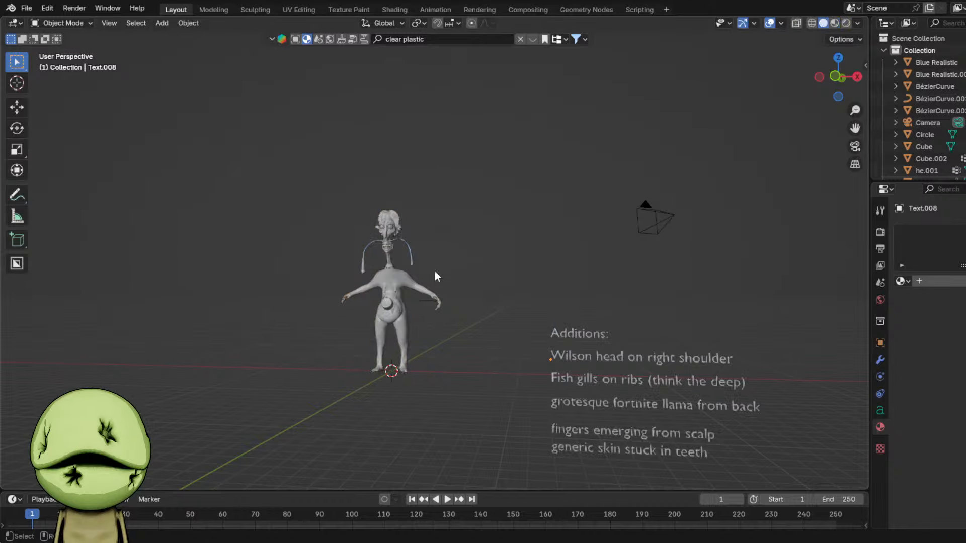
{"action": "left_click", "coordinate": [401, 282]}
{"action": "left_click", "coordinate": [253, 10]}
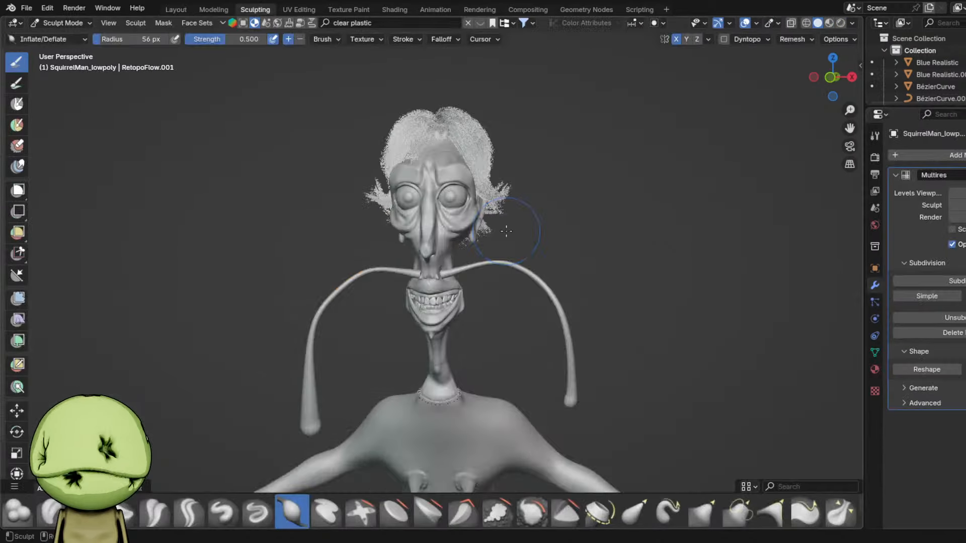
- Pull at the shoulder beside the stitched neck with the Grab brush, and turn off X symmetry
{"action": "mouse_move", "coordinate": [518, 352]}
{"action": "middle_mouse_down", "text": "shift"}
{"action": "mouse_move", "coordinate": [509, 228]}
{"action": "mouse_move", "coordinate": [504, 366]}
{"action": "mouse_move", "coordinate": [493, 335]}
{"action": "middle_mouse_up", "text": "shift"}
{"action": "scroll", "coordinate": [489, 323], "scroll_direction": "up", "scroll_amount": 3}
{"action": "mouse_move", "coordinate": [543, 314]}
{"action": "middle_mouse_down"}
{"action": "mouse_move", "coordinate": [461, 340]}
{"action": "mouse_move", "coordinate": [402, 327]}
{"action": "middle_mouse_up"}
{"action": "key", "text": "g"}
{"action": "mouse_move", "coordinate": [336, 302]}
{"action": "left_mouse_down"}
{"action": "mouse_move", "coordinate": [347, 268]}
{"action": "mouse_move", "coordinate": [333, 285]}
{"action": "left_mouse_up"}
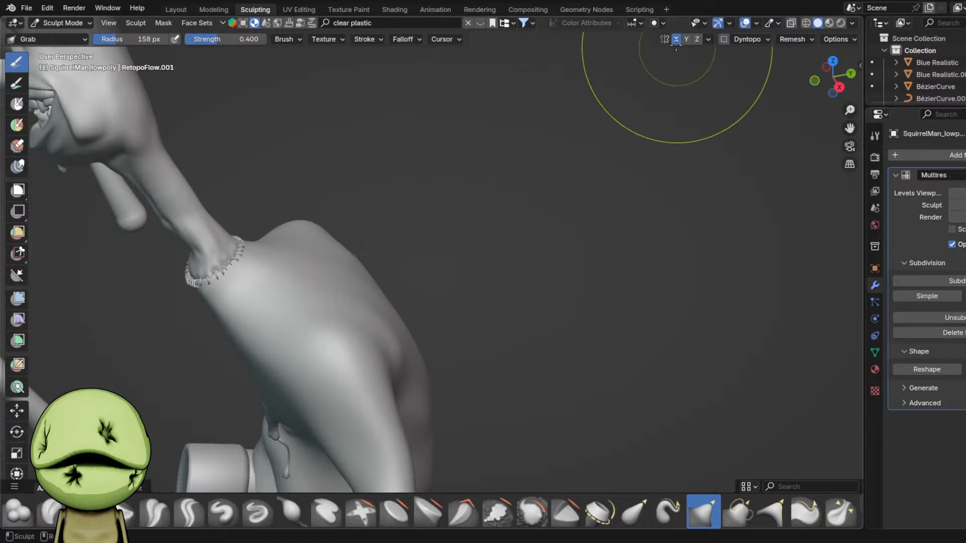
{"action": "middle_click_drag", "start_coordinate": [332, 265], "coordinate": [373, 289]}
{"action": "scroll", "coordinate": [375, 293], "scroll_direction": "up", "scroll_amount": 3}
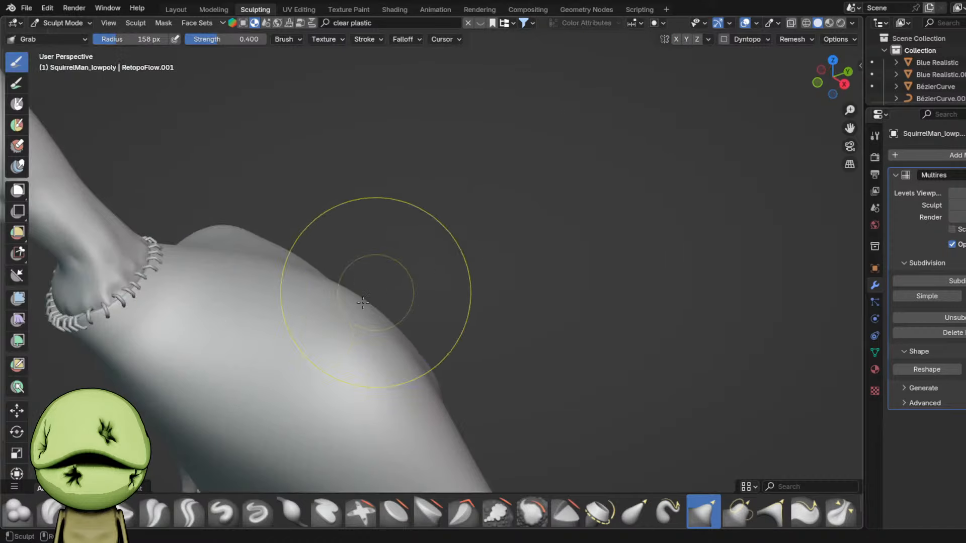
- Shape a rounded head-like bulge on one shoulder with the Grab brush at a 179 px radius
{"action": "middle_click_drag", "start_coordinate": [196, 427], "coordinate": [411, 327]}
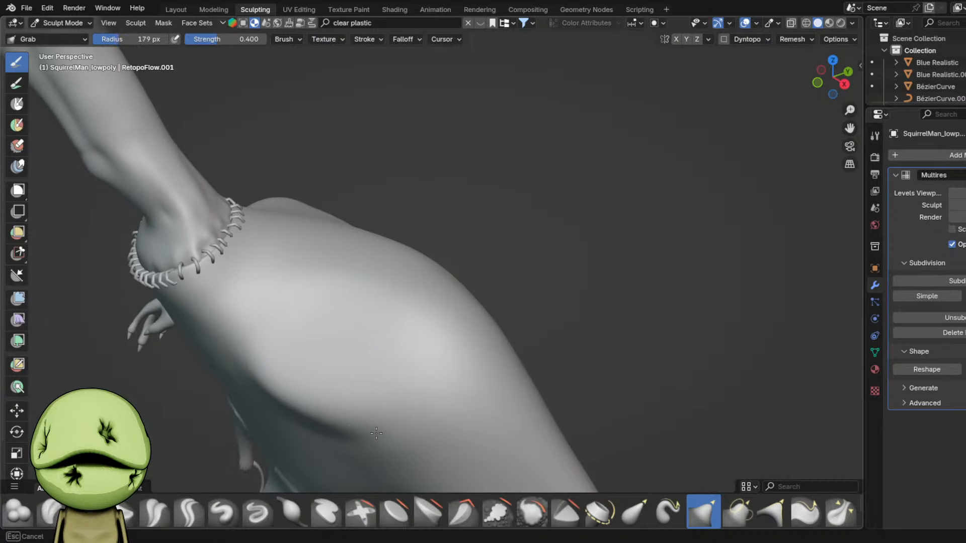
{"action": "mouse_move", "coordinate": [270, 371]}
{"action": "middle_mouse_down"}
{"action": "mouse_move", "coordinate": [393, 388]}
{"action": "mouse_move", "coordinate": [455, 333]}
{"action": "middle_mouse_up"}
{"action": "left_click_drag", "start_coordinate": [472, 336], "coordinate": [463, 352]}
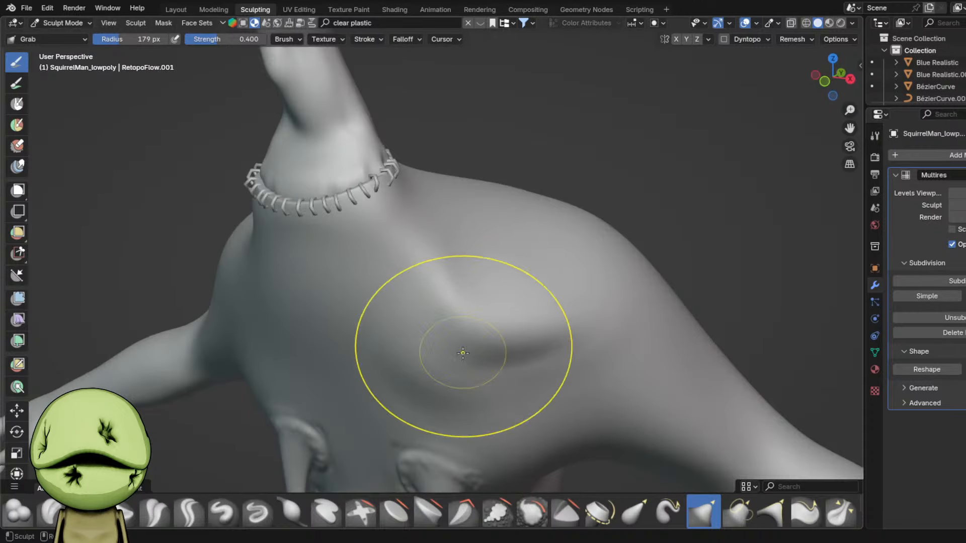
{"action": "left_click_drag", "start_coordinate": [552, 336], "coordinate": [539, 328]}
{"action": "middle_click_drag", "start_coordinate": [539, 328], "coordinate": [432, 331]}
{"action": "left_click_drag", "start_coordinate": [338, 384], "coordinate": [351, 372]}
{"action": "middle_click_drag", "start_coordinate": [351, 373], "coordinate": [401, 341]}
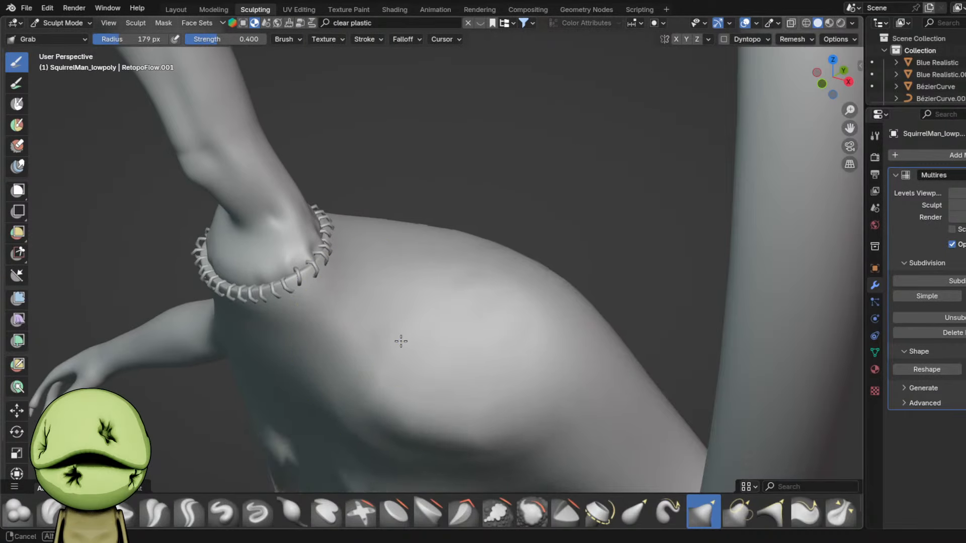
{"action": "left_click_drag", "start_coordinate": [396, 344], "coordinate": [403, 340]}
- Carve a nose bridge and the underside of a nose into the shoulder bulge with the Draw Sharp brush
{"action": "key", "text": "v"}
{"action": "key", "text": "f"}
{"action": "left_click", "coordinate": [404, 374]}
{"action": "middle_click_drag", "start_coordinate": [404, 374], "coordinate": [428, 316]}
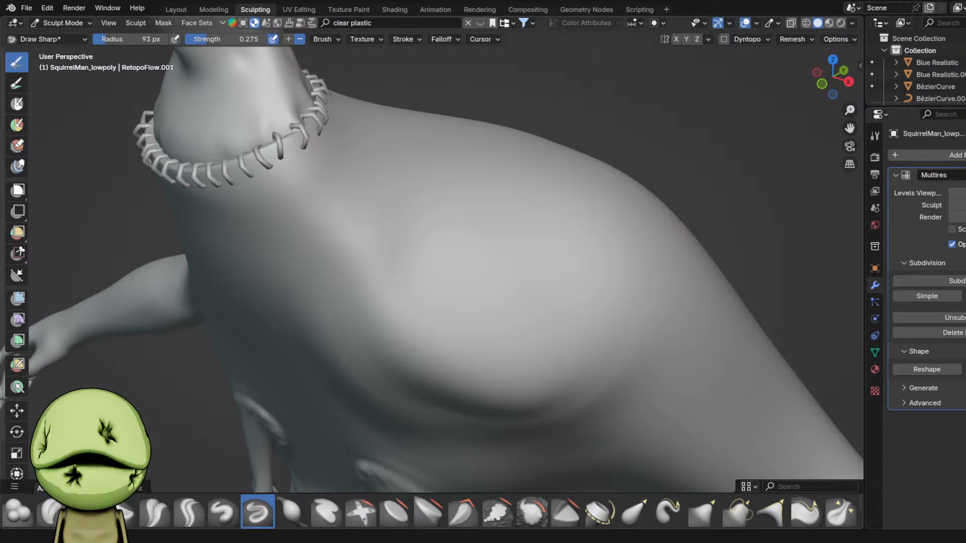
{"action": "scroll", "coordinate": [416, 222], "scroll_direction": "down", "scroll_amount": 3}
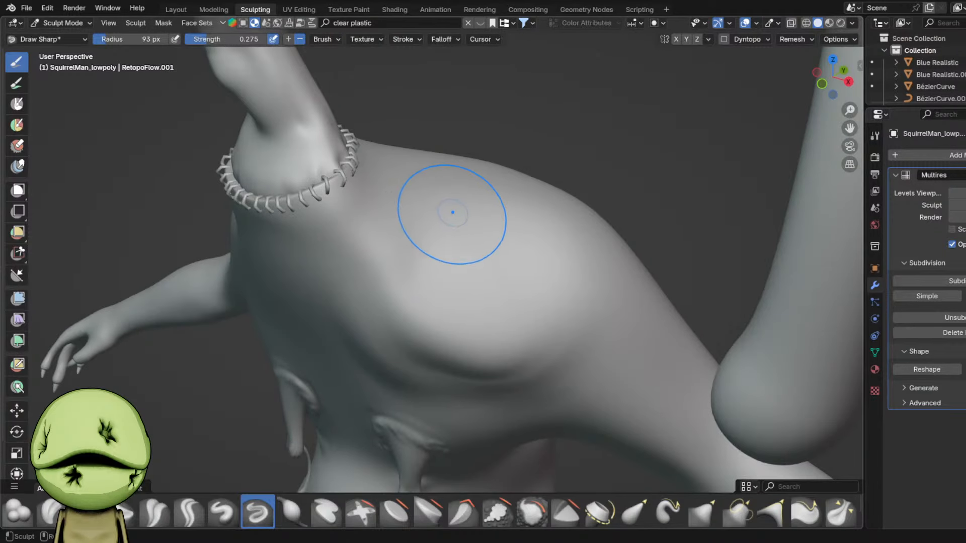
{"action": "mouse_move", "coordinate": [453, 212]}
{"action": "middle_mouse_down", "text": "shift"}
{"action": "mouse_move", "coordinate": [477, 238]}
{"action": "mouse_move", "coordinate": [448, 264]}
{"action": "middle_mouse_up", "text": "shift"}
{"action": "key", "text": "f"}
{"action": "left_click", "coordinate": [470, 243]}
{"action": "left_click_drag", "start_coordinate": [418, 310], "coordinate": [417, 313]}
{"action": "left_click_drag", "start_coordinate": [472, 261], "coordinate": [477, 305]}
{"action": "left_click_drag", "start_coordinate": [473, 263], "coordinate": [477, 292]}
{"action": "mouse_move", "coordinate": [431, 259]}
{"action": "left_mouse_down"}
{"action": "mouse_move", "coordinate": [426, 304]}
{"action": "mouse_move", "coordinate": [465, 318]}
{"action": "left_mouse_up"}
{"action": "mouse_move", "coordinate": [452, 271]}
{"action": "left_mouse_down"}
{"action": "mouse_move", "coordinate": [427, 315]}
{"action": "mouse_move", "coordinate": [480, 332]}
{"action": "left_mouse_up"}
- Round out the nose with the Inflate/Deflate brush and deepen the crease beneath it with Draw Sharp at 67 px
{"action": "scroll", "coordinate": [466, 327], "scroll_direction": "up", "scroll_amount": 2}
{"action": "key", "text": "i"}
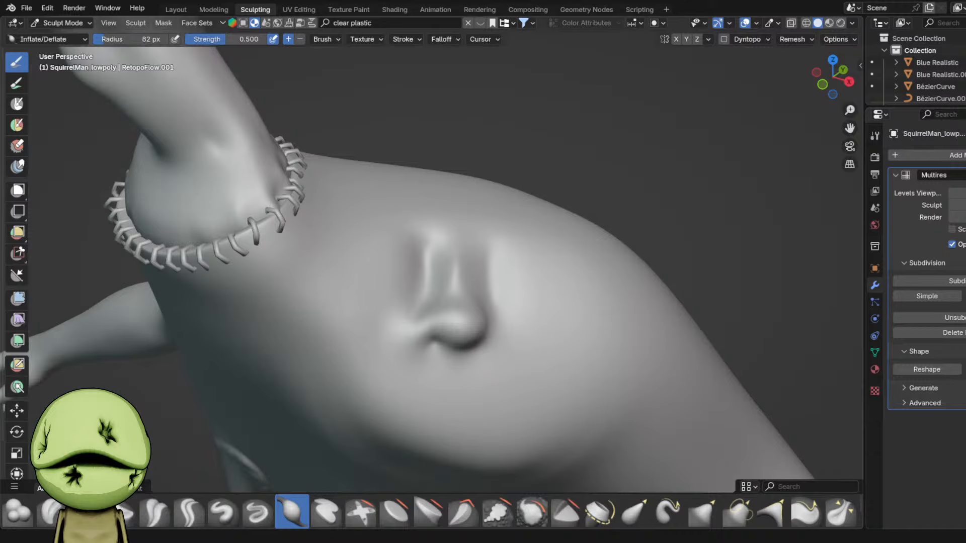
{"action": "left_click_drag", "start_coordinate": [525, 346], "coordinate": [487, 281]}
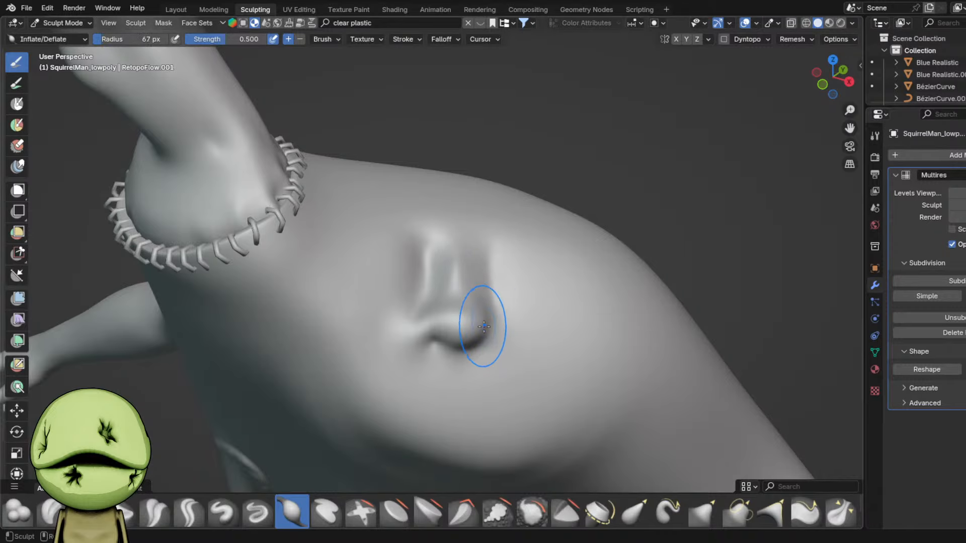
{"action": "scroll", "coordinate": [484, 326], "scroll_direction": "up", "scroll_amount": 2}
{"action": "key", "text": "d"}
{"action": "scroll", "coordinate": [448, 373], "scroll_direction": "up", "scroll_amount": 3}
{"action": "left_click_drag", "start_coordinate": [443, 439], "coordinate": [445, 441]}
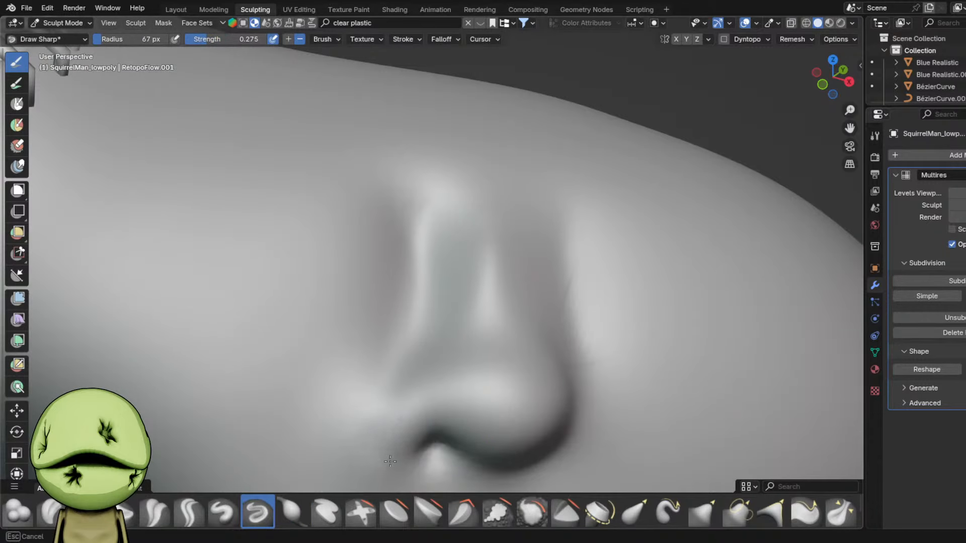
- Puff up the nostril on the neck side with Inflate/Deflate and adjust its shape with the Grab brush
{"action": "key", "text": "i"}
{"action": "mouse_move", "coordinate": [390, 418]}
{"action": "left_mouse_down"}
{"action": "mouse_move", "coordinate": [403, 404]}
{"action": "mouse_move", "coordinate": [395, 408]}
{"action": "left_mouse_up"}
{"action": "scroll", "coordinate": [395, 407], "scroll_direction": "down", "scroll_amount": 4}
{"action": "key", "text": "g"}
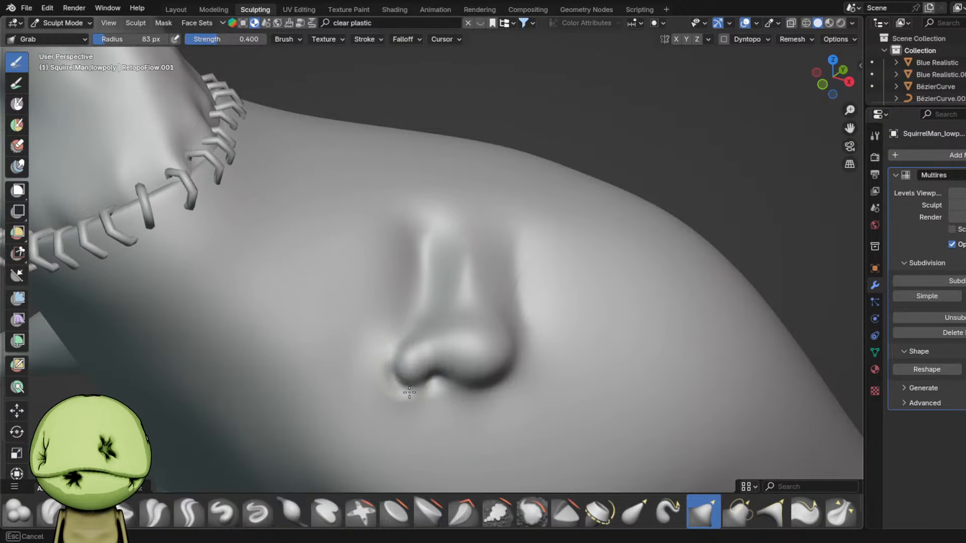
{"action": "scroll", "coordinate": [492, 287], "scroll_direction": "down", "scroll_amount": 4}
{"action": "scroll", "coordinate": [496, 282], "scroll_direction": "up", "scroll_amount": 4}
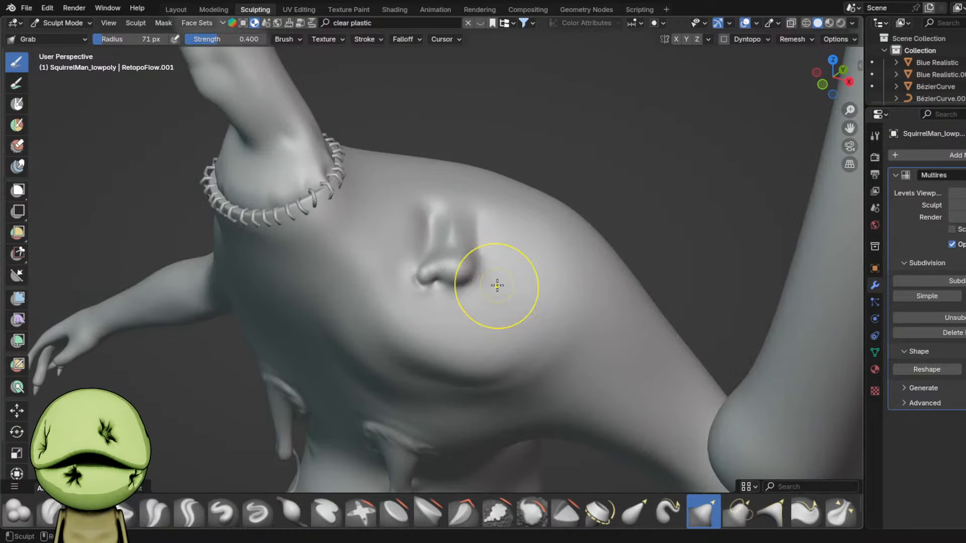
- Carve an eye socket on the neck side of the nose with Draw Sharp and inflate an eyeball in it at 59 px
{"action": "key", "text": "d"}
{"action": "middle_click_drag", "start_coordinate": [428, 251], "coordinate": [437, 270]}
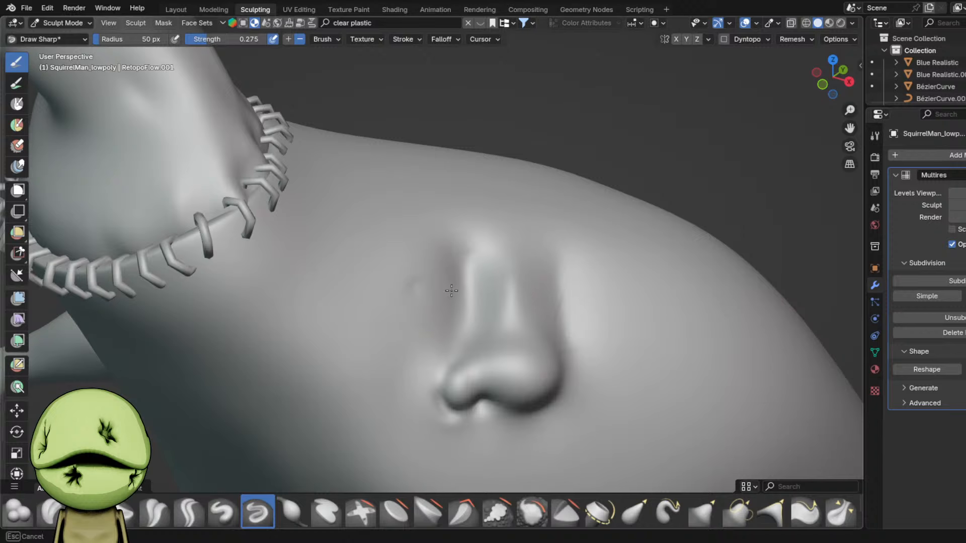
{"action": "left_click_drag", "start_coordinate": [407, 297], "coordinate": [451, 298]}
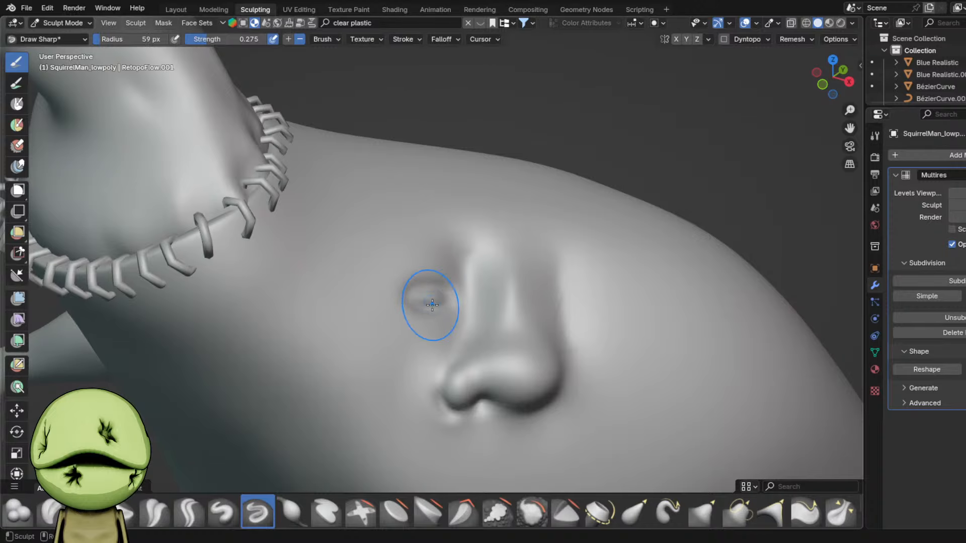
{"action": "scroll", "coordinate": [433, 305], "scroll_direction": "up", "scroll_amount": 3}
{"action": "key", "text": "i"}
{"action": "left_click_drag", "start_coordinate": [431, 313], "coordinate": [415, 315]}
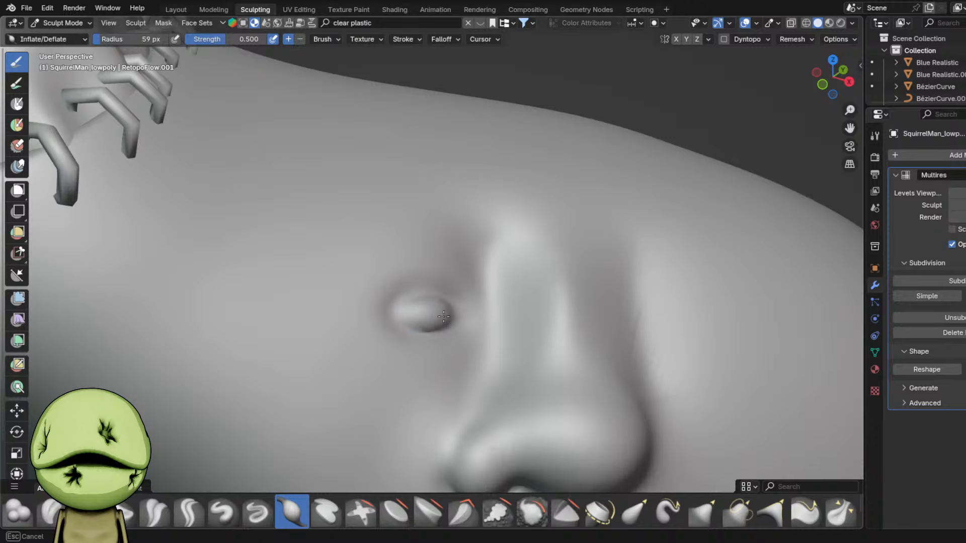
- Reshape the skin just below the neck-side eye with the Grab brush at an 83 px radius
{"action": "key", "text": "g"}
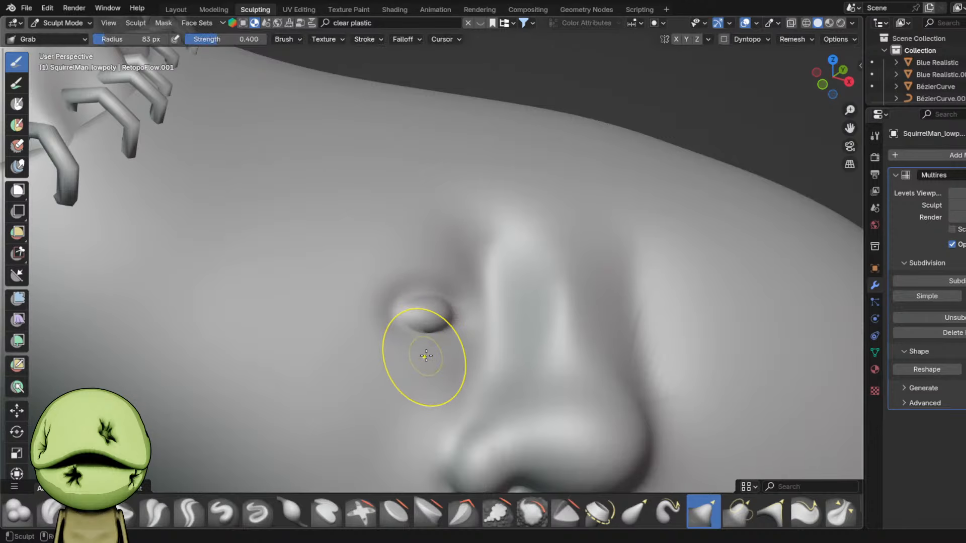
{"action": "left_click_drag", "start_coordinate": [438, 350], "coordinate": [434, 348]}
{"action": "scroll", "coordinate": [476, 322], "scroll_direction": "down", "scroll_amount": 6}
{"action": "scroll", "coordinate": [513, 294], "scroll_direction": "up", "scroll_amount": 6}
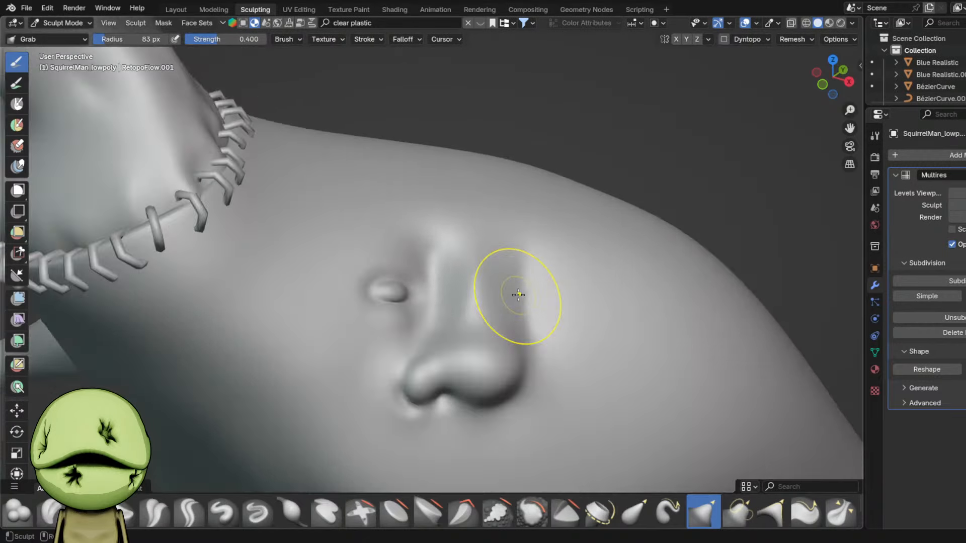
- Carve a brow crease above the neck-side eye with Draw Sharp at 83 px and refine it with Grab at 93 px
{"action": "key", "text": "shift+c"}
{"action": "scroll", "coordinate": [519, 296], "scroll_direction": "up", "scroll_amount": 4}
{"action": "left_click_drag", "start_coordinate": [423, 285], "coordinate": [319, 261]}
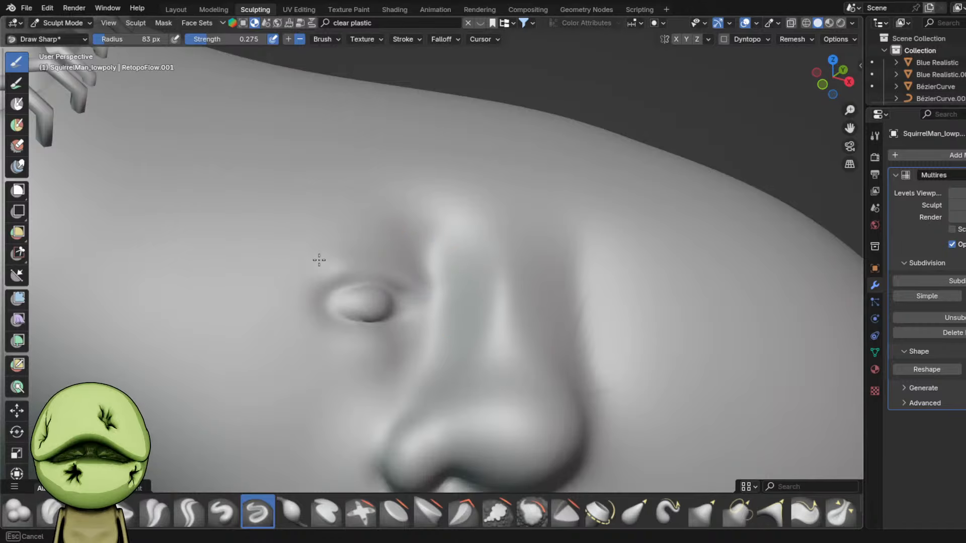
{"action": "left_click_drag", "start_coordinate": [412, 257], "coordinate": [411, 251]}
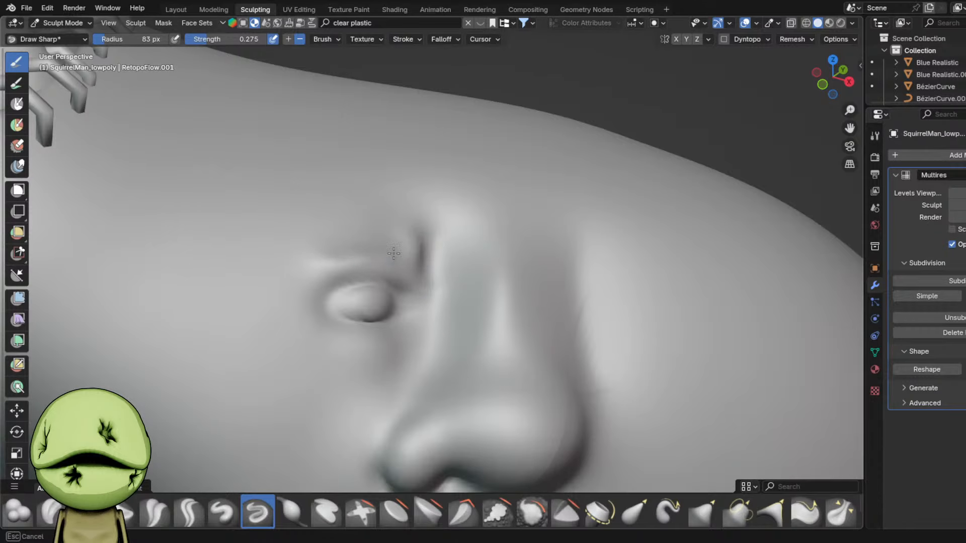
{"action": "key", "text": "g"}
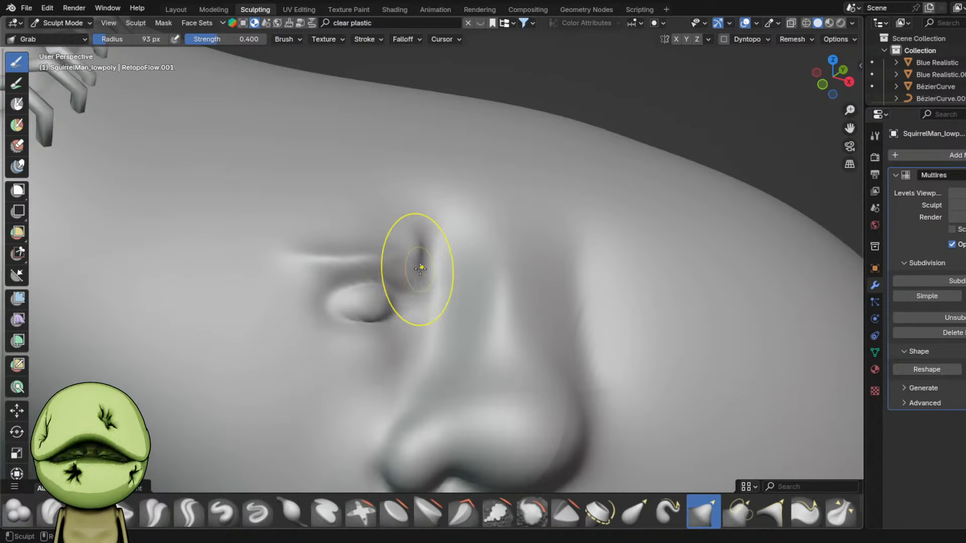
{"action": "mouse_move", "coordinate": [422, 258]}
{"action": "left_mouse_down"}
{"action": "mouse_move", "coordinate": [409, 245]}
{"action": "mouse_move", "coordinate": [366, 276]}
{"action": "left_mouse_up"}
- Carve the second eye on the opposite side of the nose bridge with Draw Sharp at a 62 px radius
{"action": "middle_click_drag", "start_coordinate": [366, 277], "coordinate": [524, 277]}
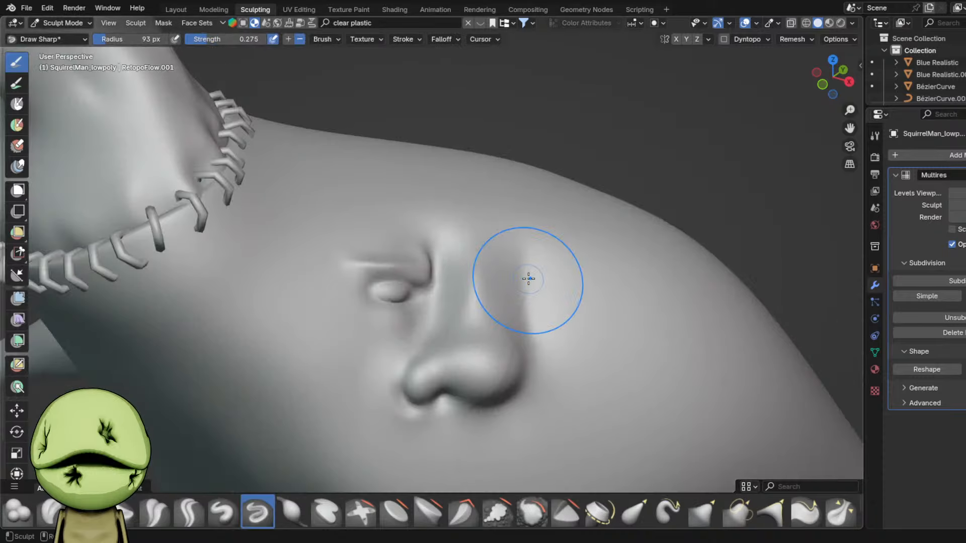
{"action": "scroll", "coordinate": [504, 270], "scroll_direction": "up", "scroll_amount": 4}
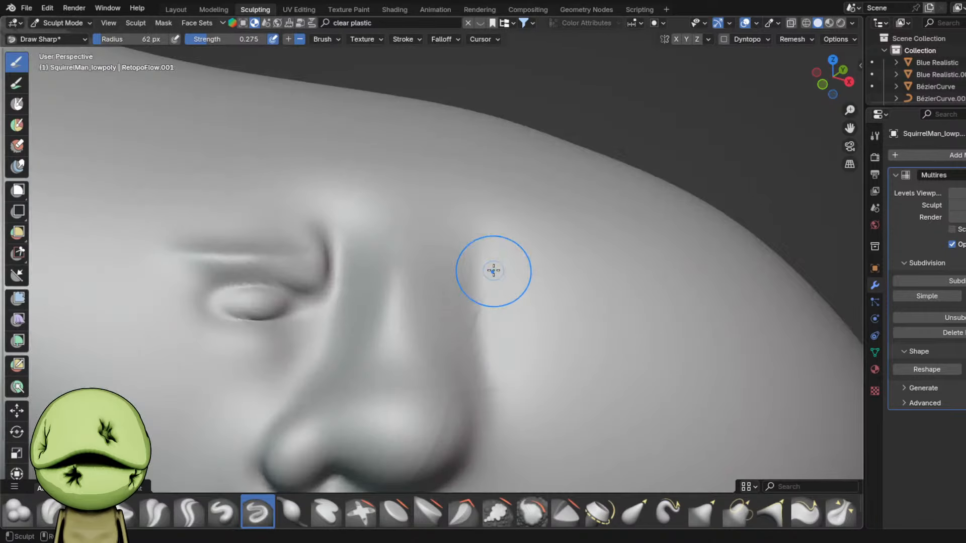
{"action": "mouse_move", "coordinate": [499, 267]}
{"action": "left_mouse_down"}
{"action": "mouse_move", "coordinate": [507, 287]}
{"action": "mouse_move", "coordinate": [565, 300]}
{"action": "mouse_move", "coordinate": [513, 311]}
{"action": "mouse_move", "coordinate": [518, 320]}
{"action": "left_mouse_up"}
{"action": "scroll", "coordinate": [518, 319], "scroll_direction": "down", "scroll_amount": 5}
{"action": "key", "text": "g"}
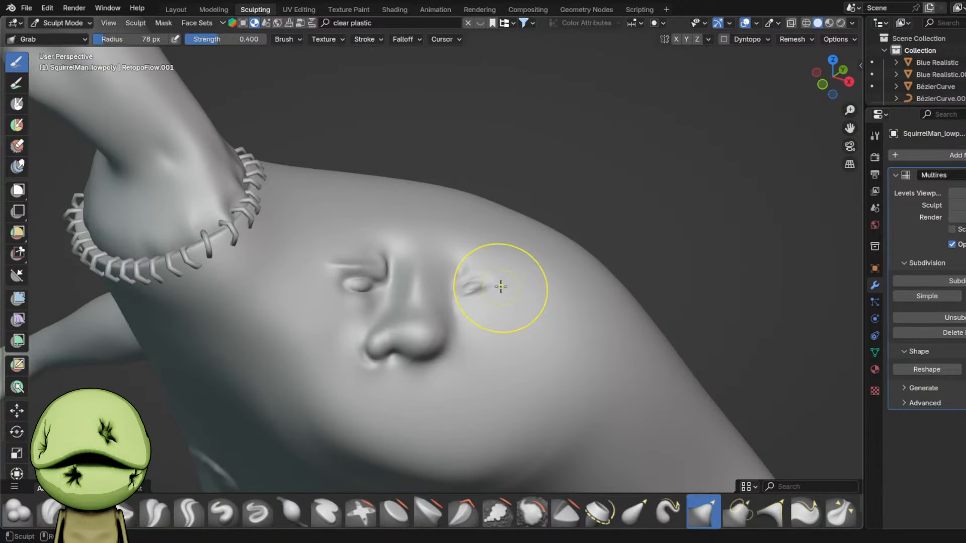
- Carve a matching brow crease above the second eye with Draw Sharp at a 69 px radius
{"action": "scroll", "coordinate": [501, 287], "scroll_direction": "up", "scroll_amount": 5}
{"action": "key", "text": "x"}
{"action": "mouse_move", "coordinate": [462, 269]}
{"action": "left_mouse_down"}
{"action": "mouse_move", "coordinate": [481, 265]}
{"action": "mouse_move", "coordinate": [487, 277]}
{"action": "left_mouse_up"}
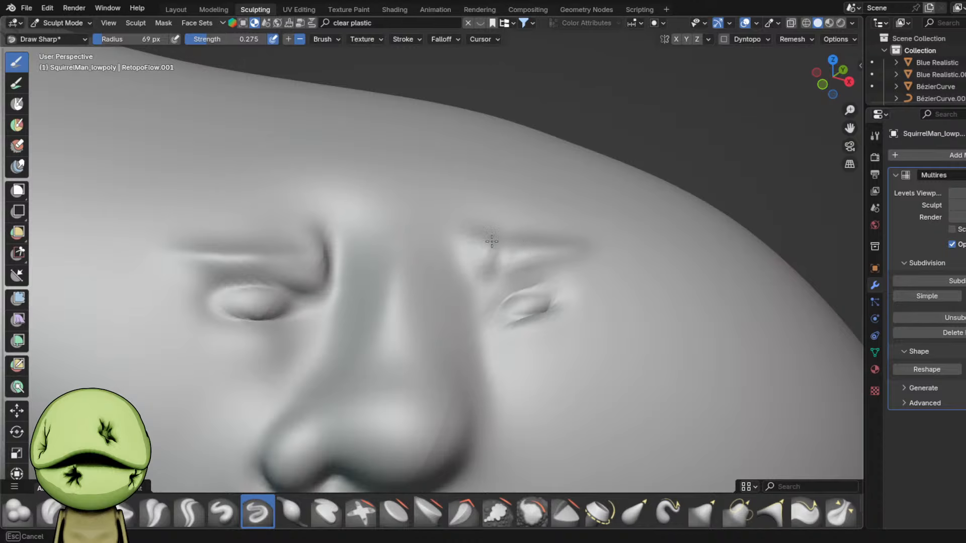
{"action": "mouse_move", "coordinate": [482, 273]}
{"action": "left_mouse_down"}
{"action": "mouse_move", "coordinate": [479, 254]}
{"action": "mouse_move", "coordinate": [504, 259]}
{"action": "left_mouse_up"}
{"action": "scroll", "coordinate": [503, 259], "scroll_direction": "down", "scroll_amount": 5}
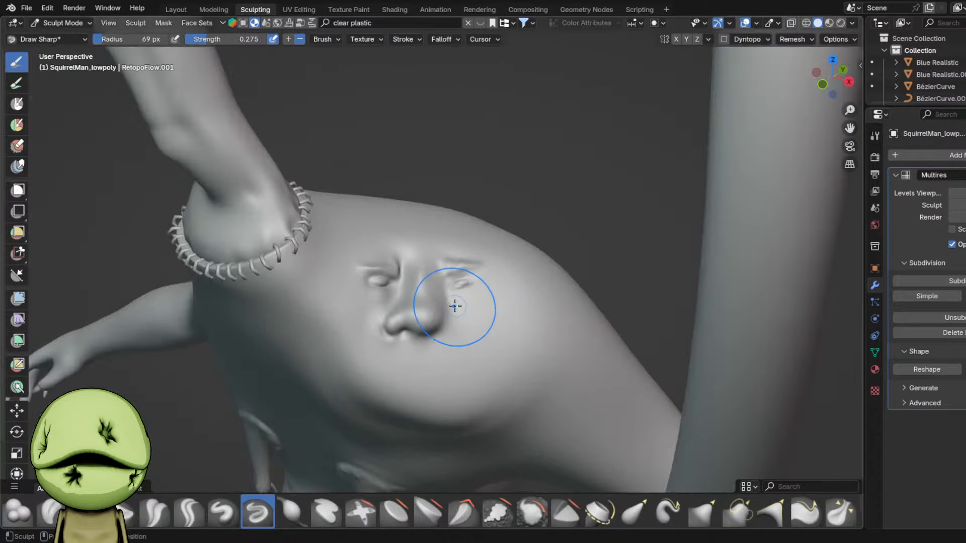
- Carve the philtrum folds directly under the nose with Draw Sharp, reducing the radius to 45 px
{"action": "scroll", "coordinate": [474, 269], "scroll_direction": "up", "scroll_amount": 3}
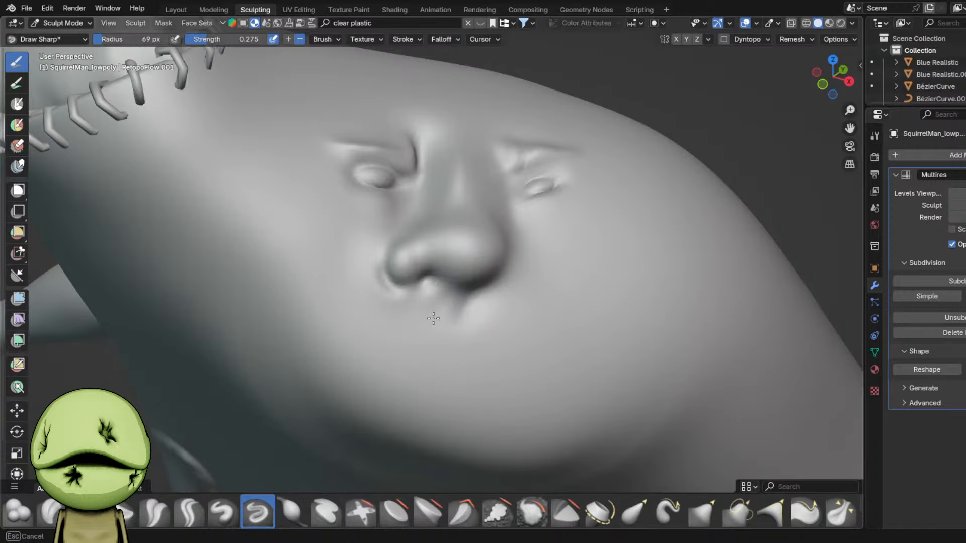
{"action": "key", "text": "f"}
{"action": "left_click", "coordinate": [463, 320]}
{"action": "scroll", "coordinate": [465, 317], "scroll_direction": "down", "scroll_amount": 5}
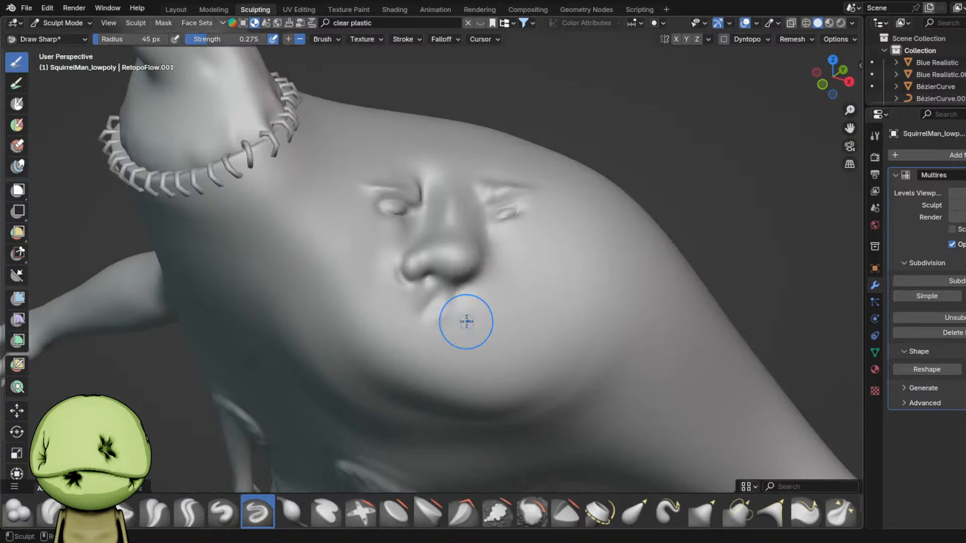
{"action": "scroll", "coordinate": [459, 305], "scroll_direction": "up", "scroll_amount": 5}
- Shape the neck-side cheek of the face with the Grab brush at a 97 px radius
{"action": "key", "text": "g"}
{"action": "scroll", "coordinate": [355, 176], "scroll_direction": "down", "scroll_amount": 4}
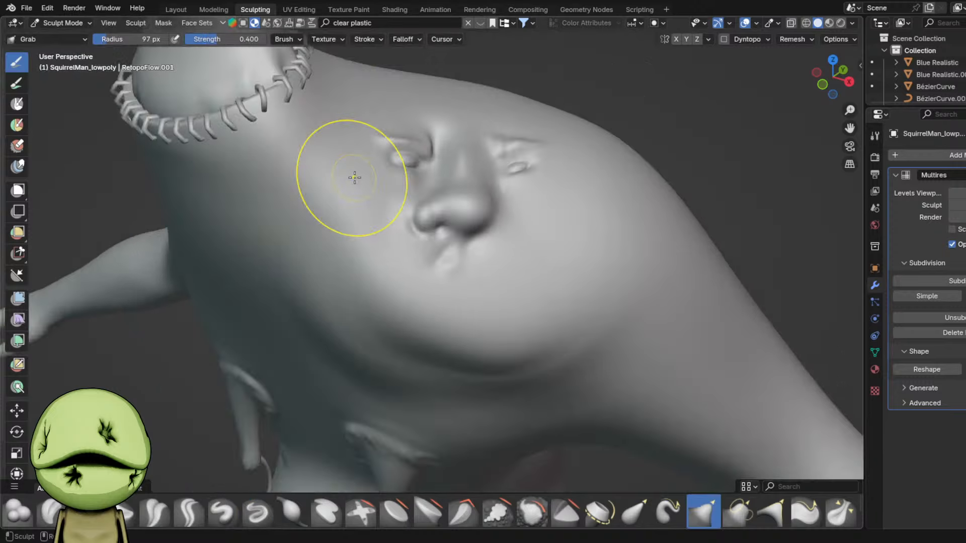
{"action": "left_click_drag", "start_coordinate": [362, 252], "coordinate": [381, 238]}
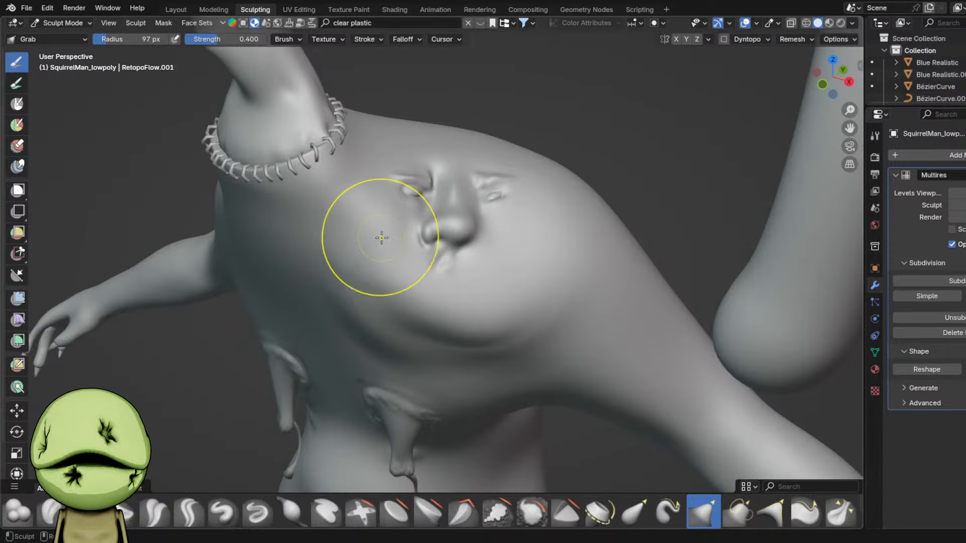
{"action": "scroll", "coordinate": [398, 241], "scroll_direction": "up", "scroll_amount": 6}
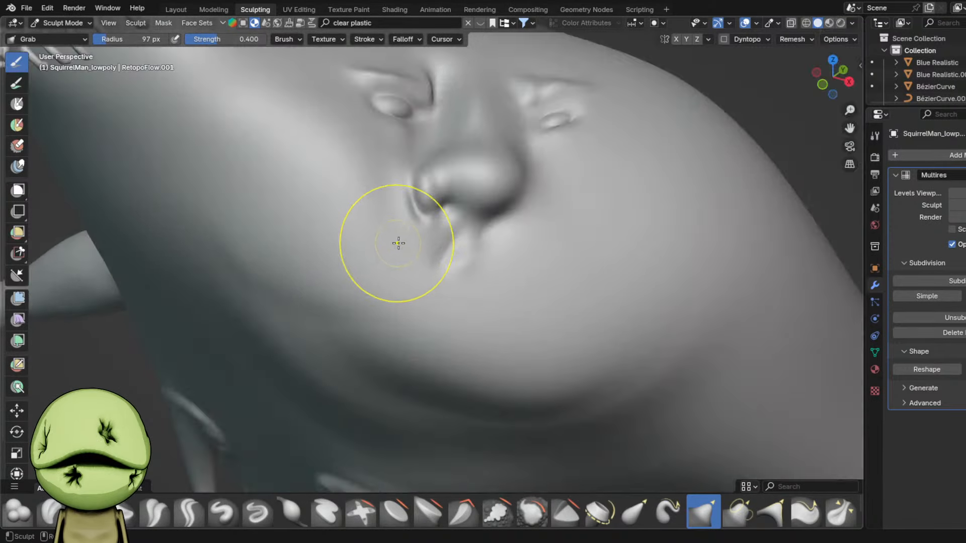
- Swell the area beside the neck-side nostril with Inflate/Deflate at a 97 px radius
{"action": "key", "text": "i"}
{"action": "left_click_drag", "start_coordinate": [400, 170], "coordinate": [415, 187]}
{"action": "scroll", "coordinate": [502, 261], "scroll_direction": "down", "scroll_amount": 7}
{"action": "scroll", "coordinate": [427, 222], "scroll_direction": "up", "scroll_amount": 2}
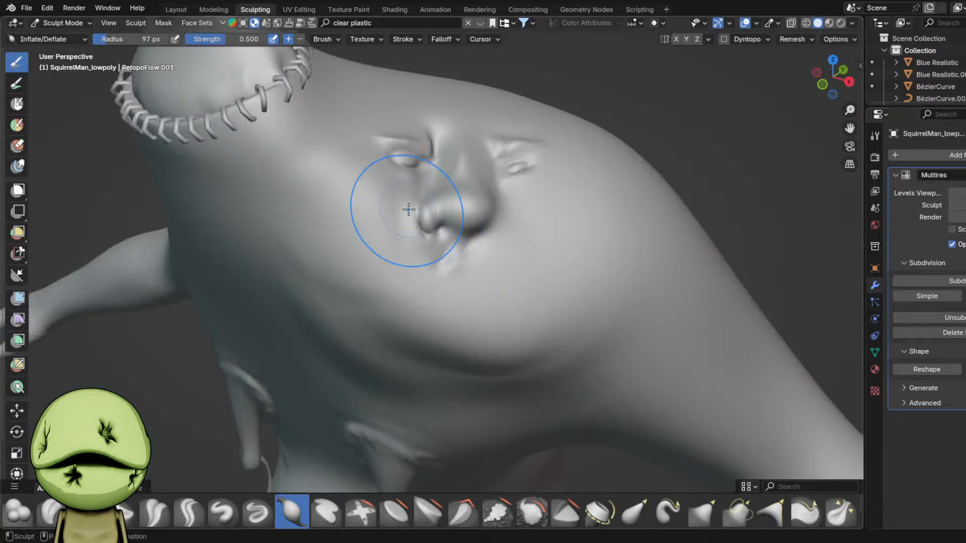
- Carve a short horizontal mouth slit below the philtrum with Draw Sharp at a 73 px radius
{"action": "mouse_move", "coordinate": [428, 263]}
{"action": "middle_mouse_down", "text": "shift"}
{"action": "mouse_move", "coordinate": [442, 231]}
{"action": "mouse_move", "coordinate": [427, 283]}
{"action": "middle_mouse_up", "text": "shift"}
{"action": "scroll", "coordinate": [445, 234], "scroll_direction": "up", "scroll_amount": 5}
{"action": "key", "text": "v"}
{"action": "key", "text": "f"}
{"action": "left_click", "coordinate": [443, 246]}
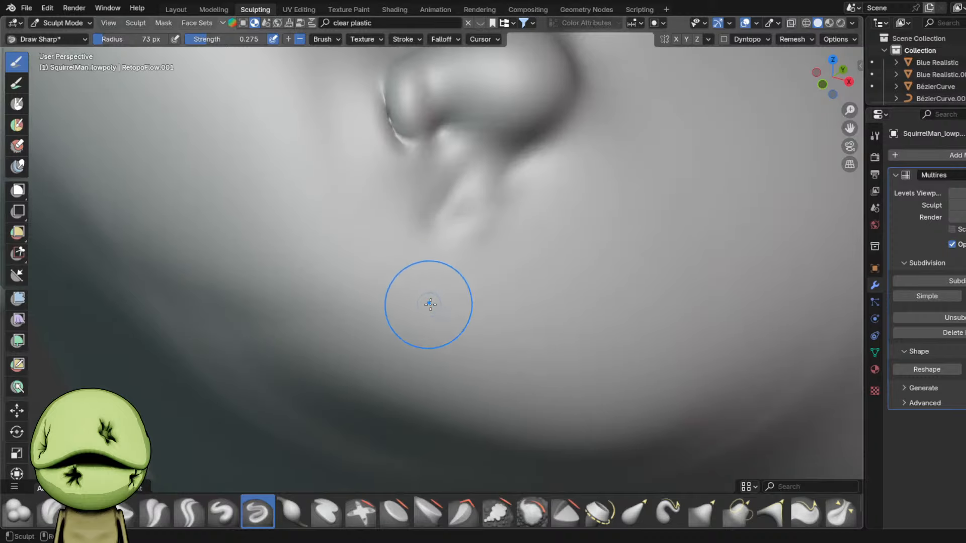
{"action": "mouse_move", "coordinate": [461, 313]}
{"action": "left_mouse_down"}
{"action": "mouse_move", "coordinate": [524, 302]}
{"action": "mouse_move", "coordinate": [469, 317]}
{"action": "left_mouse_up"}
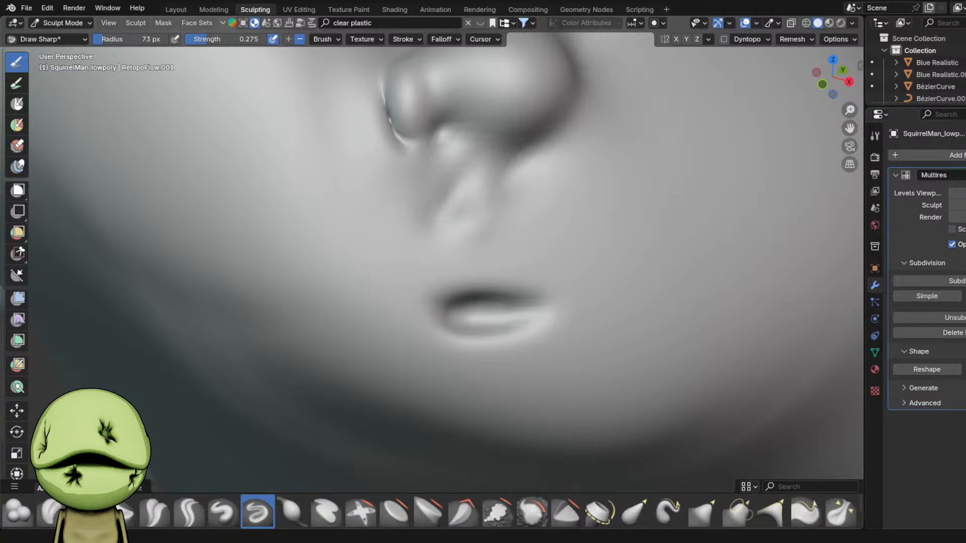
- Pull the cheek over the neck-side corner of the mouth with the Grab brush at a 94 px radius
{"action": "scroll", "coordinate": [491, 312], "scroll_direction": "down", "scroll_amount": 8}
{"action": "key", "text": "g"}
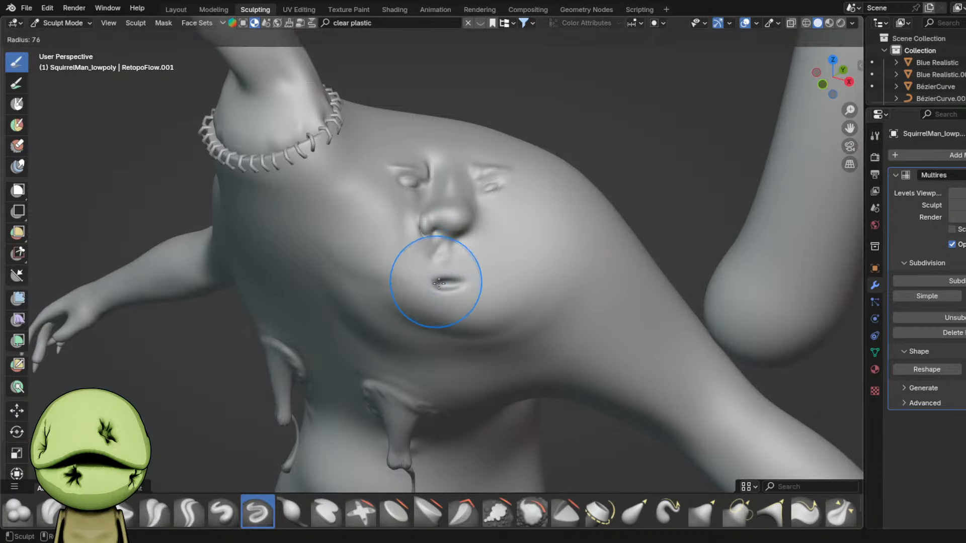
{"action": "scroll", "coordinate": [432, 276], "scroll_direction": "up", "scroll_amount": 6}
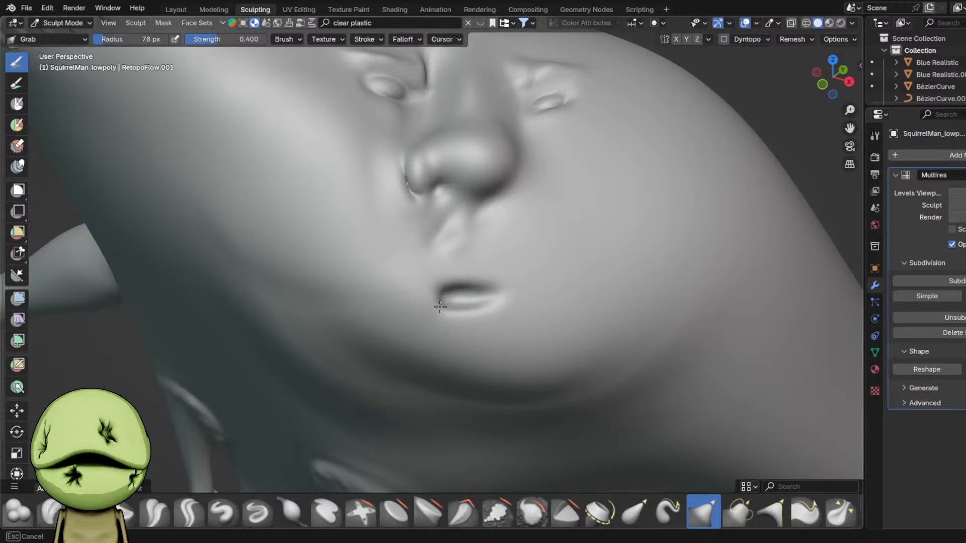
{"action": "key", "text": "i"}
{"action": "key", "text": "g"}
{"action": "left_click_drag", "start_coordinate": [420, 312], "coordinate": [488, 302]}
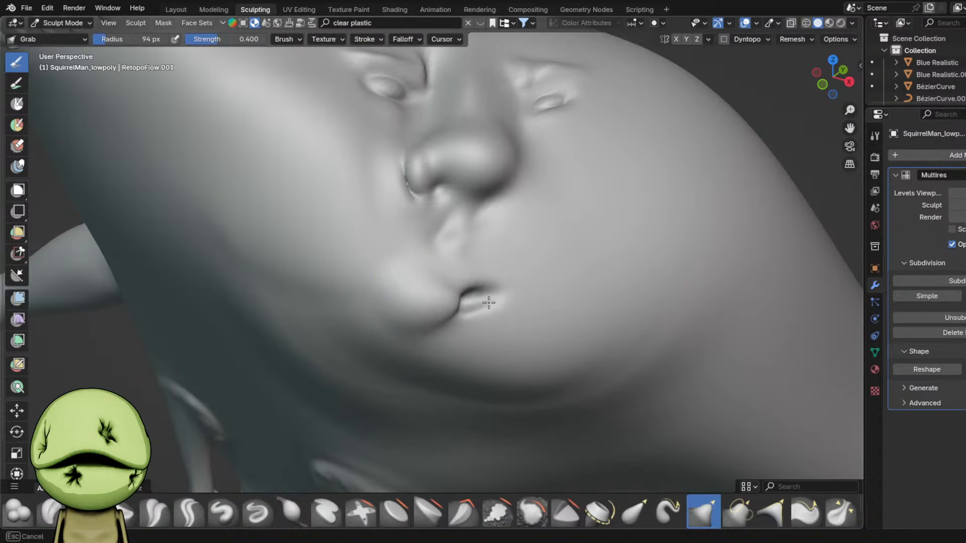
{"action": "scroll", "coordinate": [518, 275], "scroll_direction": "down", "scroll_amount": 7}
{"action": "scroll", "coordinate": [494, 285], "scroll_direction": "up", "scroll_amount": 5}
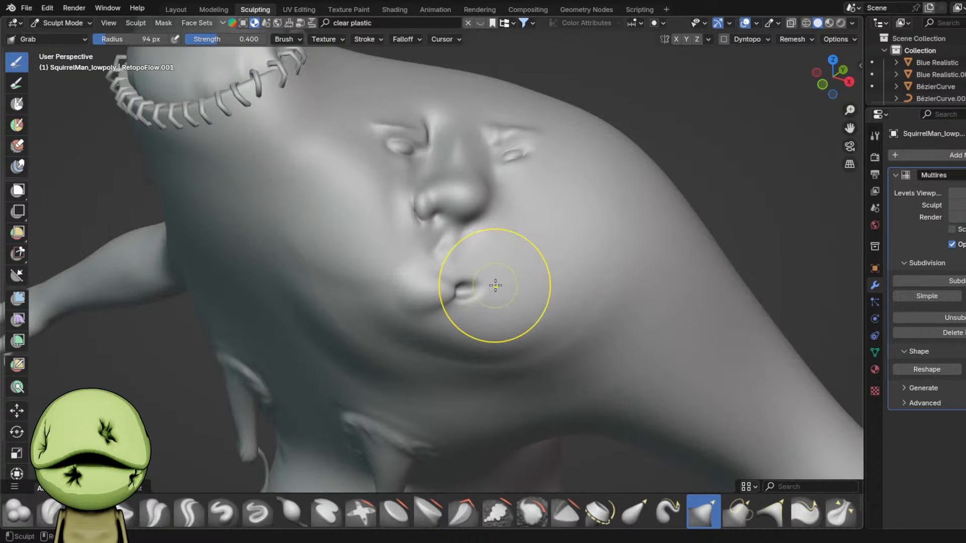
- Deepen the mouth opening and define the lips around it with Draw Sharp at a 67 px radius
{"action": "key", "text": "d"}
{"action": "middle_click_drag", "start_coordinate": [494, 284], "coordinate": [461, 289]}
{"action": "key", "text": "f"}
{"action": "left_click", "coordinate": [452, 288]}
{"action": "scroll", "coordinate": [438, 279], "scroll_direction": "up", "scroll_amount": 5}
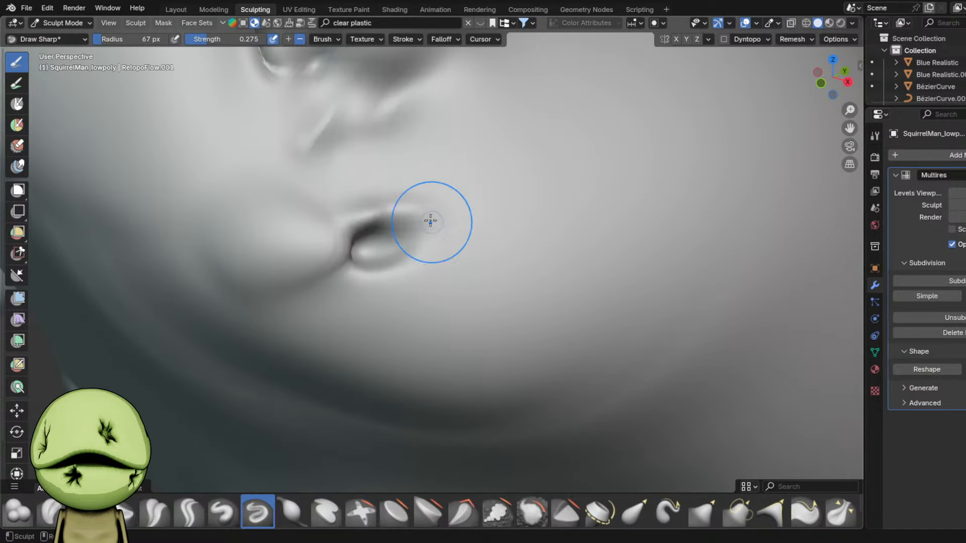
{"action": "mouse_move", "coordinate": [430, 220]}
{"action": "middle_mouse_down"}
{"action": "mouse_move", "coordinate": [466, 231]}
{"action": "mouse_move", "coordinate": [474, 259]}
{"action": "mouse_move", "coordinate": [412, 223]}
{"action": "middle_mouse_up"}
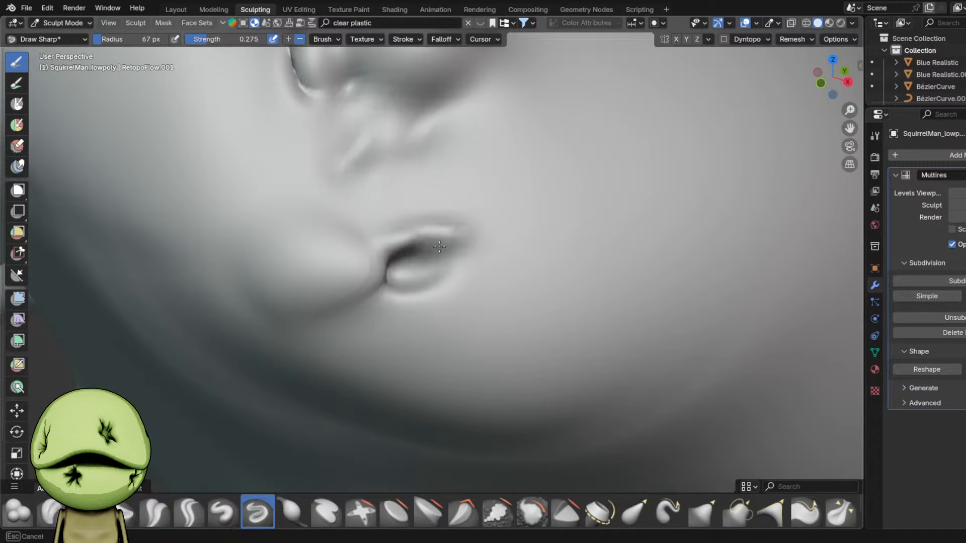
{"action": "mouse_move", "coordinate": [444, 242]}
{"action": "left_mouse_down"}
{"action": "mouse_move", "coordinate": [457, 250]}
{"action": "mouse_move", "coordinate": [402, 265]}
{"action": "mouse_move", "coordinate": [422, 262]}
{"action": "mouse_move", "coordinate": [460, 281]}
{"action": "left_mouse_up"}
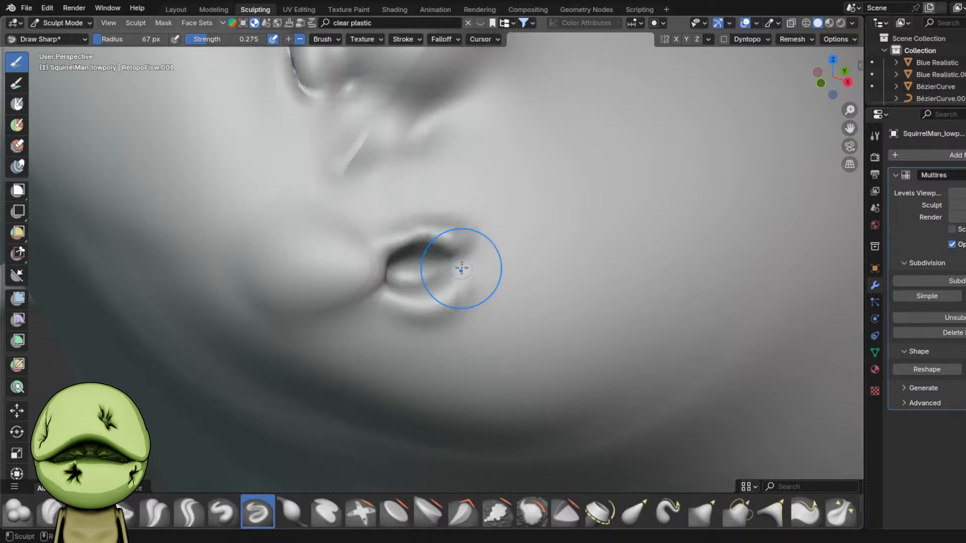
- Shape the arm-side nostril with Draw Sharp and Inflate/Deflate at a 65 px radius, and save the file
{"action": "key", "text": "g"}
{"action": "scroll", "coordinate": [473, 240], "scroll_direction": "down", "scroll_amount": 6}
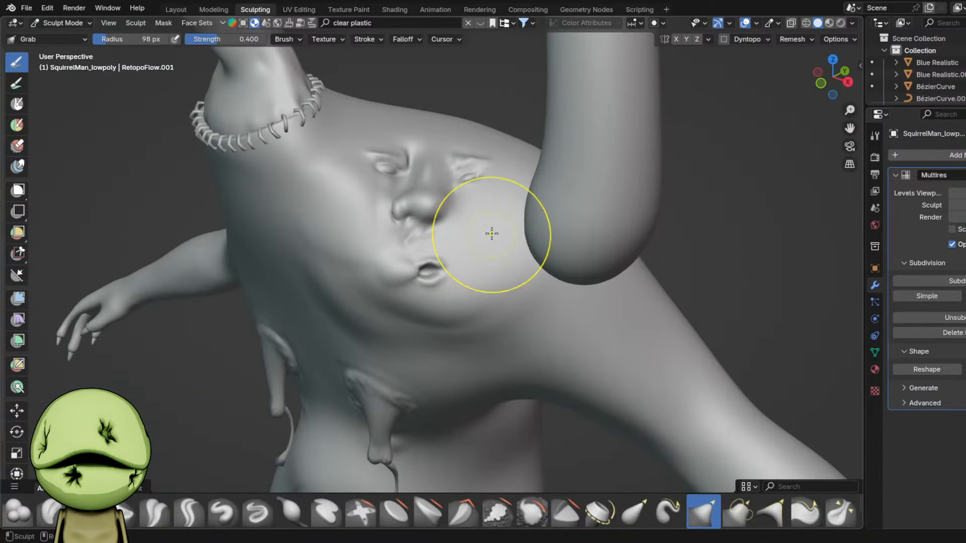
{"action": "key", "text": "i"}
{"action": "mouse_move", "coordinate": [481, 273]}
{"action": "middle_mouse_down"}
{"action": "mouse_move", "coordinate": [528, 265]}
{"action": "mouse_move", "coordinate": [498, 283]}
{"action": "middle_mouse_up"}
{"action": "scroll", "coordinate": [498, 283], "scroll_direction": "up", "scroll_amount": 2}
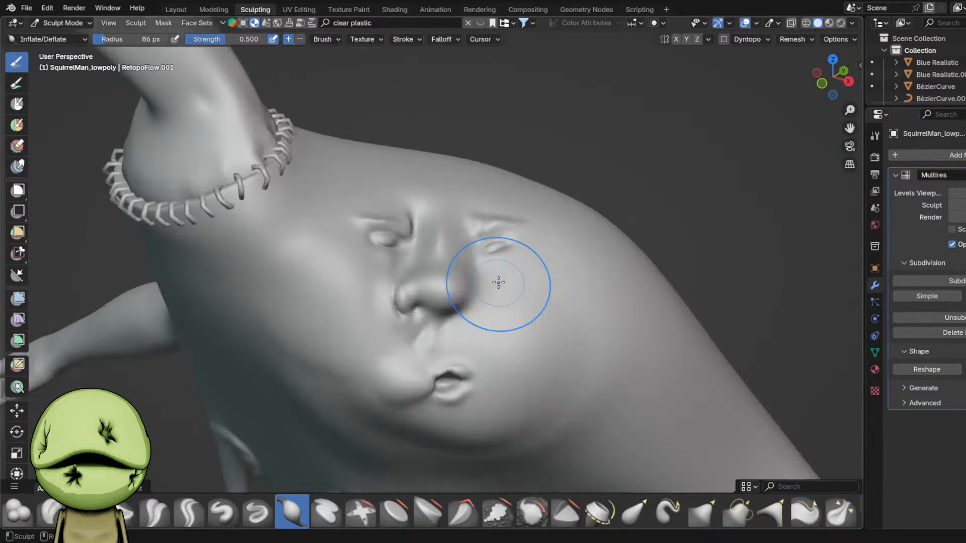
{"action": "scroll", "coordinate": [498, 283], "scroll_direction": "up", "scroll_amount": 3}
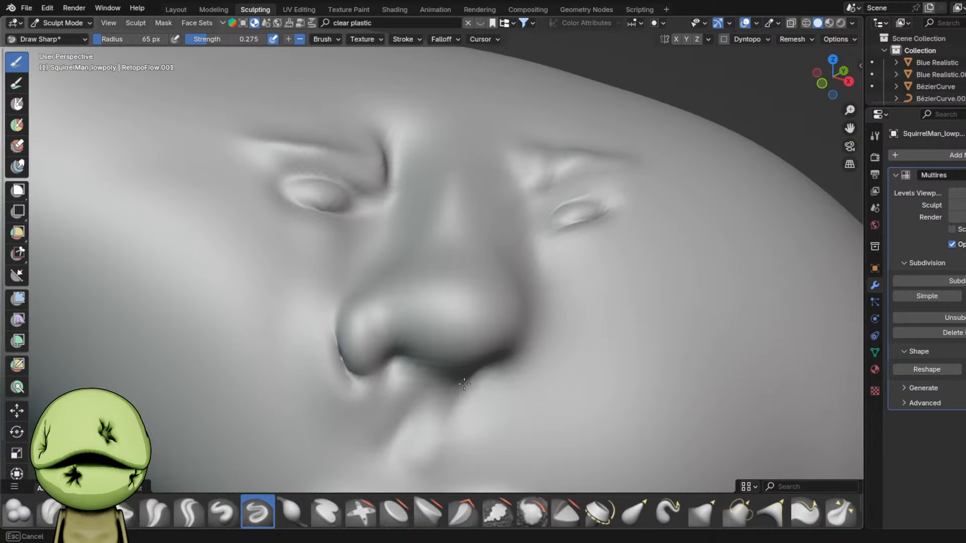
{"action": "middle_click_drag", "start_coordinate": [475, 368], "coordinate": [357, 274]}
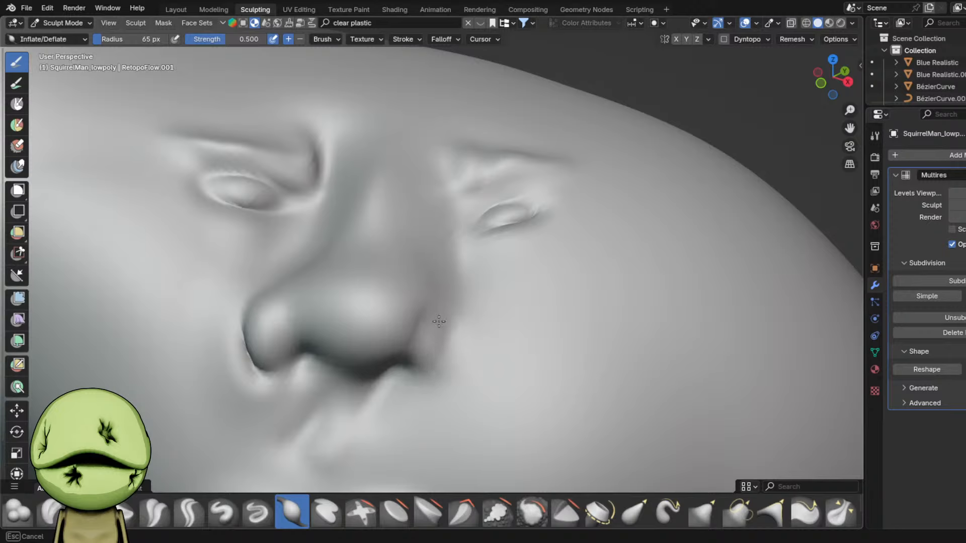
{"action": "left_click_drag", "start_coordinate": [429, 364], "coordinate": [430, 362]}
{"action": "scroll", "coordinate": [446, 337], "scroll_direction": "down", "scroll_amount": 6}
{"action": "key", "text": "ctrl+s"}
- Switch the body to texture painting and set the Paint Hard brush colour to a pale beige
{"action": "scroll", "coordinate": [449, 332], "scroll_direction": "up", "scroll_amount": 2}
{"action": "middle_click_drag", "start_coordinate": [450, 332], "coordinate": [472, 318]}
{"action": "key", "text": "g"}
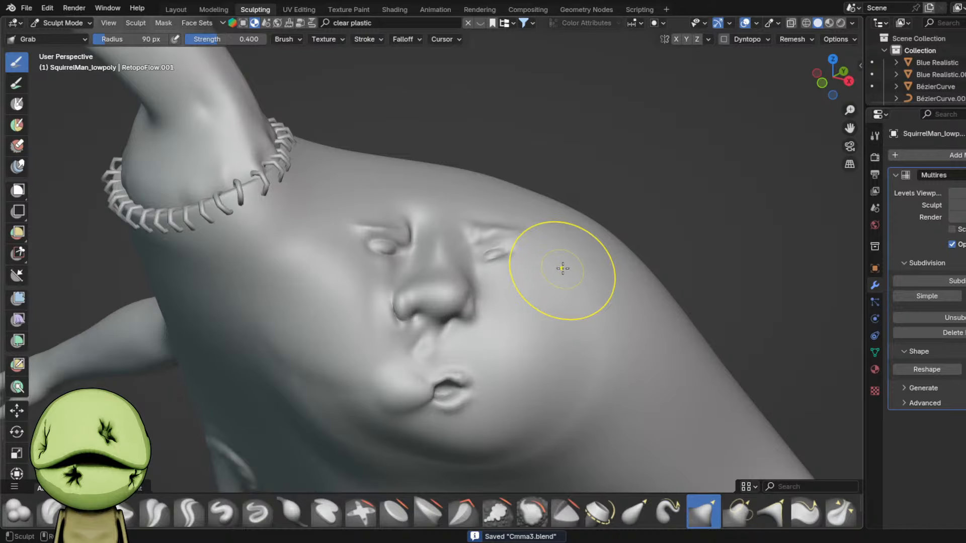
{"action": "scroll", "coordinate": [554, 272], "scroll_direction": "down", "scroll_amount": 5}
{"action": "middle_click_drag", "start_coordinate": [554, 272], "coordinate": [552, 294]}
{"action": "scroll", "coordinate": [552, 293], "scroll_direction": "up", "scroll_amount": 4}
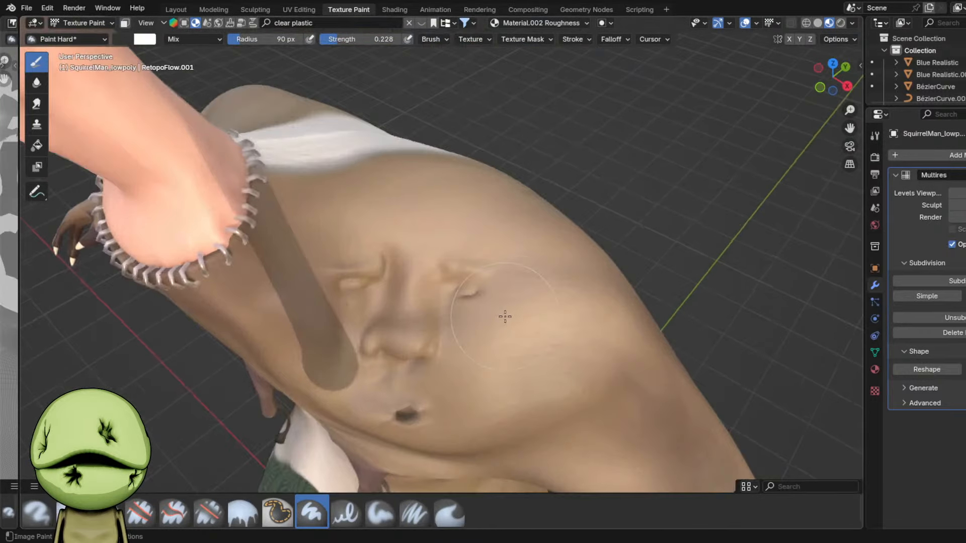
{"action": "scroll", "coordinate": [514, 302], "scroll_direction": "up", "scroll_amount": 2}
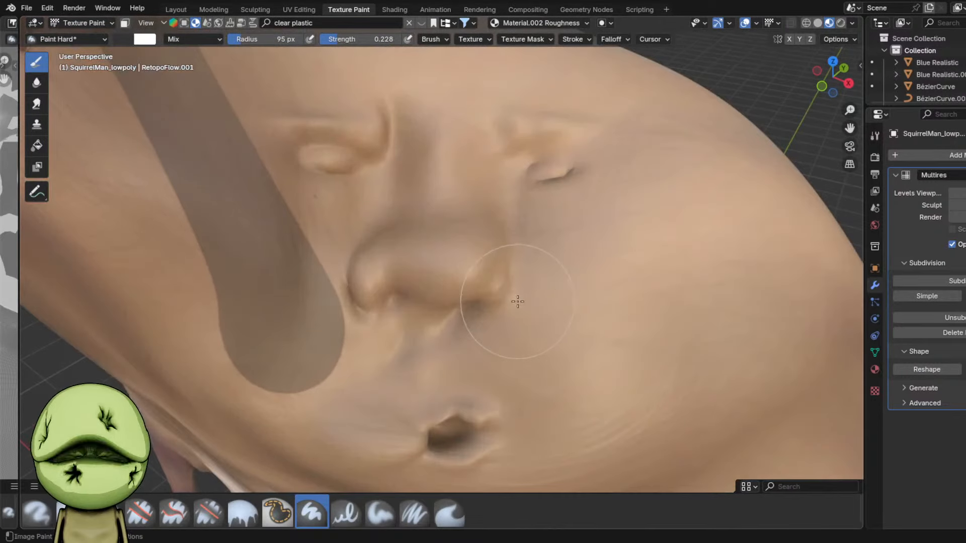
{"action": "right_click", "coordinate": [517, 301]}
{"action": "left_click_drag", "start_coordinate": [516, 246], "coordinate": [516, 223]}
{"action": "left_click_drag", "start_coordinate": [462, 247], "coordinate": [458, 252]}
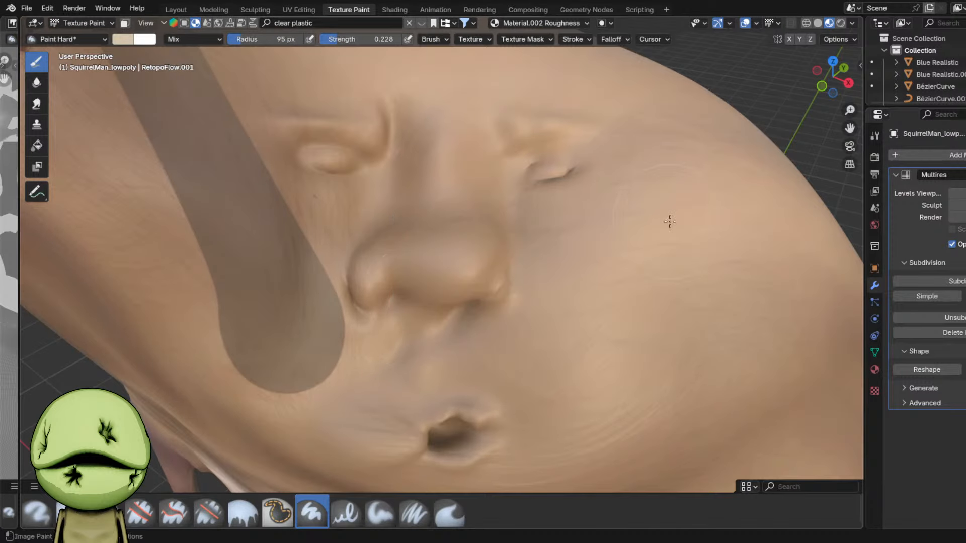
- Set the texture being painted to Material.002 Base Color
{"action": "left_click_drag", "start_coordinate": [333, 39], "coordinate": [332, 39]}
{"action": "left_click", "coordinate": [449, 512]}
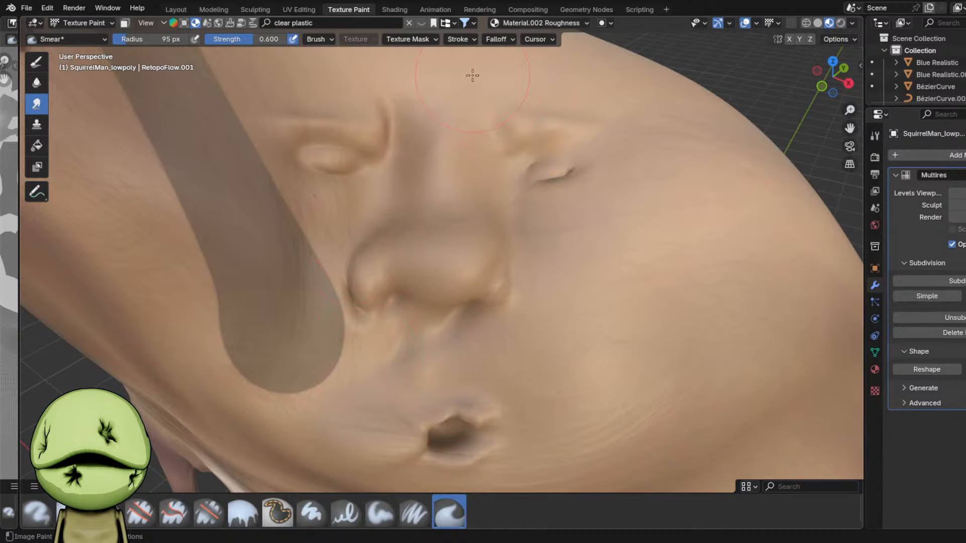
{"action": "left_click", "coordinate": [539, 23]}
{"action": "left_click", "coordinate": [518, 69]}
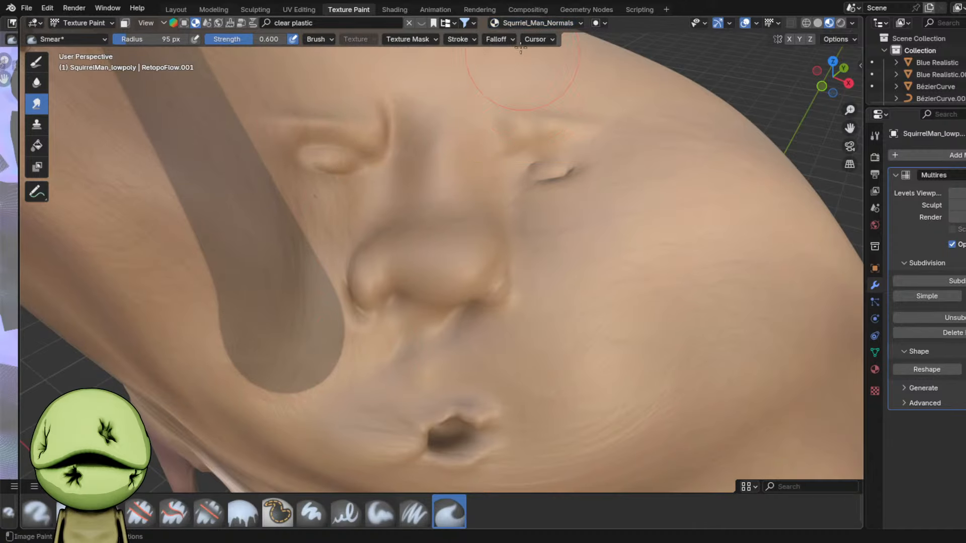
{"action": "left_click", "coordinate": [539, 22]}
{"action": "left_click", "coordinate": [518, 71]}
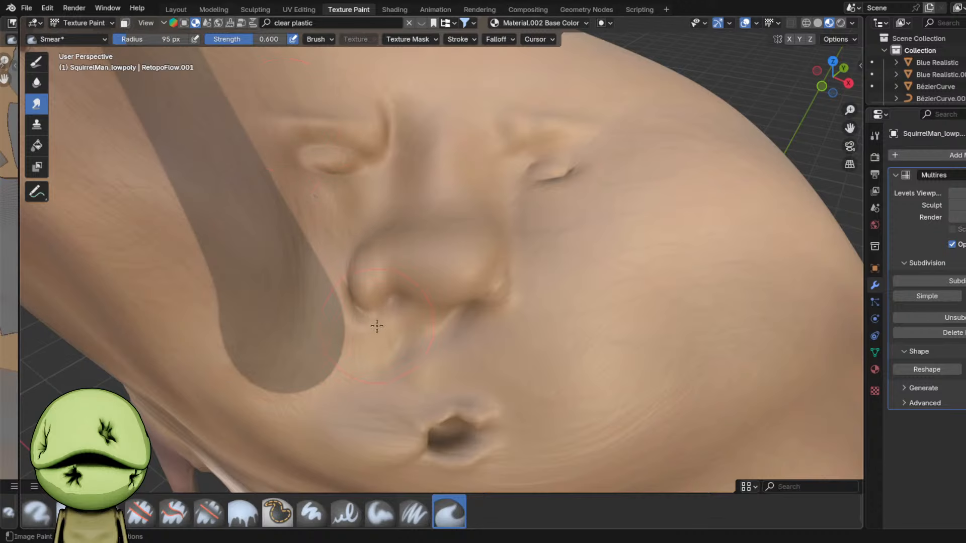
- Paint the face's eyes, nose and surrounding cheeks pale beige with Paint Hard at 125 px radius and 0.612 strength
{"action": "left_click", "coordinate": [37, 63]}
{"action": "mouse_move", "coordinate": [350, 157]}
{"action": "left_mouse_down"}
{"action": "mouse_move", "coordinate": [326, 186]}
{"action": "mouse_move", "coordinate": [506, 218]}
{"action": "mouse_move", "coordinate": [380, 162]}
{"action": "mouse_move", "coordinate": [423, 263]}
{"action": "left_mouse_up"}
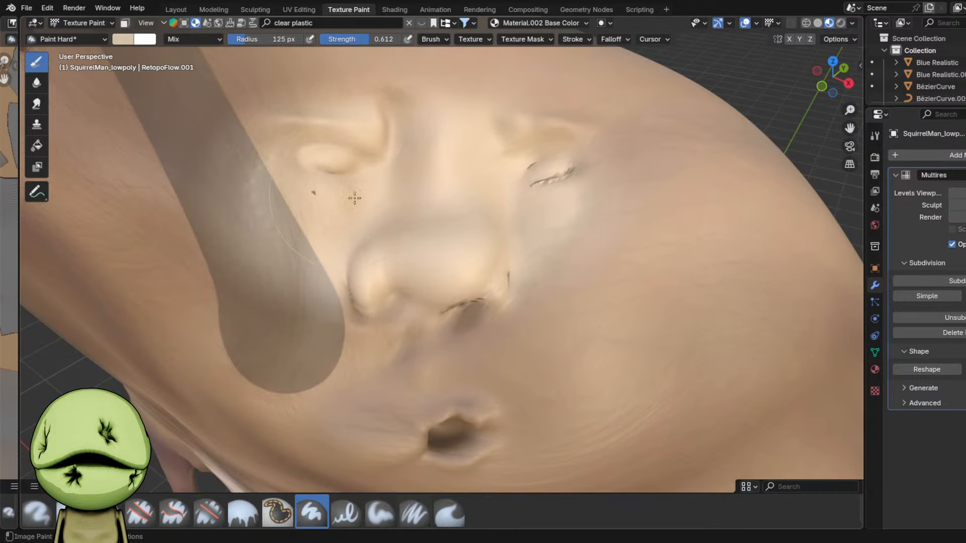
{"action": "mouse_move", "coordinate": [354, 198]}
{"action": "left_mouse_down"}
{"action": "mouse_move", "coordinate": [330, 274]}
{"action": "mouse_move", "coordinate": [441, 436]}
{"action": "mouse_move", "coordinate": [451, 380]}
{"action": "mouse_move", "coordinate": [526, 215]}
{"action": "left_mouse_up"}
{"action": "scroll", "coordinate": [527, 216], "scroll_direction": "down", "scroll_amount": 8}
{"action": "mouse_move", "coordinate": [527, 215]}
{"action": "middle_mouse_down"}
{"action": "mouse_move", "coordinate": [536, 199]}
{"action": "mouse_move", "coordinate": [531, 226]}
{"action": "middle_mouse_up"}
{"action": "scroll", "coordinate": [530, 227], "scroll_direction": "up", "scroll_amount": 7}
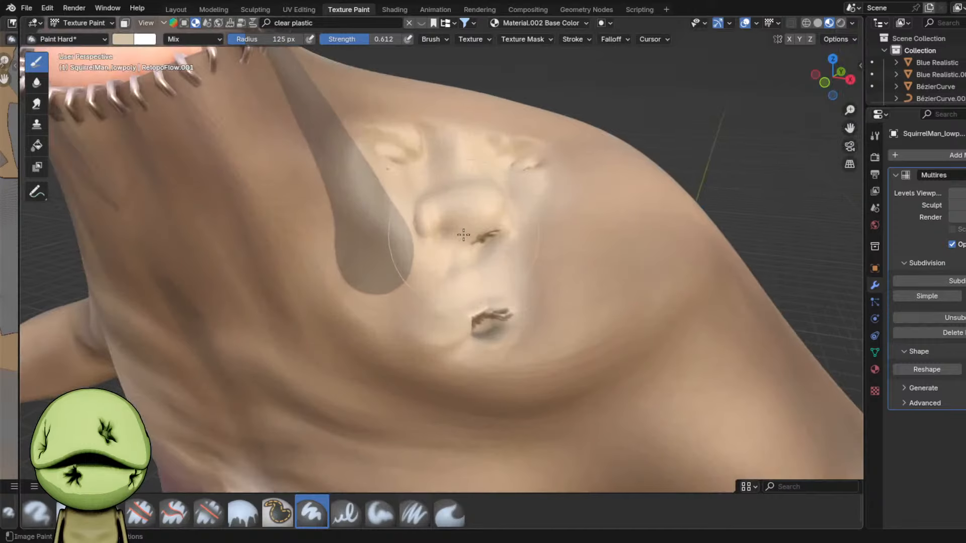
- Cover the philtrum, lips and mouth opening with the same pale beige
{"action": "left_click_drag", "start_coordinate": [466, 238], "coordinate": [478, 258]}
{"action": "middle_click_drag", "start_coordinate": [479, 259], "coordinate": [456, 278]}
{"action": "scroll", "coordinate": [456, 278], "scroll_direction": "up", "scroll_amount": 2}
{"action": "left_click_drag", "start_coordinate": [409, 305], "coordinate": [418, 316]}
{"action": "scroll", "coordinate": [418, 320], "scroll_direction": "up", "scroll_amount": 7}
{"action": "mouse_move", "coordinate": [418, 320]}
{"action": "middle_mouse_down"}
{"action": "mouse_move", "coordinate": [418, 306]}
{"action": "mouse_move", "coordinate": [307, 256]}
{"action": "middle_mouse_up"}
{"action": "left_click_drag", "start_coordinate": [289, 239], "coordinate": [328, 235]}
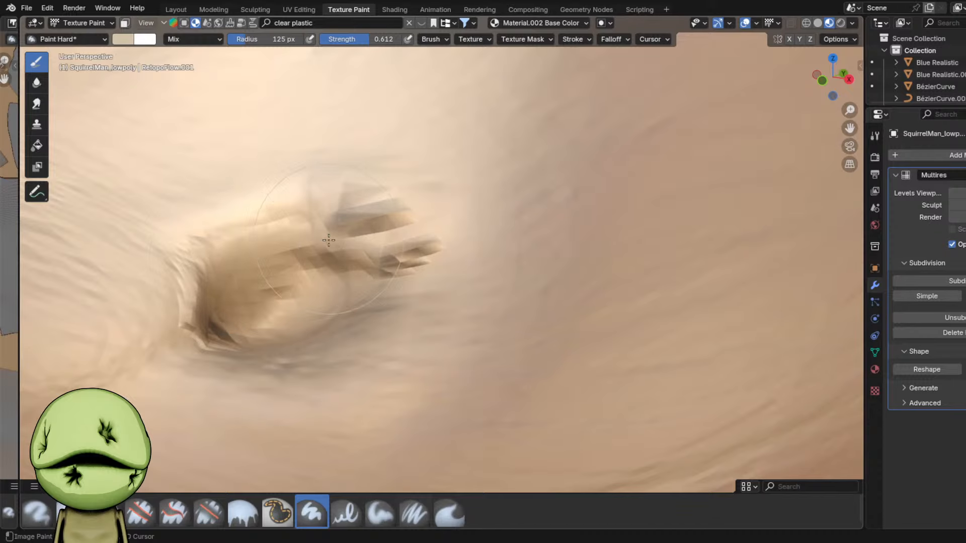
- Darken the inside of the mouth opening with a dark reddish brown at 0.279 strength
{"action": "right_click", "coordinate": [328, 240]}
{"action": "left_click", "coordinate": [327, 195]}
{"action": "left_click_drag", "start_coordinate": [268, 192], "coordinate": [271, 202]}
{"action": "mouse_move", "coordinate": [281, 297]}
{"action": "left_mouse_down"}
{"action": "mouse_move", "coordinate": [226, 274]}
{"action": "mouse_move", "coordinate": [291, 287]}
{"action": "left_mouse_up"}
{"action": "scroll", "coordinate": [399, 198], "scroll_direction": "down", "scroll_amount": 10}
- Shade the nose lightly with the dark reddish brown at 125 px radius and 0.221 strength
{"action": "middle_click_drag", "start_coordinate": [399, 198], "coordinate": [422, 225]}
{"action": "scroll", "coordinate": [423, 224], "scroll_direction": "up", "scroll_amount": 3}
{"action": "scroll", "coordinate": [422, 224], "scroll_direction": "up", "scroll_amount": 2}
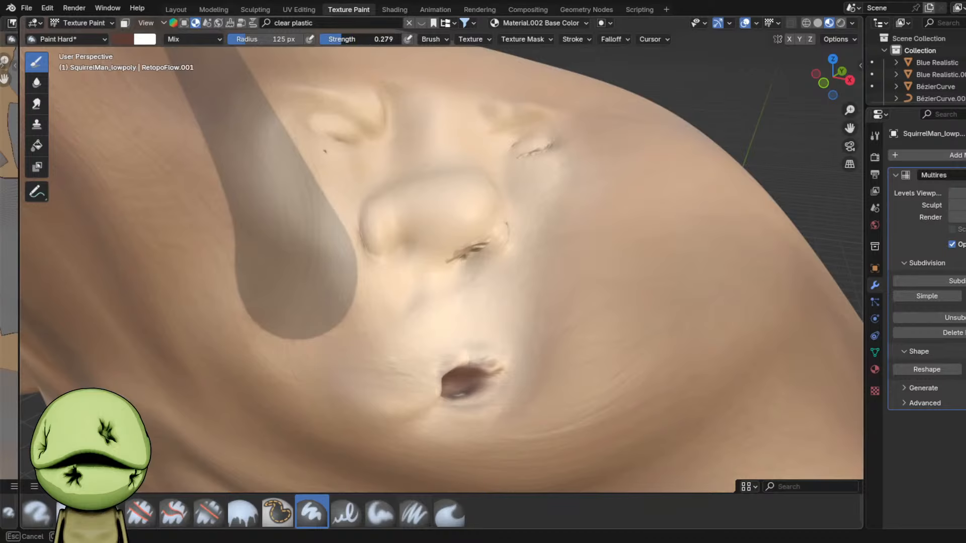
{"action": "left_click_drag", "start_coordinate": [396, 254], "coordinate": [421, 229]}
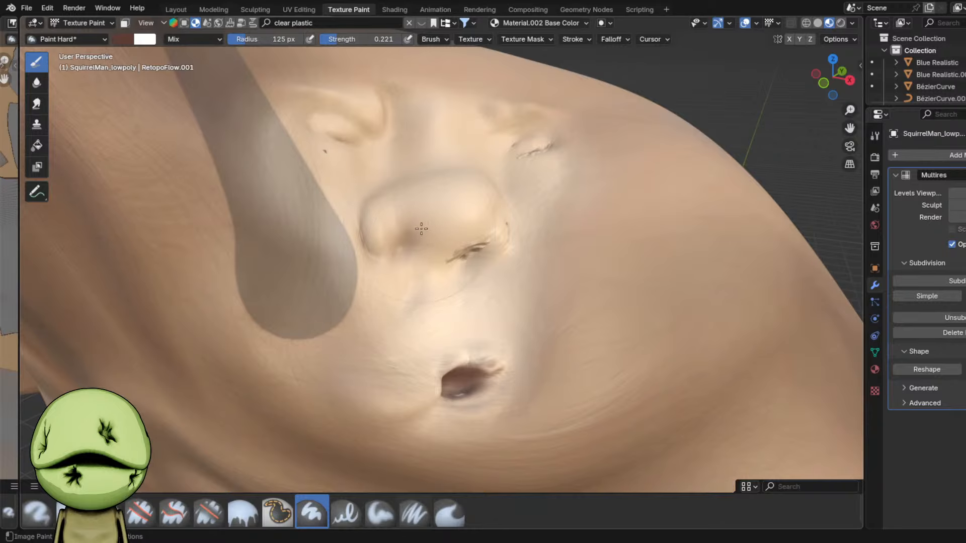
{"action": "left_click_drag", "start_coordinate": [473, 205], "coordinate": [457, 161]}
{"action": "middle_click_drag", "start_coordinate": [457, 162], "coordinate": [453, 182]}
- Set the brush radius to 77 px and brighten its colour to a salmon red
{"action": "key", "text": "f"}
{"action": "left_click", "coordinate": [423, 274]}
{"action": "right_click", "coordinate": [413, 257]}
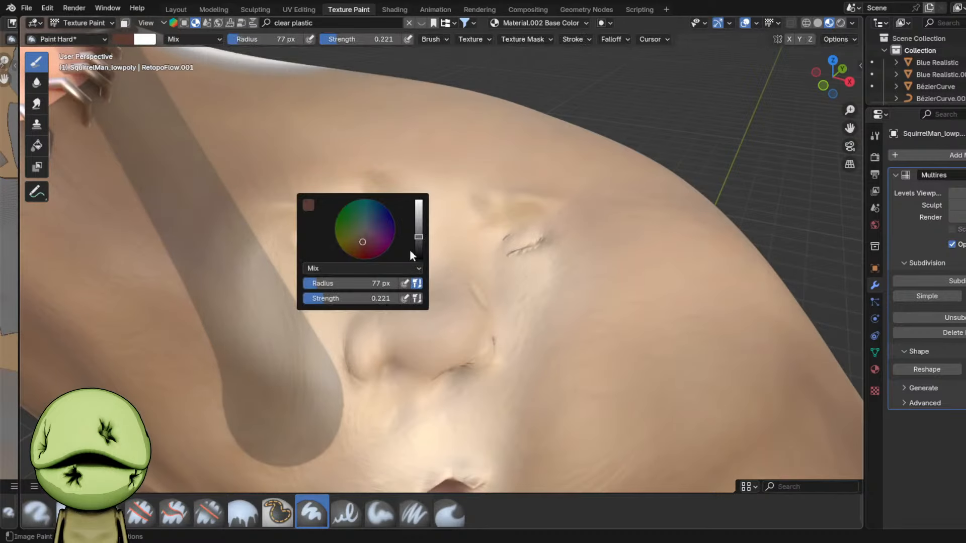
{"action": "left_click", "coordinate": [418, 209]}
- Replace a strong red nose stroke with a faint tint on the nose bridge and eyelids at 84 px radius and 0.082 strength
{"action": "left_click_drag", "start_coordinate": [443, 317], "coordinate": [432, 258]}
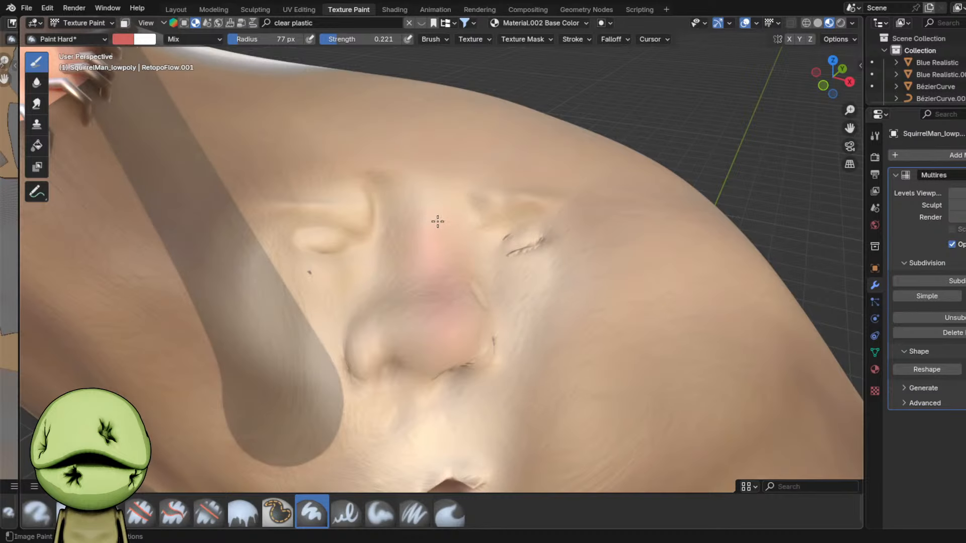
{"action": "key", "text": "ctrl+z"}
{"action": "key", "text": "shift+f"}
{"action": "key", "text": "f"}
{"action": "left_click", "coordinate": [441, 319]}
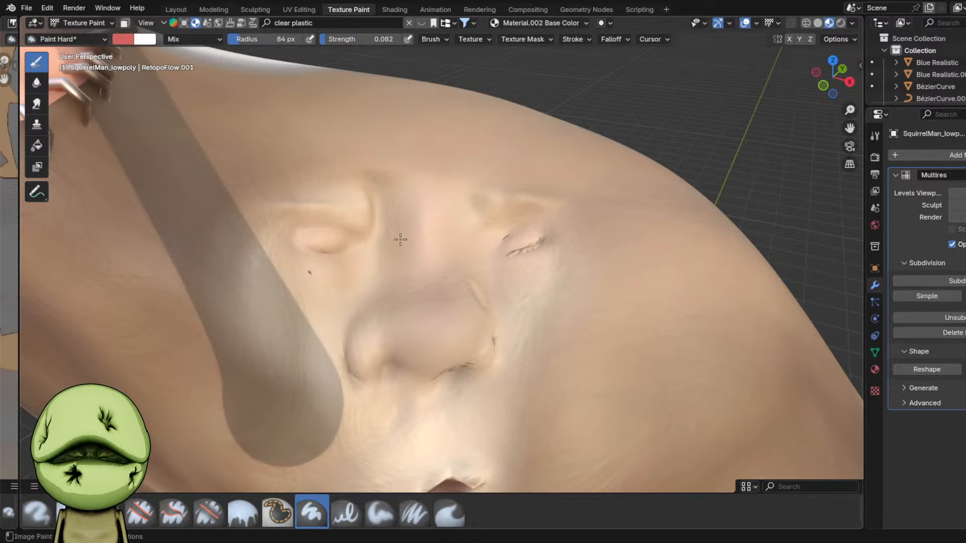
- Change the brush colour to a dark reddish brown for detailing the neck-side eye
{"action": "scroll", "coordinate": [483, 221], "scroll_direction": "down", "scroll_amount": 13}
{"action": "mouse_move", "coordinate": [533, 211]}
{"action": "middle_mouse_down"}
{"action": "mouse_move", "coordinate": [569, 182]}
{"action": "mouse_move", "coordinate": [545, 223]}
{"action": "mouse_move", "coordinate": [425, 277]}
{"action": "mouse_move", "coordinate": [347, 282]}
{"action": "mouse_move", "coordinate": [438, 290]}
{"action": "middle_mouse_up"}
{"action": "scroll", "coordinate": [569, 182], "scroll_direction": "up", "scroll_amount": 5}
{"action": "scroll", "coordinate": [424, 277], "scroll_direction": "up", "scroll_amount": 11}
{"action": "scroll", "coordinate": [347, 283], "scroll_direction": "down", "scroll_amount": 3}
{"action": "right_click", "coordinate": [439, 291]}
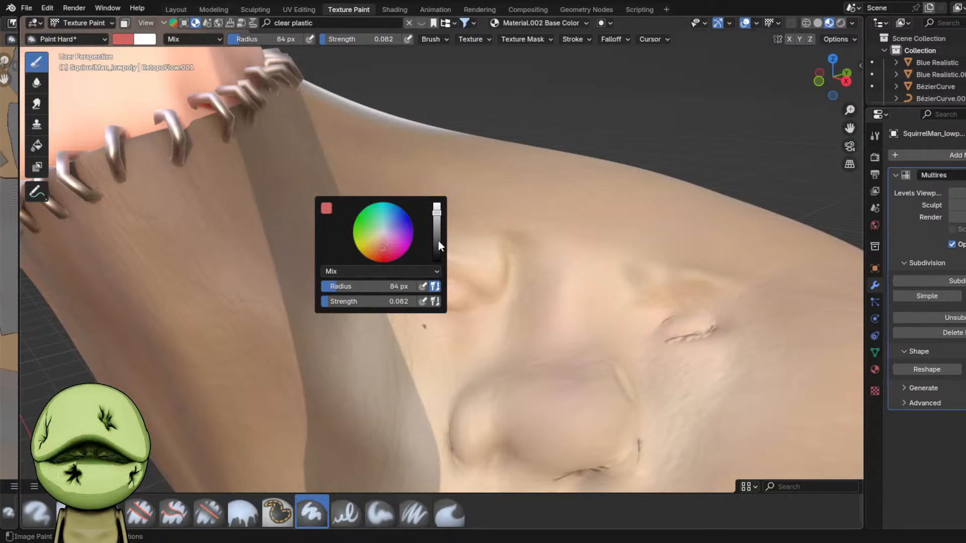
{"action": "left_click_drag", "start_coordinate": [437, 245], "coordinate": [437, 238]}
{"action": "left_click", "coordinate": [380, 241]}
- Paint a thin dark lash line along the neck-side eye at a 15 px radius
{"action": "scroll", "coordinate": [441, 274], "scroll_direction": "up", "scroll_amount": 3}
{"action": "key", "text": "f"}
{"action": "left_click", "coordinate": [470, 322]}
{"action": "key", "text": "f"}
{"action": "left_click", "coordinate": [436, 322]}
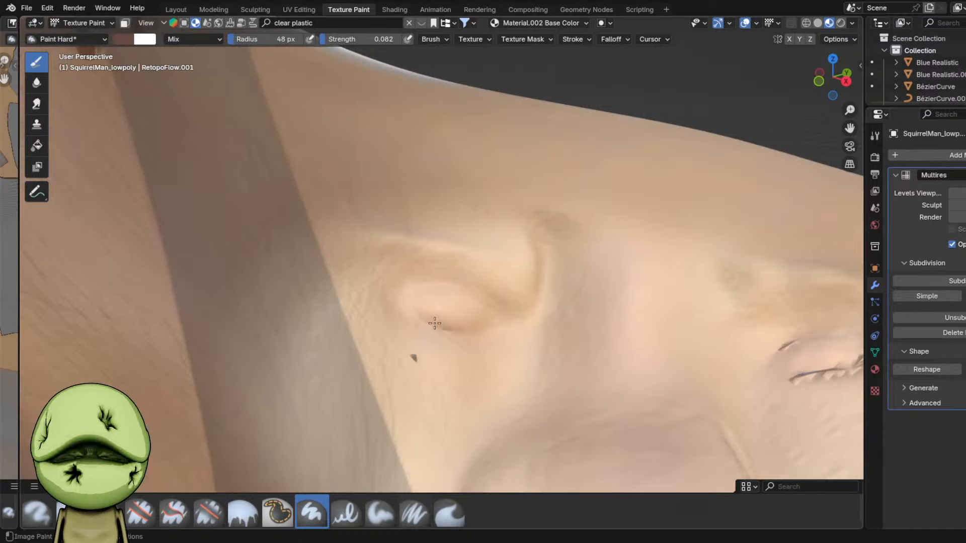
{"action": "key", "text": "f"}
{"action": "left_click", "coordinate": [425, 326]}
{"action": "mouse_move", "coordinate": [429, 324]}
{"action": "left_mouse_down"}
{"action": "mouse_move", "coordinate": [445, 326]}
{"action": "mouse_move", "coordinate": [426, 317]}
{"action": "left_mouse_up"}
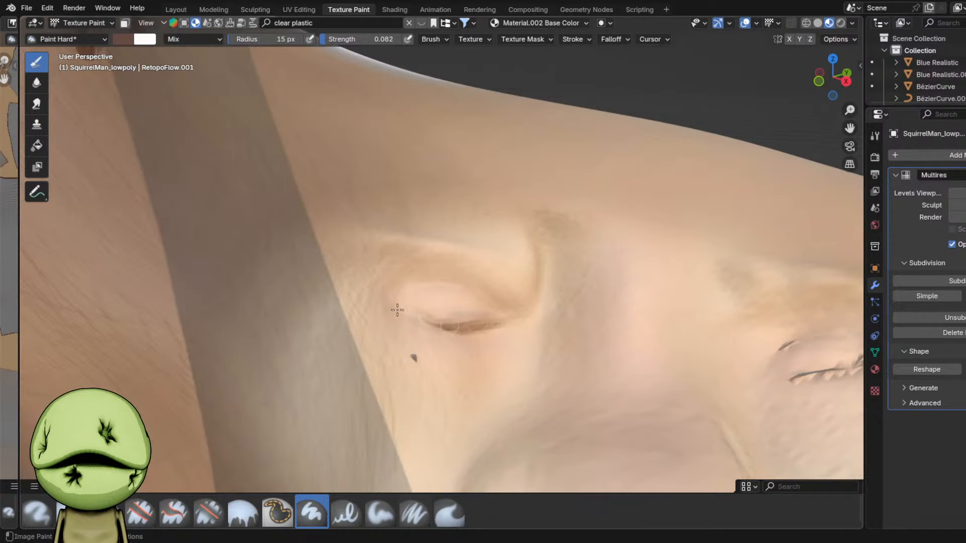
- Paint the matching dark line along the arm-side eye's lid with the 15 px brush
{"action": "middle_click_drag", "start_coordinate": [612, 323], "coordinate": [554, 349]}
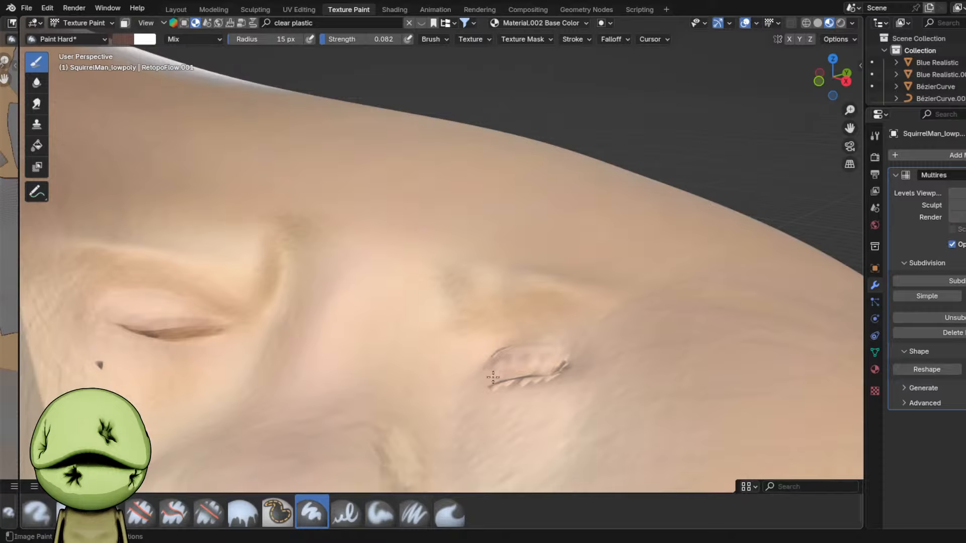
{"action": "mouse_move", "coordinate": [493, 377]}
{"action": "left_mouse_down"}
{"action": "mouse_move", "coordinate": [473, 372]}
{"action": "mouse_move", "coordinate": [565, 356]}
{"action": "left_mouse_up"}
{"action": "scroll", "coordinate": [530, 367], "scroll_direction": "down", "scroll_amount": 4}
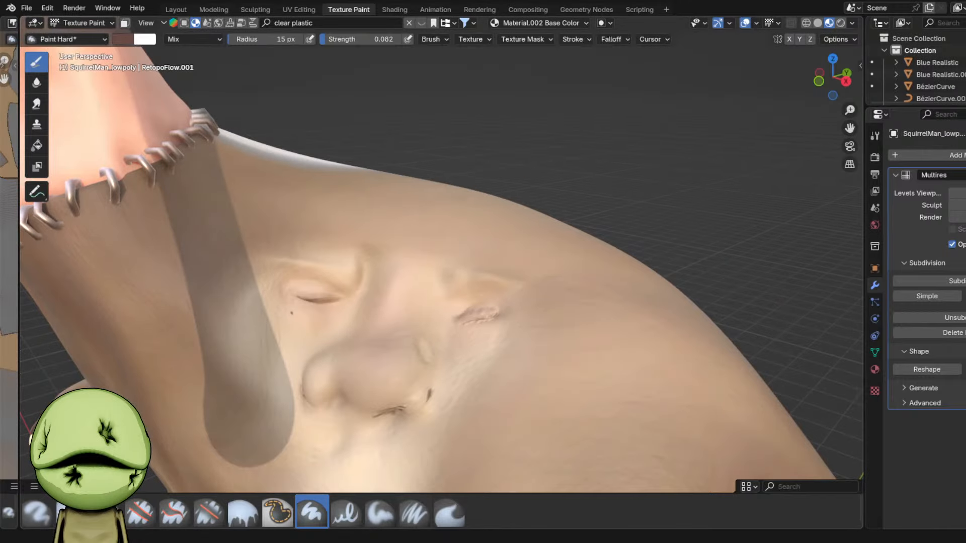
- Set the brush radius to 36 px and save the file
{"action": "middle_click_drag", "start_coordinate": [551, 363], "coordinate": [492, 370]}
{"action": "scroll", "coordinate": [488, 365], "scroll_direction": "down", "scroll_amount": 4}
{"action": "key", "text": "f"}
{"action": "left_click", "coordinate": [428, 304]}
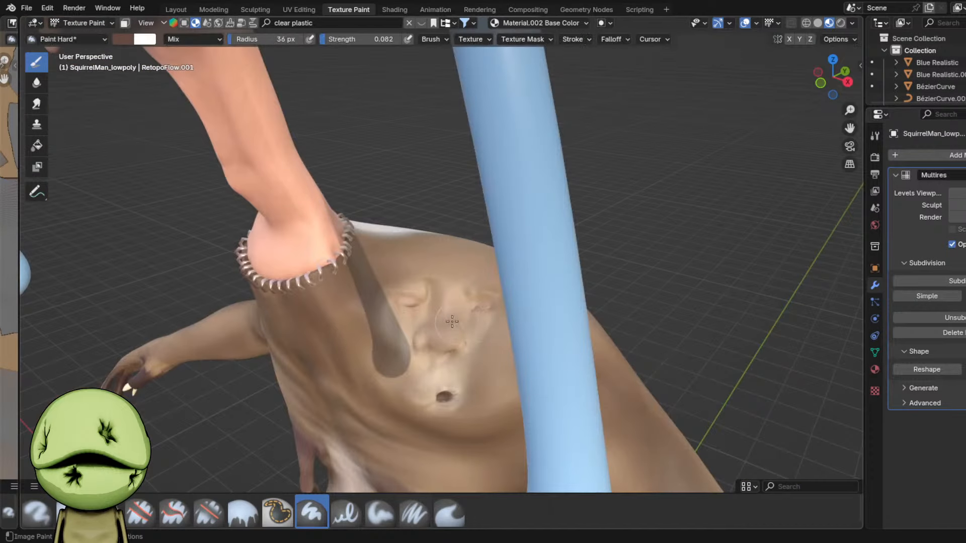
{"action": "scroll", "coordinate": [422, 303], "scroll_direction": "up", "scroll_amount": 2}
{"action": "scroll", "coordinate": [420, 302], "scroll_direction": "up", "scroll_amount": 3}
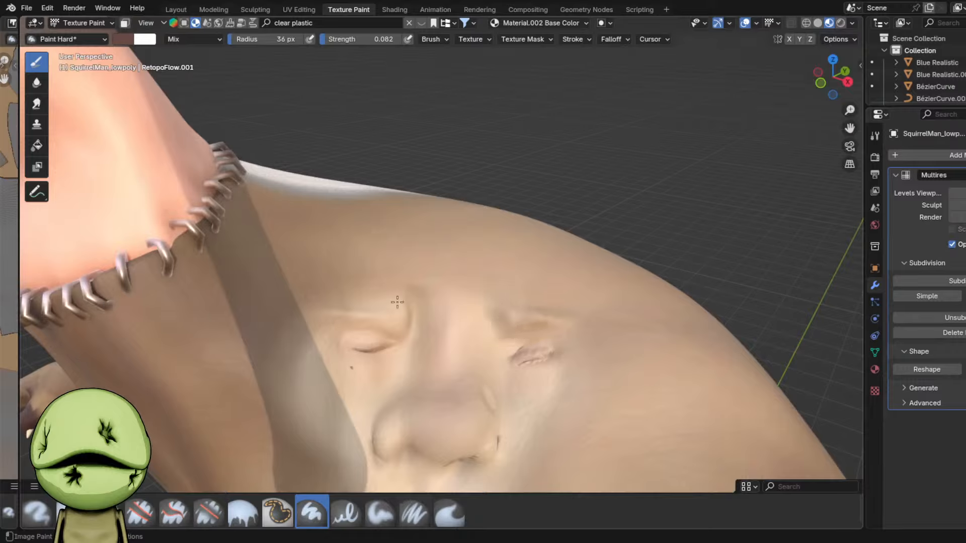
{"action": "scroll", "coordinate": [453, 322], "scroll_direction": "down", "scroll_amount": 6}
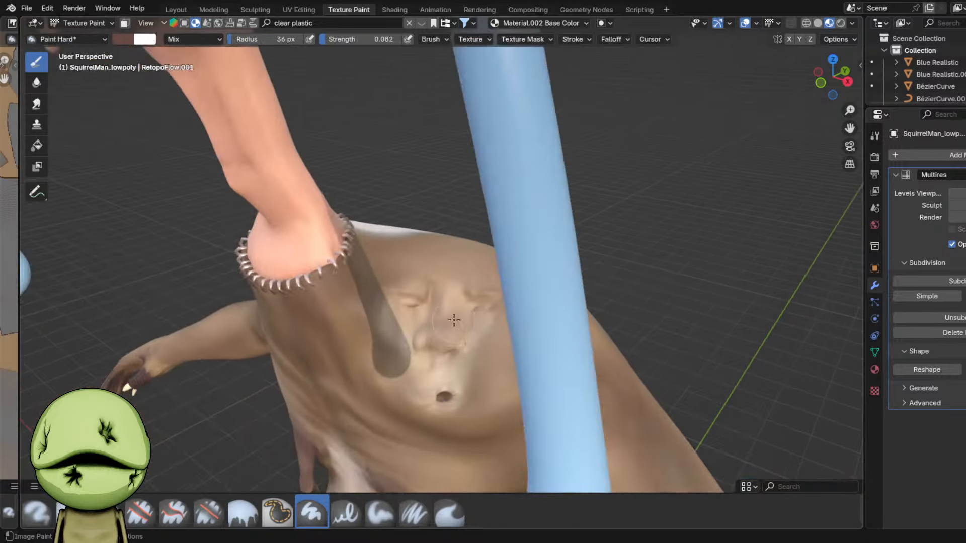
{"action": "scroll", "coordinate": [503, 289], "scroll_direction": "down", "scroll_amount": 4}
{"action": "key", "text": "ctrl+s"}
- Return to the Layout workspace and delete the finished Wilson head entry from the additions list
{"action": "left_click", "coordinate": [541, 22]}
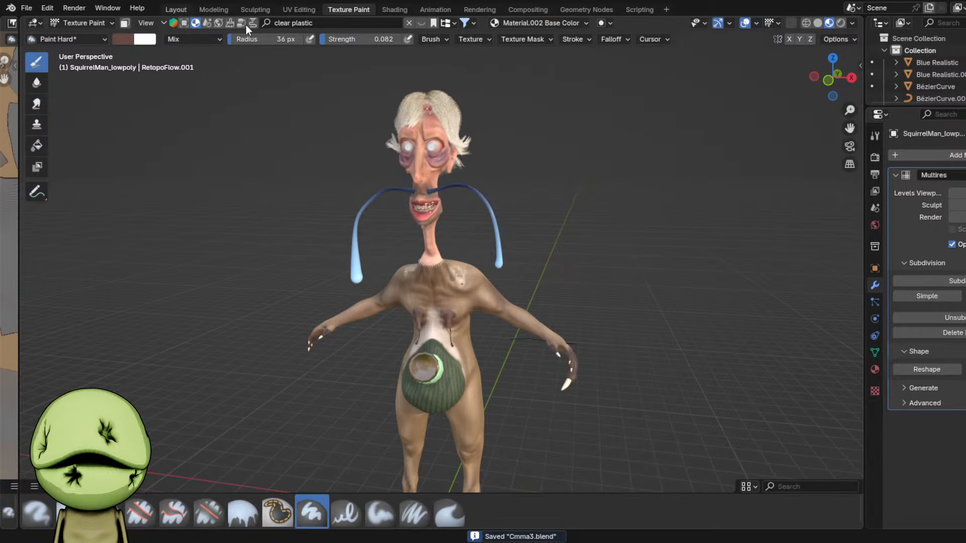
{"action": "key", "text": "ctrl+Page_Up"}
{"action": "key", "text": "ctrl+Page_Up"}
{"action": "key", "text": "ctrl+Page_Up"}
{"action": "key", "text": "ctrl+Page_Up"}
{"action": "left_click", "coordinate": [638, 358]}
{"action": "key", "text": "Delete"}
- Move the "fingers emerging from scalp" and "generic skin stuck in teeth" entries up vertically to close the gap in the list
{"action": "left_click_drag", "start_coordinate": [617, 364], "coordinate": [660, 454]}
{"action": "key", "text": "g"}
{"action": "key", "text": "z"}
{"action": "left_click", "coordinate": [662, 436]}
{"action": "left_click", "coordinate": [560, 457]}
{"action": "middle_click_drag", "start_coordinate": [661, 365], "coordinate": [584, 362], "text": "shift"}
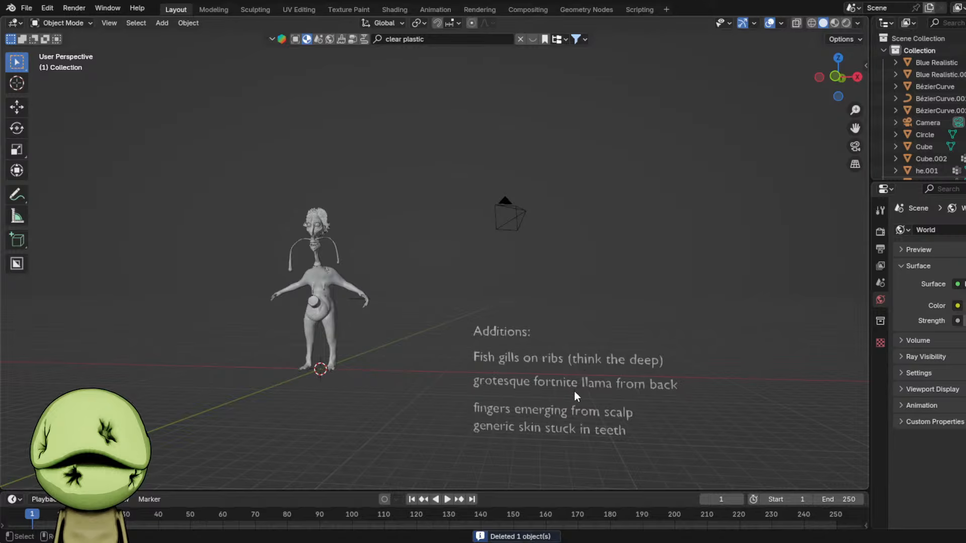
{"action": "left_click", "coordinate": [575, 409]}
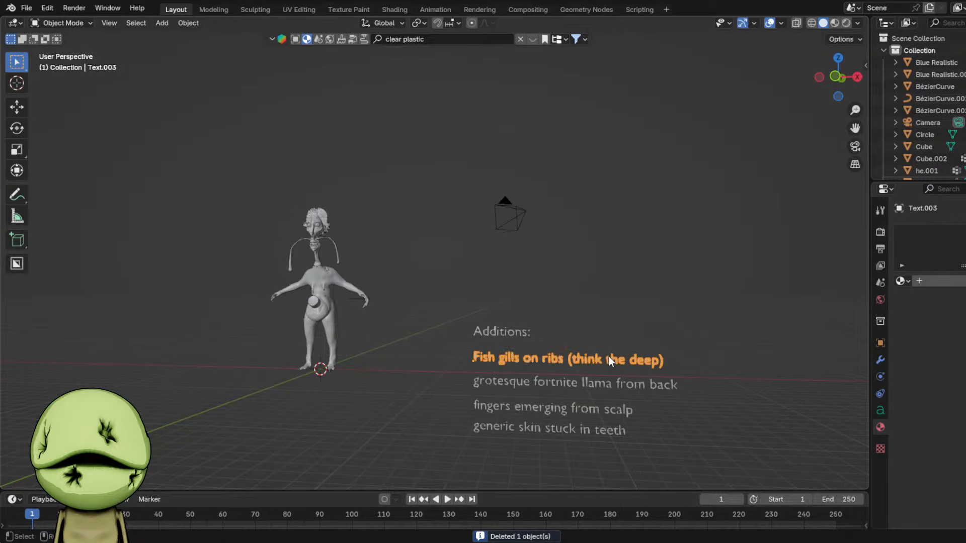
- Select the body mesh, frame it in the view and return to the Sculpting workspace
{"action": "left_click", "coordinate": [356, 305]}
{"action": "key", "text": "KP_Decimal"}
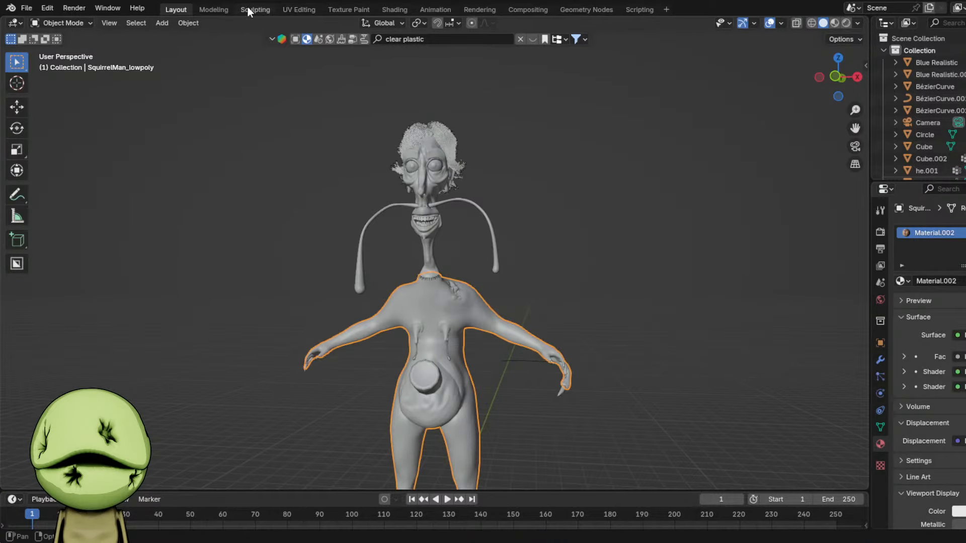
{"action": "left_click", "coordinate": [254, 9]}
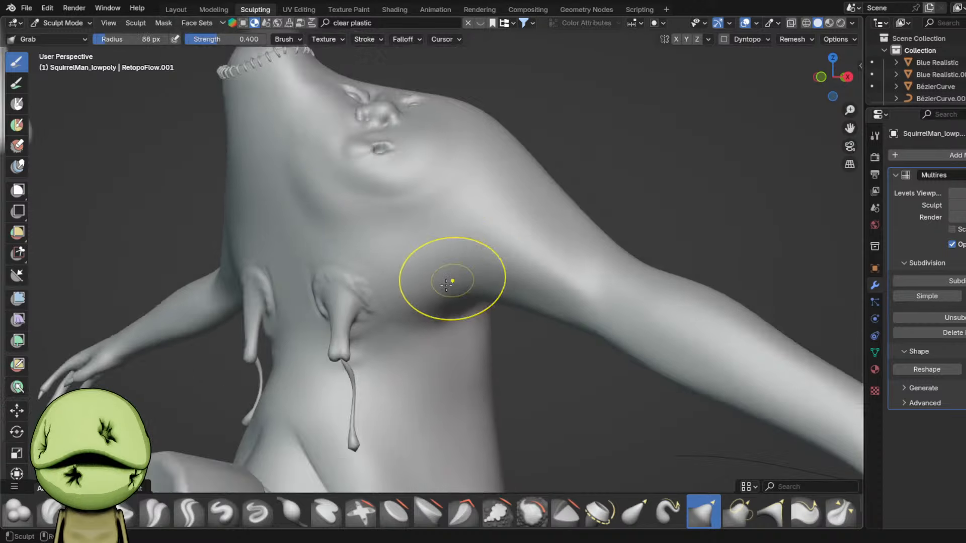
- Stretch the drooping nipples down toward the belly with the Grab brush at an 89 px radius and 0.400 strength
{"action": "scroll", "coordinate": [446, 285], "scroll_direction": "down", "scroll_amount": 5}
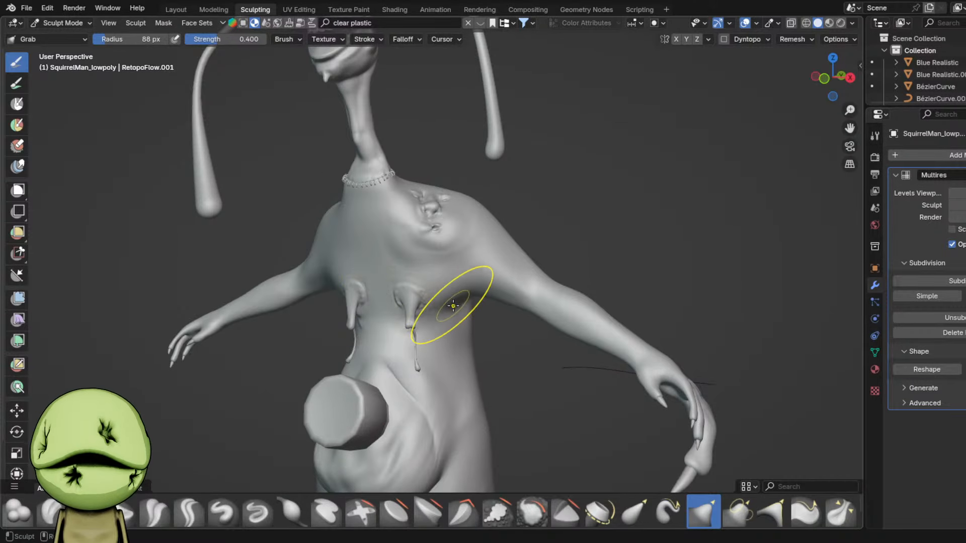
{"action": "scroll", "coordinate": [449, 305], "scroll_direction": "down", "scroll_amount": 1}
{"action": "scroll", "coordinate": [404, 303], "scroll_direction": "up", "scroll_amount": 1}
{"action": "mouse_move", "coordinate": [408, 325]}
{"action": "left_mouse_down"}
{"action": "mouse_move", "coordinate": [416, 531]}
{"action": "mouse_move", "coordinate": [415, 504]}
{"action": "left_mouse_up"}
{"action": "middle_click_drag", "start_coordinate": [351, 342], "coordinate": [393, 340]}
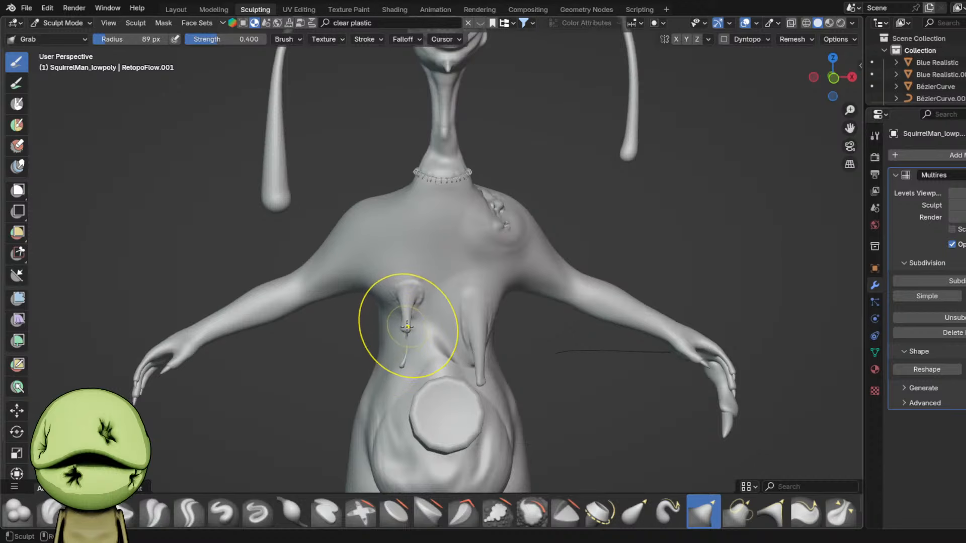
{"action": "middle_click_drag", "start_coordinate": [407, 442], "coordinate": [380, 436]}
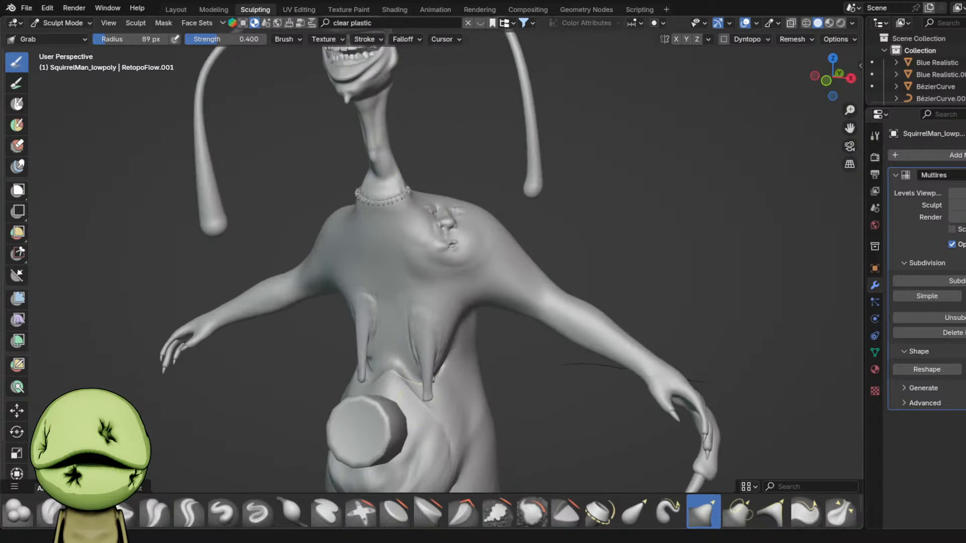
- Return to the Layout workspace and move and rotate the drip beside the belly jar toward the tip of the character's right nipple
{"action": "left_click", "coordinate": [176, 9]}
{"action": "scroll", "coordinate": [503, 262], "scroll_direction": "up", "scroll_amount": 6}
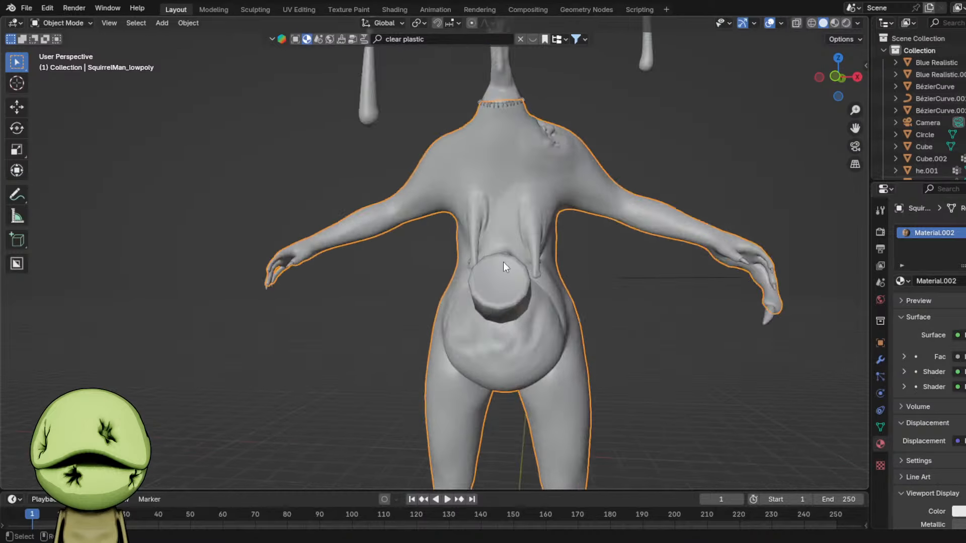
{"action": "left_click", "coordinate": [493, 262]}
{"action": "middle_click_drag", "start_coordinate": [493, 262], "coordinate": [485, 329]}
{"action": "key", "text": "g"}
{"action": "left_click", "coordinate": [524, 334]}
{"action": "key", "text": "r"}
{"action": "left_click", "coordinate": [547, 367]}
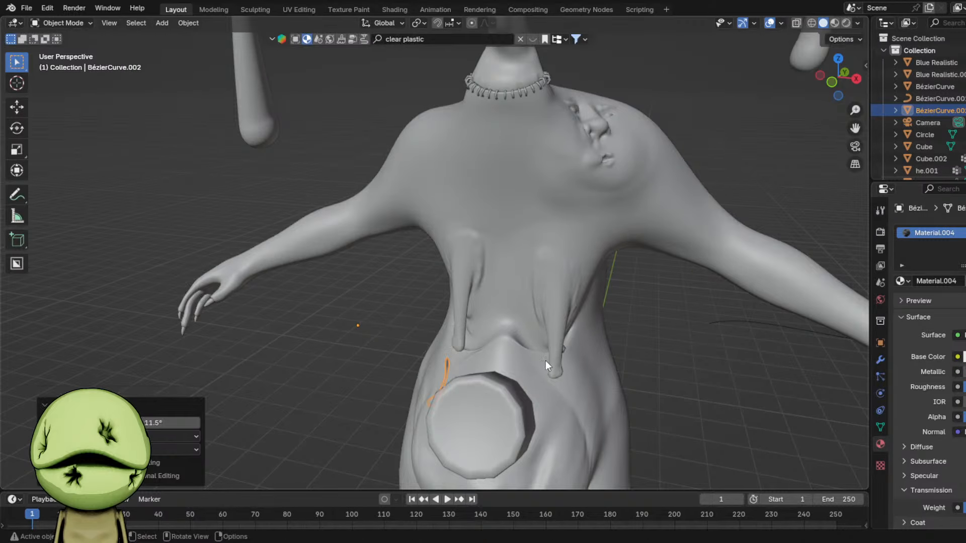
{"action": "key", "text": "g"}
{"action": "left_click", "coordinate": [623, 240]}
- Reposition the same drip in side view so it hangs directly from the tip of the character's right nipple
{"action": "key", "text": "KP_Decimal"}
{"action": "scroll", "coordinate": [634, 252], "scroll_direction": "down", "scroll_amount": 2}
{"action": "middle_click_drag", "start_coordinate": [573, 239], "coordinate": [715, 213]}
{"action": "scroll", "coordinate": [715, 214], "scroll_direction": "up", "scroll_amount": 2}
{"action": "key", "text": "g"}
{"action": "left_click", "coordinate": [610, 140]}
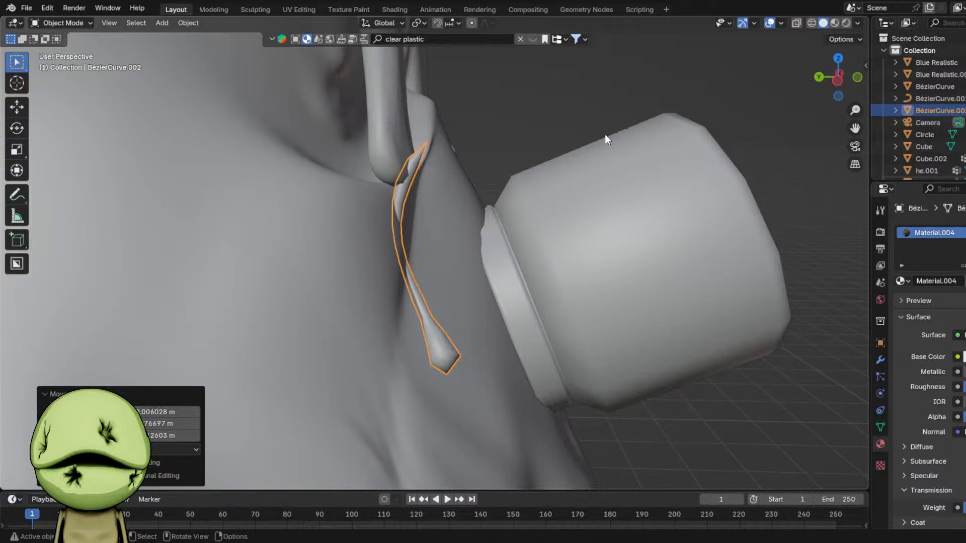
{"action": "key", "text": "g"}
{"action": "left_click", "coordinate": [805, 128]}
{"action": "middle_click_drag", "start_coordinate": [799, 131], "coordinate": [578, 269]}
{"action": "scroll", "coordinate": [584, 273], "scroll_direction": "down", "scroll_amount": 4}
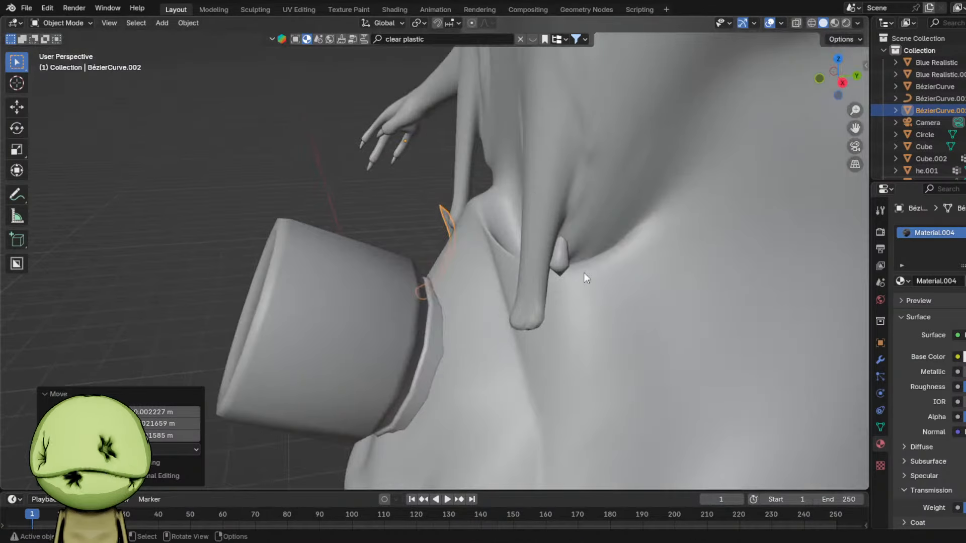
- Move and rotate the second drip so it hangs below the tip of the character's left nipple
{"action": "left_click", "coordinate": [561, 252]}
{"action": "key", "text": "g"}
{"action": "left_click", "coordinate": [453, 448]}
{"action": "key", "text": "r"}
{"action": "left_click", "coordinate": [603, 328]}
{"action": "key", "text": "g"}
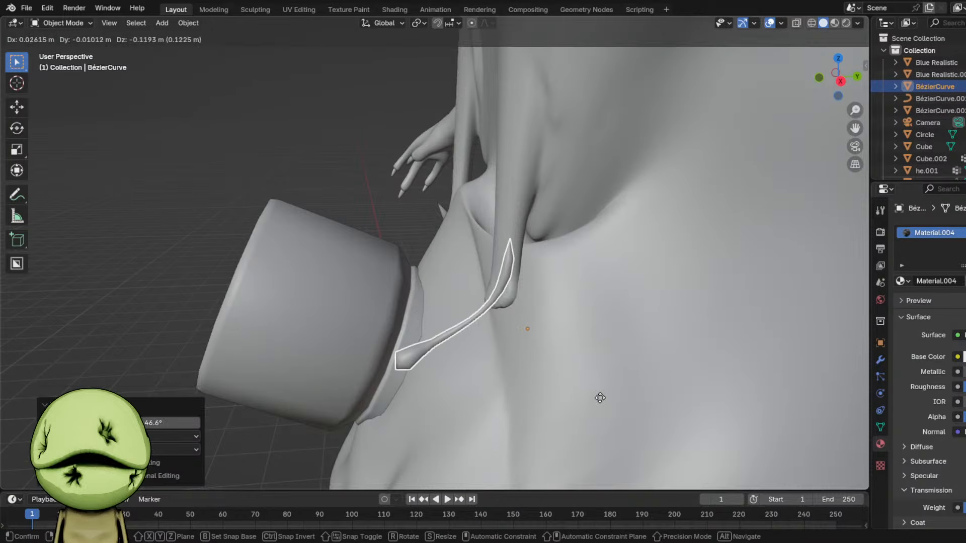
{"action": "left_click", "coordinate": [598, 409]}
{"action": "key", "text": "r"}
{"action": "left_click", "coordinate": [597, 428]}
- Refine the second drip's rotation and position from the front and side so it lines up with the left nipple's tip
{"action": "middle_click_drag", "start_coordinate": [597, 428], "coordinate": [704, 347]}
{"action": "key", "text": "r"}
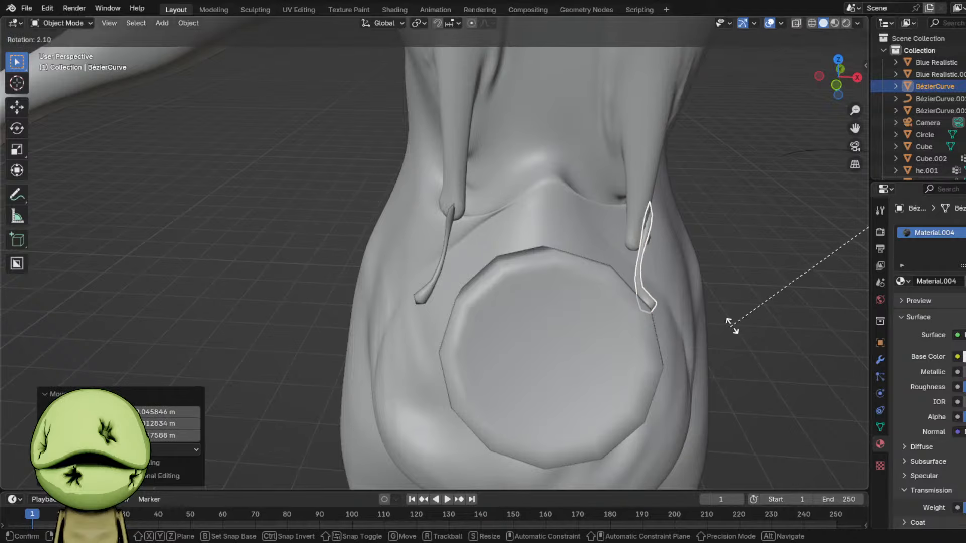
{"action": "left_click", "coordinate": [773, 406]}
{"action": "key", "text": "g"}
{"action": "left_click", "coordinate": [735, 319]}
{"action": "middle_click_drag", "start_coordinate": [732, 317], "coordinate": [590, 319]}
{"action": "key", "text": "g"}
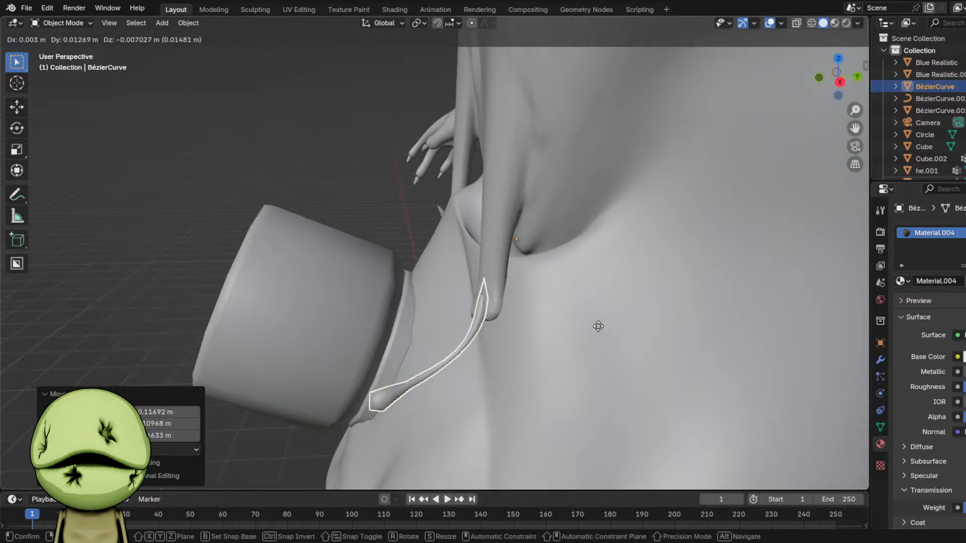
{"action": "left_click", "coordinate": [599, 330]}
- Add the first drip to the selection and join both drips into one object
{"action": "middle_click_drag", "start_coordinate": [413, 273], "coordinate": [491, 279]}
{"action": "left_click", "coordinate": [455, 224], "text": "shift"}
{"action": "right_click", "coordinate": [455, 224]}
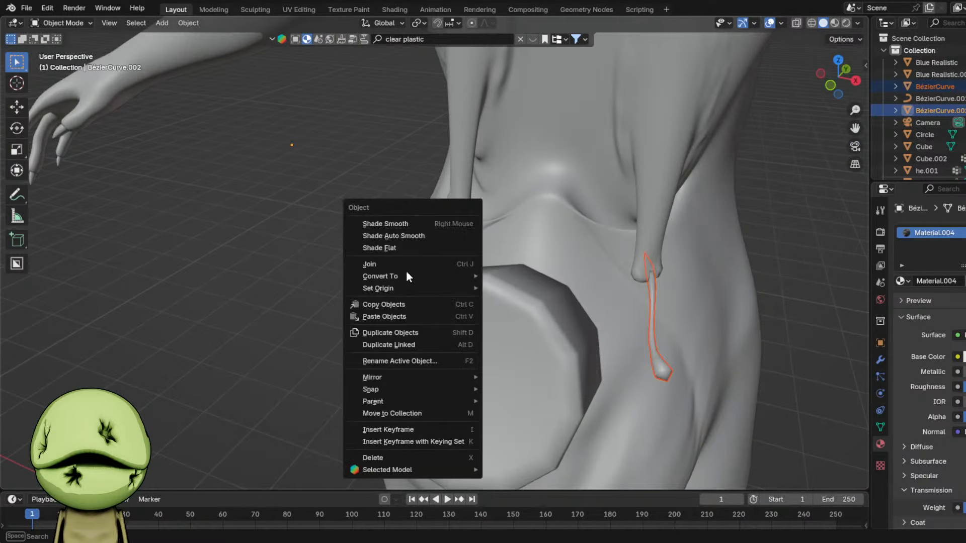
{"action": "left_click", "coordinate": [403, 265]}
- In the Sculpting workspace, bend the character's left drip against the belly with the Grab brush at 122 px radius and 0.400 strength
{"action": "left_click", "coordinate": [255, 12]}
{"action": "scroll", "coordinate": [357, 147], "scroll_direction": "up", "scroll_amount": 4}
{"action": "mouse_move", "coordinate": [381, 340]}
{"action": "middle_mouse_down", "text": "shift"}
{"action": "mouse_move", "coordinate": [358, 147]}
{"action": "mouse_move", "coordinate": [261, 151]}
{"action": "middle_mouse_up", "text": "shift"}
{"action": "middle_click_drag", "start_coordinate": [352, 161], "coordinate": [457, 262], "text": "shift"}
{"action": "key", "text": "f"}
{"action": "left_click", "coordinate": [498, 206]}
{"action": "middle_click_drag", "start_coordinate": [498, 206], "coordinate": [433, 236]}
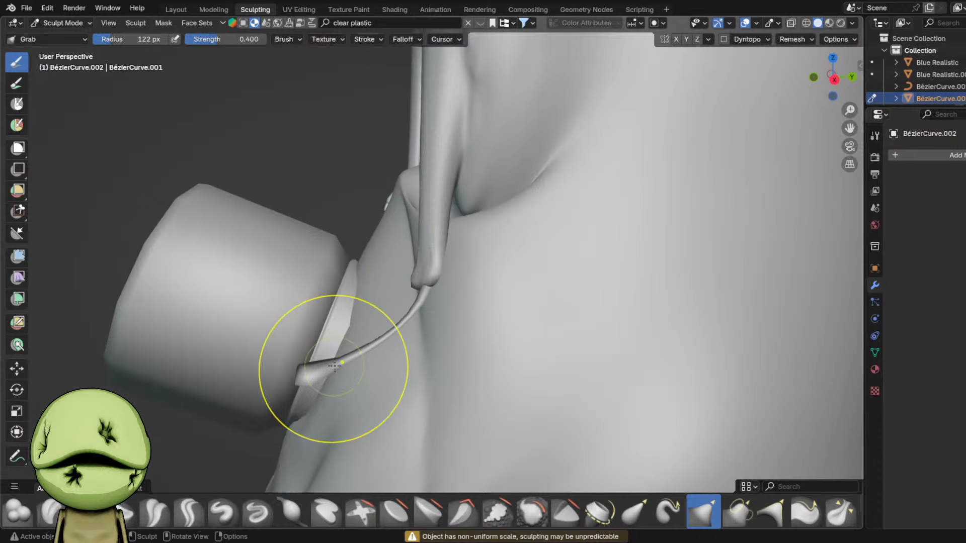
{"action": "left_click_drag", "start_coordinate": [381, 348], "coordinate": [372, 382], "text": "shift"}
{"action": "left_click_drag", "start_coordinate": [381, 346], "coordinate": [483, 401]}
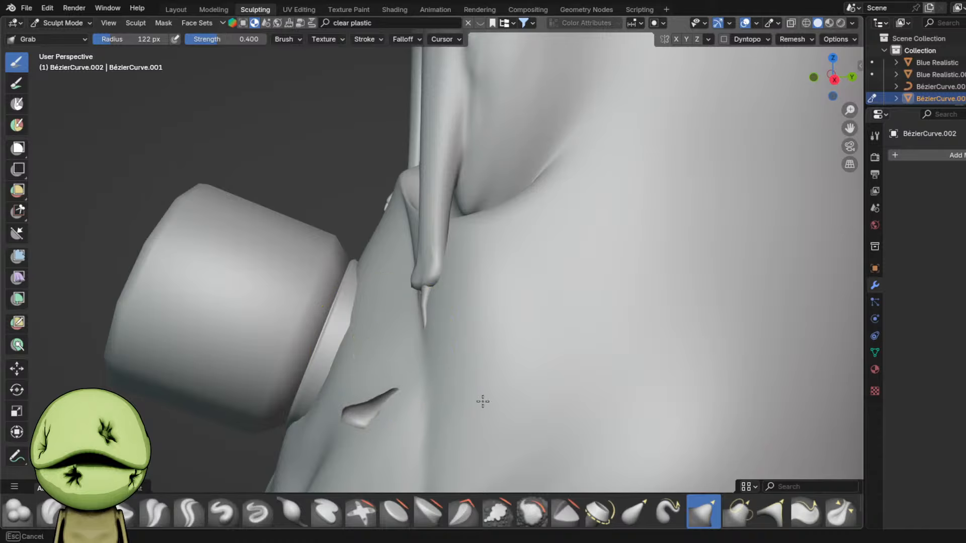
- Push the drip under the character's right nipple inward with the Grab brush so it follows the belly surface
{"action": "middle_click_drag", "start_coordinate": [441, 386], "coordinate": [545, 376]}
{"action": "middle_click_drag", "start_coordinate": [551, 211], "coordinate": [445, 198]}
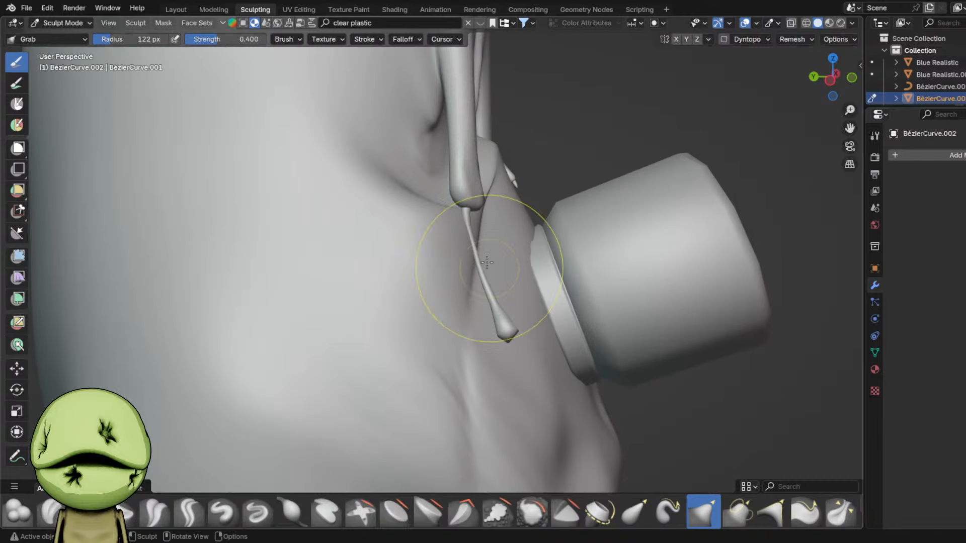
{"action": "middle_click_drag", "start_coordinate": [486, 292], "coordinate": [491, 308]}
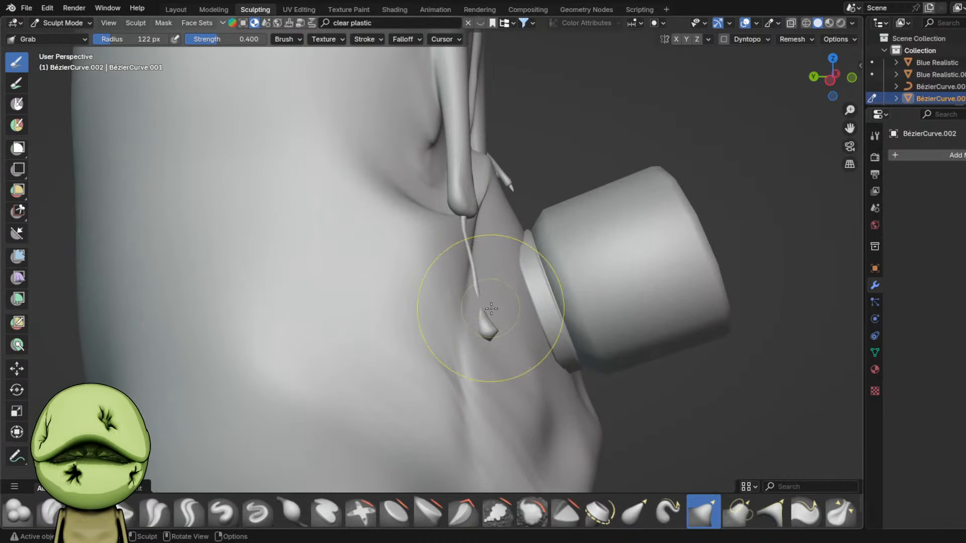
- Return to the Layout workspace and switch the viewport to Material Preview shading
{"action": "scroll", "coordinate": [468, 96], "scroll_direction": "down", "scroll_amount": 3}
{"action": "middle_click_drag", "start_coordinate": [496, 108], "coordinate": [395, 119]}
{"action": "scroll", "coordinate": [410, 114], "scroll_direction": "down", "scroll_amount": 7}
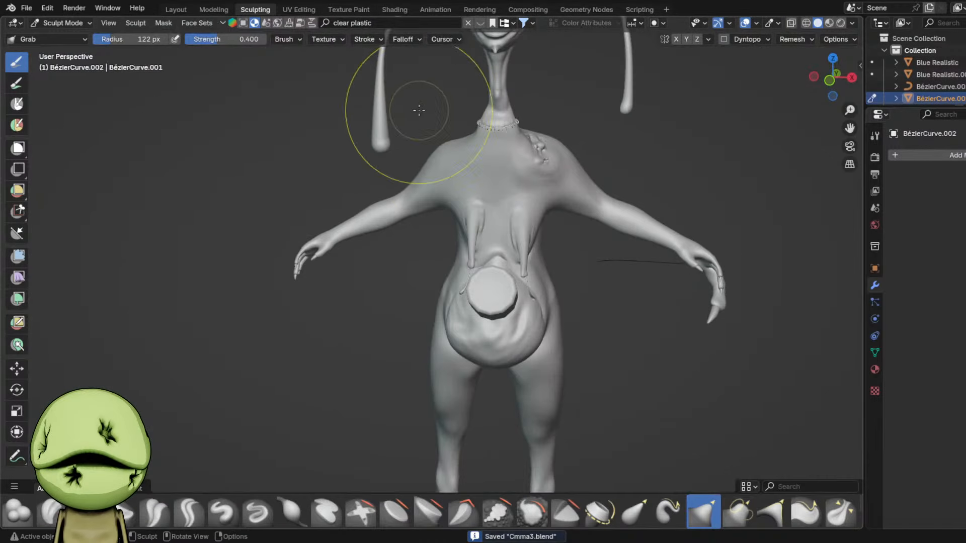
{"action": "left_click", "coordinate": [177, 9]}
{"action": "scroll", "coordinate": [460, 200], "scroll_direction": "down", "scroll_amount": 5}
{"action": "key", "text": "z"}
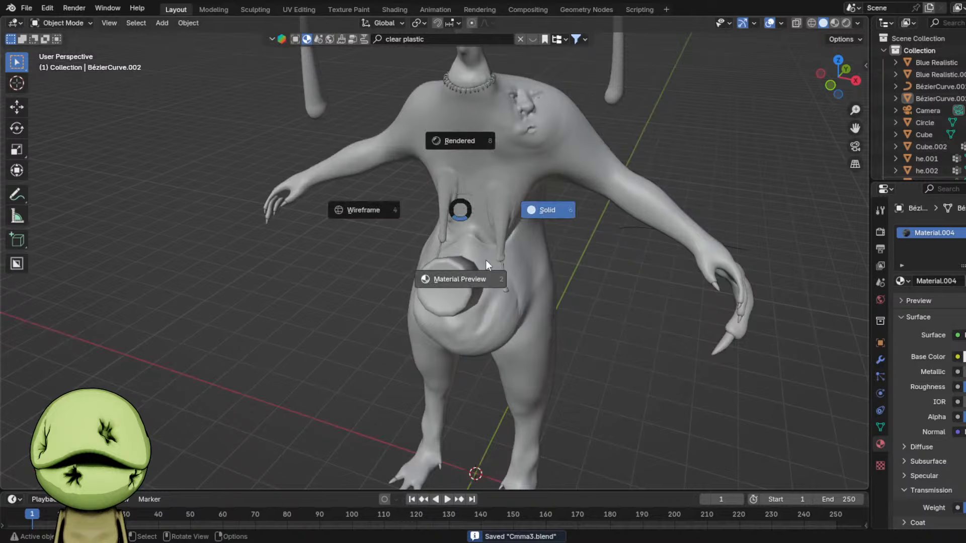
{"action": "left_click", "coordinate": [491, 247]}
{"action": "mouse_move", "coordinate": [484, 252]}
{"action": "middle_mouse_down", "text": "shift"}
{"action": "mouse_move", "coordinate": [438, 303]}
{"action": "mouse_move", "coordinate": [464, 290]}
{"action": "middle_mouse_up", "text": "shift"}
{"action": "scroll", "coordinate": [464, 291], "scroll_direction": "up", "scroll_amount": 2}
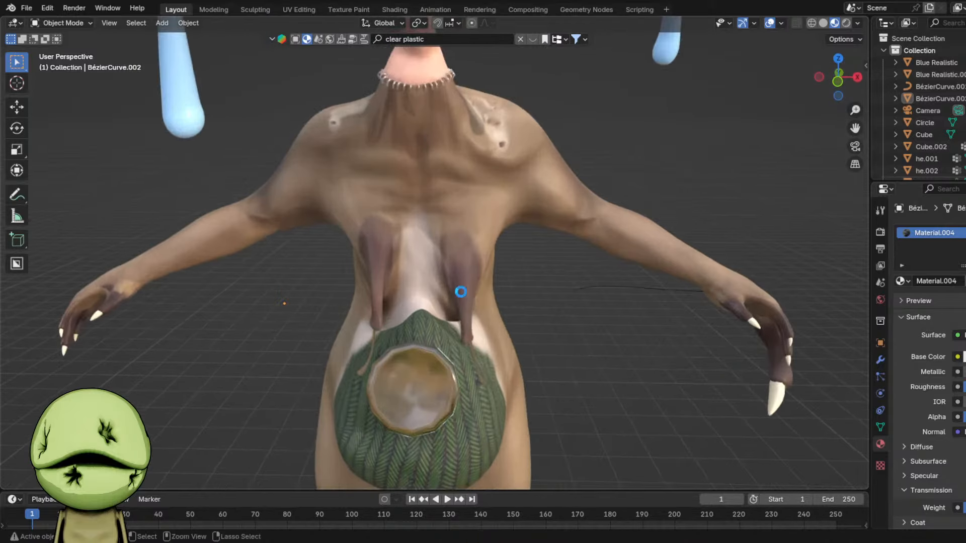
- Examine the textured character from several angles and distances, including the nipple drips and the remaining additions list
{"action": "scroll", "coordinate": [464, 291], "scroll_direction": "down", "scroll_amount": 2}
{"action": "scroll", "coordinate": [465, 290], "scroll_direction": "down", "scroll_amount": 3}
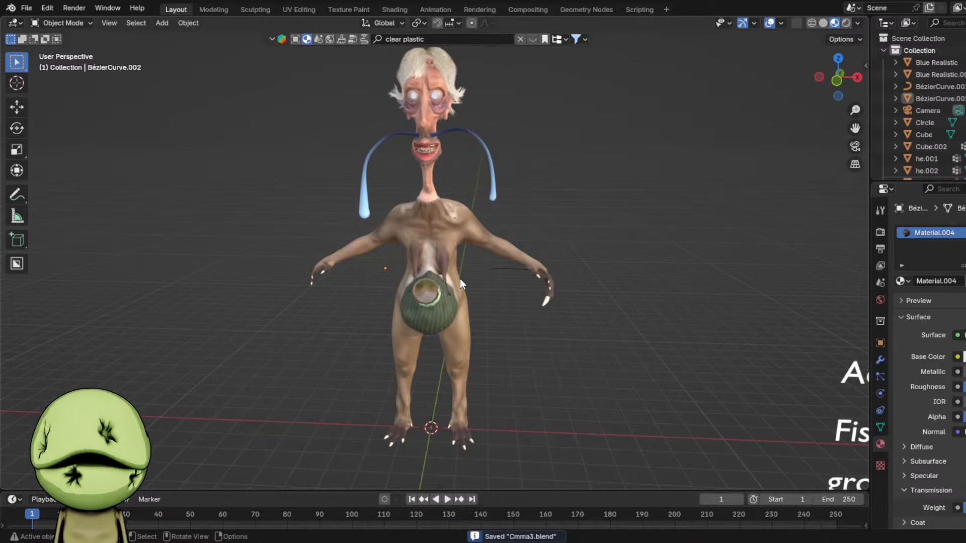
{"action": "scroll", "coordinate": [499, 279], "scroll_direction": "down", "scroll_amount": 4}
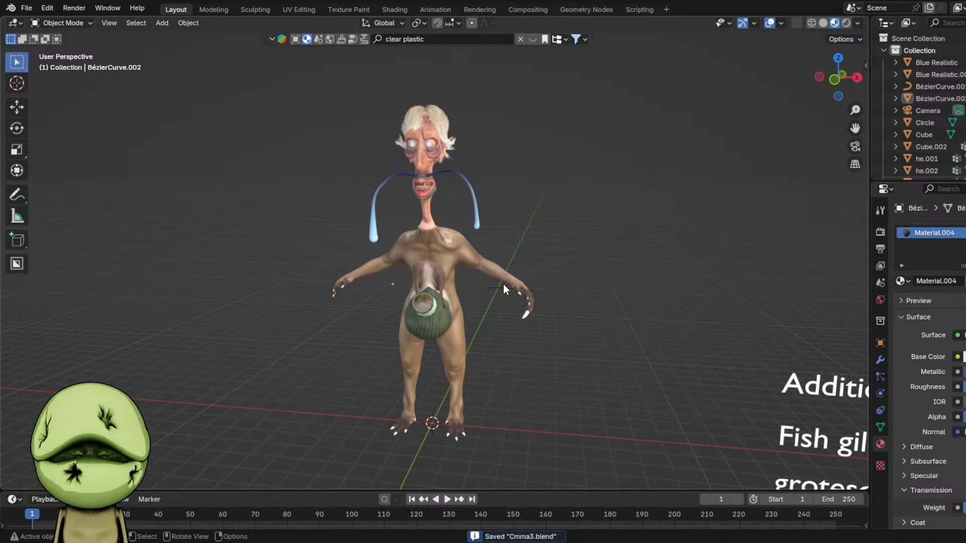
{"action": "middle_click_drag", "start_coordinate": [503, 285], "coordinate": [390, 311]}
{"action": "scroll", "coordinate": [561, 208], "scroll_direction": "up", "scroll_amount": 8}
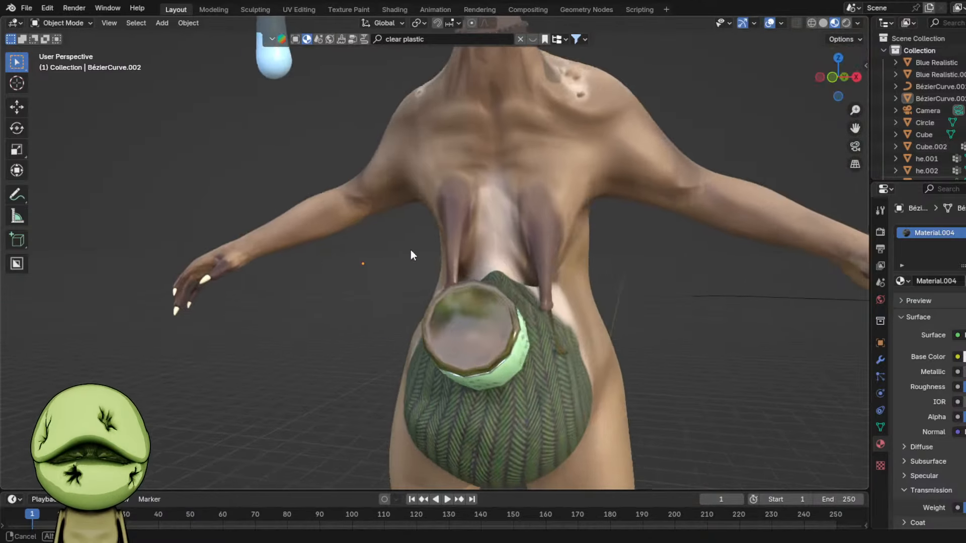
{"action": "middle_click_drag", "start_coordinate": [410, 250], "coordinate": [403, 255]}
{"action": "scroll", "coordinate": [403, 254], "scroll_direction": "down", "scroll_amount": 8}
{"action": "middle_click_drag", "start_coordinate": [475, 263], "coordinate": [382, 265]}
{"action": "scroll", "coordinate": [382, 266], "scroll_direction": "down", "scroll_amount": 2}
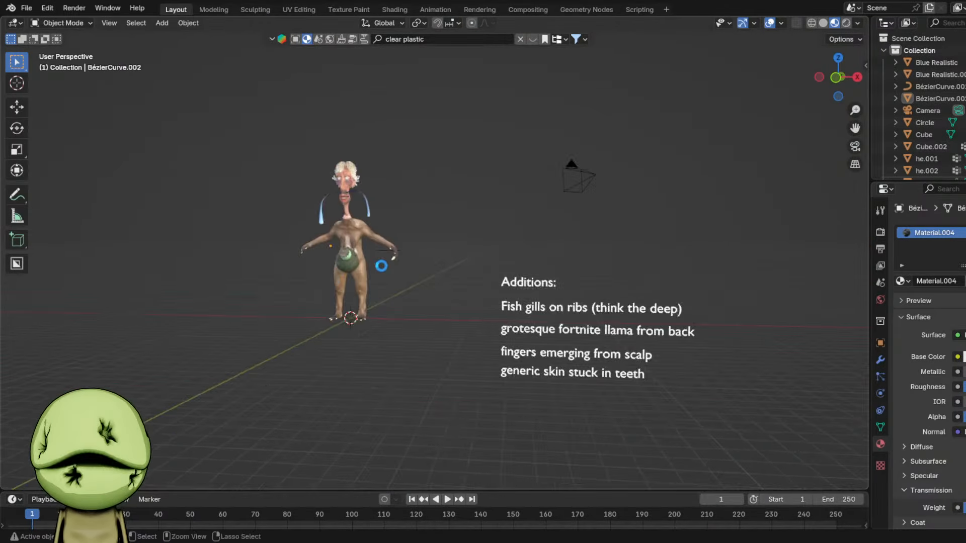
- Save the file and delete the stray thin curve beside the character's left hand
{"action": "key", "text": "ctrl+s"}
{"action": "scroll", "coordinate": [509, 278], "scroll_direction": "up", "scroll_amount": 2}
{"action": "left_click", "coordinate": [552, 303]}
{"action": "left_click", "coordinate": [244, 197]}
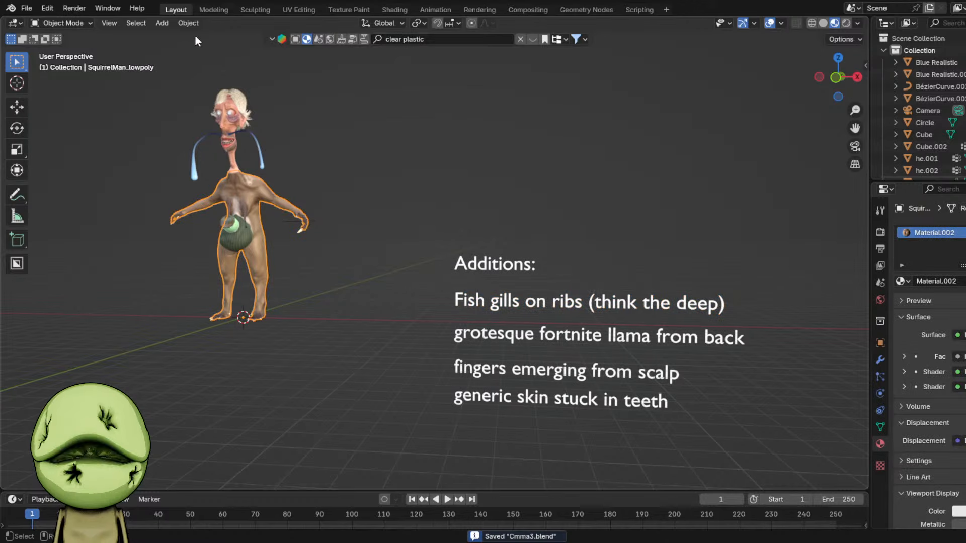
{"action": "left_click", "coordinate": [313, 219]}
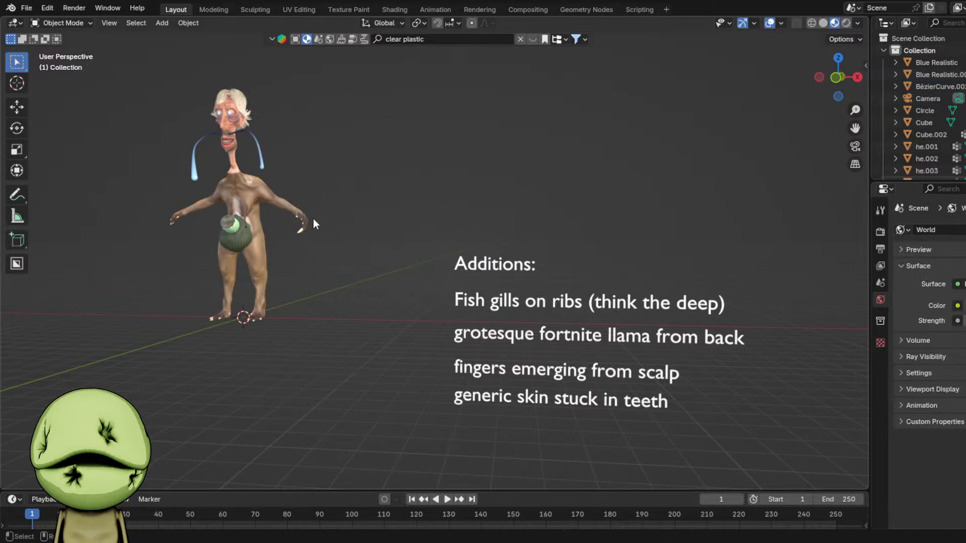
{"action": "key", "text": "Delete"}
- Select the body mesh and open it in the Sculpting workspace with the character's left ribs in view
{"action": "left_click", "coordinate": [274, 201]}
{"action": "middle_click_drag", "start_coordinate": [270, 166], "coordinate": [262, 50]}
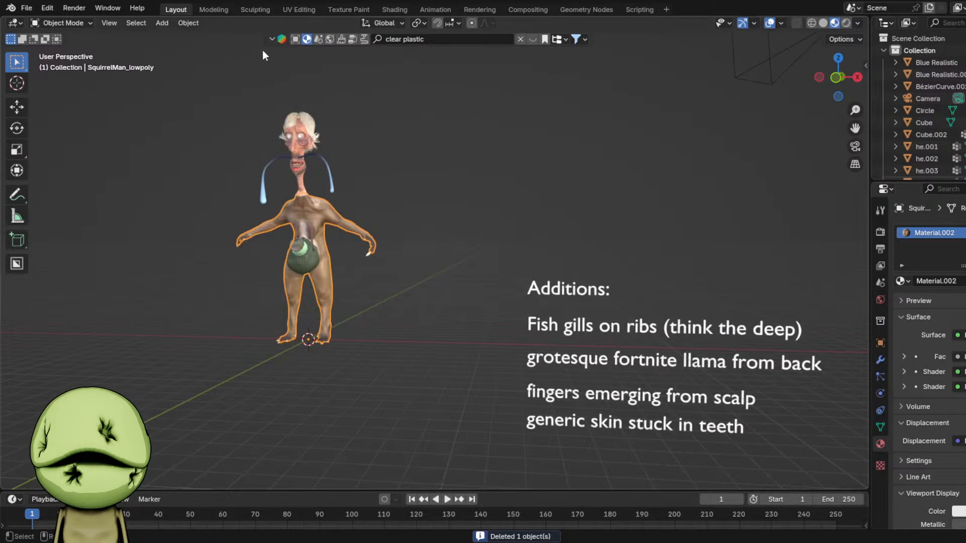
{"action": "left_click", "coordinate": [255, 10]}
{"action": "scroll", "coordinate": [486, 161], "scroll_direction": "up", "scroll_amount": 3}
{"action": "middle_click_drag", "start_coordinate": [404, 196], "coordinate": [378, 200]}
{"action": "scroll", "coordinate": [405, 199], "scroll_direction": "up", "scroll_amount": 2}
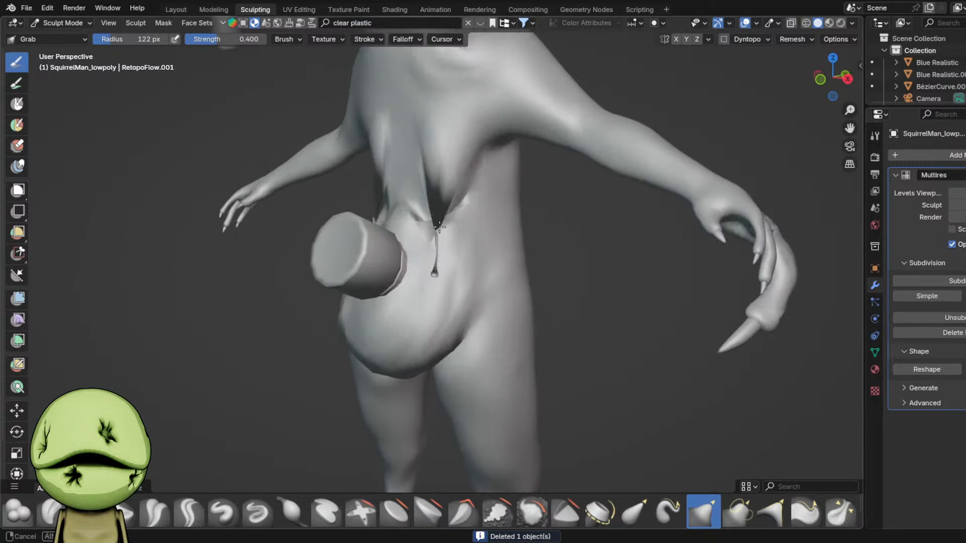
- Carve a first diagonal gill slit across the left ribs with the Draw Sharp brush at 72 px radius and 0.275 strength
{"action": "key", "text": "x"}
{"action": "scroll", "coordinate": [513, 216], "scroll_direction": "up", "scroll_amount": 1}
{"action": "mouse_move", "coordinate": [513, 216]}
{"action": "middle_mouse_down", "text": "shift"}
{"action": "mouse_move", "coordinate": [519, 270]}
{"action": "mouse_move", "coordinate": [397, 229]}
{"action": "middle_mouse_up", "text": "shift"}
{"action": "scroll", "coordinate": [518, 270], "scroll_direction": "up", "scroll_amount": 1}
{"action": "scroll", "coordinate": [438, 235], "scroll_direction": "up", "scroll_amount": 2}
{"action": "key", "text": "bracketleft"}
{"action": "scroll", "coordinate": [434, 234], "scroll_direction": "up", "scroll_amount": 3}
{"action": "scroll", "coordinate": [415, 297], "scroll_direction": "down", "scroll_amount": 3}
{"action": "middle_click_drag", "start_coordinate": [418, 304], "coordinate": [423, 284]}
{"action": "mouse_move", "coordinate": [400, 319]}
{"action": "left_mouse_down"}
{"action": "mouse_move", "coordinate": [455, 262]}
{"action": "mouse_move", "coordinate": [394, 317]}
{"action": "left_mouse_up"}
{"action": "mouse_move", "coordinate": [500, 188]}
{"action": "left_mouse_down"}
{"action": "mouse_move", "coordinate": [457, 222]}
{"action": "mouse_move", "coordinate": [430, 271]}
{"action": "left_mouse_up"}
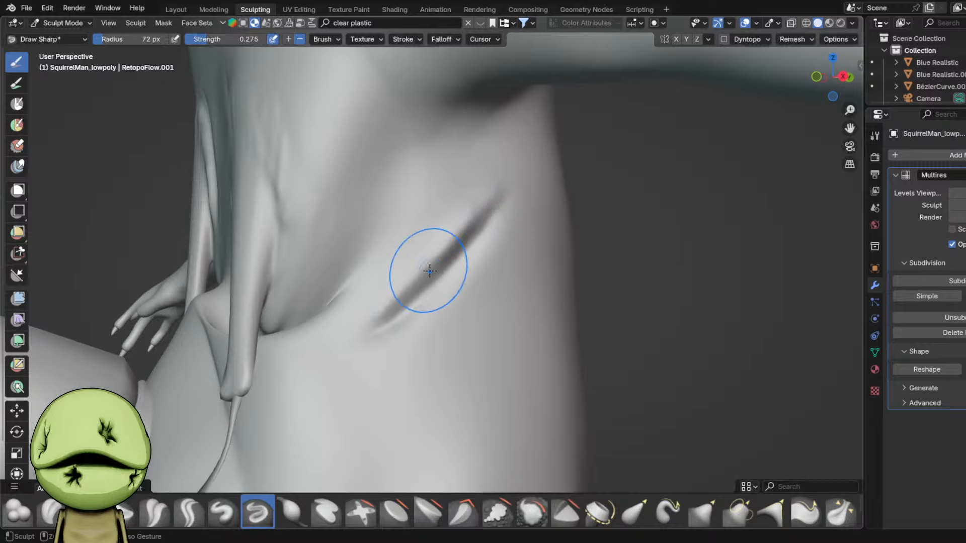
- Reduce the Draw Sharp radius to 45 px, then deepen the first gill slit and extend it up toward the armpit
{"action": "scroll", "coordinate": [352, 323], "scroll_direction": "up", "scroll_amount": 1}
{"action": "key", "text": "bracketleft"}
{"action": "key", "text": "bracketleft"}
{"action": "key", "text": "bracketleft"}
{"action": "key", "text": "bracketleft"}
{"action": "left_click_drag", "start_coordinate": [339, 336], "coordinate": [520, 163]}
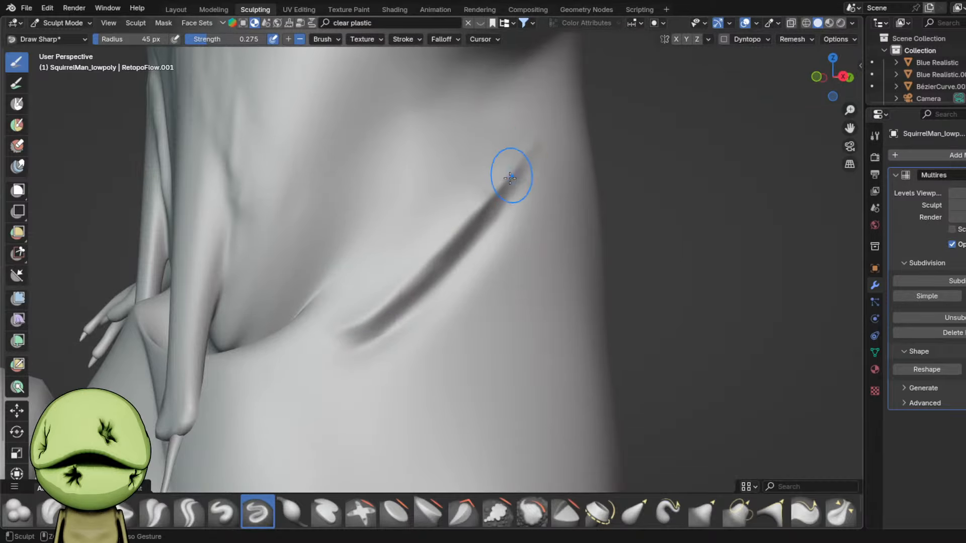
{"action": "left_click_drag", "start_coordinate": [385, 312], "coordinate": [461, 230]}
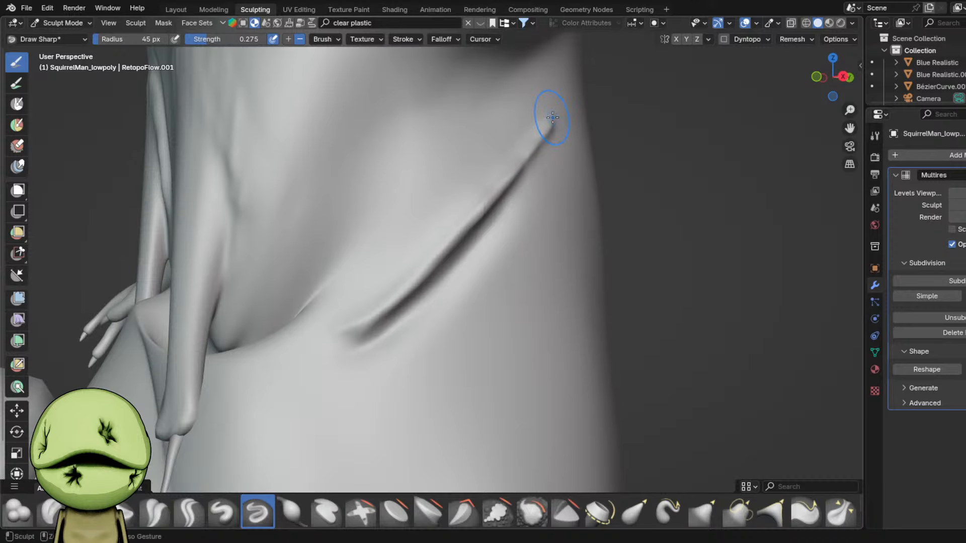
- Carve a second diagonal gill slit below and parallel to the first with the Draw Sharp brush at 45 px radius
{"action": "mouse_move", "coordinate": [554, 193]}
{"action": "left_mouse_down"}
{"action": "mouse_move", "coordinate": [528, 236]}
{"action": "mouse_move", "coordinate": [420, 356]}
{"action": "left_mouse_up"}
{"action": "scroll", "coordinate": [387, 367], "scroll_direction": "up", "scroll_amount": 2}
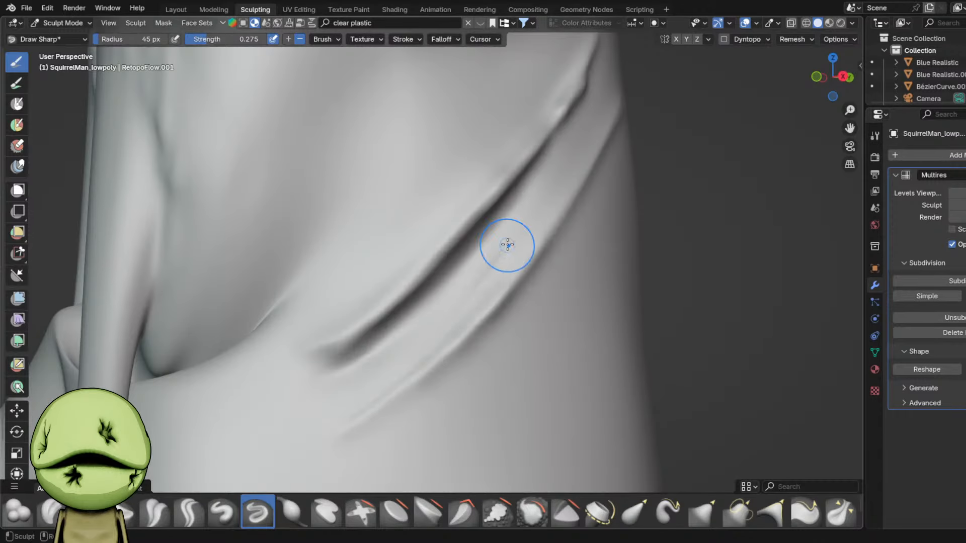
{"action": "scroll", "coordinate": [367, 367], "scroll_direction": "down", "scroll_amount": 4}
{"action": "scroll", "coordinate": [363, 354], "scroll_direction": "up", "scroll_amount": 3}
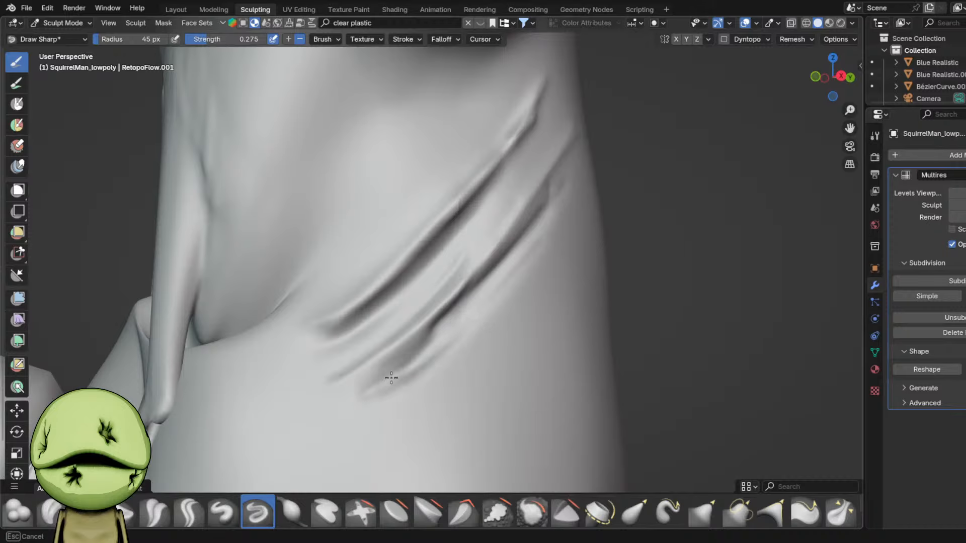
{"action": "middle_click_drag", "start_coordinate": [385, 375], "coordinate": [363, 356]}
{"action": "scroll", "coordinate": [362, 356], "scroll_direction": "down", "scroll_amount": 2}
{"action": "scroll", "coordinate": [473, 242], "scroll_direction": "up", "scroll_amount": 1}
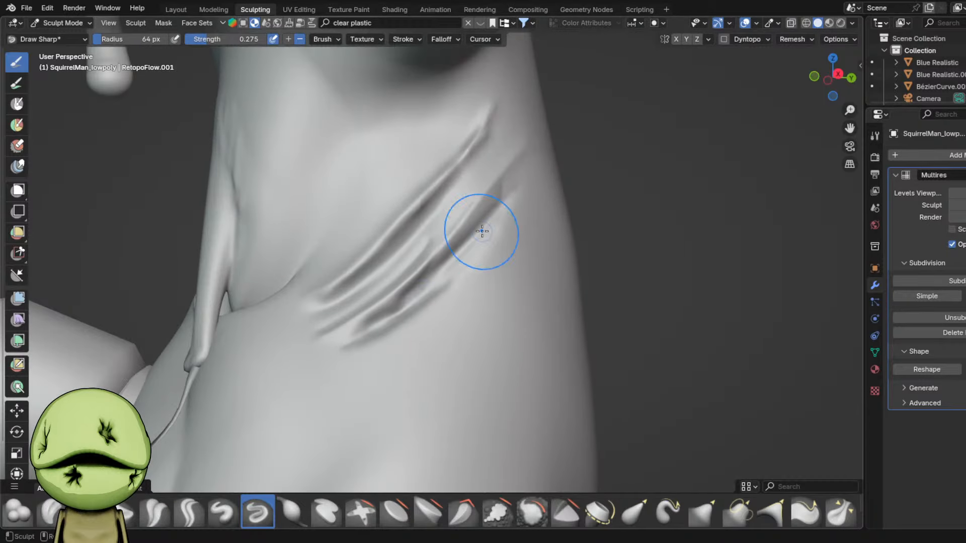
- Carve a third gill slit above the other two, below the armpit, with the Draw Sharp brush at 78 px radius
{"action": "middle_click_drag", "start_coordinate": [393, 200], "coordinate": [445, 257], "text": "shift"}
{"action": "scroll", "coordinate": [445, 258], "scroll_direction": "up", "scroll_amount": 3}
{"action": "left_click_drag", "start_coordinate": [517, 101], "coordinate": [345, 326]}
{"action": "key", "text": "f"}
{"action": "left_click", "coordinate": [382, 269]}
{"action": "left_click_drag", "start_coordinate": [428, 231], "coordinate": [367, 297]}
{"action": "left_click_drag", "start_coordinate": [527, 103], "coordinate": [448, 245]}
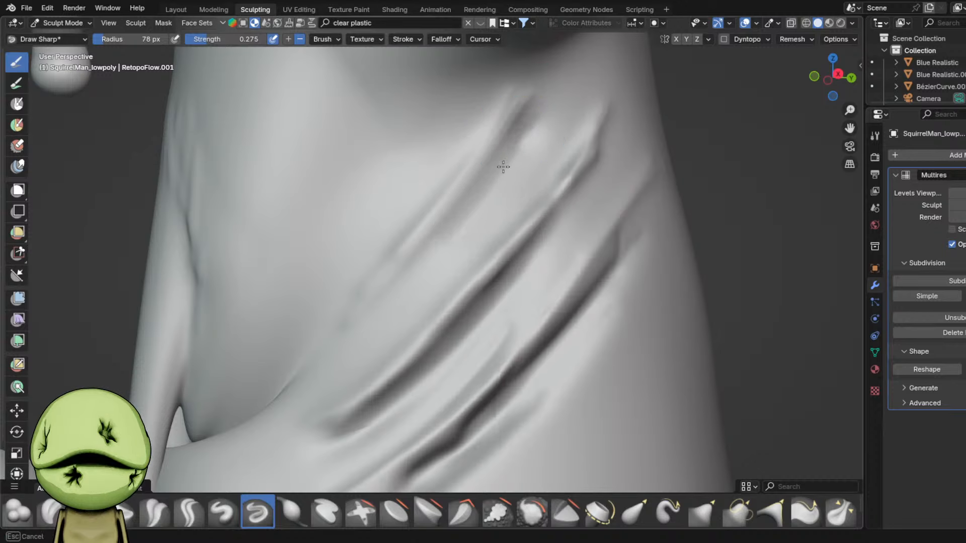
{"action": "left_click_drag", "start_coordinate": [521, 132], "coordinate": [421, 279]}
- Sharpen and narrow the uppermost gill slit with the Draw Sharp brush at 39 px radius
{"action": "key", "text": "f"}
{"action": "left_click", "coordinate": [402, 278]}
{"action": "mouse_move", "coordinate": [533, 103]}
{"action": "left_mouse_down"}
{"action": "mouse_move", "coordinate": [376, 296]}
{"action": "mouse_move", "coordinate": [516, 147]}
{"action": "mouse_move", "coordinate": [410, 279]}
{"action": "left_mouse_up"}
{"action": "left_click_drag", "start_coordinate": [493, 137], "coordinate": [420, 239]}
{"action": "left_click_drag", "start_coordinate": [511, 121], "coordinate": [401, 279]}
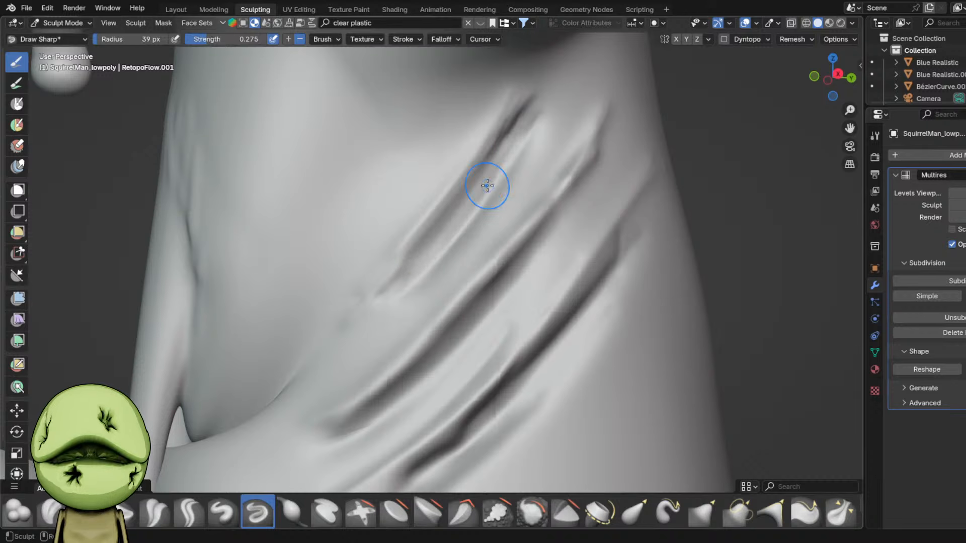
- Deepen the uppermost gill slit along its length, using the Draw Sharp brush at up to 59 px radius
{"action": "left_click_drag", "start_coordinate": [498, 168], "coordinate": [395, 295]}
{"action": "left_click_drag", "start_coordinate": [523, 110], "coordinate": [400, 284]}
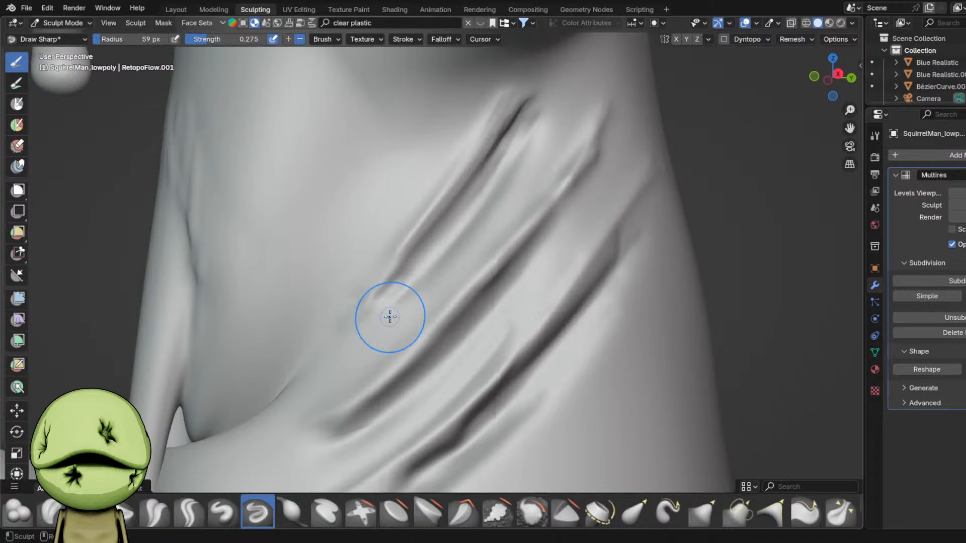
{"action": "left_click_drag", "start_coordinate": [390, 317], "coordinate": [459, 175]}
{"action": "left_click_drag", "start_coordinate": [553, 57], "coordinate": [547, 65]}
{"action": "scroll", "coordinate": [506, 156], "scroll_direction": "down", "scroll_amount": 4}
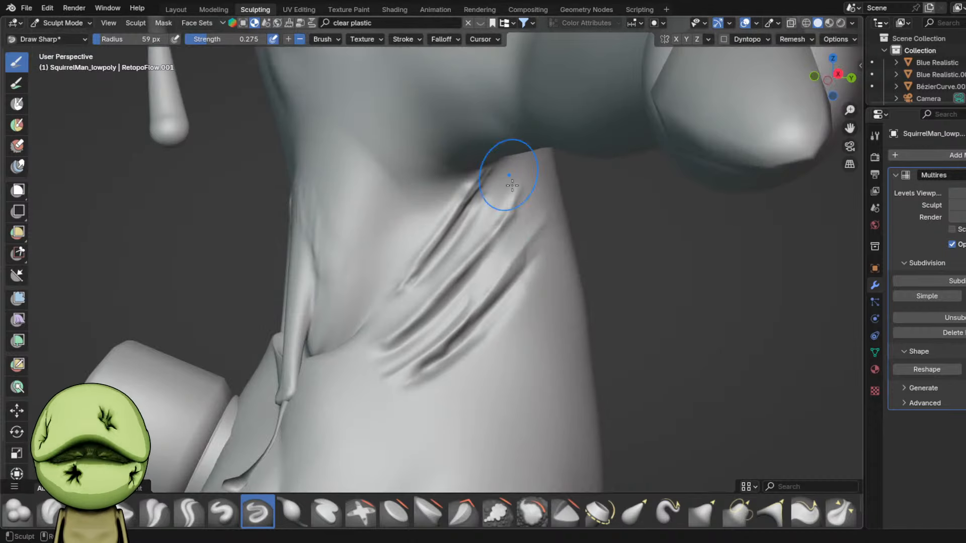
- Carve a short fourth gill slit behind the other three with the Draw Sharp brush at about 59 px radius, and save the file
{"action": "middle_click_drag", "start_coordinate": [507, 322], "coordinate": [483, 230], "text": "shift"}
{"action": "scroll", "coordinate": [483, 230], "scroll_direction": "up", "scroll_amount": 4}
{"action": "middle_click_drag", "start_coordinate": [551, 237], "coordinate": [476, 218]}
{"action": "scroll", "coordinate": [476, 217], "scroll_direction": "down", "scroll_amount": 2}
{"action": "left_click_drag", "start_coordinate": [476, 218], "coordinate": [442, 189]}
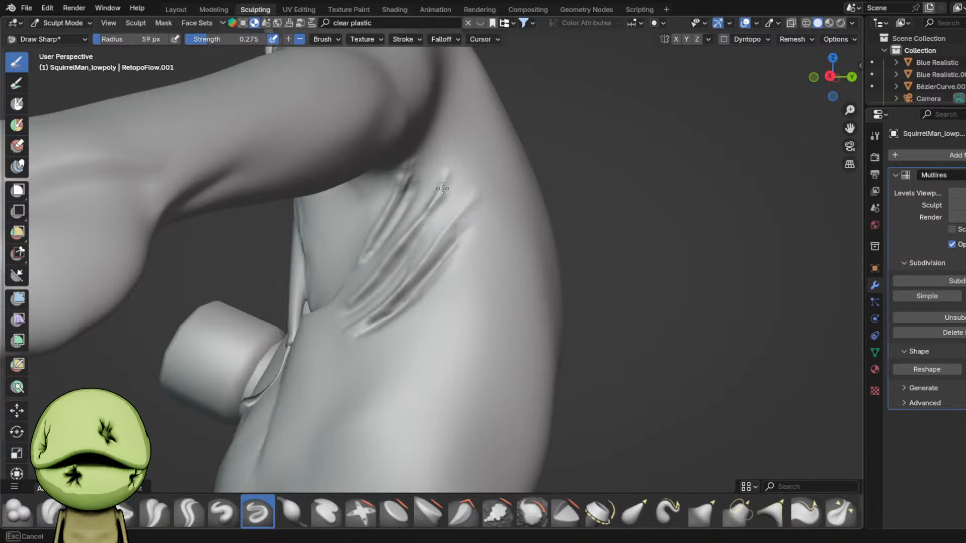
{"action": "scroll", "coordinate": [518, 228], "scroll_direction": "up", "scroll_amount": 5}
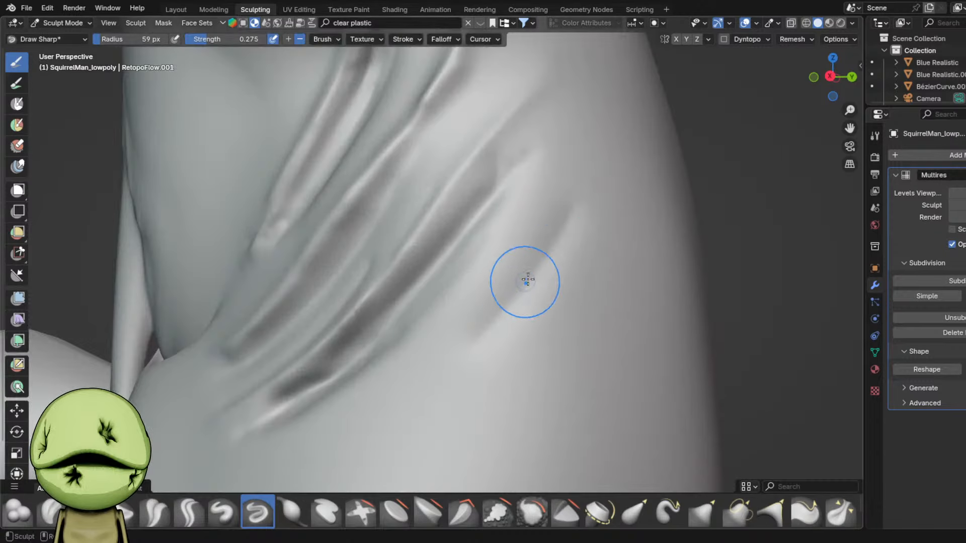
{"action": "left_click_drag", "start_coordinate": [561, 183], "coordinate": [498, 333]}
{"action": "scroll", "coordinate": [558, 250], "scroll_direction": "down", "scroll_amount": 4}
{"action": "middle_click_drag", "start_coordinate": [470, 295], "coordinate": [713, 267]}
{"action": "scroll", "coordinate": [556, 285], "scroll_direction": "up", "scroll_amount": 4}
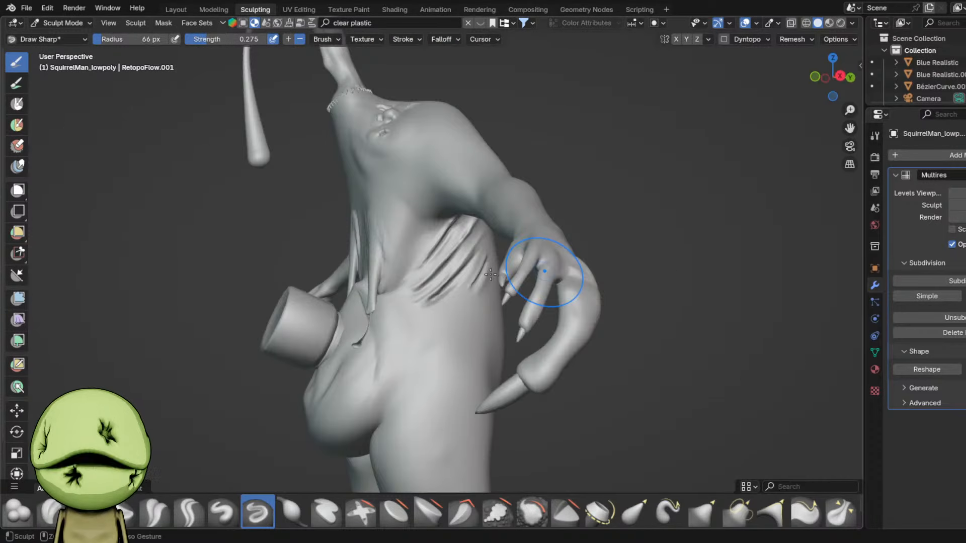
{"action": "scroll", "coordinate": [490, 274], "scroll_direction": "up", "scroll_amount": 2}
{"action": "key", "text": "ctrl+s"}
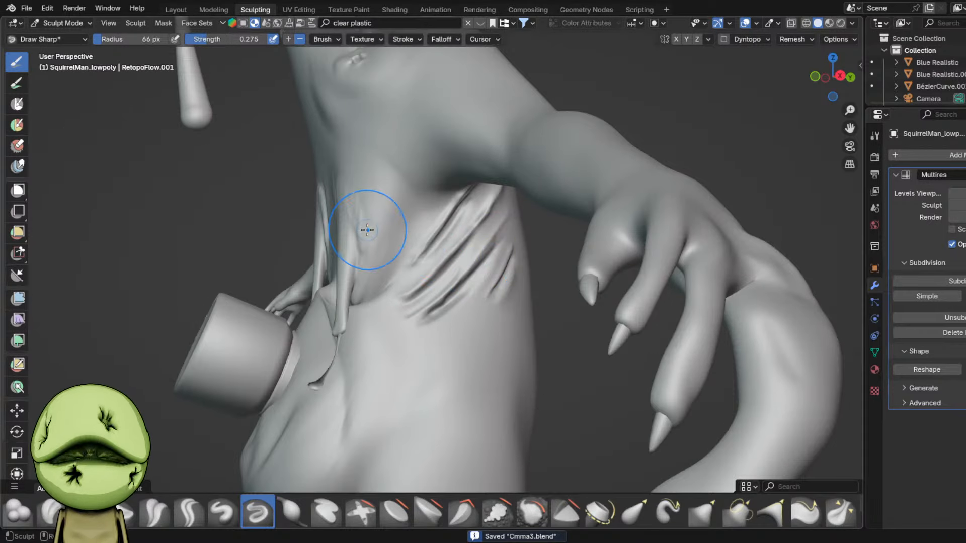
- Carve the first diagonal gill slit on the opposite ribs, below the armpit, with the Draw Sharp brush at 39 px radius
{"action": "mouse_move", "coordinate": [367, 225]}
{"action": "middle_mouse_down"}
{"action": "mouse_move", "coordinate": [425, 236]}
{"action": "mouse_move", "coordinate": [519, 222]}
{"action": "mouse_move", "coordinate": [548, 243]}
{"action": "middle_mouse_up"}
{"action": "scroll", "coordinate": [508, 252], "scroll_direction": "up", "scroll_amount": 4}
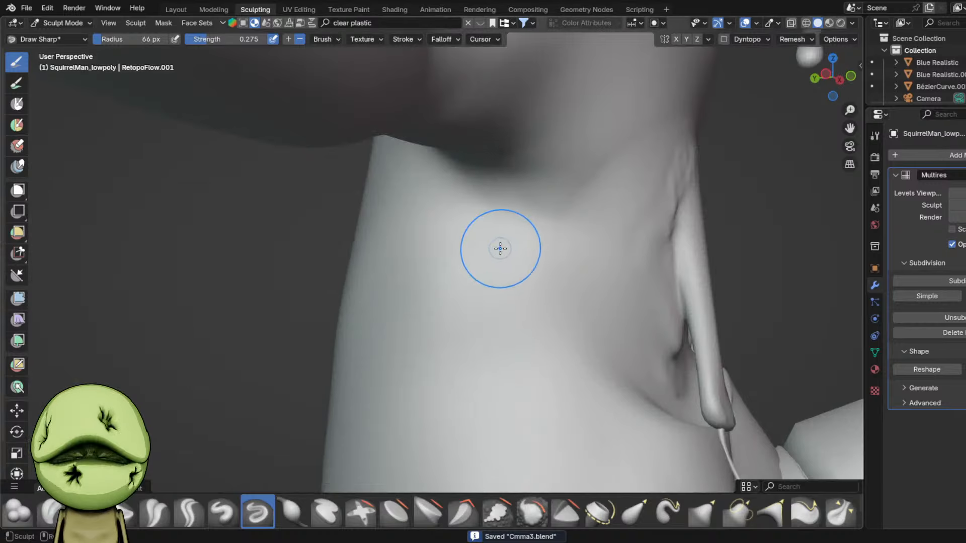
{"action": "scroll", "coordinate": [496, 244], "scroll_direction": "up", "scroll_amount": 2}
{"action": "mouse_move", "coordinate": [468, 209]}
{"action": "left_mouse_down"}
{"action": "mouse_move", "coordinate": [579, 308]}
{"action": "mouse_move", "coordinate": [575, 319]}
{"action": "mouse_move", "coordinate": [446, 173]}
{"action": "left_mouse_up"}
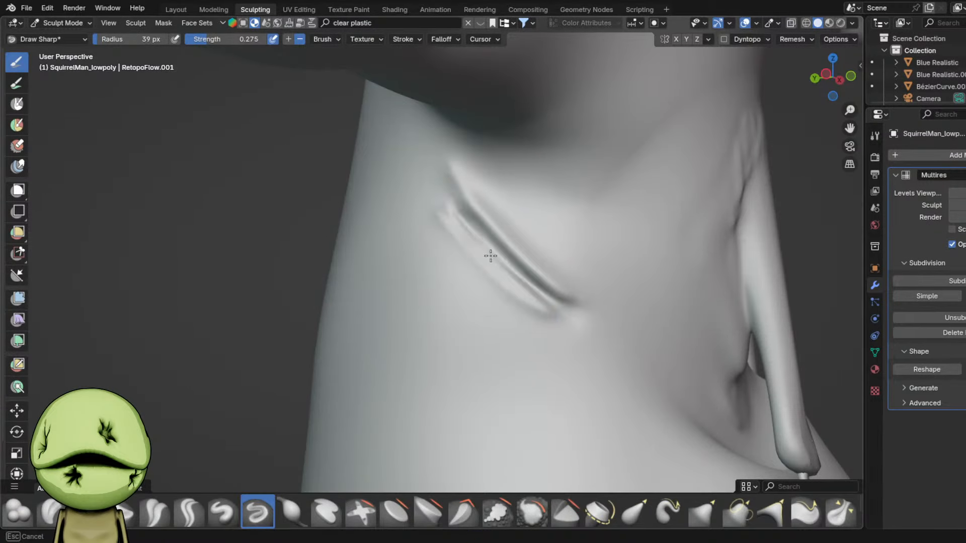
{"action": "middle_click_drag", "start_coordinate": [444, 260], "coordinate": [432, 214], "text": "shift"}
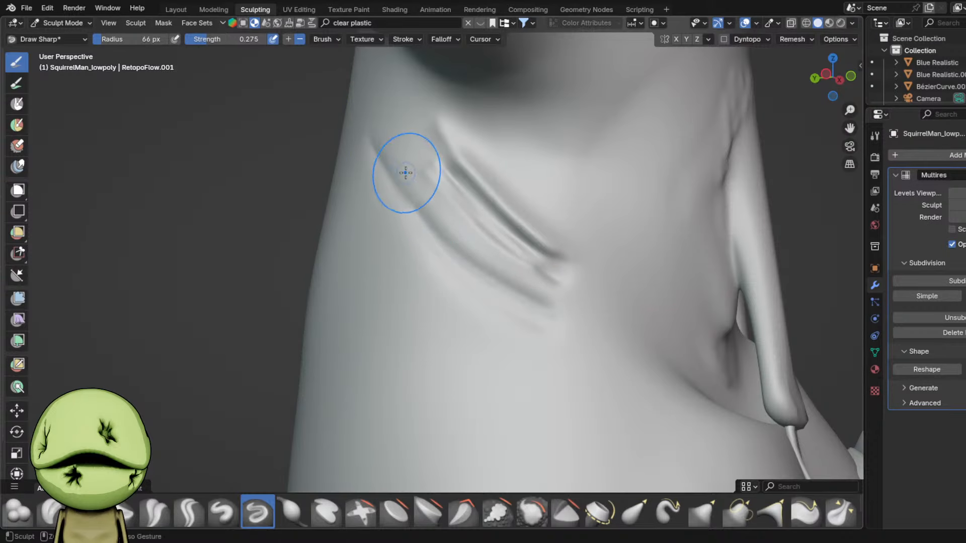
- Carve a longer second gill slit below the first on this side with the Draw Sharp brush at 66 px radius
{"action": "left_click_drag", "start_coordinate": [405, 172], "coordinate": [500, 278]}
{"action": "left_click_drag", "start_coordinate": [371, 151], "coordinate": [568, 340], "text": "ctrl"}
{"action": "mouse_move", "coordinate": [392, 188]}
{"action": "left_mouse_down"}
{"action": "mouse_move", "coordinate": [446, 244]}
{"action": "mouse_move", "coordinate": [552, 305]}
{"action": "left_mouse_up"}
{"action": "left_click_drag", "start_coordinate": [363, 147], "coordinate": [533, 315]}
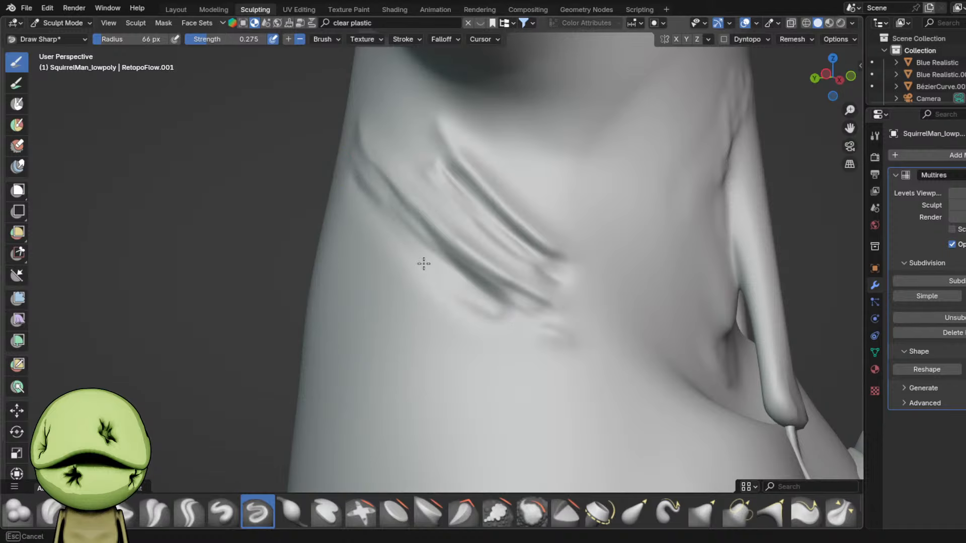
{"action": "left_click_drag", "start_coordinate": [418, 253], "coordinate": [556, 327]}
{"action": "key", "text": "f"}
{"action": "left_click", "coordinate": [545, 321]}
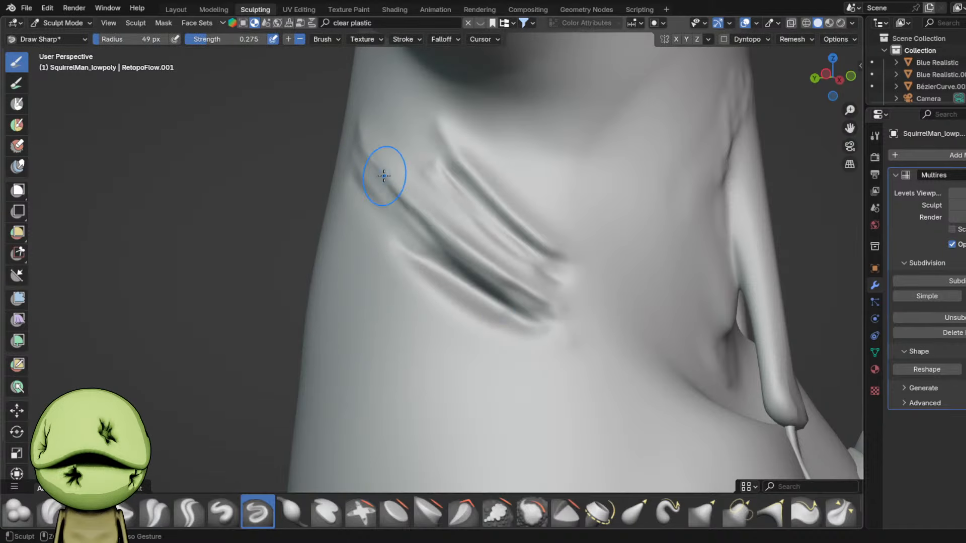
- Carve a third gill slit below and parallel to the second with the Draw Sharp brush at 60 px radius
{"action": "middle_click_drag", "start_coordinate": [425, 221], "coordinate": [444, 211]}
{"action": "scroll", "coordinate": [444, 211], "scroll_direction": "down", "scroll_amount": 2}
{"action": "key", "text": "f"}
{"action": "left_click", "coordinate": [439, 272]}
{"action": "scroll", "coordinate": [438, 274], "scroll_direction": "up", "scroll_amount": 2}
{"action": "mouse_move", "coordinate": [396, 261]}
{"action": "left_mouse_down"}
{"action": "mouse_move", "coordinate": [517, 345]}
{"action": "mouse_move", "coordinate": [581, 372]}
{"action": "mouse_move", "coordinate": [471, 311]}
{"action": "mouse_move", "coordinate": [584, 372]}
{"action": "left_mouse_up"}
{"action": "left_click_drag", "start_coordinate": [578, 371], "coordinate": [342, 214]}
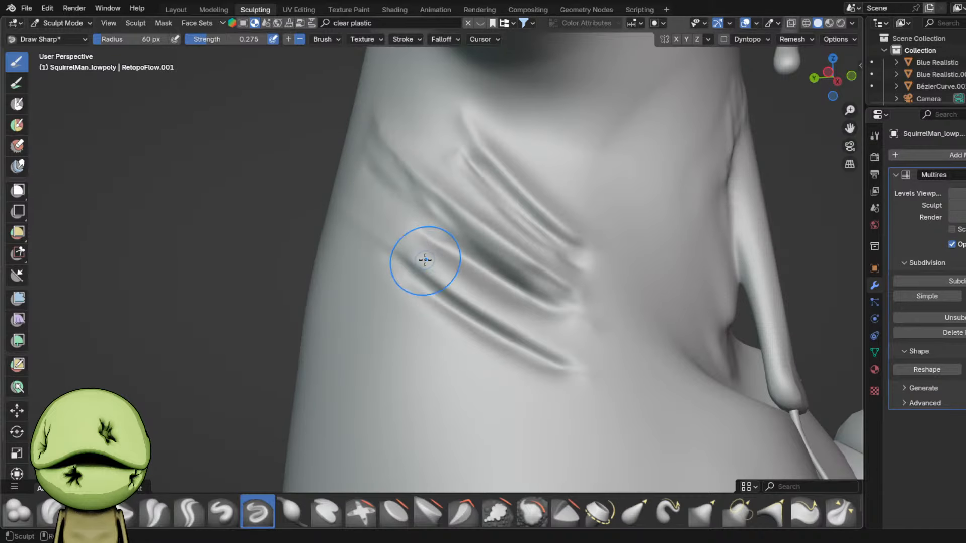
{"action": "left_click_drag", "start_coordinate": [508, 346], "coordinate": [394, 253]}
- Deepen the two upper gill slits along their length with the Draw Sharp brush at 60 px radius
{"action": "left_click_drag", "start_coordinate": [390, 201], "coordinate": [551, 285]}
{"action": "mouse_move", "coordinate": [546, 216]}
{"action": "left_mouse_down"}
{"action": "mouse_move", "coordinate": [487, 147]}
{"action": "mouse_move", "coordinate": [531, 205]}
{"action": "left_mouse_up"}
{"action": "scroll", "coordinate": [543, 227], "scroll_direction": "down", "scroll_amount": 3}
{"action": "scroll", "coordinate": [513, 232], "scroll_direction": "up", "scroll_amount": 4}
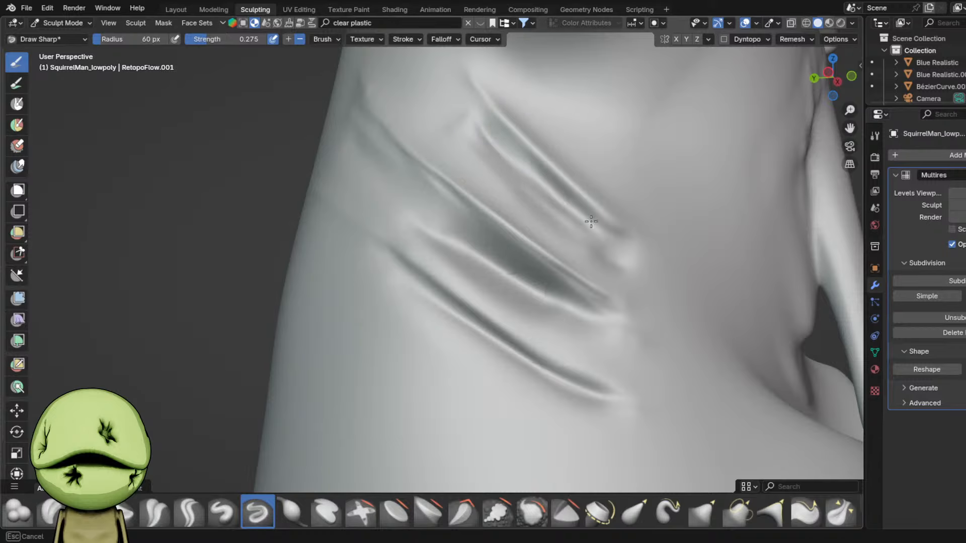
{"action": "left_click_drag", "start_coordinate": [591, 221], "coordinate": [625, 252]}
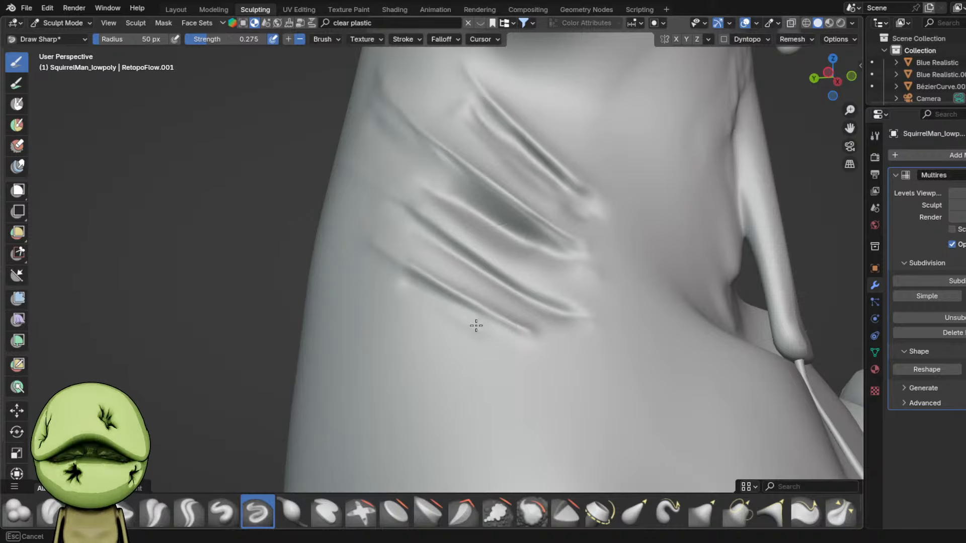
- Carve a fourth, lowest gill slit with the Draw Sharp brush at 50 px radius and save the file
{"action": "mouse_move", "coordinate": [529, 350]}
{"action": "left_mouse_down"}
{"action": "mouse_move", "coordinate": [415, 282]}
{"action": "mouse_move", "coordinate": [524, 349]}
{"action": "left_mouse_up"}
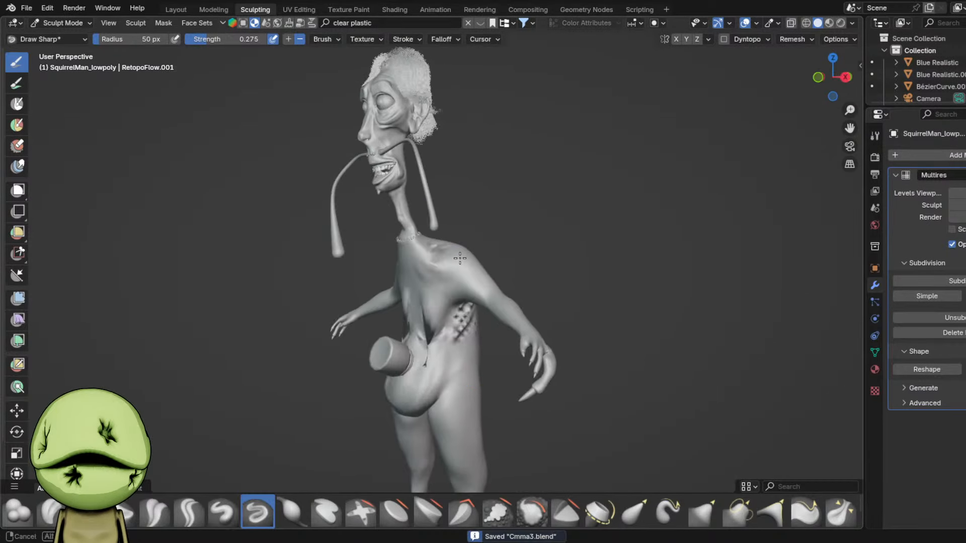
{"action": "left_click_drag", "start_coordinate": [483, 282], "coordinate": [461, 322]}
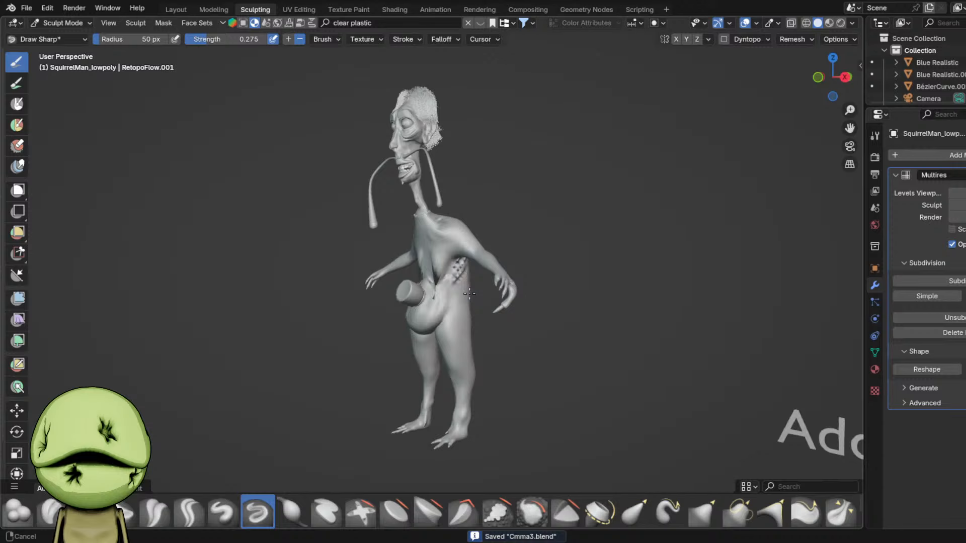
{"action": "mouse_move", "coordinate": [352, 267]}
{"action": "middle_mouse_down"}
{"action": "mouse_move", "coordinate": [505, 243]}
{"action": "mouse_move", "coordinate": [502, 321]}
{"action": "middle_mouse_up"}
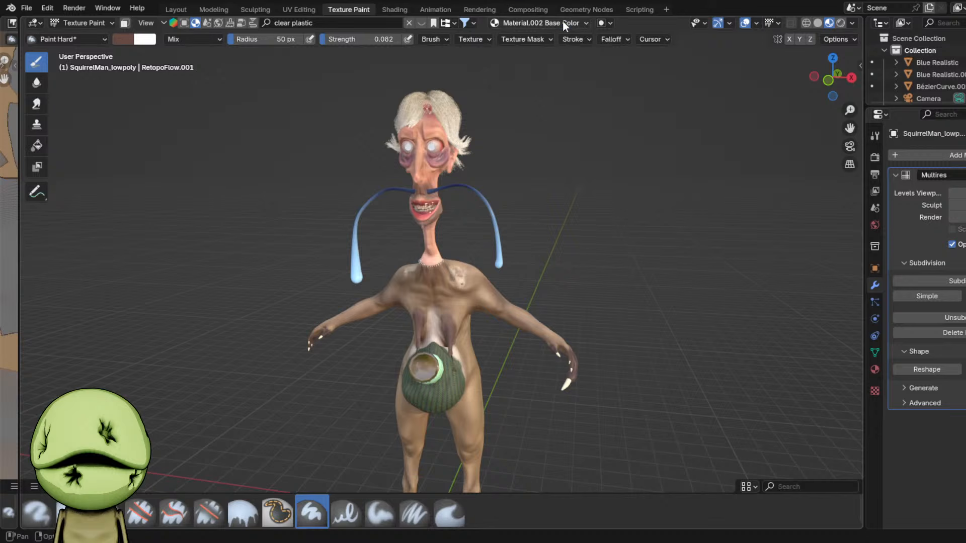
{"action": "left_click", "coordinate": [565, 26]}
{"action": "scroll", "coordinate": [490, 272], "scroll_direction": "up", "scroll_amount": 6}
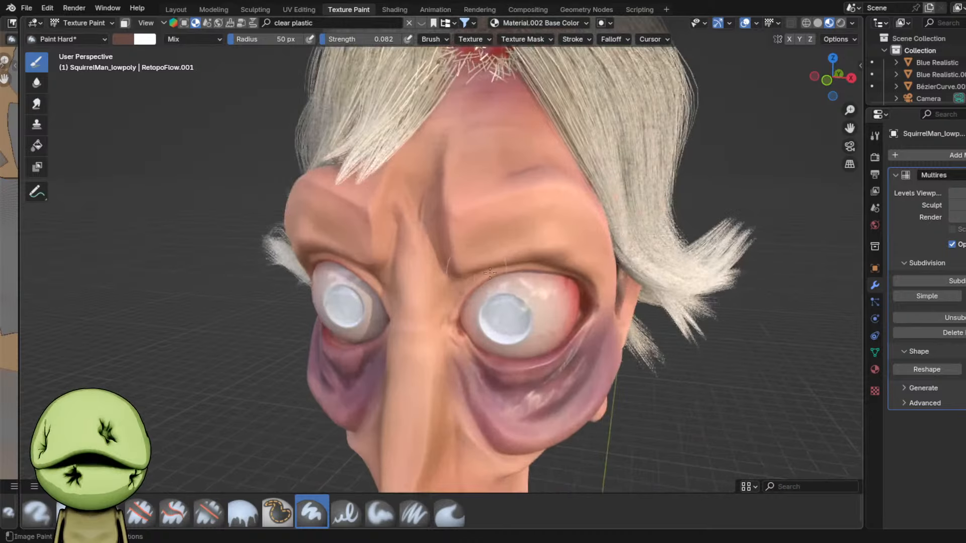
{"action": "scroll", "coordinate": [489, 272], "scroll_direction": "down", "scroll_amount": 6}
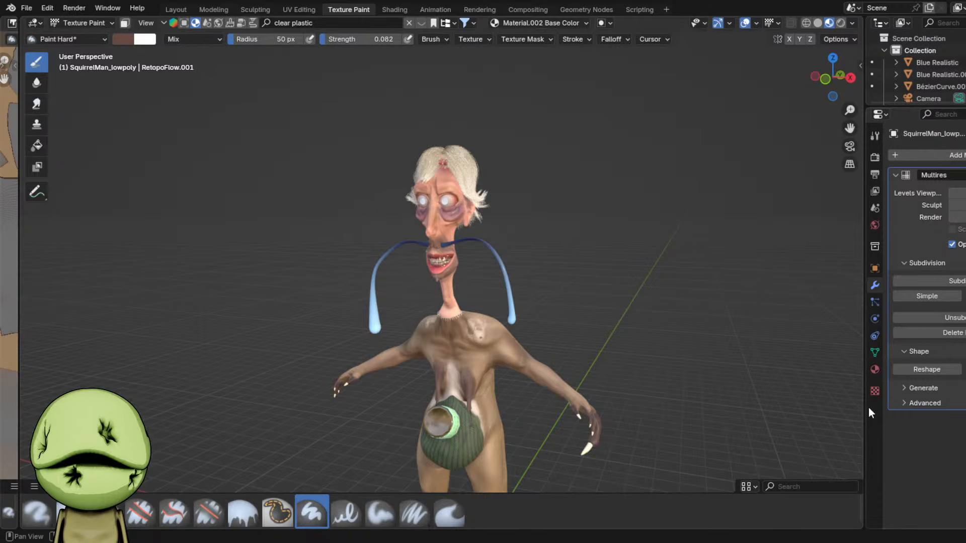
{"action": "scroll", "coordinate": [586, 346], "scroll_direction": "down", "scroll_amount": 4}
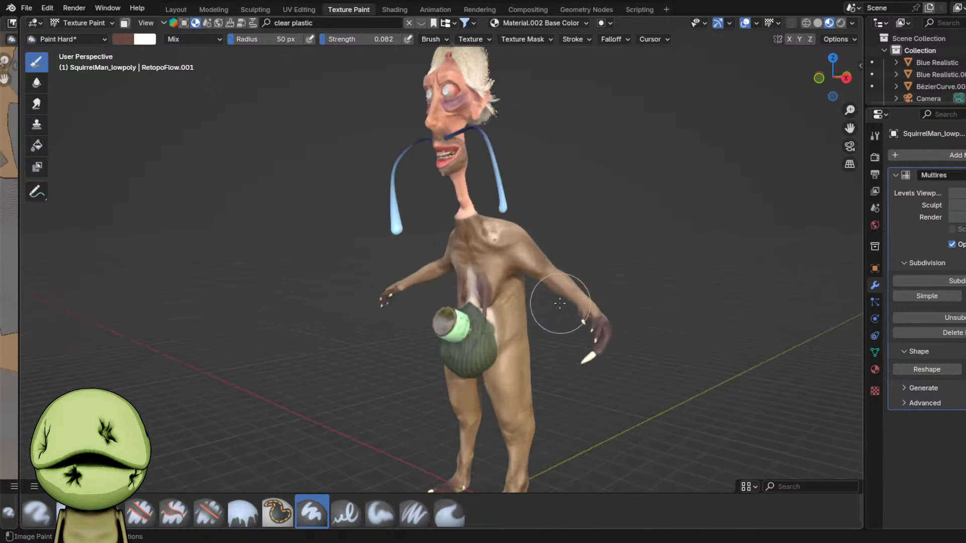
{"action": "scroll", "coordinate": [560, 304], "scroll_direction": "up", "scroll_amount": 5}
{"action": "scroll", "coordinate": [524, 319], "scroll_direction": "down", "scroll_amount": 4}
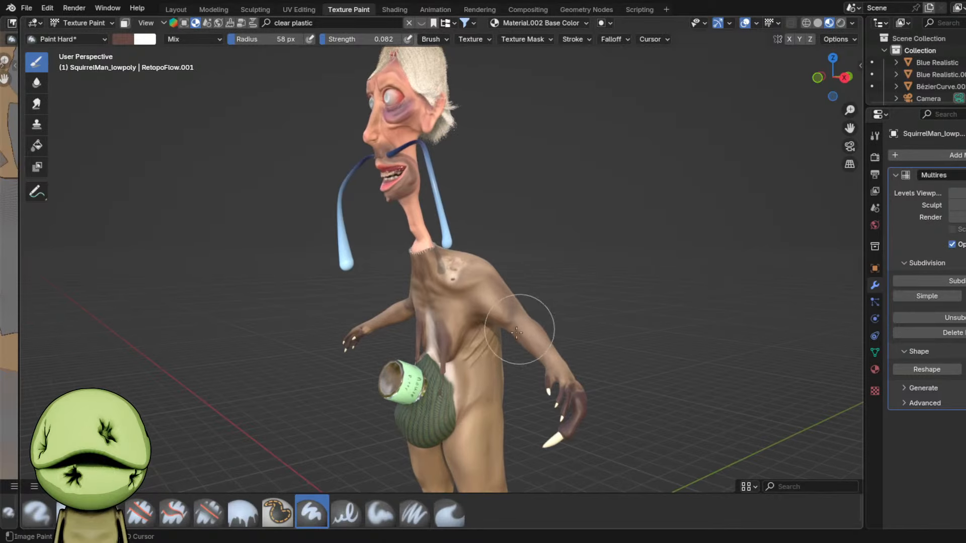
- Paint the lowest long gill slit red with the Paint Hard brush at 46 px radius and 0.152 strength
{"action": "mouse_move", "coordinate": [517, 333]}
{"action": "middle_mouse_down", "text": "shift"}
{"action": "mouse_move", "coordinate": [536, 285]}
{"action": "mouse_move", "coordinate": [472, 305]}
{"action": "mouse_move", "coordinate": [507, 303]}
{"action": "mouse_move", "coordinate": [388, 265]}
{"action": "middle_mouse_up", "text": "shift"}
{"action": "scroll", "coordinate": [445, 272], "scroll_direction": "up", "scroll_amount": 4}
{"action": "right_click", "coordinate": [389, 265]}
{"action": "mouse_move", "coordinate": [388, 224]}
{"action": "left_mouse_down"}
{"action": "mouse_move", "coordinate": [387, 234]}
{"action": "mouse_move", "coordinate": [385, 187]}
{"action": "left_mouse_up"}
{"action": "middle_click_drag", "start_coordinate": [453, 226], "coordinate": [518, 173]}
{"action": "scroll", "coordinate": [403, 277], "scroll_direction": "up", "scroll_amount": 5}
{"action": "key", "text": "f"}
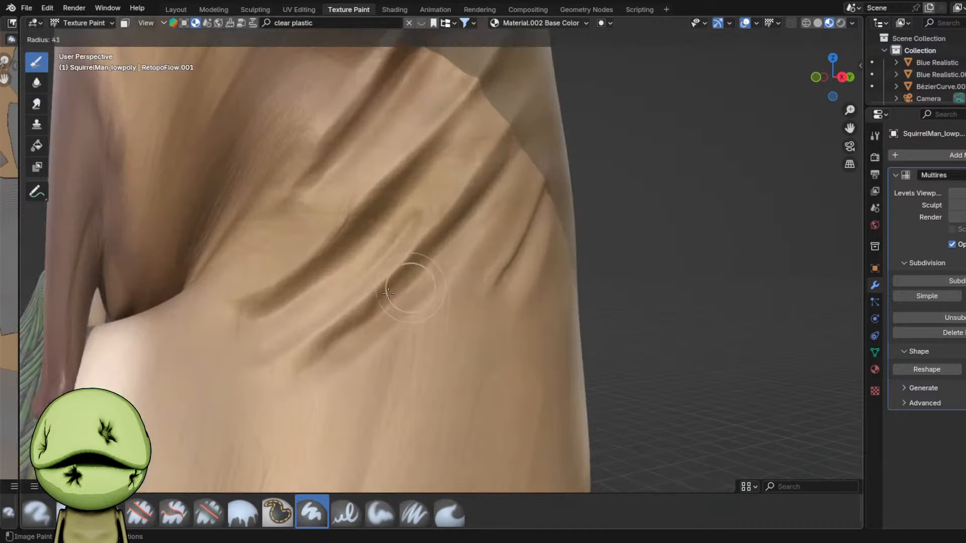
{"action": "left_click", "coordinate": [403, 291]}
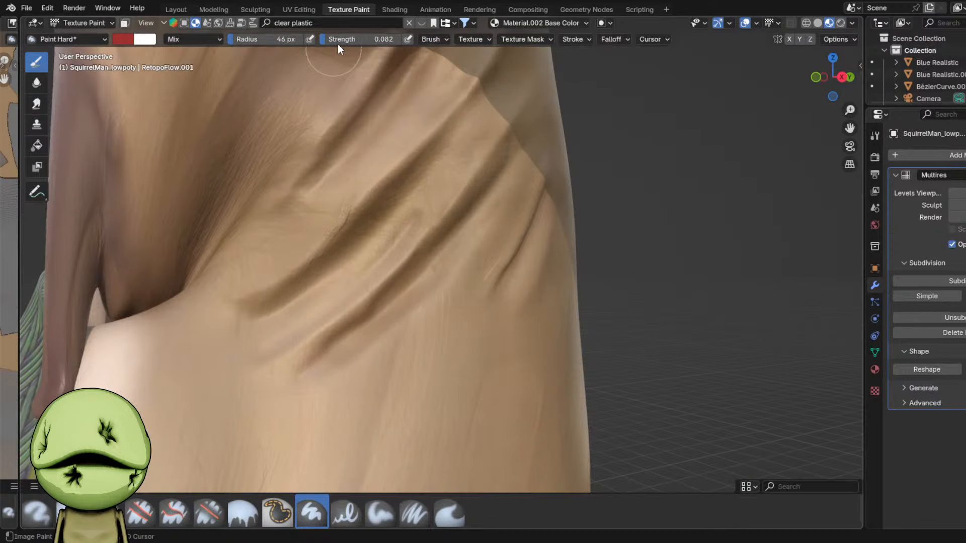
{"action": "left_click_drag", "start_coordinate": [340, 40], "coordinate": [346, 40]}
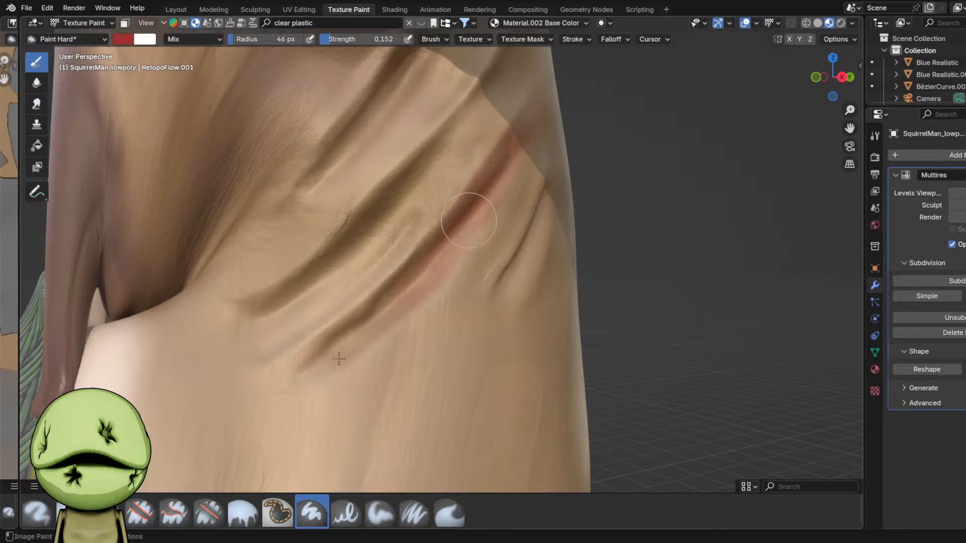
{"action": "left_click_drag", "start_coordinate": [339, 358], "coordinate": [309, 373]}
- Tint the middle and uppermost gill slits with the same red paint, up into the armpit shadow
{"action": "scroll", "coordinate": [467, 249], "scroll_direction": "down", "scroll_amount": 8}
{"action": "scroll", "coordinate": [360, 310], "scroll_direction": "up", "scroll_amount": 8}
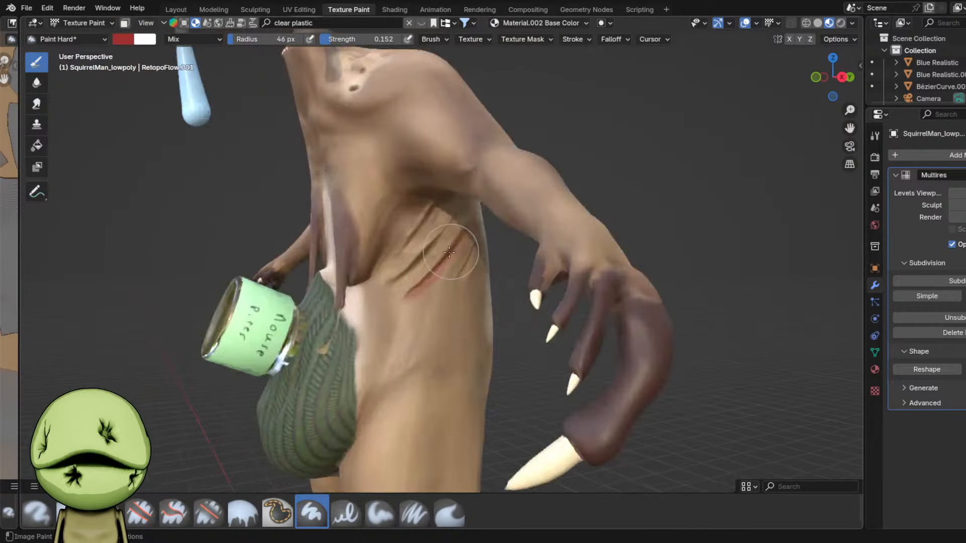
{"action": "mouse_move", "coordinate": [301, 342]}
{"action": "left_mouse_down"}
{"action": "mouse_move", "coordinate": [548, 64]}
{"action": "mouse_move", "coordinate": [359, 299]}
{"action": "left_mouse_up"}
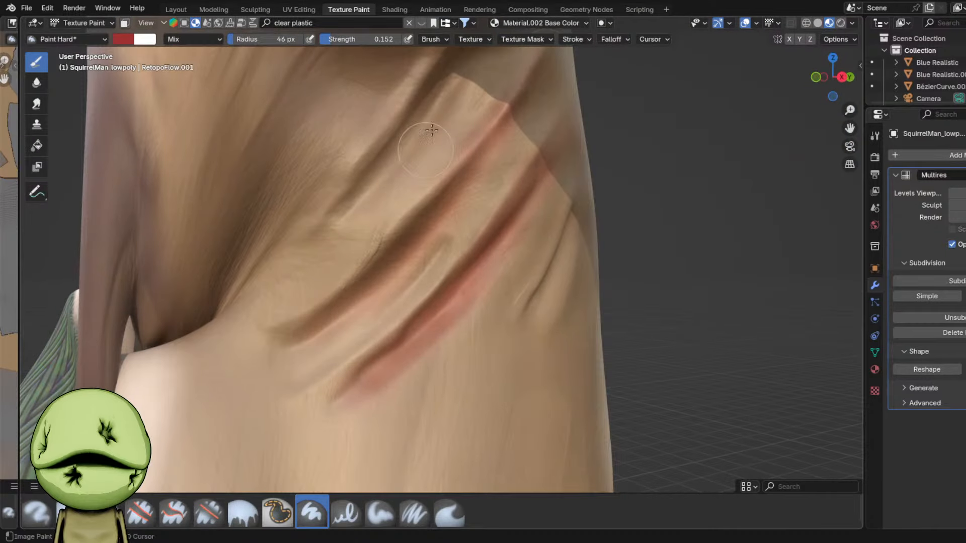
{"action": "middle_click_drag", "start_coordinate": [432, 201], "coordinate": [422, 245], "text": "shift"}
{"action": "left_click_drag", "start_coordinate": [470, 84], "coordinate": [358, 242]}
{"action": "left_click_drag", "start_coordinate": [414, 162], "coordinate": [474, 86]}
{"action": "middle_click_drag", "start_coordinate": [474, 86], "coordinate": [460, 88]}
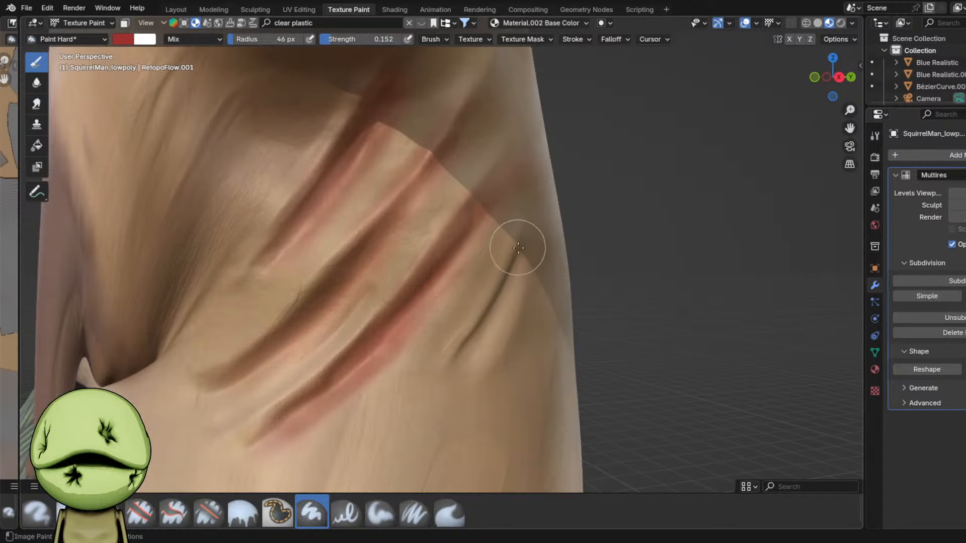
- Tint the short rearmost gill slit with the same red paint
{"action": "middle_click_drag", "start_coordinate": [336, 252], "coordinate": [312, 238]}
{"action": "scroll", "coordinate": [532, 246], "scroll_direction": "down", "scroll_amount": 3}
{"action": "scroll", "coordinate": [370, 244], "scroll_direction": "down", "scroll_amount": 2}
{"action": "scroll", "coordinate": [519, 240], "scroll_direction": "up", "scroll_amount": 3}
{"action": "scroll", "coordinate": [394, 258], "scroll_direction": "down", "scroll_amount": 3}
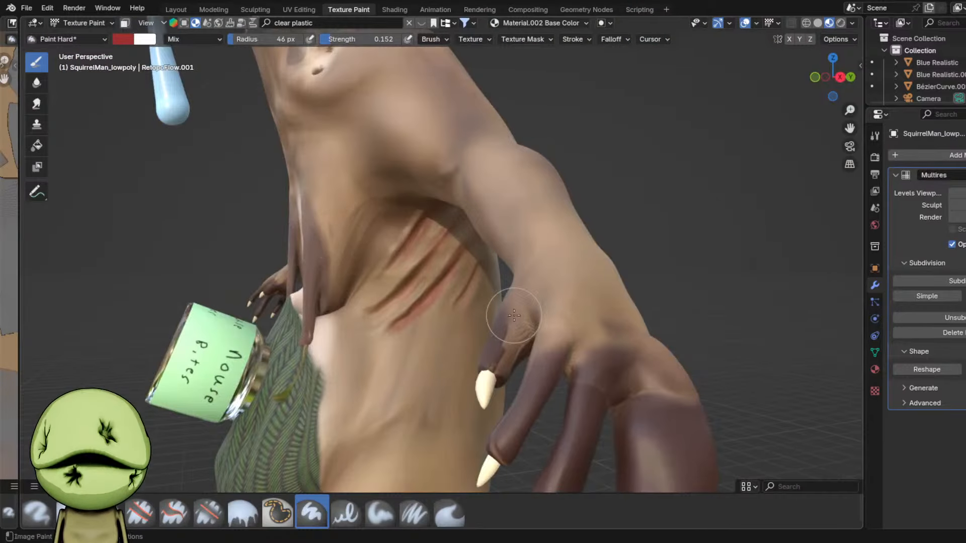
{"action": "scroll", "coordinate": [622, 220], "scroll_direction": "down", "scroll_amount": 3}
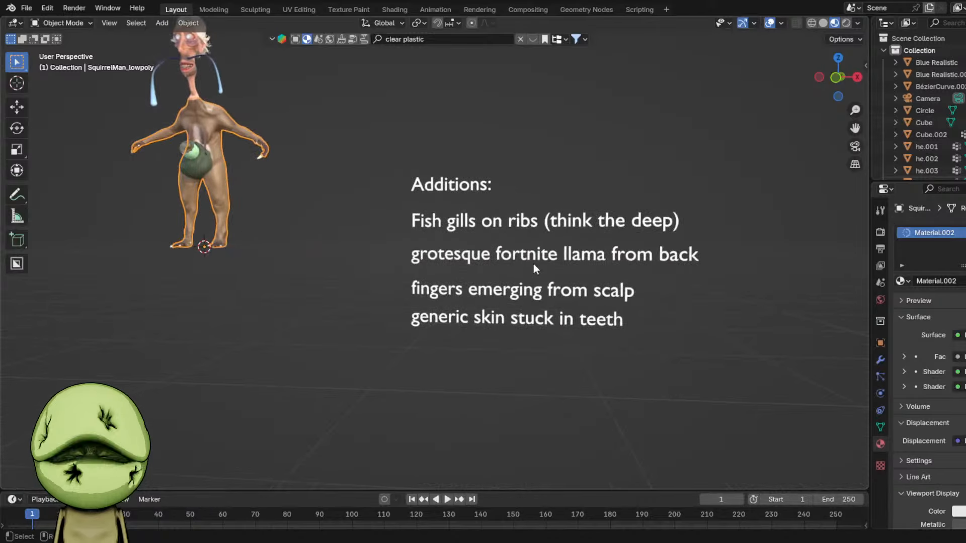
- Duplicate the "generic skin stuck in teeth" text line and place the copy directly below it in the additions list
{"action": "left_click", "coordinate": [528, 290]}
{"action": "left_click", "coordinate": [525, 319]}
{"action": "key", "text": "shift+d"}
{"action": "left_click", "coordinate": [522, 356]}
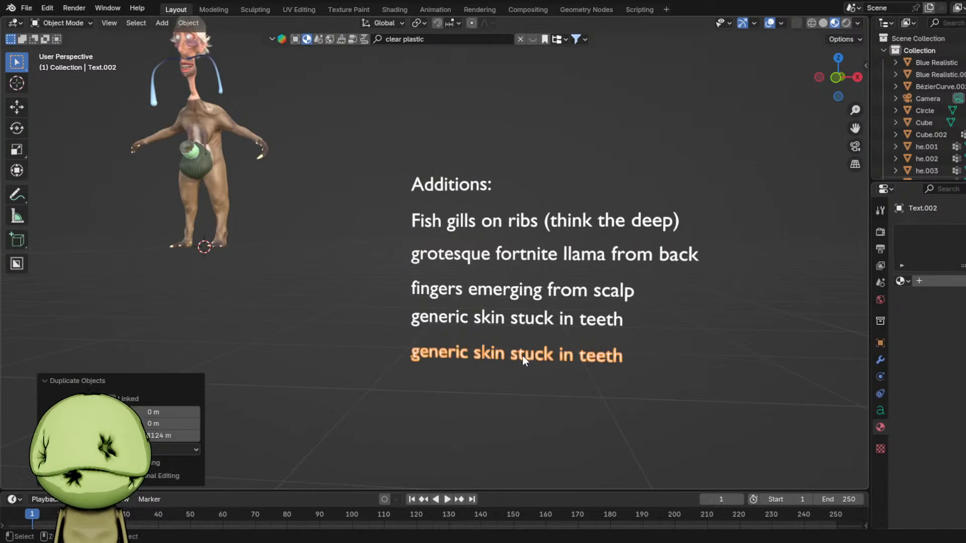
- Replace the copied line's text with "8ths cycle of tren and only does arms and neck at gym" and save the file
{"action": "key", "text": "Tab"}
{"action": "key", "text": "ctrl+BackSpace"}
{"action": "key", "text": "ctrl+BackSpace"}
{"action": "key", "text": "ctrl+BackSpace"}
{"action": "type", "text": "th"}
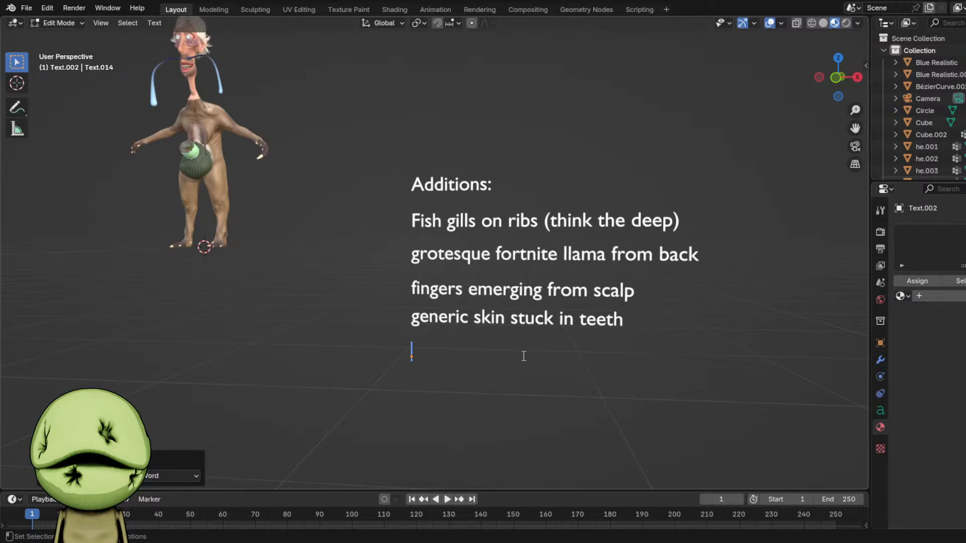
{"action": "type", "text": "8ths cycle"}
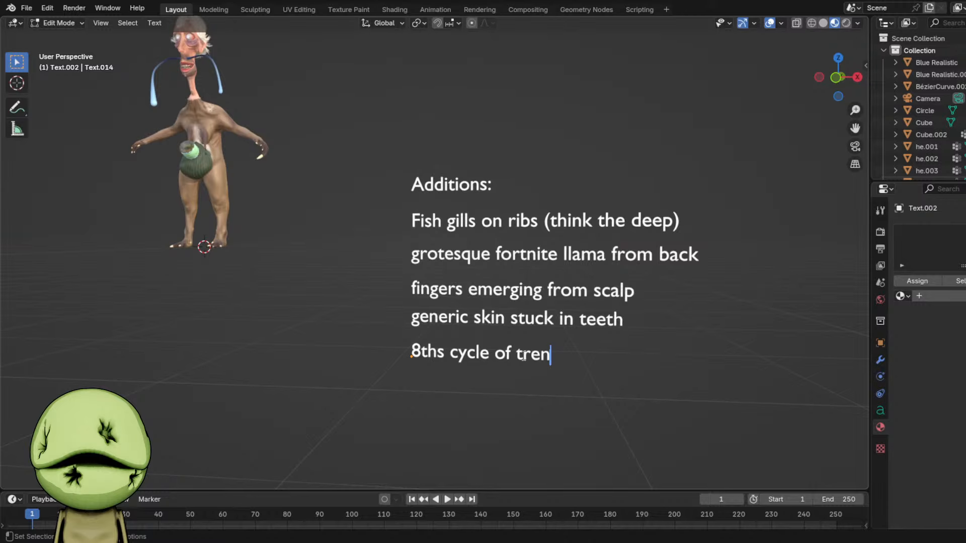
{"action": "type", "text": "of tren and only does "}
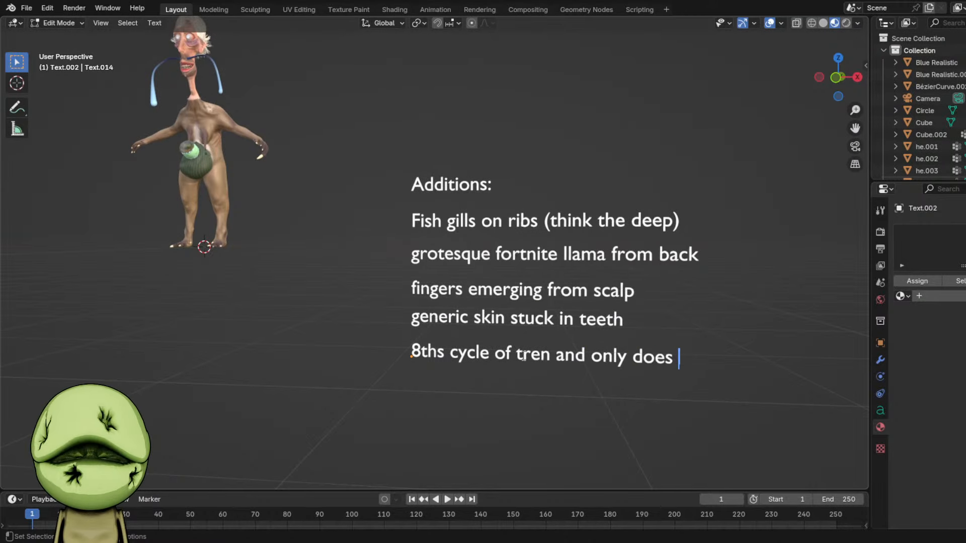
{"action": "type", "text": "arms and neck a"}
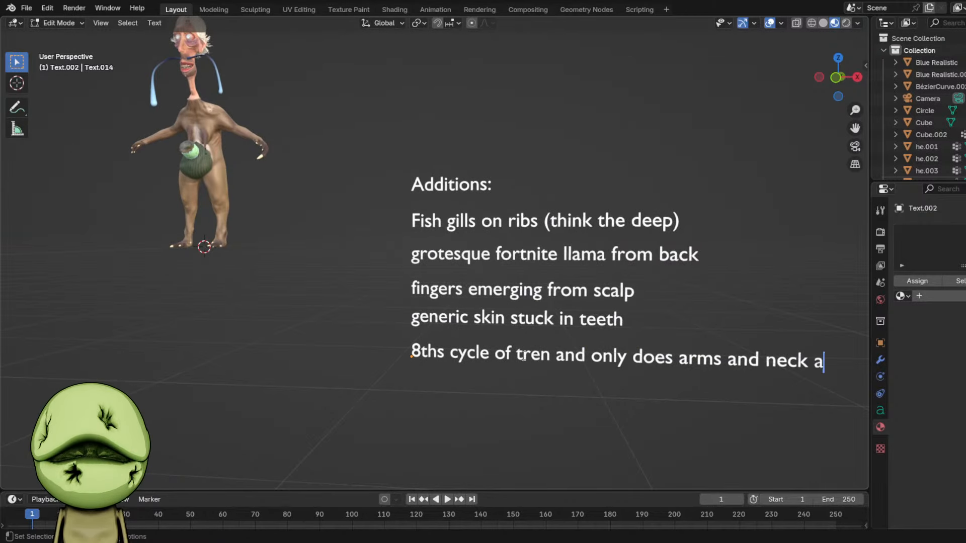
{"action": "type", "text": "t gym"}
{"action": "key", "text": "Tab"}
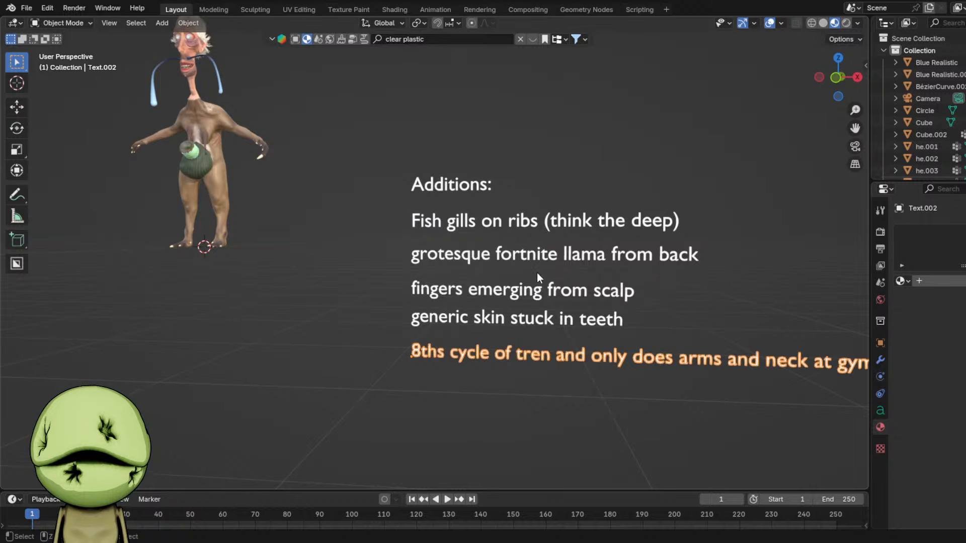
{"action": "left_click", "coordinate": [472, 390]}
{"action": "key", "text": "ctrl+s"}
{"action": "middle_click_drag", "start_coordinate": [256, 216], "coordinate": [477, 311], "text": "shift"}
{"action": "scroll", "coordinate": [478, 308], "scroll_direction": "up", "scroll_amount": 3}
{"action": "left_click", "coordinate": [429, 300]}
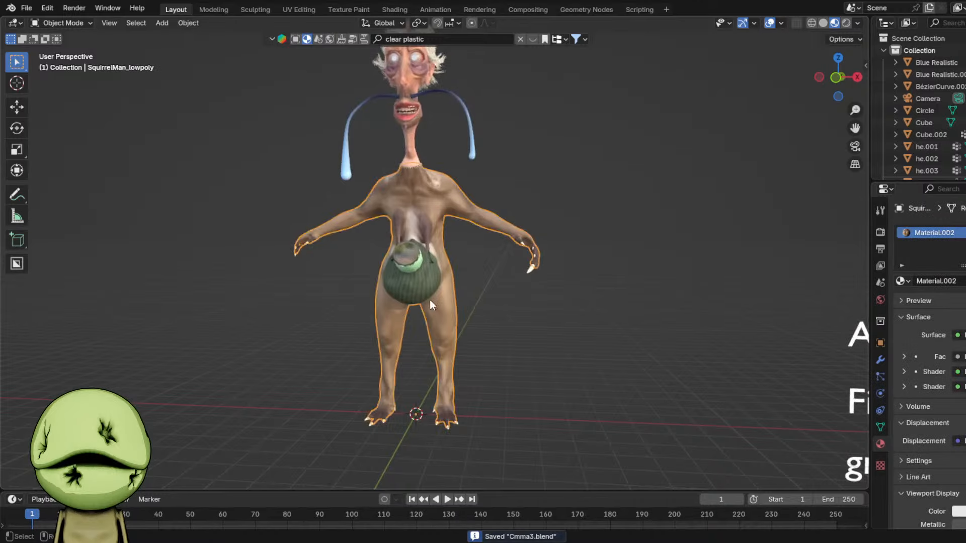
{"action": "scroll", "coordinate": [429, 300], "scroll_direction": "down", "scroll_amount": 4}
{"action": "left_click_drag", "start_coordinate": [559, 228], "coordinate": [355, 315]}
{"action": "middle_click_drag", "start_coordinate": [476, 303], "coordinate": [446, 301], "text": "shift"}
{"action": "scroll", "coordinate": [453, 303], "scroll_direction": "up", "scroll_amount": 1}
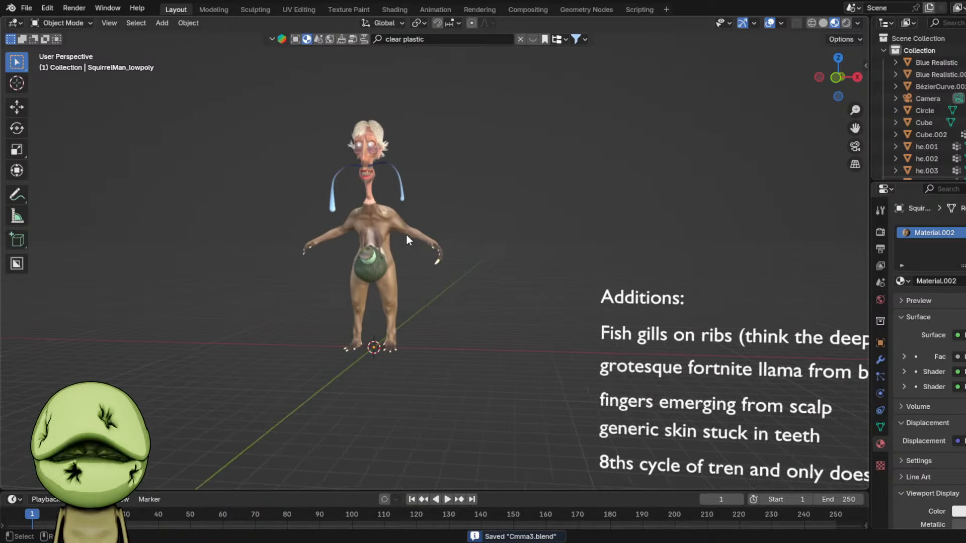
- Select the character's body for texture painting around the rib gills, with all of its mesh geometry selected
{"action": "left_click", "coordinate": [406, 234]}
{"action": "middle_click_drag", "start_coordinate": [406, 233], "coordinate": [445, 255], "text": "shift"}
{"action": "scroll", "coordinate": [466, 274], "scroll_direction": "up", "scroll_amount": 4}
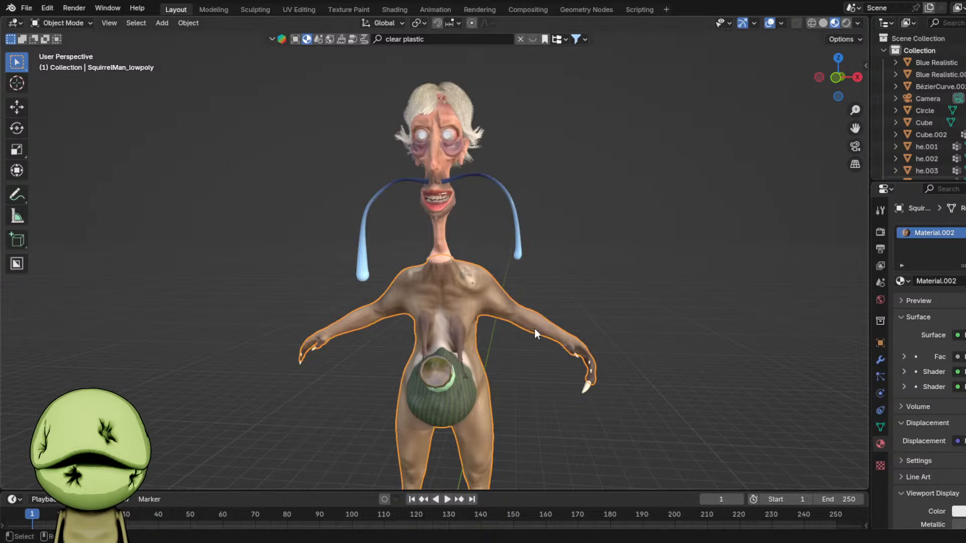
{"action": "scroll", "coordinate": [524, 300], "scroll_direction": "down", "scroll_amount": 3}
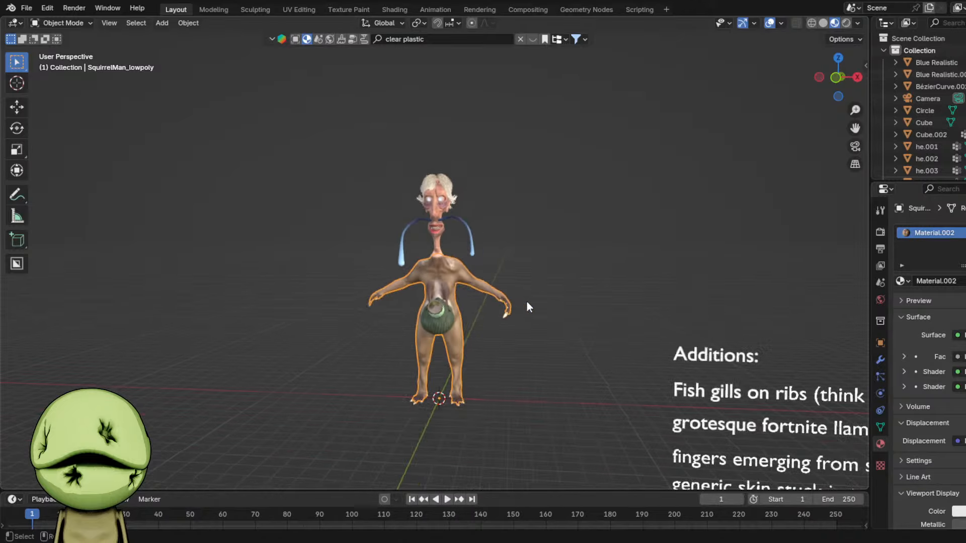
{"action": "scroll", "coordinate": [525, 313], "scroll_direction": "up", "scroll_amount": 3}
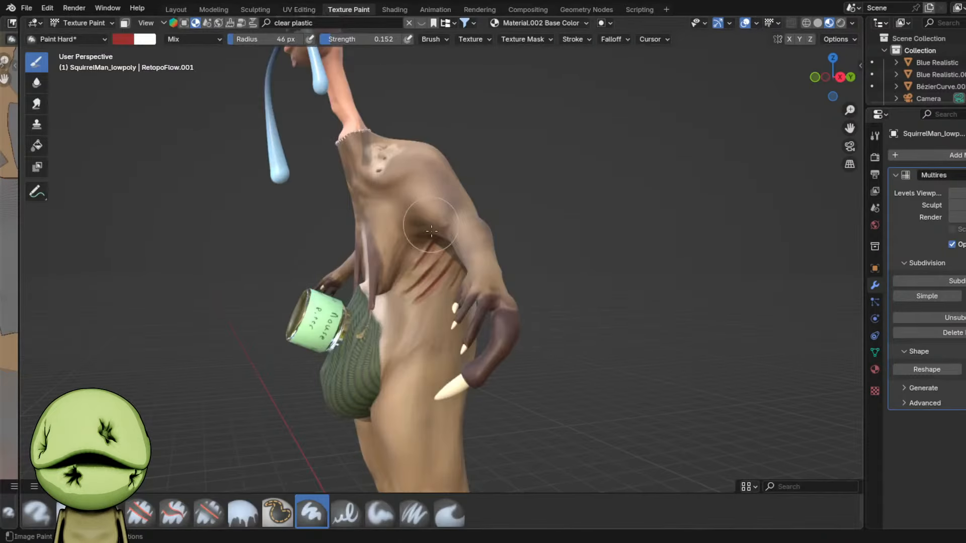
{"action": "scroll", "coordinate": [433, 251], "scroll_direction": "up", "scroll_amount": 4}
{"action": "mouse_move", "coordinate": [431, 232]}
{"action": "middle_mouse_down"}
{"action": "mouse_move", "coordinate": [447, 226]}
{"action": "mouse_move", "coordinate": [468, 186]}
{"action": "mouse_move", "coordinate": [547, 209]}
{"action": "middle_mouse_up"}
{"action": "key", "text": "Tab"}
{"action": "scroll", "coordinate": [452, 191], "scroll_direction": "down", "scroll_amount": 4}
{"action": "key", "text": "a"}
{"action": "key", "text": "Tab"}
{"action": "scroll", "coordinate": [456, 202], "scroll_direction": "up", "scroll_amount": 6}
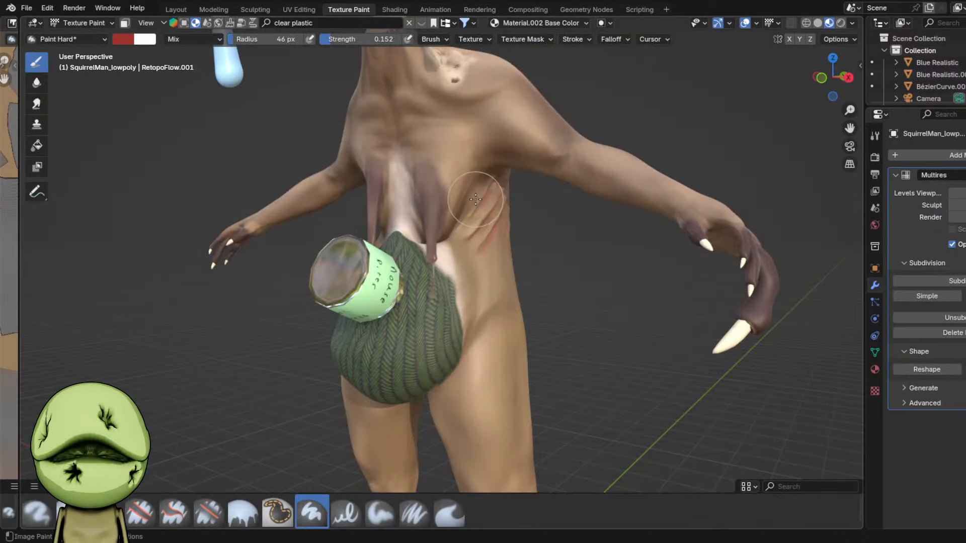
- Reduce the paint brush radius to 20 px and change the paint colour from red to dark green
{"action": "mouse_move", "coordinate": [457, 203]}
{"action": "middle_mouse_down"}
{"action": "mouse_move", "coordinate": [408, 297]}
{"action": "mouse_move", "coordinate": [647, 262]}
{"action": "mouse_move", "coordinate": [523, 242]}
{"action": "mouse_move", "coordinate": [493, 251]}
{"action": "middle_mouse_up"}
{"action": "key", "text": "bracketleft"}
{"action": "key", "text": "bracketleft"}
{"action": "key", "text": "bracketleft"}
{"action": "scroll", "coordinate": [440, 270], "scroll_direction": "down", "scroll_amount": 5}
{"action": "scroll", "coordinate": [493, 250], "scroll_direction": "up", "scroll_amount": 5}
{"action": "right_click", "coordinate": [494, 250]}
{"action": "left_click_drag", "start_coordinate": [443, 201], "coordinate": [425, 190]}
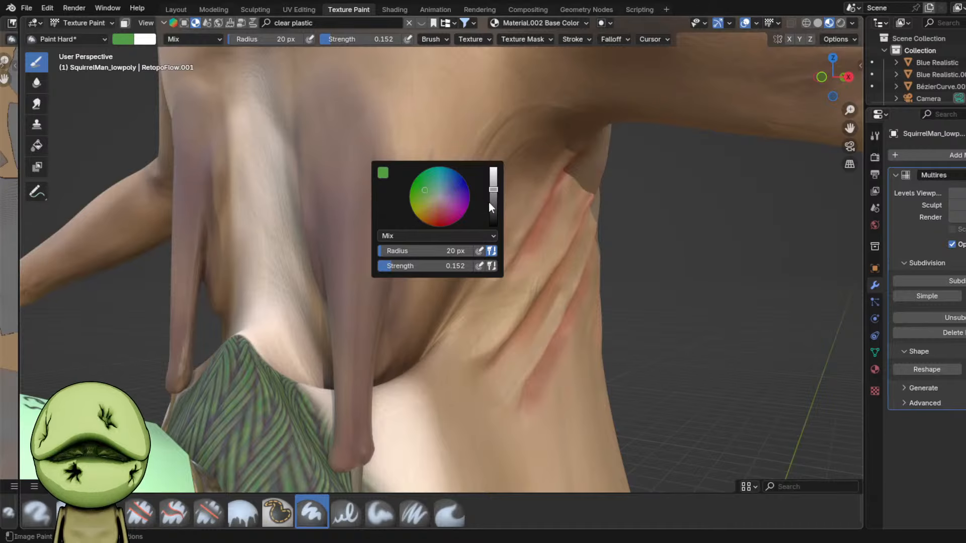
{"action": "middle_click_drag", "start_coordinate": [493, 208], "coordinate": [519, 212]}
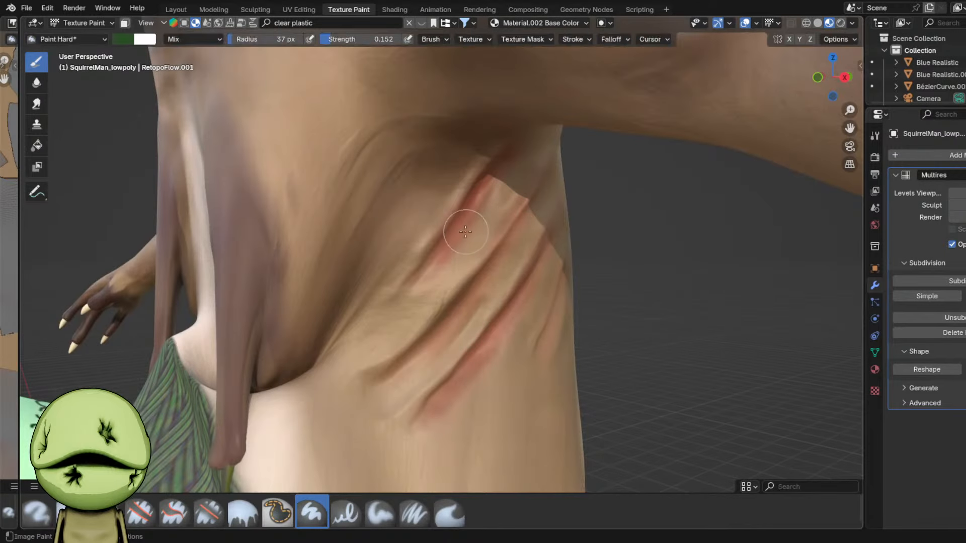
- Tint the skin ridges between the gill slits dark green with a 55 px brush at strength 0.104
{"action": "key", "text": "bracketright"}
{"action": "key", "text": "bracketright"}
{"action": "mouse_move", "coordinate": [416, 277]}
{"action": "middle_mouse_down"}
{"action": "mouse_move", "coordinate": [500, 209]}
{"action": "mouse_move", "coordinate": [479, 210]}
{"action": "middle_mouse_up"}
{"action": "key", "text": "bracketright"}
{"action": "key", "text": "bracketright"}
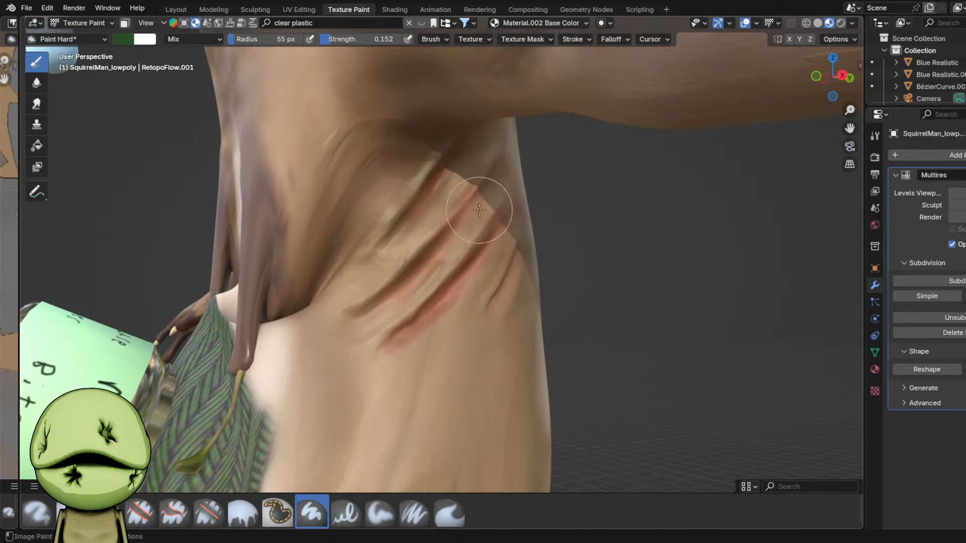
{"action": "key", "text": "shift+f"}
{"action": "left_click", "coordinate": [411, 98]}
{"action": "scroll", "coordinate": [537, 88], "scroll_direction": "up", "scroll_amount": 3}
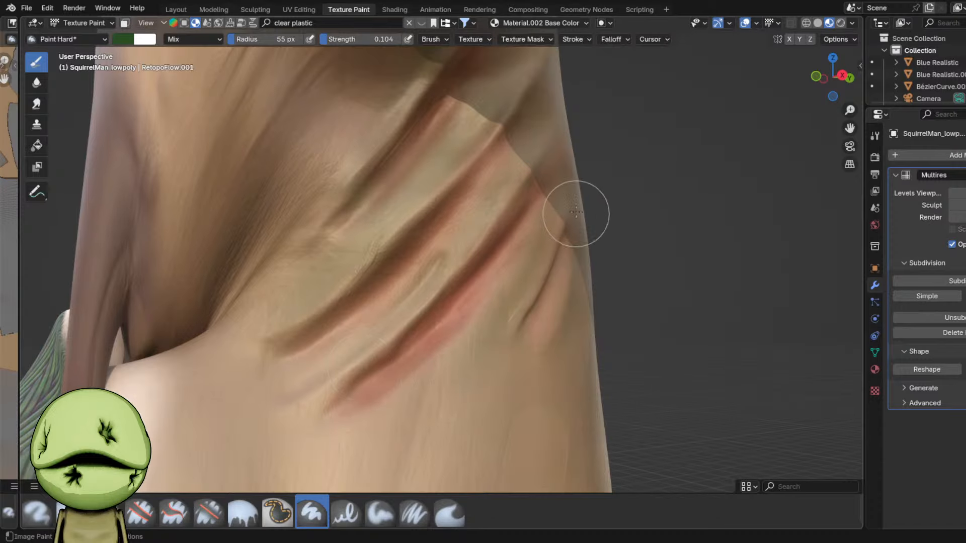
{"action": "scroll", "coordinate": [471, 357], "scroll_direction": "down", "scroll_amount": 6}
- Change the paint to dark teal, shade the ridges beside the front gill slits with a 59 px brush, and save the file
{"action": "key", "text": "bracketright"}
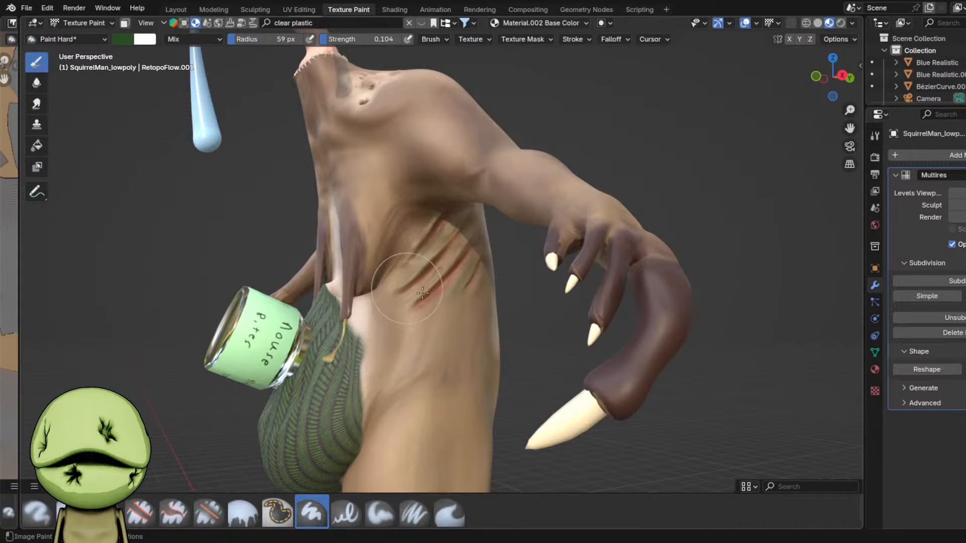
{"action": "scroll", "coordinate": [443, 237], "scroll_direction": "up", "scroll_amount": 2}
{"action": "right_click", "coordinate": [439, 203]}
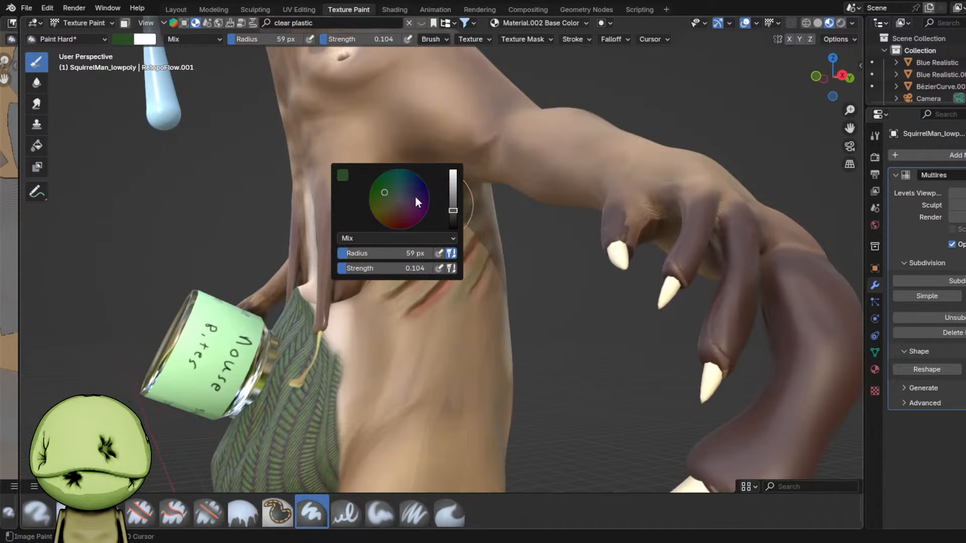
{"action": "scroll", "coordinate": [462, 132], "scroll_direction": "up", "scroll_amount": 3}
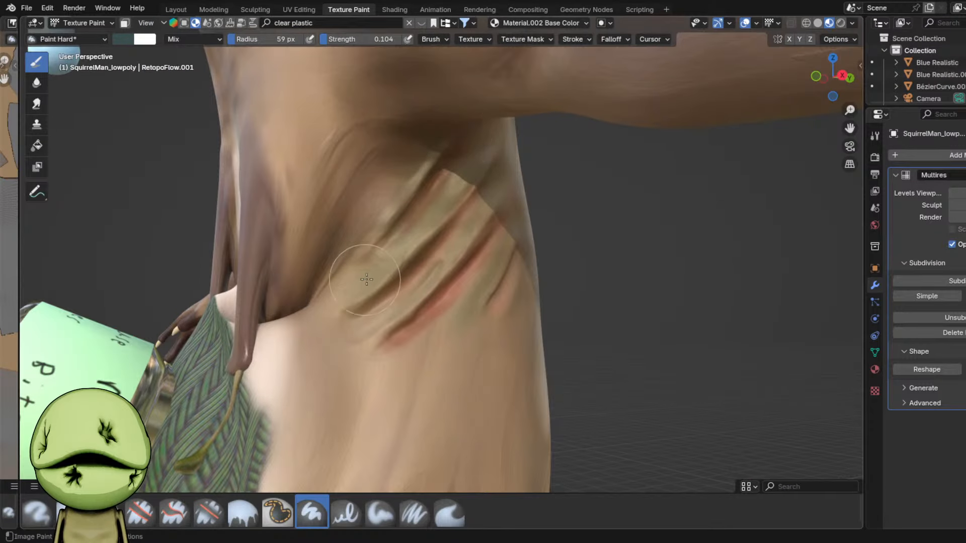
{"action": "scroll", "coordinate": [477, 211], "scroll_direction": "up", "scroll_amount": 2}
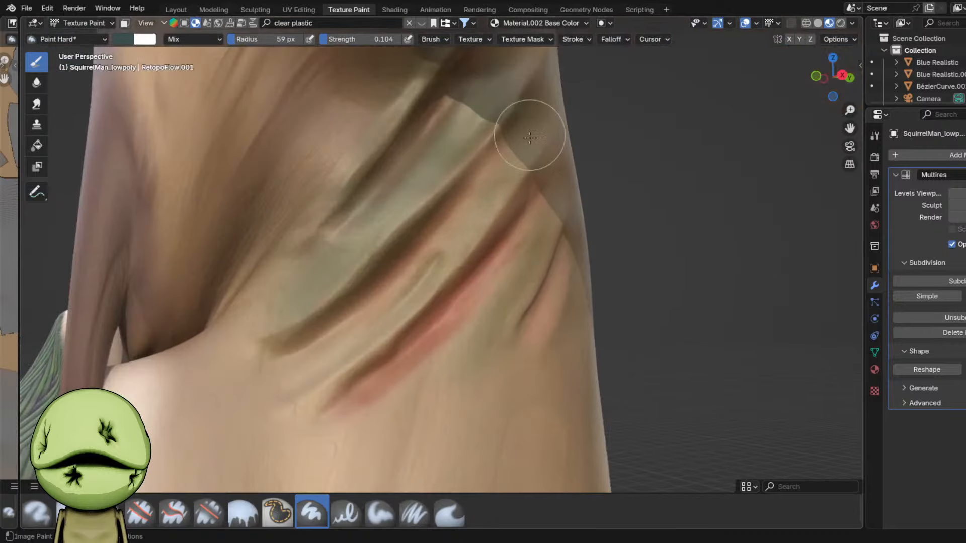
{"action": "scroll", "coordinate": [568, 202], "scroll_direction": "down", "scroll_amount": 5}
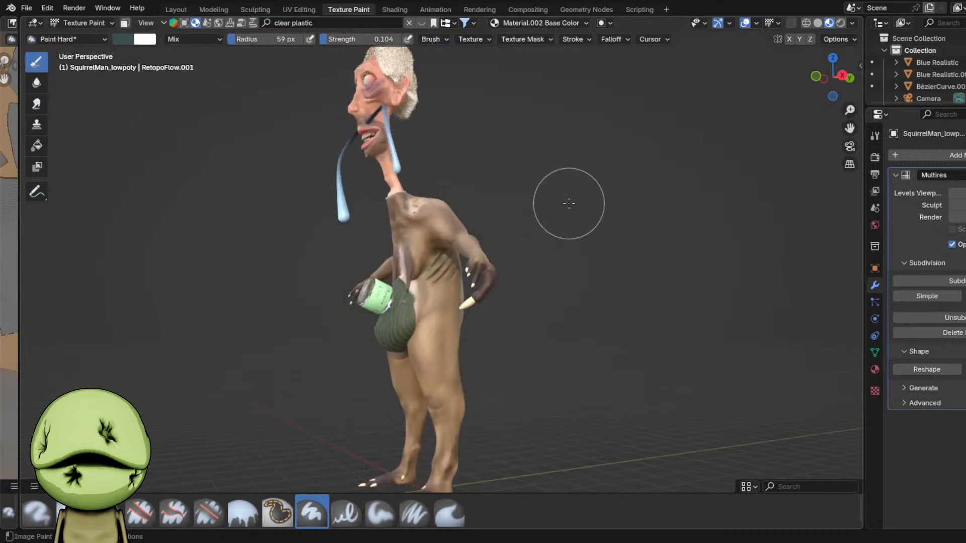
{"action": "scroll", "coordinate": [535, 222], "scroll_direction": "up", "scroll_amount": 1}
{"action": "key", "text": "ctrl+s"}
{"action": "middle_click_drag", "start_coordinate": [539, 226], "coordinate": [551, 233]}
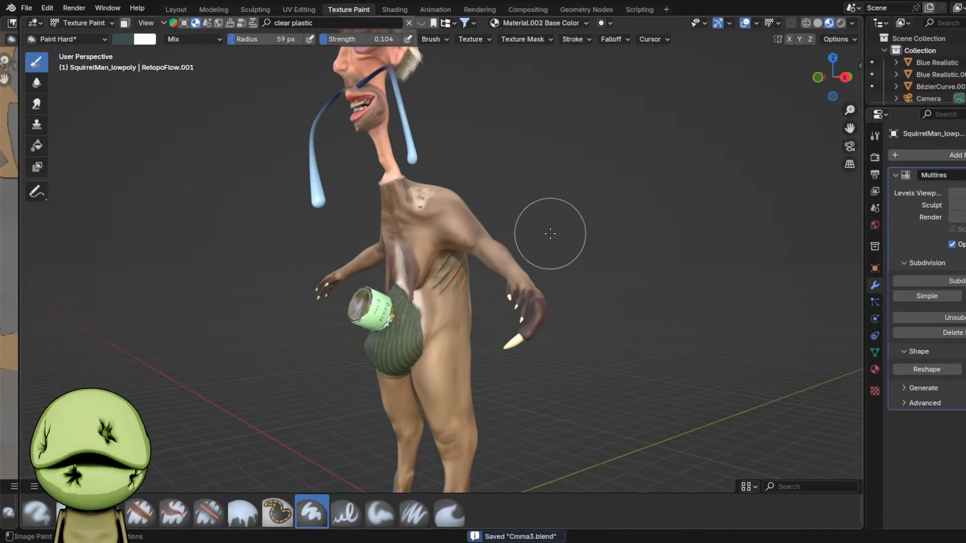
- Switch the body to sculpting and display it in solid shading at the gills on the opposite ribs
{"action": "left_click", "coordinate": [545, 23]}
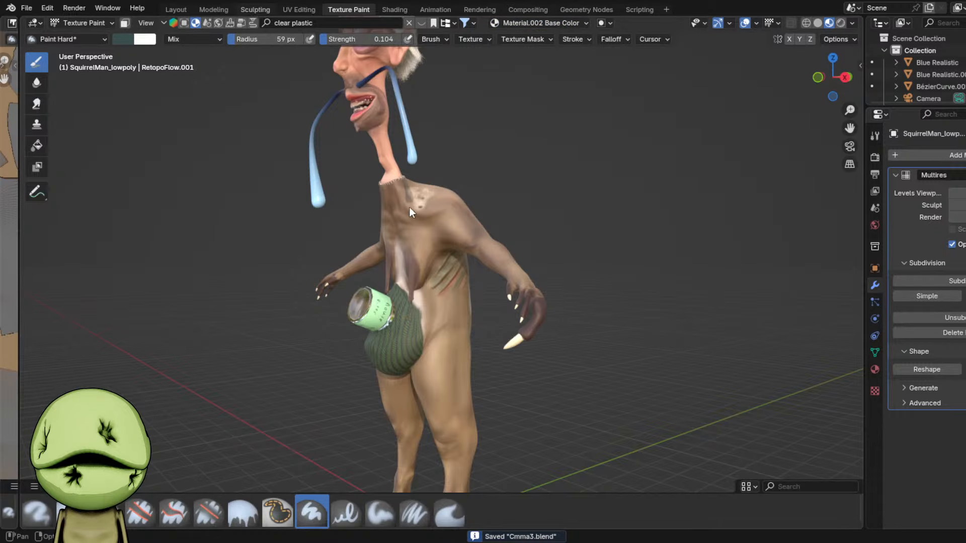
{"action": "scroll", "coordinate": [482, 304], "scroll_direction": "up", "scroll_amount": 3}
{"action": "key", "text": "z"}
{"action": "left_click", "coordinate": [479, 362]}
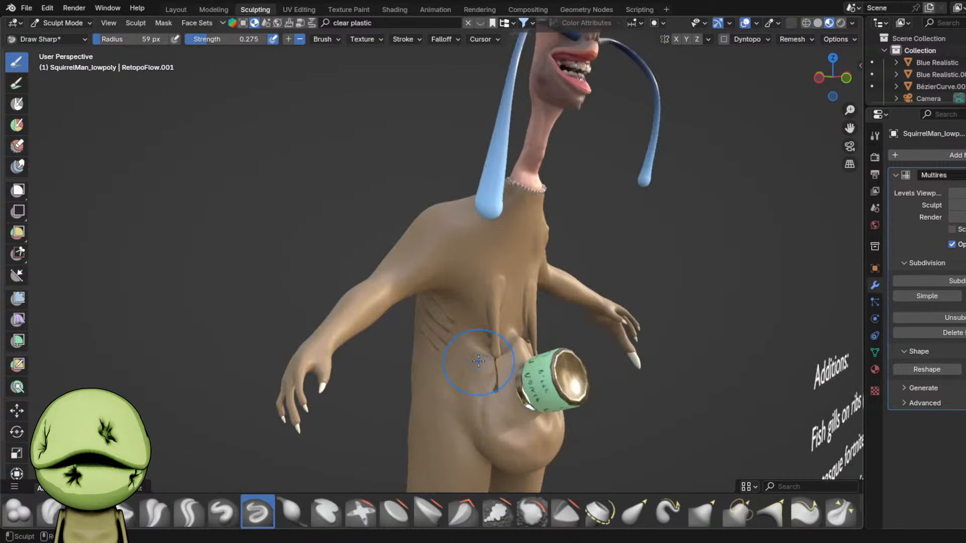
{"action": "middle_click_drag", "start_coordinate": [478, 362], "coordinate": [469, 327]}
{"action": "key", "text": "z"}
{"action": "left_click", "coordinate": [531, 308]}
{"action": "scroll", "coordinate": [437, 329], "scroll_direction": "up", "scroll_amount": 5}
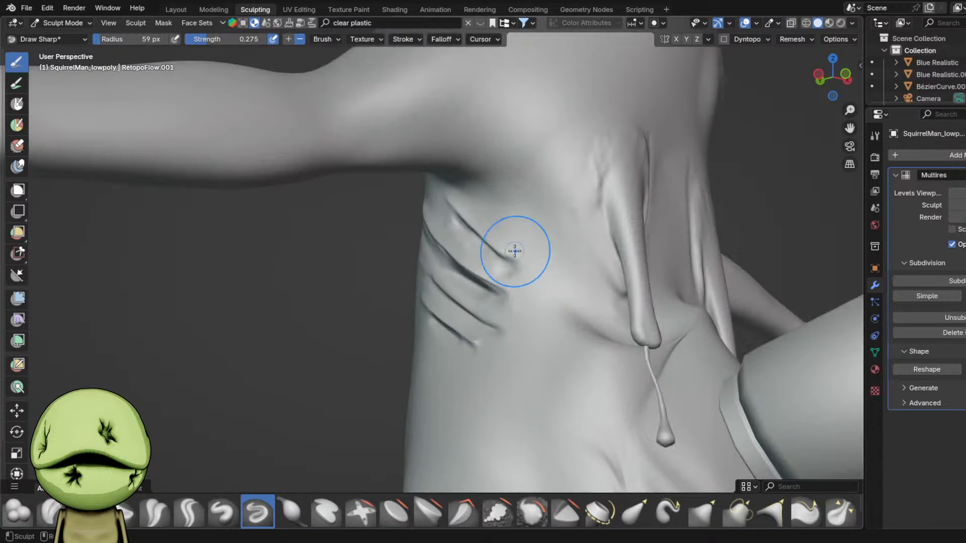
- Rework the gill slits on the opposite ribs with the Draw Sharp brush enlarged to 114 px
{"action": "key", "text": "f"}
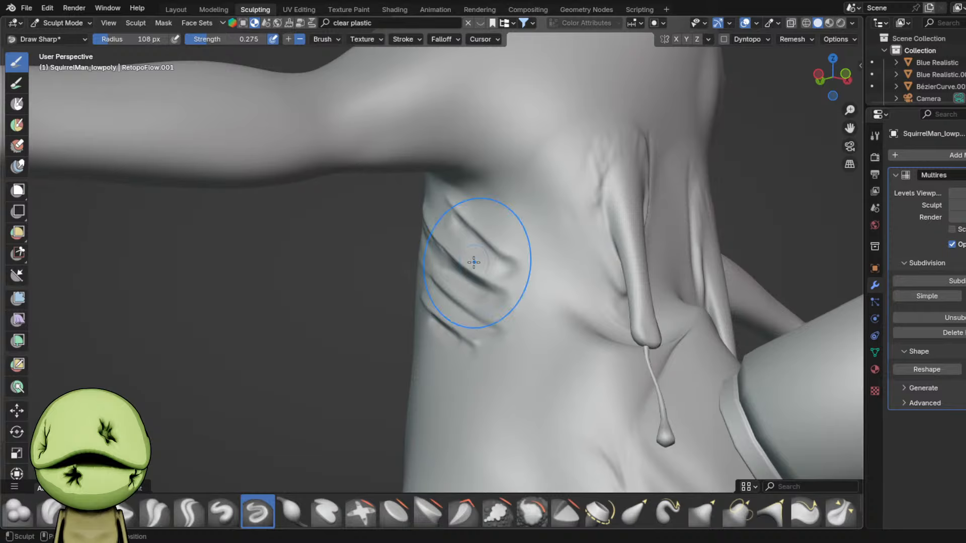
{"action": "scroll", "coordinate": [474, 262], "scroll_direction": "down", "scroll_amount": 2}
{"action": "middle_click_drag", "start_coordinate": [474, 262], "coordinate": [487, 295]}
{"action": "scroll", "coordinate": [481, 271], "scroll_direction": "up", "scroll_amount": 2}
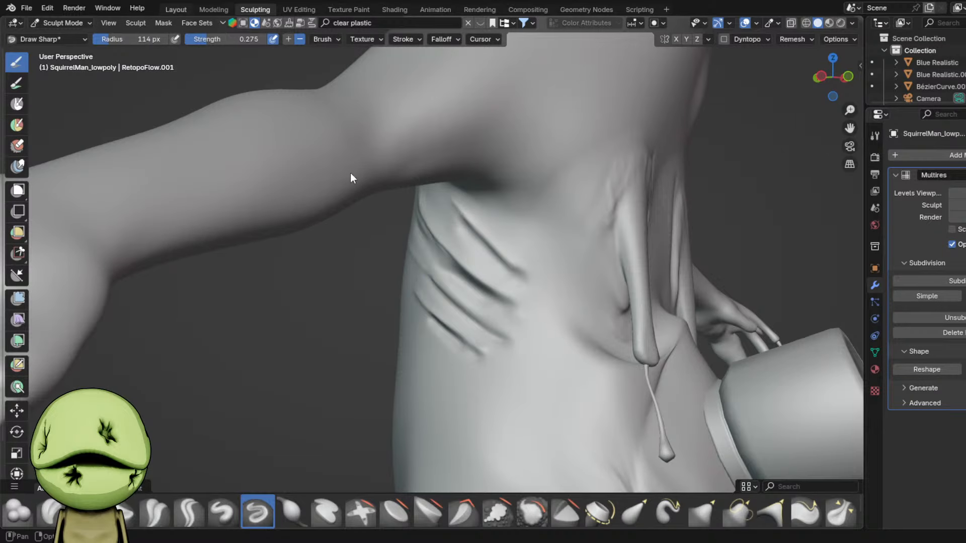
{"action": "middle_click_drag", "start_coordinate": [359, 170], "coordinate": [367, 164]}
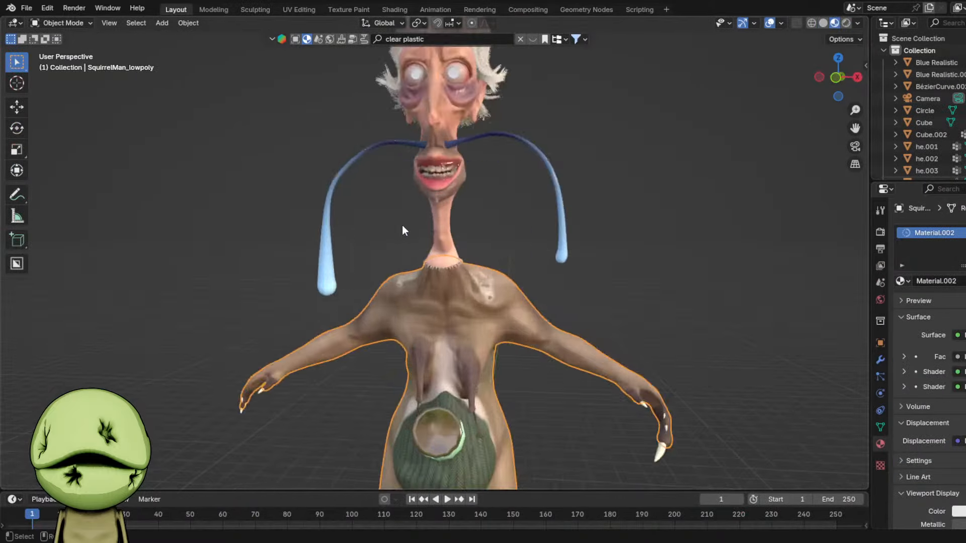
- Check the painted gills, save the file, and delete the "Fish gills on ribs (think the deep)" line from the additions list
{"action": "scroll", "coordinate": [402, 225], "scroll_direction": "up", "scroll_amount": 2}
{"action": "middle_click_drag", "start_coordinate": [403, 225], "coordinate": [614, 146]}
{"action": "scroll", "coordinate": [636, 162], "scroll_direction": "up", "scroll_amount": 6}
{"action": "scroll", "coordinate": [664, 221], "scroll_direction": "down", "scroll_amount": 8}
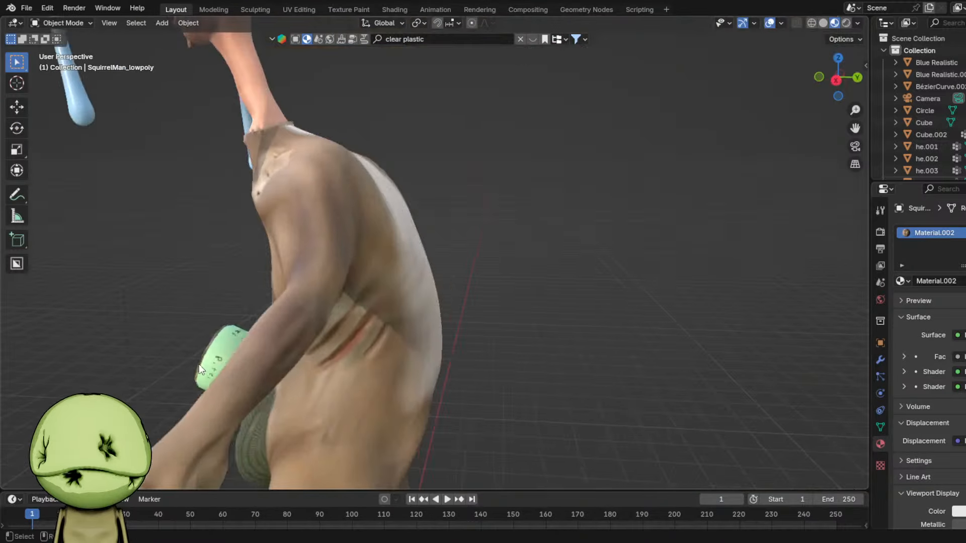
{"action": "middle_click_drag", "start_coordinate": [664, 221], "coordinate": [494, 261]}
{"action": "scroll", "coordinate": [490, 274], "scroll_direction": "down", "scroll_amount": 10}
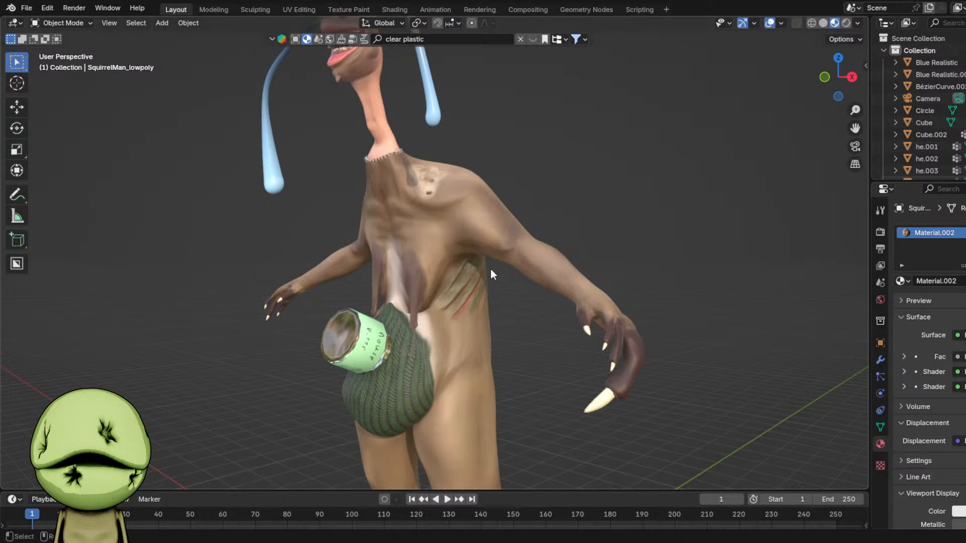
{"action": "key", "text": "ctrl+s"}
{"action": "left_click", "coordinate": [638, 344]}
{"action": "key", "text": "x"}
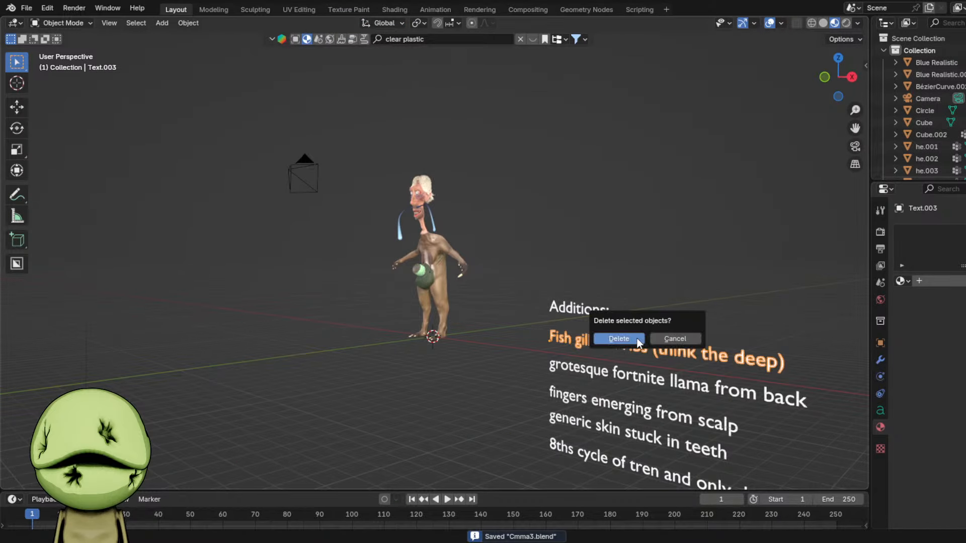
{"action": "left_click", "coordinate": [637, 341]}
- Move the four remaining additions lines straight up to close the gap beneath the heading, and save the file
{"action": "left_click_drag", "start_coordinate": [617, 341], "coordinate": [717, 447]}
{"action": "left_click_drag", "start_coordinate": [586, 428], "coordinate": [611, 460]}
{"action": "left_click_drag", "start_coordinate": [617, 372], "coordinate": [671, 475]}
{"action": "key", "text": "g"}
{"action": "key", "text": "z"}
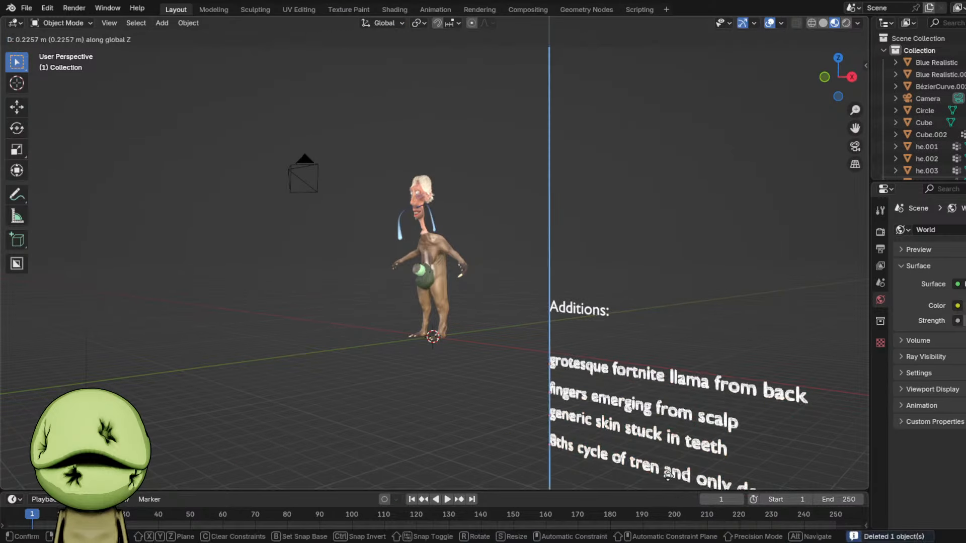
{"action": "left_click", "coordinate": [673, 450]}
{"action": "left_click", "coordinate": [569, 459]}
{"action": "key", "text": "ctrl+s"}
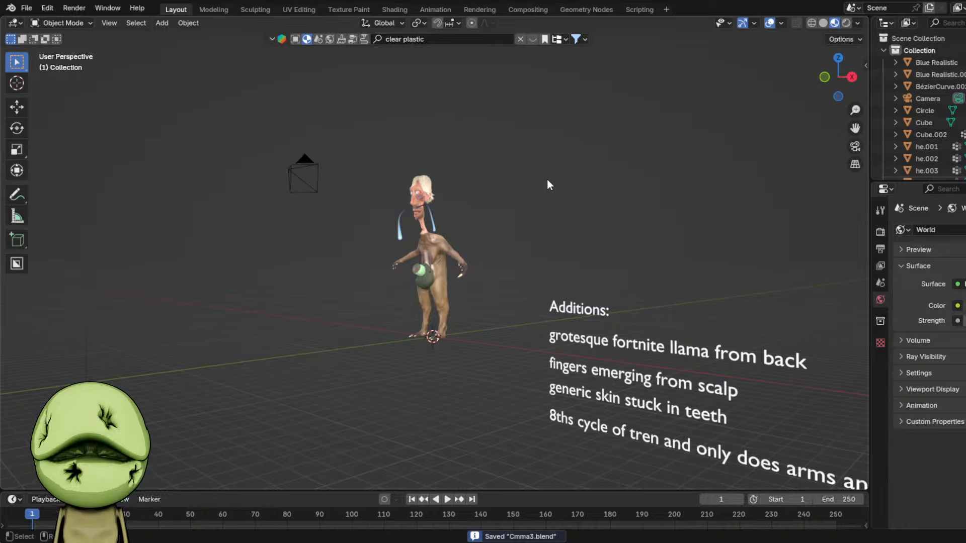
- Duplicate the "8ths cycle of tren and only does arms and neck at gym" line and place the copy directly below it
{"action": "middle_click_drag", "start_coordinate": [547, 185], "coordinate": [441, 194]}
{"action": "scroll", "coordinate": [439, 201], "scroll_direction": "up", "scroll_amount": 1}
{"action": "left_click", "coordinate": [430, 246]}
{"action": "scroll", "coordinate": [438, 239], "scroll_direction": "down", "scroll_amount": 3}
{"action": "middle_click_drag", "start_coordinate": [441, 235], "coordinate": [618, 229]}
{"action": "middle_click_drag", "start_coordinate": [588, 227], "coordinate": [475, 241], "text": "shift"}
{"action": "scroll", "coordinate": [422, 231], "scroll_direction": "up", "scroll_amount": 4}
{"action": "left_click", "coordinate": [422, 212]}
{"action": "scroll", "coordinate": [477, 238], "scroll_direction": "up", "scroll_amount": 1}
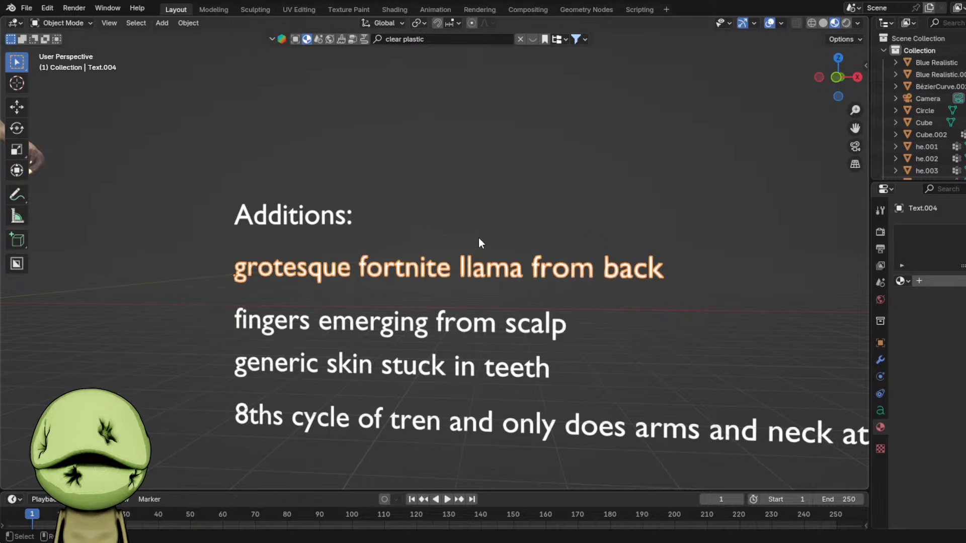
{"action": "left_click", "coordinate": [482, 434]}
{"action": "left_click", "coordinate": [482, 428]}
{"action": "scroll", "coordinate": [484, 422], "scroll_direction": "down", "scroll_amount": 1}
{"action": "key", "text": "shift+d"}
{"action": "key", "text": "z"}
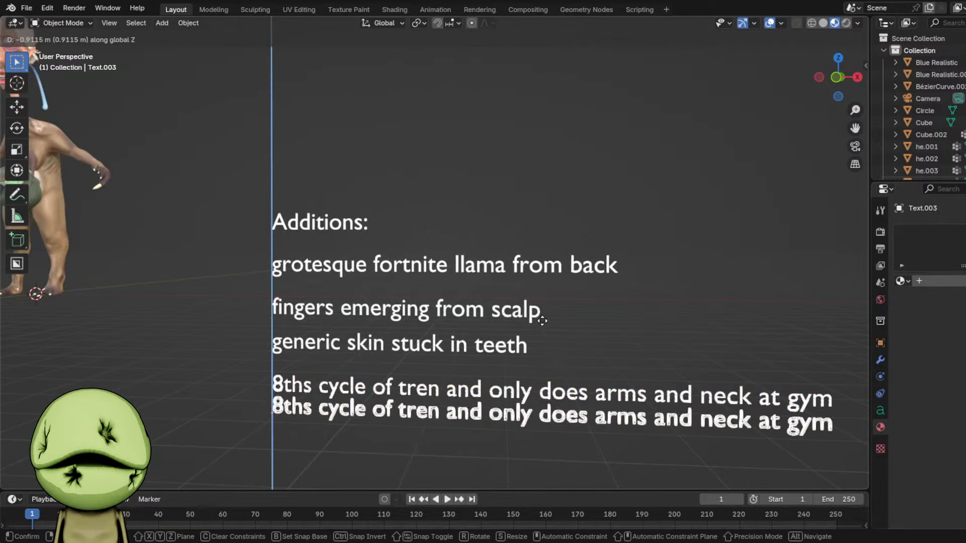
{"action": "left_click", "coordinate": [544, 342]}
- Replace the copied line's text with "large spider legs on back (mobility in mind)" and save the file
{"action": "key", "text": "Tab"}
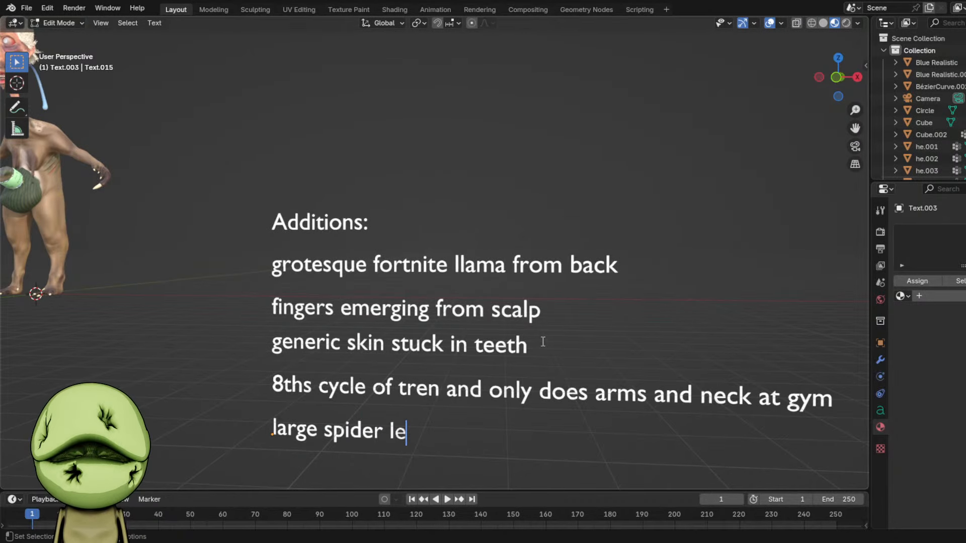
{"action": "type", "text": "n back ()"}
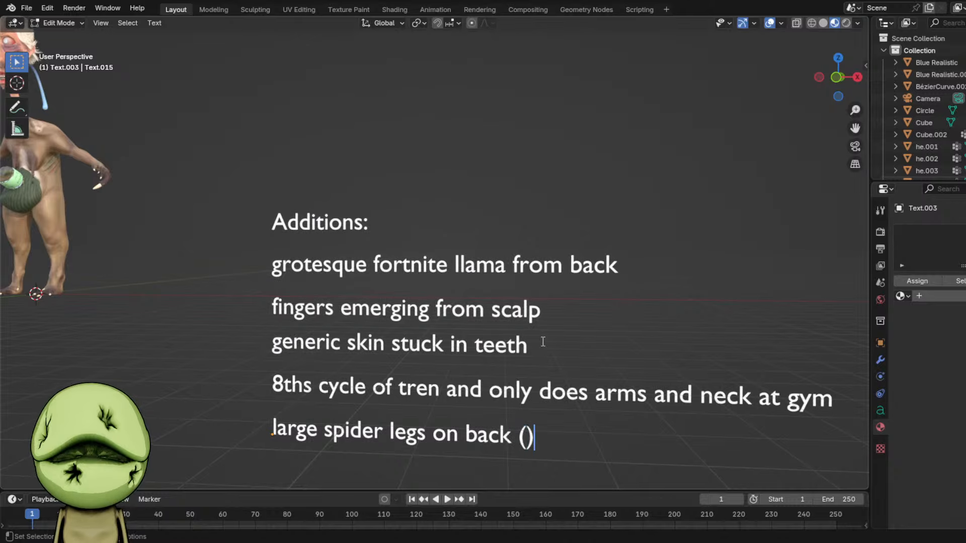
{"action": "key", "text": "Left"}
{"action": "type", "text": "mobility in"}
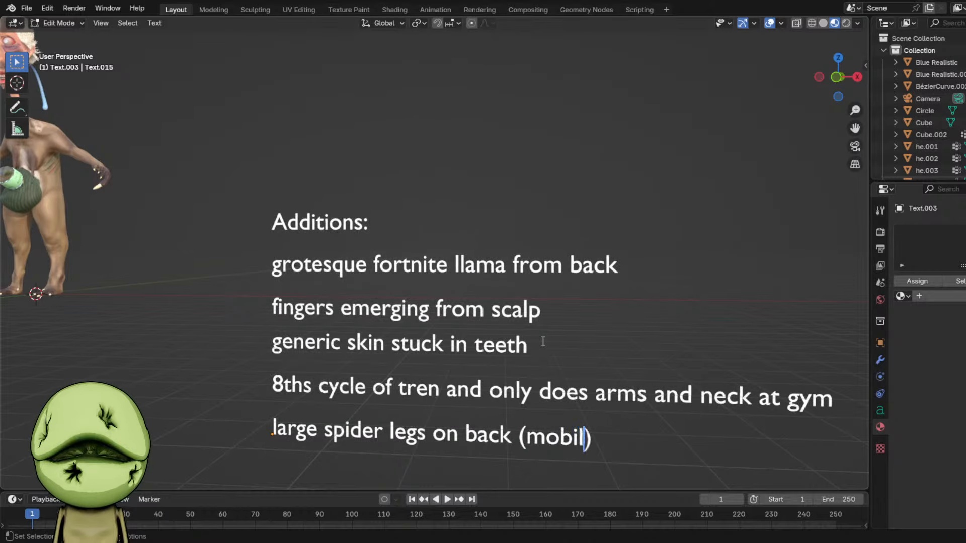
{"action": "type", "text": " mind"}
{"action": "key", "text": "Tab"}
{"action": "left_click", "coordinate": [335, 291]}
{"action": "key", "text": "ctrl+s"}
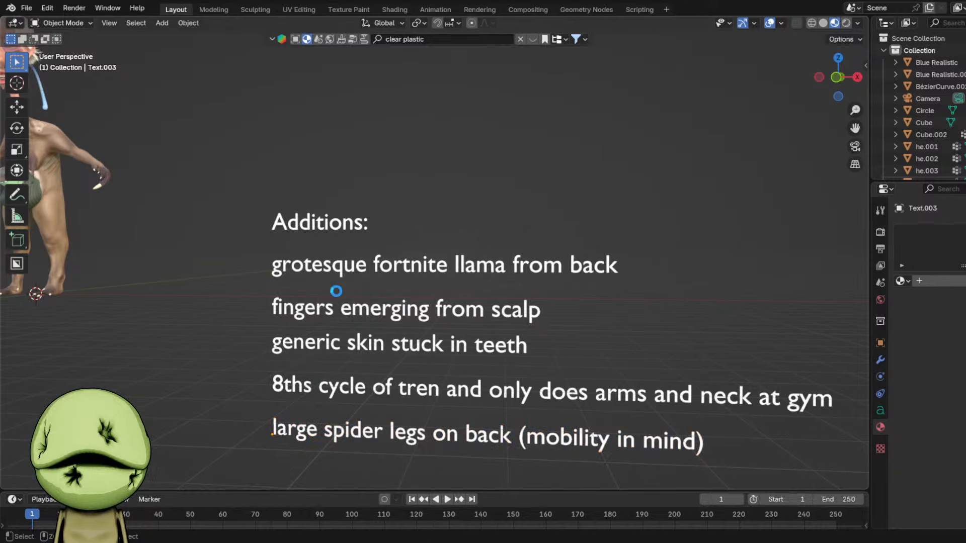
- Select the character's body and switch to sculpting it, framing the bare upper back from behind
{"action": "scroll", "coordinate": [281, 202], "scroll_direction": "down", "scroll_amount": 1}
{"action": "middle_click_drag", "start_coordinate": [282, 201], "coordinate": [463, 277], "text": "shift"}
{"action": "left_click", "coordinate": [455, 274]}
{"action": "scroll", "coordinate": [481, 233], "scroll_direction": "up", "scroll_amount": 2}
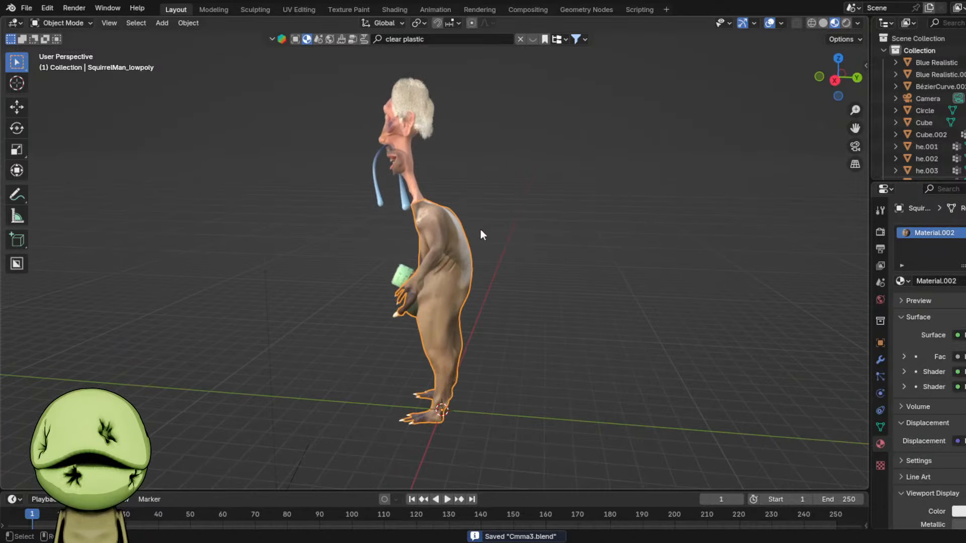
{"action": "scroll", "coordinate": [355, 132], "scroll_direction": "up", "scroll_amount": 2}
{"action": "left_click", "coordinate": [255, 9]}
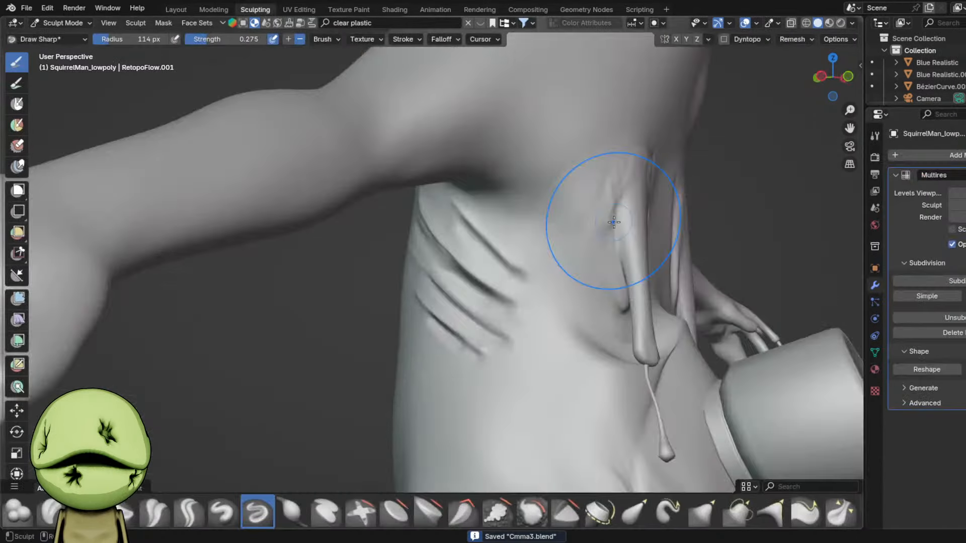
{"action": "scroll", "coordinate": [554, 171], "scroll_direction": "down", "scroll_amount": 4}
{"action": "middle_click_drag", "start_coordinate": [555, 230], "coordinate": [578, 320]}
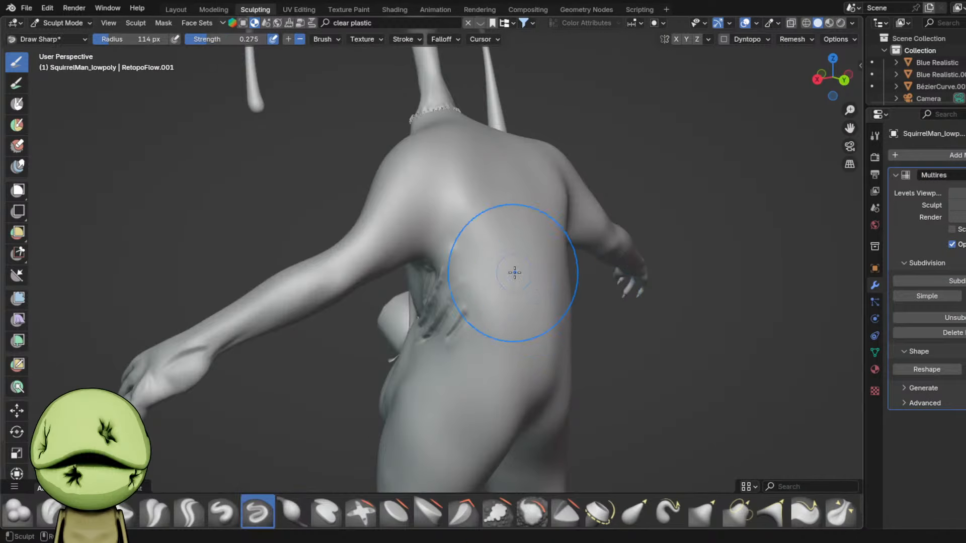
{"action": "middle_click_drag", "start_coordinate": [515, 273], "coordinate": [392, 276]}
{"action": "scroll", "coordinate": [468, 259], "scroll_direction": "up", "scroll_amount": 4}
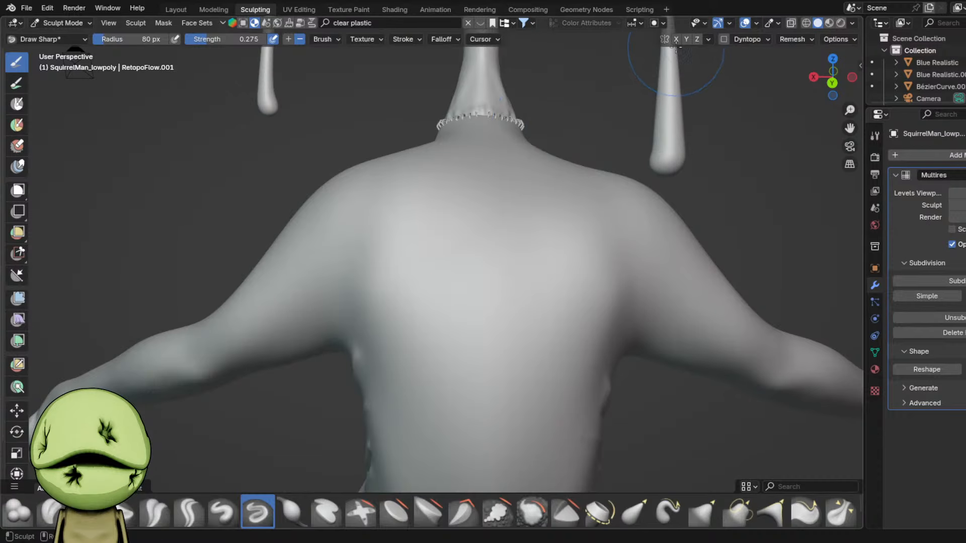
- Carve a vertical oval hollow into the upper back with X symmetry, using Draw Sharp at strength 0.275 and radii of 80 and 91 px
{"action": "left_click_drag", "start_coordinate": [442, 240], "coordinate": [468, 401]}
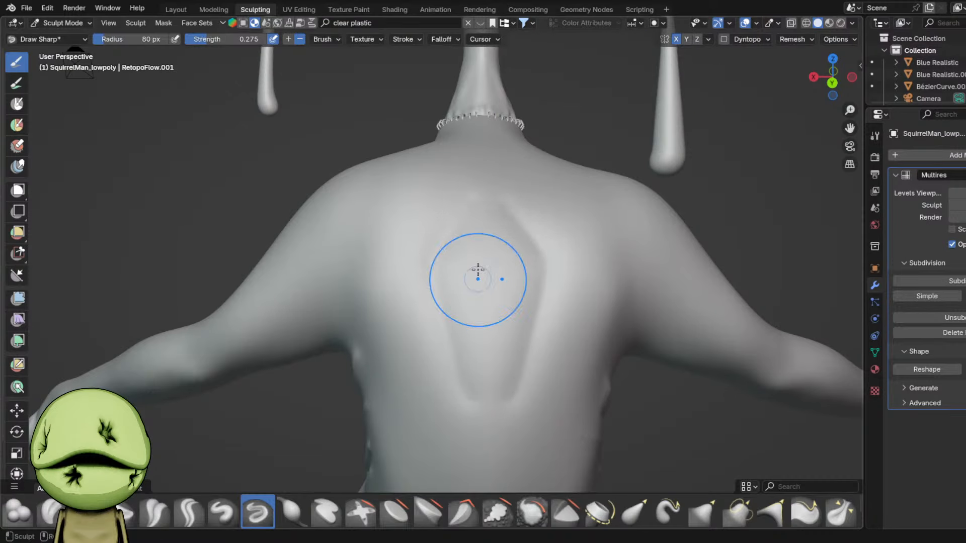
{"action": "key", "text": "f"}
{"action": "left_click", "coordinate": [482, 208]}
{"action": "mouse_move", "coordinate": [481, 202]}
{"action": "left_mouse_down"}
{"action": "mouse_move", "coordinate": [475, 397]}
{"action": "mouse_move", "coordinate": [488, 211]}
{"action": "left_mouse_up"}
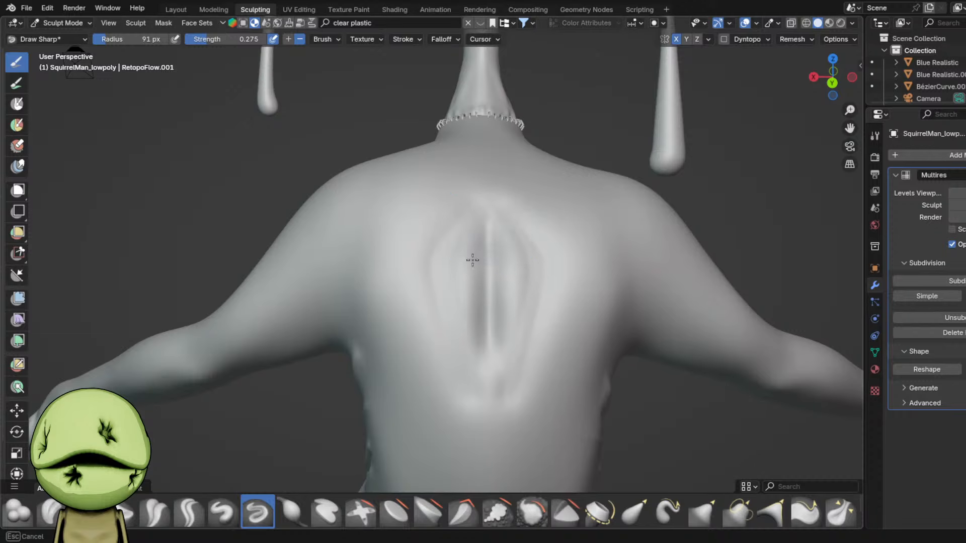
{"action": "mouse_move", "coordinate": [480, 341]}
{"action": "left_mouse_down"}
{"action": "mouse_move", "coordinate": [470, 367]}
{"action": "mouse_move", "coordinate": [479, 322]}
{"action": "left_mouse_up"}
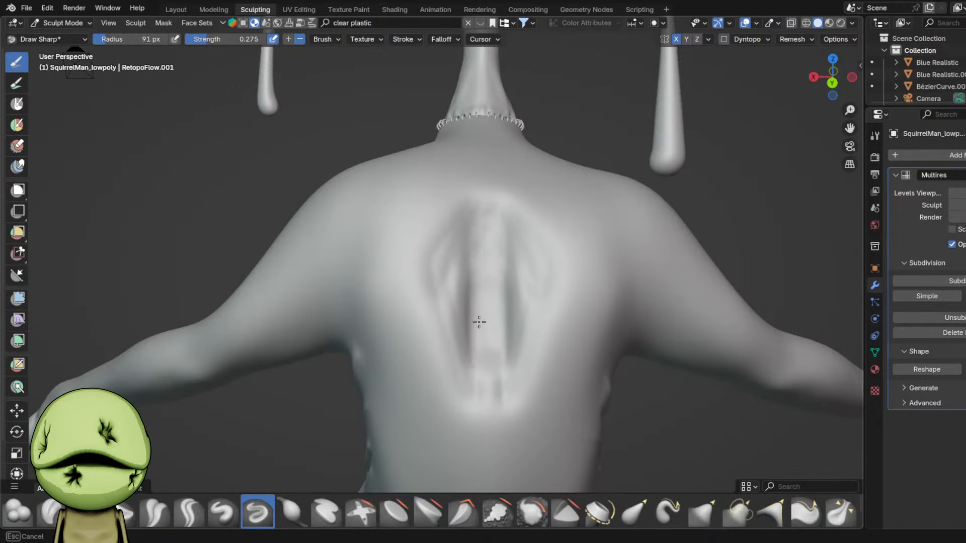
{"action": "left_click_drag", "start_coordinate": [480, 394], "coordinate": [474, 352]}
- Widen the hollow's sides outward with the Grab brush at 133 px and deepen its centre
{"action": "key", "text": "g"}
{"action": "key", "text": "f"}
{"action": "left_click", "coordinate": [477, 286]}
{"action": "mouse_move", "coordinate": [466, 287]}
{"action": "left_mouse_down"}
{"action": "mouse_move", "coordinate": [425, 324]}
{"action": "mouse_move", "coordinate": [434, 346]}
{"action": "left_mouse_up"}
{"action": "left_click_drag", "start_coordinate": [458, 233], "coordinate": [435, 212]}
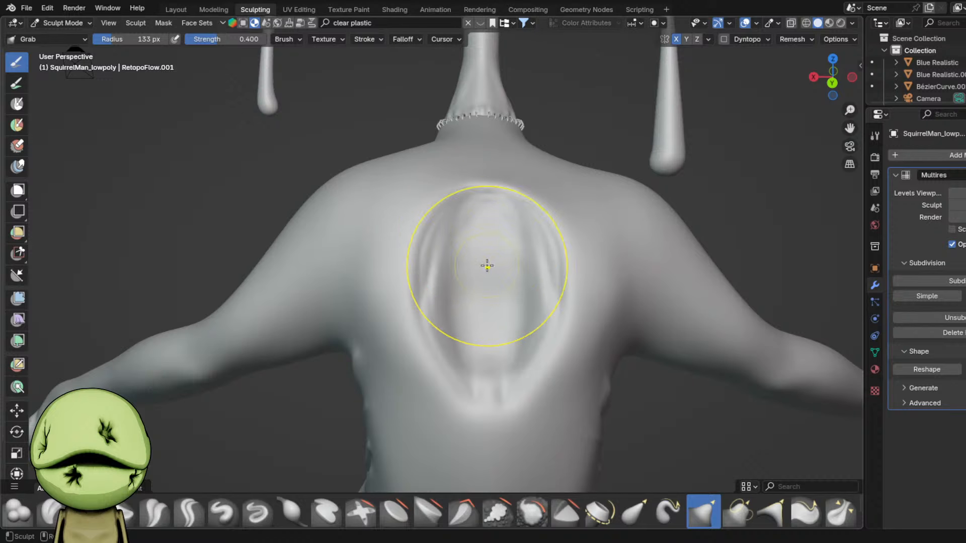
{"action": "key", "text": "d"}
{"action": "left_click_drag", "start_coordinate": [467, 259], "coordinate": [465, 260]}
{"action": "key", "text": "g"}
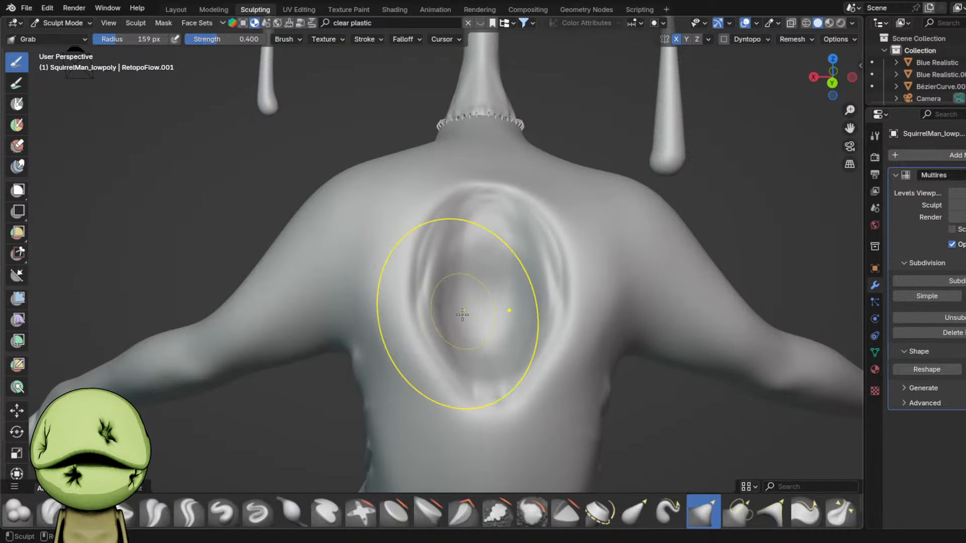
{"action": "scroll", "coordinate": [402, 252], "scroll_direction": "down", "scroll_amount": 3}
{"action": "scroll", "coordinate": [420, 216], "scroll_direction": "up", "scroll_amount": 6}
{"action": "scroll", "coordinate": [467, 314], "scroll_direction": "down", "scroll_amount": 5}
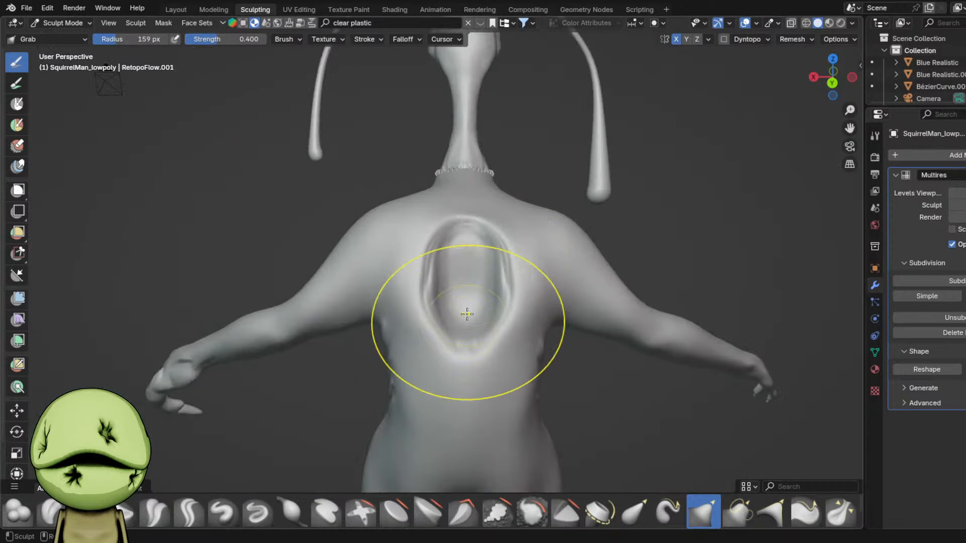
{"action": "scroll", "coordinate": [423, 340], "scroll_direction": "down", "scroll_amount": 5}
{"action": "middle_click_drag", "start_coordinate": [423, 340], "coordinate": [464, 334]}
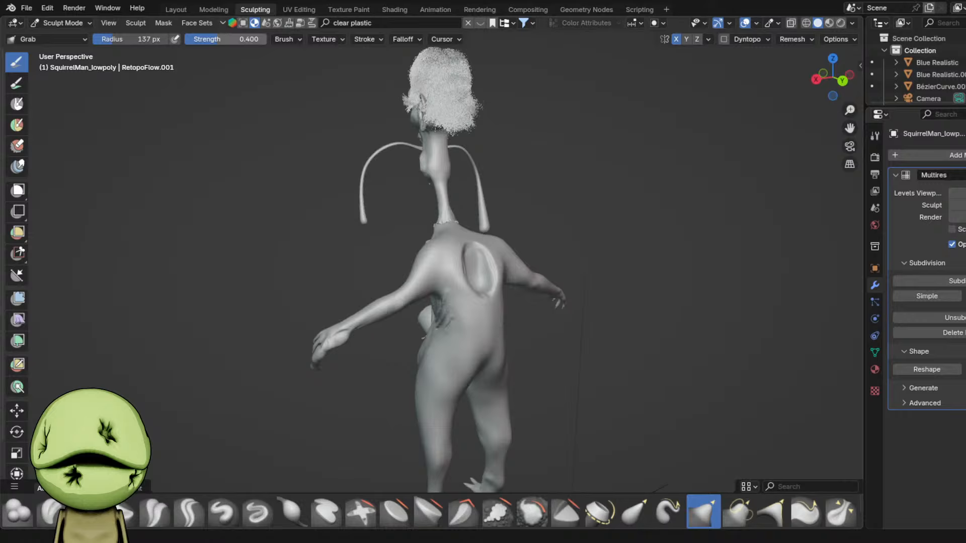
- Add a 2 m cube and, in the right orthographic view, move it up behind the character's upper back
{"action": "left_click", "coordinate": [176, 9]}
{"action": "key", "text": "shift+a"}
{"action": "mouse_move", "coordinate": [483, 250]}
{"action": "left_click", "coordinate": [588, 263]}
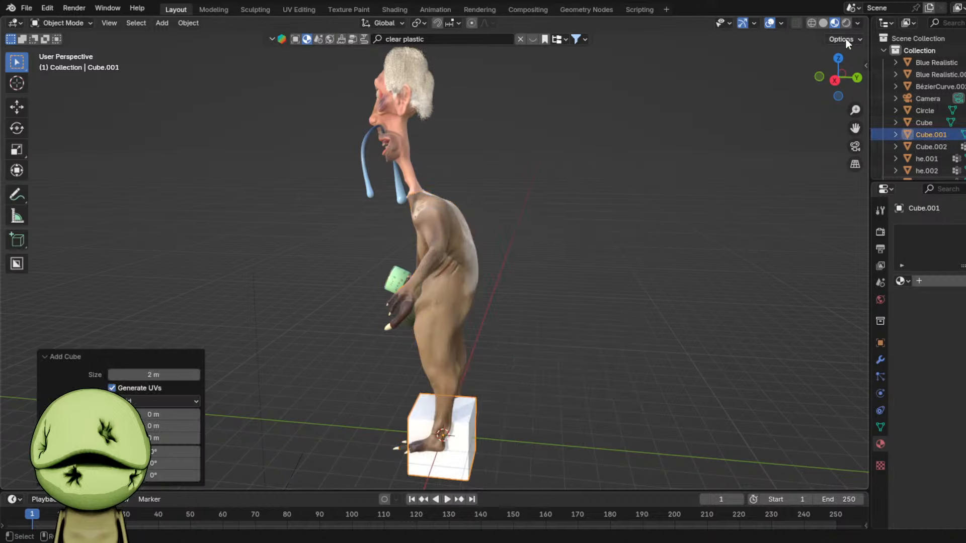
{"action": "left_click", "coordinate": [834, 82]}
{"action": "key", "text": "g"}
{"action": "left_click", "coordinate": [576, 75]}
- Round the cube with a level 2 subdivision, shade it smooth and apply the modifier
{"action": "key", "text": "ctrl+2"}
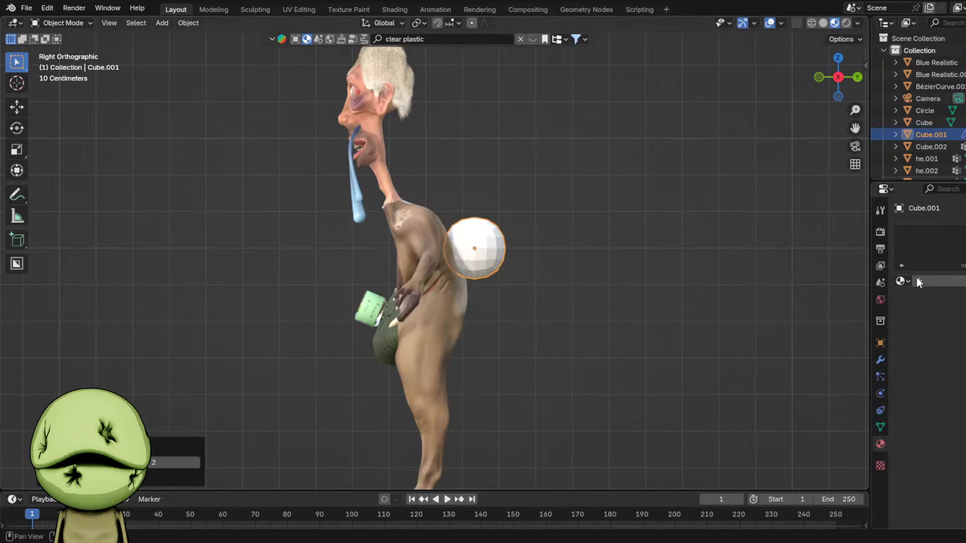
{"action": "right_click", "coordinate": [694, 226]}
{"action": "left_click", "coordinate": [694, 226]}
{"action": "left_click", "coordinate": [880, 359]}
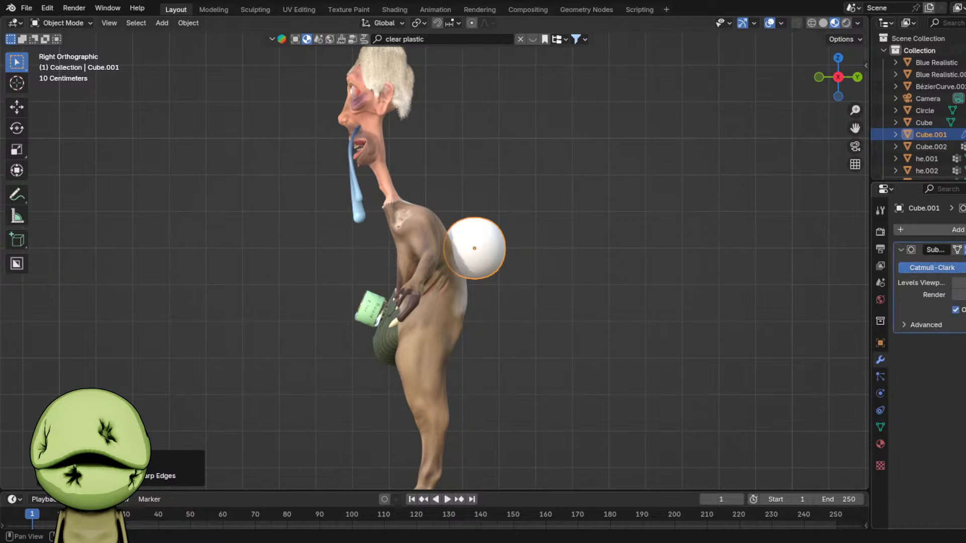
{"action": "left_click", "coordinate": [949, 264]}
- Move the rounded cube against the hollow in the upper back
{"action": "scroll", "coordinate": [596, 258], "scroll_direction": "up", "scroll_amount": 2}
{"action": "key", "text": "g"}
{"action": "left_click", "coordinate": [573, 244]}
{"action": "mouse_move", "coordinate": [645, 237]}
{"action": "middle_mouse_down"}
{"action": "mouse_move", "coordinate": [551, 241]}
{"action": "mouse_move", "coordinate": [488, 262]}
{"action": "middle_mouse_up"}
- Sculpt the sphere into an upright oval fitting the back hollow, using the Grab brush at 156 px with X symmetry
{"action": "left_click", "coordinate": [261, 10]}
{"action": "scroll", "coordinate": [526, 255], "scroll_direction": "up", "scroll_amount": 1}
{"action": "key", "text": "f"}
{"action": "left_click", "coordinate": [449, 271]}
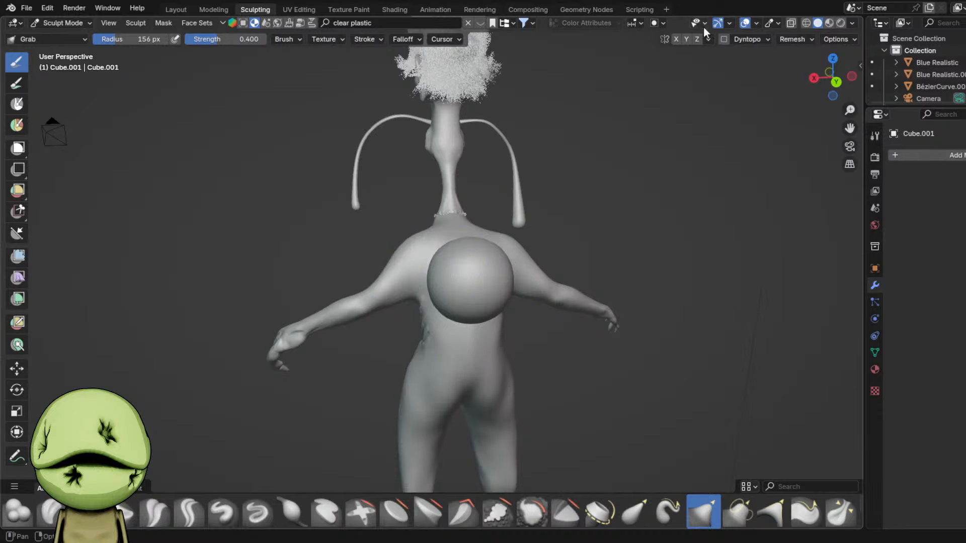
{"action": "left_click", "coordinate": [676, 39]}
{"action": "mouse_move", "coordinate": [508, 285]}
{"action": "left_mouse_down"}
{"action": "mouse_move", "coordinate": [467, 286]}
{"action": "mouse_move", "coordinate": [465, 275]}
{"action": "left_mouse_up"}
{"action": "scroll", "coordinate": [475, 297], "scroll_direction": "up", "scroll_amount": 2}
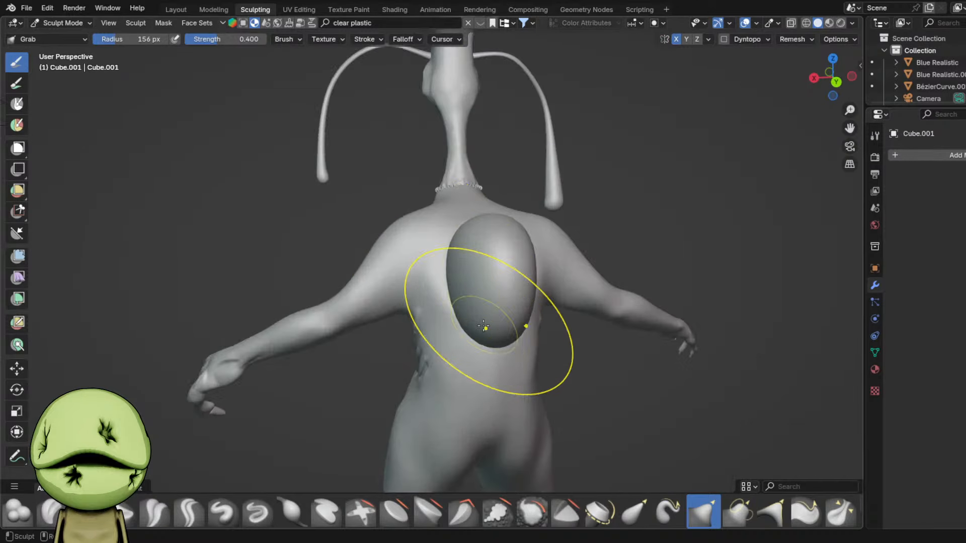
{"action": "mouse_move", "coordinate": [485, 327]}
{"action": "left_mouse_down"}
{"action": "mouse_move", "coordinate": [475, 301]}
{"action": "mouse_move", "coordinate": [487, 282]}
{"action": "left_mouse_up"}
- Reshape the oval's upper side near the back from the right view, using the Grab brush at 138 px
{"action": "scroll", "coordinate": [471, 269], "scroll_direction": "up", "scroll_amount": 2}
{"action": "mouse_move", "coordinate": [461, 261]}
{"action": "middle_mouse_down"}
{"action": "mouse_move", "coordinate": [471, 280]}
{"action": "mouse_move", "coordinate": [534, 219]}
{"action": "middle_mouse_up"}
{"action": "left_click", "coordinate": [820, 82]}
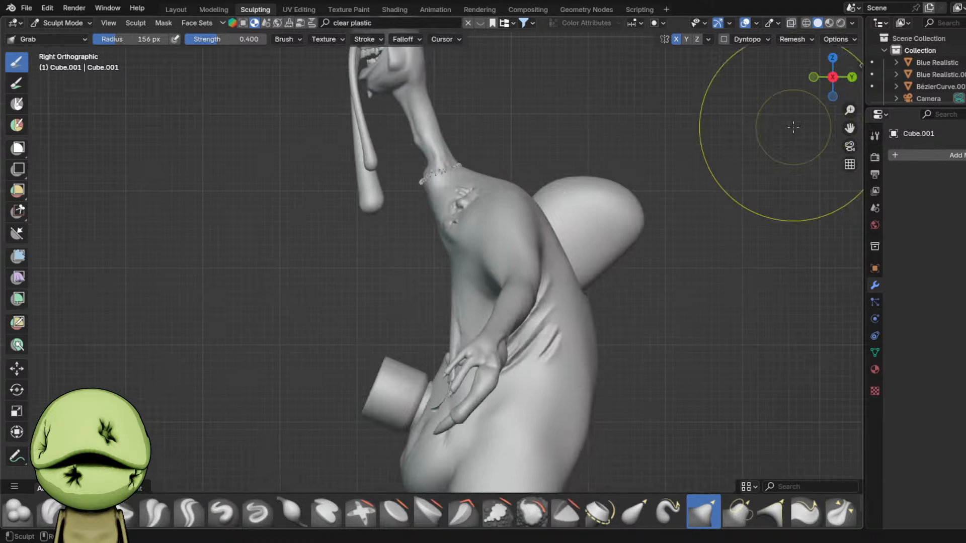
{"action": "middle_click_drag", "start_coordinate": [793, 125], "coordinate": [657, 120], "text": "shift"}
{"action": "scroll", "coordinate": [653, 171], "scroll_direction": "up", "scroll_amount": 2}
{"action": "key", "text": "f"}
{"action": "left_click", "coordinate": [639, 187]}
{"action": "middle_click_drag", "start_coordinate": [506, 146], "coordinate": [506, 228], "text": "shift"}
{"action": "scroll", "coordinate": [473, 231], "scroll_direction": "down", "scroll_amount": 1}
{"action": "scroll", "coordinate": [468, 231], "scroll_direction": "down", "scroll_amount": 1}
{"action": "key", "text": "f"}
{"action": "left_click", "coordinate": [441, 228]}
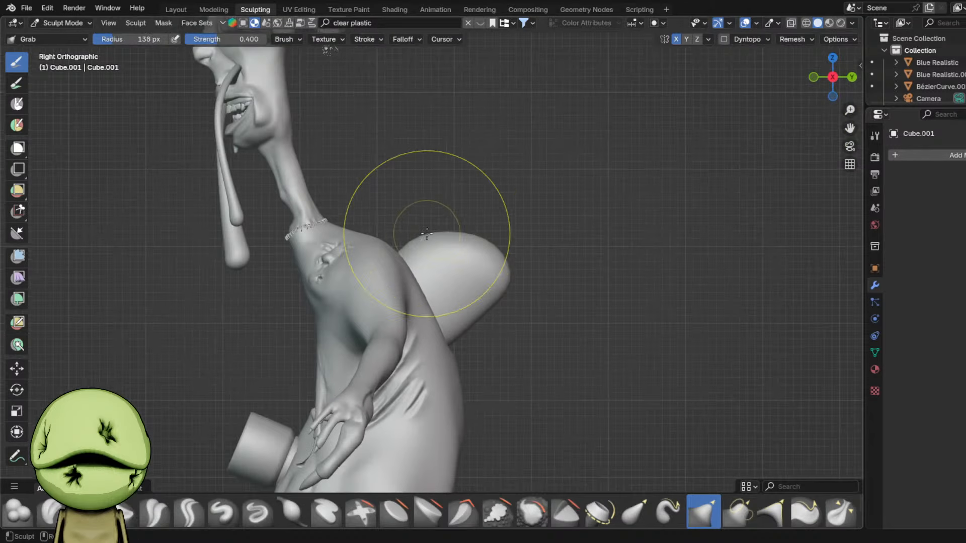
{"action": "left_click_drag", "start_coordinate": [428, 239], "coordinate": [439, 264]}
- Pull the shape's outer end far away from the back with the Grab brush to form a long, thick limb
{"action": "scroll", "coordinate": [437, 264], "scroll_direction": "up", "scroll_amount": 3}
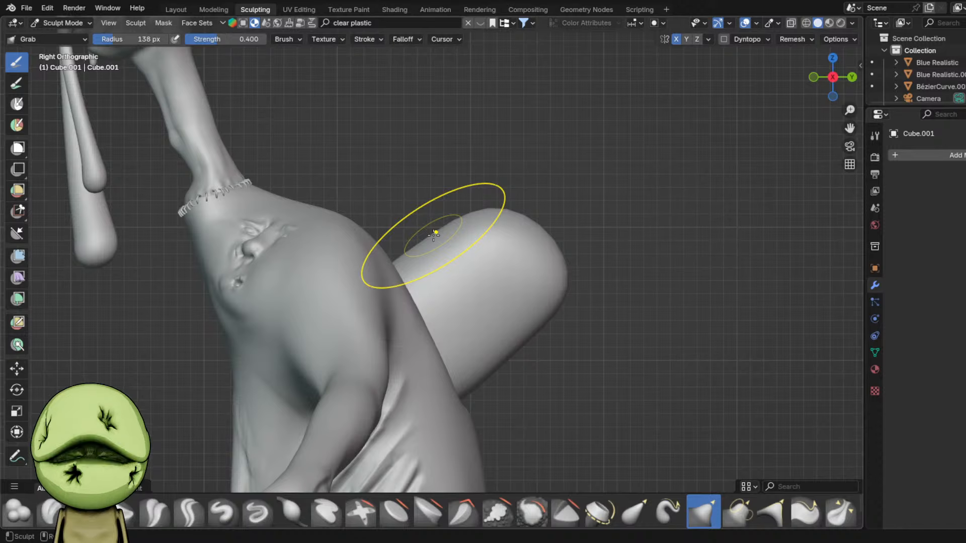
{"action": "scroll", "coordinate": [534, 256], "scroll_direction": "down", "scroll_amount": 1}
{"action": "middle_click_drag", "start_coordinate": [496, 333], "coordinate": [437, 286], "text": "shift"}
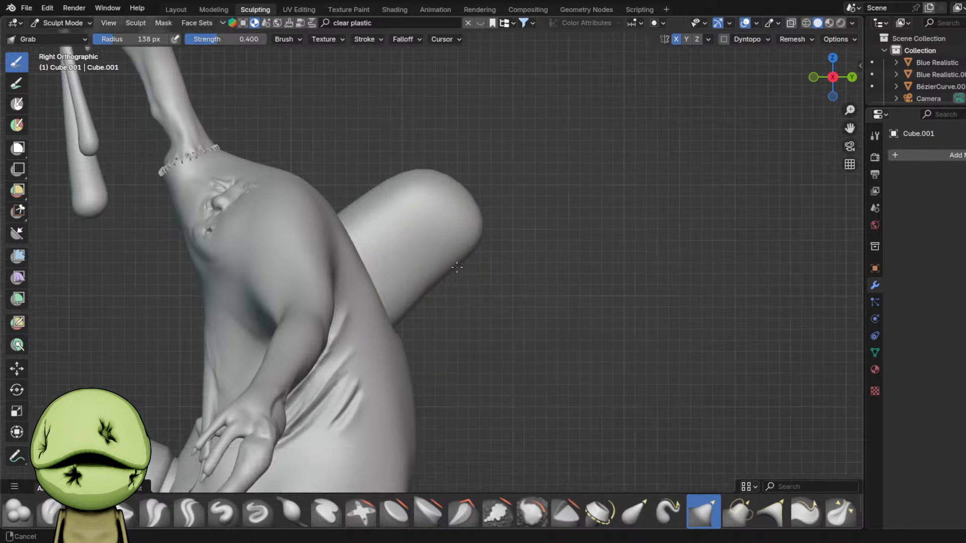
{"action": "scroll", "coordinate": [476, 259], "scroll_direction": "up", "scroll_amount": 2}
{"action": "left_click_drag", "start_coordinate": [479, 241], "coordinate": [573, 252]}
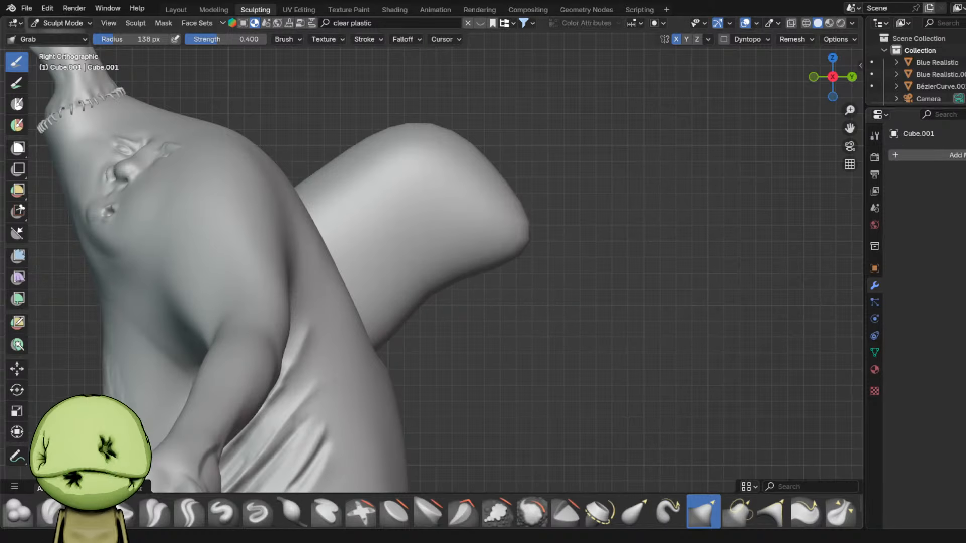
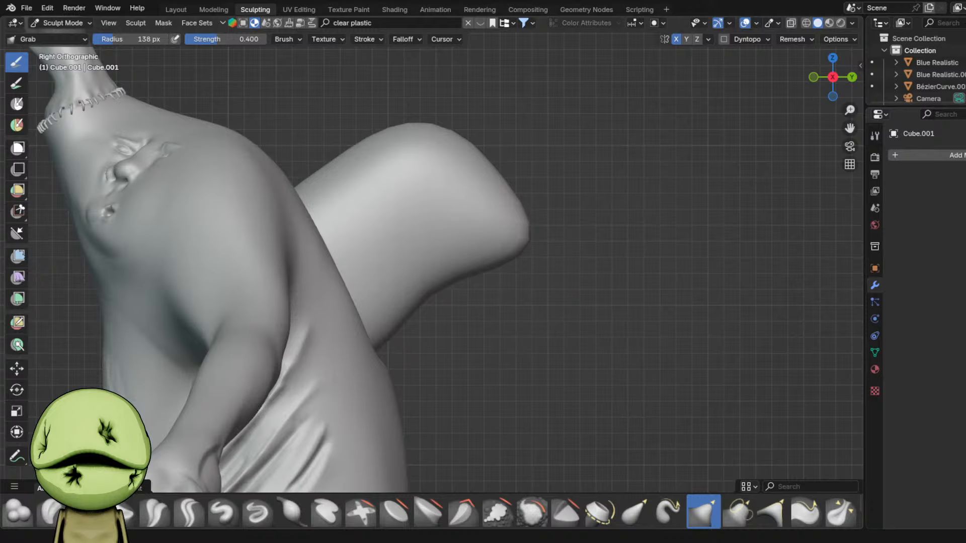
{"action": "mouse_move", "coordinate": [520, 233]}
{"action": "left_mouse_down"}
{"action": "mouse_move", "coordinate": [526, 222]}
{"action": "mouse_move", "coordinate": [673, 176]}
{"action": "left_mouse_up"}
{"action": "left_click_drag", "start_coordinate": [597, 220], "coordinate": [663, 246]}
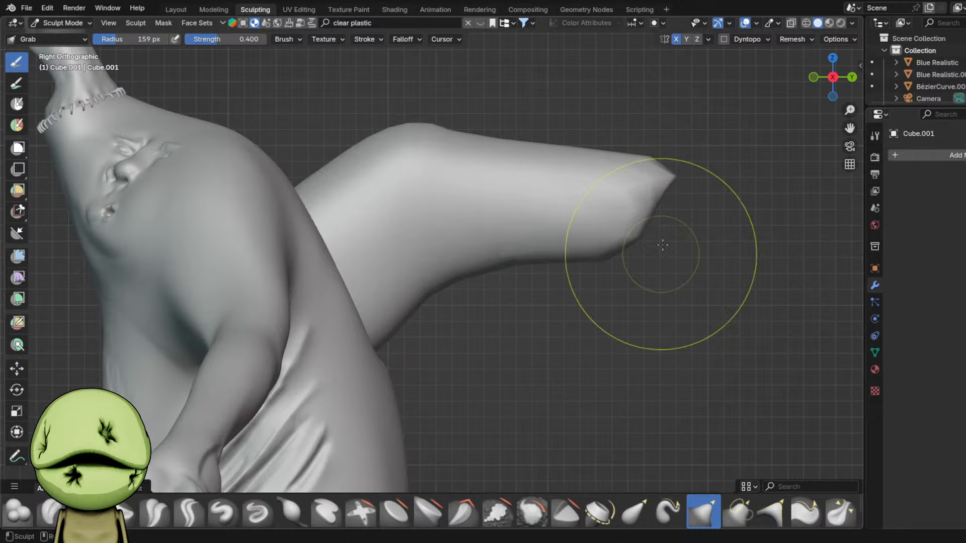
- Add a Subdivision Surface modifier to the limb and reshape its blunt end with the Grab brush at 153 px
{"action": "left_click", "coordinate": [946, 154]}
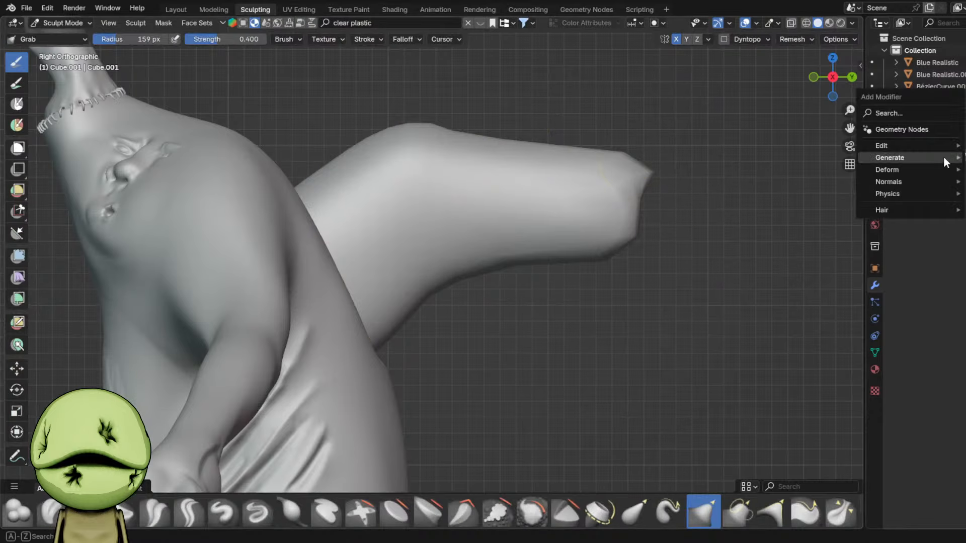
{"action": "mouse_move", "coordinate": [915, 156]}
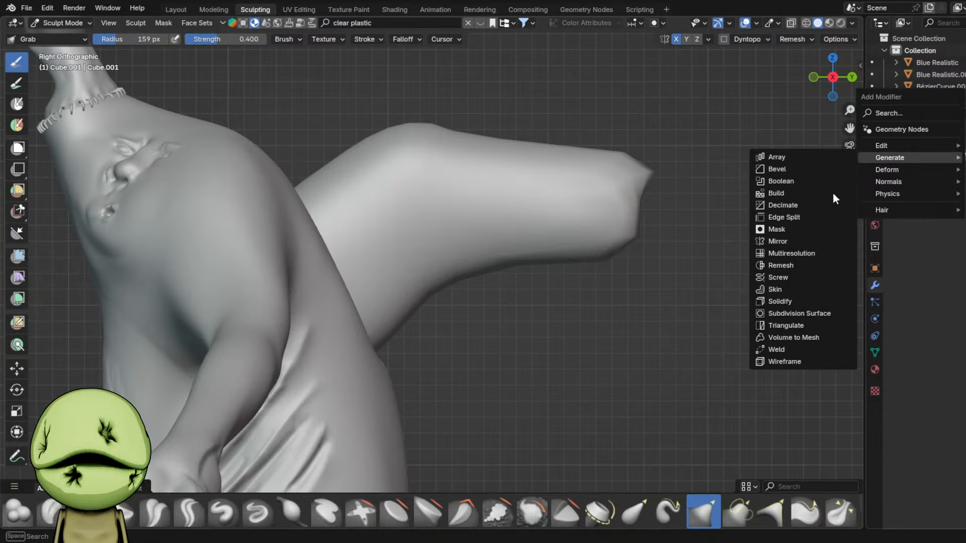
{"action": "left_click", "coordinate": [806, 314]}
{"action": "scroll", "coordinate": [599, 183], "scroll_direction": "up", "scroll_amount": 3}
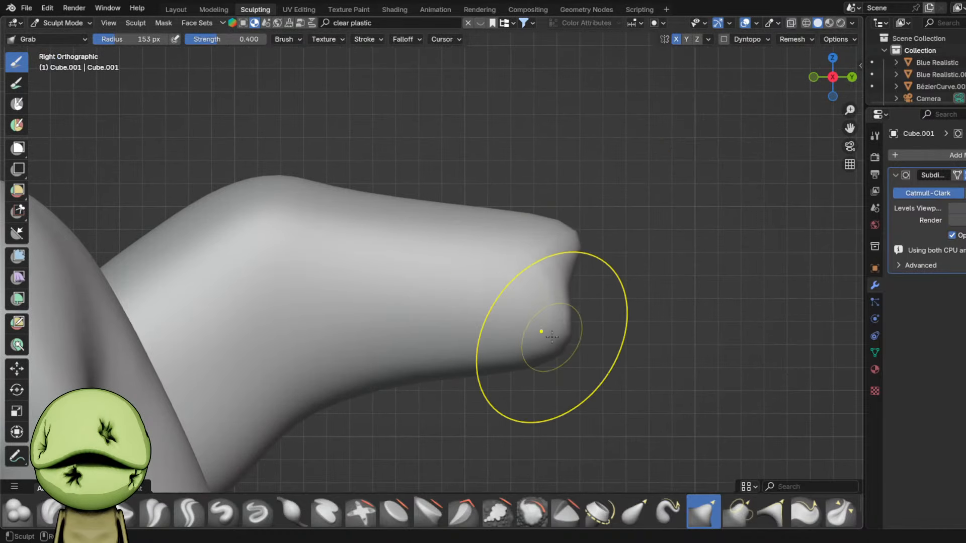
{"action": "middle_click_drag", "start_coordinate": [552, 337], "coordinate": [482, 341]}
{"action": "left_click_drag", "start_coordinate": [482, 341], "coordinate": [486, 339]}
{"action": "middle_click_drag", "start_coordinate": [541, 330], "coordinate": [593, 322]}
{"action": "left_click_drag", "start_coordinate": [609, 321], "coordinate": [736, 316]}
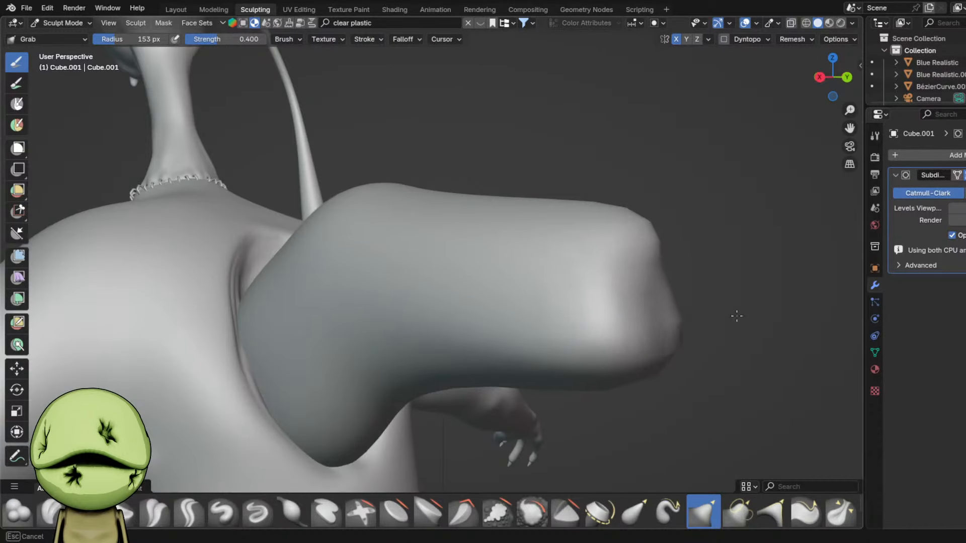
{"action": "middle_click_drag", "start_coordinate": [543, 336], "coordinate": [568, 301]}
{"action": "scroll", "coordinate": [577, 231], "scroll_direction": "up", "scroll_amount": 3}
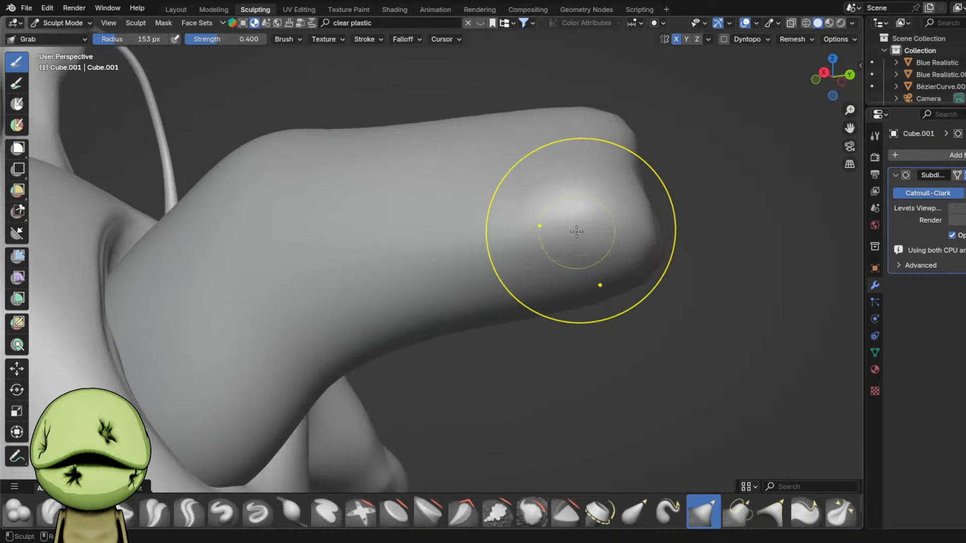
- Inflate the underside near the limb's end with the Inflate/Deflate brush at 153 px and strength 0.500
{"action": "key", "text": "i"}
{"action": "left_click_drag", "start_coordinate": [542, 315], "coordinate": [534, 318]}
{"action": "left_click_drag", "start_coordinate": [426, 324], "coordinate": [563, 324]}
{"action": "scroll", "coordinate": [606, 321], "scroll_direction": "down", "scroll_amount": 3}
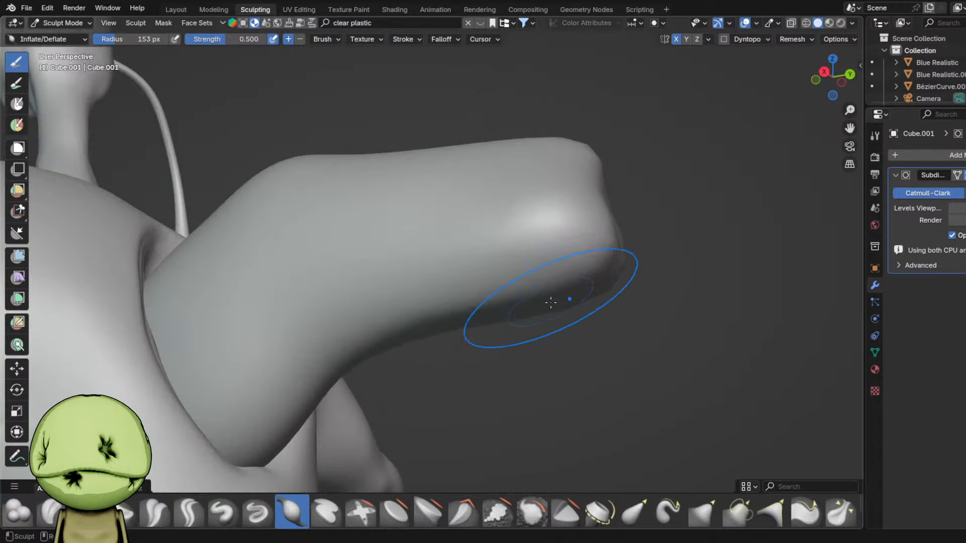
- Apply the limb's subdivision and check its mesh wireframe in Edit Mode
{"action": "key", "text": "ctrl+a"}
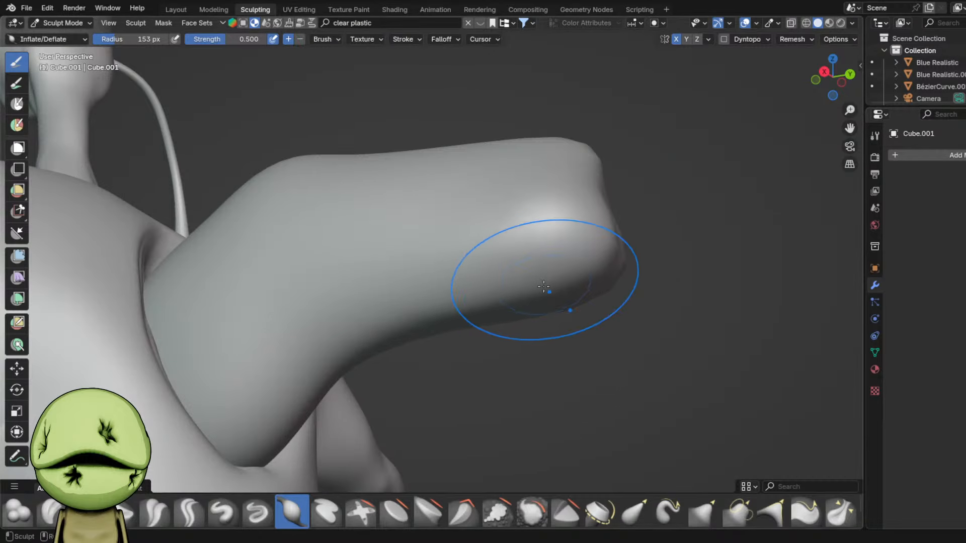
{"action": "middle_click_drag", "start_coordinate": [544, 287], "coordinate": [597, 284]}
{"action": "key", "text": "Tab"}
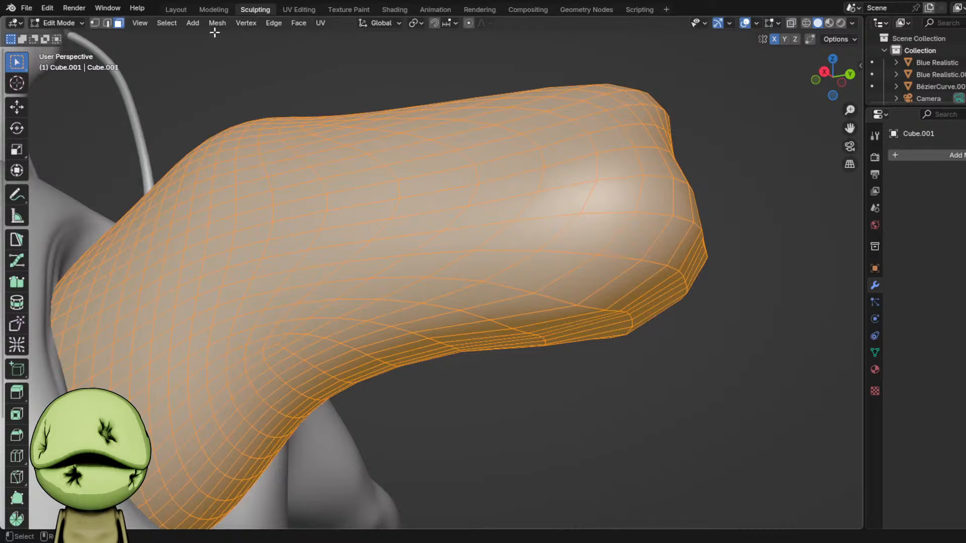
{"action": "left_click", "coordinate": [166, 7]}
{"action": "left_click", "coordinate": [965, 250]}
{"action": "left_click", "coordinate": [962, 262]}
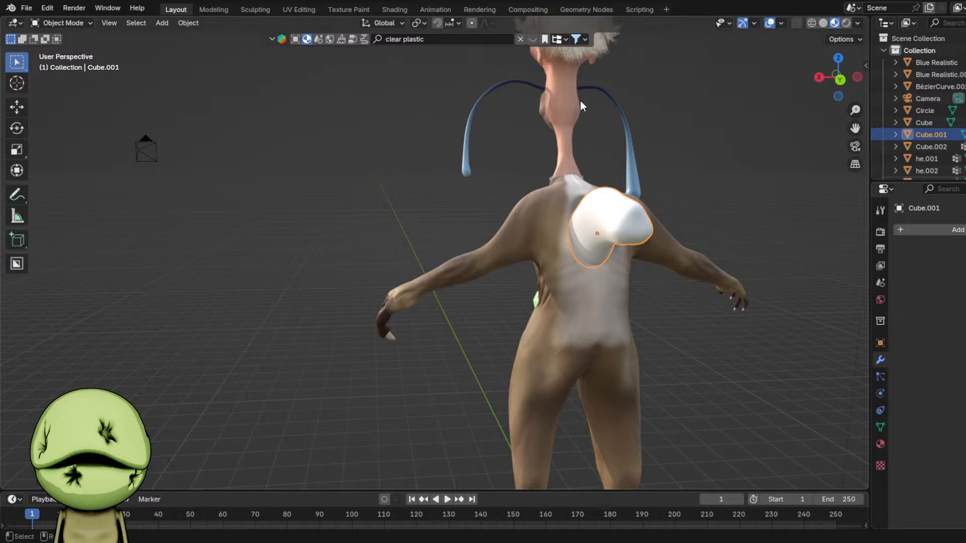
- Bulge the underside of the limb's end with the Inflate/Deflate brush at 112 px and strength 0.500
{"action": "left_click", "coordinate": [254, 10]}
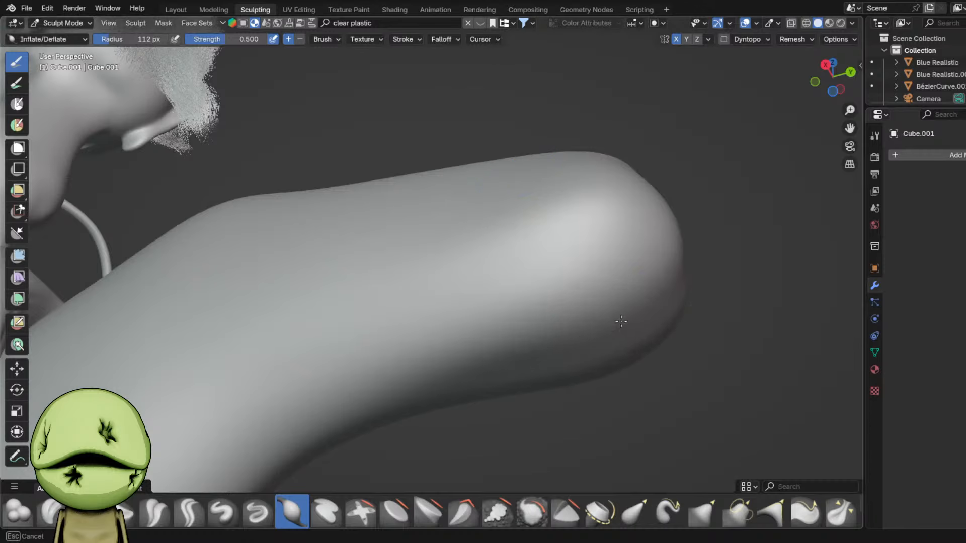
{"action": "left_click_drag", "start_coordinate": [621, 321], "coordinate": [531, 371]}
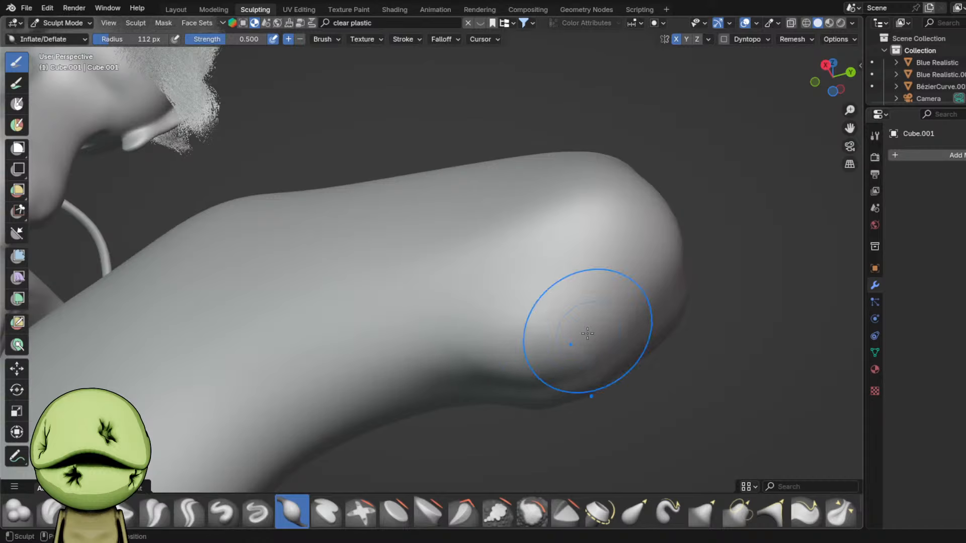
{"action": "mouse_move", "coordinate": [587, 334]}
{"action": "middle_mouse_down"}
{"action": "mouse_move", "coordinate": [496, 372]}
{"action": "mouse_move", "coordinate": [438, 341]}
{"action": "mouse_move", "coordinate": [443, 315]}
{"action": "middle_mouse_up"}
{"action": "key", "text": "g"}
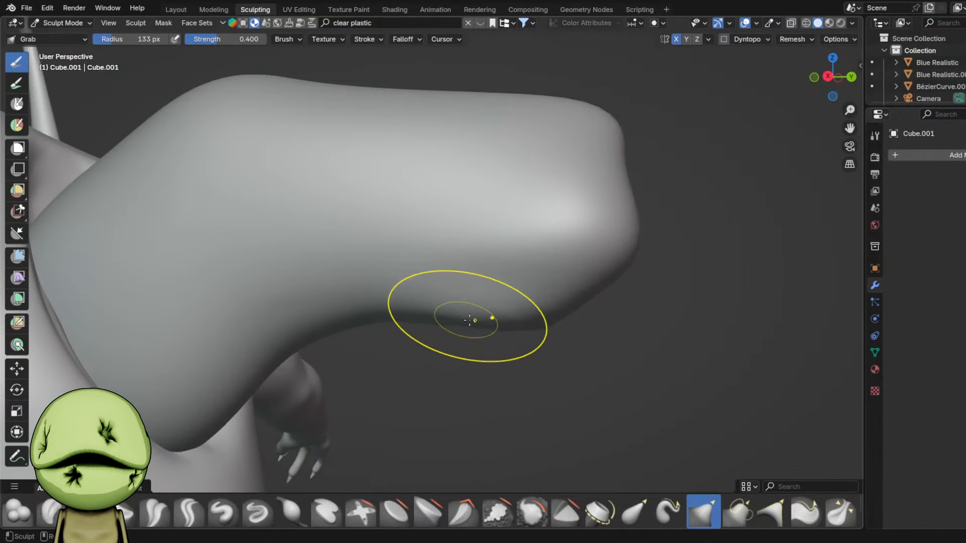
- Nudge the surface at the limb's blunt end with the Grab brush at 133 px and strength 0.400
{"action": "left_click_drag", "start_coordinate": [542, 331], "coordinate": [543, 328]}
{"action": "left_click_drag", "start_coordinate": [570, 289], "coordinate": [575, 276]}
{"action": "middle_click_drag", "start_coordinate": [570, 272], "coordinate": [505, 274]}
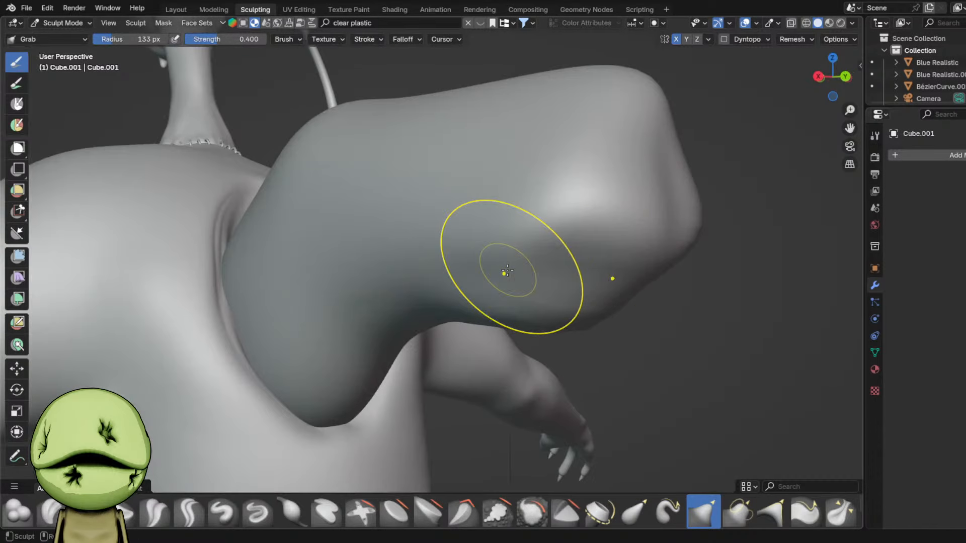
- Carve a mouth crease across the limb's end with the Draw Sharp brush at 96 px and strength 0.275
{"action": "key", "text": "d"}
{"action": "key", "text": "f"}
{"action": "left_click", "coordinate": [487, 277]}
{"action": "left_click_drag", "start_coordinate": [586, 262], "coordinate": [651, 254]}
{"action": "middle_click_drag", "start_coordinate": [676, 226], "coordinate": [646, 207]}
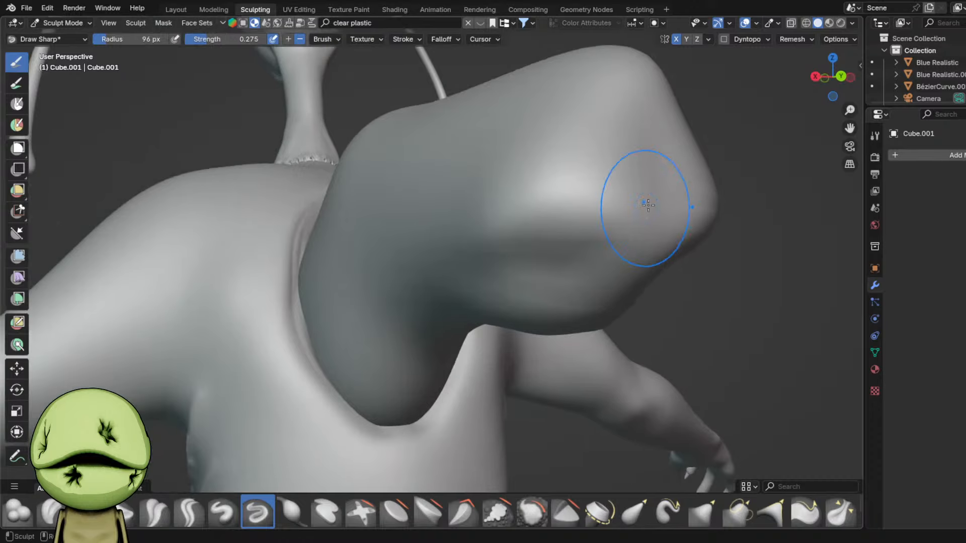
{"action": "mouse_move", "coordinate": [617, 264]}
{"action": "left_mouse_down"}
{"action": "mouse_move", "coordinate": [650, 208]}
{"action": "mouse_move", "coordinate": [626, 247]}
{"action": "mouse_move", "coordinate": [649, 240]}
{"action": "mouse_move", "coordinate": [615, 242]}
{"action": "mouse_move", "coordinate": [641, 219]}
{"action": "left_mouse_up"}
{"action": "left_click_drag", "start_coordinate": [611, 247], "coordinate": [517, 257]}
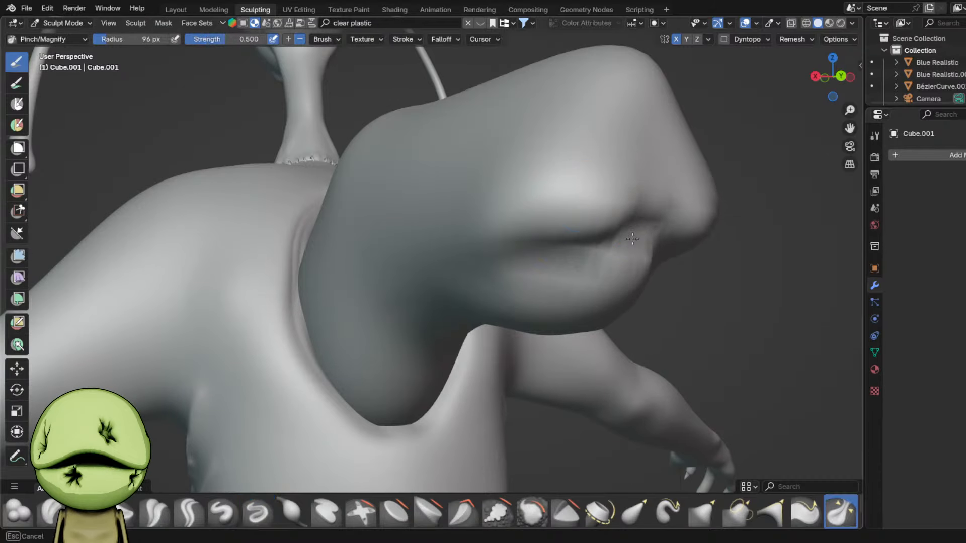
- Tighten the mouth crease with Pinch/Magnify at 96 px and strength 0.500, and deepen it toward its corner with Draw Sharp
{"action": "left_click_drag", "start_coordinate": [632, 239], "coordinate": [569, 238]}
{"action": "middle_click_drag", "start_coordinate": [586, 235], "coordinate": [622, 233]}
{"action": "left_click_drag", "start_coordinate": [573, 249], "coordinate": [476, 259]}
{"action": "middle_click_drag", "start_coordinate": [476, 259], "coordinate": [522, 250]}
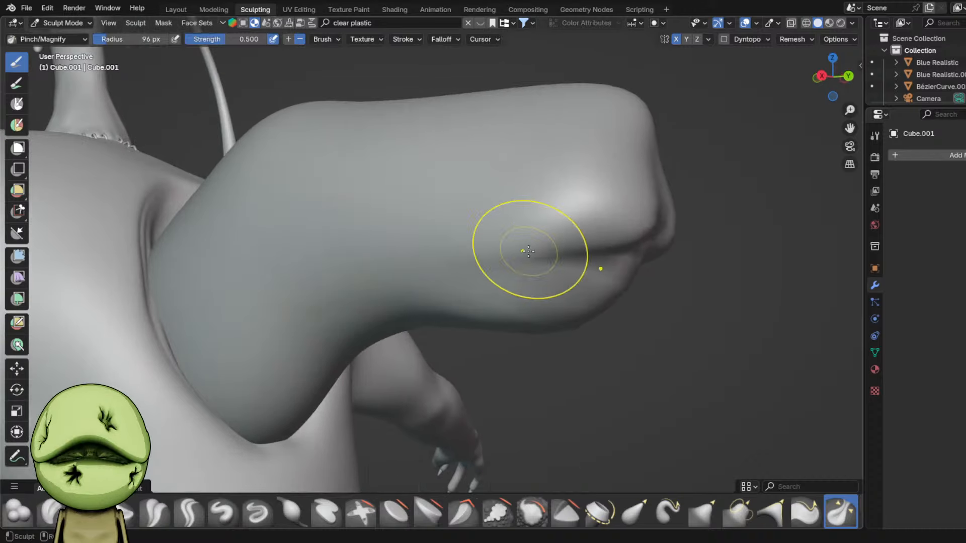
{"action": "key", "text": "d"}
{"action": "left_click_drag", "start_coordinate": [586, 250], "coordinate": [478, 259]}
- Enlarge the brush and push the underside of the lower jaw upward with the Grab brush
{"action": "key", "text": "f"}
{"action": "middle_click_drag", "start_coordinate": [509, 259], "coordinate": [548, 285]}
{"action": "left_click", "coordinate": [552, 277]}
{"action": "scroll", "coordinate": [548, 267], "scroll_direction": "down", "scroll_amount": 3}
{"action": "key", "text": "g"}
{"action": "scroll", "coordinate": [548, 284], "scroll_direction": "up", "scroll_amount": 1}
{"action": "left_click_drag", "start_coordinate": [518, 319], "coordinate": [511, 278]}
{"action": "scroll", "coordinate": [522, 246], "scroll_direction": "down", "scroll_amount": 2}
{"action": "mouse_move", "coordinate": [510, 278]}
{"action": "middle_mouse_down"}
{"action": "mouse_move", "coordinate": [522, 246]}
{"action": "mouse_move", "coordinate": [490, 266]}
{"action": "middle_mouse_up"}
{"action": "scroll", "coordinate": [490, 266], "scroll_direction": "up", "scroll_amount": 2}
- Pull the lower edge of the muzzle downward with the Grab brush at 144 px and strength 0.400
{"action": "key", "text": "i"}
{"action": "middle_click_drag", "start_coordinate": [612, 236], "coordinate": [582, 327]}
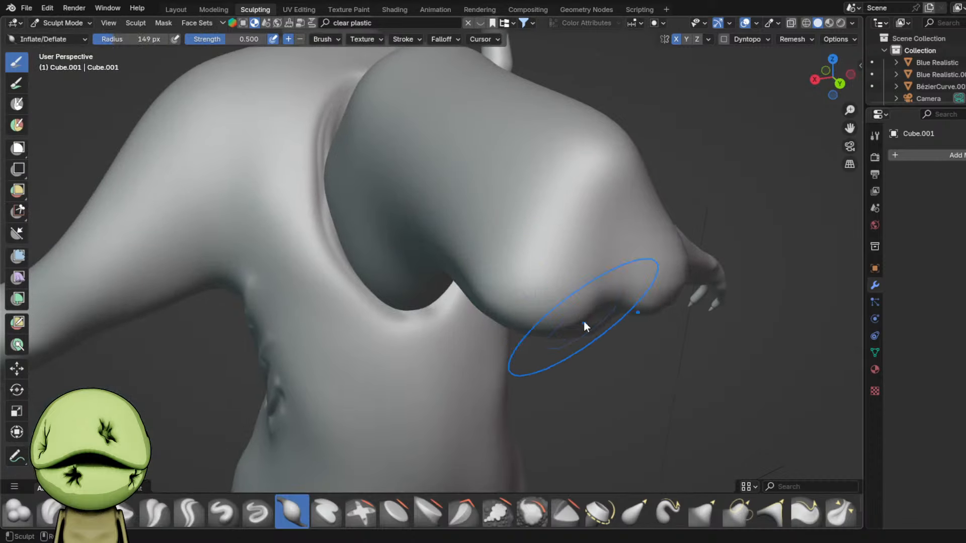
{"action": "key", "text": "g"}
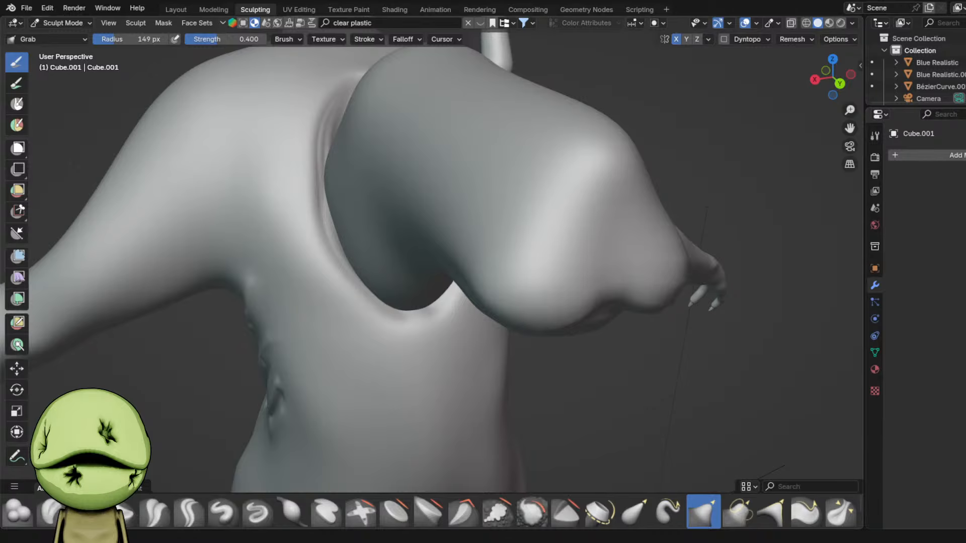
{"action": "middle_click_drag", "start_coordinate": [587, 280], "coordinate": [572, 280]}
{"action": "mouse_move", "coordinate": [553, 301]}
{"action": "left_mouse_down"}
{"action": "mouse_move", "coordinate": [539, 343]}
{"action": "mouse_move", "coordinate": [556, 345]}
{"action": "left_mouse_up"}
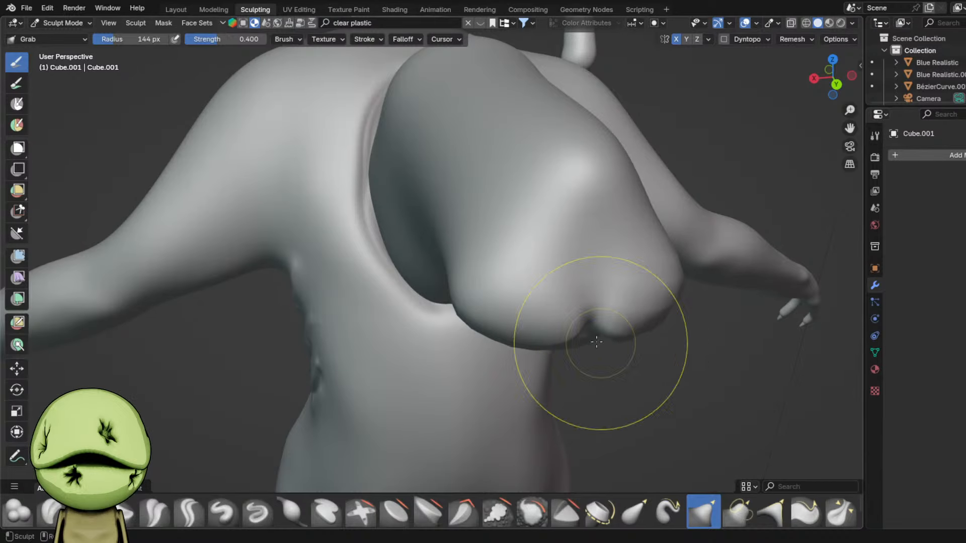
- Reshape the front and upper side of the muzzle with several Grab strokes to form a raised nose
{"action": "scroll", "coordinate": [470, 211], "scroll_direction": "down", "scroll_amount": 4}
{"action": "mouse_move", "coordinate": [507, 323]}
{"action": "middle_mouse_down"}
{"action": "mouse_move", "coordinate": [470, 211]}
{"action": "mouse_move", "coordinate": [615, 190]}
{"action": "mouse_move", "coordinate": [559, 242]}
{"action": "middle_mouse_up"}
{"action": "scroll", "coordinate": [463, 228], "scroll_direction": "up", "scroll_amount": 1}
{"action": "left_click_drag", "start_coordinate": [533, 229], "coordinate": [618, 315]}
{"action": "middle_click_drag", "start_coordinate": [562, 247], "coordinate": [603, 275]}
{"action": "left_click_drag", "start_coordinate": [615, 260], "coordinate": [584, 246]}
{"action": "mouse_move", "coordinate": [572, 246]}
{"action": "middle_mouse_down"}
{"action": "mouse_move", "coordinate": [595, 240]}
{"action": "mouse_move", "coordinate": [569, 234]}
{"action": "middle_mouse_up"}
{"action": "left_click_drag", "start_coordinate": [558, 221], "coordinate": [507, 185]}
{"action": "scroll", "coordinate": [493, 172], "scroll_direction": "down", "scroll_amount": 1}
{"action": "middle_click_drag", "start_coordinate": [509, 176], "coordinate": [473, 186]}
{"action": "middle_click_drag", "start_coordinate": [619, 240], "coordinate": [591, 231]}
- Carve a groove beneath the raised nose of the muzzle with the Draw Sharp brush at 83 px and strength 0.275
{"action": "key", "text": "shift+c"}
{"action": "key", "text": "f"}
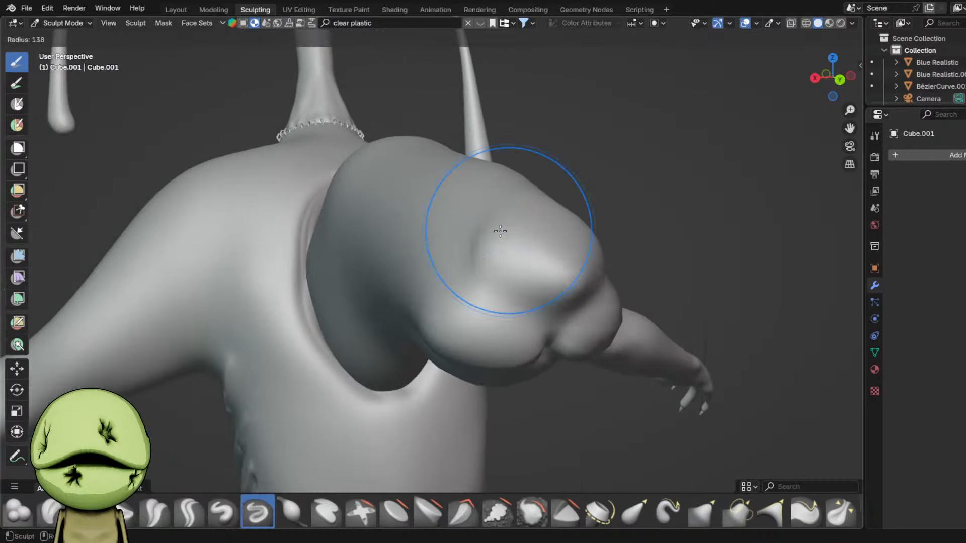
{"action": "left_click", "coordinate": [551, 231]}
{"action": "scroll", "coordinate": [483, 246], "scroll_direction": "up", "scroll_amount": 1}
{"action": "mouse_move", "coordinate": [480, 249]}
{"action": "left_mouse_down"}
{"action": "mouse_move", "coordinate": [564, 282]}
{"action": "mouse_move", "coordinate": [592, 324]}
{"action": "left_mouse_up"}
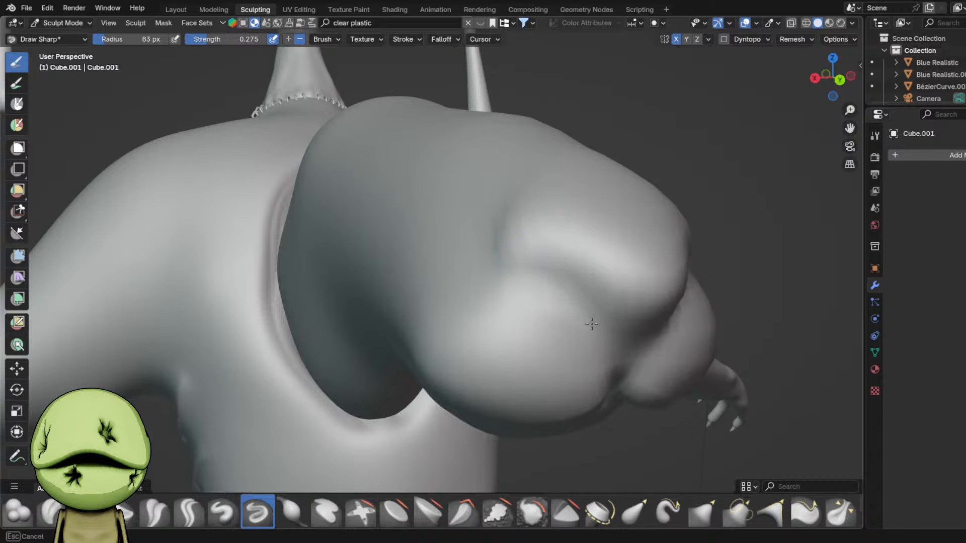
- Inflate the top of the nose with the Inflate/Deflate brush at 83 px and strength 0.500
{"action": "scroll", "coordinate": [573, 284], "scroll_direction": "down", "scroll_amount": 1}
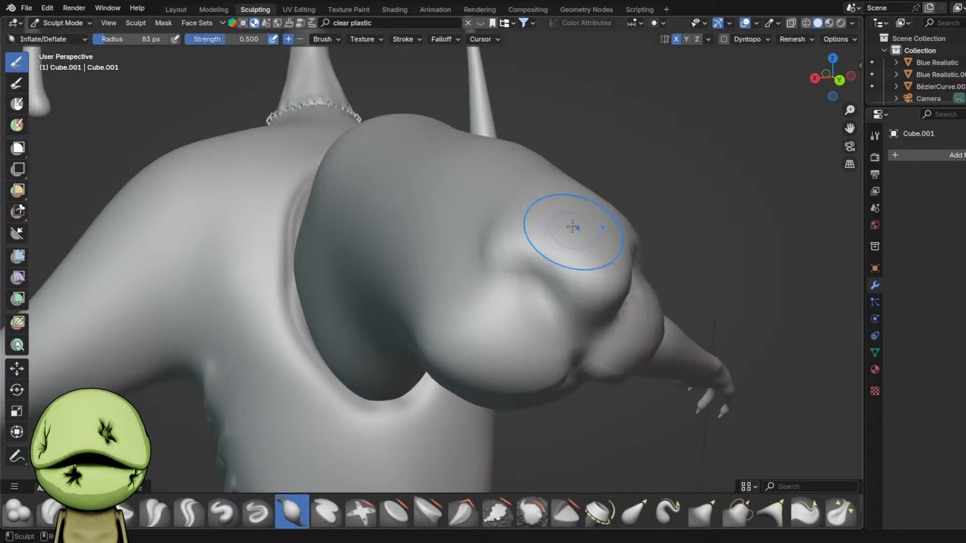
{"action": "left_click_drag", "start_coordinate": [574, 205], "coordinate": [603, 185]}
{"action": "middle_click_drag", "start_coordinate": [603, 185], "coordinate": [667, 185]}
- Raise the top of the animal head behind the muzzle with the Grab brush at 131 px and strength 0.400
{"action": "scroll", "coordinate": [455, 236], "scroll_direction": "down", "scroll_amount": 4}
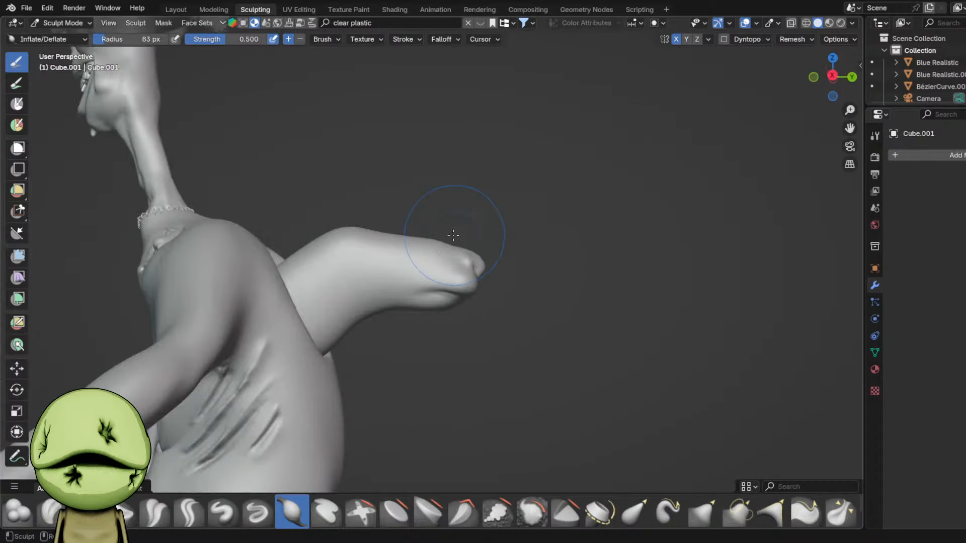
{"action": "key", "text": "f"}
{"action": "left_click", "coordinate": [484, 237]}
{"action": "middle_click_drag", "start_coordinate": [484, 238], "coordinate": [481, 235]}
{"action": "scroll", "coordinate": [468, 241], "scroll_direction": "up", "scroll_amount": 3}
{"action": "key", "text": "g"}
{"action": "scroll", "coordinate": [468, 242], "scroll_direction": "up", "scroll_amount": 1}
{"action": "left_click_drag", "start_coordinate": [468, 241], "coordinate": [444, 184]}
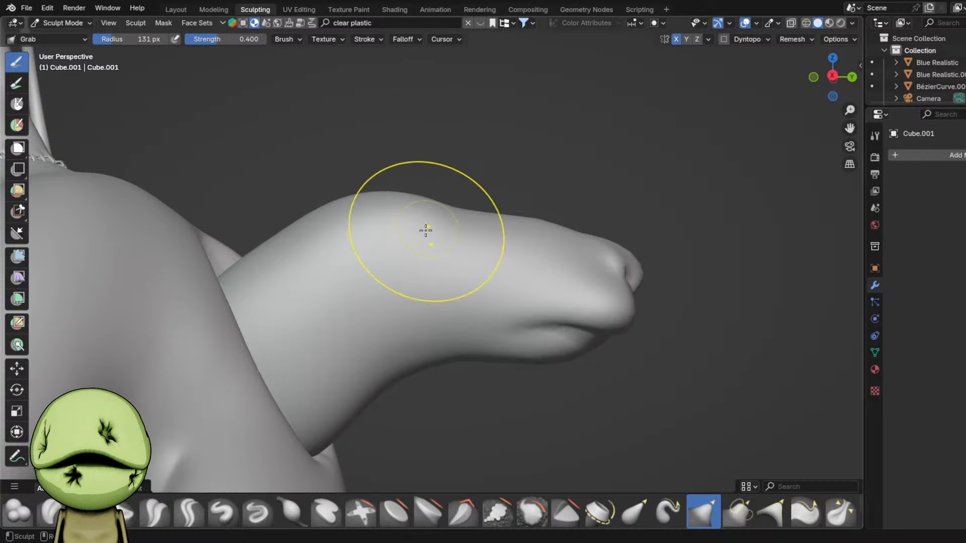
- Carve an eye socket into the side of the head with the Draw Sharp brush at 131 px, smoothing its interior
{"action": "scroll", "coordinate": [418, 237], "scroll_direction": "up", "scroll_amount": 2}
{"action": "key", "text": "d"}
{"action": "mouse_move", "coordinate": [385, 222]}
{"action": "left_mouse_down"}
{"action": "mouse_move", "coordinate": [406, 237]}
{"action": "mouse_move", "coordinate": [372, 240]}
{"action": "left_mouse_up"}
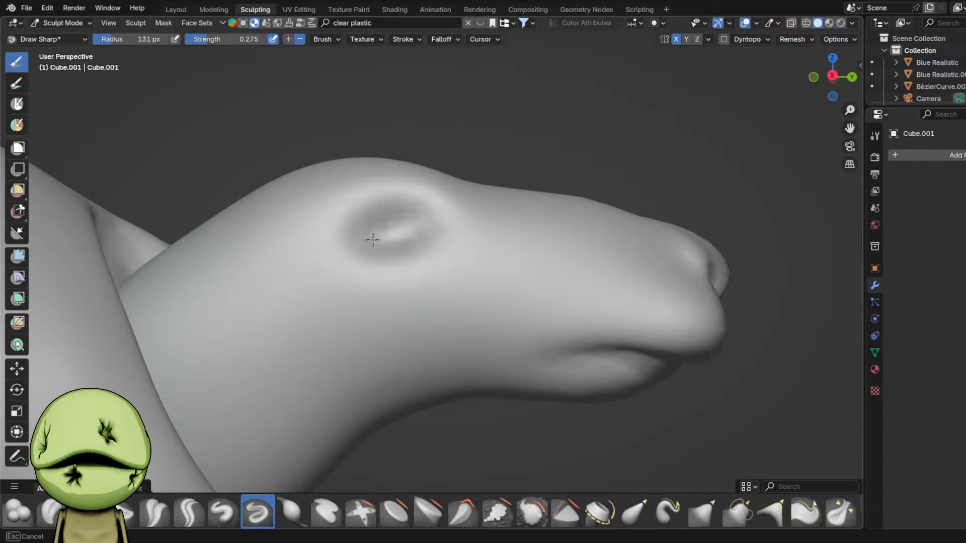
{"action": "left_click_drag", "start_coordinate": [434, 224], "coordinate": [392, 249]}
{"action": "middle_click_drag", "start_coordinate": [393, 248], "coordinate": [463, 284]}
{"action": "left_click_drag", "start_coordinate": [461, 280], "coordinate": [429, 240], "text": "shift"}
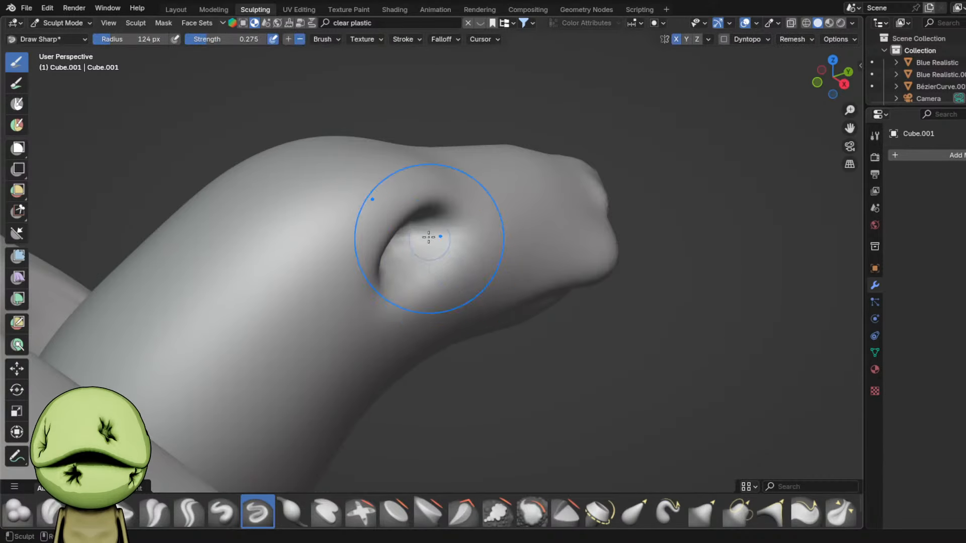
- Deepen the eye socket into a slanted slit with the Draw Sharp brush at 124 px and strength 0.275
{"action": "key", "text": "g"}
{"action": "middle_click_drag", "start_coordinate": [428, 237], "coordinate": [308, 201]}
{"action": "key", "text": "d"}
{"action": "left_click_drag", "start_coordinate": [308, 201], "coordinate": [330, 223]}
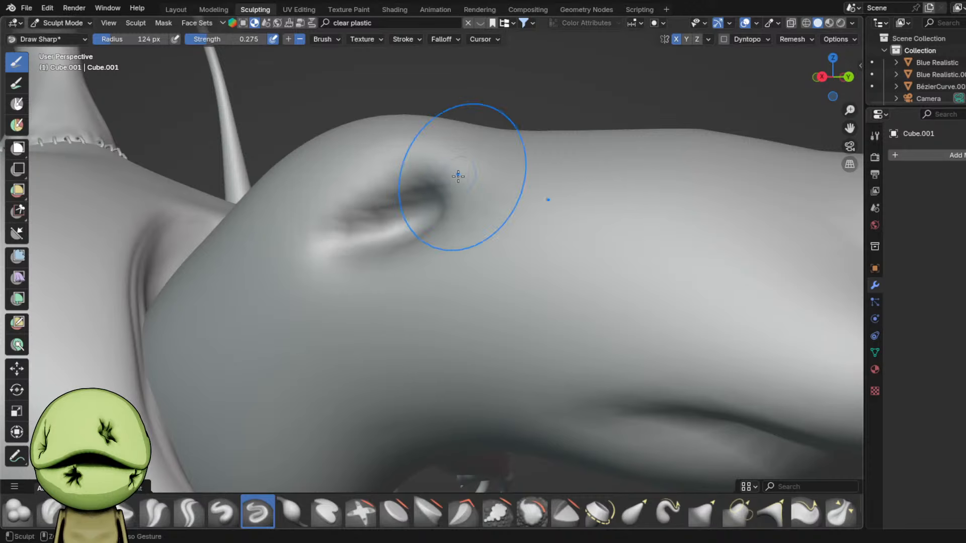
- Sharpen the eye slit with the Pinch/Magnify brush at 124 px and strength 0.500
{"action": "middle_click_drag", "start_coordinate": [459, 176], "coordinate": [452, 220]}
{"action": "middle_click_drag", "start_coordinate": [385, 242], "coordinate": [393, 210]}
{"action": "key", "text": "p"}
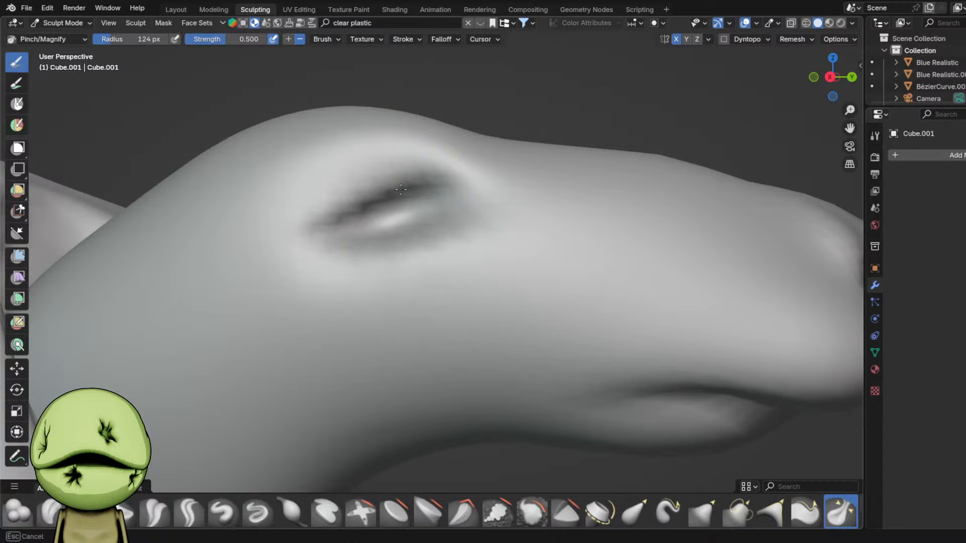
- Adjust the form around the eye with the Grab brush at 157 px and strength 0.400
{"action": "key", "text": "g"}
{"action": "scroll", "coordinate": [391, 233], "scroll_direction": "down", "scroll_amount": 3}
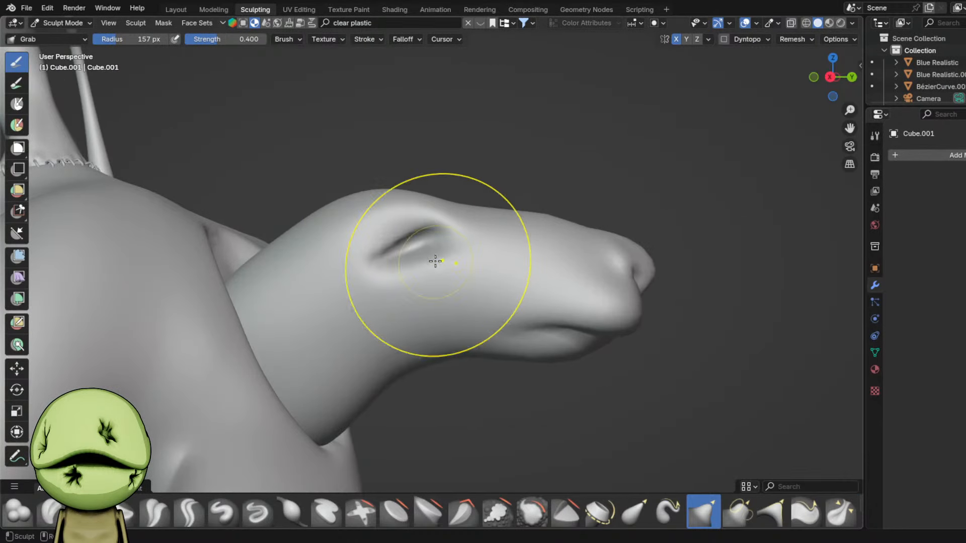
{"action": "mouse_move", "coordinate": [481, 291]}
{"action": "middle_mouse_down"}
{"action": "mouse_move", "coordinate": [455, 334]}
{"action": "mouse_move", "coordinate": [427, 327]}
{"action": "middle_mouse_up"}
{"action": "left_click_drag", "start_coordinate": [467, 308], "coordinate": [446, 304]}
- Pull a pointed ear out from the back of the head with the Grab brush at 92 px
{"action": "mouse_move", "coordinate": [445, 302]}
{"action": "middle_mouse_down"}
{"action": "mouse_move", "coordinate": [504, 214]}
{"action": "mouse_move", "coordinate": [447, 211]}
{"action": "middle_mouse_up"}
{"action": "key", "text": "f"}
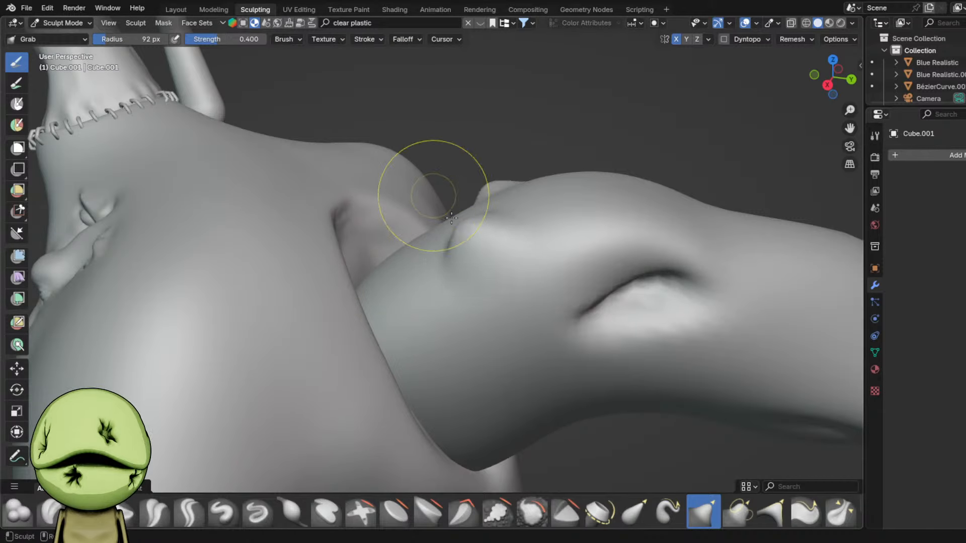
{"action": "left_click_drag", "start_coordinate": [452, 217], "coordinate": [363, 146]}
{"action": "middle_click_drag", "start_coordinate": [384, 212], "coordinate": [405, 212]}
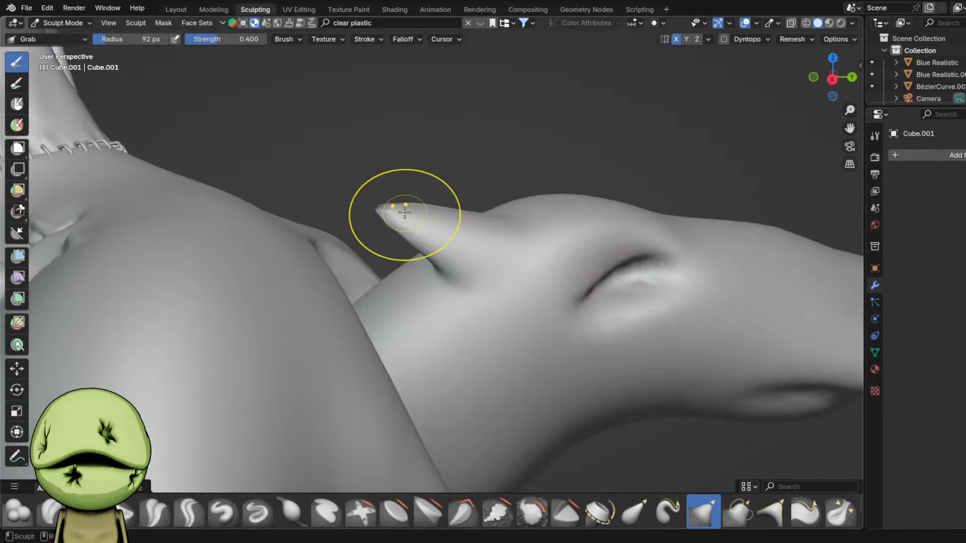
- Blunt the ear's tip with the Grab brush at 125 px and relax its surface with Relax Slide at 156 px
{"action": "scroll", "coordinate": [476, 255], "scroll_direction": "up", "scroll_amount": 2}
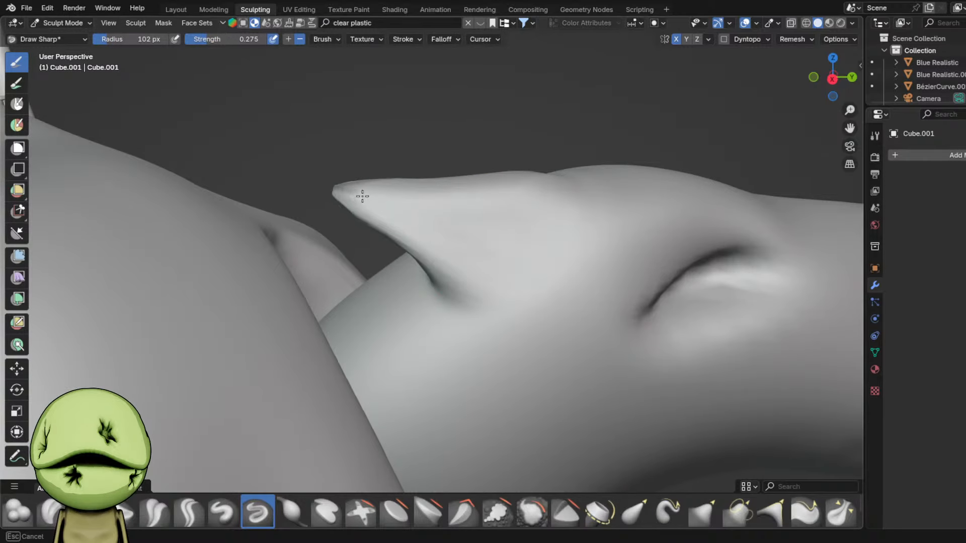
{"action": "key", "text": "g"}
{"action": "left_click_drag", "start_coordinate": [355, 209], "coordinate": [365, 236]}
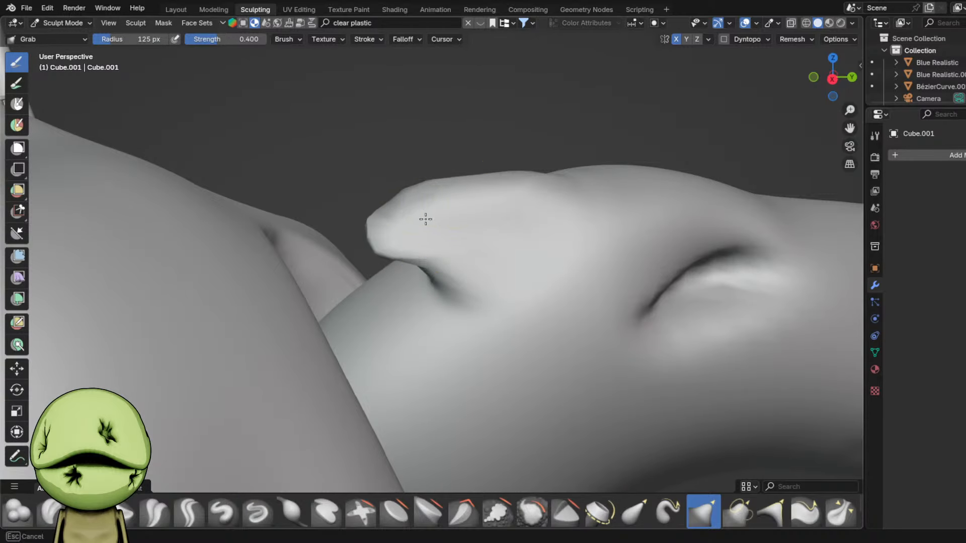
{"action": "scroll", "coordinate": [626, 521], "scroll_direction": "down", "scroll_amount": 2}
{"action": "scroll", "coordinate": [173, 517], "scroll_direction": "up", "scroll_amount": 1}
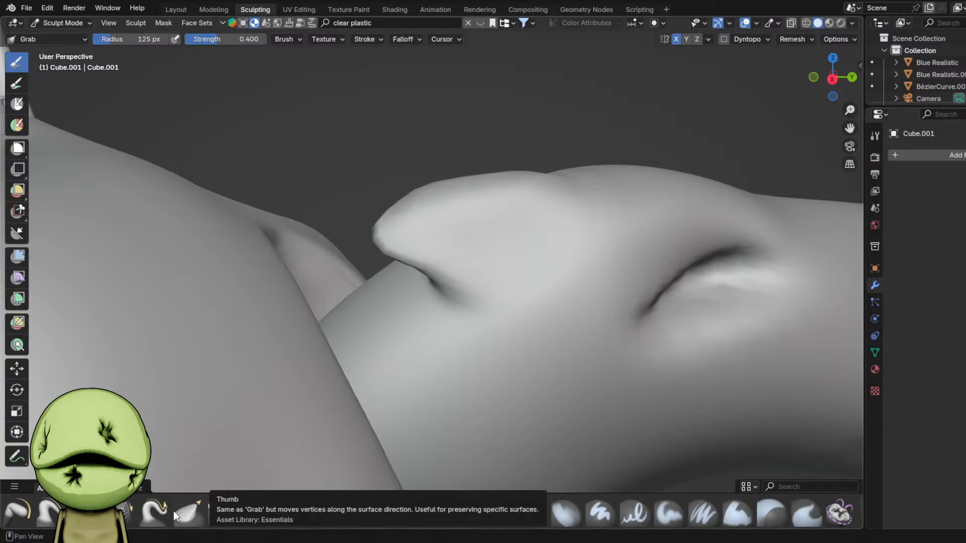
{"action": "left_click", "coordinate": [131, 514]}
{"action": "scroll", "coordinate": [464, 257], "scroll_direction": "down", "scroll_amount": 2}
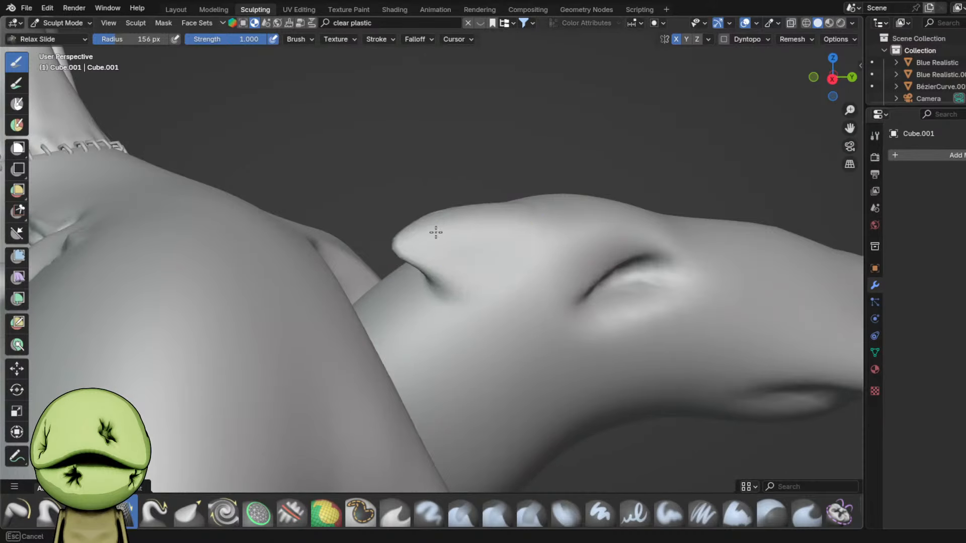
- Stretch the ear backward toward the shoulders with the Grab brush at 162 px and save the file
{"action": "key", "text": "g"}
{"action": "scroll", "coordinate": [430, 254], "scroll_direction": "up", "scroll_amount": 1}
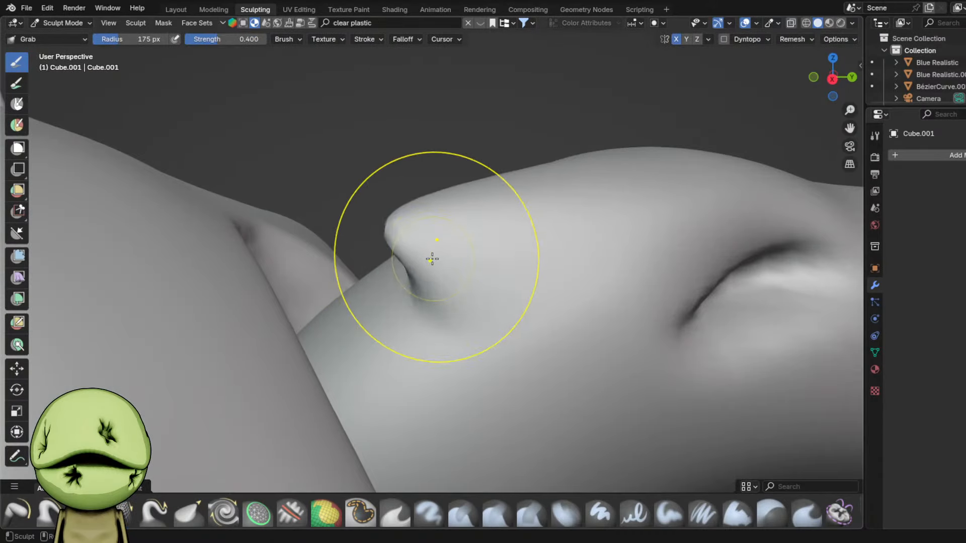
{"action": "middle_click_drag", "start_coordinate": [508, 194], "coordinate": [467, 225]}
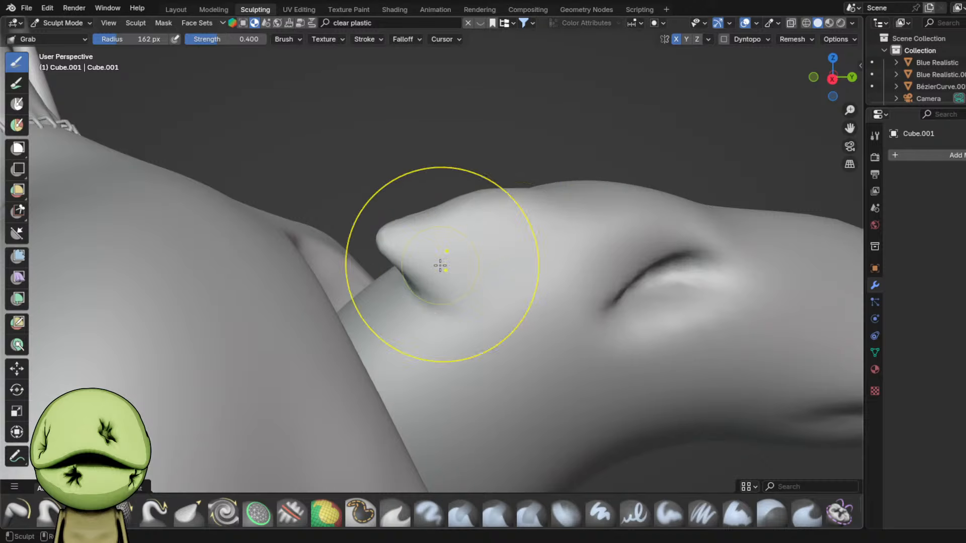
{"action": "left_click_drag", "start_coordinate": [345, 209], "coordinate": [297, 226]}
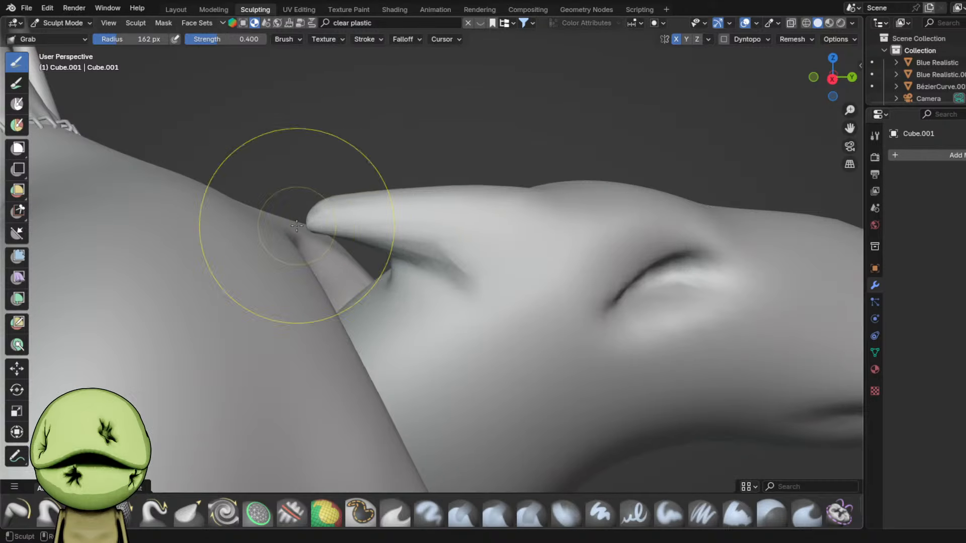
{"action": "middle_click_drag", "start_coordinate": [320, 218], "coordinate": [314, 219]}
{"action": "key", "text": "ctrl+s"}
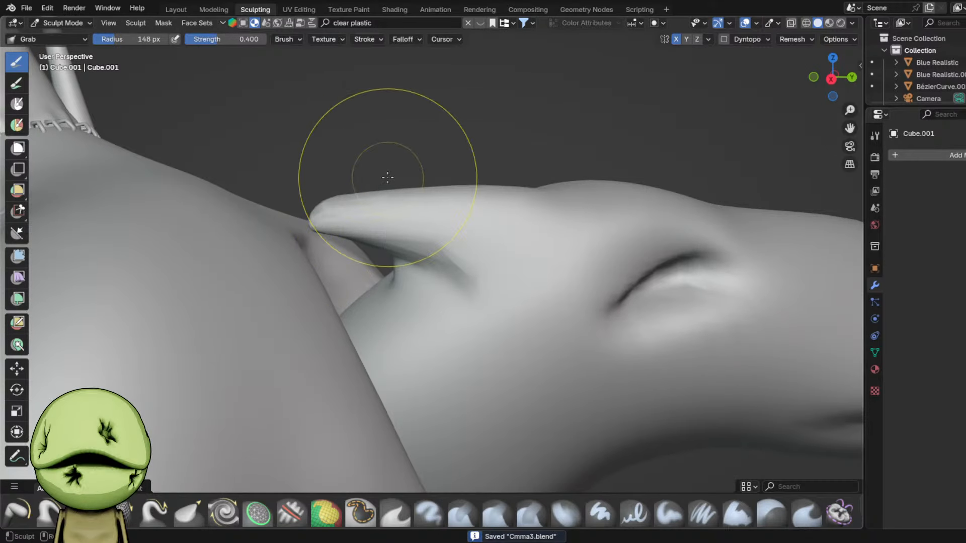
- Hollow out the inner ear with the Draw Sharp brush at 107 px and strength 0.275
{"action": "mouse_move", "coordinate": [384, 177]}
{"action": "middle_mouse_down"}
{"action": "mouse_move", "coordinate": [311, 210]}
{"action": "mouse_move", "coordinate": [395, 205]}
{"action": "mouse_move", "coordinate": [442, 215]}
{"action": "mouse_move", "coordinate": [387, 224]}
{"action": "middle_mouse_up"}
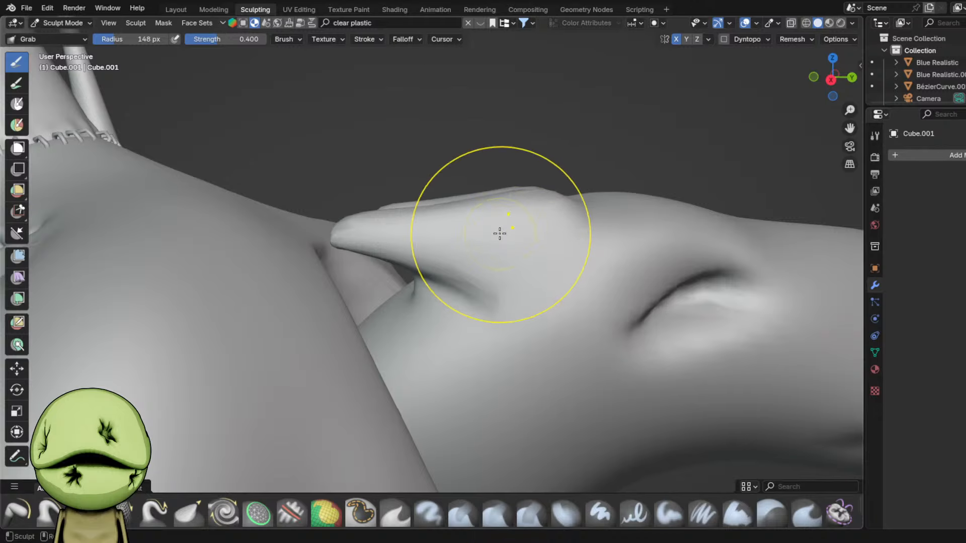
{"action": "left_click_drag", "start_coordinate": [548, 235], "coordinate": [420, 247]}
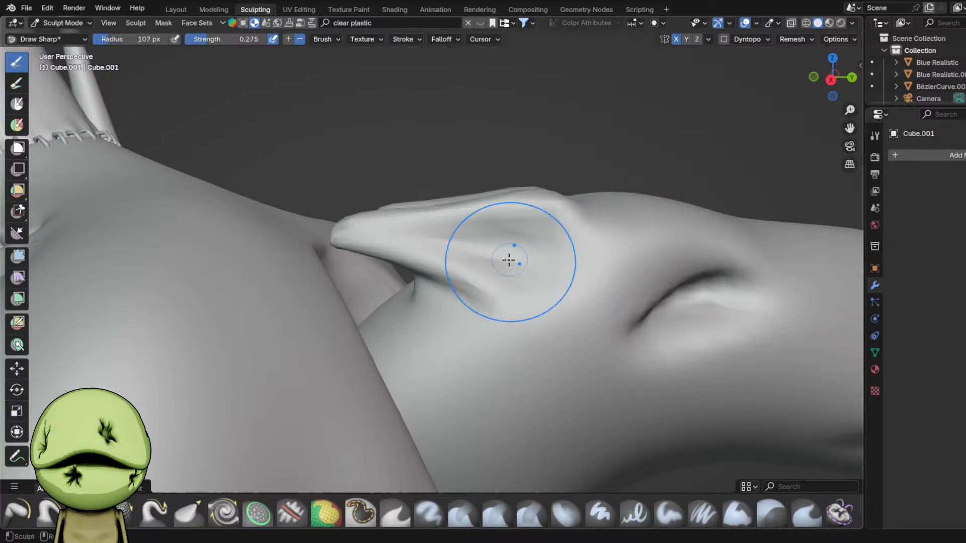
{"action": "scroll", "coordinate": [508, 260], "scroll_direction": "up", "scroll_amount": 2}
- Shape the inner ear's opening and folded base with the Grab brush at 107 px and strength 0.400
{"action": "key", "text": "g"}
{"action": "mouse_move", "coordinate": [569, 258]}
{"action": "left_mouse_down"}
{"action": "mouse_move", "coordinate": [597, 184]}
{"action": "mouse_move", "coordinate": [705, 333]}
{"action": "left_mouse_up"}
{"action": "mouse_move", "coordinate": [616, 270]}
{"action": "left_mouse_down"}
{"action": "mouse_move", "coordinate": [561, 272]}
{"action": "mouse_move", "coordinate": [657, 277]}
{"action": "mouse_move", "coordinate": [545, 224]}
{"action": "left_mouse_up"}
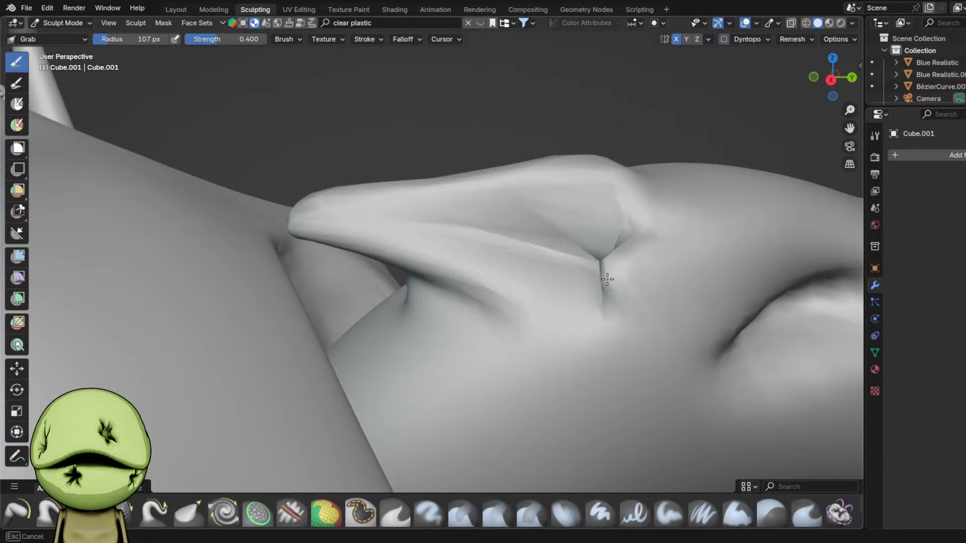
{"action": "left_click_drag", "start_coordinate": [607, 279], "coordinate": [606, 254]}
- Examine the animal head's shape and proportions against the whole character from the side
{"action": "scroll", "coordinate": [630, 315], "scroll_direction": "down", "scroll_amount": 6}
{"action": "mouse_move", "coordinate": [629, 315]}
{"action": "middle_mouse_down"}
{"action": "mouse_move", "coordinate": [556, 404]}
{"action": "mouse_move", "coordinate": [369, 287]}
{"action": "mouse_move", "coordinate": [531, 257]}
{"action": "middle_mouse_up"}
{"action": "scroll", "coordinate": [369, 287], "scroll_direction": "down", "scroll_amount": 2}
{"action": "scroll", "coordinate": [531, 256], "scroll_direction": "up", "scroll_amount": 3}
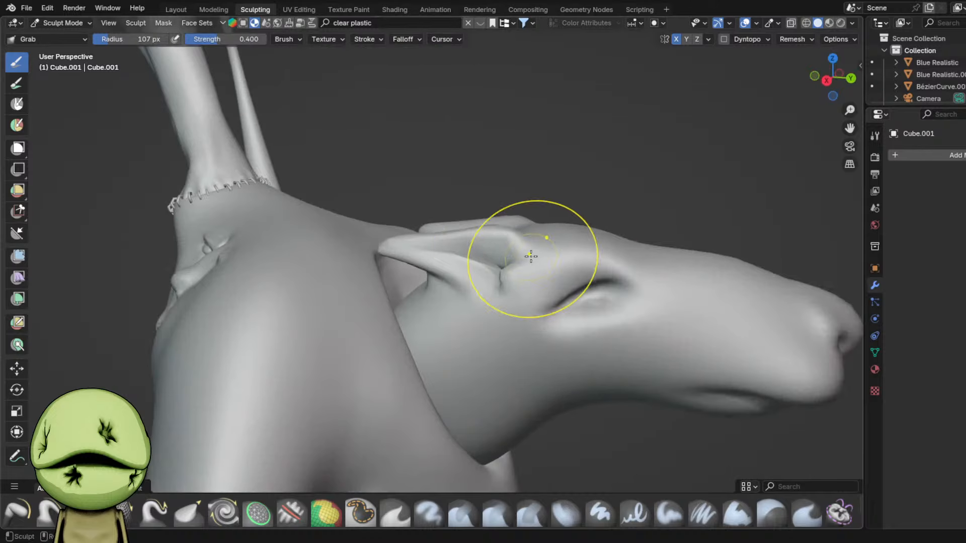
{"action": "scroll", "coordinate": [484, 234], "scroll_direction": "down", "scroll_amount": 2}
{"action": "middle_click_drag", "start_coordinate": [483, 220], "coordinate": [483, 231]}
{"action": "scroll", "coordinate": [439, 240], "scroll_direction": "down", "scroll_amount": 4}
{"action": "scroll", "coordinate": [529, 314], "scroll_direction": "up", "scroll_amount": 2}
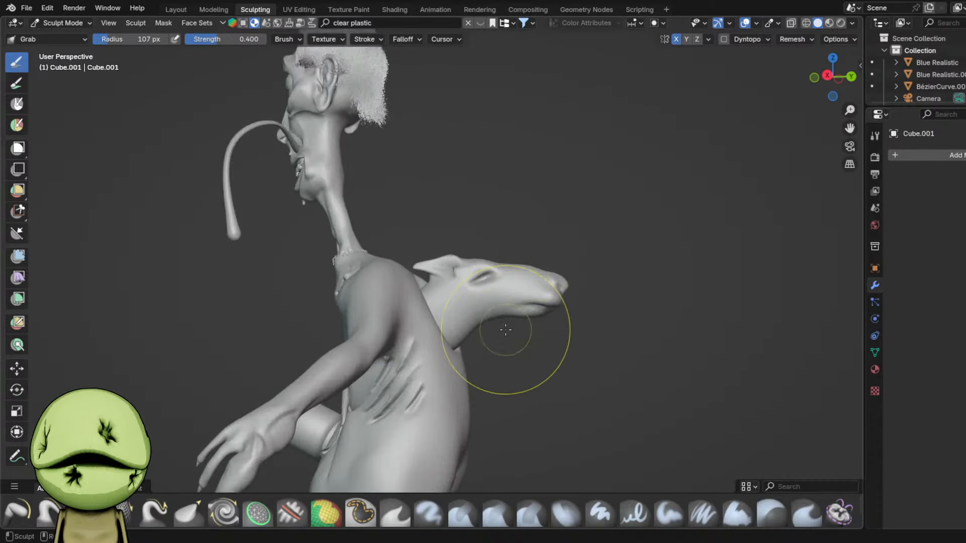
- Carve the neck where it emerges from the back hollow with Draw Sharp at 107 px and strength 0.275, and save the file
{"action": "middle_click_drag", "start_coordinate": [507, 330], "coordinate": [471, 307]}
{"action": "scroll", "coordinate": [474, 312], "scroll_direction": "up", "scroll_amount": 4}
{"action": "key", "text": "d"}
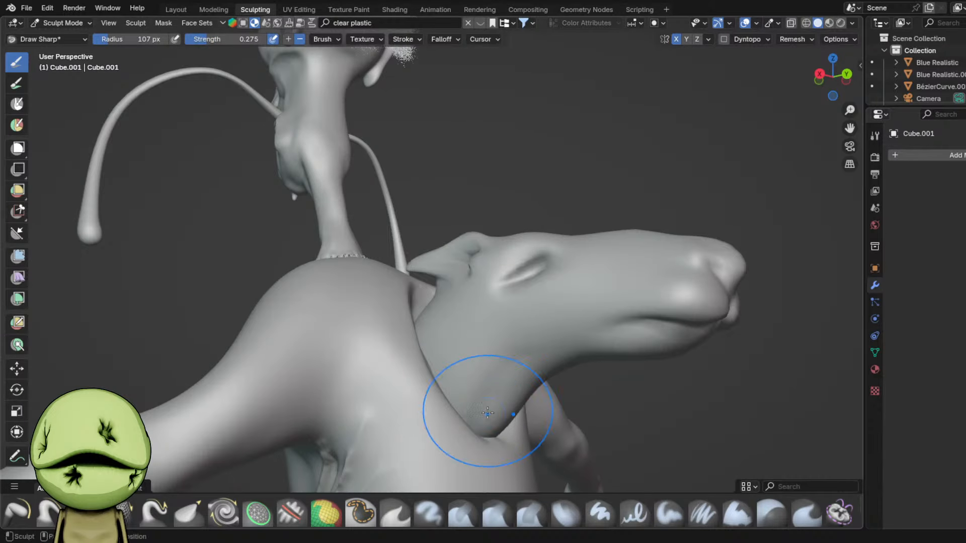
{"action": "scroll", "coordinate": [425, 352], "scroll_direction": "down", "scroll_amount": 1}
{"action": "left_click_drag", "start_coordinate": [497, 376], "coordinate": [434, 329]}
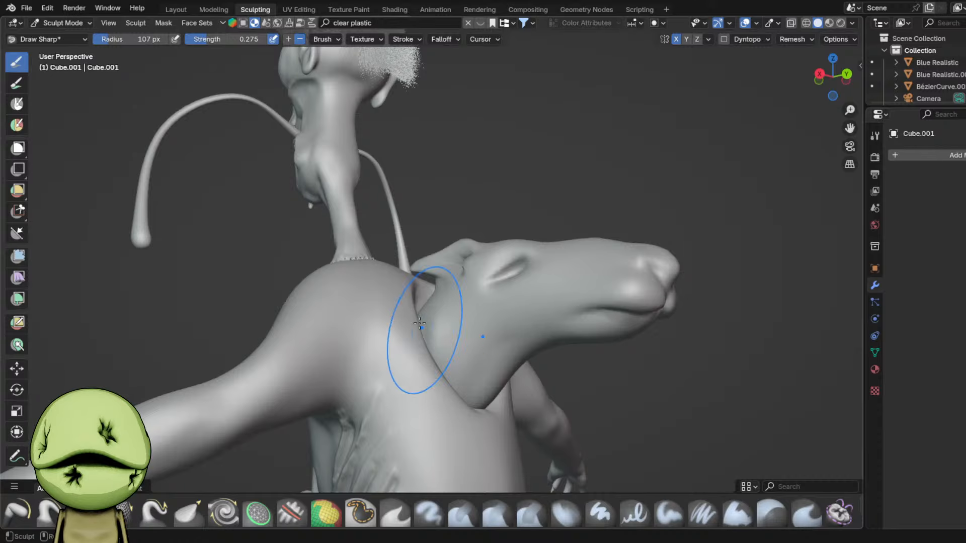
{"action": "middle_click_drag", "start_coordinate": [443, 330], "coordinate": [427, 329]}
{"action": "mouse_move", "coordinate": [432, 322]}
{"action": "left_mouse_down"}
{"action": "mouse_move", "coordinate": [435, 314]}
{"action": "mouse_move", "coordinate": [445, 375]}
{"action": "left_mouse_up"}
{"action": "scroll", "coordinate": [537, 367], "scroll_direction": "down", "scroll_amount": 2}
{"action": "mouse_move", "coordinate": [473, 352]}
{"action": "middle_mouse_down"}
{"action": "mouse_move", "coordinate": [536, 366]}
{"action": "mouse_move", "coordinate": [514, 335]}
{"action": "middle_mouse_up"}
{"action": "key", "text": "ctrl+s"}
{"action": "scroll", "coordinate": [521, 354], "scroll_direction": "down", "scroll_amount": 3}
{"action": "scroll", "coordinate": [415, 274], "scroll_direction": "up", "scroll_amount": 5}
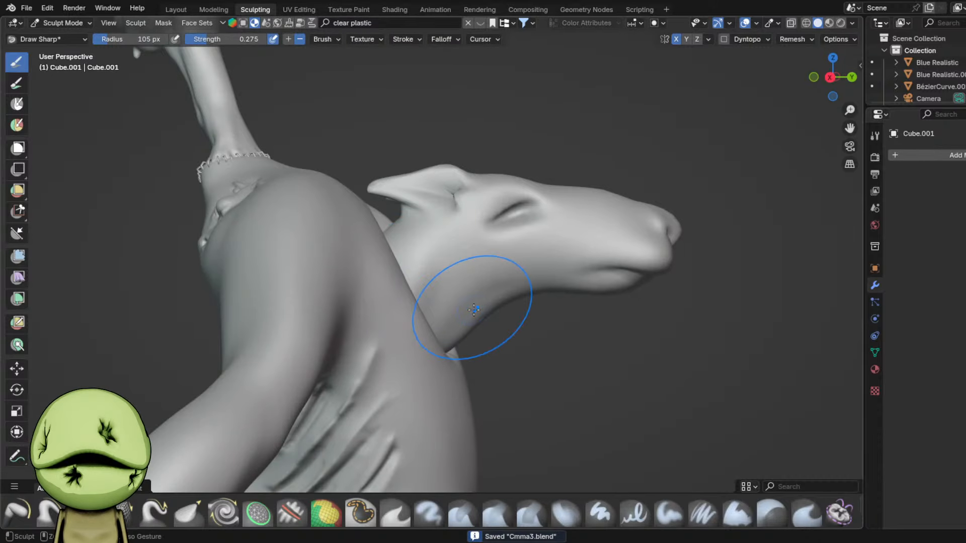
- Carve muscle creases along the animal's neck and under its jaw with Draw Sharp at about 53 px and strength 0.275
{"action": "middle_click_drag", "start_coordinate": [569, 303], "coordinate": [558, 298]}
{"action": "scroll", "coordinate": [559, 297], "scroll_direction": "up", "scroll_amount": 1}
{"action": "key", "text": "Tab"}
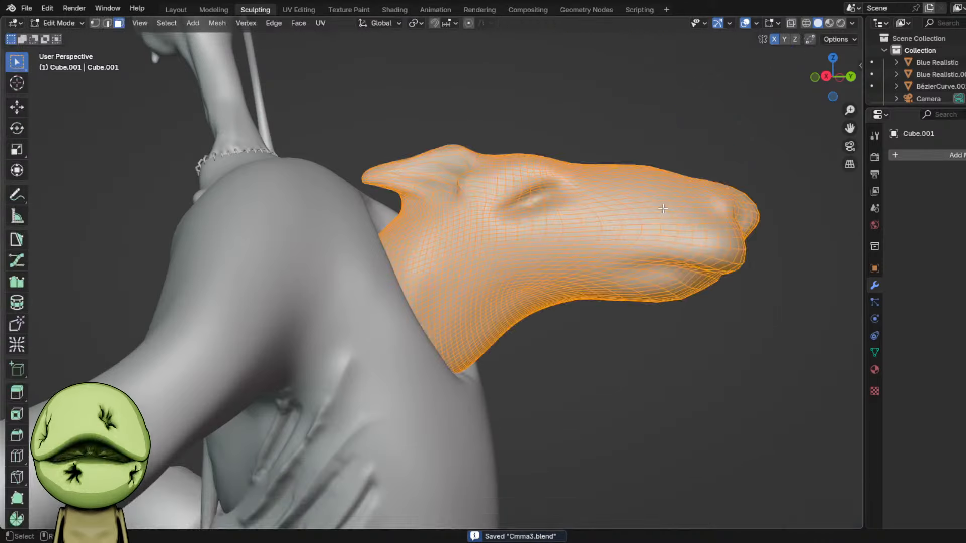
{"action": "key", "text": "Tab"}
{"action": "mouse_move", "coordinate": [495, 334]}
{"action": "middle_mouse_down"}
{"action": "mouse_move", "coordinate": [462, 322]}
{"action": "mouse_move", "coordinate": [453, 262]}
{"action": "middle_mouse_up"}
{"action": "scroll", "coordinate": [453, 259], "scroll_direction": "up", "scroll_amount": 2}
{"action": "key", "text": "f"}
{"action": "left_click", "coordinate": [428, 257]}
{"action": "scroll", "coordinate": [430, 254], "scroll_direction": "up", "scroll_amount": 3}
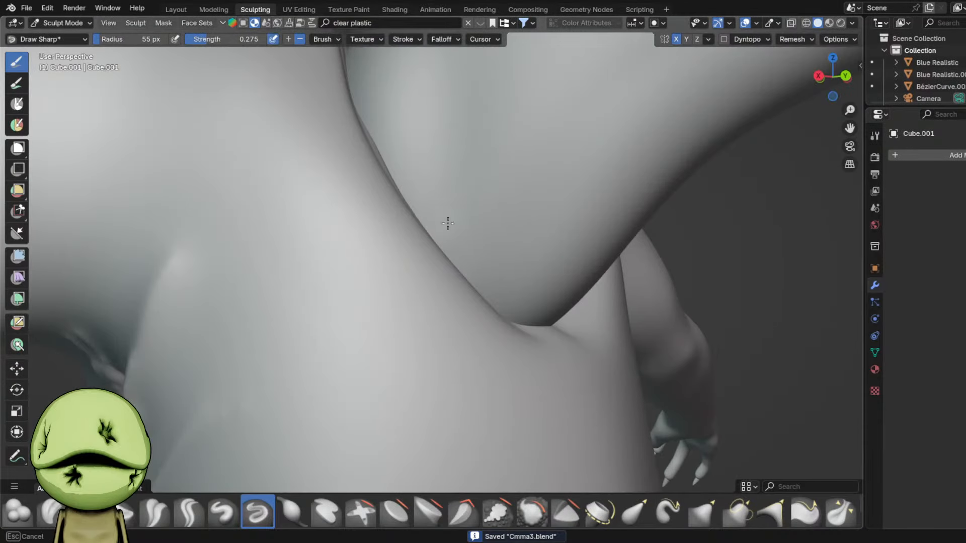
{"action": "scroll", "coordinate": [468, 221], "scroll_direction": "down", "scroll_amount": 1}
{"action": "mouse_move", "coordinate": [478, 217]}
{"action": "middle_mouse_down", "text": "shift"}
{"action": "mouse_move", "coordinate": [461, 274]}
{"action": "mouse_move", "coordinate": [519, 294]}
{"action": "mouse_move", "coordinate": [428, 308]}
{"action": "middle_mouse_up", "text": "shift"}
{"action": "scroll", "coordinate": [461, 274], "scroll_direction": "down", "scroll_amount": 2}
{"action": "key", "text": "f"}
{"action": "left_click", "coordinate": [498, 297]}
{"action": "scroll", "coordinate": [418, 307], "scroll_direction": "up", "scroll_amount": 1}
- Sharpen the eye crease with Draw Sharp at strength 0.275, then Pinch/Magnify at 53 px and strength 0.500
{"action": "mouse_move", "coordinate": [512, 112]}
{"action": "middle_mouse_down"}
{"action": "mouse_move", "coordinate": [569, 176]}
{"action": "mouse_move", "coordinate": [503, 121]}
{"action": "middle_mouse_up"}
{"action": "scroll", "coordinate": [493, 219], "scroll_direction": "up", "scroll_amount": 3}
{"action": "middle_click_drag", "start_coordinate": [523, 161], "coordinate": [488, 209], "text": "shift"}
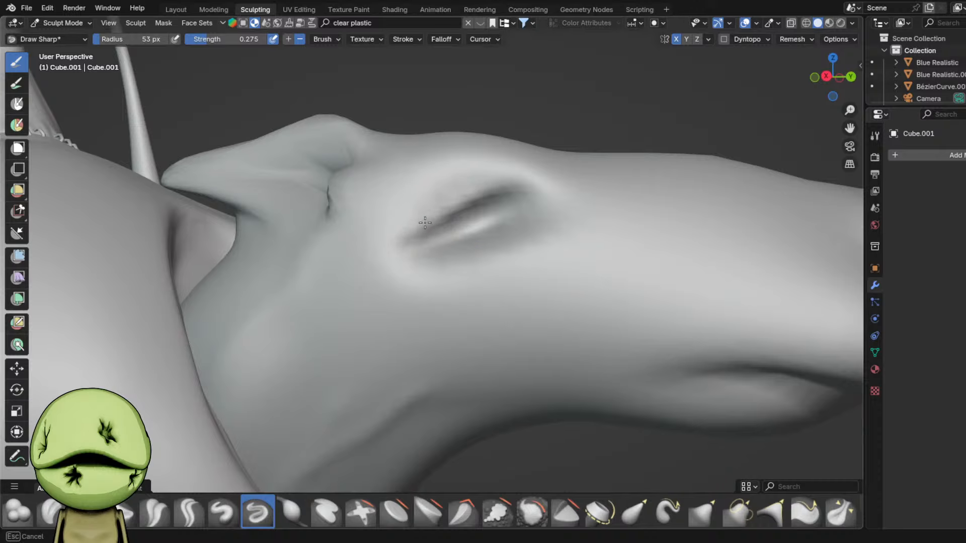
{"action": "key", "text": "p"}
{"action": "scroll", "coordinate": [442, 221], "scroll_direction": "up", "scroll_amount": 2}
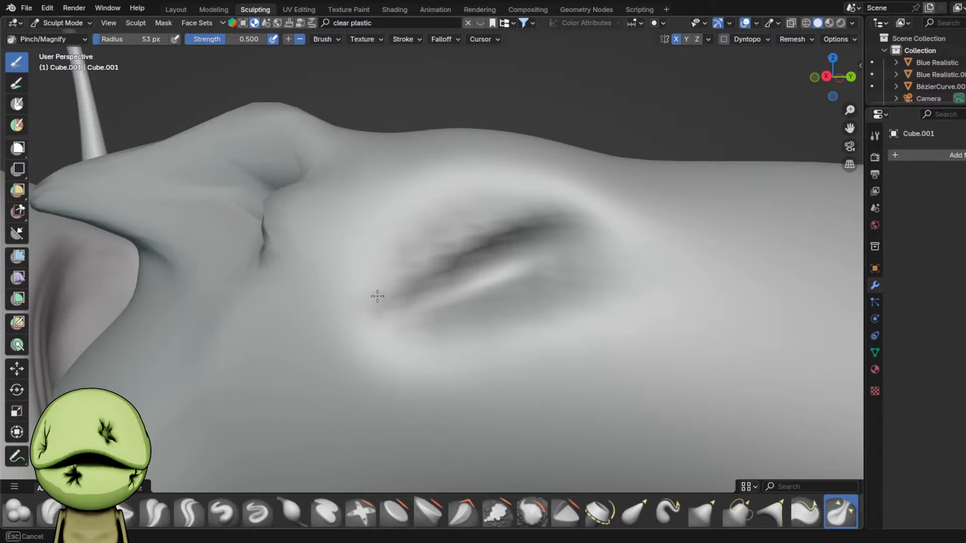
{"action": "scroll", "coordinate": [410, 257], "scroll_direction": "down", "scroll_amount": 2}
- Widen and reshape the eye opening with the Grab brush at 81 to 131 px and strength 0.400
{"action": "key", "text": "g"}
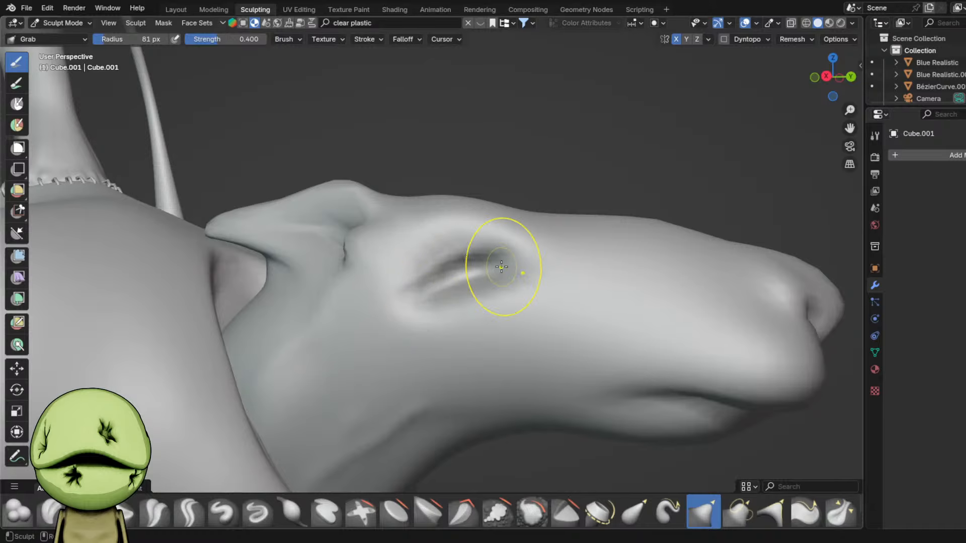
{"action": "scroll", "coordinate": [501, 267], "scroll_direction": "up", "scroll_amount": 2}
{"action": "key", "text": "d"}
{"action": "key", "text": "g"}
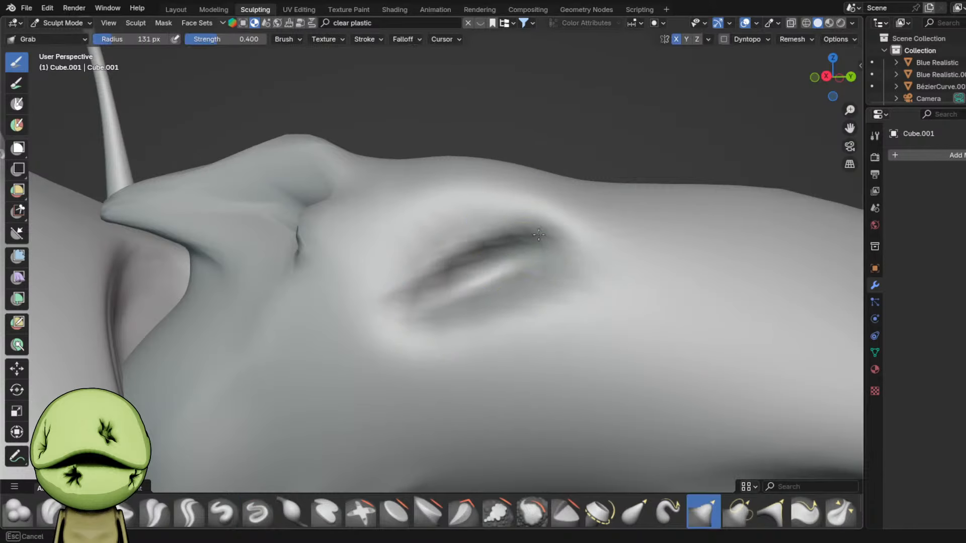
{"action": "scroll", "coordinate": [521, 275], "scroll_direction": "down", "scroll_amount": 4}
{"action": "scroll", "coordinate": [498, 282], "scroll_direction": "up", "scroll_amount": 2}
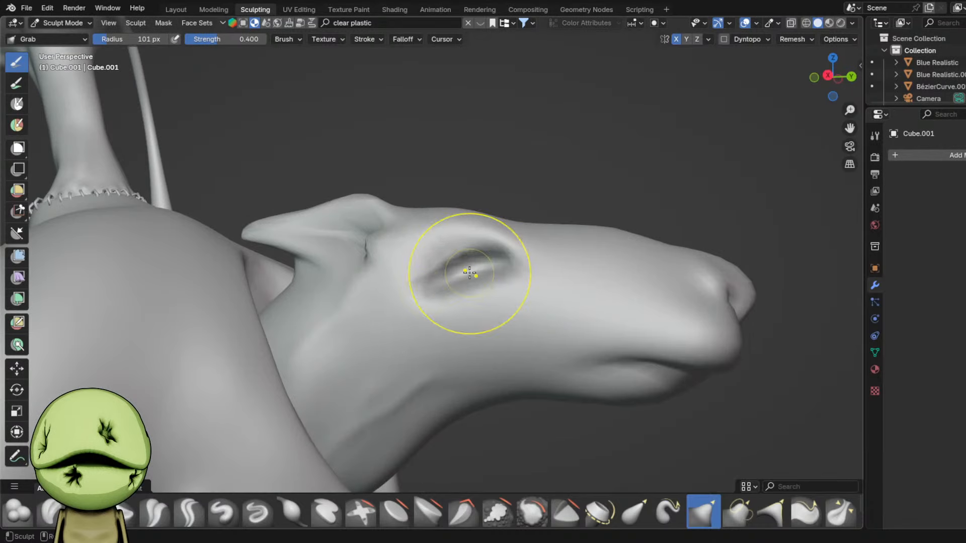
{"action": "scroll", "coordinate": [518, 266], "scroll_direction": "down", "scroll_amount": 5}
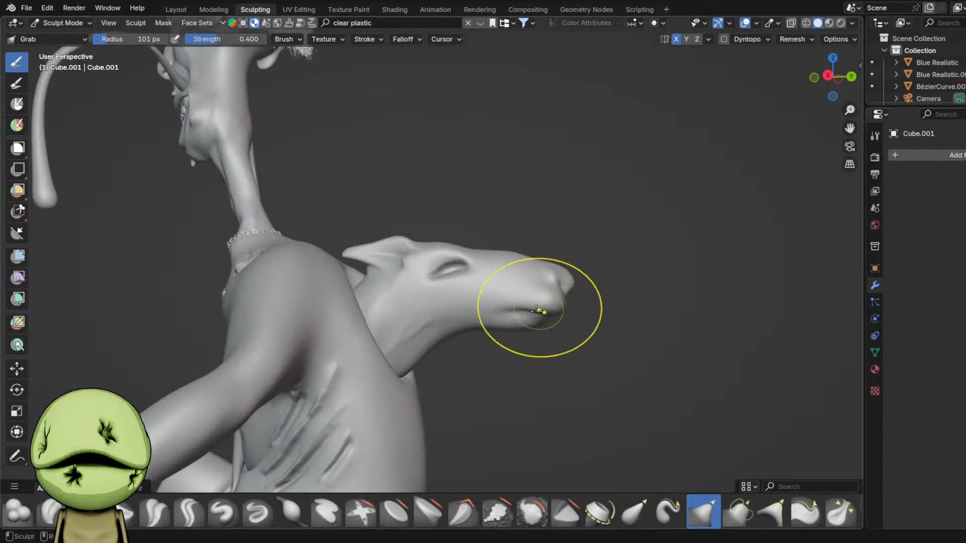
- Deepen the mouth line with Draw Sharp at 93 px and strength 0.275, and tighten it with Pinch/Magnify at strength 0.500
{"action": "scroll", "coordinate": [455, 239], "scroll_direction": "up", "scroll_amount": 6}
{"action": "mouse_move", "coordinate": [539, 308]}
{"action": "middle_mouse_down", "text": "shift"}
{"action": "mouse_move", "coordinate": [468, 237]}
{"action": "mouse_move", "coordinate": [477, 302]}
{"action": "middle_mouse_up", "text": "shift"}
{"action": "key", "text": "d"}
{"action": "scroll", "coordinate": [503, 282], "scroll_direction": "up", "scroll_amount": 1}
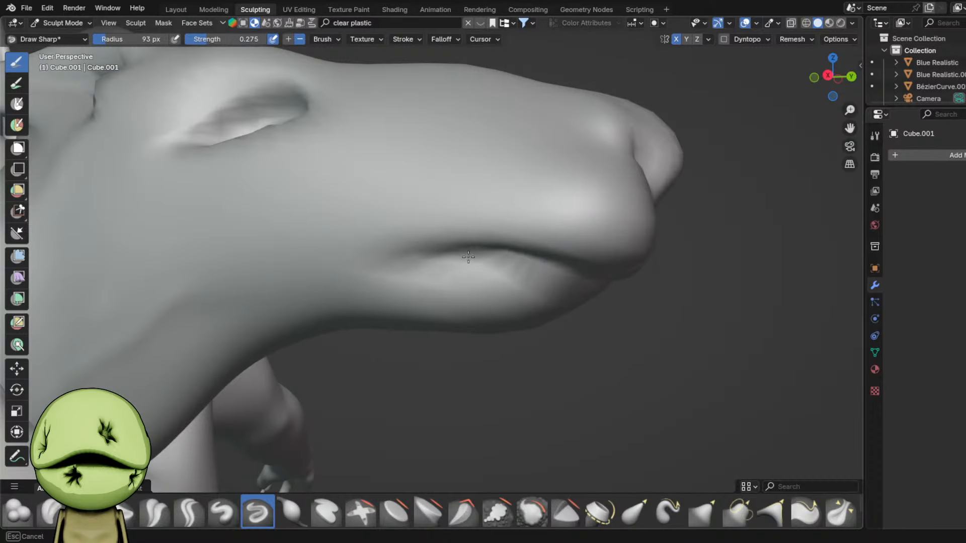
{"action": "scroll", "coordinate": [466, 256], "scroll_direction": "down", "scroll_amount": 2}
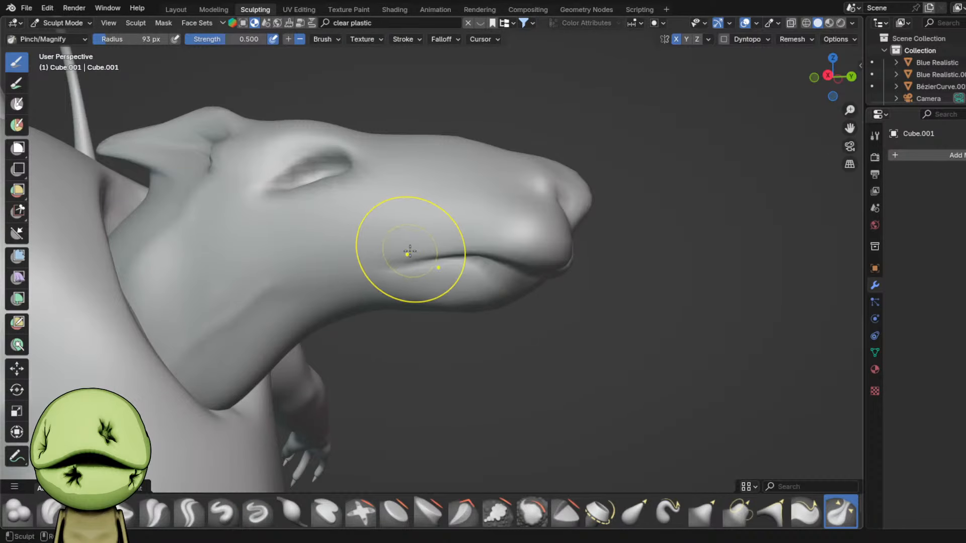
{"action": "scroll", "coordinate": [498, 317], "scroll_direction": "down", "scroll_amount": 9}
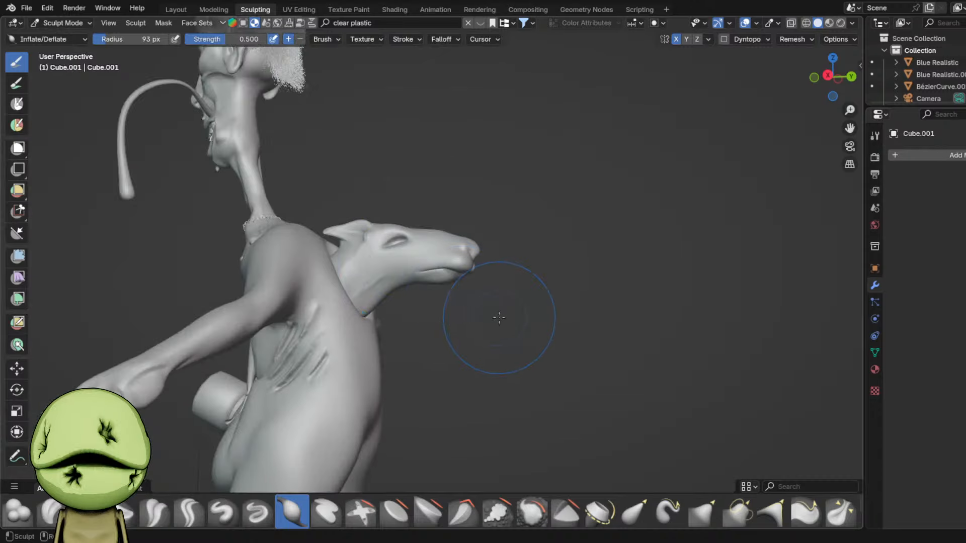
{"action": "middle_click_drag", "start_coordinate": [491, 308], "coordinate": [558, 324], "text": "shift"}
{"action": "scroll", "coordinate": [558, 324], "scroll_direction": "up", "scroll_amount": 5}
- Add a UV sphere in the Layout workspace and raise it along Z to the height of the animal head
{"action": "left_click", "coordinate": [166, 7]}
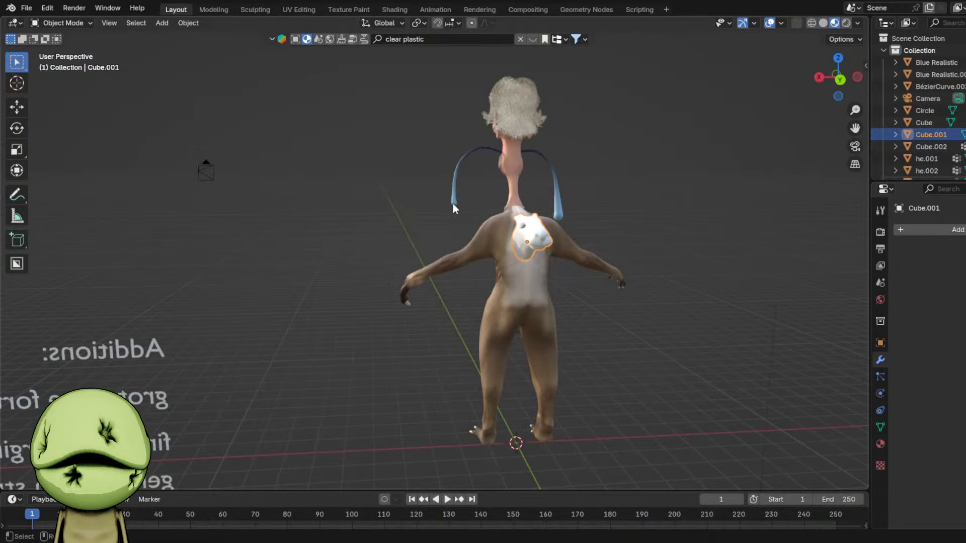
{"action": "key", "text": "shift+a"}
{"action": "mouse_move", "coordinate": [452, 203]}
{"action": "left_click", "coordinate": [523, 240]}
{"action": "middle_click_drag", "start_coordinate": [525, 266], "coordinate": [546, 266]}
{"action": "key", "text": "g"}
{"action": "key", "text": "z"}
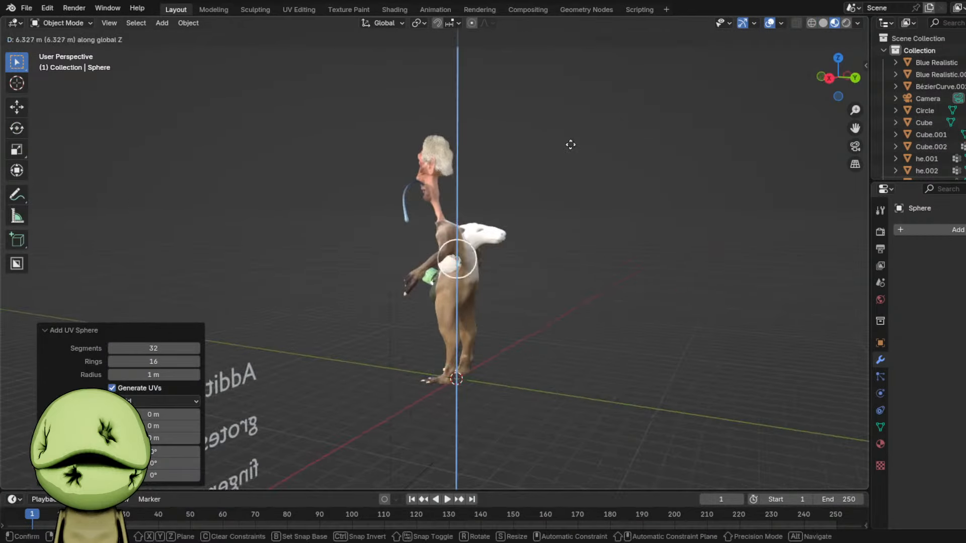
{"action": "left_click", "coordinate": [571, 142]}
{"action": "scroll", "coordinate": [518, 167], "scroll_direction": "up", "scroll_amount": 4}
{"action": "key", "text": "g"}
{"action": "key", "text": "shift+z"}
{"action": "right_click", "coordinate": [569, 169]}
{"action": "key", "text": "KP_Decimal"}
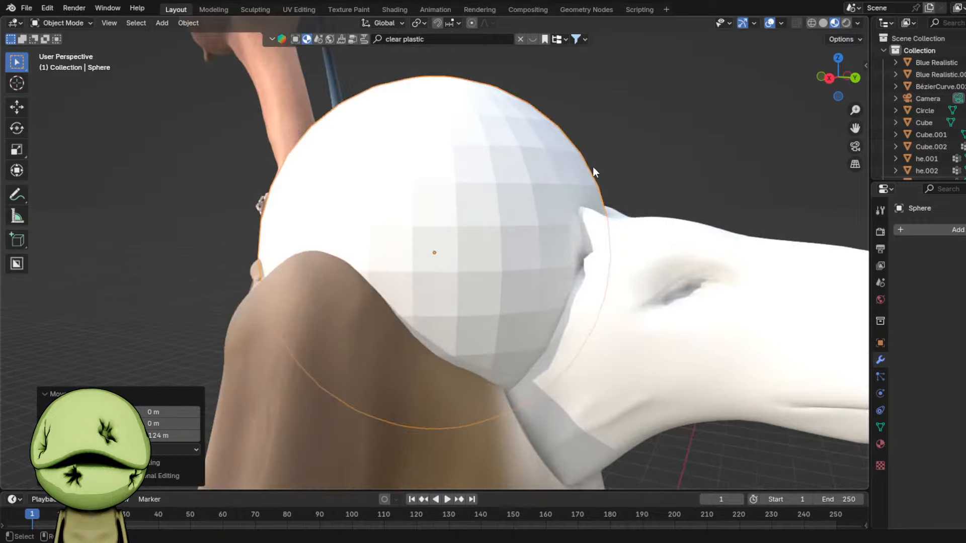
- Slide the sphere horizontally to the animal head, shrink it to eyeball size and shade it smooth
{"action": "scroll", "coordinate": [518, 272], "scroll_direction": "down", "scroll_amount": 4}
{"action": "middle_click_drag", "start_coordinate": [593, 173], "coordinate": [482, 247]}
{"action": "middle_click_drag", "start_coordinate": [482, 248], "coordinate": [509, 257]}
{"action": "key", "text": "g"}
{"action": "key", "text": "shift+z"}
{"action": "left_click", "coordinate": [579, 347]}
{"action": "key", "text": "s"}
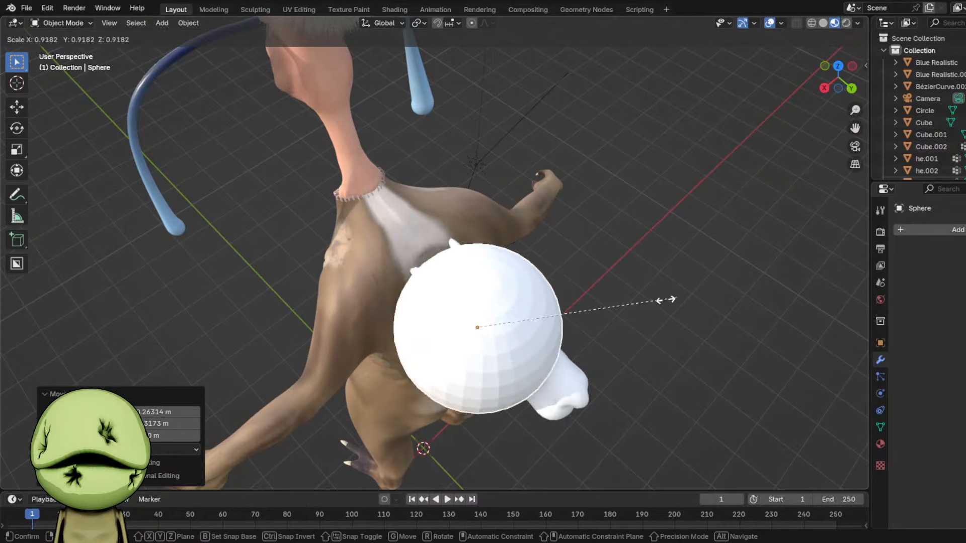
{"action": "left_click", "coordinate": [509, 316]}
{"action": "right_click", "coordinate": [509, 316]}
{"action": "left_click", "coordinate": [502, 289]}
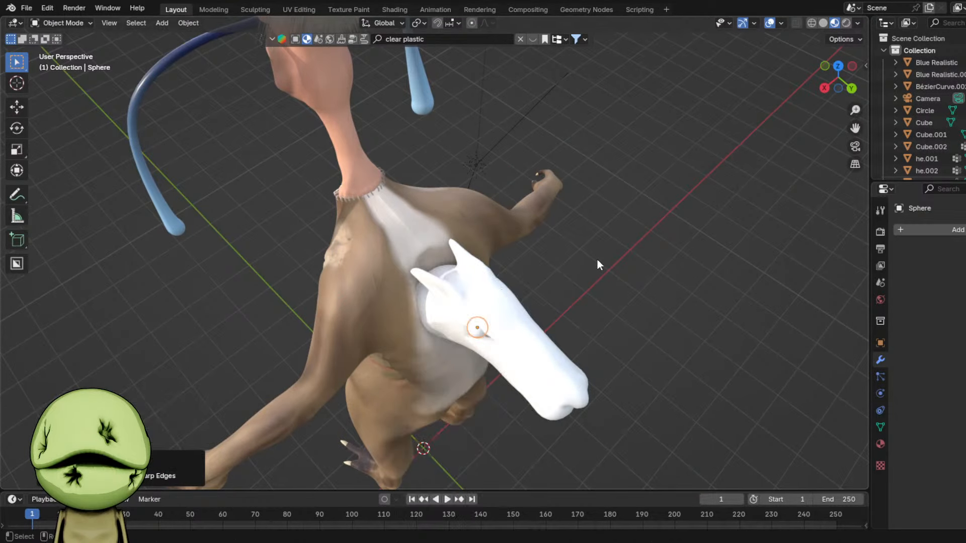
- Move the small sphere into the animal head's eye socket
{"action": "key", "text": "KP_Decimal"}
{"action": "scroll", "coordinate": [598, 263], "scroll_direction": "down", "scroll_amount": 4}
{"action": "middle_click_drag", "start_coordinate": [598, 262], "coordinate": [611, 116]}
{"action": "key", "text": "g"}
{"action": "left_click", "coordinate": [714, 200]}
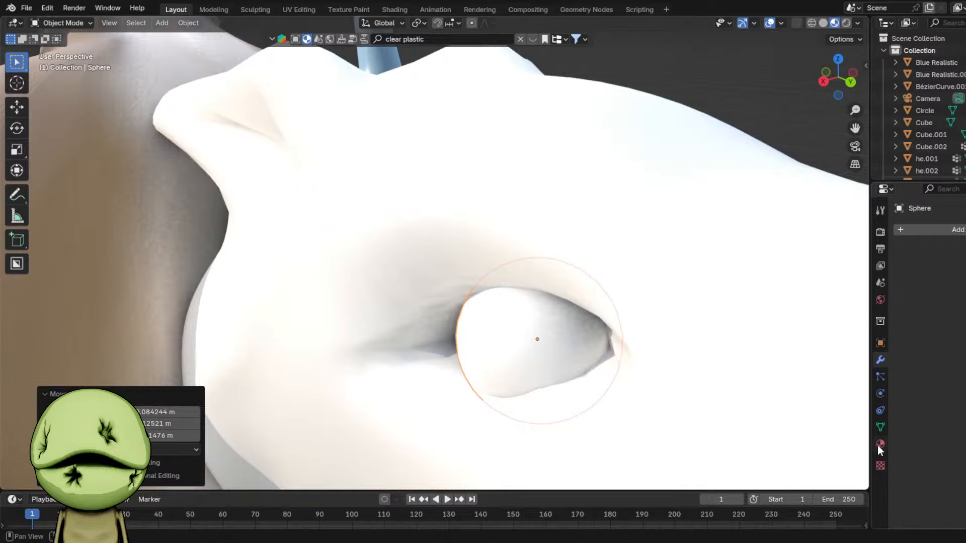
- Give the eyeball a new material with a black base color and low roughness for a glossy surface
{"action": "left_click", "coordinate": [962, 279]}
{"action": "left_click", "coordinate": [964, 357]}
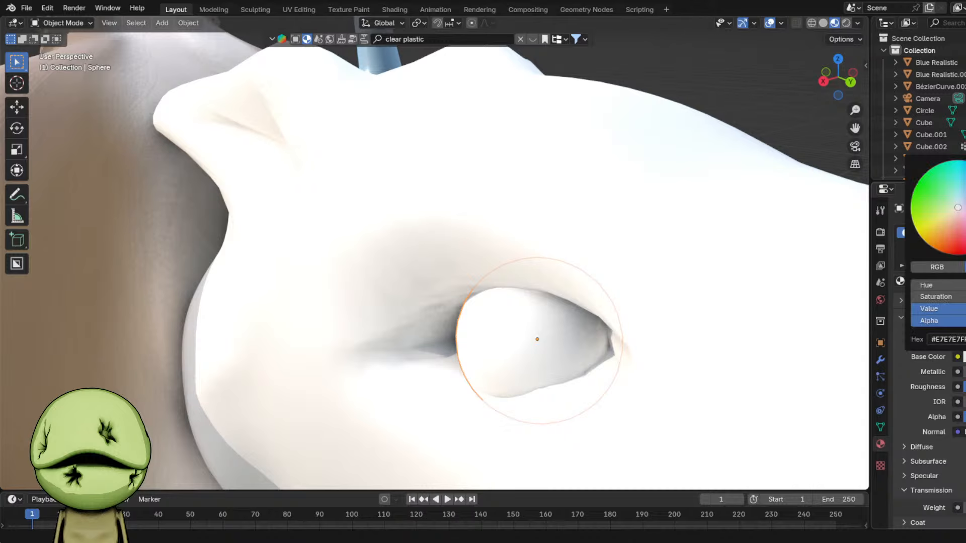
{"action": "left_click_drag", "start_coordinate": [965, 181], "coordinate": [965, 254]}
{"action": "left_click_drag", "start_coordinate": [965, 387], "coordinate": [964, 387]}
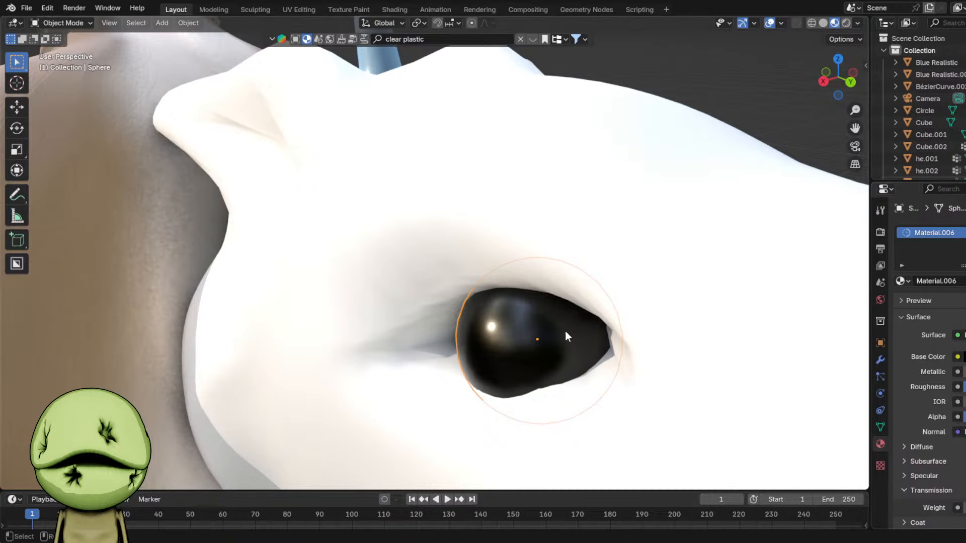
- Reposition the eyeball horizontally in the socket and scale it up by 1.653
{"action": "middle_click_drag", "start_coordinate": [567, 336], "coordinate": [601, 355]}
{"action": "key", "text": "g"}
{"action": "key", "text": "shift+z"}
{"action": "left_click", "coordinate": [575, 316]}
{"action": "middle_click_drag", "start_coordinate": [575, 316], "coordinate": [598, 272]}
{"action": "key", "text": "s"}
{"action": "left_click", "coordinate": [575, 276]}
- Fine-tune the enlarged eyeball's horizontal position from several angles so that it fills the eye opening
{"action": "key", "text": "g"}
{"action": "key", "text": "shift+z"}
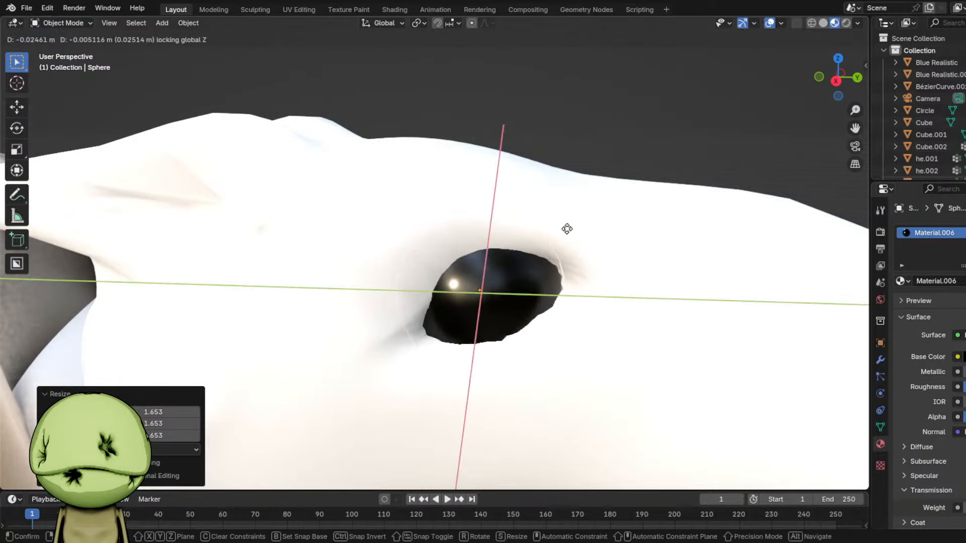
{"action": "left_click", "coordinate": [562, 224]}
{"action": "middle_click_drag", "start_coordinate": [562, 224], "coordinate": [477, 249]}
{"action": "key", "text": "g"}
{"action": "key", "text": "shift+z"}
{"action": "left_click", "coordinate": [369, 297]}
{"action": "middle_click_drag", "start_coordinate": [524, 347], "coordinate": [556, 363]}
{"action": "key", "text": "g"}
{"action": "key", "text": "shift+z"}
{"action": "left_click", "coordinate": [517, 334]}
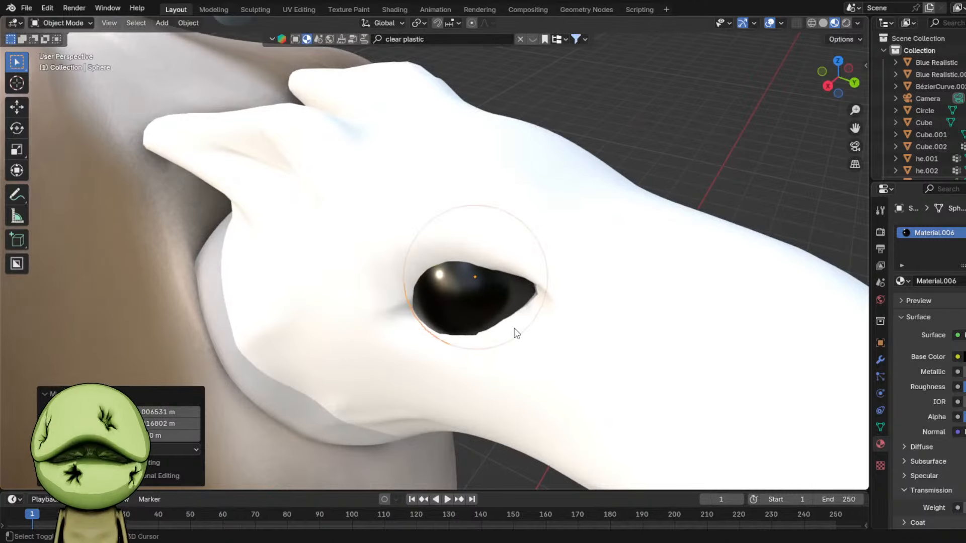
- Duplicate the eyeball along X into the eye socket on the other side of the head
{"action": "scroll", "coordinate": [515, 329], "scroll_direction": "down", "scroll_amount": 3}
{"action": "middle_click_drag", "start_coordinate": [515, 329], "coordinate": [377, 306]}
{"action": "key", "text": "shift+d"}
{"action": "key", "text": "x"}
{"action": "left_click", "coordinate": [440, 315]}
{"action": "middle_click_drag", "start_coordinate": [440, 314], "coordinate": [360, 304]}
{"action": "key", "text": "g"}
{"action": "key", "text": "shift+z"}
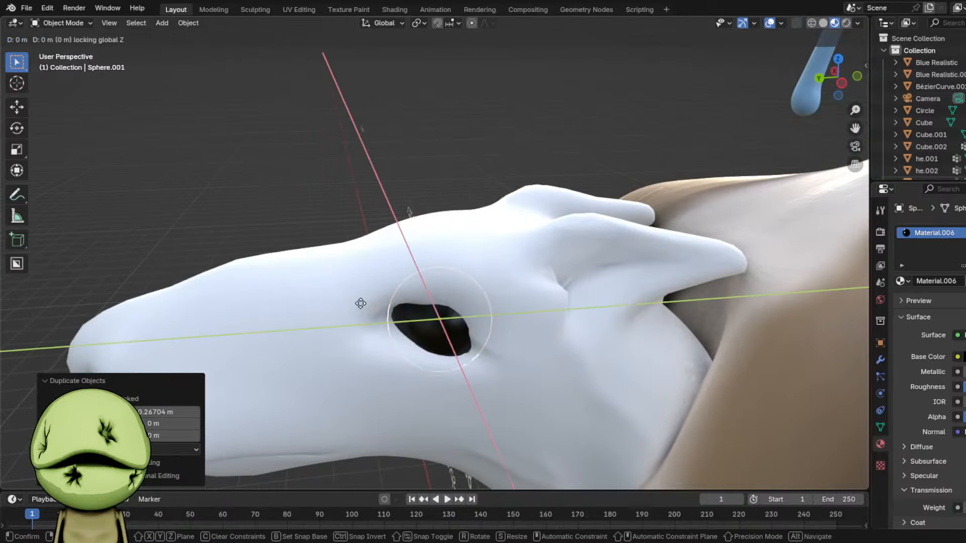
{"action": "left_click", "coordinate": [361, 303]}
{"action": "left_click", "coordinate": [360, 308]}
- Return to the Sculpting workspace and pull the eyelids around the eyeball with Grab at 137 px and strength 0.400
{"action": "left_click", "coordinate": [260, 8]}
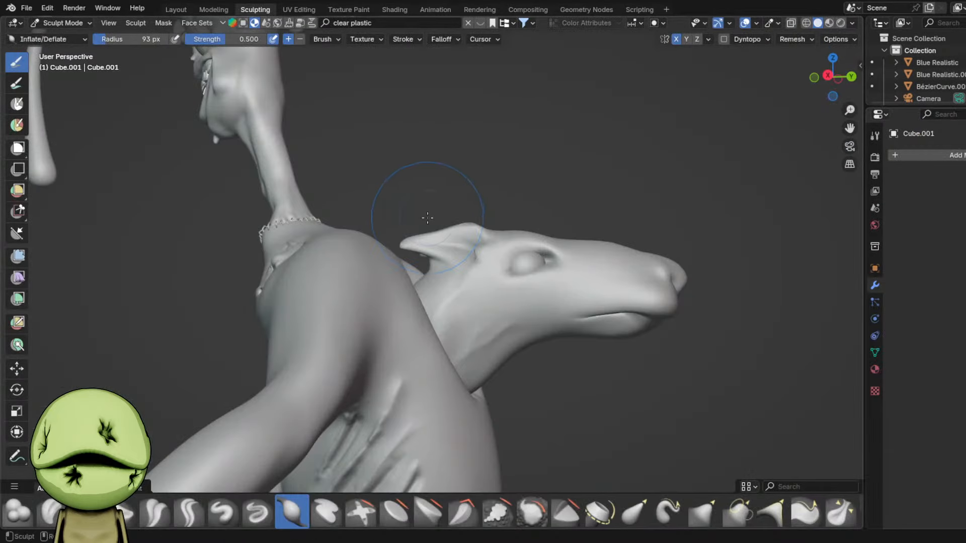
{"action": "scroll", "coordinate": [429, 216], "scroll_direction": "up", "scroll_amount": 3}
{"action": "mouse_move", "coordinate": [430, 215]}
{"action": "middle_mouse_down"}
{"action": "mouse_move", "coordinate": [421, 235]}
{"action": "mouse_move", "coordinate": [468, 282]}
{"action": "middle_mouse_up"}
{"action": "scroll", "coordinate": [508, 296], "scroll_direction": "up", "scroll_amount": 2}
{"action": "key", "text": "g"}
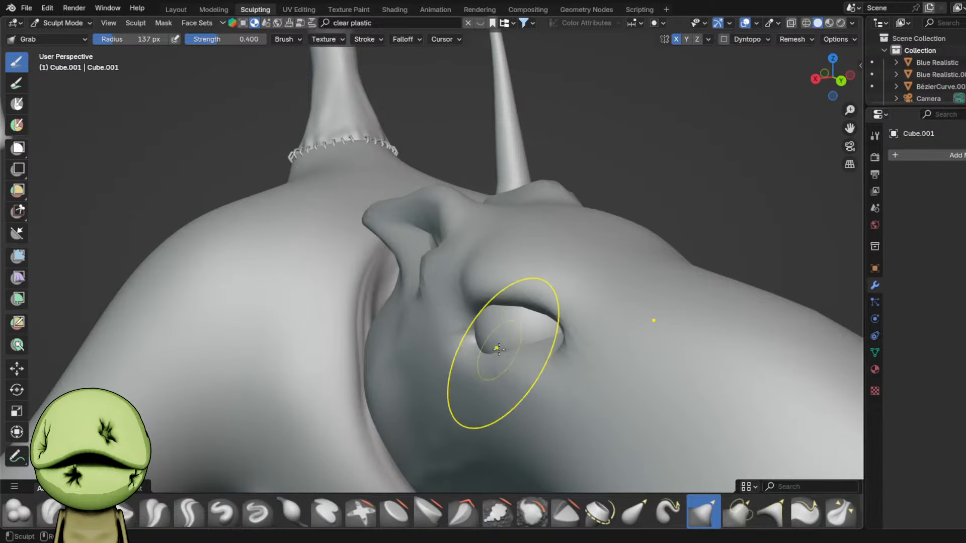
{"action": "middle_click_drag", "start_coordinate": [462, 348], "coordinate": [535, 322]}
{"action": "left_click_drag", "start_coordinate": [535, 317], "coordinate": [496, 335]}
{"action": "mouse_move", "coordinate": [496, 335]}
{"action": "middle_mouse_down"}
{"action": "mouse_move", "coordinate": [556, 308]}
{"action": "mouse_move", "coordinate": [367, 291]}
{"action": "mouse_move", "coordinate": [521, 299]}
{"action": "middle_mouse_up"}
- Examine the eyelids and eyeball in Material Preview against the rest of the head
{"action": "scroll", "coordinate": [556, 308], "scroll_direction": "down", "scroll_amount": 3}
{"action": "key", "text": "z"}
{"action": "left_click", "coordinate": [519, 366]}
{"action": "mouse_move", "coordinate": [519, 360]}
{"action": "middle_mouse_down"}
{"action": "mouse_move", "coordinate": [551, 330]}
{"action": "mouse_move", "coordinate": [543, 297]}
{"action": "mouse_move", "coordinate": [446, 284]}
{"action": "mouse_move", "coordinate": [446, 294]}
{"action": "middle_mouse_up"}
{"action": "scroll", "coordinate": [544, 297], "scroll_direction": "down", "scroll_amount": 5}
{"action": "scroll", "coordinate": [543, 297], "scroll_direction": "up", "scroll_amount": 7}
{"action": "scroll", "coordinate": [447, 294], "scroll_direction": "up", "scroll_amount": 4}
{"action": "key", "text": "z"}
{"action": "left_click", "coordinate": [529, 302]}
- Shape the eye corners and lower lid with Grab at 137 px, tighten them with Pinch/Magnify at strength 0.500, and save the file
{"action": "left_click_drag", "start_coordinate": [553, 312], "coordinate": [563, 342]}
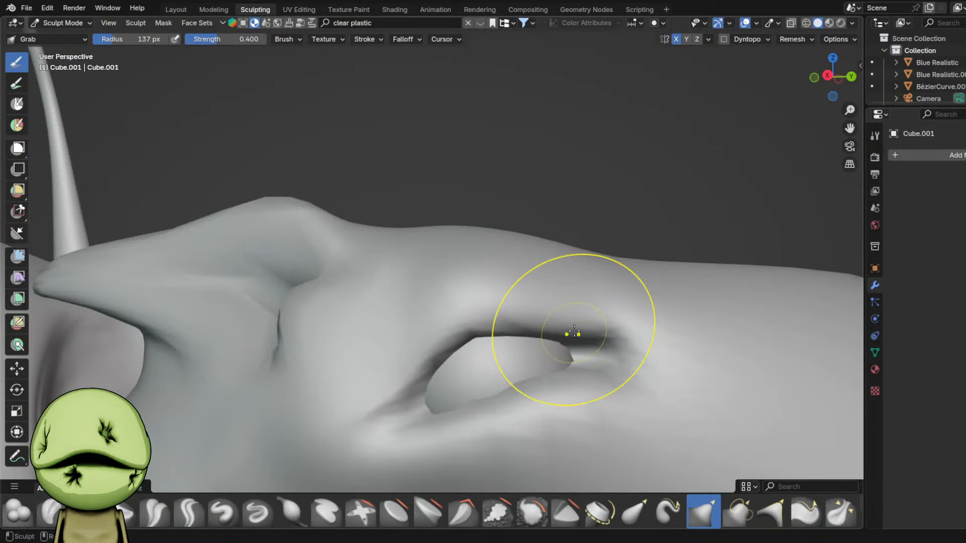
{"action": "mouse_move", "coordinate": [436, 320]}
{"action": "middle_mouse_down"}
{"action": "mouse_move", "coordinate": [426, 343]}
{"action": "mouse_move", "coordinate": [547, 310]}
{"action": "middle_mouse_up"}
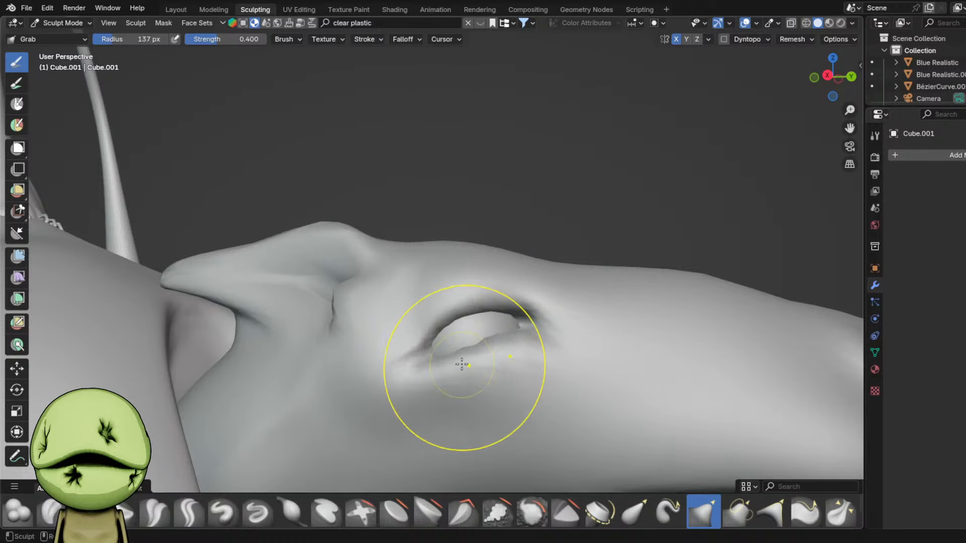
{"action": "scroll", "coordinate": [483, 366], "scroll_direction": "up", "scroll_amount": 2}
{"action": "left_click_drag", "start_coordinate": [522, 369], "coordinate": [541, 383]}
{"action": "key", "text": "p"}
{"action": "scroll", "coordinate": [509, 364], "scroll_direction": "down", "scroll_amount": 4}
{"action": "key", "text": "ctrl+s"}
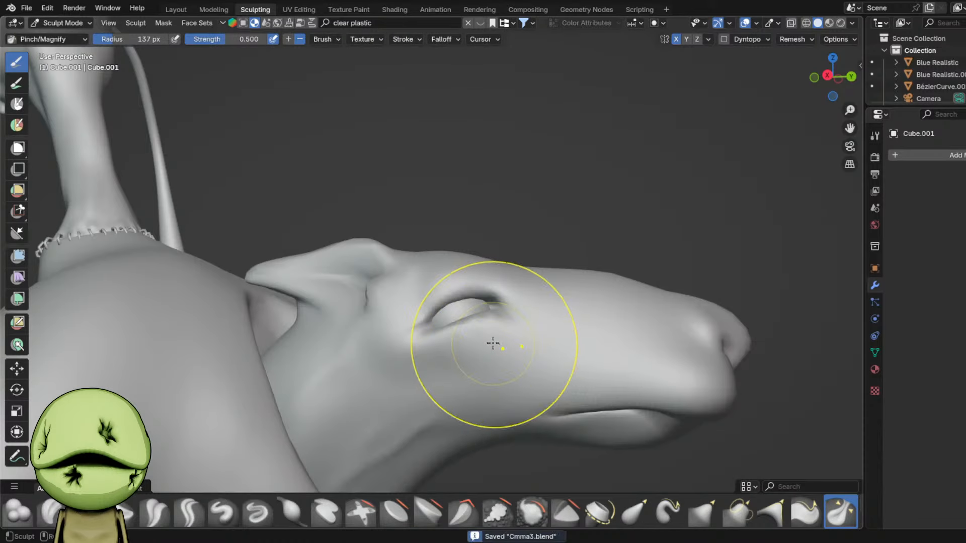
- Adjust the duplicated eyeball's horizontal position in its socket in the Layout workspace, and save the file
{"action": "mouse_move", "coordinate": [491, 337]}
{"action": "middle_mouse_down"}
{"action": "mouse_move", "coordinate": [500, 319]}
{"action": "mouse_move", "coordinate": [309, 330]}
{"action": "mouse_move", "coordinate": [280, 313]}
{"action": "middle_mouse_up"}
{"action": "left_click", "coordinate": [175, 9]}
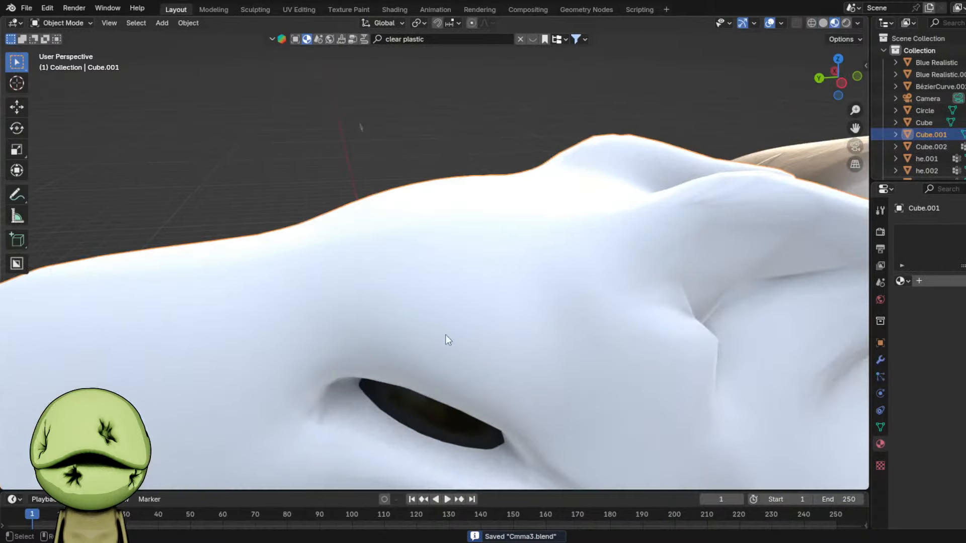
{"action": "left_click", "coordinate": [415, 399]}
{"action": "key", "text": "g"}
{"action": "key", "text": "shift+z"}
{"action": "left_click", "coordinate": [485, 351]}
{"action": "scroll", "coordinate": [385, 295], "scroll_direction": "down", "scroll_amount": 8}
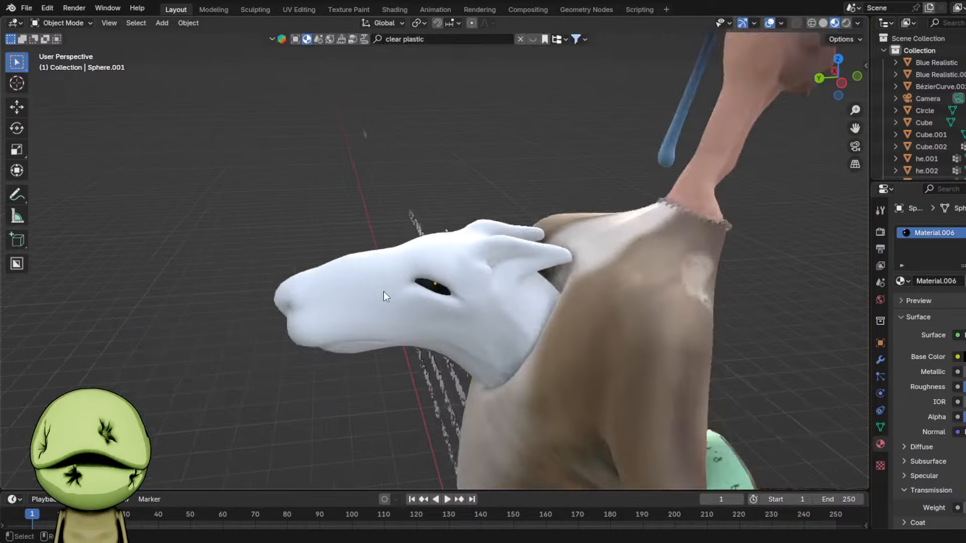
{"action": "key", "text": "ctrl+s"}
- Give the animal head a new material with a darkened brown base color matching the character's body
{"action": "middle_click_drag", "start_coordinate": [385, 295], "coordinate": [694, 224]}
{"action": "scroll", "coordinate": [472, 278], "scroll_direction": "down", "scroll_amount": 2}
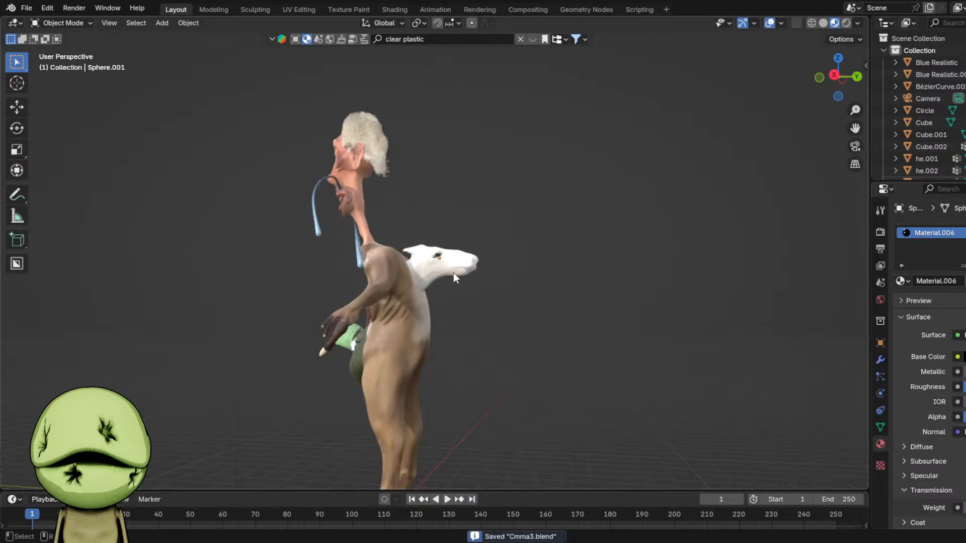
{"action": "left_click", "coordinate": [455, 276]}
{"action": "scroll", "coordinate": [669, 261], "scroll_direction": "up", "scroll_amount": 4}
{"action": "left_click", "coordinate": [945, 282]}
{"action": "left_click", "coordinate": [964, 357]}
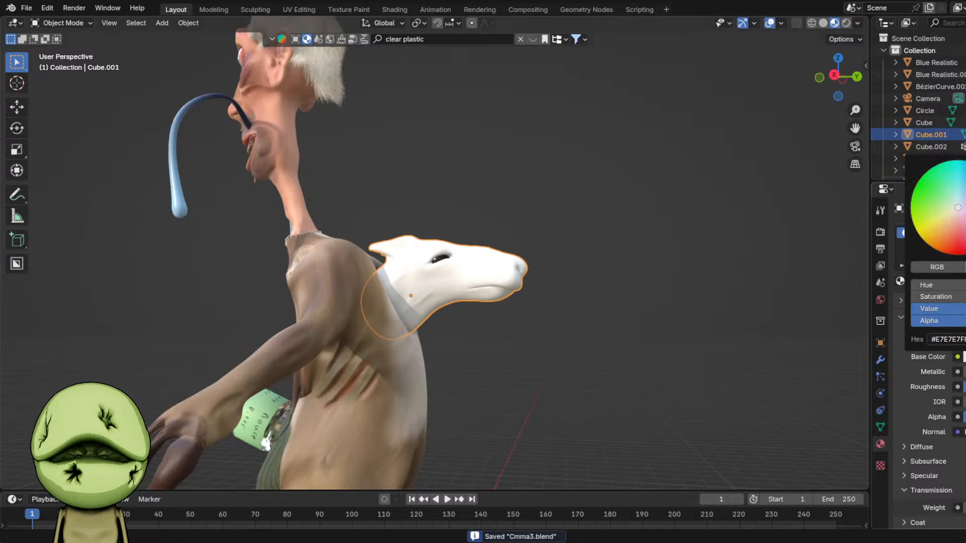
{"action": "left_click_drag", "start_coordinate": [955, 309], "coordinate": [930, 308]}
{"action": "mouse_move", "coordinate": [965, 227]}
{"action": "left_mouse_down"}
{"action": "mouse_move", "coordinate": [965, 184]}
{"action": "mouse_move", "coordinate": [965, 213]}
{"action": "left_mouse_up"}
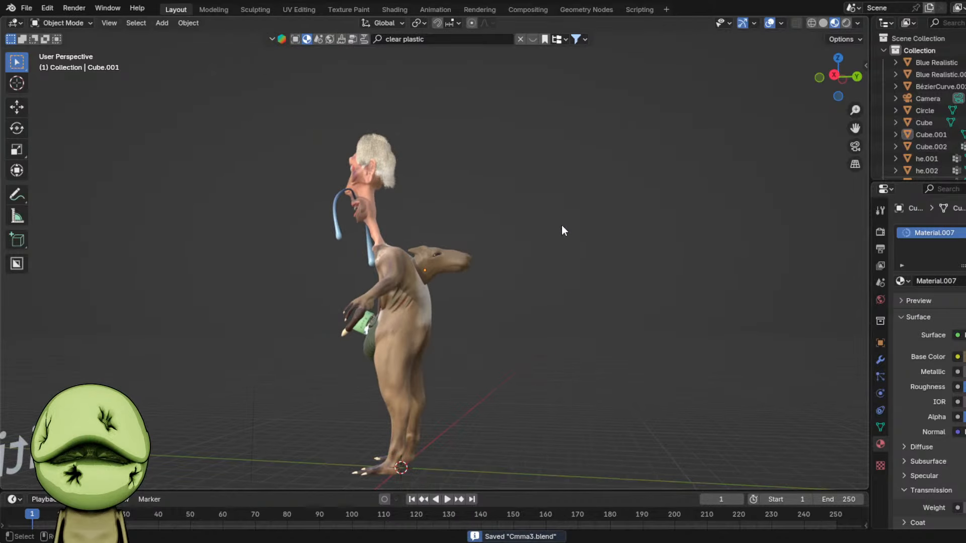
- Delete the "grotesque fortnite llama from back" entry from the additions list
{"action": "scroll", "coordinate": [563, 224], "scroll_direction": "up", "scroll_amount": 3}
{"action": "middle_click_drag", "start_coordinate": [562, 225], "coordinate": [681, 240]}
{"action": "scroll", "coordinate": [681, 240], "scroll_direction": "down", "scroll_amount": 4}
{"action": "left_click", "coordinate": [659, 364]}
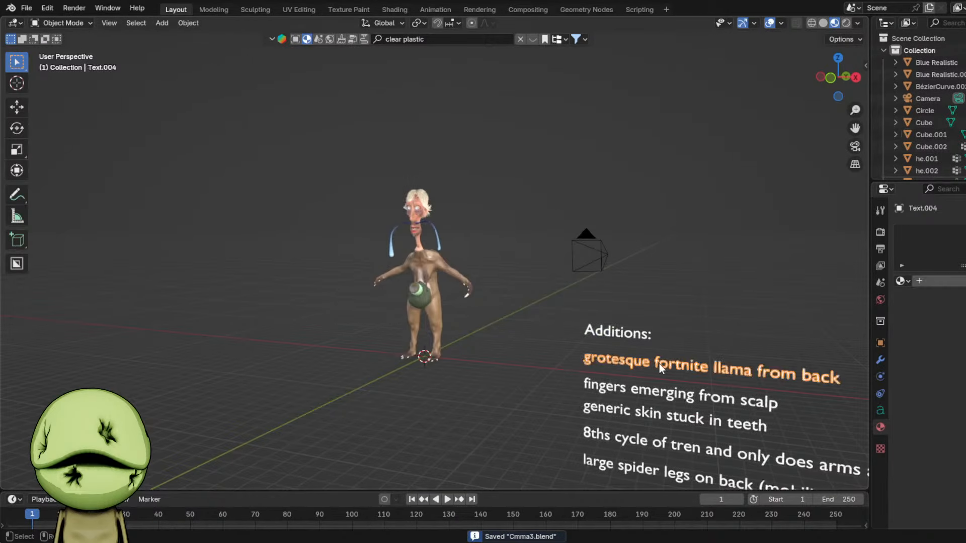
{"action": "key", "text": "Delete"}
- Select the four remaining additions entries and move them up along Z to just below the "Additions:" heading
{"action": "middle_click_drag", "start_coordinate": [674, 298], "coordinate": [638, 254], "text": "shift"}
{"action": "scroll", "coordinate": [639, 254], "scroll_direction": "up", "scroll_amount": 1}
{"action": "left_click", "coordinate": [663, 390]}
{"action": "left_click_drag", "start_coordinate": [654, 347], "coordinate": [681, 504]}
{"action": "scroll", "coordinate": [649, 398], "scroll_direction": "down", "scroll_amount": 3}
{"action": "key", "text": "g"}
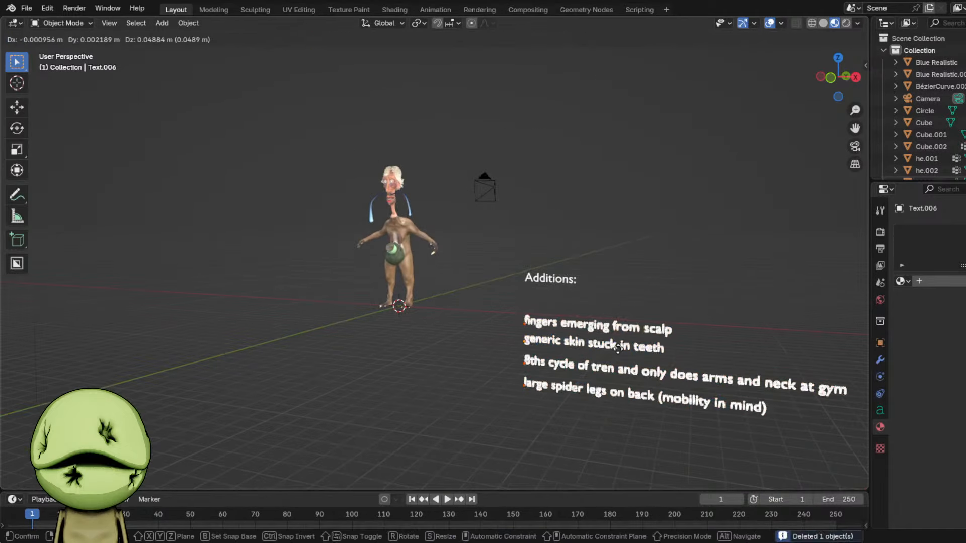
{"action": "key", "text": "z"}
{"action": "left_click", "coordinate": [629, 329]}
{"action": "middle_click_drag", "start_coordinate": [699, 302], "coordinate": [514, 220], "text": "shift"}
{"action": "scroll", "coordinate": [515, 219], "scroll_direction": "up", "scroll_amount": 1}
{"action": "left_click", "coordinate": [515, 220]}
{"action": "scroll", "coordinate": [515, 219], "scroll_direction": "up", "scroll_amount": 3}
{"action": "scroll", "coordinate": [334, 292], "scroll_direction": "down", "scroll_amount": 3}
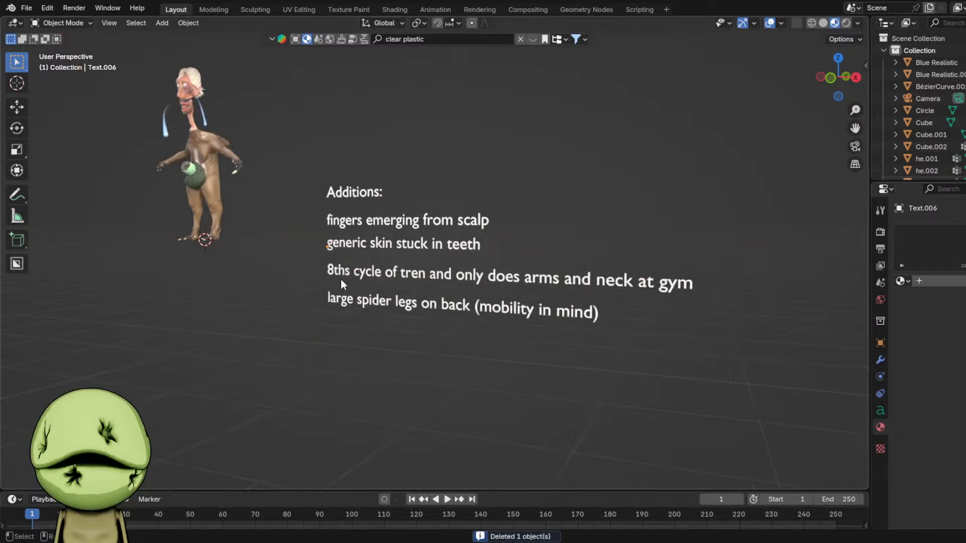
- Even out the vertical spacing of the additions entries by moving them along Z, and save the file
{"action": "scroll", "coordinate": [426, 213], "scroll_direction": "up", "scroll_amount": 1}
{"action": "key", "text": "g"}
{"action": "key", "text": "z"}
{"action": "left_click", "coordinate": [444, 177]}
{"action": "left_click", "coordinate": [443, 177]}
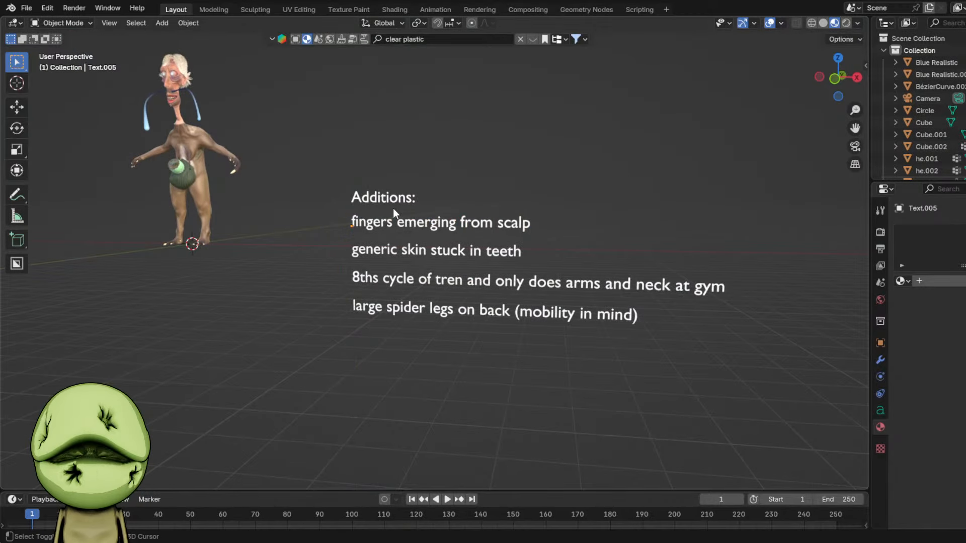
{"action": "middle_click_drag", "start_coordinate": [397, 211], "coordinate": [485, 271], "text": "shift"}
{"action": "scroll", "coordinate": [485, 272], "scroll_direction": "up", "scroll_amount": 1}
{"action": "key", "text": "ctrl+s"}
{"action": "middle_click_drag", "start_coordinate": [361, 201], "coordinate": [506, 302], "text": "shift"}
{"action": "scroll", "coordinate": [487, 284], "scroll_direction": "up", "scroll_amount": 3}
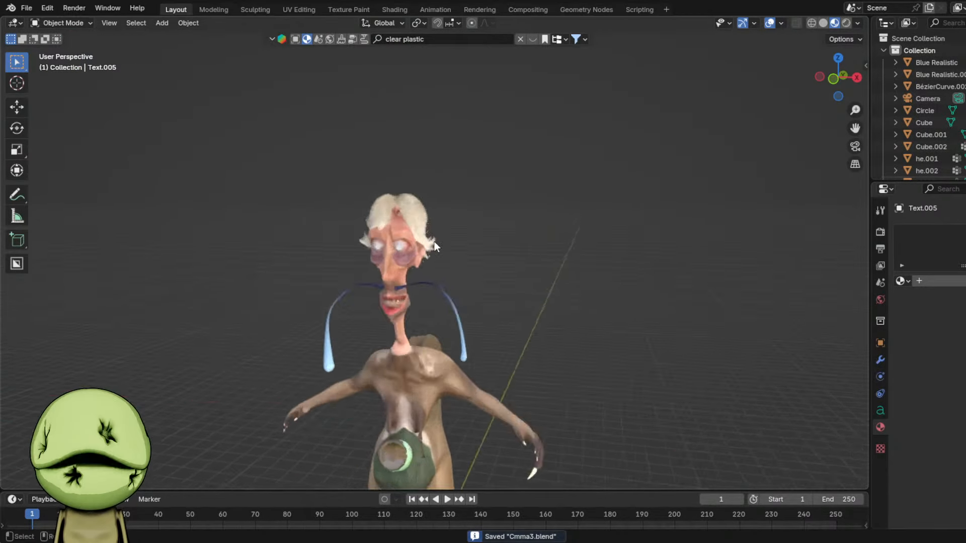
- Switch the viewport to solid shading and open the body mesh for editing
{"action": "middle_click_drag", "start_coordinate": [432, 236], "coordinate": [452, 242]}
{"action": "scroll", "coordinate": [451, 242], "scroll_direction": "up", "scroll_amount": 3}
{"action": "scroll", "coordinate": [470, 268], "scroll_direction": "down", "scroll_amount": 2}
{"action": "key", "text": "z"}
{"action": "left_click", "coordinate": [743, 270]}
{"action": "scroll", "coordinate": [743, 271], "scroll_direction": "down", "scroll_amount": 3}
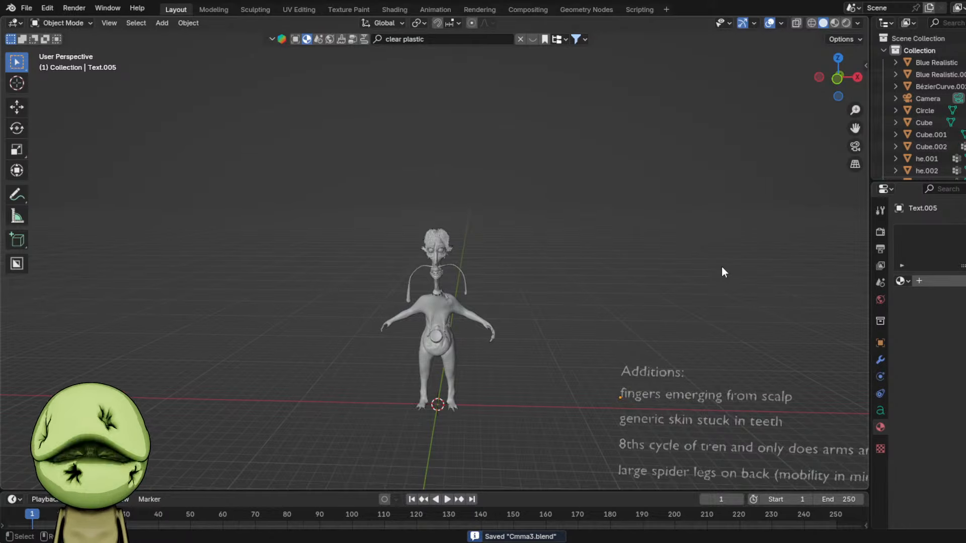
{"action": "left_click", "coordinate": [434, 313]}
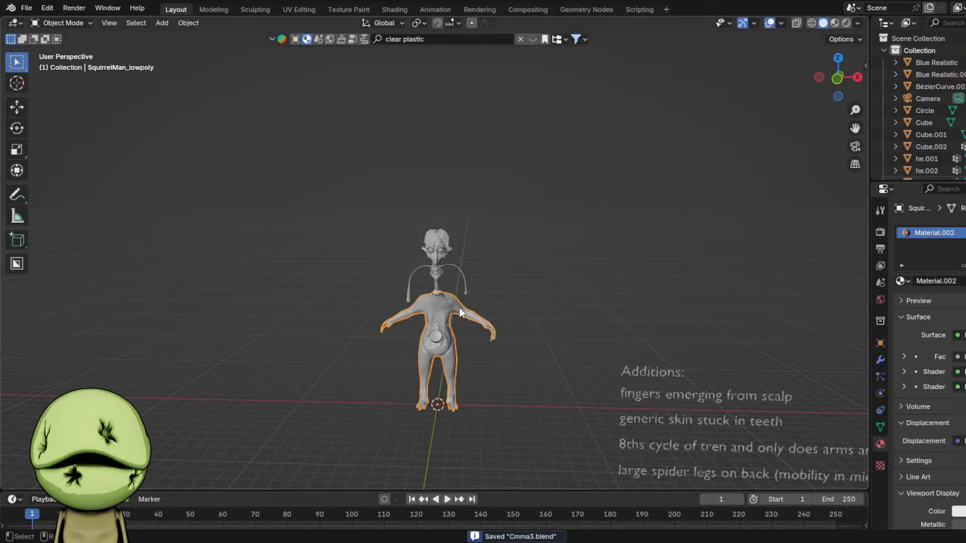
{"action": "scroll", "coordinate": [460, 307], "scroll_direction": "up", "scroll_amount": 1}
{"action": "key", "text": "Tab"}
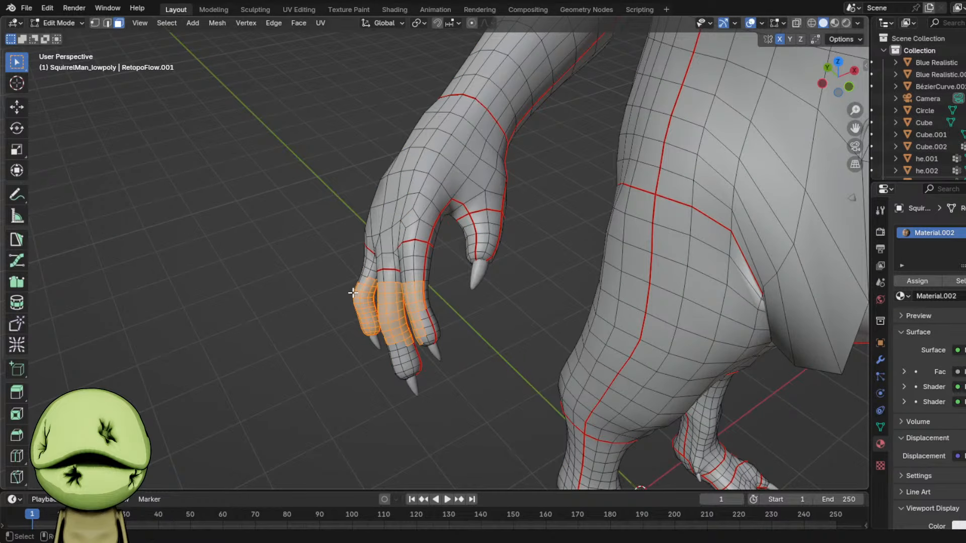
- Duplicate the three selected fingers of the hand, move the copy away from it, and separate it into its own object
{"action": "key", "text": "shift+d"}
{"action": "right_click", "coordinate": [443, 385]}
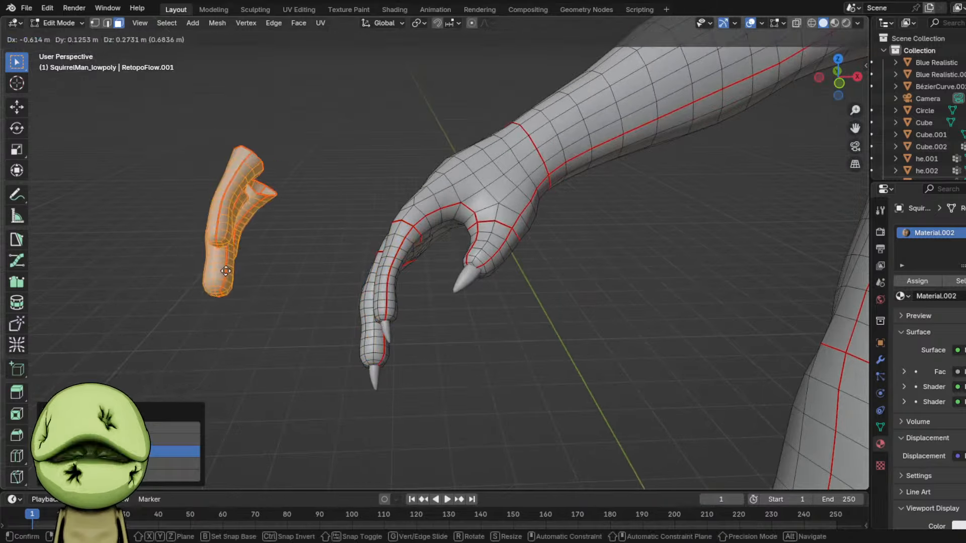
{"action": "right_click", "coordinate": [376, 301]}
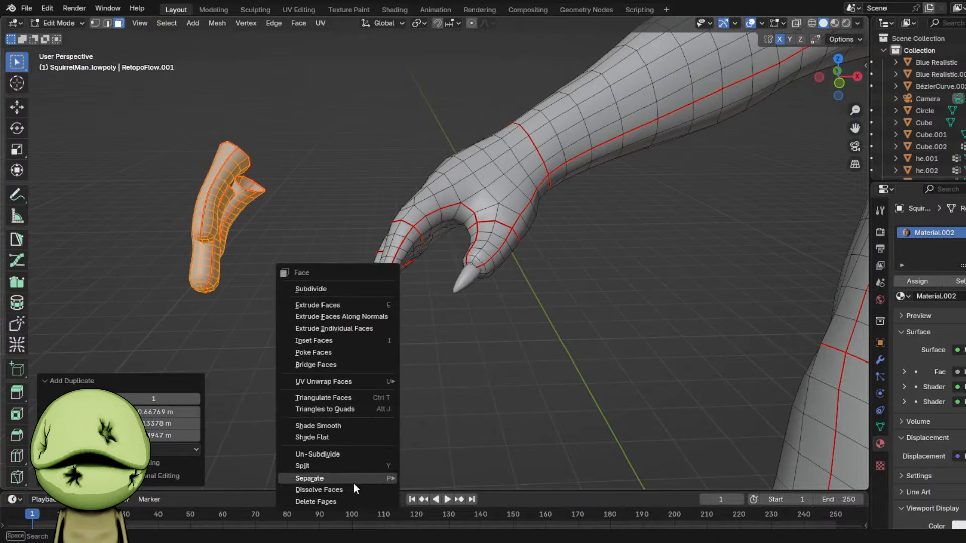
{"action": "left_click", "coordinate": [413, 478]}
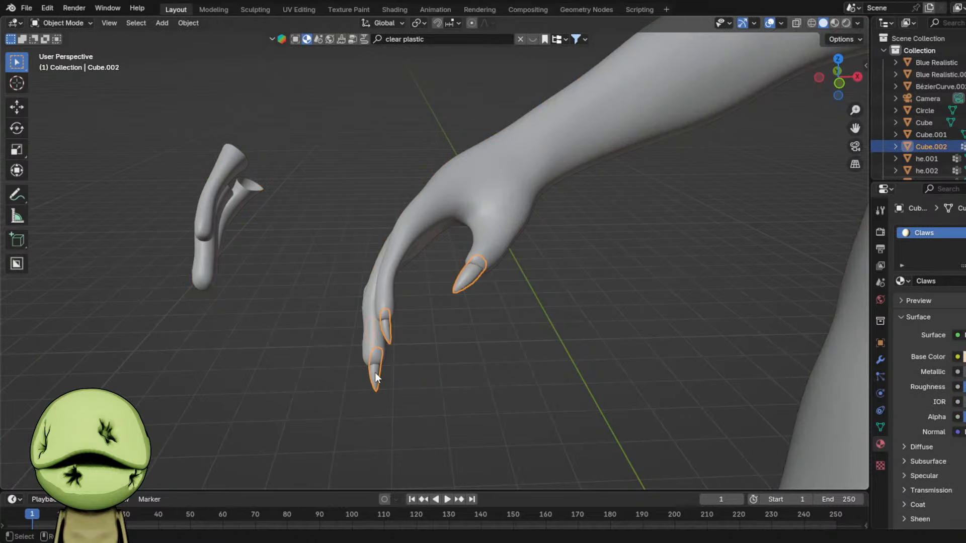
- Duplicate the three matching finger claws in the claws mesh and position the copies on the tips of the separated fingers
{"action": "key", "text": "Tab"}
{"action": "key", "text": "l"}
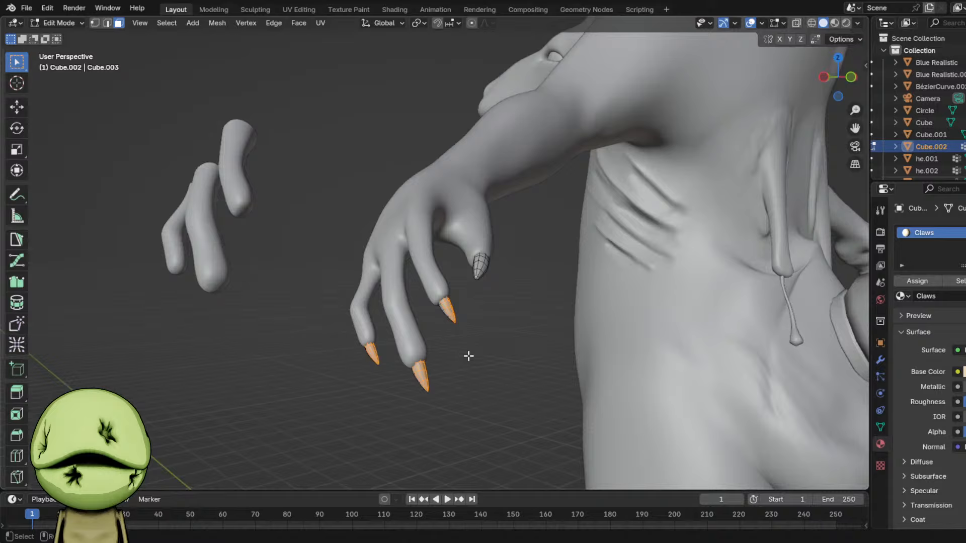
{"action": "key", "text": "shift+d"}
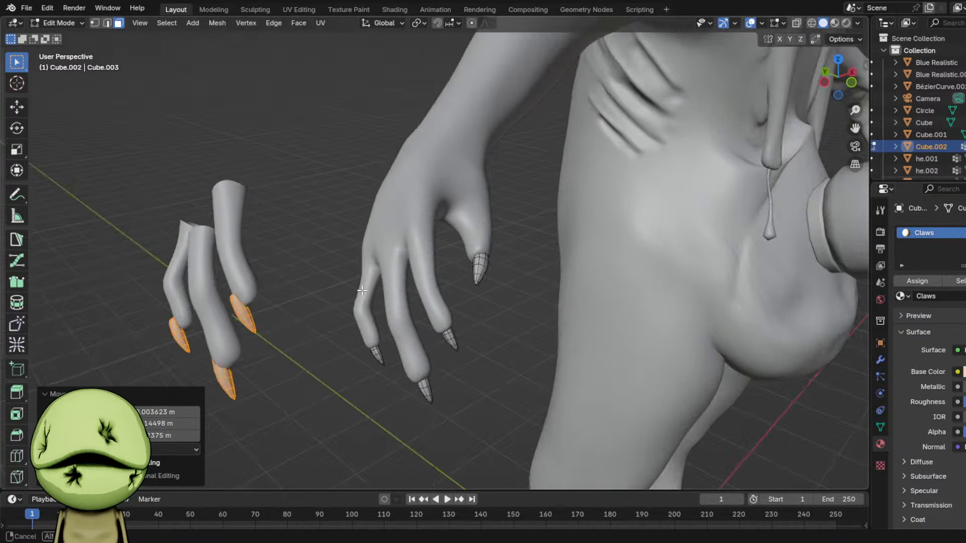
{"action": "key", "text": "g"}
{"action": "left_click", "coordinate": [439, 288]}
{"action": "middle_click_drag", "start_coordinate": [439, 287], "coordinate": [436, 269]}
{"action": "key", "text": "g"}
{"action": "left_click", "coordinate": [433, 274]}
- Separate the duplicated claws from the claws mesh into their own object
{"action": "key", "text": "Tab"}
{"action": "left_click", "coordinate": [192, 248]}
{"action": "left_click", "coordinate": [229, 252]}
{"action": "key", "text": "Tab"}
{"action": "key", "text": "ctrl+f"}
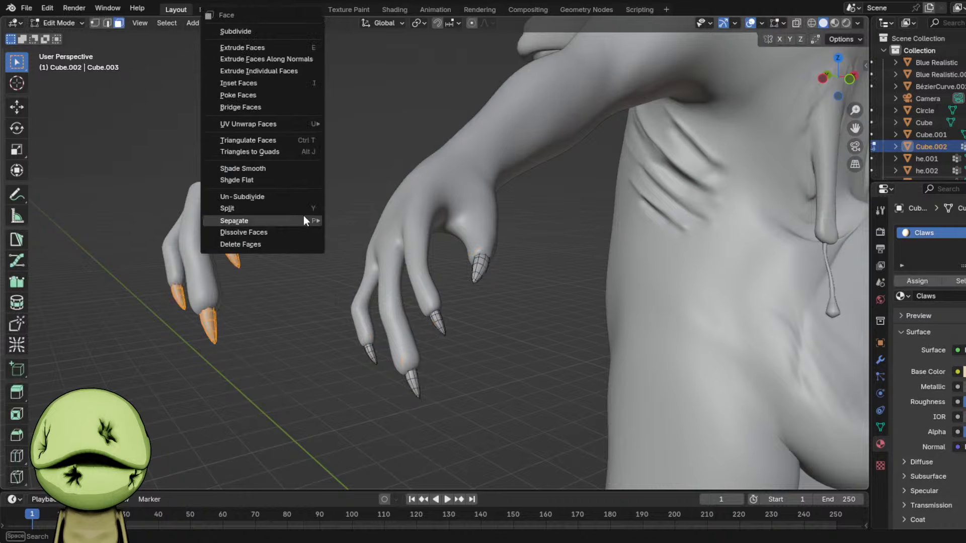
{"action": "mouse_move", "coordinate": [296, 221]}
{"action": "left_click", "coordinate": [336, 221]}
{"action": "key", "text": "Tab"}
- Select the separated fingers and claws together and recenter their origins on their own geometry
{"action": "left_click_drag", "start_coordinate": [173, 213], "coordinate": [252, 328]}
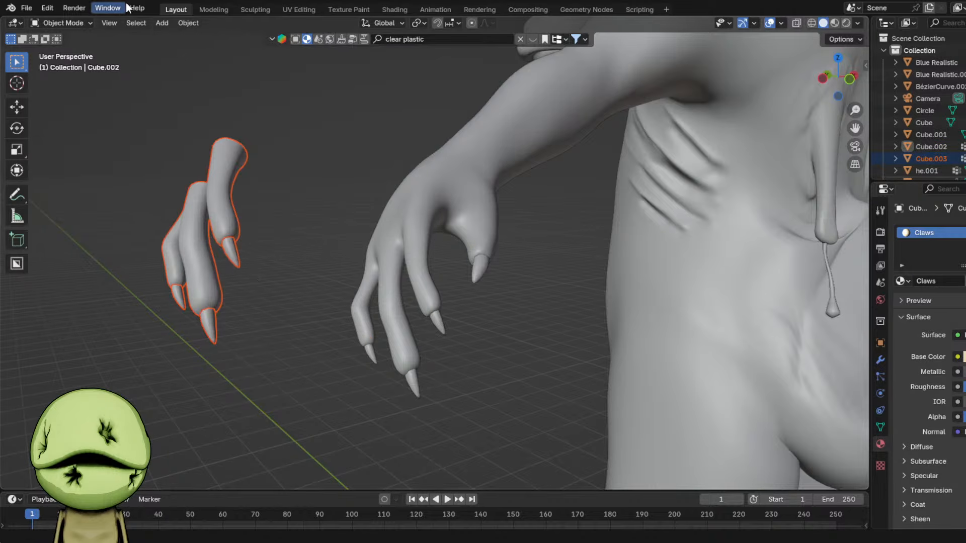
{"action": "left_click", "coordinate": [188, 23]}
{"action": "mouse_move", "coordinate": [251, 47]}
{"action": "left_click", "coordinate": [403, 100]}
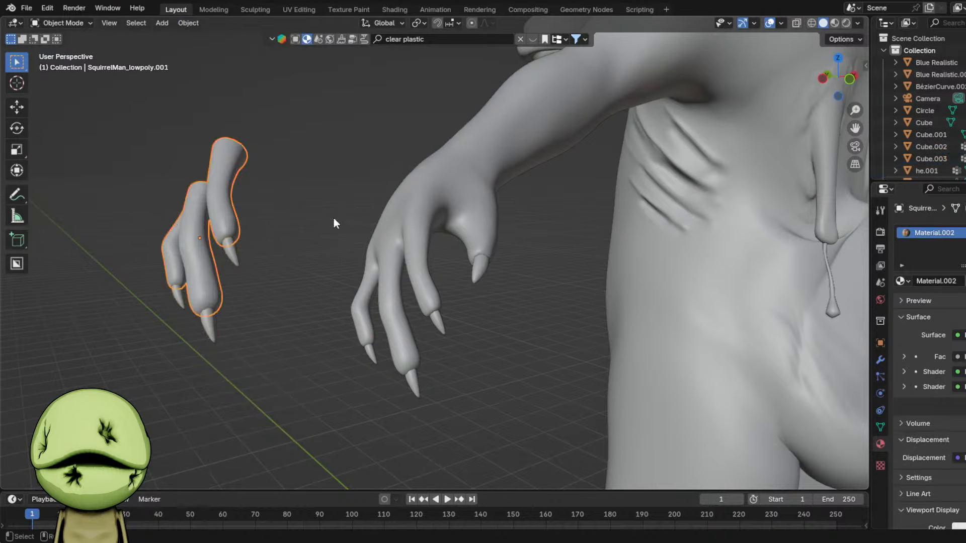
- Remove the modifier from the separated fingers and join the duplicated claws to them as one object
{"action": "left_click", "coordinate": [880, 360]}
{"action": "left_click", "coordinate": [965, 249]}
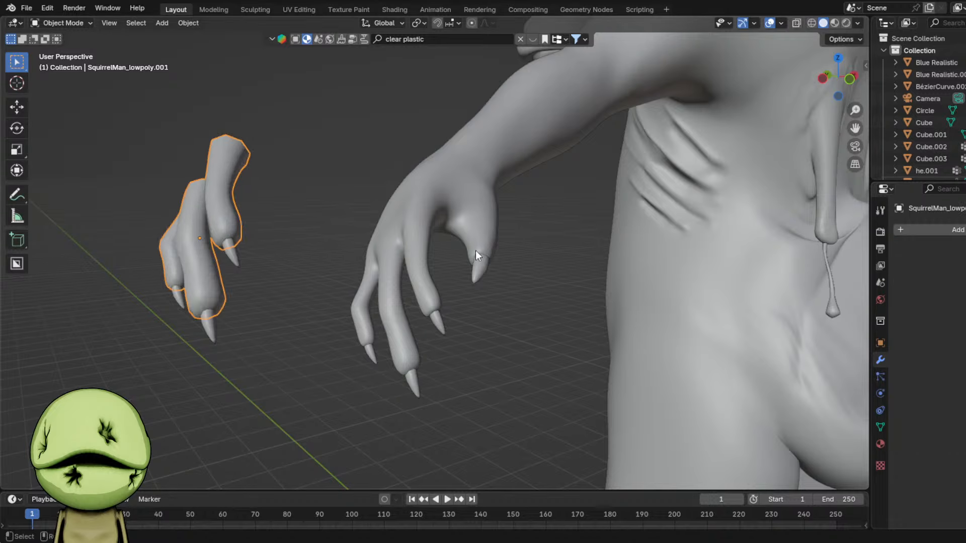
{"action": "left_click", "coordinate": [201, 282]}
{"action": "right_click", "coordinate": [274, 208]}
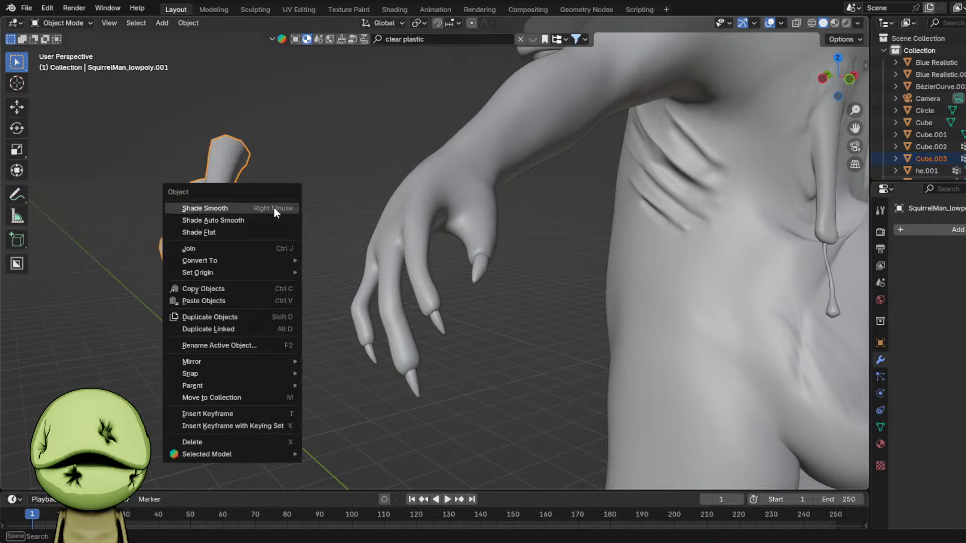
{"action": "left_click", "coordinate": [234, 249]}
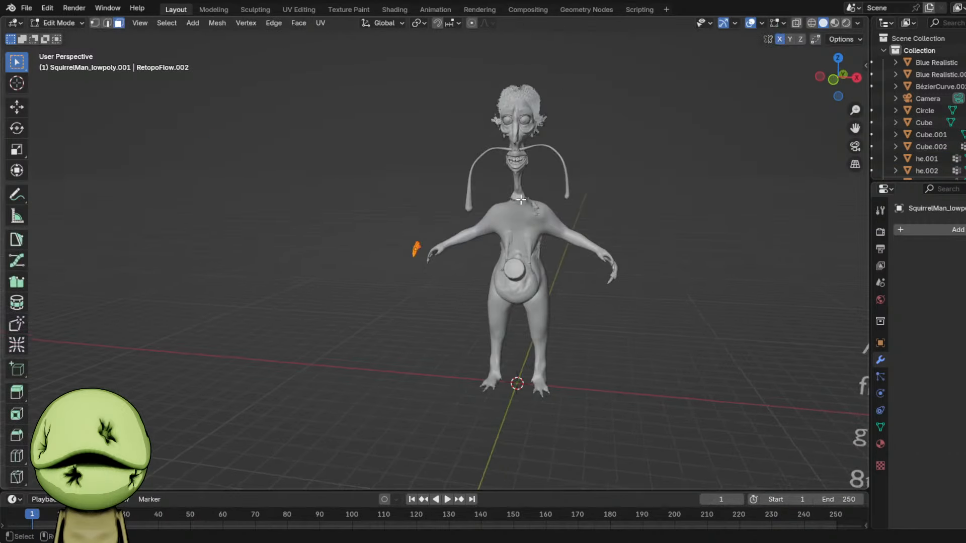
- Move the joined fingers mesh up beside the character's head and rotate it in Edit Mode
{"action": "key", "text": "Tab"}
{"action": "key", "text": "ctrl+a"}
{"action": "left_click", "coordinate": [554, 179]}
{"action": "key", "text": "Tab"}
{"action": "left_click", "coordinate": [602, 93]}
{"action": "key", "text": "r"}
{"action": "left_click", "coordinate": [603, 219]}
{"action": "key", "text": "KP_Decimal"}
{"action": "scroll", "coordinate": [479, 244], "scroll_direction": "down", "scroll_amount": 10}
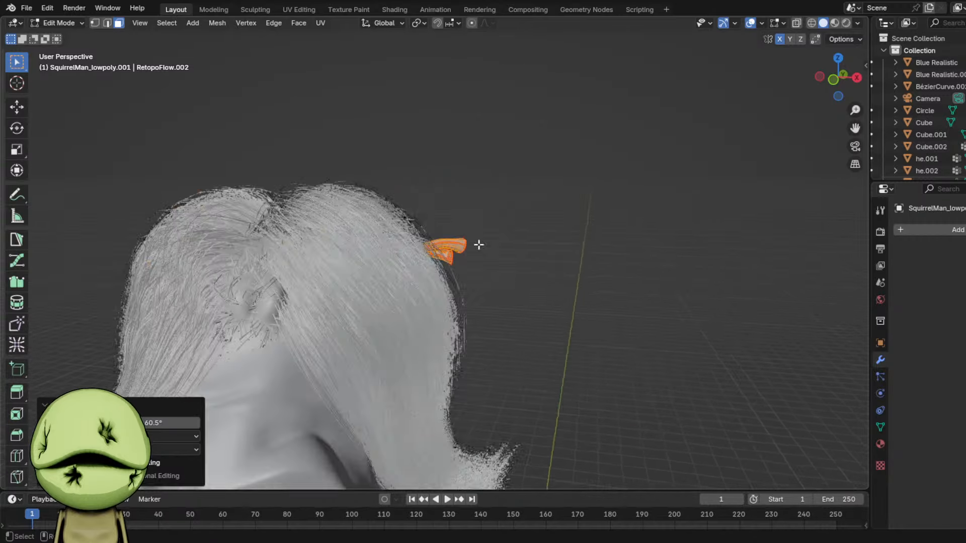
- Move the fingers horizontally to the front of the head and scale them up by about 3.18
{"action": "middle_click_drag", "start_coordinate": [479, 243], "coordinate": [461, 276]}
{"action": "key", "text": "g"}
{"action": "key", "text": "shift+z"}
{"action": "left_click", "coordinate": [354, 300]}
{"action": "middle_click_drag", "start_coordinate": [354, 301], "coordinate": [434, 281]}
{"action": "key", "text": "s"}
{"action": "left_click", "coordinate": [565, 246]}
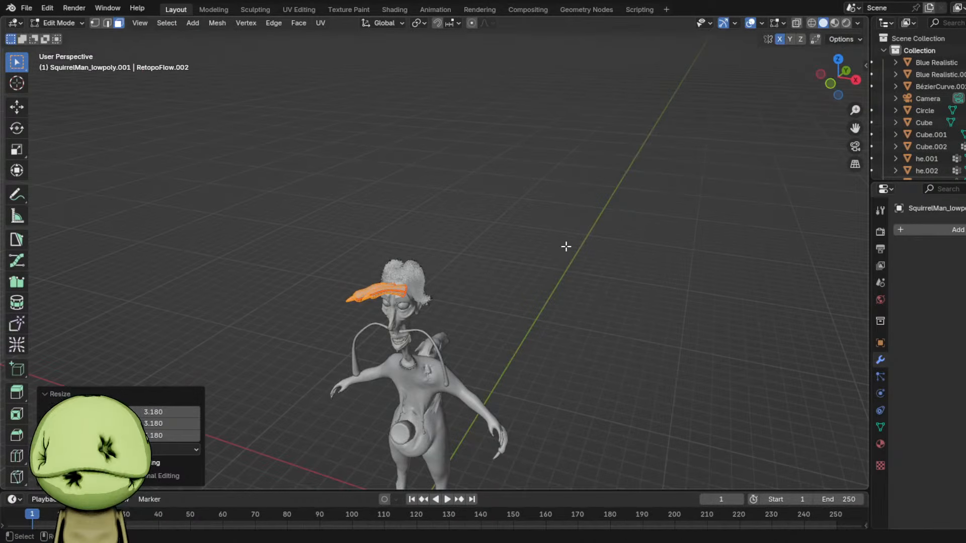
- Rotate, resize and reposition the enlarged fingers so they lie over the top of the head
{"action": "middle_click_drag", "start_coordinate": [565, 246], "coordinate": [573, 203]}
{"action": "scroll", "coordinate": [574, 203], "scroll_direction": "up", "scroll_amount": 4}
{"action": "key", "text": "r"}
{"action": "left_click", "coordinate": [502, 297]}
{"action": "middle_click_drag", "start_coordinate": [502, 298], "coordinate": [567, 407]}
{"action": "key", "text": "g"}
{"action": "key", "text": "s"}
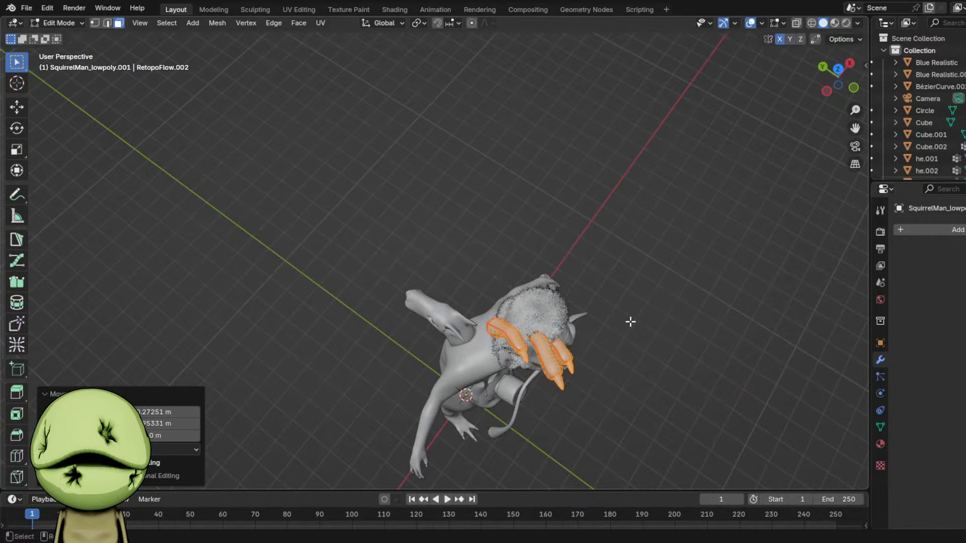
{"action": "left_click", "coordinate": [626, 414]}
{"action": "middle_click_drag", "start_coordinate": [626, 414], "coordinate": [586, 262]}
{"action": "key", "text": "g"}
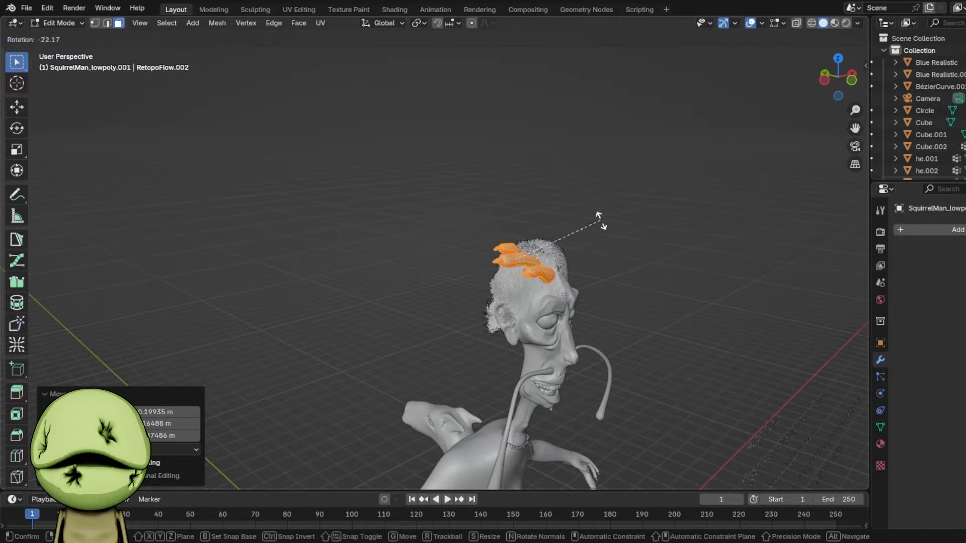
{"action": "left_click", "coordinate": [602, 222]}
- Rotate the fingers outward and move them so their bases sit in the hair at the side of the scalp
{"action": "middle_click_drag", "start_coordinate": [601, 222], "coordinate": [705, 159]}
{"action": "key", "text": "KP_Decimal"}
{"action": "key", "text": "r"}
{"action": "left_click", "coordinate": [702, 244]}
{"action": "key", "text": "r"}
{"action": "left_click", "coordinate": [686, 303]}
{"action": "key", "text": "g"}
{"action": "left_click", "coordinate": [825, 156]}
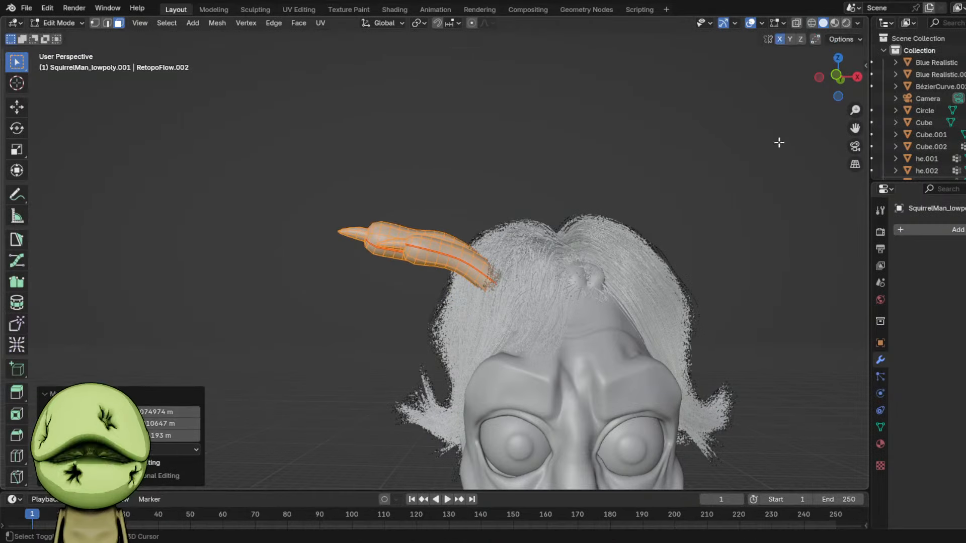
- Tilt the fingers further upward, sink their bases into the scalp, and select a claw at the fingertips
{"action": "key", "text": "r"}
{"action": "left_click", "coordinate": [785, 151]}
{"action": "key", "text": "g"}
{"action": "left_click", "coordinate": [765, 151]}
{"action": "scroll", "coordinate": [656, 218], "scroll_direction": "down", "scroll_amount": 6}
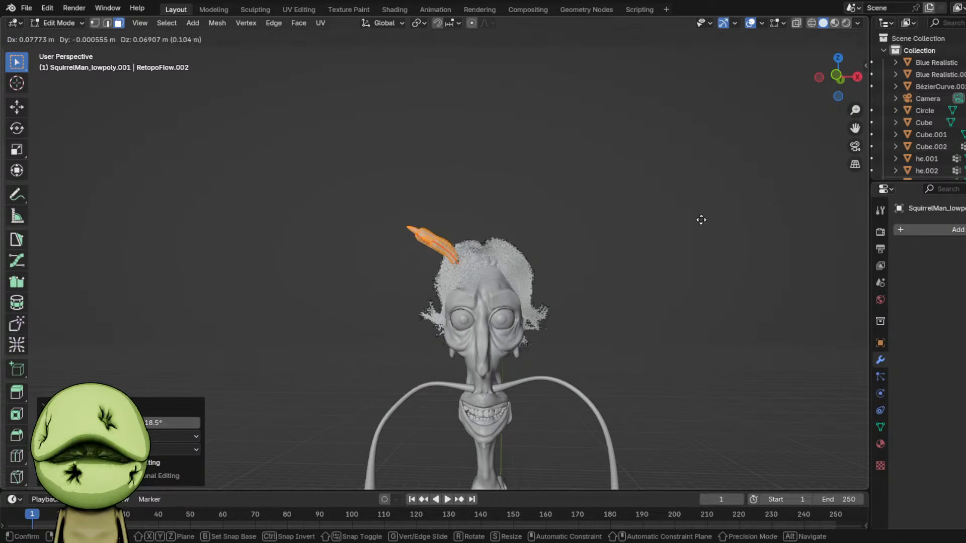
{"action": "scroll", "coordinate": [426, 248], "scroll_direction": "up", "scroll_amount": 4}
{"action": "left_click", "coordinate": [420, 198]}
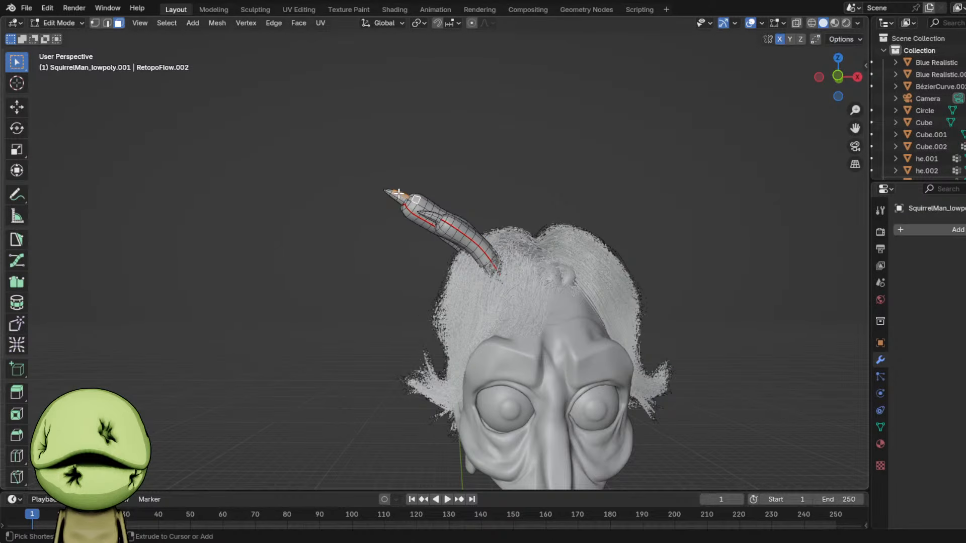
{"action": "middle_click_drag", "start_coordinate": [399, 193], "coordinate": [495, 193]}
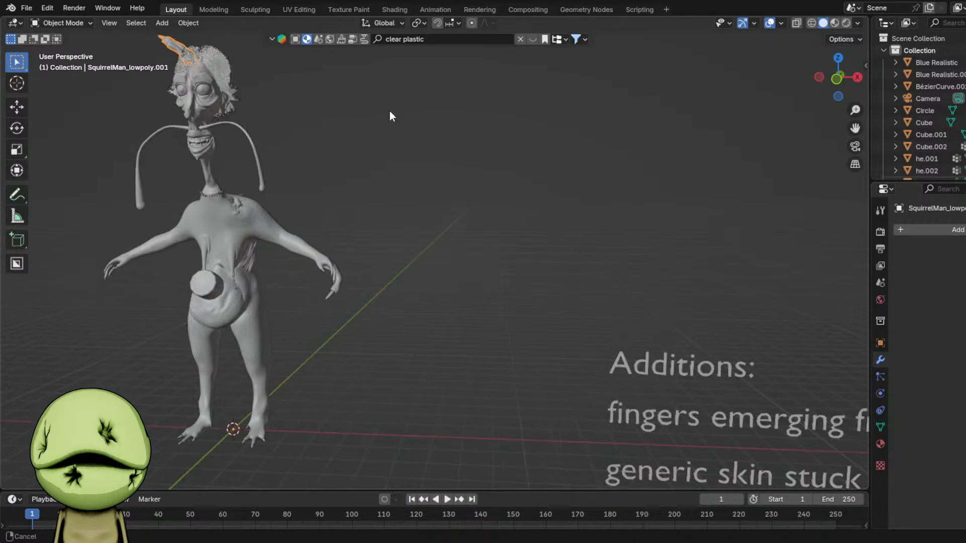
- Duplicate the "large spider legs on back (mobility in mind)" entry and place the copy below it along Z
{"action": "scroll", "coordinate": [390, 111], "scroll_direction": "down", "scroll_amount": 3}
{"action": "middle_click_drag", "start_coordinate": [646, 319], "coordinate": [535, 189], "text": "shift"}
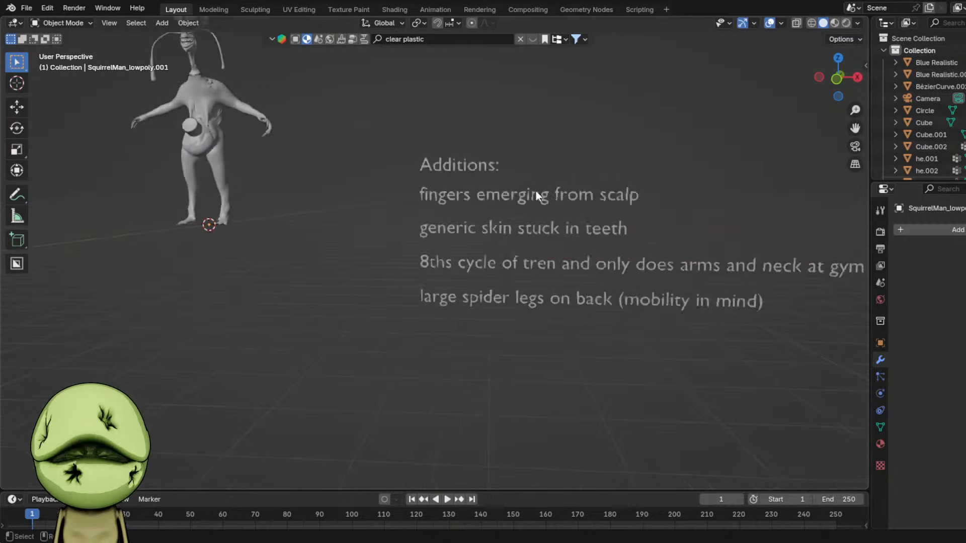
{"action": "scroll", "coordinate": [536, 196], "scroll_direction": "down", "scroll_amount": 1}
{"action": "left_click", "coordinate": [555, 286]}
{"action": "middle_click_drag", "start_coordinate": [610, 265], "coordinate": [552, 253], "text": "shift"}
{"action": "scroll", "coordinate": [552, 253], "scroll_direction": "up", "scroll_amount": 1}
{"action": "key", "text": "g"}
{"action": "key", "text": "z"}
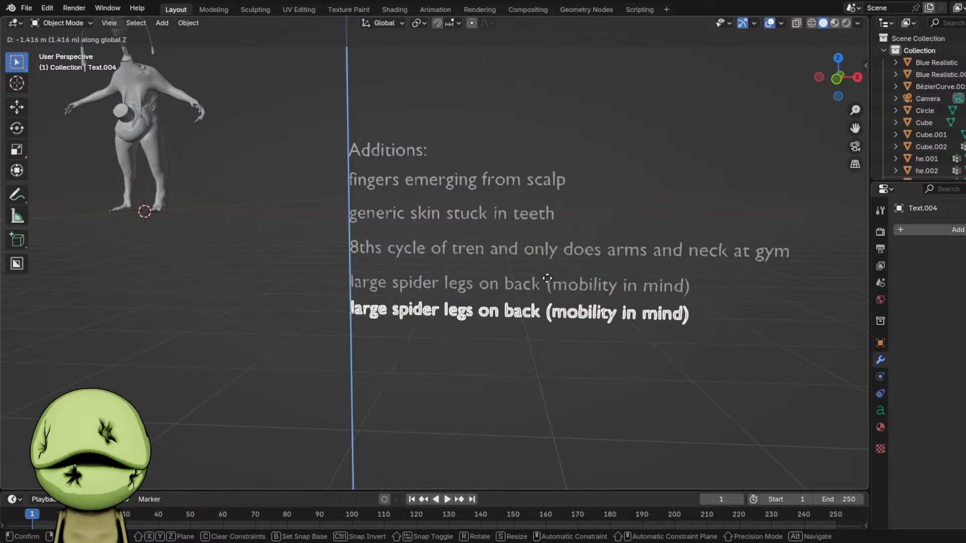
{"action": "left_click", "coordinate": [547, 285]}
- Replace the copied additions entry's text with "blue lactation droplets"
{"action": "key", "text": "Tab"}
{"action": "key", "text": "ctrl+BackSpace"}
{"action": "key", "text": "ctrl+BackSpace"}
{"action": "key", "text": "ctrl+BackSpace"}
{"action": "key", "text": "ctrl+BackSpace"}
{"action": "key", "text": "ctrl+BackSpace"}
{"action": "key", "text": "ctrl+BackSpace"}
{"action": "key", "text": "ctrl+BackSpace"}
{"action": "key", "text": "ctrl+BackSpace"}
{"action": "key", "text": "ctrl+BackSpace"}
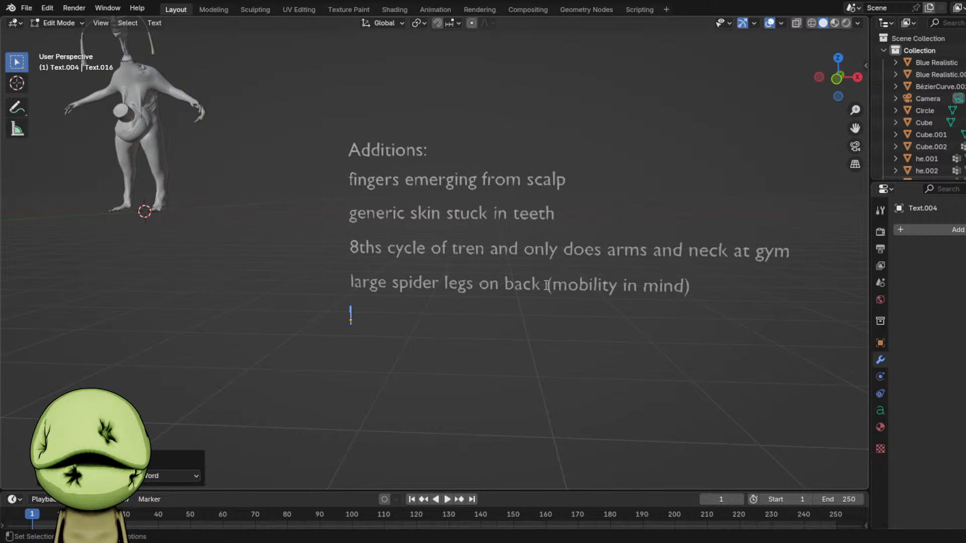
{"action": "type", "text": "blue"}
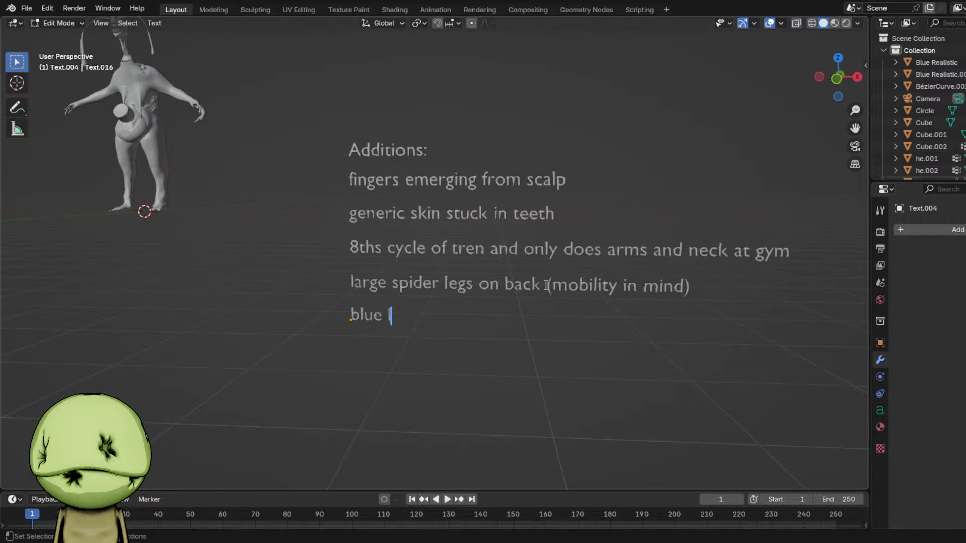
{"action": "type", "text": " lactation droplet"}
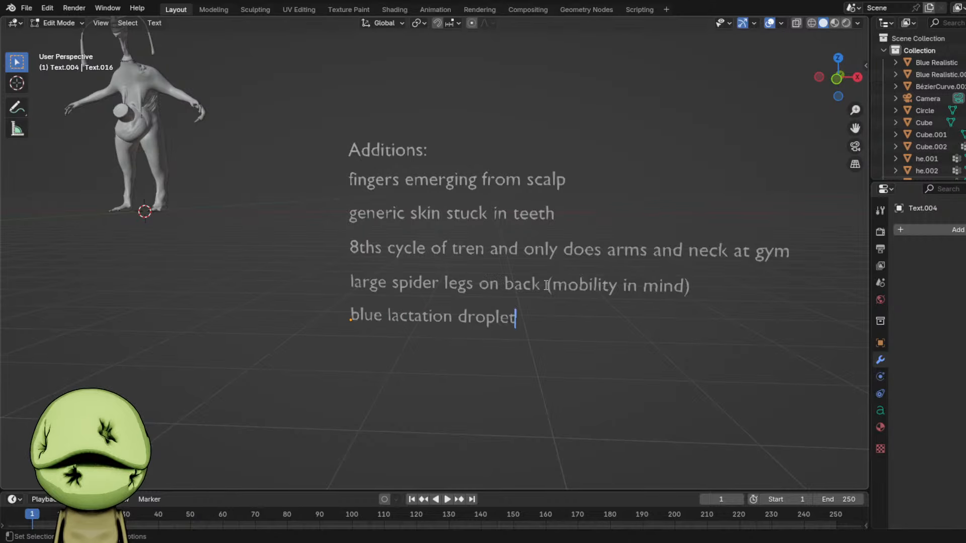
{"action": "type", "text": "s"}
{"action": "key", "text": "Tab"}
- Switch the viewport to material preview shading and select the droplet strands hanging from the chest
{"action": "middle_click_drag", "start_coordinate": [358, 313], "coordinate": [475, 318]}
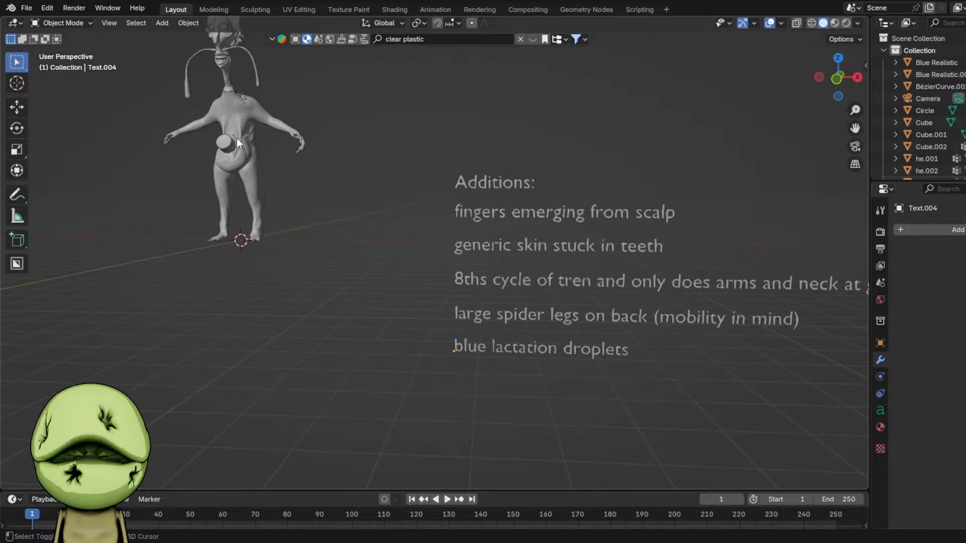
{"action": "scroll", "coordinate": [475, 318], "scroll_direction": "up", "scroll_amount": 5}
{"action": "key", "text": "z"}
{"action": "left_click", "coordinate": [570, 369]}
{"action": "left_click", "coordinate": [569, 371]}
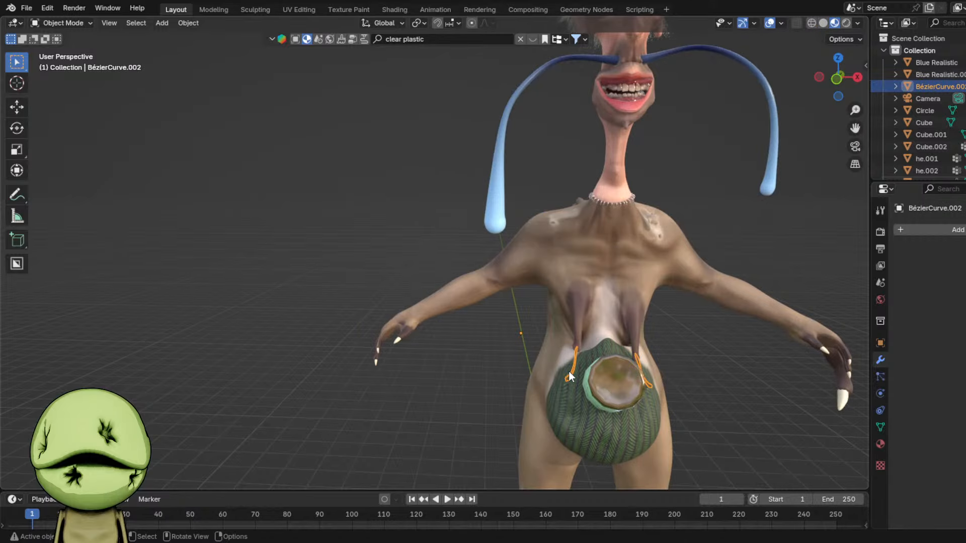
{"action": "scroll", "coordinate": [765, 343], "scroll_direction": "up", "scroll_amount": 2}
- Change the base color of the droplet strands' material to blue
{"action": "left_click", "coordinate": [880, 443]}
{"action": "scroll", "coordinate": [736, 200], "scroll_direction": "up", "scroll_amount": 2}
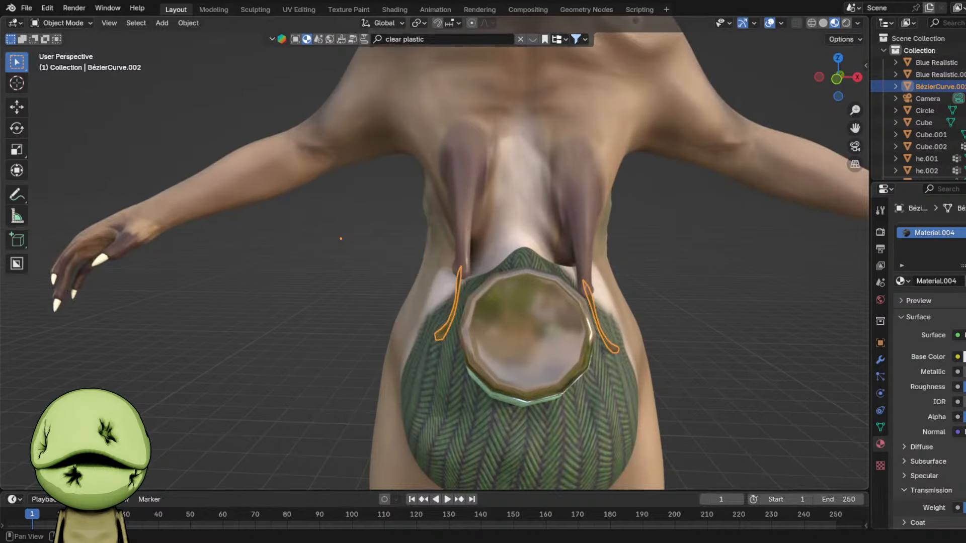
{"action": "left_click", "coordinate": [964, 357]}
{"action": "left_click", "coordinate": [929, 193]}
{"action": "left_click", "coordinate": [385, 347]}
{"action": "scroll", "coordinate": [641, 322], "scroll_direction": "up", "scroll_amount": 3}
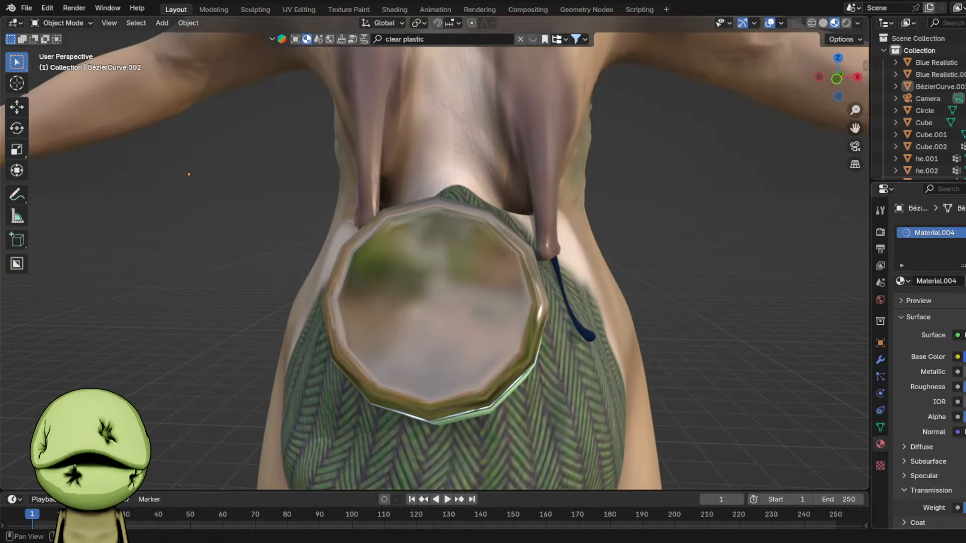
{"action": "left_click", "coordinate": [964, 357]}
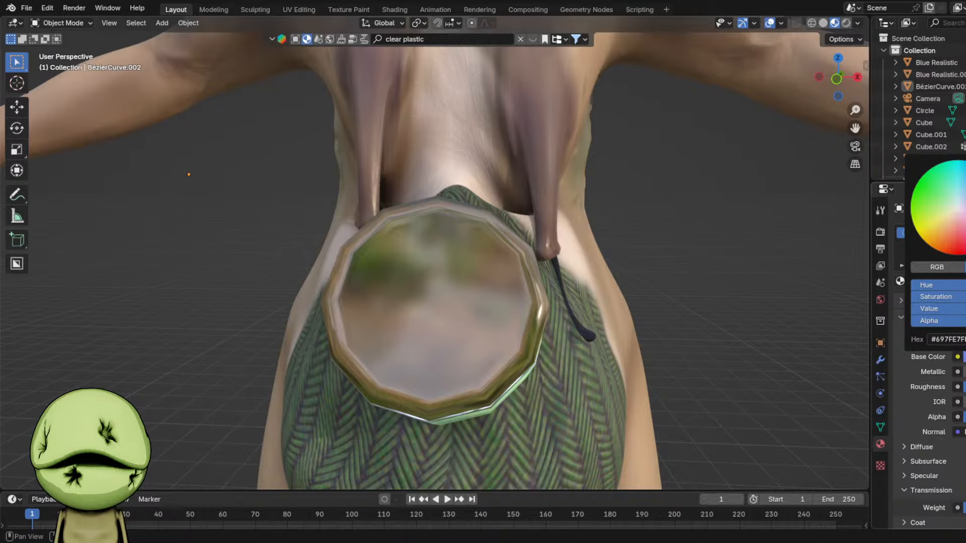
{"action": "middle_click_drag", "start_coordinate": [672, 306], "coordinate": [614, 282]}
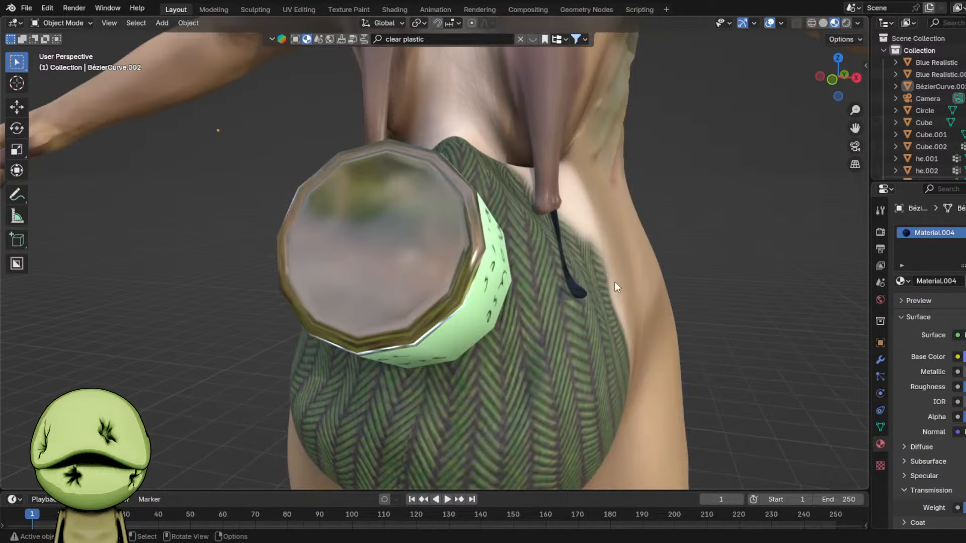
- Check the mesh of the droplet strand hanging from the chest, and return to the "blue lactation droplets" entry in the additions list
{"action": "left_click", "coordinate": [566, 277]}
{"action": "key", "text": "Tab"}
{"action": "left_click_drag", "start_coordinate": [572, 280], "coordinate": [591, 303]}
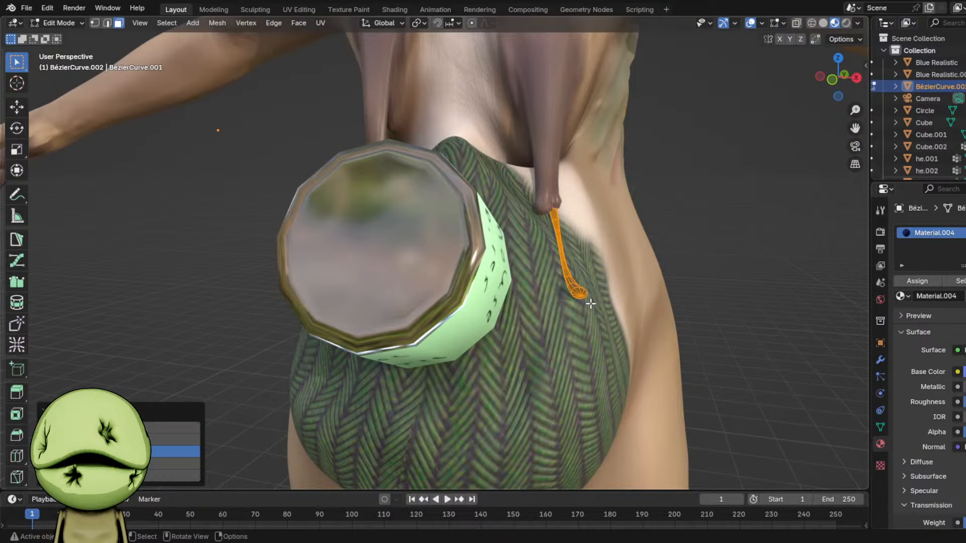
{"action": "key", "text": "Tab"}
{"action": "scroll", "coordinate": [591, 297], "scroll_direction": "down", "scroll_amount": 5}
{"action": "left_click", "coordinate": [588, 229]}
{"action": "scroll", "coordinate": [629, 382], "scroll_direction": "down", "scroll_amount": 10}
{"action": "left_click", "coordinate": [624, 391]}
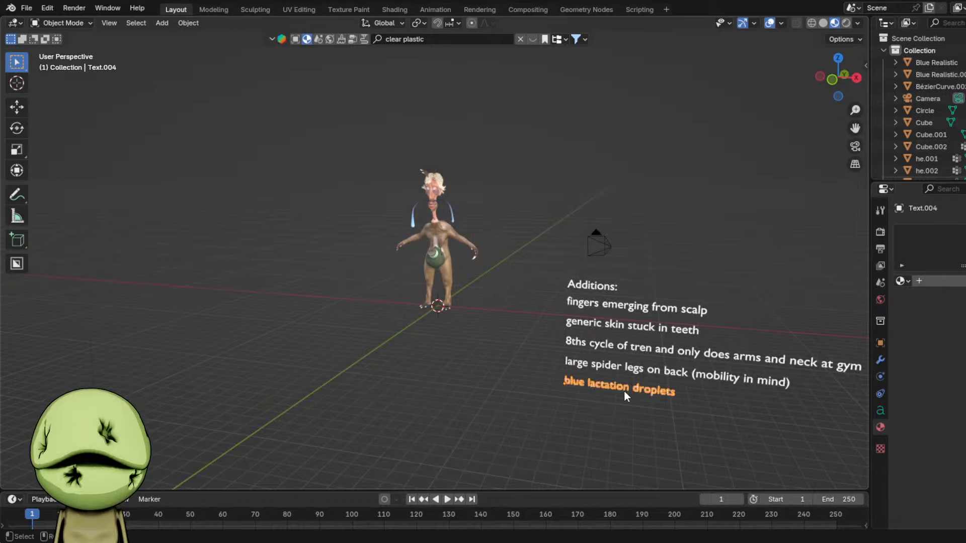
- Switch to solid shading, open the clawed finger mesh on the scalp for editing, focus on a fingertip face, and save the file
{"action": "scroll", "coordinate": [624, 391], "scroll_direction": "up", "scroll_amount": 2}
{"action": "key", "text": "z"}
{"action": "left_click", "coordinate": [686, 327]}
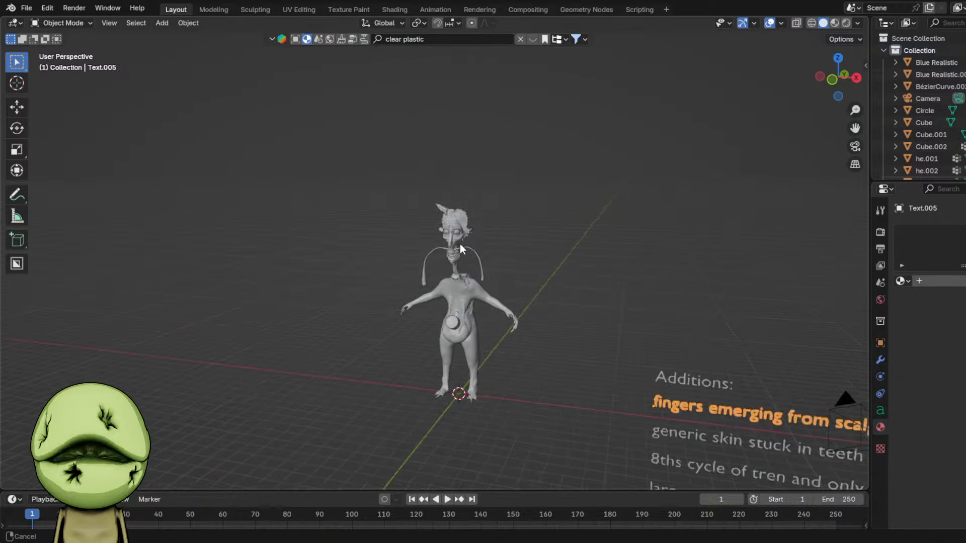
{"action": "scroll", "coordinate": [461, 139], "scroll_direction": "up", "scroll_amount": 5}
{"action": "left_click", "coordinate": [461, 139]}
{"action": "key", "text": "Tab"}
{"action": "scroll", "coordinate": [466, 137], "scroll_direction": "up", "scroll_amount": 3}
{"action": "left_click", "coordinate": [467, 138]}
{"action": "key", "text": "KP_Decimal"}
{"action": "scroll", "coordinate": [353, 229], "scroll_direction": "down", "scroll_amount": 10}
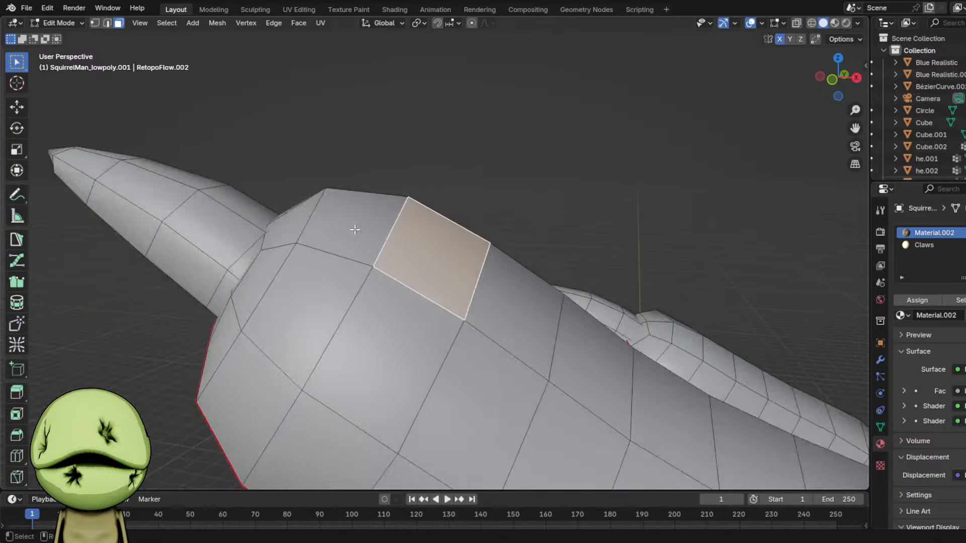
{"action": "key", "text": "ctrl+s"}
{"action": "middle_click_drag", "start_coordinate": [294, 225], "coordinate": [356, 203]}
{"action": "scroll", "coordinate": [356, 204], "scroll_direction": "up", "scroll_amount": 4}
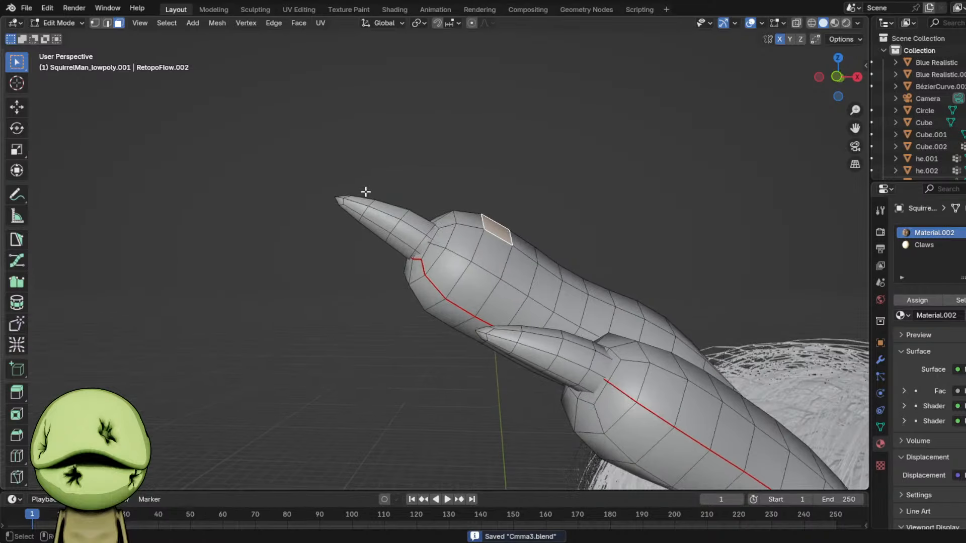
- Select the whole linked mesh of one clawed finger, then scale, rotate and move it to stick out sideways from the scalp
{"action": "left_click_drag", "start_coordinate": [258, 161], "coordinate": [508, 315]}
{"action": "key", "text": "ctrl+l"}
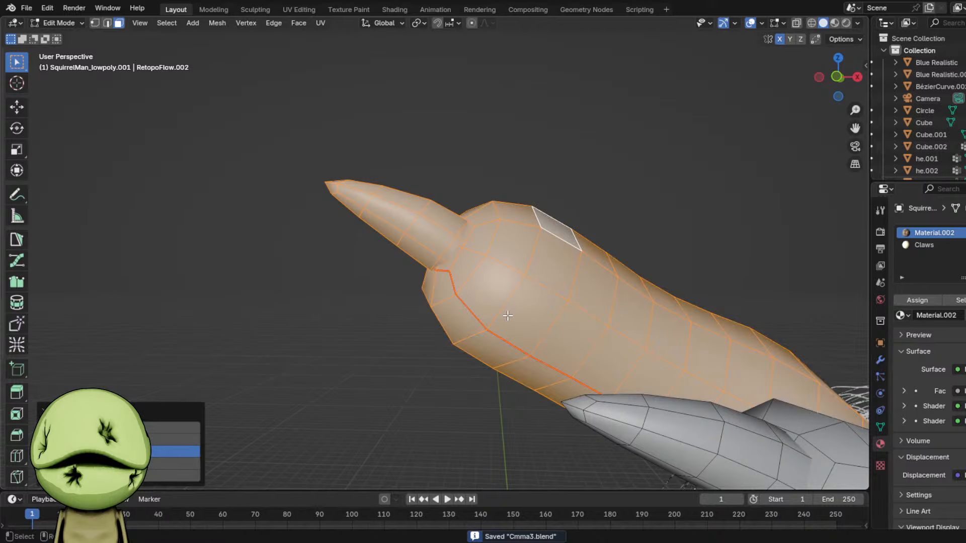
{"action": "scroll", "coordinate": [508, 317], "scroll_direction": "down", "scroll_amount": 12}
{"action": "key", "text": "s"}
{"action": "left_click", "coordinate": [695, 282]}
{"action": "scroll", "coordinate": [694, 271], "scroll_direction": "up", "scroll_amount": 4}
{"action": "key", "text": "r"}
{"action": "key", "text": "g"}
{"action": "left_click", "coordinate": [644, 238]}
{"action": "key", "text": "r"}
{"action": "left_click", "coordinate": [652, 207]}
{"action": "key", "text": "g"}
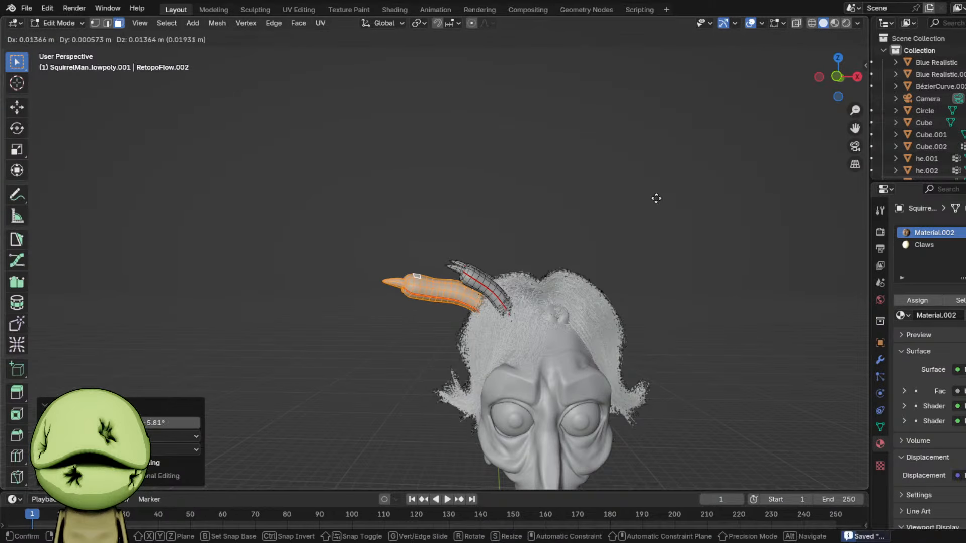
{"action": "left_click", "coordinate": [670, 179]}
- Select the neighbouring finger's linked mesh and rotate and move it to emerge from the hair below the long finger
{"action": "scroll", "coordinate": [508, 325], "scroll_direction": "up", "scroll_amount": 2}
{"action": "left_click_drag", "start_coordinate": [472, 277], "coordinate": [504, 300]}
{"action": "key", "text": "ctrl+l"}
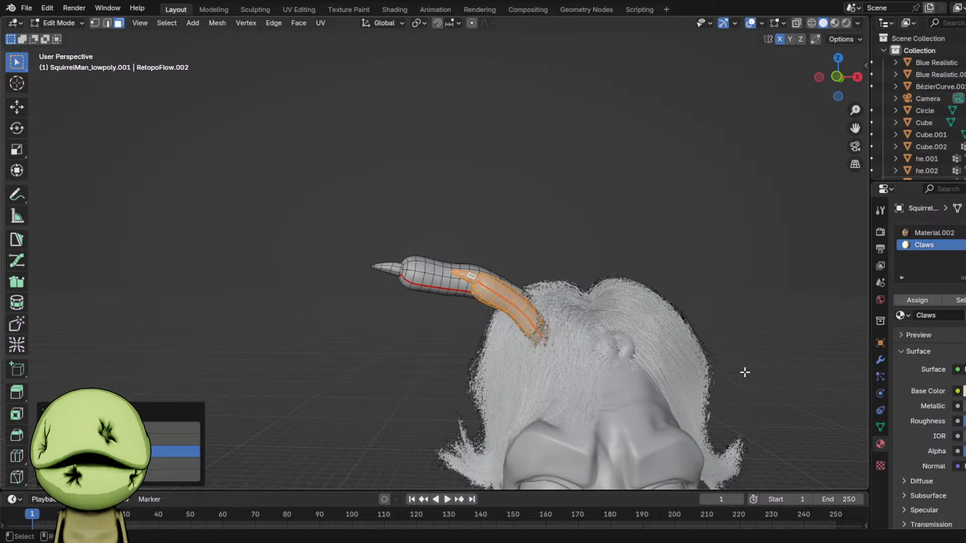
{"action": "key", "text": "r"}
{"action": "key", "text": "g"}
{"action": "left_click", "coordinate": [714, 321]}
{"action": "key", "text": "r"}
{"action": "left_click", "coordinate": [706, 312]}
{"action": "key", "text": "g"}
{"action": "left_click", "coordinate": [699, 308]}
- Select the rear finger's linked mesh, scale it up by 1.235, and rotate and move it to rise above the long finger
{"action": "middle_click_drag", "start_coordinate": [543, 303], "coordinate": [353, 321]}
{"action": "middle_click_drag", "start_coordinate": [487, 253], "coordinate": [316, 285]}
{"action": "left_click", "coordinate": [359, 283], "text": "shift"}
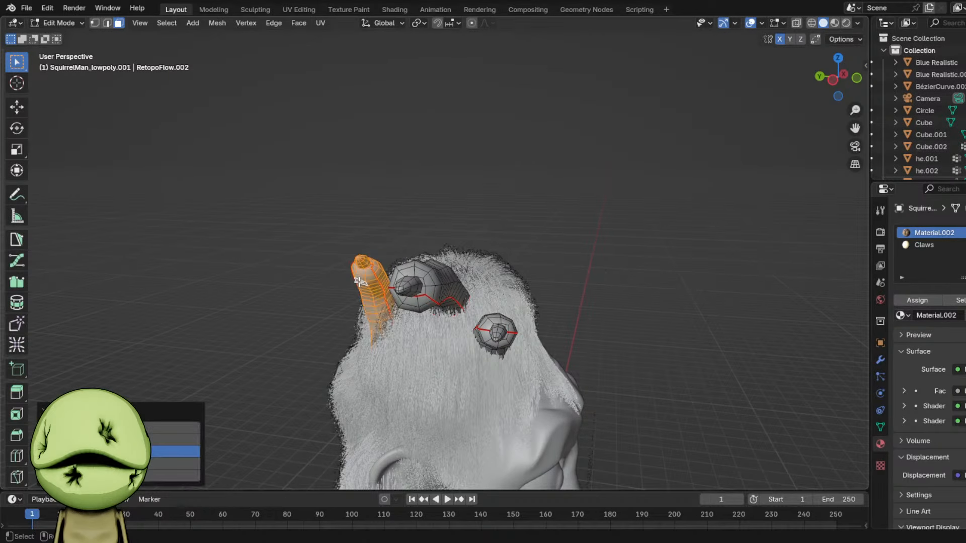
{"action": "middle_click_drag", "start_coordinate": [707, 264], "coordinate": [601, 248]}
{"action": "key", "text": "r"}
{"action": "left_click", "coordinate": [604, 267]}
{"action": "key", "text": "g"}
{"action": "left_click", "coordinate": [603, 247]}
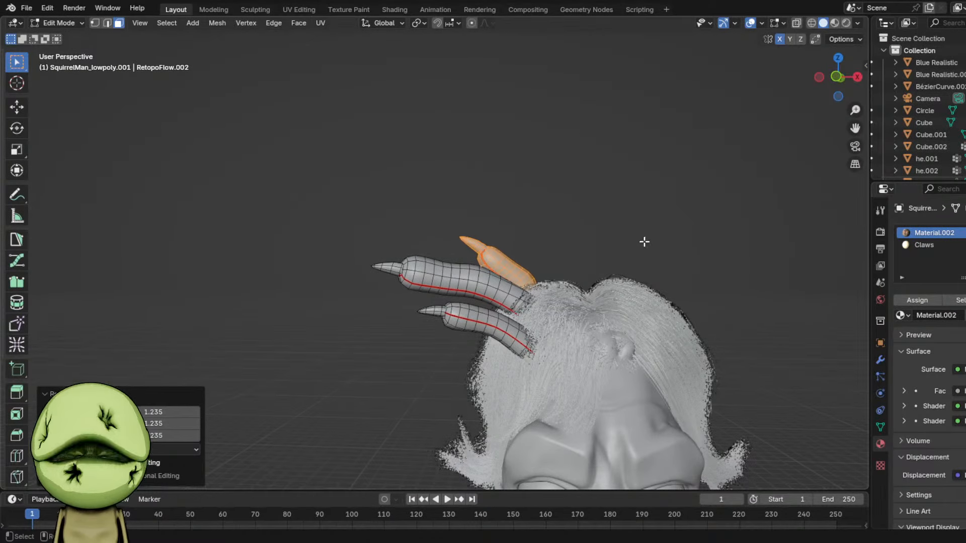
{"action": "key", "text": "r"}
{"action": "left_click", "coordinate": [651, 237]}
- Duplicate all three clawed fingers and move the copies along X to the opposite side of the head
{"action": "key", "text": "a"}
{"action": "scroll", "coordinate": [604, 267], "scroll_direction": "down", "scroll_amount": 3}
{"action": "middle_click_drag", "start_coordinate": [596, 283], "coordinate": [546, 274], "text": "shift"}
{"action": "key", "text": "shift+d"}
{"action": "key", "text": "x"}
{"action": "left_click", "coordinate": [619, 270]}
- Mirror the copied fingers' vertices across X and shift them along X to fit the opposite side of the scalp
{"action": "right_click", "coordinate": [619, 270]}
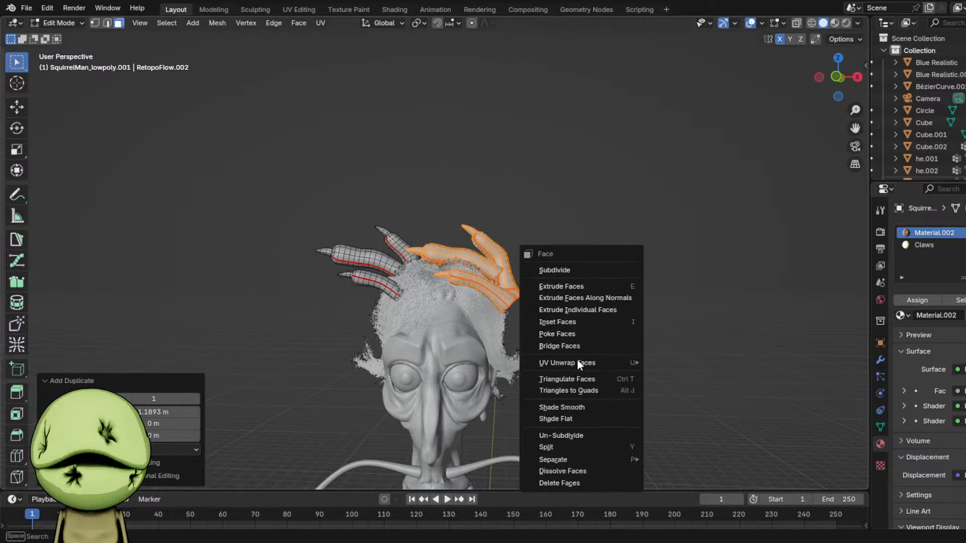
{"action": "key", "text": "Escape"}
{"action": "key", "text": "1"}
{"action": "right_click", "coordinate": [565, 265]}
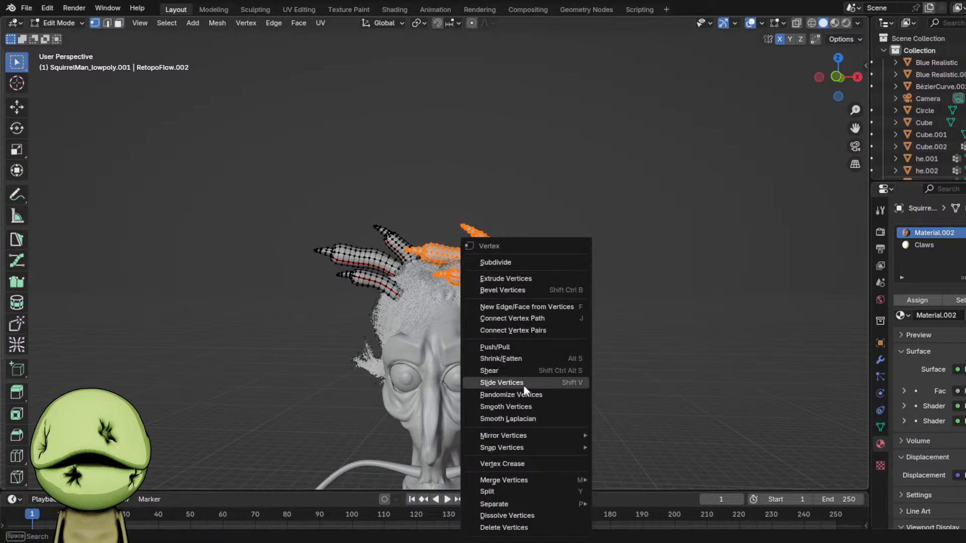
{"action": "mouse_move", "coordinate": [524, 436]}
{"action": "left_click", "coordinate": [624, 453]}
{"action": "scroll", "coordinate": [539, 252], "scroll_direction": "up", "scroll_amount": 2}
{"action": "key", "text": "g"}
{"action": "key", "text": "x"}
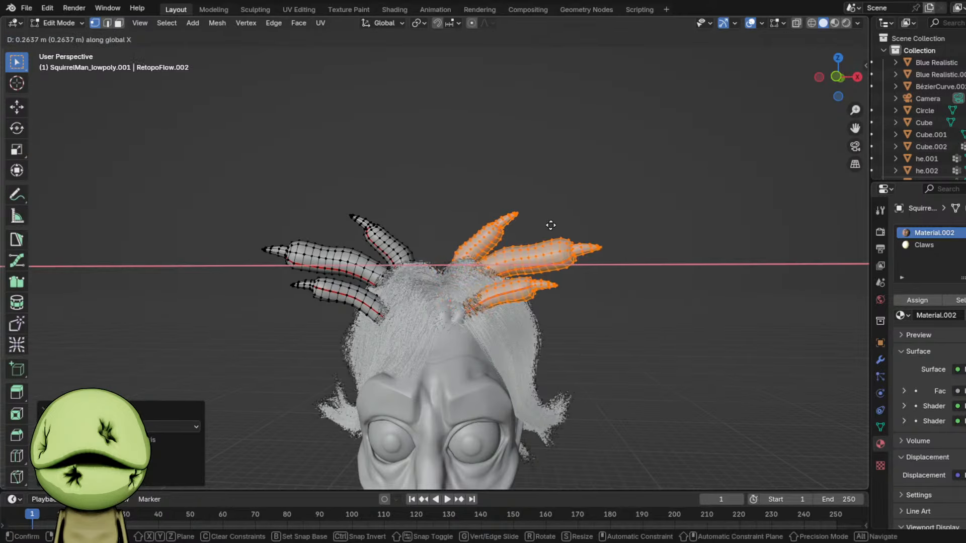
{"action": "left_click", "coordinate": [551, 225]}
- Rotate and move the mirrored finger set to tilt it against the head
{"action": "key", "text": "g"}
{"action": "key", "text": "r"}
{"action": "left_click", "coordinate": [598, 308]}
{"action": "key", "text": "g"}
{"action": "key", "text": "Escape"}
- Reposition the mirrored long finger and the mirrored upper finger individually so the two sides look less symmetrical
{"action": "left_click", "coordinate": [544, 241]}
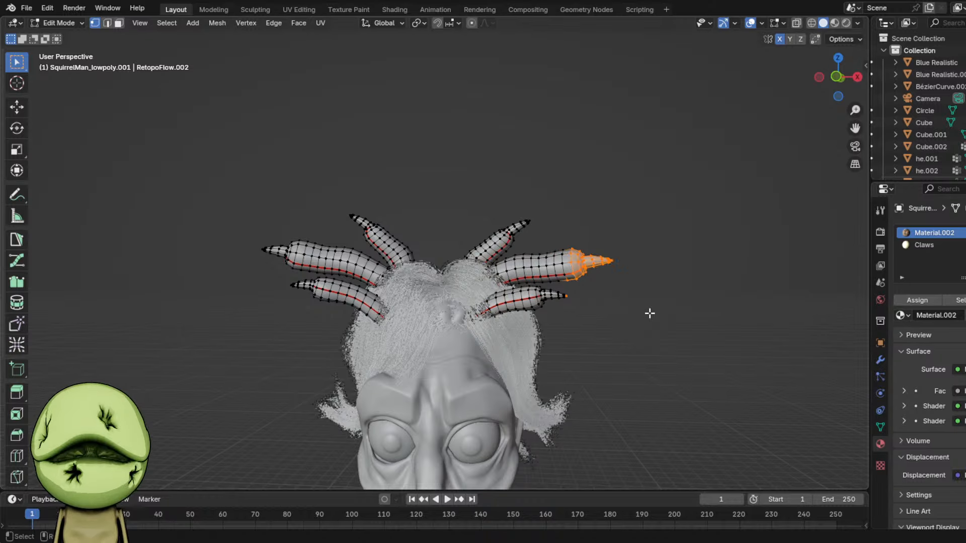
{"action": "key", "text": "ctrl+l"}
{"action": "key", "text": "ctrl+z"}
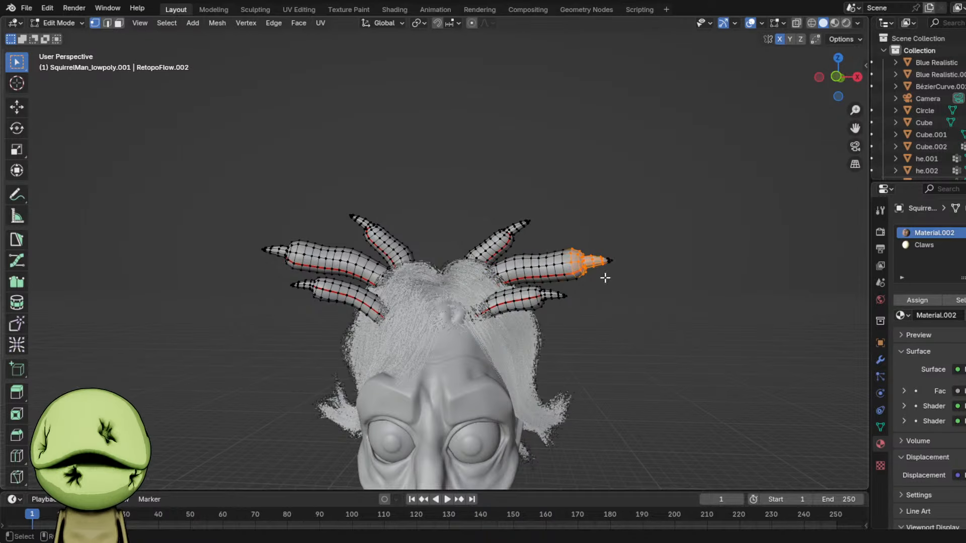
{"action": "key", "text": "g"}
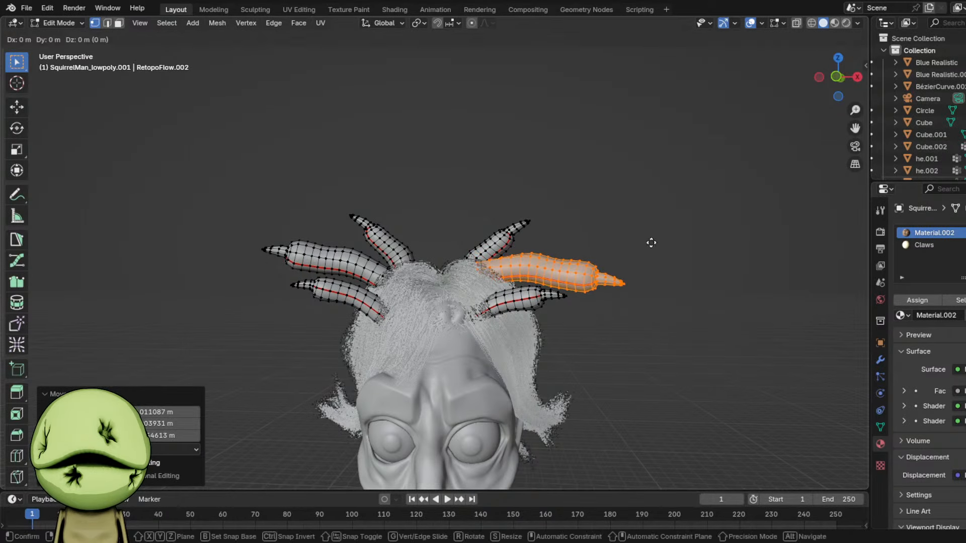
{"action": "left_click", "coordinate": [481, 212]}
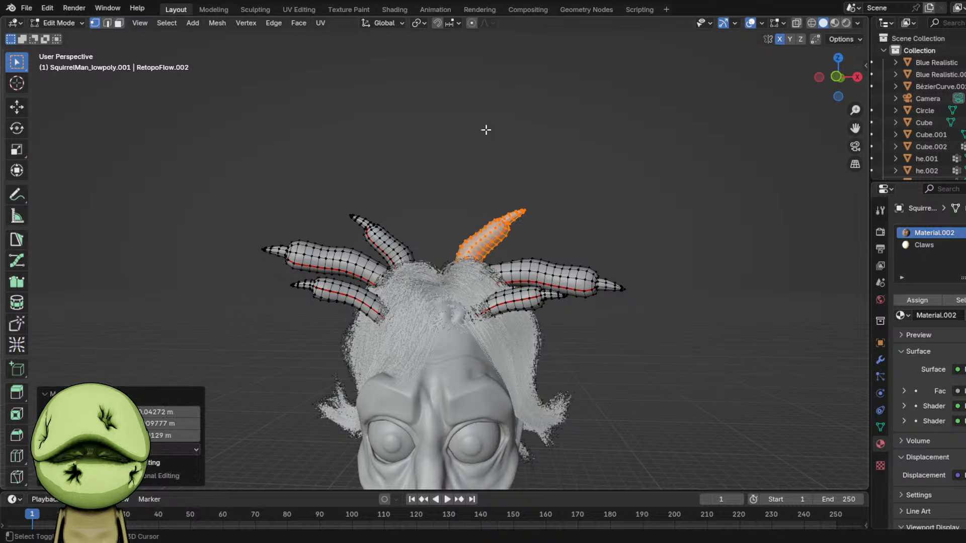
- Leave mesh editing, inspect the fingers on the scalp in material preview, and return to solid shading
{"action": "key", "text": "Tab"}
{"action": "scroll", "coordinate": [523, 324], "scroll_direction": "down", "scroll_amount": 3}
{"action": "middle_click_drag", "start_coordinate": [518, 331], "coordinate": [526, 318]}
{"action": "left_click", "coordinate": [539, 279]}
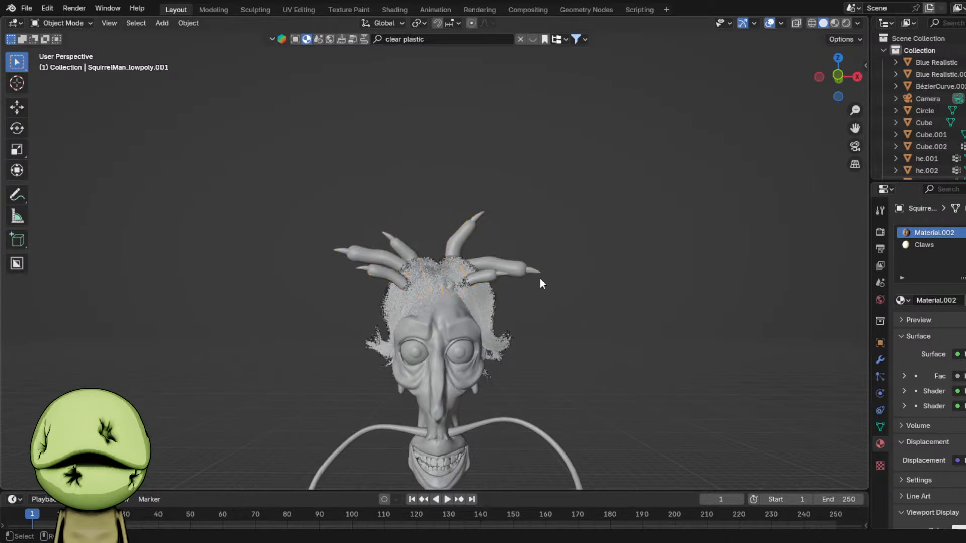
{"action": "key", "text": "z"}
{"action": "left_click", "coordinate": [566, 324]}
{"action": "scroll", "coordinate": [503, 302], "scroll_direction": "up", "scroll_amount": 2}
{"action": "middle_click_drag", "start_coordinate": [419, 285], "coordinate": [576, 283], "text": "shift"}
{"action": "key", "text": "z"}
{"action": "left_click", "coordinate": [557, 282]}
- Rotate the lowest finger on the character's right side, scale it to 0.972, and move it into place in the hair
{"action": "scroll", "coordinate": [557, 282], "scroll_direction": "up", "scroll_amount": 3}
{"action": "key", "text": "Tab"}
{"action": "left_click_drag", "start_coordinate": [547, 256], "coordinate": [560, 260]}
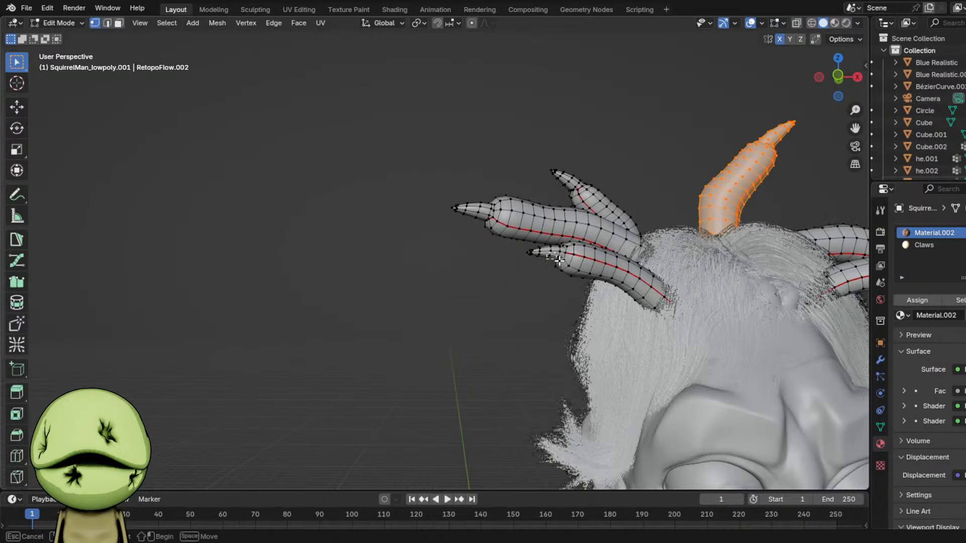
{"action": "key", "text": "r"}
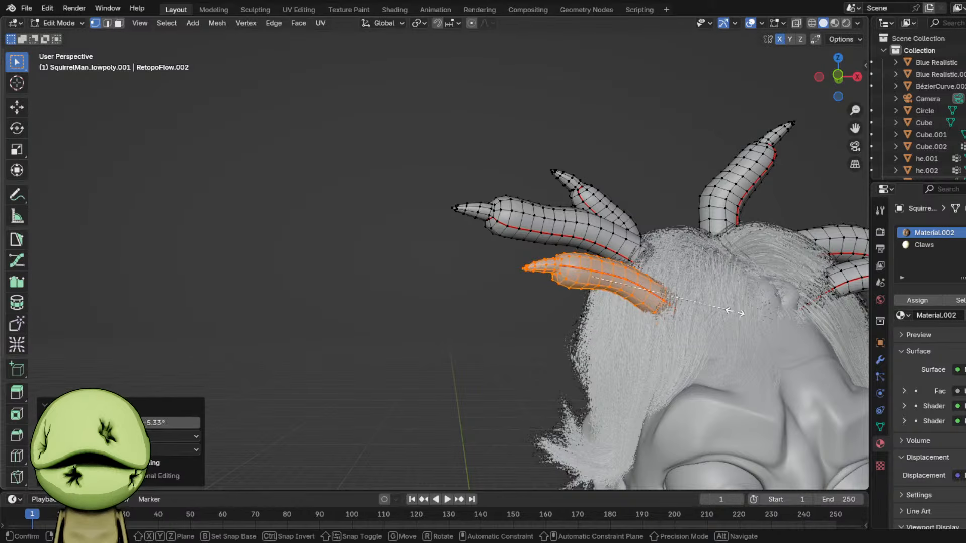
{"action": "key", "text": "g"}
{"action": "key", "text": "shift+x"}
{"action": "right_click", "coordinate": [704, 290]}
{"action": "middle_click_drag", "start_coordinate": [721, 277], "coordinate": [577, 276], "text": "shift"}
{"action": "scroll", "coordinate": [577, 276], "scroll_direction": "up", "scroll_amount": 1}
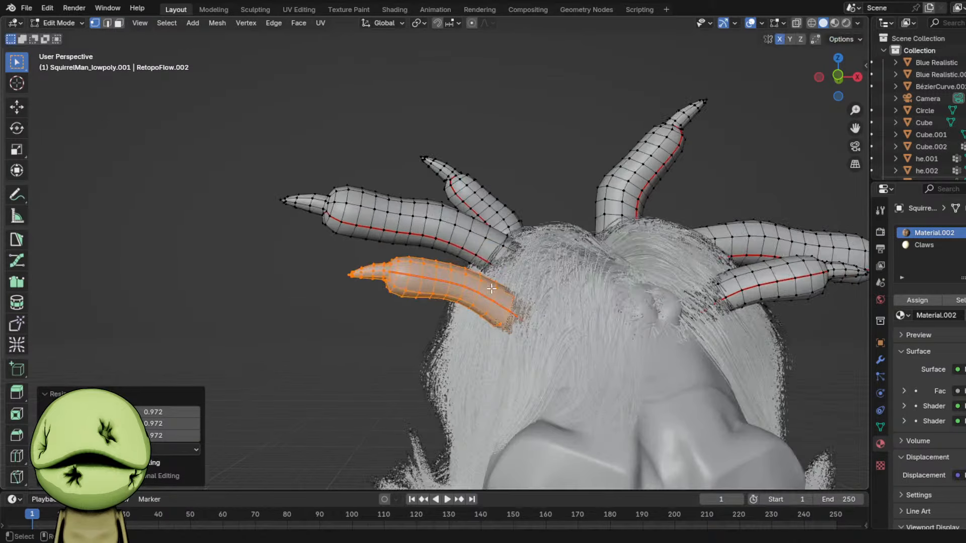
{"action": "key", "text": "g"}
{"action": "left_click", "coordinate": [575, 283]}
{"action": "key", "text": "r"}
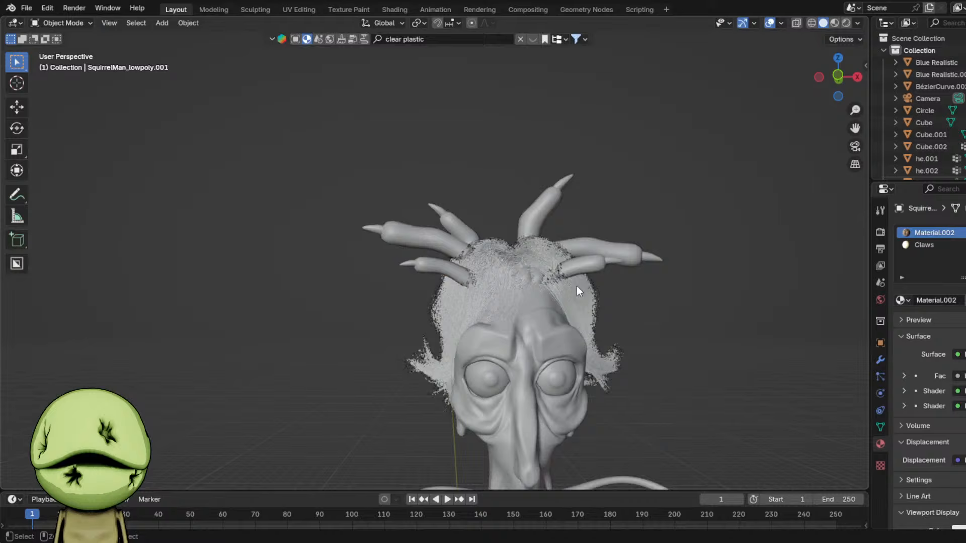
- Examine the whole head with its scalp fingers in material preview shading
{"action": "scroll", "coordinate": [576, 286], "scroll_direction": "down", "scroll_amount": 3}
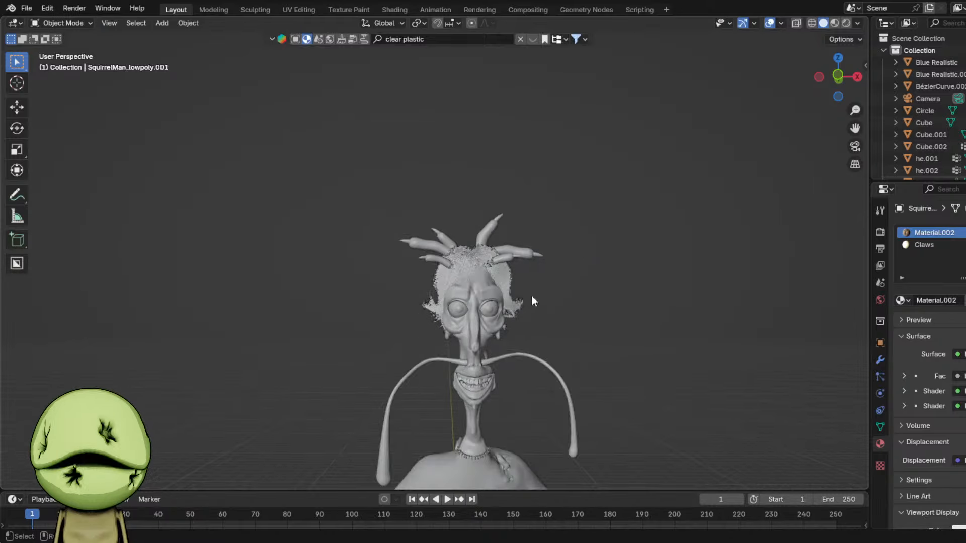
{"action": "key", "text": "z"}
{"action": "middle_click_drag", "start_coordinate": [494, 230], "coordinate": [479, 241]}
{"action": "middle_click_drag", "start_coordinate": [485, 181], "coordinate": [487, 209], "text": "shift"}
{"action": "scroll", "coordinate": [488, 208], "scroll_direction": "up", "scroll_amount": 4}
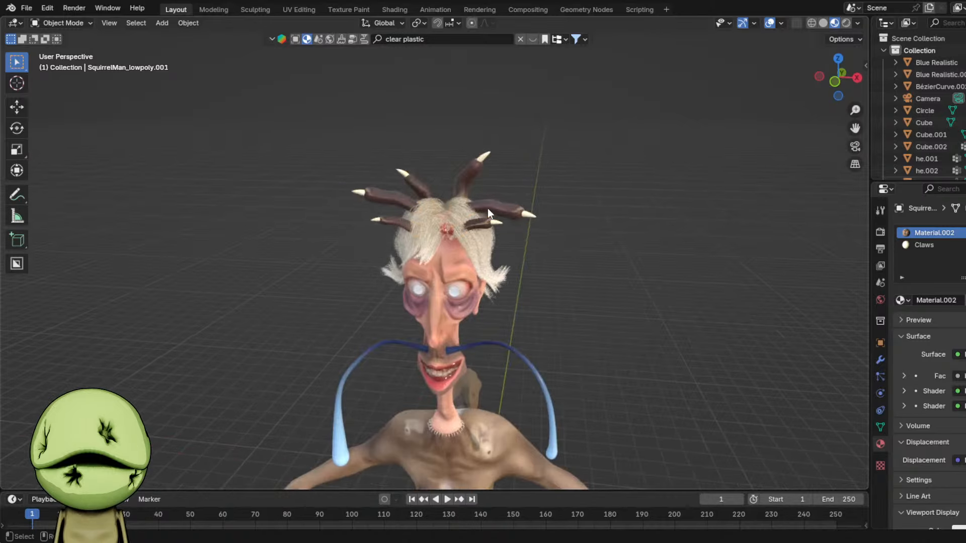
- Open the Shading workspace and bring the scalp fingers into close view in material preview with the Material.002 node tree
{"action": "left_click", "coordinate": [395, 10]}
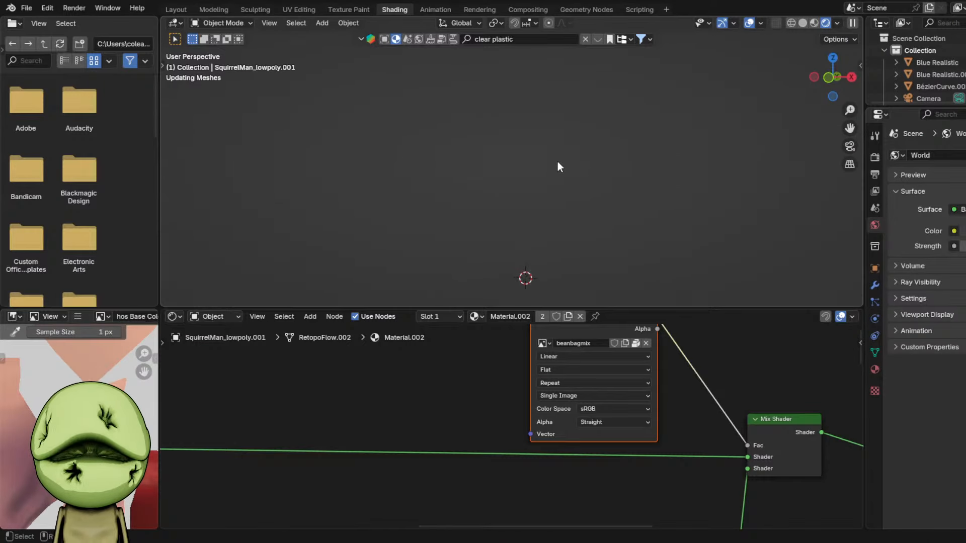
{"action": "scroll", "coordinate": [567, 155], "scroll_direction": "up", "scroll_amount": 4}
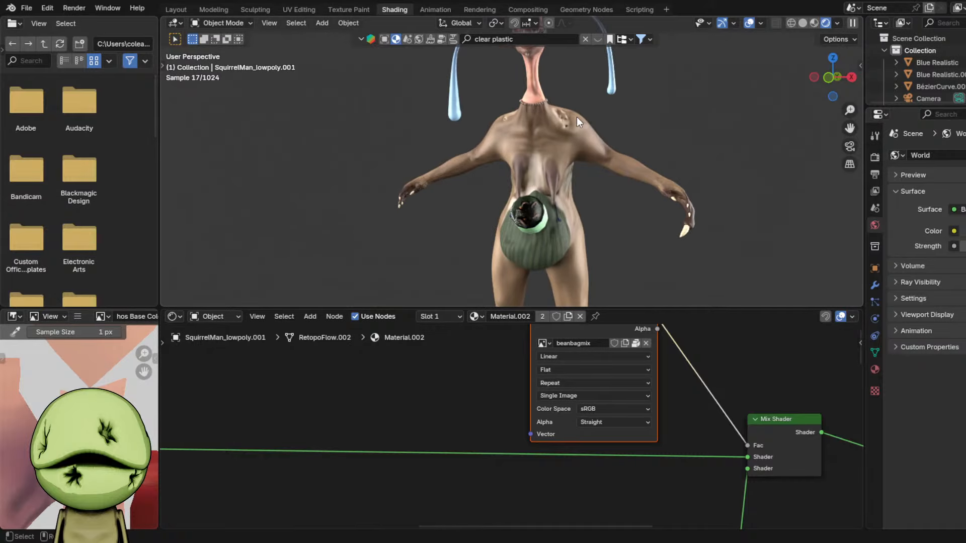
{"action": "middle_click_drag", "start_coordinate": [576, 116], "coordinate": [559, 153], "text": "shift"}
{"action": "scroll", "coordinate": [559, 153], "scroll_direction": "up", "scroll_amount": 1}
{"action": "middle_click_drag", "start_coordinate": [576, 194], "coordinate": [610, 96], "text": "shift"}
{"action": "scroll", "coordinate": [608, 121], "scroll_direction": "up", "scroll_amount": 1}
{"action": "key", "text": "z"}
{"action": "left_click", "coordinate": [611, 215]}
{"action": "middle_click_drag", "start_coordinate": [598, 207], "coordinate": [596, 254], "text": "shift"}
{"action": "scroll", "coordinate": [604, 226], "scroll_direction": "up", "scroll_amount": 3}
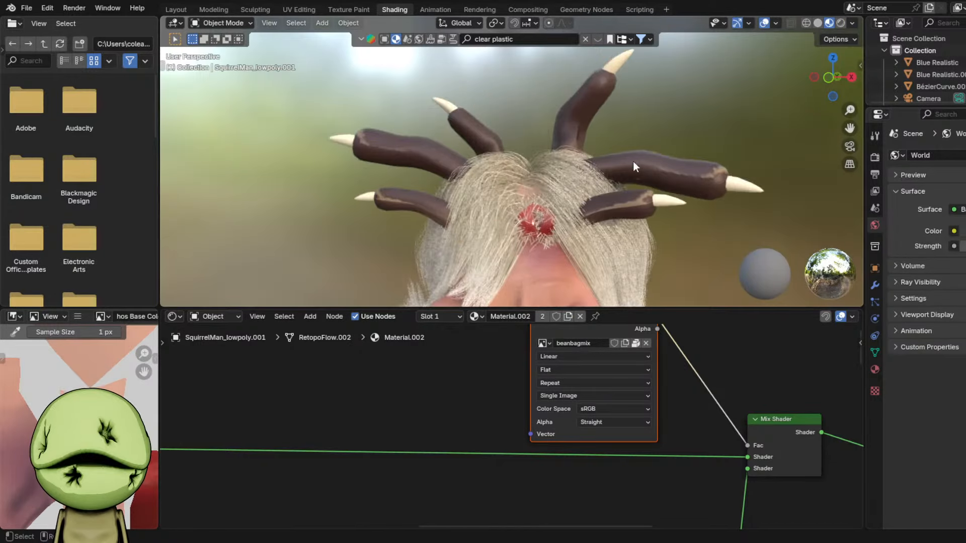
{"action": "middle_click_drag", "start_coordinate": [559, 404], "coordinate": [517, 463]}
{"action": "scroll", "coordinate": [517, 463], "scroll_direction": "down", "scroll_amount": 4}
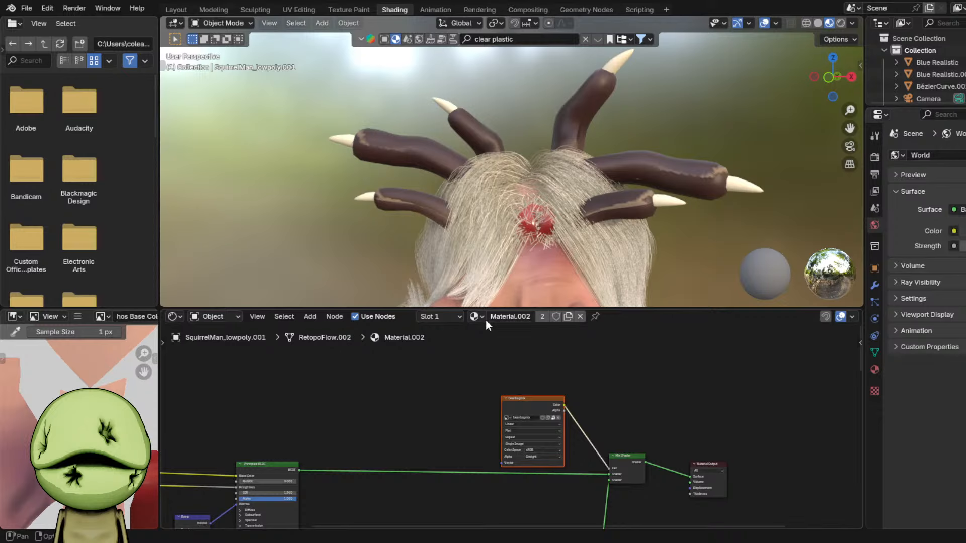
- Select the finger object and replace Material.002 in its Slot 1 with the "hos" material
{"action": "left_click", "coordinate": [675, 183]}
{"action": "middle_click_drag", "start_coordinate": [573, 266], "coordinate": [572, 222], "text": "shift"}
{"action": "key", "text": "Tab"}
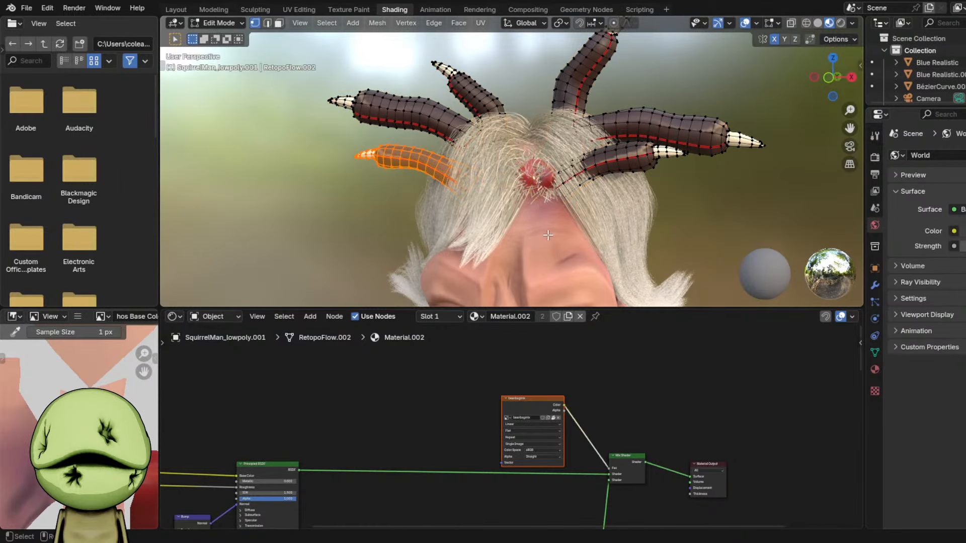
{"action": "key", "text": "Tab"}
{"action": "left_click", "coordinate": [444, 317]}
{"action": "left_click", "coordinate": [566, 267]}
{"action": "left_click", "coordinate": [659, 142]}
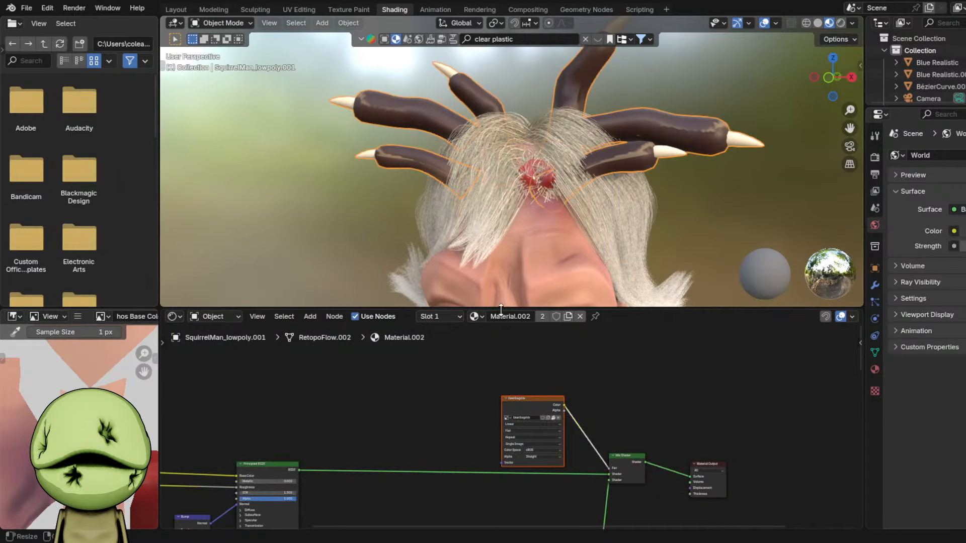
{"action": "left_click", "coordinate": [474, 317]}
{"action": "left_click", "coordinate": [525, 348]}
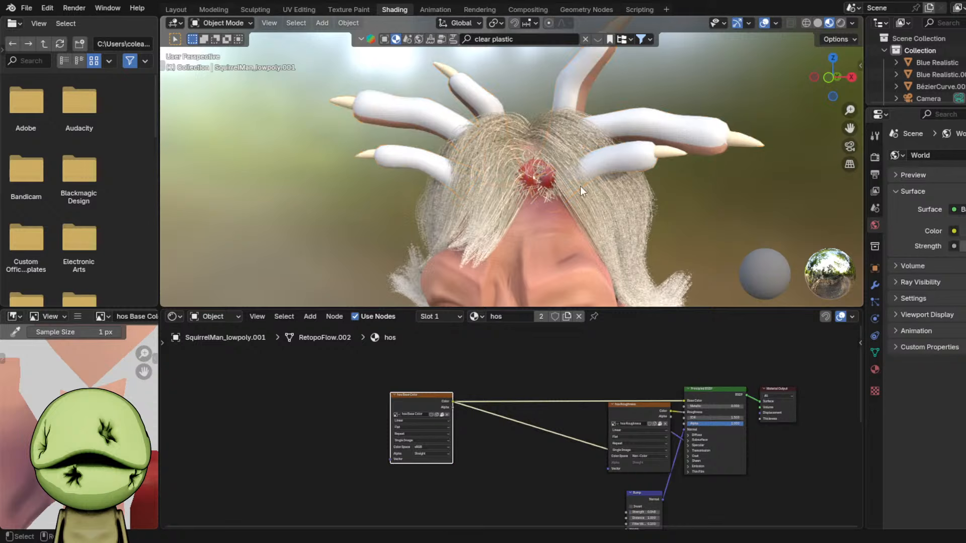
- Select the full linked skin geometry of all scalp fingers and scale down their UVs in the UV Editing workspace
{"action": "key", "text": "Tab"}
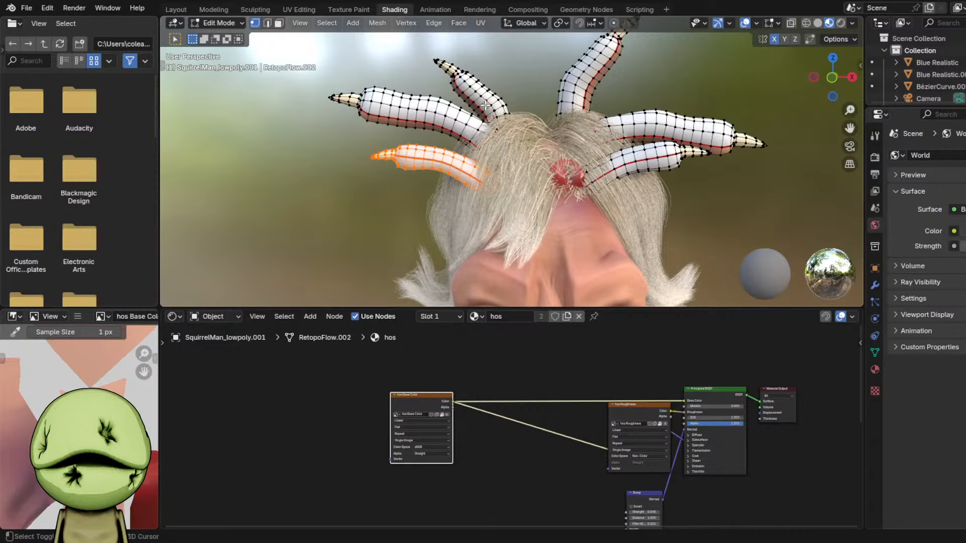
{"action": "key", "text": "ctrl+l"}
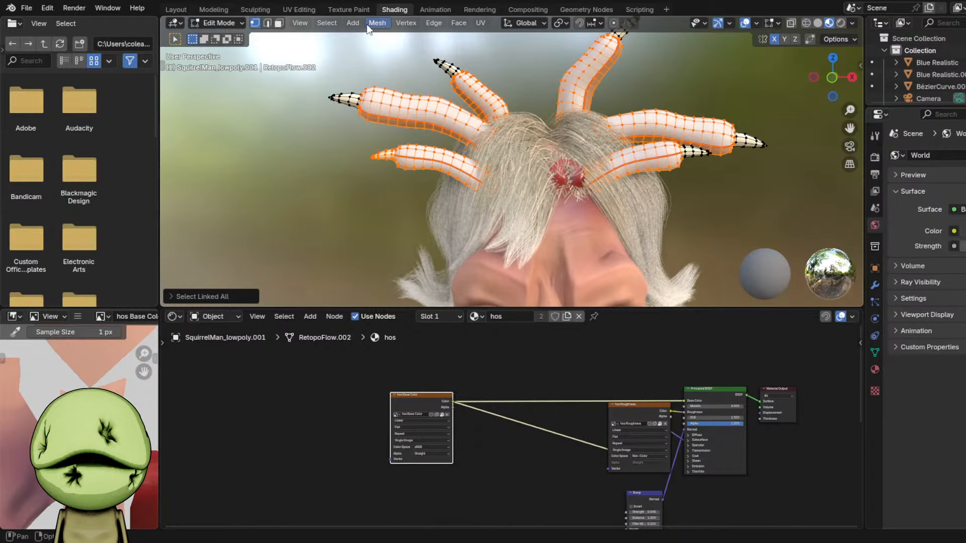
{"action": "left_click", "coordinate": [298, 9]}
{"action": "scroll", "coordinate": [315, 200], "scroll_direction": "down", "scroll_amount": 5}
{"action": "scroll", "coordinate": [257, 306], "scroll_direction": "up", "scroll_amount": 2}
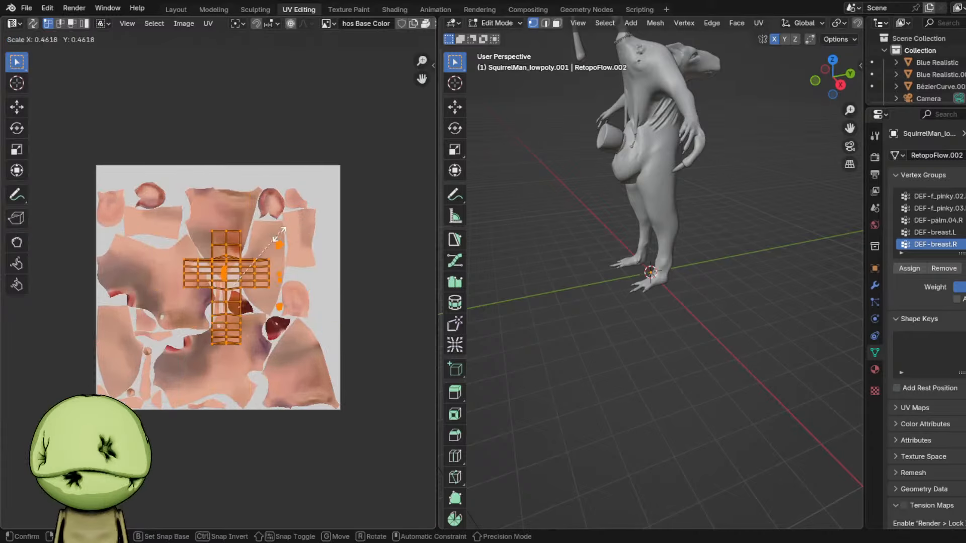
- Frame the selected fingers in the 3D view and display them from the front in Material Preview shading
{"action": "key", "text": "KP_Decimal"}
{"action": "key", "text": "z"}
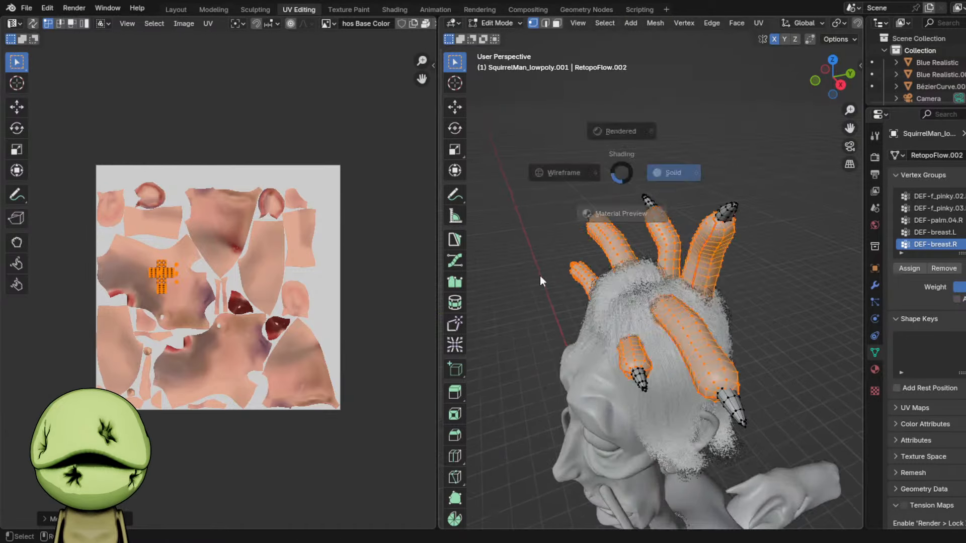
{"action": "left_click", "coordinate": [542, 280]}
{"action": "key", "text": "Tab"}
{"action": "mouse_move", "coordinate": [677, 338]}
{"action": "middle_mouse_down"}
{"action": "mouse_move", "coordinate": [729, 334]}
{"action": "mouse_move", "coordinate": [770, 311]}
{"action": "middle_mouse_up"}
{"action": "key", "text": "Tab"}
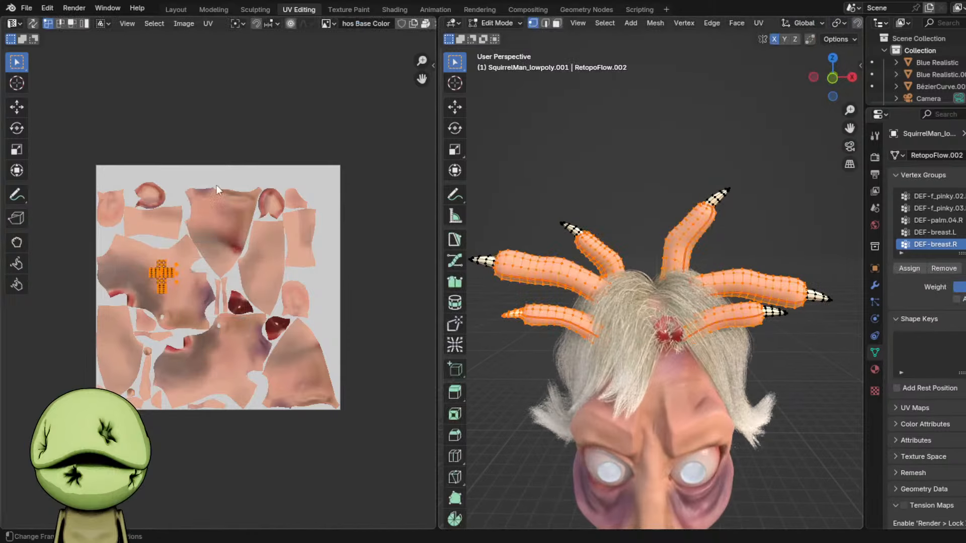
- Rotate the finger UVs and place them on the upper central skin patch of the hos Base Color texture
{"action": "scroll", "coordinate": [291, 184], "scroll_direction": "up", "scroll_amount": 1}
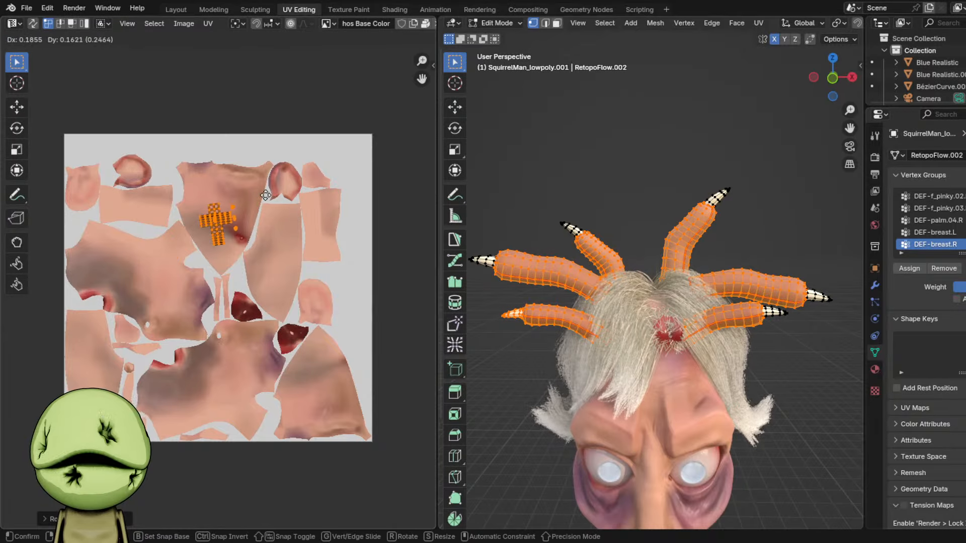
{"action": "key", "text": "Tab"}
{"action": "key", "text": "Tab"}
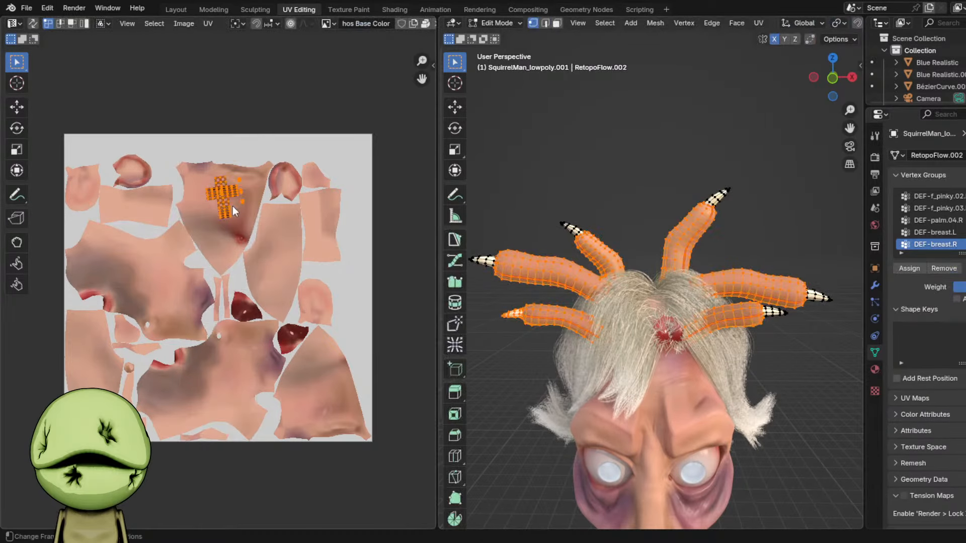
{"action": "key", "text": "g"}
{"action": "left_click", "coordinate": [223, 207]}
{"action": "key", "text": "Tab"}
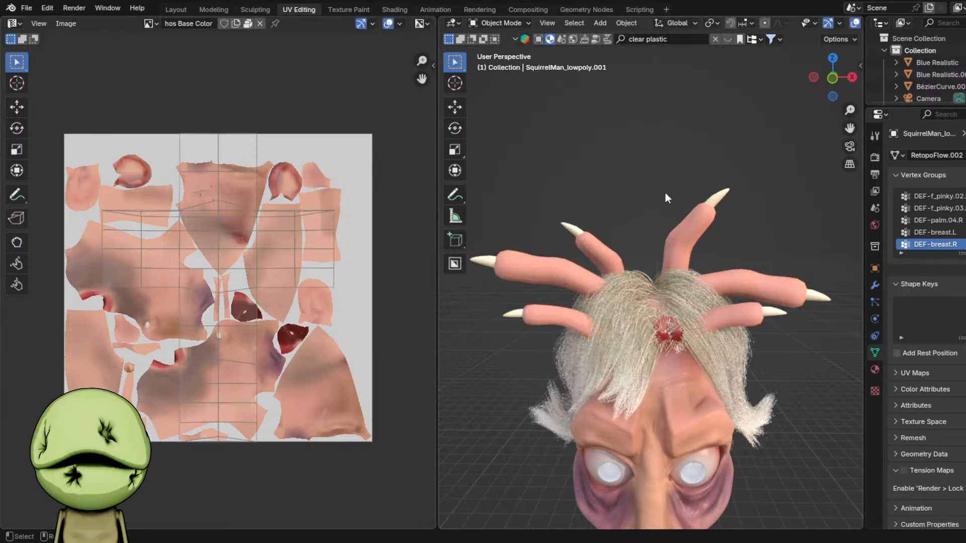
- Move the finger UVs down onto the middle of the large lower skin patch and compare the fingers with the body
{"action": "scroll", "coordinate": [669, 192], "scroll_direction": "down", "scroll_amount": 5}
{"action": "key", "text": "Tab"}
{"action": "key", "text": "g"}
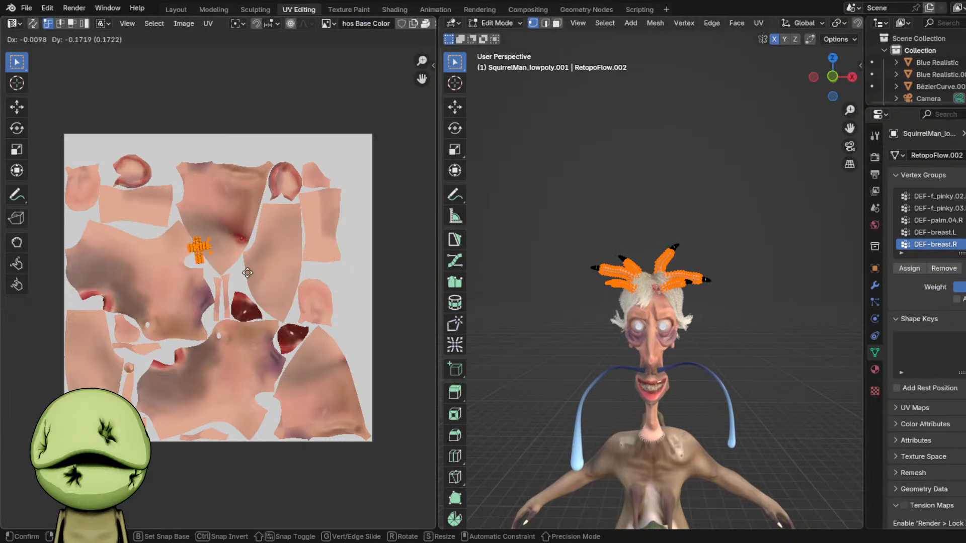
{"action": "left_click", "coordinate": [291, 434]}
{"action": "key", "text": "Tab"}
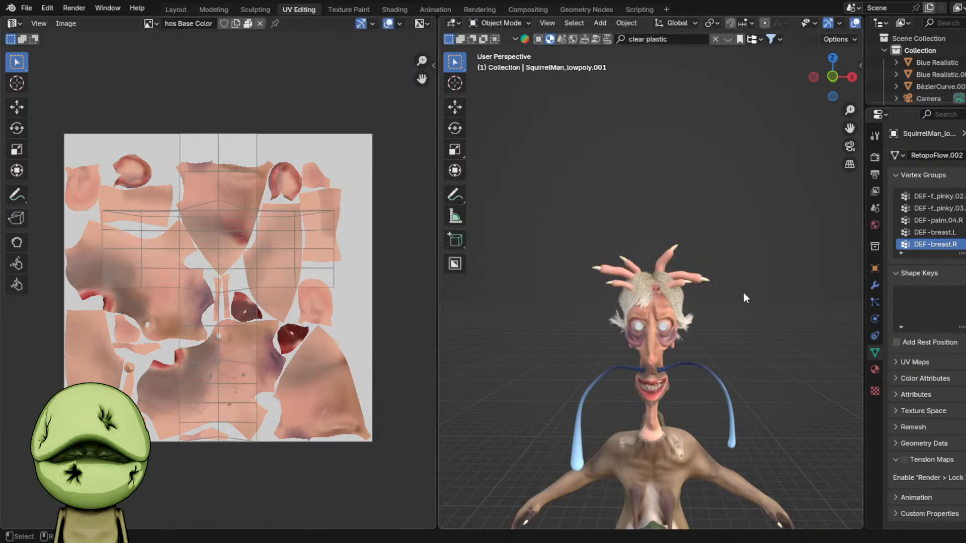
- Shift the finger UVs to the darker left side of the lower skin patch, adjusting their rotation and scale
{"action": "scroll", "coordinate": [690, 306], "scroll_direction": "up", "scroll_amount": 6}
{"action": "key", "text": "Tab"}
{"action": "key", "text": "g"}
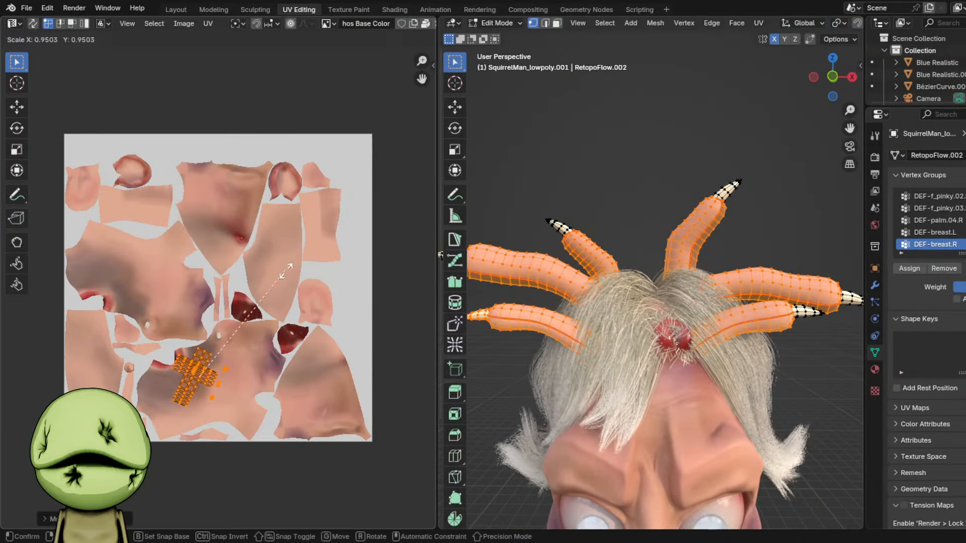
{"action": "left_click", "coordinate": [212, 347]}
- Move the finger UVs onto the purple bruised area of the lower skin patch and rescale them
{"action": "middle_click_drag", "start_coordinate": [246, 352], "coordinate": [140, 323]}
{"action": "scroll", "coordinate": [140, 323], "scroll_direction": "up", "scroll_amount": 4}
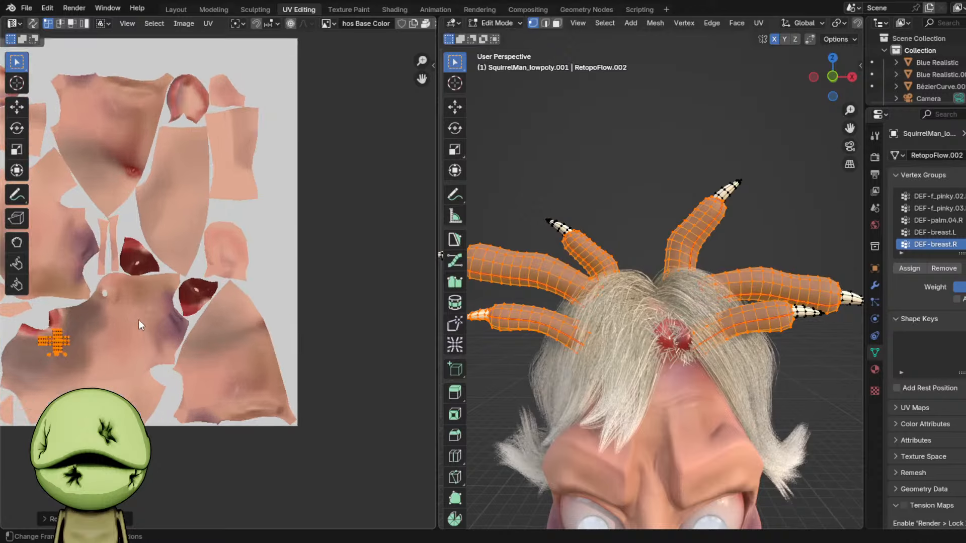
{"action": "key", "text": "g"}
{"action": "left_click", "coordinate": [383, 289]}
{"action": "key", "text": "s"}
{"action": "left_click", "coordinate": [360, 294]}
{"action": "scroll", "coordinate": [777, 267], "scroll_direction": "down", "scroll_amount": 5}
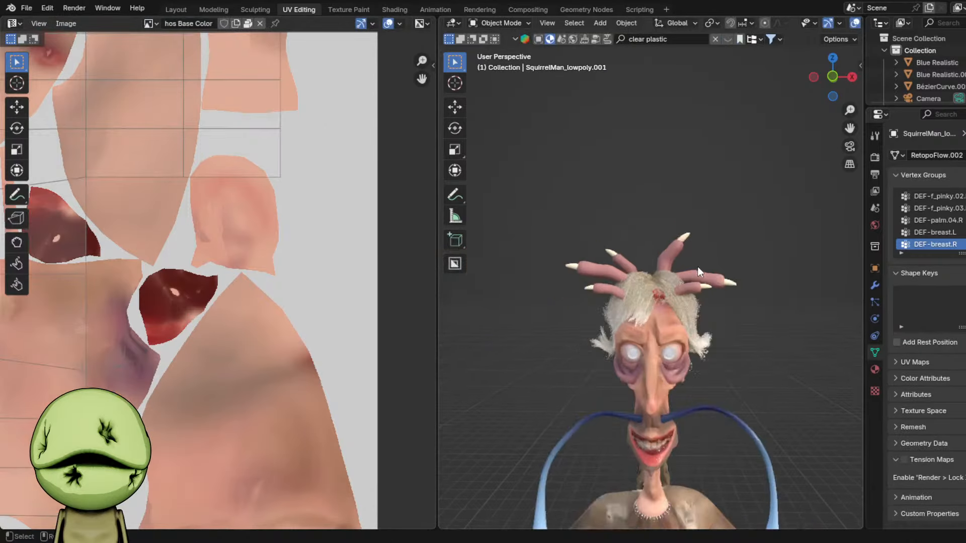
- Reposition the finger UVs on the skin beside the purple bruise and rotate them, checking the color against the face
{"action": "key", "text": "g"}
{"action": "left_click", "coordinate": [200, 242]}
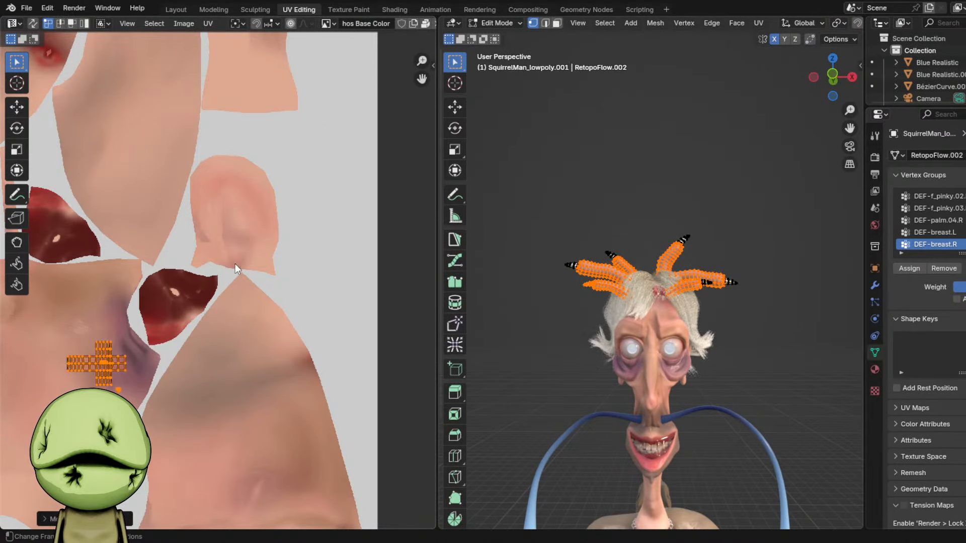
{"action": "key", "text": "Tab"}
{"action": "scroll", "coordinate": [585, 252], "scroll_direction": "up", "scroll_amount": 5}
{"action": "key", "text": "Tab"}
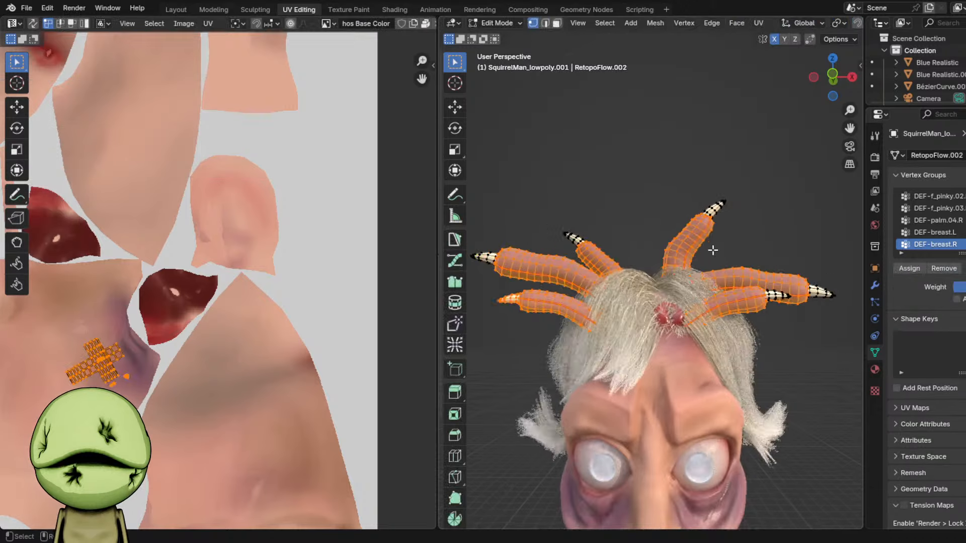
- Re-unwrap the selected head-finger faces by projecting them from the current view, and check the resulting skin texture
{"action": "key", "text": "3"}
{"action": "key", "text": "ctrl+f"}
{"action": "mouse_move", "coordinate": [740, 329]}
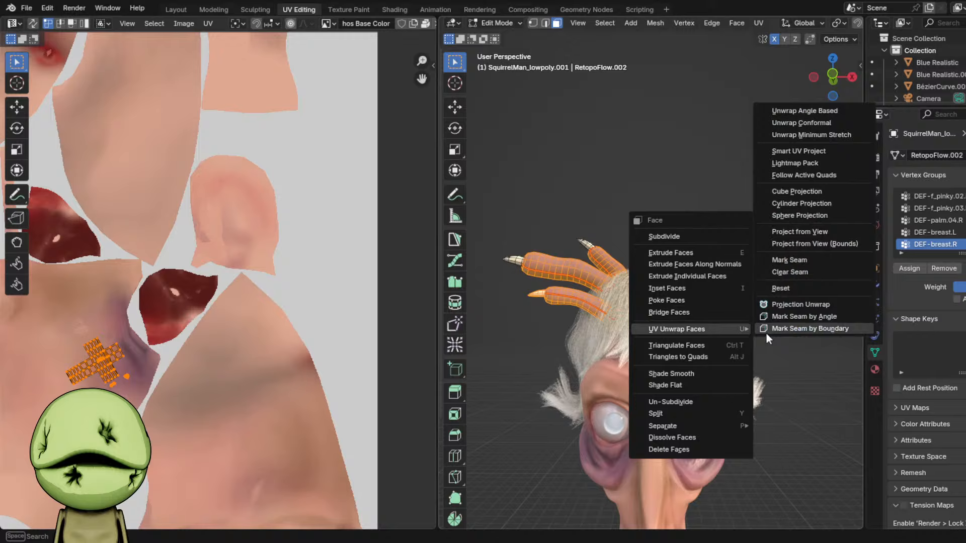
{"action": "left_click", "coordinate": [811, 216]}
{"action": "scroll", "coordinate": [191, 242], "scroll_direction": "down", "scroll_amount": 3}
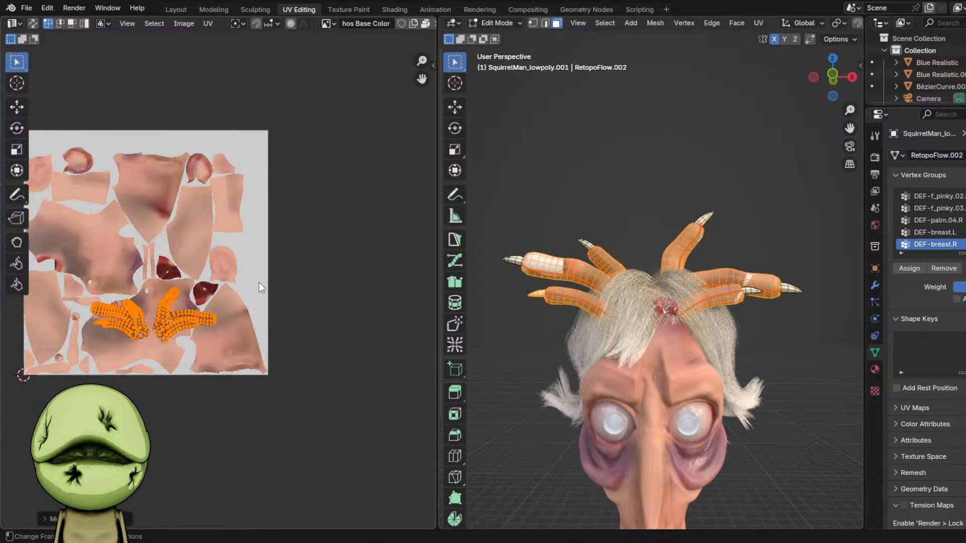
{"action": "scroll", "coordinate": [252, 301], "scroll_direction": "up", "scroll_amount": 3}
{"action": "middle_click_drag", "start_coordinate": [162, 274], "coordinate": [244, 258]}
{"action": "key", "text": "Tab"}
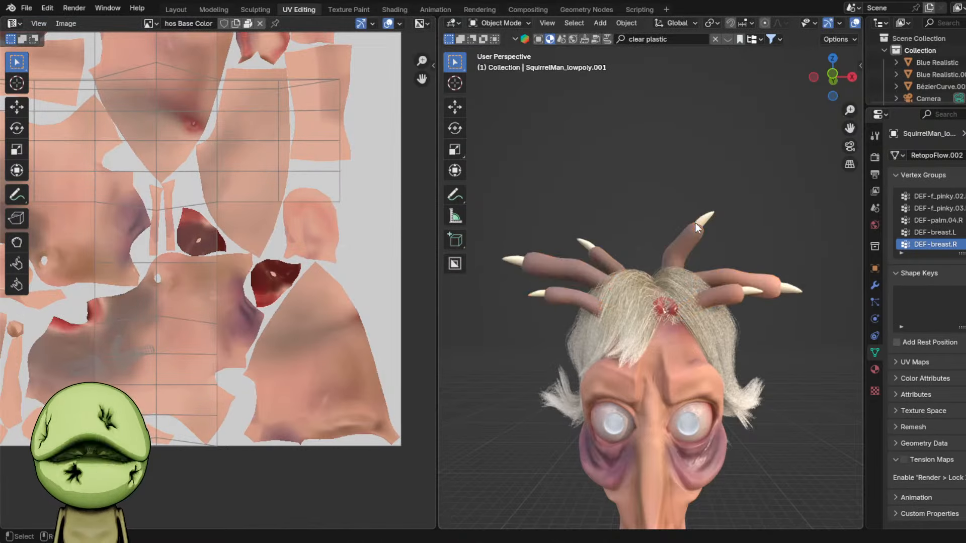
- Shrink, move and rotate the head-finger UV islands within the brownish skin area of the texture
{"action": "middle_click_drag", "start_coordinate": [696, 222], "coordinate": [662, 234]}
{"action": "key", "text": "Tab"}
{"action": "key", "text": "s"}
{"action": "left_click", "coordinate": [165, 287]}
{"action": "key", "text": "g"}
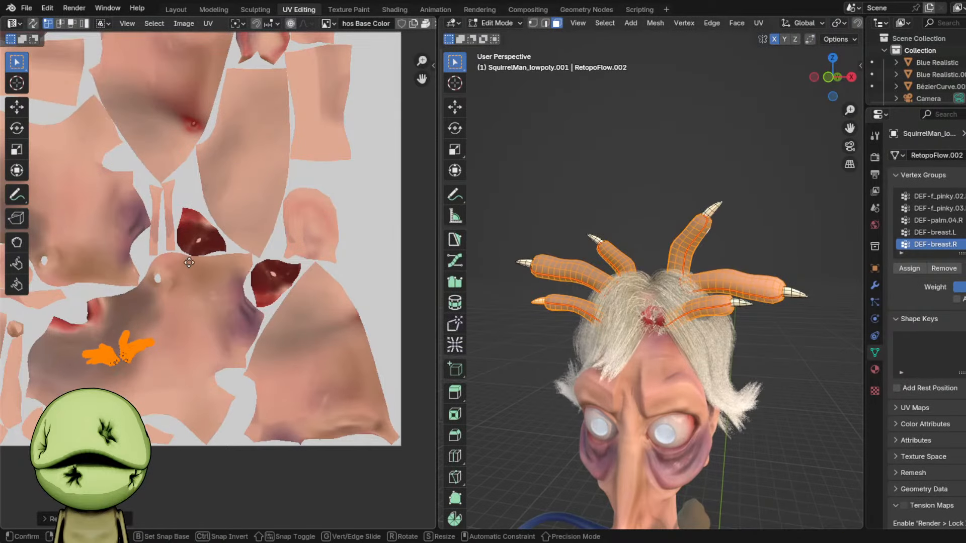
{"action": "left_click", "coordinate": [173, 275]}
{"action": "key", "text": "r"}
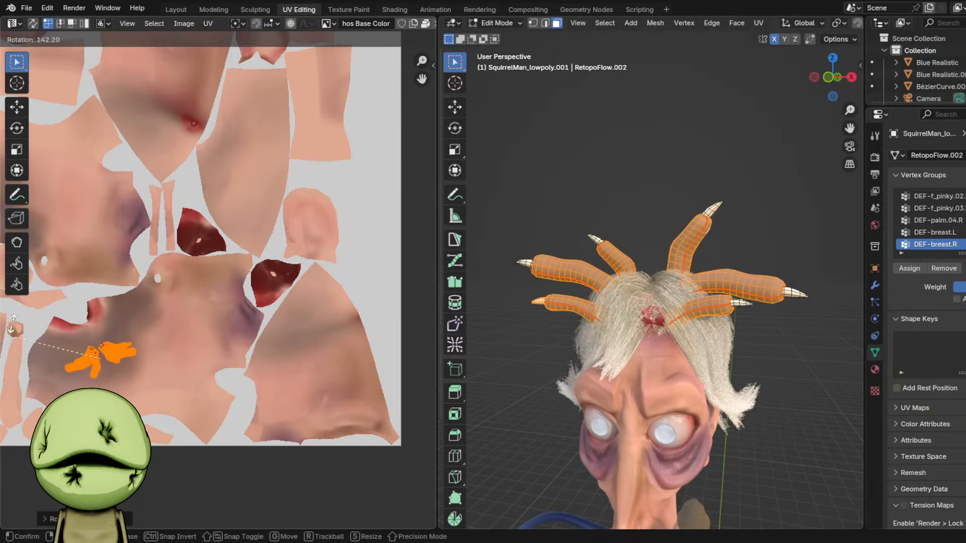
{"action": "left_click", "coordinate": [232, 336]}
{"action": "key", "text": "Tab"}
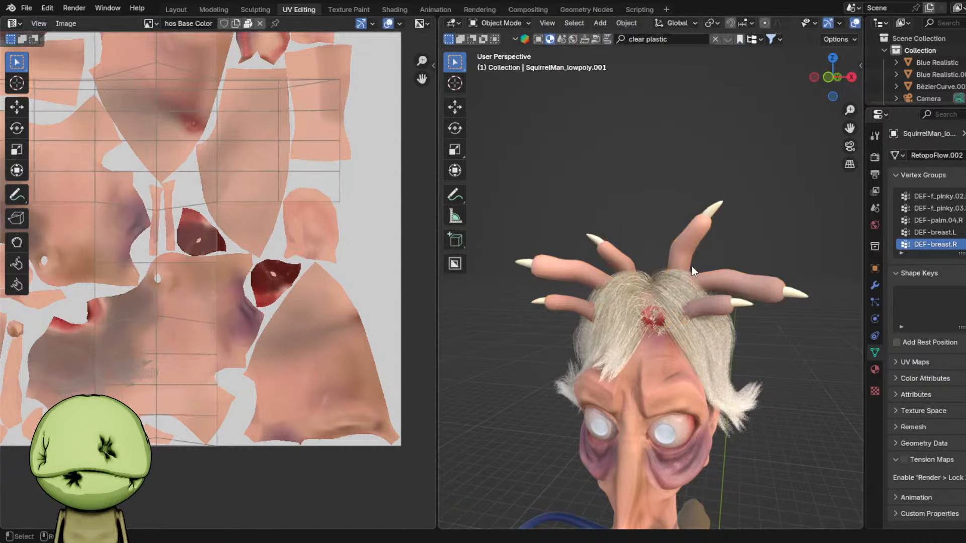
- Reposition the head-finger UV islands on the skin texture, check the whole character, and save the file
{"action": "key", "text": "Tab"}
{"action": "scroll", "coordinate": [594, 263], "scroll_direction": "up", "scroll_amount": 2}
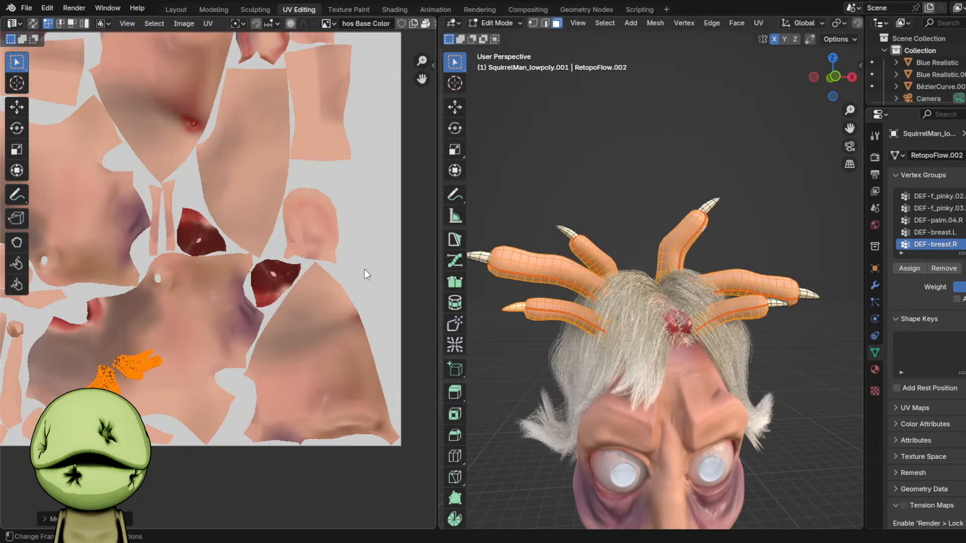
{"action": "key", "text": "Tab"}
{"action": "scroll", "coordinate": [668, 282], "scroll_direction": "down", "scroll_amount": 5}
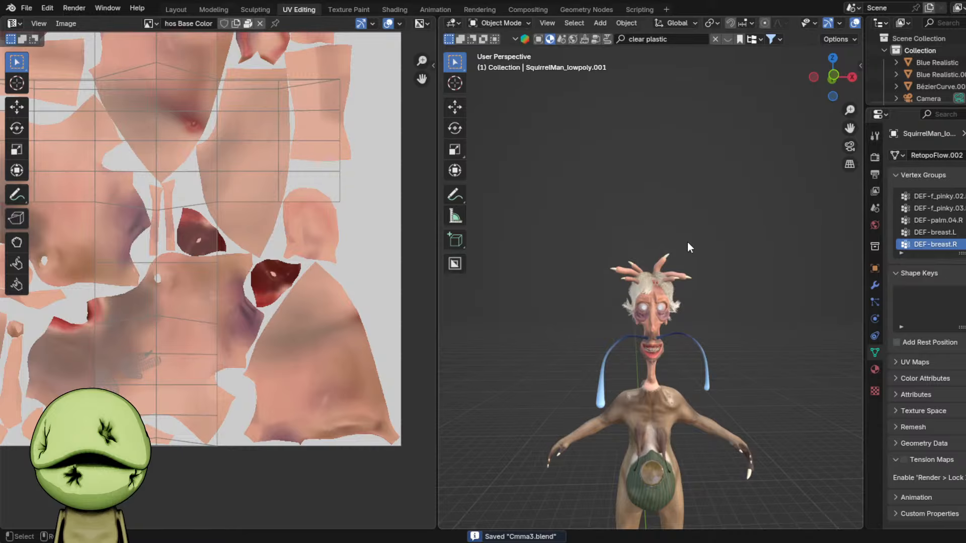
{"action": "middle_click_drag", "start_coordinate": [687, 242], "coordinate": [679, 242]}
{"action": "key", "text": "ctrl+s"}
- Open the Layout workspace and delete the completed finger entry from the Additions text list
{"action": "left_click", "coordinate": [179, 10]}
{"action": "scroll", "coordinate": [601, 224], "scroll_direction": "down", "scroll_amount": 7}
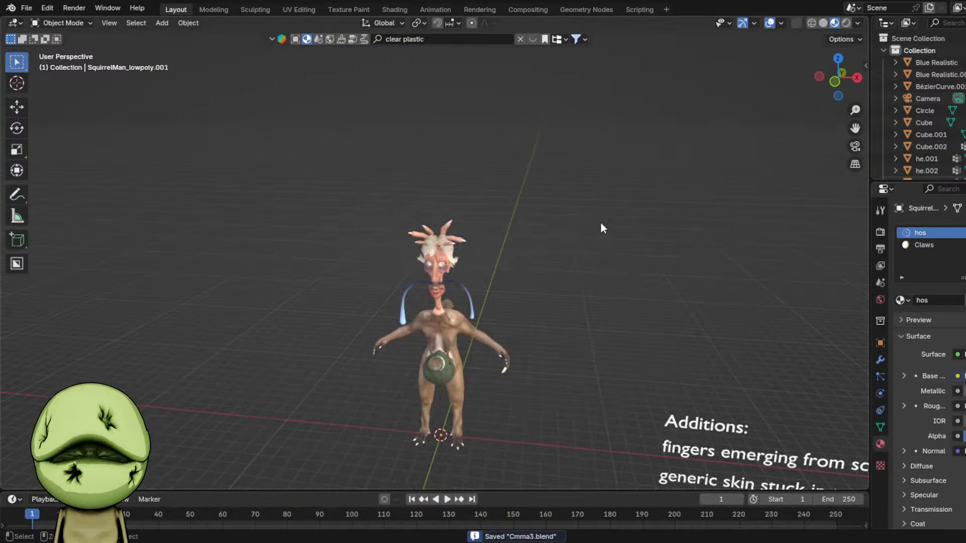
{"action": "middle_click_drag", "start_coordinate": [672, 342], "coordinate": [568, 243]}
{"action": "left_click", "coordinate": [672, 353]}
{"action": "key", "text": "Delete"}
{"action": "scroll", "coordinate": [671, 353], "scroll_direction": "down", "scroll_amount": 2}
- Move the remaining Additions text lines along the Z axis to close up the list, and save the file
{"action": "left_click_drag", "start_coordinate": [554, 326], "coordinate": [632, 455]}
{"action": "key", "text": "g"}
{"action": "key", "text": "z"}
{"action": "left_click", "coordinate": [635, 424]}
{"action": "left_click", "coordinate": [363, 383]}
{"action": "key", "text": "ctrl+s"}
- Place the 3D cursor on the lower canine tooth and add a 12-vertex, 1 m radius mesh circle there
{"action": "middle_click_drag", "start_coordinate": [392, 244], "coordinate": [527, 234], "text": "shift"}
{"action": "scroll", "coordinate": [475, 304], "scroll_direction": "up", "scroll_amount": 11}
{"action": "scroll", "coordinate": [527, 234], "scroll_direction": "up", "scroll_amount": 3}
{"action": "middle_click_drag", "start_coordinate": [506, 367], "coordinate": [518, 294], "text": "shift"}
{"action": "right_click", "coordinate": [472, 384], "text": "shift"}
{"action": "key", "text": "shift+a"}
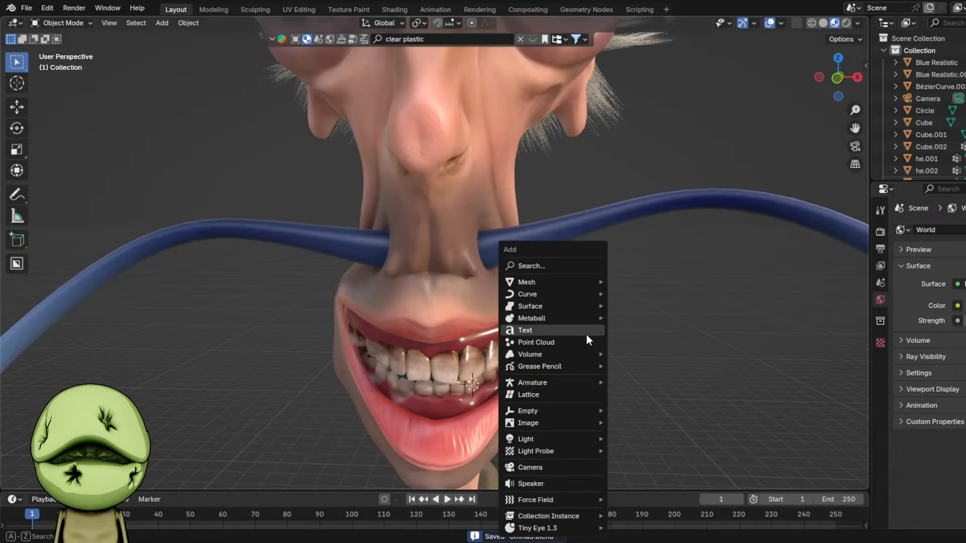
{"action": "mouse_move", "coordinate": [573, 279]}
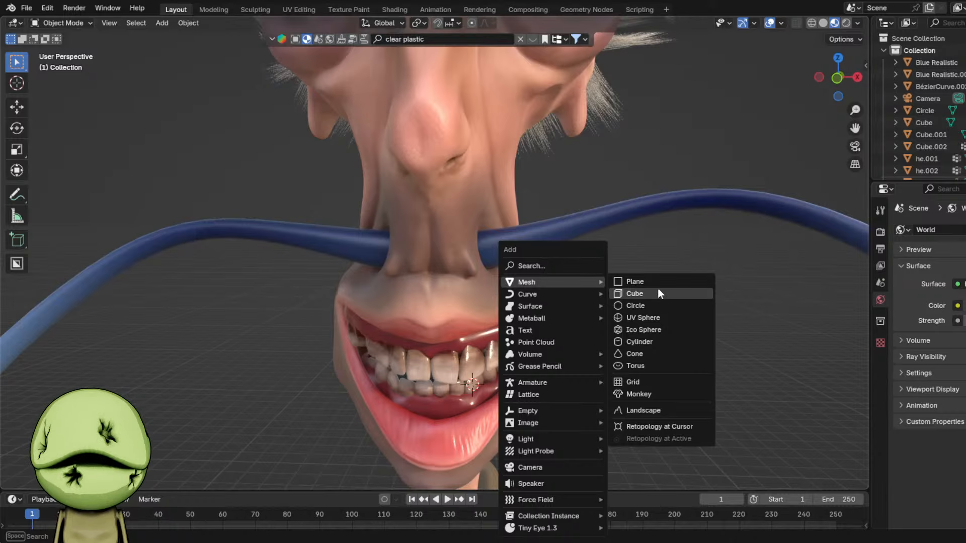
{"action": "left_click", "coordinate": [660, 305]}
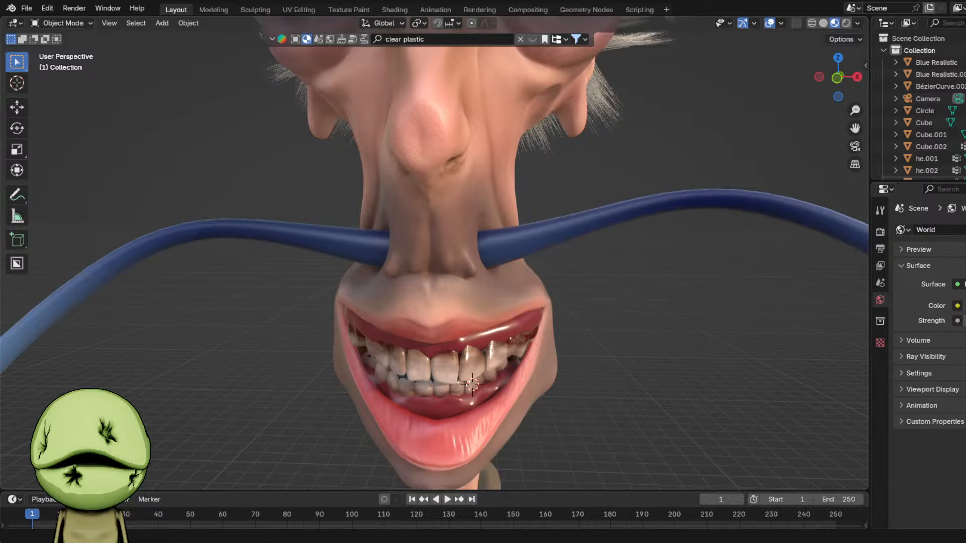
{"action": "key", "text": "shift+a"}
{"action": "left_click", "coordinate": [561, 285]}
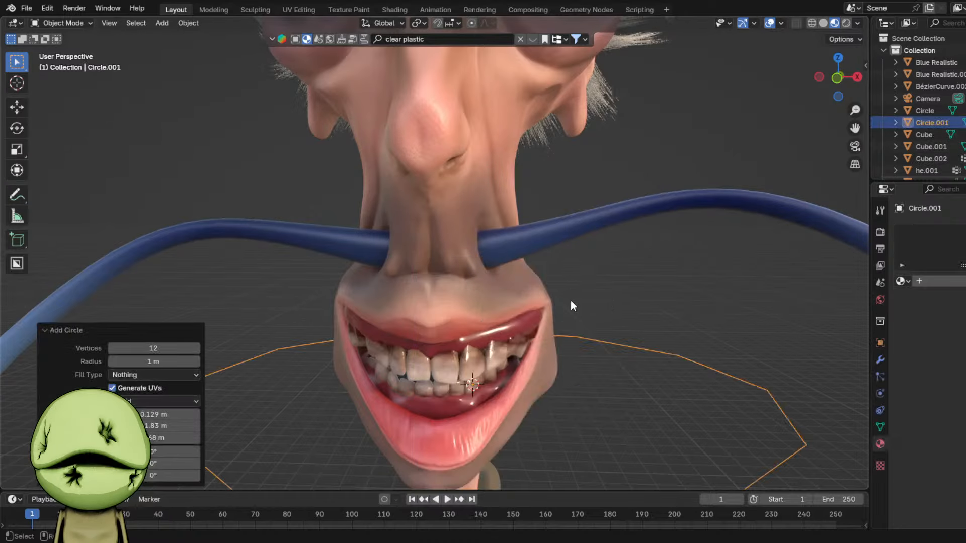
- Scale the new circle down so that it is close to the size of the lower teeth
{"action": "key", "text": "KP_Decimal"}
{"action": "key", "text": "s"}
{"action": "left_click", "coordinate": [493, 271]}
{"action": "scroll", "coordinate": [493, 271], "scroll_direction": "up", "scroll_amount": 4}
{"action": "key", "text": "s"}
{"action": "left_click", "coordinate": [540, 267]}
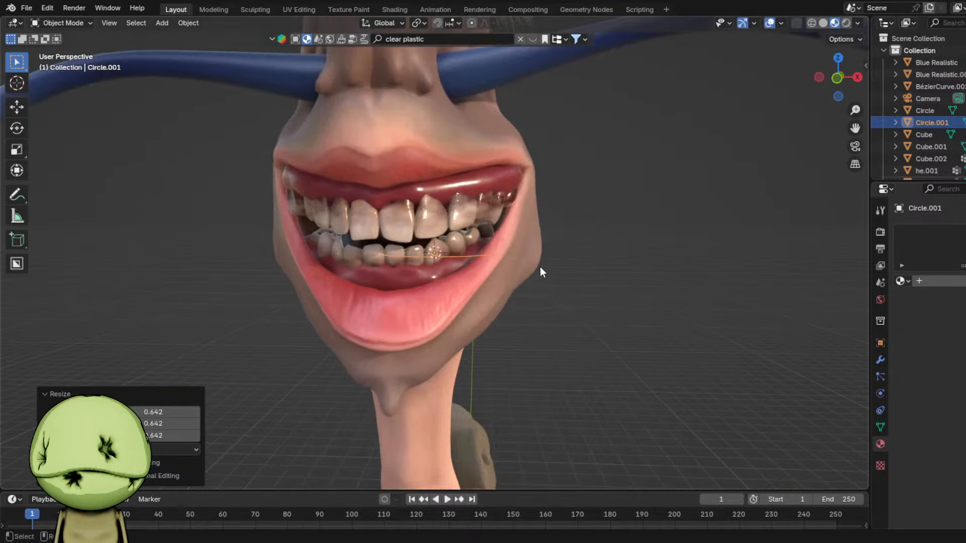
- Rotate, move and shrink the circle so that it loops around the lower tooth and over the lip
{"action": "scroll", "coordinate": [539, 267], "scroll_direction": "up", "scroll_amount": 5}
{"action": "middle_click_drag", "start_coordinate": [539, 267], "coordinate": [563, 273]}
{"action": "key", "text": "r"}
{"action": "key", "text": "g"}
{"action": "key", "text": "s"}
{"action": "left_click", "coordinate": [578, 325]}
{"action": "middle_click_drag", "start_coordinate": [579, 324], "coordinate": [455, 333]}
{"action": "key", "text": "g"}
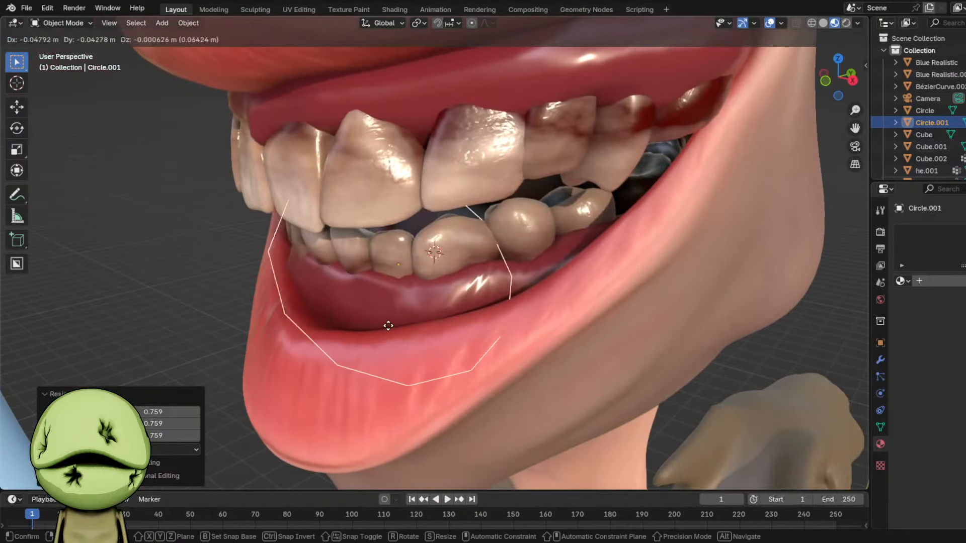
{"action": "key", "text": "s"}
{"action": "left_click", "coordinate": [526, 290]}
- Tilt, shrink and reposition the circle around the gum below the lower canine tooth
{"action": "key", "text": "g"}
{"action": "key", "text": "r"}
{"action": "key", "text": "g"}
{"action": "middle_click_drag", "start_coordinate": [564, 238], "coordinate": [478, 256]}
{"action": "key", "text": "s"}
{"action": "left_click", "coordinate": [478, 252]}
{"action": "scroll", "coordinate": [484, 255], "scroll_direction": "up", "scroll_amount": 1}
{"action": "key", "text": "g"}
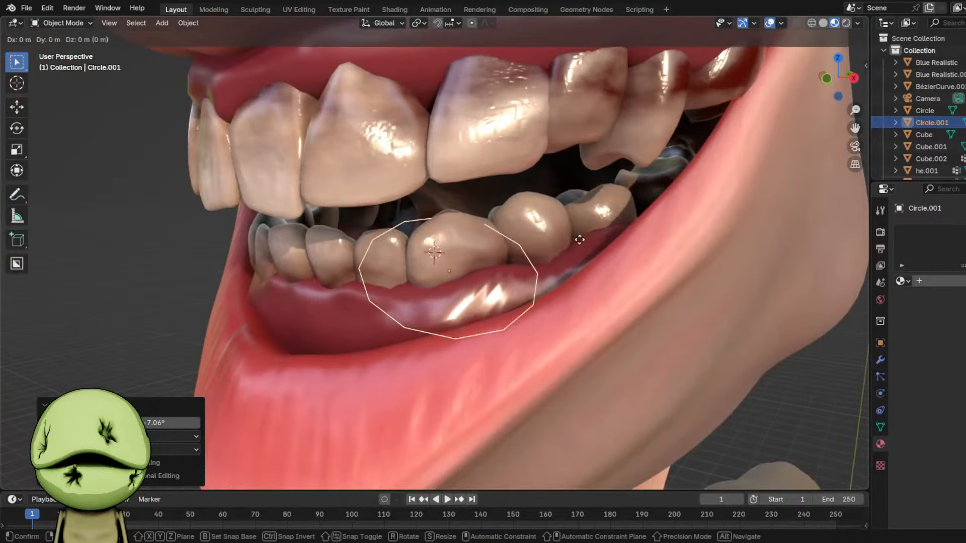
{"action": "left_click", "coordinate": [551, 270]}
- Shift the circle in the horizontal plane and narrow it along the X axis
{"action": "middle_click_drag", "start_coordinate": [551, 270], "coordinate": [513, 298]}
{"action": "key", "text": "g"}
{"action": "key", "text": "shift+z"}
{"action": "left_click", "coordinate": [526, 248]}
{"action": "middle_click_drag", "start_coordinate": [527, 249], "coordinate": [578, 231]}
{"action": "key", "text": "s"}
{"action": "key", "text": "x"}
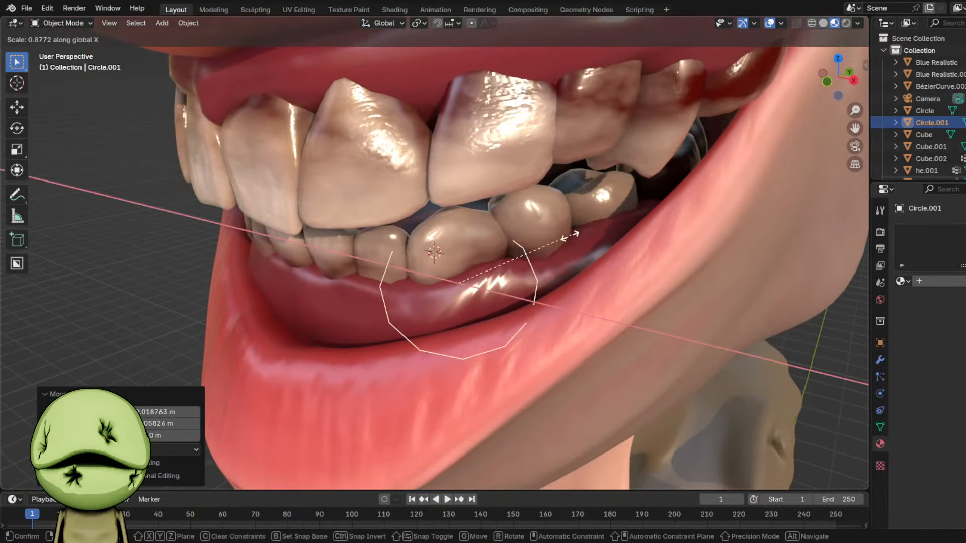
{"action": "left_click", "coordinate": [559, 241]}
- Fine-tune the circle's rotation and position against the lower tooth and gum
{"action": "scroll", "coordinate": [562, 241], "scroll_direction": "down", "scroll_amount": 1}
{"action": "key", "text": "r"}
{"action": "left_click", "coordinate": [548, 215]}
{"action": "key", "text": "g"}
{"action": "left_click", "coordinate": [524, 210]}
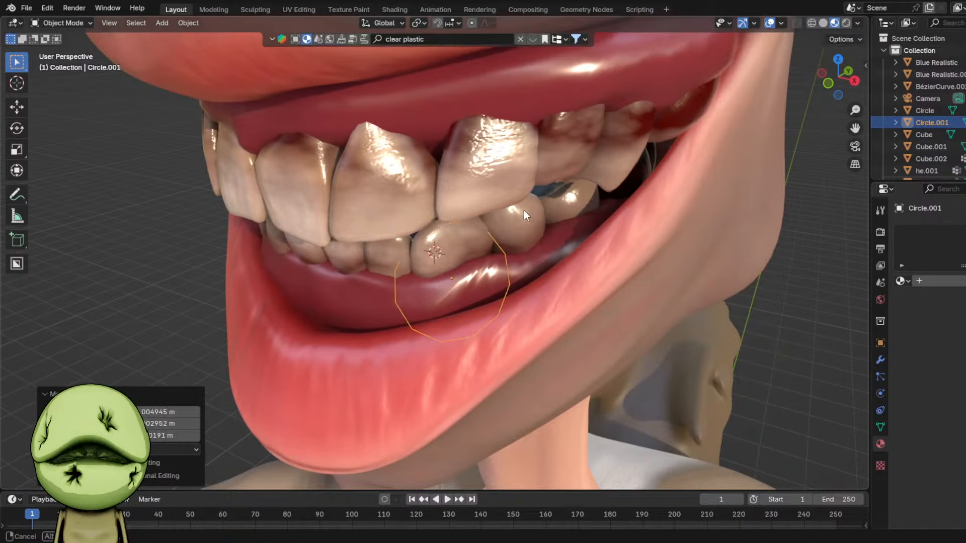
{"action": "middle_click_drag", "start_coordinate": [524, 211], "coordinate": [550, 200]}
{"action": "key", "text": "g"}
{"action": "left_click", "coordinate": [572, 194]}
- Enter Edit Mode on the circle, and move and rotate its loop beside the lower tooth
{"action": "key", "text": "F3"}
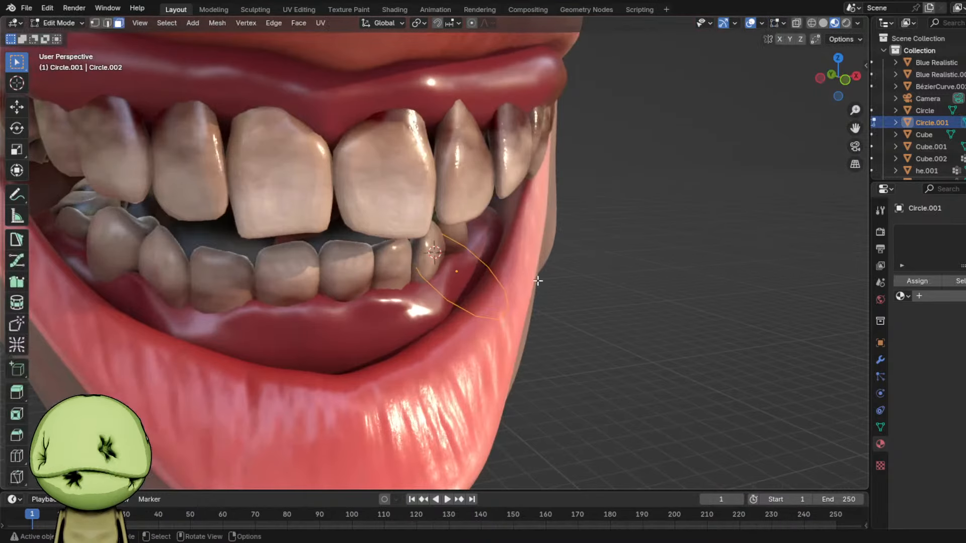
{"action": "scroll", "coordinate": [537, 281], "scroll_direction": "down", "scroll_amount": 3}
{"action": "scroll", "coordinate": [489, 271], "scroll_direction": "up", "scroll_amount": 1}
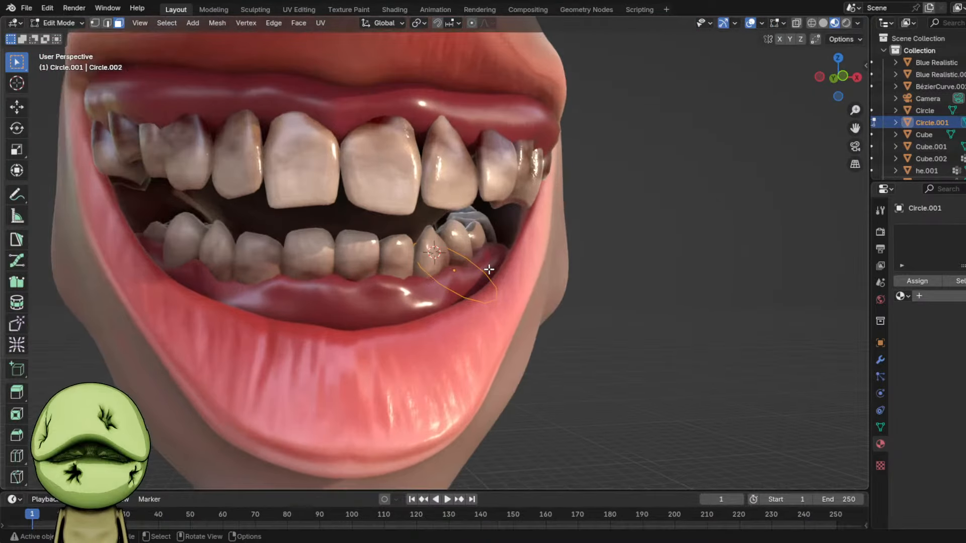
{"action": "key", "text": "g"}
{"action": "key", "text": "r"}
{"action": "left_click", "coordinate": [524, 322]}
- Slide the loop in the horizontal plane and rotate it around the Z axis to follow the jaw
{"action": "middle_click_drag", "start_coordinate": [523, 322], "coordinate": [485, 412]}
{"action": "key", "text": "g"}
{"action": "key", "text": "shift+z"}
{"action": "left_click", "coordinate": [491, 403]}
{"action": "key", "text": "r"}
{"action": "key", "text": "z"}
{"action": "left_click", "coordinate": [566, 352]}
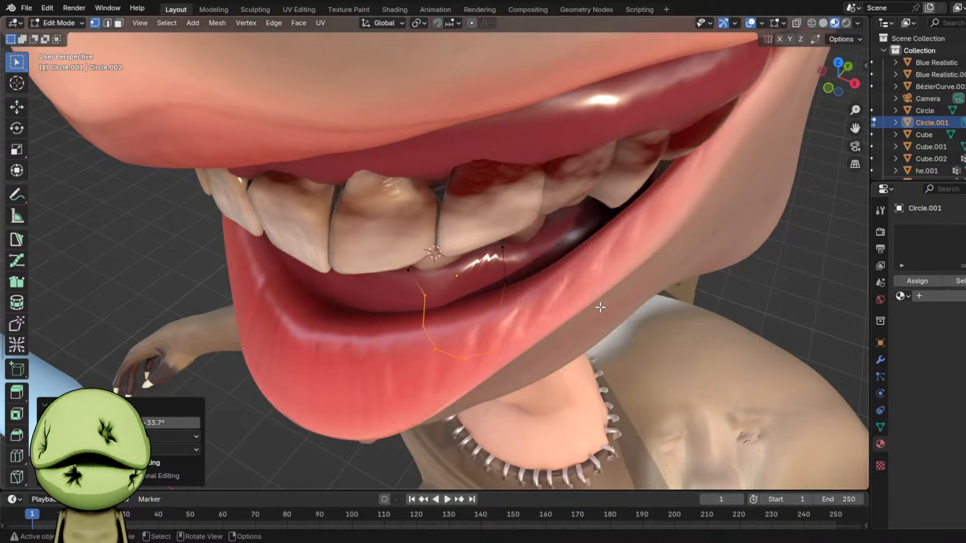
- Move and rotate the loop's lower vertices so that they extend outward over the lower lip
{"action": "middle_click_drag", "start_coordinate": [599, 306], "coordinate": [601, 226]}
{"action": "key", "text": "g"}
{"action": "left_click", "coordinate": [589, 254]}
{"action": "middle_click_drag", "start_coordinate": [578, 267], "coordinate": [556, 274]}
{"action": "key", "text": "r"}
{"action": "left_click", "coordinate": [592, 248]}
{"action": "key", "text": "g"}
{"action": "left_click", "coordinate": [533, 279]}
- Extrude the loop into a thin band by scaling and slightly shifting the new edges
{"action": "scroll", "coordinate": [569, 277], "scroll_direction": "up", "scroll_amount": 2}
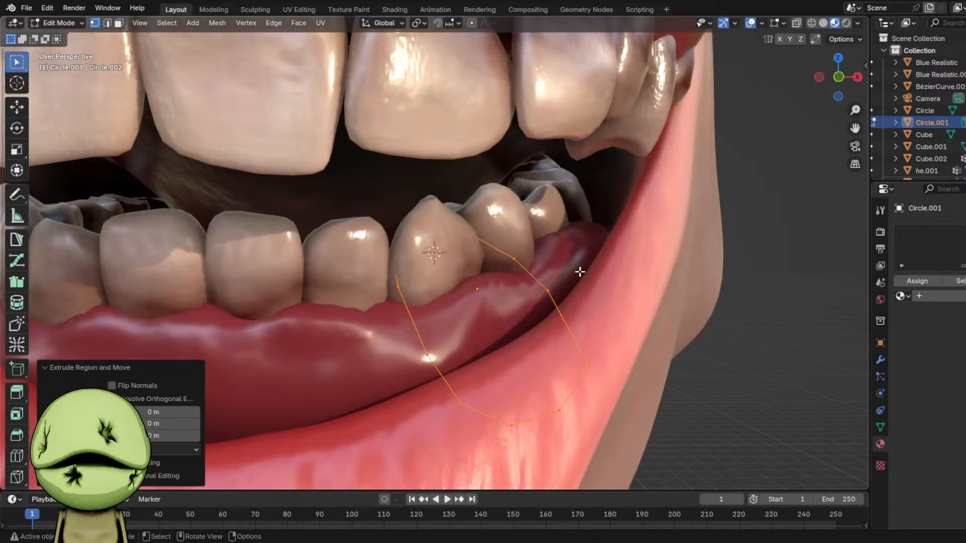
{"action": "key", "text": "s"}
{"action": "left_click", "coordinate": [596, 261]}
{"action": "middle_click_drag", "start_coordinate": [596, 262], "coordinate": [567, 368]}
{"action": "middle_click_drag", "start_coordinate": [522, 413], "coordinate": [602, 315]}
{"action": "key", "text": "g"}
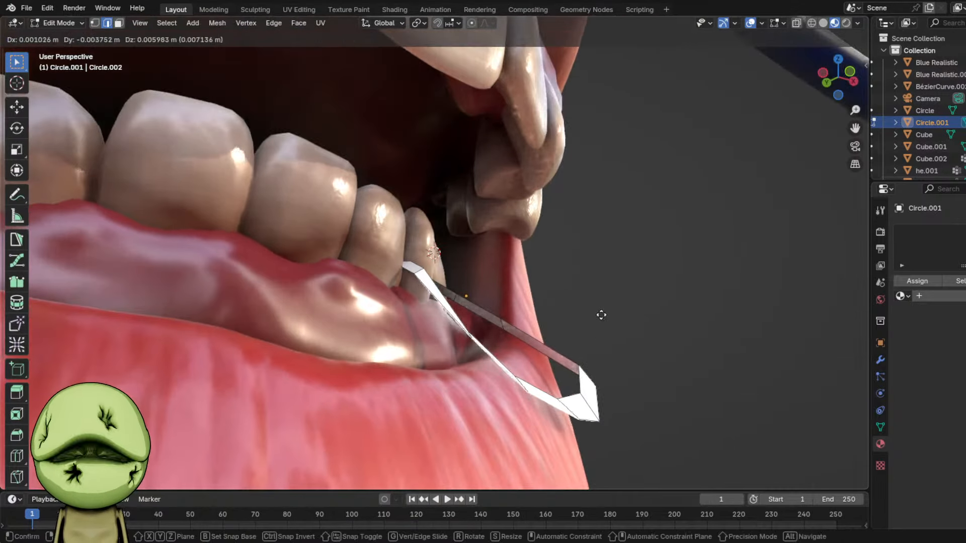
{"action": "left_click", "coordinate": [567, 347]}
- Inspect the band's ends between the lower teeth and nudge its geometry into place
{"action": "middle_click_drag", "start_coordinate": [567, 347], "coordinate": [383, 291]}
{"action": "key", "text": "3"}
{"action": "scroll", "coordinate": [375, 290], "scroll_direction": "up", "scroll_amount": 5}
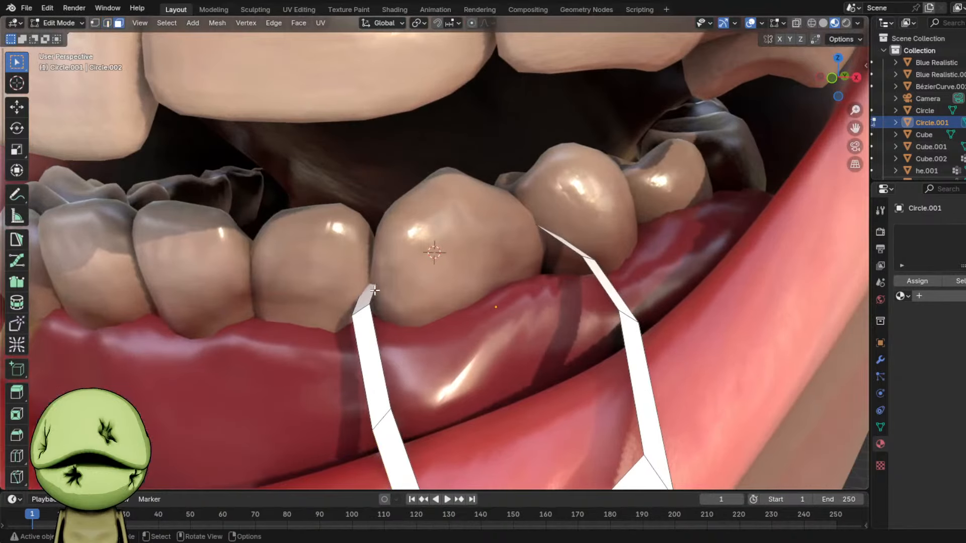
{"action": "left_click", "coordinate": [396, 147]}
{"action": "middle_click_drag", "start_coordinate": [507, 65], "coordinate": [470, 190]}
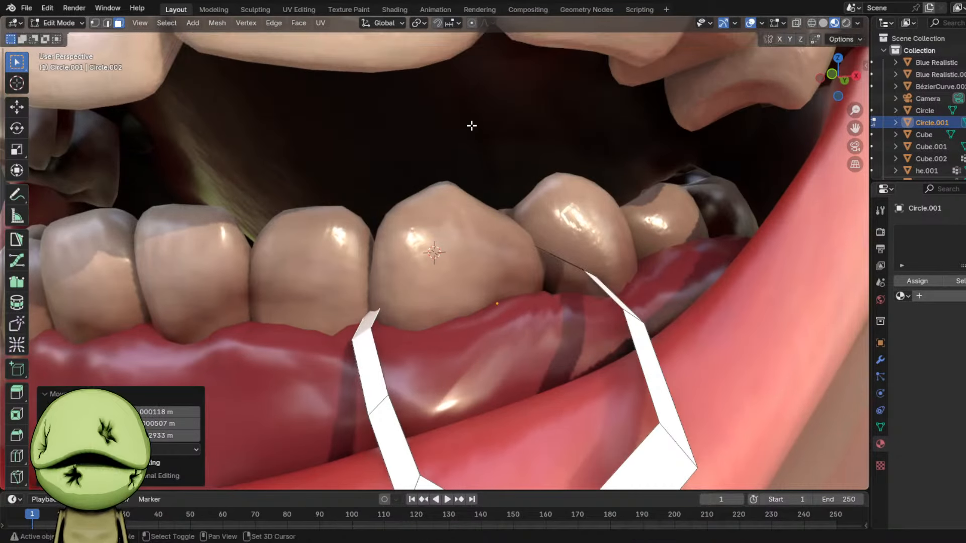
- Select the band's edge loop, extrude it, and scale and move the new edges to add a second row of faces
{"action": "scroll", "coordinate": [471, 126], "scroll_direction": "down", "scroll_amount": 7}
{"action": "scroll", "coordinate": [540, 315], "scroll_direction": "up", "scroll_amount": 4}
{"action": "left_click", "coordinate": [526, 305], "text": "alt"}
{"action": "middle_click_drag", "start_coordinate": [526, 304], "coordinate": [559, 300]}
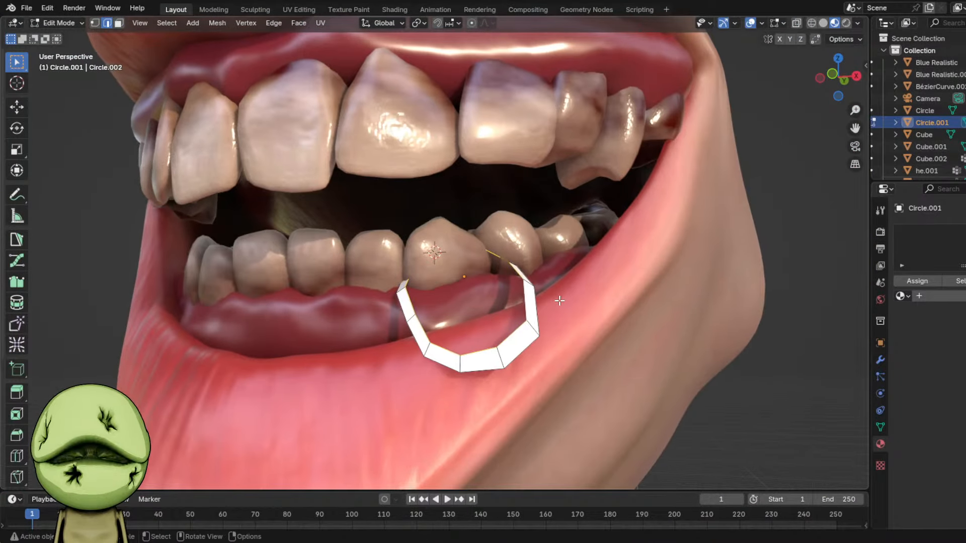
{"action": "key", "text": "e"}
{"action": "right_click", "coordinate": [559, 299]}
{"action": "key", "text": "s"}
{"action": "key", "text": "g"}
{"action": "left_click", "coordinate": [575, 300]}
{"action": "right_click", "coordinate": [576, 300]}
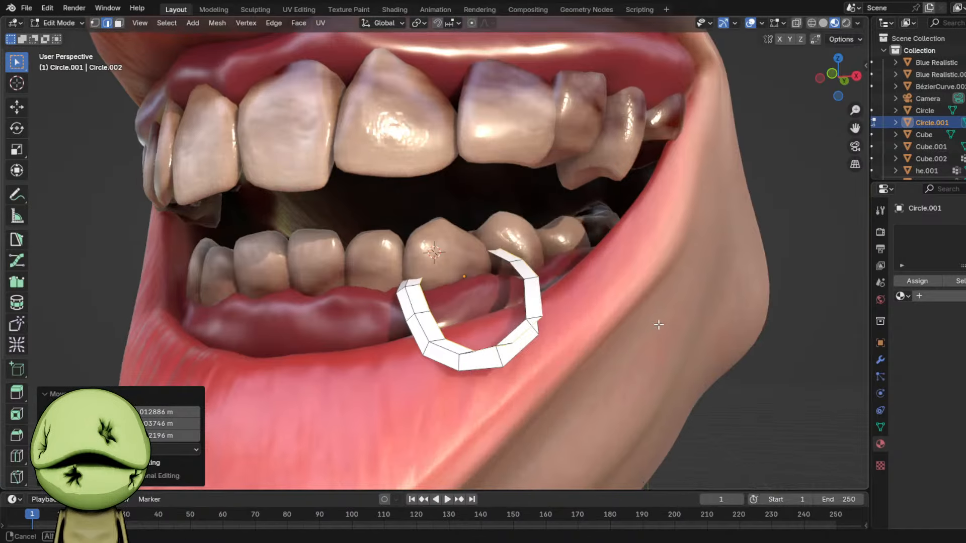
- Raise and rescale the extruded edge loop to form the band's upright wall around the tooth
{"action": "key", "text": "g"}
{"action": "middle_click_drag", "start_coordinate": [659, 324], "coordinate": [686, 277]}
{"action": "left_click", "coordinate": [512, 197]}
{"action": "key", "text": "s"}
{"action": "left_click", "coordinate": [709, 283]}
{"action": "key", "text": "g"}
{"action": "left_click", "coordinate": [709, 287]}
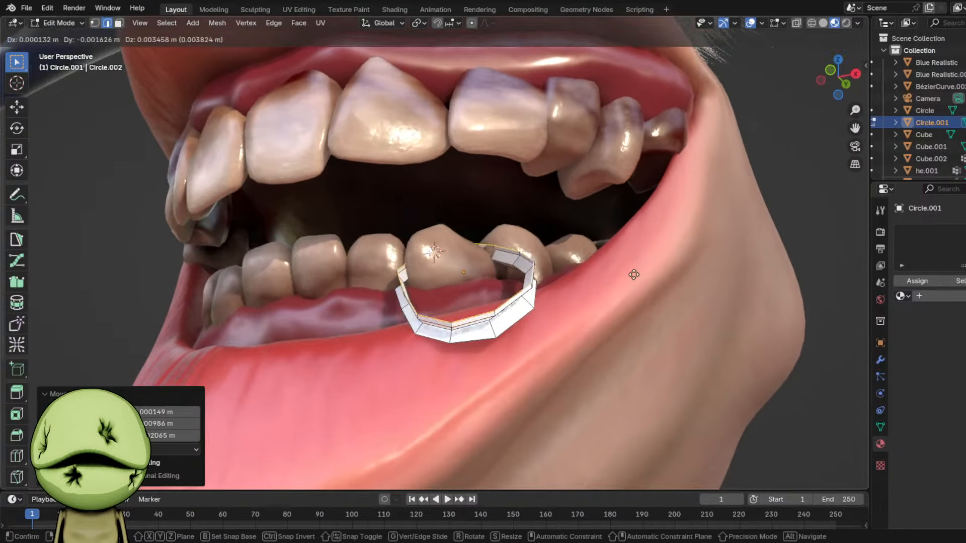
- Extrude the band's upper edge loop again, and scale and rotate it to enclose the lower tooth
{"action": "key", "text": "e"}
{"action": "left_click", "coordinate": [612, 241]}
{"action": "key", "text": "s"}
{"action": "left_click", "coordinate": [573, 269]}
{"action": "middle_click_drag", "start_coordinate": [573, 269], "coordinate": [627, 271]}
{"action": "key", "text": "r"}
{"action": "left_click", "coordinate": [636, 285]}
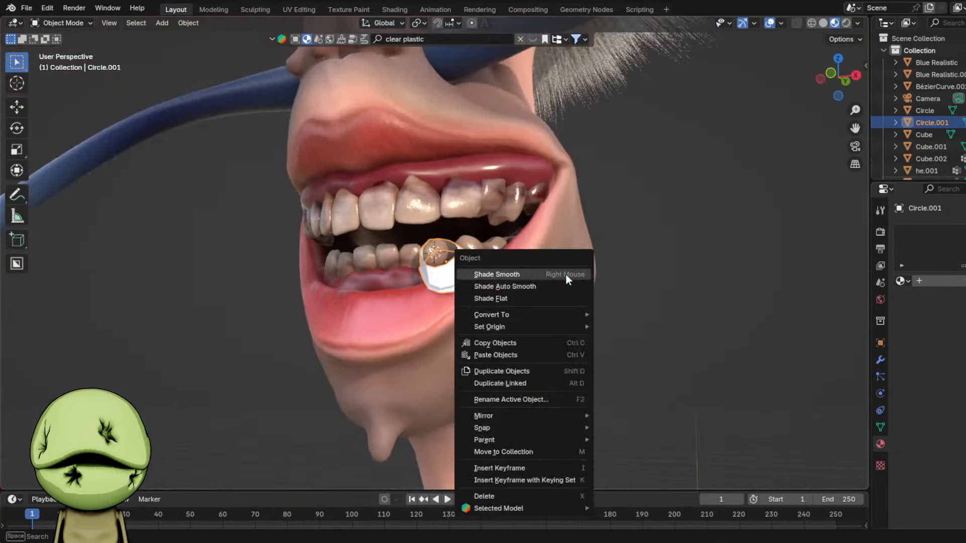
- Shade the tooth band smooth and apply its subdivision to the mesh
{"action": "left_click", "coordinate": [565, 276]}
{"action": "middle_click_drag", "start_coordinate": [526, 283], "coordinate": [665, 292]}
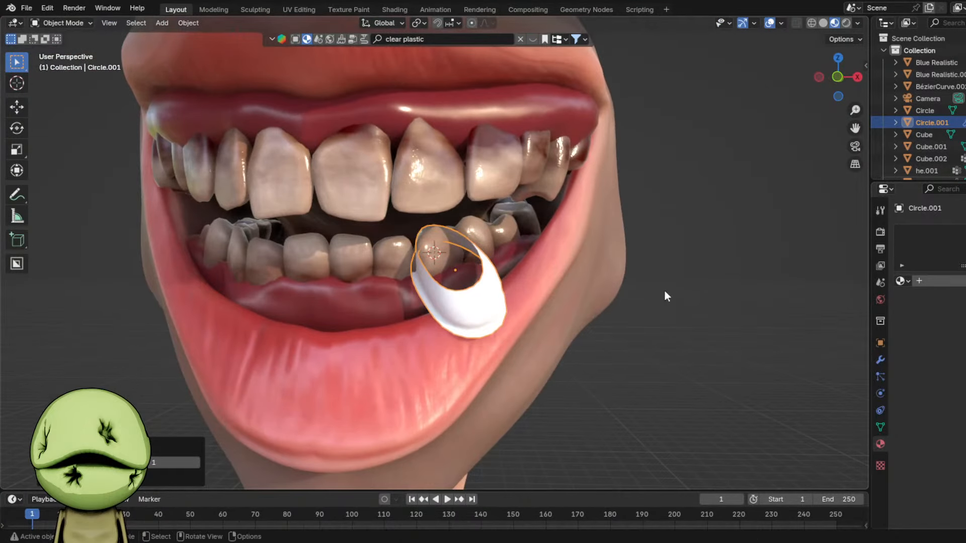
{"action": "left_click", "coordinate": [880, 360]}
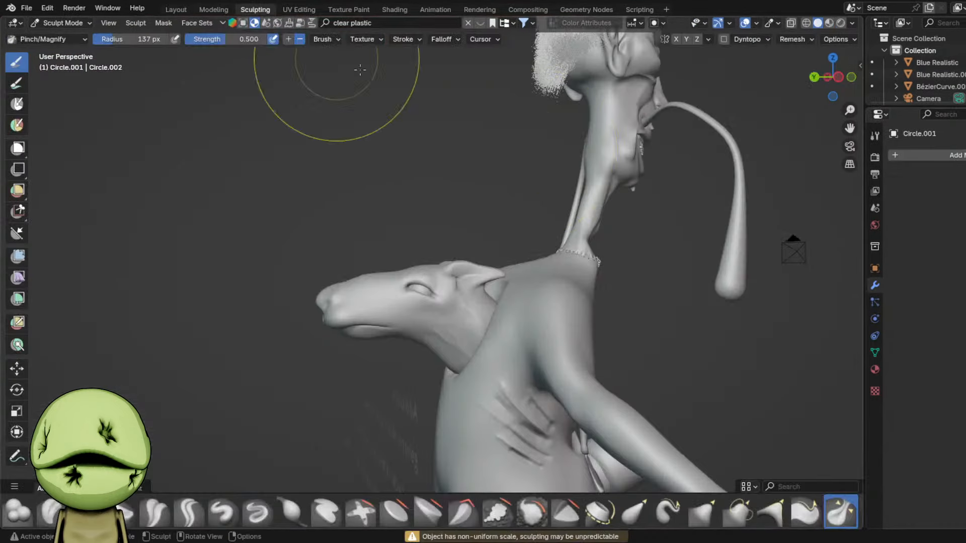
- Set the sculpt brush radius to 162 px, choose the Grab brush, and return the tooth band to Edit Mode
{"action": "middle_click_drag", "start_coordinate": [335, 65], "coordinate": [561, 184]}
{"action": "key", "text": "f"}
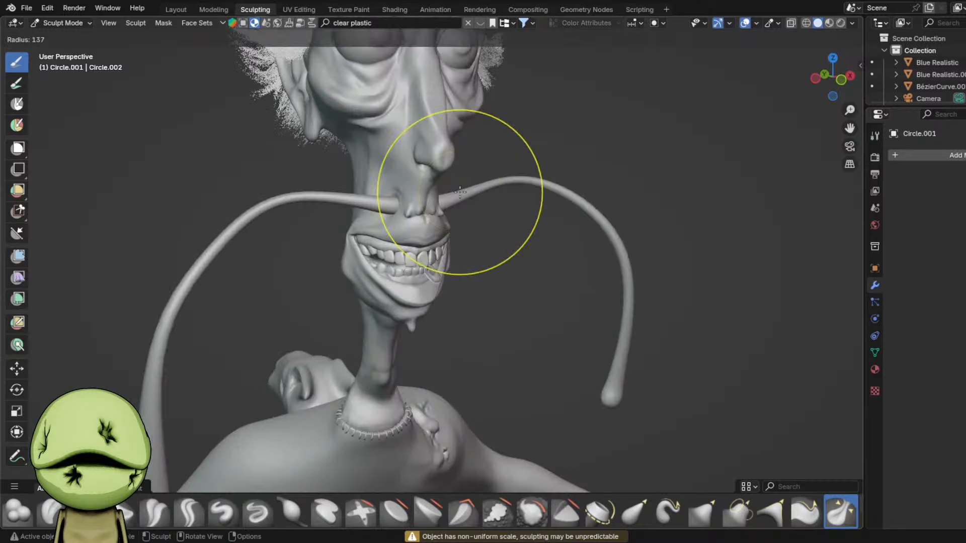
{"action": "left_click", "coordinate": [460, 191]}
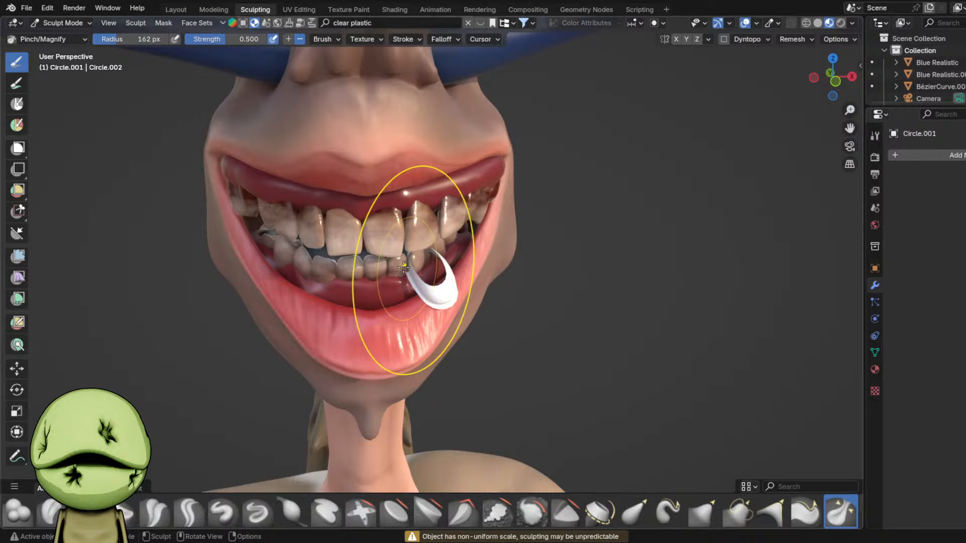
{"action": "key", "text": "g"}
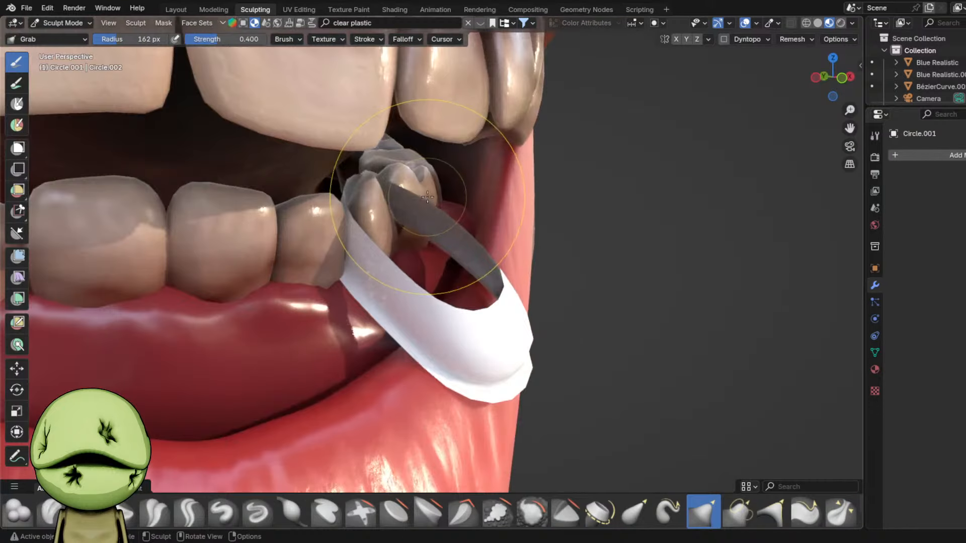
{"action": "key", "text": "Tab"}
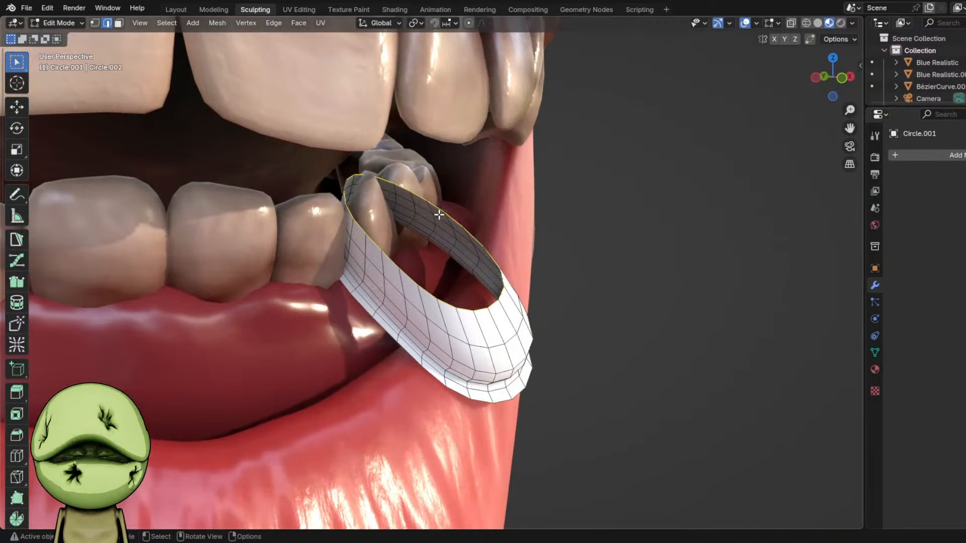
- Reposition the tooth band's upper edge loop around the lower tooth and extrude it into an inner rim
{"action": "middle_click_drag", "start_coordinate": [447, 207], "coordinate": [505, 210]}
{"action": "left_click", "coordinate": [567, 216]}
{"action": "key", "text": "g"}
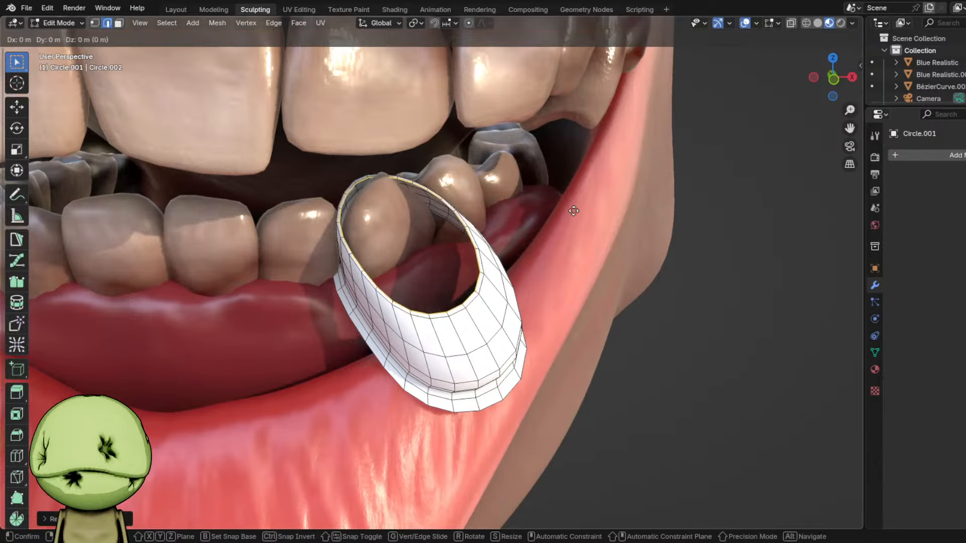
{"action": "left_click", "coordinate": [559, 235]}
{"action": "middle_click_drag", "start_coordinate": [559, 235], "coordinate": [542, 222]}
{"action": "key", "text": "g"}
{"action": "left_click", "coordinate": [555, 273]}
{"action": "middle_click_drag", "start_coordinate": [448, 211], "coordinate": [503, 221]}
{"action": "key", "text": "ctrl+b"}
{"action": "left_click", "coordinate": [562, 217]}
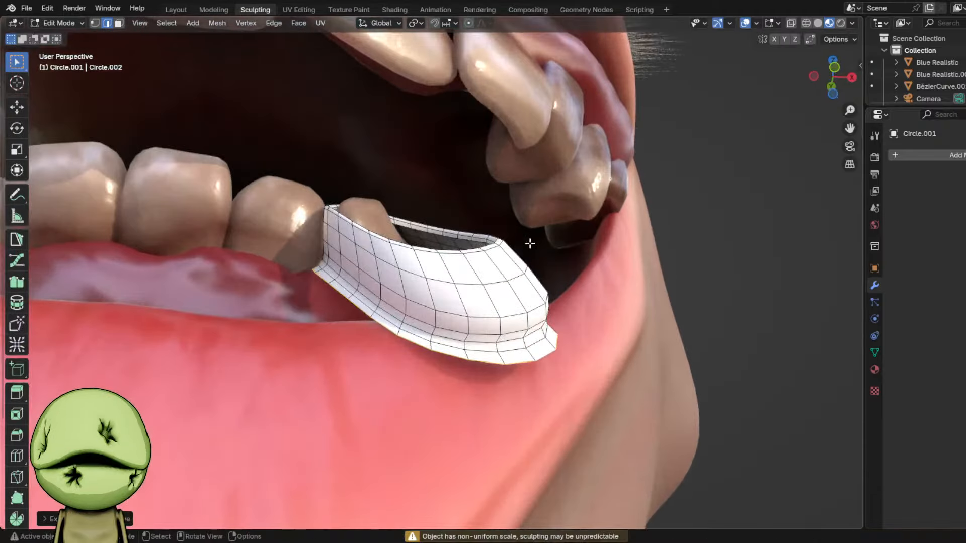
{"action": "key", "text": "ctrl+Tab"}
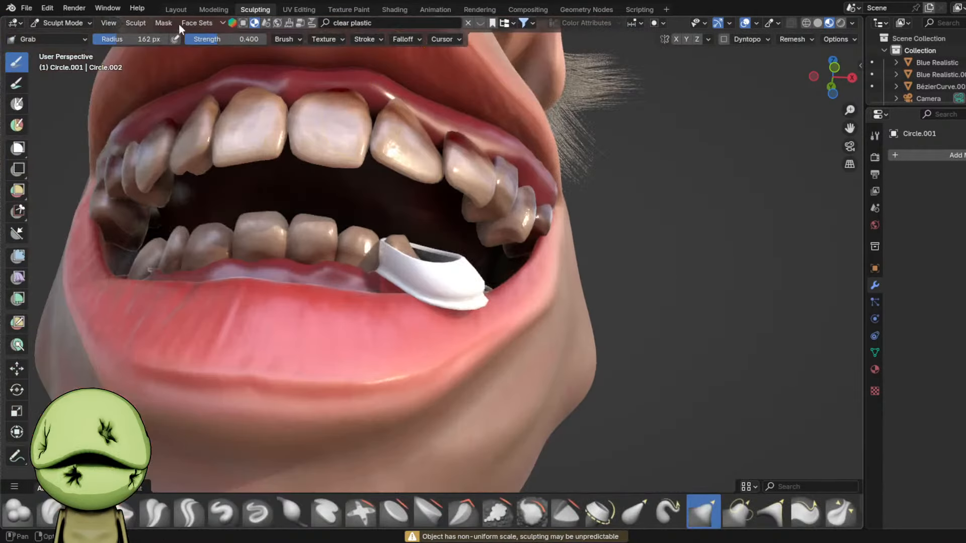
- Duplicate the "blue lactation droplets" note directly below itself along Z and change its text to "Flipper feet large webbed"
{"action": "left_click", "coordinate": [184, 10]}
{"action": "scroll", "coordinate": [657, 358], "scroll_direction": "down", "scroll_amount": 8}
{"action": "middle_click_drag", "start_coordinate": [593, 313], "coordinate": [520, 280], "text": "shift"}
{"action": "middle_click_drag", "start_coordinate": [700, 322], "coordinate": [463, 216], "text": "shift"}
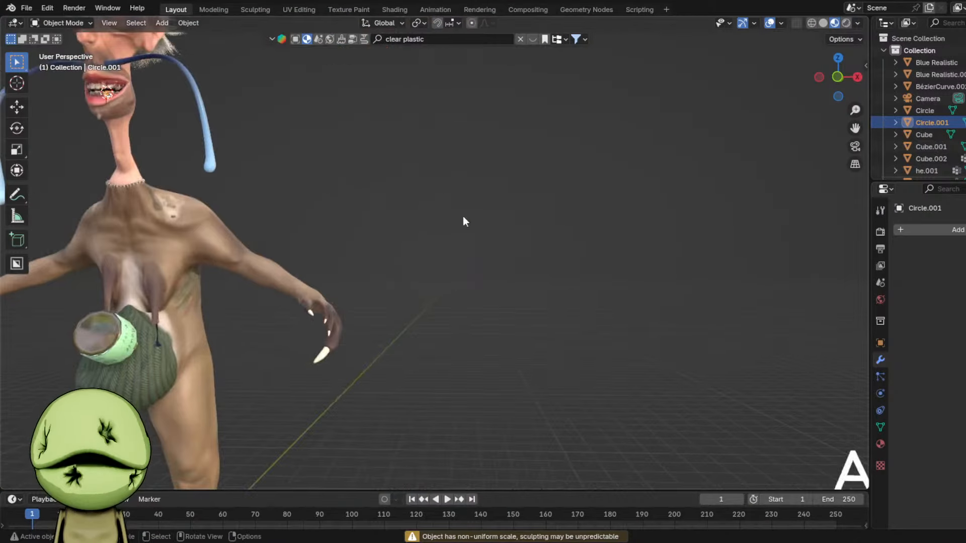
{"action": "scroll", "coordinate": [503, 241], "scroll_direction": "down", "scroll_amount": 5}
{"action": "middle_click_drag", "start_coordinate": [674, 337], "coordinate": [437, 236], "text": "shift"}
{"action": "middle_click_drag", "start_coordinate": [520, 366], "coordinate": [405, 261], "text": "shift"}
{"action": "middle_click_drag", "start_coordinate": [408, 296], "coordinate": [462, 287], "text": "shift"}
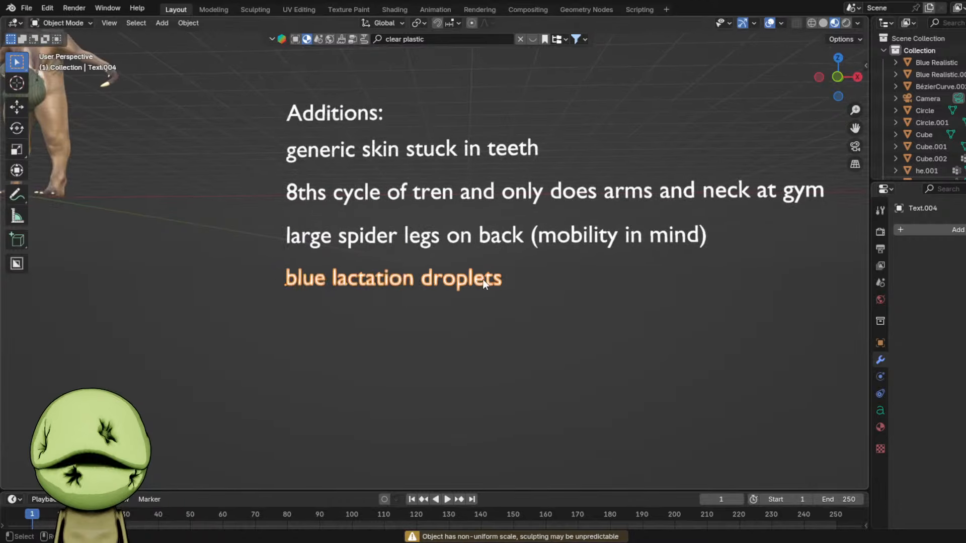
{"action": "key", "text": "shift+d"}
{"action": "key", "text": "z"}
{"action": "left_click", "coordinate": [486, 322]}
{"action": "key", "text": "Tab"}
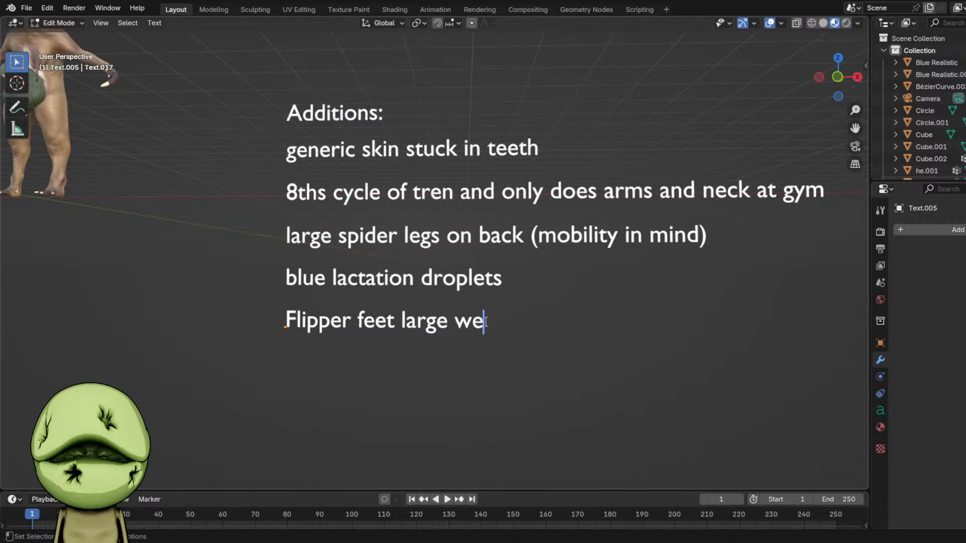
{"action": "type", "text": "Flipper feet large webbed"}
{"action": "key", "text": "Tab"}
- Return to the character's mouth and select the band around the lower tooth
{"action": "middle_click_drag", "start_coordinate": [484, 321], "coordinate": [851, 347], "text": "shift"}
{"action": "scroll", "coordinate": [529, 238], "scroll_direction": "up", "scroll_amount": 3}
{"action": "middle_click_drag", "start_coordinate": [529, 237], "coordinate": [503, 244]}
{"action": "middle_click_drag", "start_coordinate": [586, 254], "coordinate": [584, 199]}
{"action": "scroll", "coordinate": [562, 244], "scroll_direction": "up", "scroll_amount": 1}
{"action": "scroll", "coordinate": [563, 243], "scroll_direction": "down", "scroll_amount": 8}
{"action": "scroll", "coordinate": [562, 243], "scroll_direction": "down", "scroll_amount": 7}
{"action": "left_click", "coordinate": [602, 234]}
{"action": "scroll", "coordinate": [503, 229], "scroll_direction": "up", "scroll_amount": 3}
{"action": "middle_click_drag", "start_coordinate": [483, 228], "coordinate": [495, 296], "text": "shift"}
{"action": "scroll", "coordinate": [499, 281], "scroll_direction": "up", "scroll_amount": 5}
{"action": "middle_click_drag", "start_coordinate": [505, 229], "coordinate": [479, 246], "text": "shift"}
{"action": "scroll", "coordinate": [474, 267], "scroll_direction": "up", "scroll_amount": 10}
{"action": "scroll", "coordinate": [473, 267], "scroll_direction": "down", "scroll_amount": 5}
{"action": "left_click", "coordinate": [481, 243]}
{"action": "key", "text": "KP_Decimal"}
{"action": "scroll", "coordinate": [489, 231], "scroll_direction": "down", "scroll_amount": 6}
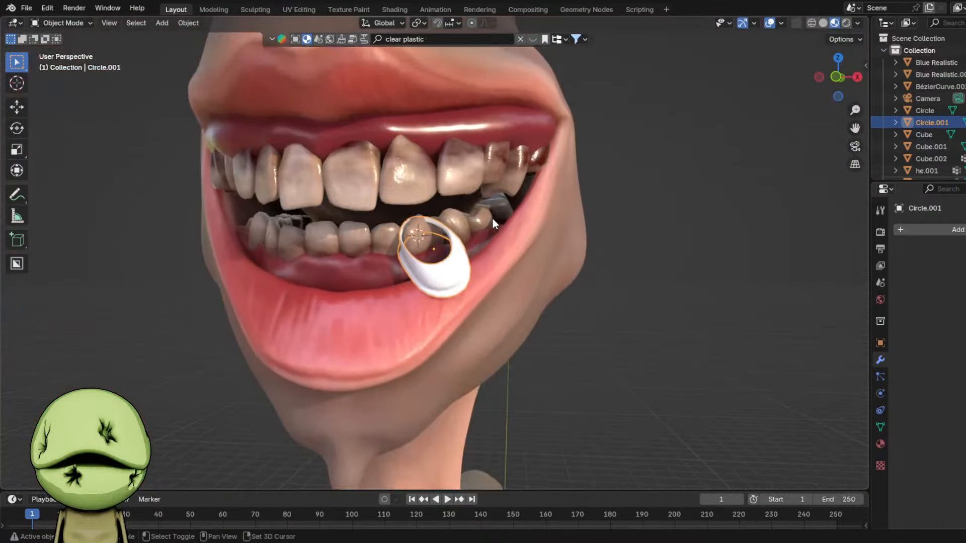
- Try to link the head's materials to the tooth band
{"action": "scroll", "coordinate": [619, 245], "scroll_direction": "down", "scroll_amount": 2}
{"action": "left_click", "coordinate": [442, 140], "text": "shift"}
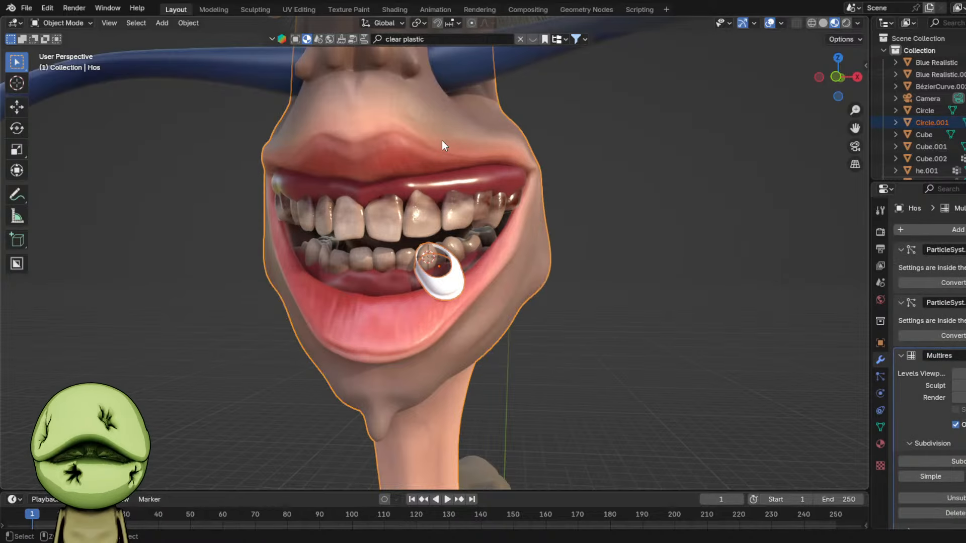
{"action": "key", "text": "ctrl+l"}
{"action": "left_click", "coordinate": [441, 144]}
- Link the upper teeth's materials to the tooth band
{"action": "scroll", "coordinate": [436, 282], "scroll_direction": "up", "scroll_amount": 3}
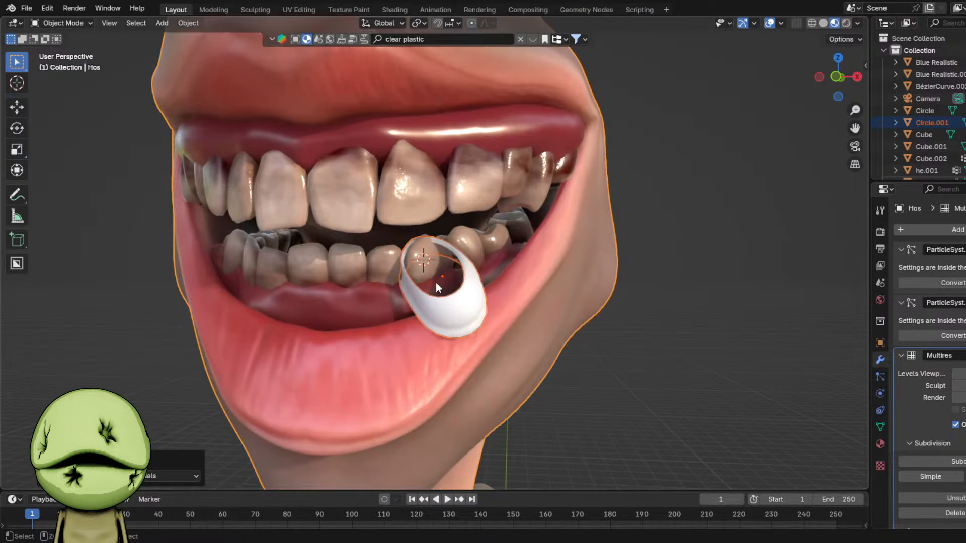
{"action": "scroll", "coordinate": [436, 283], "scroll_direction": "up", "scroll_amount": 3}
{"action": "left_click", "coordinate": [436, 174], "text": "shift"}
{"action": "key", "text": "ctrl+l"}
{"action": "left_click", "coordinate": [436, 175]}
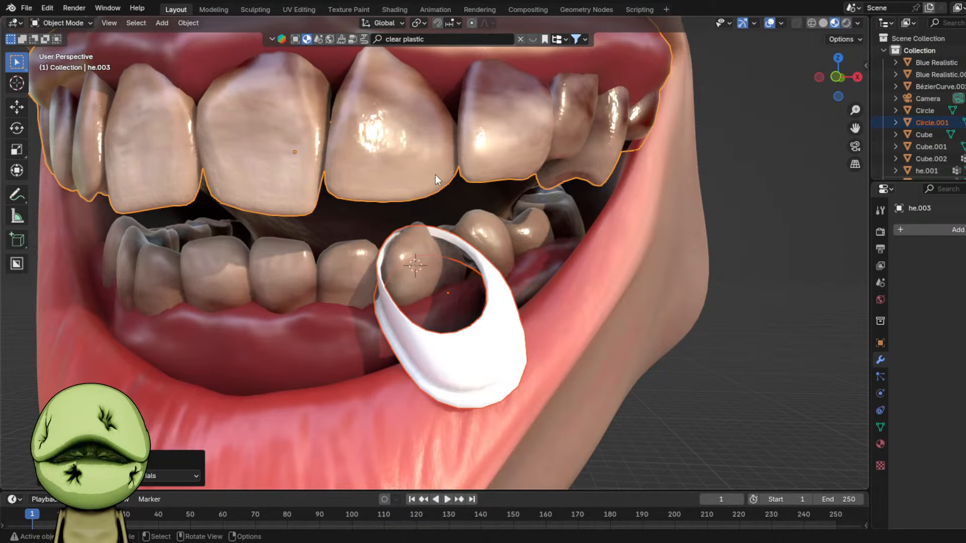
- Remove the tooth band's surplus material slots until only the upper teeth material remains
{"action": "left_click", "coordinate": [483, 324]}
{"action": "left_click", "coordinate": [880, 443]}
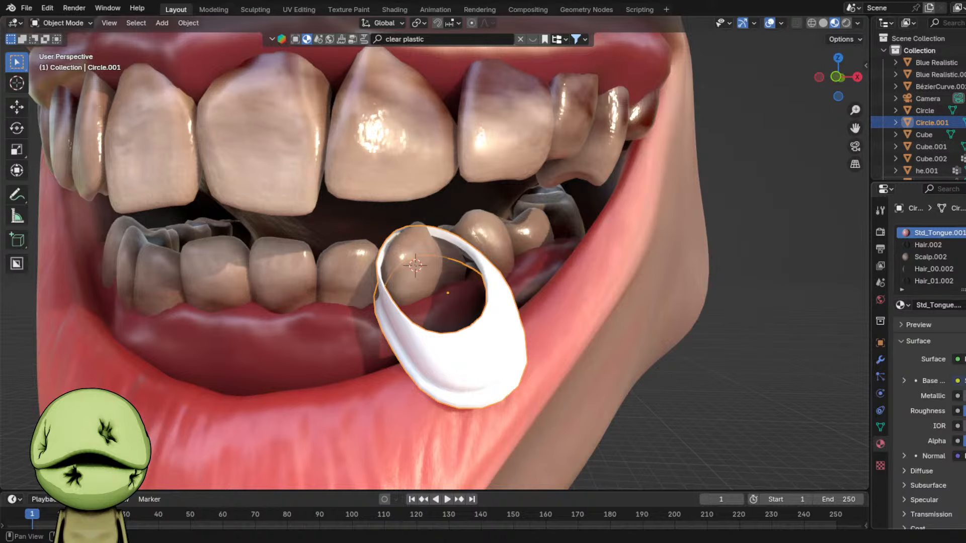
{"action": "left_click", "coordinate": [965, 245]}
{"action": "left_click", "coordinate": [965, 245]}
{"action": "left_click", "coordinate": [965, 245]}
{"action": "left_click", "coordinate": [965, 245]}
{"action": "left_click", "coordinate": [965, 245]}
{"action": "left_click", "coordinate": [965, 245]}
{"action": "left_click", "coordinate": [965, 245]}
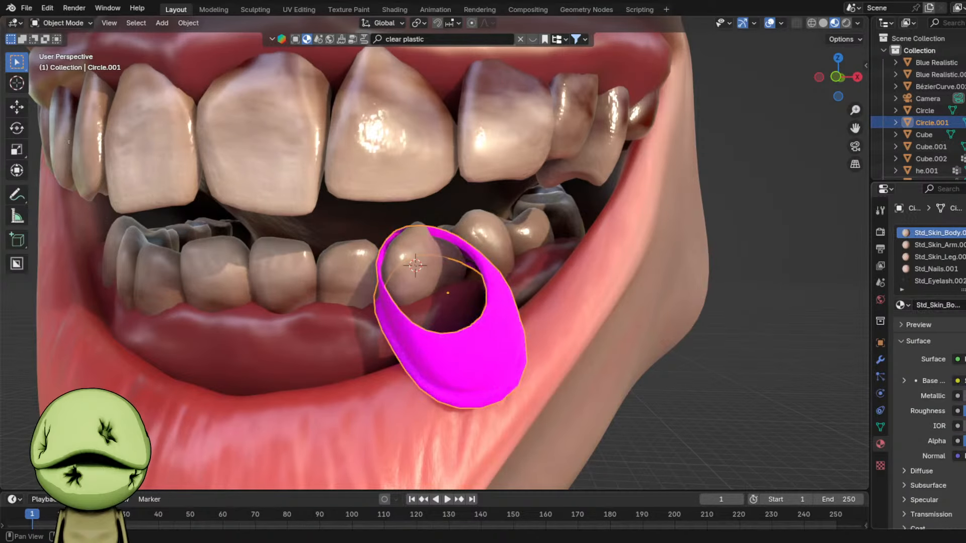
{"action": "left_click", "coordinate": [965, 245]}
{"action": "left_click", "coordinate": [965, 245]}
{"action": "left_click", "coordinate": [965, 245]}
{"action": "left_click", "coordinate": [965, 245]}
{"action": "left_click", "coordinate": [965, 245]}
{"action": "left_click", "coordinate": [965, 245]}
{"action": "left_click", "coordinate": [965, 245]}
{"action": "left_click", "coordinate": [965, 245]}
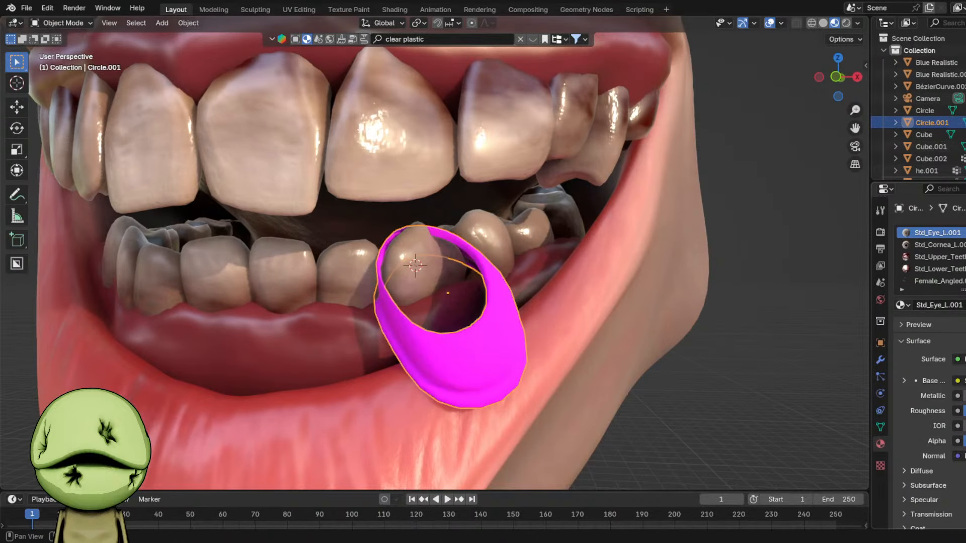
{"action": "left_click", "coordinate": [965, 245]}
{"action": "left_click", "coordinate": [965, 245]}
{"action": "left_click", "coordinate": [963, 254]}
{"action": "left_click", "coordinate": [962, 254]}
{"action": "left_click", "coordinate": [963, 254]}
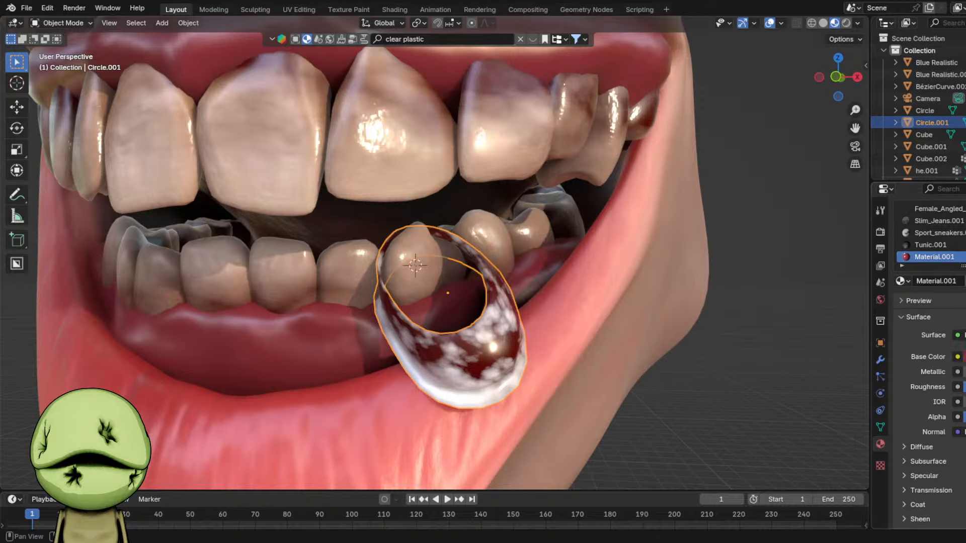
{"action": "left_click", "coordinate": [965, 221]}
{"action": "left_click", "coordinate": [965, 221]}
{"action": "left_click", "coordinate": [965, 221]}
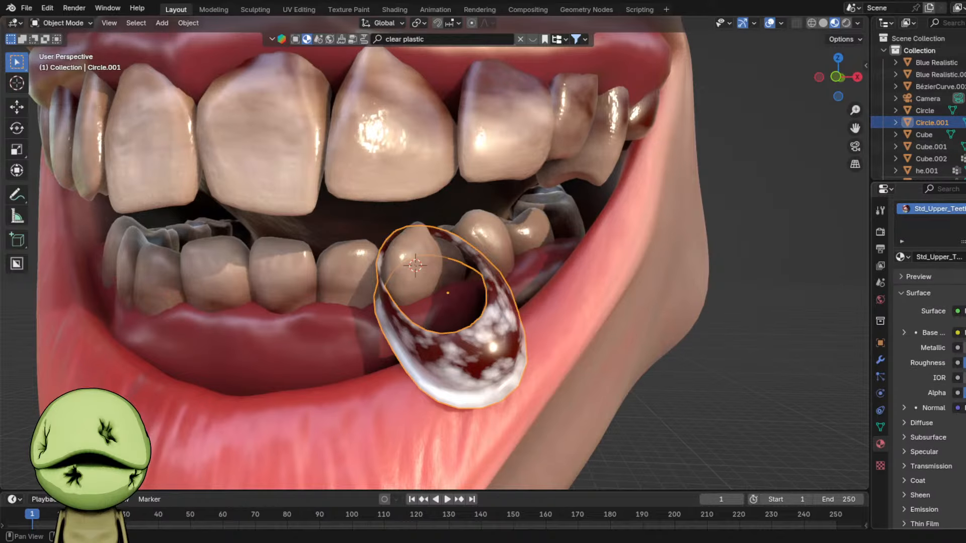
- In the band's slkin material, delete the upper teeth diffuse image node and set the Mix node's A color to pinkish tan
{"action": "left_click", "coordinate": [394, 10]}
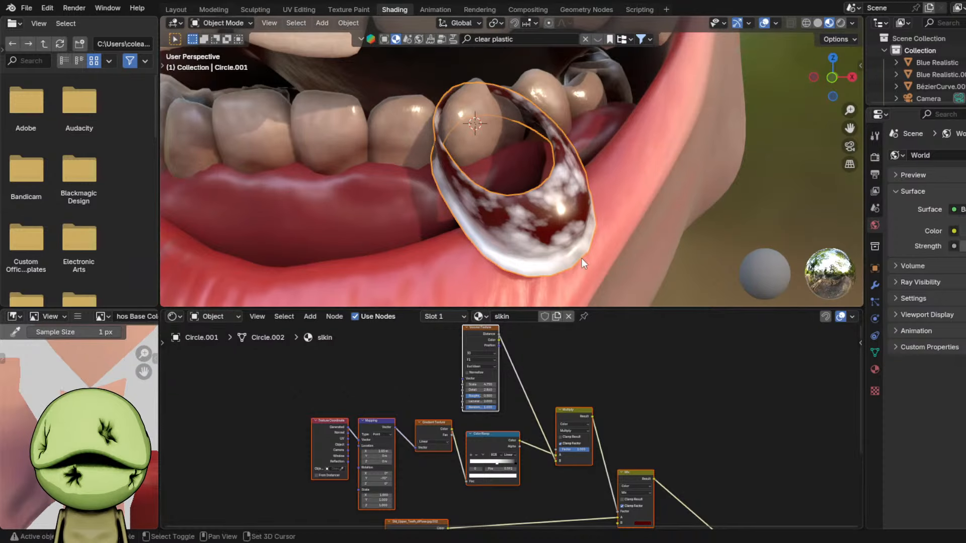
{"action": "middle_click_drag", "start_coordinate": [581, 258], "coordinate": [619, 196]}
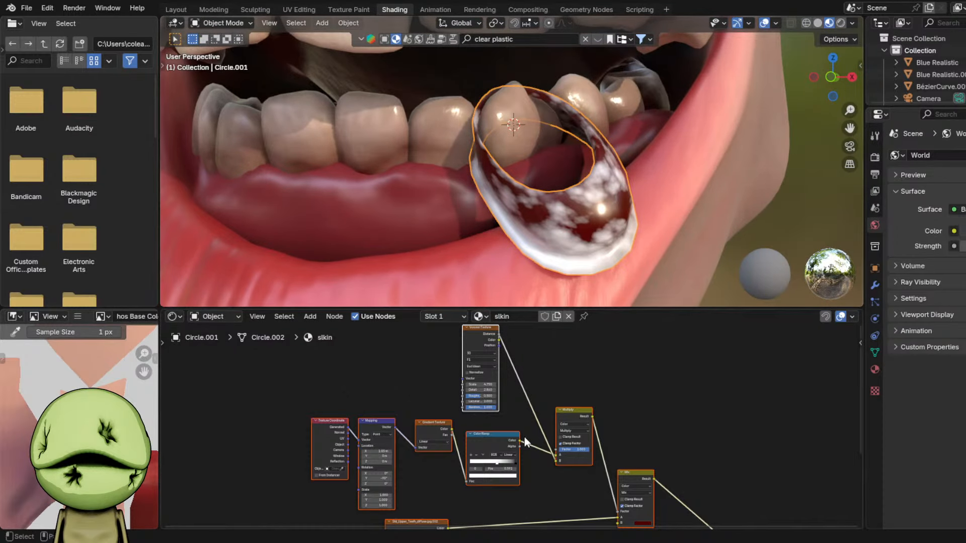
{"action": "scroll", "coordinate": [524, 442], "scroll_direction": "up", "scroll_amount": 4}
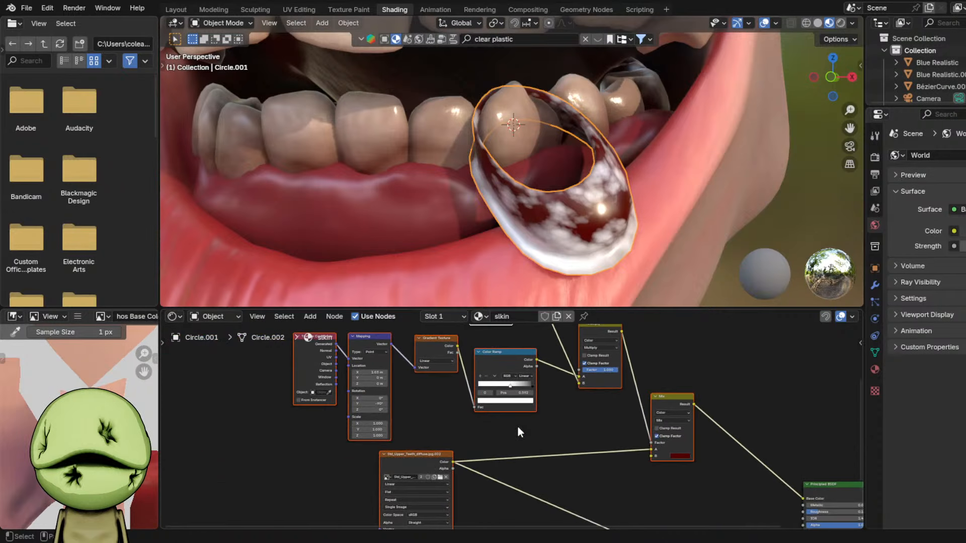
{"action": "left_click", "coordinate": [416, 454]}
{"action": "key", "text": "x"}
{"action": "scroll", "coordinate": [612, 408], "scroll_direction": "up", "scroll_amount": 2}
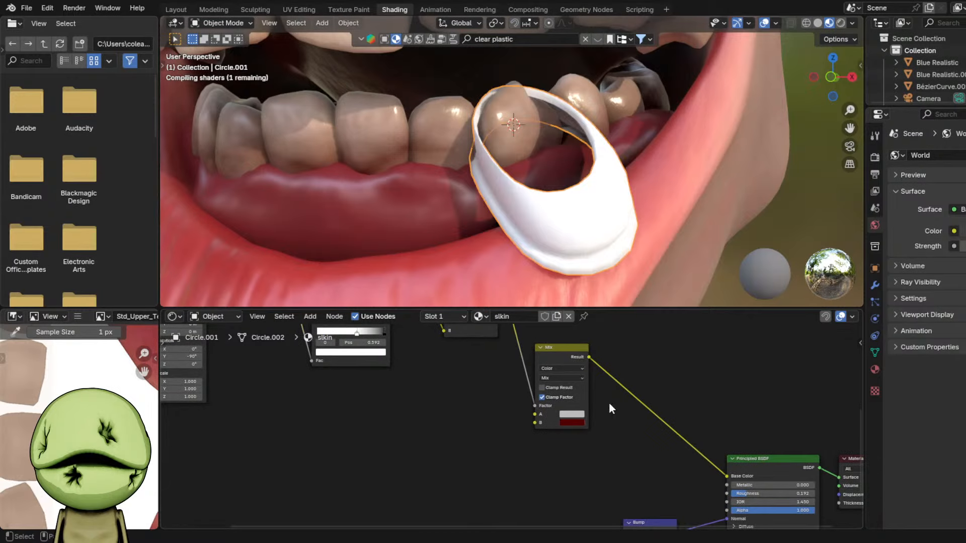
{"action": "left_click", "coordinate": [571, 414]}
{"action": "left_click_drag", "start_coordinate": [596, 338], "coordinate": [589, 326]}
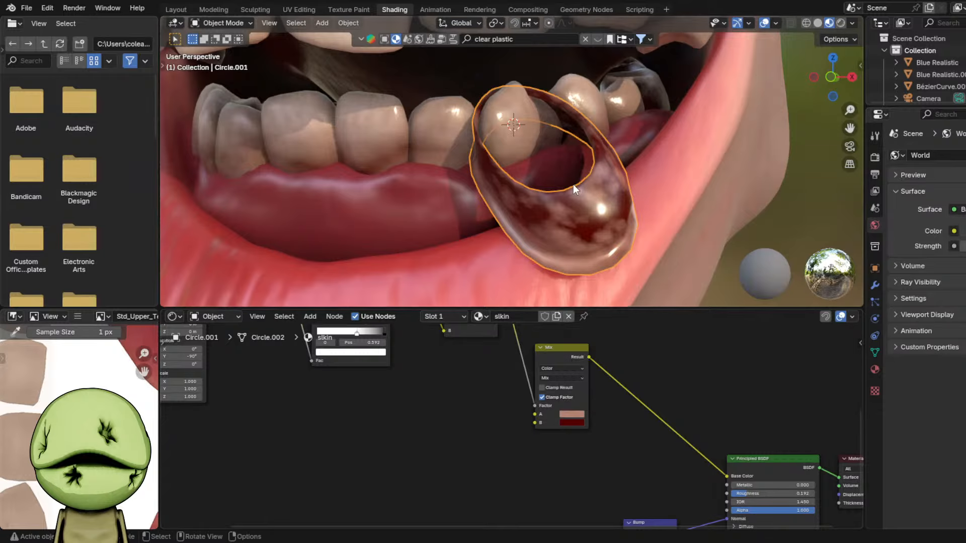
- Set the gradient Mapping node's Y rotation to -61.3° and lower its X location to shift the color transition on the band
{"action": "scroll", "coordinate": [513, 267], "scroll_direction": "down", "scroll_amount": 1}
{"action": "scroll", "coordinate": [436, 396], "scroll_direction": "up", "scroll_amount": 2}
{"action": "middle_click_drag", "start_coordinate": [436, 396], "coordinate": [679, 493]}
{"action": "middle_click_drag", "start_coordinate": [396, 437], "coordinate": [494, 436]}
{"action": "scroll", "coordinate": [447, 377], "scroll_direction": "up", "scroll_amount": 2}
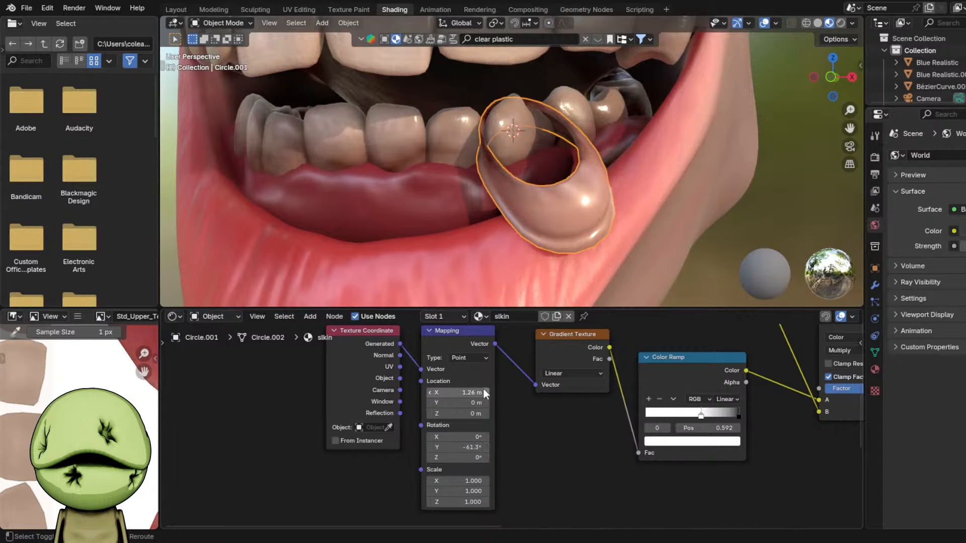
{"action": "left_click_drag", "start_coordinate": [485, 394], "coordinate": [468, 394]}
{"action": "left_click_drag", "start_coordinate": [679, 147], "coordinate": [679, 151]}
- Change the Mix node's B color to a lighter red and save the file
{"action": "middle_click_drag", "start_coordinate": [715, 442], "coordinate": [401, 436]}
{"action": "scroll", "coordinate": [559, 421], "scroll_direction": "down", "scroll_amount": 5}
{"action": "middle_click_drag", "start_coordinate": [632, 451], "coordinate": [460, 383]}
{"action": "scroll", "coordinate": [459, 384], "scroll_direction": "up", "scroll_amount": 5}
{"action": "middle_click_drag", "start_coordinate": [439, 433], "coordinate": [492, 462]}
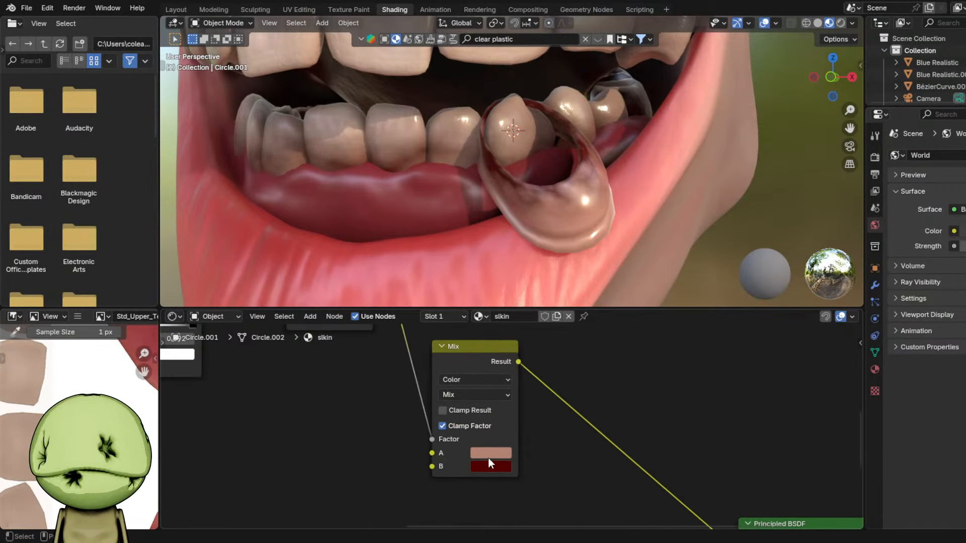
{"action": "left_click", "coordinate": [492, 463]}
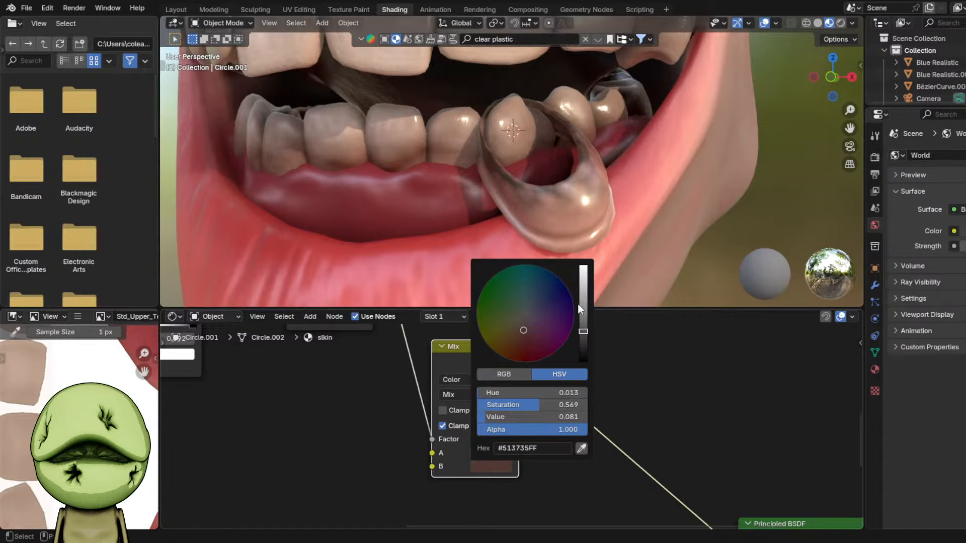
{"action": "left_click_drag", "start_coordinate": [580, 309], "coordinate": [583, 297]}
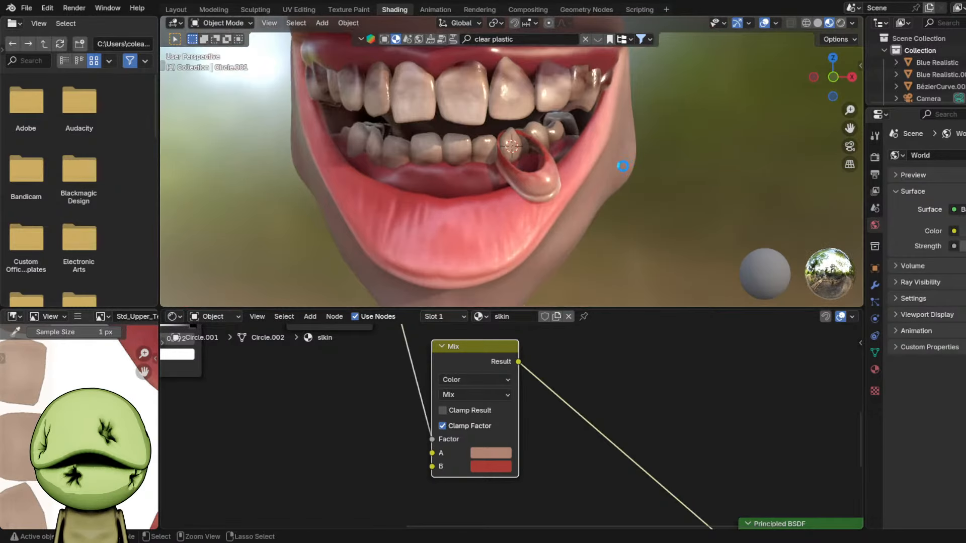
{"action": "key", "text": "ctrl+s"}
- Connect the Mix node's result to the Principled BSDF's Roughness input
{"action": "middle_click_drag", "start_coordinate": [703, 394], "coordinate": [422, 434]}
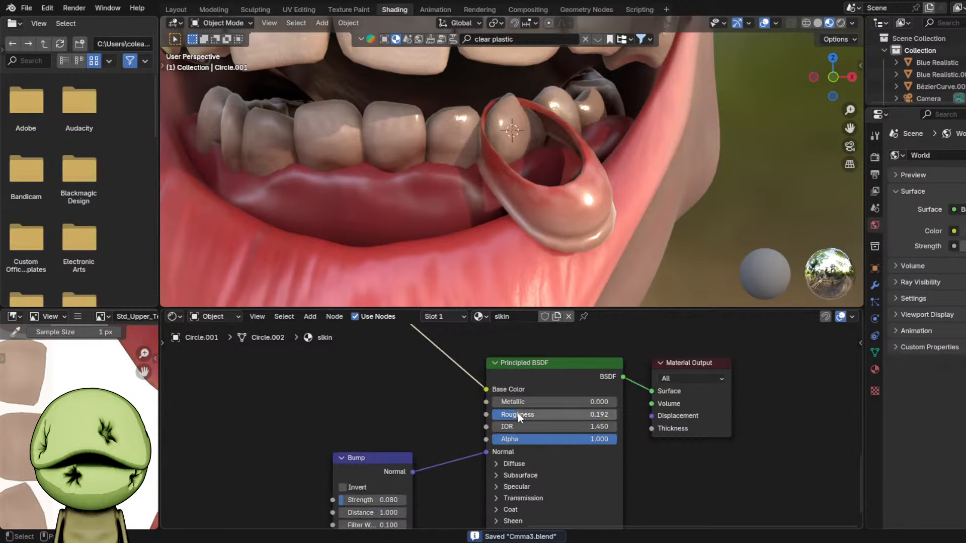
{"action": "scroll", "coordinate": [534, 419], "scroll_direction": "down", "scroll_amount": 5}
{"action": "middle_click_drag", "start_coordinate": [333, 347], "coordinate": [429, 416]}
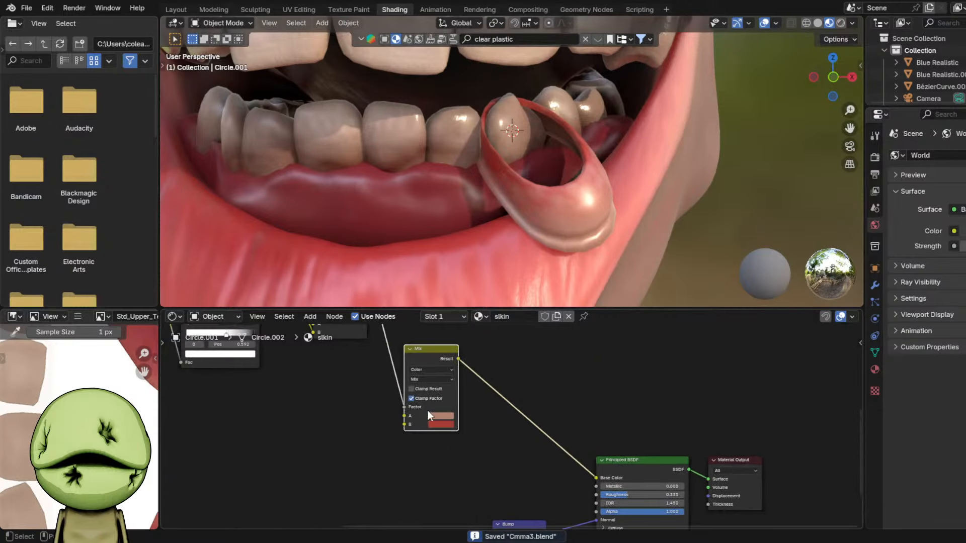
{"action": "scroll", "coordinate": [432, 417], "scroll_direction": "down", "scroll_amount": 1}
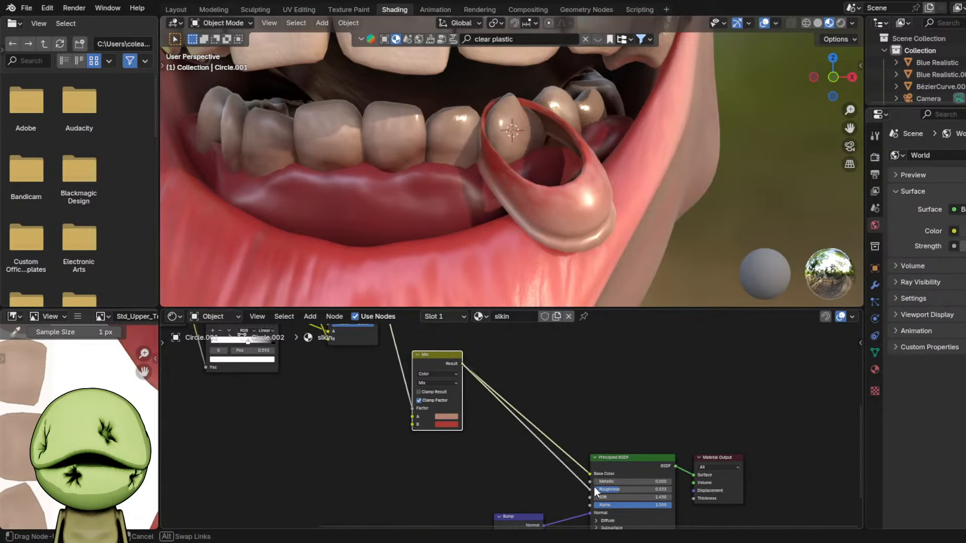
{"action": "left_click_drag", "start_coordinate": [595, 492], "coordinate": [592, 490]}
{"action": "middle_click_drag", "start_coordinate": [595, 491], "coordinate": [548, 446]}
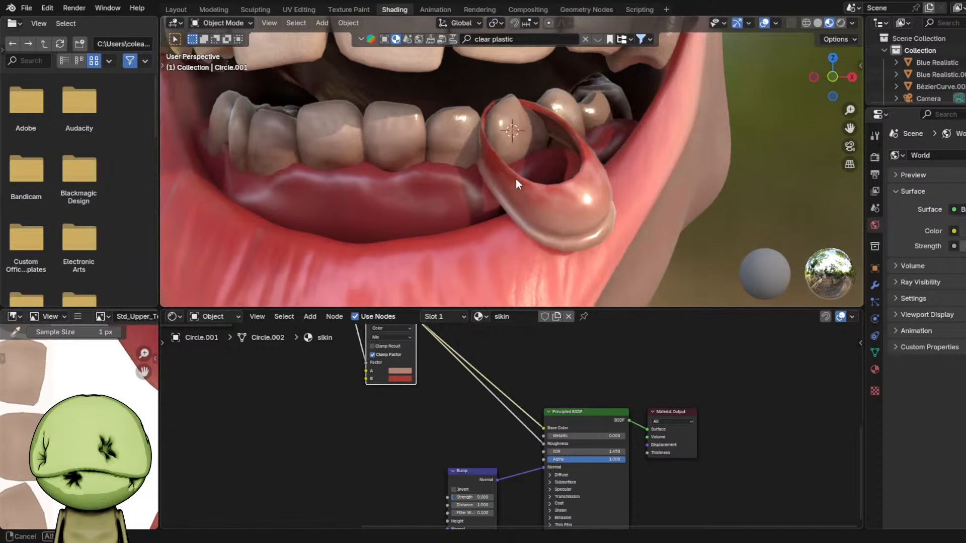
- Insert a Color Ramp node on the link feeding the Principled BSDF's Roughness
{"action": "mouse_move", "coordinate": [515, 180]}
{"action": "middle_mouse_down"}
{"action": "mouse_move", "coordinate": [491, 170]}
{"action": "mouse_move", "coordinate": [498, 175]}
{"action": "middle_mouse_up"}
{"action": "scroll", "coordinate": [516, 428], "scroll_direction": "up", "scroll_amount": 3}
{"action": "key", "text": "shift+a"}
{"action": "left_click", "coordinate": [488, 393]}
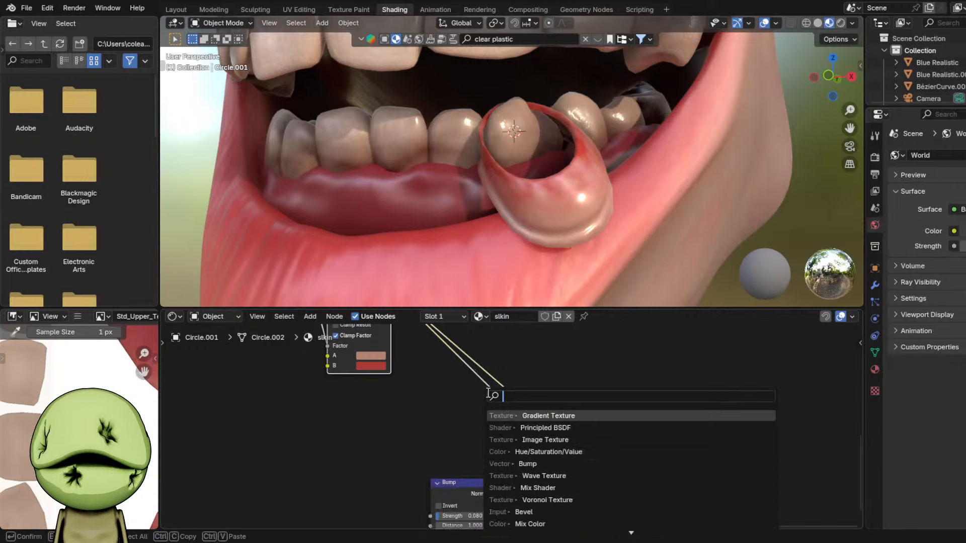
{"action": "type", "text": "color ra"}
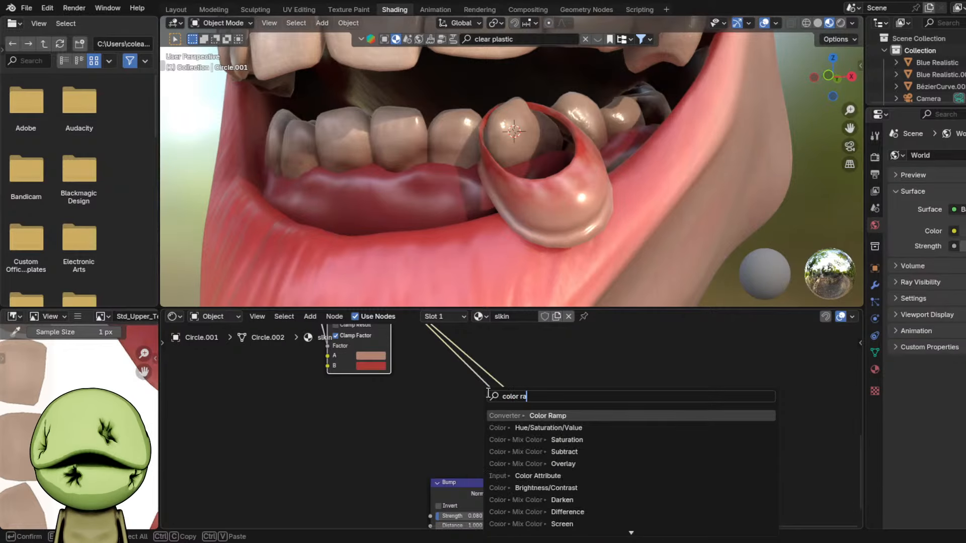
{"action": "key", "text": "Return"}
{"action": "left_click", "coordinate": [440, 427]}
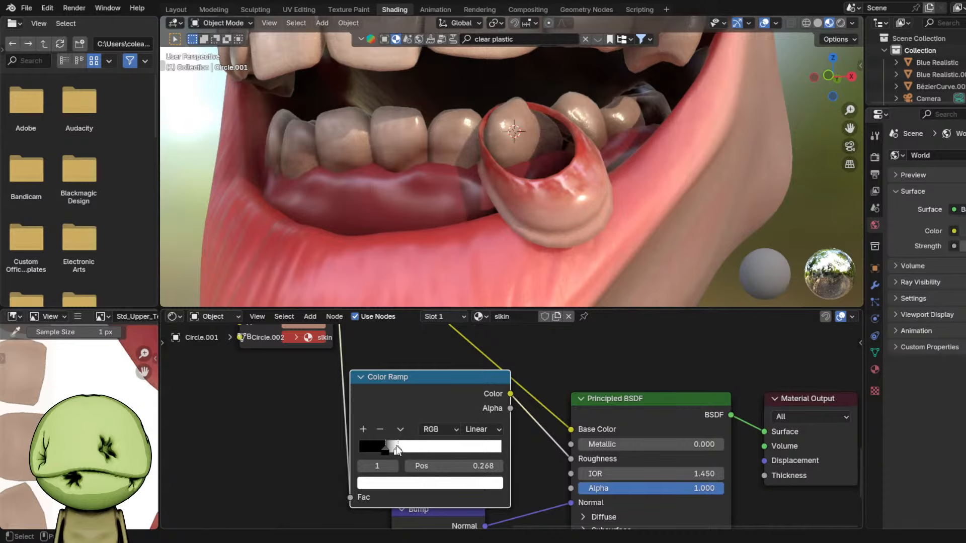
- Bring the roughness ramp's stops closer together, with the white stop at 0.268, and darken the white stop slightly
{"action": "left_click_drag", "start_coordinate": [365, 445], "coordinate": [377, 445]}
{"action": "mouse_move", "coordinate": [528, 221]}
{"action": "middle_mouse_down"}
{"action": "mouse_move", "coordinate": [534, 229]}
{"action": "mouse_move", "coordinate": [529, 211]}
{"action": "middle_mouse_up"}
{"action": "left_click", "coordinate": [420, 483]}
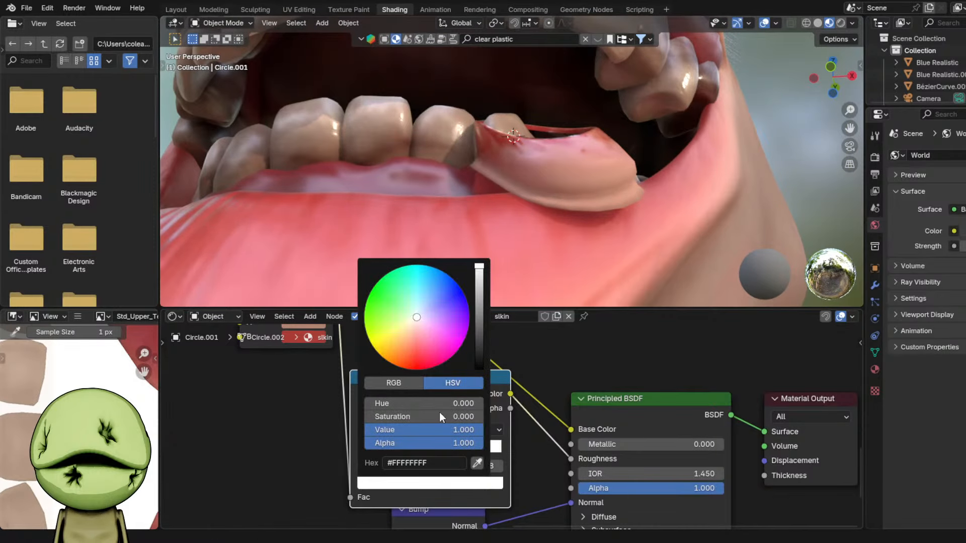
{"action": "left_click_drag", "start_coordinate": [479, 270], "coordinate": [479, 280]}
- Save the file with the finished tooth band material
{"action": "scroll", "coordinate": [649, 212], "scroll_direction": "down", "scroll_amount": 3}
{"action": "middle_click_drag", "start_coordinate": [649, 201], "coordinate": [617, 183]}
{"action": "key", "text": "ctrl+s"}
{"action": "scroll", "coordinate": [619, 204], "scroll_direction": "down", "scroll_amount": 11}
{"action": "scroll", "coordinate": [604, 180], "scroll_direction": "up", "scroll_amount": 10}
- Select the head mesh and open it for texture painting around the mouth
{"action": "left_click", "coordinate": [519, 241]}
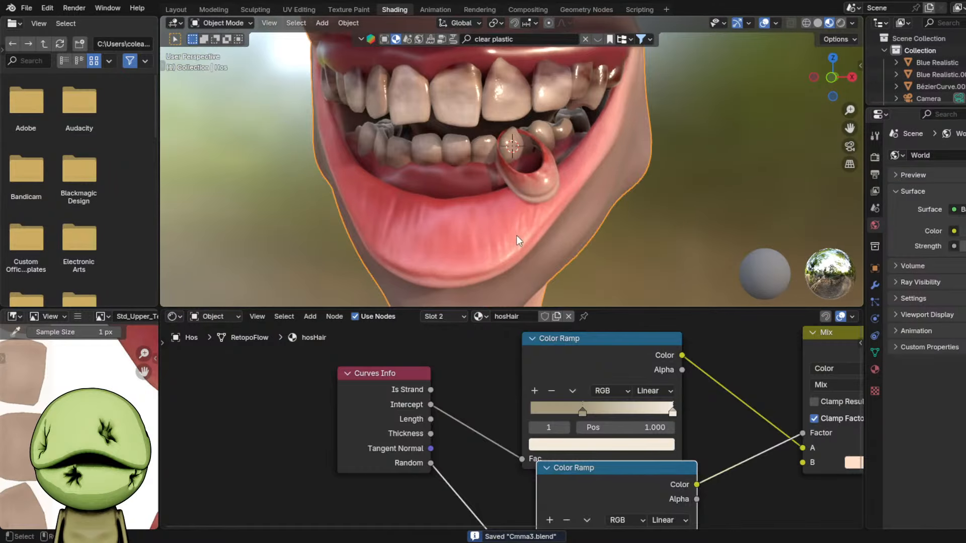
{"action": "left_click", "coordinate": [347, 10]}
{"action": "key", "text": "KP_Decimal"}
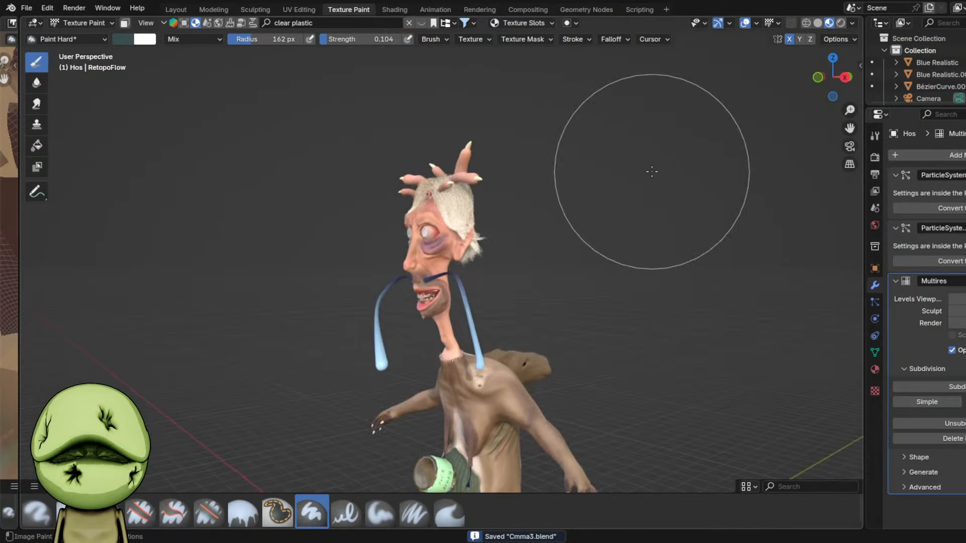
{"action": "scroll", "coordinate": [651, 170], "scroll_direction": "up", "scroll_amount": 8}
{"action": "mouse_move", "coordinate": [478, 322]}
{"action": "middle_mouse_down"}
{"action": "mouse_move", "coordinate": [506, 325]}
{"action": "mouse_move", "coordinate": [537, 224]}
{"action": "middle_mouse_up"}
{"action": "scroll", "coordinate": [537, 225], "scroll_direction": "up", "scroll_amount": 6}
- Set the paint brush radius to 144 px and make the hos material's Base Color texture the paint target
{"action": "key", "text": "f"}
{"action": "left_click", "coordinate": [525, 224]}
{"action": "left_click", "coordinate": [513, 22]}
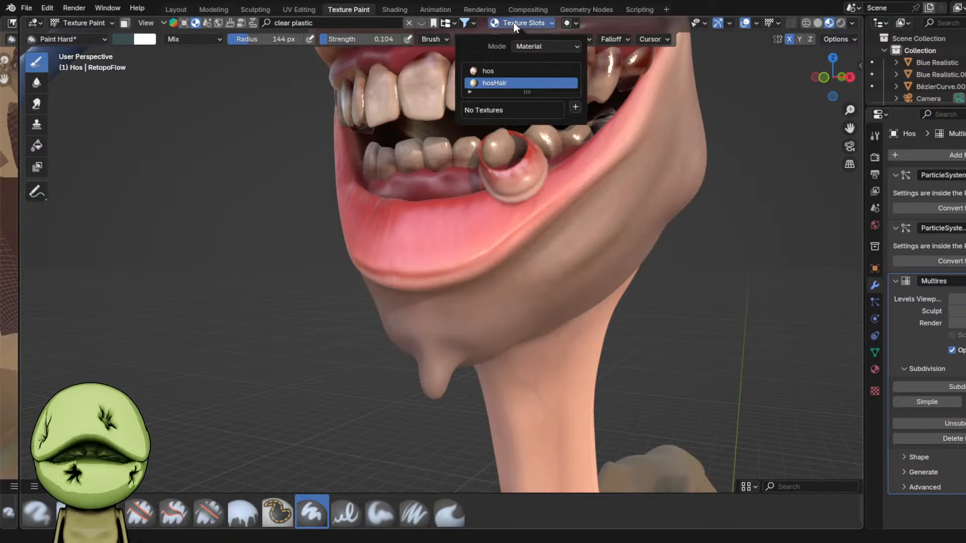
{"action": "left_click", "coordinate": [509, 23]}
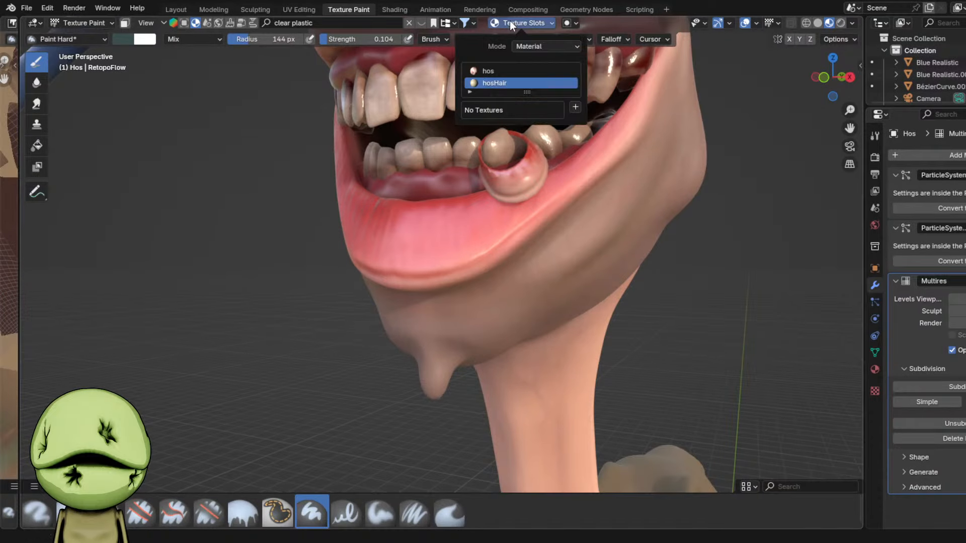
{"action": "left_click", "coordinate": [491, 71]}
{"action": "scroll", "coordinate": [678, 224], "scroll_direction": "up", "scroll_amount": 3}
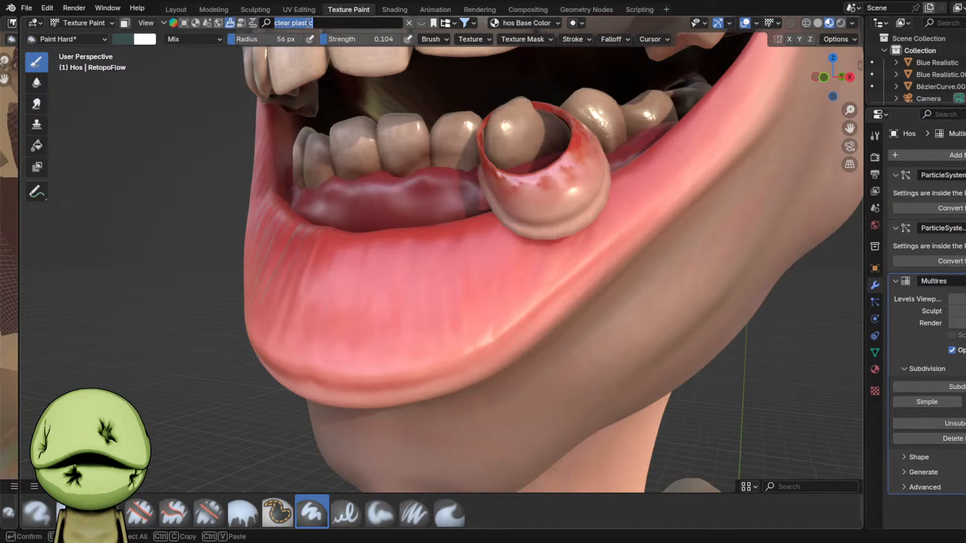
- Load Blood Splatter Brush Three from the online brush assets and set its radius to 161 px
{"action": "type", "text": "="}
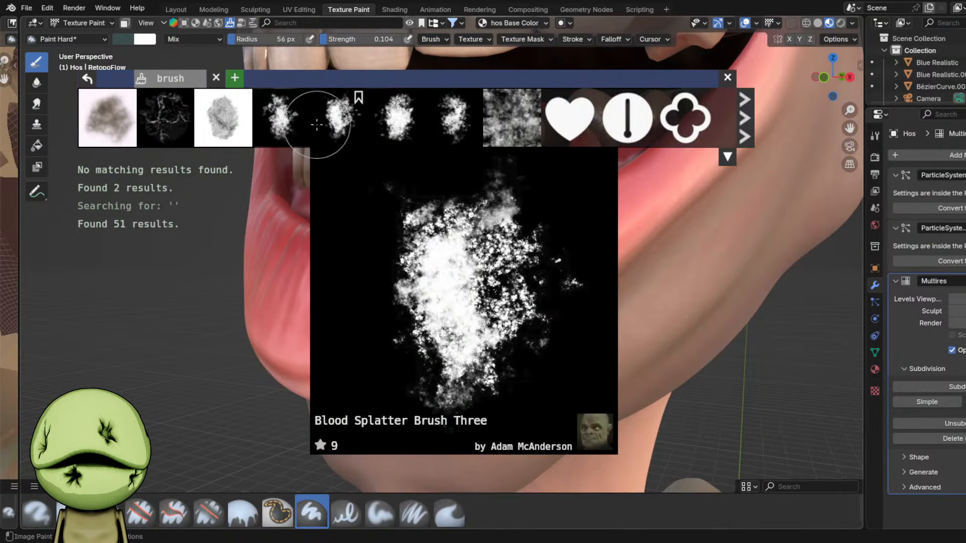
{"action": "left_click", "coordinate": [352, 115]}
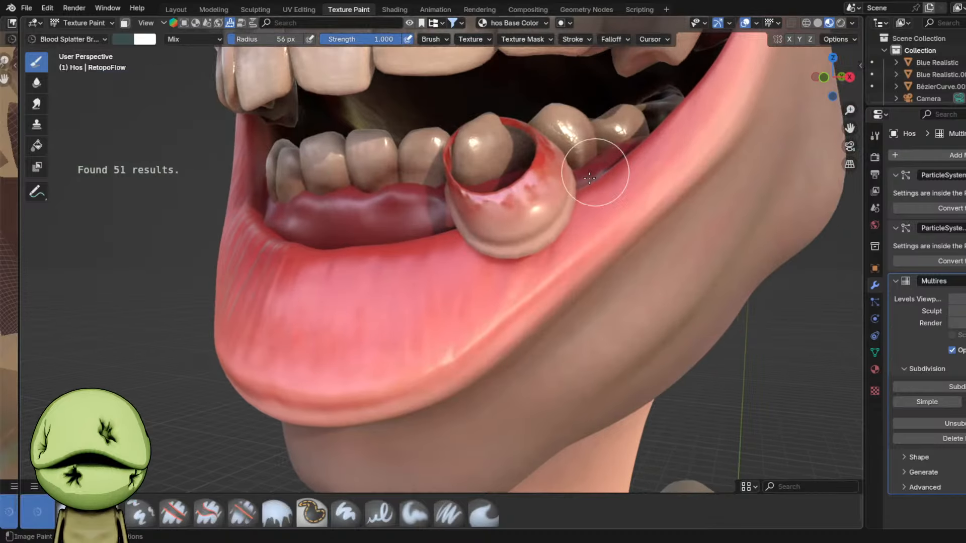
{"action": "key", "text": "f"}
{"action": "left_click", "coordinate": [628, 245]}
- Try a dark red splatter on the lower lip beneath the tooth band and undo it
{"action": "right_click", "coordinate": [568, 245]}
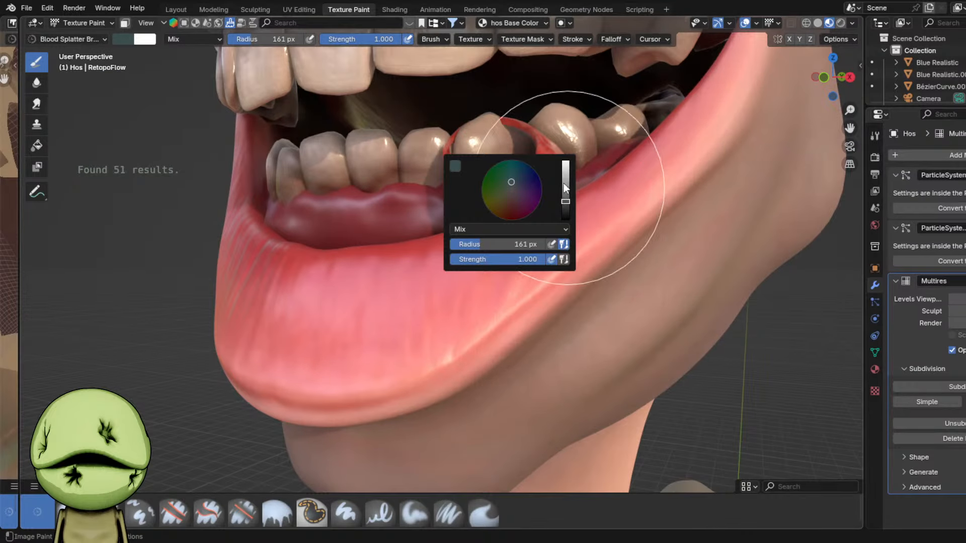
{"action": "left_click_drag", "start_coordinate": [512, 195], "coordinate": [514, 210]}
{"action": "mouse_move", "coordinate": [522, 269]}
{"action": "left_mouse_down"}
{"action": "mouse_move", "coordinate": [561, 239]}
{"action": "mouse_move", "coordinate": [550, 280]}
{"action": "left_mouse_up"}
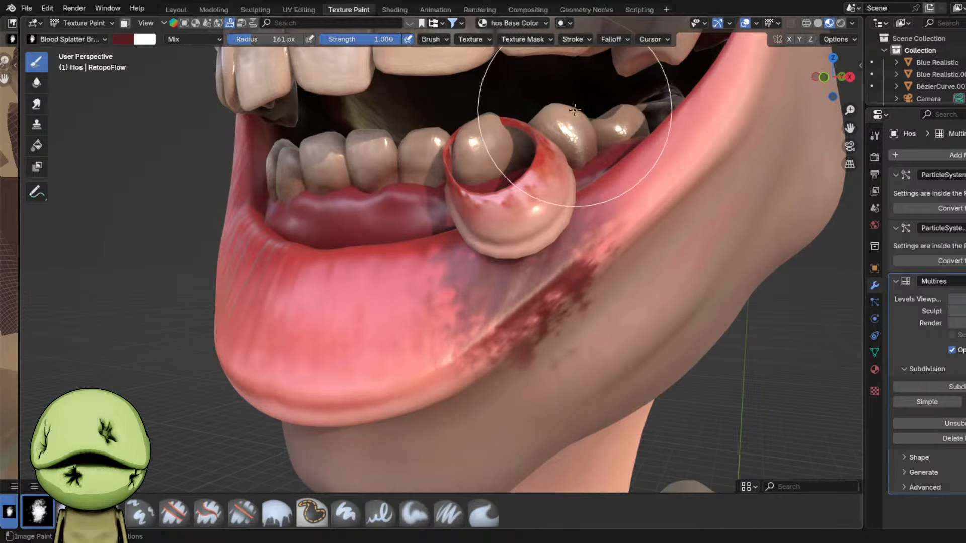
{"action": "key", "text": "ctrl+z"}
- Brighten the brush colour to red, lower its strength to 0.261, and paint blood splatter along the lower lip's edge beneath the tooth band
{"action": "right_click", "coordinate": [477, 144]}
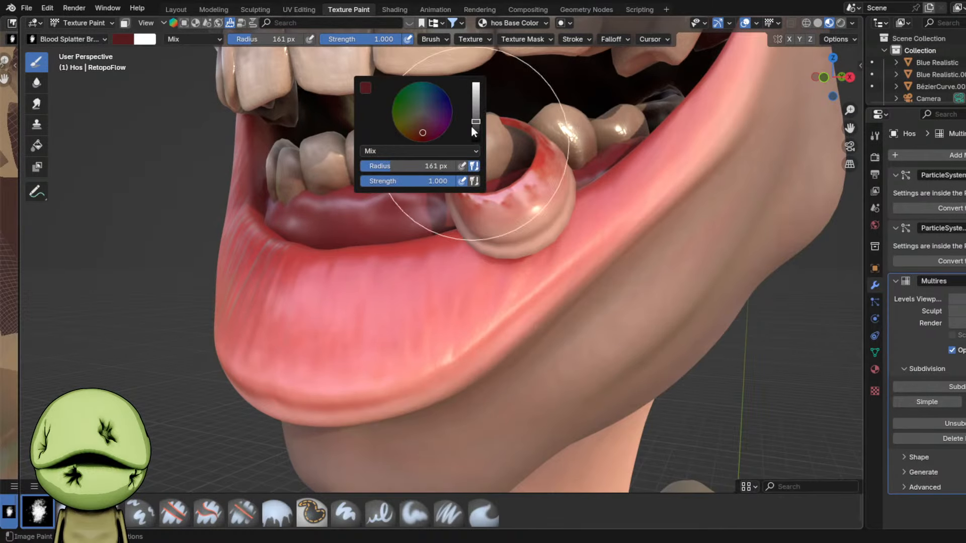
{"action": "left_click_drag", "start_coordinate": [517, 266], "coordinate": [603, 146]}
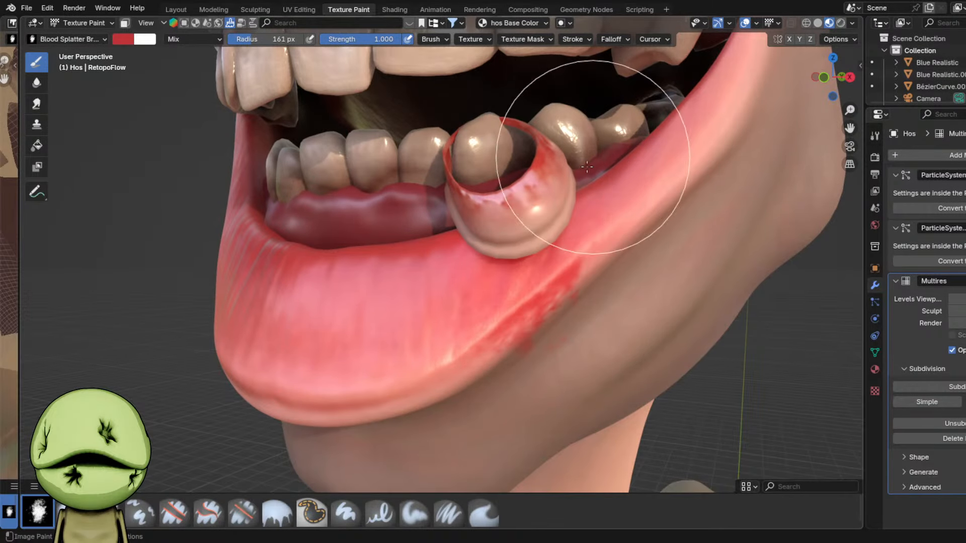
{"action": "middle_click_drag", "start_coordinate": [561, 327], "coordinate": [555, 277]}
{"action": "left_click_drag", "start_coordinate": [494, 208], "coordinate": [624, 24]}
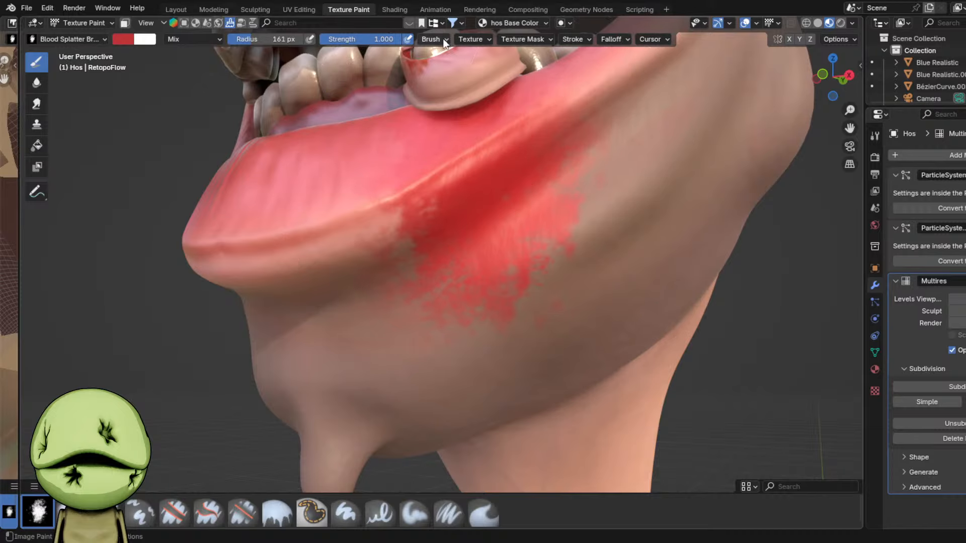
{"action": "key", "text": "ctrl+z"}
{"action": "left_click_drag", "start_coordinate": [383, 39], "coordinate": [371, 40]}
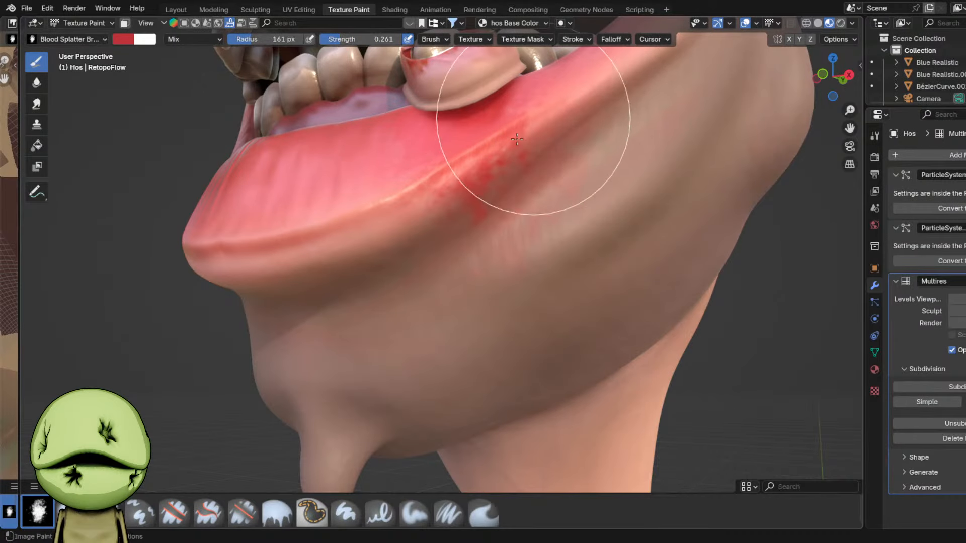
- Darken the brush to deep red, paint darker blood over the lip edge beneath the tooth band, and save the file
{"action": "scroll", "coordinate": [539, 151], "scroll_direction": "down", "scroll_amount": 5}
{"action": "middle_click_drag", "start_coordinate": [543, 158], "coordinate": [563, 179]}
{"action": "right_click", "coordinate": [566, 182]}
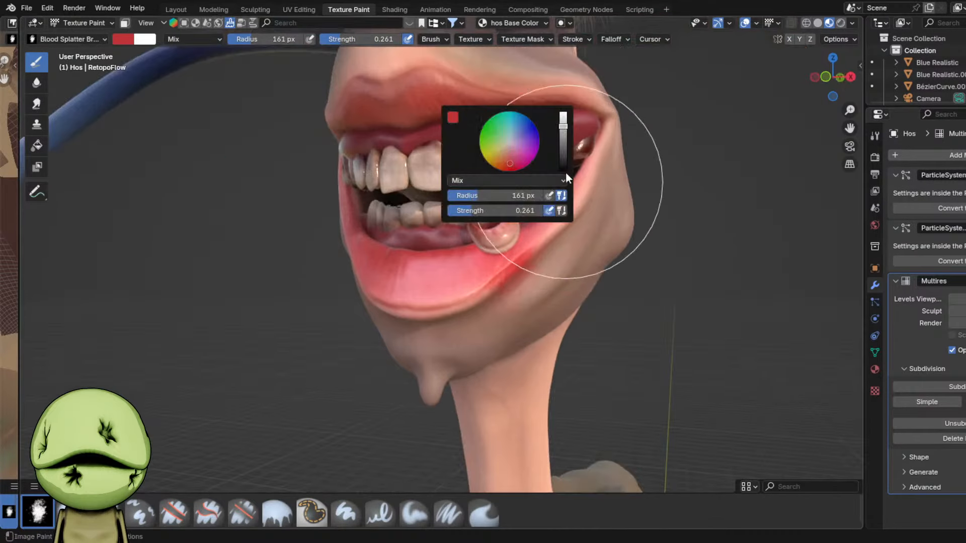
{"action": "scroll", "coordinate": [548, 254], "scroll_direction": "up", "scroll_amount": 3}
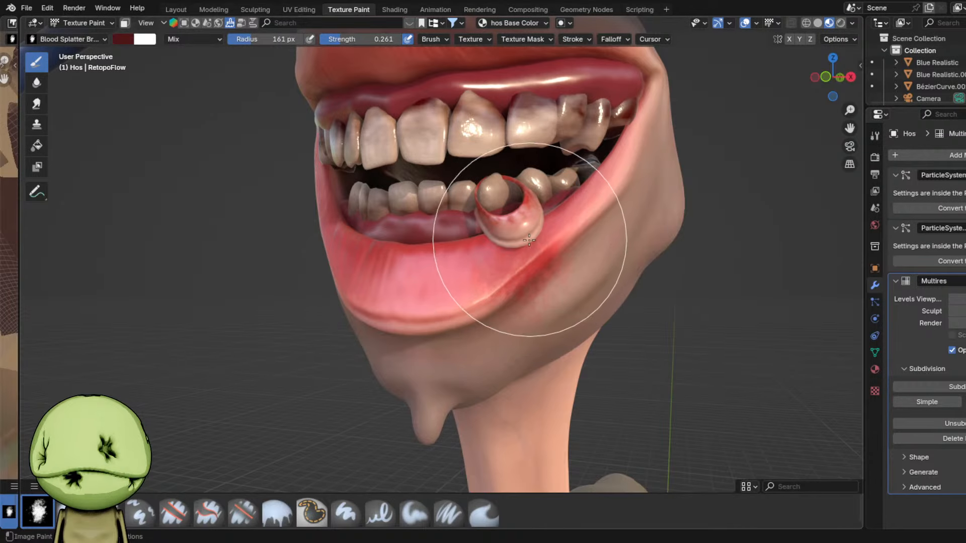
{"action": "scroll", "coordinate": [544, 239], "scroll_direction": "up", "scroll_amount": 2}
{"action": "scroll", "coordinate": [574, 225], "scroll_direction": "down", "scroll_amount": 6}
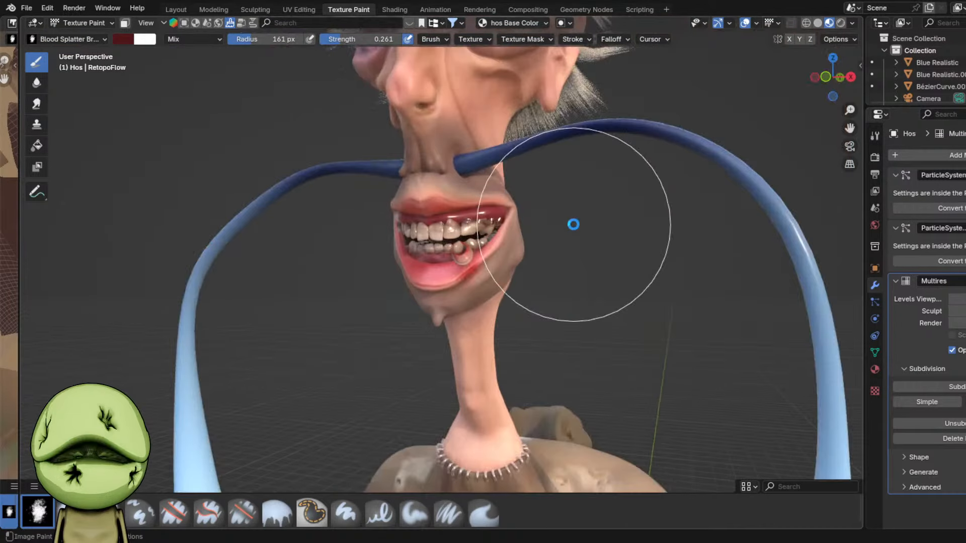
{"action": "key", "text": "ctrl+s"}
- Leave texture painting for the Layout workspace and save the file
{"action": "scroll", "coordinate": [675, 274], "scroll_direction": "down", "scroll_amount": 5}
{"action": "scroll", "coordinate": [495, 78], "scroll_direction": "down", "scroll_amount": 3}
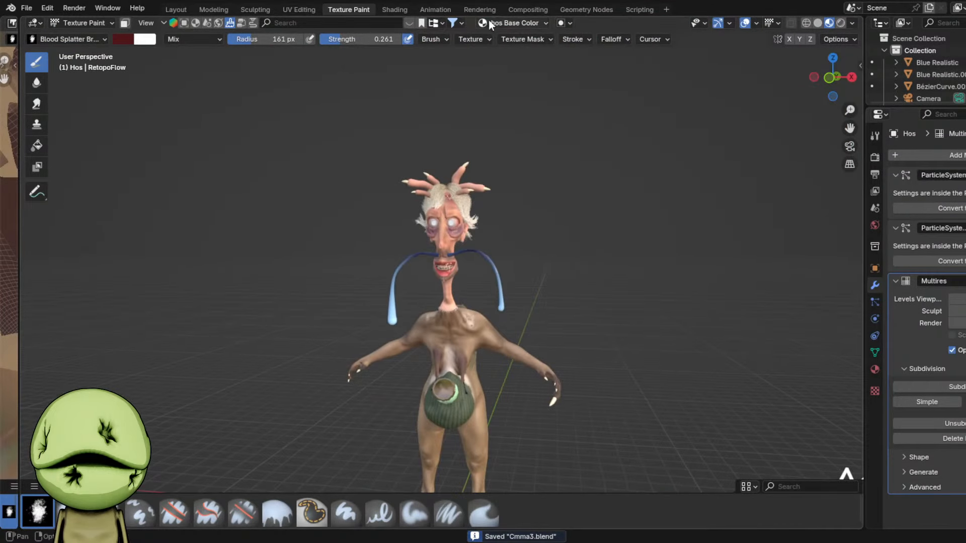
{"action": "left_click", "coordinate": [514, 23]}
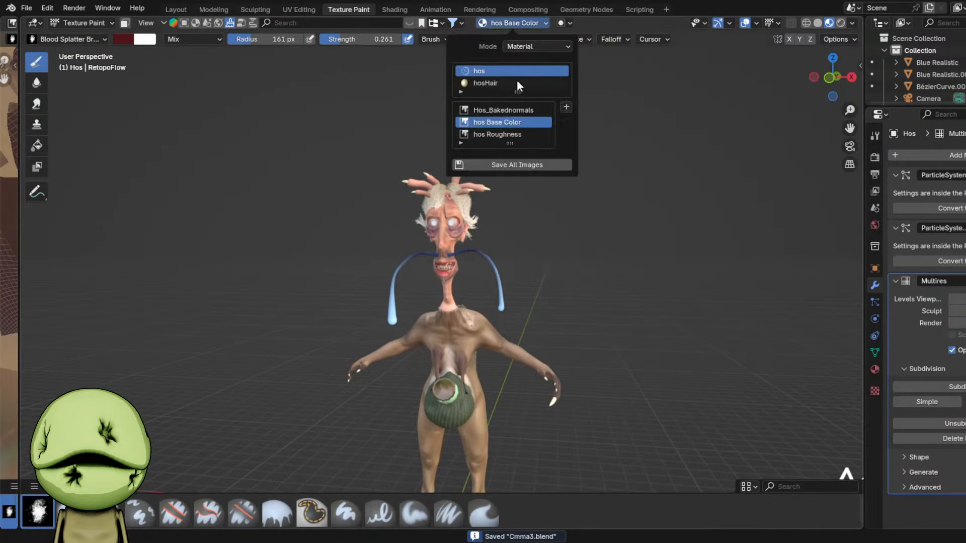
{"action": "left_click", "coordinate": [176, 9]}
{"action": "scroll", "coordinate": [475, 329], "scroll_direction": "down", "scroll_amount": 9}
{"action": "key", "text": "ctrl+s"}
{"action": "scroll", "coordinate": [445, 295], "scroll_direction": "down", "scroll_amount": 8}
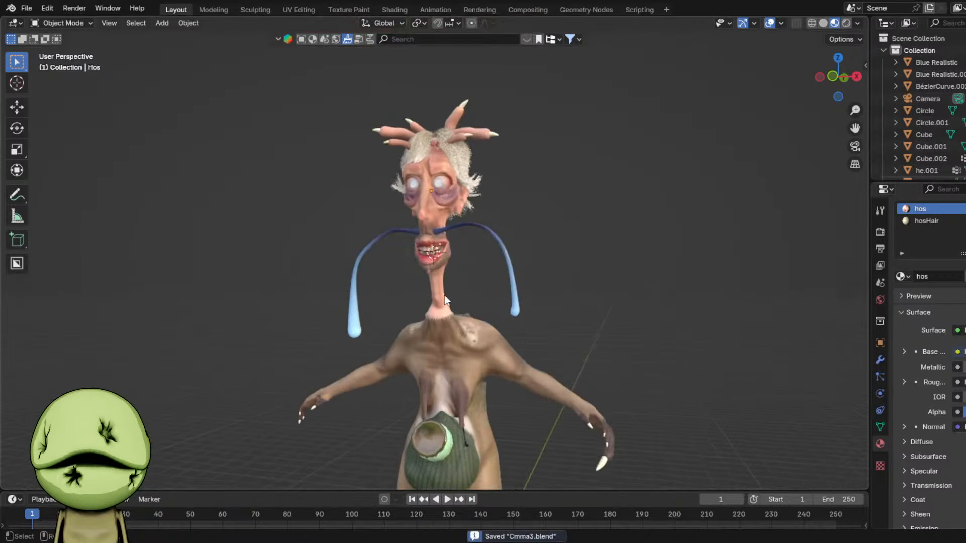
- Delete the finished note about generic skin on the teeth from the Additions list
{"action": "middle_click_drag", "start_coordinate": [523, 302], "coordinate": [481, 308]}
{"action": "scroll", "coordinate": [528, 270], "scroll_direction": "up", "scroll_amount": 6}
{"action": "left_click", "coordinate": [576, 377]}
{"action": "key", "text": "x"}
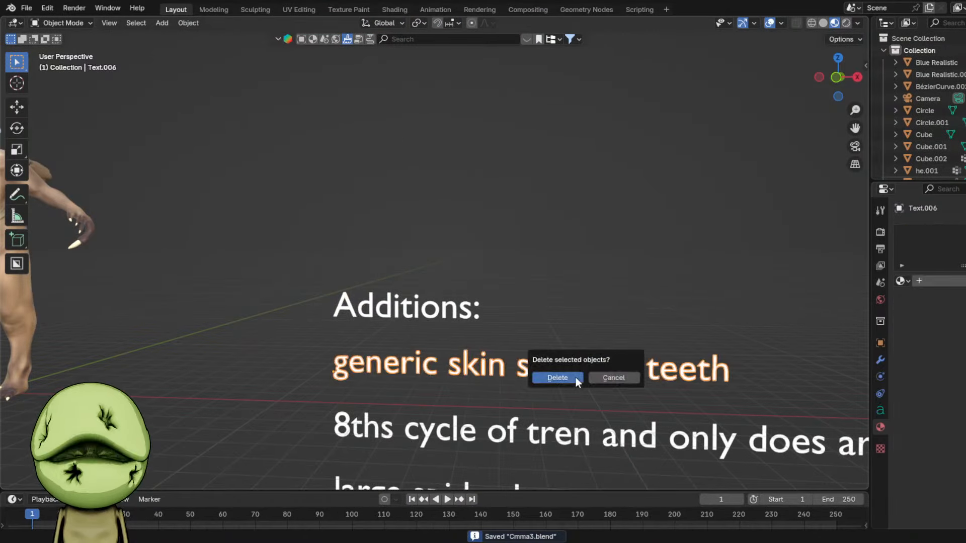
{"action": "left_click", "coordinate": [573, 377]}
- Move the four remaining notes up along Z beneath the Additions heading and save the file
{"action": "scroll", "coordinate": [503, 281], "scroll_direction": "down", "scroll_amount": 4}
{"action": "scroll", "coordinate": [508, 282], "scroll_direction": "up", "scroll_amount": 3}
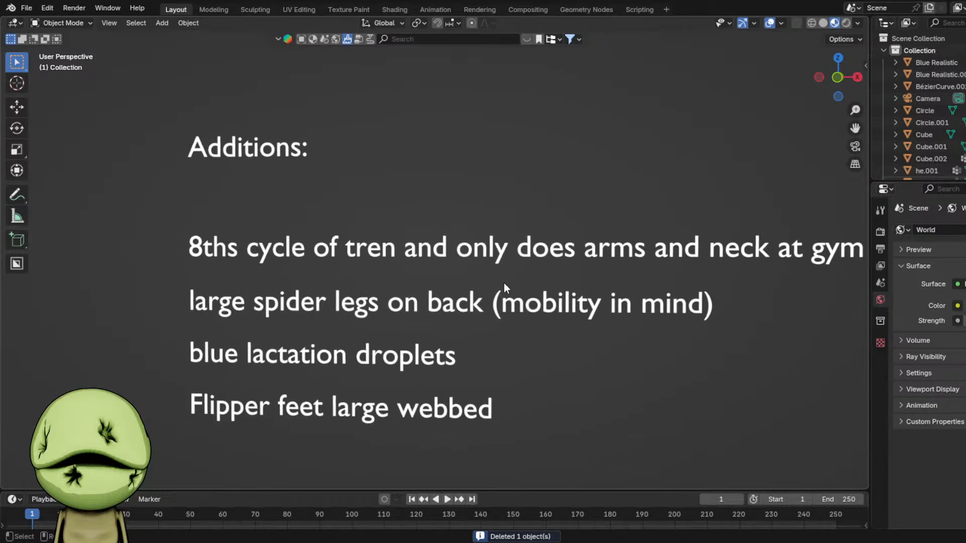
{"action": "scroll", "coordinate": [505, 285], "scroll_direction": "up", "scroll_amount": 3}
{"action": "scroll", "coordinate": [522, 284], "scroll_direction": "down", "scroll_amount": 3}
{"action": "left_click", "coordinate": [497, 256]}
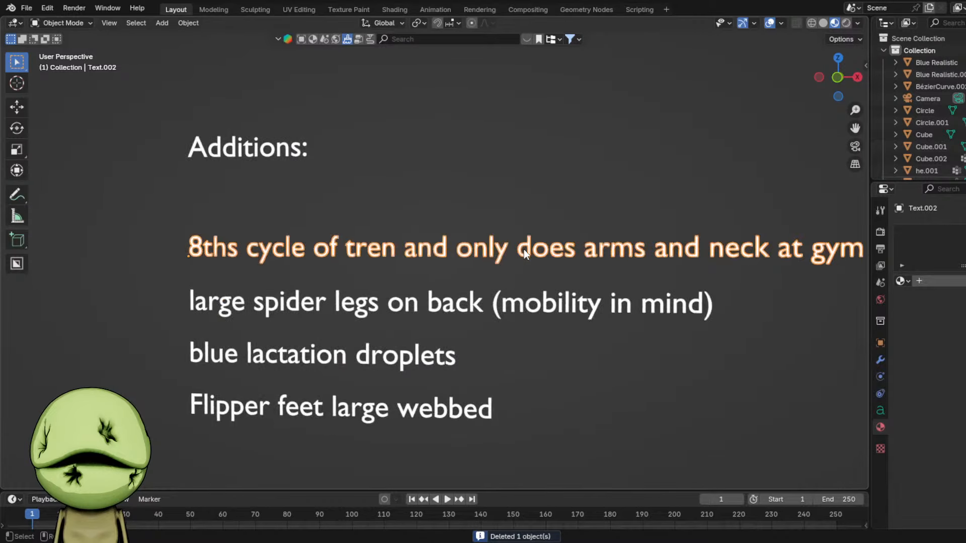
{"action": "left_click_drag", "start_coordinate": [378, 221], "coordinate": [504, 417]}
{"action": "key", "text": "g"}
{"action": "key", "text": "z"}
{"action": "left_click", "coordinate": [515, 383]}
{"action": "left_click", "coordinate": [514, 373]}
{"action": "scroll", "coordinate": [438, 252], "scroll_direction": "down", "scroll_amount": 3}
{"action": "key", "text": "ctrl+s"}
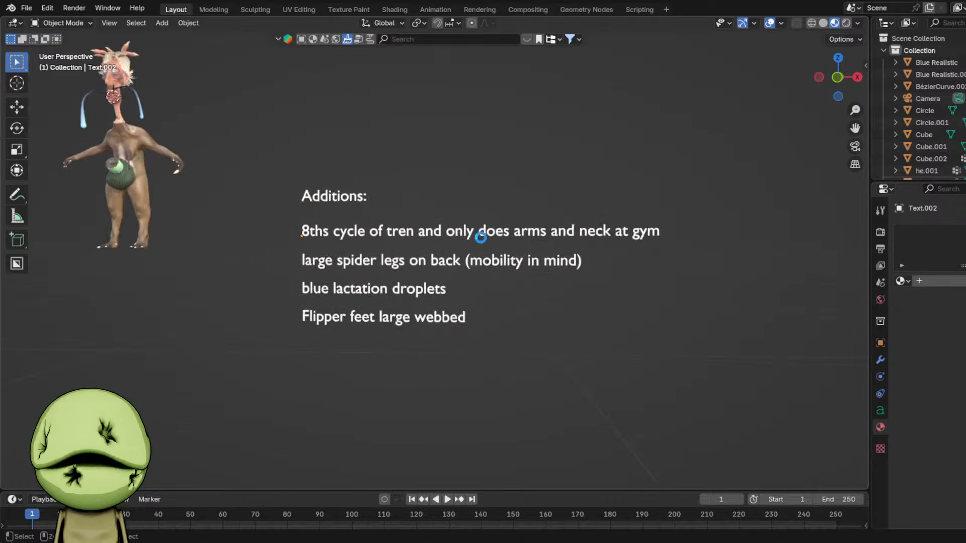
- Open the head mesh for sculpting, set the Inflate/Deflate brush radius to 96 px, and enable X symmetry
{"action": "middle_click_drag", "start_coordinate": [481, 238], "coordinate": [495, 248], "text": "shift"}
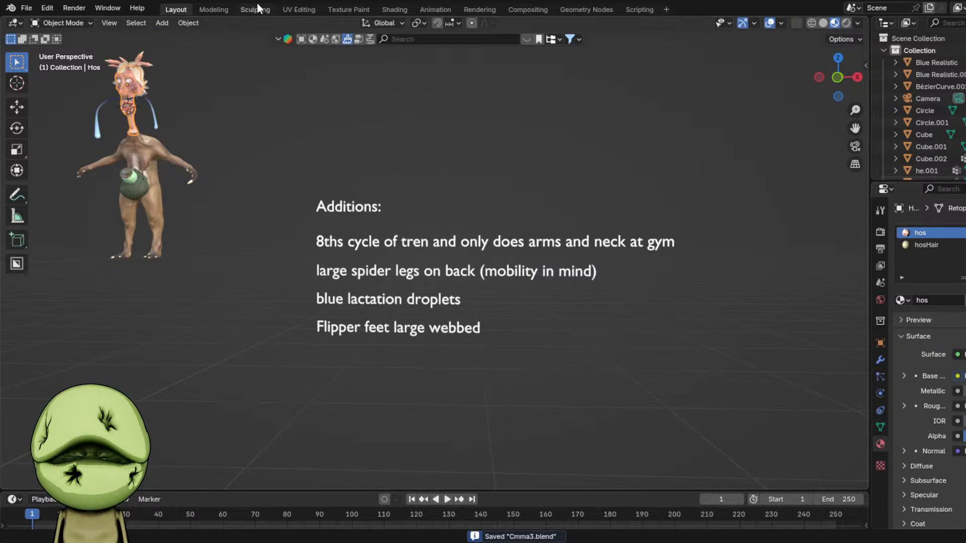
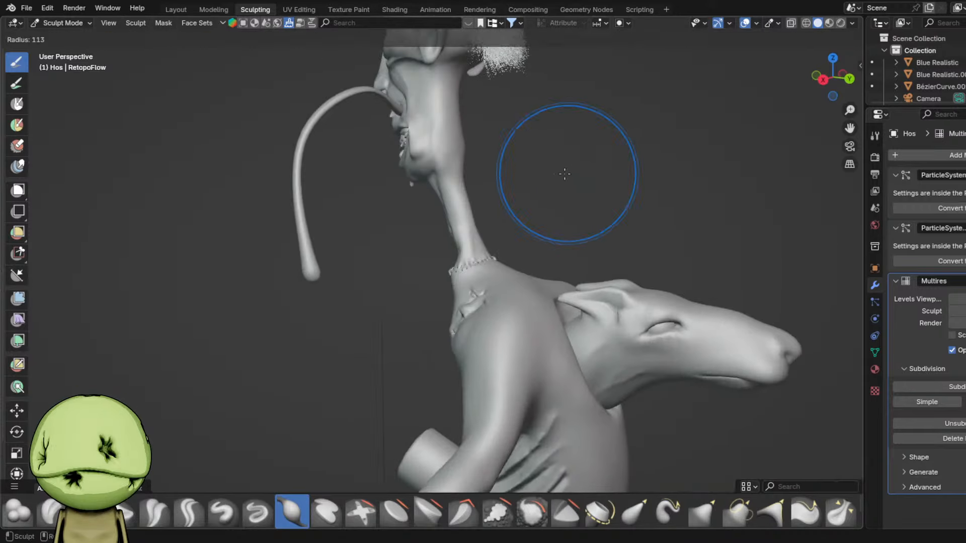
{"action": "mouse_move", "coordinate": [561, 173]}
{"action": "middle_mouse_down"}
{"action": "mouse_move", "coordinate": [528, 209]}
{"action": "mouse_move", "coordinate": [608, 203]}
{"action": "mouse_move", "coordinate": [576, 190]}
{"action": "middle_mouse_up"}
{"action": "scroll", "coordinate": [550, 222], "scroll_direction": "up", "scroll_amount": 5}
{"action": "key", "text": "f"}
{"action": "left_click", "coordinate": [474, 249]}
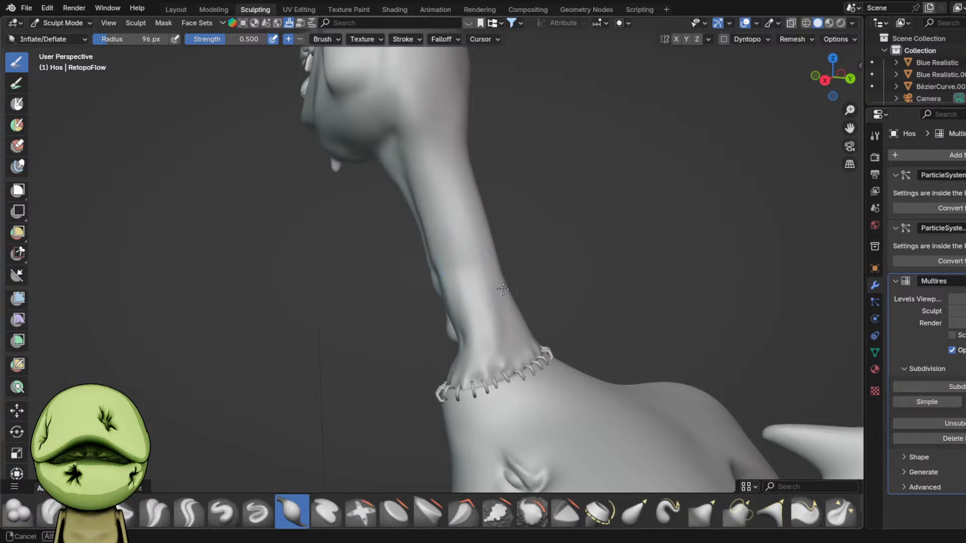
{"action": "mouse_move", "coordinate": [500, 287]}
{"action": "middle_mouse_down"}
{"action": "mouse_move", "coordinate": [517, 294]}
{"action": "mouse_move", "coordinate": [579, 151]}
{"action": "mouse_move", "coordinate": [666, 39]}
{"action": "middle_mouse_up"}
- Inflate a thick muscle bulge up the side of the neck above the stitches, with the brush radius at 131 px
{"action": "scroll", "coordinate": [479, 279], "scroll_direction": "up", "scroll_amount": 2}
{"action": "middle_click_drag", "start_coordinate": [411, 254], "coordinate": [438, 275]}
{"action": "key", "text": "f"}
{"action": "left_click", "coordinate": [470, 280]}
{"action": "mouse_move", "coordinate": [439, 276]}
{"action": "left_mouse_down"}
{"action": "mouse_move", "coordinate": [453, 248]}
{"action": "mouse_move", "coordinate": [444, 214]}
{"action": "mouse_move", "coordinate": [455, 252]}
{"action": "mouse_move", "coordinate": [427, 104]}
{"action": "left_mouse_up"}
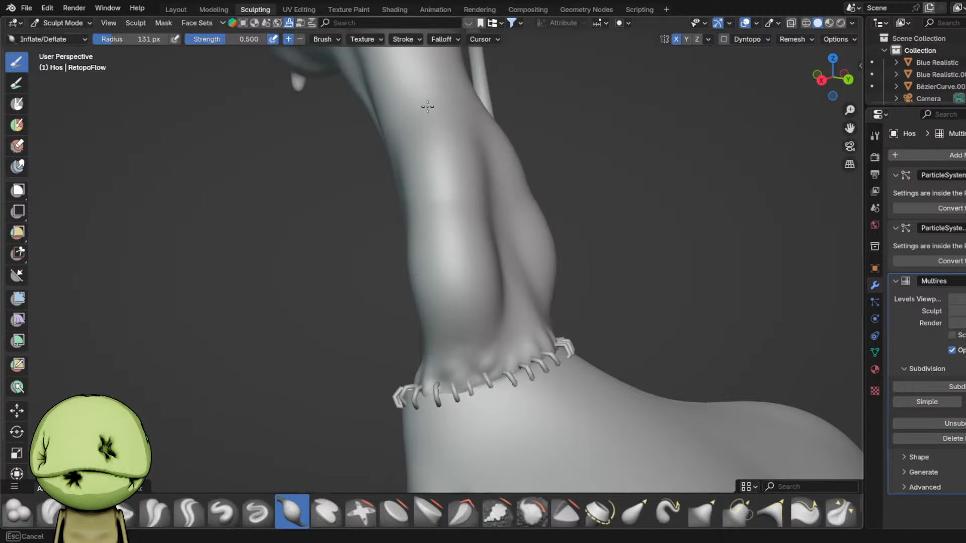
- Build up more muscle volume on the lower neck and reduce the Inflate/Deflate brush radius to 91 px
{"action": "middle_click_drag", "start_coordinate": [453, 194], "coordinate": [437, 204]}
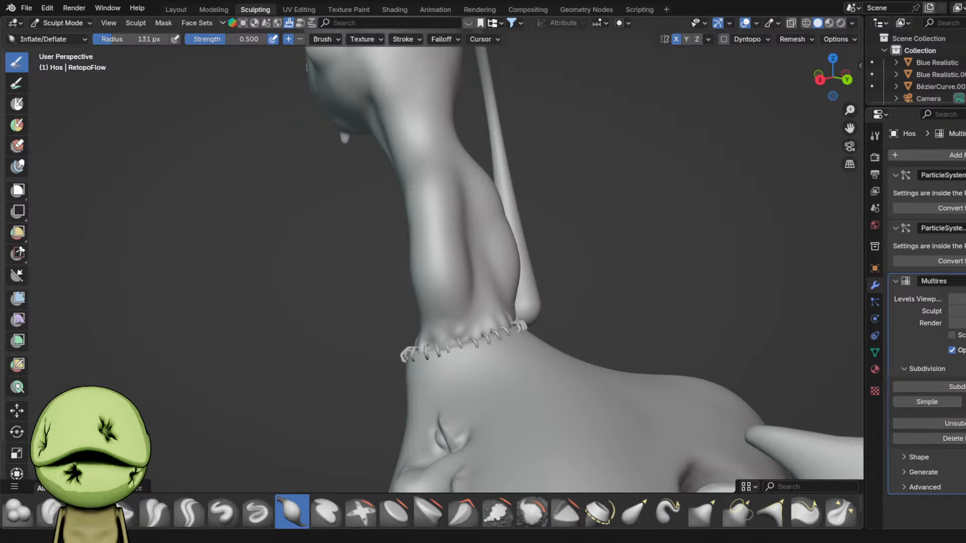
{"action": "mouse_move", "coordinate": [483, 249]}
{"action": "left_mouse_down"}
{"action": "mouse_move", "coordinate": [475, 267]}
{"action": "mouse_move", "coordinate": [470, 242]}
{"action": "mouse_move", "coordinate": [455, 284]}
{"action": "left_mouse_up"}
{"action": "key", "text": "f"}
{"action": "left_click", "coordinate": [447, 263]}
{"action": "mouse_move", "coordinate": [455, 284]}
{"action": "middle_mouse_down"}
{"action": "mouse_move", "coordinate": [480, 283]}
{"action": "mouse_move", "coordinate": [520, 254]}
{"action": "middle_mouse_up"}
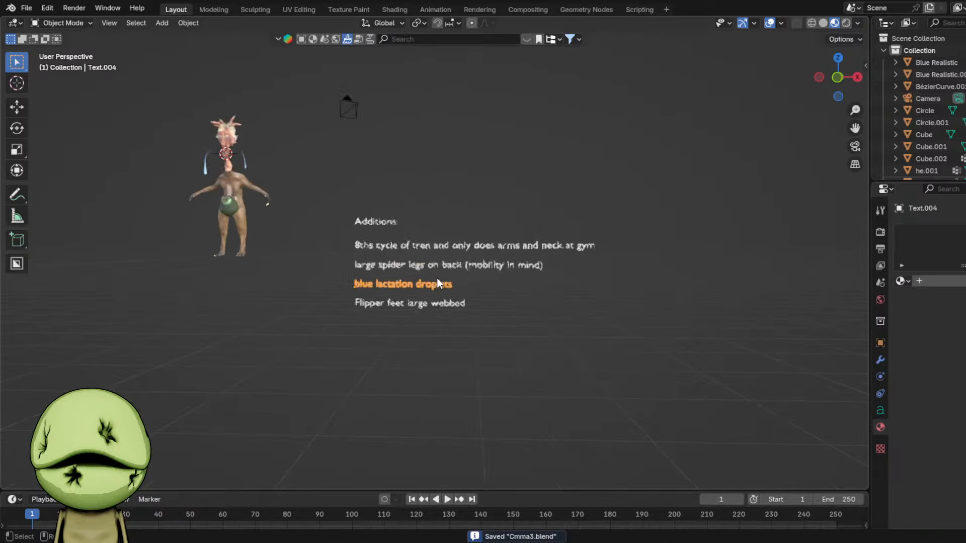
- Duplicate the flipper feet note below itself and rewrite the copy as "blood dripping down leg from a hernia"
{"action": "left_click", "coordinate": [441, 307]}
{"action": "key", "text": "shift+d"}
{"action": "key", "text": "z"}
{"action": "left_click", "coordinate": [442, 315]}
{"action": "key", "text": "Tab"}
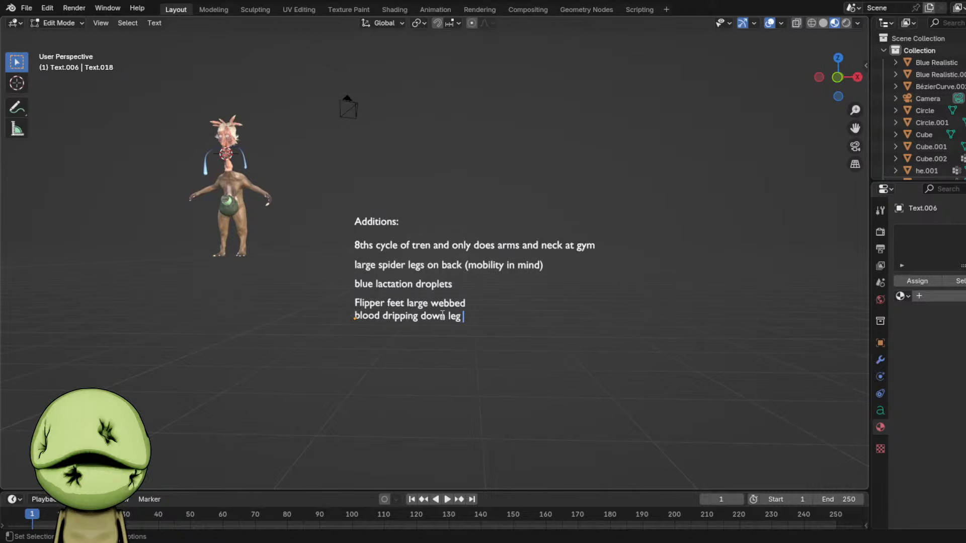
{"action": "type", "text": "a "}
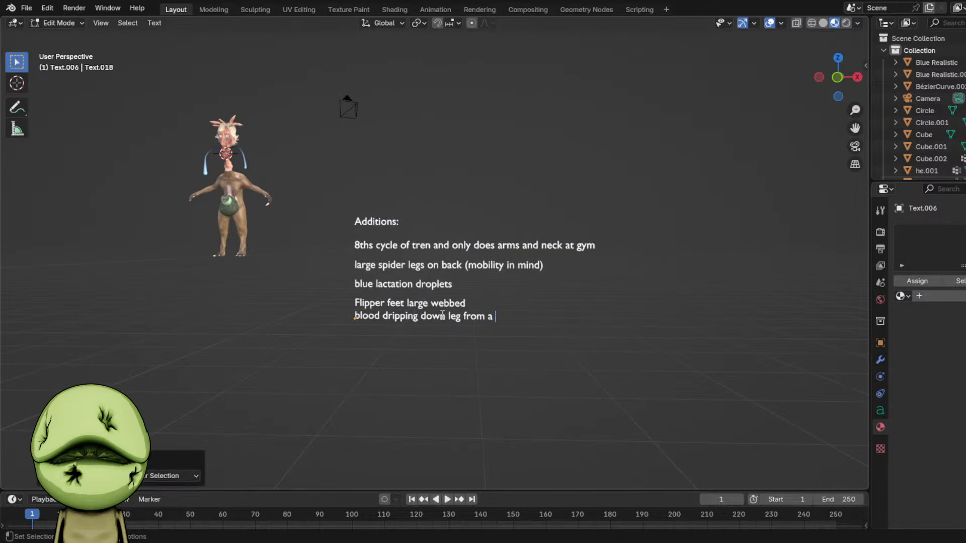
{"action": "type", "text": "hernia"}
{"action": "key", "text": "Tab"}
- Move the hernia note down along Z to space it in the list and save the file
{"action": "key", "text": "g"}
{"action": "key", "text": "z"}
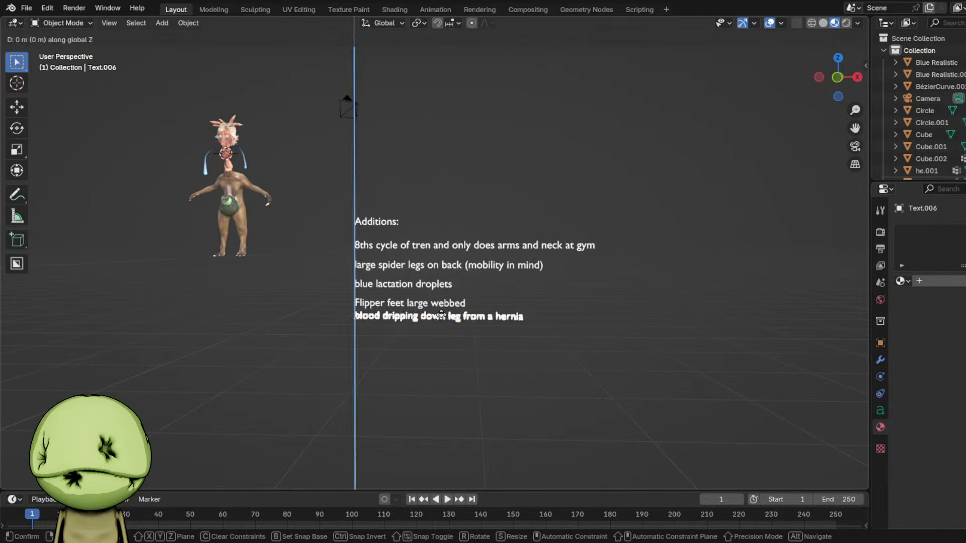
{"action": "left_click", "coordinate": [443, 320]}
{"action": "left_click", "coordinate": [530, 325]}
{"action": "key", "text": "ctrl+s"}
- Select the head mesh and reopen it in the Sculpting workspace to continue on the neck
{"action": "middle_click_drag", "start_coordinate": [245, 148], "coordinate": [473, 283], "text": "shift"}
{"action": "scroll", "coordinate": [561, 312], "scroll_direction": "up", "scroll_amount": 6}
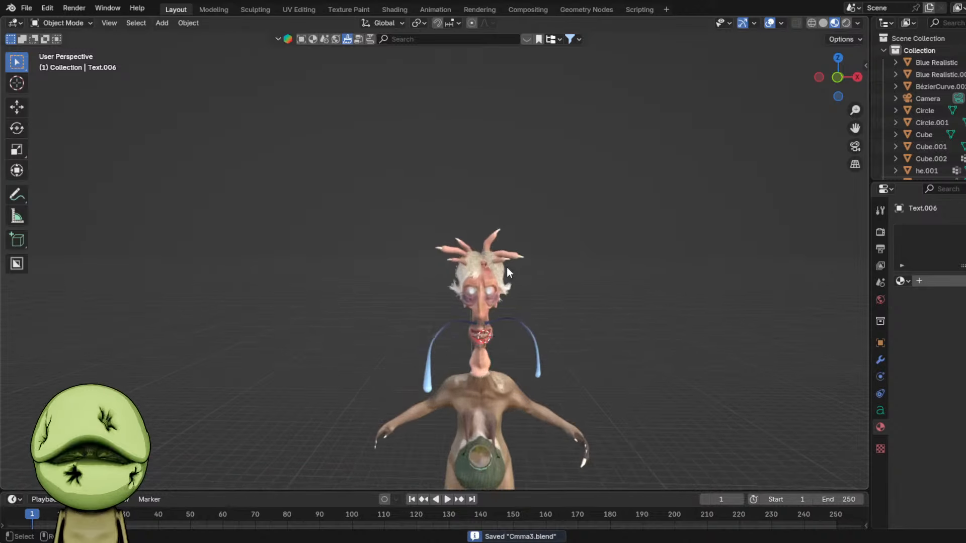
{"action": "middle_click_drag", "start_coordinate": [543, 329], "coordinate": [505, 297], "text": "shift"}
{"action": "scroll", "coordinate": [506, 298], "scroll_direction": "up", "scroll_amount": 4}
{"action": "scroll", "coordinate": [531, 296], "scroll_direction": "up", "scroll_amount": 5}
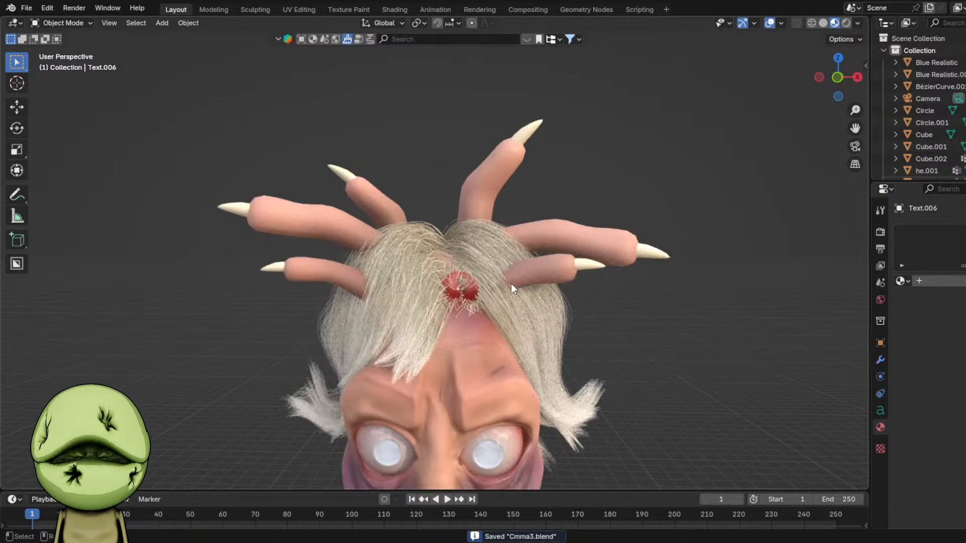
{"action": "left_click", "coordinate": [498, 251]}
{"action": "scroll", "coordinate": [503, 252], "scroll_direction": "down", "scroll_amount": 5}
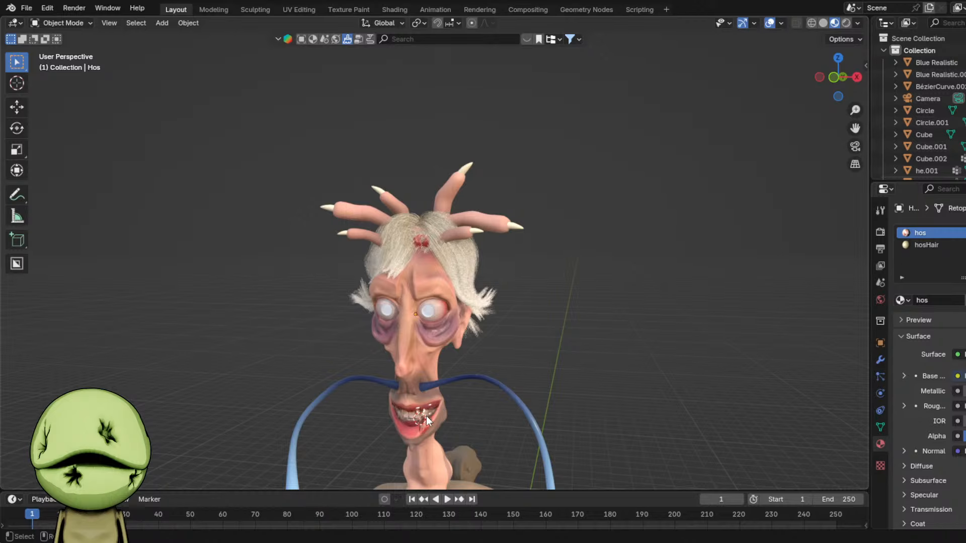
{"action": "scroll", "coordinate": [441, 388], "scroll_direction": "down", "scroll_amount": 5}
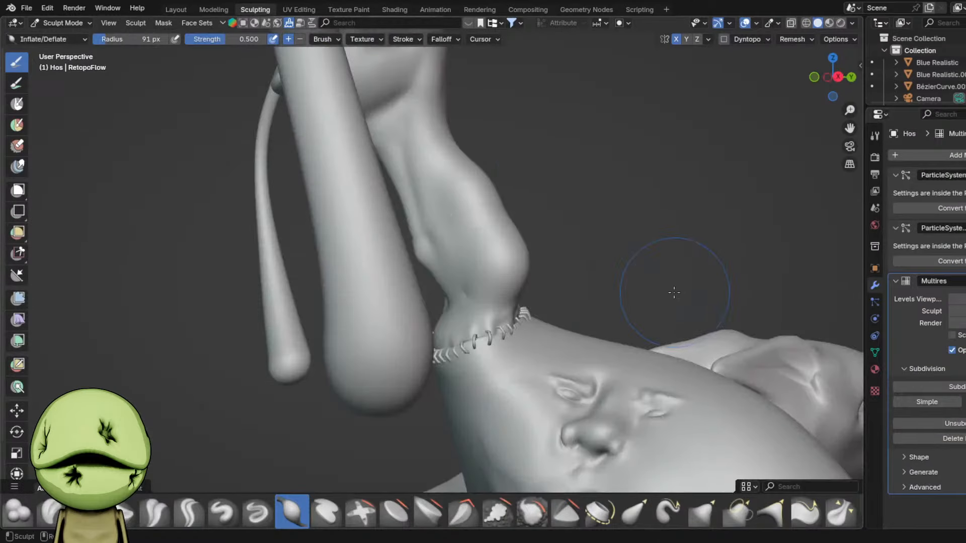
- Build up the muscle volume on the lower front of the neck above the stitches with the Inflate/Deflate brush at 91 px
{"action": "mouse_move", "coordinate": [672, 291]}
{"action": "middle_mouse_down"}
{"action": "mouse_move", "coordinate": [371, 166]}
{"action": "mouse_move", "coordinate": [452, 284]}
{"action": "middle_mouse_up"}
{"action": "scroll", "coordinate": [452, 284], "scroll_direction": "up", "scroll_amount": 3}
{"action": "middle_click_drag", "start_coordinate": [388, 302], "coordinate": [505, 213]}
{"action": "left_click_drag", "start_coordinate": [509, 270], "coordinate": [495, 339]}
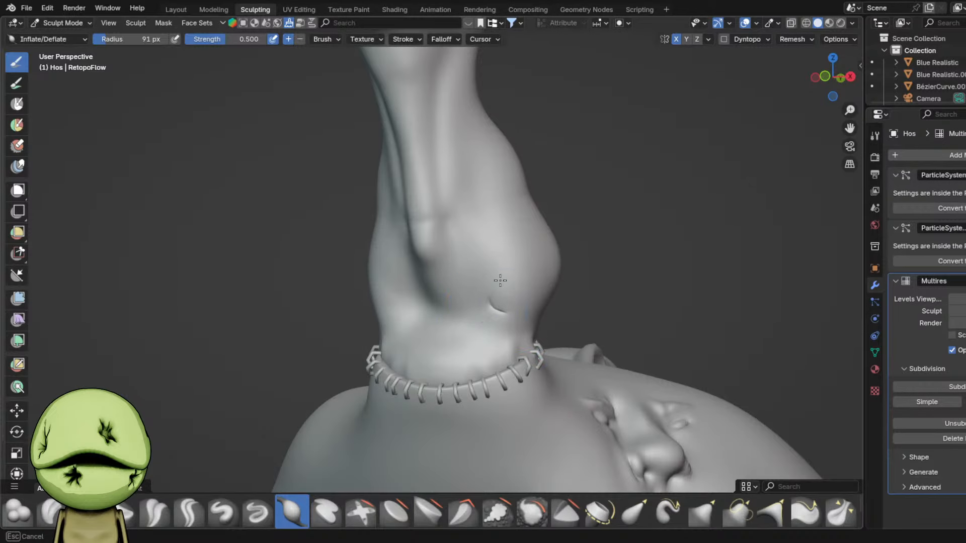
{"action": "mouse_move", "coordinate": [500, 280]}
{"action": "left_mouse_down"}
{"action": "mouse_move", "coordinate": [493, 306]}
{"action": "mouse_move", "coordinate": [499, 236]}
{"action": "left_mouse_up"}
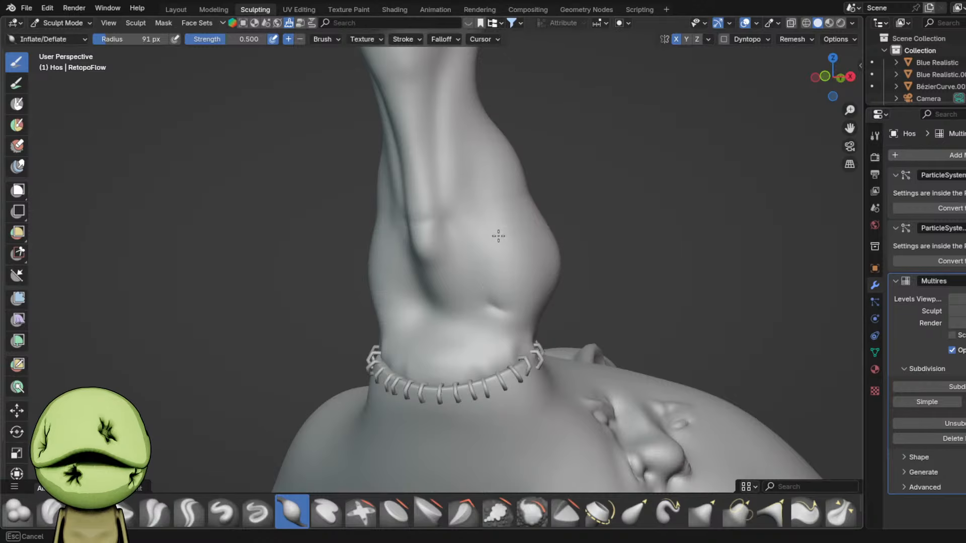
{"action": "mouse_move", "coordinate": [499, 273]}
{"action": "left_mouse_down"}
{"action": "mouse_move", "coordinate": [495, 331]}
{"action": "mouse_move", "coordinate": [493, 289]}
{"action": "left_mouse_up"}
- Carve long vertical tendon grooves down the front and side of the neck with the Draw Sharp brush at 91 px, strength 0.275
{"action": "key", "text": "d"}
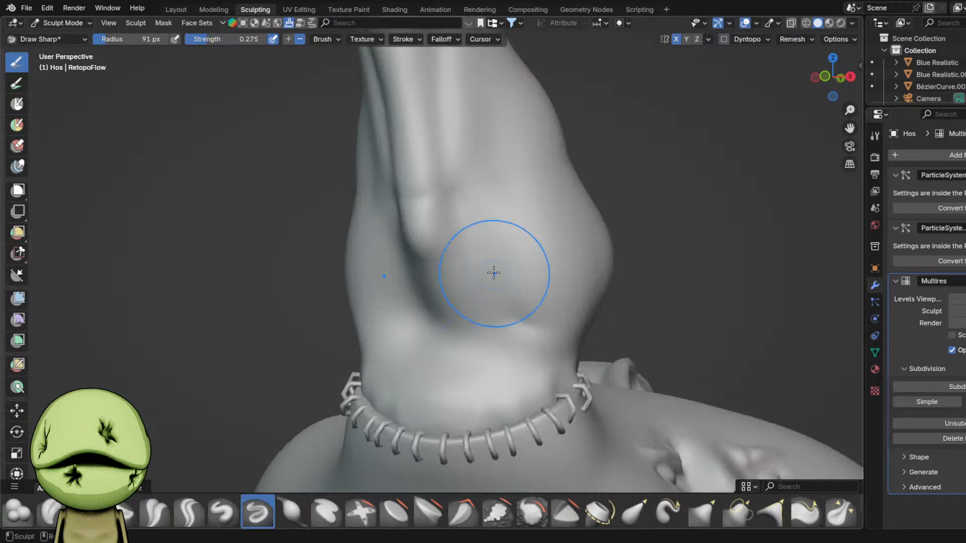
{"action": "left_click_drag", "start_coordinate": [474, 86], "coordinate": [468, 208]}
{"action": "left_click_drag", "start_coordinate": [490, 121], "coordinate": [483, 246], "text": "ctrl"}
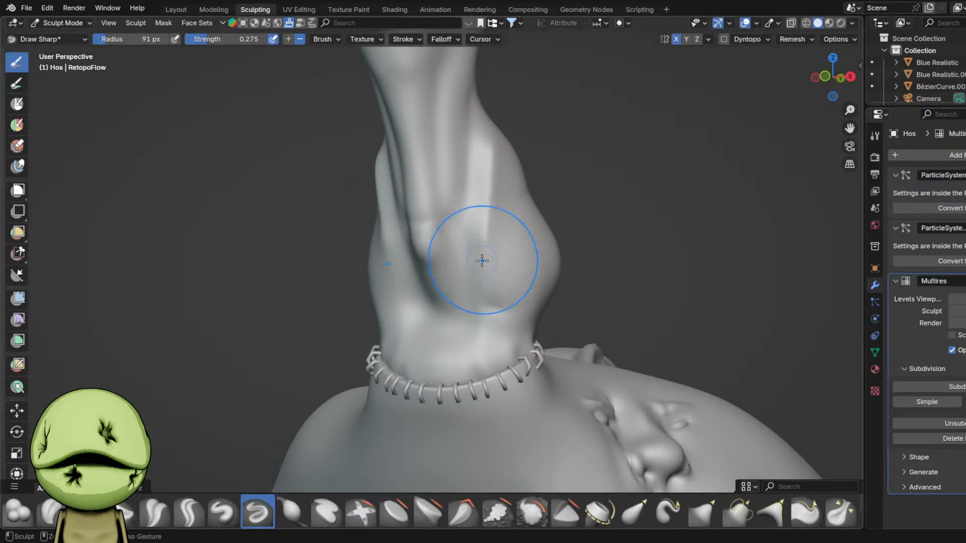
{"action": "mouse_move", "coordinate": [491, 146]}
{"action": "left_mouse_down", "text": "ctrl"}
{"action": "mouse_move", "coordinate": [507, 285]}
{"action": "mouse_move", "coordinate": [499, 293]}
{"action": "left_mouse_up", "text": "ctrl"}
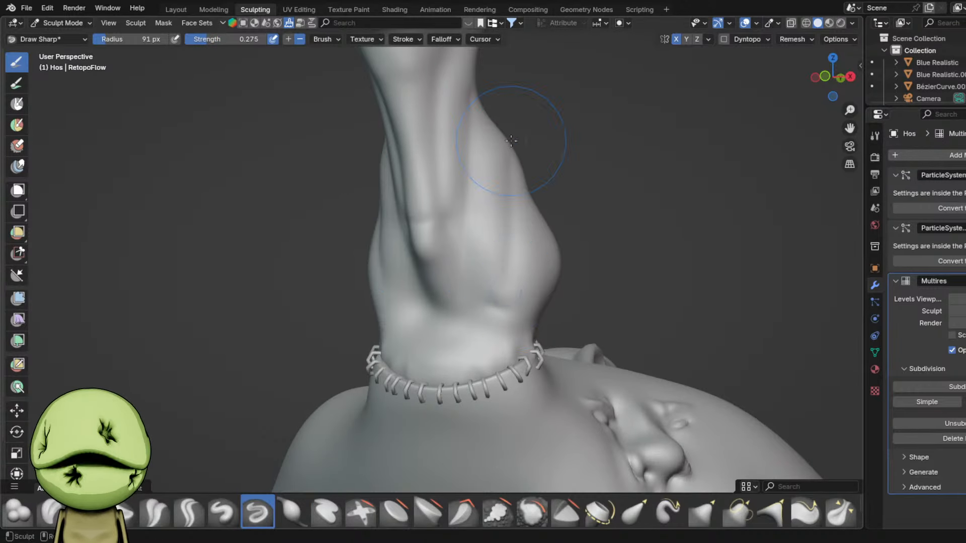
{"action": "left_click_drag", "start_coordinate": [513, 166], "coordinate": [483, 343]}
- Inflate the base of the neck above the stitches and the side muscle towards the nape with the Inflate/Deflate brush
{"action": "scroll", "coordinate": [472, 357], "scroll_direction": "up", "scroll_amount": 3}
{"action": "key", "text": "i"}
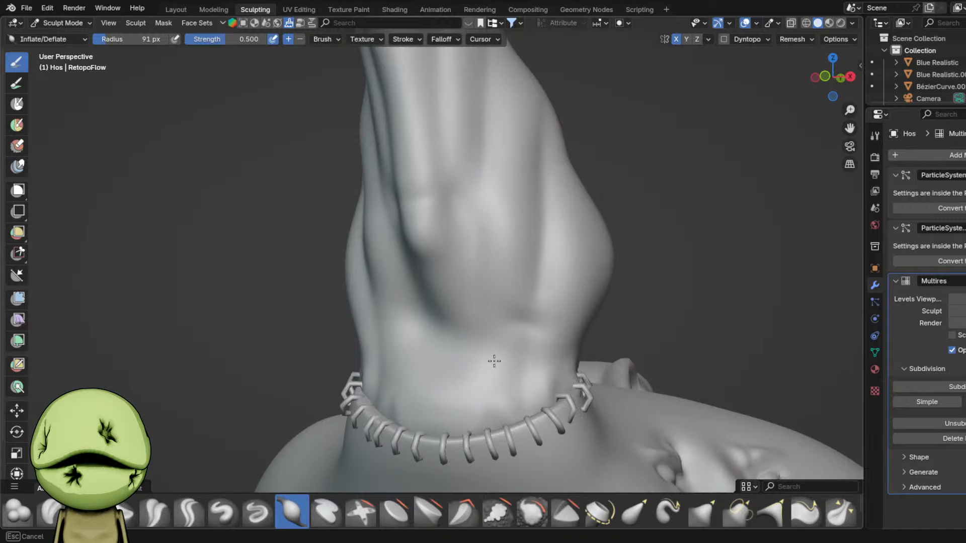
{"action": "scroll", "coordinate": [530, 153], "scroll_direction": "down", "scroll_amount": 2}
{"action": "mouse_move", "coordinate": [530, 153]}
{"action": "middle_mouse_down"}
{"action": "mouse_move", "coordinate": [488, 282]}
{"action": "mouse_move", "coordinate": [464, 190]}
{"action": "mouse_move", "coordinate": [457, 231]}
{"action": "middle_mouse_up"}
{"action": "scroll", "coordinate": [457, 231], "scroll_direction": "up", "scroll_amount": 3}
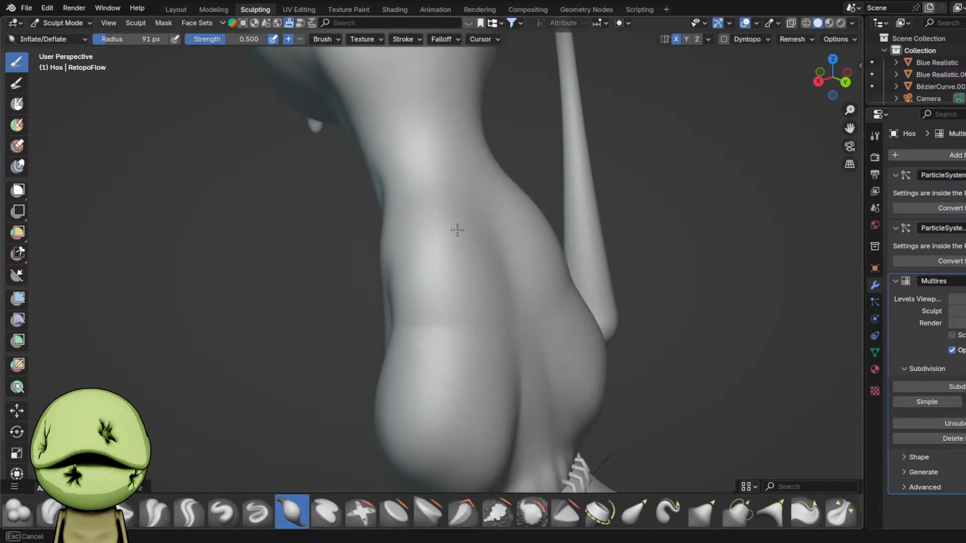
{"action": "left_click_drag", "start_coordinate": [450, 166], "coordinate": [483, 146]}
- Reduce the Inflate/Deflate radius to 43 px and raise vertical muscle ridges down the back of the neck
{"action": "scroll", "coordinate": [483, 146], "scroll_direction": "down", "scroll_amount": 3}
{"action": "middle_click_drag", "start_coordinate": [446, 172], "coordinate": [399, 201]}
{"action": "scroll", "coordinate": [401, 201], "scroll_direction": "up", "scroll_amount": 3}
{"action": "key", "text": "f"}
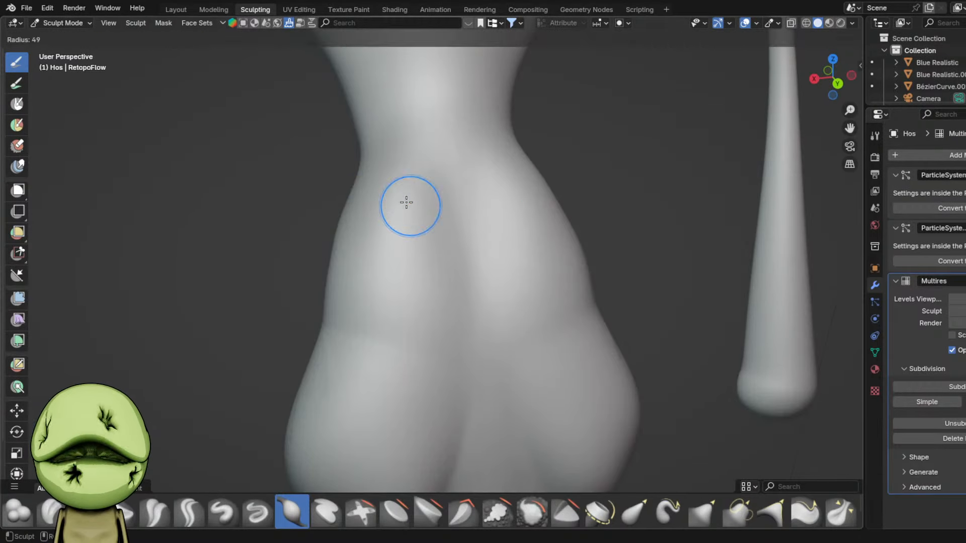
{"action": "left_click", "coordinate": [406, 203]}
{"action": "mouse_move", "coordinate": [446, 159]}
{"action": "left_mouse_down"}
{"action": "mouse_move", "coordinate": [475, 404]}
{"action": "mouse_move", "coordinate": [479, 287]}
{"action": "left_mouse_up"}
{"action": "scroll", "coordinate": [477, 274], "scroll_direction": "down", "scroll_amount": 2}
{"action": "key", "text": "f"}
{"action": "left_click", "coordinate": [438, 163]}
{"action": "left_click_drag", "start_coordinate": [438, 163], "coordinate": [466, 282]}
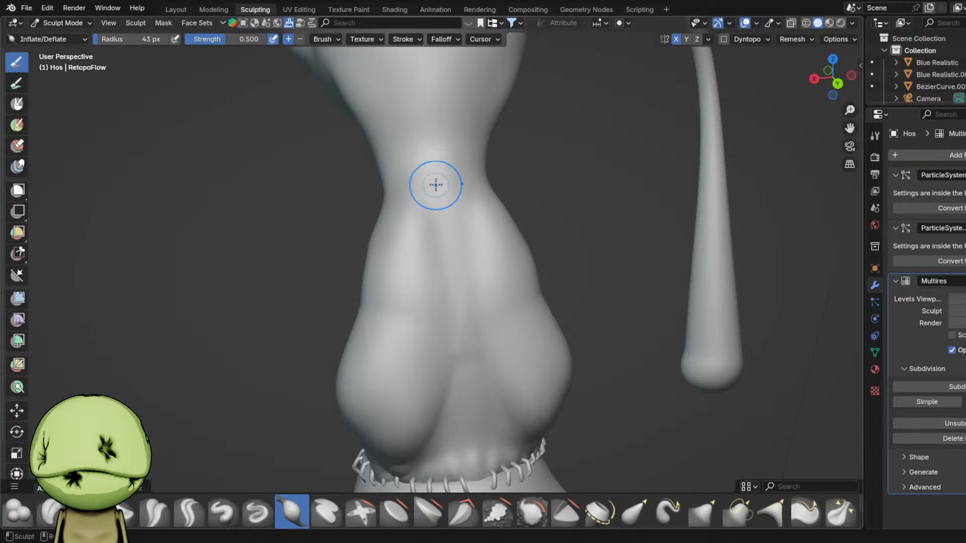
{"action": "mouse_move", "coordinate": [436, 186]}
{"action": "left_mouse_down"}
{"action": "mouse_move", "coordinate": [461, 402]}
{"action": "mouse_move", "coordinate": [457, 285]}
{"action": "left_mouse_up"}
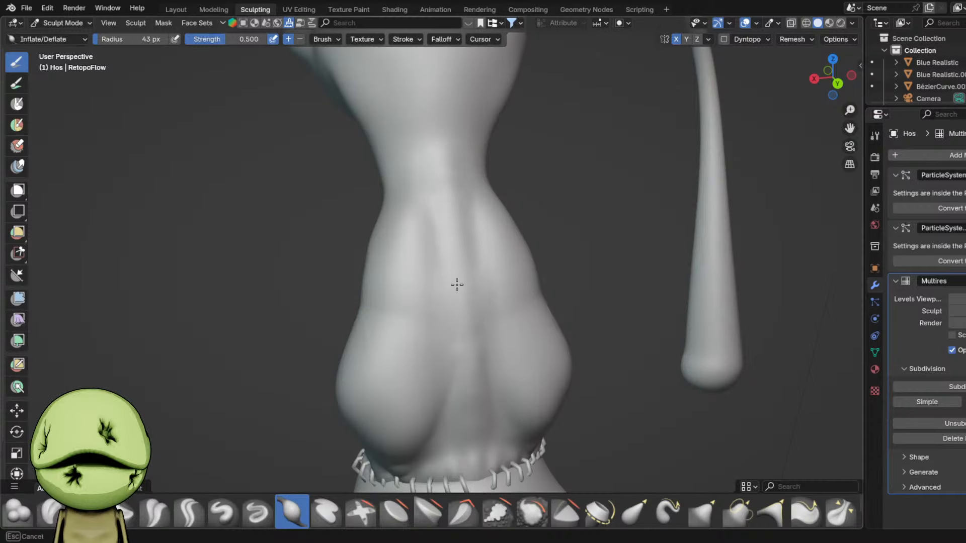
- Shape a row of vertebra bumps down the nape with the Draw Sharp brush at 60 px and save the file
{"action": "mouse_move", "coordinate": [442, 209]}
{"action": "middle_mouse_down"}
{"action": "mouse_move", "coordinate": [562, 211]}
{"action": "mouse_move", "coordinate": [438, 241]}
{"action": "middle_mouse_up"}
{"action": "key", "text": "x"}
{"action": "left_click_drag", "start_coordinate": [431, 207], "coordinate": [427, 265]}
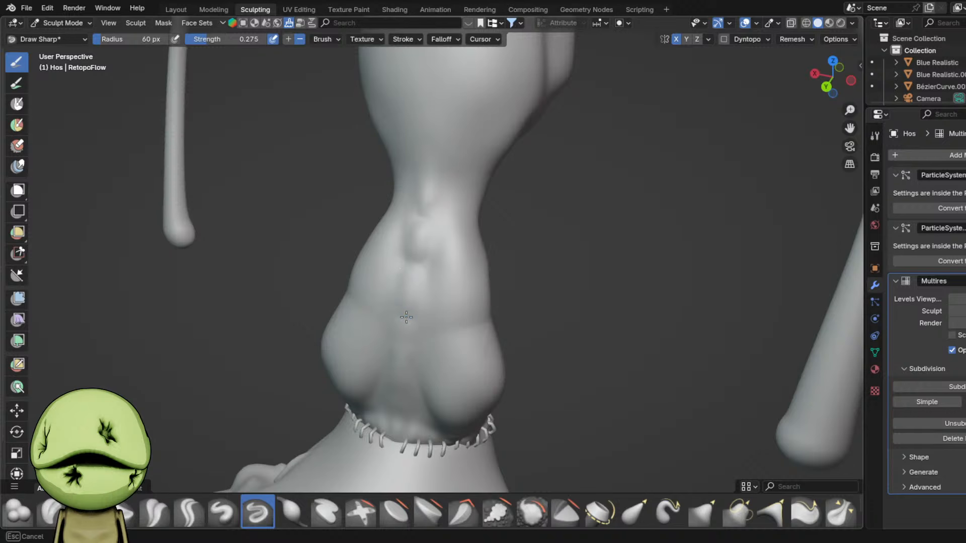
{"action": "left_click_drag", "start_coordinate": [398, 351], "coordinate": [399, 389]}
{"action": "middle_click_drag", "start_coordinate": [399, 389], "coordinate": [452, 351]}
{"action": "key", "text": "ctrl+s"}
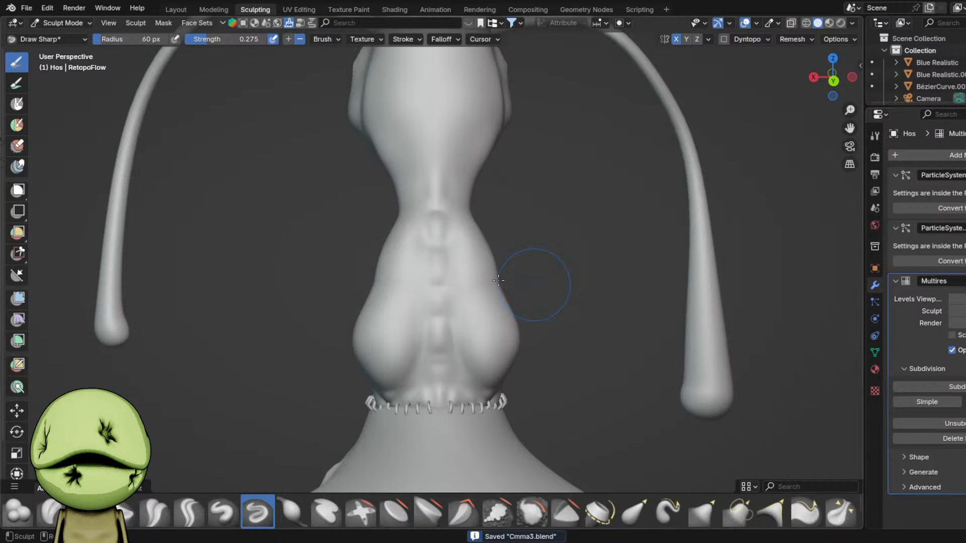
- Reshape the lower ends of the side neck muscles just above the stitches with the Grab brush at 110 px
{"action": "mouse_move", "coordinate": [498, 280]}
{"action": "middle_mouse_down"}
{"action": "mouse_move", "coordinate": [619, 242]}
{"action": "mouse_move", "coordinate": [552, 282]}
{"action": "middle_mouse_up"}
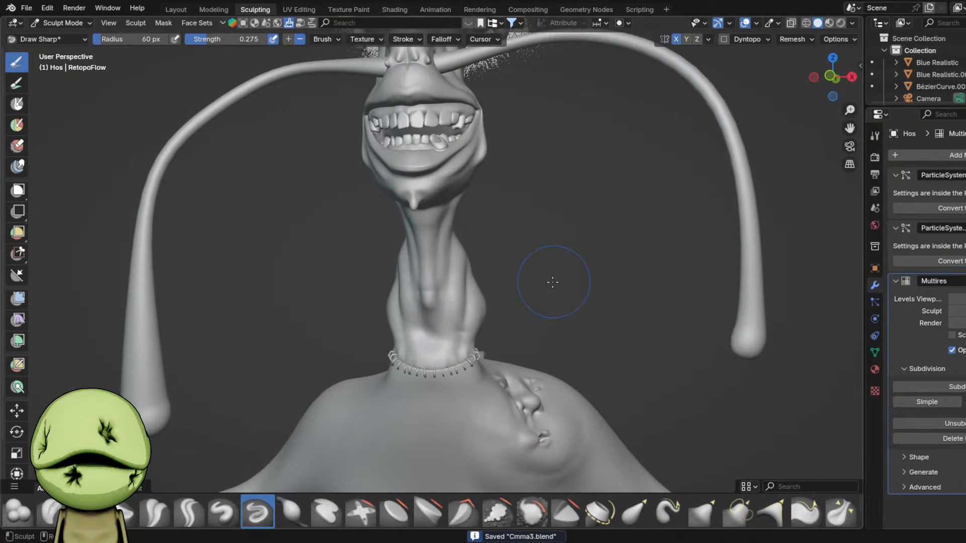
{"action": "scroll", "coordinate": [476, 335], "scroll_direction": "up", "scroll_amount": 4}
{"action": "middle_click_drag", "start_coordinate": [471, 337], "coordinate": [470, 247], "text": "shift"}
{"action": "key", "text": "f"}
{"action": "left_click", "coordinate": [499, 247]}
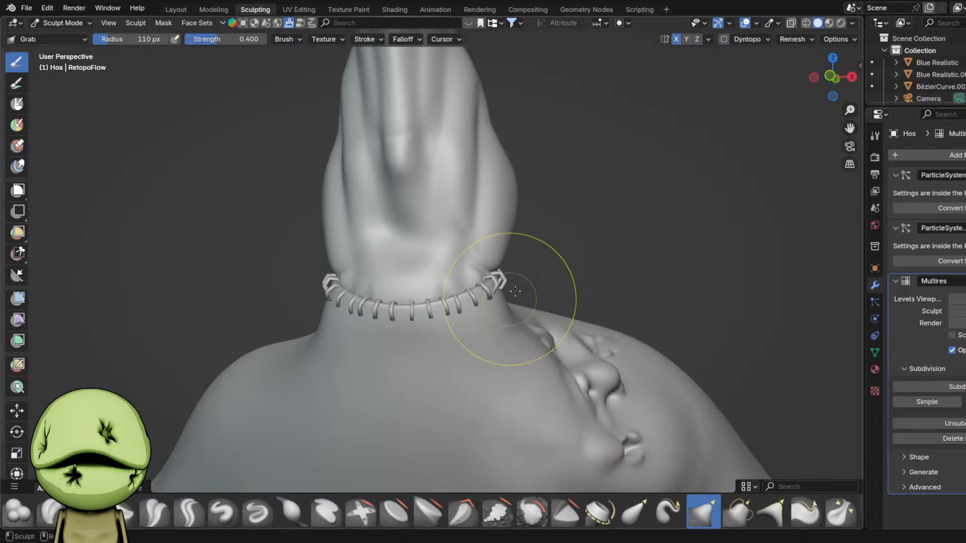
{"action": "middle_click_drag", "start_coordinate": [515, 292], "coordinate": [416, 274]}
{"action": "left_click_drag", "start_coordinate": [479, 236], "coordinate": [486, 251]}
{"action": "middle_click_drag", "start_coordinate": [485, 250], "coordinate": [445, 259]}
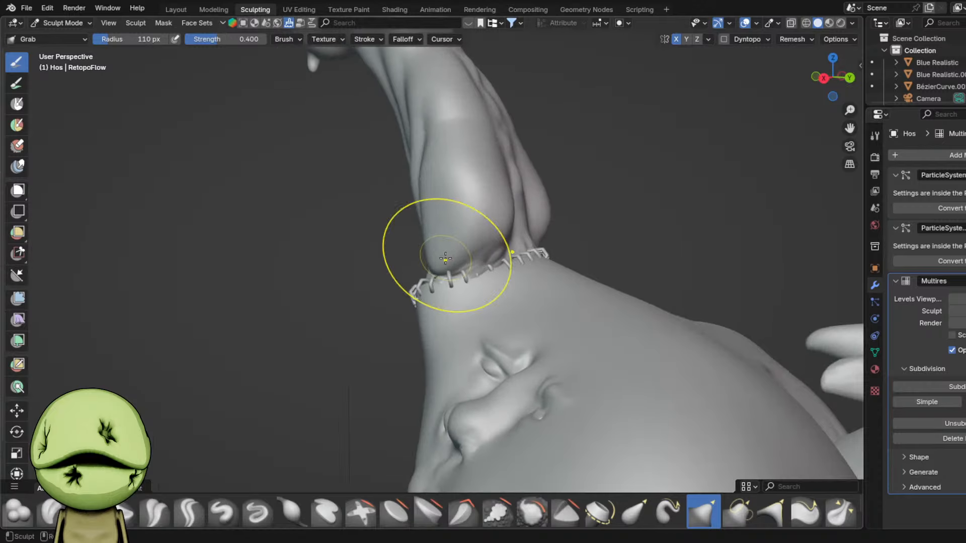
{"action": "left_click_drag", "start_coordinate": [445, 258], "coordinate": [443, 220]}
- Return to Inflate/Deflate, turn off X symmetry, set the brush radius to 54 px for the side neck muscle and save the file
{"action": "mouse_move", "coordinate": [492, 288]}
{"action": "middle_mouse_down"}
{"action": "mouse_move", "coordinate": [398, 295]}
{"action": "mouse_move", "coordinate": [438, 291]}
{"action": "mouse_move", "coordinate": [422, 334]}
{"action": "mouse_move", "coordinate": [567, 334]}
{"action": "mouse_move", "coordinate": [581, 286]}
{"action": "middle_mouse_up"}
{"action": "key", "text": "f"}
{"action": "left_click", "coordinate": [423, 296]}
{"action": "key", "text": "i"}
{"action": "scroll", "coordinate": [455, 300], "scroll_direction": "up", "scroll_amount": 2}
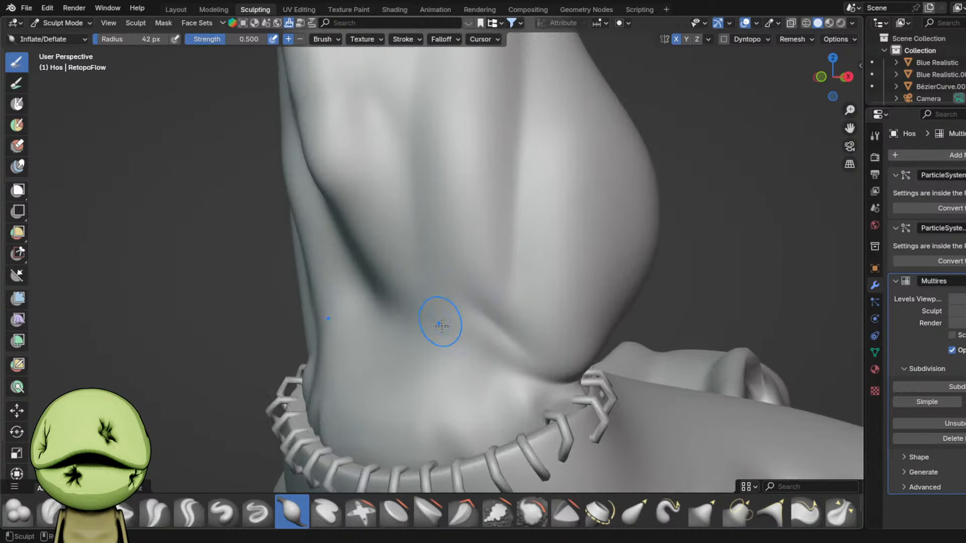
{"action": "left_click", "coordinate": [677, 39]}
{"action": "scroll", "coordinate": [511, 312], "scroll_direction": "down", "scroll_amount": 2}
{"action": "key", "text": "f"}
{"action": "left_click", "coordinate": [503, 324]}
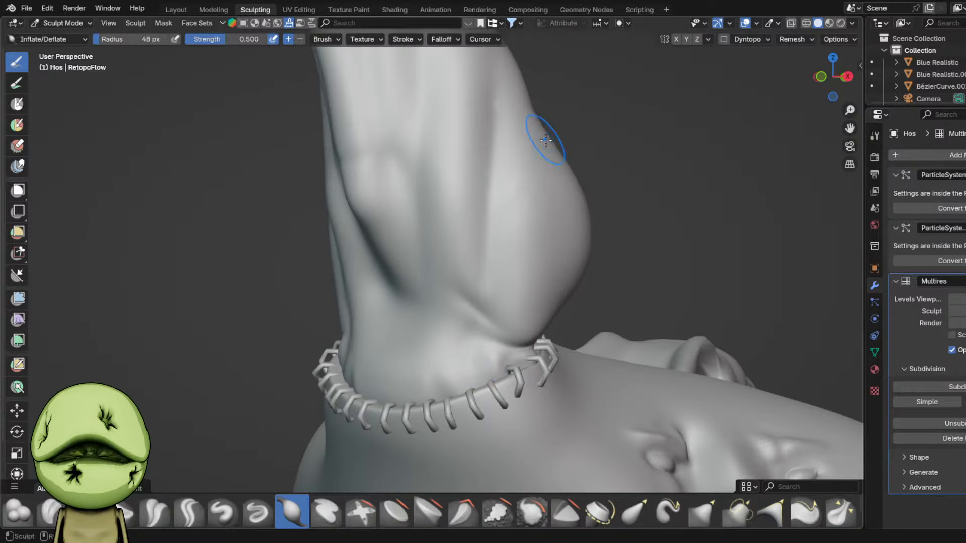
{"action": "key", "text": "f"}
{"action": "left_click", "coordinate": [522, 248]}
{"action": "key", "text": "ctrl+s"}
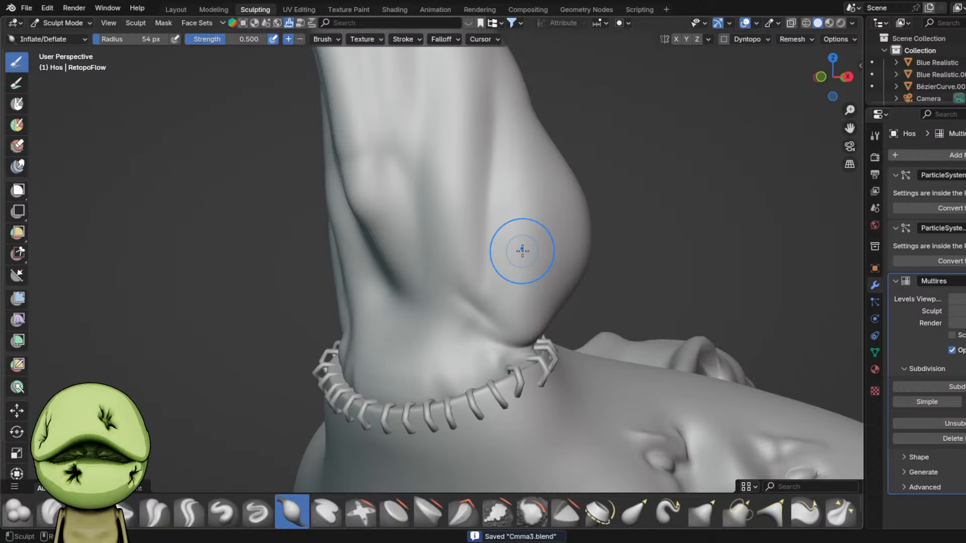
- Carve asymmetrical folds into one side of the lower neck above the stitches with the Draw Sharp brush at 70 px
{"action": "scroll", "coordinate": [510, 260], "scroll_direction": "down", "scroll_amount": 4}
{"action": "scroll", "coordinate": [388, 252], "scroll_direction": "up", "scroll_amount": 2}
{"action": "key", "text": "f"}
{"action": "left_click", "coordinate": [459, 280]}
{"action": "mouse_move", "coordinate": [388, 252]}
{"action": "middle_mouse_down"}
{"action": "mouse_move", "coordinate": [450, 280]}
{"action": "mouse_move", "coordinate": [511, 271]}
{"action": "mouse_move", "coordinate": [463, 272]}
{"action": "middle_mouse_up"}
{"action": "key", "text": "d"}
{"action": "scroll", "coordinate": [463, 273], "scroll_direction": "up", "scroll_amount": 2}
{"action": "scroll", "coordinate": [457, 331], "scroll_direction": "up", "scroll_amount": 2}
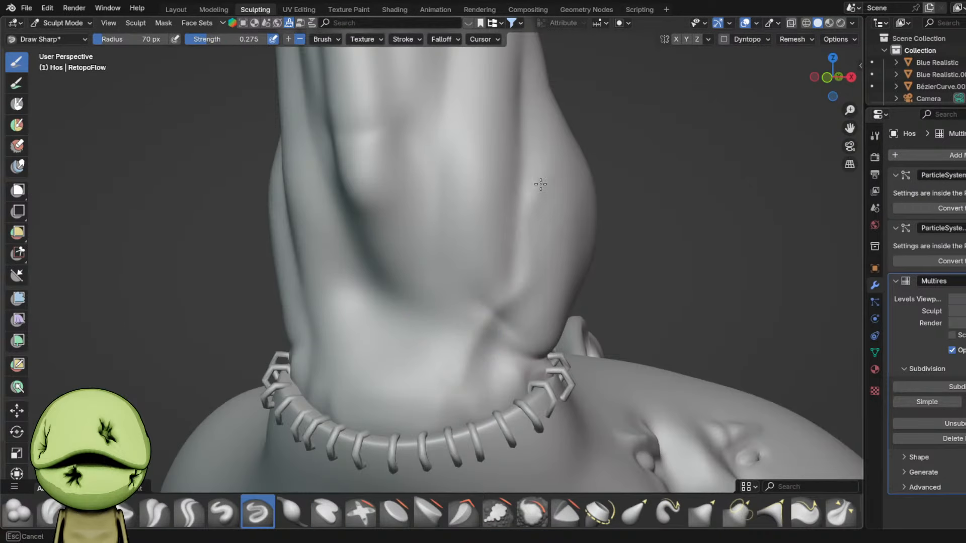
{"action": "middle_click_drag", "start_coordinate": [541, 184], "coordinate": [545, 215]}
{"action": "left_click_drag", "start_coordinate": [548, 232], "coordinate": [555, 209]}
- Cut uneven muscle creases into the opposite side of the neck with the Draw Sharp brush at 52 px
{"action": "scroll", "coordinate": [395, 291], "scroll_direction": "down", "scroll_amount": 3}
{"action": "key", "text": "f"}
{"action": "left_click", "coordinate": [409, 248]}
{"action": "middle_click_drag", "start_coordinate": [394, 291], "coordinate": [484, 154]}
{"action": "scroll", "coordinate": [484, 155], "scroll_direction": "up", "scroll_amount": 4}
{"action": "key", "text": "f"}
{"action": "left_click", "coordinate": [428, 403]}
{"action": "scroll", "coordinate": [431, 352], "scroll_direction": "down", "scroll_amount": 1}
{"action": "left_click_drag", "start_coordinate": [434, 344], "coordinate": [429, 313]}
{"action": "scroll", "coordinate": [423, 382], "scroll_direction": "down", "scroll_amount": 1}
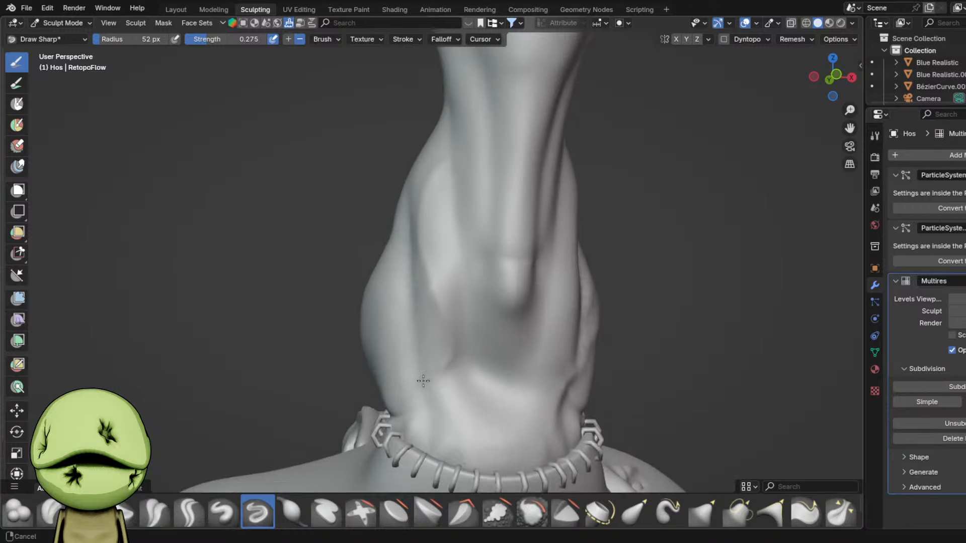
- Add fine creases to the lower throat at 21 px and beneath the chin at 50 px, and save the file
{"action": "middle_click_drag", "start_coordinate": [422, 382], "coordinate": [435, 345], "text": "shift"}
{"action": "scroll", "coordinate": [458, 378], "scroll_direction": "up", "scroll_amount": 2}
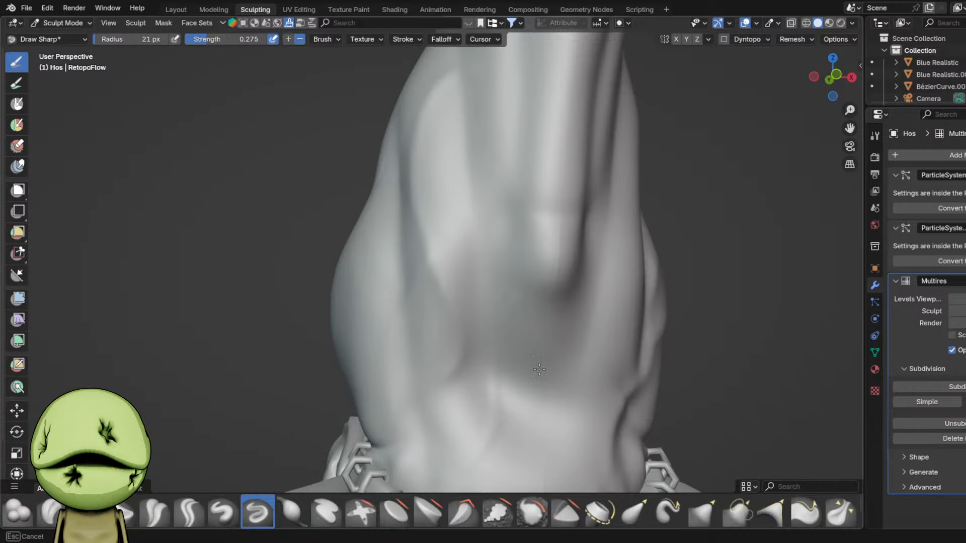
{"action": "left_click_drag", "start_coordinate": [539, 369], "coordinate": [577, 308]}
{"action": "scroll", "coordinate": [550, 224], "scroll_direction": "down", "scroll_amount": 3}
{"action": "middle_click_drag", "start_coordinate": [550, 224], "coordinate": [537, 239]}
{"action": "scroll", "coordinate": [476, 277], "scroll_direction": "up", "scroll_amount": 1}
{"action": "middle_click_drag", "start_coordinate": [497, 103], "coordinate": [490, 268], "text": "shift"}
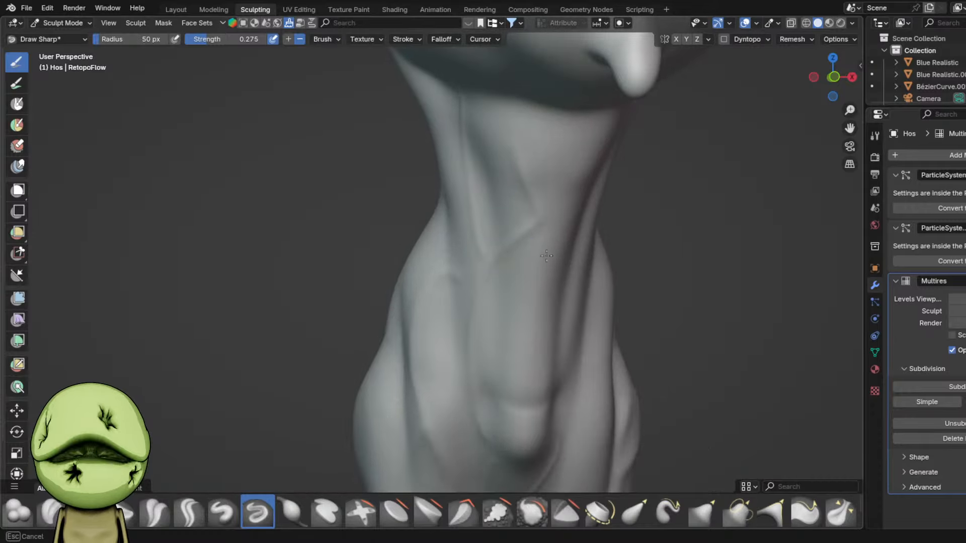
{"action": "scroll", "coordinate": [528, 259], "scroll_direction": "down", "scroll_amount": 6}
{"action": "key", "text": "ctrl+s"}
- Carve curved creases along the side of the upper neck below the jaw with the Draw Sharp brush at 41 px
{"action": "scroll", "coordinate": [518, 258], "scroll_direction": "up", "scroll_amount": 2}
{"action": "mouse_move", "coordinate": [518, 258]}
{"action": "middle_mouse_down"}
{"action": "mouse_move", "coordinate": [511, 241]}
{"action": "mouse_move", "coordinate": [421, 242]}
{"action": "middle_mouse_up"}
{"action": "key", "text": "f"}
{"action": "left_click", "coordinate": [499, 258]}
{"action": "scroll", "coordinate": [438, 234], "scroll_direction": "up", "scroll_amount": 3}
{"action": "key", "text": "f"}
{"action": "left_click", "coordinate": [447, 226]}
{"action": "left_click_drag", "start_coordinate": [340, 190], "coordinate": [395, 123]}
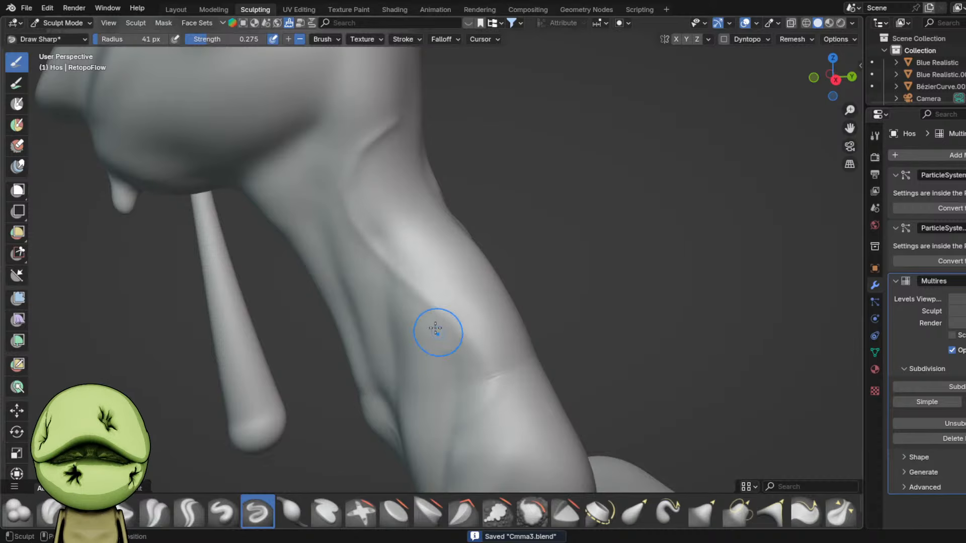
{"action": "left_click_drag", "start_coordinate": [463, 355], "coordinate": [423, 262]}
- Check the sculpted neck from the front and close up along the stitches, and save the file
{"action": "scroll", "coordinate": [428, 157], "scroll_direction": "down", "scroll_amount": 7}
{"action": "middle_click_drag", "start_coordinate": [438, 164], "coordinate": [582, 216]}
{"action": "scroll", "coordinate": [558, 261], "scroll_direction": "down", "scroll_amount": 4}
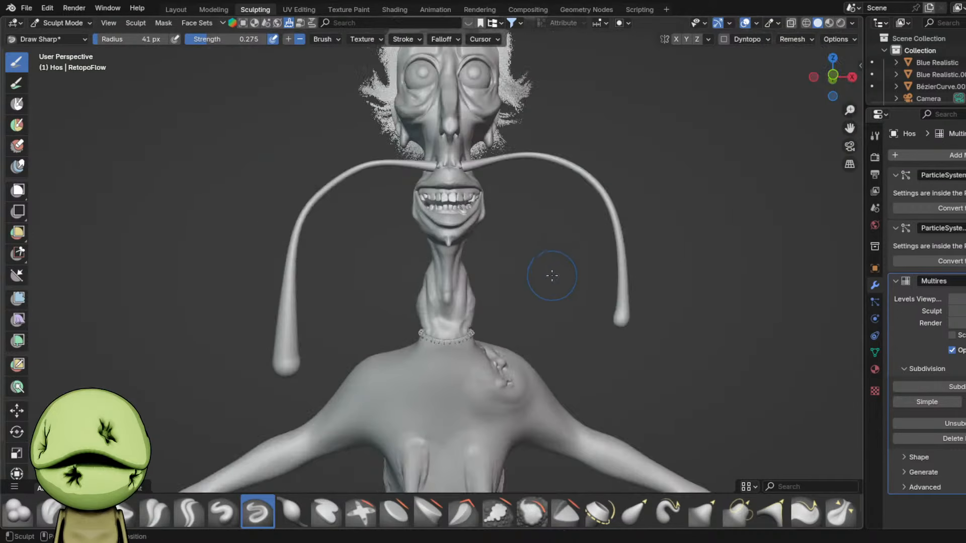
{"action": "scroll", "coordinate": [539, 239], "scroll_direction": "up", "scroll_amount": 5}
{"action": "mouse_move", "coordinate": [552, 273]}
{"action": "middle_mouse_down", "text": "shift"}
{"action": "mouse_move", "coordinate": [540, 239]}
{"action": "mouse_move", "coordinate": [486, 257]}
{"action": "middle_mouse_up", "text": "shift"}
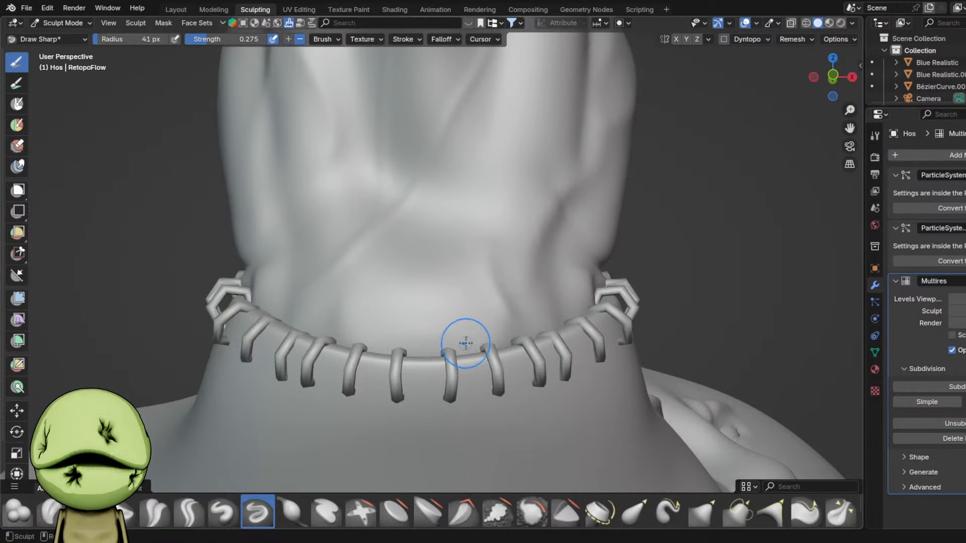
{"action": "scroll", "coordinate": [460, 360], "scroll_direction": "down", "scroll_amount": 6}
{"action": "key", "text": "ctrl+s"}
- Examine the whole figure and the textured neck in the Layout workspace
{"action": "mouse_move", "coordinate": [497, 305]}
{"action": "middle_mouse_down", "text": "ctrl"}
{"action": "mouse_move", "coordinate": [468, 264]}
{"action": "mouse_move", "coordinate": [467, 285]}
{"action": "middle_mouse_up", "text": "ctrl"}
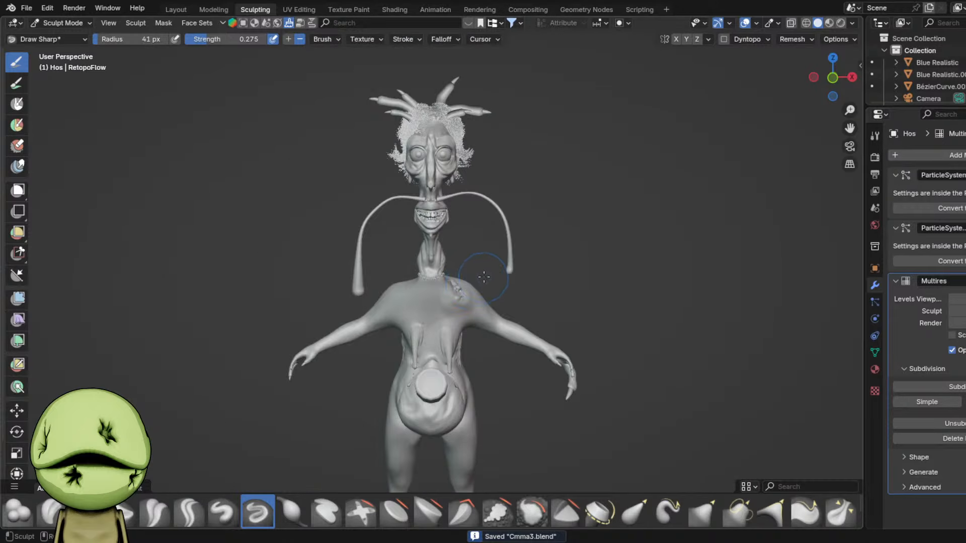
{"action": "scroll", "coordinate": [484, 276], "scroll_direction": "up", "scroll_amount": 6}
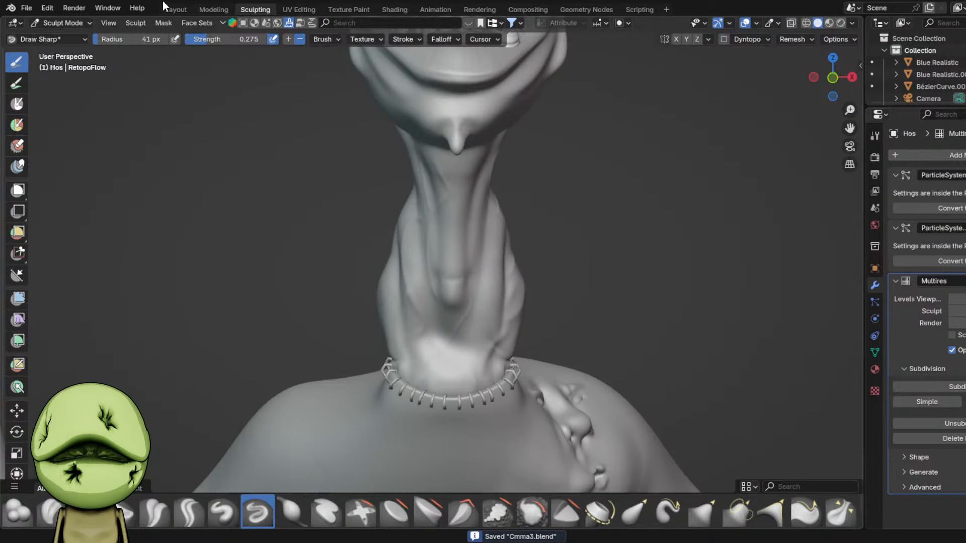
{"action": "left_click", "coordinate": [164, 7]}
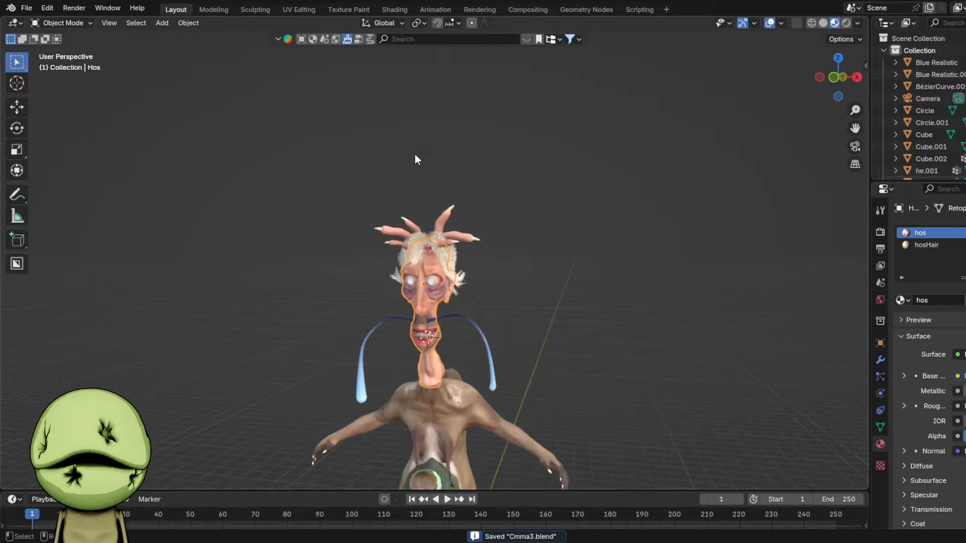
{"action": "scroll", "coordinate": [427, 162], "scroll_direction": "up", "scroll_amount": 5}
{"action": "scroll", "coordinate": [575, 97], "scroll_direction": "up", "scroll_amount": 3}
{"action": "middle_click_drag", "start_coordinate": [561, 256], "coordinate": [589, 152], "text": "shift"}
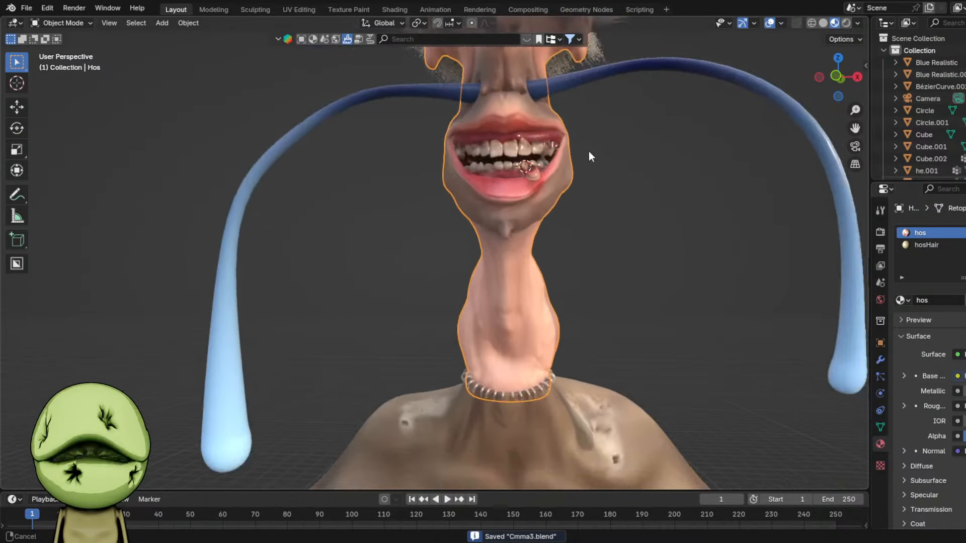
{"action": "scroll", "coordinate": [445, 79], "scroll_direction": "up", "scroll_amount": 2}
- Open the head in the Texture Paint workspace, frame the lower neck and set the brush colour to a dark slate blue
{"action": "left_click", "coordinate": [340, 8]}
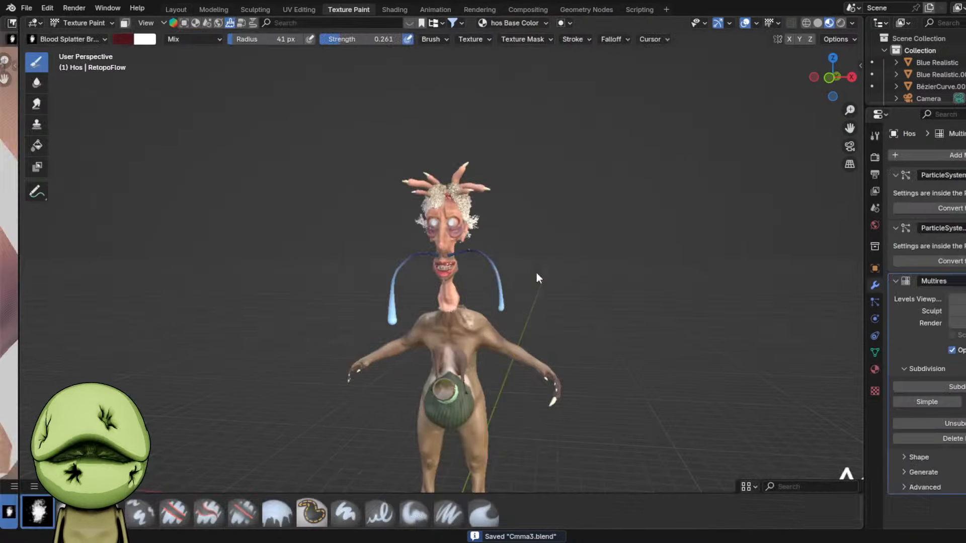
{"action": "scroll", "coordinate": [524, 291], "scroll_direction": "up", "scroll_amount": 6}
{"action": "scroll", "coordinate": [535, 338], "scroll_direction": "up", "scroll_amount": 5}
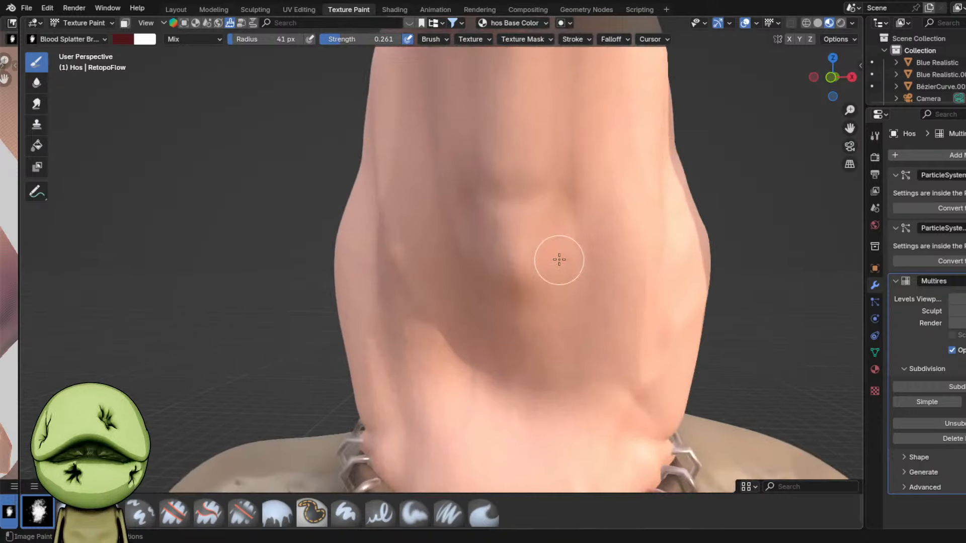
{"action": "right_click", "coordinate": [558, 256]}
{"action": "left_click", "coordinate": [509, 200]}
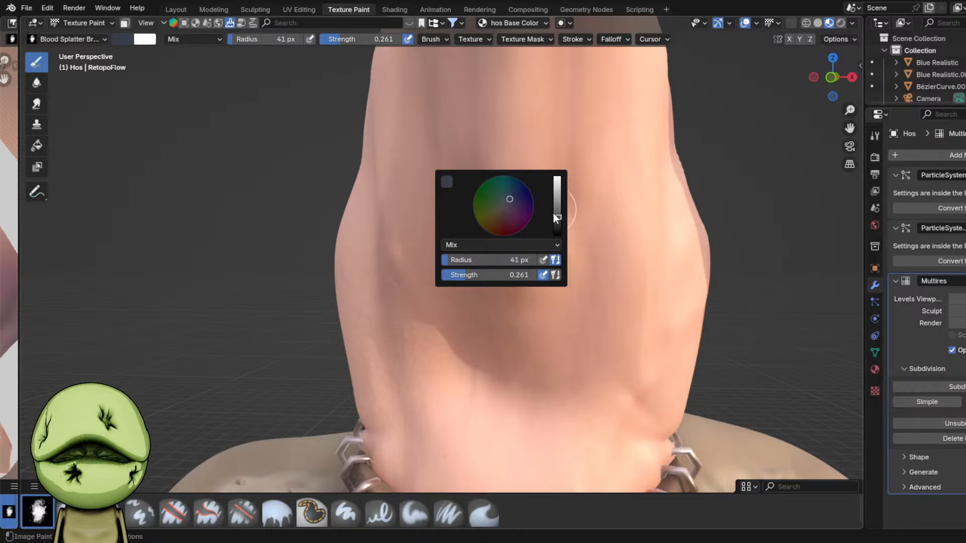
- Switch to the Paint Hard brush at 33 px and 0.031 strength, and set its colour to a light periwinkle blue
{"action": "scroll", "coordinate": [372, 309], "scroll_direction": "up", "scroll_amount": 4}
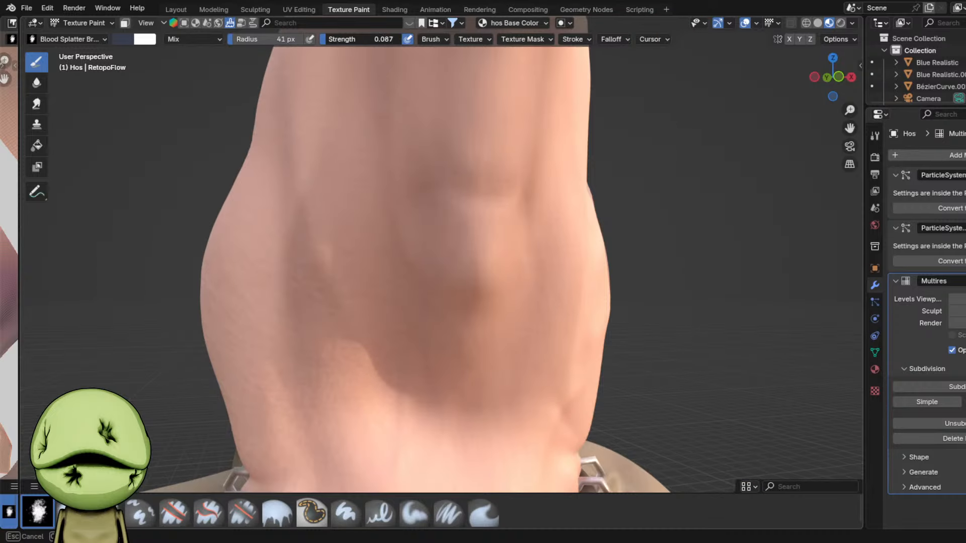
{"action": "middle_click_drag", "start_coordinate": [232, 257], "coordinate": [286, 255]}
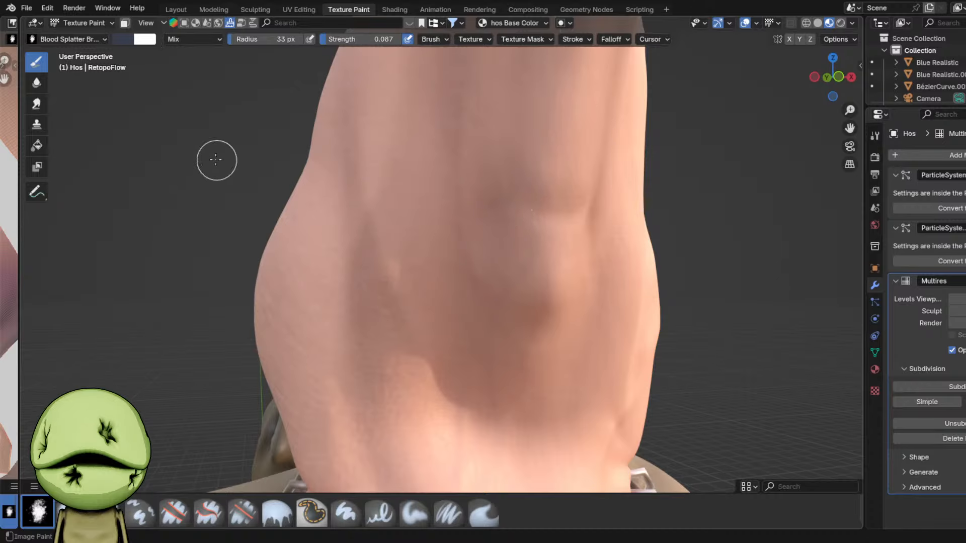
{"action": "left_click", "coordinate": [613, 39]}
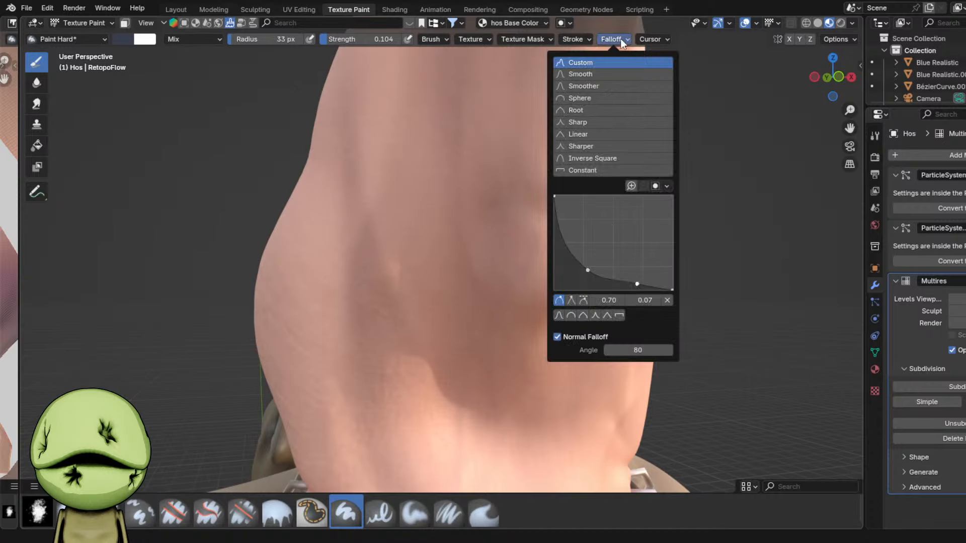
{"action": "middle_click_drag", "start_coordinate": [402, 348], "coordinate": [350, 109]}
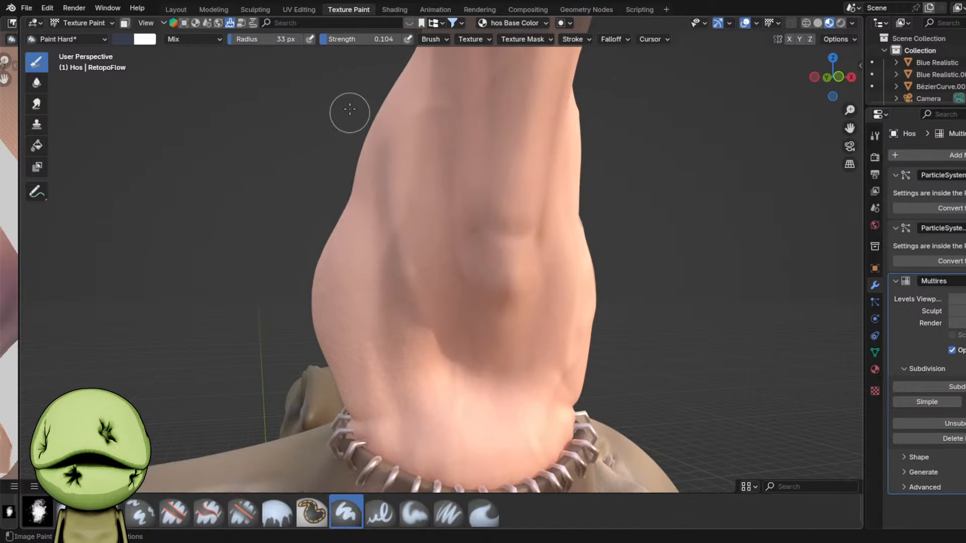
{"action": "left_click_drag", "start_coordinate": [357, 39], "coordinate": [352, 39]}
{"action": "right_click", "coordinate": [354, 151]}
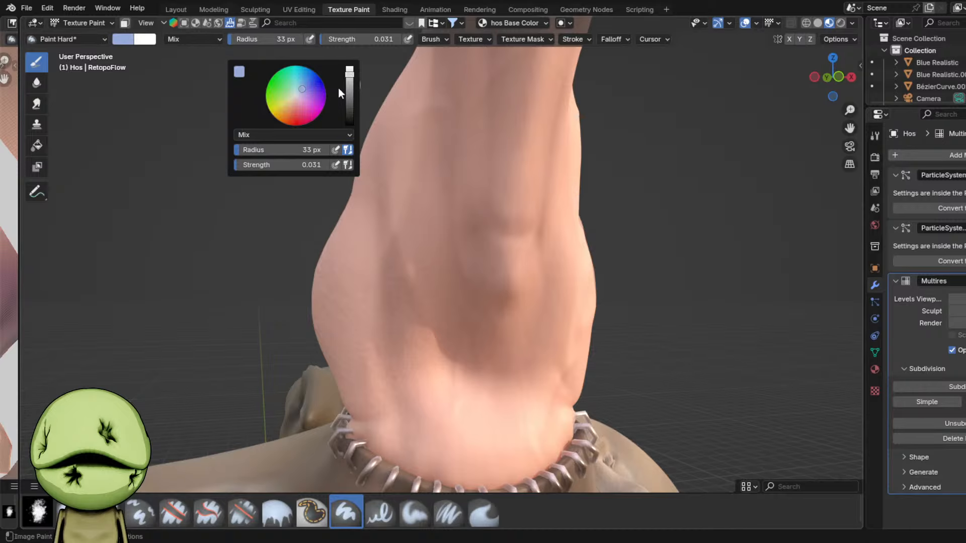
- Paint faint blue shading into the muscle crease along the side of the front neck
{"action": "middle_click_drag", "start_coordinate": [442, 118], "coordinate": [378, 116]}
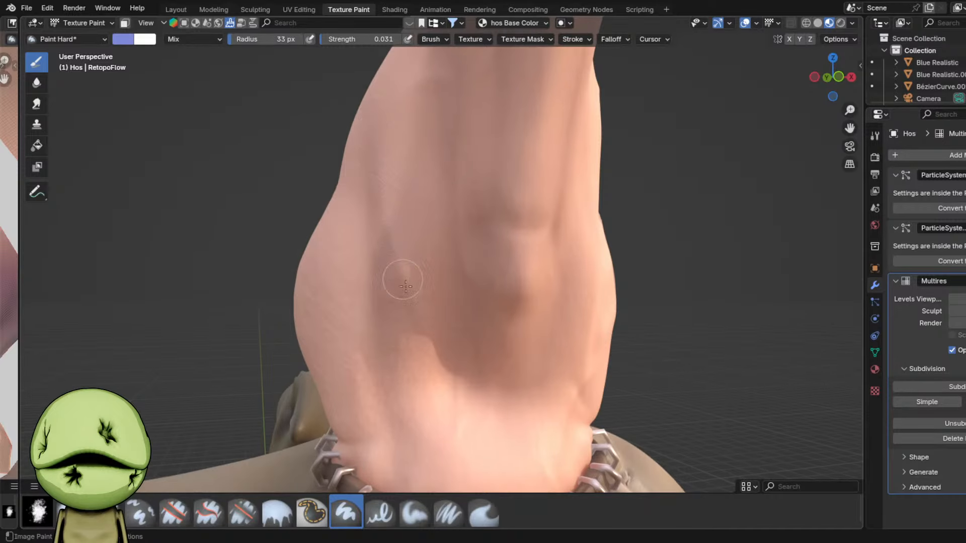
{"action": "scroll", "coordinate": [433, 319], "scroll_direction": "down", "scroll_amount": 2}
{"action": "middle_click_drag", "start_coordinate": [433, 319], "coordinate": [408, 320]}
{"action": "scroll", "coordinate": [453, 322], "scroll_direction": "down", "scroll_amount": 5}
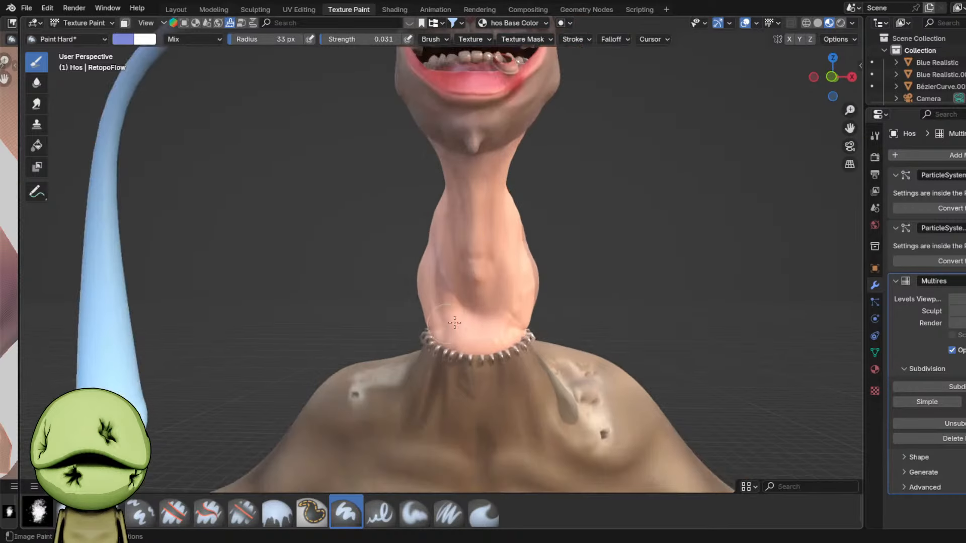
{"action": "scroll", "coordinate": [478, 320], "scroll_direction": "up", "scroll_amount": 5}
- Paint faint blue shading into the crease above the stitches and up along the upper neck muscles at 33 px
{"action": "right_click", "coordinate": [423, 290]}
{"action": "scroll", "coordinate": [558, 234], "scroll_direction": "up", "scroll_amount": 4}
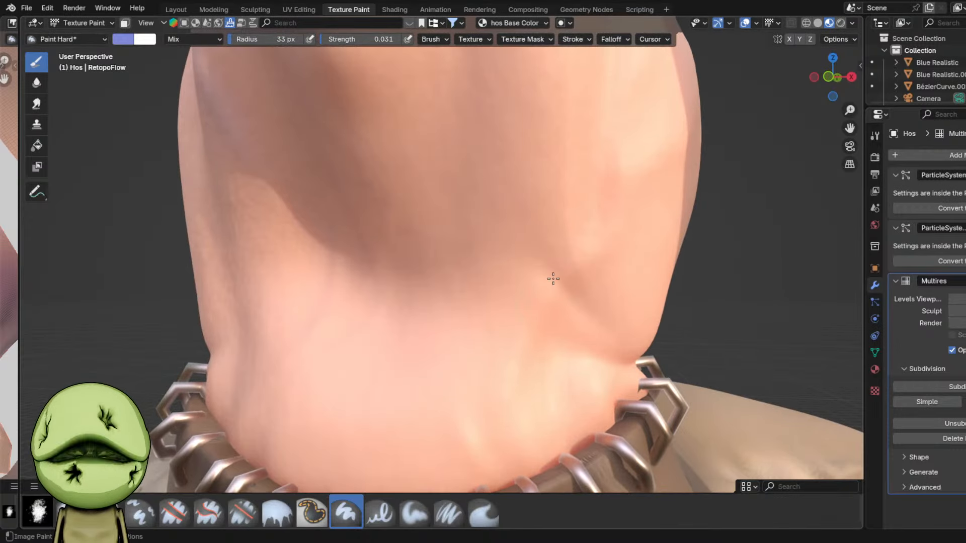
{"action": "scroll", "coordinate": [623, 231], "scroll_direction": "down", "scroll_amount": 2}
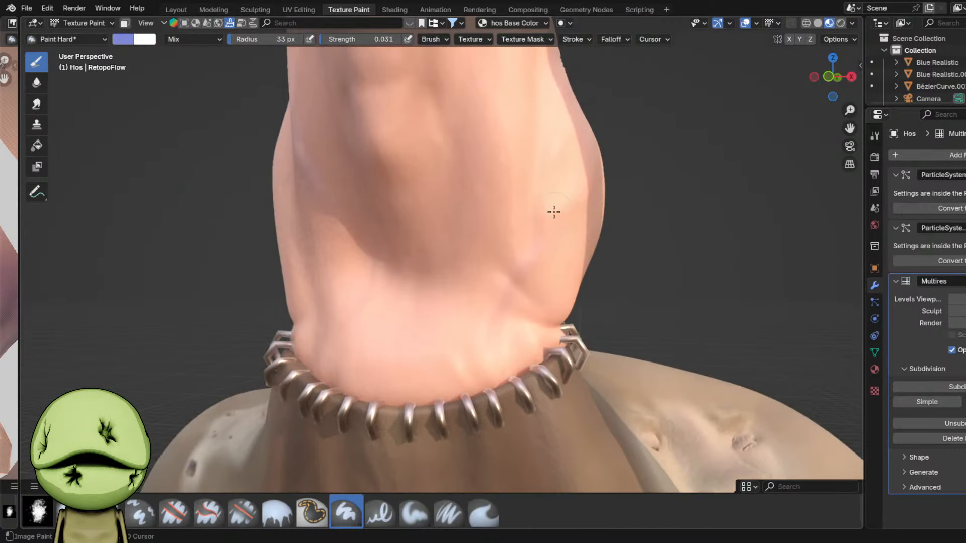
{"action": "scroll", "coordinate": [554, 211], "scroll_direction": "up", "scroll_amount": 1}
{"action": "middle_click_drag", "start_coordinate": [537, 226], "coordinate": [512, 330], "text": "shift"}
{"action": "mouse_move", "coordinate": [546, 56]}
{"action": "middle_mouse_down", "text": "ctrl"}
{"action": "mouse_move", "coordinate": [384, 355]}
{"action": "mouse_move", "coordinate": [491, 248]}
{"action": "mouse_move", "coordinate": [470, 345]}
{"action": "mouse_move", "coordinate": [467, 275]}
{"action": "mouse_move", "coordinate": [421, 377]}
{"action": "middle_mouse_up", "text": "ctrl"}
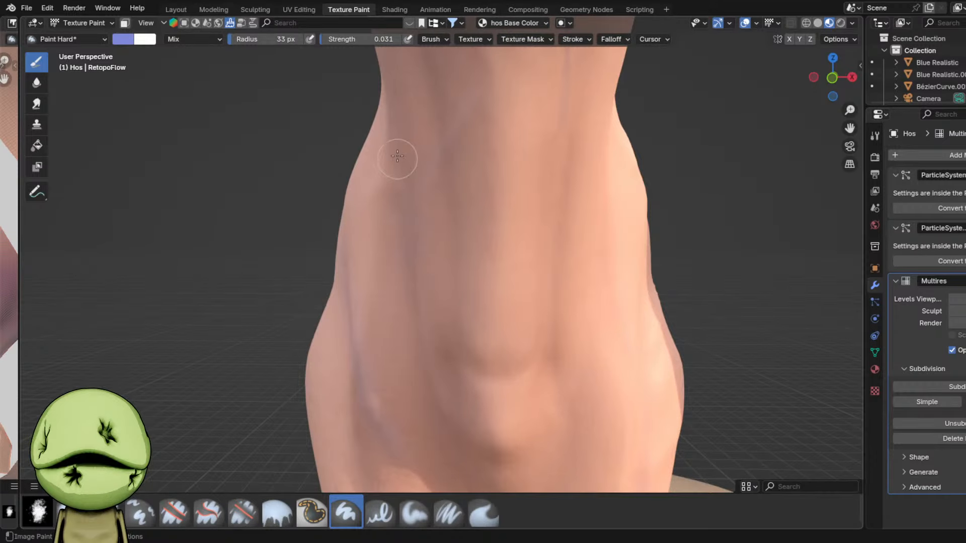
- Change the paint brush colour to a saturated crimson red
{"action": "scroll", "coordinate": [520, 297], "scroll_direction": "down", "scroll_amount": 2}
{"action": "right_click", "coordinate": [495, 213]}
{"action": "left_click_drag", "start_coordinate": [496, 213], "coordinate": [491, 205]}
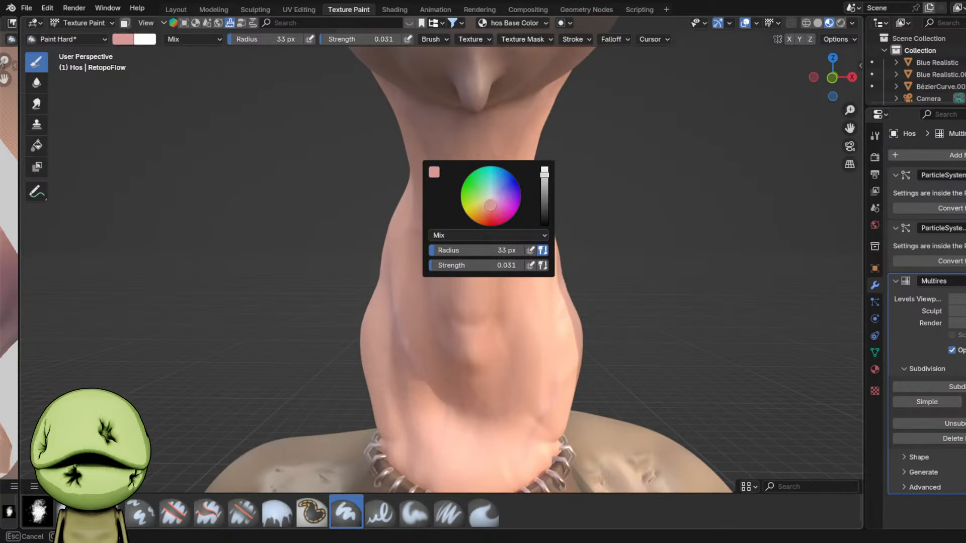
{"action": "right_click", "coordinate": [535, 204]}
{"action": "left_click_drag", "start_coordinate": [531, 136], "coordinate": [532, 139]}
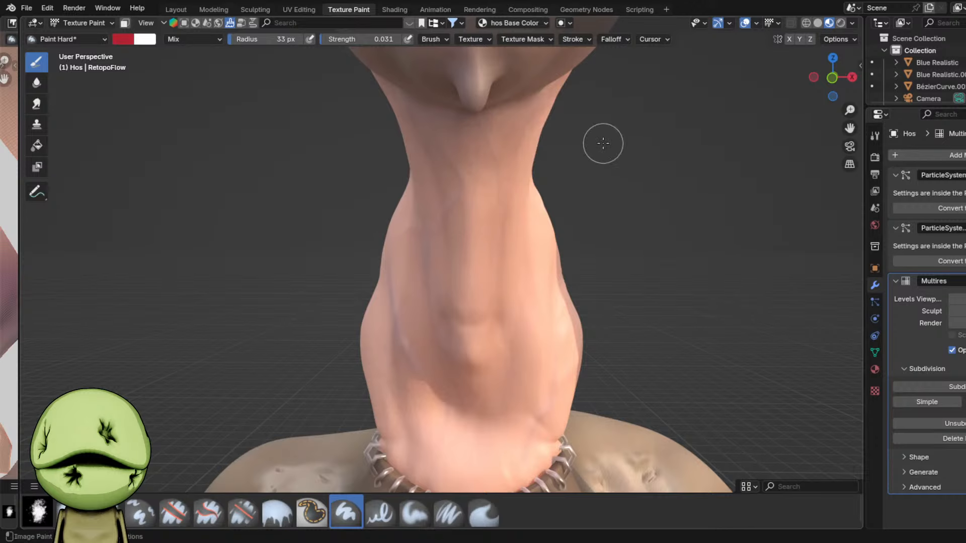
- Paint faint red shading along the side muscles of the neck, reducing the brush radius to 20 px
{"action": "middle_click_drag", "start_coordinate": [602, 143], "coordinate": [558, 146]}
{"action": "scroll", "coordinate": [572, 347], "scroll_direction": "up", "scroll_amount": 3}
{"action": "scroll", "coordinate": [585, 230], "scroll_direction": "down", "scroll_amount": 2}
{"action": "scroll", "coordinate": [585, 231], "scroll_direction": "down", "scroll_amount": 2}
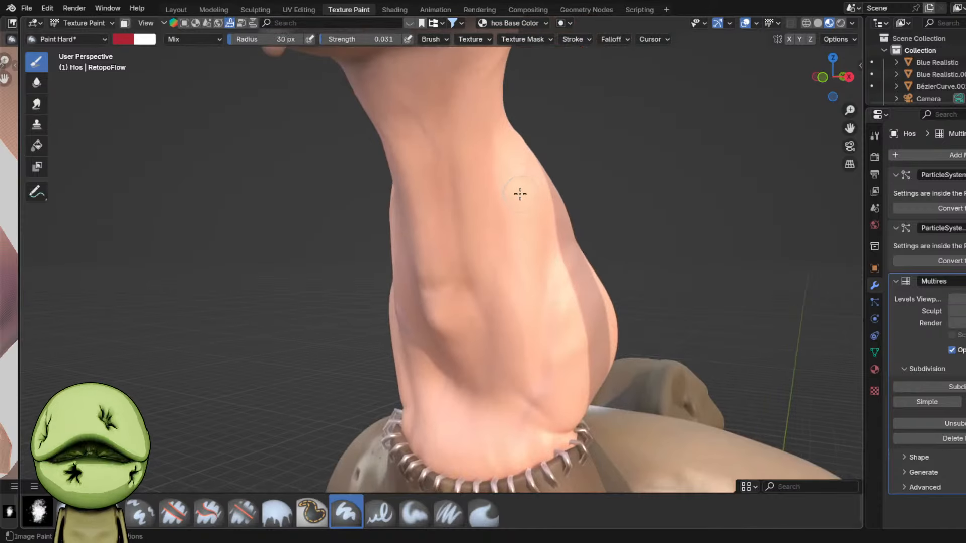
{"action": "middle_click_drag", "start_coordinate": [520, 194], "coordinate": [478, 194]}
{"action": "key", "text": "f"}
{"action": "left_click", "coordinate": [500, 194]}
{"action": "scroll", "coordinate": [453, 193], "scroll_direction": "up", "scroll_amount": 2}
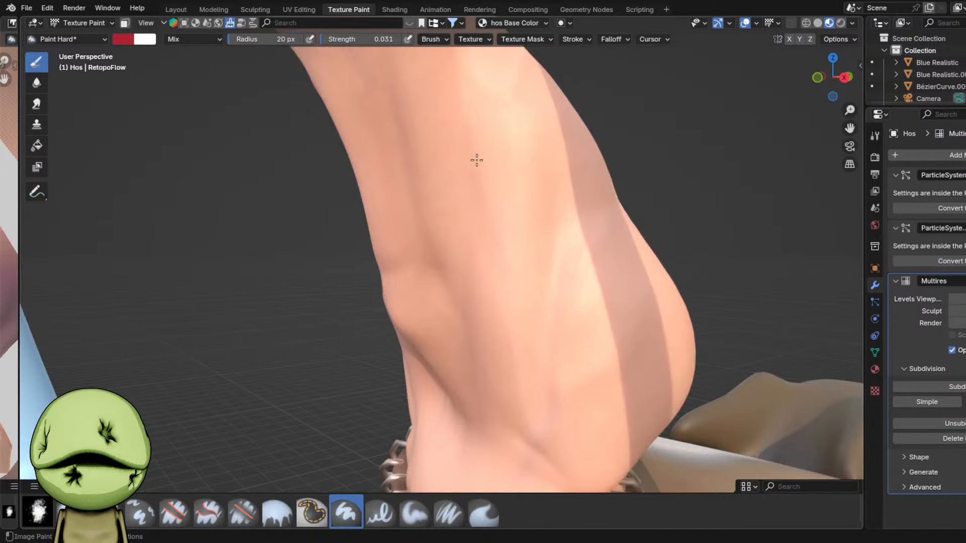
- Enlarge the brush to 50 px and paint broad faint red tint over the side of the neck
{"action": "scroll", "coordinate": [537, 350], "scroll_direction": "down", "scroll_amount": 5}
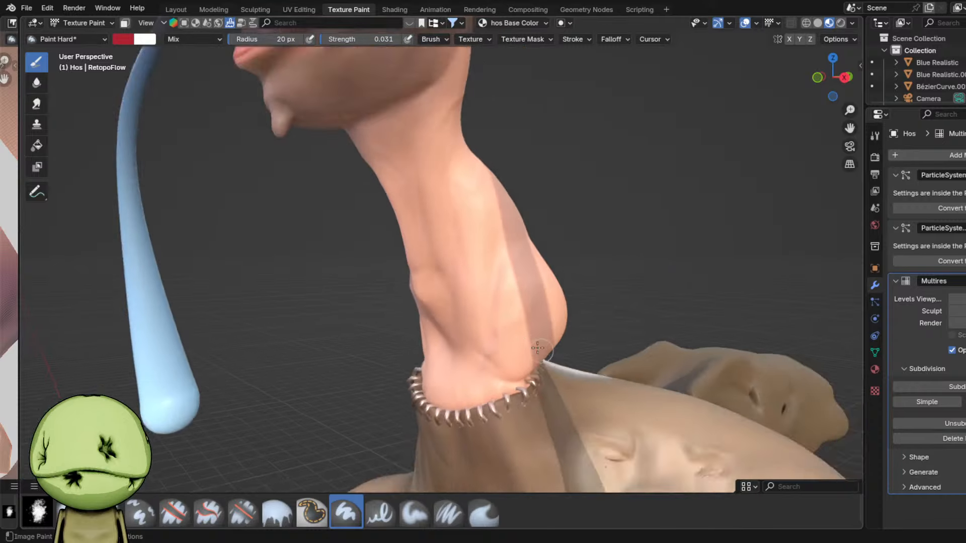
{"action": "middle_click_drag", "start_coordinate": [519, 327], "coordinate": [499, 324]}
{"action": "scroll", "coordinate": [493, 324], "scroll_direction": "up", "scroll_amount": 3}
{"action": "key", "text": "f"}
{"action": "left_click", "coordinate": [487, 323]}
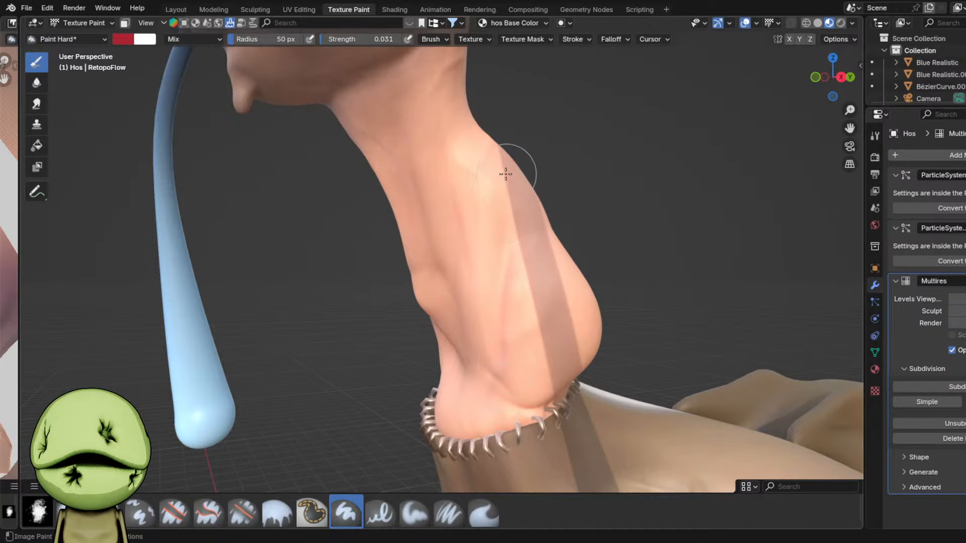
- Continue the faint red tint at 50 px across the front and opposite side of the neck
{"action": "middle_click_drag", "start_coordinate": [506, 175], "coordinate": [470, 237]}
{"action": "scroll", "coordinate": [457, 285], "scroll_direction": "up", "scroll_amount": 3}
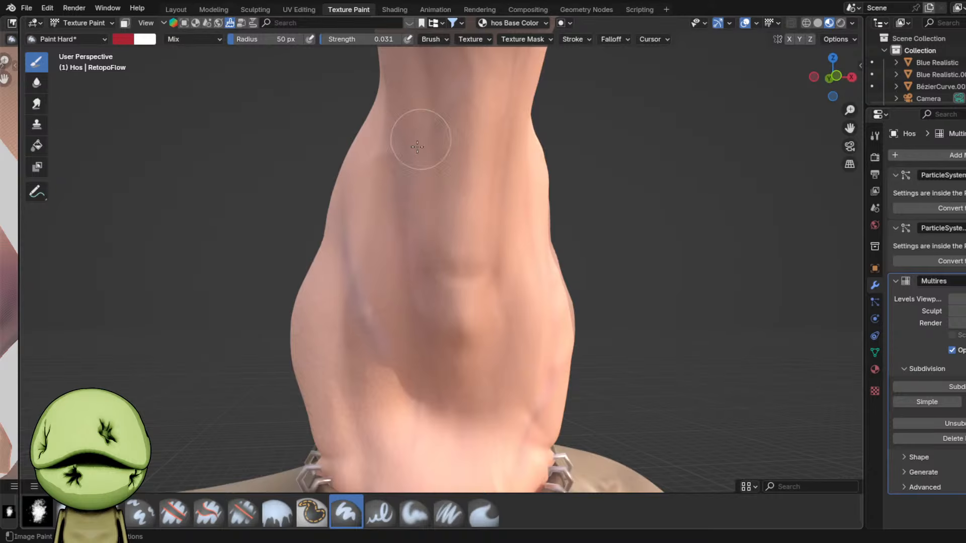
{"action": "scroll", "coordinate": [417, 242], "scroll_direction": "down", "scroll_amount": 3}
{"action": "middle_click_drag", "start_coordinate": [415, 257], "coordinate": [453, 277]}
{"action": "scroll", "coordinate": [452, 276], "scroll_direction": "up", "scroll_amount": 3}
{"action": "middle_click_drag", "start_coordinate": [425, 199], "coordinate": [484, 207]}
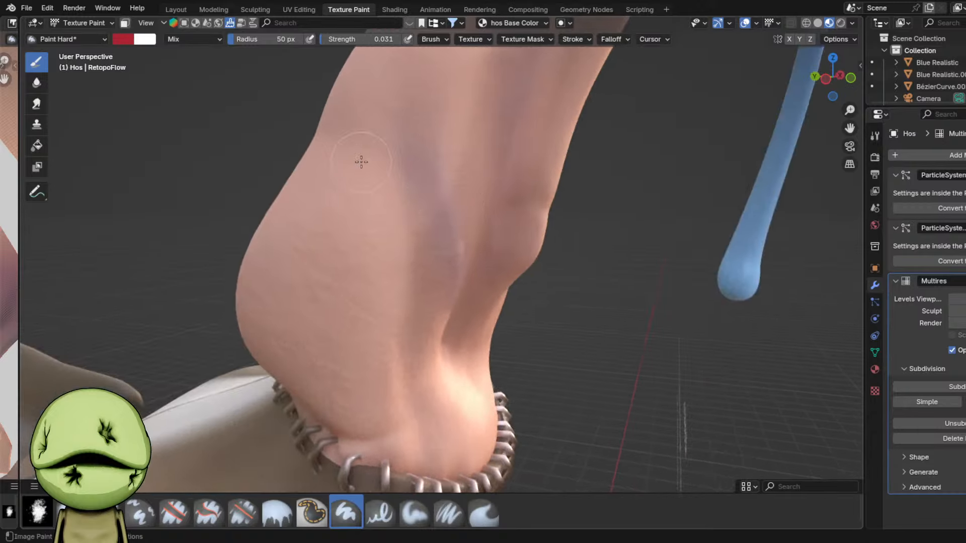
- Tint the bulging side and back of the neck faint red at 50 px, and save the file
{"action": "scroll", "coordinate": [361, 162], "scroll_direction": "down", "scroll_amount": 3}
{"action": "middle_click_drag", "start_coordinate": [332, 201], "coordinate": [446, 302]}
{"action": "scroll", "coordinate": [375, 248], "scroll_direction": "up", "scroll_amount": 2}
{"action": "scroll", "coordinate": [442, 352], "scroll_direction": "up", "scroll_amount": 2}
{"action": "scroll", "coordinate": [448, 345], "scroll_direction": "down", "scroll_amount": 2}
{"action": "middle_click_drag", "start_coordinate": [448, 346], "coordinate": [471, 328]}
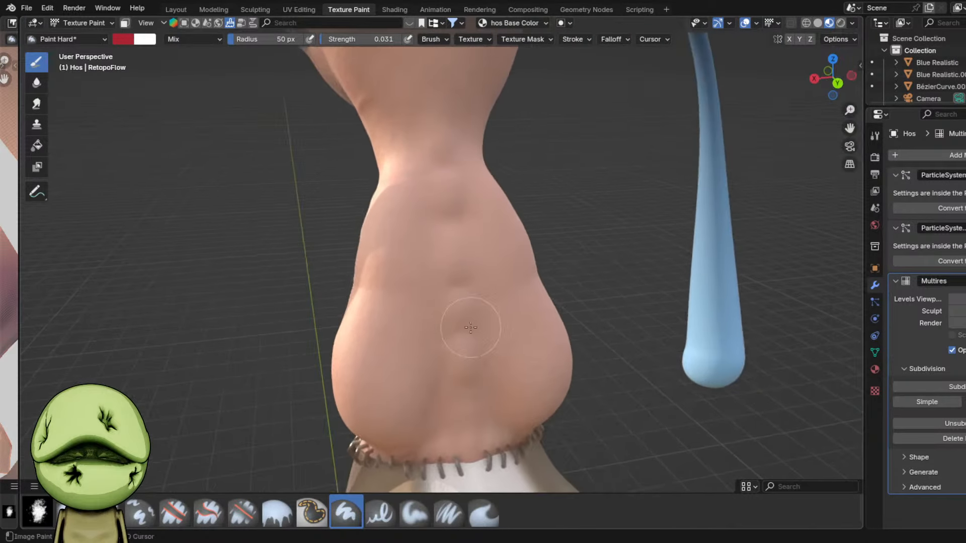
{"action": "scroll", "coordinate": [470, 328], "scroll_direction": "up", "scroll_amount": 2}
{"action": "mouse_move", "coordinate": [442, 97]}
{"action": "middle_mouse_down"}
{"action": "mouse_move", "coordinate": [517, 229]}
{"action": "mouse_move", "coordinate": [562, 233]}
{"action": "middle_mouse_up"}
{"action": "scroll", "coordinate": [568, 242], "scroll_direction": "down", "scroll_amount": 4}
{"action": "key", "text": "ctrl+s"}
- Reduce the brush radius to 15 px and paint red detail down the back of the neck to the stitches
{"action": "scroll", "coordinate": [518, 250], "scroll_direction": "up", "scroll_amount": 5}
{"action": "key", "text": "bracketleft"}
{"action": "mouse_move", "coordinate": [458, 251]}
{"action": "middle_mouse_down"}
{"action": "mouse_move", "coordinate": [370, 257]}
{"action": "mouse_move", "coordinate": [384, 232]}
{"action": "middle_mouse_up"}
{"action": "key", "text": "bracketleft"}
{"action": "key", "text": "bracketleft"}
{"action": "key", "text": "bracketleft"}
{"action": "key", "text": "bracketleft"}
{"action": "key", "text": "bracketleft"}
{"action": "key", "text": "bracketleft"}
{"action": "key", "text": "bracketleft"}
{"action": "key", "text": "bracketleft"}
{"action": "key", "text": "bracketleft"}
{"action": "key", "text": "bracketleft"}
{"action": "middle_click_drag", "start_coordinate": [439, 186], "coordinate": [413, 365]}
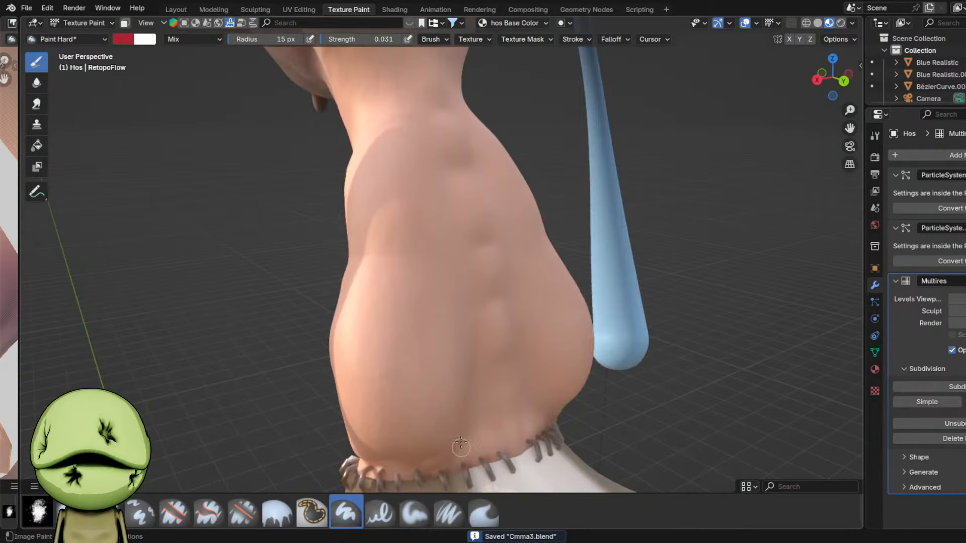
- Set the brush colour to a medium steel blue and paint faint shading around the muscles on the back of the neck
{"action": "right_click", "coordinate": [442, 343]}
{"action": "left_click", "coordinate": [399, 277]}
{"action": "scroll", "coordinate": [498, 325], "scroll_direction": "up", "scroll_amount": 2}
{"action": "scroll", "coordinate": [380, 139], "scroll_direction": "down", "scroll_amount": 2}
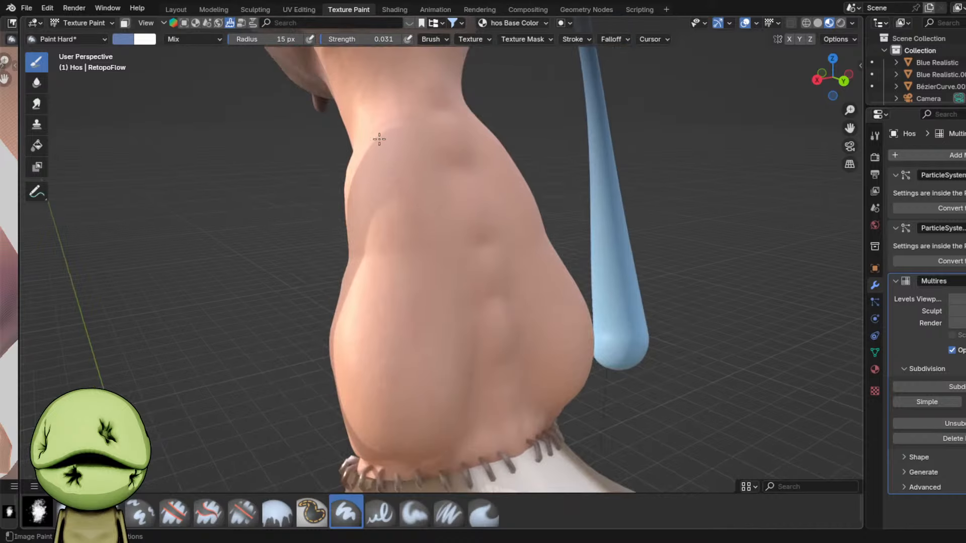
{"action": "scroll", "coordinate": [379, 139], "scroll_direction": "up", "scroll_amount": 3}
{"action": "scroll", "coordinate": [556, 349], "scroll_direction": "down", "scroll_amount": 3}
{"action": "middle_click_drag", "start_coordinate": [556, 349], "coordinate": [535, 266]}
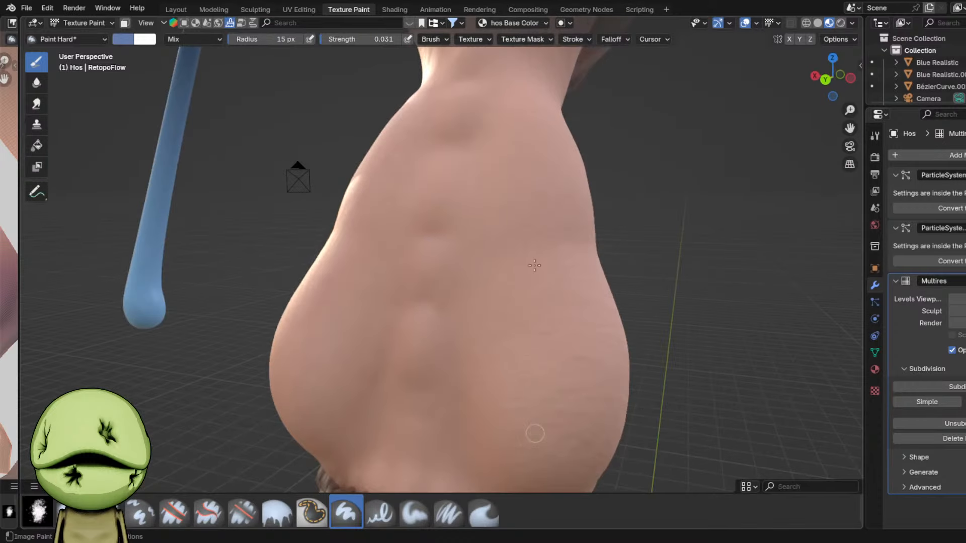
- Save the file and examine the painted neck and whole figure in the Layout workspace
{"action": "scroll", "coordinate": [513, 194], "scroll_direction": "down", "scroll_amount": 3}
{"action": "middle_click_drag", "start_coordinate": [513, 194], "coordinate": [634, 239]}
{"action": "key", "text": "ctrl+s"}
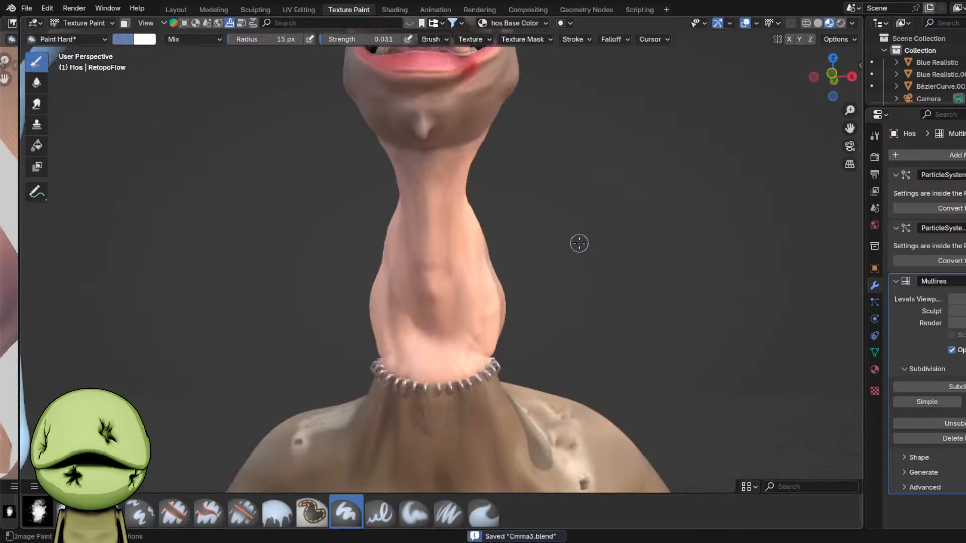
{"action": "scroll", "coordinate": [578, 243], "scroll_direction": "down", "scroll_amount": 3}
{"action": "left_click", "coordinate": [504, 25]}
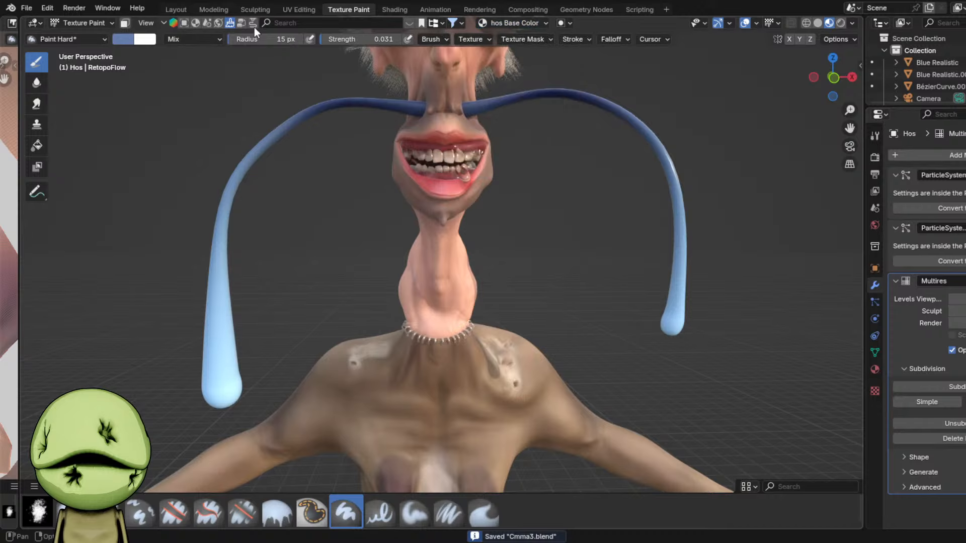
{"action": "scroll", "coordinate": [536, 235], "scroll_direction": "down", "scroll_amount": 8}
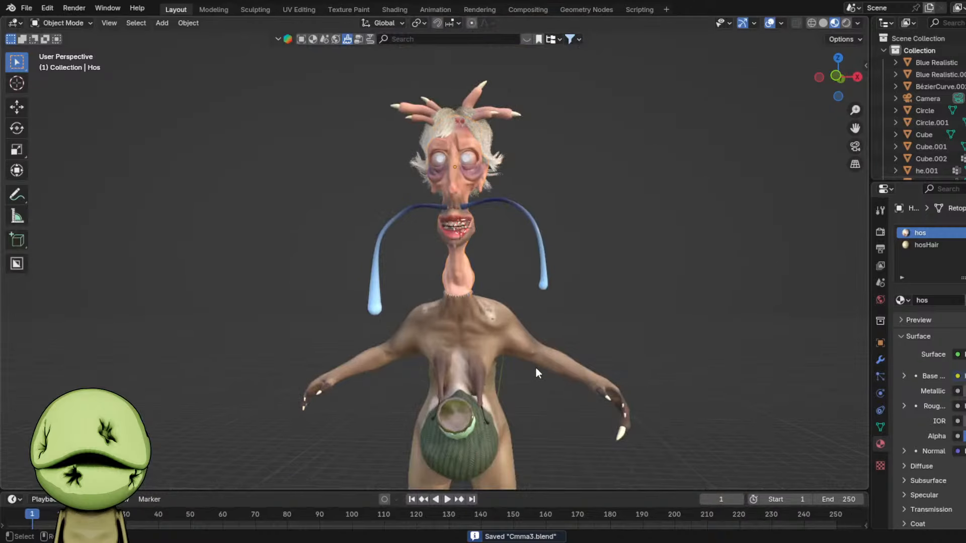
- Select the SquirrelMan_lowpoly body, open it in the Sculpting workspace and frame its shoulder and upper back from the side
{"action": "left_click", "coordinate": [535, 368]}
{"action": "left_click", "coordinate": [256, 9]}
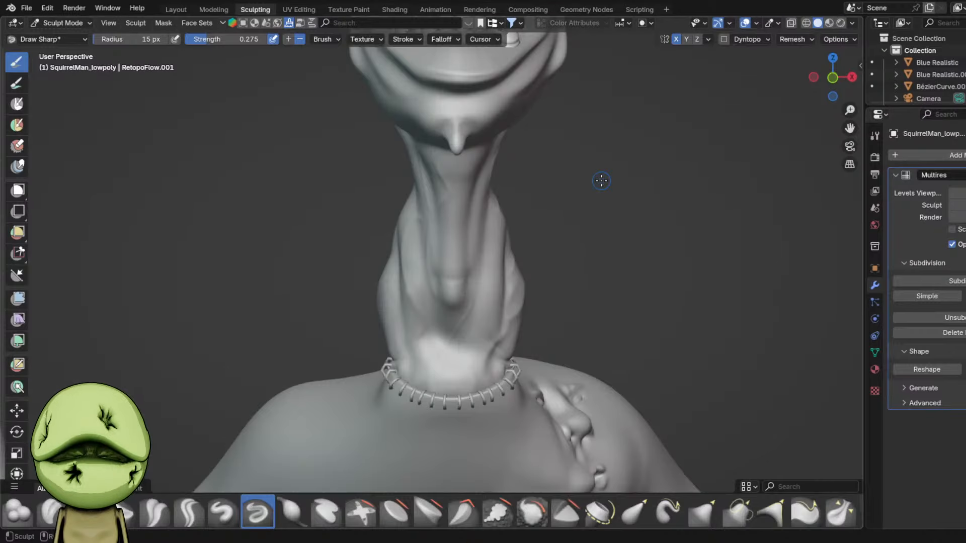
{"action": "key", "text": "KP_Decimal"}
{"action": "scroll", "coordinate": [602, 180], "scroll_direction": "down", "scroll_amount": 5}
{"action": "middle_click_drag", "start_coordinate": [602, 181], "coordinate": [505, 166]}
{"action": "middle_click_drag", "start_coordinate": [503, 118], "coordinate": [500, 311], "text": "shift"}
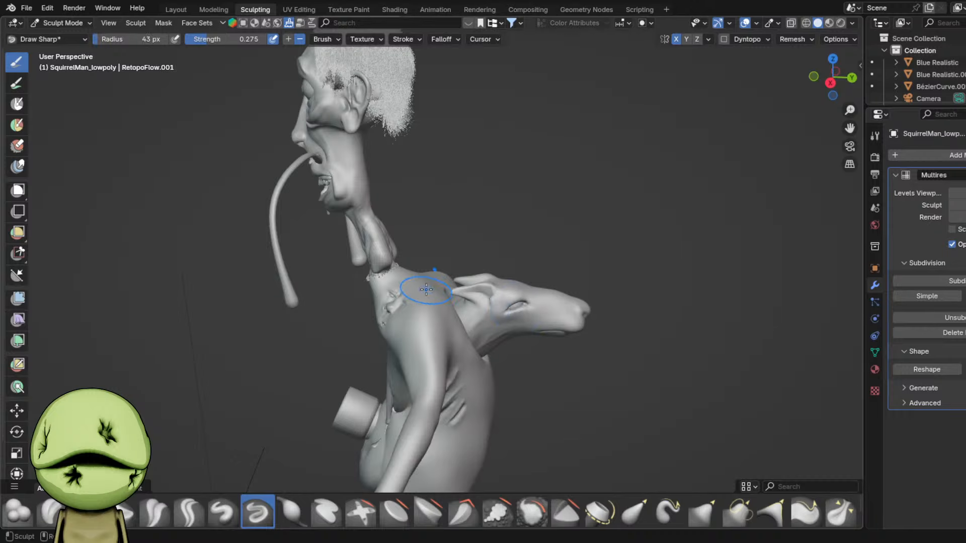
- Inflate the top of the shoulder behind the chest wound with the Inflate/Deflate brush
{"action": "scroll", "coordinate": [423, 286], "scroll_direction": "up", "scroll_amount": 4}
{"action": "key", "text": "i"}
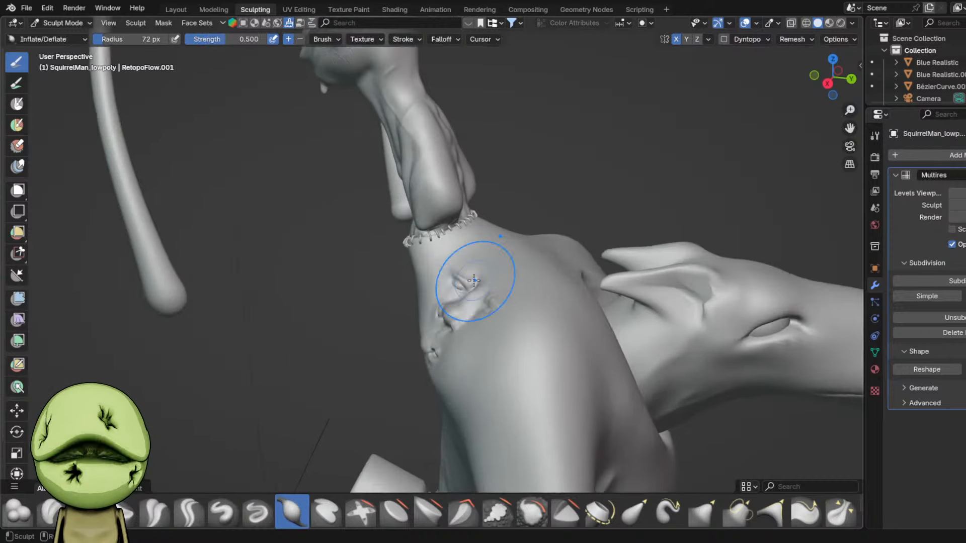
{"action": "mouse_move", "coordinate": [474, 280]}
{"action": "middle_mouse_down"}
{"action": "mouse_move", "coordinate": [442, 319]}
{"action": "mouse_move", "coordinate": [472, 409]}
{"action": "mouse_move", "coordinate": [461, 220]}
{"action": "middle_mouse_up"}
{"action": "key", "text": "f"}
{"action": "mouse_move", "coordinate": [475, 265]}
{"action": "left_mouse_down"}
{"action": "mouse_move", "coordinate": [470, 232]}
{"action": "mouse_move", "coordinate": [466, 295]}
{"action": "left_mouse_up"}
- Carve long vertical grooves down the back of the shoulder with the Draw Sharp brush at about 80 px
{"action": "key", "text": "x"}
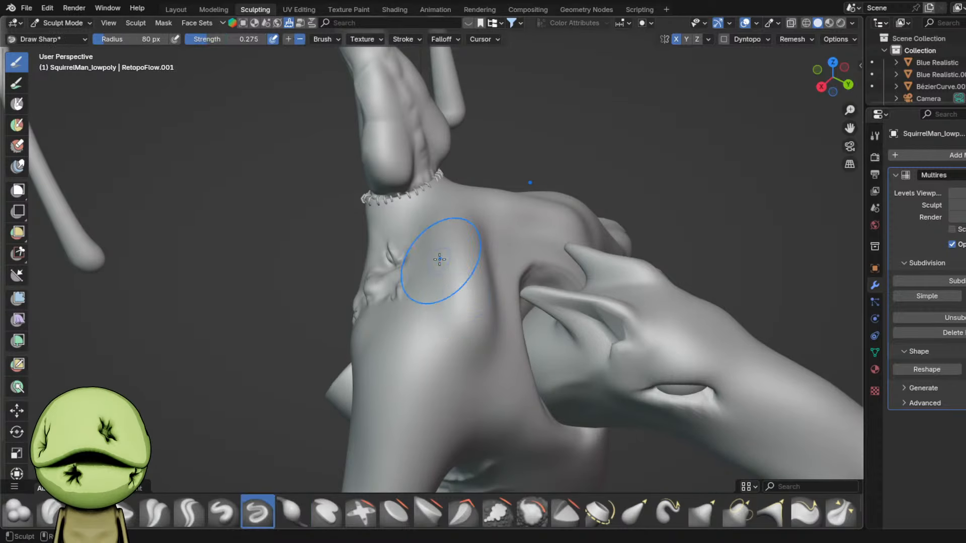
{"action": "left_click_drag", "start_coordinate": [440, 259], "coordinate": [462, 353]}
{"action": "scroll", "coordinate": [502, 302], "scroll_direction": "up", "scroll_amount": 2}
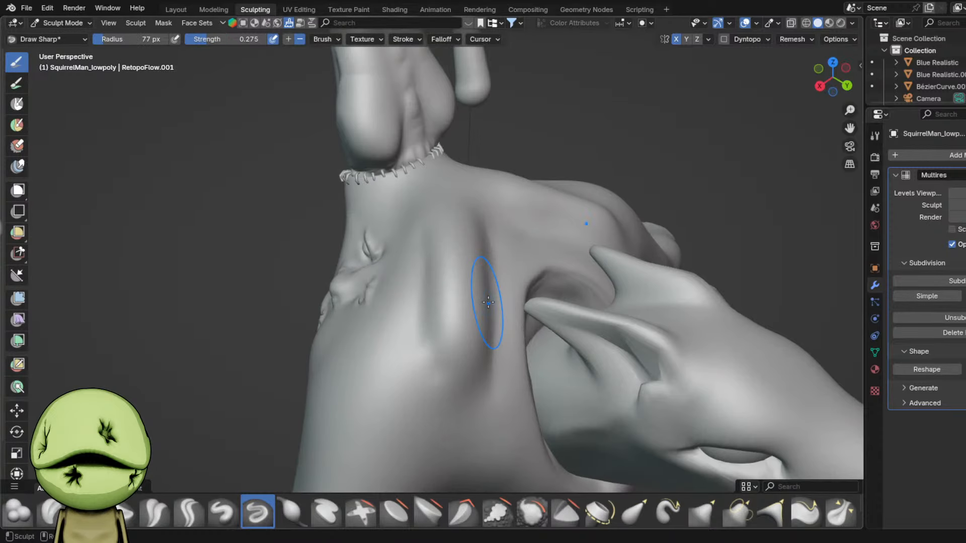
- Inflate the folds between the shoulder and animal head at 51 px, and tighten them with Pinch/Magnify at 67 px
{"action": "key", "text": "i"}
{"action": "key", "text": "f"}
{"action": "left_click", "coordinate": [506, 303]}
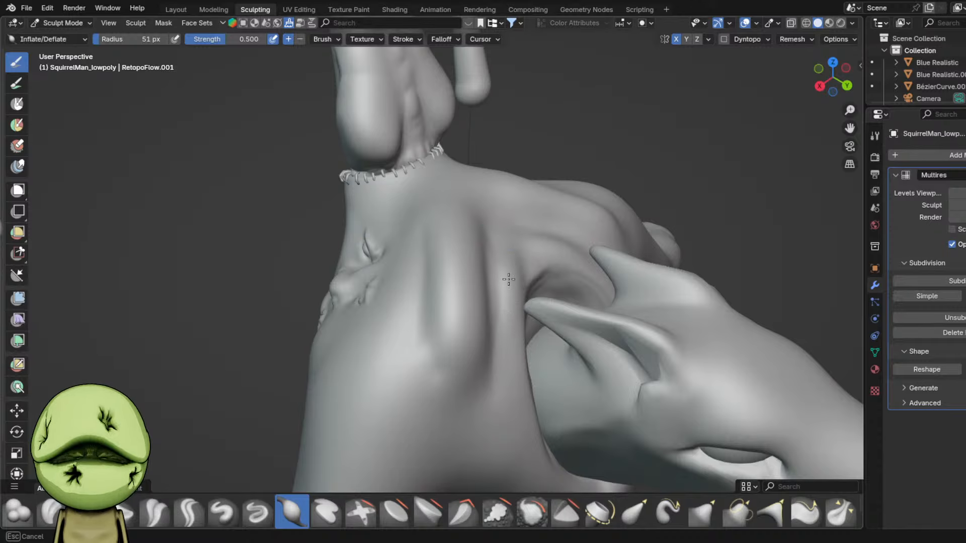
{"action": "middle_click_drag", "start_coordinate": [502, 416], "coordinate": [489, 415]}
{"action": "key", "text": "p"}
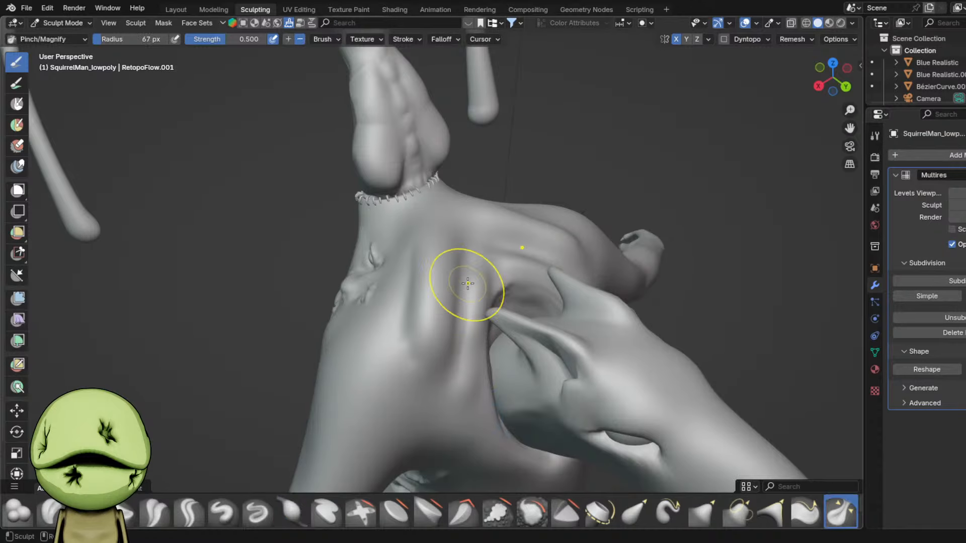
{"action": "middle_click_drag", "start_coordinate": [443, 353], "coordinate": [442, 388]}
- Inflate the muscle forms around the shoulder blade and beside the animal neck with Inflate/Deflate
{"action": "key", "text": "i"}
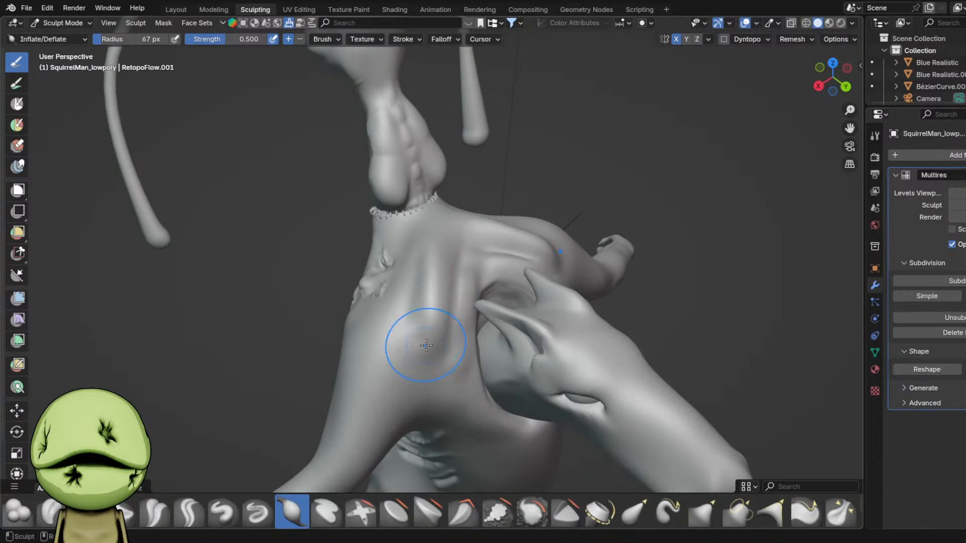
{"action": "mouse_move", "coordinate": [426, 345]}
{"action": "middle_mouse_down"}
{"action": "mouse_move", "coordinate": [453, 302]}
{"action": "mouse_move", "coordinate": [466, 340]}
{"action": "mouse_move", "coordinate": [396, 239]}
{"action": "middle_mouse_up"}
{"action": "mouse_move", "coordinate": [413, 303]}
{"action": "middle_mouse_down"}
{"action": "mouse_move", "coordinate": [478, 428]}
{"action": "mouse_move", "coordinate": [427, 341]}
{"action": "middle_mouse_up"}
{"action": "mouse_move", "coordinate": [403, 231]}
{"action": "middle_mouse_down"}
{"action": "mouse_move", "coordinate": [438, 352]}
{"action": "mouse_move", "coordinate": [431, 410]}
{"action": "mouse_move", "coordinate": [431, 388]}
{"action": "middle_mouse_up"}
- Inflate the back below the animal head with the Inflate/Deflate brush at about 93 px
{"action": "key", "text": "g"}
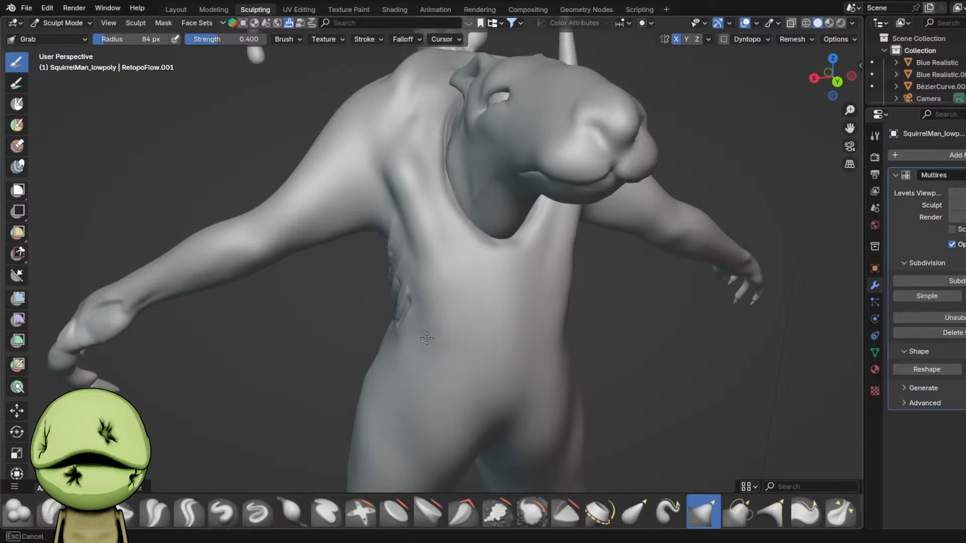
{"action": "key", "text": "i"}
{"action": "mouse_move", "coordinate": [432, 346]}
{"action": "middle_mouse_down"}
{"action": "mouse_move", "coordinate": [432, 384]}
{"action": "mouse_move", "coordinate": [442, 356]}
{"action": "middle_mouse_up"}
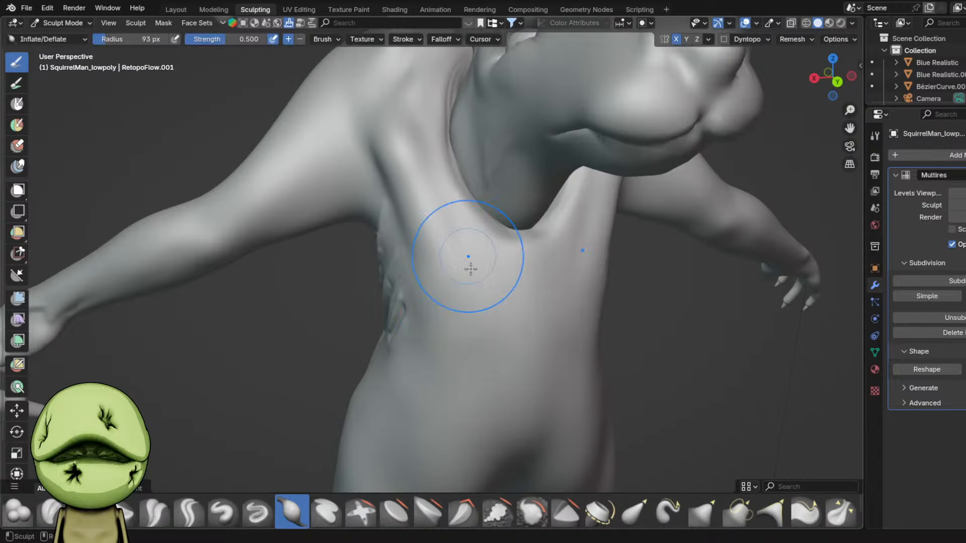
{"action": "mouse_move", "coordinate": [463, 321]}
{"action": "left_mouse_down"}
{"action": "mouse_move", "coordinate": [478, 349]}
{"action": "mouse_move", "coordinate": [481, 327]}
{"action": "left_mouse_up"}
{"action": "scroll", "coordinate": [481, 327], "scroll_direction": "down", "scroll_amount": 3}
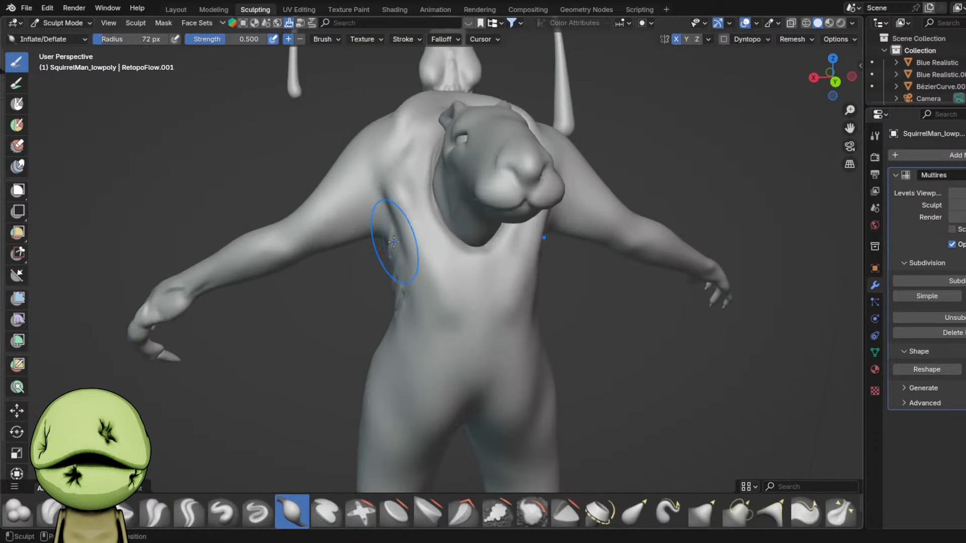
{"action": "key", "text": "f"}
{"action": "left_click", "coordinate": [466, 293]}
{"action": "mouse_move", "coordinate": [397, 243]}
{"action": "middle_mouse_down", "text": "shift"}
{"action": "mouse_move", "coordinate": [447, 293]}
{"action": "mouse_move", "coordinate": [439, 291]}
{"action": "middle_mouse_up", "text": "shift"}
- Pull the back muscle edges below the armpits into shape with the Grab brush at 99 px
{"action": "key", "text": "g"}
{"action": "left_click_drag", "start_coordinate": [460, 280], "coordinate": [413, 341]}
{"action": "middle_click_drag", "start_coordinate": [413, 341], "coordinate": [427, 308]}
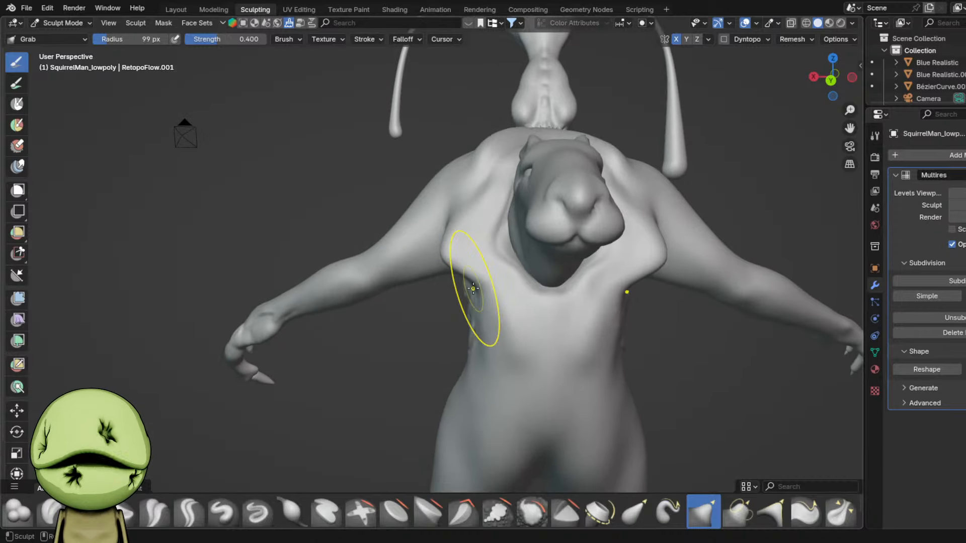
{"action": "mouse_move", "coordinate": [474, 289]}
{"action": "left_mouse_down"}
{"action": "mouse_move", "coordinate": [443, 338]}
{"action": "mouse_move", "coordinate": [514, 370]}
{"action": "left_mouse_up"}
- Build up the lower edges of the back muscles with Inflate/Deflate, ending at 41 px
{"action": "key", "text": "i"}
{"action": "middle_click_drag", "start_coordinate": [526, 361], "coordinate": [450, 300], "text": "shift"}
{"action": "key", "text": "f"}
{"action": "left_click", "coordinate": [461, 308]}
{"action": "scroll", "coordinate": [449, 300], "scroll_direction": "up", "scroll_amount": 1}
{"action": "key", "text": "f"}
{"action": "left_click", "coordinate": [434, 301]}
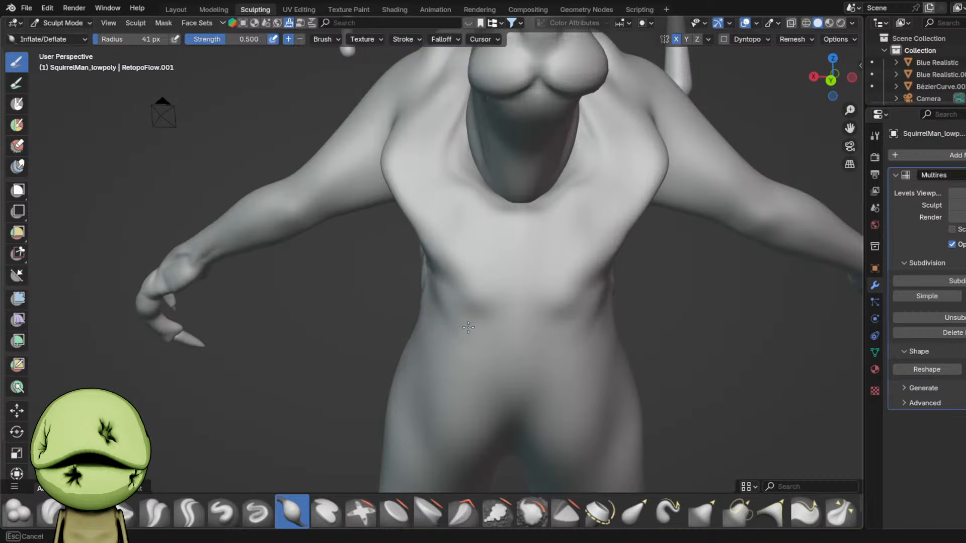
- Sculpt a segmented spine down the middle of the back with Draw Sharp at 41 px and strength 0.275
{"action": "key", "text": "d"}
{"action": "left_click_drag", "start_coordinate": [518, 217], "coordinate": [508, 317]}
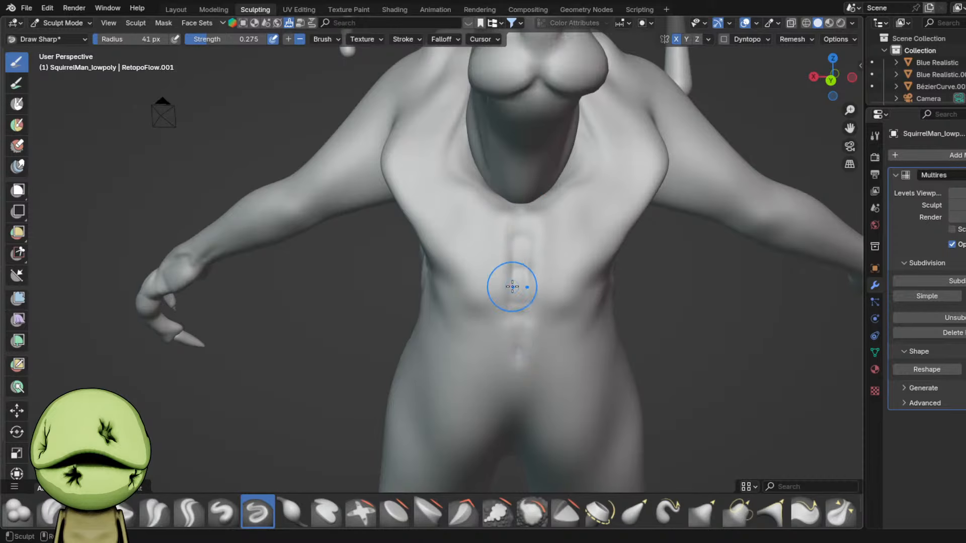
{"action": "left_click_drag", "start_coordinate": [512, 287], "coordinate": [531, 289]}
{"action": "left_click_drag", "start_coordinate": [519, 322], "coordinate": [518, 352]}
{"action": "key", "text": "f"}
{"action": "left_click", "coordinate": [507, 332]}
{"action": "scroll", "coordinate": [520, 297], "scroll_direction": "up", "scroll_amount": 1}
{"action": "scroll", "coordinate": [473, 327], "scroll_direction": "up", "scroll_amount": 4}
- Try to carve grooves along the side of the back and shoulder with Draw Sharp at 43 px
{"action": "middle_click_drag", "start_coordinate": [520, 297], "coordinate": [398, 288], "text": "shift"}
{"action": "scroll", "coordinate": [468, 384], "scroll_direction": "down", "scroll_amount": 6}
{"action": "key", "text": "f"}
{"action": "left_click", "coordinate": [405, 289]}
{"action": "left_click_drag", "start_coordinate": [403, 262], "coordinate": [444, 333]}
{"action": "left_click_drag", "start_coordinate": [418, 290], "coordinate": [366, 191]}
{"action": "key", "text": "ctrl+z"}
{"action": "key", "text": "ctrl+z"}
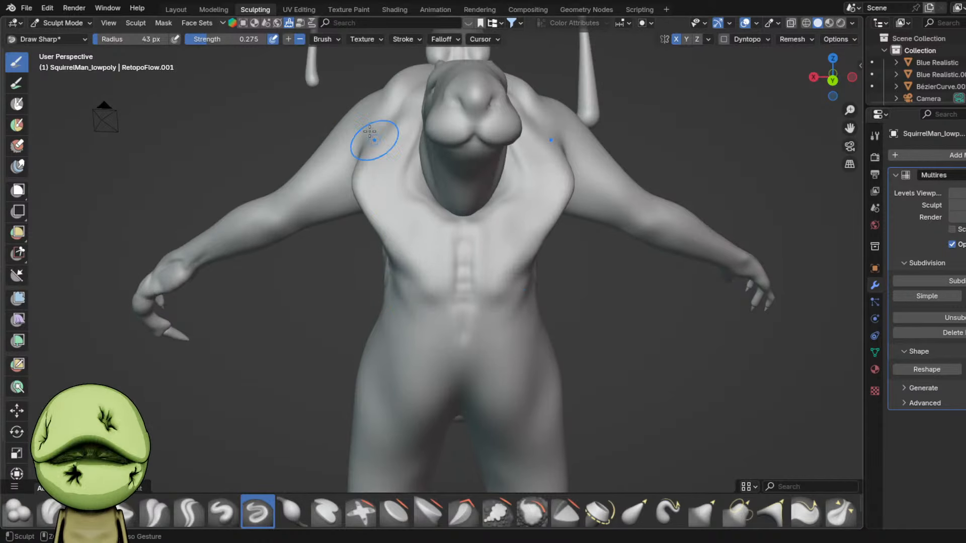
- Set the Draw Sharp strength to 0.149 and carve soft grooves along the back muscles beside the spine
{"action": "scroll", "coordinate": [329, 68], "scroll_direction": "up", "scroll_amount": 2}
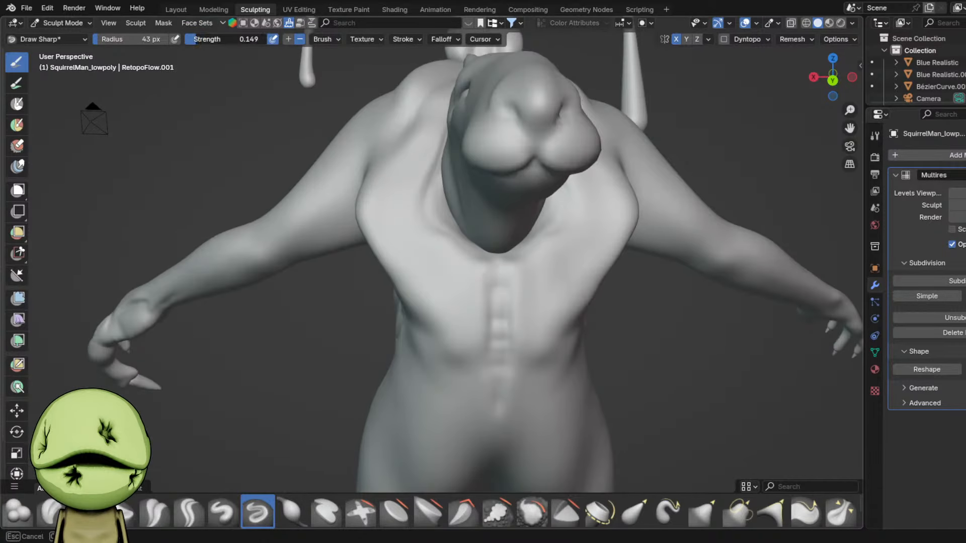
{"action": "key", "text": "f"}
{"action": "left_click", "coordinate": [451, 224]}
{"action": "mouse_move", "coordinate": [416, 222]}
{"action": "middle_mouse_down"}
{"action": "mouse_move", "coordinate": [431, 224]}
{"action": "mouse_move", "coordinate": [453, 280]}
{"action": "middle_mouse_up"}
{"action": "scroll", "coordinate": [432, 225], "scroll_direction": "up", "scroll_amount": 2}
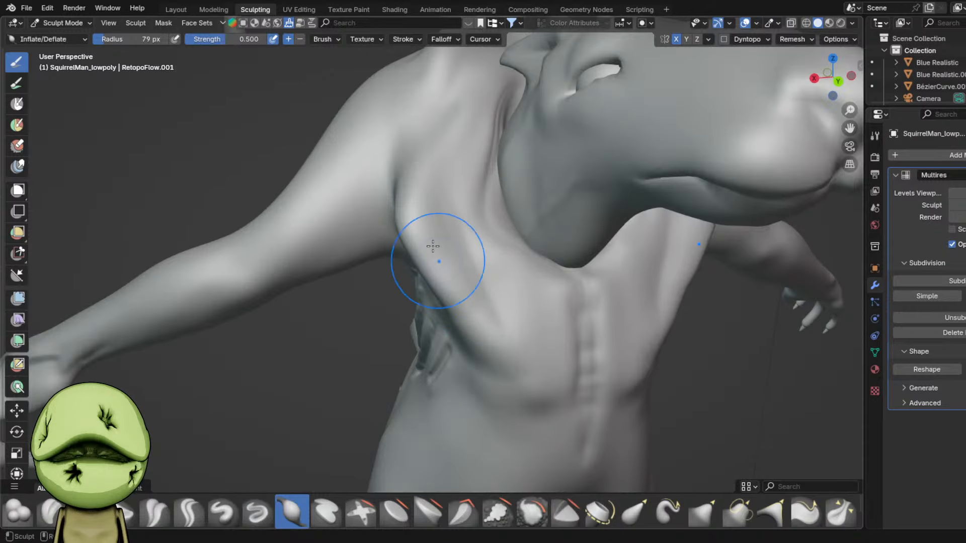
- Inflate the muscle and rib ridges beside the spine with Inflate/Deflate, reducing the radius to 34 px
{"action": "key", "text": "i"}
{"action": "key", "text": "f"}
{"action": "left_click", "coordinate": [494, 254]}
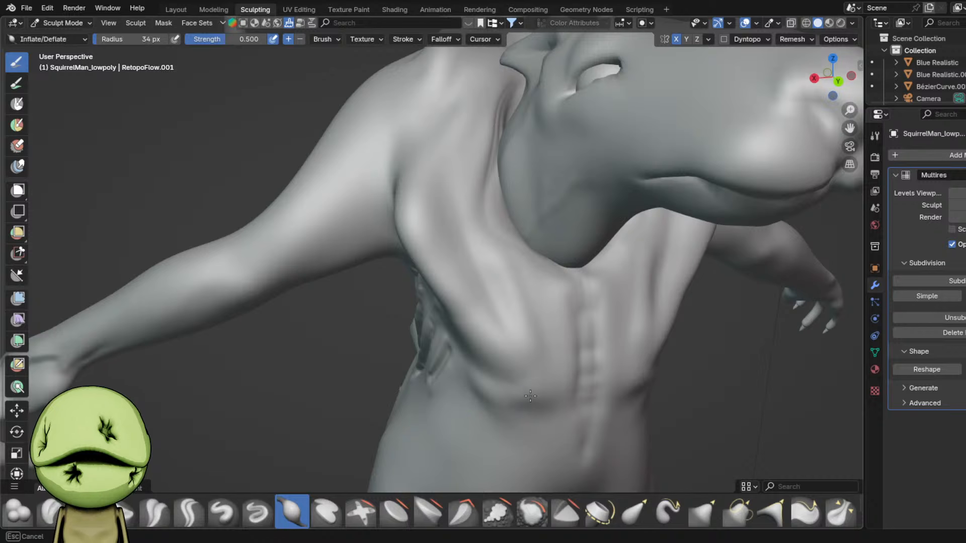
{"action": "scroll", "coordinate": [524, 426], "scroll_direction": "down", "scroll_amount": 3}
{"action": "key", "text": "f"}
{"action": "left_click", "coordinate": [496, 420]}
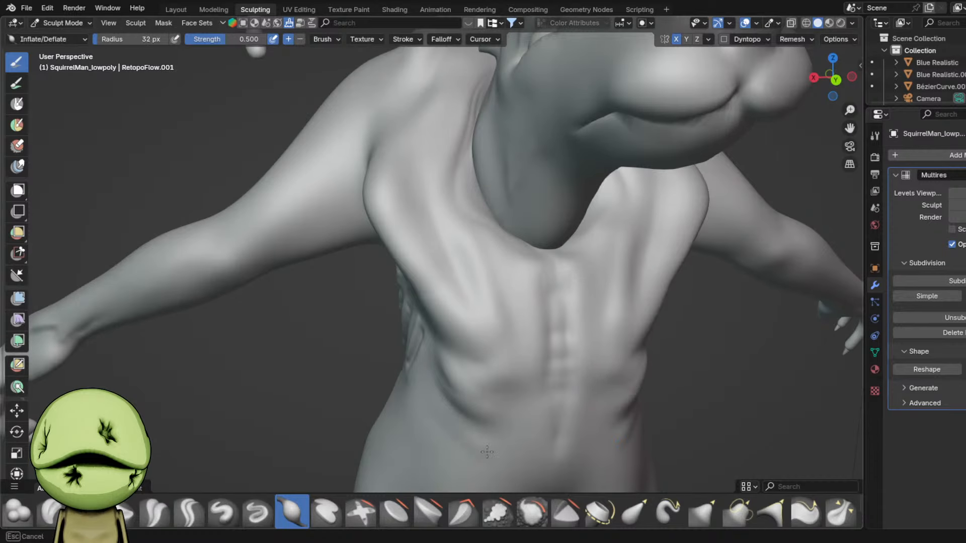
- Inflate the lower back and waist below the ribs with Inflate/Deflate at 60 px
{"action": "scroll", "coordinate": [487, 452], "scroll_direction": "down", "scroll_amount": 5}
{"action": "key", "text": "f"}
{"action": "left_click", "coordinate": [416, 365]}
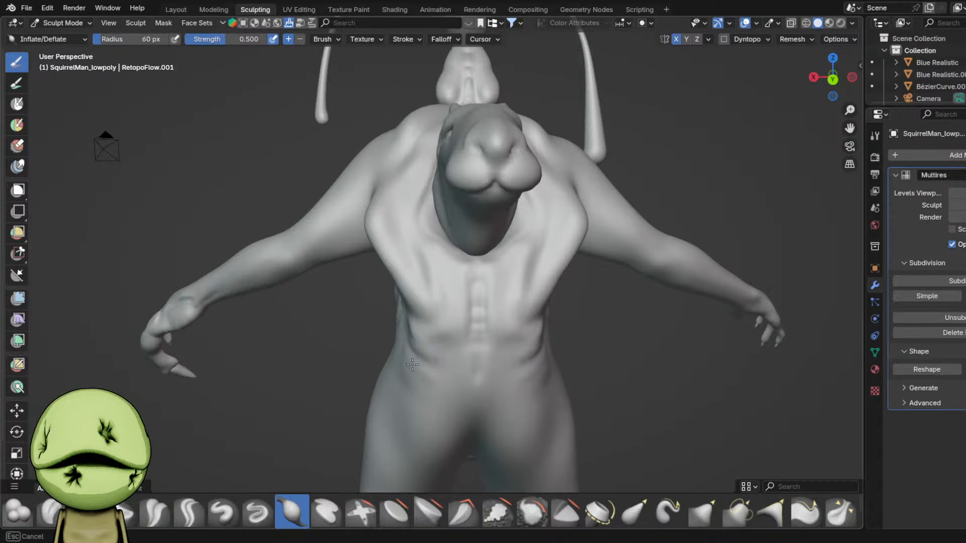
{"action": "left_click_drag", "start_coordinate": [412, 365], "coordinate": [441, 351]}
{"action": "middle_click_drag", "start_coordinate": [441, 351], "coordinate": [455, 352]}
- Reshape the side of the back and the area around the armpit with the Grab brush
{"action": "key", "text": "g"}
{"action": "left_click_drag", "start_coordinate": [434, 296], "coordinate": [422, 282]}
{"action": "left_click_drag", "start_coordinate": [395, 246], "coordinate": [403, 248]}
{"action": "mouse_move", "coordinate": [403, 249]}
{"action": "middle_mouse_down"}
{"action": "mouse_move", "coordinate": [432, 255]}
{"action": "mouse_move", "coordinate": [438, 273]}
{"action": "middle_mouse_up"}
{"action": "scroll", "coordinate": [444, 278], "scroll_direction": "up", "scroll_amount": 6}
{"action": "mouse_move", "coordinate": [447, 287]}
{"action": "left_mouse_down"}
{"action": "mouse_move", "coordinate": [426, 317]}
{"action": "mouse_move", "coordinate": [431, 308]}
{"action": "left_mouse_up"}
{"action": "scroll", "coordinate": [431, 302], "scroll_direction": "down", "scroll_amount": 4}
- Inflate a rounded muscle at the rear of the shoulder above the armpit with Inflate/Deflate at 76 px
{"action": "key", "text": "i"}
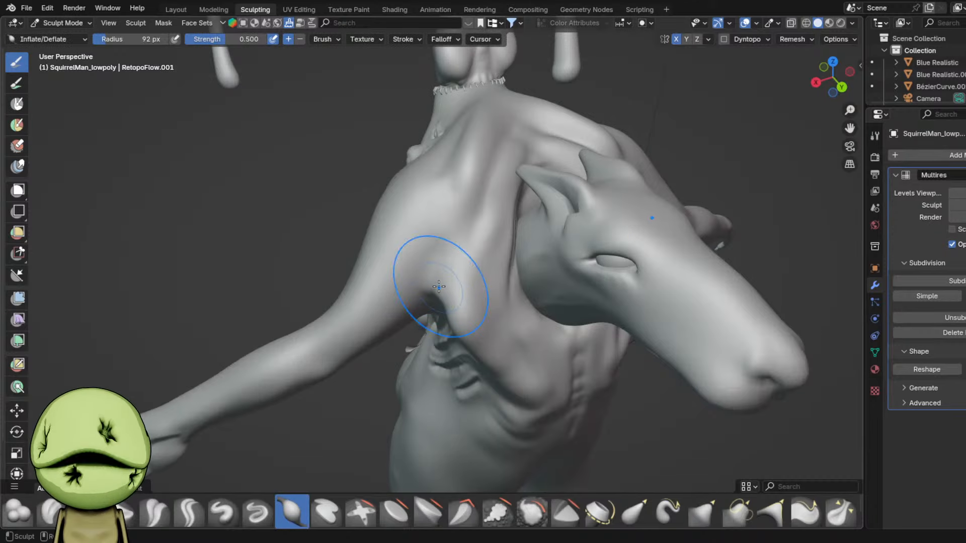
{"action": "key", "text": "f"}
{"action": "left_click", "coordinate": [430, 262]}
{"action": "mouse_move", "coordinate": [422, 237]}
{"action": "left_mouse_down"}
{"action": "mouse_move", "coordinate": [434, 212]}
{"action": "mouse_move", "coordinate": [424, 289]}
{"action": "mouse_move", "coordinate": [438, 246]}
{"action": "left_mouse_up"}
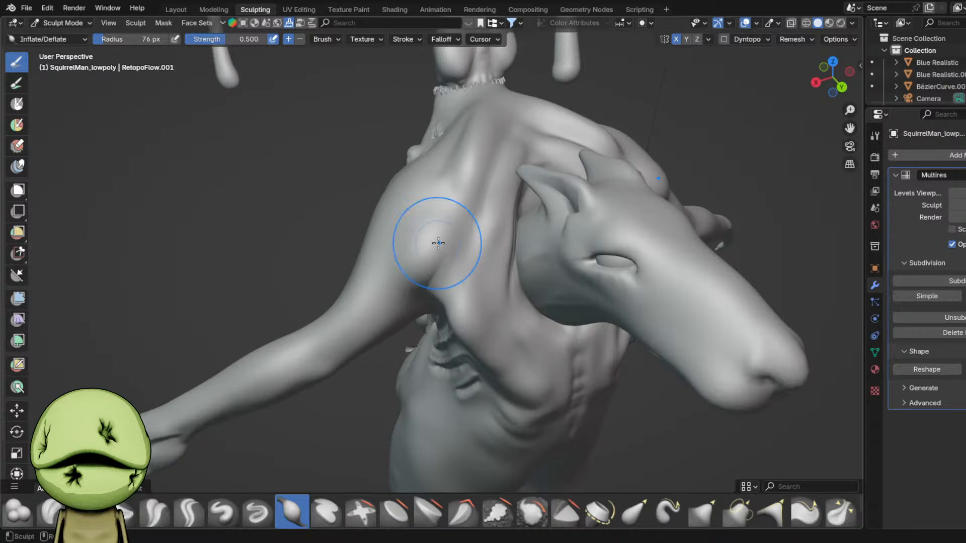
{"action": "middle_click_drag", "start_coordinate": [438, 243], "coordinate": [476, 259]}
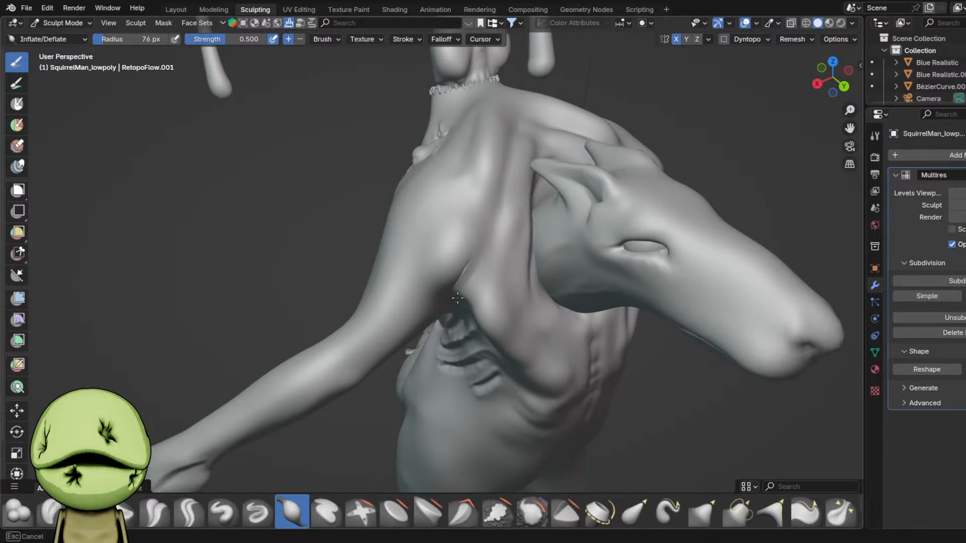
- Tighten the armpit crease between shoulder and back muscle by inflating along it at 50 px
{"action": "left_click_drag", "start_coordinate": [457, 298], "coordinate": [456, 288]}
{"action": "scroll", "coordinate": [459, 289], "scroll_direction": "up", "scroll_amount": 2}
{"action": "scroll", "coordinate": [442, 251], "scroll_direction": "up", "scroll_amount": 5}
{"action": "middle_click_drag", "start_coordinate": [439, 246], "coordinate": [445, 251]}
{"action": "key", "text": "f"}
{"action": "left_click", "coordinate": [444, 252]}
{"action": "left_click_drag", "start_coordinate": [510, 146], "coordinate": [451, 301]}
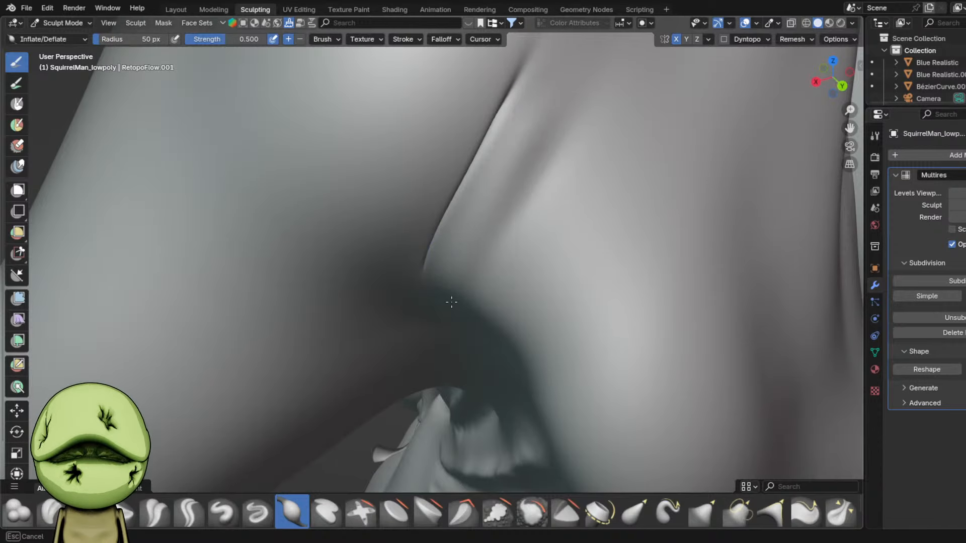
- Build up the deltoid on the outer shoulder with Inflate/Deflate at 96 px
{"action": "scroll", "coordinate": [453, 297], "scroll_direction": "down", "scroll_amount": 7}
{"action": "key", "text": "f"}
{"action": "mouse_move", "coordinate": [401, 179]}
{"action": "middle_mouse_down"}
{"action": "mouse_move", "coordinate": [468, 227]}
{"action": "mouse_move", "coordinate": [615, 258]}
{"action": "middle_mouse_up"}
{"action": "left_click", "coordinate": [475, 230]}
{"action": "key", "text": "f"}
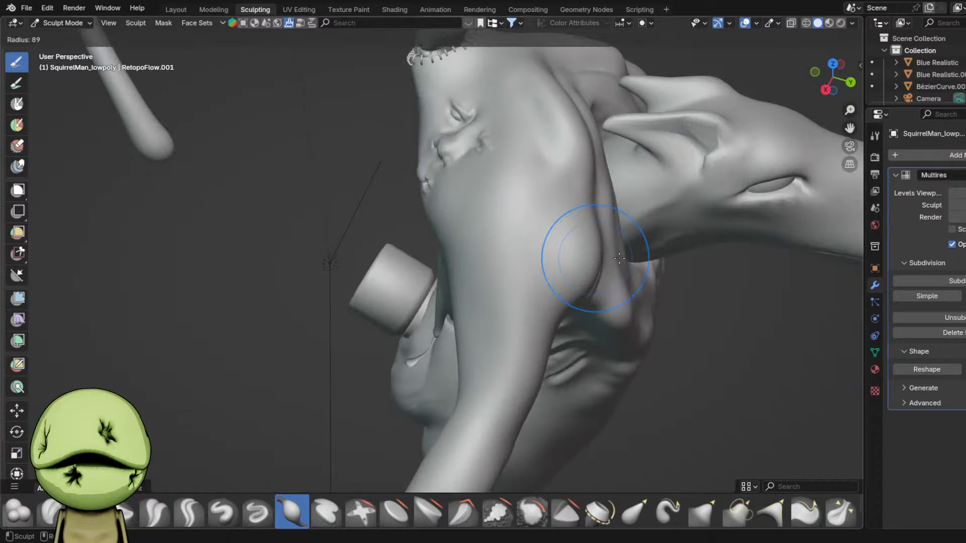
{"action": "left_click", "coordinate": [619, 259]}
{"action": "middle_click_drag", "start_coordinate": [494, 231], "coordinate": [495, 246]}
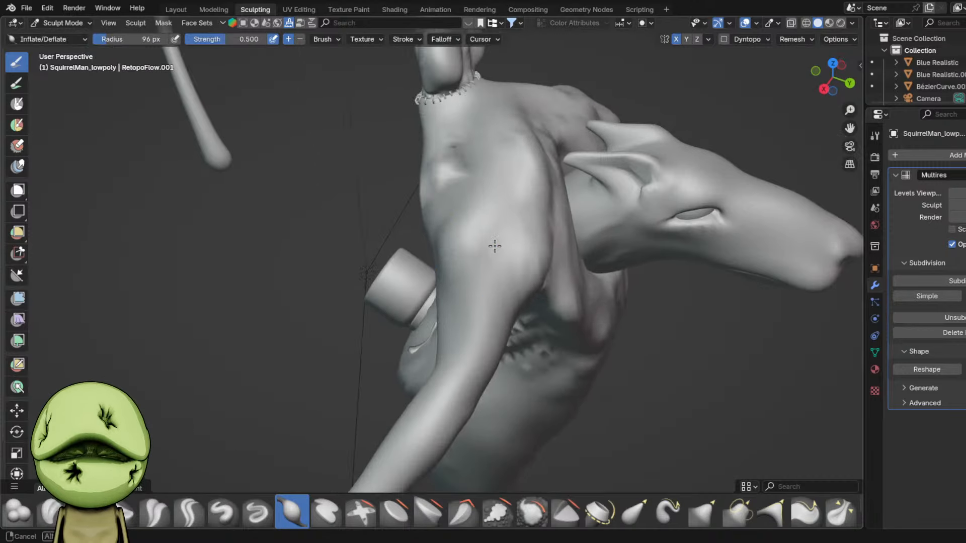
{"action": "scroll", "coordinate": [494, 248], "scroll_direction": "up", "scroll_amount": 3}
{"action": "mouse_move", "coordinate": [504, 285]}
{"action": "left_mouse_down"}
{"action": "mouse_move", "coordinate": [512, 392]}
{"action": "mouse_move", "coordinate": [494, 376]}
{"action": "left_mouse_up"}
- Inflate the upper arm muscles below the deltoid, using radii of 88 and 61 px
{"action": "scroll", "coordinate": [490, 376], "scroll_direction": "down", "scroll_amount": 1}
{"action": "middle_click_drag", "start_coordinate": [484, 374], "coordinate": [471, 367]}
{"action": "key", "text": "f"}
{"action": "left_click", "coordinate": [464, 366]}
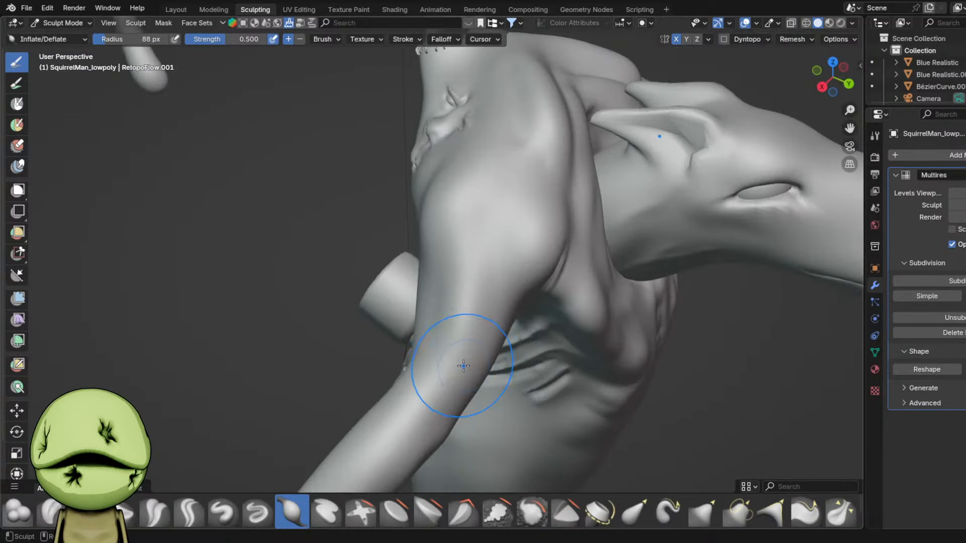
{"action": "scroll", "coordinate": [465, 366], "scroll_direction": "up", "scroll_amount": 2}
{"action": "key", "text": "f"}
{"action": "left_click", "coordinate": [482, 355]}
{"action": "middle_click_drag", "start_coordinate": [505, 448], "coordinate": [475, 407]}
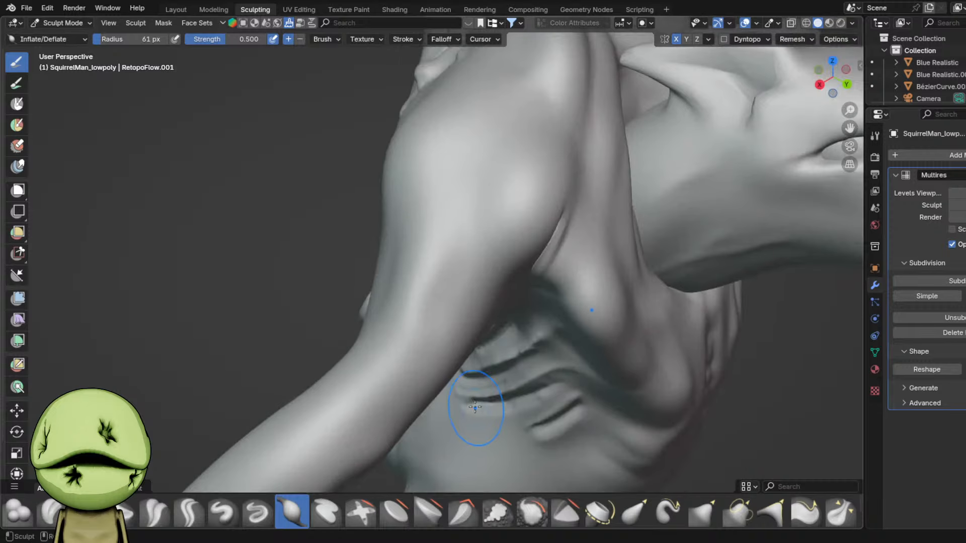
{"action": "left_click_drag", "start_coordinate": [445, 348], "coordinate": [428, 358]}
- Inflate the back of the upper arm near the armpit with Inflate/Deflate at 74 px
{"action": "scroll", "coordinate": [416, 366], "scroll_direction": "down", "scroll_amount": 3}
{"action": "middle_click_drag", "start_coordinate": [415, 353], "coordinate": [373, 266]}
{"action": "key", "text": "f"}
{"action": "left_click", "coordinate": [393, 227]}
{"action": "left_click_drag", "start_coordinate": [404, 203], "coordinate": [328, 249]}
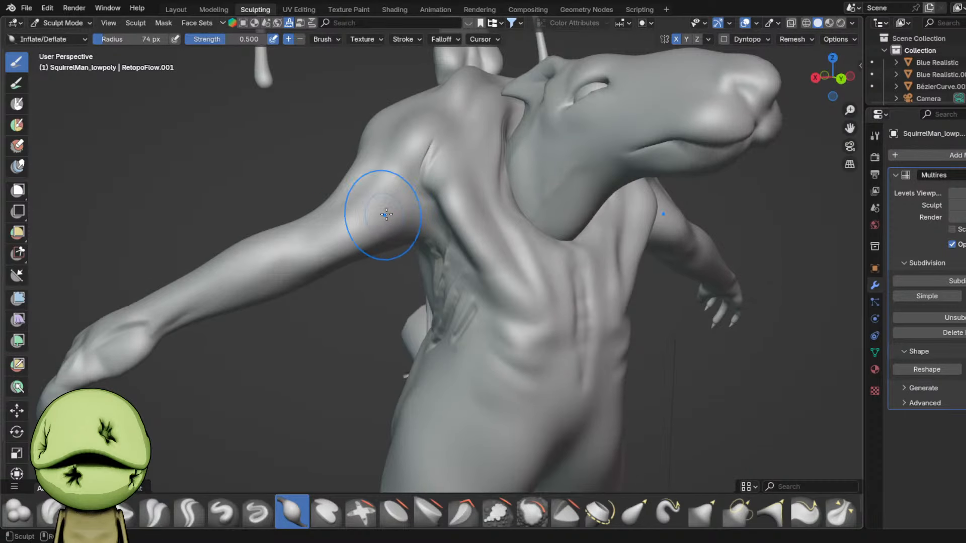
- Refine the muscle forms where the upper arm meets the armpit with Inflate/Deflate, starting from 69 px
{"action": "mouse_move", "coordinate": [387, 215]}
{"action": "middle_mouse_down", "text": "ctrl"}
{"action": "mouse_move", "coordinate": [403, 170]}
{"action": "mouse_move", "coordinate": [435, 256]}
{"action": "middle_mouse_up", "text": "ctrl"}
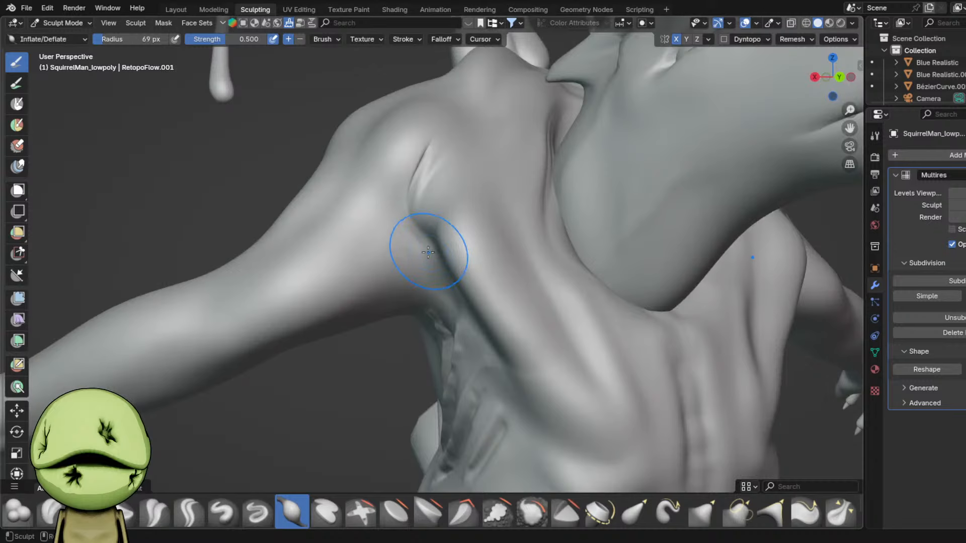
{"action": "key", "text": "f"}
{"action": "left_click", "coordinate": [411, 248]}
{"action": "left_click_drag", "start_coordinate": [404, 232], "coordinate": [383, 212]}
{"action": "mouse_move", "coordinate": [383, 213]}
{"action": "middle_mouse_down", "text": "ctrl"}
{"action": "mouse_move", "coordinate": [468, 291]}
{"action": "mouse_move", "coordinate": [395, 326]}
{"action": "mouse_move", "coordinate": [635, 312]}
{"action": "mouse_move", "coordinate": [496, 342]}
{"action": "middle_mouse_up", "text": "ctrl"}
{"action": "mouse_move", "coordinate": [496, 343]}
{"action": "middle_mouse_down", "text": "ctrl"}
{"action": "mouse_move", "coordinate": [491, 304]}
{"action": "mouse_move", "coordinate": [473, 327]}
{"action": "mouse_move", "coordinate": [463, 306]}
{"action": "middle_mouse_up", "text": "ctrl"}
- Adjust the back muscle silhouette below the animal neck with Grab at 114 px, and save the file
{"action": "key", "text": "f"}
{"action": "left_click", "coordinate": [521, 297]}
{"action": "key", "text": "g"}
{"action": "left_click_drag", "start_coordinate": [463, 306], "coordinate": [512, 283]}
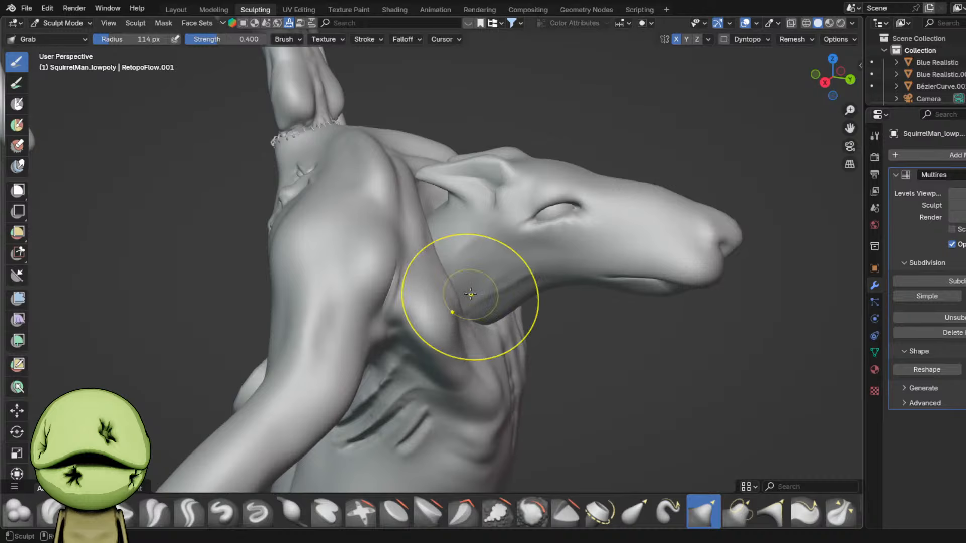
{"action": "middle_click_drag", "start_coordinate": [471, 294], "coordinate": [422, 203]}
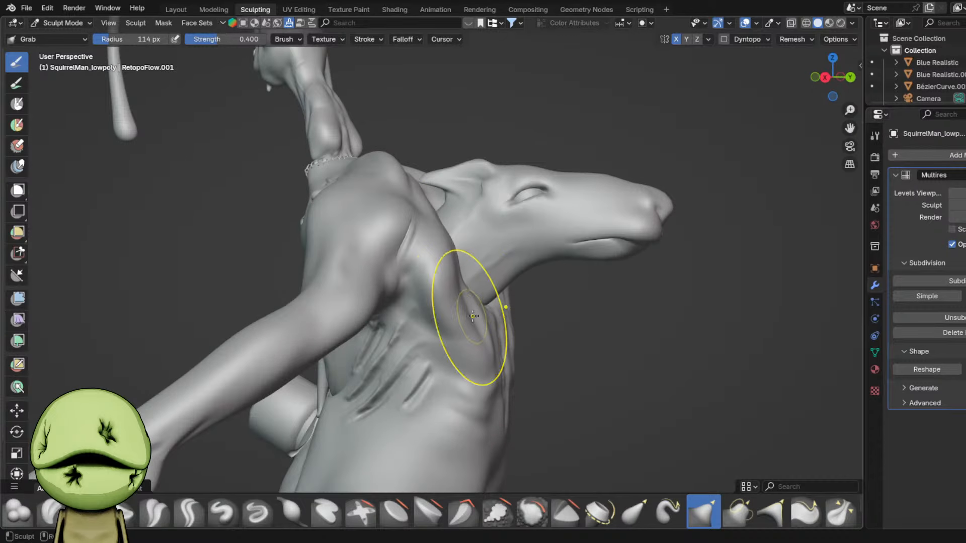
{"action": "mouse_move", "coordinate": [489, 255]}
{"action": "middle_mouse_down", "text": "ctrl"}
{"action": "mouse_move", "coordinate": [447, 300]}
{"action": "mouse_move", "coordinate": [402, 324]}
{"action": "middle_mouse_up", "text": "ctrl"}
{"action": "key", "text": "ctrl+s"}
- Inflate the shoulder and upper arm seen from the side with Inflate/Deflate, reducing the radius to 56 px
{"action": "middle_click_drag", "start_coordinate": [418, 272], "coordinate": [422, 290]}
{"action": "scroll", "coordinate": [428, 255], "scroll_direction": "up", "scroll_amount": 5}
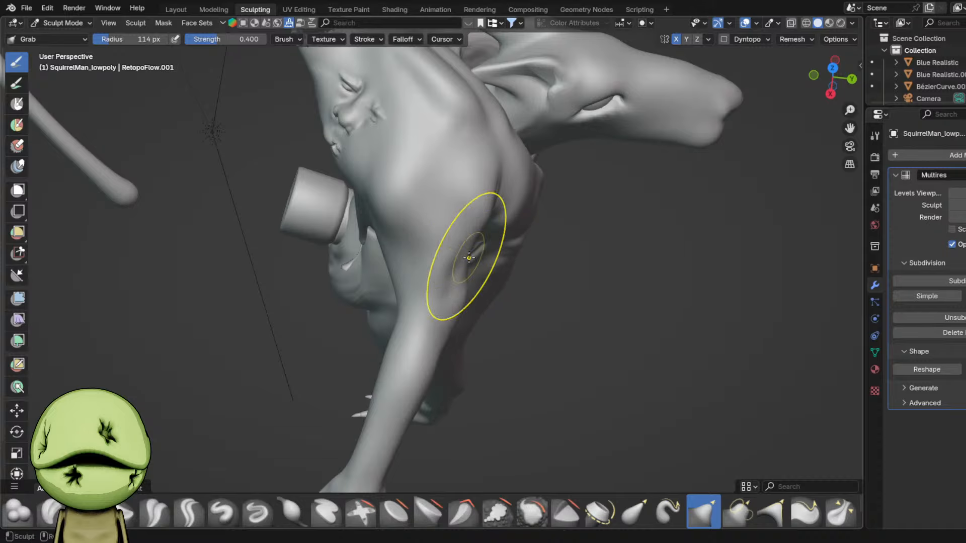
{"action": "key", "text": "i"}
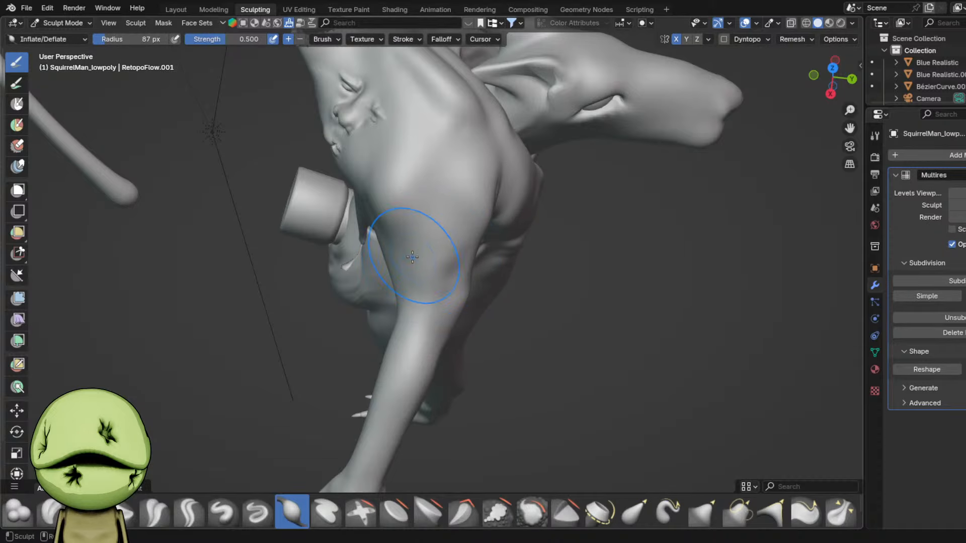
{"action": "scroll", "coordinate": [412, 257], "scroll_direction": "up", "scroll_amount": 2}
{"action": "key", "text": "bracketleft"}
{"action": "key", "text": "bracketleft"}
{"action": "key", "text": "bracketleft"}
{"action": "key", "text": "bracketleft"}
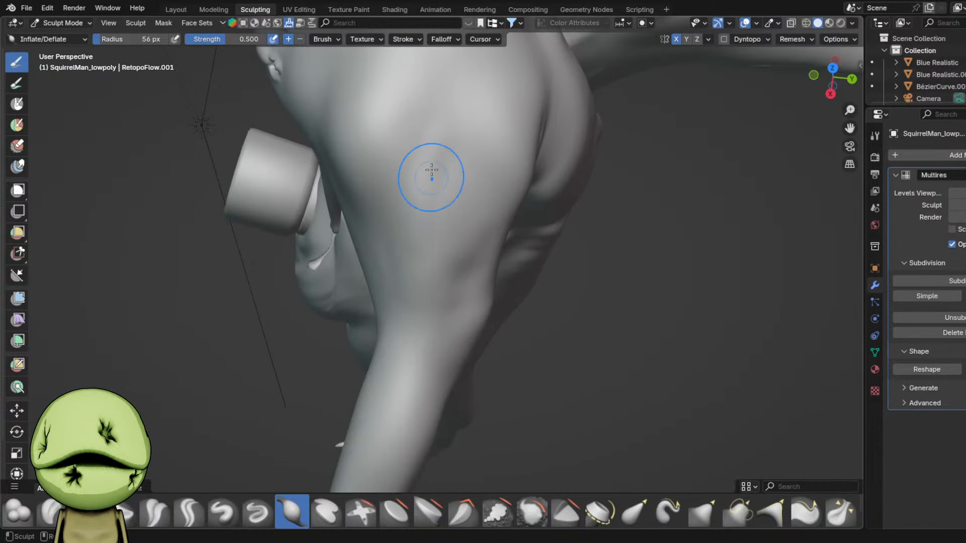
- Refine the outer deltoid with the Grab and Pinch/Magnify brushes at 103 px
{"action": "middle_click_drag", "start_coordinate": [437, 206], "coordinate": [397, 306]}
{"action": "key", "text": "g"}
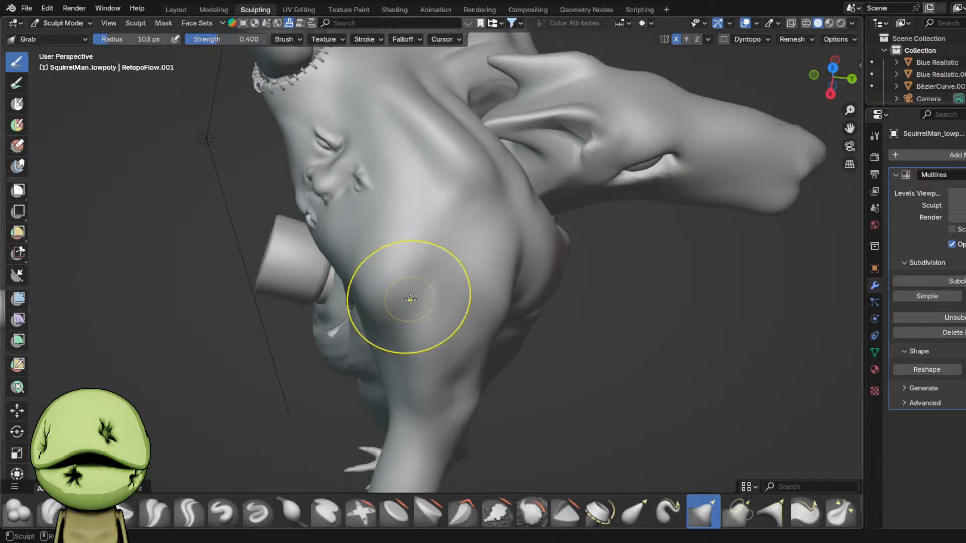
{"action": "key", "text": "p"}
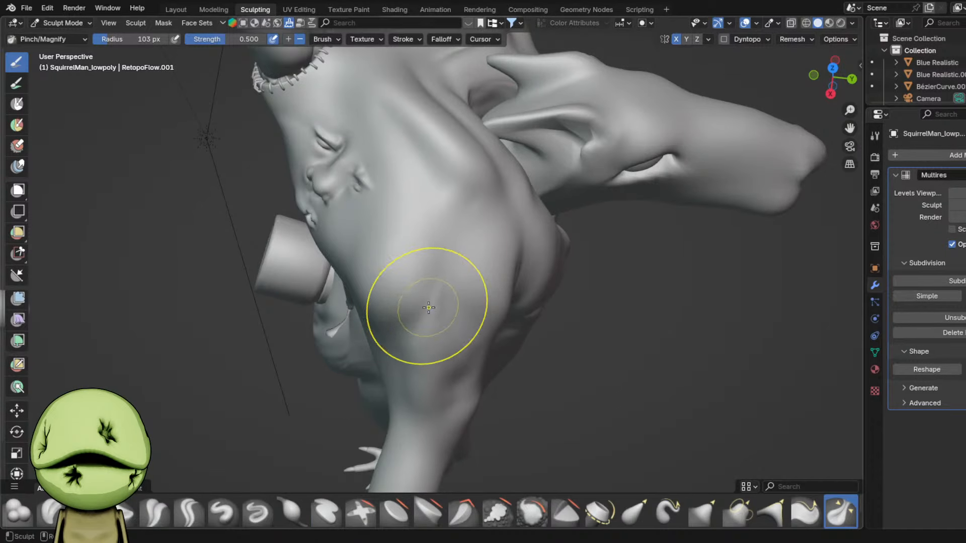
{"action": "mouse_move", "coordinate": [487, 323]}
{"action": "middle_mouse_down"}
{"action": "mouse_move", "coordinate": [448, 258]}
{"action": "mouse_move", "coordinate": [453, 237]}
{"action": "mouse_move", "coordinate": [435, 299]}
{"action": "mouse_move", "coordinate": [420, 291]}
{"action": "mouse_move", "coordinate": [431, 317]}
{"action": "mouse_move", "coordinate": [431, 265]}
{"action": "mouse_move", "coordinate": [511, 288]}
{"action": "mouse_move", "coordinate": [610, 270]}
{"action": "mouse_move", "coordinate": [502, 269]}
{"action": "mouse_move", "coordinate": [378, 216]}
{"action": "mouse_move", "coordinate": [395, 292]}
{"action": "middle_mouse_up"}
- Save the file and carve V-shaped collarbones below the neck stitches with Draw Sharp at 73 px and strength 0.133
{"action": "key", "text": "i"}
{"action": "key", "text": "shift+x"}
{"action": "left_click_drag", "start_coordinate": [361, 272], "coordinate": [362, 275]}
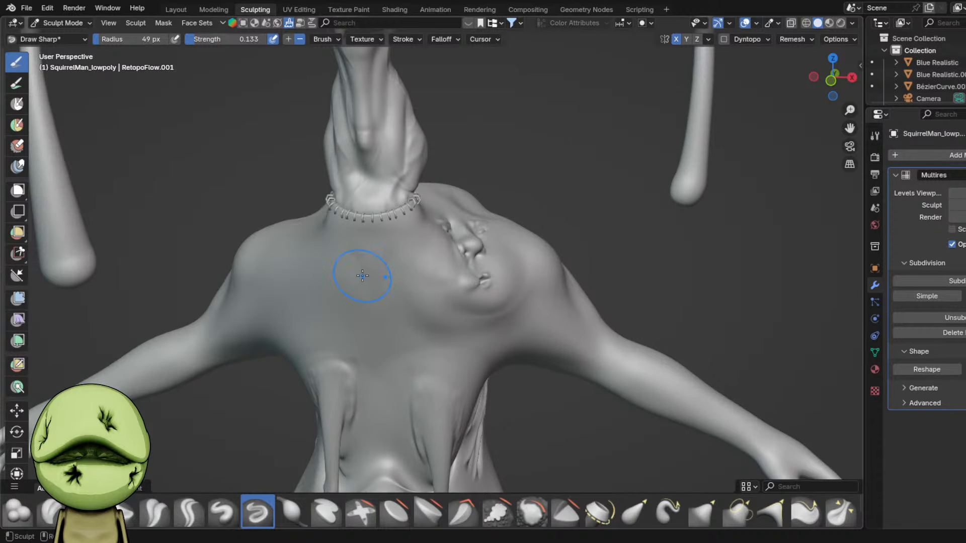
{"action": "key", "text": "f"}
{"action": "left_click", "coordinate": [366, 272]}
{"action": "key", "text": "ctrl+s"}
{"action": "middle_click_drag", "start_coordinate": [362, 276], "coordinate": [382, 257], "text": "shift"}
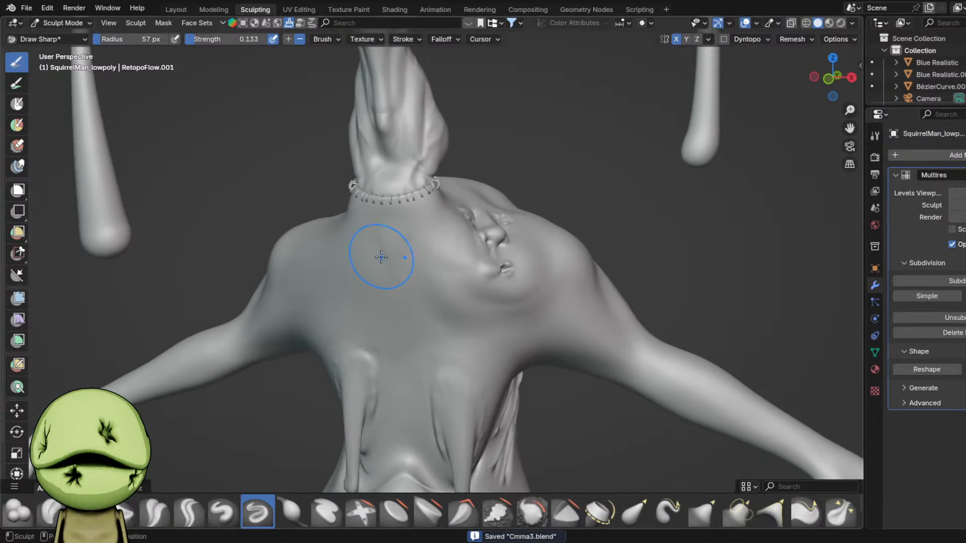
{"action": "key", "text": "f"}
{"action": "left_click", "coordinate": [396, 262]}
{"action": "scroll", "coordinate": [395, 264], "scroll_direction": "up", "scroll_amount": 1}
{"action": "mouse_move", "coordinate": [407, 257]}
{"action": "left_mouse_down"}
{"action": "mouse_move", "coordinate": [387, 269]}
{"action": "mouse_move", "coordinate": [420, 282]}
{"action": "mouse_move", "coordinate": [401, 266]}
{"action": "mouse_move", "coordinate": [400, 311]}
{"action": "left_mouse_up"}
{"action": "scroll", "coordinate": [432, 287], "scroll_direction": "up", "scroll_amount": 3}
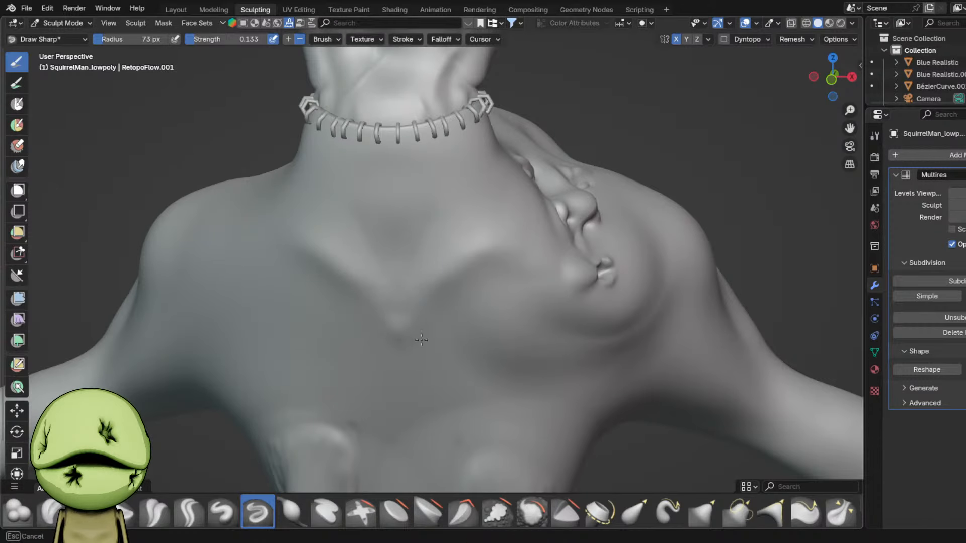
- Define the chest and shoulder contours around the embedded face with Draw Sharp at 73 px
{"action": "middle_click_drag", "start_coordinate": [486, 275], "coordinate": [485, 255]}
{"action": "left_click_drag", "start_coordinate": [621, 249], "coordinate": [620, 249]}
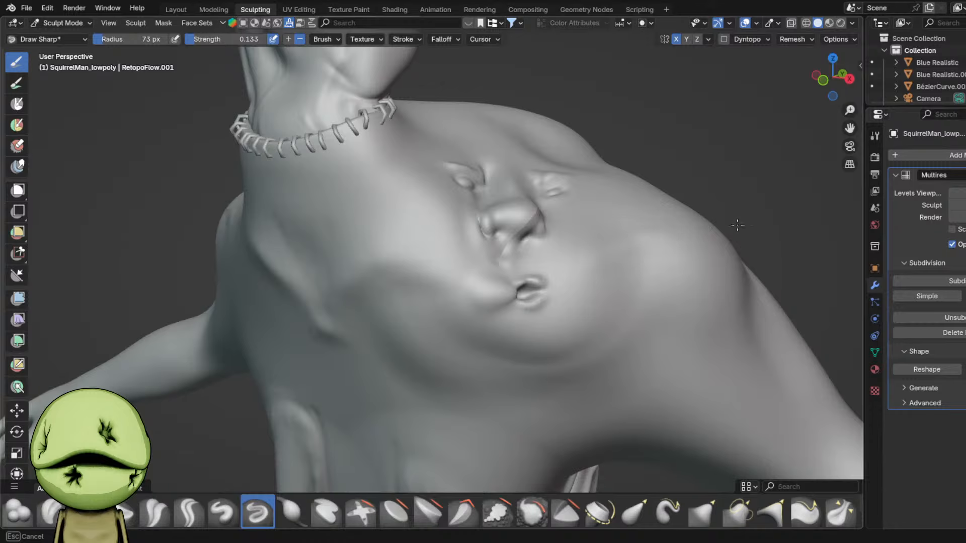
{"action": "middle_click_drag", "start_coordinate": [738, 225], "coordinate": [570, 339]}
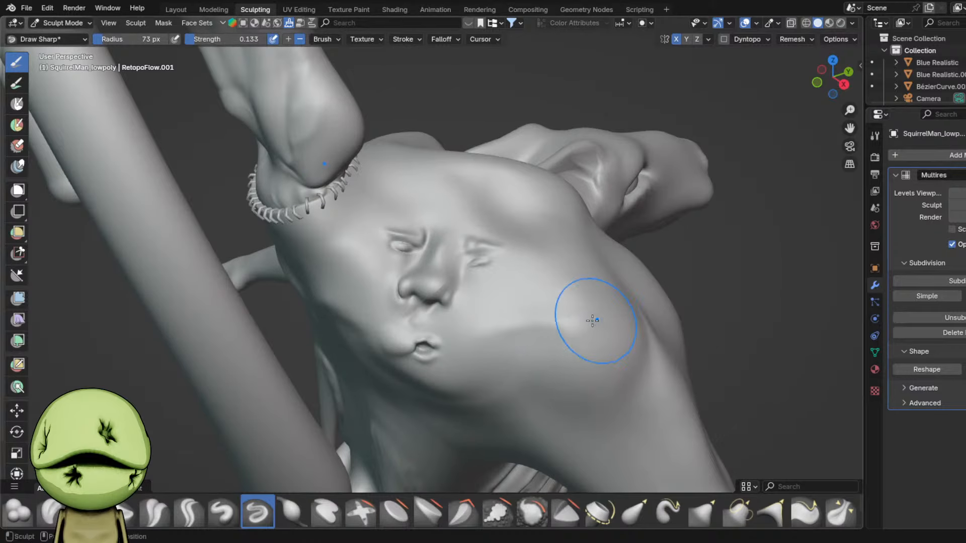
{"action": "scroll", "coordinate": [592, 321], "scroll_direction": "down", "scroll_amount": 5}
{"action": "middle_click_drag", "start_coordinate": [576, 293], "coordinate": [564, 257]}
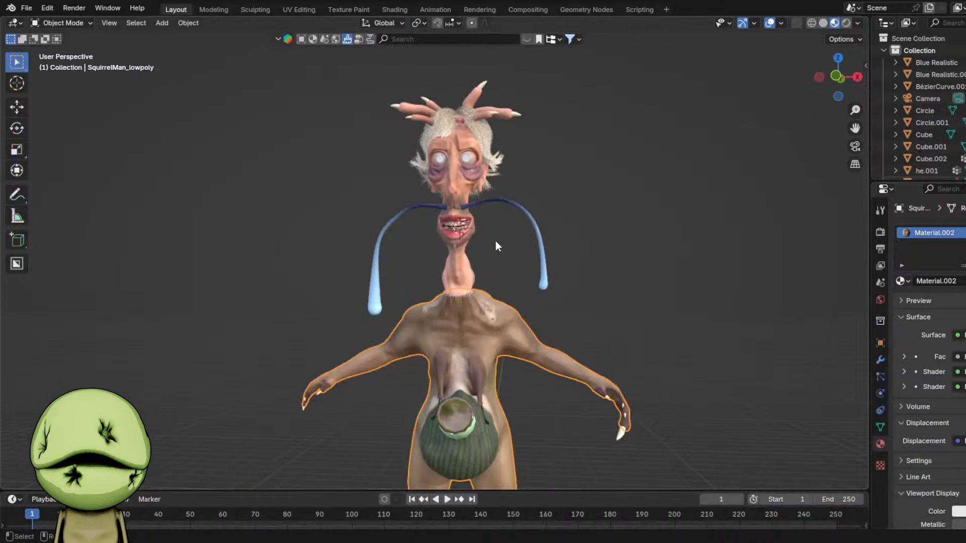
- Duplicate the last line of the Additions list along Z just below itself and clear the copy's text
{"action": "scroll", "coordinate": [648, 358], "scroll_direction": "down", "scroll_amount": 5}
{"action": "mouse_move", "coordinate": [648, 358]}
{"action": "middle_mouse_down", "text": "shift"}
{"action": "mouse_move", "coordinate": [472, 255]}
{"action": "mouse_move", "coordinate": [408, 192]}
{"action": "middle_mouse_up", "text": "shift"}
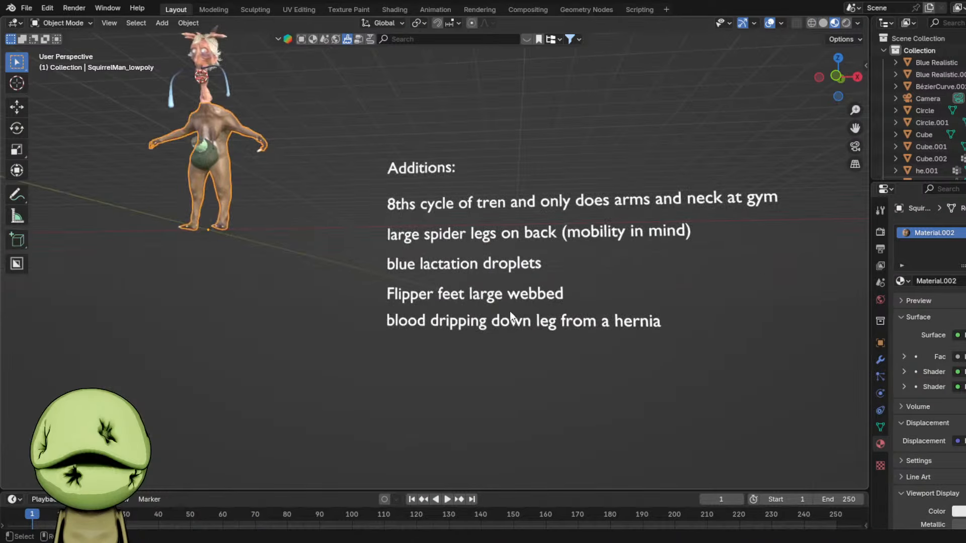
{"action": "left_click", "coordinate": [515, 318]}
{"action": "key", "text": "shift+d"}
{"action": "key", "text": "z"}
{"action": "left_click", "coordinate": [517, 339]}
{"action": "key", "text": "Tab"}
{"action": "key", "text": "ctrl+a"}
{"action": "key", "text": "BackSpace"}
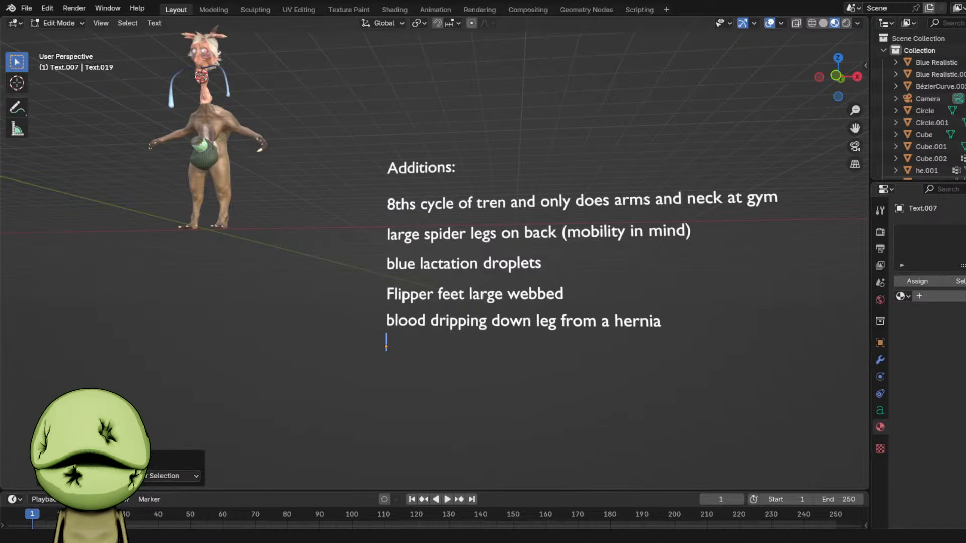
- Enter a single-word note as the text of the new last Additions line
{"action": "type", "text": "a"}
{"action": "middle_click_drag", "start_coordinate": [348, 229], "coordinate": [416, 266], "text": "shift"}
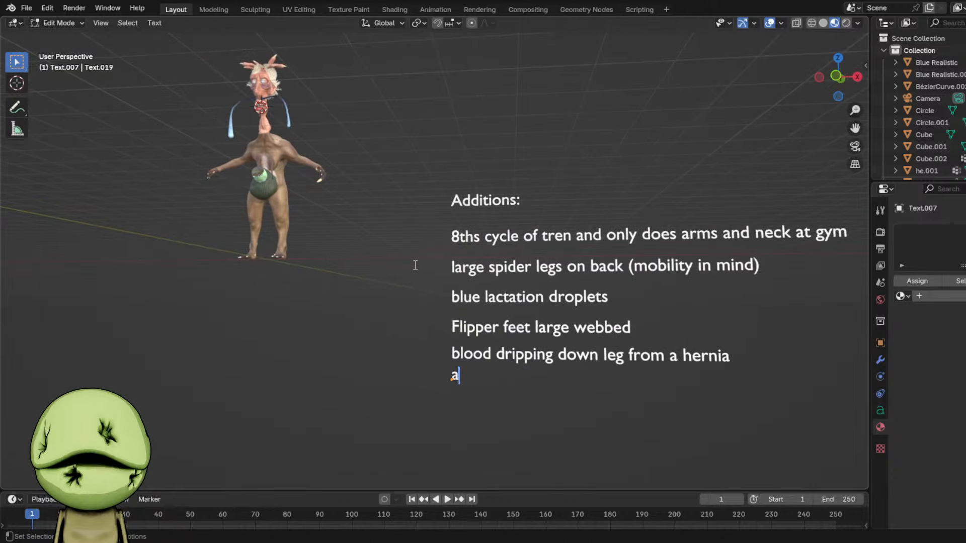
{"action": "type", "text": "arin"}
{"action": "key", "text": "Tab"}
- Examine the squirrel-man's face and hair up close, returning to the Additions list
{"action": "middle_click_drag", "start_coordinate": [355, 184], "coordinate": [459, 274], "text": "shift"}
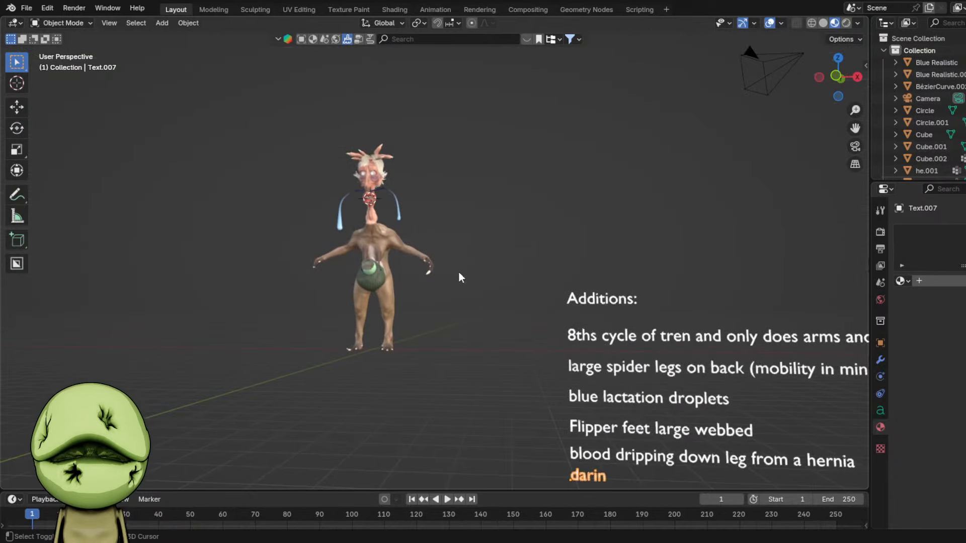
{"action": "scroll", "coordinate": [446, 264], "scroll_direction": "up", "scroll_amount": 4}
{"action": "middle_click_drag", "start_coordinate": [406, 217], "coordinate": [502, 292], "text": "shift"}
{"action": "scroll", "coordinate": [501, 292], "scroll_direction": "up", "scroll_amount": 6}
{"action": "scroll", "coordinate": [501, 290], "scroll_direction": "up", "scroll_amount": 1}
{"action": "middle_click_drag", "start_coordinate": [567, 221], "coordinate": [463, 222], "text": "shift"}
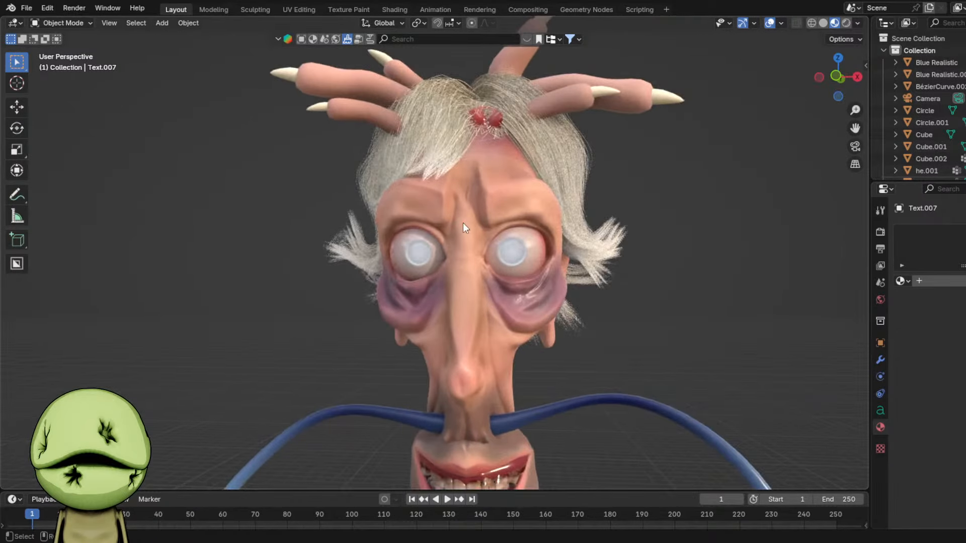
{"action": "scroll", "coordinate": [463, 223], "scroll_direction": "down", "scroll_amount": 5}
{"action": "middle_click_drag", "start_coordinate": [551, 296], "coordinate": [357, 189], "text": "shift"}
{"action": "middle_click_drag", "start_coordinate": [725, 385], "coordinate": [548, 291], "text": "shift"}
{"action": "scroll", "coordinate": [549, 291], "scroll_direction": "down", "scroll_amount": 4}
- Set the last Additions line to "gym pump brusted anus blood vessels" and lower it slightly along Z
{"action": "key", "text": "Tab"}
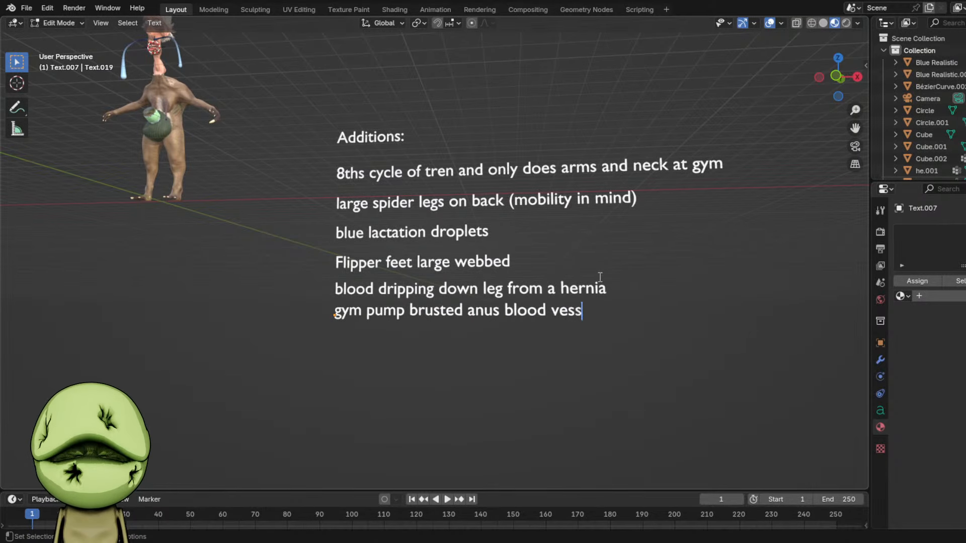
{"action": "type", "text": "els"}
{"action": "key", "text": "Tab"}
{"action": "key", "text": "g"}
{"action": "key", "text": "z"}
{"action": "left_click", "coordinate": [601, 283]}
{"action": "left_click_drag", "start_coordinate": [703, 254], "coordinate": [377, 360]}
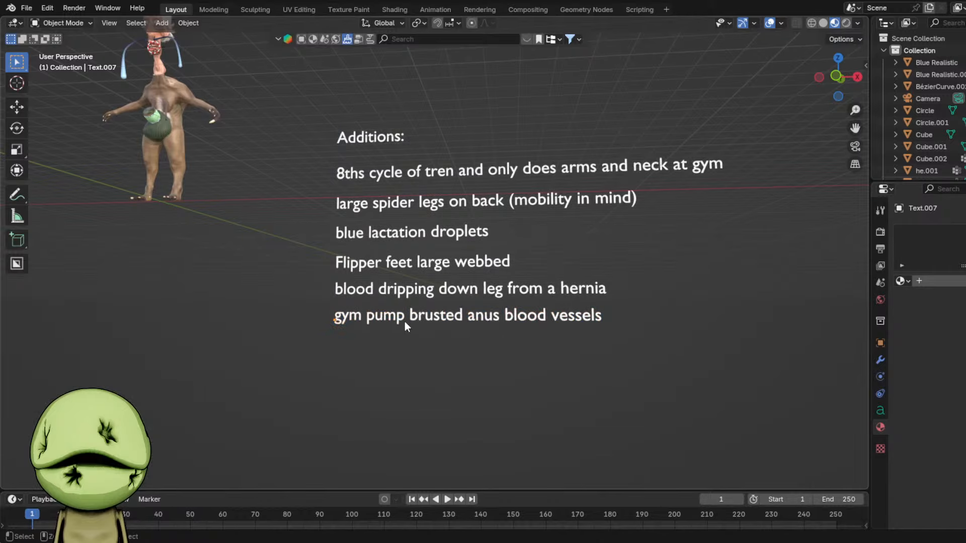
- Save the file and nudge the "blood dripping down leg from a hernia" line to even the list spacing
{"action": "scroll", "coordinate": [454, 328], "scroll_direction": "up", "scroll_amount": 2}
{"action": "key", "text": "ctrl+s"}
{"action": "left_click", "coordinate": [513, 308]}
{"action": "key", "text": "g"}
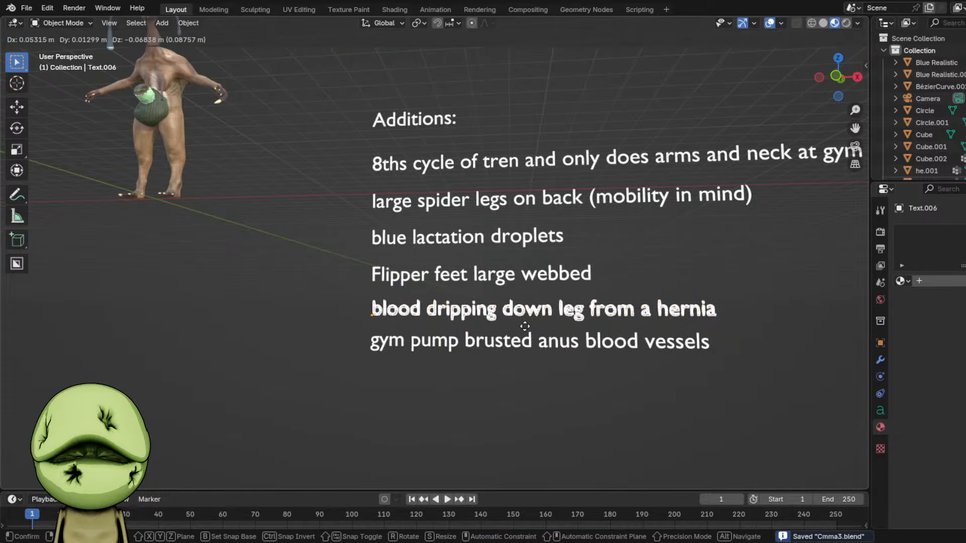
{"action": "left_click", "coordinate": [522, 322]}
{"action": "left_click", "coordinate": [499, 343]}
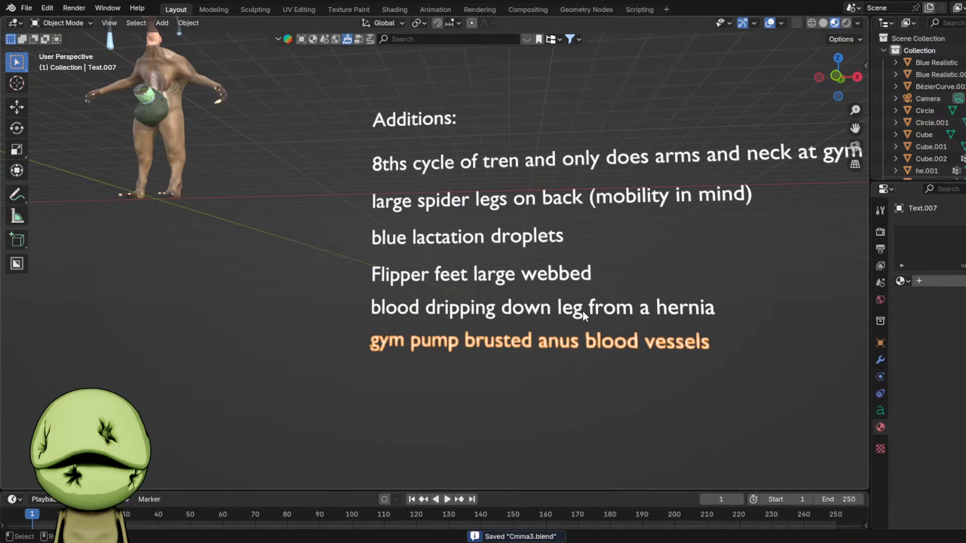
- Select the squirrel-man's body again and resume sculpting it
{"action": "left_click", "coordinate": [311, 244]}
{"action": "middle_click_drag", "start_coordinate": [168, 55], "coordinate": [432, 298], "text": "shift"}
{"action": "scroll", "coordinate": [385, 225], "scroll_direction": "up", "scroll_amount": 5}
{"action": "middle_click_drag", "start_coordinate": [415, 216], "coordinate": [454, 255], "text": "shift"}
{"action": "scroll", "coordinate": [484, 324], "scroll_direction": "up", "scroll_amount": 7}
{"action": "scroll", "coordinate": [468, 281], "scroll_direction": "down", "scroll_amount": 2}
{"action": "middle_click_drag", "start_coordinate": [484, 353], "coordinate": [482, 222], "text": "shift"}
{"action": "middle_click_drag", "start_coordinate": [481, 314], "coordinate": [481, 267], "text": "shift"}
{"action": "scroll", "coordinate": [481, 281], "scroll_direction": "down", "scroll_amount": 4}
{"action": "middle_click_drag", "start_coordinate": [481, 336], "coordinate": [479, 288], "text": "shift"}
{"action": "left_click", "coordinate": [460, 366]}
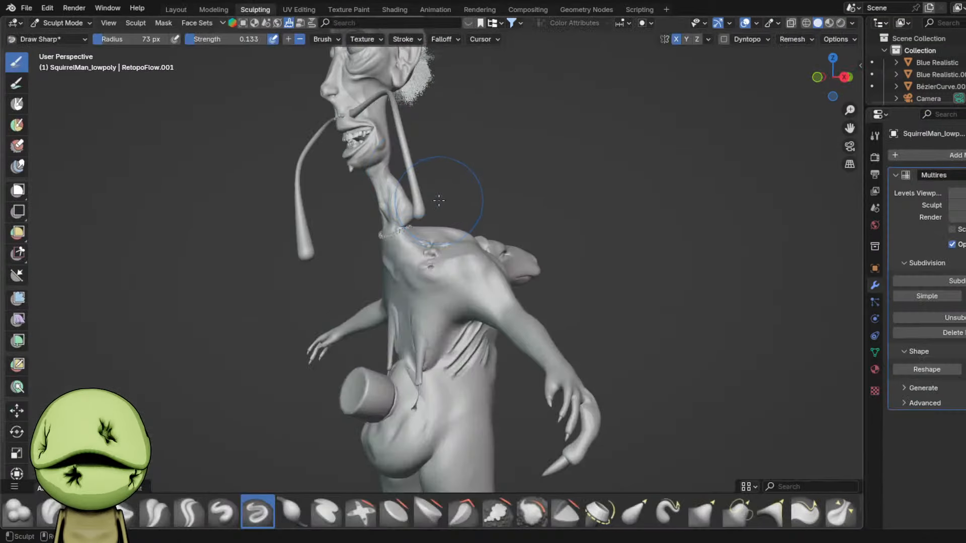
- Save the file and bulk up the shoulder from the side with Inflate/Deflate at 61 px and strength 0.500, saving again
{"action": "middle_click_drag", "start_coordinate": [437, 200], "coordinate": [289, 230]}
{"action": "middle_click_drag", "start_coordinate": [376, 247], "coordinate": [414, 257]}
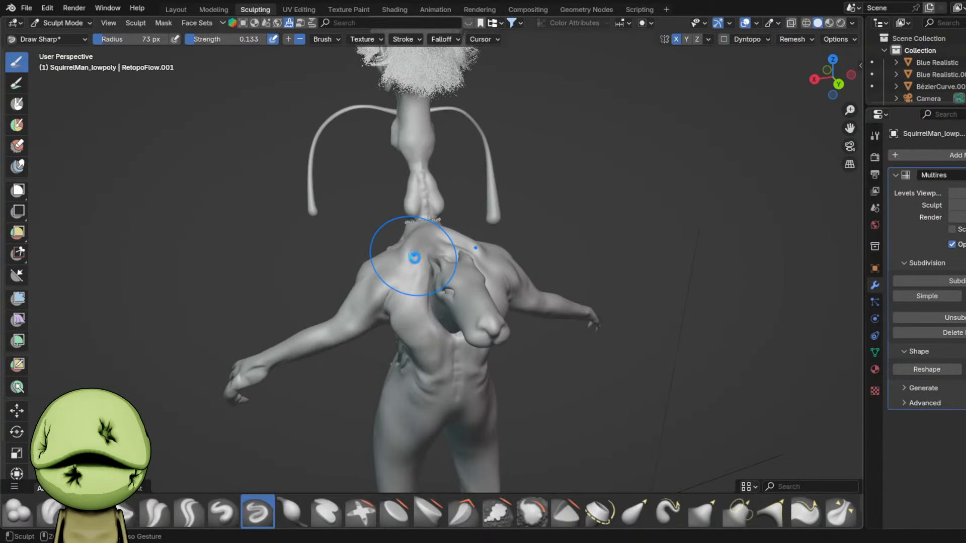
{"action": "middle_click_drag", "start_coordinate": [481, 276], "coordinate": [485, 278]}
{"action": "key", "text": "ctrl+s"}
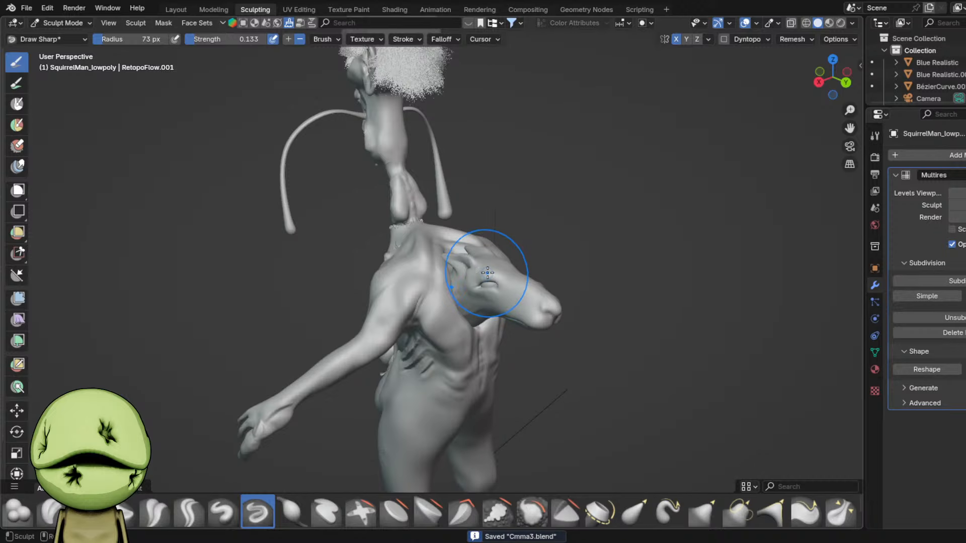
{"action": "mouse_move", "coordinate": [491, 270]}
{"action": "middle_mouse_down", "text": "ctrl"}
{"action": "mouse_move", "coordinate": [483, 292]}
{"action": "mouse_move", "coordinate": [442, 302]}
{"action": "mouse_move", "coordinate": [424, 351]}
{"action": "middle_mouse_up", "text": "ctrl"}
{"action": "key", "text": "i"}
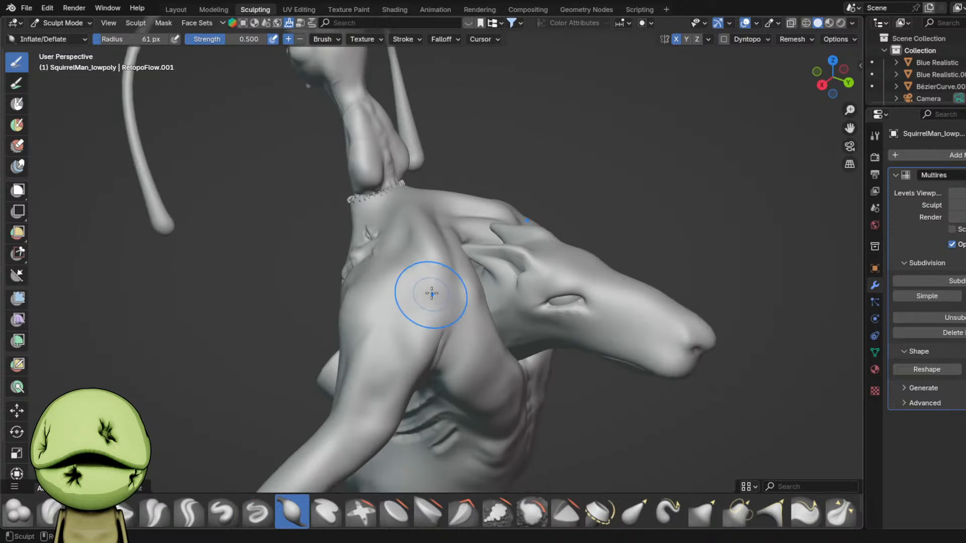
{"action": "mouse_move", "coordinate": [406, 276]}
{"action": "middle_mouse_down"}
{"action": "mouse_move", "coordinate": [388, 291]}
{"action": "mouse_move", "coordinate": [416, 263]}
{"action": "mouse_move", "coordinate": [443, 293]}
{"action": "middle_mouse_up"}
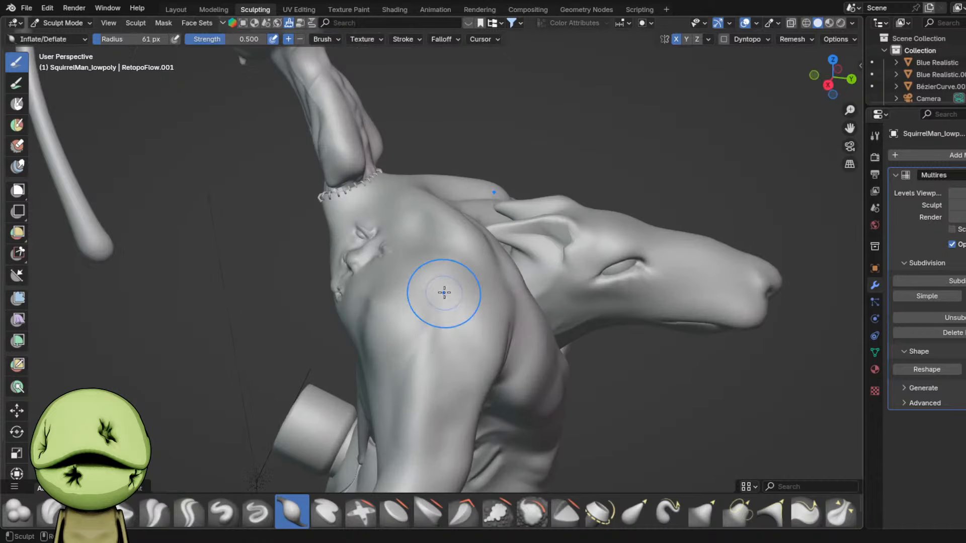
{"action": "mouse_move", "coordinate": [424, 261]}
{"action": "middle_mouse_down"}
{"action": "mouse_move", "coordinate": [475, 340]}
{"action": "mouse_move", "coordinate": [463, 248]}
{"action": "mouse_move", "coordinate": [479, 274]}
{"action": "mouse_move", "coordinate": [526, 280]}
{"action": "middle_mouse_up"}
{"action": "key", "text": "ctrl+s"}
{"action": "scroll", "coordinate": [508, 276], "scroll_direction": "down", "scroll_amount": 2}
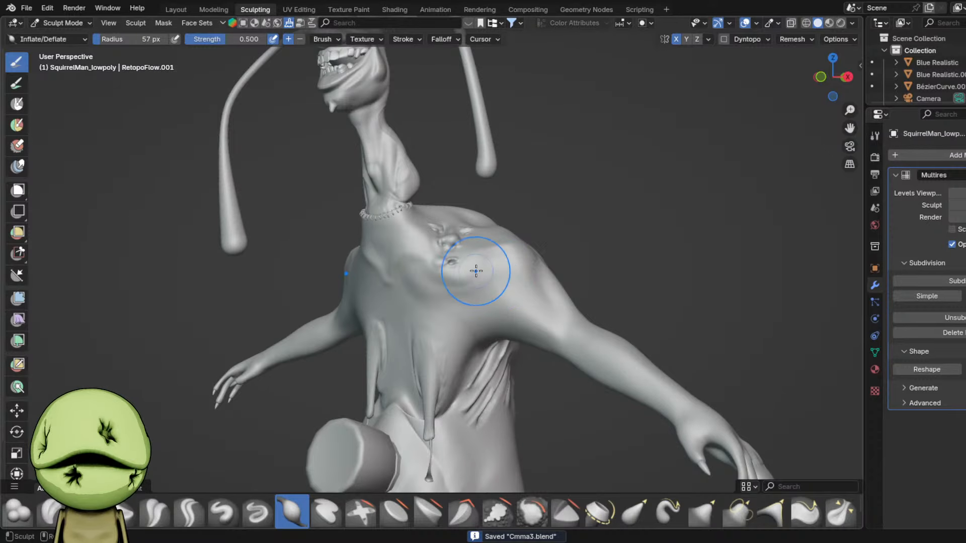
- Raise a small bump at the throat just below the neck stitches with Inflate/Deflate at 22 px
{"action": "middle_click_drag", "start_coordinate": [474, 270], "coordinate": [459, 252]}
{"action": "scroll", "coordinate": [459, 252], "scroll_direction": "up", "scroll_amount": 5}
{"action": "mouse_move", "coordinate": [527, 280]}
{"action": "left_mouse_down"}
{"action": "mouse_move", "coordinate": [576, 293]}
{"action": "mouse_move", "coordinate": [558, 300]}
{"action": "mouse_move", "coordinate": [541, 253]}
{"action": "mouse_move", "coordinate": [544, 275]}
{"action": "mouse_move", "coordinate": [572, 240]}
{"action": "left_mouse_up"}
{"action": "key", "text": "ctrl+z"}
{"action": "scroll", "coordinate": [554, 285], "scroll_direction": "down", "scroll_amount": 1}
{"action": "key", "text": "bracketleft"}
{"action": "key", "text": "bracketleft"}
{"action": "key", "text": "bracketleft"}
{"action": "key", "text": "bracketleft"}
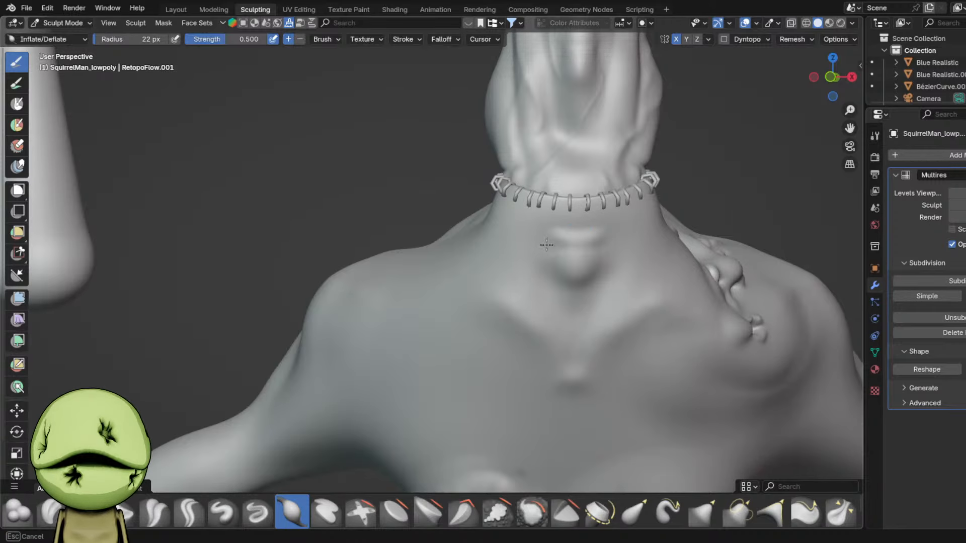
- Carve a hollow beside the neck base under the stitches with inverted Inflate/Deflate at 51 px
{"action": "middle_click_drag", "start_coordinate": [558, 271], "coordinate": [507, 276]}
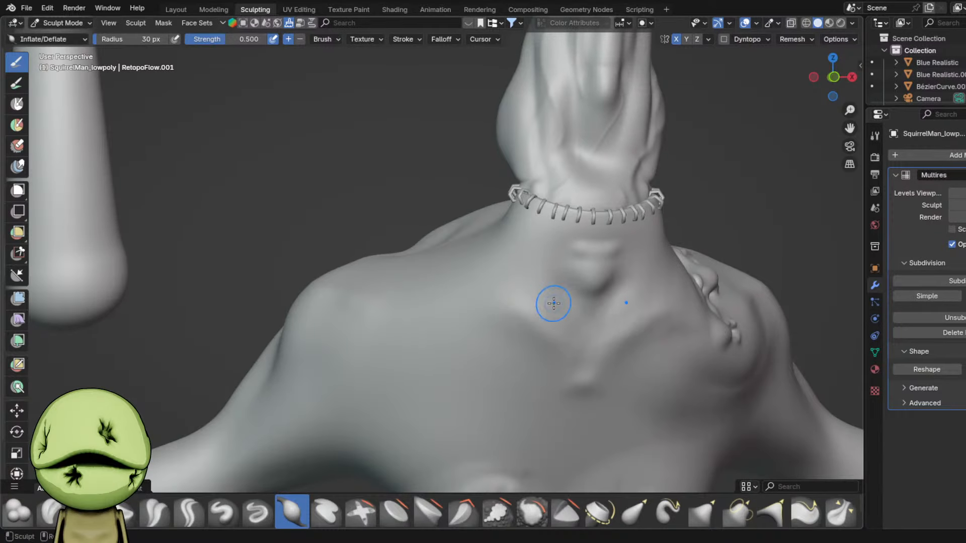
{"action": "key", "text": "f"}
{"action": "left_click", "coordinate": [564, 289]}
{"action": "middle_click_drag", "start_coordinate": [489, 218], "coordinate": [501, 239]}
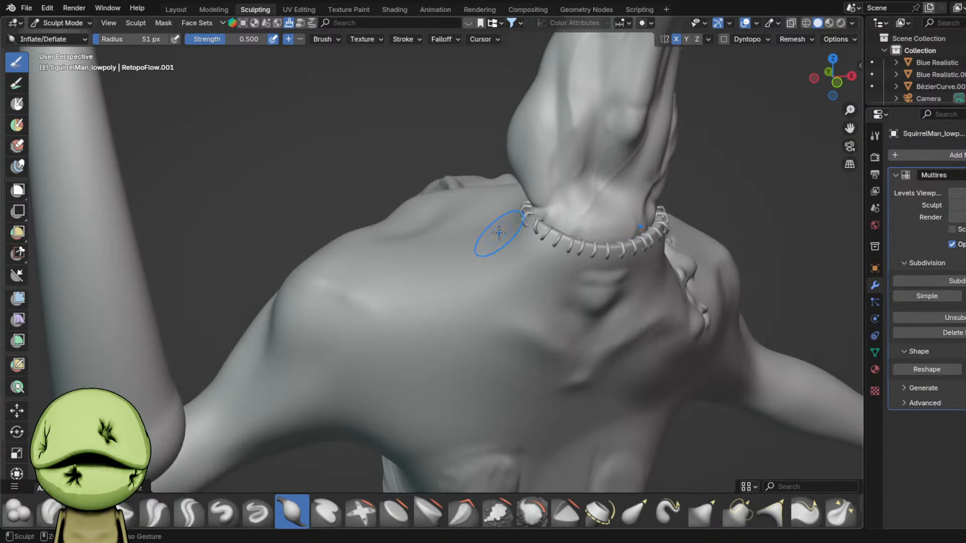
{"action": "mouse_move", "coordinate": [501, 233]}
{"action": "left_mouse_down", "text": "ctrl"}
{"action": "mouse_move", "coordinate": [546, 317]}
{"action": "mouse_move", "coordinate": [498, 270]}
{"action": "left_mouse_up", "text": "ctrl"}
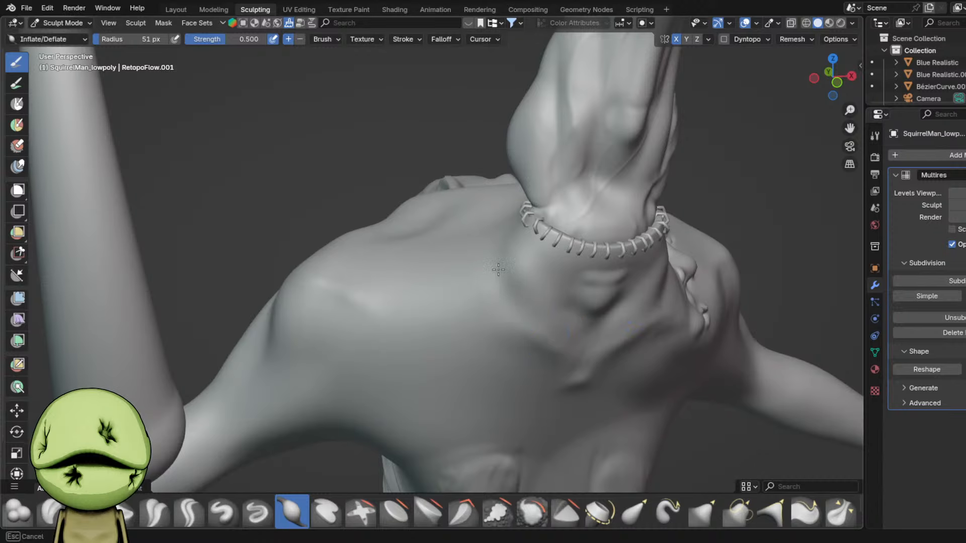
{"action": "middle_click_drag", "start_coordinate": [515, 263], "coordinate": [510, 262]}
- Define the neck tendons below the stitches with Draw Sharp at strength 0.133, enlarging the radius from 51 to 64 px
{"action": "key", "text": "d"}
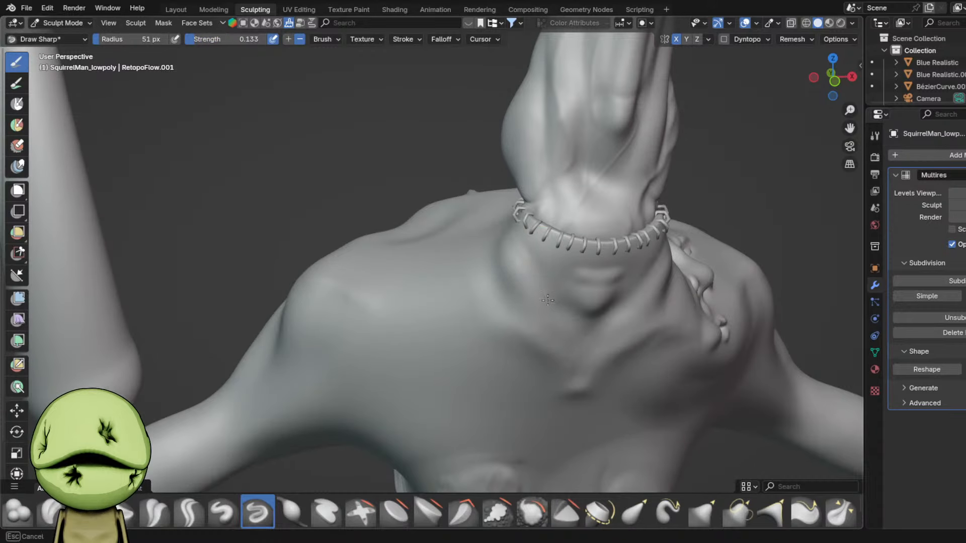
{"action": "left_click_drag", "start_coordinate": [544, 271], "coordinate": [525, 248]}
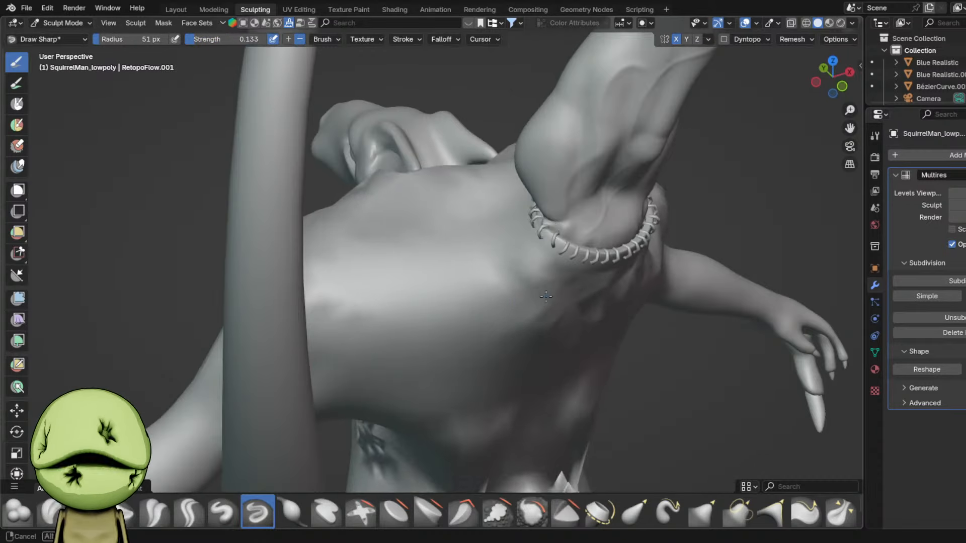
{"action": "middle_click_drag", "start_coordinate": [487, 194], "coordinate": [492, 200]}
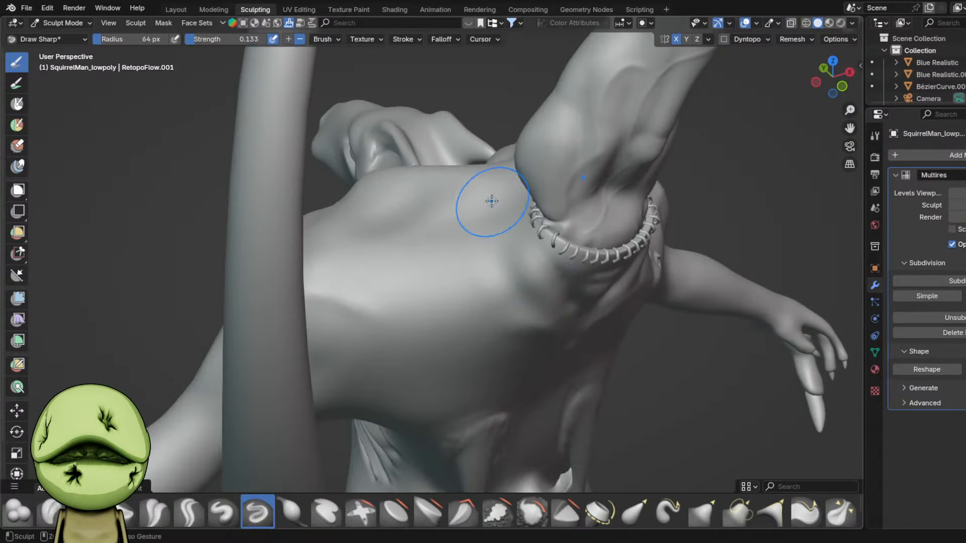
{"action": "left_click_drag", "start_coordinate": [506, 214], "coordinate": [512, 242]}
{"action": "mouse_move", "coordinate": [509, 222]}
{"action": "middle_mouse_down"}
{"action": "mouse_move", "coordinate": [481, 280]}
{"action": "mouse_move", "coordinate": [459, 281]}
{"action": "mouse_move", "coordinate": [475, 289]}
{"action": "mouse_move", "coordinate": [457, 285]}
{"action": "middle_mouse_up"}
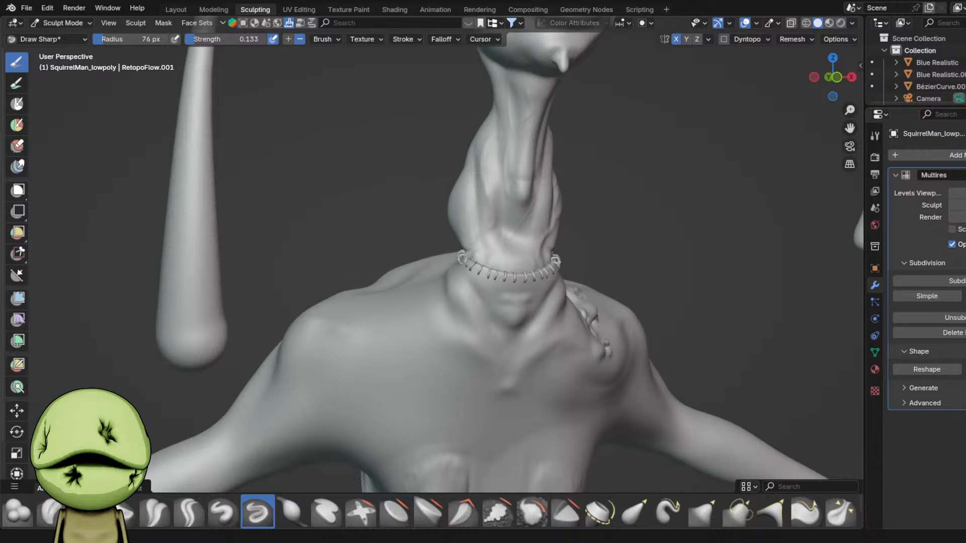
- Deepen the groove from the stitches towards the collarbone with Draw Sharp at 61 px and save the file
{"action": "mouse_move", "coordinate": [383, 297]}
{"action": "middle_mouse_down"}
{"action": "mouse_move", "coordinate": [431, 282]}
{"action": "mouse_move", "coordinate": [526, 343]}
{"action": "middle_mouse_up"}
{"action": "key", "text": "bracketleft"}
{"action": "key", "text": "bracketleft"}
{"action": "left_click_drag", "start_coordinate": [513, 250], "coordinate": [540, 324]}
{"action": "mouse_move", "coordinate": [540, 323]}
{"action": "middle_mouse_down"}
{"action": "mouse_move", "coordinate": [520, 263]}
{"action": "mouse_move", "coordinate": [502, 351]}
{"action": "middle_mouse_up"}
{"action": "key", "text": "ctrl+s"}
- Sharpen the outer edge of the neck tendon with Draw Sharp at 41 px
{"action": "middle_click_drag", "start_coordinate": [521, 306], "coordinate": [509, 247], "text": "shift"}
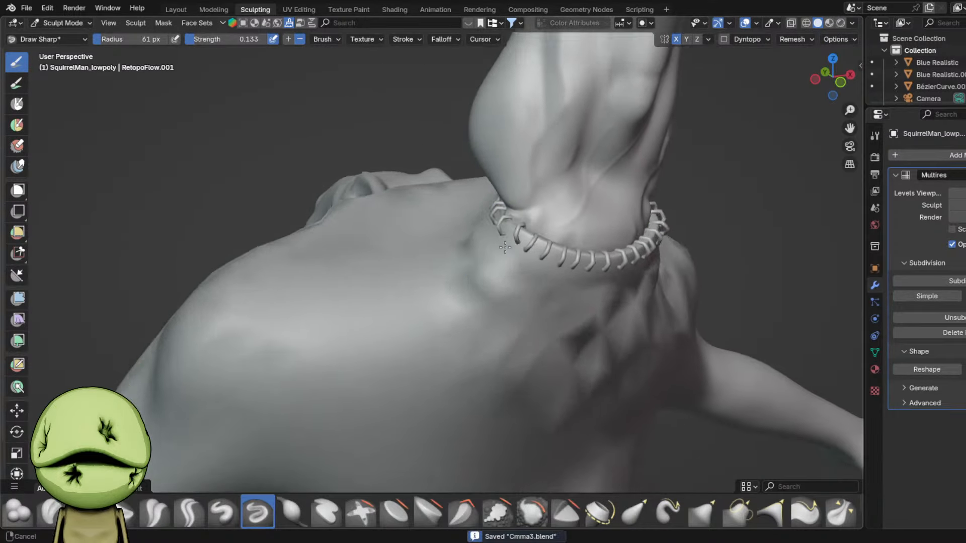
{"action": "scroll", "coordinate": [519, 234], "scroll_direction": "down", "scroll_amount": 2}
{"action": "key", "text": "f"}
{"action": "left_click", "coordinate": [519, 222]}
{"action": "scroll", "coordinate": [503, 237], "scroll_direction": "up", "scroll_amount": 1}
{"action": "left_click_drag", "start_coordinate": [451, 250], "coordinate": [477, 300]}
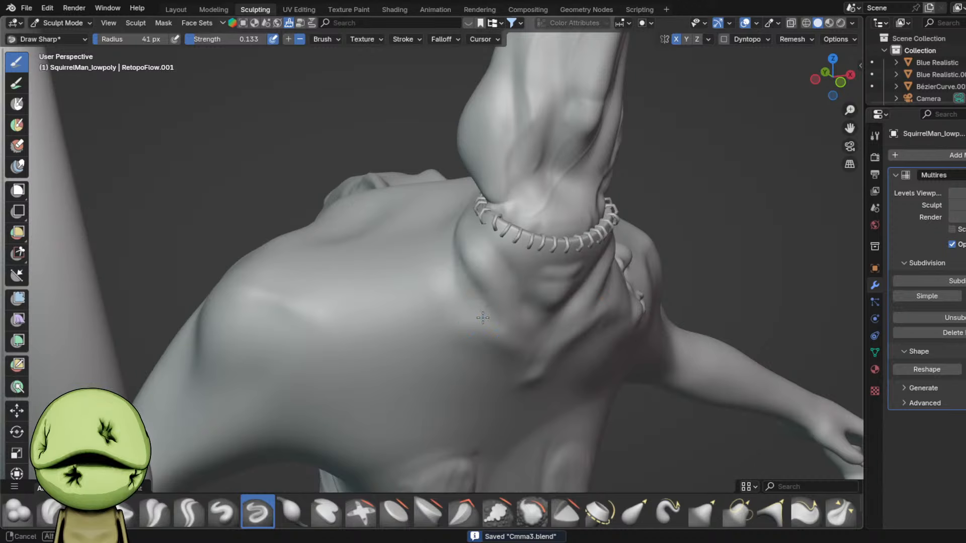
- Adjust the Draw Sharp radius and cut the crease along the neck tendon down to the collarbone, working from the front
{"action": "mouse_move", "coordinate": [485, 322]}
{"action": "middle_mouse_down"}
{"action": "mouse_move", "coordinate": [473, 317]}
{"action": "mouse_move", "coordinate": [479, 289]}
{"action": "middle_mouse_up"}
{"action": "key", "text": "f"}
{"action": "left_click", "coordinate": [491, 287]}
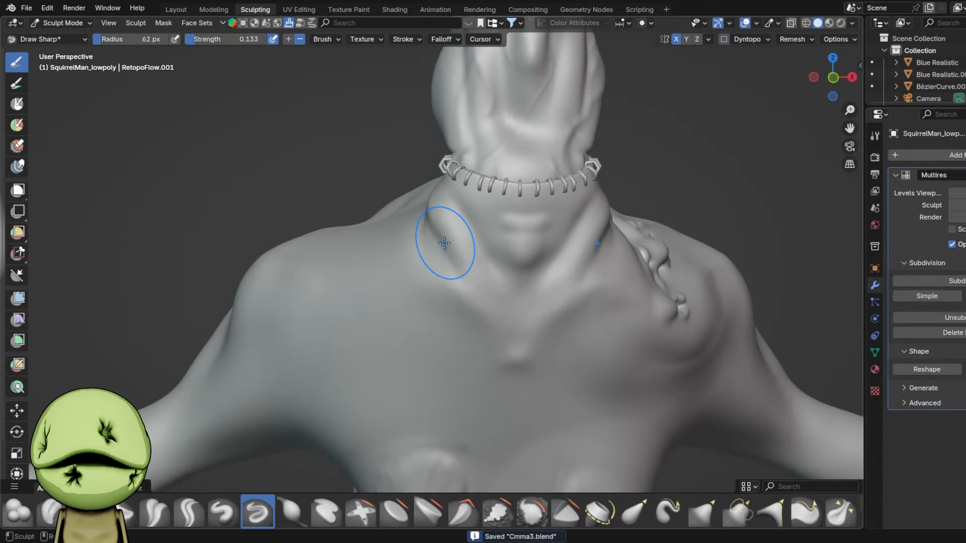
{"action": "key", "text": "f"}
{"action": "left_click", "coordinate": [444, 243]}
{"action": "middle_click_drag", "start_coordinate": [444, 243], "coordinate": [458, 276], "text": "shift"}
{"action": "scroll", "coordinate": [455, 272], "scroll_direction": "up", "scroll_amount": 1}
{"action": "mouse_move", "coordinate": [443, 247]}
{"action": "left_mouse_down"}
{"action": "mouse_move", "coordinate": [492, 329]}
{"action": "mouse_move", "coordinate": [484, 314]}
{"action": "left_mouse_up"}
- Carve a second fold outside the neck tendon, running down to the collarbone, with Draw Sharp at 66 px
{"action": "middle_click_drag", "start_coordinate": [445, 292], "coordinate": [454, 291]}
{"action": "key", "text": "f"}
{"action": "left_click", "coordinate": [443, 276]}
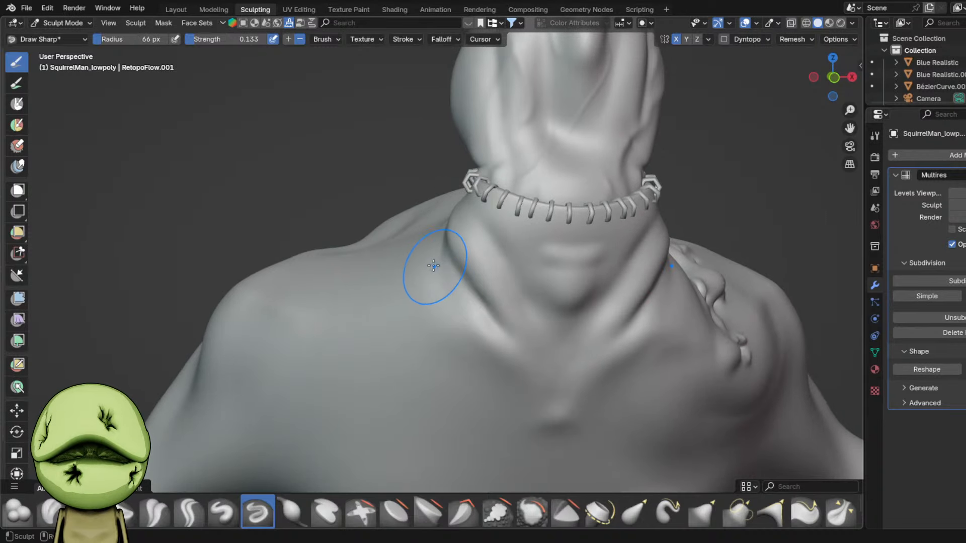
{"action": "mouse_move", "coordinate": [436, 268]}
{"action": "left_mouse_down"}
{"action": "mouse_move", "coordinate": [455, 319]}
{"action": "mouse_move", "coordinate": [450, 306]}
{"action": "left_mouse_up"}
{"action": "middle_click_drag", "start_coordinate": [449, 303], "coordinate": [438, 287], "text": "shift"}
{"action": "scroll", "coordinate": [438, 285], "scroll_direction": "up", "scroll_amount": 1}
{"action": "left_click_drag", "start_coordinate": [430, 284], "coordinate": [474, 338]}
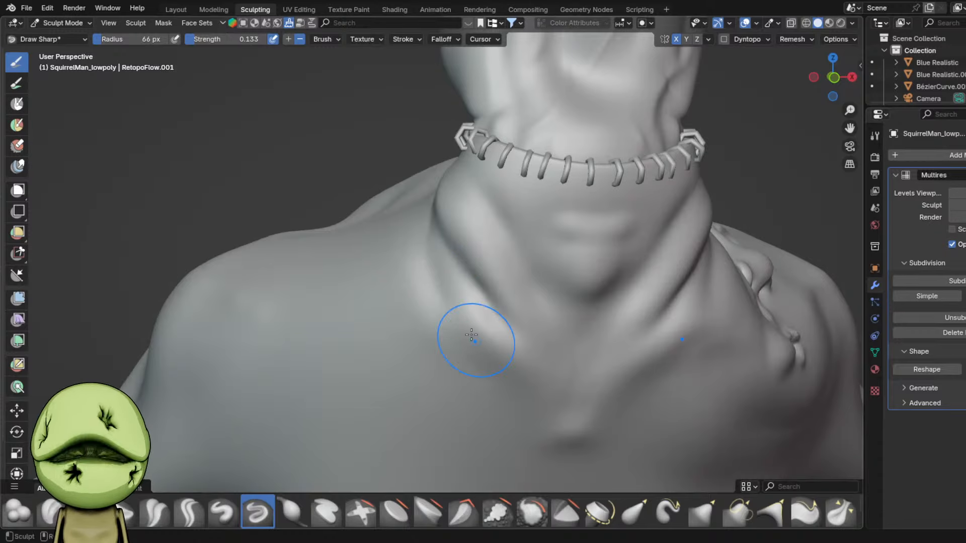
- Extend the collarbone line outward across the shoulder with Draw Sharp, set the radius to 65 px and save the file
{"action": "mouse_move", "coordinate": [405, 269]}
{"action": "left_mouse_down"}
{"action": "mouse_move", "coordinate": [470, 343]}
{"action": "mouse_move", "coordinate": [389, 297]}
{"action": "mouse_move", "coordinate": [330, 289]}
{"action": "left_mouse_up"}
{"action": "scroll", "coordinate": [473, 333], "scroll_direction": "down", "scroll_amount": 3}
{"action": "key", "text": "f"}
{"action": "left_click", "coordinate": [460, 322]}
{"action": "scroll", "coordinate": [503, 342], "scroll_direction": "up", "scroll_amount": 1}
{"action": "scroll", "coordinate": [386, 303], "scroll_direction": "down", "scroll_amount": 2}
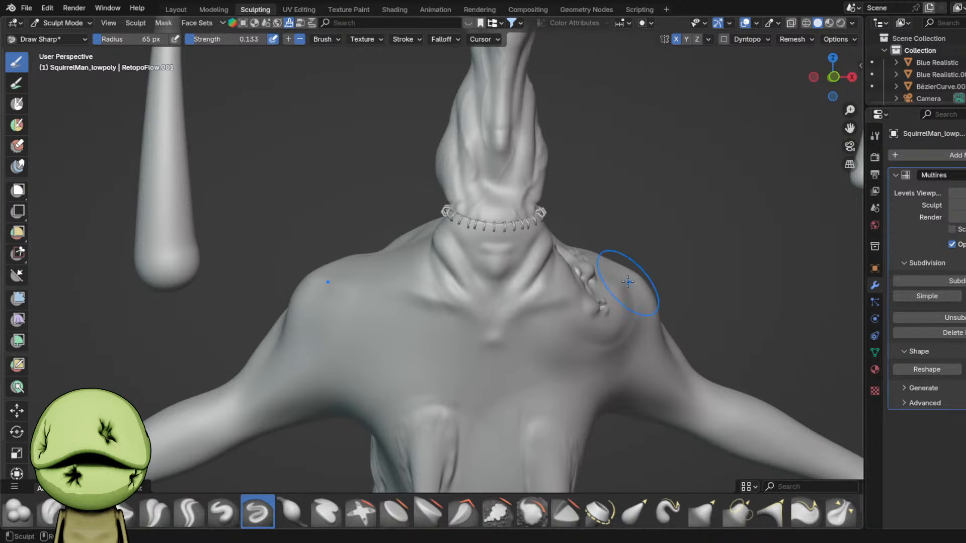
{"action": "scroll", "coordinate": [574, 239], "scroll_direction": "down", "scroll_amount": 2}
{"action": "key", "text": "ctrl+s"}
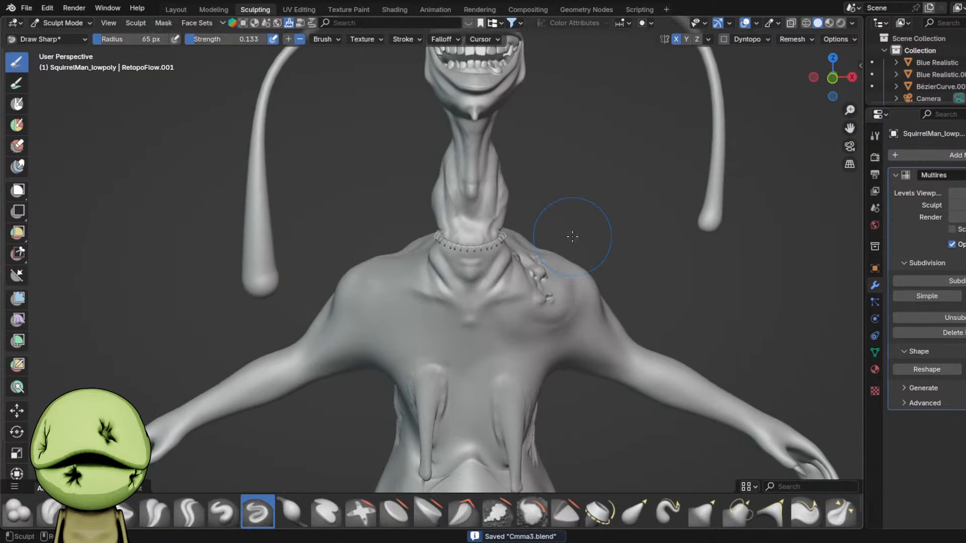
- Carve the sternum groove down the centre of the chest between the hanging breasts with Draw Sharp at 75 px
{"action": "mouse_move", "coordinate": [572, 237]}
{"action": "middle_mouse_down"}
{"action": "mouse_move", "coordinate": [576, 248]}
{"action": "mouse_move", "coordinate": [565, 226]}
{"action": "middle_mouse_up"}
{"action": "middle_click_drag", "start_coordinate": [552, 343], "coordinate": [541, 257], "text": "shift"}
{"action": "key", "text": "f"}
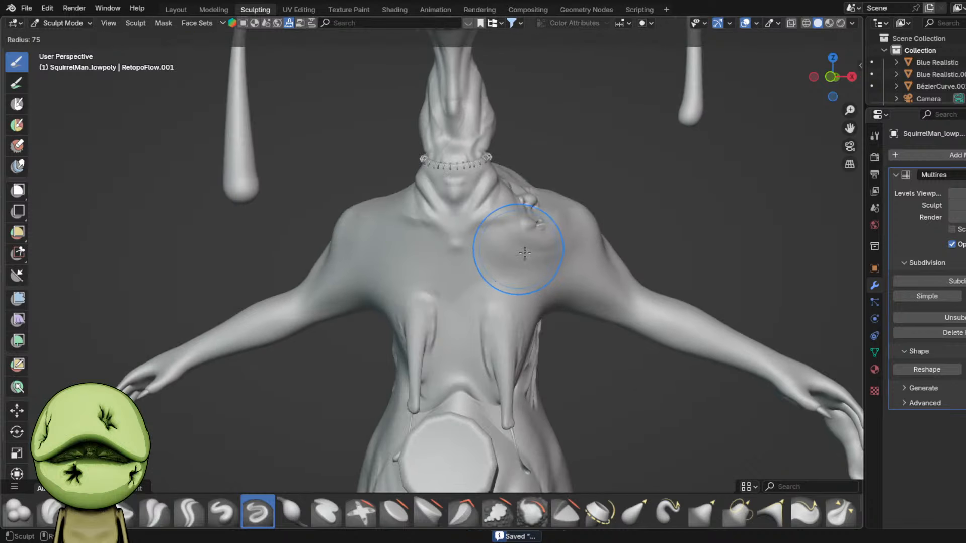
{"action": "left_click", "coordinate": [554, 250]}
{"action": "scroll", "coordinate": [503, 256], "scroll_direction": "up", "scroll_amount": 2}
{"action": "mouse_move", "coordinate": [468, 278]}
{"action": "left_mouse_down"}
{"action": "mouse_move", "coordinate": [470, 360]}
{"action": "mouse_move", "coordinate": [472, 335]}
{"action": "left_mouse_up"}
{"action": "middle_click_drag", "start_coordinate": [472, 326], "coordinate": [455, 292], "text": "shift"}
{"action": "scroll", "coordinate": [454, 291], "scroll_direction": "up", "scroll_amount": 1}
{"action": "key", "text": "f"}
{"action": "left_click", "coordinate": [454, 290]}
{"action": "scroll", "coordinate": [463, 211], "scroll_direction": "up", "scroll_amount": 2}
{"action": "mouse_move", "coordinate": [466, 193]}
{"action": "left_mouse_down"}
{"action": "mouse_move", "coordinate": [457, 316]}
{"action": "mouse_move", "coordinate": [453, 270]}
{"action": "mouse_move", "coordinate": [453, 304]}
{"action": "mouse_move", "coordinate": [498, 367]}
{"action": "left_mouse_up"}
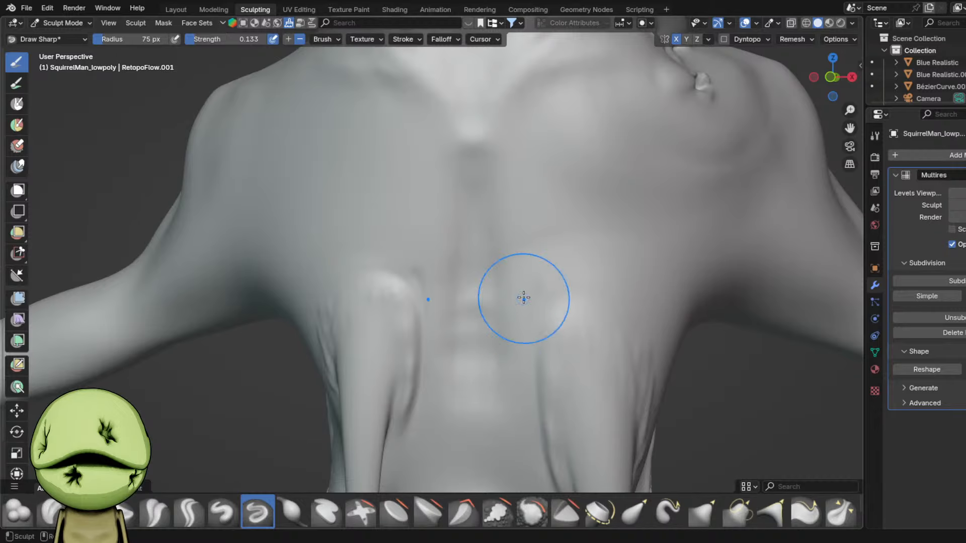
- Carve the contour of the chest muscle above the hanging breast with Draw Sharp at 75 px
{"action": "scroll", "coordinate": [574, 239], "scroll_direction": "down", "scroll_amount": 2}
{"action": "mouse_move", "coordinate": [518, 247]}
{"action": "left_mouse_down"}
{"action": "mouse_move", "coordinate": [524, 236]}
{"action": "mouse_move", "coordinate": [573, 280]}
{"action": "mouse_move", "coordinate": [564, 267]}
{"action": "left_mouse_up"}
{"action": "key", "text": "f"}
{"action": "left_click", "coordinate": [548, 235]}
- Inflate the chest muscle towards the armpit with Inflate/Deflate at 75 px and strength 0.500
{"action": "key", "text": "i"}
{"action": "middle_click_drag", "start_coordinate": [588, 265], "coordinate": [574, 261]}
{"action": "key", "text": "f"}
{"action": "left_click", "coordinate": [553, 259]}
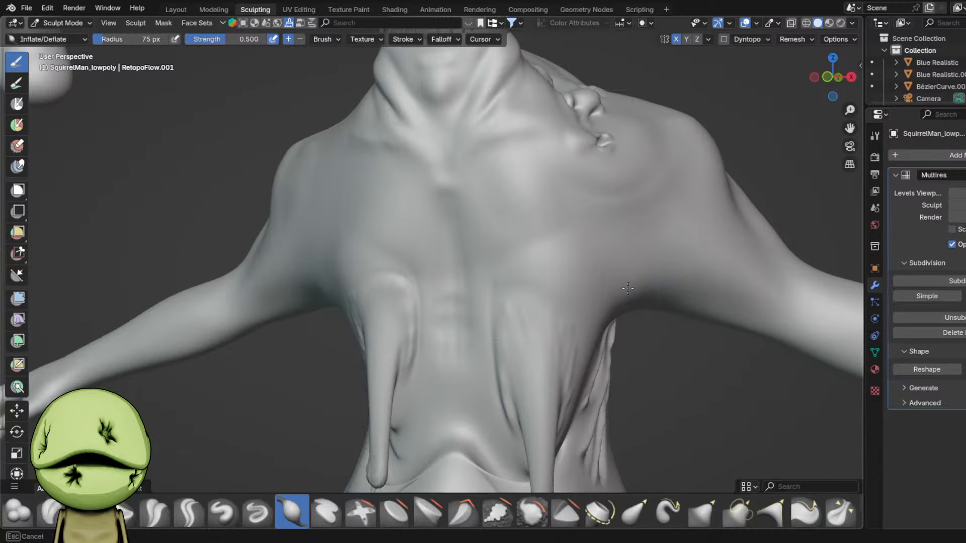
{"action": "scroll", "coordinate": [507, 280], "scroll_direction": "up", "scroll_amount": 3}
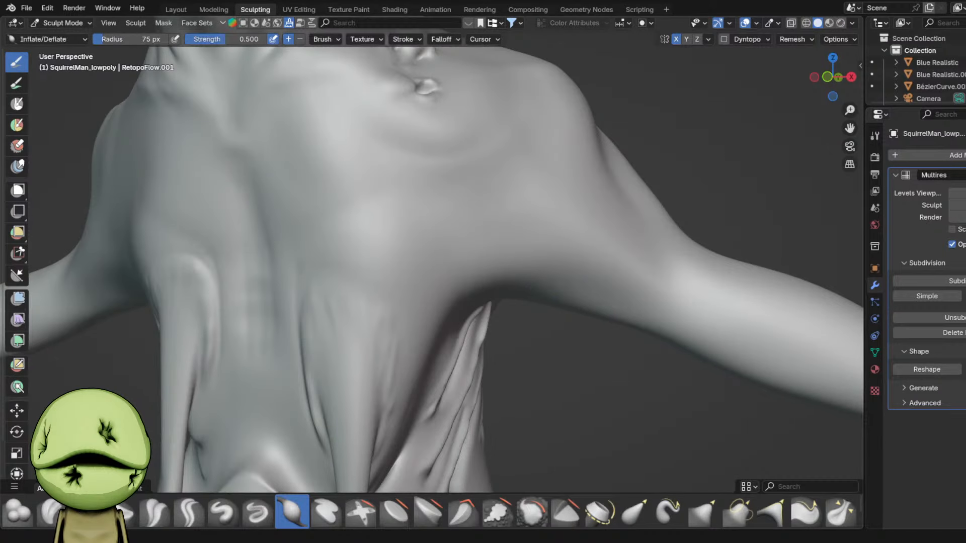
{"action": "scroll", "coordinate": [687, 330], "scroll_direction": "down", "scroll_amount": 4}
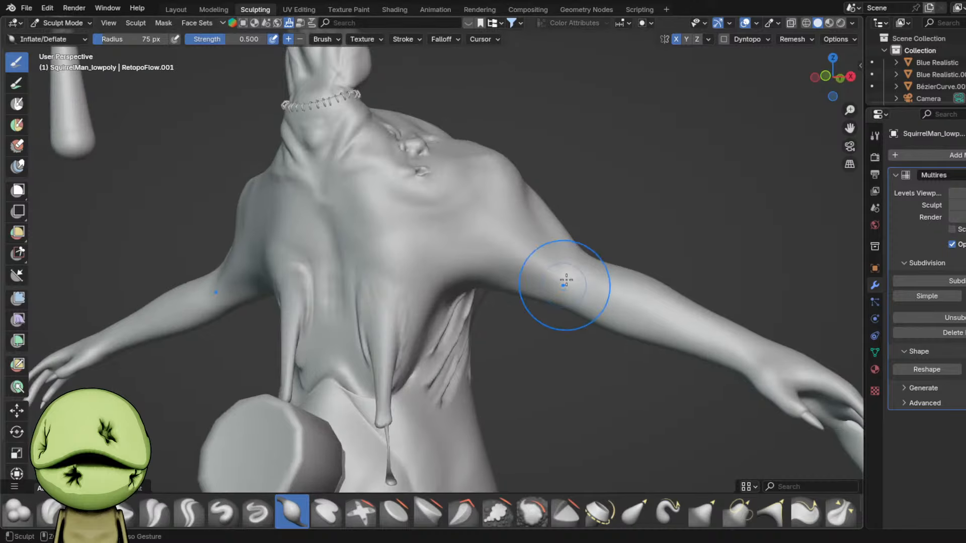
- Save the file and check the inflated chest muscle around the armpit
{"action": "key", "text": "ctrl+s"}
{"action": "scroll", "coordinate": [480, 216], "scroll_direction": "up", "scroll_amount": 4}
{"action": "scroll", "coordinate": [507, 229], "scroll_direction": "up", "scroll_amount": 1}
{"action": "middle_click_drag", "start_coordinate": [507, 229], "coordinate": [537, 248]}
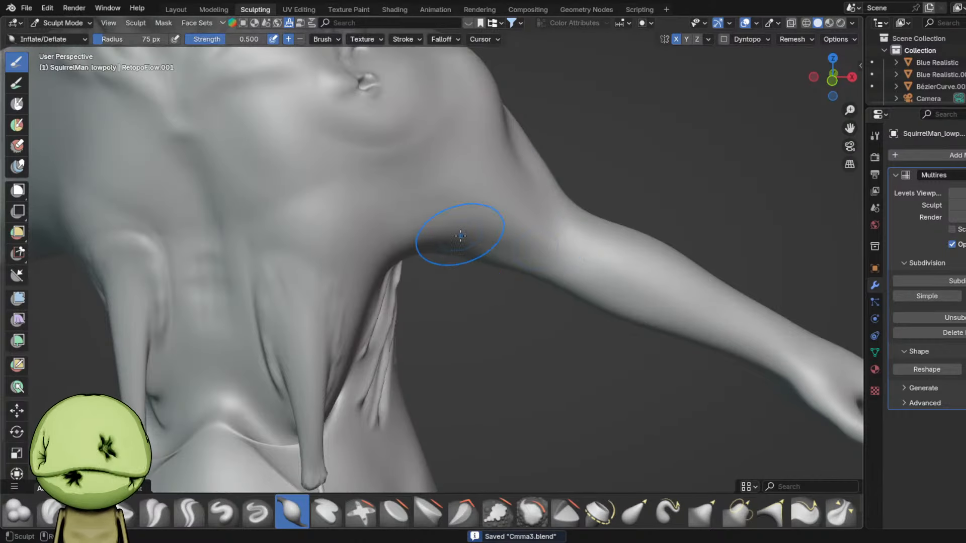
{"action": "key", "text": "d"}
{"action": "middle_click_drag", "start_coordinate": [461, 235], "coordinate": [436, 220]}
{"action": "scroll", "coordinate": [438, 221], "scroll_direction": "down", "scroll_amount": 4}
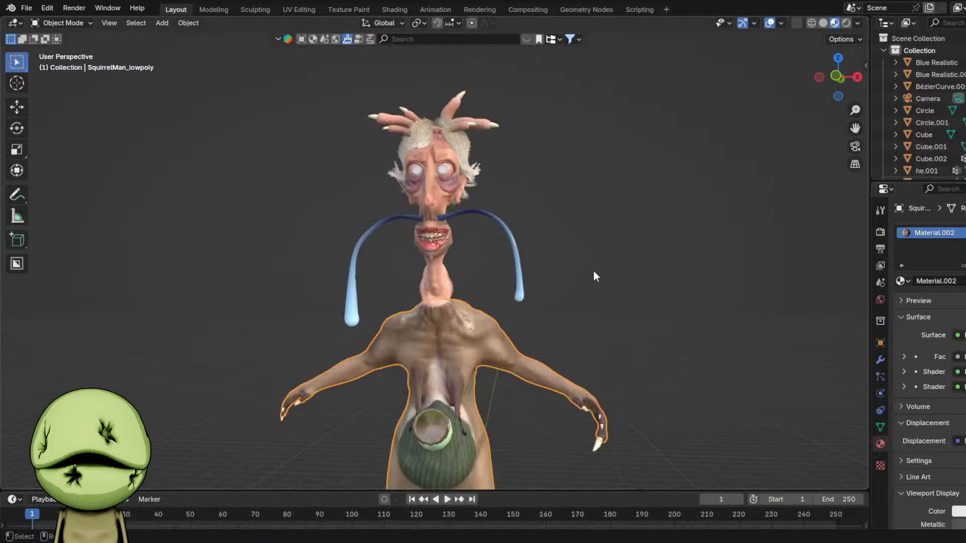
- Replace the duplicated last note in the Additions list with "Tau from soma"
{"action": "left_click", "coordinate": [481, 301]}
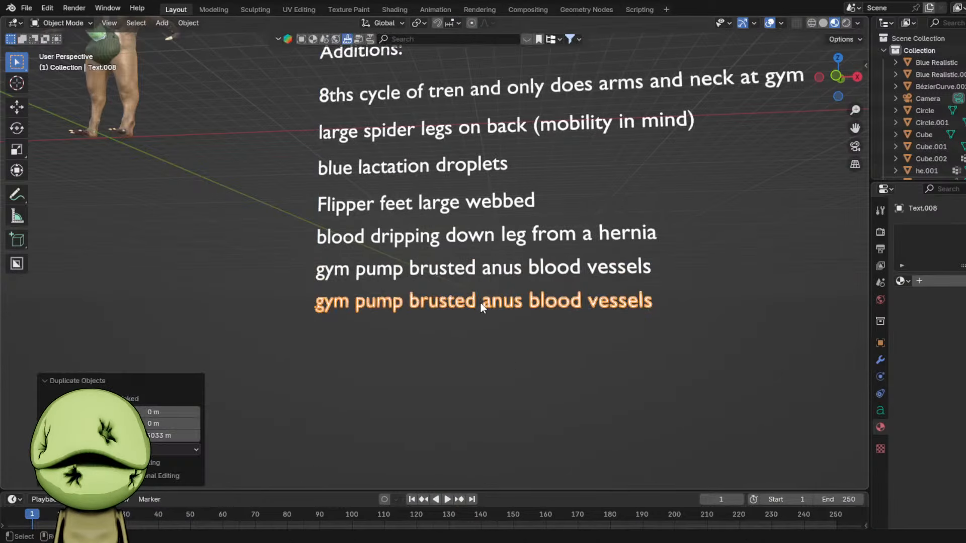
{"action": "key", "text": "Tab"}
{"action": "key", "text": "ctrl+a"}
{"action": "key", "text": "BackSpace"}
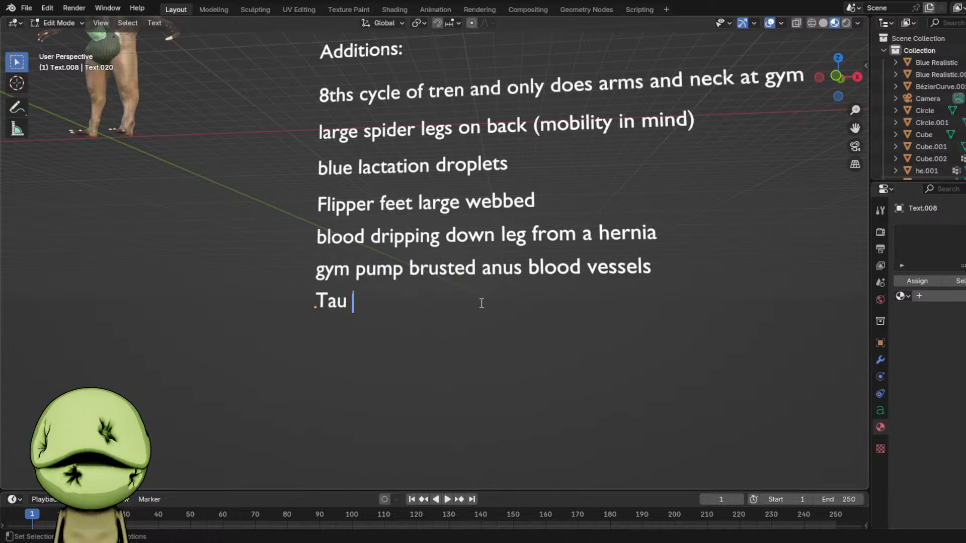
{"action": "type", "text": "Tau from soma"}
{"action": "key", "text": "Tab"}
{"action": "left_click", "coordinate": [472, 301]}
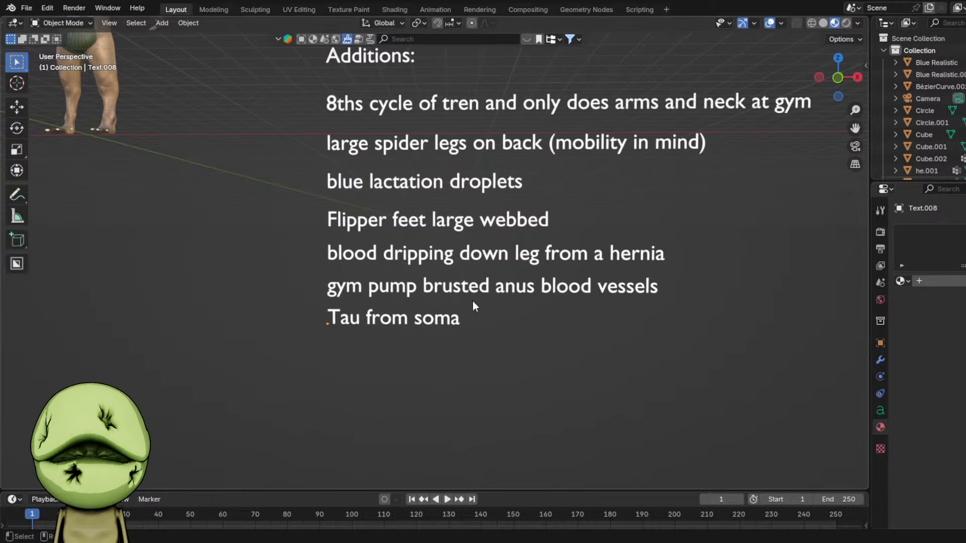
- Duplicate the "Tau from soma" note one line below and change the copy's text to "top surgery scars"
{"action": "left_click", "coordinate": [447, 320]}
{"action": "key", "text": "shift+d"}
{"action": "left_click", "coordinate": [443, 352]}
{"action": "key", "text": "Tab"}
{"action": "key", "text": "ctrl+a"}
{"action": "key", "text": "BackSpace"}
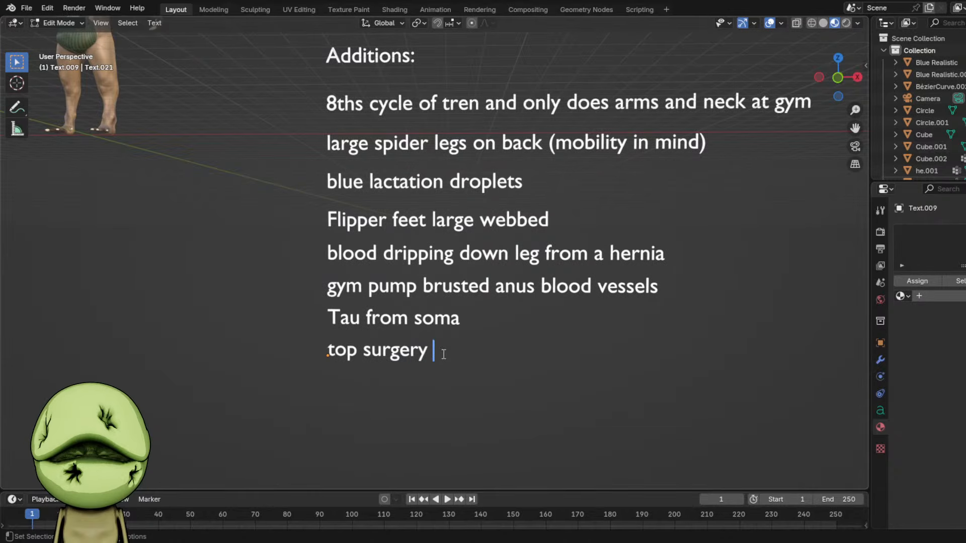
{"action": "type", "text": "top surgery scars"}
{"action": "key", "text": "Tab"}
- Examine the textured character's neck, chest, shoulders and arms from the front
{"action": "middle_click_drag", "start_coordinate": [282, 262], "coordinate": [438, 406], "text": "shift"}
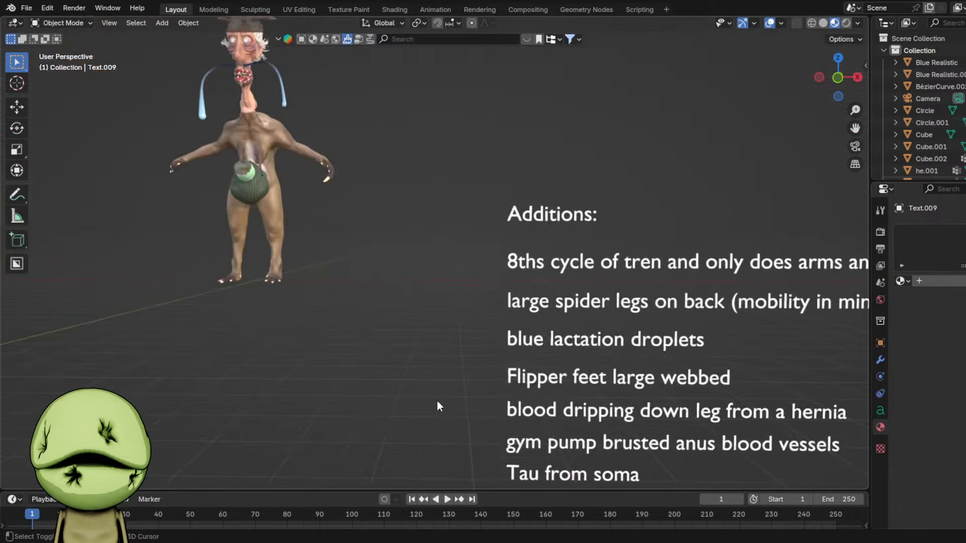
{"action": "middle_click_drag", "start_coordinate": [282, 282], "coordinate": [463, 358], "text": "shift"}
{"action": "scroll", "coordinate": [463, 358], "scroll_direction": "up", "scroll_amount": 3}
{"action": "middle_click_drag", "start_coordinate": [503, 226], "coordinate": [430, 283], "text": "shift"}
{"action": "scroll", "coordinate": [430, 283], "scroll_direction": "up", "scroll_amount": 4}
{"action": "scroll", "coordinate": [429, 282], "scroll_direction": "down", "scroll_amount": 3}
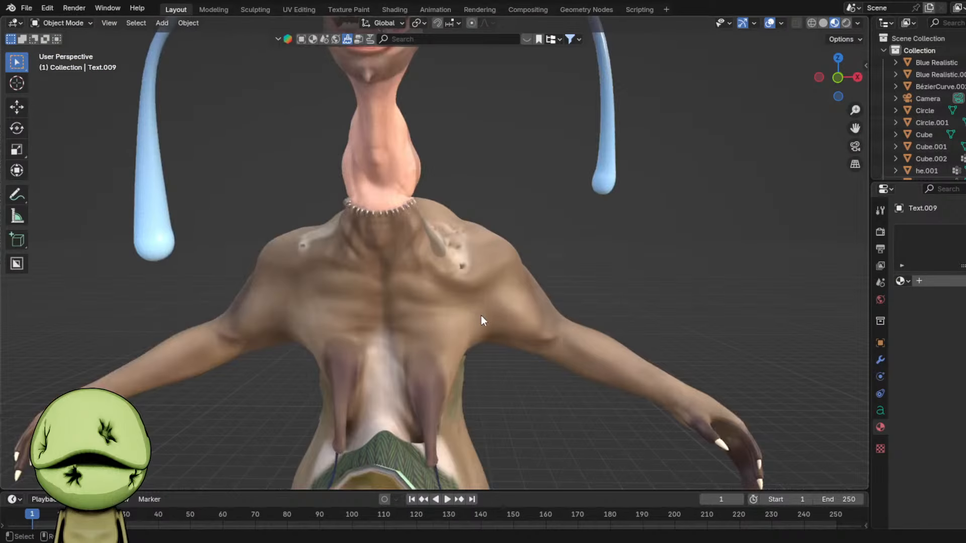
{"action": "scroll", "coordinate": [508, 302], "scroll_direction": "up", "scroll_amount": 2}
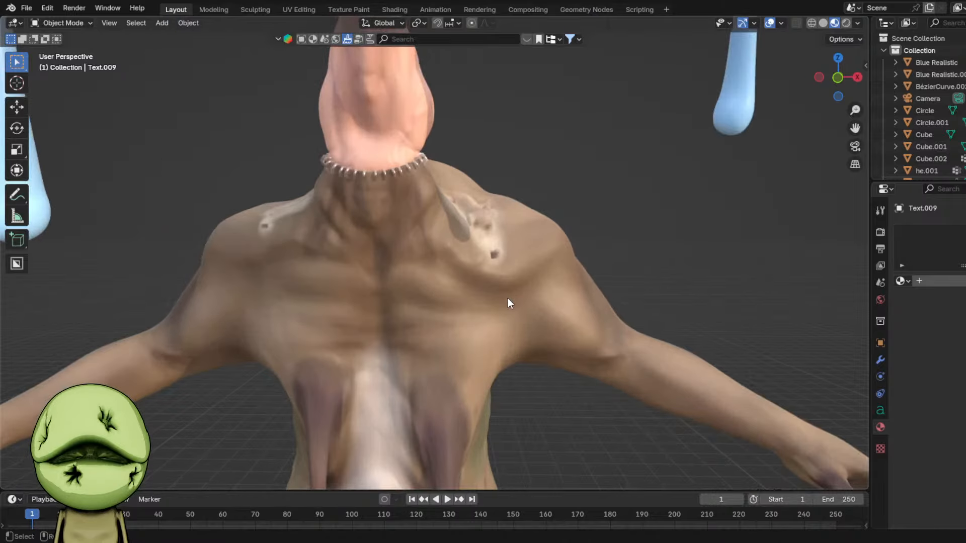
{"action": "scroll", "coordinate": [468, 292], "scroll_direction": "down", "scroll_amount": 5}
{"action": "middle_click_drag", "start_coordinate": [466, 291], "coordinate": [493, 294]}
{"action": "scroll", "coordinate": [493, 294], "scroll_direction": "up", "scroll_amount": 2}
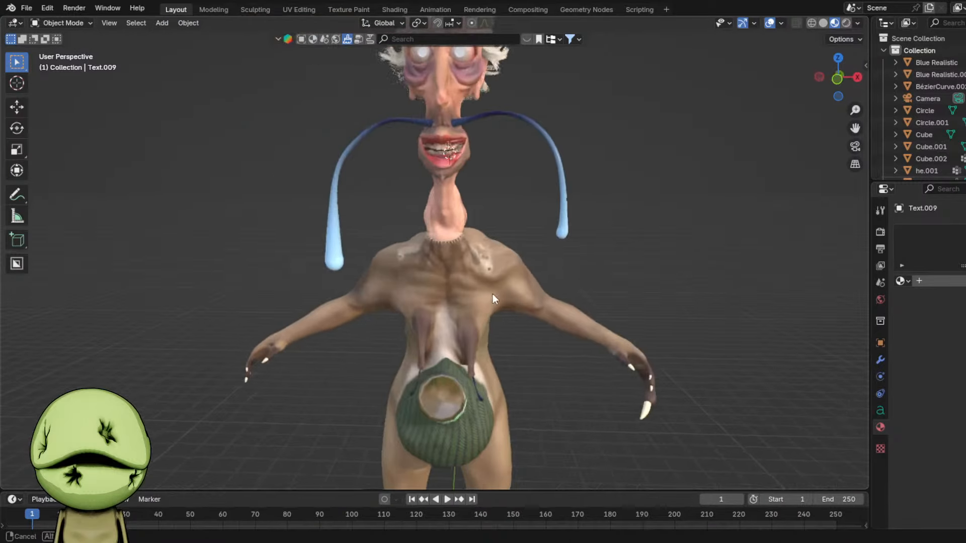
- Save the file and return to sculpting the squirrel-man body
{"action": "key", "text": "ctrl+s"}
{"action": "scroll", "coordinate": [477, 294], "scroll_direction": "up", "scroll_amount": 2, "text": "shift"}
{"action": "left_click", "coordinate": [465, 289]}
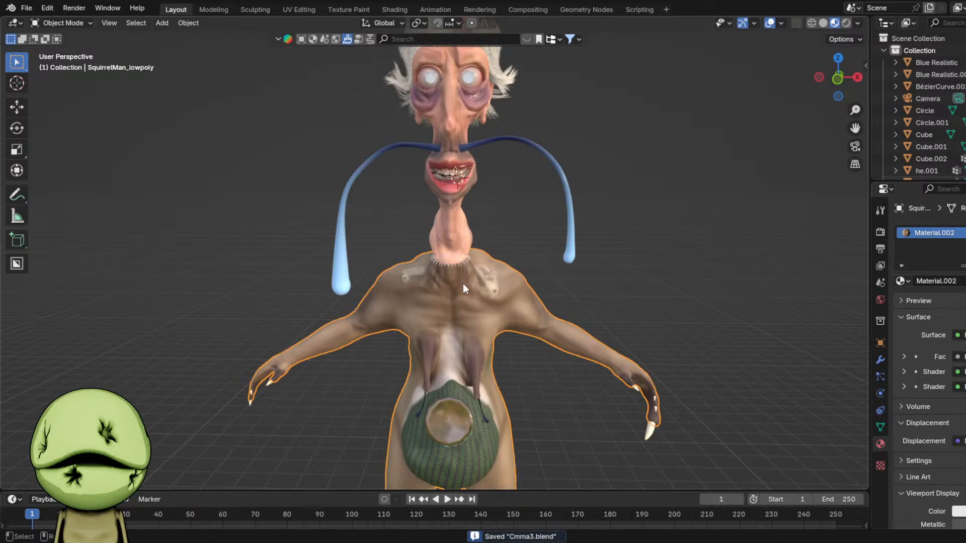
{"action": "left_click", "coordinate": [241, 10]}
- Deepen the inner part of the collarbone line with Draw Sharp at 54 px and save the file
{"action": "scroll", "coordinate": [416, 189], "scroll_direction": "up", "scroll_amount": 5}
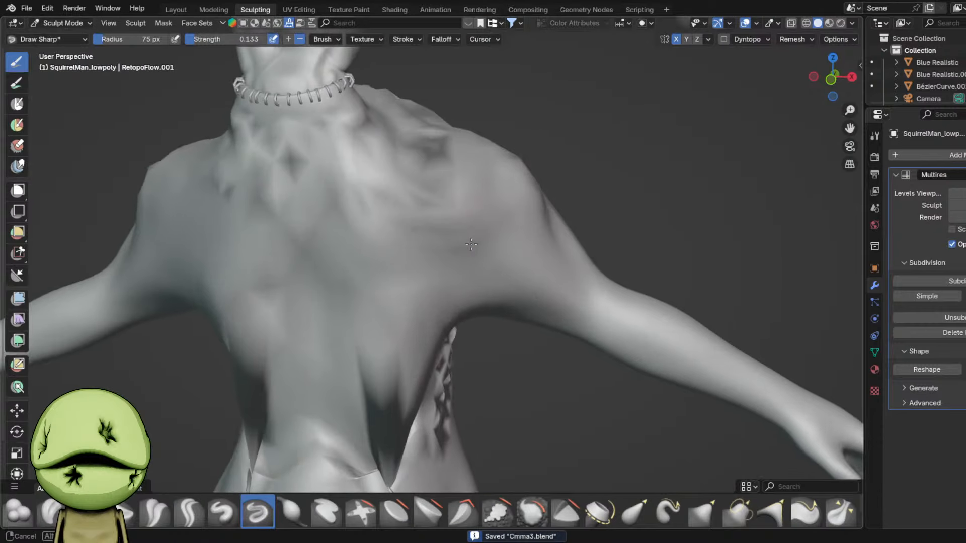
{"action": "middle_click_drag", "start_coordinate": [393, 211], "coordinate": [474, 248], "text": "shift"}
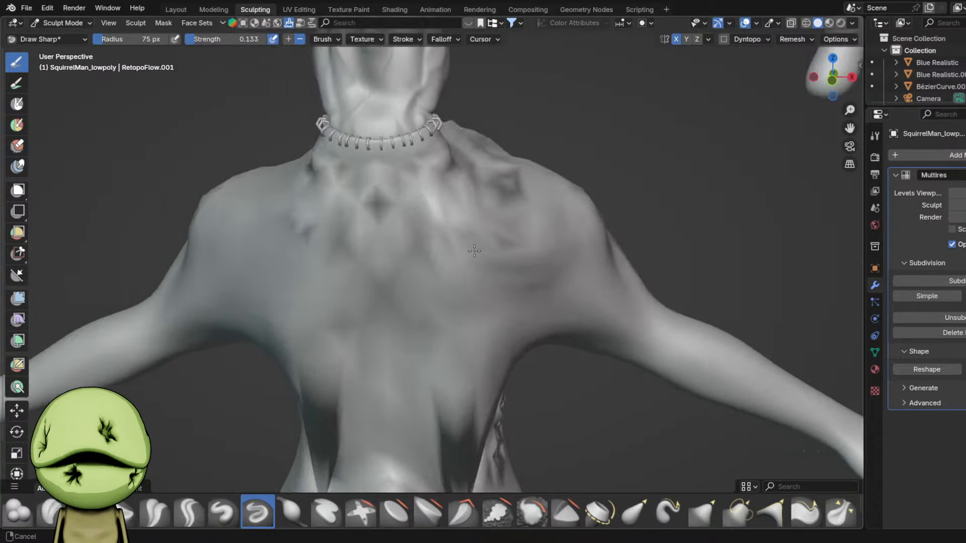
{"action": "scroll", "coordinate": [475, 247], "scroll_direction": "up", "scroll_amount": 2}
{"action": "key", "text": "f"}
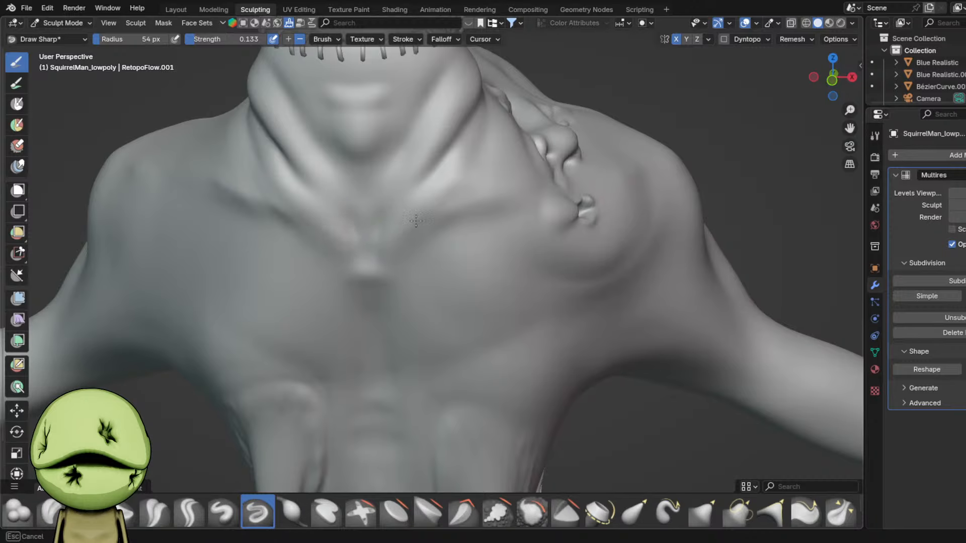
{"action": "mouse_move", "coordinate": [398, 224]}
{"action": "left_mouse_down"}
{"action": "mouse_move", "coordinate": [472, 202]}
{"action": "mouse_move", "coordinate": [445, 208]}
{"action": "left_mouse_up"}
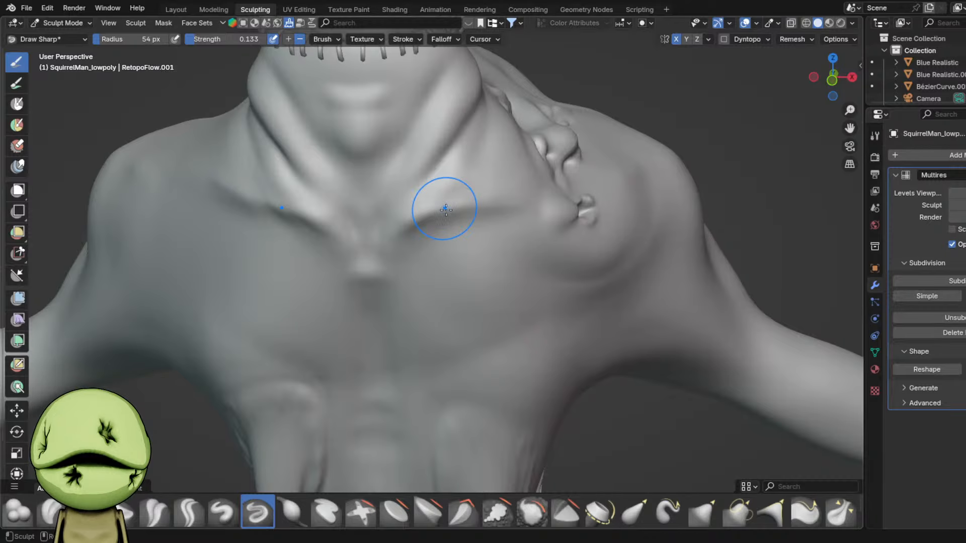
{"action": "key", "text": "ctrl+s"}
- Inflate the biceps of the upper arm with Inflate/Deflate, starting at 76 px with strength 0.500
{"action": "scroll", "coordinate": [446, 209], "scroll_direction": "down", "scroll_amount": 6}
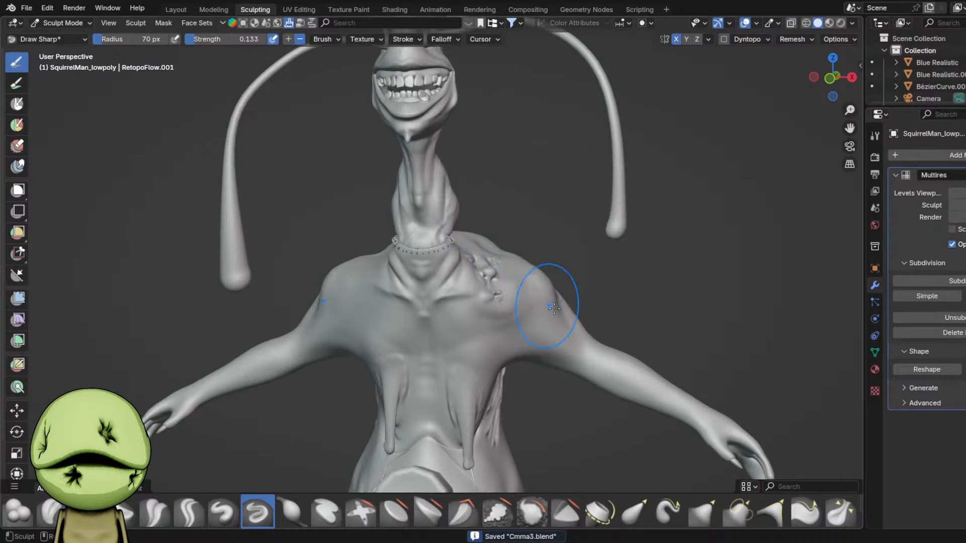
{"action": "mouse_move", "coordinate": [554, 308]}
{"action": "middle_mouse_down"}
{"action": "mouse_move", "coordinate": [443, 248]}
{"action": "mouse_move", "coordinate": [488, 233]}
{"action": "mouse_move", "coordinate": [429, 245]}
{"action": "mouse_move", "coordinate": [445, 265]}
{"action": "middle_mouse_up"}
{"action": "scroll", "coordinate": [416, 252], "scroll_direction": "up", "scroll_amount": 4}
{"action": "key", "text": "i"}
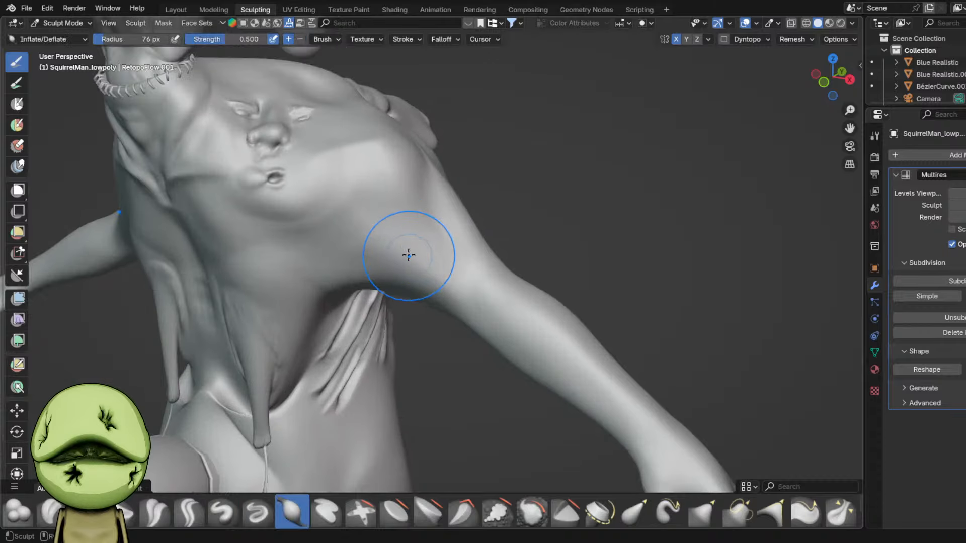
{"action": "left_click_drag", "start_coordinate": [409, 256], "coordinate": [422, 279]}
{"action": "middle_click_drag", "start_coordinate": [398, 286], "coordinate": [454, 244]}
{"action": "key", "text": "f"}
{"action": "left_click", "coordinate": [526, 291]}
{"action": "mouse_move", "coordinate": [464, 267]}
{"action": "left_mouse_down"}
{"action": "mouse_move", "coordinate": [474, 264]}
{"action": "mouse_move", "coordinate": [464, 257]}
{"action": "left_mouse_up"}
{"action": "left_click_drag", "start_coordinate": [387, 194], "coordinate": [387, 197]}
- Build up the upper arm near the armpit at 86 px and the biceps end near the elbow at 50 px
{"action": "middle_click_drag", "start_coordinate": [388, 198], "coordinate": [373, 228]}
{"action": "key", "text": "f"}
{"action": "left_click", "coordinate": [386, 231]}
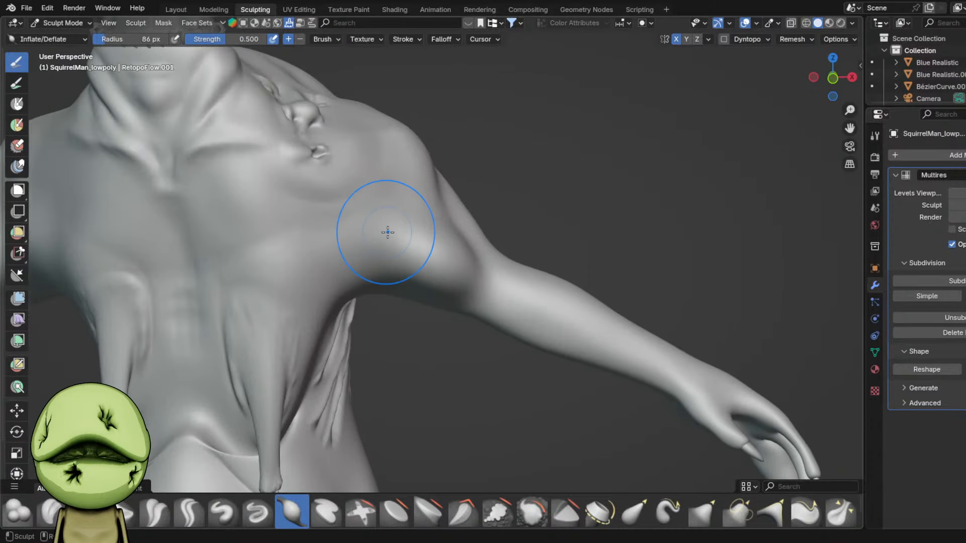
{"action": "left_click_drag", "start_coordinate": [388, 233], "coordinate": [384, 254]}
{"action": "scroll", "coordinate": [396, 264], "scroll_direction": "up", "scroll_amount": 2}
{"action": "middle_click_drag", "start_coordinate": [436, 294], "coordinate": [439, 269]}
{"action": "key", "text": "f"}
{"action": "left_click", "coordinate": [456, 275]}
{"action": "left_click_drag", "start_coordinate": [468, 276], "coordinate": [469, 277]}
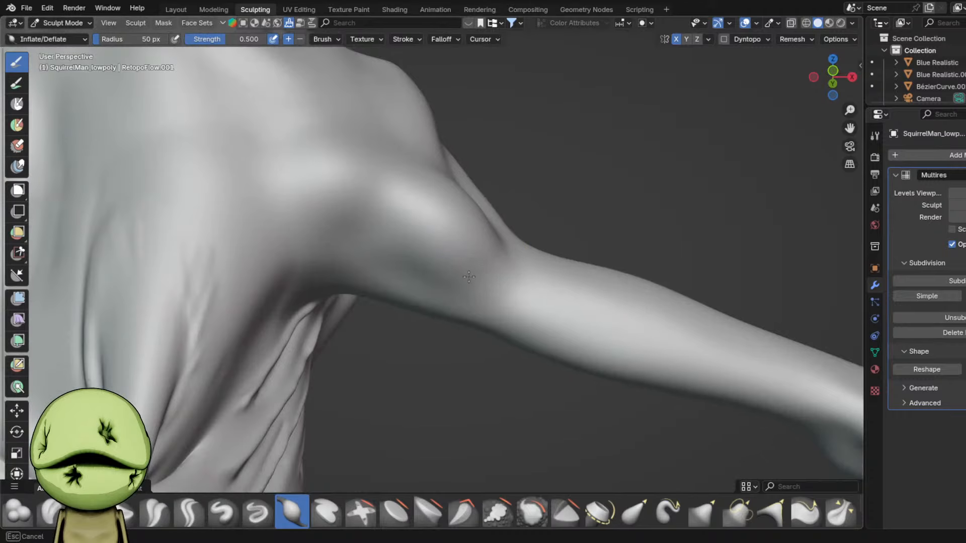
- Define the lower edge of the biceps with Inflate/Deflate at 60 px and save the file
{"action": "middle_click_drag", "start_coordinate": [431, 267], "coordinate": [413, 251]}
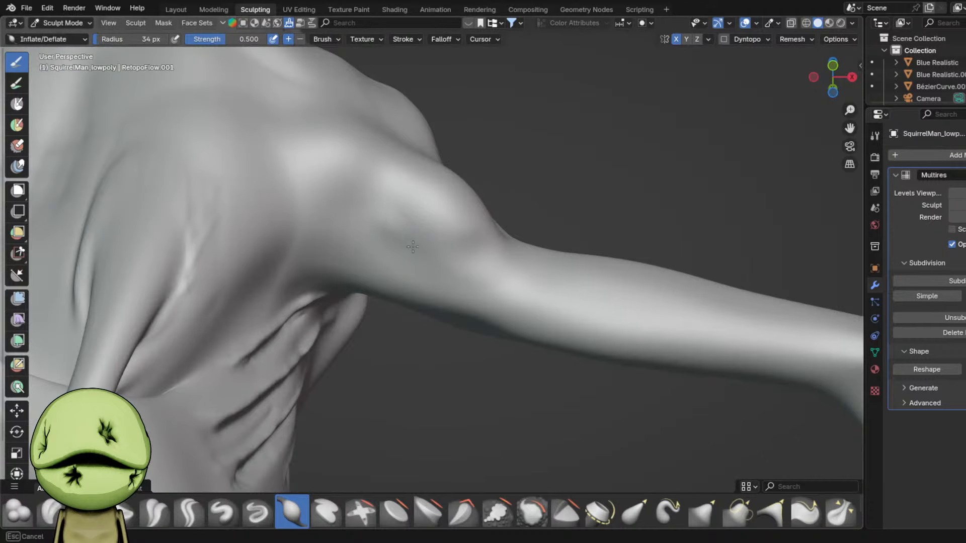
{"action": "key", "text": "f"}
{"action": "left_click", "coordinate": [460, 268]}
{"action": "left_click_drag", "start_coordinate": [459, 270], "coordinate": [410, 225]}
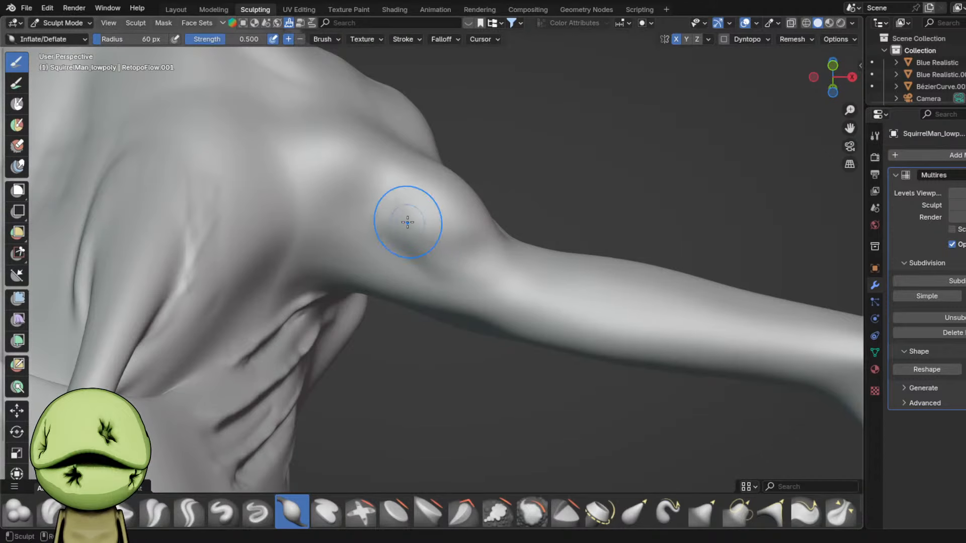
{"action": "mouse_move", "coordinate": [431, 252]}
{"action": "middle_mouse_down"}
{"action": "mouse_move", "coordinate": [460, 270]}
{"action": "mouse_move", "coordinate": [457, 241]}
{"action": "middle_mouse_up"}
{"action": "key", "text": "ctrl+s"}
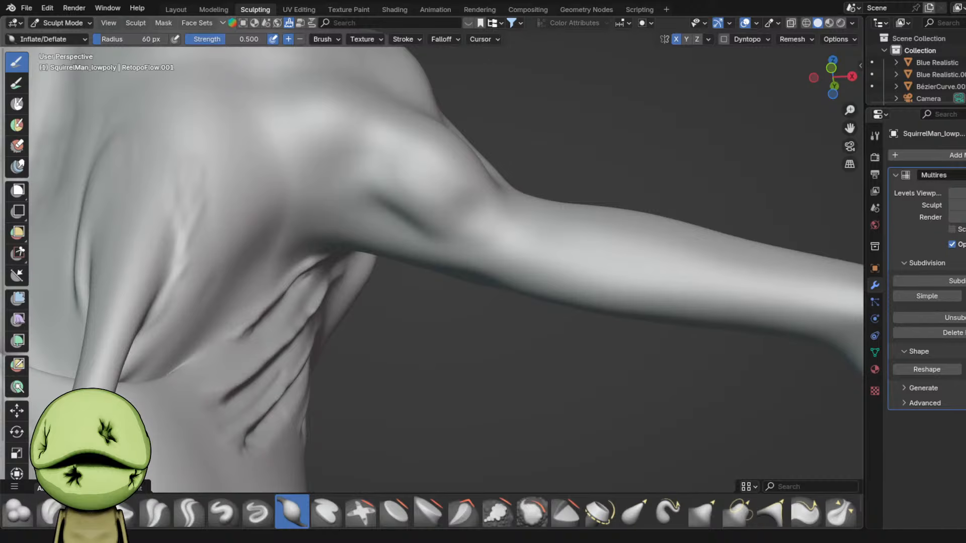
- Carve the crease between the biceps and the forearm with Draw Sharp at 77 px and strength 0.133
{"action": "scroll", "coordinate": [733, 271], "scroll_direction": "down", "scroll_amount": 5}
{"action": "mouse_move", "coordinate": [681, 239]}
{"action": "middle_mouse_down"}
{"action": "mouse_move", "coordinate": [656, 272]}
{"action": "mouse_move", "coordinate": [642, 317]}
{"action": "mouse_move", "coordinate": [519, 262]}
{"action": "mouse_move", "coordinate": [533, 277]}
{"action": "middle_mouse_up"}
{"action": "scroll", "coordinate": [643, 317], "scroll_direction": "up", "scroll_amount": 3}
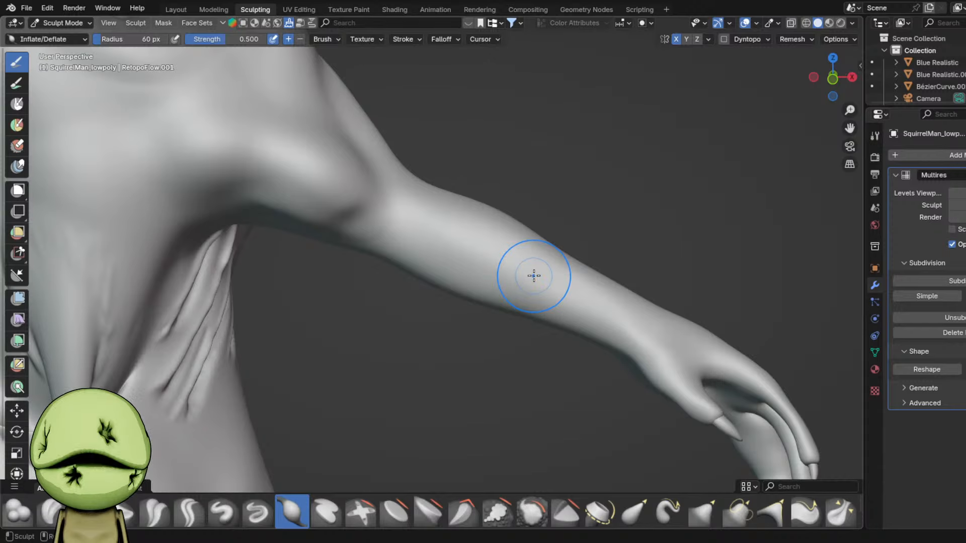
{"action": "middle_click_drag", "start_coordinate": [485, 316], "coordinate": [498, 324], "text": "shift"}
{"action": "key", "text": "bracketright"}
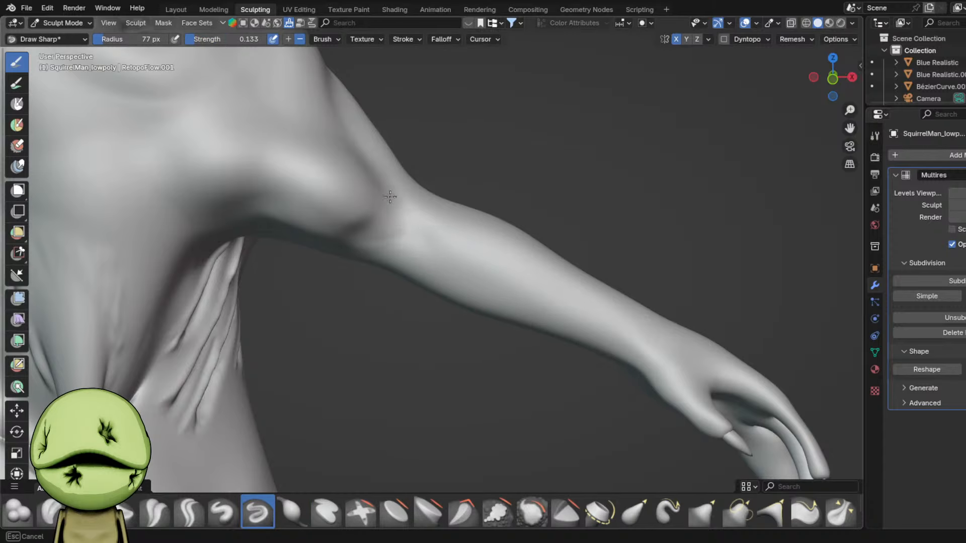
{"action": "scroll", "coordinate": [409, 204], "scroll_direction": "down", "scroll_amount": 2}
- Save the file and reshape the shoulder and upper arm with the Grab brush at 123 px and strength 0.400
{"action": "mouse_move", "coordinate": [390, 197]}
{"action": "middle_mouse_down"}
{"action": "mouse_move", "coordinate": [421, 205]}
{"action": "mouse_move", "coordinate": [461, 246]}
{"action": "mouse_move", "coordinate": [428, 261]}
{"action": "mouse_move", "coordinate": [431, 272]}
{"action": "mouse_move", "coordinate": [448, 261]}
{"action": "mouse_move", "coordinate": [384, 248]}
{"action": "mouse_move", "coordinate": [472, 292]}
{"action": "middle_mouse_up"}
{"action": "key", "text": "g"}
{"action": "scroll", "coordinate": [449, 241], "scroll_direction": "up", "scroll_amount": 2}
{"action": "key", "text": "f"}
{"action": "left_click", "coordinate": [453, 242]}
{"action": "scroll", "coordinate": [461, 246], "scroll_direction": "down", "scroll_amount": 2}
{"action": "scroll", "coordinate": [460, 246], "scroll_direction": "up", "scroll_amount": 2}
{"action": "key", "text": "ctrl+s"}
{"action": "scroll", "coordinate": [428, 271], "scroll_direction": "up", "scroll_amount": 2}
{"action": "middle_click_drag", "start_coordinate": [511, 349], "coordinate": [437, 302]}
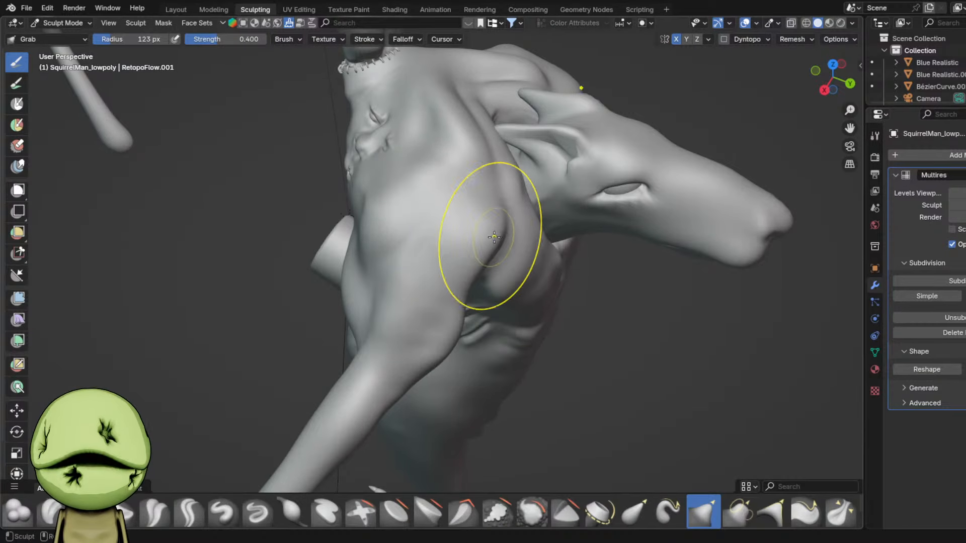
{"action": "middle_click_drag", "start_coordinate": [478, 241], "coordinate": [402, 242]}
{"action": "scroll", "coordinate": [438, 276], "scroll_direction": "up", "scroll_amount": 3}
{"action": "left_click_drag", "start_coordinate": [439, 276], "coordinate": [416, 278]}
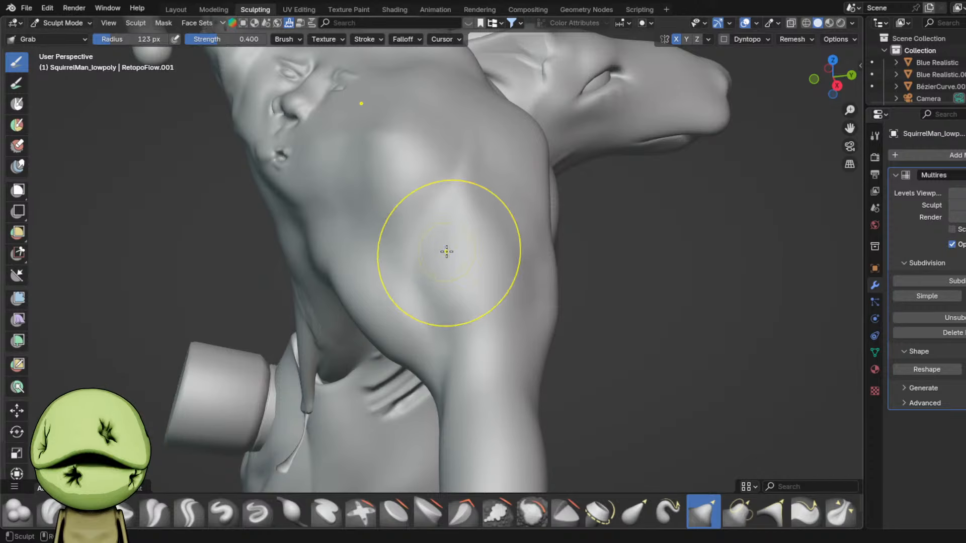
- Inflate the upper forearm beside the elbow with Inflate/Deflate at 99 px and 94 px, strength 0.500
{"action": "mouse_move", "coordinate": [446, 251]}
{"action": "middle_mouse_down"}
{"action": "mouse_move", "coordinate": [522, 235]}
{"action": "mouse_move", "coordinate": [482, 289]}
{"action": "mouse_move", "coordinate": [491, 267]}
{"action": "mouse_move", "coordinate": [463, 241]}
{"action": "mouse_move", "coordinate": [411, 260]}
{"action": "mouse_move", "coordinate": [403, 192]}
{"action": "mouse_move", "coordinate": [408, 221]}
{"action": "mouse_move", "coordinate": [412, 196]}
{"action": "mouse_move", "coordinate": [381, 194]}
{"action": "mouse_move", "coordinate": [384, 172]}
{"action": "mouse_move", "coordinate": [493, 271]}
{"action": "mouse_move", "coordinate": [525, 281]}
{"action": "mouse_move", "coordinate": [557, 242]}
{"action": "mouse_move", "coordinate": [545, 237]}
{"action": "mouse_move", "coordinate": [538, 284]}
{"action": "mouse_move", "coordinate": [436, 231]}
{"action": "middle_mouse_up"}
{"action": "scroll", "coordinate": [476, 267], "scroll_direction": "up", "scroll_amount": 5}
{"action": "scroll", "coordinate": [452, 241], "scroll_direction": "up", "scroll_amount": 3}
{"action": "key", "text": "d"}
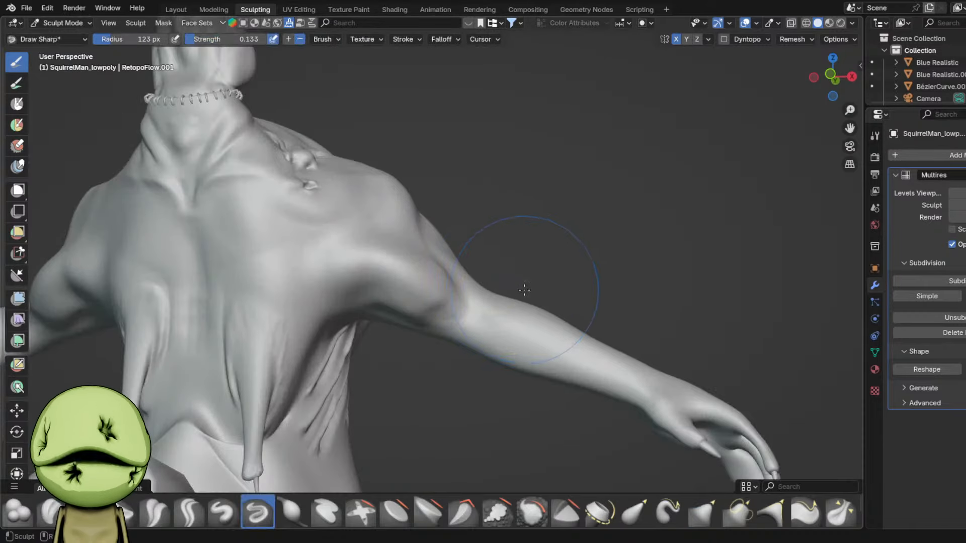
{"action": "mouse_move", "coordinate": [524, 284]}
{"action": "middle_mouse_down"}
{"action": "mouse_move", "coordinate": [509, 329]}
{"action": "mouse_move", "coordinate": [508, 302]}
{"action": "mouse_move", "coordinate": [486, 319]}
{"action": "middle_mouse_up"}
{"action": "key", "text": "i"}
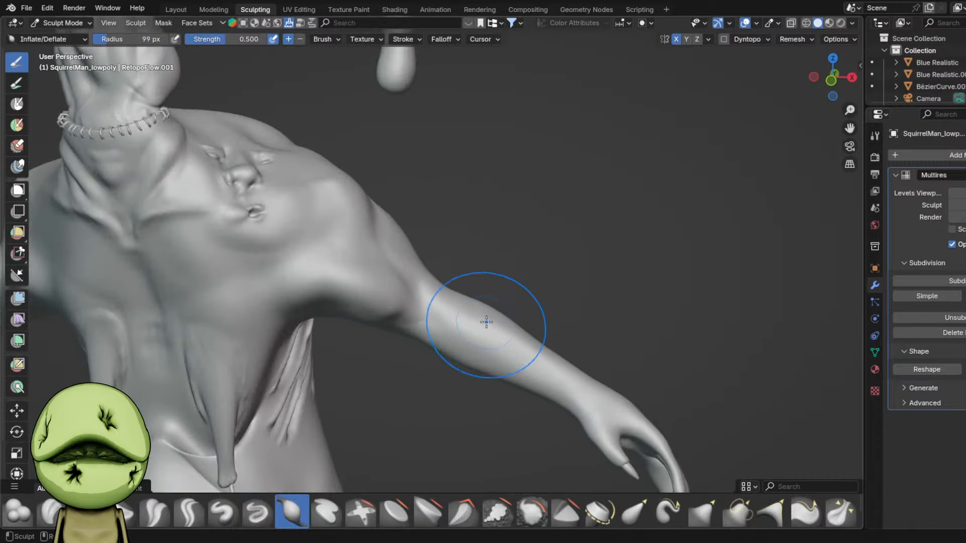
{"action": "left_click_drag", "start_coordinate": [442, 284], "coordinate": [453, 294]}
{"action": "middle_click_drag", "start_coordinate": [453, 291], "coordinate": [473, 277]}
{"action": "key", "text": "f"}
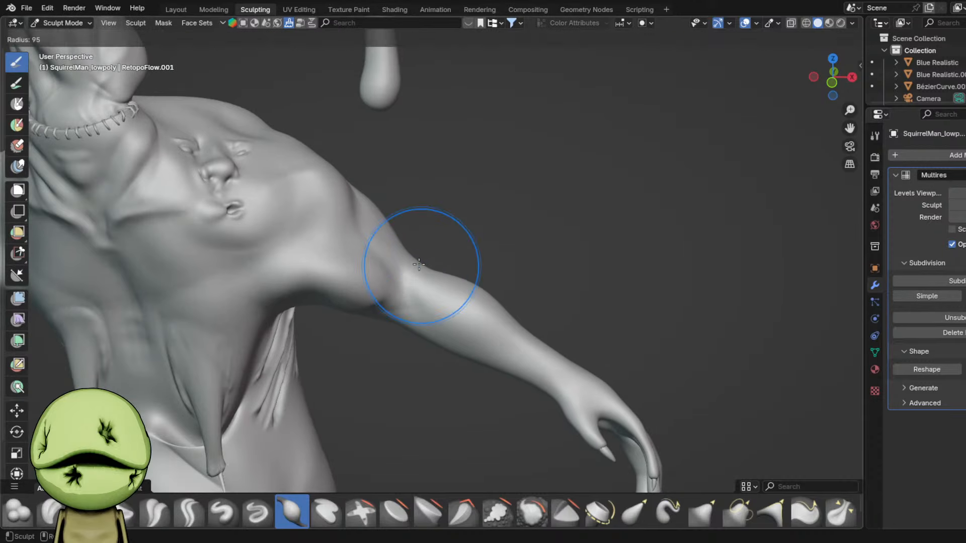
{"action": "left_click", "coordinate": [478, 268]}
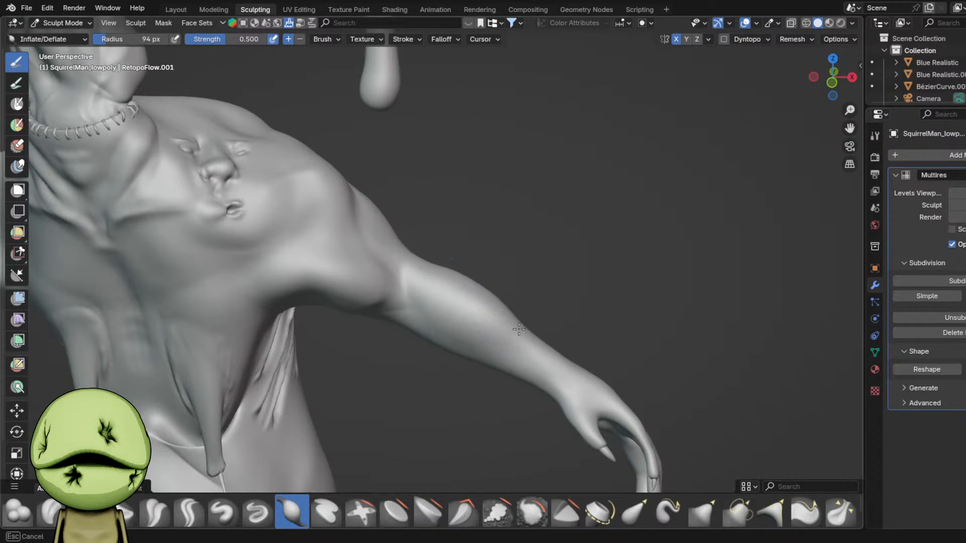
{"action": "middle_click_drag", "start_coordinate": [519, 330], "coordinate": [448, 273], "text": "ctrl"}
- Inflate the muscle on the back of the forearm with Inflate/Deflate at 54 px
{"action": "mouse_move", "coordinate": [447, 351]}
{"action": "middle_mouse_down"}
{"action": "mouse_move", "coordinate": [460, 330]}
{"action": "mouse_move", "coordinate": [428, 257]}
{"action": "mouse_move", "coordinate": [526, 233]}
{"action": "middle_mouse_up"}
{"action": "mouse_move", "coordinate": [429, 234]}
{"action": "middle_mouse_down"}
{"action": "mouse_move", "coordinate": [472, 319]}
{"action": "mouse_move", "coordinate": [488, 307]}
{"action": "mouse_move", "coordinate": [378, 280]}
{"action": "mouse_move", "coordinate": [272, 233]}
{"action": "middle_mouse_up"}
{"action": "key", "text": "bracketleft"}
{"action": "key", "text": "bracketleft"}
{"action": "key", "text": "bracketleft"}
{"action": "key", "text": "bracketleft"}
{"action": "key", "text": "bracketleft"}
{"action": "scroll", "coordinate": [455, 237], "scroll_direction": "up", "scroll_amount": 5}
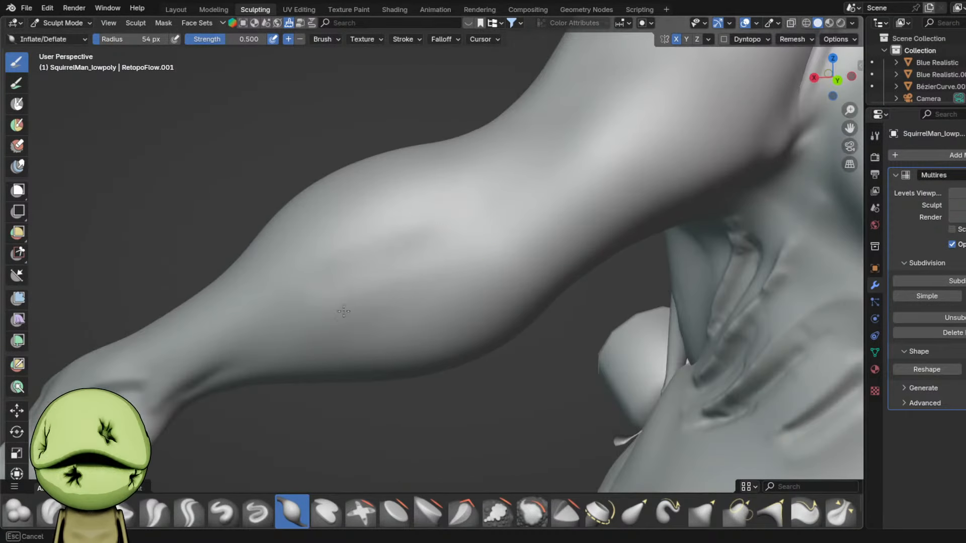
- Raise a bony bump at the point of the elbow with Inflate/Deflate at about 75 px
{"action": "key", "text": "bracketright"}
{"action": "key", "text": "bracketright"}
{"action": "key", "text": "bracketright"}
{"action": "scroll", "coordinate": [307, 329], "scroll_direction": "down", "scroll_amount": 2}
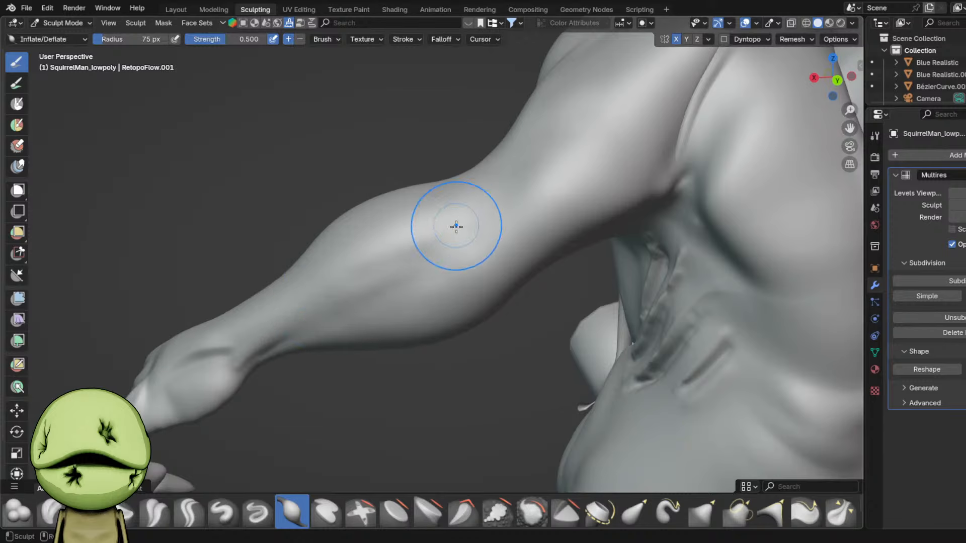
{"action": "middle_click_drag", "start_coordinate": [456, 226], "coordinate": [437, 274]}
{"action": "middle_click_drag", "start_coordinate": [451, 237], "coordinate": [503, 308]}
{"action": "left_click_drag", "start_coordinate": [488, 292], "coordinate": [487, 297]}
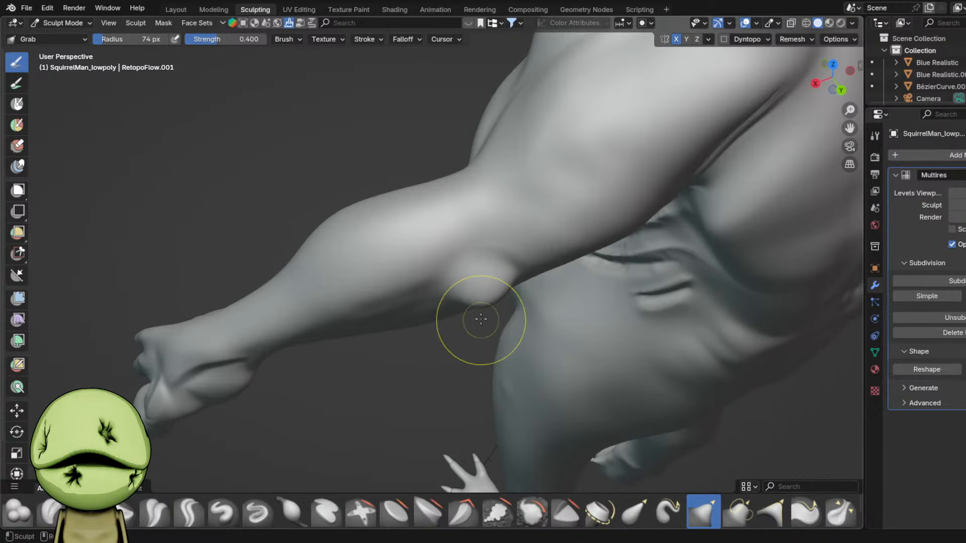
- Pull the elbow bump into shape with the Grab brush at 108 px and strength 0.400
{"action": "middle_click_drag", "start_coordinate": [481, 319], "coordinate": [487, 242]}
{"action": "scroll", "coordinate": [486, 242], "scroll_direction": "up", "scroll_amount": 2}
{"action": "scroll", "coordinate": [554, 218], "scroll_direction": "down", "scroll_amount": 2}
{"action": "mouse_move", "coordinate": [554, 219]}
{"action": "middle_mouse_down"}
{"action": "mouse_move", "coordinate": [542, 230]}
{"action": "mouse_move", "coordinate": [545, 302]}
{"action": "middle_mouse_up"}
{"action": "key", "text": "f"}
{"action": "left_click", "coordinate": [554, 330]}
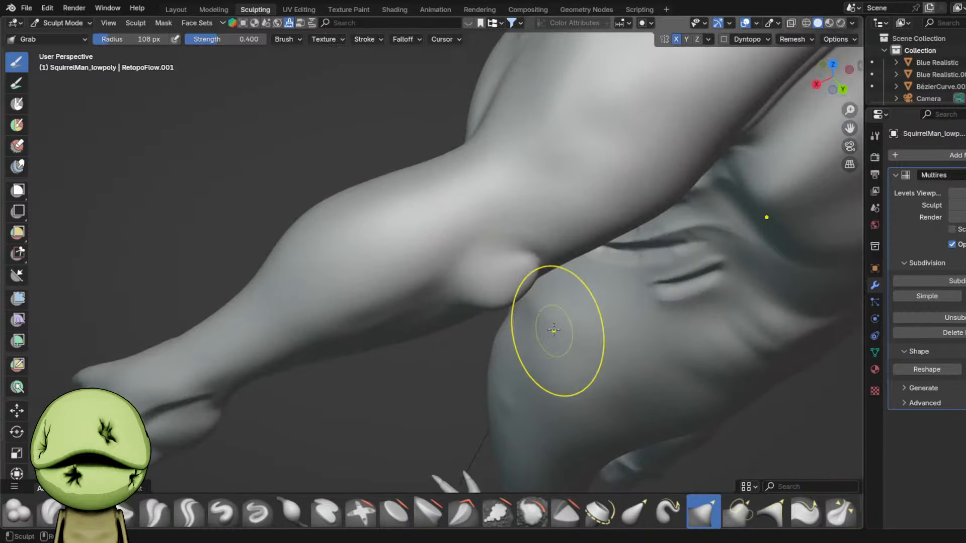
{"action": "mouse_move", "coordinate": [508, 274]}
{"action": "left_mouse_down"}
{"action": "mouse_move", "coordinate": [490, 266]}
{"action": "mouse_move", "coordinate": [498, 241]}
{"action": "left_mouse_up"}
{"action": "mouse_move", "coordinate": [513, 211]}
{"action": "middle_mouse_down"}
{"action": "mouse_move", "coordinate": [508, 232]}
{"action": "mouse_move", "coordinate": [452, 201]}
{"action": "middle_mouse_up"}
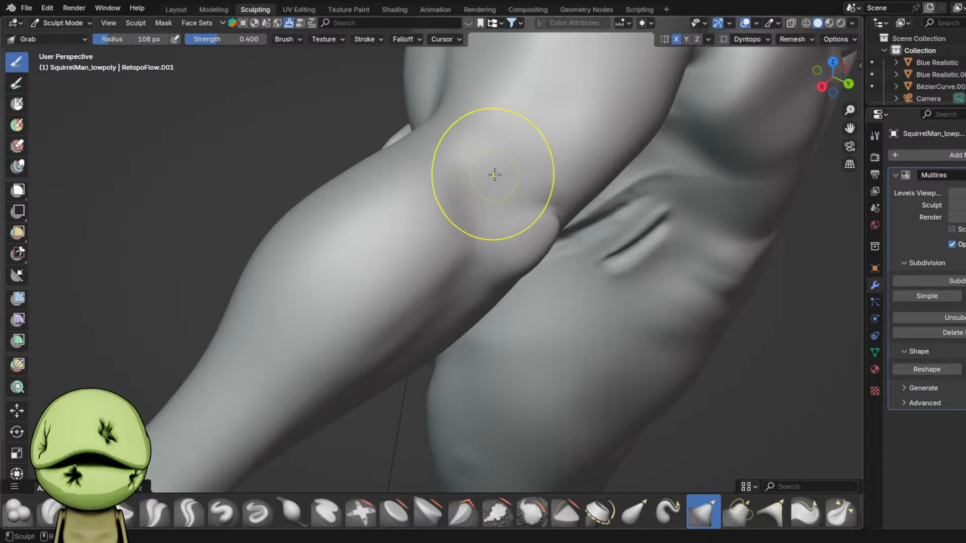
- Inflate the forearm surface beside the elbow bump with Inflate/Deflate at 106 px, strength 0.500
{"action": "key", "text": "i"}
{"action": "mouse_move", "coordinate": [502, 123]}
{"action": "middle_mouse_down"}
{"action": "mouse_move", "coordinate": [493, 156]}
{"action": "mouse_move", "coordinate": [518, 222]}
{"action": "middle_mouse_up"}
{"action": "mouse_move", "coordinate": [550, 282]}
{"action": "middle_mouse_down"}
{"action": "mouse_move", "coordinate": [578, 234]}
{"action": "mouse_move", "coordinate": [533, 239]}
{"action": "middle_mouse_up"}
{"action": "middle_click_drag", "start_coordinate": [494, 303], "coordinate": [635, 295]}
{"action": "middle_click_drag", "start_coordinate": [471, 251], "coordinate": [476, 276]}
{"action": "scroll", "coordinate": [477, 277], "scroll_direction": "up", "scroll_amount": 2}
{"action": "key", "text": "f"}
{"action": "left_click", "coordinate": [477, 276]}
{"action": "left_click_drag", "start_coordinate": [476, 277], "coordinate": [473, 242]}
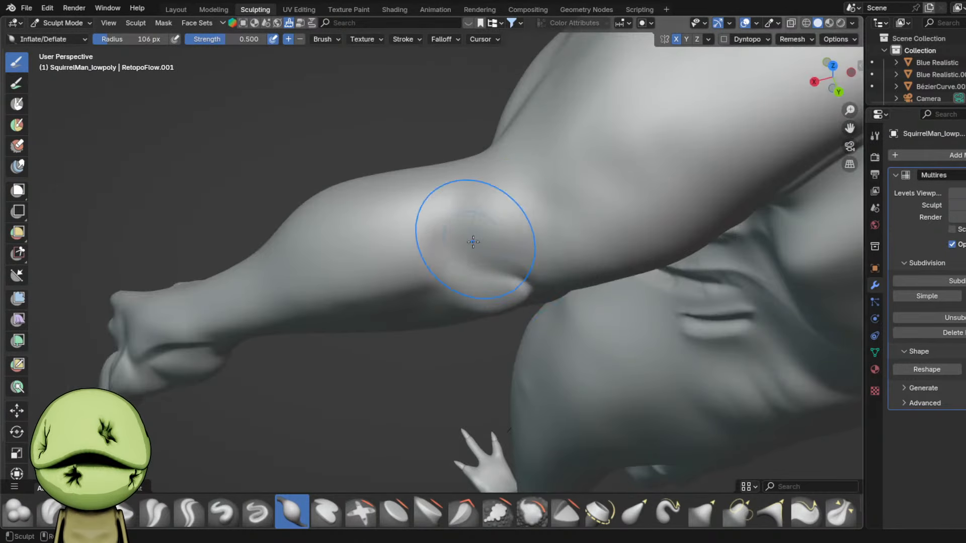
- Define the rim of the elbow bump with Draw Sharp at 57 px and 46 px, strength 0.133
{"action": "middle_click_drag", "start_coordinate": [473, 241], "coordinate": [547, 230]}
{"action": "mouse_move", "coordinate": [505, 260]}
{"action": "middle_mouse_down"}
{"action": "mouse_move", "coordinate": [485, 231]}
{"action": "mouse_move", "coordinate": [461, 300]}
{"action": "mouse_move", "coordinate": [433, 265]}
{"action": "middle_mouse_up"}
{"action": "key", "text": "f"}
{"action": "left_click", "coordinate": [475, 230]}
{"action": "scroll", "coordinate": [406, 307], "scroll_direction": "up", "scroll_amount": 1}
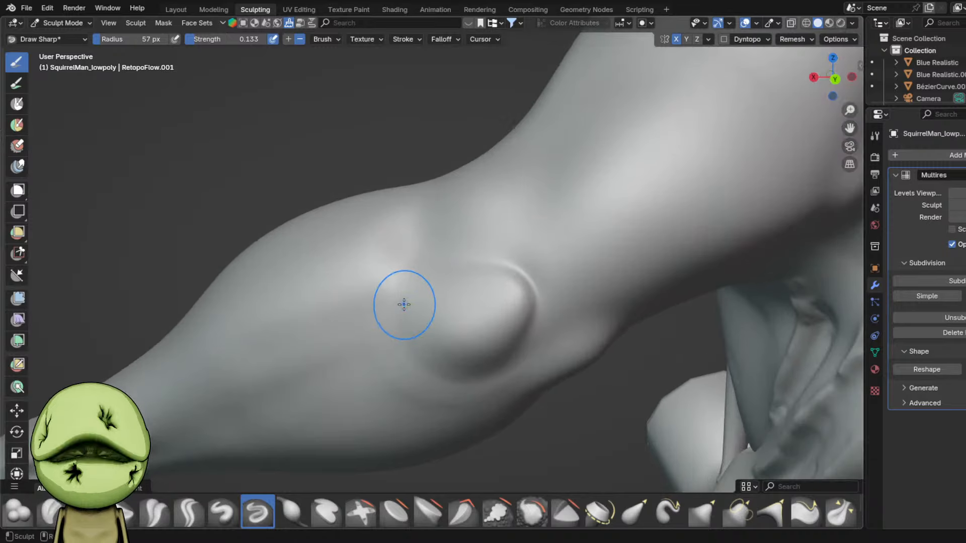
{"action": "middle_click_drag", "start_coordinate": [447, 307], "coordinate": [444, 278], "text": "shift"}
{"action": "left_click_drag", "start_coordinate": [493, 281], "coordinate": [494, 276]}
{"action": "key", "text": "f"}
{"action": "left_click", "coordinate": [498, 297]}
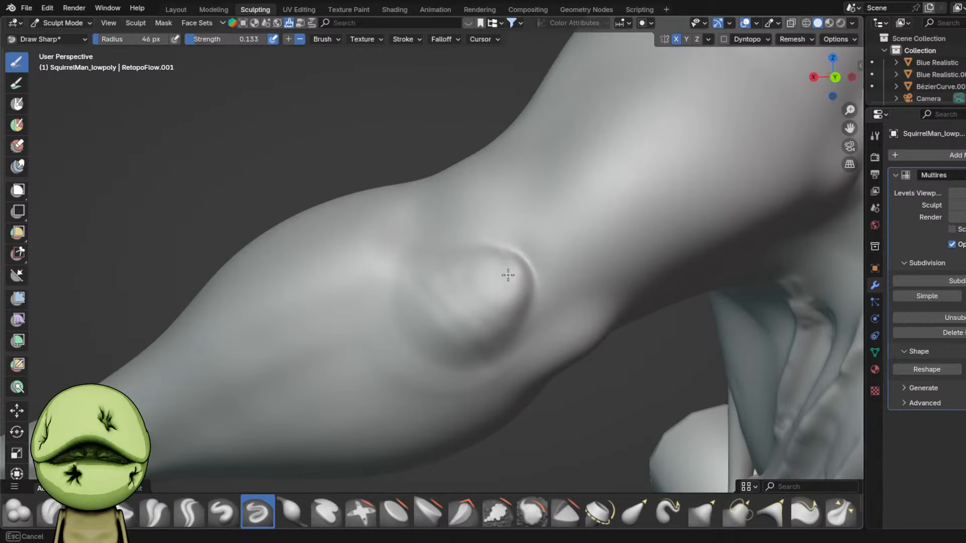
- Carve creases across and around the elbow bump with Draw Sharp at 54 px and 98 px, and save the file
{"action": "left_click_drag", "start_coordinate": [490, 304], "coordinate": [461, 303]}
{"action": "scroll", "coordinate": [447, 301], "scroll_direction": "down", "scroll_amount": 1}
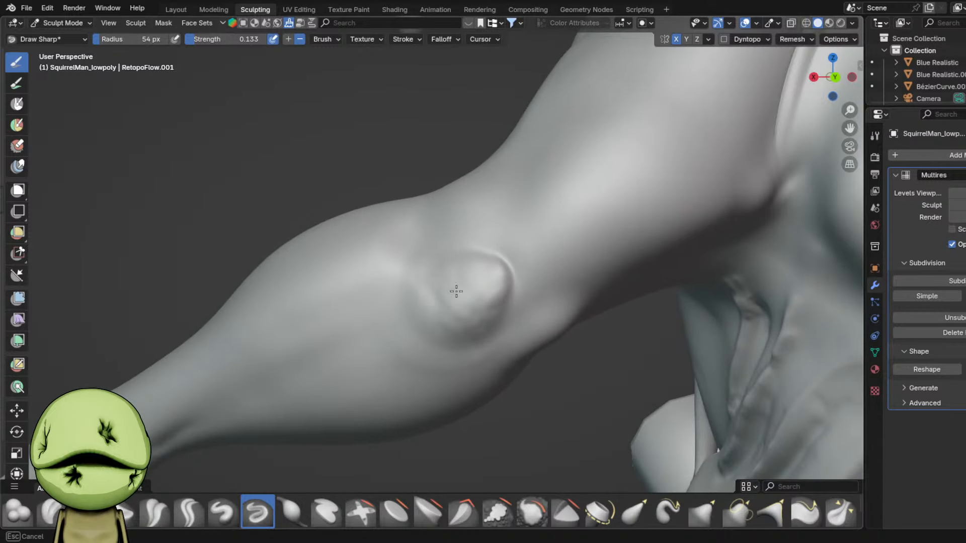
{"action": "key", "text": "f"}
{"action": "left_click_drag", "start_coordinate": [489, 301], "coordinate": [427, 312]}
{"action": "left_click", "coordinate": [463, 285]}
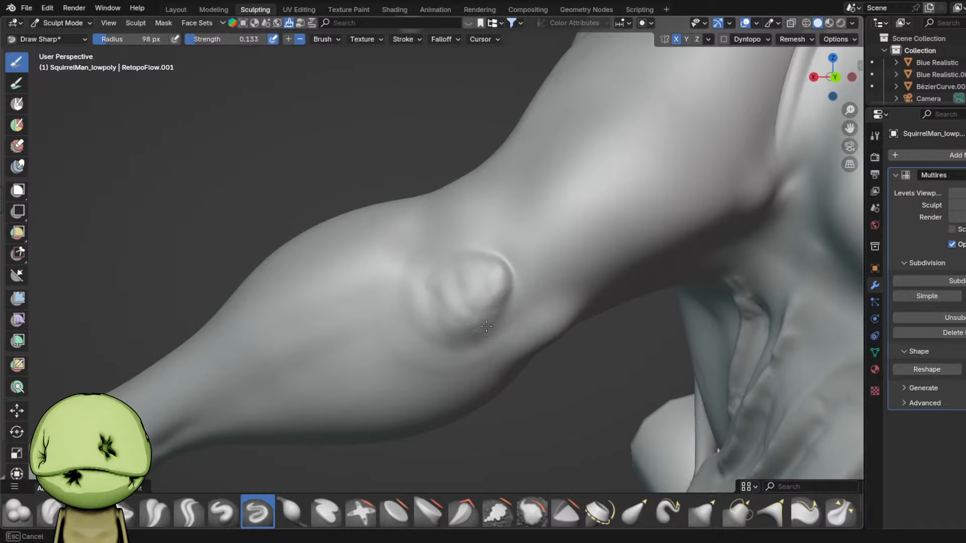
{"action": "scroll", "coordinate": [572, 239], "scroll_direction": "down", "scroll_amount": 4}
{"action": "middle_click_drag", "start_coordinate": [572, 240], "coordinate": [586, 257]}
{"action": "scroll", "coordinate": [521, 272], "scroll_direction": "up", "scroll_amount": 3}
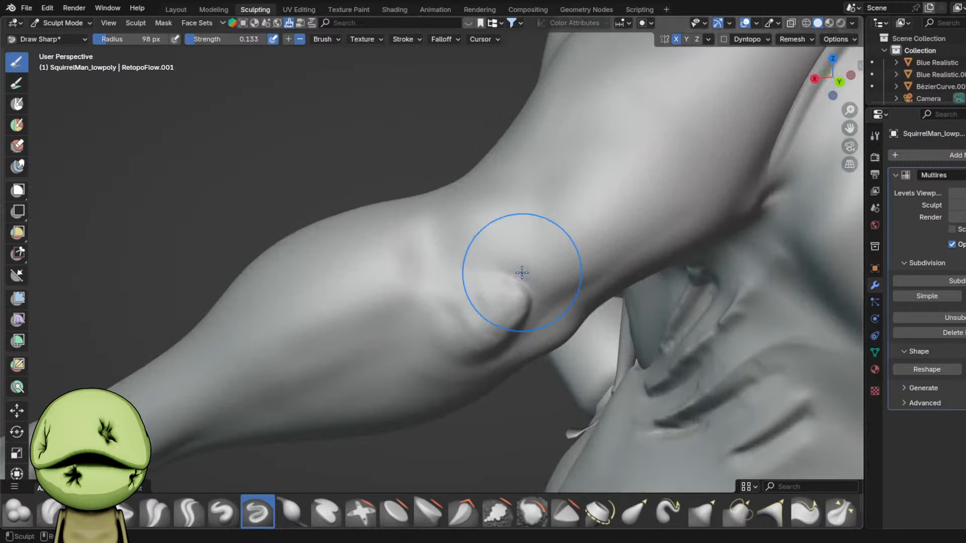
{"action": "scroll", "coordinate": [553, 186], "scroll_direction": "down", "scroll_amount": 4}
{"action": "key", "text": "ctrl+s"}
{"action": "scroll", "coordinate": [443, 287], "scroll_direction": "up", "scroll_amount": 4}
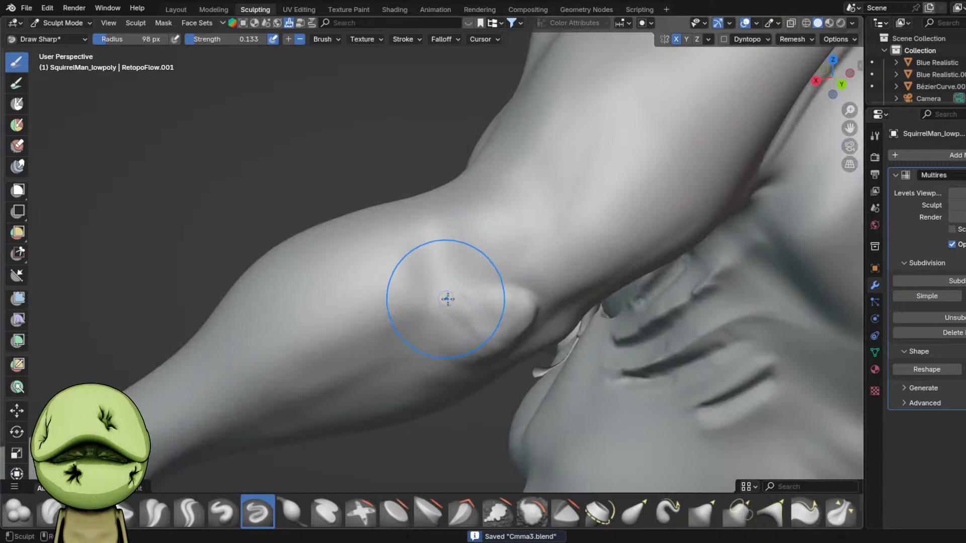
- Carve subtle muscle lines along the back of the forearm with Draw Sharp at 43 px and 76 px, strength 0.133
{"action": "mouse_move", "coordinate": [447, 297]}
{"action": "middle_mouse_down"}
{"action": "mouse_move", "coordinate": [450, 327]}
{"action": "mouse_move", "coordinate": [464, 276]}
{"action": "mouse_move", "coordinate": [476, 341]}
{"action": "middle_mouse_up"}
{"action": "key", "text": "g"}
{"action": "scroll", "coordinate": [476, 322], "scroll_direction": "down", "scroll_amount": 6}
{"action": "middle_click_drag", "start_coordinate": [473, 302], "coordinate": [433, 297]}
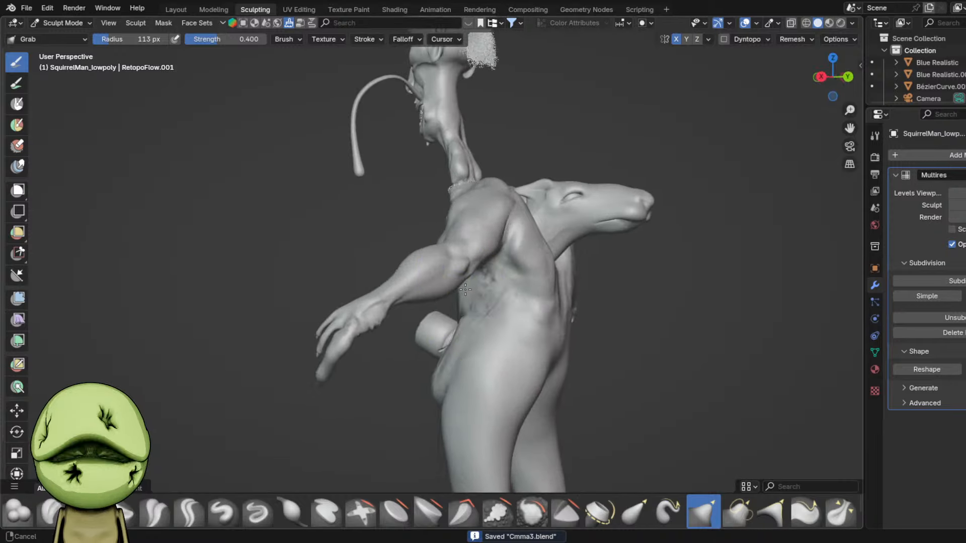
{"action": "scroll", "coordinate": [398, 299], "scroll_direction": "up", "scroll_amount": 5}
{"action": "key", "text": "d"}
{"action": "key", "text": "f"}
{"action": "left_click", "coordinate": [360, 305]}
{"action": "scroll", "coordinate": [356, 310], "scroll_direction": "up", "scroll_amount": 2}
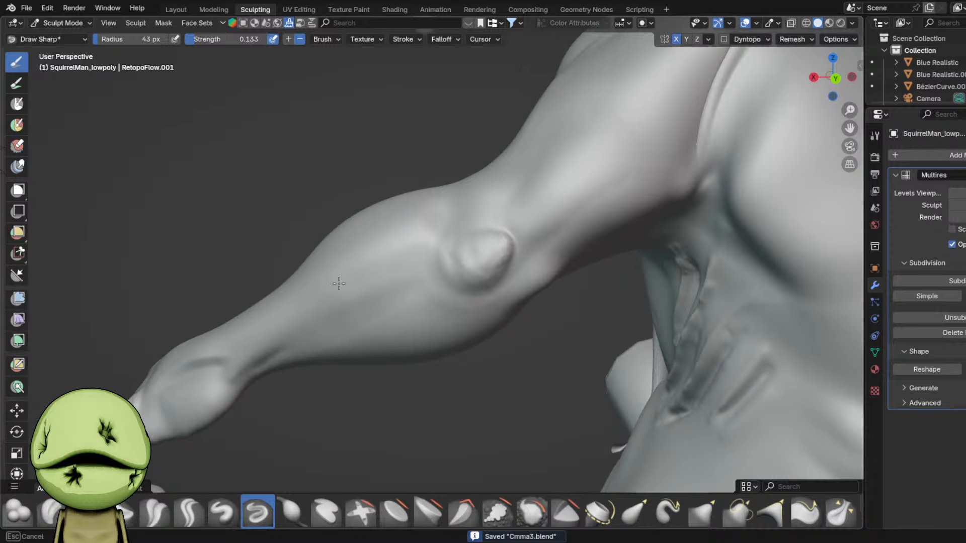
{"action": "scroll", "coordinate": [340, 344], "scroll_direction": "down", "scroll_amount": 1}
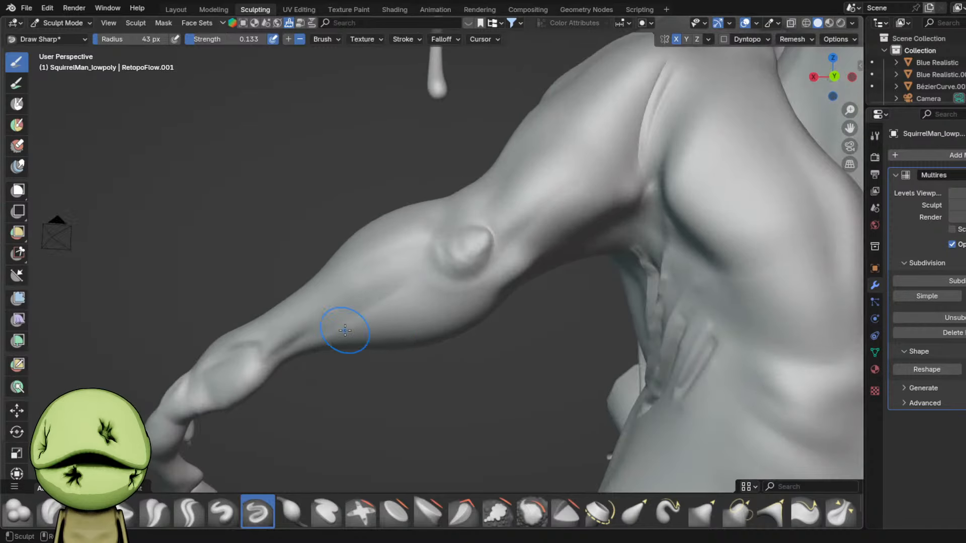
{"action": "key", "text": "f"}
{"action": "left_click", "coordinate": [405, 325]}
{"action": "left_click_drag", "start_coordinate": [488, 283], "coordinate": [438, 297]}
{"action": "scroll", "coordinate": [385, 366], "scroll_direction": "down", "scroll_amount": 1}
- Carve a muscle groove along the inner forearm with Draw Sharp at 54 px, strength 0.133
{"action": "middle_click_drag", "start_coordinate": [355, 347], "coordinate": [423, 388]}
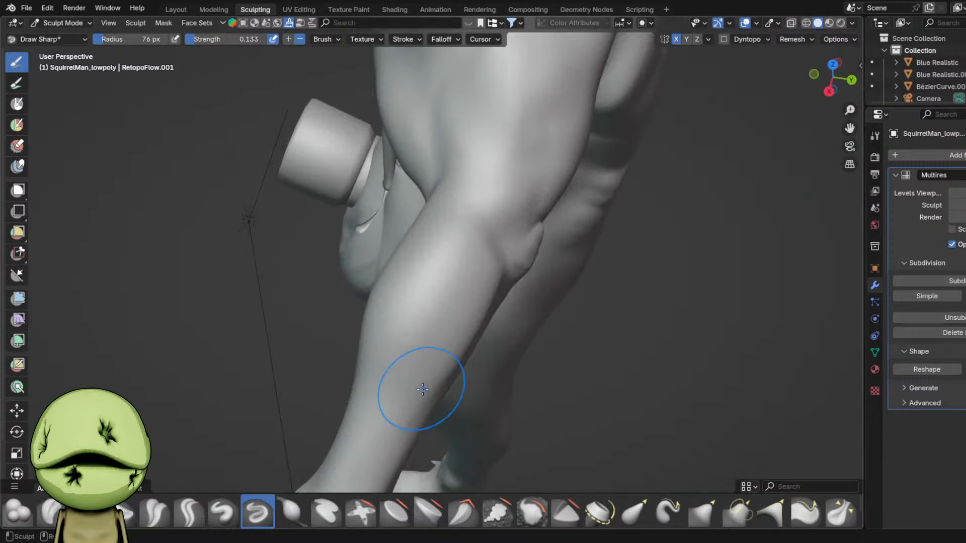
{"action": "middle_click_drag", "start_coordinate": [459, 242], "coordinate": [541, 282]}
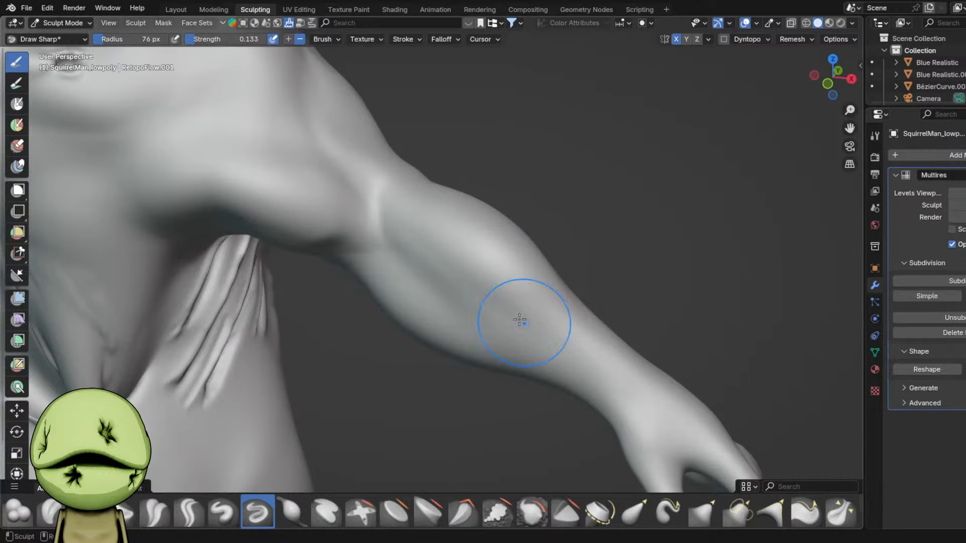
{"action": "middle_click_drag", "start_coordinate": [387, 300], "coordinate": [423, 284]}
{"action": "key", "text": "f"}
{"action": "left_click", "coordinate": [389, 248]}
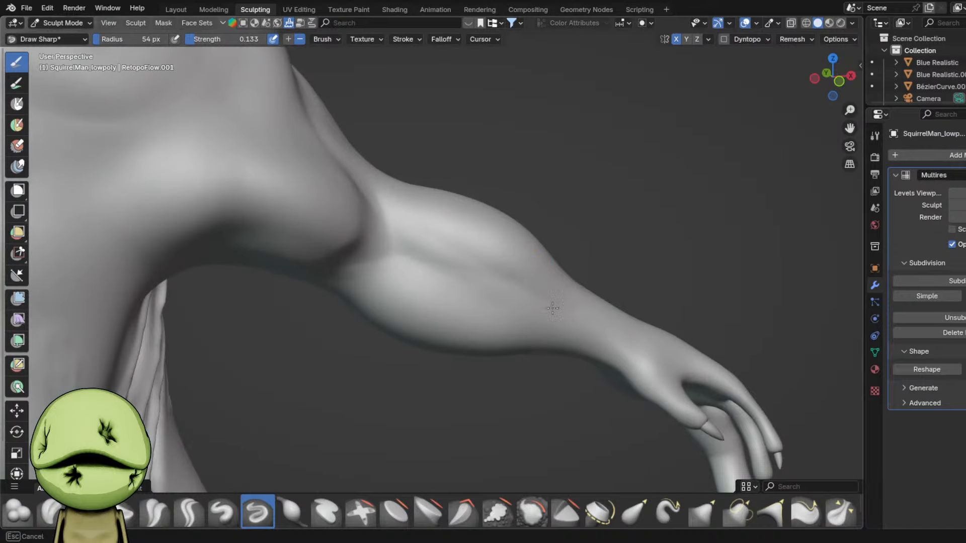
- Inflate the upper forearm muscle below the elbow crease with Inflate/Deflate at 103 px, strength 0.500
{"action": "middle_click_drag", "start_coordinate": [531, 326], "coordinate": [442, 297]}
{"action": "scroll", "coordinate": [494, 294], "scroll_direction": "down", "scroll_amount": 3}
{"action": "key", "text": "i"}
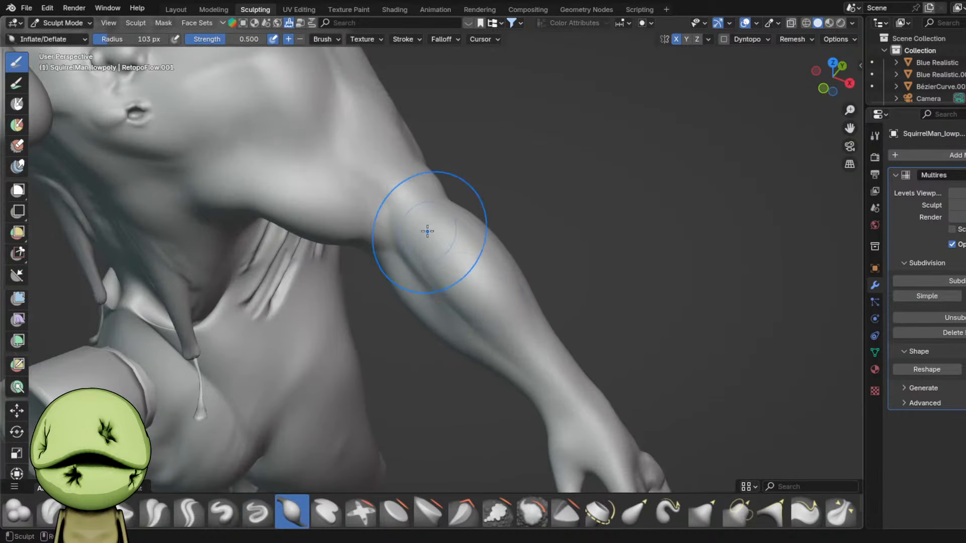
{"action": "mouse_move", "coordinate": [426, 231]}
{"action": "middle_mouse_down"}
{"action": "mouse_move", "coordinate": [545, 317]}
{"action": "mouse_move", "coordinate": [554, 276]}
{"action": "middle_mouse_up"}
{"action": "scroll", "coordinate": [412, 283], "scroll_direction": "up", "scroll_amount": 3}
{"action": "middle_click_drag", "start_coordinate": [473, 352], "coordinate": [451, 340]}
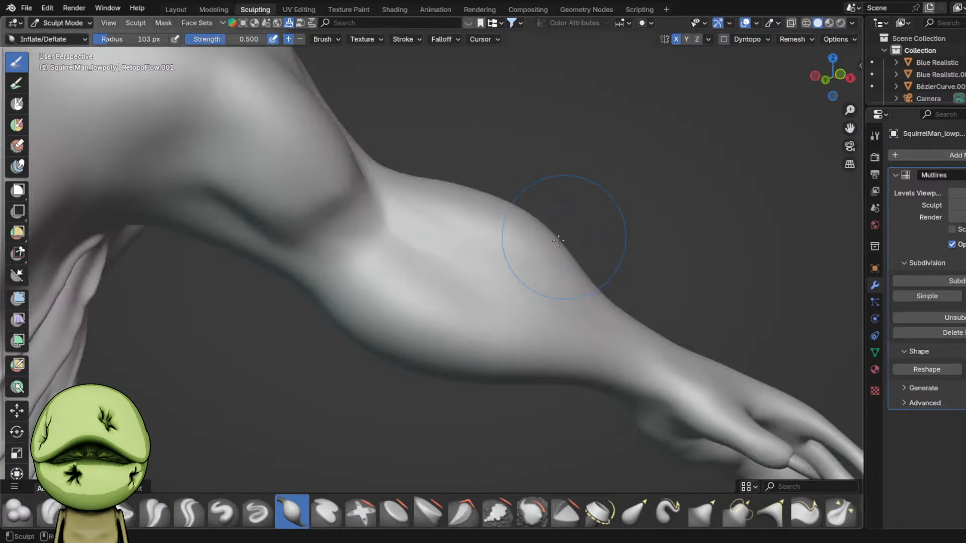
- Refine the fullness of the forearm muscle with Inflate/Deflate at 86 px, strength 0.500
{"action": "scroll", "coordinate": [518, 274], "scroll_direction": "down", "scroll_amount": 2}
{"action": "key", "text": "f"}
{"action": "left_click", "coordinate": [500, 283]}
{"action": "scroll", "coordinate": [493, 290], "scroll_direction": "down", "scroll_amount": 5}
{"action": "middle_click_drag", "start_coordinate": [492, 293], "coordinate": [487, 330]}
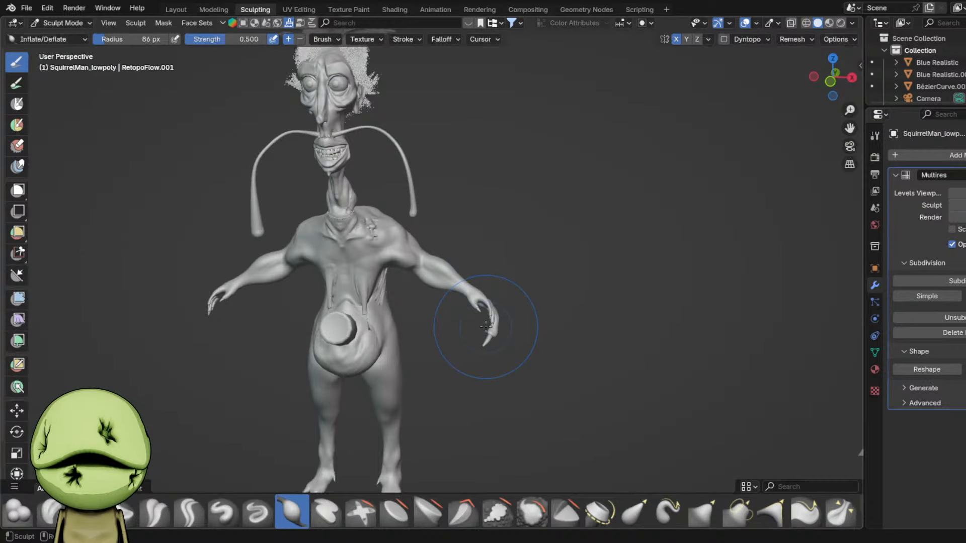
{"action": "scroll", "coordinate": [484, 324], "scroll_direction": "up", "scroll_amount": 4}
{"action": "middle_click_drag", "start_coordinate": [476, 282], "coordinate": [399, 322]}
{"action": "middle_click_drag", "start_coordinate": [433, 242], "coordinate": [393, 237]}
{"action": "scroll", "coordinate": [402, 244], "scroll_direction": "up", "scroll_amount": 2}
{"action": "key", "text": "f"}
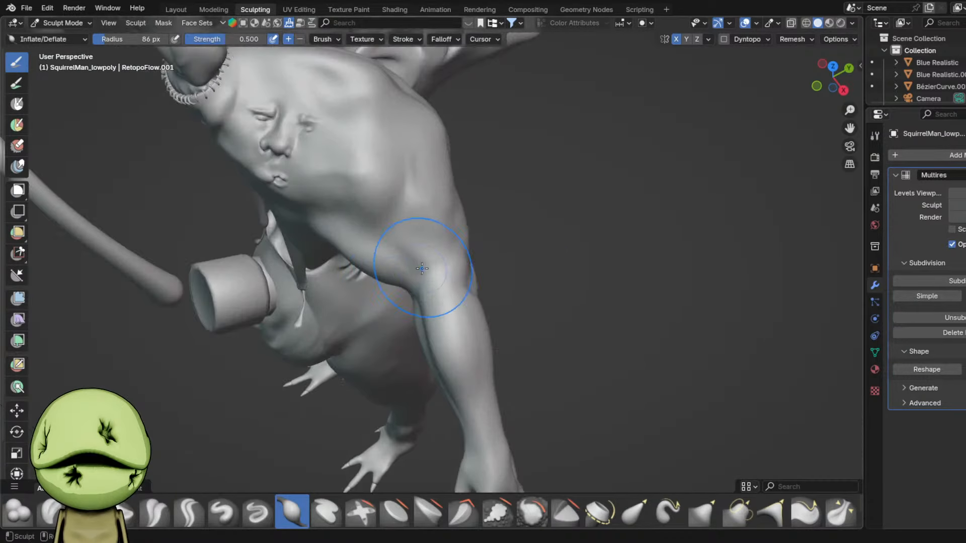
{"action": "left_click", "coordinate": [480, 263]}
{"action": "mouse_move", "coordinate": [480, 263]}
{"action": "middle_mouse_down"}
{"action": "mouse_move", "coordinate": [442, 259]}
{"action": "mouse_move", "coordinate": [453, 295]}
{"action": "mouse_move", "coordinate": [571, 232]}
{"action": "middle_mouse_up"}
- Try raising a line along the forearm towards the hand with inverted Draw Sharp at 69 px, strength 0.350
{"action": "key", "text": "g"}
{"action": "scroll", "coordinate": [570, 231], "scroll_direction": "up", "scroll_amount": 2}
{"action": "key", "text": "d"}
{"action": "left_click_drag", "start_coordinate": [253, 44], "coordinate": [271, 43]}
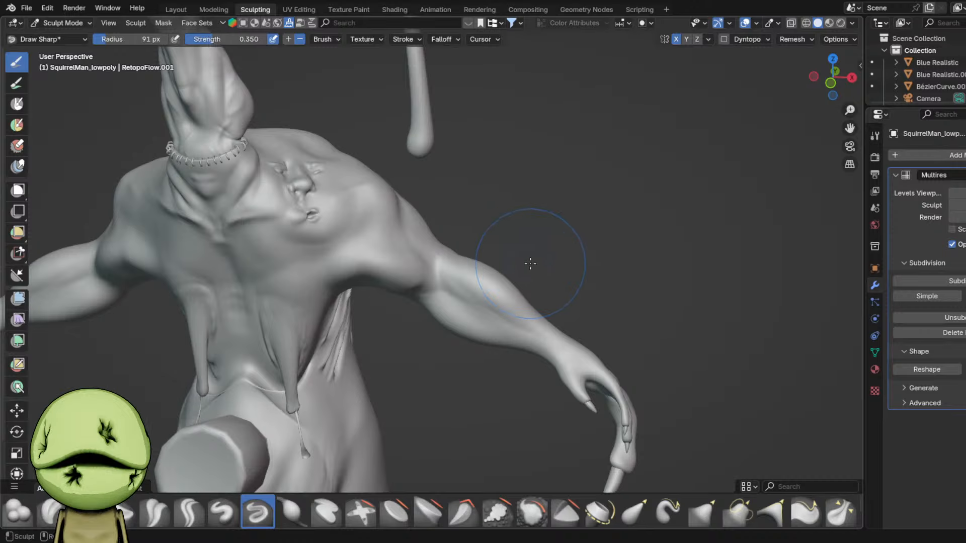
{"action": "key", "text": "f"}
{"action": "left_click", "coordinate": [519, 266]}
{"action": "middle_click_drag", "start_coordinate": [530, 304], "coordinate": [521, 239]}
{"action": "scroll", "coordinate": [520, 235], "scroll_direction": "up", "scroll_amount": 2}
{"action": "left_click_drag", "start_coordinate": [520, 235], "coordinate": [604, 310], "text": "ctrl"}
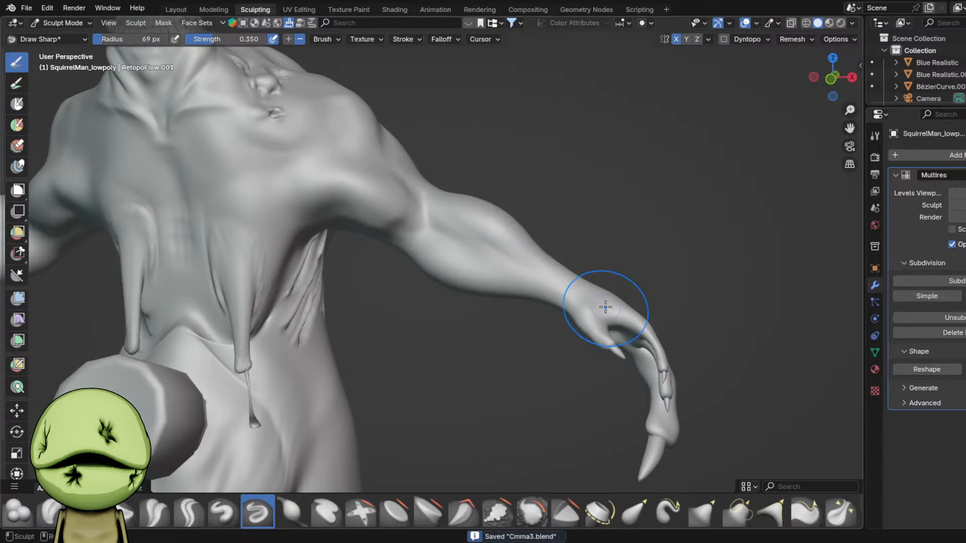
- Try raising a winding vein along the inner forearm with inverted Draw Sharp at 48 px, strength 0.350
{"action": "middle_click_drag", "start_coordinate": [618, 309], "coordinate": [632, 300]}
{"action": "key", "text": "f"}
{"action": "left_click", "coordinate": [640, 310]}
{"action": "scroll", "coordinate": [427, 232], "scroll_direction": "up", "scroll_amount": 5}
{"action": "left_click_drag", "start_coordinate": [401, 193], "coordinate": [639, 243], "text": "ctrl"}
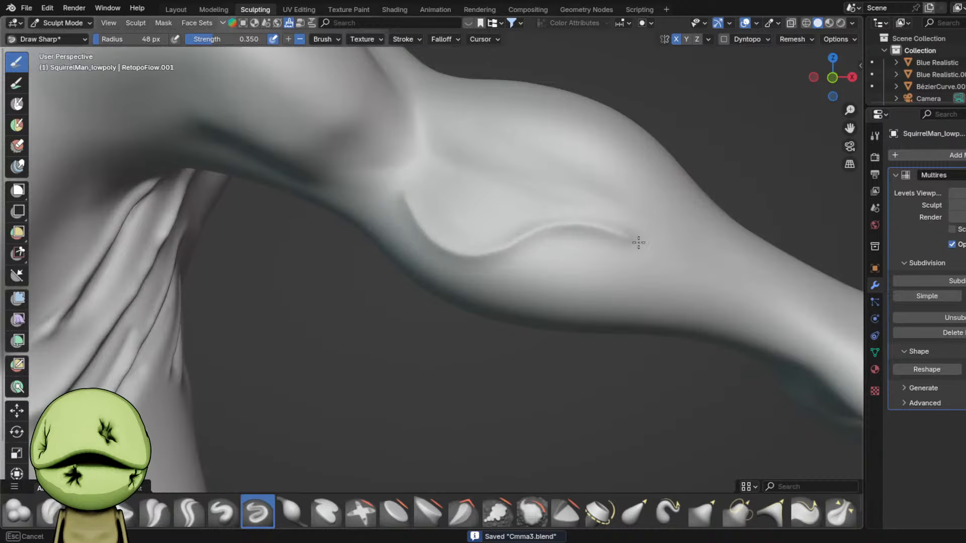
{"action": "scroll", "coordinate": [638, 243], "scroll_direction": "down", "scroll_amount": 4}
- Turn off X symmetry and add faint lines along the inner forearm with Draw Sharp at 48 px, strength 0.099
{"action": "left_click", "coordinate": [675, 40]}
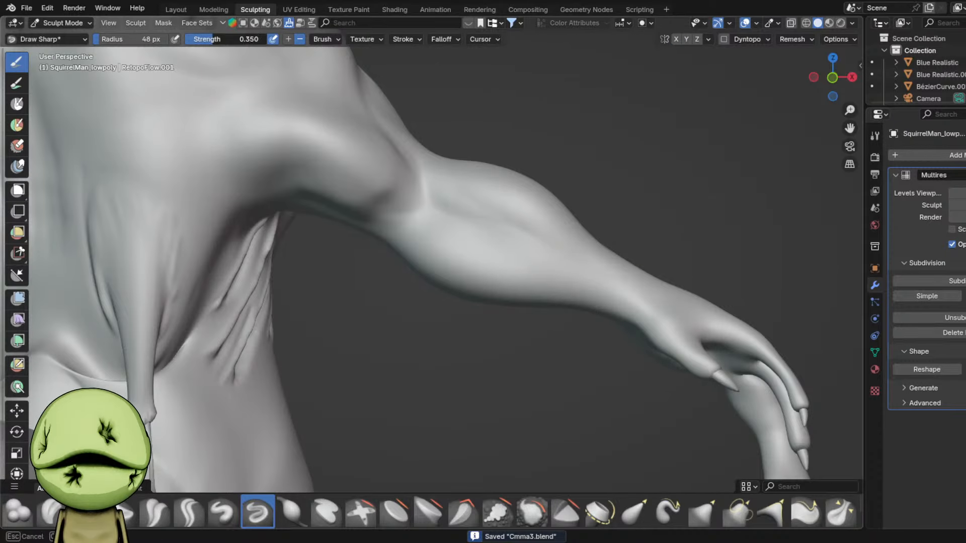
{"action": "left_click_drag", "start_coordinate": [213, 39], "coordinate": [193, 39]}
{"action": "scroll", "coordinate": [397, 227], "scroll_direction": "up", "scroll_amount": 2}
{"action": "left_click_drag", "start_coordinate": [401, 225], "coordinate": [651, 257]}
{"action": "left_click_drag", "start_coordinate": [420, 204], "coordinate": [441, 216]}
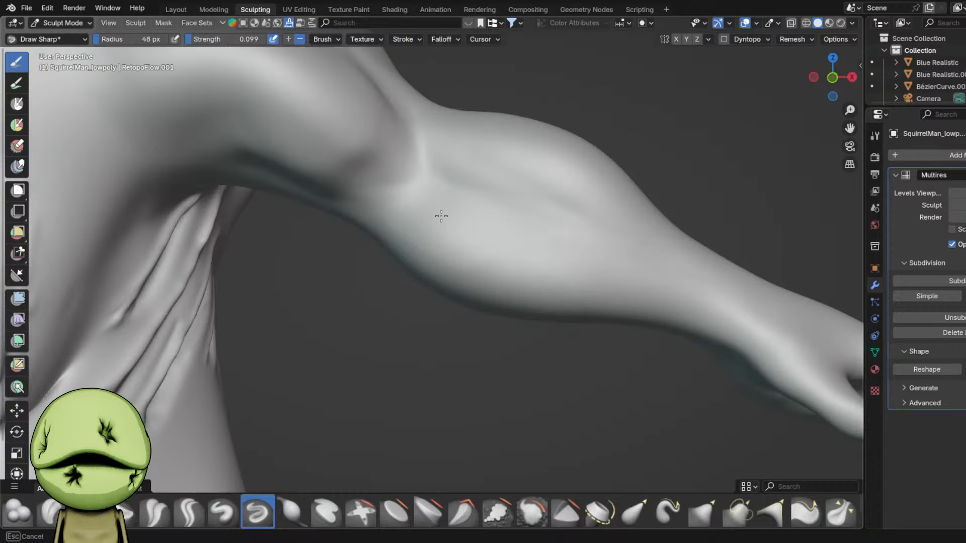
{"action": "middle_click_drag", "start_coordinate": [600, 272], "coordinate": [401, 263]}
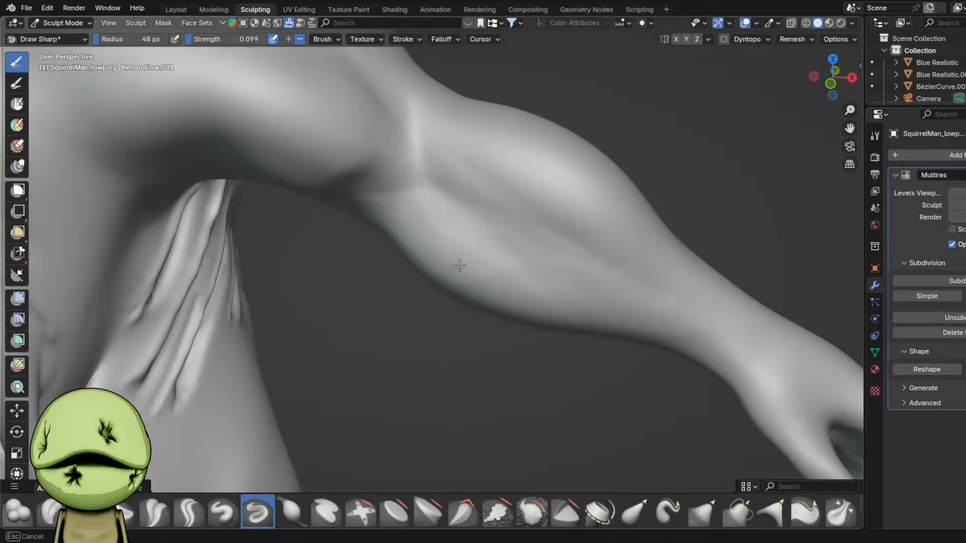
- Continue the faint Draw Sharp strokes over the same arm at 48 px, strength 0.099, without symmetry
{"action": "scroll", "coordinate": [417, 228], "scroll_direction": "down", "scroll_amount": 4}
{"action": "middle_click_drag", "start_coordinate": [417, 228], "coordinate": [353, 221]}
{"action": "mouse_move", "coordinate": [569, 405]}
{"action": "middle_mouse_down"}
{"action": "mouse_move", "coordinate": [455, 152]}
{"action": "mouse_move", "coordinate": [396, 114]}
{"action": "middle_mouse_up"}
{"action": "scroll", "coordinate": [455, 152], "scroll_direction": "up", "scroll_amount": 3}
{"action": "mouse_move", "coordinate": [396, 114]}
{"action": "left_mouse_down"}
{"action": "mouse_move", "coordinate": [466, 173]}
{"action": "mouse_move", "coordinate": [579, 220]}
{"action": "mouse_move", "coordinate": [549, 205]}
{"action": "left_mouse_up"}
{"action": "middle_click_drag", "start_coordinate": [550, 205], "coordinate": [532, 255]}
{"action": "left_click_drag", "start_coordinate": [529, 246], "coordinate": [388, 211]}
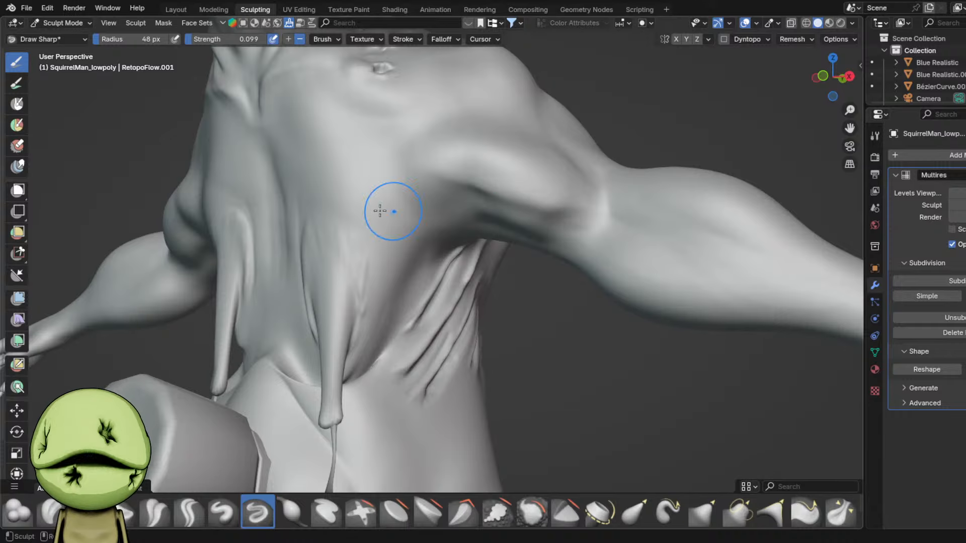
- Examine the muscle shapes of the opposite forearm from several angles and compare them with the first arm
{"action": "scroll", "coordinate": [388, 211], "scroll_direction": "down", "scroll_amount": 3}
{"action": "middle_click_drag", "start_coordinate": [388, 211], "coordinate": [151, 261]}
{"action": "middle_click_drag", "start_coordinate": [151, 261], "coordinate": [525, 266], "text": "shift"}
{"action": "scroll", "coordinate": [525, 266], "scroll_direction": "up", "scroll_amount": 2}
{"action": "scroll", "coordinate": [432, 248], "scroll_direction": "down", "scroll_amount": 3}
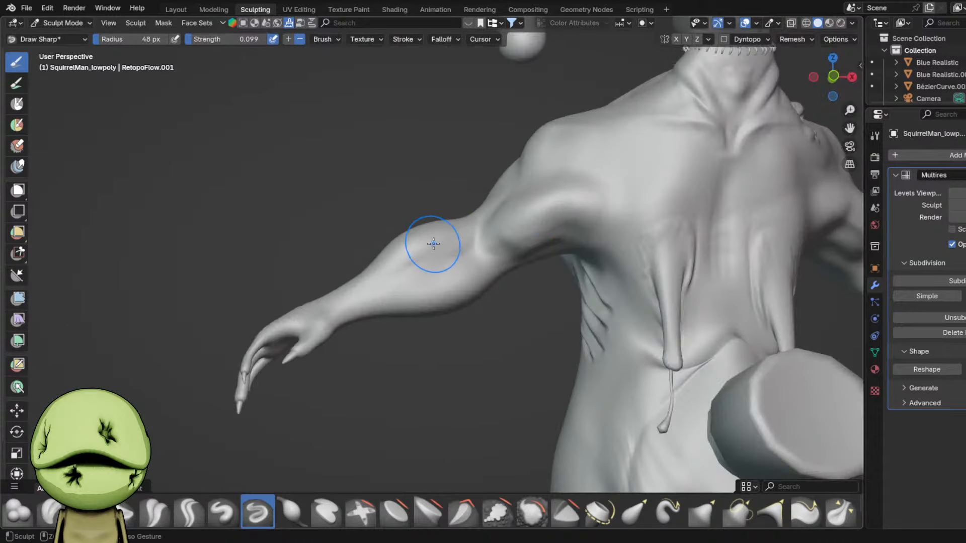
{"action": "scroll", "coordinate": [433, 295], "scroll_direction": "up", "scroll_amount": 4}
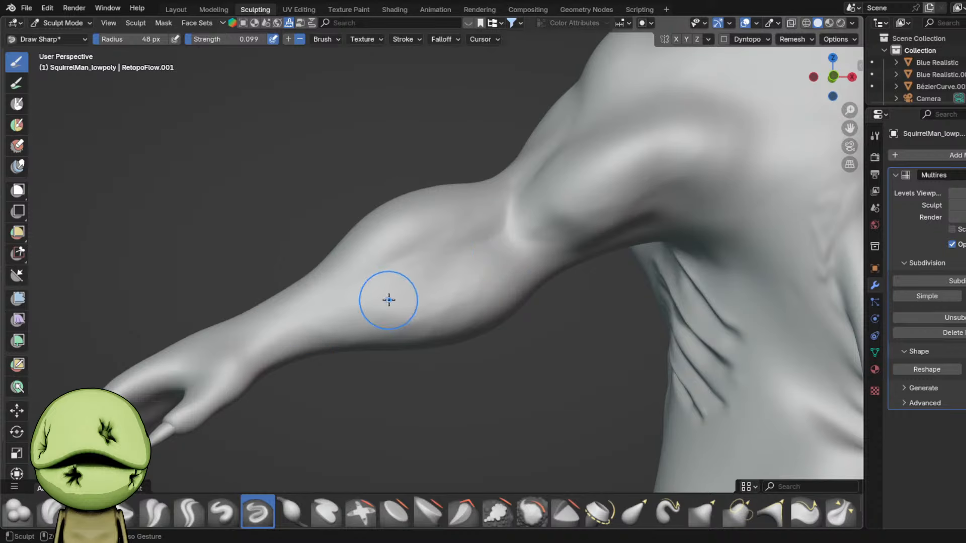
{"action": "middle_click_drag", "start_coordinate": [472, 288], "coordinate": [505, 282]}
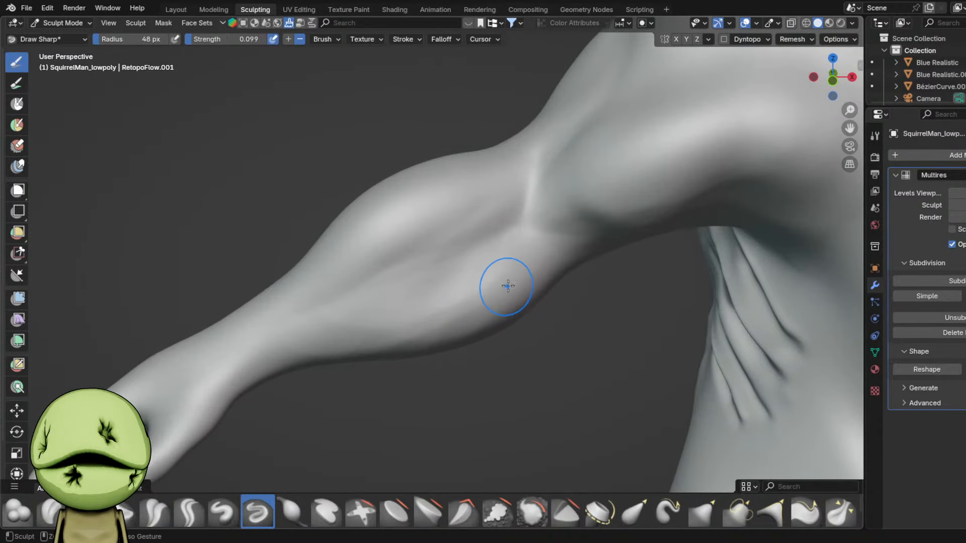
{"action": "mouse_move", "coordinate": [562, 320]}
{"action": "middle_mouse_down"}
{"action": "mouse_move", "coordinate": [504, 278]}
{"action": "mouse_move", "coordinate": [517, 259]}
{"action": "middle_mouse_up"}
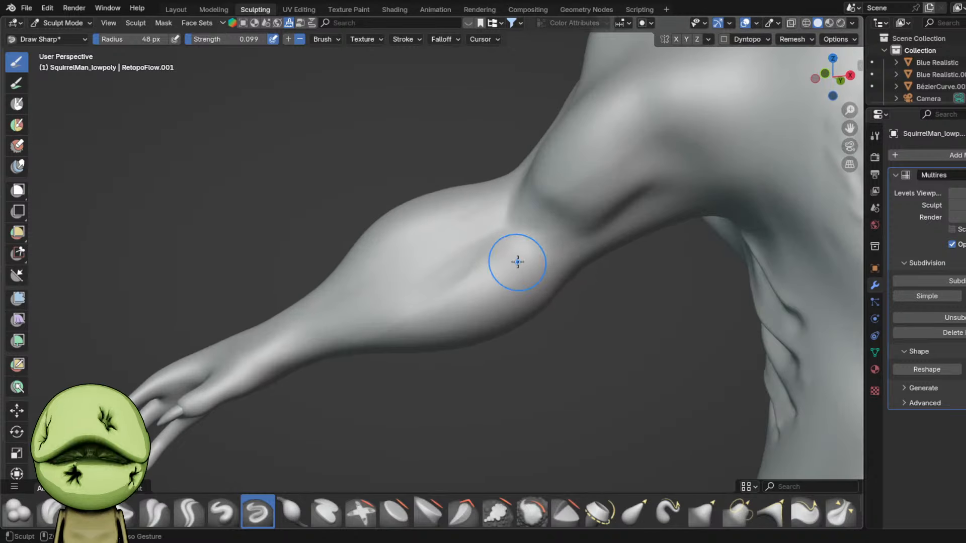
{"action": "middle_click_drag", "start_coordinate": [390, 323], "coordinate": [552, 285]}
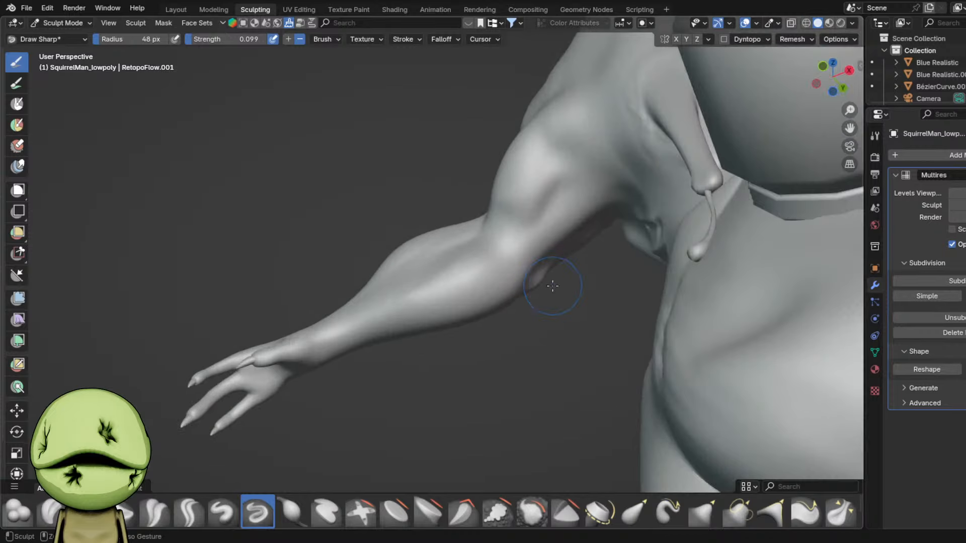
{"action": "mouse_move", "coordinate": [381, 316]}
{"action": "middle_mouse_down"}
{"action": "mouse_move", "coordinate": [438, 352]}
{"action": "mouse_move", "coordinate": [420, 254]}
{"action": "mouse_move", "coordinate": [464, 254]}
{"action": "middle_mouse_up"}
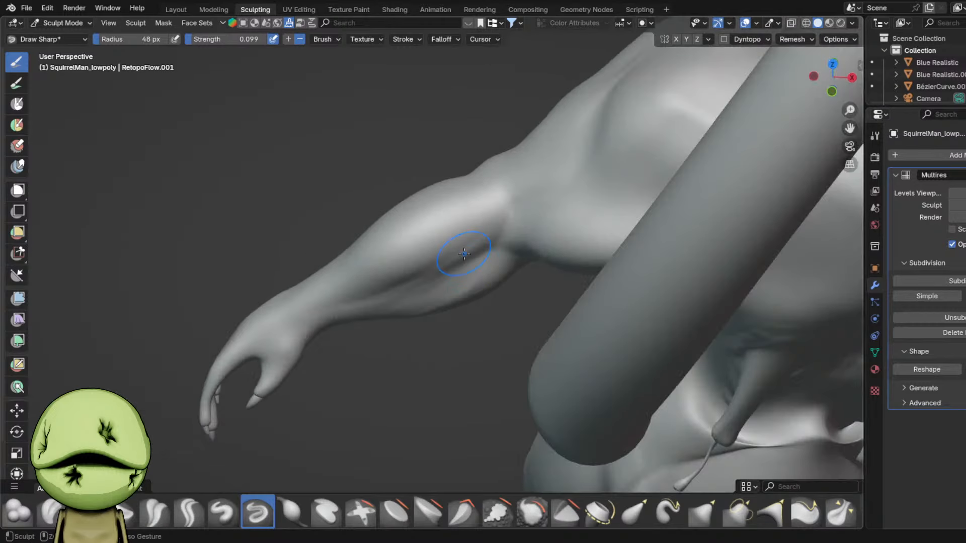
{"action": "middle_click_drag", "start_coordinate": [477, 211], "coordinate": [414, 237]}
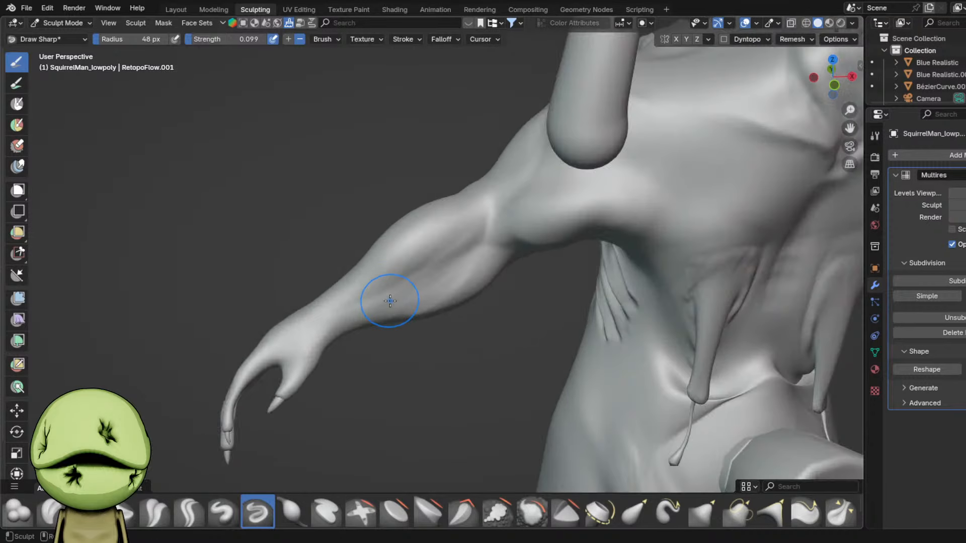
{"action": "middle_click_drag", "start_coordinate": [384, 283], "coordinate": [400, 331]}
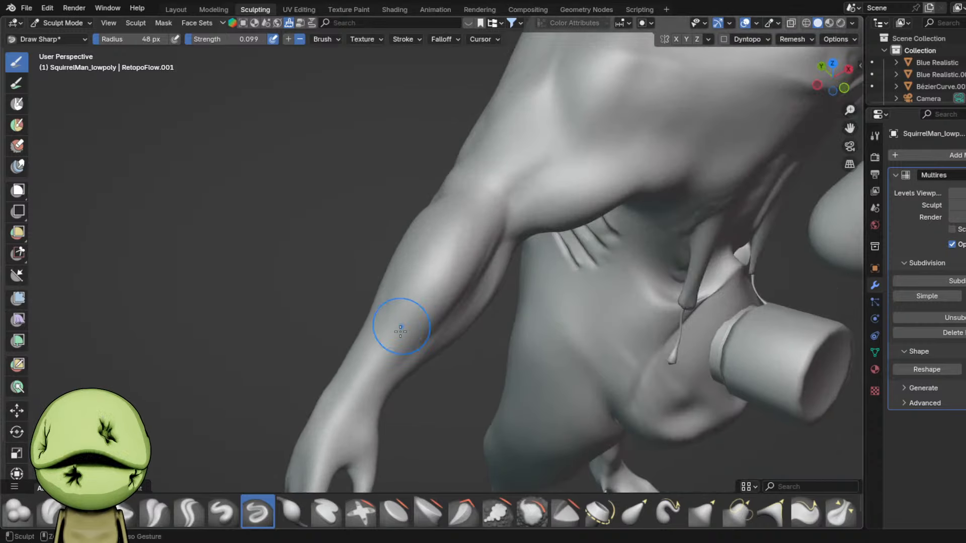
{"action": "middle_click_drag", "start_coordinate": [422, 208], "coordinate": [355, 275]}
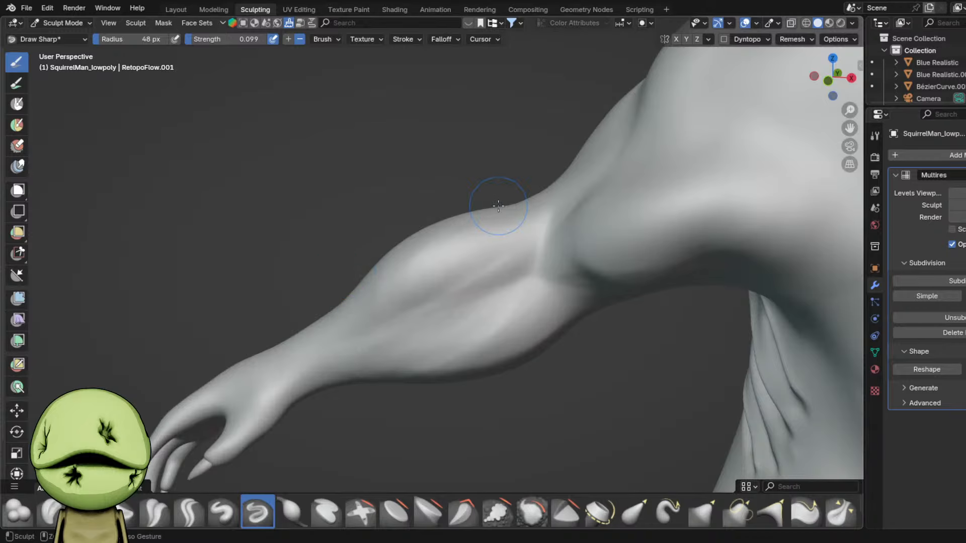
{"action": "mouse_move", "coordinate": [427, 288]}
{"action": "middle_mouse_down"}
{"action": "mouse_move", "coordinate": [522, 243]}
{"action": "mouse_move", "coordinate": [302, 254]}
{"action": "mouse_move", "coordinate": [349, 297]}
{"action": "mouse_move", "coordinate": [445, 207]}
{"action": "middle_mouse_up"}
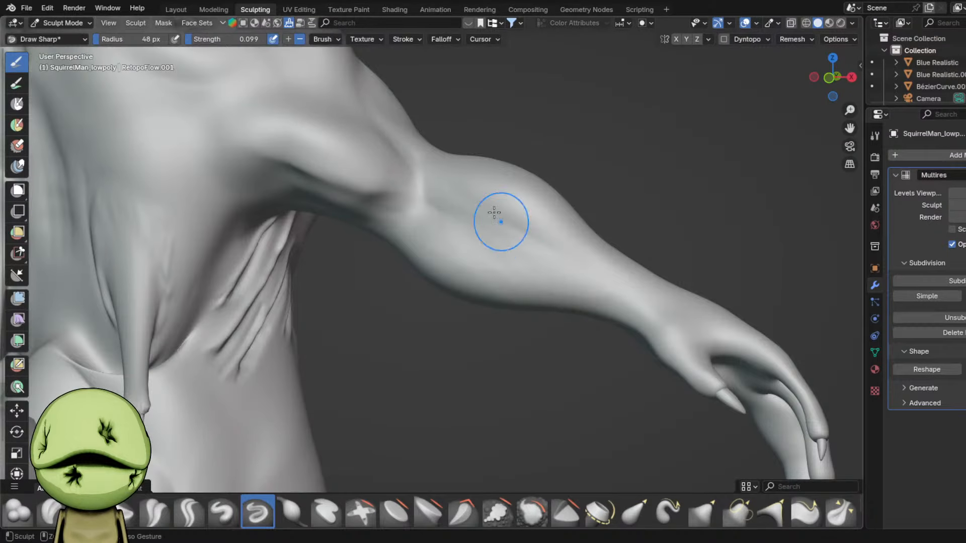
{"action": "scroll", "coordinate": [570, 253], "scroll_direction": "down", "scroll_amount": 4}
{"action": "middle_click_drag", "start_coordinate": [554, 248], "coordinate": [647, 240], "text": "shift"}
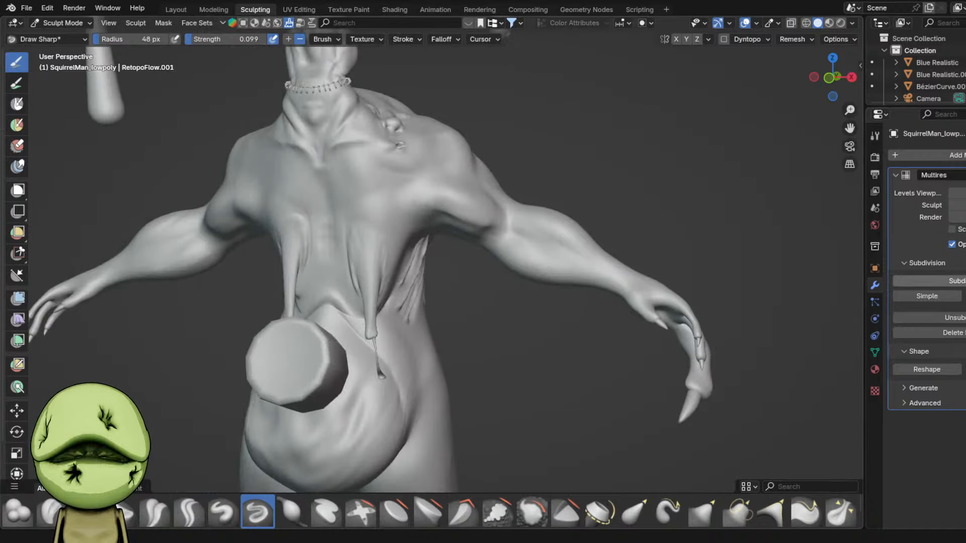
- Check the whole figure from the front and save the file
{"action": "scroll", "coordinate": [496, 247], "scroll_direction": "down", "scroll_amount": 3}
{"action": "middle_click_drag", "start_coordinate": [493, 247], "coordinate": [503, 255]}
{"action": "scroll", "coordinate": [503, 255], "scroll_direction": "down", "scroll_amount": 5}
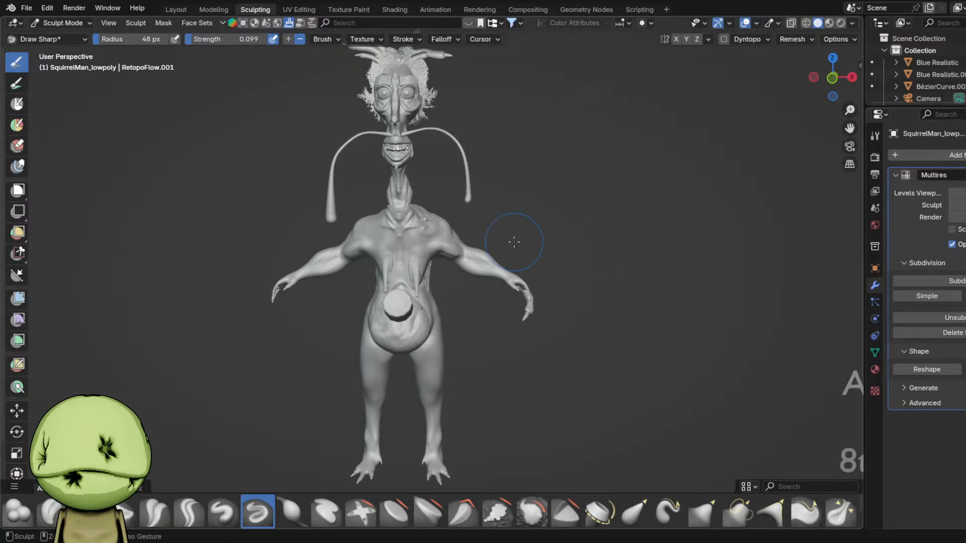
{"action": "key", "text": "ctrl+s"}
{"action": "scroll", "coordinate": [577, 247], "scroll_direction": "up", "scroll_amount": 3}
{"action": "scroll", "coordinate": [577, 247], "scroll_direction": "up", "scroll_amount": 3}
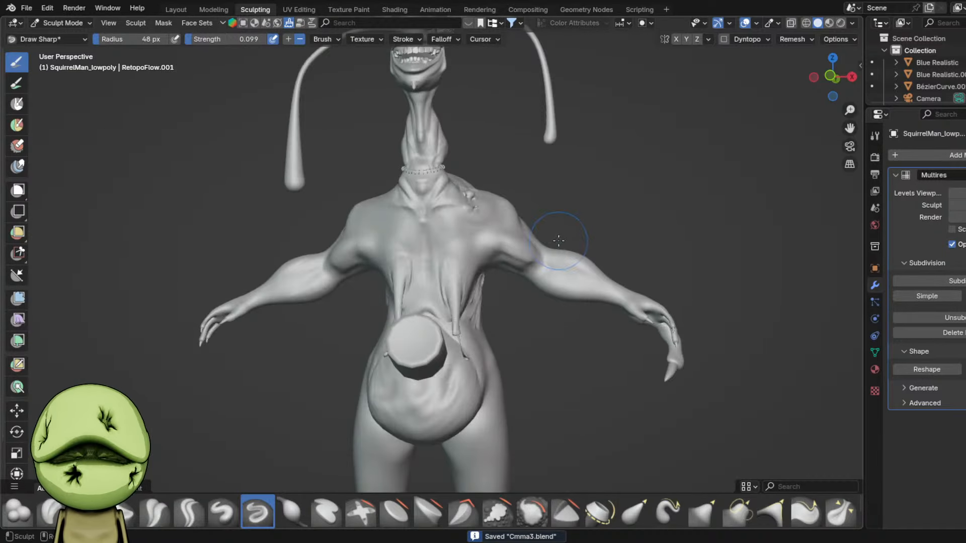
- Reshape the underside of the upper arm between armpit and elbow with the Grab brush, raising its radius to 133 px at strength 0.400
{"action": "mouse_move", "coordinate": [556, 237]}
{"action": "middle_mouse_down"}
{"action": "mouse_move", "coordinate": [500, 226]}
{"action": "mouse_move", "coordinate": [474, 258]}
{"action": "mouse_move", "coordinate": [474, 292]}
{"action": "middle_mouse_up"}
{"action": "scroll", "coordinate": [475, 291], "scroll_direction": "up", "scroll_amount": 3}
{"action": "key", "text": "g"}
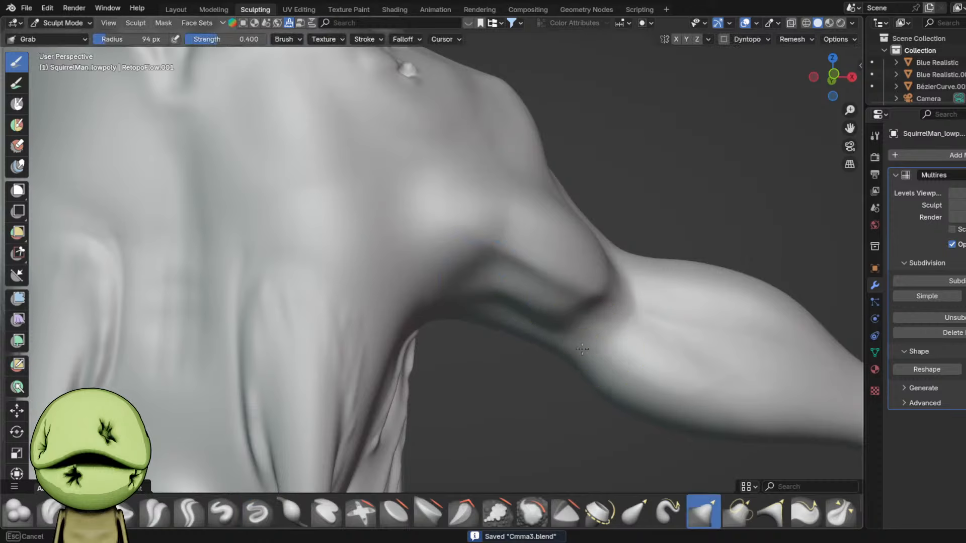
{"action": "left_click_drag", "start_coordinate": [531, 340], "coordinate": [540, 313]}
{"action": "key", "text": "f"}
{"action": "left_click", "coordinate": [570, 316]}
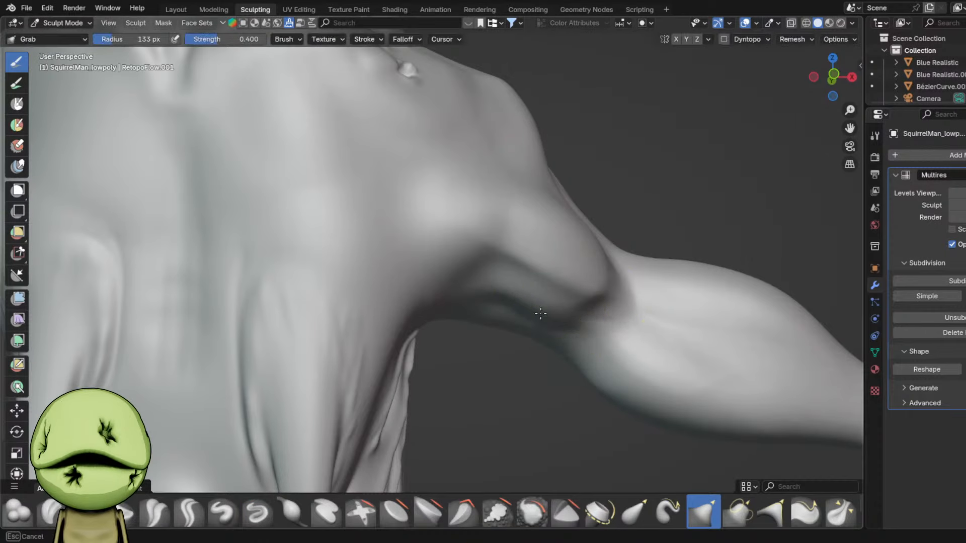
{"action": "scroll", "coordinate": [551, 285], "scroll_direction": "up", "scroll_amount": 1}
{"action": "left_click_drag", "start_coordinate": [555, 282], "coordinate": [575, 279]}
{"action": "scroll", "coordinate": [578, 284], "scroll_direction": "down", "scroll_amount": 1}
{"action": "middle_click_drag", "start_coordinate": [592, 300], "coordinate": [504, 302]}
{"action": "scroll", "coordinate": [485, 304], "scroll_direction": "up", "scroll_amount": 2}
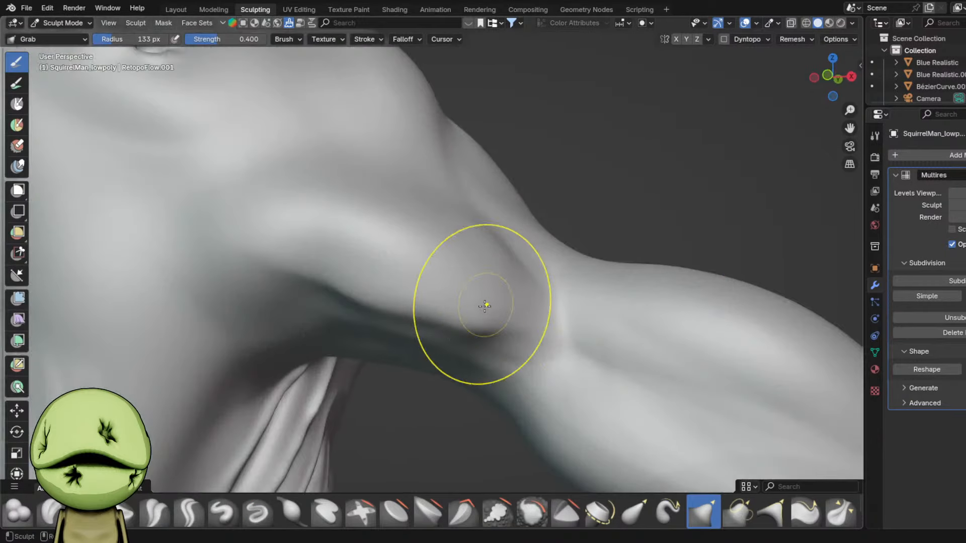
{"action": "left_click_drag", "start_coordinate": [426, 344], "coordinate": [446, 317]}
- Turn X symmetry back on and, in the Layout workspace, delete the "8ths cycle of tren and only does arms and neck at gym" text
{"action": "scroll", "coordinate": [358, 255], "scroll_direction": "down", "scroll_amount": 8}
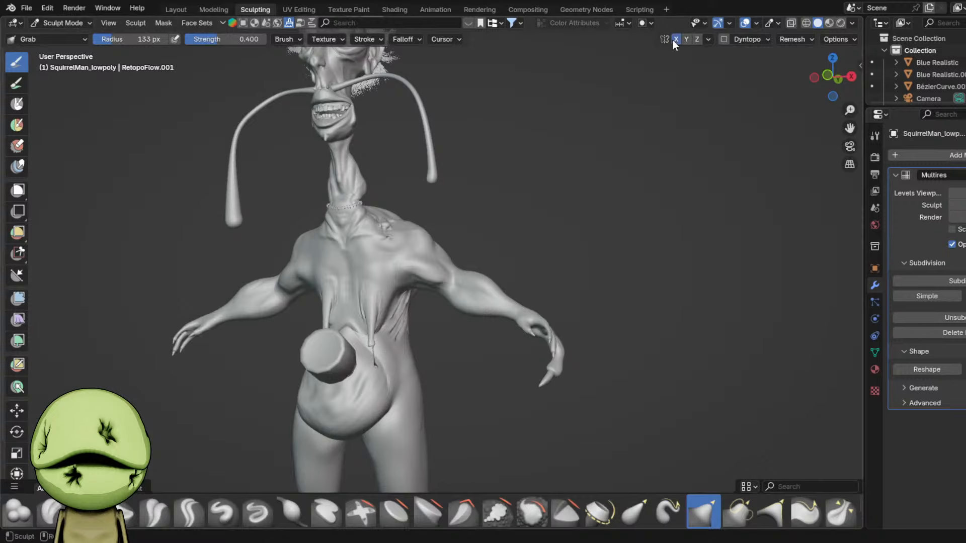
{"action": "middle_click_drag", "start_coordinate": [513, 168], "coordinate": [586, 166]}
{"action": "scroll", "coordinate": [579, 164], "scroll_direction": "down", "scroll_amount": 4}
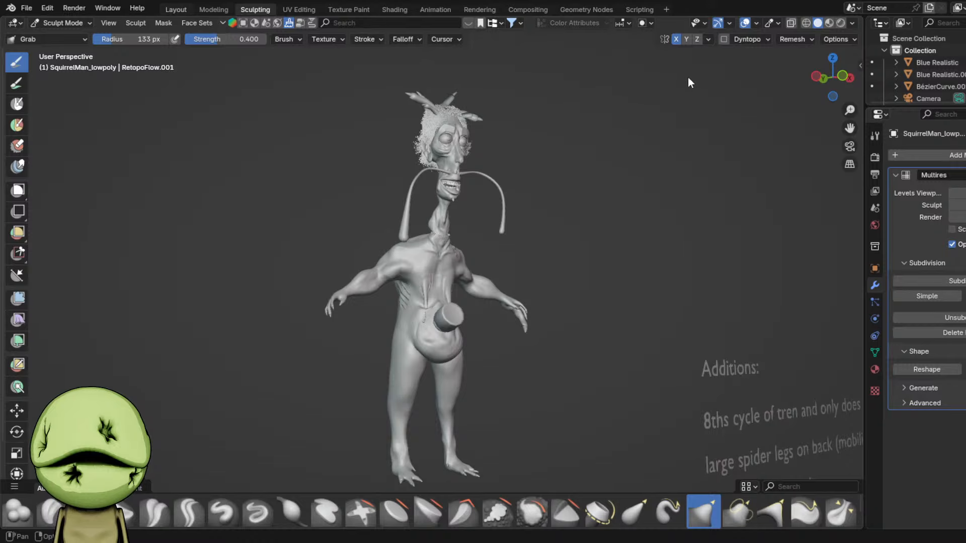
{"action": "left_click_drag", "start_coordinate": [718, 144], "coordinate": [495, 305]}
{"action": "scroll", "coordinate": [495, 304], "scroll_direction": "down", "scroll_amount": 8}
{"action": "left_click", "coordinate": [653, 337]}
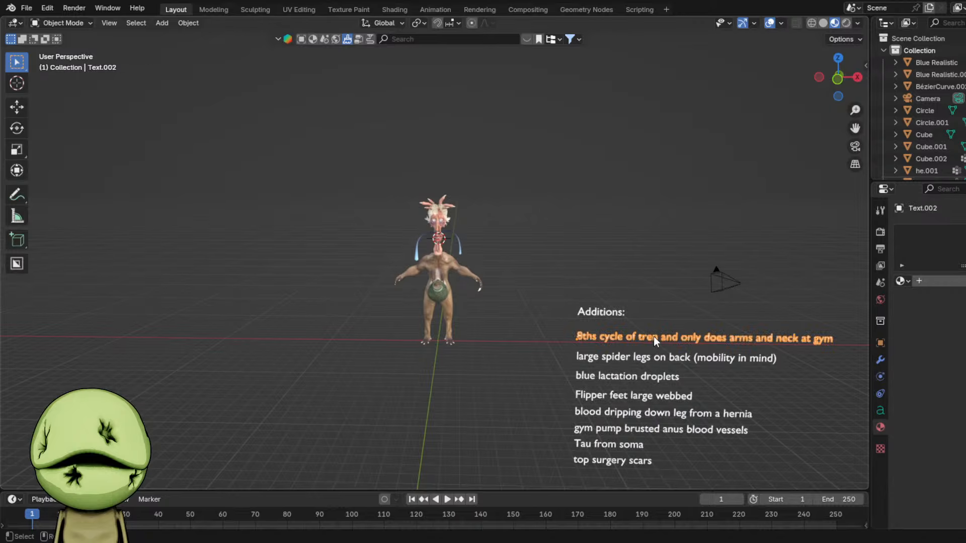
{"action": "scroll", "coordinate": [512, 274], "scroll_direction": "up", "scroll_amount": 6}
{"action": "scroll", "coordinate": [502, 266], "scroll_direction": "down", "scroll_amount": 4}
{"action": "key", "text": "x"}
{"action": "left_click", "coordinate": [485, 266]}
{"action": "scroll", "coordinate": [502, 267], "scroll_direction": "down", "scroll_amount": 5}
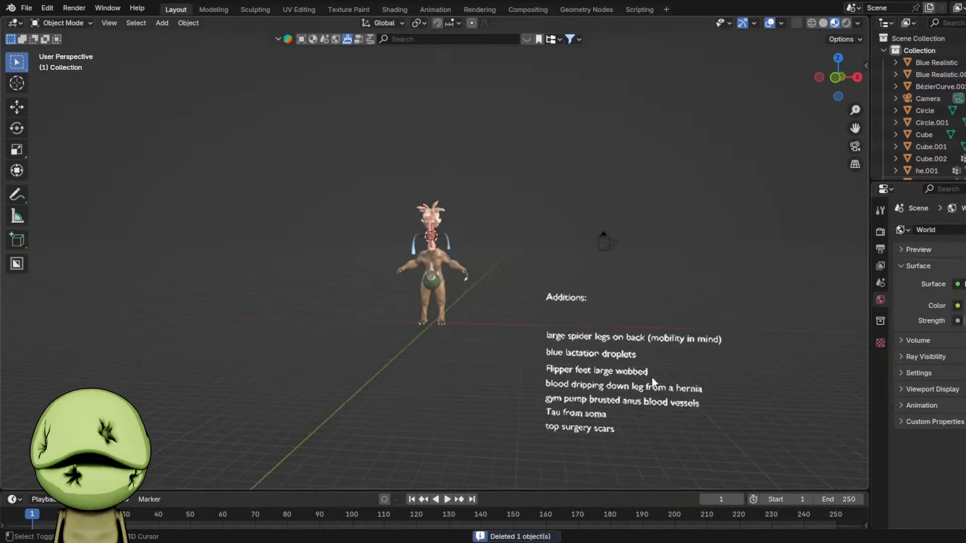
- Move all remaining list lines up along Z to close the gap under the "Additions:" heading
{"action": "scroll", "coordinate": [582, 302], "scroll_direction": "up", "scroll_amount": 2}
{"action": "left_click_drag", "start_coordinate": [583, 302], "coordinate": [600, 414]}
{"action": "left_click_drag", "start_coordinate": [532, 332], "coordinate": [587, 436]}
{"action": "key", "text": "g"}
{"action": "key", "text": "z"}
{"action": "left_click", "coordinate": [616, 417]}
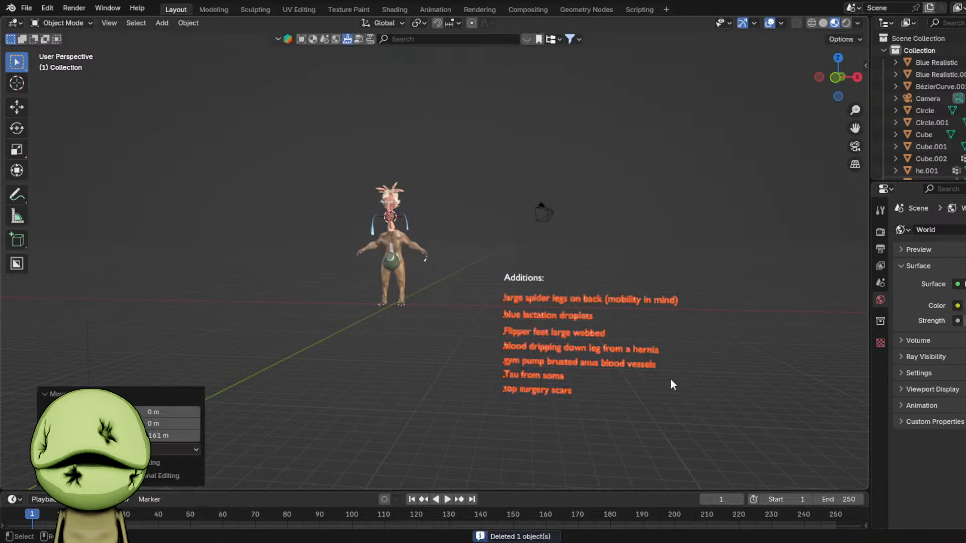
{"action": "left_click", "coordinate": [671, 377]}
{"action": "scroll", "coordinate": [671, 377], "scroll_direction": "up", "scroll_amount": 2}
{"action": "left_click", "coordinate": [655, 322]}
{"action": "scroll", "coordinate": [625, 323], "scroll_direction": "up", "scroll_amount": 2}
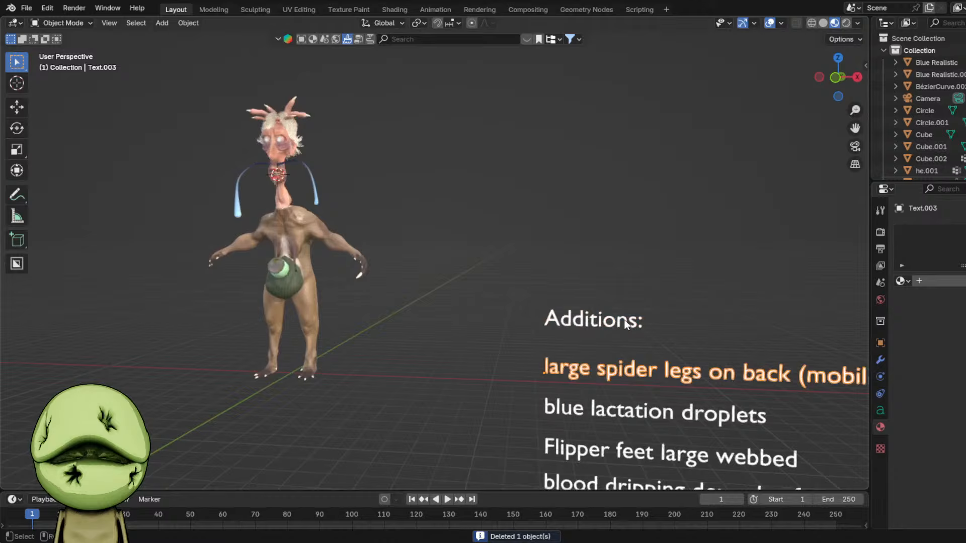
{"action": "left_click", "coordinate": [712, 327]}
- Switch the viewport to solid shading and add a 2 m cube mesh to the scene
{"action": "middle_click_drag", "start_coordinate": [436, 358], "coordinate": [355, 360], "text": "shift"}
{"action": "middle_click_drag", "start_coordinate": [338, 325], "coordinate": [414, 351], "text": "shift"}
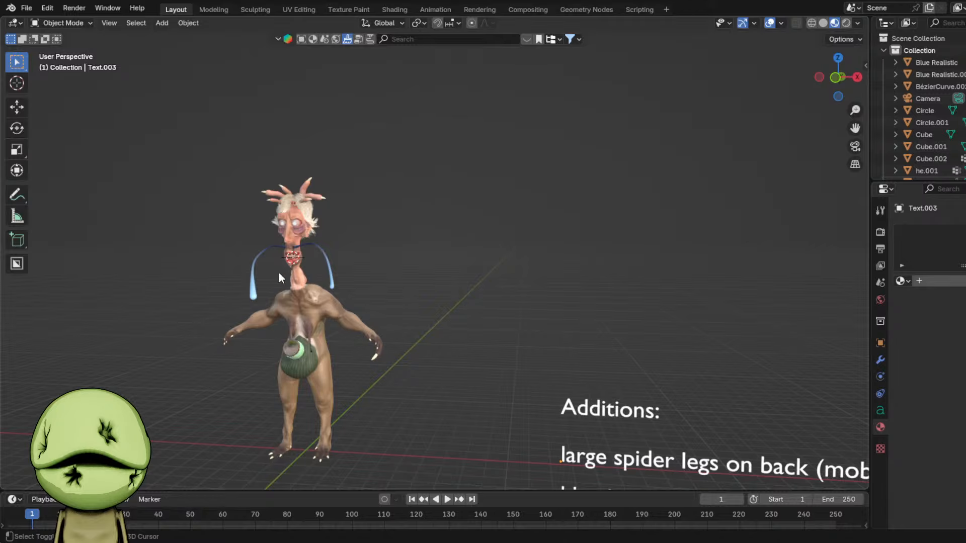
{"action": "middle_click_drag", "start_coordinate": [279, 278], "coordinate": [417, 246], "text": "shift"}
{"action": "scroll", "coordinate": [423, 251], "scroll_direction": "up", "scroll_amount": 2}
{"action": "middle_click_drag", "start_coordinate": [427, 254], "coordinate": [389, 254]}
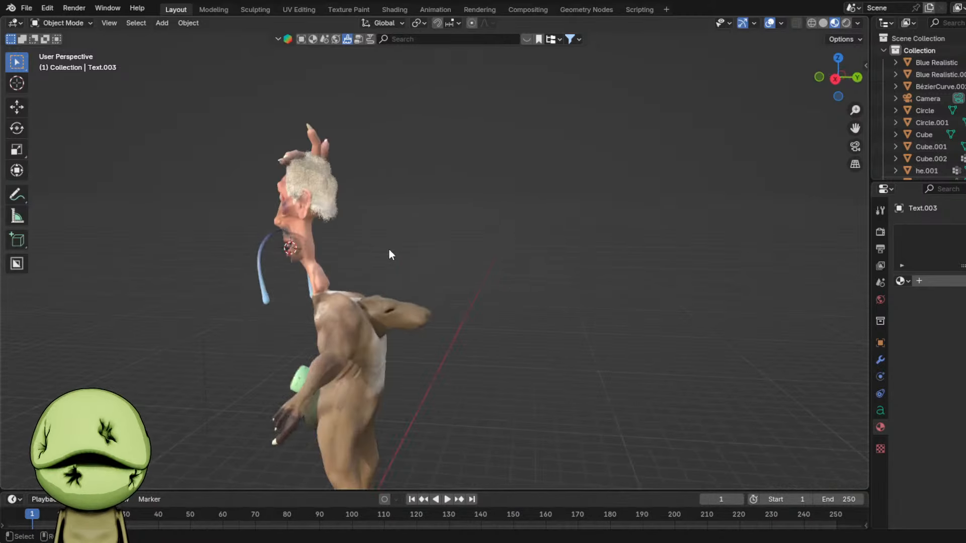
{"action": "key", "text": "z"}
{"action": "left_click", "coordinate": [453, 254]}
{"action": "scroll", "coordinate": [549, 258], "scroll_direction": "up", "scroll_amount": 3}
{"action": "mouse_move", "coordinate": [444, 300]}
{"action": "middle_mouse_down", "text": "shift"}
{"action": "mouse_move", "coordinate": [549, 258]}
{"action": "mouse_move", "coordinate": [531, 258]}
{"action": "middle_mouse_up", "text": "shift"}
{"action": "scroll", "coordinate": [530, 258], "scroll_direction": "up", "scroll_amount": 2}
{"action": "scroll", "coordinate": [531, 257], "scroll_direction": "down", "scroll_amount": 7}
{"action": "key", "text": "shift+a"}
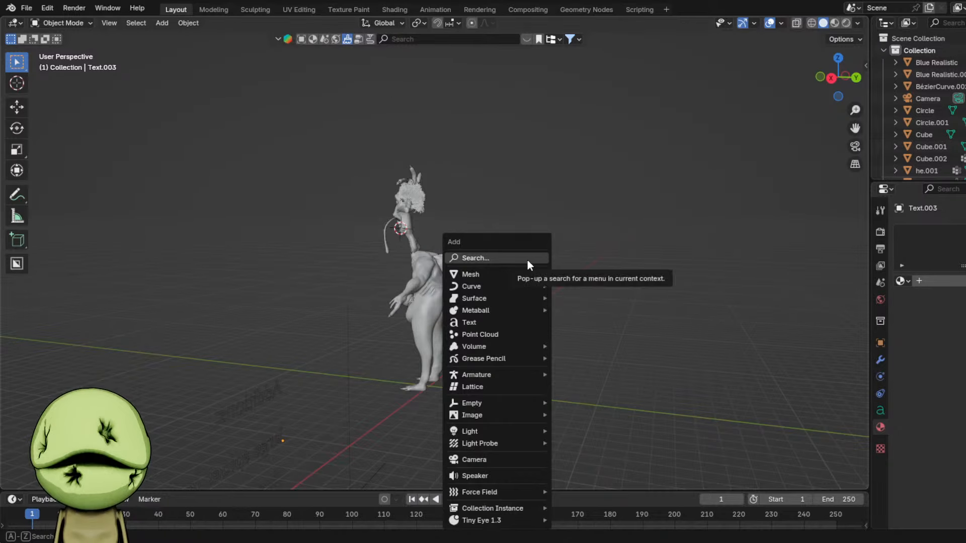
{"action": "mouse_move", "coordinate": [500, 281]}
{"action": "left_click", "coordinate": [578, 285]}
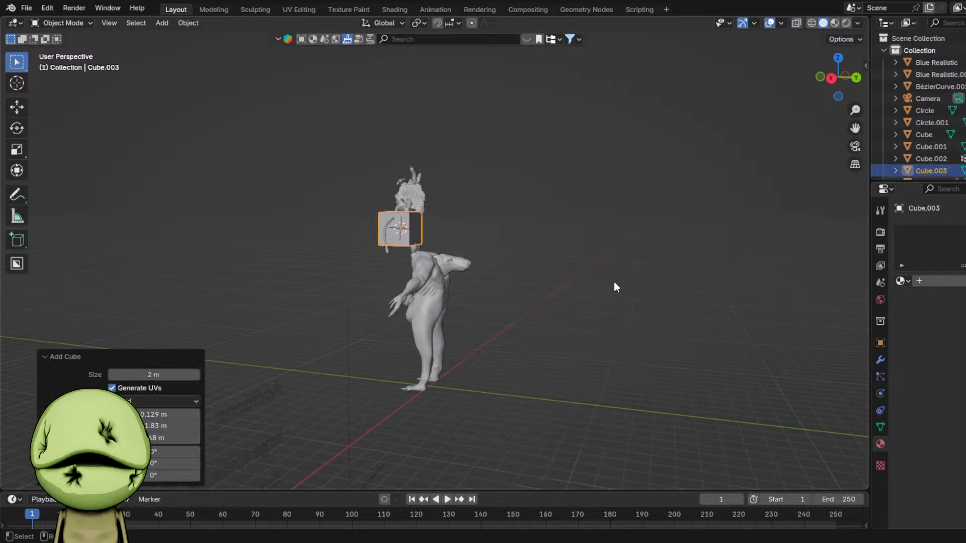
- Move the new cube above and behind the figure in the right orthographic view
{"action": "left_click", "coordinate": [831, 78]}
{"action": "key", "text": "Tab"}
{"action": "key", "text": "Tab"}
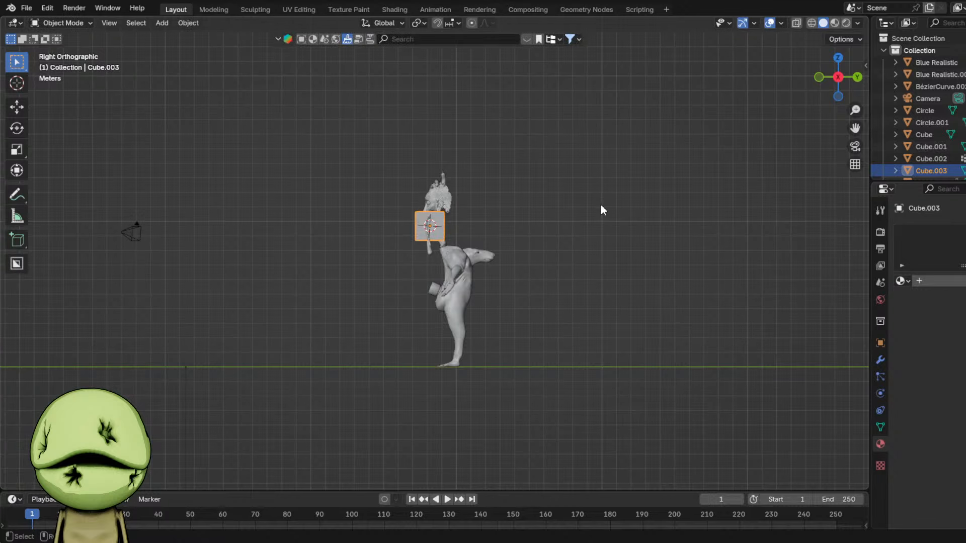
{"action": "key", "text": "alt+g"}
{"action": "scroll", "coordinate": [608, 131], "scroll_direction": "down", "scroll_amount": 6}
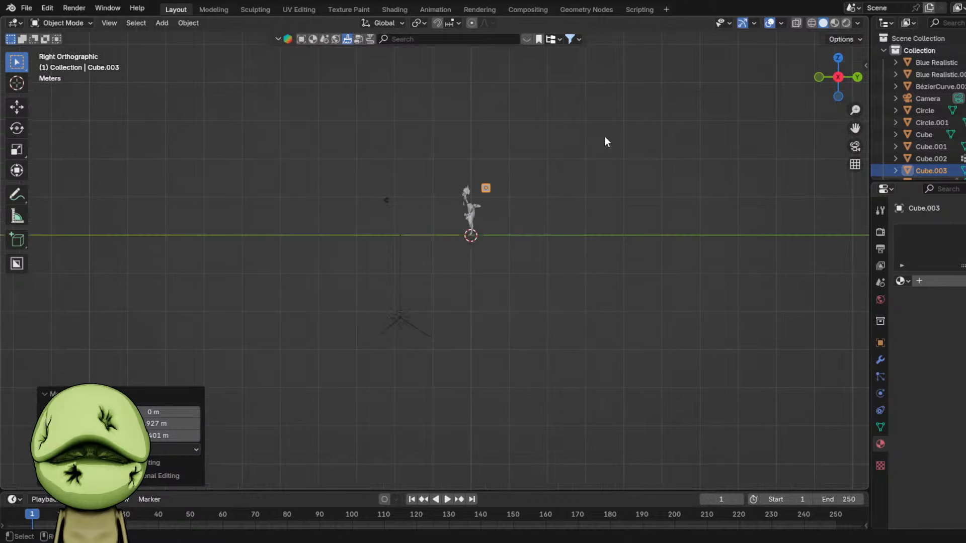
{"action": "key", "text": "KP_Decimal"}
{"action": "scroll", "coordinate": [584, 171], "scroll_direction": "down", "scroll_amount": 12}
- Scale the cube's mesh by 0.212 in Edit Mode and add a Mirror modifier on the X axis
{"action": "key", "text": "Tab"}
{"action": "scroll", "coordinate": [587, 188], "scroll_direction": "up", "scroll_amount": 3}
{"action": "key", "text": "s"}
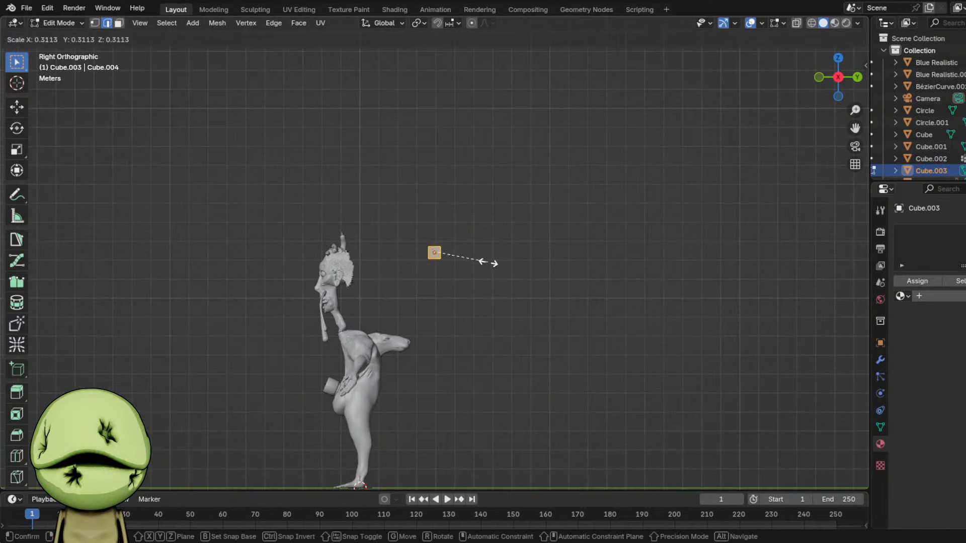
{"action": "left_click", "coordinate": [468, 258]}
{"action": "left_click", "coordinate": [928, 229]}
{"action": "mouse_move", "coordinate": [925, 230]}
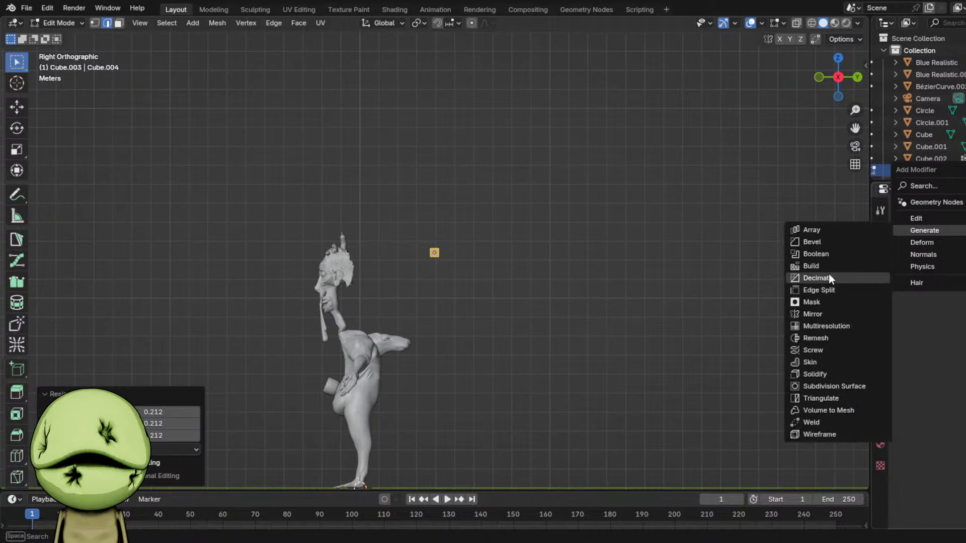
{"action": "left_click", "coordinate": [819, 312]}
{"action": "key", "text": "Tab"}
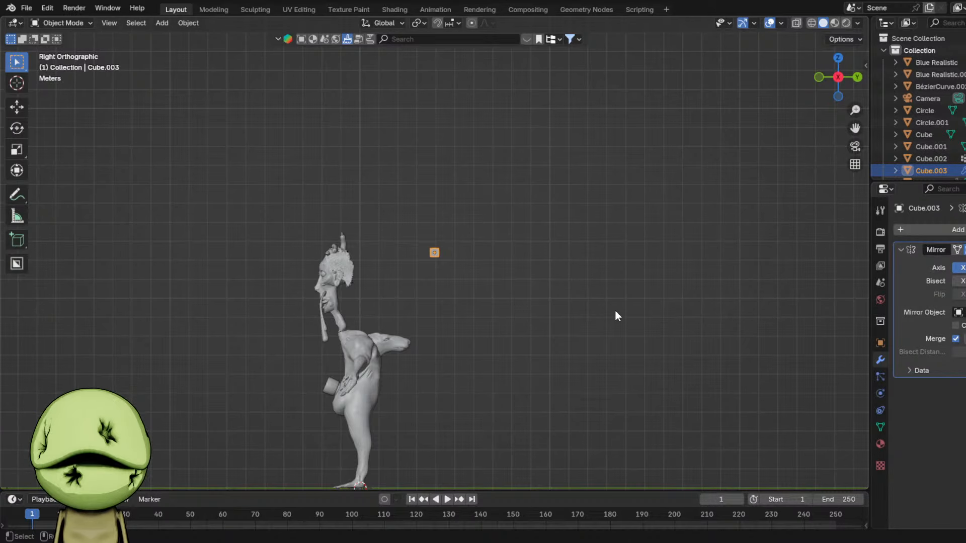
- Duplicate the "top surgery scars" line below the list and change the copy's text to "Sharingan left eye"
{"action": "middle_click_drag", "start_coordinate": [614, 309], "coordinate": [546, 422]}
{"action": "left_click", "coordinate": [534, 424]}
{"action": "key", "text": "Tab"}
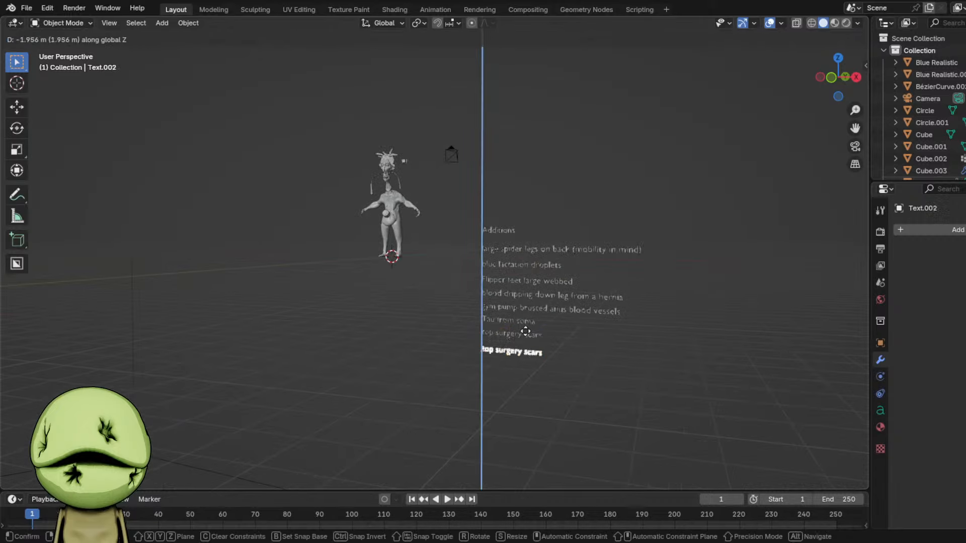
{"action": "key", "text": "BackSpace"}
{"action": "key", "text": "BackSpace"}
{"action": "key", "text": "BackSpace"}
{"action": "key", "text": "BackSpace"}
{"action": "key", "text": "BackSpace"}
{"action": "key", "text": "BackSpace"}
{"action": "key", "text": "BackSpace"}
{"action": "key", "text": "BackSpace"}
{"action": "key", "text": "BackSpace"}
{"action": "key", "text": "BackSpace"}
{"action": "key", "text": "BackSpace"}
{"action": "key", "text": "BackSpace"}
{"action": "key", "text": "BackSpace"}
{"action": "key", "text": "BackSpace"}
{"action": "key", "text": "BackSpace"}
{"action": "key", "text": "BackSpace"}
{"action": "key", "text": "BackSpace"}
{"action": "type", "text": "Shar"}
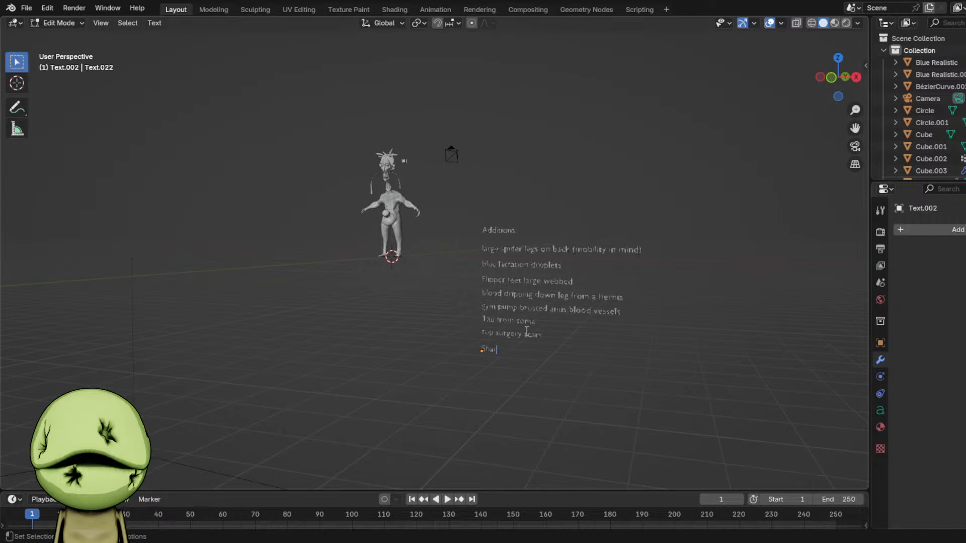
{"action": "type", "text": "ingan left eye"}
{"action": "key", "text": "Tab"}
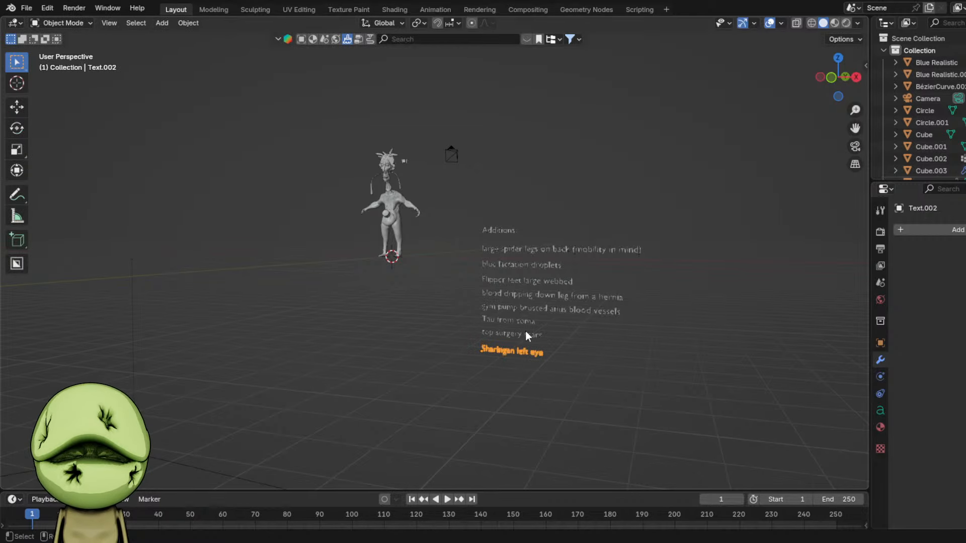
- Move the small cube's mesh toward the figure's upper back in the right orthographic view and rotate it
{"action": "middle_click_drag", "start_coordinate": [525, 331], "coordinate": [476, 366]}
{"action": "left_click", "coordinate": [427, 304]}
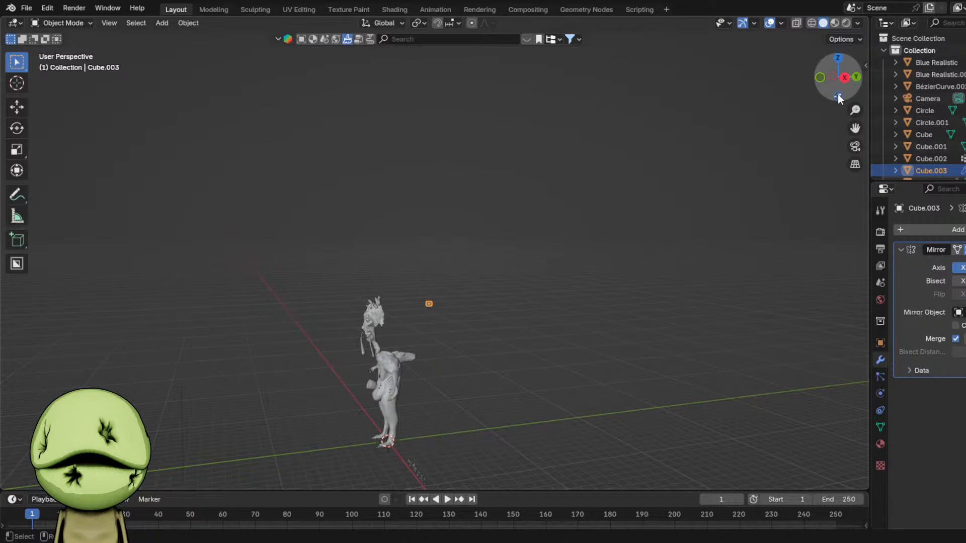
{"action": "left_click", "coordinate": [844, 78]}
{"action": "key", "text": "Tab"}
{"action": "scroll", "coordinate": [535, 302], "scroll_direction": "up", "scroll_amount": 4}
{"action": "middle_click_drag", "start_coordinate": [517, 338], "coordinate": [544, 239], "text": "shift"}
{"action": "key", "text": "g"}
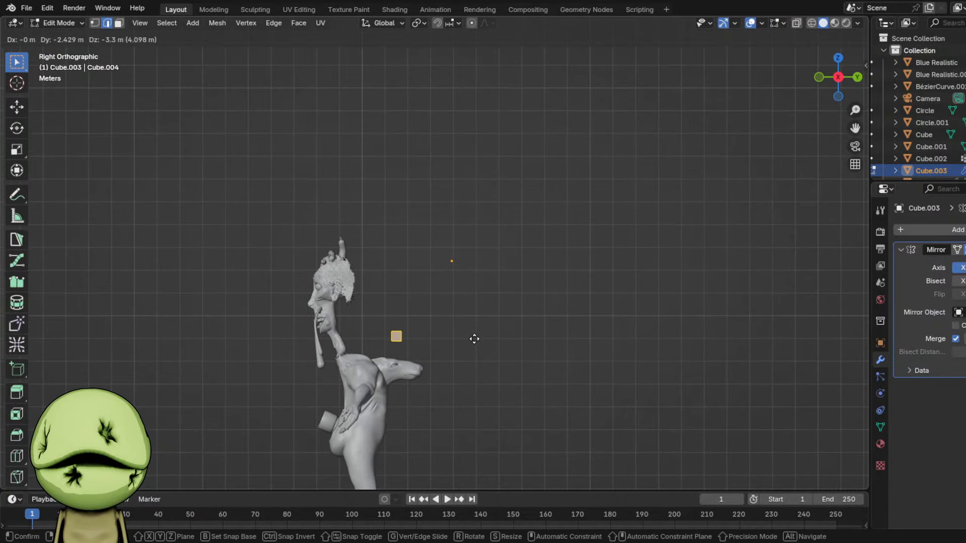
{"action": "left_click", "coordinate": [475, 339]}
{"action": "key", "text": "r"}
{"action": "left_click", "coordinate": [496, 281]}
- Move the cube object in Object Mode so its origin sits just above and behind the shoulders
{"action": "key", "text": "Tab"}
{"action": "middle_click_drag", "start_coordinate": [503, 287], "coordinate": [517, 236], "text": "shift"}
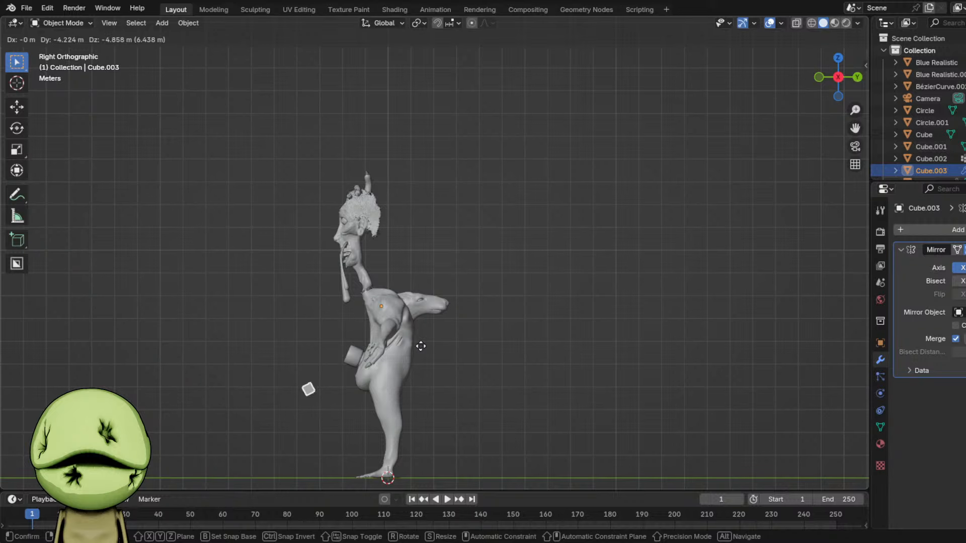
{"action": "left_click", "coordinate": [435, 322]}
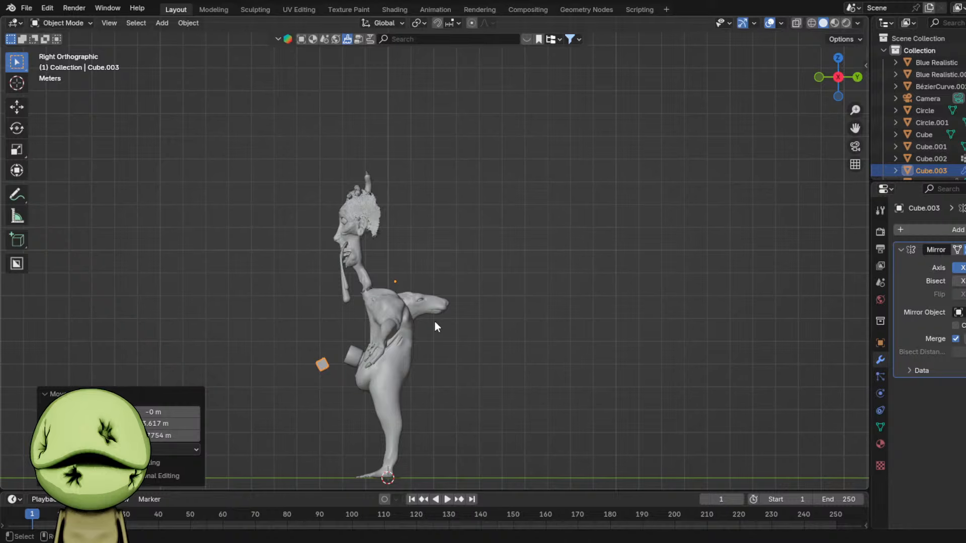
{"action": "key", "text": "g"}
{"action": "right_click", "coordinate": [424, 323]}
- Move the mirrored cube mesh back up to the shoulders, rotate it slightly and spread the pair apart on either side of the neck
{"action": "key", "text": "Tab"}
{"action": "key", "text": "g"}
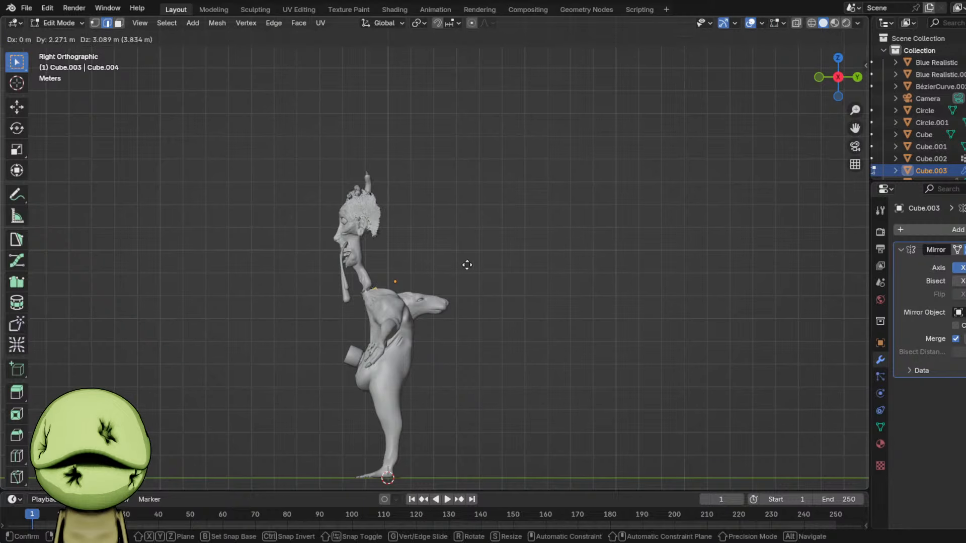
{"action": "left_click", "coordinate": [459, 304]}
{"action": "middle_click_drag", "start_coordinate": [460, 304], "coordinate": [636, 342]}
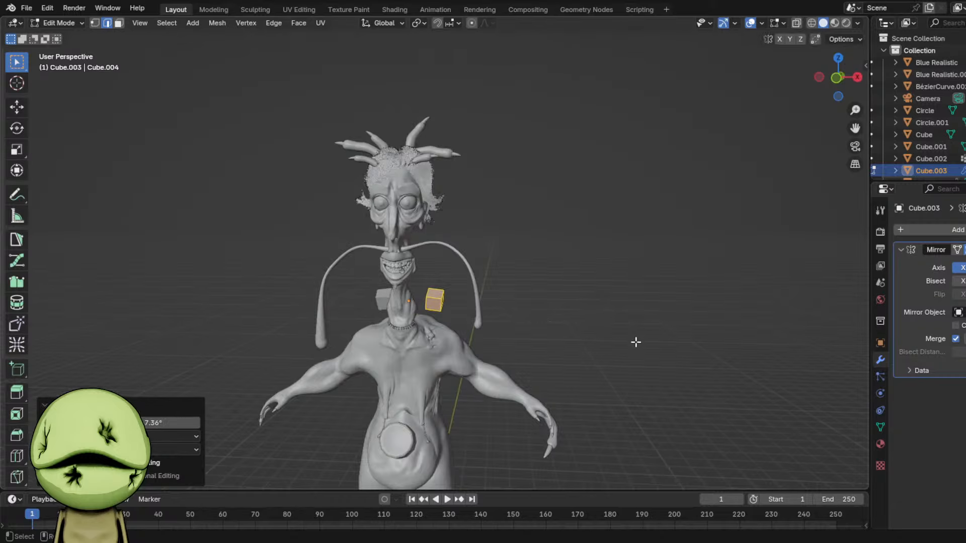
{"action": "key", "text": "Tab"}
- Duplicate the "Sharingan left eye" line below itself and change the copy's text to "rgb eyes"
{"action": "scroll", "coordinate": [557, 332], "scroll_direction": "down", "scroll_amount": 6}
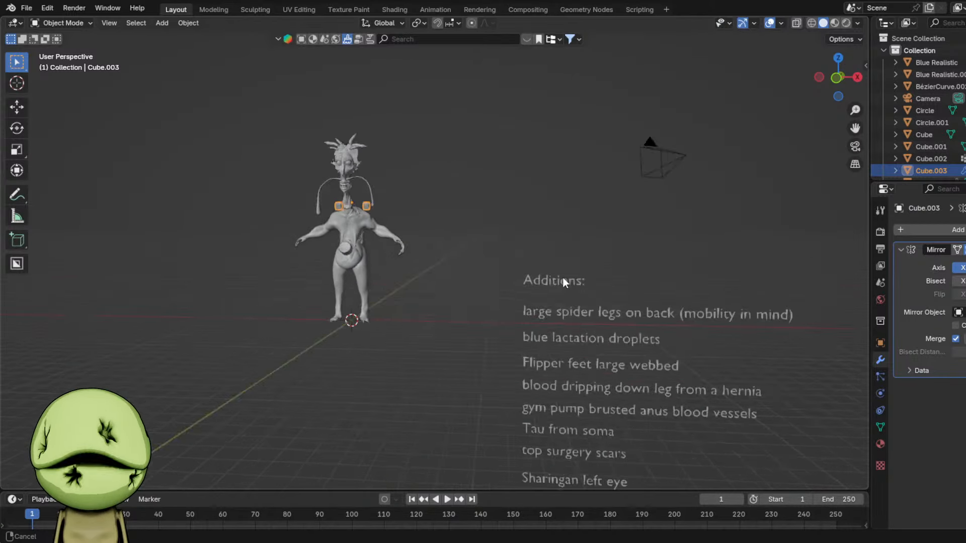
{"action": "scroll", "coordinate": [568, 307], "scroll_direction": "down", "scroll_amount": 5}
{"action": "scroll", "coordinate": [578, 351], "scroll_direction": "up", "scroll_amount": 4}
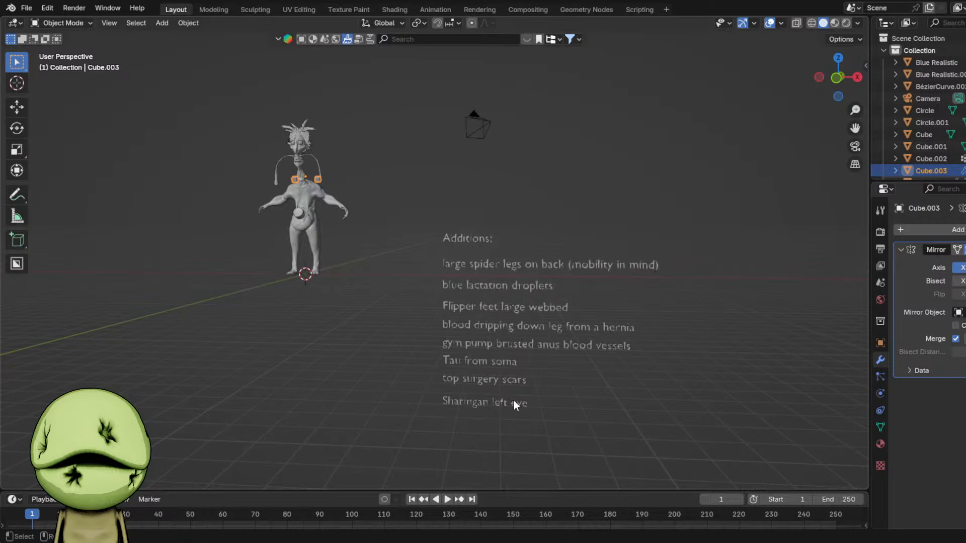
{"action": "left_click", "coordinate": [514, 403]}
{"action": "key", "text": "shift+d"}
{"action": "left_click", "coordinate": [510, 416]}
{"action": "key", "text": "Tab"}
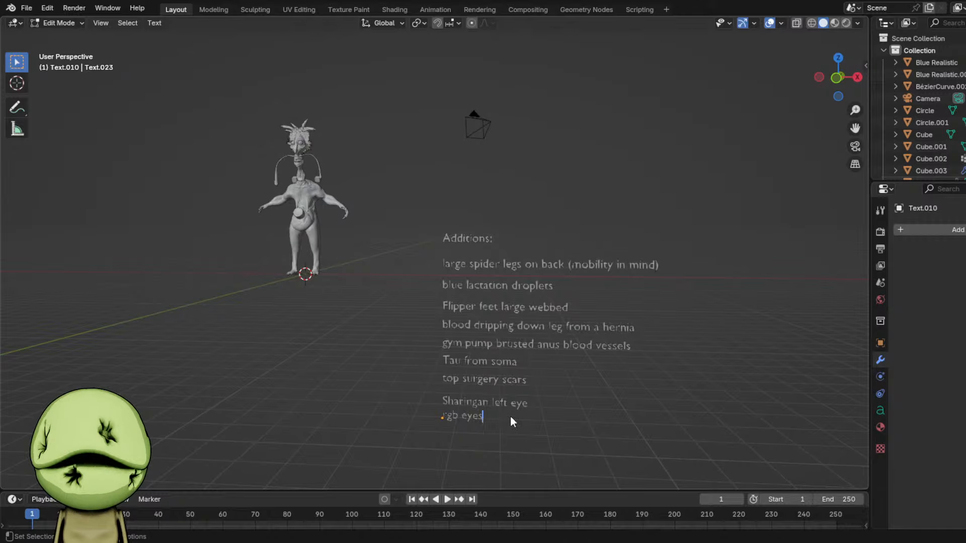
- Move the "rgb eyes" line down along Z, deselect it and save the file
{"action": "key", "text": "Tab"}
{"action": "key", "text": "g"}
{"action": "key", "text": "z"}
{"action": "left_click", "coordinate": [504, 452]}
{"action": "left_click", "coordinate": [361, 426]}
{"action": "key", "text": "ctrl+s"}
- Scale down the mirrored cubes' mesh in Edit Mode, move it onto the back of the shoulders and rotate it
{"action": "middle_click_drag", "start_coordinate": [508, 216], "coordinate": [484, 315]}
{"action": "scroll", "coordinate": [508, 323], "scroll_direction": "up", "scroll_amount": 3}
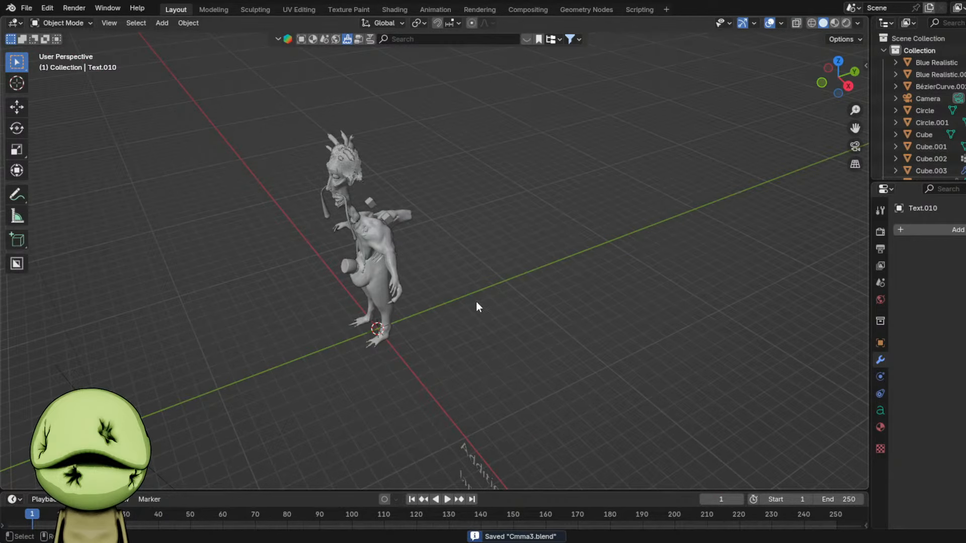
{"action": "scroll", "coordinate": [458, 239], "scroll_direction": "up", "scroll_amount": 4}
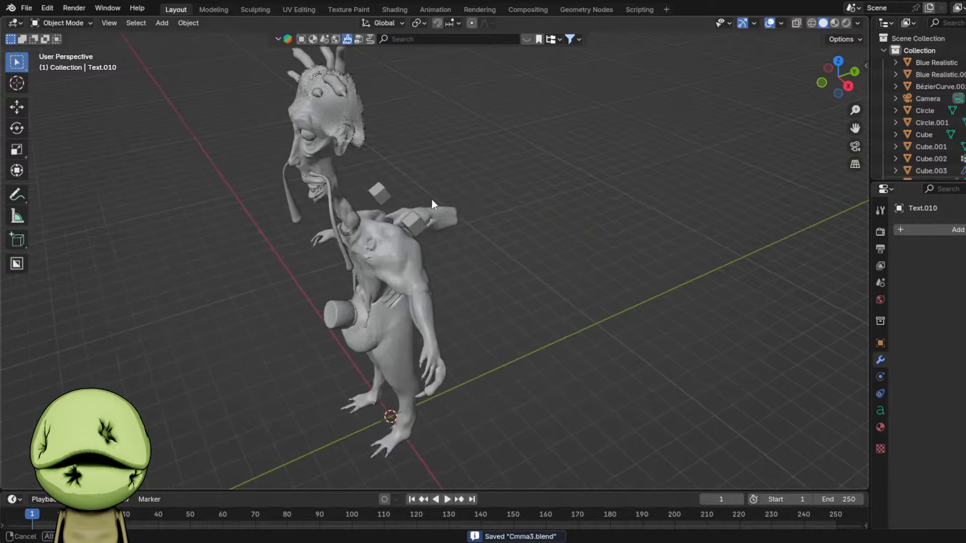
{"action": "left_click", "coordinate": [433, 218]}
{"action": "key", "text": "KP_Decimal"}
{"action": "key", "text": "Tab"}
{"action": "scroll", "coordinate": [623, 280], "scroll_direction": "down", "scroll_amount": 8}
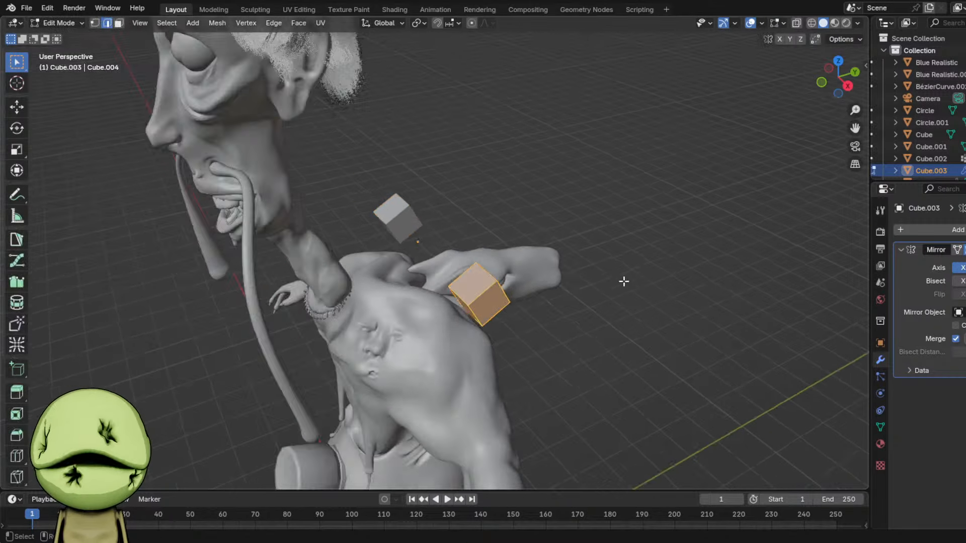
{"action": "scroll", "coordinate": [602, 299], "scroll_direction": "down", "scroll_amount": 6}
{"action": "middle_click_drag", "start_coordinate": [601, 300], "coordinate": [647, 268]}
{"action": "scroll", "coordinate": [626, 269], "scroll_direction": "up", "scroll_amount": 12}
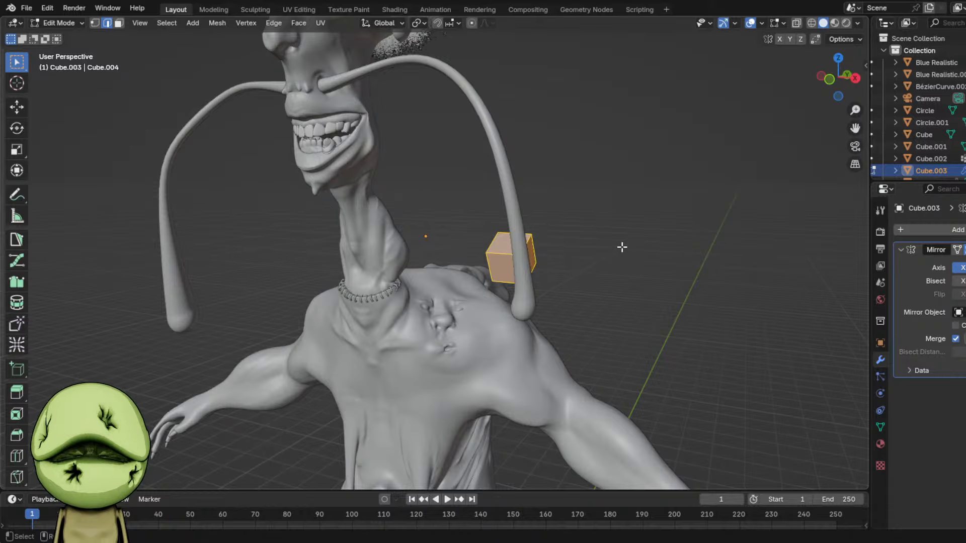
{"action": "middle_click_drag", "start_coordinate": [644, 339], "coordinate": [675, 339]}
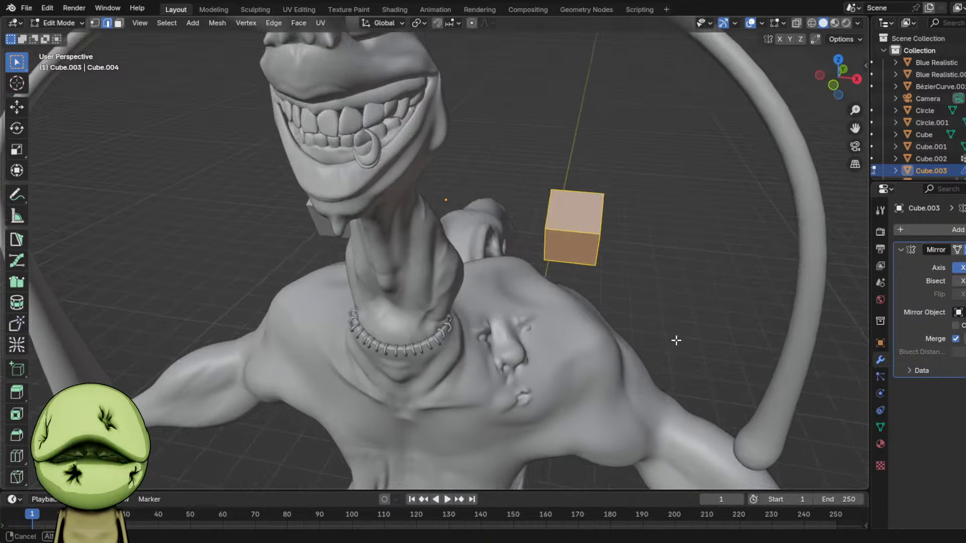
{"action": "key", "text": "s"}
{"action": "left_click", "coordinate": [625, 296]}
{"action": "middle_click_drag", "start_coordinate": [630, 302], "coordinate": [588, 405]}
{"action": "key", "text": "g"}
{"action": "left_click", "coordinate": [487, 239]}
{"action": "key", "text": "r"}
{"action": "left_click", "coordinate": [500, 231]}
- Extend the cubes' outer faces backward, enlarge them, then extrude a long upper leg segment and tilt its end face
{"action": "key", "text": "3"}
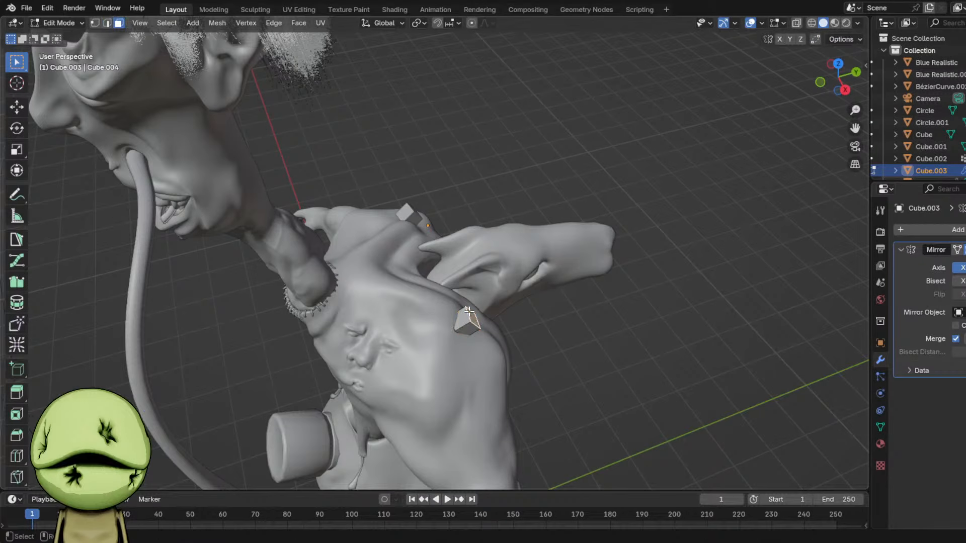
{"action": "middle_click_drag", "start_coordinate": [467, 311], "coordinate": [537, 294]}
{"action": "key", "text": "s"}
{"action": "left_click", "coordinate": [639, 270]}
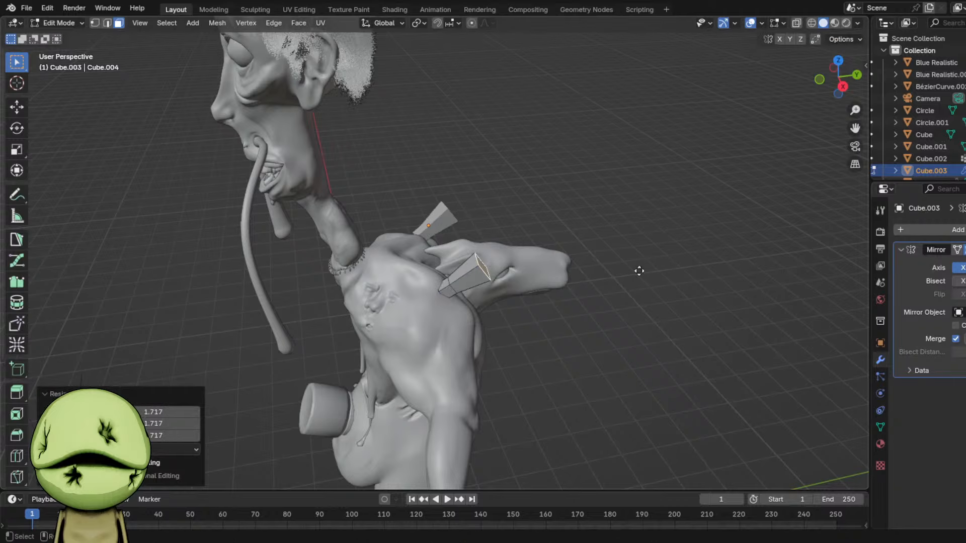
{"action": "key", "text": "e"}
{"action": "left_click", "coordinate": [666, 214]}
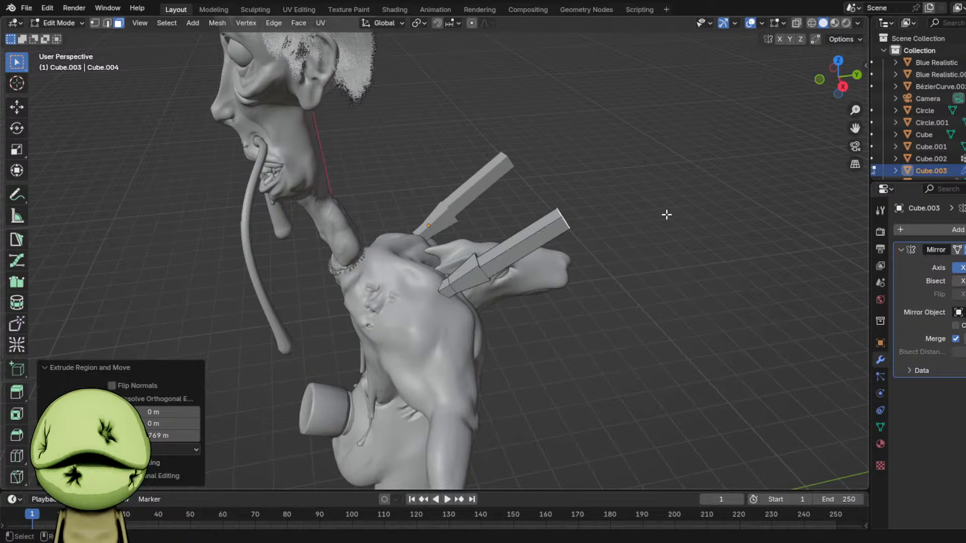
{"action": "key", "text": "r"}
{"action": "left_click", "coordinate": [646, 242]}
- Extrude short sections from the upper segment's end, rotating and scaling the end face to begin the first leg joint
{"action": "middle_click_drag", "start_coordinate": [639, 276], "coordinate": [646, 248]}
{"action": "key", "text": "e"}
{"action": "left_click", "coordinate": [667, 237]}
{"action": "key", "text": "r"}
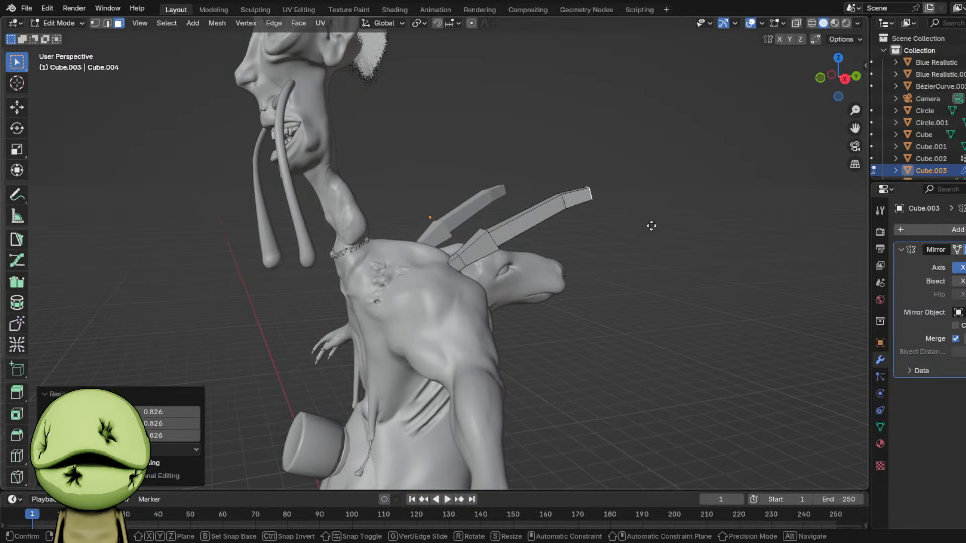
{"action": "left_click", "coordinate": [643, 220]}
{"action": "key", "text": "e"}
{"action": "left_click", "coordinate": [647, 218]}
{"action": "key", "text": "s"}
{"action": "left_click", "coordinate": [677, 217]}
{"action": "key", "text": "r"}
{"action": "left_click", "coordinate": [665, 270]}
- Extrude the first joint's end face again, then reposition and resize it to shape the bend
{"action": "key", "text": "e"}
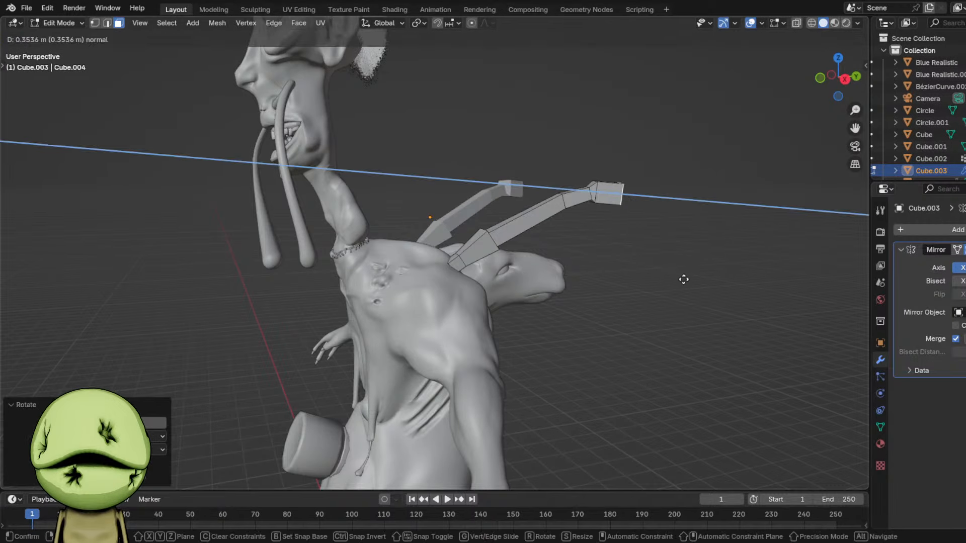
{"action": "left_click", "coordinate": [681, 274]}
{"action": "left_click", "coordinate": [663, 269]}
{"action": "key", "text": "g"}
{"action": "left_click", "coordinate": [633, 262]}
{"action": "middle_click_drag", "start_coordinate": [631, 261], "coordinate": [553, 238]}
{"action": "key", "text": "g"}
{"action": "left_click", "coordinate": [524, 244]}
{"action": "key", "text": "s"}
{"action": "scroll", "coordinate": [505, 260], "scroll_direction": "down", "scroll_amount": 3}
- In the right side view, extrude a long segment down and back from the first joint, rotating and enlarging its end face
{"action": "left_click", "coordinate": [837, 78]}
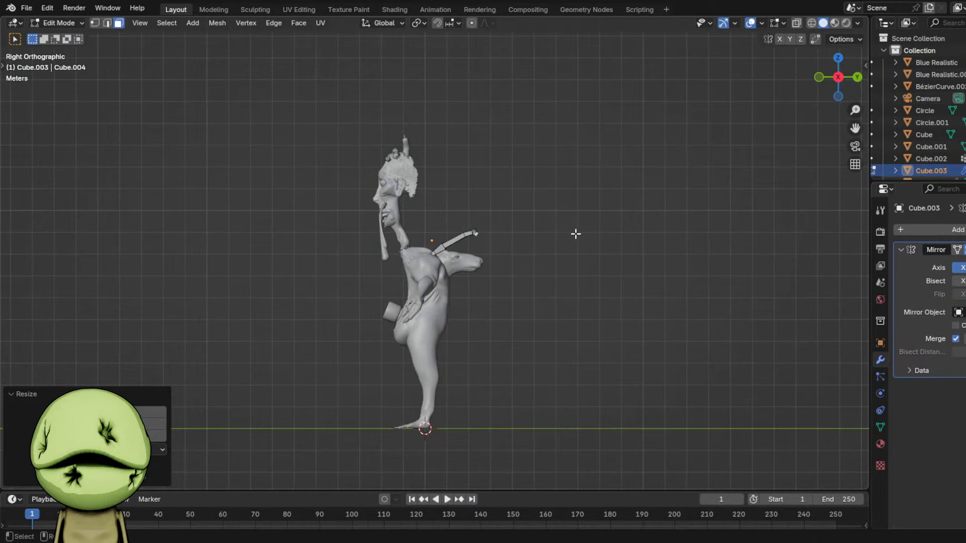
{"action": "key", "text": "e"}
{"action": "left_click", "coordinate": [625, 302]}
{"action": "key", "text": "g"}
{"action": "left_click", "coordinate": [615, 361]}
{"action": "key", "text": "r"}
{"action": "left_click", "coordinate": [576, 390]}
{"action": "key", "text": "g"}
{"action": "left_click", "coordinate": [592, 368]}
{"action": "scroll", "coordinate": [565, 307], "scroll_direction": "up", "scroll_amount": 5}
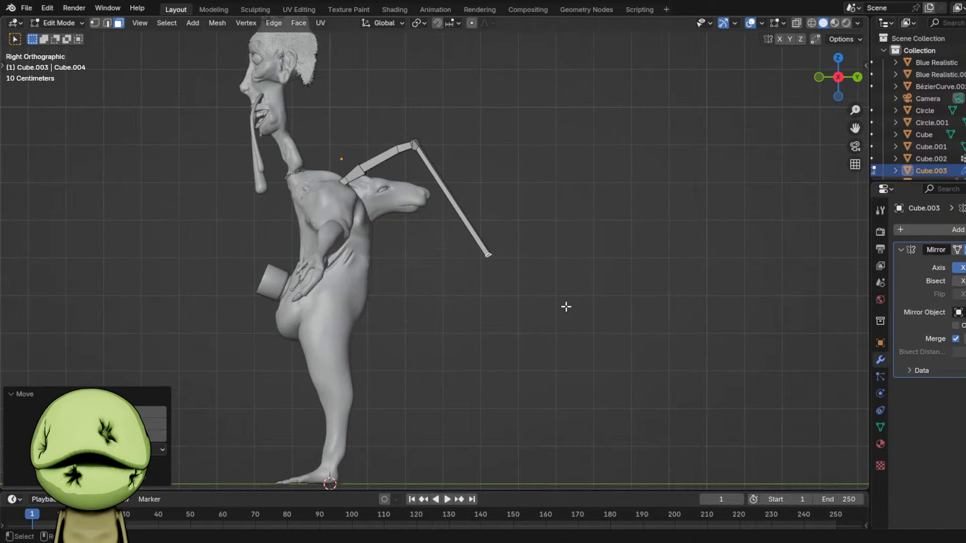
{"action": "key", "text": "s"}
{"action": "left_click", "coordinate": [653, 267]}
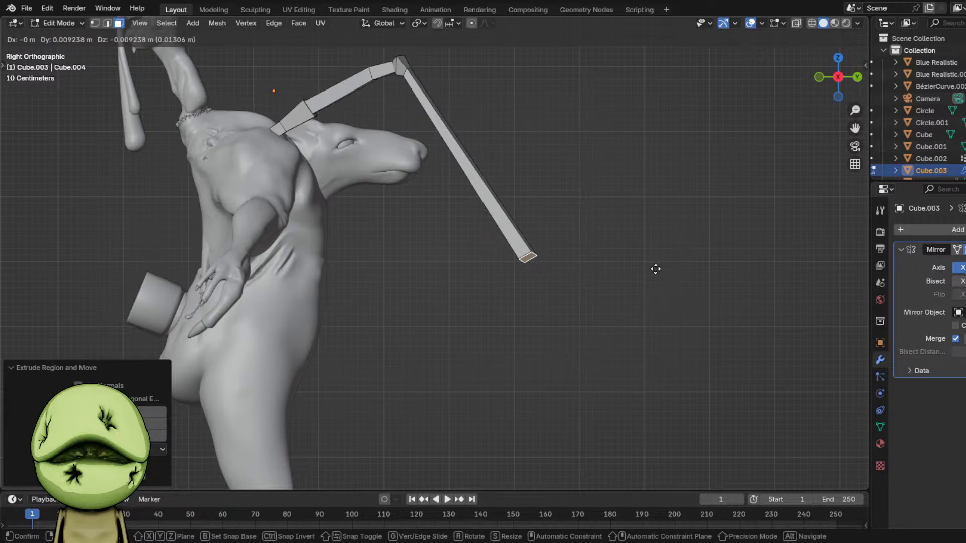
- Extrude a short second joint at the long segment's lower end, scaling and repositioning its end face
{"action": "key", "text": "s"}
{"action": "left_click", "coordinate": [637, 282]}
{"action": "key", "text": "e"}
{"action": "left_click", "coordinate": [638, 277]}
{"action": "key", "text": "s"}
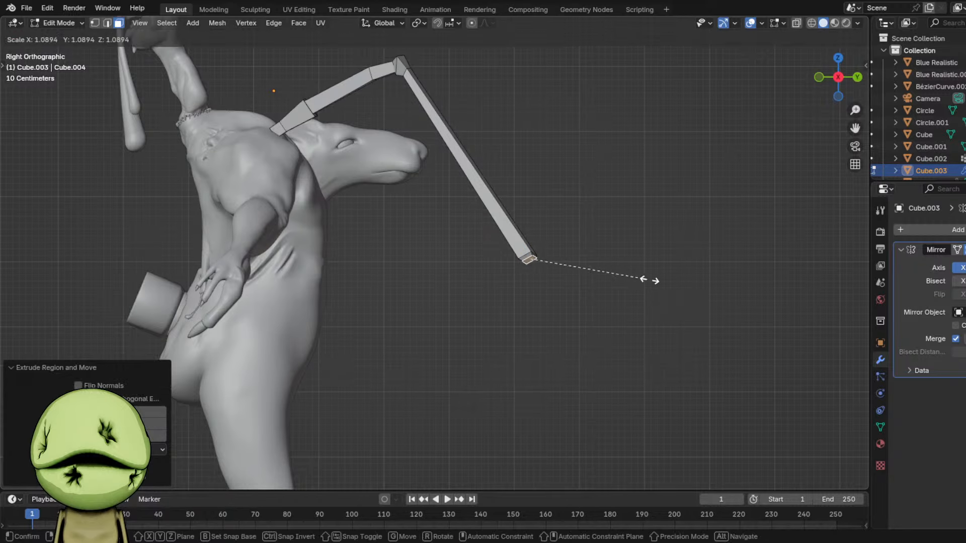
{"action": "left_click", "coordinate": [709, 280]}
{"action": "key", "text": "g"}
{"action": "left_click", "coordinate": [709, 285]}
- Extrude the next leg segment from the second joint, then scale and move its end face
{"action": "middle_click_drag", "start_coordinate": [705, 289], "coordinate": [532, 349]}
{"action": "key", "text": "e"}
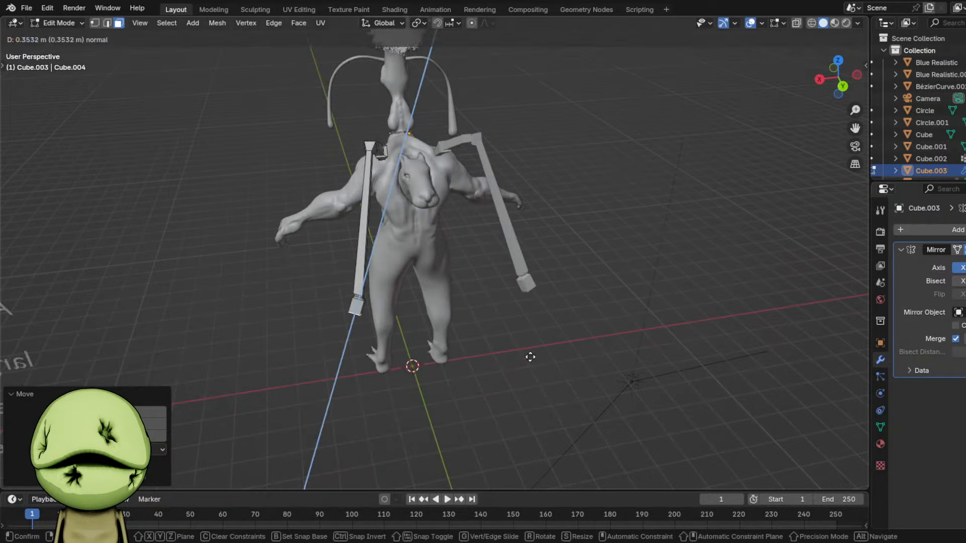
{"action": "left_click", "coordinate": [531, 356]}
{"action": "key", "text": "s"}
{"action": "left_click", "coordinate": [504, 348]}
{"action": "key", "text": "g"}
{"action": "left_click", "coordinate": [525, 371]}
- In the back view, lower the new segment's end face to lengthen it, then shrink and rotate the face
{"action": "left_click", "coordinate": [843, 86]}
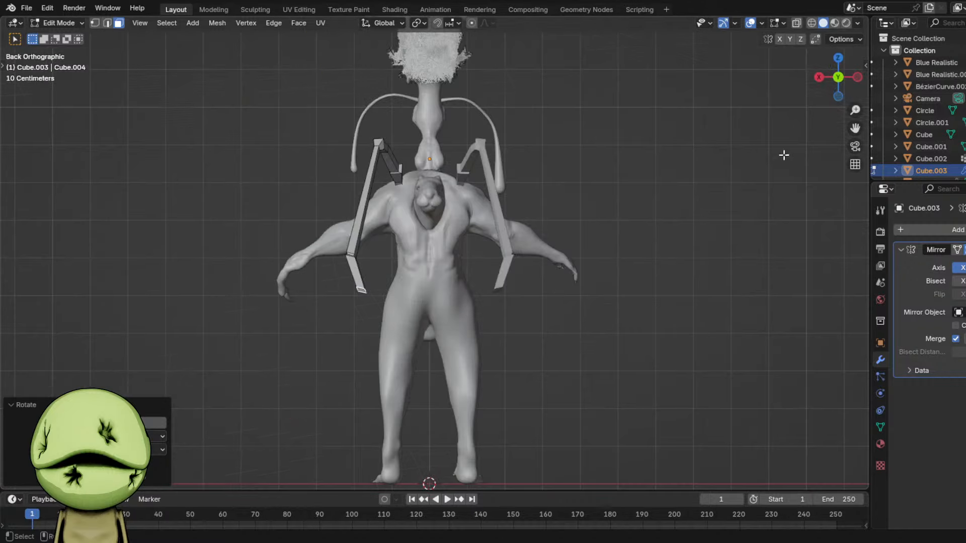
{"action": "middle_click_drag", "start_coordinate": [563, 306], "coordinate": [649, 181], "text": "shift"}
{"action": "key", "text": "g"}
{"action": "left_click", "coordinate": [629, 251]}
{"action": "key", "text": "s"}
{"action": "left_click", "coordinate": [574, 244]}
{"action": "scroll", "coordinate": [563, 246], "scroll_direction": "down", "scroll_amount": 5}
{"action": "scroll", "coordinate": [558, 248], "scroll_direction": "up", "scroll_amount": 4}
{"action": "key", "text": "g"}
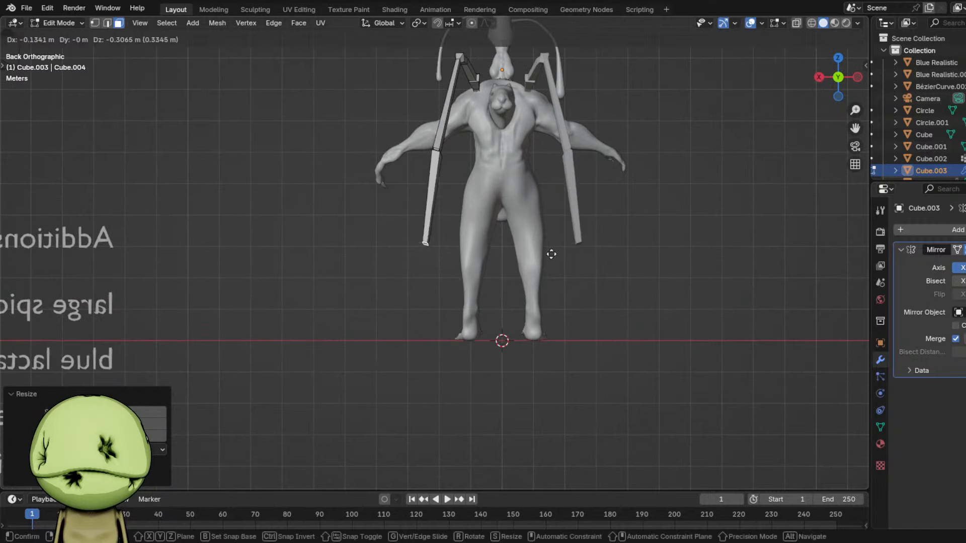
{"action": "left_click", "coordinate": [549, 251]}
{"action": "key", "text": "r"}
{"action": "left_click", "coordinate": [552, 227]}
- In the front view, reposition the segment's lower end face beside the character's thigh
{"action": "middle_click_drag", "start_coordinate": [556, 217], "coordinate": [769, 223]}
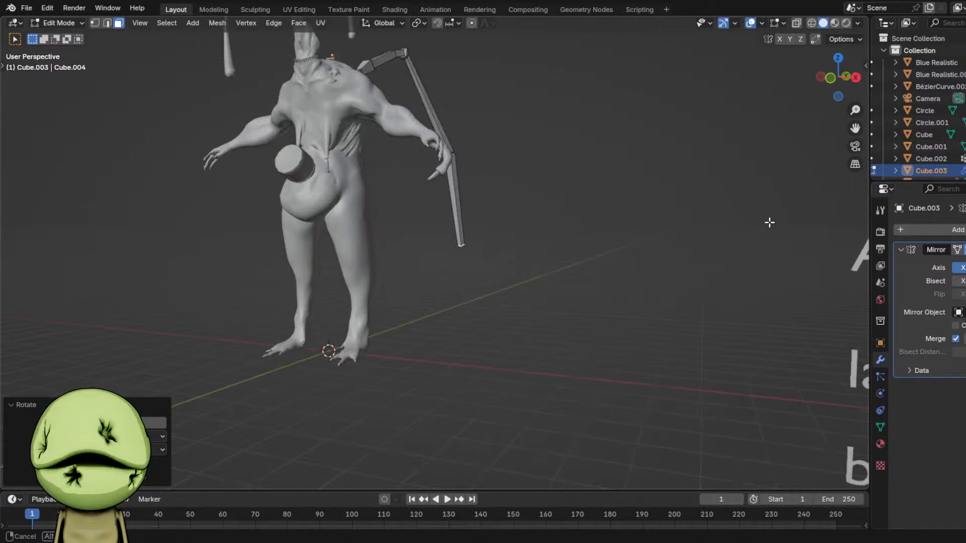
{"action": "left_click", "coordinate": [831, 78]}
{"action": "scroll", "coordinate": [689, 214], "scroll_direction": "up", "scroll_amount": 3}
{"action": "key", "text": "g"}
{"action": "left_click", "coordinate": [658, 196]}
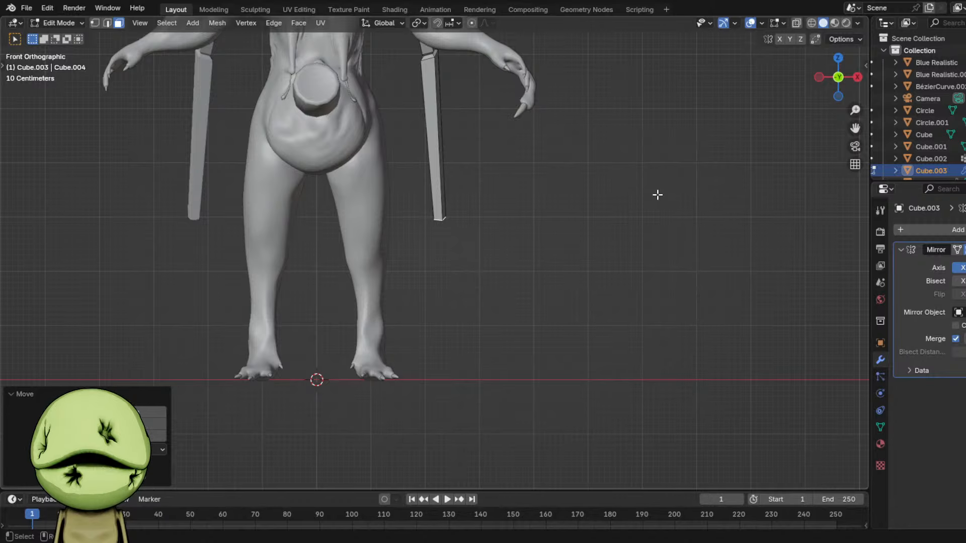
- Extrude the end face slightly along Z and enlarge it into a flared third joint
{"action": "key", "text": "e"}
{"action": "key", "text": "z"}
{"action": "left_click", "coordinate": [655, 216]}
{"action": "key", "text": "s"}
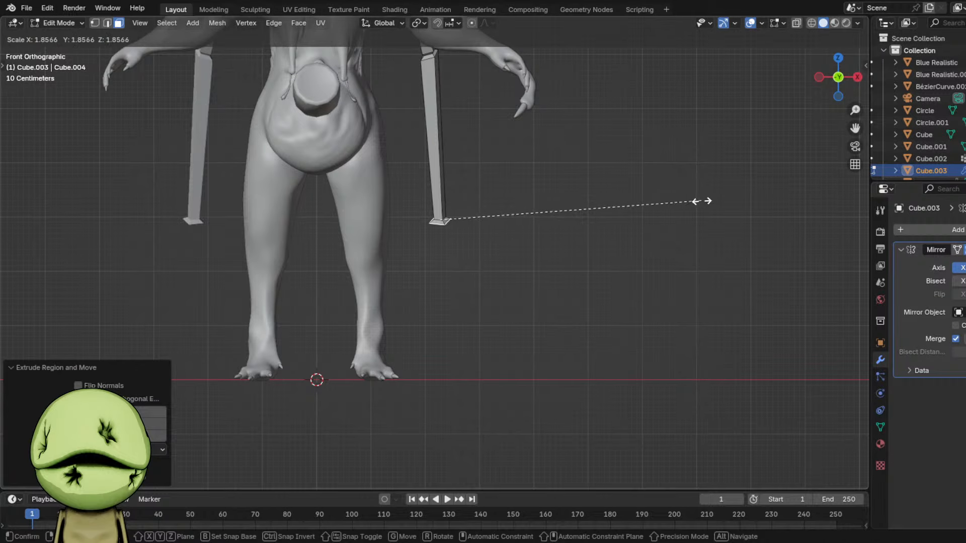
{"action": "left_click", "coordinate": [698, 202]}
- Extrude the last segment from the flared joint, lower its end face along Z and taper it narrower
{"action": "key", "text": "e"}
{"action": "left_click", "coordinate": [693, 209]}
{"action": "key", "text": "s"}
{"action": "left_click", "coordinate": [679, 212]}
{"action": "key", "text": "g"}
{"action": "key", "text": "z"}
{"action": "left_click", "coordinate": [667, 302]}
{"action": "key", "text": "s"}
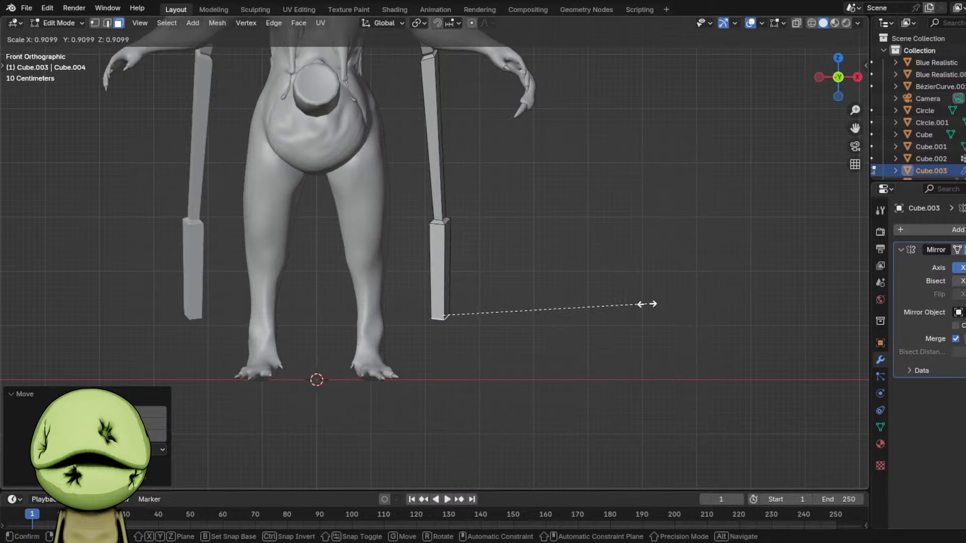
{"action": "left_click", "coordinate": [644, 303]}
- Add a loop cut to the segment just above the flared joint and scale the loop up
{"action": "scroll", "coordinate": [572, 297], "scroll_direction": "up", "scroll_amount": 6}
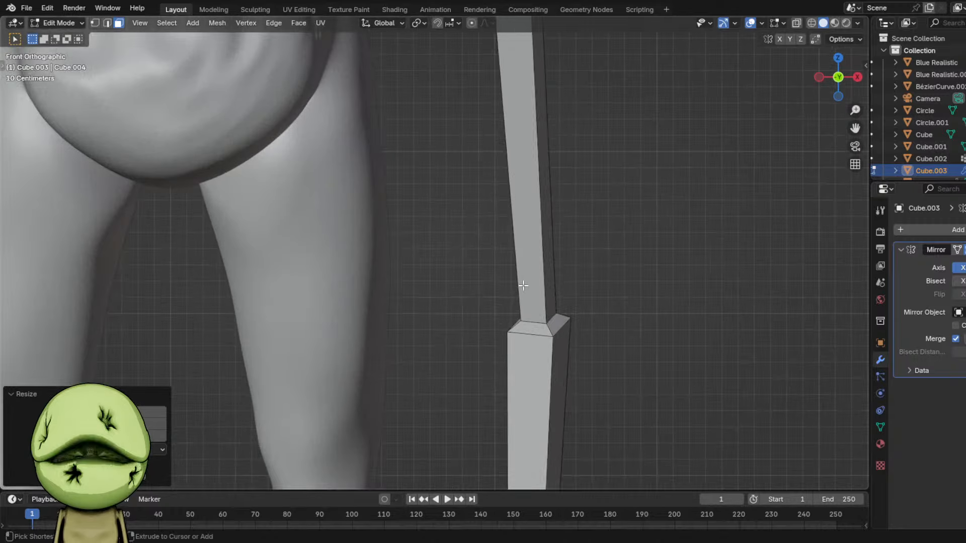
{"action": "key", "text": "ctrl+r"}
{"action": "left_click", "coordinate": [523, 286]}
{"action": "left_click", "coordinate": [609, 166]}
{"action": "key", "text": "s"}
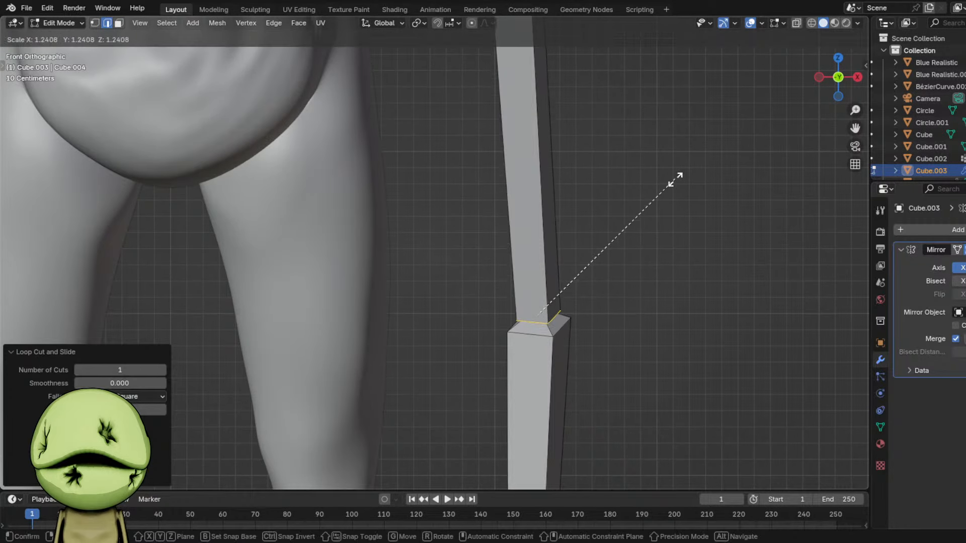
{"action": "left_click", "coordinate": [686, 177]}
- Select the end face at the bottom of the leg in face select mode
{"action": "scroll", "coordinate": [612, 284], "scroll_direction": "down", "scroll_amount": 3}
{"action": "middle_click_drag", "start_coordinate": [613, 286], "coordinate": [603, 199], "text": "shift"}
{"action": "scroll", "coordinate": [603, 199], "scroll_direction": "up", "scroll_amount": 2}
{"action": "key", "text": "3"}
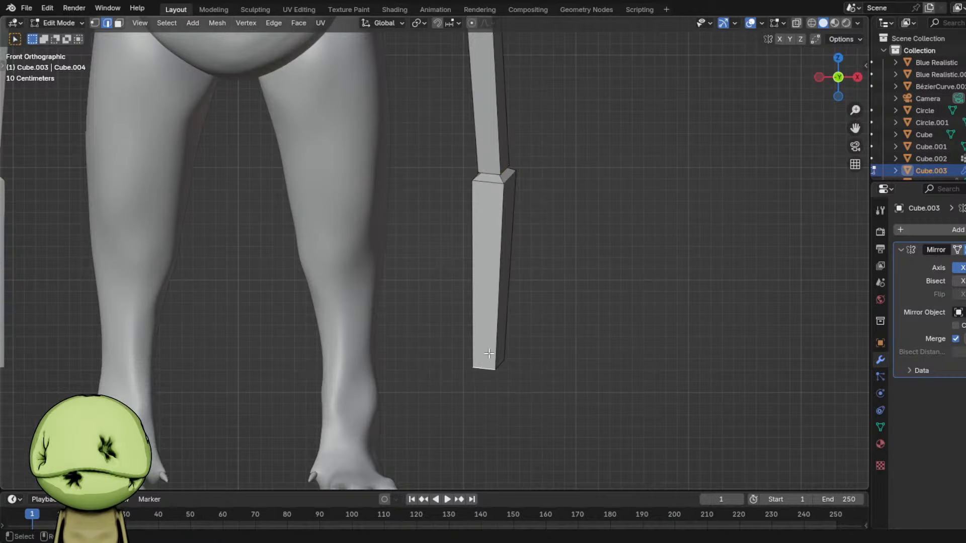
{"action": "mouse_move", "coordinate": [546, 327]}
{"action": "middle_mouse_down"}
{"action": "mouse_move", "coordinate": [474, 315]}
{"action": "mouse_move", "coordinate": [531, 324]}
{"action": "middle_mouse_up"}
{"action": "left_click", "coordinate": [683, 391]}
{"action": "scroll", "coordinate": [682, 390], "scroll_direction": "down", "scroll_amount": 5}
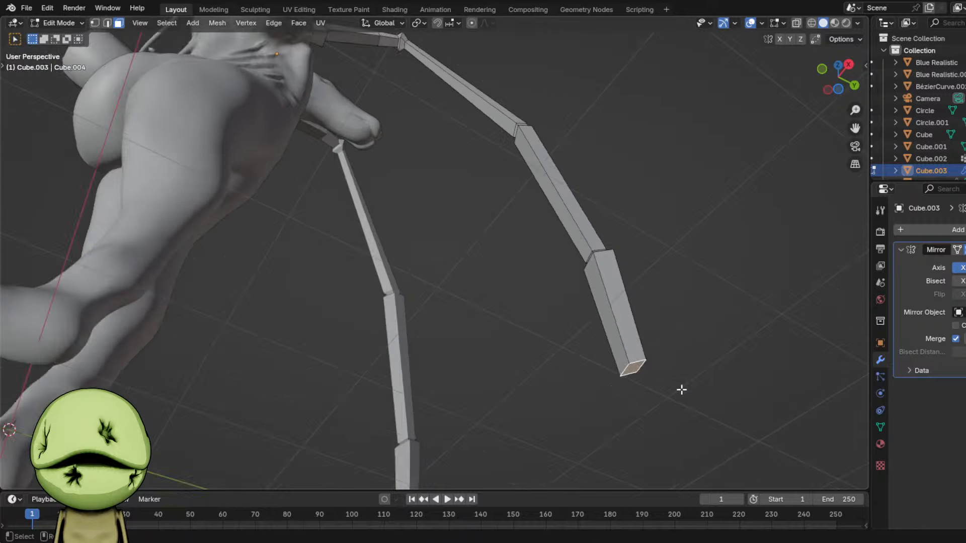
- Return to Object Mode, duplicate the "rgb eyes" line and move the copy down along Z below the original
{"action": "key", "text": "Tab"}
{"action": "middle_click_drag", "start_coordinate": [682, 330], "coordinate": [750, 373]}
{"action": "scroll", "coordinate": [745, 393], "scroll_direction": "down", "scroll_amount": 3}
{"action": "scroll", "coordinate": [718, 443], "scroll_direction": "down", "scroll_amount": 2}
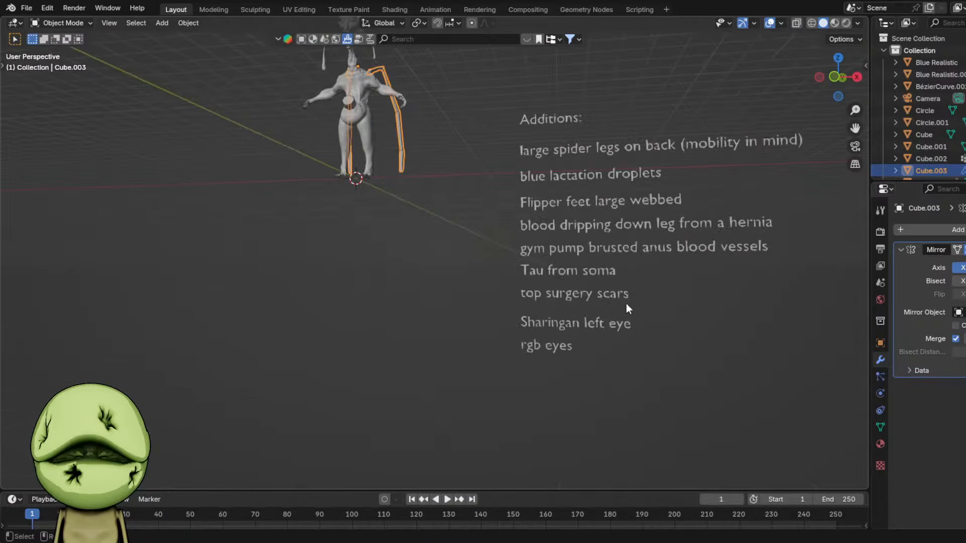
{"action": "left_click", "coordinate": [556, 344]}
{"action": "key", "text": "shift+d"}
{"action": "key", "text": "z"}
{"action": "left_click", "coordinate": [556, 356]}
{"action": "key", "text": "g"}
{"action": "key", "text": "z"}
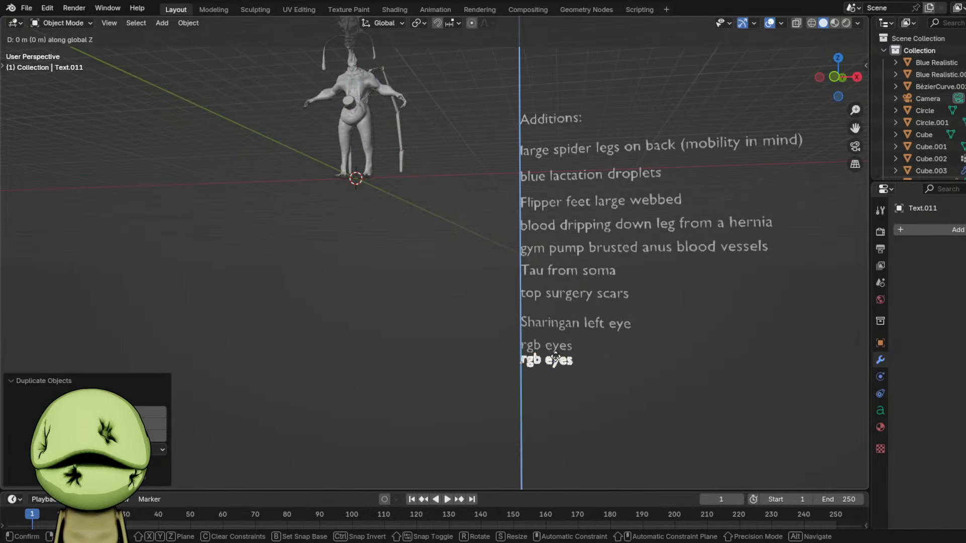
{"action": "left_click", "coordinate": [554, 422]}
- Change the duplicated line's text to "tren side effects" and leave text editing
{"action": "key", "text": "Tab"}
{"action": "scroll", "coordinate": [555, 425], "scroll_direction": "up", "scroll_amount": 2}
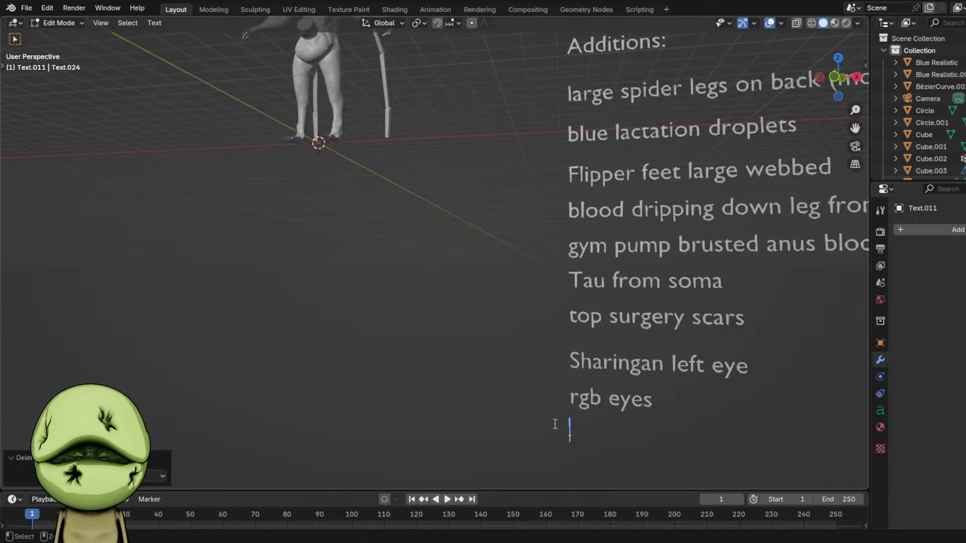
{"action": "scroll", "coordinate": [550, 335], "scroll_direction": "down", "scroll_amount": 5}
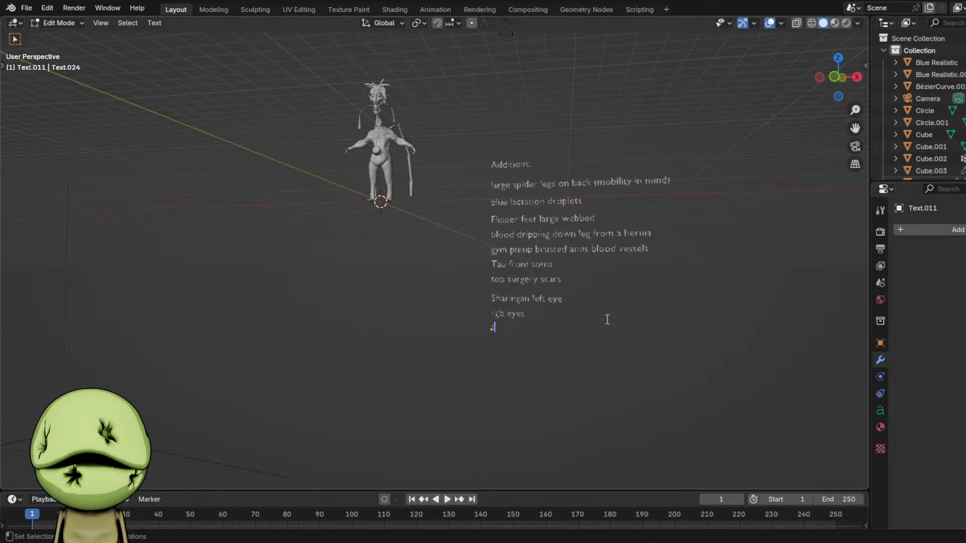
{"action": "type", "text": "gren"}
{"action": "type", "text": " side effects"}
{"action": "key", "text": "Tab"}
{"action": "scroll", "coordinate": [629, 322], "scroll_direction": "up", "scroll_amount": 3}
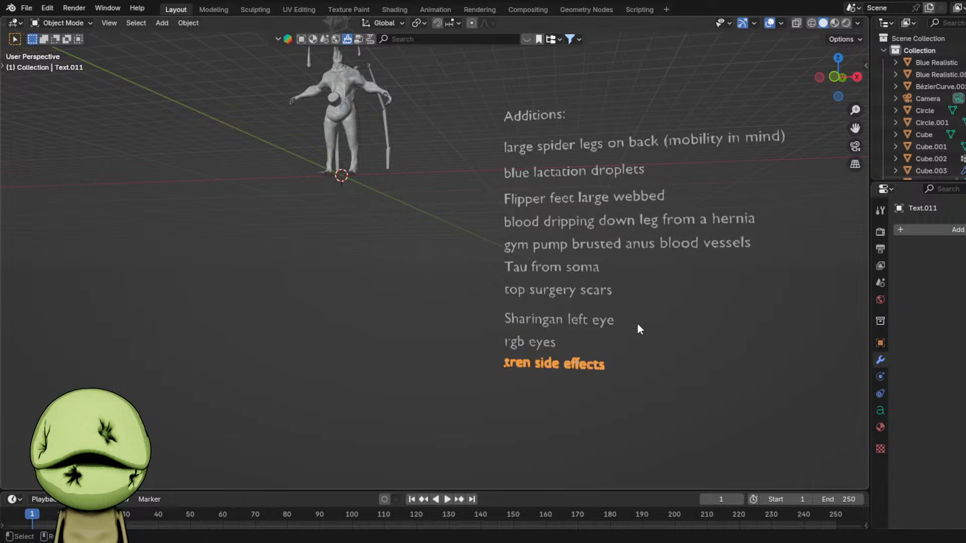
{"action": "left_click", "coordinate": [539, 376]}
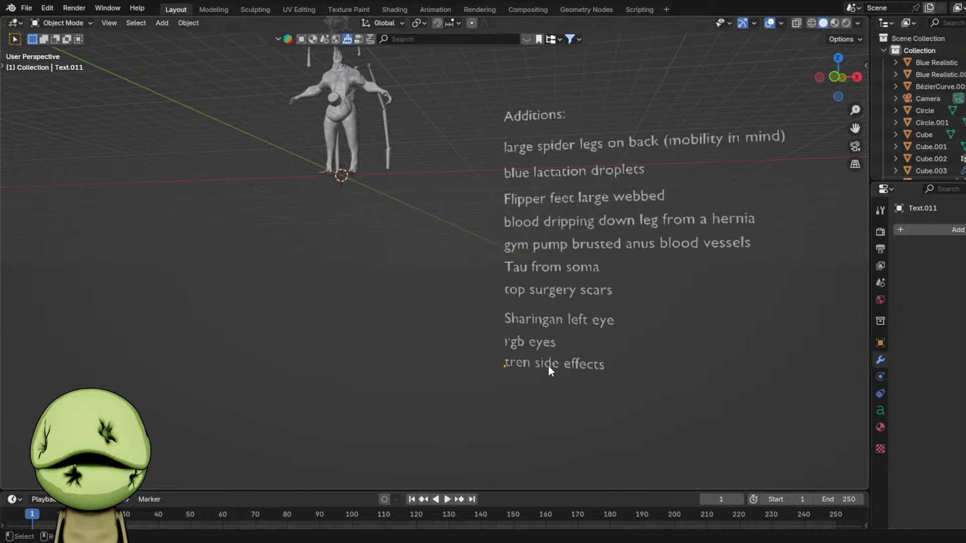
{"action": "left_click", "coordinate": [548, 367]}
- Select the spider leg object and enter Edit Mode, framing the end face at the bottom of the leg
{"action": "left_click_drag", "start_coordinate": [459, 280], "coordinate": [484, 379], "text": "shift"}
{"action": "scroll", "coordinate": [391, 171], "scroll_direction": "up", "scroll_amount": 5}
{"action": "left_click", "coordinate": [442, 219]}
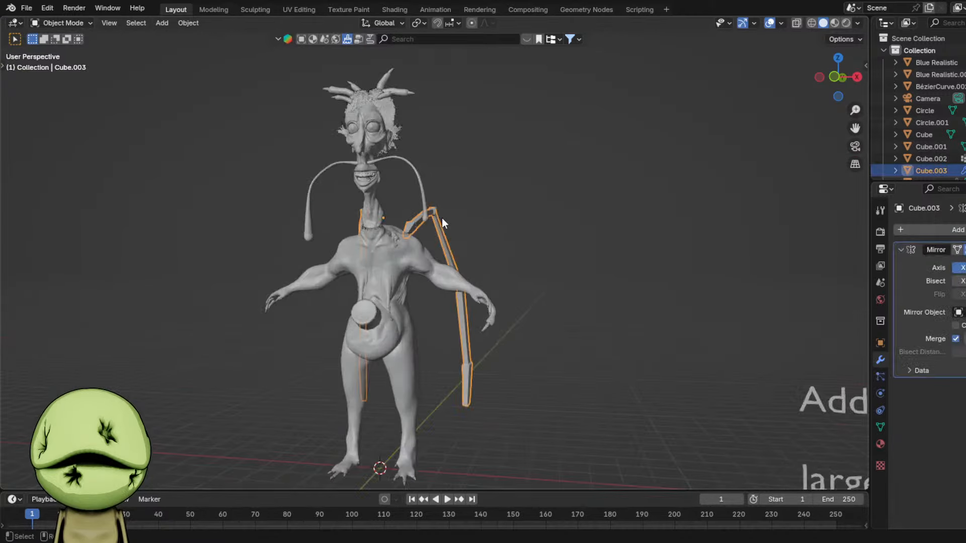
{"action": "key", "text": "Tab"}
{"action": "scroll", "coordinate": [478, 392], "scroll_direction": "up", "scroll_amount": 1}
{"action": "key", "text": "KP_Decimal"}
{"action": "scroll", "coordinate": [512, 367], "scroll_direction": "down", "scroll_amount": 9}
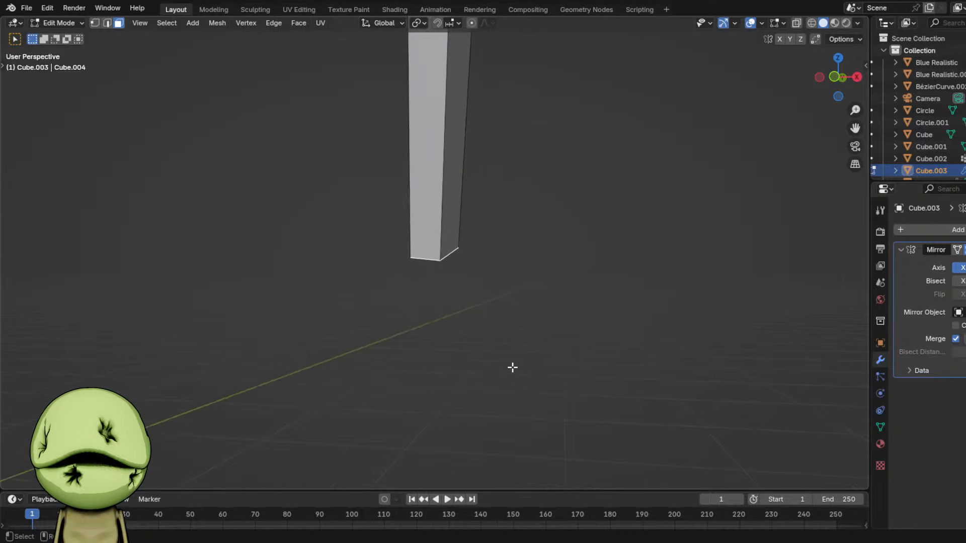
- In the right orthographic view, move the leg's bottom end face down to the ground line and scale it smaller
{"action": "middle_click_drag", "start_coordinate": [511, 367], "coordinate": [408, 347]}
{"action": "scroll", "coordinate": [407, 347], "scroll_direction": "down", "scroll_amount": 5}
{"action": "left_click", "coordinate": [840, 76]}
{"action": "key", "text": "g"}
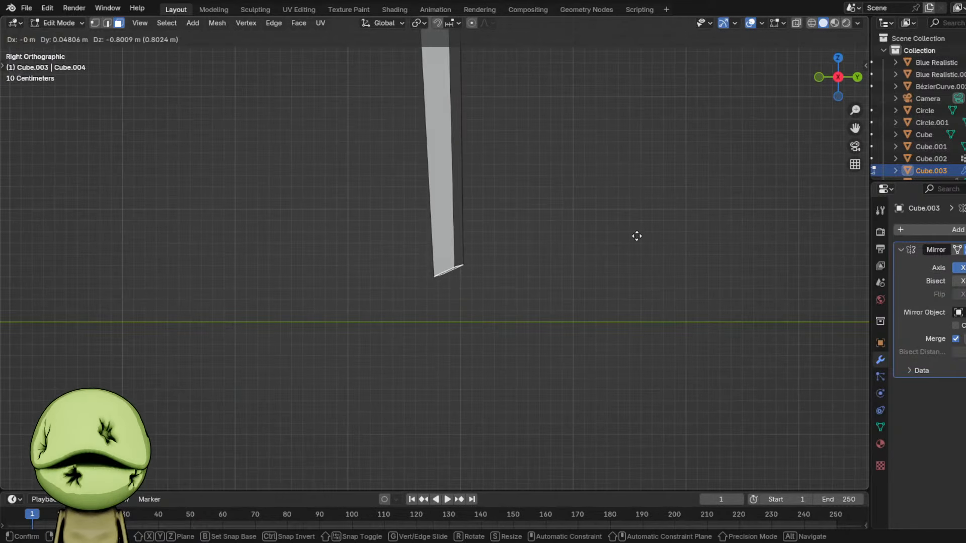
{"action": "left_click", "coordinate": [619, 370]}
{"action": "key", "text": "g"}
{"action": "left_click", "coordinate": [604, 334]}
{"action": "key", "text": "s"}
{"action": "left_click", "coordinate": [528, 327]}
{"action": "key", "text": "g"}
{"action": "left_click", "coordinate": [530, 331]}
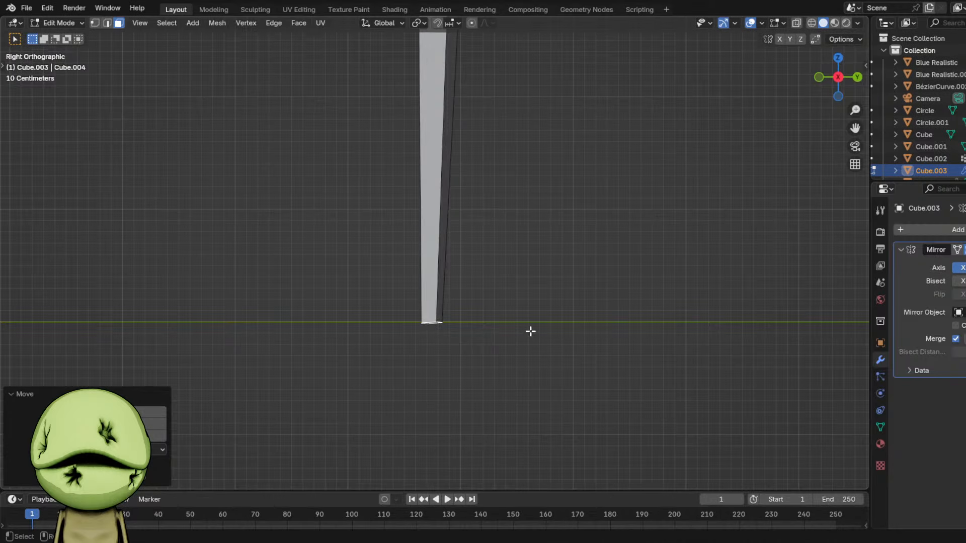
- Select the whole linked leg, duplicate it, then rotate and move the copy below the original on the back
{"action": "scroll", "coordinate": [531, 331], "scroll_direction": "down", "scroll_amount": 6}
{"action": "middle_click_drag", "start_coordinate": [530, 331], "coordinate": [457, 287]}
{"action": "key", "text": "ctrl+l"}
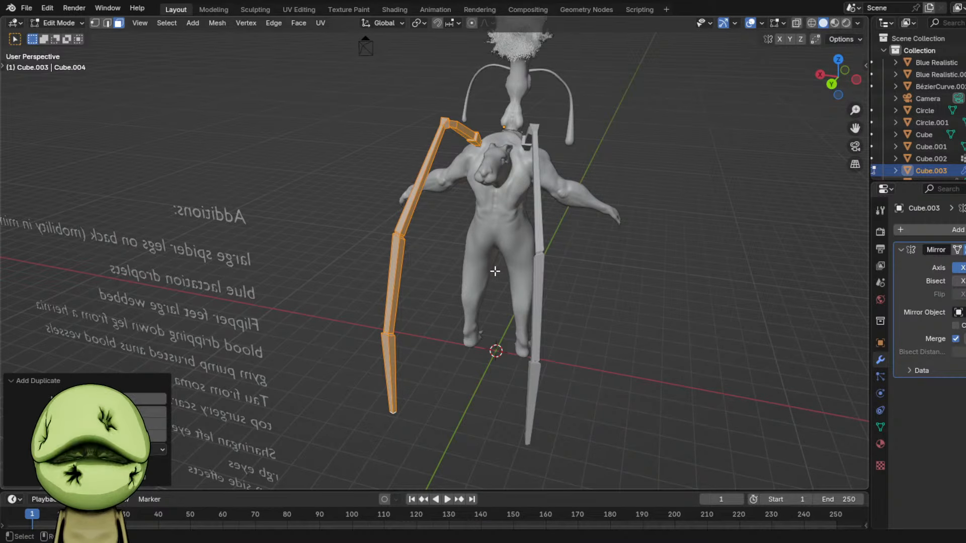
{"action": "middle_click_drag", "start_coordinate": [518, 241], "coordinate": [604, 237]}
{"action": "key", "text": "r"}
{"action": "left_click", "coordinate": [581, 254]}
{"action": "key", "text": "g"}
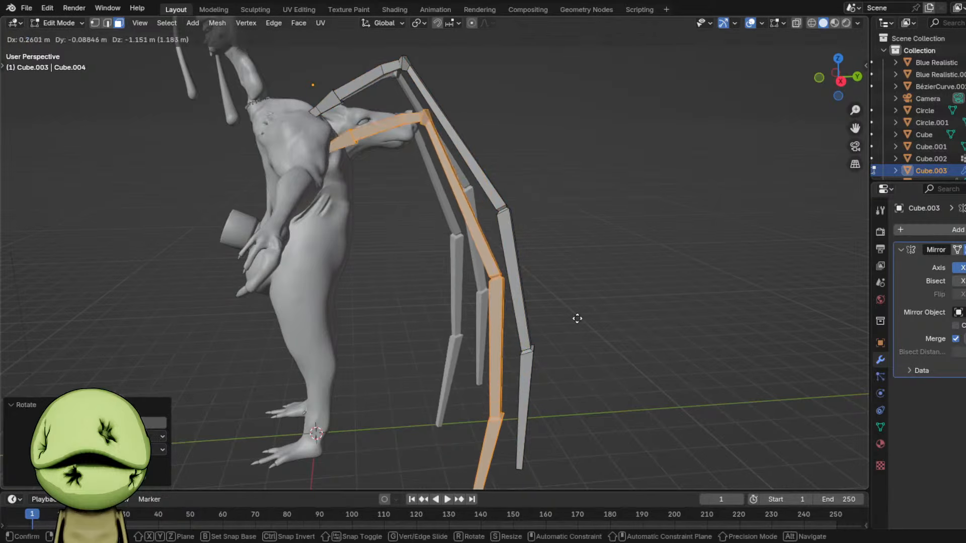
{"action": "left_click", "coordinate": [579, 331]}
{"action": "key", "text": "r"}
{"action": "left_click", "coordinate": [580, 347]}
{"action": "key", "text": "g"}
{"action": "left_click", "coordinate": [561, 343]}
- Rotate the copied leg about Z and reposition it so its base meets the back below the first leg
{"action": "middle_click_drag", "start_coordinate": [528, 339], "coordinate": [510, 252]}
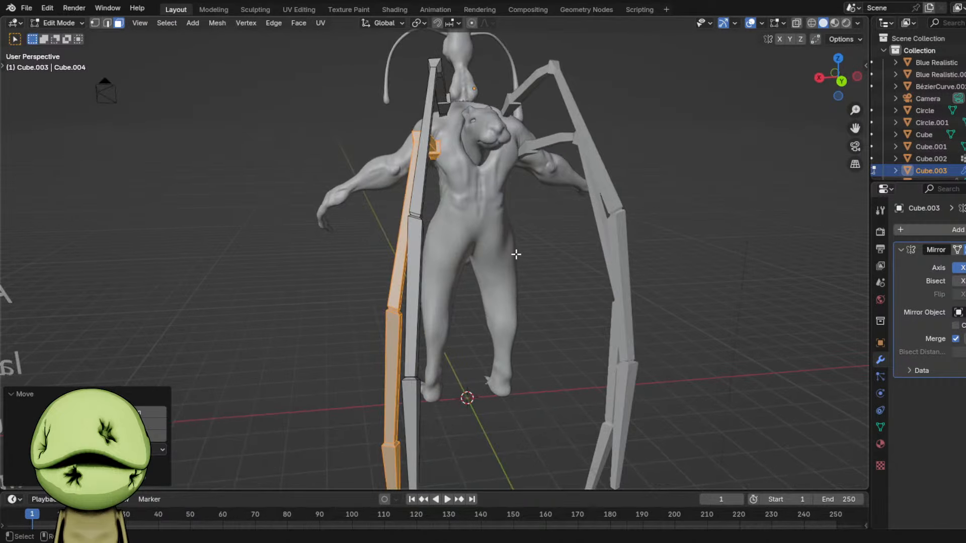
{"action": "key", "text": "r"}
{"action": "key", "text": "z"}
{"action": "left_click", "coordinate": [523, 332]}
{"action": "middle_click_drag", "start_coordinate": [510, 320], "coordinate": [551, 340]}
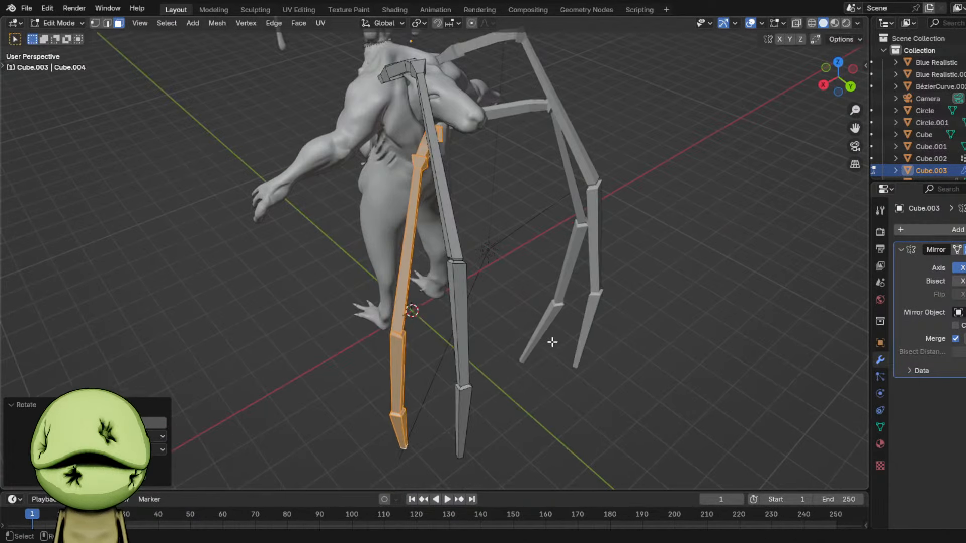
{"action": "key", "text": "g"}
{"action": "left_click", "coordinate": [514, 335]}
{"action": "key", "text": "r"}
{"action": "key", "text": "z"}
{"action": "left_click", "coordinate": [550, 239]}
{"action": "middle_click_drag", "start_coordinate": [554, 236], "coordinate": [813, 81]}
{"action": "key", "text": "g"}
{"action": "left_click", "coordinate": [578, 254]}
- In the right orthographic view, turn on X-ray and select the copied leg's lowest segment in vertex select mode
{"action": "left_click", "coordinate": [845, 81]}
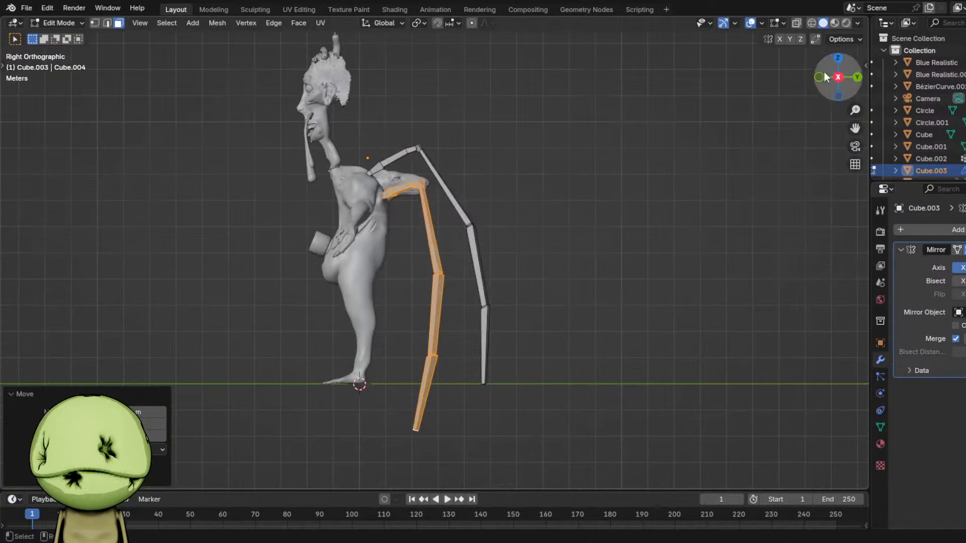
{"action": "left_click", "coordinate": [796, 24]}
{"action": "middle_click_drag", "start_coordinate": [487, 444], "coordinate": [513, 363], "text": "shift"}
{"action": "scroll", "coordinate": [513, 362], "scroll_direction": "up", "scroll_amount": 2}
{"action": "key", "text": "1"}
{"action": "left_click_drag", "start_coordinate": [394, 221], "coordinate": [505, 437]}
{"action": "key", "text": "g"}
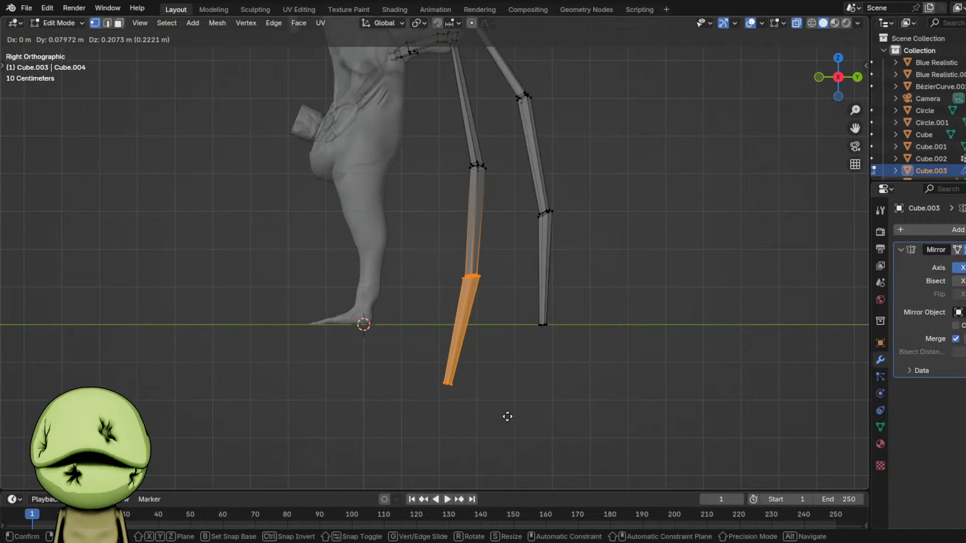
{"action": "right_click", "coordinate": [497, 390]}
- Extend the vertex selection up the copied leg to include its middle joint and the elbow joint at the top
{"action": "left_click_drag", "start_coordinate": [431, 110], "coordinate": [495, 195], "text": "shift"}
{"action": "middle_click_drag", "start_coordinate": [468, 138], "coordinate": [489, 228], "text": "shift"}
{"action": "scroll", "coordinate": [489, 229], "scroll_direction": "up", "scroll_amount": 3}
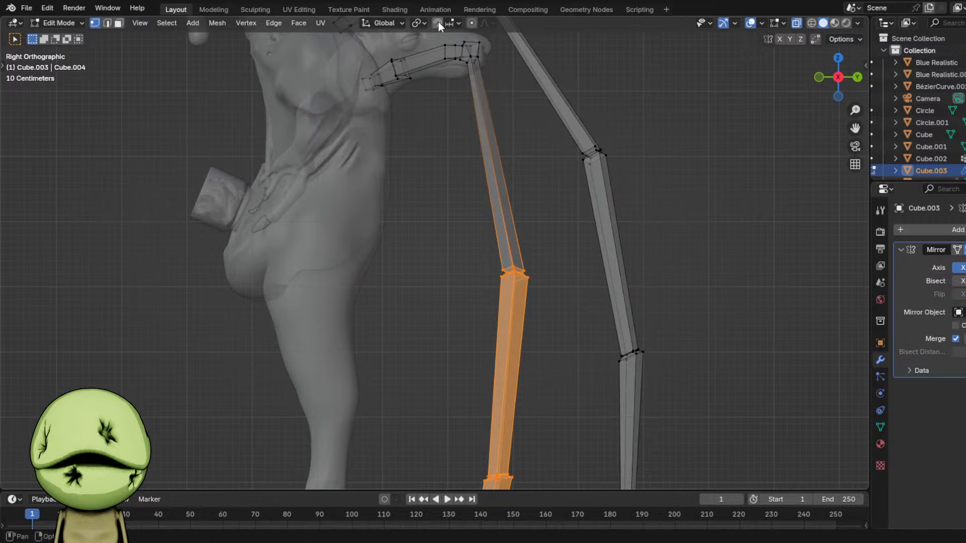
{"action": "left_click", "coordinate": [470, 23]}
{"action": "middle_click_drag", "start_coordinate": [496, 102], "coordinate": [504, 152], "text": "shift"}
{"action": "left_click_drag", "start_coordinate": [506, 147], "coordinate": [444, 84], "text": "shift"}
- Move the selected leg section up and backward from the base segment, rotating it to raise the copied leg's elbow
{"action": "scroll", "coordinate": [563, 211], "scroll_direction": "down", "scroll_amount": 2}
{"action": "key", "text": "g"}
{"action": "left_click", "coordinate": [595, 201]}
{"action": "scroll", "coordinate": [595, 201], "scroll_direction": "down", "scroll_amount": 2}
{"action": "key", "text": "r"}
{"action": "left_click", "coordinate": [622, 151]}
{"action": "key", "text": "g"}
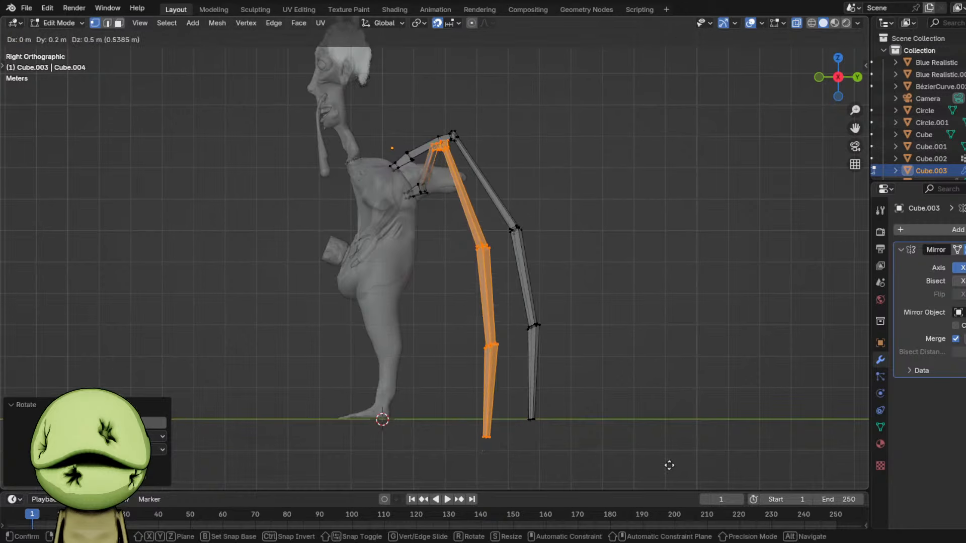
{"action": "left_click", "coordinate": [664, 461]}
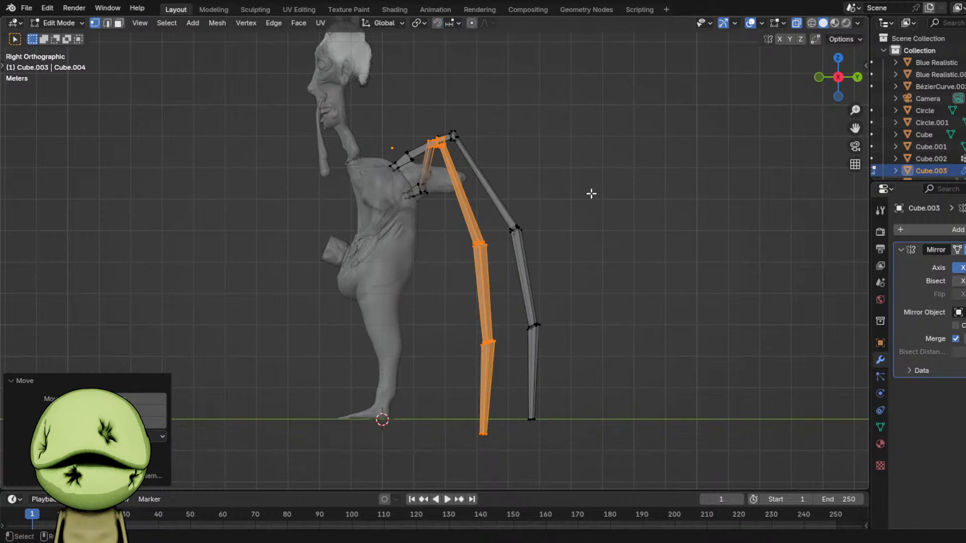
{"action": "key", "text": "g"}
{"action": "left_click", "coordinate": [651, 248]}
- Rotate and move the selected section behind the original leg, with its tip resting on the ground line
{"action": "scroll", "coordinate": [649, 257], "scroll_direction": "up", "scroll_amount": 3}
{"action": "key", "text": "g"}
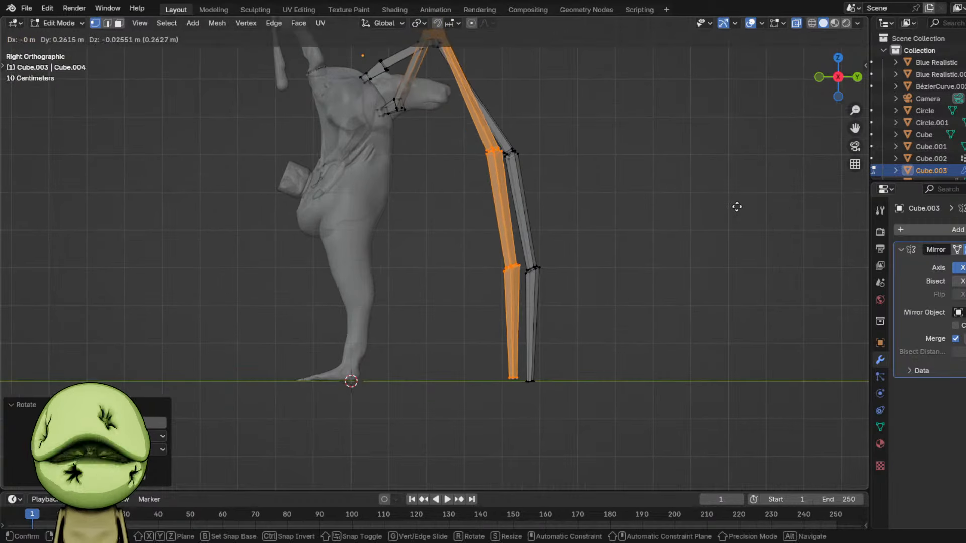
{"action": "left_click", "coordinate": [726, 250]}
{"action": "key", "text": "r"}
{"action": "left_click", "coordinate": [721, 230]}
{"action": "key", "text": "g"}
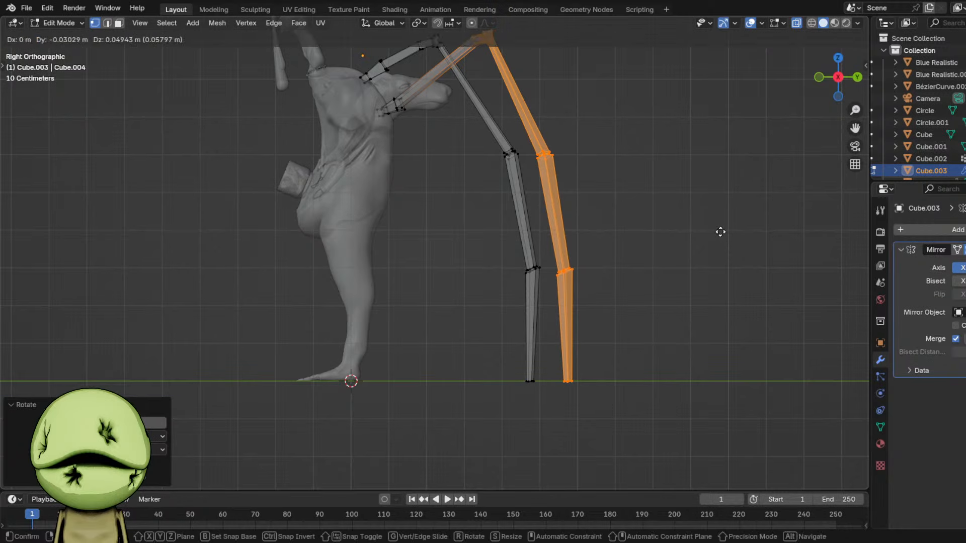
{"action": "left_click", "coordinate": [720, 231]}
{"action": "key", "text": "r"}
{"action": "left_click", "coordinate": [720, 246]}
{"action": "key", "text": "g"}
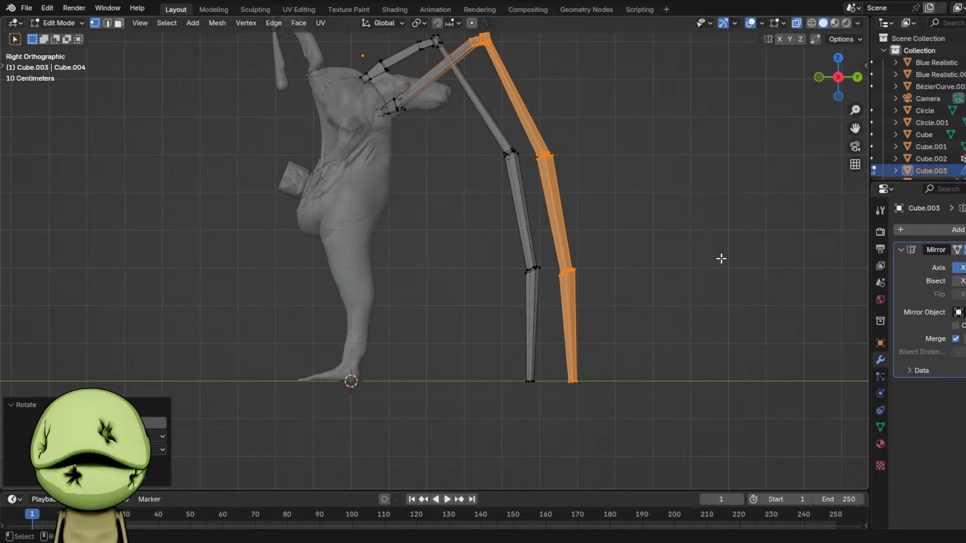
- Fine-tune the position and rotation of the selected outer spider leg so its tip meets the ground line
{"action": "left_click", "coordinate": [719, 258]}
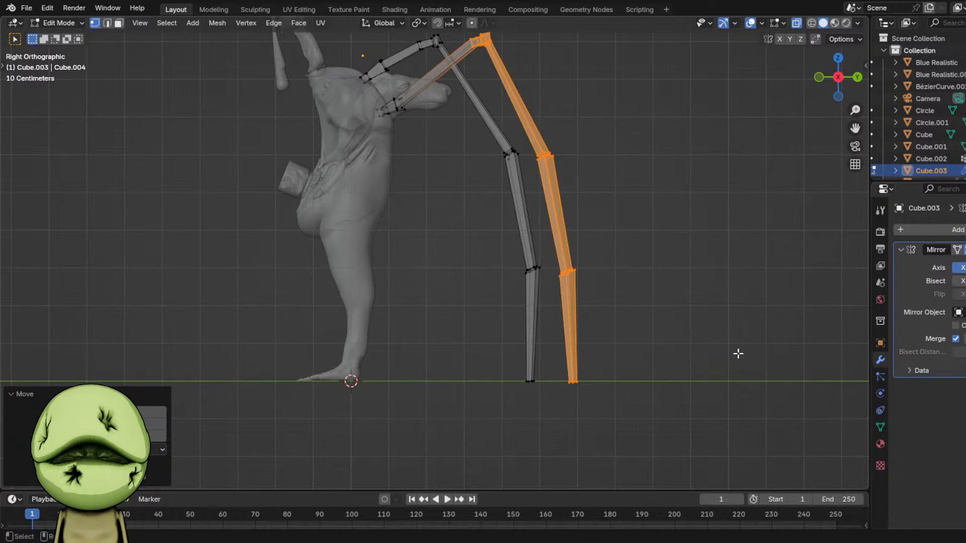
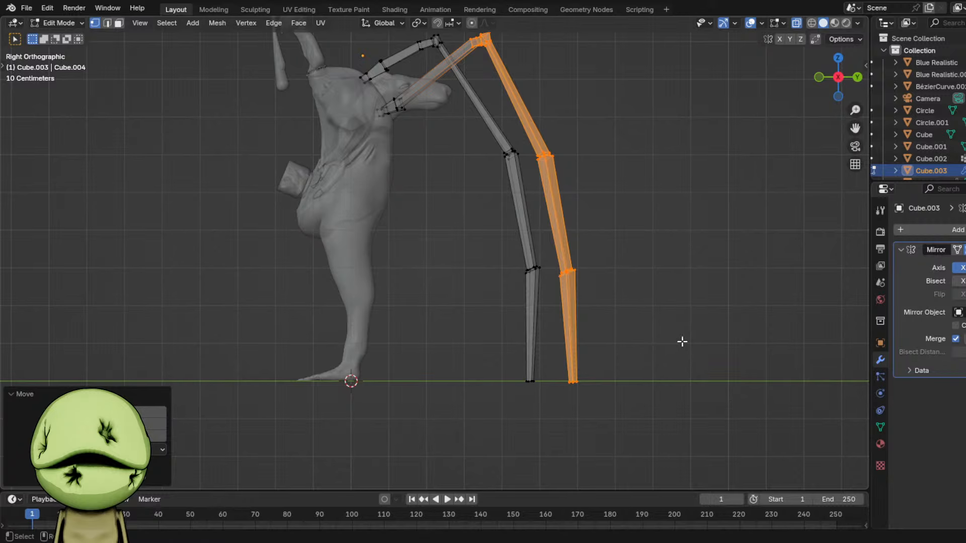
{"action": "middle_click_drag", "start_coordinate": [631, 218], "coordinate": [634, 237], "text": "shift"}
{"action": "key", "text": "g"}
{"action": "left_click", "coordinate": [637, 214]}
{"action": "key", "text": "r"}
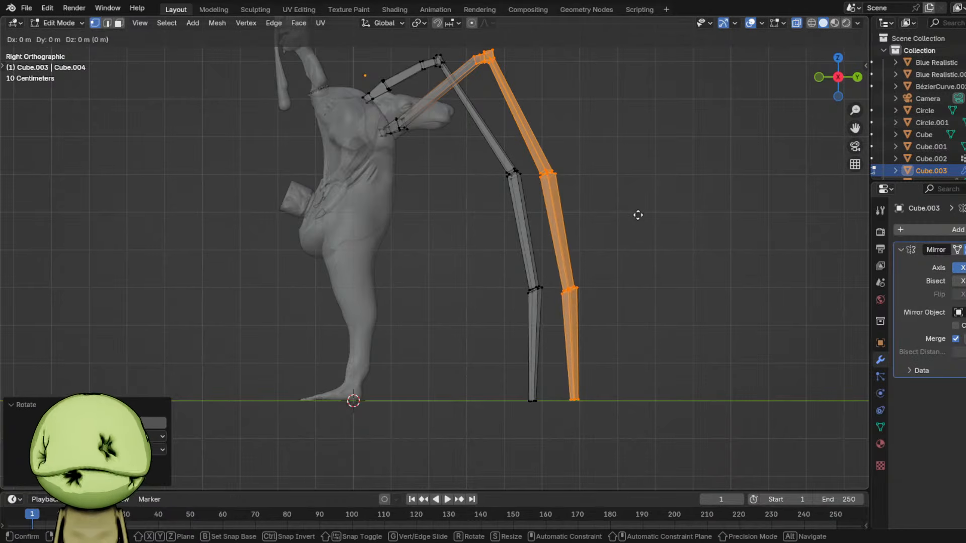
{"action": "left_click", "coordinate": [642, 218]}
{"action": "key", "text": "g"}
{"action": "left_click", "coordinate": [643, 223]}
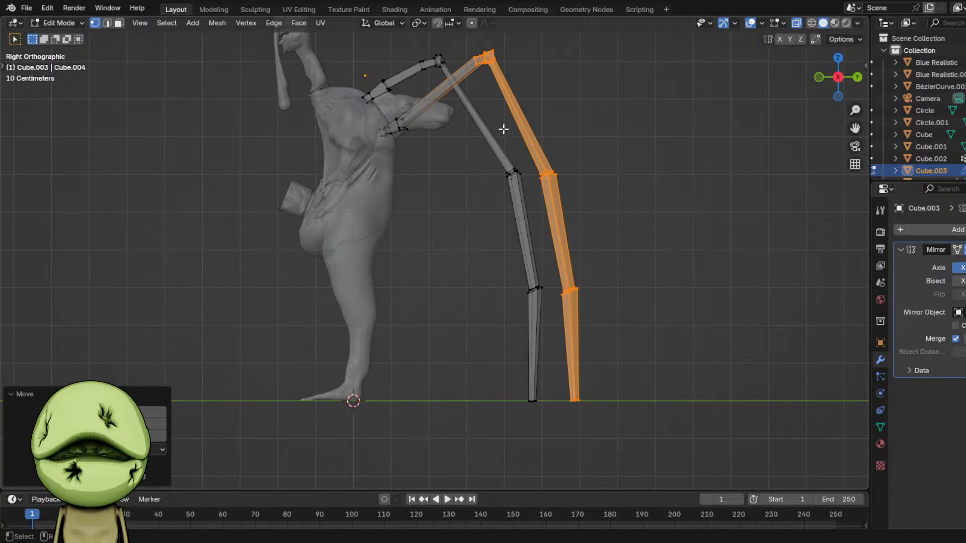
- Rotate the outer leg's top joint, and reposition its upper segment to line up with the rest of the leg
{"action": "scroll", "coordinate": [504, 130], "scroll_direction": "up", "scroll_amount": 2}
{"action": "left_click_drag", "start_coordinate": [547, 96], "coordinate": [610, 169]}
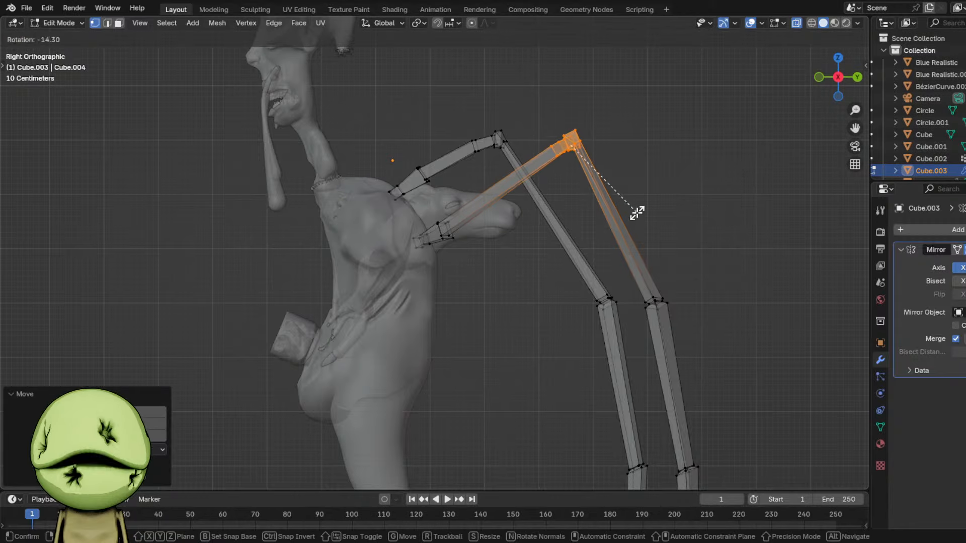
{"action": "middle_click_drag", "start_coordinate": [649, 252], "coordinate": [410, 344]}
{"action": "left_click_drag", "start_coordinate": [467, 358], "coordinate": [467, 358]}
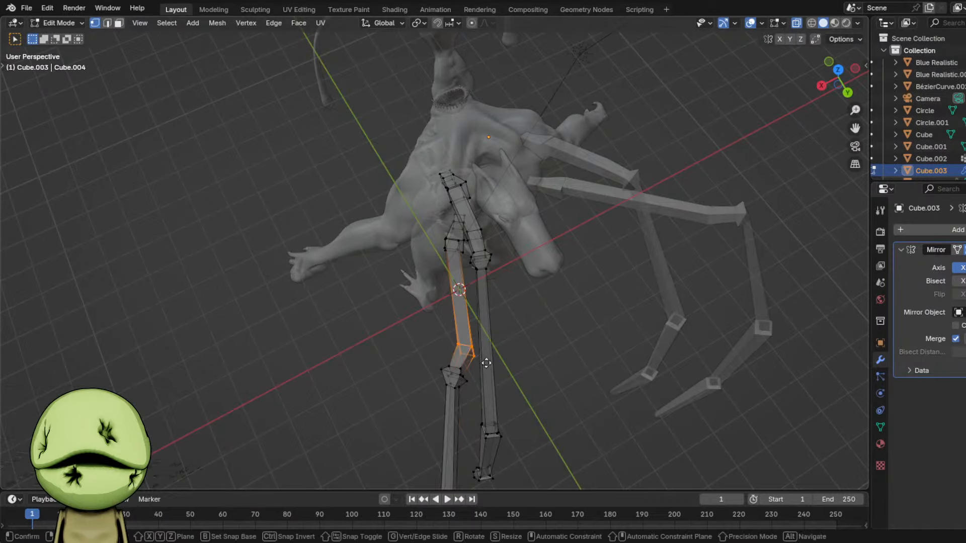
{"action": "key", "text": "g"}
{"action": "key", "text": "r"}
{"action": "key", "text": "s"}
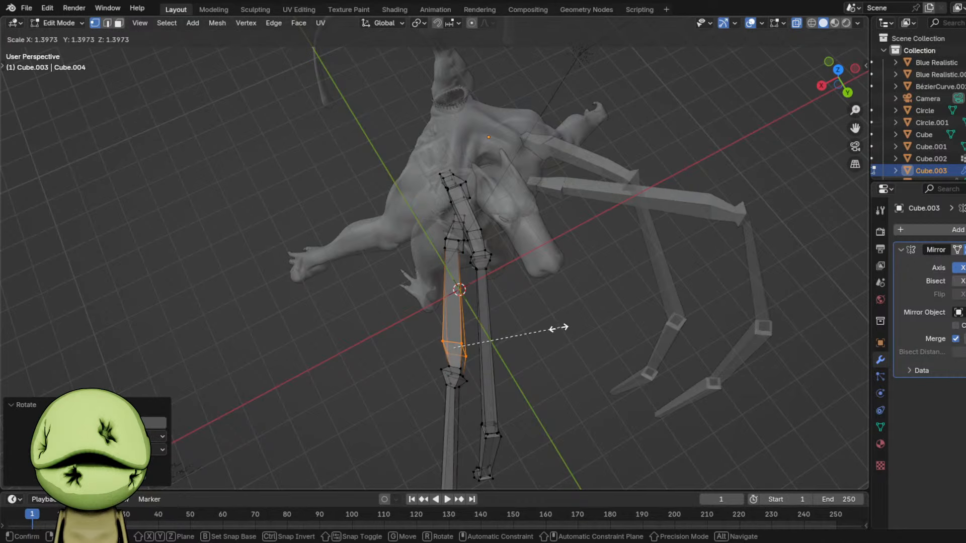
{"action": "right_click", "coordinate": [546, 338]}
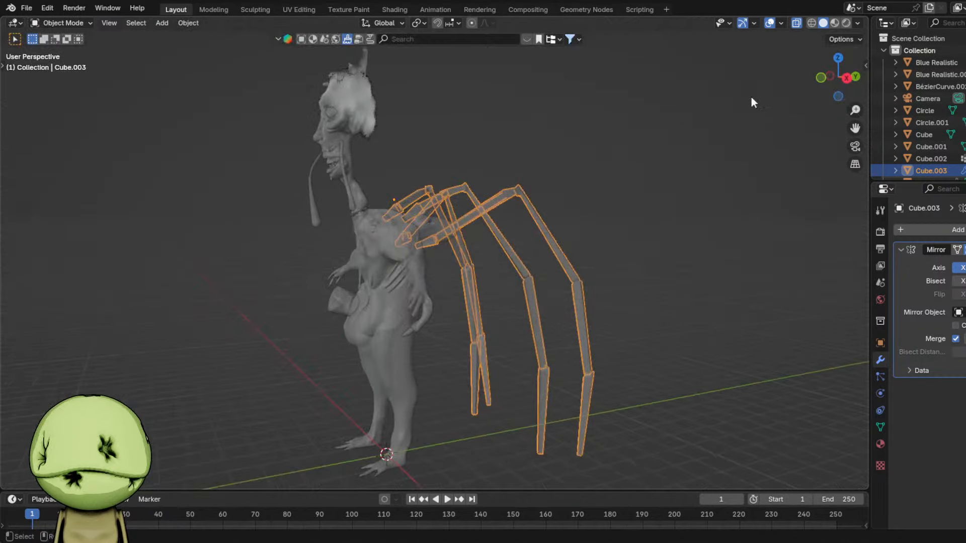
- Shade the mirrored spider legs smooth, then try a level 2 subdivision and undo it
{"action": "middle_click_drag", "start_coordinate": [795, 27], "coordinate": [673, 225]}
{"action": "right_click", "coordinate": [673, 225]}
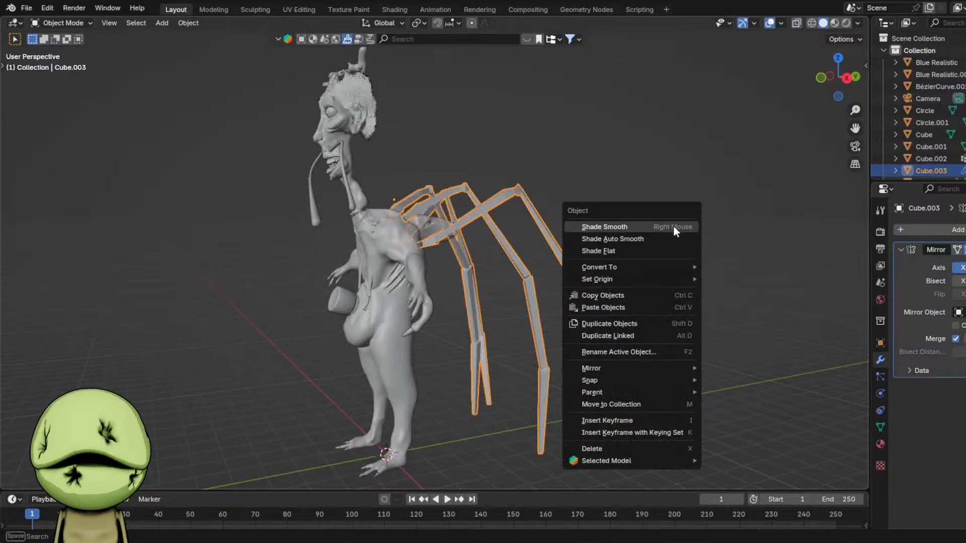
{"action": "left_click", "coordinate": [674, 225]}
{"action": "key", "text": "ctrl+2"}
{"action": "key", "text": "ctrl+z"}
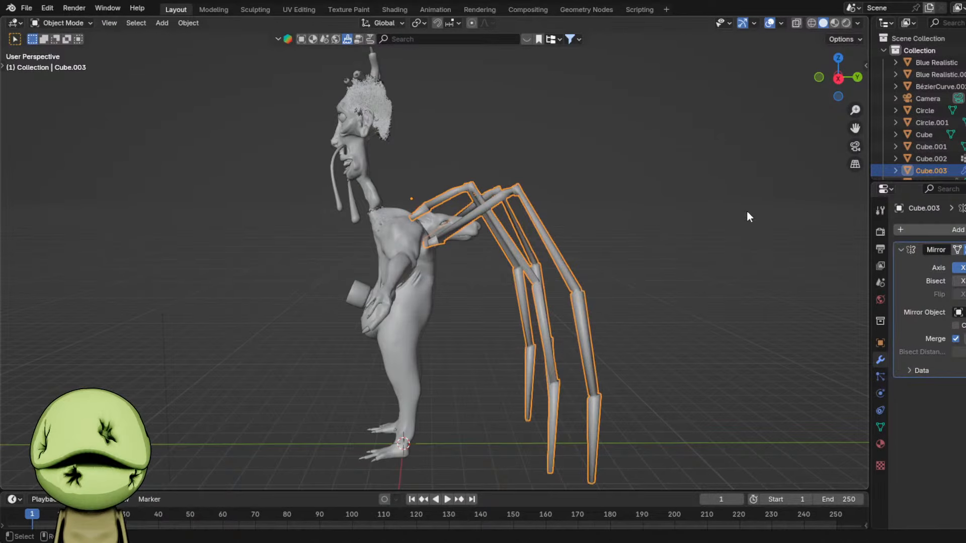
- Add a Bevel modifier to the spider legs, followed by a level 2 Subdivision Surface modifier
{"action": "left_click", "coordinate": [956, 230]}
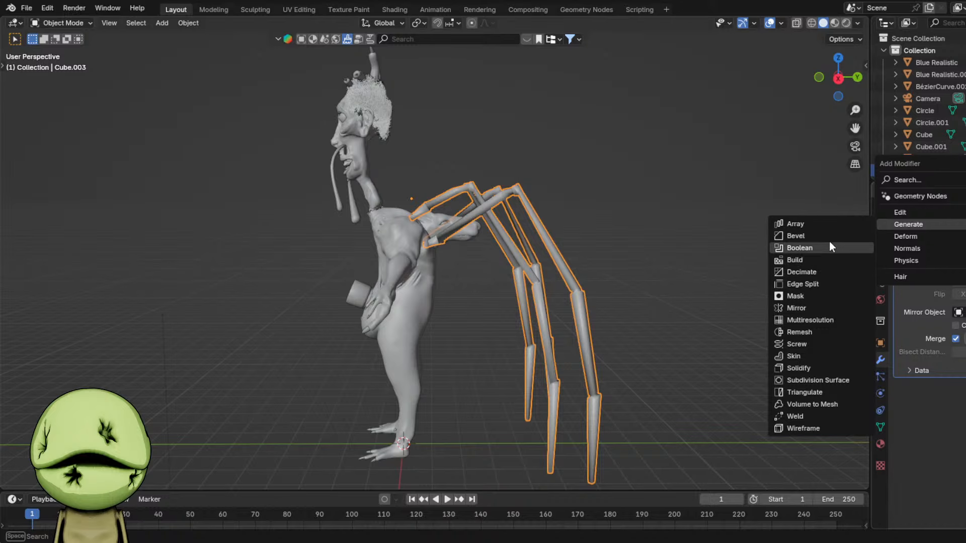
{"action": "left_click", "coordinate": [795, 236]}
{"action": "middle_click_drag", "start_coordinate": [747, 317], "coordinate": [739, 267]}
{"action": "key", "text": "ctrl+2"}
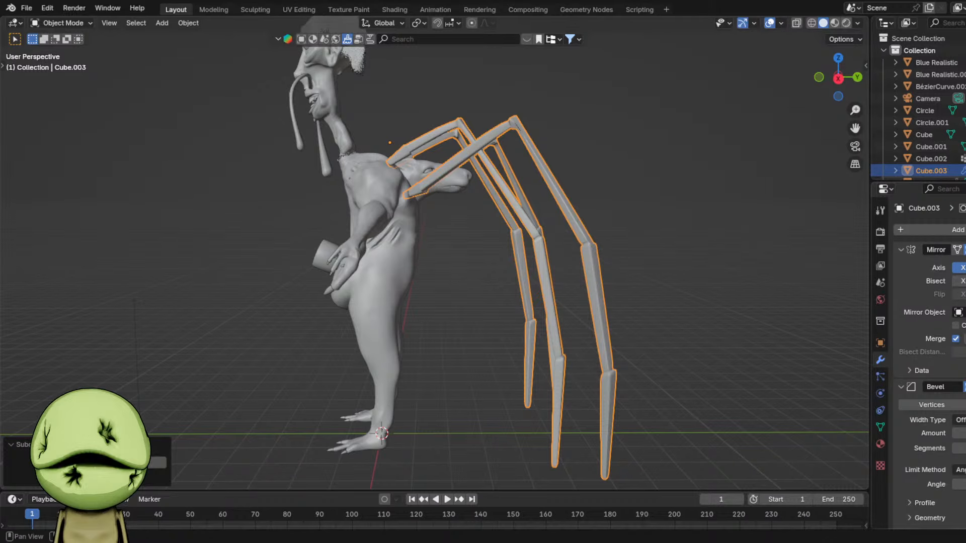
- Switch the Bevel modifier's width type to Percent and adjust its width to soften the leg edges
{"action": "middle_click_drag", "start_coordinate": [674, 307], "coordinate": [684, 284]}
{"action": "key", "text": "Tab"}
{"action": "key", "text": "Tab"}
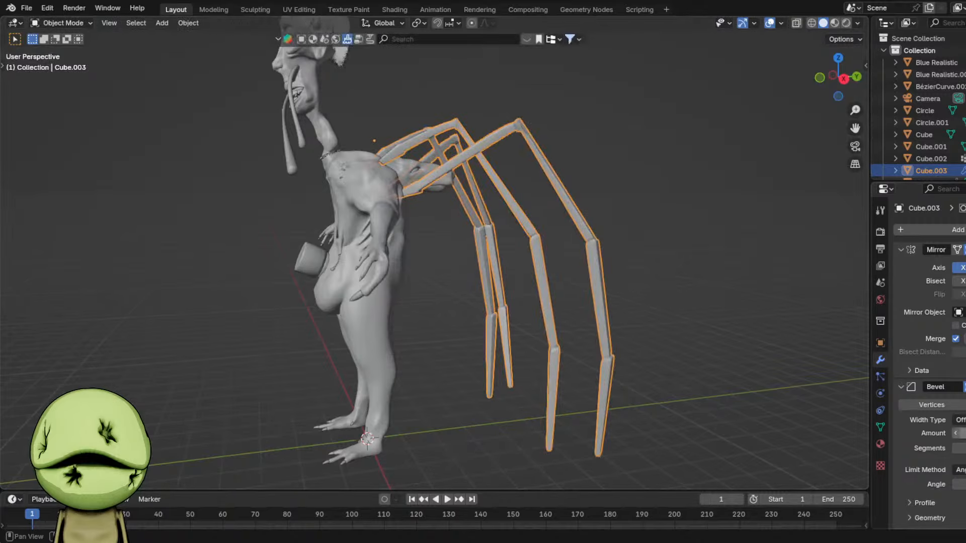
{"action": "left_click_drag", "start_coordinate": [958, 433], "coordinate": [956, 433]}
{"action": "left_click_drag", "start_coordinate": [958, 434], "coordinate": [963, 433]}
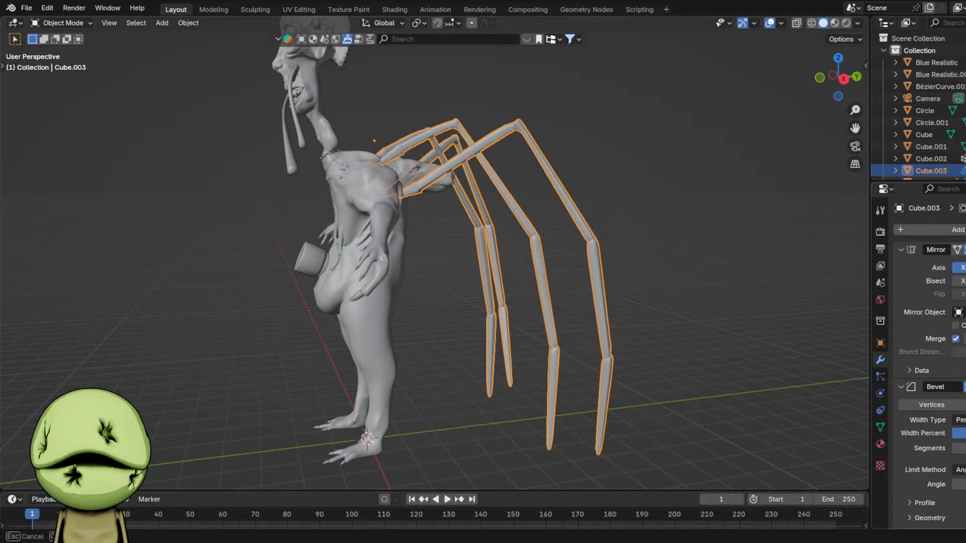
- Apply the Mirror, Bevel and Subdivision modifiers on the spider legs and check the resulting mesh
{"action": "left_click", "coordinate": [964, 250]}
{"action": "left_click", "coordinate": [956, 264]}
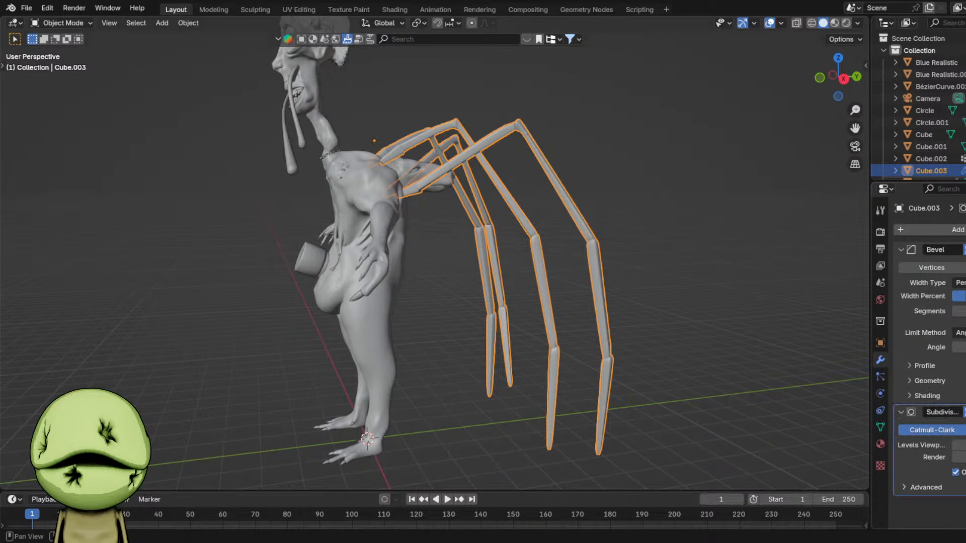
{"action": "left_click", "coordinate": [964, 250]}
{"action": "left_click", "coordinate": [956, 265]}
{"action": "left_click", "coordinate": [964, 250]}
{"action": "left_click", "coordinate": [956, 264]}
{"action": "key", "text": "Tab"}
{"action": "scroll", "coordinate": [631, 260], "scroll_direction": "up", "scroll_amount": 1}
{"action": "key", "text": "Tab"}
{"action": "scroll", "coordinate": [632, 258], "scroll_direction": "down", "scroll_amount": 4}
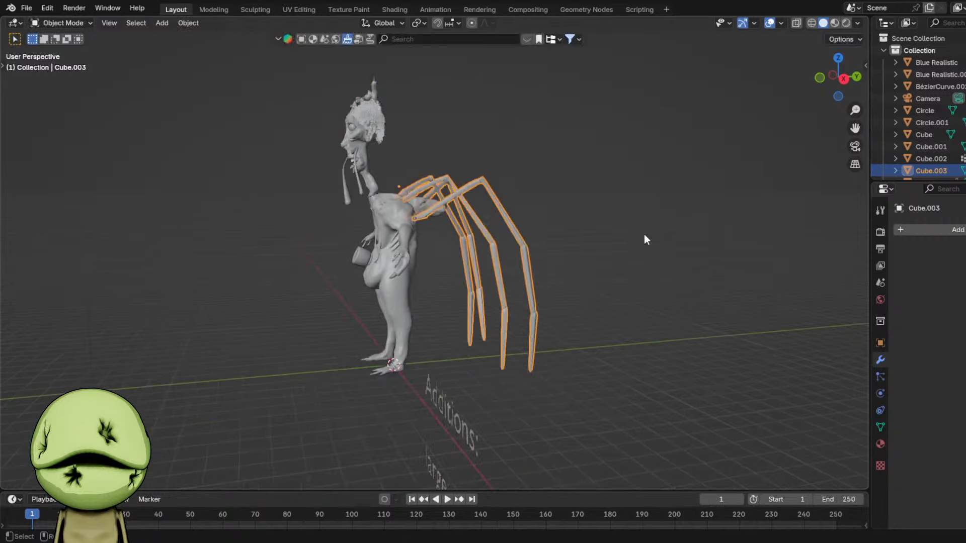
- Save the file and delete the first text line beneath the Additions heading
{"action": "left_click", "coordinate": [644, 235]}
{"action": "mouse_move", "coordinate": [488, 259]}
{"action": "middle_mouse_down"}
{"action": "mouse_move", "coordinate": [546, 268]}
{"action": "mouse_move", "coordinate": [614, 261]}
{"action": "mouse_move", "coordinate": [461, 280]}
{"action": "middle_mouse_up"}
{"action": "key", "text": "ctrl+s"}
{"action": "scroll", "coordinate": [616, 261], "scroll_direction": "down", "scroll_amount": 3}
{"action": "left_click", "coordinate": [693, 313]}
{"action": "key", "text": "Delete"}
{"action": "scroll", "coordinate": [572, 275], "scroll_direction": "up", "scroll_amount": 3}
- Show the scene in Material Preview, give the spider legs a new material with dark grey base color #2D2D2D, and save the file
{"action": "key", "text": "z"}
{"action": "left_click", "coordinate": [461, 321]}
{"action": "left_click", "coordinate": [488, 185]}
{"action": "scroll", "coordinate": [487, 185], "scroll_direction": "up", "scroll_amount": 3}
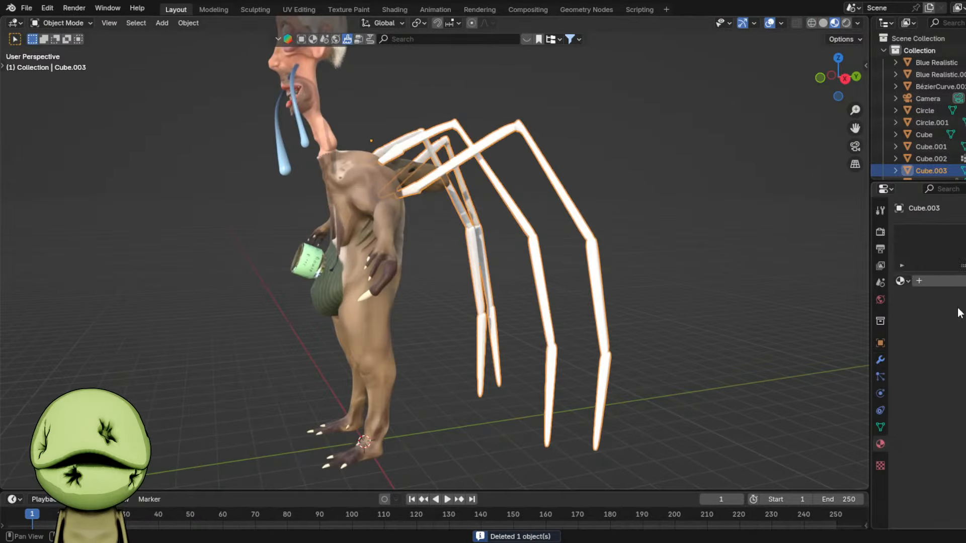
{"action": "left_click", "coordinate": [910, 279]}
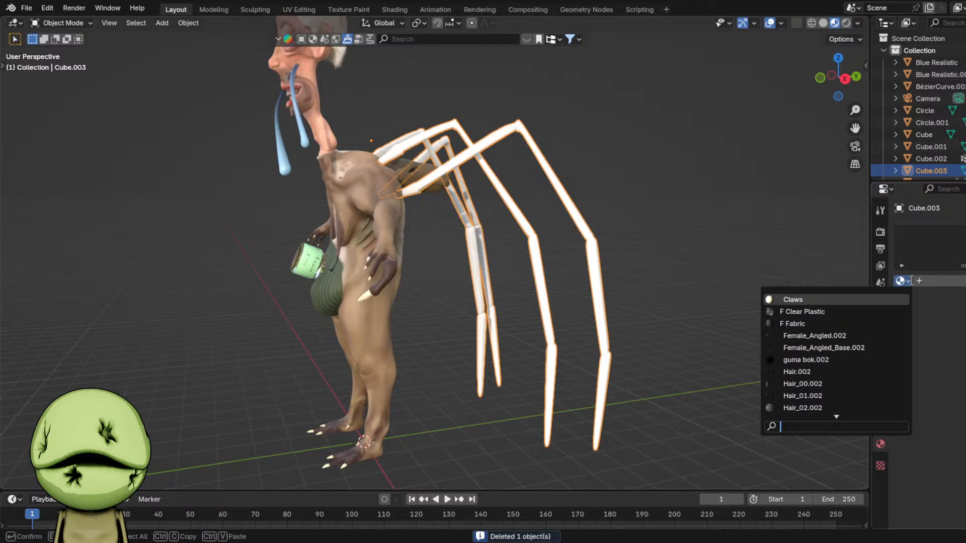
{"action": "left_click", "coordinate": [941, 280]}
{"action": "left_click", "coordinate": [962, 357]}
{"action": "left_click_drag", "start_coordinate": [965, 201], "coordinate": [965, 239]}
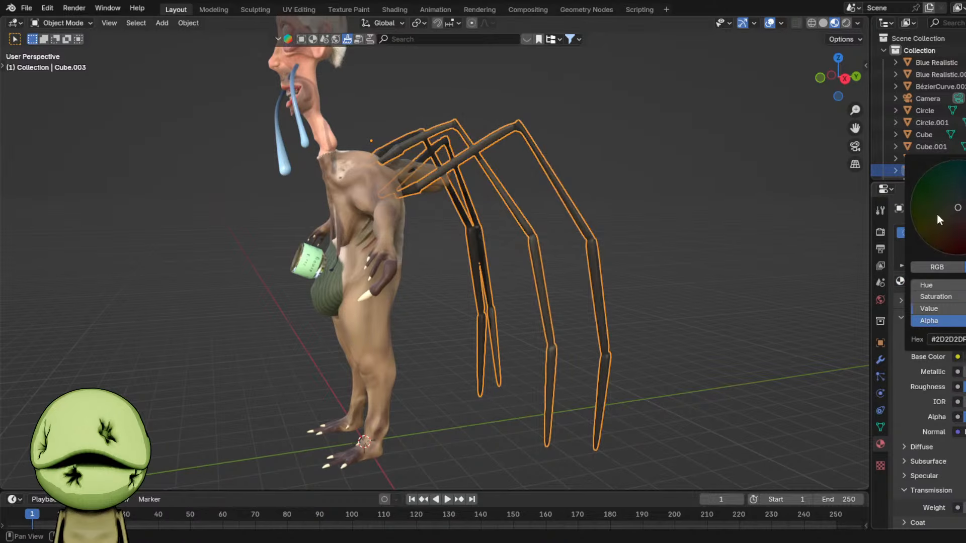
{"action": "left_click", "coordinate": [436, 255]}
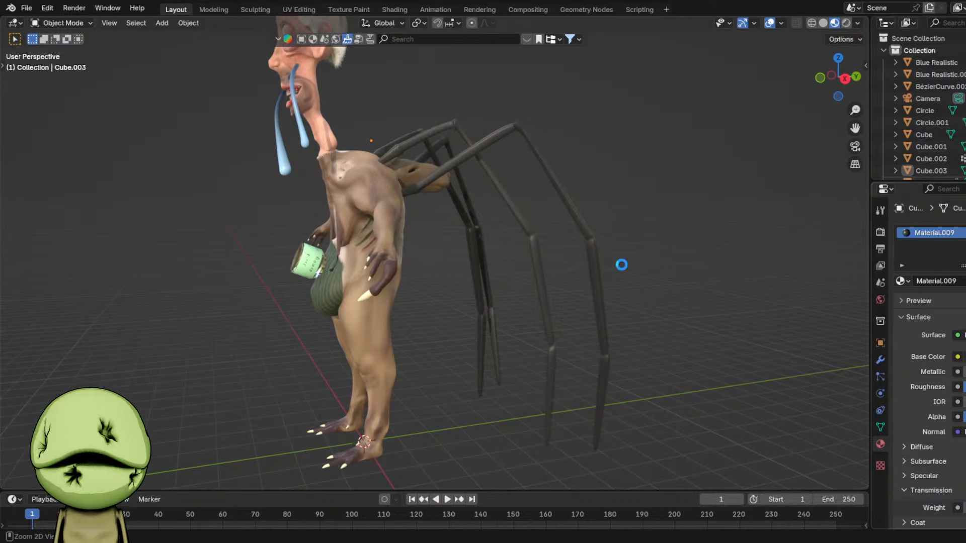
{"action": "key", "text": "ctrl+s"}
- Examine the spider legs in the Sculpting workspace from the side and the front
{"action": "middle_click_drag", "start_coordinate": [621, 265], "coordinate": [549, 210]}
{"action": "left_click", "coordinate": [548, 211]}
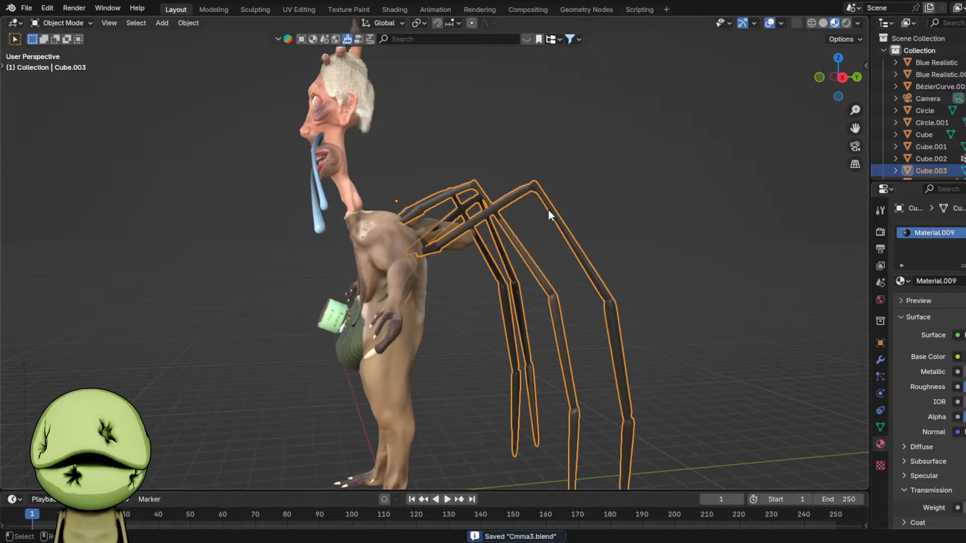
{"action": "left_click", "coordinate": [257, 9]}
{"action": "scroll", "coordinate": [523, 191], "scroll_direction": "up", "scroll_amount": 5}
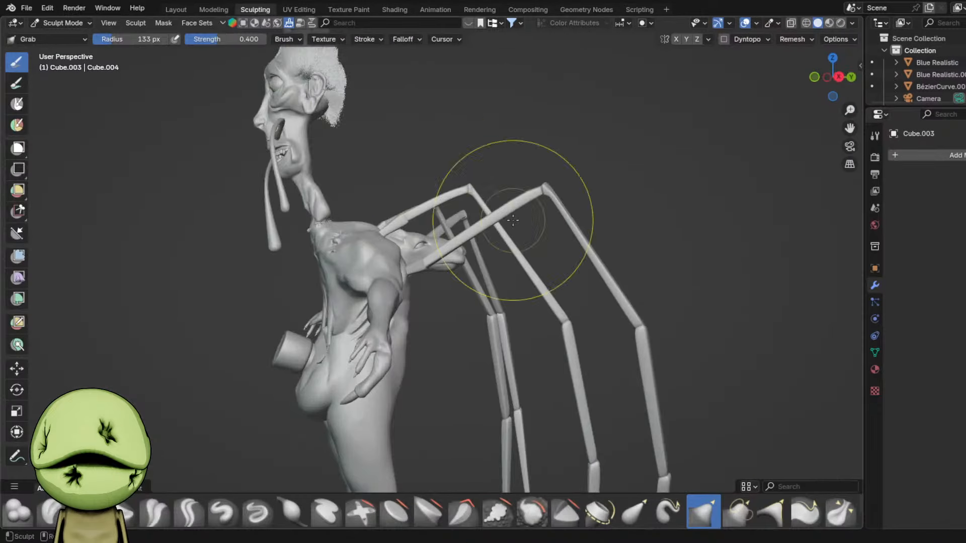
{"action": "middle_click_drag", "start_coordinate": [541, 116], "coordinate": [558, 179]}
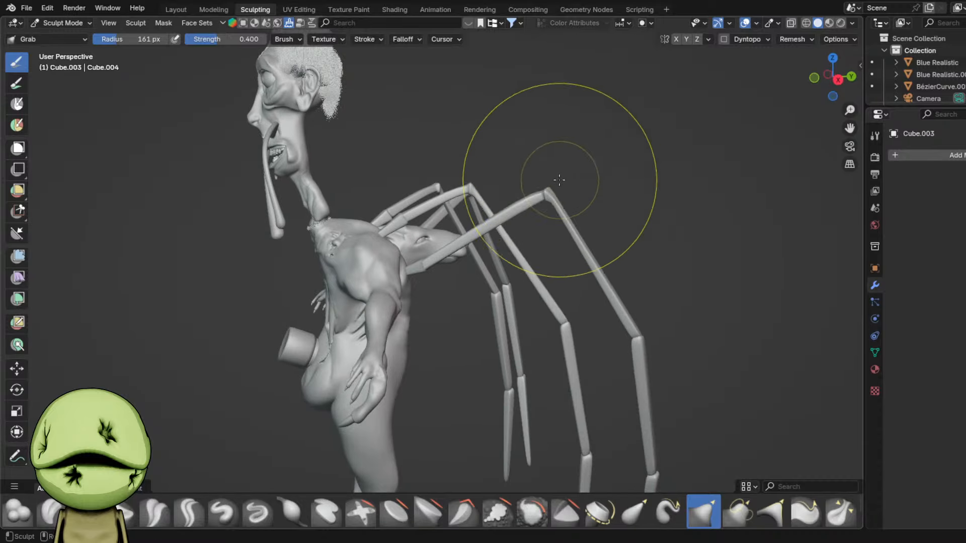
{"action": "key", "text": "Tab"}
{"action": "left_click_drag", "start_coordinate": [527, 171], "coordinate": [552, 200]}
{"action": "key", "text": "Tab"}
{"action": "scroll", "coordinate": [496, 194], "scroll_direction": "down", "scroll_amount": 5}
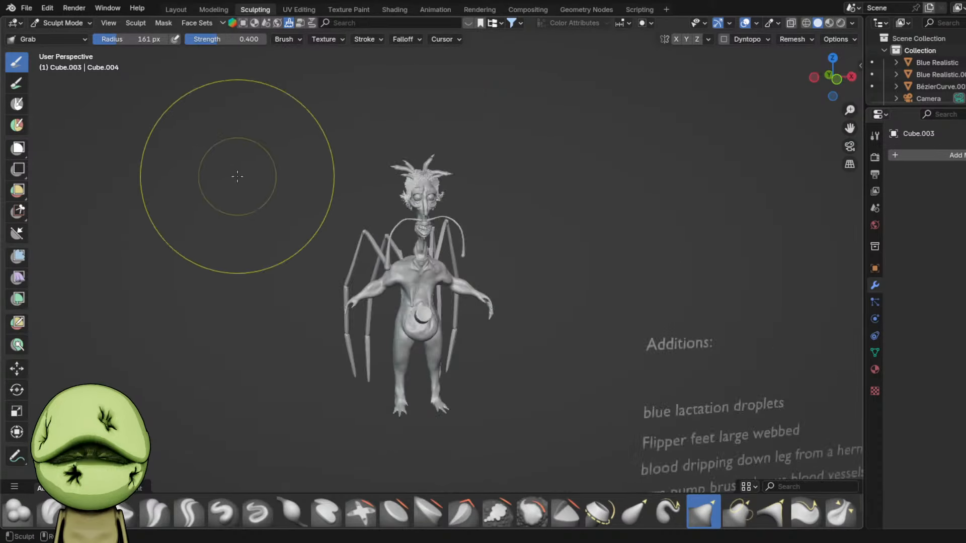
- In the Layout workspace, move the remaining list lines up about 2.07 m along global Z beneath the Additions heading
{"action": "left_click", "coordinate": [176, 9]}
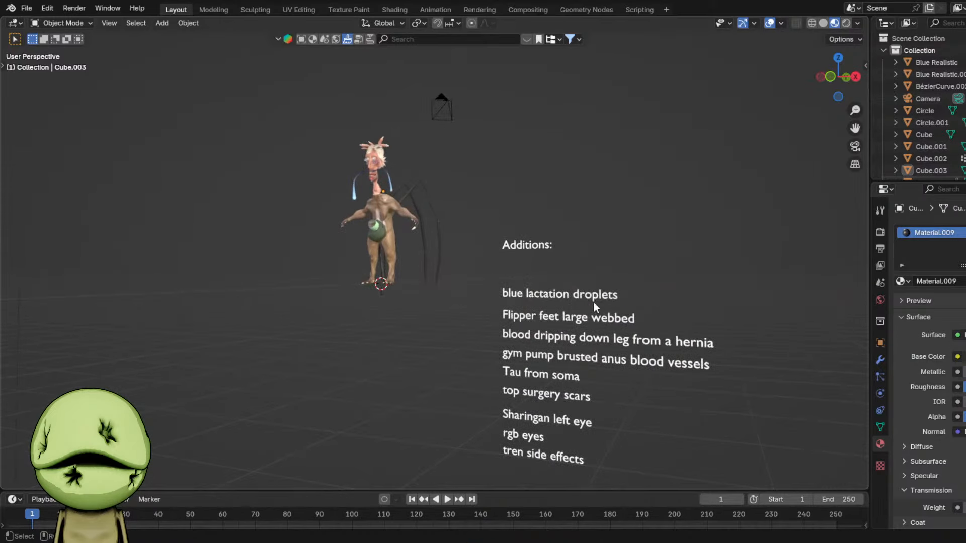
{"action": "left_click", "coordinate": [593, 301]}
{"action": "left_click_drag", "start_coordinate": [592, 301], "coordinate": [531, 463], "text": "shift"}
{"action": "scroll", "coordinate": [595, 336], "scroll_direction": "up", "scroll_amount": 2}
{"action": "key", "text": "g"}
{"action": "key", "text": "z"}
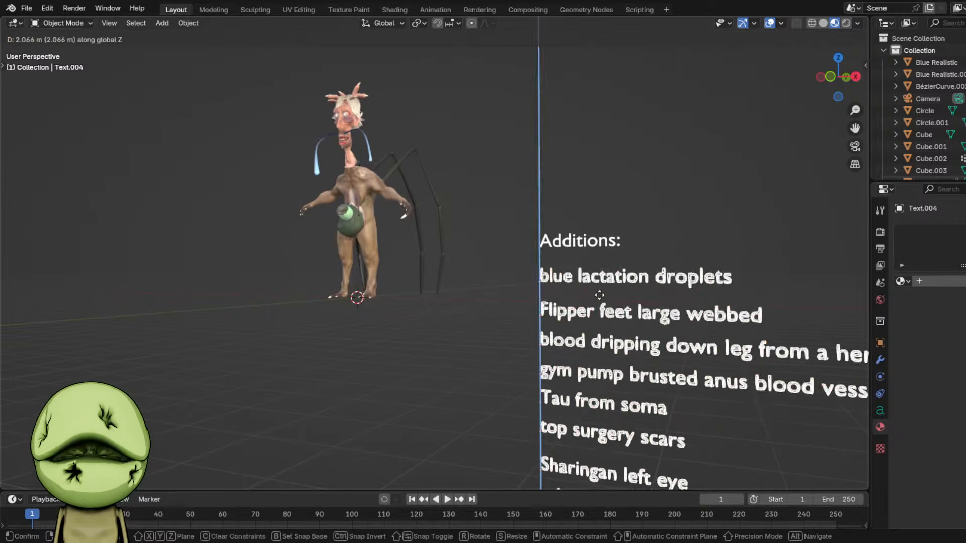
{"action": "left_click", "coordinate": [598, 293]}
- Select the dark blue droplet strands hanging near the jar and save the file
{"action": "middle_click_drag", "start_coordinate": [599, 293], "coordinate": [560, 322], "text": "shift"}
{"action": "scroll", "coordinate": [543, 320], "scroll_direction": "up", "scroll_amount": 4}
{"action": "left_click", "coordinate": [219, 216]}
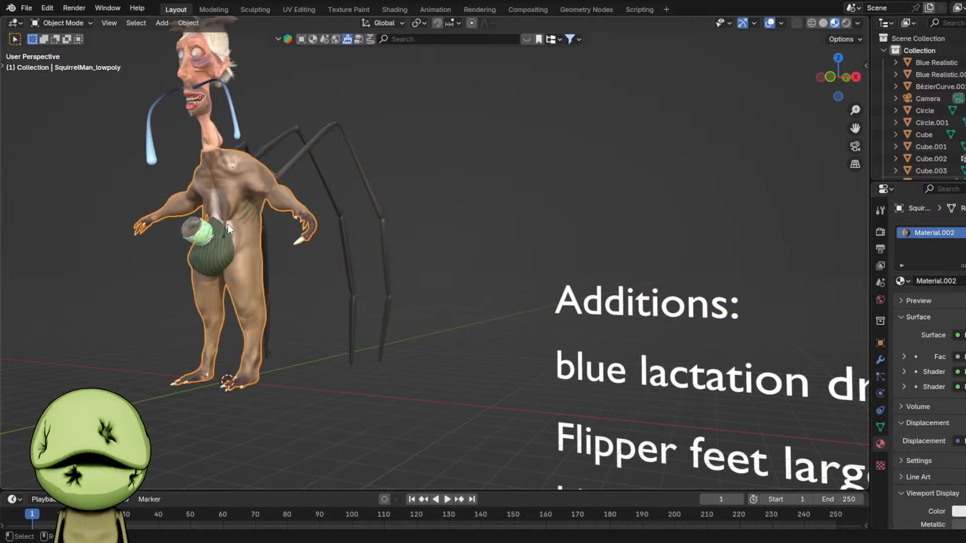
{"action": "left_click", "coordinate": [227, 227]}
{"action": "scroll", "coordinate": [227, 227], "scroll_direction": "up", "scroll_amount": 6}
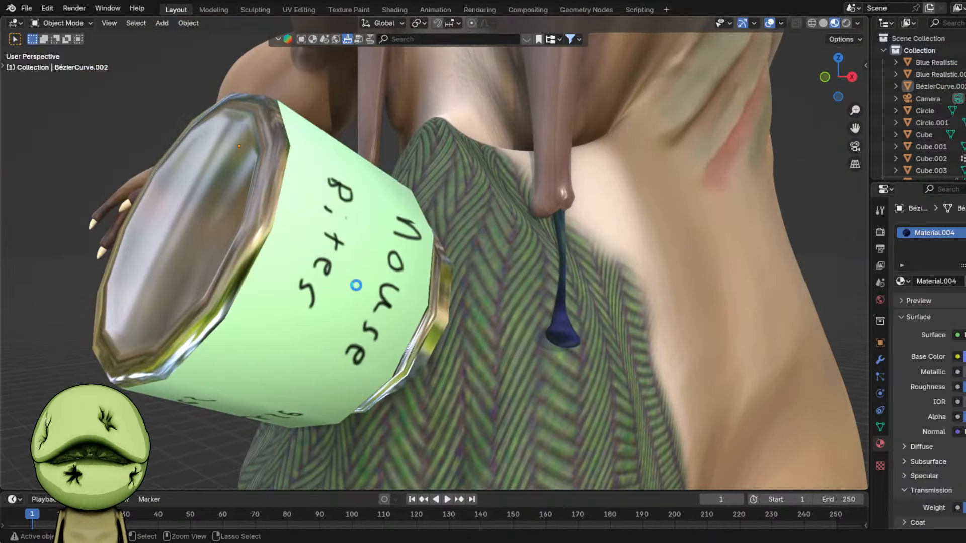
{"action": "middle_click_drag", "start_coordinate": [659, 297], "coordinate": [609, 300]}
{"action": "left_click", "coordinate": [447, 316]}
{"action": "middle_click_drag", "start_coordinate": [447, 317], "coordinate": [465, 316]}
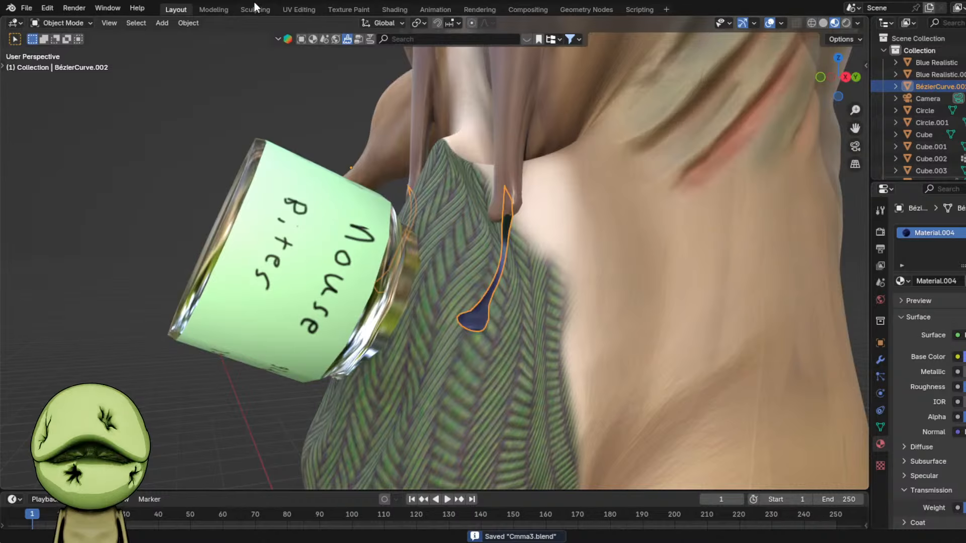
- In the Sculpting workspace, pull the lower end of the droplet strand into a new shape with the Grab brush
{"action": "left_click", "coordinate": [255, 7]}
{"action": "scroll", "coordinate": [498, 243], "scroll_direction": "up", "scroll_amount": 8}
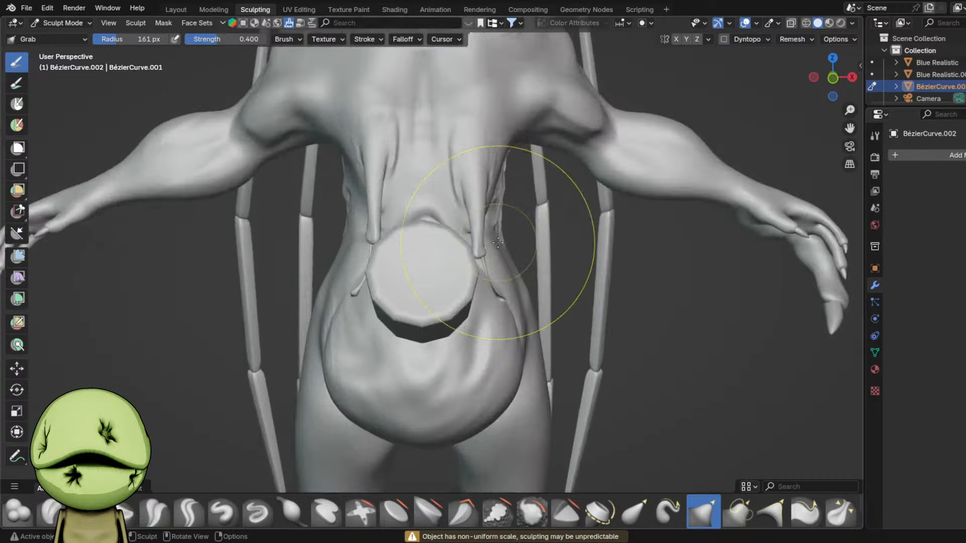
{"action": "middle_click_drag", "start_coordinate": [497, 243], "coordinate": [470, 218]}
{"action": "scroll", "coordinate": [500, 322], "scroll_direction": "up", "scroll_amount": 5}
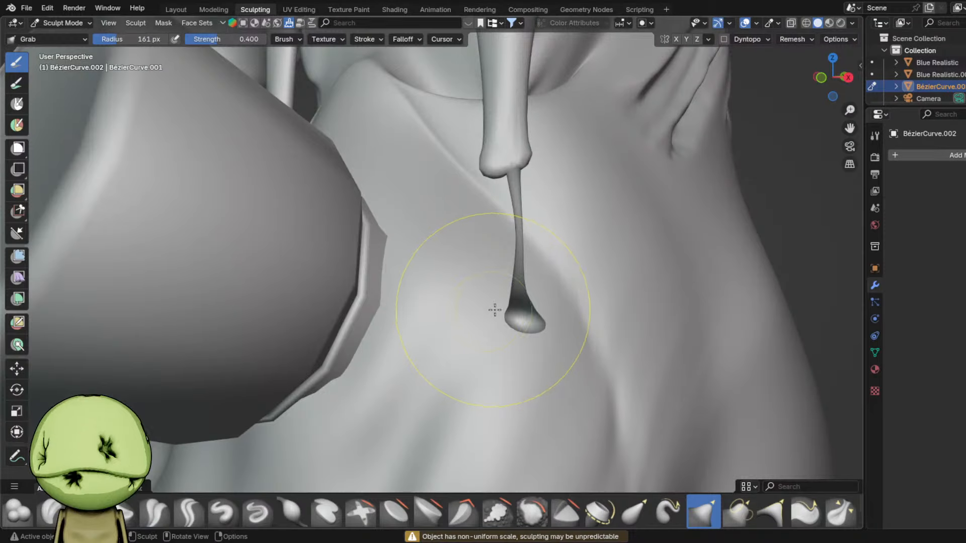
{"action": "key", "text": "i"}
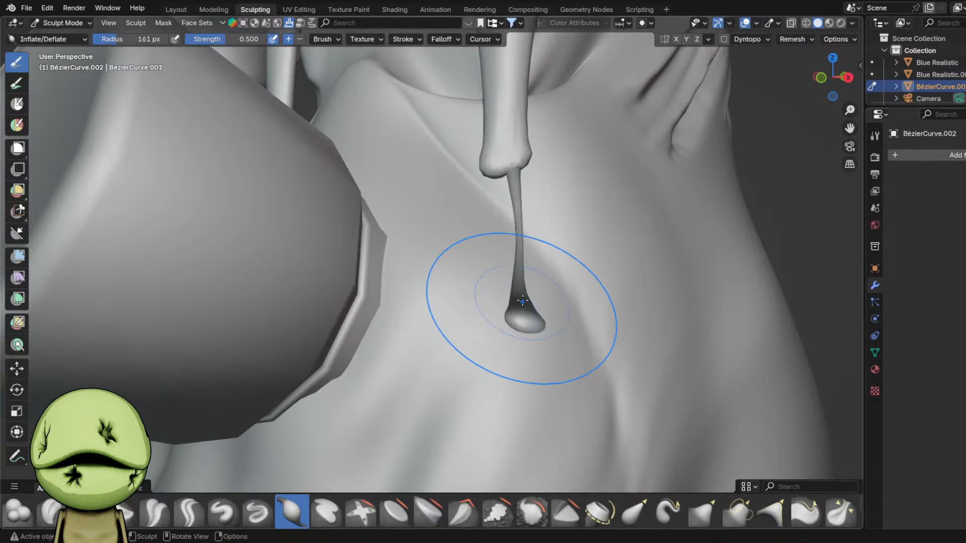
{"action": "key", "text": "Tab"}
{"action": "key", "text": "Tab"}
{"action": "mouse_move", "coordinate": [523, 300]}
{"action": "middle_mouse_down"}
{"action": "mouse_move", "coordinate": [410, 328]}
{"action": "mouse_move", "coordinate": [299, 302]}
{"action": "middle_mouse_up"}
{"action": "key", "text": "g"}
{"action": "left_click_drag", "start_coordinate": [289, 321], "coordinate": [395, 431]}
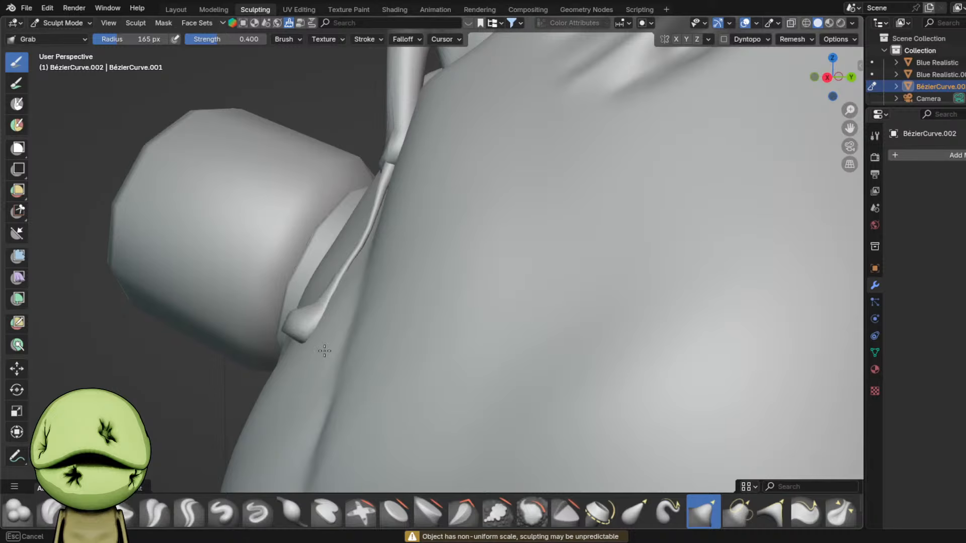
- Delete the ring of faces just above the droplet's bulb in Edit Mode to detach it from the strand
{"action": "key", "text": "Tab"}
{"action": "mouse_move", "coordinate": [325, 350]}
{"action": "middle_mouse_down"}
{"action": "mouse_move", "coordinate": [399, 328]}
{"action": "mouse_move", "coordinate": [479, 371]}
{"action": "middle_mouse_up"}
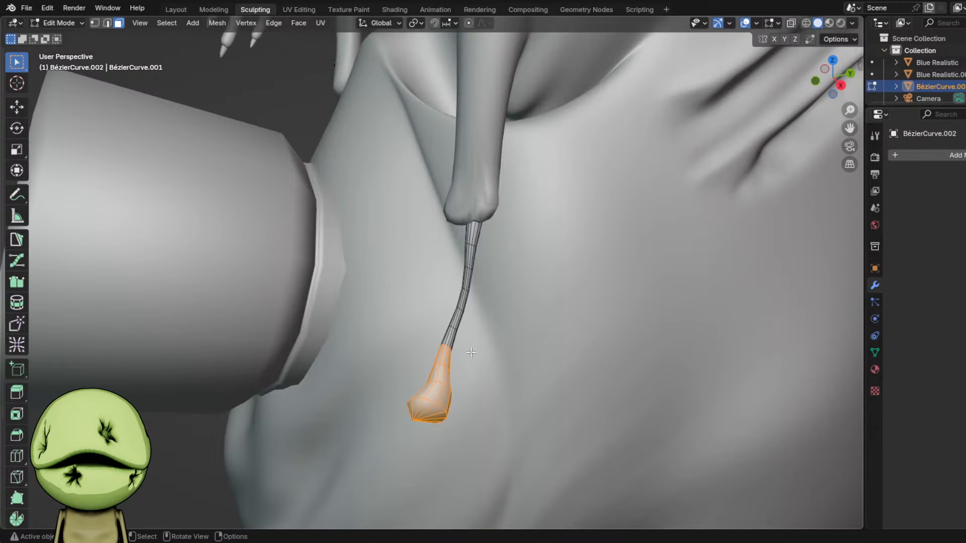
{"action": "left_click", "coordinate": [452, 336], "text": "alt"}
{"action": "key", "text": "x"}
{"action": "key", "text": "f"}
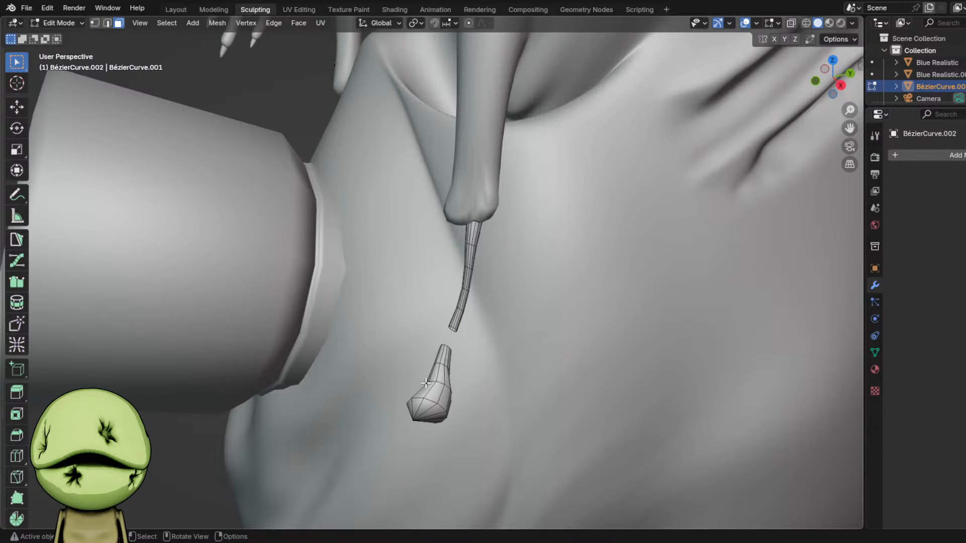
- Duplicate the detached droplet bulb, place the copy below it, and rotate the copy to a new angle
{"action": "middle_click_drag", "start_coordinate": [440, 395], "coordinate": [707, 347]}
{"action": "key", "text": "shift+d"}
{"action": "left_click", "coordinate": [547, 394]}
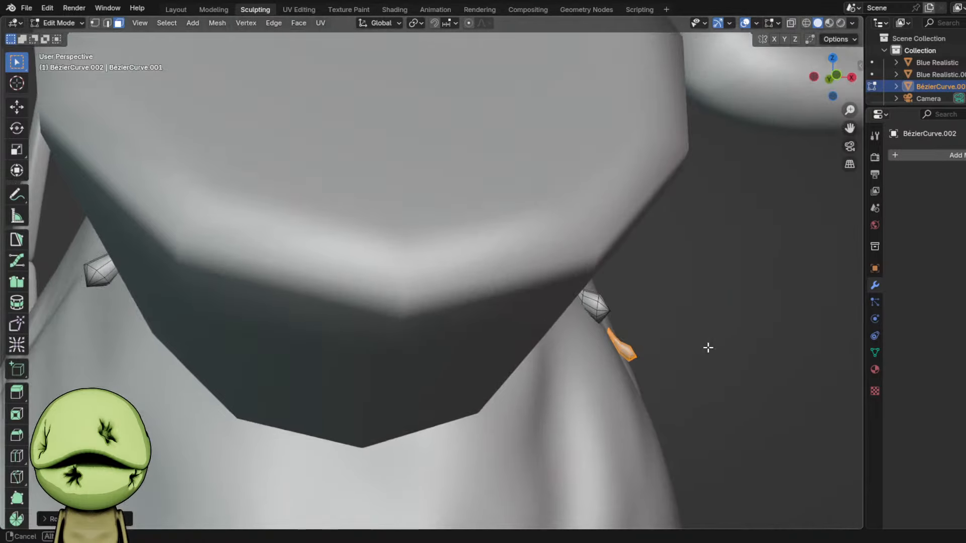
{"action": "key", "text": "r"}
{"action": "left_click", "coordinate": [699, 435]}
{"action": "middle_click_drag", "start_coordinate": [699, 436], "coordinate": [539, 443]}
- Merge the open top ring of the copied bulb into one point and move that point to form a pointed tip
{"action": "scroll", "coordinate": [494, 448], "scroll_direction": "up", "scroll_amount": 3}
{"action": "key", "text": "1"}
{"action": "left_click_drag", "start_coordinate": [473, 452], "coordinate": [492, 471]}
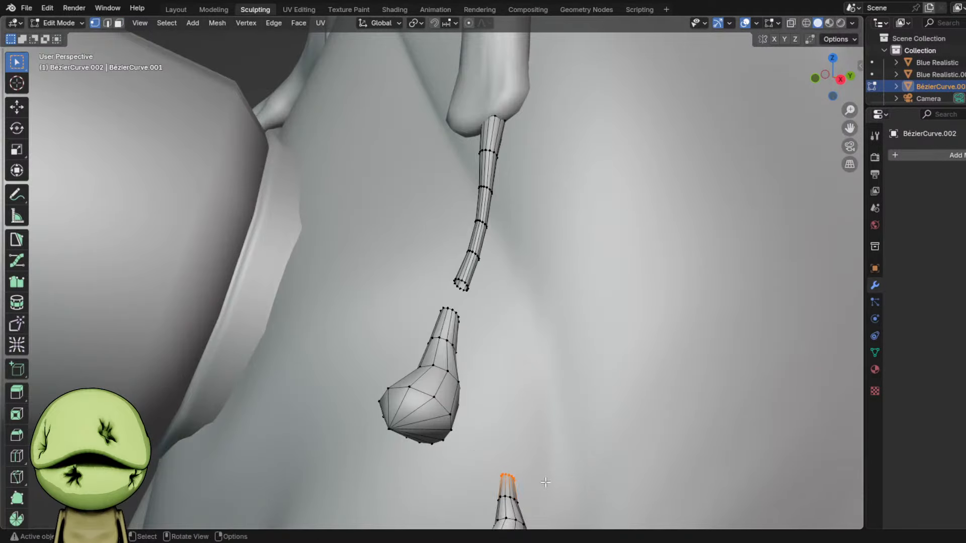
{"action": "key", "text": "ctrl+l"}
{"action": "key", "text": "2"}
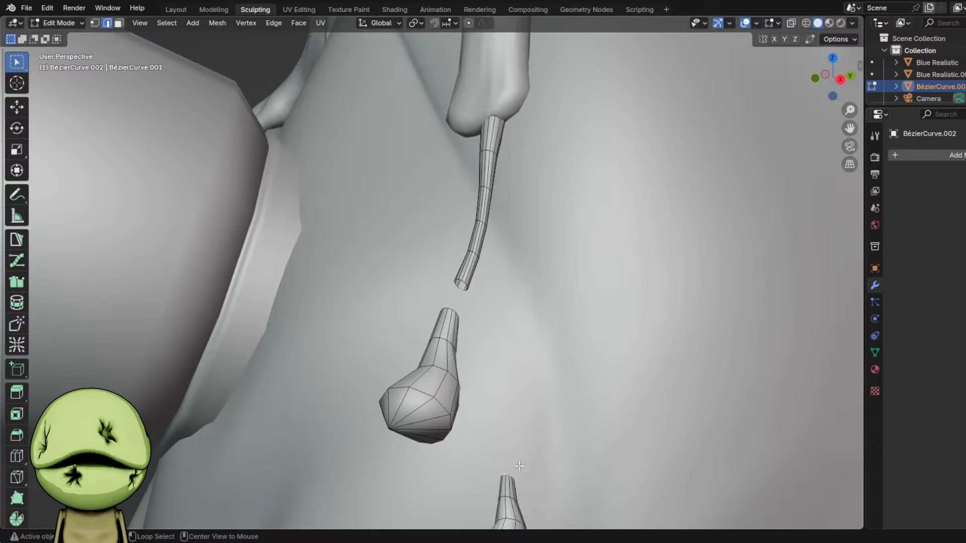
{"action": "key", "text": "m"}
{"action": "left_click", "coordinate": [566, 452]}
{"action": "key", "text": "1"}
{"action": "key", "text": "g"}
{"action": "left_click", "coordinate": [525, 455]}
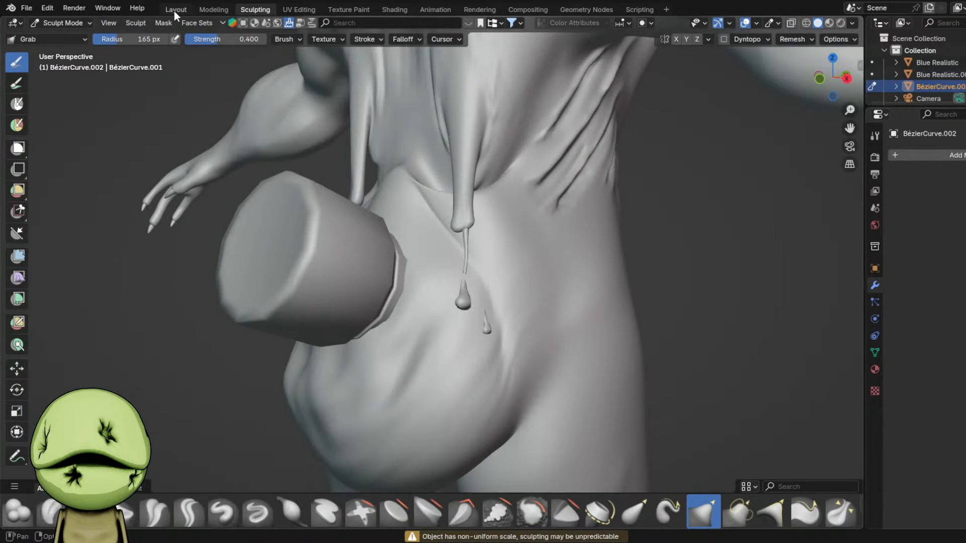
- In the Layout workspace, duplicate the small pointed droplet and shift the copy sideways in the horizontal plane
{"action": "left_click", "coordinate": [175, 10]}
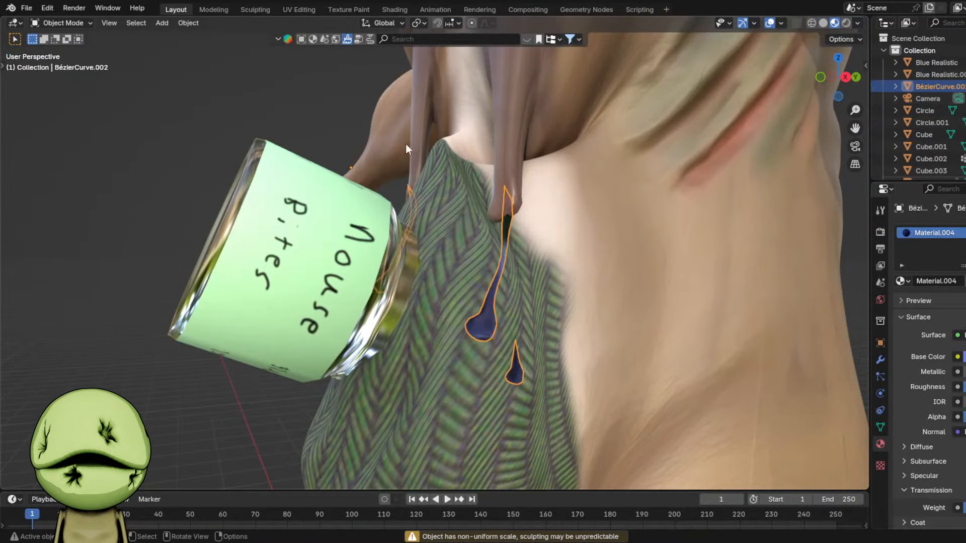
{"action": "left_click_drag", "start_coordinate": [507, 361], "coordinate": [536, 383]}
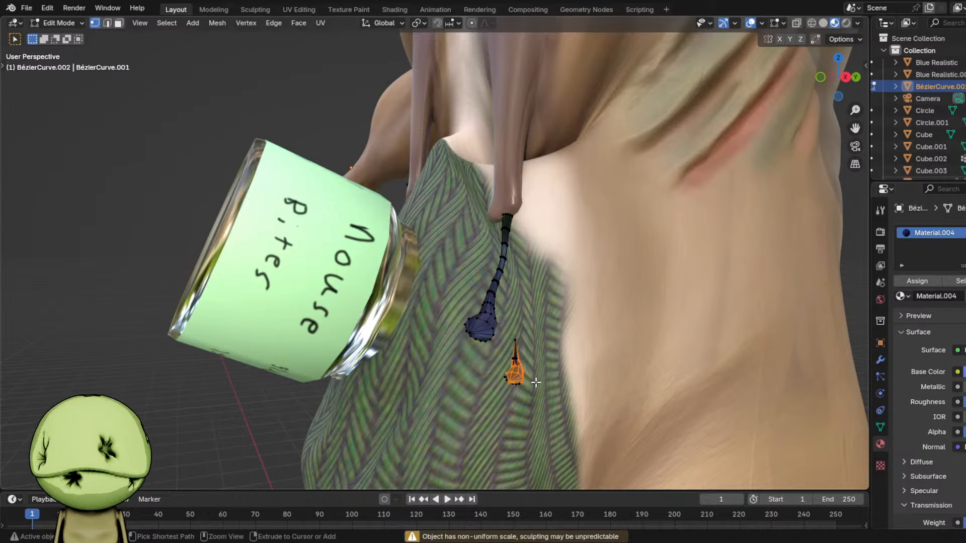
{"action": "middle_click_drag", "start_coordinate": [535, 382], "coordinate": [556, 394]}
{"action": "key", "text": "g"}
{"action": "right_click", "coordinate": [545, 346]}
{"action": "middle_click_drag", "start_coordinate": [546, 346], "coordinate": [547, 361]}
{"action": "key", "text": "g"}
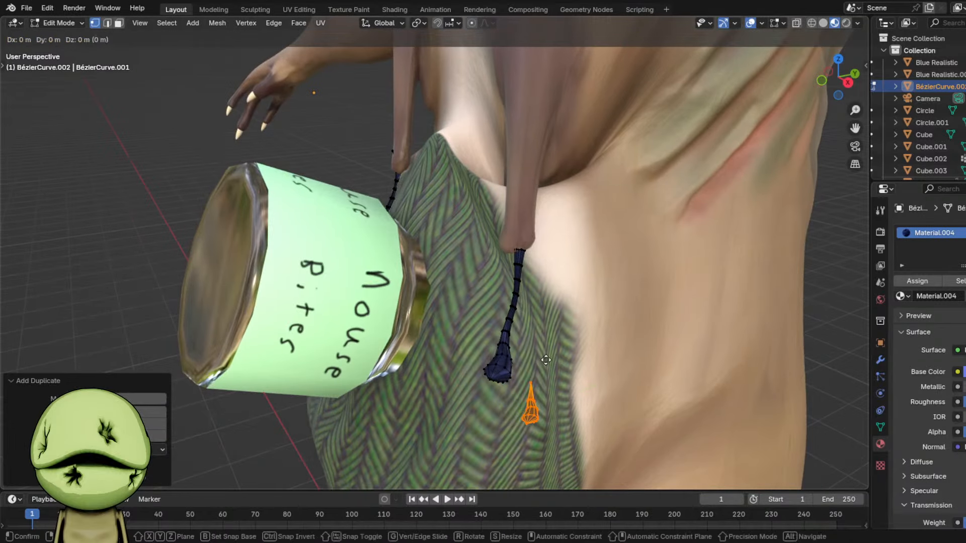
{"action": "key", "text": "shift+z"}
{"action": "left_click", "coordinate": [469, 351]}
- Rotate the copied droplet about -87° around global Z and rescale it
{"action": "key", "text": "r"}
{"action": "key", "text": "z"}
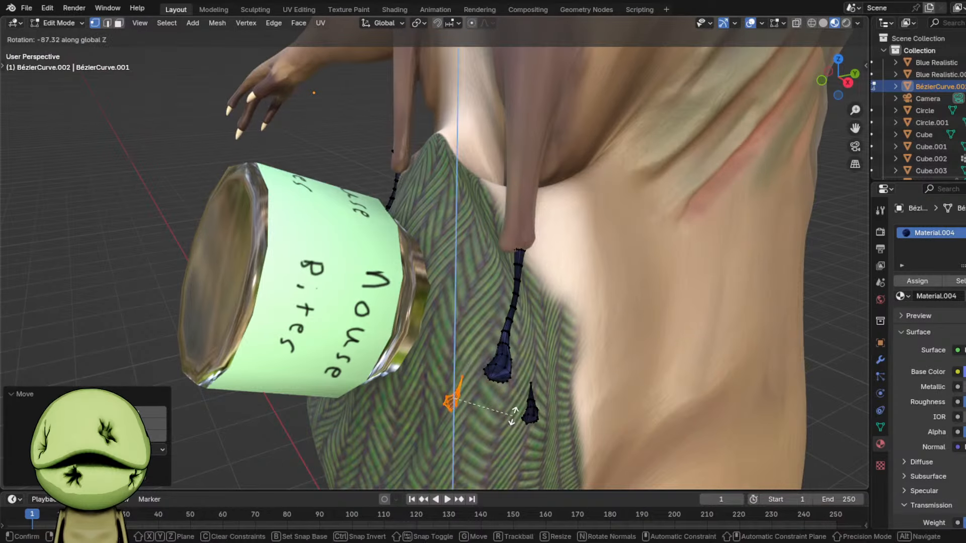
{"action": "left_click", "coordinate": [514, 415]}
{"action": "middle_click_drag", "start_coordinate": [514, 414], "coordinate": [552, 392]}
{"action": "key", "text": "s"}
{"action": "left_click", "coordinate": [547, 360]}
- Reposition the droplet copy over the knitted pouch, keeping its final move within the horizontal plane
{"action": "key", "text": "g"}
{"action": "left_click", "coordinate": [549, 364]}
{"action": "key", "text": "ctrl+z"}
{"action": "key", "text": "g"}
{"action": "middle_click_drag", "start_coordinate": [549, 358], "coordinate": [599, 399]}
{"action": "key", "text": "shift+z"}
{"action": "left_click", "coordinate": [556, 386]}
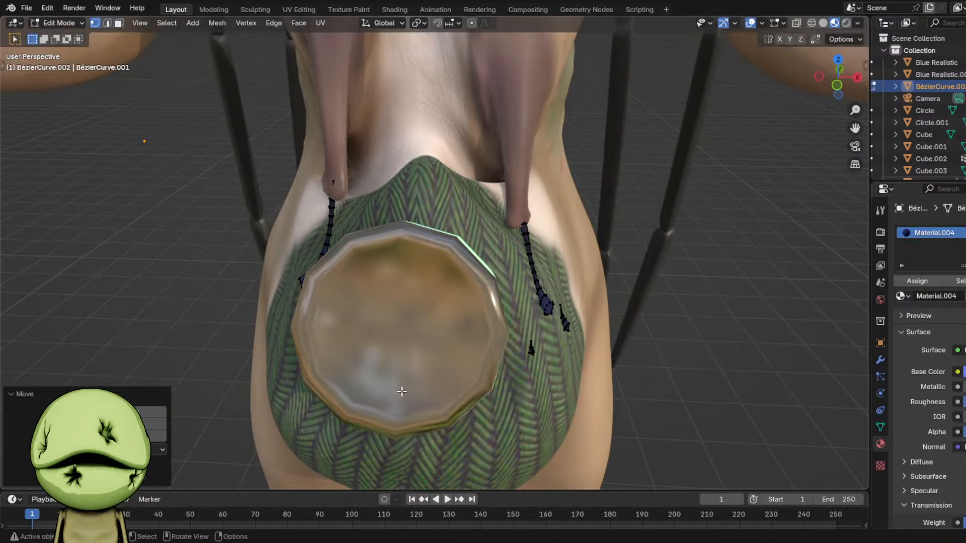
- Move the droplet on the jar's other side across the horizontal plane to the knitted surface near the second strand
{"action": "middle_click_drag", "start_coordinate": [401, 390], "coordinate": [498, 349]}
{"action": "key", "text": "g"}
{"action": "key", "text": "shift+z"}
{"action": "left_click", "coordinate": [526, 412]}
{"action": "key", "text": "g"}
{"action": "key", "text": "shift+z"}
{"action": "left_click", "coordinate": [520, 407]}
{"action": "scroll", "coordinate": [521, 407], "scroll_direction": "down", "scroll_amount": 4}
{"action": "scroll", "coordinate": [500, 348], "scroll_direction": "up", "scroll_amount": 2}
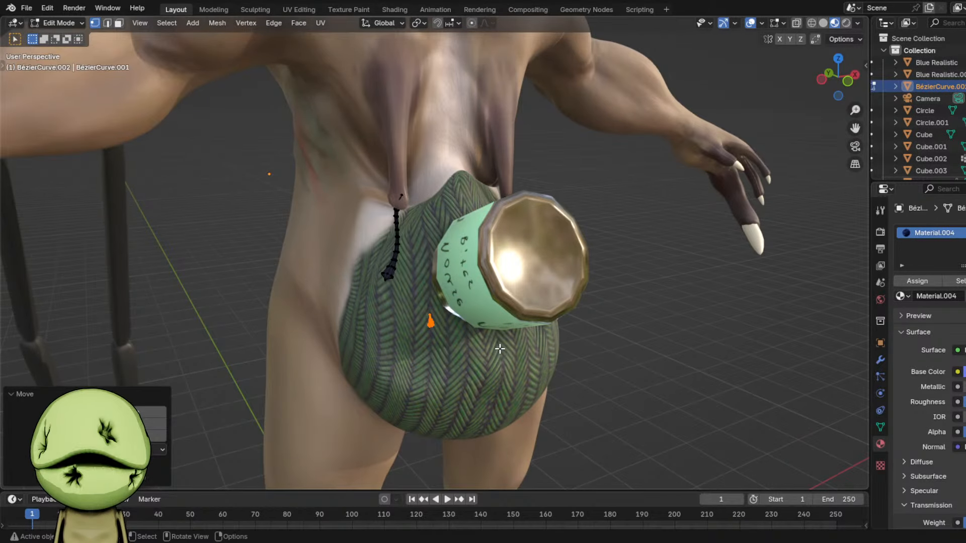
- Place the droplet directly beneath the second strand's bulb and rotate it to follow the drip direction
{"action": "scroll", "coordinate": [500, 349], "scroll_direction": "up", "scroll_amount": 4}
{"action": "middle_click_drag", "start_coordinate": [500, 349], "coordinate": [539, 347]}
{"action": "key", "text": "g"}
{"action": "left_click", "coordinate": [449, 303]}
{"action": "key", "text": "r"}
{"action": "left_click", "coordinate": [455, 308]}
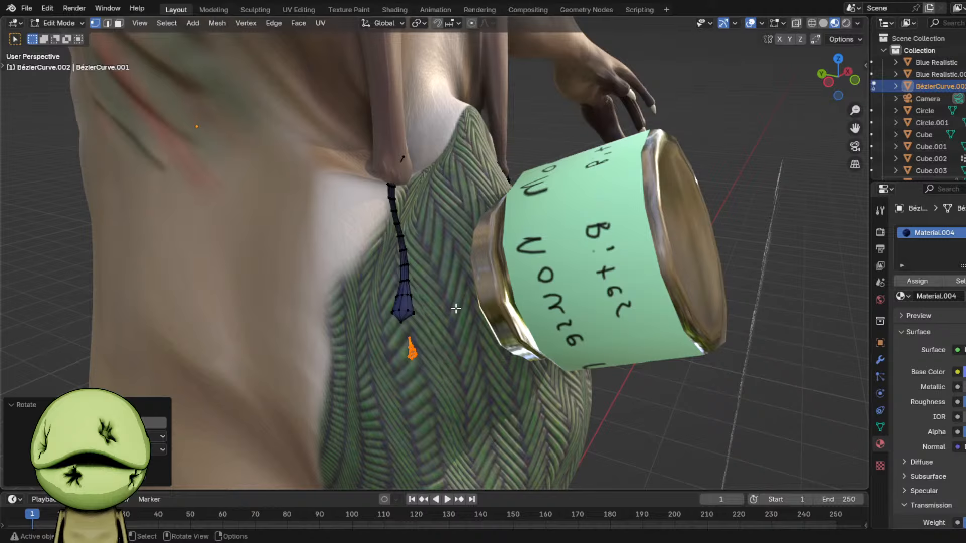
- Nudge the droplet so it sits against the knitted surface below the second strand
{"action": "scroll", "coordinate": [455, 309], "scroll_direction": "up", "scroll_amount": 5}
{"action": "middle_click_drag", "start_coordinate": [483, 313], "coordinate": [623, 352]}
{"action": "key", "text": "r"}
{"action": "key", "text": "Escape"}
{"action": "key", "text": "g"}
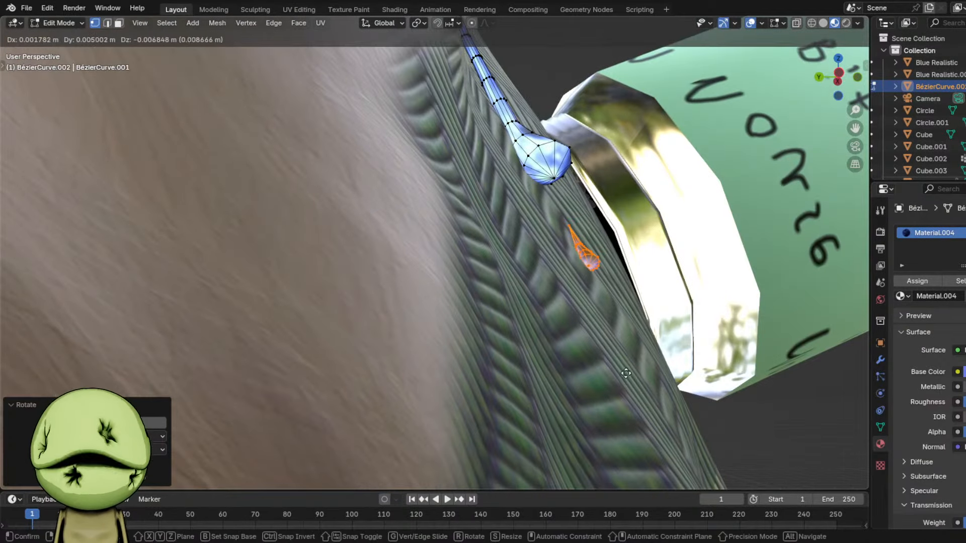
{"action": "left_click", "coordinate": [626, 374]}
- Leave Edit Mode, deselect the droplets, and save the file
{"action": "key", "text": "Tab"}
{"action": "scroll", "coordinate": [503, 375], "scroll_direction": "down", "scroll_amount": 8}
{"action": "left_click", "coordinate": [407, 375]}
{"action": "middle_click_drag", "start_coordinate": [408, 374], "coordinate": [513, 314]}
{"action": "key", "text": "ctrl+s"}
{"action": "scroll", "coordinate": [564, 322], "scroll_direction": "down", "scroll_amount": 4}
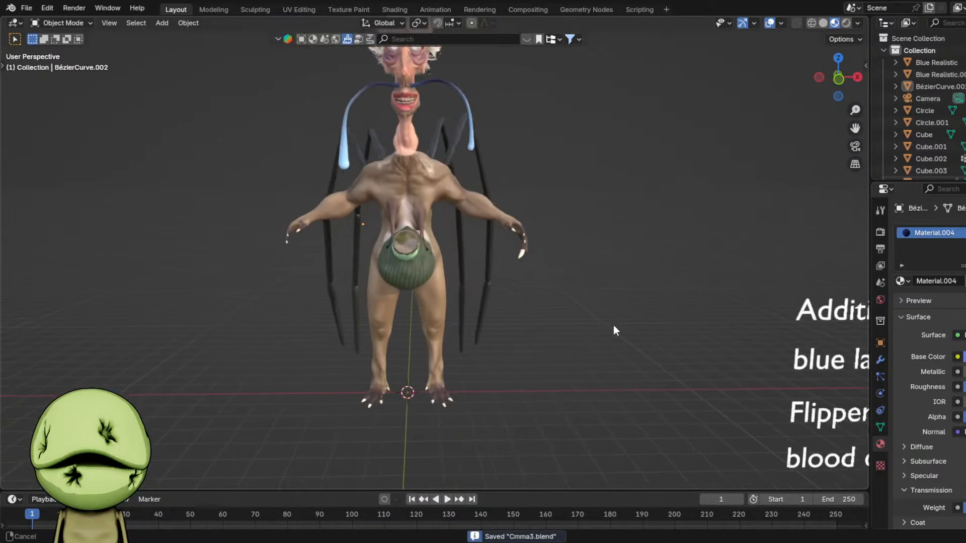
- Delete the "blue lactation droplets" line from the Additions list
{"action": "scroll", "coordinate": [634, 317], "scroll_direction": "up", "scroll_amount": 5}
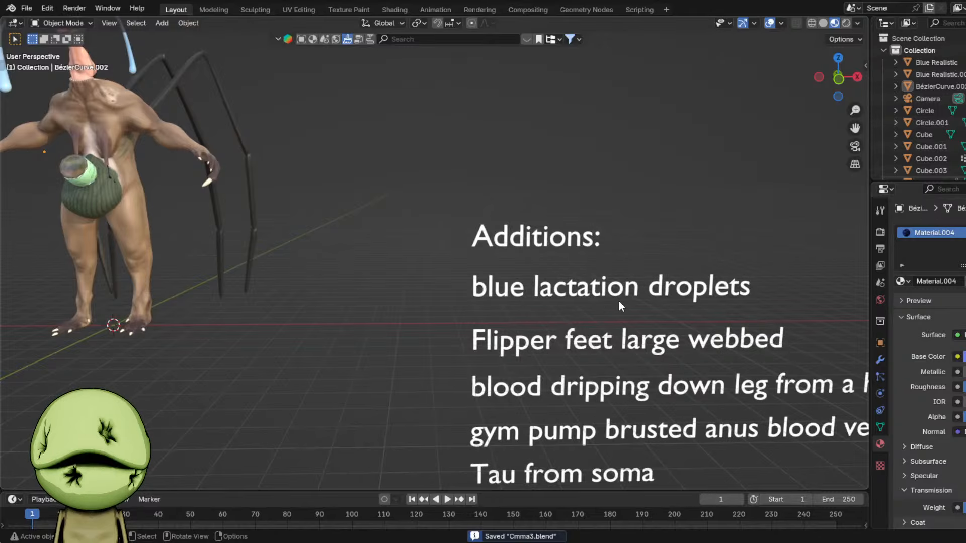
{"action": "scroll", "coordinate": [524, 297], "scroll_direction": "down", "scroll_amount": 4}
{"action": "left_click", "coordinate": [541, 278]}
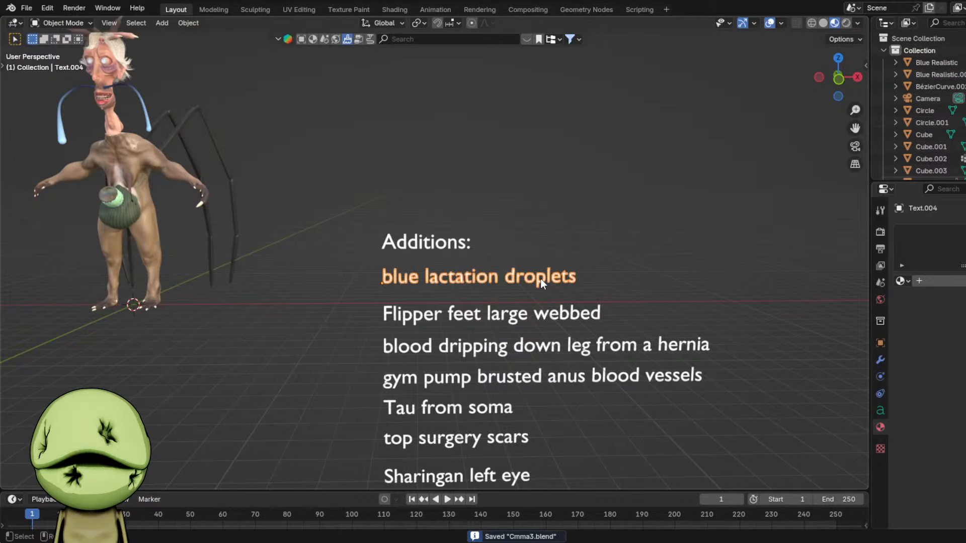
{"action": "key", "text": "Delete"}
{"action": "scroll", "coordinate": [540, 278], "scroll_direction": "down", "scroll_amount": 3}
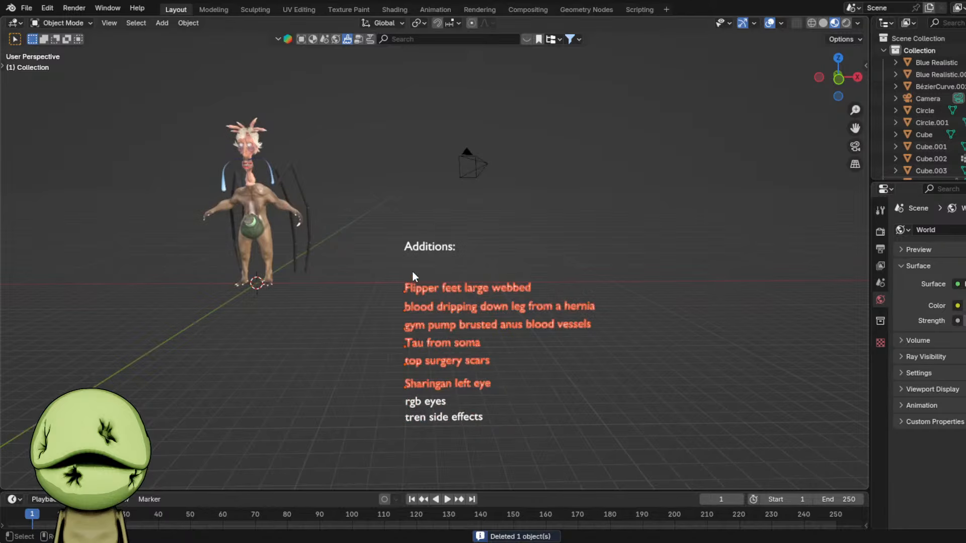
- Move the remaining list lines up along global Z beneath the Additions heading and deselect them
{"action": "key", "text": "g"}
{"action": "key", "text": "z"}
{"action": "left_click", "coordinate": [567, 311]}
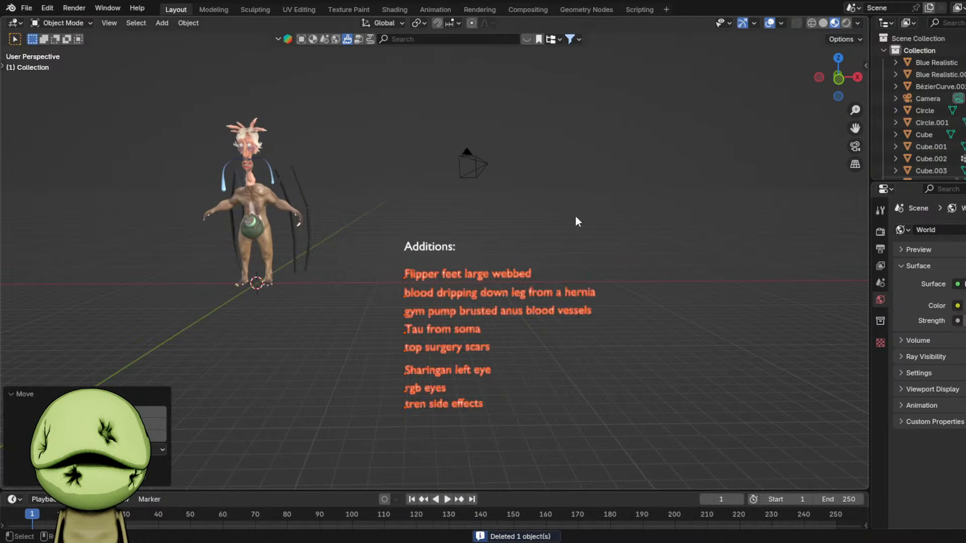
{"action": "left_click", "coordinate": [575, 216]}
- Select the creature's body mesh and save the file
{"action": "scroll", "coordinate": [523, 257], "scroll_direction": "up", "scroll_amount": 3}
{"action": "left_click", "coordinate": [496, 288]}
{"action": "middle_click_drag", "start_coordinate": [230, 286], "coordinate": [416, 329], "text": "shift"}
{"action": "scroll", "coordinate": [403, 332], "scroll_direction": "up", "scroll_amount": 3}
{"action": "left_click", "coordinate": [257, 369]}
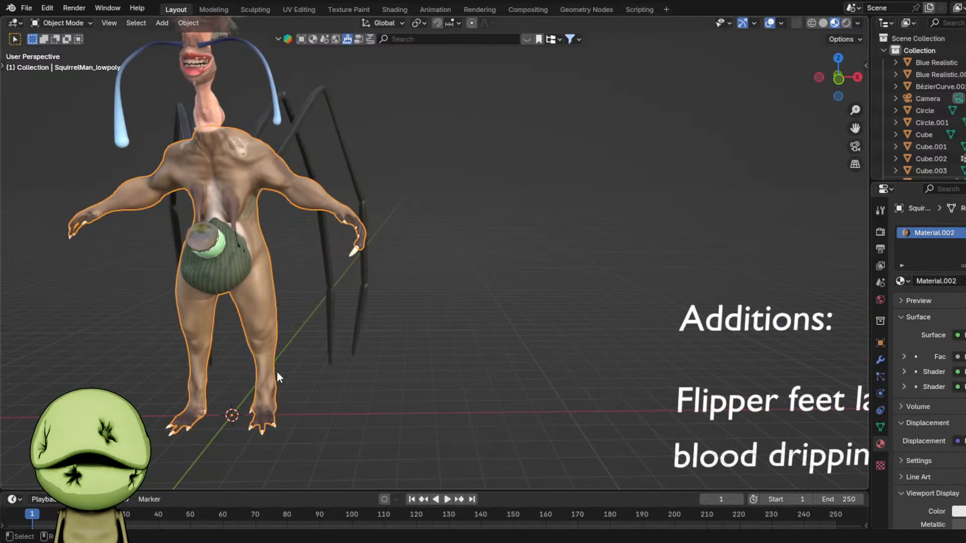
{"action": "key", "text": "ctrl+s"}
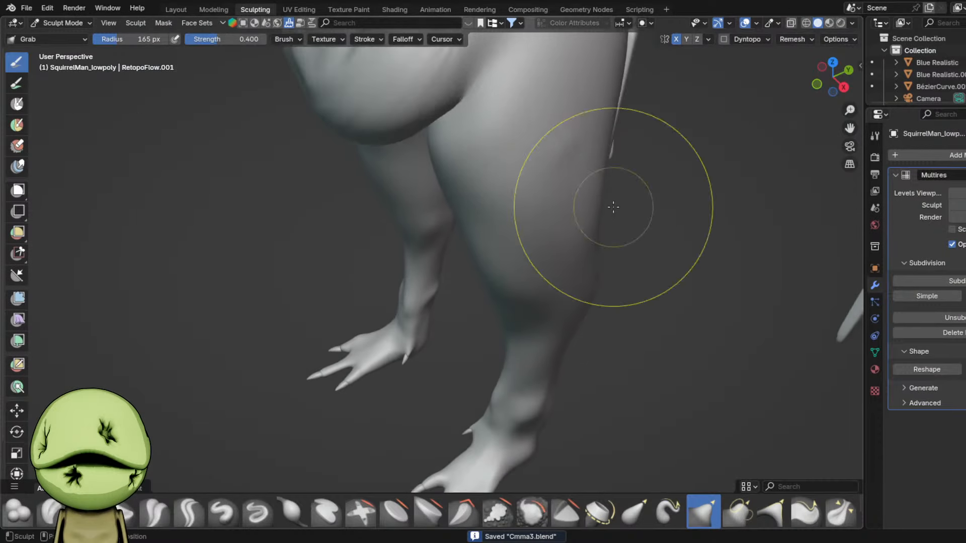
- In the Sculpting workspace, frame the creature's feet and enlarge the Grab brush radius to 198 px
{"action": "middle_click_drag", "start_coordinate": [621, 327], "coordinate": [618, 259], "text": "shift"}
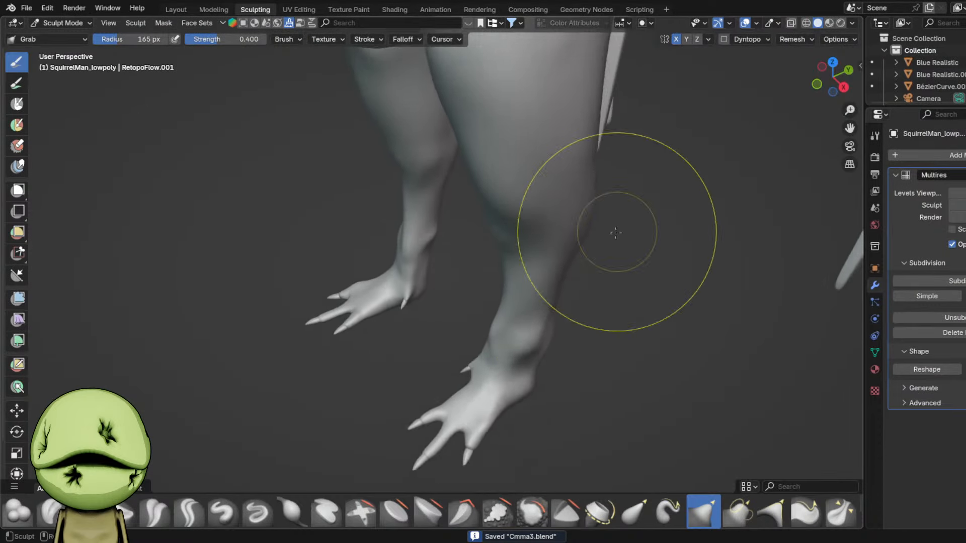
{"action": "scroll", "coordinate": [617, 242], "scroll_direction": "up", "scroll_amount": 1}
{"action": "middle_click_drag", "start_coordinate": [675, 312], "coordinate": [662, 276], "text": "shift"}
{"action": "key", "text": "f"}
{"action": "left_click", "coordinate": [672, 276]}
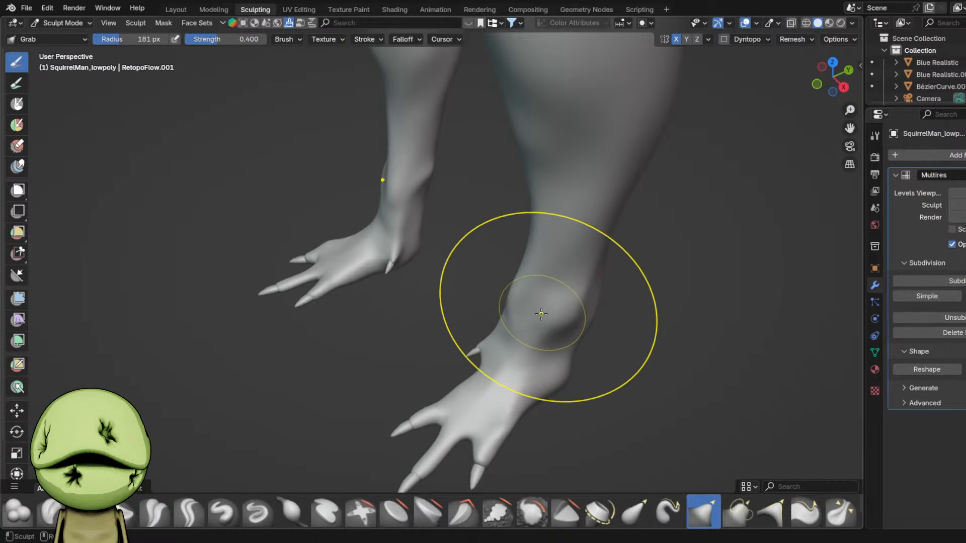
{"action": "middle_click_drag", "start_coordinate": [563, 308], "coordinate": [566, 265], "text": "shift"}
{"action": "key", "text": "f"}
{"action": "left_click", "coordinate": [641, 311]}
- Check the feet in Material Preview shading and return to Solid shading
{"action": "middle_click_drag", "start_coordinate": [537, 340], "coordinate": [593, 343]}
{"action": "key", "text": "z"}
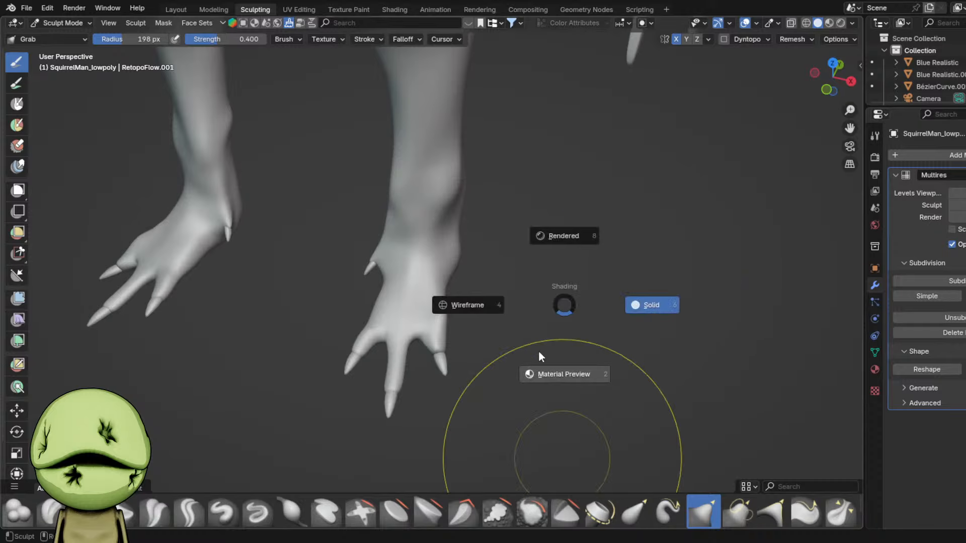
{"action": "left_click", "coordinate": [539, 357]}
{"action": "key", "text": "z"}
{"action": "left_click", "coordinate": [460, 313]}
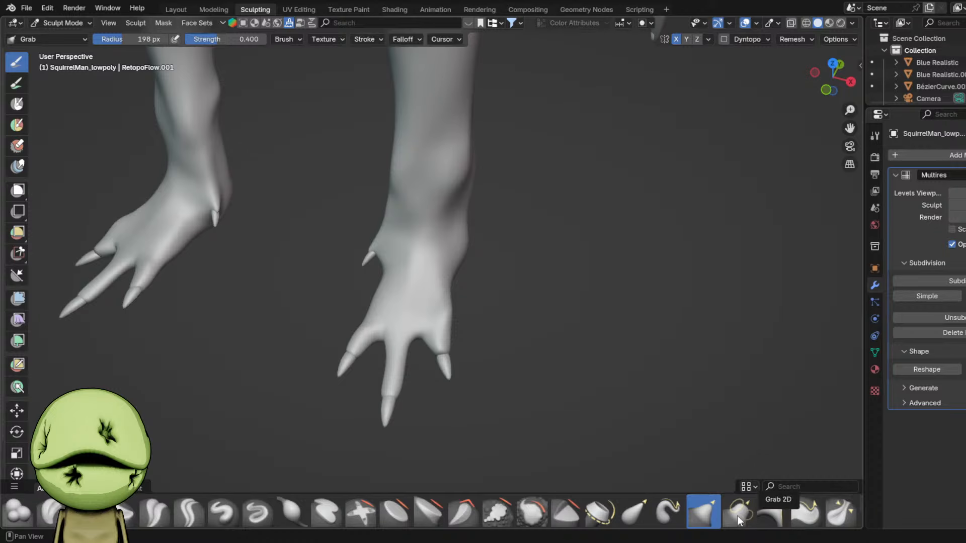
- Try to bend the foot's toes with the Pose brush, reduce the brush radius, and undo the strokes
{"action": "scroll", "coordinate": [724, 514], "scroll_direction": "down", "scroll_amount": 2}
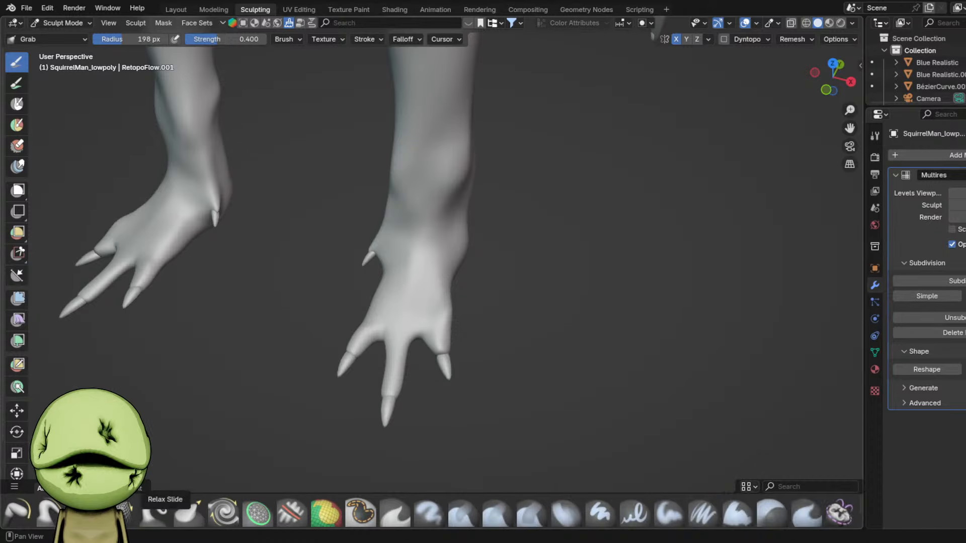
{"action": "left_click", "coordinate": [17, 510]}
{"action": "left_click_drag", "start_coordinate": [390, 340], "coordinate": [463, 336]}
{"action": "key", "text": "ctrl+z"}
{"action": "key", "text": "f"}
{"action": "left_click", "coordinate": [491, 366]}
{"action": "key", "text": "bracketleft"}
{"action": "key", "text": "ctrl+z"}
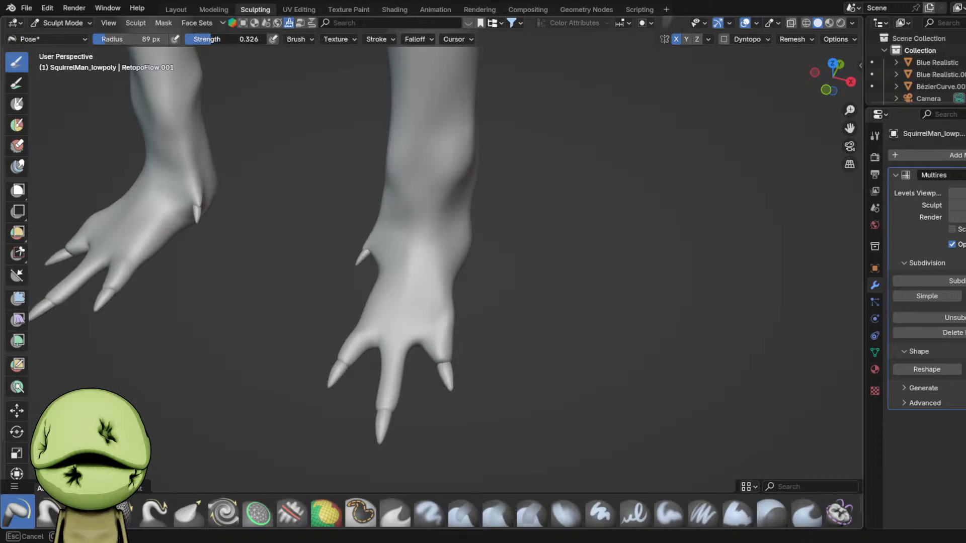
- Try to pose the outer toe with a 69 px Pose brush, and undo the deformation
{"action": "key", "text": "bracketleft"}
{"action": "key", "text": "bracketleft"}
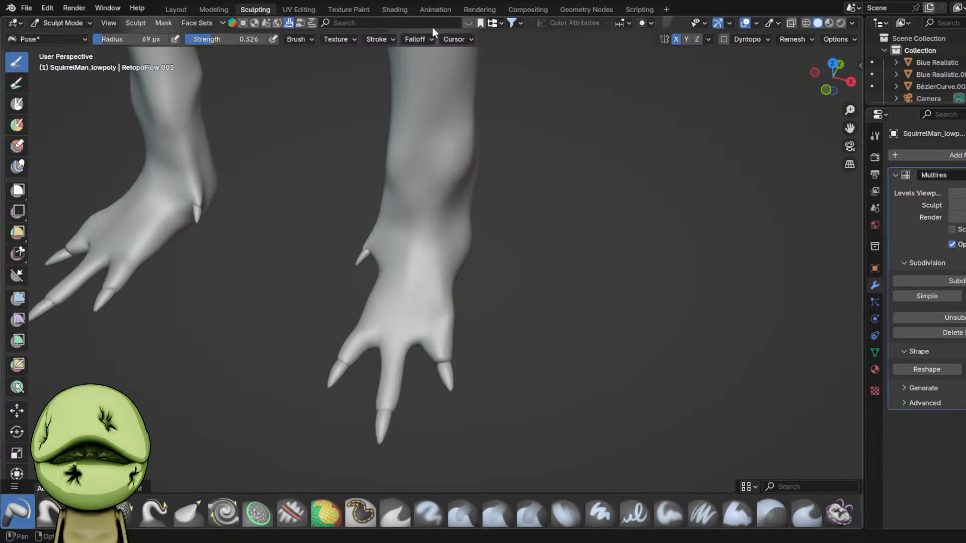
{"action": "left_click", "coordinate": [422, 38]}
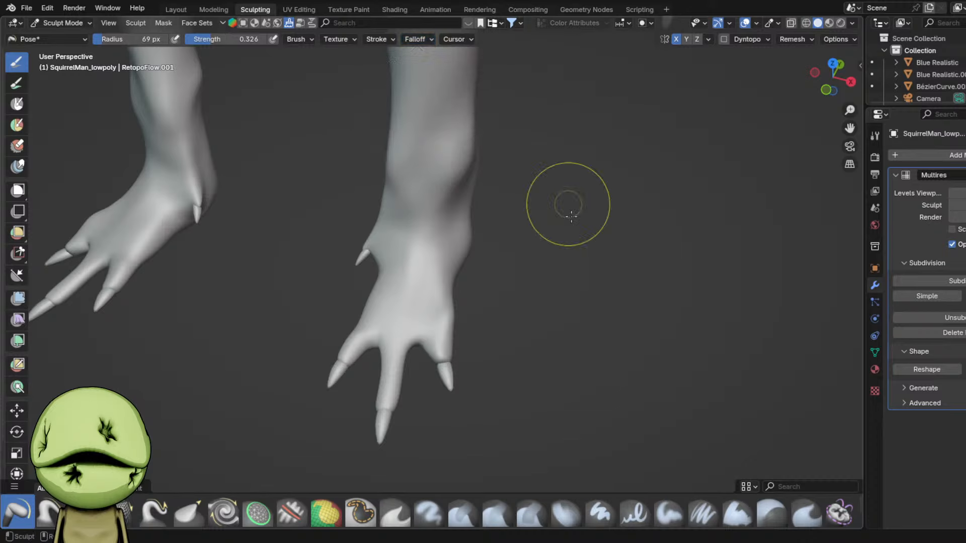
{"action": "left_click_drag", "start_coordinate": [541, 322], "coordinate": [504, 293]}
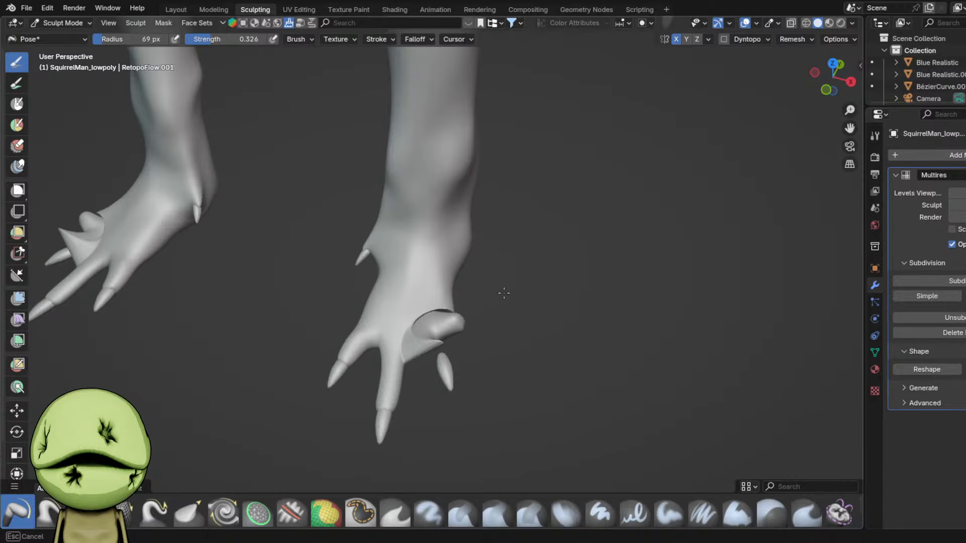
{"action": "scroll", "coordinate": [431, 319], "scroll_direction": "up", "scroll_amount": 3}
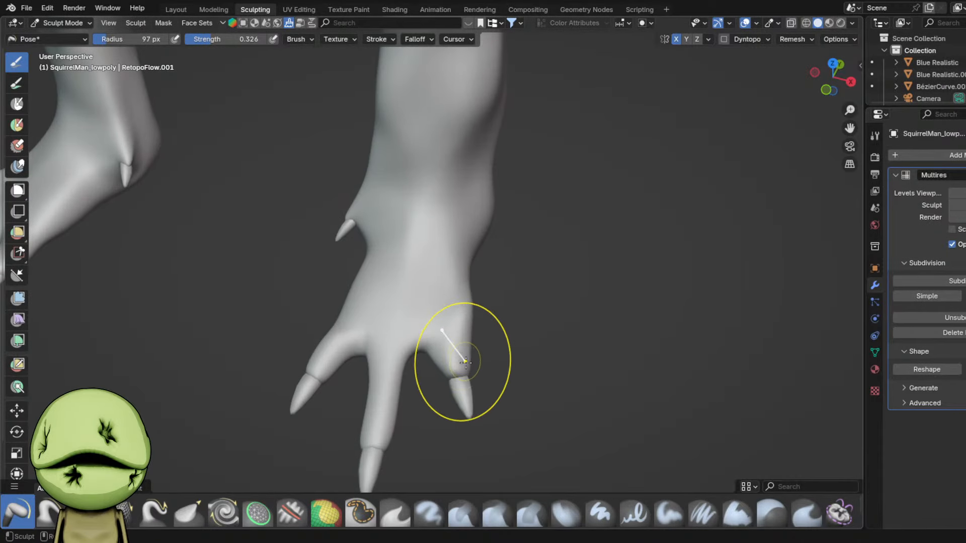
{"action": "key", "text": "ctrl+z"}
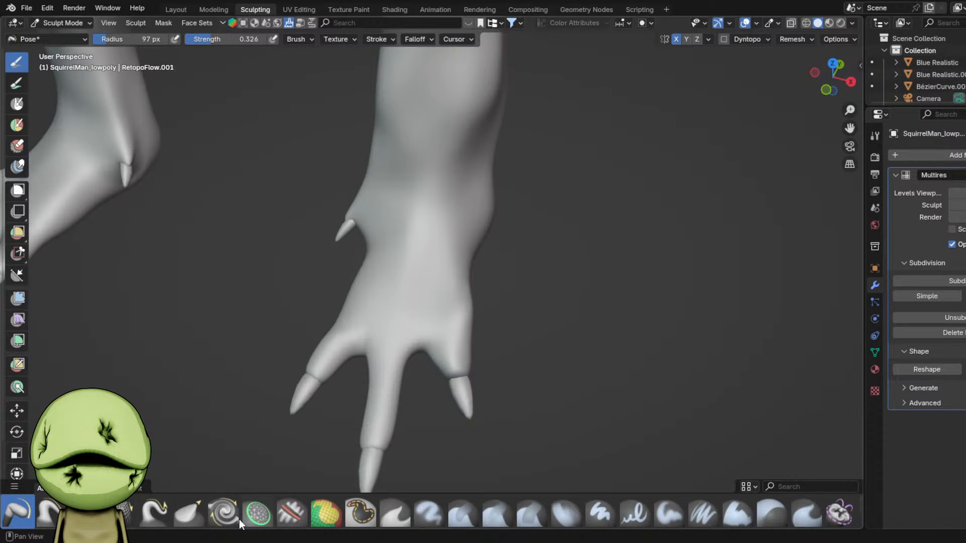
- Pull the outer and inner toes of the foot outward with the Snake Hook brush at 97 px
{"action": "left_click", "coordinate": [145, 512]}
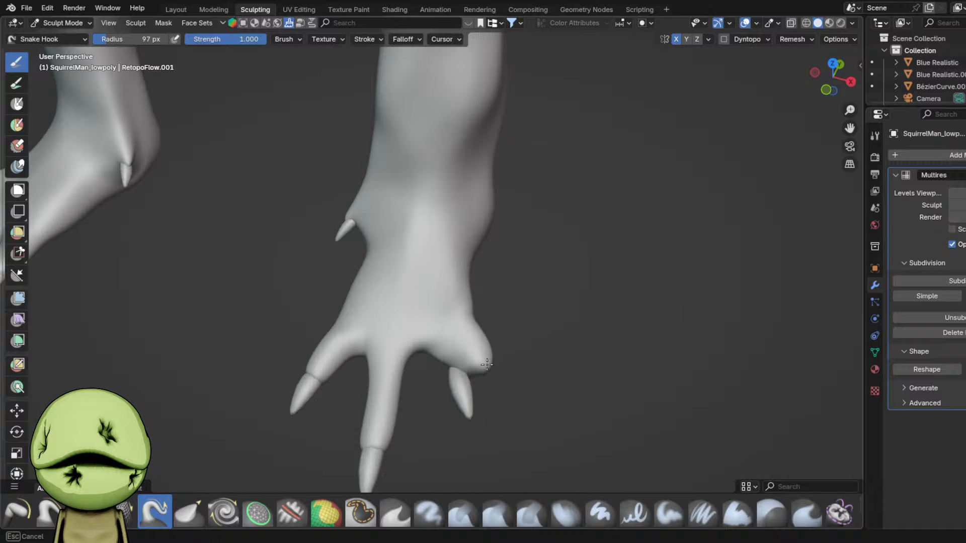
{"action": "middle_click_drag", "start_coordinate": [370, 367], "coordinate": [292, 316]}
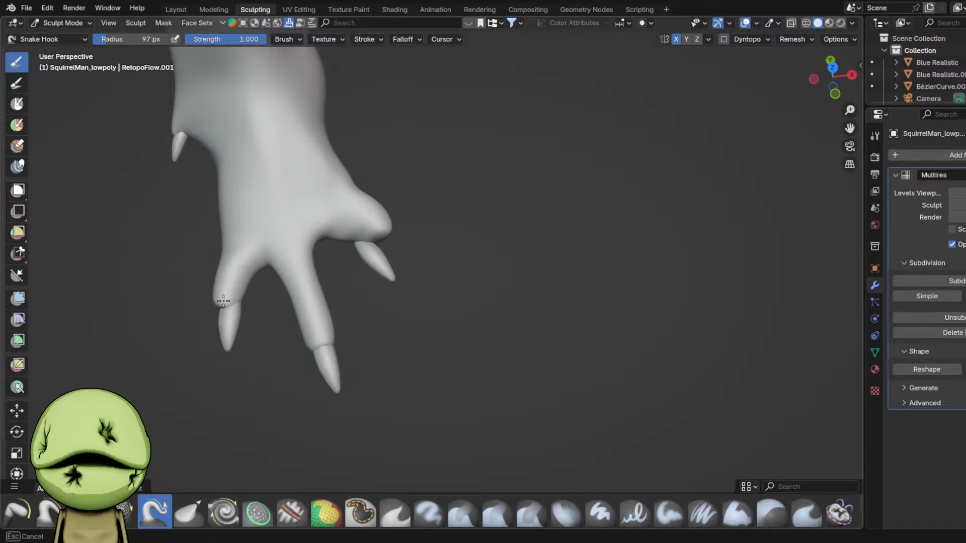
{"action": "left_click_drag", "start_coordinate": [223, 301], "coordinate": [204, 306]}
{"action": "scroll", "coordinate": [325, 226], "scroll_direction": "down", "scroll_amount": 5}
{"action": "middle_click_drag", "start_coordinate": [424, 250], "coordinate": [462, 268], "text": "shift"}
{"action": "scroll", "coordinate": [427, 262], "scroll_direction": "up", "scroll_amount": 1}
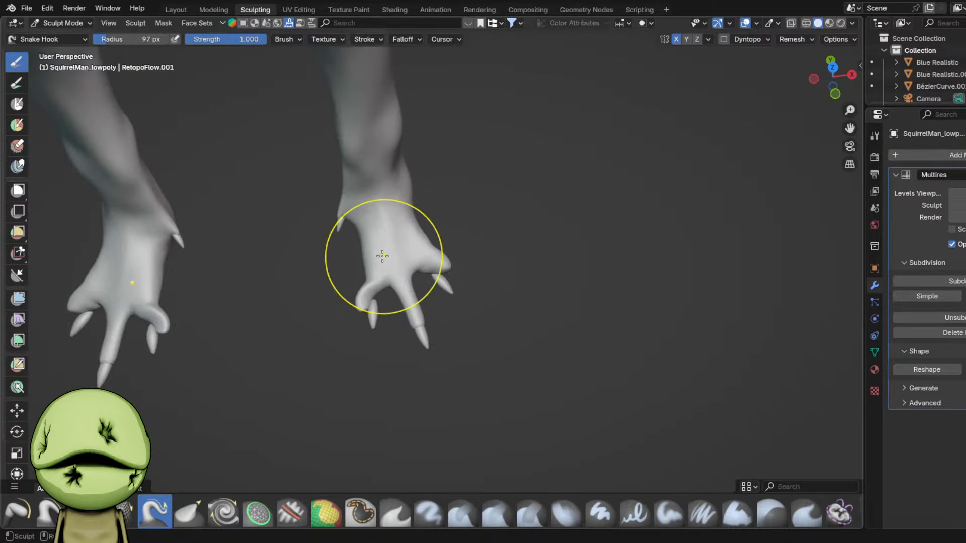
- Pull the inner side of the foot outward with the Grab brush and return to the Layout workspace
{"action": "key", "text": "g"}
{"action": "scroll", "coordinate": [370, 264], "scroll_direction": "up", "scroll_amount": 1}
{"action": "left_click_drag", "start_coordinate": [343, 276], "coordinate": [304, 271]}
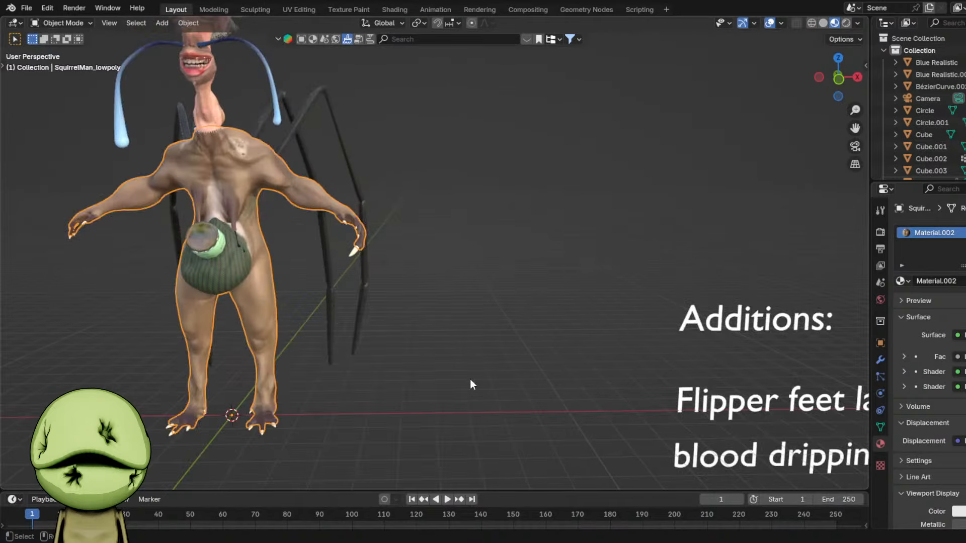
{"action": "scroll", "coordinate": [470, 379], "scroll_direction": "up", "scroll_amount": 1}
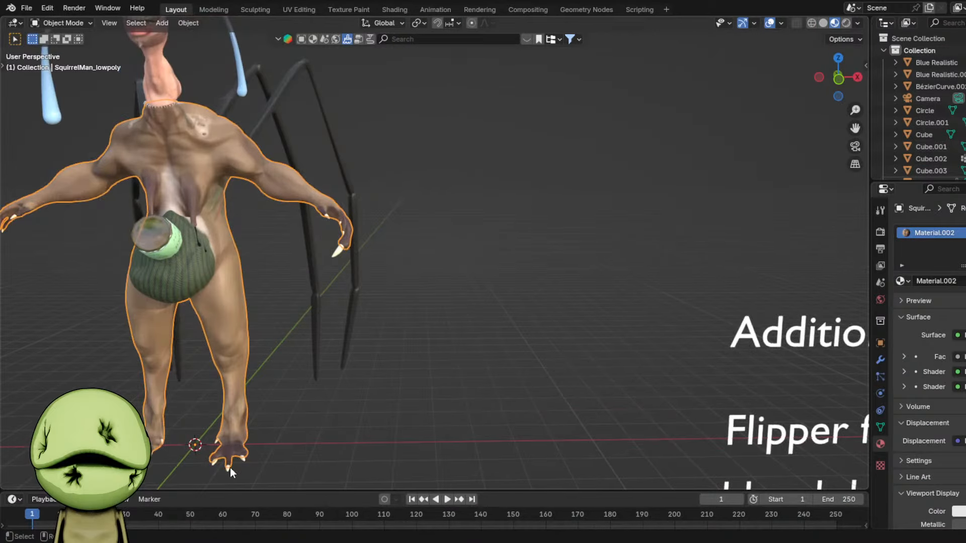
- Select the outer toe's whole claw in the claw mesh, and move and rotate it to fit the outer toe tip
{"action": "left_click", "coordinate": [231, 467]}
{"action": "key", "text": "Tab"}
{"action": "left_click", "coordinate": [243, 459]}
{"action": "key", "text": "ctrl+l"}
{"action": "key", "text": "ctrl+l"}
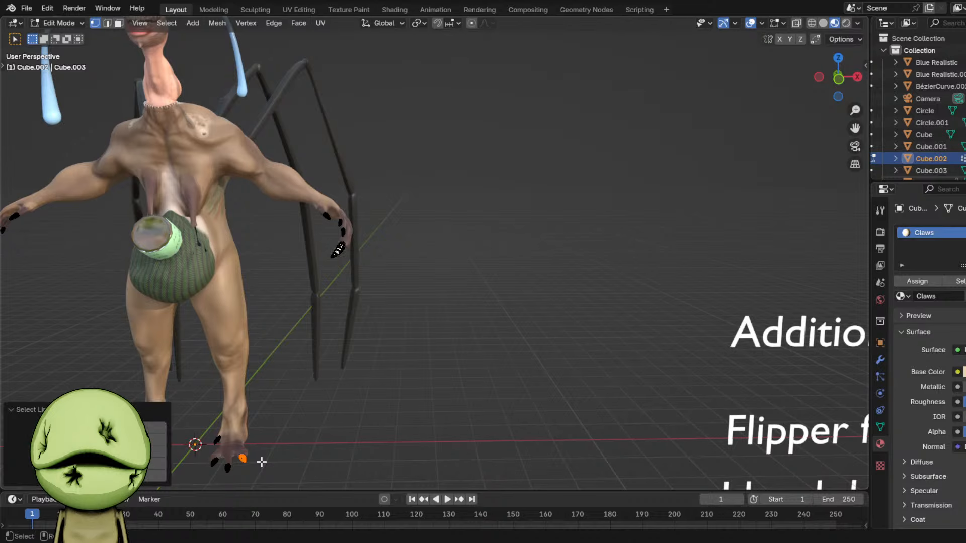
{"action": "key", "text": "KP_Decimal"}
{"action": "scroll", "coordinate": [449, 195], "scroll_direction": "down", "scroll_amount": 5}
{"action": "middle_click_drag", "start_coordinate": [448, 194], "coordinate": [469, 309]}
{"action": "key", "text": "g"}
{"action": "left_click", "coordinate": [527, 295]}
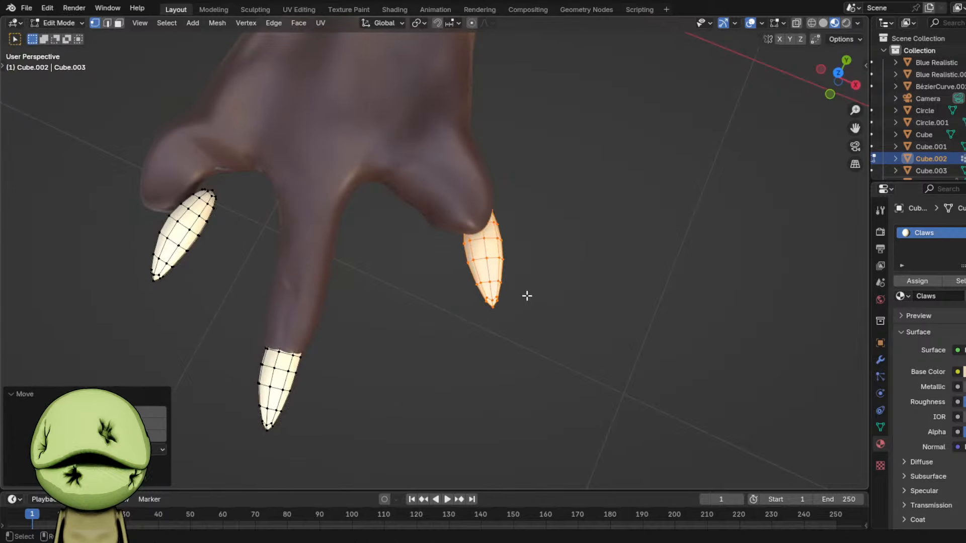
{"action": "key", "text": "r"}
{"action": "left_click", "coordinate": [534, 281]}
- Select the inner toe's claw, move and rotate it onto the inner toe tip, and leave Edit Mode
{"action": "middle_click_drag", "start_coordinate": [417, 243], "coordinate": [652, 328], "text": "shift"}
{"action": "left_click_drag", "start_coordinate": [307, 265], "coordinate": [445, 368]}
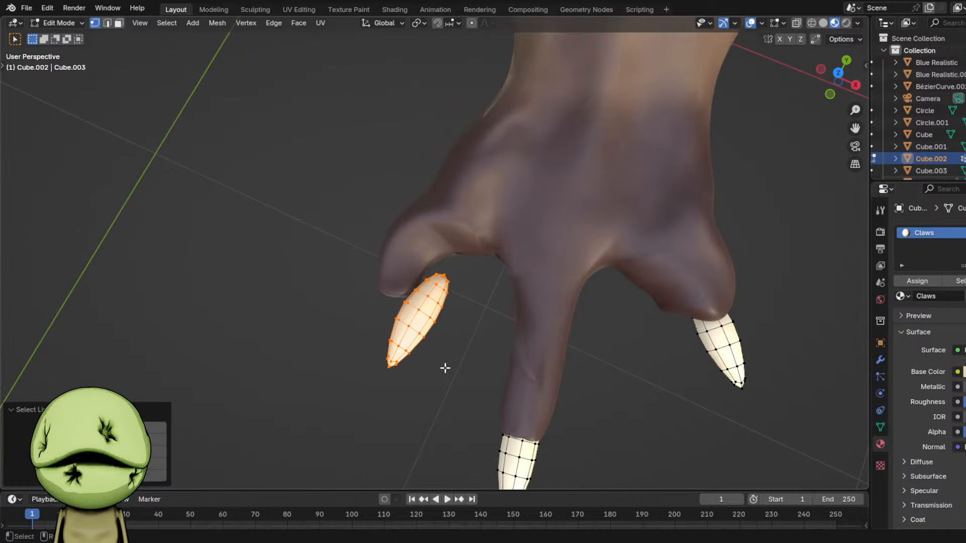
{"action": "key", "text": "g"}
{"action": "left_click", "coordinate": [511, 324]}
{"action": "middle_click_drag", "start_coordinate": [511, 324], "coordinate": [601, 306]}
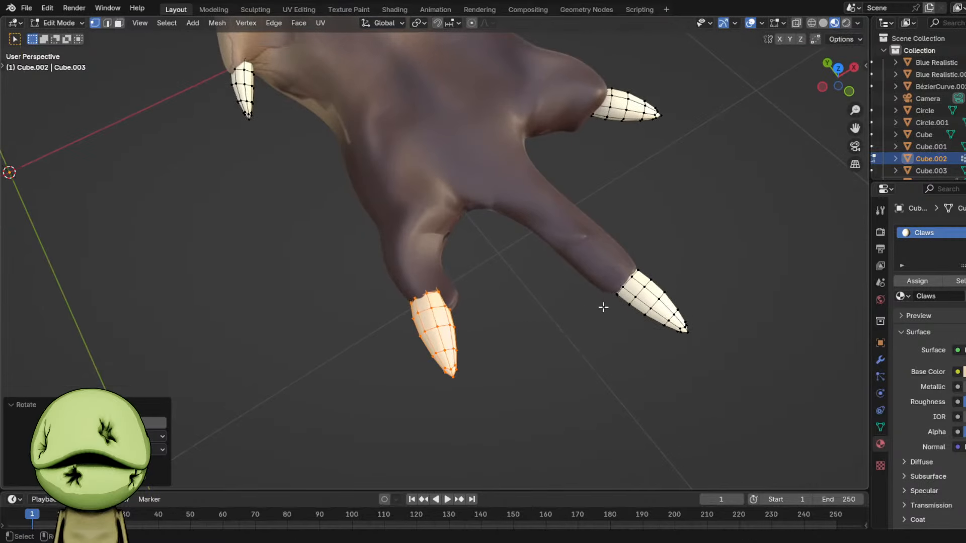
{"action": "key", "text": "Tab"}
- Select the body, open the Sculpting workspace, and adjust the inner toe tip to its claw with a 55 px Grab brush
{"action": "left_click", "coordinate": [444, 150]}
{"action": "left_click", "coordinate": [214, 9]}
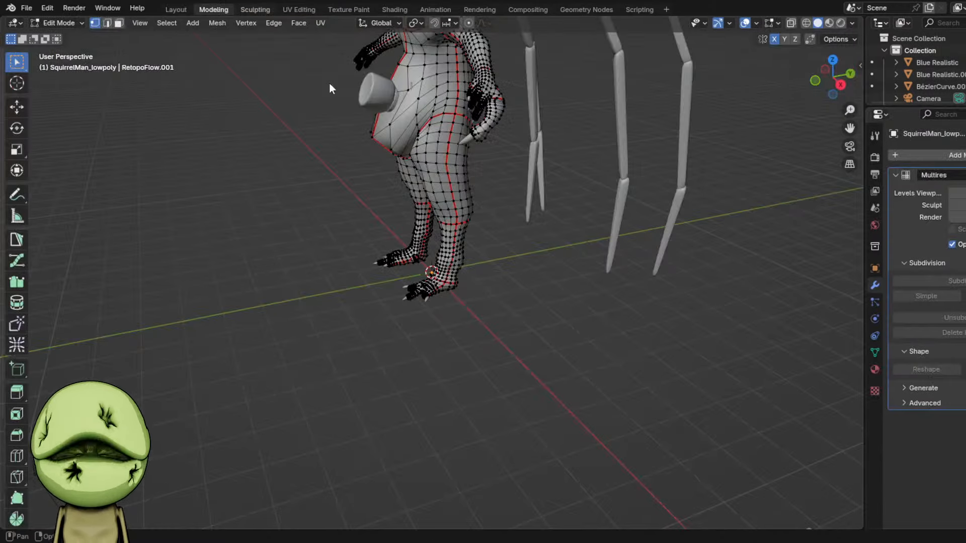
{"action": "key", "text": "ctrl+Page_Down"}
{"action": "middle_click_drag", "start_coordinate": [483, 390], "coordinate": [496, 405]}
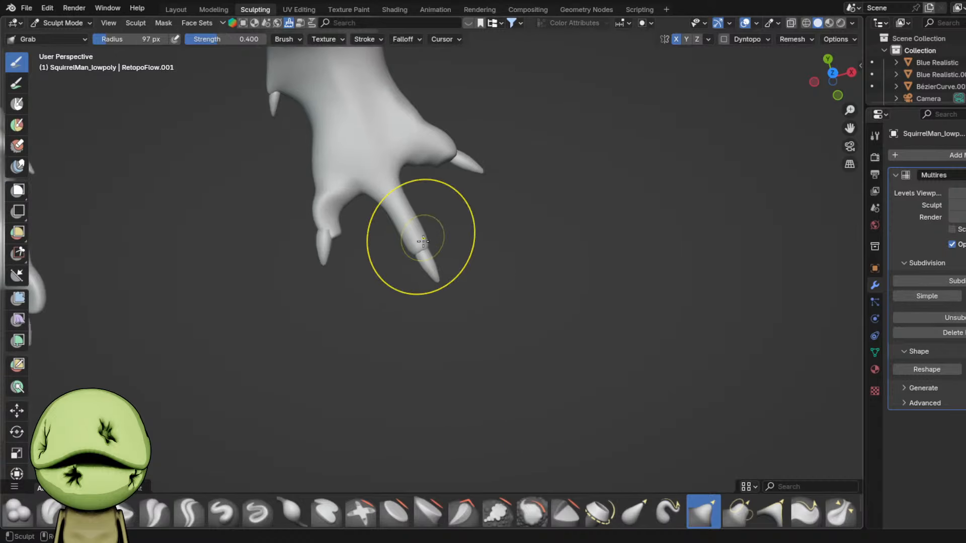
{"action": "scroll", "coordinate": [421, 237], "scroll_direction": "up", "scroll_amount": 1}
{"action": "middle_click_drag", "start_coordinate": [322, 390], "coordinate": [420, 353], "text": "shift"}
{"action": "scroll", "coordinate": [420, 354], "scroll_direction": "up", "scroll_amount": 1}
{"action": "key", "text": "f"}
{"action": "left_click", "coordinate": [433, 163]}
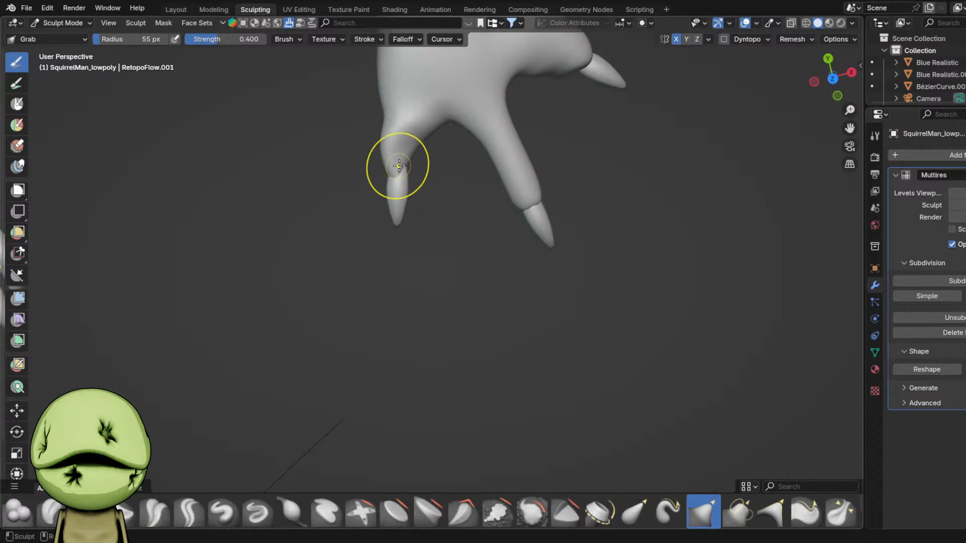
- Build up the start of a web between the inner and middle toes with a 96 px Draw Sharp brush
{"action": "scroll", "coordinate": [412, 143], "scroll_direction": "down", "scroll_amount": 1}
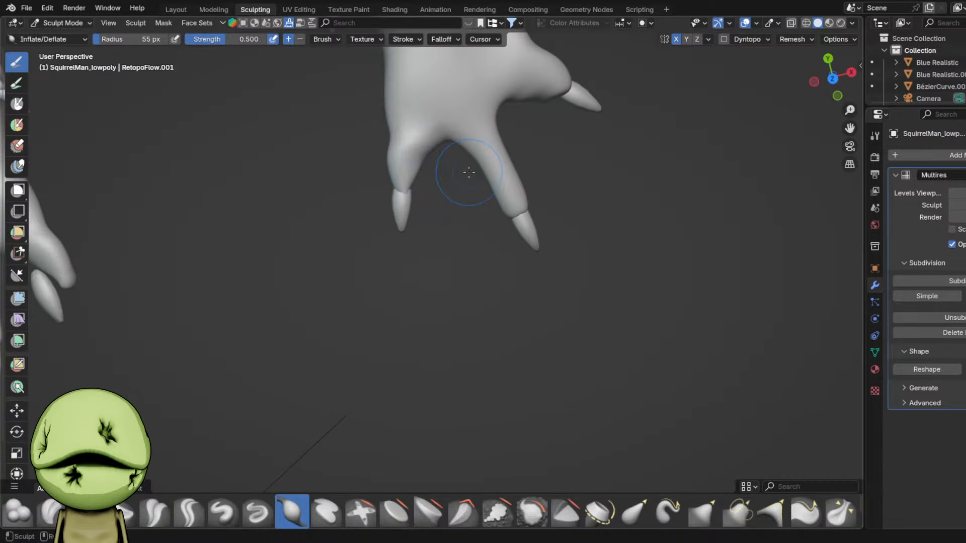
{"action": "key", "text": "Tab"}
{"action": "key", "text": "KP_Decimal"}
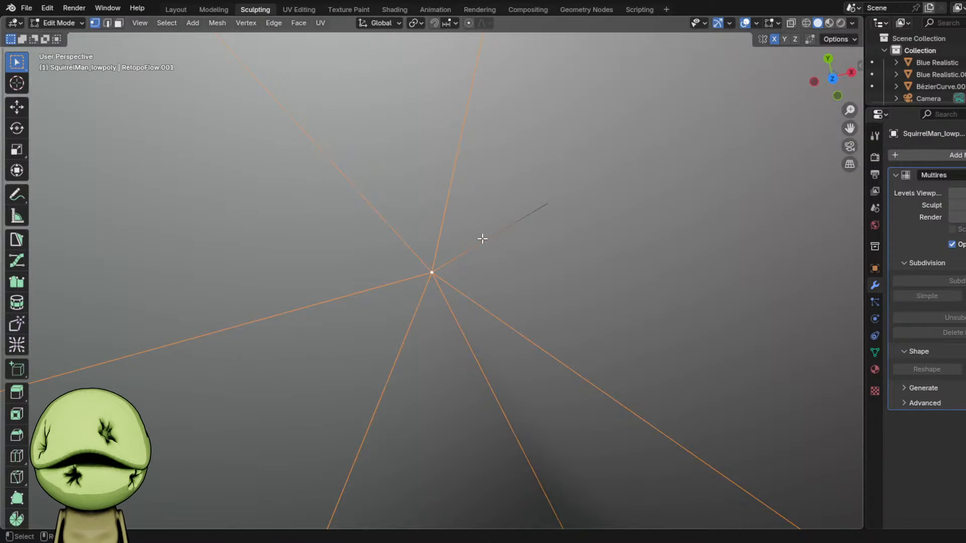
{"action": "key", "text": "Tab"}
{"action": "scroll", "coordinate": [482, 239], "scroll_direction": "down", "scroll_amount": 8}
{"action": "key", "text": "shift+x"}
{"action": "mouse_move", "coordinate": [444, 321]}
{"action": "middle_mouse_down"}
{"action": "mouse_move", "coordinate": [429, 332]}
{"action": "mouse_move", "coordinate": [466, 301]}
{"action": "mouse_move", "coordinate": [440, 403]}
{"action": "mouse_move", "coordinate": [431, 301]}
{"action": "middle_mouse_up"}
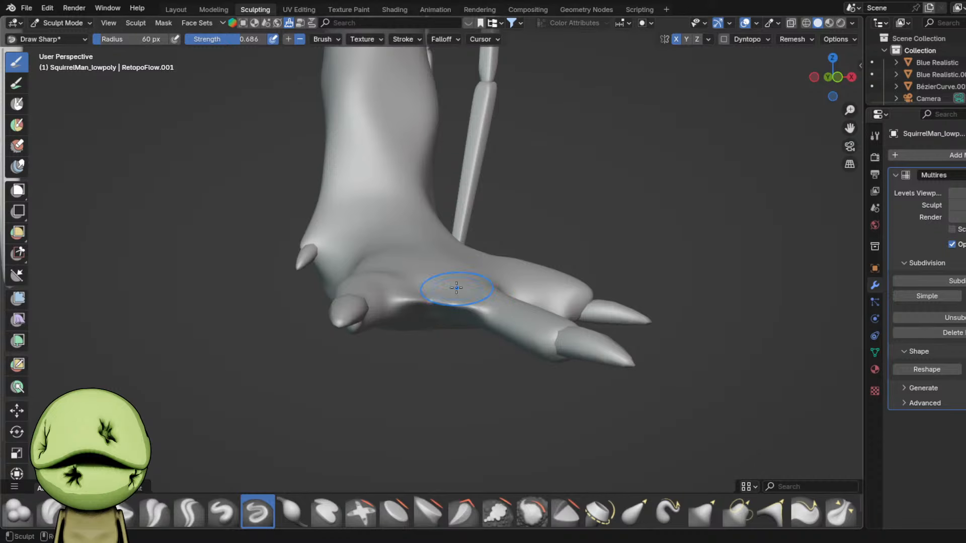
{"action": "key", "text": "f"}
{"action": "left_click", "coordinate": [470, 348]}
{"action": "middle_click_drag", "start_coordinate": [456, 288], "coordinate": [455, 361]}
{"action": "middle_click_drag", "start_coordinate": [420, 393], "coordinate": [427, 328]}
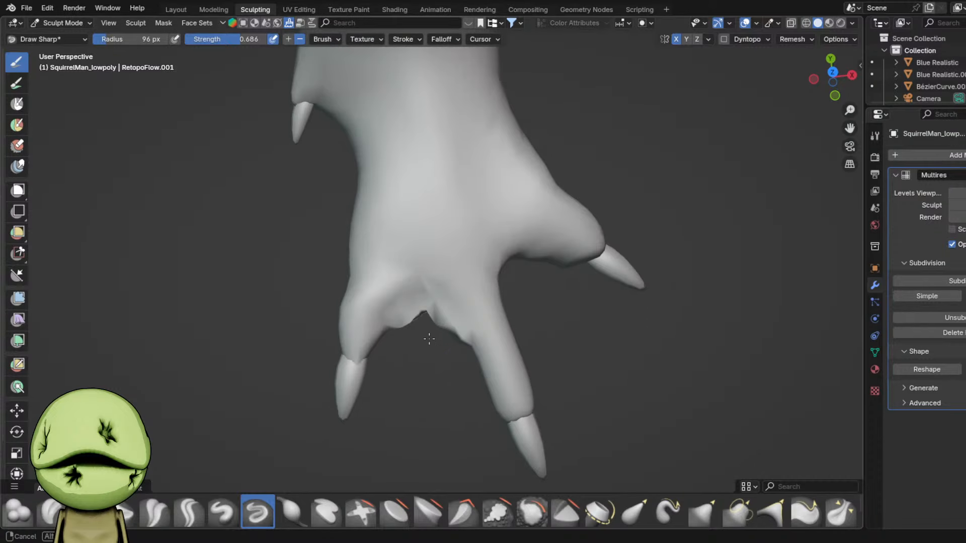
- Stretch the web between the inner and middle toes forward and even its edge with Grab, reducing the radius from 96 to 36 px
{"action": "key", "text": "g"}
{"action": "scroll", "coordinate": [422, 352], "scroll_direction": "up", "scroll_amount": 3}
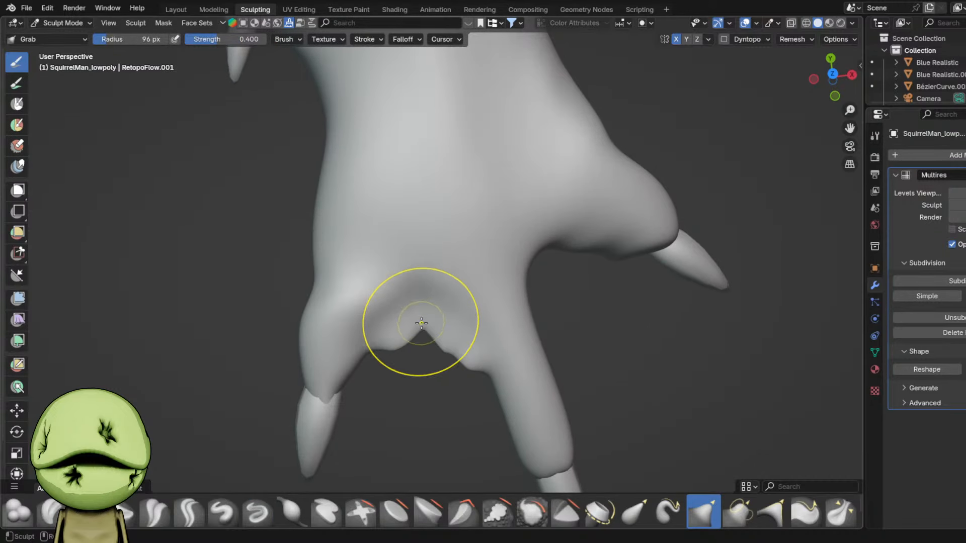
{"action": "left_click_drag", "start_coordinate": [422, 322], "coordinate": [422, 428]}
{"action": "left_click_drag", "start_coordinate": [407, 341], "coordinate": [350, 394]}
{"action": "key", "text": "f"}
{"action": "left_click", "coordinate": [385, 351]}
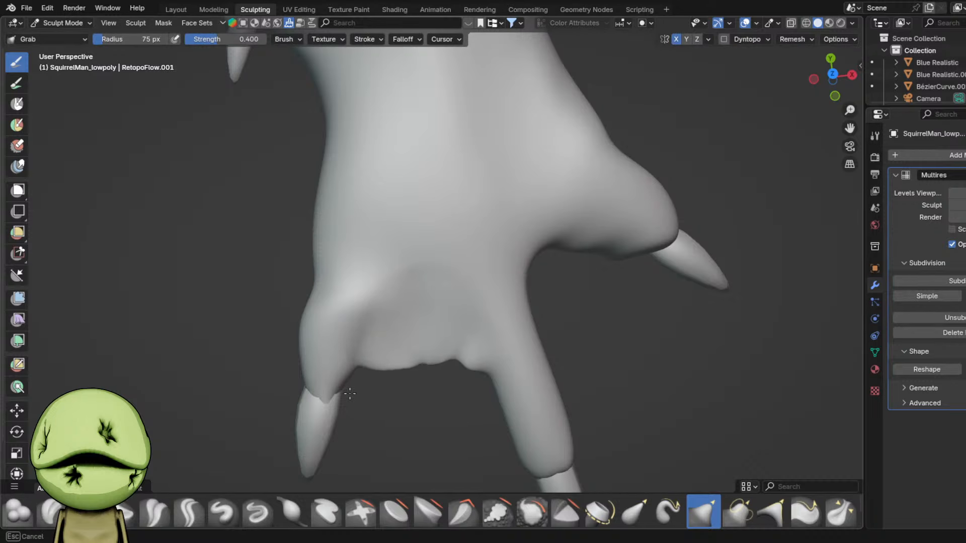
{"action": "key", "text": "f"}
{"action": "left_click", "coordinate": [446, 361]}
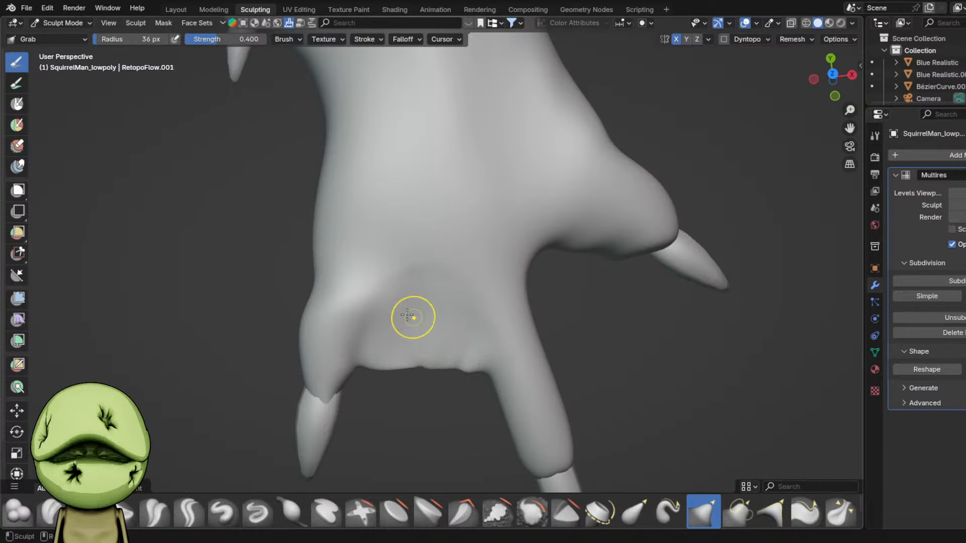
- Carve creases around the inner web with the Draw Sharp brush at 107 px and 0.120 strength
{"action": "key", "text": "d"}
{"action": "left_click_drag", "start_coordinate": [228, 39], "coordinate": [182, 38]}
{"action": "key", "text": "f"}
{"action": "left_click", "coordinate": [402, 287]}
{"action": "left_click_drag", "start_coordinate": [403, 324], "coordinate": [405, 290]}
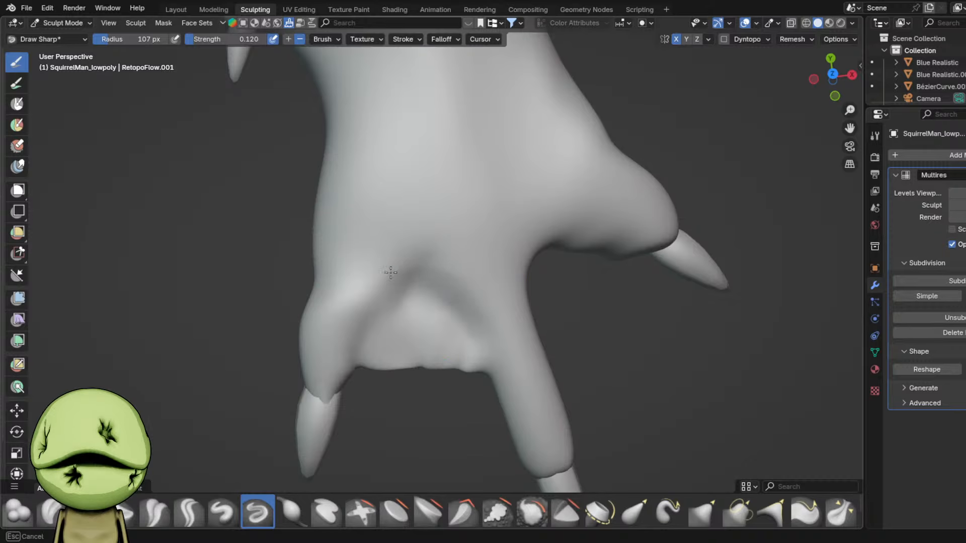
{"action": "left_click_drag", "start_coordinate": [479, 315], "coordinate": [405, 271]}
- Pull out a second web between the middle and outer toes with Grab, using radii of 82, 115 and 56 px
{"action": "scroll", "coordinate": [405, 272], "scroll_direction": "down", "scroll_amount": 6}
{"action": "middle_click_drag", "start_coordinate": [435, 282], "coordinate": [398, 274]}
{"action": "middle_click_drag", "start_coordinate": [466, 277], "coordinate": [433, 276]}
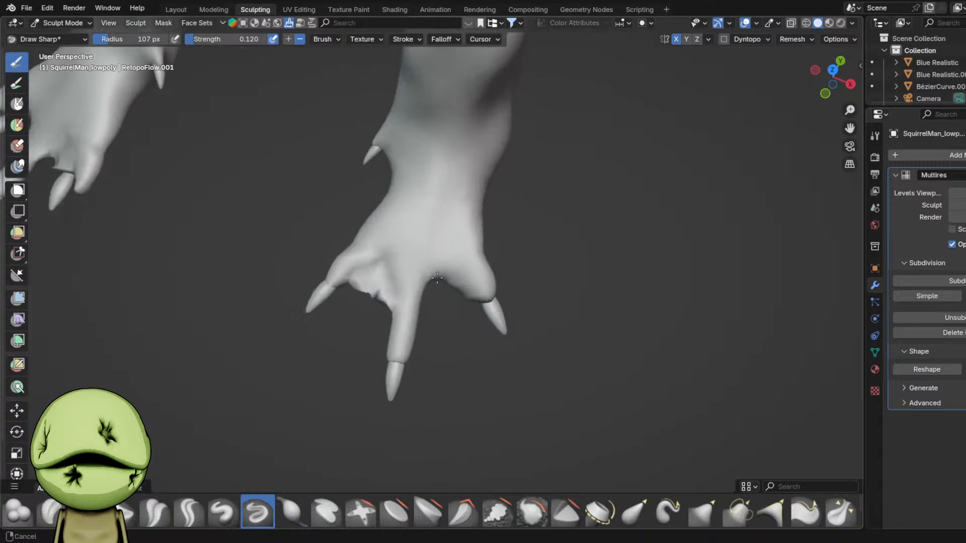
{"action": "scroll", "coordinate": [433, 282], "scroll_direction": "up", "scroll_amount": 3}
{"action": "key", "text": "f"}
{"action": "left_click", "coordinate": [428, 289]}
{"action": "key", "text": "g"}
{"action": "scroll", "coordinate": [428, 289], "scroll_direction": "up", "scroll_amount": 2}
{"action": "left_click_drag", "start_coordinate": [395, 242], "coordinate": [428, 449]}
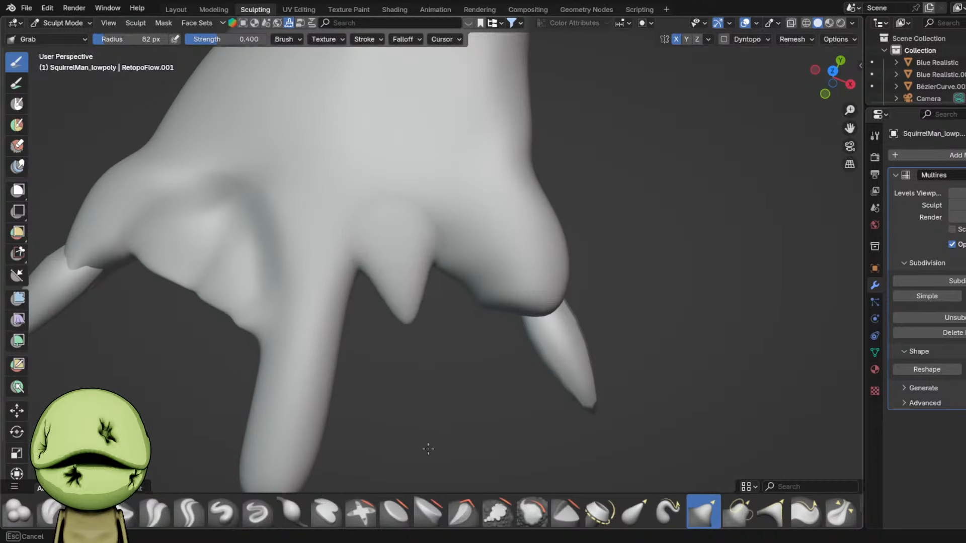
{"action": "left_click_drag", "start_coordinate": [374, 272], "coordinate": [378, 388]}
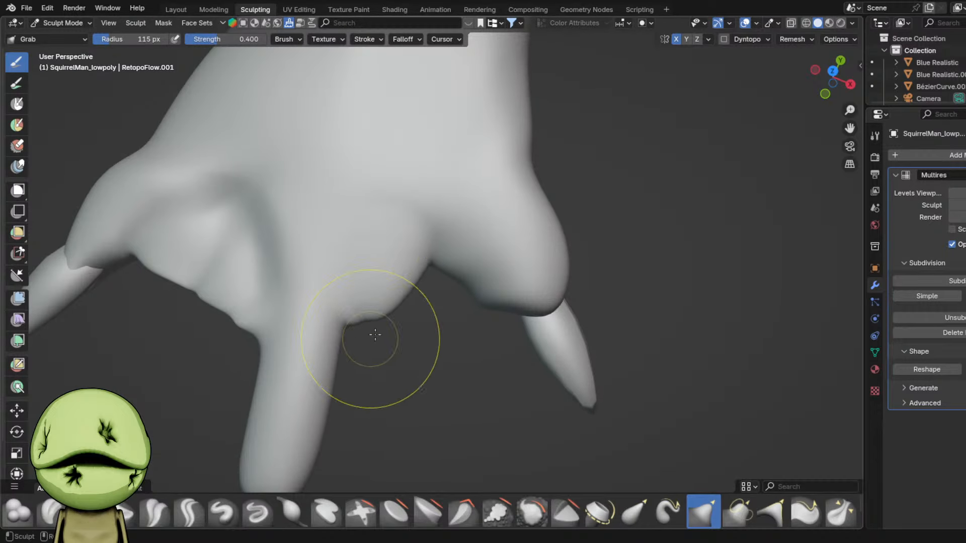
{"action": "left_click_drag", "start_coordinate": [432, 276], "coordinate": [438, 318]}
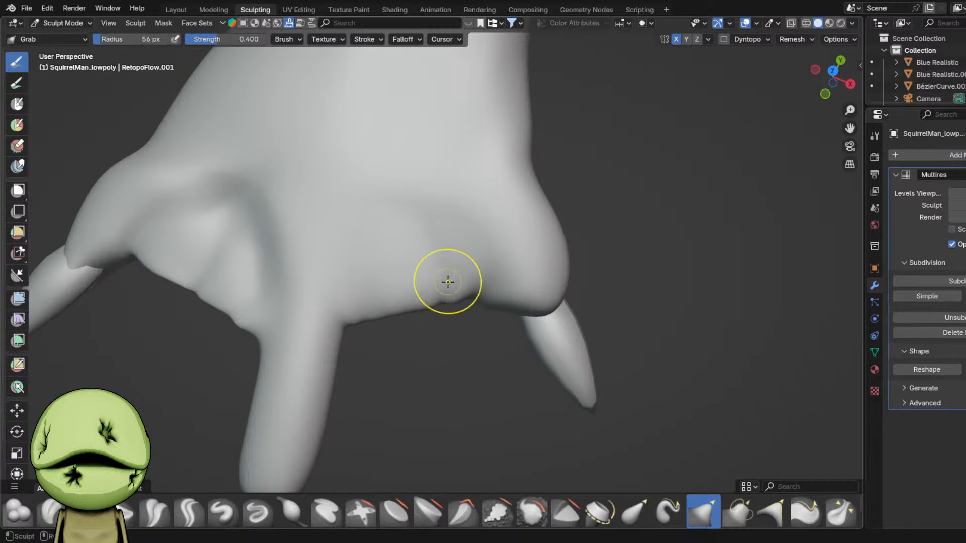
- Carve creases around the outer web with the Draw Sharp brush at 75 px
{"action": "key", "text": "i"}
{"action": "key", "text": "d"}
{"action": "key", "text": "f"}
{"action": "left_click", "coordinate": [386, 289]}
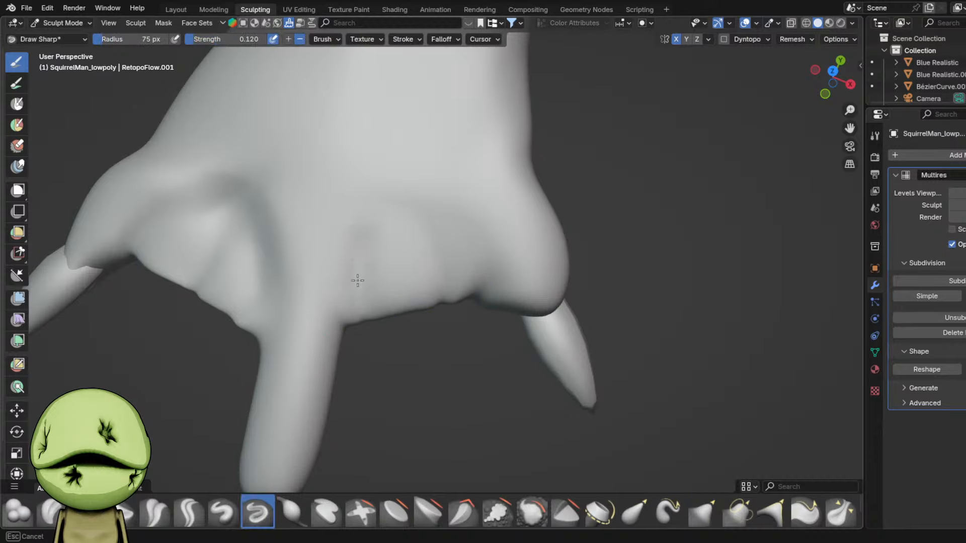
{"action": "left_click_drag", "start_coordinate": [344, 235], "coordinate": [404, 190]}
{"action": "scroll", "coordinate": [443, 224], "scroll_direction": "down", "scroll_amount": 6}
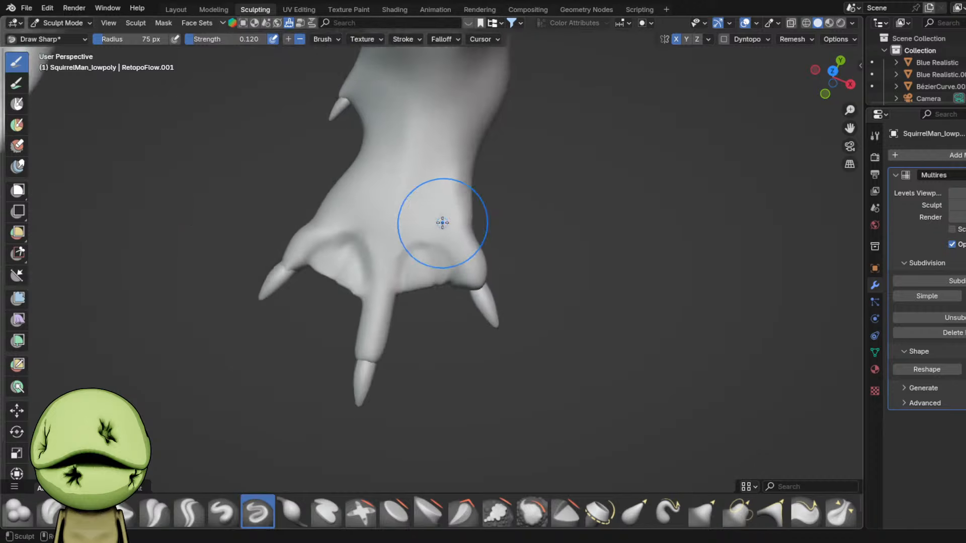
- Pull the inner toe outward with the Grab brush at 56 px and save the file
{"action": "scroll", "coordinate": [417, 241], "scroll_direction": "up", "scroll_amount": 3}
{"action": "key", "text": "g"}
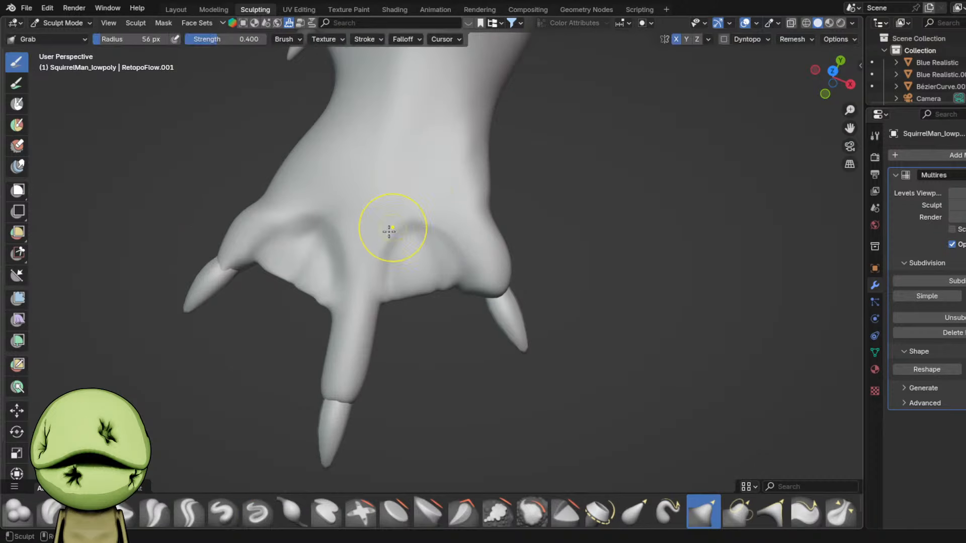
{"action": "middle_click_drag", "start_coordinate": [398, 235], "coordinate": [399, 255]}
{"action": "left_click_drag", "start_coordinate": [325, 257], "coordinate": [307, 243]}
{"action": "scroll", "coordinate": [392, 237], "scroll_direction": "down", "scroll_amount": 5}
{"action": "scroll", "coordinate": [392, 234], "scroll_direction": "up", "scroll_amount": 2}
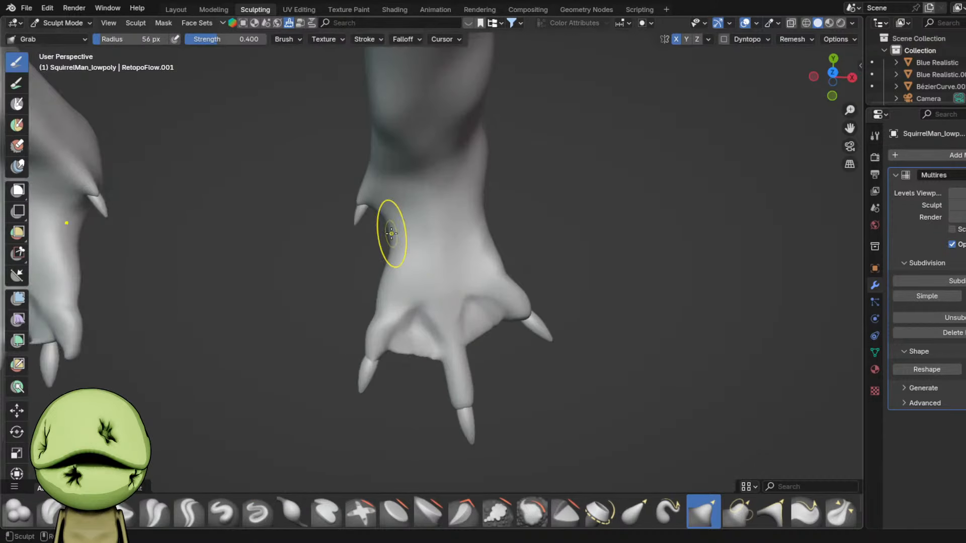
{"action": "middle_click_drag", "start_coordinate": [391, 233], "coordinate": [384, 193]}
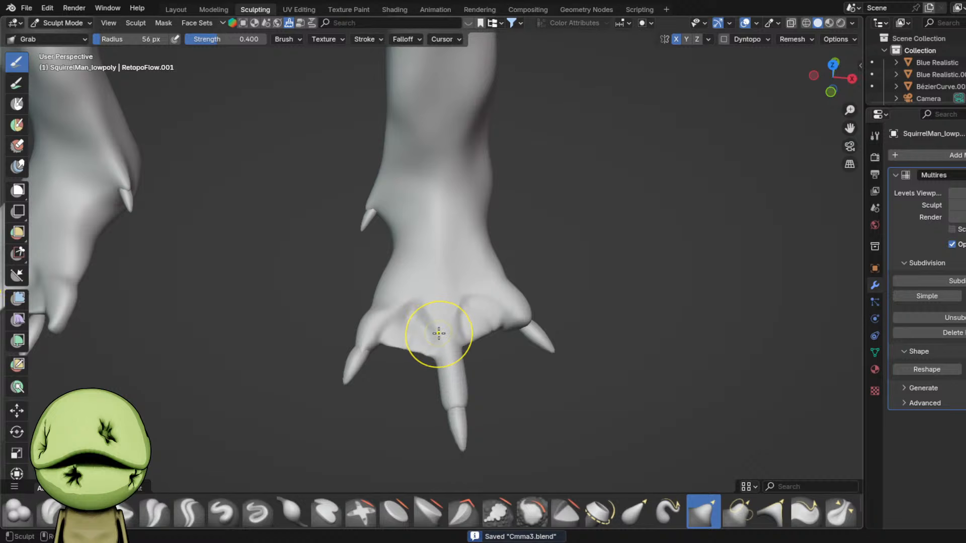
- Reshape the inner side of the foot near the rear claw with the Grab brush, and enlarge the brush radius to 80 px
{"action": "middle_click_drag", "start_coordinate": [447, 317], "coordinate": [538, 344], "text": "shift"}
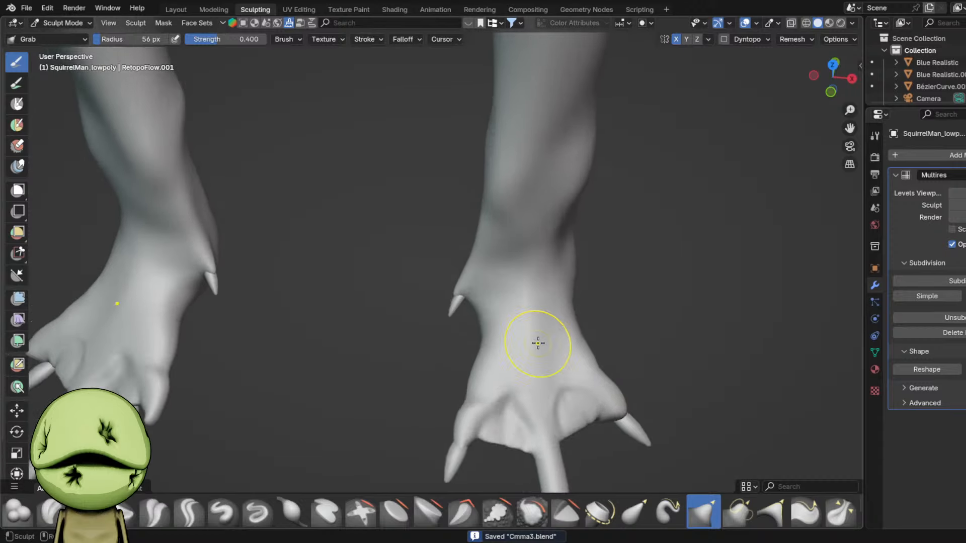
{"action": "scroll", "coordinate": [538, 343], "scroll_direction": "up", "scroll_amount": 1}
{"action": "scroll", "coordinate": [476, 309], "scroll_direction": "up", "scroll_amount": 1}
{"action": "left_click_drag", "start_coordinate": [455, 300], "coordinate": [480, 308]}
{"action": "mouse_move", "coordinate": [487, 315]}
{"action": "middle_mouse_down", "text": "shift"}
{"action": "mouse_move", "coordinate": [447, 250]}
{"action": "mouse_move", "coordinate": [467, 216]}
{"action": "middle_mouse_up", "text": "shift"}
{"action": "scroll", "coordinate": [468, 266], "scroll_direction": "down", "scroll_amount": 6}
{"action": "scroll", "coordinate": [503, 267], "scroll_direction": "up", "scroll_amount": 3}
{"action": "middle_click_drag", "start_coordinate": [509, 280], "coordinate": [491, 304]}
{"action": "scroll", "coordinate": [513, 328], "scroll_direction": "up", "scroll_amount": 2}
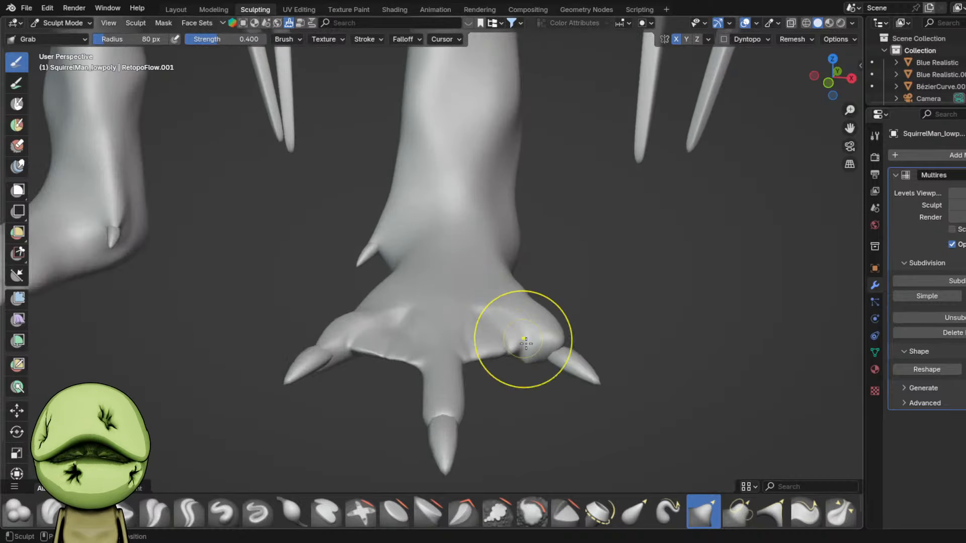
{"action": "scroll", "coordinate": [524, 342], "scroll_direction": "down", "scroll_amount": 2}
{"action": "middle_click_drag", "start_coordinate": [523, 343], "coordinate": [389, 277]}
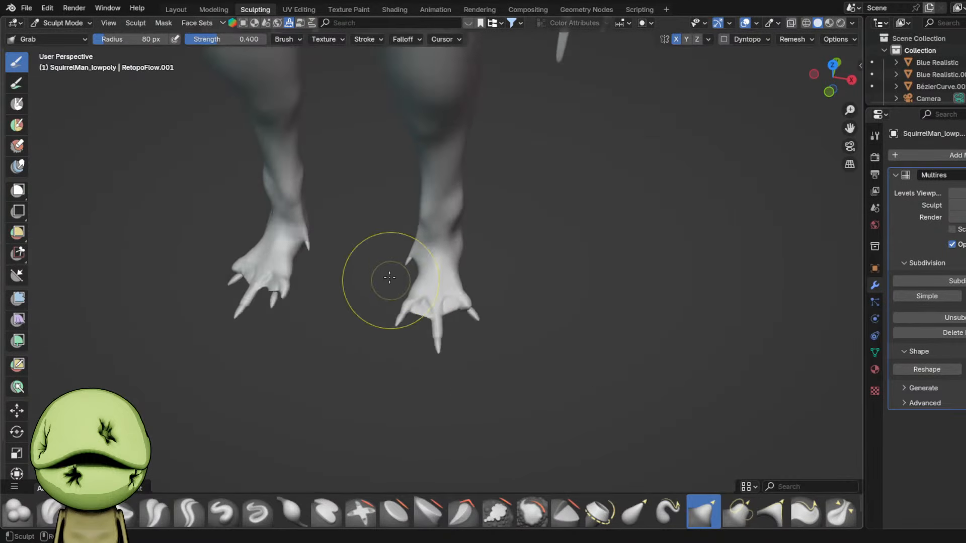
{"action": "scroll", "coordinate": [390, 277], "scroll_direction": "down", "scroll_amount": 2}
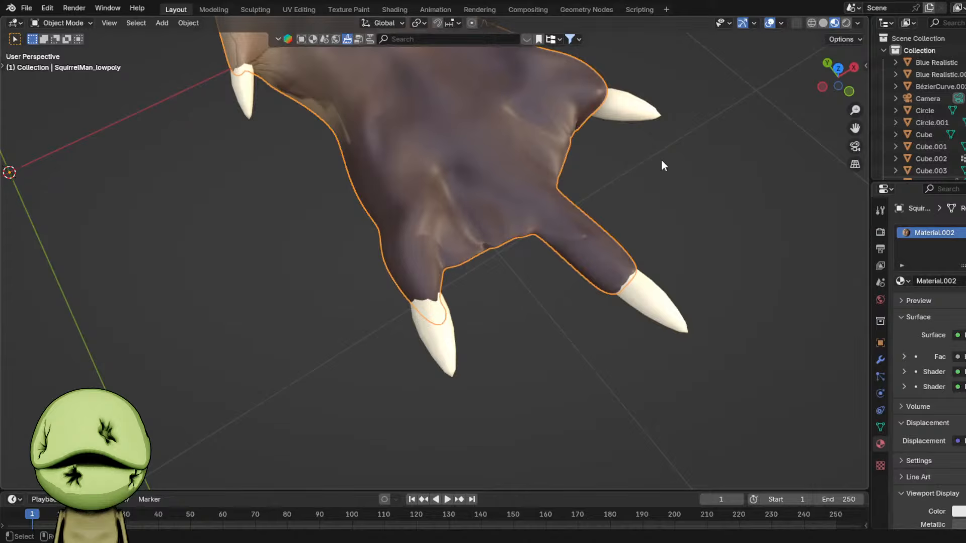
- Examine the textured webbed feet in the Layout workspace from several angles and distances
{"action": "scroll", "coordinate": [661, 159], "scroll_direction": "down", "scroll_amount": 3}
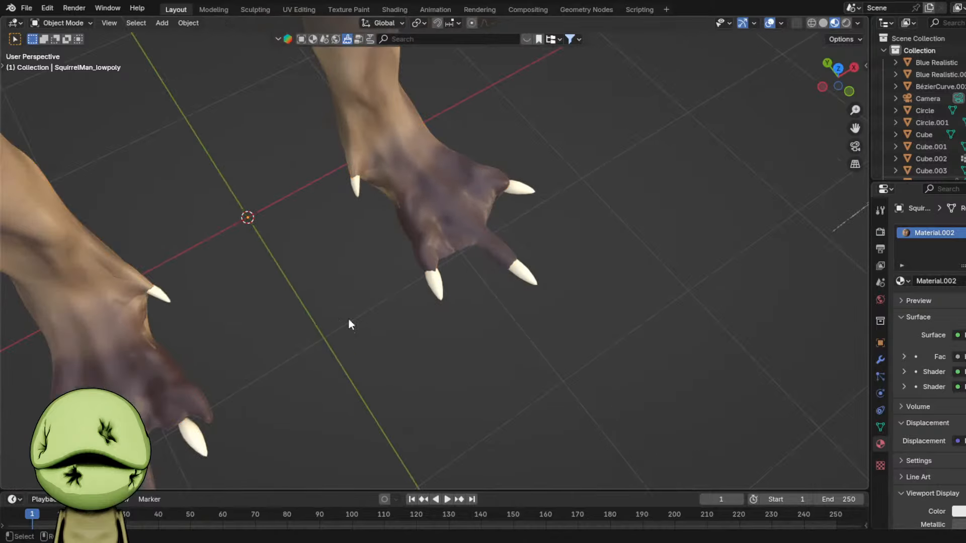
{"action": "middle_click_drag", "start_coordinate": [348, 317], "coordinate": [358, 278]}
{"action": "scroll", "coordinate": [410, 287], "scroll_direction": "up", "scroll_amount": 5}
{"action": "key", "text": "z"}
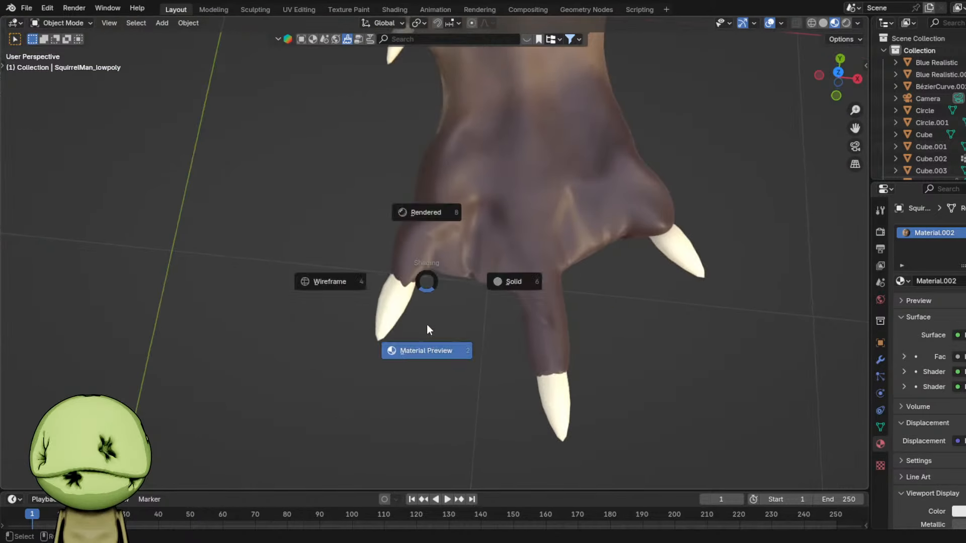
{"action": "mouse_move", "coordinate": [427, 325]}
{"action": "middle_mouse_down"}
{"action": "mouse_move", "coordinate": [436, 255]}
{"action": "mouse_move", "coordinate": [362, 269]}
{"action": "mouse_move", "coordinate": [371, 263]}
{"action": "mouse_move", "coordinate": [435, 324]}
{"action": "middle_mouse_up"}
{"action": "scroll", "coordinate": [435, 256], "scroll_direction": "down", "scroll_amount": 5}
{"action": "scroll", "coordinate": [435, 324], "scroll_direction": "up", "scroll_amount": 3}
{"action": "key", "text": "z"}
{"action": "scroll", "coordinate": [554, 316], "scroll_direction": "up", "scroll_amount": 2}
{"action": "key", "text": "z"}
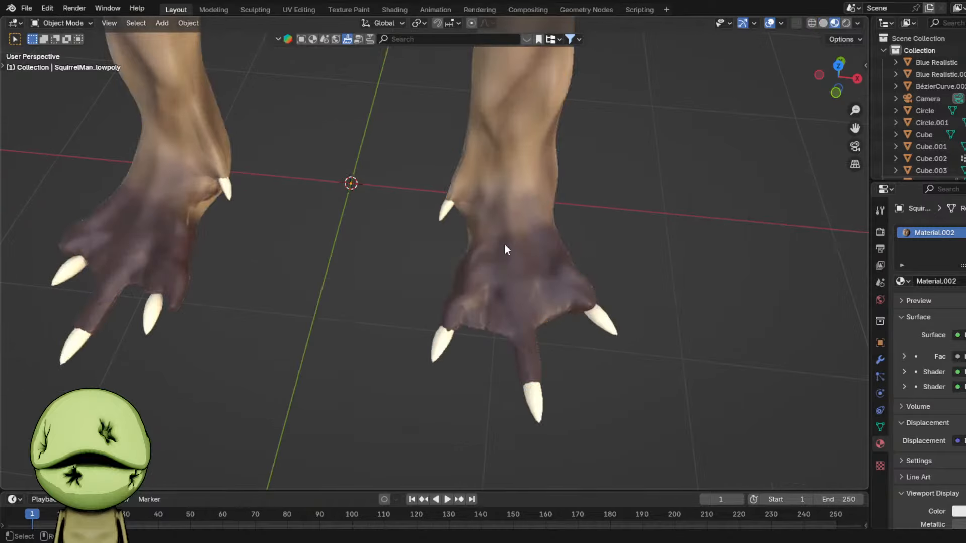
- Select the body, open the Texture Paint workspace, and set the Paint Hard brush to a light pink
{"action": "left_click", "coordinate": [505, 245]}
{"action": "left_click", "coordinate": [299, 9]}
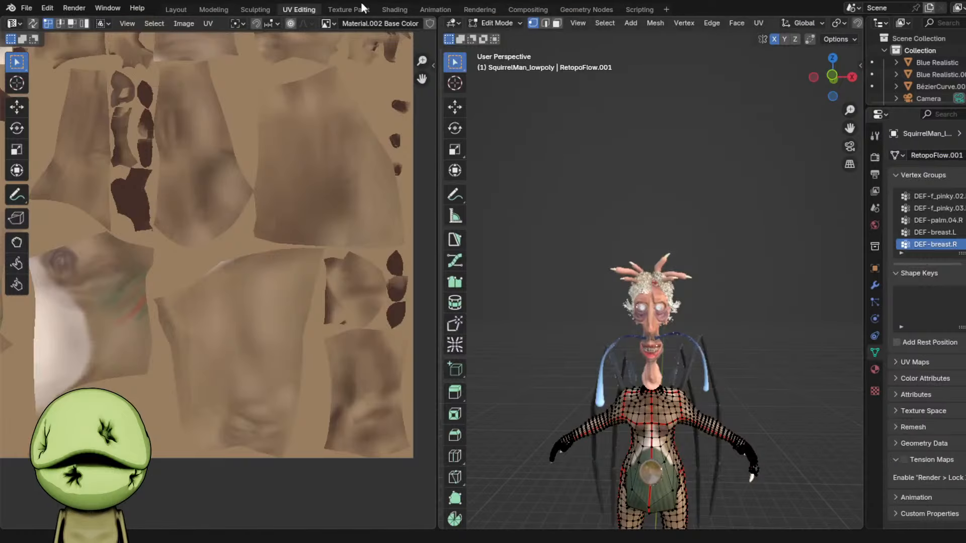
{"action": "left_click", "coordinate": [358, 9]}
{"action": "mouse_move", "coordinate": [487, 352]}
{"action": "middle_mouse_down", "text": "shift"}
{"action": "mouse_move", "coordinate": [470, 164]}
{"action": "mouse_move", "coordinate": [463, 283]}
{"action": "middle_mouse_up", "text": "shift"}
{"action": "scroll", "coordinate": [470, 227], "scroll_direction": "down", "scroll_amount": 4}
{"action": "scroll", "coordinate": [470, 164], "scroll_direction": "up", "scroll_amount": 5}
{"action": "scroll", "coordinate": [464, 283], "scroll_direction": "up", "scroll_amount": 3}
{"action": "right_click", "coordinate": [469, 297]}
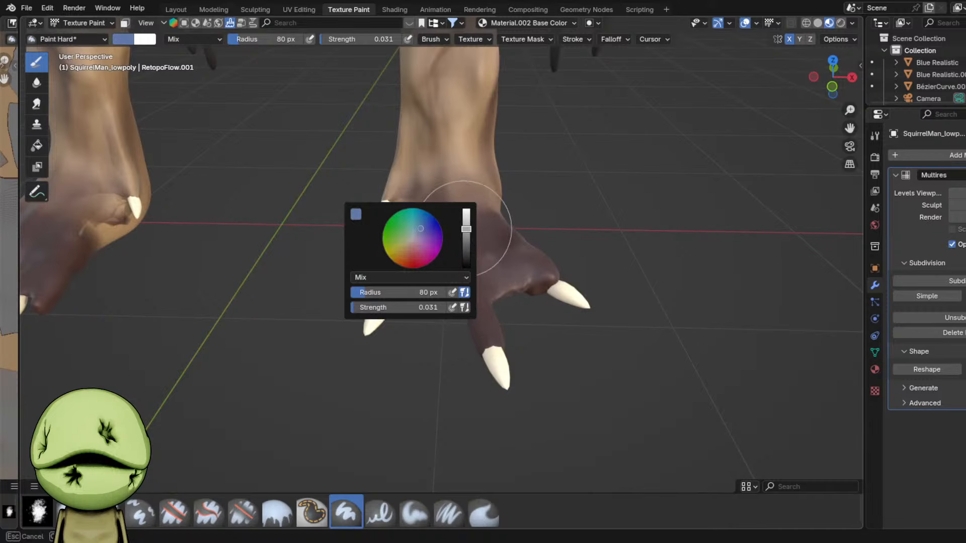
{"action": "left_click_drag", "start_coordinate": [464, 229], "coordinate": [465, 210]}
{"action": "left_click", "coordinate": [414, 248]}
- Try painting light pink over the toe webbing with the Paint Hard brush at 86 px and 0.727 strength
{"action": "mouse_move", "coordinate": [503, 247]}
{"action": "middle_mouse_down"}
{"action": "mouse_move", "coordinate": [482, 259]}
{"action": "mouse_move", "coordinate": [480, 282]}
{"action": "middle_mouse_up"}
{"action": "scroll", "coordinate": [482, 257], "scroll_direction": "up", "scroll_amount": 2}
{"action": "left_click_drag", "start_coordinate": [352, 39], "coordinate": [347, 39]}
{"action": "middle_click_drag", "start_coordinate": [504, 214], "coordinate": [503, 276]}
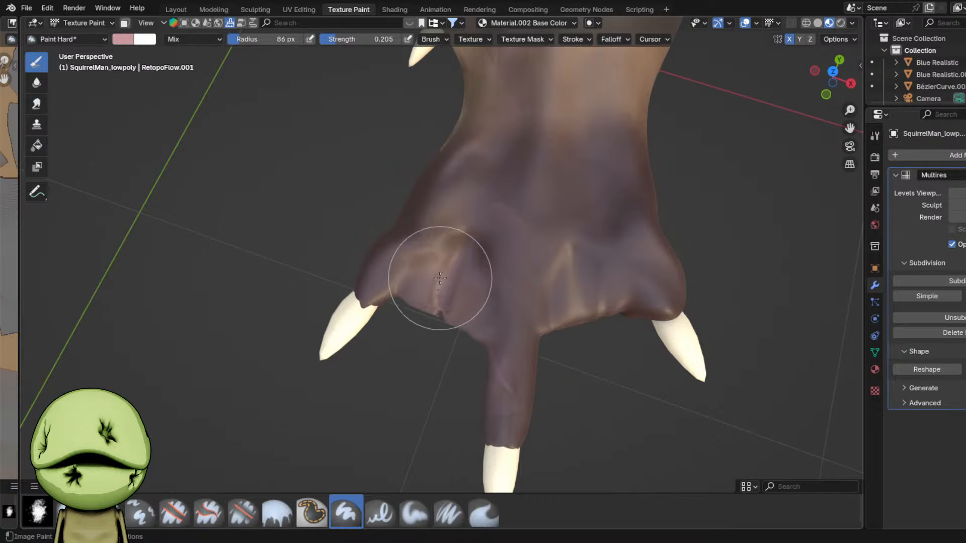
{"action": "scroll", "coordinate": [446, 272], "scroll_direction": "up", "scroll_amount": 2}
{"action": "scroll", "coordinate": [377, 303], "scroll_direction": "up", "scroll_amount": 1}
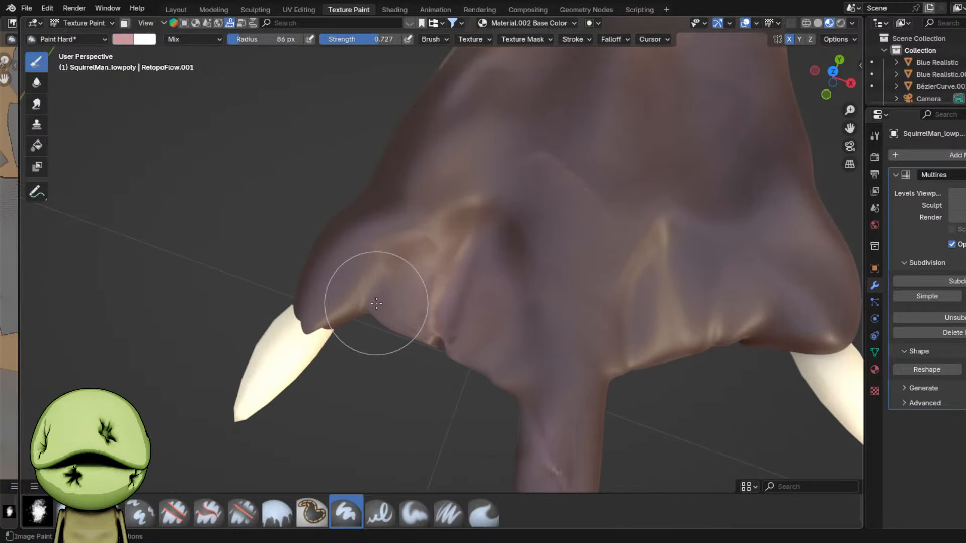
{"action": "mouse_move", "coordinate": [479, 255]}
{"action": "left_mouse_down"}
{"action": "mouse_move", "coordinate": [479, 345]}
{"action": "mouse_move", "coordinate": [442, 298]}
{"action": "left_mouse_up"}
{"action": "scroll", "coordinate": [529, 252], "scroll_direction": "down", "scroll_amount": 5}
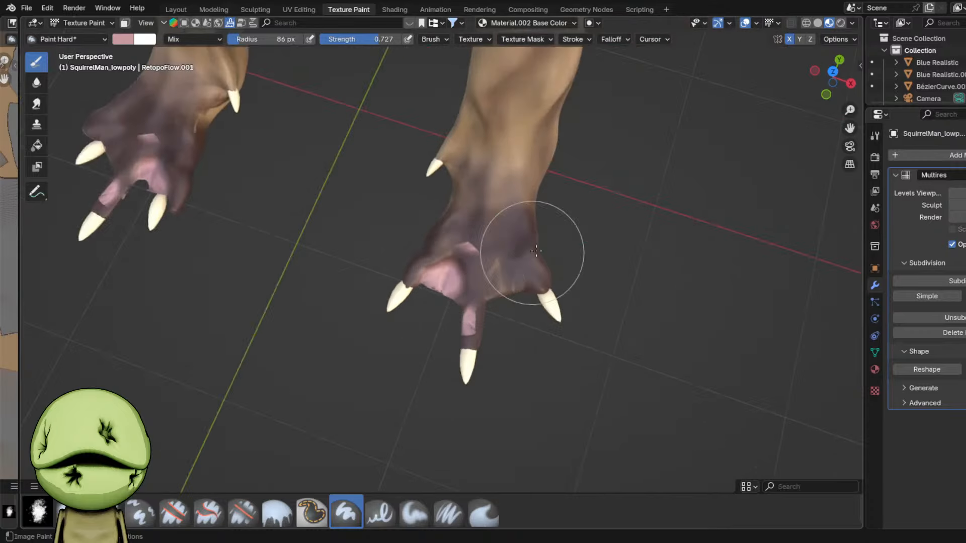
{"action": "scroll", "coordinate": [542, 247], "scroll_direction": "up", "scroll_amount": 4}
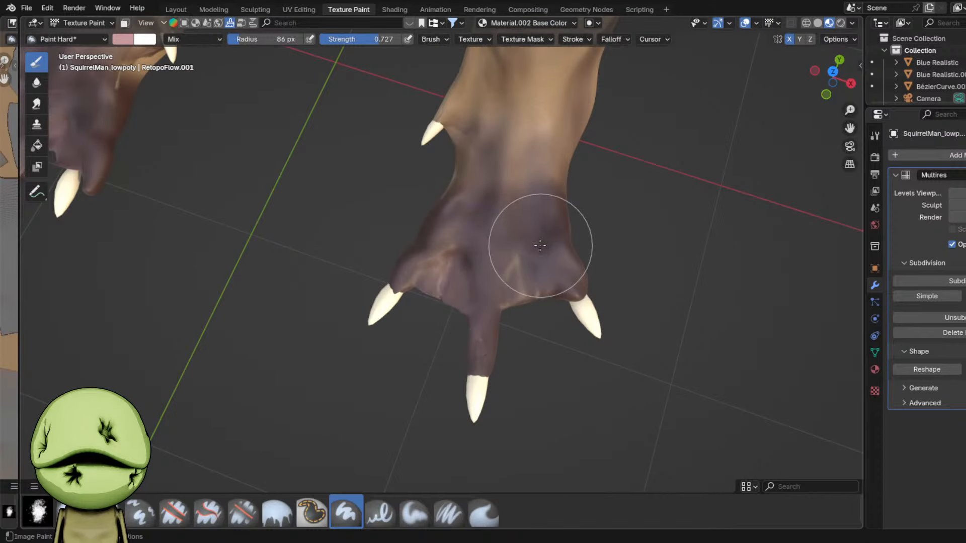
{"action": "scroll", "coordinate": [523, 237], "scroll_direction": "down", "scroll_amount": 2}
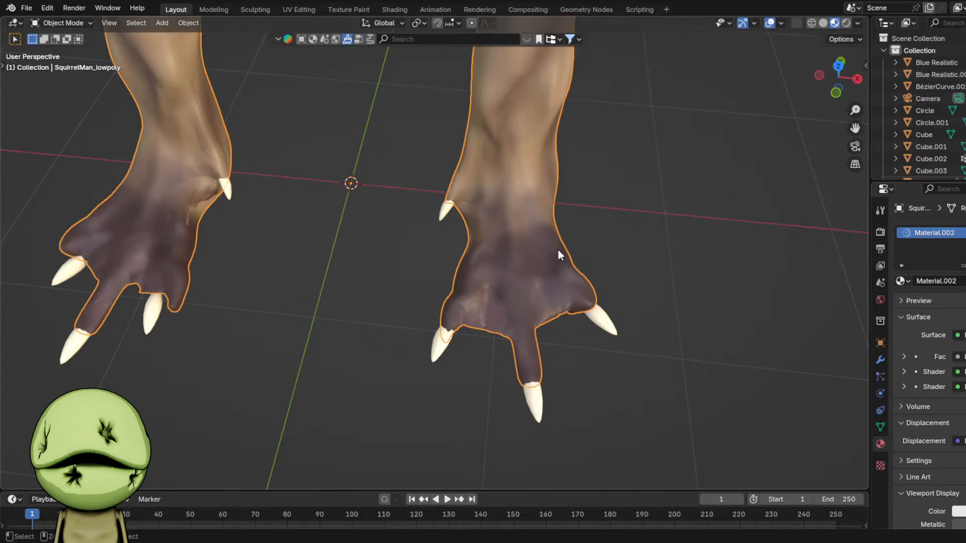
- Delete the "Flipper feet large webbed" line from the Additions list in Object Mode and save the file
{"action": "key", "text": "ctrl+Tab"}
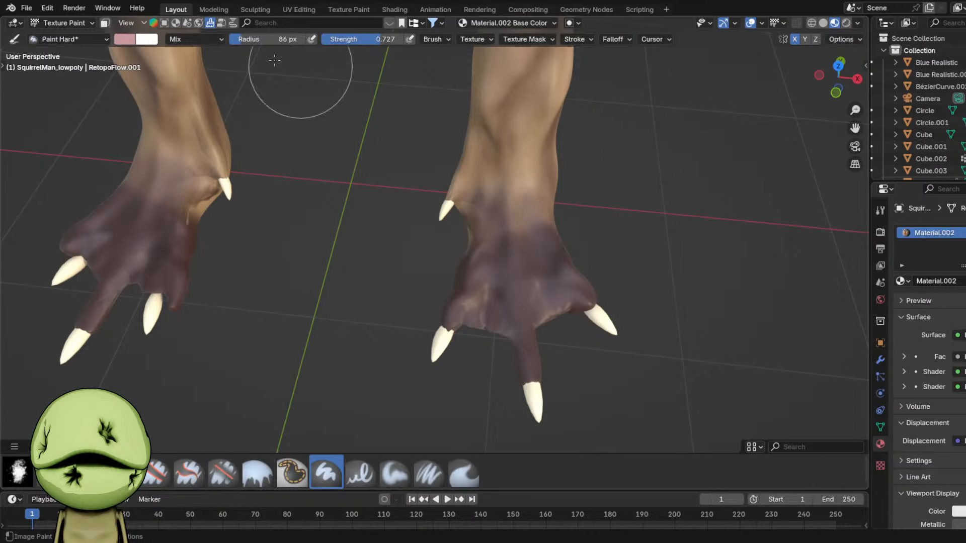
{"action": "left_click", "coordinate": [60, 23]}
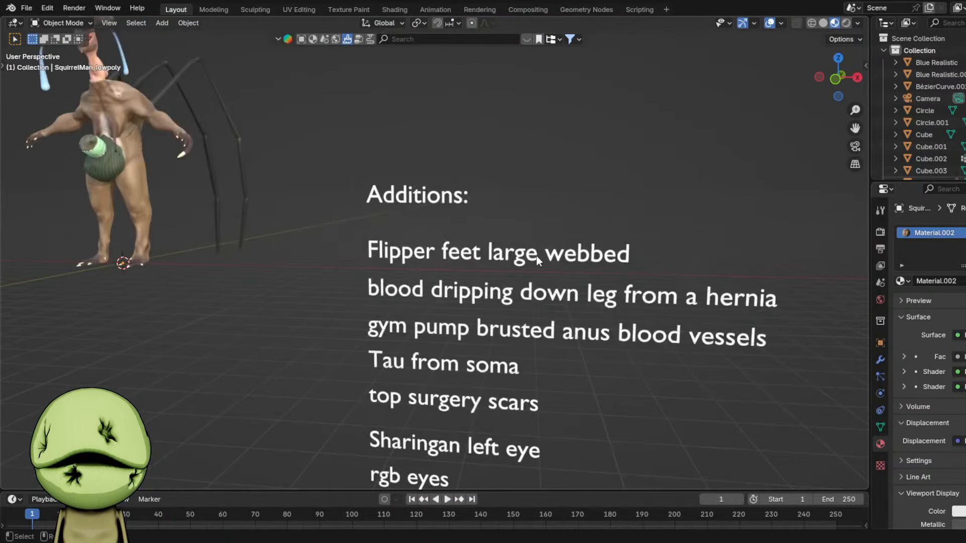
{"action": "left_click", "coordinate": [537, 258]}
{"action": "key", "text": "Delete"}
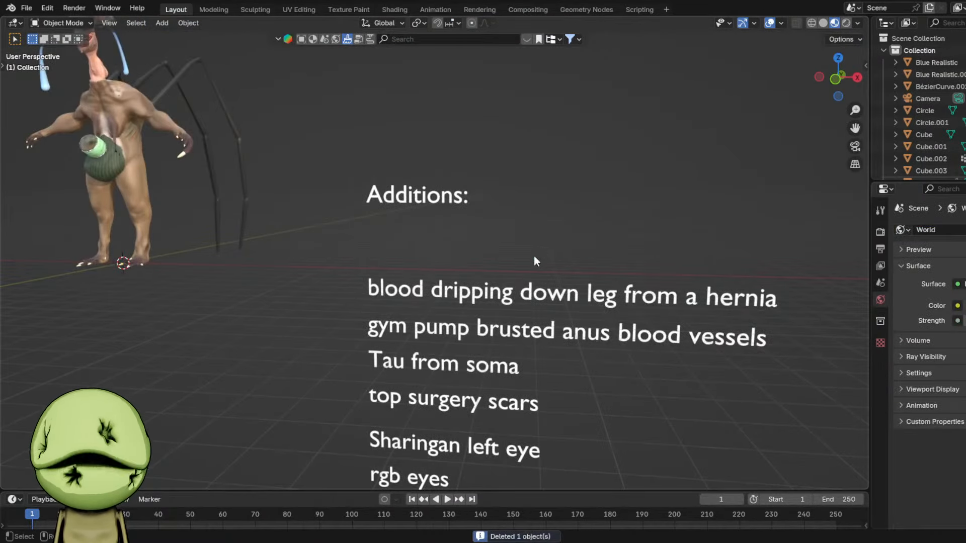
{"action": "left_click_drag", "start_coordinate": [405, 258], "coordinate": [514, 475]}
{"action": "scroll", "coordinate": [460, 345], "scroll_direction": "down", "scroll_amount": 3}
{"action": "key", "text": "g"}
{"action": "key", "text": "z"}
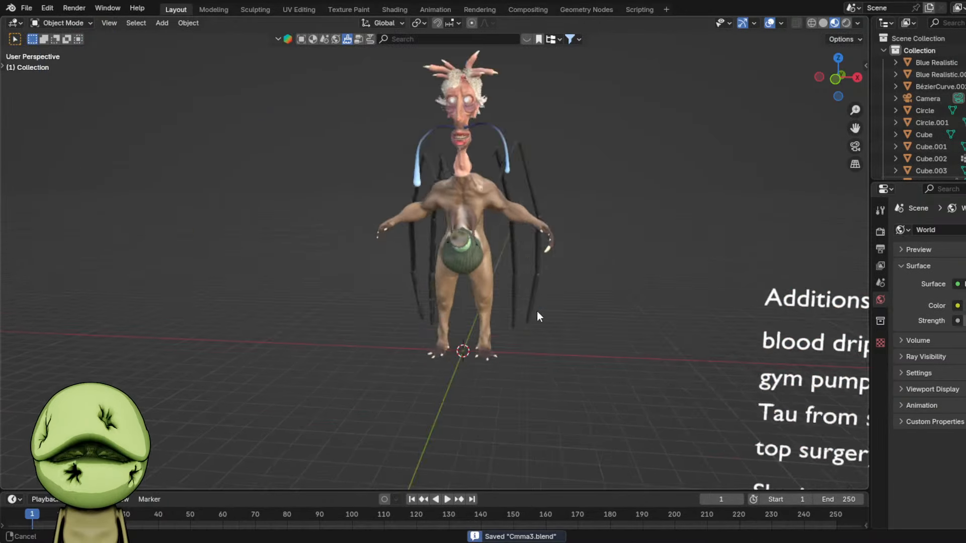
- Select the body, open the Texture Paint workspace, and set the Blood Splatter brush to a dark red
{"action": "scroll", "coordinate": [523, 322], "scroll_direction": "up", "scroll_amount": 4}
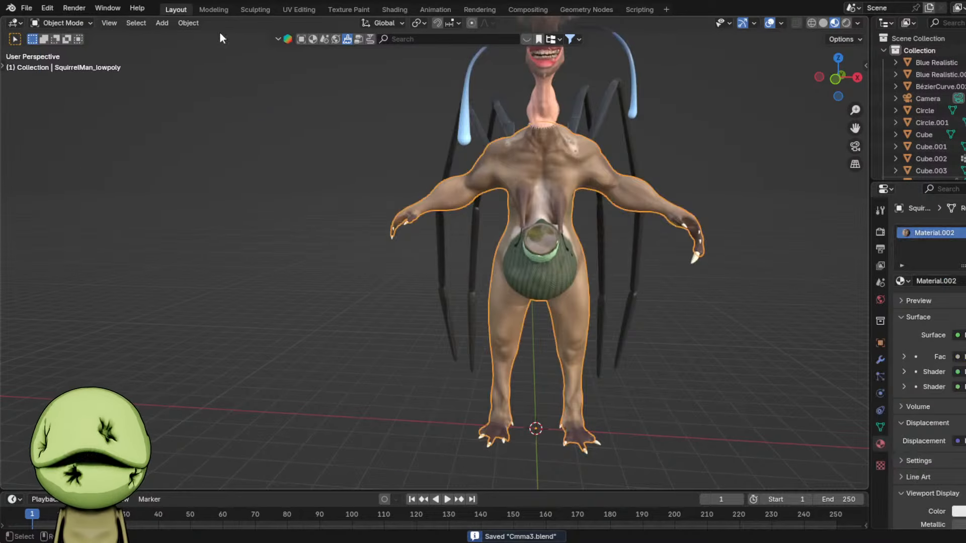
{"action": "left_click", "coordinate": [257, 9]}
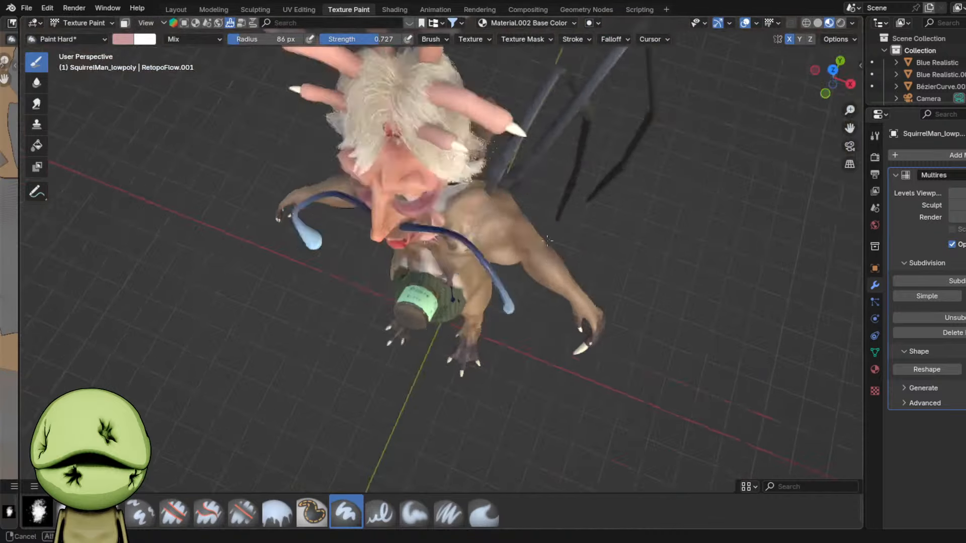
{"action": "middle_click_drag", "start_coordinate": [547, 241], "coordinate": [513, 166]}
{"action": "scroll", "coordinate": [513, 166], "scroll_direction": "up", "scroll_amount": 5}
{"action": "middle_click_drag", "start_coordinate": [399, 266], "coordinate": [437, 265]}
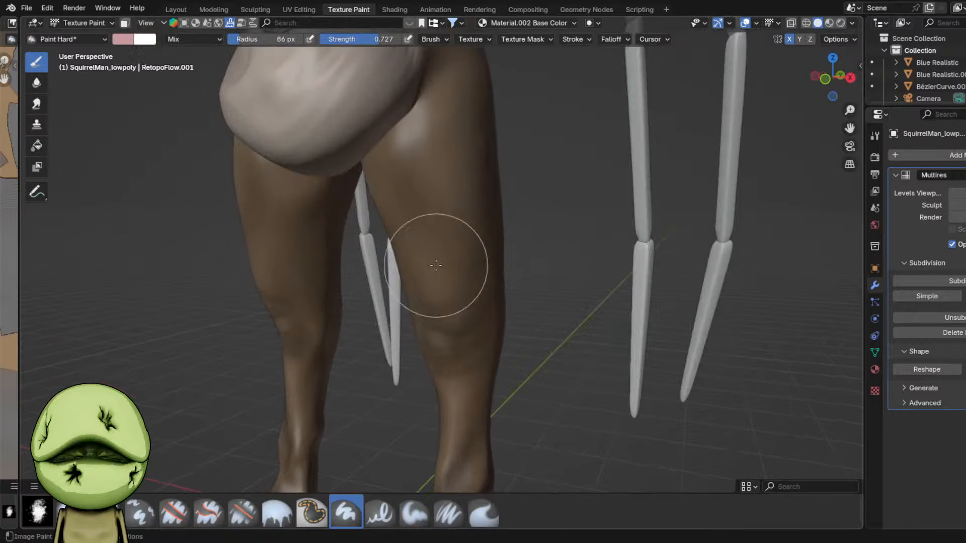
{"action": "middle_click_drag", "start_coordinate": [441, 330], "coordinate": [415, 473]}
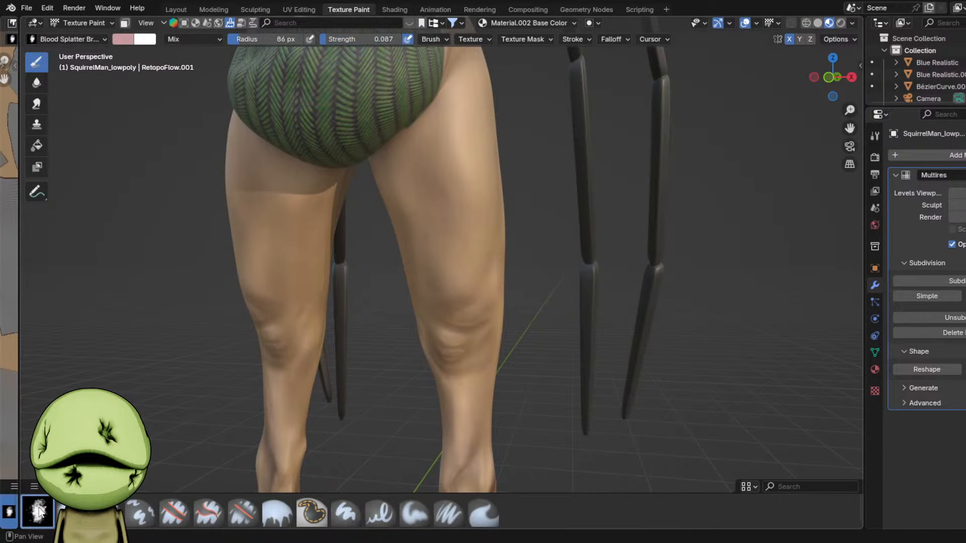
{"action": "right_click", "coordinate": [345, 170]}
{"action": "left_click", "coordinate": [280, 142]}
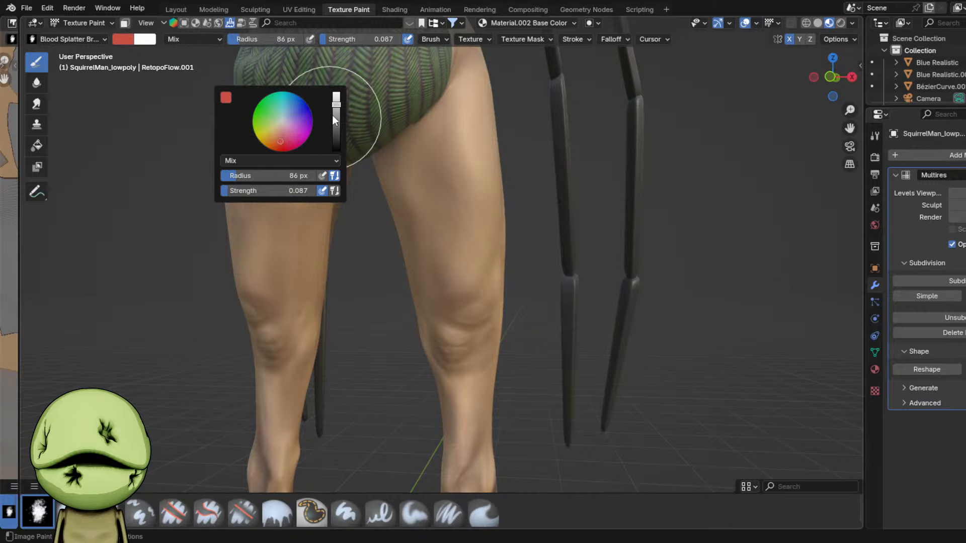
{"action": "right_click", "coordinate": [632, 219]}
{"action": "right_click", "coordinate": [584, 151]}
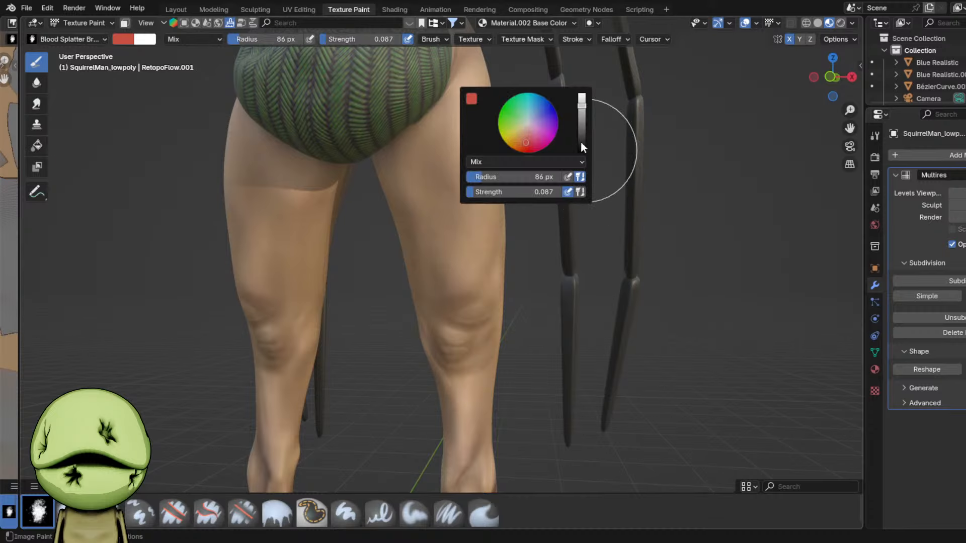
{"action": "left_click_drag", "start_coordinate": [582, 147], "coordinate": [582, 137]}
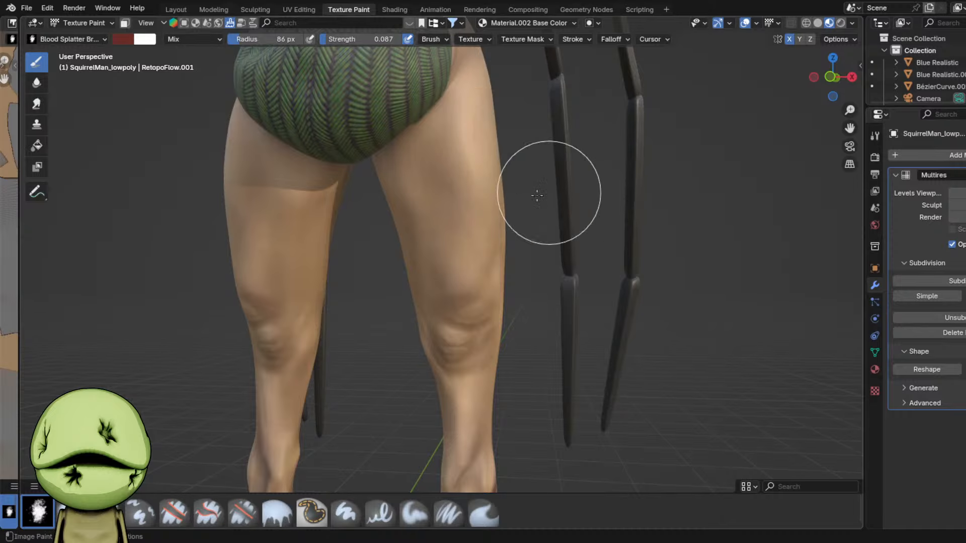
- Examine the back of the creature's hips and legs from several angles and distances
{"action": "middle_click_drag", "start_coordinate": [534, 194], "coordinate": [435, 235]}
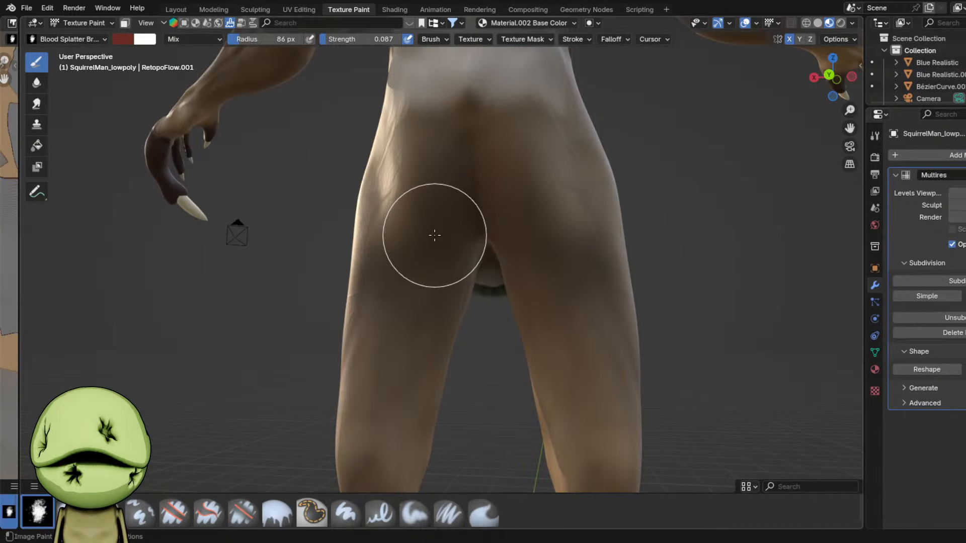
{"action": "middle_click_drag", "start_coordinate": [417, 265], "coordinate": [531, 286]}
{"action": "mouse_move", "coordinate": [463, 248]}
{"action": "middle_mouse_down"}
{"action": "mouse_move", "coordinate": [454, 236]}
{"action": "mouse_move", "coordinate": [494, 216]}
{"action": "mouse_move", "coordinate": [449, 277]}
{"action": "mouse_move", "coordinate": [452, 262]}
{"action": "mouse_move", "coordinate": [388, 222]}
{"action": "mouse_move", "coordinate": [526, 352]}
{"action": "mouse_move", "coordinate": [543, 282]}
{"action": "middle_mouse_up"}
{"action": "scroll", "coordinate": [482, 274], "scroll_direction": "up", "scroll_amount": 3}
{"action": "scroll", "coordinate": [388, 228], "scroll_direction": "down", "scroll_amount": 5}
{"action": "scroll", "coordinate": [543, 282], "scroll_direction": "up", "scroll_amount": 5}
{"action": "mouse_move", "coordinate": [544, 282]}
{"action": "middle_mouse_down"}
{"action": "mouse_move", "coordinate": [589, 276]}
{"action": "mouse_move", "coordinate": [552, 268]}
{"action": "mouse_move", "coordinate": [589, 231]}
{"action": "mouse_move", "coordinate": [488, 231]}
{"action": "mouse_move", "coordinate": [511, 336]}
{"action": "mouse_move", "coordinate": [412, 302]}
{"action": "mouse_move", "coordinate": [444, 216]}
{"action": "mouse_move", "coordinate": [523, 262]}
{"action": "mouse_move", "coordinate": [546, 257]}
{"action": "mouse_move", "coordinate": [481, 246]}
{"action": "mouse_move", "coordinate": [506, 328]}
{"action": "mouse_move", "coordinate": [497, 320]}
{"action": "middle_mouse_up"}
{"action": "scroll", "coordinate": [445, 217], "scroll_direction": "down", "scroll_amount": 3}
{"action": "scroll", "coordinate": [546, 257], "scroll_direction": "up", "scroll_amount": 5}
{"action": "scroll", "coordinate": [481, 246], "scroll_direction": "up", "scroll_amount": 3}
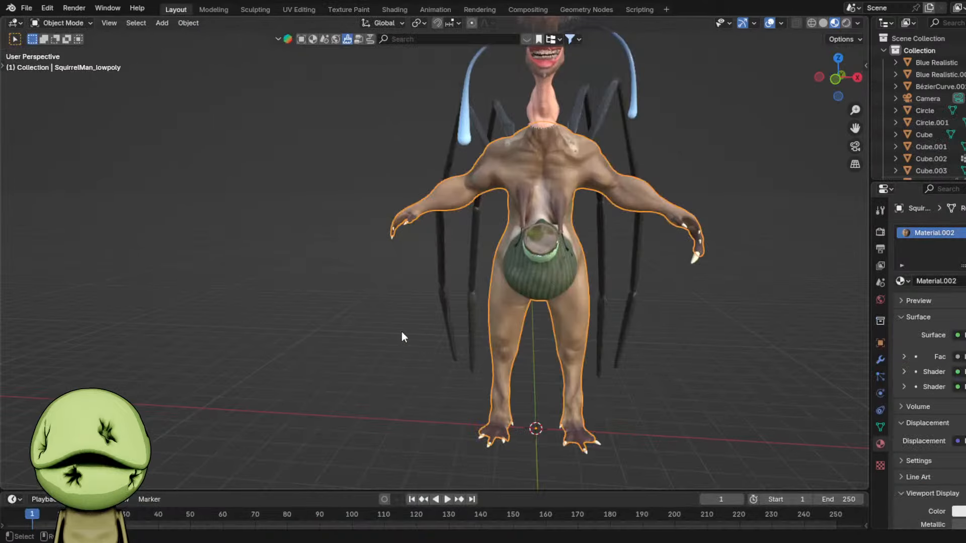
- In the Layout workspace, select the foot's outer claw in Edit Mode, and move and rotate it to fit its toe tip
{"action": "left_click", "coordinate": [492, 444]}
{"action": "key", "text": "Tab"}
{"action": "left_click_drag", "start_coordinate": [471, 423], "coordinate": [483, 441]}
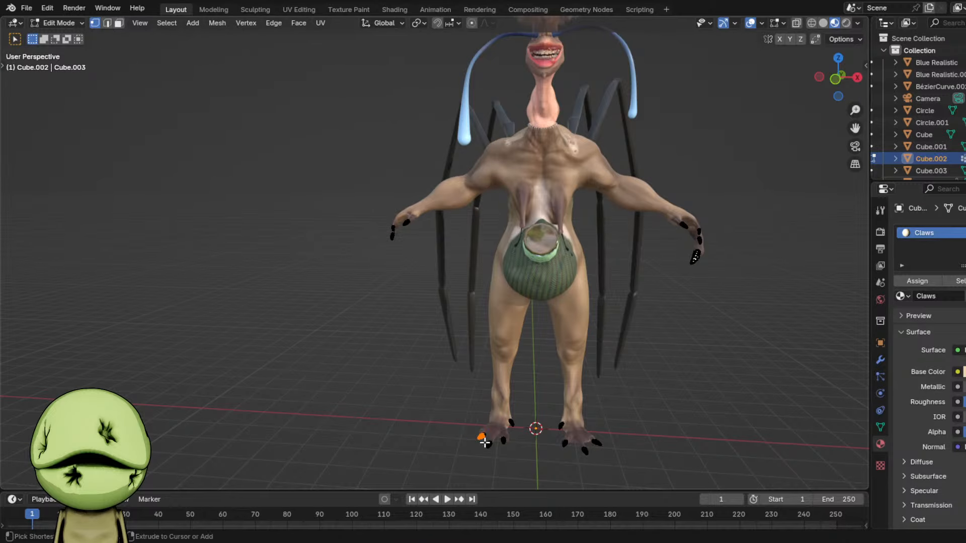
{"action": "key", "text": "ctrl+l"}
{"action": "key", "text": "KP_Decimal"}
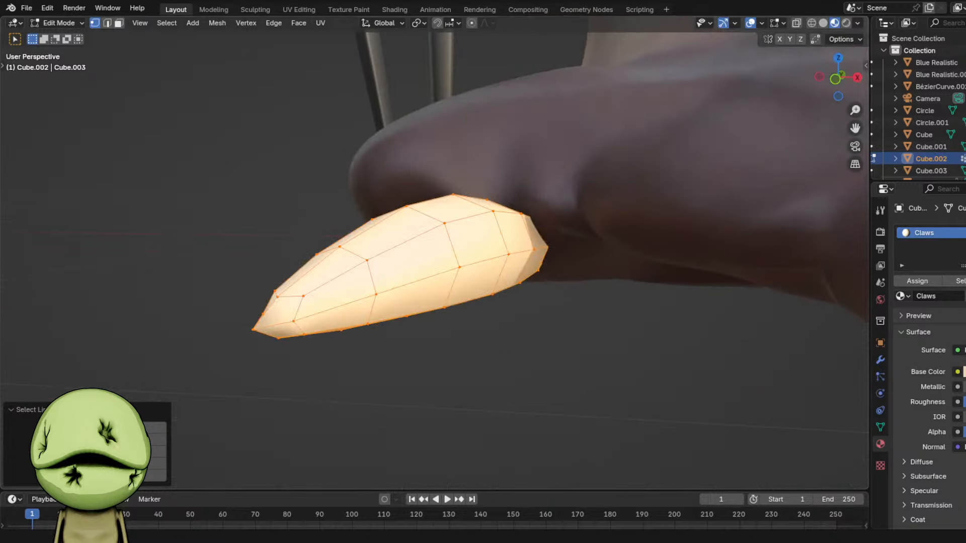
{"action": "scroll", "coordinate": [507, 350], "scroll_direction": "down", "scroll_amount": 3}
{"action": "middle_click_drag", "start_coordinate": [506, 350], "coordinate": [570, 382]}
{"action": "key", "text": "g"}
{"action": "left_click", "coordinate": [540, 377]}
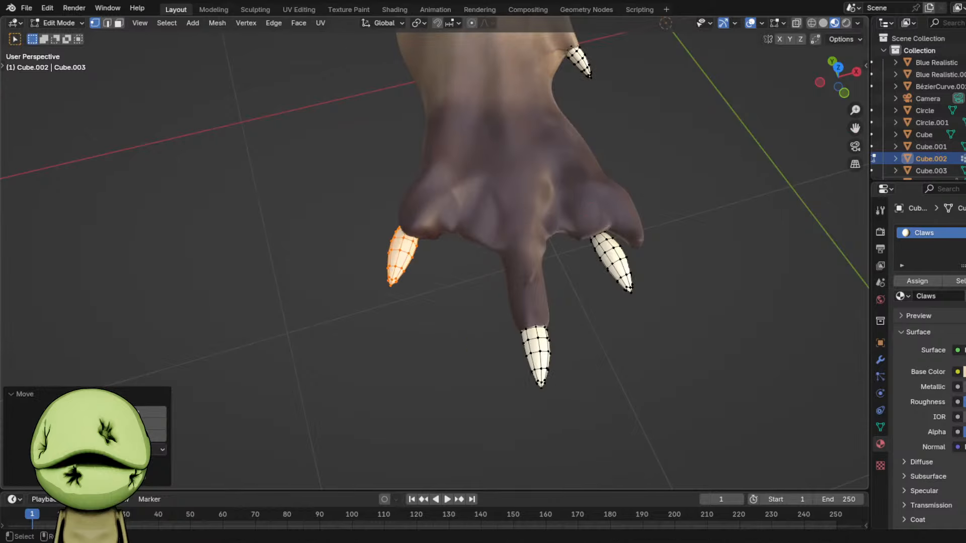
{"action": "key", "text": "r"}
{"action": "left_click", "coordinate": [498, 433]}
{"action": "key", "text": "g"}
{"action": "left_click", "coordinate": [496, 431]}
{"action": "middle_click_drag", "start_coordinate": [496, 431], "coordinate": [457, 311]}
- Select the foot's inner claw, move and rotate it onto the inner toe tip, and return to Object Mode
{"action": "left_click", "coordinate": [636, 316]}
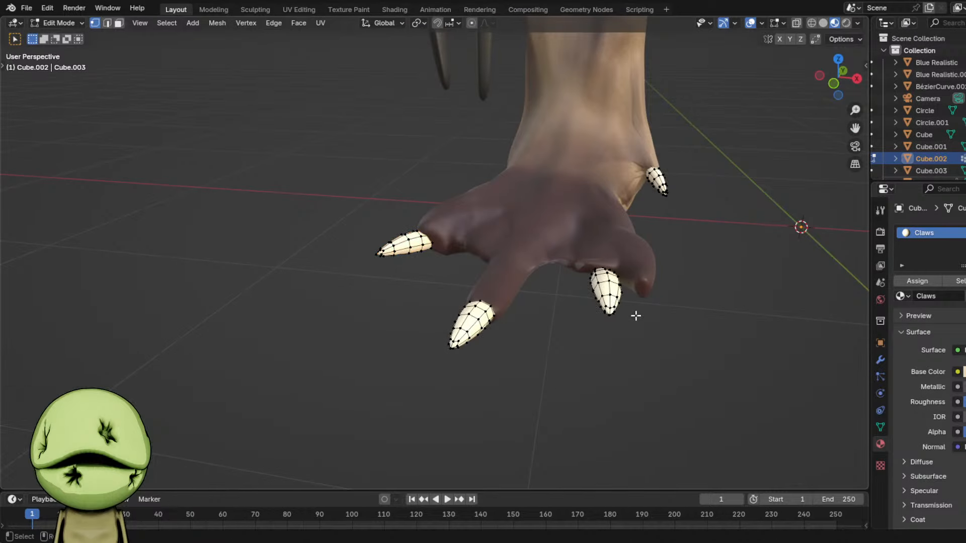
{"action": "key", "text": "ctrl+l"}
{"action": "middle_click_drag", "start_coordinate": [640, 314], "coordinate": [652, 377]}
{"action": "key", "text": "g"}
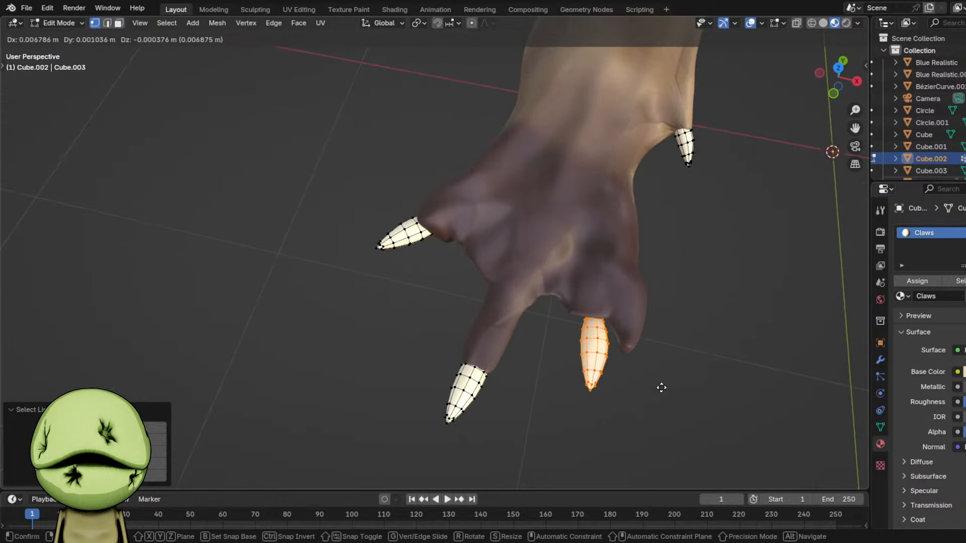
{"action": "left_click", "coordinate": [678, 383]}
{"action": "key", "text": "g"}
{"action": "left_click", "coordinate": [765, 308]}
{"action": "key", "text": "r"}
{"action": "left_click", "coordinate": [731, 307]}
{"action": "middle_click_drag", "start_coordinate": [728, 307], "coordinate": [10, 313]}
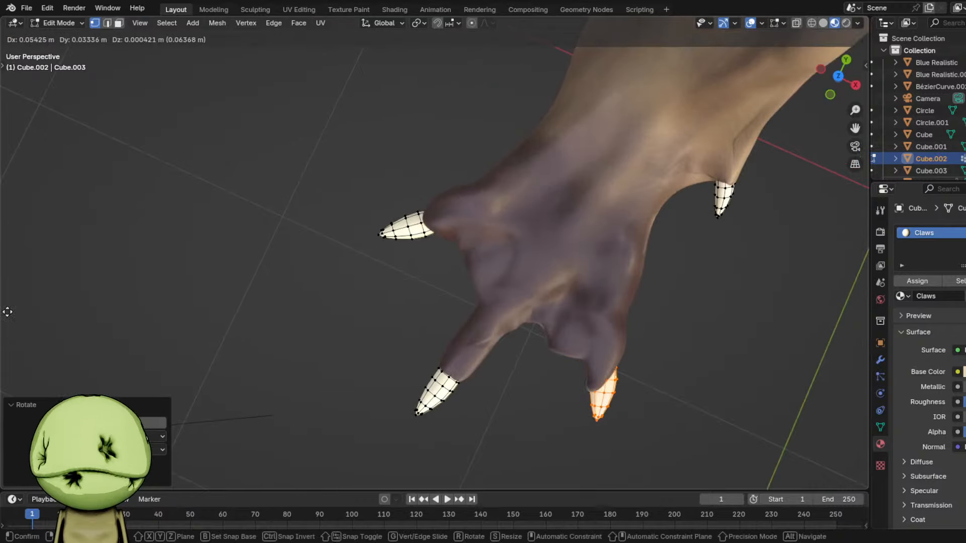
{"action": "left_click", "coordinate": [694, 264]}
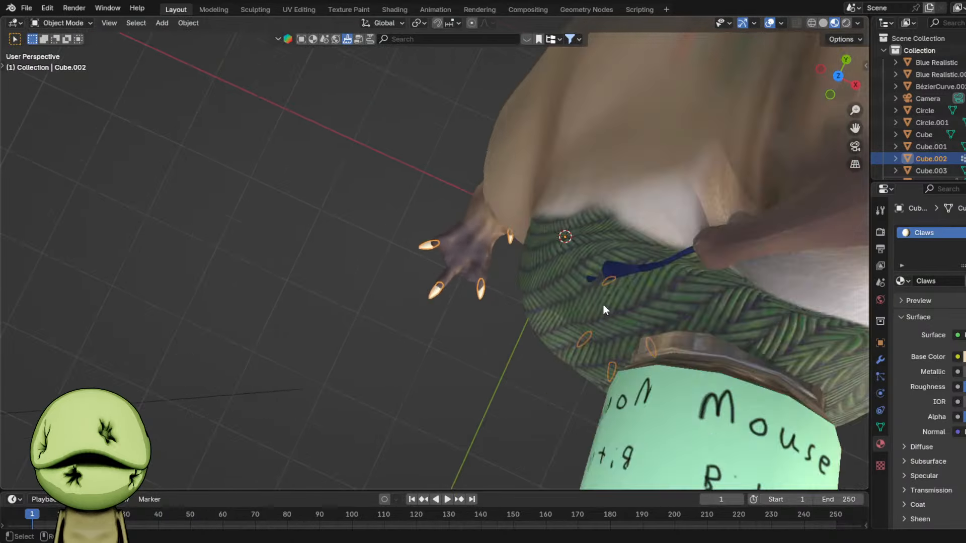
- Open the Sculpting workspace and refine the webbing edge beside the middle toe with the Grab brush, reducing the radius to 74 px
{"action": "scroll", "coordinate": [457, 199], "scroll_direction": "up", "scroll_amount": 3}
{"action": "left_click", "coordinate": [254, 9]}
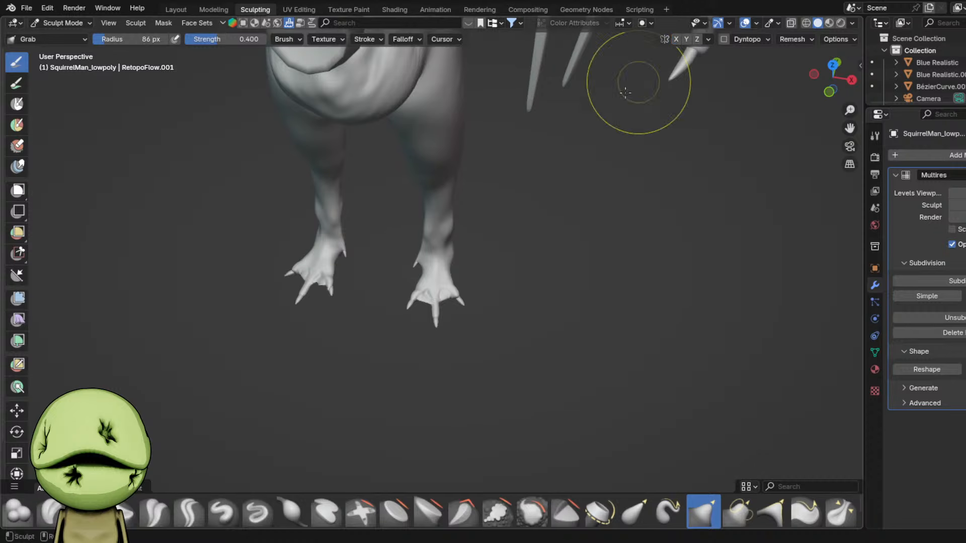
{"action": "scroll", "coordinate": [468, 216], "scroll_direction": "up", "scroll_amount": 6}
{"action": "middle_click_drag", "start_coordinate": [261, 269], "coordinate": [468, 210], "text": "shift"}
{"action": "scroll", "coordinate": [466, 201], "scroll_direction": "up", "scroll_amount": 2}
{"action": "middle_click_drag", "start_coordinate": [451, 146], "coordinate": [449, 282], "text": "shift"}
{"action": "scroll", "coordinate": [444, 257], "scroll_direction": "up", "scroll_amount": 1}
{"action": "scroll", "coordinate": [450, 282], "scroll_direction": "up", "scroll_amount": 2}
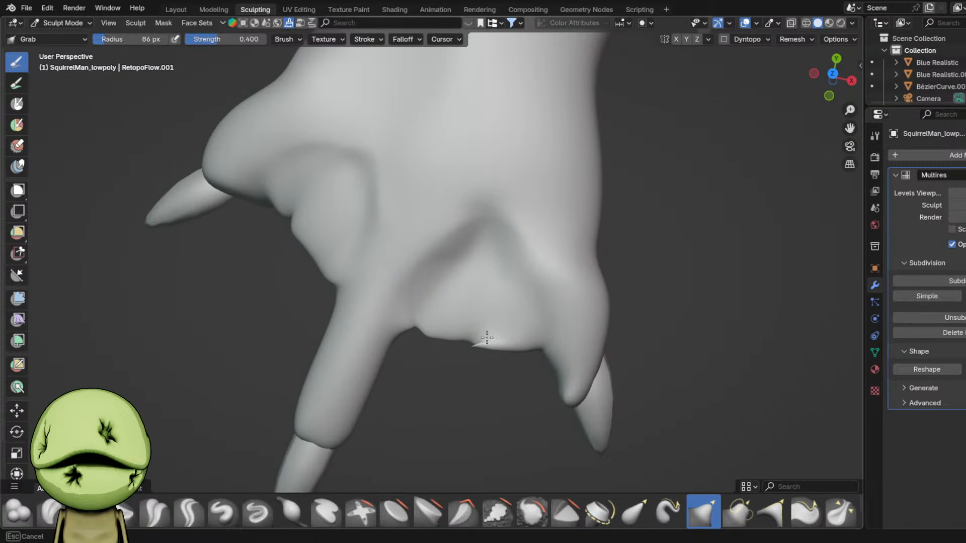
{"action": "key", "text": "f"}
{"action": "left_click", "coordinate": [473, 349]}
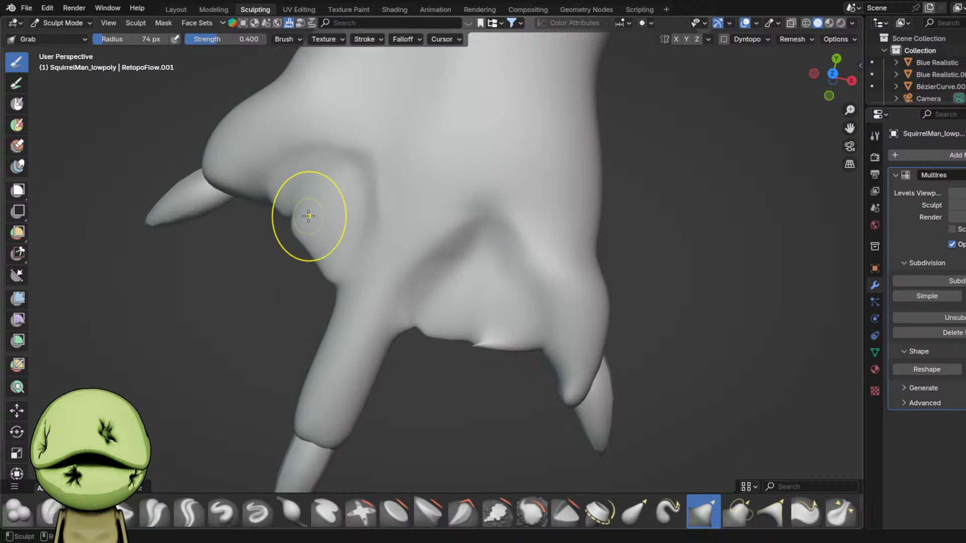
- Return to the Layout workspace, check the feet against the whole body, and save the file
{"action": "left_click", "coordinate": [395, 10]}
{"action": "left_click", "coordinate": [172, 10]}
{"action": "scroll", "coordinate": [643, 146], "scroll_direction": "down", "scroll_amount": 5}
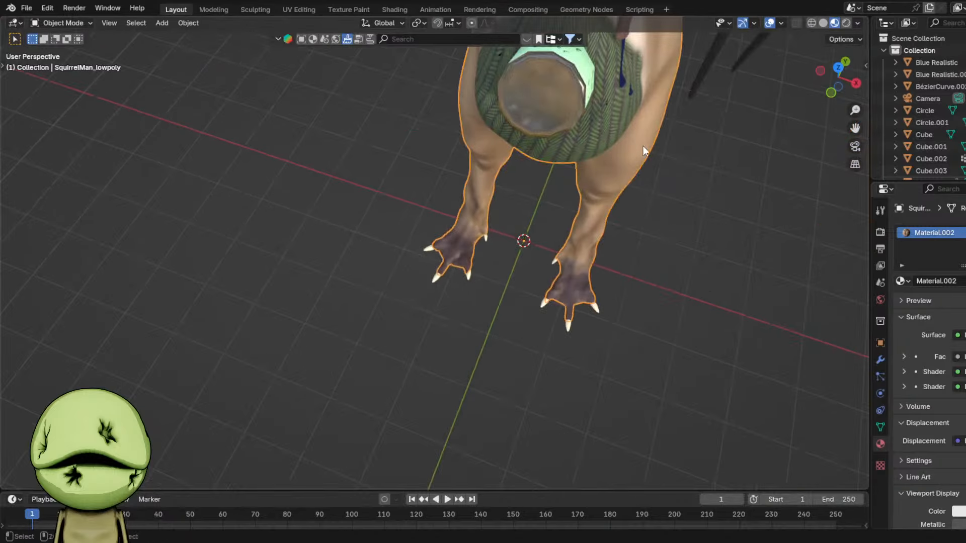
{"action": "left_click", "coordinate": [643, 146]}
{"action": "scroll", "coordinate": [465, 158], "scroll_direction": "down", "scroll_amount": 6}
{"action": "mouse_move", "coordinate": [448, 194]}
{"action": "middle_mouse_down"}
{"action": "mouse_move", "coordinate": [466, 157]}
{"action": "mouse_move", "coordinate": [430, 257]}
{"action": "mouse_move", "coordinate": [436, 238]}
{"action": "middle_mouse_up"}
{"action": "key", "text": "ctrl+s"}
{"action": "middle_click_drag", "start_coordinate": [747, 316], "coordinate": [574, 263], "text": "shift"}
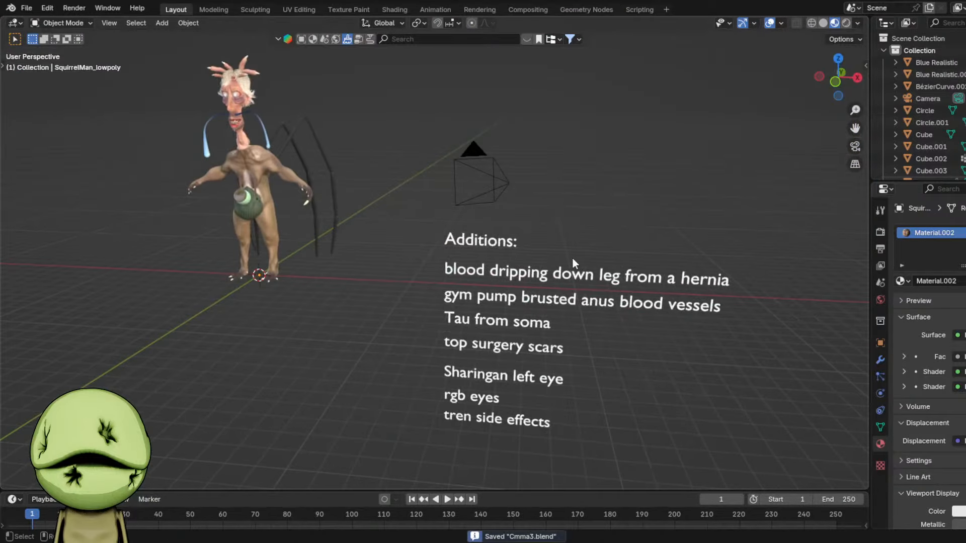
- Select the body and paint dark red over its backside with the Blood Splatter brush, raising the strength to 0.558
{"action": "left_click", "coordinate": [258, 251]}
{"action": "left_click", "coordinate": [284, 238]}
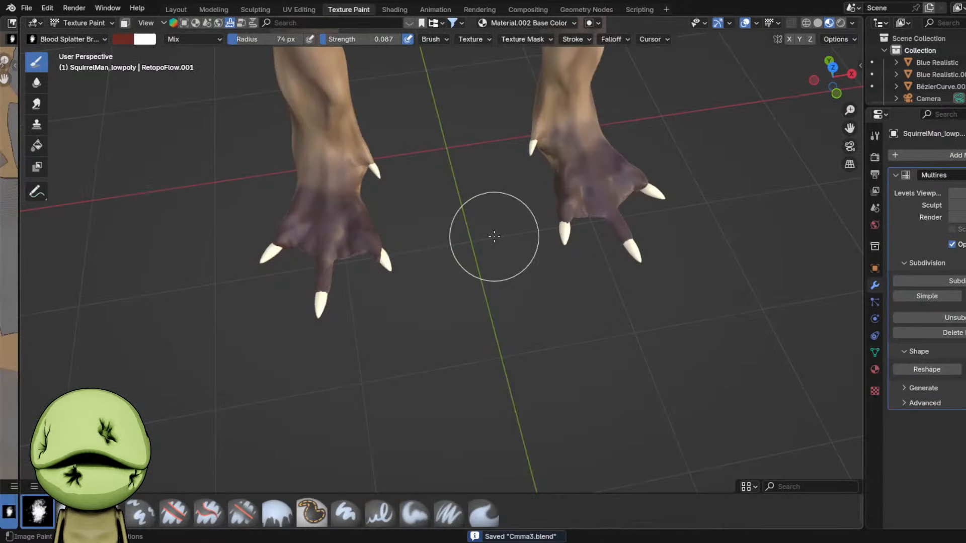
{"action": "middle_click_drag", "start_coordinate": [514, 118], "coordinate": [509, 334], "text": "shift"}
{"action": "middle_click_drag", "start_coordinate": [587, 273], "coordinate": [279, 189]}
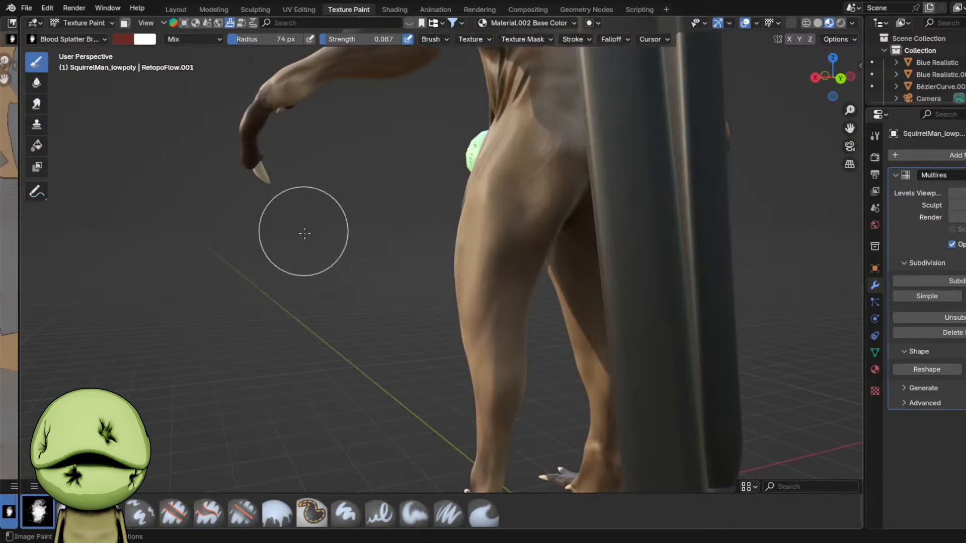
{"action": "middle_click_drag", "start_coordinate": [521, 249], "coordinate": [458, 234]}
{"action": "scroll", "coordinate": [457, 234], "scroll_direction": "up", "scroll_amount": 3}
{"action": "left_click_drag", "start_coordinate": [511, 136], "coordinate": [570, 79]}
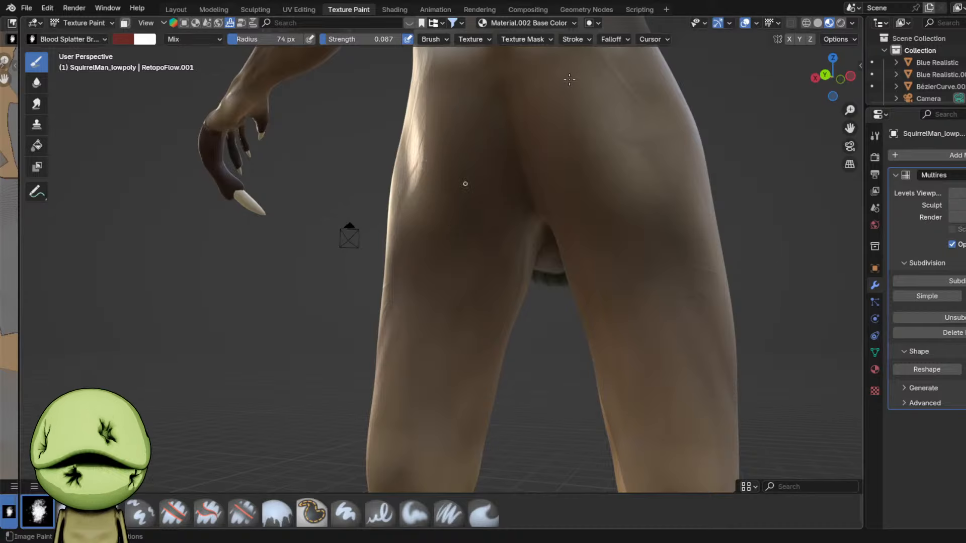
{"action": "scroll", "coordinate": [547, 108], "scroll_direction": "down", "scroll_amount": 4}
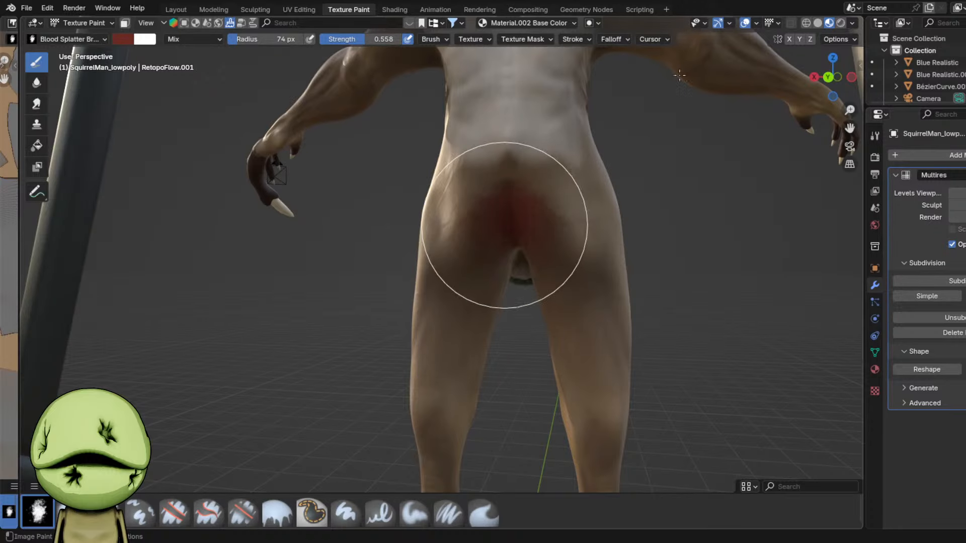
{"action": "scroll", "coordinate": [485, 279], "scroll_direction": "up", "scroll_amount": 3}
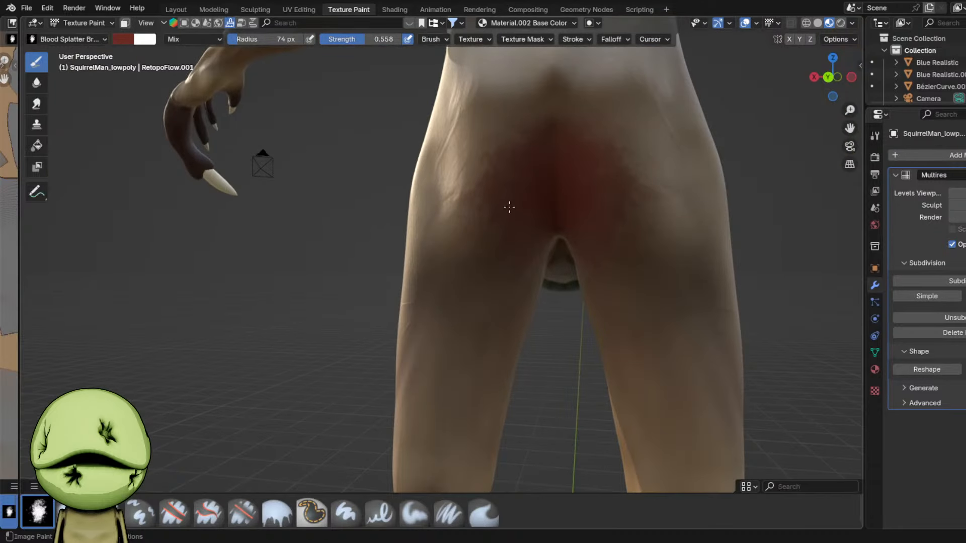
- Extend the dark red blood onto the backs of the upper thighs and check the legs from the side
{"action": "scroll", "coordinate": [521, 186], "scroll_direction": "down", "scroll_amount": 4}
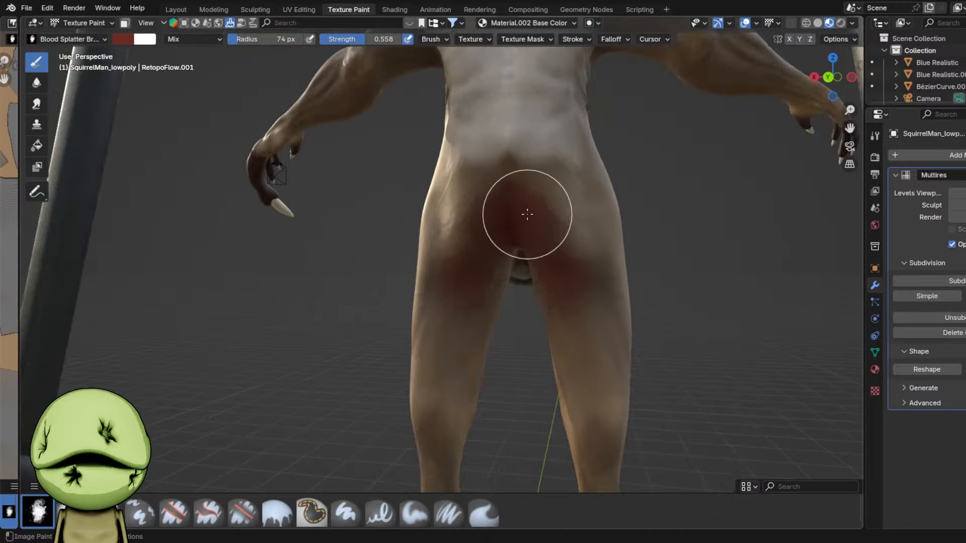
{"action": "scroll", "coordinate": [521, 257], "scroll_direction": "down", "scroll_amount": 3}
{"action": "middle_click_drag", "start_coordinate": [448, 291], "coordinate": [478, 222]}
{"action": "scroll", "coordinate": [478, 222], "scroll_direction": "up", "scroll_amount": 5}
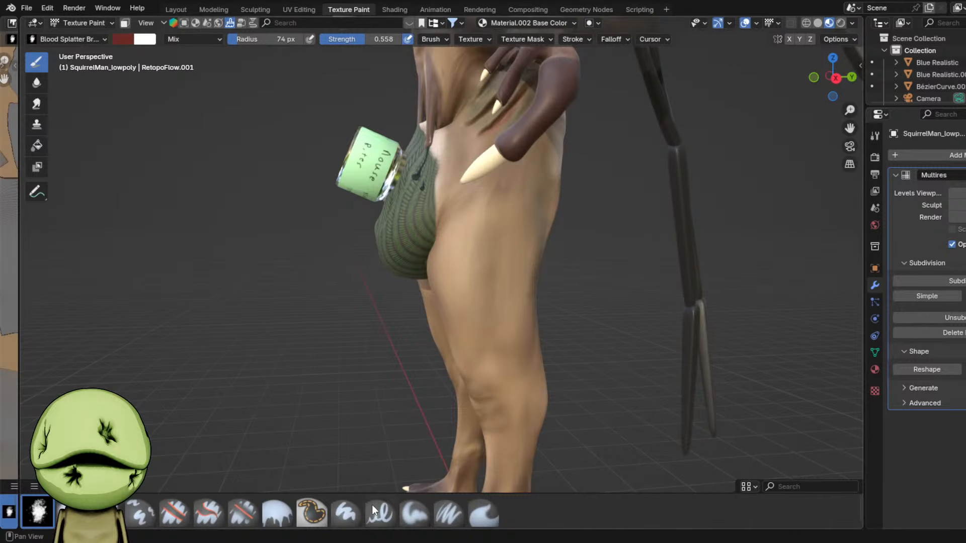
- Paint a dark red blood drip down the back of the leg with the Paint Hard brush at strength 0.553 and radius 26 px
{"action": "left_click", "coordinate": [346, 512]}
{"action": "mouse_move", "coordinate": [313, 320]}
{"action": "middle_mouse_down"}
{"action": "mouse_move", "coordinate": [453, 212]}
{"action": "mouse_move", "coordinate": [504, 198]}
{"action": "mouse_move", "coordinate": [362, 195]}
{"action": "mouse_move", "coordinate": [414, 183]}
{"action": "mouse_move", "coordinate": [365, 159]}
{"action": "mouse_move", "coordinate": [377, 86]}
{"action": "middle_mouse_up"}
{"action": "scroll", "coordinate": [362, 196], "scroll_direction": "up", "scroll_amount": 4}
{"action": "key", "text": "f"}
{"action": "left_click", "coordinate": [403, 177]}
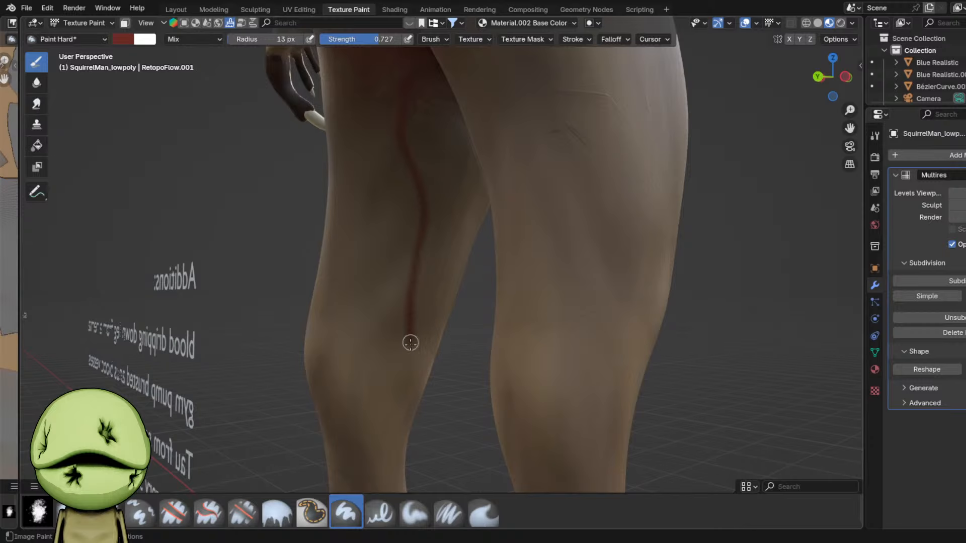
{"action": "key", "text": "ctrl+z"}
{"action": "left_click_drag", "start_coordinate": [367, 41], "coordinate": [353, 41]}
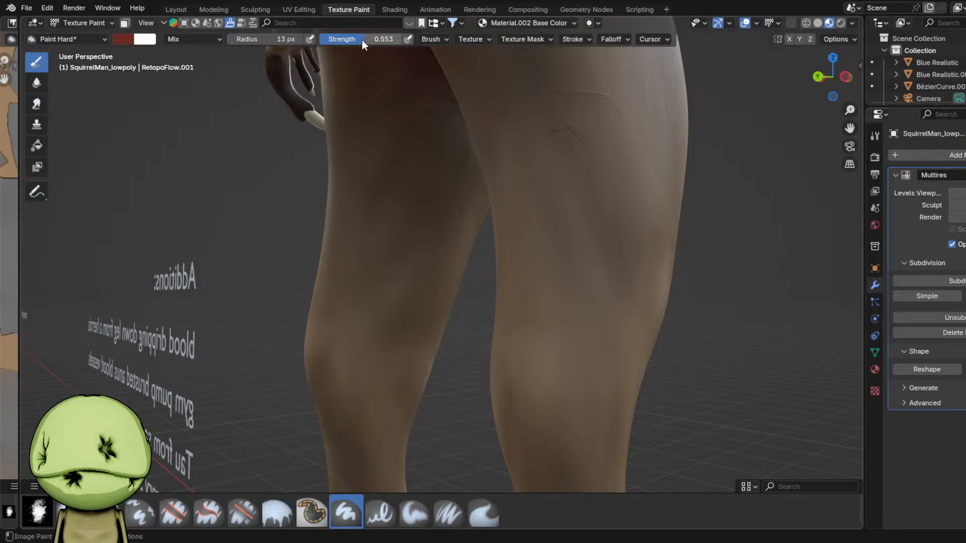
{"action": "middle_click_drag", "start_coordinate": [406, 86], "coordinate": [456, 113], "text": "shift"}
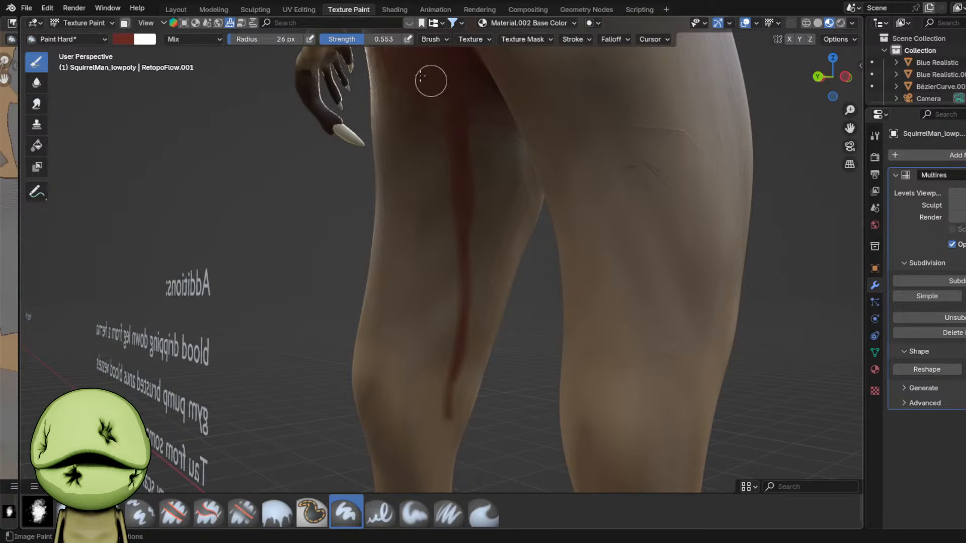
- Continue the blood drip onto the inner calf as thin branching streaks, reducing the brush radius to 7 px
{"action": "middle_click_drag", "start_coordinate": [450, 271], "coordinate": [328, 277]}
{"action": "scroll", "coordinate": [498, 170], "scroll_direction": "up", "scroll_amount": 3}
{"action": "mouse_move", "coordinate": [357, 307]}
{"action": "middle_mouse_down", "text": "shift"}
{"action": "mouse_move", "coordinate": [498, 170]}
{"action": "mouse_move", "coordinate": [521, 177]}
{"action": "middle_mouse_up", "text": "shift"}
{"action": "key", "text": "f"}
{"action": "left_click", "coordinate": [508, 201]}
{"action": "scroll", "coordinate": [564, 428], "scroll_direction": "down", "scroll_amount": 3}
{"action": "mouse_move", "coordinate": [564, 428]}
{"action": "middle_mouse_down"}
{"action": "mouse_move", "coordinate": [478, 362]}
{"action": "mouse_move", "coordinate": [556, 231]}
{"action": "middle_mouse_up"}
{"action": "scroll", "coordinate": [517, 282], "scroll_direction": "up", "scroll_amount": 4}
{"action": "left_click_drag", "start_coordinate": [563, 190], "coordinate": [595, 352]}
{"action": "key", "text": "f"}
{"action": "left_click", "coordinate": [583, 344]}
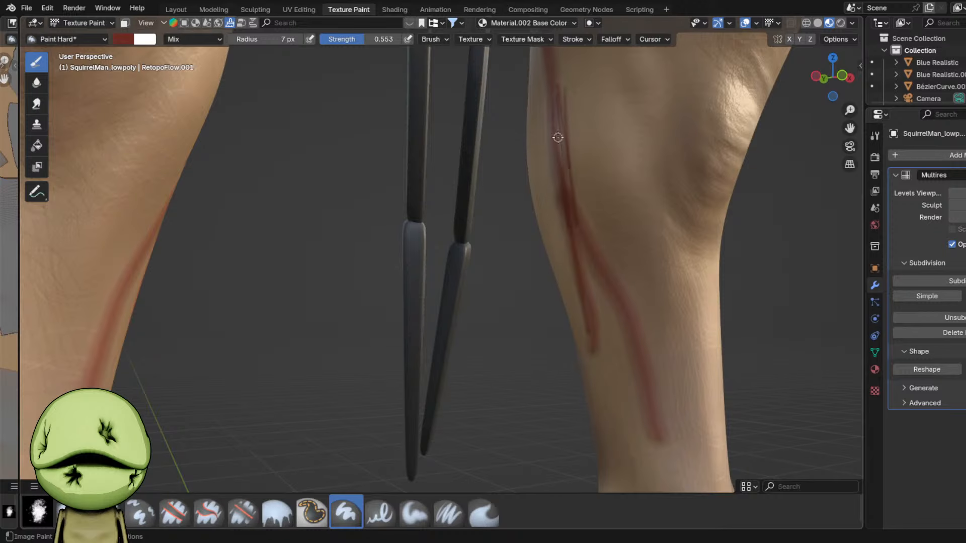
- Thicken and merge the blood streaks on the inner lower leg with a 23 px brush radius
{"action": "scroll", "coordinate": [521, 132], "scroll_direction": "down", "scroll_amount": 3}
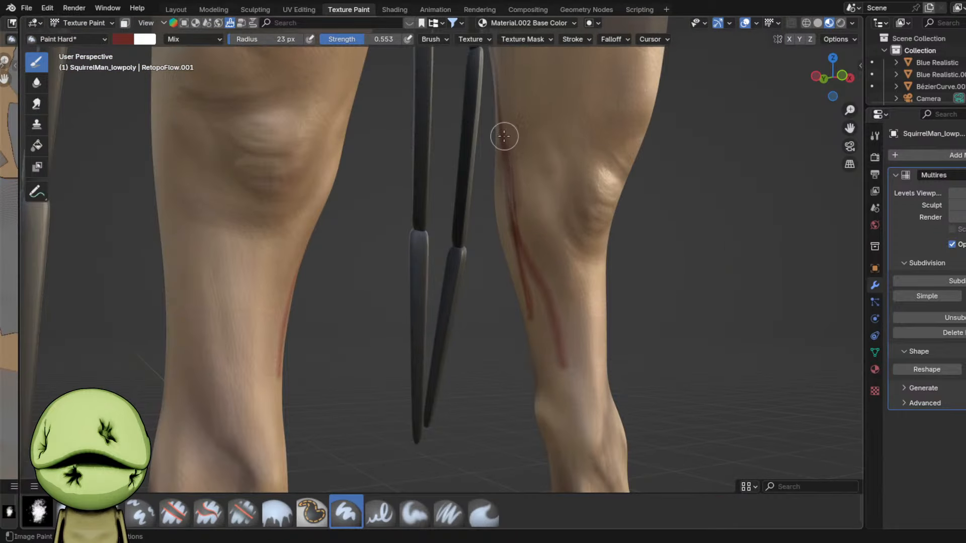
{"action": "middle_click_drag", "start_coordinate": [510, 220], "coordinate": [534, 162]}
{"action": "scroll", "coordinate": [534, 162], "scroll_direction": "up", "scroll_amount": 3}
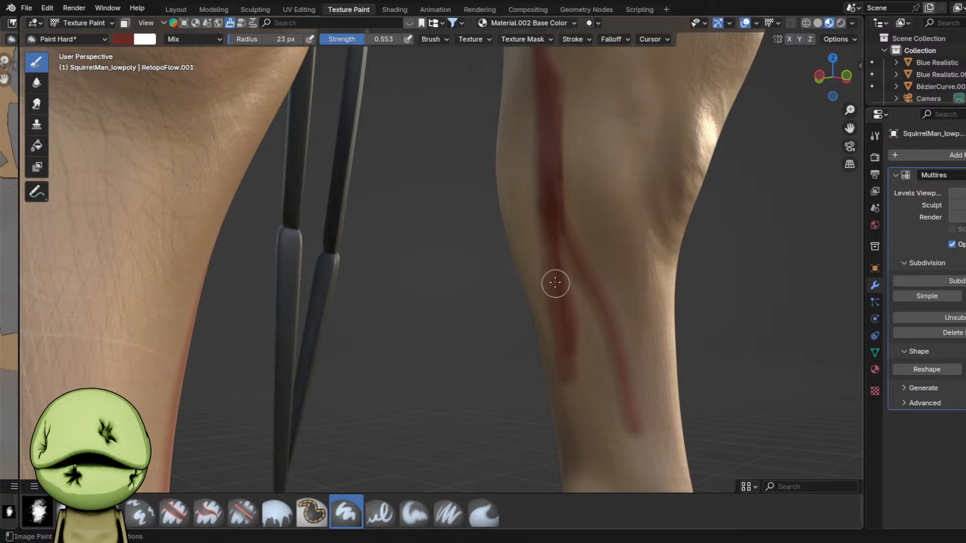
{"action": "middle_click_drag", "start_coordinate": [567, 353], "coordinate": [516, 283], "text": "shift"}
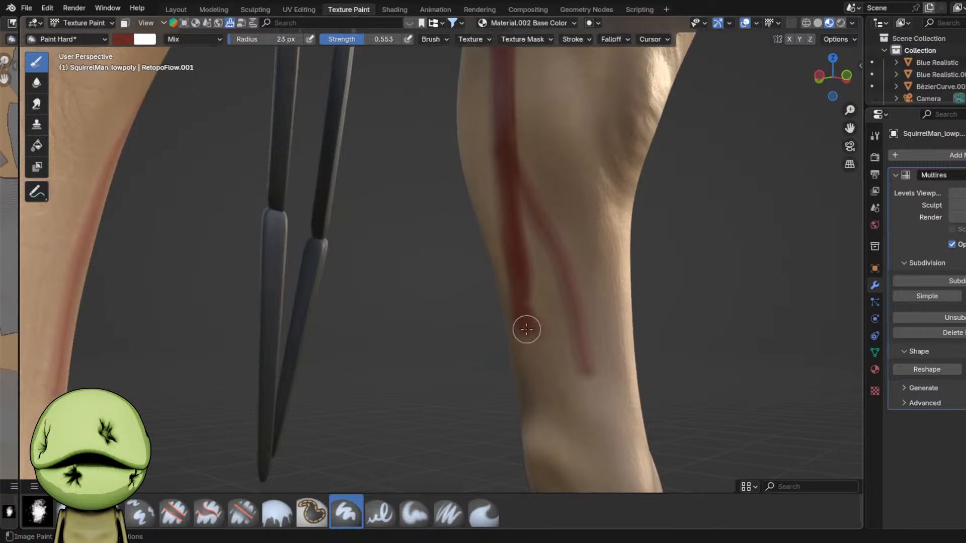
{"action": "middle_click_drag", "start_coordinate": [573, 300], "coordinate": [565, 342]}
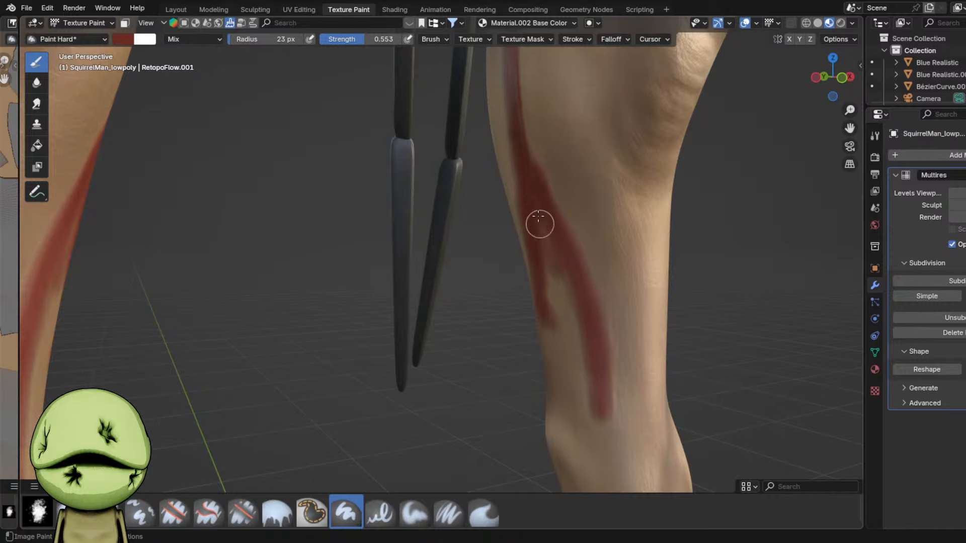
{"action": "scroll", "coordinate": [515, 194], "scroll_direction": "down", "scroll_amount": 2}
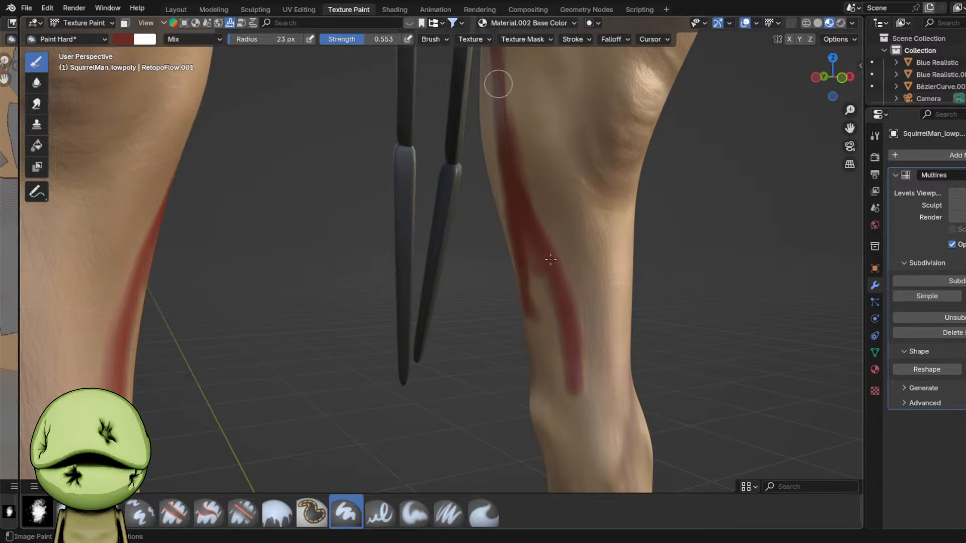
- Blend the start of the drip into the upper thigh with a 51 px radius and save the file
{"action": "scroll", "coordinate": [551, 259], "scroll_direction": "down", "scroll_amount": 8}
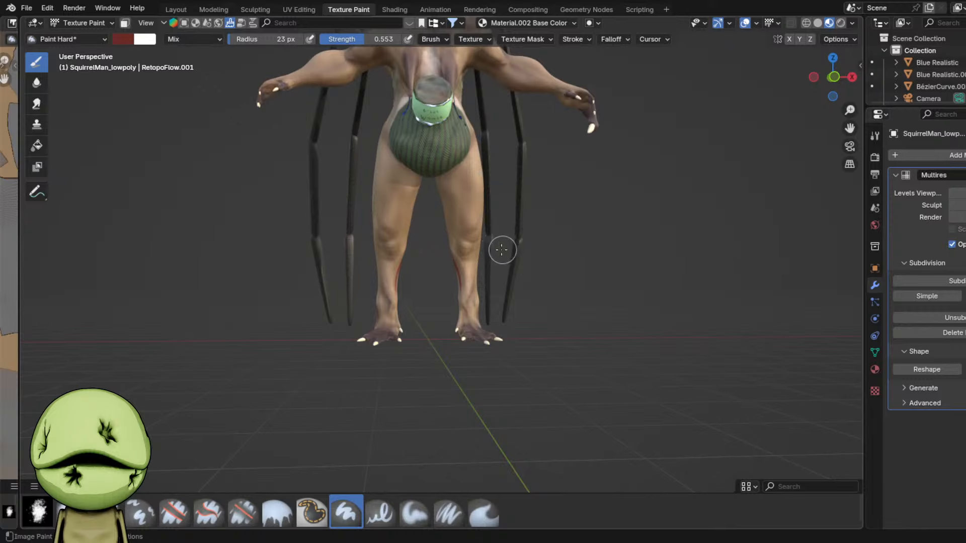
{"action": "middle_click_drag", "start_coordinate": [502, 249], "coordinate": [377, 247]}
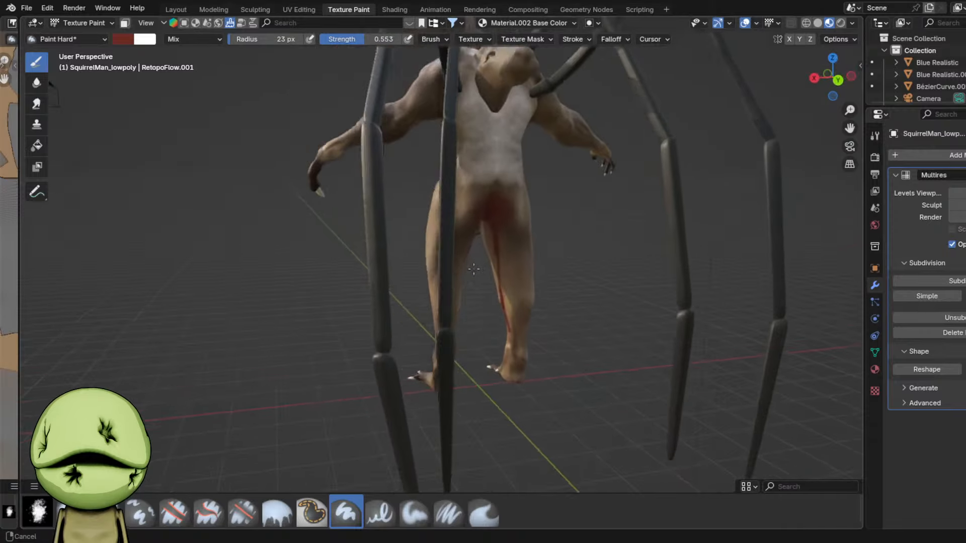
{"action": "scroll", "coordinate": [423, 250], "scroll_direction": "up", "scroll_amount": 6}
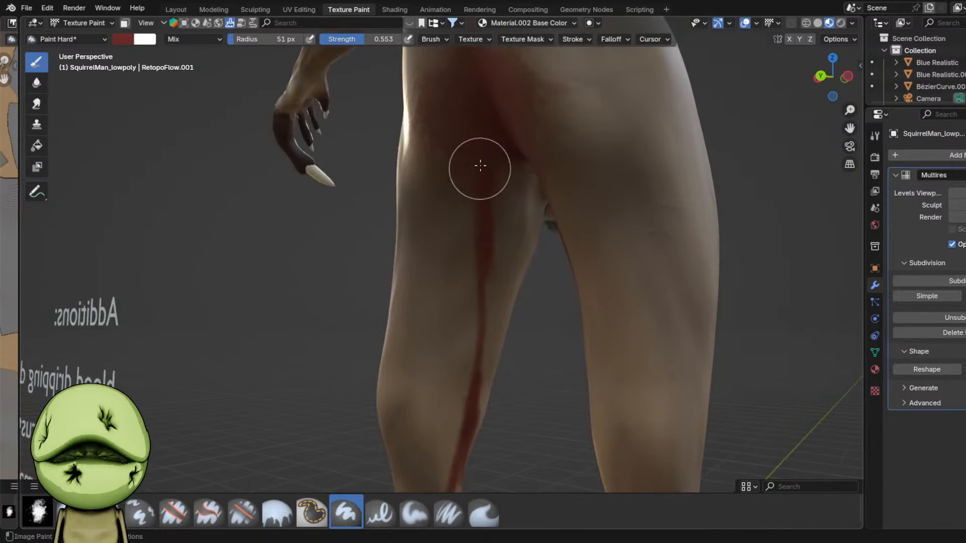
{"action": "middle_click_drag", "start_coordinate": [481, 149], "coordinate": [675, 180]}
{"action": "scroll", "coordinate": [707, 194], "scroll_direction": "down", "scroll_amount": 6}
{"action": "key", "text": "ctrl+s"}
- Return to the Layout workspace and delete the leg blood and burst blood vessel entries from the Additions list
{"action": "middle_click_drag", "start_coordinate": [510, 257], "coordinate": [604, 263]}
{"action": "scroll", "coordinate": [495, 141], "scroll_direction": "down", "scroll_amount": 2}
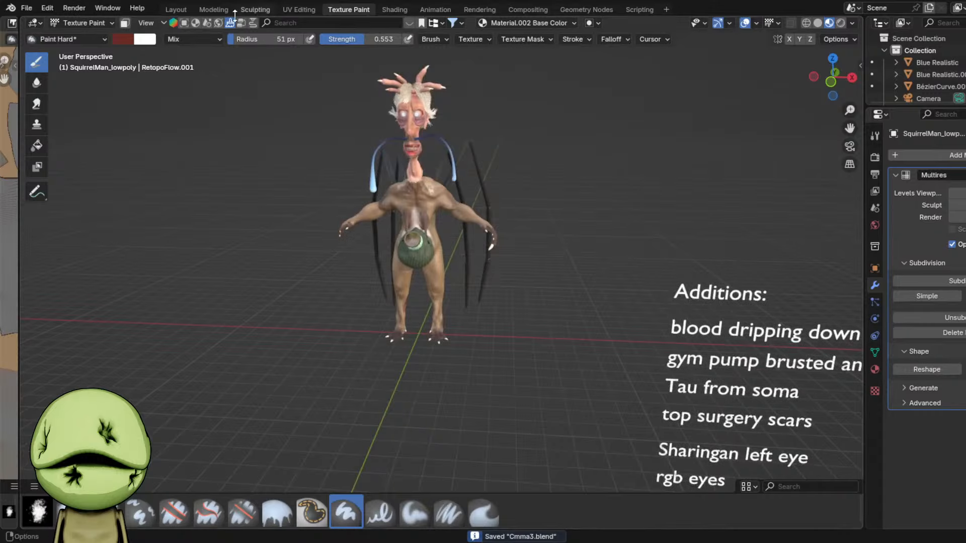
{"action": "left_click", "coordinate": [189, 10]}
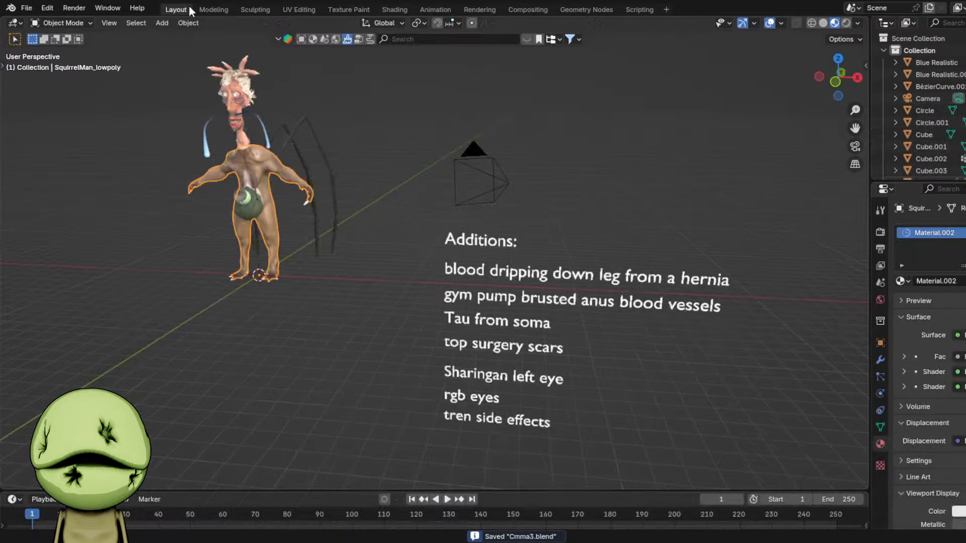
{"action": "left_click_drag", "start_coordinate": [652, 300], "coordinate": [652, 301]}
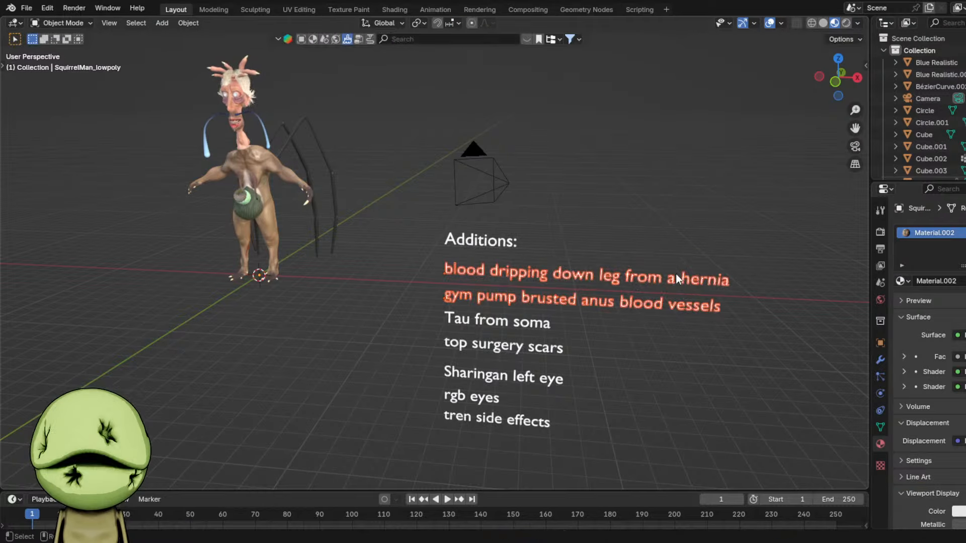
{"action": "key", "text": "x"}
{"action": "left_click", "coordinate": [657, 273]}
- Move the remaining list entries up along Z to sit directly under the Additions heading
{"action": "middle_click_drag", "start_coordinate": [293, 266], "coordinate": [373, 296], "text": "shift"}
{"action": "scroll", "coordinate": [315, 273], "scroll_direction": "up", "scroll_amount": 1}
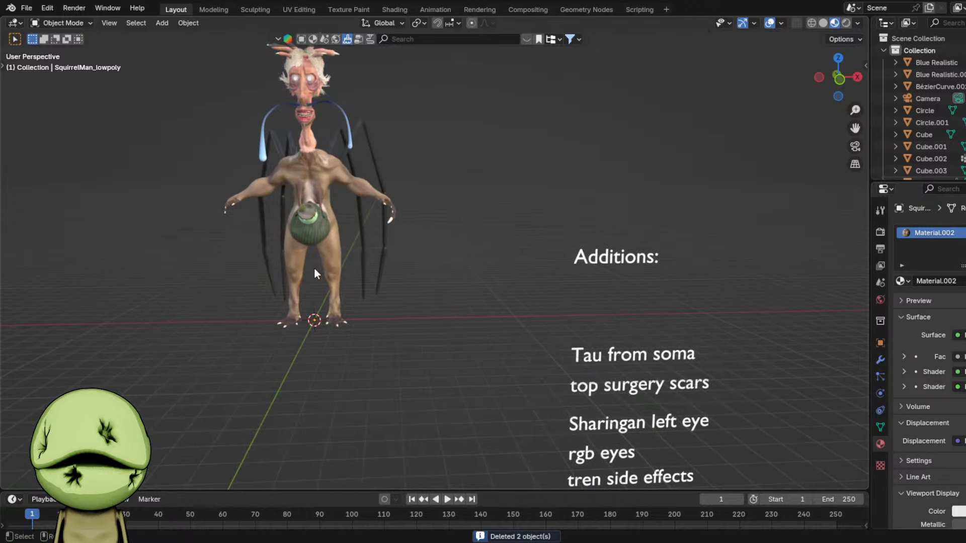
{"action": "scroll", "coordinate": [671, 397], "scroll_direction": "down", "scroll_amount": 2}
{"action": "left_click_drag", "start_coordinate": [517, 314], "coordinate": [593, 428]}
{"action": "key", "text": "g"}
{"action": "key", "text": "z"}
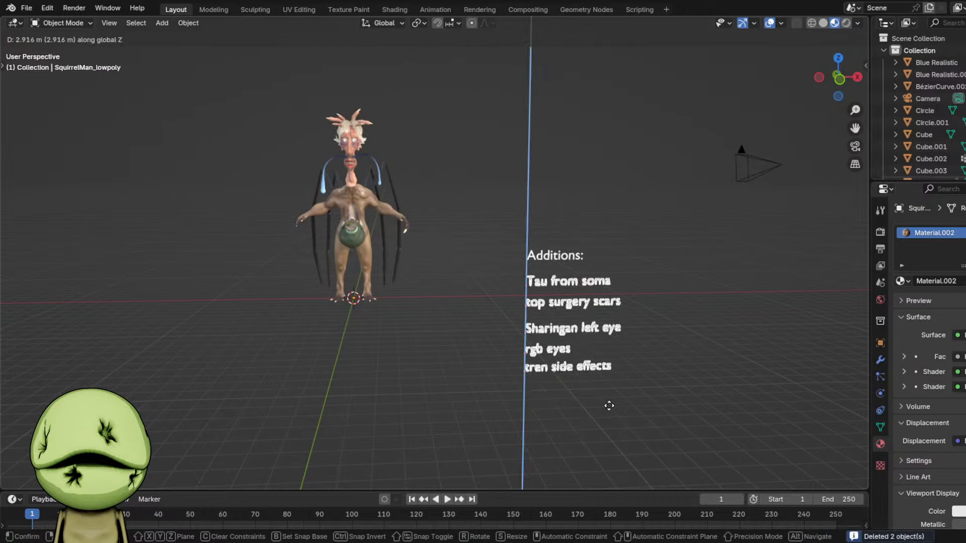
{"action": "left_click", "coordinate": [674, 349]}
- Move the "Tau from soma" entry to the end of the list, below "tren side effects"
{"action": "scroll", "coordinate": [674, 349], "scroll_direction": "up", "scroll_amount": 3}
{"action": "left_click", "coordinate": [580, 302]}
{"action": "key", "text": "g"}
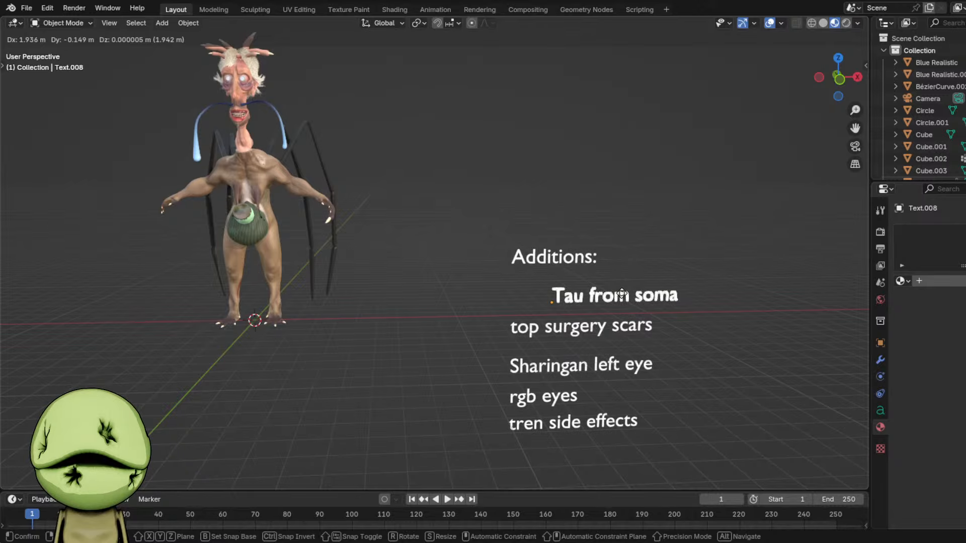
{"action": "key", "text": "Escape"}
{"action": "scroll", "coordinate": [621, 293], "scroll_direction": "down", "scroll_amount": 1}
{"action": "key", "text": "z"}
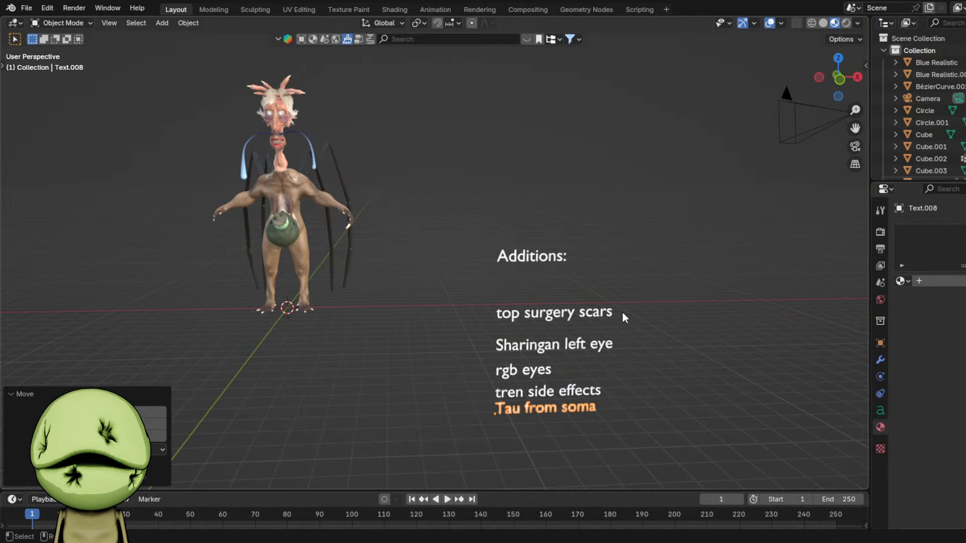
{"action": "left_click", "coordinate": [528, 412]}
- Raise all the entries along Z to close the gap beneath the Additions heading
{"action": "left_click_drag", "start_coordinate": [535, 319], "coordinate": [581, 422]}
{"action": "key", "text": "g"}
{"action": "key", "text": "z"}
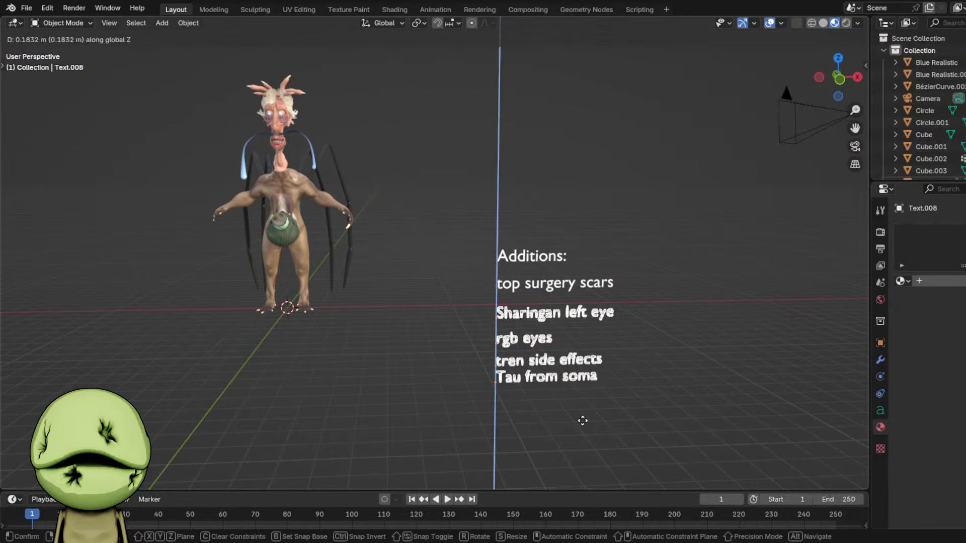
{"action": "left_click", "coordinate": [604, 416]}
{"action": "left_click", "coordinate": [627, 416]}
- Review the rearranged Additions list beside the creature and single out the "top surgery scars" entry
{"action": "scroll", "coordinate": [618, 449], "scroll_direction": "up", "scroll_amount": 3}
{"action": "middle_click_drag", "start_coordinate": [477, 326], "coordinate": [446, 375], "text": "shift"}
{"action": "scroll", "coordinate": [601, 439], "scroll_direction": "down", "scroll_amount": 3}
{"action": "scroll", "coordinate": [446, 375], "scroll_direction": "down", "scroll_amount": 1}
{"action": "scroll", "coordinate": [468, 387], "scroll_direction": "down", "scroll_amount": 2}
{"action": "scroll", "coordinate": [491, 380], "scroll_direction": "up", "scroll_amount": 1}
{"action": "middle_click_drag", "start_coordinate": [511, 367], "coordinate": [491, 333], "text": "shift"}
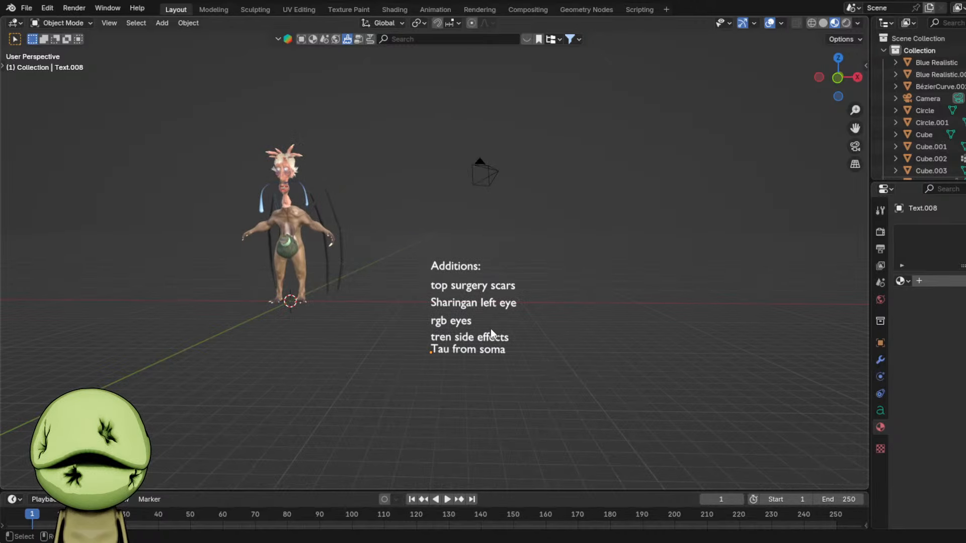
{"action": "scroll", "coordinate": [490, 309], "scroll_direction": "up", "scroll_amount": 5}
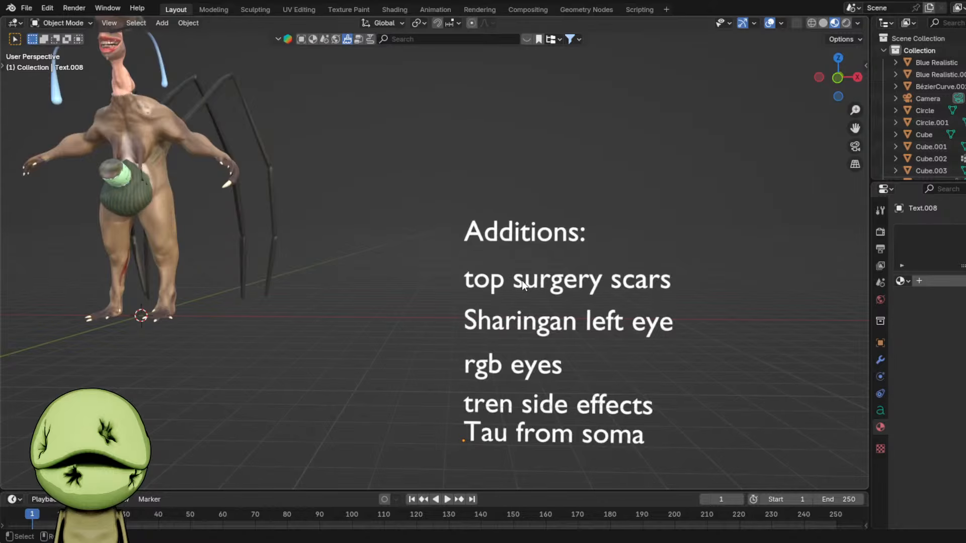
{"action": "left_click", "coordinate": [523, 282]}
- Select the body, open the Sculpting workspace, and choose the Draw Sharp brush for the chest
{"action": "scroll", "coordinate": [382, 257], "scroll_direction": "down", "scroll_amount": 2}
{"action": "middle_click_drag", "start_coordinate": [301, 238], "coordinate": [496, 368], "text": "shift"}
{"action": "scroll", "coordinate": [496, 368], "scroll_direction": "up", "scroll_amount": 4}
{"action": "left_click", "coordinate": [495, 366]}
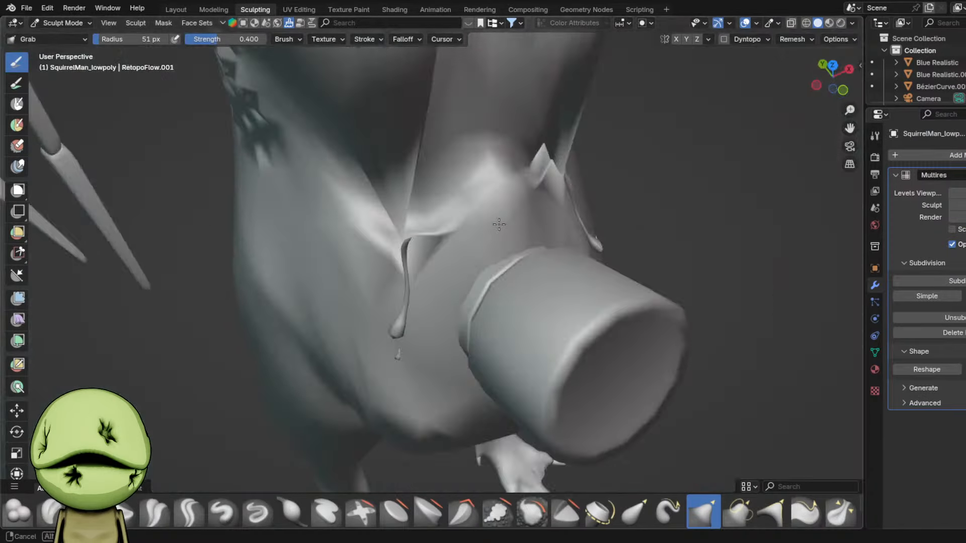
{"action": "mouse_move", "coordinate": [397, 191]}
{"action": "middle_mouse_down"}
{"action": "mouse_move", "coordinate": [391, 205]}
{"action": "mouse_move", "coordinate": [370, 204]}
{"action": "middle_mouse_up"}
{"action": "mouse_move", "coordinate": [370, 204]}
{"action": "middle_mouse_down", "text": "shift"}
{"action": "mouse_move", "coordinate": [369, 322]}
{"action": "mouse_move", "coordinate": [352, 302]}
{"action": "middle_mouse_up", "text": "shift"}
{"action": "key", "text": "d"}
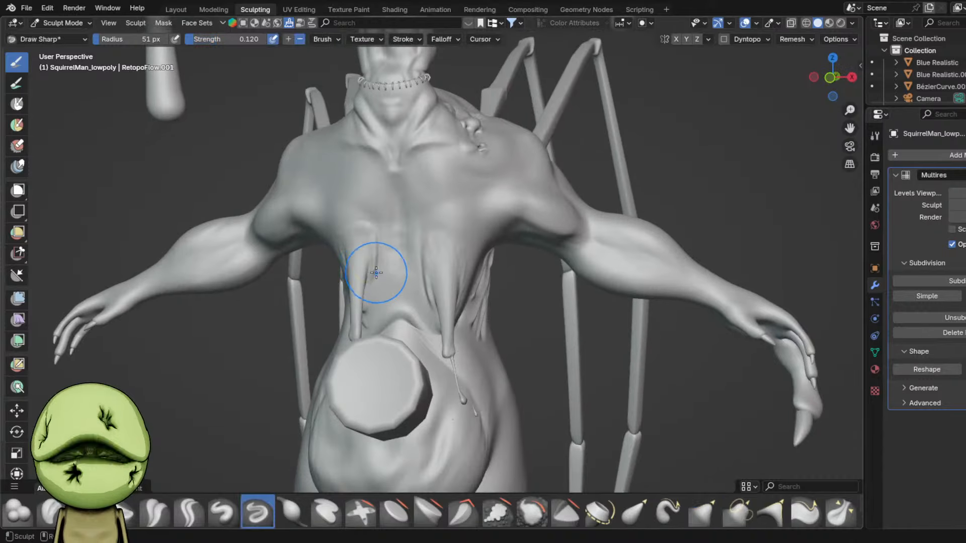
- Try a scar crease beneath the sagging breast with Draw Sharp at a 90 px radius
{"action": "scroll", "coordinate": [373, 273], "scroll_direction": "up", "scroll_amount": 2}
{"action": "scroll", "coordinate": [378, 272], "scroll_direction": "up", "scroll_amount": 3}
{"action": "middle_click_drag", "start_coordinate": [399, 263], "coordinate": [404, 255]}
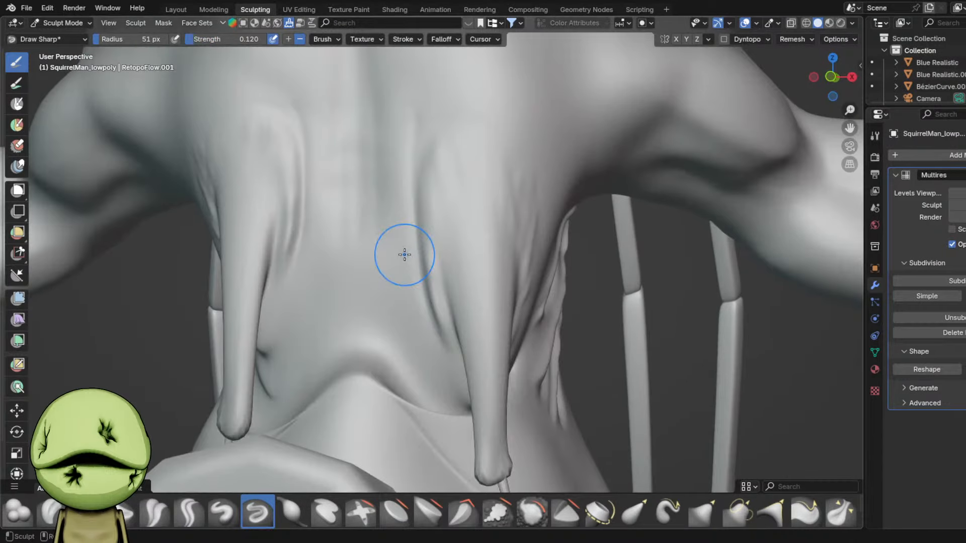
{"action": "scroll", "coordinate": [401, 312], "scroll_direction": "down", "scroll_amount": 1}
{"action": "middle_click_drag", "start_coordinate": [402, 314], "coordinate": [382, 298]}
{"action": "key", "text": "f"}
{"action": "left_click", "coordinate": [403, 347]}
{"action": "left_click_drag", "start_coordinate": [403, 347], "coordinate": [388, 339]}
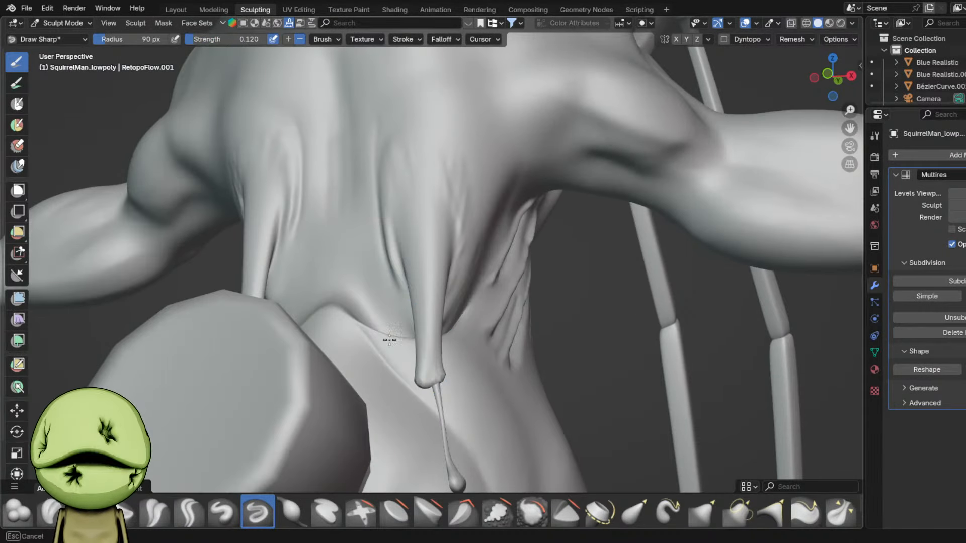
- Reduce the Draw Sharp radius to 55 px, enable X symmetry, and carve mirrored scar creases across the lower chest
{"action": "scroll", "coordinate": [368, 314], "scroll_direction": "up", "scroll_amount": 3}
{"action": "scroll", "coordinate": [386, 326], "scroll_direction": "up", "scroll_amount": 2}
{"action": "key", "text": "f"}
{"action": "left_click", "coordinate": [369, 327]}
{"action": "mouse_move", "coordinate": [384, 317]}
{"action": "middle_mouse_down"}
{"action": "mouse_move", "coordinate": [387, 326]}
{"action": "mouse_move", "coordinate": [350, 314]}
{"action": "middle_mouse_up"}
{"action": "scroll", "coordinate": [369, 328], "scroll_direction": "down", "scroll_amount": 2}
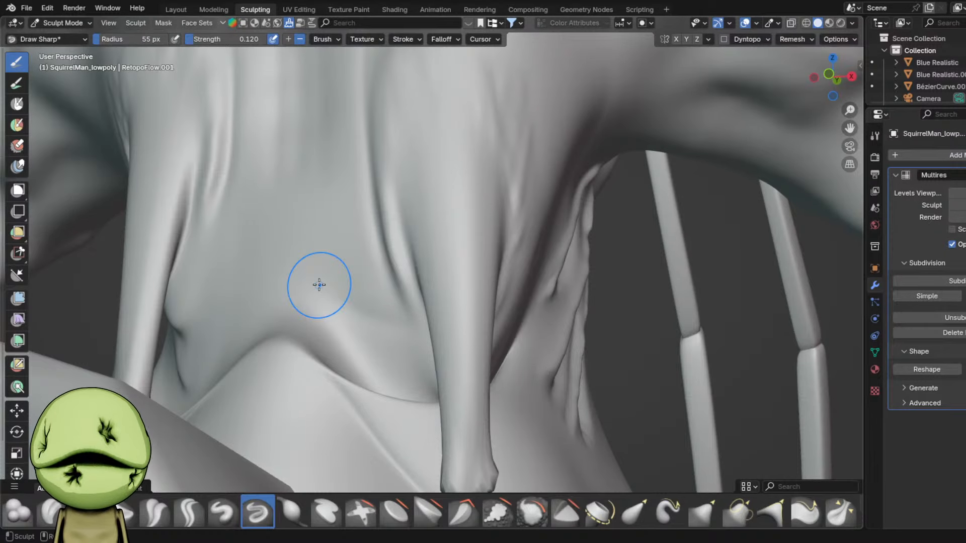
{"action": "left_click", "coordinate": [676, 39]}
{"action": "key", "text": "f"}
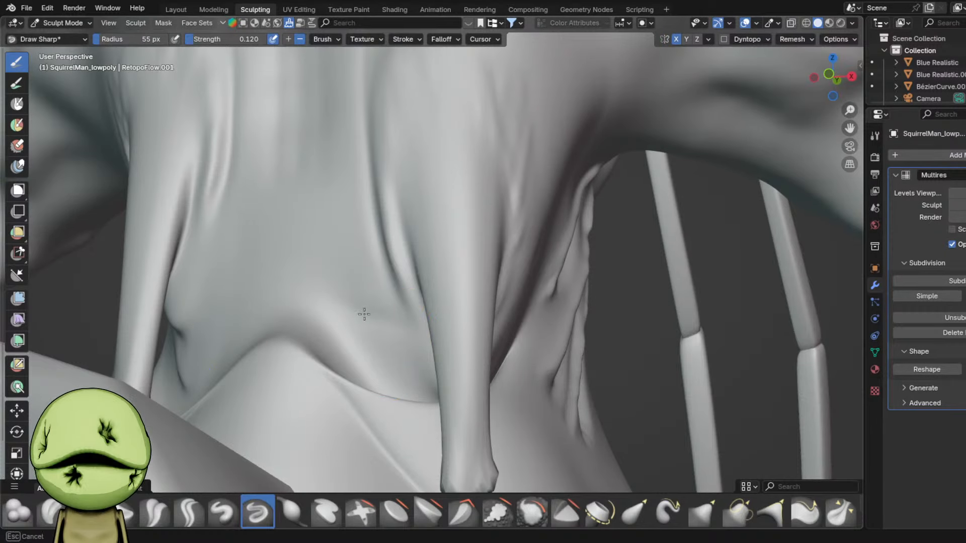
{"action": "mouse_move", "coordinate": [393, 318]}
{"action": "middle_mouse_down"}
{"action": "mouse_move", "coordinate": [353, 304]}
{"action": "mouse_move", "coordinate": [325, 311]}
{"action": "mouse_move", "coordinate": [475, 325]}
{"action": "middle_mouse_up"}
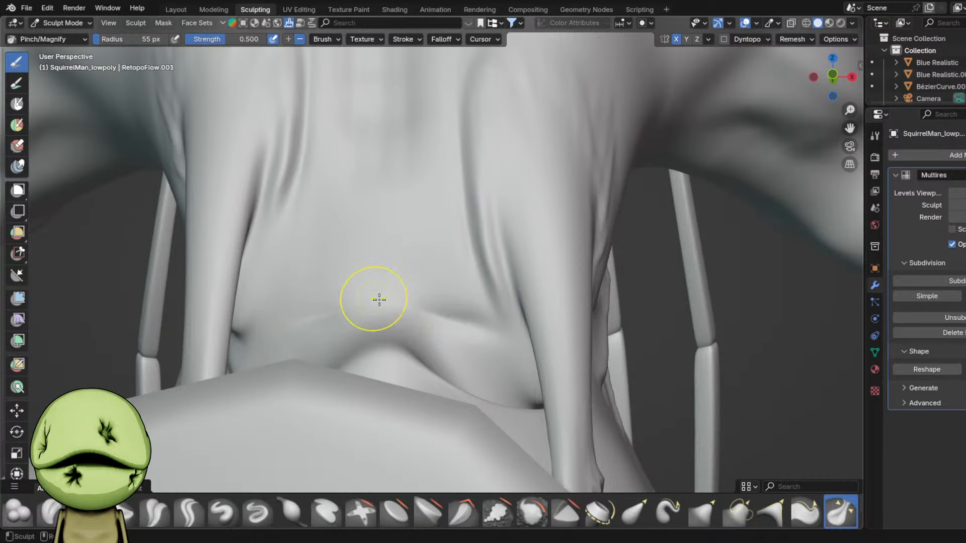
- Tighten the scar creases with the Pinch/Magnify brush at strength 0.500 and check them on the whole body
{"action": "middle_click_drag", "start_coordinate": [379, 299], "coordinate": [426, 325]}
{"action": "left_click_drag", "start_coordinate": [298, 357], "coordinate": [300, 339]}
{"action": "scroll", "coordinate": [421, 308], "scroll_direction": "down", "scroll_amount": 8}
{"action": "middle_click_drag", "start_coordinate": [420, 309], "coordinate": [491, 321]}
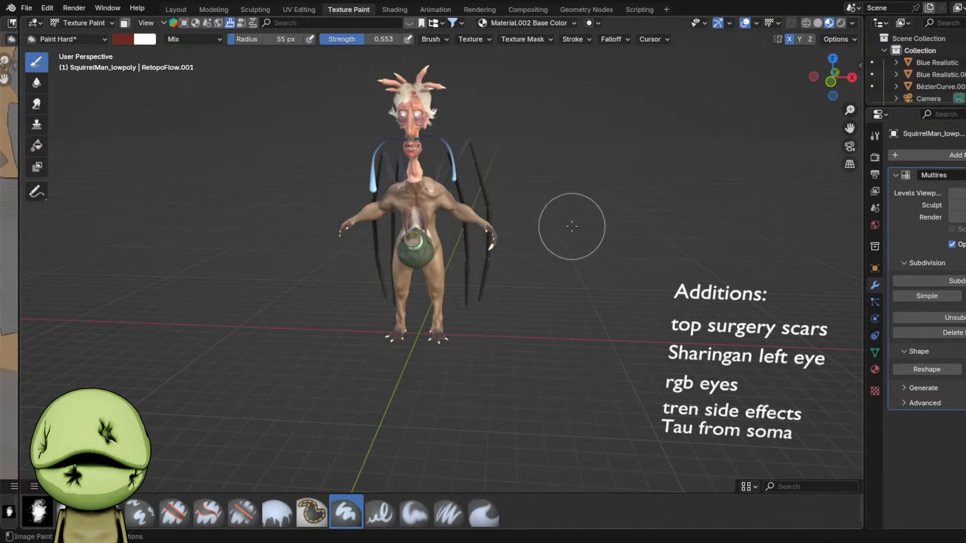
- In the Texture Paint workspace, paint light pink surgery scar lines across the lower chest with Paint Hard at a 14 px radius
{"action": "right_click", "coordinate": [568, 222]}
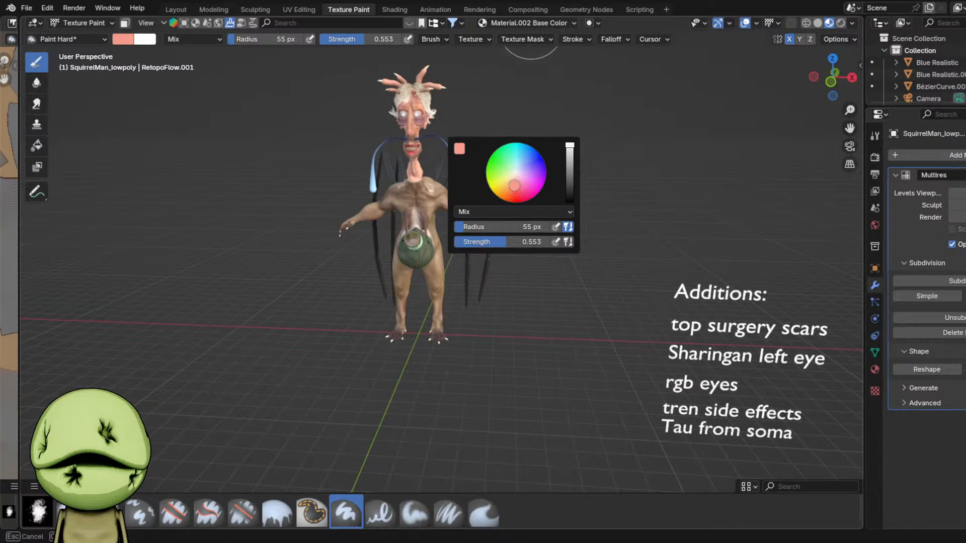
{"action": "scroll", "coordinate": [423, 242], "scroll_direction": "up", "scroll_amount": 11}
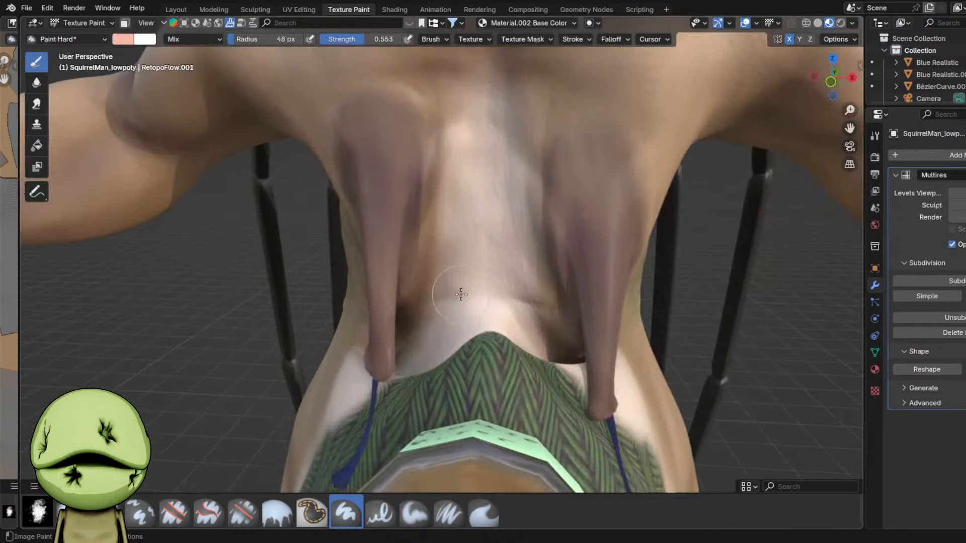
{"action": "middle_click_drag", "start_coordinate": [468, 296], "coordinate": [463, 291]}
{"action": "key", "text": "f"}
{"action": "left_click", "coordinate": [446, 290]}
{"action": "scroll", "coordinate": [497, 292], "scroll_direction": "up", "scroll_amount": 5}
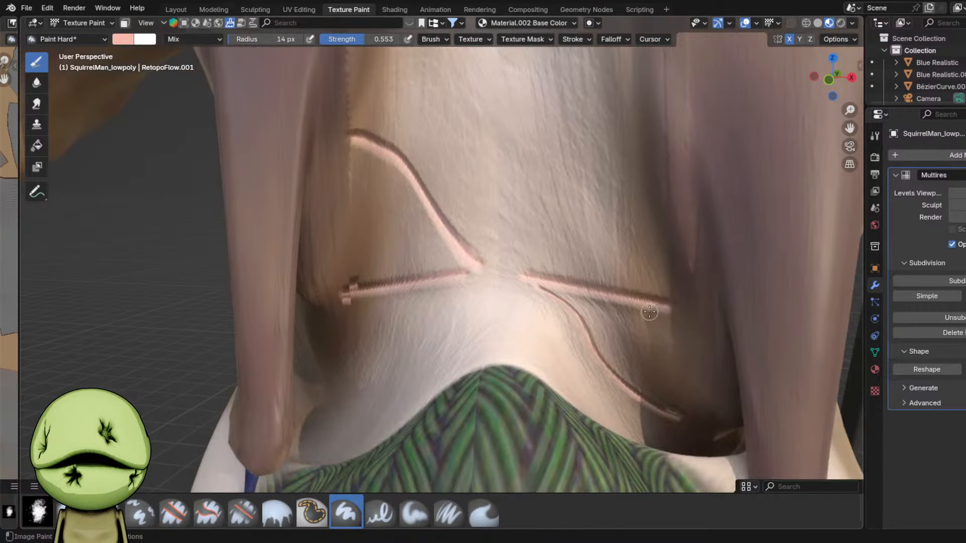
- Undo the thin pink scar lines and repaint them thicker across the lower chest with Paint Hard at a 28 px radius
{"action": "middle_click_drag", "start_coordinate": [649, 309], "coordinate": [528, 287]}
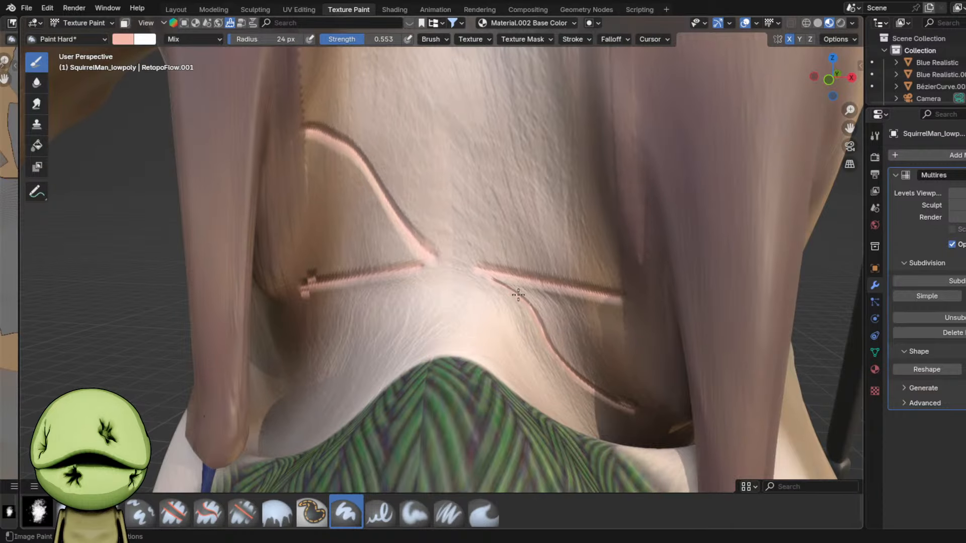
{"action": "key", "text": "ctrl+z"}
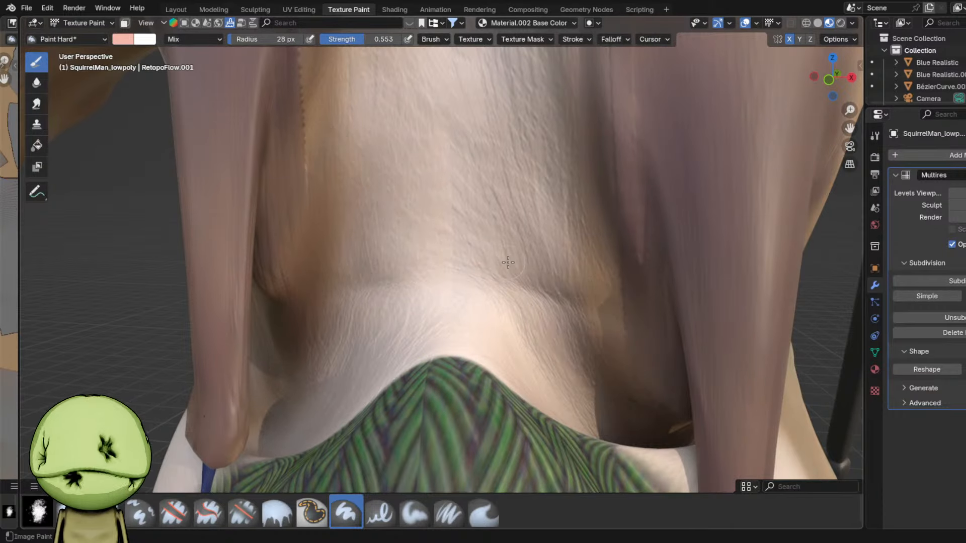
{"action": "scroll", "coordinate": [504, 265], "scroll_direction": "up", "scroll_amount": 2}
{"action": "left_click_drag", "start_coordinate": [504, 265], "coordinate": [677, 302]}
{"action": "scroll", "coordinate": [547, 278], "scroll_direction": "down", "scroll_amount": 8}
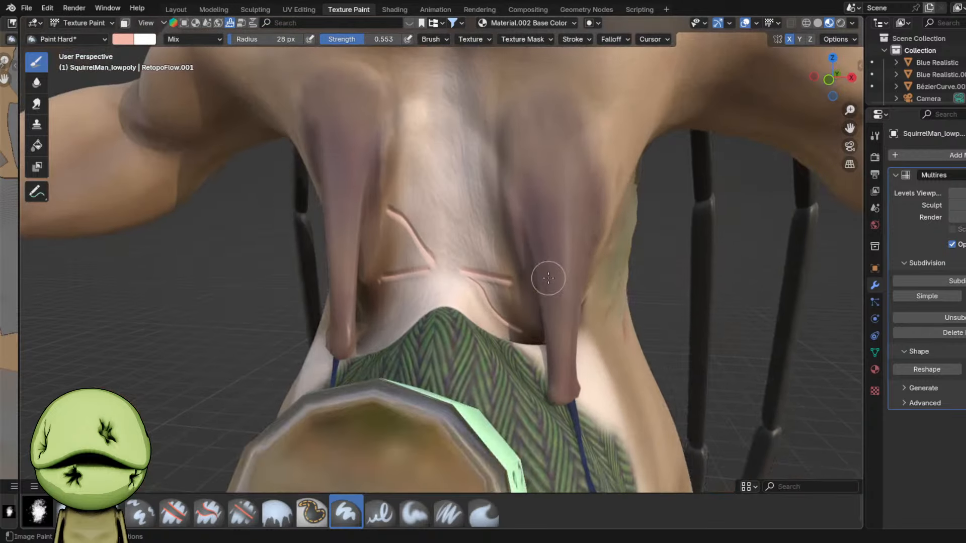
- Undo the thicker scar lines, try shorter pink marks on the lower chest, and check them on the whole body
{"action": "middle_click_drag", "start_coordinate": [503, 255], "coordinate": [507, 250]}
{"action": "key", "text": "ctrl+z"}
{"action": "scroll", "coordinate": [507, 250], "scroll_direction": "up", "scroll_amount": 4}
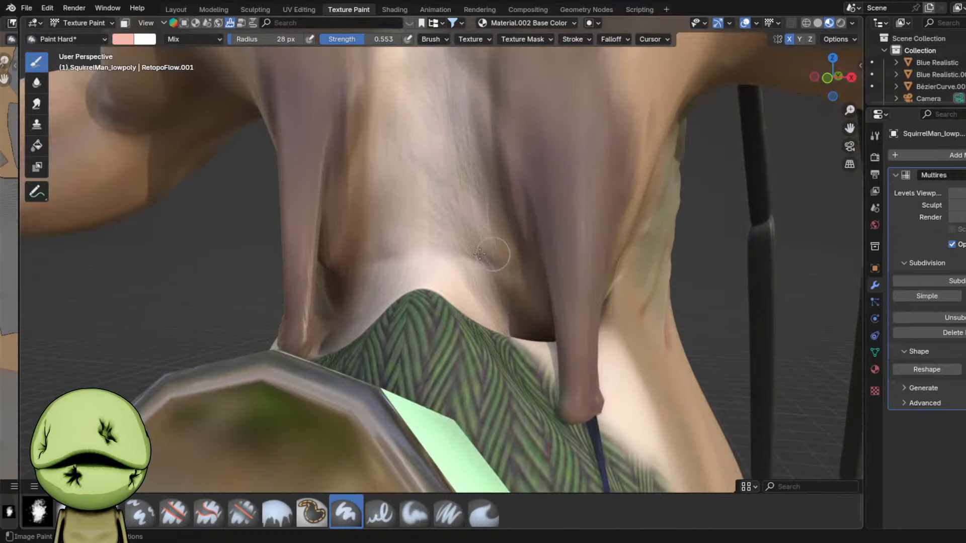
{"action": "left_click_drag", "start_coordinate": [507, 262], "coordinate": [510, 263]}
{"action": "scroll", "coordinate": [510, 263], "scroll_direction": "down", "scroll_amount": 2}
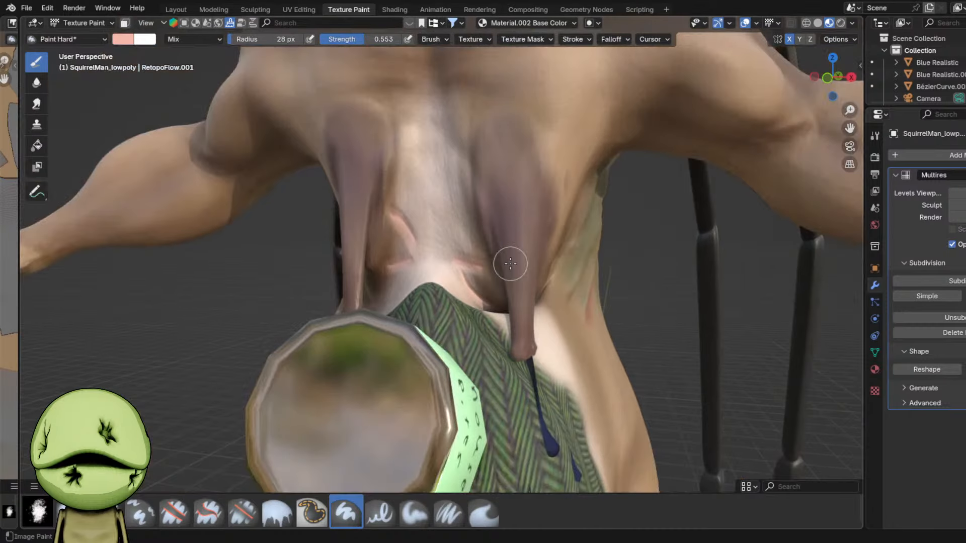
{"action": "scroll", "coordinate": [510, 264], "scroll_direction": "down", "scroll_amount": 2}
{"action": "scroll", "coordinate": [511, 237], "scroll_direction": "up", "scroll_amount": 2}
{"action": "middle_click_drag", "start_coordinate": [511, 233], "coordinate": [408, 206]}
{"action": "left_click_drag", "start_coordinate": [363, 237], "coordinate": [439, 183]}
{"action": "middle_click_drag", "start_coordinate": [438, 183], "coordinate": [272, 226]}
{"action": "scroll", "coordinate": [398, 220], "scroll_direction": "down", "scroll_amount": 5}
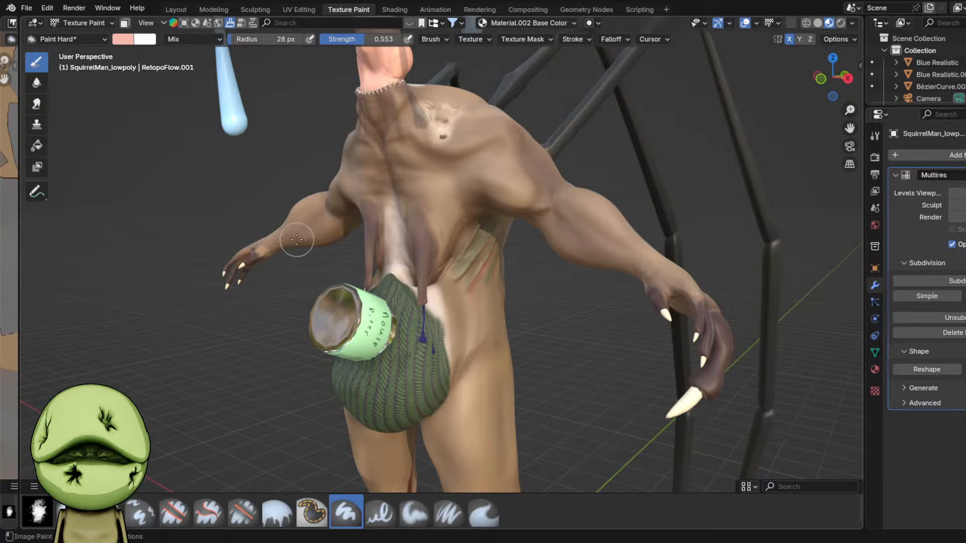
- Paint light pink scar lines across the lower chest with Paint Hard at a 28 px radius and check them on the body
{"action": "middle_click_drag", "start_coordinate": [272, 219], "coordinate": [381, 211]}
{"action": "scroll", "coordinate": [347, 211], "scroll_direction": "up", "scroll_amount": 4}
{"action": "scroll", "coordinate": [485, 335], "scroll_direction": "up", "scroll_amount": 7}
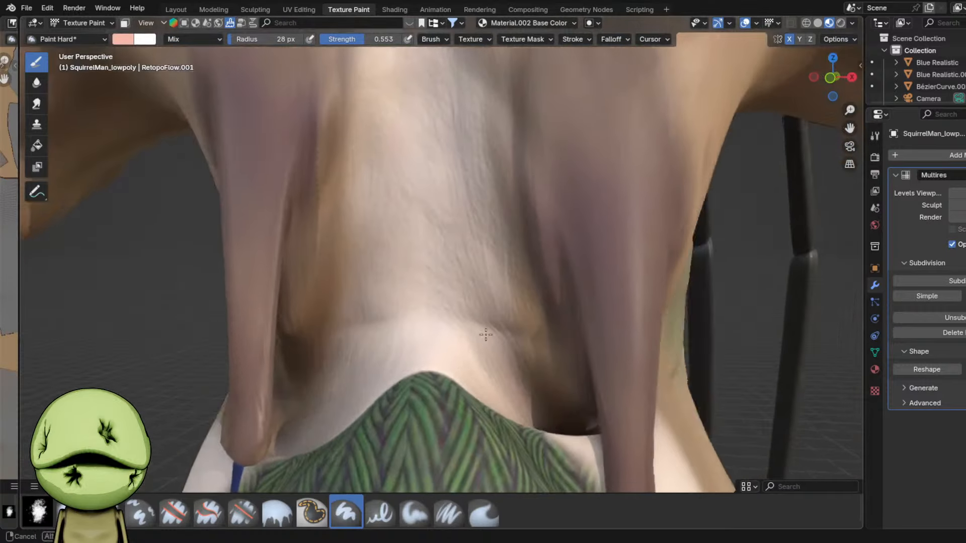
{"action": "left_click_drag", "start_coordinate": [498, 353], "coordinate": [653, 370]}
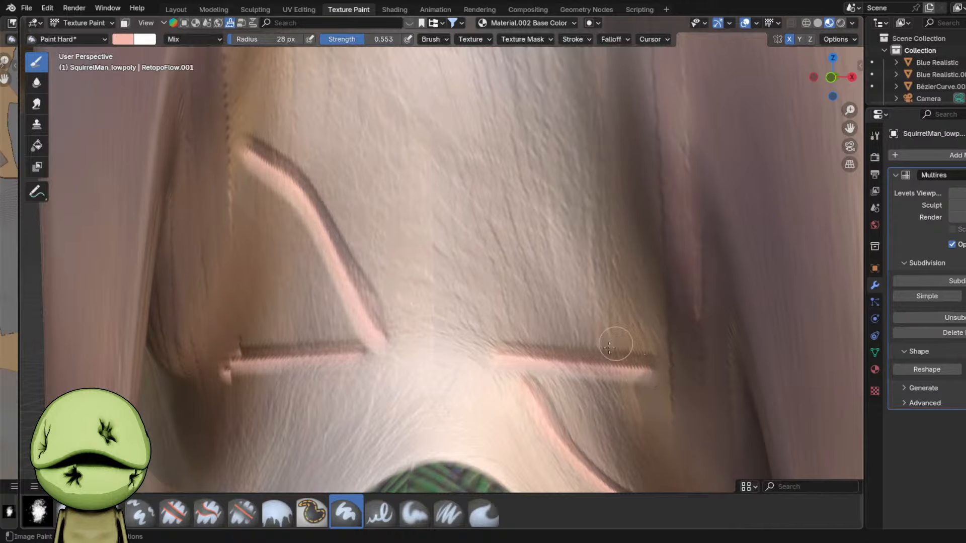
{"action": "scroll", "coordinate": [610, 348], "scroll_direction": "down", "scroll_amount": 8}
{"action": "scroll", "coordinate": [474, 302], "scroll_direction": "down", "scroll_amount": 4}
{"action": "middle_click_drag", "start_coordinate": [473, 297], "coordinate": [418, 297]}
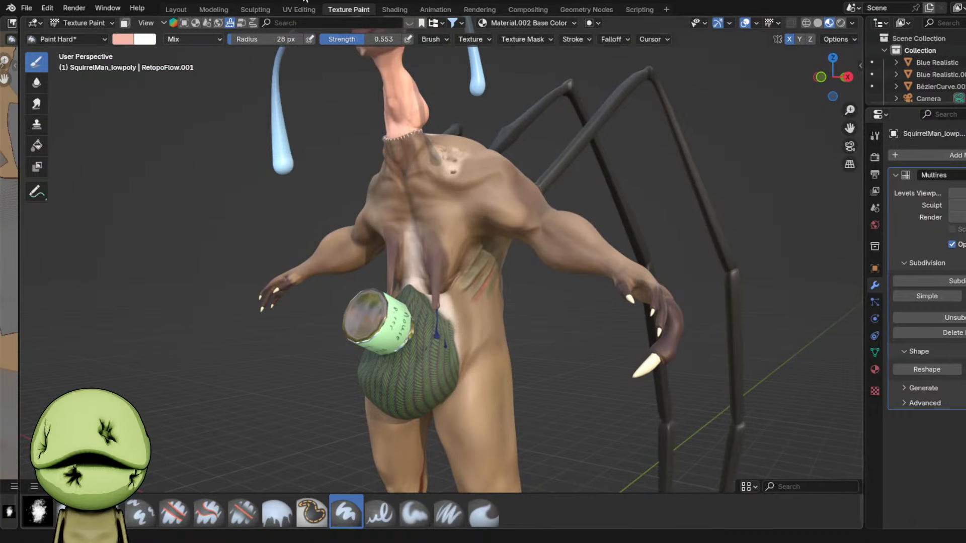
- Return to the Sculpting workspace and go over the lower-chest scar crease with Draw Sharp at 28 px radius and strength 0.120
{"action": "key", "text": "ctrl+Page_Up"}
{"action": "key", "text": "ctrl+Page_Up"}
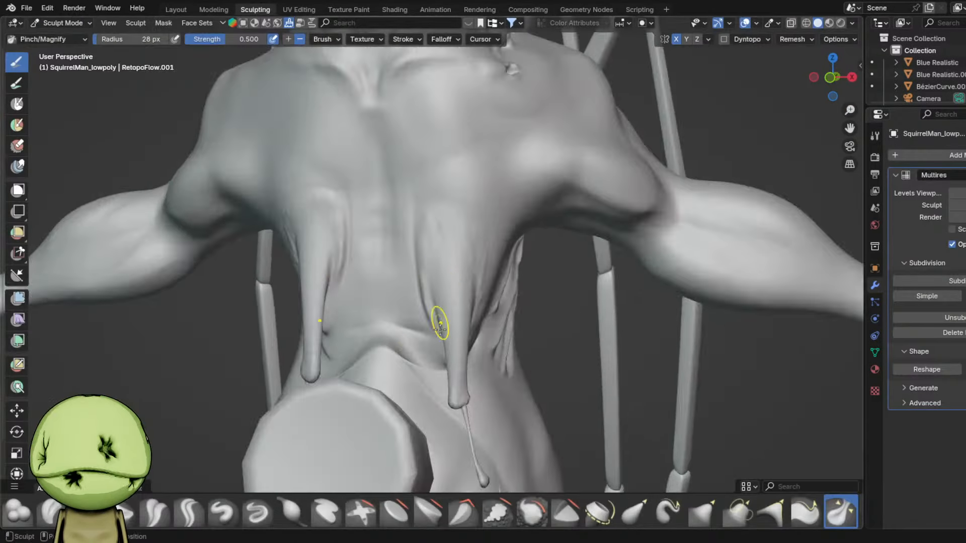
{"action": "scroll", "coordinate": [440, 327], "scroll_direction": "up", "scroll_amount": 6}
{"action": "left_click", "coordinate": [258, 512]}
{"action": "scroll", "coordinate": [679, 423], "scroll_direction": "up", "scroll_amount": 6}
{"action": "scroll", "coordinate": [679, 422], "scroll_direction": "down", "scroll_amount": 6}
{"action": "middle_click_drag", "start_coordinate": [680, 422], "coordinate": [580, 330], "text": "shift"}
{"action": "scroll", "coordinate": [553, 322], "scroll_direction": "up", "scroll_amount": 3}
{"action": "left_click_drag", "start_coordinate": [545, 319], "coordinate": [530, 297]}
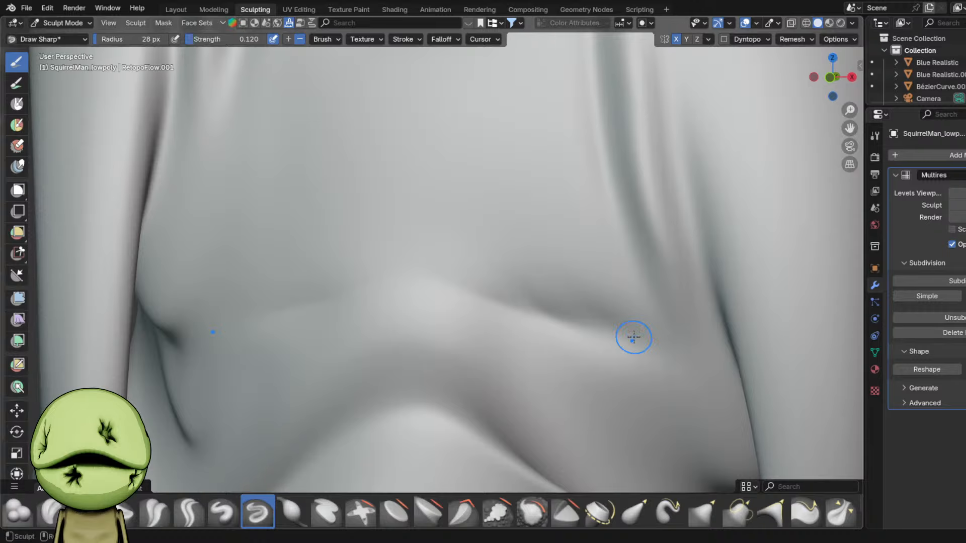
- Extend the scar crease toward the chest centre with Draw Sharp at strength 0.193 and inspect it from the side
{"action": "left_click_drag", "start_coordinate": [653, 339], "coordinate": [430, 272]}
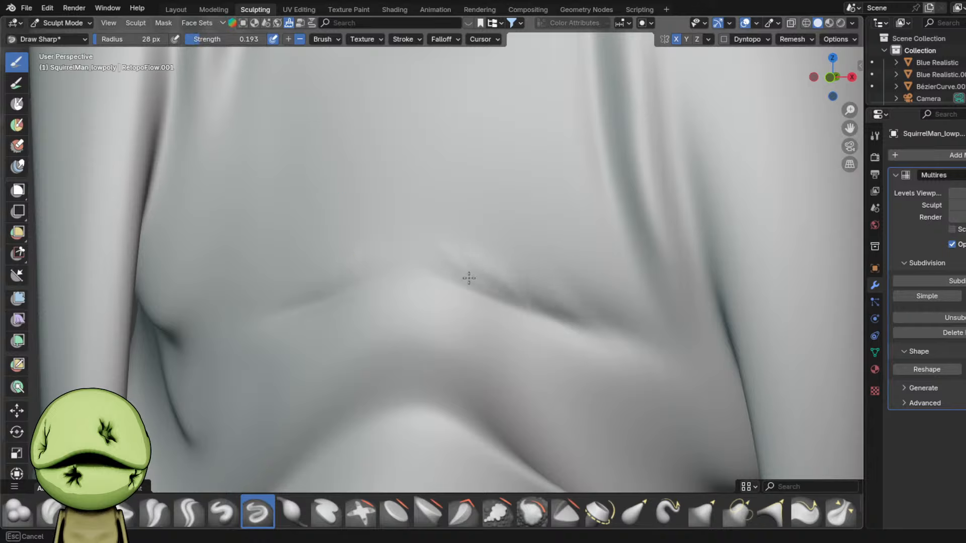
{"action": "mouse_move", "coordinate": [648, 343]}
{"action": "middle_mouse_down"}
{"action": "mouse_move", "coordinate": [546, 324]}
{"action": "mouse_move", "coordinate": [517, 259]}
{"action": "middle_mouse_up"}
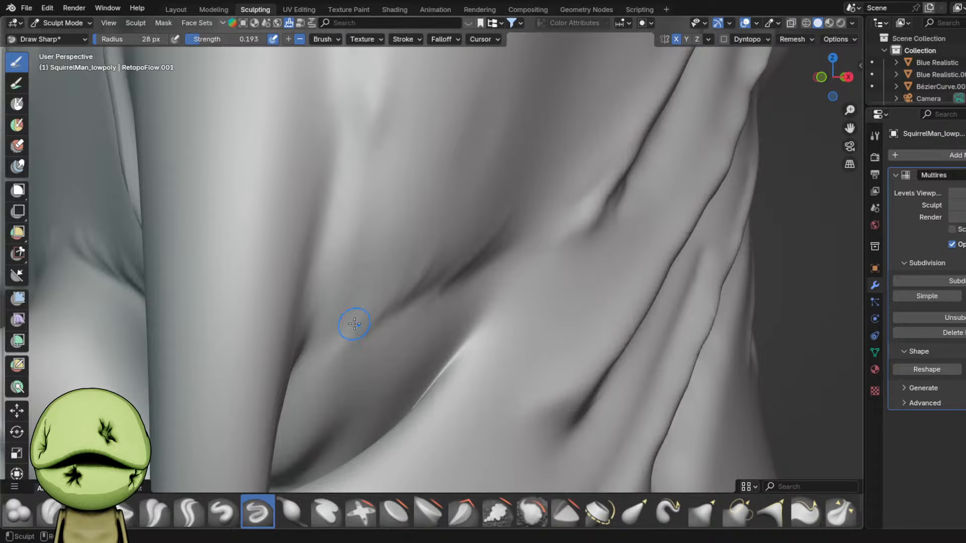
{"action": "scroll", "coordinate": [354, 324], "scroll_direction": "down", "scroll_amount": 12}
{"action": "middle_click_drag", "start_coordinate": [354, 325], "coordinate": [404, 313]}
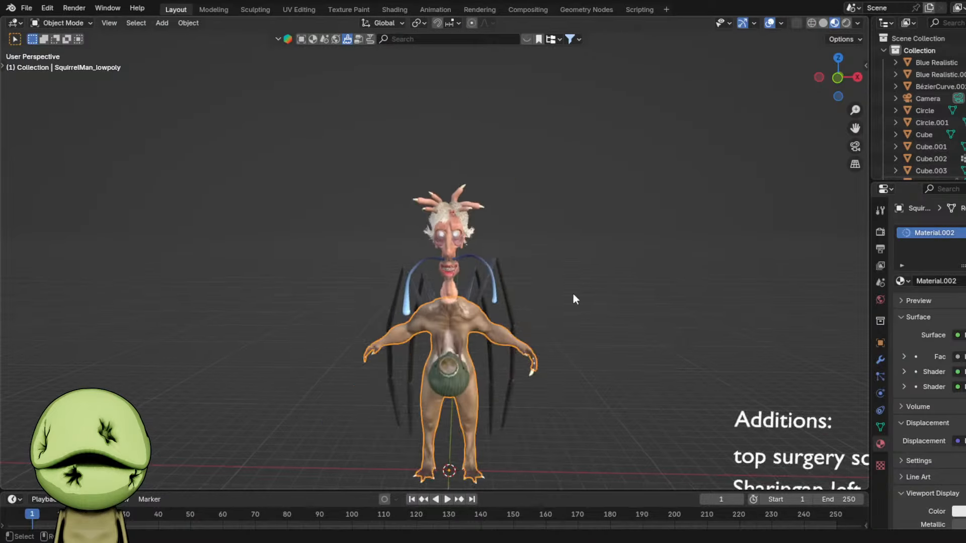
- Delete the "top surgery scars" text from the Additions list and move "Tau from soma" up along Z beneath the heading
{"action": "scroll", "coordinate": [496, 282], "scroll_direction": "up", "scroll_amount": 4}
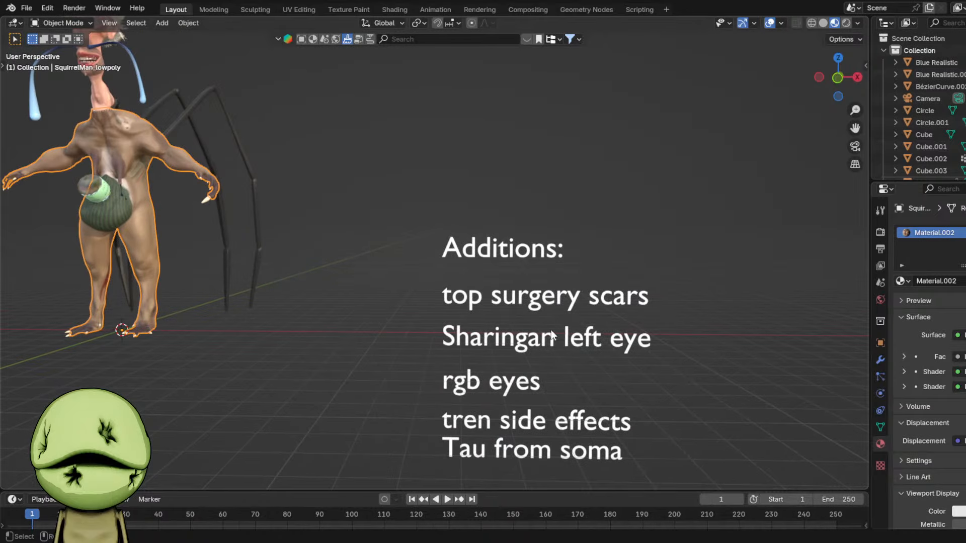
{"action": "left_click", "coordinate": [546, 300]}
{"action": "scroll", "coordinate": [545, 300], "scroll_direction": "up", "scroll_amount": 2}
{"action": "key", "text": "Delete"}
{"action": "left_click", "coordinate": [483, 425]}
{"action": "key", "text": "g"}
{"action": "key", "text": "z"}
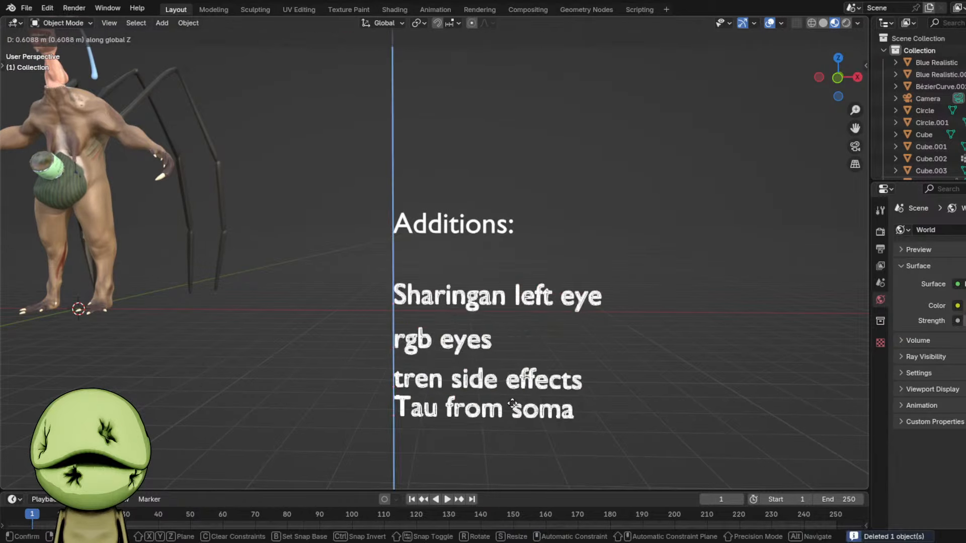
{"action": "left_click", "coordinate": [519, 256]}
- Respace the remaining Additions entries along Z, moving "Sharingan left eye" and "rgb eyes" below "Tau from soma"
{"action": "left_click_drag", "start_coordinate": [498, 288], "coordinate": [478, 335], "text": "shift"}
{"action": "key", "text": "g"}
{"action": "key", "text": "z"}
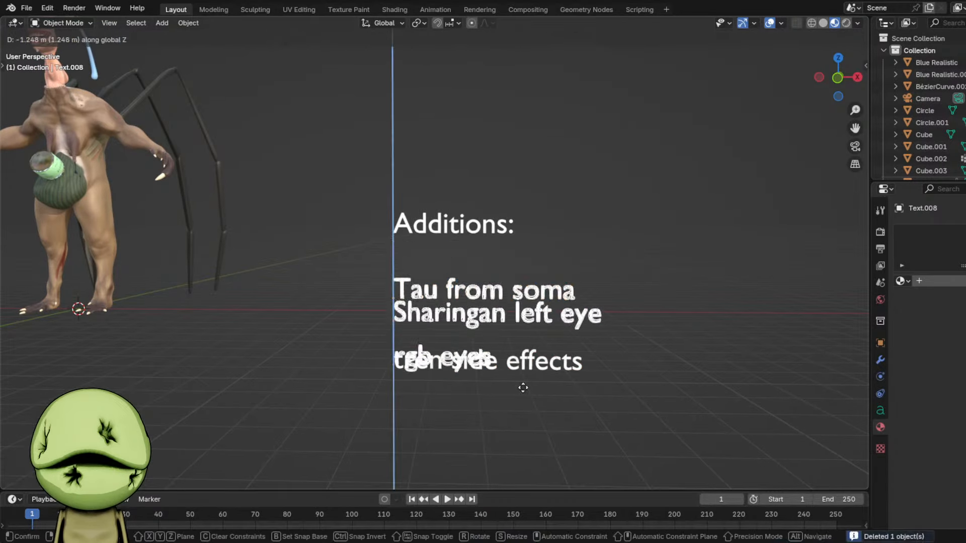
{"action": "left_click", "coordinate": [521, 389]}
{"action": "key", "text": "g"}
{"action": "key", "text": "z"}
{"action": "left_click", "coordinate": [518, 345]}
{"action": "left_click", "coordinate": [508, 262]}
- Place the 3D cursor on the red growth above the forehead, add a cube there, and scale it down to fit
{"action": "middle_click_drag", "start_coordinate": [65, 55], "coordinate": [432, 198], "text": "shift"}
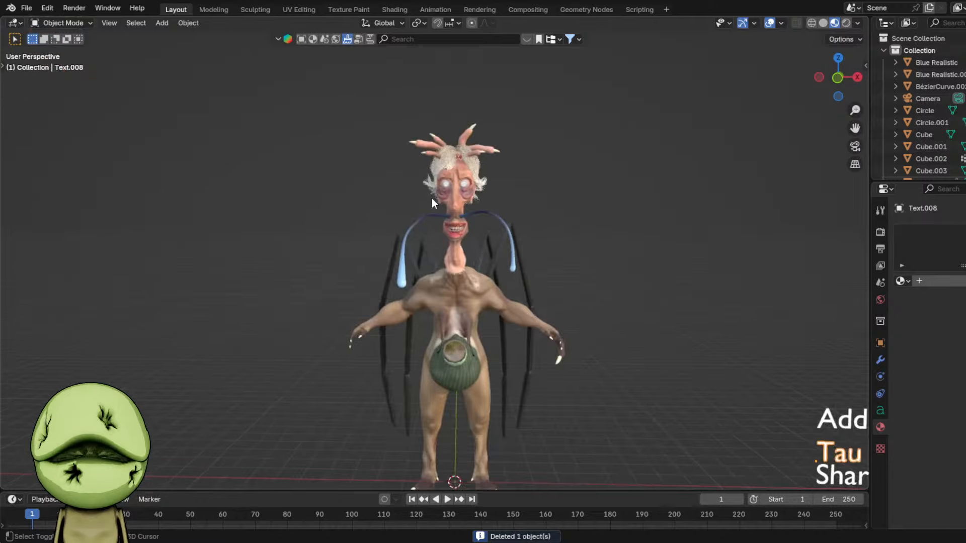
{"action": "scroll", "coordinate": [433, 187], "scroll_direction": "up", "scroll_amount": 9}
{"action": "left_click", "coordinate": [570, 238]}
{"action": "scroll", "coordinate": [570, 238], "scroll_direction": "up", "scroll_amount": 6}
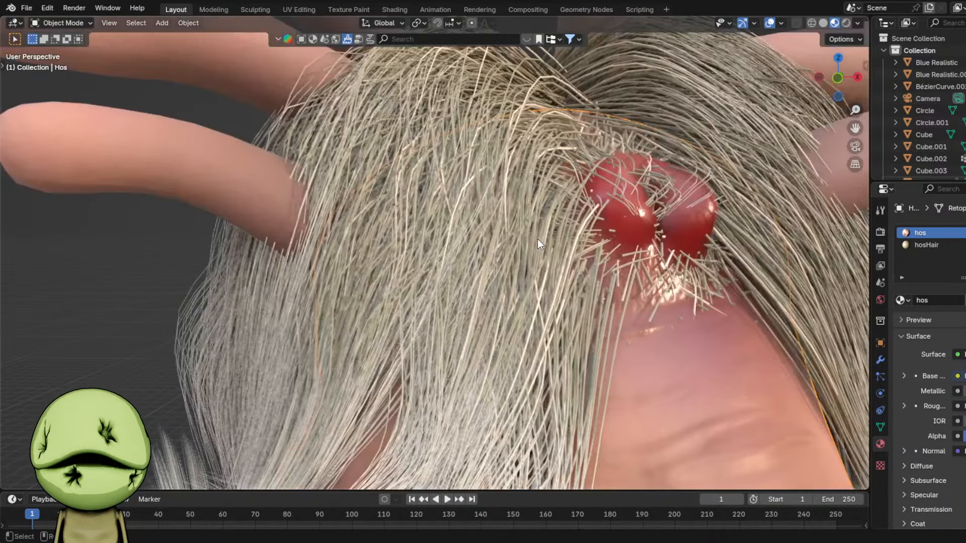
{"action": "scroll", "coordinate": [460, 194], "scroll_direction": "down", "scroll_amount": 4}
{"action": "right_click_drag", "start_coordinate": [518, 245], "coordinate": [523, 229], "text": "shift"}
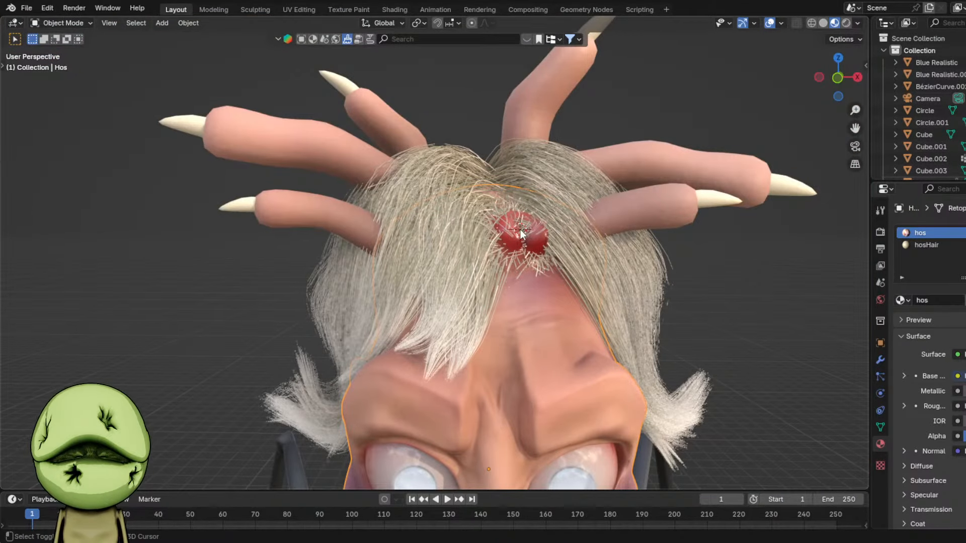
{"action": "key", "text": "shift+a"}
{"action": "mouse_move", "coordinate": [648, 247]}
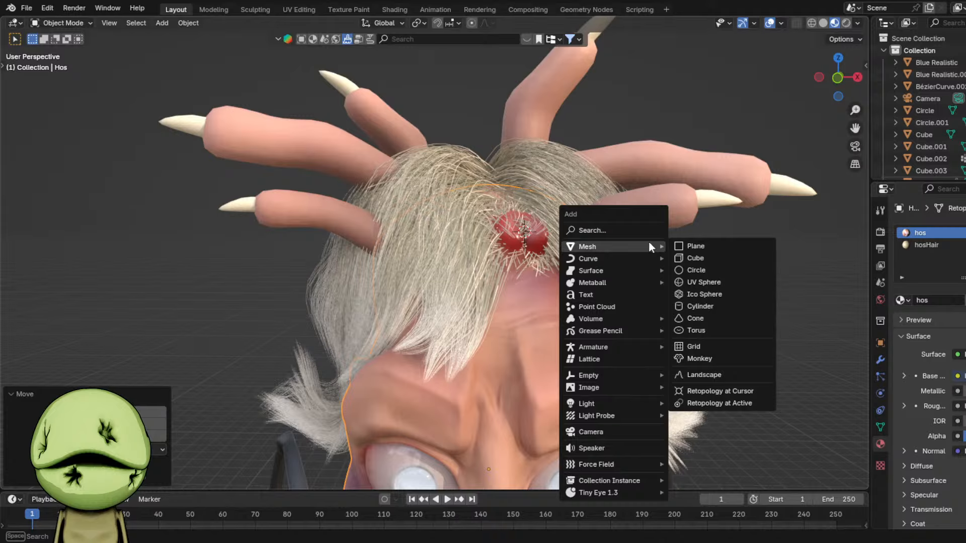
{"action": "left_click", "coordinate": [688, 258]}
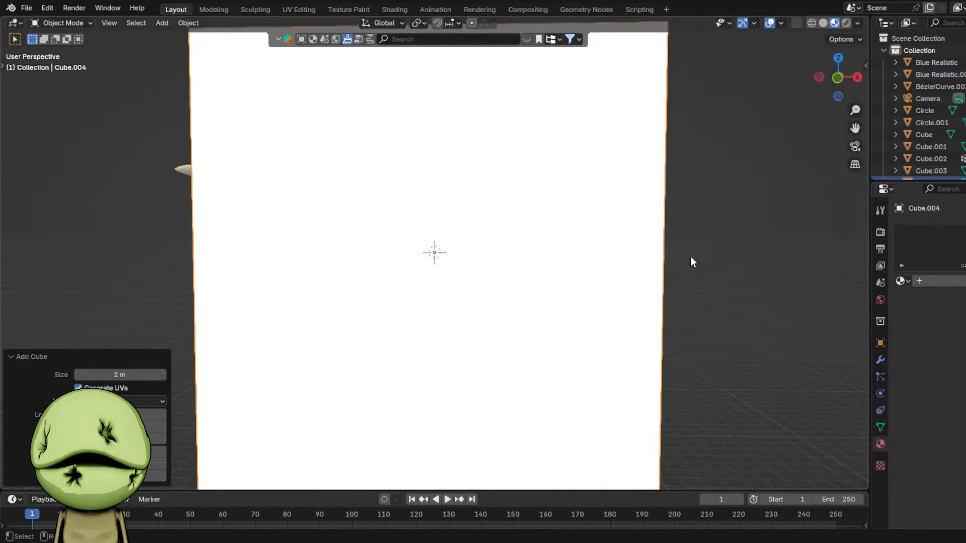
{"action": "key", "text": "s"}
{"action": "left_click", "coordinate": [464, 251]}
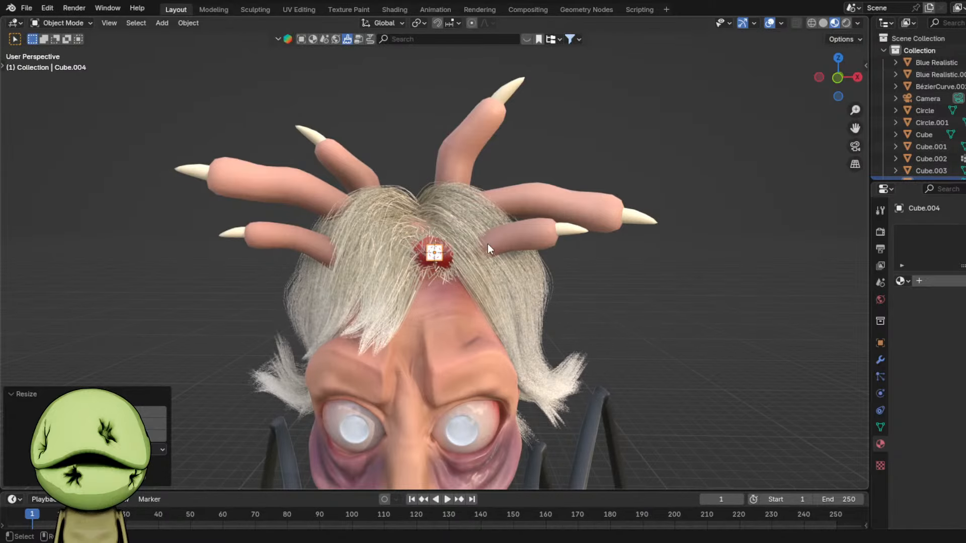
- Round the small cube with a level 2 Subdivision modifier, apply the modifier, and shade the object smooth
{"action": "scroll", "coordinate": [487, 244], "scroll_direction": "up", "scroll_amount": 2}
{"action": "middle_click_drag", "start_coordinate": [488, 244], "coordinate": [450, 240]}
{"action": "scroll", "coordinate": [493, 235], "scroll_direction": "up", "scroll_amount": 2}
{"action": "middle_click_drag", "start_coordinate": [515, 241], "coordinate": [586, 250]}
{"action": "key", "text": "ctrl+2"}
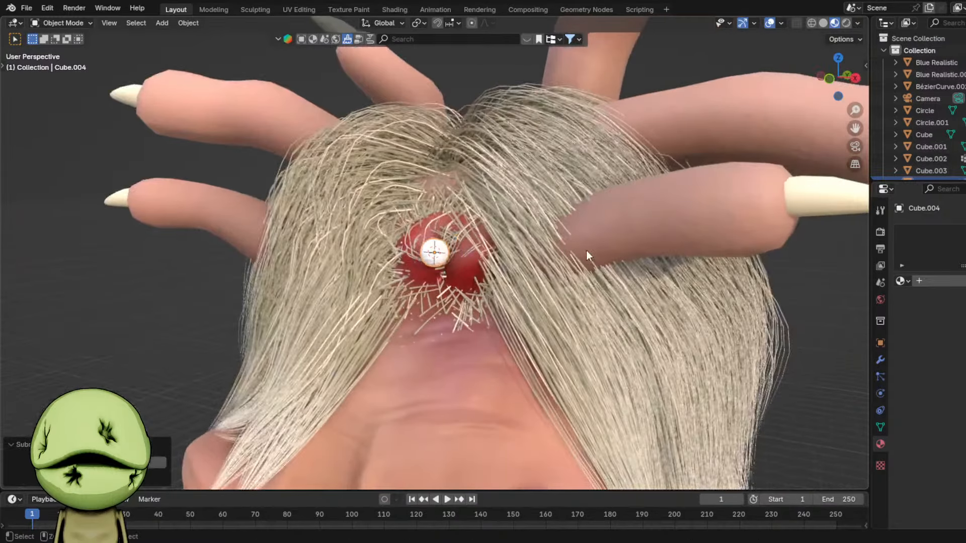
{"action": "left_click", "coordinate": [880, 360]}
{"action": "left_click", "coordinate": [964, 250]}
{"action": "left_click", "coordinate": [958, 262]}
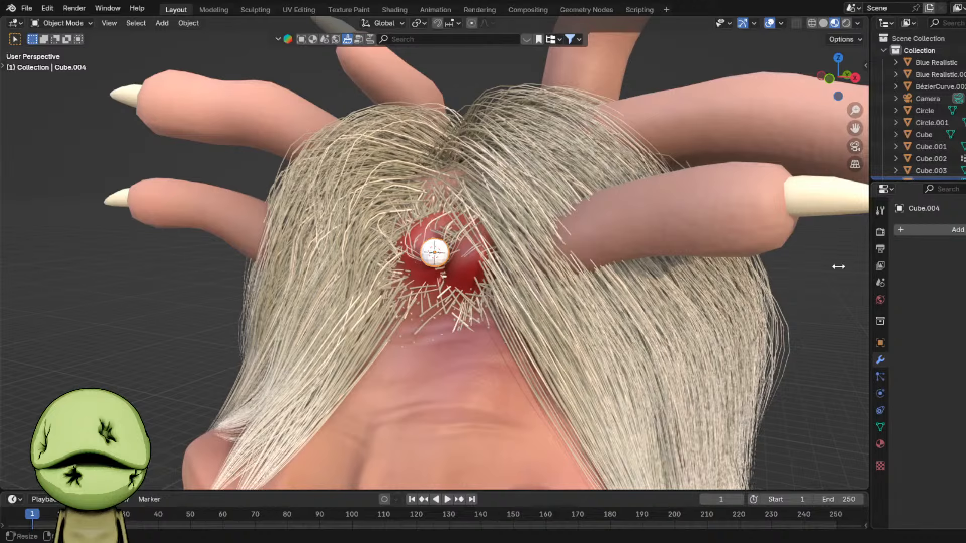
{"action": "right_click", "coordinate": [644, 273]}
{"action": "left_click", "coordinate": [644, 273]}
- Resize the small sphere's mesh in Edit Mode and move it into position on the red growth
{"action": "key", "text": "Tab"}
{"action": "key", "text": "s"}
{"action": "left_click", "coordinate": [577, 234]}
{"action": "middle_click_drag", "start_coordinate": [578, 234], "coordinate": [592, 214]}
{"action": "key", "text": "g"}
{"action": "left_click", "coordinate": [506, 217]}
{"action": "key", "text": "Tab"}
- In the Sculpting workspace, pull the small sphere forward and down with the Grab brush at a 55 px radius
{"action": "left_click", "coordinate": [255, 9]}
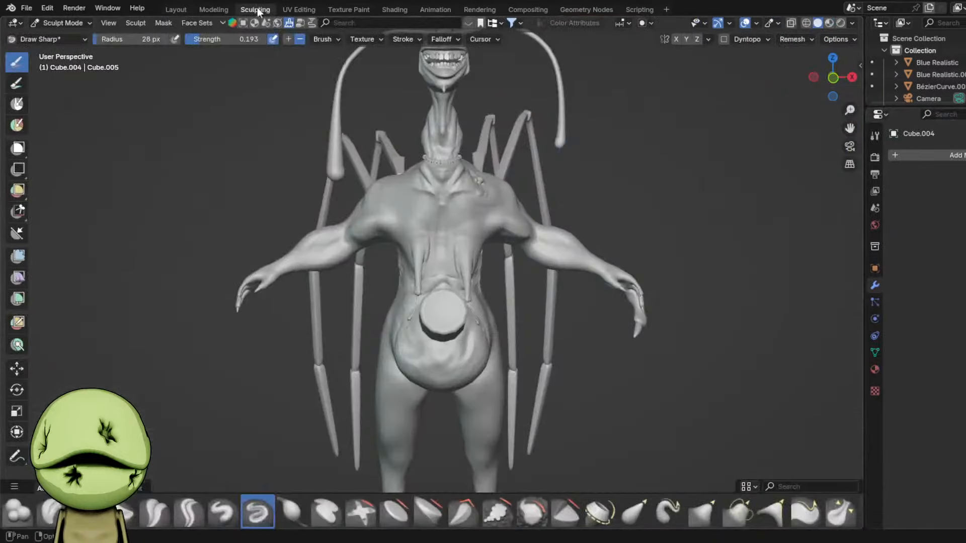
{"action": "scroll", "coordinate": [539, 183], "scroll_direction": "up", "scroll_amount": 6}
{"action": "scroll", "coordinate": [475, 208], "scroll_direction": "up", "scroll_amount": 3}
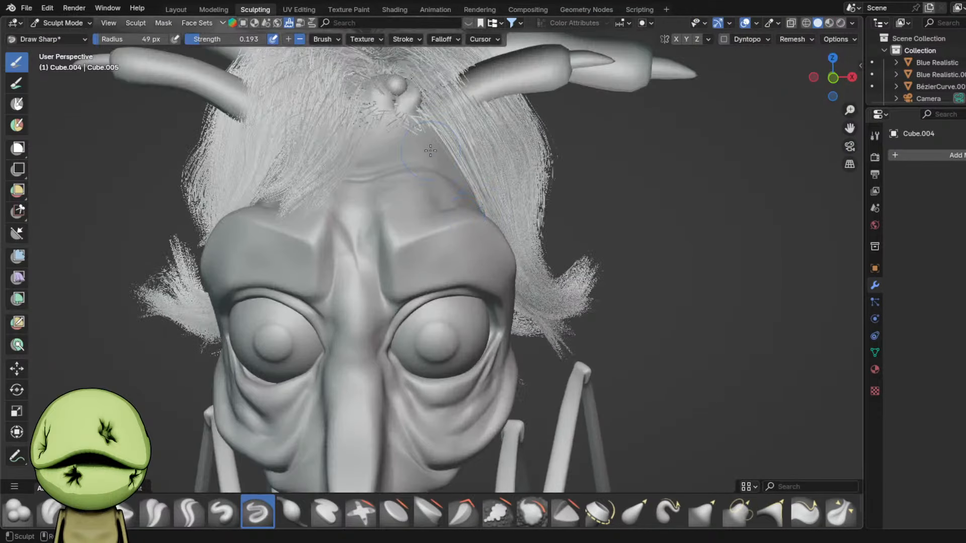
{"action": "middle_click_drag", "start_coordinate": [474, 209], "coordinate": [512, 390], "text": "shift"}
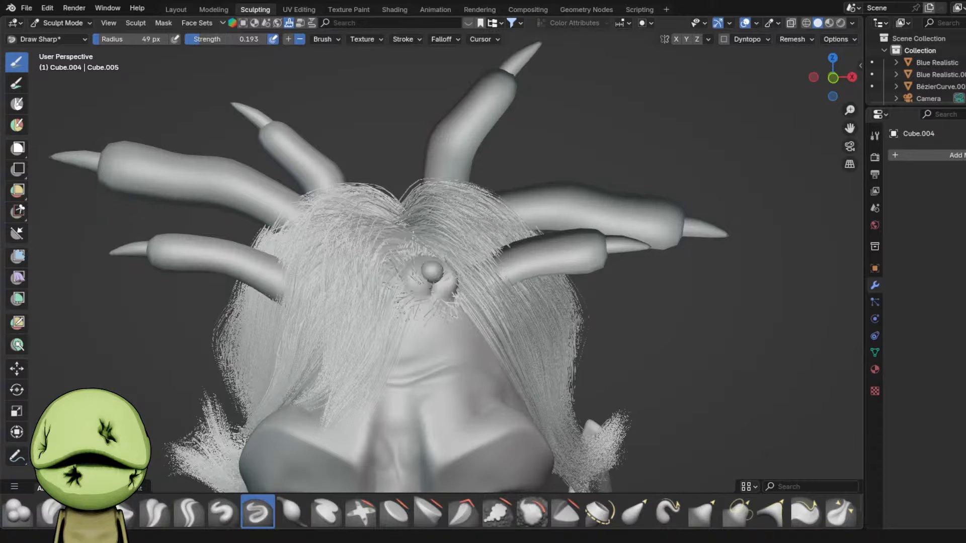
{"action": "scroll", "coordinate": [448, 279], "scroll_direction": "up", "scroll_amount": 4}
{"action": "middle_click_drag", "start_coordinate": [445, 279], "coordinate": [501, 278]}
{"action": "key", "text": "g"}
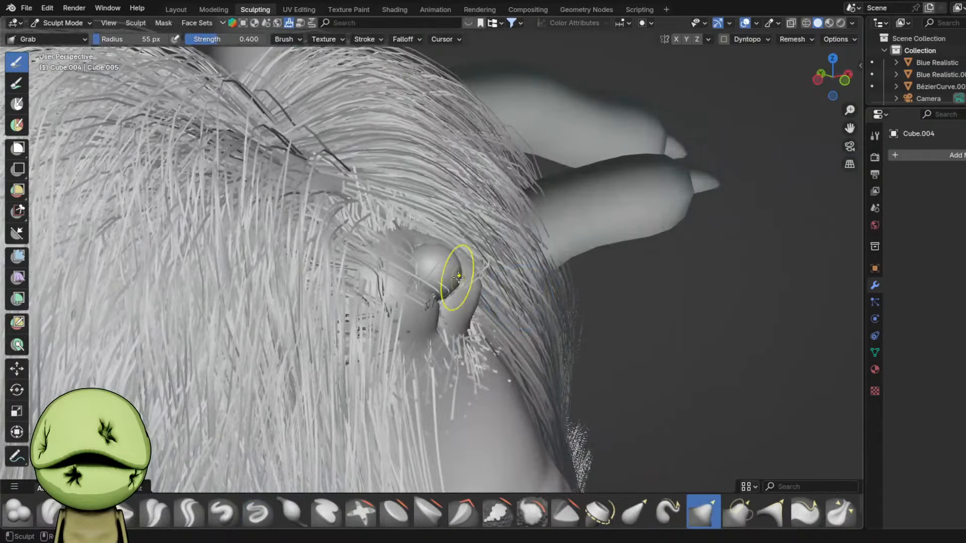
{"action": "left_click_drag", "start_coordinate": [457, 278], "coordinate": [490, 347]}
- Thicken the stretched shape with the Inflate/Deflate brush at a 93 px radius and strength 0.500
{"action": "middle_click_drag", "start_coordinate": [489, 251], "coordinate": [491, 287]}
{"action": "key", "text": "f"}
{"action": "left_click", "coordinate": [493, 287]}
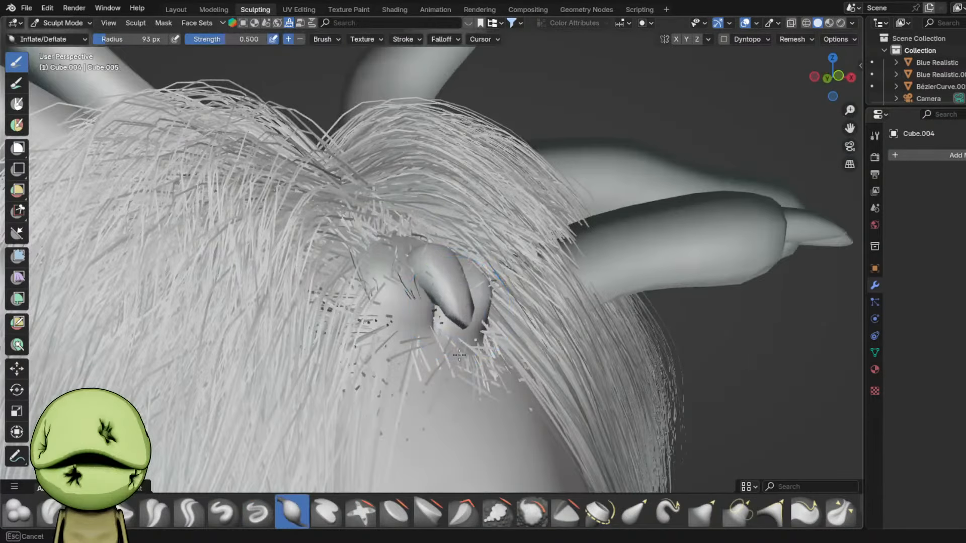
{"action": "scroll", "coordinate": [451, 326], "scroll_direction": "down", "scroll_amount": 2}
- Lengthen the shape downward with the Grab brush at a 112 px radius and undo the last sideways pulls
{"action": "key", "text": "g"}
{"action": "scroll", "coordinate": [448, 330], "scroll_direction": "up", "scroll_amount": 4}
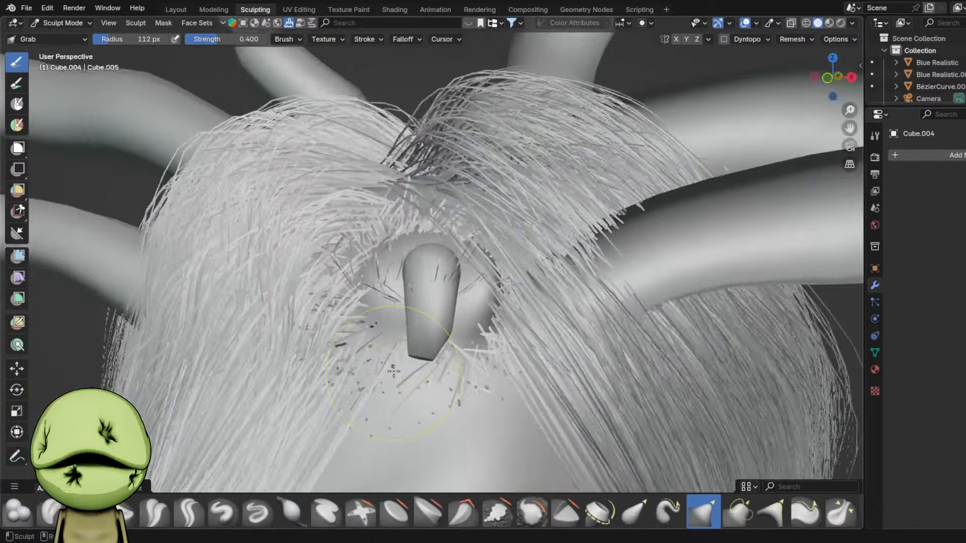
{"action": "middle_click_drag", "start_coordinate": [448, 330], "coordinate": [465, 285], "text": "shift"}
{"action": "left_click_drag", "start_coordinate": [442, 315], "coordinate": [518, 399]}
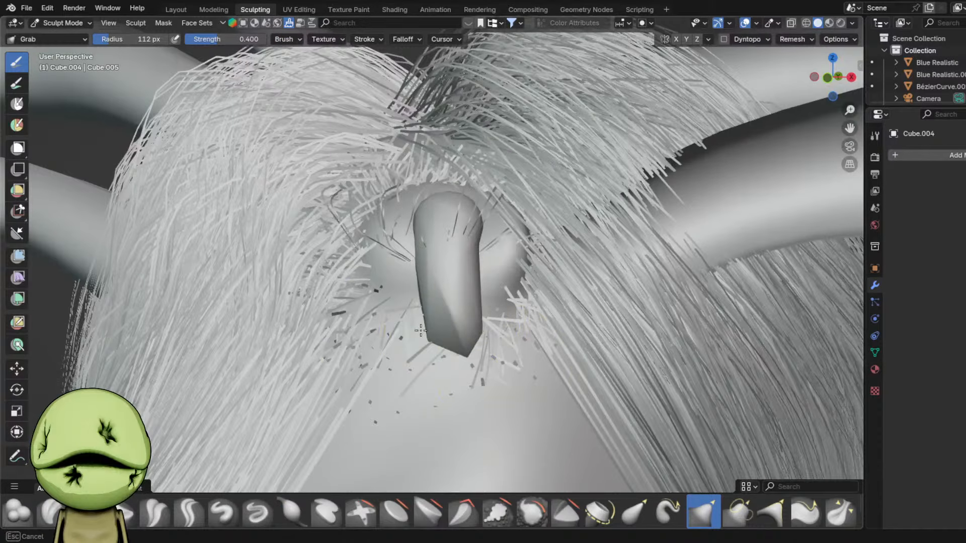
{"action": "left_click_drag", "start_coordinate": [423, 327], "coordinate": [362, 352]}
{"action": "key", "text": "ctrl+z"}
{"action": "key", "text": "ctrl+z"}
- Subdivide the elongated shape's mesh in Edit Mode and return to Sculpt Mode
{"action": "key", "text": "Tab"}
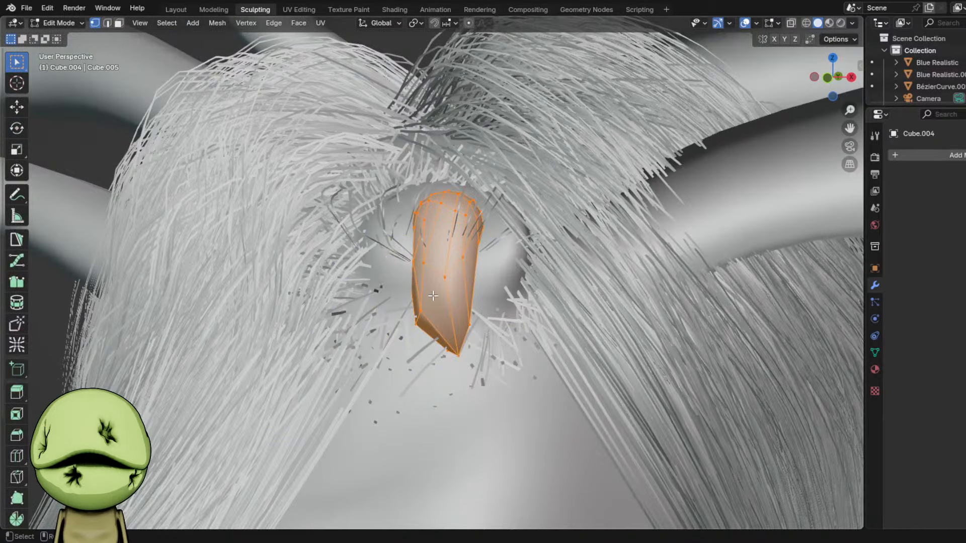
{"action": "right_click", "coordinate": [486, 258]}
{"action": "left_click", "coordinate": [486, 258]}
{"action": "key", "text": "Tab"}
- Flare the shape's lower end outward on both sides with the Grab brush at a 112 px radius
{"action": "left_click_drag", "start_coordinate": [431, 277], "coordinate": [331, 396]}
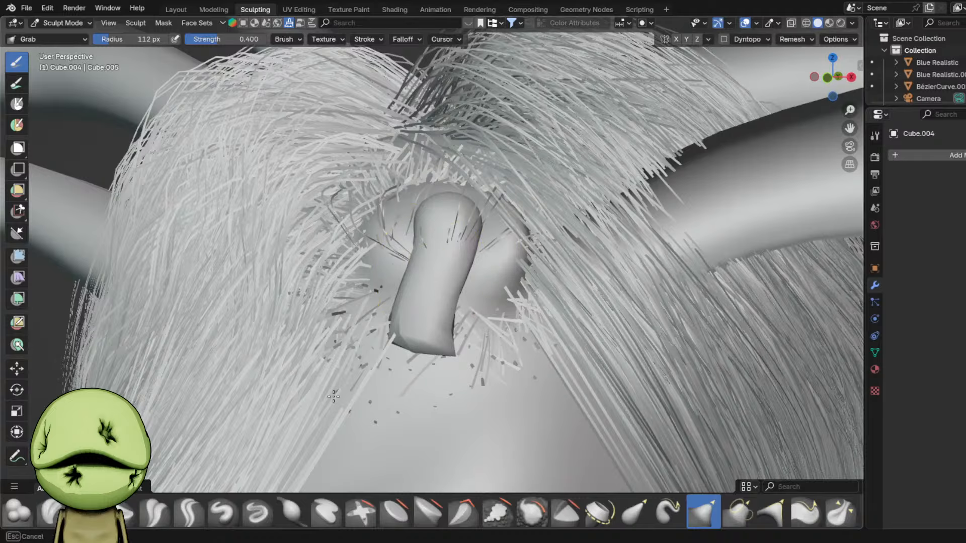
{"action": "mouse_move", "coordinate": [443, 299]}
{"action": "left_mouse_down"}
{"action": "mouse_move", "coordinate": [594, 390]}
{"action": "mouse_move", "coordinate": [660, 412]}
{"action": "left_mouse_up"}
{"action": "middle_click_drag", "start_coordinate": [402, 308], "coordinate": [453, 302]}
{"action": "left_click_drag", "start_coordinate": [450, 302], "coordinate": [456, 327]}
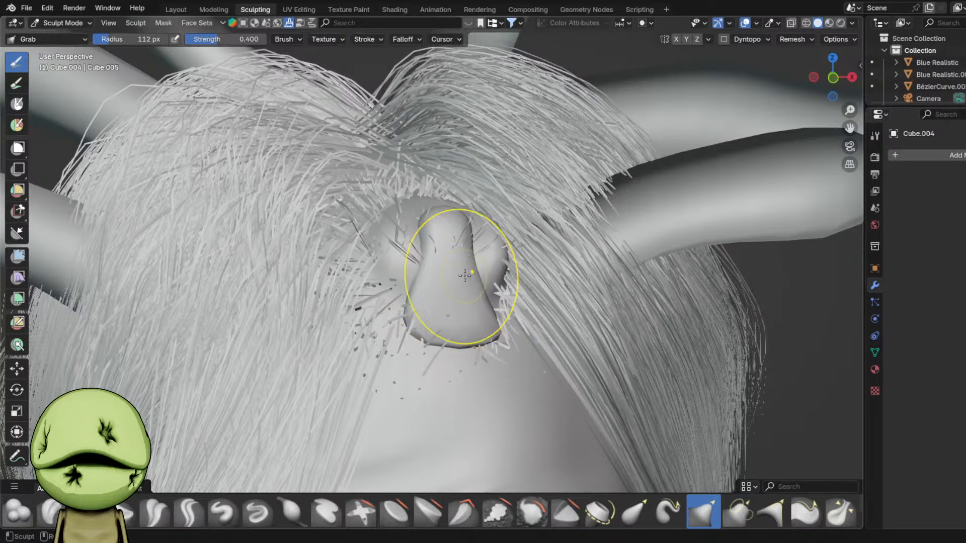
- Refine the neck and rounded upper end of the flared shape with the Grab brush at a 112 px radius
{"action": "left_click_drag", "start_coordinate": [464, 275], "coordinate": [477, 259]}
{"action": "middle_click_drag", "start_coordinate": [479, 255], "coordinate": [462, 259]}
{"action": "left_click_drag", "start_coordinate": [439, 258], "coordinate": [443, 264]}
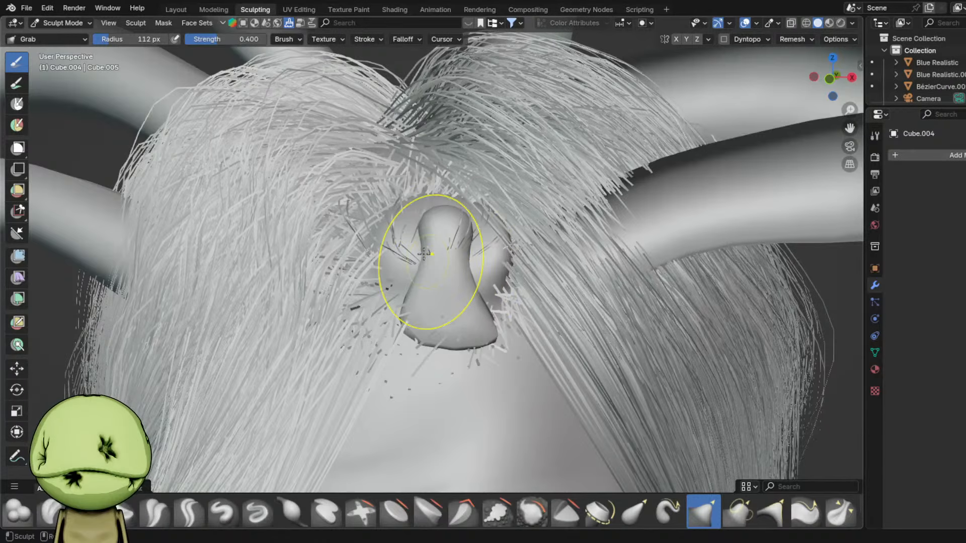
{"action": "middle_click_drag", "start_coordinate": [443, 265], "coordinate": [455, 273]}
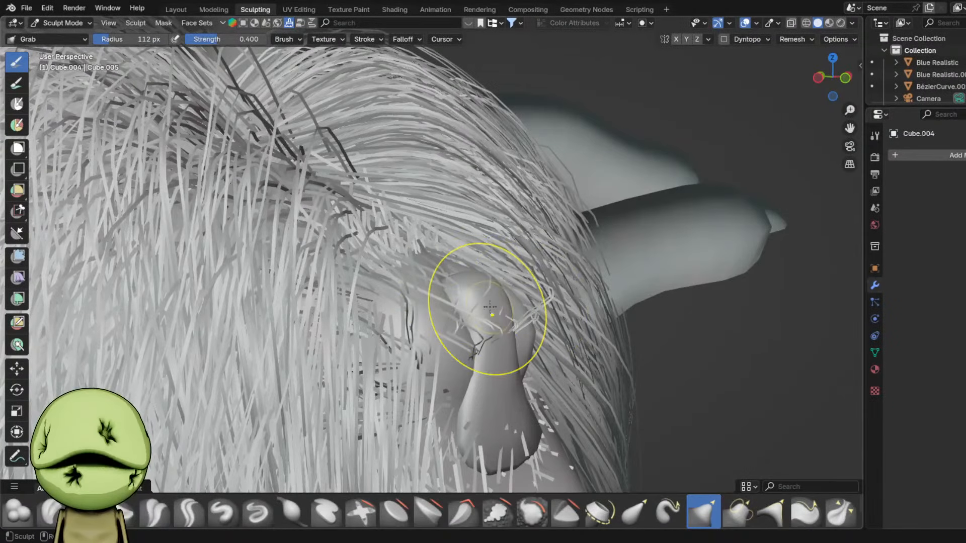
{"action": "middle_click_drag", "start_coordinate": [494, 297], "coordinate": [457, 284]}
{"action": "scroll", "coordinate": [457, 284], "scroll_direction": "down", "scroll_amount": 1}
- Add an edge loop around the middle of the flared head piece in Edit Mode and scale it
{"action": "key", "text": "Tab"}
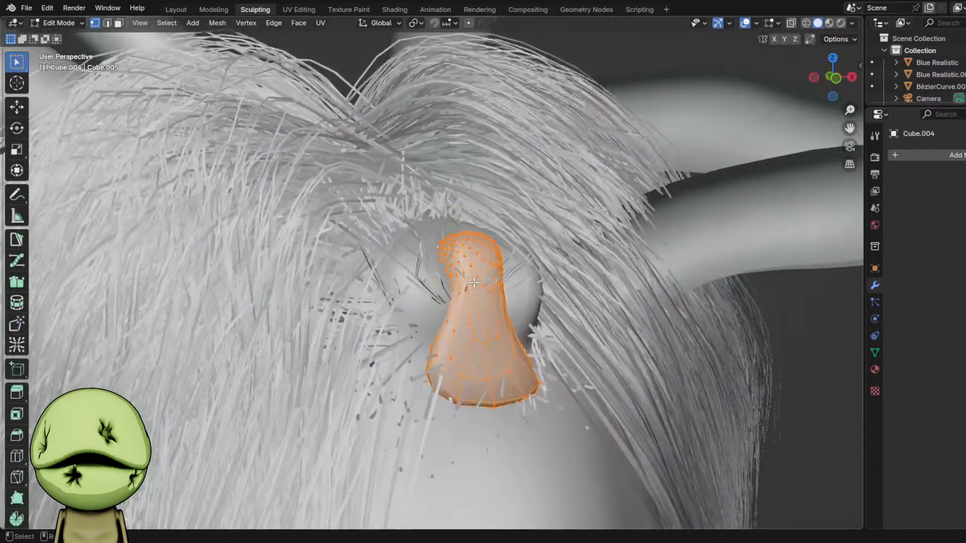
{"action": "key", "text": "ctrl+r"}
{"action": "double_click", "coordinate": [495, 291]}
{"action": "key", "text": "s"}
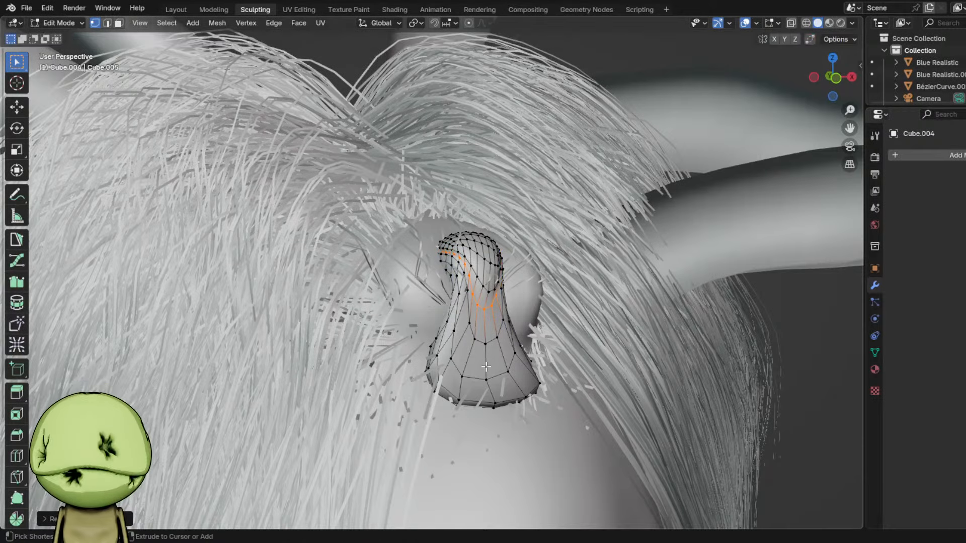
{"action": "left_click", "coordinate": [475, 339]}
- Scale the front edge loop of the head piece and the edge loop along its outer rim
{"action": "key", "text": "2"}
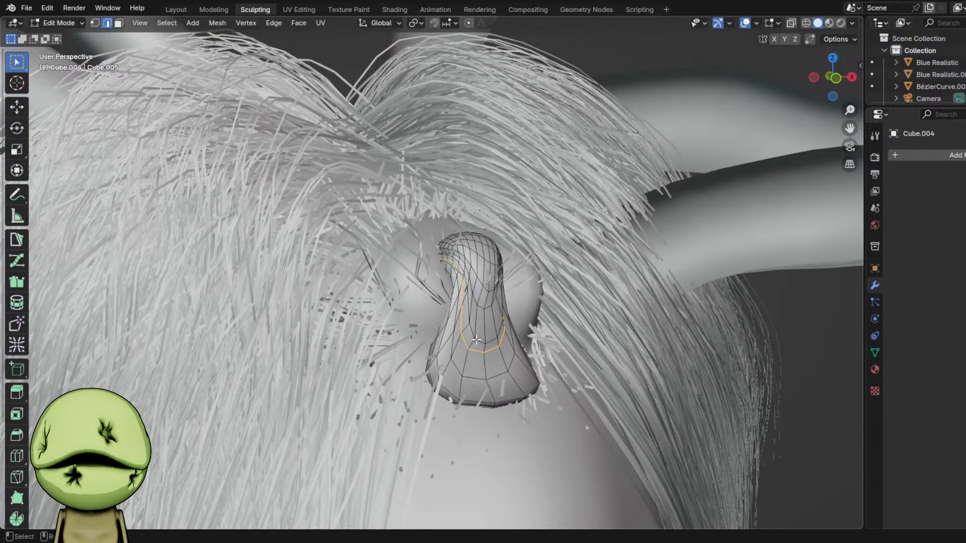
{"action": "left_click", "coordinate": [476, 339], "text": "alt"}
{"action": "key", "text": "s"}
{"action": "left_click", "coordinate": [485, 354]}
{"action": "middle_click_drag", "start_coordinate": [582, 306], "coordinate": [517, 293]}
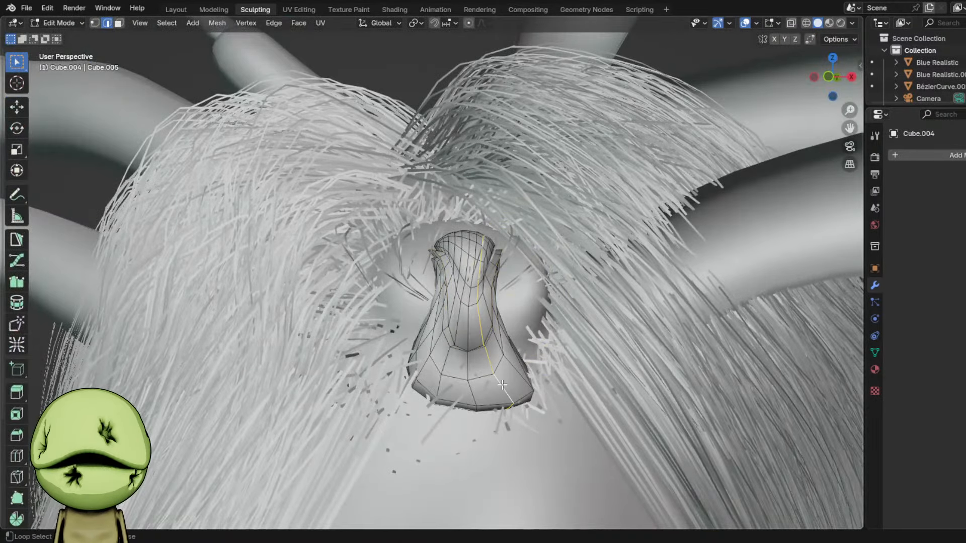
{"action": "left_click", "coordinate": [523, 400], "text": "alt"}
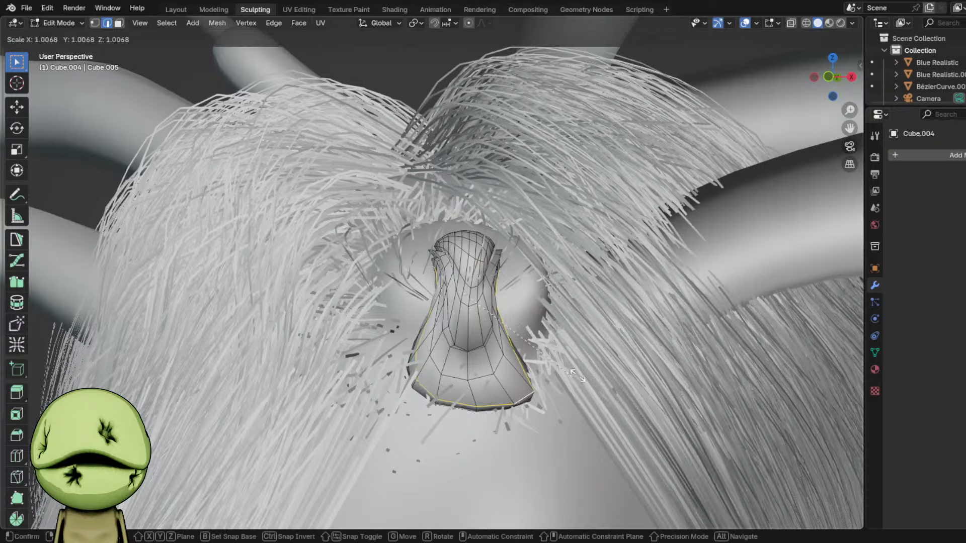
{"action": "key", "text": "shift+g"}
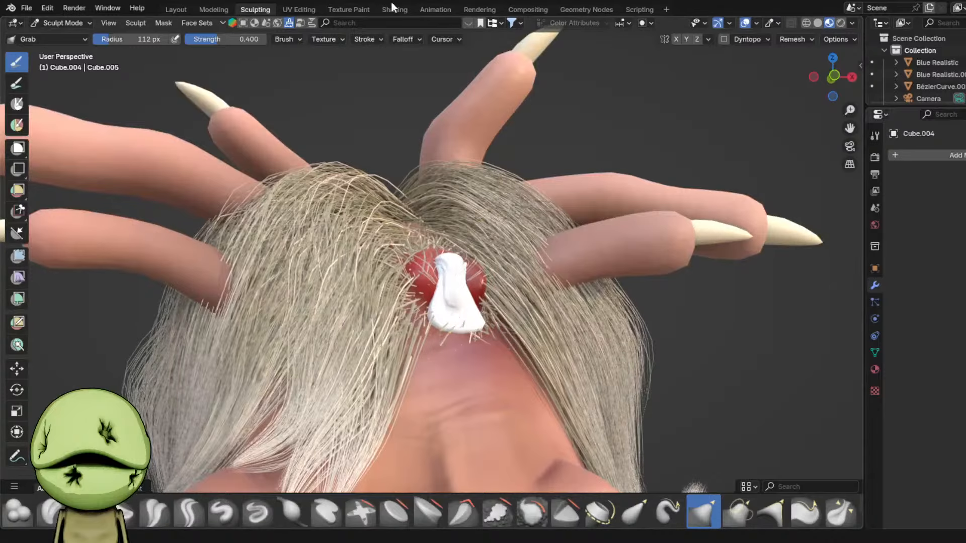
- Give the head piece a new material in the Shading workspace and darken its base colour to a near-black blue
{"action": "left_click", "coordinate": [393, 6]}
{"action": "key", "text": "KP_Decimal"}
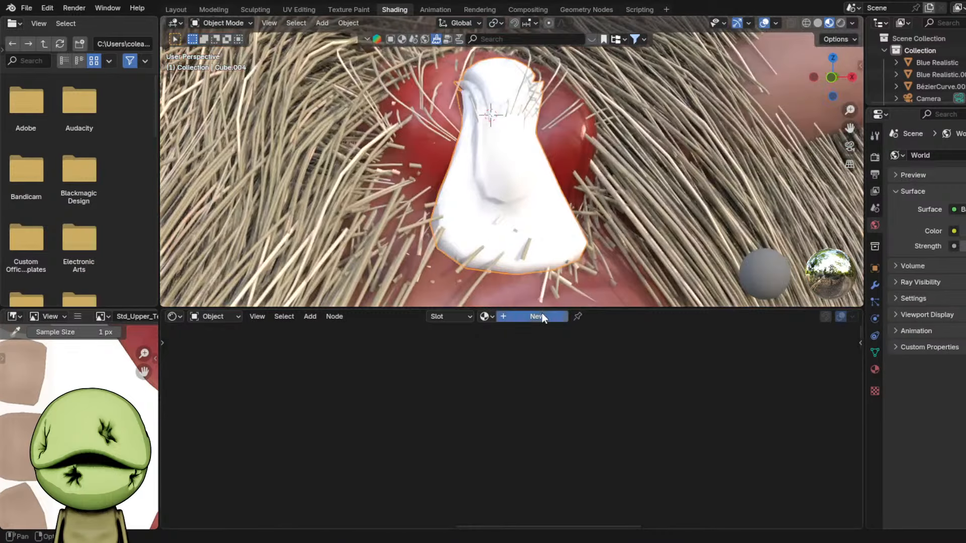
{"action": "left_click", "coordinate": [542, 316]}
{"action": "left_click", "coordinate": [485, 397]}
{"action": "left_click", "coordinate": [568, 262]}
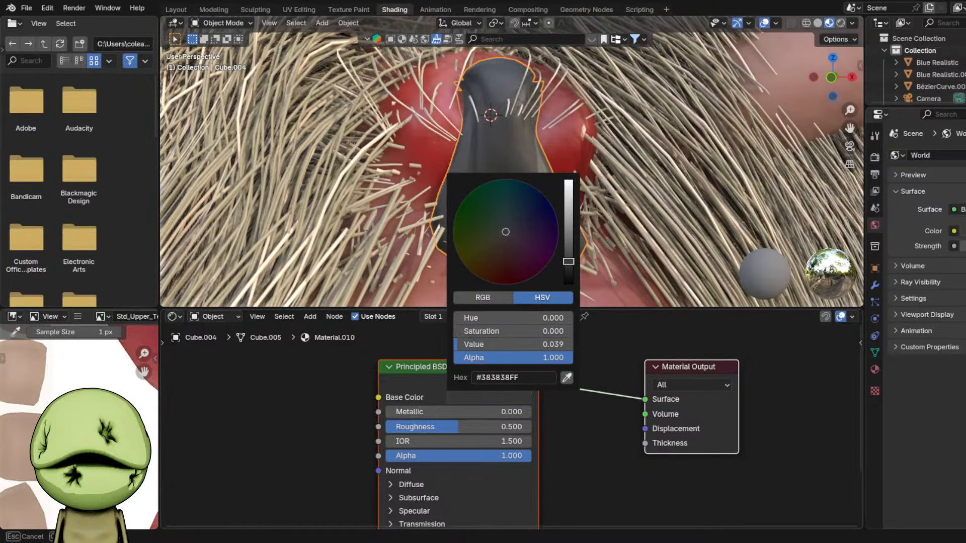
{"action": "left_click_drag", "start_coordinate": [569, 261], "coordinate": [569, 270]}
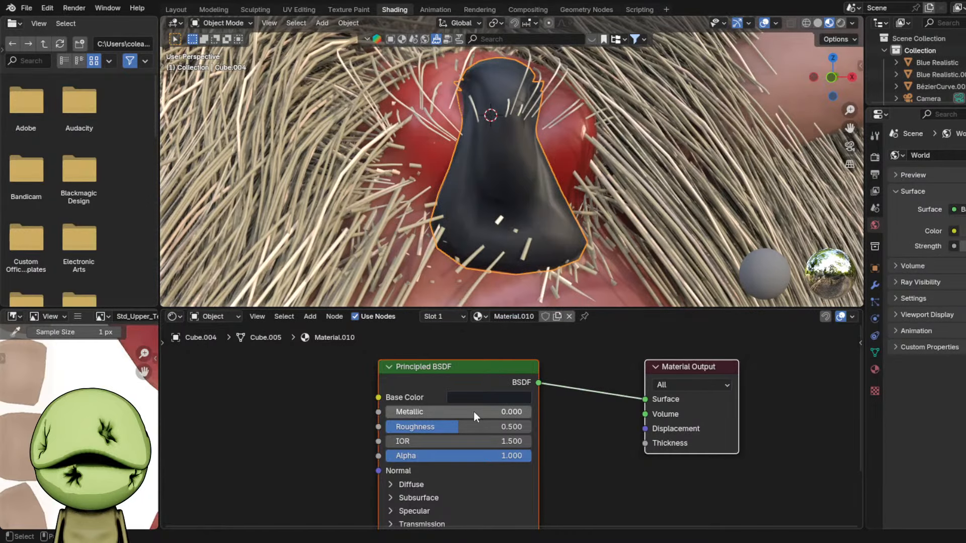
- Lower the black material's roughness to 0.086, clear the selection and save the file
{"action": "left_click_drag", "start_coordinate": [475, 427], "coordinate": [415, 427]}
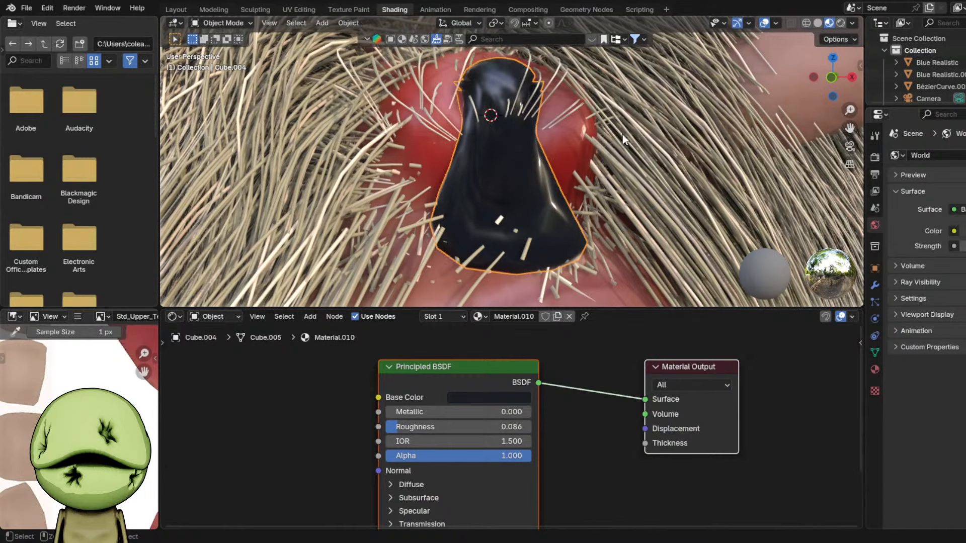
{"action": "key", "text": "alt+a"}
{"action": "key", "text": "ctrl+s"}
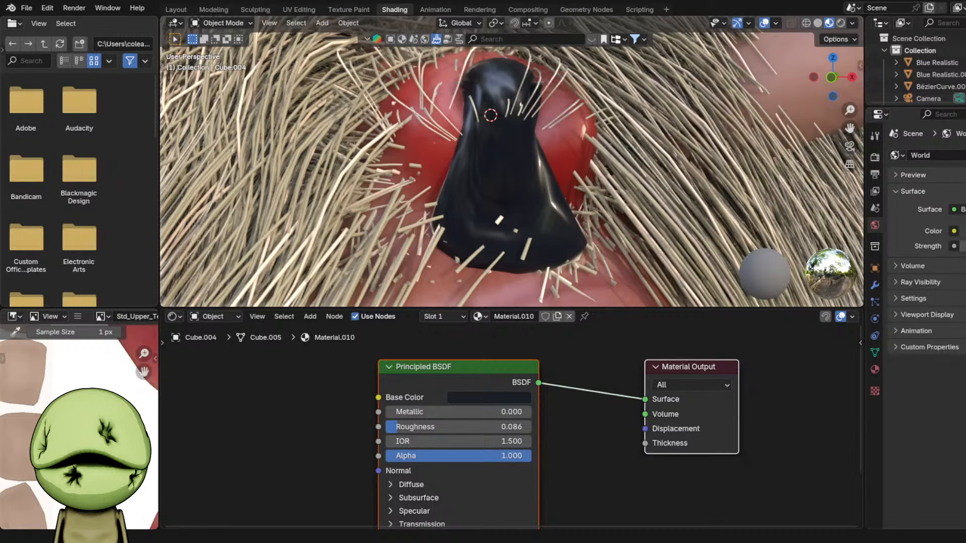
- Examine the glossy black head piece up close and at full-head distance, saving the file along the way
{"action": "scroll", "coordinate": [577, 185], "scroll_direction": "down", "scroll_amount": 4}
{"action": "middle_click_drag", "start_coordinate": [529, 170], "coordinate": [536, 162]}
{"action": "scroll", "coordinate": [537, 162], "scroll_direction": "up", "scroll_amount": 2}
{"action": "key", "text": "ctrl+s"}
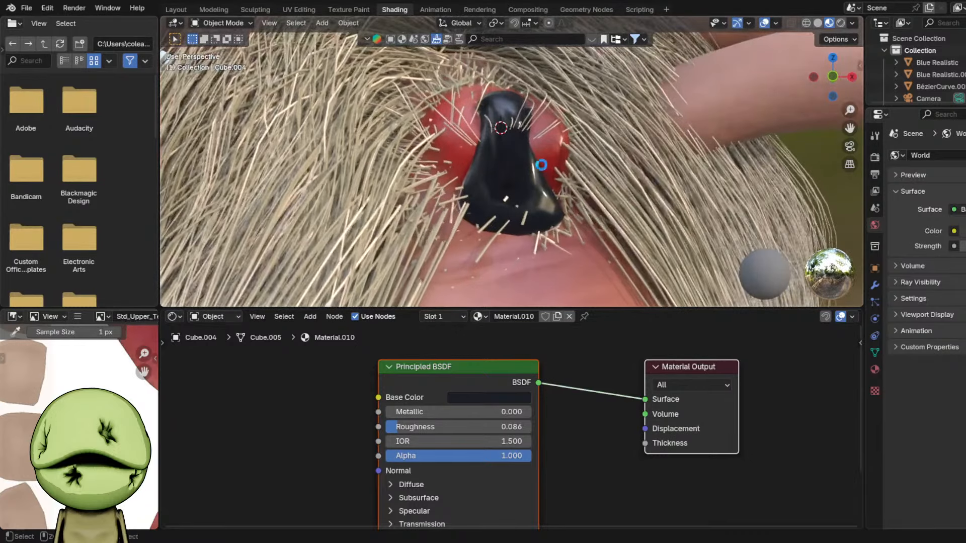
{"action": "scroll", "coordinate": [549, 172], "scroll_direction": "down", "scroll_amount": 2}
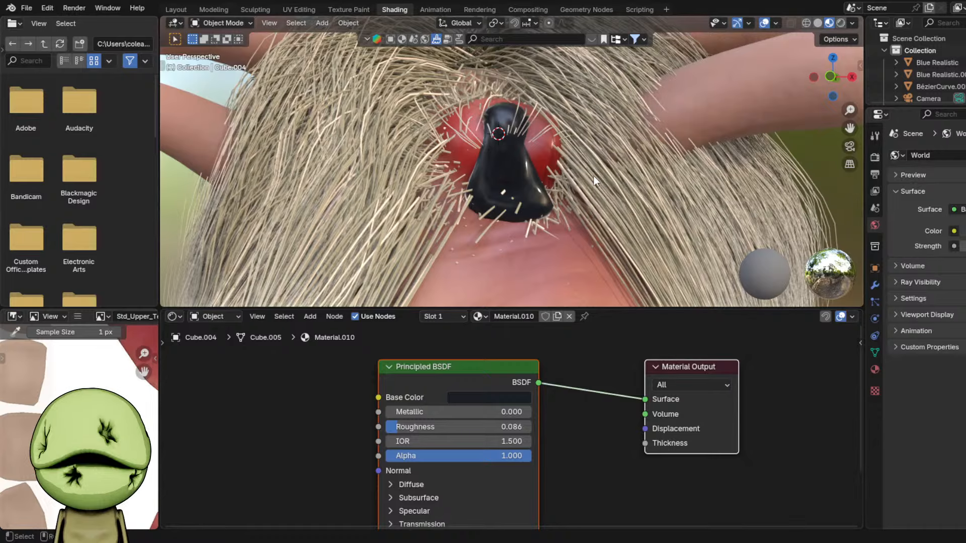
{"action": "scroll", "coordinate": [552, 156], "scroll_direction": "down", "scroll_amount": 5}
{"action": "scroll", "coordinate": [509, 164], "scroll_direction": "up", "scroll_amount": 5}
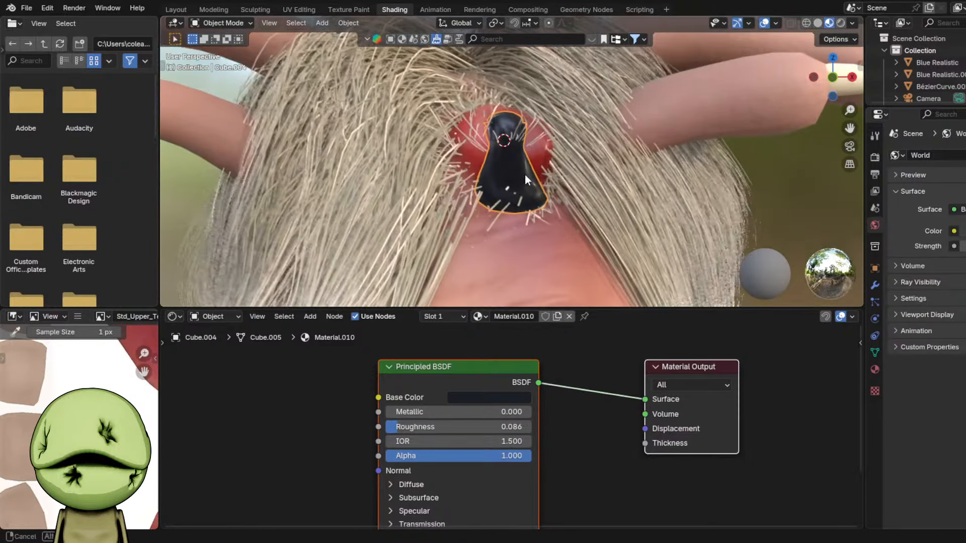
{"action": "scroll", "coordinate": [506, 183], "scroll_direction": "down", "scroll_amount": 8}
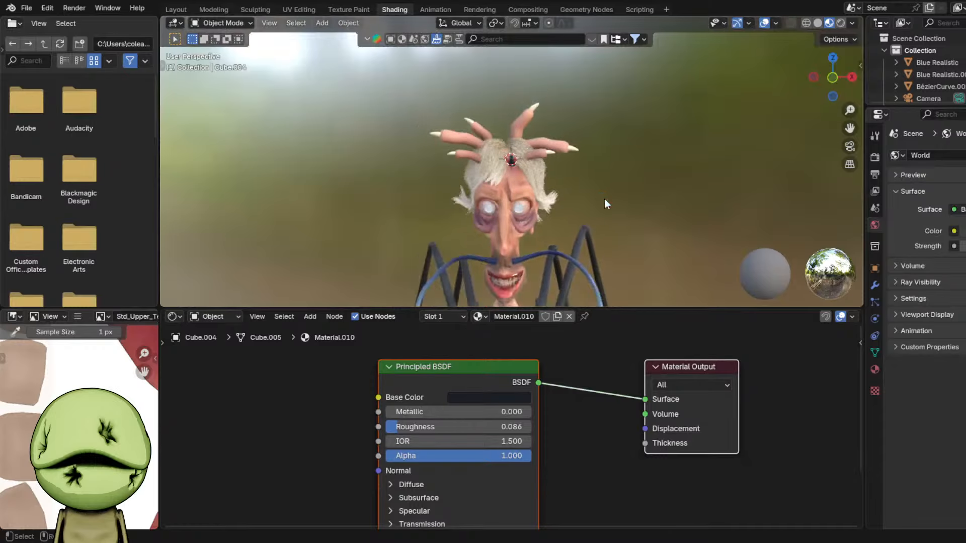
{"action": "key", "text": "ctrl+s"}
{"action": "scroll", "coordinate": [593, 195], "scroll_direction": "down", "scroll_amount": 2}
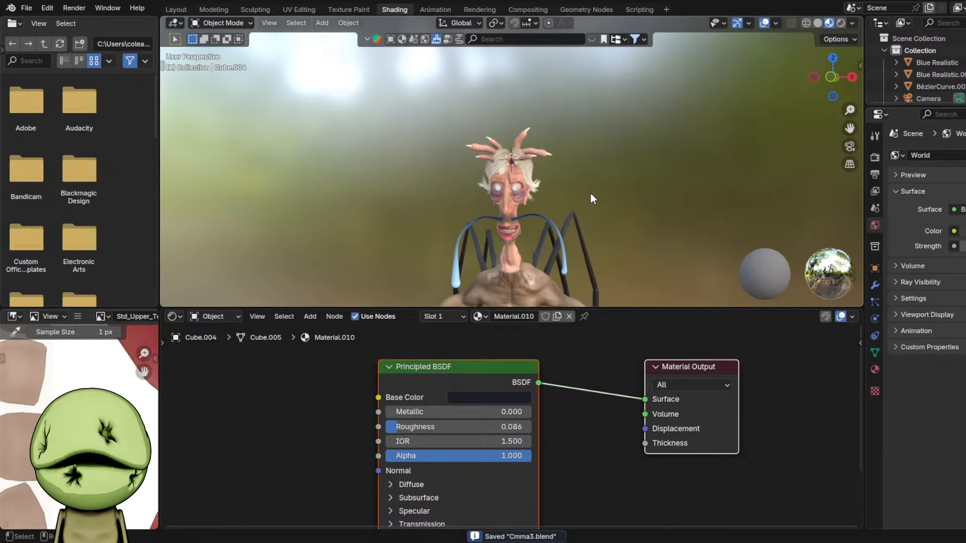
{"action": "scroll", "coordinate": [591, 193], "scroll_direction": "up", "scroll_amount": 8}
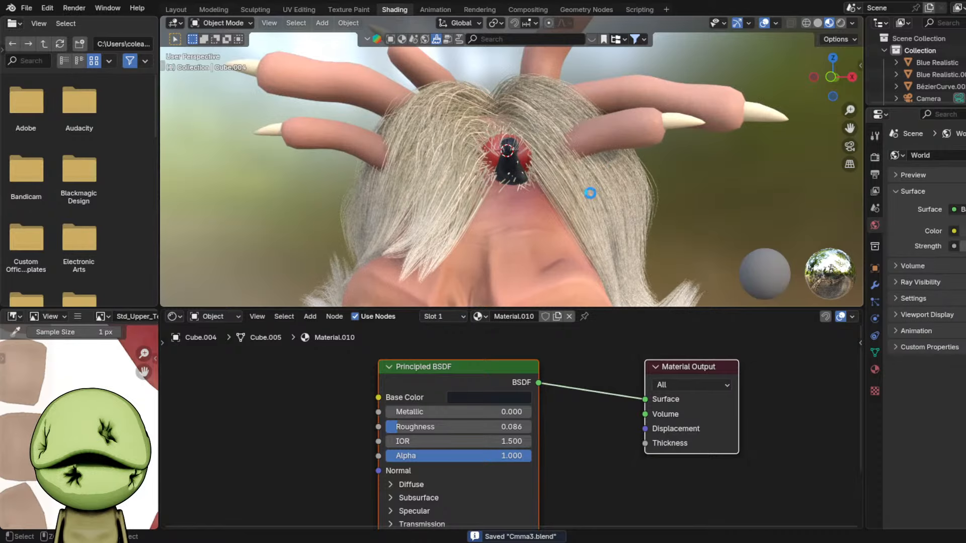
- Move the "Tau from soma" entry of the Additions list vertically down below "tren side effects"
{"action": "middle_click_drag", "start_coordinate": [445, 222], "coordinate": [408, 78]}
{"action": "scroll", "coordinate": [568, 197], "scroll_direction": "down", "scroll_amount": 9}
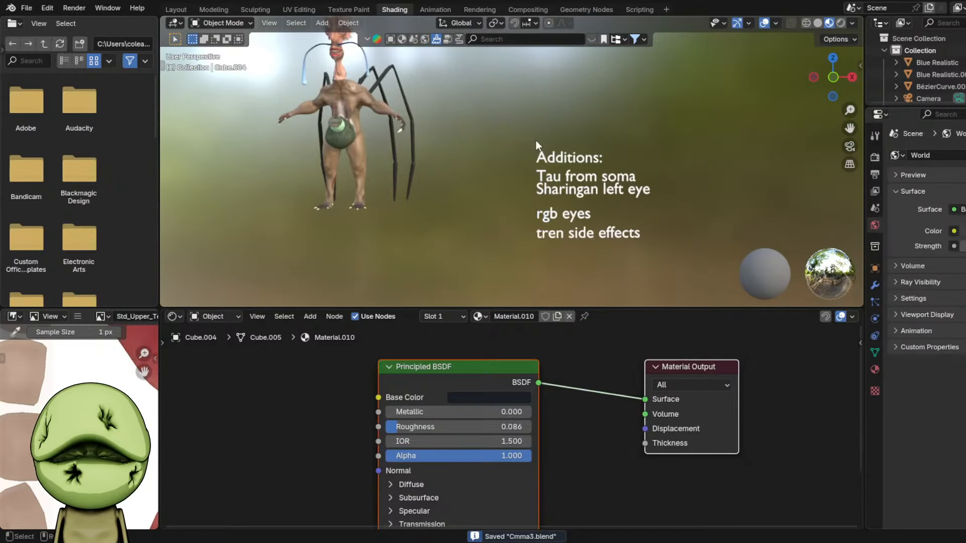
{"action": "left_click", "coordinate": [593, 176]}
{"action": "key", "text": "g"}
{"action": "key", "text": "z"}
{"action": "left_click", "coordinate": [506, 274]}
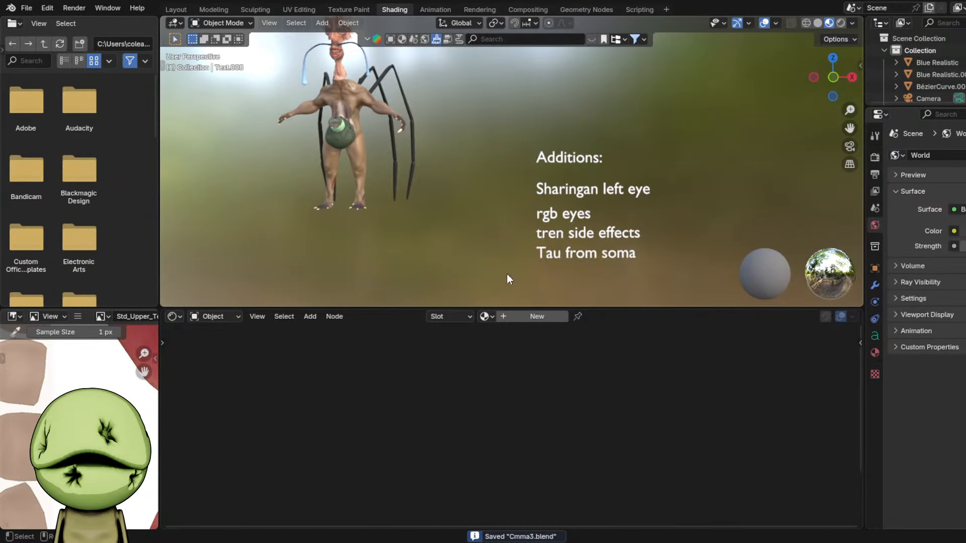
{"action": "scroll", "coordinate": [553, 241], "scroll_direction": "up", "scroll_amount": 2}
- Rotate the Blue Realistic.001 eyeball so its iris turns toward the nose, and adjust its position in the socket
{"action": "left_click", "coordinate": [617, 197]}
{"action": "middle_click_drag", "start_coordinate": [335, 98], "coordinate": [496, 261], "text": "shift"}
{"action": "scroll", "coordinate": [451, 195], "scroll_direction": "up", "scroll_amount": 4}
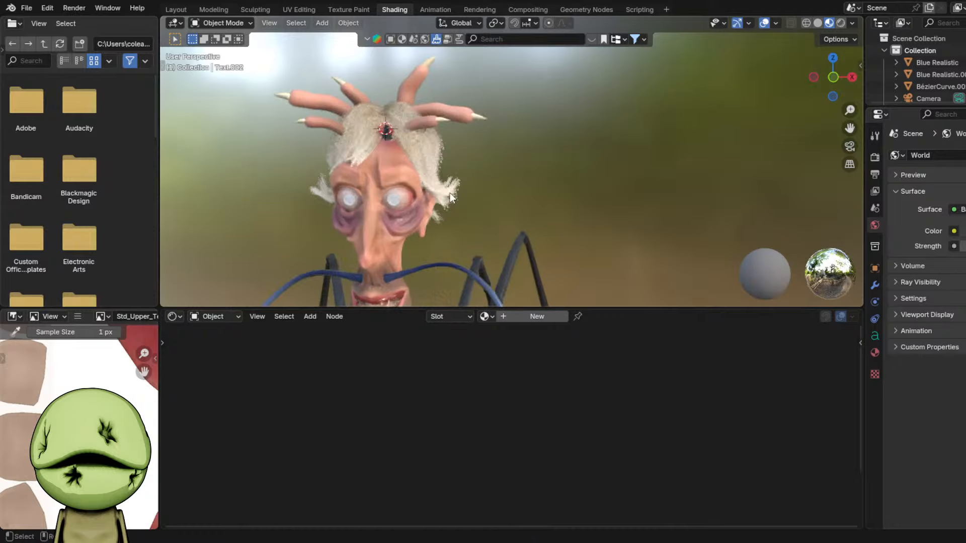
{"action": "scroll", "coordinate": [450, 192], "scroll_direction": "up", "scroll_amount": 4}
{"action": "left_click", "coordinate": [377, 169]}
{"action": "key", "text": "KP_Decimal"}
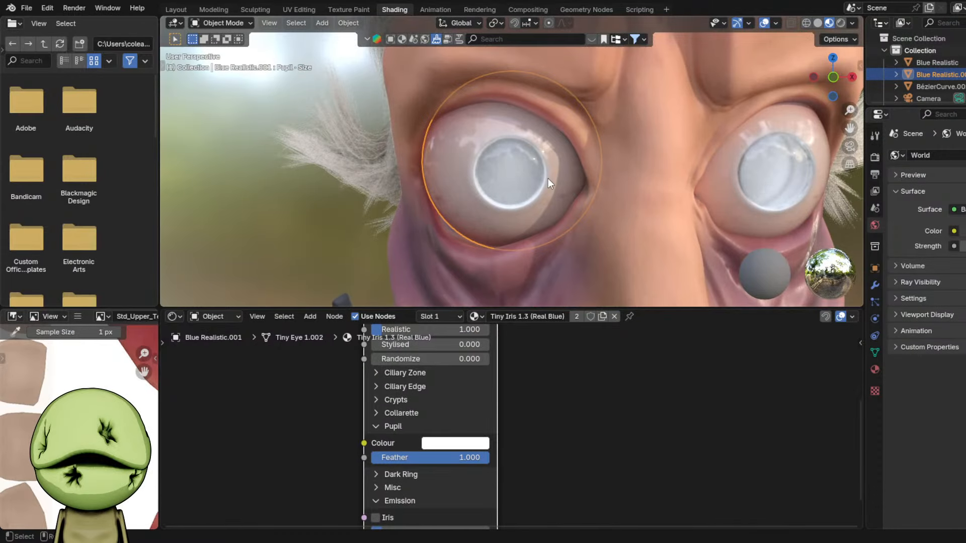
{"action": "scroll", "coordinate": [548, 178], "scroll_direction": "up", "scroll_amount": 2}
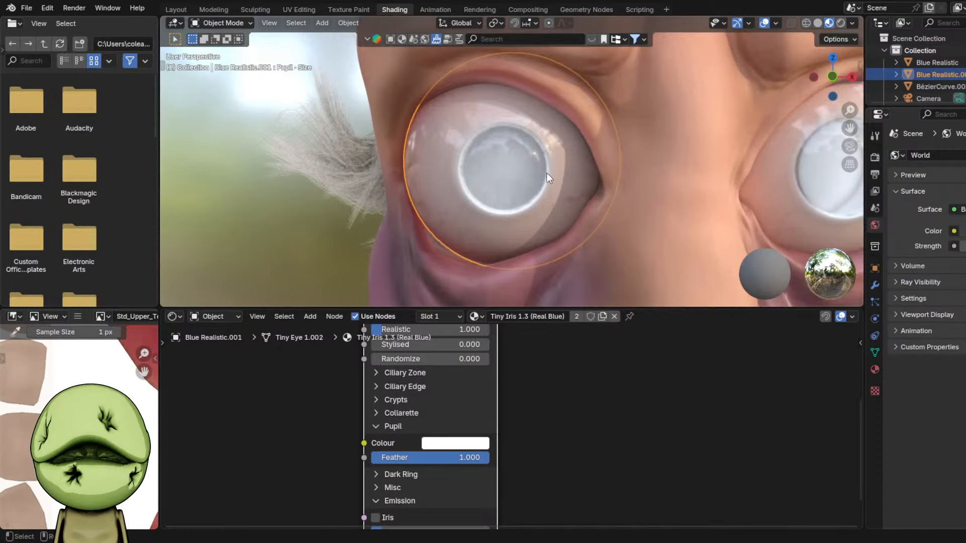
{"action": "scroll", "coordinate": [574, 188], "scroll_direction": "down", "scroll_amount": 2}
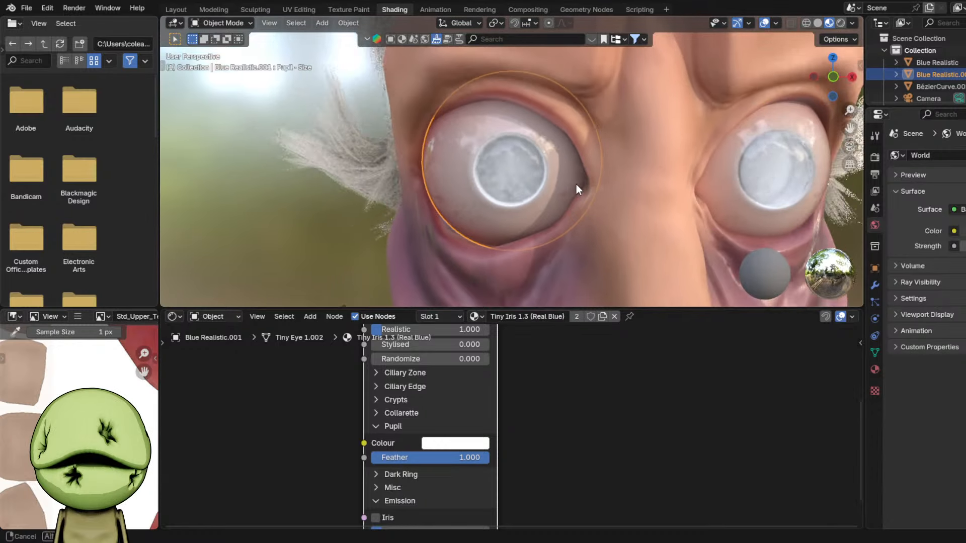
{"action": "key", "text": "r"}
{"action": "left_click", "coordinate": [581, 162]}
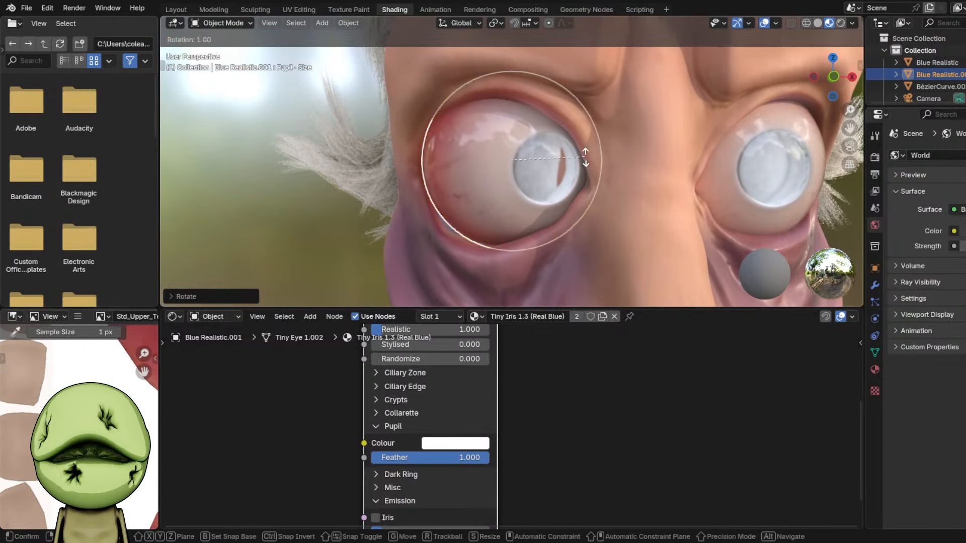
{"action": "key", "text": "g"}
{"action": "left_click", "coordinate": [596, 212]}
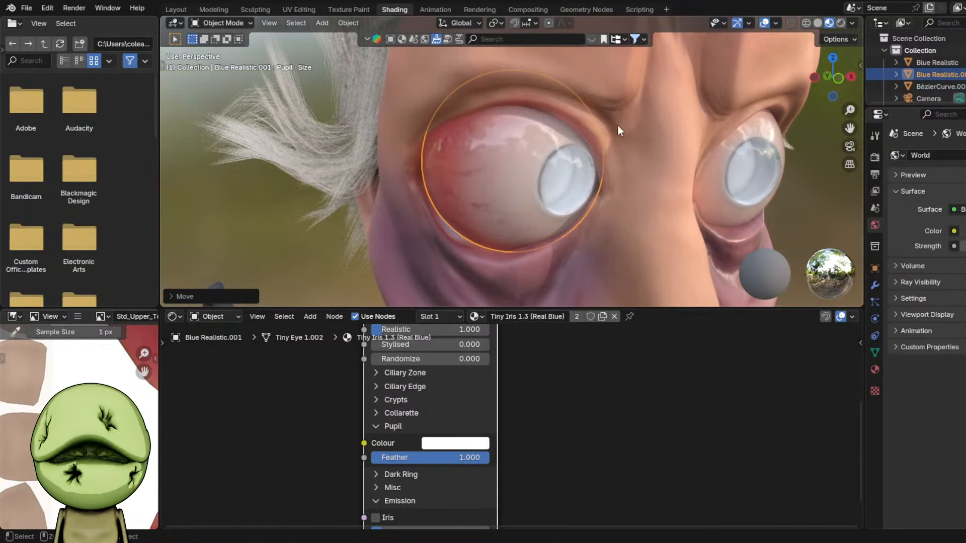
{"action": "key", "text": "Tab"}
{"action": "key", "text": "Tab"}
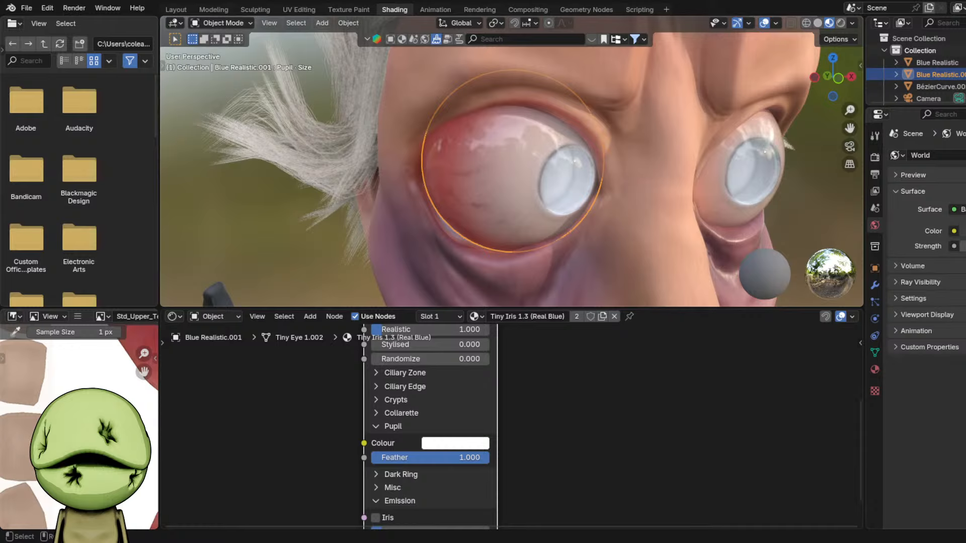
- Add Sharingan-PNG-Pic.webp as an image texture node beside the Tiny Iris 1.3 (Real Blue) node
{"action": "left_click_drag", "start_coordinate": [281, 383], "coordinate": [262, 414]}
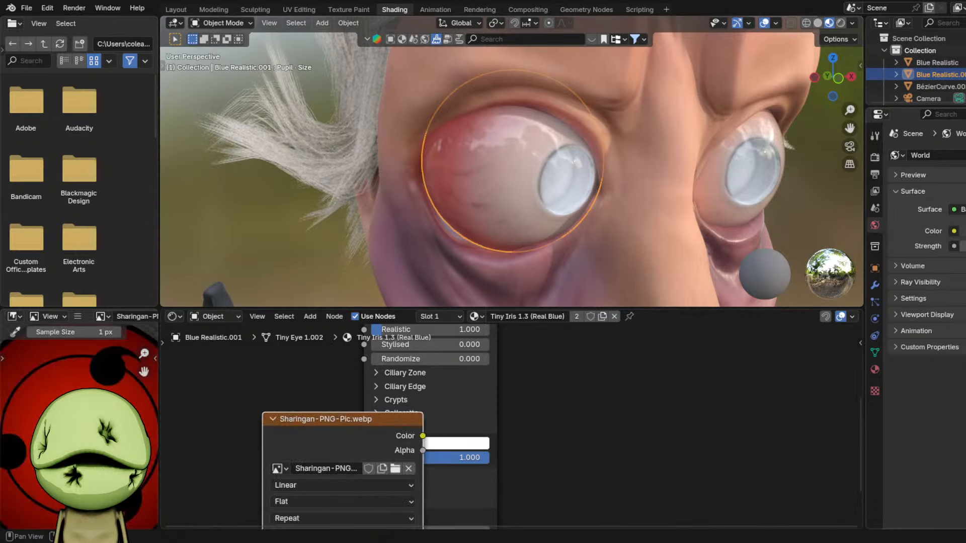
{"action": "scroll", "coordinate": [503, 425], "scroll_direction": "down", "scroll_amount": 3}
{"action": "middle_click_drag", "start_coordinate": [503, 425], "coordinate": [658, 462]}
{"action": "left_click_drag", "start_coordinate": [545, 464], "coordinate": [364, 380]}
{"action": "scroll", "coordinate": [403, 386], "scroll_direction": "down", "scroll_amount": 2}
{"action": "middle_click_drag", "start_coordinate": [407, 387], "coordinate": [462, 448]}
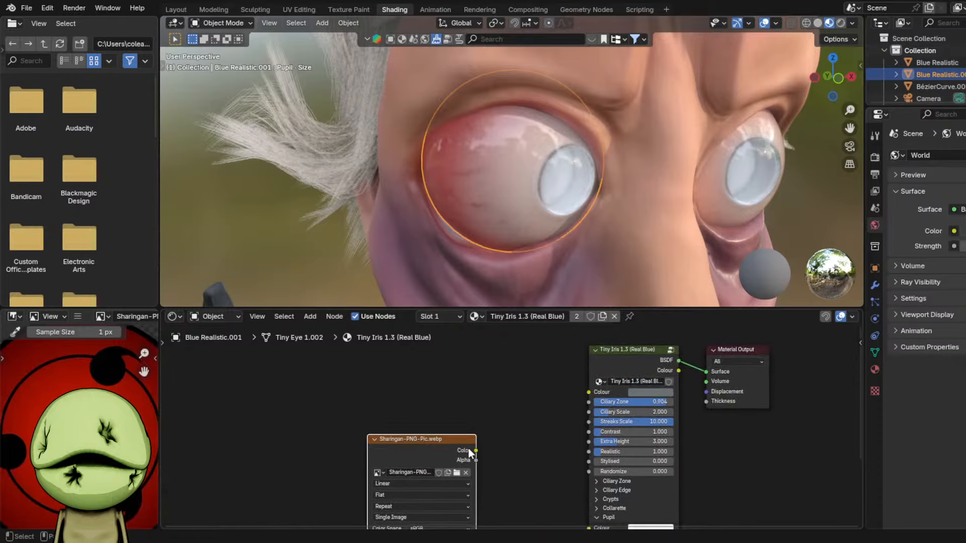
- Remove the image texture node from the iris material and open the Tiny Sclera 1.3 (Real Blue) material slot
{"action": "left_click_drag", "start_coordinate": [475, 450], "coordinate": [453, 448]}
{"action": "key", "text": "BackSpace"}
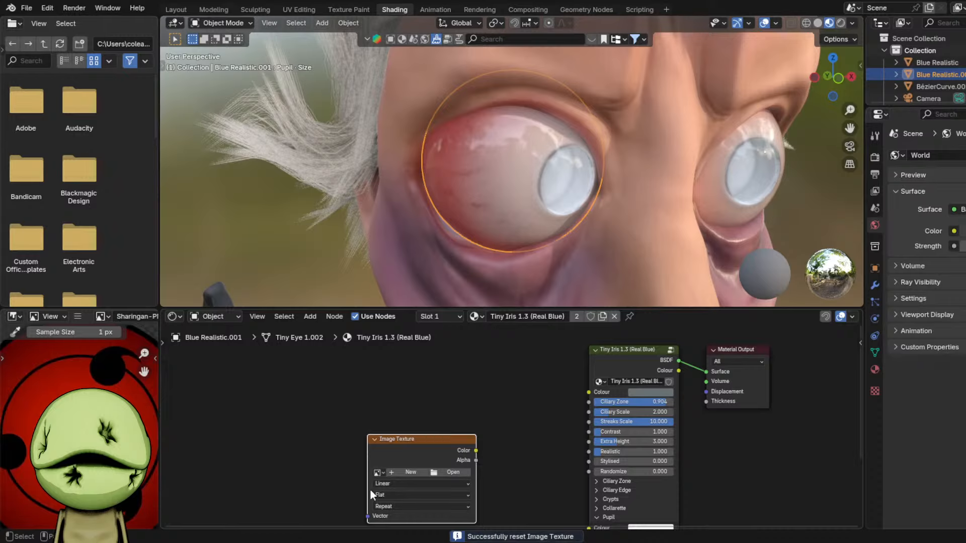
{"action": "key", "text": "x"}
{"action": "left_click", "coordinate": [432, 316]}
{"action": "left_click", "coordinate": [422, 354]}
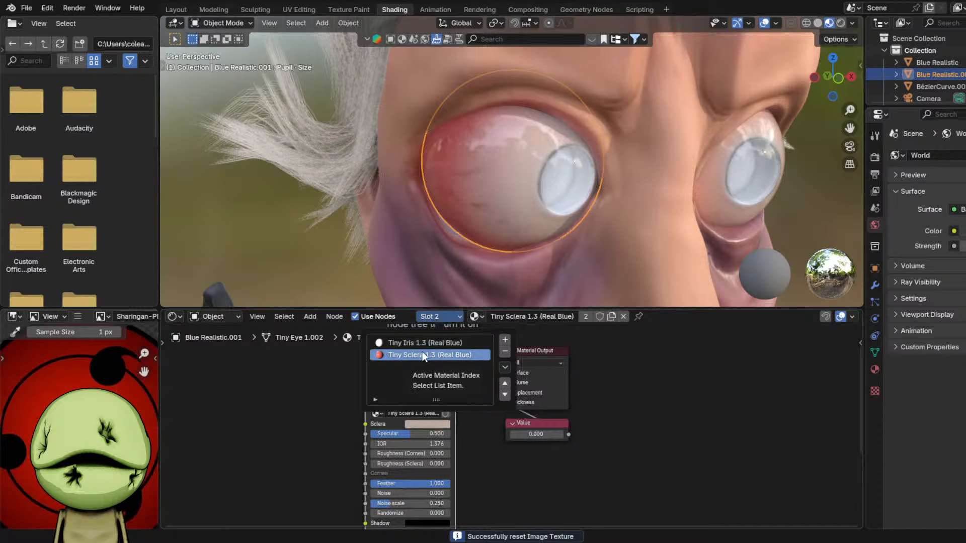
{"action": "scroll", "coordinate": [574, 392], "scroll_direction": "down", "scroll_amount": 2}
{"action": "middle_click_drag", "start_coordinate": [566, 392], "coordinate": [689, 407]}
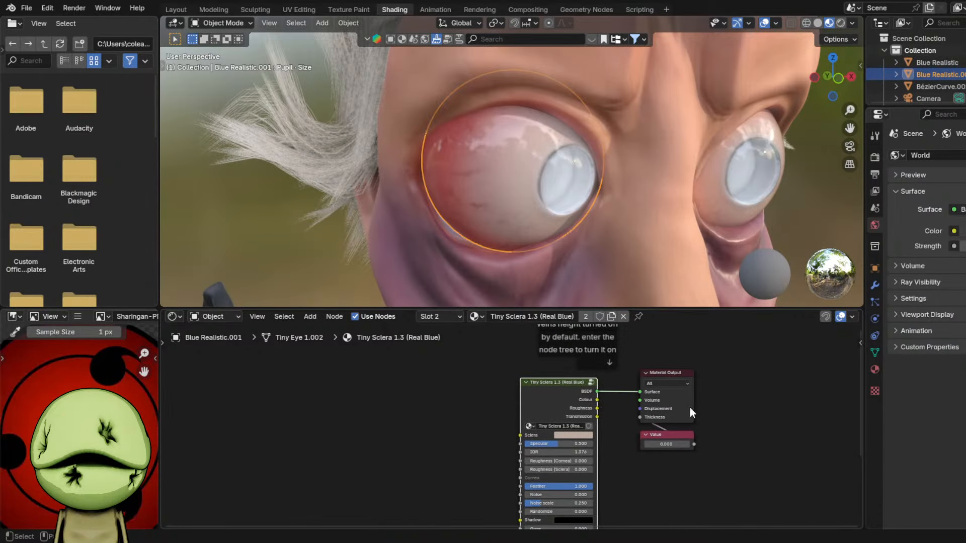
- Paste the Sharingan-PNG-Pic.webp node into the sclera material, connect its Color to the Sclera input and move it clear
{"action": "key", "text": "ctrl+v"}
{"action": "key", "text": "g"}
{"action": "left_click", "coordinate": [373, 429]}
{"action": "left_click_drag", "start_coordinate": [418, 390], "coordinate": [521, 436]}
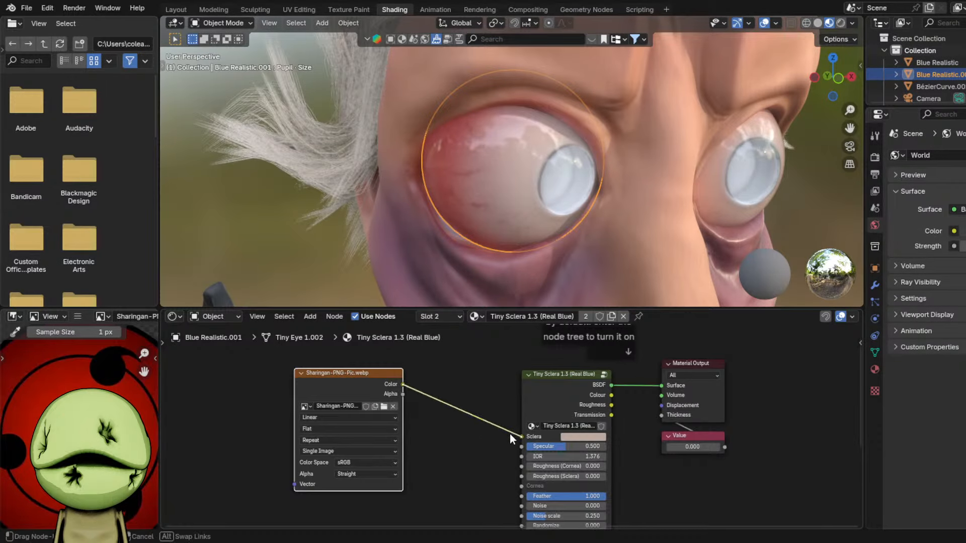
{"action": "scroll", "coordinate": [460, 396], "scroll_direction": "up", "scroll_amount": 1}
{"action": "left_click_drag", "start_coordinate": [460, 397], "coordinate": [343, 444]}
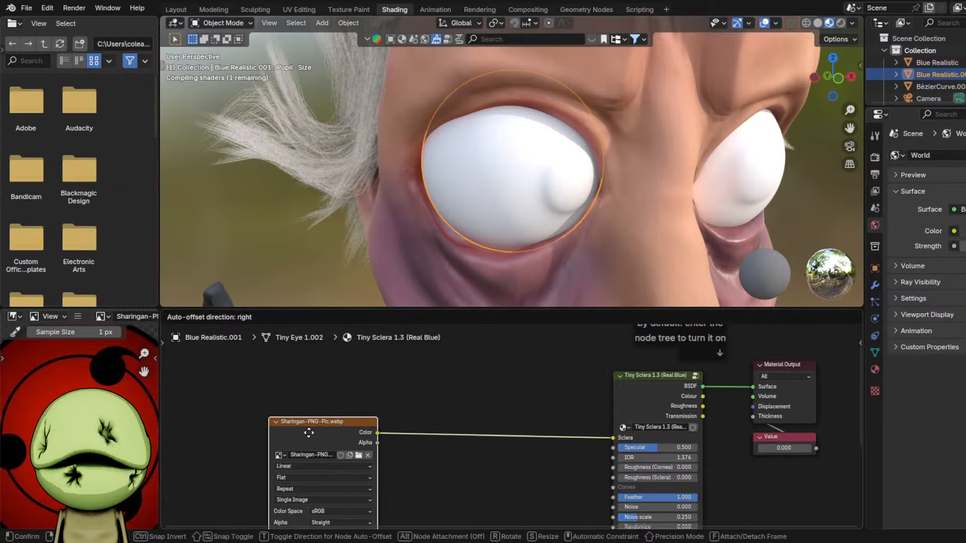
- Delete the image texture node from the shared sclera material and make a separate copy of the material for the Blue Realistic.001 eye
{"action": "middle_click_drag", "start_coordinate": [644, 168], "coordinate": [618, 162]}
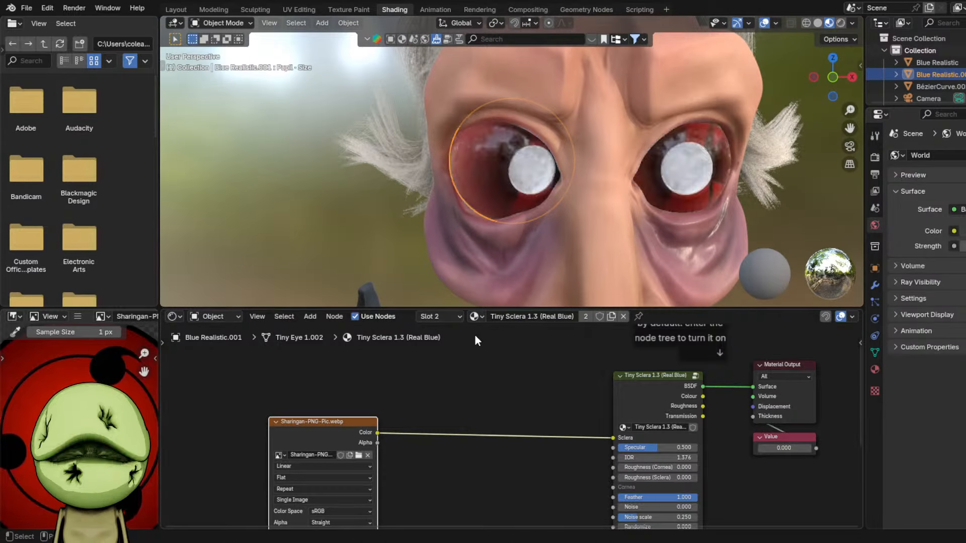
{"action": "key", "text": "x"}
{"action": "left_click", "coordinate": [611, 317]}
{"action": "key", "text": "shift+a"}
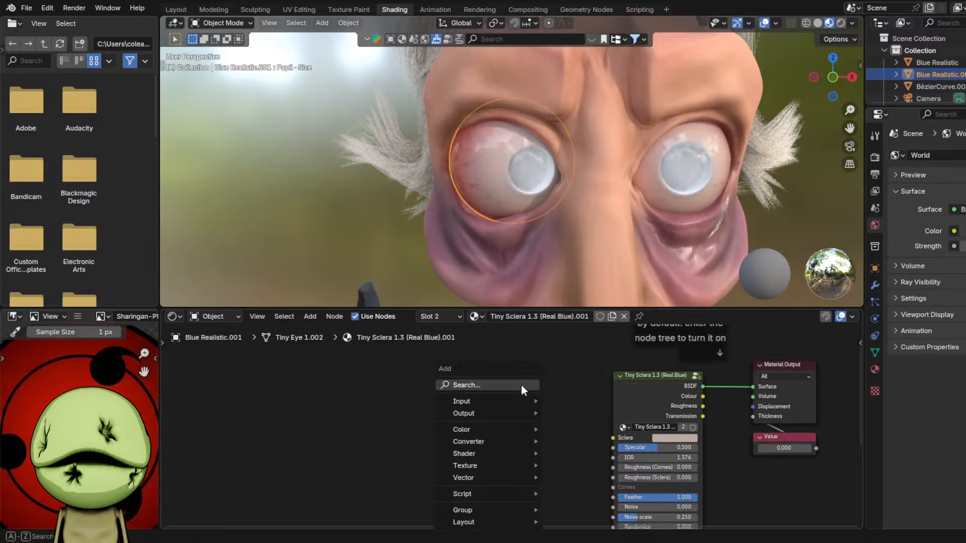
{"action": "key", "text": "Escape"}
- Paste the Sharingan-PNG-Pic.webp node into the copied sclera material, connect its Color to the Sclera input and place it clear
{"action": "key", "text": "ctrl+v"}
{"action": "left_click_drag", "start_coordinate": [581, 397], "coordinate": [538, 426]}
{"action": "left_click_drag", "start_coordinate": [546, 388], "coordinate": [611, 436]}
{"action": "left_click_drag", "start_coordinate": [501, 384], "coordinate": [466, 397]}
{"action": "middle_click_drag", "start_coordinate": [452, 410], "coordinate": [505, 376]}
{"action": "scroll", "coordinate": [512, 372], "scroll_direction": "up", "scroll_amount": 2}
{"action": "left_click_drag", "start_coordinate": [515, 369], "coordinate": [493, 375]}
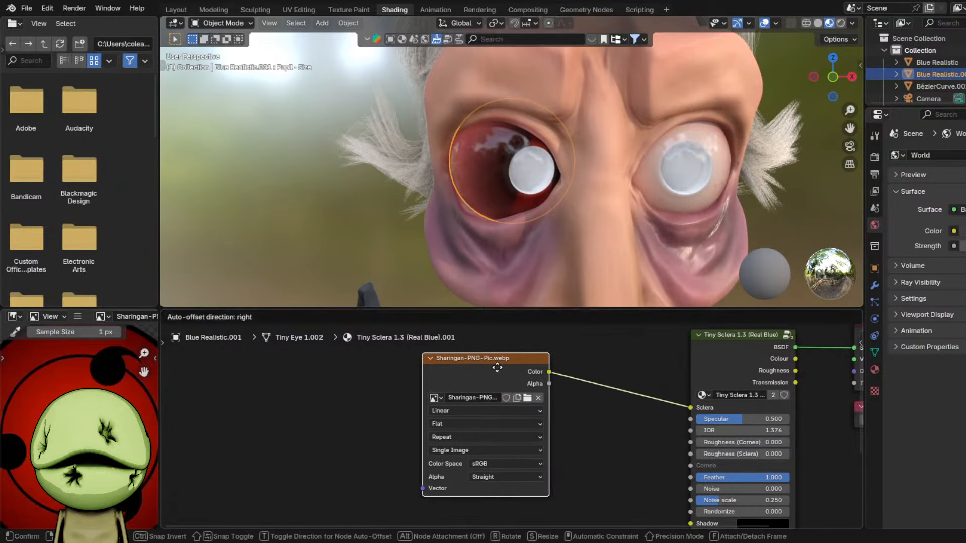
- Add Texture Coordinate and Mapping nodes to the Sharingan image texture and set its extension to Extend
{"action": "key", "text": "ctrl+t"}
{"action": "left_click", "coordinate": [476, 437]}
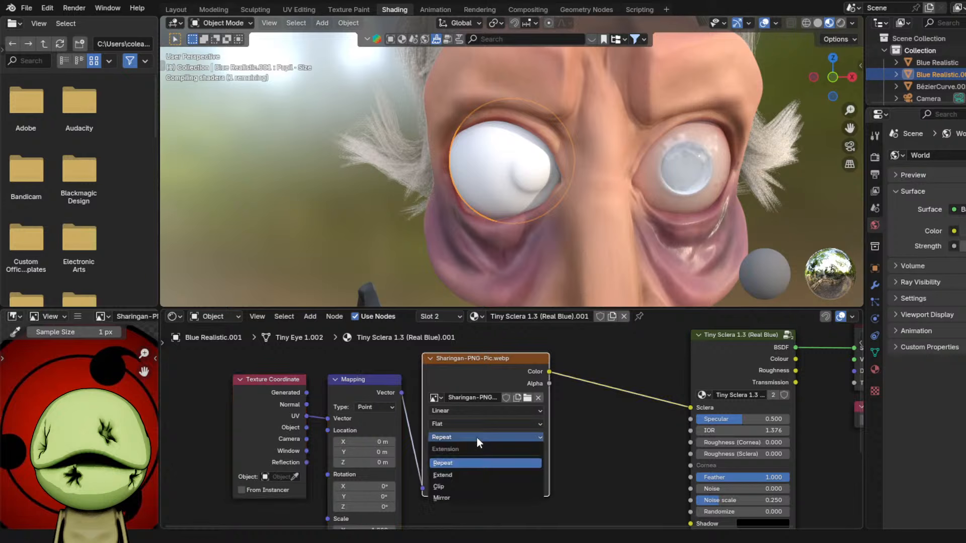
{"action": "left_click", "coordinate": [470, 474]}
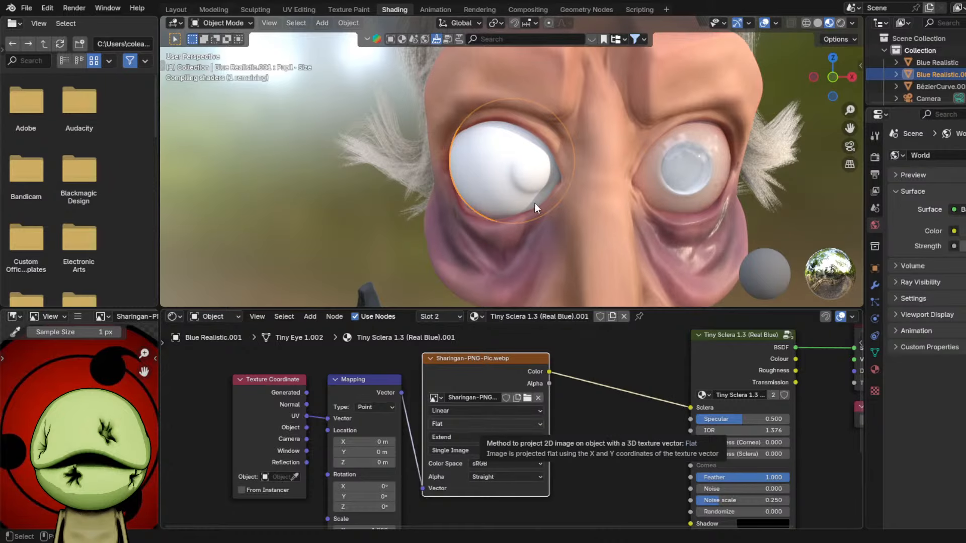
{"action": "middle_click_drag", "start_coordinate": [534, 203], "coordinate": [557, 206]}
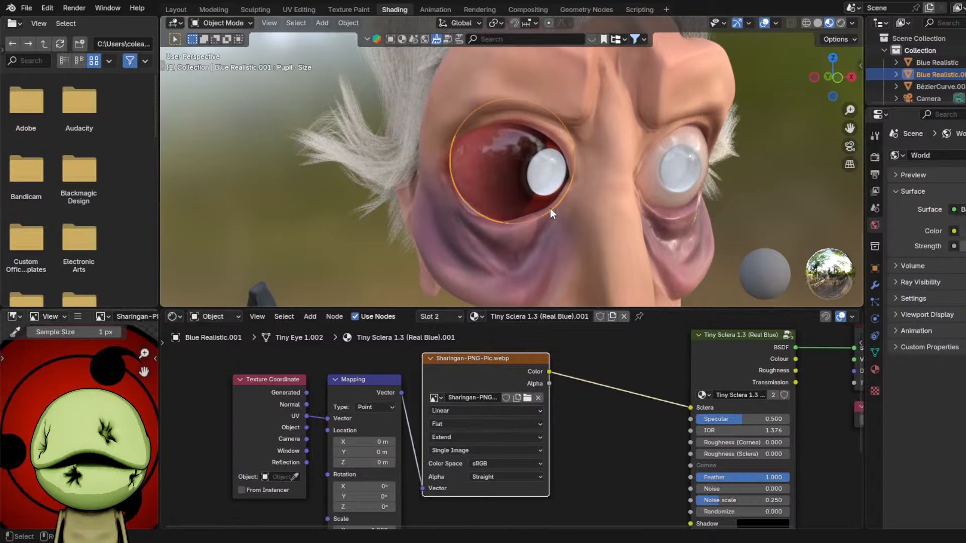
{"action": "middle_click_drag", "start_coordinate": [553, 200], "coordinate": [556, 193]}
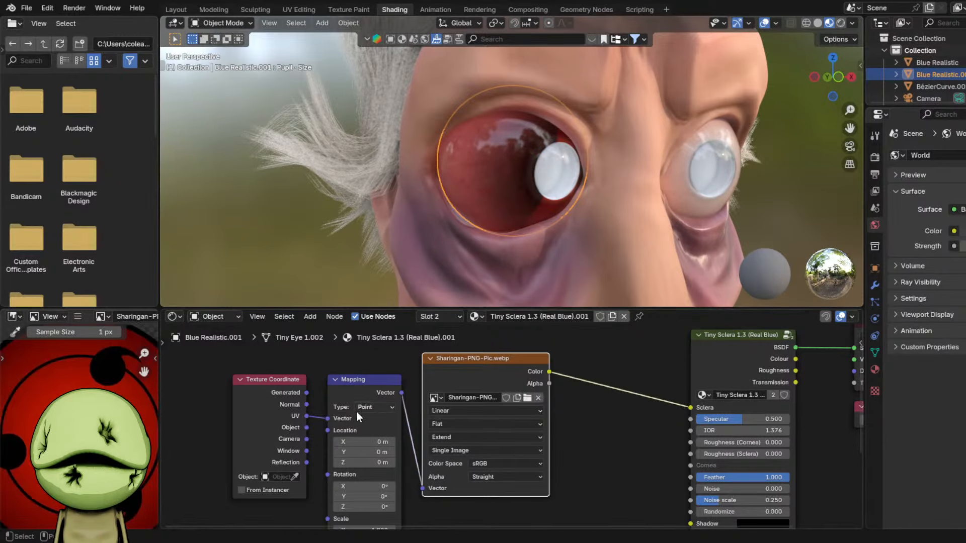
- Connect the Texture Coordinate node's Generated output to the Mapping node's Vector input
{"action": "left_click_drag", "start_coordinate": [307, 393], "coordinate": [328, 419]}
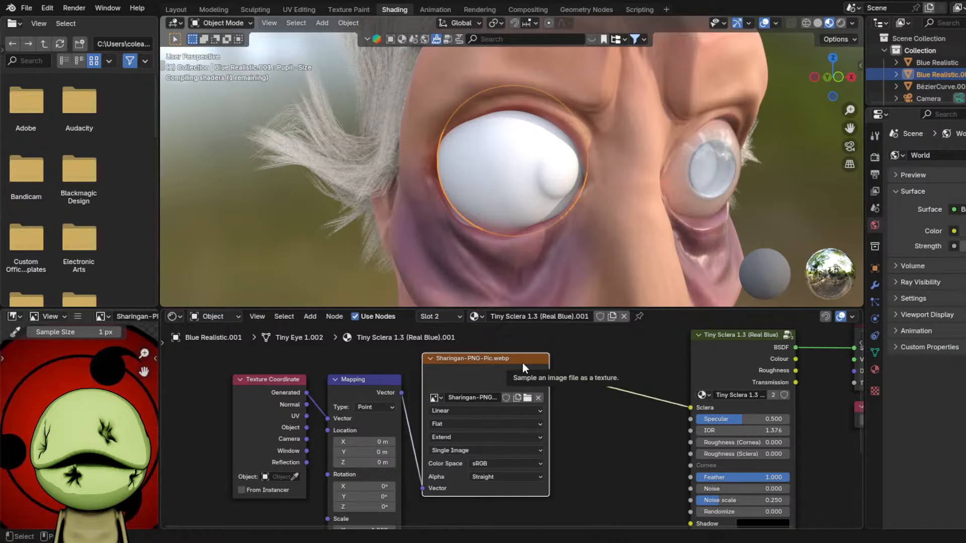
{"action": "scroll", "coordinate": [572, 128], "scroll_direction": "down", "scroll_amount": 5}
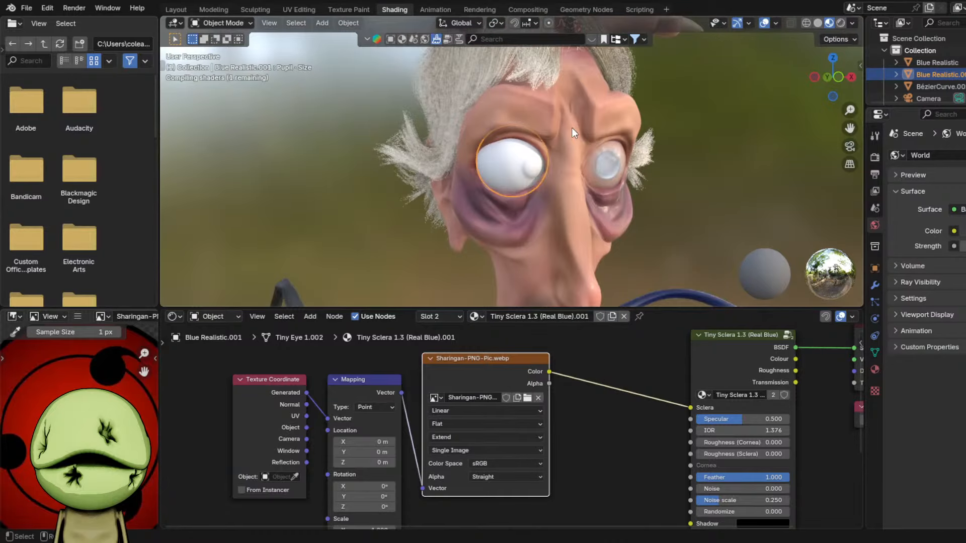
{"action": "scroll", "coordinate": [572, 128], "scroll_direction": "up", "scroll_amount": 4}
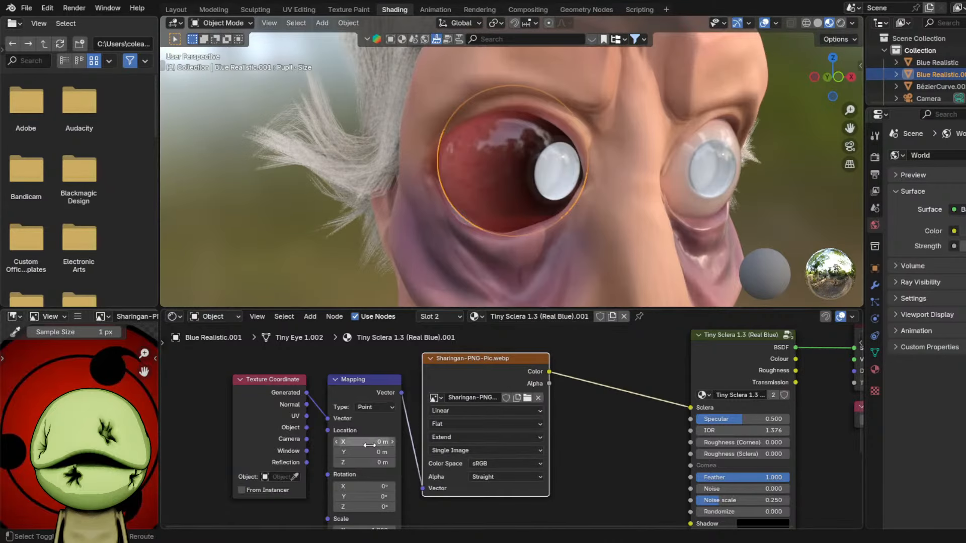
- Set the Mapping node's Location Y to 0.6 m and its Rotation to X 31.4°, Y 96.7°, Z -10.2°
{"action": "key", "text": "BackSpace"}
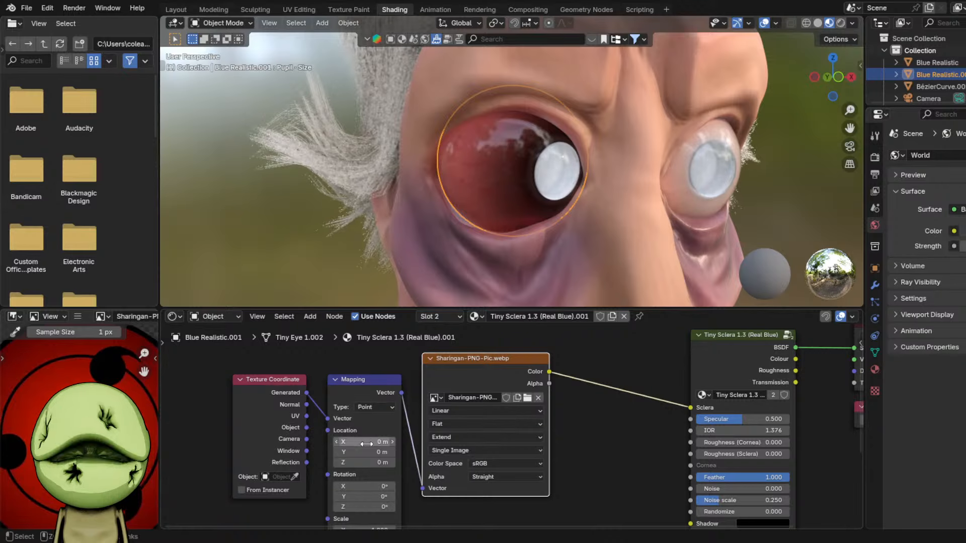
{"action": "left_click_drag", "start_coordinate": [366, 451], "coordinate": [378, 451]}
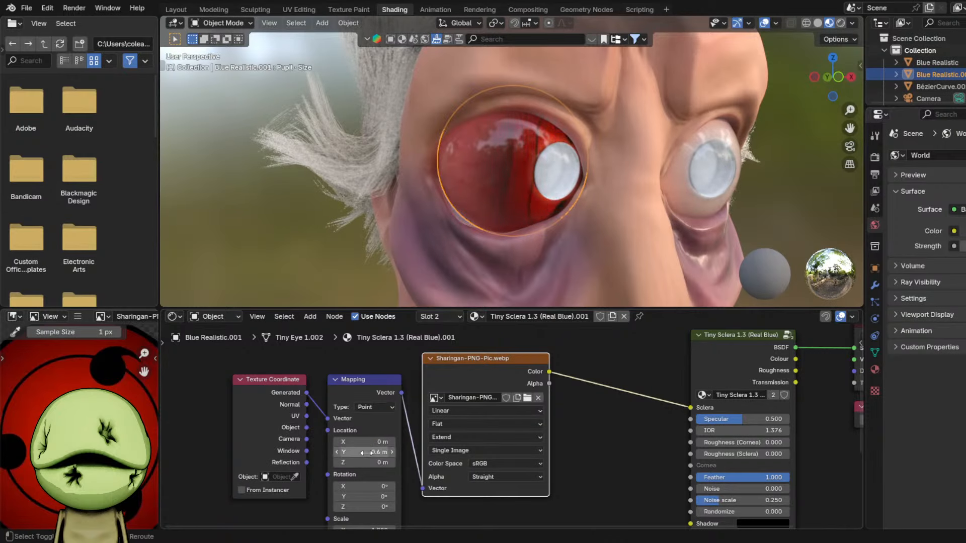
{"action": "key", "text": "BackSpace"}
{"action": "mouse_move", "coordinate": [362, 497]}
{"action": "left_mouse_down"}
{"action": "mouse_move", "coordinate": [383, 497]}
{"action": "mouse_move", "coordinate": [382, 508]}
{"action": "mouse_move", "coordinate": [372, 507]}
{"action": "left_mouse_up"}
{"action": "key", "text": "BackSpace"}
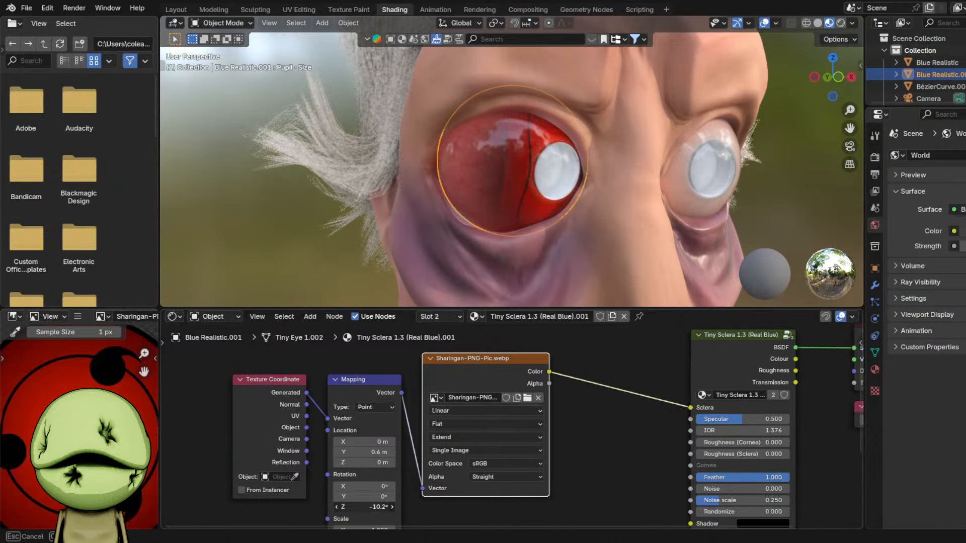
{"action": "left_click_drag", "start_coordinate": [372, 496], "coordinate": [373, 487]}
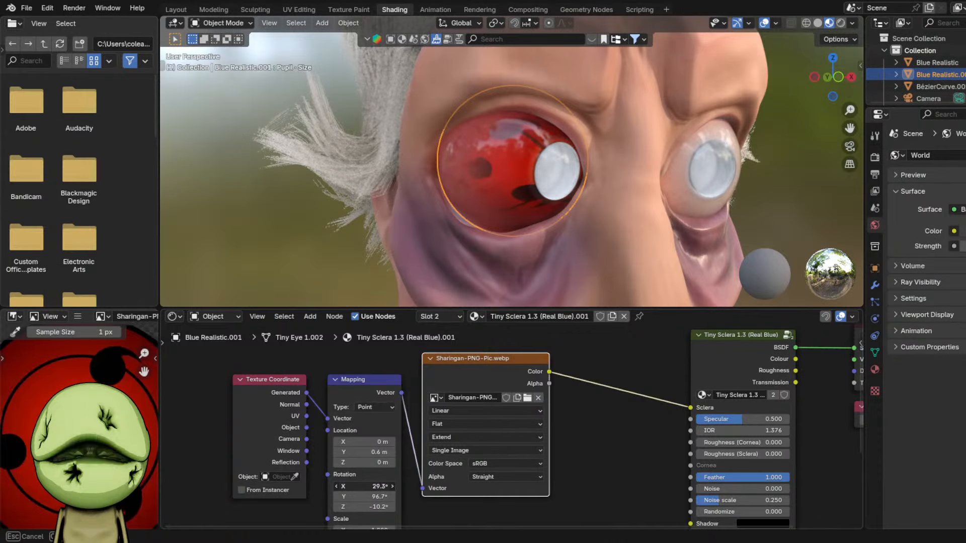
- Set the Mapping node's Scale to 2.680 on all axes and its Rotation Y to 144°
{"action": "middle_click_drag", "start_coordinate": [383, 466], "coordinate": [433, 398]}
{"action": "scroll", "coordinate": [446, 401], "scroll_direction": "up", "scroll_amount": 2}
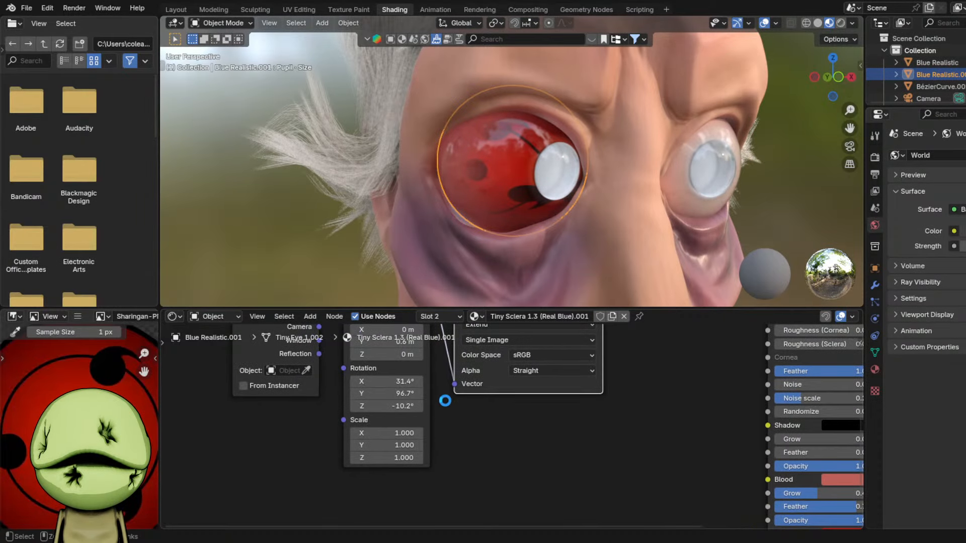
{"action": "left_click_drag", "start_coordinate": [388, 433], "coordinate": [438, 458]}
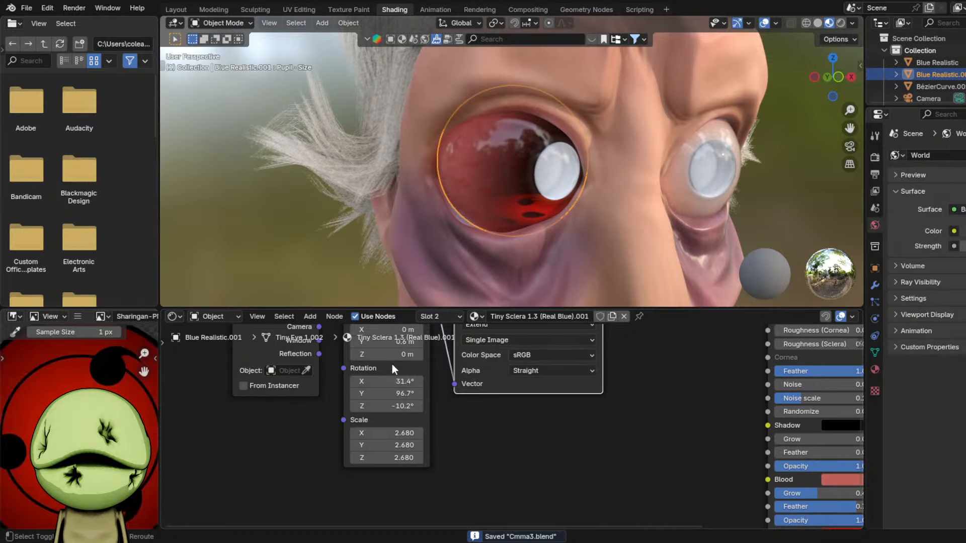
{"action": "middle_click_drag", "start_coordinate": [387, 394], "coordinate": [398, 424]}
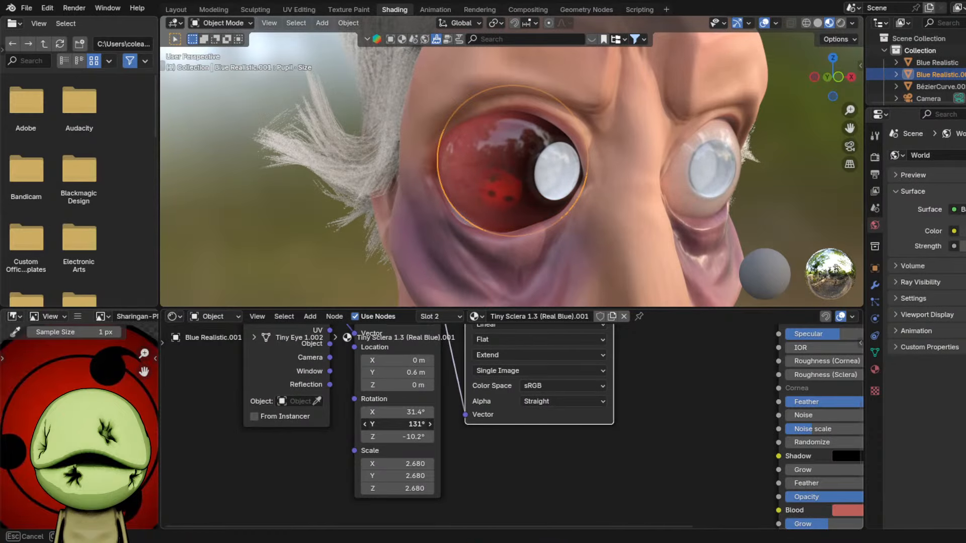
{"action": "left_click_drag", "start_coordinate": [397, 425], "coordinate": [398, 424]}
- Insert a Color Ramp node between the Sharingan image texture's Color output and the Sclera input
{"action": "key", "text": "Home"}
{"action": "key", "text": "shift+a"}
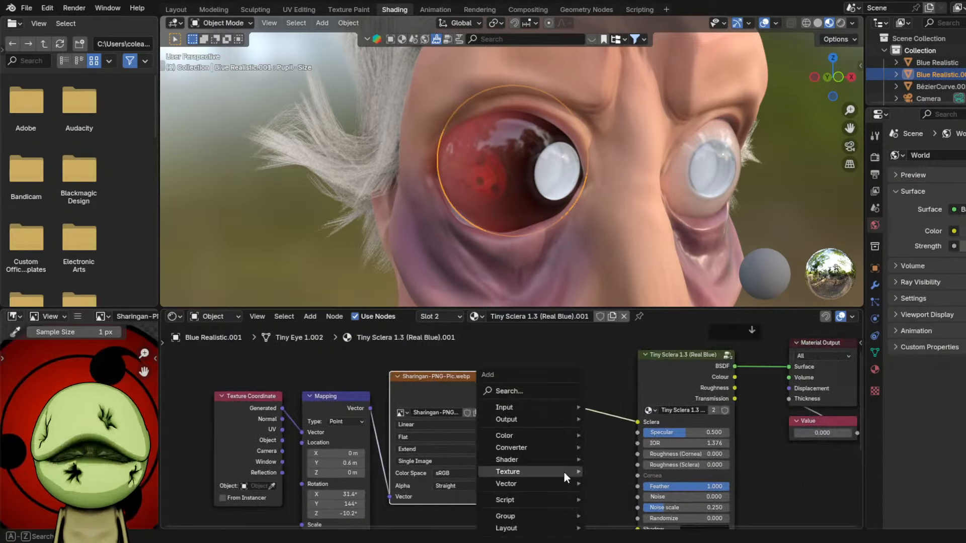
{"action": "mouse_move", "coordinate": [553, 447]}
{"action": "left_click", "coordinate": [629, 321]}
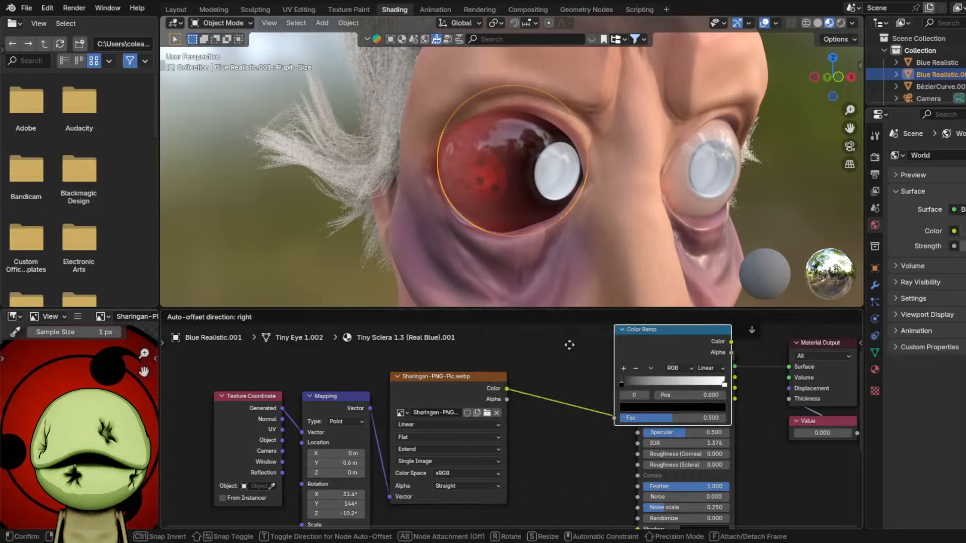
{"action": "left_click", "coordinate": [589, 428]}
- Slide the Color Ramp's white stop closer to the black stop and recolour the black stop at position 0 pale pink
{"action": "scroll", "coordinate": [589, 428], "scroll_direction": "up", "scroll_amount": 1}
{"action": "scroll", "coordinate": [564, 420], "scroll_direction": "up", "scroll_amount": 2}
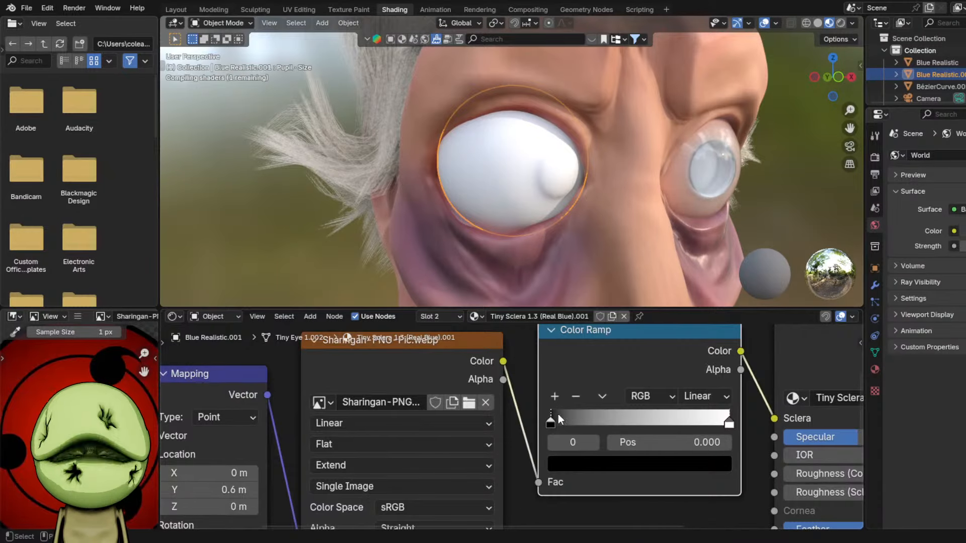
{"action": "left_click_drag", "start_coordinate": [557, 415], "coordinate": [597, 411]}
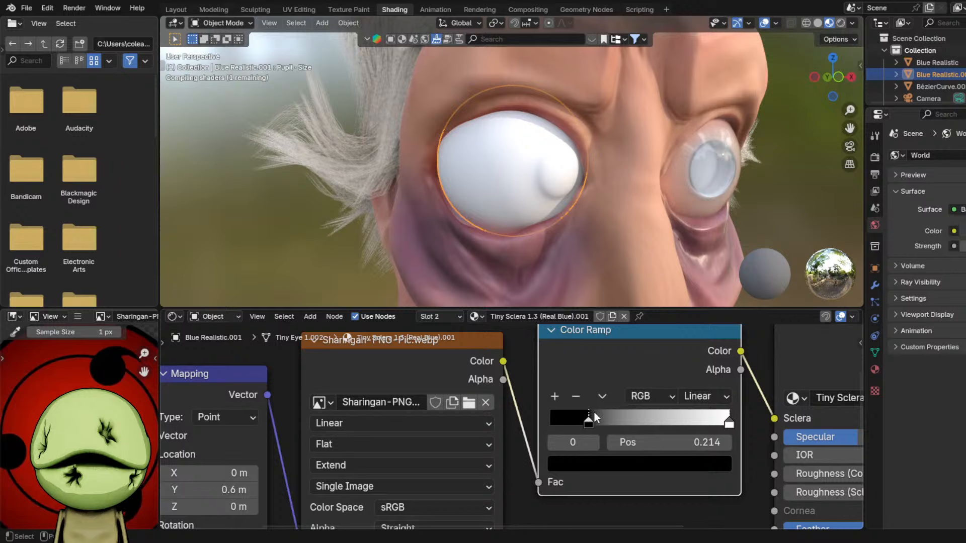
{"action": "left_click_drag", "start_coordinate": [593, 411], "coordinate": [573, 424]}
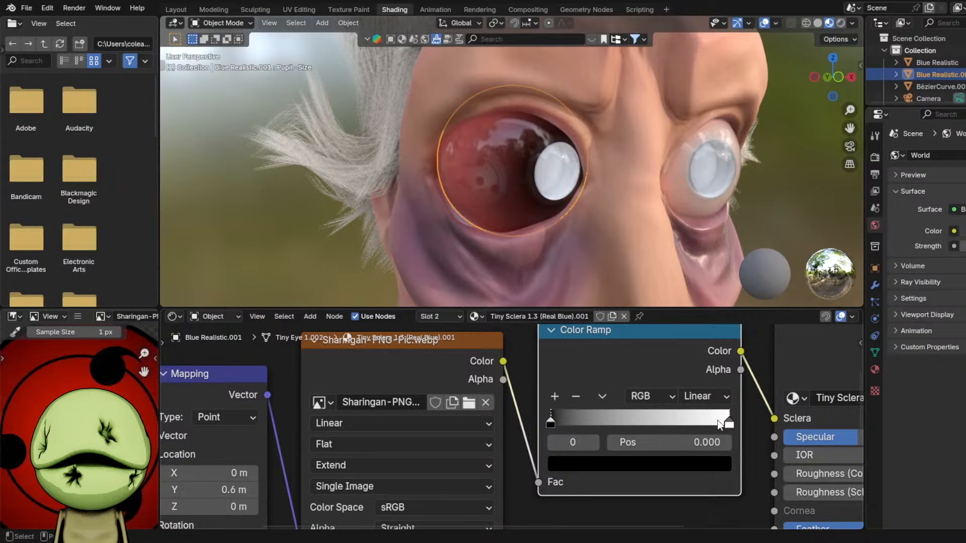
{"action": "left_click_drag", "start_coordinate": [717, 421], "coordinate": [661, 421]}
{"action": "left_click", "coordinate": [552, 424]}
{"action": "left_click", "coordinate": [594, 459]}
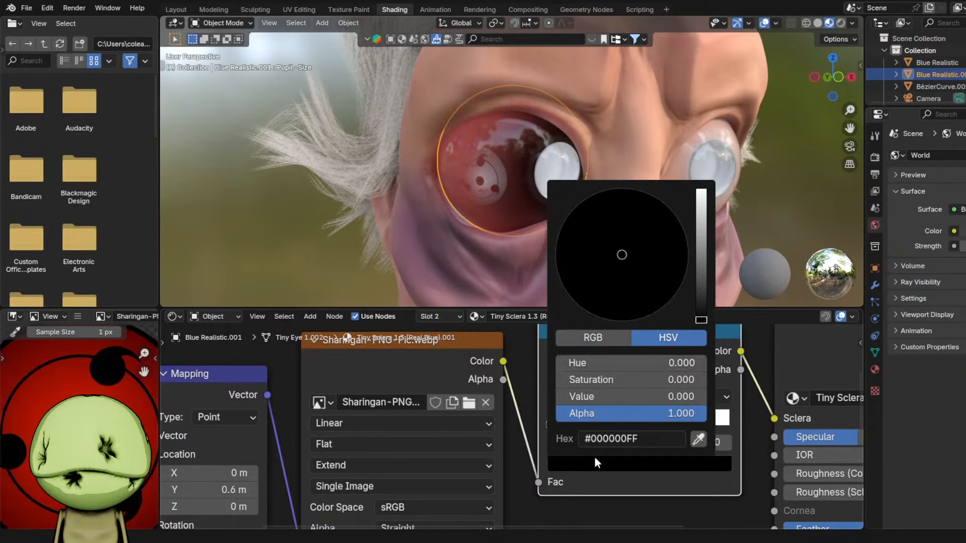
{"action": "left_click_drag", "start_coordinate": [700, 309], "coordinate": [701, 189]}
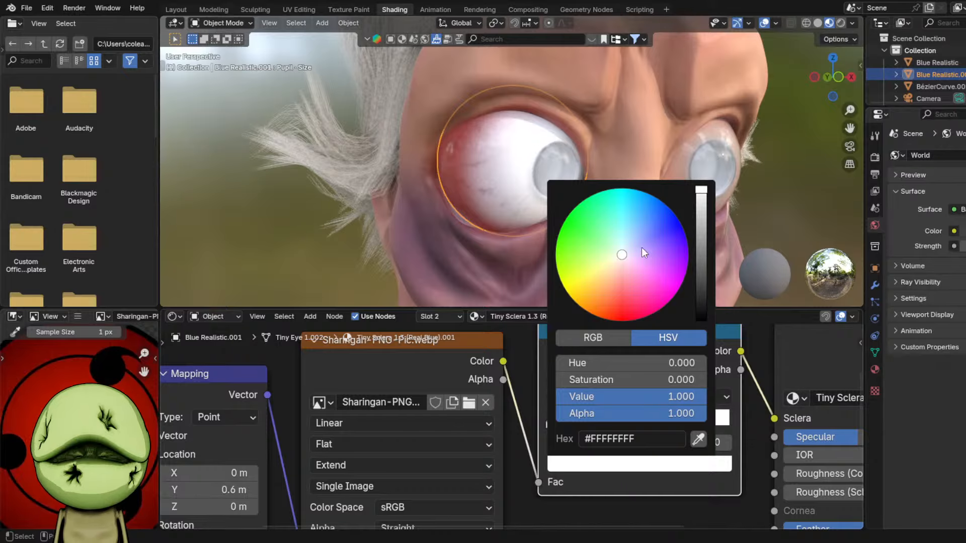
{"action": "left_click_drag", "start_coordinate": [622, 254], "coordinate": [618, 269]}
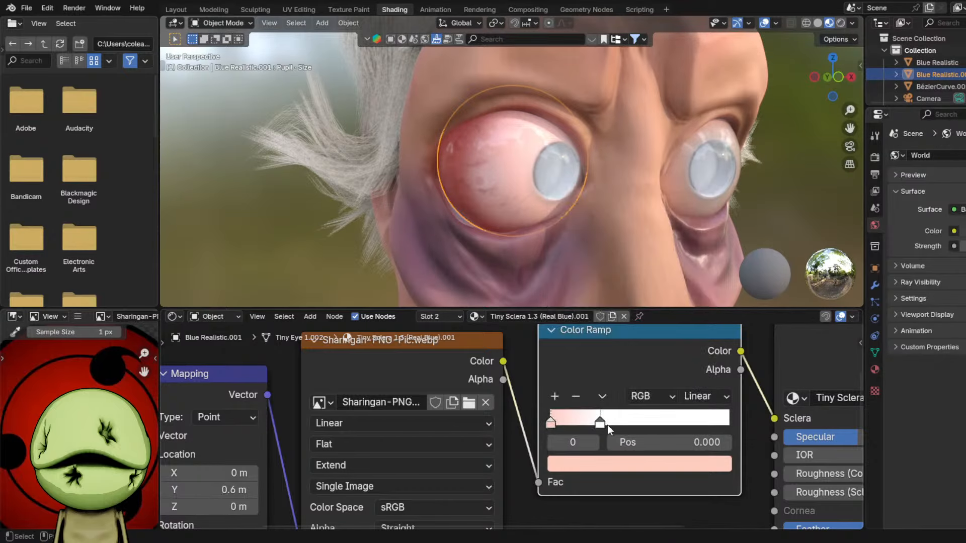
- Recolour the Color Ramp's white stop deep red, set its position to 0.032 and deselect the eye
{"action": "left_click", "coordinate": [601, 423]}
{"action": "left_click", "coordinate": [624, 461]}
{"action": "left_click_drag", "start_coordinate": [628, 314], "coordinate": [619, 322]}
{"action": "left_click_drag", "start_coordinate": [701, 262], "coordinate": [701, 225]}
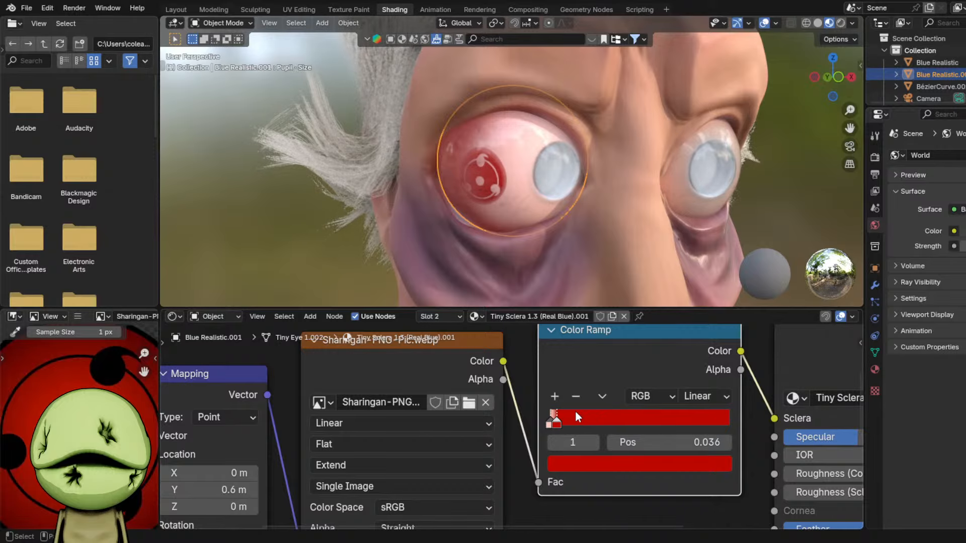
{"action": "left_click_drag", "start_coordinate": [575, 412], "coordinate": [575, 412]}
{"action": "scroll", "coordinate": [605, 187], "scroll_direction": "down", "scroll_amount": 5}
{"action": "middle_click_drag", "start_coordinate": [605, 187], "coordinate": [559, 174]}
{"action": "key", "text": "alt+a"}
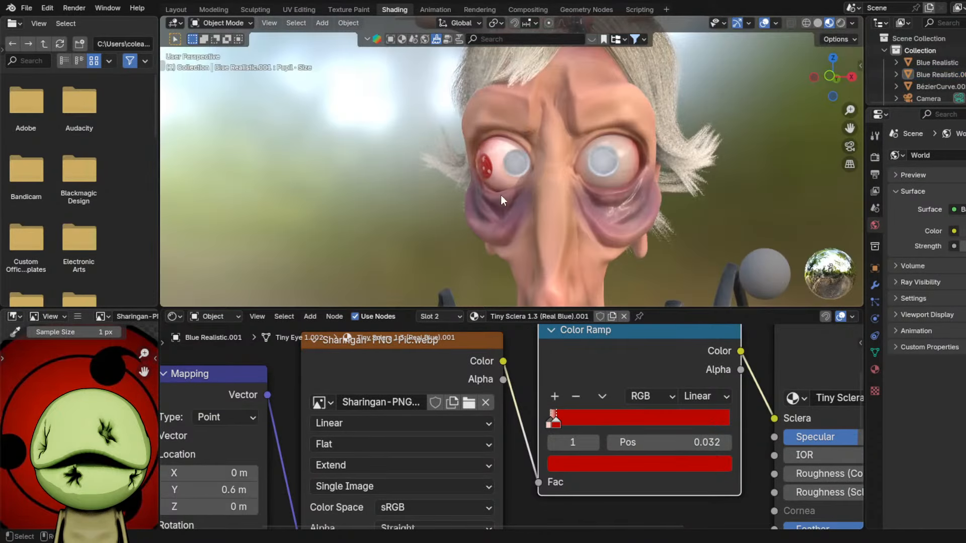
{"action": "scroll", "coordinate": [500, 200], "scroll_direction": "up", "scroll_amount": 3}
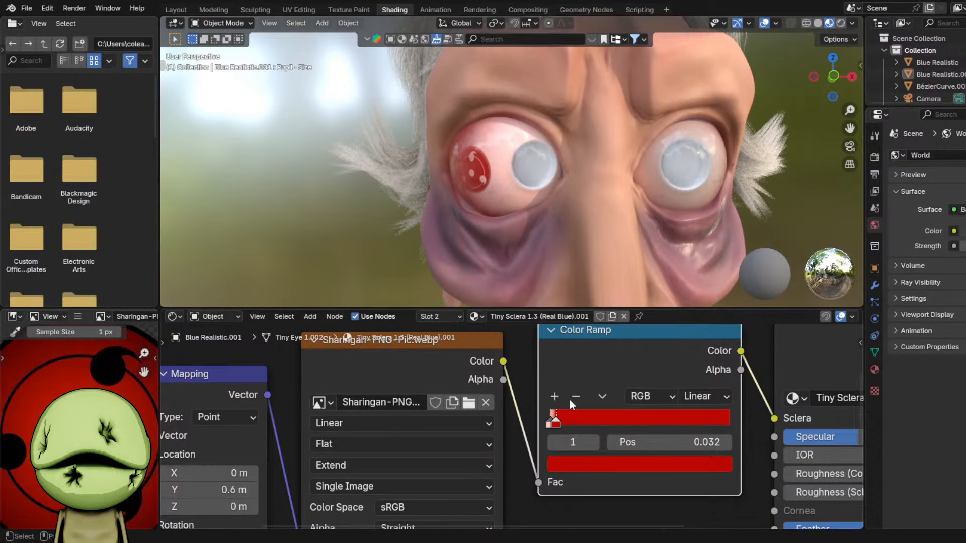
- Delete the topmost entry of the Additions list and move the remaining entries up under the heading
{"action": "scroll", "coordinate": [635, 169], "scroll_direction": "down", "scroll_amount": 2}
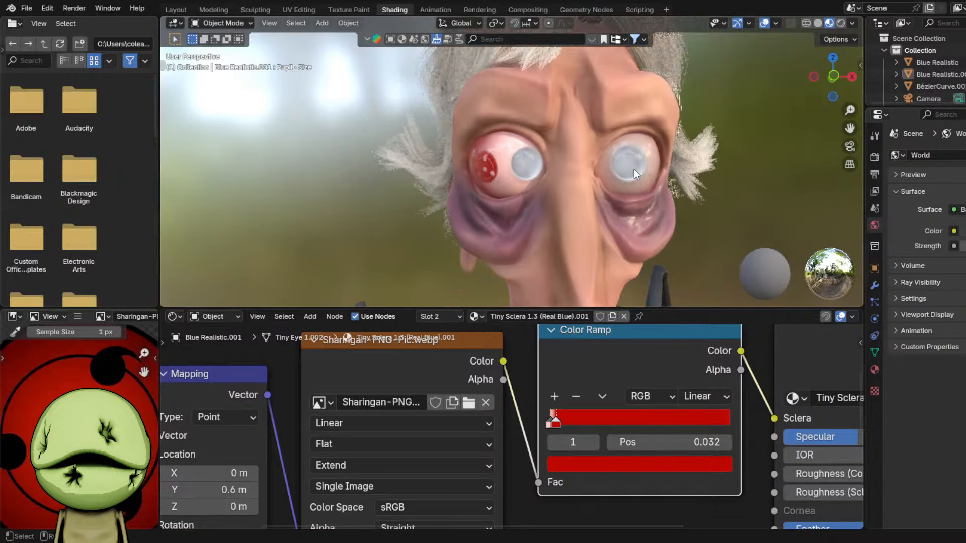
{"action": "scroll", "coordinate": [637, 191], "scroll_direction": "down", "scroll_amount": 8}
{"action": "key", "text": "x"}
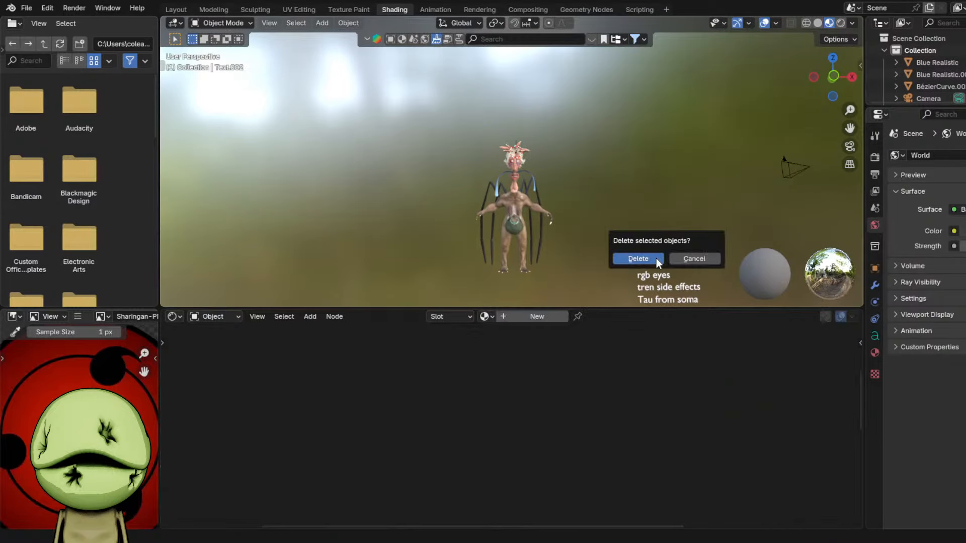
{"action": "left_click", "coordinate": [656, 258]}
{"action": "key", "text": "g"}
{"action": "key", "text": "Escape"}
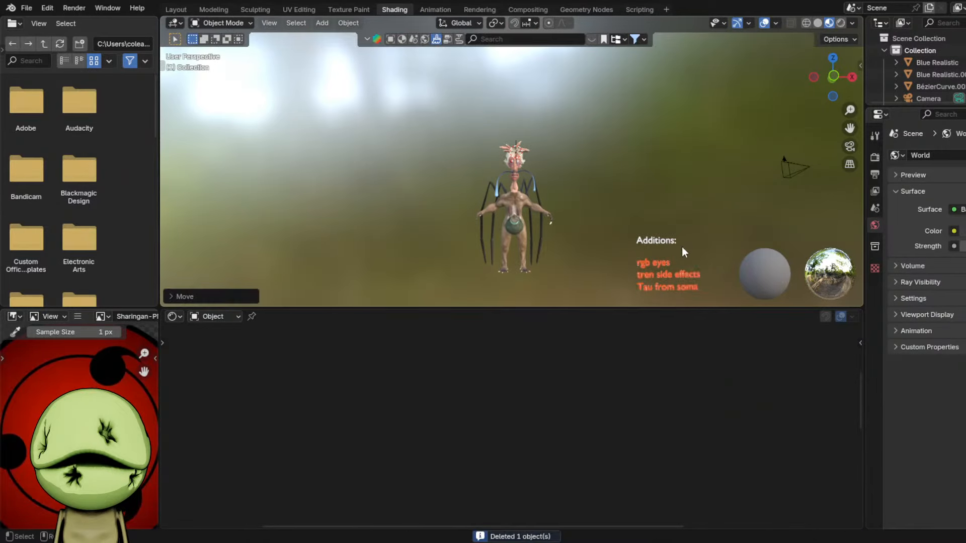
- Rotate the Sharingan eyeball about the global Z axis to reposition its red iris within the socket
{"action": "scroll", "coordinate": [569, 174], "scroll_direction": "up", "scroll_amount": 6}
{"action": "scroll", "coordinate": [533, 168], "scroll_direction": "down", "scroll_amount": 5}
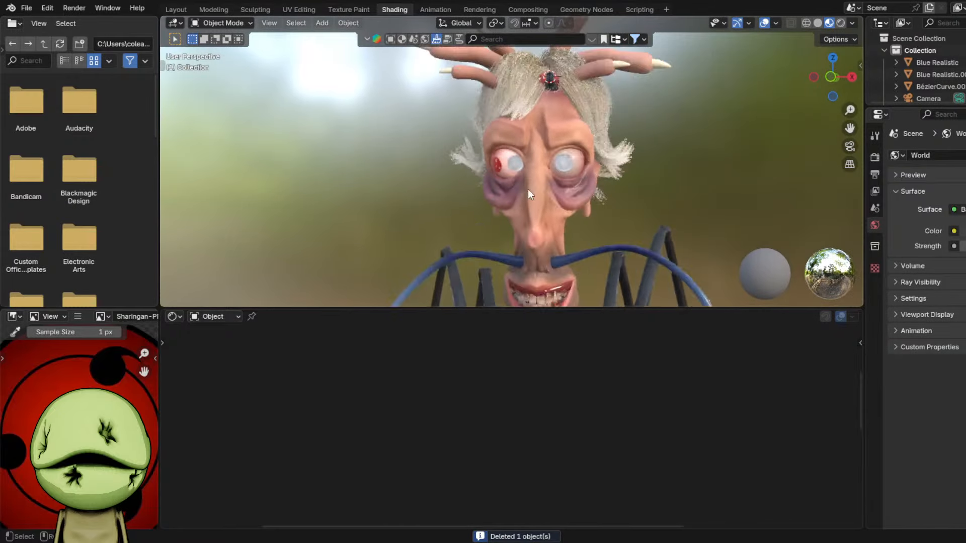
{"action": "scroll", "coordinate": [552, 188], "scroll_direction": "up", "scroll_amount": 5}
{"action": "left_click", "coordinate": [509, 165]}
{"action": "key", "text": "r"}
{"action": "key", "text": "z"}
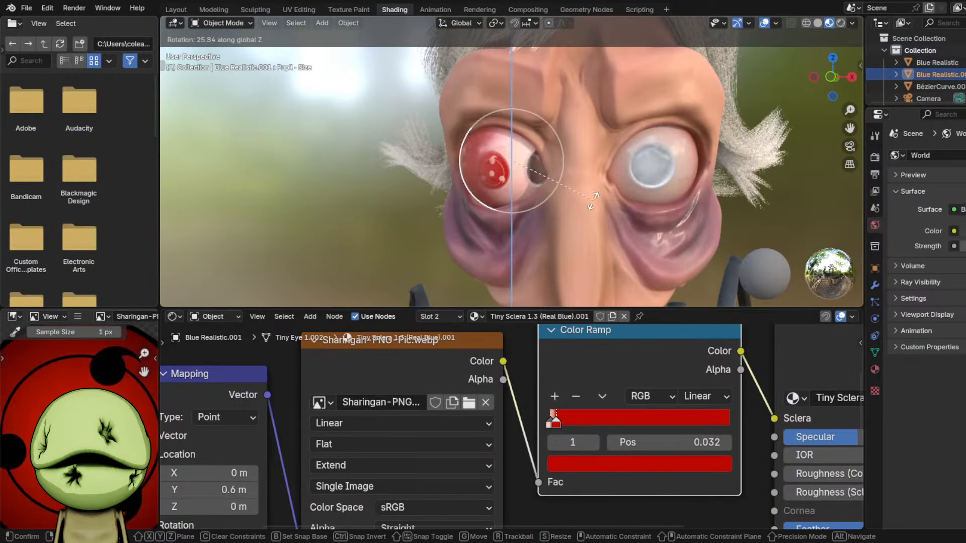
{"action": "left_click", "coordinate": [576, 165]}
{"action": "key", "text": "r"}
{"action": "key", "text": "z"}
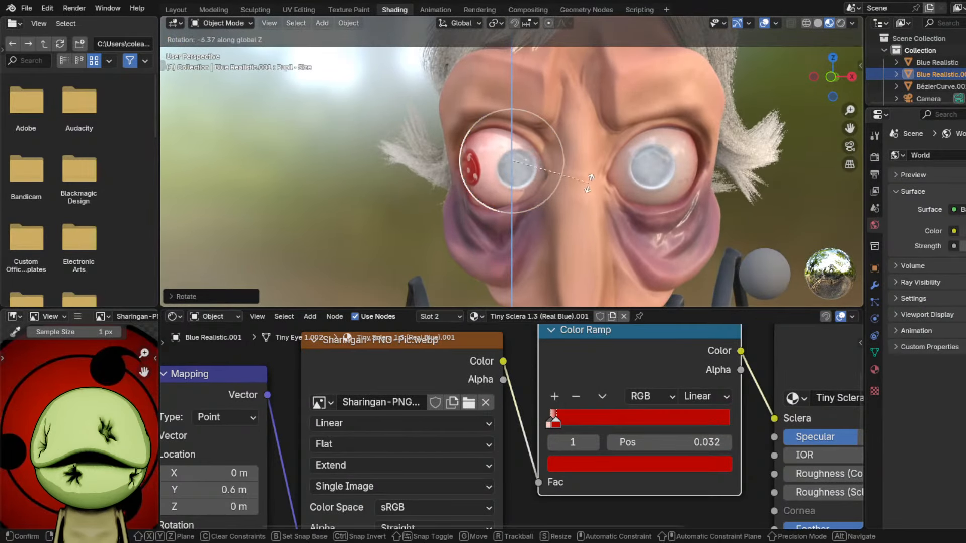
{"action": "left_click", "coordinate": [594, 198]}
- Roll the Sharingan eyeball so its red iris faces forward in the lower middle of the socket
{"action": "key", "text": "r"}
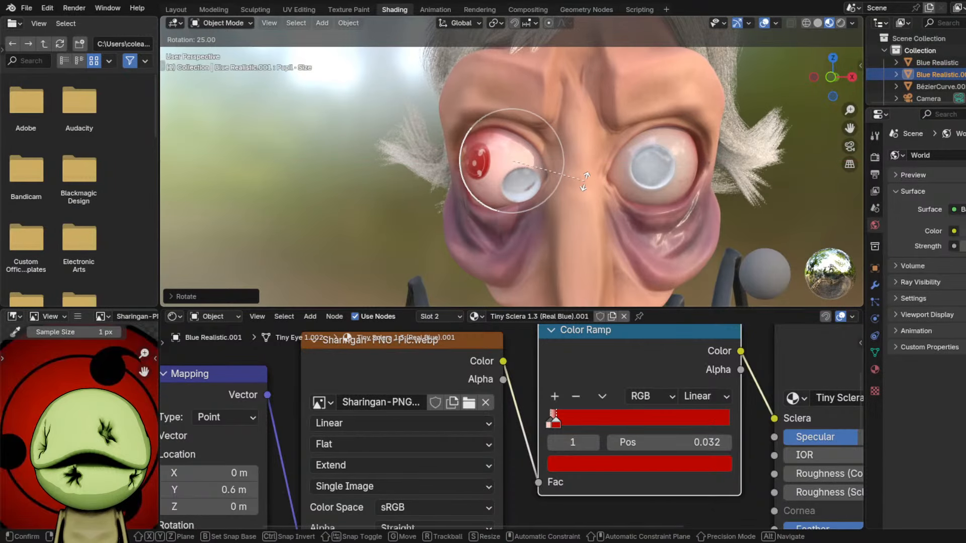
{"action": "left_click", "coordinate": [500, 106]}
{"action": "key", "text": "r"}
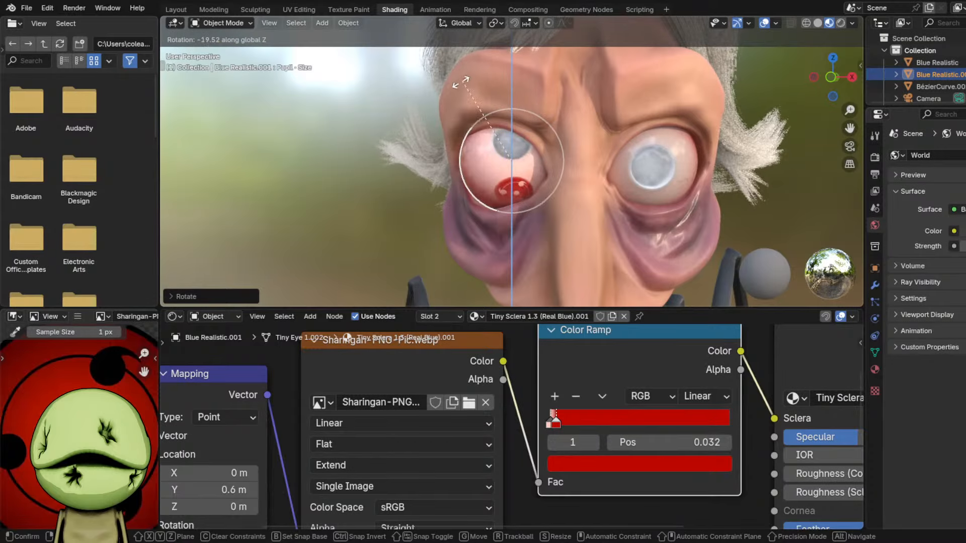
{"action": "left_click", "coordinate": [517, 114]}
{"action": "scroll", "coordinate": [542, 134], "scroll_direction": "up", "scroll_amount": 4}
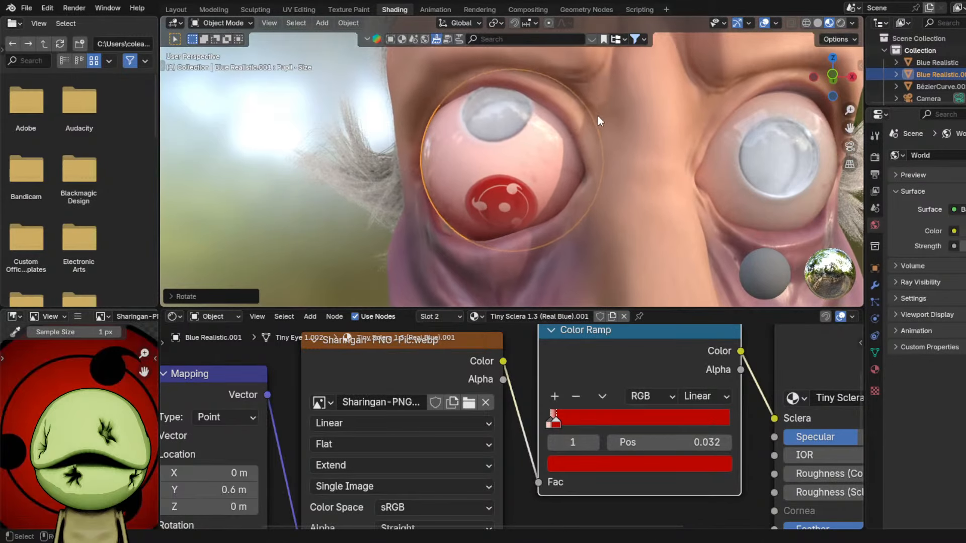
- Tilt the Sharingan eyeball about the X axis, deselect it and save the file
{"action": "scroll", "coordinate": [578, 151], "scroll_direction": "down", "scroll_amount": 10}
{"action": "scroll", "coordinate": [557, 167], "scroll_direction": "up", "scroll_amount": 4}
{"action": "key", "text": "r"}
{"action": "key", "text": "x"}
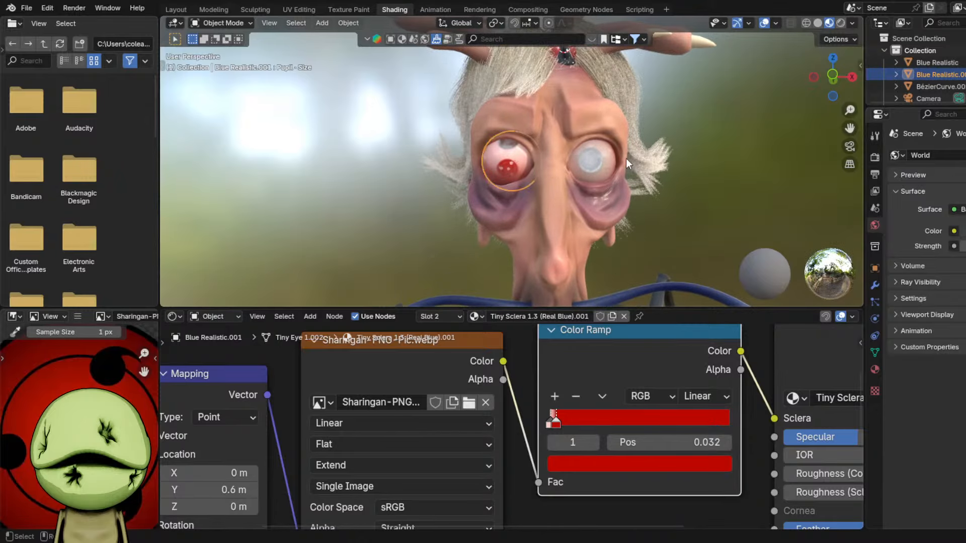
{"action": "left_click", "coordinate": [626, 163]}
{"action": "scroll", "coordinate": [590, 214], "scroll_direction": "down", "scroll_amount": 4}
{"action": "key", "text": "ctrl+s"}
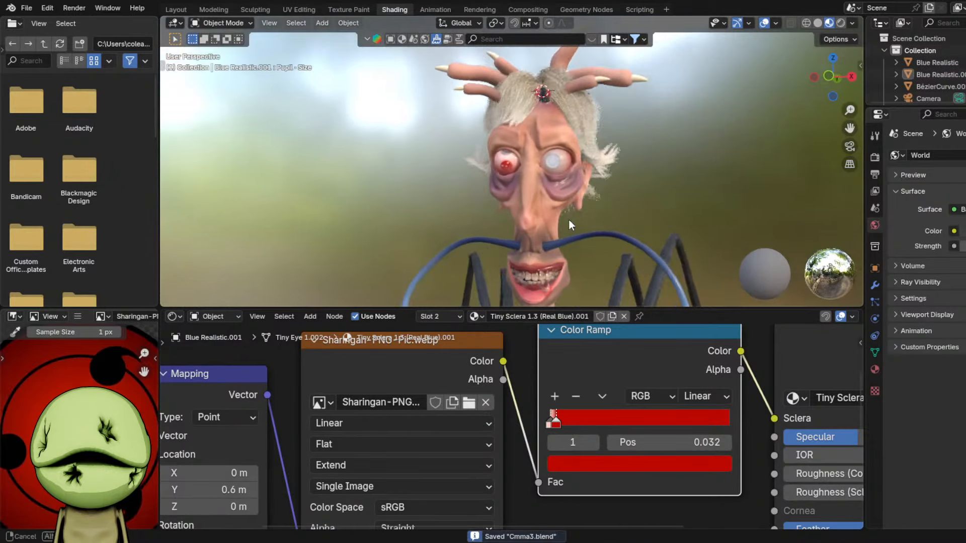
{"action": "middle_click_drag", "start_coordinate": [626, 143], "coordinate": [521, 104]}
{"action": "scroll", "coordinate": [658, 156], "scroll_direction": "down", "scroll_amount": 8}
{"action": "left_click", "coordinate": [555, 216]}
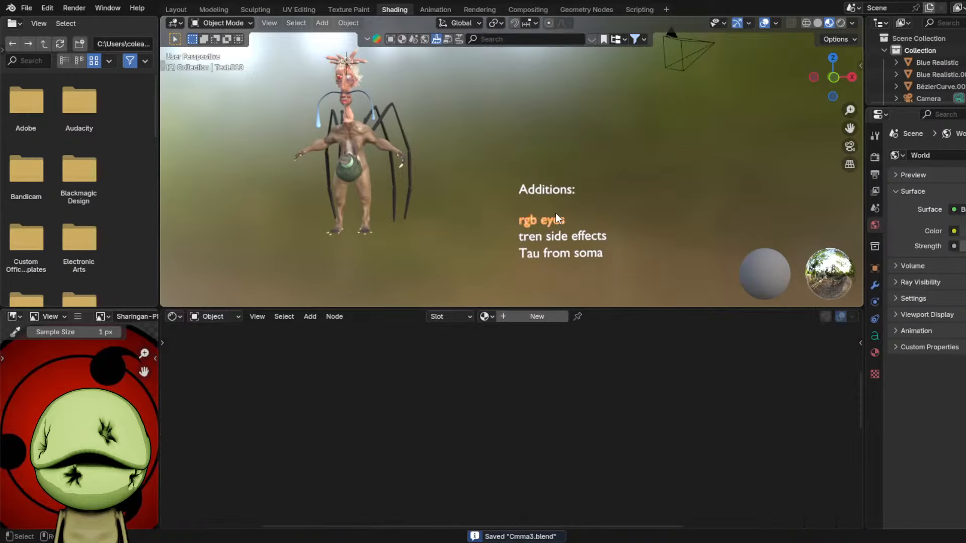
{"action": "key", "text": "g"}
{"action": "key", "text": "Escape"}
{"action": "scroll", "coordinate": [577, 216], "scroll_direction": "up", "scroll_amount": 1}
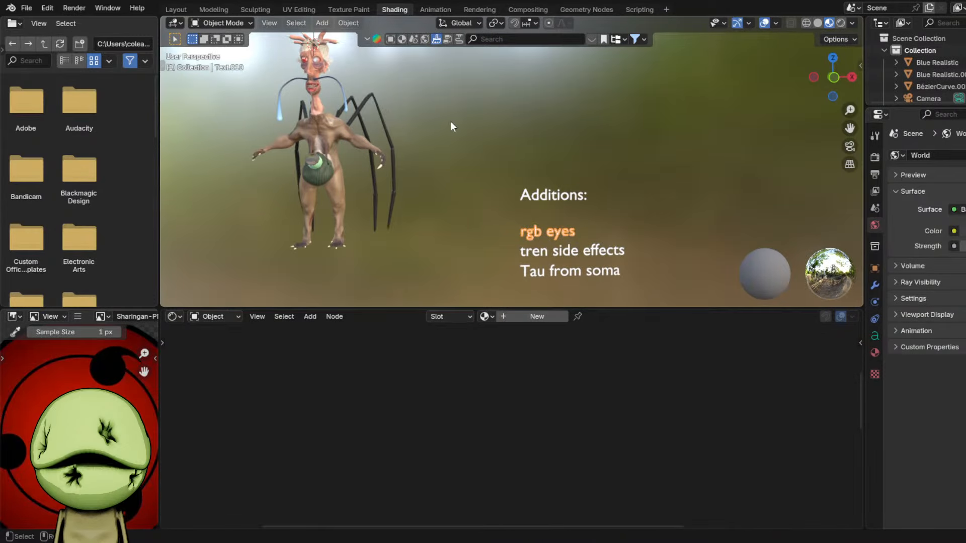
- Bring up the iris material nodes of the other, untextured eyeball, Blue Realistic, and leave the eyeball deselected
{"action": "scroll", "coordinate": [450, 122], "scroll_direction": "up", "scroll_amount": 4}
{"action": "middle_click_drag", "start_coordinate": [451, 122], "coordinate": [524, 195], "text": "shift"}
{"action": "middle_click_drag", "start_coordinate": [355, 100], "coordinate": [441, 153], "text": "shift"}
{"action": "scroll", "coordinate": [441, 153], "scroll_direction": "up", "scroll_amount": 1}
{"action": "middle_click_drag", "start_coordinate": [394, 88], "coordinate": [443, 129], "text": "shift"}
{"action": "scroll", "coordinate": [444, 129], "scroll_direction": "up", "scroll_amount": 6}
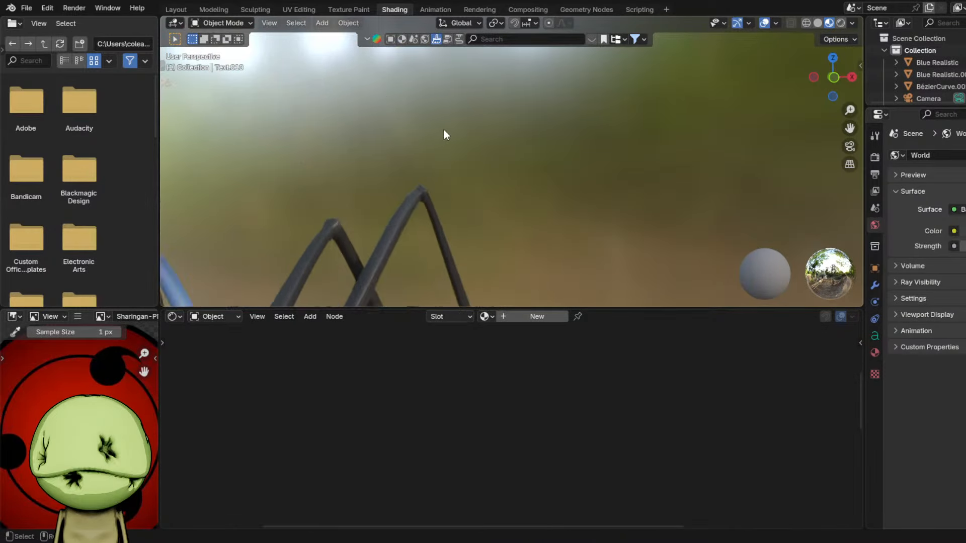
{"action": "middle_click_drag", "start_coordinate": [302, 114], "coordinate": [367, 138], "text": "shift"}
{"action": "middle_click_drag", "start_coordinate": [207, 126], "coordinate": [312, 130], "text": "shift"}
{"action": "left_click", "coordinate": [361, 98]}
{"action": "middle_click_drag", "start_coordinate": [361, 98], "coordinate": [485, 135], "text": "shift"}
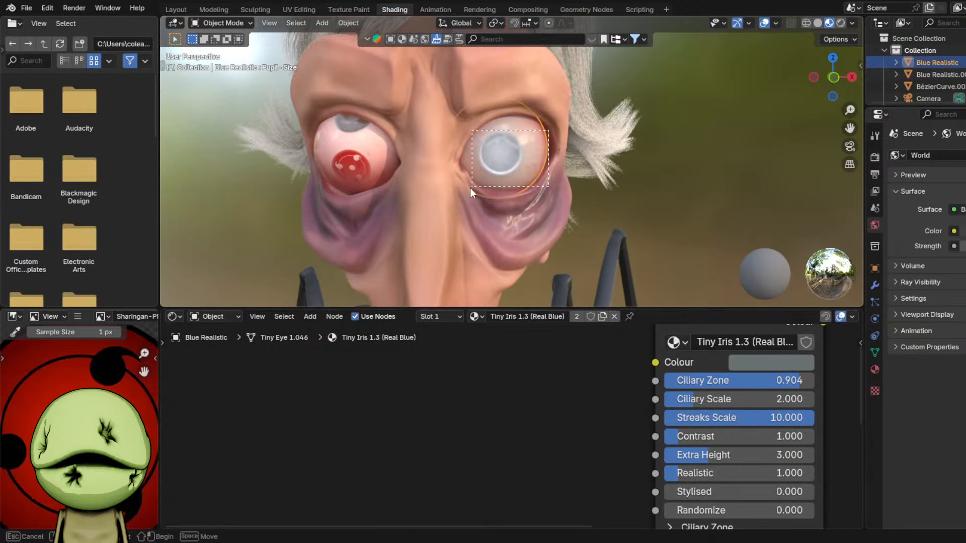
{"action": "key", "text": "alt+a"}
- Add a Layer Weight node beside the Tiny Iris 1.3 (Real Blue) group in the iris material
{"action": "scroll", "coordinate": [513, 428], "scroll_direction": "down", "scroll_amount": 5}
{"action": "key", "text": "shift+a"}
{"action": "mouse_move", "coordinate": [600, 379]}
{"action": "type", "text": "layer"}
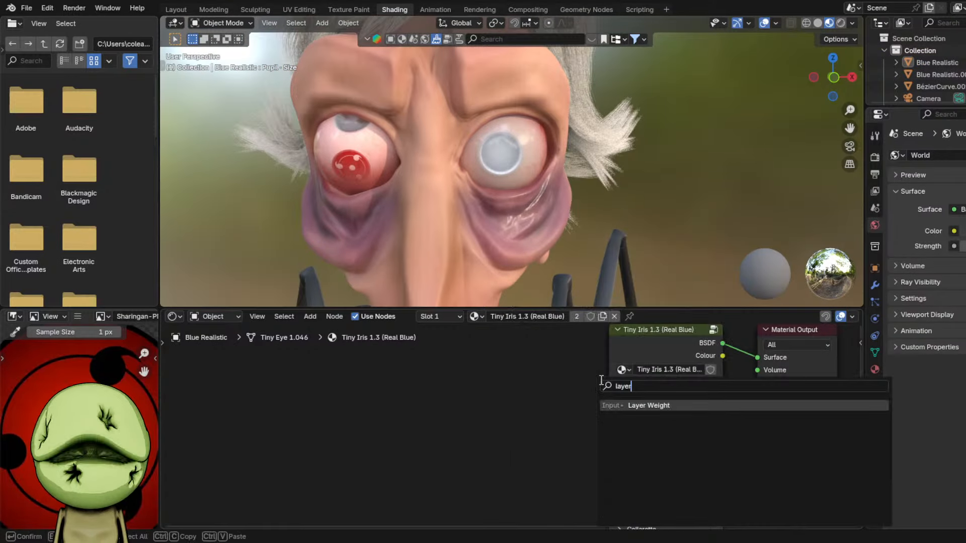
{"action": "key", "text": "Return"}
{"action": "left_click", "coordinate": [485, 384]}
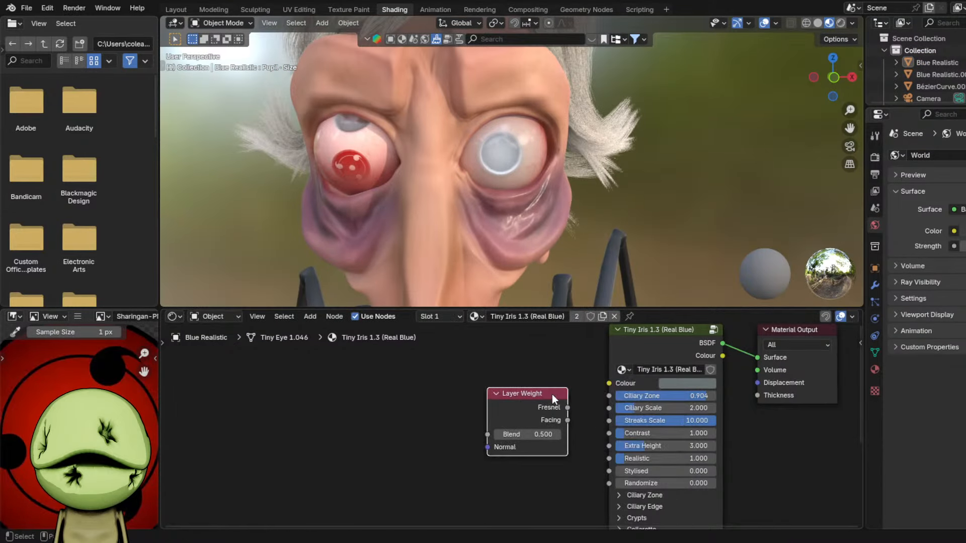
- Connect the Layer Weight's Facing output to the iris group's Colour input and move the node farther from the group
{"action": "scroll", "coordinate": [554, 398], "scroll_direction": "up", "scroll_amount": 1}
{"action": "left_click_drag", "start_coordinate": [577, 404], "coordinate": [626, 375]}
{"action": "left_click", "coordinate": [574, 417]}
{"action": "left_click_drag", "start_coordinate": [544, 391], "coordinate": [452, 379]}
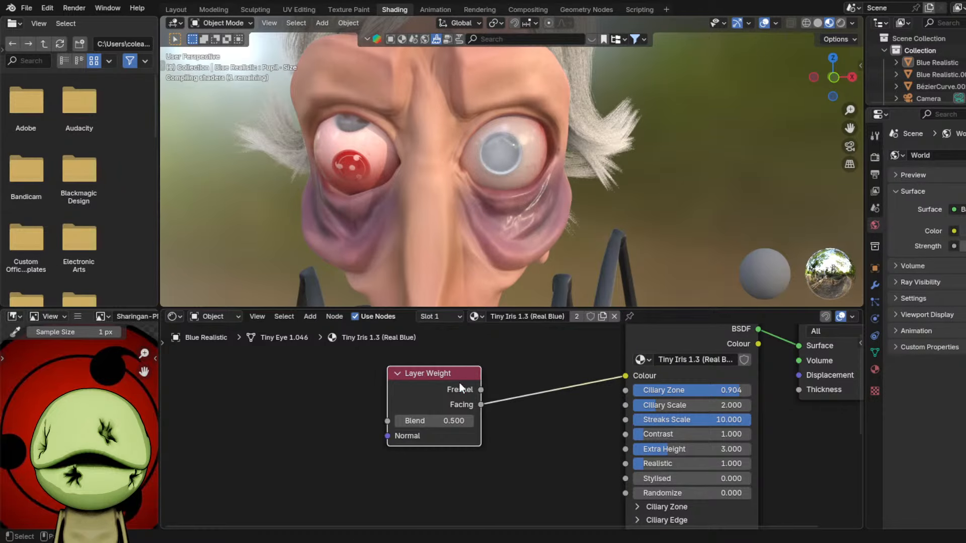
{"action": "key", "text": "BackSpace"}
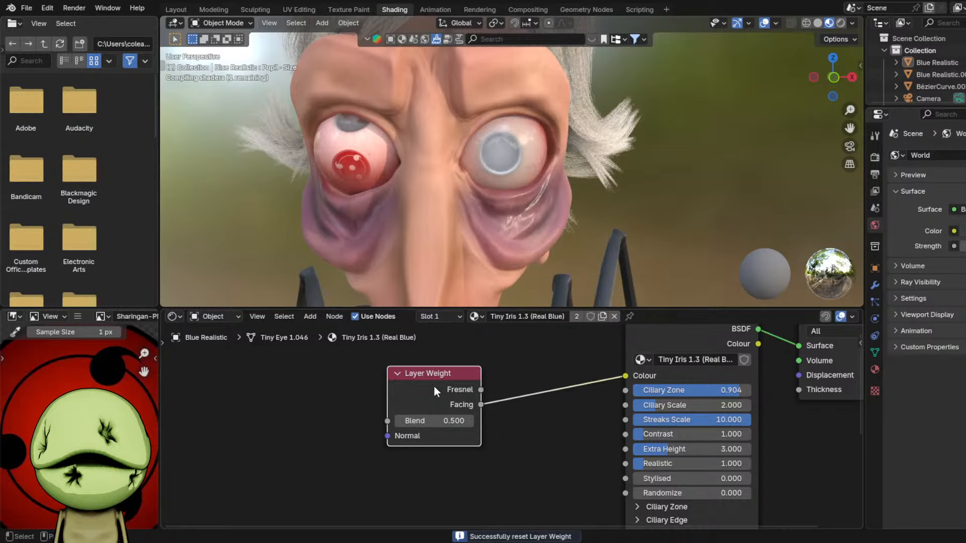
- Transfer the Layer Weight node from the iris material to the slot 2 sclera material and connect its Facing output to Sclera
{"action": "key", "text": "x"}
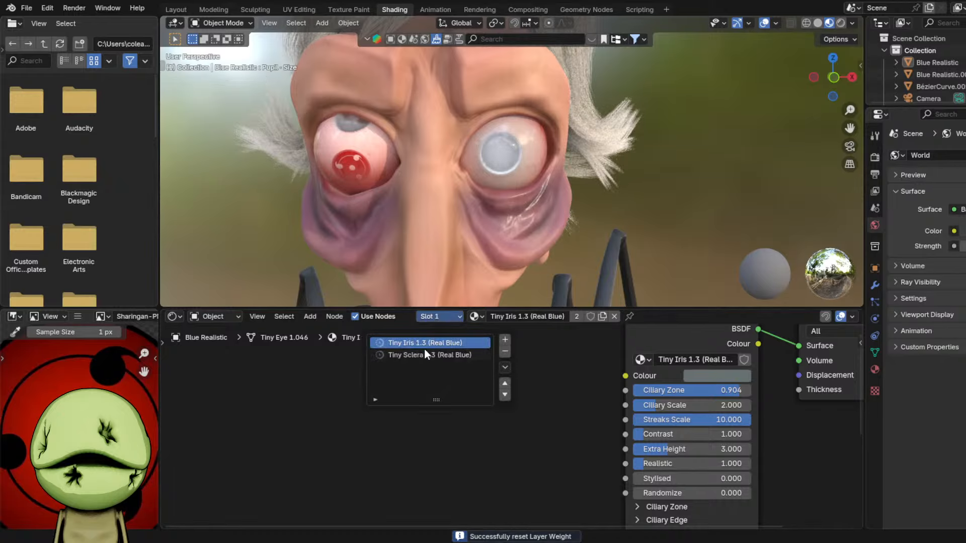
{"action": "left_click", "coordinate": [424, 352]}
{"action": "key", "text": "ctrl+v"}
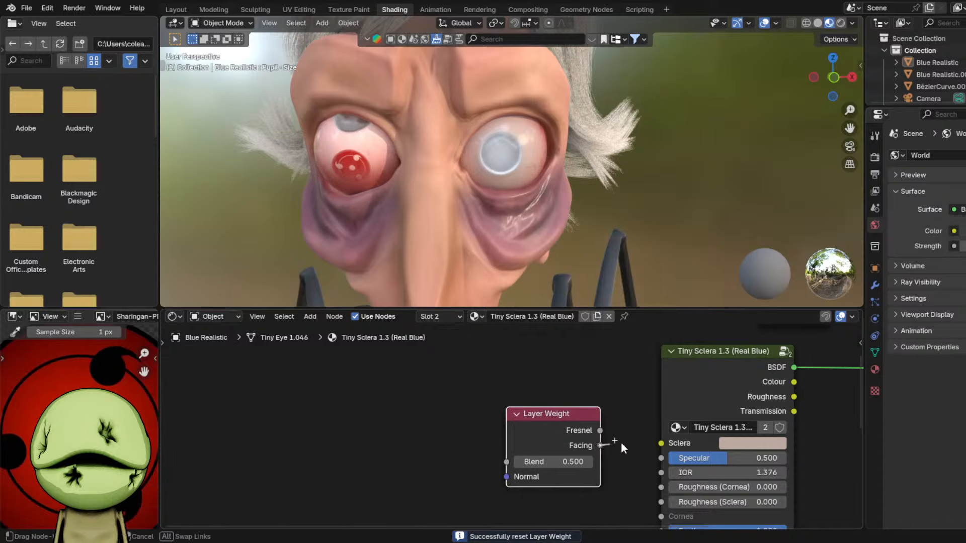
{"action": "left_click_drag", "start_coordinate": [621, 442], "coordinate": [660, 444]}
{"action": "left_click_drag", "start_coordinate": [564, 431], "coordinate": [396, 424]}
- Try a Combine Color node between the Layer Weight and the Sclera input, then undo its insertion
{"action": "key", "text": "shift+a"}
{"action": "mouse_move", "coordinate": [498, 415]}
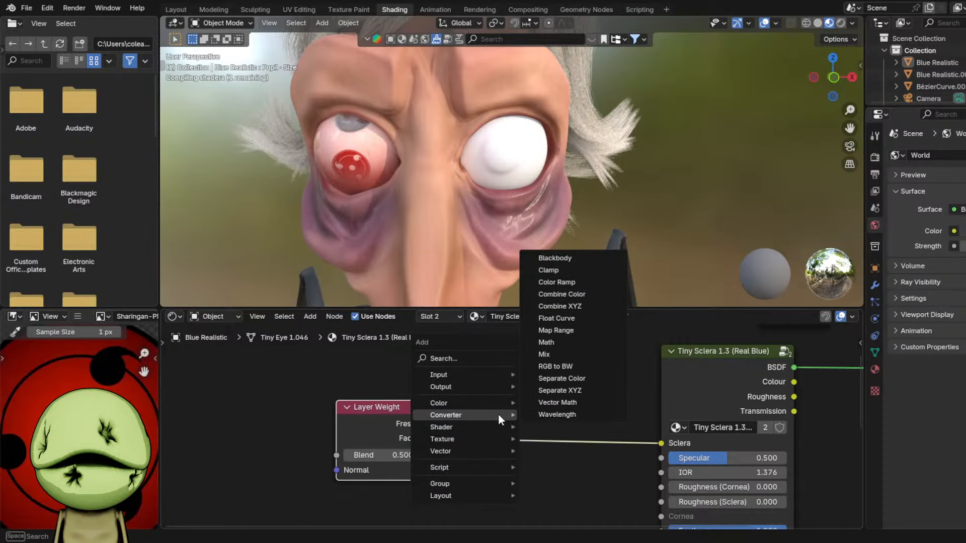
{"action": "left_click", "coordinate": [581, 294]}
{"action": "left_click", "coordinate": [499, 396]}
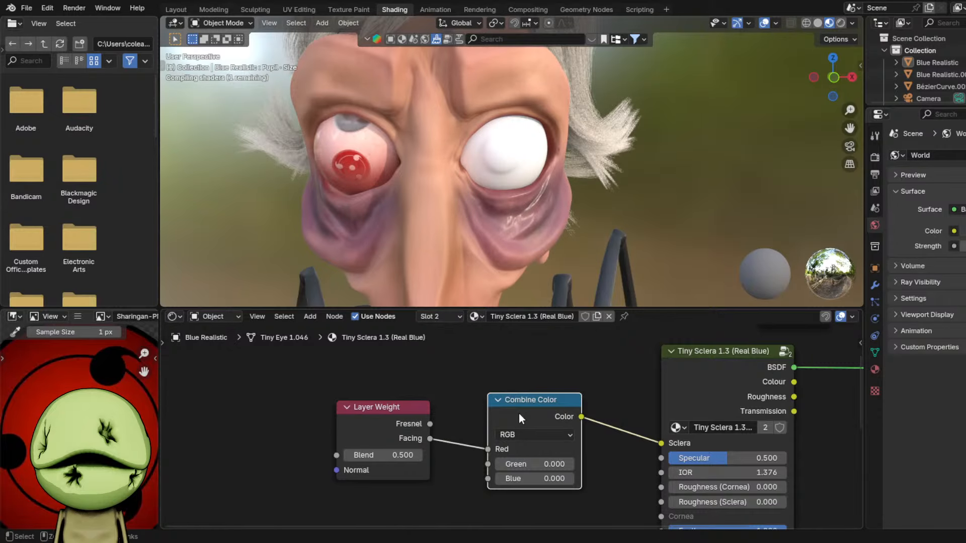
{"action": "key", "text": "ctrl+z"}
- Insert a Color Ramp between the Layer Weight's Facing output and the Sclera input, and delete the loose Combine Color node
{"action": "key", "text": "shift+a"}
{"action": "mouse_move", "coordinate": [471, 417]}
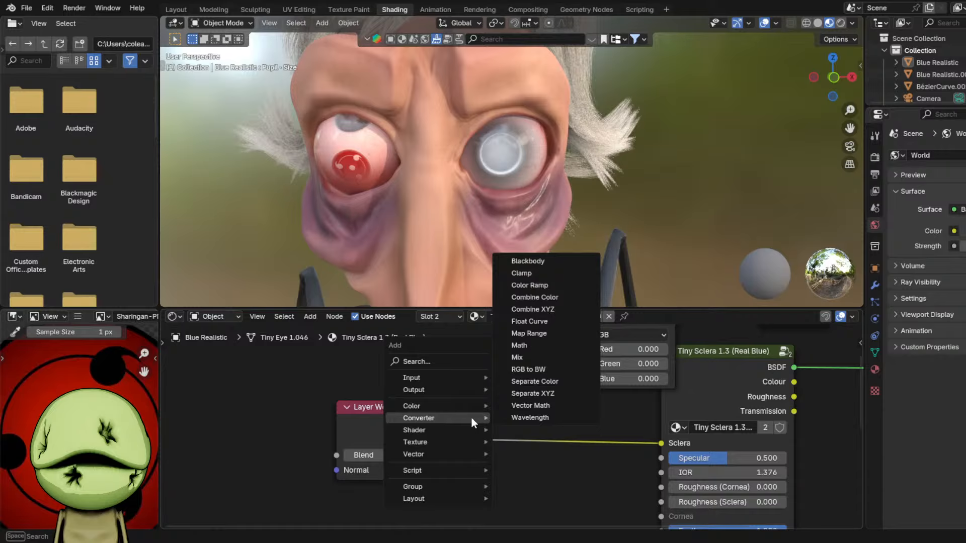
{"action": "left_click", "coordinate": [539, 285]}
{"action": "left_click", "coordinate": [457, 396]}
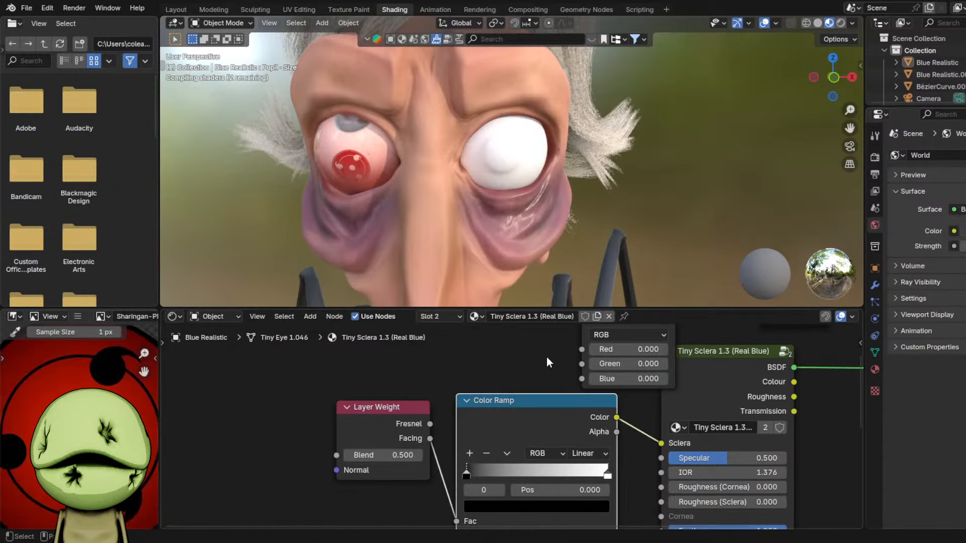
{"action": "scroll", "coordinate": [597, 393], "scroll_direction": "down", "scroll_amount": 2}
{"action": "key", "text": "x"}
{"action": "scroll", "coordinate": [491, 433], "scroll_direction": "up", "scroll_amount": 2}
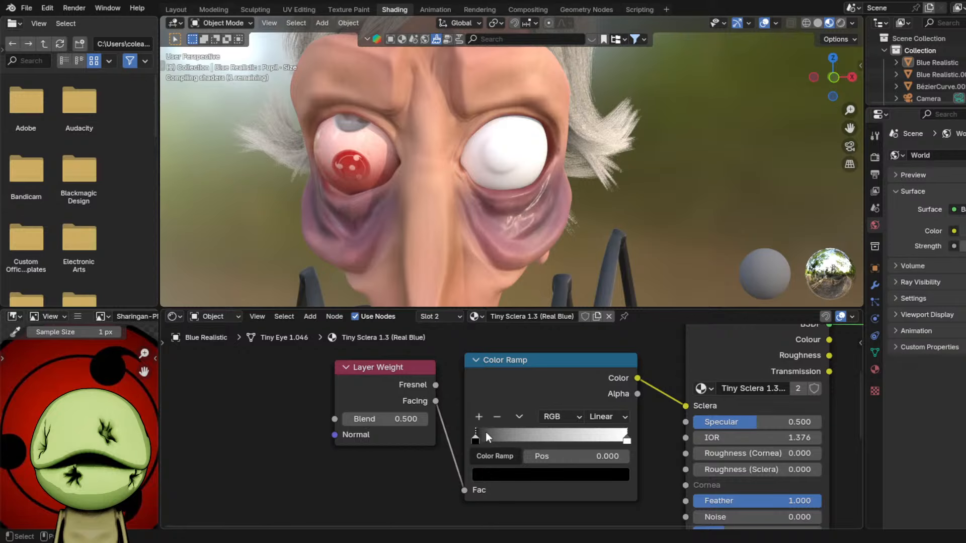
- Make the Color Ramp run from white to yellow with closer stops, placing the yellow stop at 0.600
{"action": "mouse_move", "coordinate": [486, 434]}
{"action": "left_mouse_down"}
{"action": "mouse_move", "coordinate": [578, 438]}
{"action": "mouse_move", "coordinate": [498, 444]}
{"action": "left_mouse_up"}
{"action": "mouse_move", "coordinate": [626, 440]}
{"action": "left_mouse_down"}
{"action": "mouse_move", "coordinate": [527, 437]}
{"action": "mouse_move", "coordinate": [557, 430]}
{"action": "left_mouse_up"}
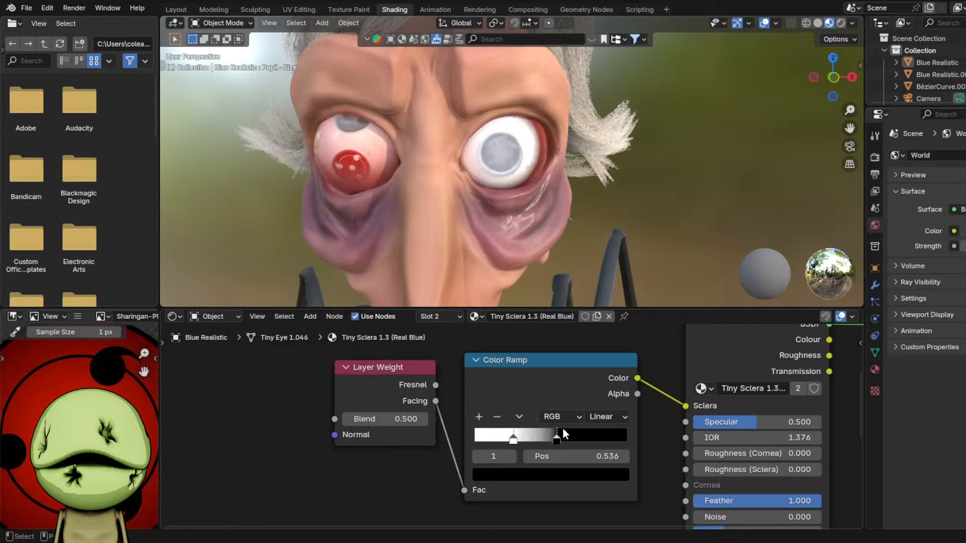
{"action": "left_click", "coordinate": [575, 474]}
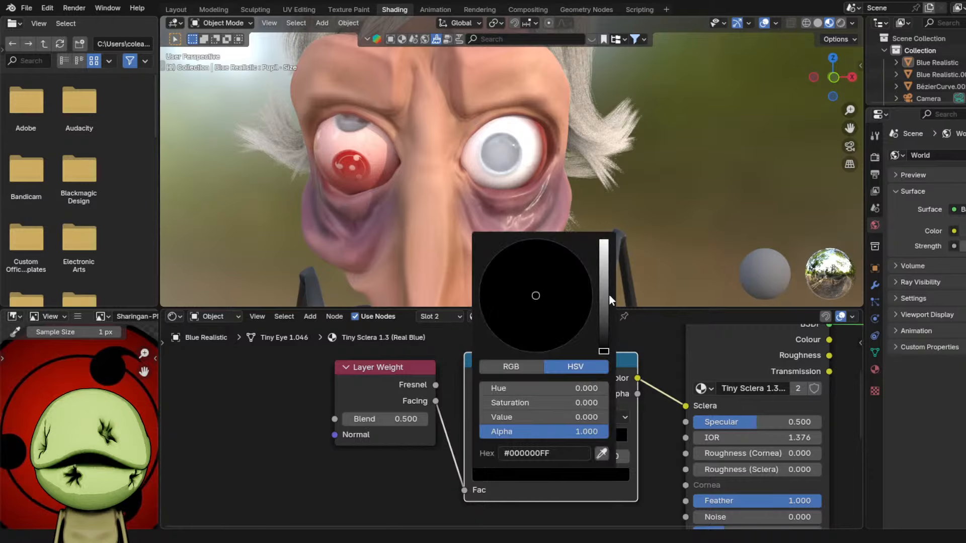
{"action": "mouse_move", "coordinate": [609, 294]}
{"action": "left_mouse_down"}
{"action": "mouse_move", "coordinate": [603, 267]}
{"action": "mouse_move", "coordinate": [535, 353]}
{"action": "mouse_move", "coordinate": [542, 307]}
{"action": "left_mouse_up"}
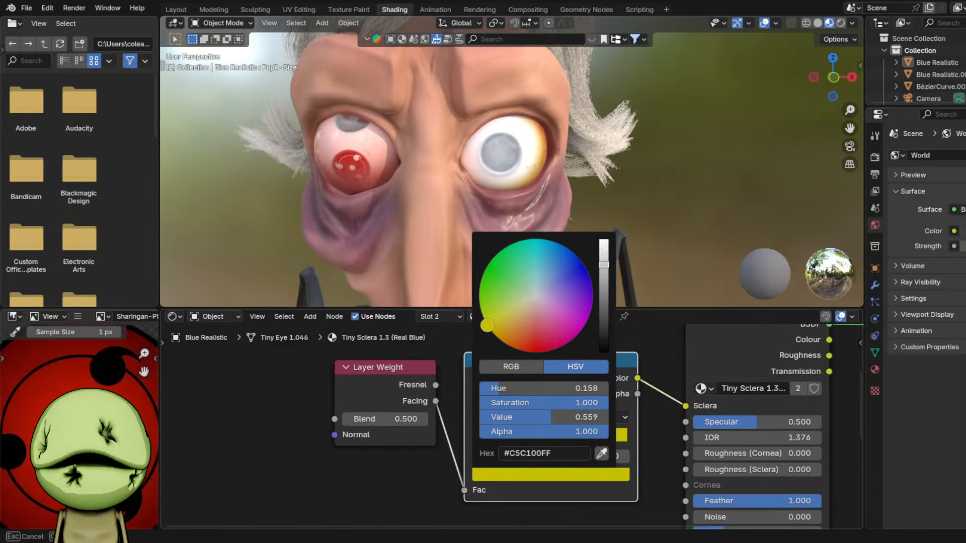
- Make room after the Color Ramp and insert a Hue/Saturation/Value node between it and the Sclera input
{"action": "scroll", "coordinate": [428, 398], "scroll_direction": "down", "scroll_amount": 2}
{"action": "left_click_drag", "start_coordinate": [428, 398], "coordinate": [302, 395]}
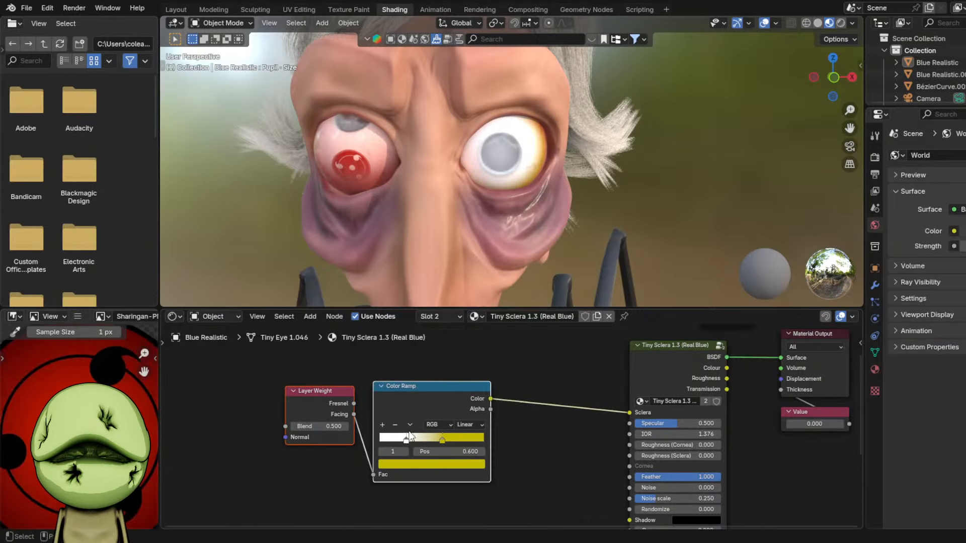
{"action": "key", "text": "shift+a"}
{"action": "mouse_move", "coordinate": [534, 387]}
{"action": "type", "text": "hue"}
{"action": "key", "text": "Return"}
{"action": "left_click", "coordinate": [552, 404]}
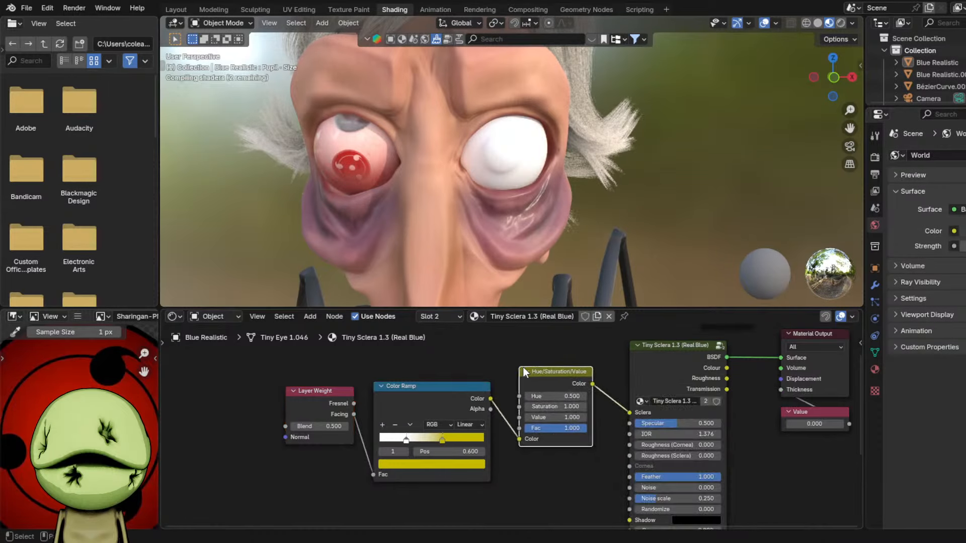
- Try a Hue of 1.000 on the Hue/Saturation/Value node
{"action": "scroll", "coordinate": [552, 404], "scroll_direction": "up", "scroll_amount": 2}
{"action": "left_click_drag", "start_coordinate": [552, 404], "coordinate": [588, 401]}
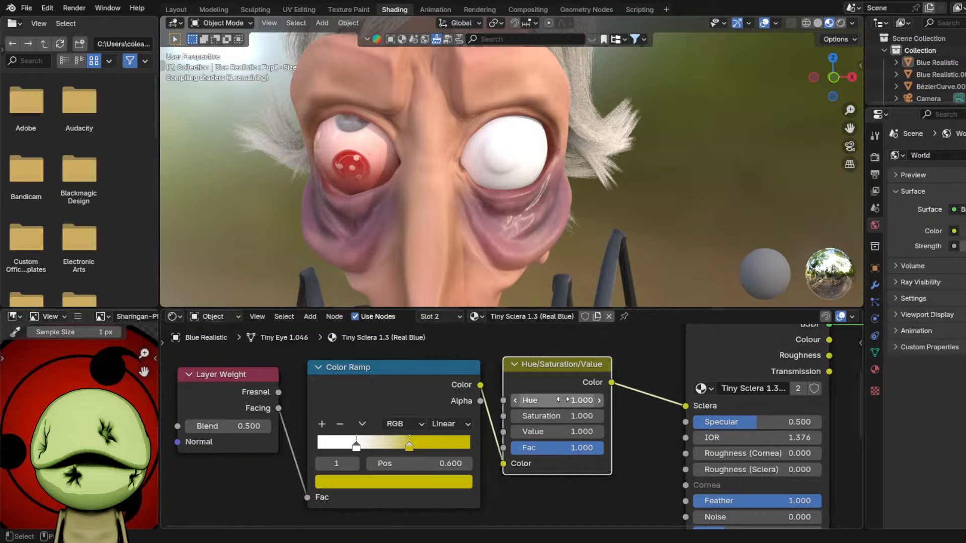
{"action": "left_click", "coordinate": [562, 399]}
{"action": "key", "text": "Escape"}
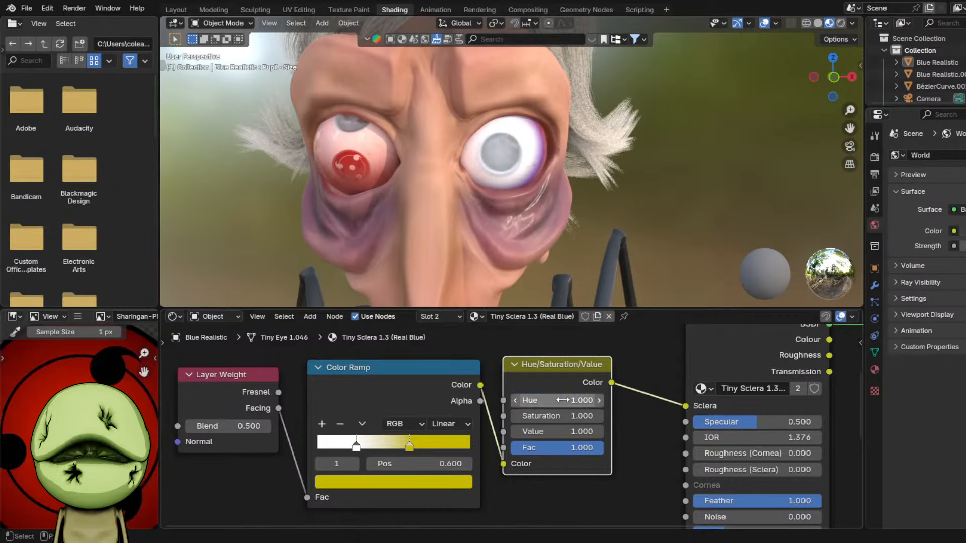
{"action": "left_click_drag", "start_coordinate": [565, 399], "coordinate": [588, 399]}
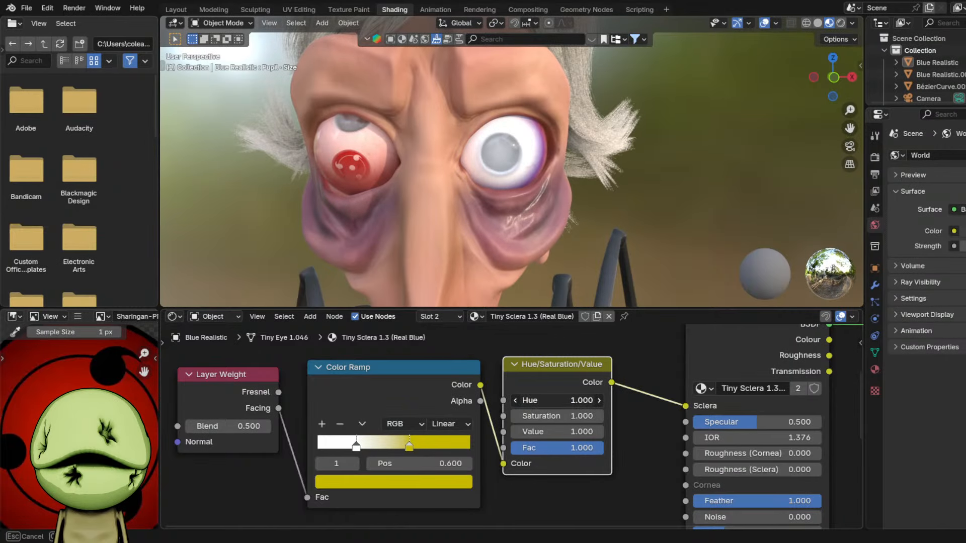
- Drive the Hue of the Hue/Saturation/Value node with the expression #sin(frame)
{"action": "left_click", "coordinate": [579, 398]}
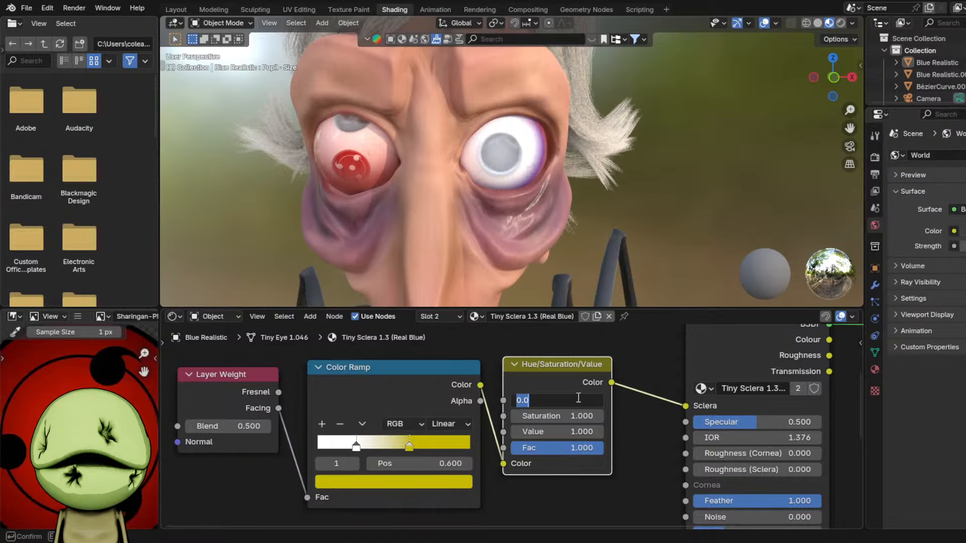
{"action": "type", "text": "#frame *sin()frame"}
{"action": "key", "text": "Left"}
{"action": "key", "text": "Left"}
{"action": "key", "text": "Left"}
{"action": "key", "text": "Left"}
{"action": "key", "text": "Left"}
{"action": "key", "text": "Left"}
{"action": "key", "text": "Left"}
{"action": "key", "text": "Left"}
{"action": "key", "text": "Left"}
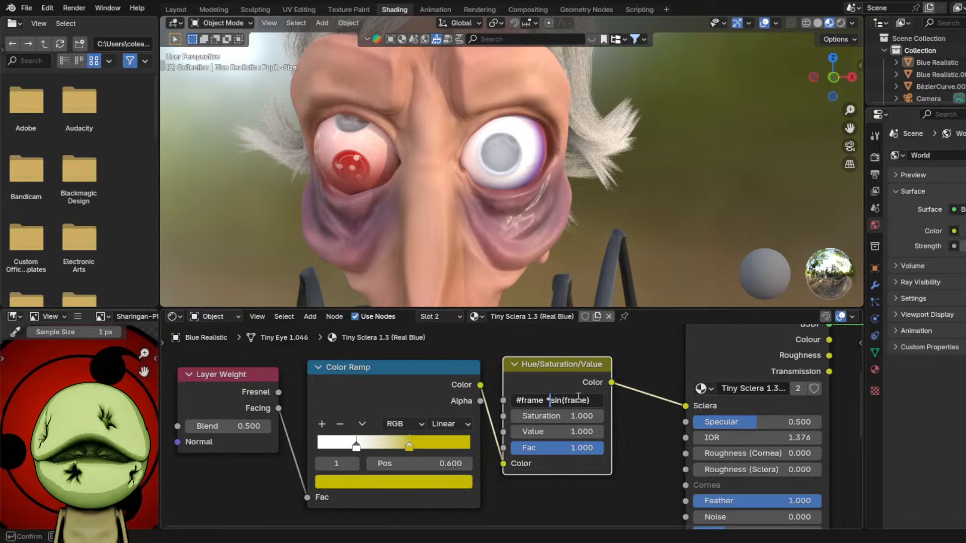
{"action": "key", "text": "BackSpace"}
{"action": "key", "text": "BackSpace"}
{"action": "key", "text": "BackSpace"}
{"action": "key", "text": "BackSpace"}
{"action": "key", "text": "BackSpace"}
{"action": "key", "text": "BackSpace"}
{"action": "key", "text": "BackSpace"}
{"action": "key", "text": "BackSpace"}
{"action": "type", "text": "#"}
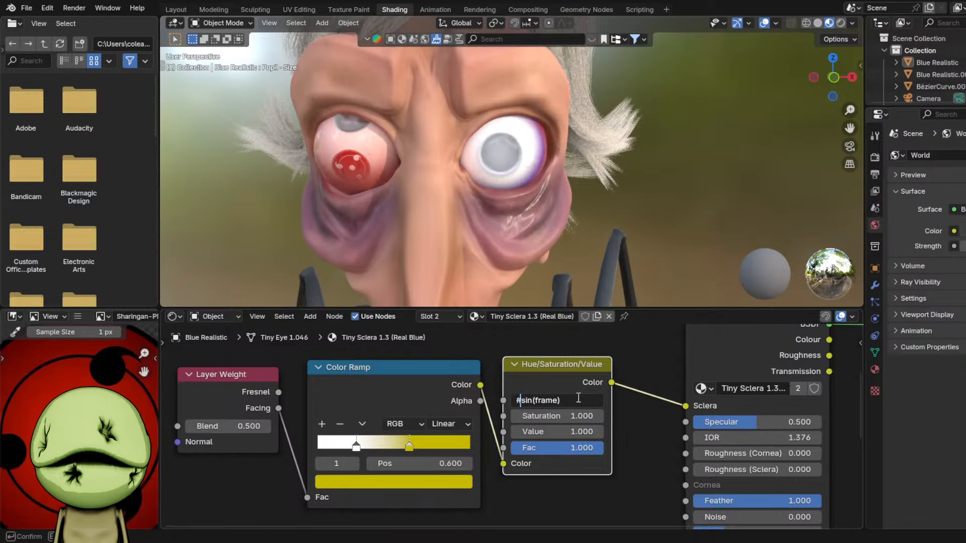
{"action": "key", "text": "Return"}
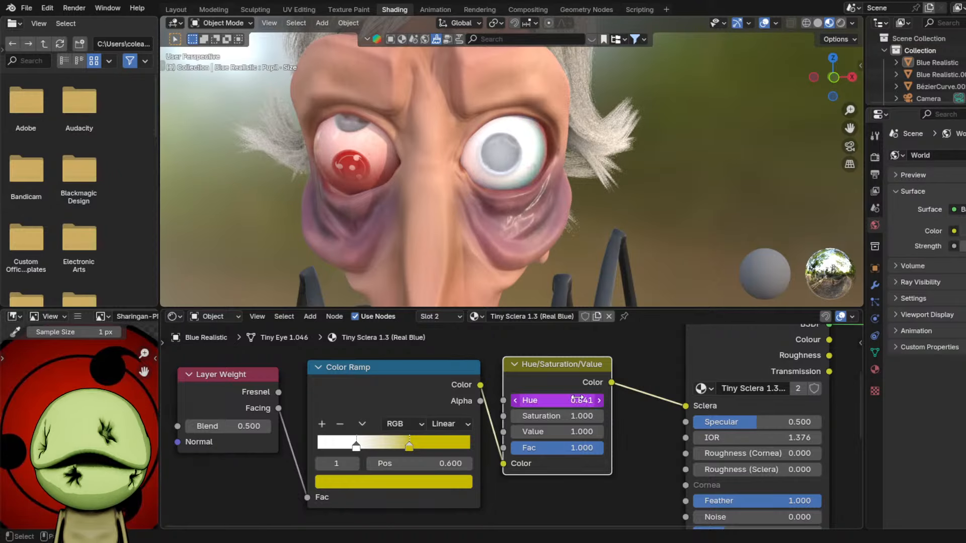
- Preview the eye's colour cycling, and change the Hue driver expression to sin(frame/2)
{"action": "key", "text": "space"}
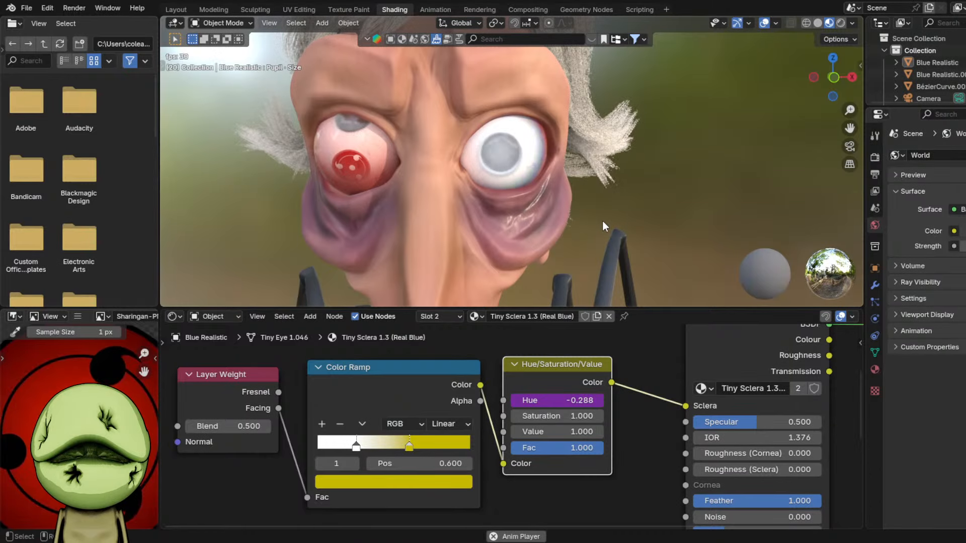
{"action": "middle_click_drag", "start_coordinate": [600, 220], "coordinate": [528, 212]}
{"action": "scroll", "coordinate": [529, 211], "scroll_direction": "up", "scroll_amount": 2}
{"action": "key", "text": "space"}
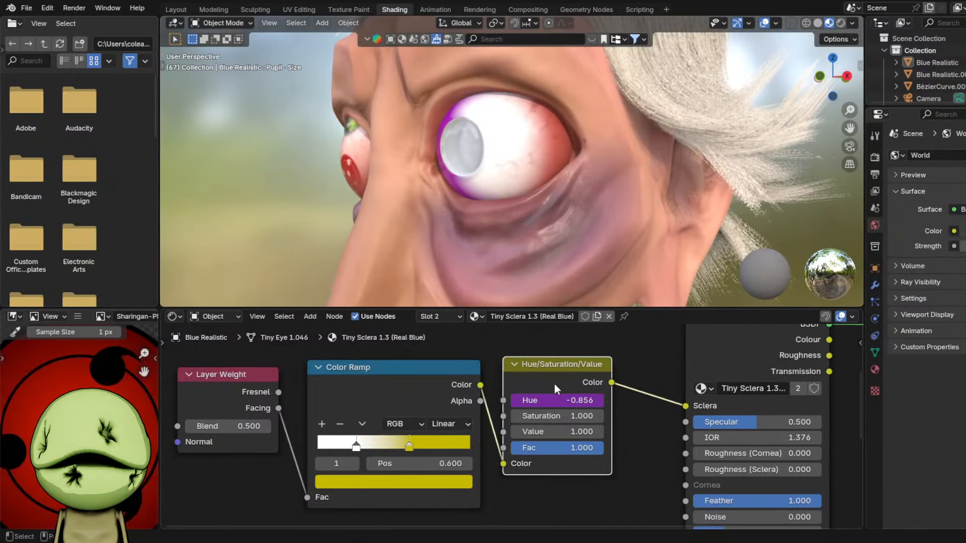
{"action": "double_click", "coordinate": [557, 398]}
{"action": "left_click", "coordinate": [557, 397]}
{"action": "type", "text": "/"}
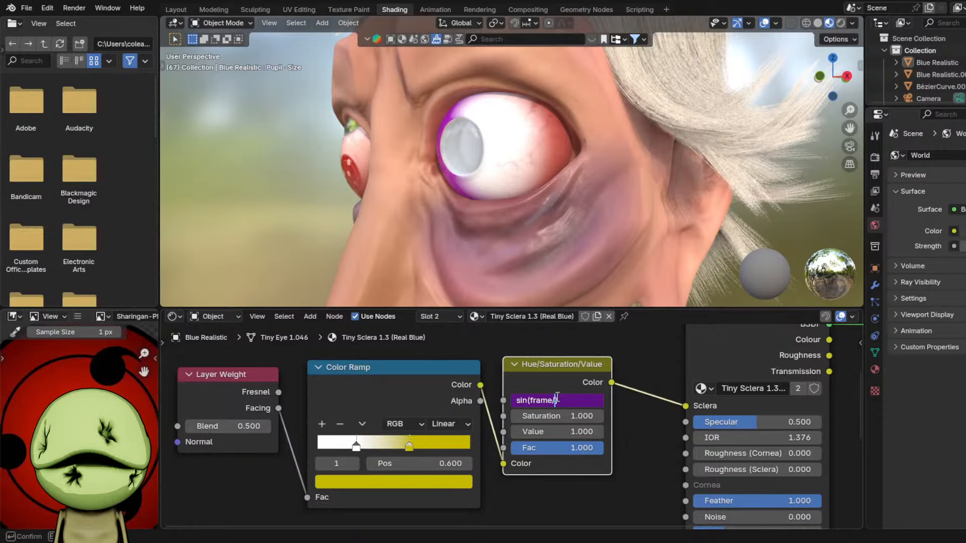
{"action": "type", "text": "2"}
{"action": "key", "text": "Return"}
- Play back the slower colour cycle and adjust the frame divisor in the Hue driver expression to slow it further
{"action": "scroll", "coordinate": [613, 212], "scroll_direction": "down", "scroll_amount": 3}
{"action": "middle_click_drag", "start_coordinate": [613, 212], "coordinate": [662, 212]}
{"action": "key", "text": "space"}
{"action": "scroll", "coordinate": [656, 204], "scroll_direction": "down", "scroll_amount": 1}
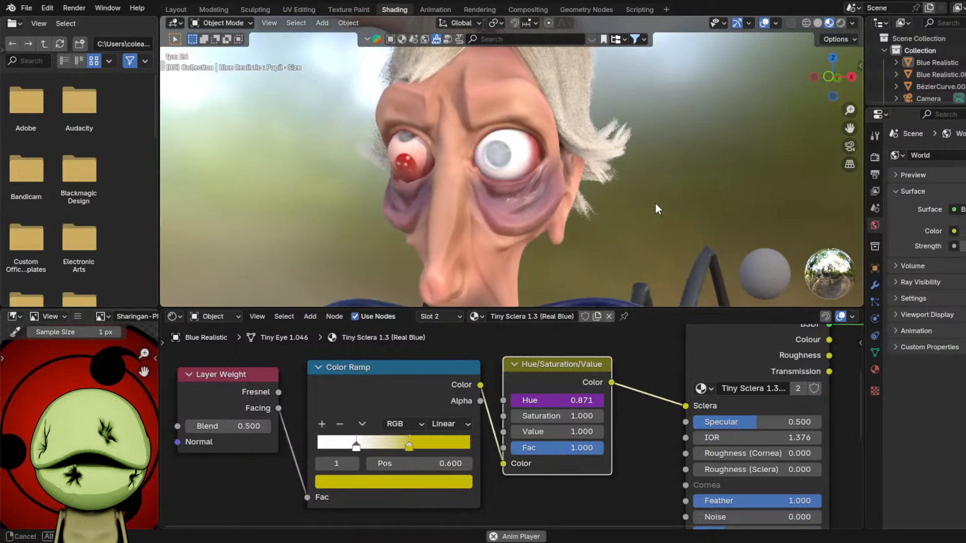
{"action": "scroll", "coordinate": [612, 206], "scroll_direction": "up", "scroll_amount": 4}
{"action": "key", "text": "space"}
{"action": "double_click", "coordinate": [554, 400]}
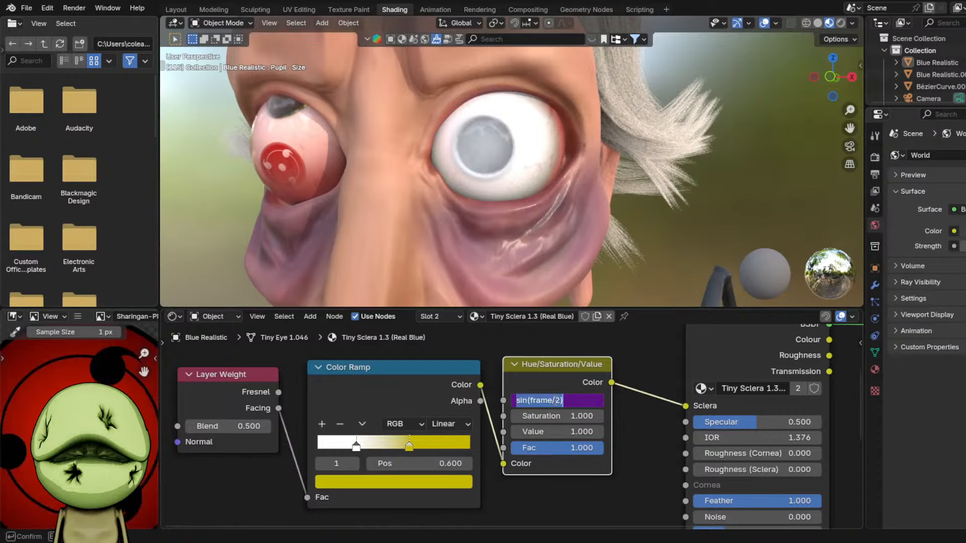
{"action": "left_click", "coordinate": [558, 401]}
{"action": "key", "text": "Return"}
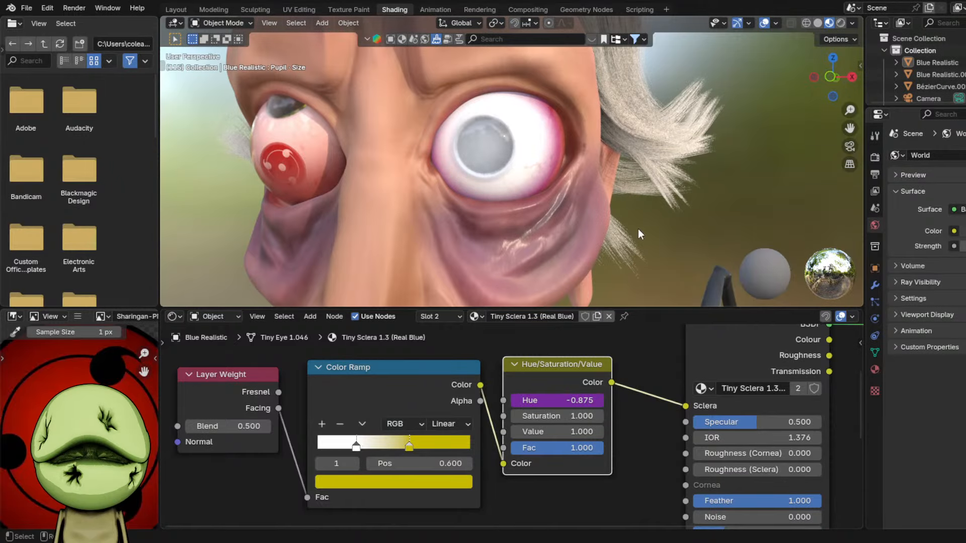
- With the animation playing, widen the Color Ramp gradient by moving the white stop to the start and the yellow stop to 0.900
{"action": "key", "text": "space"}
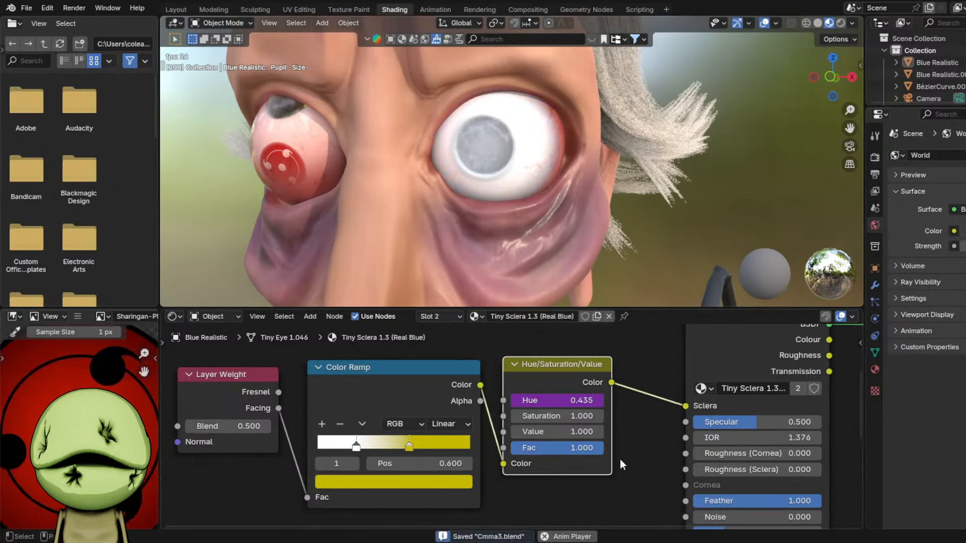
{"action": "scroll", "coordinate": [544, 464], "scroll_direction": "down", "scroll_amount": 4}
{"action": "middle_click_drag", "start_coordinate": [429, 435], "coordinate": [526, 448]}
{"action": "scroll", "coordinate": [525, 448], "scroll_direction": "up", "scroll_amount": 3}
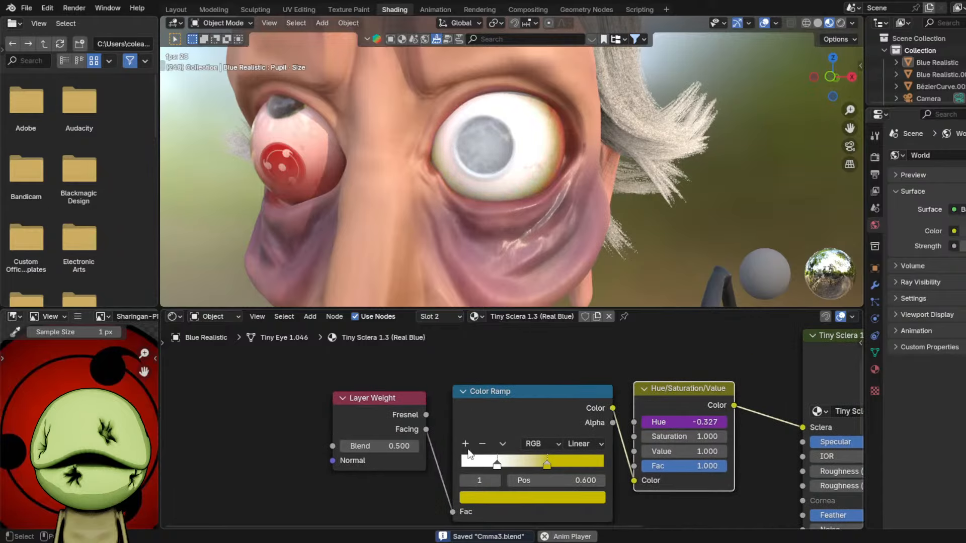
{"action": "left_click_drag", "start_coordinate": [544, 464], "coordinate": [424, 463]}
{"action": "left_click_drag", "start_coordinate": [512, 463], "coordinate": [602, 452]}
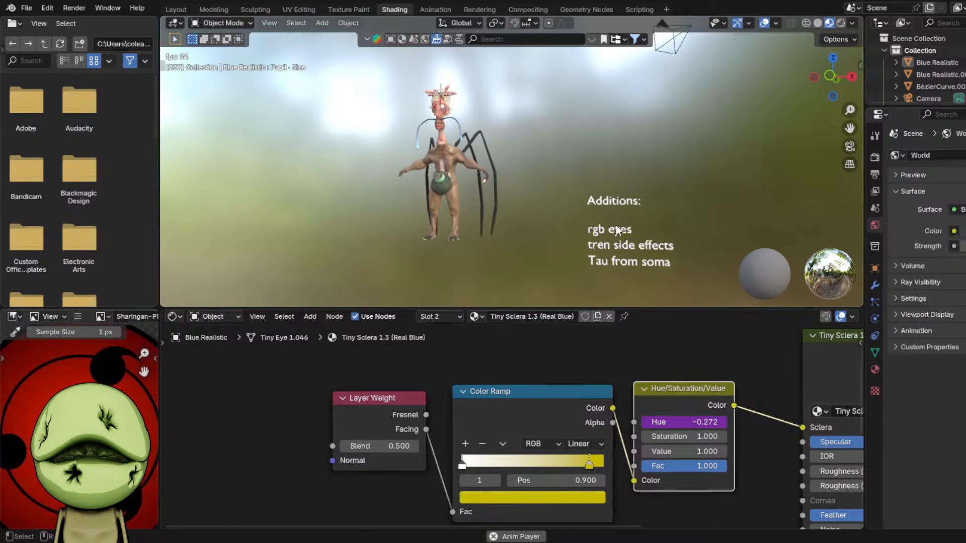
- Delete the "rgb eyes" entry from the Additions list, stop the playback and save the file
{"action": "left_click", "coordinate": [616, 228]}
{"action": "key", "text": "Delete"}
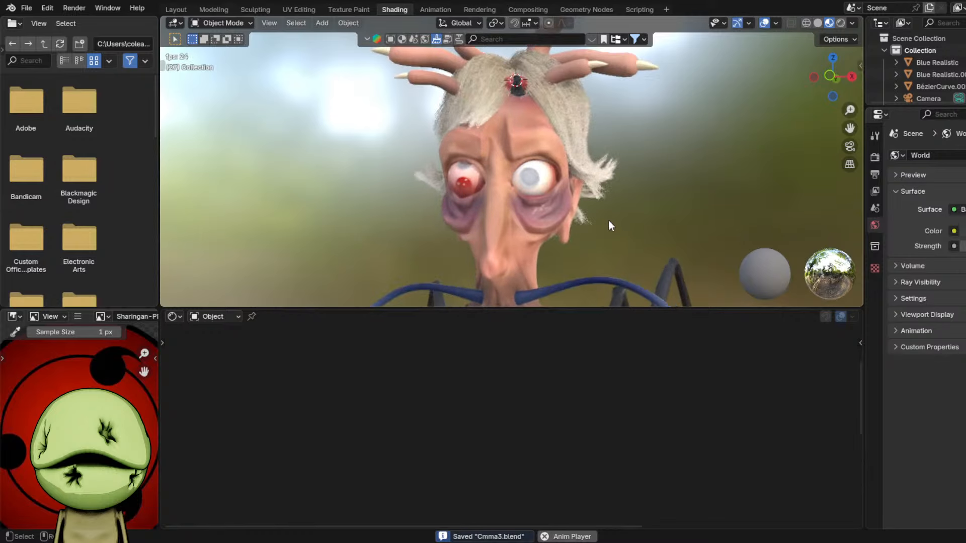
{"action": "key", "text": "space"}
{"action": "key", "text": "ctrl+s"}
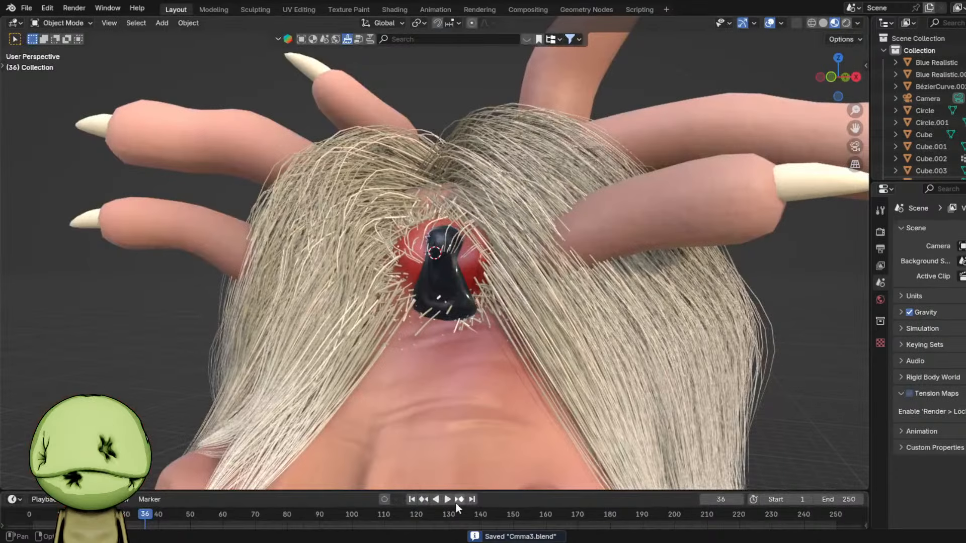
- Return the timeline to frame 1, select the "tren side effects" text in the Additions list and save the file
{"action": "left_click", "coordinate": [412, 499]}
{"action": "middle_click_drag", "start_coordinate": [618, 388], "coordinate": [422, 226], "text": "shift"}
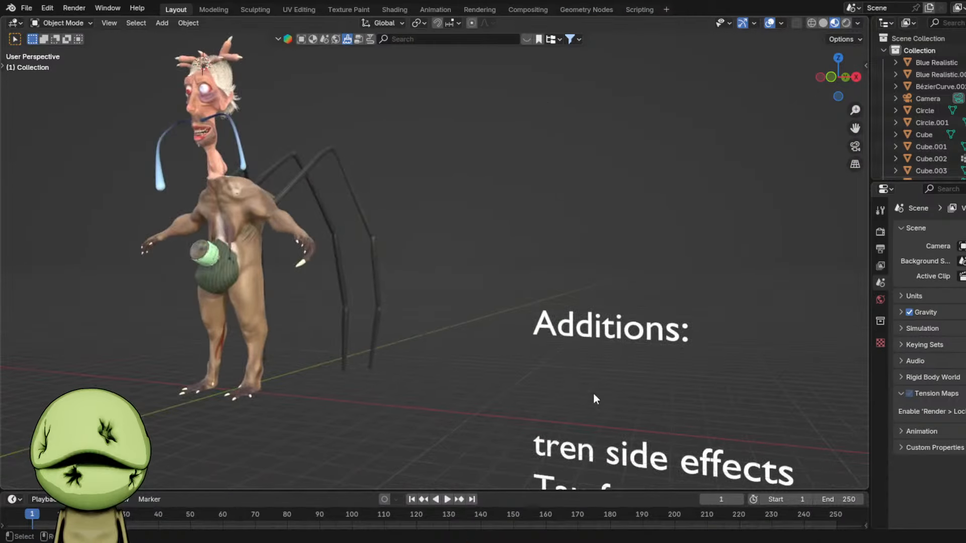
{"action": "middle_click_drag", "start_coordinate": [595, 398], "coordinate": [544, 287], "text": "shift"}
{"action": "left_click", "coordinate": [545, 261]}
{"action": "key", "text": "ctrl+s"}
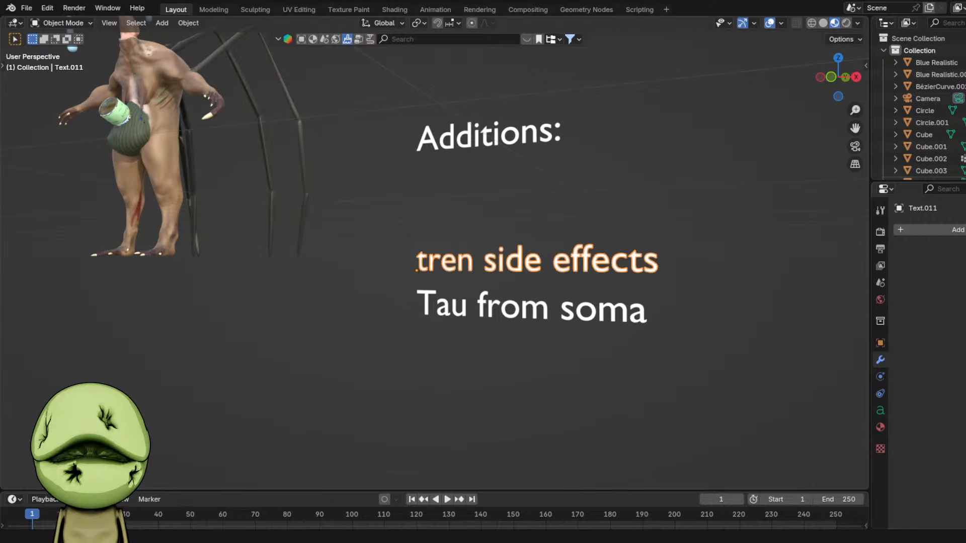
{"action": "scroll", "coordinate": [514, 241], "scroll_direction": "down", "scroll_amount": 5}
{"action": "middle_click_drag", "start_coordinate": [514, 241], "coordinate": [564, 322]}
{"action": "middle_click_drag", "start_coordinate": [503, 302], "coordinate": [519, 270]}
{"action": "key", "text": "ctrl+s"}
{"action": "scroll", "coordinate": [515, 245], "scroll_direction": "up", "scroll_amount": 3}
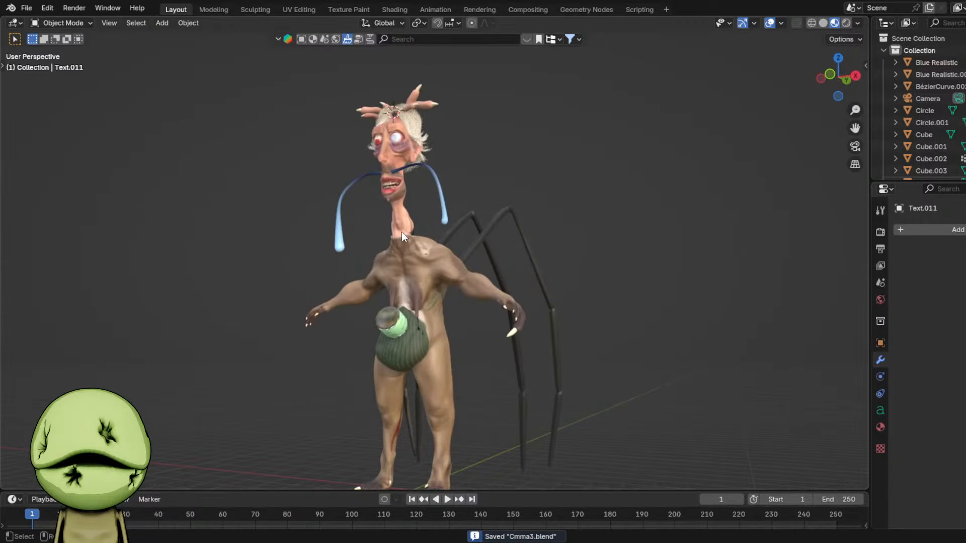
- Select the creature's body and take it into the Sculpting workspace, facing its back
{"action": "left_click", "coordinate": [430, 250]}
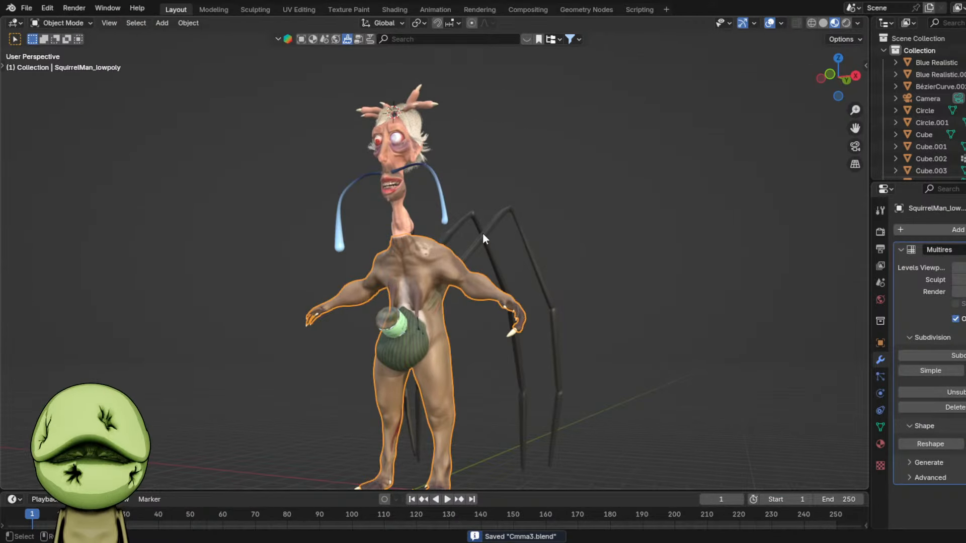
{"action": "middle_click_drag", "start_coordinate": [530, 278], "coordinate": [431, 285]}
{"action": "scroll", "coordinate": [432, 285], "scroll_direction": "up", "scroll_amount": 3}
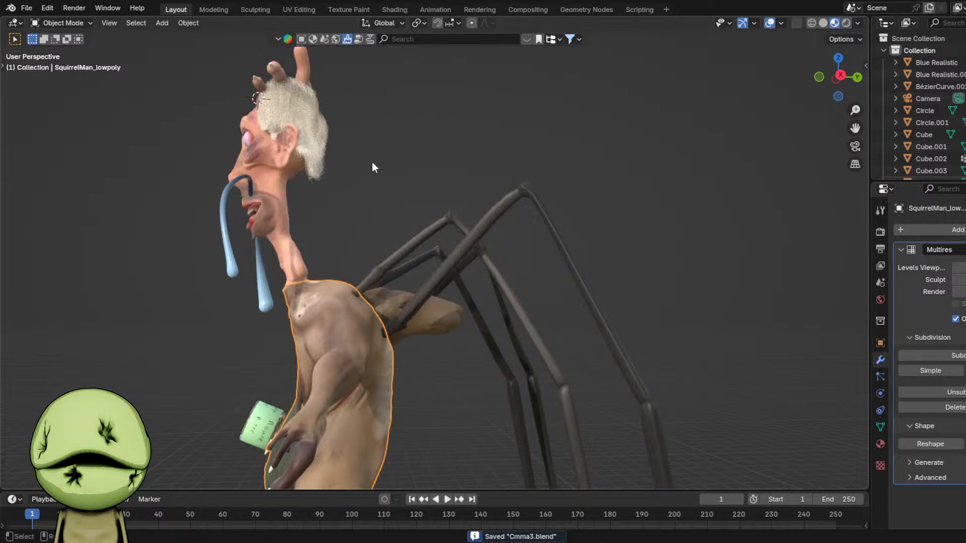
{"action": "left_click", "coordinate": [256, 10]}
{"action": "key", "text": "KP_Decimal"}
{"action": "middle_click_drag", "start_coordinate": [307, 272], "coordinate": [449, 256]}
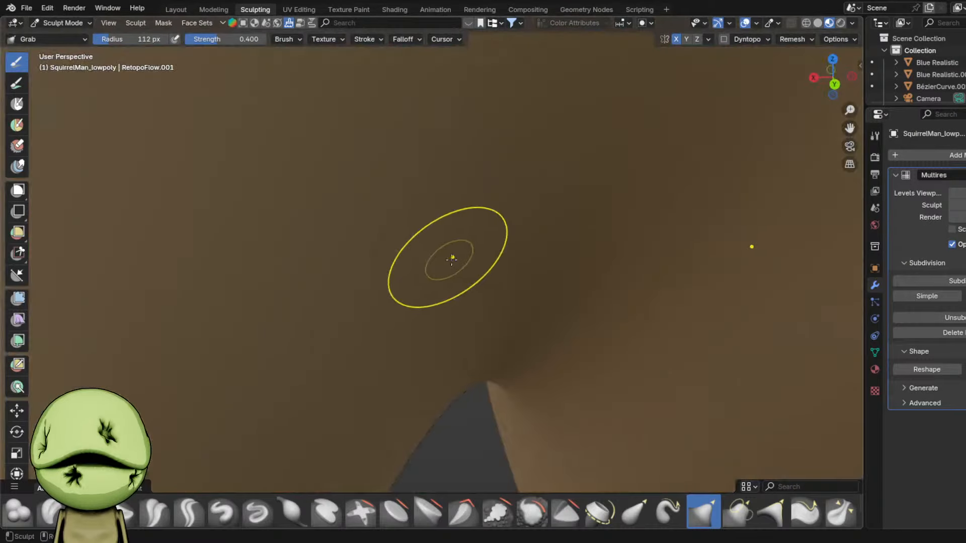
{"action": "scroll", "coordinate": [446, 201], "scroll_direction": "down", "scroll_amount": 8}
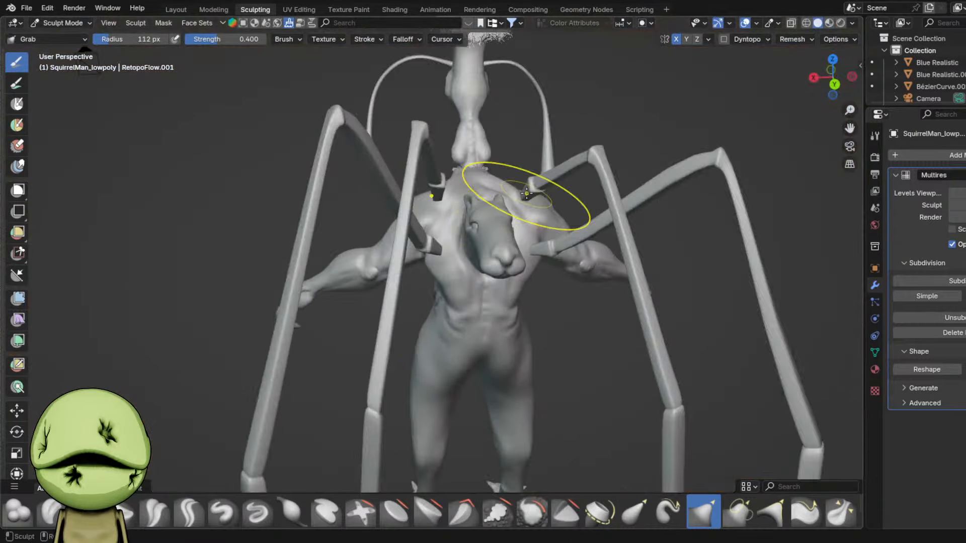
- Sculpt small acne-like bumps across the upper back with the Draw Sharp brush at a 55 px radius, with X symmetry off
{"action": "scroll", "coordinate": [453, 227], "scroll_direction": "up", "scroll_amount": 5}
{"action": "key", "text": "k"}
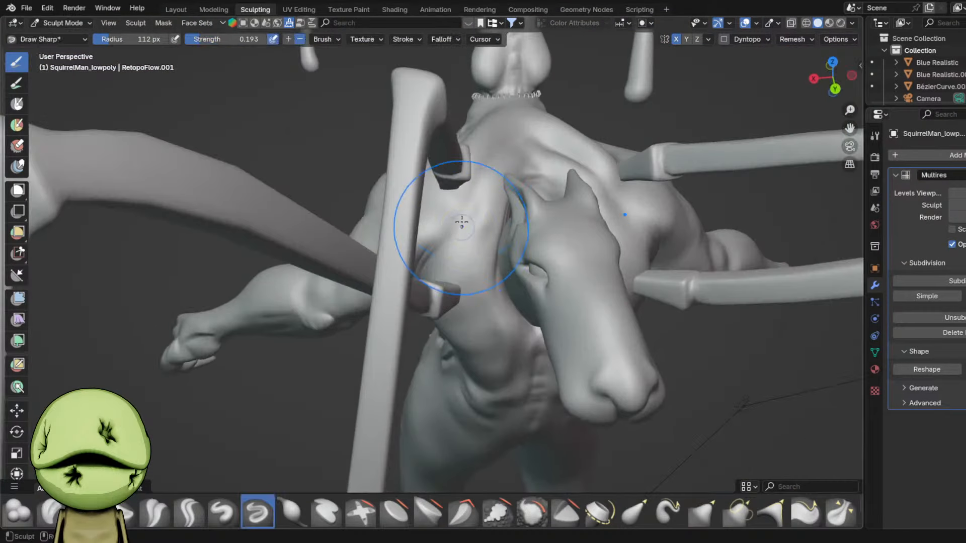
{"action": "key", "text": "f"}
{"action": "left_click", "coordinate": [425, 224]}
{"action": "scroll", "coordinate": [598, 252], "scroll_direction": "up", "scroll_amount": 6}
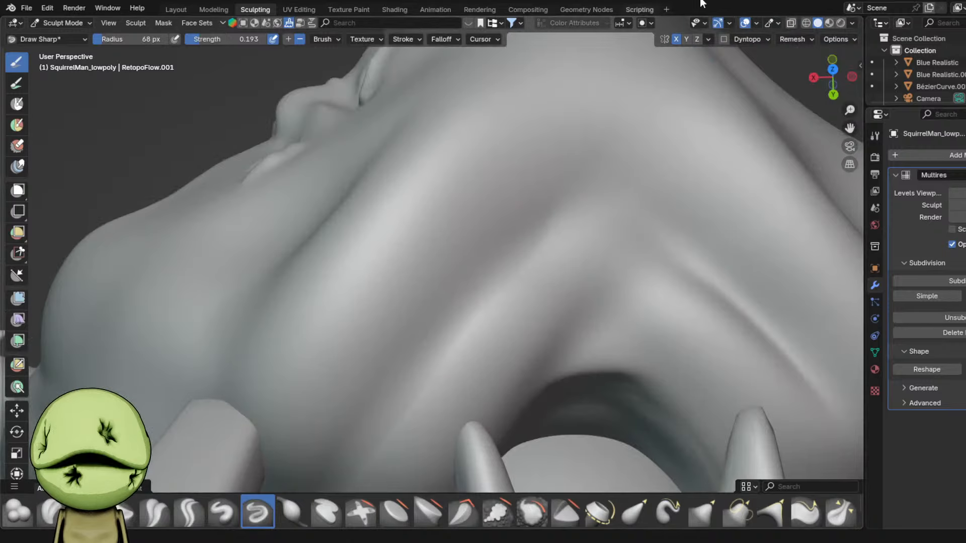
{"action": "mouse_move", "coordinate": [606, 106]}
{"action": "left_mouse_down"}
{"action": "mouse_move", "coordinate": [487, 245]}
{"action": "mouse_move", "coordinate": [492, 219]}
{"action": "mouse_move", "coordinate": [478, 202]}
{"action": "left_mouse_up"}
{"action": "scroll", "coordinate": [495, 215], "scroll_direction": "down", "scroll_amount": 6}
{"action": "mouse_move", "coordinate": [479, 201]}
{"action": "left_mouse_down"}
{"action": "mouse_move", "coordinate": [504, 209]}
{"action": "mouse_move", "coordinate": [521, 237]}
{"action": "mouse_move", "coordinate": [542, 221]}
{"action": "mouse_move", "coordinate": [504, 212]}
{"action": "left_mouse_up"}
{"action": "middle_click_drag", "start_coordinate": [476, 218], "coordinate": [492, 223]}
{"action": "mouse_move", "coordinate": [478, 218]}
{"action": "left_mouse_down"}
{"action": "mouse_move", "coordinate": [437, 238]}
{"action": "mouse_move", "coordinate": [405, 281]}
{"action": "mouse_move", "coordinate": [425, 312]}
{"action": "left_mouse_up"}
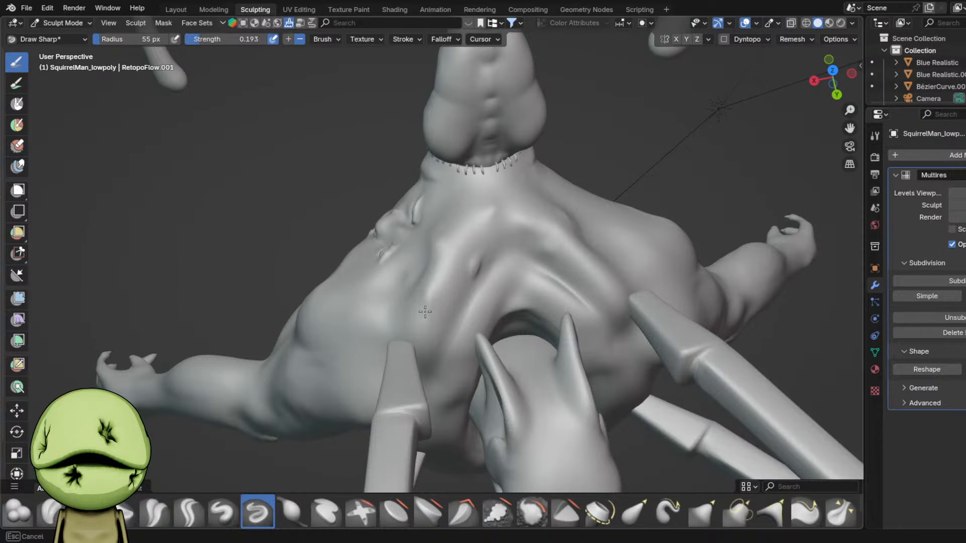
{"action": "left_click_drag", "start_coordinate": [448, 219], "coordinate": [373, 295]}
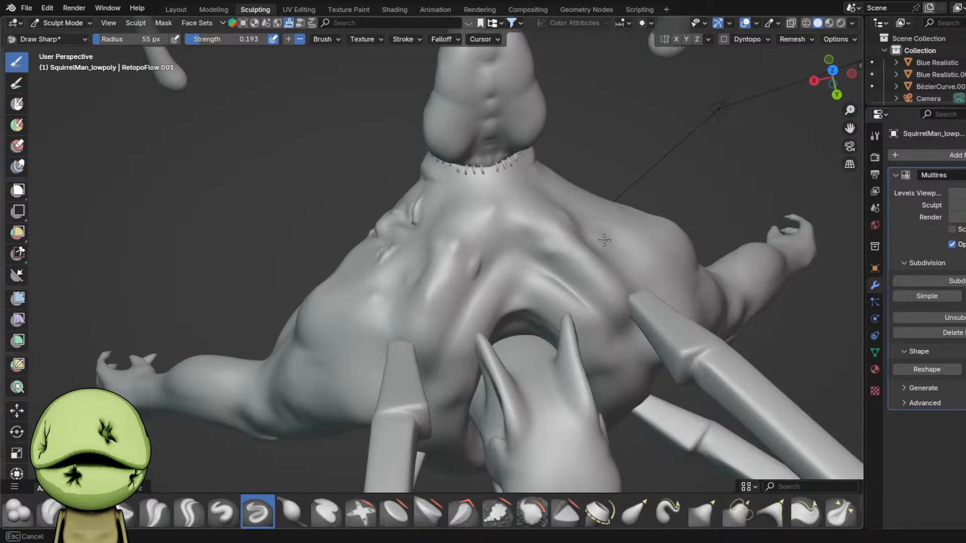
- Switch the body to the Texture Paint workspace and show its upper back in solid shading
{"action": "mouse_move", "coordinate": [608, 241]}
{"action": "middle_mouse_down"}
{"action": "mouse_move", "coordinate": [588, 207]}
{"action": "mouse_move", "coordinate": [608, 215]}
{"action": "mouse_move", "coordinate": [600, 229]}
{"action": "middle_mouse_up"}
{"action": "scroll", "coordinate": [608, 214], "scroll_direction": "down", "scroll_amount": 3}
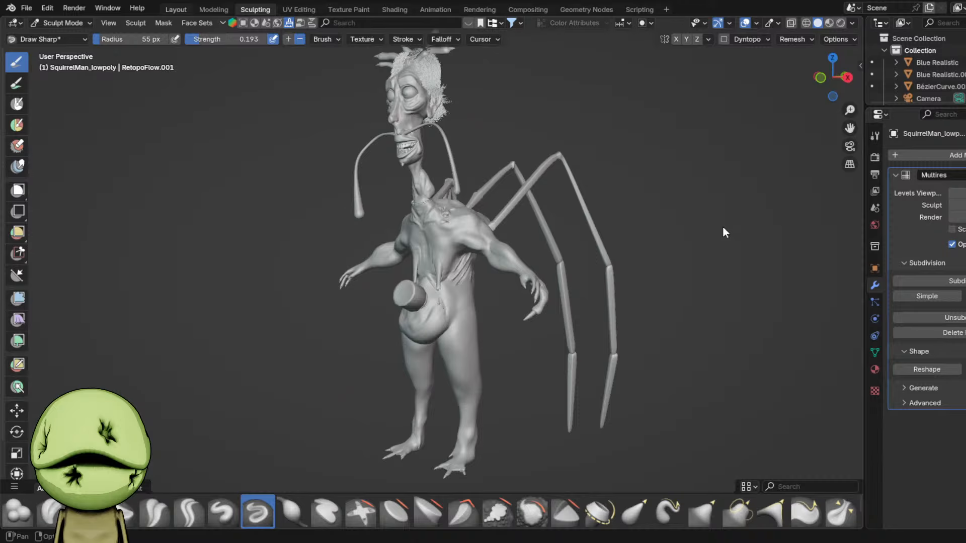
{"action": "key", "text": "ctrl+Page_Up"}
{"action": "key", "text": "ctrl+Page_Up"}
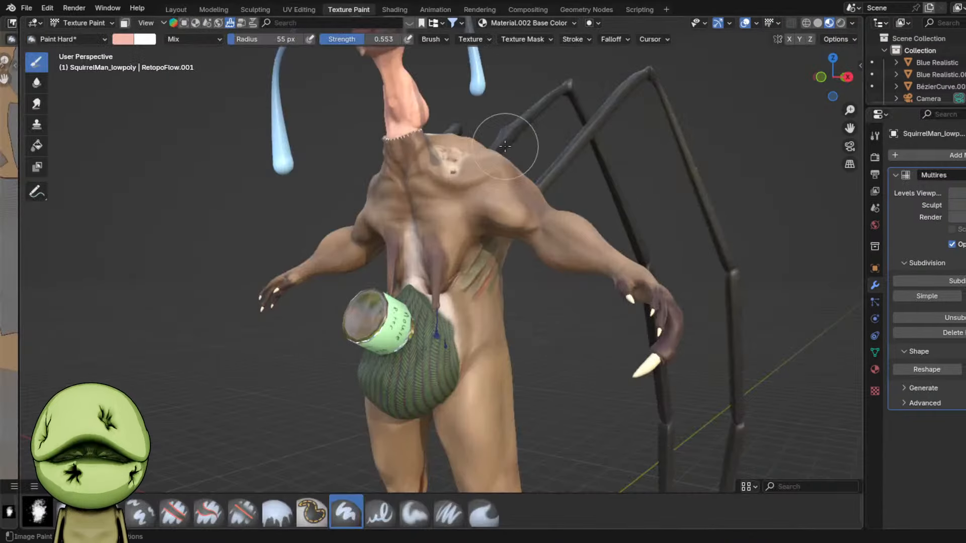
{"action": "scroll", "coordinate": [498, 157], "scroll_direction": "down", "scroll_amount": 6}
{"action": "middle_click_drag", "start_coordinate": [498, 158], "coordinate": [400, 198]}
{"action": "scroll", "coordinate": [400, 198], "scroll_direction": "up", "scroll_amount": 6}
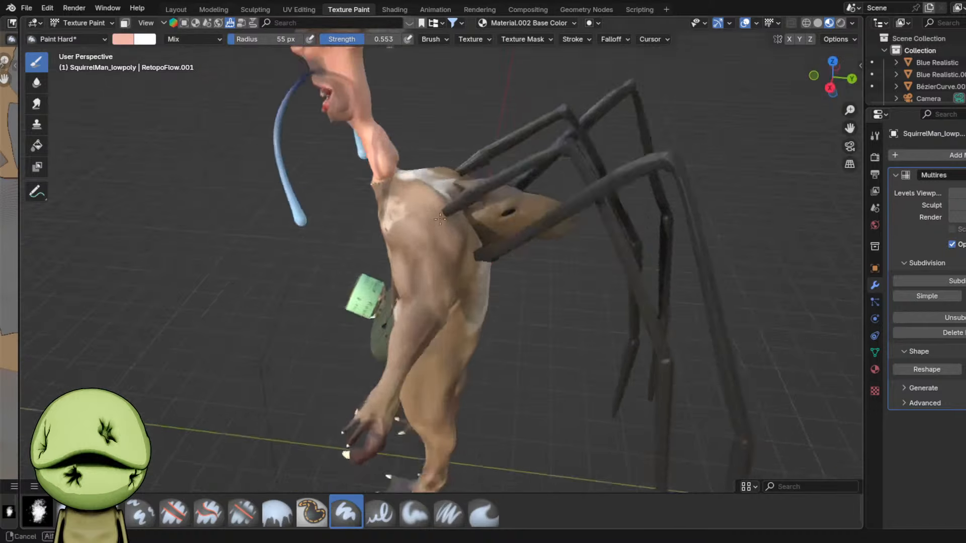
{"action": "middle_click_drag", "start_coordinate": [507, 211], "coordinate": [474, 257]}
{"action": "scroll", "coordinate": [474, 257], "scroll_direction": "up", "scroll_amount": 5}
{"action": "key", "text": "z"}
- Set the Paint Hard brush to a dark red colour with a 26 px radius
{"action": "right_click", "coordinate": [479, 232]}
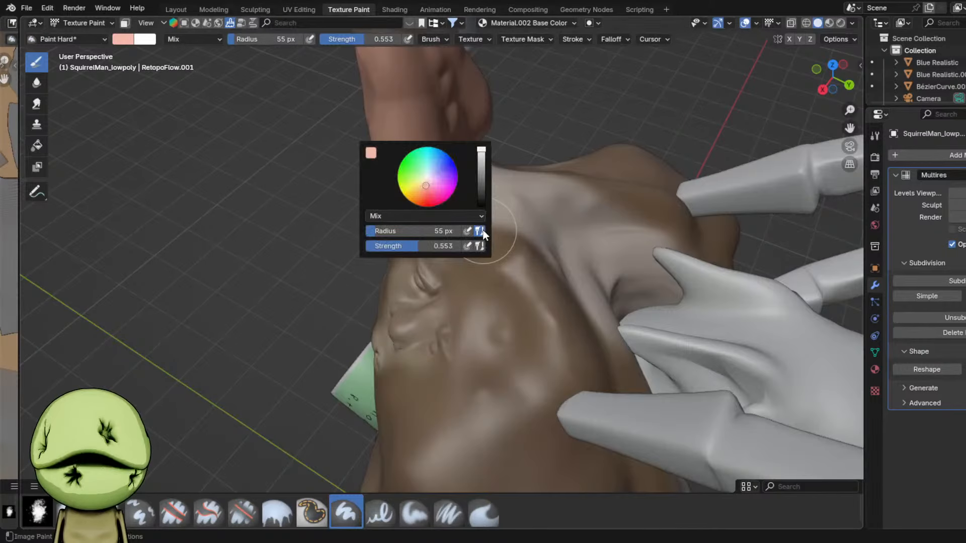
{"action": "left_click_drag", "start_coordinate": [428, 189], "coordinate": [482, 187]}
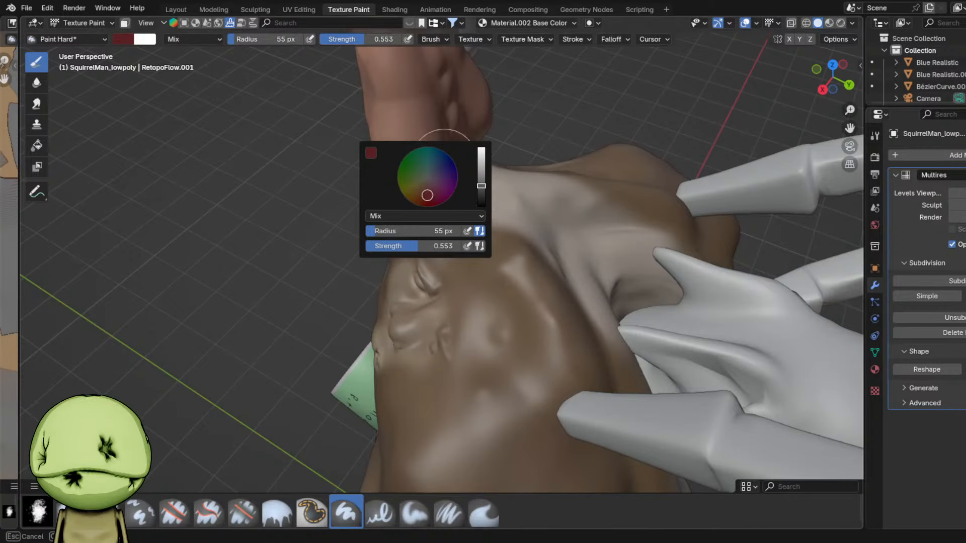
{"action": "middle_click_drag", "start_coordinate": [621, 225], "coordinate": [542, 252]}
{"action": "scroll", "coordinate": [460, 312], "scroll_direction": "up", "scroll_amount": 2}
{"action": "middle_click_drag", "start_coordinate": [459, 312], "coordinate": [493, 283], "text": "shift"}
{"action": "key", "text": "f"}
{"action": "left_click", "coordinate": [477, 283]}
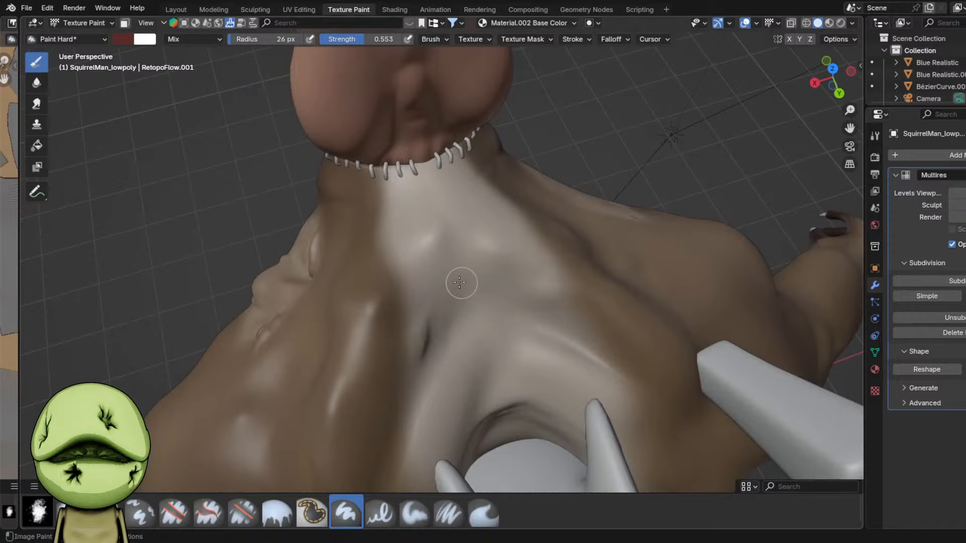
- Try dabbing dark red paint onto a bump just below the neck seam
{"action": "left_click", "coordinate": [432, 243]}
{"action": "left_click", "coordinate": [439, 238]}
{"action": "key", "text": "ctrl+z"}
{"action": "key", "text": "ctrl+z"}
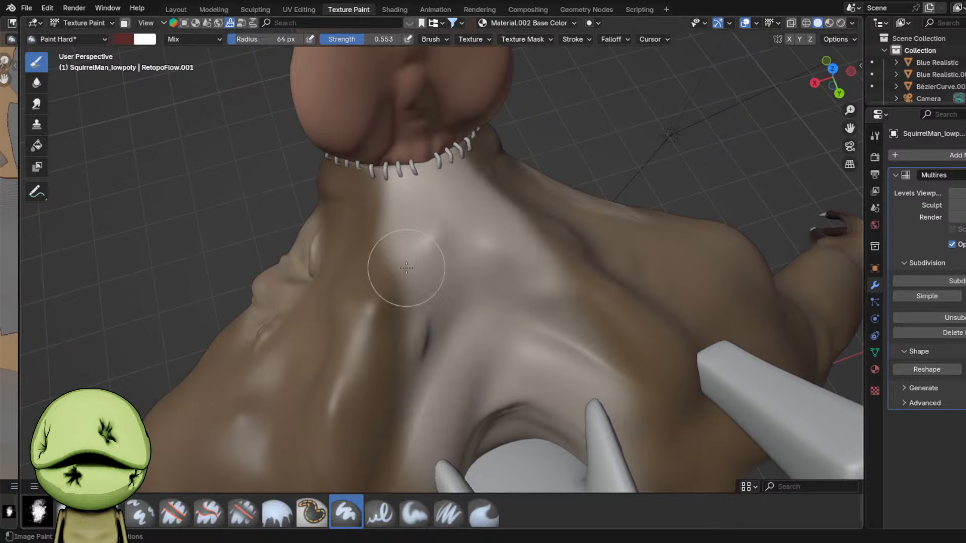
- Paint soft dark red spots over the upper-back bumps at 64 px radius and 0.119 strength, using material preview shading
{"action": "left_click", "coordinate": [429, 239]}
{"action": "scroll", "coordinate": [373, 292], "scroll_direction": "down", "scroll_amount": 2}
{"action": "left_click_drag", "start_coordinate": [383, 39], "coordinate": [328, 39]}
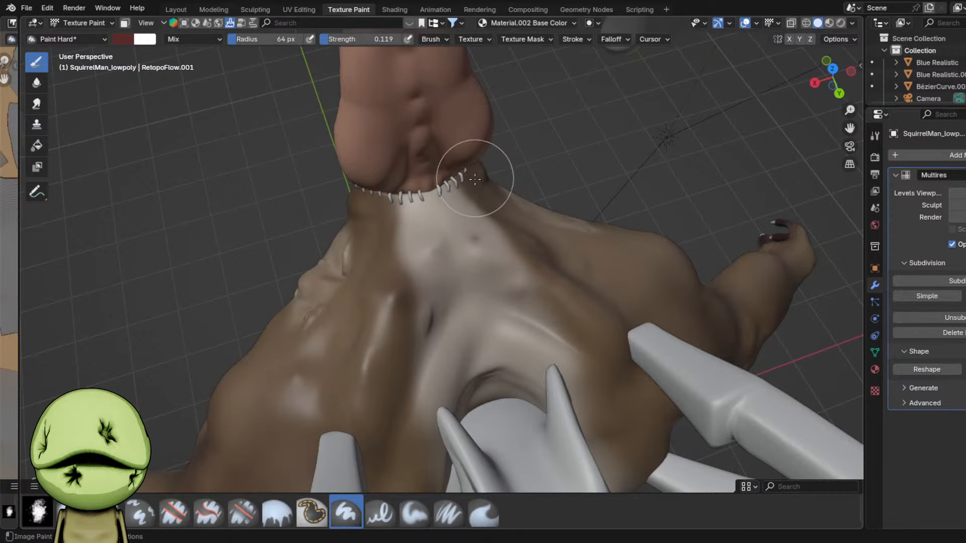
{"action": "key", "text": "z"}
{"action": "left_click", "coordinate": [469, 261]}
{"action": "middle_click_drag", "start_coordinate": [469, 261], "coordinate": [533, 269], "text": "shift"}
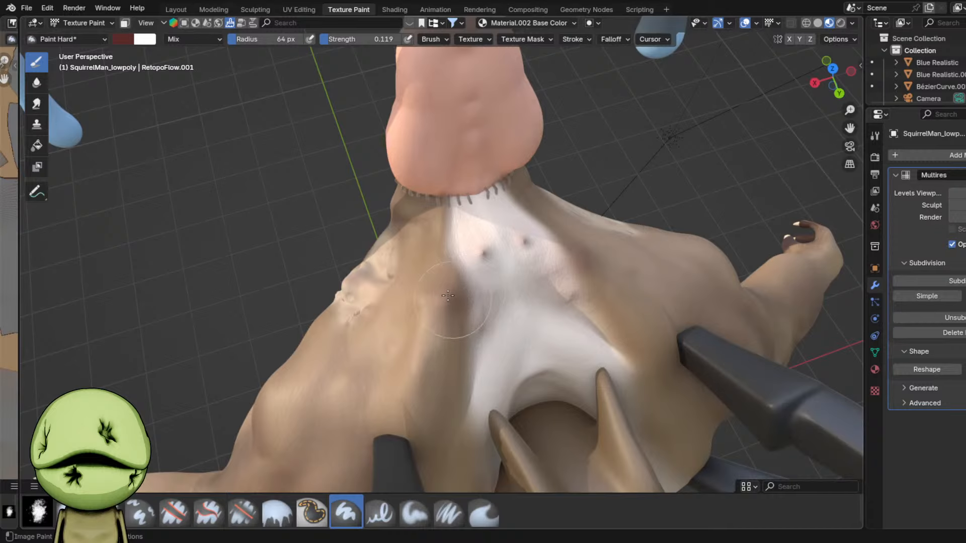
{"action": "middle_click_drag", "start_coordinate": [446, 292], "coordinate": [496, 275], "text": "shift"}
{"action": "scroll", "coordinate": [496, 276], "scroll_direction": "up", "scroll_amount": 1}
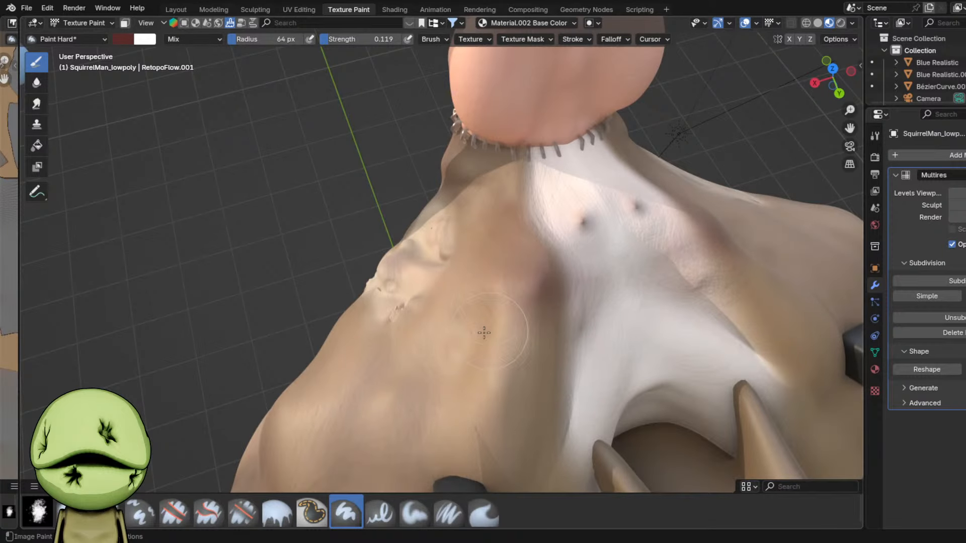
{"action": "mouse_move", "coordinate": [484, 333]}
{"action": "middle_mouse_down"}
{"action": "mouse_move", "coordinate": [508, 327]}
{"action": "mouse_move", "coordinate": [471, 323]}
{"action": "middle_mouse_up"}
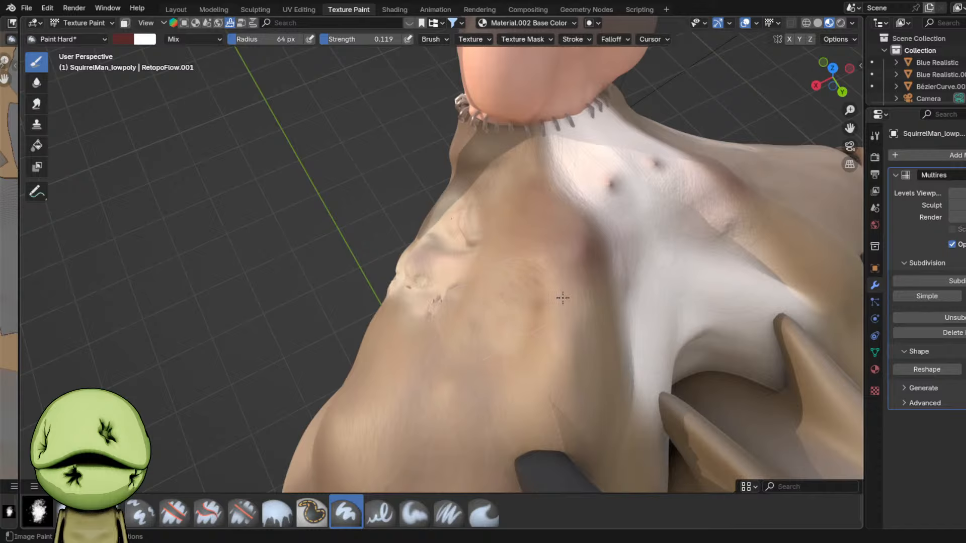
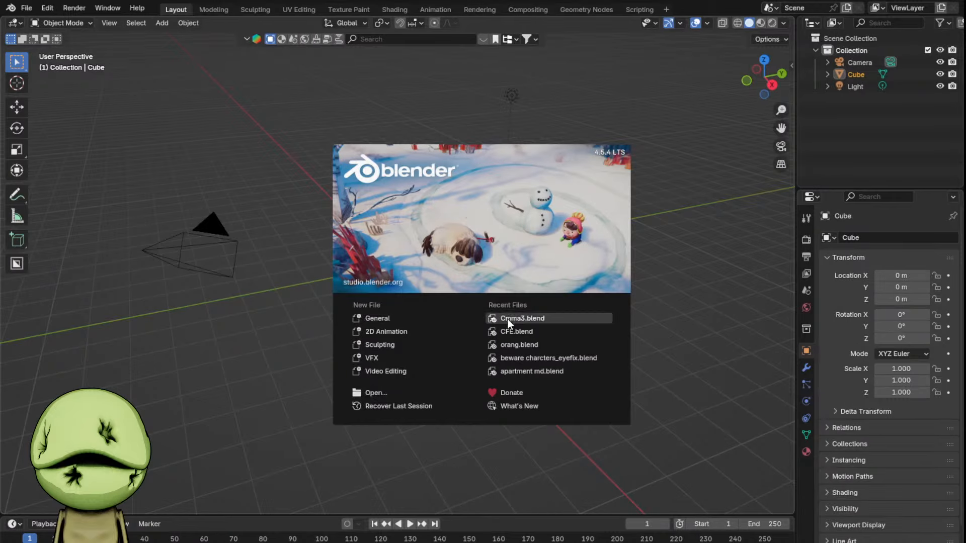
- Reopen the recent file Cmma3.blend from the splash screen
{"action": "left_click", "coordinate": [507, 318]}
{"action": "scroll", "coordinate": [507, 317], "scroll_direction": "down", "scroll_amount": 4}
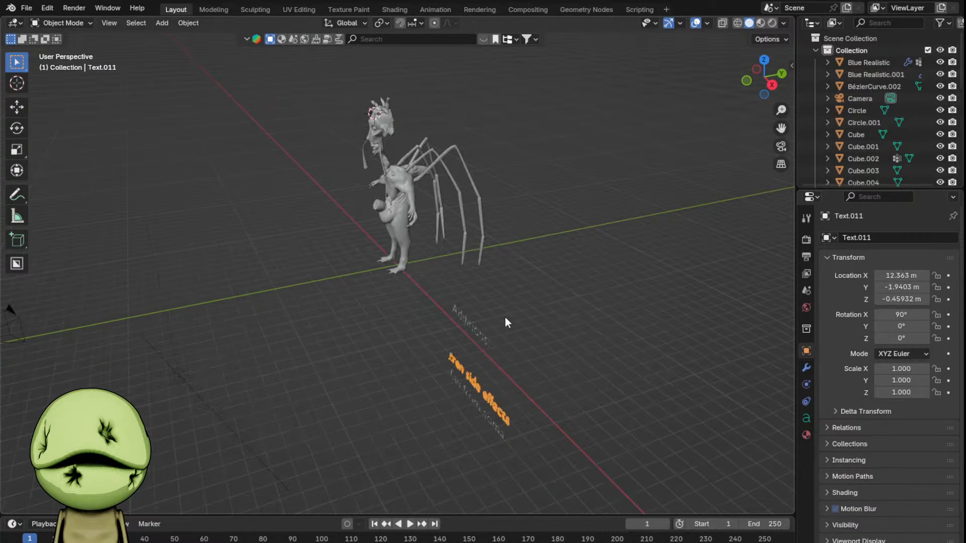
- Show the scene in material preview, select the creature's body and open it for texture painting
{"action": "key", "text": "z"}
{"action": "left_click", "coordinate": [483, 345]}
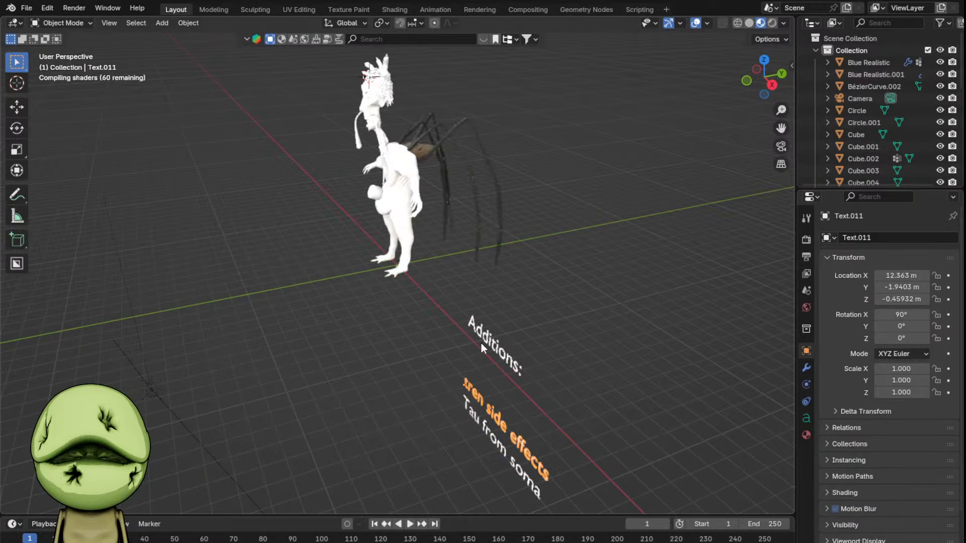
{"action": "scroll", "coordinate": [491, 196], "scroll_direction": "up", "scroll_amount": 10}
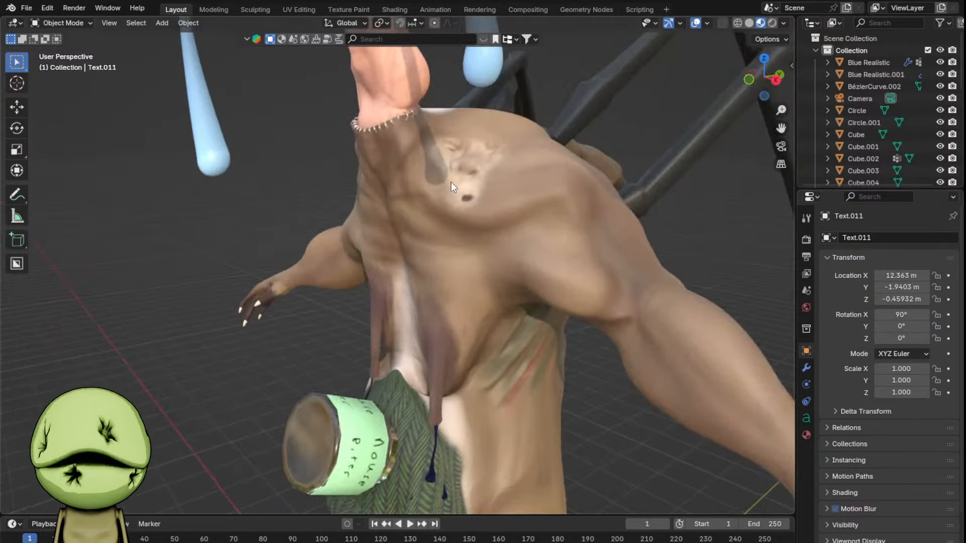
{"action": "middle_click_drag", "start_coordinate": [451, 182], "coordinate": [422, 348]}
{"action": "left_click", "coordinate": [422, 348]}
{"action": "left_click", "coordinate": [335, 7]}
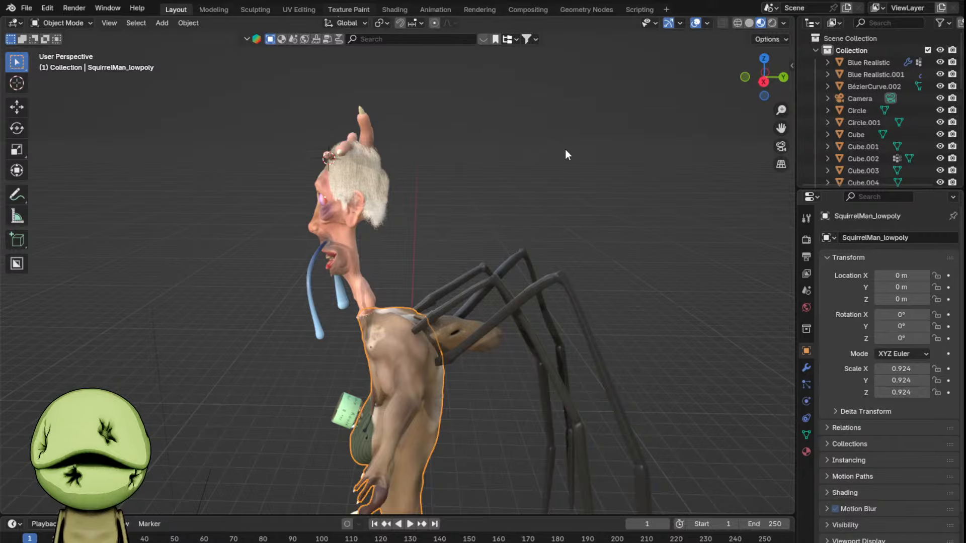
- Switch the painting viewport to material preview and turn off the viewport display of the body's Multires modifier
{"action": "middle_click_drag", "start_coordinate": [485, 244], "coordinate": [527, 300]}
{"action": "key", "text": "z"}
{"action": "left_click", "coordinate": [525, 354]}
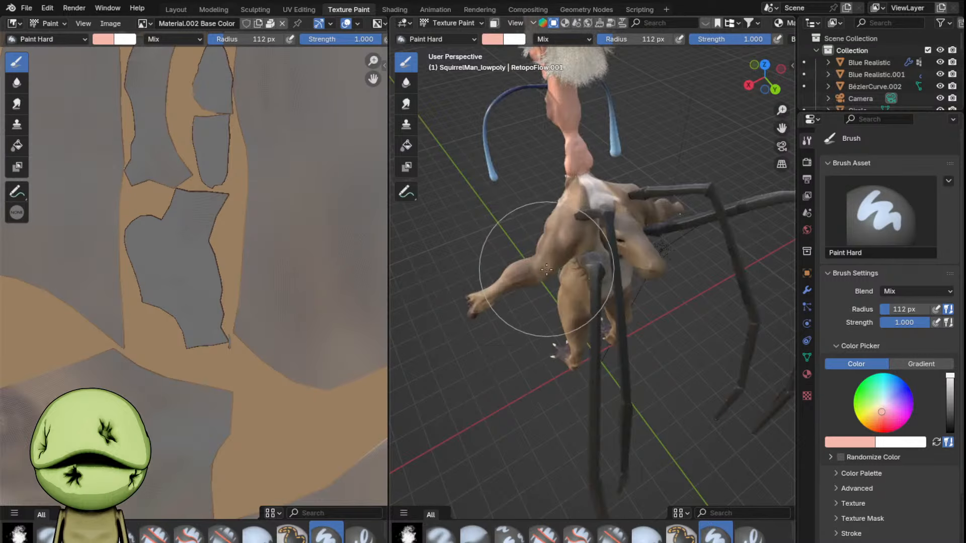
{"action": "left_click", "coordinate": [806, 289]}
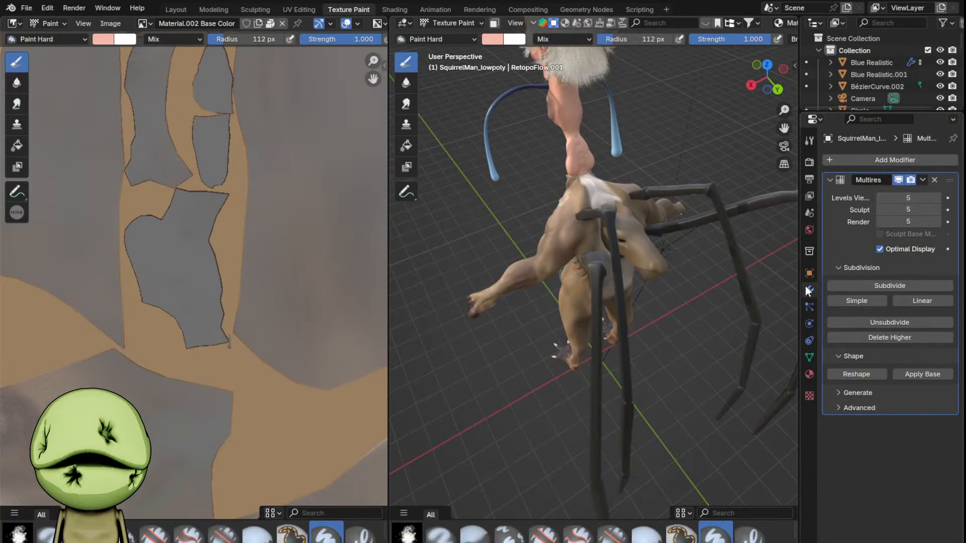
{"action": "left_click", "coordinate": [899, 179]}
{"action": "scroll", "coordinate": [630, 250], "scroll_direction": "up", "scroll_amount": 4}
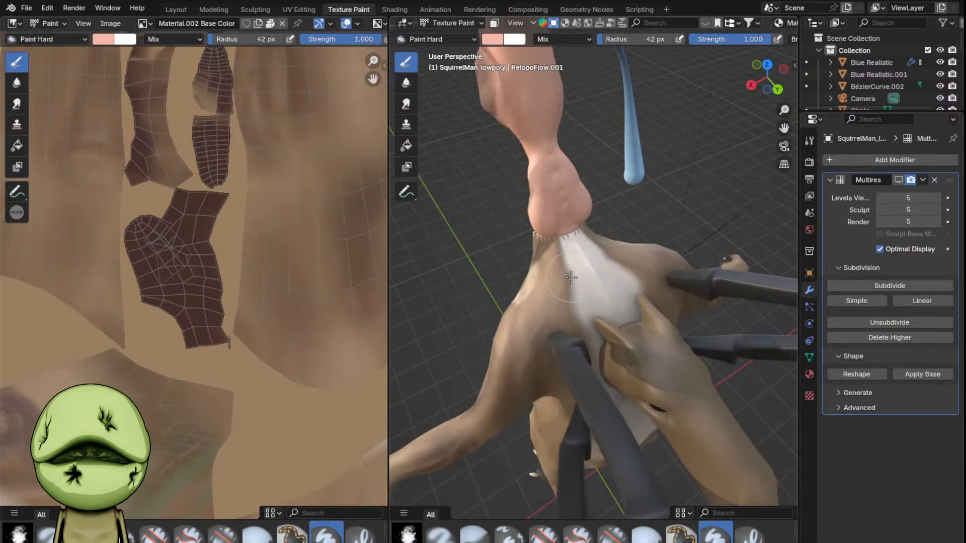
{"action": "scroll", "coordinate": [630, 250], "scroll_direction": "up", "scroll_amount": 4}
- Set the Paint Hard brush to dark red at 0.116 strength and undo a test stroke below the neck seam
{"action": "right_click", "coordinate": [597, 276]}
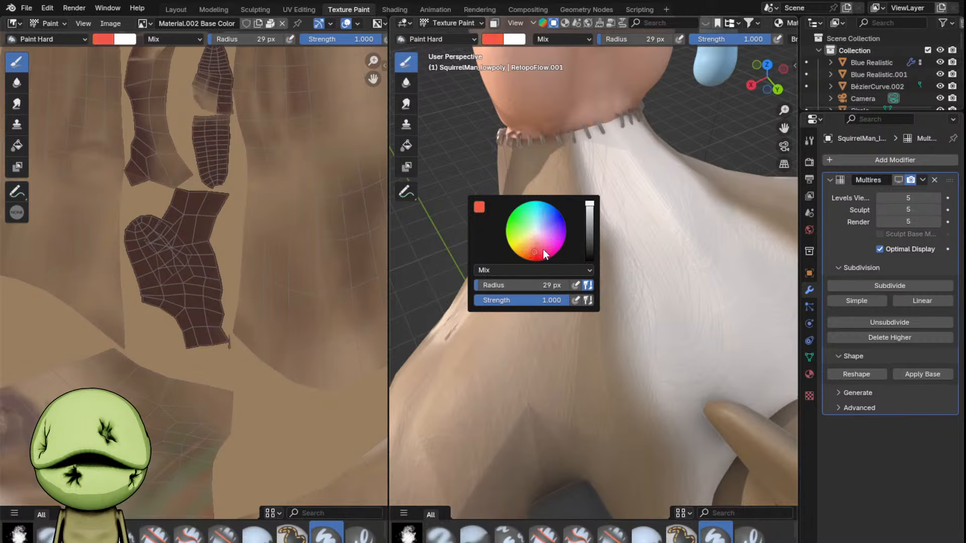
{"action": "left_click", "coordinate": [589, 241]}
{"action": "left_click_drag", "start_coordinate": [735, 39], "coordinate": [699, 38]}
{"action": "left_click_drag", "start_coordinate": [606, 190], "coordinate": [577, 190]}
{"action": "key", "text": "ctrl+z"}
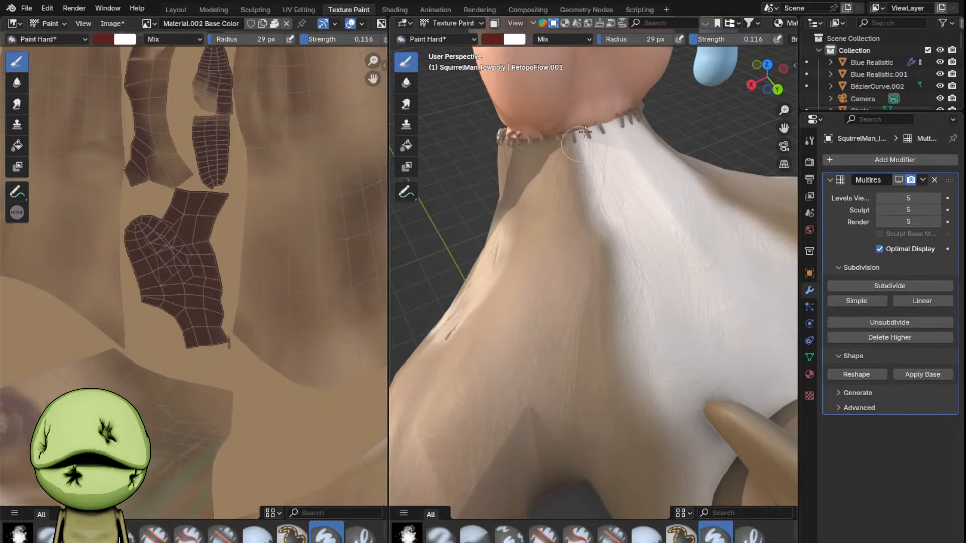
- Reshape the brush's custom falloff curve to drop steeply from the centre into a long, low tail
{"action": "scroll", "coordinate": [608, 40], "scroll_direction": "down", "scroll_amount": 8}
{"action": "left_click", "coordinate": [694, 39]}
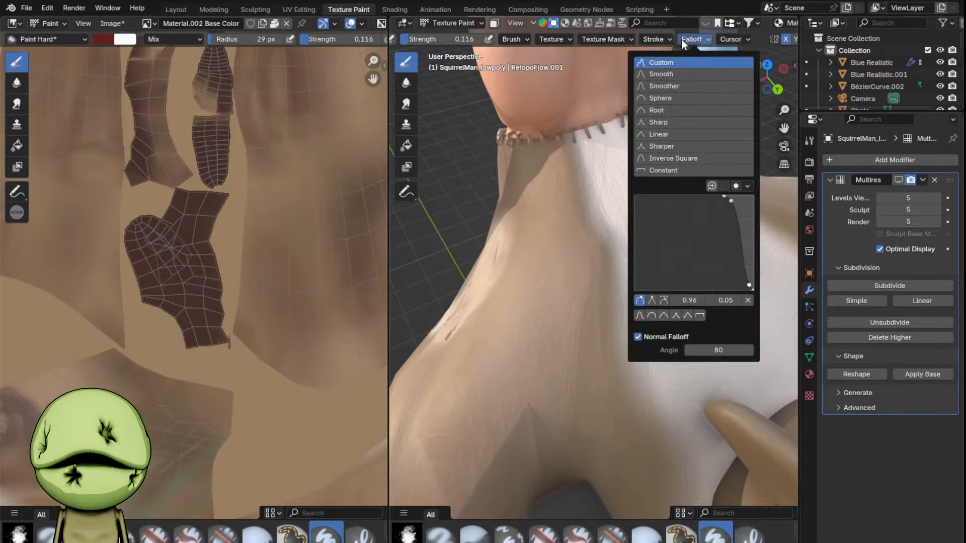
{"action": "left_click_drag", "start_coordinate": [642, 195], "coordinate": [667, 277]}
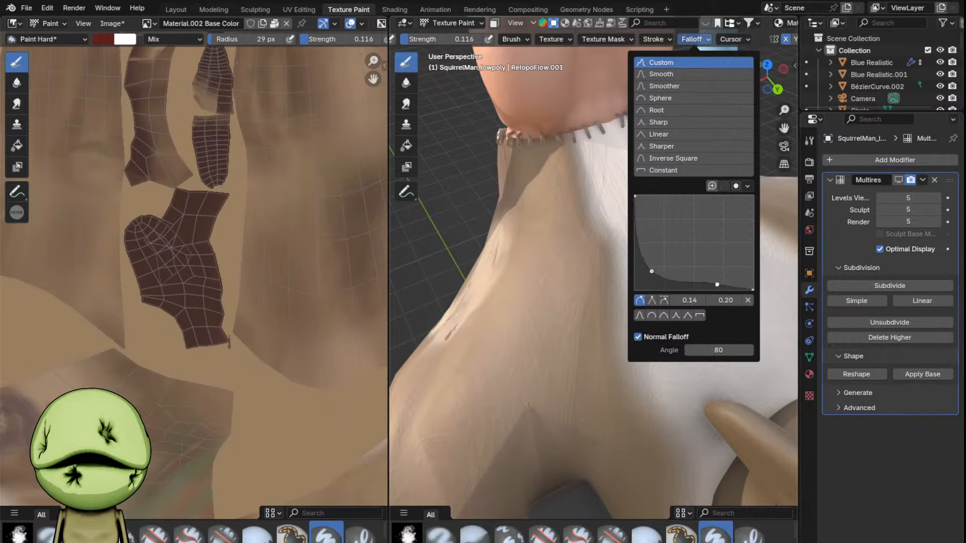
- Paint soft dark red blotches across the upper back below the neck seam, using 46 px and 37 px radii
{"action": "left_click_drag", "start_coordinate": [603, 175], "coordinate": [635, 211]}
{"action": "key", "text": "f"}
{"action": "left_click", "coordinate": [644, 274]}
{"action": "mouse_move", "coordinate": [599, 251]}
{"action": "left_mouse_down"}
{"action": "mouse_move", "coordinate": [513, 327]}
{"action": "mouse_move", "coordinate": [558, 335]}
{"action": "left_mouse_up"}
{"action": "key", "text": "f"}
{"action": "left_click", "coordinate": [503, 347]}
{"action": "key", "text": "f"}
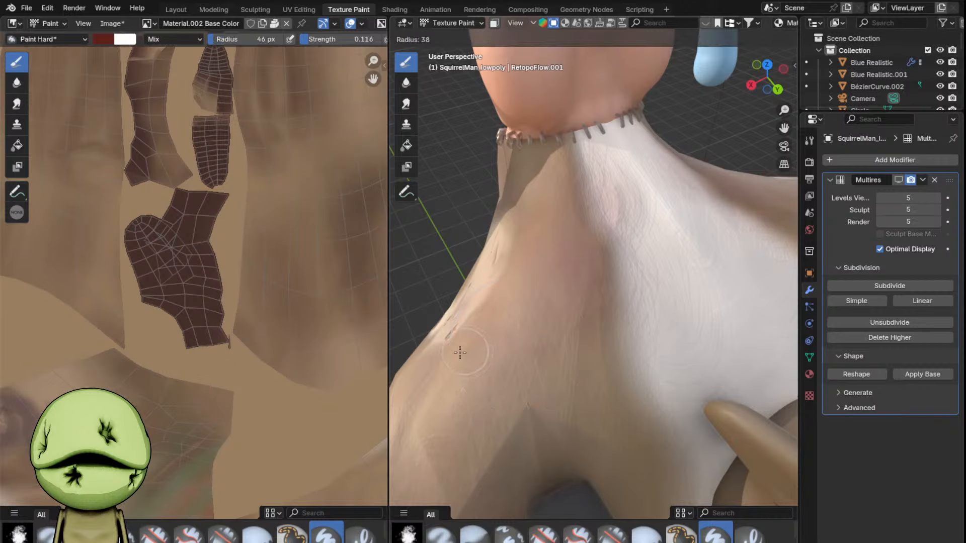
{"action": "left_click", "coordinate": [459, 353]}
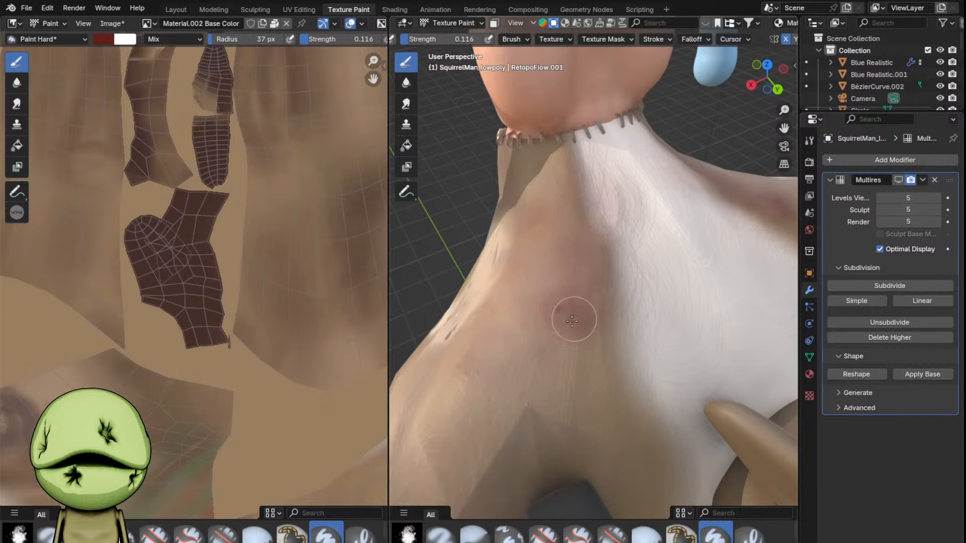
{"action": "mouse_move", "coordinate": [572, 321]}
{"action": "left_mouse_down"}
{"action": "mouse_move", "coordinate": [558, 322]}
{"action": "mouse_move", "coordinate": [573, 314]}
{"action": "left_mouse_up"}
- Reduce the brush radius to 27 px and inspect the painted redness around the back, shoulder and chest
{"action": "middle_click_drag", "start_coordinate": [568, 257], "coordinate": [596, 259]}
{"action": "scroll", "coordinate": [598, 260], "scroll_direction": "down", "scroll_amount": 3}
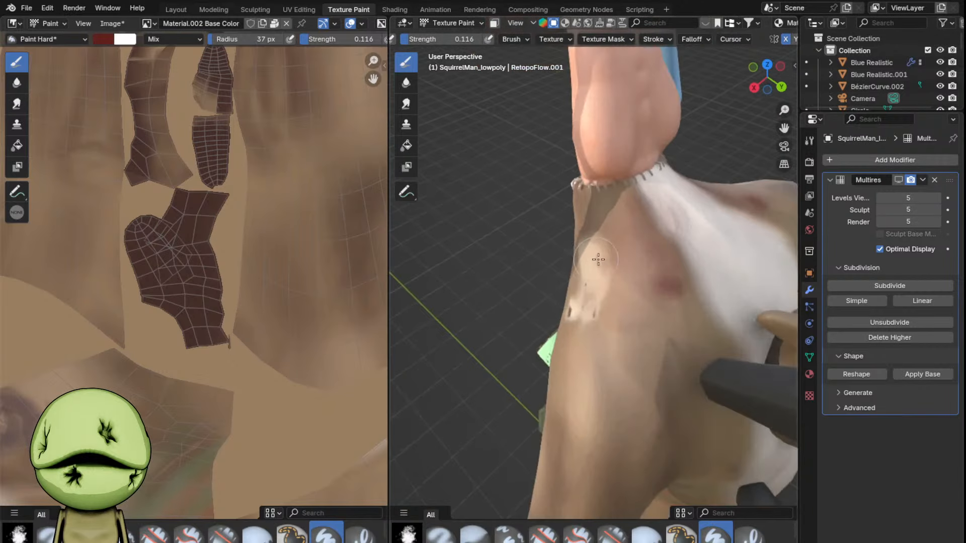
{"action": "scroll", "coordinate": [598, 260], "scroll_direction": "up", "scroll_amount": 2}
{"action": "key", "text": "bracketleft"}
{"action": "key", "text": "bracketleft"}
{"action": "key", "text": "bracketleft"}
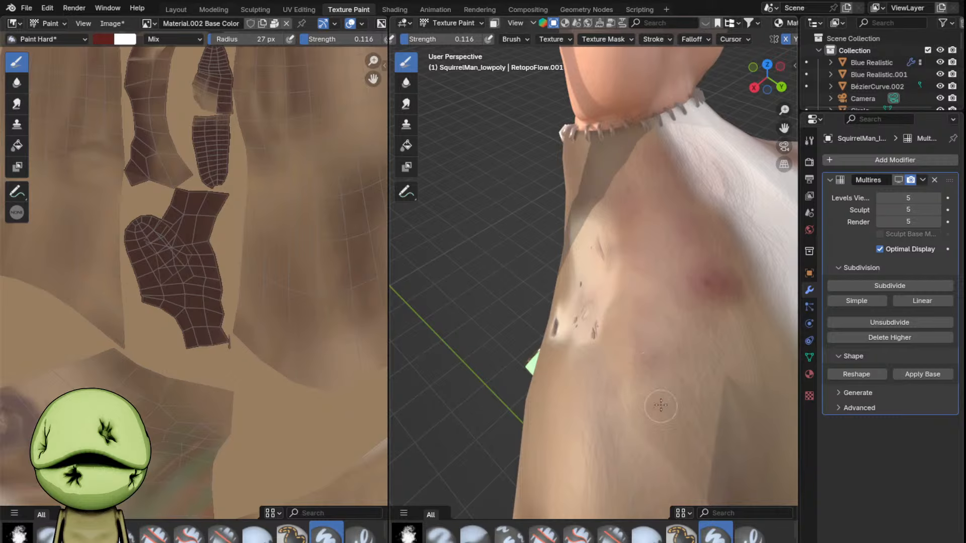
{"action": "middle_click_drag", "start_coordinate": [661, 406], "coordinate": [629, 332]}
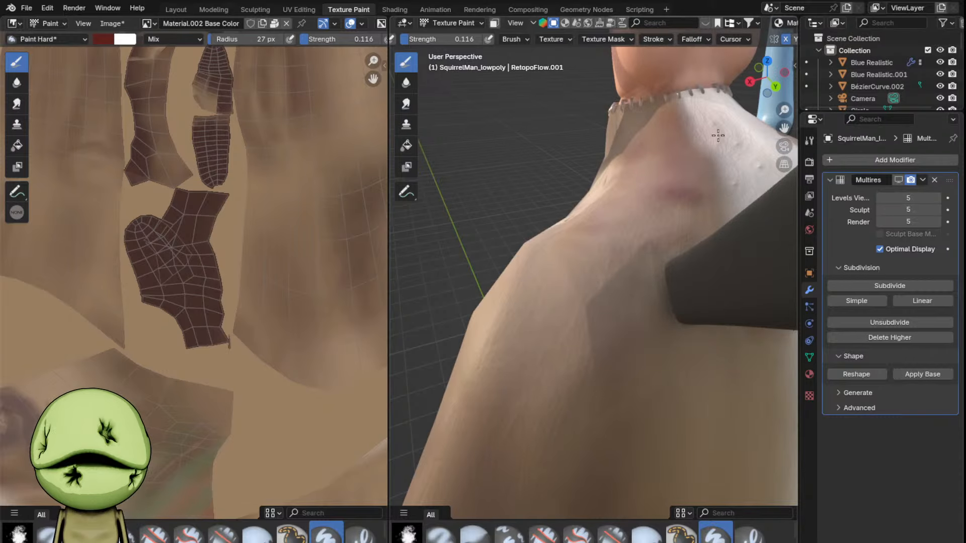
{"action": "middle_click_drag", "start_coordinate": [710, 212], "coordinate": [602, 265]}
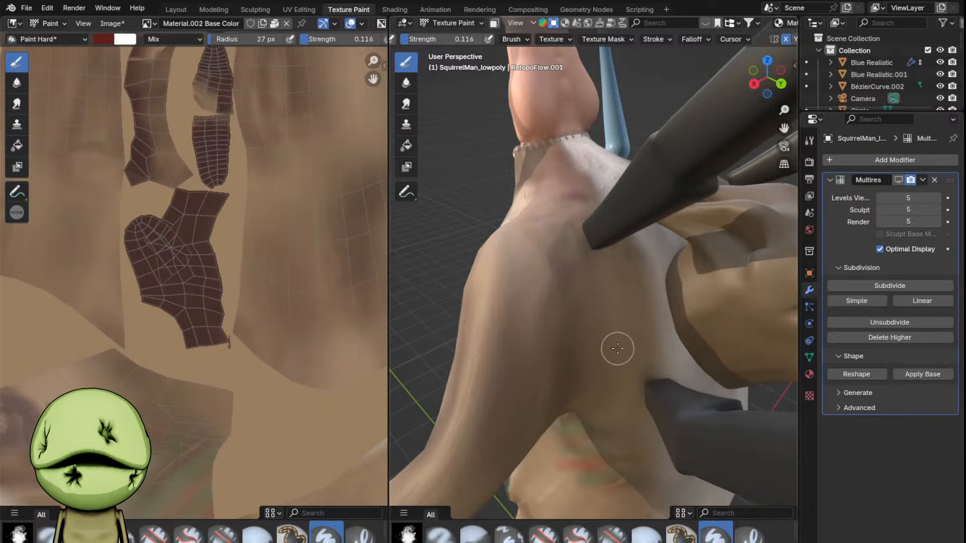
{"action": "middle_click_drag", "start_coordinate": [608, 279], "coordinate": [636, 240]}
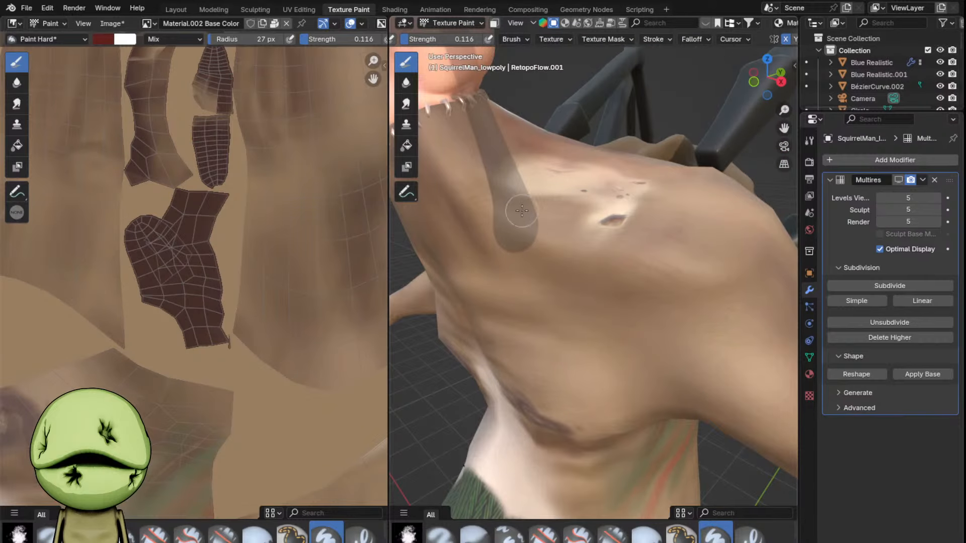
- Save all the painted texture images
{"action": "left_click", "coordinate": [187, 8]}
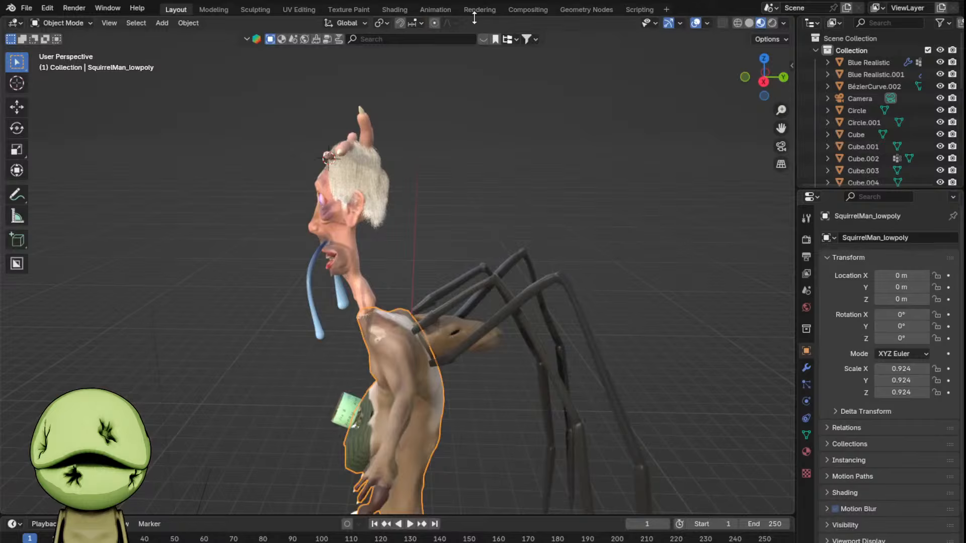
{"action": "left_click", "coordinate": [330, 9]}
{"action": "scroll", "coordinate": [687, 21], "scroll_direction": "down", "scroll_amount": 5}
{"action": "left_click", "coordinate": [687, 21]}
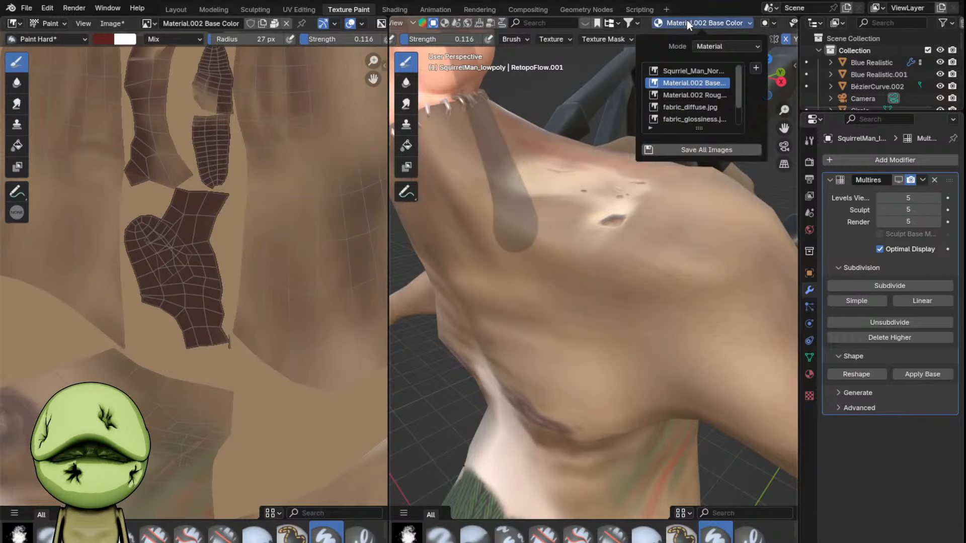
{"action": "left_click", "coordinate": [701, 150]}
- Return to the Layout workspace and turn the body's Multires viewport display back on
{"action": "left_click", "coordinate": [176, 9]}
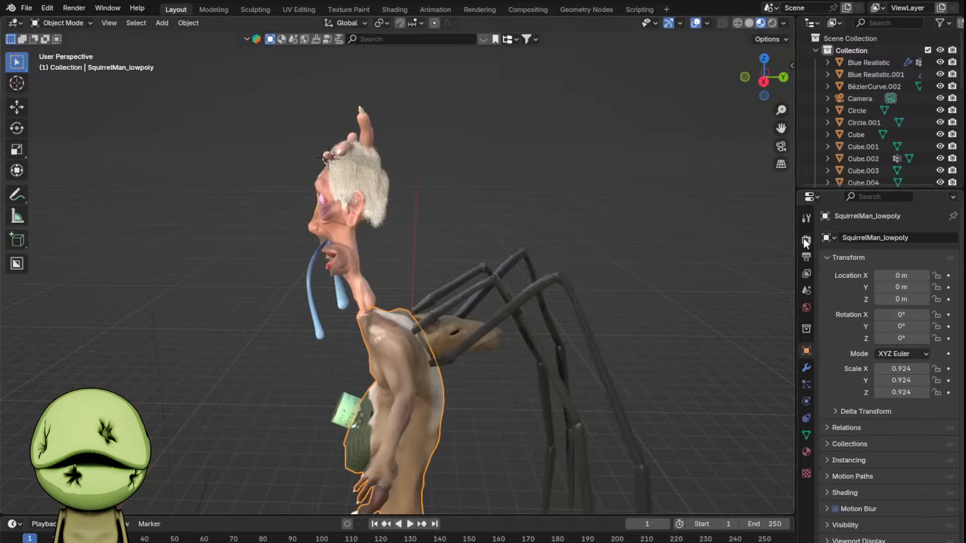
{"action": "left_click", "coordinate": [807, 366]}
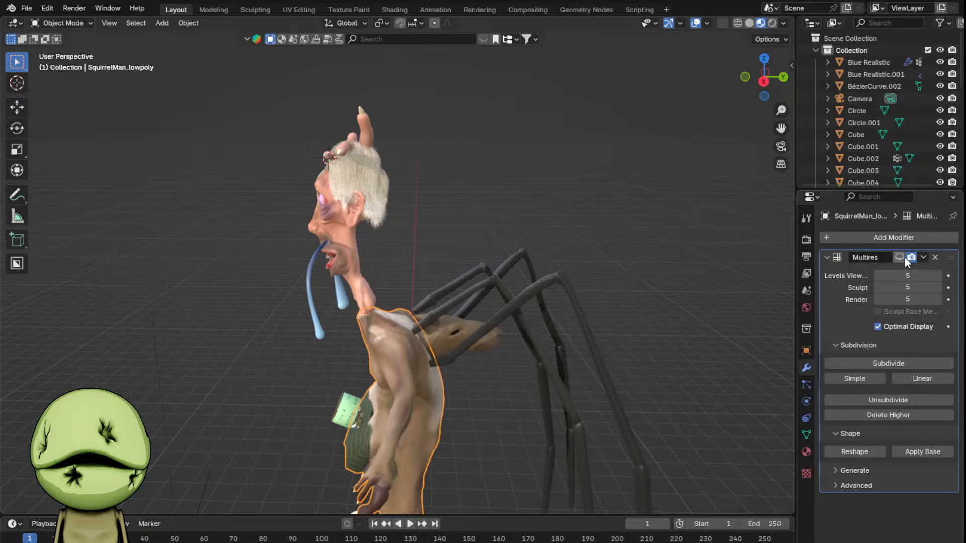
{"action": "left_click", "coordinate": [651, 213]}
{"action": "scroll", "coordinate": [590, 240], "scroll_direction": "down", "scroll_amount": 2}
{"action": "middle_click_drag", "start_coordinate": [523, 206], "coordinate": [621, 204]}
{"action": "scroll", "coordinate": [590, 241], "scroll_direction": "up", "scroll_amount": 3}
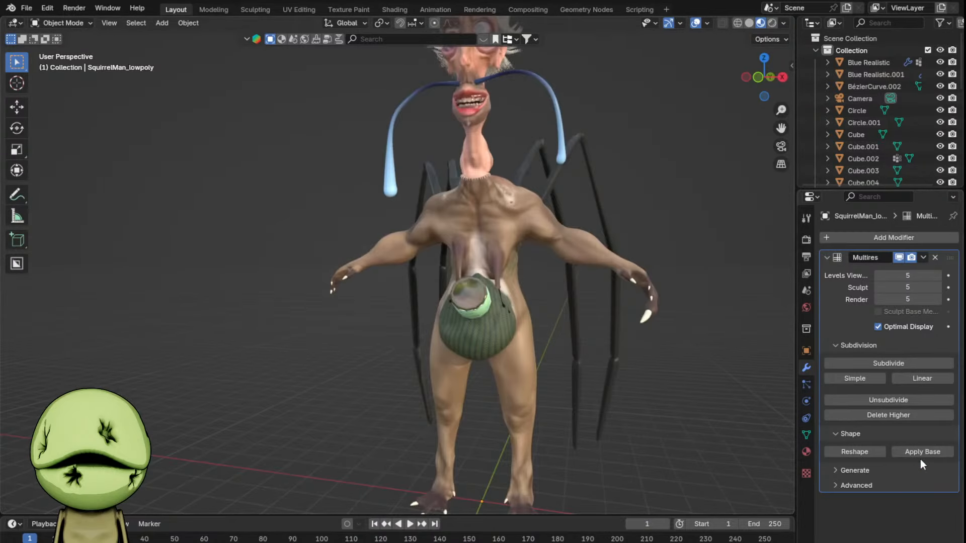
- Compare the body with its Multires display off and on, and set the modifier's viewport level to 3
{"action": "left_click", "coordinate": [899, 257]}
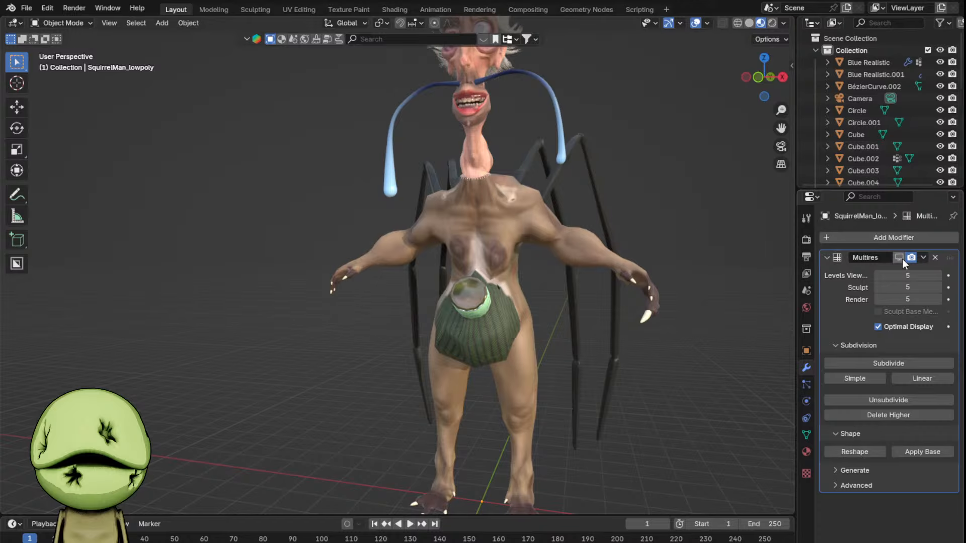
{"action": "middle_click_drag", "start_coordinate": [559, 280], "coordinate": [568, 277]}
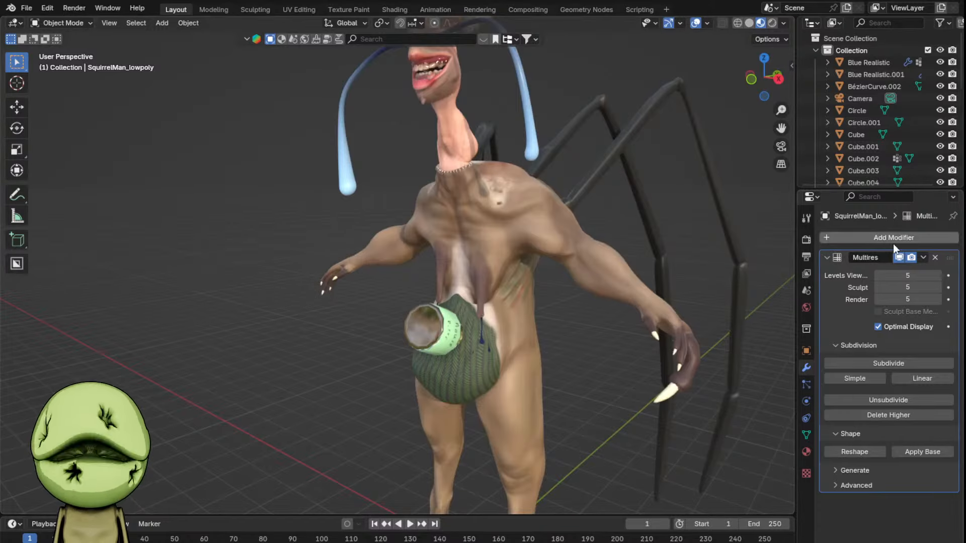
{"action": "left_click", "coordinate": [915, 273]}
{"action": "type", "text": "3"}
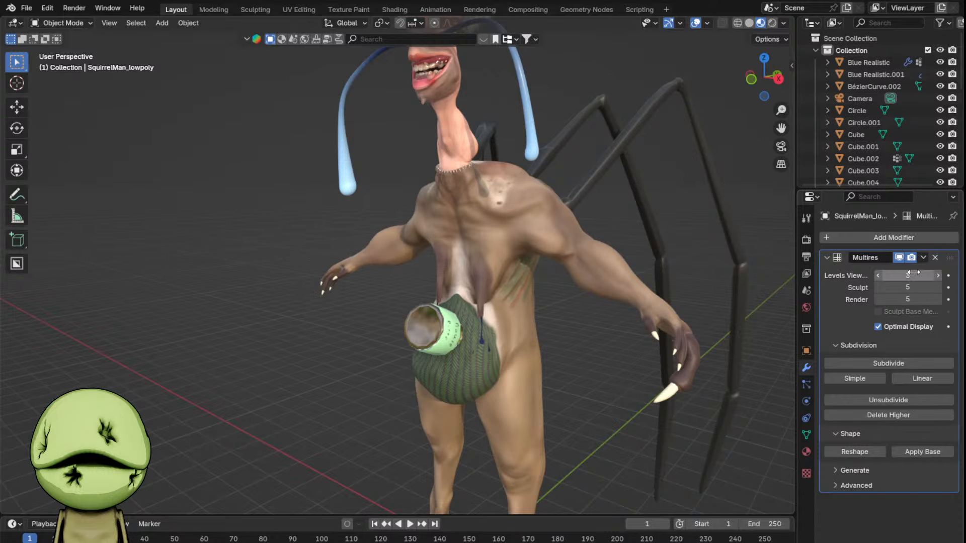
{"action": "middle_click_drag", "start_coordinate": [683, 265], "coordinate": [605, 256]}
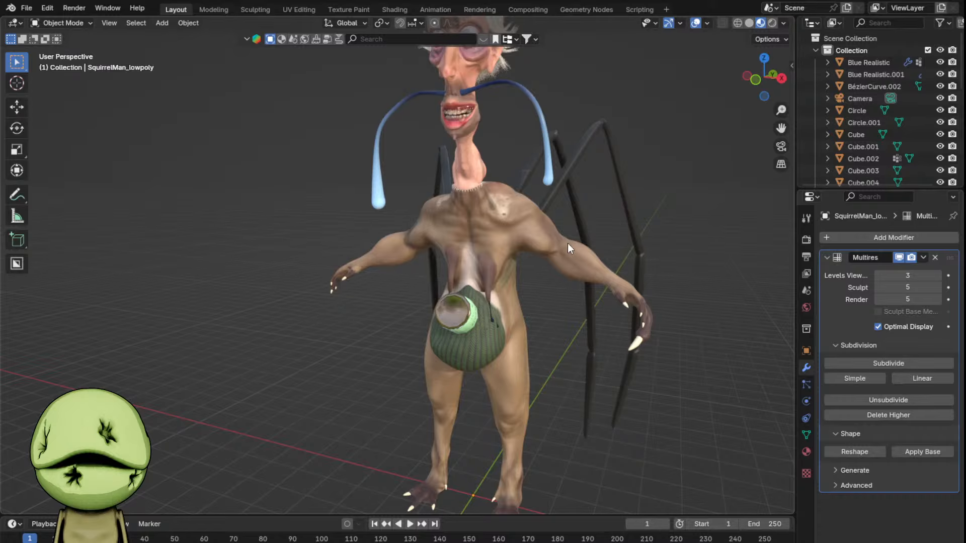
{"action": "middle_click_drag", "start_coordinate": [568, 243], "coordinate": [530, 264]}
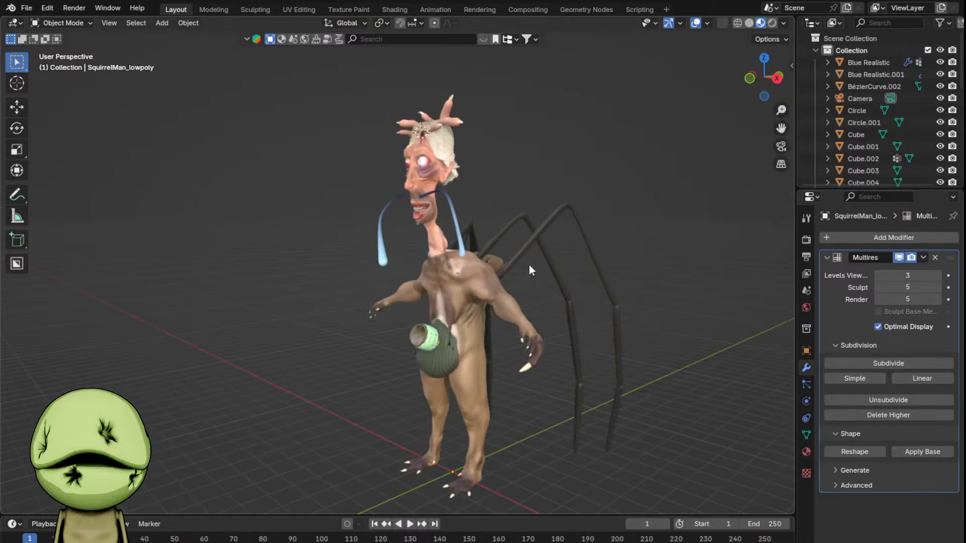
- Delete the "tren side effects" text from the Additions list
{"action": "scroll", "coordinate": [589, 258], "scroll_direction": "down", "scroll_amount": 5}
{"action": "middle_click_drag", "start_coordinate": [589, 258], "coordinate": [542, 254]}
{"action": "left_click", "coordinate": [503, 328]}
{"action": "key", "text": "x"}
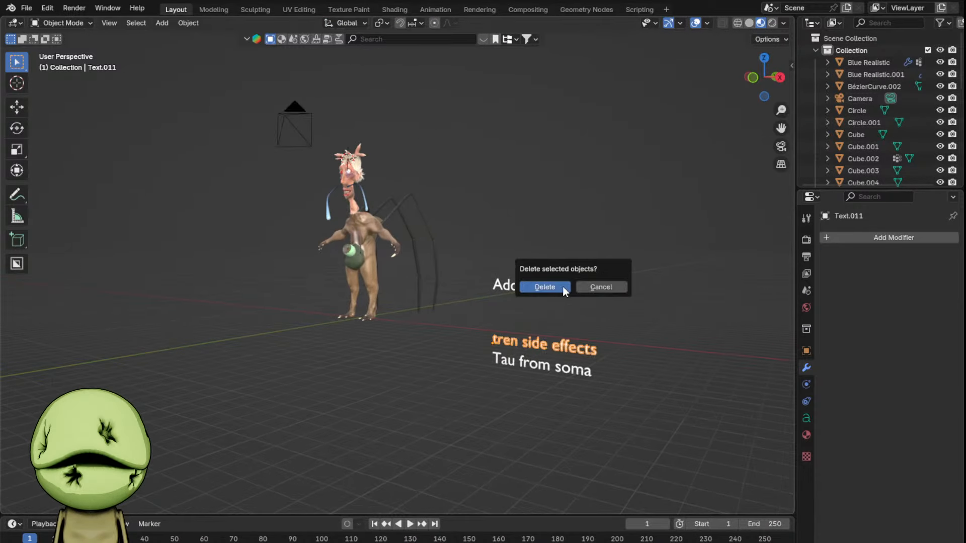
{"action": "left_click", "coordinate": [545, 287]}
- Move the "Tau from soma" text up along the Z axis, closer to the Additions heading
{"action": "left_click", "coordinate": [557, 362]}
{"action": "key", "text": "g"}
{"action": "key", "text": "z"}
{"action": "left_click", "coordinate": [556, 304]}
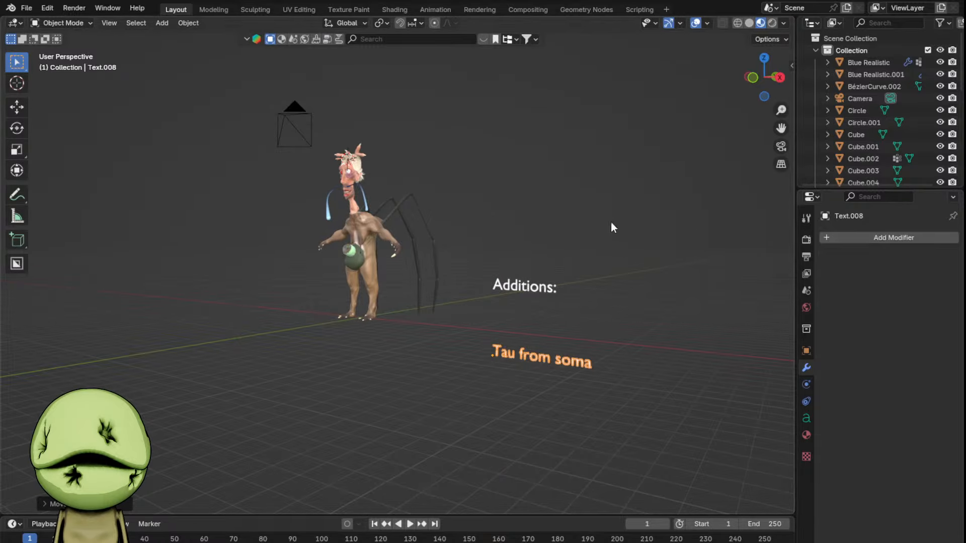
- Add a cube at the 3D cursor on the creature's head and scale it down to about the black ornament's size
{"action": "scroll", "coordinate": [492, 371], "scroll_direction": "up", "scroll_amount": 6}
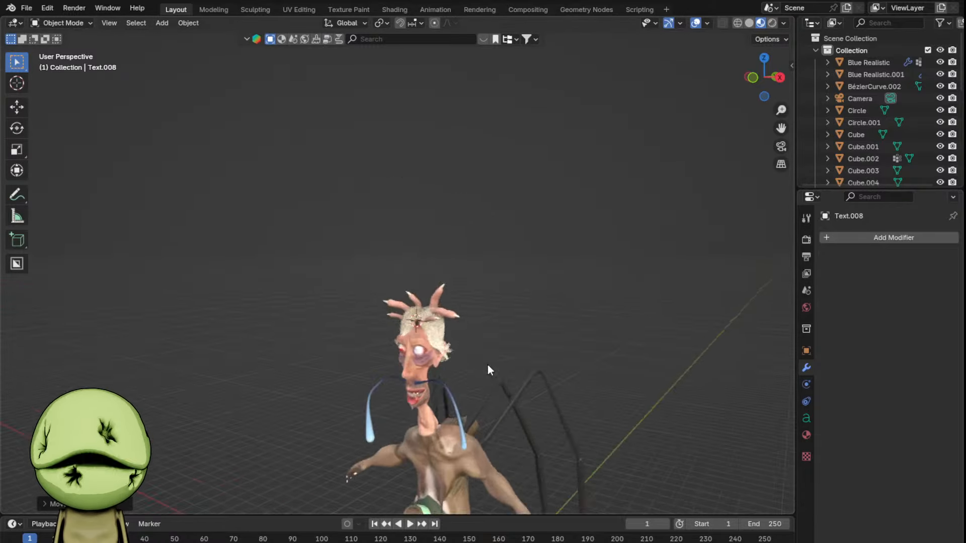
{"action": "left_click", "coordinate": [446, 405]}
{"action": "key", "text": "KP_Decimal"}
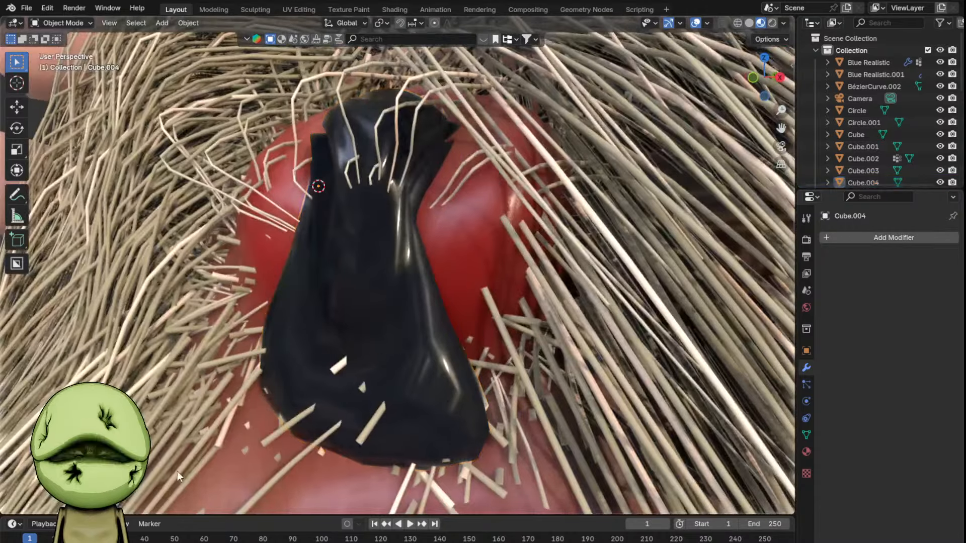
{"action": "scroll", "coordinate": [300, 254], "scroll_direction": "down", "scroll_amount": 5}
{"action": "scroll", "coordinate": [322, 256], "scroll_direction": "up", "scroll_amount": 5}
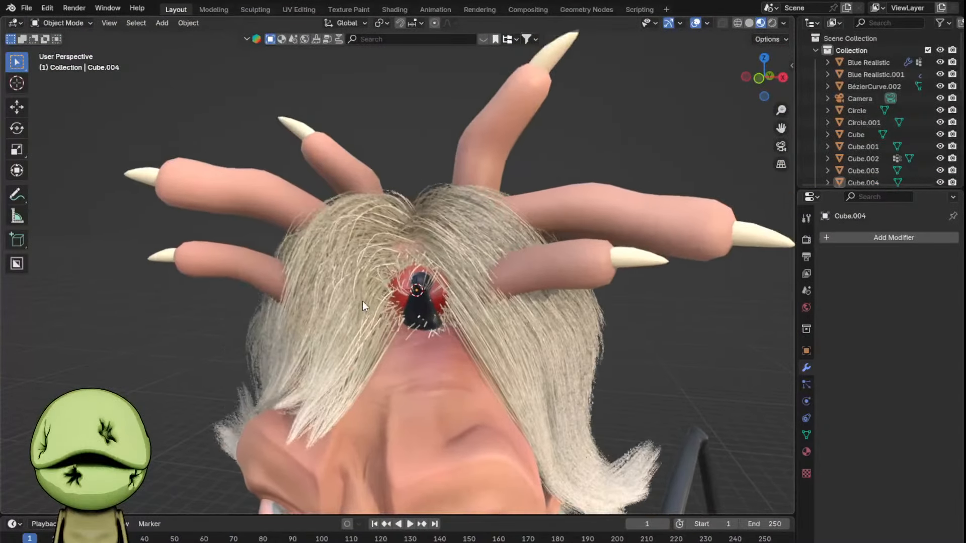
{"action": "key", "text": "shift+a"}
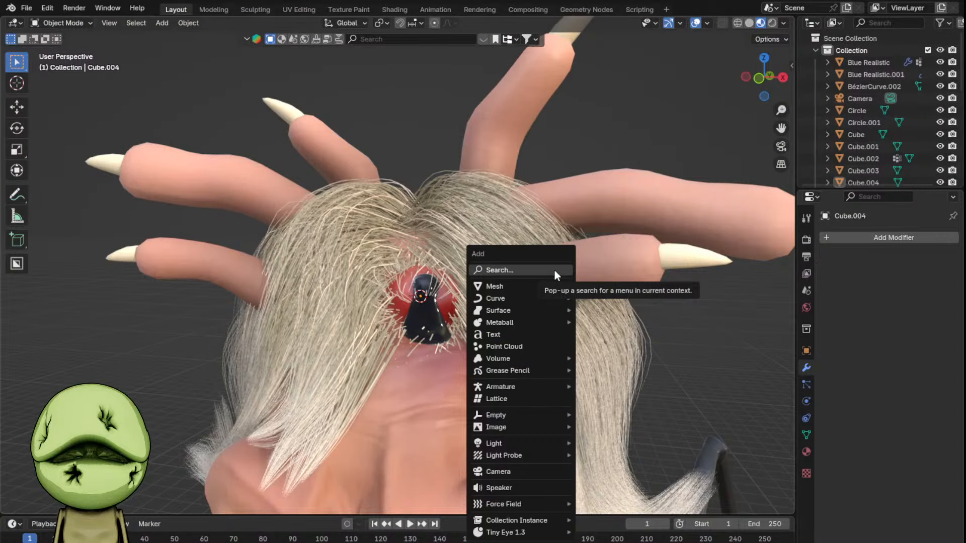
{"action": "mouse_move", "coordinate": [543, 286]}
{"action": "left_click", "coordinate": [589, 295]}
{"action": "key", "text": "s"}
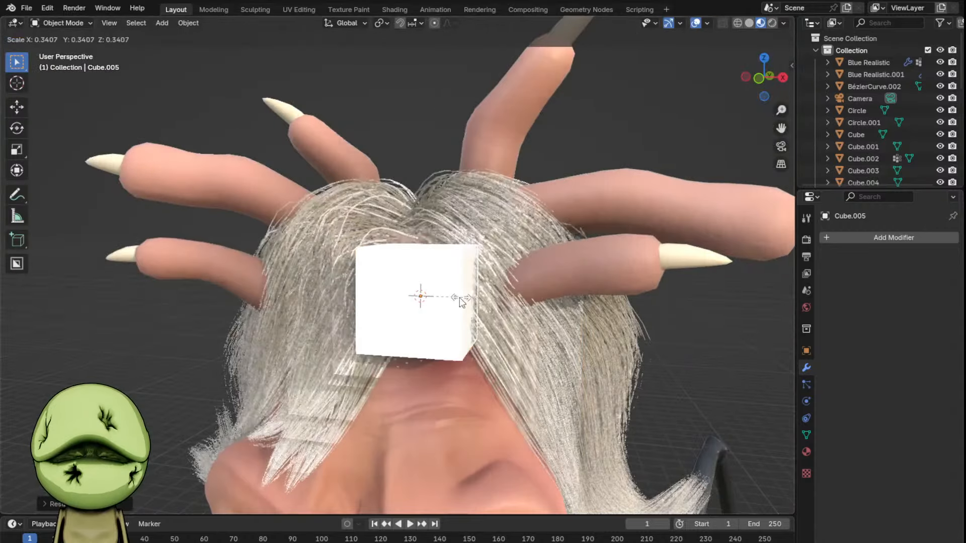
{"action": "left_click", "coordinate": [440, 300]}
{"action": "scroll", "coordinate": [387, 246], "scroll_direction": "up", "scroll_amount": 2}
- Search the online material library for "glowing" and narrow the search to "glowing rocks"
{"action": "left_click", "coordinate": [403, 40]}
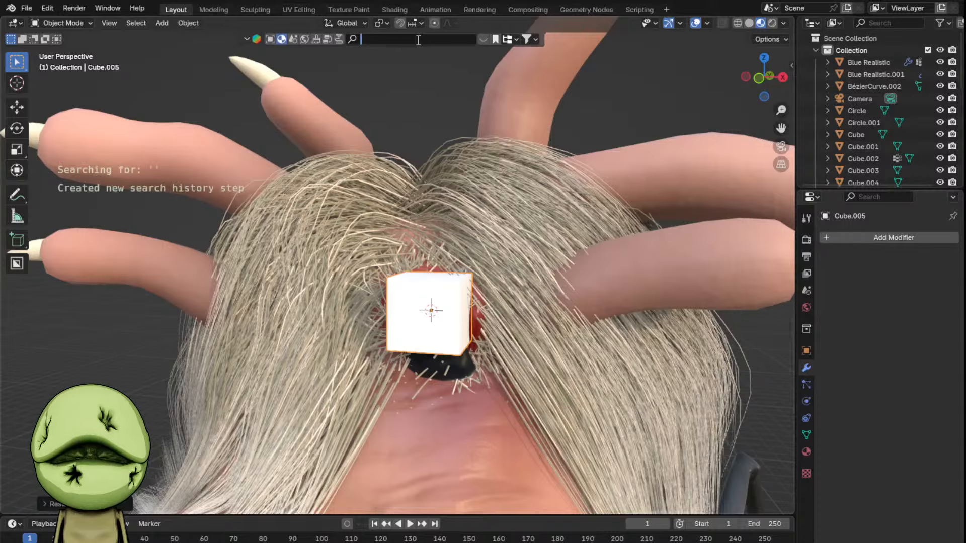
{"action": "type", "text": "glowing"}
{"action": "key", "text": "Return"}
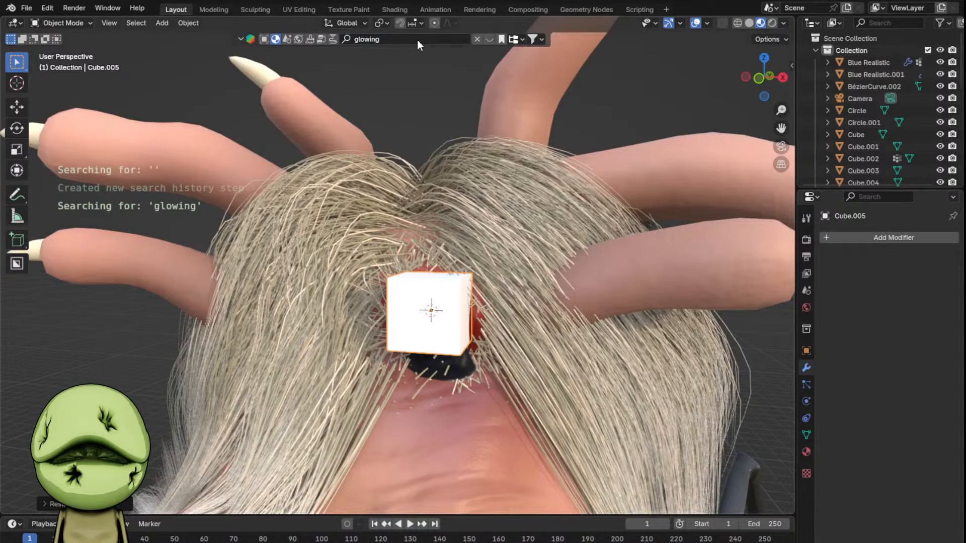
{"action": "left_click", "coordinate": [487, 38]}
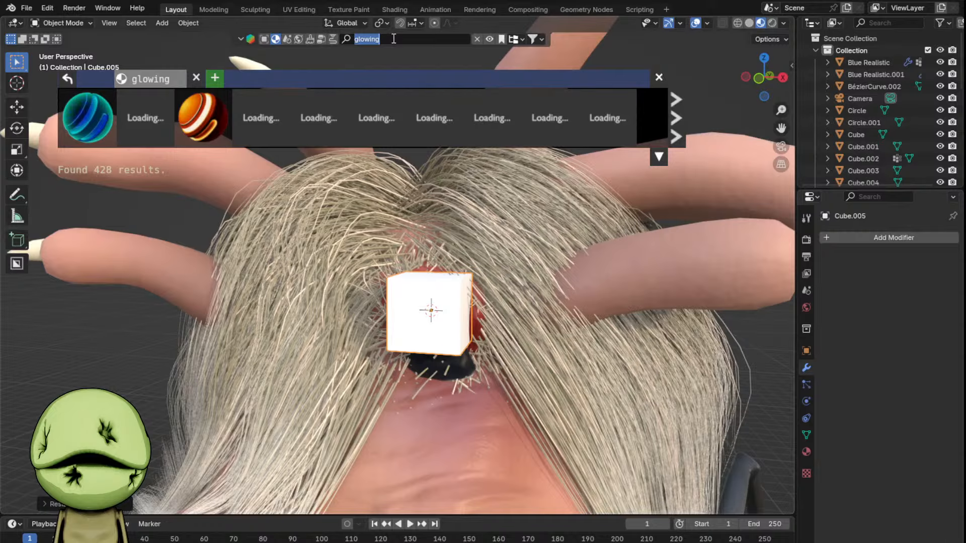
{"action": "left_click", "coordinate": [387, 36]}
{"action": "type", "text": "rocks"}
{"action": "key", "text": "Return"}
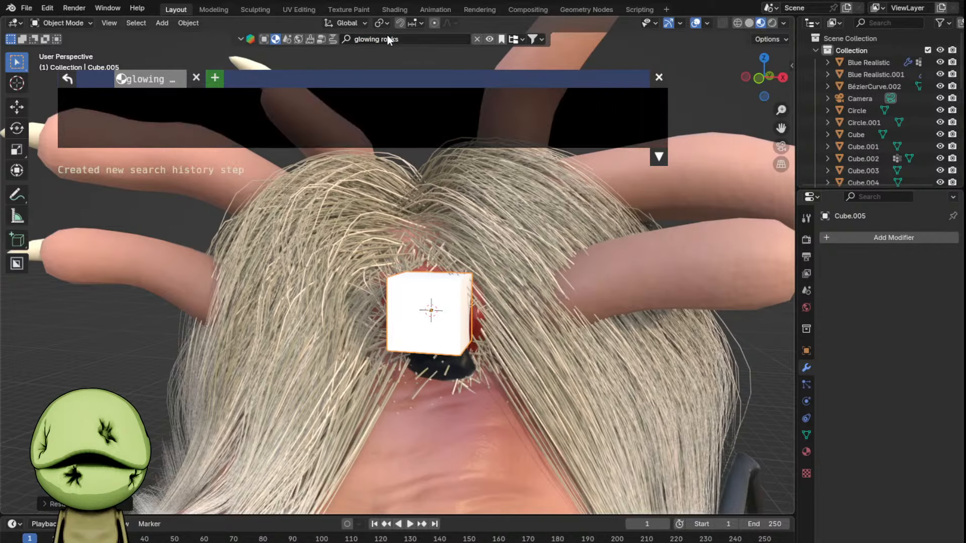
{"action": "left_click", "coordinate": [419, 39]}
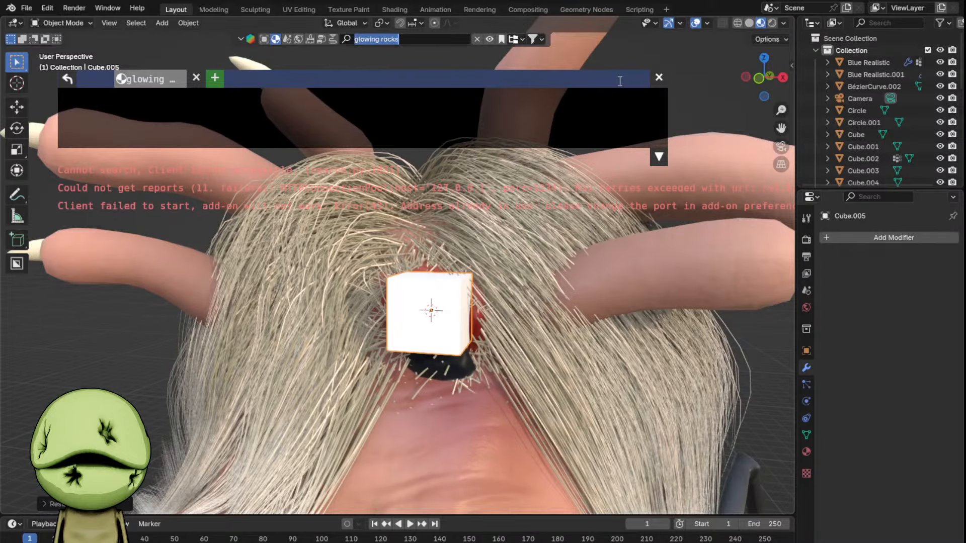
- Apply the Glowing Crystal Rock material from the search results to the cube on the head and close the results
{"action": "left_click", "coordinate": [662, 83]}
{"action": "scroll", "coordinate": [459, 336], "scroll_direction": "up", "scroll_amount": 3}
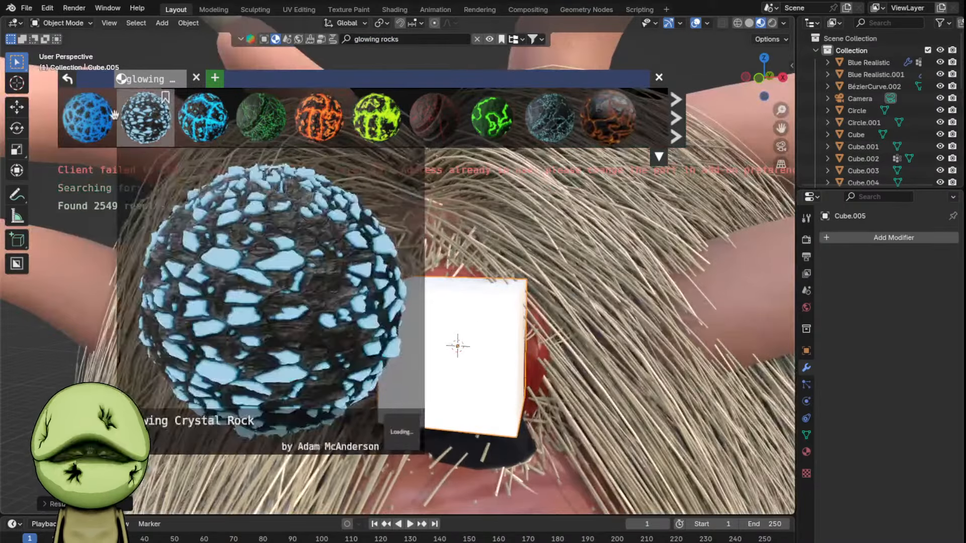
{"action": "left_click_drag", "start_coordinate": [145, 119], "coordinate": [479, 344]}
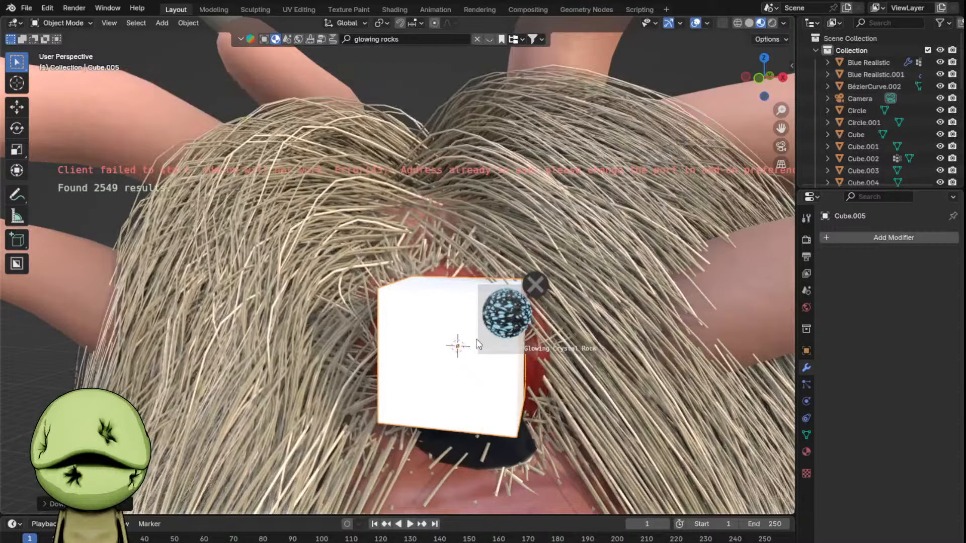
{"action": "left_click", "coordinate": [659, 79]}
- Scale the crystal-textured cube down so it is smaller than the black ornament on the forehead
{"action": "middle_click_drag", "start_coordinate": [648, 242], "coordinate": [560, 225], "text": "shift"}
{"action": "scroll", "coordinate": [566, 211], "scroll_direction": "down", "scroll_amount": 4}
{"action": "scroll", "coordinate": [566, 214], "scroll_direction": "up", "scroll_amount": 3}
{"action": "key", "text": "Tab"}
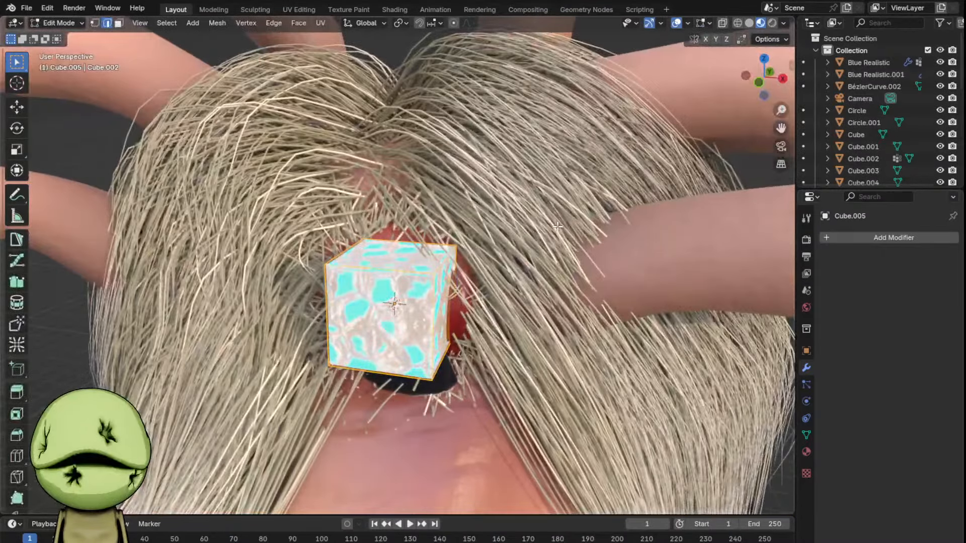
{"action": "key", "text": "Tab"}
{"action": "key", "text": "s"}
{"action": "left_click", "coordinate": [443, 281]}
- Move the small crystal cube against the side of the black ornament, just below its rounded head
{"action": "middle_click_drag", "start_coordinate": [495, 246], "coordinate": [546, 218]}
{"action": "key", "text": "g"}
{"action": "left_click", "coordinate": [525, 233]}
{"action": "middle_click_drag", "start_coordinate": [521, 286], "coordinate": [479, 307]}
{"action": "scroll", "coordinate": [479, 307], "scroll_direction": "up", "scroll_amount": 3}
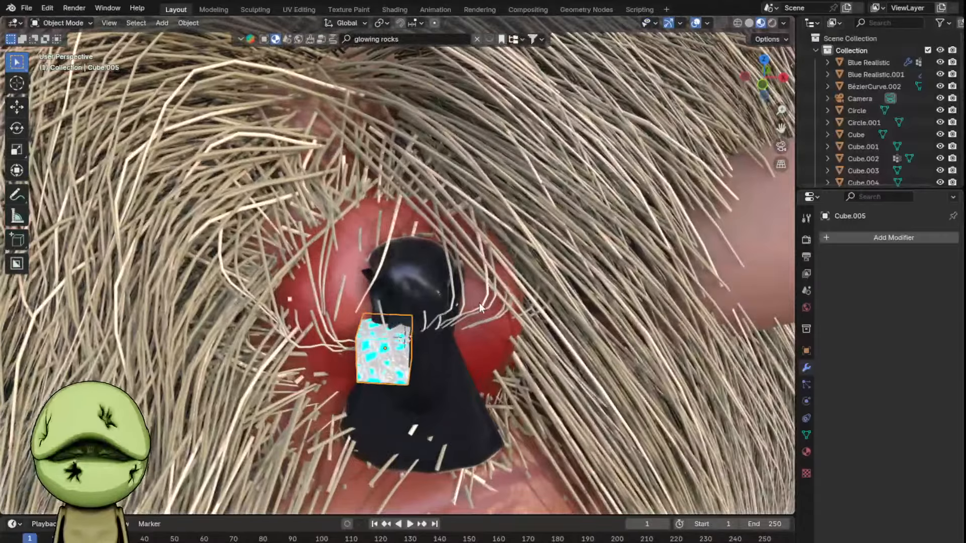
- Round the small cube on the black figure with a level 1 Subdivision modifier, change its shading, and apply the modifier
{"action": "key", "text": "ctrl+1"}
{"action": "right_click", "coordinate": [507, 292]}
{"action": "left_click", "coordinate": [508, 292]}
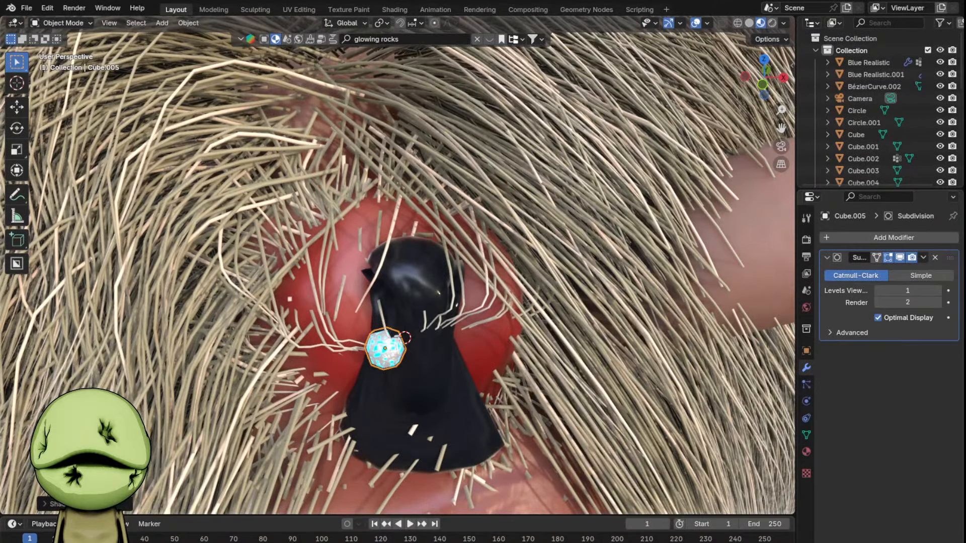
{"action": "left_click", "coordinate": [924, 258]}
{"action": "left_click", "coordinate": [901, 272]}
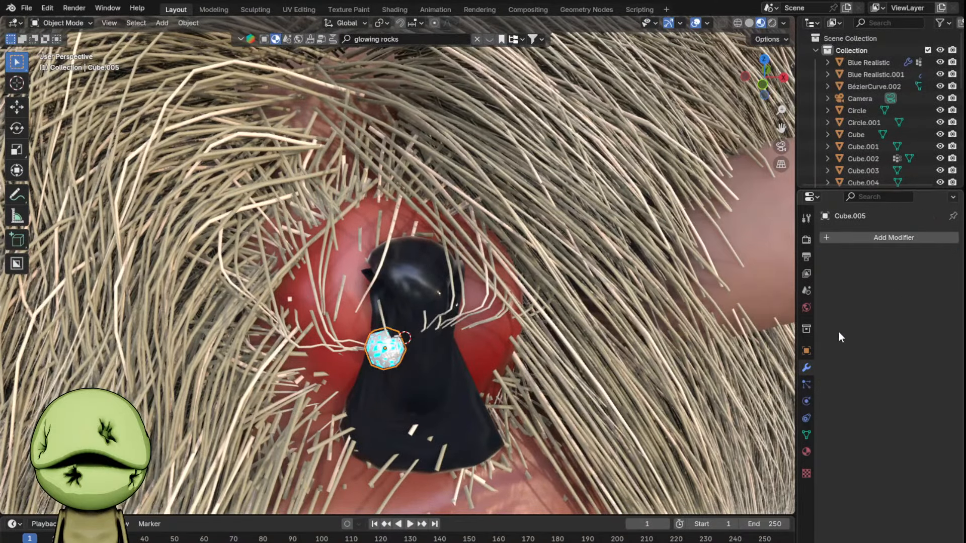
- Switch to the Shading workspace and centre the view on the rounded cube
{"action": "left_click", "coordinate": [390, 10]}
{"action": "key", "text": "KP_Decimal"}
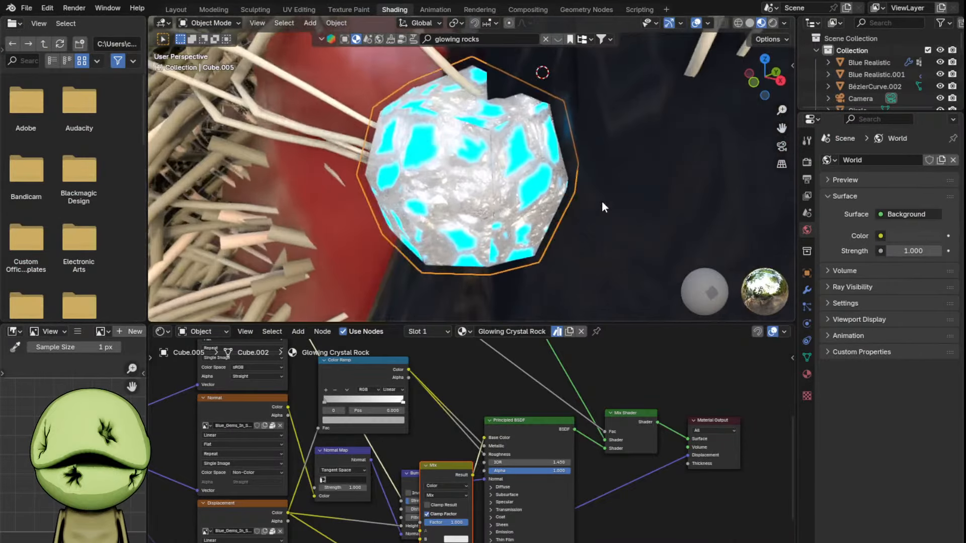
- Try enlarging the Glowing Crystal Rock texture pattern by changing the scale in its mapping nodes
{"action": "scroll", "coordinate": [600, 451], "scroll_direction": "down", "scroll_amount": 5}
{"action": "middle_click_drag", "start_coordinate": [252, 453], "coordinate": [514, 445]}
{"action": "scroll", "coordinate": [514, 445], "scroll_direction": "up", "scroll_amount": 7}
{"action": "left_click_drag", "start_coordinate": [540, 486], "coordinate": [478, 504]}
{"action": "scroll", "coordinate": [679, 382], "scroll_direction": "down", "scroll_amount": 1}
{"action": "middle_click_drag", "start_coordinate": [714, 353], "coordinate": [347, 531]}
{"action": "scroll", "coordinate": [526, 499], "scroll_direction": "up", "scroll_amount": 1}
{"action": "middle_click_drag", "start_coordinate": [527, 499], "coordinate": [545, 443]}
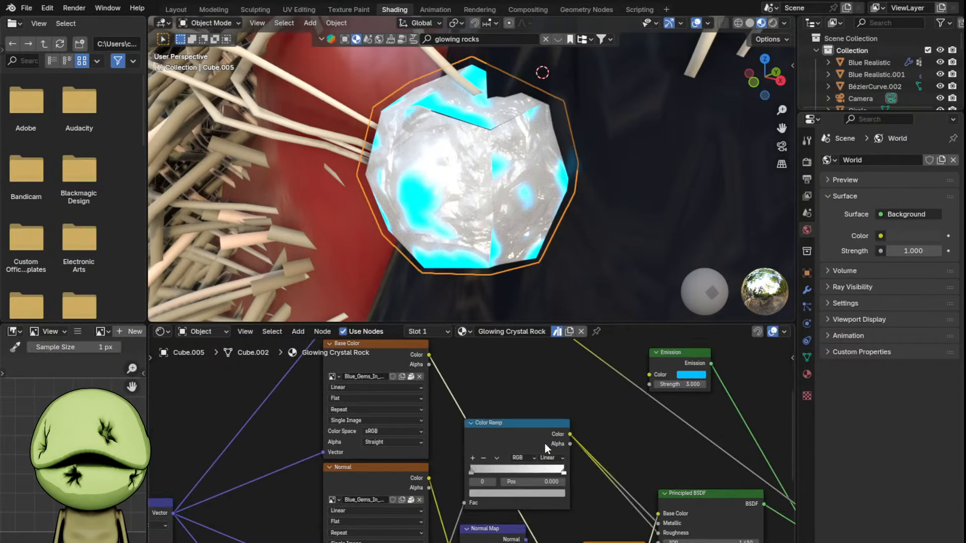
- Try darkening the crystal rock by making the Color Ramp's first stop black and its last stop a dim, muted colour
{"action": "left_click_drag", "start_coordinate": [537, 442], "coordinate": [554, 429]}
{"action": "scroll", "coordinate": [554, 429], "scroll_direction": "up", "scroll_amount": 1}
{"action": "left_click", "coordinate": [533, 488]}
{"action": "left_click_drag", "start_coordinate": [583, 380], "coordinate": [583, 400]}
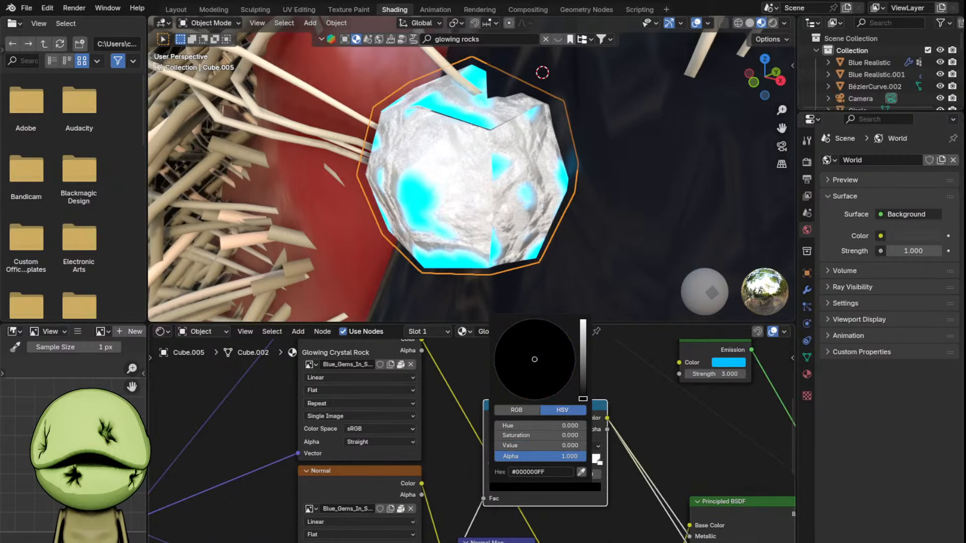
{"action": "left_click_drag", "start_coordinate": [590, 461], "coordinate": [592, 483]}
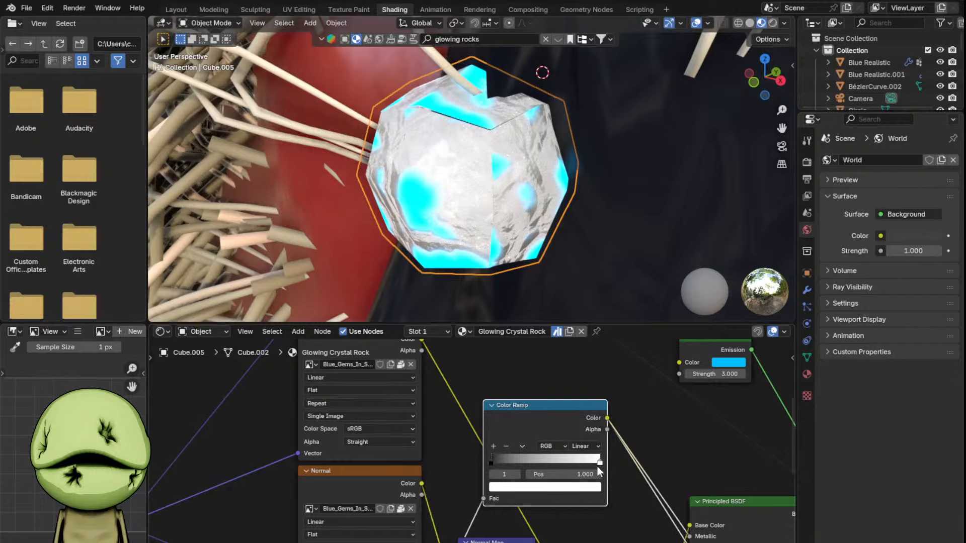
{"action": "left_click", "coordinate": [579, 487]}
{"action": "mouse_move", "coordinate": [583, 347]}
{"action": "left_mouse_down"}
{"action": "mouse_move", "coordinate": [583, 383]}
{"action": "mouse_move", "coordinate": [583, 364]}
{"action": "left_mouse_up"}
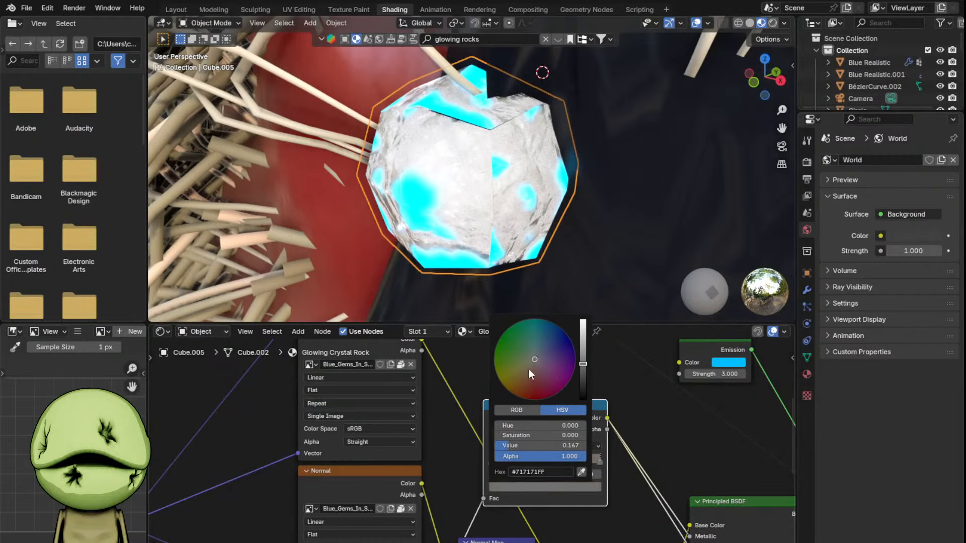
{"action": "scroll", "coordinate": [522, 461], "scroll_direction": "down", "scroll_amount": 2}
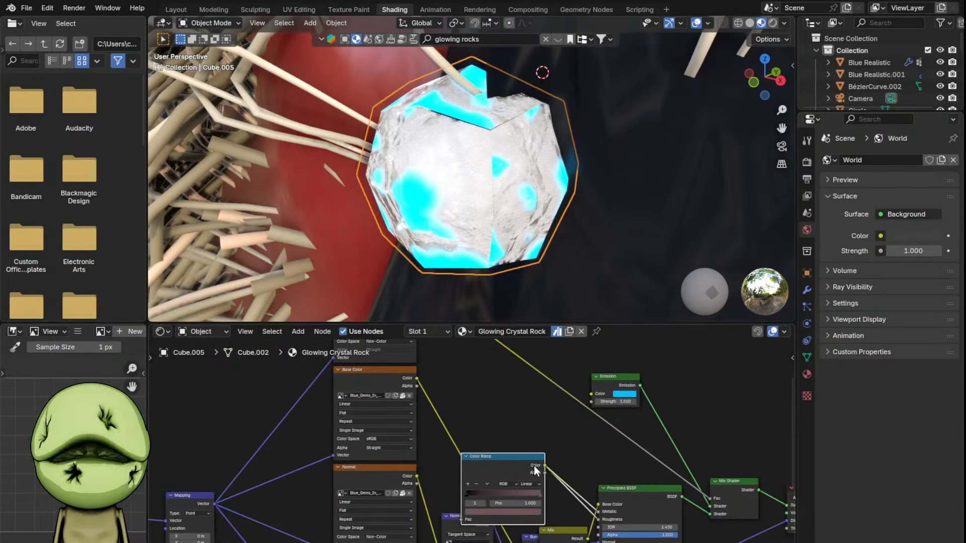
{"action": "scroll", "coordinate": [536, 470], "scroll_direction": "down", "scroll_amount": 2}
- Replace the Glowing Crystal Rock material with a new material that has a light cyan emission at low strength
{"action": "left_click", "coordinate": [581, 331]}
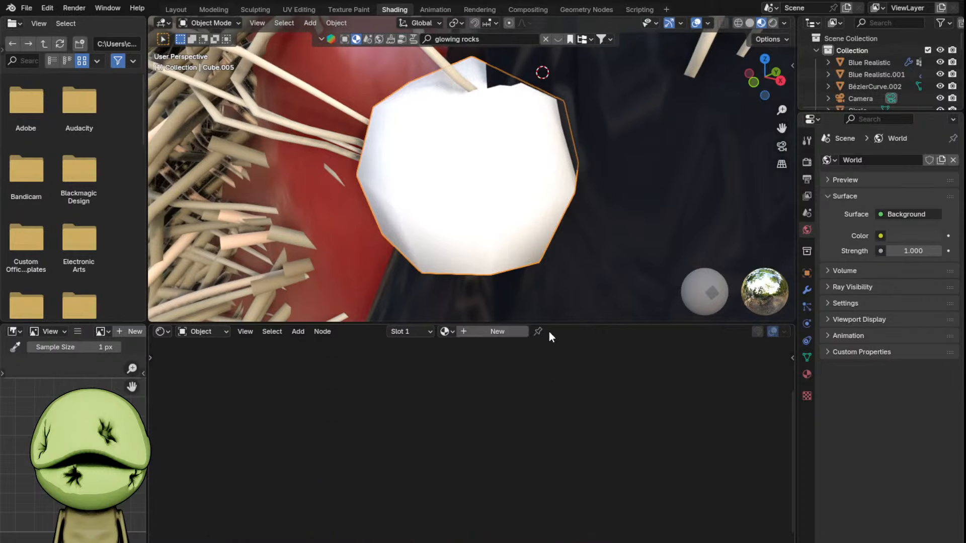
{"action": "left_click", "coordinate": [520, 332]}
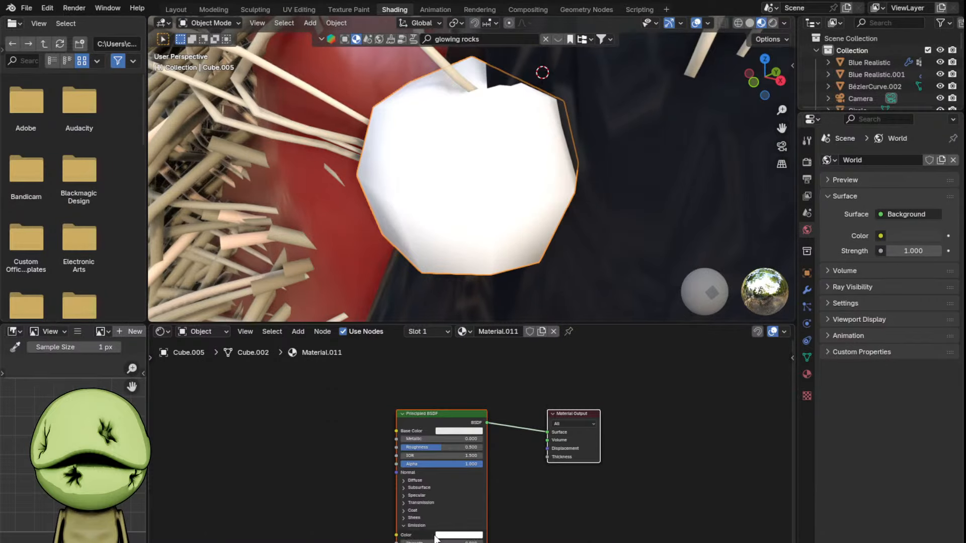
{"action": "left_click", "coordinate": [452, 535]}
{"action": "left_click", "coordinate": [482, 433]}
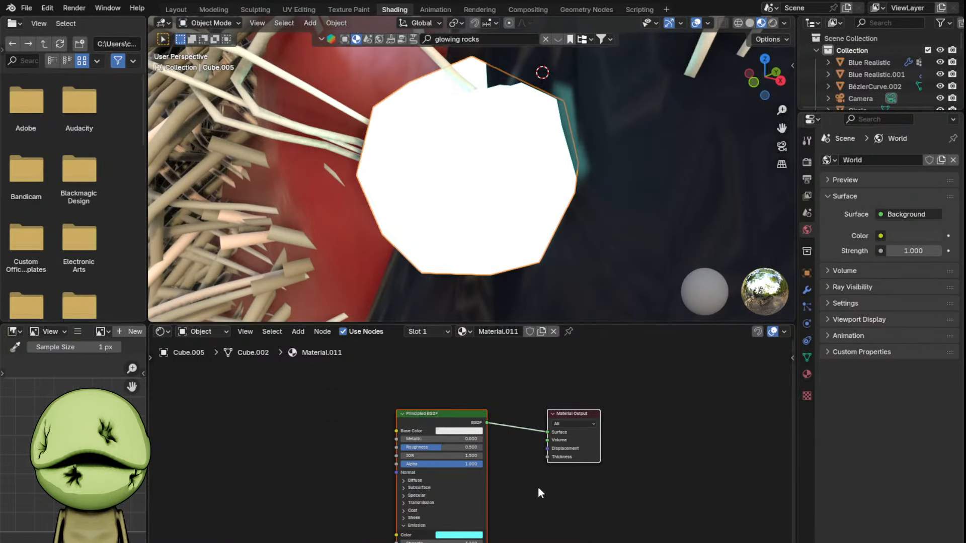
{"action": "left_click_drag", "start_coordinate": [458, 542], "coordinate": [422, 542]}
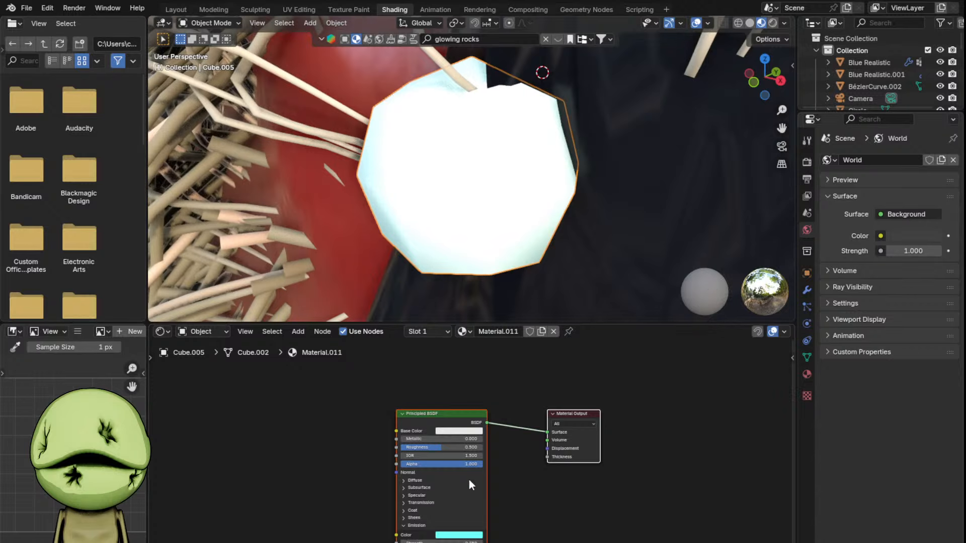
- Darken the new material's base colour to dark grey #2E2E2E and fine-tune the emission strength
{"action": "left_click", "coordinate": [463, 425]}
{"action": "left_click_drag", "start_coordinate": [483, 400], "coordinate": [442, 400]}
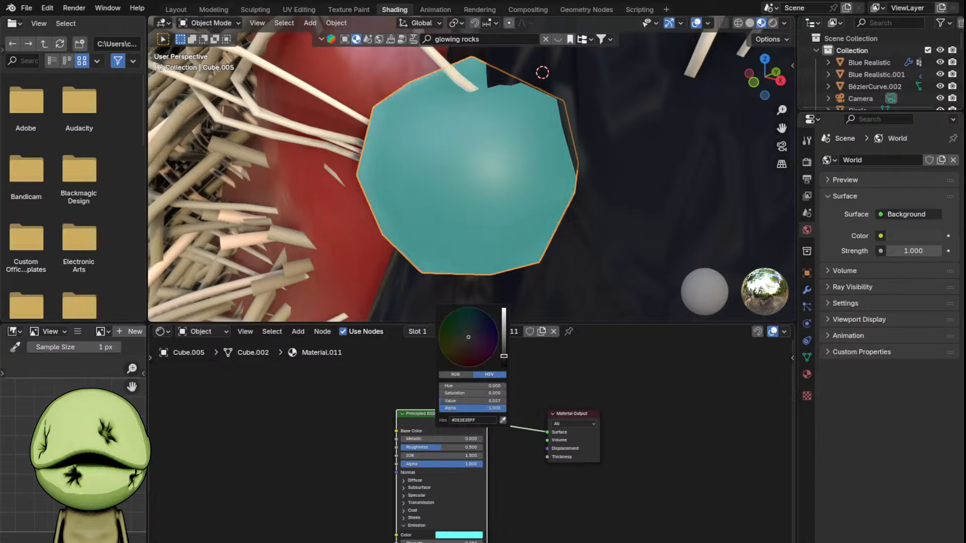
{"action": "mouse_move", "coordinate": [458, 542]}
{"action": "left_mouse_down"}
{"action": "mouse_move", "coordinate": [483, 542]}
{"action": "mouse_move", "coordinate": [469, 542]}
{"action": "left_mouse_up"}
- Enter Edit Mode on the cyan gem, run the Randomize UV transform operator, and expand its settings
{"action": "scroll", "coordinate": [573, 125], "scroll_direction": "down", "scroll_amount": 7}
{"action": "middle_click_drag", "start_coordinate": [573, 125], "coordinate": [625, 103]}
{"action": "scroll", "coordinate": [511, 110], "scroll_direction": "up", "scroll_amount": 3}
{"action": "key", "text": "Tab"}
{"action": "middle_click_drag", "start_coordinate": [512, 113], "coordinate": [535, 142]}
{"action": "key", "text": "F3"}
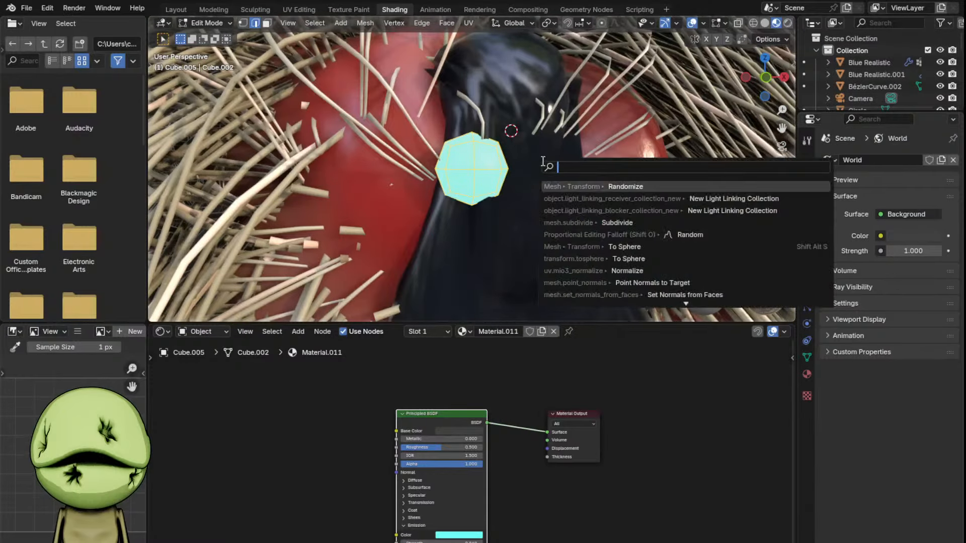
{"action": "type", "text": "rand"}
{"action": "key", "text": "Escape"}
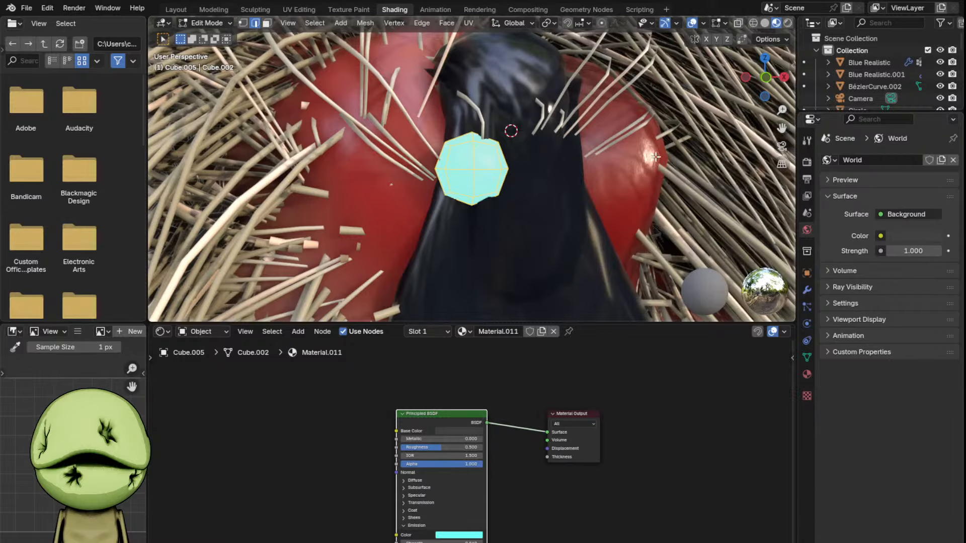
{"action": "key", "text": "F3"}
{"action": "type", "text": "randim t"}
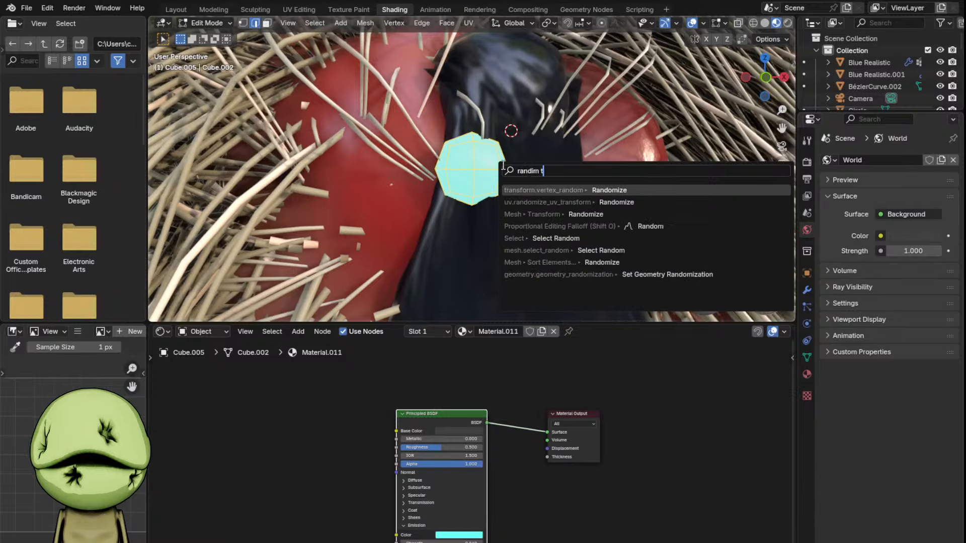
{"action": "key", "text": "Down"}
{"action": "key", "text": "Return"}
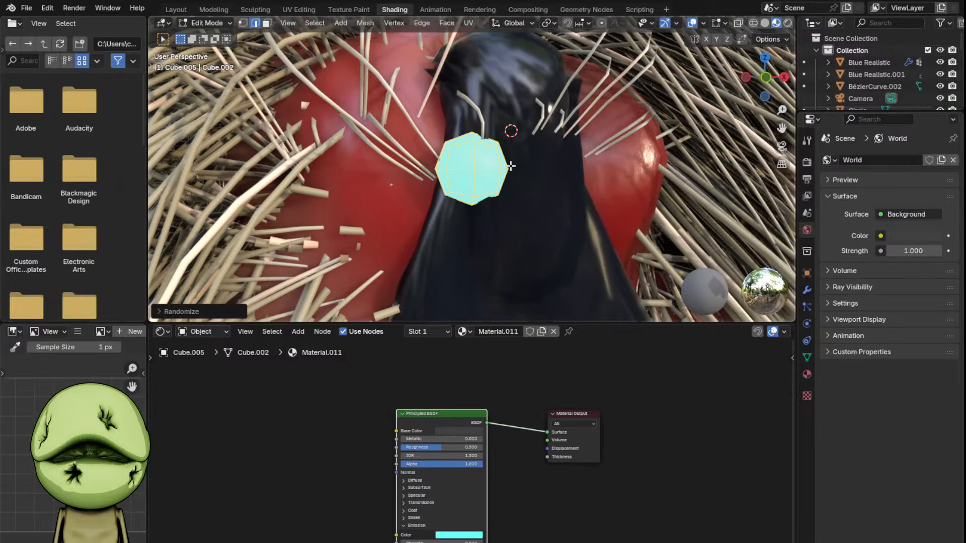
{"action": "left_click", "coordinate": [210, 313]}
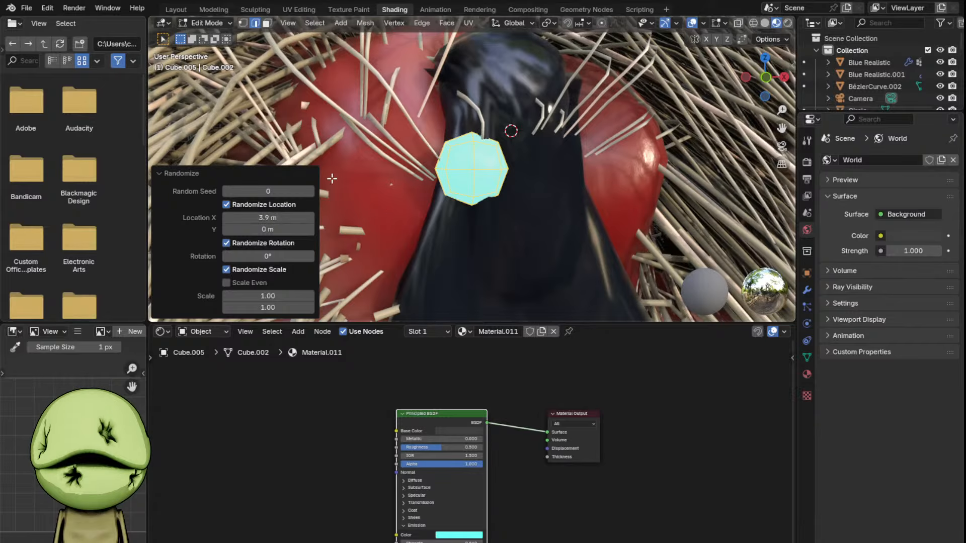
- Switch to vertex selection and nudge a vertex on the gem's upper-left edge slightly
{"action": "scroll", "coordinate": [518, 168], "scroll_direction": "down", "scroll_amount": 5}
{"action": "scroll", "coordinate": [518, 168], "scroll_direction": "up", "scroll_amount": 5}
{"action": "key", "text": "1"}
{"action": "left_click", "coordinate": [447, 144]}
{"action": "key", "text": "g"}
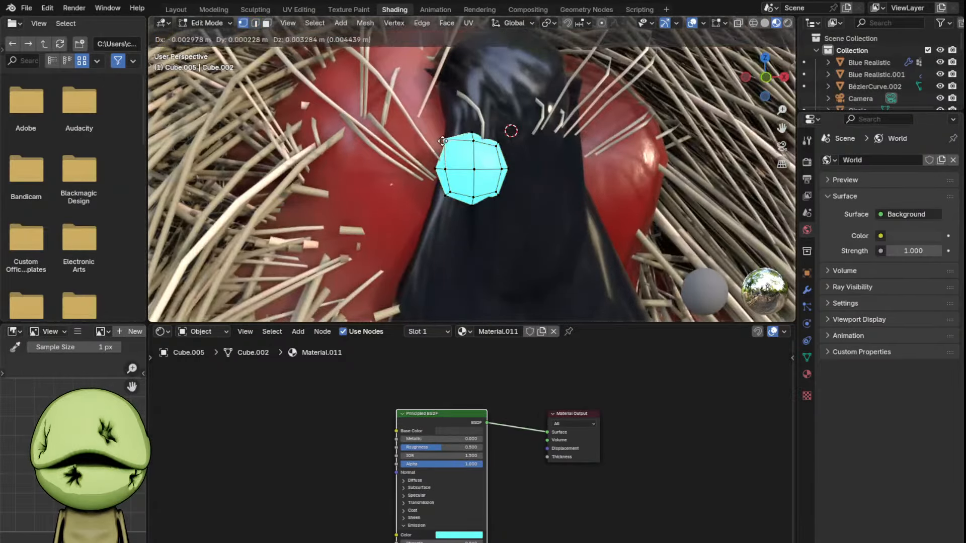
{"action": "left_click", "coordinate": [445, 142]}
- Select the whole gem and scale it down along every axis except Z
{"action": "scroll", "coordinate": [508, 156], "scroll_direction": "down", "scroll_amount": 3}
{"action": "key", "text": "a"}
{"action": "key", "text": "s"}
{"action": "key", "text": "shift+z"}
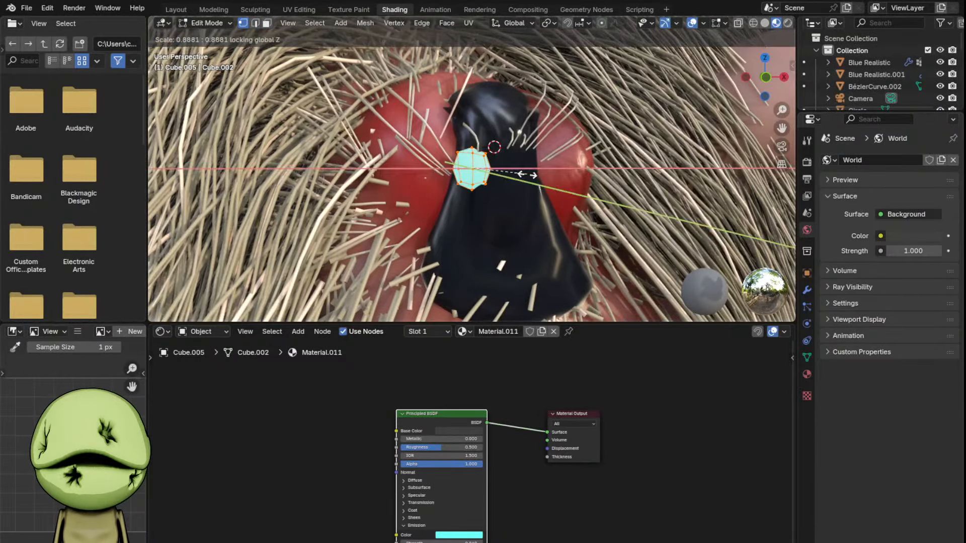
{"action": "left_click", "coordinate": [554, 174]}
- Rotate the gem and reposition it against the side of the black figure
{"action": "key", "text": "r"}
{"action": "left_click", "coordinate": [556, 130]}
{"action": "middle_click_drag", "start_coordinate": [558, 172], "coordinate": [493, 240]}
{"action": "key", "text": "g"}
{"action": "left_click", "coordinate": [553, 162]}
{"action": "key", "text": "r"}
{"action": "left_click", "coordinate": [585, 243]}
- Duplicate the gem onto the right side of the black figure's body and rotate the copy to fit the surface
{"action": "scroll", "coordinate": [569, 176], "scroll_direction": "down", "scroll_amount": 1}
{"action": "key", "text": "shift+d"}
{"action": "left_click", "coordinate": [626, 181]}
{"action": "key", "text": "g"}
{"action": "left_click", "coordinate": [644, 193]}
{"action": "key", "text": "r"}
{"action": "left_click", "coordinate": [580, 146]}
{"action": "key", "text": "g"}
{"action": "left_click", "coordinate": [600, 180]}
- Duplicate the gem onto the lower right of the black figure's base, rotating and adjusting the copy
{"action": "key", "text": "shift+d"}
{"action": "key", "text": "g"}
{"action": "left_click", "coordinate": [593, 240]}
{"action": "key", "text": "r"}
{"action": "left_click", "coordinate": [486, 229]}
{"action": "key", "text": "g"}
{"action": "left_click", "coordinate": [488, 216]}
- Duplicate the gem onto the lower left of the black figure and enlarge the copy
{"action": "key", "text": "shift+d"}
{"action": "left_click", "coordinate": [509, 209]}
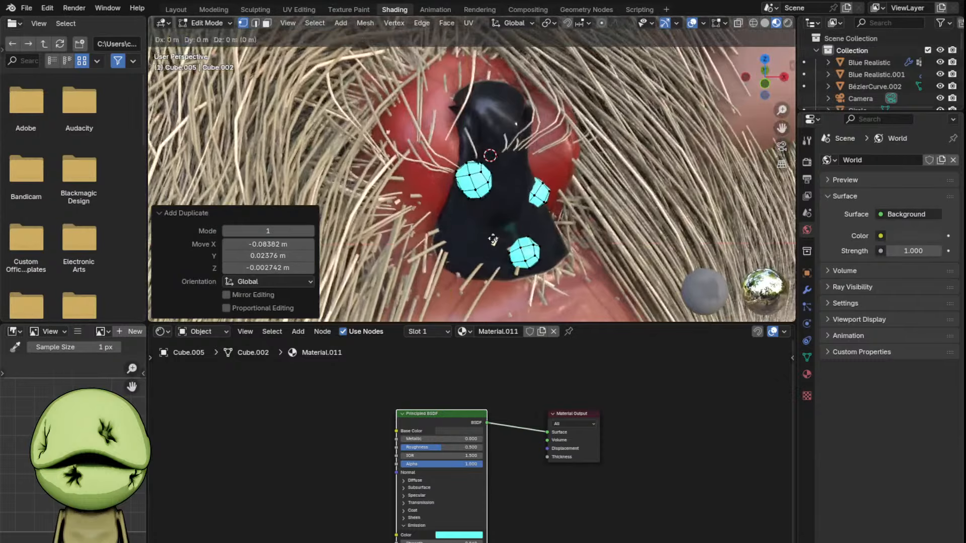
{"action": "left_click", "coordinate": [496, 251]}
{"action": "key", "text": "g"}
{"action": "left_click", "coordinate": [543, 194]}
{"action": "key", "text": "s"}
{"action": "left_click", "coordinate": [530, 195]}
- Duplicate the gem onto the upper right of the black figure's head and rotate it about 44°
{"action": "key", "text": "shift+d"}
{"action": "left_click", "coordinate": [594, 57]}
{"action": "key", "text": "r"}
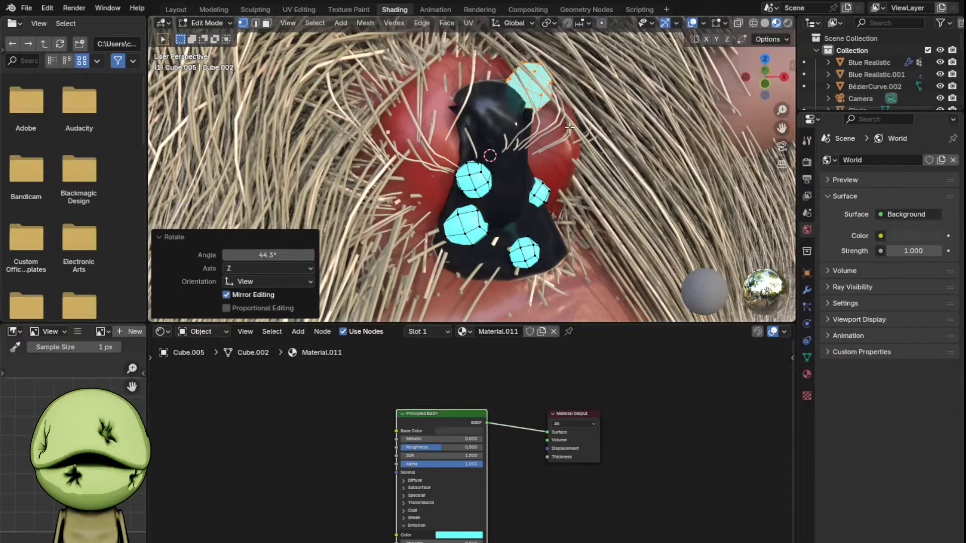
- Duplicate a gem below the head's right side, rotate it about 49°, and scale it down to about 0.6
{"action": "key", "text": "shift+d"}
{"action": "left_click", "coordinate": [570, 179]}
{"action": "key", "text": "r"}
{"action": "left_click", "coordinate": [563, 209]}
{"action": "key", "text": "s"}
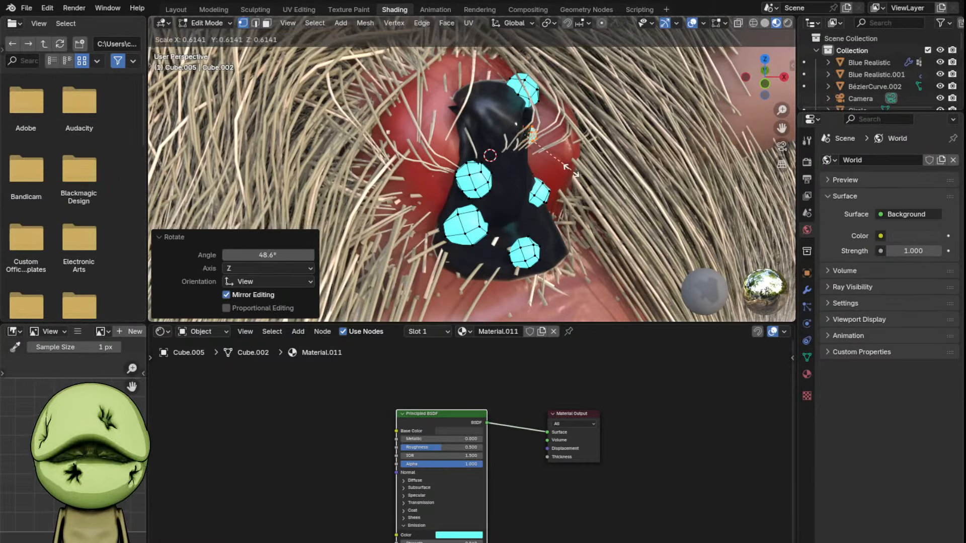
{"action": "left_click", "coordinate": [571, 171]}
- Place copies of the small gem on the left side and the top of the black figure's head
{"action": "key", "text": "g"}
{"action": "key", "text": "shift+z"}
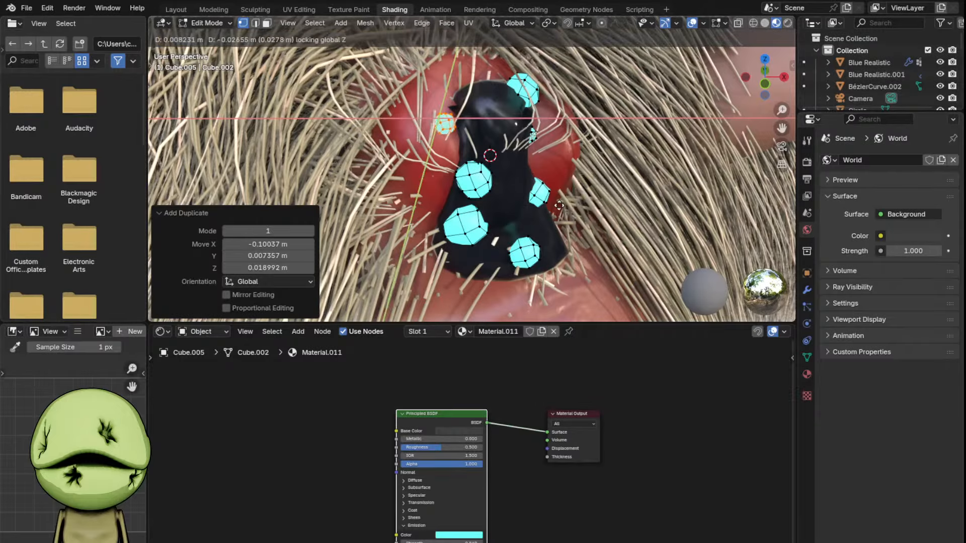
{"action": "key", "text": "shift+d"}
{"action": "left_click", "coordinate": [574, 107]}
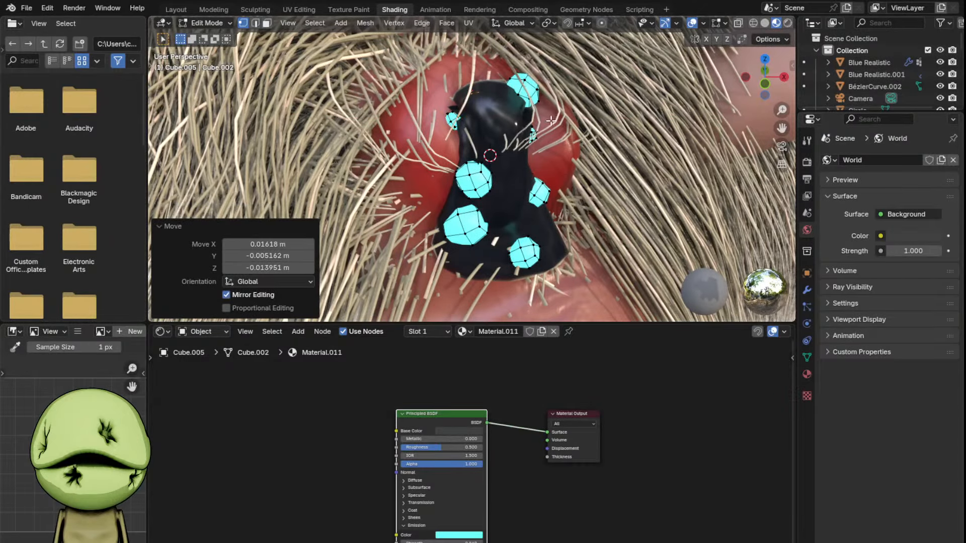
{"action": "left_click", "coordinate": [518, 104]}
{"action": "middle_click_drag", "start_coordinate": [518, 104], "coordinate": [534, 114]}
- Duplicate the small gem onto the front of the black figure just below its head and adjust its position
{"action": "key", "text": "shift+d"}
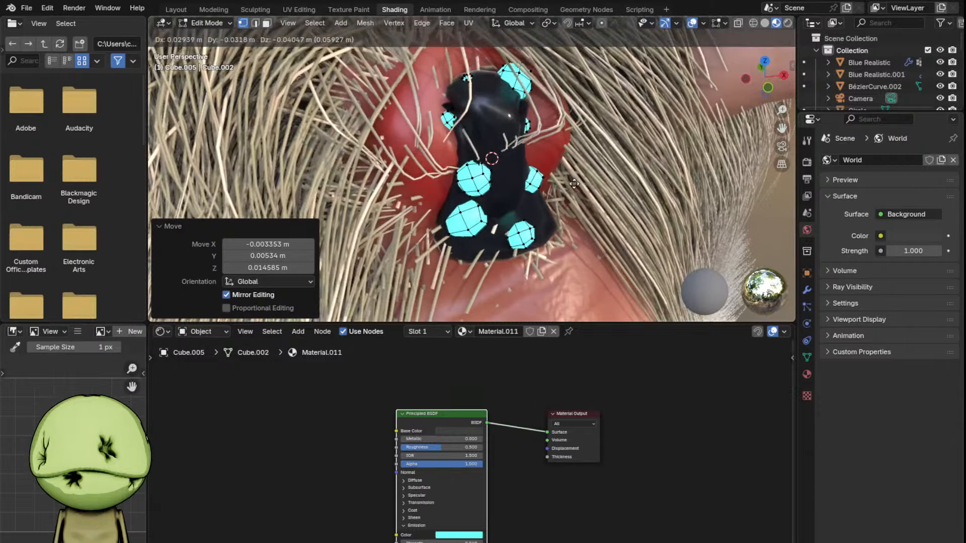
{"action": "left_click", "coordinate": [582, 172]}
{"action": "middle_click_drag", "start_coordinate": [581, 172], "coordinate": [590, 178]}
{"action": "key", "text": "g"}
{"action": "left_click", "coordinate": [589, 174]}
- Duplicate the small gem onto the middle of the black figure's body and enlarge the copy slightly
{"action": "middle_click_drag", "start_coordinate": [464, 153], "coordinate": [443, 108]}
{"action": "scroll", "coordinate": [400, 102], "scroll_direction": "up", "scroll_amount": 3}
{"action": "key", "text": "shift+d"}
{"action": "left_click", "coordinate": [578, 241]}
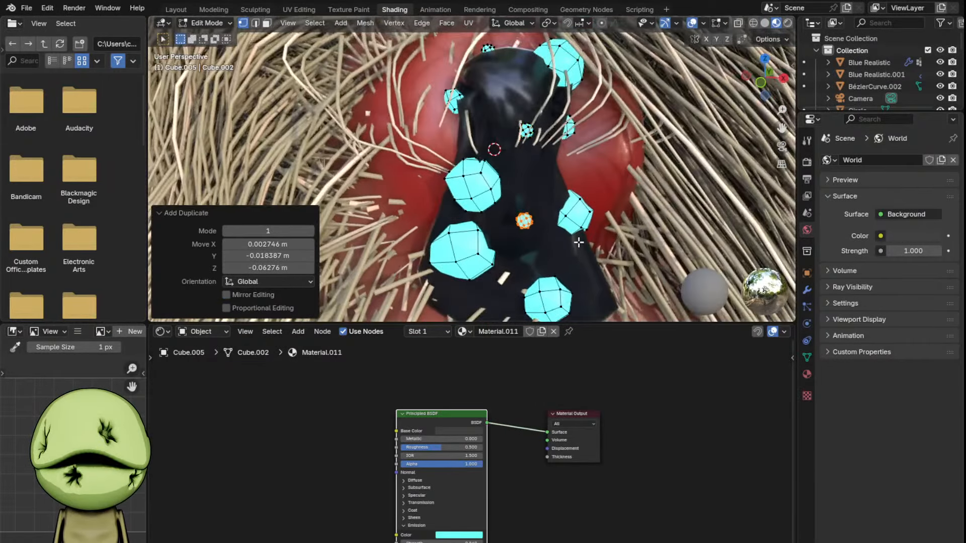
{"action": "key", "text": "s"}
{"action": "left_click", "coordinate": [593, 227]}
- Move the middle gem closer to the black figure's surface and adjust its orientation
{"action": "middle_click_drag", "start_coordinate": [578, 242], "coordinate": [603, 210]}
{"action": "key", "text": "g"}
{"action": "left_click", "coordinate": [587, 214]}
{"action": "key", "text": "r"}
{"action": "key", "text": "g"}
{"action": "left_click", "coordinate": [524, 237]}
- Seat the middle gem against the body from a side view, rotate it around global Z, and leave Edit Mode
{"action": "middle_click_drag", "start_coordinate": [483, 229], "coordinate": [415, 233]}
{"action": "key", "text": "g"}
{"action": "left_click", "coordinate": [407, 237]}
{"action": "key", "text": "g"}
{"action": "left_click", "coordinate": [412, 235]}
{"action": "key", "text": "r"}
{"action": "key", "text": "z"}
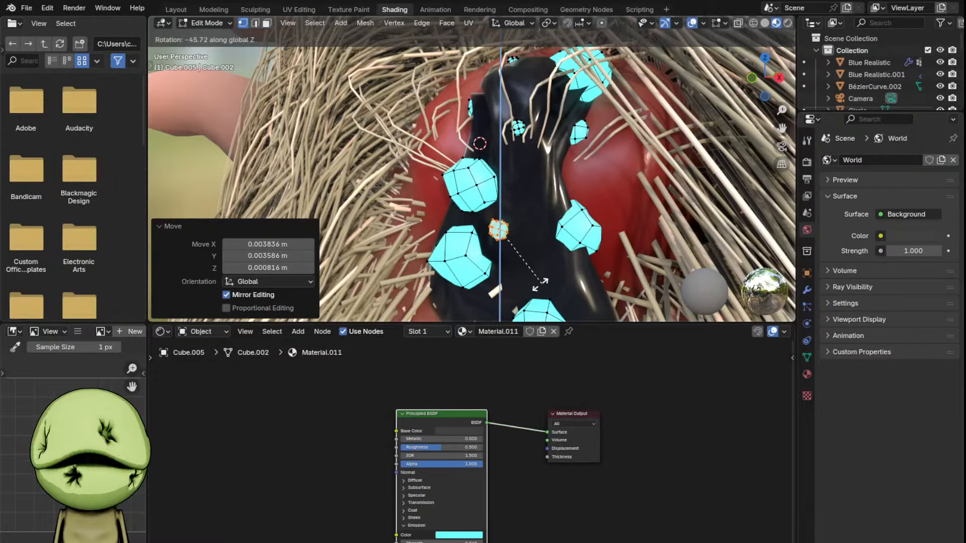
{"action": "left_click", "coordinate": [545, 134]}
{"action": "middle_click_drag", "start_coordinate": [546, 134], "coordinate": [593, 145]}
{"action": "key", "text": "Tab"}
{"action": "scroll", "coordinate": [503, 221], "scroll_direction": "down", "scroll_amount": 3}
{"action": "key", "text": "alt+a"}
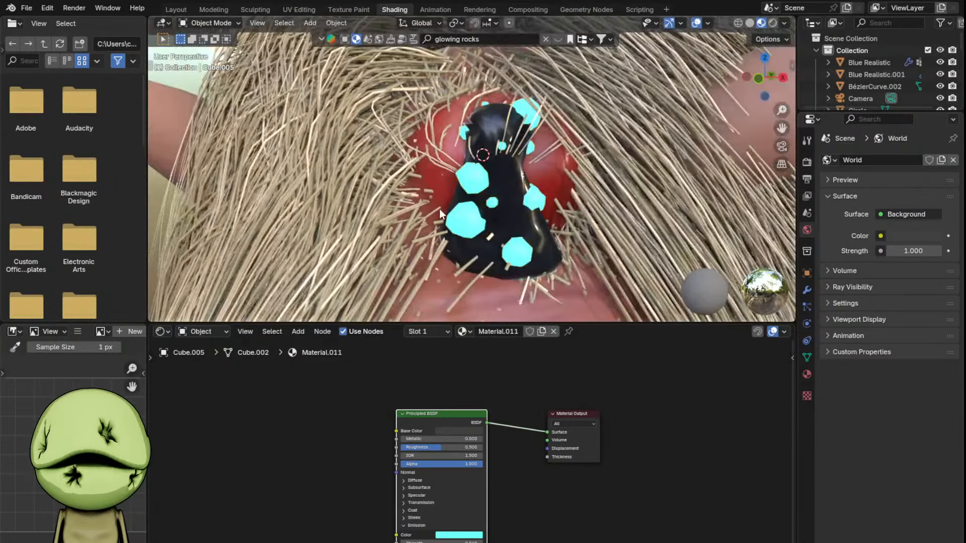
- Delete the "Tau from…" text object below the "Additions:" heading beside the character
{"action": "scroll", "coordinate": [439, 210], "scroll_direction": "down", "scroll_amount": 8}
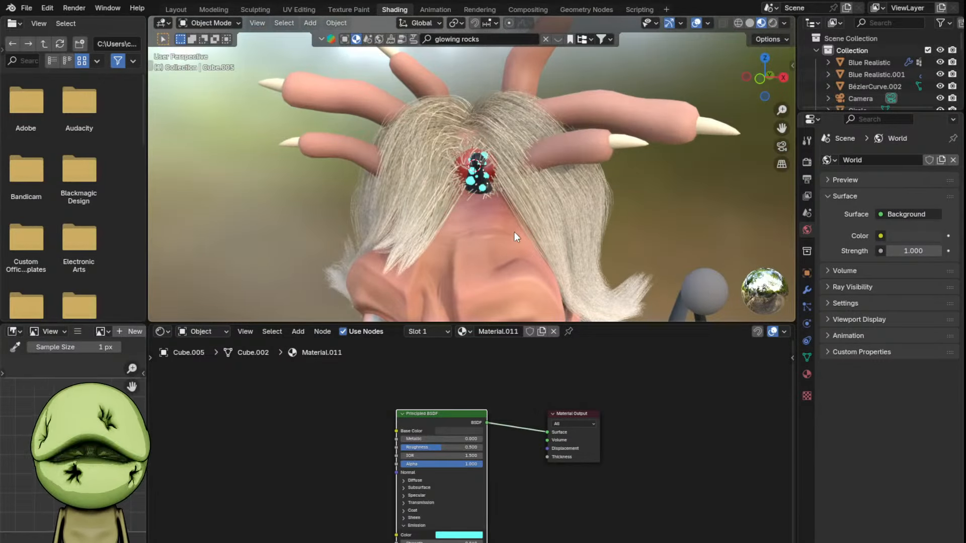
{"action": "scroll", "coordinate": [527, 220], "scroll_direction": "down", "scroll_amount": 5}
{"action": "scroll", "coordinate": [527, 211], "scroll_direction": "up", "scroll_amount": 4}
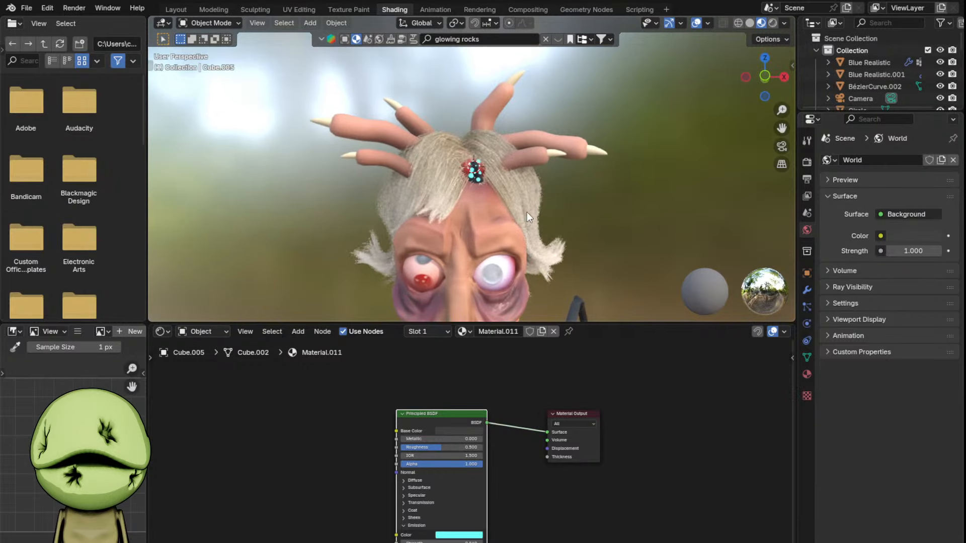
{"action": "scroll", "coordinate": [527, 213], "scroll_direction": "down", "scroll_amount": 7}
{"action": "left_click", "coordinate": [598, 259]}
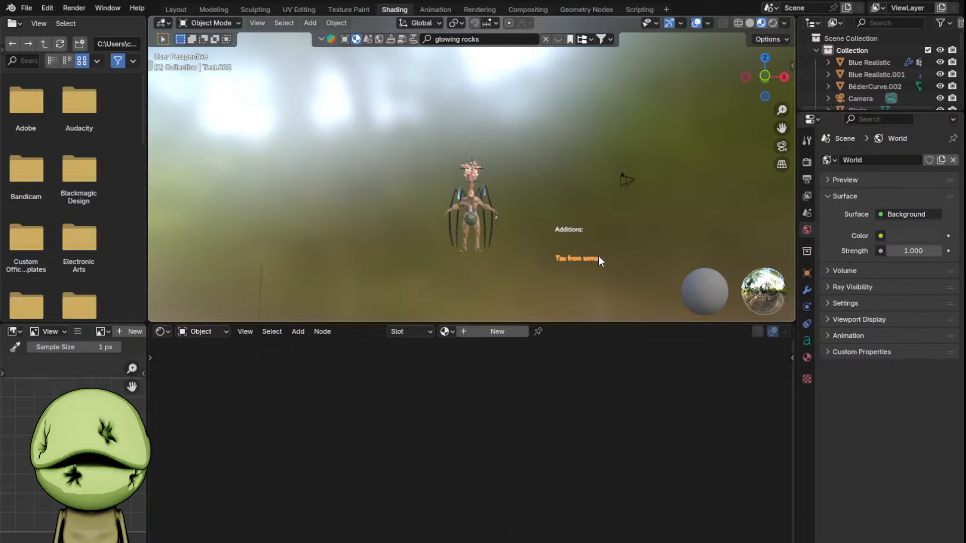
{"action": "key", "text": "Delete"}
- Return to the Layout workspace and view the whole character with rendered shading
{"action": "scroll", "coordinate": [513, 247], "scroll_direction": "up", "scroll_amount": 2}
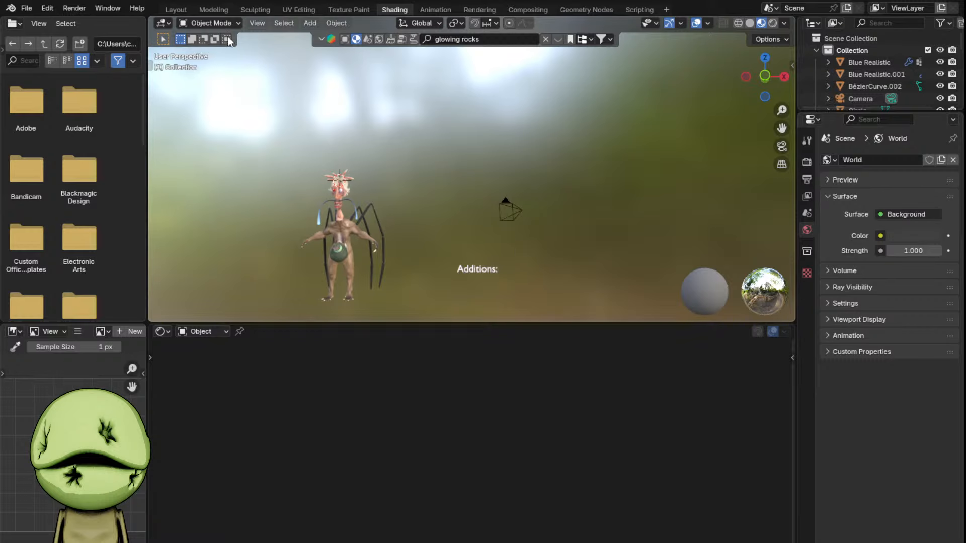
{"action": "left_click", "coordinate": [175, 10]}
{"action": "scroll", "coordinate": [512, 287], "scroll_direction": "down", "scroll_amount": 4}
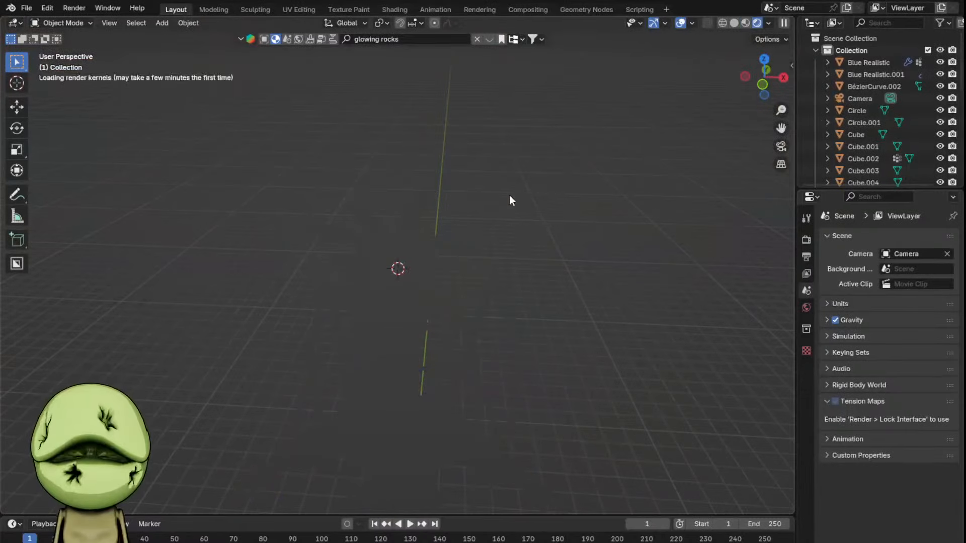
{"action": "middle_click_drag", "start_coordinate": [521, 231], "coordinate": [543, 203]}
{"action": "scroll", "coordinate": [504, 182], "scroll_direction": "down", "scroll_amount": 1}
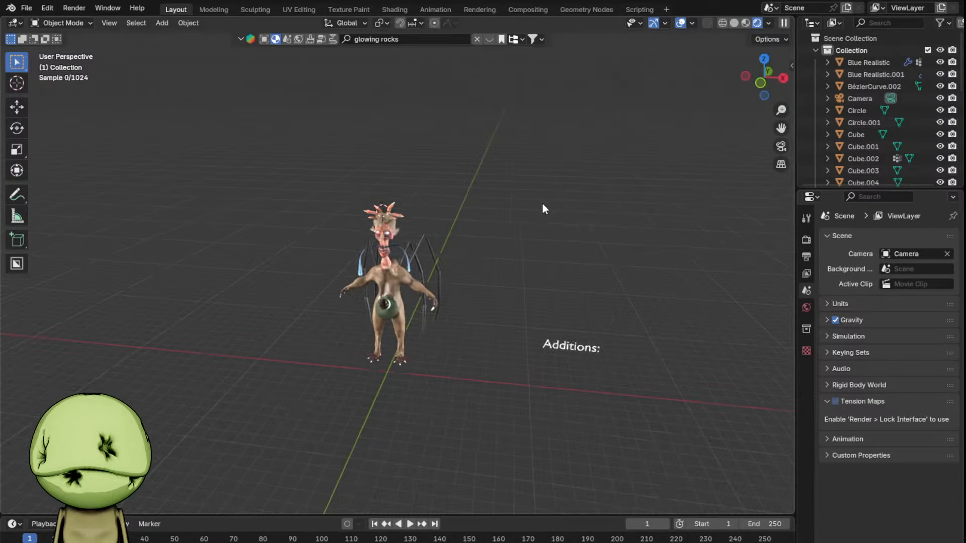
- Look through the scene camera and enable locking the camera to the view
{"action": "scroll", "coordinate": [542, 190], "scroll_direction": "up", "scroll_amount": 1}
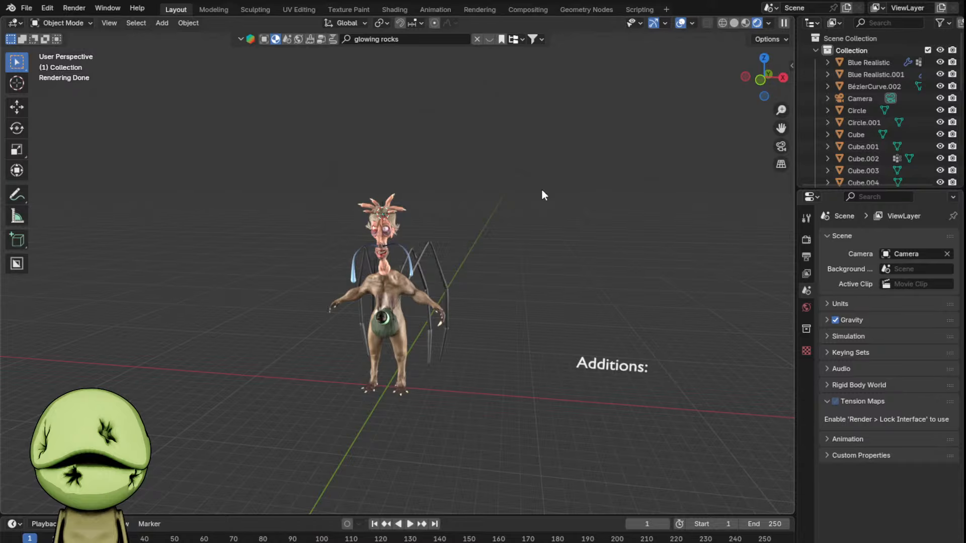
{"action": "middle_click_drag", "start_coordinate": [496, 202], "coordinate": [532, 204]}
{"action": "scroll", "coordinate": [532, 203], "scroll_direction": "up", "scroll_amount": 4}
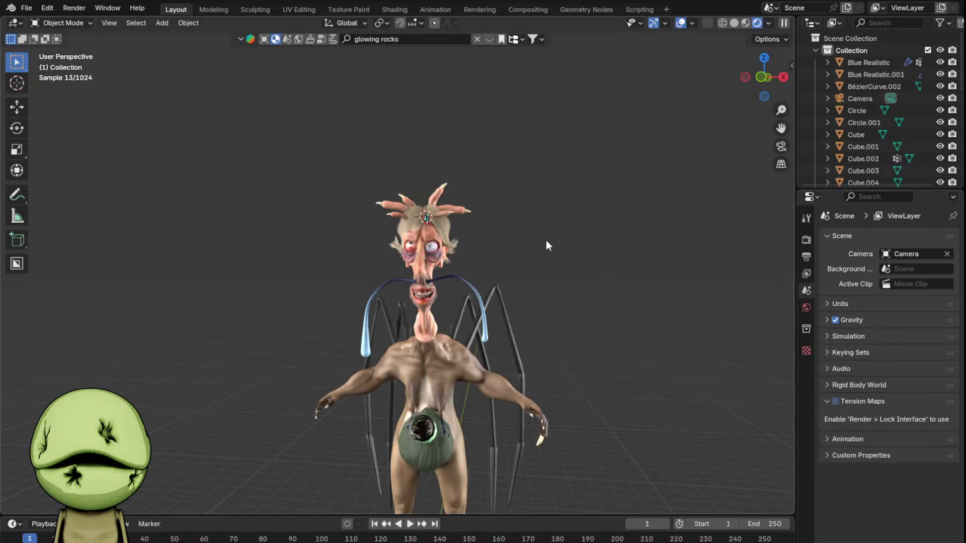
{"action": "key", "text": "KP_0"}
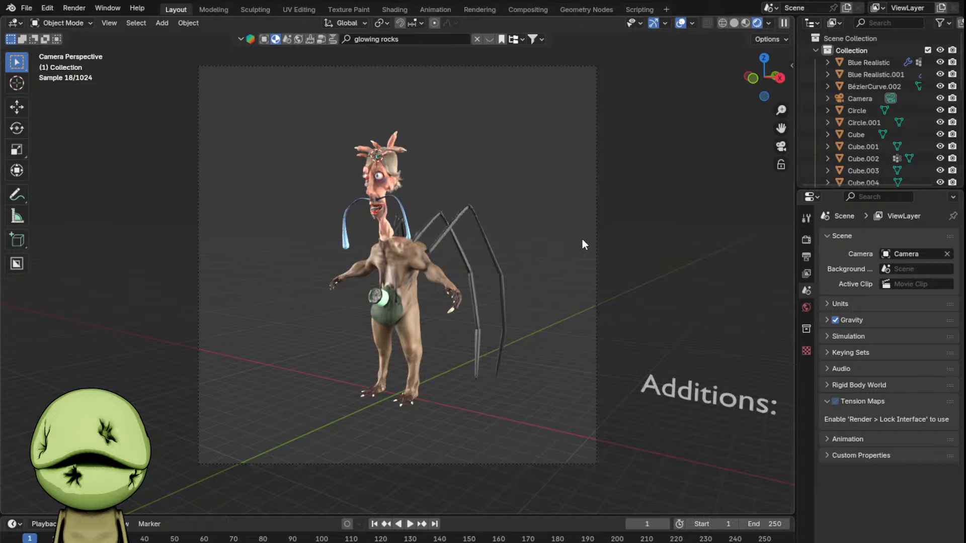
{"action": "key", "text": "n"}
{"action": "left_click", "coordinate": [787, 93]}
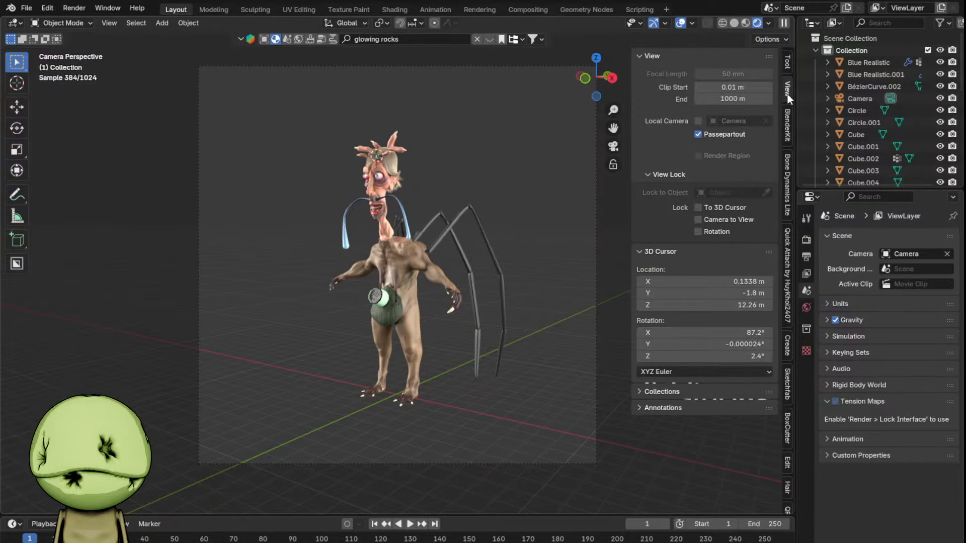
{"action": "left_click", "coordinate": [740, 221]}
{"action": "key", "text": "n"}
- Reframe the camera closer around the full character, and disable Camera to View
{"action": "scroll", "coordinate": [478, 224], "scroll_direction": "up", "scroll_amount": 5}
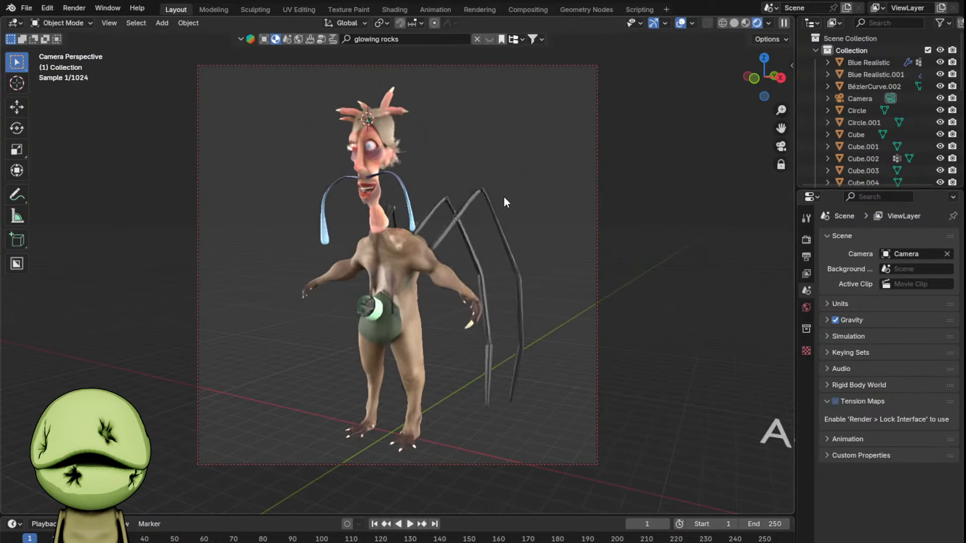
{"action": "middle_click_drag", "start_coordinate": [504, 197], "coordinate": [498, 201], "text": "shift"}
{"action": "key", "text": "n"}
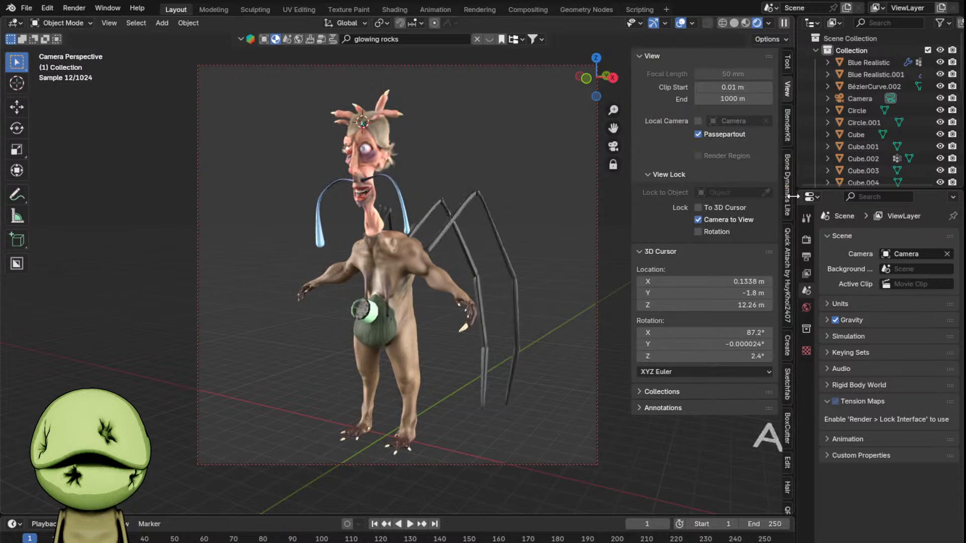
{"action": "left_click", "coordinate": [722, 220]}
{"action": "key", "text": "n"}
{"action": "scroll", "coordinate": [536, 256], "scroll_direction": "down", "scroll_amount": 2}
- Add a plane, reset the 3D cursor, and place the plane at the world origin, scaled up as a large floor under the character
{"action": "key", "text": "shift+a"}
{"action": "mouse_move", "coordinate": [530, 258]}
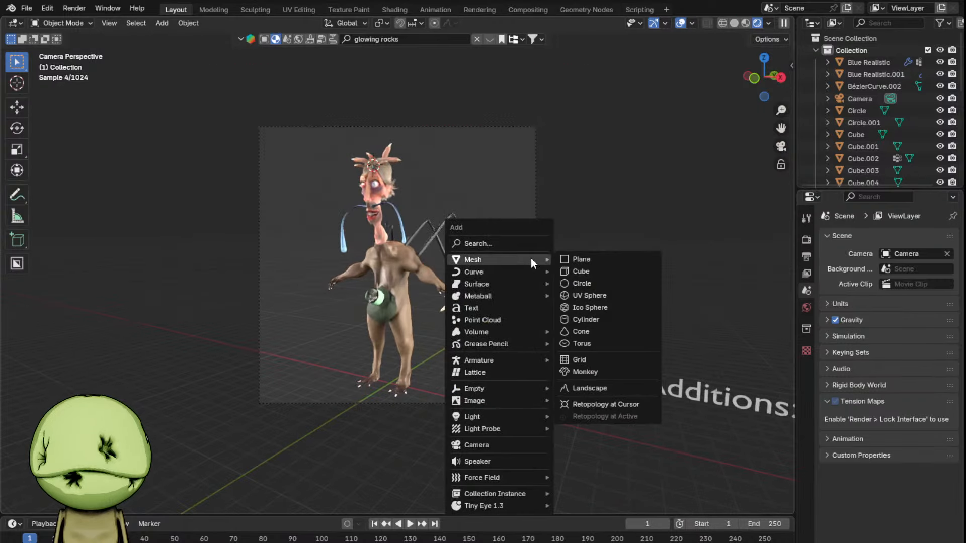
{"action": "left_click", "coordinate": [595, 258]}
{"action": "key", "text": "s"}
{"action": "right_click", "coordinate": [246, 193]}
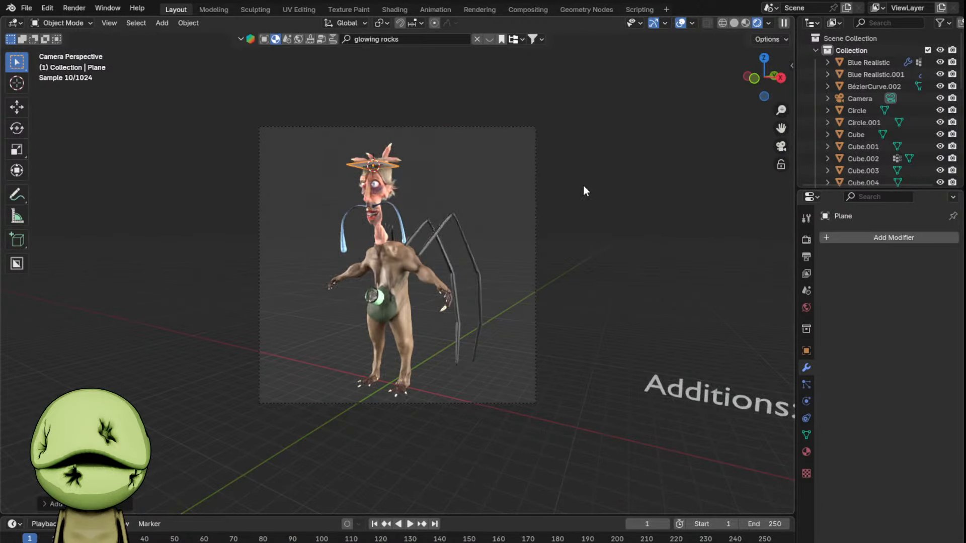
{"action": "key", "text": "shift+c"}
{"action": "key", "text": "KP_0"}
{"action": "key", "text": "alt+g"}
{"action": "key", "text": "s"}
{"action": "left_click", "coordinate": [611, 87]}
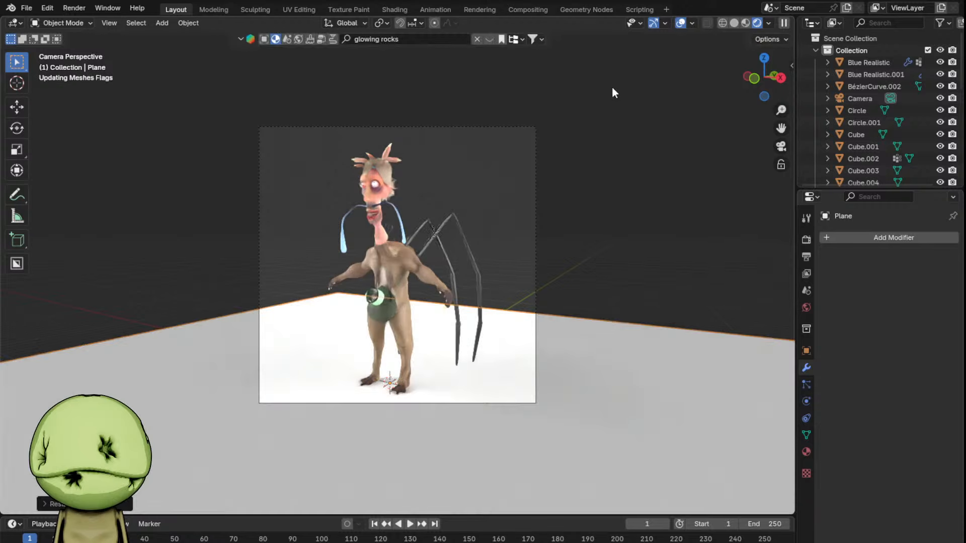
- Delete the leftover "beanbag belly" text beyond the floor plane and return to the camera view
{"action": "middle_click_drag", "start_coordinate": [638, 217], "coordinate": [641, 221]}
{"action": "scroll", "coordinate": [629, 236], "scroll_direction": "down", "scroll_amount": 12}
{"action": "scroll", "coordinate": [515, 296], "scroll_direction": "up", "scroll_amount": 5}
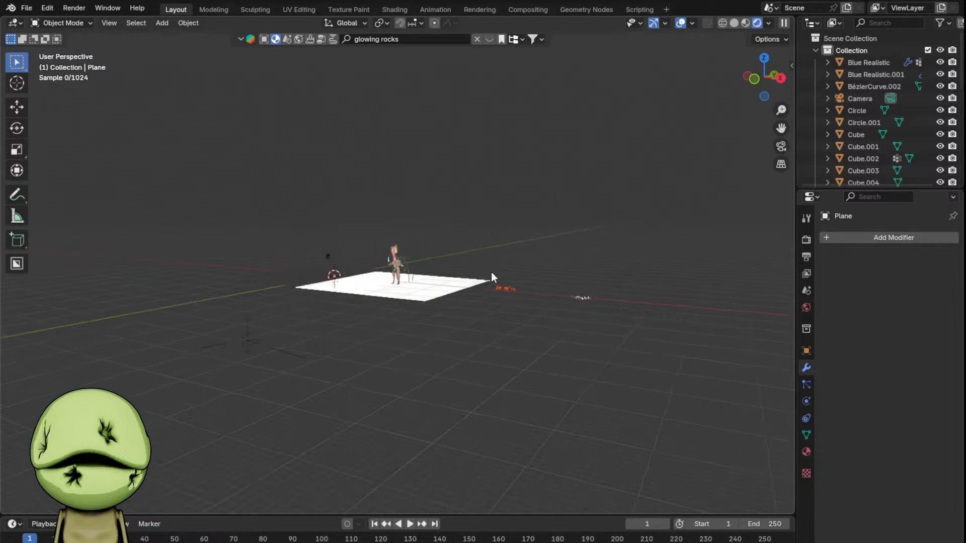
{"action": "scroll", "coordinate": [473, 280], "scroll_direction": "up", "scroll_amount": 4}
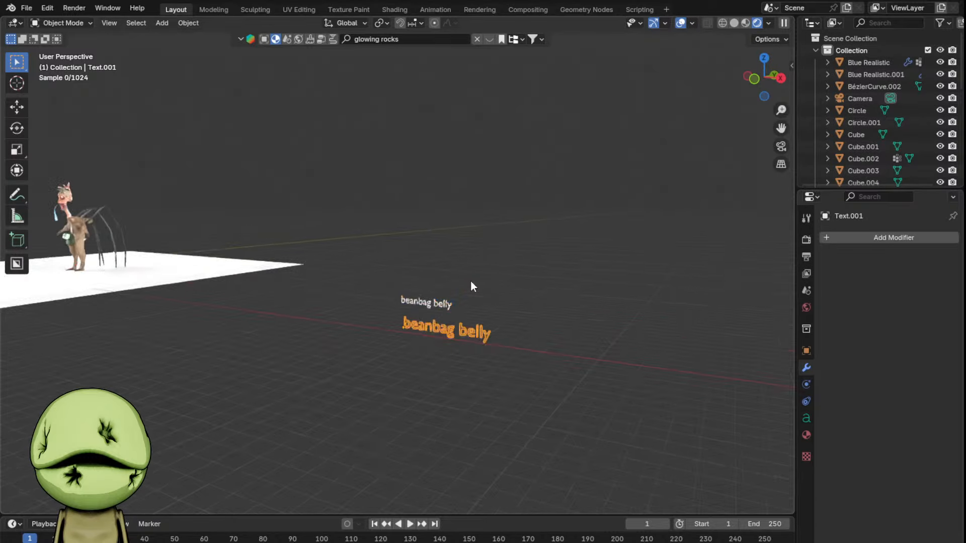
{"action": "left_click", "coordinate": [469, 279]}
{"action": "key", "text": "KP_0"}
{"action": "scroll", "coordinate": [458, 210], "scroll_direction": "up", "scroll_amount": 2}
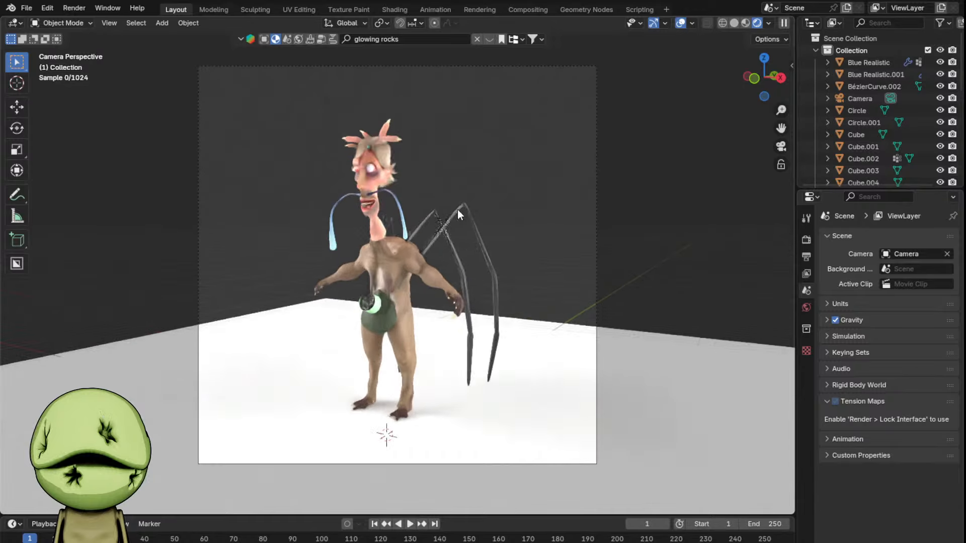
- Extrude the floor plane's two rear edges upward along global Z into walls and bevel the corners with 3 segments
{"action": "left_click", "coordinate": [552, 401]}
{"action": "key", "text": "Tab"}
{"action": "left_click", "coordinate": [146, 336]}
{"action": "left_click", "coordinate": [493, 322], "text": "shift"}
{"action": "scroll", "coordinate": [504, 282], "scroll_direction": "down", "scroll_amount": 2}
{"action": "key", "text": "e"}
{"action": "key", "text": "z"}
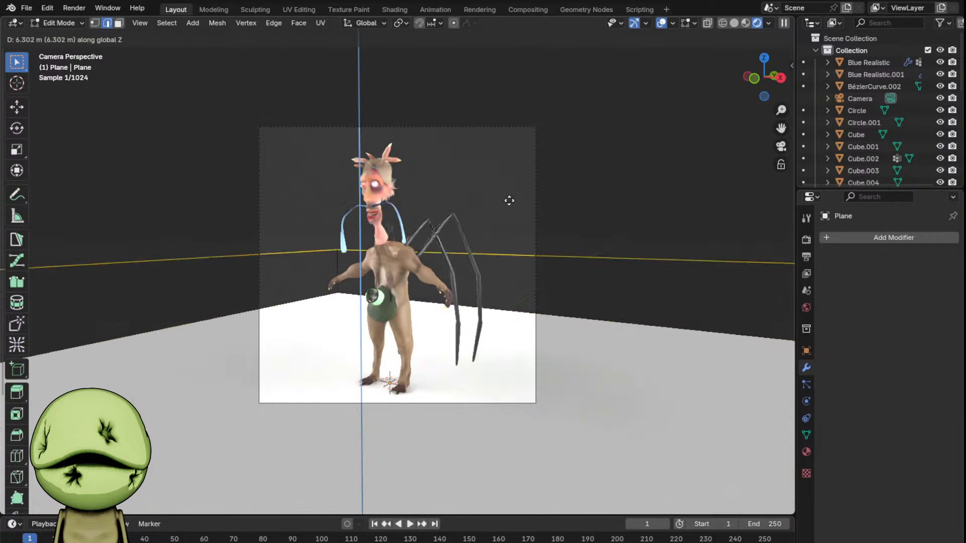
{"action": "left_click", "coordinate": [463, 384]}
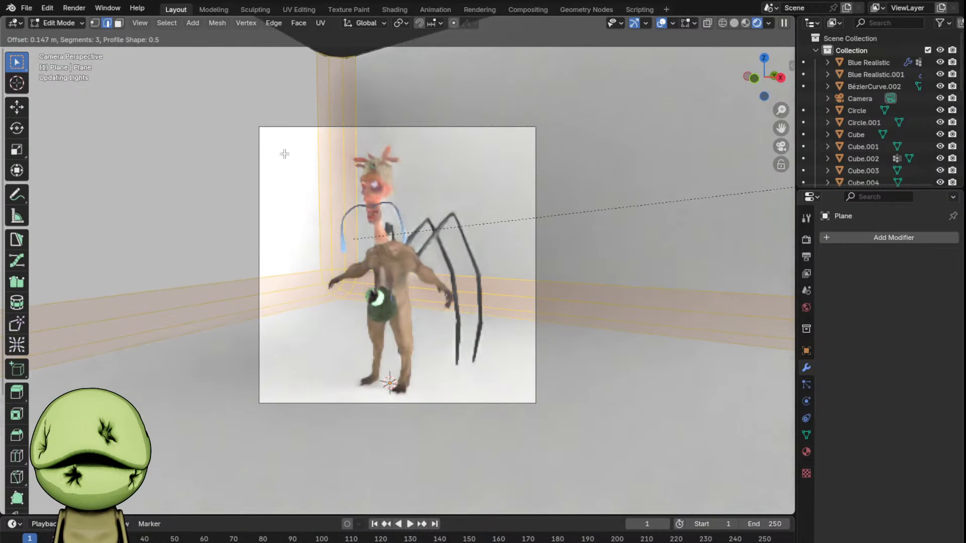
- Leave Edit Mode and apply smooth shading to the backdrop
{"action": "key", "text": "Tab"}
{"action": "right_click", "coordinate": [559, 256]}
{"action": "left_click", "coordinate": [561, 257]}
{"action": "scroll", "coordinate": [548, 277], "scroll_direction": "up", "scroll_amount": 2}
{"action": "scroll", "coordinate": [546, 106], "scroll_direction": "down", "scroll_amount": 2}
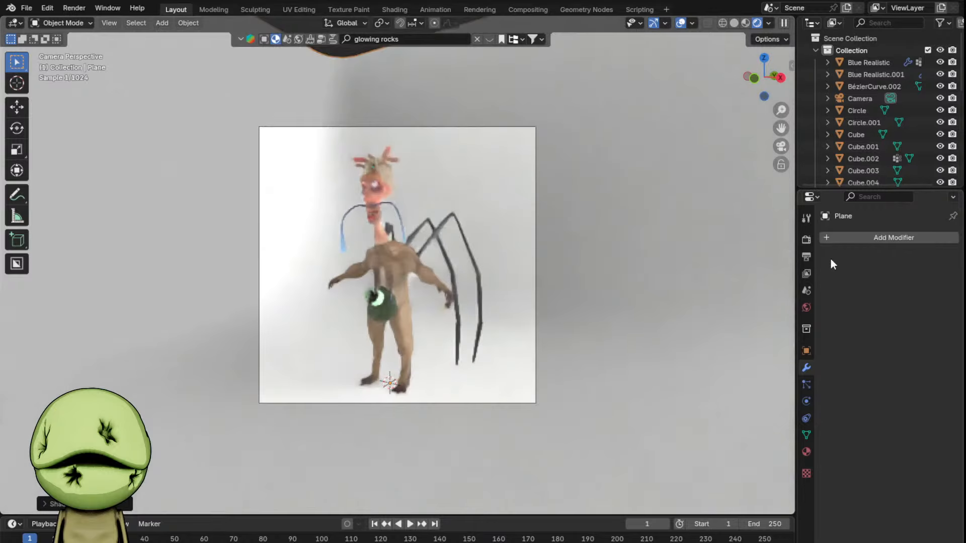
- Delete the light named Sun, keeping Sun.001
{"action": "scroll", "coordinate": [856, 97], "scroll_direction": "down", "scroll_amount": 8}
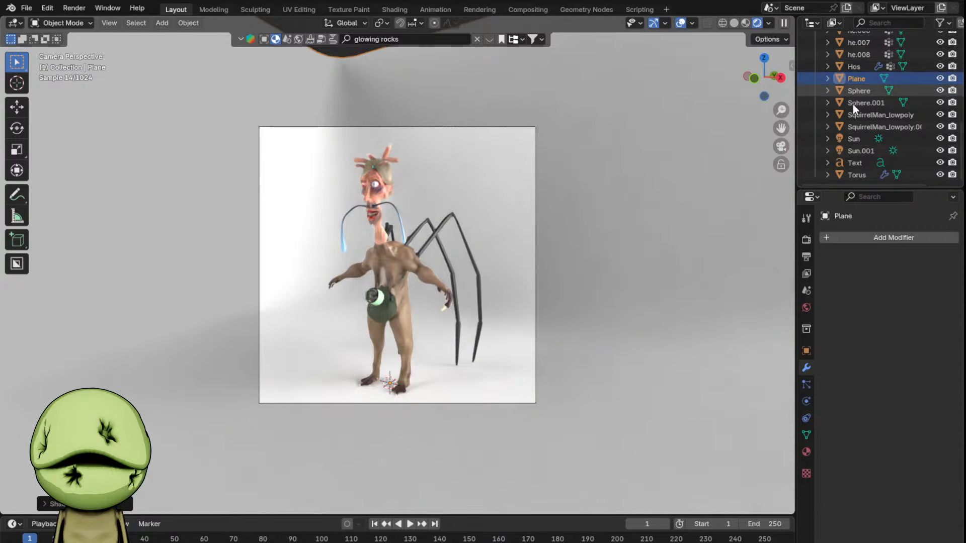
{"action": "left_click", "coordinate": [854, 139]}
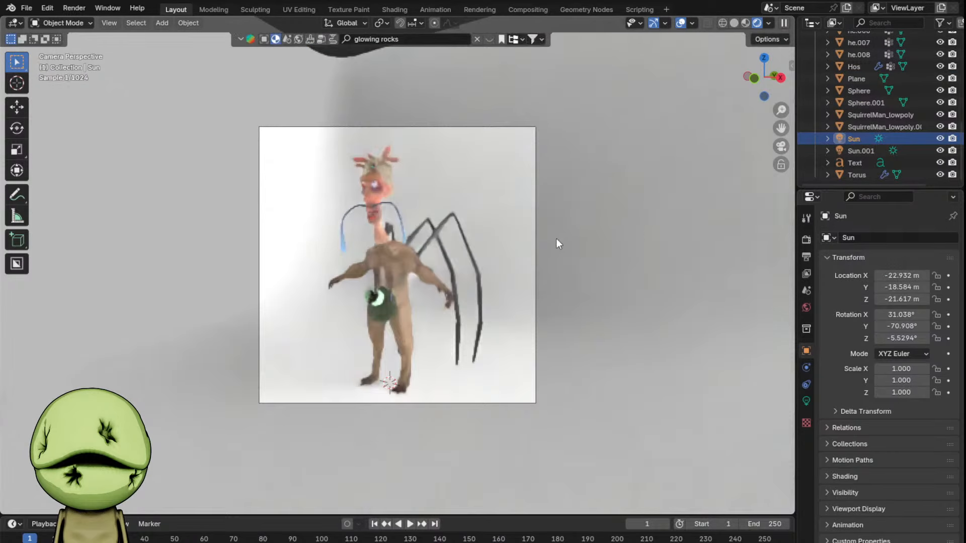
{"action": "key", "text": "Delete"}
{"action": "scroll", "coordinate": [537, 250], "scroll_direction": "up", "scroll_amount": 1}
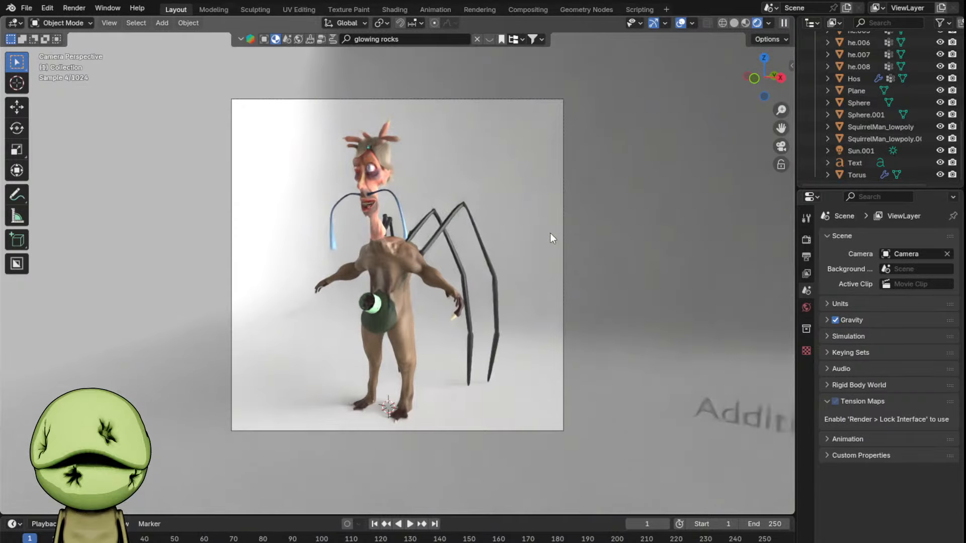
- Leave the camera view and delete the backdrop plane around the character
{"action": "scroll", "coordinate": [570, 276], "scroll_direction": "down", "scroll_amount": 3}
{"action": "middle_click_drag", "start_coordinate": [566, 267], "coordinate": [587, 291]}
{"action": "scroll", "coordinate": [569, 276], "scroll_direction": "down", "scroll_amount": 4}
{"action": "key", "text": "shift+a"}
{"action": "scroll", "coordinate": [454, 255], "scroll_direction": "down", "scroll_amount": 4}
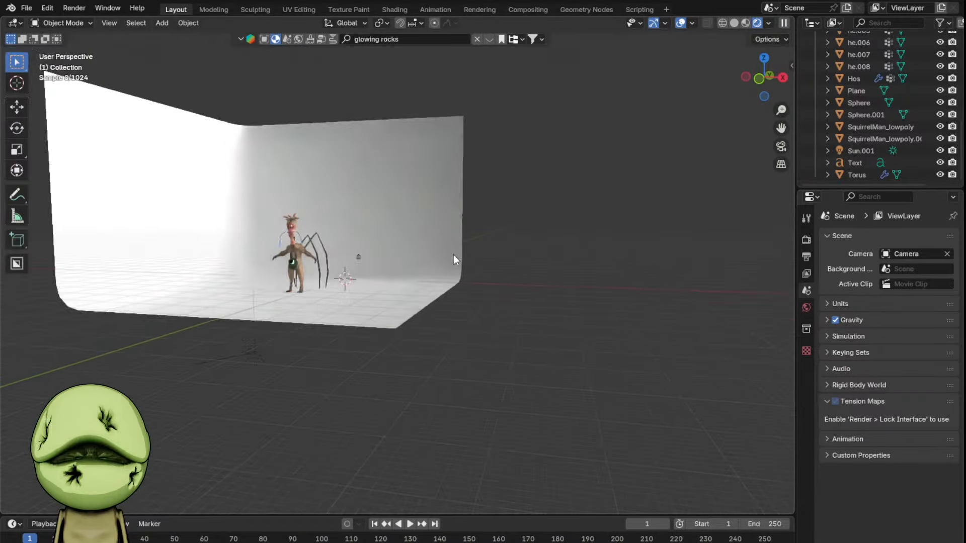
{"action": "middle_click_drag", "start_coordinate": [427, 252], "coordinate": [336, 248], "text": "shift"}
{"action": "scroll", "coordinate": [336, 248], "scroll_direction": "up", "scroll_amount": 2}
{"action": "key", "text": "shift+a"}
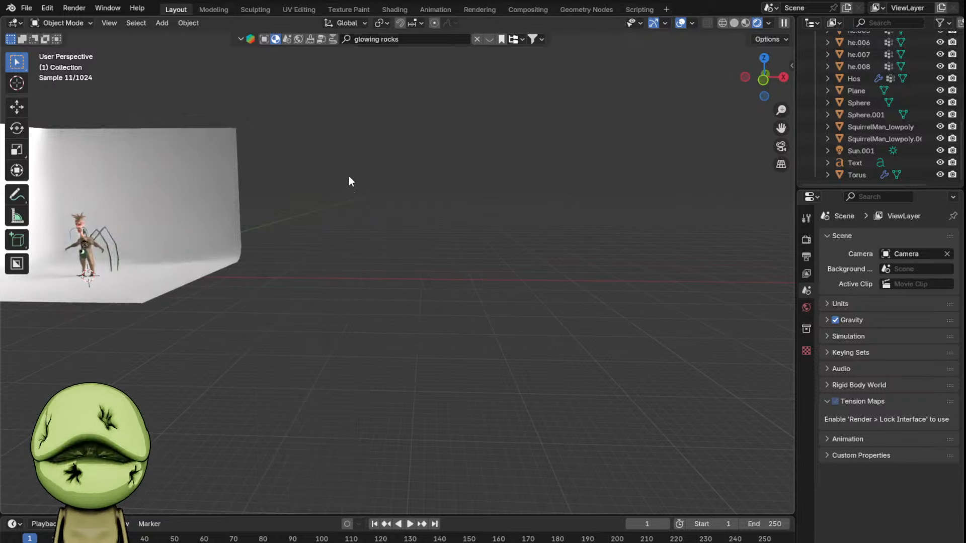
{"action": "middle_click_drag", "start_coordinate": [126, 154], "coordinate": [344, 217], "text": "shift"}
{"action": "left_click", "coordinate": [334, 212]}
{"action": "key", "text": "Delete"}
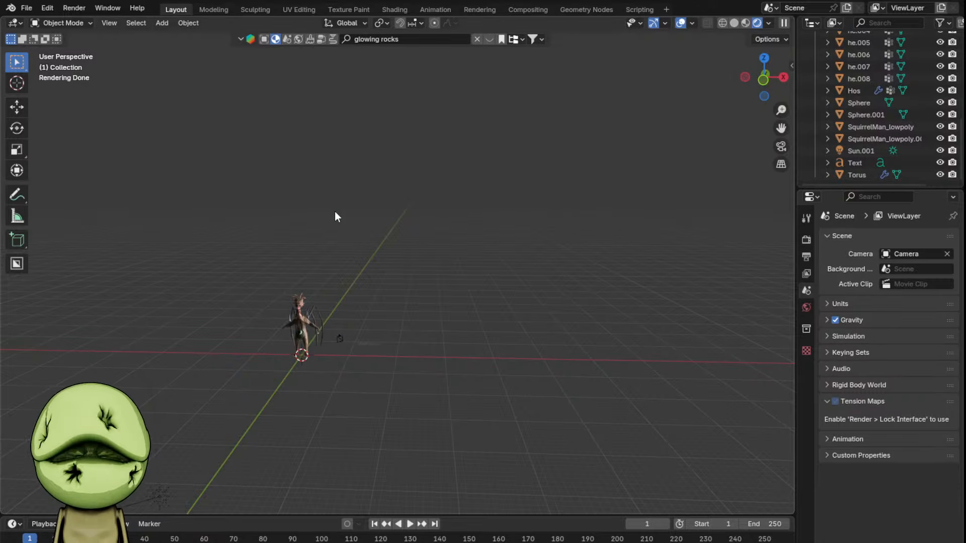
- Examine the whole character up close in solid shading and again in rendered shading
{"action": "key", "text": "z"}
{"action": "left_click", "coordinate": [457, 306]}
{"action": "middle_click_drag", "start_coordinate": [460, 308], "coordinate": [509, 296], "text": "shift"}
{"action": "scroll", "coordinate": [453, 332], "scroll_direction": "up", "scroll_amount": 2}
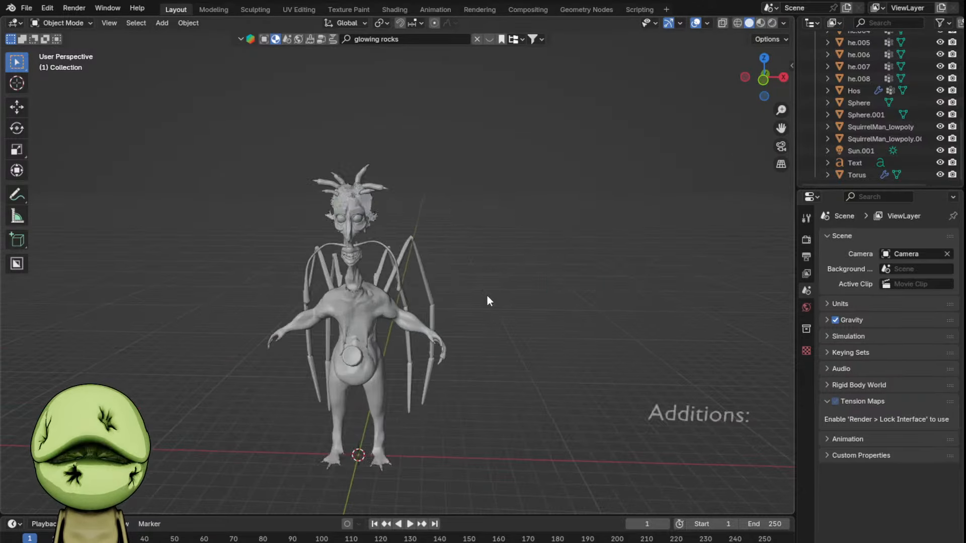
{"action": "key", "text": "z"}
{"action": "left_click", "coordinate": [478, 212]}
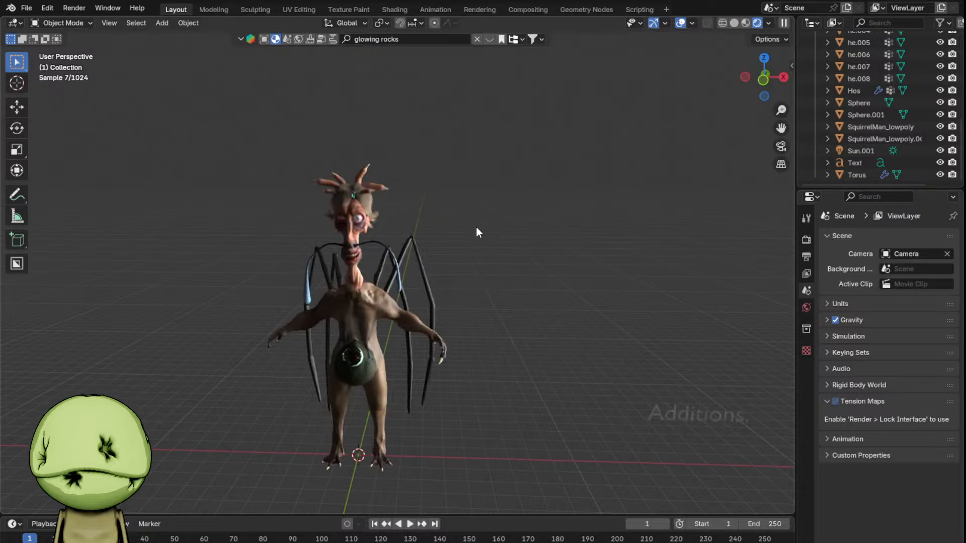
- Duplicate the remaining sun light in place and rotate the copy around global Z to about -144°
{"action": "key", "text": "a"}
{"action": "scroll", "coordinate": [443, 252], "scroll_direction": "down", "scroll_amount": 5}
{"action": "left_click", "coordinate": [258, 443]}
{"action": "key", "text": "shift+d"}
{"action": "right_click", "coordinate": [453, 357]}
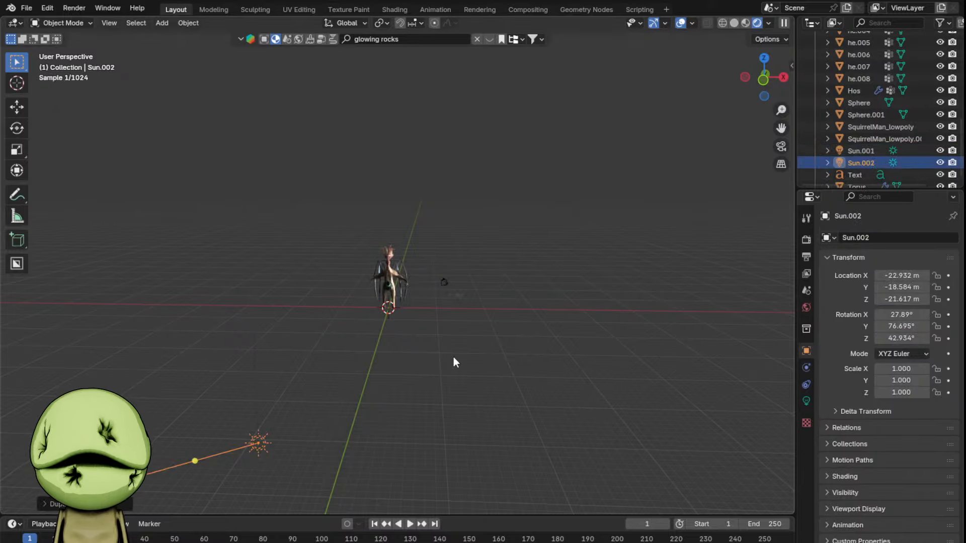
{"action": "key", "text": "r"}
{"action": "key", "text": "z"}
{"action": "left_click", "coordinate": [316, 406]}
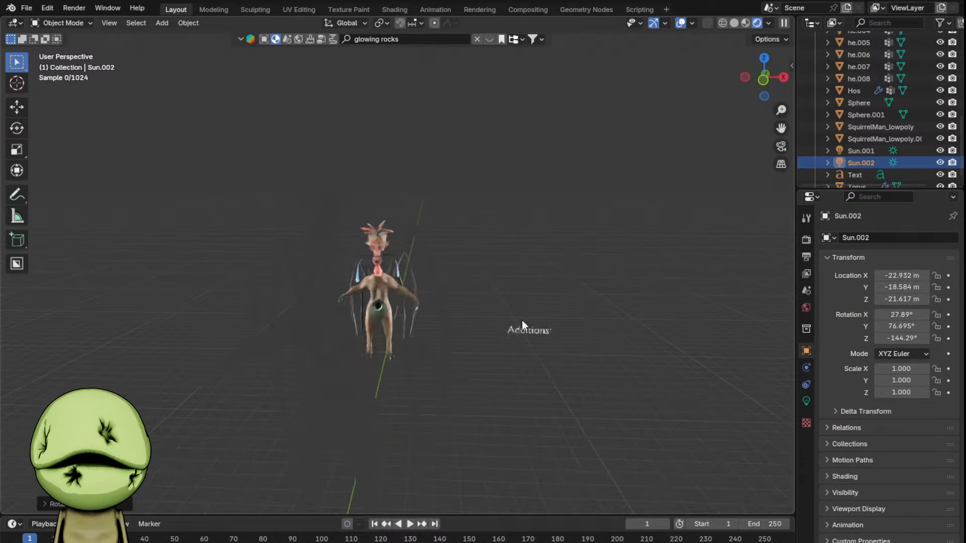
- In solid shading, duplicate the "Additions:" heading and place the copy just below it along global Z
{"action": "scroll", "coordinate": [521, 320], "scroll_direction": "up", "scroll_amount": 7}
{"action": "key", "text": "z"}
{"action": "scroll", "coordinate": [483, 373], "scroll_direction": "down", "scroll_amount": 5}
{"action": "middle_click_drag", "start_coordinate": [457, 347], "coordinate": [322, 292], "text": "shift"}
{"action": "key", "text": "z"}
{"action": "left_click", "coordinate": [460, 308]}
{"action": "scroll", "coordinate": [454, 286], "scroll_direction": "up", "scroll_amount": 3}
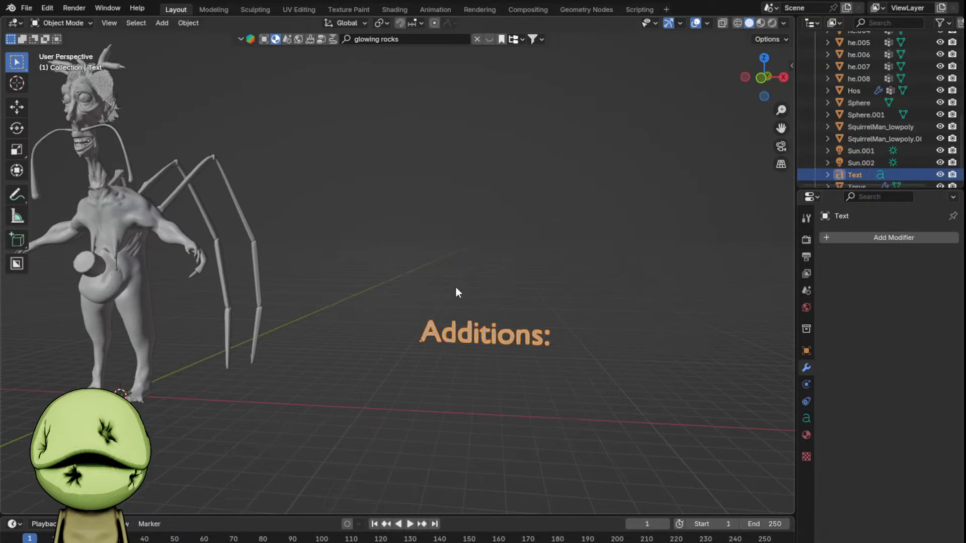
{"action": "key", "text": "shift+d"}
{"action": "key", "text": "z"}
{"action": "left_click", "coordinate": [455, 320]}
- Replace the copied heading's text with "french beret made of pumpkin"
{"action": "key", "text": "Tab"}
{"action": "key", "text": "ctrl+a"}
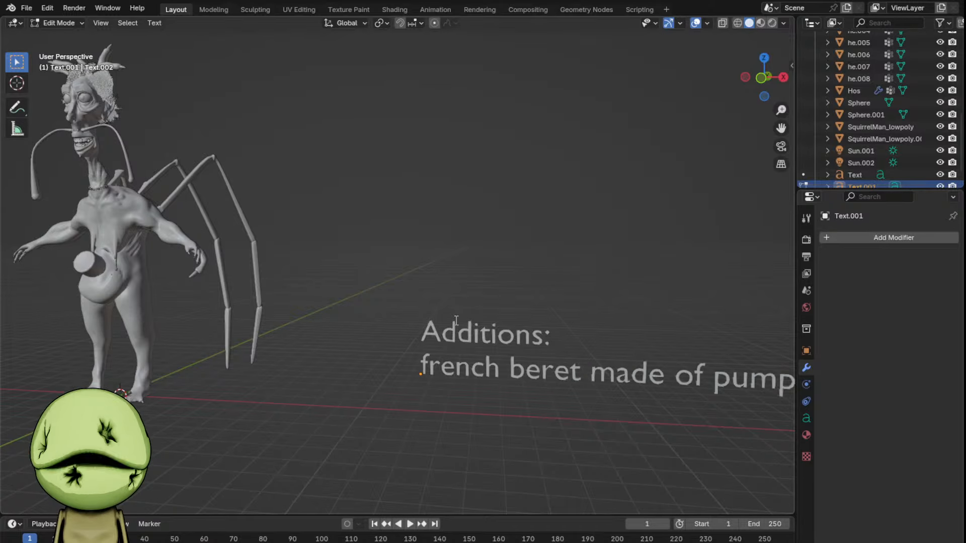
{"action": "key", "text": "Tab"}
- Duplicate the "french beret made of pumpkin" line and move the copy about 1.5 m down along global Z
{"action": "scroll", "coordinate": [454, 320], "scroll_direction": "down", "scroll_amount": 1}
{"action": "middle_click_drag", "start_coordinate": [455, 320], "coordinate": [410, 307], "text": "shift"}
{"action": "key", "text": "shift+d"}
{"action": "key", "text": "z"}
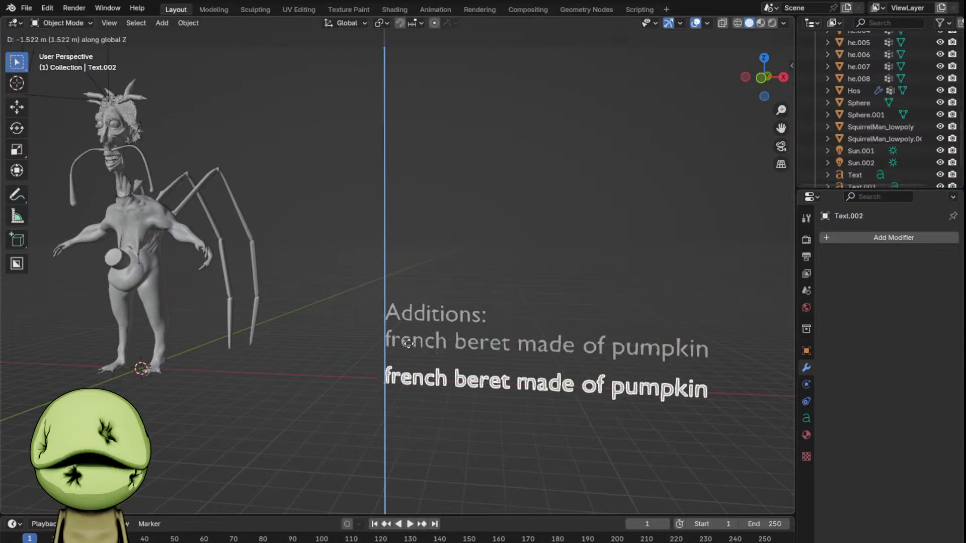
{"action": "left_click", "coordinate": [410, 344]}
- Replace the lower copy's text with "tau nose warhammer 40k"
{"action": "key", "text": "Tab"}
{"action": "key", "text": "ctrl+a"}
{"action": "key", "text": "BackSpace"}
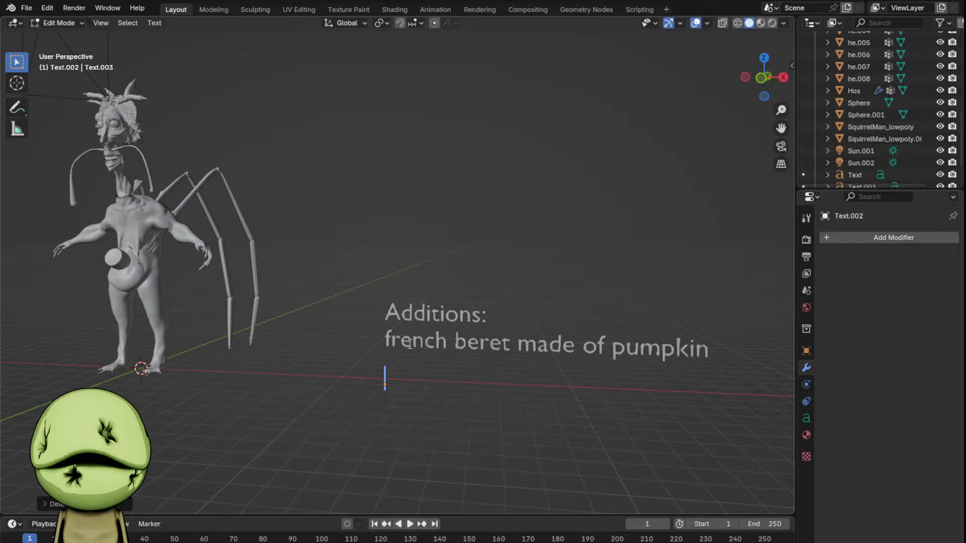
{"action": "type", "text": "tau nod"}
{"action": "type", "text": "e "}
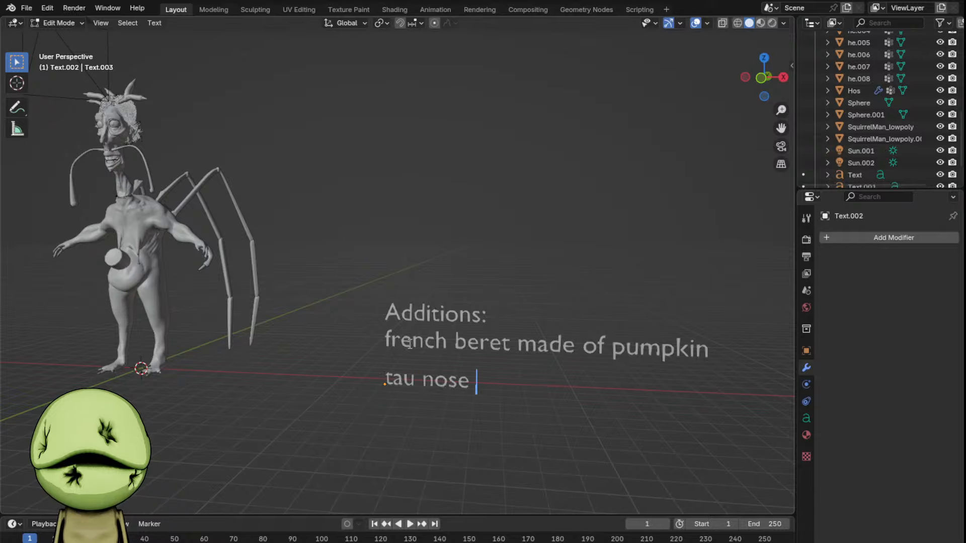
{"action": "type", "text": "warhammer 40k"}
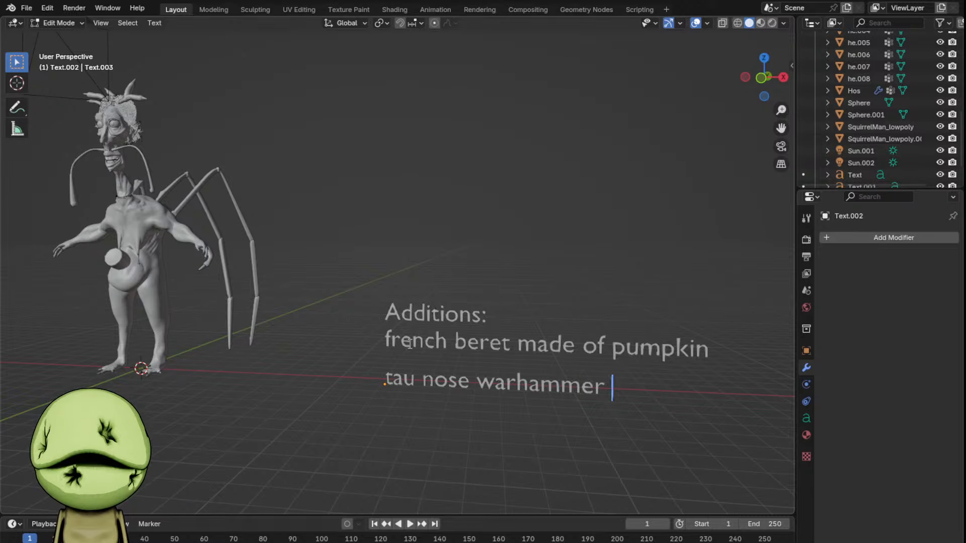
{"action": "key", "text": "Tab"}
{"action": "left_click", "coordinate": [526, 410]}
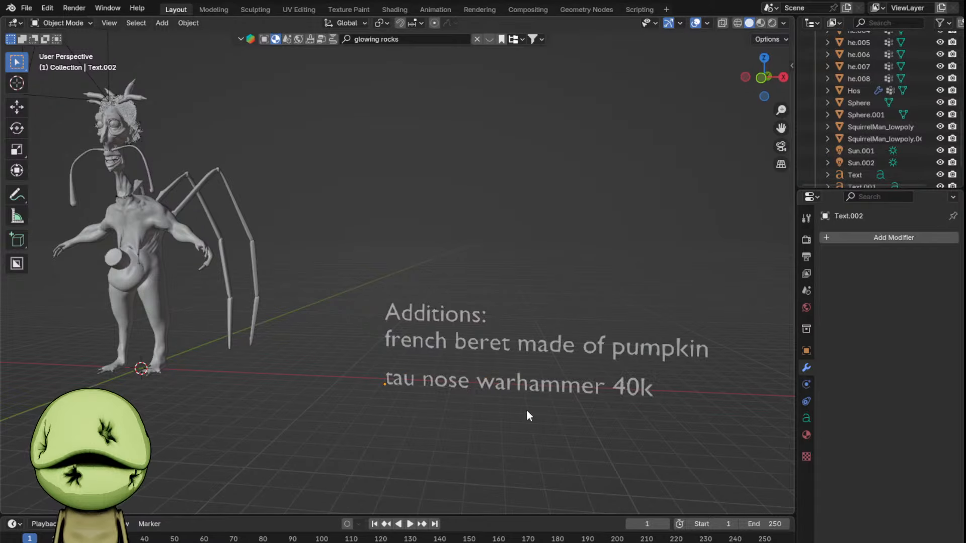
- Clear the asset search, add a mesh cube, and move it along global Z to above the creature's head
{"action": "middle_click_drag", "start_coordinate": [500, 391], "coordinate": [695, 483], "text": "shift"}
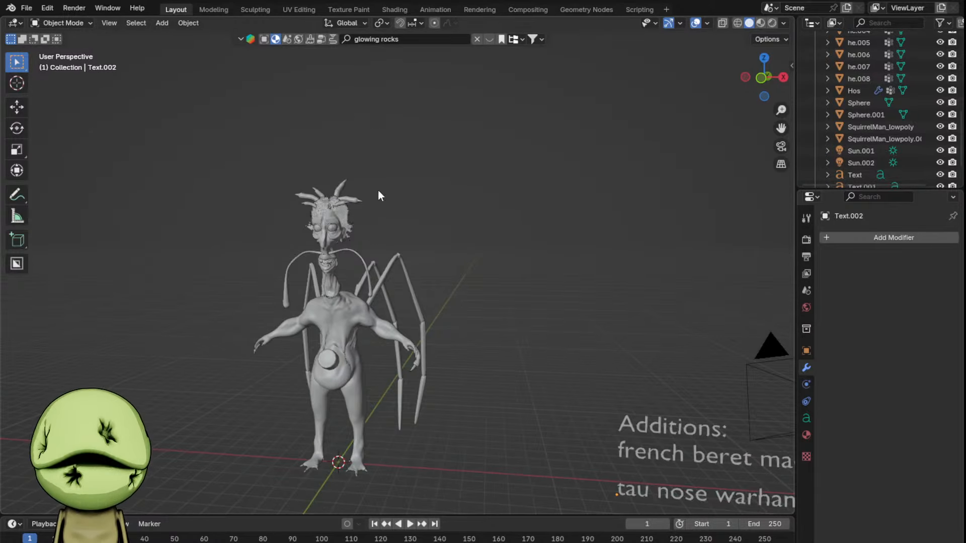
{"action": "middle_click_drag", "start_coordinate": [378, 195], "coordinate": [436, 172], "text": "shift"}
{"action": "left_click", "coordinate": [476, 39]}
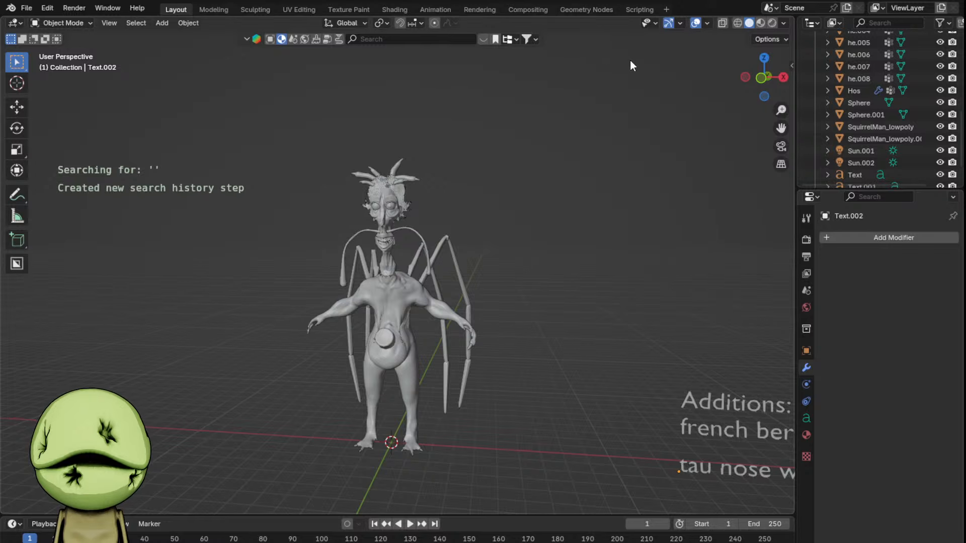
{"action": "key", "text": "shift+a"}
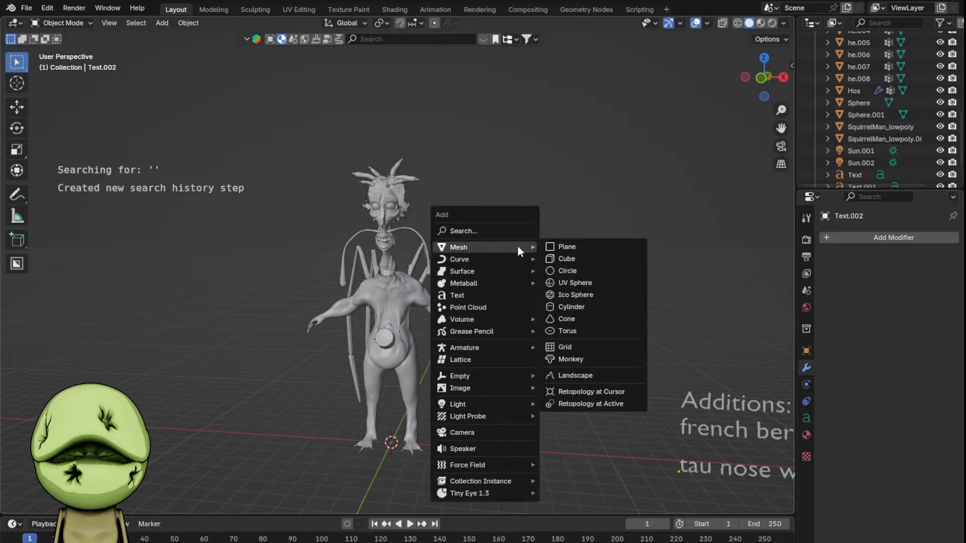
{"action": "left_click", "coordinate": [584, 258]}
{"action": "key", "text": "g"}
{"action": "key", "text": "z"}
{"action": "left_click", "coordinate": [494, 100]}
{"action": "key", "text": "KP_Decimal"}
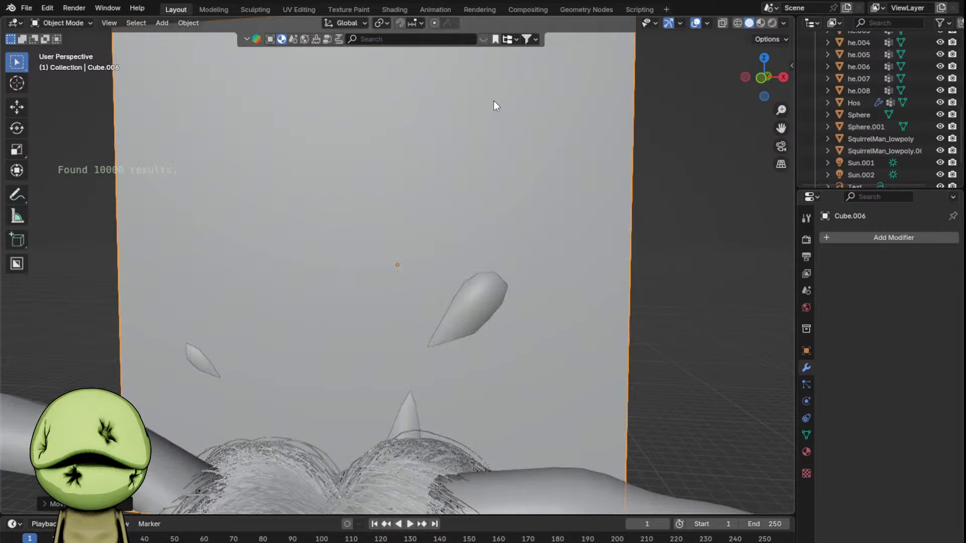
- Flatten the cube in Edit Mode by scaling it along global Z
{"action": "scroll", "coordinate": [493, 102], "scroll_direction": "down", "scroll_amount": 6}
{"action": "middle_click_drag", "start_coordinate": [495, 129], "coordinate": [409, 136]}
{"action": "key", "text": "Tab"}
{"action": "middle_click_drag", "start_coordinate": [523, 194], "coordinate": [589, 241]}
{"action": "key", "text": "s"}
{"action": "key", "text": "z"}
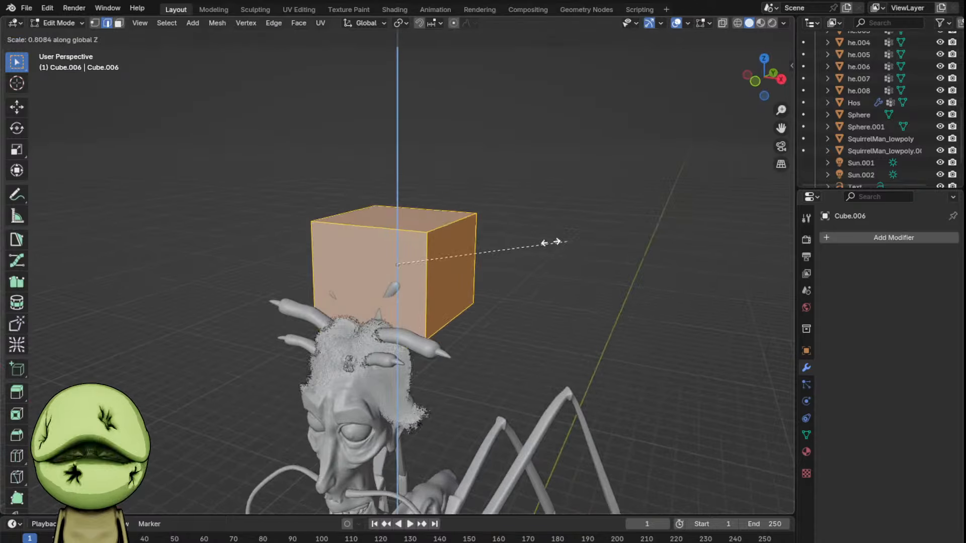
{"action": "left_click", "coordinate": [502, 248]}
- Add two perpendicular centred loop cuts that divide the box's top into four quarters
{"action": "middle_click_drag", "start_coordinate": [503, 248], "coordinate": [428, 240]}
{"action": "double_click", "coordinate": [416, 210]}
{"action": "key", "text": "ctrl+r"}
{"action": "left_click", "coordinate": [441, 253]}
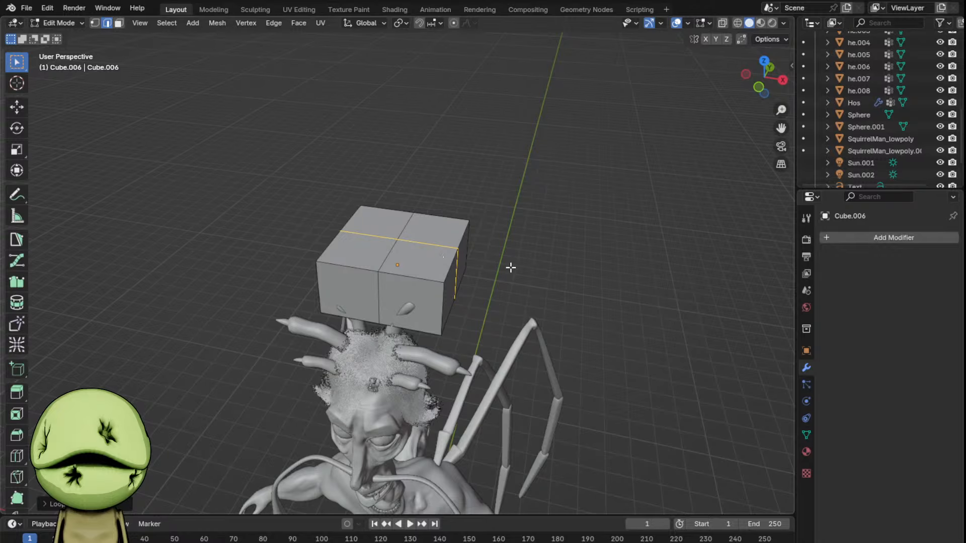
- Scale the box's four vertical corner edges inward, excluding Z, to form an octagonal outline
{"action": "middle_click_drag", "start_coordinate": [510, 268], "coordinate": [380, 279]}
{"action": "middle_click_drag", "start_coordinate": [567, 230], "coordinate": [594, 232]}
{"action": "key", "text": "s"}
{"action": "left_click", "coordinate": [567, 238]}
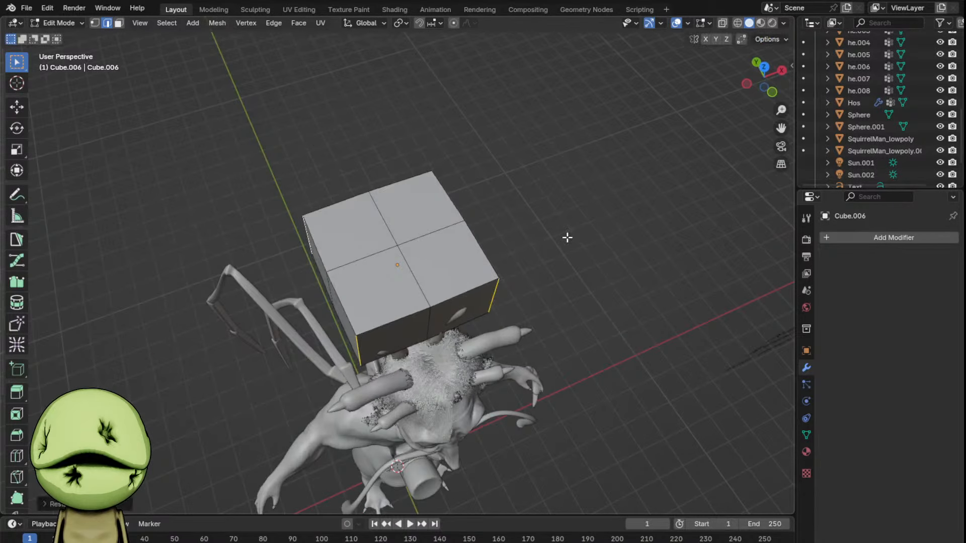
{"action": "key", "text": "s"}
{"action": "key", "text": "shift+z"}
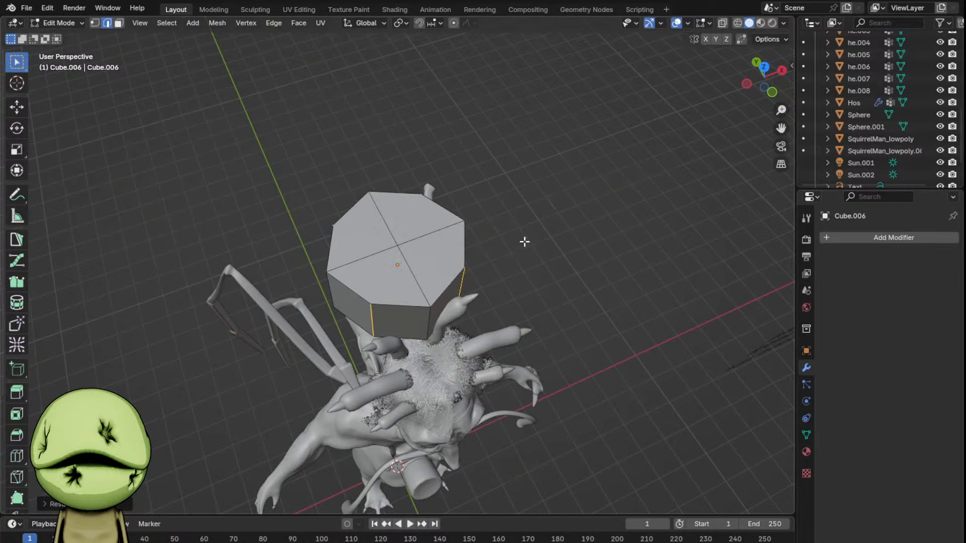
- Select the octagon's top faces and lower them along global Z to make a thinner disc
{"action": "middle_click_drag", "start_coordinate": [525, 241], "coordinate": [370, 226]}
{"action": "key", "text": "3"}
{"action": "left_click_drag", "start_coordinate": [441, 248], "coordinate": [442, 249]}
{"action": "middle_click_drag", "start_coordinate": [443, 246], "coordinate": [472, 196]}
{"action": "key", "text": "g"}
{"action": "key", "text": "z"}
{"action": "left_click", "coordinate": [502, 251]}
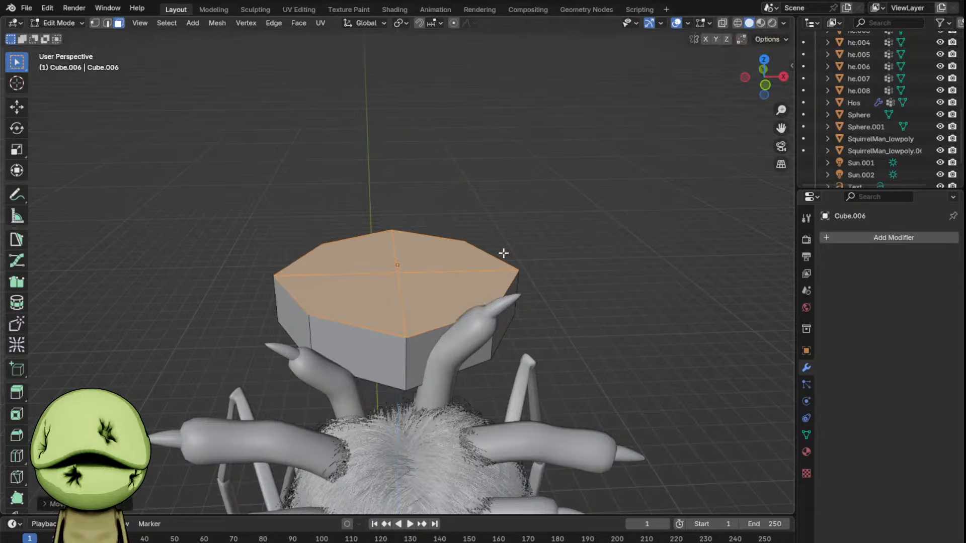
{"action": "middle_click_drag", "start_coordinate": [503, 252], "coordinate": [499, 248]}
{"action": "key", "text": "Tab"}
- Duplicate the "tau nose warhammer 40k" line and place the copy just below it
{"action": "scroll", "coordinate": [566, 298], "scroll_direction": "down", "scroll_amount": 14}
{"action": "scroll", "coordinate": [599, 336], "scroll_direction": "up", "scroll_amount": 5}
{"action": "left_click", "coordinate": [515, 299]}
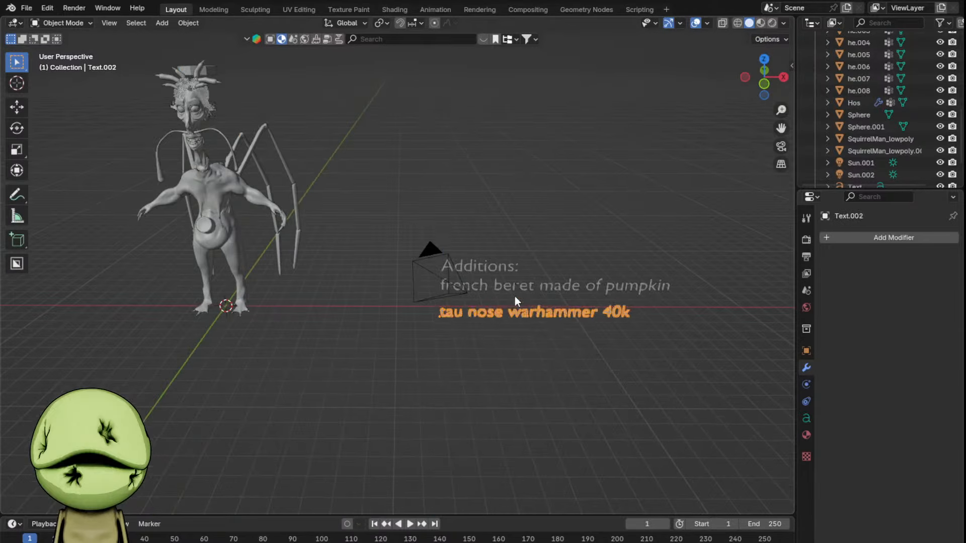
{"action": "key", "text": "shift+d"}
{"action": "left_click", "coordinate": [515, 321]}
- Replace the copied line's text with "cradling a stillborn infant"
{"action": "key", "text": "Tab"}
{"action": "key", "text": "ctrl+a"}
{"action": "type", "text": "cradli"}
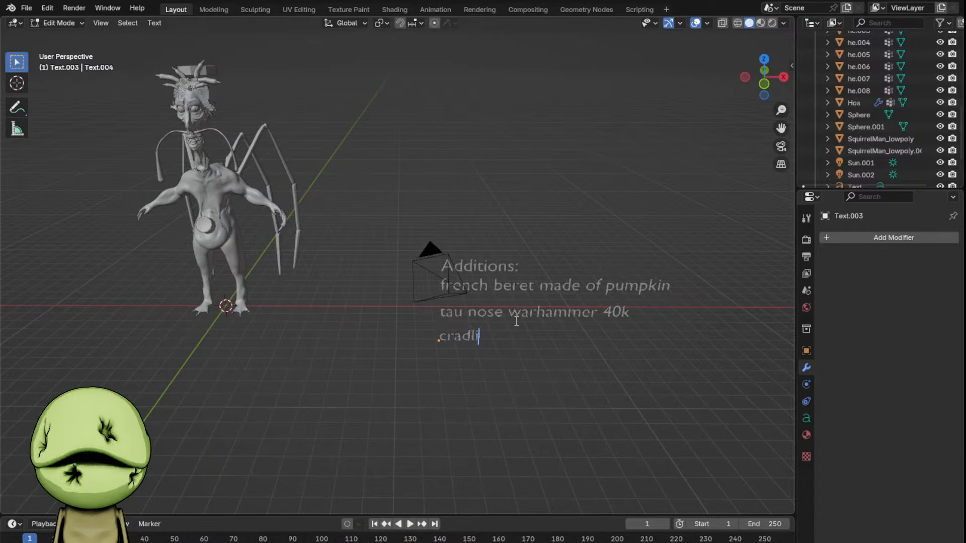
{"action": "type", "text": "ng a stillborn infant"}
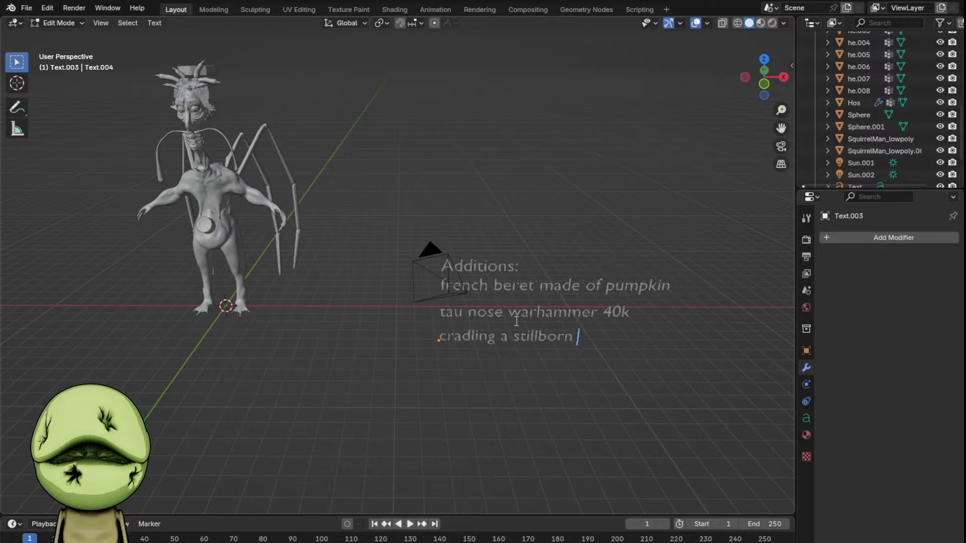
{"action": "key", "text": "Tab"}
- Inset the disc's top faces to a small centre patch, then extrude it upward as a tapered stub
{"action": "middle_click_drag", "start_coordinate": [323, 134], "coordinate": [523, 288], "text": "shift"}
{"action": "middle_click_drag", "start_coordinate": [523, 288], "coordinate": [511, 287]}
{"action": "scroll", "coordinate": [511, 287], "scroll_direction": "up", "scroll_amount": 2}
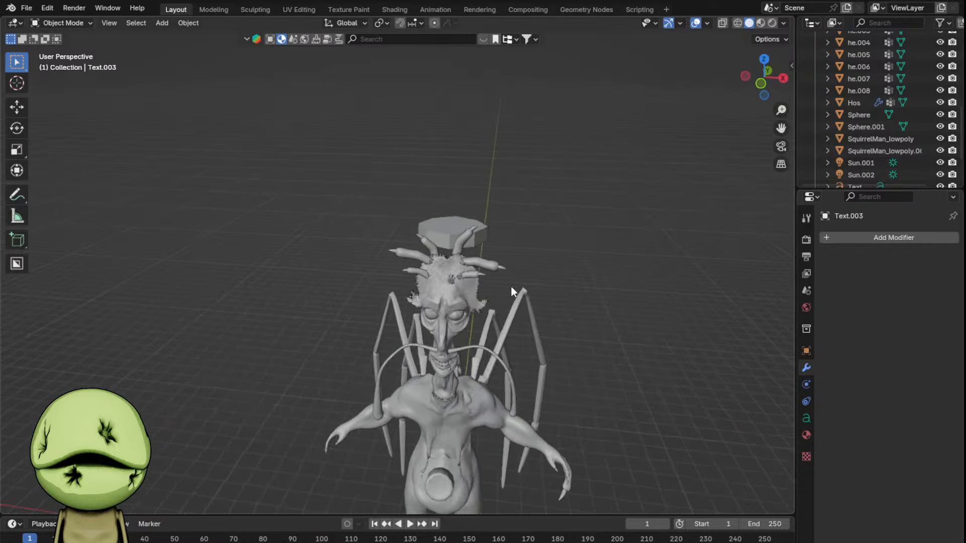
{"action": "scroll", "coordinate": [504, 249], "scroll_direction": "up", "scroll_amount": 1}
{"action": "left_click", "coordinate": [460, 205]}
{"action": "key", "text": "Tab"}
{"action": "scroll", "coordinate": [460, 214], "scroll_direction": "up", "scroll_amount": 6}
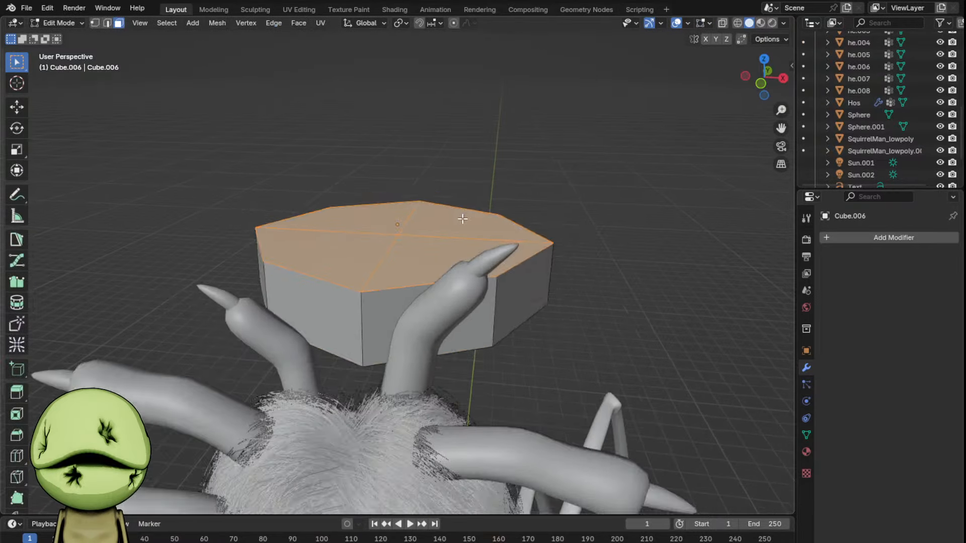
{"action": "key", "text": "i"}
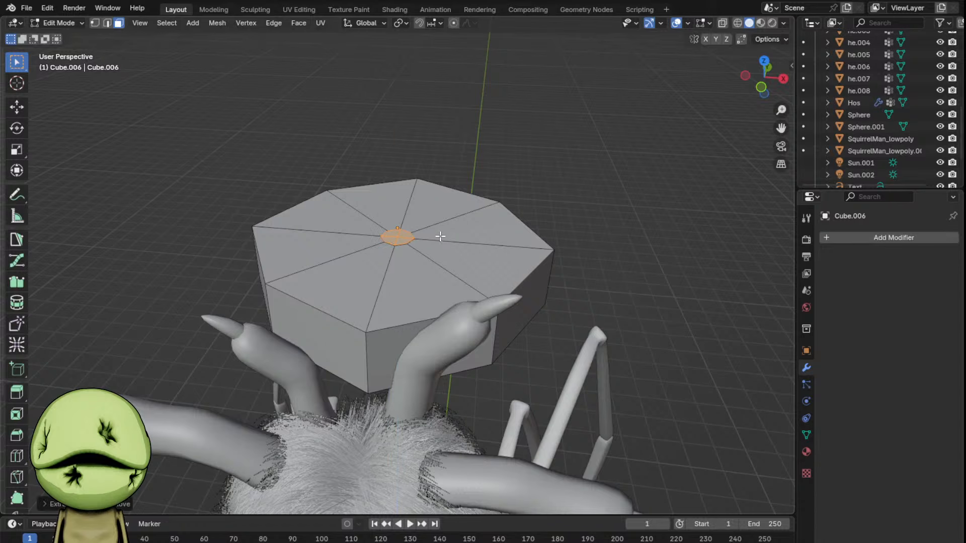
{"action": "key", "text": "e"}
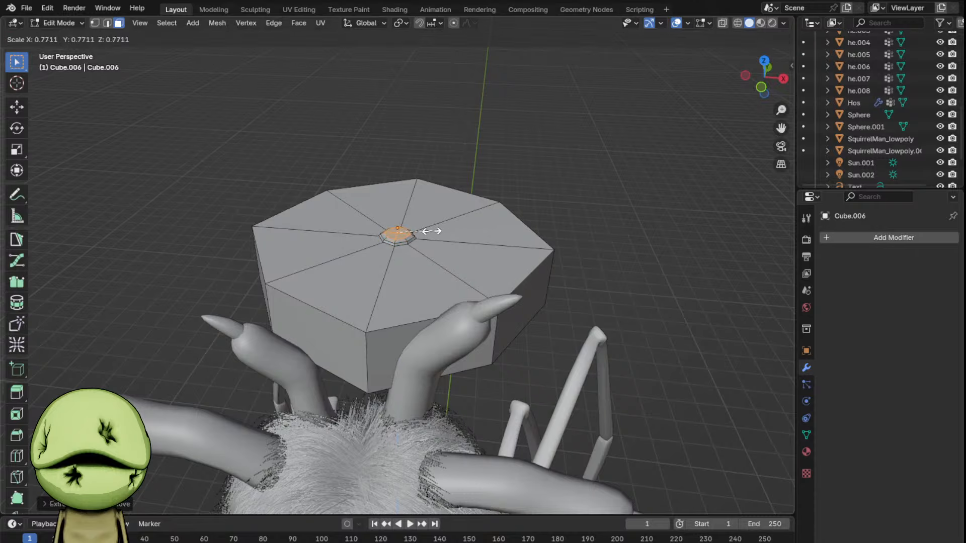
- Add a level 2 Subdivision modifier to the beret and shade it smooth
{"action": "key", "text": "Tab"}
{"action": "key", "text": "ctrl+1"}
{"action": "key", "text": "ctrl+2"}
{"action": "middle_click_drag", "start_coordinate": [466, 283], "coordinate": [478, 276]}
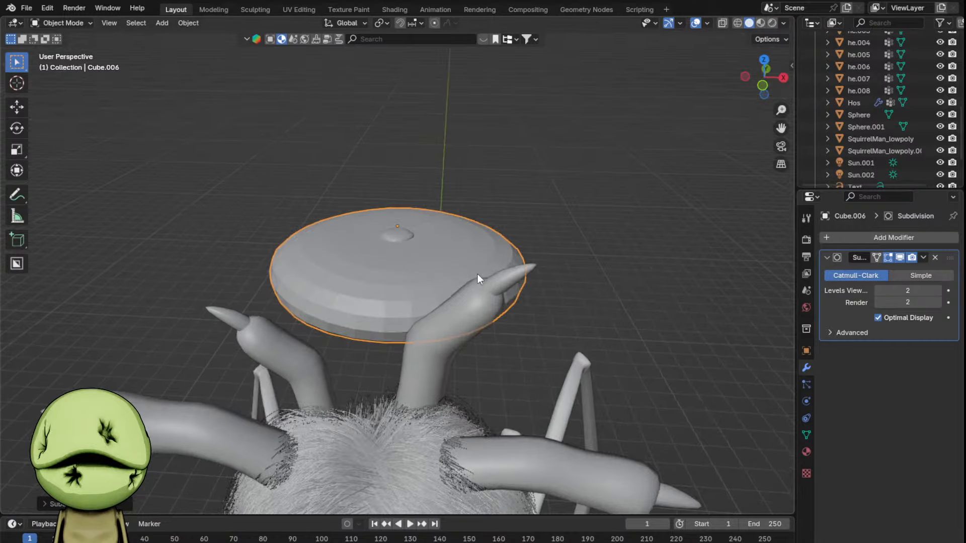
{"action": "middle_click_drag", "start_coordinate": [626, 302], "coordinate": [571, 276]}
{"action": "scroll", "coordinate": [572, 276], "scroll_direction": "down", "scroll_amount": 7}
{"action": "middle_click_drag", "start_coordinate": [664, 392], "coordinate": [451, 213], "text": "shift"}
{"action": "scroll", "coordinate": [564, 307], "scroll_direction": "down", "scroll_amount": 6}
{"action": "key", "text": "KP_Decimal"}
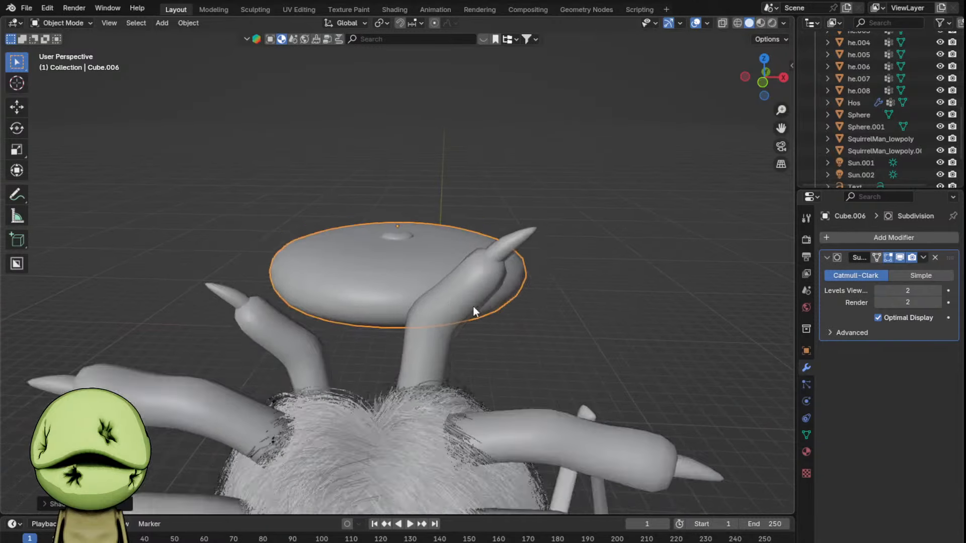
- Move the beret down onto the top of the creature's head, between the horns
{"action": "middle_click_drag", "start_coordinate": [473, 305], "coordinate": [523, 302]}
{"action": "key", "text": "r"}
{"action": "key", "text": "g"}
{"action": "left_click", "coordinate": [475, 276]}
{"action": "middle_click_drag", "start_coordinate": [476, 276], "coordinate": [645, 254]}
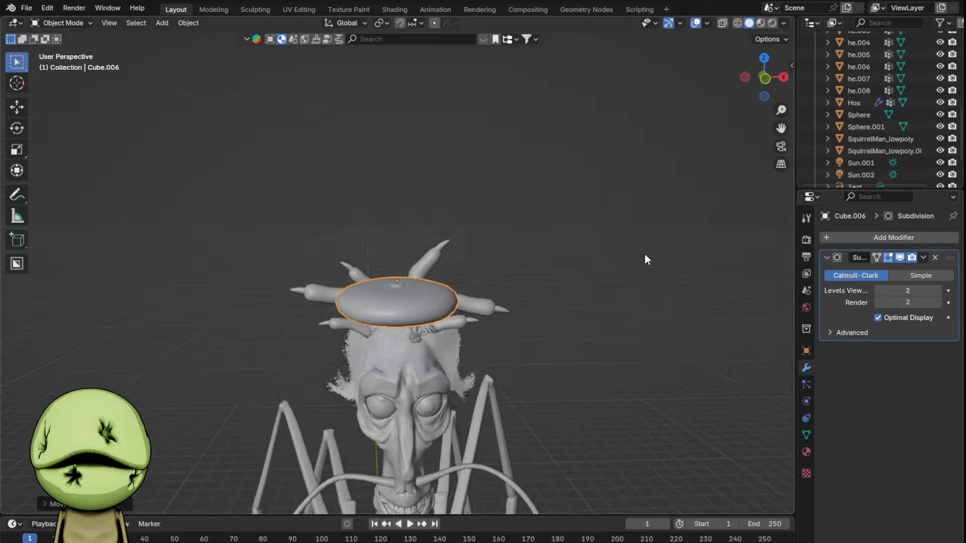
- Tilt the beret sideways, shift it on the head, and rotate it about the X axis
{"action": "key", "text": "r"}
{"action": "left_click", "coordinate": [662, 264]}
{"action": "key", "text": "g"}
{"action": "left_click", "coordinate": [633, 270]}
{"action": "key", "text": "r"}
{"action": "key", "text": "x"}
{"action": "left_click", "coordinate": [630, 269]}
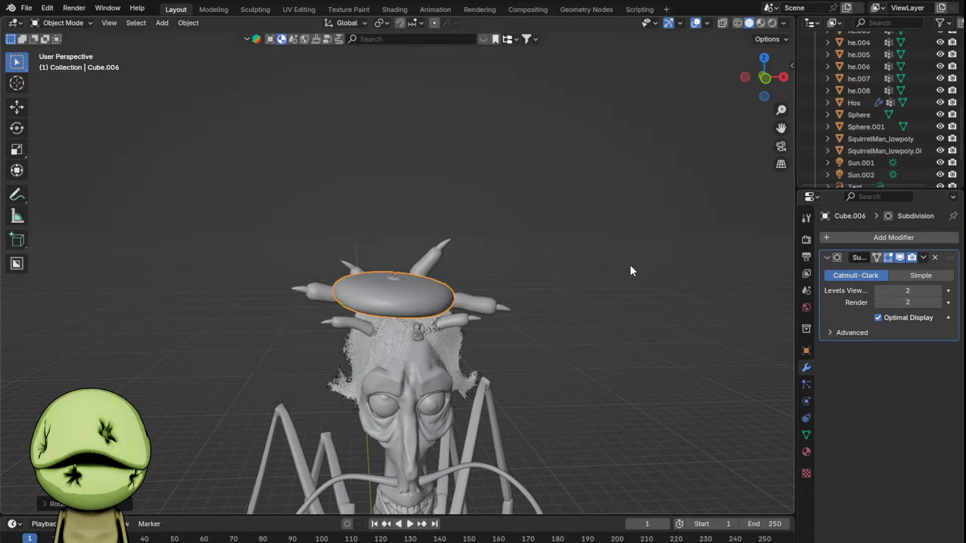
- Tilt the beret further about the X axis and reposition it against the scalp
{"action": "scroll", "coordinate": [535, 291], "scroll_direction": "up", "scroll_amount": 4}
{"action": "key", "text": "r"}
{"action": "key", "text": "x"}
{"action": "middle_click_drag", "start_coordinate": [534, 292], "coordinate": [433, 332]}
{"action": "left_click", "coordinate": [599, 345]}
{"action": "key", "text": "g"}
{"action": "left_click", "coordinate": [536, 311]}
- Resize the beret and seat it on the front of the hair
{"action": "key", "text": "s"}
{"action": "key", "text": "g"}
{"action": "left_click", "coordinate": [527, 345]}
{"action": "key", "text": "s"}
{"action": "left_click", "coordinate": [523, 347]}
{"action": "key", "text": "g"}
{"action": "left_click", "coordinate": [534, 394]}
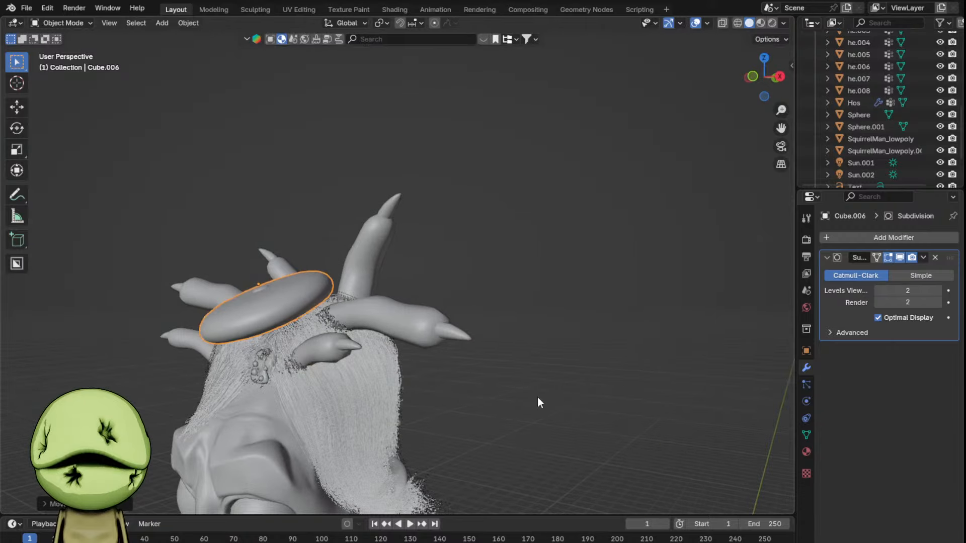
- Add an edge loop around the stub on the beret's top and sink the centre to form a hollow
{"action": "middle_click_drag", "start_coordinate": [444, 294], "coordinate": [542, 286]}
{"action": "key", "text": "Tab"}
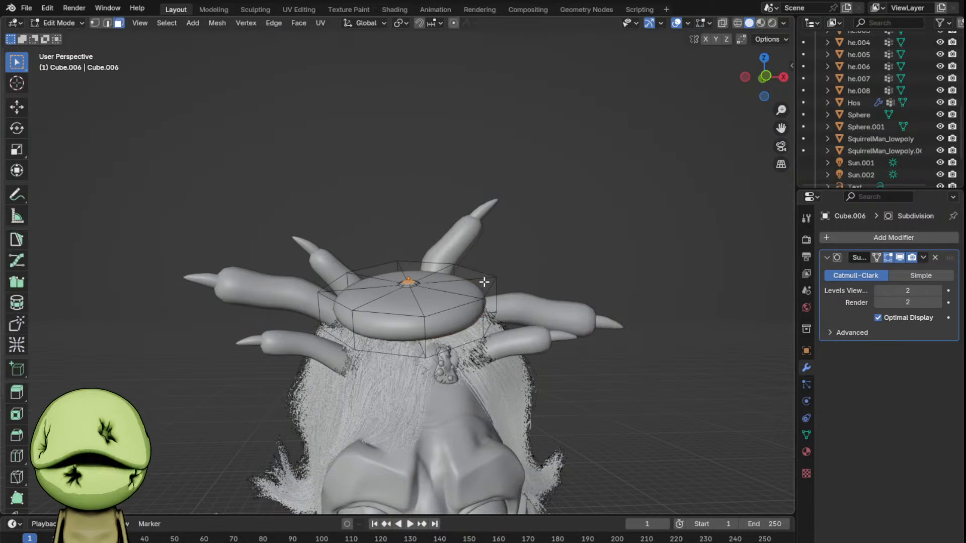
{"action": "key", "text": "Tab"}
{"action": "key", "text": "Tab"}
{"action": "scroll", "coordinate": [415, 281], "scroll_direction": "up", "scroll_amount": 1}
{"action": "left_click_drag", "start_coordinate": [448, 308], "coordinate": [448, 307]}
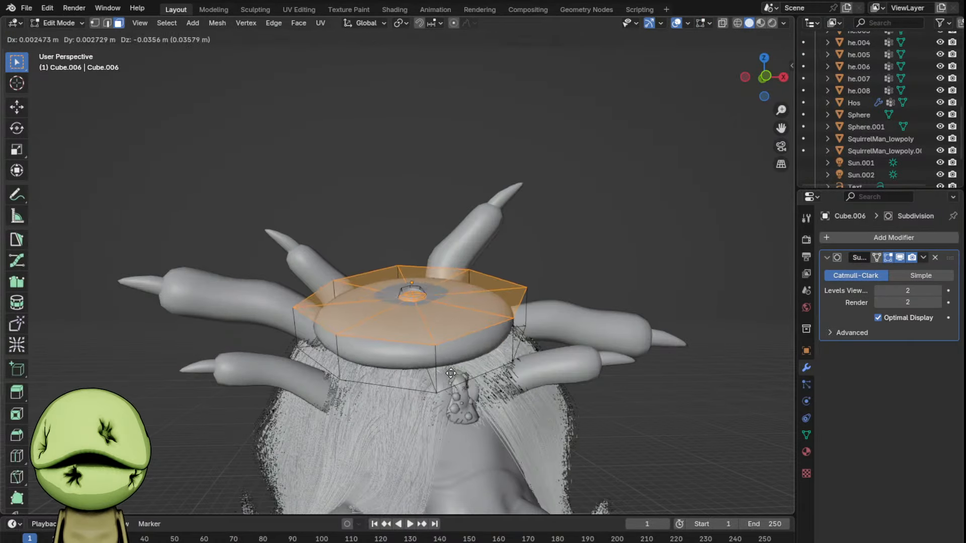
{"action": "key", "text": "ctrl+r"}
{"action": "left_click", "coordinate": [383, 303]}
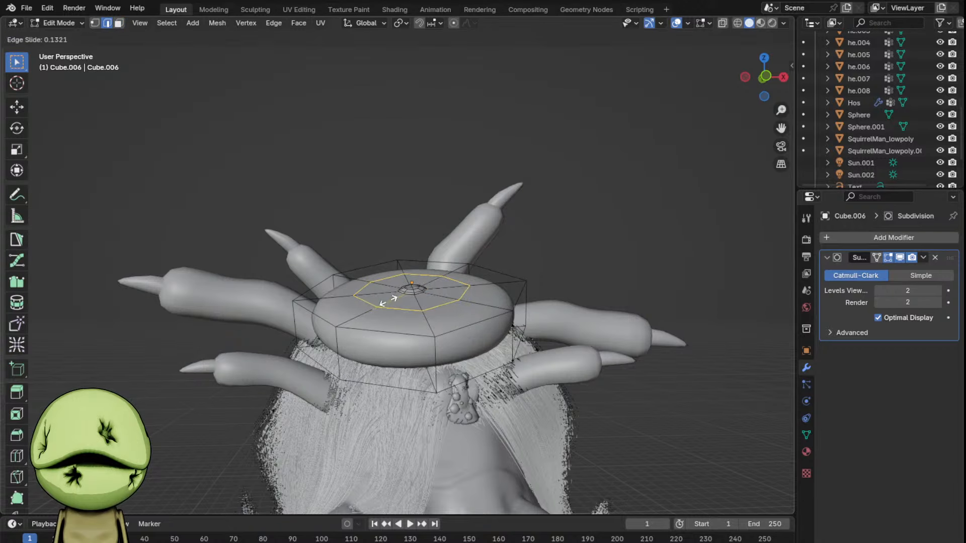
{"action": "key", "text": "g"}
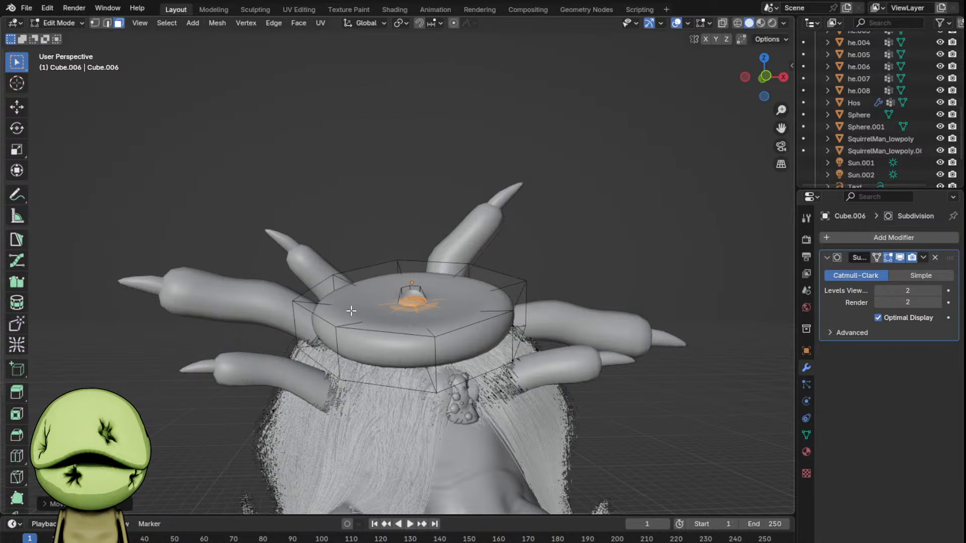
- Add an edge loop near the beret's rim, then raise and scale it to form a rounded raised edge
{"action": "key", "text": "ctrl+r"}
{"action": "double_click", "coordinate": [312, 297]}
{"action": "key", "text": "g"}
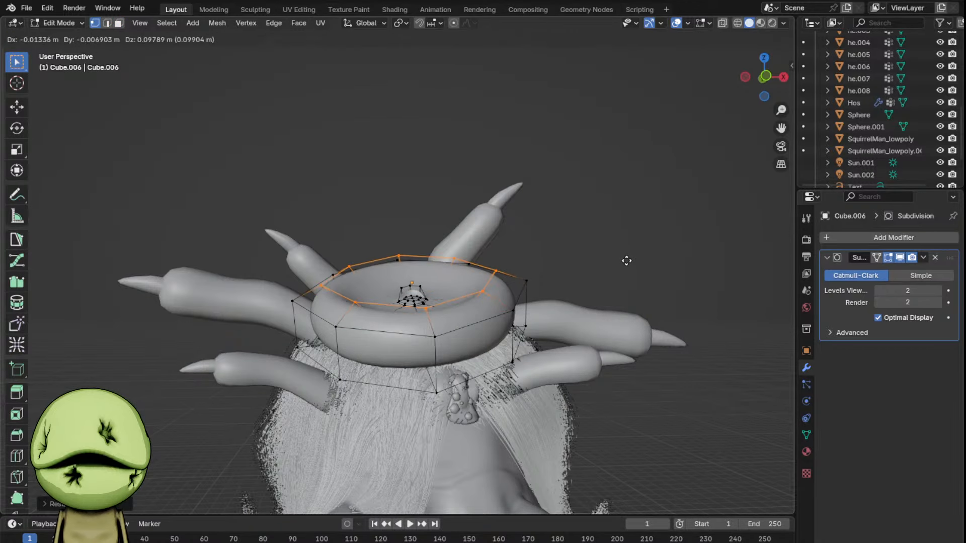
{"action": "left_click", "coordinate": [627, 261]}
{"action": "key", "text": "s"}
{"action": "left_click", "coordinate": [630, 259]}
{"action": "key", "text": "g"}
{"action": "left_click", "coordinate": [633, 272]}
- Cut radial edge loops through the middle of the beret's segments
{"action": "key", "text": "ctrl+r"}
{"action": "double_click", "coordinate": [368, 334]}
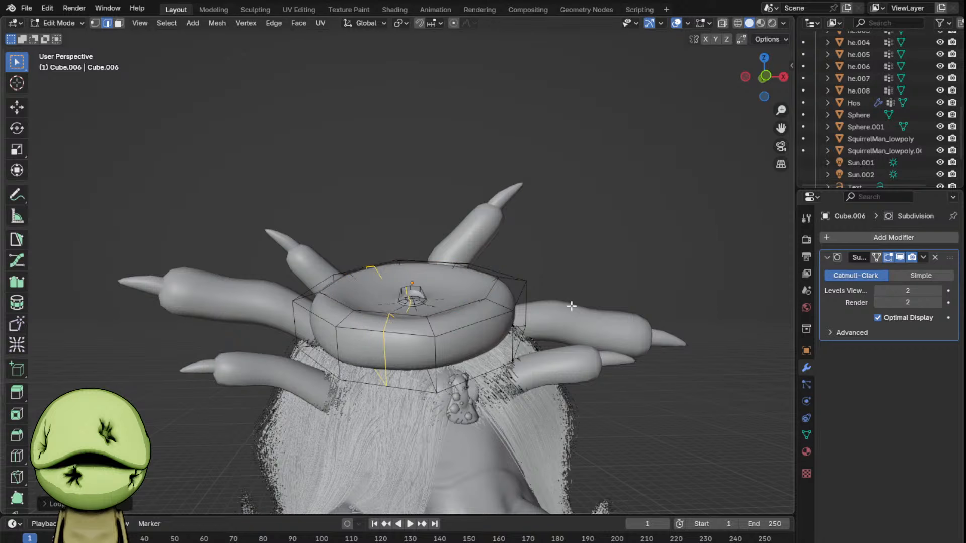
{"action": "key", "text": "ctrl+r"}
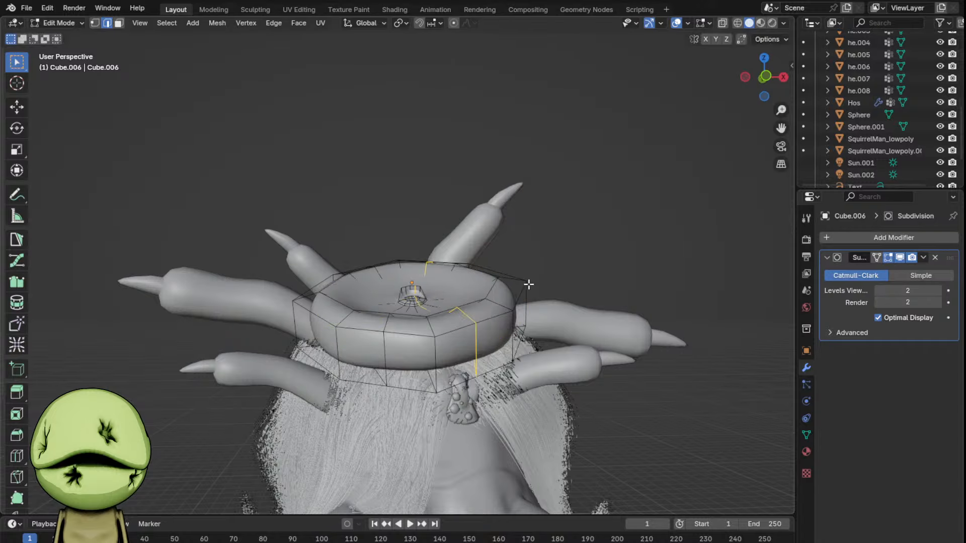
{"action": "middle_click_drag", "start_coordinate": [528, 282], "coordinate": [525, 429]}
{"action": "double_click", "coordinate": [503, 368]}
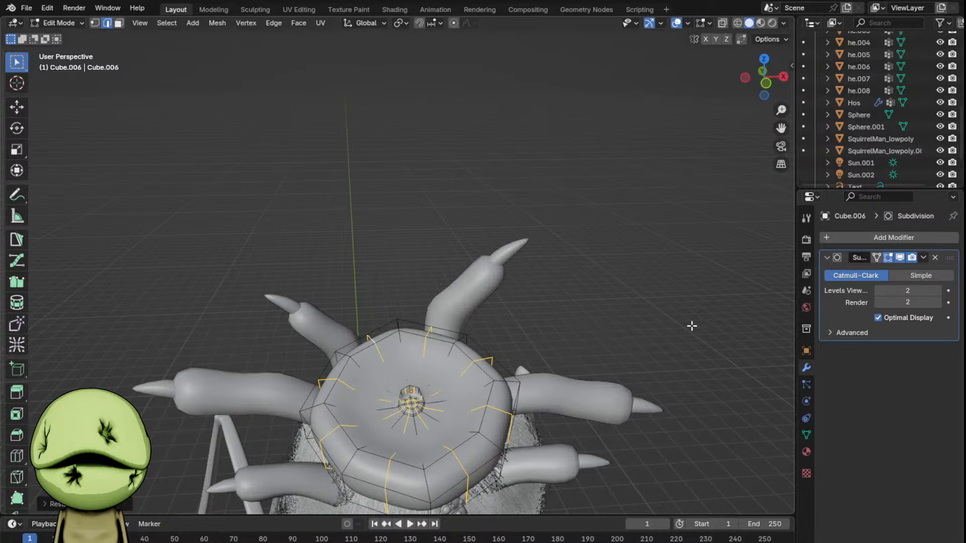
- Scale the new radial edge loops inward to form pumpkin-like grooves between the segments
{"action": "key", "text": "s"}
{"action": "left_click", "coordinate": [657, 348]}
{"action": "middle_click_drag", "start_coordinate": [658, 347], "coordinate": [563, 328]}
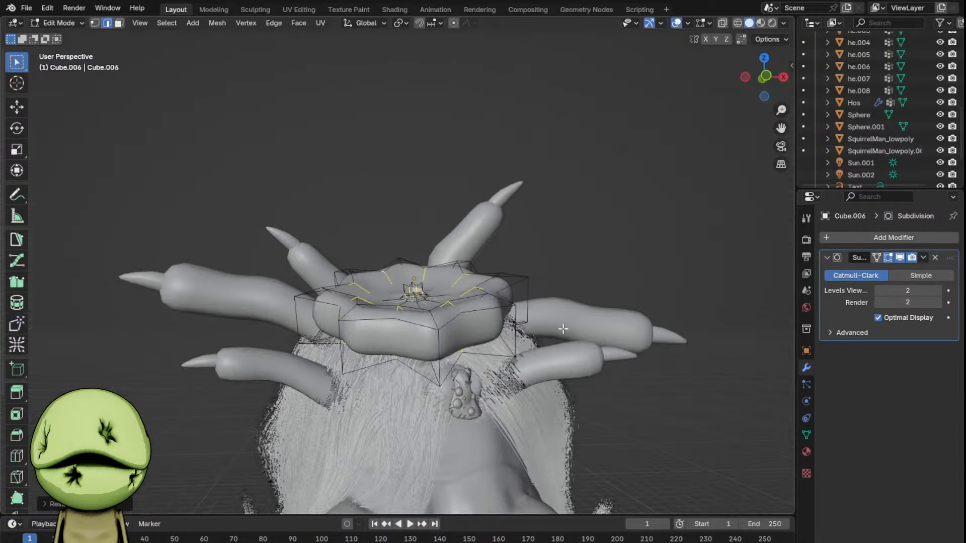
{"action": "key", "text": "Tab"}
- Apply the beret's Subdivision modifier and bring the beret into the Sculpting workspace
{"action": "left_click", "coordinate": [924, 257]}
{"action": "left_click", "coordinate": [891, 265]}
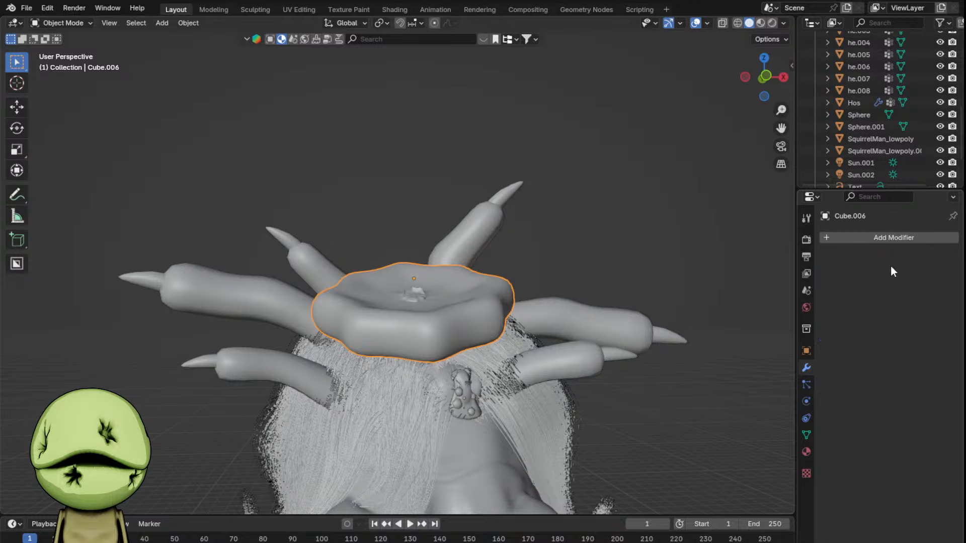
{"action": "left_click", "coordinate": [259, 8]}
{"action": "key", "text": "KP_Decimal"}
- Try to reshape the beret's central stub with the Grab brush at a 99 px radius, and undo the change
{"action": "key", "text": "f"}
{"action": "left_click", "coordinate": [425, 242]}
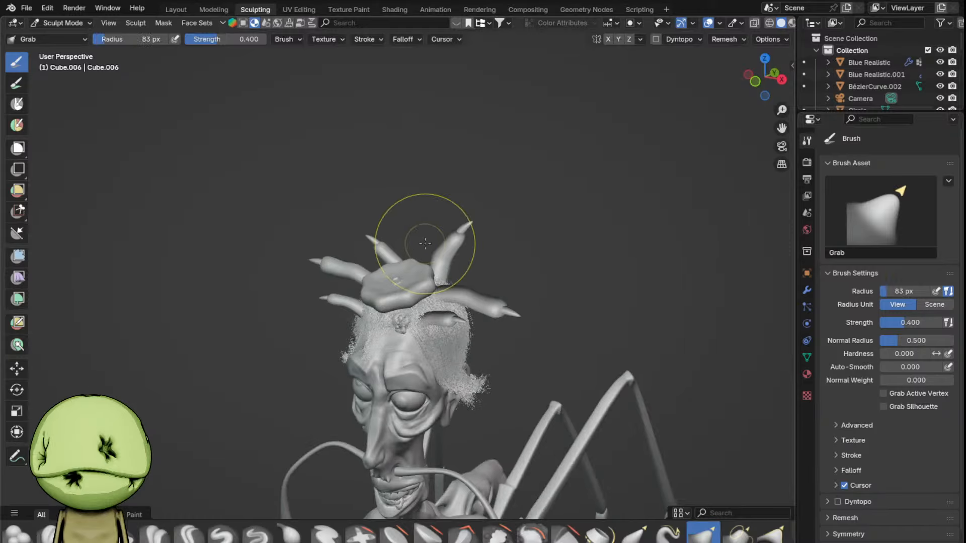
{"action": "scroll", "coordinate": [408, 282], "scroll_direction": "up", "scroll_amount": 4}
{"action": "scroll", "coordinate": [404, 287], "scroll_direction": "up", "scroll_amount": 4}
{"action": "key", "text": "f"}
{"action": "left_click", "coordinate": [411, 279]}
{"action": "middle_click_drag", "start_coordinate": [422, 256], "coordinate": [475, 227]}
{"action": "scroll", "coordinate": [402, 245], "scroll_direction": "up", "scroll_amount": 6}
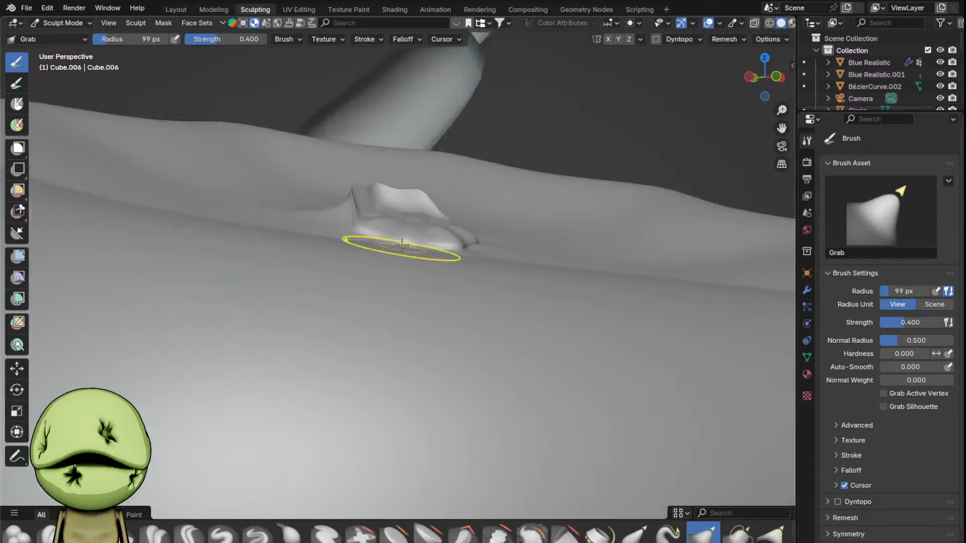
{"action": "key", "text": "ctrl+z"}
- Set the Grab brush radius to 190 px and pull the beret's central stub upward
{"action": "scroll", "coordinate": [416, 216], "scroll_direction": "down", "scroll_amount": 5}
{"action": "middle_click_drag", "start_coordinate": [416, 216], "coordinate": [404, 249]}
{"action": "key", "text": "f"}
{"action": "left_click", "coordinate": [450, 250]}
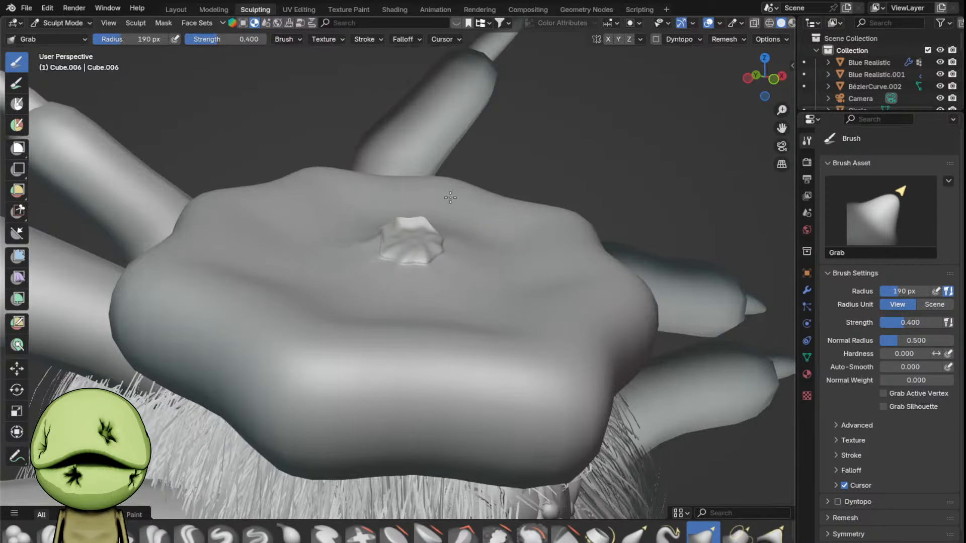
{"action": "left_click_drag", "start_coordinate": [448, 121], "coordinate": [448, 126]}
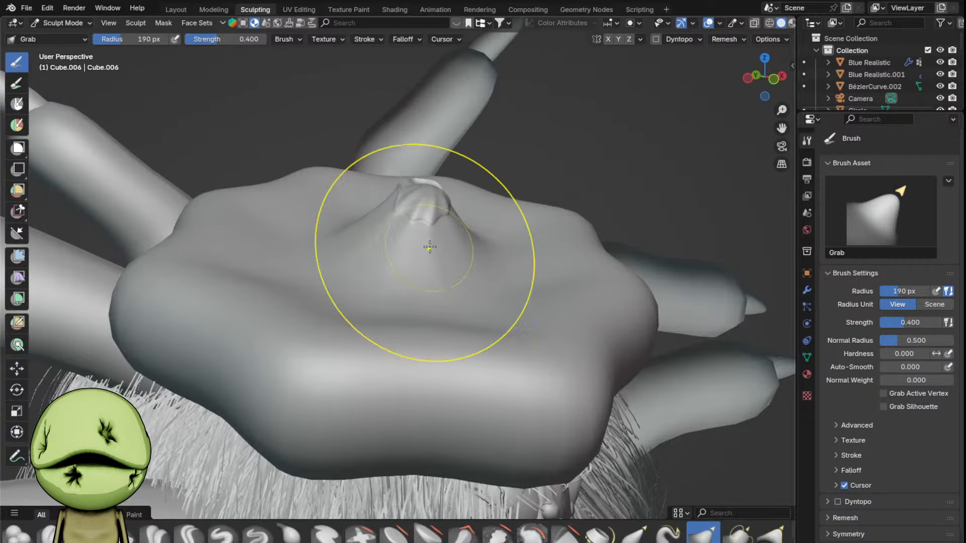
- Shift the beret's central stub with the 190 px Grab brush and carve creases around its base with Draw Sharp, subtracting at 69 px
{"action": "left_click_drag", "start_coordinate": [429, 246], "coordinate": [397, 246]}
{"action": "scroll", "coordinate": [405, 251], "scroll_direction": "down", "scroll_amount": 3}
{"action": "mouse_move", "coordinate": [425, 247]}
{"action": "middle_mouse_down"}
{"action": "mouse_move", "coordinate": [414, 264]}
{"action": "mouse_move", "coordinate": [357, 266]}
{"action": "middle_mouse_up"}
{"action": "scroll", "coordinate": [433, 256], "scroll_direction": "up", "scroll_amount": 3}
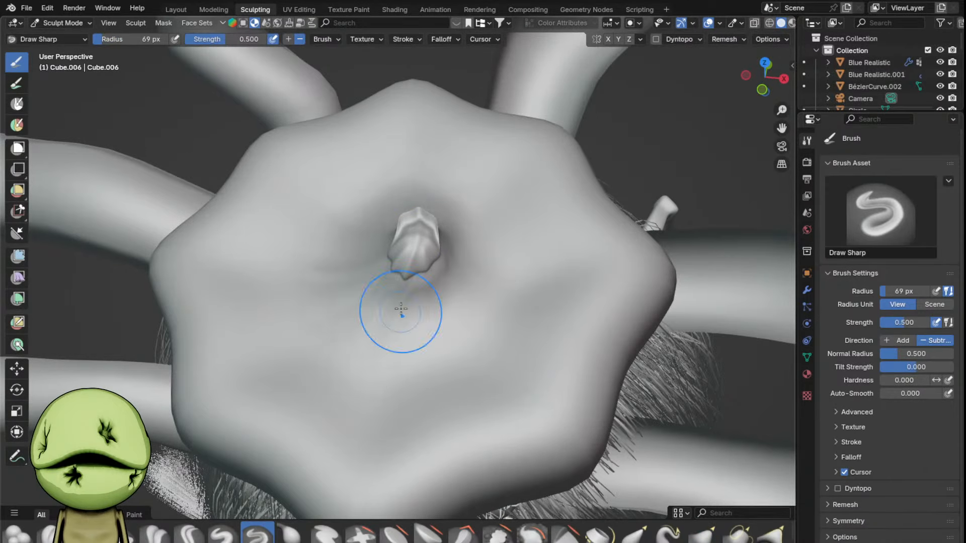
{"action": "middle_click_drag", "start_coordinate": [401, 309], "coordinate": [376, 267]}
{"action": "scroll", "coordinate": [459, 233], "scroll_direction": "down", "scroll_amount": 2}
{"action": "scroll", "coordinate": [377, 266], "scroll_direction": "up", "scroll_amount": 2}
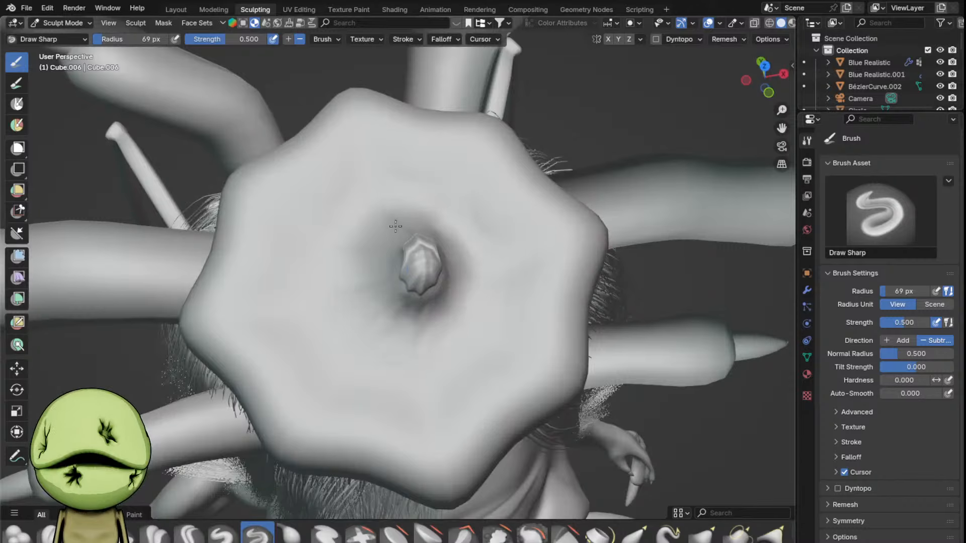
- Set the brush radius to 138 px and puff out the beret's outer rim with the Inflate/Deflate brush
{"action": "scroll", "coordinate": [396, 226], "scroll_direction": "down", "scroll_amount": 4}
{"action": "middle_click_drag", "start_coordinate": [395, 226], "coordinate": [402, 173]}
{"action": "mouse_move", "coordinate": [454, 299]}
{"action": "middle_mouse_down"}
{"action": "mouse_move", "coordinate": [457, 288]}
{"action": "mouse_move", "coordinate": [470, 304]}
{"action": "mouse_move", "coordinate": [453, 288]}
{"action": "middle_mouse_up"}
{"action": "scroll", "coordinate": [470, 304], "scroll_direction": "up", "scroll_amount": 2}
{"action": "key", "text": "f"}
{"action": "left_click", "coordinate": [487, 292]}
{"action": "scroll", "coordinate": [433, 287], "scroll_direction": "down", "scroll_amount": 2}
{"action": "key", "text": "g"}
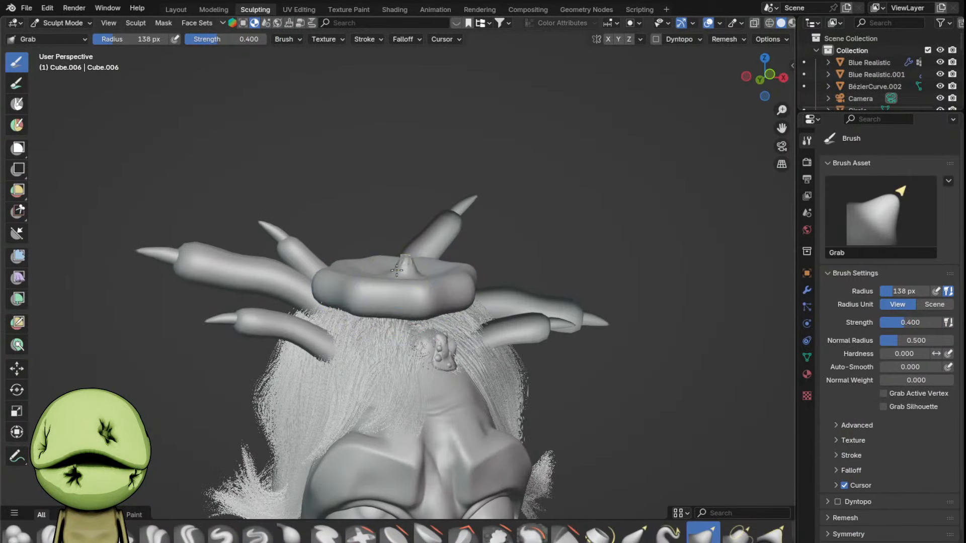
{"action": "middle_click_drag", "start_coordinate": [368, 286], "coordinate": [420, 339]}
{"action": "scroll", "coordinate": [420, 338], "scroll_direction": "up", "scroll_amount": 3}
{"action": "key", "text": "i"}
{"action": "left_click_drag", "start_coordinate": [372, 353], "coordinate": [442, 338]}
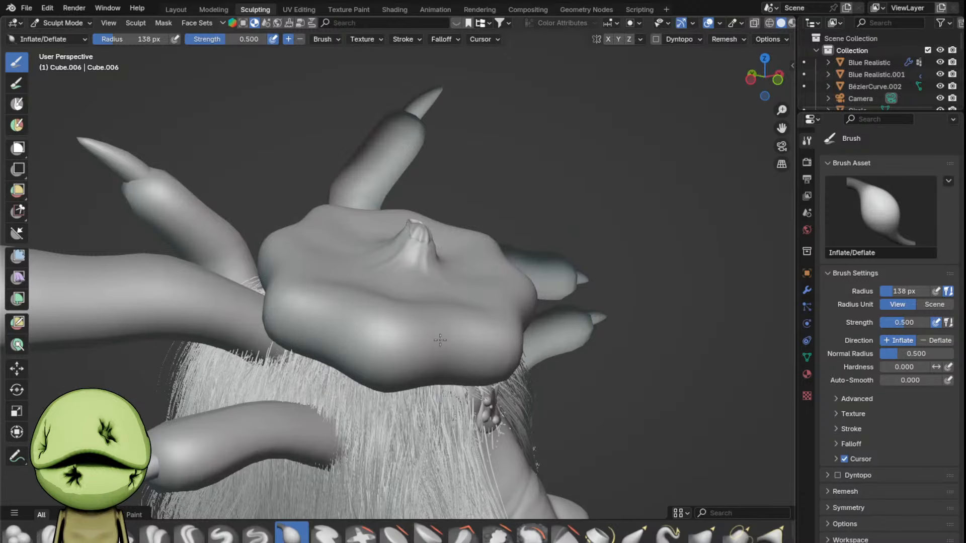
{"action": "mouse_move", "coordinate": [403, 353]}
{"action": "middle_mouse_down"}
{"action": "mouse_move", "coordinate": [340, 371]}
{"action": "mouse_move", "coordinate": [494, 304]}
{"action": "middle_mouse_up"}
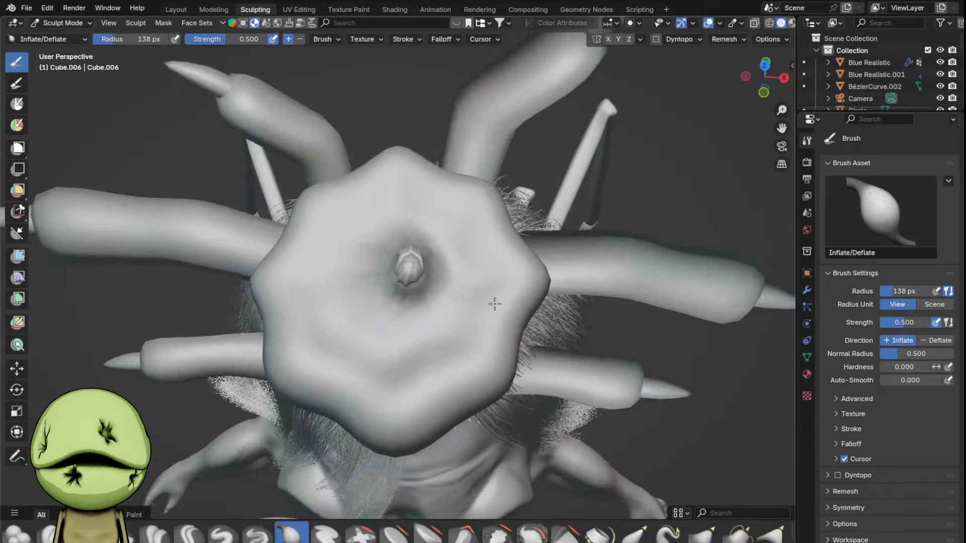
- Reshape the lobes along the beret's outer edge with the Grab brush, using radii of 89, 124 and 101 px
{"action": "key", "text": "g"}
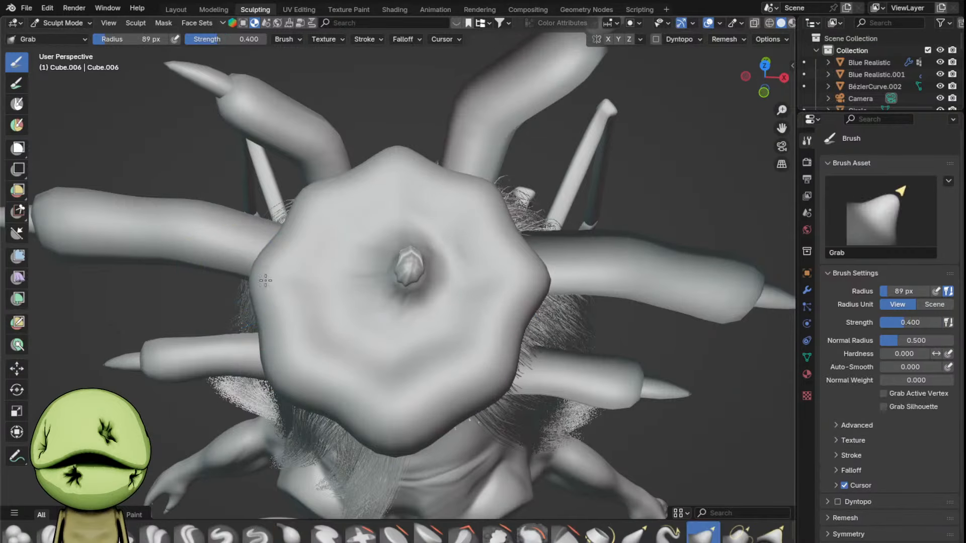
{"action": "mouse_move", "coordinate": [262, 262]}
{"action": "middle_mouse_down"}
{"action": "mouse_move", "coordinate": [254, 270]}
{"action": "mouse_move", "coordinate": [342, 218]}
{"action": "middle_mouse_up"}
{"action": "left_click_drag", "start_coordinate": [342, 217], "coordinate": [351, 226]}
{"action": "key", "text": "f"}
{"action": "left_click", "coordinate": [340, 226]}
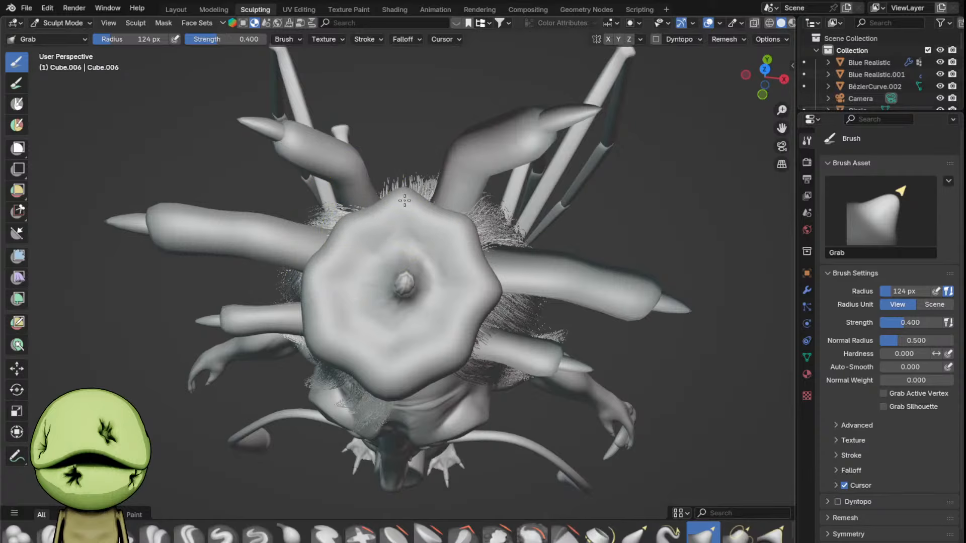
{"action": "left_click_drag", "start_coordinate": [404, 196], "coordinate": [410, 211]}
{"action": "key", "text": "f"}
{"action": "left_click", "coordinate": [380, 211]}
{"action": "left_click_drag", "start_coordinate": [347, 220], "coordinate": [351, 233]}
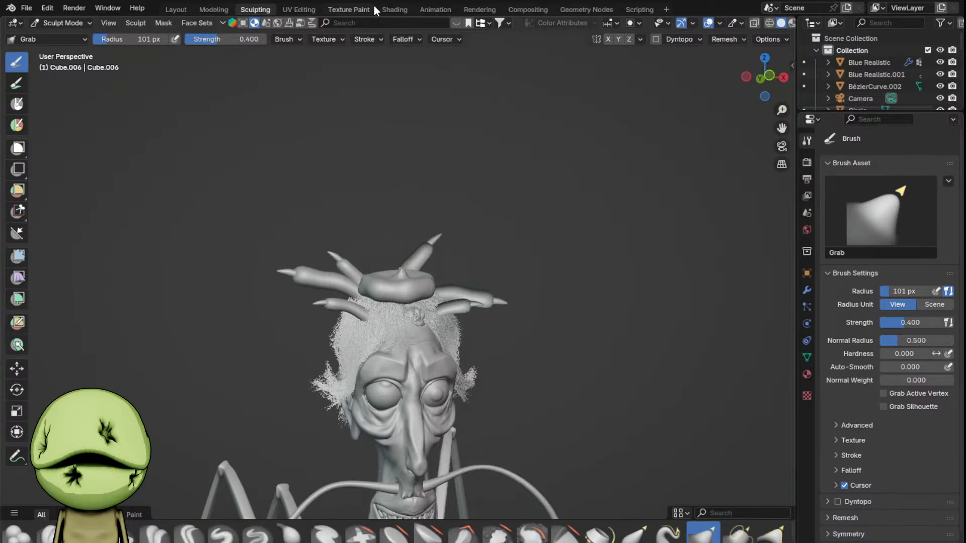
- Open the Shading workspace and search the online material library for "pumpkin"
{"action": "left_click", "coordinate": [374, 7]}
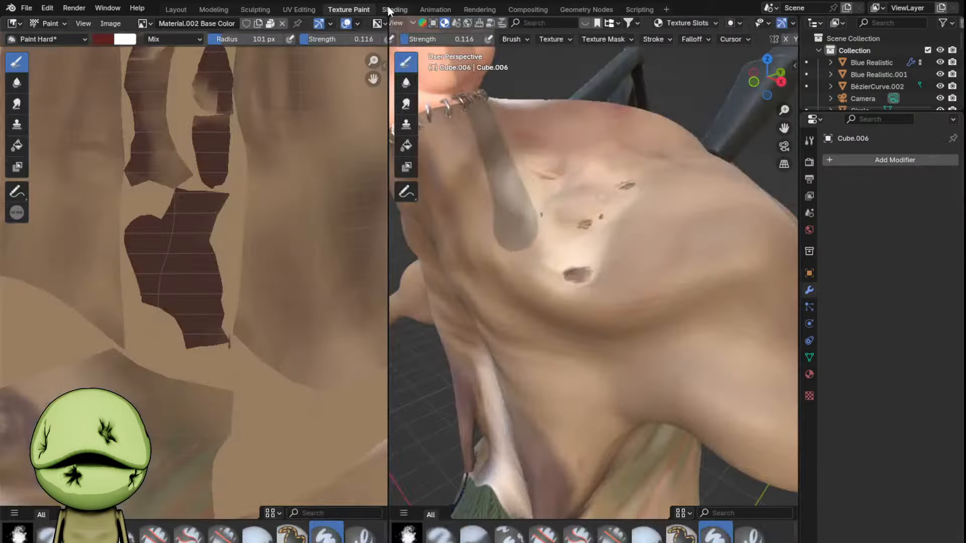
{"action": "left_click", "coordinate": [392, 9]}
{"action": "type", "text": "pumpink"}
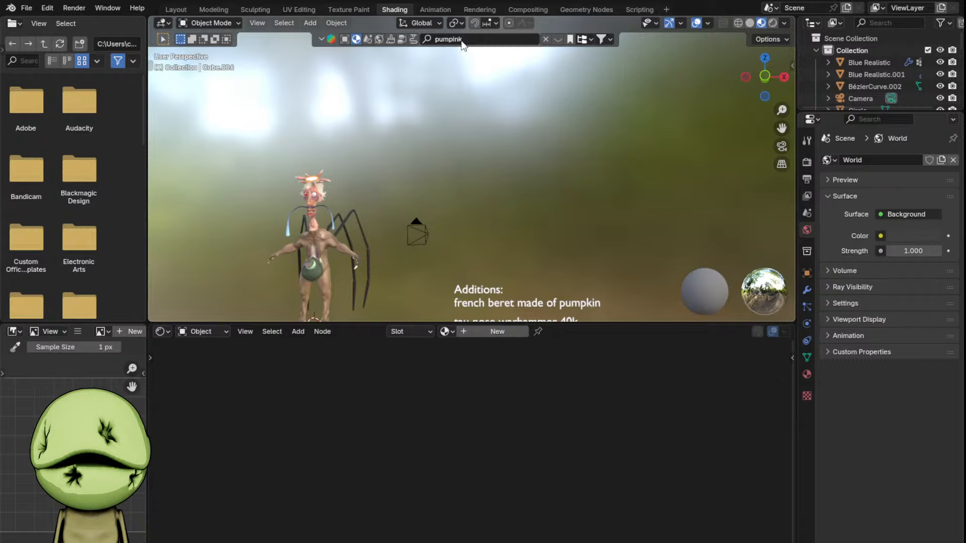
{"action": "key", "text": "Return"}
{"action": "left_click", "coordinate": [478, 39]}
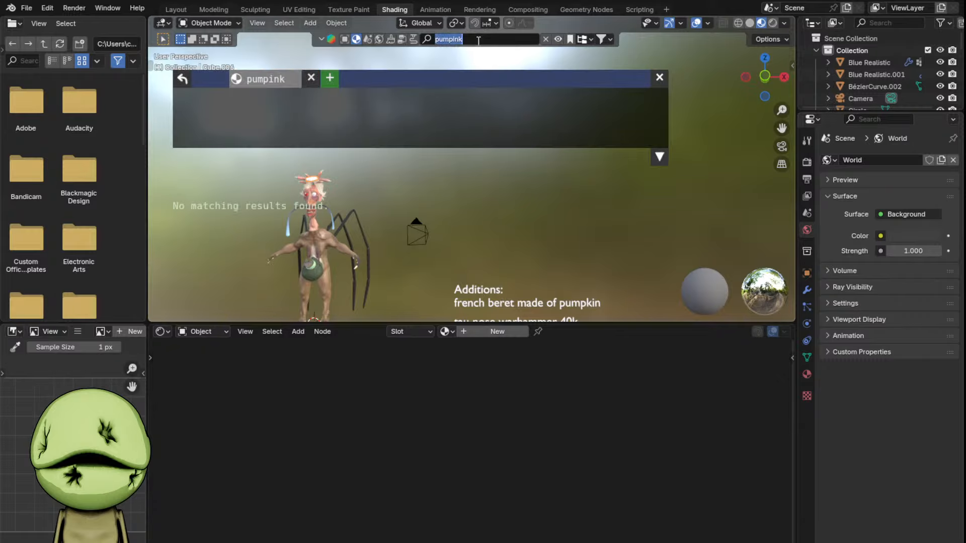
{"action": "type", "text": "pumpkin"}
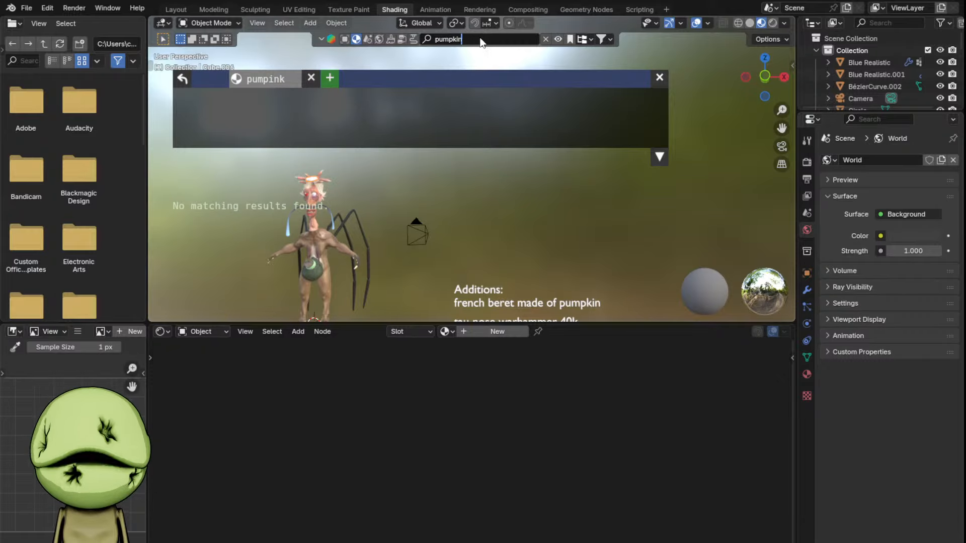
{"action": "key", "text": "Return"}
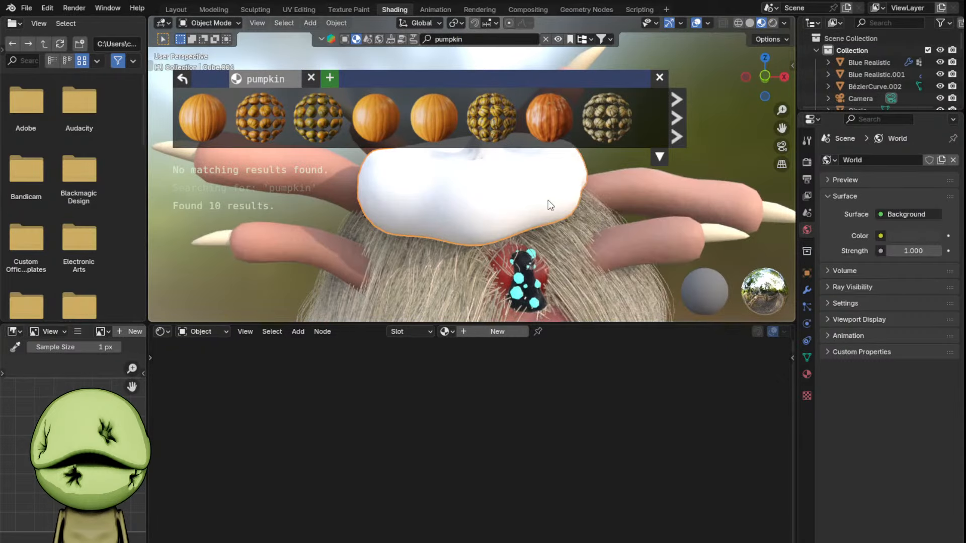
- Apply the first smooth orange pumpkin material from the search results to the beret
{"action": "left_click_drag", "start_coordinate": [201, 107], "coordinate": [518, 211]}
{"action": "key", "text": "Tab"}
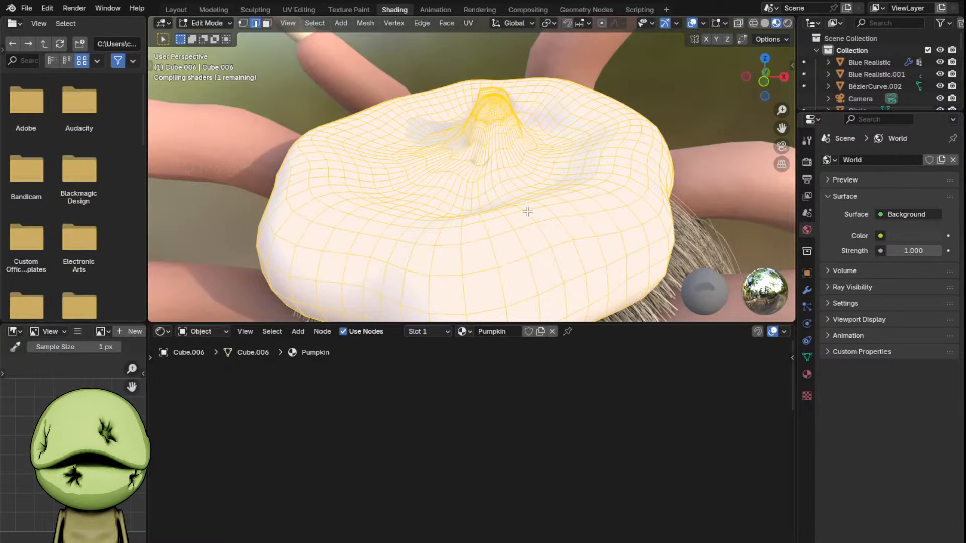
{"action": "key", "text": "Tab"}
{"action": "scroll", "coordinate": [526, 210], "scroll_direction": "down", "scroll_amount": 1}
{"action": "scroll", "coordinate": [527, 206], "scroll_direction": "up", "scroll_amount": 3}
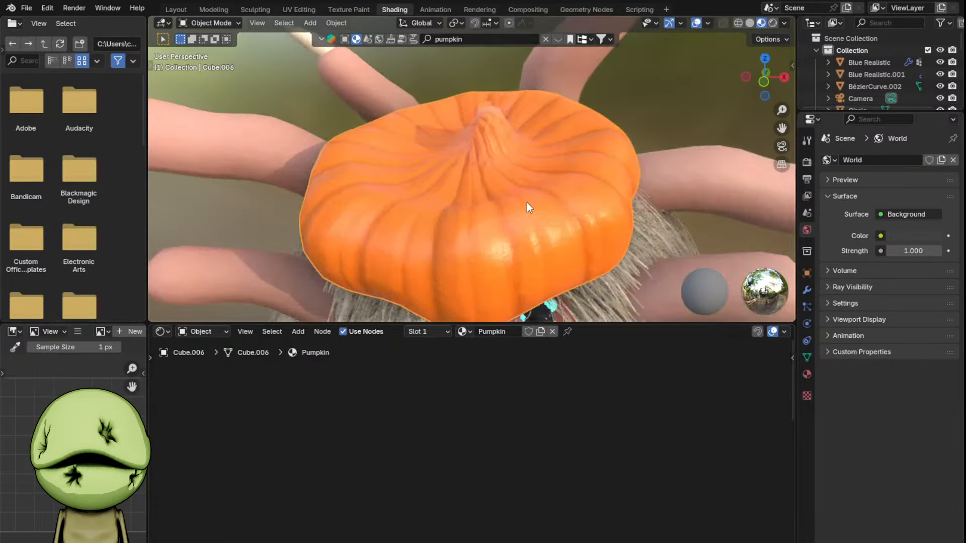
{"action": "mouse_move", "coordinate": [526, 207]}
{"action": "middle_mouse_down"}
{"action": "mouse_move", "coordinate": [548, 142]}
{"action": "mouse_move", "coordinate": [493, 173]}
{"action": "mouse_move", "coordinate": [518, 215]}
{"action": "middle_mouse_up"}
{"action": "scroll", "coordinate": [493, 173], "scroll_direction": "down", "scroll_amount": 2}
- Select all faces of the beret's stub in solid view by hiding a face ring at its base, selecting the linked faces and revealing the ring
{"action": "key", "text": "Tab"}
{"action": "scroll", "coordinate": [513, 197], "scroll_direction": "up", "scroll_amount": 4}
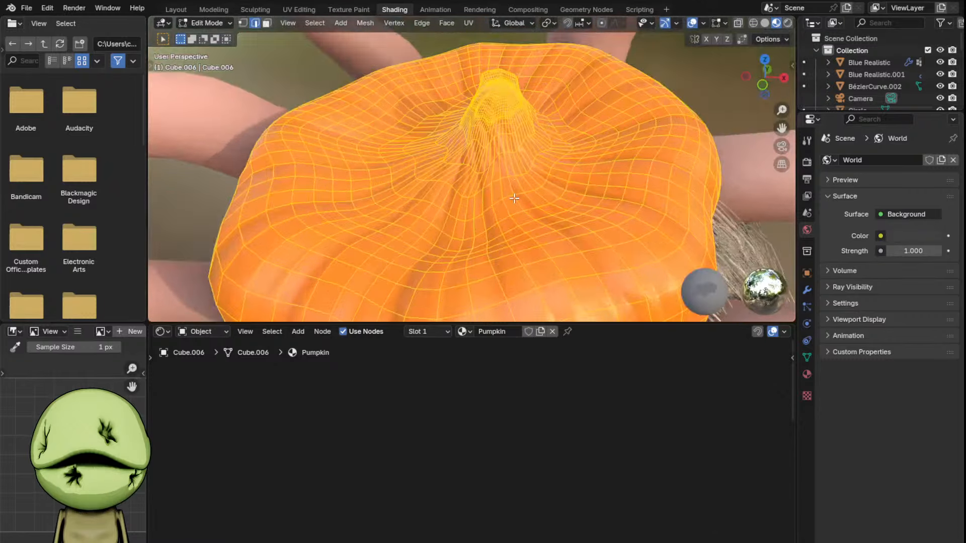
{"action": "key", "text": "Tab"}
{"action": "key", "text": "Tab"}
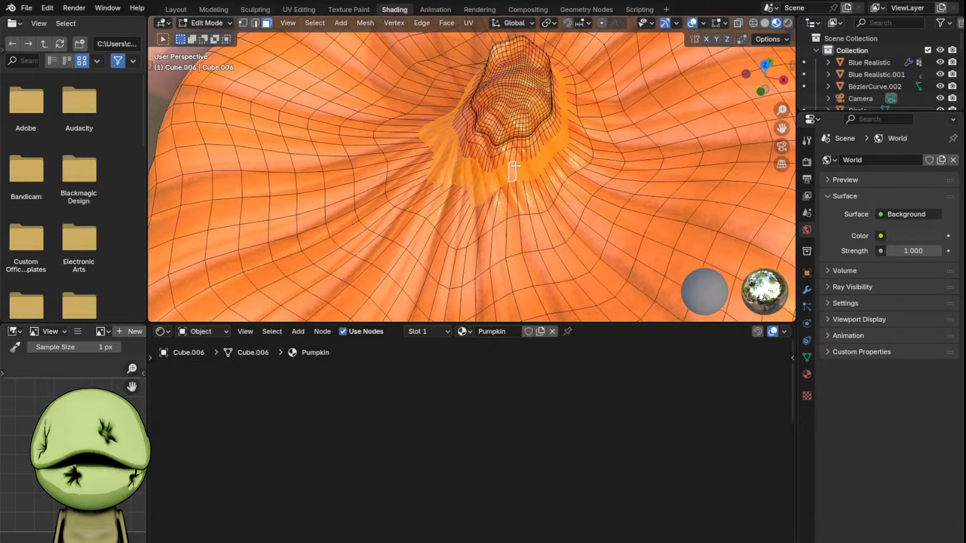
{"action": "key", "text": "z"}
{"action": "left_click", "coordinate": [595, 149]}
{"action": "key", "text": "h"}
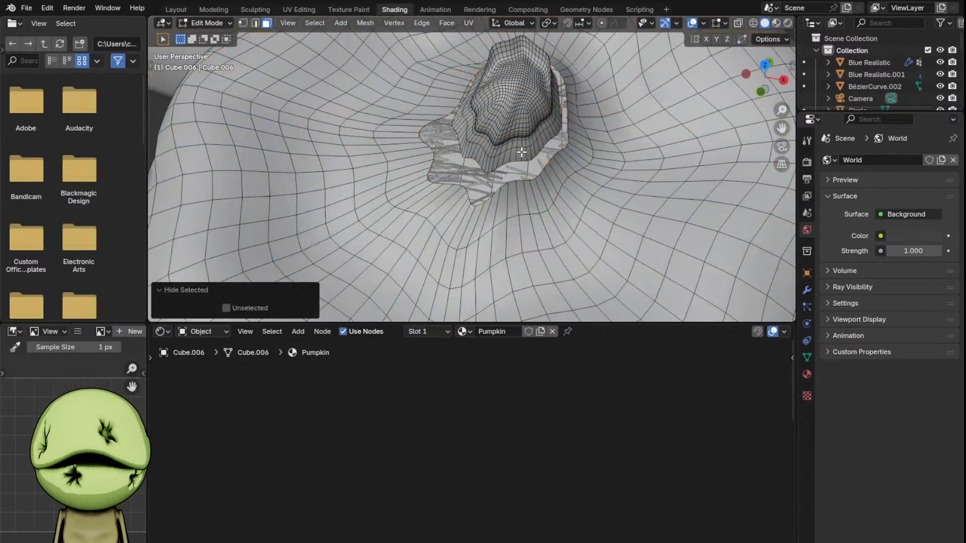
{"action": "left_click", "coordinate": [521, 153]}
{"action": "key", "text": "ctrl+l"}
{"action": "key", "text": "alt+h"}
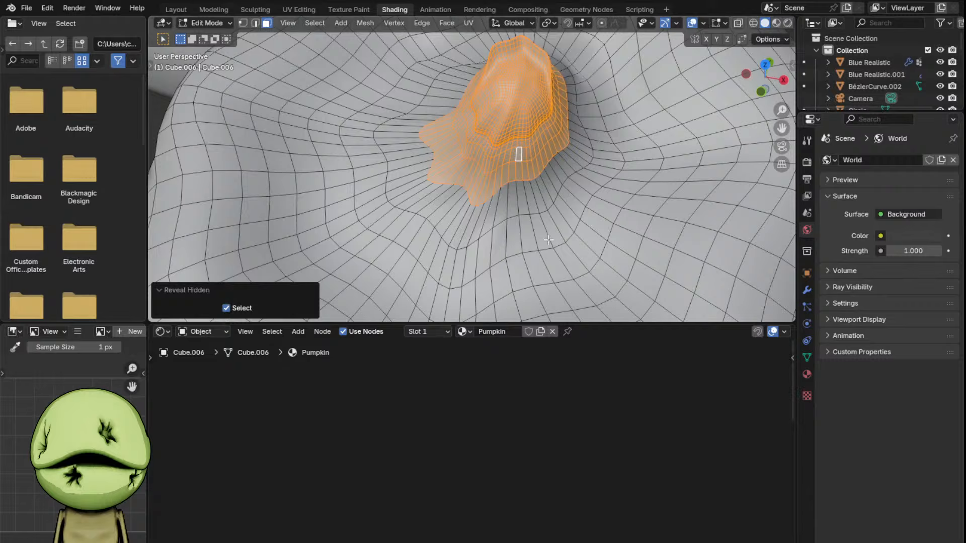
- Assign the stub faces to a second material slot holding the existing Pumpkin material, and return to the material preview
{"action": "left_click", "coordinate": [442, 330]}
{"action": "left_click", "coordinate": [385, 427]}
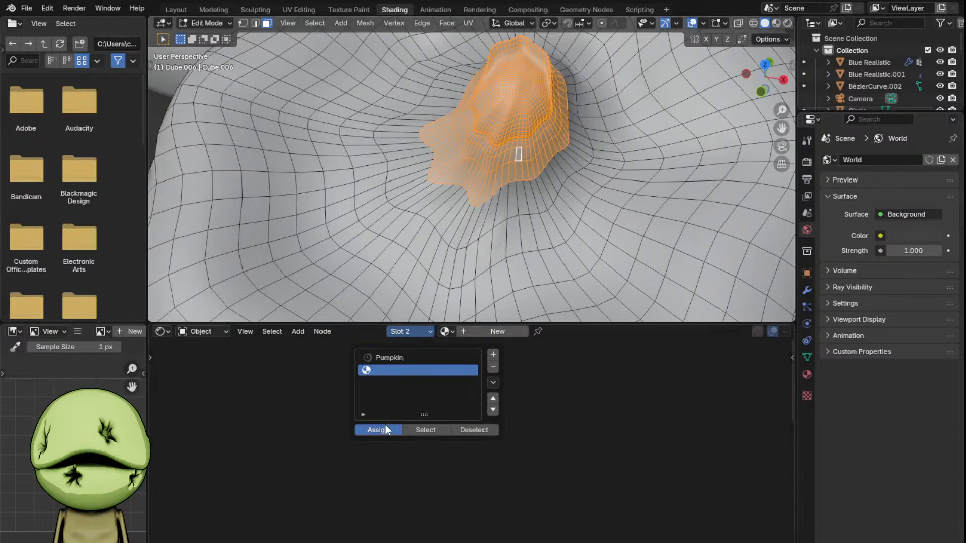
{"action": "left_click", "coordinate": [455, 331]}
{"action": "type", "text": "pum"}
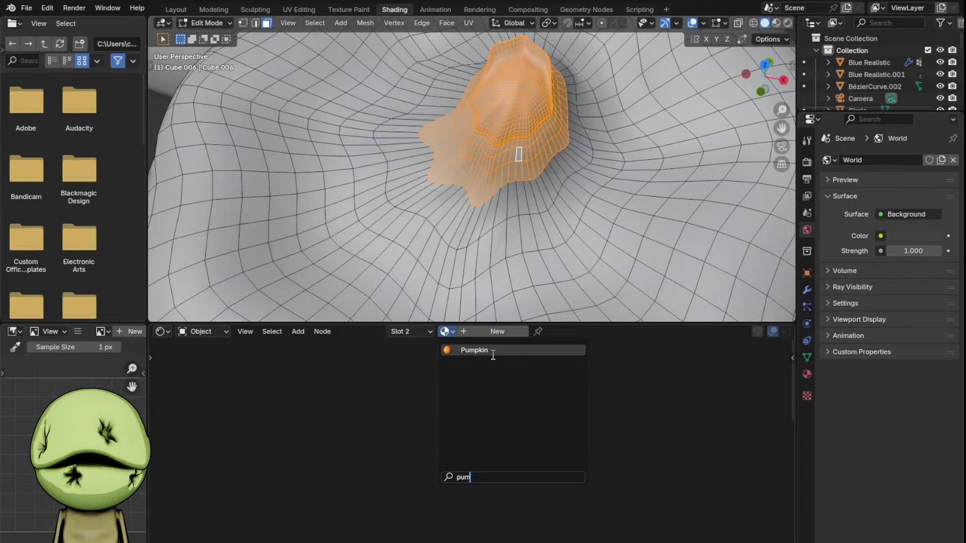
{"action": "left_click", "coordinate": [473, 350]}
{"action": "key", "text": "Tab"}
{"action": "key", "text": "z"}
{"action": "left_click", "coordinate": [553, 222]}
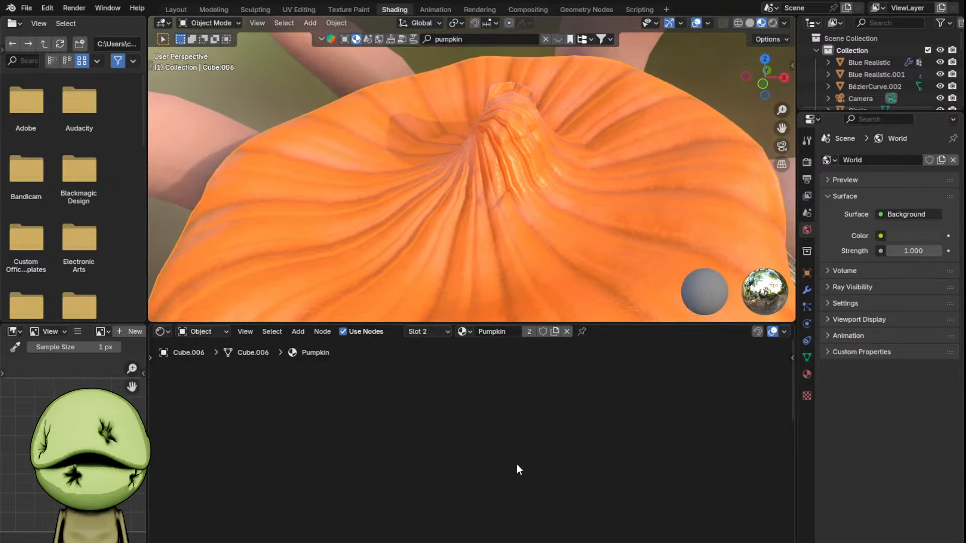
- Insert a Hue/Saturation/Value node between the Mix result and the Principled BSDF base color, with saturation 0 and value 0.040
{"action": "middle_click_drag", "start_coordinate": [517, 464], "coordinate": [385, 409]}
{"action": "scroll", "coordinate": [423, 440], "scroll_direction": "up", "scroll_amount": 3}
{"action": "middle_click_drag", "start_coordinate": [502, 403], "coordinate": [206, 452]}
{"action": "scroll", "coordinate": [545, 459], "scroll_direction": "up", "scroll_amount": 2}
{"action": "middle_click_drag", "start_coordinate": [546, 459], "coordinate": [395, 450]}
{"action": "scroll", "coordinate": [481, 454], "scroll_direction": "up", "scroll_amount": 5}
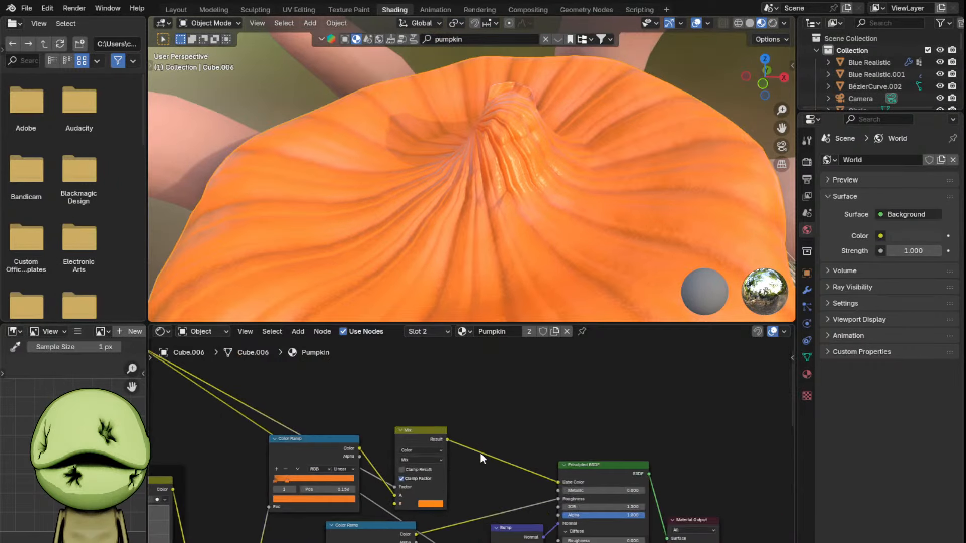
{"action": "key", "text": "shift+a"}
{"action": "type", "text": "hue"}
{"action": "key", "text": "Return"}
{"action": "left_click", "coordinate": [478, 440]}
{"action": "scroll", "coordinate": [503, 448], "scroll_direction": "up", "scroll_amount": 2}
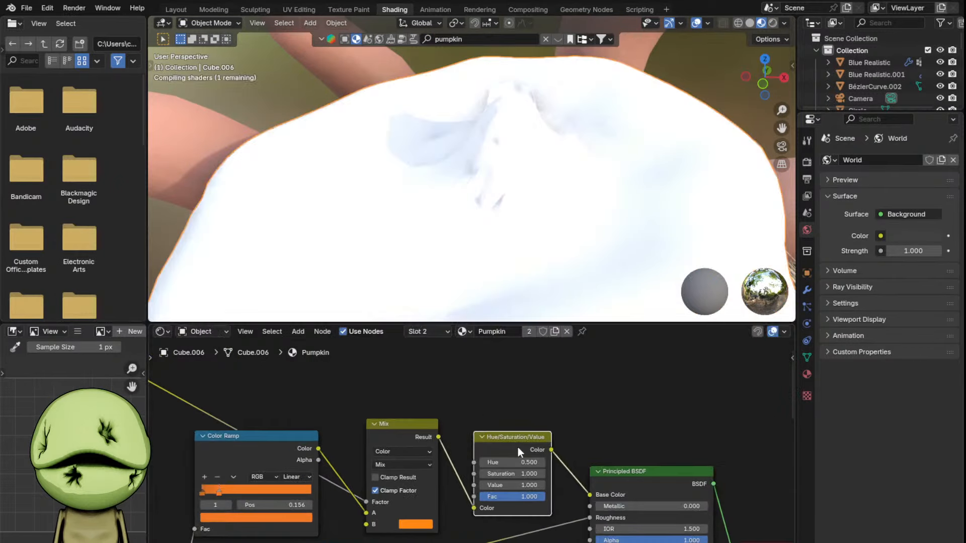
{"action": "scroll", "coordinate": [520, 452], "scroll_direction": "up", "scroll_amount": 2}
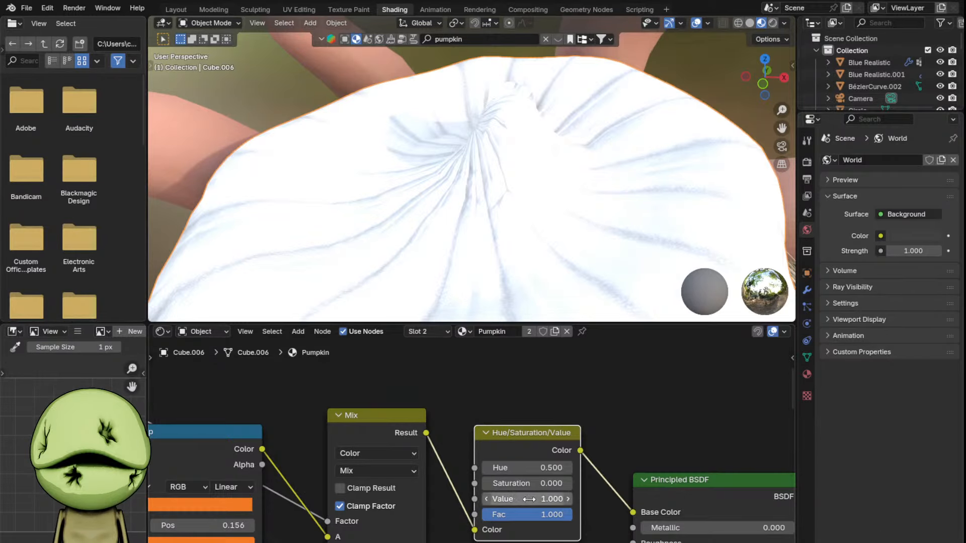
{"action": "left_click_drag", "start_coordinate": [529, 499], "coordinate": [498, 499]}
- Reassign the selected stub faces to the second material slot and make that slot's Pumpkin material a separate copy
{"action": "key", "text": "Tab"}
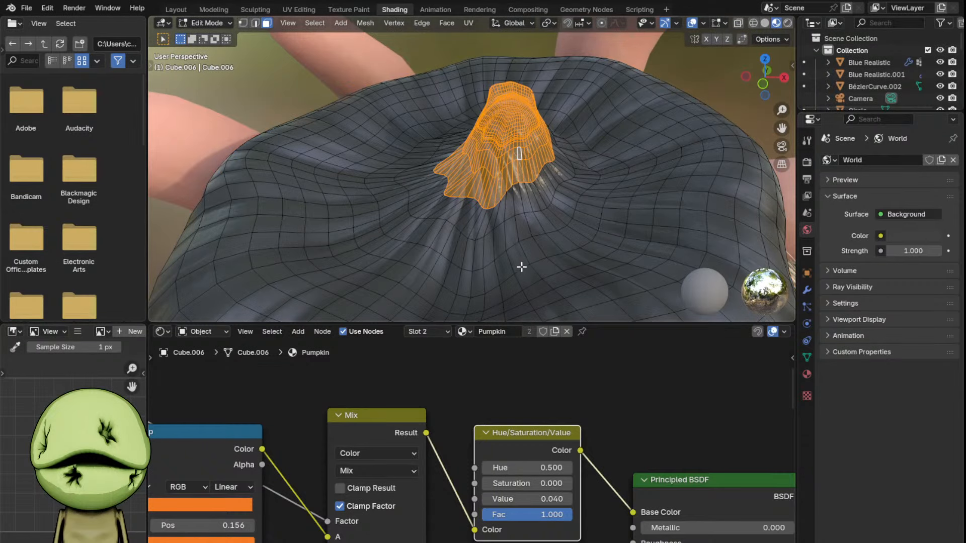
{"action": "left_click", "coordinate": [431, 340]}
{"action": "left_click", "coordinate": [383, 430]}
{"action": "key", "text": "Tab"}
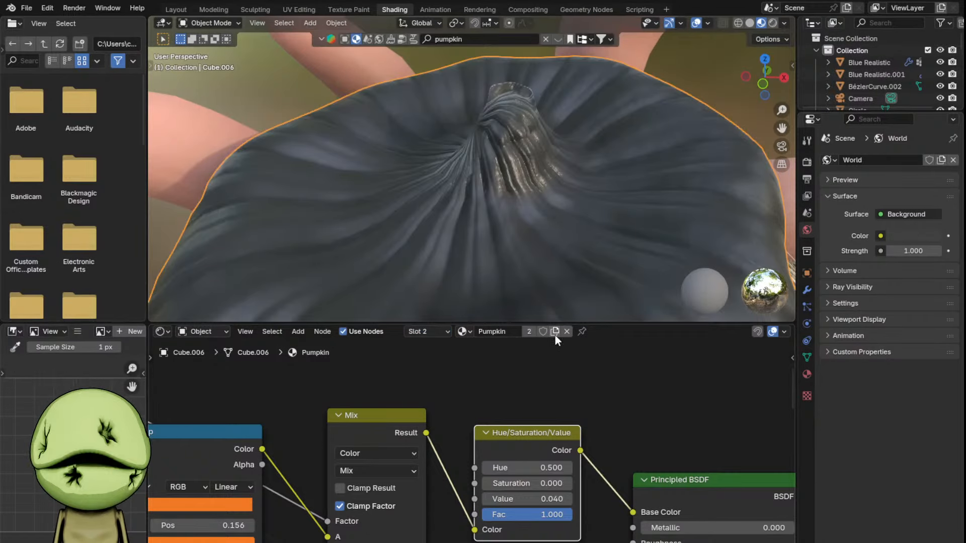
{"action": "left_click", "coordinate": [555, 330]}
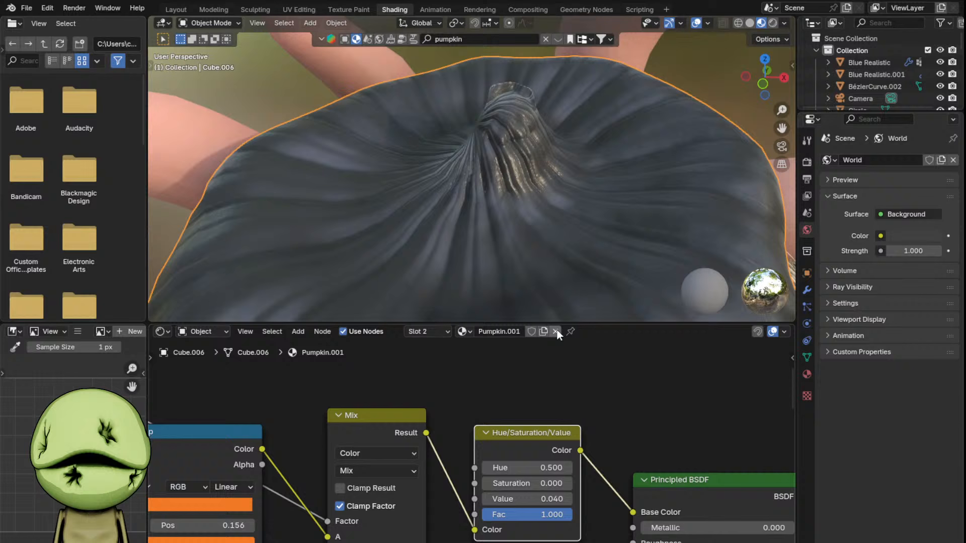
- Remove the Hue/Saturation/Value node from the first slot's Pumpkin material and reconnect the Mix result to Base Color
{"action": "left_click", "coordinate": [415, 328]}
{"action": "left_click", "coordinate": [420, 353]}
{"action": "key", "text": "x"}
{"action": "left_click_drag", "start_coordinate": [426, 433], "coordinate": [633, 512]}
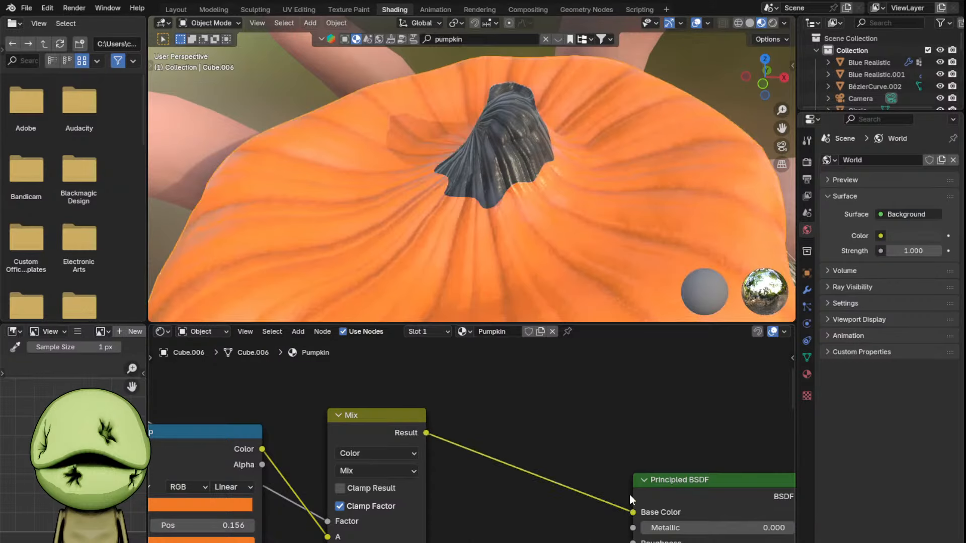
- Return to the Layout workspace in Material Preview shading, with the whole creature and its additions list in view
{"action": "scroll", "coordinate": [454, 221], "scroll_direction": "down", "scroll_amount": 5}
{"action": "middle_click_drag", "start_coordinate": [456, 199], "coordinate": [487, 140]}
{"action": "scroll", "coordinate": [466, 171], "scroll_direction": "down", "scroll_amount": 3}
{"action": "scroll", "coordinate": [487, 140], "scroll_direction": "down", "scroll_amount": 5}
{"action": "middle_click_drag", "start_coordinate": [533, 192], "coordinate": [545, 174]}
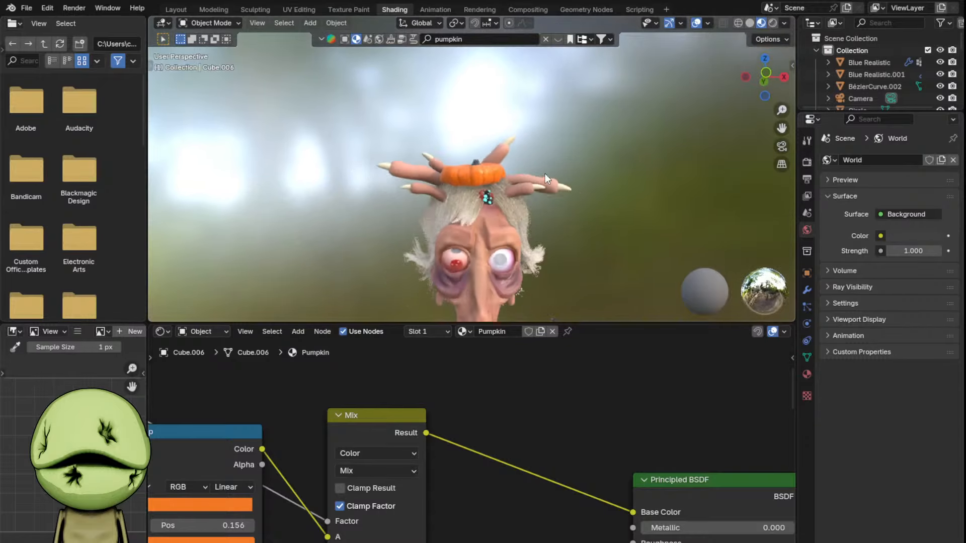
{"action": "scroll", "coordinate": [553, 172], "scroll_direction": "down", "scroll_amount": 4}
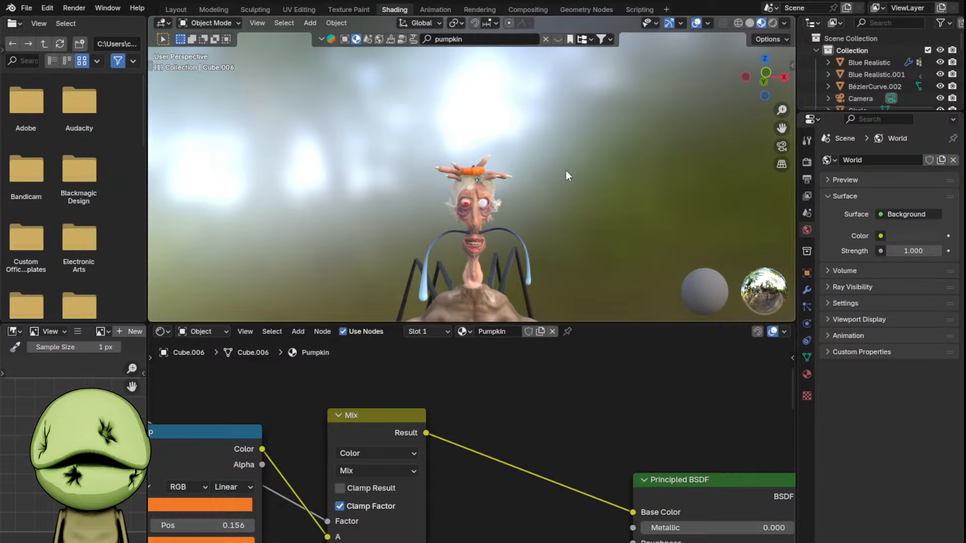
{"action": "left_click", "coordinate": [170, 12]}
{"action": "scroll", "coordinate": [415, 204], "scroll_direction": "down", "scroll_amount": 7}
{"action": "key", "text": "z"}
{"action": "left_click", "coordinate": [468, 370]}
{"action": "middle_click_drag", "start_coordinate": [505, 369], "coordinate": [431, 312], "text": "shift"}
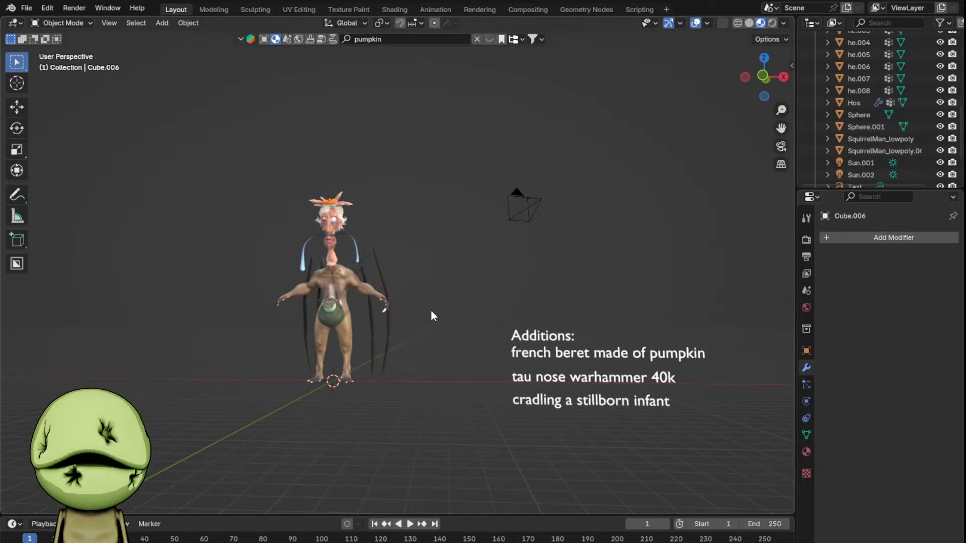
{"action": "middle_click_drag", "start_coordinate": [682, 350], "coordinate": [688, 356]}
{"action": "middle_click_drag", "start_coordinate": [687, 356], "coordinate": [585, 351], "text": "shift"}
{"action": "scroll", "coordinate": [583, 354], "scroll_direction": "up", "scroll_amount": 2}
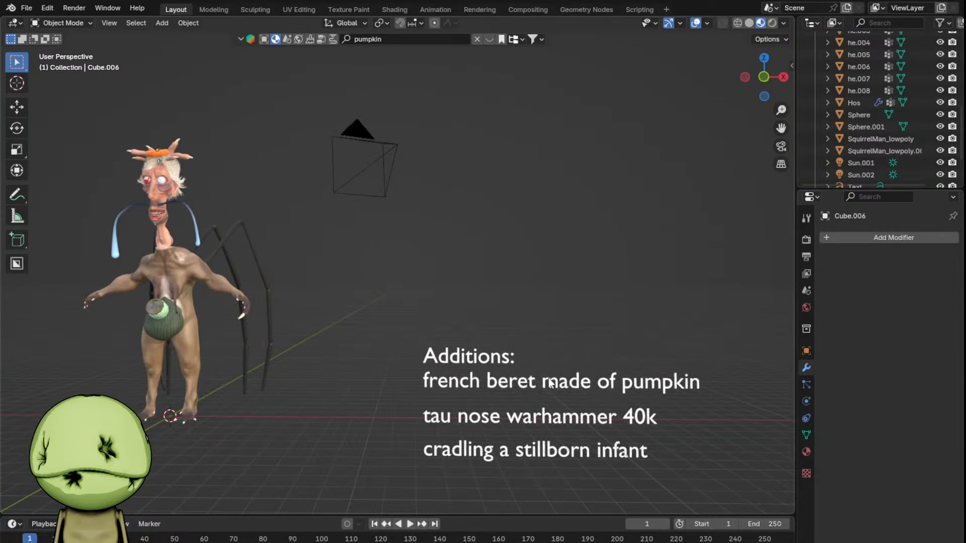
- Delete the "french beret made of pumpkin" text from the additions list and move the two remaining entries up along Z
{"action": "left_click", "coordinate": [549, 379]}
{"action": "key", "text": "Delete"}
{"action": "left_click_drag", "start_coordinate": [518, 402], "coordinate": [556, 458]}
{"action": "key", "text": "g"}
{"action": "key", "text": "z"}
{"action": "left_click", "coordinate": [556, 445]}
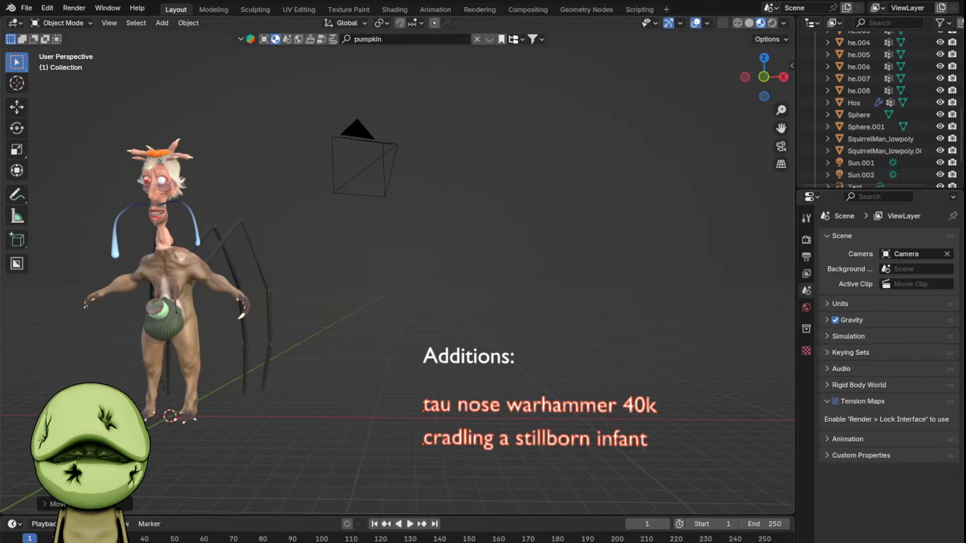
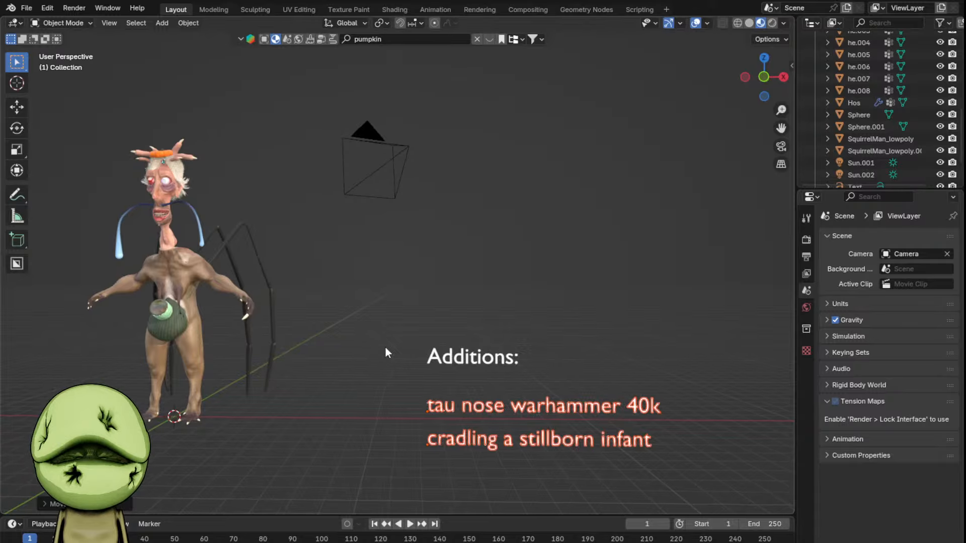
- Select the creature's head mesh and switch to the Sculpting workspace with the face in close view
{"action": "scroll", "coordinate": [376, 306], "scroll_direction": "up", "scroll_amount": 5}
{"action": "left_click", "coordinate": [512, 308]}
{"action": "scroll", "coordinate": [538, 294], "scroll_direction": "up", "scroll_amount": 4}
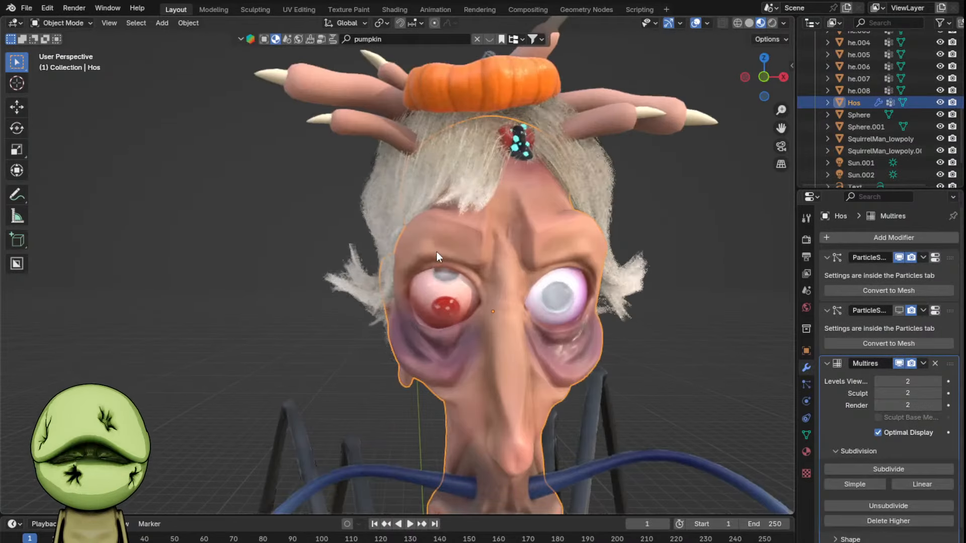
{"action": "left_click", "coordinate": [266, 7]}
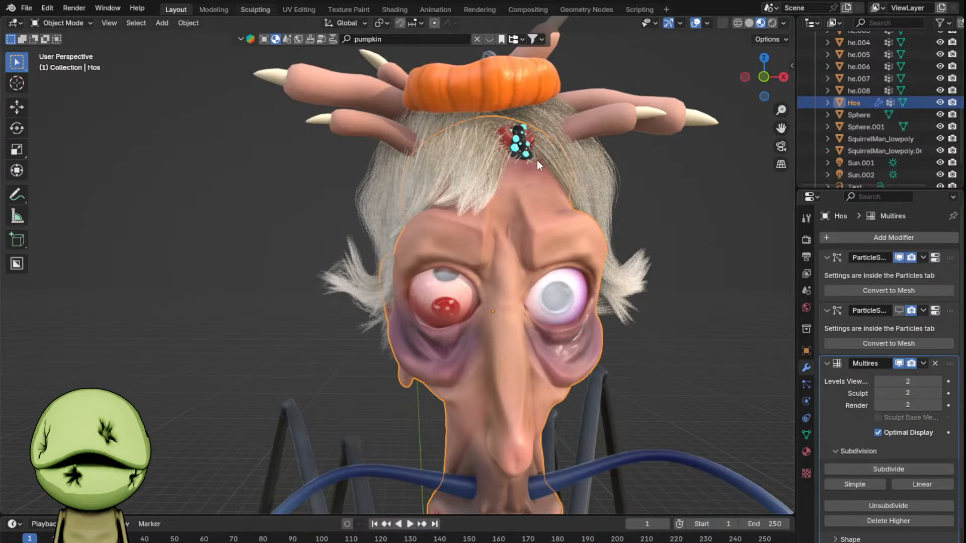
{"action": "scroll", "coordinate": [533, 159], "scroll_direction": "up", "scroll_amount": 5}
{"action": "scroll", "coordinate": [507, 181], "scroll_direction": "up", "scroll_amount": 2}
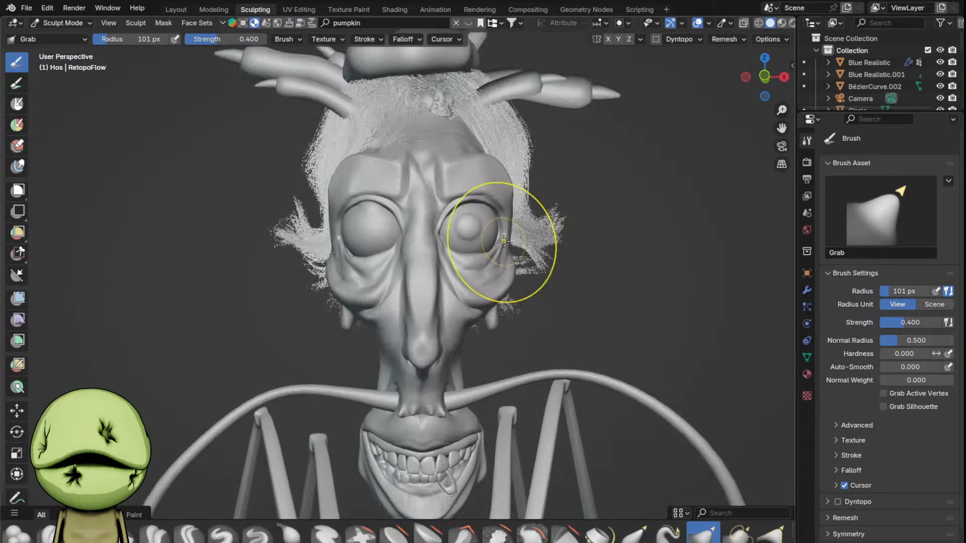
- With the Draw Sharp brush at 41 px and X symmetry enabled, carve a wedge-shaped outline into the nose bridge between the eyes
{"action": "key", "text": "d"}
{"action": "scroll", "coordinate": [457, 250], "scroll_direction": "up", "scroll_amount": 1}
{"action": "key", "text": "f"}
{"action": "left_click", "coordinate": [431, 252]}
{"action": "scroll", "coordinate": [427, 247], "scroll_direction": "down", "scroll_amount": 2}
{"action": "scroll", "coordinate": [424, 245], "scroll_direction": "up", "scroll_amount": 1}
{"action": "key", "text": "f"}
{"action": "left_click", "coordinate": [421, 244]}
{"action": "scroll", "coordinate": [421, 237], "scroll_direction": "up", "scroll_amount": 1}
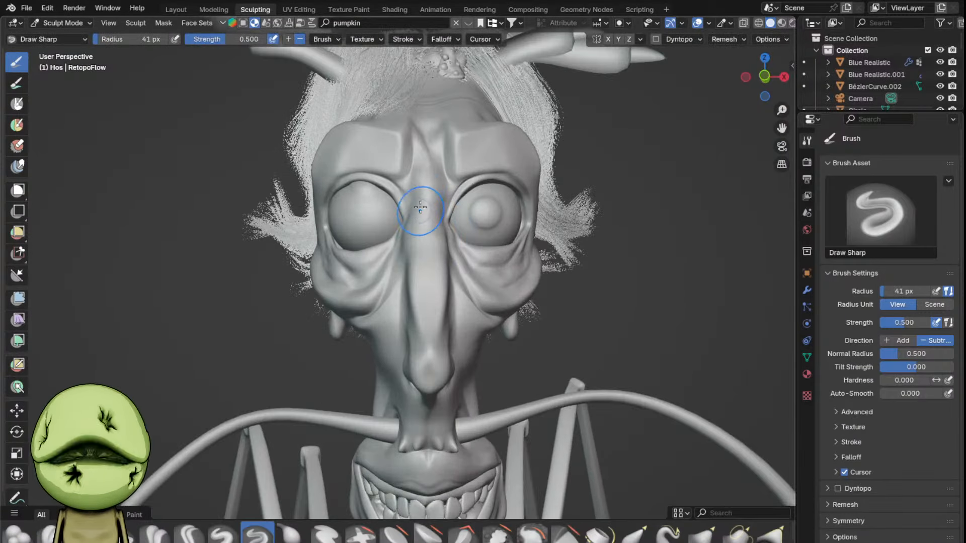
{"action": "left_click", "coordinate": [607, 39]}
{"action": "scroll", "coordinate": [428, 160], "scroll_direction": "up", "scroll_amount": 4}
{"action": "left_click_drag", "start_coordinate": [447, 206], "coordinate": [446, 252]}
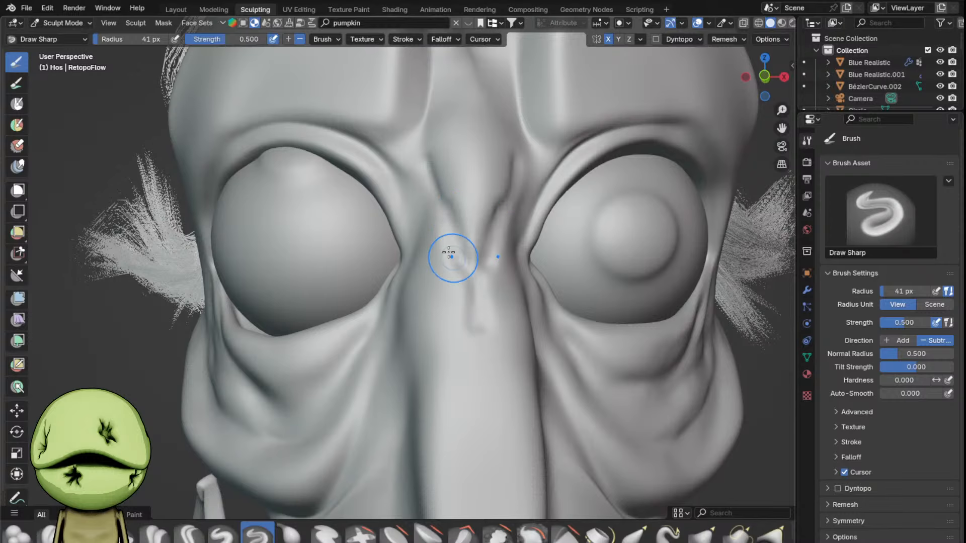
- With Draw Sharp at 52 px, carve a vertical slit down the middle of the nose and mirrored creases beside the bridge
{"action": "scroll", "coordinate": [416, 217], "scroll_direction": "down", "scroll_amount": 3}
{"action": "scroll", "coordinate": [444, 381], "scroll_direction": "down", "scroll_amount": 3}
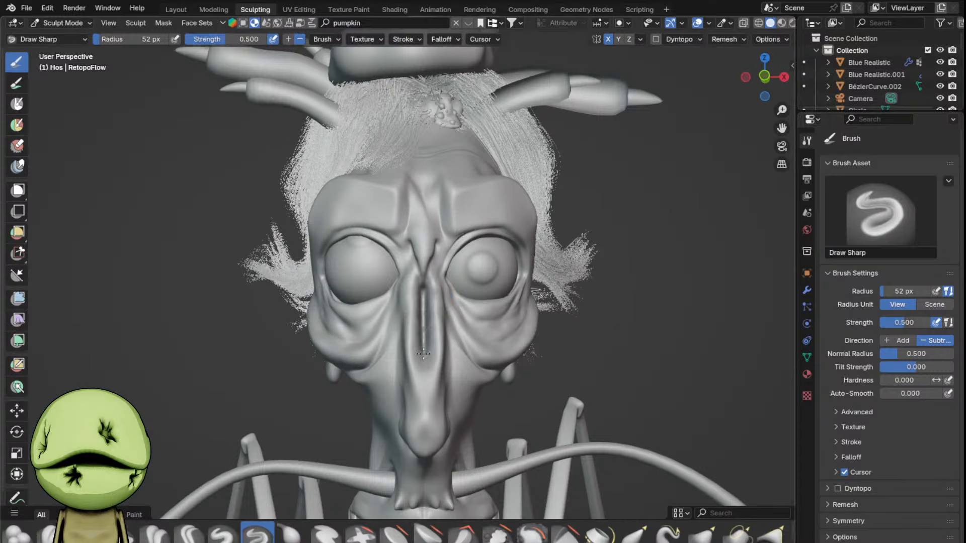
{"action": "scroll", "coordinate": [423, 350], "scroll_direction": "up", "scroll_amount": 1}
{"action": "left_click_drag", "start_coordinate": [427, 393], "coordinate": [417, 326]}
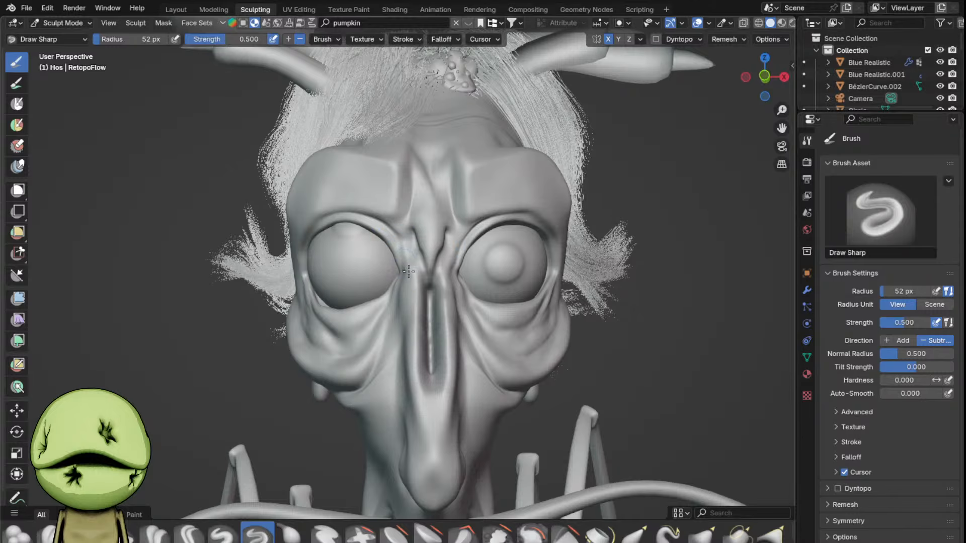
{"action": "scroll", "coordinate": [428, 251], "scroll_direction": "up", "scroll_amount": 3}
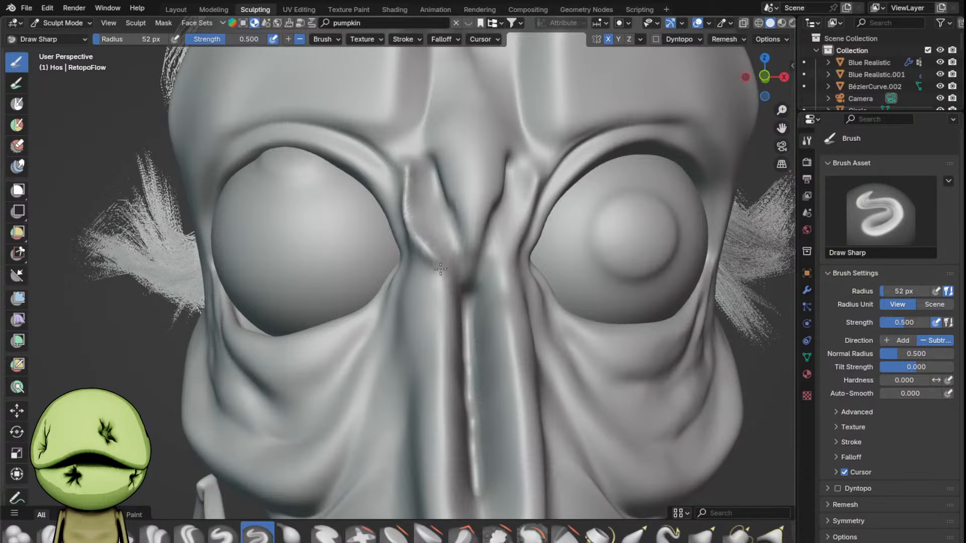
- Puff up the narrow folds on both sides of the nose bridge using the Inflate/Deflate brush at 62 px
{"action": "scroll", "coordinate": [441, 270], "scroll_direction": "down", "scroll_amount": 2}
{"action": "key", "text": "i"}
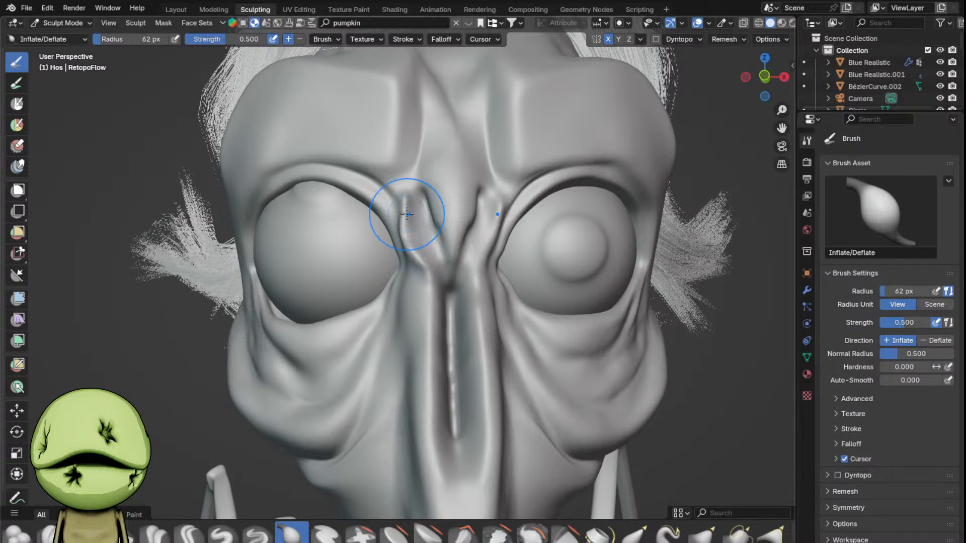
{"action": "middle_click_drag", "start_coordinate": [498, 206], "coordinate": [477, 215]}
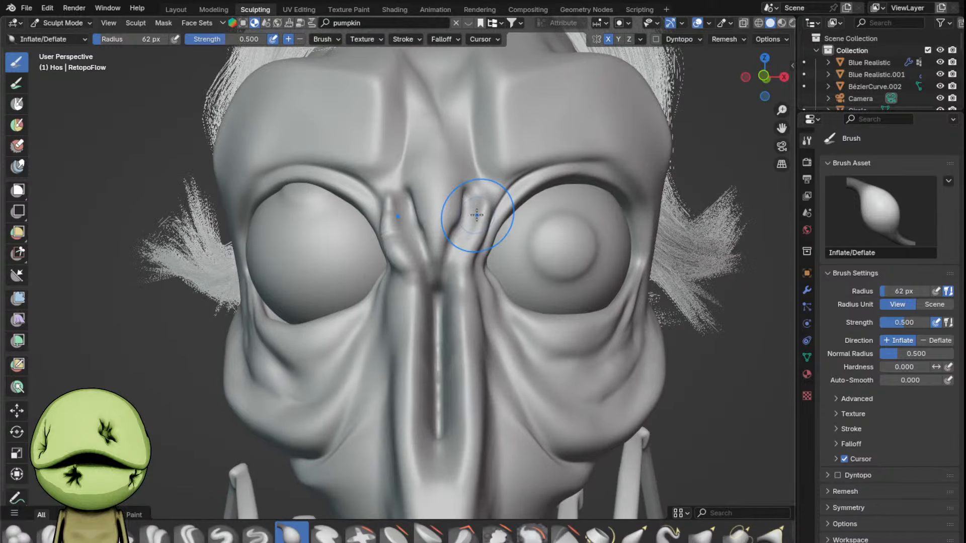
- Reshape the sides of the nose with Grab at 79 px, and carve creases above the bulbous tip with Draw Sharp
{"action": "scroll", "coordinate": [442, 282], "scroll_direction": "down", "scroll_amount": 2}
{"action": "key", "text": "g"}
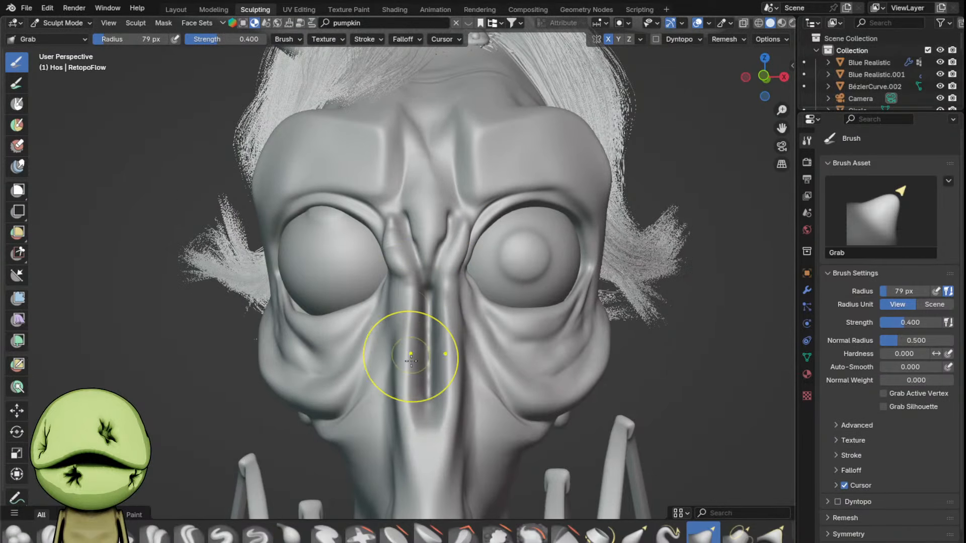
{"action": "scroll", "coordinate": [411, 361], "scroll_direction": "down", "scroll_amount": 2}
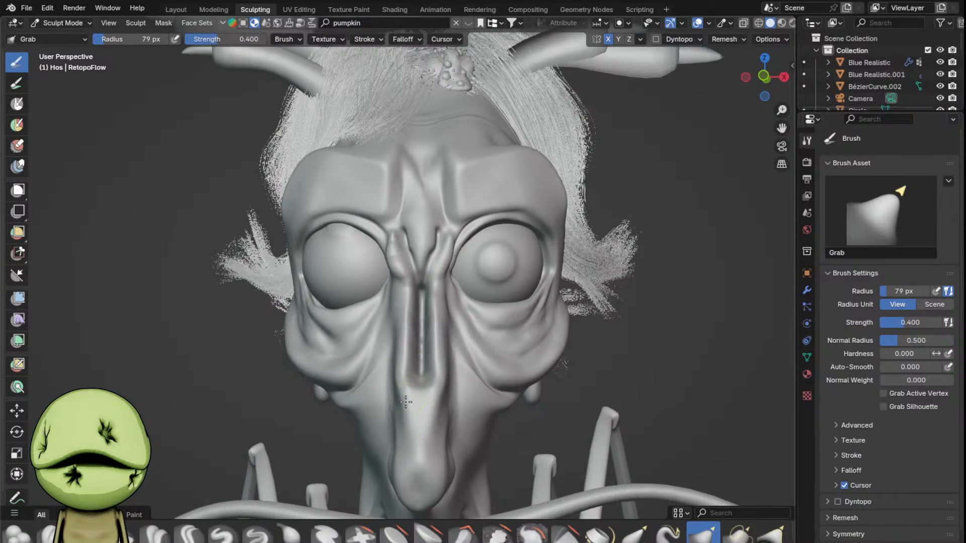
{"action": "scroll", "coordinate": [406, 402], "scroll_direction": "up", "scroll_amount": 2}
{"action": "key", "text": "shift+x"}
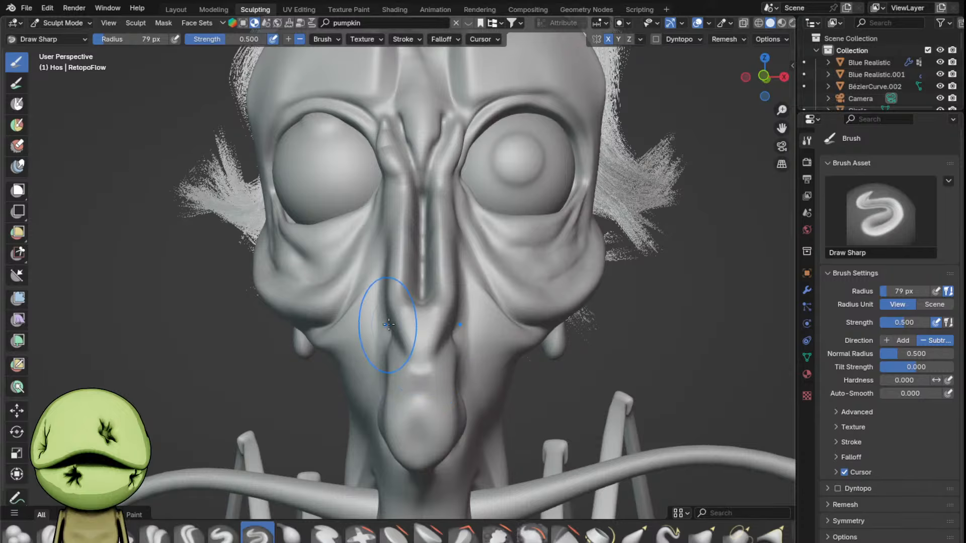
{"action": "scroll", "coordinate": [388, 324], "scroll_direction": "up", "scroll_amount": 2}
- Inflate the edges of the central wedge between the brows using the Inflate/Deflate brush at 36 px
{"action": "key", "text": "i"}
{"action": "scroll", "coordinate": [401, 211], "scroll_direction": "down", "scroll_amount": 2}
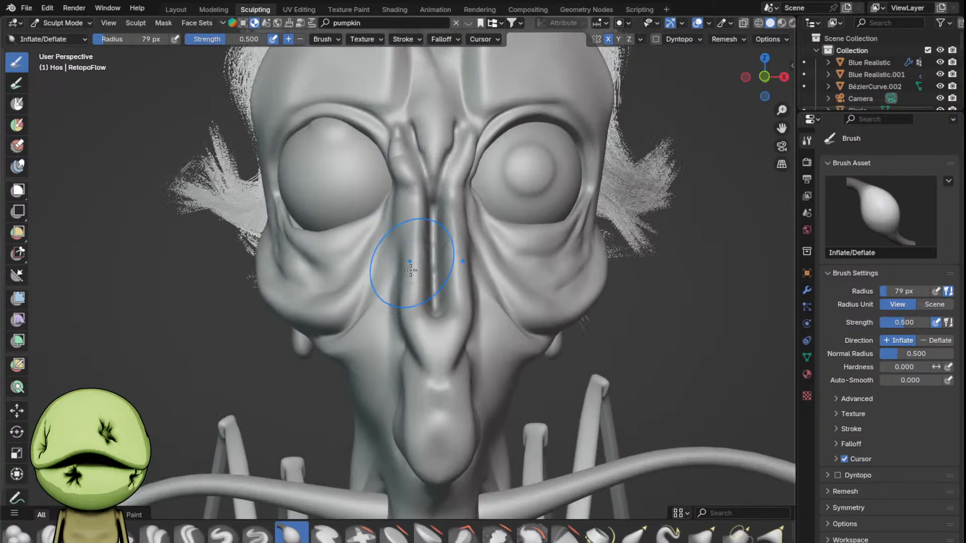
{"action": "middle_click_drag", "start_coordinate": [410, 270], "coordinate": [420, 312]}
{"action": "key", "text": "f"}
{"action": "left_click", "coordinate": [412, 287]}
{"action": "key", "text": "f"}
{"action": "left_click", "coordinate": [415, 274]}
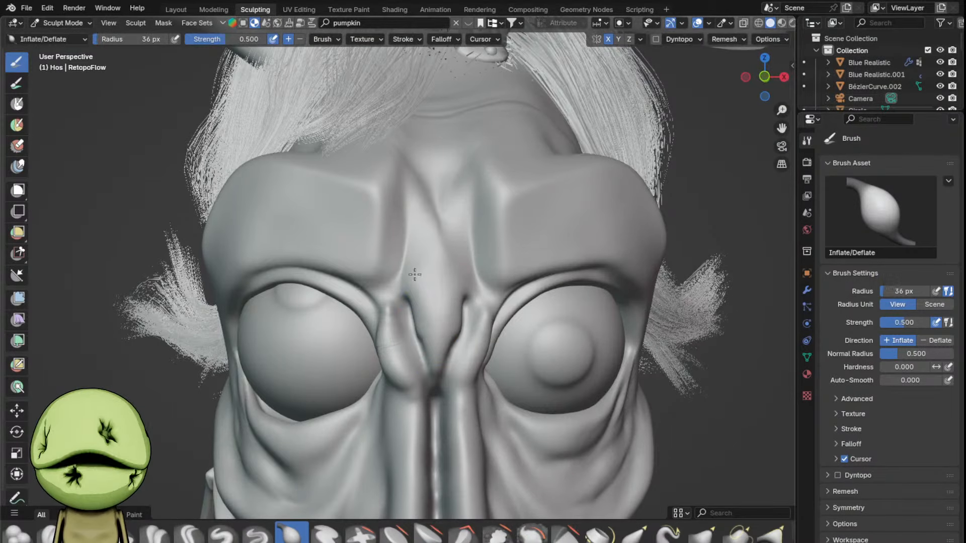
{"action": "left_click_drag", "start_coordinate": [415, 212], "coordinate": [427, 335]}
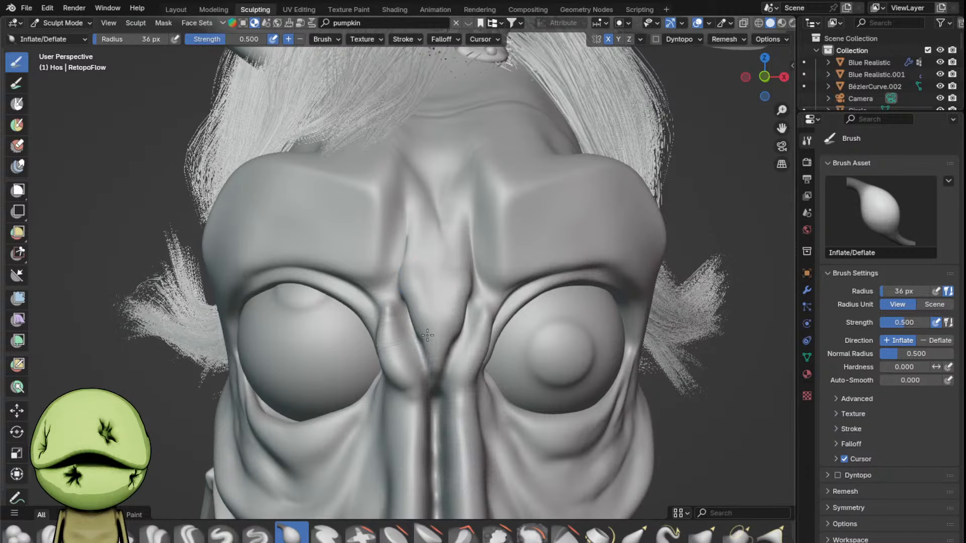
- Tighten the vertical nose slit with the Pinch/Magnify brush at 58 px
{"action": "scroll", "coordinate": [433, 387], "scroll_direction": "down", "scroll_amount": 3}
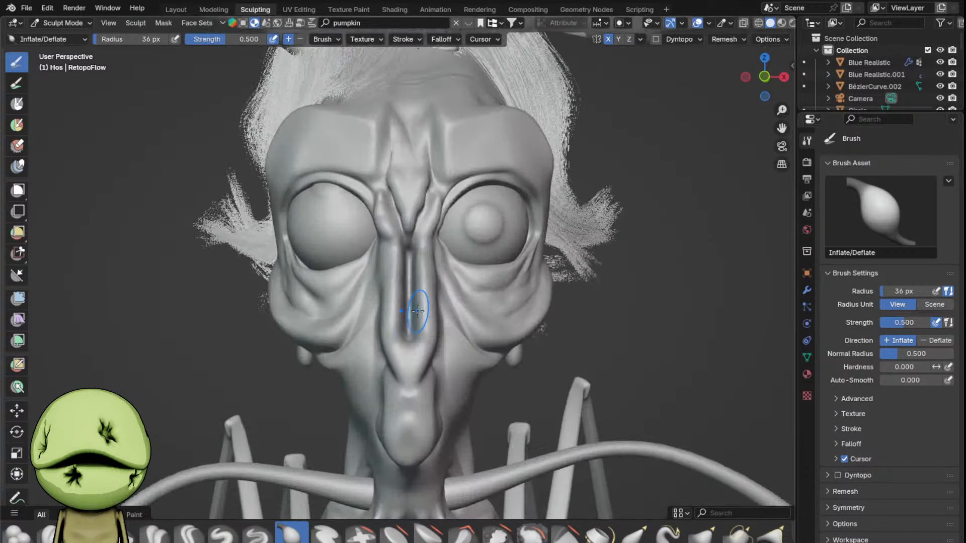
{"action": "key", "text": "p"}
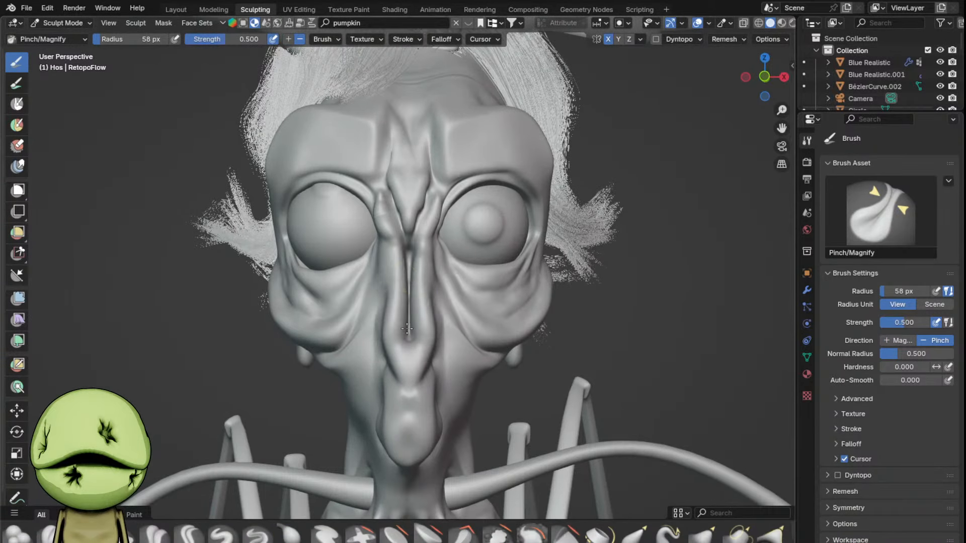
{"action": "scroll", "coordinate": [407, 329], "scroll_direction": "down", "scroll_amount": 5}
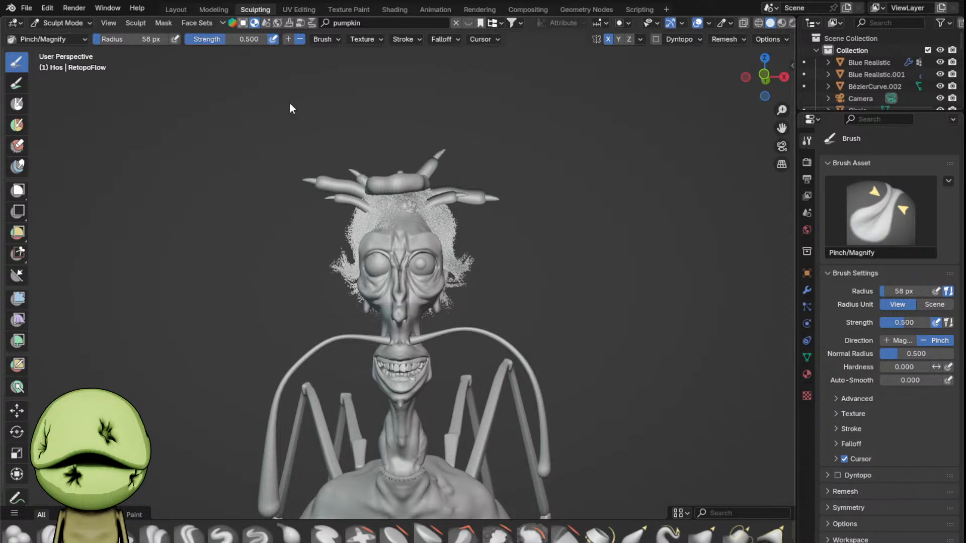
- Check the sculpted head in the Layout workspace, and open Texture Paint with the nose slit in close view
{"action": "left_click", "coordinate": [177, 9]}
{"action": "middle_click_drag", "start_coordinate": [526, 192], "coordinate": [467, 152]}
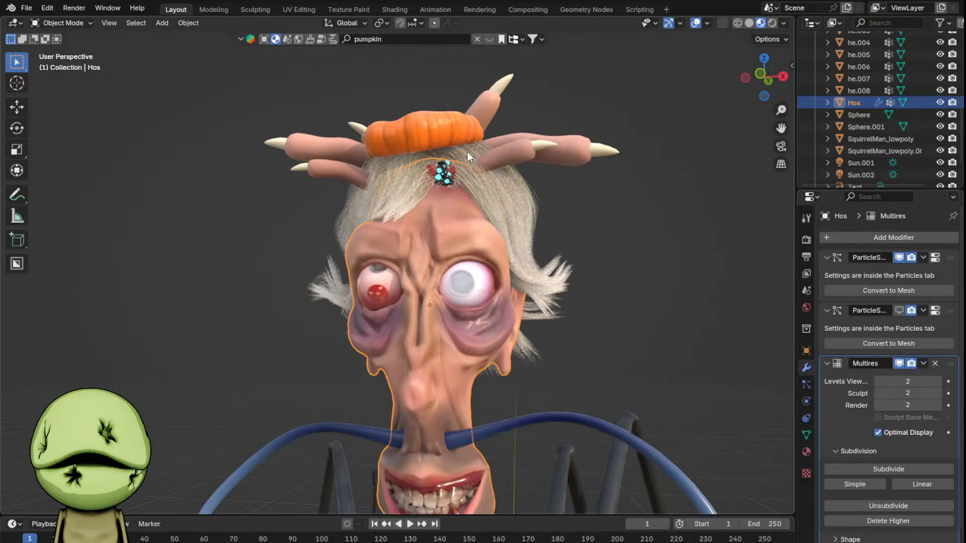
{"action": "left_click", "coordinate": [364, 11]}
{"action": "key", "text": "KP_Decimal"}
{"action": "middle_click_drag", "start_coordinate": [556, 169], "coordinate": [598, 253]}
{"action": "scroll", "coordinate": [592, 212], "scroll_direction": "up", "scroll_amount": 6}
- Paint the inside of the nose slit with a dark muted purple using the Paint Hard brush at 78 px radius
{"action": "right_click", "coordinate": [577, 231]}
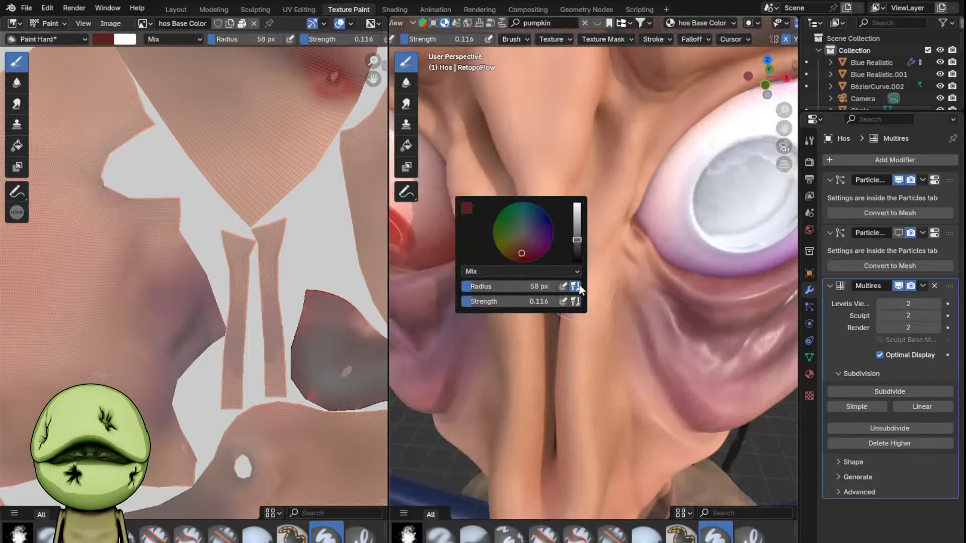
{"action": "left_click_drag", "start_coordinate": [577, 230], "coordinate": [577, 228]}
{"action": "left_click_drag", "start_coordinate": [521, 251], "coordinate": [524, 244]}
{"action": "mouse_move", "coordinate": [578, 228]}
{"action": "left_mouse_down"}
{"action": "mouse_move", "coordinate": [577, 239]}
{"action": "mouse_move", "coordinate": [530, 233]}
{"action": "left_mouse_up"}
{"action": "middle_click_drag", "start_coordinate": [518, 175], "coordinate": [521, 159]}
{"action": "key", "text": "bracketright"}
{"action": "key", "text": "bracketright"}
{"action": "key", "text": "bracketright"}
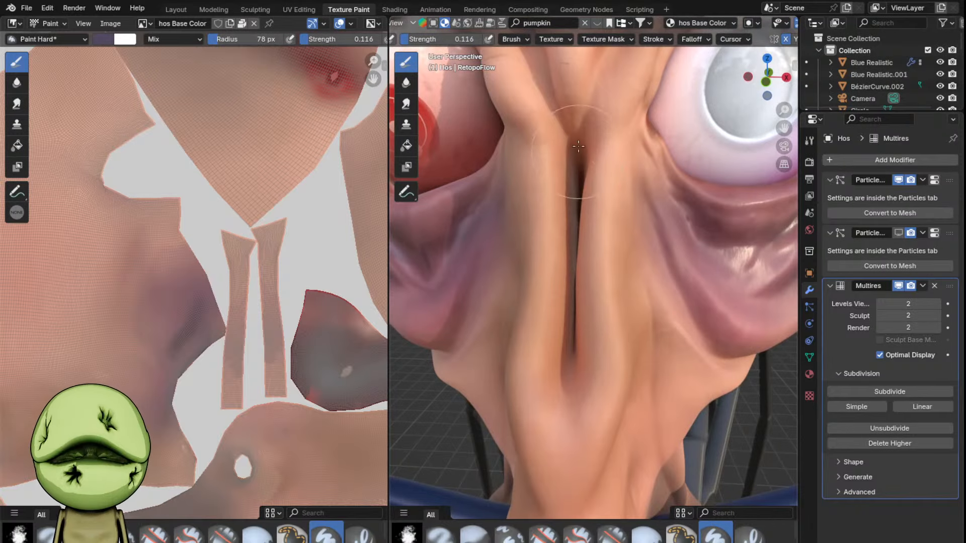
{"action": "mouse_move", "coordinate": [623, 367]}
{"action": "middle_mouse_down"}
{"action": "mouse_move", "coordinate": [635, 271]}
{"action": "mouse_move", "coordinate": [624, 191]}
{"action": "middle_mouse_up"}
{"action": "middle_click_drag", "start_coordinate": [615, 137], "coordinate": [602, 259]}
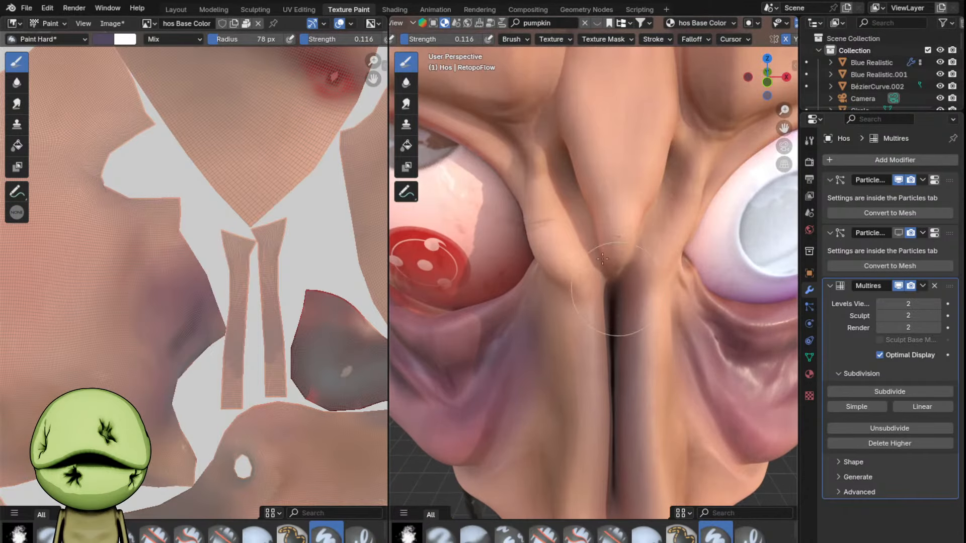
- Shade the crease beside the central wedge with the same purple and blend the paint with the Smear brush
{"action": "scroll", "coordinate": [664, 220], "scroll_direction": "down", "scroll_amount": 3}
{"action": "middle_click_drag", "start_coordinate": [559, 158], "coordinate": [599, 318]}
{"action": "scroll", "coordinate": [605, 288], "scroll_direction": "up", "scroll_amount": 6}
{"action": "middle_click_drag", "start_coordinate": [708, 232], "coordinate": [573, 232]}
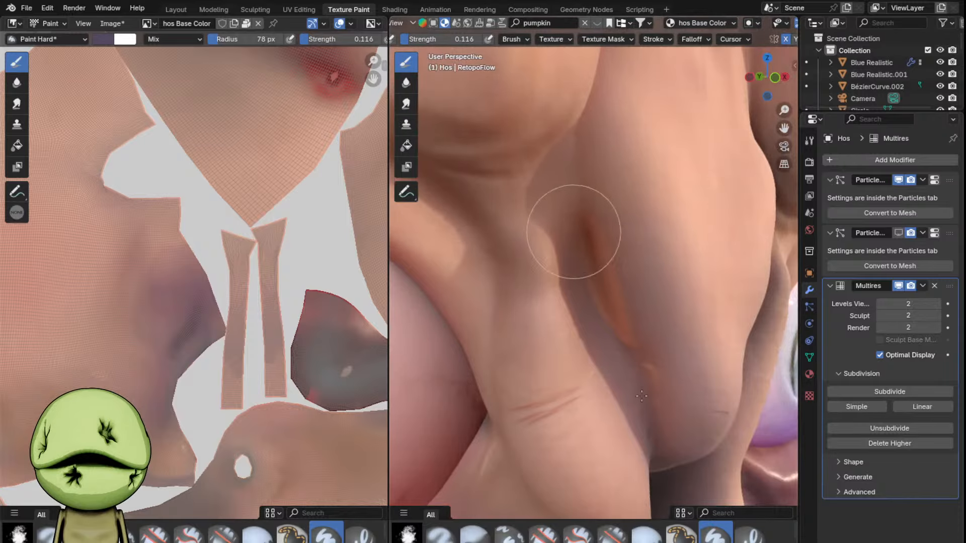
{"action": "left_click", "coordinate": [404, 105]}
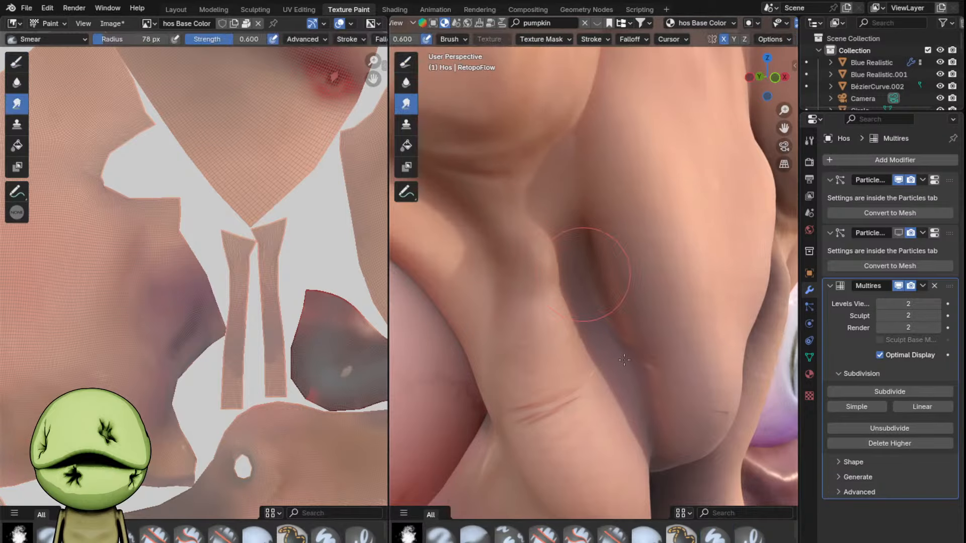
{"action": "left_click", "coordinate": [406, 65]}
- Paint purple shading into the grooves between the brows with the 78 px Paint Hard brush
{"action": "scroll", "coordinate": [532, 204], "scroll_direction": "down", "scroll_amount": 6}
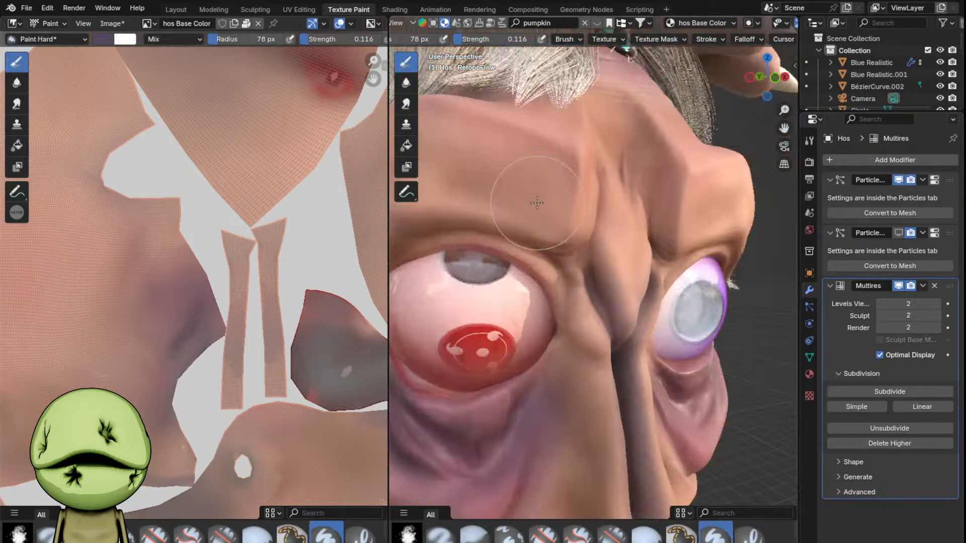
{"action": "mouse_move", "coordinate": [532, 204]}
{"action": "middle_mouse_down"}
{"action": "mouse_move", "coordinate": [500, 164]}
{"action": "mouse_move", "coordinate": [617, 248]}
{"action": "mouse_move", "coordinate": [580, 394]}
{"action": "middle_mouse_up"}
{"action": "scroll", "coordinate": [617, 248], "scroll_direction": "up", "scroll_amount": 6}
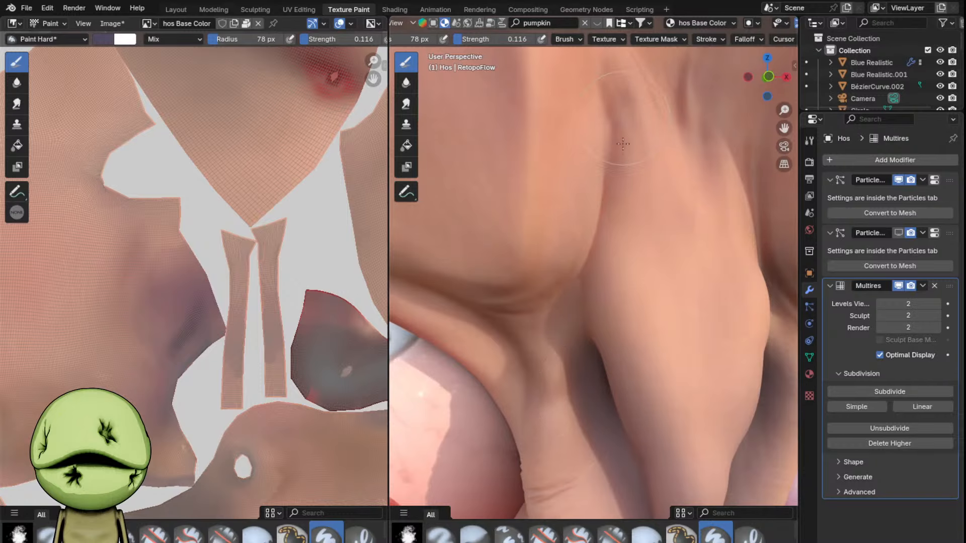
{"action": "scroll", "coordinate": [598, 344], "scroll_direction": "down", "scroll_amount": 8}
{"action": "scroll", "coordinate": [584, 282], "scroll_direction": "up", "scroll_amount": 2}
{"action": "middle_click_drag", "start_coordinate": [598, 343], "coordinate": [611, 300], "text": "shift"}
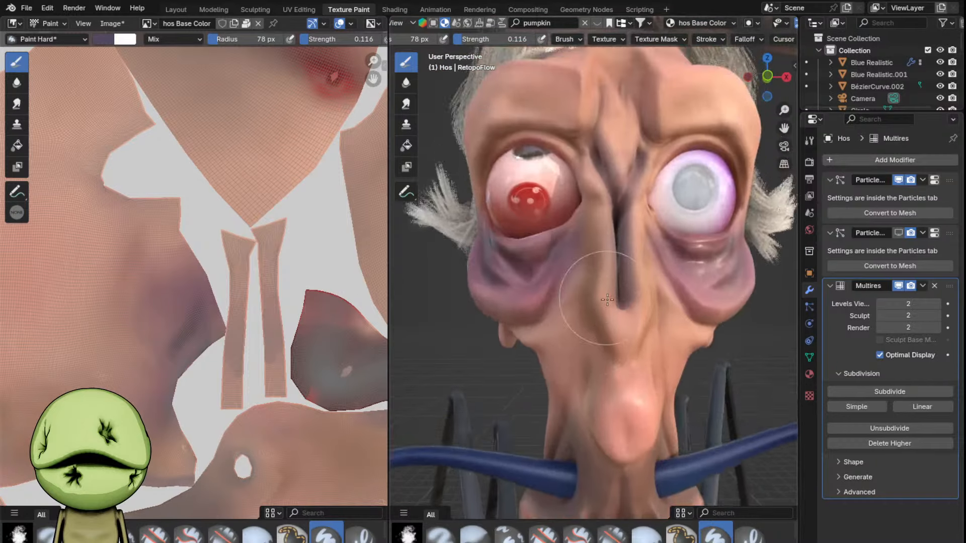
- Shade the creases beside the slit's lower end purple and blend them with Smear, finishing on a view of the creature
{"action": "scroll", "coordinate": [610, 300], "scroll_direction": "up", "scroll_amount": 4}
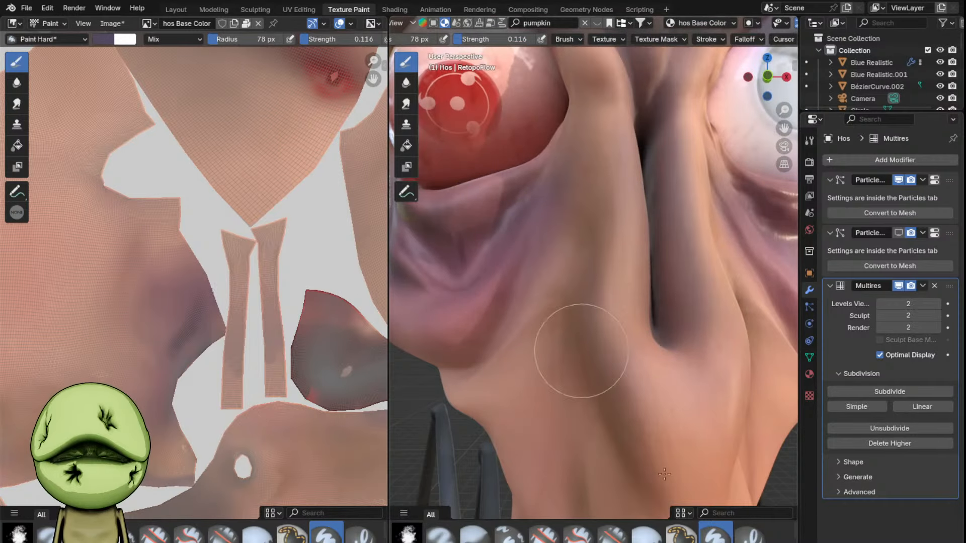
{"action": "mouse_move", "coordinate": [641, 421]}
{"action": "middle_mouse_down"}
{"action": "mouse_move", "coordinate": [628, 376]}
{"action": "mouse_move", "coordinate": [652, 372]}
{"action": "middle_mouse_up"}
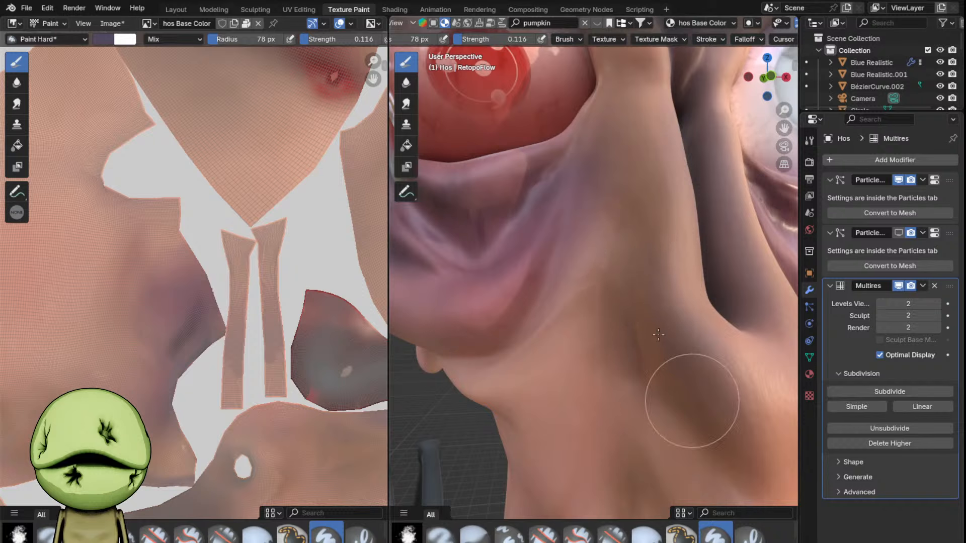
{"action": "middle_click_drag", "start_coordinate": [692, 427], "coordinate": [643, 390], "text": "shift"}
{"action": "left_click", "coordinate": [406, 105]}
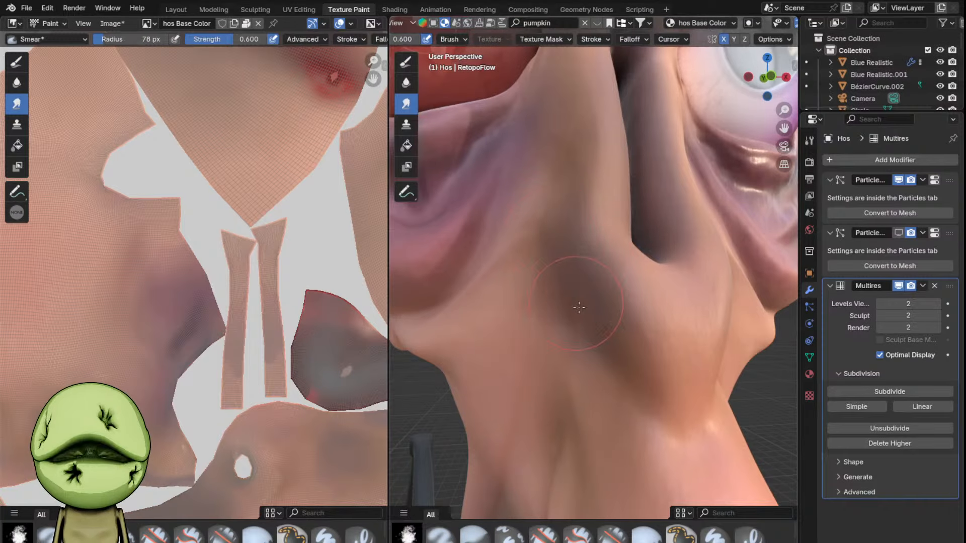
{"action": "left_click", "coordinate": [405, 61]}
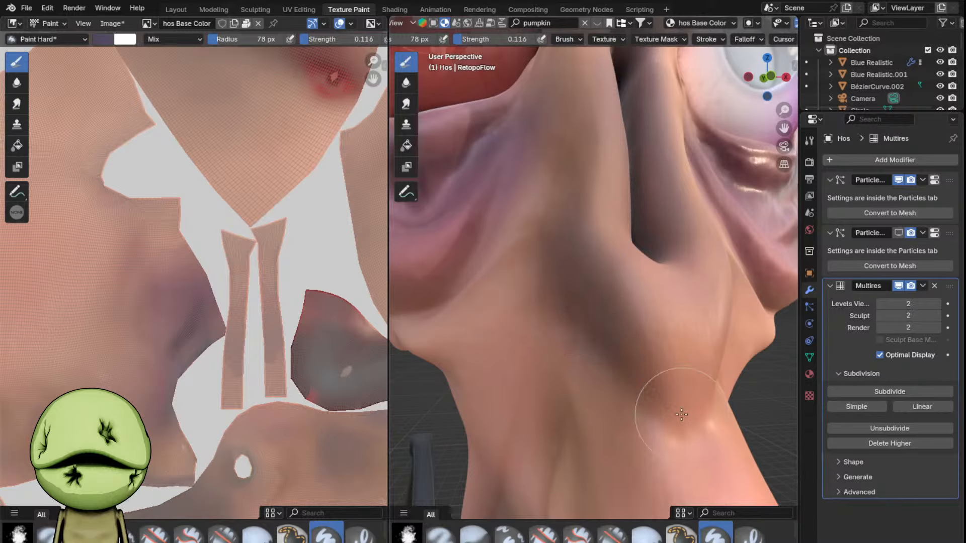
{"action": "scroll", "coordinate": [565, 285], "scroll_direction": "down", "scroll_amount": 7}
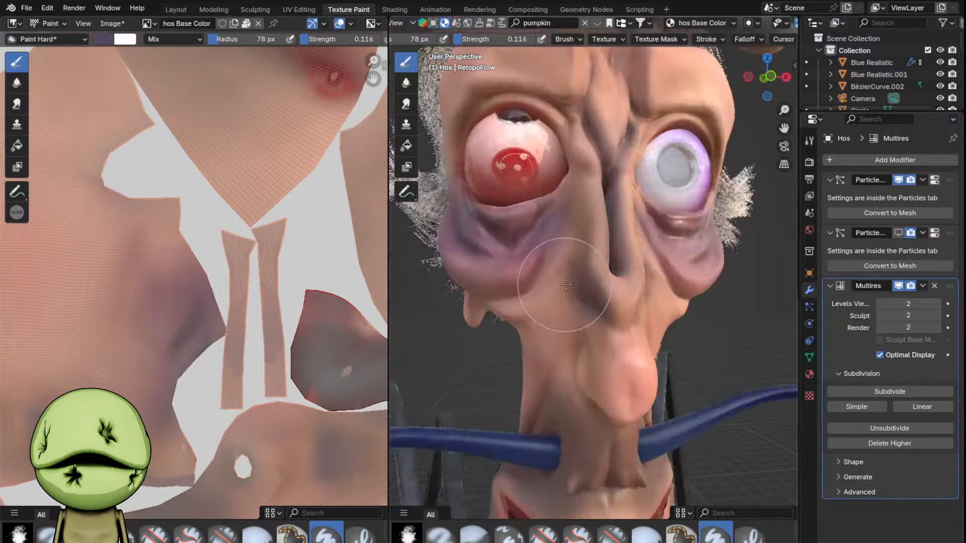
{"action": "middle_click_drag", "start_coordinate": [733, 292], "coordinate": [722, 295]}
{"action": "scroll", "coordinate": [715, 296], "scroll_direction": "down", "scroll_amount": 3}
{"action": "scroll", "coordinate": [714, 296], "scroll_direction": "down", "scroll_amount": 3}
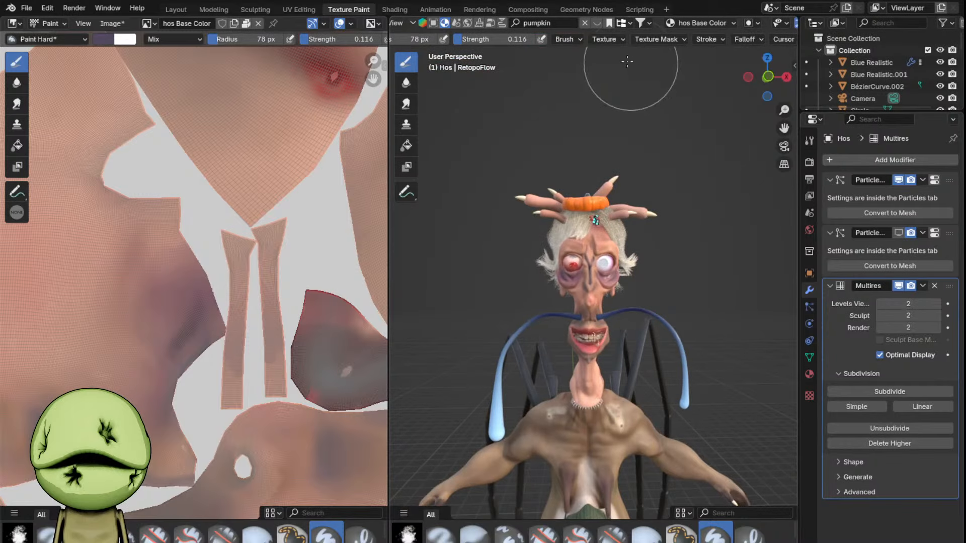
{"action": "left_click", "coordinate": [732, 23]}
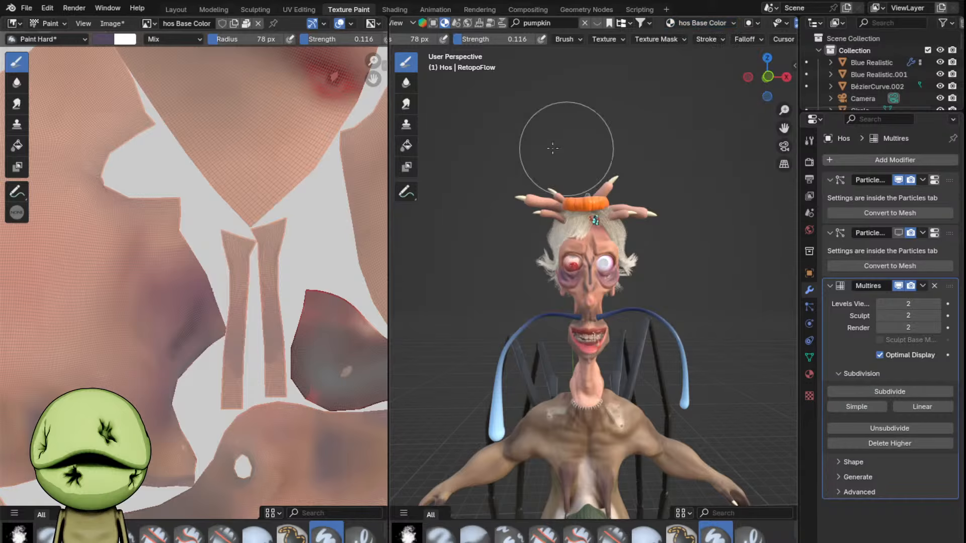
- Leave texture painting for the object layout and add a cube mesh to the scene
{"action": "left_click", "coordinate": [175, 9]}
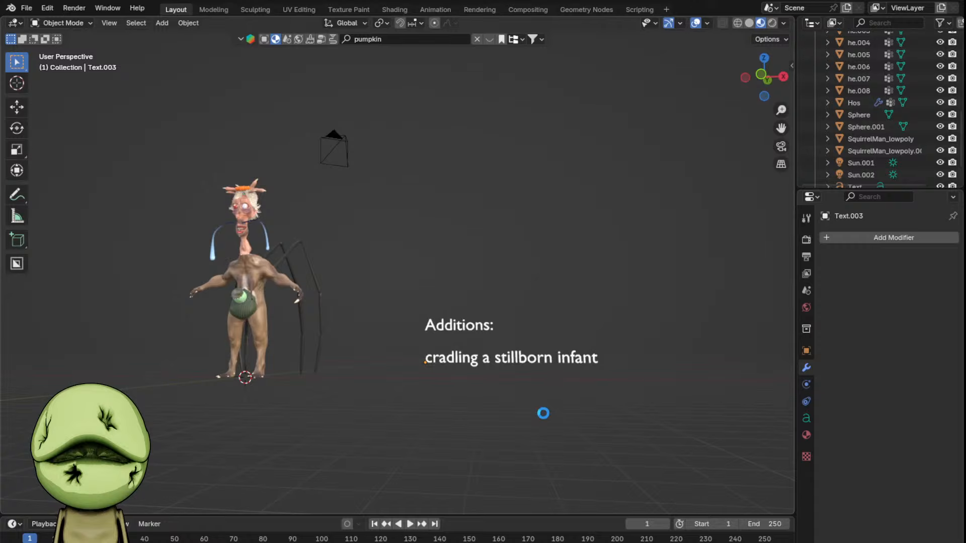
{"action": "scroll", "coordinate": [543, 413], "scroll_direction": "up", "scroll_amount": 2}
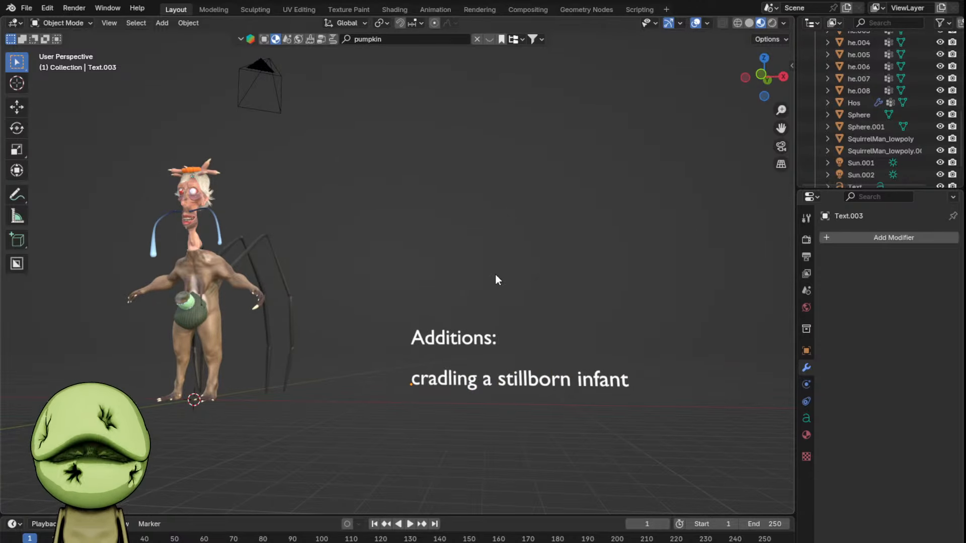
{"action": "middle_click_drag", "start_coordinate": [213, 288], "coordinate": [288, 297], "text": "shift"}
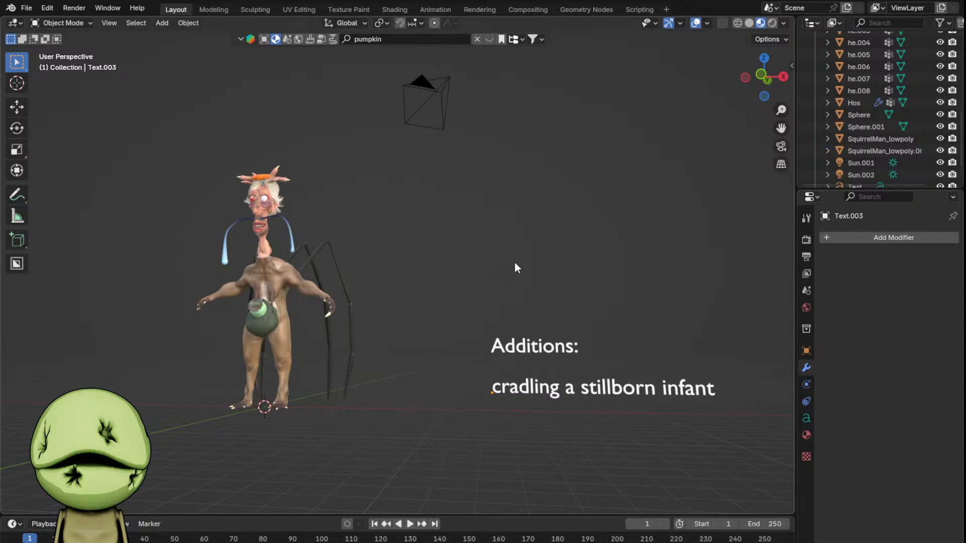
{"action": "middle_click_drag", "start_coordinate": [515, 263], "coordinate": [544, 278]}
{"action": "key", "text": "shift+a"}
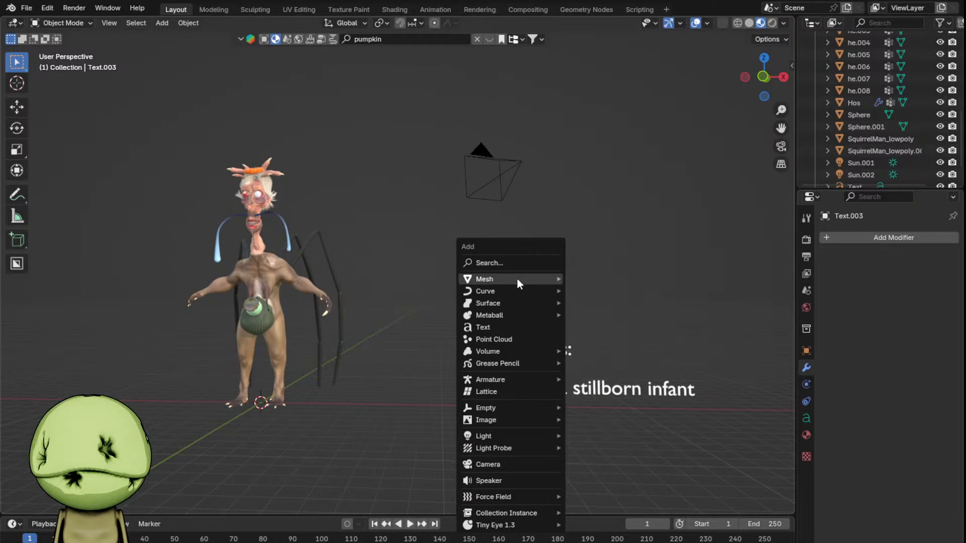
{"action": "mouse_move", "coordinate": [517, 277]}
{"action": "left_click", "coordinate": [606, 290]}
- Scale the cube down to palm size and position it beneath the clawed fingers of one of the creature's hands
{"action": "middle_click_drag", "start_coordinate": [396, 306], "coordinate": [419, 297]}
{"action": "key", "text": "g"}
{"action": "left_click", "coordinate": [478, 203]}
{"action": "middle_click_drag", "start_coordinate": [473, 216], "coordinate": [465, 275]}
{"action": "key", "text": "s"}
{"action": "left_click", "coordinate": [366, 320]}
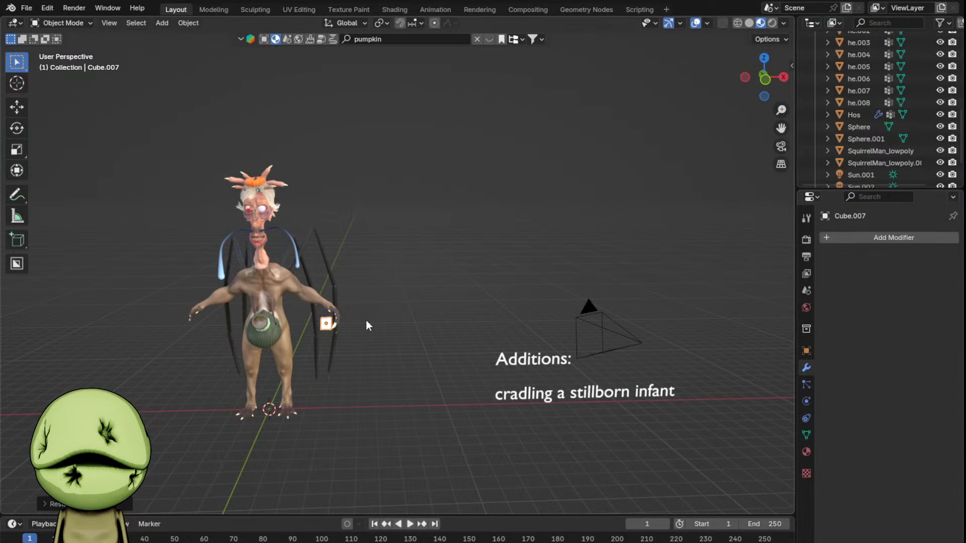
{"action": "middle_click_drag", "start_coordinate": [367, 320], "coordinate": [371, 316]}
{"action": "key", "text": "g"}
{"action": "left_click", "coordinate": [375, 309]}
{"action": "scroll", "coordinate": [374, 310], "scroll_direction": "up", "scroll_amount": 3}
{"action": "key", "text": "KP_Decimal"}
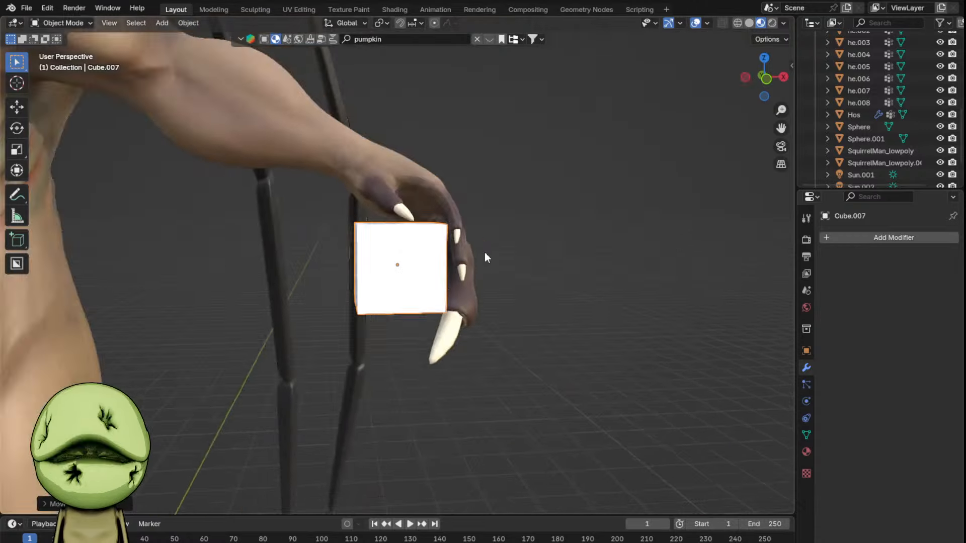
- Round the cube into a ball by adding and applying a level 2 Catmull-Clark Subdivision modifier twice
{"action": "middle_click_drag", "start_coordinate": [485, 252], "coordinate": [482, 265]}
{"action": "key", "text": "ctrl+2"}
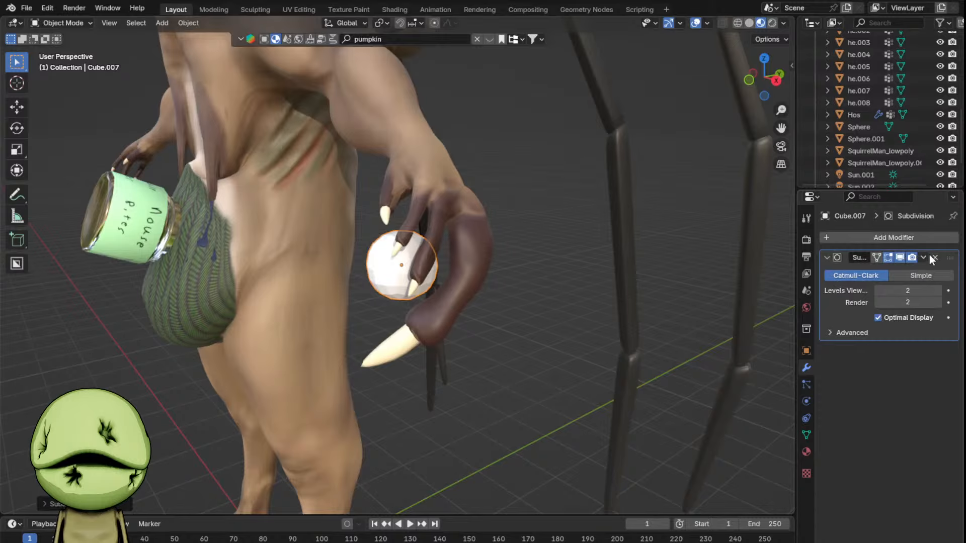
{"action": "left_click", "coordinate": [923, 257]}
{"action": "left_click", "coordinate": [855, 271]}
{"action": "middle_click_drag", "start_coordinate": [654, 282], "coordinate": [647, 301]}
{"action": "right_click", "coordinate": [647, 301]}
{"action": "left_click", "coordinate": [647, 301]}
{"action": "key", "text": "ctrl+2"}
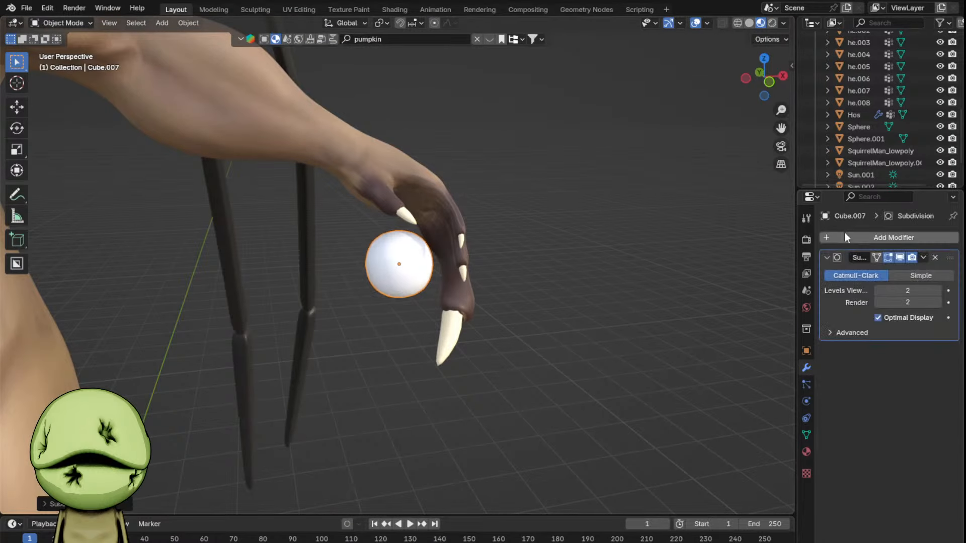
{"action": "left_click", "coordinate": [923, 257]}
{"action": "left_click", "coordinate": [855, 272]}
- Adjust the ball's scale slightly and switch to sculpting it
{"action": "key", "text": "s"}
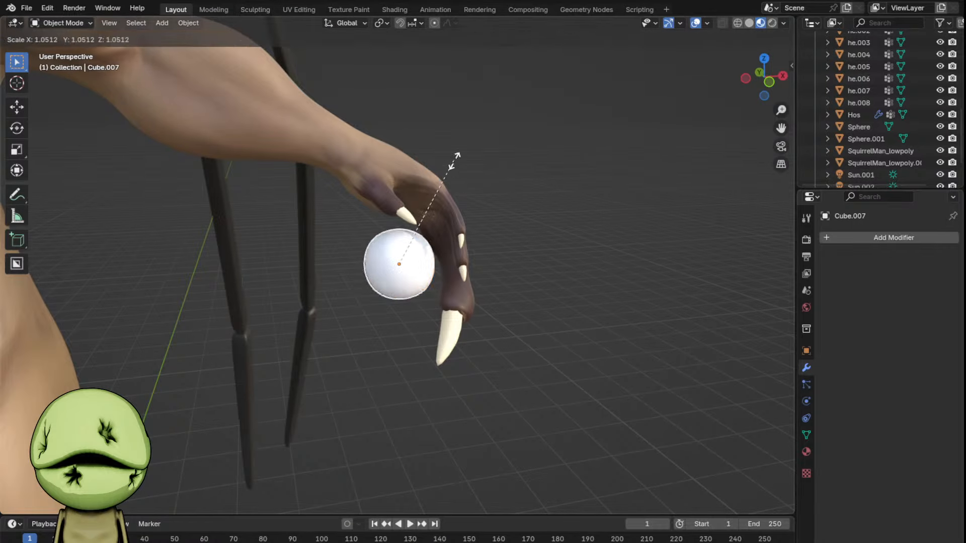
{"action": "left_click", "coordinate": [341, 37]}
{"action": "left_click", "coordinate": [256, 10]}
{"action": "middle_click_drag", "start_coordinate": [324, 64], "coordinate": [518, 248]}
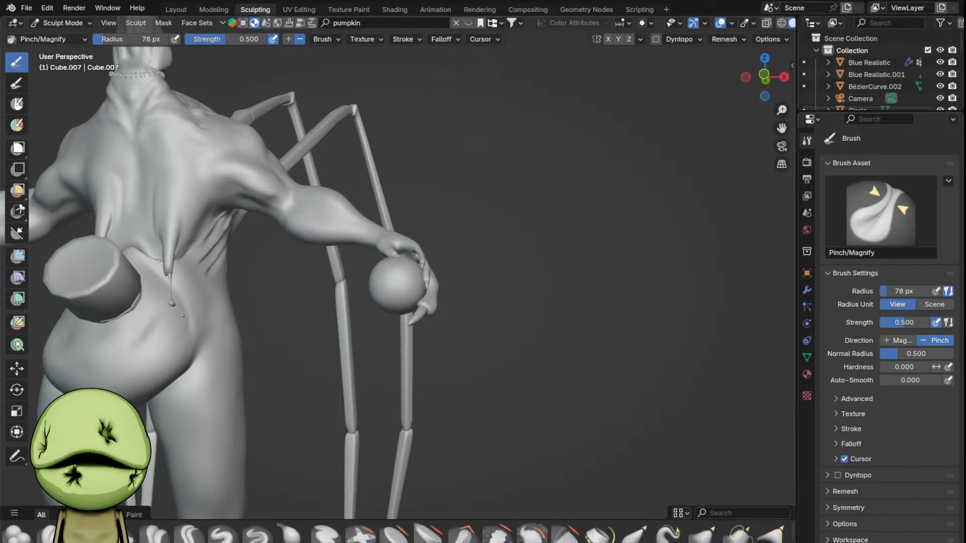
- Stretch the ball into an egg shape within the creature's hand using the Grab brush at 107 px radius
{"action": "mouse_move", "coordinate": [678, 292]}
{"action": "middle_mouse_down"}
{"action": "mouse_move", "coordinate": [614, 341]}
{"action": "mouse_move", "coordinate": [409, 330]}
{"action": "mouse_move", "coordinate": [475, 395]}
{"action": "middle_mouse_up"}
{"action": "scroll", "coordinate": [454, 390], "scroll_direction": "up", "scroll_amount": 4}
{"action": "key", "text": "f"}
{"action": "left_click", "coordinate": [552, 363]}
{"action": "mouse_move", "coordinate": [553, 363]}
{"action": "middle_mouse_down"}
{"action": "mouse_move", "coordinate": [494, 345]}
{"action": "mouse_move", "coordinate": [595, 358]}
{"action": "middle_mouse_up"}
{"action": "key", "text": "g"}
{"action": "scroll", "coordinate": [591, 354], "scroll_direction": "up", "scroll_amount": 2}
{"action": "mouse_move", "coordinate": [517, 322]}
{"action": "left_mouse_down"}
{"action": "mouse_move", "coordinate": [526, 304]}
{"action": "mouse_move", "coordinate": [518, 312]}
{"action": "left_mouse_up"}
{"action": "mouse_move", "coordinate": [511, 312]}
{"action": "middle_mouse_down"}
{"action": "mouse_move", "coordinate": [541, 310]}
{"action": "mouse_move", "coordinate": [431, 302]}
{"action": "mouse_move", "coordinate": [488, 384]}
{"action": "mouse_move", "coordinate": [453, 388]}
{"action": "mouse_move", "coordinate": [432, 327]}
{"action": "mouse_move", "coordinate": [367, 318]}
{"action": "middle_mouse_up"}
{"action": "scroll", "coordinate": [488, 384], "scroll_direction": "up", "scroll_amount": 3}
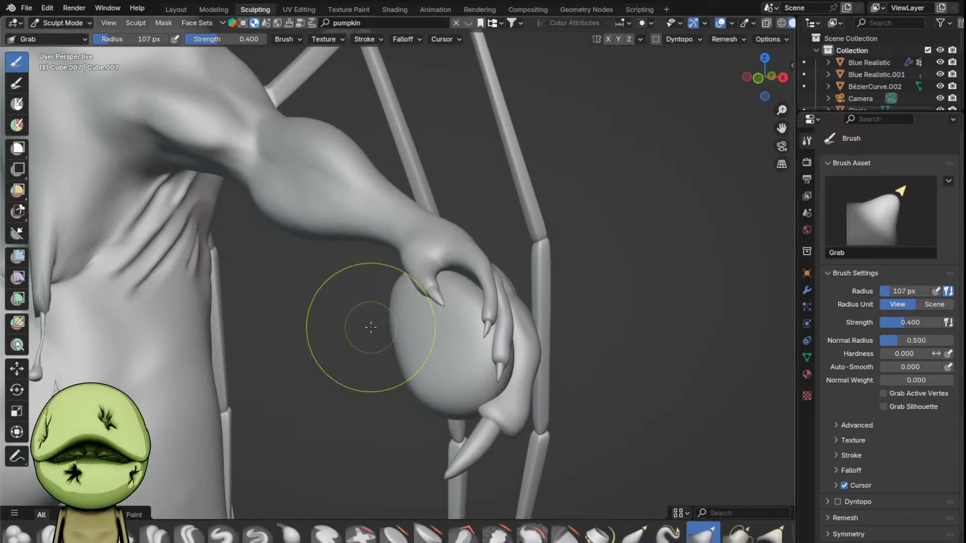
- Pull a small nub out of the egg's front below the thumb claw with the 107 px Grab brush
{"action": "scroll", "coordinate": [484, 355], "scroll_direction": "up", "scroll_amount": 3}
{"action": "left_click_drag", "start_coordinate": [484, 355], "coordinate": [443, 383]}
{"action": "middle_click_drag", "start_coordinate": [443, 382], "coordinate": [470, 384]}
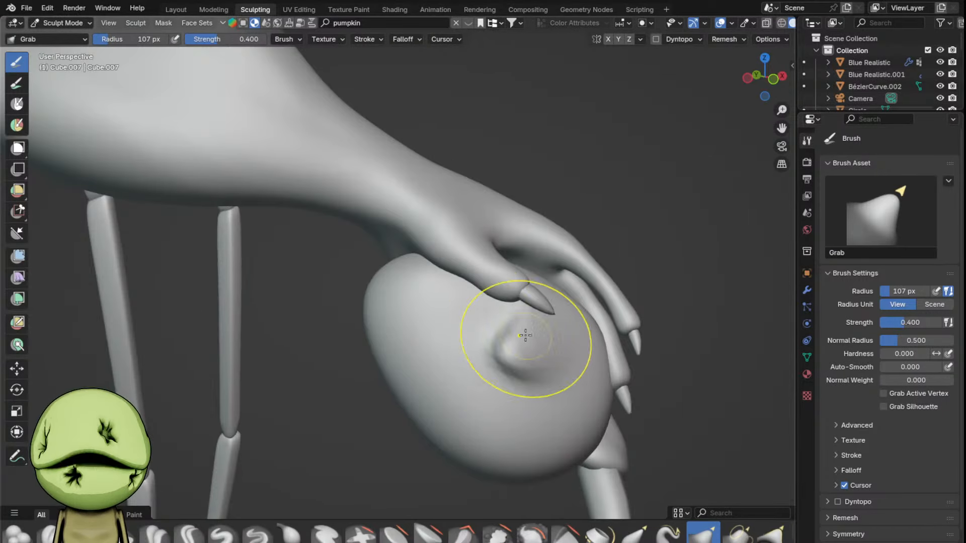
{"action": "middle_click_drag", "start_coordinate": [540, 358], "coordinate": [506, 256]}
- Pull a second nub out of the egg's underside using the Grab brush at 137 px radius
{"action": "key", "text": "f"}
{"action": "left_click", "coordinate": [427, 276]}
{"action": "mouse_move", "coordinate": [425, 277]}
{"action": "middle_mouse_down"}
{"action": "mouse_move", "coordinate": [398, 106]}
{"action": "mouse_move", "coordinate": [474, 293]}
{"action": "middle_mouse_up"}
{"action": "key", "text": "f"}
{"action": "left_click", "coordinate": [517, 216]}
{"action": "middle_click_drag", "start_coordinate": [538, 192], "coordinate": [518, 288]}
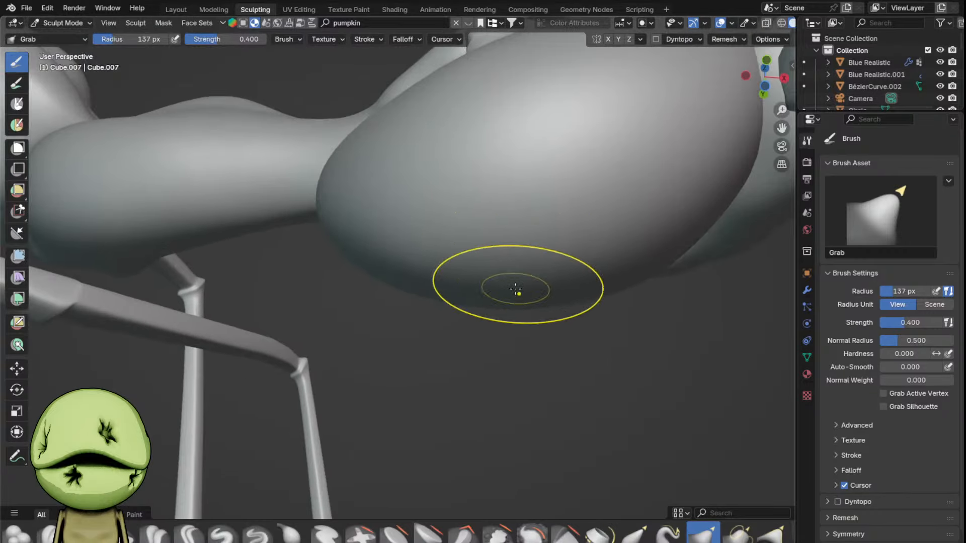
{"action": "mouse_move", "coordinate": [517, 289]}
{"action": "left_mouse_down"}
{"action": "mouse_move", "coordinate": [401, 332]}
{"action": "mouse_move", "coordinate": [453, 317]}
{"action": "left_mouse_up"}
{"action": "mouse_move", "coordinate": [453, 317]}
{"action": "middle_mouse_down"}
{"action": "mouse_move", "coordinate": [493, 272]}
{"action": "mouse_move", "coordinate": [368, 220]}
{"action": "middle_mouse_up"}
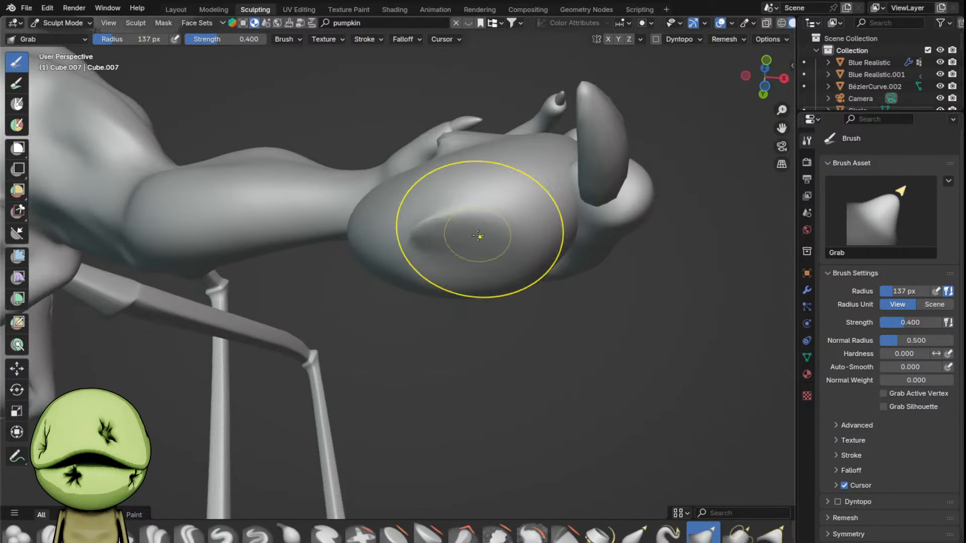
- Pull rounded bulges out of the egg's lower end around the large claw using the Grab brush at 112 px radius
{"action": "middle_click_drag", "start_coordinate": [478, 235], "coordinate": [486, 310]}
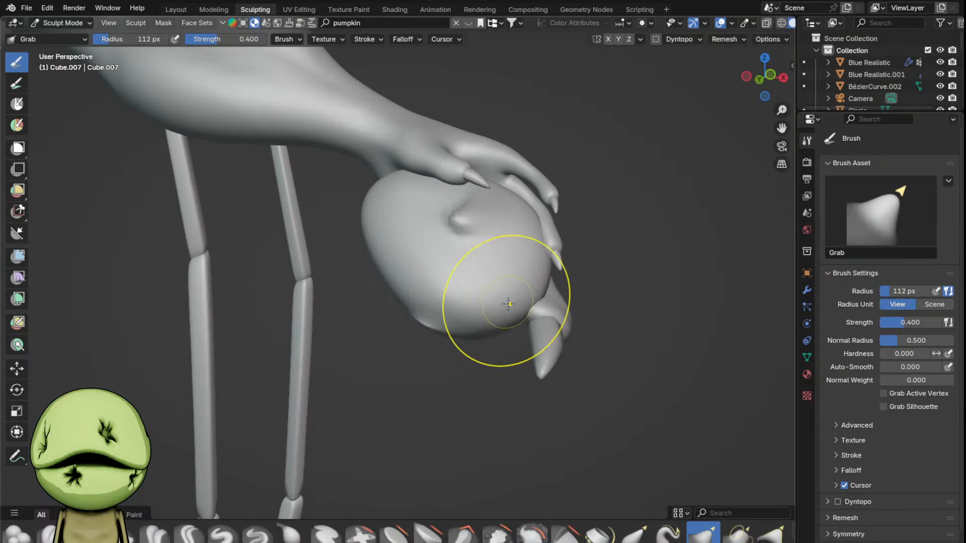
{"action": "scroll", "coordinate": [503, 312], "scroll_direction": "up", "scroll_amount": 4}
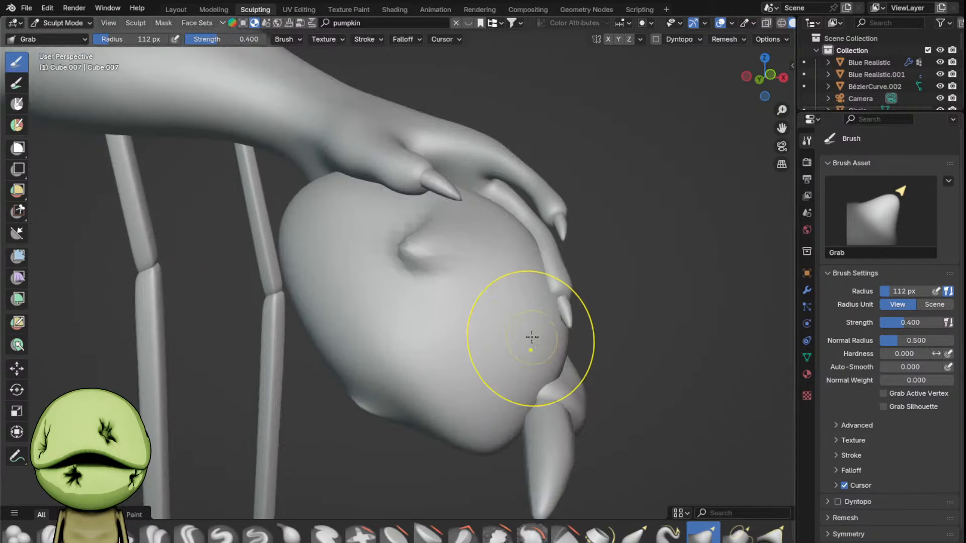
{"action": "middle_click_drag", "start_coordinate": [496, 378], "coordinate": [458, 328]}
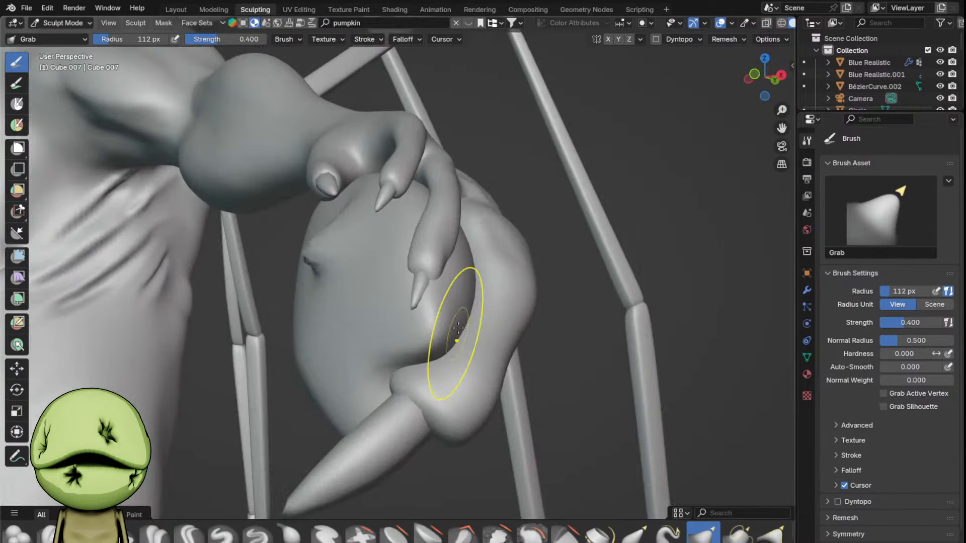
{"action": "mouse_move", "coordinate": [458, 287]}
{"action": "middle_mouse_down"}
{"action": "mouse_move", "coordinate": [442, 284]}
{"action": "mouse_move", "coordinate": [457, 244]}
{"action": "mouse_move", "coordinate": [527, 301]}
{"action": "middle_mouse_up"}
- Carve a shallow groove between the nubs and the bulging lower end using Draw Sharp at 127 px radius
{"action": "key", "text": "d"}
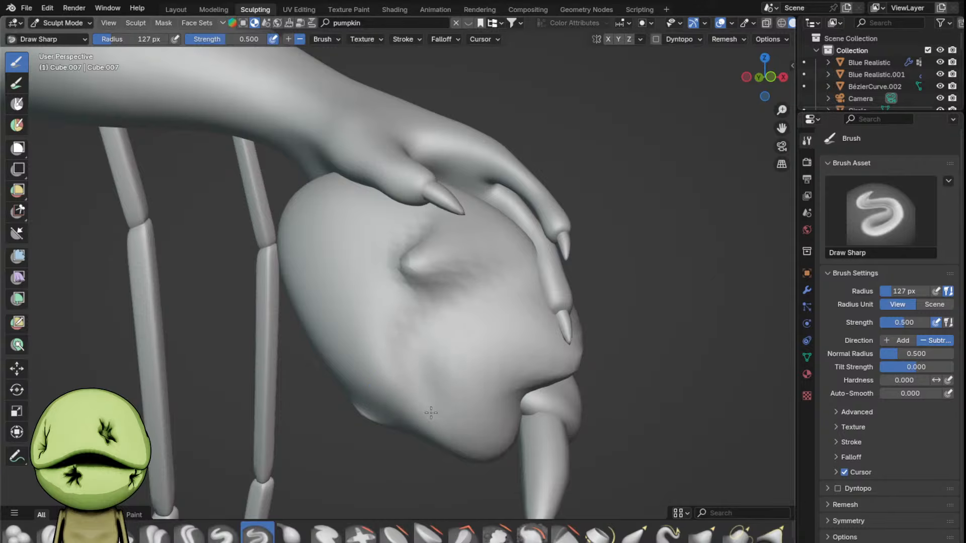
{"action": "left_click_drag", "start_coordinate": [431, 412], "coordinate": [515, 282]}
{"action": "mouse_move", "coordinate": [509, 288]}
{"action": "middle_mouse_down"}
{"action": "mouse_move", "coordinate": [522, 284]}
{"action": "mouse_move", "coordinate": [518, 324]}
{"action": "mouse_move", "coordinate": [505, 312]}
{"action": "middle_mouse_up"}
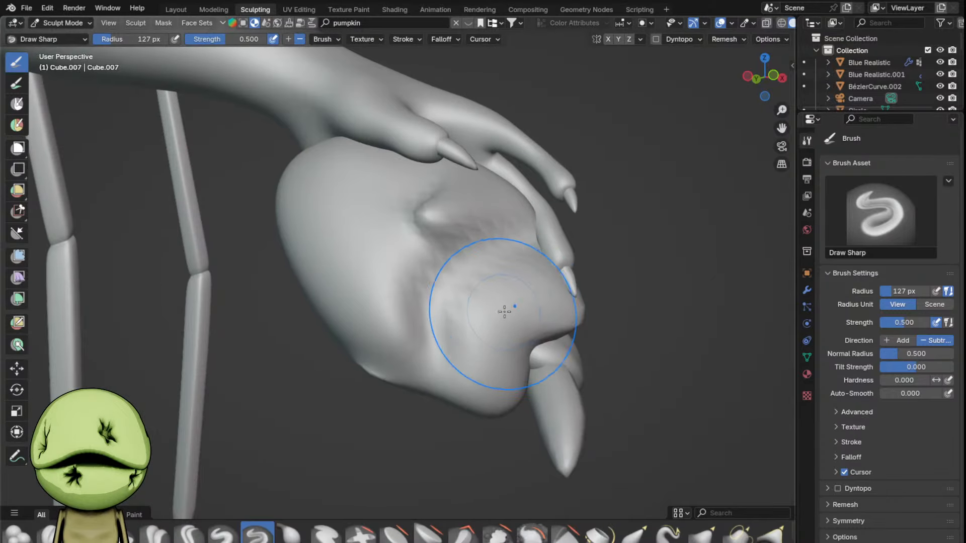
- Add a Subdivision modifier with 3 viewport levels to the sculpted form, apply it and check the denser mesh
{"action": "left_click", "coordinate": [175, 10]}
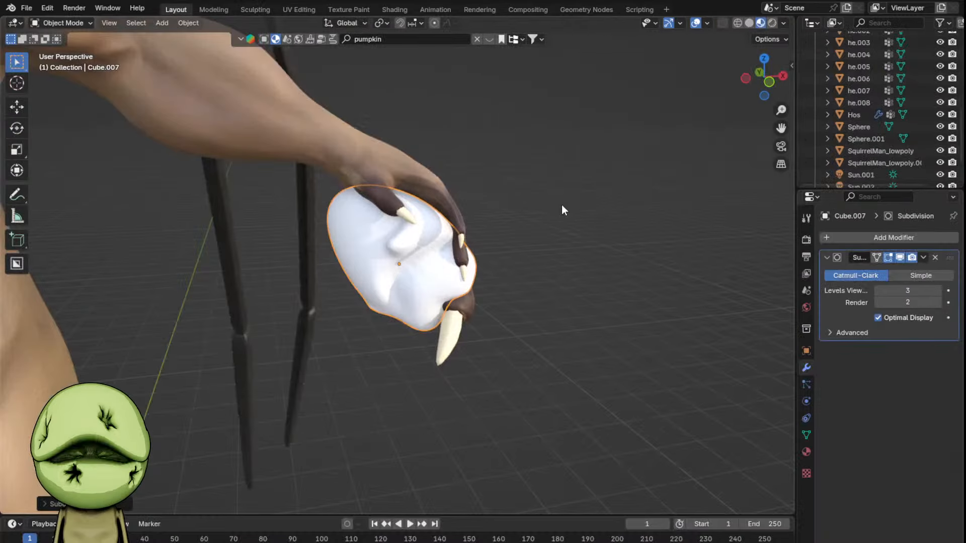
{"action": "left_click", "coordinate": [923, 257]}
{"action": "left_click", "coordinate": [913, 270]}
{"action": "key", "text": "Tab"}
{"action": "scroll", "coordinate": [425, 247], "scroll_direction": "up", "scroll_amount": 5}
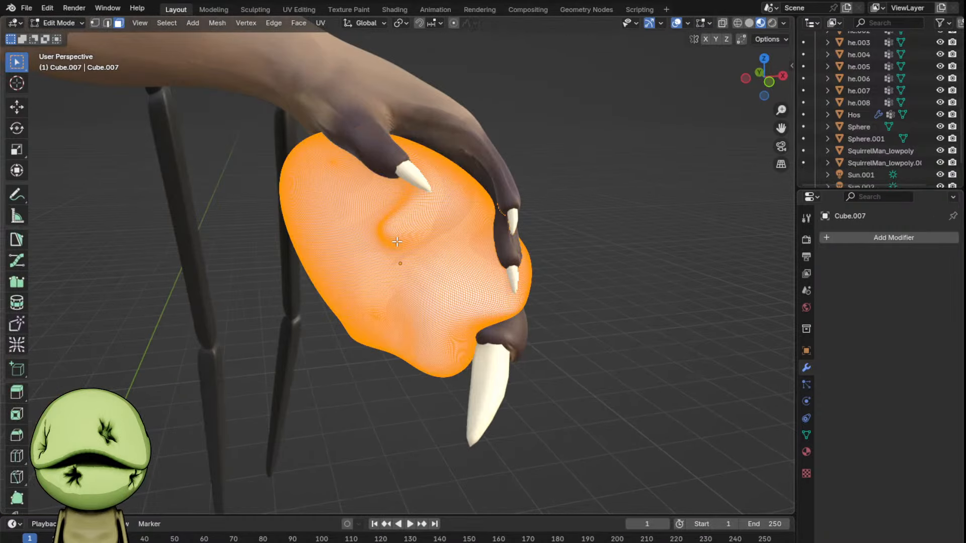
{"action": "key", "text": "Tab"}
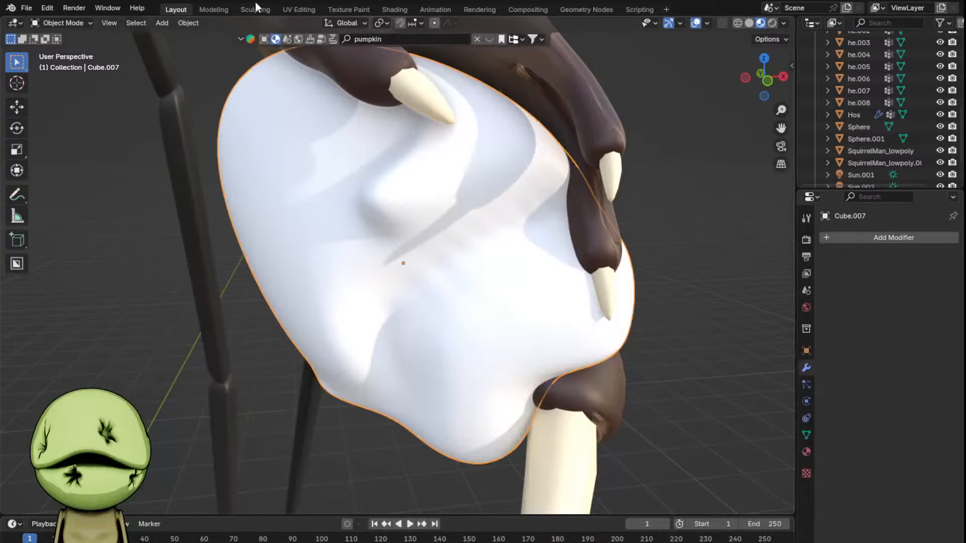
- Resume sculpting and deepen the curved groove around the lower end with Draw Sharp at 75 px radius
{"action": "left_click", "coordinate": [255, 4]}
{"action": "mouse_move", "coordinate": [528, 204]}
{"action": "middle_mouse_down"}
{"action": "mouse_move", "coordinate": [525, 261]}
{"action": "mouse_move", "coordinate": [537, 277]}
{"action": "middle_mouse_up"}
{"action": "key", "text": "bracketleft"}
{"action": "key", "text": "bracketleft"}
{"action": "key", "text": "bracketleft"}
{"action": "key", "text": "bracketleft"}
{"action": "key", "text": "bracketleft"}
{"action": "scroll", "coordinate": [462, 252], "scroll_direction": "up", "scroll_amount": 2}
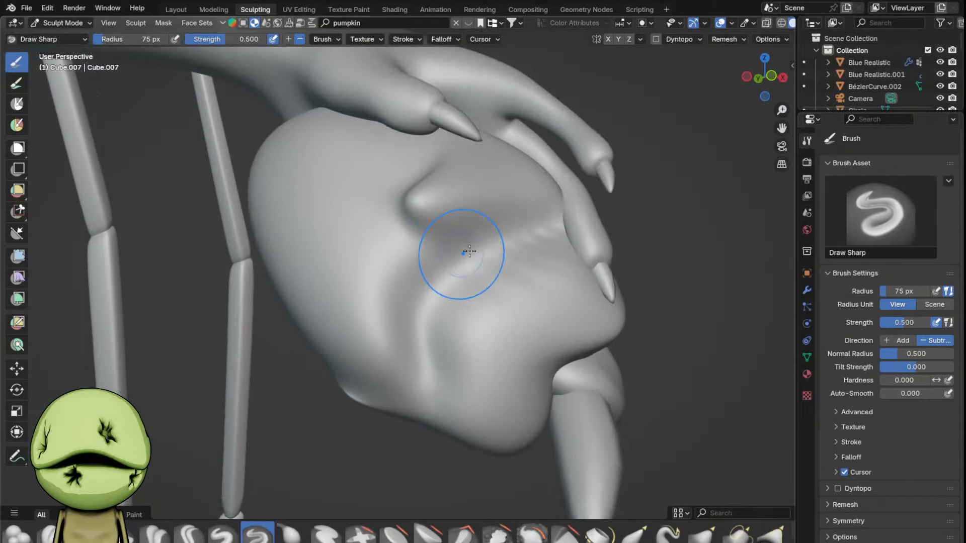
{"action": "mouse_move", "coordinate": [588, 201]}
{"action": "left_mouse_down"}
{"action": "mouse_move", "coordinate": [408, 372]}
{"action": "mouse_move", "coordinate": [452, 455]}
{"action": "left_mouse_up"}
{"action": "scroll", "coordinate": [448, 336], "scroll_direction": "down", "scroll_amount": 2}
{"action": "key", "text": "f"}
{"action": "left_click", "coordinate": [466, 322]}
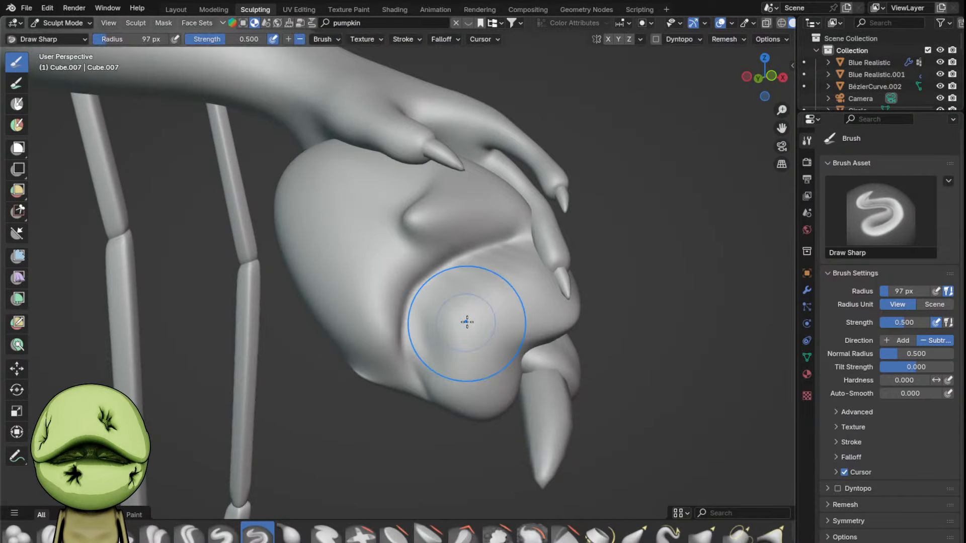
{"action": "key", "text": "g"}
{"action": "scroll", "coordinate": [458, 334], "scroll_direction": "up", "scroll_amount": 2}
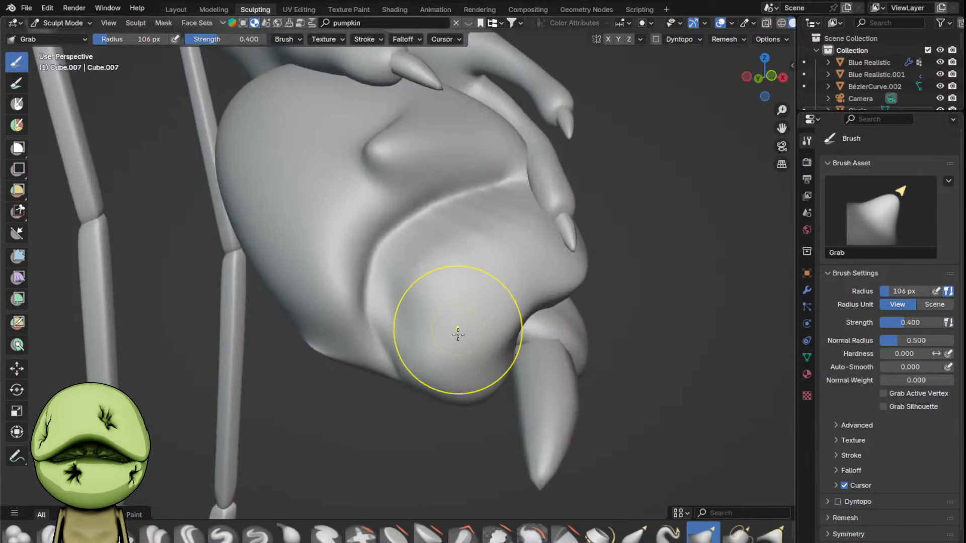
{"action": "scroll", "coordinate": [475, 360], "scroll_direction": "up", "scroll_amount": 2}
{"action": "scroll", "coordinate": [476, 361], "scroll_direction": "up", "scroll_amount": 2}
{"action": "middle_click_drag", "start_coordinate": [498, 366], "coordinate": [496, 362]}
- Carve a crease along the lower lobe's underside using Draw Sharp at 74 px radius and 0.261 strength
{"action": "key", "text": "d"}
{"action": "key", "text": "f"}
{"action": "left_click", "coordinate": [385, 152]}
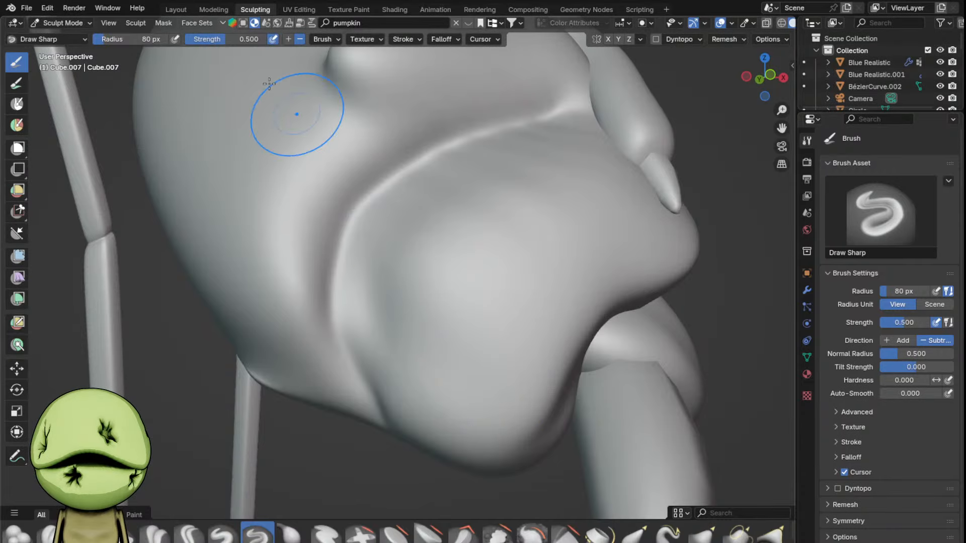
{"action": "key", "text": "shift+f"}
{"action": "left_click", "coordinate": [436, 243]}
{"action": "middle_click_drag", "start_coordinate": [436, 242], "coordinate": [390, 197]}
{"action": "key", "text": "f"}
{"action": "left_click", "coordinate": [487, 313]}
{"action": "left_click_drag", "start_coordinate": [487, 313], "coordinate": [428, 360]}
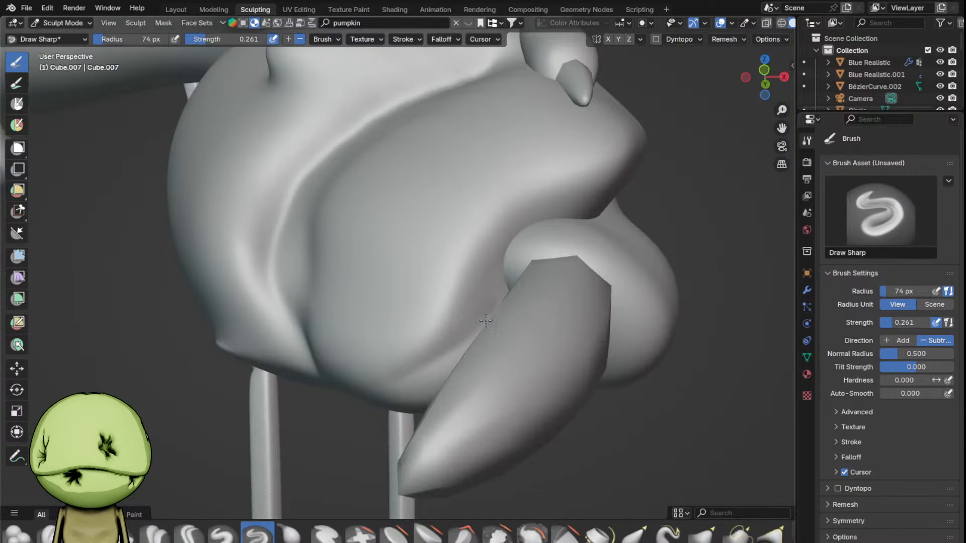
{"action": "middle_click_drag", "start_coordinate": [438, 341], "coordinate": [462, 367]}
{"action": "key", "text": "i"}
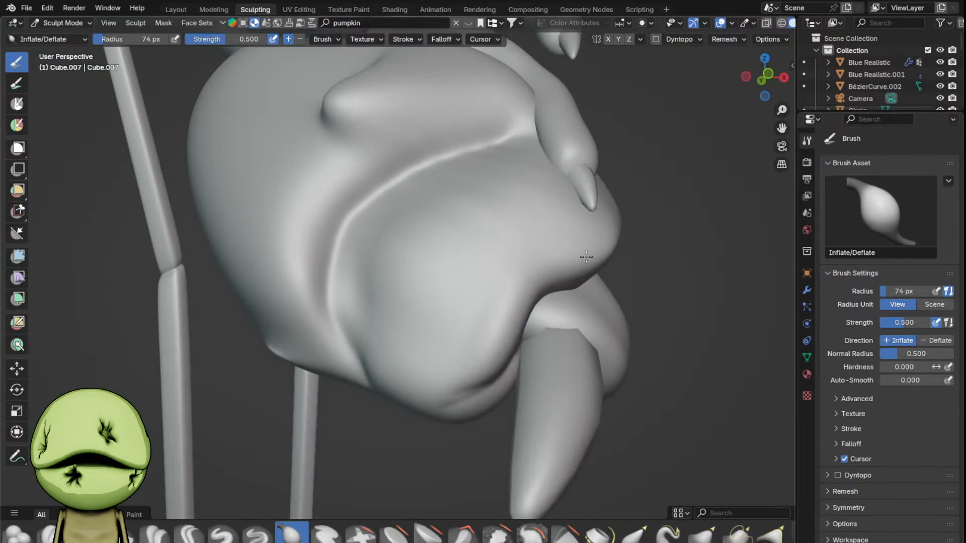
{"action": "middle_click_drag", "start_coordinate": [594, 267], "coordinate": [598, 269]}
{"action": "scroll", "coordinate": [568, 277], "scroll_direction": "up", "scroll_amount": 2}
{"action": "key", "text": "f"}
{"action": "left_click", "coordinate": [535, 288]}
- Carve a short dent in the lower lobe using Draw Sharp at 33 px and 83 px radius
{"action": "key", "text": "d"}
{"action": "scroll", "coordinate": [478, 365], "scroll_direction": "up", "scroll_amount": 2}
{"action": "key", "text": "f"}
{"action": "left_click", "coordinate": [479, 396]}
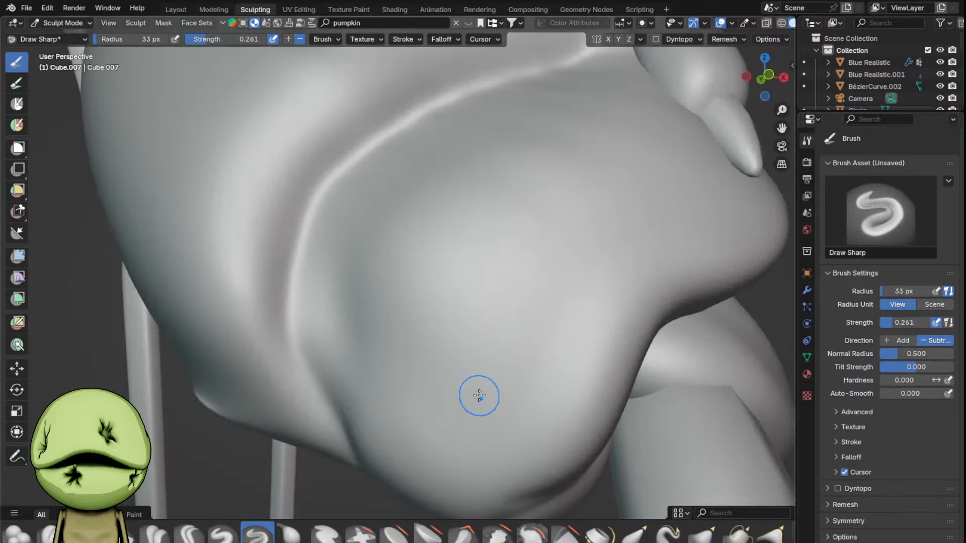
{"action": "left_click_drag", "start_coordinate": [497, 390], "coordinate": [528, 380]}
{"action": "key", "text": "f"}
{"action": "left_click", "coordinate": [501, 396]}
{"action": "left_click_drag", "start_coordinate": [440, 415], "coordinate": [486, 382]}
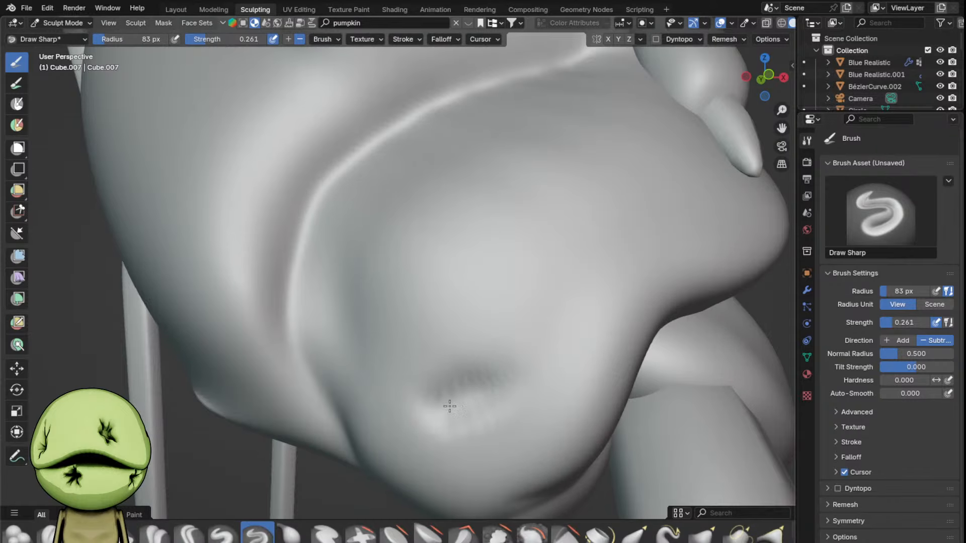
- Deepen the lower lobe's dent with further strokes of the 83 px Draw Sharp brush
{"action": "scroll", "coordinate": [468, 385], "scroll_direction": "down", "scroll_amount": 2}
{"action": "key", "text": "p"}
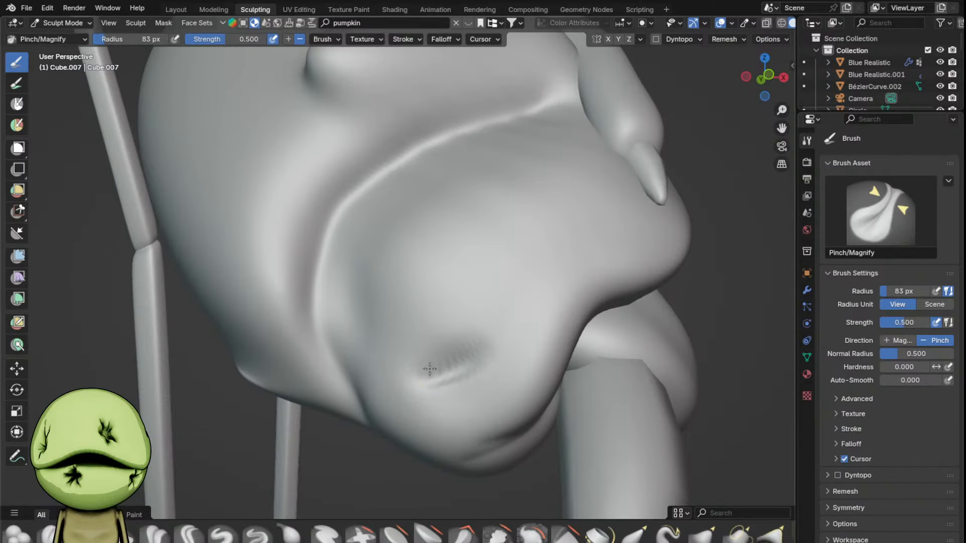
{"action": "scroll", "coordinate": [468, 342], "scroll_direction": "down", "scroll_amount": 5}
{"action": "scroll", "coordinate": [476, 345], "scroll_direction": "up", "scroll_amount": 5}
{"action": "key", "text": "d"}
{"action": "scroll", "coordinate": [474, 358], "scroll_direction": "up", "scroll_amount": 2}
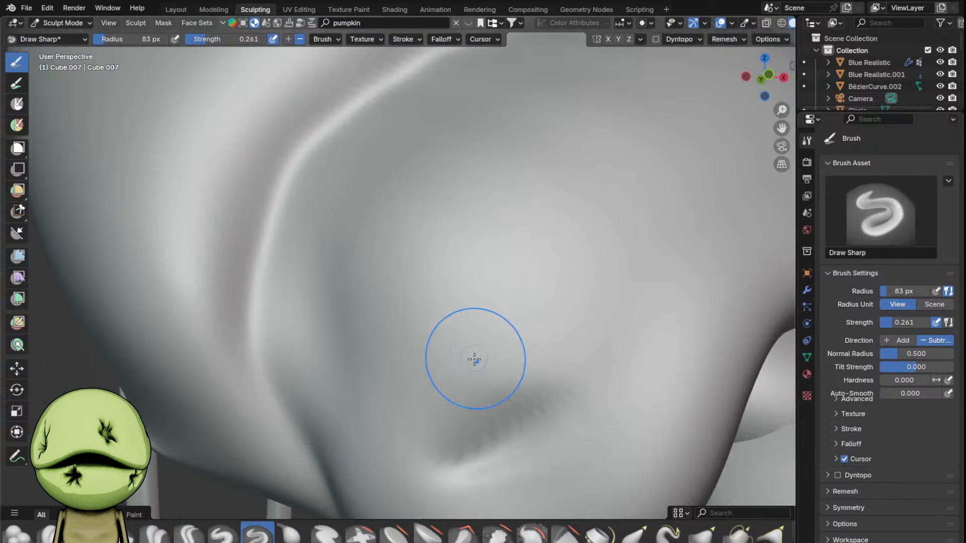
{"action": "left_click_drag", "start_coordinate": [511, 419], "coordinate": [475, 435]}
- Carve a second dent between the first one and the curved groove using Draw Sharp at 61 px, enlarging the brush to 79 px
{"action": "scroll", "coordinate": [486, 432], "scroll_direction": "down", "scroll_amount": 6}
{"action": "key", "text": "f"}
{"action": "left_click", "coordinate": [489, 272]}
{"action": "scroll", "coordinate": [460, 282], "scroll_direction": "up", "scroll_amount": 3}
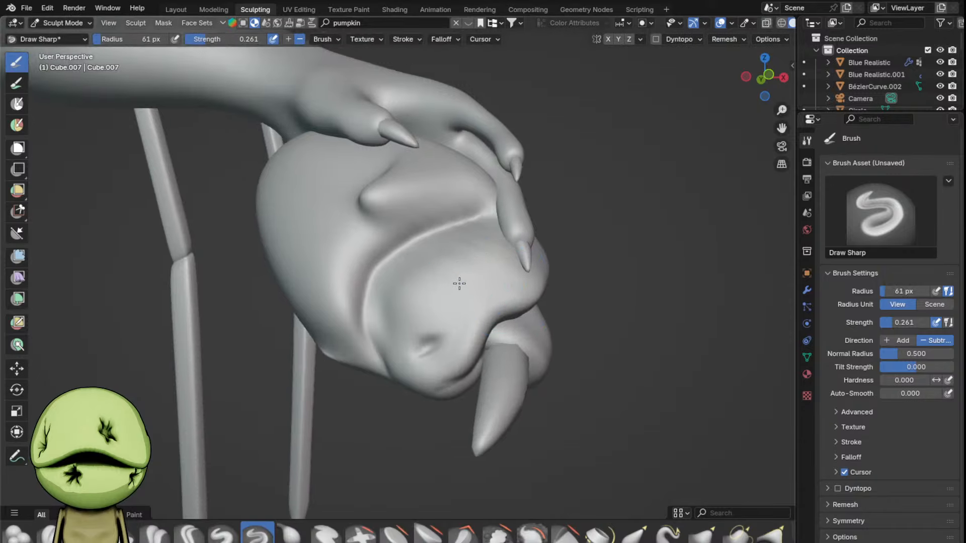
{"action": "mouse_move", "coordinate": [417, 296]}
{"action": "left_mouse_down"}
{"action": "mouse_move", "coordinate": [467, 302]}
{"action": "mouse_move", "coordinate": [492, 259]}
{"action": "mouse_move", "coordinate": [445, 275]}
{"action": "left_mouse_up"}
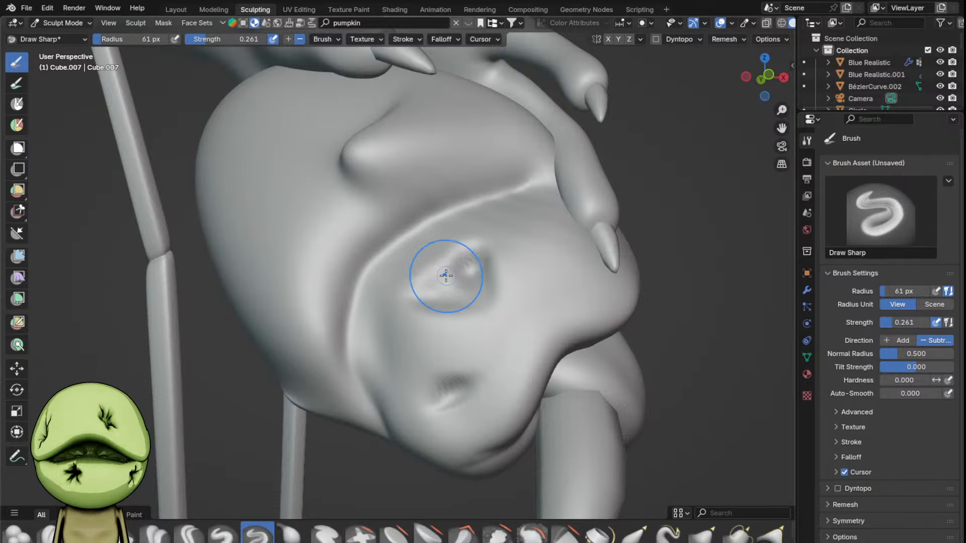
{"action": "key", "text": "]"}
{"action": "key", "text": "]"}
{"action": "key", "text": "]"}
{"action": "key", "text": "]"}
{"action": "scroll", "coordinate": [473, 269], "scroll_direction": "down", "scroll_amount": 3}
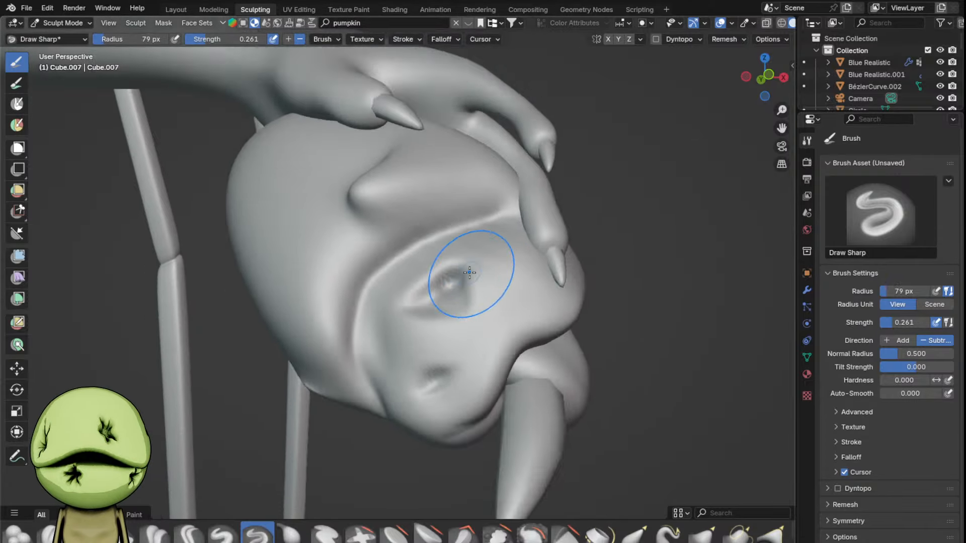
- Deepen the dent under the curved groove into a dark slit using Draw Sharp at 92 px radius and 0.261 strength
{"action": "middle_click_drag", "start_coordinate": [469, 272], "coordinate": [490, 285]}
{"action": "scroll", "coordinate": [483, 297], "scroll_direction": "up", "scroll_amount": 2}
{"action": "left_click_drag", "start_coordinate": [472, 290], "coordinate": [453, 306]}
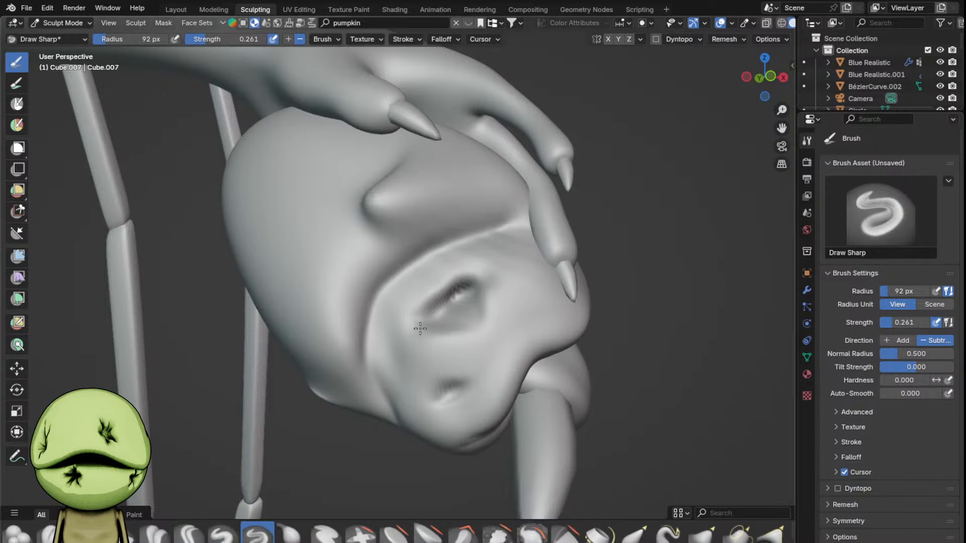
{"action": "scroll", "coordinate": [420, 298], "scroll_direction": "down", "scroll_amount": 10}
{"action": "middle_click_drag", "start_coordinate": [420, 298], "coordinate": [407, 311]}
{"action": "scroll", "coordinate": [407, 304], "scroll_direction": "down", "scroll_amount": 4}
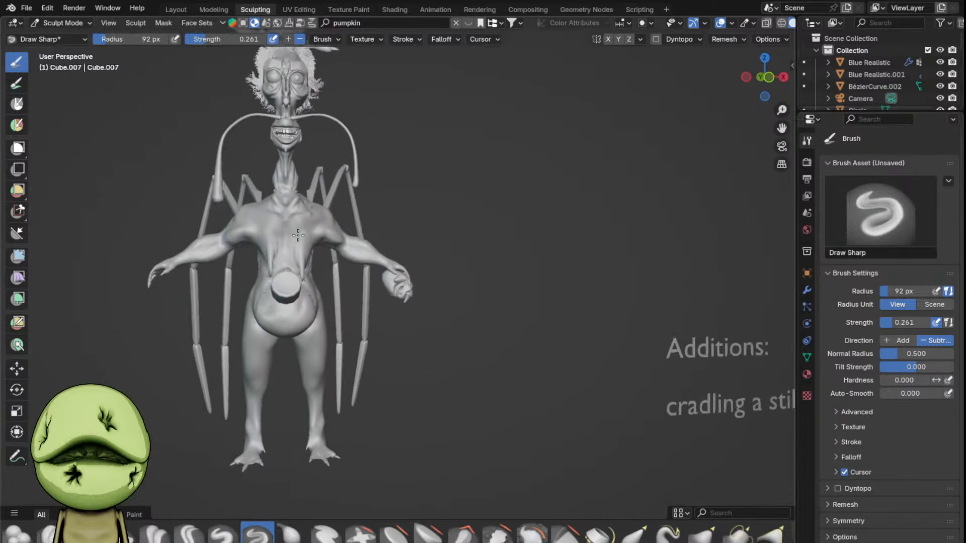
{"action": "scroll", "coordinate": [392, 246], "scroll_direction": "up", "scroll_amount": 8}
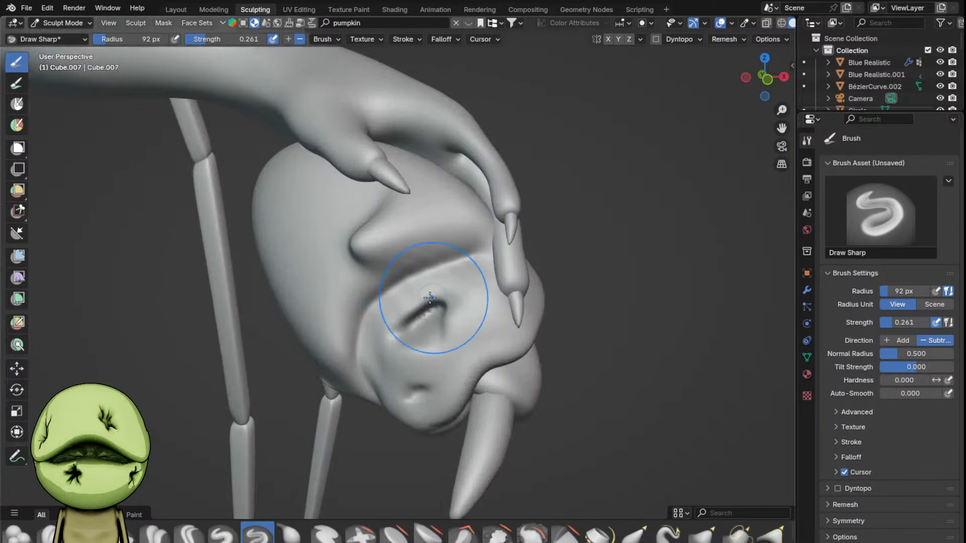
- Pull a narrow ridge from the deepened slit toward the lobe's wavy edge using Grab at 64 px, enlarging the brush to 101 px
{"action": "key", "text": "g"}
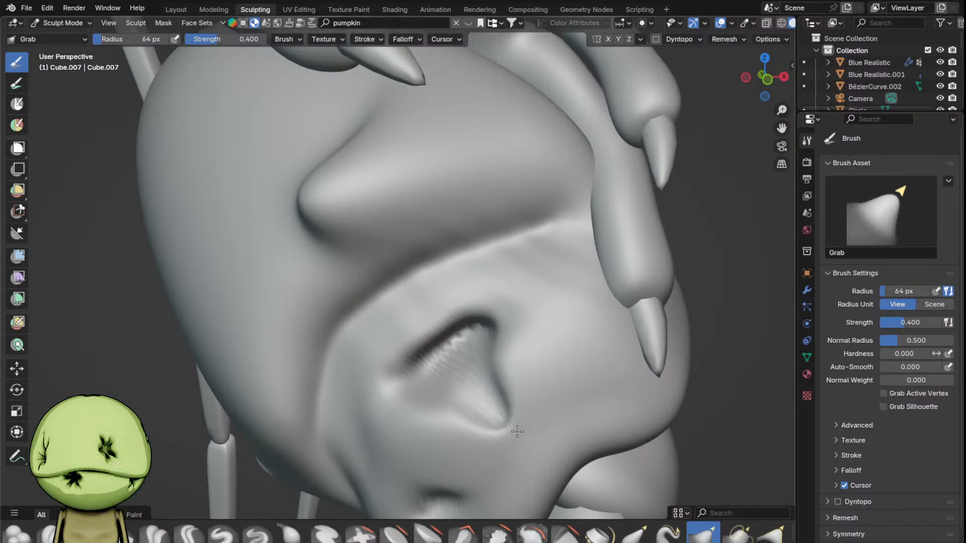
{"action": "left_click_drag", "start_coordinate": [517, 425], "coordinate": [540, 446]}
{"action": "key", "text": "]"}
{"action": "key", "text": "]"}
{"action": "key", "text": "]"}
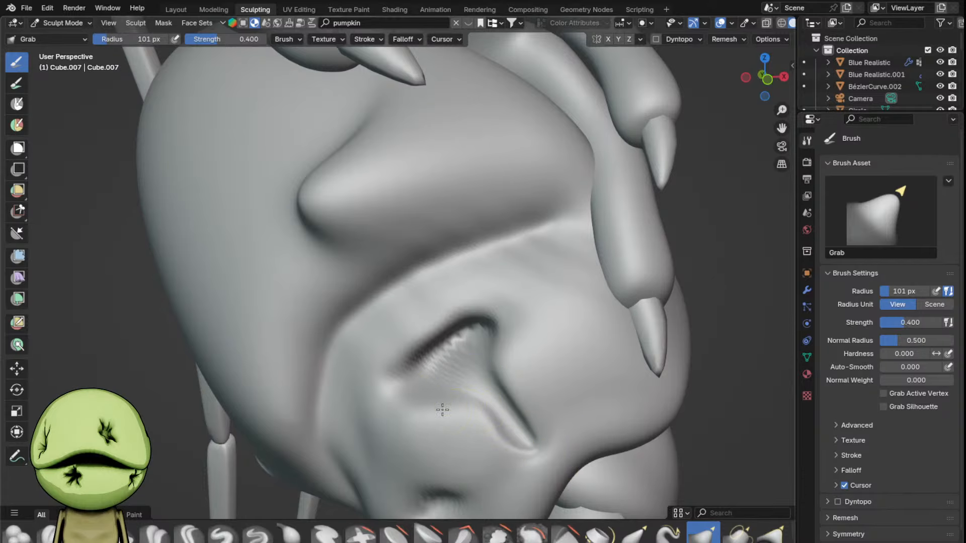
{"action": "scroll", "coordinate": [452, 410], "scroll_direction": "down", "scroll_amount": 6}
{"action": "scroll", "coordinate": [463, 367], "scroll_direction": "up", "scroll_amount": 6}
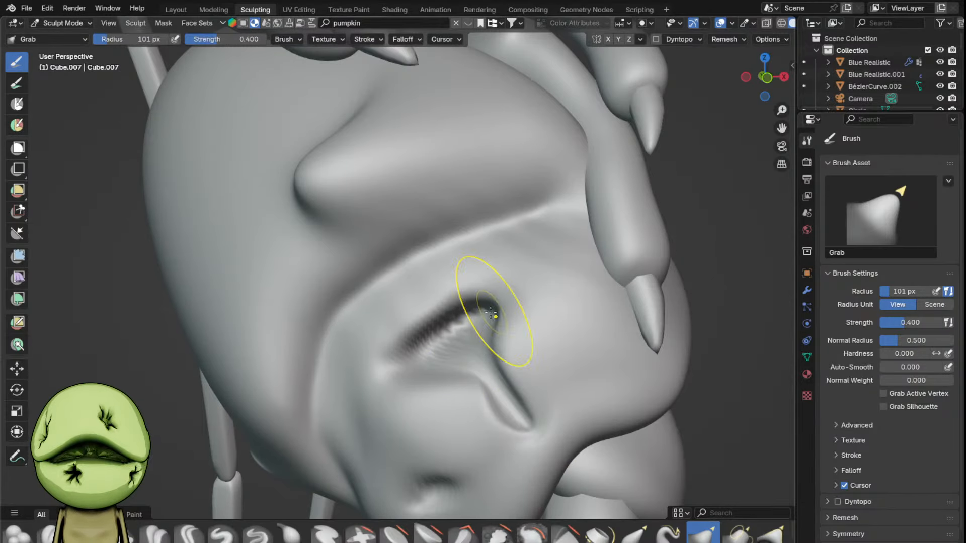
{"action": "scroll", "coordinate": [491, 314], "scroll_direction": "down", "scroll_amount": 10}
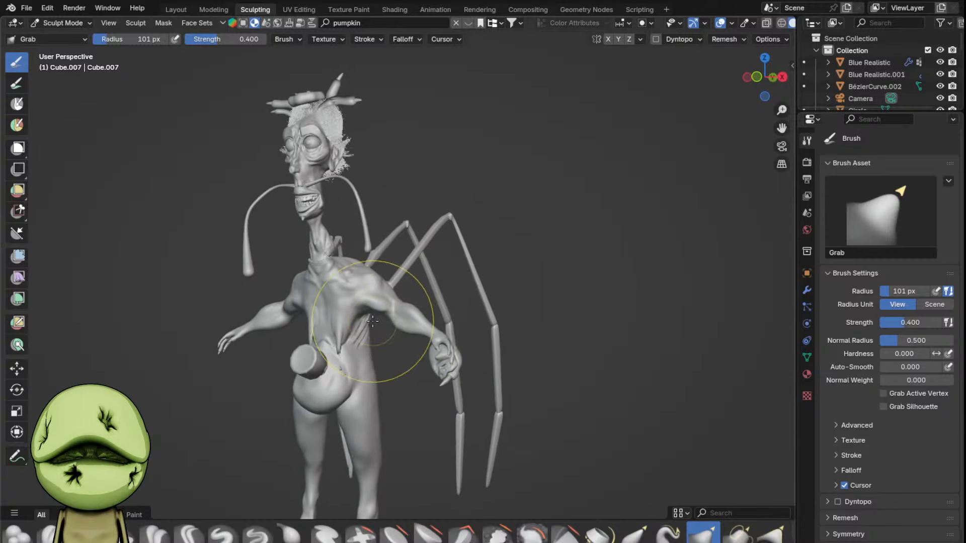
{"action": "mouse_move", "coordinate": [373, 321]}
{"action": "middle_mouse_down"}
{"action": "mouse_move", "coordinate": [384, 276]}
{"action": "mouse_move", "coordinate": [458, 280]}
{"action": "mouse_move", "coordinate": [442, 346]}
{"action": "mouse_move", "coordinate": [425, 274]}
{"action": "middle_mouse_up"}
{"action": "scroll", "coordinate": [491, 330], "scroll_direction": "up", "scroll_amount": 4}
{"action": "middle_click_drag", "start_coordinate": [378, 244], "coordinate": [442, 276]}
{"action": "scroll", "coordinate": [442, 276], "scroll_direction": "down", "scroll_amount": 5}
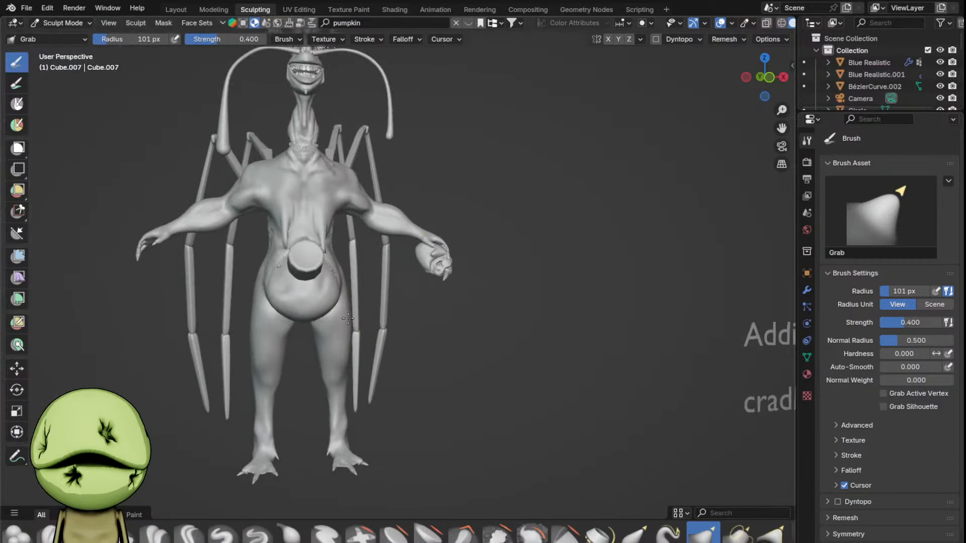
{"action": "scroll", "coordinate": [453, 295], "scroll_direction": "up", "scroll_amount": 8}
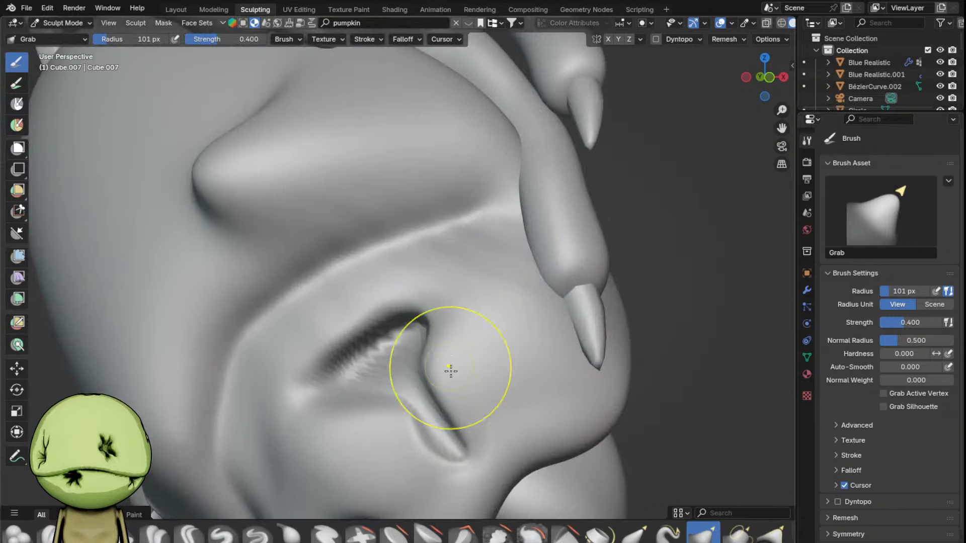
- Press a round dent into the surface below the finger's claw using Draw Sharp at 91 px and 76 px radius
{"action": "middle_click_drag", "start_coordinate": [465, 457], "coordinate": [469, 417], "text": "shift"}
{"action": "scroll", "coordinate": [478, 357], "scroll_direction": "down", "scroll_amount": 2}
{"action": "key", "text": "v"}
{"action": "scroll", "coordinate": [491, 348], "scroll_direction": "up", "scroll_amount": 2}
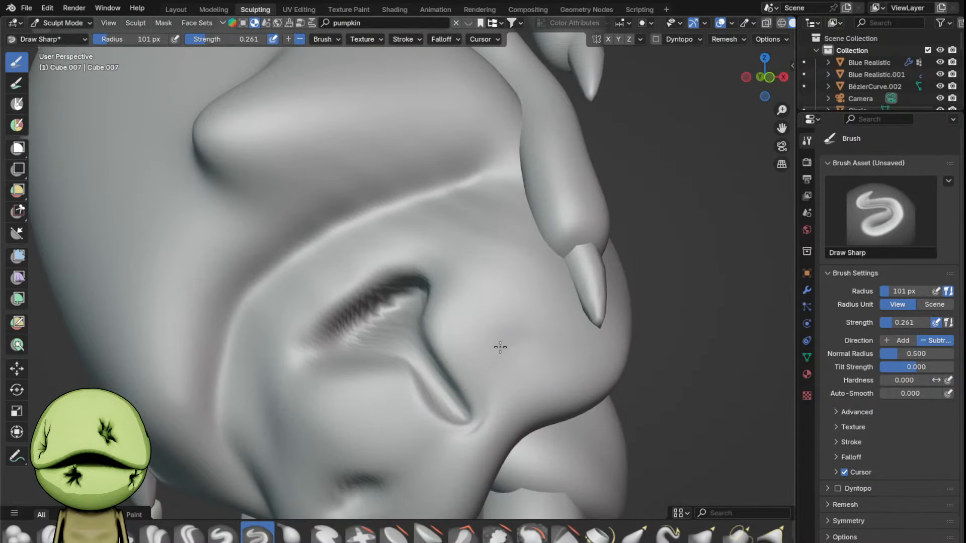
{"action": "scroll", "coordinate": [541, 351], "scroll_direction": "up", "scroll_amount": 2}
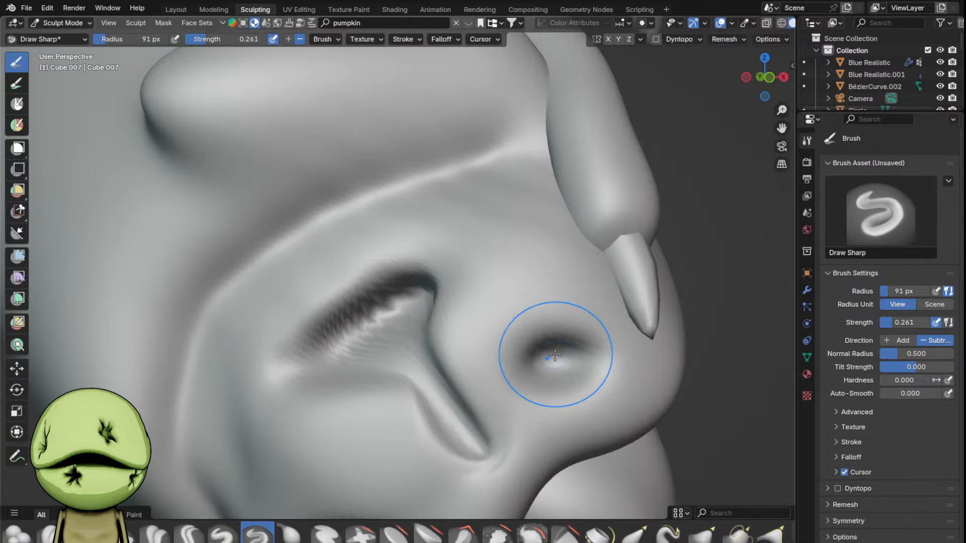
{"action": "left_click_drag", "start_coordinate": [549, 355], "coordinate": [558, 353]}
{"action": "key", "text": "f"}
{"action": "left_click", "coordinate": [545, 352]}
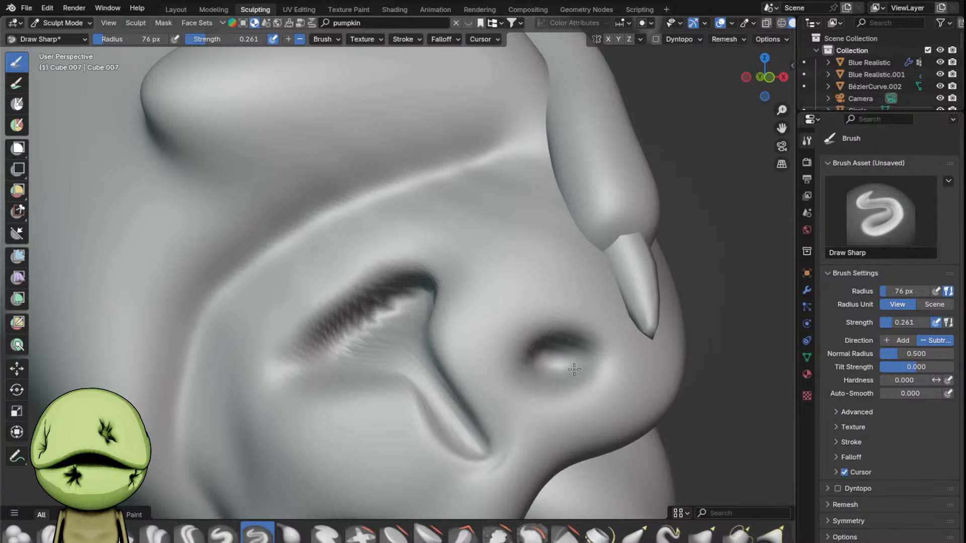
- Close the round dent below the claw into a narrow slit with pointed corners using Grab at 89 px radius
{"action": "key", "text": "p"}
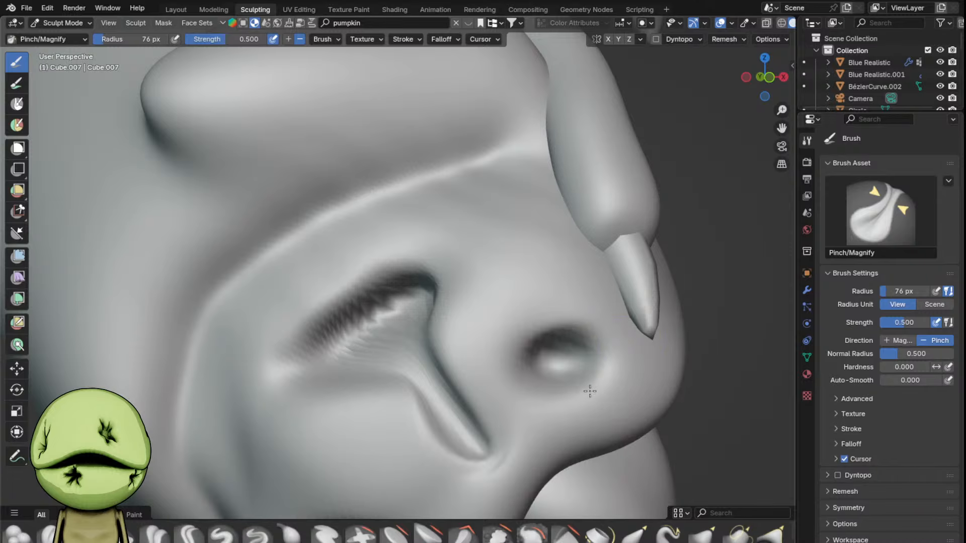
{"action": "key", "text": "g"}
{"action": "scroll", "coordinate": [530, 339], "scroll_direction": "down", "scroll_amount": 1}
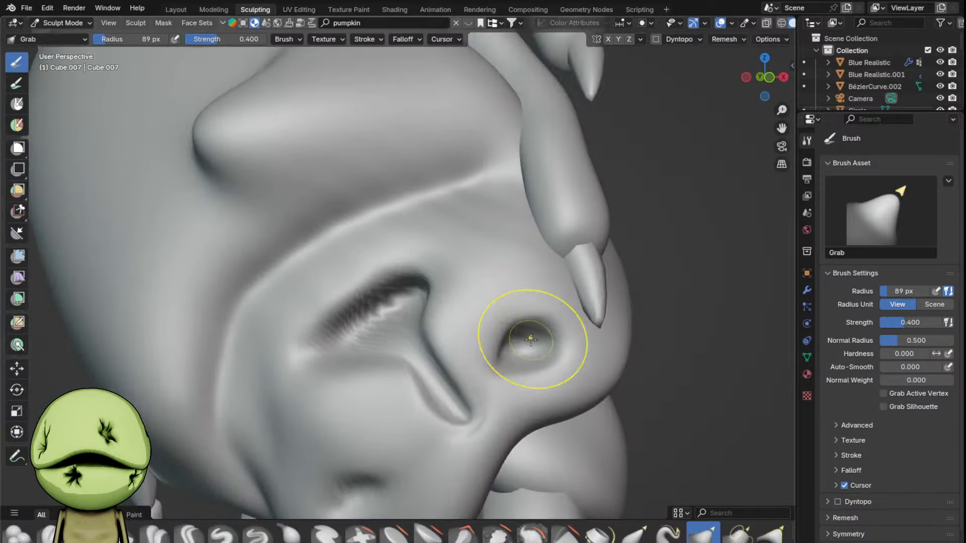
{"action": "left_click_drag", "start_coordinate": [558, 362], "coordinate": [558, 371]}
{"action": "scroll", "coordinate": [557, 352], "scroll_direction": "down", "scroll_amount": 3}
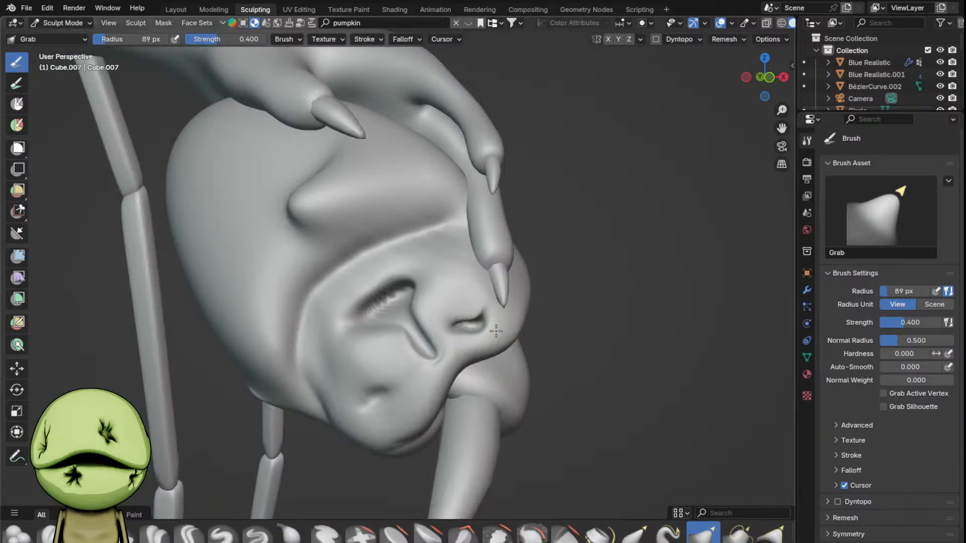
{"action": "scroll", "coordinate": [559, 312], "scroll_direction": "up", "scroll_amount": 3}
{"action": "scroll", "coordinate": [575, 345], "scroll_direction": "down", "scroll_amount": 1}
{"action": "key", "text": "f"}
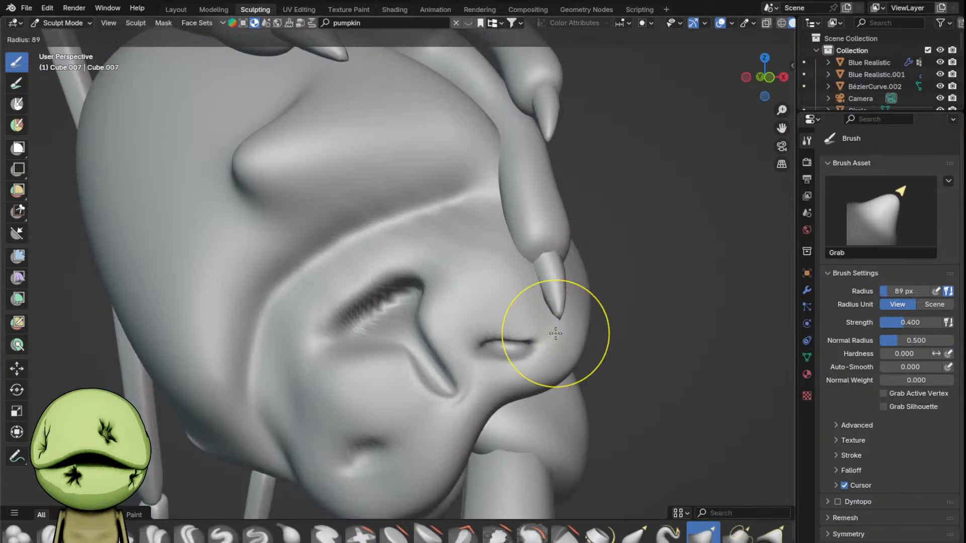
{"action": "left_click", "coordinate": [554, 334]}
{"action": "middle_click_drag", "start_coordinate": [563, 333], "coordinate": [518, 297], "text": "shift"}
{"action": "scroll", "coordinate": [518, 297], "scroll_direction": "up", "scroll_amount": 2}
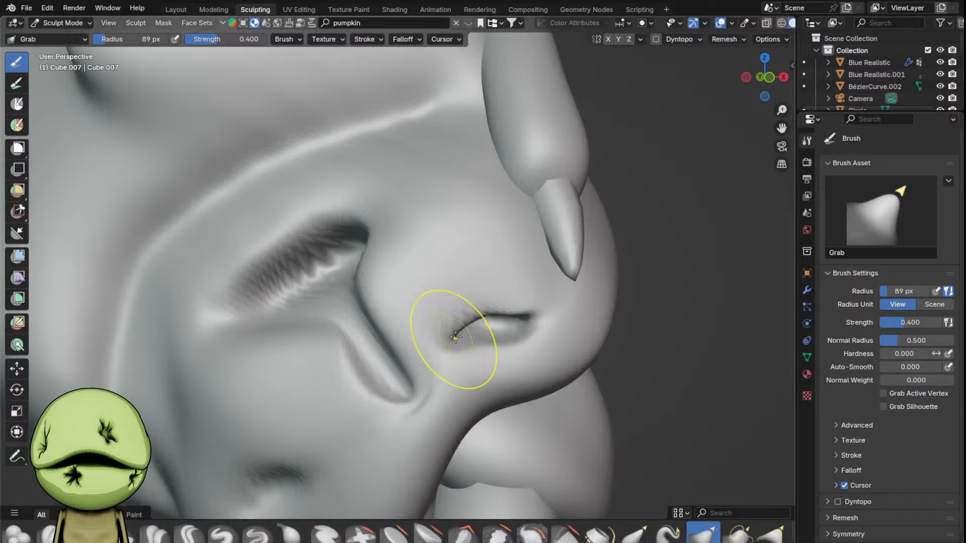
- Narrow the lower lobe's dent into a thin slanted slit using Grab at 89 px, enlarging the brush to 99 px
{"action": "scroll", "coordinate": [456, 337], "scroll_direction": "down", "scroll_amount": 4}
{"action": "scroll", "coordinate": [411, 355], "scroll_direction": "up", "scroll_amount": 3}
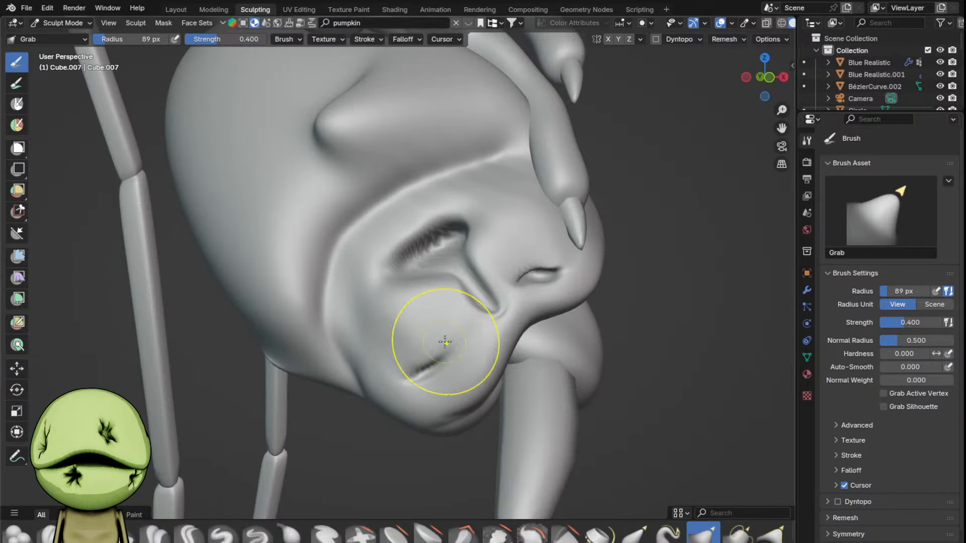
{"action": "scroll", "coordinate": [445, 342], "scroll_direction": "down", "scroll_amount": 6}
{"action": "scroll", "coordinate": [490, 276], "scroll_direction": "up", "scroll_amount": 4}
{"action": "key", "text": "f"}
{"action": "left_click", "coordinate": [498, 276]}
{"action": "scroll", "coordinate": [516, 317], "scroll_direction": "up", "scroll_amount": 3}
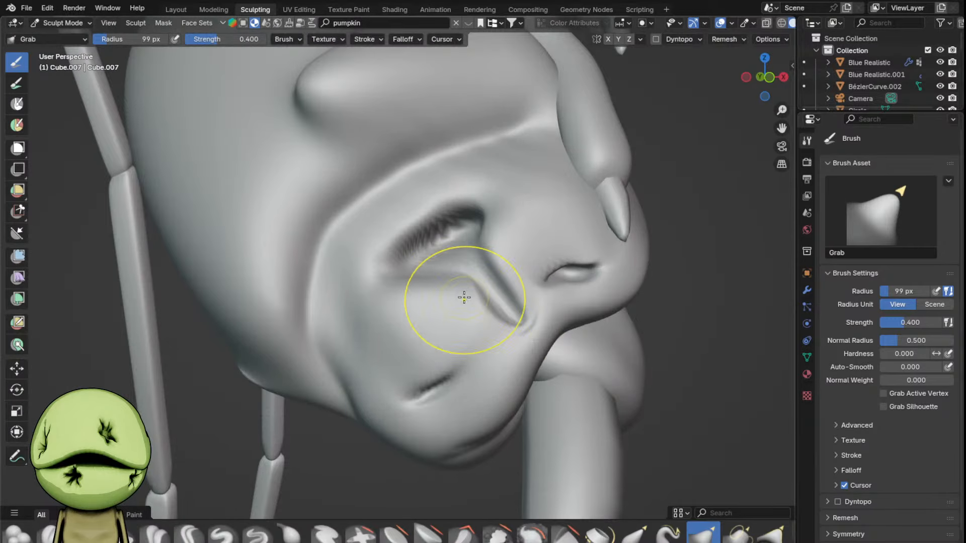
- Carve a crease alongside the pulled ridge using Draw Sharp at 59 px radius, enlarging the brush to 73 px
{"action": "scroll", "coordinate": [469, 305], "scroll_direction": "up", "scroll_amount": 1}
{"action": "key", "text": "v"}
{"action": "mouse_move", "coordinate": [506, 334]}
{"action": "left_mouse_down"}
{"action": "mouse_move", "coordinate": [528, 352]}
{"action": "mouse_move", "coordinate": [489, 343]}
{"action": "mouse_move", "coordinate": [485, 314]}
{"action": "mouse_move", "coordinate": [478, 322]}
{"action": "mouse_move", "coordinate": [469, 302]}
{"action": "mouse_move", "coordinate": [457, 309]}
{"action": "left_mouse_up"}
{"action": "key", "text": "f"}
{"action": "left_click", "coordinate": [511, 347]}
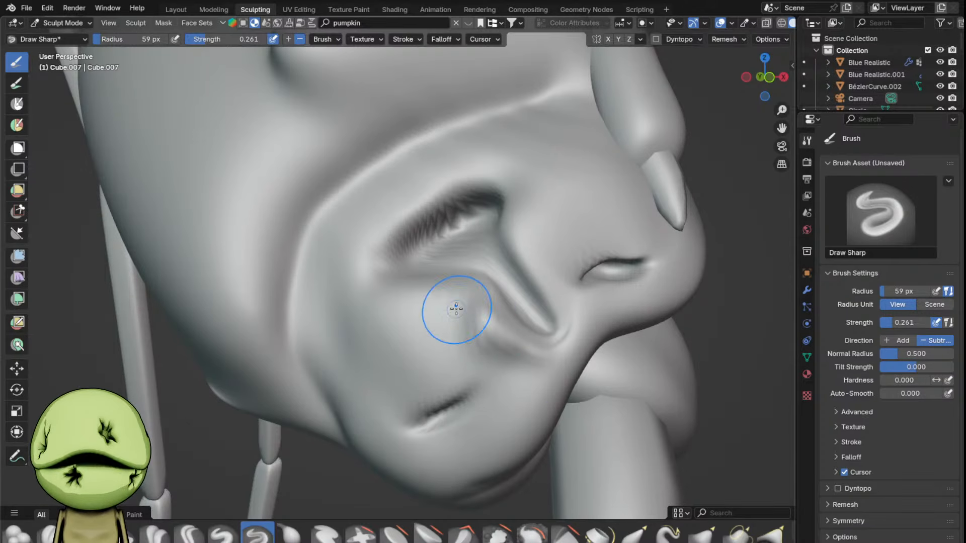
{"action": "scroll", "coordinate": [472, 345], "scroll_direction": "down", "scroll_amount": 7}
{"action": "mouse_move", "coordinate": [478, 292]}
{"action": "middle_mouse_down", "text": "shift"}
{"action": "mouse_move", "coordinate": [492, 319]}
{"action": "mouse_move", "coordinate": [469, 335]}
{"action": "middle_mouse_up", "text": "shift"}
{"action": "key", "text": "f"}
{"action": "left_click", "coordinate": [496, 319]}
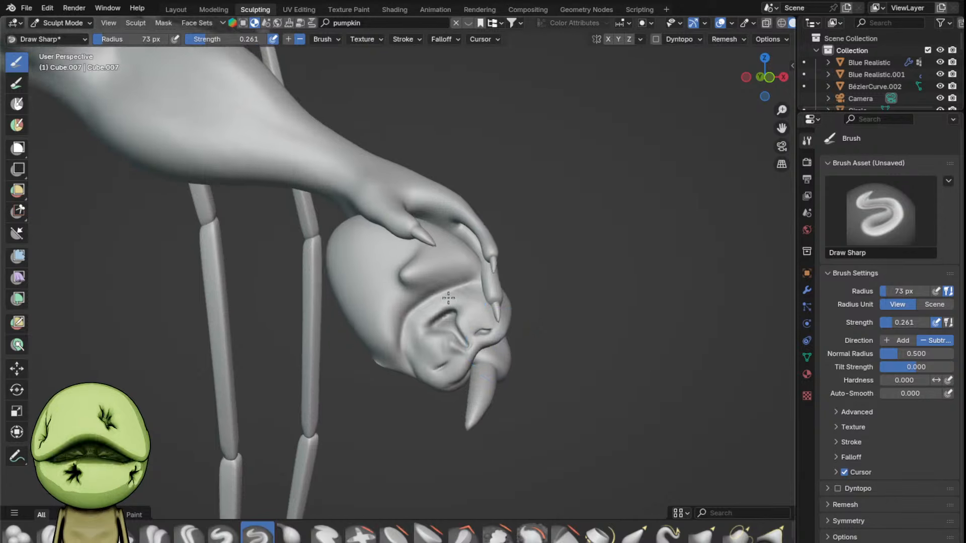
- Pull a pointed bump out of the upper lobe's blunt end beside the claw using Grab at 57 px and 93 px
{"action": "scroll", "coordinate": [469, 335], "scroll_direction": "up", "scroll_amount": 4}
{"action": "key", "text": "i"}
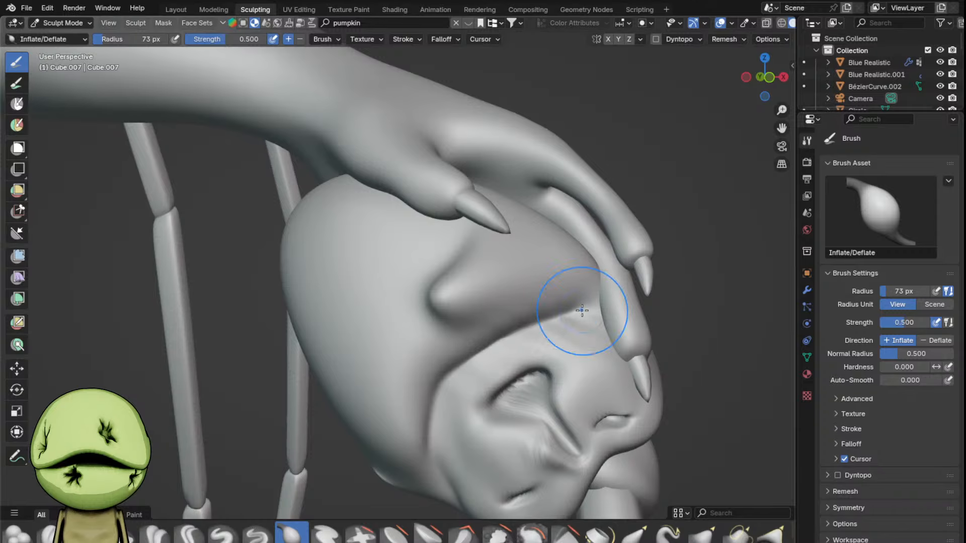
{"action": "scroll", "coordinate": [513, 316], "scroll_direction": "down", "scroll_amount": 3}
{"action": "key", "text": "f"}
{"action": "left_click", "coordinate": [481, 312]}
{"action": "scroll", "coordinate": [474, 297], "scroll_direction": "up", "scroll_amount": 2}
{"action": "key", "text": "g"}
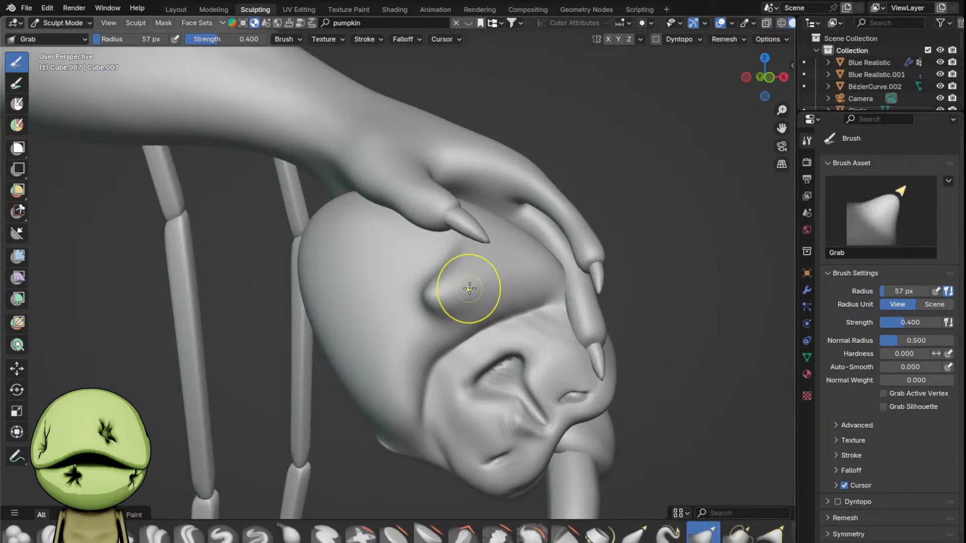
{"action": "middle_click_drag", "start_coordinate": [470, 288], "coordinate": [463, 316]}
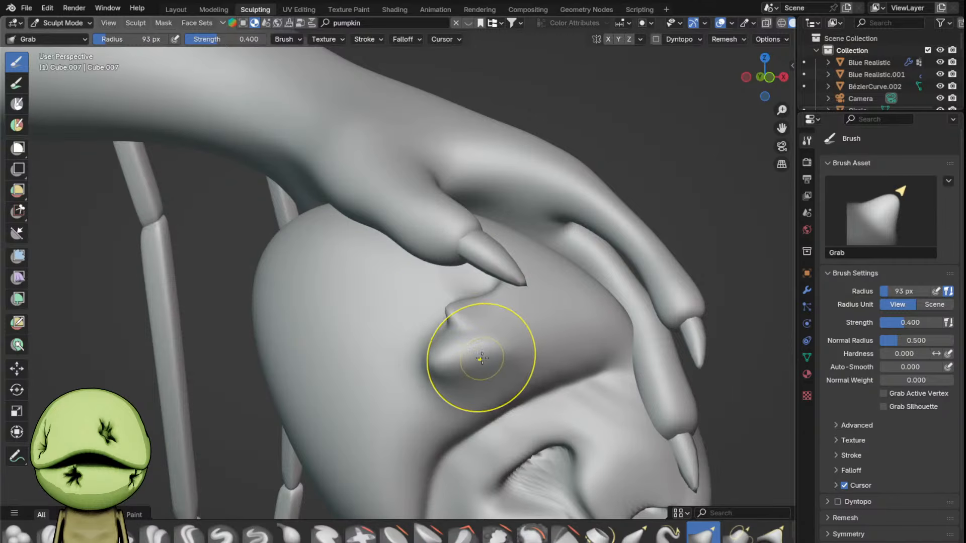
- Carve creases under the upper lobe's blunt end and along its underside using Draw Sharp at 54 px and 60 px
{"action": "key", "text": "x"}
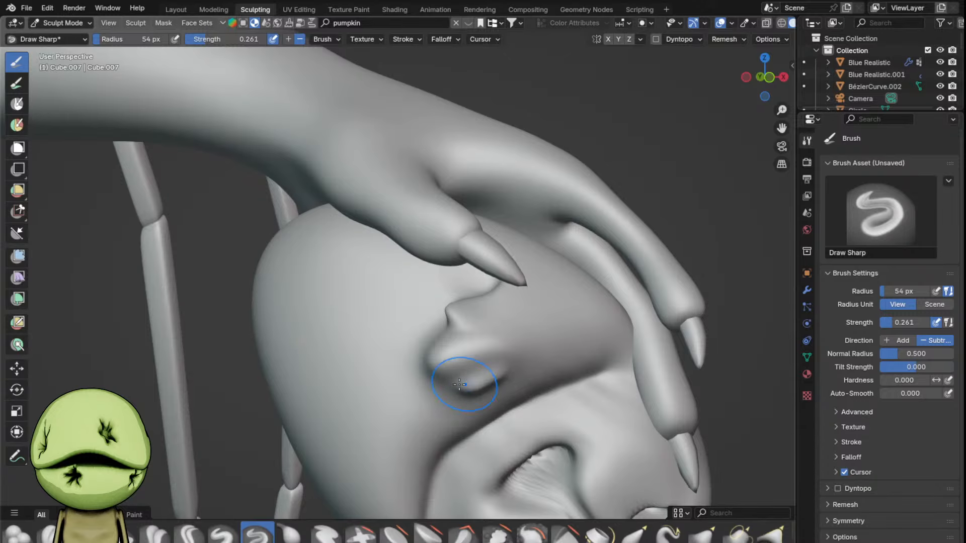
{"action": "left_click_drag", "start_coordinate": [443, 382], "coordinate": [485, 371]}
{"action": "middle_click_drag", "start_coordinate": [497, 362], "coordinate": [533, 365]}
{"action": "key", "text": "f"}
{"action": "left_click", "coordinate": [523, 364]}
{"action": "mouse_move", "coordinate": [450, 367]}
{"action": "middle_mouse_down"}
{"action": "mouse_move", "coordinate": [479, 371]}
{"action": "mouse_move", "coordinate": [451, 342]}
{"action": "middle_mouse_up"}
{"action": "scroll", "coordinate": [467, 345], "scroll_direction": "down", "scroll_amount": 7}
{"action": "scroll", "coordinate": [448, 331], "scroll_direction": "up", "scroll_amount": 4}
{"action": "scroll", "coordinate": [428, 339], "scroll_direction": "up", "scroll_amount": 7}
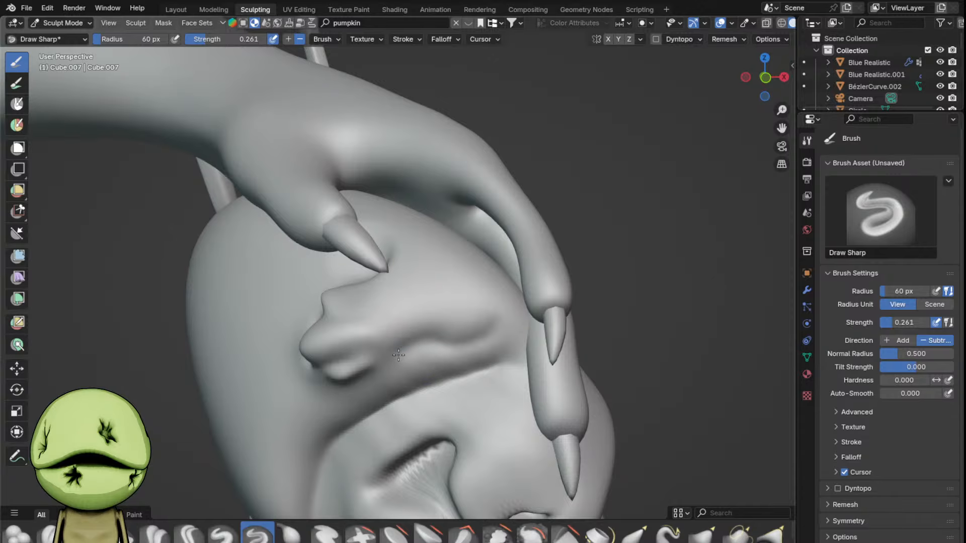
- Raise soft folds across the upper lobe using Inflate/Deflate at 35 px radius and 0.500 strength
{"action": "scroll", "coordinate": [398, 355], "scroll_direction": "down", "scroll_amount": 1}
{"action": "key", "text": "i"}
{"action": "mouse_move", "coordinate": [409, 326]}
{"action": "left_mouse_down"}
{"action": "mouse_move", "coordinate": [401, 295]}
{"action": "mouse_move", "coordinate": [461, 274]}
{"action": "left_mouse_up"}
{"action": "middle_click_drag", "start_coordinate": [488, 309], "coordinate": [421, 277]}
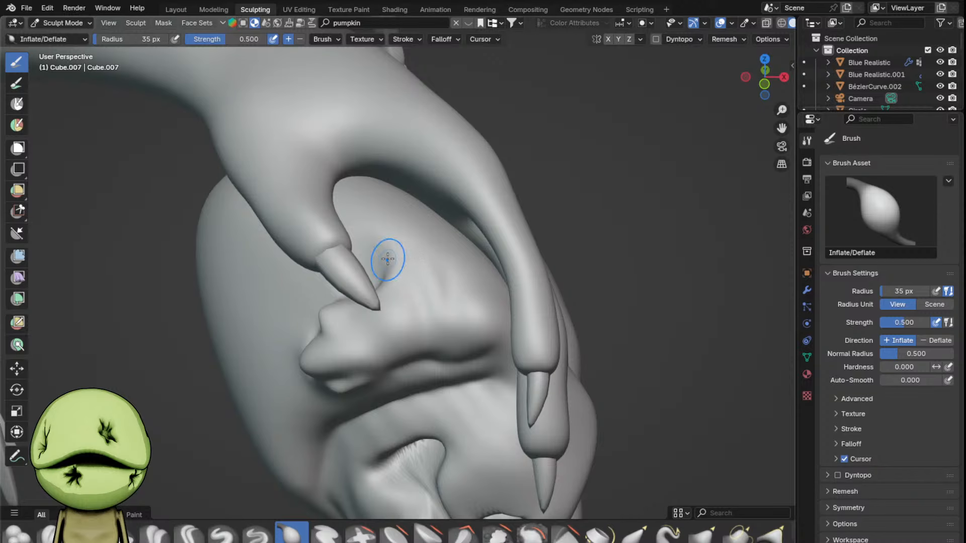
{"action": "scroll", "coordinate": [389, 231], "scroll_direction": "down", "scroll_amount": 10}
{"action": "middle_click_drag", "start_coordinate": [414, 309], "coordinate": [431, 282]}
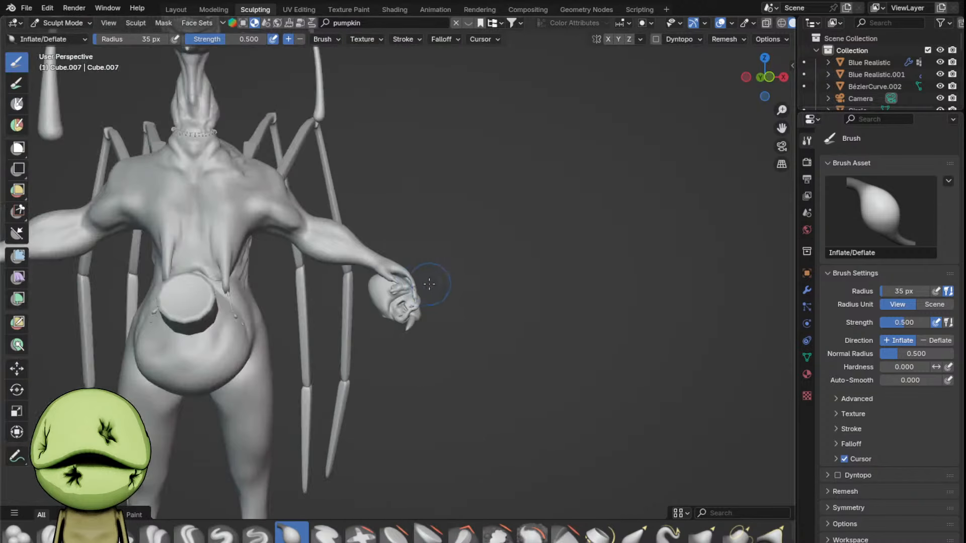
- Deepen the crease around the upper lobe's blunt end and along its underside using Draw Sharp at 63 px radius
{"action": "scroll", "coordinate": [386, 292], "scroll_direction": "up", "scroll_amount": 6}
{"action": "mouse_move", "coordinate": [331, 314]}
{"action": "middle_mouse_down", "text": "shift"}
{"action": "mouse_move", "coordinate": [365, 293]}
{"action": "mouse_move", "coordinate": [404, 290]}
{"action": "mouse_move", "coordinate": [423, 304]}
{"action": "middle_mouse_up", "text": "shift"}
{"action": "scroll", "coordinate": [416, 306], "scroll_direction": "up", "scroll_amount": 2}
{"action": "key", "text": "f"}
{"action": "left_click", "coordinate": [437, 304]}
{"action": "scroll", "coordinate": [446, 282], "scroll_direction": "up", "scroll_amount": 4}
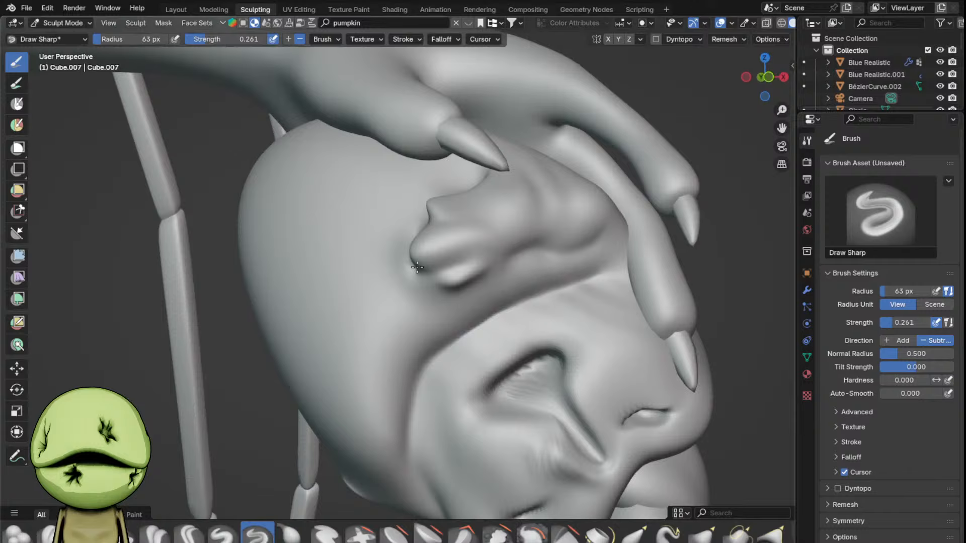
{"action": "scroll", "coordinate": [436, 285], "scroll_direction": "up", "scroll_amount": 2}
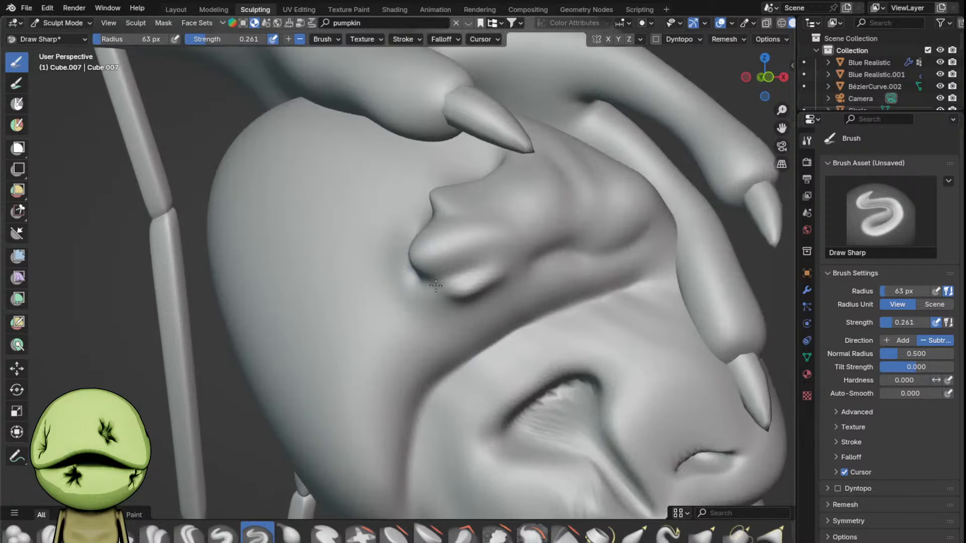
{"action": "mouse_move", "coordinate": [432, 282]}
{"action": "left_mouse_down"}
{"action": "mouse_move", "coordinate": [476, 300]}
{"action": "mouse_move", "coordinate": [535, 257]}
{"action": "left_mouse_up"}
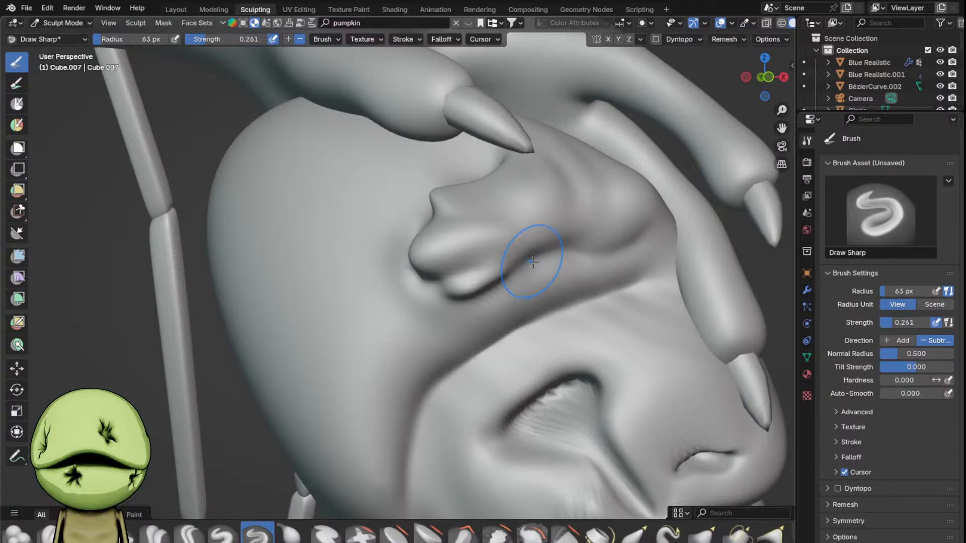
- Build up raised folds down the smooth side of the head behind the curved groove using Inflate/Deflate at 63 px radius
{"action": "scroll", "coordinate": [623, 266], "scroll_direction": "down", "scroll_amount": 8}
{"action": "middle_click_drag", "start_coordinate": [475, 274], "coordinate": [502, 260]}
{"action": "scroll", "coordinate": [496, 259], "scroll_direction": "up", "scroll_amount": 4}
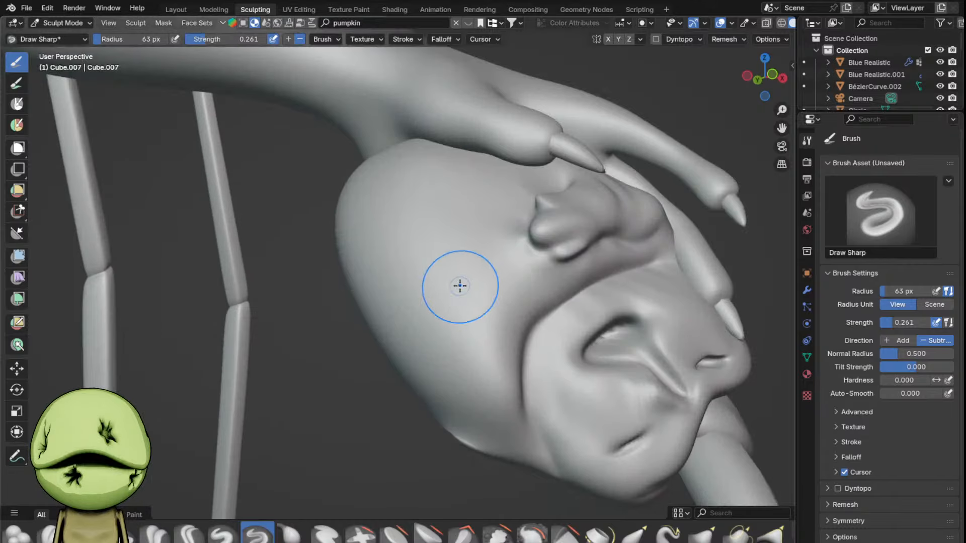
{"action": "middle_click_drag", "start_coordinate": [457, 285], "coordinate": [472, 282]}
{"action": "key", "text": "i"}
{"action": "mouse_move", "coordinate": [445, 281]}
{"action": "left_mouse_down"}
{"action": "mouse_move", "coordinate": [453, 355]}
{"action": "mouse_move", "coordinate": [466, 330]}
{"action": "mouse_move", "coordinate": [501, 462]}
{"action": "left_mouse_up"}
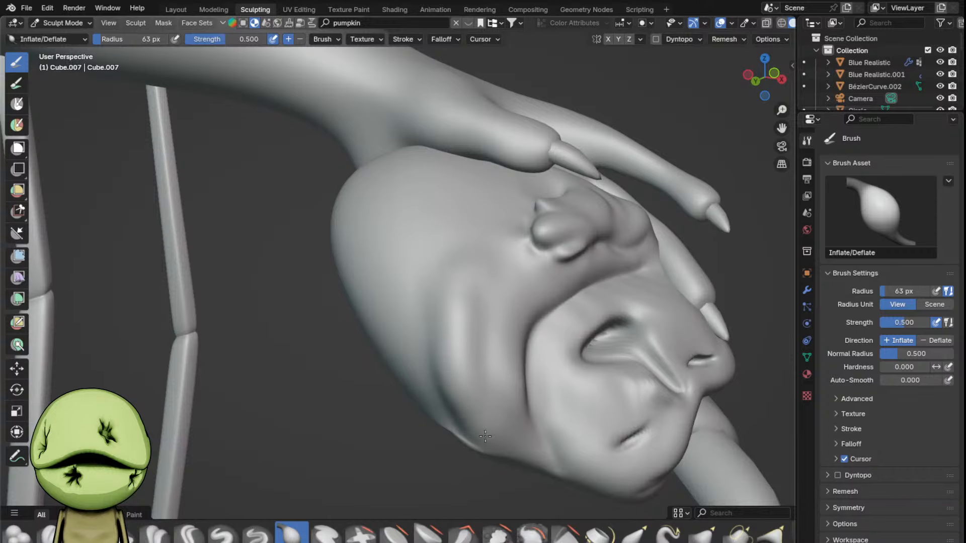
{"action": "middle_click_drag", "start_coordinate": [474, 392], "coordinate": [421, 384]}
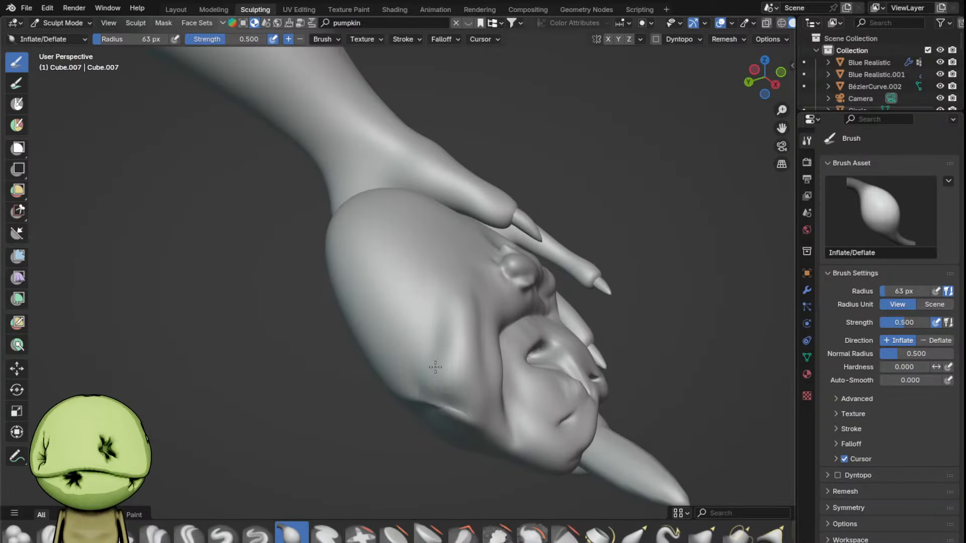
- Raise a fold on the smooth side of the infant's head using Inflate/Deflate at 43 px radius
{"action": "middle_click_drag", "start_coordinate": [449, 329], "coordinate": [427, 349]}
{"action": "scroll", "coordinate": [429, 352], "scroll_direction": "up", "scroll_amount": 1}
{"action": "middle_click_drag", "start_coordinate": [496, 377], "coordinate": [431, 384]}
{"action": "key", "text": "f"}
{"action": "left_click", "coordinate": [422, 384]}
{"action": "middle_click_drag", "start_coordinate": [465, 342], "coordinate": [442, 355]}
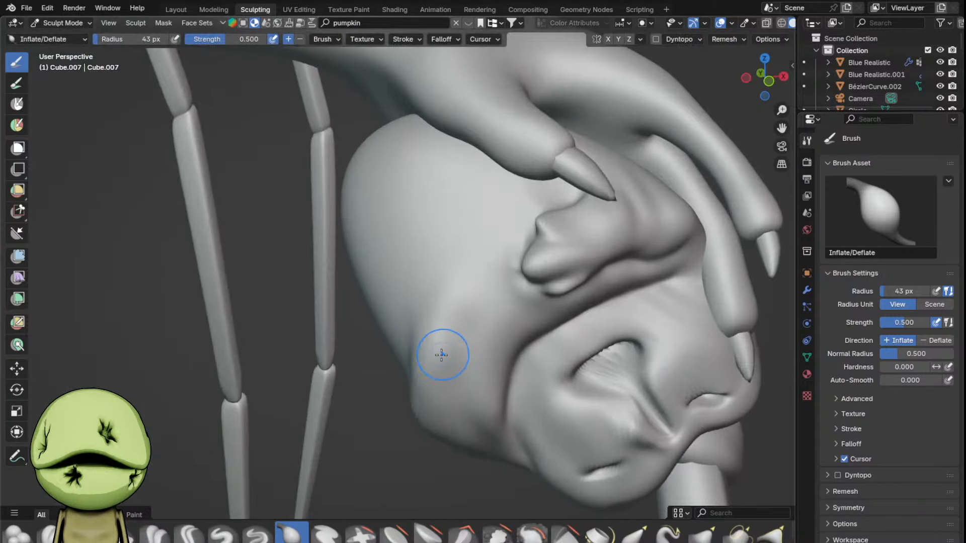
{"action": "scroll", "coordinate": [440, 350], "scroll_direction": "up", "scroll_amount": 2}
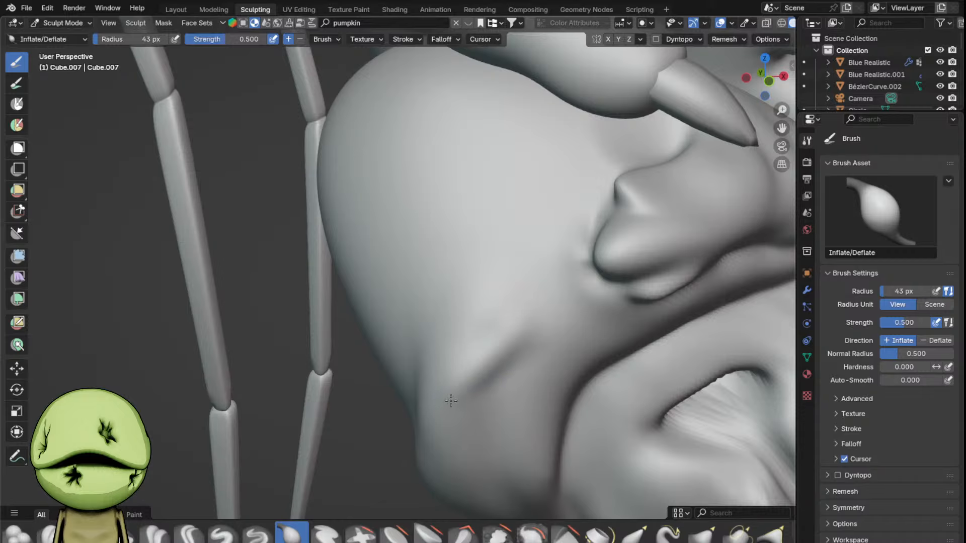
{"action": "left_click_drag", "start_coordinate": [474, 344], "coordinate": [485, 335]}
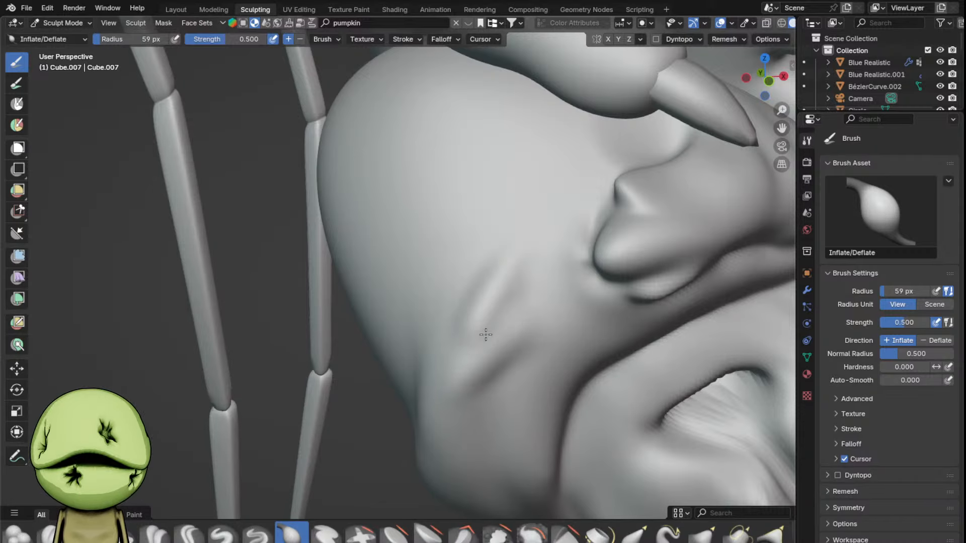
- Add a finer raised wrinkle above the side fold using Inflate/Deflate at 26 px radius
{"action": "middle_click_drag", "start_coordinate": [471, 333], "coordinate": [486, 334]}
{"action": "scroll", "coordinate": [484, 334], "scroll_direction": "up", "scroll_amount": 1}
{"action": "key", "text": "f"}
{"action": "left_click", "coordinate": [476, 335]}
{"action": "left_click_drag", "start_coordinate": [492, 275], "coordinate": [478, 359]}
- Build up the wrinkles and the bulge on the side of the head using Inflate/Deflate at 44 px and 78 px
{"action": "key", "text": "f"}
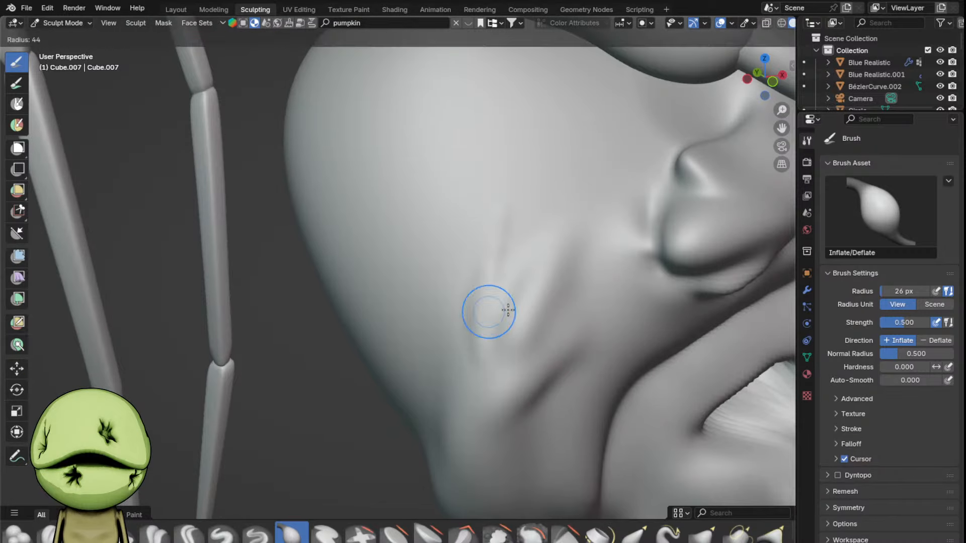
{"action": "left_click", "coordinate": [472, 308]}
{"action": "mouse_move", "coordinate": [461, 355]}
{"action": "middle_mouse_down"}
{"action": "mouse_move", "coordinate": [485, 323]}
{"action": "mouse_move", "coordinate": [492, 377]}
{"action": "middle_mouse_up"}
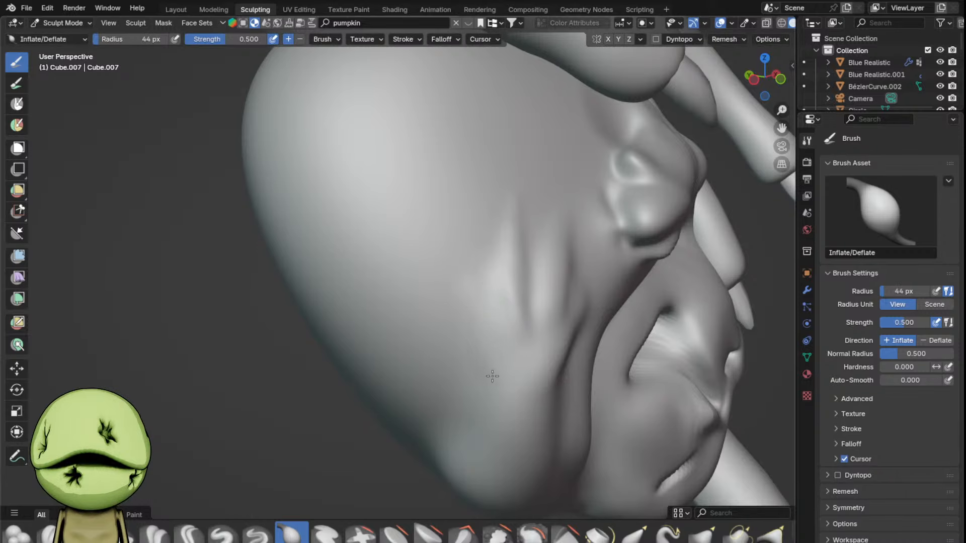
{"action": "middle_click_drag", "start_coordinate": [482, 316], "coordinate": [445, 402]}
{"action": "middle_click_drag", "start_coordinate": [425, 354], "coordinate": [431, 366]}
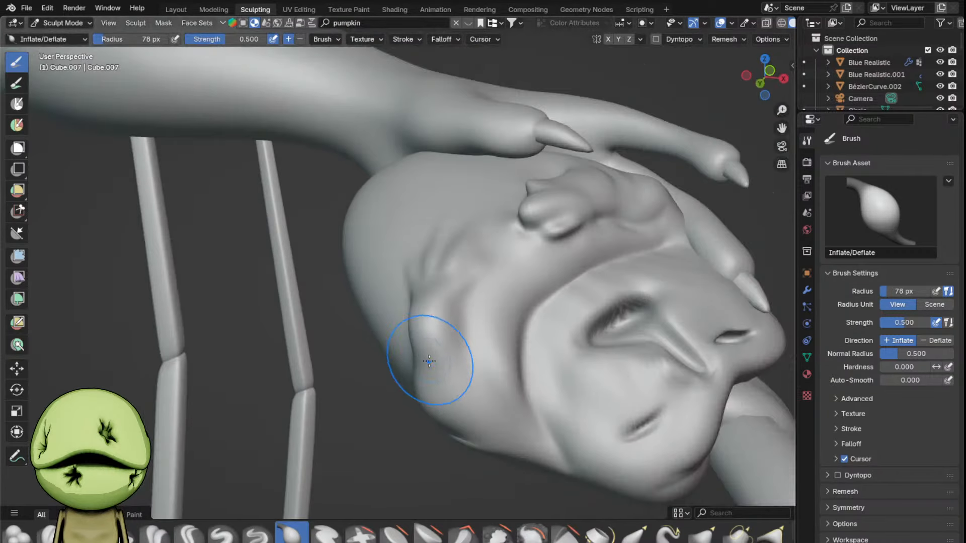
{"action": "middle_click_drag", "start_coordinate": [508, 432], "coordinate": [438, 408]}
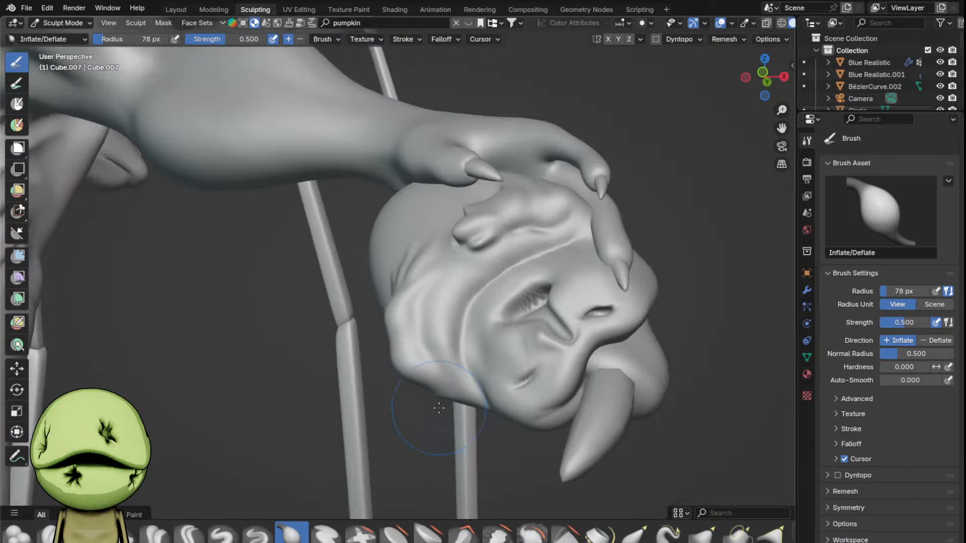
{"action": "mouse_move", "coordinate": [419, 366]}
{"action": "middle_mouse_down"}
{"action": "mouse_move", "coordinate": [442, 409]}
{"action": "mouse_move", "coordinate": [446, 336]}
{"action": "mouse_move", "coordinate": [444, 344]}
{"action": "middle_mouse_up"}
- Carve thin creases between the raised side wrinkles using Draw Sharp at 29 px radius and 0.261 strength
{"action": "key", "text": "v"}
{"action": "scroll", "coordinate": [446, 336], "scroll_direction": "up", "scroll_amount": 1}
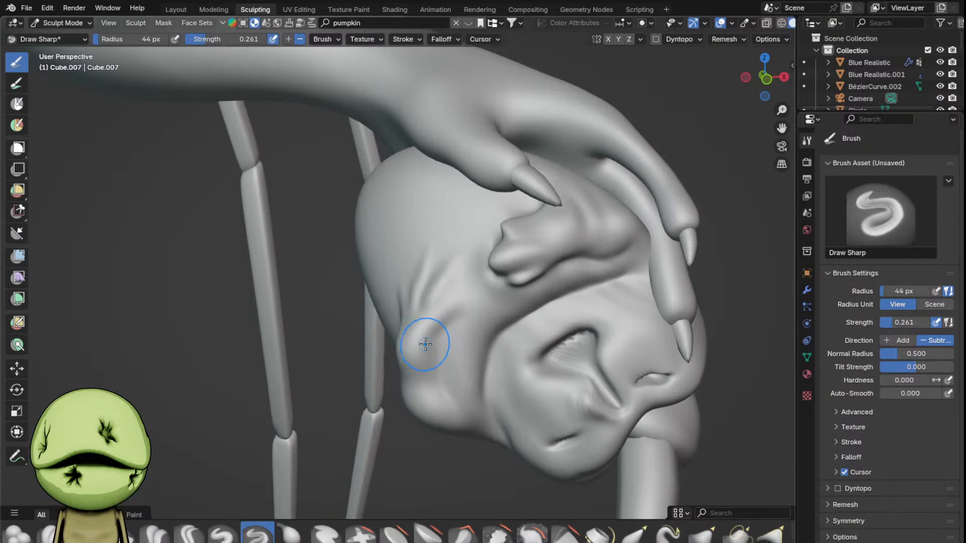
{"action": "key", "text": "f"}
{"action": "left_click", "coordinate": [416, 345]}
{"action": "scroll", "coordinate": [410, 345], "scroll_direction": "up", "scroll_amount": 3}
{"action": "left_click_drag", "start_coordinate": [441, 324], "coordinate": [472, 280]}
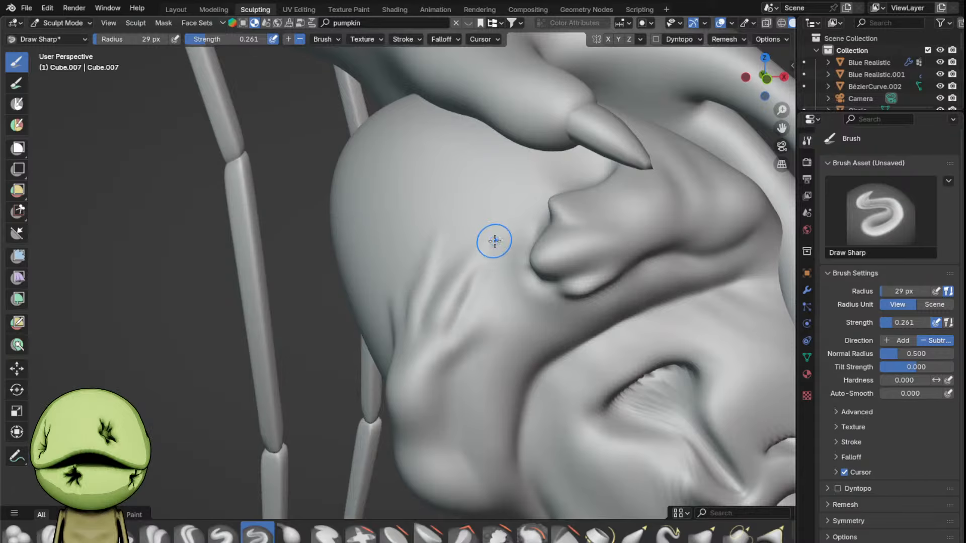
- Switch to the Layout workspace and duplicate the "cradling a stillborn infant" text, placing the copy directly below it
{"action": "scroll", "coordinate": [502, 255], "scroll_direction": "down", "scroll_amount": 5}
{"action": "scroll", "coordinate": [506, 258], "scroll_direction": "down", "scroll_amount": 5}
{"action": "middle_click_drag", "start_coordinate": [506, 258], "coordinate": [531, 258]}
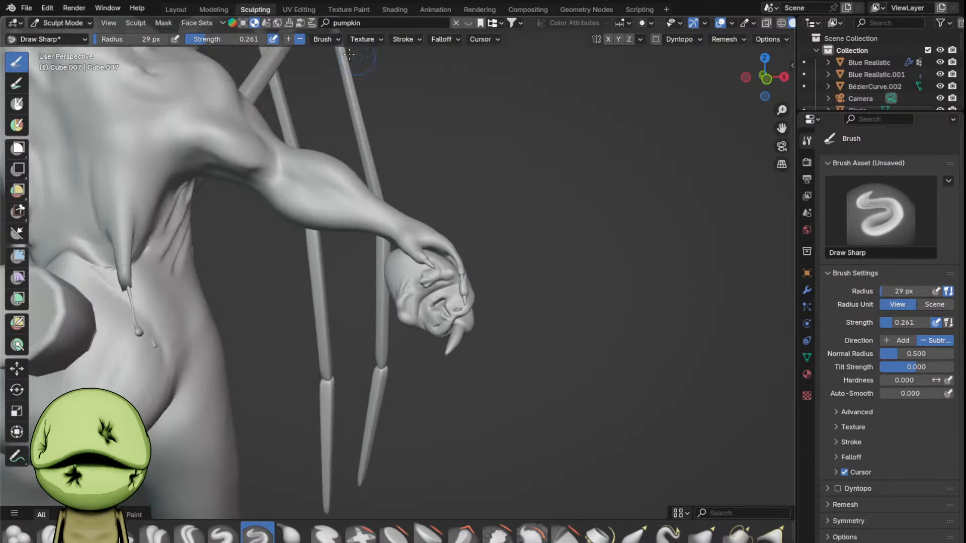
{"action": "left_click", "coordinate": [184, 8]}
{"action": "scroll", "coordinate": [491, 361], "scroll_direction": "down", "scroll_amount": 3}
{"action": "scroll", "coordinate": [491, 360], "scroll_direction": "down", "scroll_amount": 5}
{"action": "scroll", "coordinate": [534, 405], "scroll_direction": "up", "scroll_amount": 3}
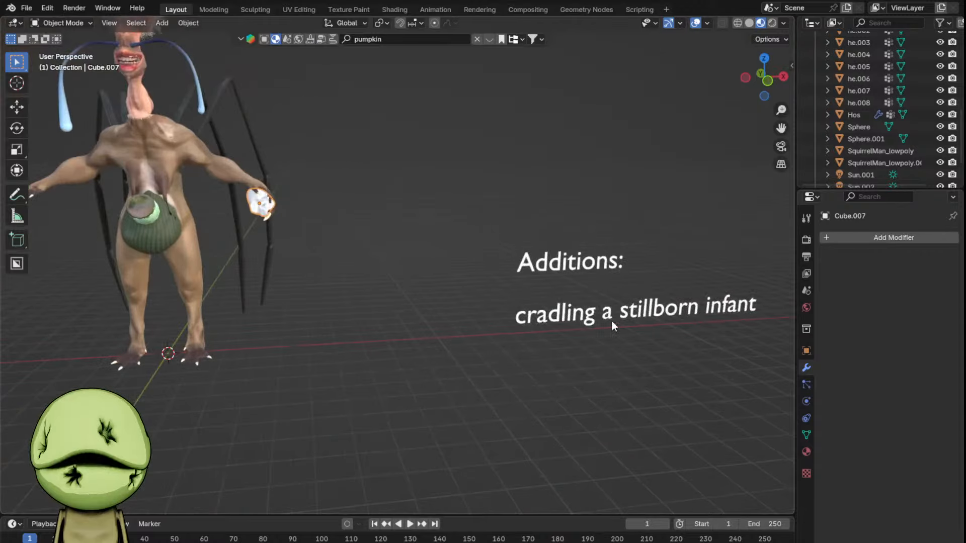
{"action": "left_click", "coordinate": [611, 320]}
{"action": "key", "text": "shift+d"}
{"action": "key", "text": "z"}
{"action": "left_click", "coordinate": [606, 372]}
- Replace the duplicated text with "frog, in general"
{"action": "key", "text": "Tab"}
{"action": "key", "text": "ctrl+a"}
{"action": "key", "text": "BackSpace"}
{"action": "type", "text": "fro"}
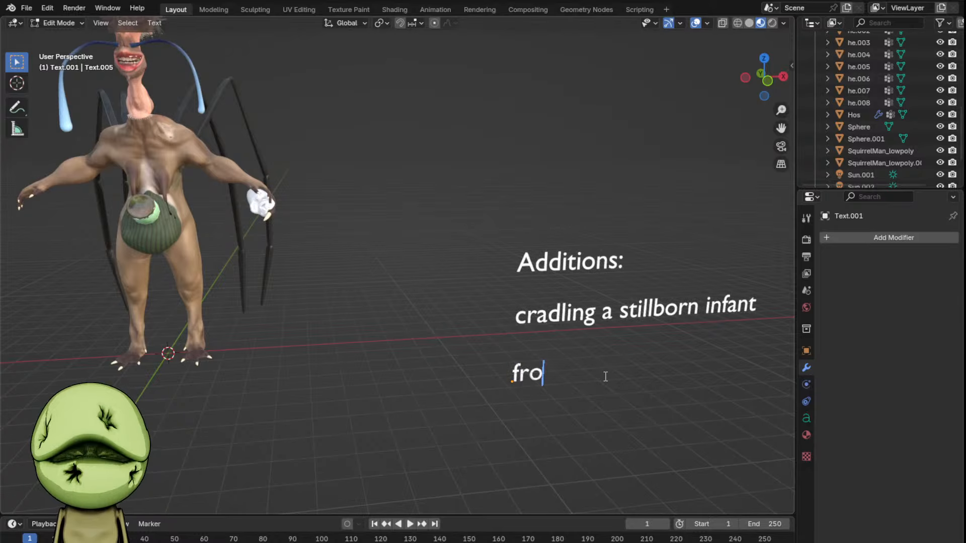
{"action": "type", "text": "g, in gnere"}
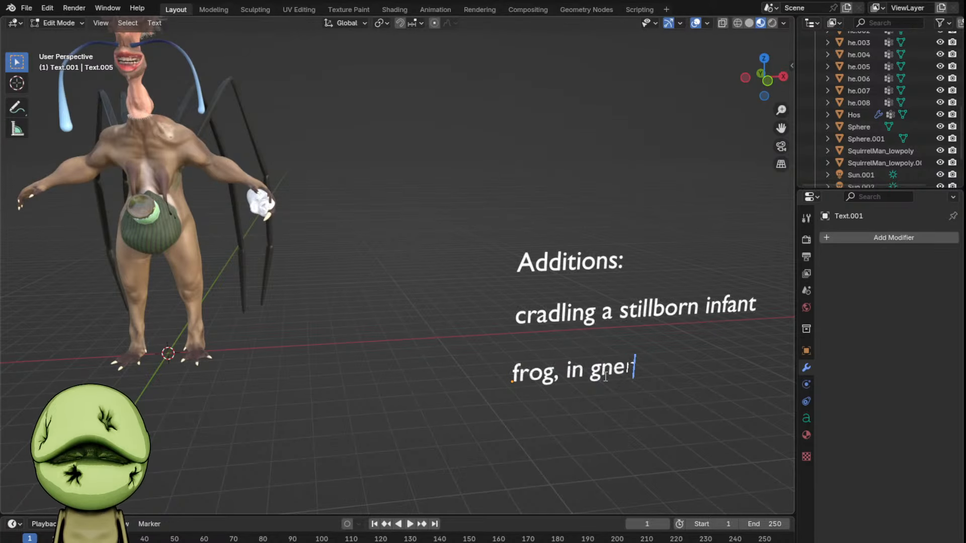
{"action": "key", "text": "BackSpace"}
{"action": "key", "text": "BackSpace"}
{"action": "key", "text": "BackSpace"}
{"action": "key", "text": "BackSpace"}
{"action": "key", "text": "BackSpace"}
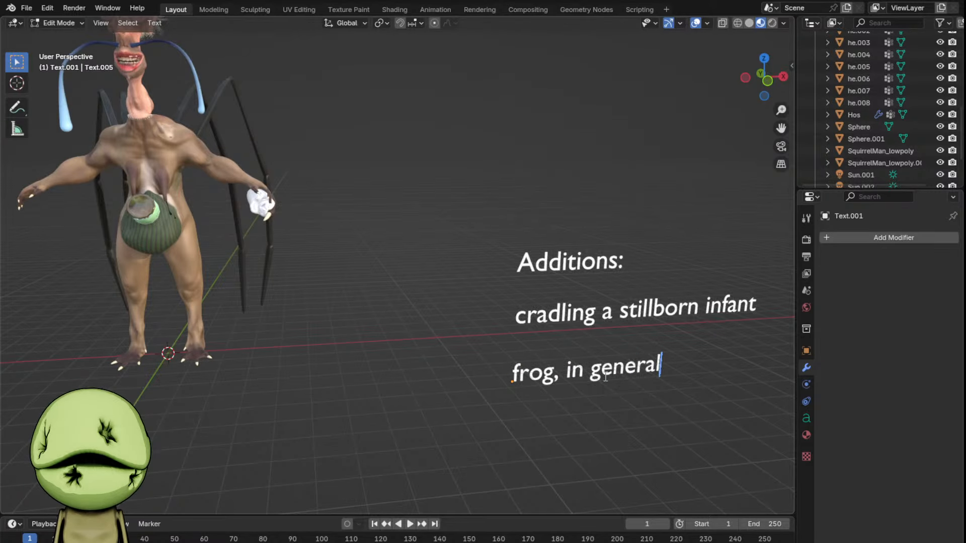
{"action": "key", "text": "Tab"}
- Move the "frog, in general" text vertically to sit close beneath the "cradling a stillborn infant" line
{"action": "middle_click_drag", "start_coordinate": [549, 360], "coordinate": [516, 349]}
{"action": "scroll", "coordinate": [517, 348], "scroll_direction": "down", "scroll_amount": 1}
{"action": "key", "text": "g"}
{"action": "key", "text": "z"}
{"action": "left_click", "coordinate": [623, 317]}
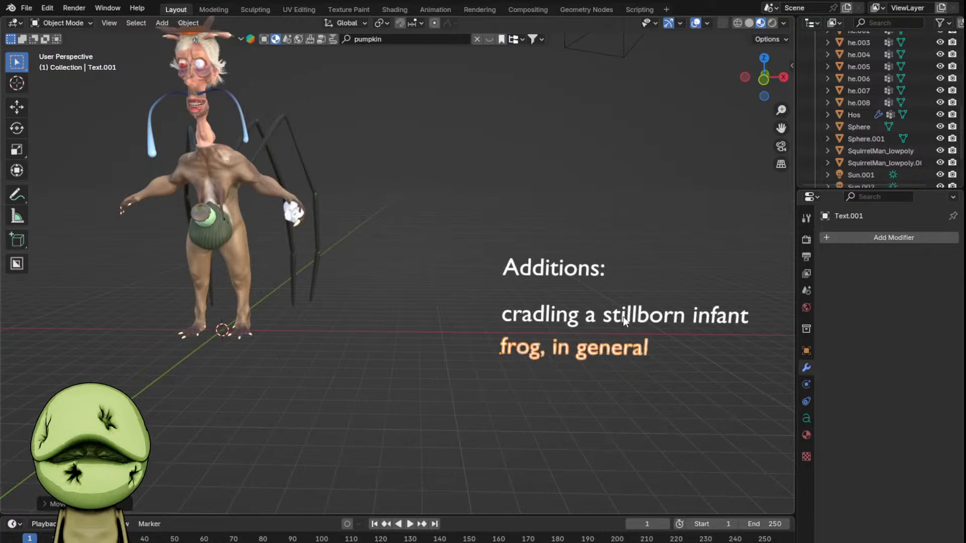
- Return to sculpting the infant and carve more fine creases up the side of the head using Draw Sharp at 29 px
{"action": "left_click", "coordinate": [294, 219]}
{"action": "key", "text": "KP_Decimal"}
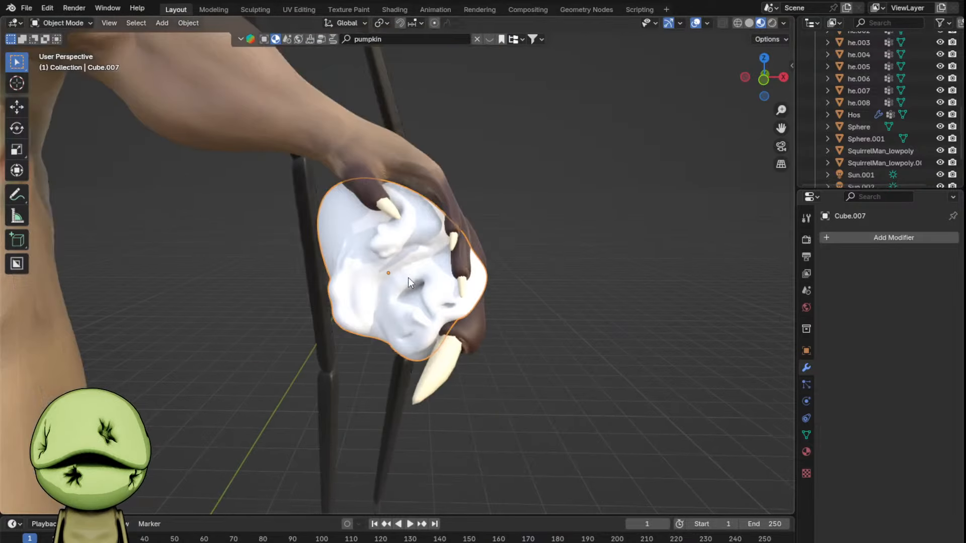
{"action": "left_click", "coordinate": [243, 10]}
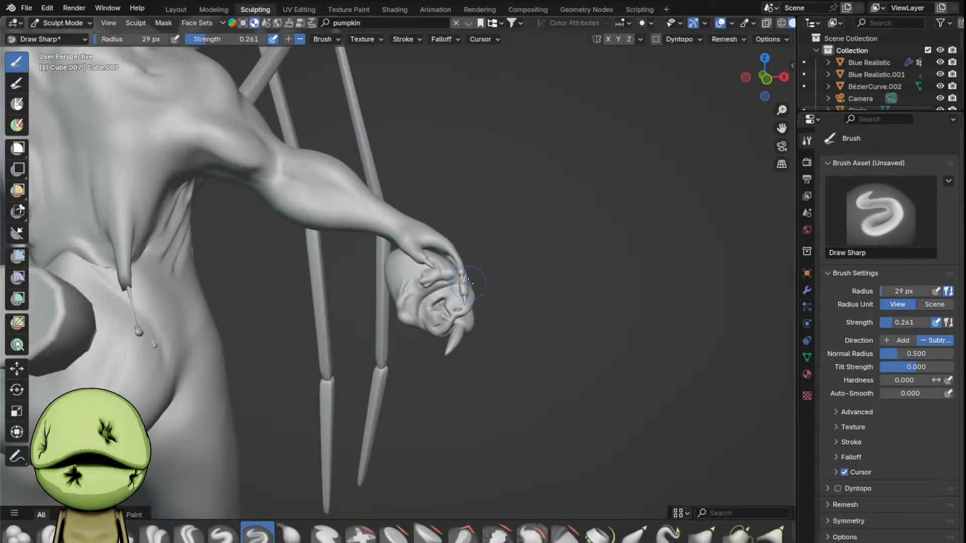
{"action": "scroll", "coordinate": [469, 284], "scroll_direction": "up", "scroll_amount": 7}
{"action": "middle_click_drag", "start_coordinate": [389, 321], "coordinate": [403, 323]}
{"action": "scroll", "coordinate": [442, 314], "scroll_direction": "up", "scroll_amount": 2}
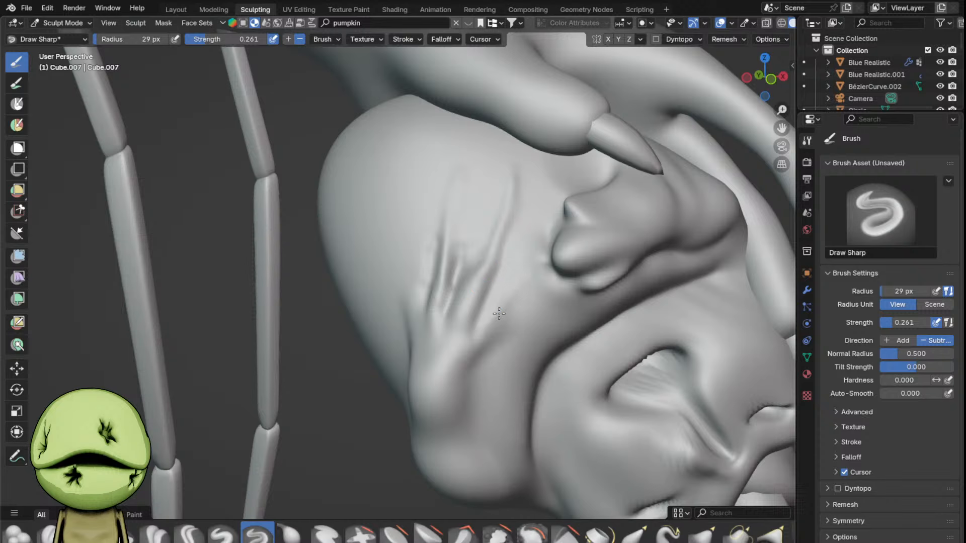
- Carve a crease down the lower side bulge using Draw Sharp at 46 px, and refine it with Inflate/Deflate and Pinch/Magnify
{"action": "mouse_move", "coordinate": [468, 353]}
{"action": "middle_mouse_down"}
{"action": "mouse_move", "coordinate": [443, 329]}
{"action": "mouse_move", "coordinate": [420, 276]}
{"action": "mouse_move", "coordinate": [416, 340]}
{"action": "middle_mouse_up"}
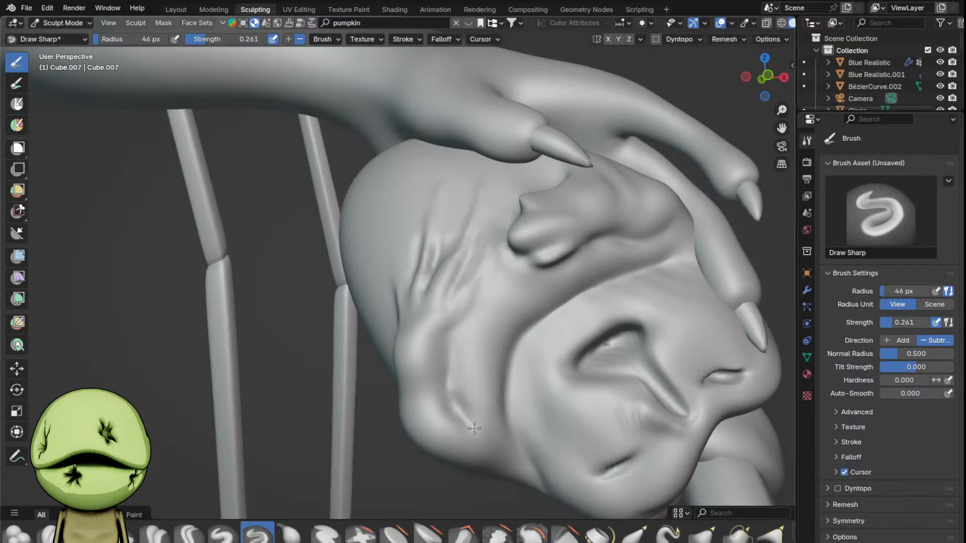
{"action": "left_click_drag", "start_coordinate": [474, 429], "coordinate": [476, 433]}
{"action": "key", "text": "i"}
{"action": "mouse_move", "coordinate": [453, 377]}
{"action": "left_mouse_down"}
{"action": "mouse_move", "coordinate": [460, 414]}
{"action": "mouse_move", "coordinate": [450, 375]}
{"action": "left_mouse_up"}
{"action": "key", "text": "p"}
{"action": "scroll", "coordinate": [549, 334], "scroll_direction": "down", "scroll_amount": 5}
{"action": "middle_click_drag", "start_coordinate": [571, 334], "coordinate": [567, 341]}
{"action": "scroll", "coordinate": [559, 326], "scroll_direction": "down", "scroll_amount": 2}
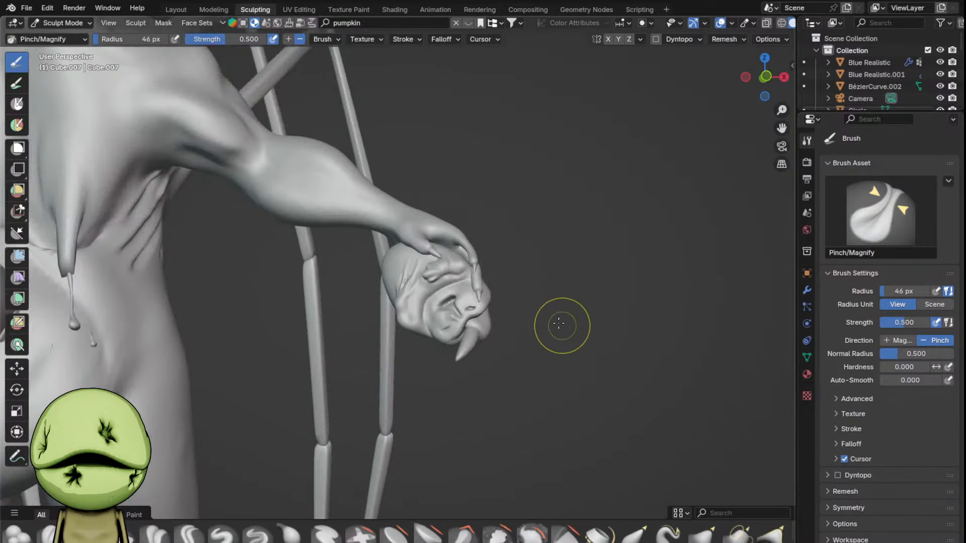
- Deepen the hollow in the middle of the face using Draw Sharp at 97 px and 59 px radius
{"action": "scroll", "coordinate": [498, 317], "scroll_direction": "up", "scroll_amount": 2}
{"action": "key", "text": "f"}
{"action": "left_click", "coordinate": [487, 322]}
{"action": "key", "text": "f"}
{"action": "mouse_move", "coordinate": [483, 322]}
{"action": "middle_mouse_down"}
{"action": "mouse_move", "coordinate": [495, 336]}
{"action": "mouse_move", "coordinate": [419, 316]}
{"action": "middle_mouse_up"}
{"action": "left_click", "coordinate": [536, 336]}
{"action": "scroll", "coordinate": [511, 341], "scroll_direction": "up", "scroll_amount": 4}
{"action": "scroll", "coordinate": [511, 340], "scroll_direction": "up", "scroll_amount": 1}
{"action": "key", "text": "f"}
{"action": "left_click", "coordinate": [452, 315]}
{"action": "key", "text": "d"}
{"action": "left_click_drag", "start_coordinate": [500, 366], "coordinate": [500, 342]}
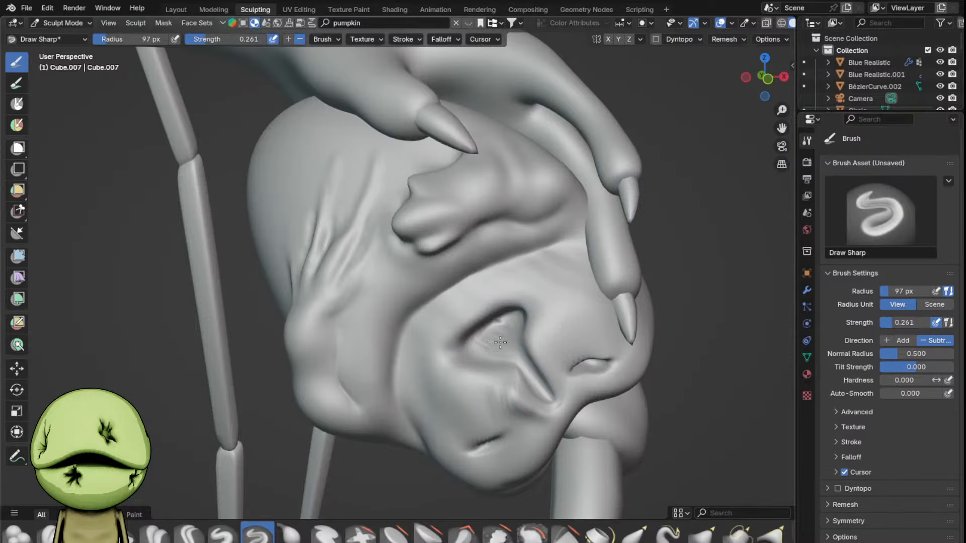
{"action": "scroll", "coordinate": [446, 347], "scroll_direction": "up", "scroll_amount": 3}
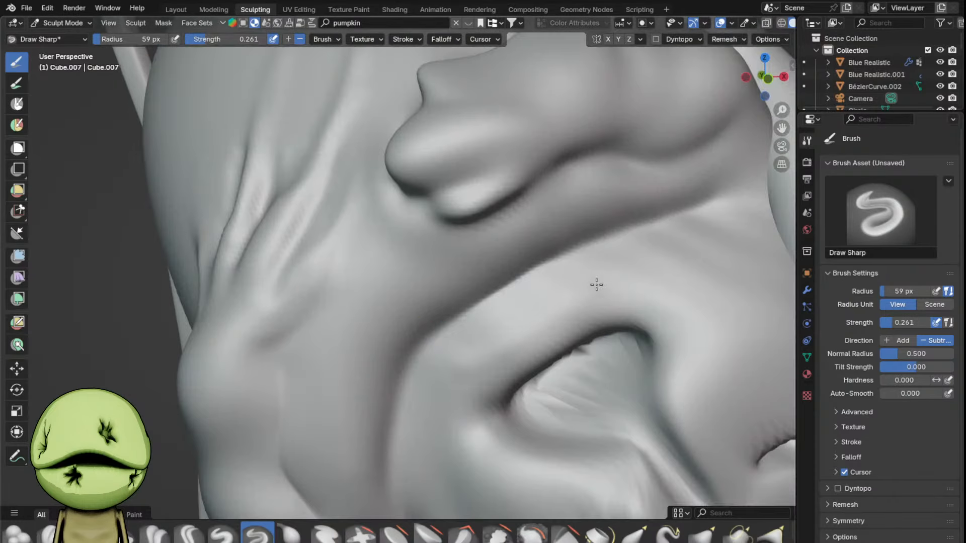
- Refine the inside of the central facial hollow using Draw Sharp at 40 px and 71 px radius
{"action": "scroll", "coordinate": [487, 396], "scroll_direction": "down", "scroll_amount": 10}
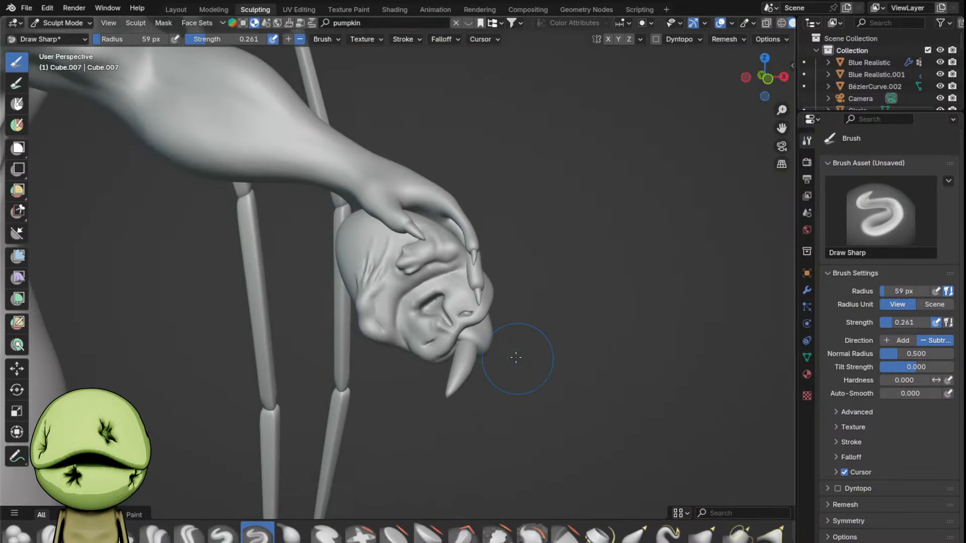
{"action": "key", "text": "f"}
{"action": "left_click", "coordinate": [489, 351]}
{"action": "mouse_move", "coordinate": [518, 359]}
{"action": "middle_mouse_down"}
{"action": "mouse_move", "coordinate": [466, 330]}
{"action": "mouse_move", "coordinate": [492, 353]}
{"action": "middle_mouse_up"}
{"action": "scroll", "coordinate": [466, 330], "scroll_direction": "up", "scroll_amount": 6}
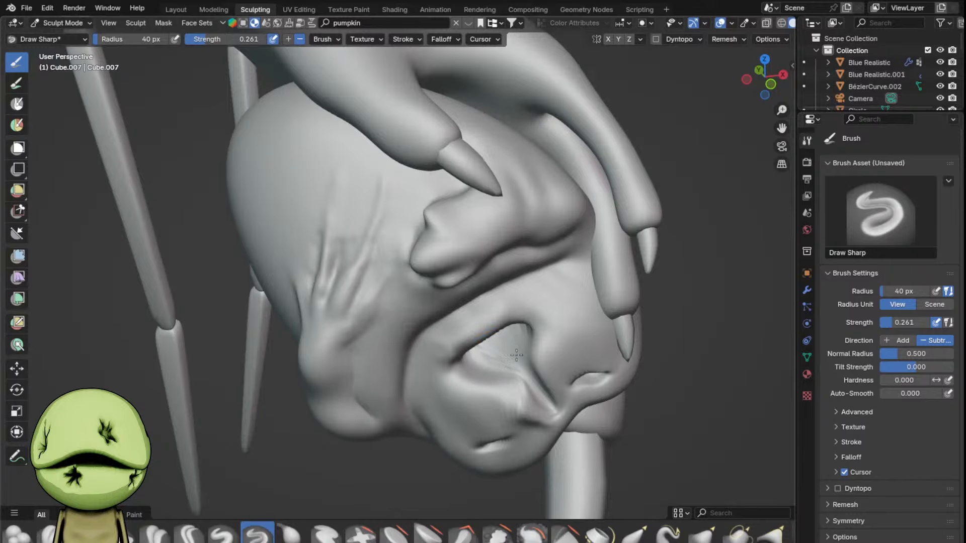
{"action": "key", "text": "f"}
{"action": "left_click", "coordinate": [509, 343]}
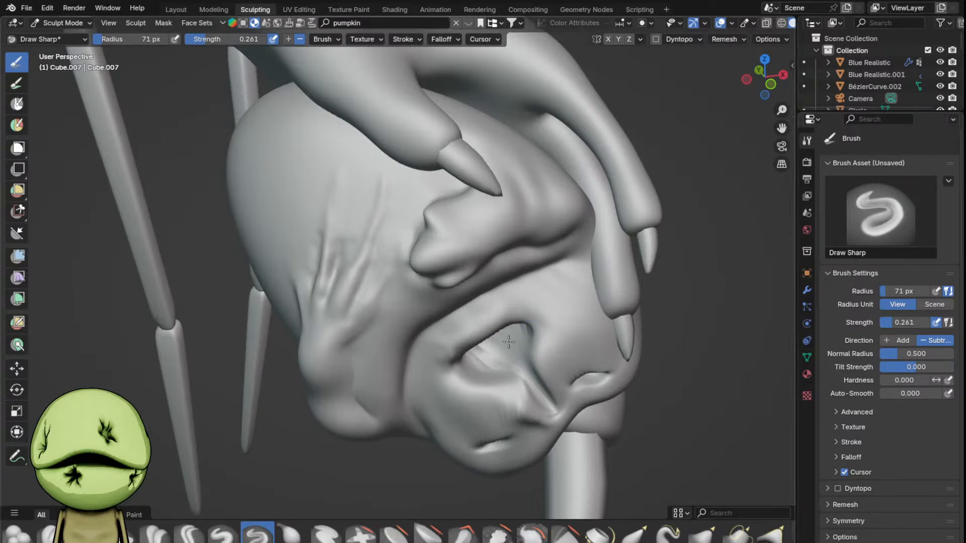
- Examine the back of the infant's head beneath the hand
{"action": "scroll", "coordinate": [489, 352], "scroll_direction": "down", "scroll_amount": 6}
{"action": "scroll", "coordinate": [482, 304], "scroll_direction": "up", "scroll_amount": 3}
{"action": "mouse_move", "coordinate": [491, 317]}
{"action": "middle_mouse_down"}
{"action": "mouse_move", "coordinate": [470, 297]}
{"action": "mouse_move", "coordinate": [420, 313]}
{"action": "mouse_move", "coordinate": [302, 268]}
{"action": "middle_mouse_up"}
{"action": "scroll", "coordinate": [476, 319], "scroll_direction": "up", "scroll_amount": 1}
{"action": "scroll", "coordinate": [347, 273], "scroll_direction": "up", "scroll_amount": 3}
{"action": "key", "text": "f"}
{"action": "left_click", "coordinate": [393, 276]}
{"action": "middle_click_drag", "start_coordinate": [392, 276], "coordinate": [379, 272]}
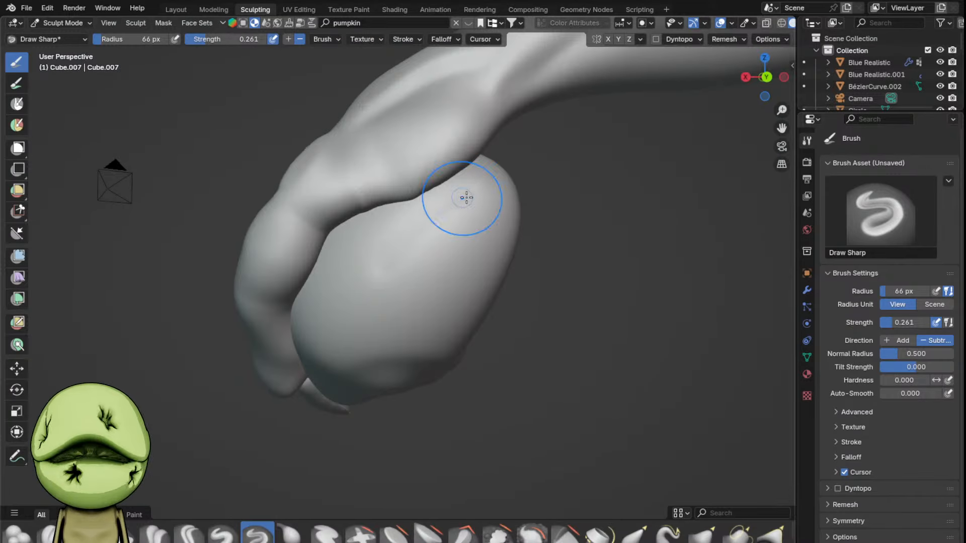
{"action": "scroll", "coordinate": [466, 197], "scroll_direction": "down", "scroll_amount": 2}
{"action": "mouse_move", "coordinate": [466, 196]}
{"action": "middle_mouse_down"}
{"action": "mouse_move", "coordinate": [428, 216]}
{"action": "mouse_move", "coordinate": [423, 252]}
{"action": "mouse_move", "coordinate": [402, 238]}
{"action": "mouse_move", "coordinate": [252, 254]}
{"action": "mouse_move", "coordinate": [360, 305]}
{"action": "middle_mouse_up"}
- Raise a bump on the rear side of the head using Inflate/Deflate at 44 px radius
{"action": "key", "text": "i"}
{"action": "scroll", "coordinate": [287, 260], "scroll_direction": "up", "scroll_amount": 2}
{"action": "key", "text": "f"}
{"action": "left_click", "coordinate": [416, 337]}
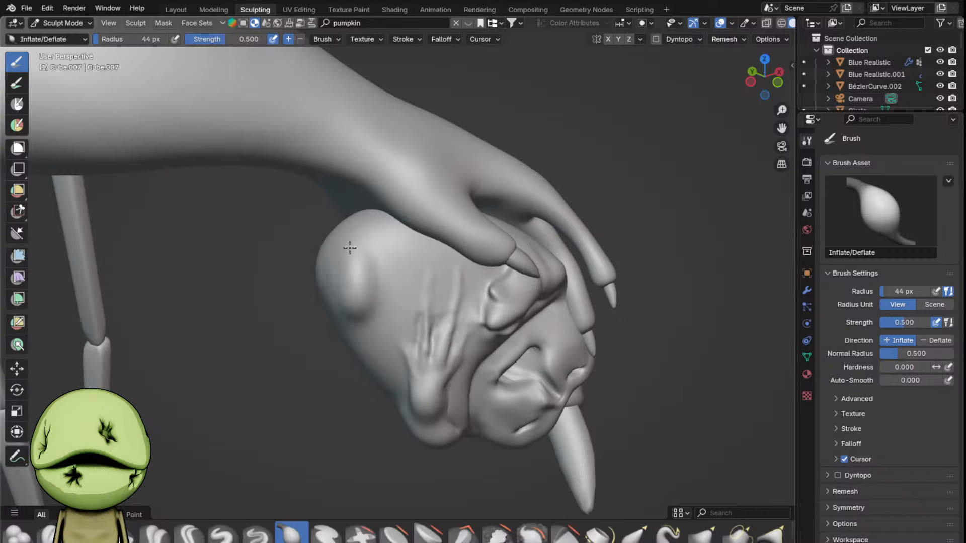
{"action": "left_click_drag", "start_coordinate": [350, 248], "coordinate": [367, 274]}
- Enlarge the rear bump into a rounded lump and set the Inflate/Deflate radius to 51 px
{"action": "mouse_move", "coordinate": [366, 274]}
{"action": "middle_mouse_down"}
{"action": "mouse_move", "coordinate": [412, 267]}
{"action": "mouse_move", "coordinate": [378, 326]}
{"action": "middle_mouse_up"}
{"action": "key", "text": "f"}
{"action": "left_click", "coordinate": [381, 288]}
{"action": "key", "text": "f"}
{"action": "left_click", "coordinate": [361, 267]}
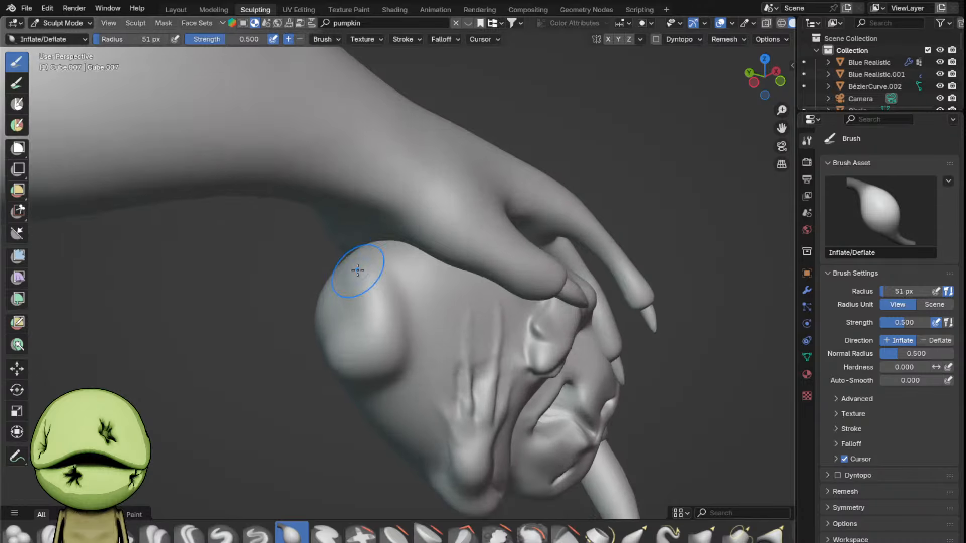
- Raise a smaller knob at the upper end of the rear lump using Inflate/Deflate at 62 px radius
{"action": "scroll", "coordinate": [359, 267], "scroll_direction": "up", "scroll_amount": 2}
{"action": "mouse_move", "coordinate": [377, 265]}
{"action": "middle_mouse_down"}
{"action": "mouse_move", "coordinate": [431, 257]}
{"action": "mouse_move", "coordinate": [435, 286]}
{"action": "middle_mouse_up"}
{"action": "key", "text": "f"}
{"action": "left_click", "coordinate": [412, 271]}
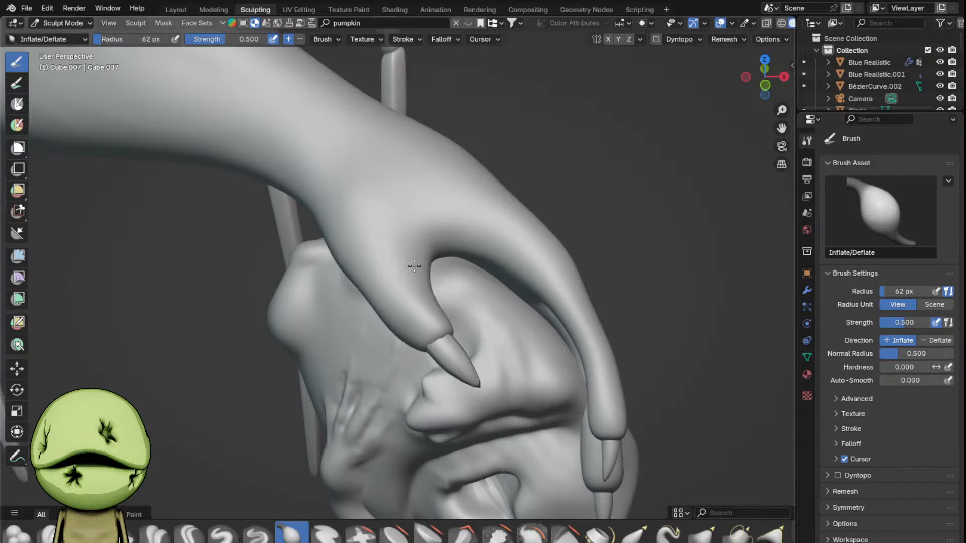
{"action": "scroll", "coordinate": [492, 251], "scroll_direction": "down", "scroll_amount": 5}
{"action": "middle_click_drag", "start_coordinate": [491, 251], "coordinate": [513, 242]}
{"action": "scroll", "coordinate": [408, 312], "scroll_direction": "up", "scroll_amount": 6}
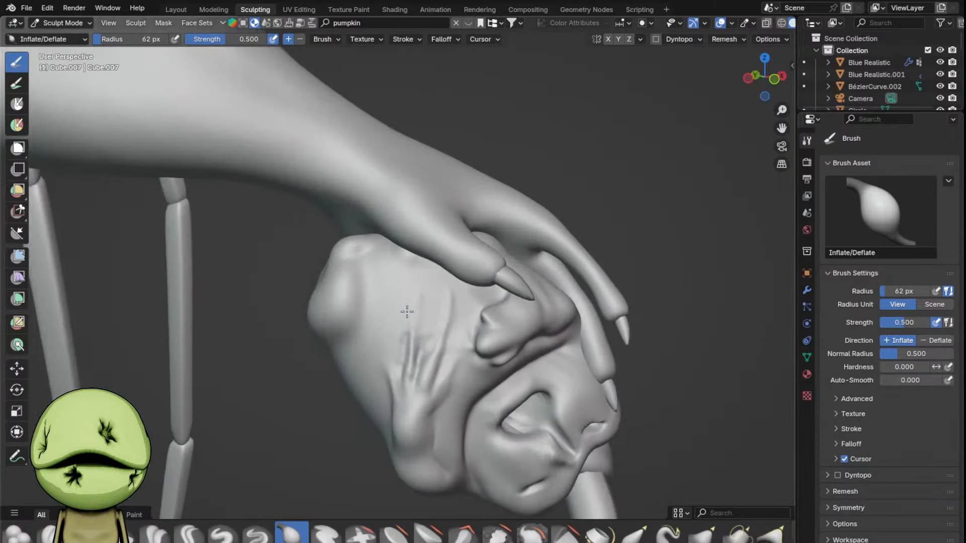
- Carve creases along the front edge of the rear lump using Draw Sharp at 62 px and 36 px radius
{"action": "key", "text": "x"}
{"action": "mouse_move", "coordinate": [355, 356]}
{"action": "middle_mouse_down"}
{"action": "mouse_move", "coordinate": [376, 333]}
{"action": "mouse_move", "coordinate": [371, 347]}
{"action": "middle_mouse_up"}
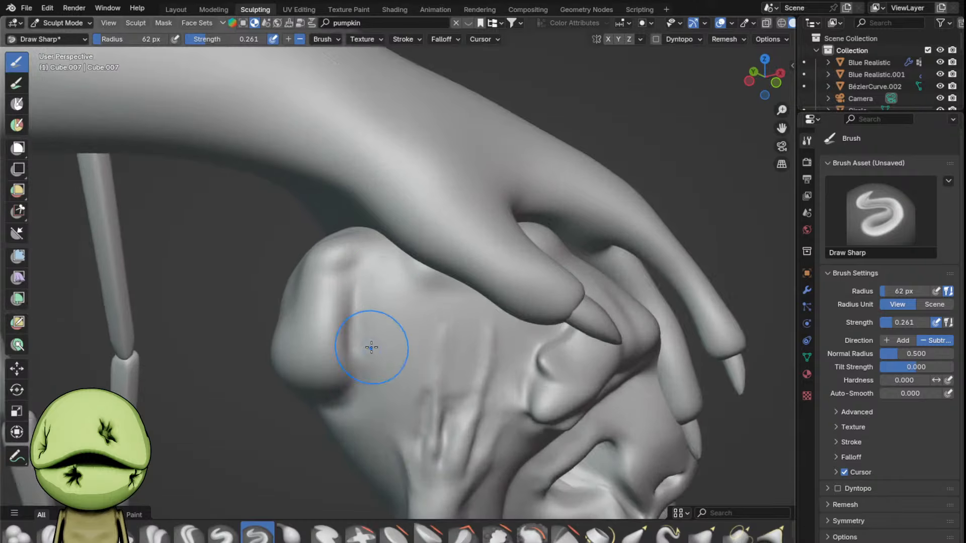
{"action": "middle_click_drag", "start_coordinate": [456, 296], "coordinate": [442, 289]}
{"action": "scroll", "coordinate": [419, 278], "scroll_direction": "down", "scroll_amount": 2}
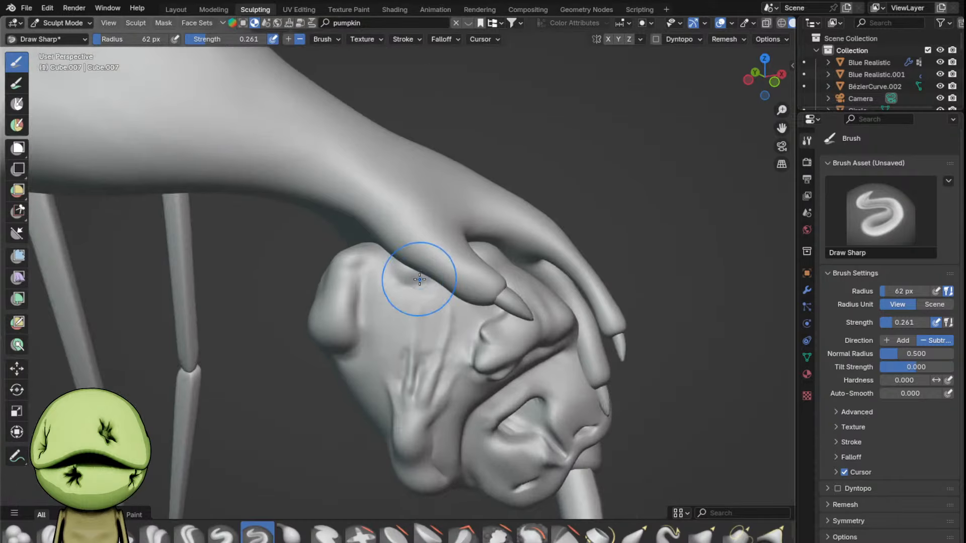
{"action": "scroll", "coordinate": [395, 277], "scroll_direction": "up", "scroll_amount": 1}
{"action": "key", "text": "f"}
{"action": "left_click", "coordinate": [363, 276]}
{"action": "mouse_move", "coordinate": [339, 256]}
{"action": "left_mouse_down"}
{"action": "mouse_move", "coordinate": [353, 271]}
{"action": "mouse_move", "coordinate": [350, 311]}
{"action": "left_mouse_up"}
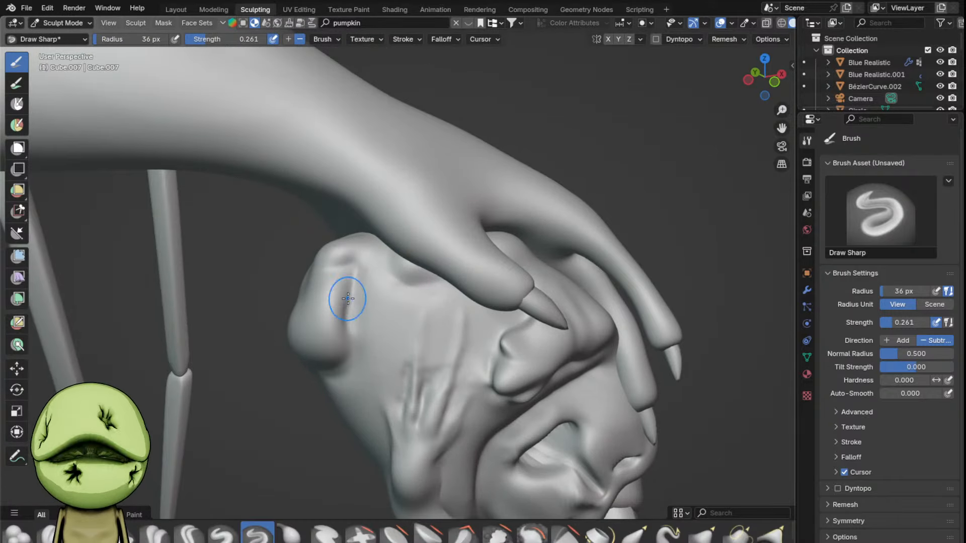
- Sharpen and extend the creases between the rear lump and the smooth side of the head using Draw Sharp
{"action": "middle_click_drag", "start_coordinate": [359, 322], "coordinate": [374, 312]}
{"action": "key", "text": "f"}
{"action": "left_click", "coordinate": [380, 312]}
{"action": "left_click_drag", "start_coordinate": [370, 292], "coordinate": [371, 326]}
{"action": "middle_click_drag", "start_coordinate": [381, 303], "coordinate": [448, 303]}
{"action": "left_click_drag", "start_coordinate": [443, 315], "coordinate": [415, 324]}
{"action": "middle_click_drag", "start_coordinate": [404, 306], "coordinate": [428, 301]}
- Carve a groove around the knob atop the rear lump using Draw Sharp at 87 px radius
{"action": "key", "text": "f"}
{"action": "left_click", "coordinate": [409, 267]}
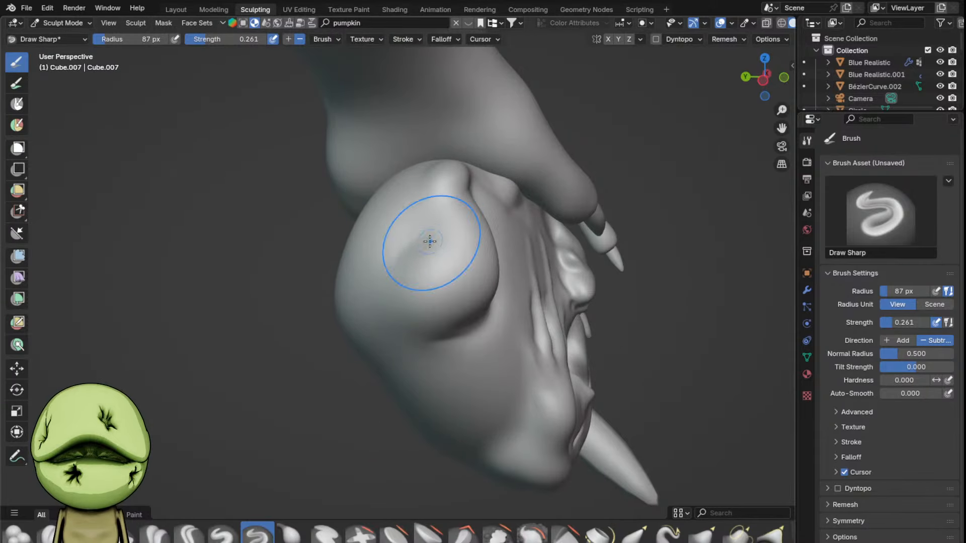
{"action": "middle_click_drag", "start_coordinate": [429, 242], "coordinate": [432, 277]}
{"action": "mouse_move", "coordinate": [434, 280]}
{"action": "left_mouse_down"}
{"action": "mouse_move", "coordinate": [418, 222]}
{"action": "mouse_move", "coordinate": [423, 197]}
{"action": "left_mouse_up"}
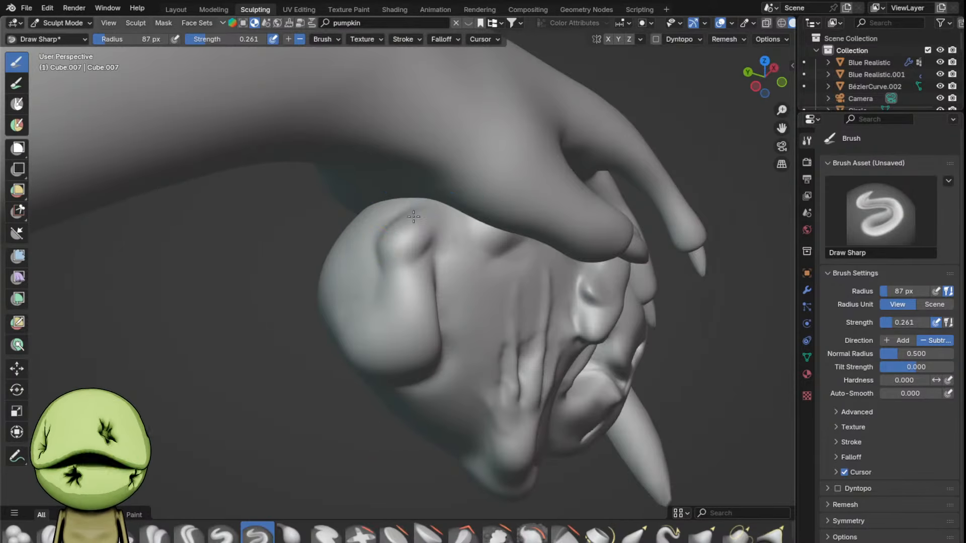
- Nudge the surface beside the knob atop the infant head's rear lump using the Grab brush at 63 px radius
{"action": "mouse_move", "coordinate": [414, 216]}
{"action": "middle_mouse_down"}
{"action": "mouse_move", "coordinate": [414, 239]}
{"action": "mouse_move", "coordinate": [386, 235]}
{"action": "mouse_move", "coordinate": [392, 240]}
{"action": "mouse_move", "coordinate": [386, 216]}
{"action": "mouse_move", "coordinate": [420, 284]}
{"action": "middle_mouse_up"}
{"action": "key", "text": "bracketleft"}
{"action": "key", "text": "bracketleft"}
{"action": "key", "text": "bracketleft"}
{"action": "scroll", "coordinate": [428, 271], "scroll_direction": "up", "scroll_amount": 1}
{"action": "key", "text": "g"}
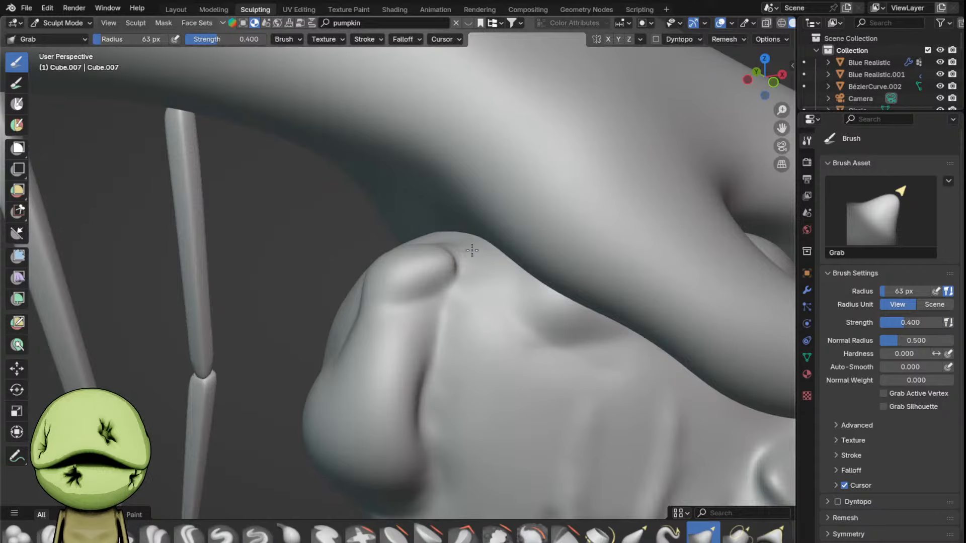
{"action": "left_click_drag", "start_coordinate": [472, 250], "coordinate": [467, 262]}
{"action": "middle_click_drag", "start_coordinate": [468, 262], "coordinate": [447, 244]}
- Deepen the crease on the upper side of the infant's head near the fingers using Draw Sharp at 52 px radius
{"action": "scroll", "coordinate": [425, 264], "scroll_direction": "down", "scroll_amount": 3}
{"action": "key", "text": "f"}
{"action": "left_click", "coordinate": [443, 271]}
{"action": "scroll", "coordinate": [440, 285], "scroll_direction": "up", "scroll_amount": 3}
{"action": "key", "text": "x"}
{"action": "key", "text": "f"}
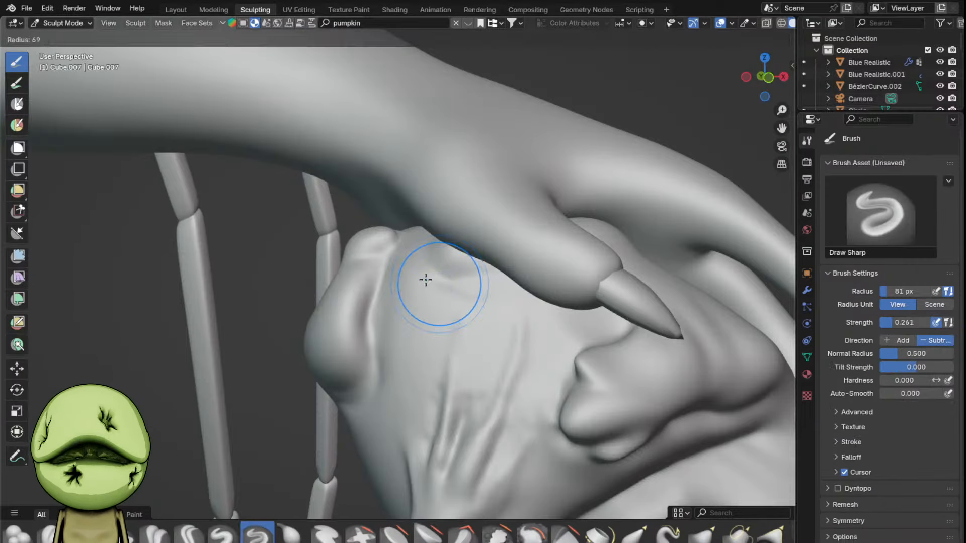
{"action": "left_click", "coordinate": [494, 262]}
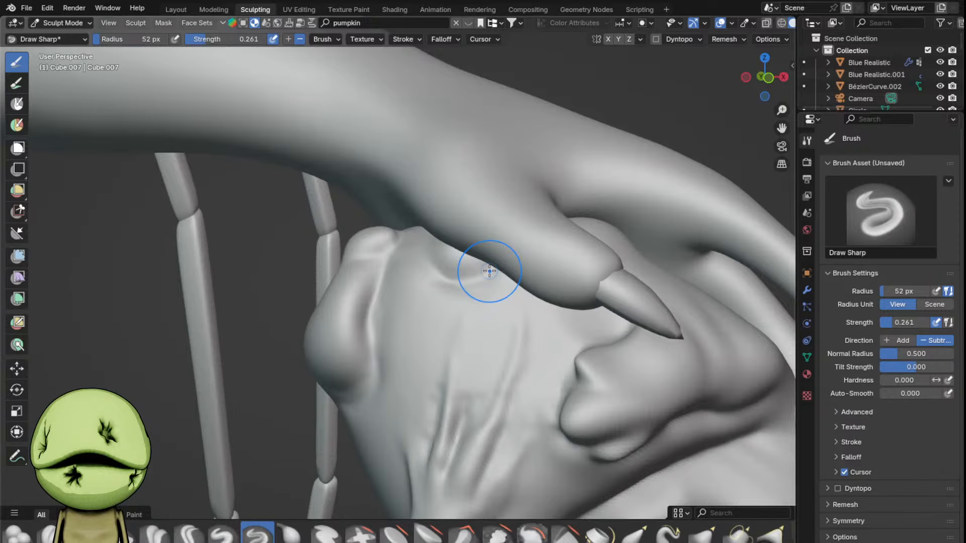
{"action": "scroll", "coordinate": [488, 270], "scroll_direction": "down", "scroll_amount": 4}
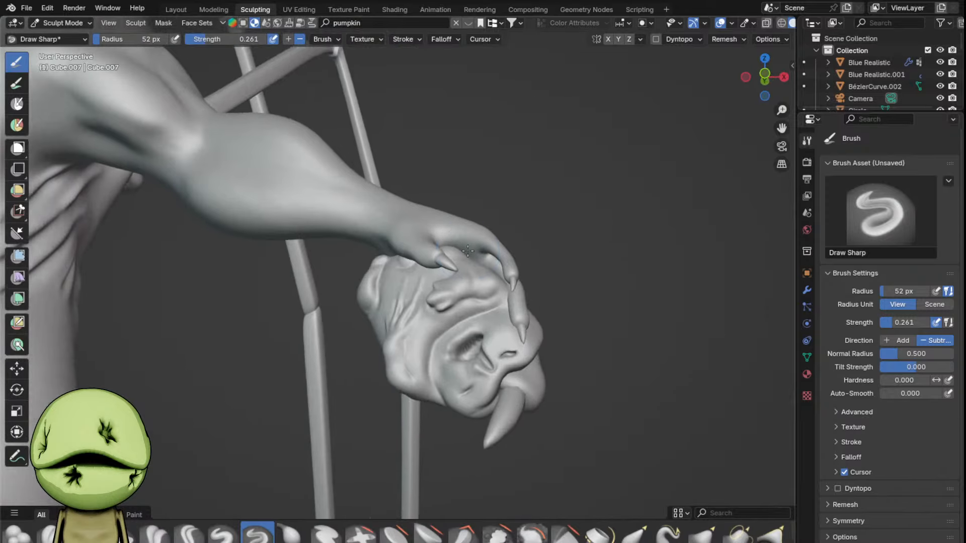
{"action": "middle_click_drag", "start_coordinate": [483, 269], "coordinate": [452, 262]}
{"action": "scroll", "coordinate": [442, 259], "scroll_direction": "up", "scroll_amount": 6}
{"action": "scroll", "coordinate": [452, 287], "scroll_direction": "down", "scroll_amount": 1}
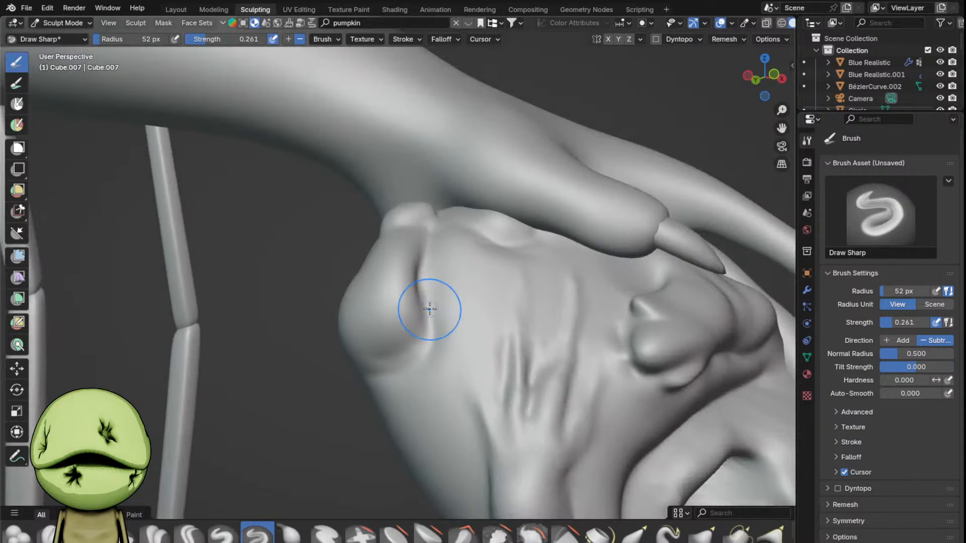
- Tighten the crease in front of the rear lump using Pinch/Magnify at 52 px radius
{"action": "key", "text": "p"}
{"action": "scroll", "coordinate": [412, 347], "scroll_direction": "down", "scroll_amount": 3}
{"action": "middle_click_drag", "start_coordinate": [446, 349], "coordinate": [517, 338]}
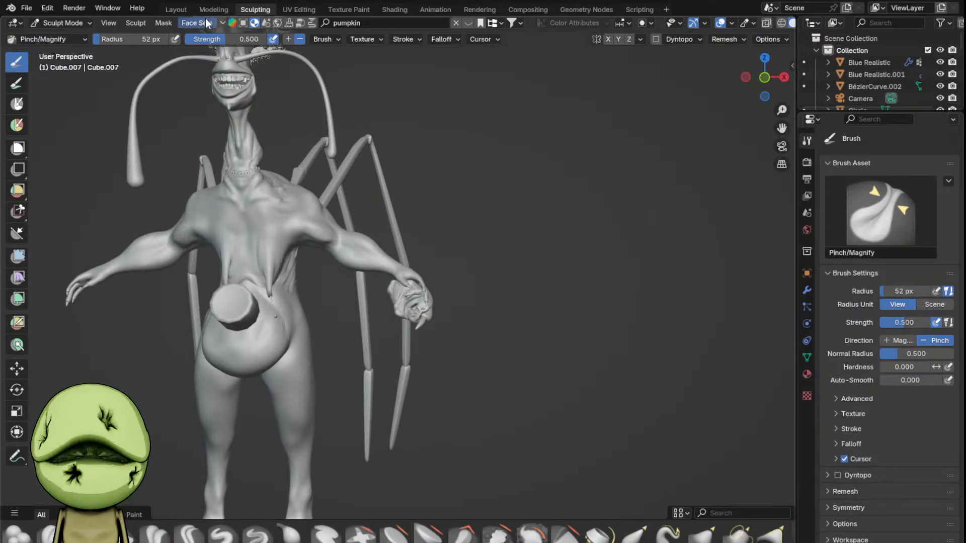
- Link the hos material from the creature's head to the infant's head
{"action": "left_click", "coordinate": [393, 9]}
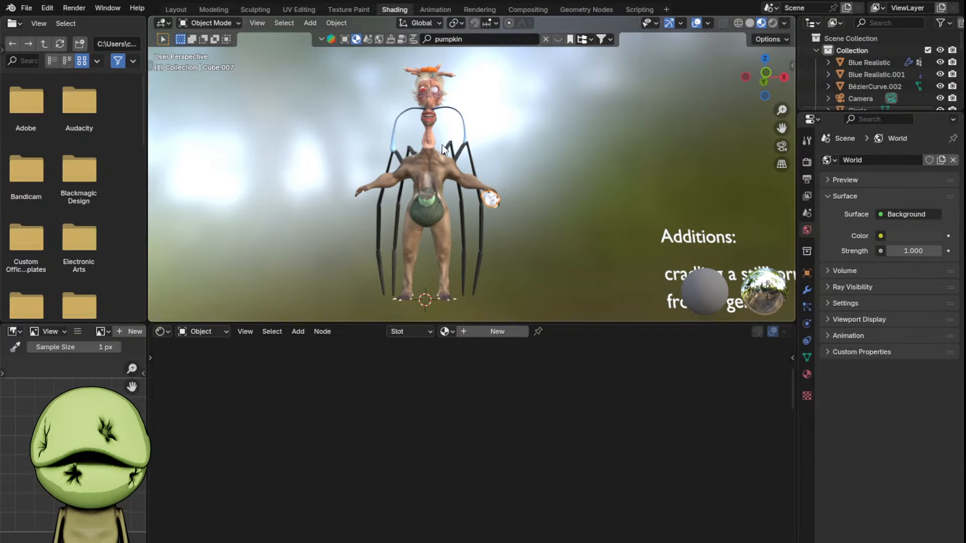
{"action": "left_click", "coordinate": [434, 137]}
{"action": "key", "text": "ctrl+l"}
{"action": "left_click", "coordinate": [481, 136]}
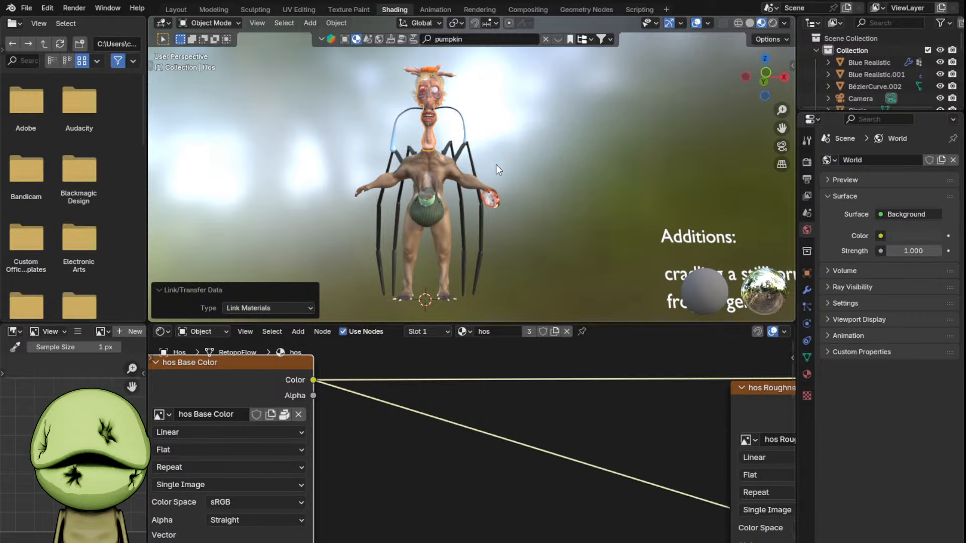
- Select only the infant's head and open its mesh for UV editing
{"action": "left_click", "coordinate": [486, 199]}
{"action": "scroll", "coordinate": [485, 198], "scroll_direction": "up", "scroll_amount": 3}
{"action": "key", "text": "KP_Decimal"}
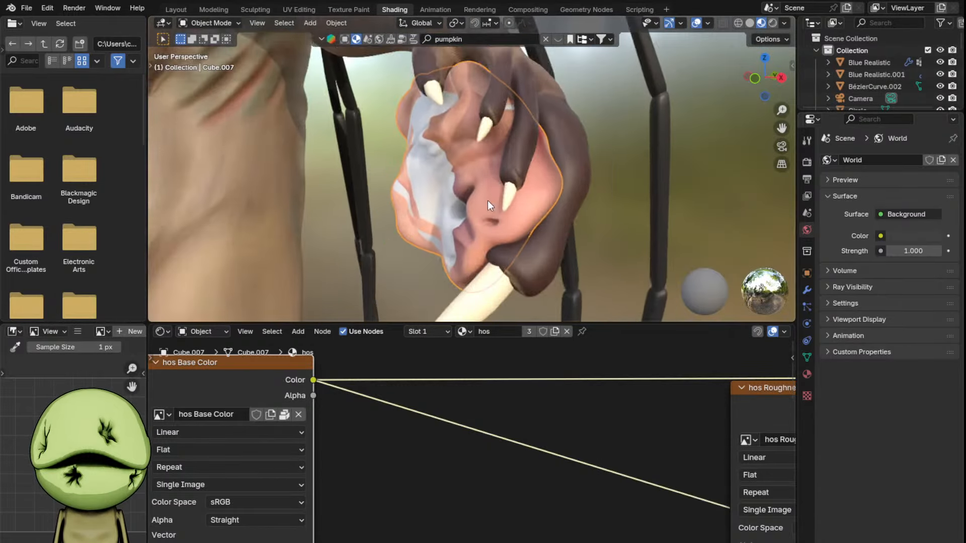
{"action": "key", "text": "Tab"}
{"action": "left_click", "coordinate": [299, 9]}
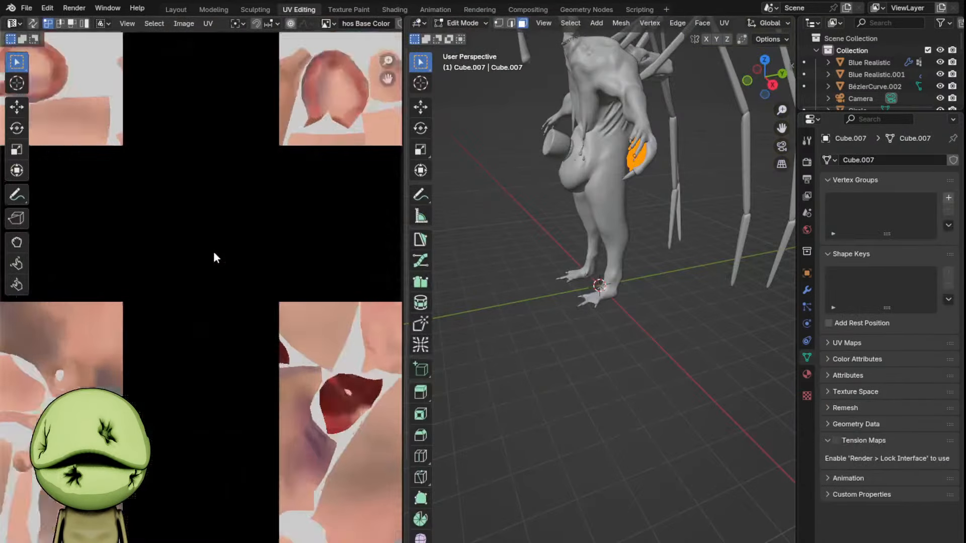
- Scale down the infant head's cross-shaped UV island and place it over the pink skin area of the texture
{"action": "key", "text": "s"}
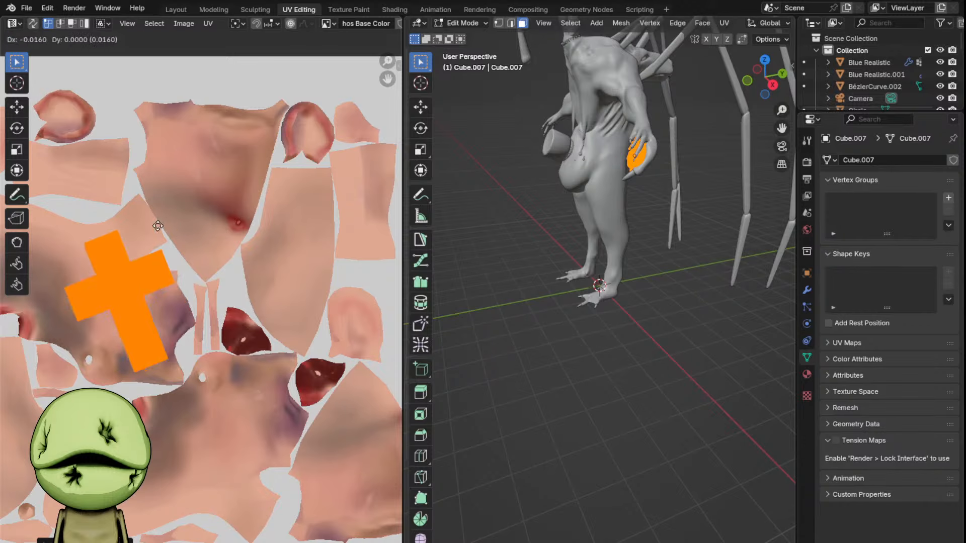
{"action": "left_click", "coordinate": [126, 205]}
{"action": "key", "text": "Tab"}
{"action": "key", "text": "KP_Decimal"}
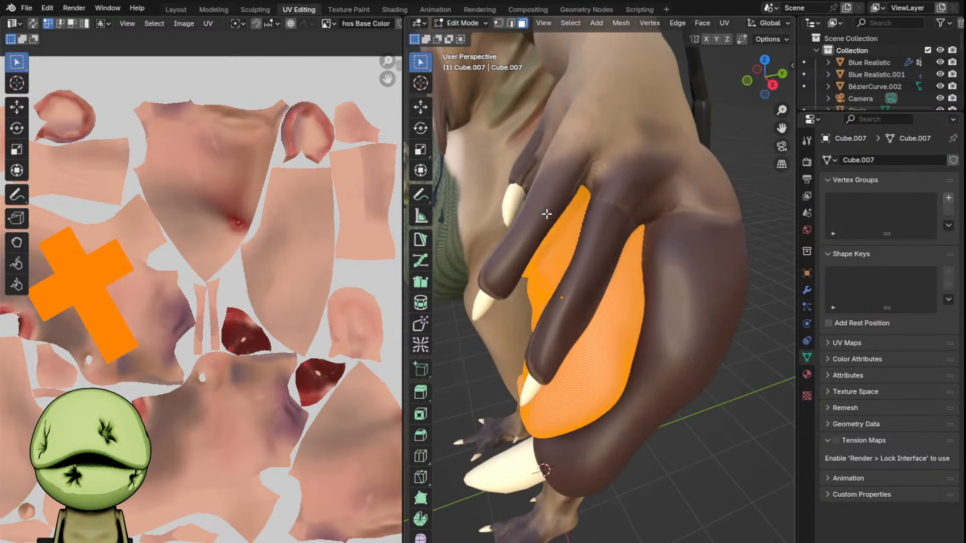
{"action": "key", "text": "Tab"}
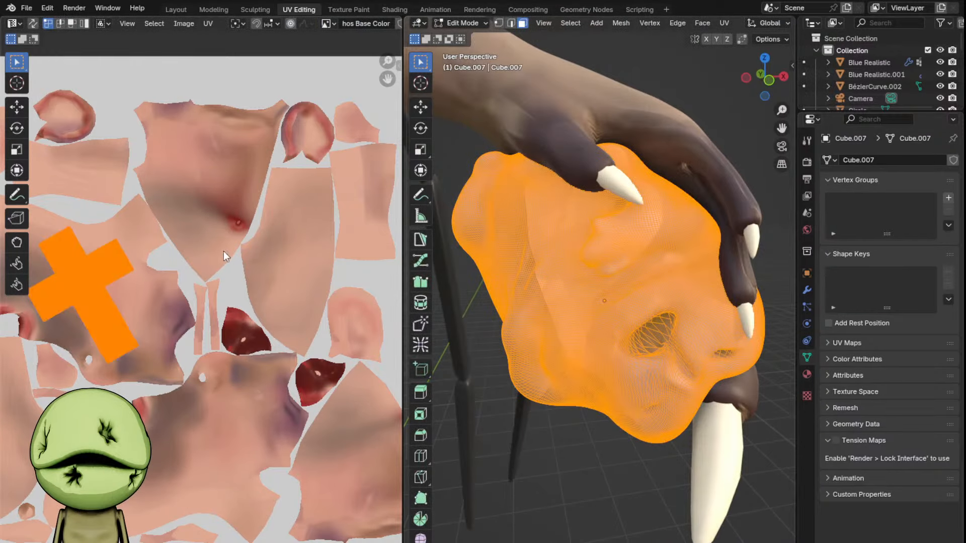
{"action": "key", "text": "s"}
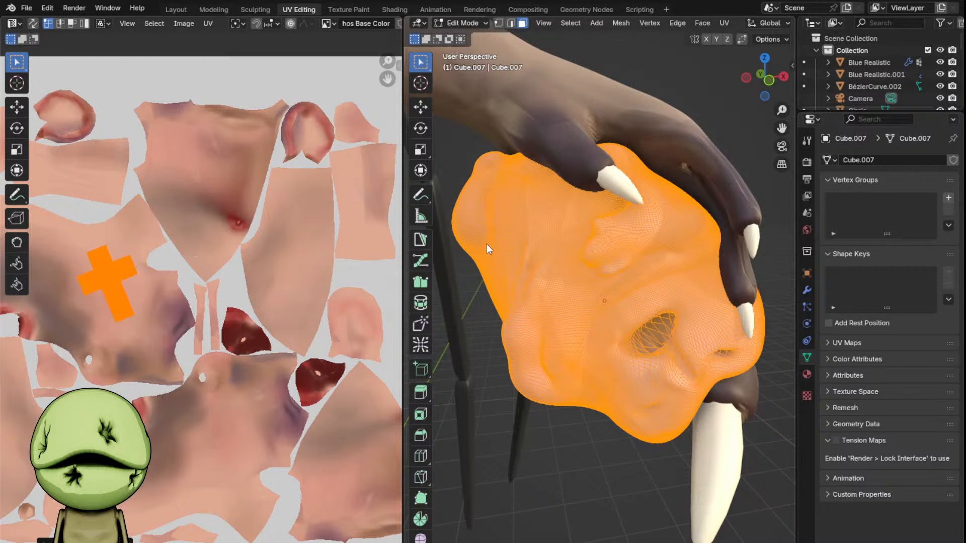
{"action": "key", "text": "Tab"}
{"action": "key", "text": "Tab"}
{"action": "scroll", "coordinate": [215, 265], "scroll_direction": "up", "scroll_amount": 2}
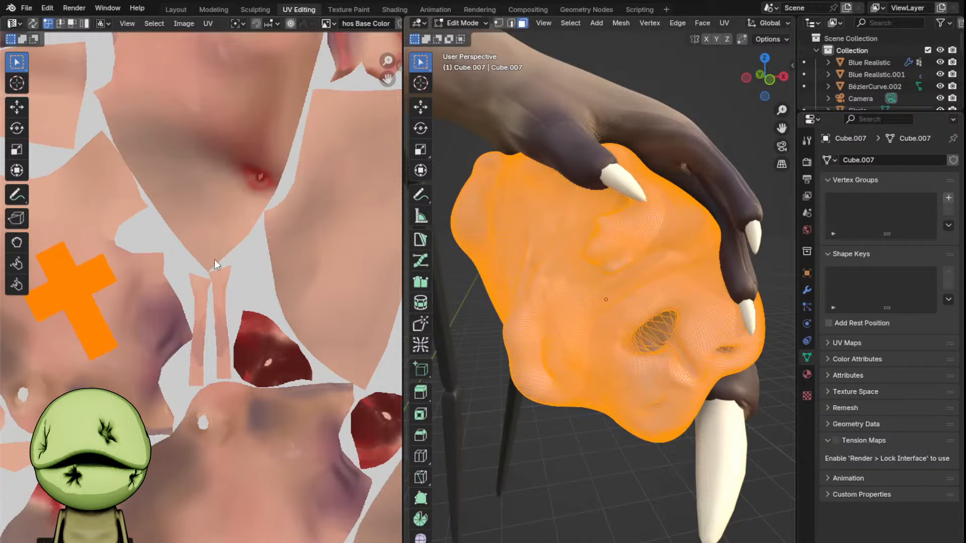
{"action": "key", "text": "Tab"}
{"action": "key", "text": "Tab"}
- Unwrap the infant's head with Project from View and shrink the UV island onto the pink skin beside the purple bruise
{"action": "right_click", "coordinate": [587, 268]}
{"action": "mouse_move", "coordinate": [604, 360]}
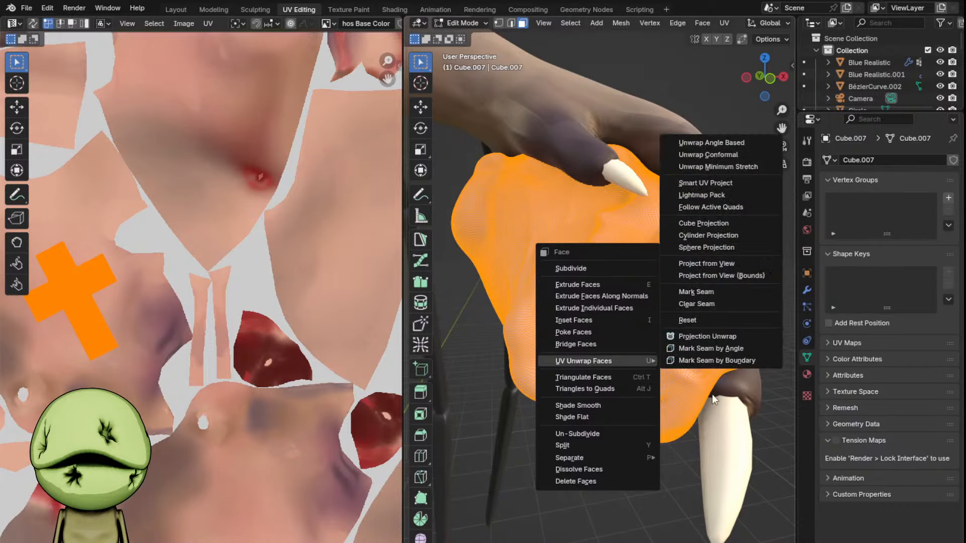
{"action": "left_click", "coordinate": [719, 261]}
{"action": "key", "text": "s"}
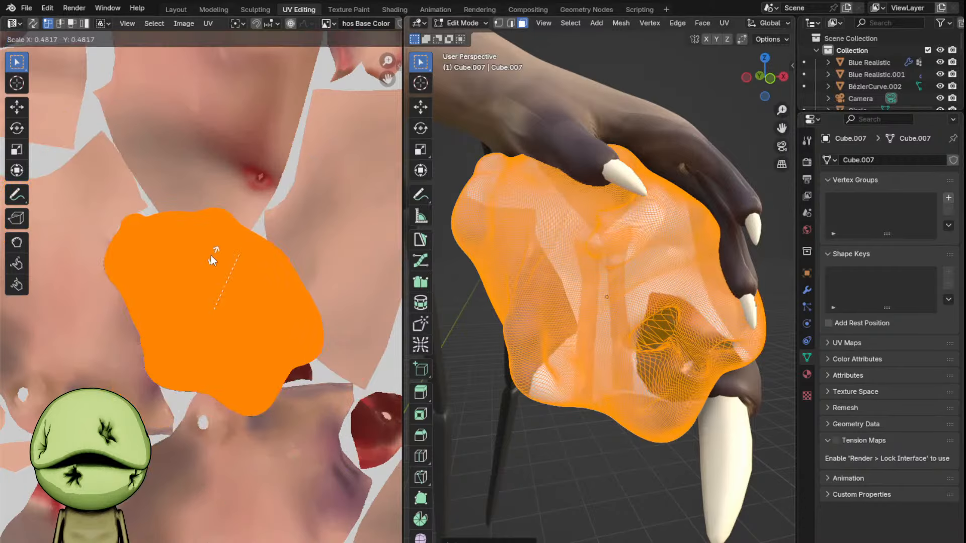
{"action": "left_click", "coordinate": [100, 264]}
{"action": "key", "text": "Tab"}
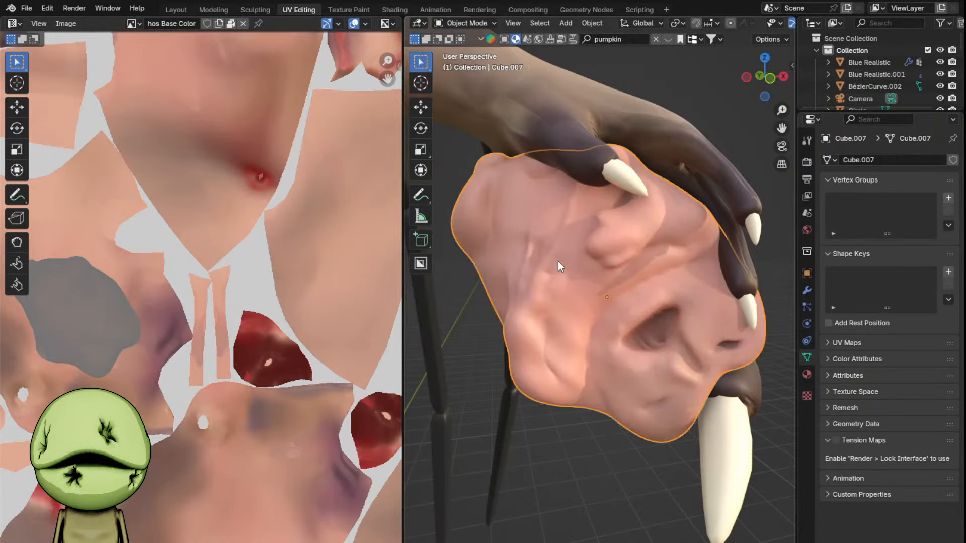
- Shrink the infant head's UV island further and shift it towards the purple bruise on the skin texture
{"action": "key", "text": "Tab"}
{"action": "key", "text": "g"}
{"action": "left_click", "coordinate": [224, 284]}
{"action": "key", "text": "s"}
{"action": "left_click", "coordinate": [212, 287]}
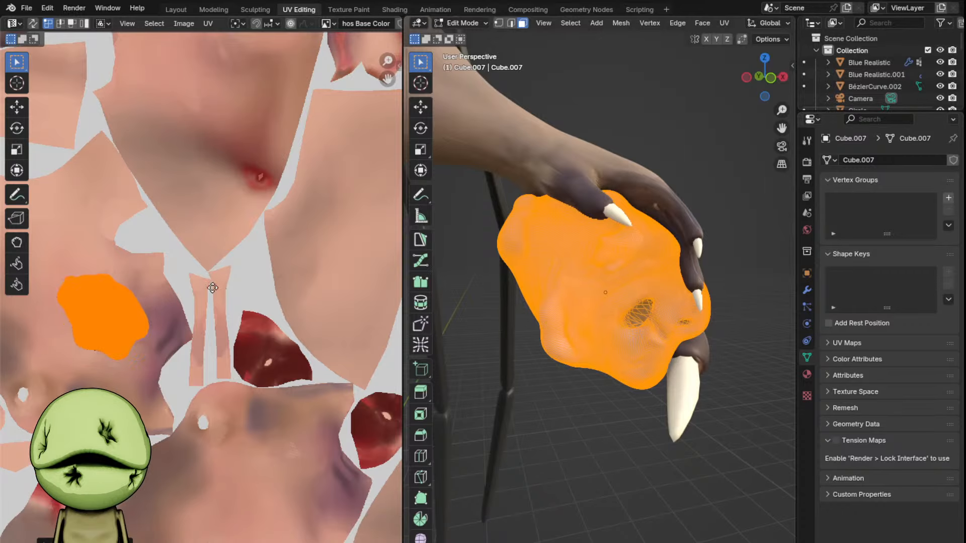
{"action": "key", "text": "g"}
{"action": "left_click", "coordinate": [229, 287]}
{"action": "key", "text": "Tab"}
{"action": "scroll", "coordinate": [624, 275], "scroll_direction": "down", "scroll_amount": 8}
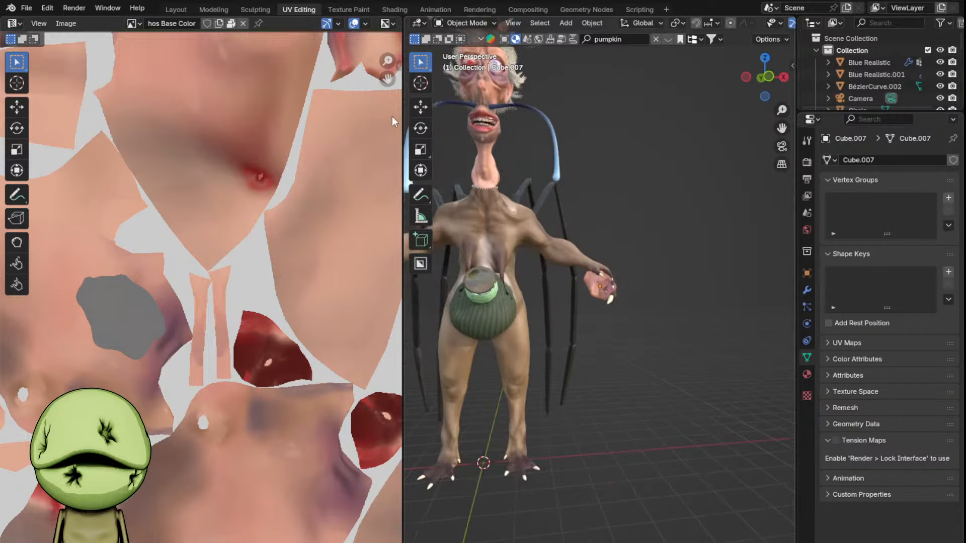
- Delete the cradling line from the Additions list and move the "frog, in general" line up beneath the heading
{"action": "left_click", "coordinate": [176, 10]}
{"action": "scroll", "coordinate": [512, 311], "scroll_direction": "down", "scroll_amount": 5}
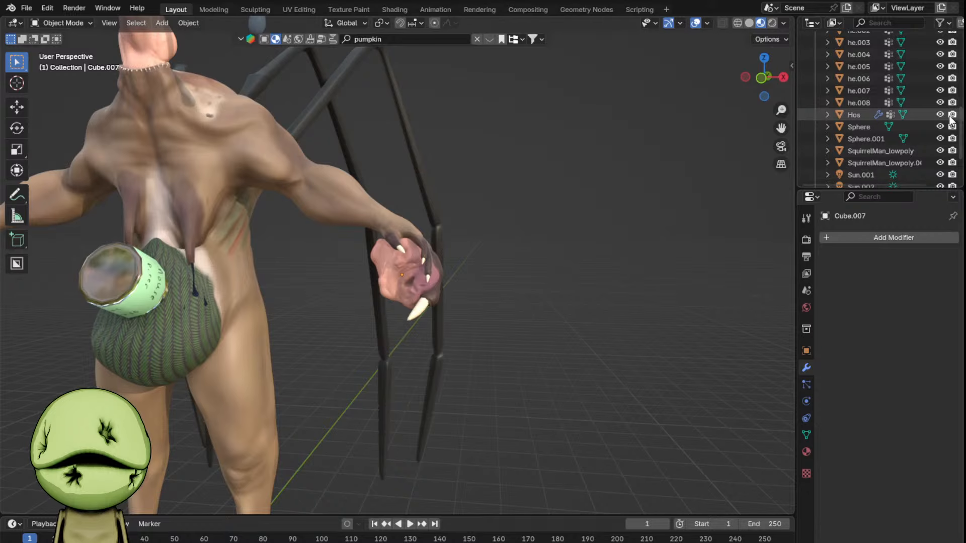
{"action": "scroll", "coordinate": [479, 254], "scroll_direction": "down", "scroll_amount": 8}
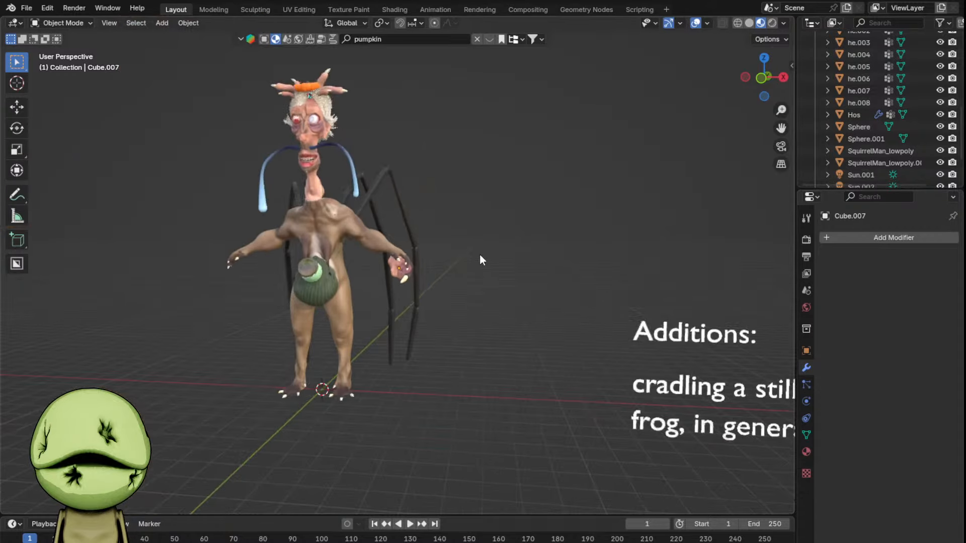
{"action": "left_click", "coordinate": [699, 374]}
{"action": "key", "text": "x"}
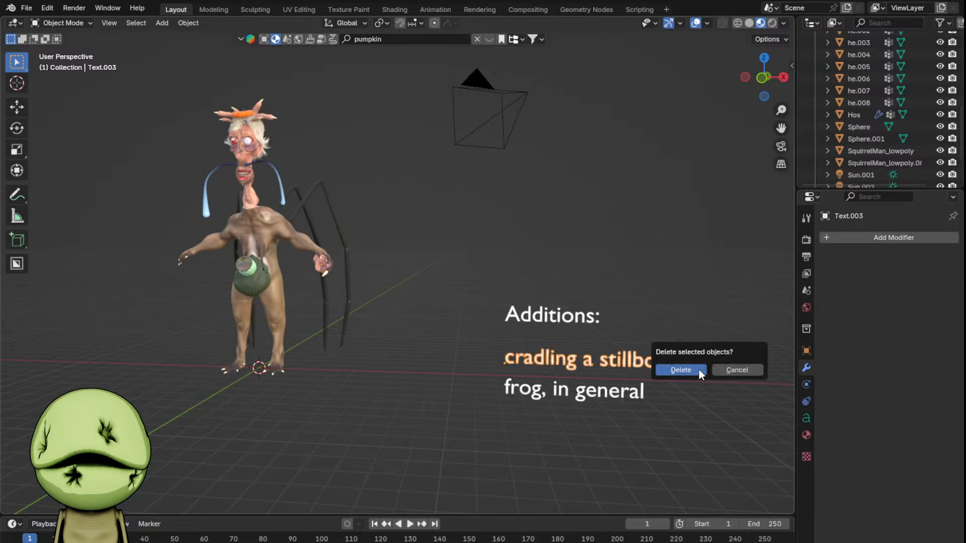
{"action": "left_click", "coordinate": [699, 370]}
{"action": "left_click_drag", "start_coordinate": [666, 373], "coordinate": [665, 334]}
- Examine the whole creature from several angles, including the infant's head held in its hand
{"action": "middle_click_drag", "start_coordinate": [302, 172], "coordinate": [404, 251], "text": "shift"}
{"action": "scroll", "coordinate": [423, 262], "scroll_direction": "up", "scroll_amount": 2}
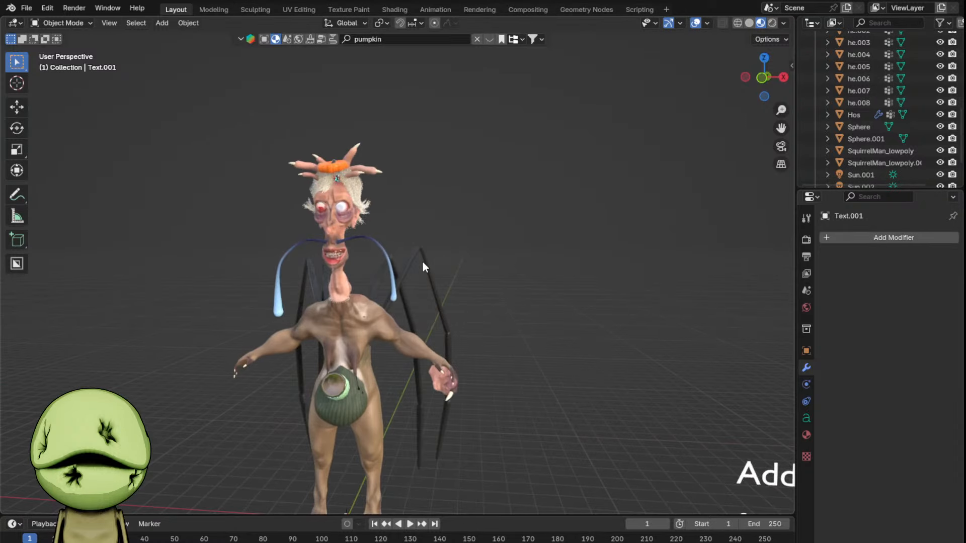
{"action": "scroll", "coordinate": [423, 261], "scroll_direction": "down", "scroll_amount": 2}
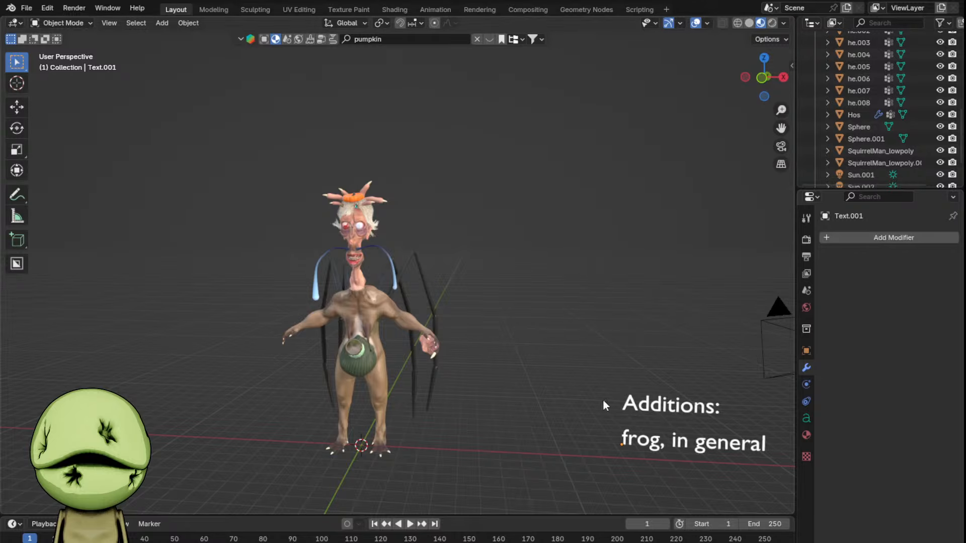
{"action": "scroll", "coordinate": [445, 325], "scroll_direction": "up", "scroll_amount": 3}
{"action": "mouse_move", "coordinate": [445, 325]}
{"action": "middle_mouse_down"}
{"action": "mouse_move", "coordinate": [481, 322]}
{"action": "mouse_move", "coordinate": [459, 321]}
{"action": "middle_mouse_up"}
{"action": "scroll", "coordinate": [459, 321], "scroll_direction": "down", "scroll_amount": 4}
{"action": "scroll", "coordinate": [437, 313], "scroll_direction": "up", "scroll_amount": 2}
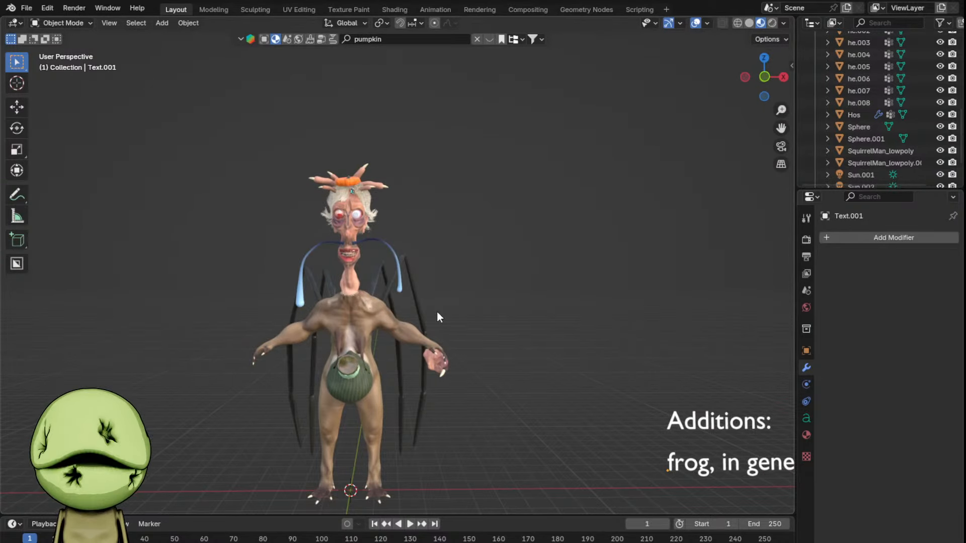
{"action": "middle_click_drag", "start_coordinate": [457, 328], "coordinate": [487, 291]}
{"action": "scroll", "coordinate": [281, 349], "scroll_direction": "up", "scroll_amount": 2}
{"action": "scroll", "coordinate": [319, 302], "scroll_direction": "up", "scroll_amount": 3}
{"action": "scroll", "coordinate": [370, 297], "scroll_direction": "up", "scroll_amount": 3}
{"action": "scroll", "coordinate": [487, 290], "scroll_direction": "down", "scroll_amount": 6}
{"action": "middle_click_drag", "start_coordinate": [508, 343], "coordinate": [405, 328]}
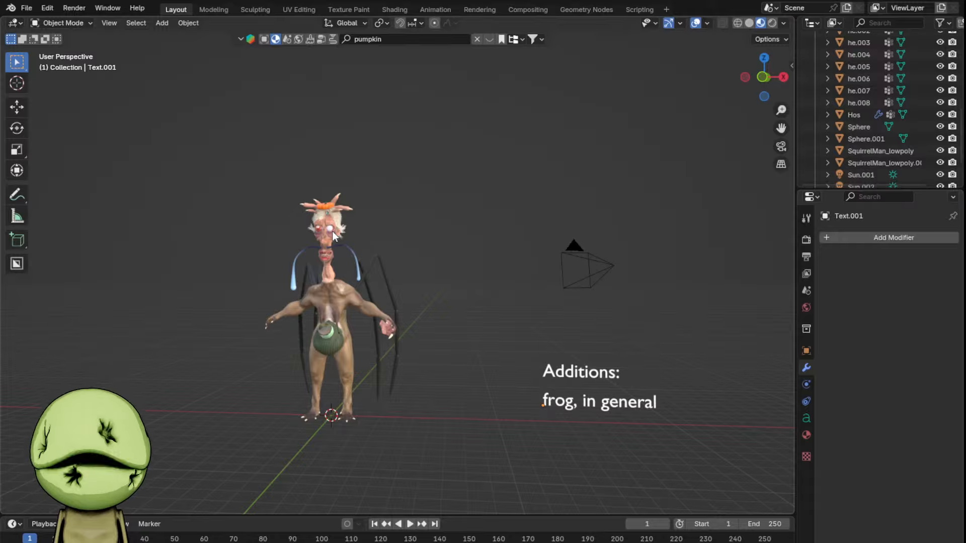
- Examine the creature's face, mouth and teeth up close from the front and from below
{"action": "scroll", "coordinate": [332, 231], "scroll_direction": "up", "scroll_amount": 8}
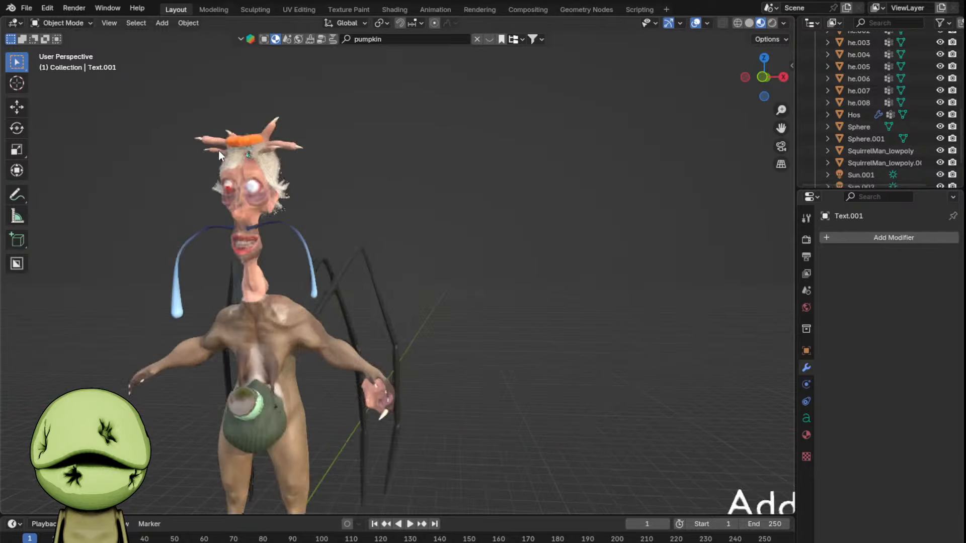
{"action": "scroll", "coordinate": [508, 261], "scroll_direction": "up", "scroll_amount": 3}
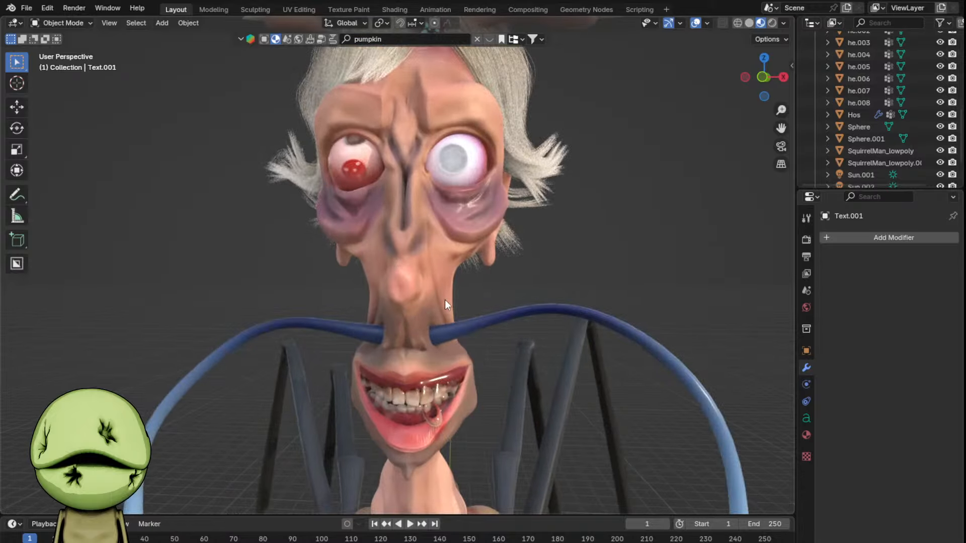
{"action": "scroll", "coordinate": [445, 302], "scroll_direction": "down", "scroll_amount": 5}
{"action": "middle_click_drag", "start_coordinate": [442, 305], "coordinate": [392, 305]}
{"action": "scroll", "coordinate": [406, 358], "scroll_direction": "up", "scroll_amount": 4}
{"action": "scroll", "coordinate": [413, 279], "scroll_direction": "up", "scroll_amount": 5}
{"action": "middle_click_drag", "start_coordinate": [406, 358], "coordinate": [429, 279], "text": "shift"}
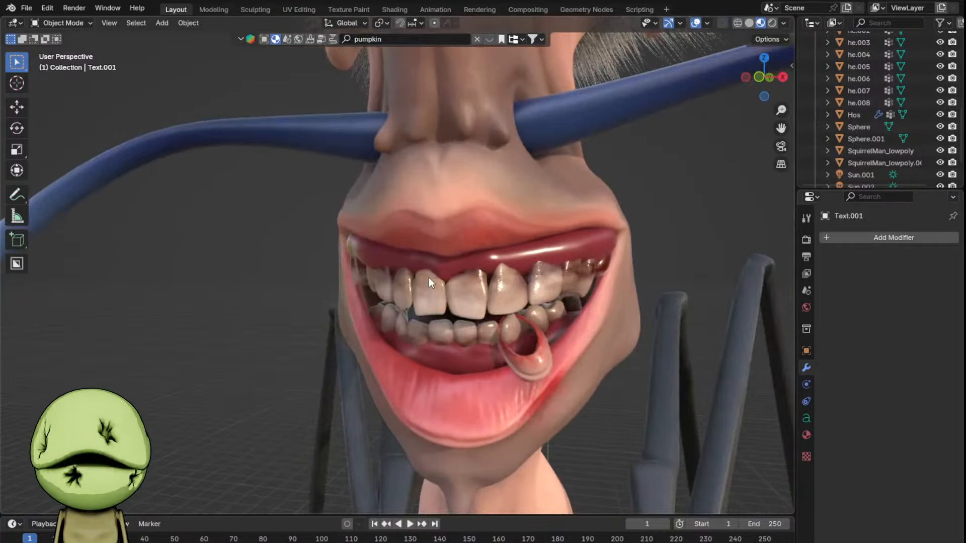
{"action": "scroll", "coordinate": [429, 279], "scroll_direction": "down", "scroll_amount": 6}
{"action": "scroll", "coordinate": [429, 278], "scroll_direction": "down", "scroll_amount": 5}
{"action": "scroll", "coordinate": [428, 278], "scroll_direction": "up", "scroll_amount": 4}
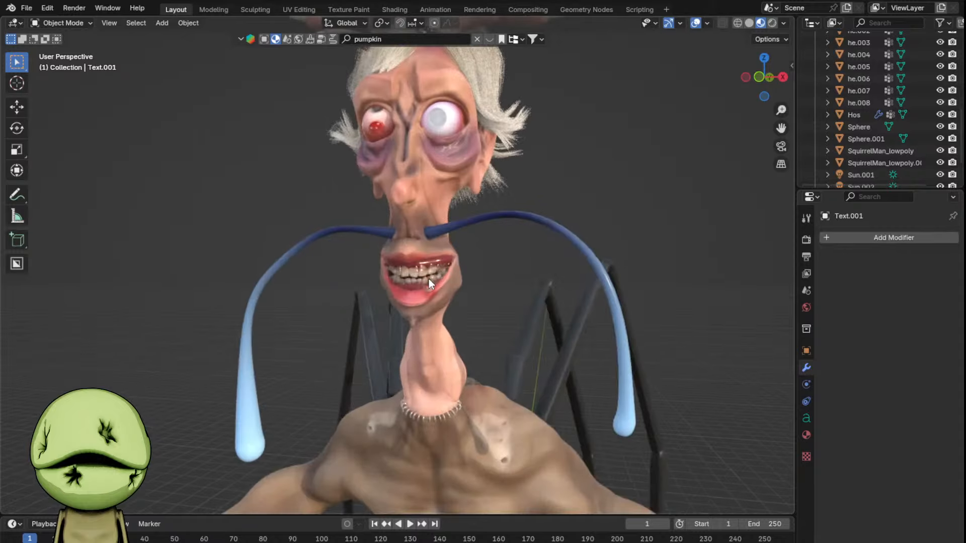
- Move the creature's upper teeth up about 0.095 m along the global Z axis
{"action": "left_click", "coordinate": [420, 263]}
{"action": "scroll", "coordinate": [421, 262], "scroll_direction": "up", "scroll_amount": 3}
{"action": "key", "text": "g"}
{"action": "key", "text": "z"}
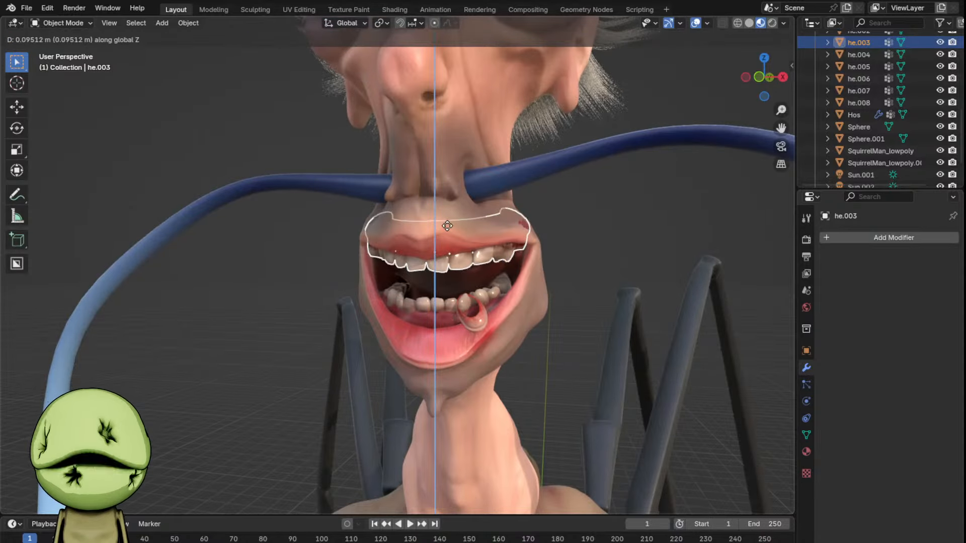
{"action": "left_click", "coordinate": [447, 224]}
- Bring the creature's head into sculpting in material preview and set the brush radius to 133 px for work around the mouth
{"action": "left_click", "coordinate": [405, 147]}
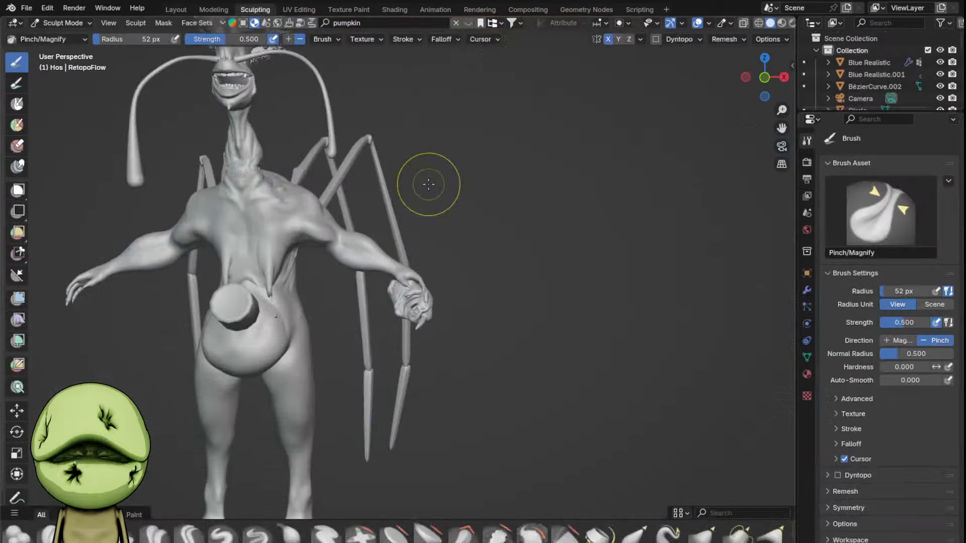
{"action": "key", "text": "KP_Decimal"}
{"action": "scroll", "coordinate": [488, 234], "scroll_direction": "up", "scroll_amount": 5}
{"action": "key", "text": "f"}
{"action": "left_click", "coordinate": [448, 325]}
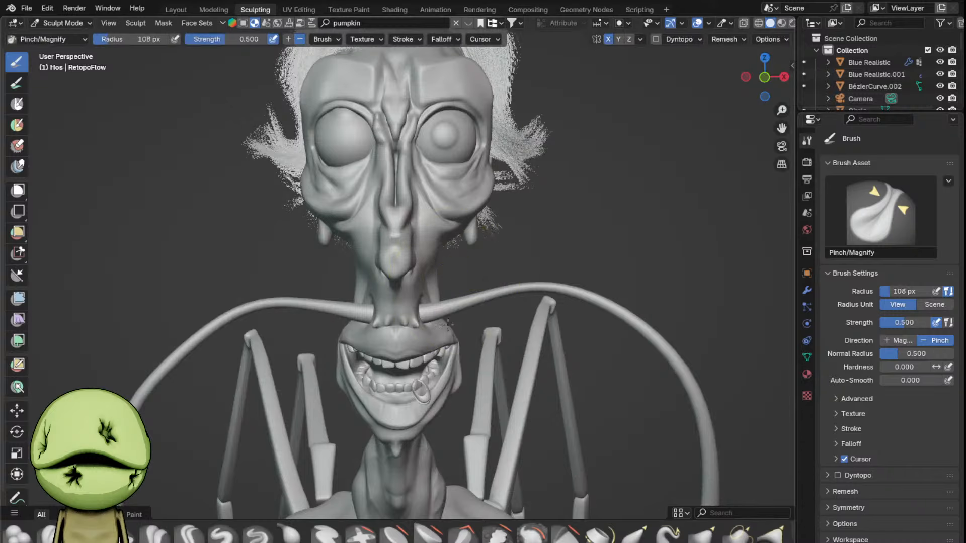
{"action": "scroll", "coordinate": [420, 390], "scroll_direction": "up", "scroll_amount": 3}
{"action": "key", "text": "f"}
{"action": "left_click", "coordinate": [463, 300]}
{"action": "key", "text": "z"}
{"action": "left_click", "coordinate": [454, 392]}
{"action": "key", "text": "f"}
{"action": "left_click", "coordinate": [452, 307]}
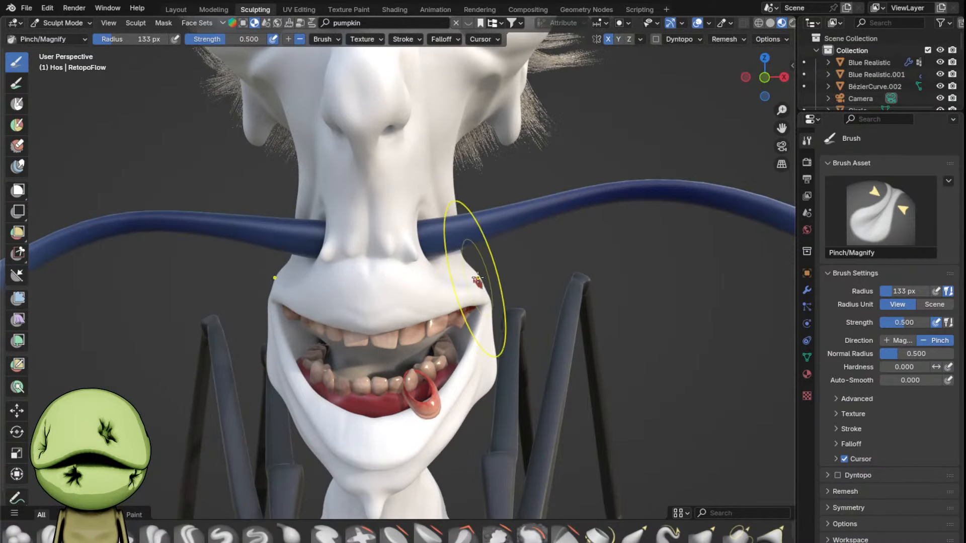
- Pull the creature's upper lip upward with the Grab brush to uncover the upper teeth and gums
{"action": "key", "text": "g"}
{"action": "scroll", "coordinate": [479, 281], "scroll_direction": "up", "scroll_amount": 2}
{"action": "middle_click_drag", "start_coordinate": [512, 264], "coordinate": [470, 276]}
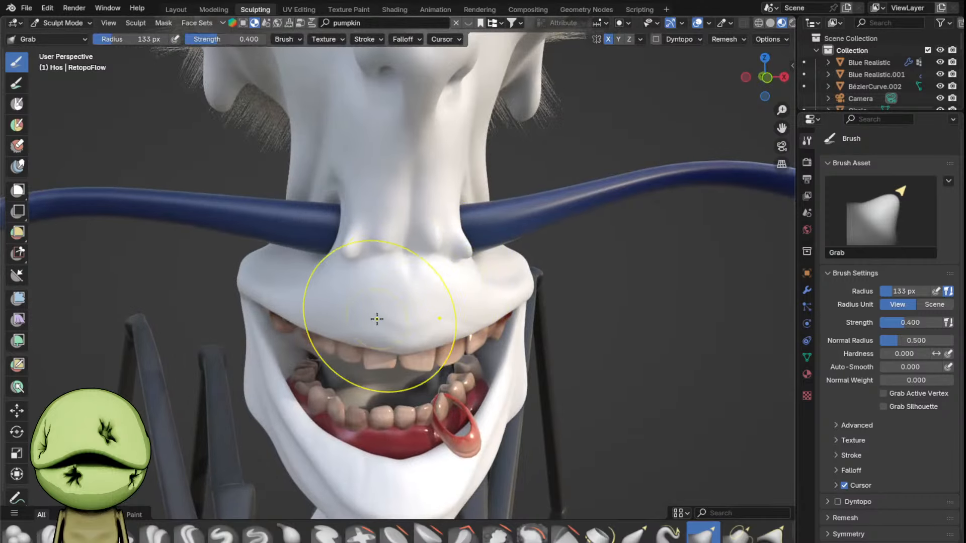
{"action": "scroll", "coordinate": [356, 291], "scroll_direction": "down", "scroll_amount": 6}
{"action": "scroll", "coordinate": [370, 231], "scroll_direction": "up", "scroll_amount": 6}
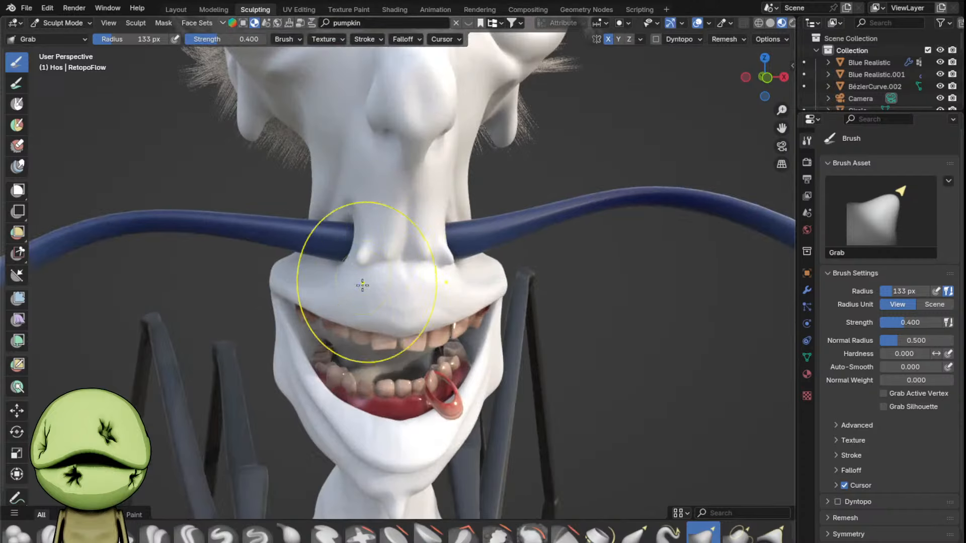
{"action": "left_click_drag", "start_coordinate": [373, 292], "coordinate": [355, 284]}
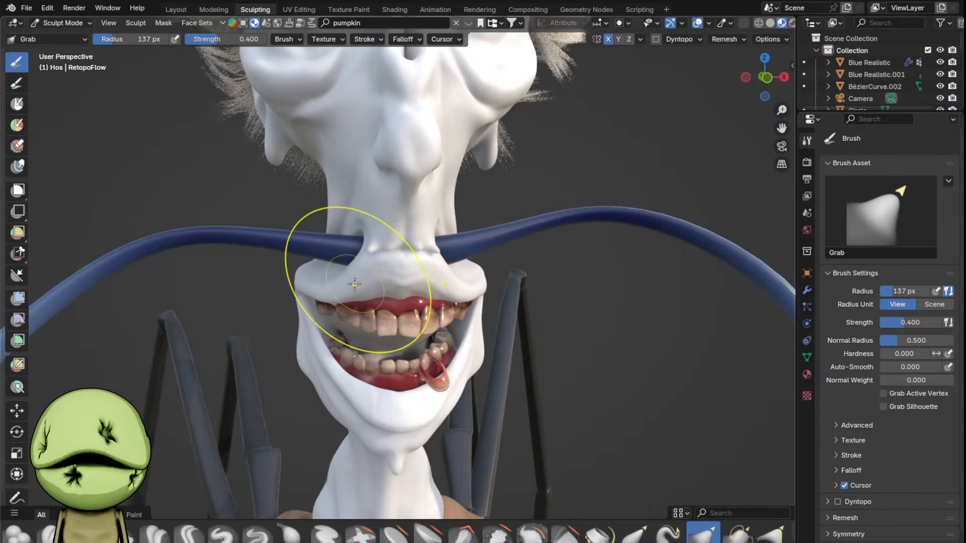
{"action": "scroll", "coordinate": [332, 271], "scroll_direction": "down", "scroll_amount": 2}
- Add a cube in object mode and raise it along the global Z axis toward the creature's neck
{"action": "left_click", "coordinate": [174, 8]}
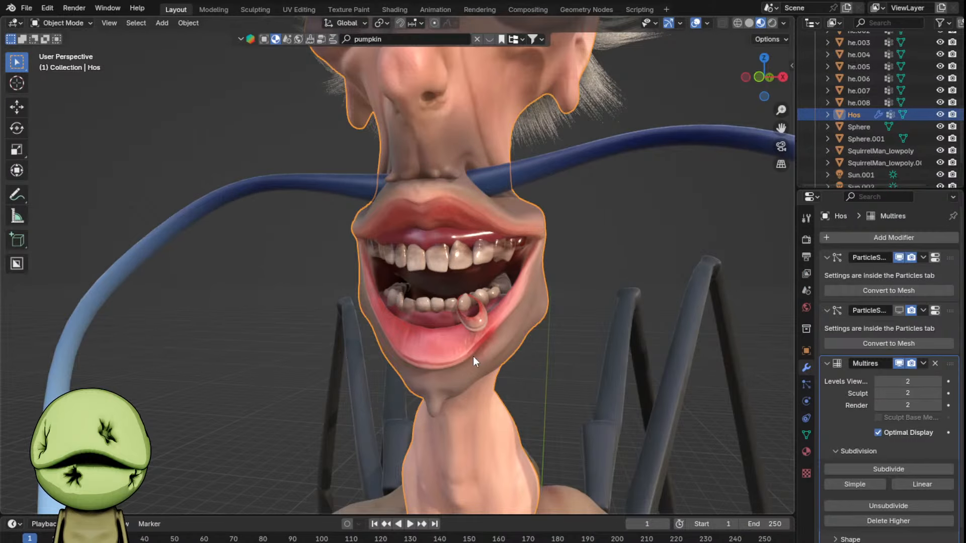
{"action": "scroll", "coordinate": [490, 369], "scroll_direction": "down", "scroll_amount": 5}
{"action": "left_click_drag", "start_coordinate": [578, 223], "coordinate": [302, 320]}
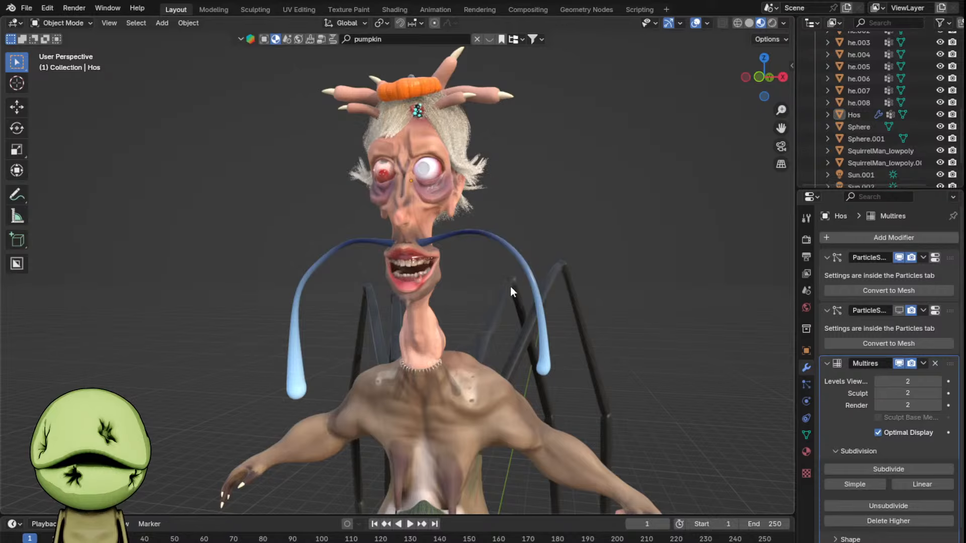
{"action": "middle_click_drag", "start_coordinate": [511, 288], "coordinate": [479, 294]}
{"action": "key", "text": "shift+a"}
{"action": "mouse_move", "coordinate": [479, 294]}
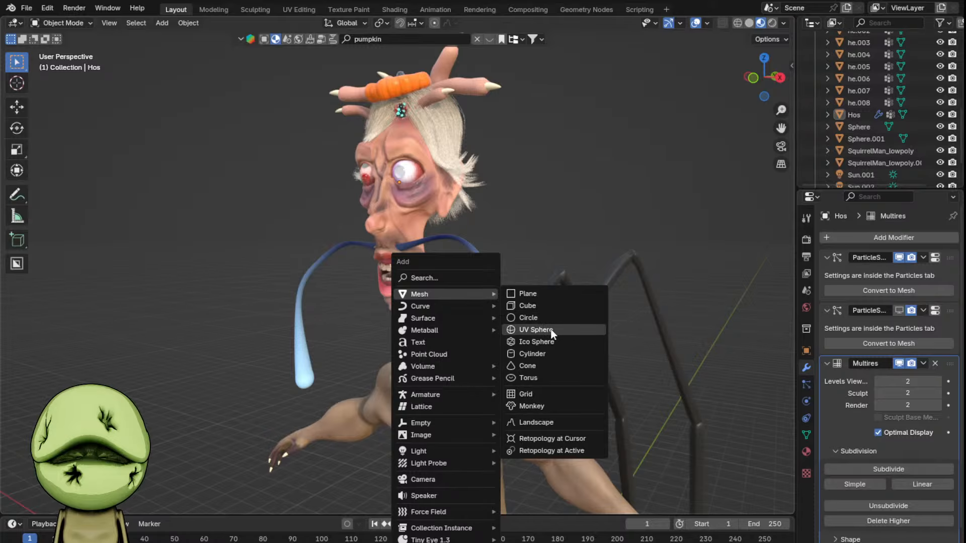
{"action": "left_click", "coordinate": [545, 308]}
{"action": "scroll", "coordinate": [511, 317], "scroll_direction": "down", "scroll_amount": 3}
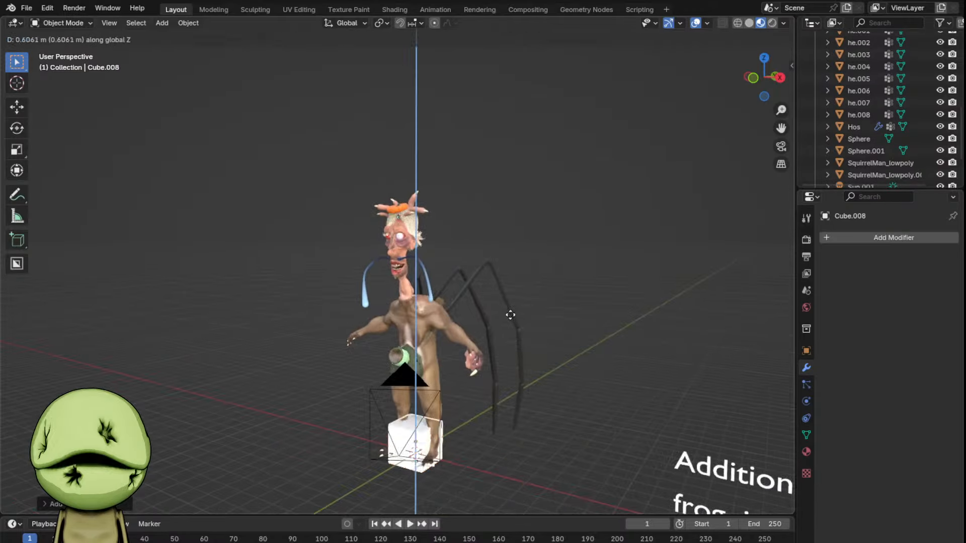
{"action": "key", "text": "g"}
{"action": "left_click", "coordinate": [514, 159]}
- Scale the cube down in the right orthographic view and place it inside the creature's open mouth
{"action": "left_click", "coordinate": [780, 78]}
{"action": "scroll", "coordinate": [508, 216], "scroll_direction": "up", "scroll_amount": 5}
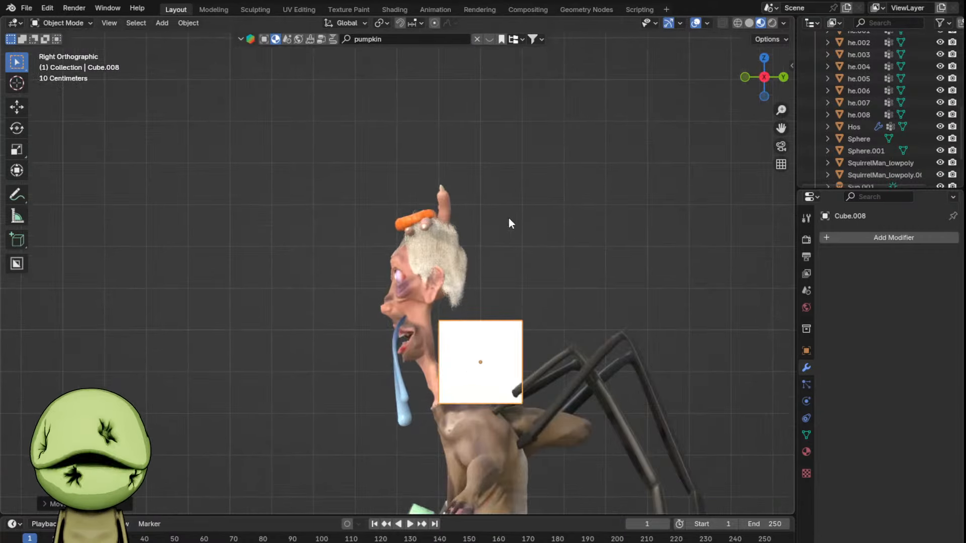
{"action": "key", "text": "g"}
{"action": "left_click", "coordinate": [487, 219]}
{"action": "scroll", "coordinate": [503, 206], "scroll_direction": "up", "scroll_amount": 3}
{"action": "key", "text": "s"}
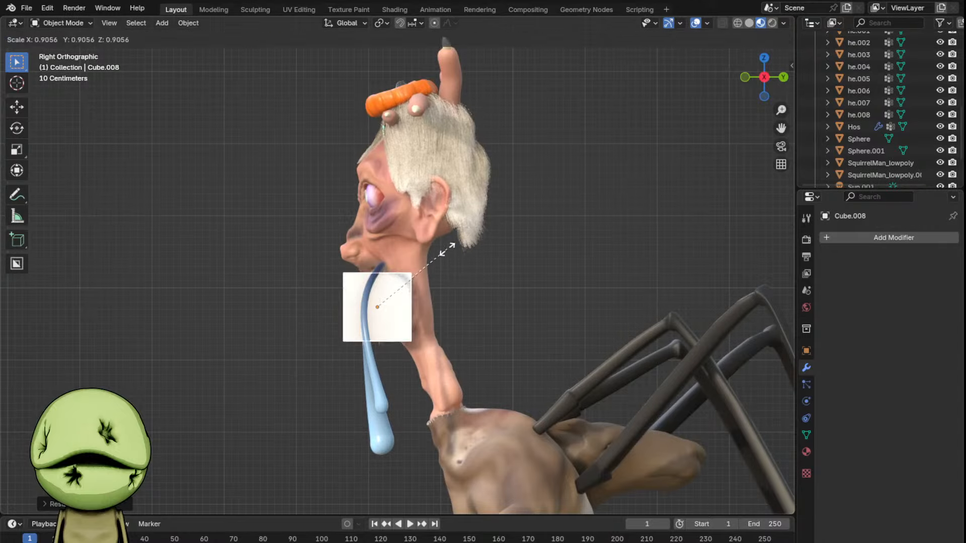
{"action": "left_click", "coordinate": [466, 259]}
{"action": "scroll", "coordinate": [445, 272], "scroll_direction": "up", "scroll_amount": 3}
{"action": "scroll", "coordinate": [428, 285], "scroll_direction": "up", "scroll_amount": 3}
{"action": "key", "text": "g"}
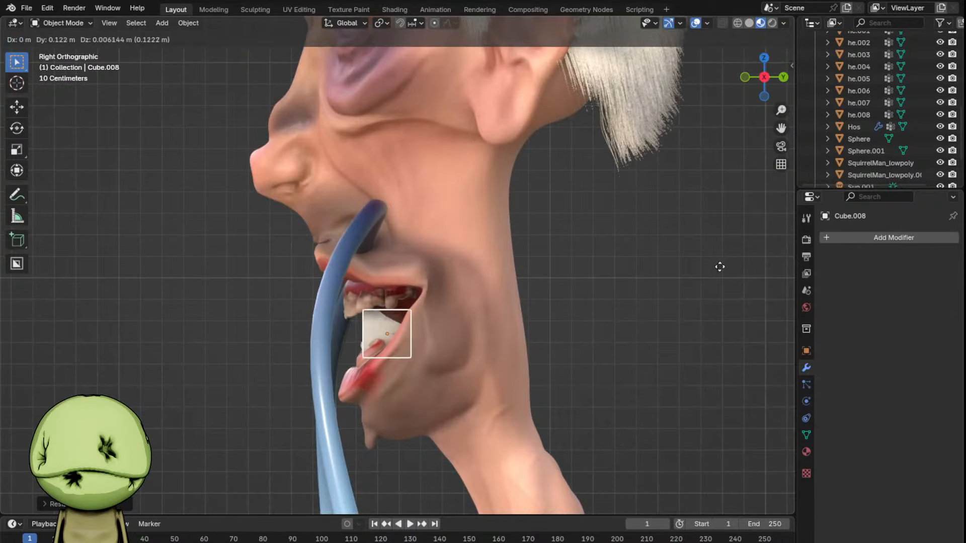
{"action": "left_click", "coordinate": [558, 341]}
- Extrude the cube's front face out between the teeth and angle it downward past the lips
{"action": "key", "text": "Tab"}
{"action": "middle_click_drag", "start_coordinate": [364, 337], "coordinate": [419, 340]}
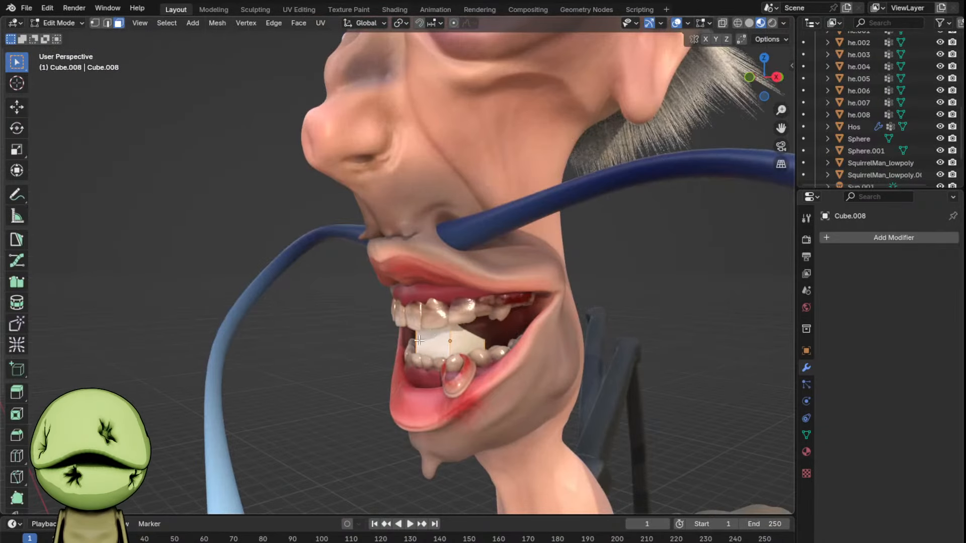
{"action": "left_click", "coordinate": [777, 77]}
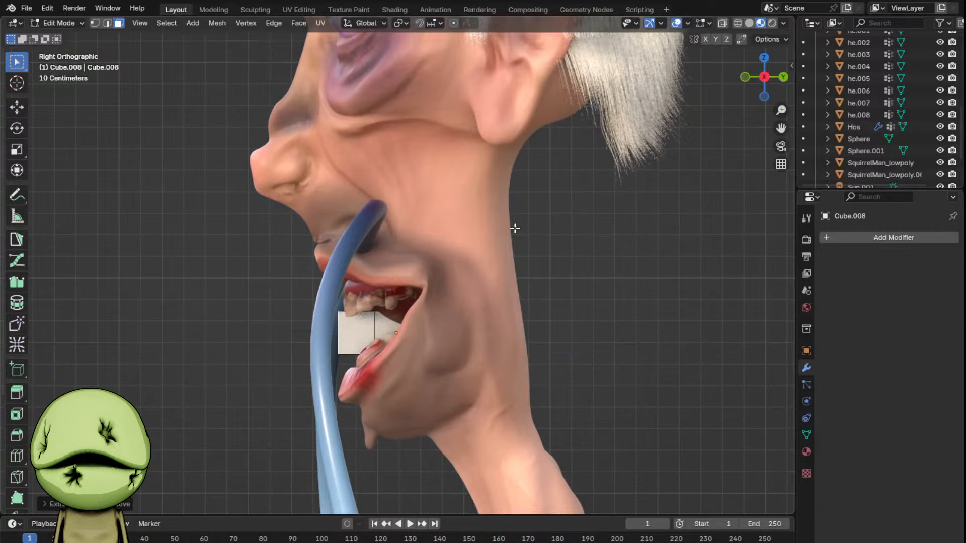
{"action": "key", "text": "g"}
{"action": "key", "text": "y"}
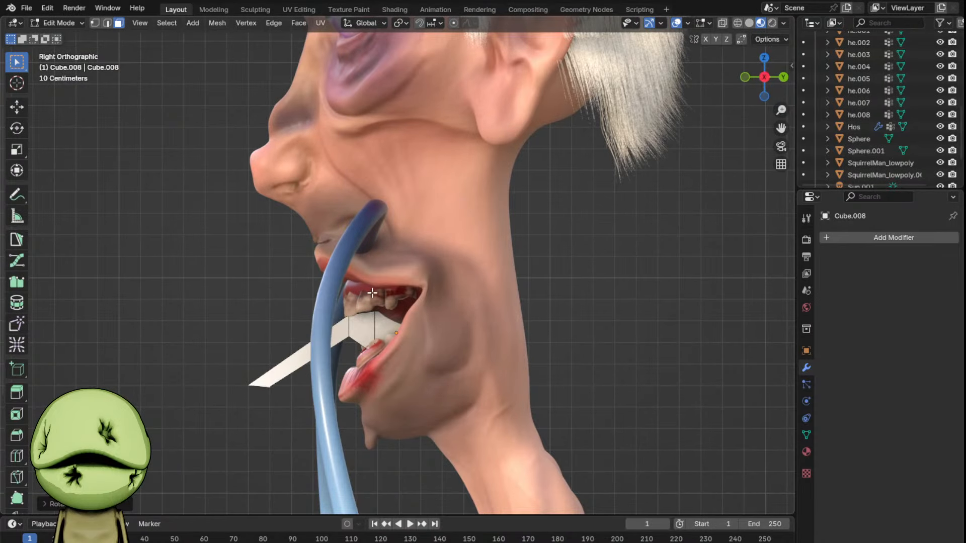
- Extrude further tongue segments down in front of the neck, moving, rotating and scaling the end face to form a bend
{"action": "scroll", "coordinate": [486, 356], "scroll_direction": "down", "scroll_amount": 2}
{"action": "middle_click_drag", "start_coordinate": [432, 314], "coordinate": [509, 240], "text": "shift"}
{"action": "scroll", "coordinate": [509, 240], "scroll_direction": "down", "scroll_amount": 1}
{"action": "key", "text": "e"}
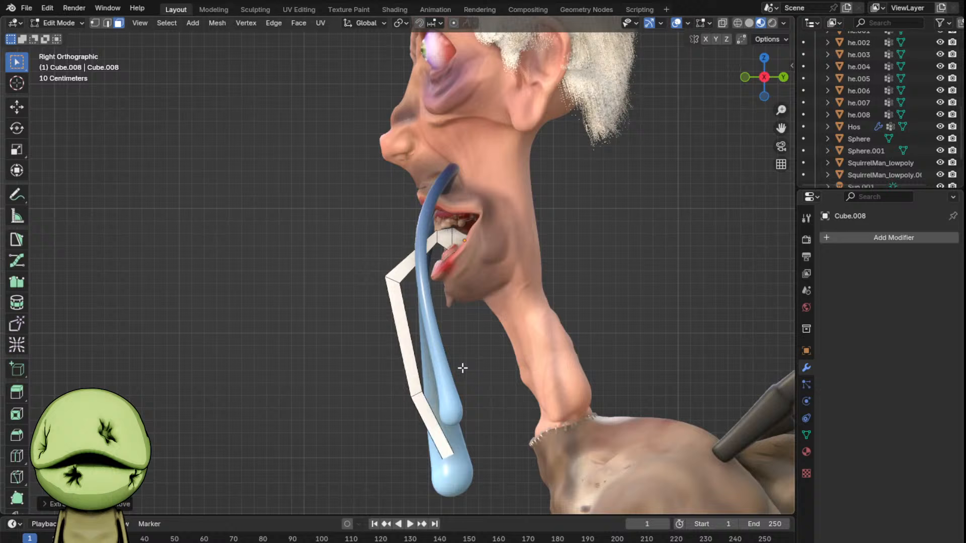
{"action": "middle_click_drag", "start_coordinate": [503, 353], "coordinate": [536, 279], "text": "shift"}
{"action": "key", "text": "g"}
{"action": "key", "text": "r"}
{"action": "left_click", "coordinate": [472, 445]}
{"action": "key", "text": "g"}
{"action": "key", "text": "s"}
{"action": "middle_click_drag", "start_coordinate": [529, 367], "coordinate": [539, 336], "text": "shift"}
- Extrude the tongue's lower end forward into a short, thicker tip, rotating and scaling its end face
{"action": "key", "text": "e"}
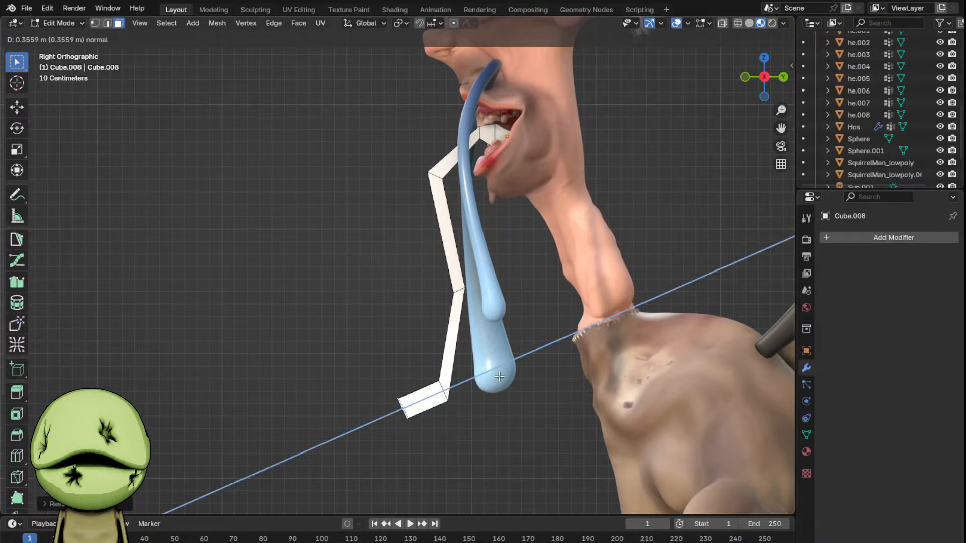
{"action": "left_click", "coordinate": [481, 368]}
{"action": "key", "text": "g"}
{"action": "key", "text": "r"}
{"action": "left_click", "coordinate": [532, 397]}
{"action": "key", "text": "s"}
{"action": "left_click", "coordinate": [560, 427]}
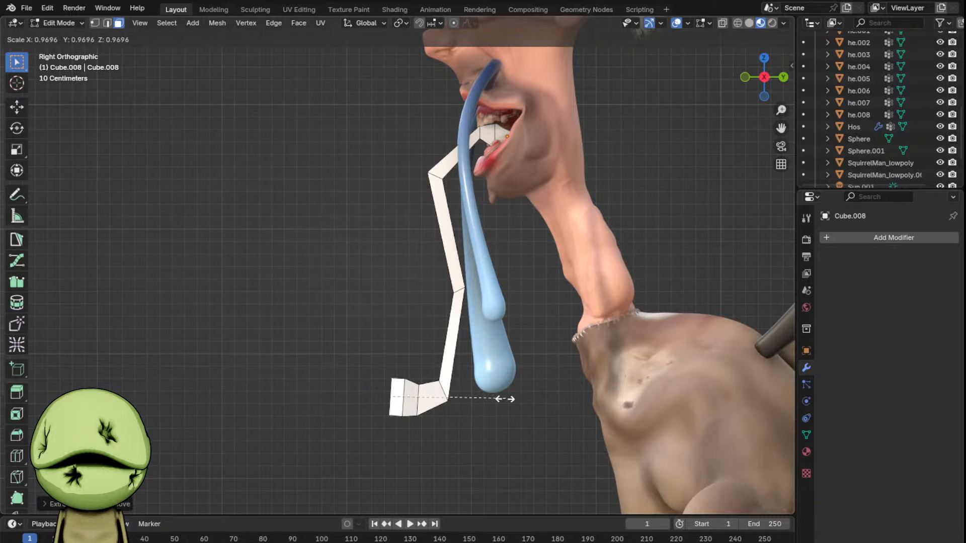
- Shade the tongue smooth and add a level 2 Subdivision modifier to it
{"action": "middle_click_drag", "start_coordinate": [479, 399], "coordinate": [443, 378]}
{"action": "key", "text": "Tab"}
{"action": "right_click", "coordinate": [498, 286]}
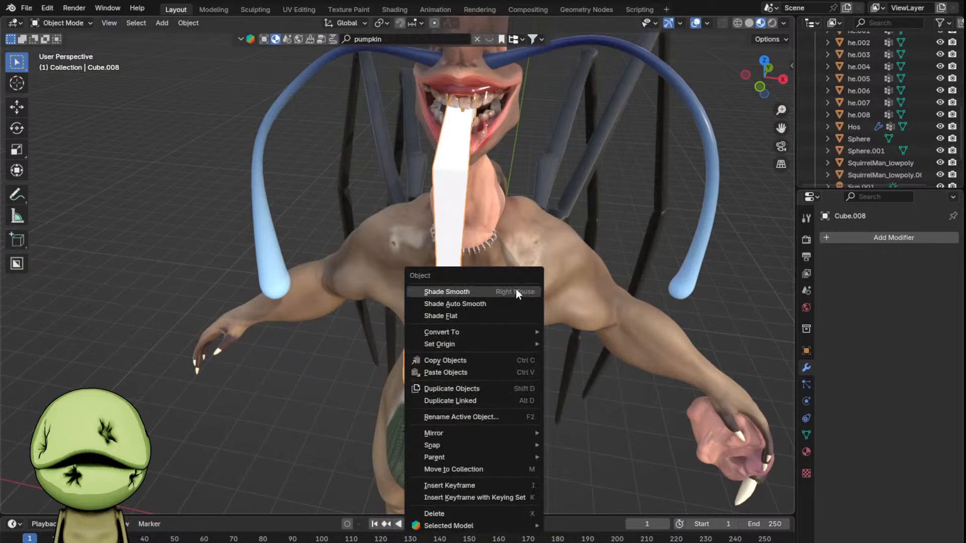
{"action": "left_click", "coordinate": [515, 289]}
{"action": "key", "text": "ctrl+2"}
- Prepare the tongue for sculpting in solid shading with a larger Grab brush and X symmetry enabled
{"action": "key", "text": "z"}
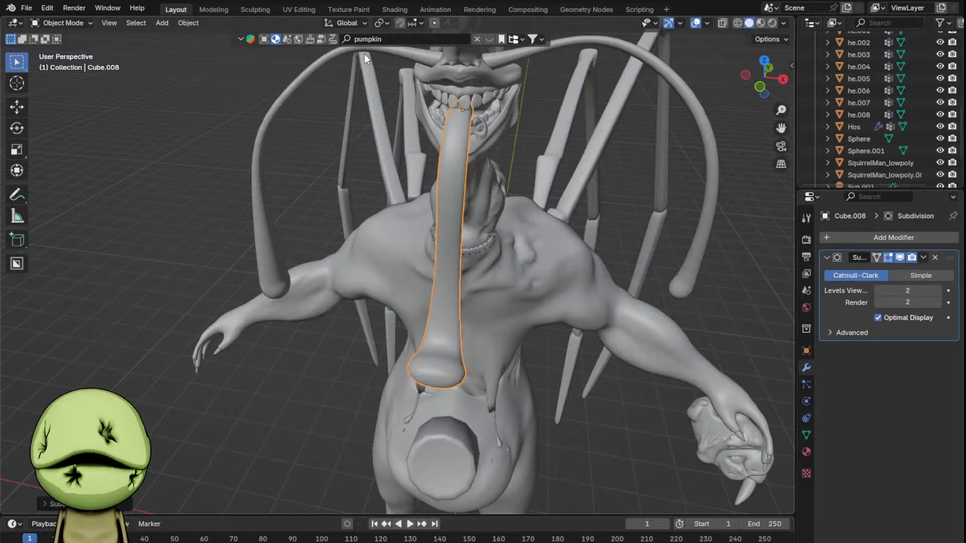
{"action": "left_click", "coordinate": [249, 9]}
{"action": "scroll", "coordinate": [425, 275], "scroll_direction": "down", "scroll_amount": 5}
{"action": "mouse_move", "coordinate": [426, 276]}
{"action": "middle_mouse_down"}
{"action": "mouse_move", "coordinate": [375, 410]}
{"action": "mouse_move", "coordinate": [496, 324]}
{"action": "mouse_move", "coordinate": [443, 375]}
{"action": "mouse_move", "coordinate": [389, 275]}
{"action": "middle_mouse_up"}
{"action": "scroll", "coordinate": [496, 324], "scroll_direction": "up", "scroll_amount": 2}
{"action": "key", "text": "z"}
{"action": "key", "text": "f"}
{"action": "scroll", "coordinate": [390, 276], "scroll_direction": "up", "scroll_amount": 3}
{"action": "left_click", "coordinate": [608, 39]}
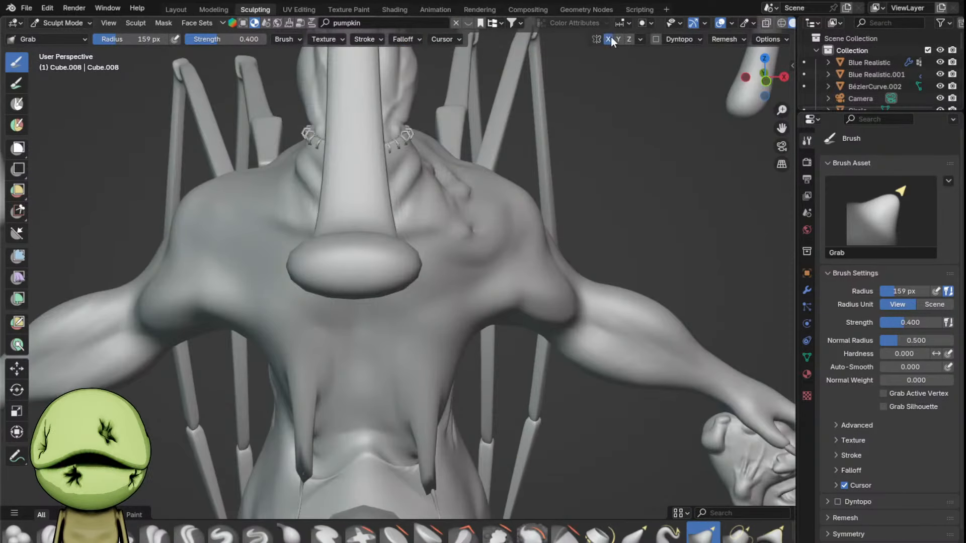
- Narrow the tongue's wide tip with the Grab brush and work it over with the Inflate/Deflate brush at 165 px
{"action": "middle_click_drag", "start_coordinate": [443, 257], "coordinate": [480, 282], "text": "shift"}
{"action": "scroll", "coordinate": [360, 292], "scroll_direction": "up", "scroll_amount": 2}
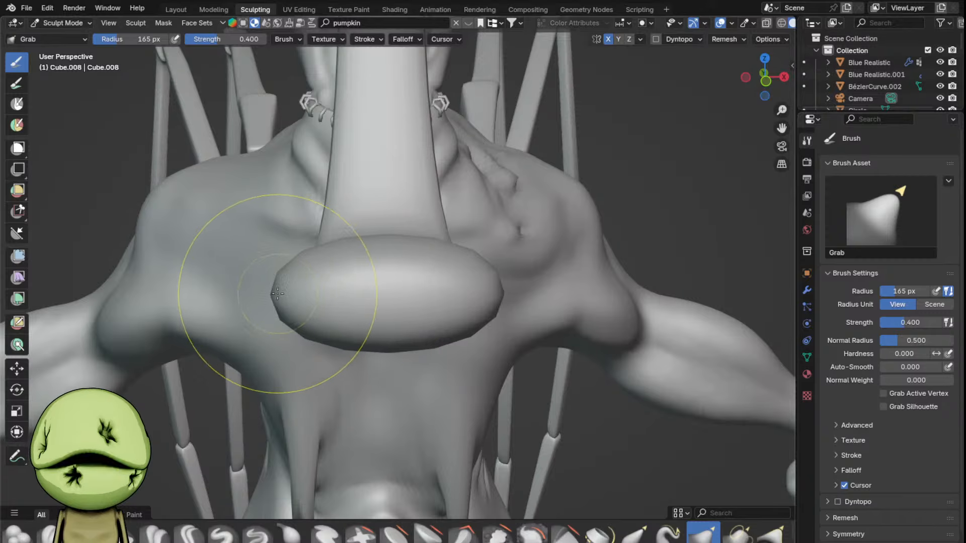
{"action": "scroll", "coordinate": [304, 291], "scroll_direction": "down", "scroll_amount": 2}
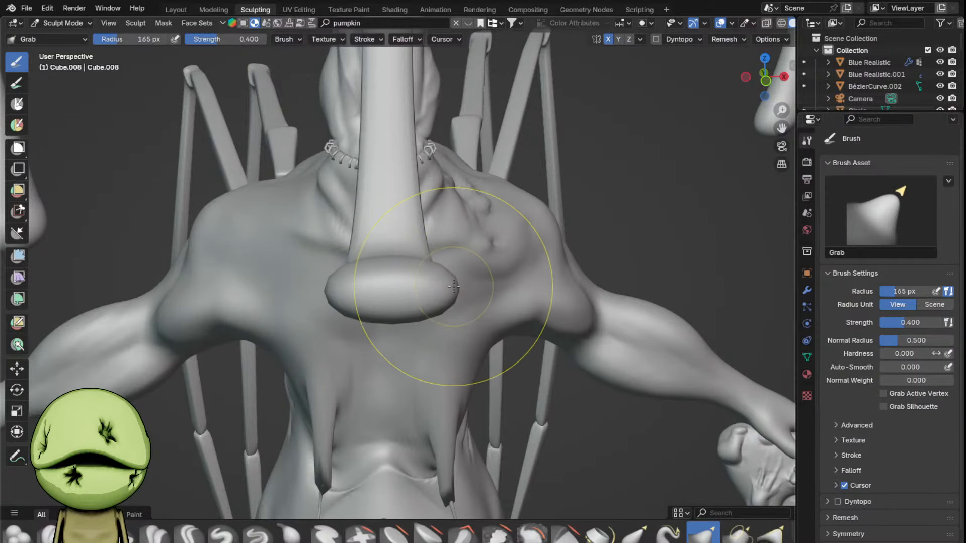
{"action": "left_click_drag", "start_coordinate": [371, 288], "coordinate": [270, 286]}
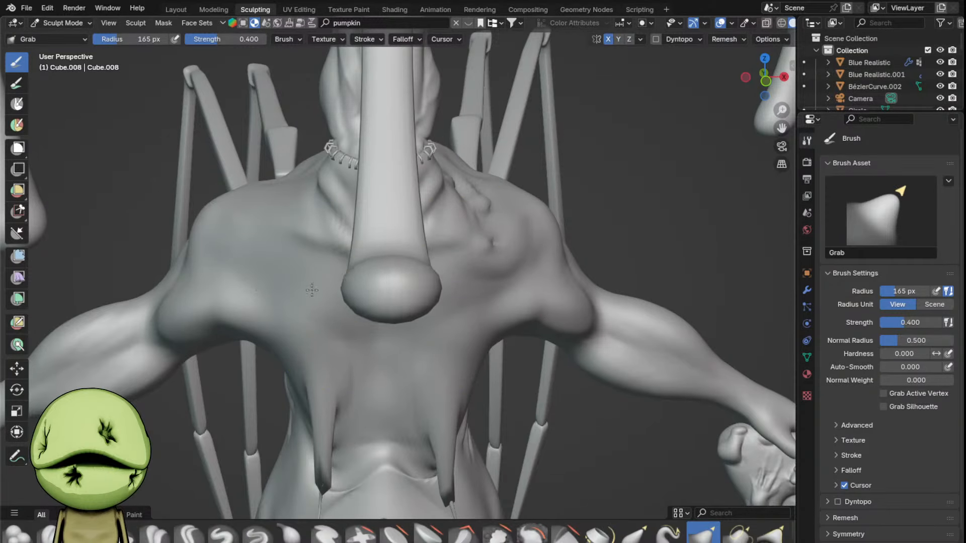
{"action": "key", "text": "ctrl+z"}
{"action": "key", "text": "i"}
{"action": "left_click_drag", "start_coordinate": [391, 277], "coordinate": [390, 331]}
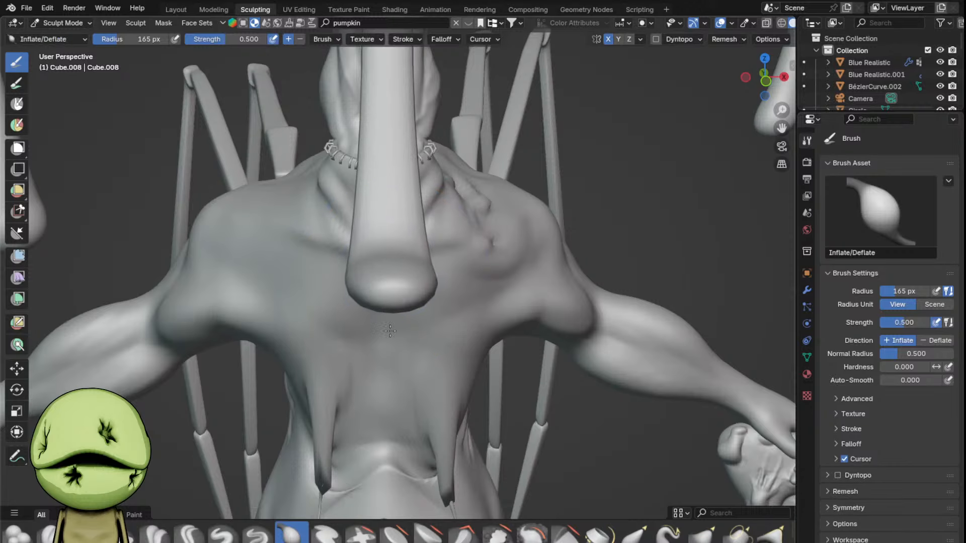
- Apply the Subdivision modifier to the tongue in object mode
{"action": "scroll", "coordinate": [373, 301], "scroll_direction": "down", "scroll_amount": 6}
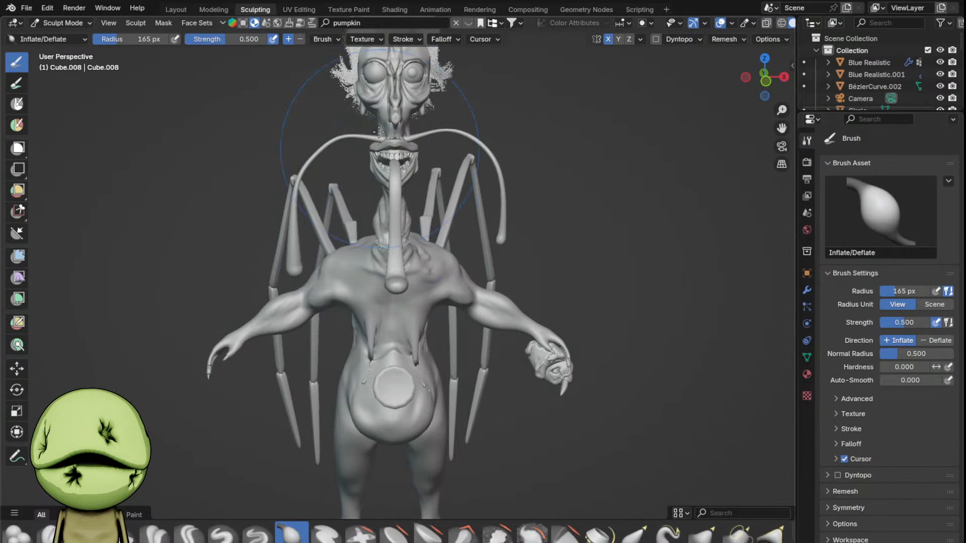
{"action": "left_click", "coordinate": [181, 10]}
{"action": "left_click", "coordinate": [919, 258]}
{"action": "left_click", "coordinate": [873, 272]}
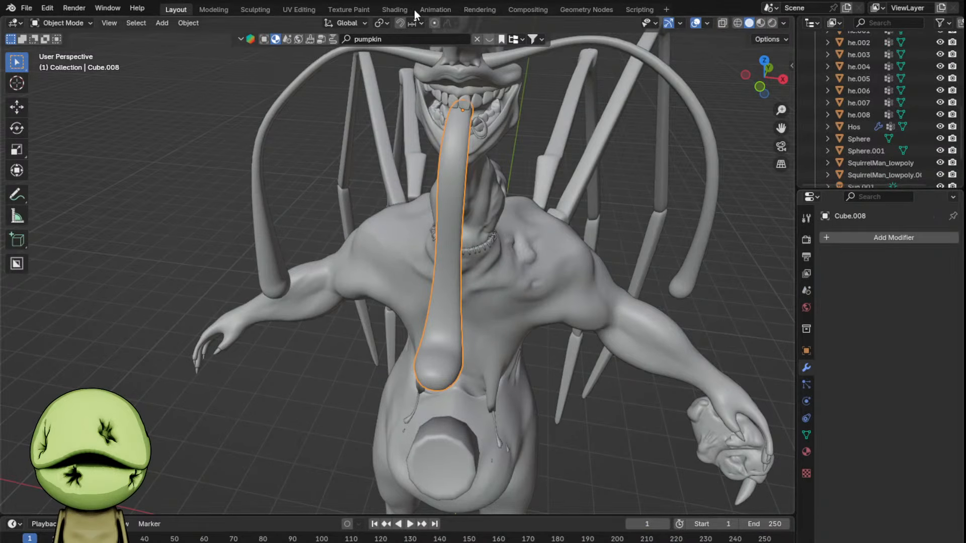
- Swell the tongue's tip into a round ball with the Grab and Inflate/Deflate brushes
{"action": "left_click", "coordinate": [254, 9]}
{"action": "scroll", "coordinate": [383, 317], "scroll_direction": "up", "scroll_amount": 6}
{"action": "key", "text": "g"}
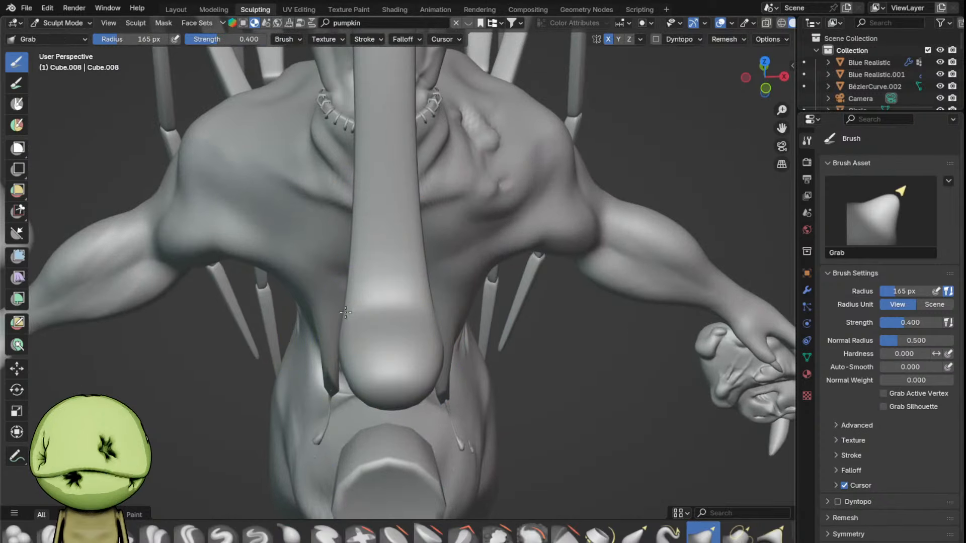
{"action": "key", "text": "i"}
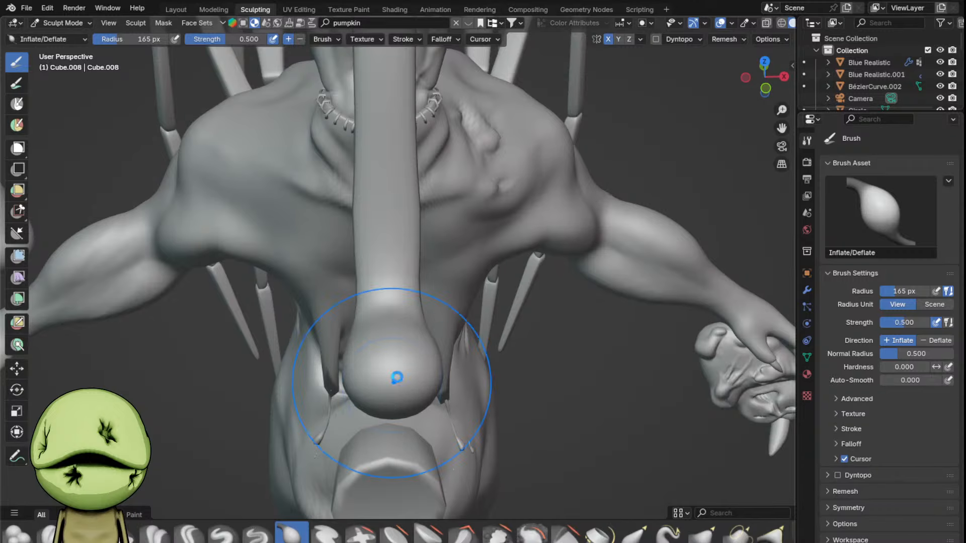
{"action": "scroll", "coordinate": [369, 218], "scroll_direction": "down", "scroll_amount": 5}
{"action": "scroll", "coordinate": [368, 218], "scroll_direction": "up", "scroll_amount": 5}
- Reshape the tongue's shaft and its base inside the mouth with the Grab brush
{"action": "key", "text": "g"}
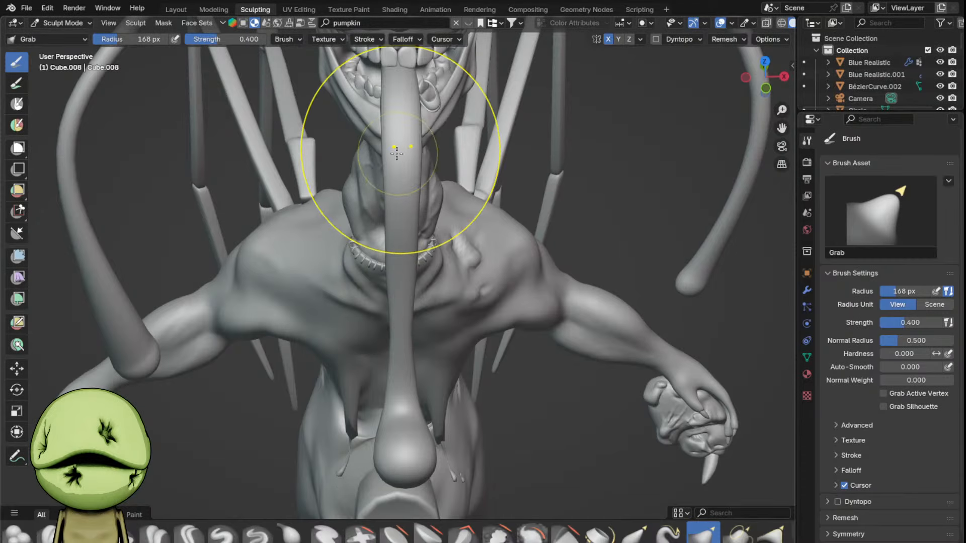
{"action": "scroll", "coordinate": [401, 140], "scroll_direction": "up", "scroll_amount": 2}
{"action": "key", "text": "d"}
{"action": "mouse_move", "coordinate": [425, 159]}
{"action": "middle_mouse_down", "text": "shift"}
{"action": "mouse_move", "coordinate": [414, 206]}
{"action": "mouse_move", "coordinate": [334, 319]}
{"action": "mouse_move", "coordinate": [356, 313]}
{"action": "middle_mouse_up", "text": "shift"}
{"action": "scroll", "coordinate": [422, 211], "scroll_direction": "down", "scroll_amount": 4}
{"action": "scroll", "coordinate": [514, 377], "scroll_direction": "up", "scroll_amount": 5}
{"action": "middle_click_drag", "start_coordinate": [514, 377], "coordinate": [497, 419]}
{"action": "key", "text": "g"}
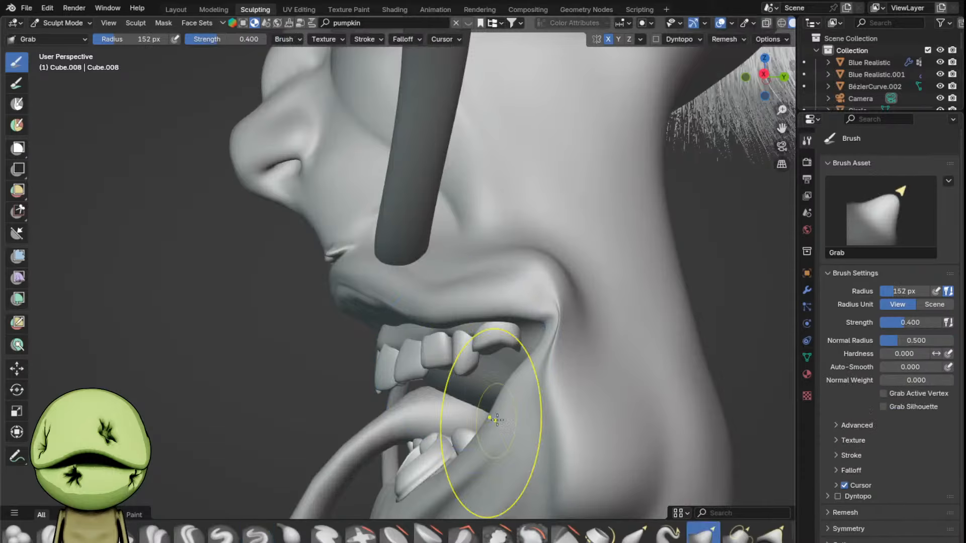
{"action": "scroll", "coordinate": [503, 367], "scroll_direction": "down", "scroll_amount": 6}
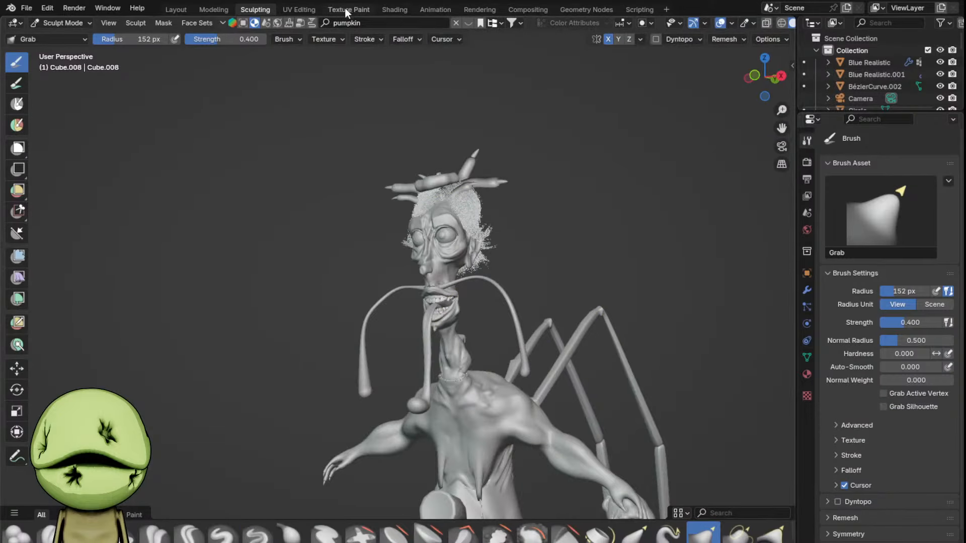
- Create a new material for the tongue and give it a muted reddish-pink base color
{"action": "left_click", "coordinate": [395, 9]}
{"action": "scroll", "coordinate": [489, 154], "scroll_direction": "down", "scroll_amount": 6}
{"action": "scroll", "coordinate": [487, 176], "scroll_direction": "up", "scroll_amount": 4}
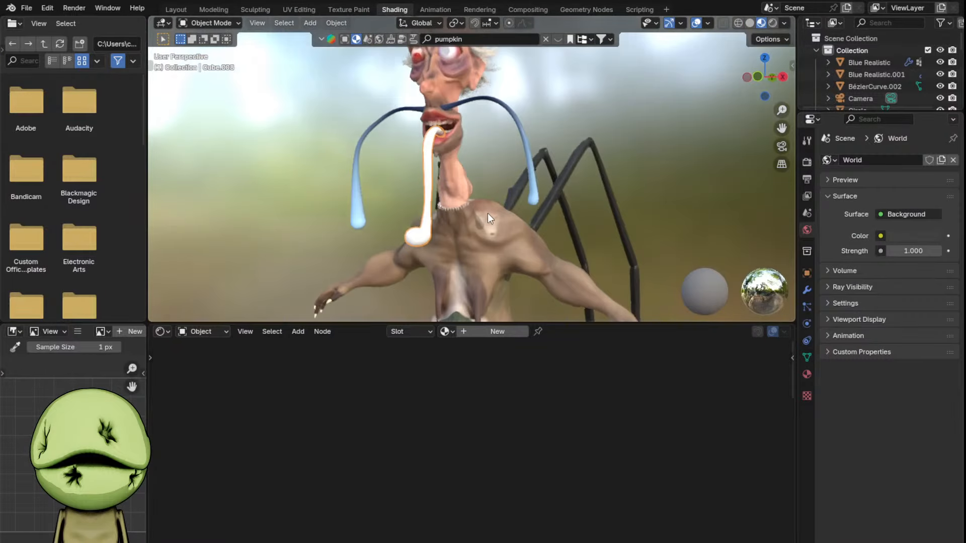
{"action": "left_click", "coordinate": [483, 332]}
{"action": "left_click_drag", "start_coordinate": [465, 242], "coordinate": [461, 261]}
{"action": "left_click", "coordinate": [533, 242]}
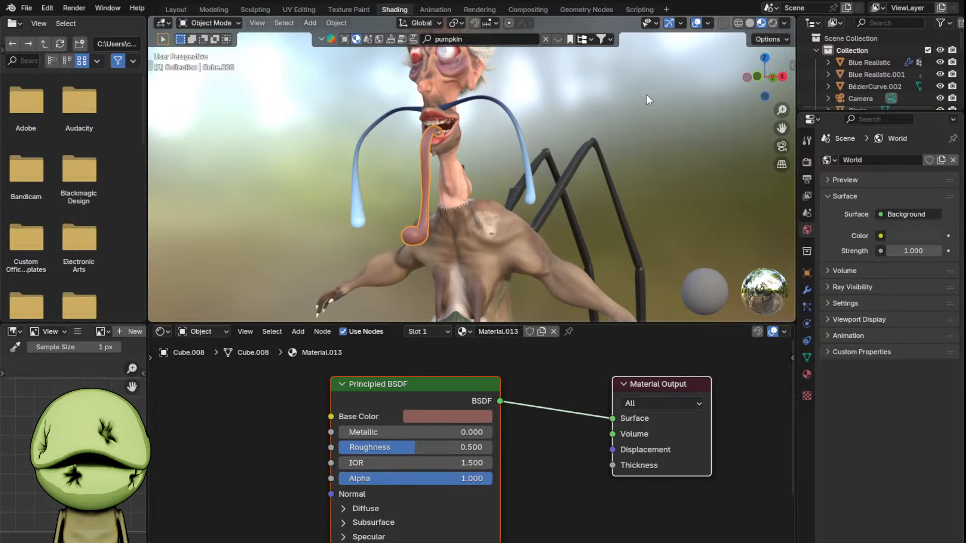
- Change the tongue material's base color to a neutral gray and set its roughness to 0.200
{"action": "left_click", "coordinate": [483, 417]}
{"action": "left_click", "coordinate": [484, 249]}
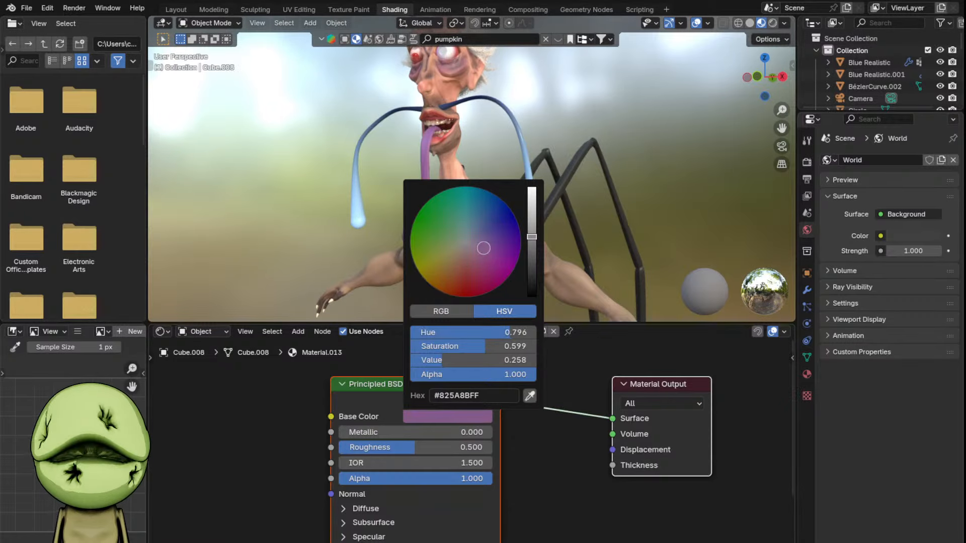
{"action": "left_click_drag", "start_coordinate": [480, 272], "coordinate": [469, 247]}
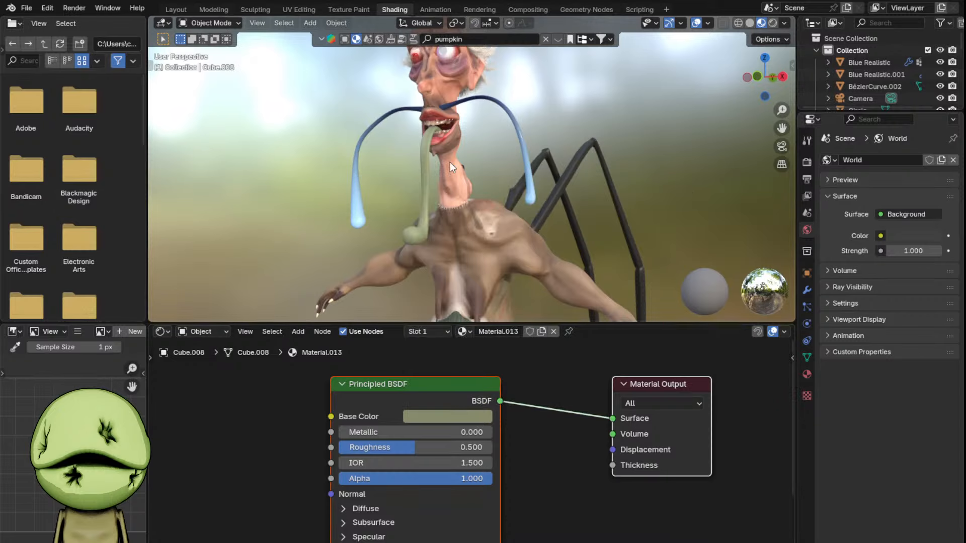
{"action": "left_click", "coordinate": [424, 417]}
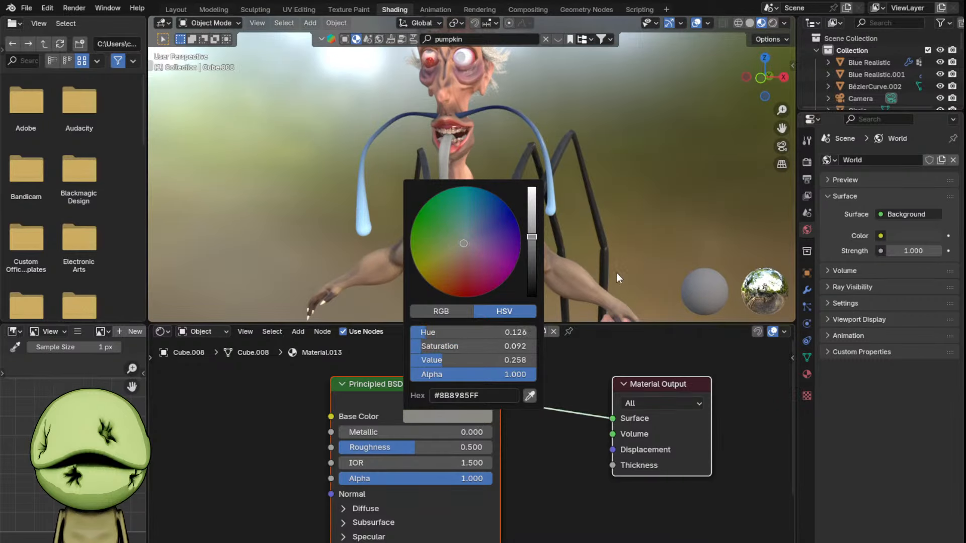
{"action": "scroll", "coordinate": [591, 221], "scroll_direction": "down", "scroll_amount": 3}
{"action": "scroll", "coordinate": [591, 221], "scroll_direction": "up", "scroll_amount": 2}
{"action": "scroll", "coordinate": [355, 127], "scroll_direction": "up", "scroll_amount": 3}
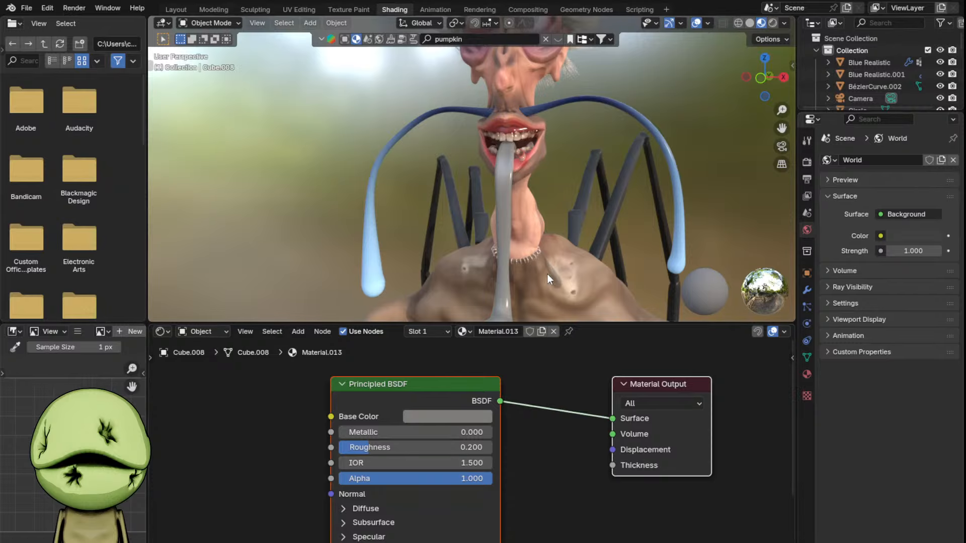
- Add a Gradient Texture node and connect its color to the tongue shader's base color
{"action": "scroll", "coordinate": [379, 455], "scroll_direction": "down", "scroll_amount": 2}
{"action": "key", "text": "shift+a"}
{"action": "type", "text": "grad"}
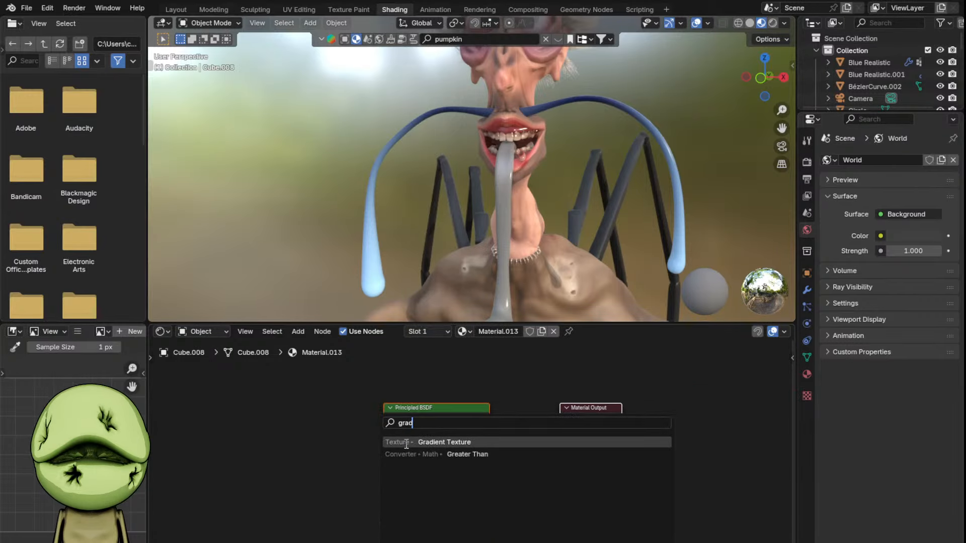
{"action": "key", "text": "Return"}
{"action": "left_click_drag", "start_coordinate": [328, 441], "coordinate": [384, 429]}
{"action": "middle_click_drag", "start_coordinate": [331, 445], "coordinate": [478, 446]}
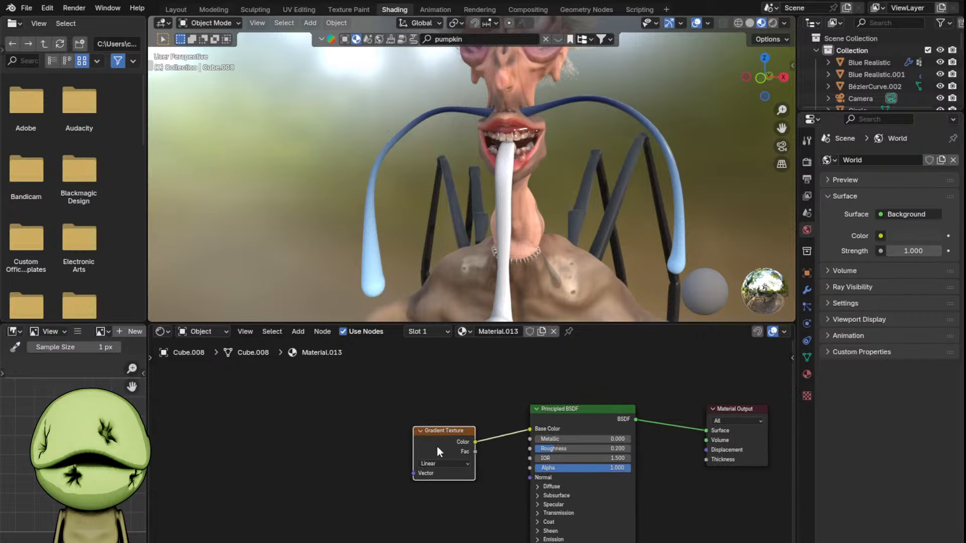
- Add Texture Coordinate and Mapping nodes to the gradient texture and set the mapping's Y rotation to 90°
{"action": "left_click_drag", "start_coordinate": [436, 446], "coordinate": [313, 444]}
{"action": "middle_click_drag", "start_coordinate": [340, 443], "coordinate": [477, 431]}
{"action": "key", "text": "ctrl+t"}
{"action": "scroll", "coordinate": [477, 449], "scroll_direction": "up", "scroll_amount": 4}
{"action": "middle_click_drag", "start_coordinate": [430, 508], "coordinate": [506, 423]}
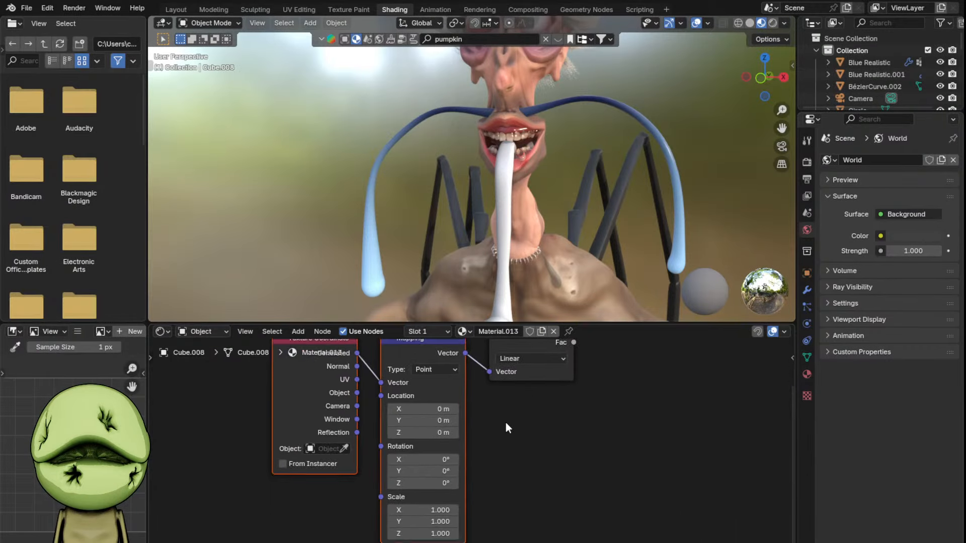
{"action": "scroll", "coordinate": [467, 426], "scroll_direction": "down", "scroll_amount": 1}
{"action": "mouse_move", "coordinate": [421, 474]}
{"action": "left_mouse_down"}
{"action": "mouse_move", "coordinate": [402, 470]}
{"action": "mouse_move", "coordinate": [418, 469]}
{"action": "left_mouse_up"}
{"action": "double_click", "coordinate": [419, 468]}
{"action": "type", "text": "90"}
{"action": "key", "text": "Return"}
- Insert a Color Ramp node between the Gradient Texture and the shader's base color
{"action": "scroll", "coordinate": [558, 121], "scroll_direction": "down", "scroll_amount": 4}
{"action": "mouse_move", "coordinate": [579, 101]}
{"action": "middle_mouse_down"}
{"action": "mouse_move", "coordinate": [548, 91]}
{"action": "mouse_move", "coordinate": [566, 96]}
{"action": "middle_mouse_up"}
{"action": "middle_click_drag", "start_coordinate": [531, 377], "coordinate": [393, 466]}
{"action": "key", "text": "shift+a"}
{"action": "mouse_move", "coordinate": [472, 461]}
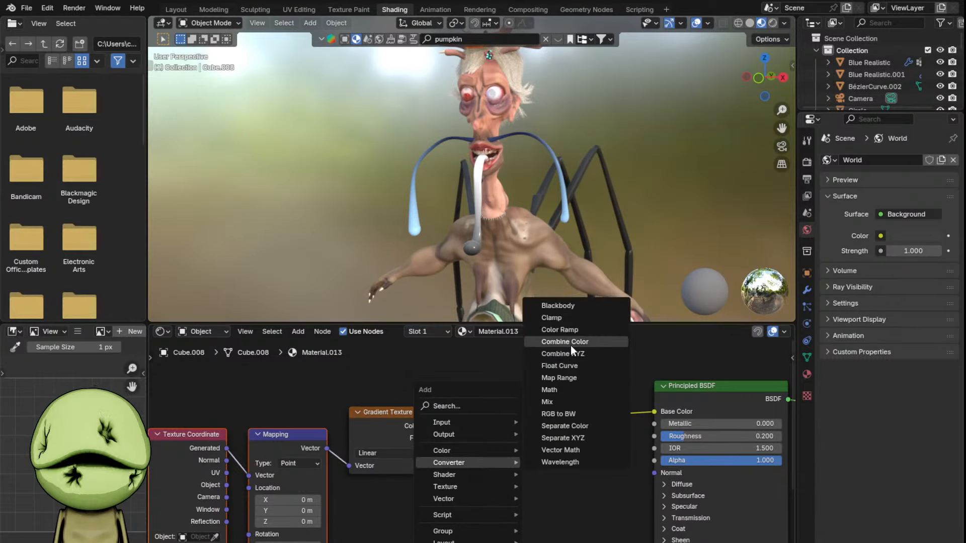
{"action": "left_click", "coordinate": [570, 330]}
{"action": "left_click", "coordinate": [455, 392]}
{"action": "scroll", "coordinate": [486, 455], "scroll_direction": "up", "scroll_amount": 2}
- Set the color ramp's first stop to a light pink
{"action": "left_click", "coordinate": [497, 498]}
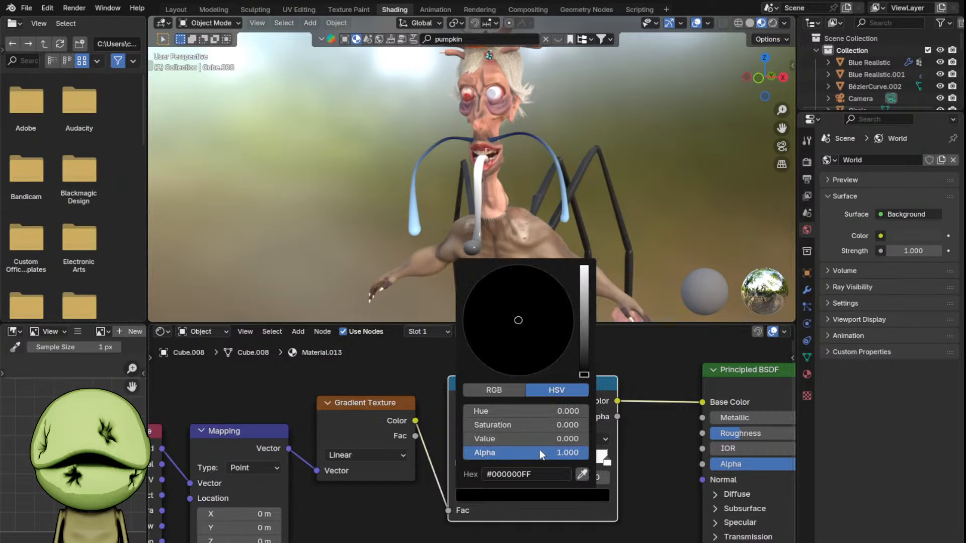
{"action": "left_click_drag", "start_coordinate": [540, 439], "coordinate": [543, 440]}
{"action": "left_click_drag", "start_coordinate": [584, 367], "coordinate": [583, 265]}
{"action": "left_click_drag", "start_coordinate": [523, 324], "coordinate": [526, 330]}
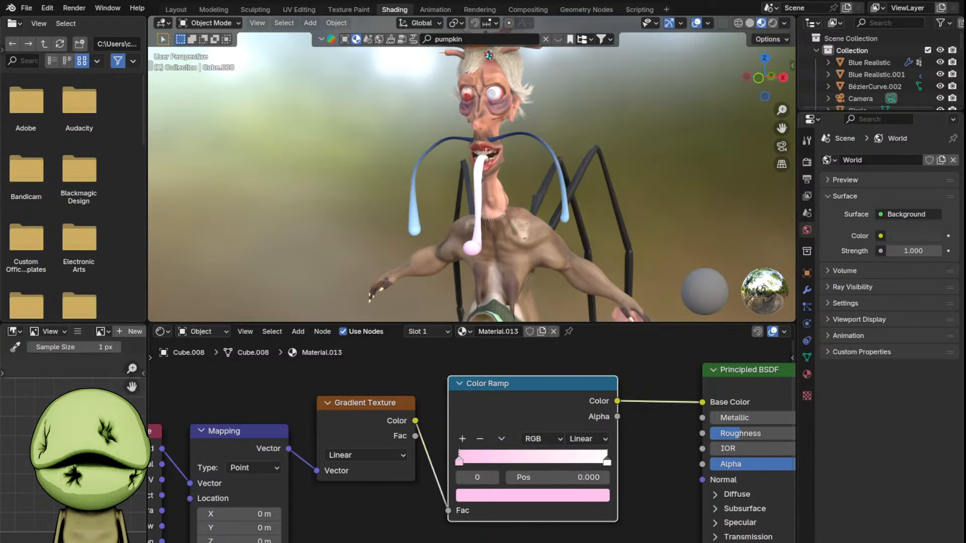
- Set the color ramp's end stop at position 1.000 to a muted grayish beige
{"action": "left_click", "coordinate": [607, 462]}
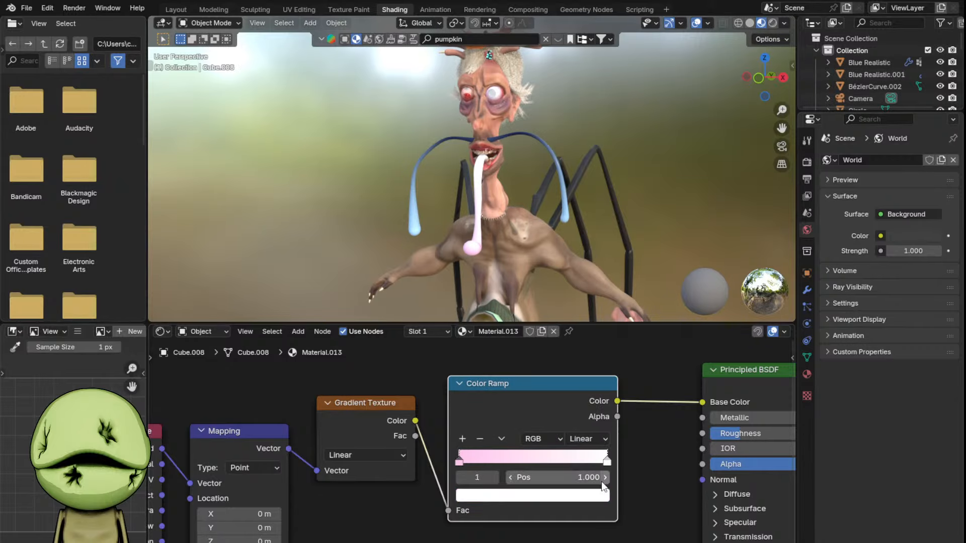
{"action": "left_click", "coordinate": [532, 496]}
{"action": "left_click", "coordinate": [527, 329]}
{"action": "left_click_drag", "start_coordinate": [529, 336], "coordinate": [513, 339]}
{"action": "left_click_drag", "start_coordinate": [583, 289], "coordinate": [583, 306]}
{"action": "left_click_drag", "start_coordinate": [514, 332], "coordinate": [512, 325]}
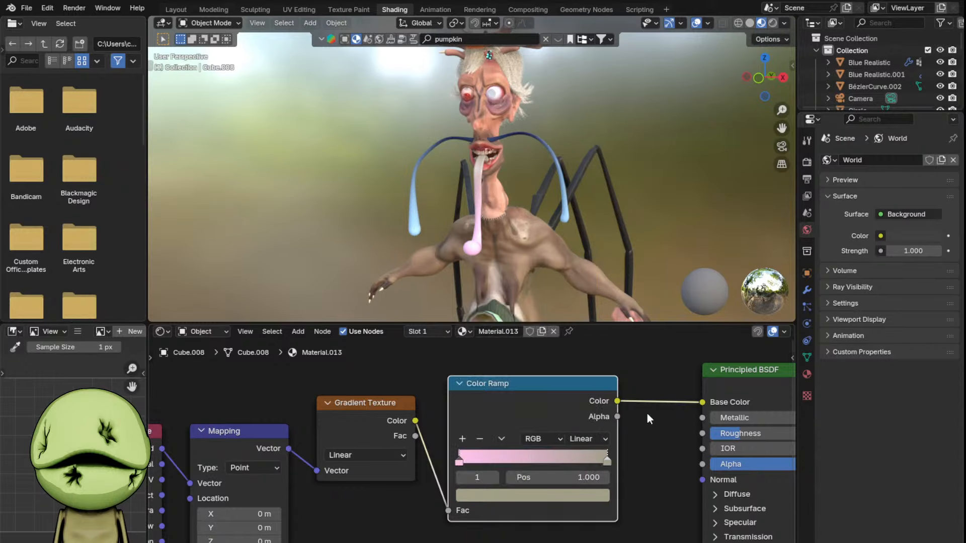
- Recolor the color ramp's first stop at position 0.000 to a warm tan, about #B39A76
{"action": "scroll", "coordinate": [508, 125], "scroll_direction": "up", "scroll_amount": 7}
{"action": "scroll", "coordinate": [508, 125], "scroll_direction": "down", "scroll_amount": 5}
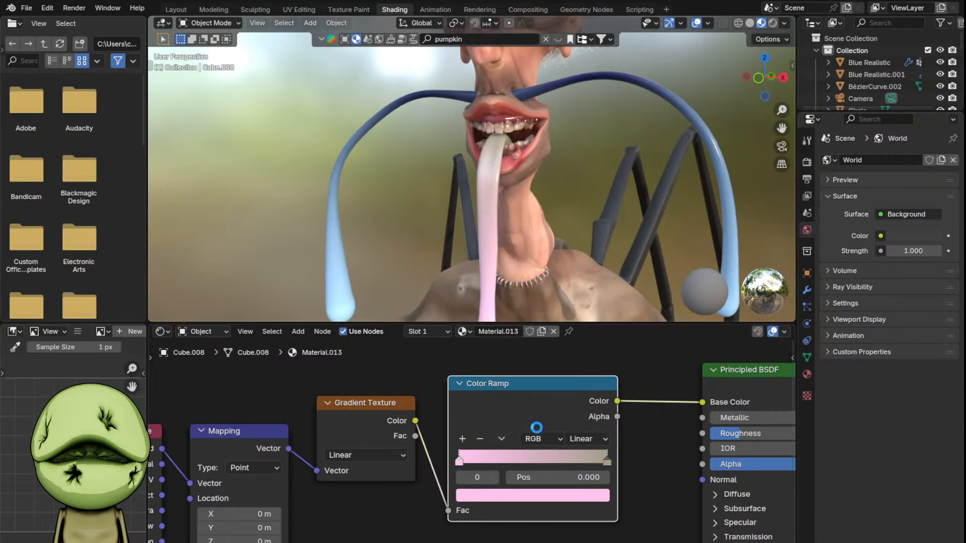
{"action": "left_click", "coordinate": [559, 498]}
{"action": "left_click_drag", "start_coordinate": [525, 332], "coordinate": [512, 327]}
{"action": "left_click", "coordinate": [545, 495]}
{"action": "left_click_drag", "start_coordinate": [584, 356], "coordinate": [584, 298]}
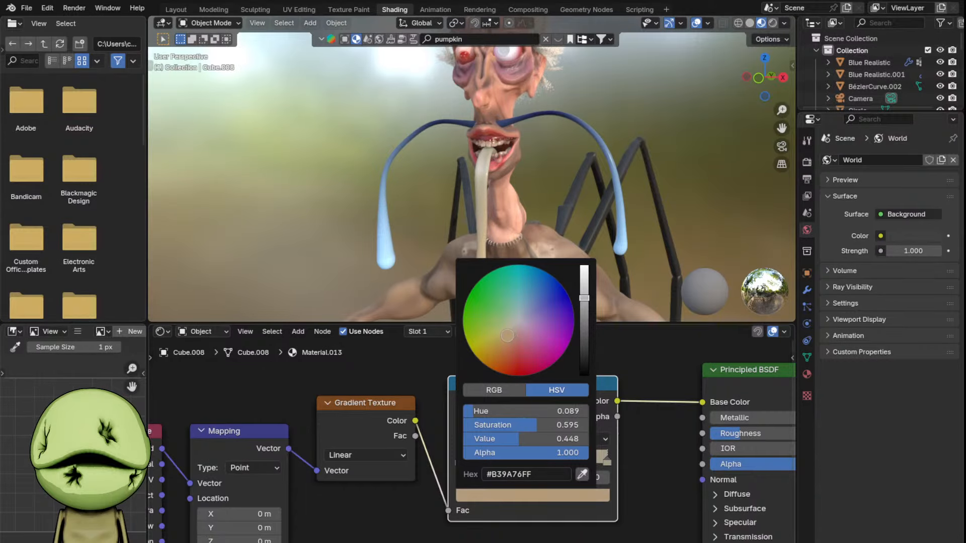
{"action": "scroll", "coordinate": [618, 203], "scroll_direction": "down", "scroll_amount": 5}
{"action": "middle_click_drag", "start_coordinate": [596, 200], "coordinate": [603, 232]}
{"action": "scroll", "coordinate": [529, 204], "scroll_direction": "up", "scroll_amount": 3}
{"action": "scroll", "coordinate": [651, 465], "scroll_direction": "down", "scroll_amount": 3}
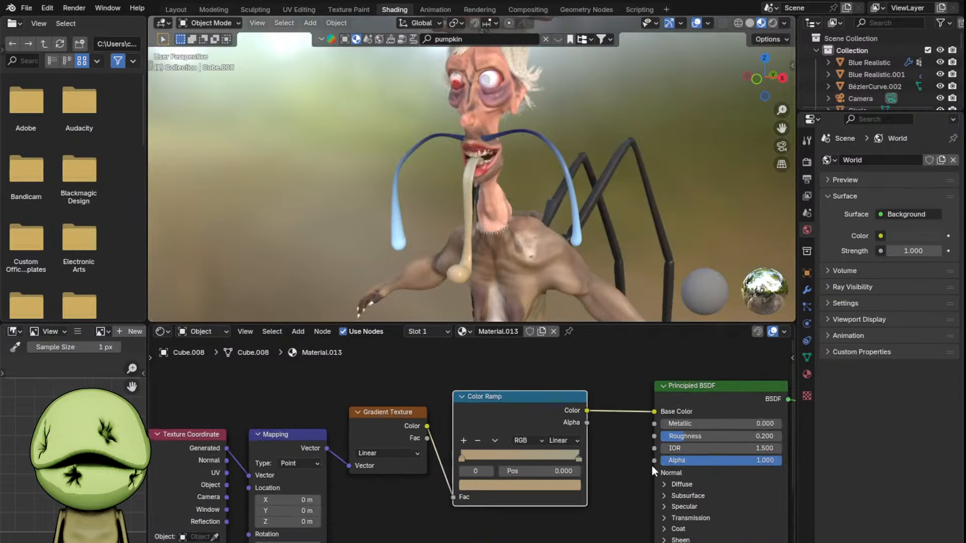
- Add a Bump node with distance 1.000 and connect its output to the tongue shader's Normal input
{"action": "middle_click_drag", "start_coordinate": [651, 465], "coordinate": [607, 389]}
{"action": "key", "text": "shift+a"}
{"action": "type", "text": "bump"}
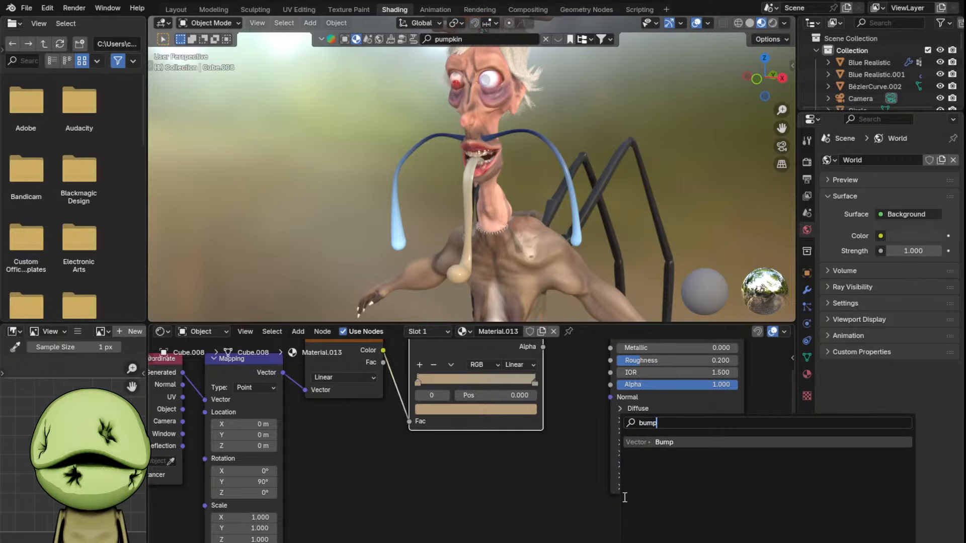
{"action": "key", "text": "Return"}
{"action": "left_click", "coordinate": [486, 457]}
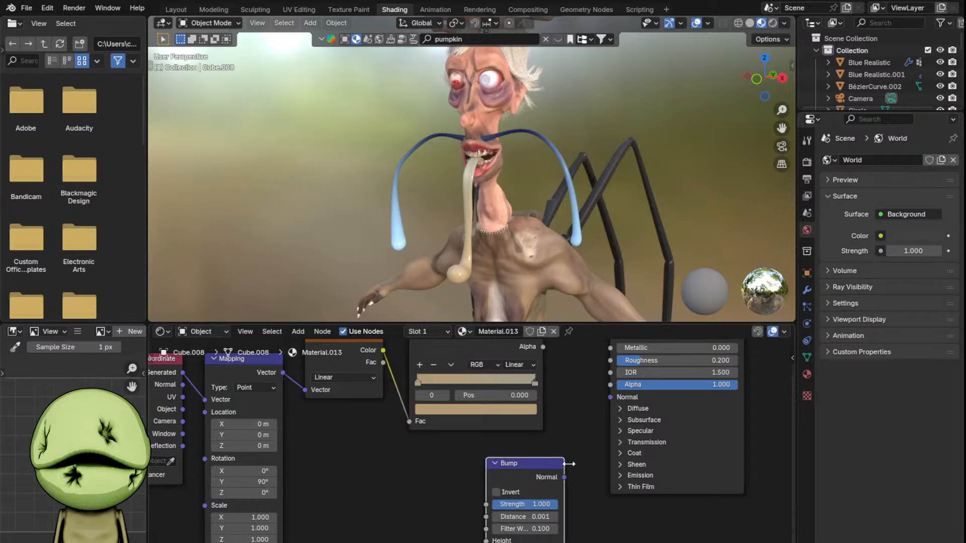
{"action": "scroll", "coordinate": [569, 468], "scroll_direction": "up", "scroll_amount": 1}
{"action": "left_click_drag", "start_coordinate": [572, 480], "coordinate": [624, 386]}
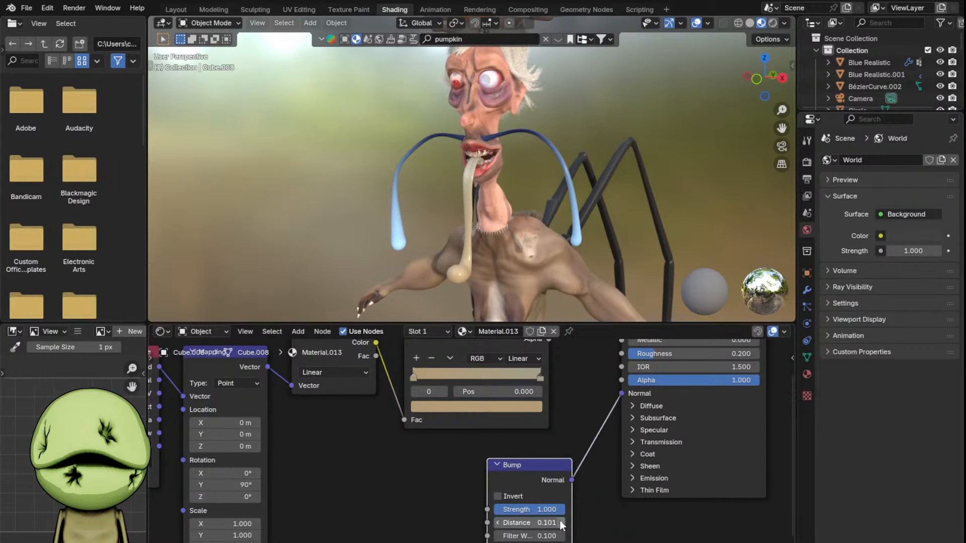
{"action": "scroll", "coordinate": [554, 518], "scroll_direction": "down", "scroll_amount": 1}
- Add a Noise Texture node and connect its Fac output to the Bump node's Height
{"action": "middle_click_drag", "start_coordinate": [542, 512], "coordinate": [577, 458]}
{"action": "key", "text": "shift+a"}
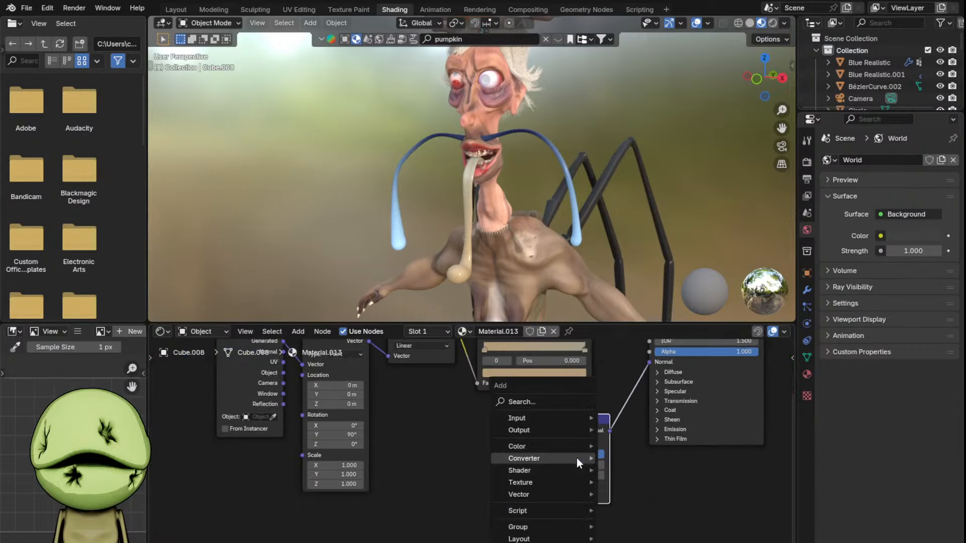
{"action": "type", "text": "noise"}
{"action": "key", "text": "Return"}
{"action": "left_click", "coordinate": [461, 432]}
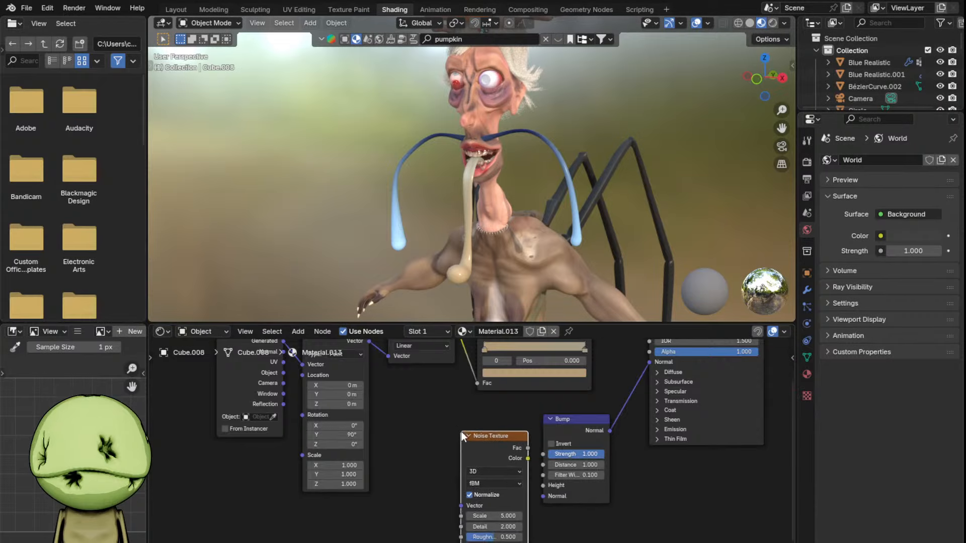
{"action": "scroll", "coordinate": [534, 452], "scroll_direction": "up", "scroll_amount": 1}
{"action": "scroll", "coordinate": [533, 402], "scroll_direction": "up", "scroll_amount": 2}
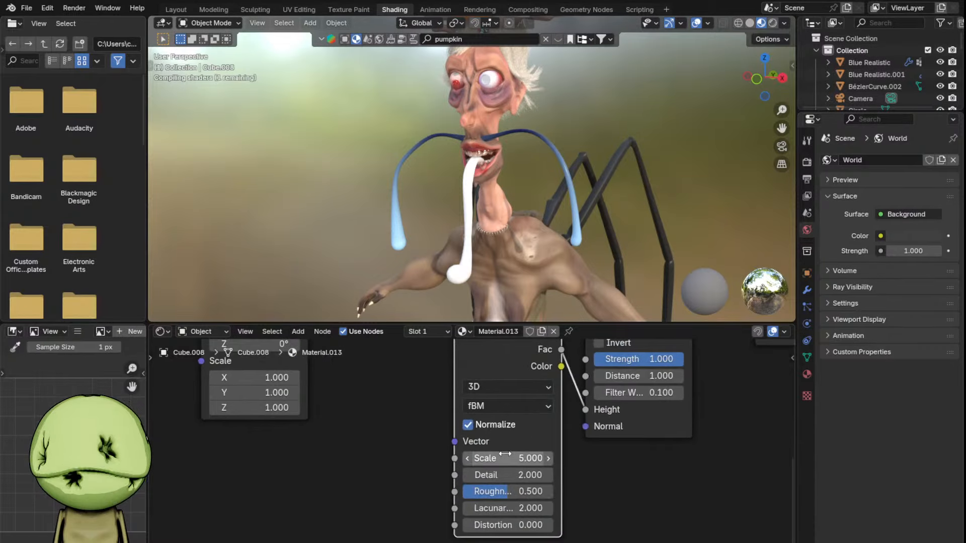
- Set the noise to scale 1.300, detail 0.850, lacunarity 15.000 and distortion 13.000, and the bump strength to 0.102
{"action": "scroll", "coordinate": [515, 236], "scroll_direction": "up", "scroll_amount": 5}
{"action": "scroll", "coordinate": [542, 204], "scroll_direction": "down", "scroll_amount": 4}
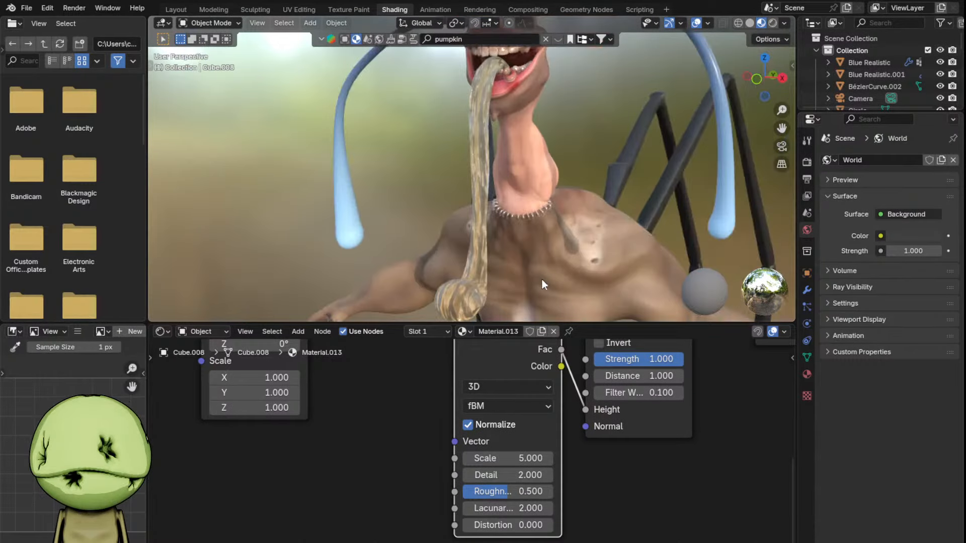
{"action": "left_click_drag", "start_coordinate": [502, 474], "coordinate": [549, 525]}
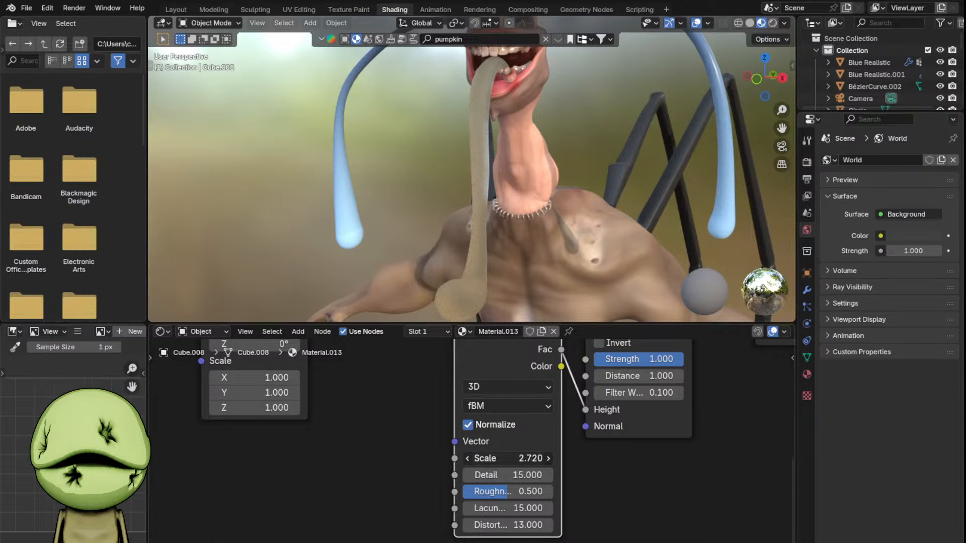
{"action": "left_click_drag", "start_coordinate": [525, 475], "coordinate": [489, 476]}
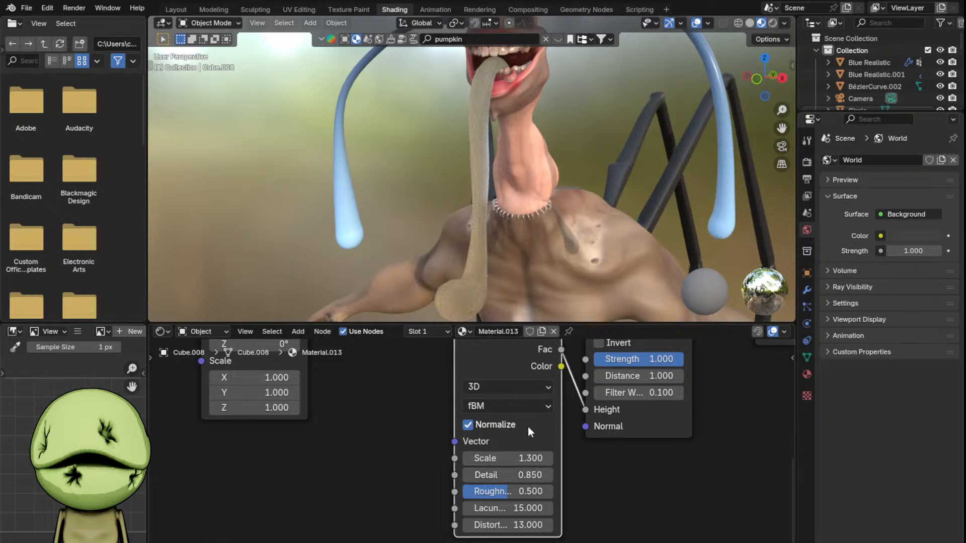
{"action": "left_click_drag", "start_coordinate": [654, 359], "coordinate": [628, 363]}
{"action": "scroll", "coordinate": [569, 234], "scroll_direction": "up", "scroll_amount": 3}
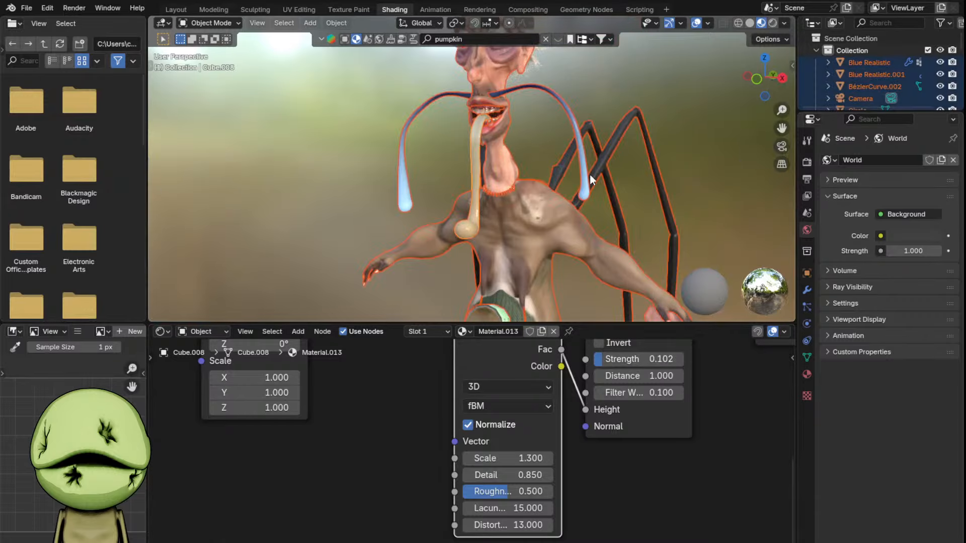
- Switch to the Layout workspace and examine the creature's tongue and whole body in rendered shading
{"action": "left_click", "coordinate": [590, 175]}
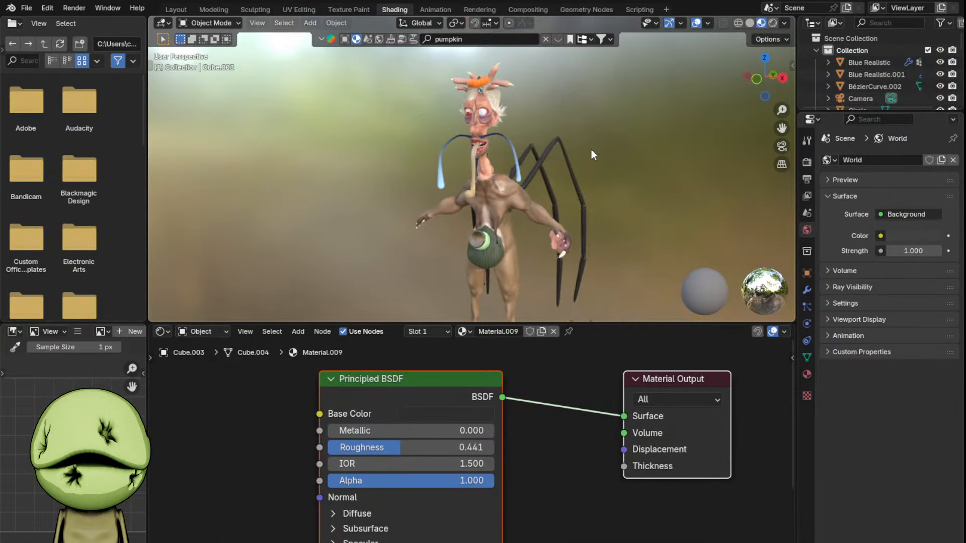
{"action": "scroll", "coordinate": [592, 154], "scroll_direction": "down", "scroll_amount": 1}
{"action": "left_click", "coordinate": [166, 9]}
{"action": "scroll", "coordinate": [503, 216], "scroll_direction": "down", "scroll_amount": 2}
{"action": "key", "text": "z"}
{"action": "left_click", "coordinate": [523, 258]}
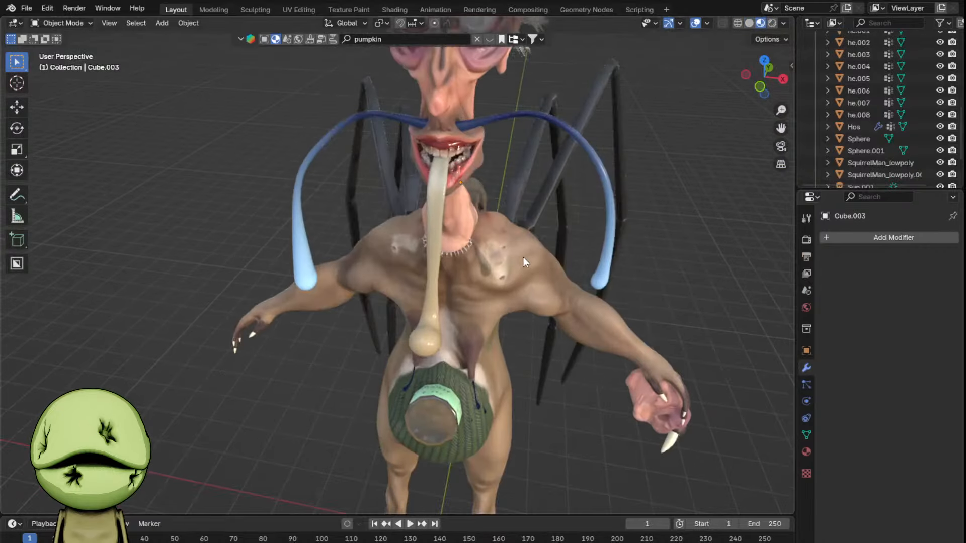
{"action": "scroll", "coordinate": [469, 190], "scroll_direction": "up", "scroll_amount": 2}
{"action": "key", "text": "z"}
{"action": "left_click", "coordinate": [469, 143]}
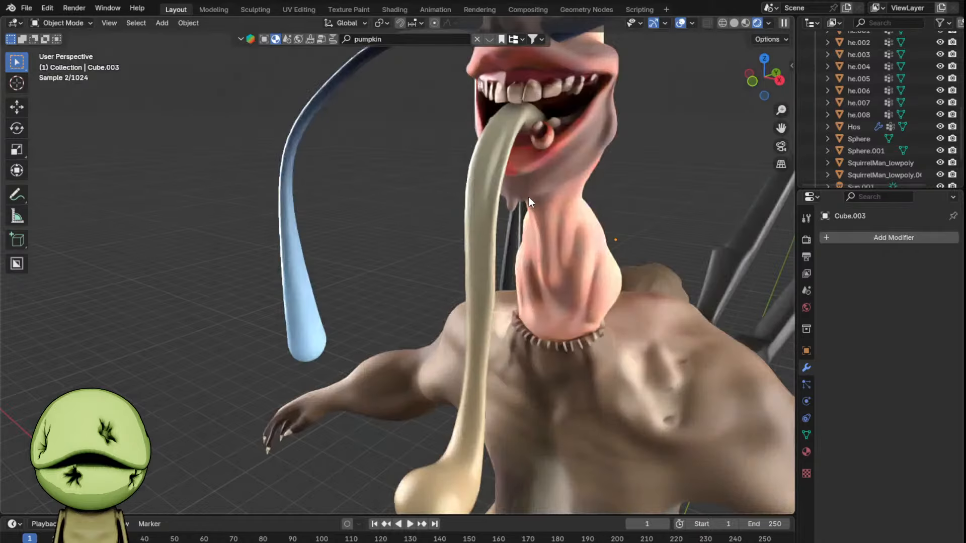
{"action": "middle_click_drag", "start_coordinate": [550, 273], "coordinate": [575, 260]}
{"action": "scroll", "coordinate": [573, 255], "scroll_direction": "down", "scroll_amount": 3}
{"action": "scroll", "coordinate": [594, 245], "scroll_direction": "down", "scroll_amount": 2}
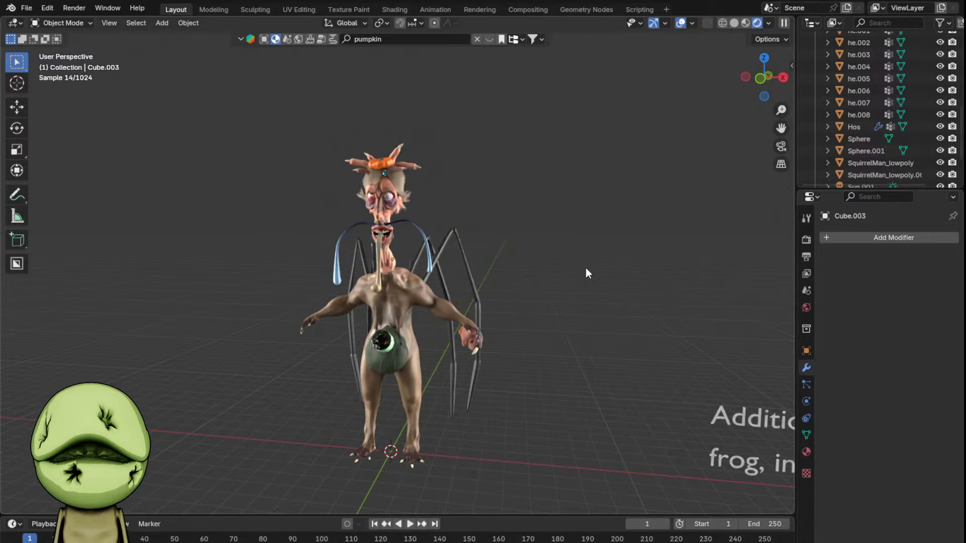
- Delete the text object listing the frog below the "Additions:" heading
{"action": "scroll", "coordinate": [587, 270], "scroll_direction": "down", "scroll_amount": 4}
{"action": "left_click", "coordinate": [616, 356]}
{"action": "key", "text": "Delete"}
{"action": "scroll", "coordinate": [614, 342], "scroll_direction": "up", "scroll_amount": 4}
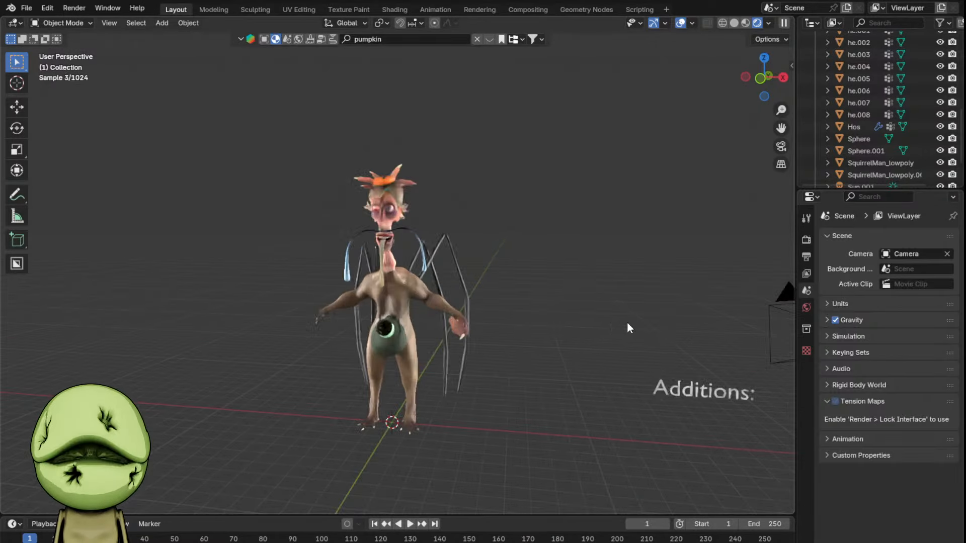
- Examine the finished creature from several angles and distances in material preview shading
{"action": "scroll", "coordinate": [627, 322], "scroll_direction": "down", "scroll_amount": 1}
{"action": "middle_click_drag", "start_coordinate": [624, 321], "coordinate": [507, 339], "text": "shift"}
{"action": "scroll", "coordinate": [507, 339], "scroll_direction": "up", "scroll_amount": 1}
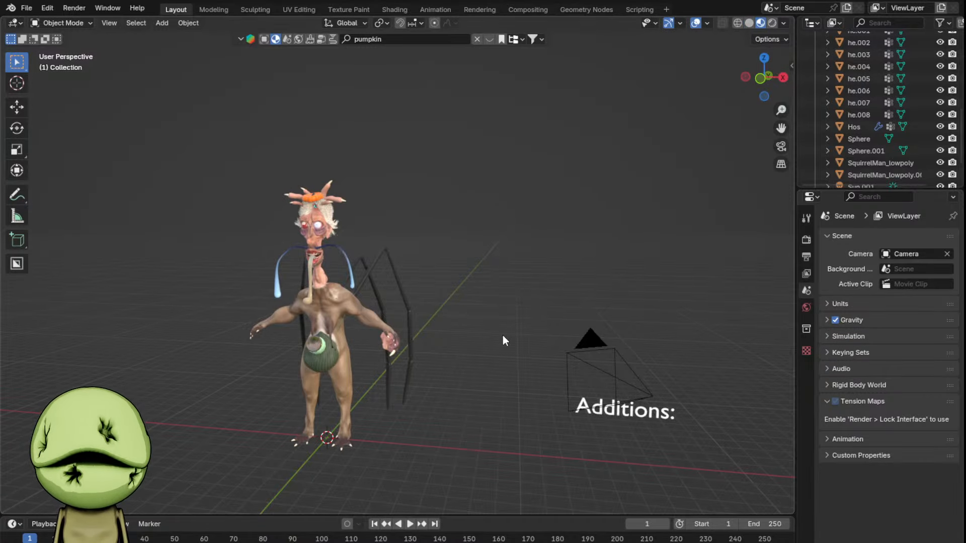
{"action": "middle_click_drag", "start_coordinate": [507, 339], "coordinate": [566, 332]}
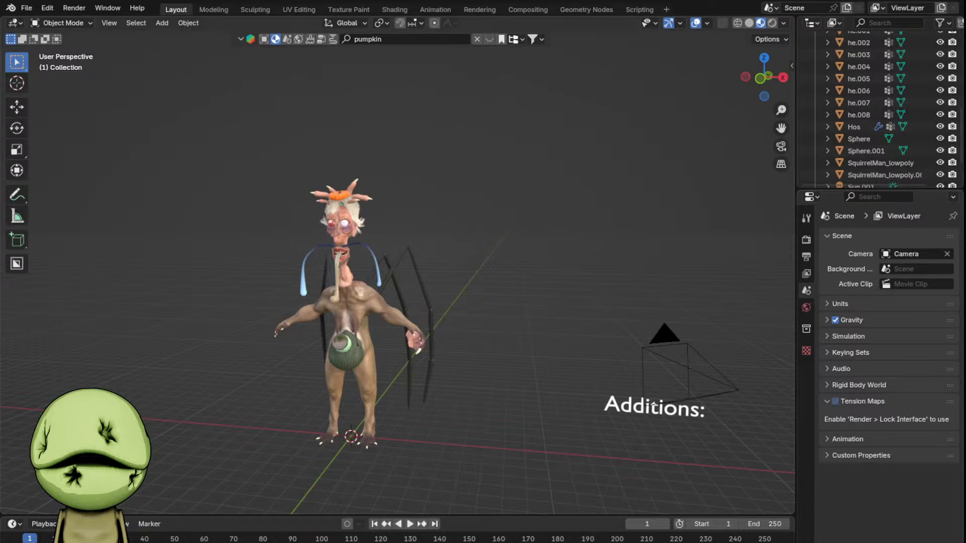
{"action": "middle_click_drag", "start_coordinate": [580, 246], "coordinate": [572, 271]}
{"action": "scroll", "coordinate": [572, 271], "scroll_direction": "up", "scroll_amount": 6}
{"action": "middle_click_drag", "start_coordinate": [615, 312], "coordinate": [551, 259]}
{"action": "scroll", "coordinate": [593, 266], "scroll_direction": "down", "scroll_amount": 5}
{"action": "scroll", "coordinate": [558, 279], "scroll_direction": "down", "scroll_amount": 4}
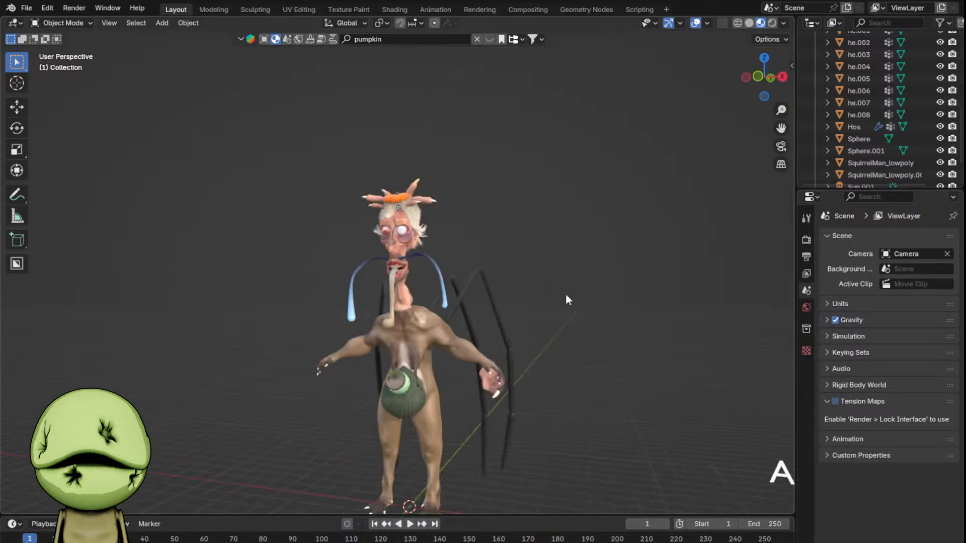
{"action": "middle_click_drag", "start_coordinate": [565, 300], "coordinate": [563, 324]}
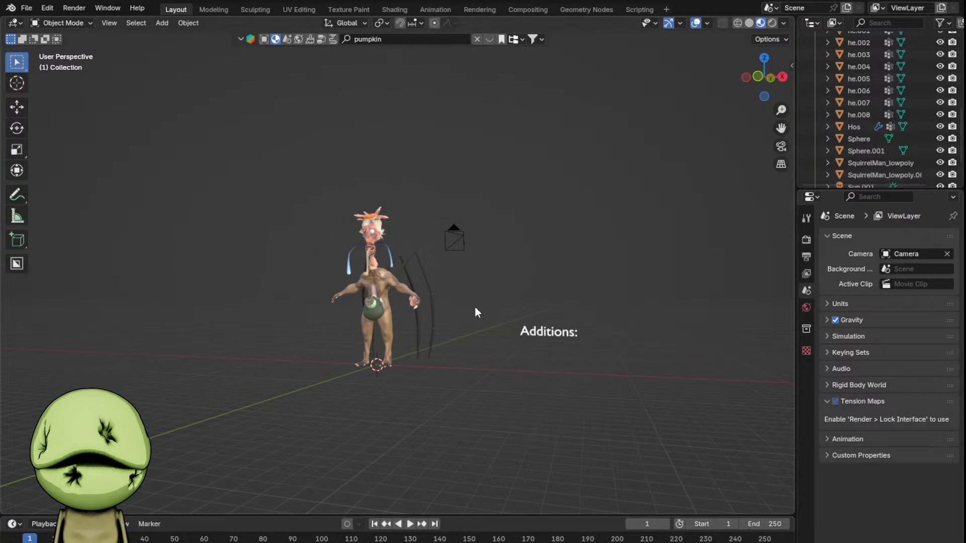
{"action": "scroll", "coordinate": [475, 307], "scroll_direction": "up", "scroll_amount": 3}
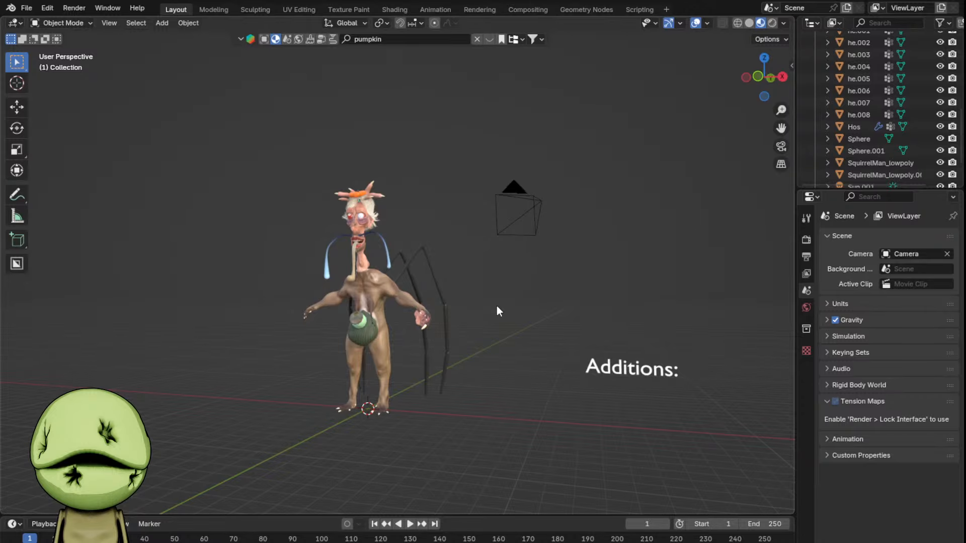
- Replace the wording of the "Additions:" text object with "Last Thing"
{"action": "middle_click_drag", "start_coordinate": [537, 309], "coordinate": [529, 332]}
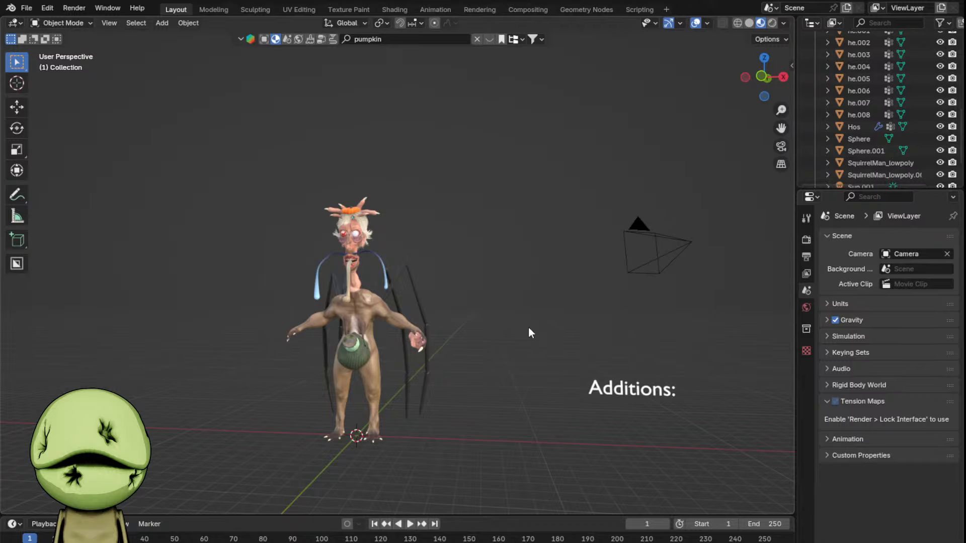
{"action": "left_click", "coordinate": [633, 388]}
{"action": "key", "text": "Tab"}
{"action": "key", "text": "ctrl+a"}
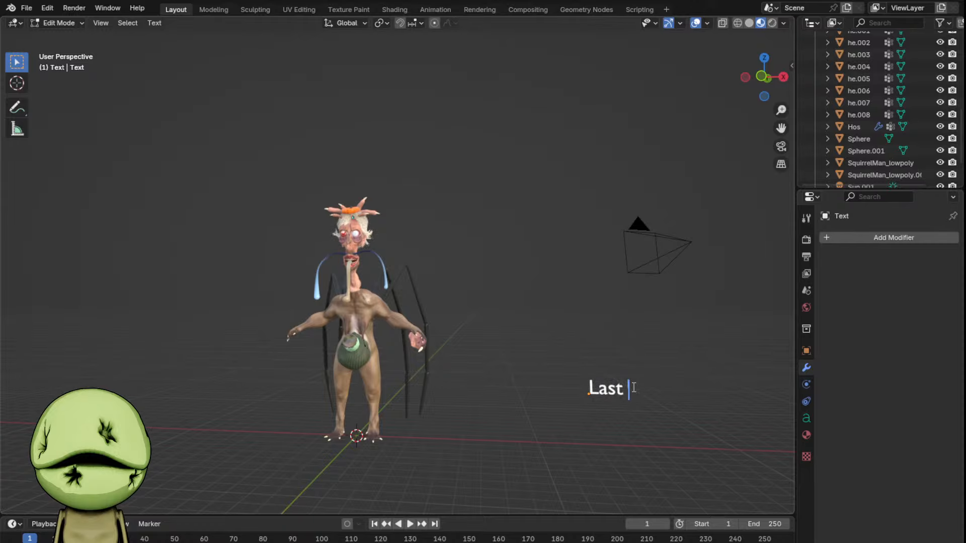
{"action": "type", "text": "Last Thing"}
{"action": "key", "text": "Tab"}
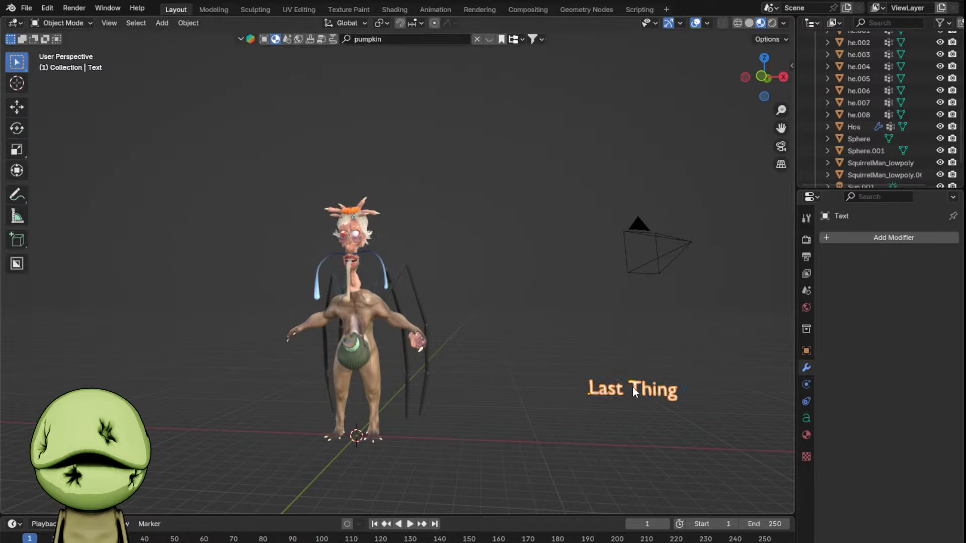
- Duplicate the "Last Thing" text object and place the copy just below the creature's feet
{"action": "middle_click_drag", "start_coordinate": [629, 376], "coordinate": [569, 377], "text": "shift"}
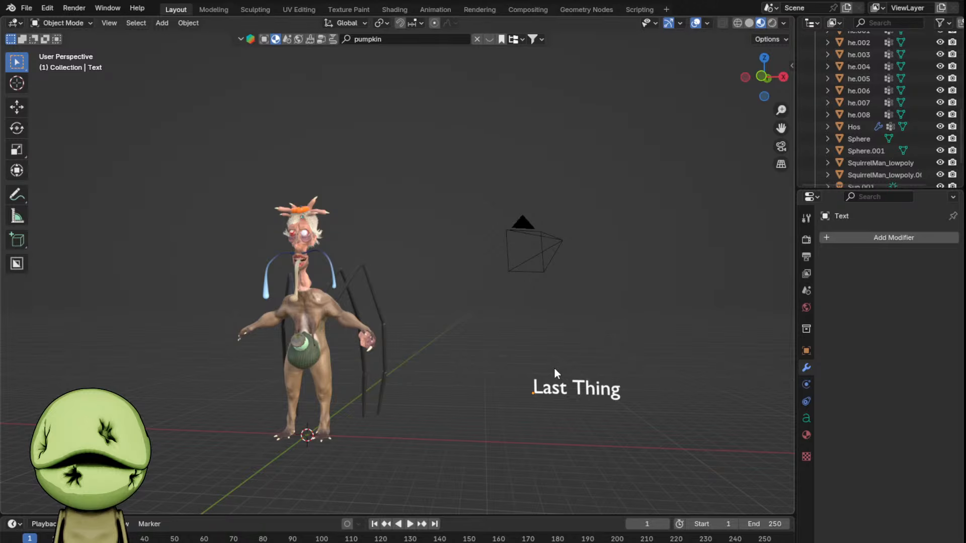
{"action": "left_click", "coordinate": [547, 381]}
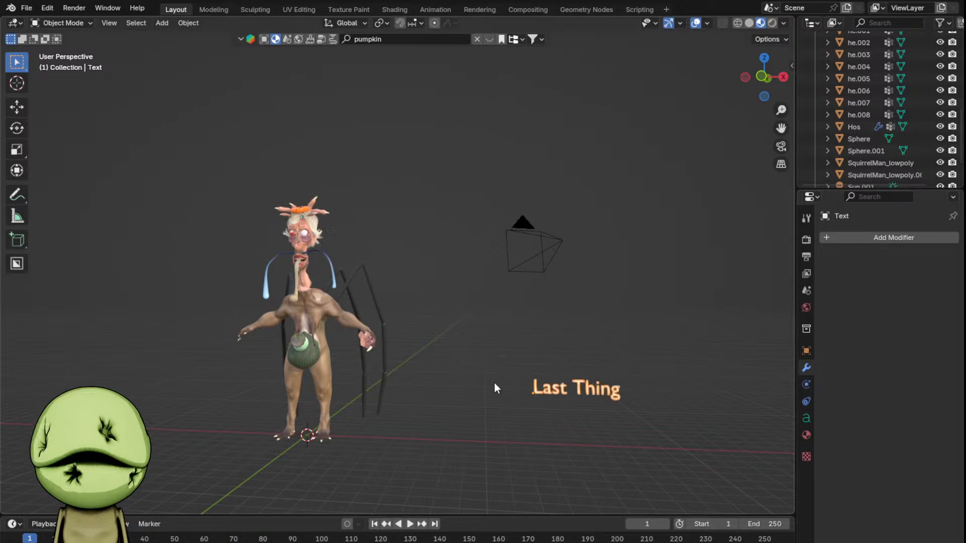
{"action": "middle_click_drag", "start_coordinate": [494, 384], "coordinate": [607, 375], "text": "shift"}
{"action": "key", "text": "shift+d"}
{"action": "left_click", "coordinate": [335, 452]}
- Replace the wording of the duplicated text below the creature's feet with "Nurse Complex"
{"action": "key", "text": "Tab"}
{"action": "key", "text": "ctrl+a"}
{"action": "key", "text": "BackSpace"}
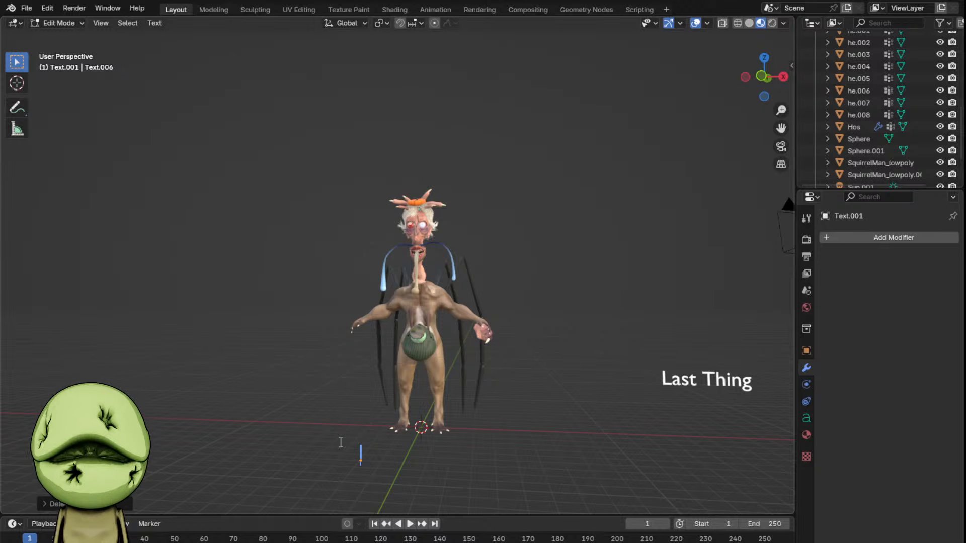
{"action": "type", "text": "N"}
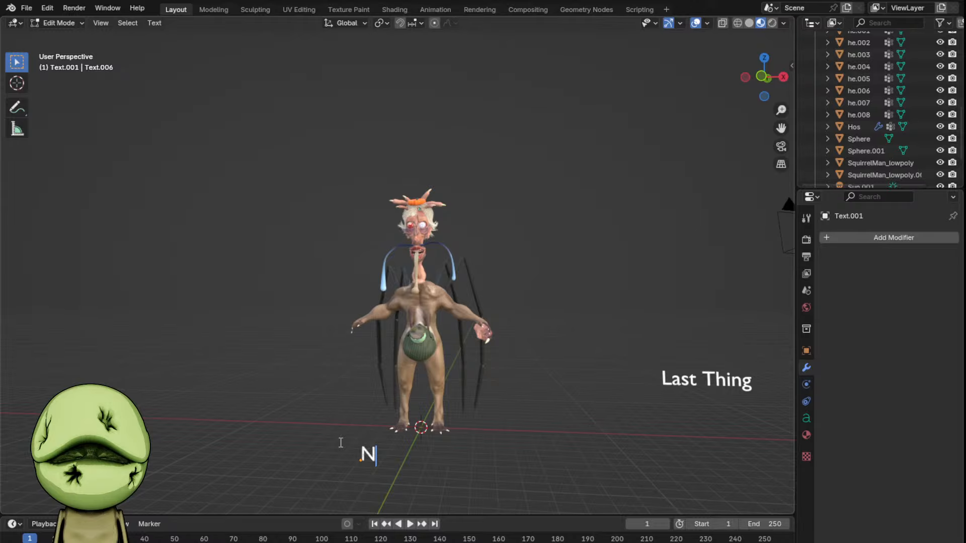
{"action": "type", "text": "urse Complex"}
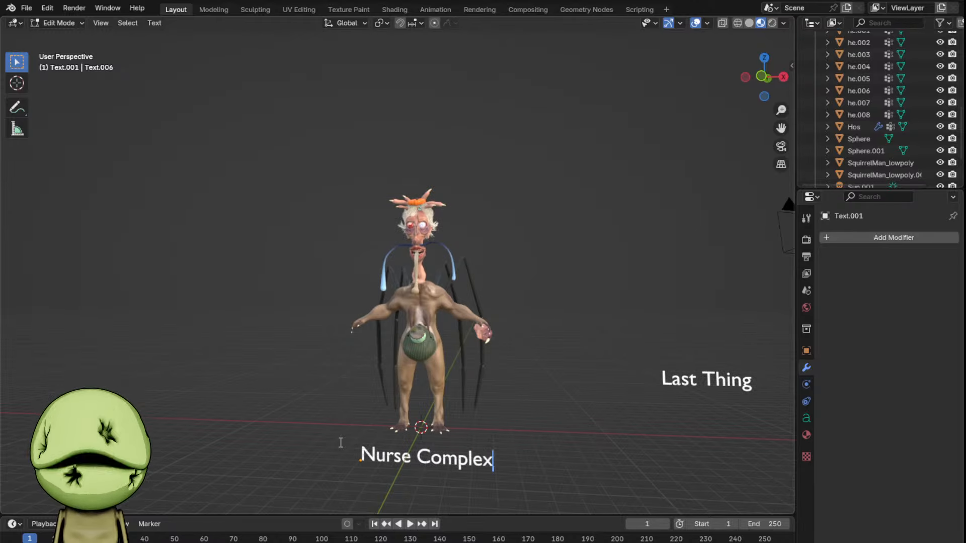
- Finish editing the "Nurse Complex" text and reposition the label beneath the creature's feet
{"action": "key", "text": "Tab"}
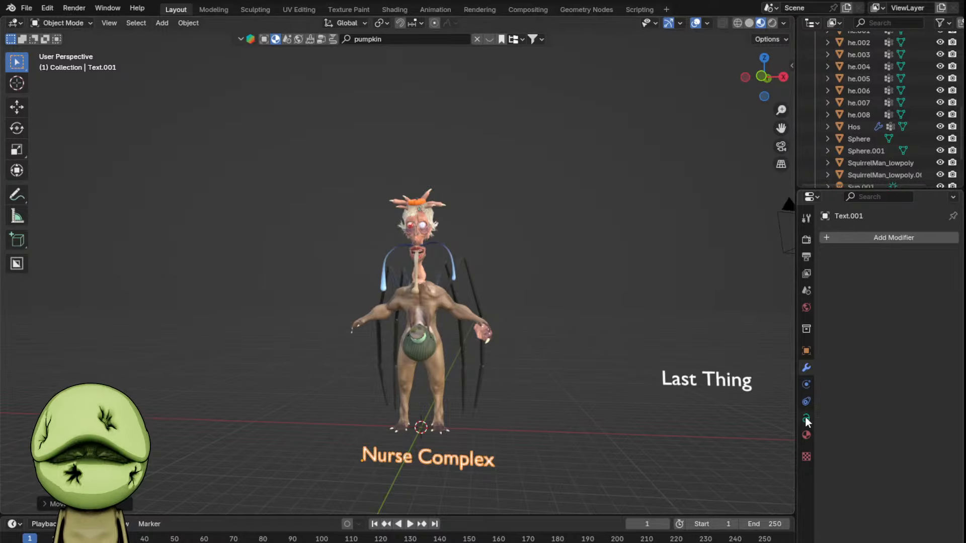
{"action": "left_click", "coordinate": [807, 419]}
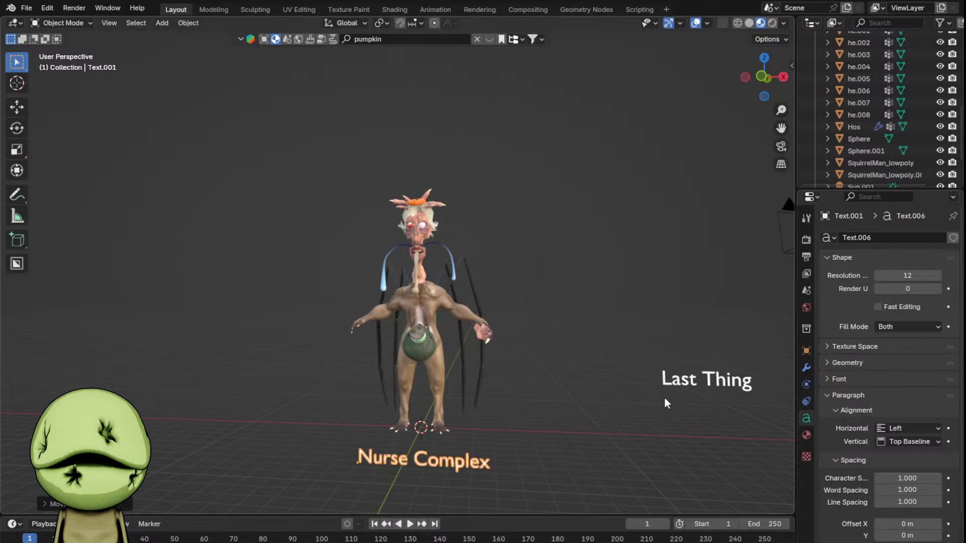
{"action": "scroll", "coordinate": [489, 376], "scroll_direction": "down", "scroll_amount": 2}
{"action": "key", "text": "g"}
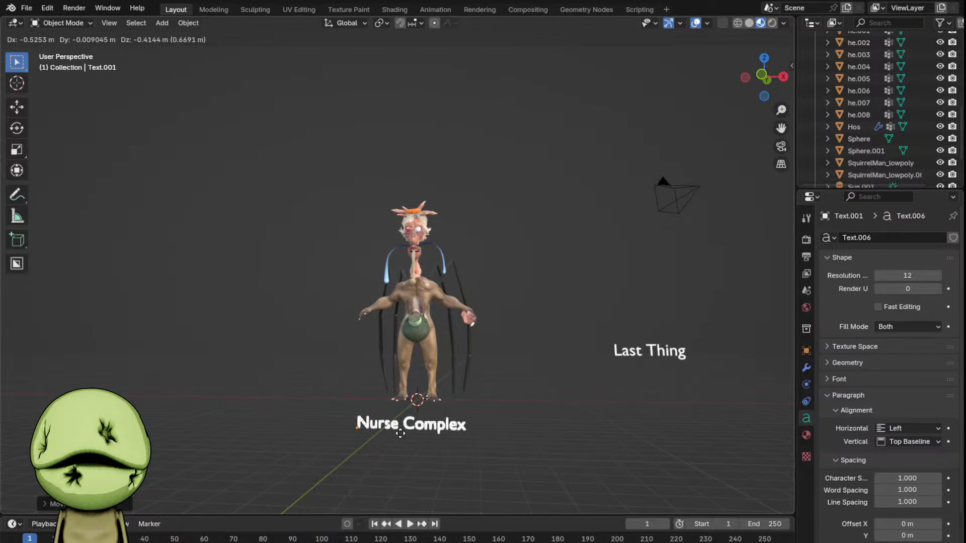
{"action": "left_click", "coordinate": [400, 432]}
- Preview the creature with rendered shading and examine its head, torso, belly jar and limbs from several angles
{"action": "scroll", "coordinate": [485, 259], "scroll_direction": "up", "scroll_amount": 10}
{"action": "key", "text": "z"}
{"action": "left_click", "coordinate": [470, 172]}
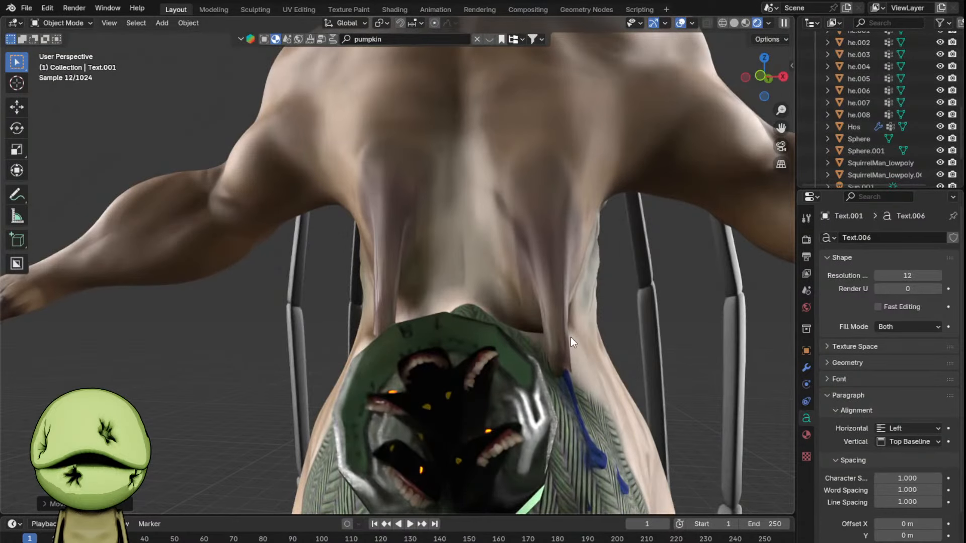
{"action": "scroll", "coordinate": [560, 337], "scroll_direction": "down", "scroll_amount": 6}
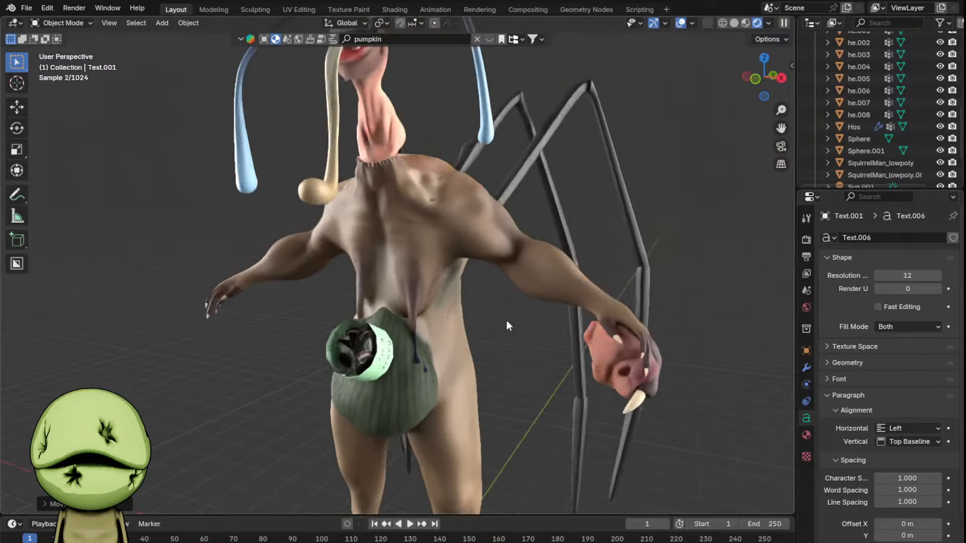
{"action": "middle_click_drag", "start_coordinate": [528, 358], "coordinate": [517, 336]}
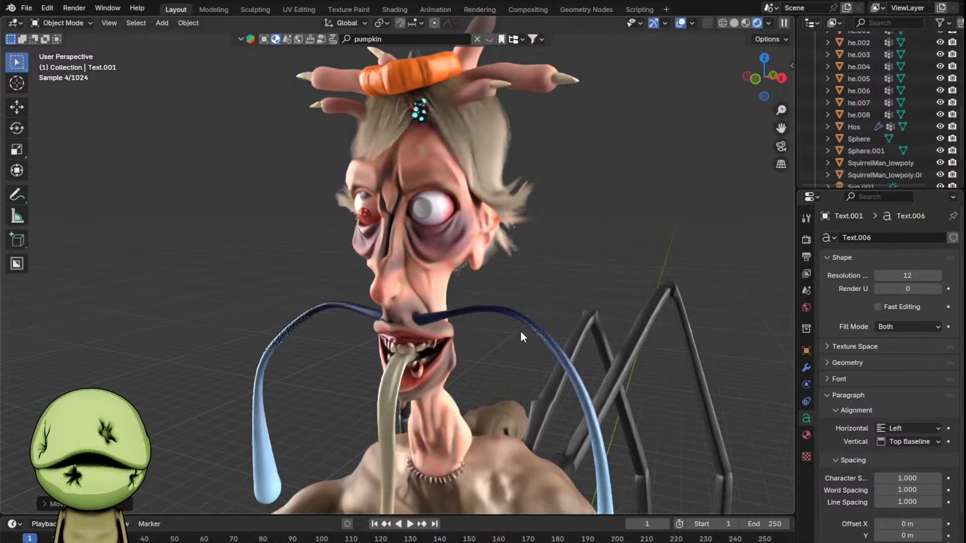
{"action": "scroll", "coordinate": [521, 331], "scroll_direction": "up", "scroll_amount": 4}
{"action": "scroll", "coordinate": [566, 328], "scroll_direction": "down", "scroll_amount": 3}
{"action": "scroll", "coordinate": [515, 286], "scroll_direction": "down", "scroll_amount": 5}
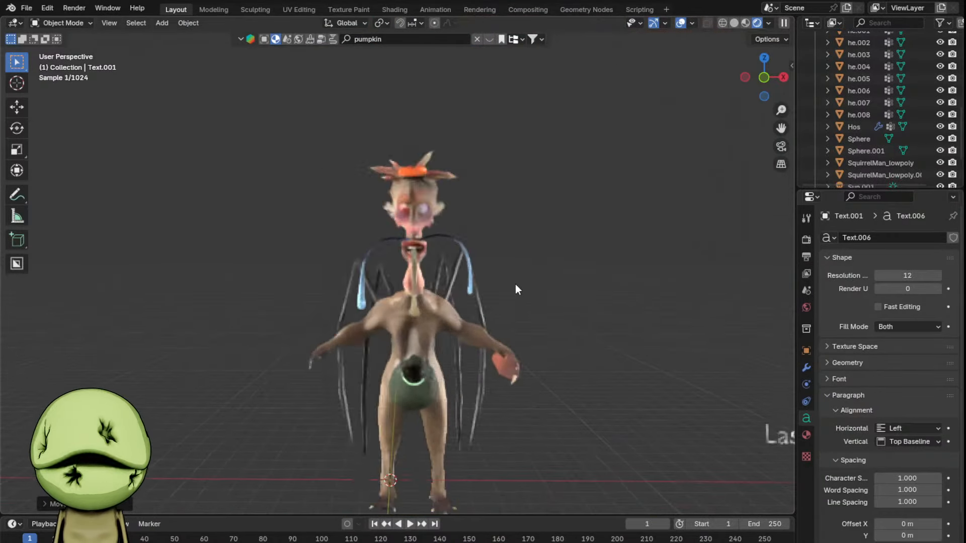
{"action": "middle_click_drag", "start_coordinate": [518, 289], "coordinate": [487, 299]}
{"action": "scroll", "coordinate": [502, 300], "scroll_direction": "down", "scroll_amount": 4}
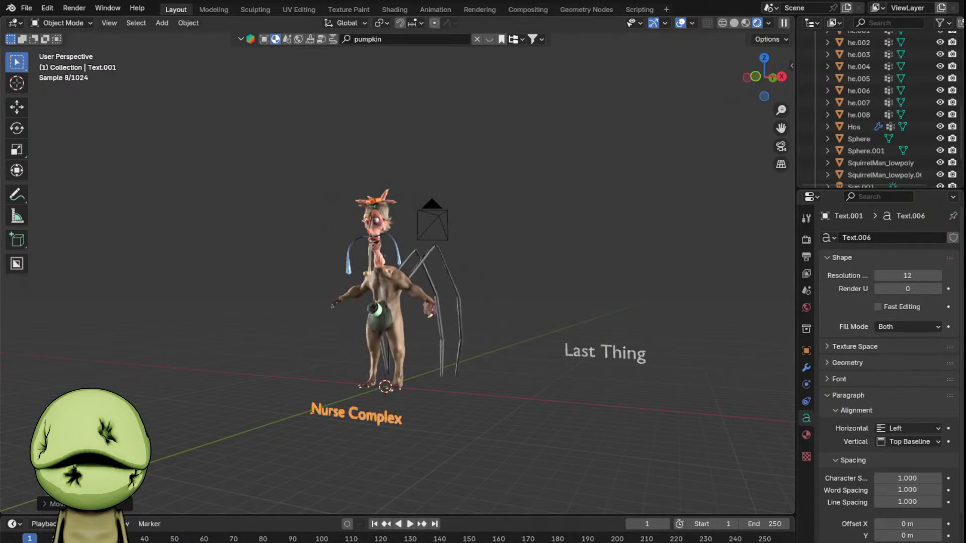
{"action": "scroll", "coordinate": [484, 313], "scroll_direction": "up", "scroll_amount": 10}
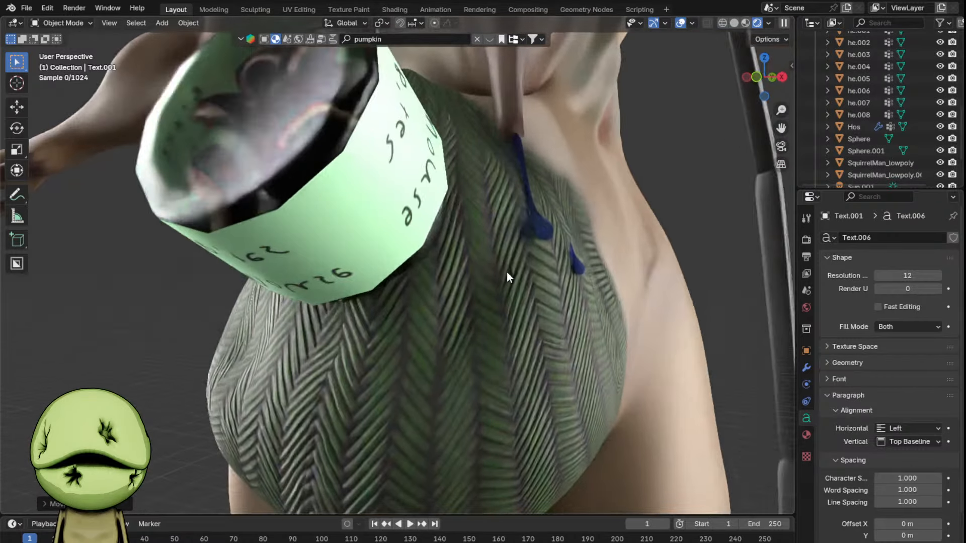
{"action": "middle_click_drag", "start_coordinate": [506, 272], "coordinate": [517, 285]}
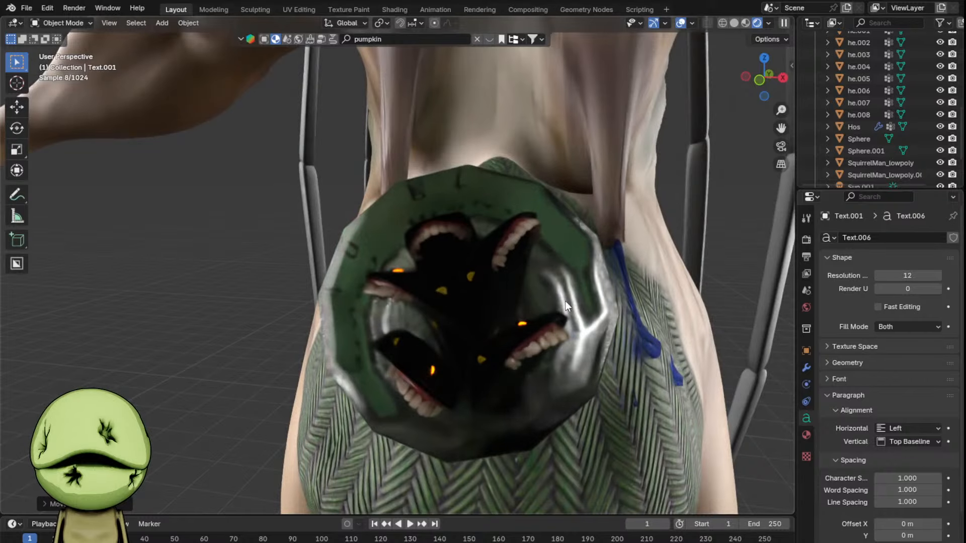
{"action": "scroll", "coordinate": [558, 303], "scroll_direction": "down", "scroll_amount": 8}
{"action": "scroll", "coordinate": [551, 304], "scroll_direction": "down", "scroll_amount": 5}
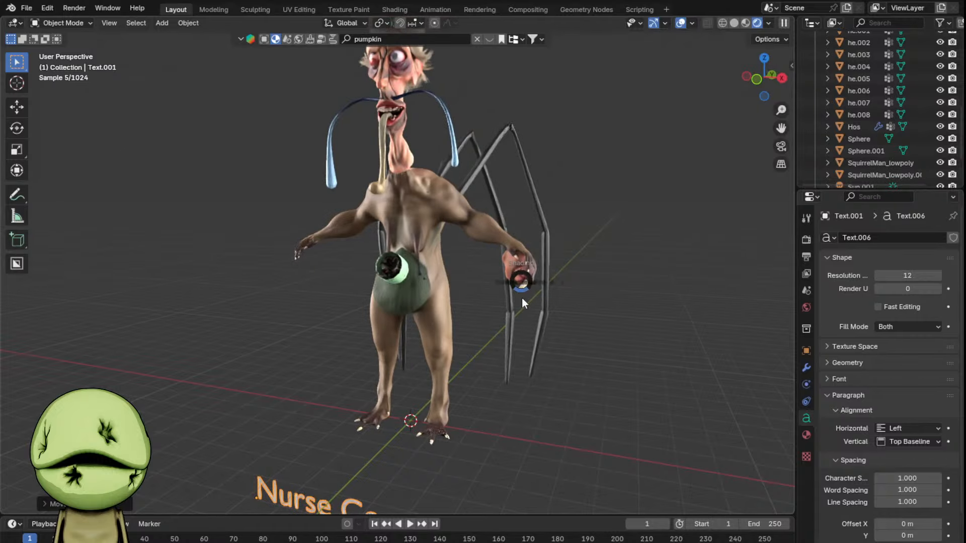
{"action": "middle_click_drag", "start_coordinate": [555, 344], "coordinate": [491, 346]}
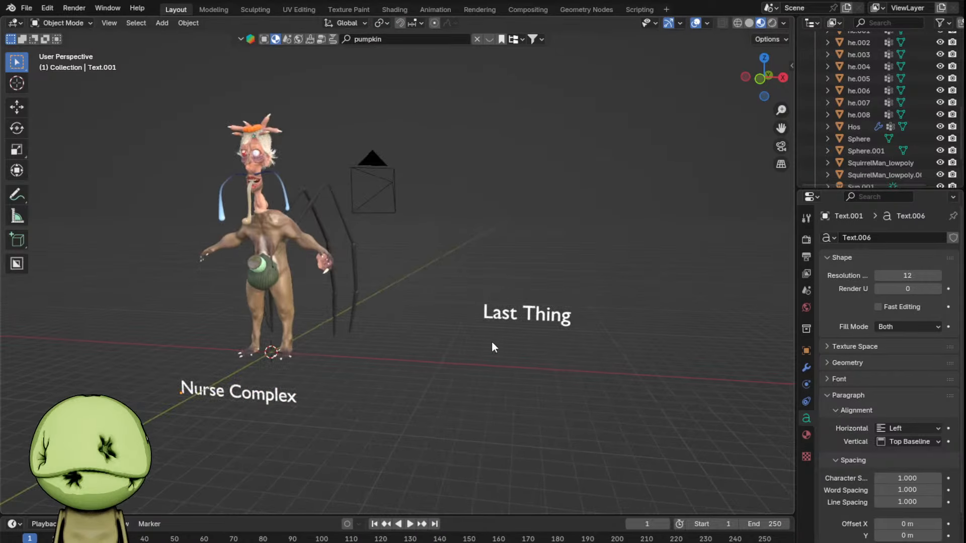
{"action": "middle_click_drag", "start_coordinate": [567, 352], "coordinate": [514, 364]}
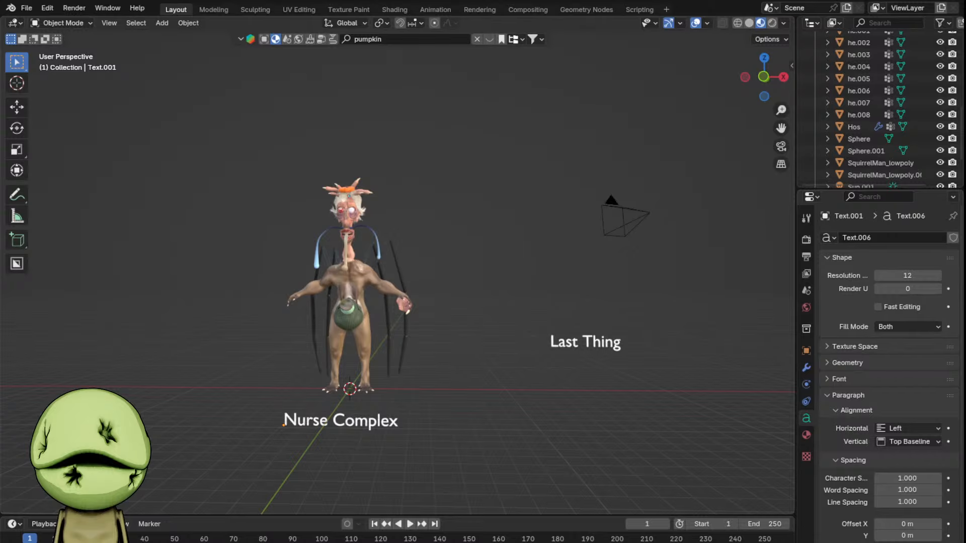
{"action": "middle_click_drag", "start_coordinate": [604, 282], "coordinate": [630, 297], "text": "shift"}
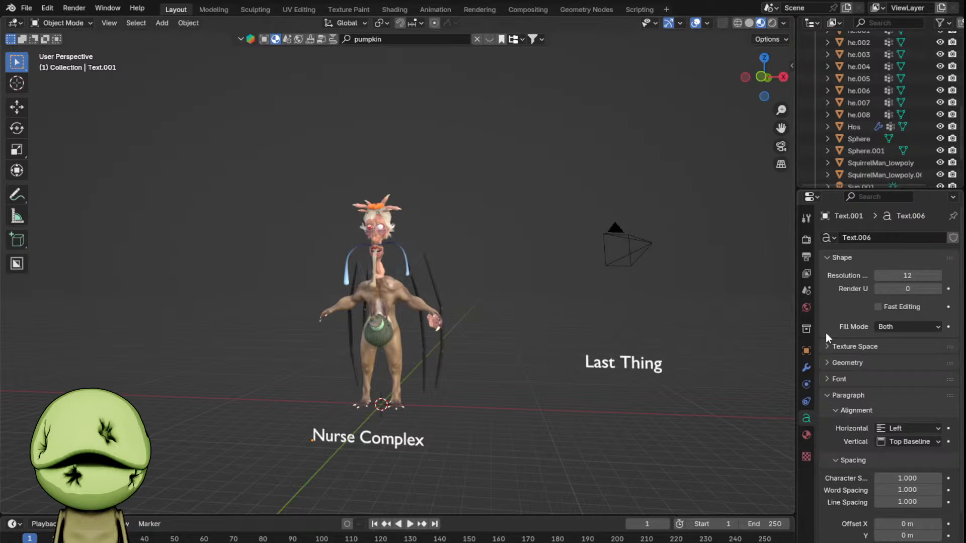
- Delete the "Last Thing" text object beside the creature
{"action": "middle_click_drag", "start_coordinate": [626, 336], "coordinate": [498, 340], "text": "shift"}
{"action": "scroll", "coordinate": [503, 348], "scroll_direction": "up", "scroll_amount": 3}
{"action": "left_click", "coordinate": [583, 414]}
{"action": "scroll", "coordinate": [589, 405], "scroll_direction": "down", "scroll_amount": 2}
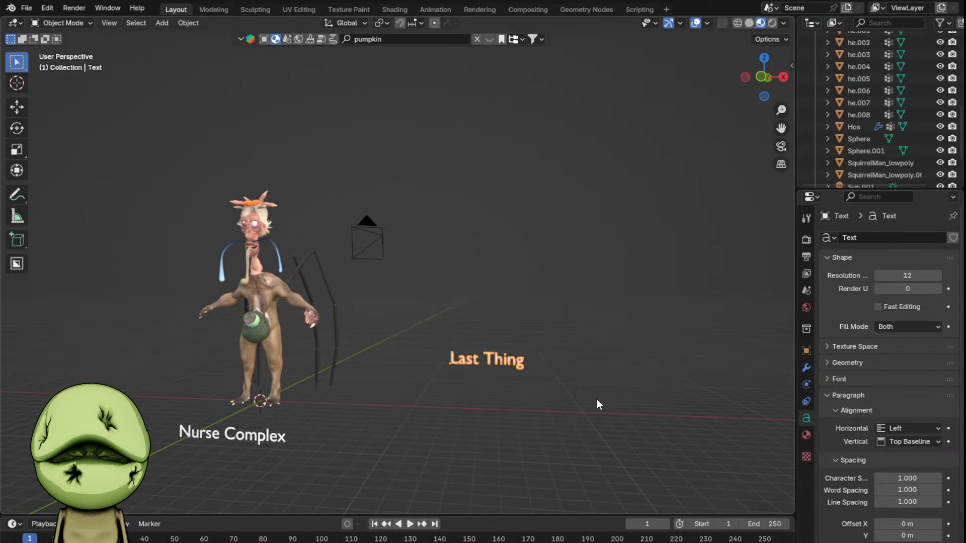
{"action": "key", "text": "x"}
{"action": "left_click", "coordinate": [596, 399]}
- Search the asset library for "vape", limited to models
{"action": "middle_click_drag", "start_coordinate": [397, 350], "coordinate": [540, 365], "text": "shift"}
{"action": "scroll", "coordinate": [540, 371], "scroll_direction": "up", "scroll_amount": 2}
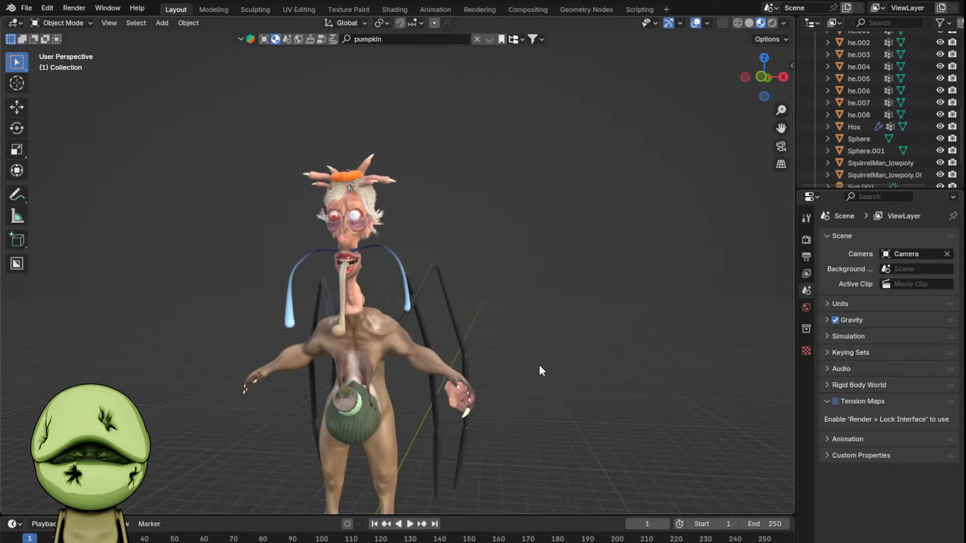
{"action": "scroll", "coordinate": [512, 369], "scroll_direction": "up", "scroll_amount": 4}
{"action": "scroll", "coordinate": [533, 351], "scroll_direction": "up", "scroll_amount": 2}
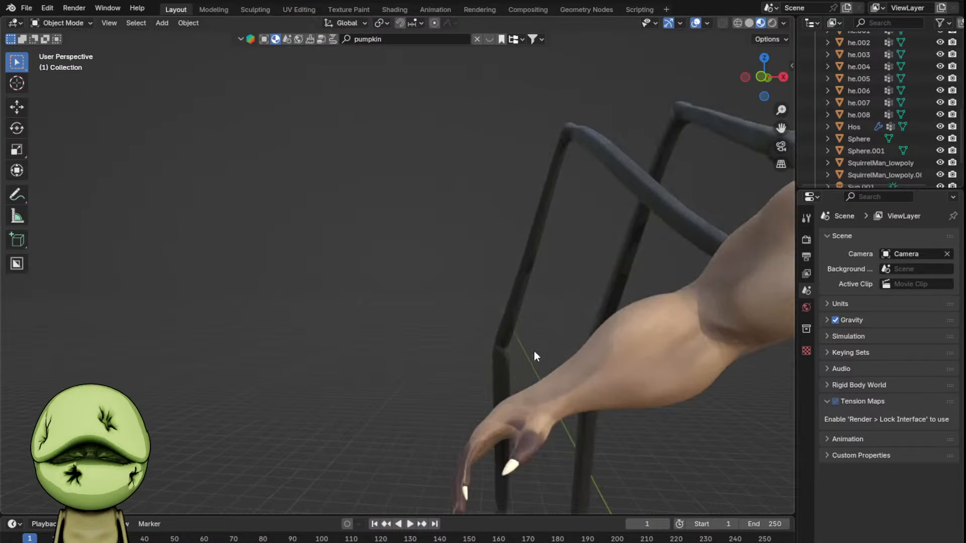
{"action": "scroll", "coordinate": [430, 304], "scroll_direction": "down", "scroll_amount": 5}
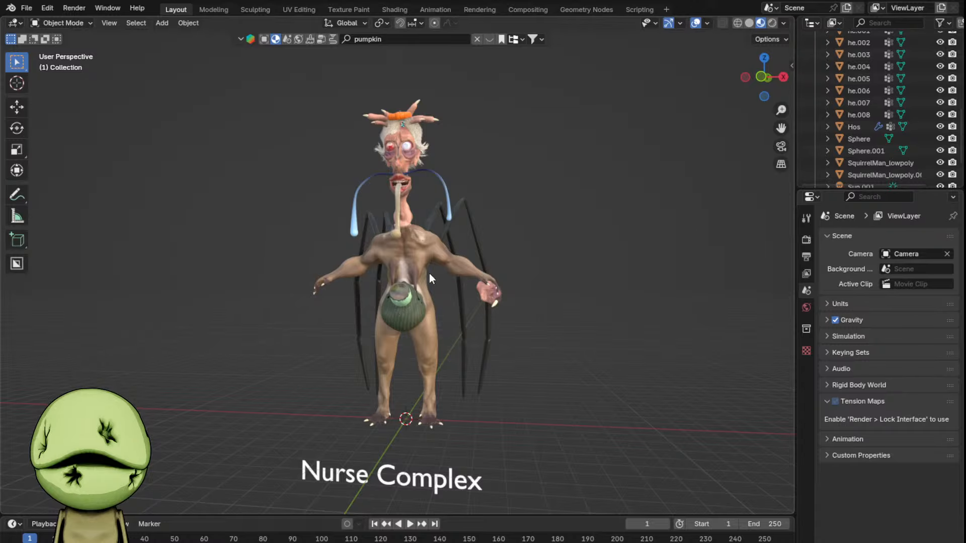
{"action": "scroll", "coordinate": [430, 273], "scroll_direction": "up", "scroll_amount": 2}
{"action": "key", "text": "shift+a"}
{"action": "left_click", "coordinate": [381, 35]}
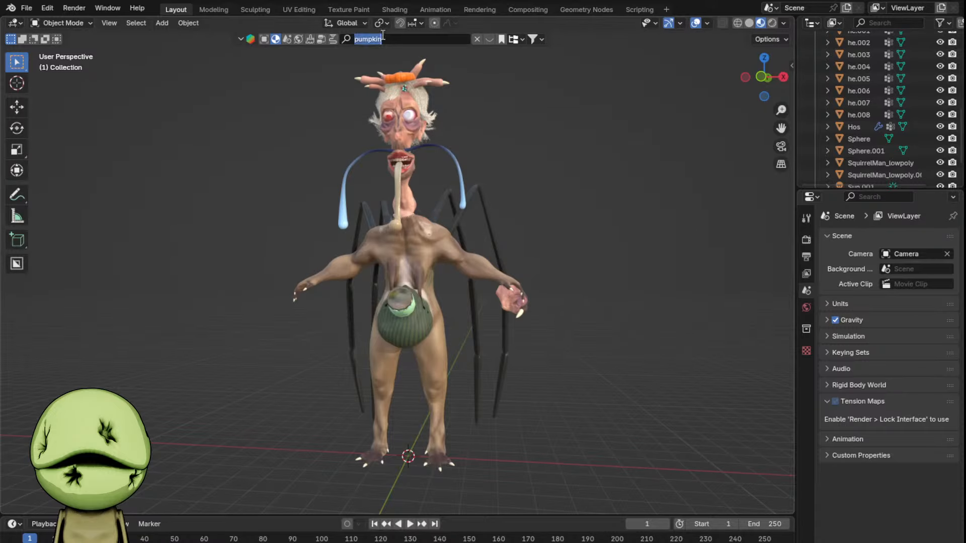
{"action": "type", "text": "vape"}
{"action": "key", "text": "Return"}
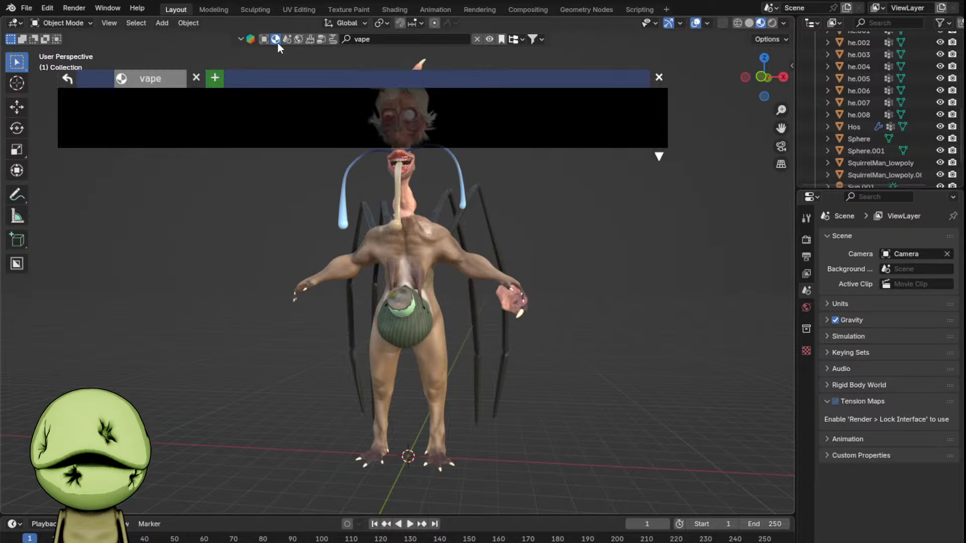
{"action": "left_click", "coordinate": [264, 39]}
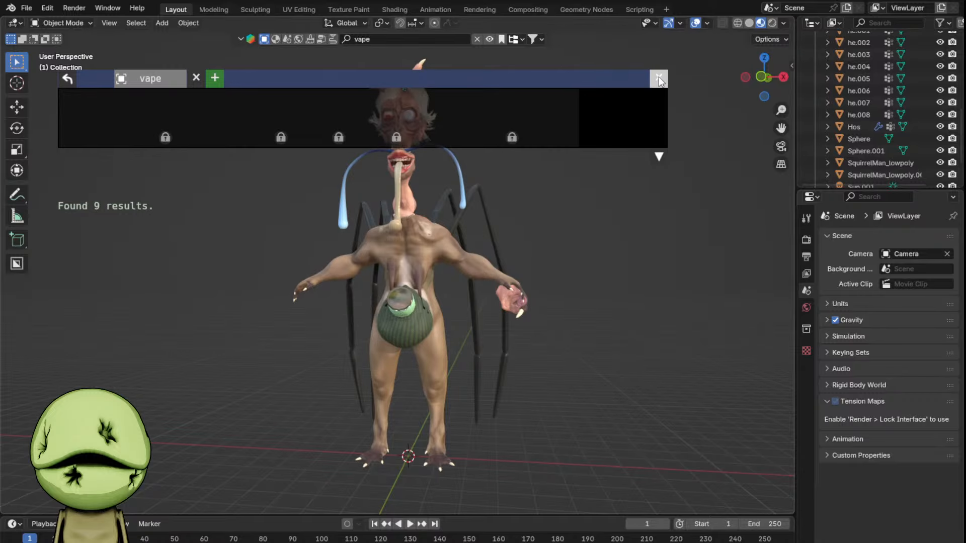
- Add the Pocket Vape model to the scene and lift it from the floor to the creature's empty hand
{"action": "mouse_move", "coordinate": [193, 123]}
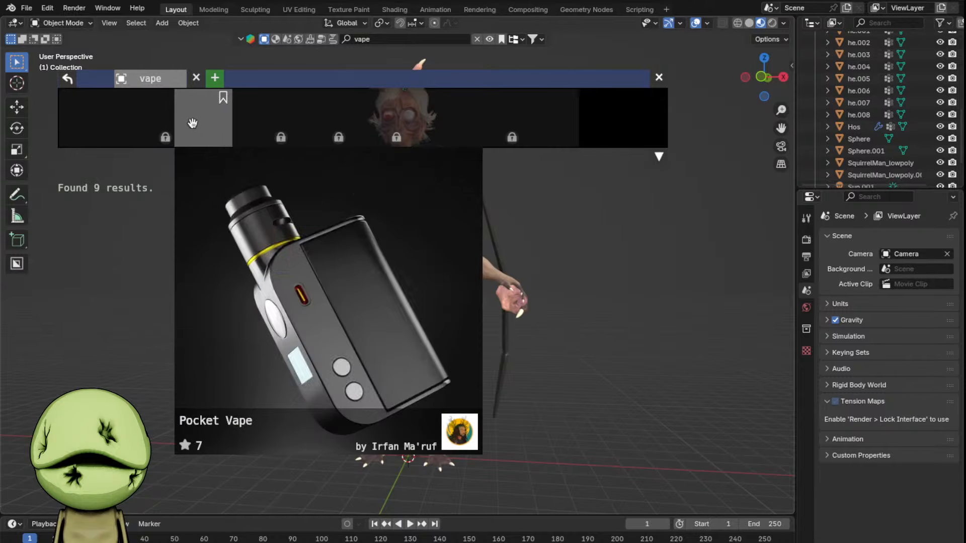
{"action": "left_click_drag", "start_coordinate": [199, 123], "coordinate": [243, 475]}
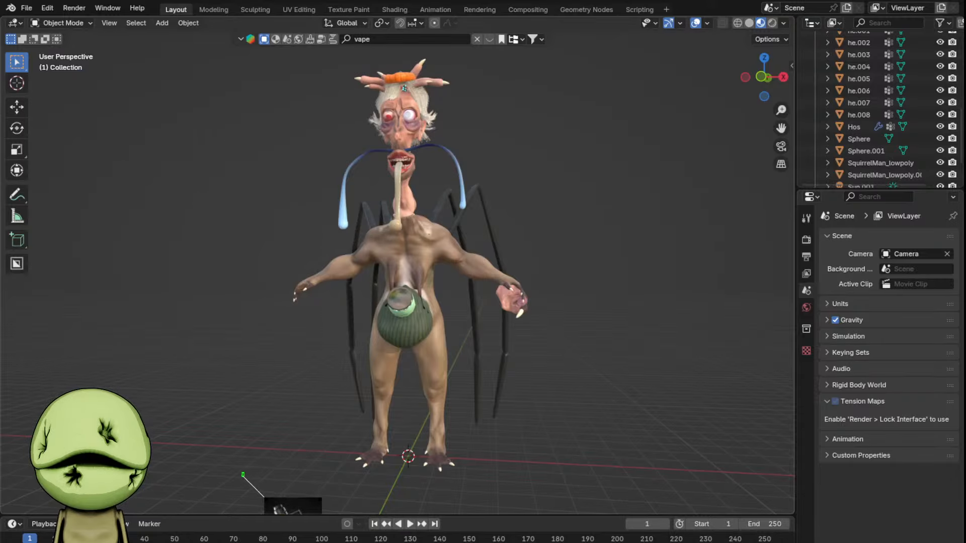
{"action": "left_click", "coordinate": [657, 82]}
{"action": "scroll", "coordinate": [418, 317], "scroll_direction": "up", "scroll_amount": 3}
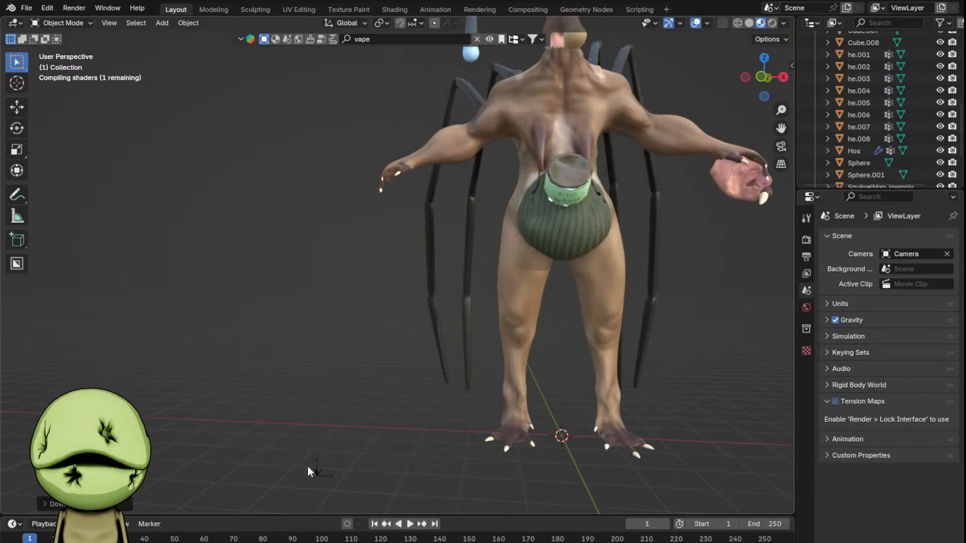
{"action": "key", "text": "g"}
{"action": "left_click", "coordinate": [590, 116]}
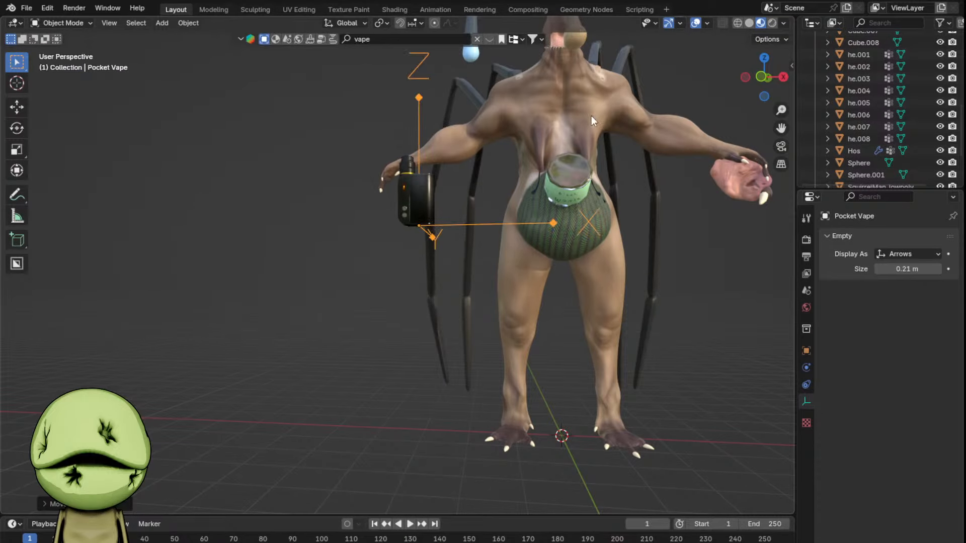
- Move the Pocket Vape horizontally with its height locked to align it with the clawed hand
{"action": "key", "text": "KP_Decimal"}
{"action": "key", "text": "KP_3"}
{"action": "middle_click_drag", "start_coordinate": [595, 113], "coordinate": [375, 271]}
{"action": "scroll", "coordinate": [375, 271], "scroll_direction": "up", "scroll_amount": 2}
{"action": "key", "text": "g"}
{"action": "key", "text": "shift+z"}
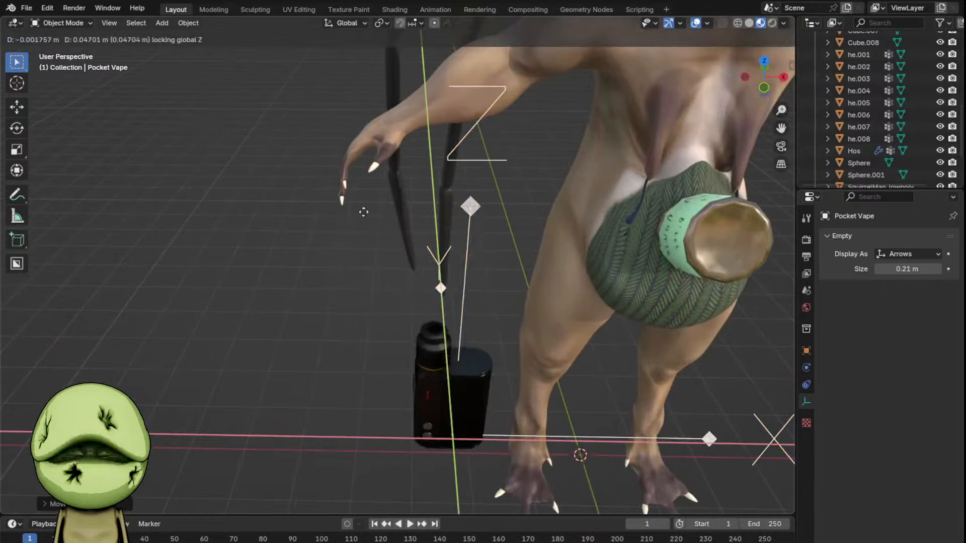
{"action": "left_click", "coordinate": [286, 29]}
- Rotate the Pocket Vape around the X axis, and turn it further to match the hand's angle
{"action": "key", "text": "KP_Decimal"}
{"action": "middle_click_drag", "start_coordinate": [440, 174], "coordinate": [596, 285]}
{"action": "key", "text": "r"}
{"action": "key", "text": "x"}
{"action": "left_click", "coordinate": [410, 202]}
{"action": "key", "text": "r"}
{"action": "left_click", "coordinate": [452, 228]}
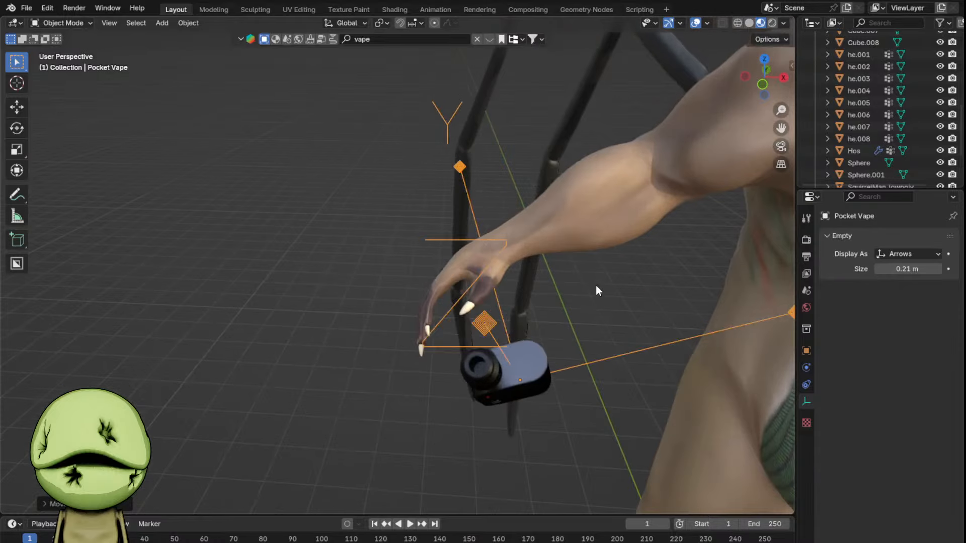
- Move the Pocket Vape up against the palm of the clawed hand
{"action": "key", "text": "g"}
{"action": "left_click", "coordinate": [564, 216]}
{"action": "middle_click_drag", "start_coordinate": [564, 215], "coordinate": [504, 282]}
{"action": "key", "text": "g"}
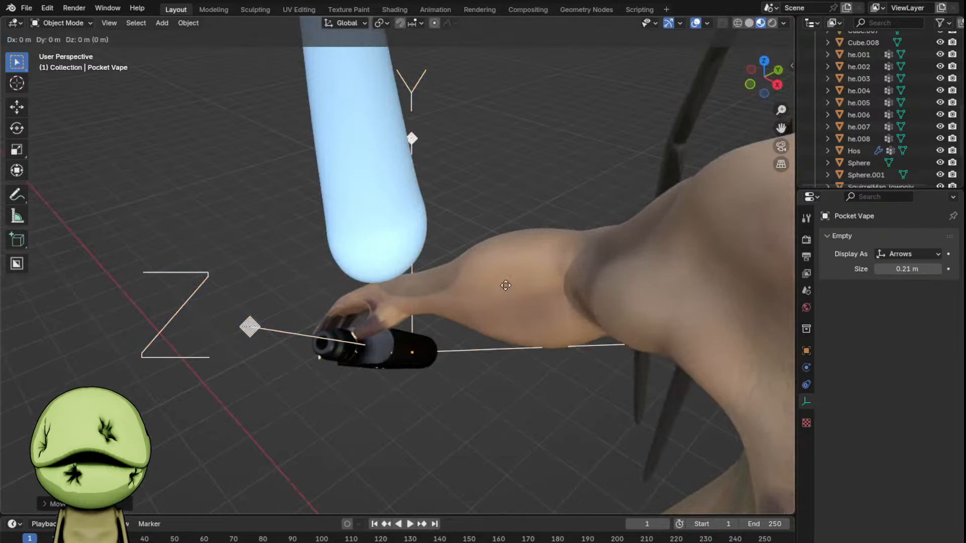
{"action": "left_click", "coordinate": [506, 228]}
- Shift and tilt the Pocket Vape so that it sits between the thumb and fingers
{"action": "middle_click_drag", "start_coordinate": [506, 228], "coordinate": [573, 191]}
{"action": "key", "text": "g"}
{"action": "left_click", "coordinate": [581, 225]}
{"action": "key", "text": "r"}
{"action": "left_click", "coordinate": [531, 218]}
{"action": "middle_click_drag", "start_coordinate": [581, 225], "coordinate": [521, 223]}
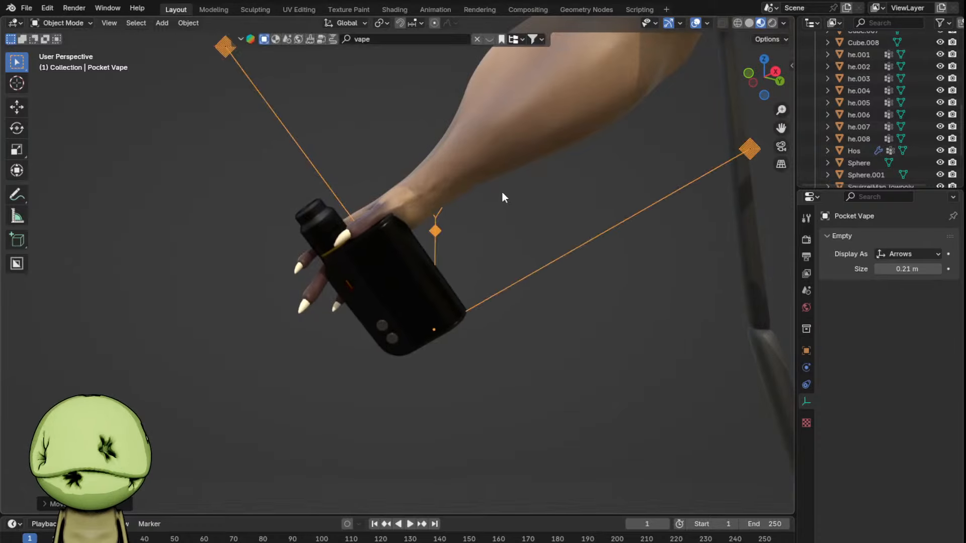
{"action": "scroll", "coordinate": [511, 190], "scroll_direction": "up", "scroll_amount": 4}
{"action": "key", "text": "shift+g"}
{"action": "left_click", "coordinate": [531, 210]}
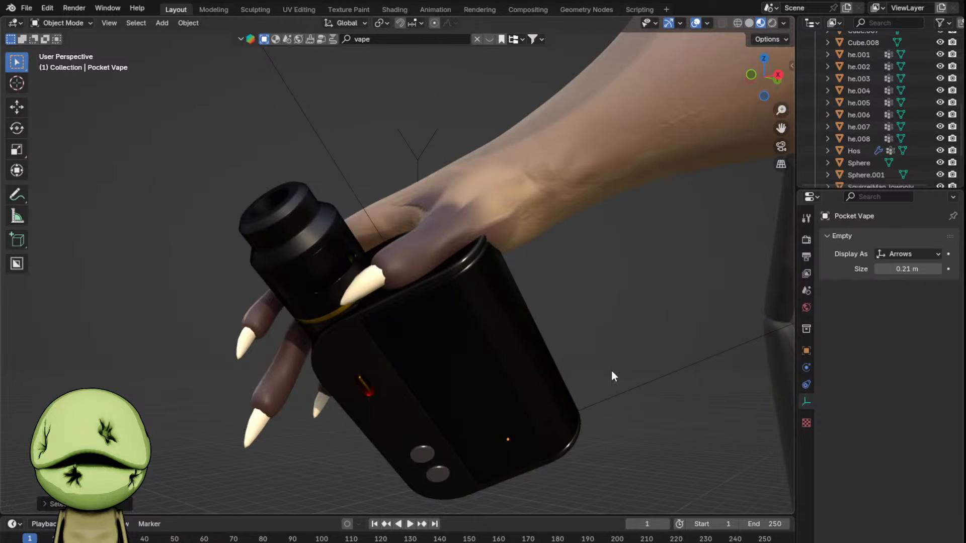
- Fine-tune the Pocket Vape's position so the fingers wrap around its body
{"action": "middle_click_drag", "start_coordinate": [622, 371], "coordinate": [564, 297]}
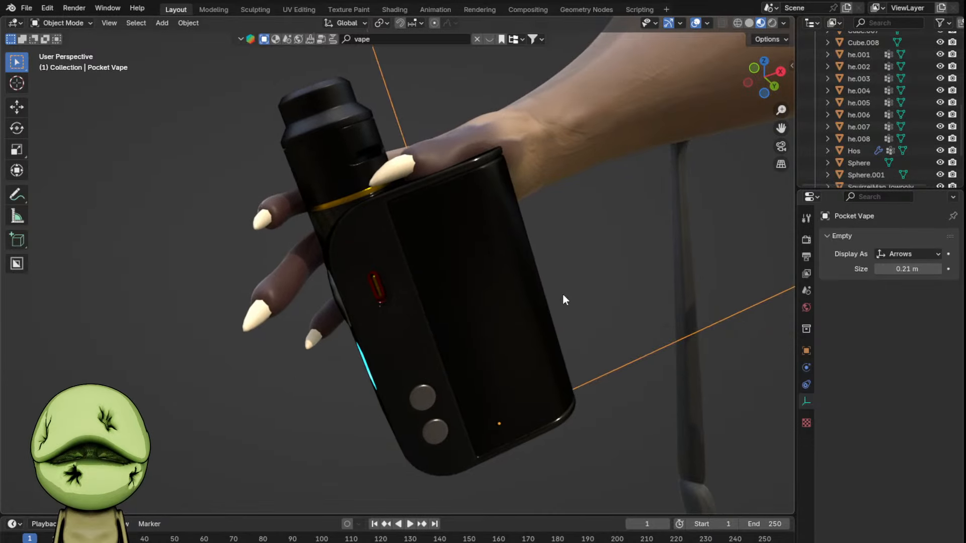
{"action": "key", "text": "g"}
{"action": "left_click", "coordinate": [606, 259]}
{"action": "key", "text": "g"}
{"action": "left_click", "coordinate": [596, 262]}
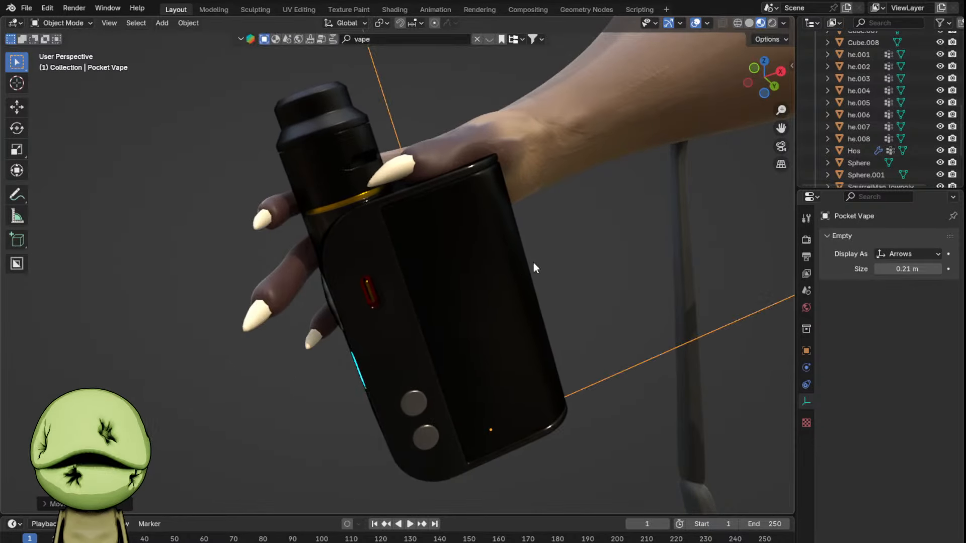
- Check the vape's placement in the hand from farther away and select its parent arrows empty
{"action": "middle_click_drag", "start_coordinate": [608, 239], "coordinate": [394, 347]}
{"action": "scroll", "coordinate": [569, 342], "scroll_direction": "down", "scroll_amount": 5}
{"action": "scroll", "coordinate": [424, 283], "scroll_direction": "up", "scroll_amount": 3}
{"action": "left_click", "coordinate": [390, 294]}
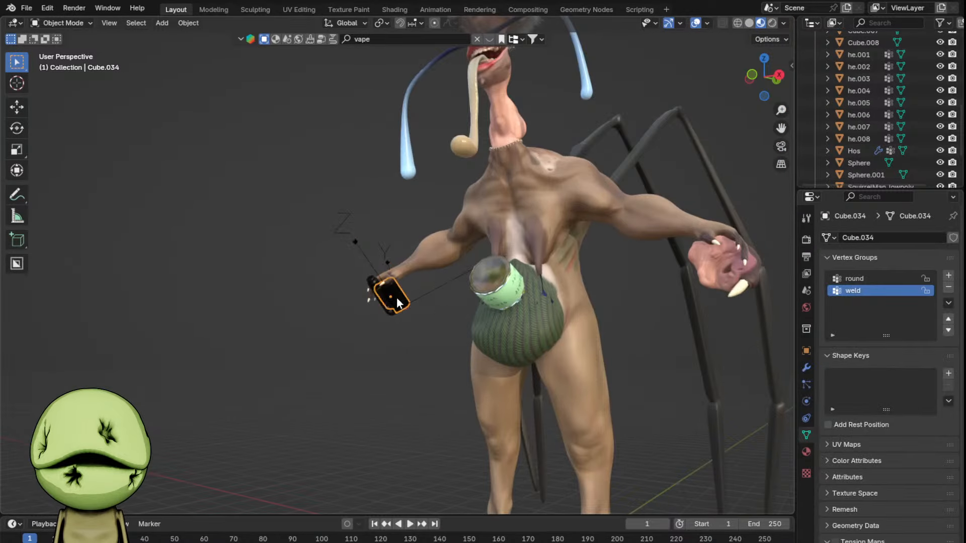
{"action": "scroll", "coordinate": [373, 325], "scroll_direction": "up", "scroll_amount": 2}
{"action": "left_click", "coordinate": [375, 324]}
{"action": "scroll", "coordinate": [452, 321], "scroll_direction": "down", "scroll_amount": 8}
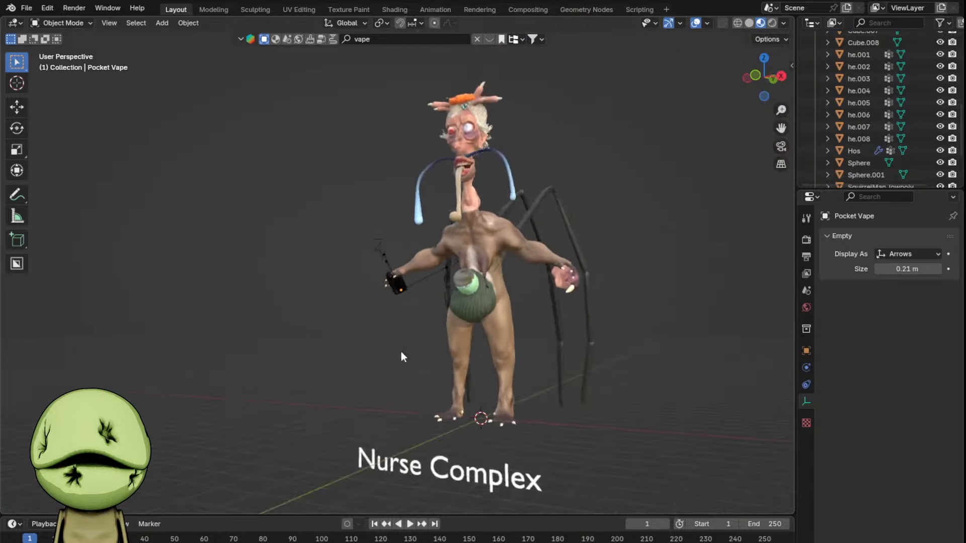
- Select the "Nurse Complex" label and adjust its position beneath the creature
{"action": "left_click", "coordinate": [462, 464]}
{"action": "scroll", "coordinate": [471, 414], "scroll_direction": "down", "scroll_amount": 3}
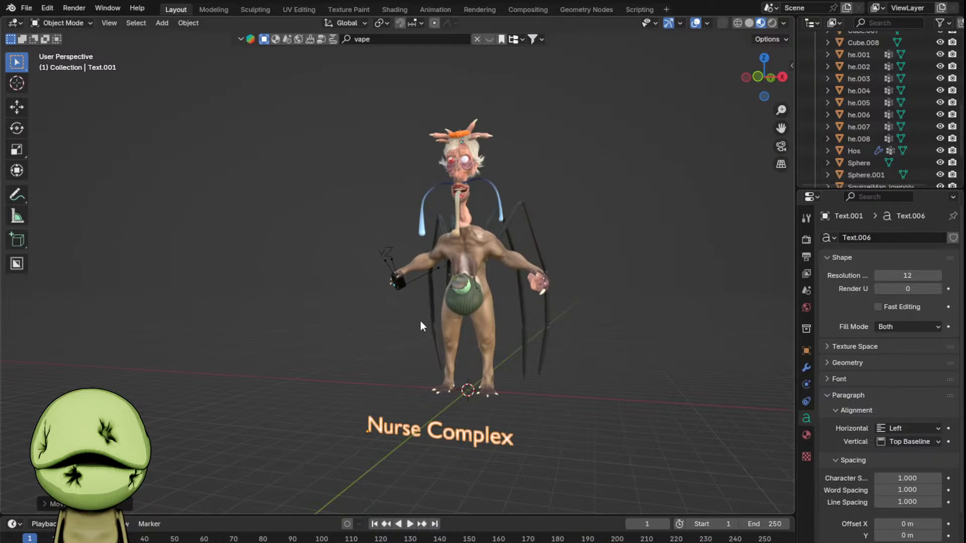
- Switch the viewport to solid shading and deselect the "Nurse Complex" label
{"action": "key", "text": "z"}
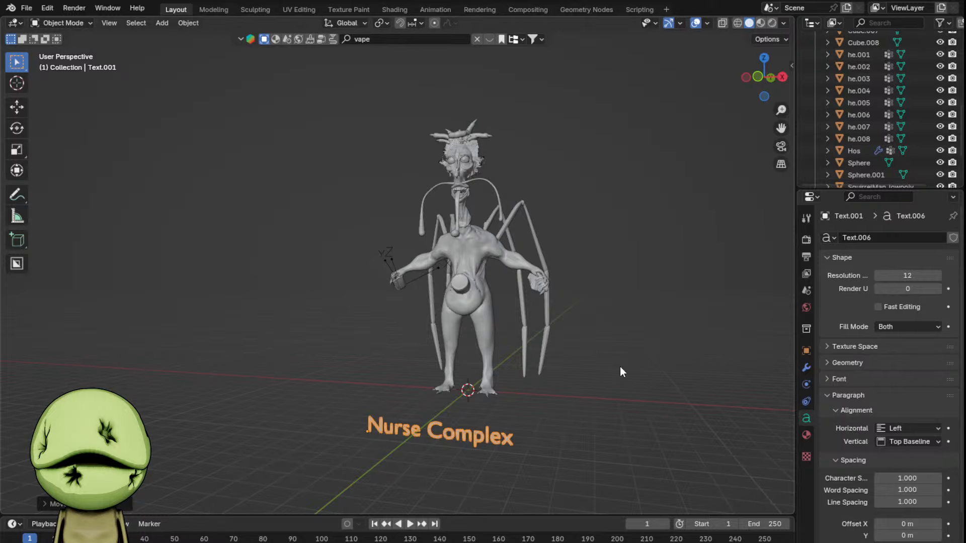
{"action": "left_click", "coordinate": [571, 351]}
{"action": "scroll", "coordinate": [514, 249], "scroll_direction": "up", "scroll_amount": 2}
{"action": "middle_click_drag", "start_coordinate": [514, 248], "coordinate": [476, 280], "text": "shift"}
{"action": "scroll", "coordinate": [478, 288], "scroll_direction": "down", "scroll_amount": 2}
- Add a Rigify Human meta-rig to the scene at the creature's feet
{"action": "key", "text": "shift+a"}
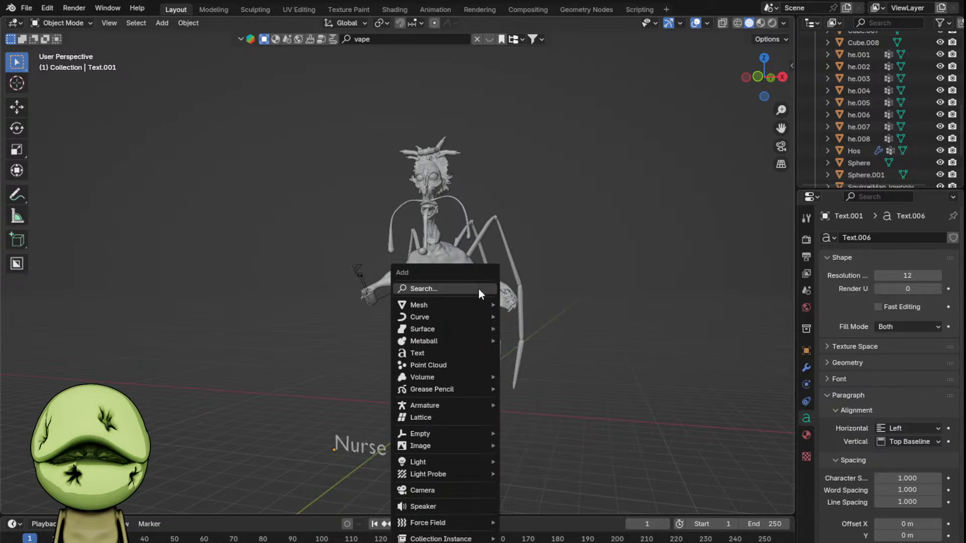
{"action": "mouse_move", "coordinate": [451, 387]}
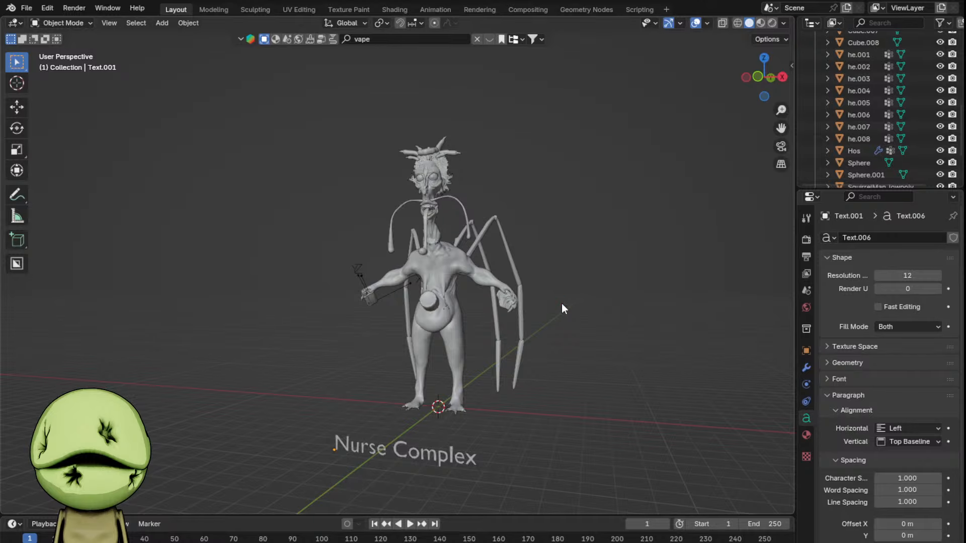
{"action": "scroll", "coordinate": [511, 273], "scroll_direction": "up", "scroll_amount": 2}
{"action": "key", "text": "shift+a"}
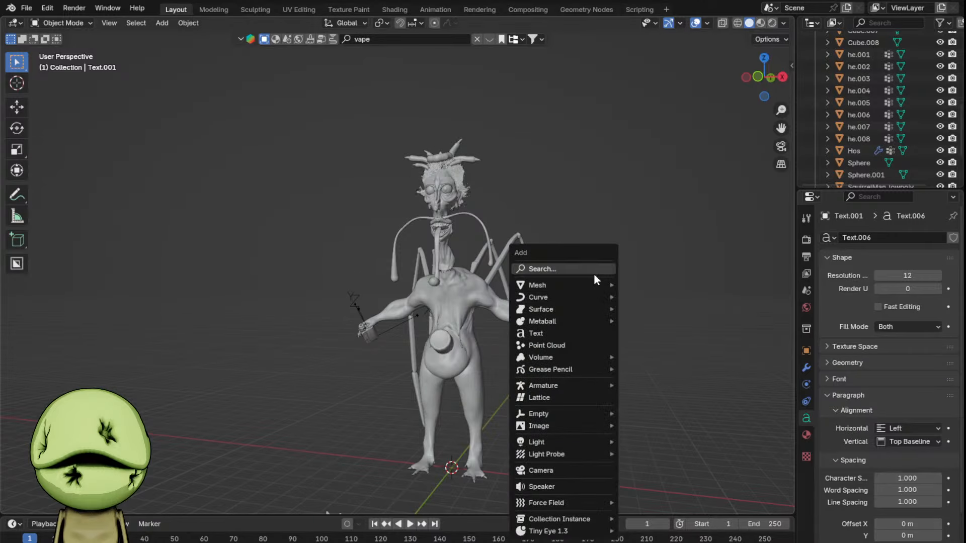
{"action": "mouse_move", "coordinate": [571, 384]}
{"action": "mouse_move", "coordinate": [678, 398]}
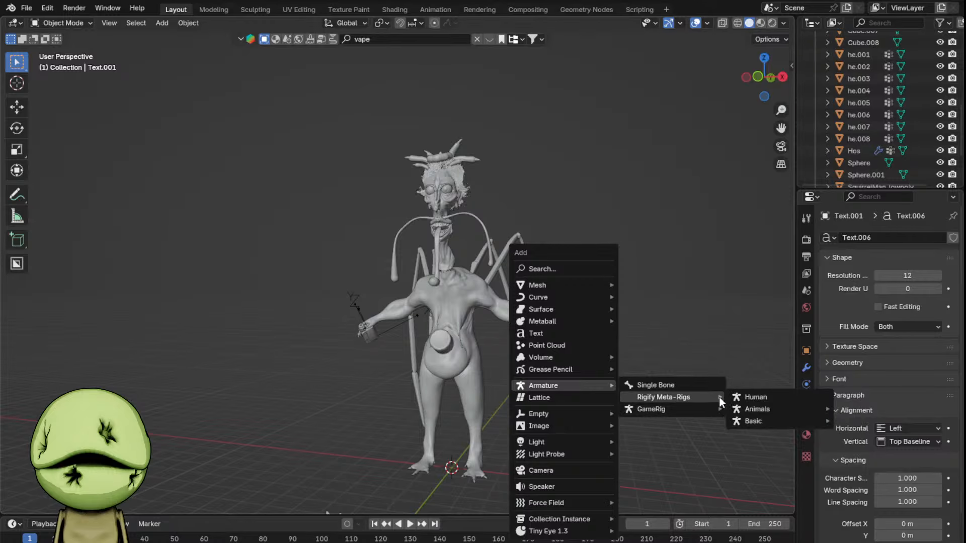
{"action": "left_click", "coordinate": [762, 397]}
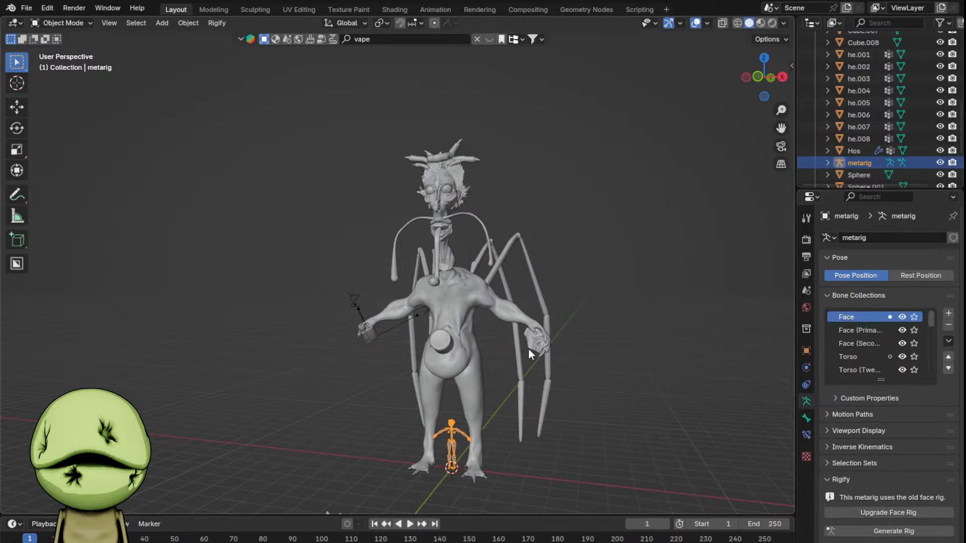
- In front view, scale all of the metarig's bones about the 3D Cursor by about 4.76 to approach the creature's size
{"action": "left_click", "coordinate": [759, 76]}
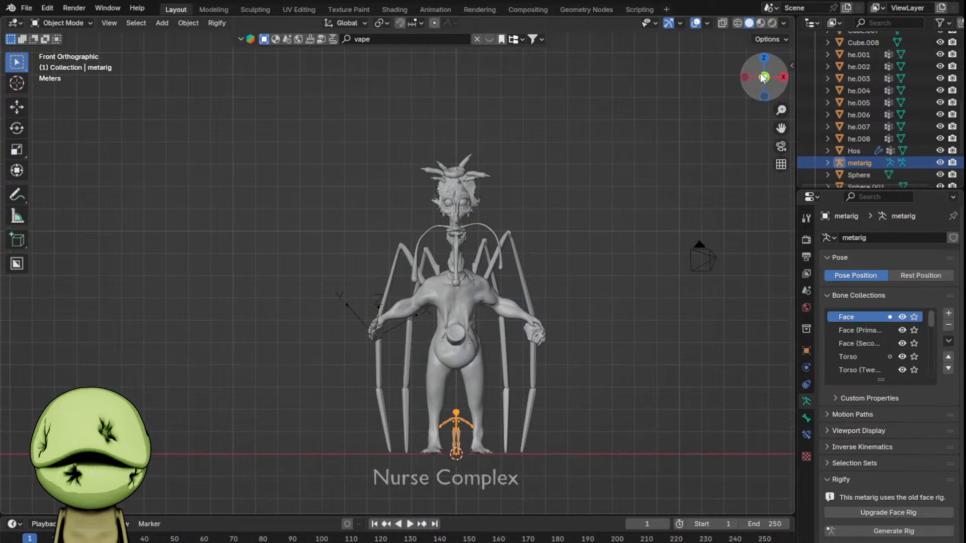
{"action": "key", "text": "Tab"}
{"action": "key", "text": "s"}
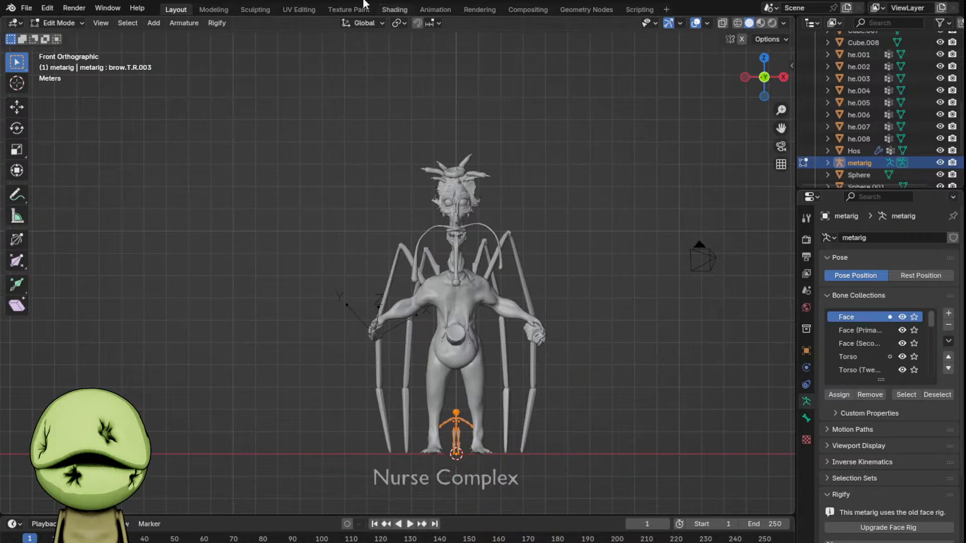
{"action": "left_click", "coordinate": [399, 23]}
{"action": "left_click", "coordinate": [437, 71]}
{"action": "key", "text": "s"}
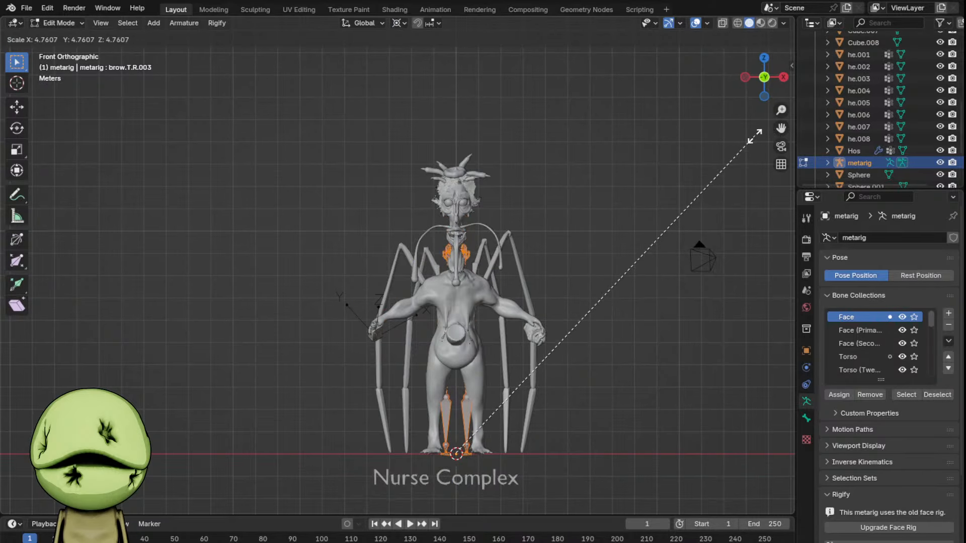
{"action": "left_click", "coordinate": [755, 137]}
- Display the metarig in front of the body, refine its scale and set the transform pivot to Median Point
{"action": "left_click", "coordinate": [806, 351]}
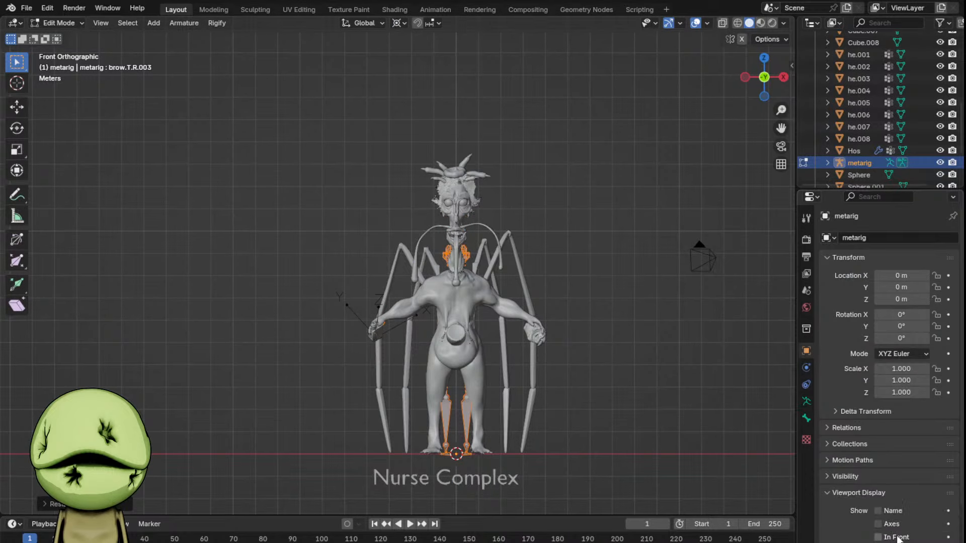
{"action": "scroll", "coordinate": [595, 317], "scroll_direction": "up", "scroll_amount": 2}
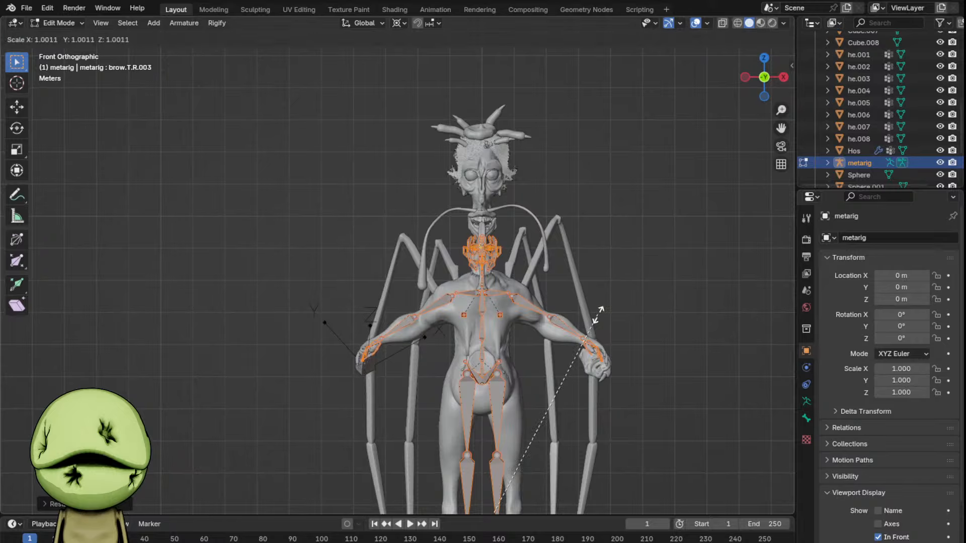
{"action": "left_click", "coordinate": [398, 23]}
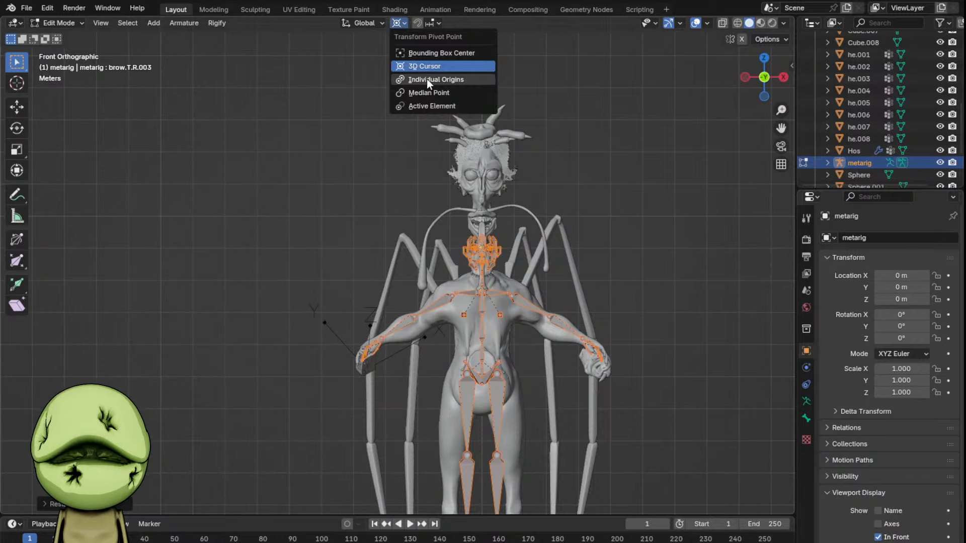
{"action": "left_click", "coordinate": [428, 92]}
- Select the left forearm and hand bones and, with X-axis mirroring on, move and rotate them into the creature's arm
{"action": "middle_click_drag", "start_coordinate": [382, 302], "coordinate": [416, 422]}
{"action": "middle_click_drag", "start_coordinate": [416, 423], "coordinate": [508, 327], "text": "shift"}
{"action": "left_click_drag", "start_coordinate": [480, 321], "coordinate": [581, 445]}
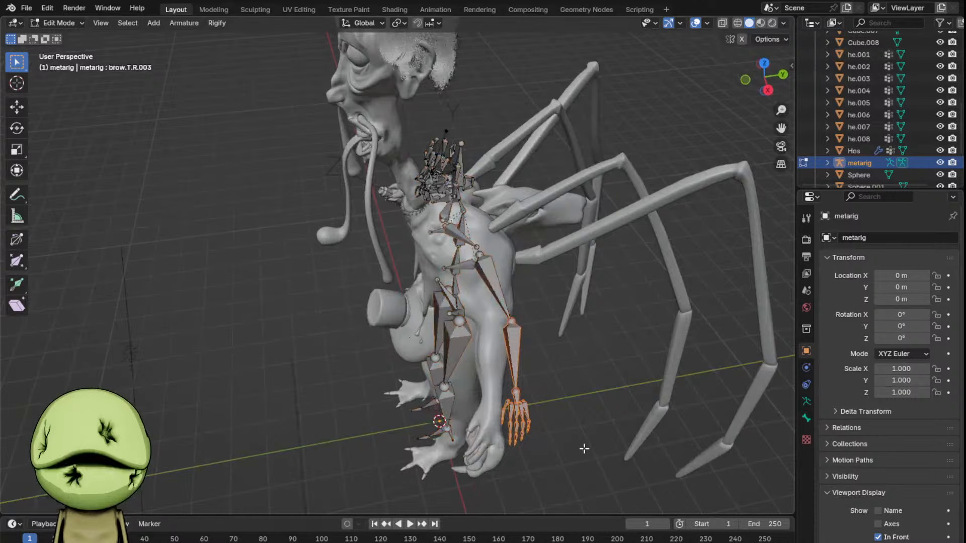
{"action": "middle_click_drag", "start_coordinate": [584, 448], "coordinate": [590, 402], "text": "shift"}
{"action": "key", "text": "g"}
{"action": "key", "text": "r"}
{"action": "left_click", "coordinate": [584, 377]}
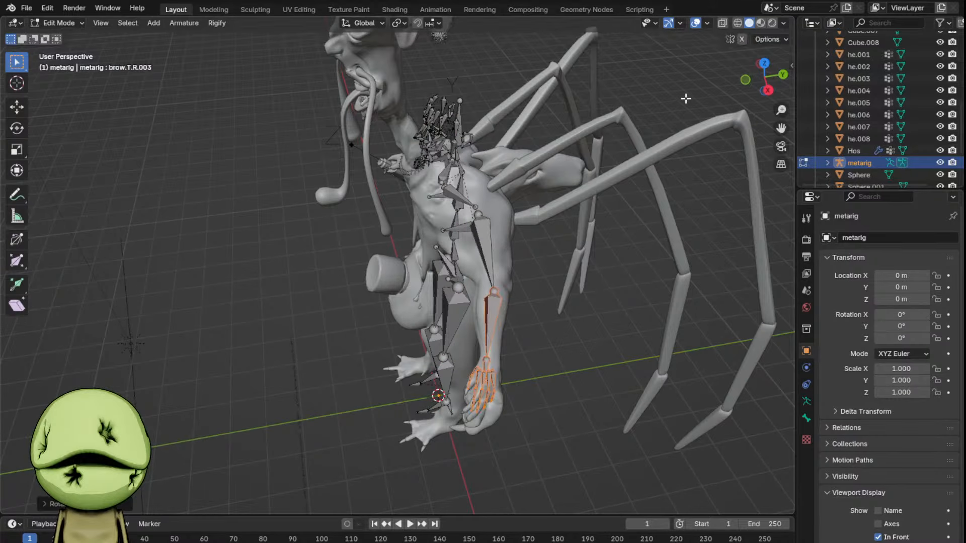
{"action": "key", "text": "g"}
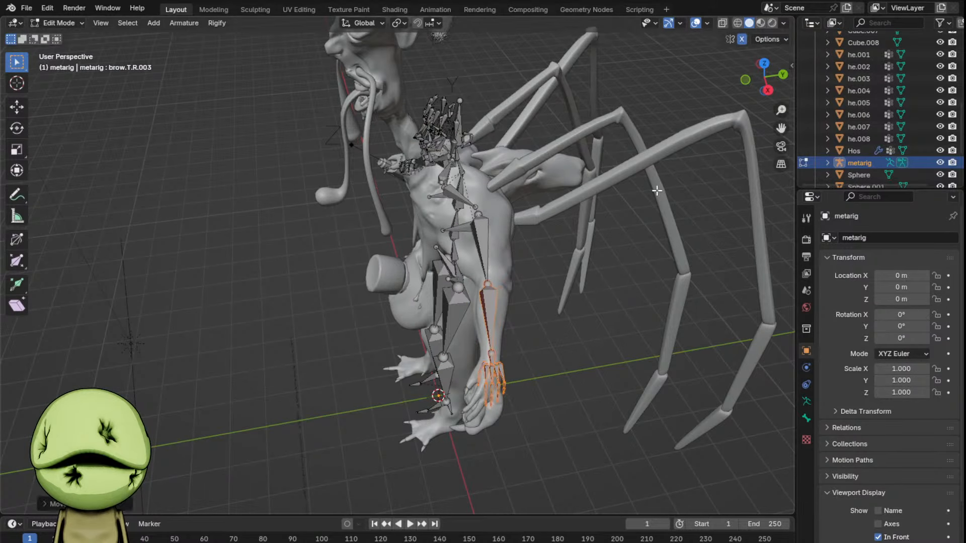
{"action": "left_click", "coordinate": [613, 243]}
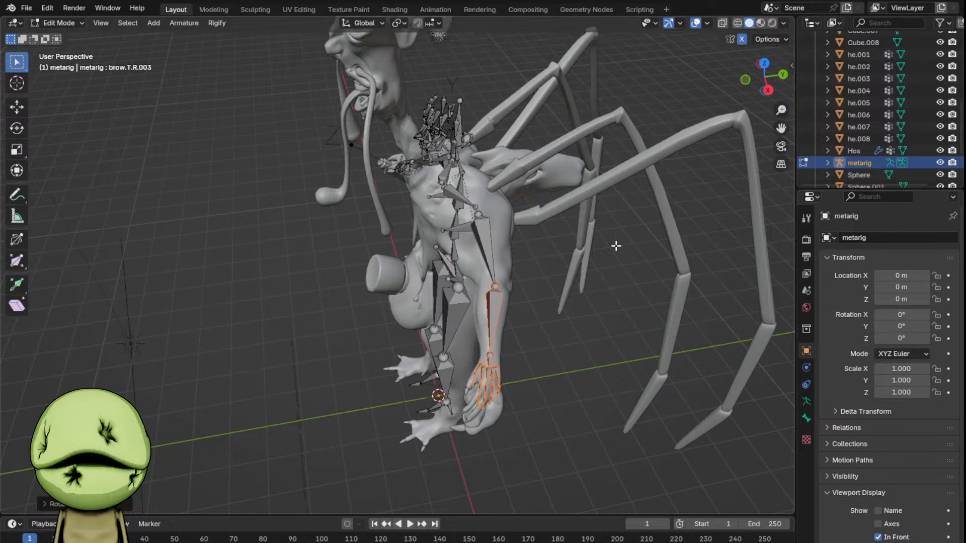
{"action": "key", "text": "KP_Decimal"}
{"action": "scroll", "coordinate": [614, 246], "scroll_direction": "down", "scroll_amount": 4}
{"action": "middle_click_drag", "start_coordinate": [585, 250], "coordinate": [596, 157]}
{"action": "key", "text": "e"}
{"action": "right_click", "coordinate": [598, 214]}
{"action": "key", "text": "ctrl+z"}
- Rotate the left hand bones about the global Z axis and then freely to match the hand's direction
{"action": "key", "text": "r"}
{"action": "key", "text": "z"}
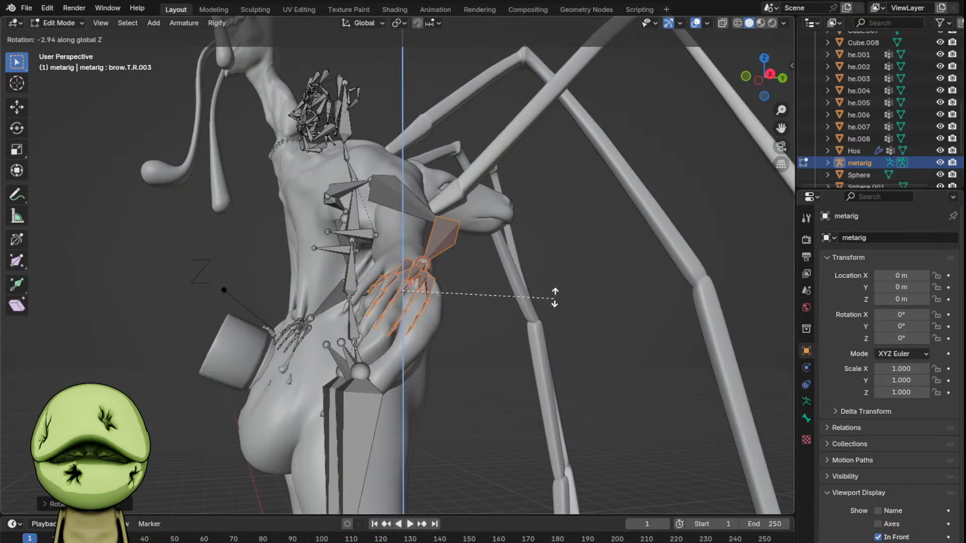
{"action": "left_click", "coordinate": [555, 363]}
{"action": "key", "text": "r"}
{"action": "left_click", "coordinate": [552, 392]}
- Move, rotate and scale the left hand bones from several angles so that they sit inside the hand mesh
{"action": "middle_click_drag", "start_coordinate": [527, 384], "coordinate": [654, 356]}
{"action": "key", "text": "g"}
{"action": "left_click", "coordinate": [732, 283]}
{"action": "key", "text": "r"}
{"action": "left_click", "coordinate": [680, 242]}
{"action": "key", "text": "s"}
{"action": "middle_click_drag", "start_coordinate": [676, 240], "coordinate": [496, 380]}
{"action": "key", "text": "g"}
{"action": "left_click", "coordinate": [680, 247]}
{"action": "key", "text": "g"}
{"action": "left_click", "coordinate": [498, 375]}
- Select the left thumb's linked bone chain and move it onto the mesh thumb
{"action": "scroll", "coordinate": [453, 347], "scroll_direction": "up", "scroll_amount": 1}
{"action": "middle_click_drag", "start_coordinate": [438, 337], "coordinate": [496, 297]}
{"action": "scroll", "coordinate": [496, 296], "scroll_direction": "up", "scroll_amount": 1}
{"action": "key", "text": "l"}
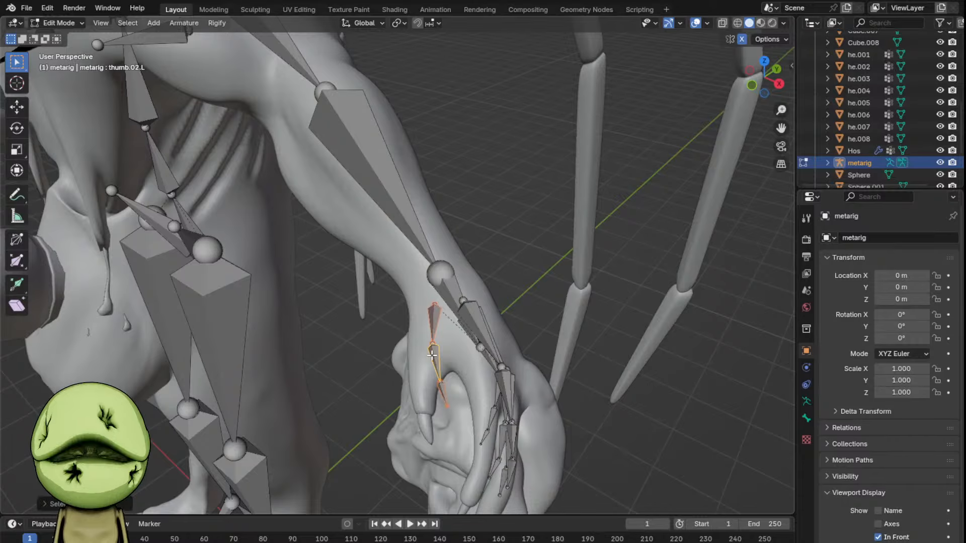
{"action": "middle_click_drag", "start_coordinate": [523, 337], "coordinate": [451, 318]}
{"action": "key", "text": "g"}
{"action": "left_click", "coordinate": [479, 339]}
{"action": "key", "text": "g"}
{"action": "left_click", "coordinate": [487, 345]}
- Rotate and shift the left thumb chain so that it follows the direction of the thumb
{"action": "key", "text": "r"}
{"action": "left_click", "coordinate": [495, 302]}
{"action": "key", "text": "g"}
{"action": "left_click", "coordinate": [533, 409]}
{"action": "key", "text": "r"}
{"action": "left_click", "coordinate": [556, 414]}
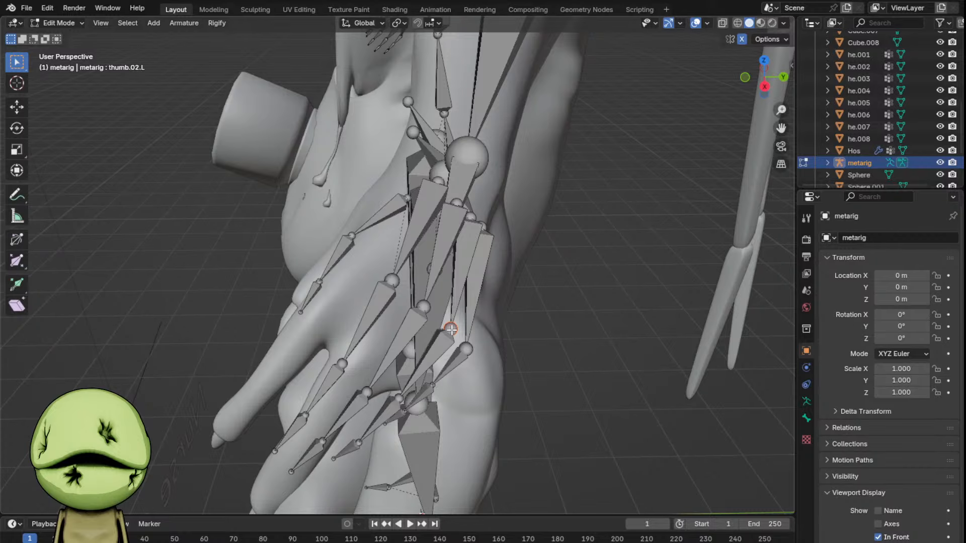
- Delete the third finger's bone chain, and move, scale and rotate the left hand's outermost chain to fit its finger
{"action": "left_click", "coordinate": [451, 329], "text": "alt"}
{"action": "left_click", "coordinate": [451, 330]}
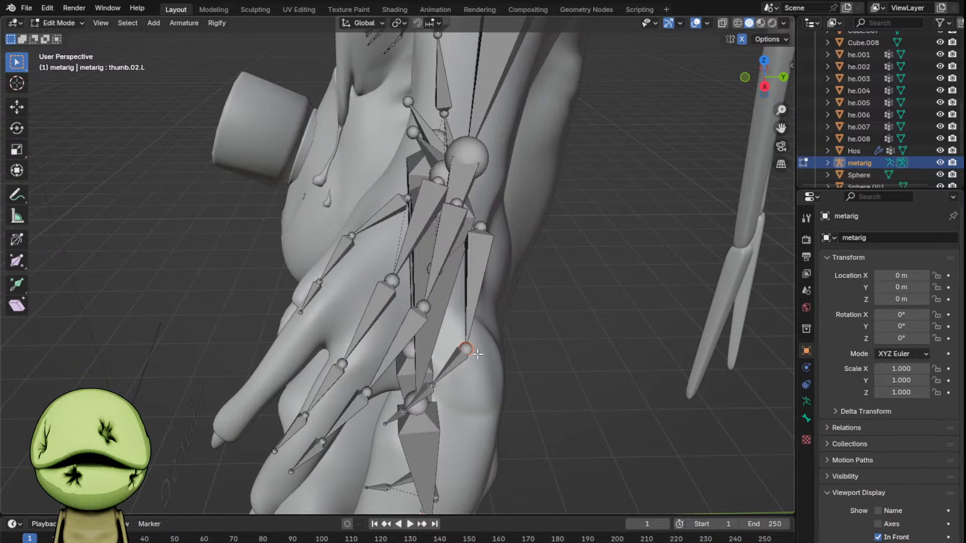
{"action": "middle_click_drag", "start_coordinate": [477, 354], "coordinate": [579, 370]}
{"action": "scroll", "coordinate": [503, 289], "scroll_direction": "down", "scroll_amount": 4}
{"action": "key", "text": "g"}
{"action": "left_click", "coordinate": [483, 301]}
{"action": "key", "text": "s"}
{"action": "left_click", "coordinate": [496, 303]}
{"action": "key", "text": "r"}
{"action": "left_click", "coordinate": [496, 297]}
- Reposition the palm and knuckle joints of the left hand's outermost finger so the chain follows the mesh finger
{"action": "left_click", "coordinate": [450, 211]}
{"action": "middle_click_drag", "start_coordinate": [450, 210], "coordinate": [450, 236]}
{"action": "key", "text": "g"}
{"action": "left_click", "coordinate": [346, 213]}
{"action": "key", "text": "g"}
{"action": "left_click", "coordinate": [453, 255]}
{"action": "left_click", "coordinate": [364, 305]}
{"action": "key", "text": "g"}
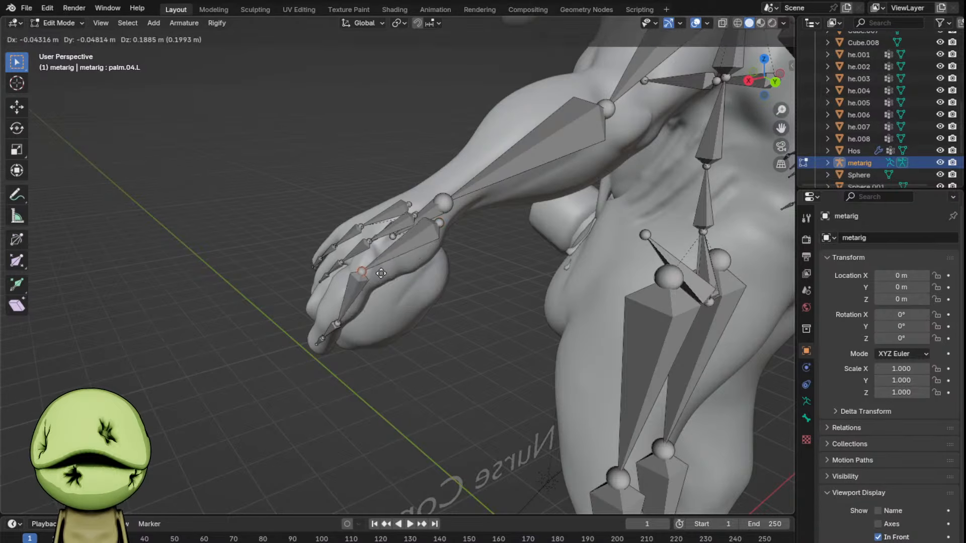
{"action": "left_click", "coordinate": [368, 273]}
{"action": "left_click", "coordinate": [349, 331]}
{"action": "key", "text": "g"}
{"action": "left_click", "coordinate": [345, 323]}
- Select the palm bones of the right hand's two outer fingers and frame them for editing
{"action": "scroll", "coordinate": [403, 357], "scroll_direction": "down", "scroll_amount": 4}
{"action": "middle_click_drag", "start_coordinate": [345, 324], "coordinate": [468, 162]}
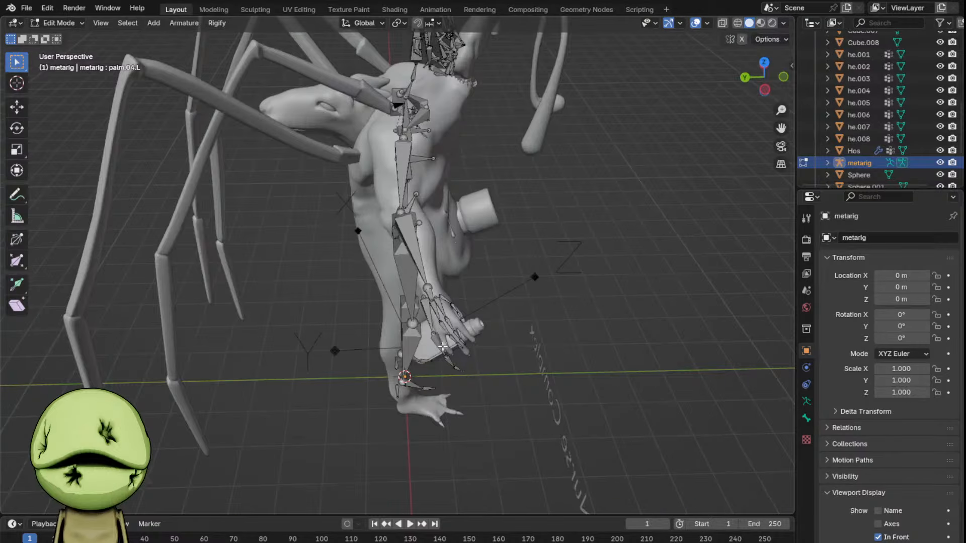
{"action": "left_click", "coordinate": [432, 320]}
{"action": "key", "text": "KP_Decimal"}
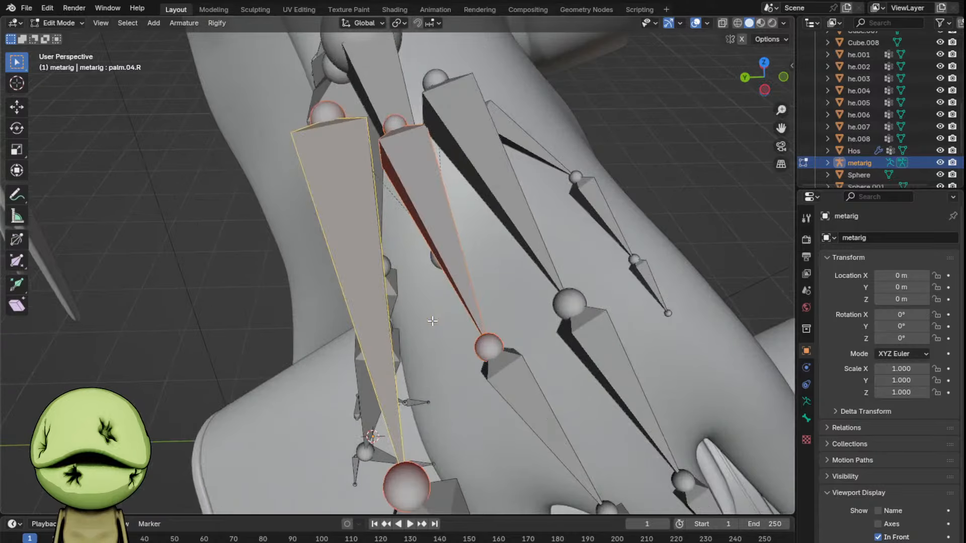
{"action": "scroll", "coordinate": [433, 321], "scroll_direction": "down", "scroll_amount": 6}
{"action": "scroll", "coordinate": [432, 321], "scroll_direction": "up", "scroll_amount": 2}
{"action": "middle_click_drag", "start_coordinate": [432, 321], "coordinate": [413, 326]}
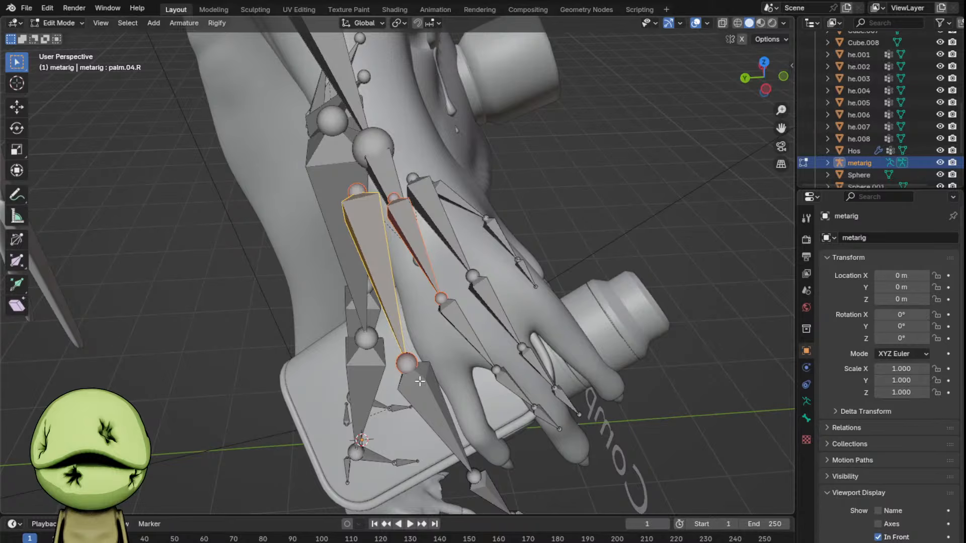
{"action": "key", "text": "s"}
{"action": "left_click", "coordinate": [445, 379]}
{"action": "key", "text": "g"}
{"action": "left_click", "coordinate": [439, 355]}
{"action": "key", "text": "ctrl+z"}
{"action": "key", "text": "ctrl+z"}
{"action": "key", "text": "ctrl+z"}
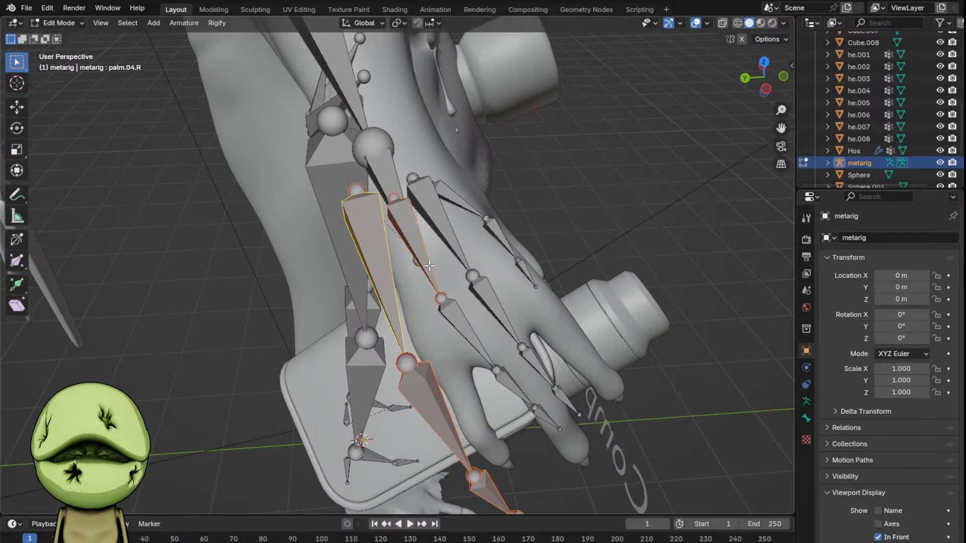
- Scale, move and rotate the right hand's outermost finger chain, including palm.04.R, to line up with its finger
{"action": "left_click", "coordinate": [369, 247], "text": "shift"}
{"action": "middle_click_drag", "start_coordinate": [369, 247], "coordinate": [361, 218]}
{"action": "key", "text": "s"}
{"action": "left_click", "coordinate": [541, 327]}
{"action": "key", "text": "g"}
{"action": "left_click", "coordinate": [501, 271]}
{"action": "key", "text": "r"}
{"action": "left_click", "coordinate": [505, 283]}
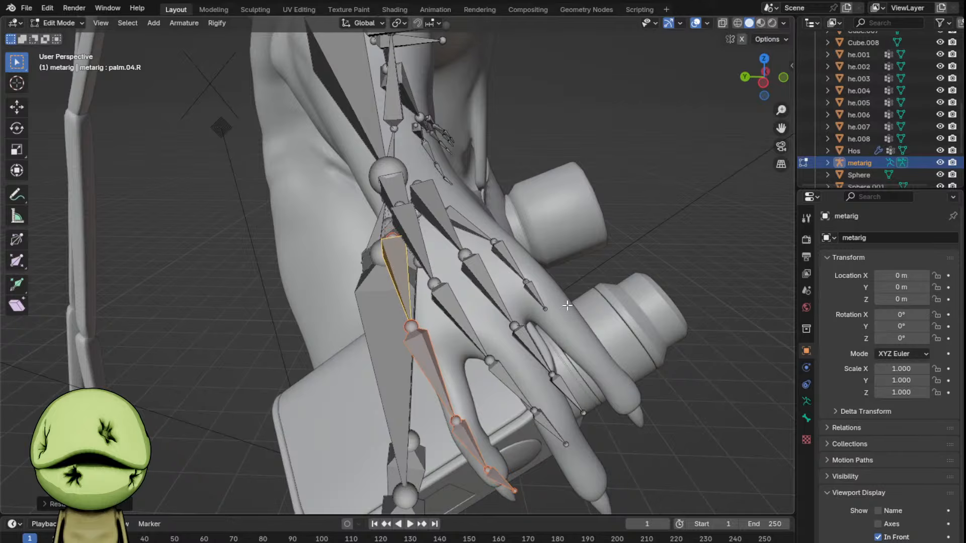
- Fine-tune the position of the right hand's outermost finger chain so that it lies inside the finger
{"action": "middle_click_drag", "start_coordinate": [523, 289], "coordinate": [685, 258]}
{"action": "left_click", "coordinate": [648, 168]}
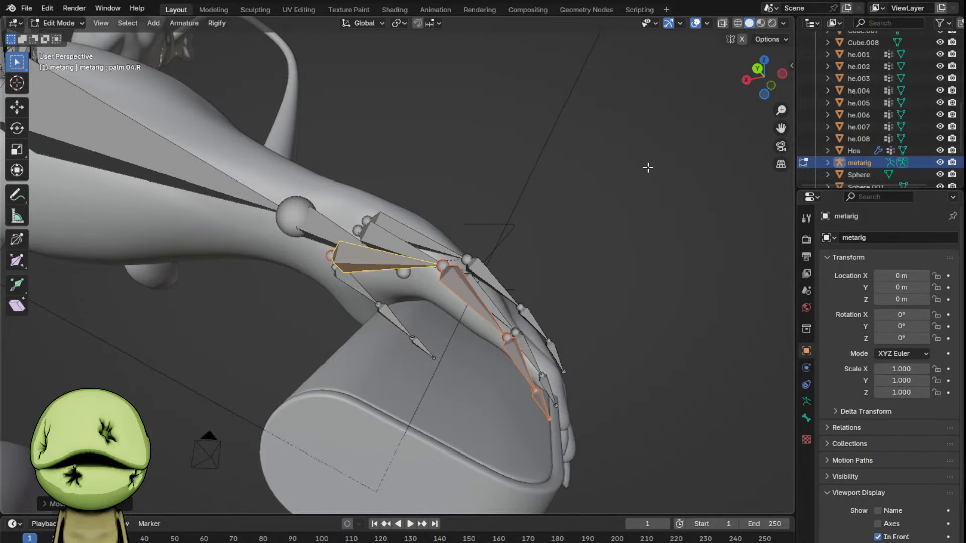
{"action": "middle_click_drag", "start_coordinate": [692, 217], "coordinate": [617, 276]}
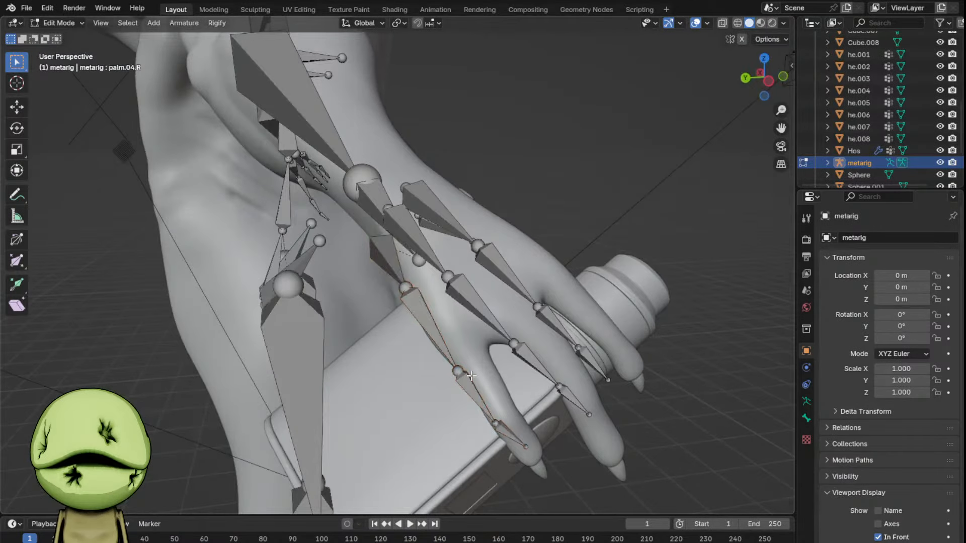
{"action": "key", "text": "g"}
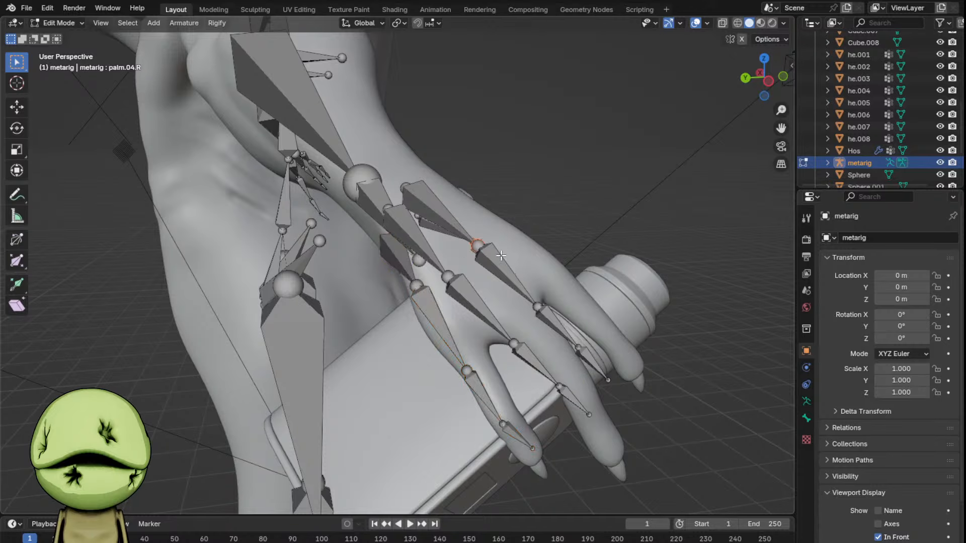
- Reposition the index finger's knuckle and the palm.01.R joints within the right hand
{"action": "key", "text": "l"}
{"action": "middle_click_drag", "start_coordinate": [566, 285], "coordinate": [419, 326]}
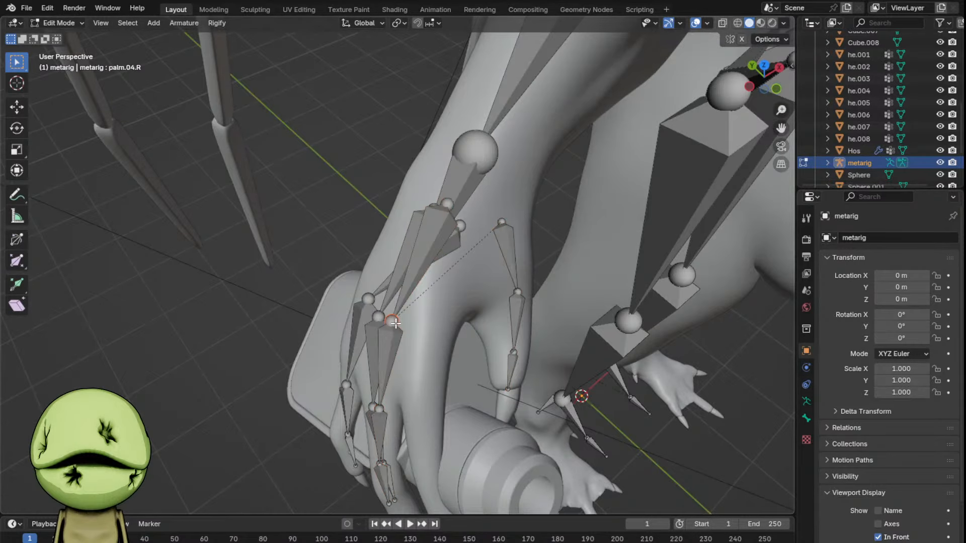
{"action": "left_click", "coordinate": [537, 278]}
{"action": "middle_click_drag", "start_coordinate": [537, 279], "coordinate": [513, 281]}
{"action": "key", "text": "g"}
{"action": "left_click", "coordinate": [536, 282]}
{"action": "left_click", "coordinate": [442, 207]}
{"action": "middle_click_drag", "start_coordinate": [442, 207], "coordinate": [487, 316]}
{"action": "key", "text": "g"}
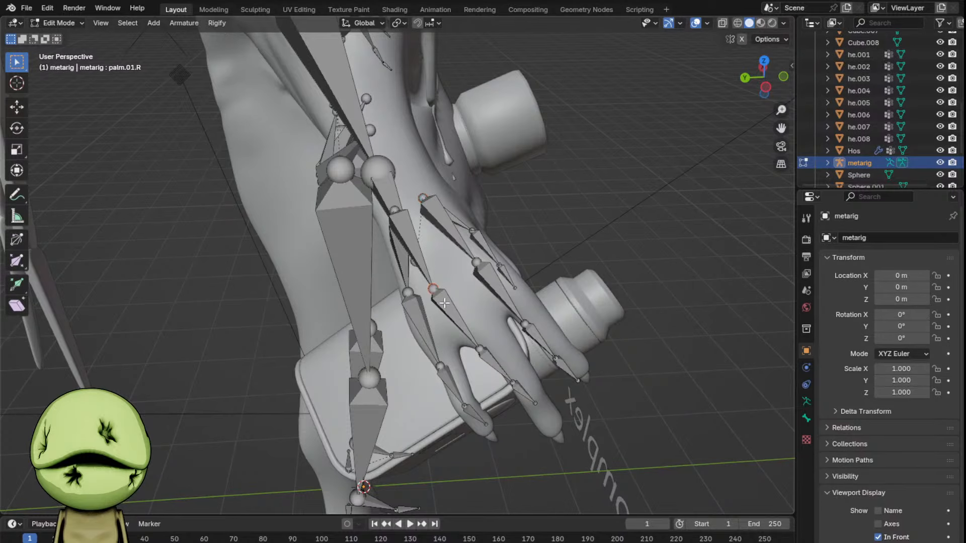
- Move and rotate the right hand's middle finger chain into the mesh finger
{"action": "middle_click_drag", "start_coordinate": [592, 322], "coordinate": [423, 327]}
{"action": "key", "text": "g"}
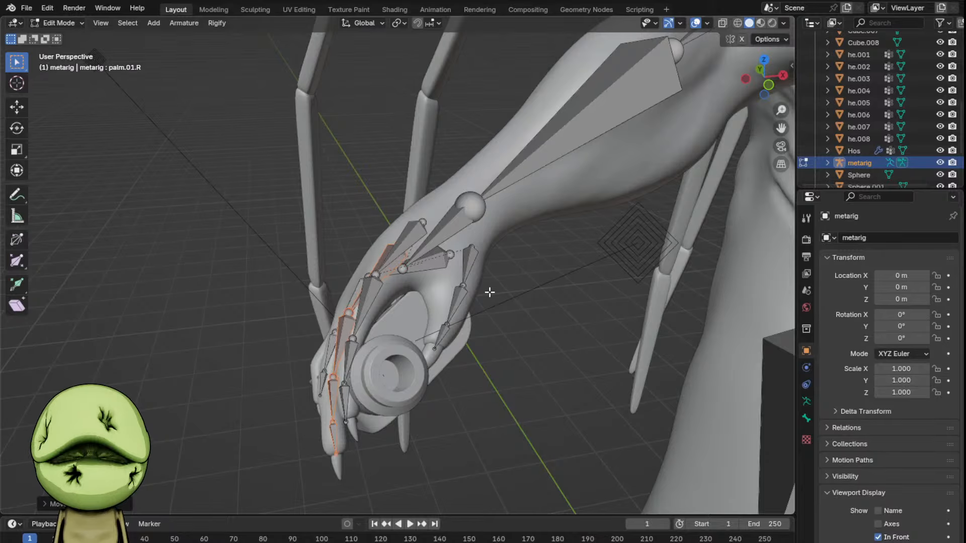
{"action": "middle_click_drag", "start_coordinate": [490, 292], "coordinate": [548, 281]}
{"action": "key", "text": "r"}
{"action": "scroll", "coordinate": [567, 307], "scroll_direction": "down", "scroll_amount": 3}
{"action": "scroll", "coordinate": [548, 281], "scroll_direction": "up", "scroll_amount": 7}
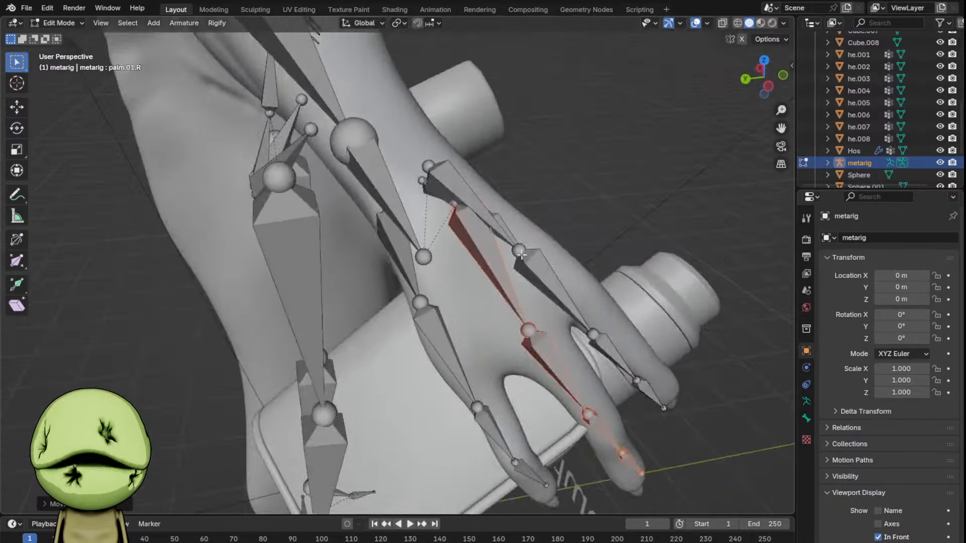
- Adjust the palm.02.R joint in the right hand and bring the left hand's bones into view
{"action": "left_click", "coordinate": [493, 160]}
{"action": "scroll", "coordinate": [493, 160], "scroll_direction": "down", "scroll_amount": 8}
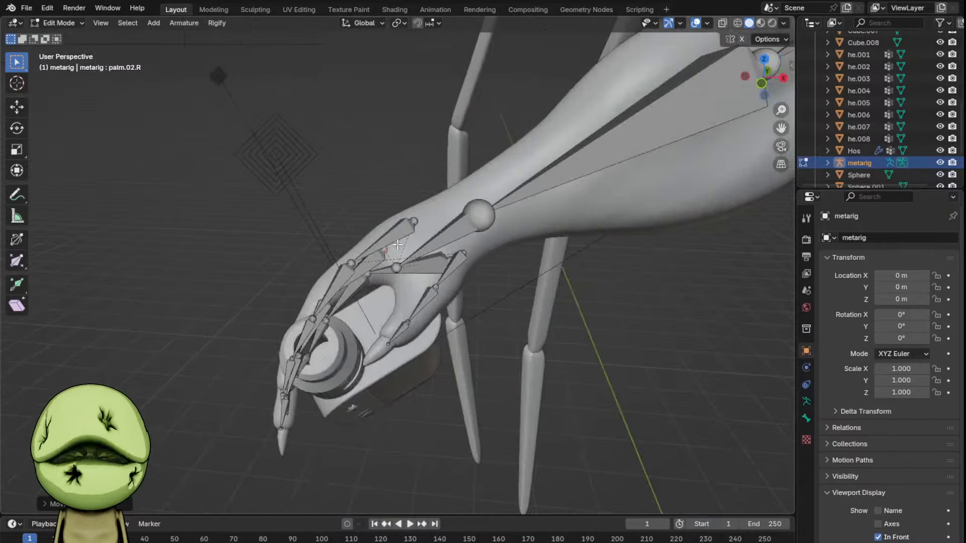
{"action": "scroll", "coordinate": [412, 250], "scroll_direction": "down", "scroll_amount": 5}
{"action": "middle_click_drag", "start_coordinate": [287, 257], "coordinate": [652, 139]}
{"action": "scroll", "coordinate": [554, 126], "scroll_direction": "up", "scroll_amount": 5}
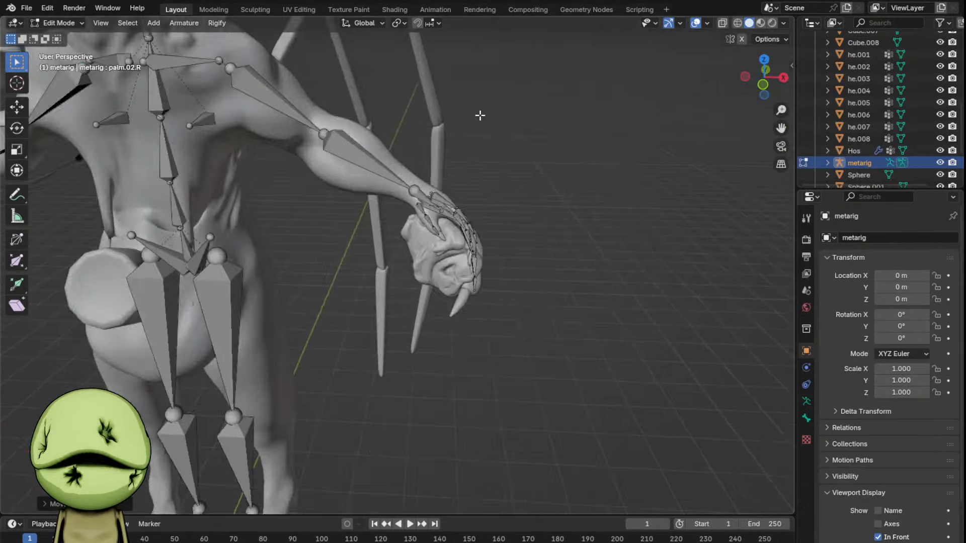
- Move and rotate the left hand's finger chain next to the thumb so that it lies inside the mesh finger
{"action": "middle_click_drag", "start_coordinate": [478, 114], "coordinate": [414, 254]}
{"action": "scroll", "coordinate": [389, 147], "scroll_direction": "up", "scroll_amount": 2}
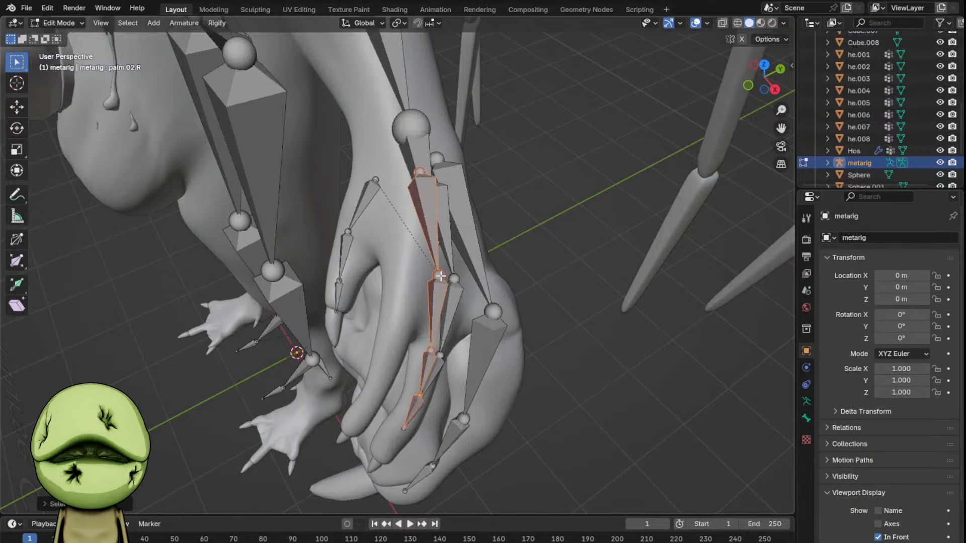
{"action": "key", "text": "KP_Decimal"}
{"action": "scroll", "coordinate": [441, 276], "scroll_direction": "down", "scroll_amount": 3}
{"action": "key", "text": "g"}
{"action": "left_click", "coordinate": [401, 285]}
{"action": "key", "text": "r"}
{"action": "left_click", "coordinate": [451, 292]}
{"action": "middle_click_drag", "start_coordinate": [453, 292], "coordinate": [409, 267]}
{"action": "left_click", "coordinate": [530, 313]}
- Move and rotate the left hand's neighbouring finger chain, including its palm bone, into the second mesh finger
{"action": "key", "text": "g"}
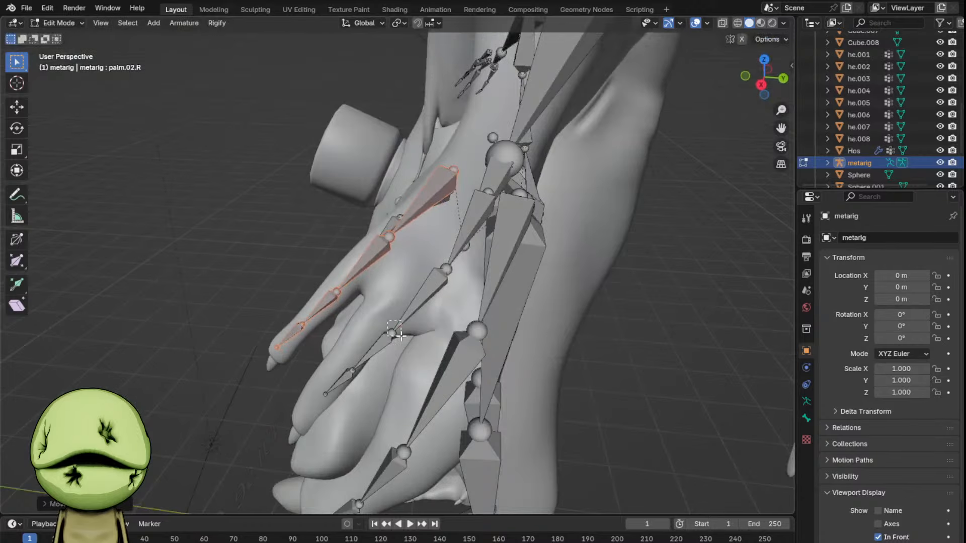
{"action": "key", "text": "l"}
{"action": "key", "text": "g"}
{"action": "left_click", "coordinate": [413, 302]}
{"action": "key", "text": "r"}
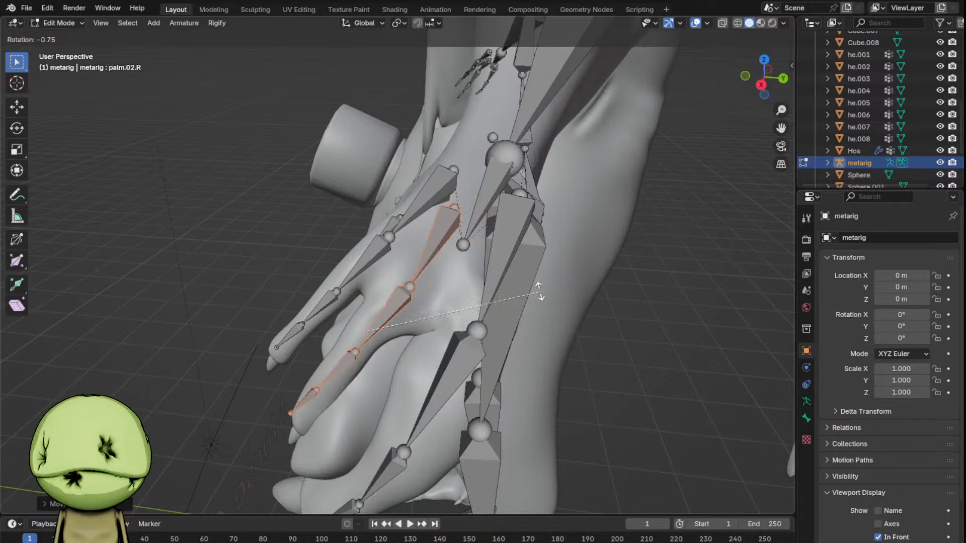
{"action": "left_click", "coordinate": [539, 295]}
{"action": "middle_click_drag", "start_coordinate": [539, 295], "coordinate": [650, 291]}
{"action": "key", "text": "g"}
{"action": "left_click", "coordinate": [649, 336]}
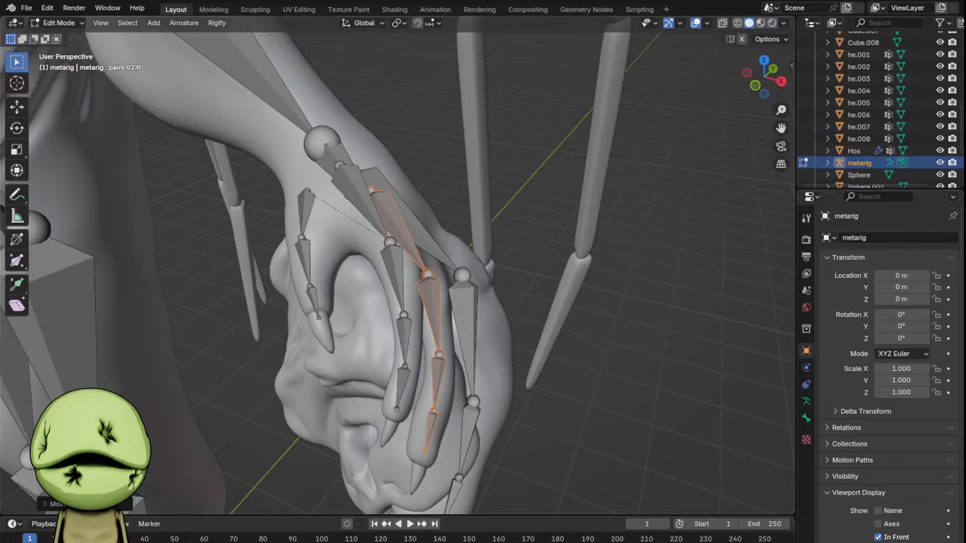
- With X-axis mirroring on, reposition the breast bones on the chest and adjust the upper-arm joints at the shoulders
{"action": "scroll", "coordinate": [394, 230], "scroll_direction": "down", "scroll_amount": 7}
{"action": "middle_click_drag", "start_coordinate": [387, 180], "coordinate": [714, 297], "text": "shift"}
{"action": "scroll", "coordinate": [453, 277], "scroll_direction": "up", "scroll_amount": 1}
{"action": "left_click_drag", "start_coordinate": [445, 271], "coordinate": [472, 312]}
{"action": "key", "text": "g"}
{"action": "left_click", "coordinate": [467, 301]}
{"action": "scroll", "coordinate": [466, 299], "scroll_direction": "down", "scroll_amount": 3}
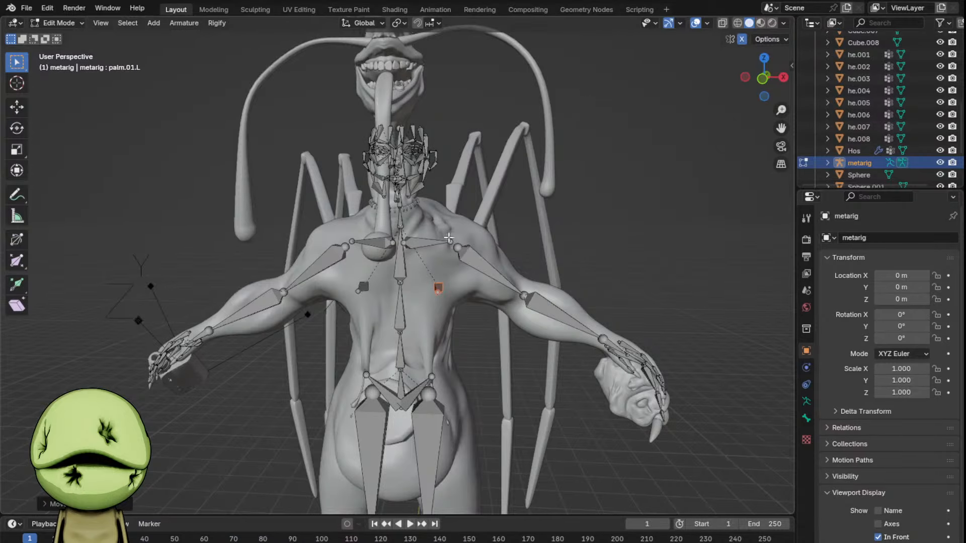
{"action": "left_click", "coordinate": [475, 257]}
{"action": "scroll", "coordinate": [475, 258], "scroll_direction": "down", "scroll_amount": 2}
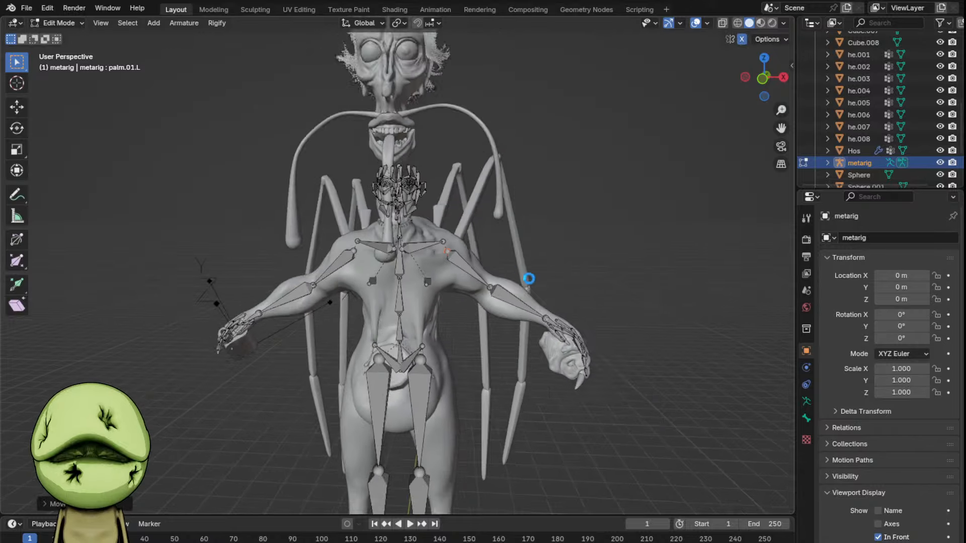
- Move the left hip and knee joints outward so that the mirrored leg bones run inside the legs
{"action": "scroll", "coordinate": [443, 224], "scroll_direction": "up", "scroll_amount": 2}
{"action": "left_click", "coordinate": [467, 236]}
{"action": "key", "text": "g"}
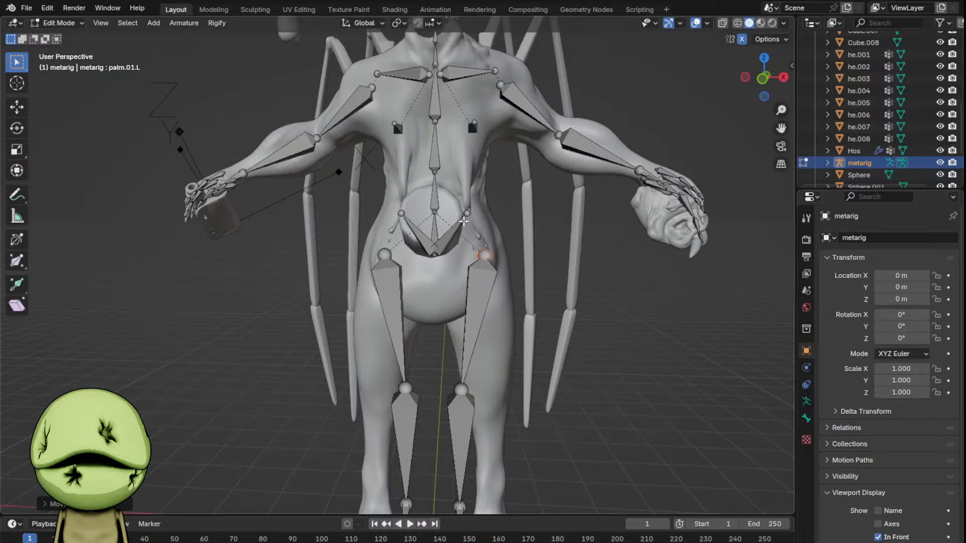
{"action": "scroll", "coordinate": [483, 411], "scroll_direction": "down", "scroll_amount": 2}
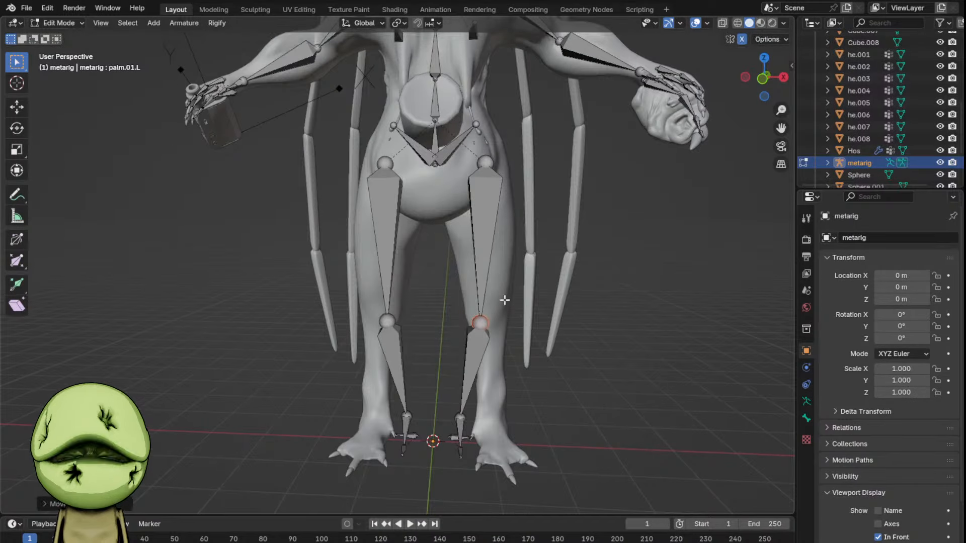
{"action": "scroll", "coordinate": [496, 224], "scroll_direction": "up", "scroll_amount": 3}
{"action": "key", "text": "g"}
{"action": "left_click", "coordinate": [506, 225]}
- Move and rotate the left foot's bones to follow the foot mesh from ankle to toes
{"action": "left_click_drag", "start_coordinate": [406, 320], "coordinate": [502, 412]}
{"action": "key", "text": "g"}
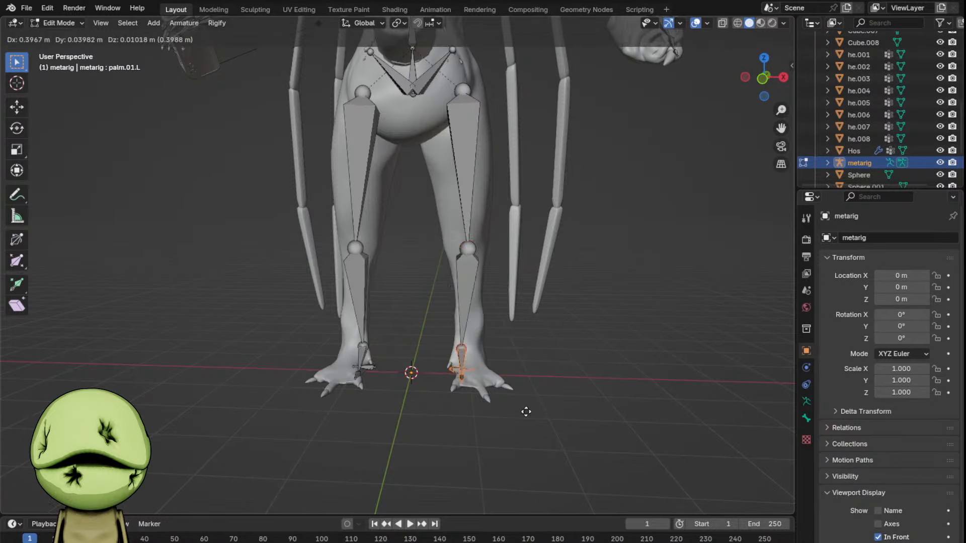
{"action": "middle_click_drag", "start_coordinate": [552, 330], "coordinate": [534, 393]}
{"action": "key", "text": "s"}
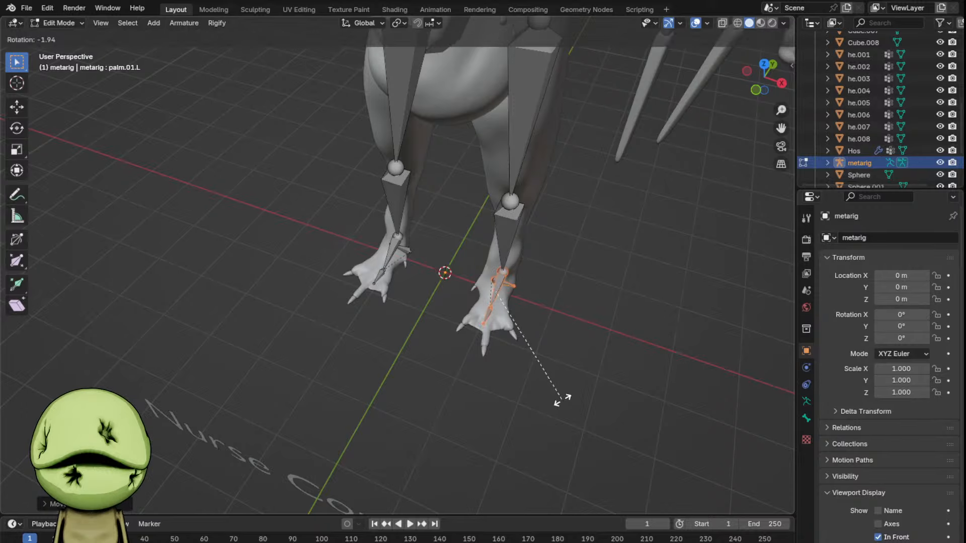
{"action": "left_click", "coordinate": [616, 408]}
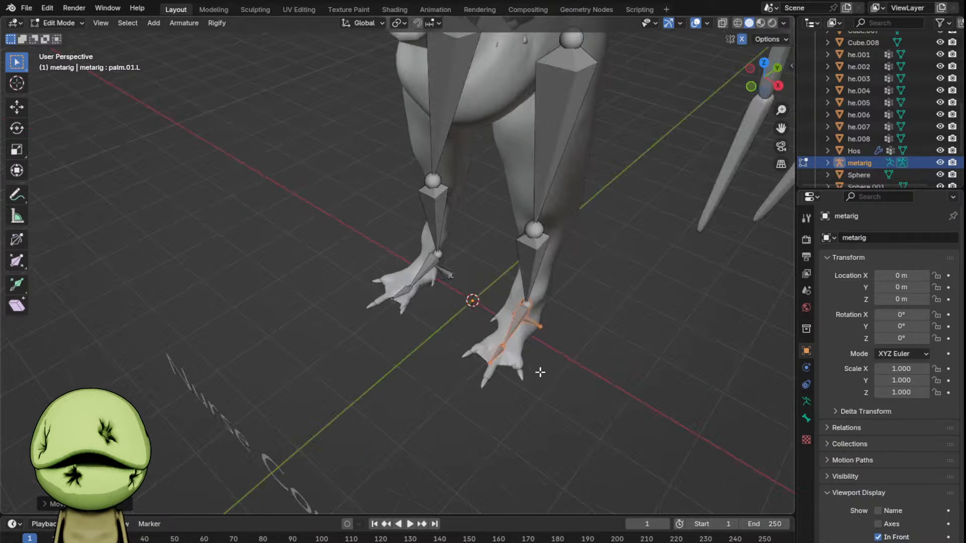
{"action": "middle_click_drag", "start_coordinate": [539, 371], "coordinate": [369, 298]}
{"action": "scroll", "coordinate": [708, 412], "scroll_direction": "up", "scroll_amount": 3}
{"action": "key", "text": "g"}
{"action": "left_click", "coordinate": [624, 414]}
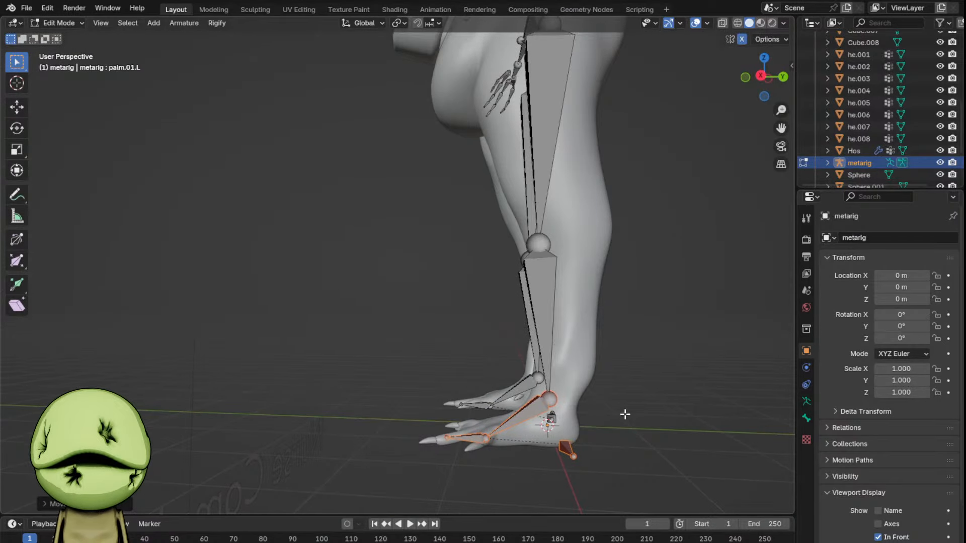
- Fit the heel bone into the back of the foot and shift the ankle and heel joints along Y
{"action": "middle_click_drag", "start_coordinate": [553, 436], "coordinate": [453, 453]}
{"action": "key", "text": "g"}
{"action": "left_click", "coordinate": [401, 374]}
{"action": "middle_click_drag", "start_coordinate": [401, 374], "coordinate": [503, 342]}
{"action": "scroll", "coordinate": [496, 339], "scroll_direction": "down", "scroll_amount": 3}
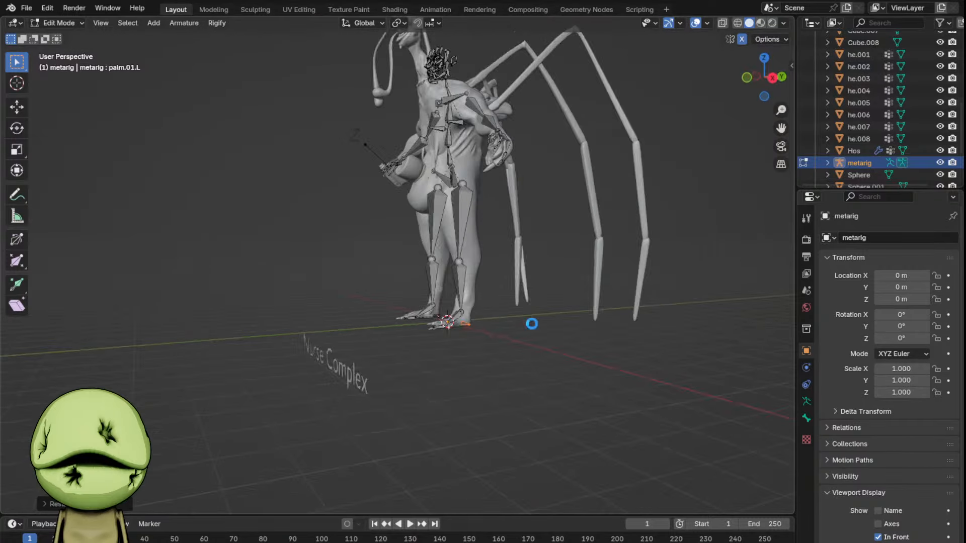
{"action": "scroll", "coordinate": [497, 339], "scroll_direction": "up", "scroll_amount": 5}
{"action": "middle_click_drag", "start_coordinate": [588, 421], "coordinate": [568, 410]}
{"action": "key", "text": "g"}
{"action": "key", "text": "y"}
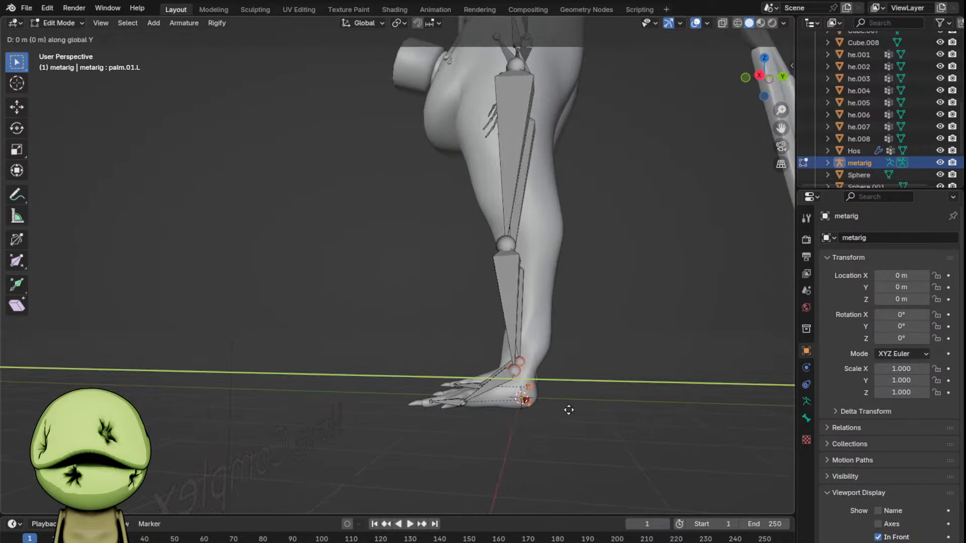
{"action": "left_click", "coordinate": [528, 371]}
- In the right orthographic view, move the head and face bones forward over the neck and reposition the joint at the neck's base
{"action": "middle_click_drag", "start_coordinate": [569, 201], "coordinate": [522, 292], "text": "shift"}
{"action": "middle_click_drag", "start_coordinate": [515, 220], "coordinate": [607, 303], "text": "shift"}
{"action": "scroll", "coordinate": [524, 322], "scroll_direction": "down", "scroll_amount": 4}
{"action": "middle_click_drag", "start_coordinate": [515, 240], "coordinate": [455, 337], "text": "shift"}
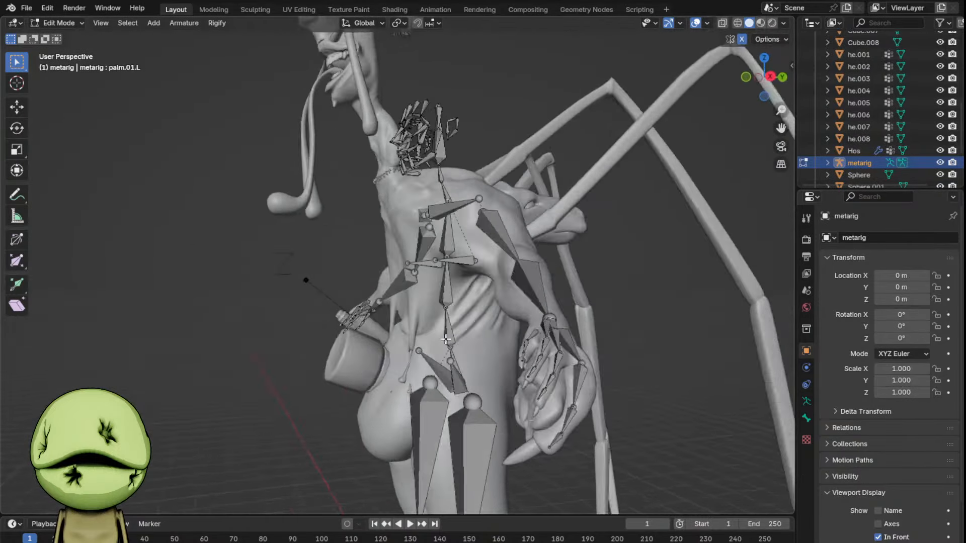
{"action": "middle_click_drag", "start_coordinate": [452, 136], "coordinate": [456, 250], "text": "shift"}
{"action": "middle_click_drag", "start_coordinate": [455, 250], "coordinate": [510, 251]}
{"action": "left_click", "coordinate": [782, 77]}
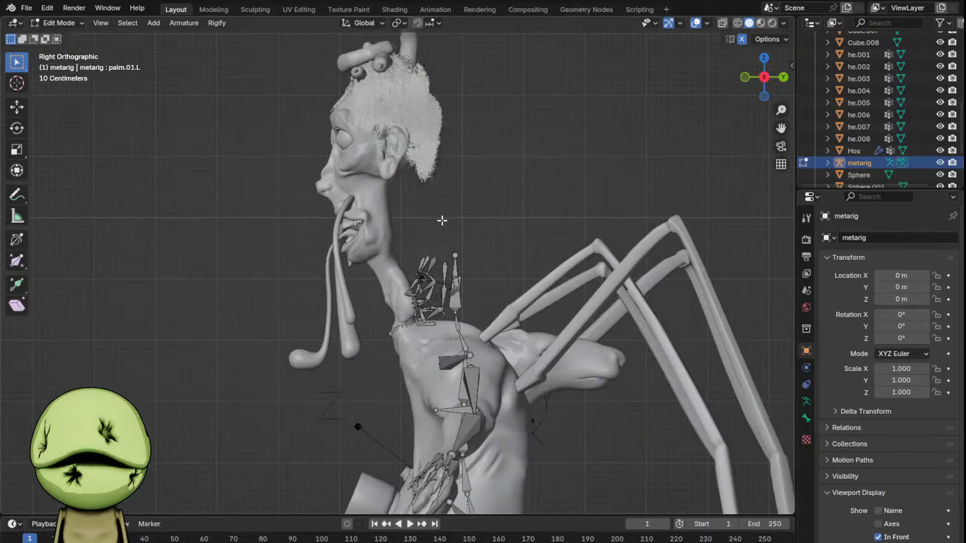
{"action": "left_click_drag", "start_coordinate": [505, 333], "coordinate": [389, 206]}
{"action": "left_click_drag", "start_coordinate": [351, 180], "coordinate": [539, 359]}
{"action": "key", "text": "g"}
{"action": "left_click", "coordinate": [477, 343]}
{"action": "left_click", "coordinate": [484, 368]}
{"action": "key", "text": "g"}
{"action": "left_click", "coordinate": [448, 355]}
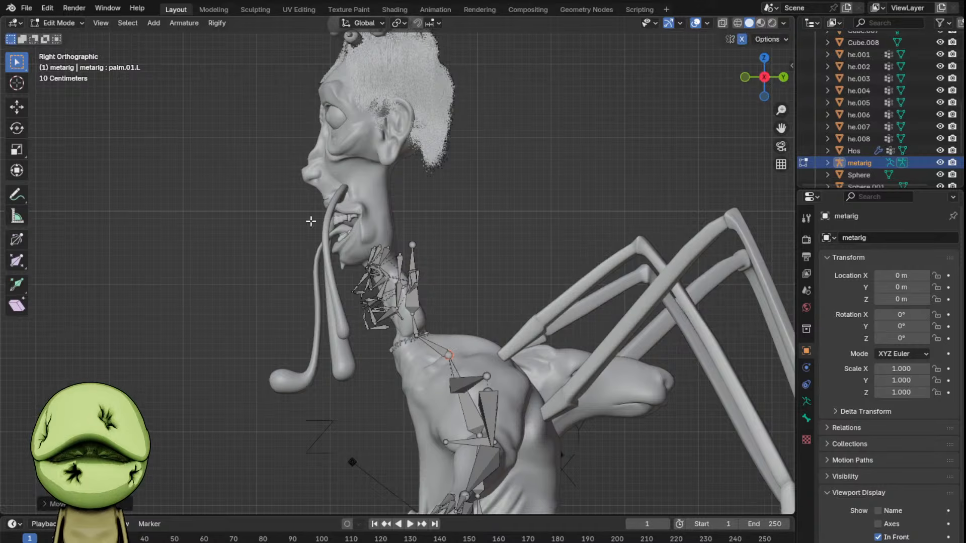
- Raise the head bone's base to the top of the neck and move its tip with the face bones onto the upper face
{"action": "left_click_drag", "start_coordinate": [300, 216], "coordinate": [453, 328]}
{"action": "key", "text": "g"}
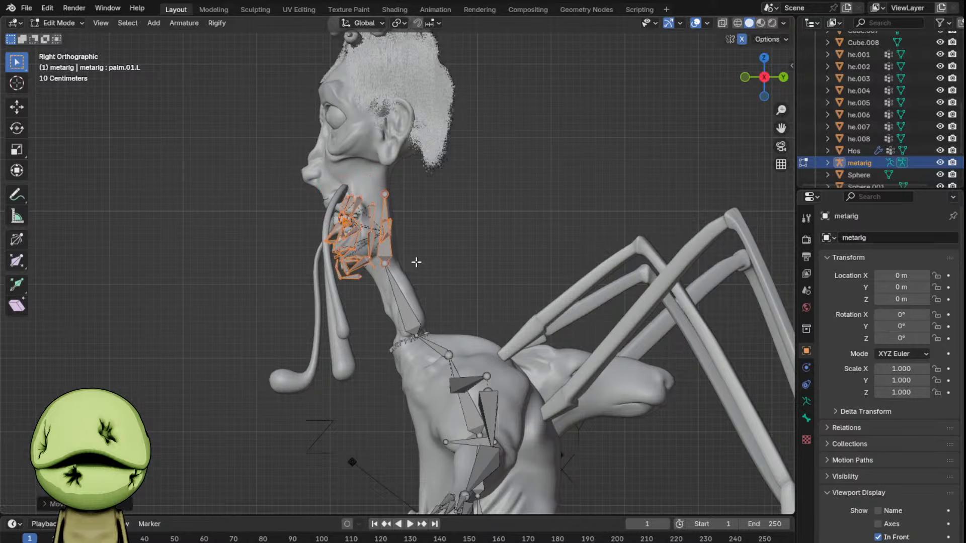
{"action": "scroll", "coordinate": [367, 254], "scroll_direction": "up", "scroll_amount": 2}
{"action": "middle_click_drag", "start_coordinate": [367, 254], "coordinate": [413, 337], "text": "shift"}
{"action": "key", "text": "g"}
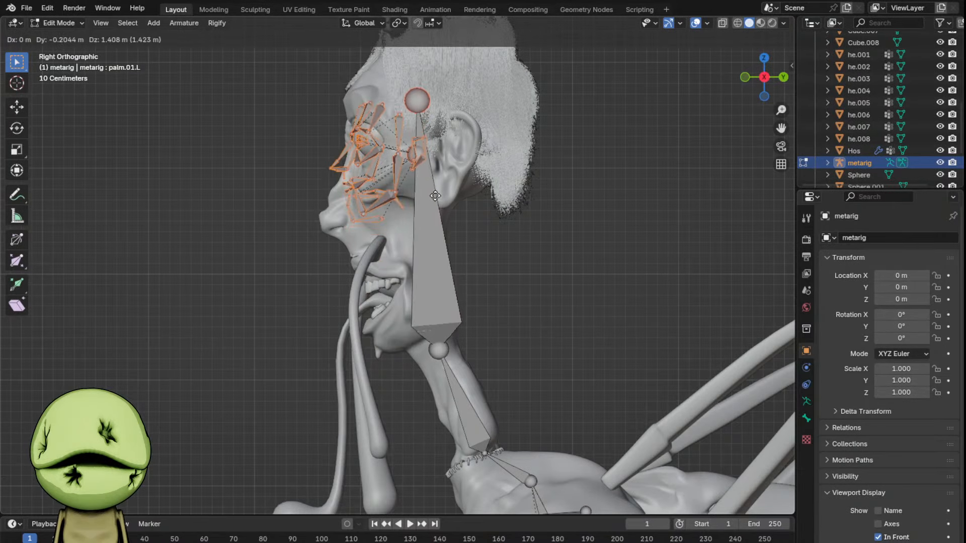
{"action": "left_click", "coordinate": [432, 213]}
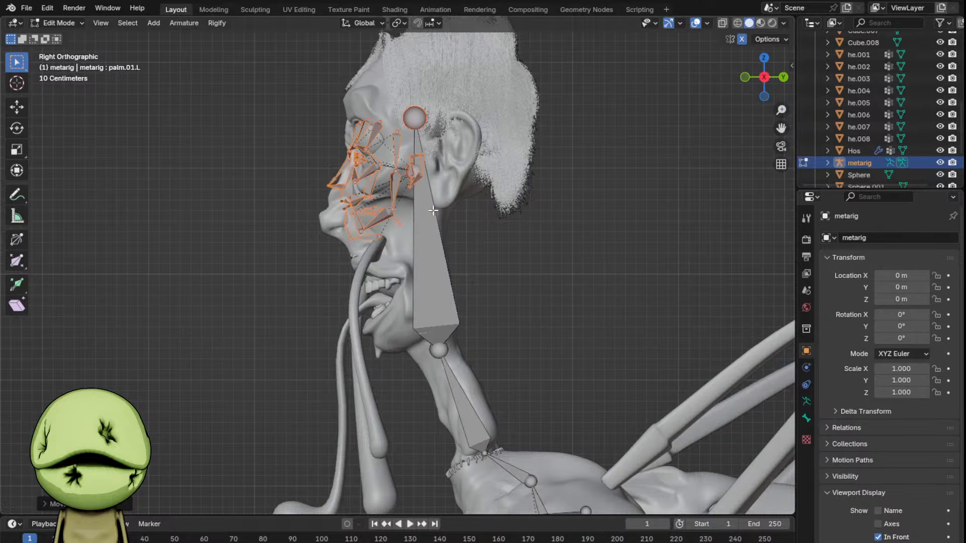
- Move the forehead and brow bones up to the brow ridge of the mesh face
{"action": "scroll", "coordinate": [355, 144], "scroll_direction": "up", "scroll_amount": 6}
{"action": "middle_click_drag", "start_coordinate": [374, 75], "coordinate": [412, 241], "text": "shift"}
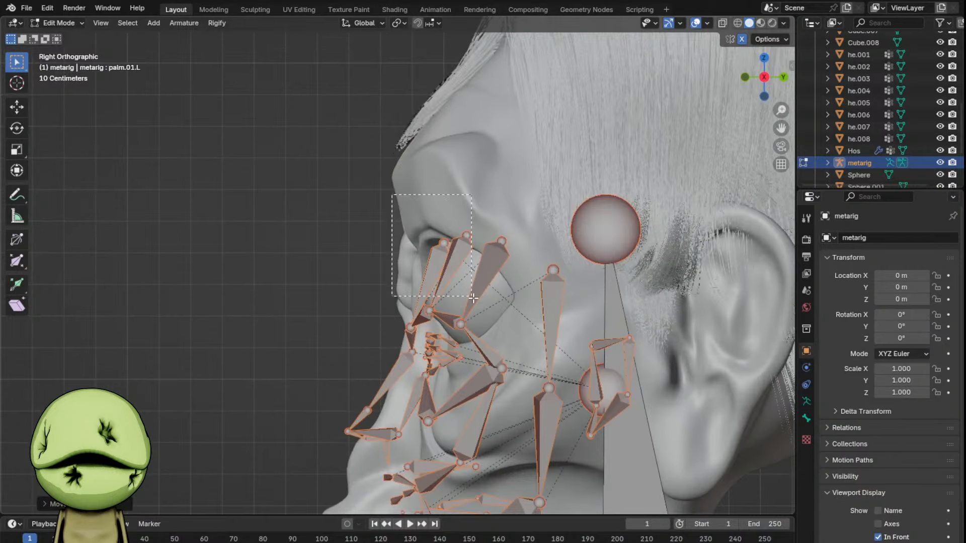
{"action": "left_click_drag", "start_coordinate": [473, 298], "coordinate": [473, 298]}
{"action": "key", "text": "g"}
{"action": "left_click", "coordinate": [505, 164]}
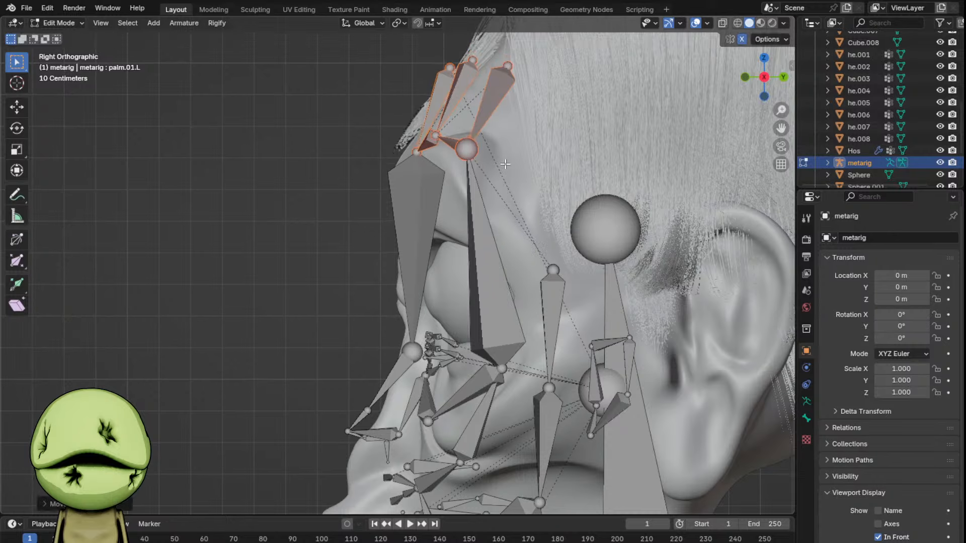
{"action": "key", "text": "g"}
{"action": "left_click", "coordinate": [505, 167]}
- Adjust the nose bridge joint, then move the nose tip bones to the mesh nose tip and scale them down
{"action": "left_click_drag", "start_coordinate": [414, 353], "coordinate": [419, 359]}
{"action": "key", "text": "g"}
{"action": "left_click", "coordinate": [416, 337]}
{"action": "middle_click_drag", "start_coordinate": [395, 360], "coordinate": [427, 276], "text": "shift"}
{"action": "left_click_drag", "start_coordinate": [350, 322], "coordinate": [433, 380]}
{"action": "middle_click_drag", "start_coordinate": [432, 380], "coordinate": [459, 284], "text": "shift"}
{"action": "scroll", "coordinate": [460, 283], "scroll_direction": "up", "scroll_amount": 1}
{"action": "key", "text": "g"}
{"action": "left_click", "coordinate": [483, 370]}
{"action": "key", "text": "s"}
{"action": "left_click", "coordinate": [470, 366]}
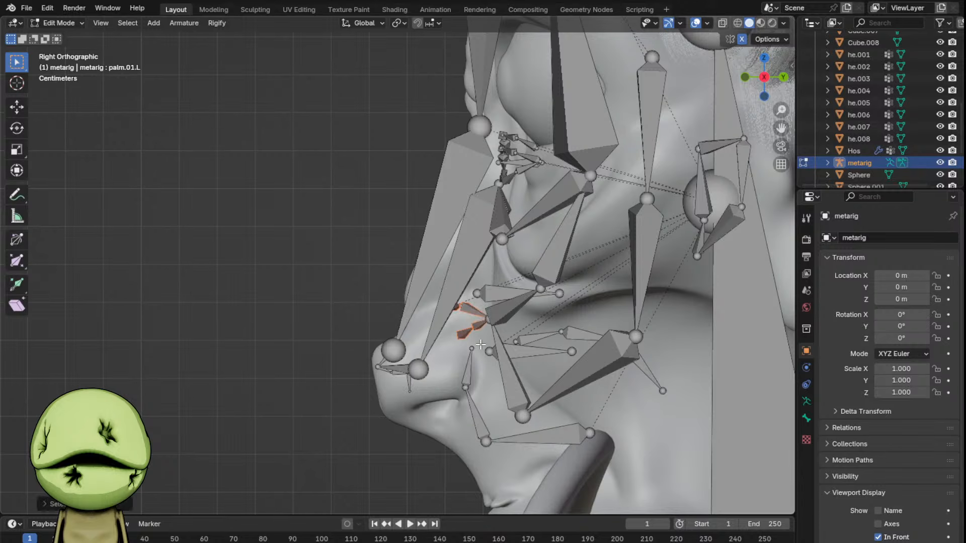
- Move the small bones at the front of the mouth down to the mesh's upper lip beneath the nose
{"action": "middle_click_drag", "start_coordinate": [502, 346], "coordinate": [495, 260], "text": "shift"}
{"action": "key", "text": "g"}
{"action": "left_click", "coordinate": [521, 428]}
{"action": "key", "text": "g"}
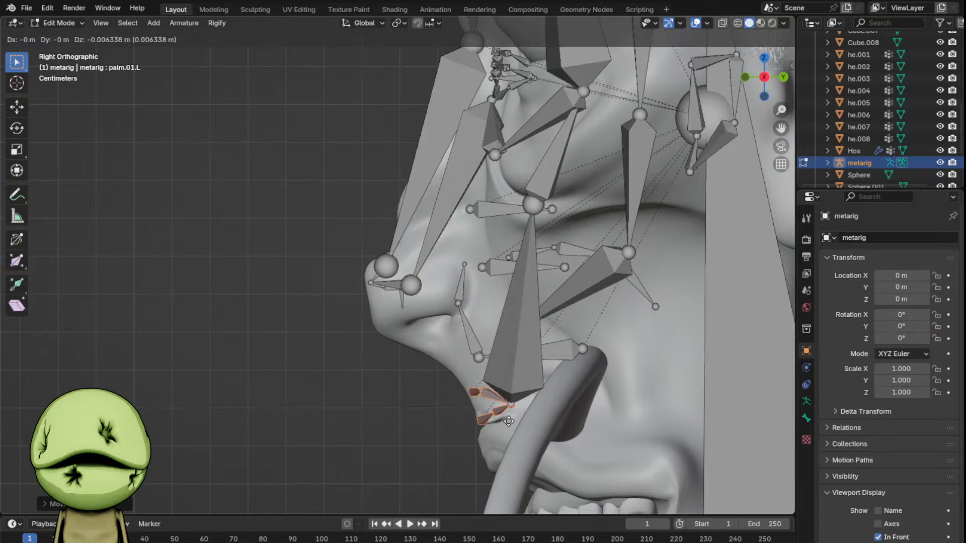
{"action": "left_click", "coordinate": [527, 445]}
- Move the chin and jaw bones down to the underside of the mesh's lower jaw
{"action": "scroll", "coordinate": [565, 363], "scroll_direction": "down", "scroll_amount": 3}
{"action": "key", "text": "g"}
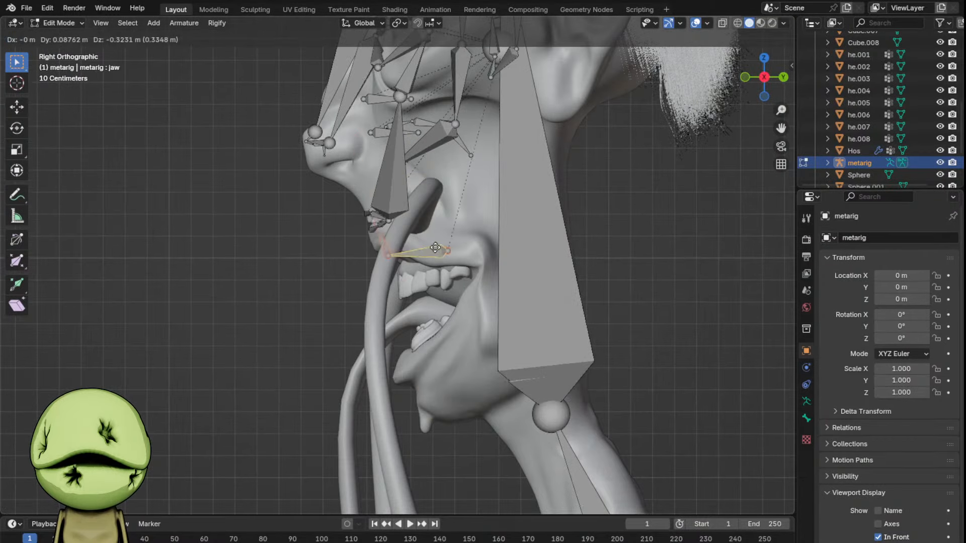
{"action": "left_click", "coordinate": [503, 395]}
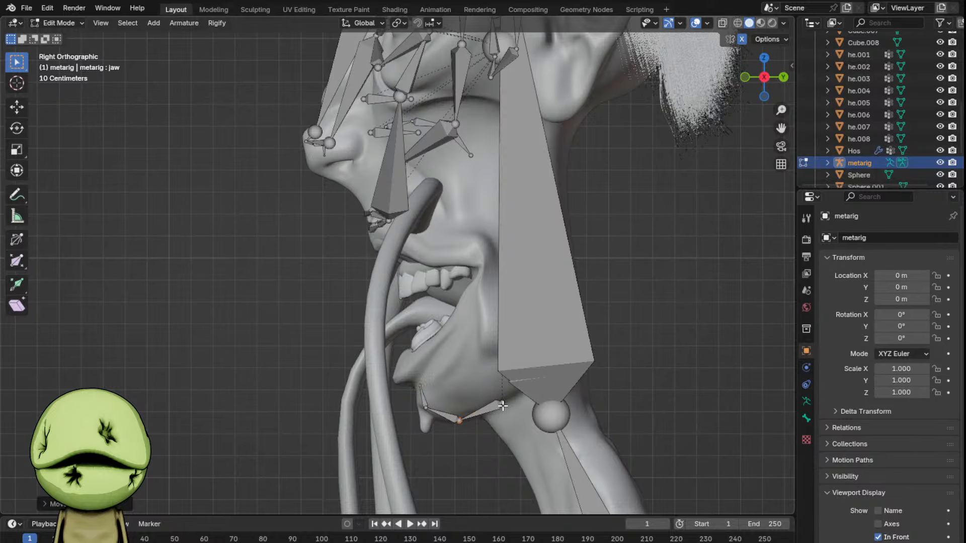
- Place the lower-lip, mouth-corner and upper-lip joints along the open mouth's profile in the side view
{"action": "scroll", "coordinate": [365, 203], "scroll_direction": "up", "scroll_amount": 3}
{"action": "key", "text": "g"}
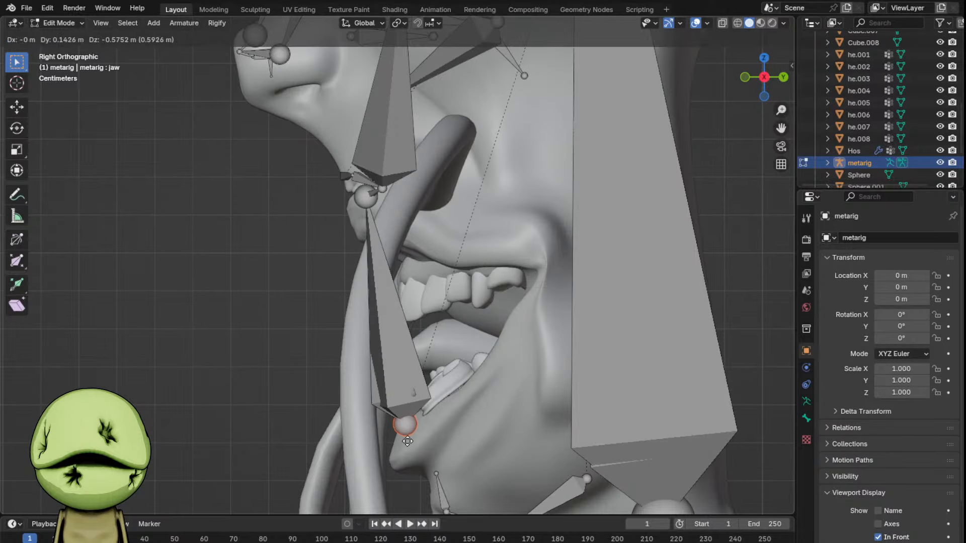
{"action": "left_click", "coordinate": [409, 460]}
{"action": "left_click", "coordinate": [368, 197]}
{"action": "key", "text": "g"}
{"action": "left_click", "coordinate": [433, 320]}
{"action": "left_click", "coordinate": [375, 193]}
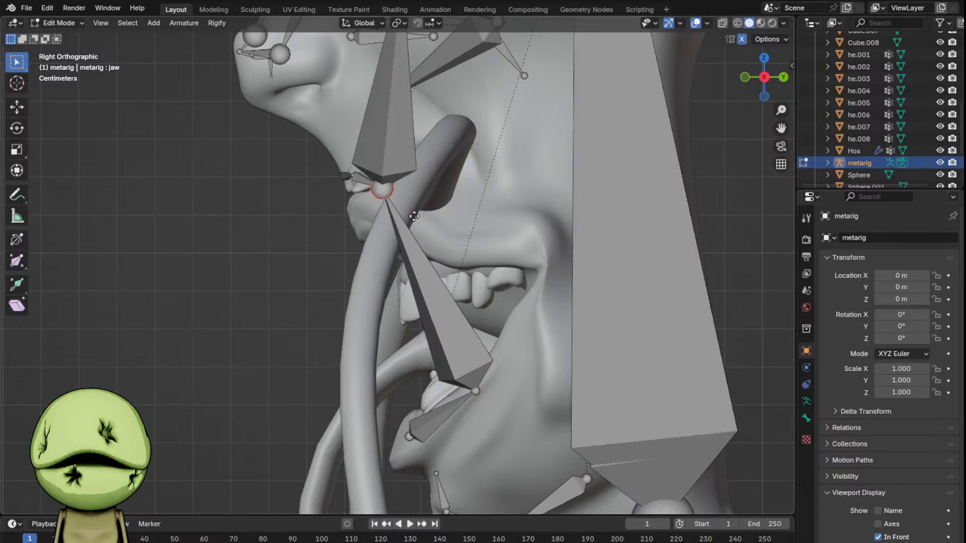
{"action": "key", "text": "g"}
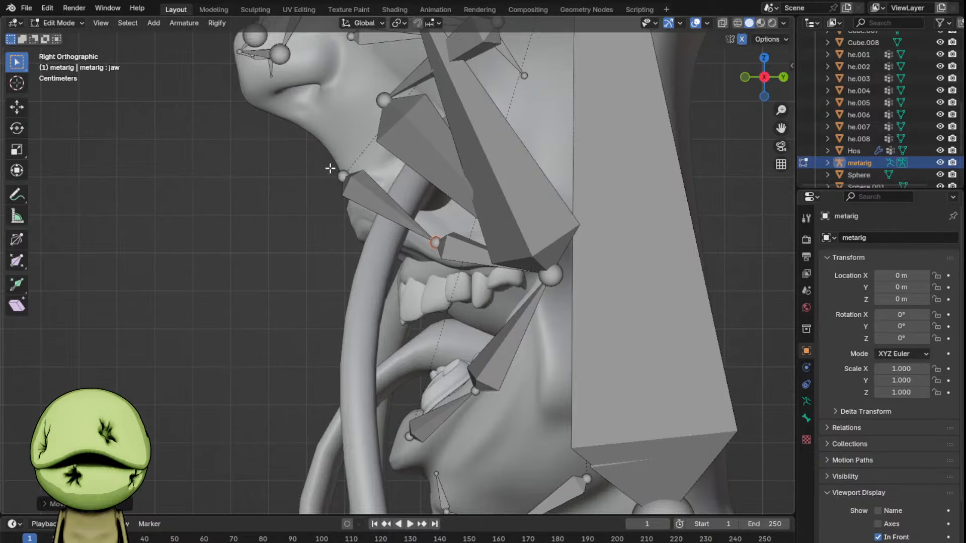
- Spread the left upper-lip and mouth-corner joints along X to match the width of the mouth
{"action": "middle_click_drag", "start_coordinate": [443, 254], "coordinate": [563, 182]}
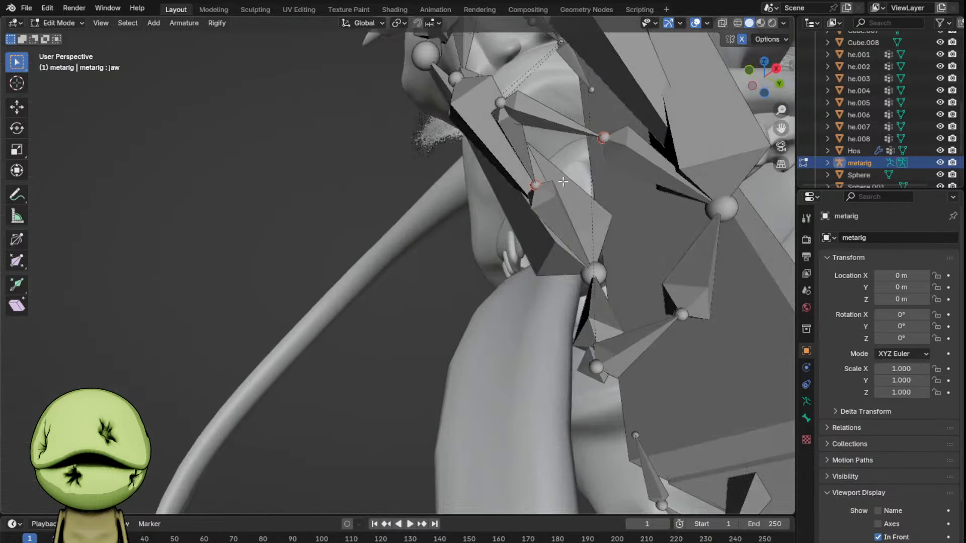
{"action": "left_click", "coordinate": [605, 133]}
{"action": "middle_click_drag", "start_coordinate": [605, 134], "coordinate": [541, 385]}
{"action": "key", "text": "g"}
{"action": "key", "text": "x"}
{"action": "left_click", "coordinate": [599, 258]}
{"action": "left_click", "coordinate": [444, 383]}
{"action": "key", "text": "g"}
{"action": "key", "text": "x"}
{"action": "left_click", "coordinate": [462, 389]}
{"action": "middle_click_drag", "start_coordinate": [462, 389], "coordinate": [513, 381]}
{"action": "key", "text": "g"}
{"action": "key", "text": "x"}
{"action": "left_click", "coordinate": [504, 375]}
- Move the left lower-lip joint outward along X to follow the lower lip
{"action": "middle_click_drag", "start_coordinate": [448, 373], "coordinate": [445, 437], "text": "shift"}
{"action": "key", "text": "g"}
{"action": "key", "text": "x"}
{"action": "left_click", "coordinate": [511, 448]}
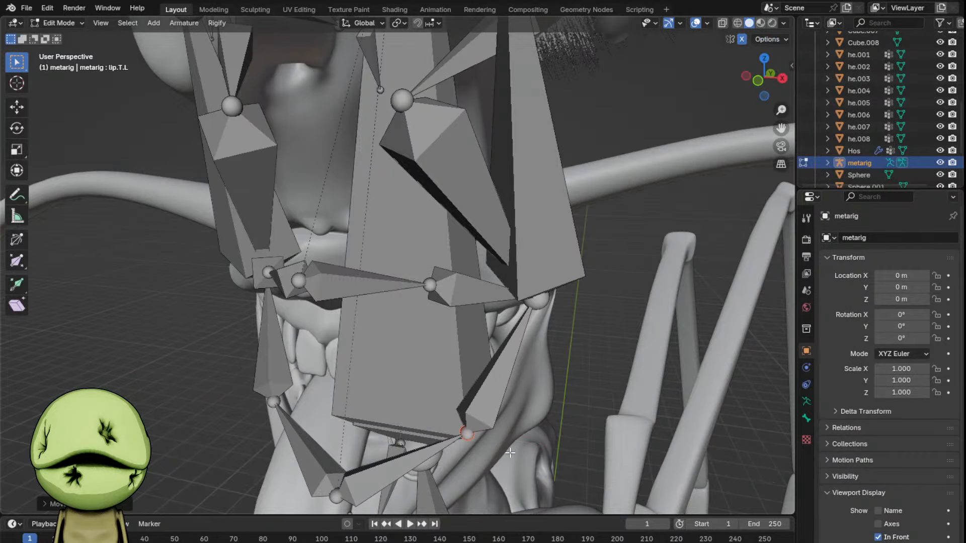
- Reposition the left cheek joint below the eye so that it follows the mesh cheek
{"action": "scroll", "coordinate": [522, 375], "scroll_direction": "down", "scroll_amount": 3}
{"action": "middle_click_drag", "start_coordinate": [512, 448], "coordinate": [560, 285]}
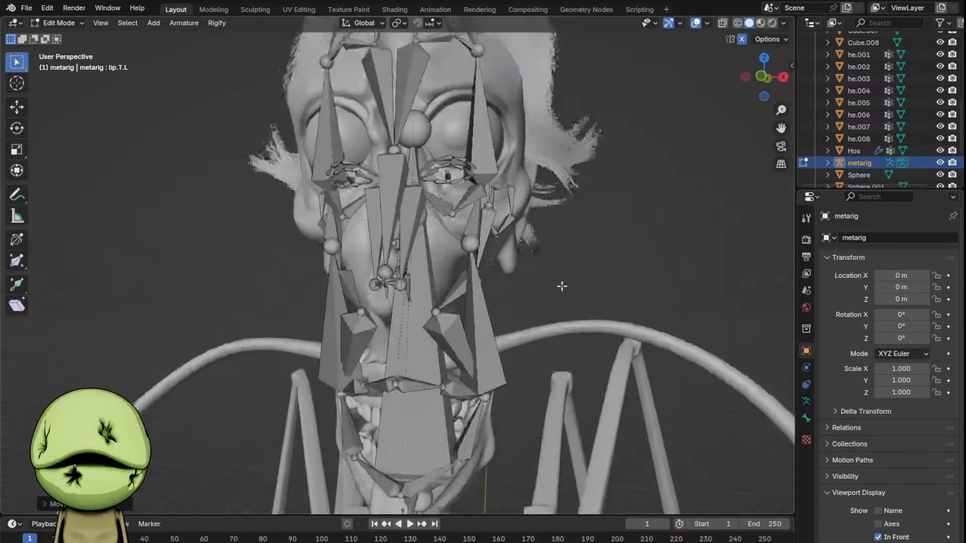
{"action": "scroll", "coordinate": [520, 261], "scroll_direction": "up", "scroll_amount": 2}
{"action": "middle_click_drag", "start_coordinate": [520, 261], "coordinate": [381, 173]}
{"action": "scroll", "coordinate": [335, 198], "scroll_direction": "up", "scroll_amount": 2}
{"action": "left_click", "coordinate": [406, 183]}
{"action": "key", "text": "g"}
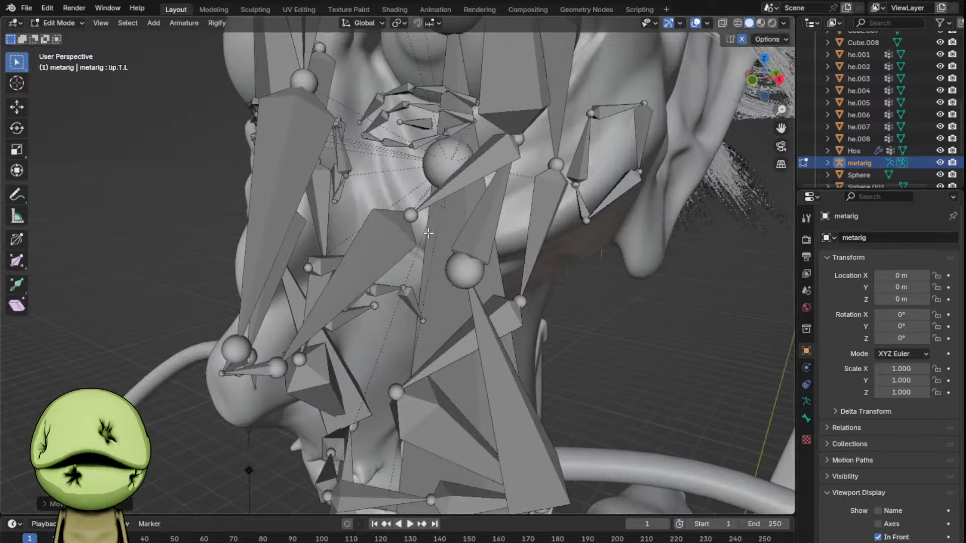
{"action": "key", "text": "g"}
{"action": "middle_click_drag", "start_coordinate": [524, 268], "coordinate": [427, 228]}
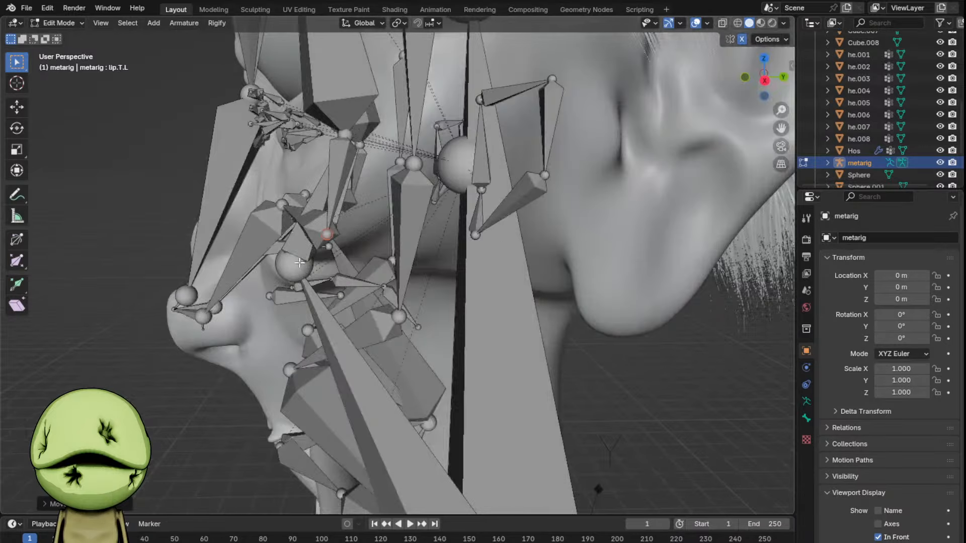
- Move the upper end of the long left cheek bone up and outward onto the cheekbone
{"action": "middle_click_drag", "start_coordinate": [322, 263], "coordinate": [449, 270]}
{"action": "key", "text": "g"}
{"action": "left_click", "coordinate": [500, 192]}
{"action": "middle_click_drag", "start_coordinate": [501, 192], "coordinate": [431, 202]}
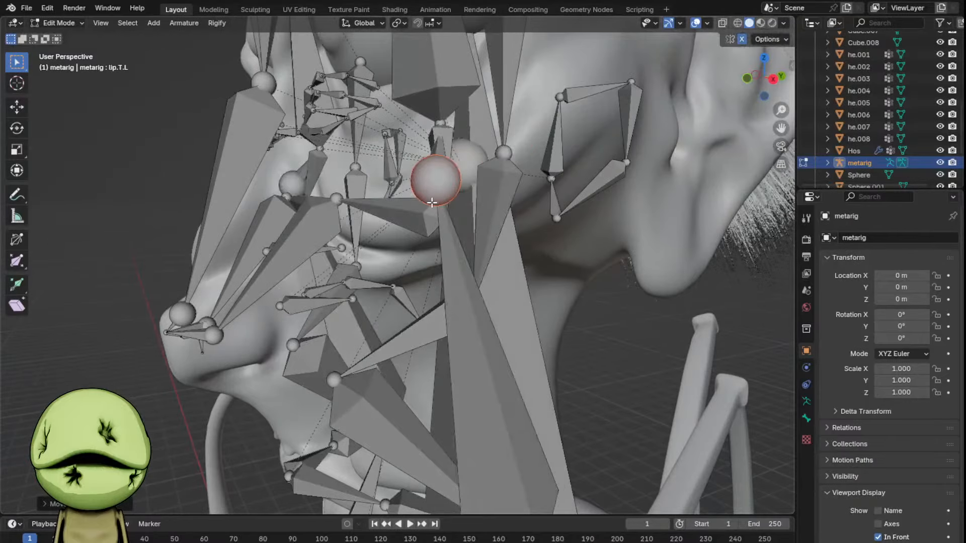
- Move the left jaw and cheek joints so that they follow the side of the face
{"action": "key", "text": "g"}
{"action": "left_click", "coordinate": [468, 177]}
{"action": "middle_click_drag", "start_coordinate": [468, 178], "coordinate": [476, 257]}
{"action": "key", "text": "g"}
{"action": "left_click", "coordinate": [417, 209]}
{"action": "key", "text": "g"}
{"action": "middle_click_drag", "start_coordinate": [458, 365], "coordinate": [360, 360]}
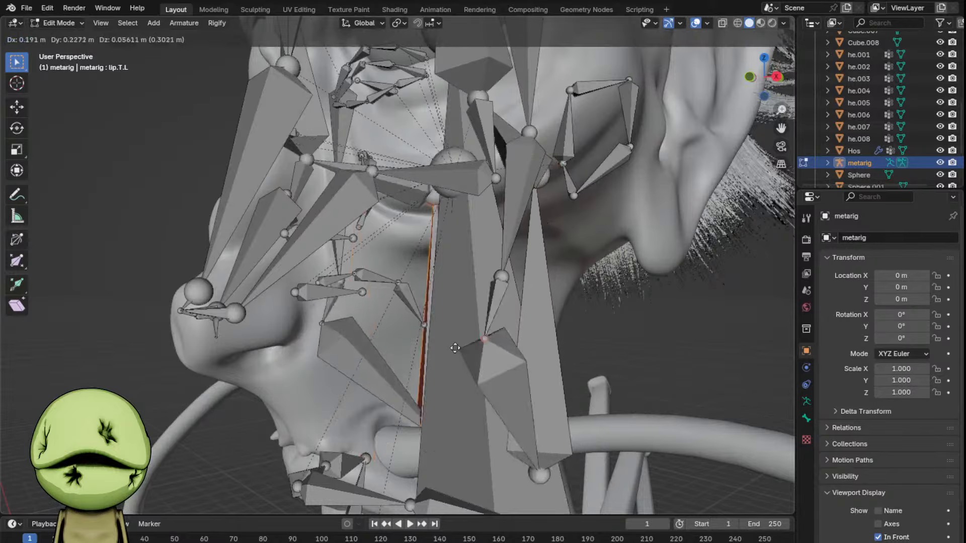
{"action": "middle_click_drag", "start_coordinate": [455, 348], "coordinate": [407, 308]}
{"action": "left_click", "coordinate": [470, 342]}
- Hide the other bones, and move, rotate and scale the left eye, eyelid and brow bones to fit around the eyeball
{"action": "scroll", "coordinate": [402, 301], "scroll_direction": "up", "scroll_amount": 5}
{"action": "middle_click_drag", "start_coordinate": [332, 222], "coordinate": [336, 257]}
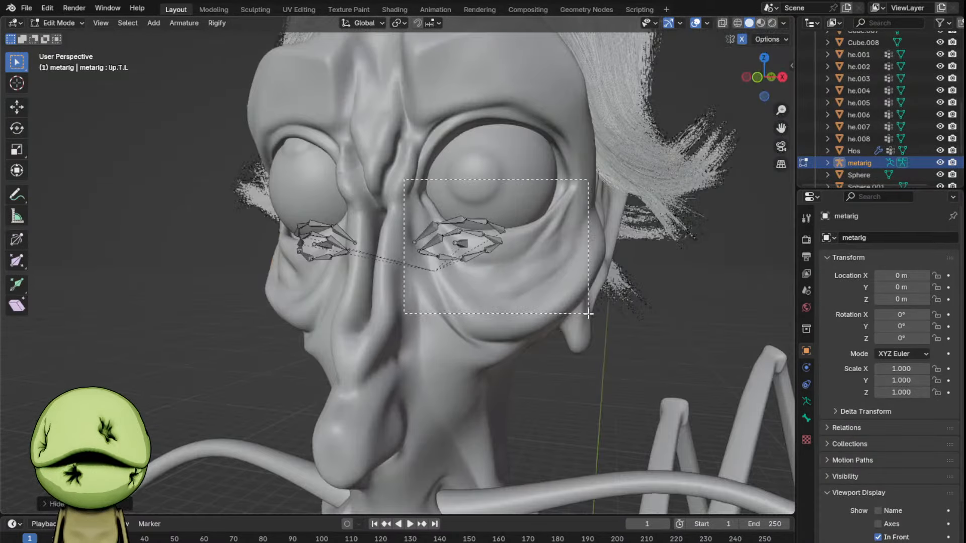
{"action": "key", "text": "g"}
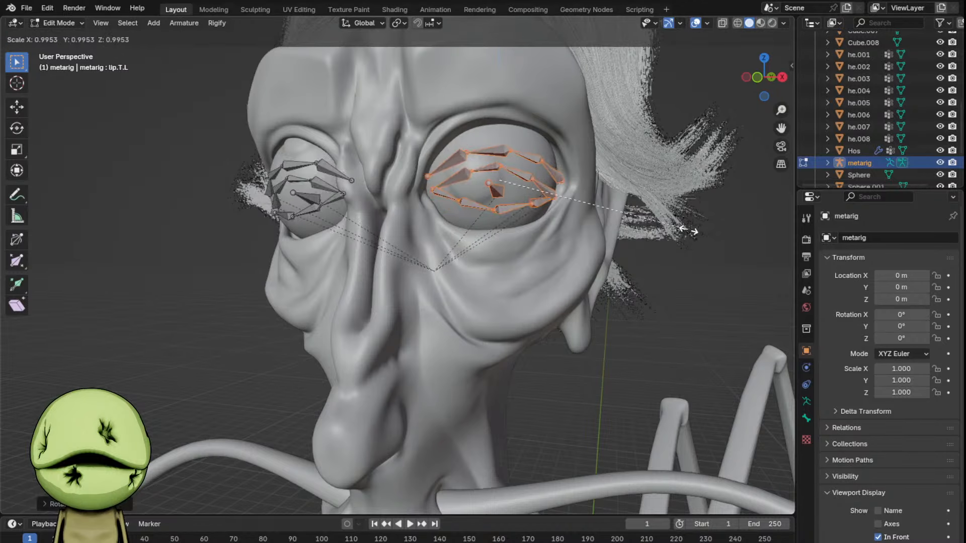
{"action": "key", "text": "z"}
{"action": "left_click", "coordinate": [779, 117]}
{"action": "key", "text": "s"}
{"action": "left_click", "coordinate": [672, 166]}
{"action": "key", "text": "g"}
{"action": "left_click", "coordinate": [679, 139]}
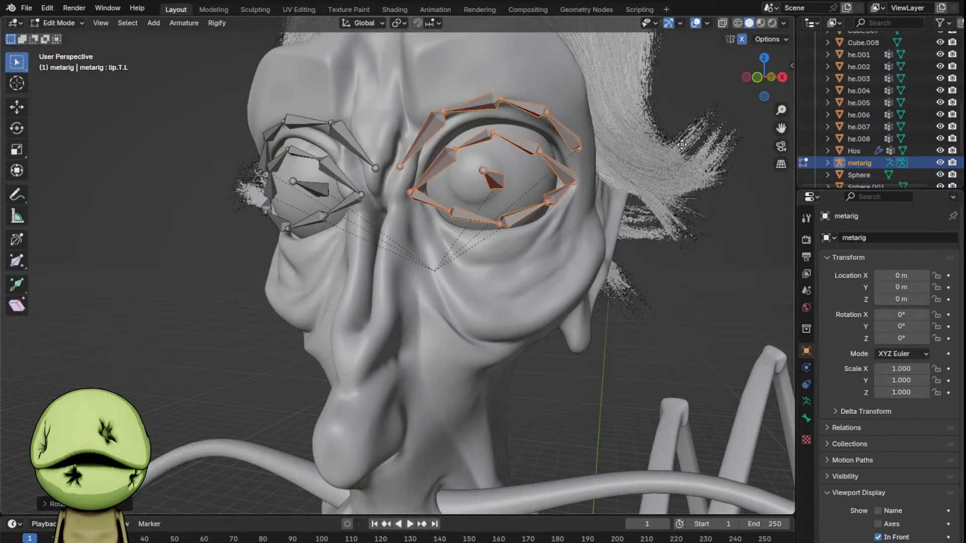
{"action": "key", "text": "g"}
{"action": "left_click", "coordinate": [686, 144]}
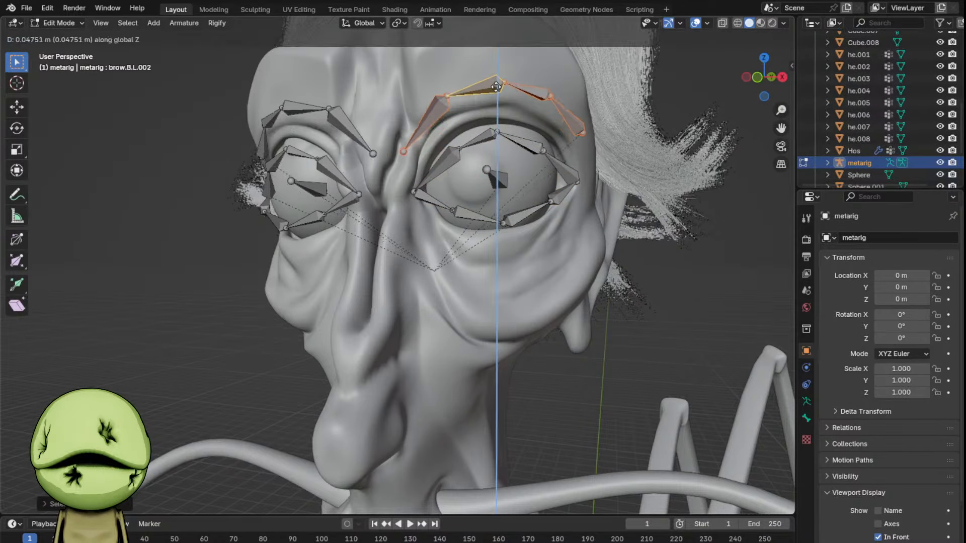
- Raise the left brow bones along Z and move the inner upper-lid joint onto the eyelid's edge
{"action": "left_click", "coordinate": [496, 76]}
{"action": "left_click", "coordinate": [458, 151]}
{"action": "key", "text": "g"}
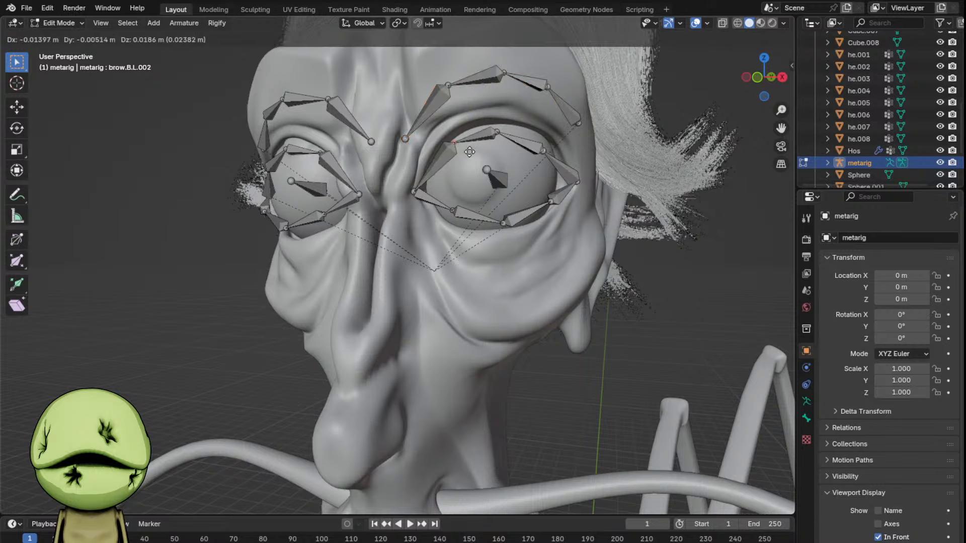
{"action": "left_click", "coordinate": [447, 135]}
- Move the left eyelid's outer-corner joint onto the outer corner of the eye
{"action": "middle_click_drag", "start_coordinate": [572, 140], "coordinate": [440, 162]}
{"action": "left_click", "coordinate": [389, 197]}
{"action": "scroll", "coordinate": [390, 196], "scroll_direction": "up", "scroll_amount": 1}
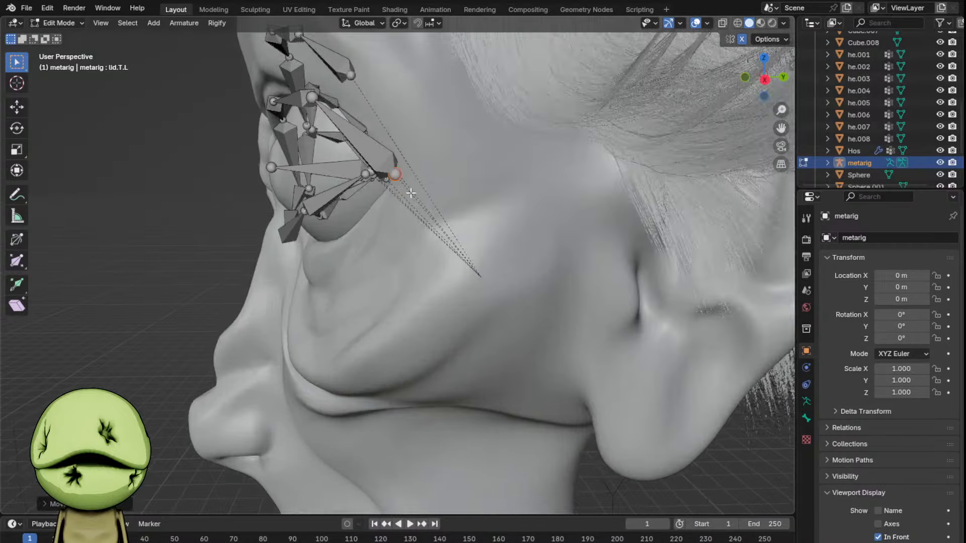
{"action": "middle_click_drag", "start_coordinate": [395, 189], "coordinate": [511, 177]}
{"action": "key", "text": "g"}
{"action": "left_click", "coordinate": [431, 189]}
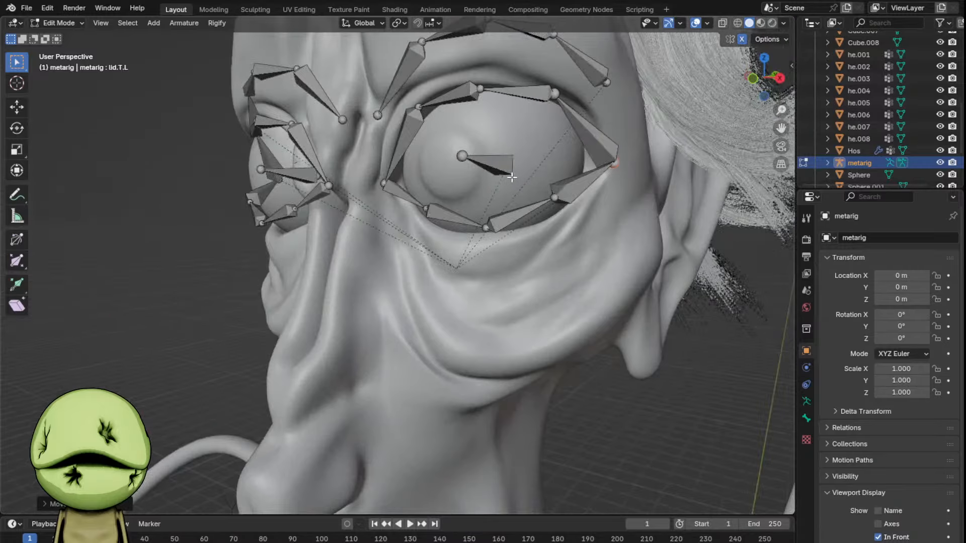
- Move the outer, middle and inner joints of the left lower lid onto the rim of the lower eyelid
{"action": "key", "text": "g"}
{"action": "mouse_move", "coordinate": [584, 219]}
{"action": "middle_mouse_down"}
{"action": "mouse_move", "coordinate": [443, 217]}
{"action": "mouse_move", "coordinate": [566, 223]}
{"action": "middle_mouse_up"}
{"action": "left_click", "coordinate": [447, 215]}
{"action": "scroll", "coordinate": [446, 215], "scroll_direction": "up", "scroll_amount": 1}
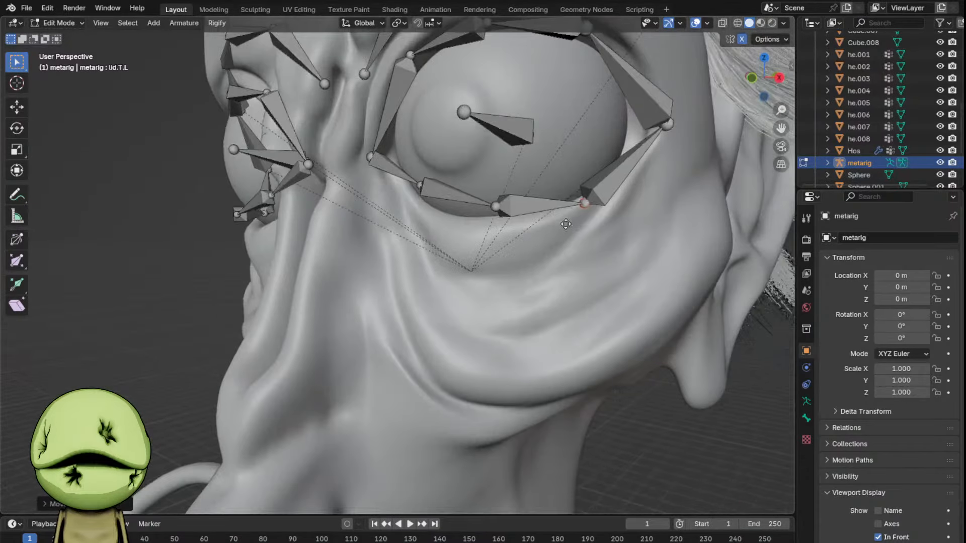
{"action": "middle_click_drag", "start_coordinate": [479, 201], "coordinate": [518, 214]}
{"action": "left_click", "coordinate": [586, 208]}
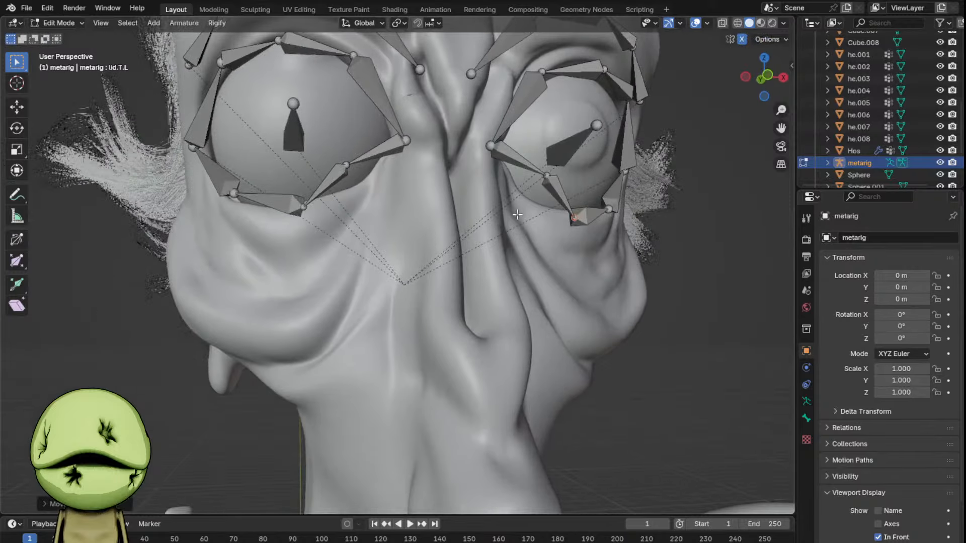
{"action": "key", "text": "g"}
{"action": "middle_click_drag", "start_coordinate": [549, 185], "coordinate": [431, 256]}
{"action": "left_click", "coordinate": [587, 207]}
{"action": "scroll", "coordinate": [452, 244], "scroll_direction": "up", "scroll_amount": 2}
{"action": "key", "text": "g"}
{"action": "left_click", "coordinate": [432, 255]}
- Move the left eye bone into the middle of the eyeball, adjusting it from the front and side
{"action": "middle_click_drag", "start_coordinate": [454, 203], "coordinate": [634, 253]}
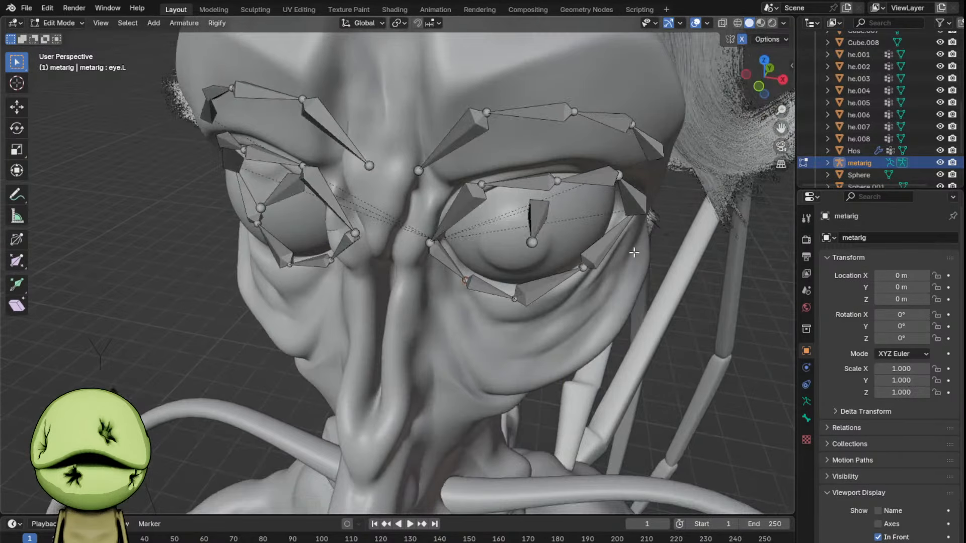
{"action": "left_click", "coordinate": [528, 216]}
{"action": "key", "text": "g"}
{"action": "left_click", "coordinate": [558, 227]}
{"action": "middle_click_drag", "start_coordinate": [558, 227], "coordinate": [448, 237]}
{"action": "key", "text": "g"}
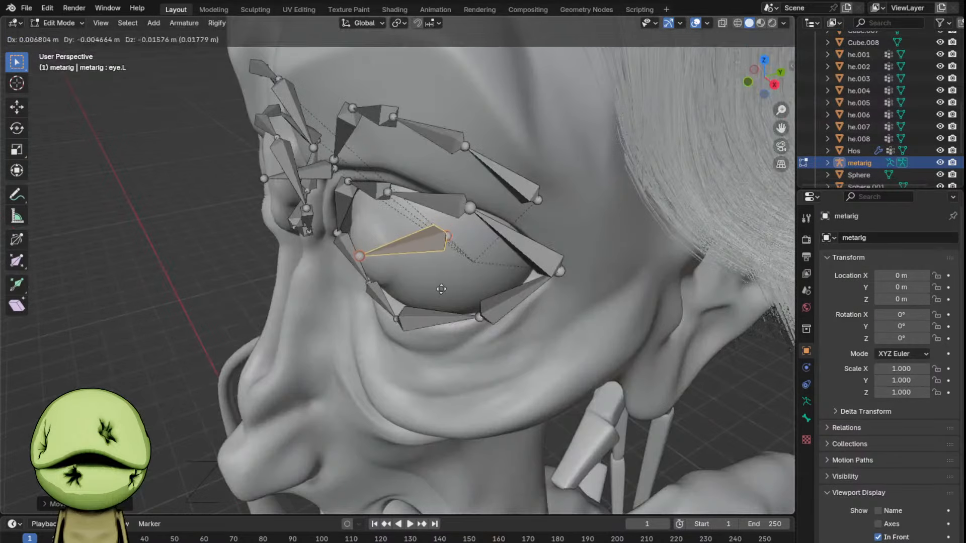
{"action": "left_click", "coordinate": [442, 287]}
{"action": "key", "text": "g"}
{"action": "middle_click_drag", "start_coordinate": [442, 286], "coordinate": [565, 241]}
{"action": "left_click", "coordinate": [442, 248]}
- Reveal all hidden bones and move the left temple joint outward onto the side of the head beside the eye
{"action": "scroll", "coordinate": [565, 241], "scroll_direction": "down", "scroll_amount": 3}
{"action": "middle_click_drag", "start_coordinate": [488, 254], "coordinate": [516, 259]}
{"action": "key", "text": "alt+h"}
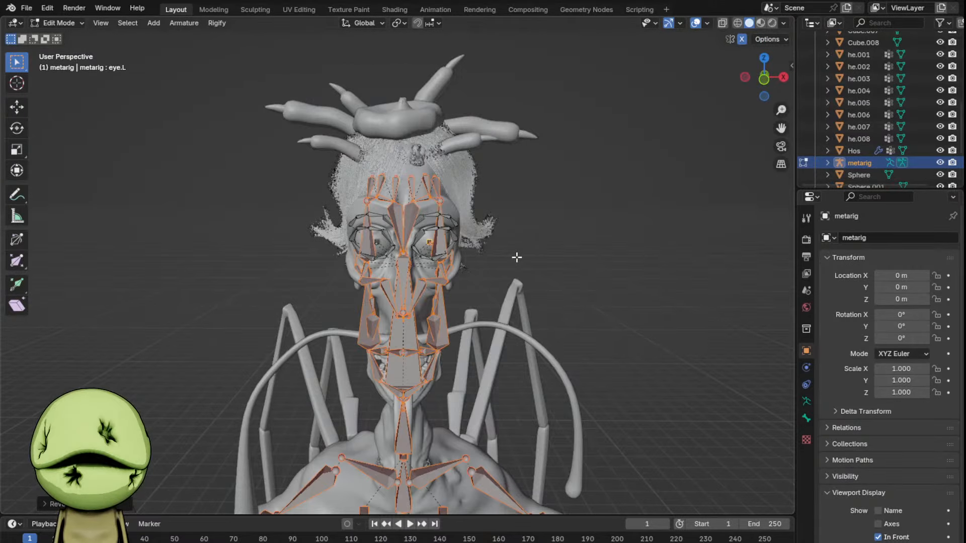
{"action": "scroll", "coordinate": [557, 244], "scroll_direction": "up", "scroll_amount": 2}
{"action": "middle_click_drag", "start_coordinate": [654, 252], "coordinate": [498, 245]}
{"action": "left_click", "coordinate": [556, 244]}
{"action": "scroll", "coordinate": [557, 243], "scroll_direction": "up", "scroll_amount": 4}
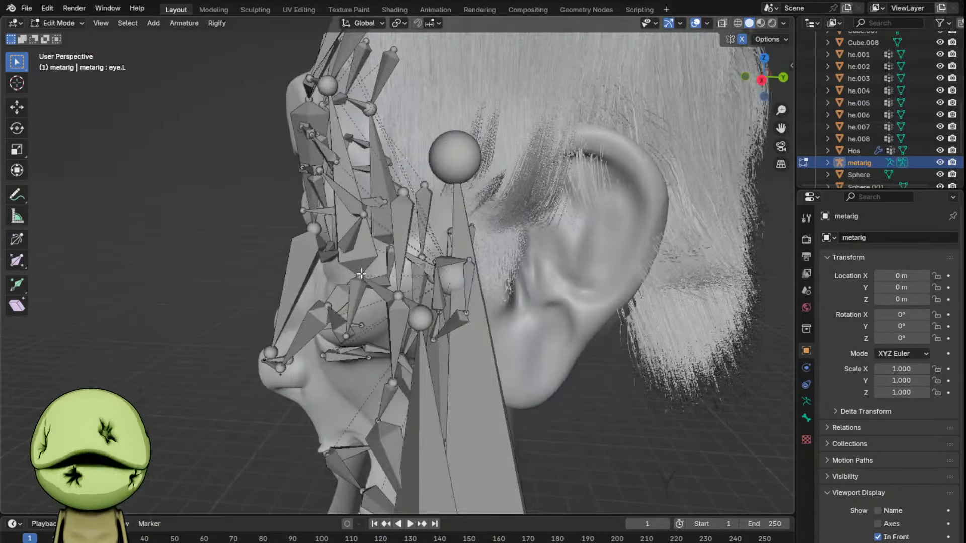
{"action": "middle_click_drag", "start_coordinate": [378, 244], "coordinate": [401, 245]}
{"action": "key", "text": "g"}
{"action": "left_click", "coordinate": [481, 186]}
{"action": "middle_click_drag", "start_coordinate": [481, 186], "coordinate": [565, 198]}
{"action": "key", "text": "g"}
{"action": "left_click", "coordinate": [558, 189]}
{"action": "key", "text": "g"}
{"action": "left_click", "coordinate": [579, 195]}
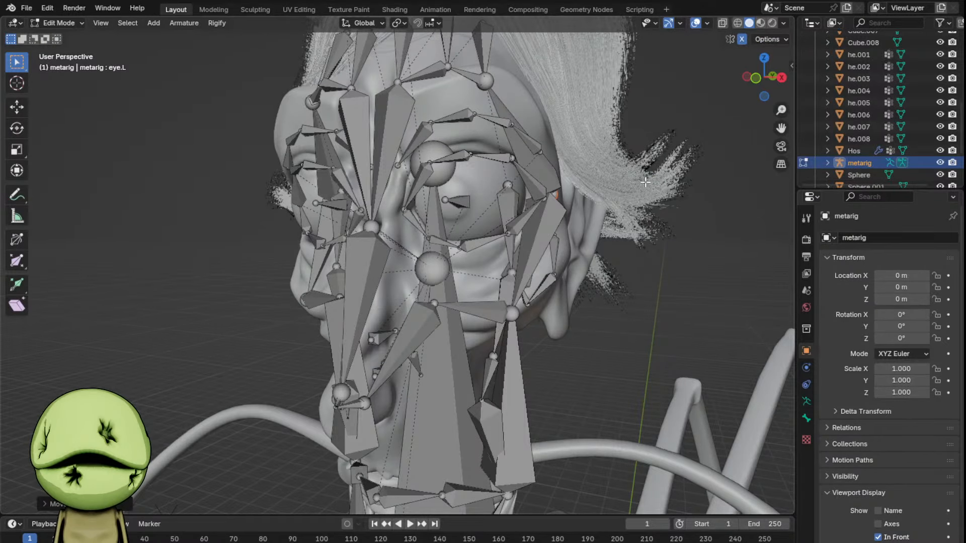
- Move a joint on the left side of the lower face upward to match the mesh
{"action": "scroll", "coordinate": [646, 182], "scroll_direction": "down", "scroll_amount": 4}
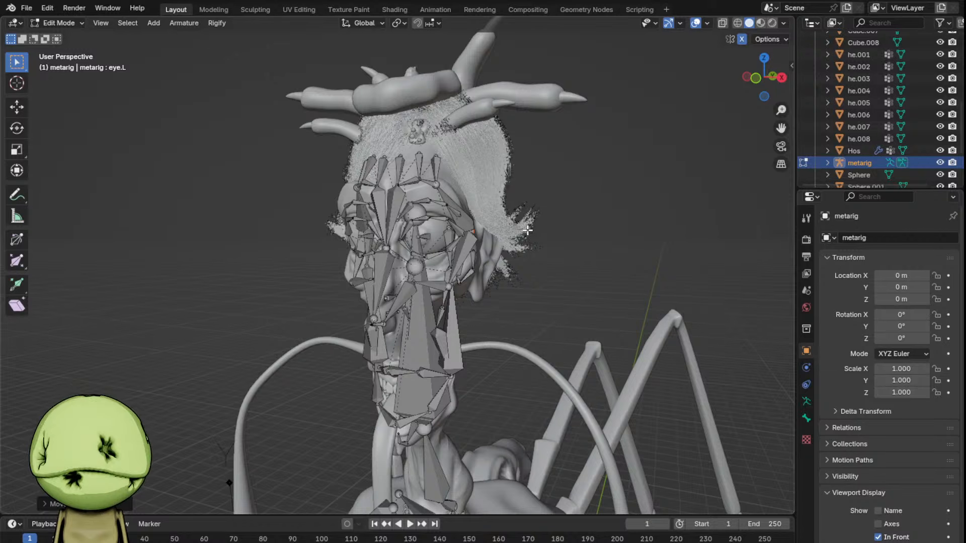
{"action": "middle_click_drag", "start_coordinate": [527, 230], "coordinate": [457, 294]}
{"action": "scroll", "coordinate": [534, 274], "scroll_direction": "down", "scroll_amount": 5}
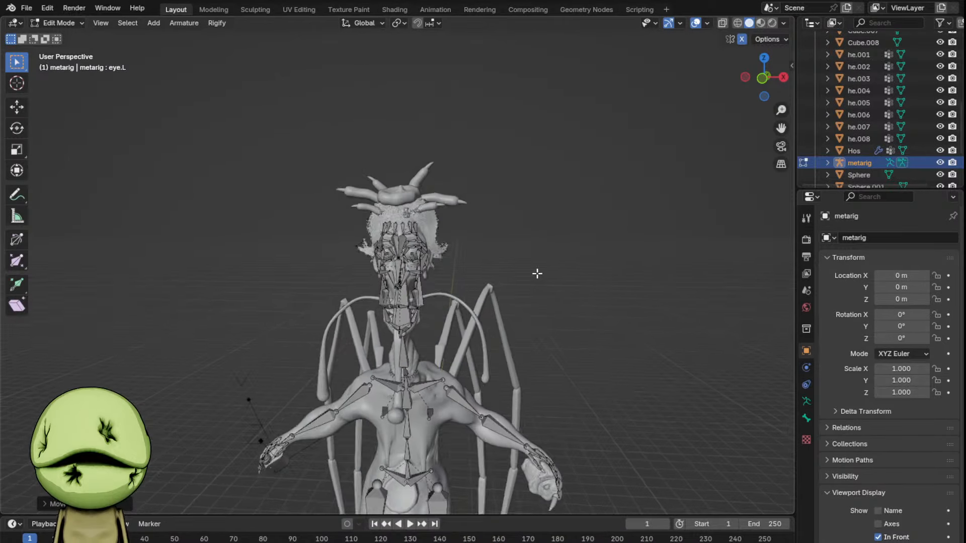
{"action": "key", "text": "Tab"}
{"action": "scroll", "coordinate": [526, 294], "scroll_direction": "up", "scroll_amount": 5}
{"action": "key", "text": "Tab"}
{"action": "scroll", "coordinate": [505, 295], "scroll_direction": "up", "scroll_amount": 3}
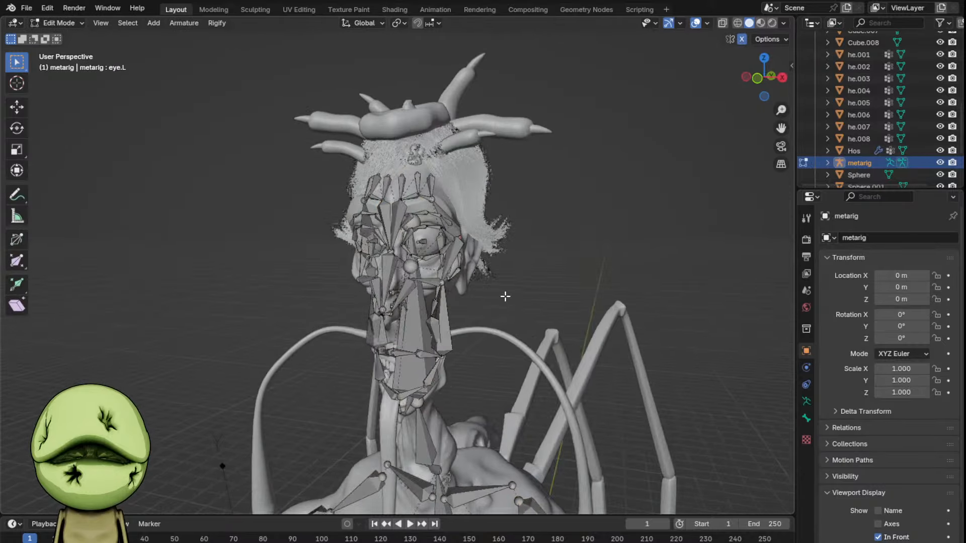
{"action": "middle_click_drag", "start_coordinate": [505, 296], "coordinate": [576, 282]}
{"action": "scroll", "coordinate": [413, 300], "scroll_direction": "up", "scroll_amount": 4}
{"action": "left_click", "coordinate": [438, 362]}
{"action": "key", "text": "g"}
{"action": "left_click", "coordinate": [460, 311]}
- Leave edit mode, upgrade the meta-rig's old face rig and generate the Rigify rig
{"action": "scroll", "coordinate": [459, 312], "scroll_direction": "down", "scroll_amount": 5}
{"action": "scroll", "coordinate": [575, 282], "scroll_direction": "down", "scroll_amount": 3}
{"action": "middle_click_drag", "start_coordinate": [518, 376], "coordinate": [525, 314], "text": "shift"}
{"action": "scroll", "coordinate": [525, 314], "scroll_direction": "down", "scroll_amount": 2}
{"action": "key", "text": "Tab"}
{"action": "scroll", "coordinate": [525, 314], "scroll_direction": "down", "scroll_amount": 2}
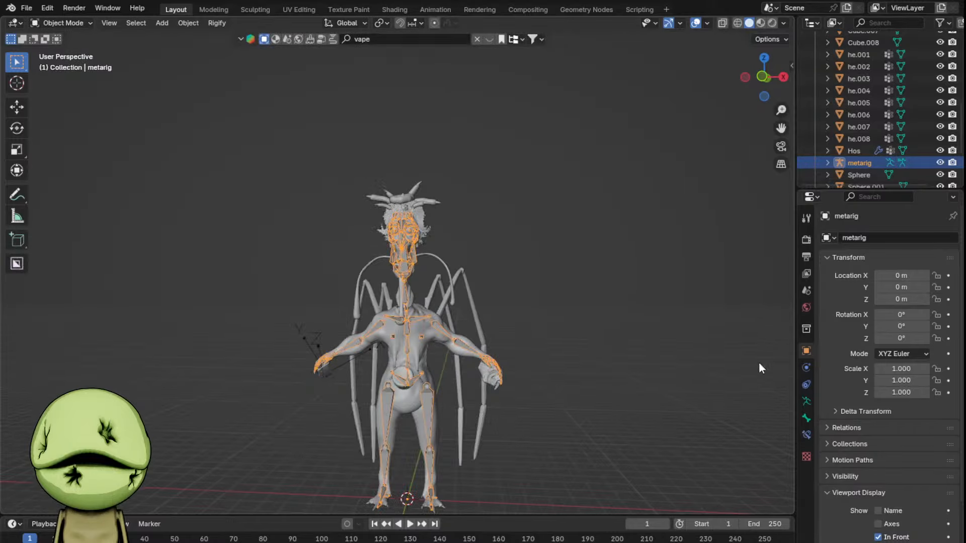
{"action": "left_click", "coordinate": [806, 402]}
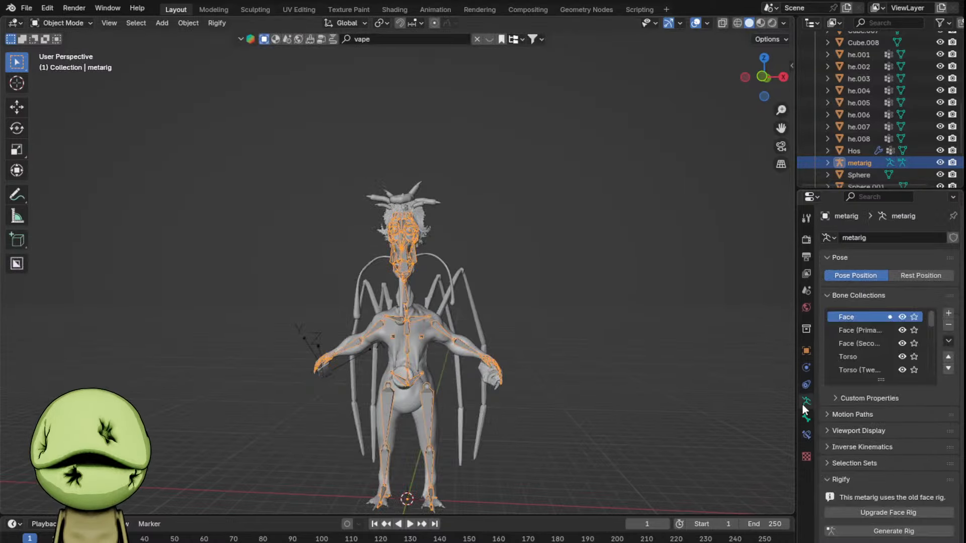
{"action": "left_click", "coordinate": [907, 512]}
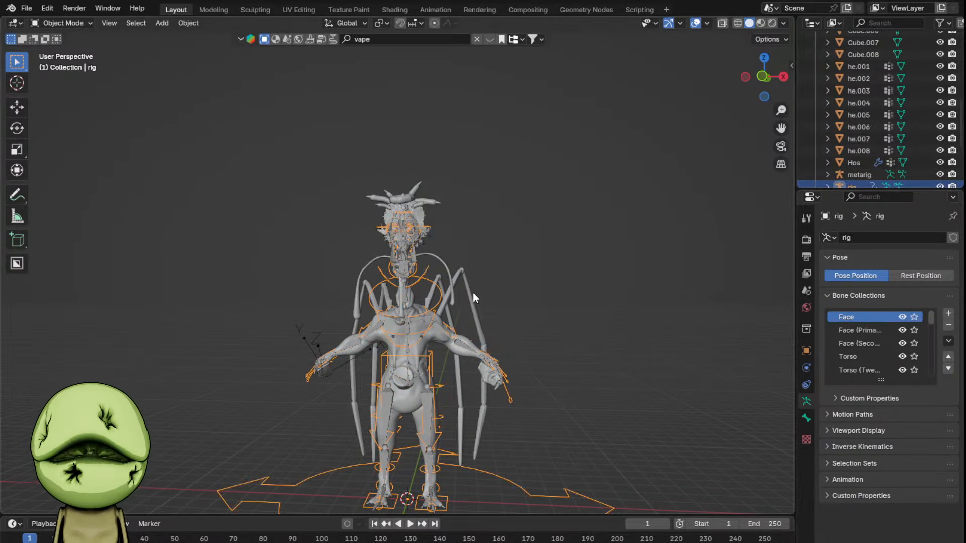
- Try deleting the meta-rig so that only the generated rig remains on the creature
{"action": "middle_click_drag", "start_coordinate": [488, 291], "coordinate": [413, 285]}
{"action": "scroll", "coordinate": [414, 285], "scroll_direction": "up", "scroll_amount": 5}
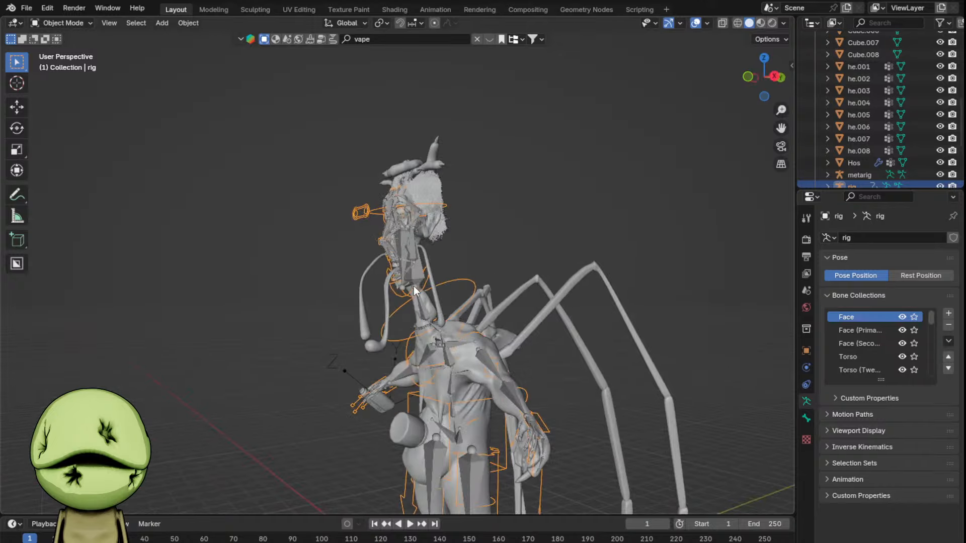
{"action": "left_click", "coordinate": [413, 286]}
{"action": "key", "text": "Delete"}
{"action": "scroll", "coordinate": [436, 229], "scroll_direction": "up", "scroll_amount": 5}
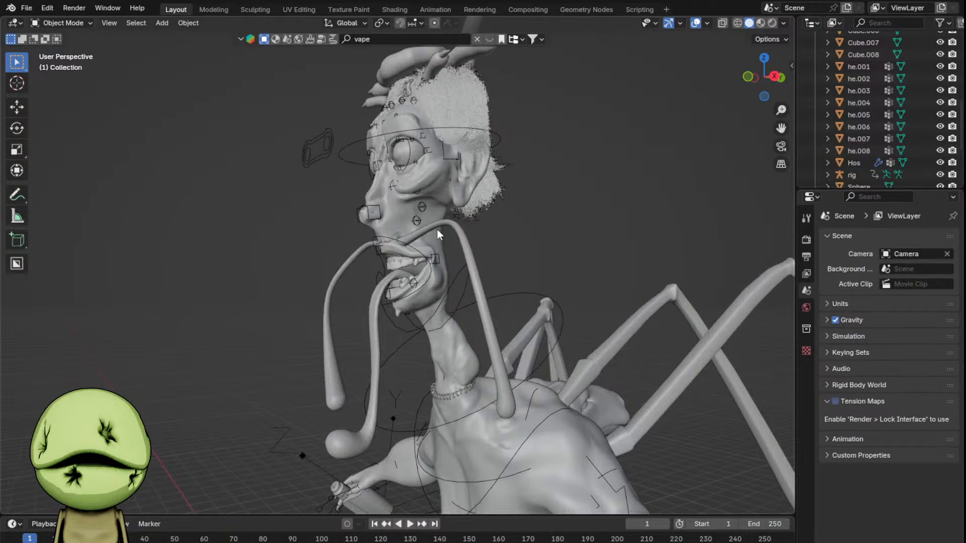
- Undo the meta-rig's deletion and the rig generation, and reopen the meta-rig's bones for editing
{"action": "key", "text": "ctrl+z"}
{"action": "key", "text": "ctrl+z"}
{"action": "key", "text": "ctrl+z"}
{"action": "key", "text": "Tab"}
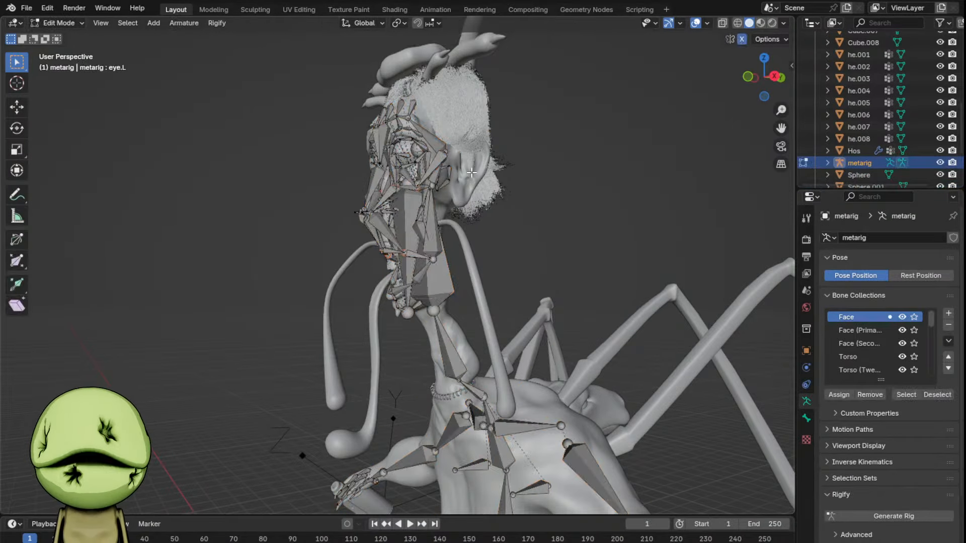
{"action": "scroll", "coordinate": [476, 138], "scroll_direction": "up", "scroll_amount": 2}
{"action": "key", "text": "g"}
{"action": "left_click", "coordinate": [525, 136]}
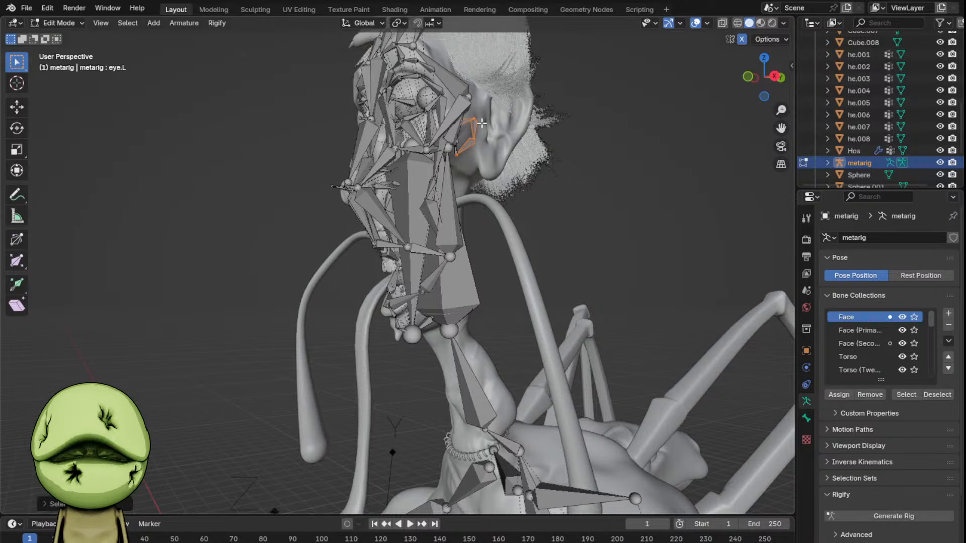
{"action": "key", "text": "g"}
{"action": "key", "text": "Escape"}
{"action": "scroll", "coordinate": [435, 145], "scroll_direction": "up", "scroll_amount": 1}
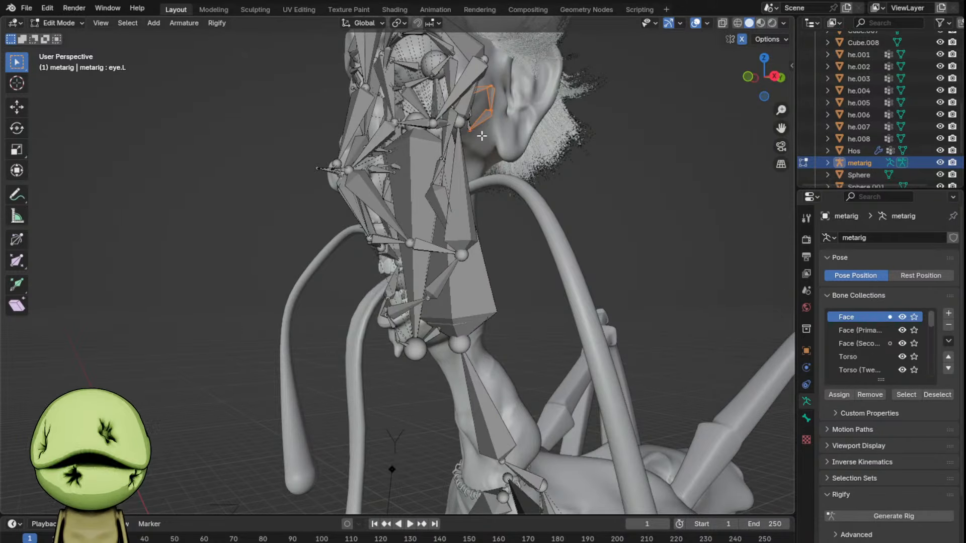
{"action": "key", "text": "g"}
{"action": "right_click", "coordinate": [553, 140]}
- Select the complete chain of left ear bones, move it onto the ear and scale it up to the ear's size
{"action": "key", "text": "KP_Decimal"}
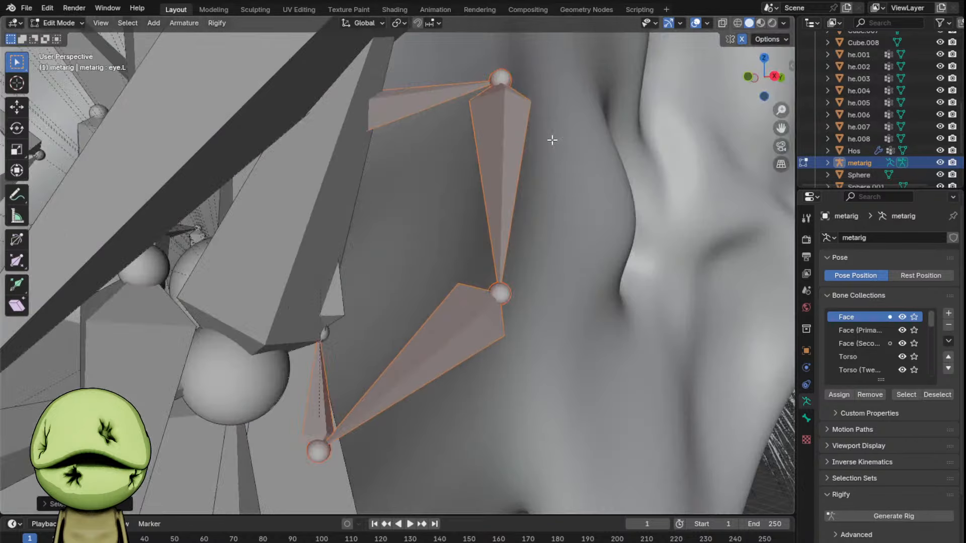
{"action": "middle_click_drag", "start_coordinate": [438, 252], "coordinate": [389, 241]}
{"action": "scroll", "coordinate": [324, 271], "scroll_direction": "down", "scroll_amount": 3}
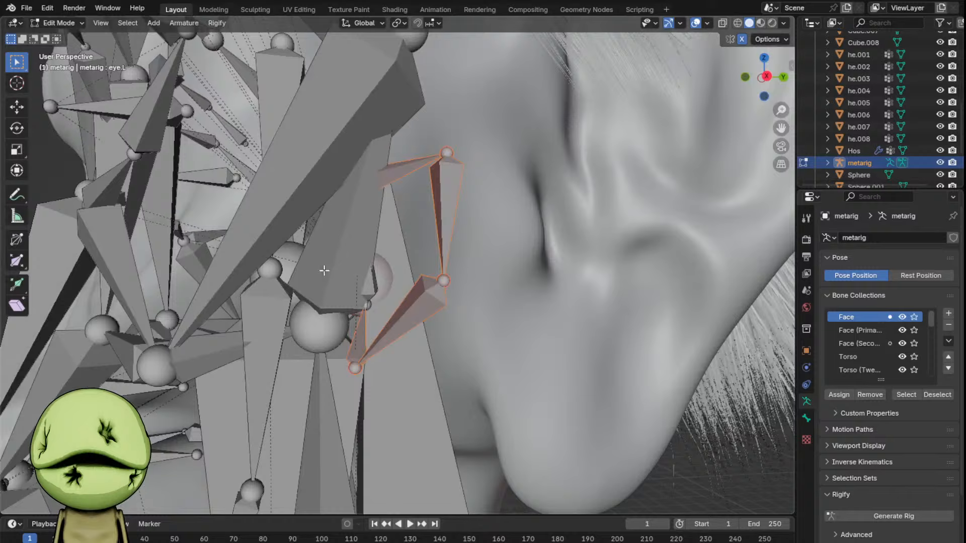
{"action": "left_click", "coordinate": [379, 291], "text": "shift"}
{"action": "middle_click_drag", "start_coordinate": [378, 292], "coordinate": [427, 300]}
{"action": "left_click", "coordinate": [361, 287], "text": "shift"}
{"action": "scroll", "coordinate": [361, 287], "scroll_direction": "down", "scroll_amount": 4}
{"action": "key", "text": "g"}
{"action": "left_click", "coordinate": [594, 226]}
{"action": "key", "text": "s"}
{"action": "left_click", "coordinate": [687, 197]}
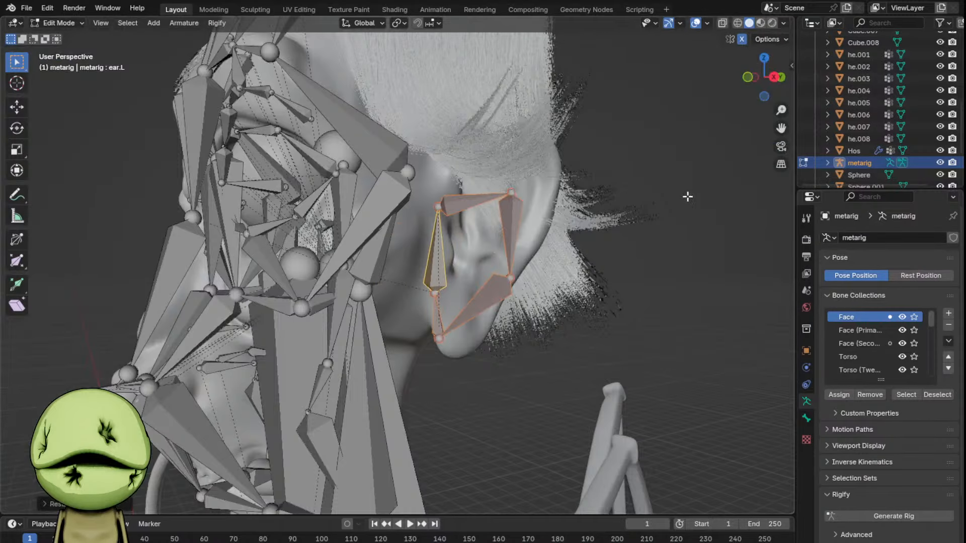
- Rotate, scale along X and reposition the left ear bones to match the ear's tilt and depth
{"action": "middle_click_drag", "start_coordinate": [687, 196], "coordinate": [685, 231]}
{"action": "key", "text": "r"}
{"action": "left_click", "coordinate": [624, 183]}
{"action": "key", "text": "s"}
{"action": "key", "text": "x"}
{"action": "left_click", "coordinate": [580, 231]}
{"action": "key", "text": "g"}
{"action": "left_click", "coordinate": [426, 219]}
{"action": "key", "text": "r"}
{"action": "left_click", "coordinate": [588, 220]}
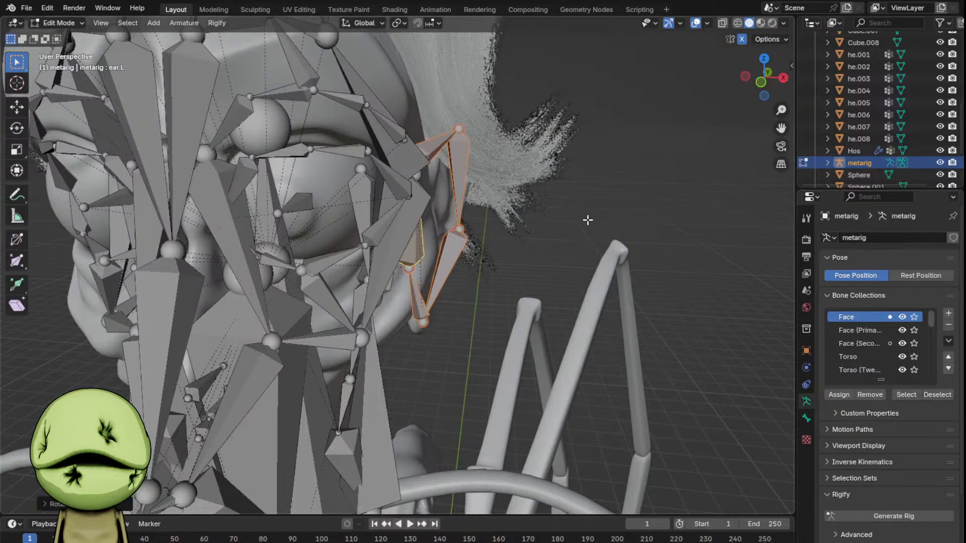
- Leave edit mode and generate the Rigify rig from the corrected meta-rig
{"action": "scroll", "coordinate": [588, 220], "scroll_direction": "down", "scroll_amount": 4}
{"action": "key", "text": "Tab"}
{"action": "scroll", "coordinate": [520, 207], "scroll_direction": "down", "scroll_amount": 3}
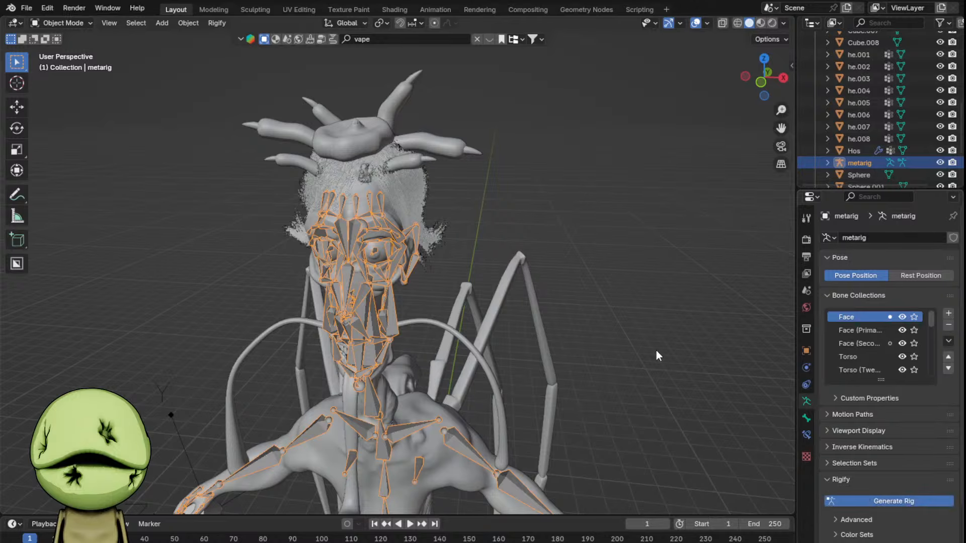
{"action": "scroll", "coordinate": [479, 336], "scroll_direction": "down", "scroll_amount": 7}
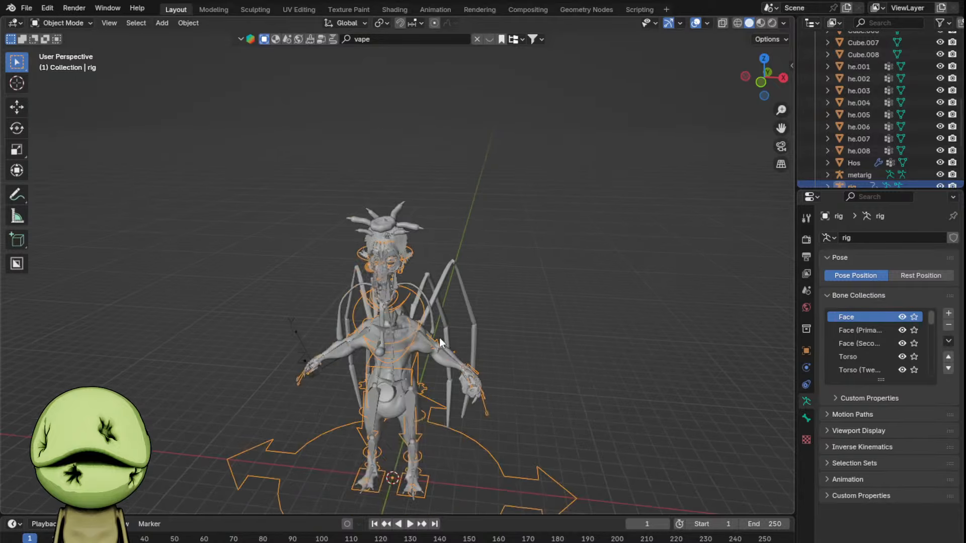
- Delete the meta-rig and keep the generated rig
{"action": "middle_click_drag", "start_coordinate": [440, 337], "coordinate": [427, 322]}
{"action": "left_click", "coordinate": [388, 261]}
{"action": "key", "text": "Delete"}
- Select the generated rig and enable In Front in its viewport display settings
{"action": "scroll", "coordinate": [424, 293], "scroll_direction": "up", "scroll_amount": 3}
{"action": "left_click", "coordinate": [424, 243]}
{"action": "left_click", "coordinate": [424, 244]}
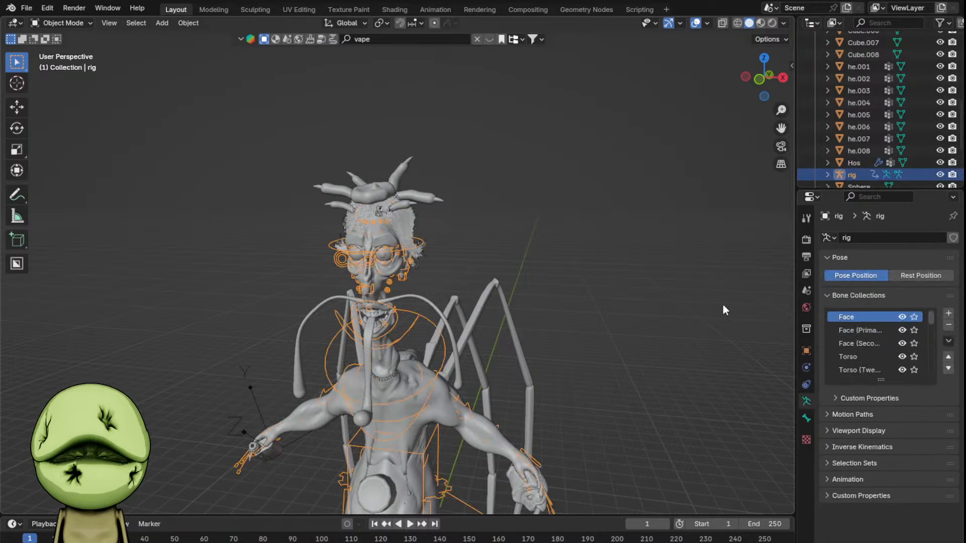
{"action": "left_click_drag", "start_coordinate": [795, 352], "coordinate": [799, 353]}
{"action": "left_click", "coordinate": [806, 351]}
{"action": "left_click", "coordinate": [880, 537]}
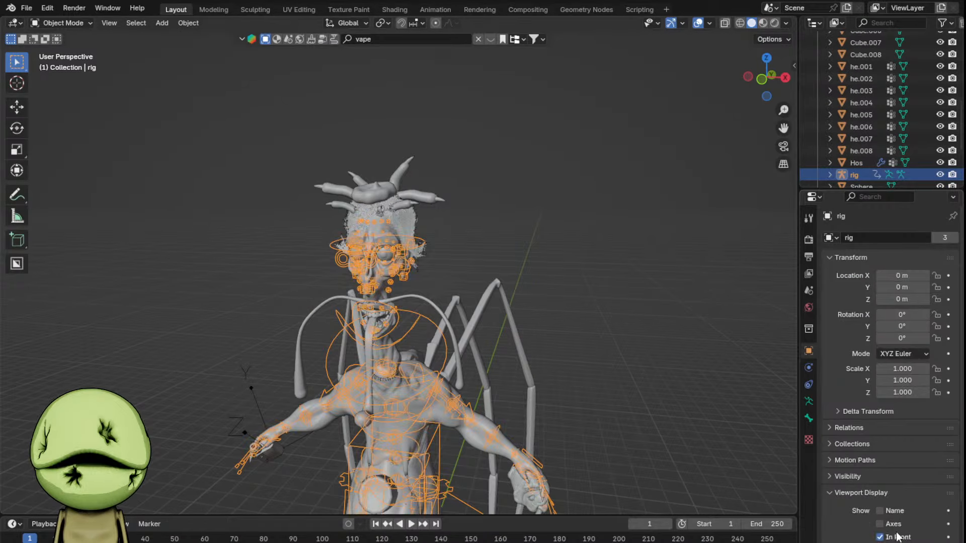
- Open the generated rig's bones in edit mode
{"action": "scroll", "coordinate": [526, 342], "scroll_direction": "down", "scroll_amount": 2}
{"action": "key", "text": "Tab"}
{"action": "scroll", "coordinate": [523, 282], "scroll_direction": "up", "scroll_amount": 4}
{"action": "scroll", "coordinate": [522, 272], "scroll_direction": "down", "scroll_amount": 5}
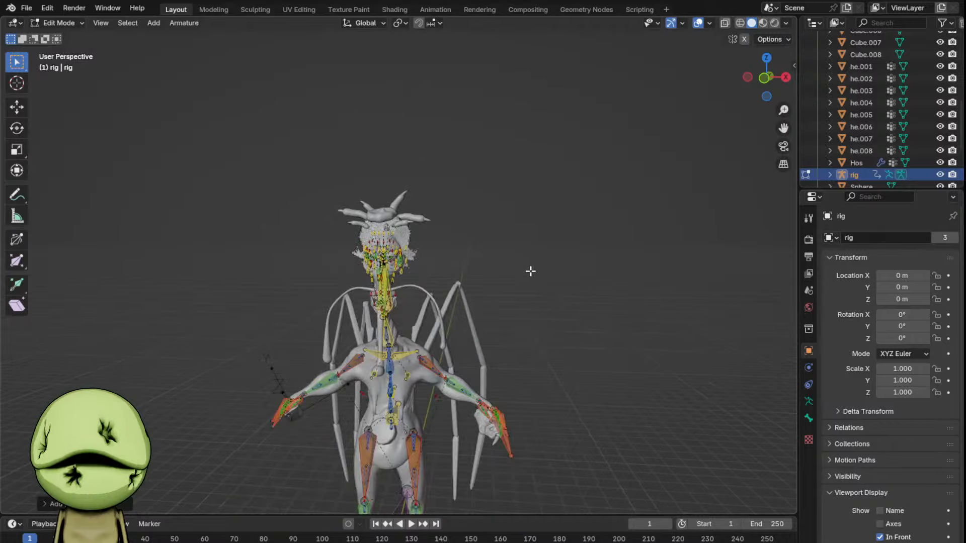
- Move the new bone to the top of the head and rotate it toward the growths on the head's left side
{"action": "scroll", "coordinate": [518, 292], "scroll_direction": "down", "scroll_amount": 2}
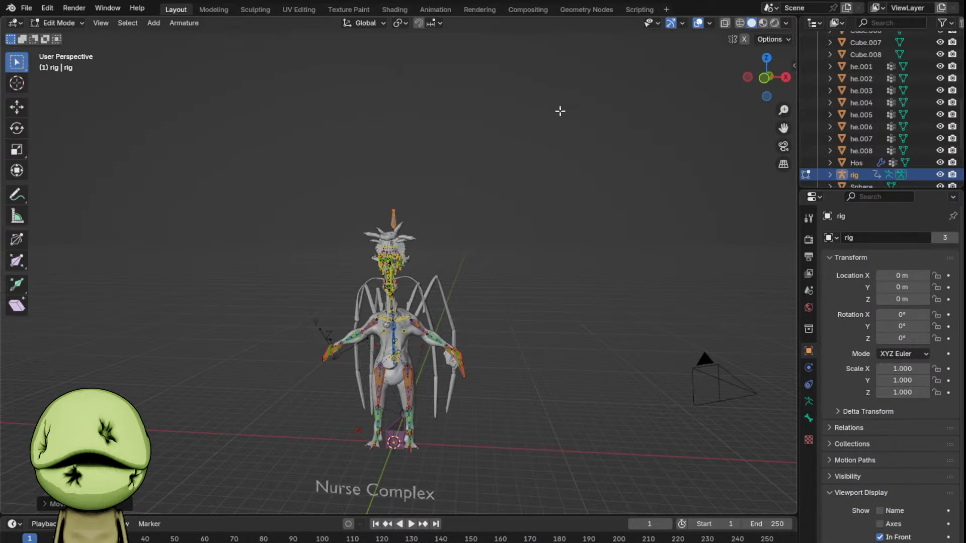
{"action": "scroll", "coordinate": [560, 111], "scroll_direction": "up", "scroll_amount": 2}
{"action": "left_click", "coordinate": [765, 78]}
{"action": "scroll", "coordinate": [504, 136], "scroll_direction": "up", "scroll_amount": 6}
{"action": "key", "text": "g"}
{"action": "left_click", "coordinate": [558, 252]}
{"action": "middle_click_drag", "start_coordinate": [528, 181], "coordinate": [556, 311], "text": "shift"}
{"action": "key", "text": "r"}
{"action": "left_click", "coordinate": [431, 351]}
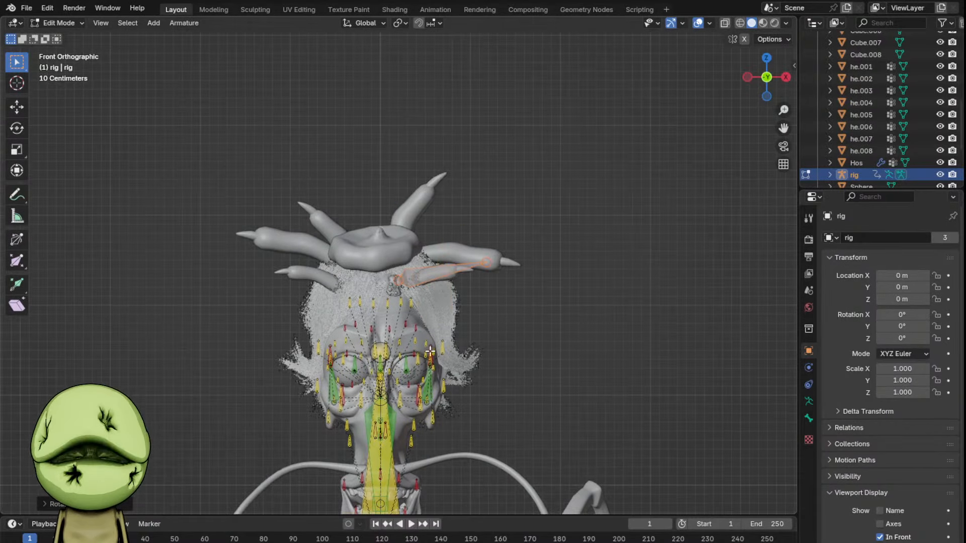
- Shrink the new bone and seat it at the base of the large finger-like growth on the head's left side
{"action": "scroll", "coordinate": [430, 352], "scroll_direction": "up", "scroll_amount": 3}
{"action": "key", "text": "g"}
{"action": "left_click", "coordinate": [564, 251]}
{"action": "key", "text": "s"}
{"action": "left_click", "coordinate": [523, 233]}
{"action": "left_click", "coordinate": [493, 233]}
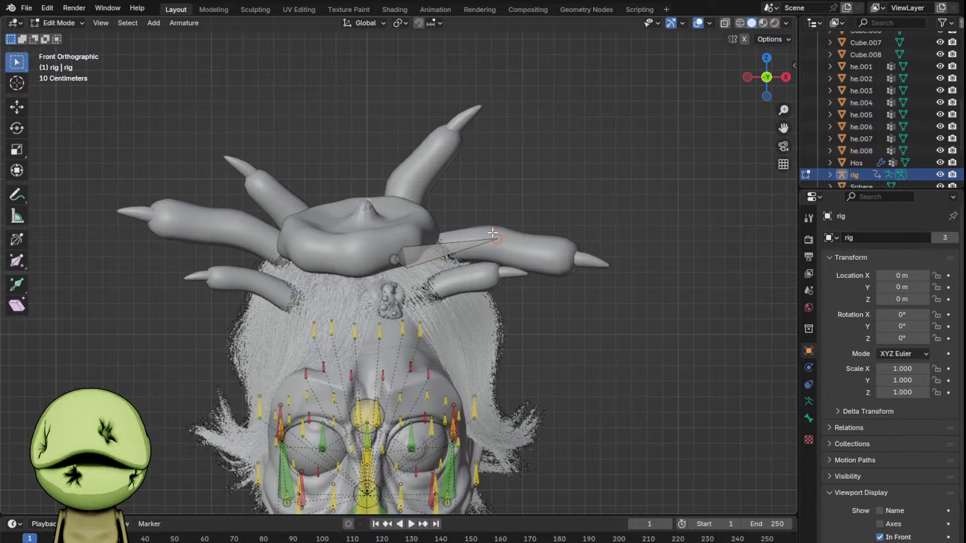
- Extrude a second bone along the large left growth, then shift the chain along Y and rotate it to follow the growth
{"action": "middle_click_drag", "start_coordinate": [582, 264], "coordinate": [637, 232]}
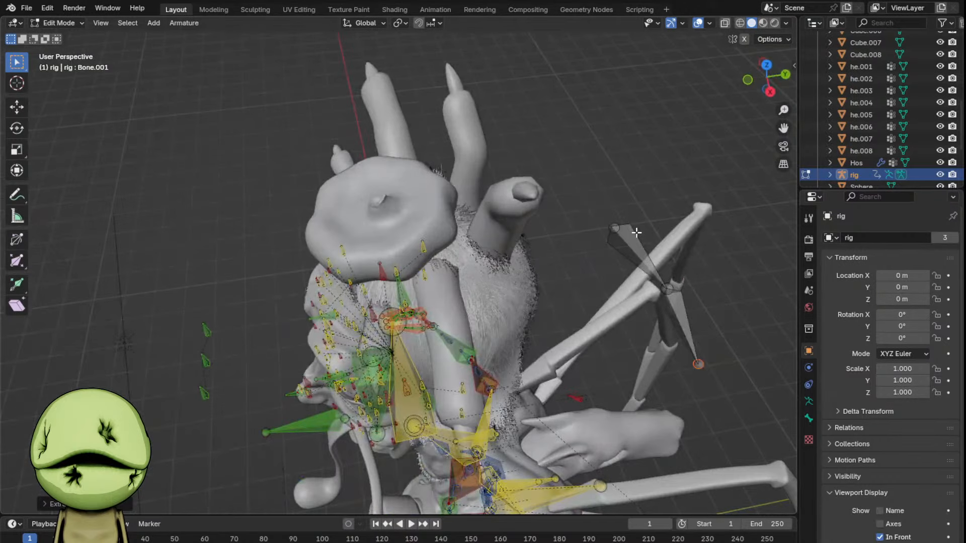
{"action": "key", "text": "y"}
{"action": "left_click", "coordinate": [453, 272]}
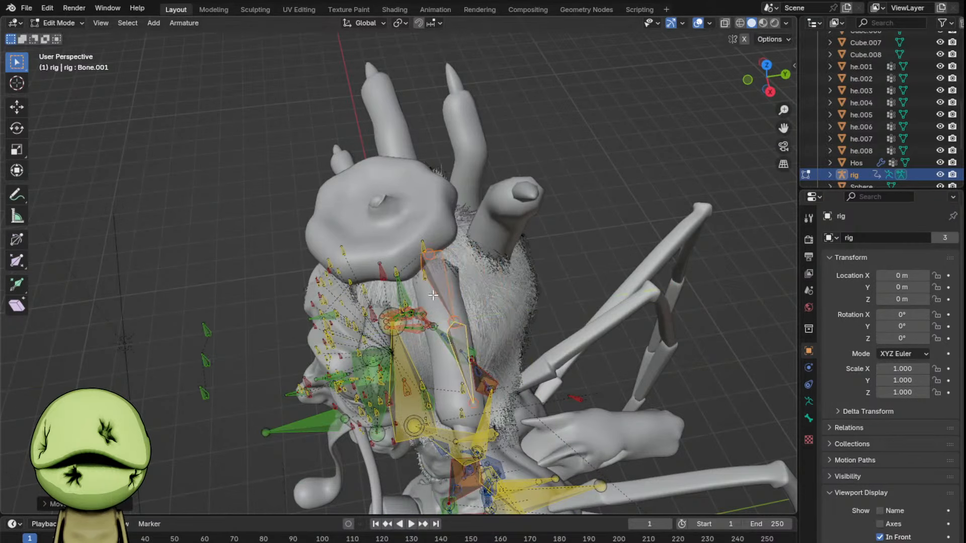
{"action": "key", "text": "r"}
{"action": "left_click", "coordinate": [515, 303]}
- Parent the base bone of the large left growth to the head bone with Keep Offset
{"action": "middle_click_drag", "start_coordinate": [463, 274], "coordinate": [600, 239]}
{"action": "left_click", "coordinate": [418, 264]}
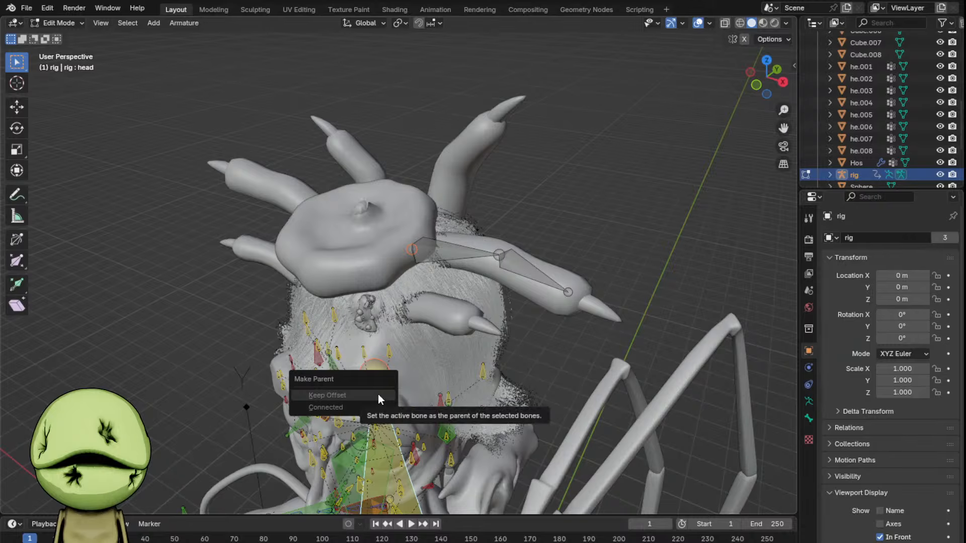
{"action": "left_click", "coordinate": [378, 394]}
{"action": "middle_click_drag", "start_coordinate": [379, 394], "coordinate": [371, 408]}
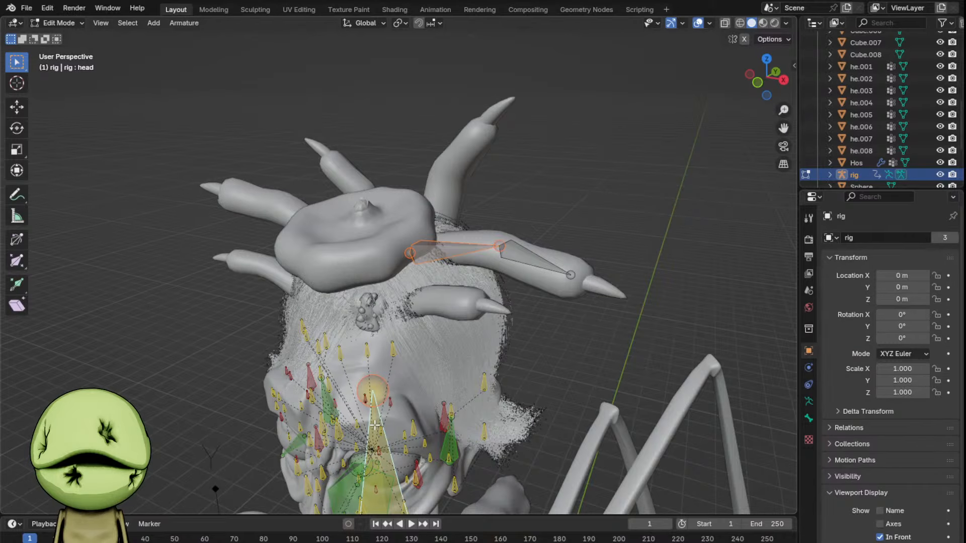
{"action": "key", "text": "ctrl+p"}
{"action": "left_click", "coordinate": [374, 425]}
- Duplicate the two-bone chain and fit the copy inside the small front growth on the head's left side
{"action": "left_click", "coordinate": [525, 274]}
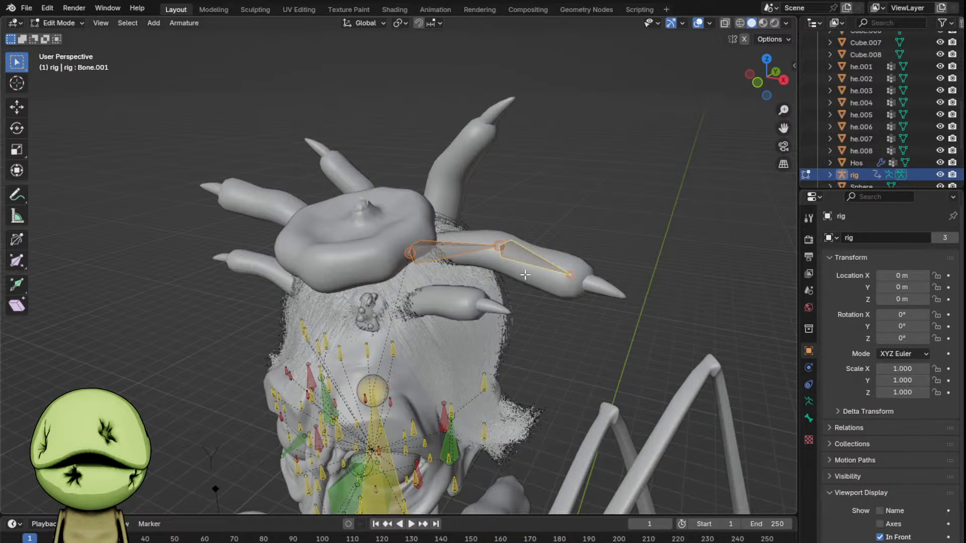
{"action": "middle_click_drag", "start_coordinate": [525, 274], "coordinate": [575, 261]}
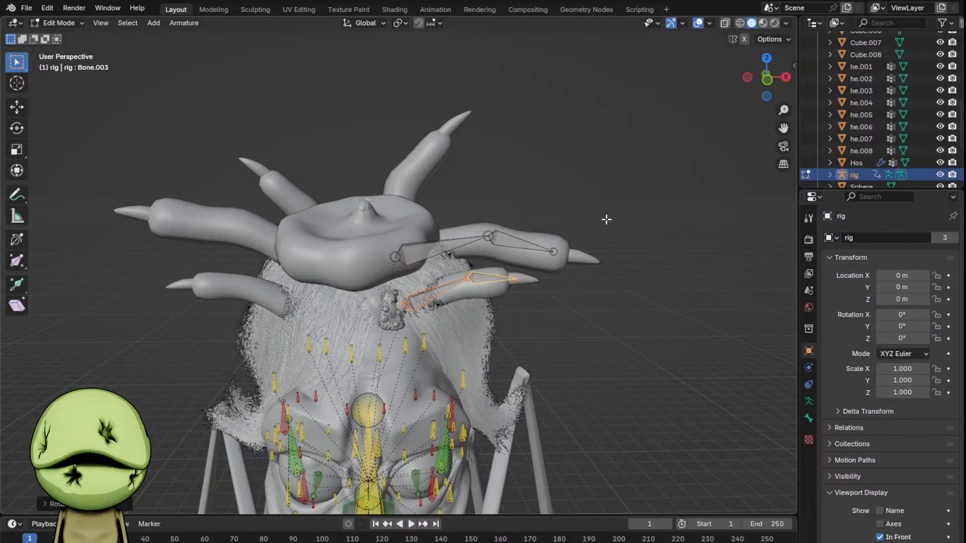
{"action": "middle_click_drag", "start_coordinate": [606, 219], "coordinate": [604, 261]}
- Duplicate the small growth's bone chain, rotate the copy about Z and move it into the small growth on the right
{"action": "key", "text": "shift+d"}
{"action": "left_click", "coordinate": [346, 298]}
{"action": "key", "text": "r"}
{"action": "key", "text": "z"}
{"action": "left_click", "coordinate": [173, 314]}
{"action": "middle_click_drag", "start_coordinate": [173, 314], "coordinate": [403, 368]}
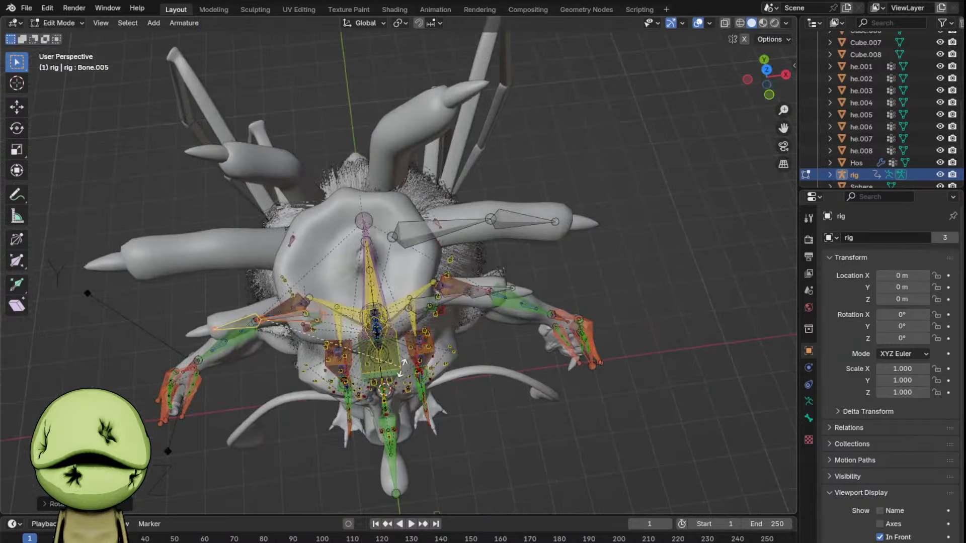
{"action": "key", "text": "g"}
{"action": "left_click", "coordinate": [385, 335]}
- Fit a copy of the two-bone chain inside the large growth on the head's right side
{"action": "key", "text": "r"}
{"action": "middle_click_drag", "start_coordinate": [435, 270], "coordinate": [494, 300]}
{"action": "key", "text": "g"}
{"action": "left_click", "coordinate": [606, 334]}
{"action": "middle_click_drag", "start_coordinate": [601, 334], "coordinate": [585, 335]}
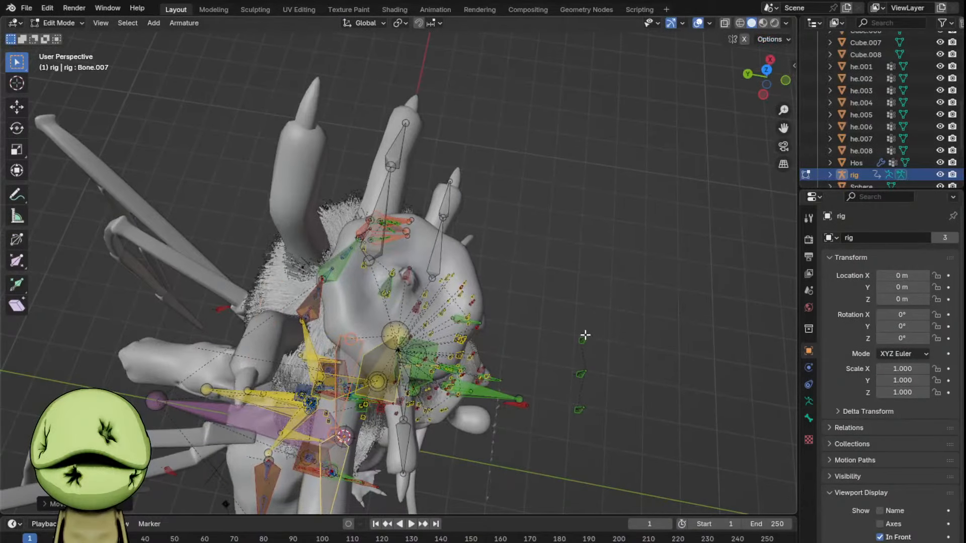
- Place a copy of the two-bone chain for the rear right growth, rotating and scaling it to match
{"action": "left_click", "coordinate": [409, 277]}
{"action": "middle_click_drag", "start_coordinate": [409, 276], "coordinate": [654, 261]}
{"action": "key", "text": "r"}
{"action": "left_click", "coordinate": [479, 263]}
{"action": "key", "text": "s"}
{"action": "left_click", "coordinate": [583, 252]}
{"action": "key", "text": "r"}
{"action": "left_click", "coordinate": [592, 273]}
- Move the copied chain into the rear right growth and rotate it to follow the growth's bend
{"action": "key", "text": "g"}
{"action": "key", "text": "g"}
{"action": "left_click", "coordinate": [687, 239]}
{"action": "middle_click_drag", "start_coordinate": [705, 229], "coordinate": [495, 236]}
{"action": "key", "text": "r"}
{"action": "left_click", "coordinate": [488, 190]}
{"action": "middle_click_drag", "start_coordinate": [487, 190], "coordinate": [542, 228]}
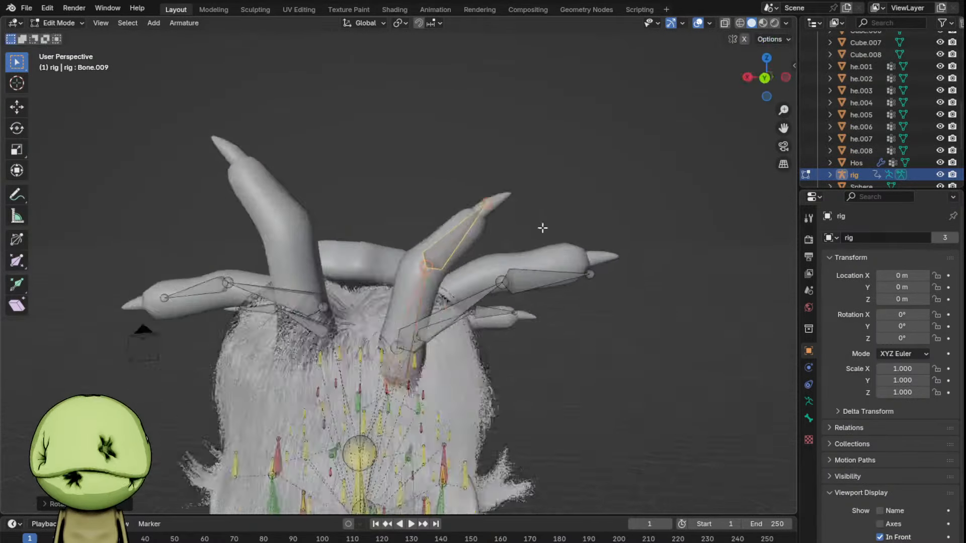
- Duplicate the rear right chain and position the copy inside the rear left growth from several angles
{"action": "scroll", "coordinate": [542, 228], "scroll_direction": "down", "scroll_amount": 2}
{"action": "key", "text": "shift+d"}
{"action": "left_click", "coordinate": [454, 208]}
{"action": "left_click", "coordinate": [227, 260]}
{"action": "key", "text": "g"}
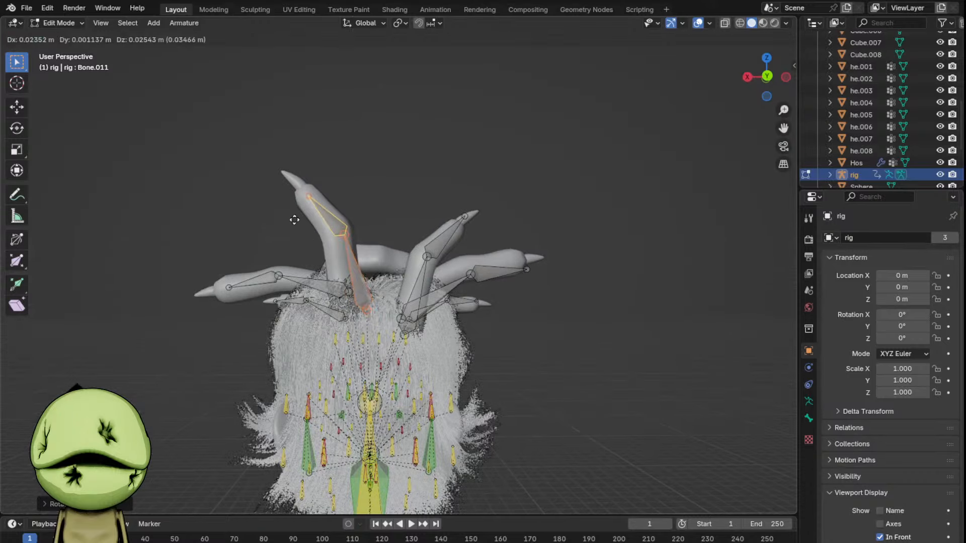
{"action": "left_click", "coordinate": [296, 218]}
{"action": "middle_click_drag", "start_coordinate": [295, 218], "coordinate": [644, 206]}
{"action": "key", "text": "g"}
{"action": "middle_click_drag", "start_coordinate": [85, 194], "coordinate": [370, 203]}
{"action": "scroll", "coordinate": [487, 256], "scroll_direction": "down", "scroll_amount": 3}
{"action": "scroll", "coordinate": [487, 257], "scroll_direction": "up", "scroll_amount": 3}
- Duplicate a single growth bone, rotate it upward and place it at the centre of the disc on the head
{"action": "left_click", "coordinate": [453, 259]}
{"action": "key", "text": "shift+d"}
{"action": "left_click", "coordinate": [404, 247]}
{"action": "key", "text": "r"}
{"action": "left_click", "coordinate": [541, 216]}
{"action": "key", "text": "g"}
{"action": "left_click", "coordinate": [518, 164]}
{"action": "middle_click_drag", "start_coordinate": [518, 163], "coordinate": [537, 233]}
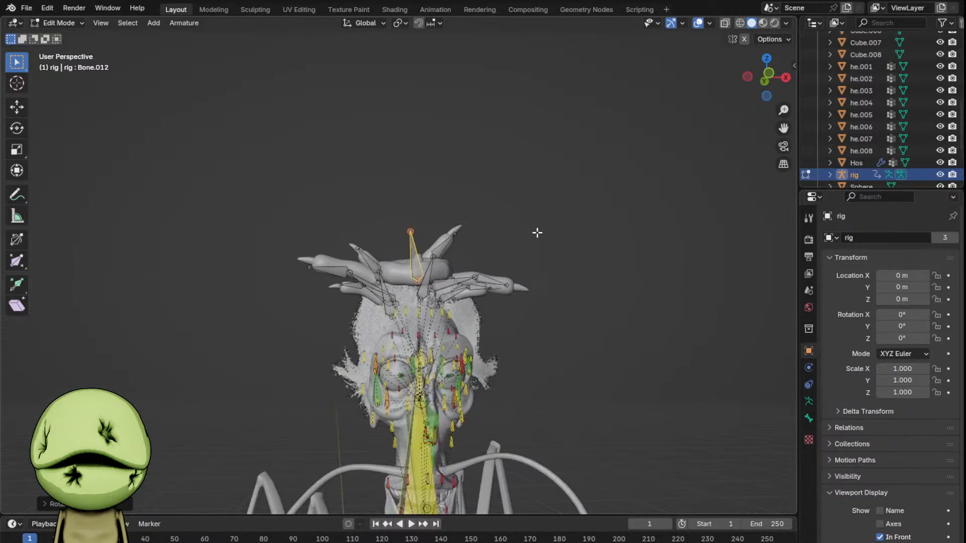
- Rotate the disc's bone until it stands upright above the head
{"action": "scroll", "coordinate": [450, 312], "scroll_direction": "down", "scroll_amount": 1}
{"action": "middle_click_drag", "start_coordinate": [449, 312], "coordinate": [475, 369]}
{"action": "key", "text": "r"}
{"action": "left_click", "coordinate": [525, 307]}
{"action": "scroll", "coordinate": [475, 369], "scroll_direction": "up", "scroll_amount": 2}
{"action": "scroll", "coordinate": [475, 369], "scroll_direction": "down", "scroll_amount": 4}
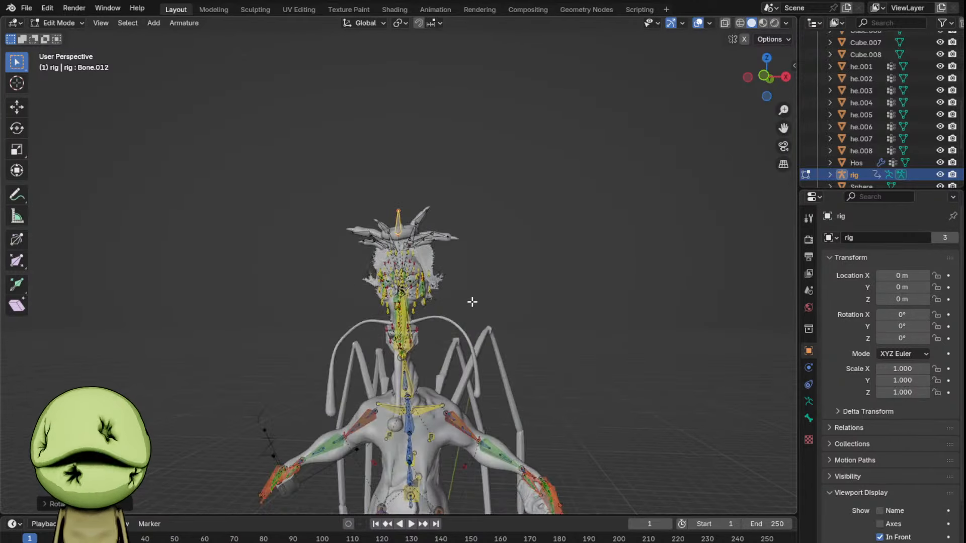
- Duplicate a bone from the left head growth and move the copy beside the mouth near the left tendril's base
{"action": "scroll", "coordinate": [442, 215], "scroll_direction": "up", "scroll_amount": 4}
{"action": "left_click", "coordinate": [422, 133]}
{"action": "middle_click_drag", "start_coordinate": [423, 133], "coordinate": [455, 177]}
{"action": "key", "text": "g"}
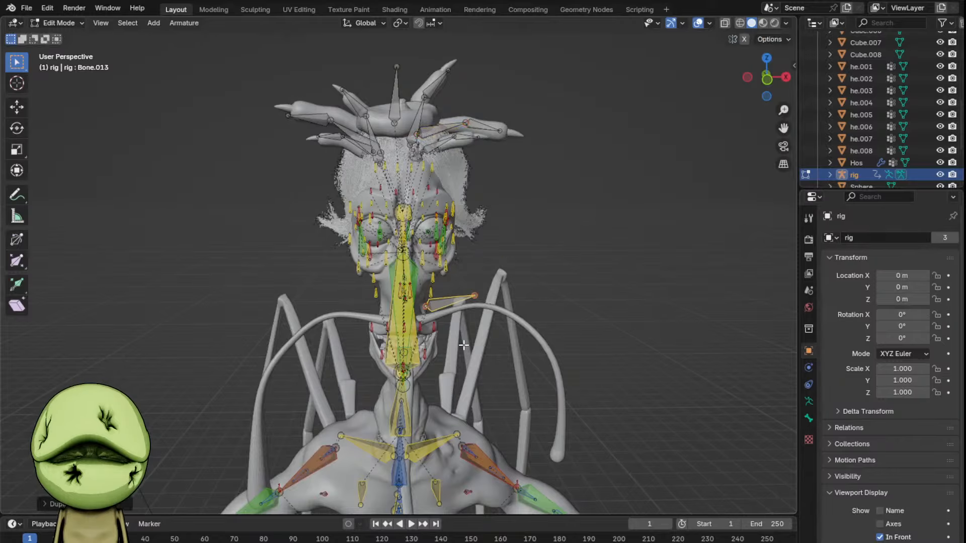
{"action": "scroll", "coordinate": [463, 345], "scroll_direction": "up", "scroll_amount": 4}
{"action": "middle_click_drag", "start_coordinate": [458, 347], "coordinate": [471, 378]}
- Parent the new tendril bone to the upper lip bone lip.T with Keep Offset
{"action": "left_click", "coordinate": [406, 390], "text": "shift"}
{"action": "left_click", "coordinate": [494, 340]}
{"action": "left_click", "coordinate": [453, 379], "text": "shift"}
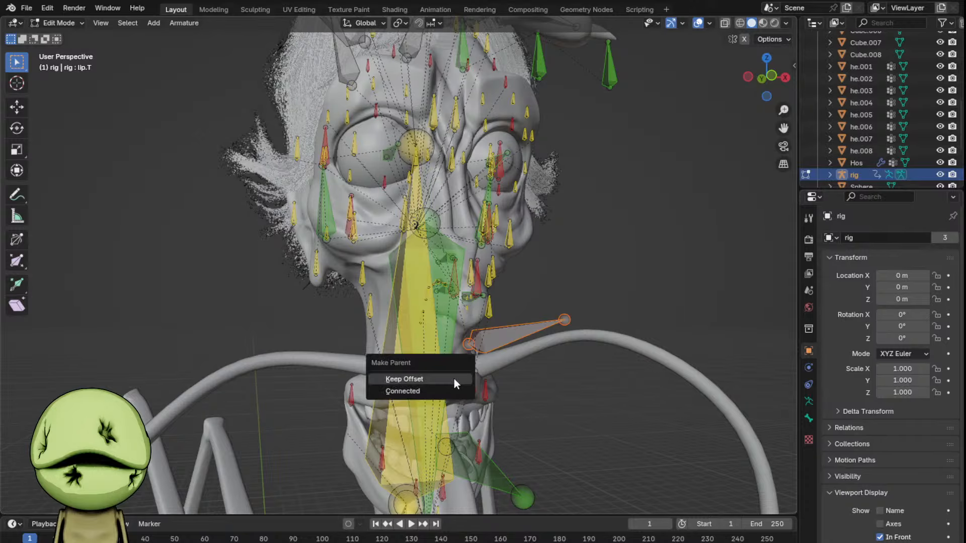
{"action": "left_click", "coordinate": [454, 378]}
{"action": "left_click", "coordinate": [498, 342]}
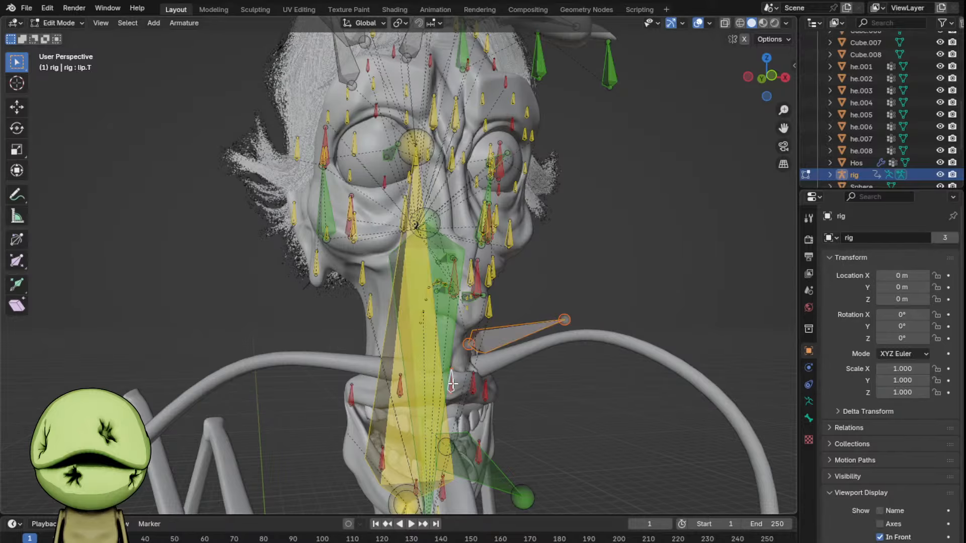
{"action": "left_click", "coordinate": [452, 382]}
{"action": "left_click", "coordinate": [481, 343]}
- Move the tendril bone horizontally, with Z locked, toward the base of the left tendril
{"action": "middle_click_drag", "start_coordinate": [480, 343], "coordinate": [465, 360]}
{"action": "scroll", "coordinate": [465, 360], "scroll_direction": "down", "scroll_amount": 1}
{"action": "middle_click_drag", "start_coordinate": [466, 361], "coordinate": [486, 297], "text": "shift"}
{"action": "key", "text": "g"}
{"action": "key", "text": "shift+z"}
{"action": "left_click", "coordinate": [361, 451]}
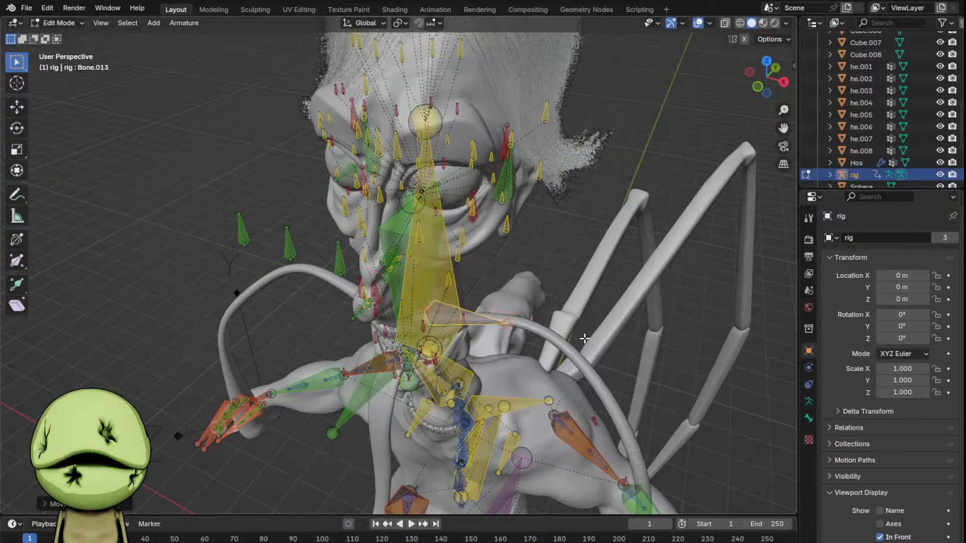
- Scale the tendril bone down and move it closer to the root of the left tendril
{"action": "middle_click_drag", "start_coordinate": [584, 338], "coordinate": [568, 215]}
{"action": "key", "text": "s"}
{"action": "left_click", "coordinate": [622, 316]}
{"action": "key", "text": "s"}
{"action": "left_click", "coordinate": [584, 320]}
{"action": "key", "text": "g"}
{"action": "left_click", "coordinate": [535, 265]}
- Rotate and reposition the tendril bone so it lies inside the first section of the left tendril
{"action": "key", "text": "g"}
{"action": "left_click", "coordinate": [439, 273]}
{"action": "key", "text": "r"}
{"action": "left_click", "coordinate": [492, 278]}
{"action": "key", "text": "g"}
{"action": "left_click", "coordinate": [499, 273]}
{"action": "key", "text": "g"}
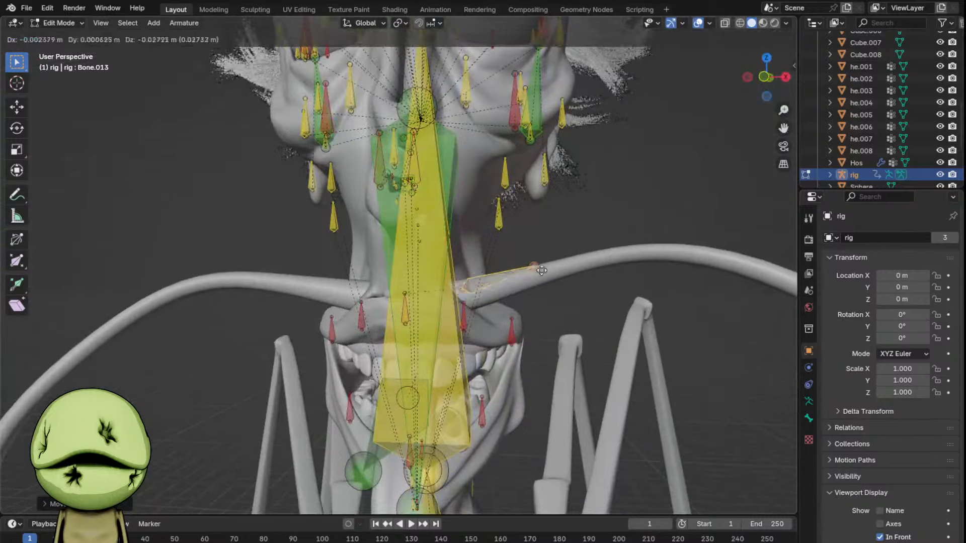
{"action": "left_click", "coordinate": [539, 269]}
- Extrude a chain of bones from the tendril bone along the left tendril's curve to its bulb in front view
{"action": "left_click", "coordinate": [537, 273]}
{"action": "scroll", "coordinate": [541, 271], "scroll_direction": "down", "scroll_amount": 2}
{"action": "left_click", "coordinate": [763, 78]}
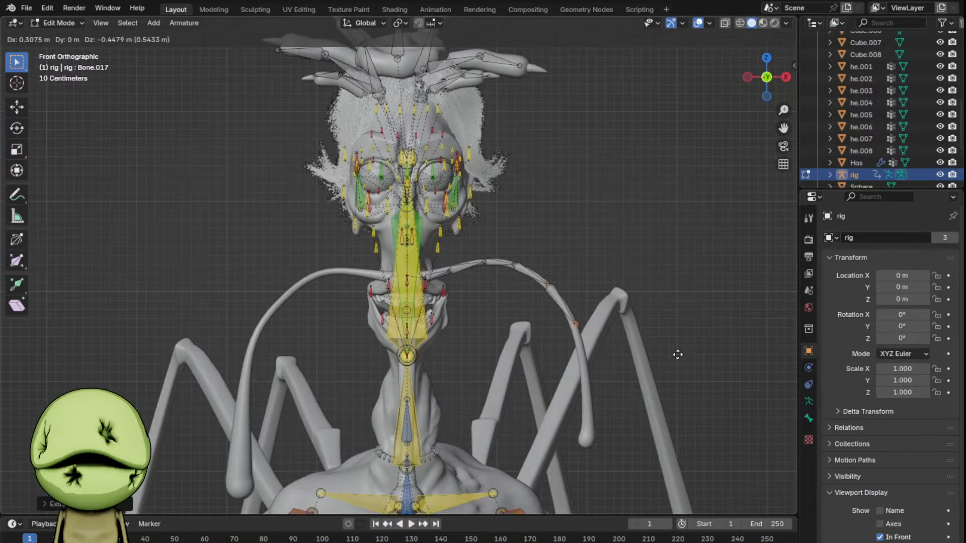
{"action": "left_click", "coordinate": [689, 472]}
- Move the lower bones of the left tendril chain along Y to match the tendril's depth
{"action": "middle_click_drag", "start_coordinate": [689, 471], "coordinate": [559, 350]}
{"action": "left_click", "coordinate": [548, 362]}
{"action": "key", "text": "g"}
{"action": "key", "text": "y"}
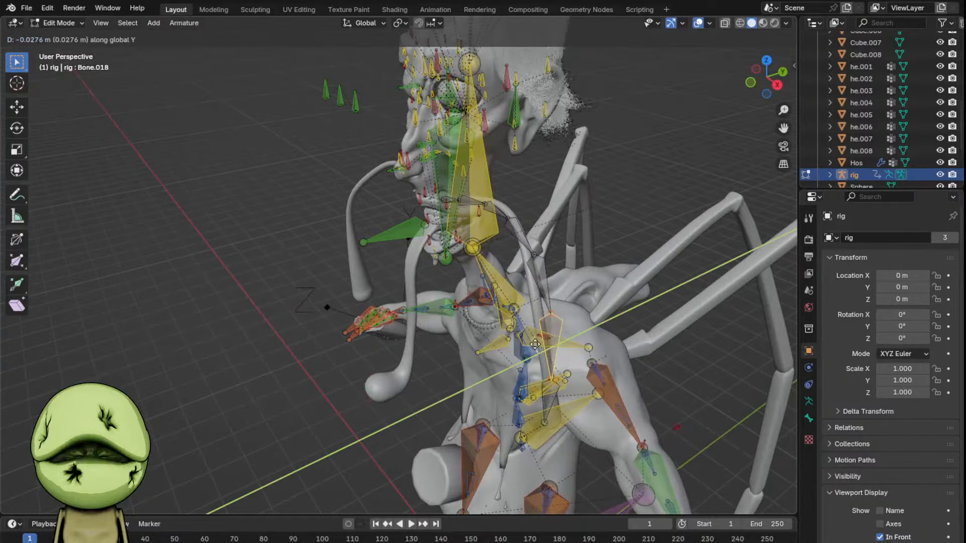
{"action": "left_click", "coordinate": [441, 366]}
{"action": "left_click", "coordinate": [533, 259]}
{"action": "key", "text": "g"}
{"action": "key", "text": "y"}
{"action": "left_click", "coordinate": [569, 236]}
- Shift further parts of the left tendril chain along Y so they sit inside the mesh
{"action": "middle_click_drag", "start_coordinate": [568, 236], "coordinate": [476, 274]}
{"action": "key", "text": "g"}
{"action": "key", "text": "y"}
{"action": "left_click", "coordinate": [603, 241]}
{"action": "scroll", "coordinate": [599, 243], "scroll_direction": "up", "scroll_amount": 1}
{"action": "left_click", "coordinate": [541, 269]}
{"action": "left_click", "coordinate": [531, 272]}
{"action": "key", "text": "g"}
{"action": "key", "text": "y"}
{"action": "left_click", "coordinate": [514, 259]}
- Rotate the selected left tendril bones into line and move the chain's base bone along Y
{"action": "key", "text": "r"}
{"action": "left_click", "coordinate": [579, 264]}
{"action": "key", "text": "r"}
{"action": "left_click", "coordinate": [508, 244]}
{"action": "left_click", "coordinate": [471, 282]}
{"action": "key", "text": "g"}
{"action": "key", "text": "y"}
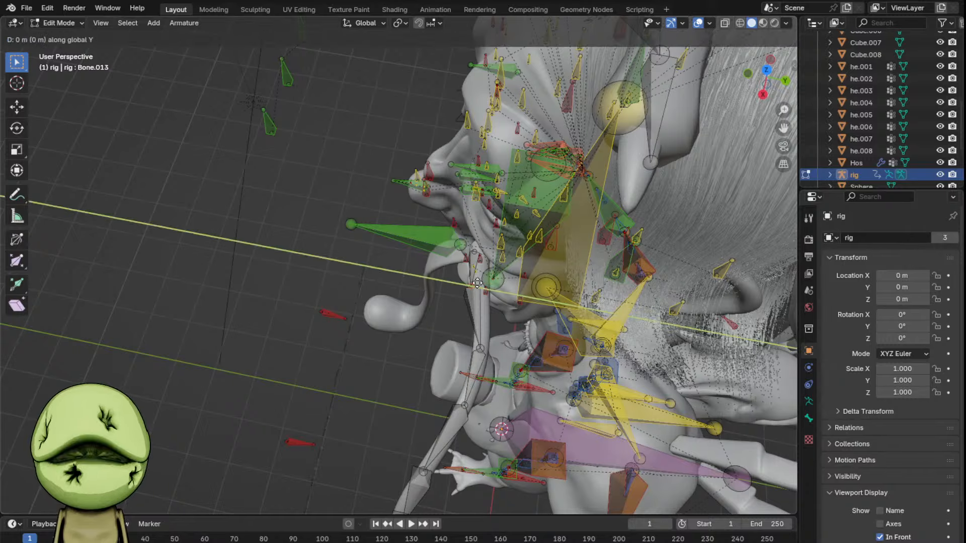
{"action": "left_click", "coordinate": [572, 281]}
- Duplicate the whole left tendril chain along X and mirror the copy across X for the right tendril
{"action": "middle_click_drag", "start_coordinate": [723, 340], "coordinate": [763, 317]}
{"action": "middle_click_drag", "start_coordinate": [525, 370], "coordinate": [609, 299]}
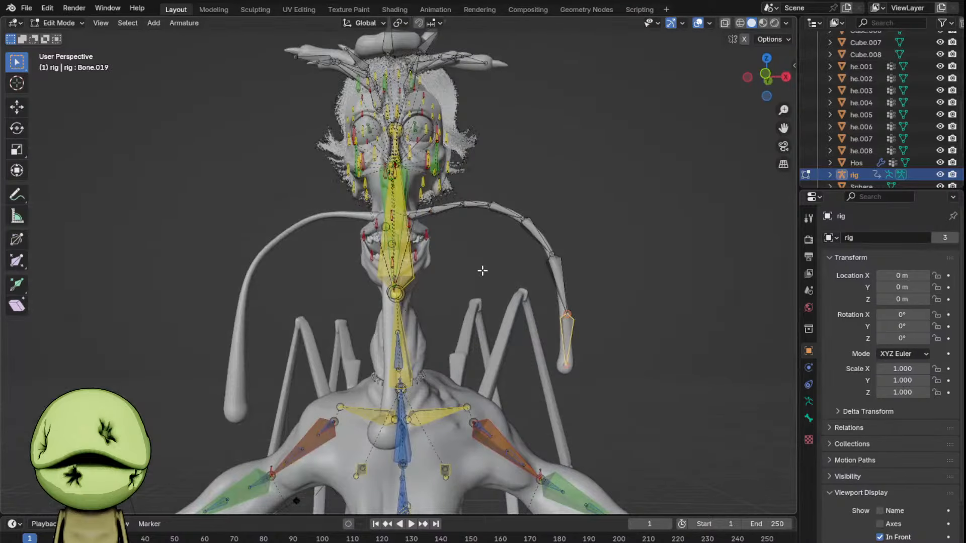
{"action": "key", "text": "shift+d"}
{"action": "key", "text": "x"}
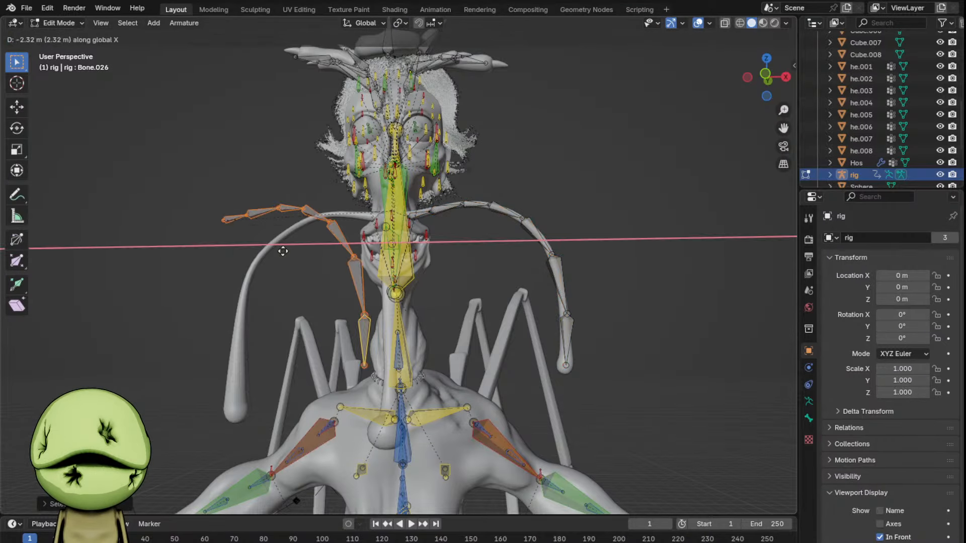
{"action": "left_click", "coordinate": [272, 259]}
{"action": "right_click", "coordinate": [265, 265]}
{"action": "mouse_move", "coordinate": [282, 307]}
{"action": "left_click", "coordinate": [351, 334]}
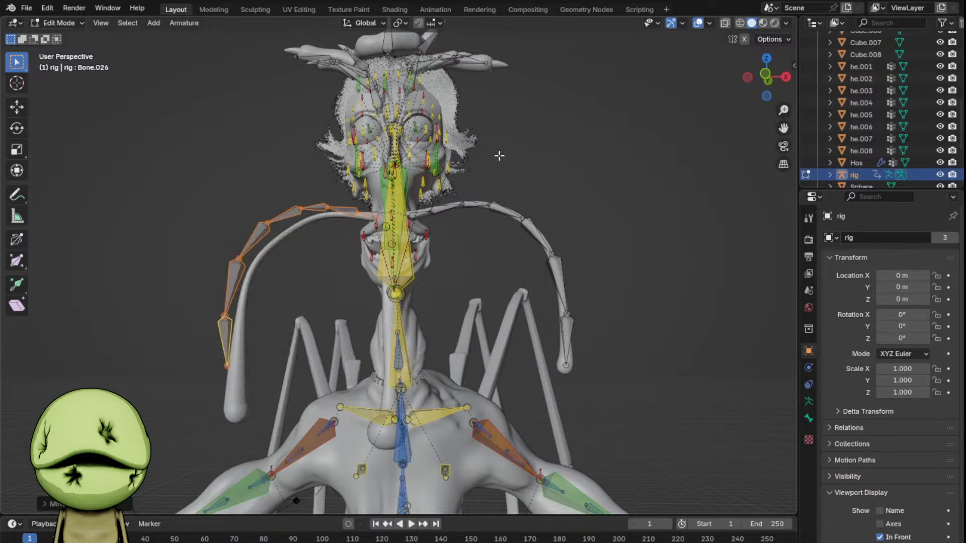
- Rotate and move the mirrored right tendril bones so the chain follows the right tendril's mesh
{"action": "middle_click_drag", "start_coordinate": [499, 156], "coordinate": [494, 209]}
{"action": "key", "text": "r"}
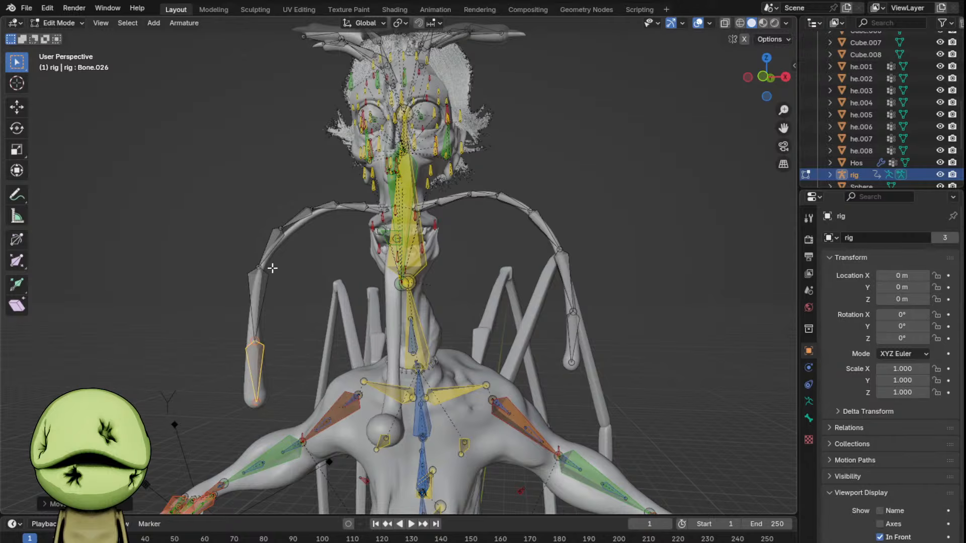
{"action": "middle_click_drag", "start_coordinate": [267, 284], "coordinate": [472, 291]}
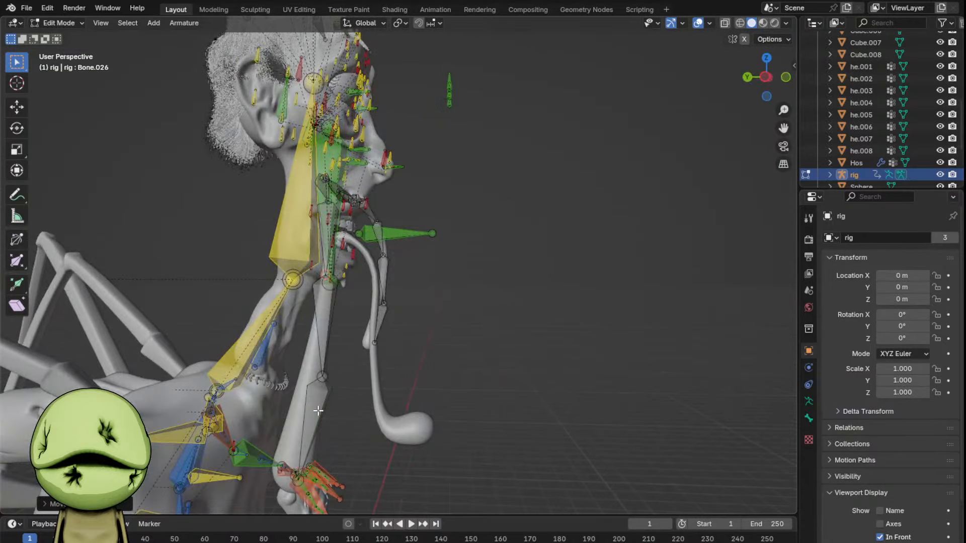
{"action": "middle_click_drag", "start_coordinate": [318, 410], "coordinate": [259, 220]}
{"action": "key", "text": "g"}
{"action": "left_click", "coordinate": [377, 364]}
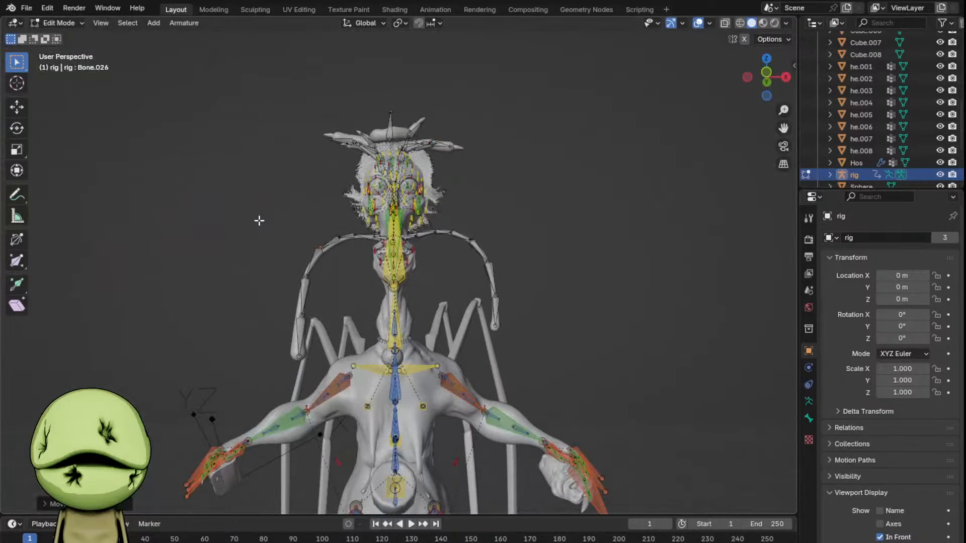
{"action": "middle_click_drag", "start_coordinate": [346, 260], "coordinate": [274, 276]}
{"action": "scroll", "coordinate": [403, 317], "scroll_direction": "up", "scroll_amount": 4}
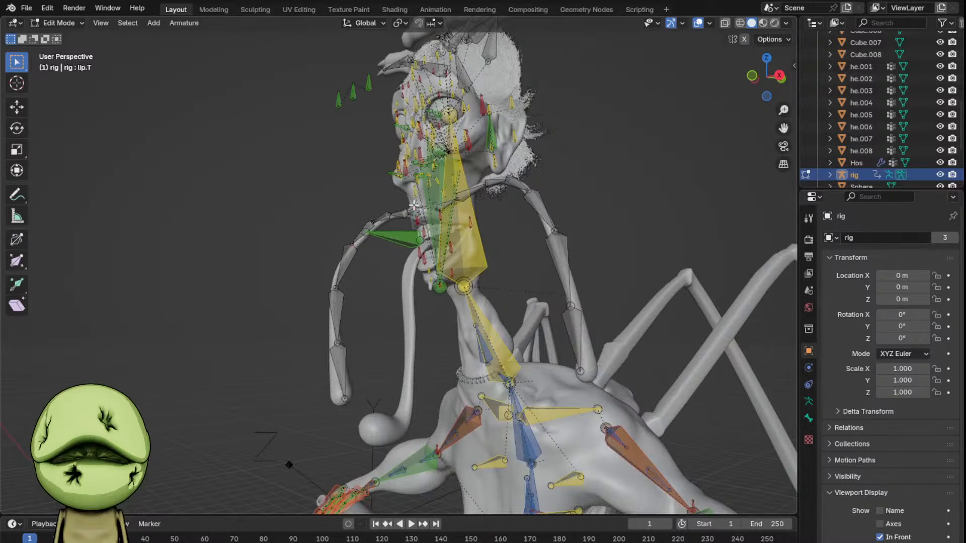
- Duplicate a tendril base bone down to the lower mouth and parent the copy to jaw_master_mouth with Keep Offset
{"action": "middle_click_drag", "start_coordinate": [413, 205], "coordinate": [483, 209]}
{"action": "left_click", "coordinate": [438, 186]}
{"action": "middle_click_drag", "start_coordinate": [438, 187], "coordinate": [450, 184]}
{"action": "scroll", "coordinate": [443, 201], "scroll_direction": "up", "scroll_amount": 4}
{"action": "key", "text": "shift+d"}
{"action": "left_click", "coordinate": [483, 250]}
{"action": "middle_click_drag", "start_coordinate": [490, 251], "coordinate": [420, 258]}
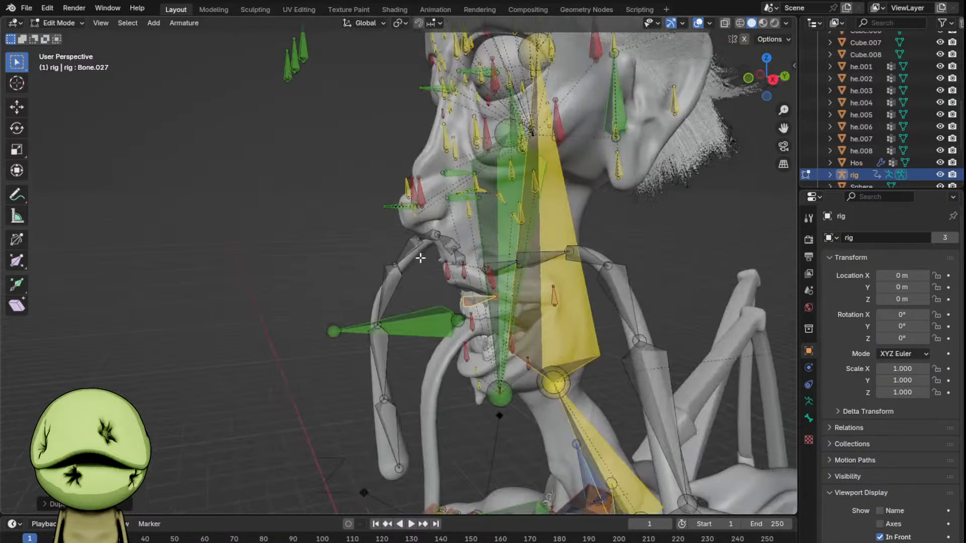
{"action": "middle_click_drag", "start_coordinate": [461, 349], "coordinate": [428, 316]}
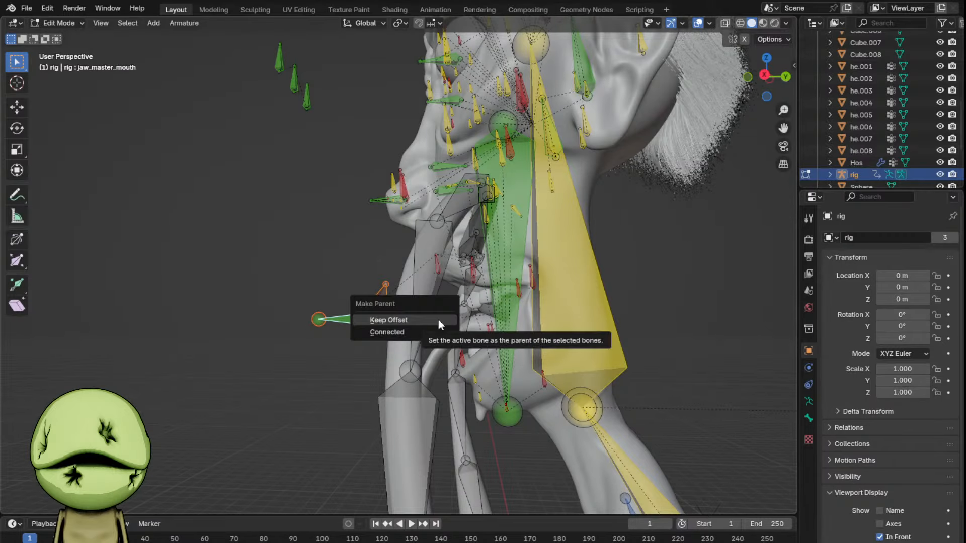
{"action": "left_click", "coordinate": [438, 320]}
{"action": "middle_click_drag", "start_coordinate": [438, 320], "coordinate": [484, 304]}
{"action": "left_click", "coordinate": [422, 301]}
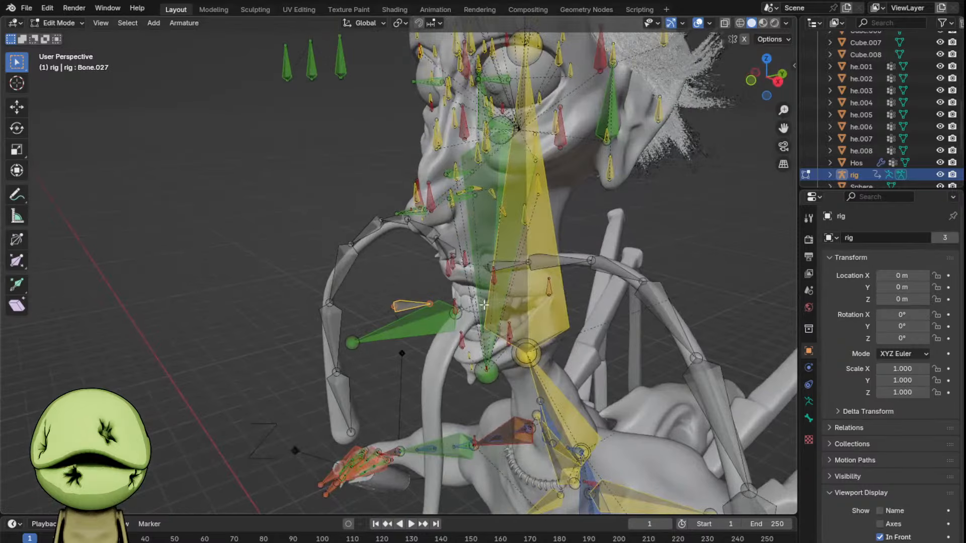
- Scale the new mouth bone along X, then rotate and move it to the central tendril's root in side view
{"action": "key", "text": "s"}
{"action": "key", "text": "x"}
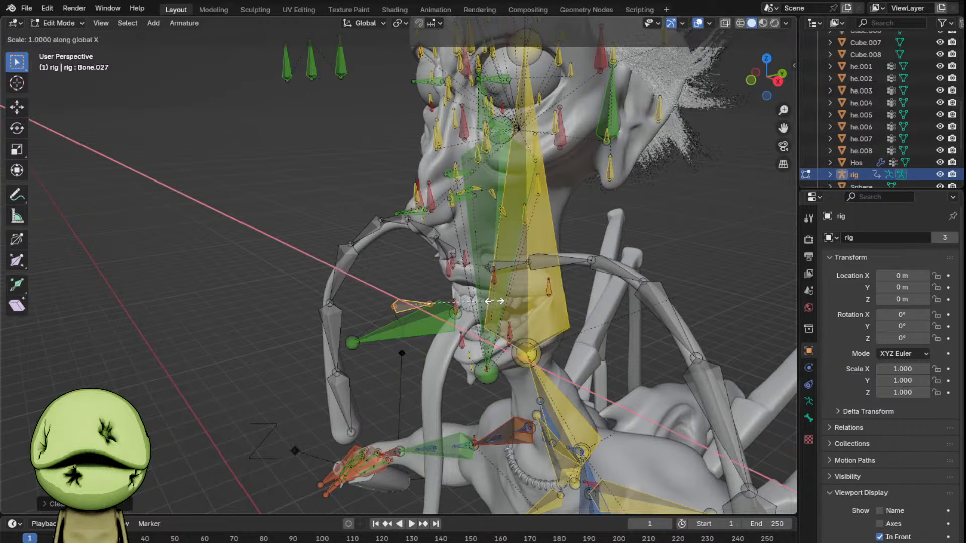
{"action": "key", "text": "Return"}
{"action": "middle_click_drag", "start_coordinate": [494, 301], "coordinate": [461, 279]}
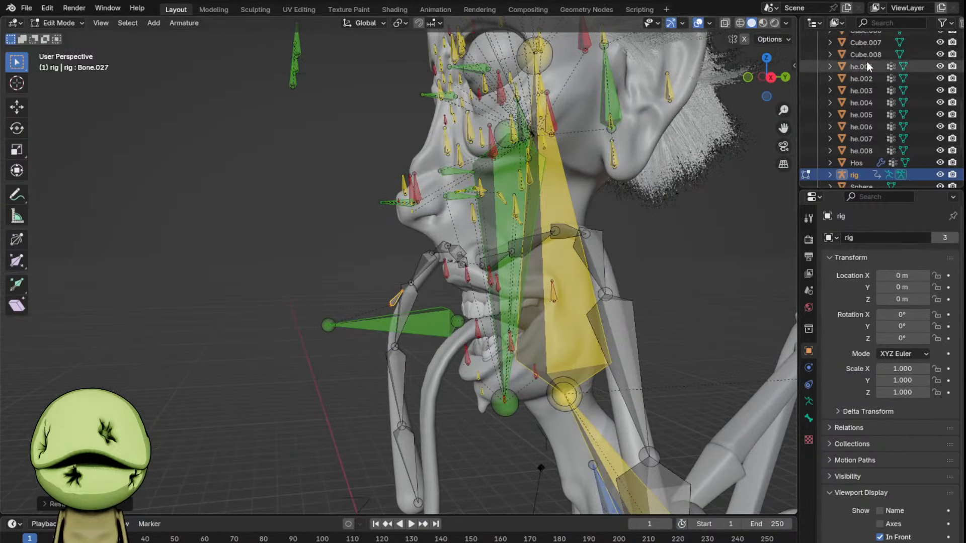
{"action": "left_click", "coordinate": [775, 78]}
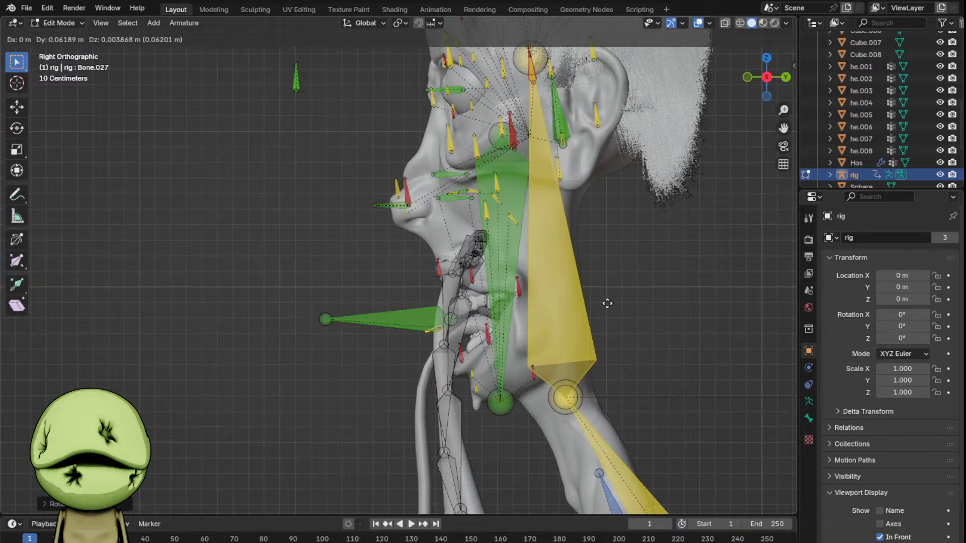
{"action": "key", "text": "g"}
{"action": "left_click", "coordinate": [645, 289]}
{"action": "key", "text": "g"}
{"action": "left_click", "coordinate": [720, 297]}
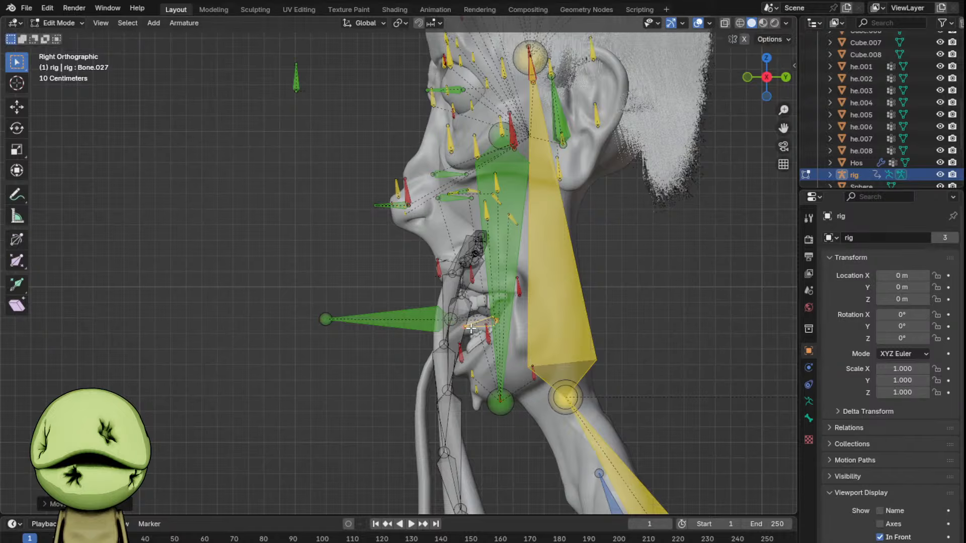
- Extrude a bone chain from the mouth bone down the central tendril to its bulbous end and adjust the last joint
{"action": "left_click", "coordinate": [471, 328]}
{"action": "key", "text": "e"}
{"action": "left_click", "coordinate": [427, 368]}
{"action": "middle_click_drag", "start_coordinate": [455, 408], "coordinate": [462, 232], "text": "shift"}
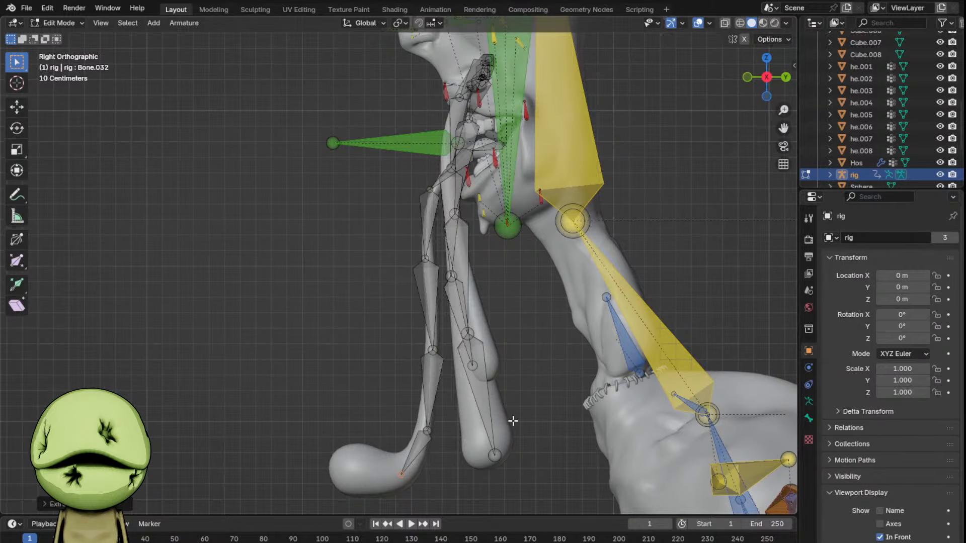
{"action": "key", "text": "e"}
{"action": "left_click", "coordinate": [448, 411]}
{"action": "left_click", "coordinate": [390, 465]}
{"action": "key", "text": "g"}
{"action": "left_click", "coordinate": [403, 485]}
- Move the whole central tendril chain along X so it sits inside the tendril's mesh
{"action": "middle_click_drag", "start_coordinate": [442, 313], "coordinate": [561, 314]}
{"action": "scroll", "coordinate": [525, 308], "scroll_direction": "down", "scroll_amount": 3}
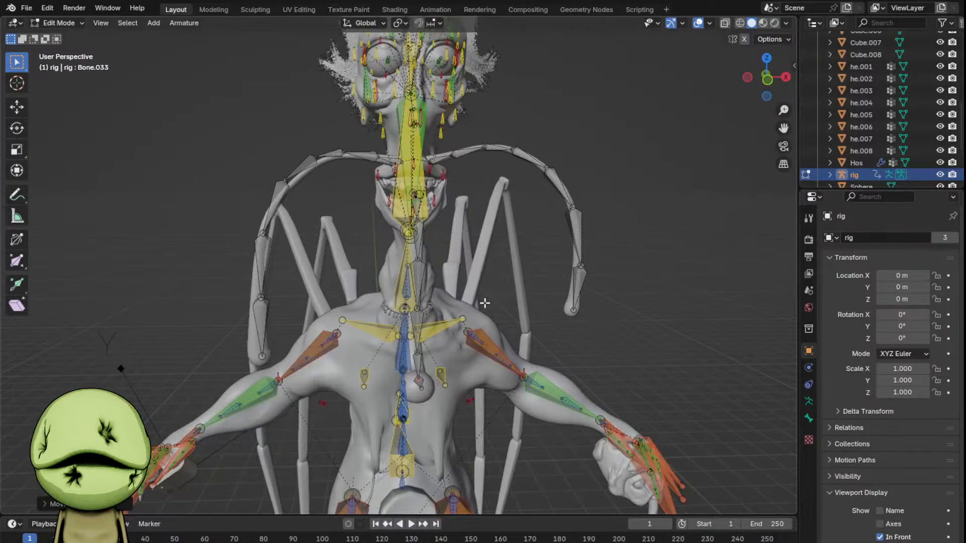
{"action": "scroll", "coordinate": [485, 302], "scroll_direction": "up", "scroll_amount": 2}
{"action": "key", "text": "g"}
{"action": "key", "text": "x"}
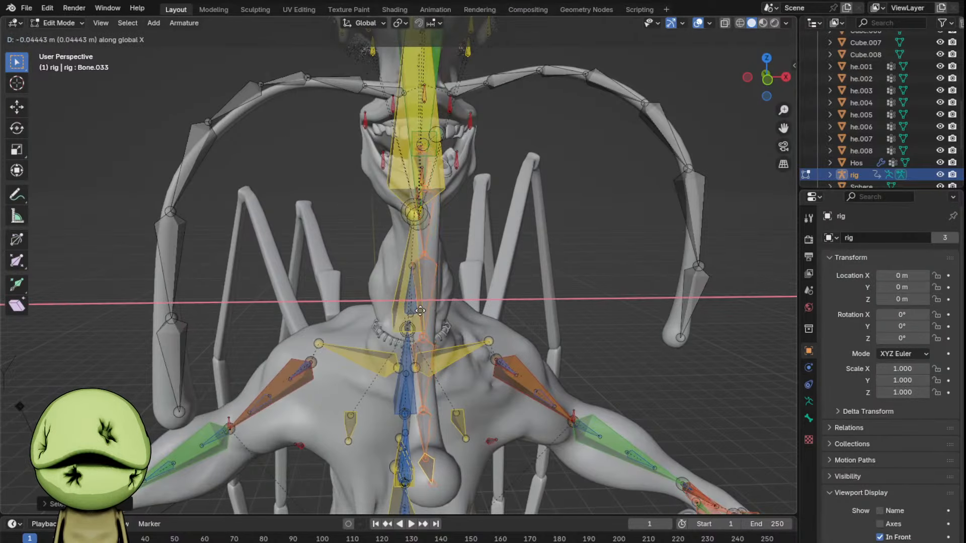
{"action": "scroll", "coordinate": [587, 278], "scroll_direction": "down", "scroll_amount": 3}
{"action": "middle_click_drag", "start_coordinate": [587, 277], "coordinate": [483, 256]}
{"action": "scroll", "coordinate": [519, 246], "scroll_direction": "down", "scroll_amount": 3}
{"action": "scroll", "coordinate": [485, 298], "scroll_direction": "up", "scroll_amount": 2}
{"action": "scroll", "coordinate": [496, 295], "scroll_direction": "up", "scroll_amount": 4}
{"action": "middle_click_drag", "start_coordinate": [512, 298], "coordinate": [474, 282]}
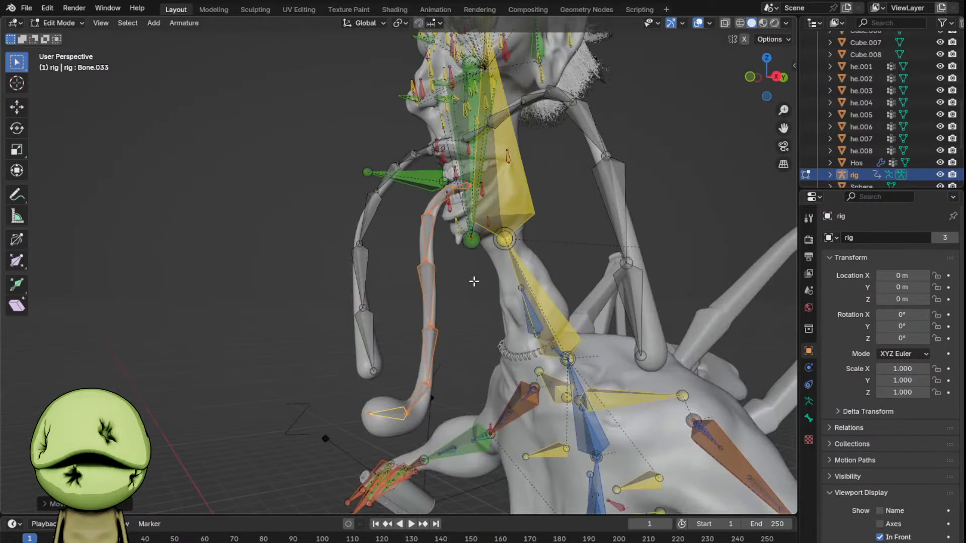
{"action": "scroll", "coordinate": [474, 282], "scroll_direction": "up", "scroll_amount": 2}
- Duplicate the central tendril's base bone down to the belly, rotate the copy and parent it to the torso bone
{"action": "left_click", "coordinate": [485, 150]}
{"action": "left_click", "coordinate": [485, 149]}
{"action": "left_click", "coordinate": [785, 79]}
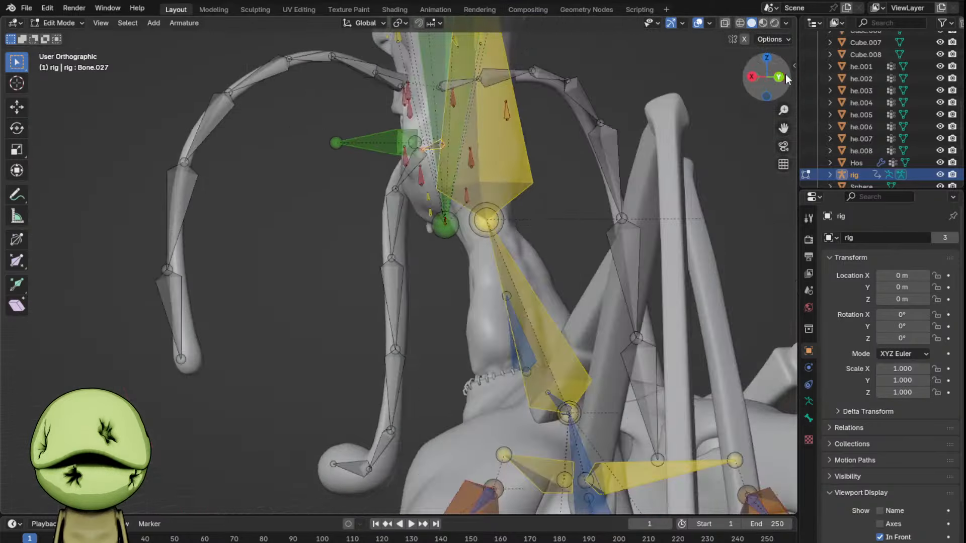
{"action": "left_click", "coordinate": [750, 80]}
{"action": "scroll", "coordinate": [750, 83], "scroll_direction": "down", "scroll_amount": 4}
{"action": "key", "text": "shift+d"}
{"action": "left_click", "coordinate": [476, 435]}
{"action": "middle_click_drag", "start_coordinate": [476, 435], "coordinate": [472, 278], "text": "shift"}
{"action": "scroll", "coordinate": [472, 278], "scroll_direction": "up", "scroll_amount": 1}
{"action": "key", "text": "g"}
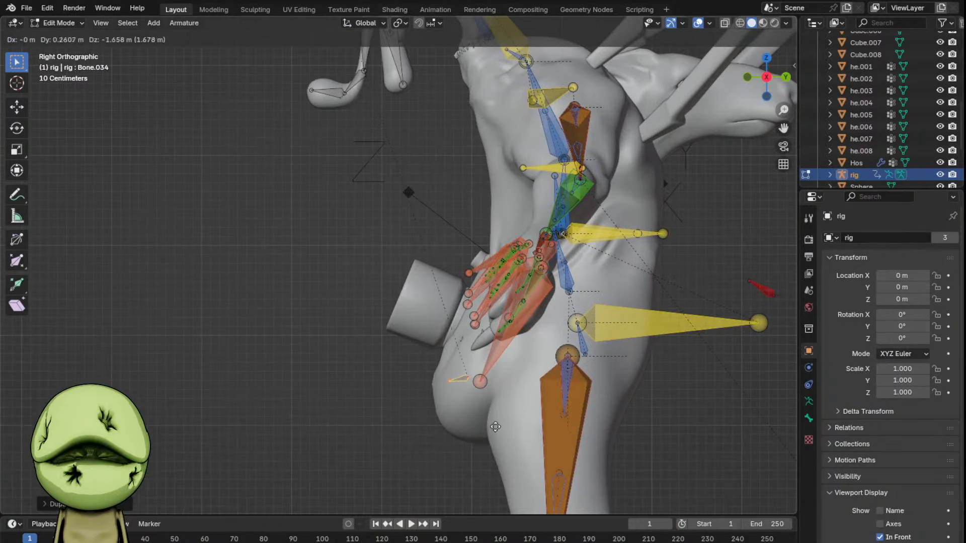
{"action": "left_click", "coordinate": [491, 385]}
{"action": "key", "text": "r"}
{"action": "left_click", "coordinate": [563, 371]}
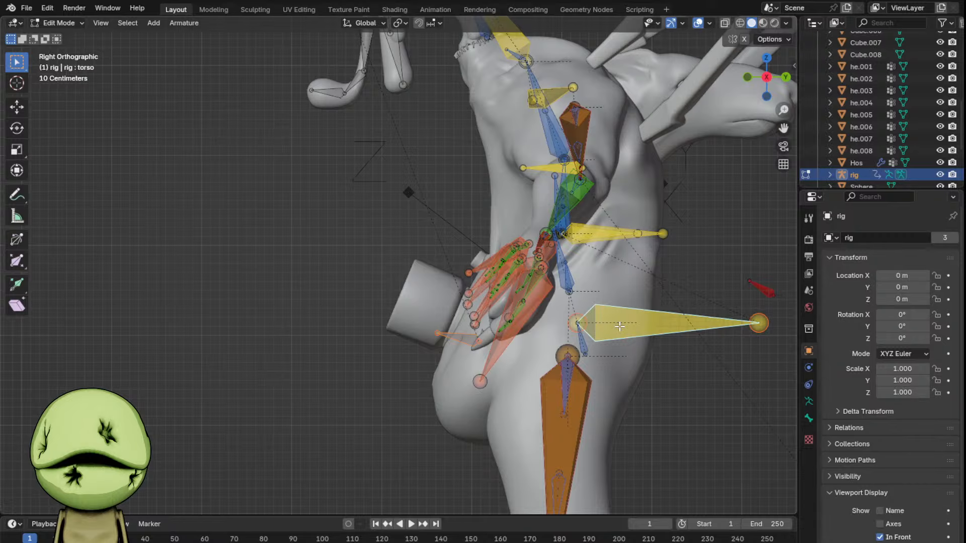
{"action": "left_click", "coordinate": [620, 332]}
- Scale the belly bone down and move it into the lower torso beside the hip joint
{"action": "scroll", "coordinate": [529, 348], "scroll_direction": "up", "scroll_amount": 2}
{"action": "left_click", "coordinate": [486, 368]}
{"action": "key", "text": "g"}
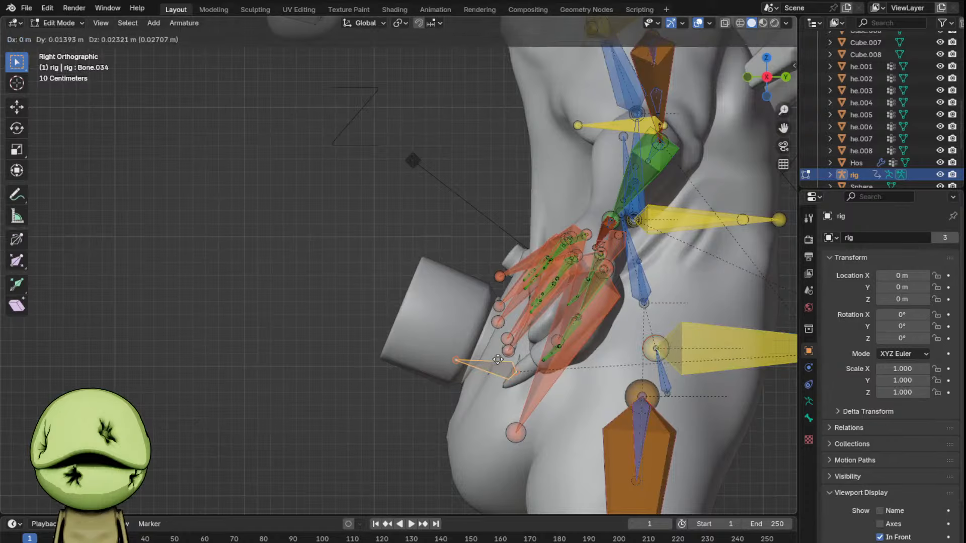
{"action": "left_click", "coordinate": [583, 346]}
{"action": "key", "text": "s"}
{"action": "left_click", "coordinate": [586, 345]}
{"action": "key", "text": "g"}
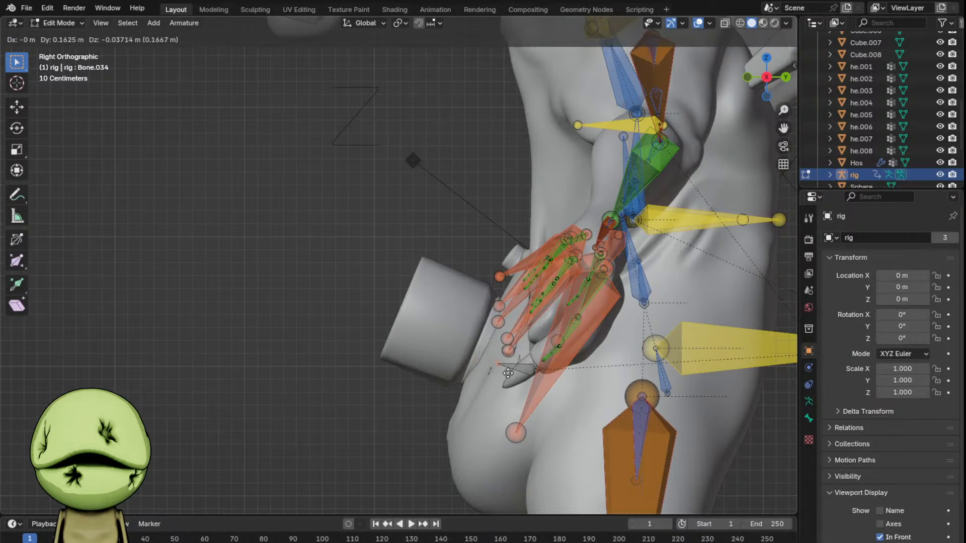
{"action": "left_click", "coordinate": [504, 367]}
{"action": "left_click", "coordinate": [519, 366]}
{"action": "key", "text": "g"}
{"action": "left_click", "coordinate": [586, 388]}
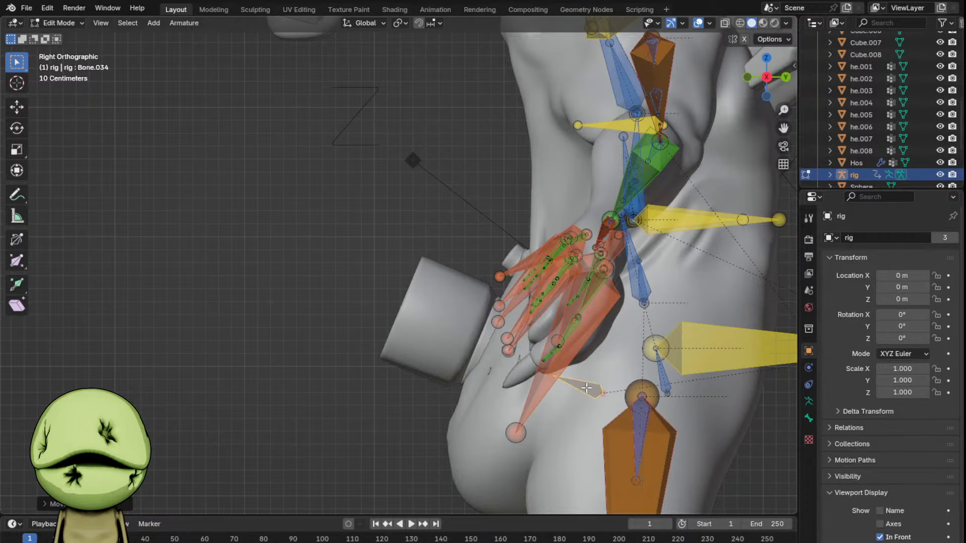
- Extrude a second bone from the belly bone's tip toward the front of the belly
{"action": "left_click", "coordinate": [554, 377]}
{"action": "key", "text": "e"}
{"action": "left_click", "coordinate": [477, 351]}
{"action": "scroll", "coordinate": [523, 337], "scroll_direction": "down", "scroll_amount": 2}
{"action": "middle_click_drag", "start_coordinate": [523, 338], "coordinate": [472, 279], "text": "shift"}
{"action": "scroll", "coordinate": [493, 276], "scroll_direction": "down", "scroll_amount": 1}
{"action": "scroll", "coordinate": [493, 276], "scroll_direction": "down", "scroll_amount": 5}
{"action": "scroll", "coordinate": [471, 280], "scroll_direction": "up", "scroll_amount": 3}
- Duplicate the belly bone up to the upper back and parent the copy to shoulder.L, keeping its offset
{"action": "left_click", "coordinate": [442, 274]}
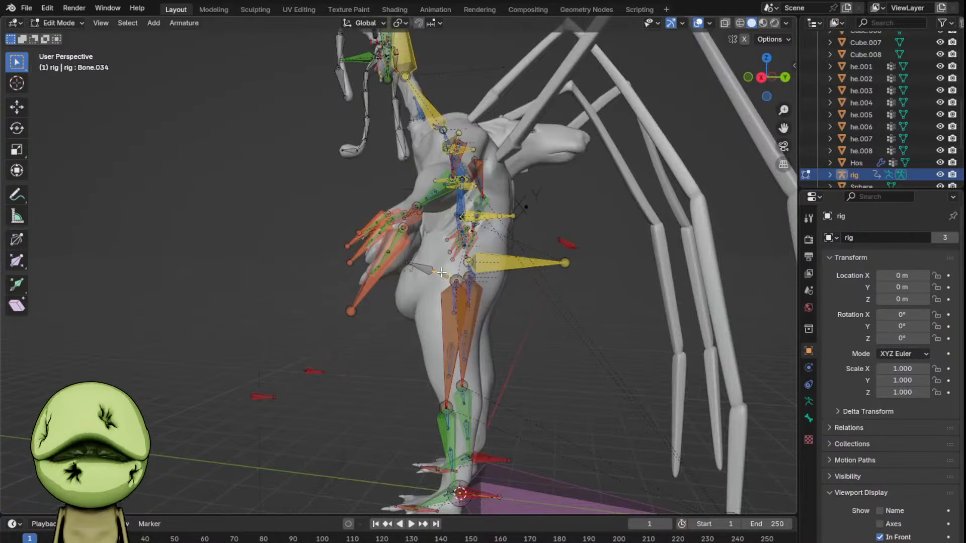
{"action": "key", "text": "shift+d"}
{"action": "left_click", "coordinate": [510, 83]}
{"action": "middle_click_drag", "start_coordinate": [510, 83], "coordinate": [504, 209], "text": "shift"}
{"action": "scroll", "coordinate": [504, 209], "scroll_direction": "up", "scroll_amount": 2}
{"action": "middle_click_drag", "start_coordinate": [504, 209], "coordinate": [458, 236]}
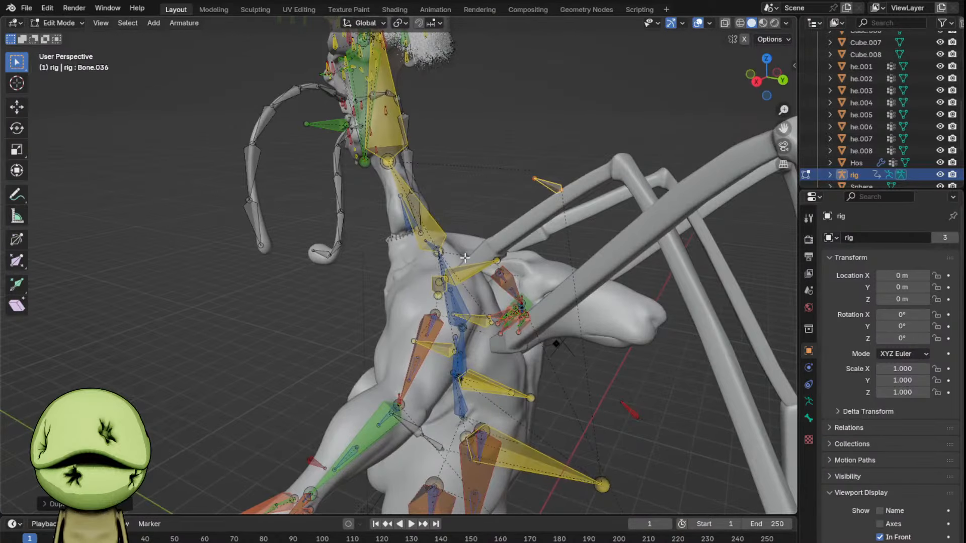
{"action": "left_click", "coordinate": [434, 282], "text": "shift"}
{"action": "key", "text": "ctrl+p"}
{"action": "left_click", "coordinate": [431, 282]}
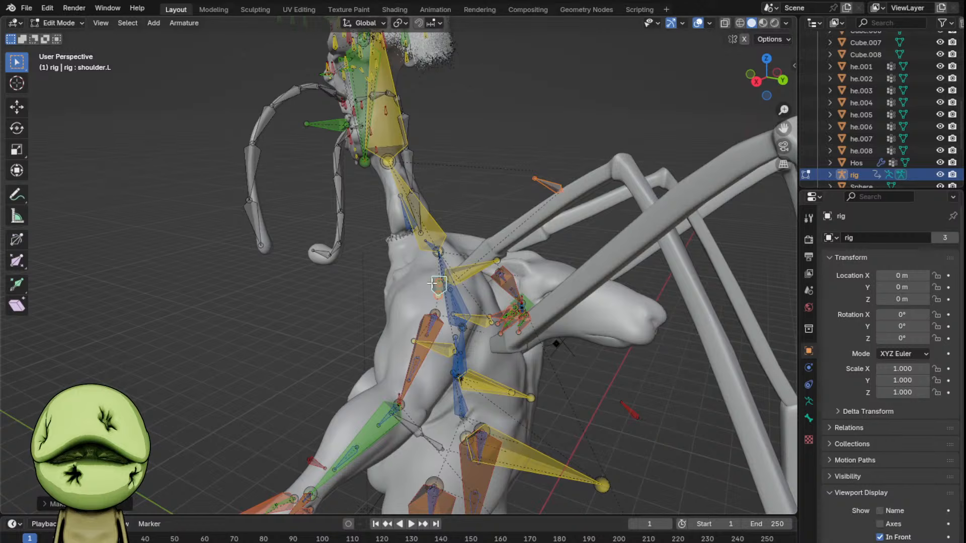
- Rotate and move the new back bone onto the inner back leg's base in side view, and move its tip along the first segment
{"action": "left_click", "coordinate": [549, 181]}
{"action": "key", "text": "KP_3"}
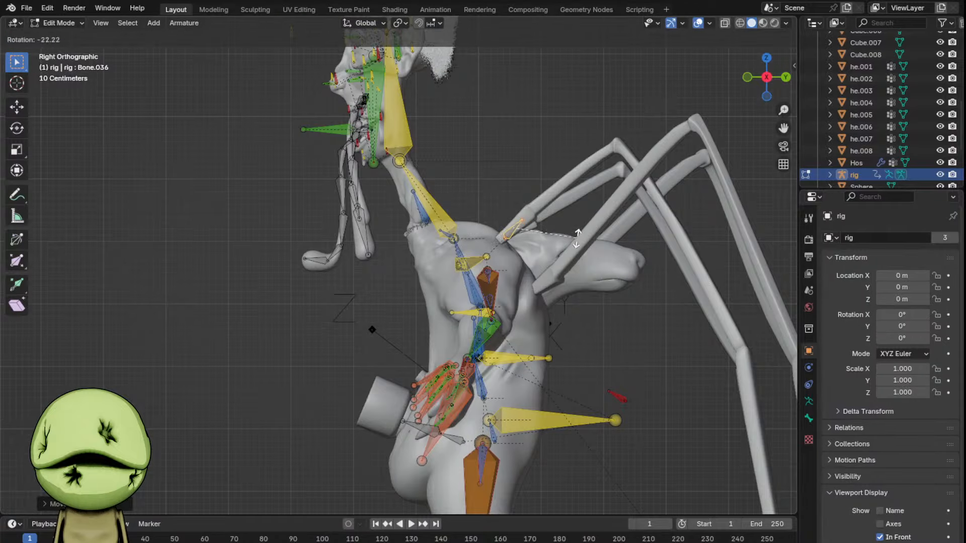
{"action": "left_click", "coordinate": [578, 239]}
{"action": "key", "text": "g"}
{"action": "left_click", "coordinate": [567, 245]}
{"action": "left_click", "coordinate": [522, 218]}
{"action": "key", "text": "g"}
- Move the first leg bone along X to the creature's left inner back leg and rotate it around Z to match
{"action": "middle_click_drag", "start_coordinate": [618, 140], "coordinate": [498, 261]}
{"action": "middle_click_drag", "start_coordinate": [492, 353], "coordinate": [492, 358]}
{"action": "middle_click_drag", "start_coordinate": [492, 358], "coordinate": [503, 299], "text": "shift"}
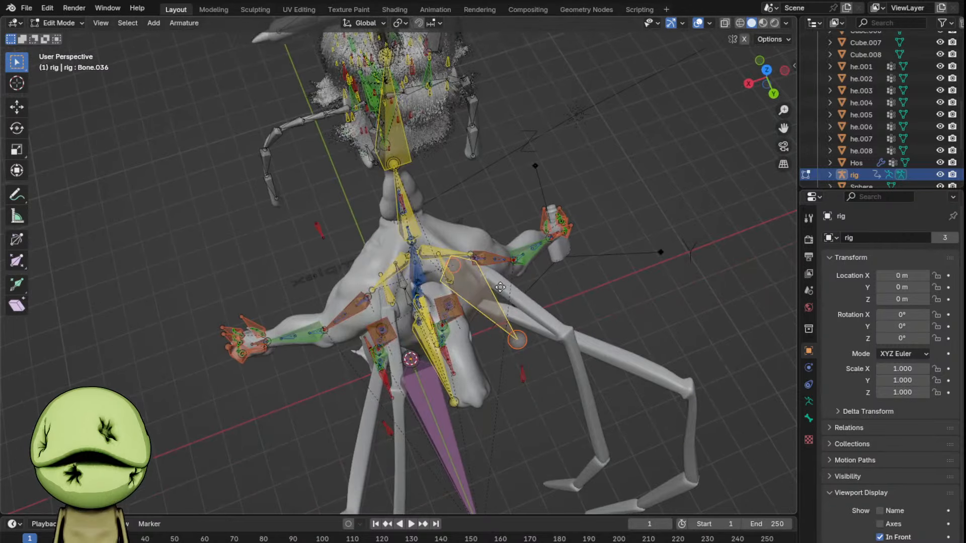
{"action": "key", "text": "g"}
{"action": "key", "text": "y"}
{"action": "key", "text": "x"}
{"action": "left_click", "coordinate": [401, 304]}
{"action": "middle_click_drag", "start_coordinate": [401, 304], "coordinate": [612, 276]}
{"action": "key", "text": "r"}
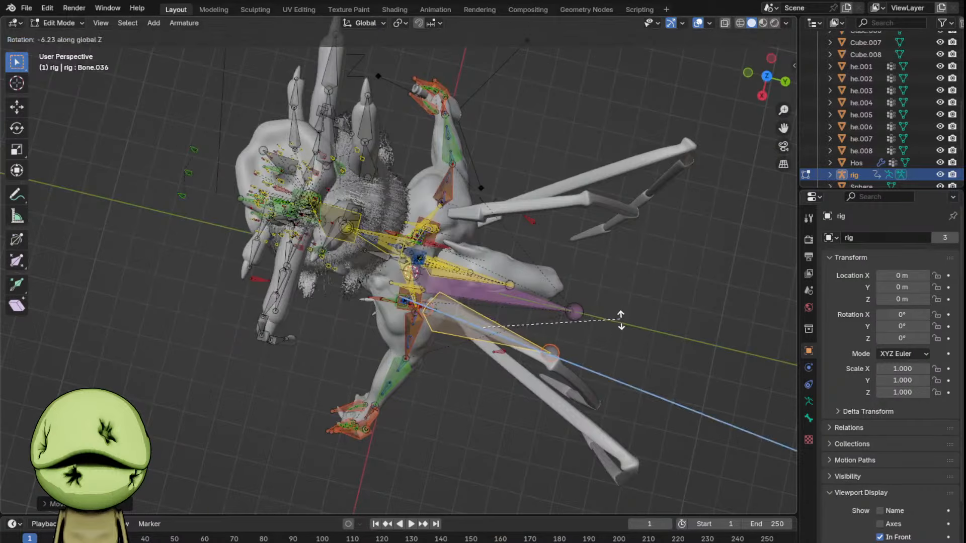
- Extrude further bones down the left inner back leg's remaining segments and move their joints into the mesh
{"action": "left_click", "coordinate": [749, 74]}
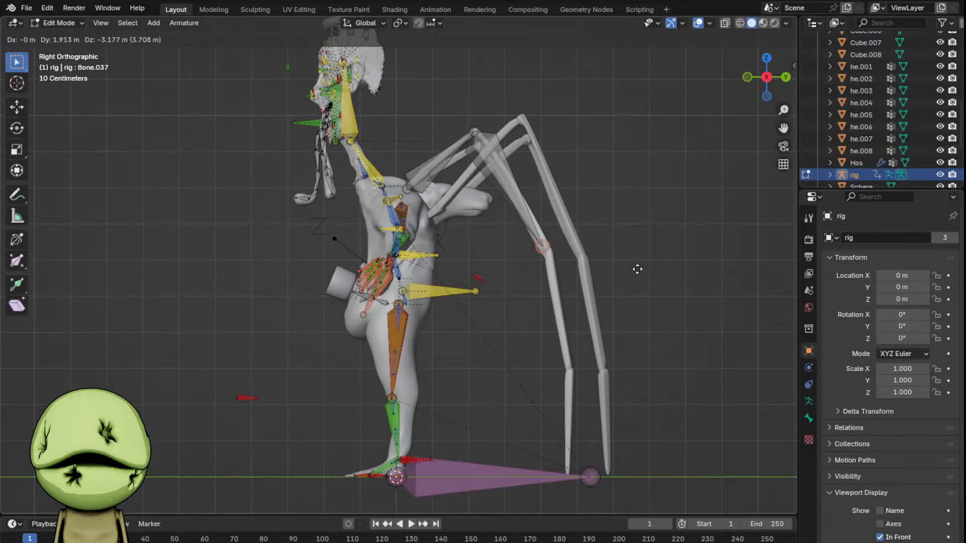
{"action": "left_click", "coordinate": [638, 269]}
{"action": "middle_click_drag", "start_coordinate": [637, 269], "coordinate": [444, 285]}
{"action": "key", "text": "e"}
{"action": "left_click", "coordinate": [441, 380]}
{"action": "middle_click_drag", "start_coordinate": [443, 378], "coordinate": [621, 330]}
{"action": "key", "text": "g"}
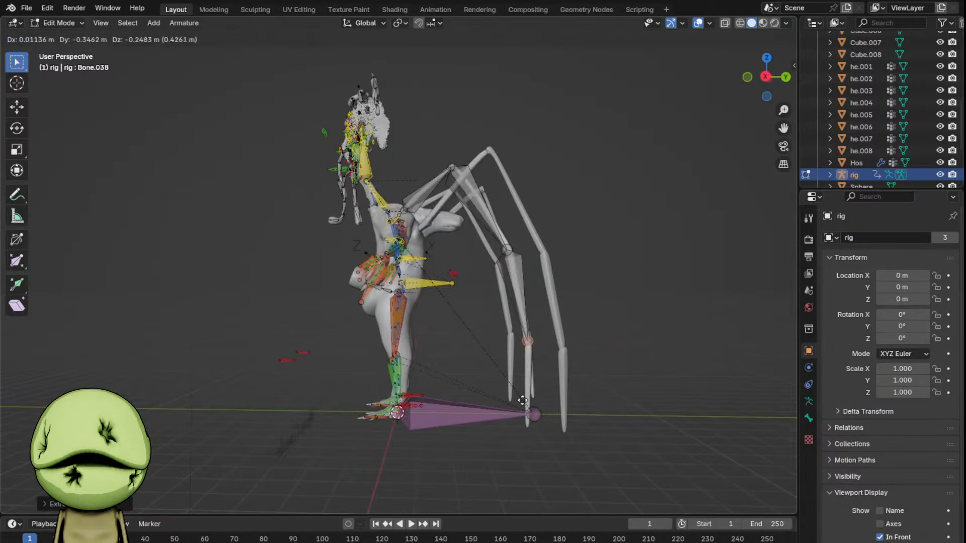
{"action": "middle_click_drag", "start_coordinate": [576, 409], "coordinate": [503, 362]}
{"action": "key", "text": "g"}
{"action": "left_click", "coordinate": [455, 390]}
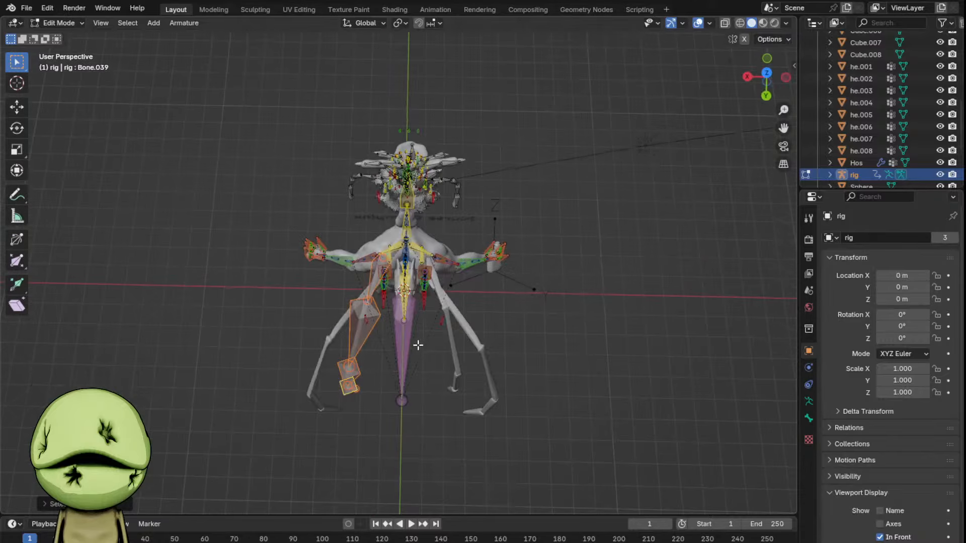
- Duplicate the left inner back leg's bone chain along X and mirror the copy across global X
{"action": "key", "text": "shift+d"}
{"action": "key", "text": "x"}
{"action": "left_click", "coordinate": [477, 348]}
{"action": "right_click", "coordinate": [477, 348]}
{"action": "mouse_move", "coordinate": [477, 349]}
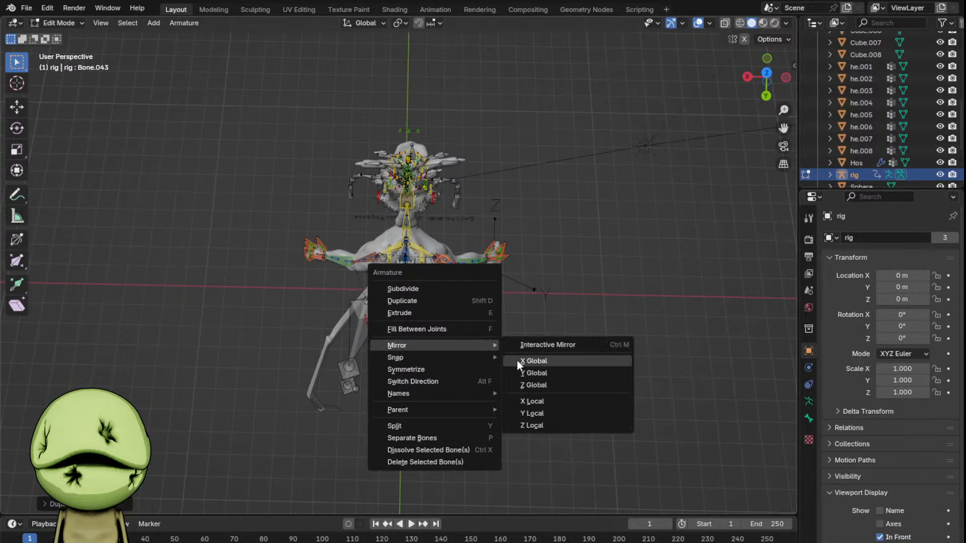
{"action": "left_click", "coordinate": [533, 360]}
- Move the mirrored leg chain along X onto the right inner back leg and parent its first bone to shoulder.R
{"action": "scroll", "coordinate": [533, 360], "scroll_direction": "up", "scroll_amount": 4}
{"action": "key", "text": "g"}
{"action": "key", "text": "x"}
{"action": "left_click", "coordinate": [443, 259]}
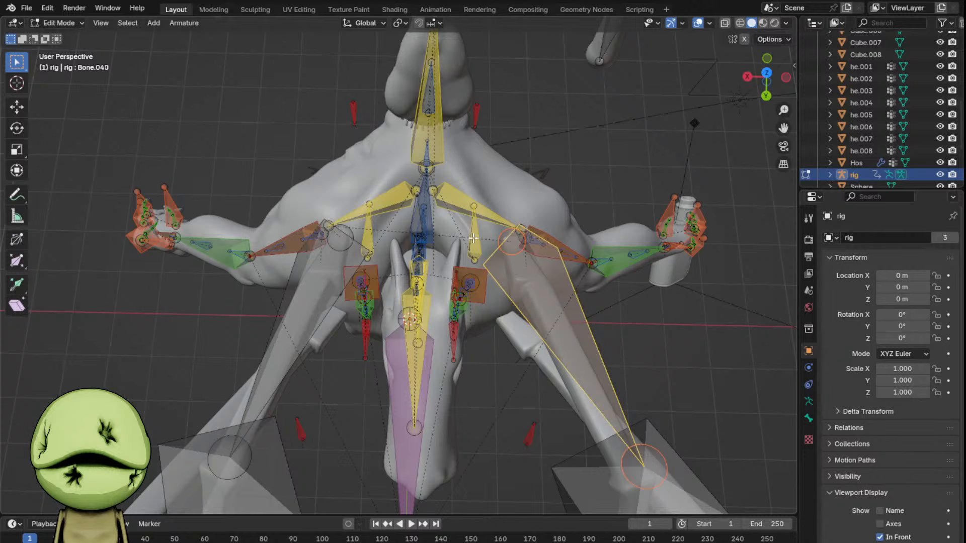
{"action": "key", "text": "ctrl+p"}
{"action": "left_click", "coordinate": [462, 195]}
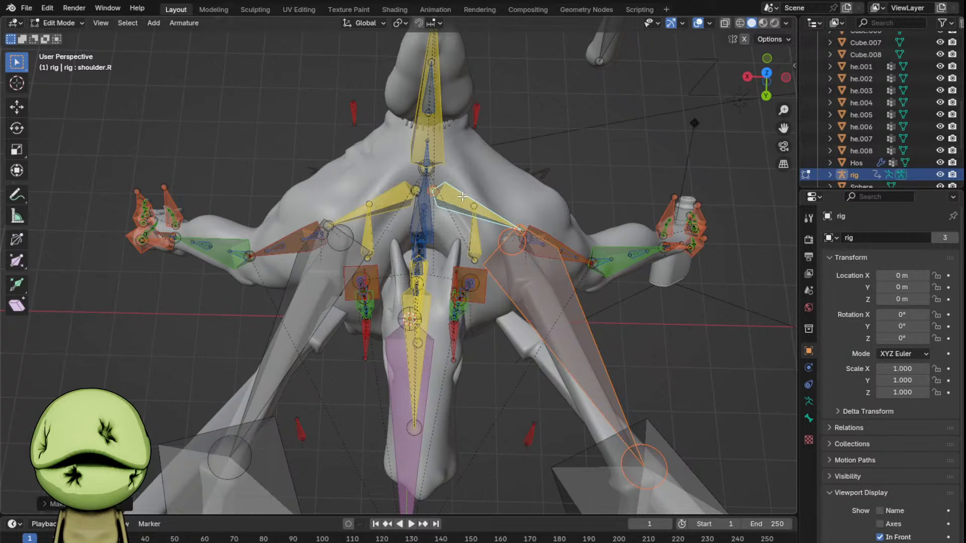
{"action": "scroll", "coordinate": [491, 294], "scroll_direction": "down", "scroll_amount": 4}
{"action": "middle_click_drag", "start_coordinate": [491, 293], "coordinate": [496, 160]}
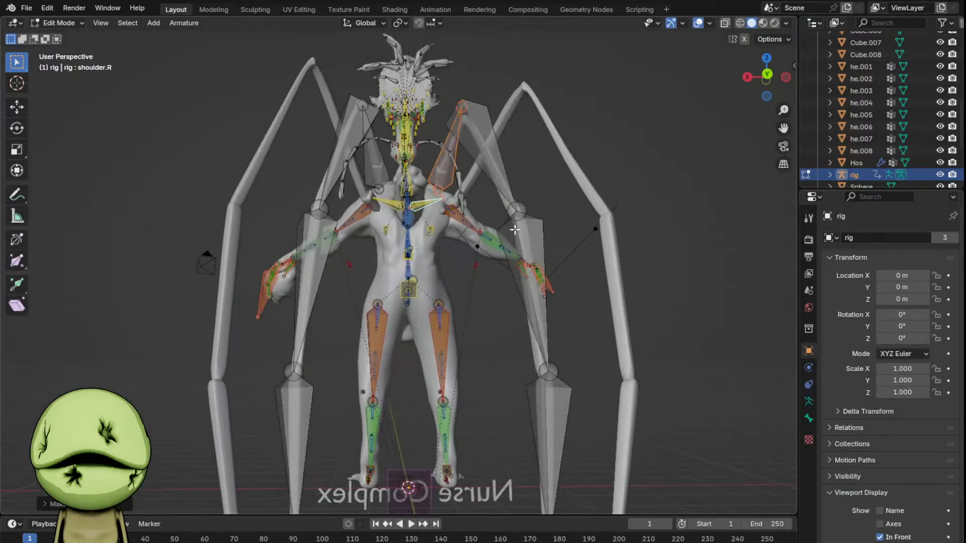
- Duplicate the right inner back leg's bone chain horizontally with Z locked onto the right outer back leg and rotate the copy around Z
{"action": "left_click", "coordinate": [485, 153]}
{"action": "key", "text": "l"}
{"action": "middle_click_drag", "start_coordinate": [605, 230], "coordinate": [590, 315]}
{"action": "key", "text": "shift+d"}
{"action": "key", "text": "shift+z"}
{"action": "left_click", "coordinate": [569, 311]}
{"action": "key", "text": "r"}
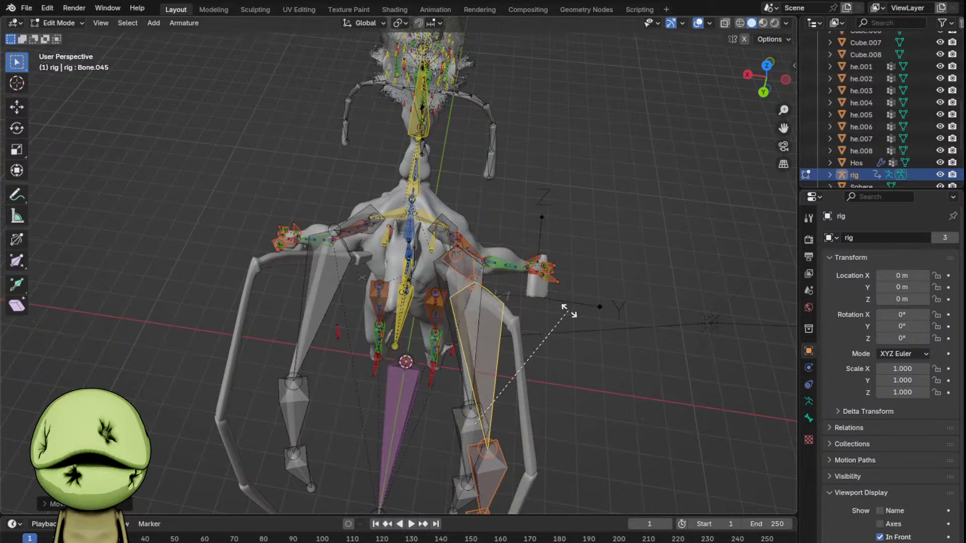
{"action": "key", "text": "z"}
{"action": "left_click", "coordinate": [579, 232]}
- Move the right outer back leg chain's base and upper joints so the bones follow the mesh
{"action": "key", "text": "g"}
{"action": "left_click", "coordinate": [603, 225]}
{"action": "middle_click_drag", "start_coordinate": [574, 243], "coordinate": [609, 207]}
{"action": "middle_click_drag", "start_coordinate": [609, 206], "coordinate": [563, 228], "text": "shift"}
{"action": "left_click", "coordinate": [569, 213]}
{"action": "key", "text": "g"}
{"action": "left_click", "coordinate": [535, 296]}
{"action": "mouse_move", "coordinate": [536, 296]}
{"action": "middle_mouse_down"}
{"action": "mouse_move", "coordinate": [573, 294]}
{"action": "mouse_move", "coordinate": [550, 328]}
{"action": "mouse_move", "coordinate": [397, 294]}
{"action": "mouse_move", "coordinate": [547, 299]}
{"action": "middle_mouse_up"}
{"action": "scroll", "coordinate": [573, 293], "scroll_direction": "down", "scroll_amount": 3}
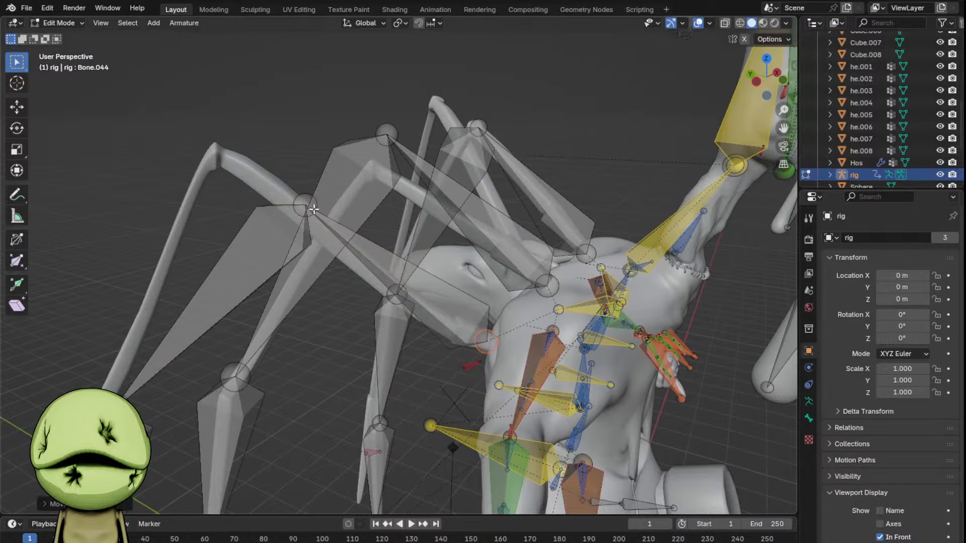
{"action": "key", "text": "g"}
{"action": "middle_click_drag", "start_coordinate": [225, 151], "coordinate": [459, 224]}
{"action": "left_click", "coordinate": [493, 261]}
- Select the lower joints of the right outer back leg chain and move them, partly along Z, to fit the leg mesh
{"action": "left_click_drag", "start_coordinate": [483, 346], "coordinate": [558, 500]}
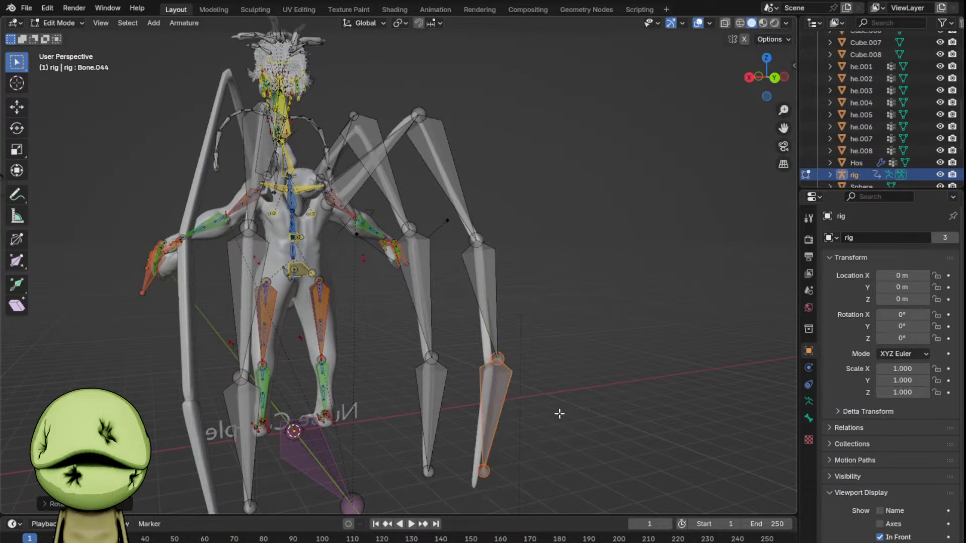
{"action": "middle_click_drag", "start_coordinate": [559, 413], "coordinate": [537, 334]}
{"action": "key", "text": "g"}
{"action": "key", "text": "g"}
{"action": "key", "text": "z"}
{"action": "left_click", "coordinate": [498, 255]}
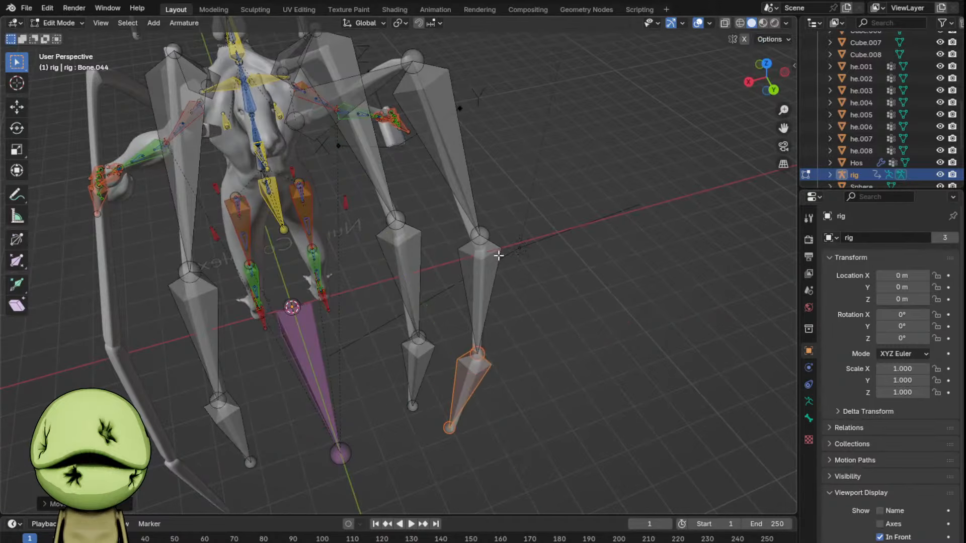
{"action": "left_click_drag", "start_coordinate": [498, 255], "coordinate": [457, 207]}
{"action": "middle_click_drag", "start_coordinate": [476, 275], "coordinate": [393, 136]}
- Duplicate the left inner back leg's bone chain and move the copy with Z locked onto the left outer back leg
{"action": "scroll", "coordinate": [463, 312], "scroll_direction": "down", "scroll_amount": 2}
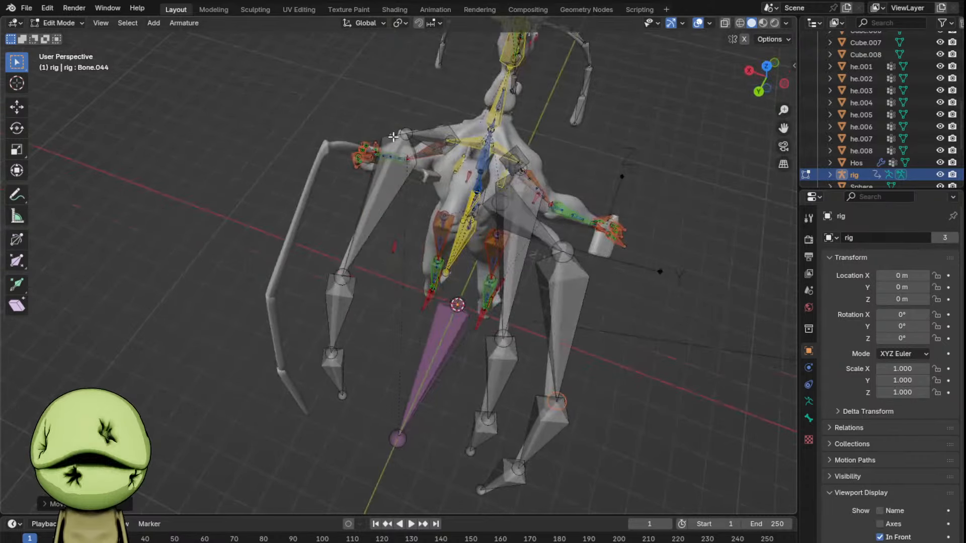
{"action": "key", "text": "l"}
{"action": "key", "text": "g"}
{"action": "key", "text": "shift+z"}
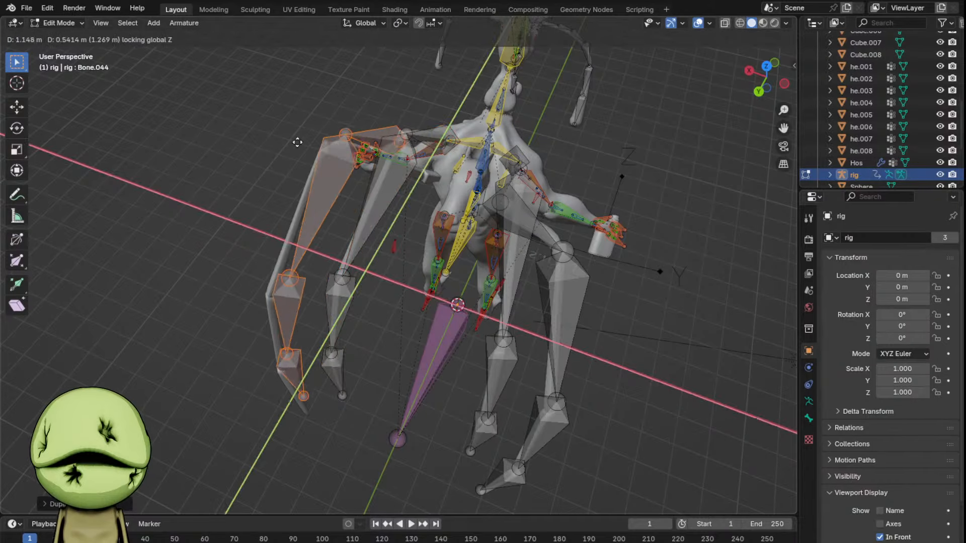
{"action": "left_click", "coordinate": [283, 145]}
{"action": "middle_click_drag", "start_coordinate": [312, 156], "coordinate": [512, 105]}
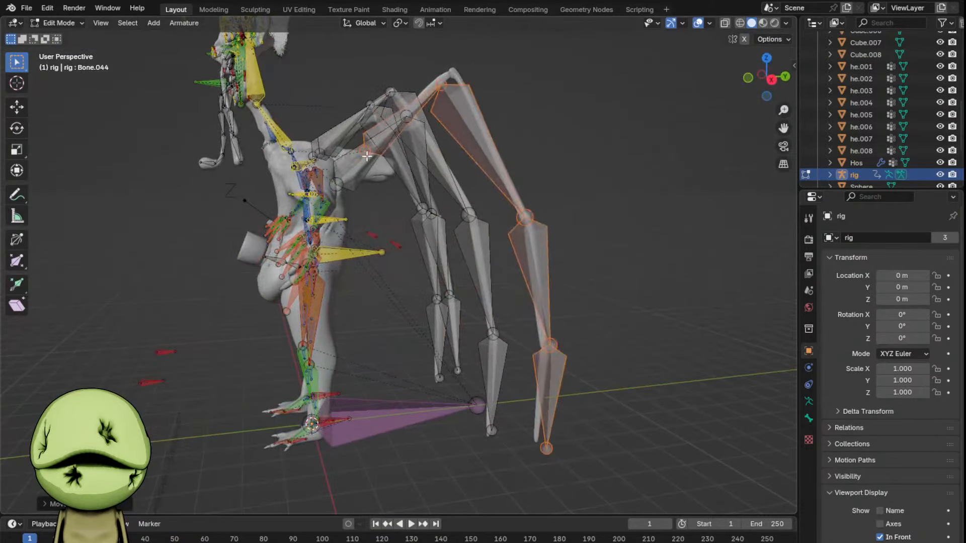
- Move the left outer back leg chain's joints into the mesh and rotate its lowest bone to match
{"action": "left_click", "coordinate": [367, 156]}
{"action": "middle_click_drag", "start_coordinate": [372, 160], "coordinate": [495, 290]}
{"action": "key", "text": "g"}
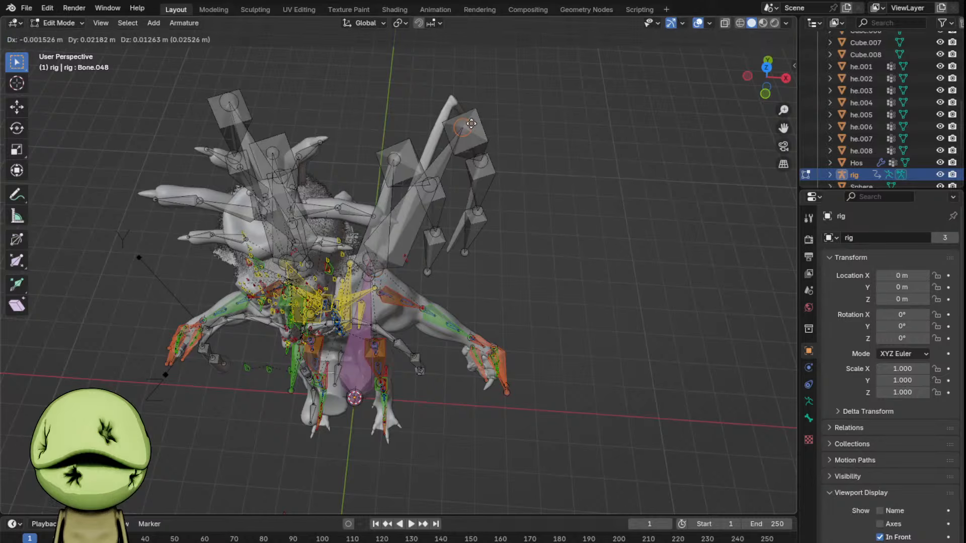
{"action": "left_click", "coordinate": [471, 124]}
{"action": "middle_click_drag", "start_coordinate": [468, 126], "coordinate": [322, 246]}
{"action": "left_click", "coordinate": [340, 378]}
{"action": "key", "text": "r"}
{"action": "left_click", "coordinate": [498, 336]}
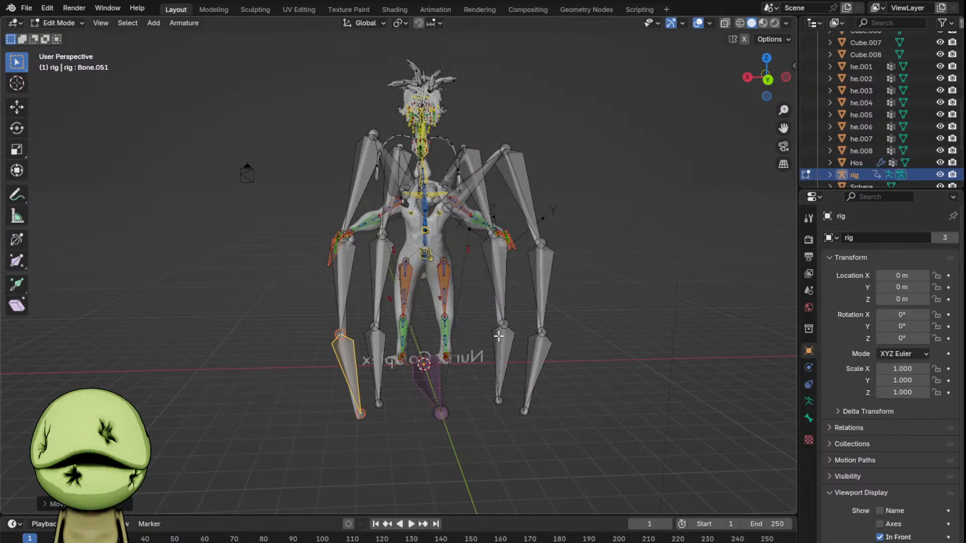
- Select the end joints of all four back leg chains and extrude a short tip bone straight down along Z from each
{"action": "middle_click_drag", "start_coordinate": [498, 336], "coordinate": [390, 105]}
{"action": "left_click", "coordinate": [480, 313]}
{"action": "middle_click_drag", "start_coordinate": [481, 317], "coordinate": [485, 269]}
{"action": "left_click", "coordinate": [403, 295]}
{"action": "left_click", "coordinate": [420, 295], "text": "shift"}
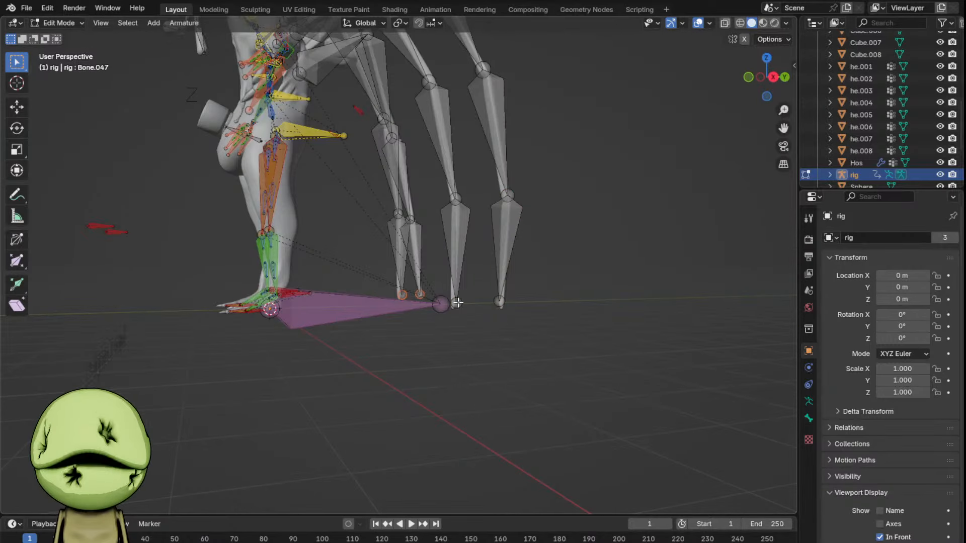
{"action": "left_click", "coordinate": [519, 303]}
{"action": "mouse_move", "coordinate": [483, 313]}
{"action": "middle_mouse_down"}
{"action": "mouse_move", "coordinate": [454, 309]}
{"action": "mouse_move", "coordinate": [468, 312]}
{"action": "middle_mouse_up"}
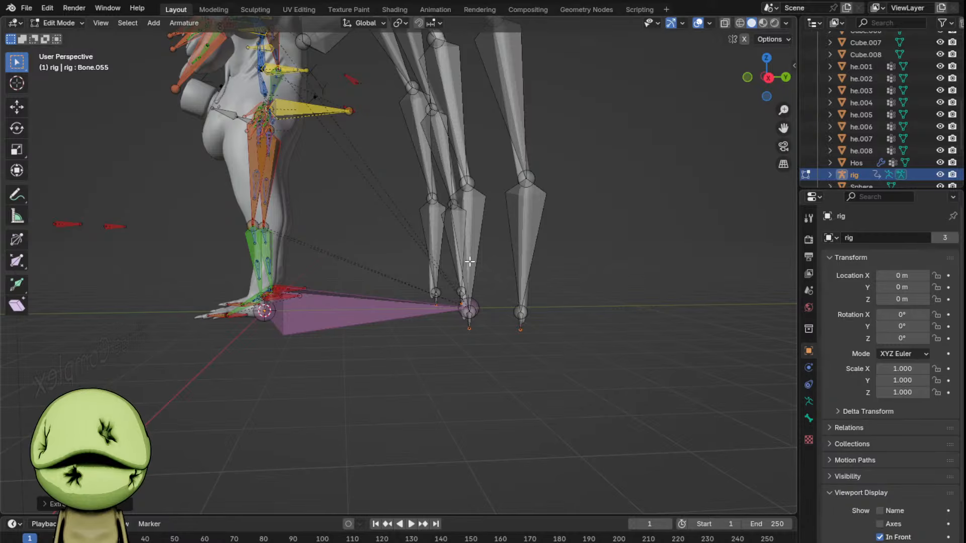
{"action": "middle_click_drag", "start_coordinate": [470, 262], "coordinate": [484, 297]}
{"action": "scroll", "coordinate": [502, 245], "scroll_direction": "up", "scroll_amount": 3}
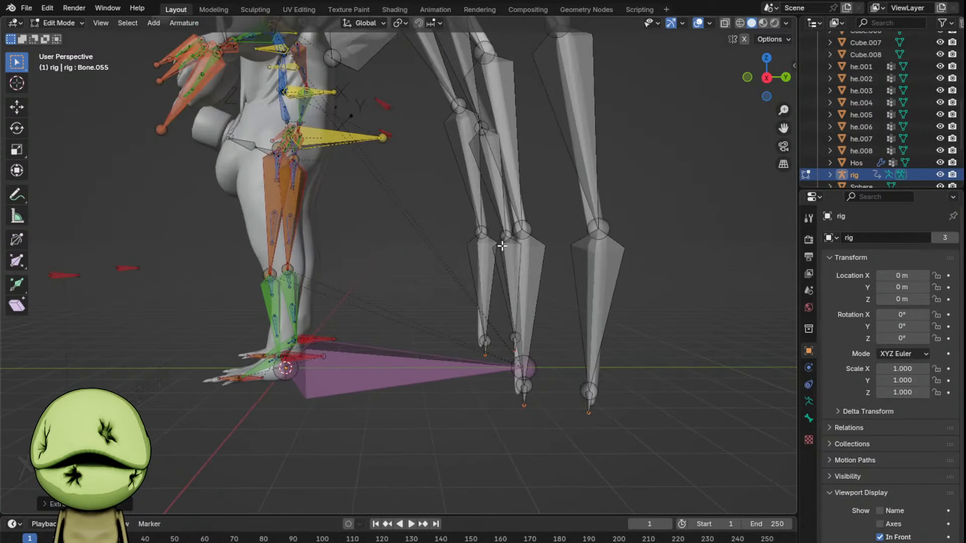
{"action": "left_click", "coordinate": [500, 317]}
{"action": "key", "text": "z"}
{"action": "left_click", "coordinate": [586, 309]}
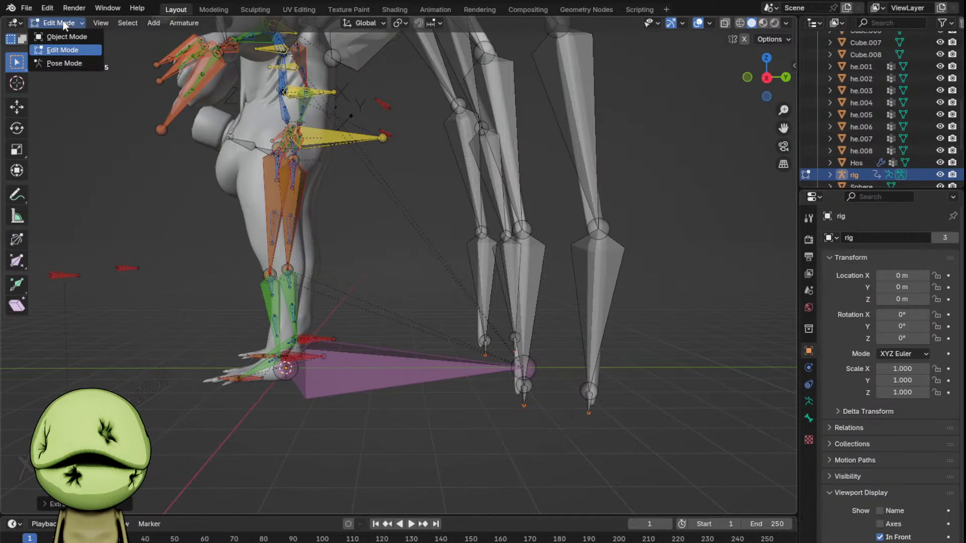
- In Pose Mode, add IK constraints to the lowest bones of both inner back legs, targeting their tip bones
{"action": "left_click", "coordinate": [64, 63]}
{"action": "key", "text": "shift+i"}
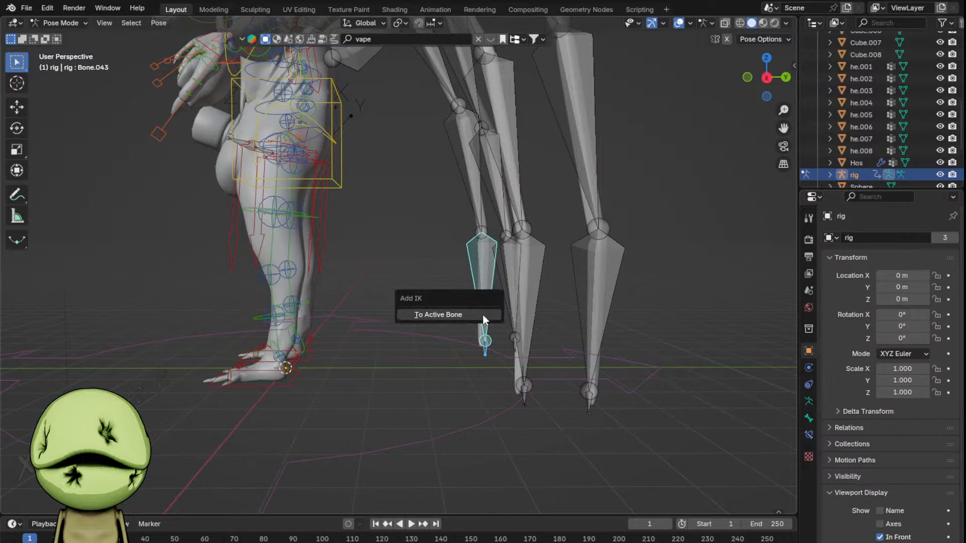
{"action": "left_click", "coordinate": [482, 316]}
{"action": "left_click", "coordinate": [523, 347]}
{"action": "key", "text": "shift+i"}
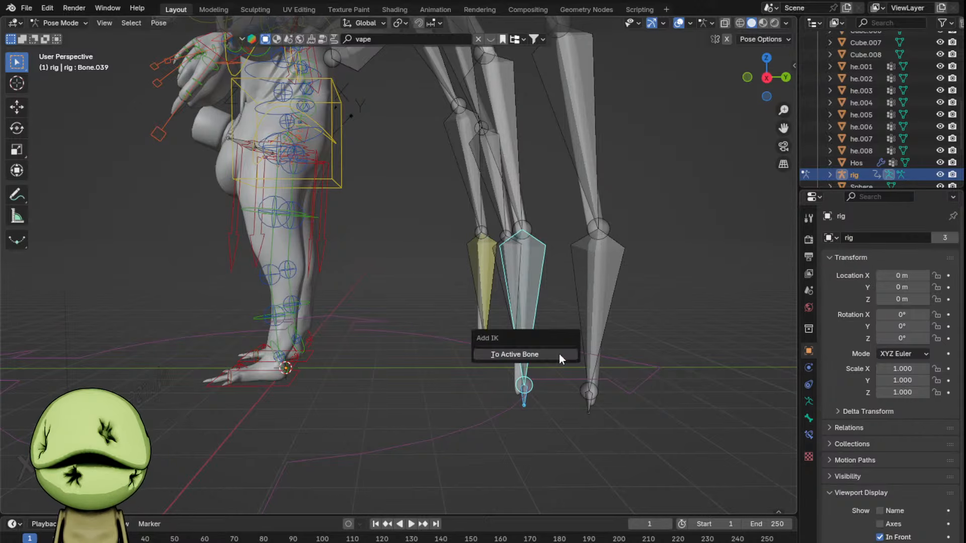
{"action": "left_click", "coordinate": [559, 354]}
- Add IK constraints to the lowest bones of both outer back legs, targeting their tip bones
{"action": "left_click", "coordinate": [597, 406]}
{"action": "left_click", "coordinate": [588, 345], "text": "shift"}
{"action": "key", "text": "shift+i"}
{"action": "left_click", "coordinate": [589, 346]}
{"action": "middle_click_drag", "start_coordinate": [464, 327], "coordinate": [478, 340]}
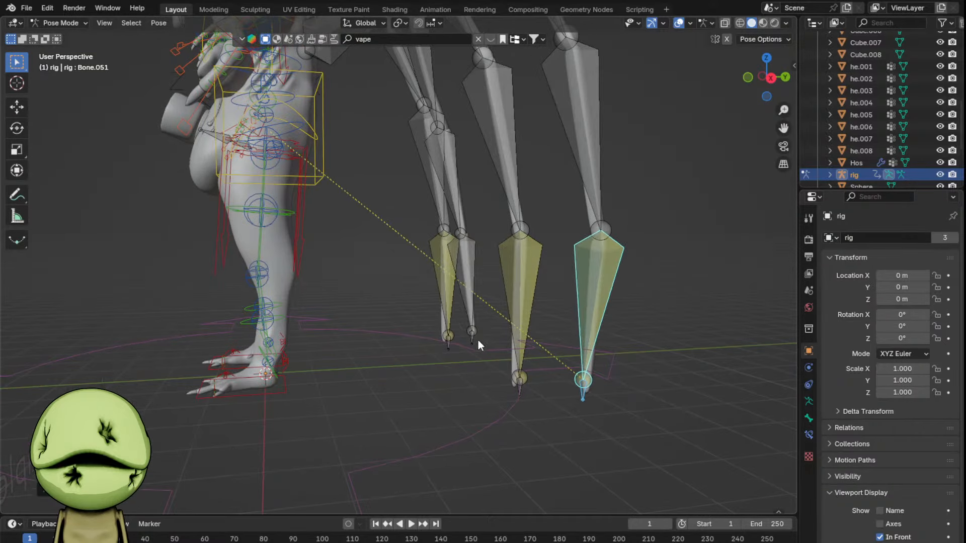
{"action": "left_click", "coordinate": [473, 304], "text": "shift"}
{"action": "key", "text": "shift+i"}
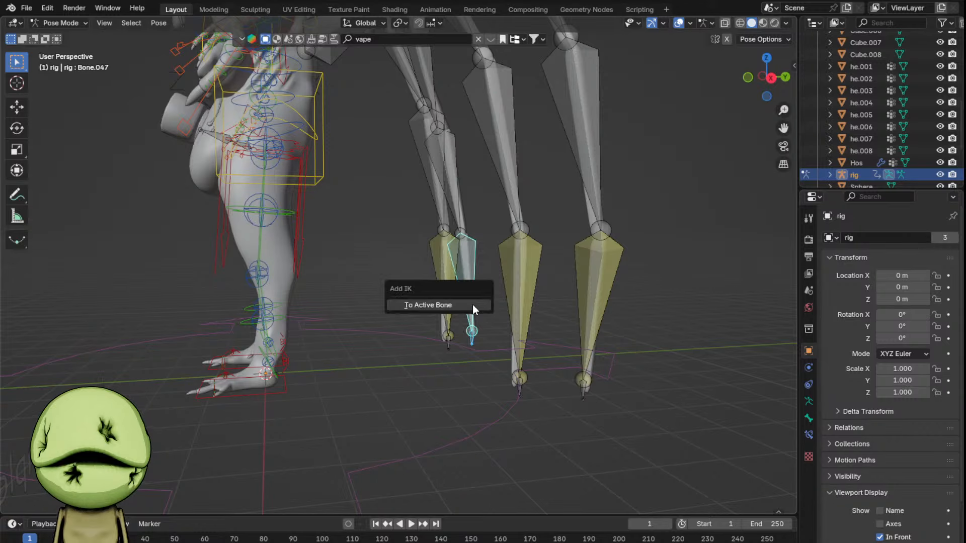
{"action": "left_click", "coordinate": [472, 304]}
- Set the chain length of the back legs' IK constraints to 4
{"action": "left_click", "coordinate": [601, 282]}
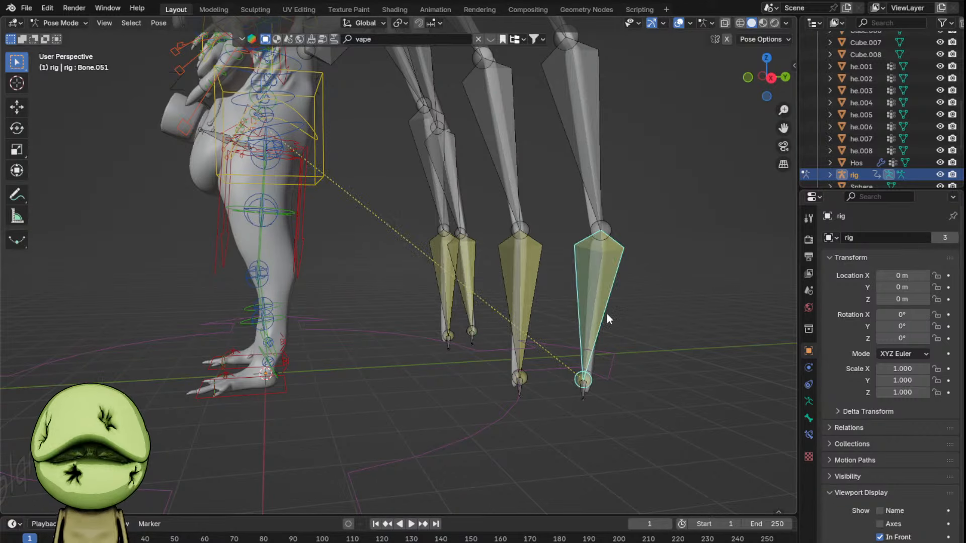
{"action": "left_click", "coordinate": [808, 435]}
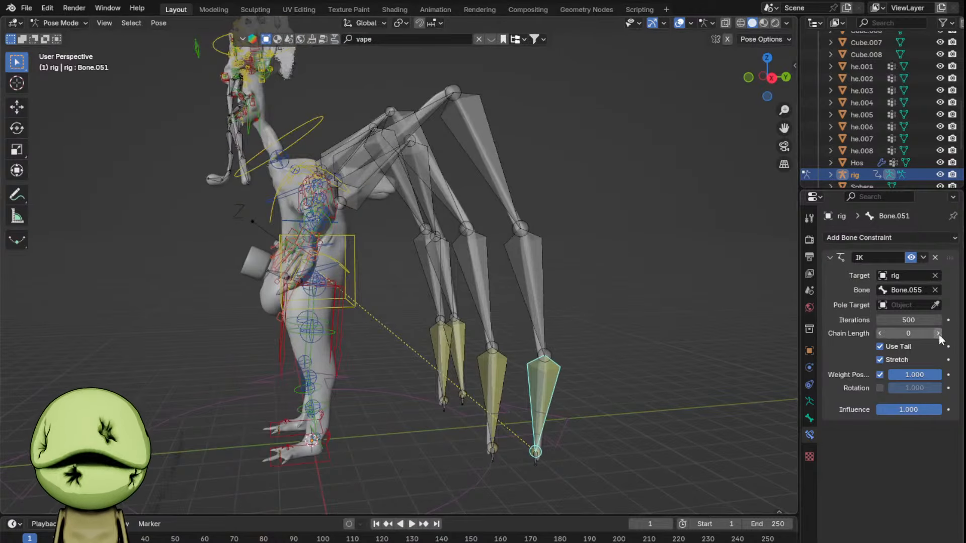
{"action": "left_click", "coordinate": [939, 334]}
{"action": "scroll", "coordinate": [620, 351], "scroll_direction": "up", "scroll_amount": 3}
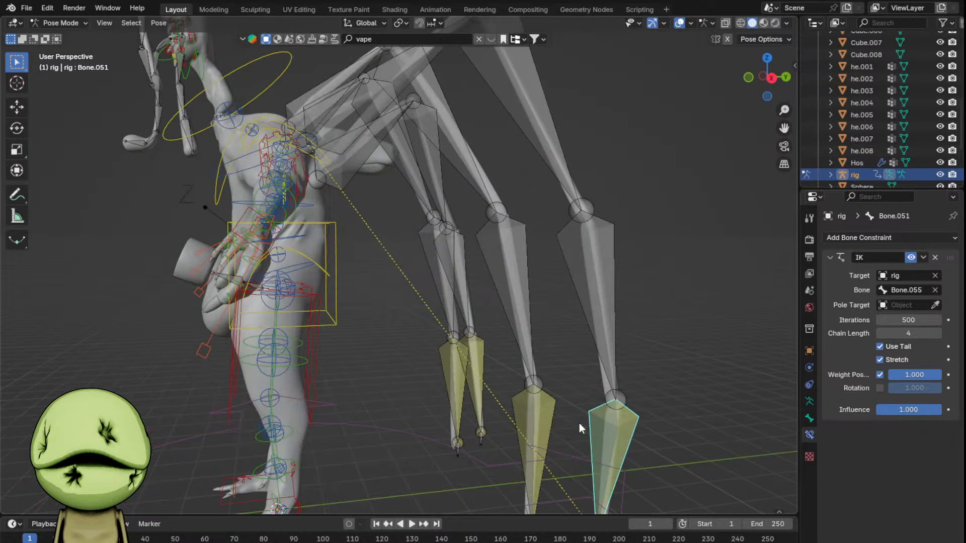
{"action": "left_click", "coordinate": [885, 332]}
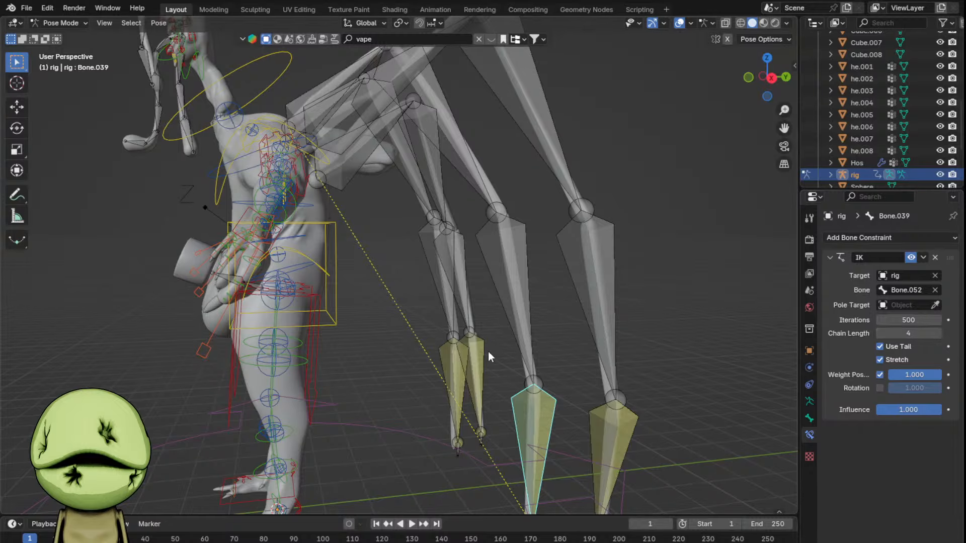
{"action": "left_click", "coordinate": [440, 352]}
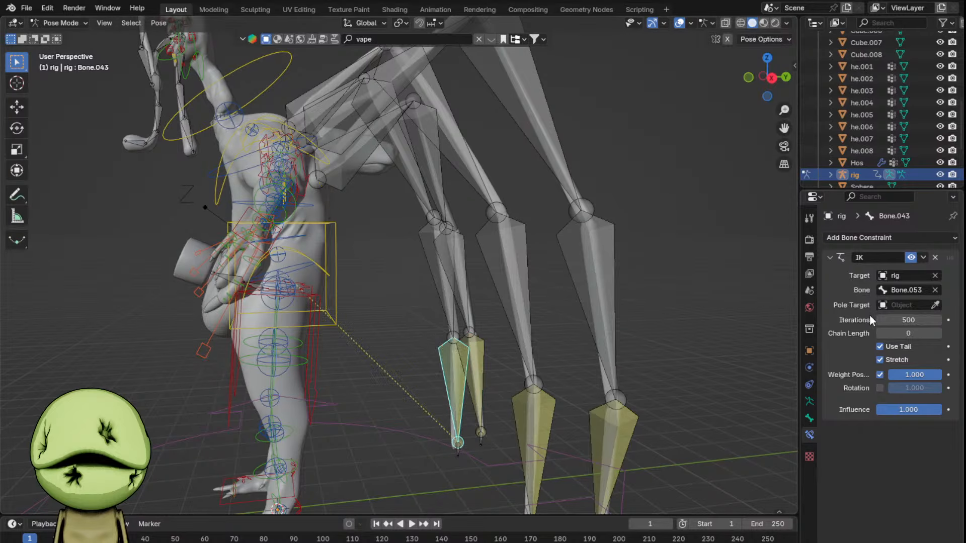
{"action": "type", "text": "4"}
{"action": "key", "text": "Return"}
- Turn off Deform for the small tip bones at the ends of the back legs
{"action": "scroll", "coordinate": [495, 294], "scroll_direction": "down", "scroll_amount": 4}
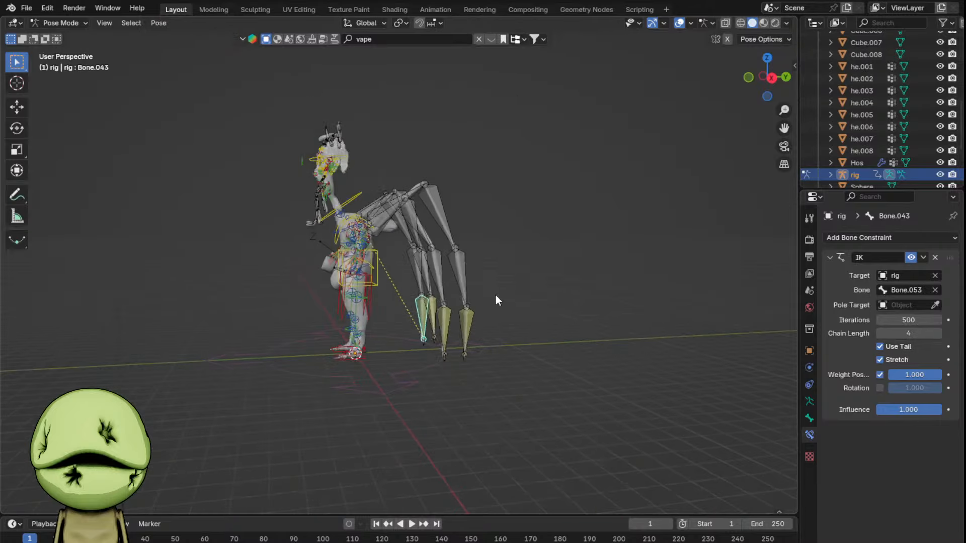
{"action": "scroll", "coordinate": [522, 311], "scroll_direction": "up", "scroll_amount": 2}
{"action": "left_click", "coordinate": [531, 413]}
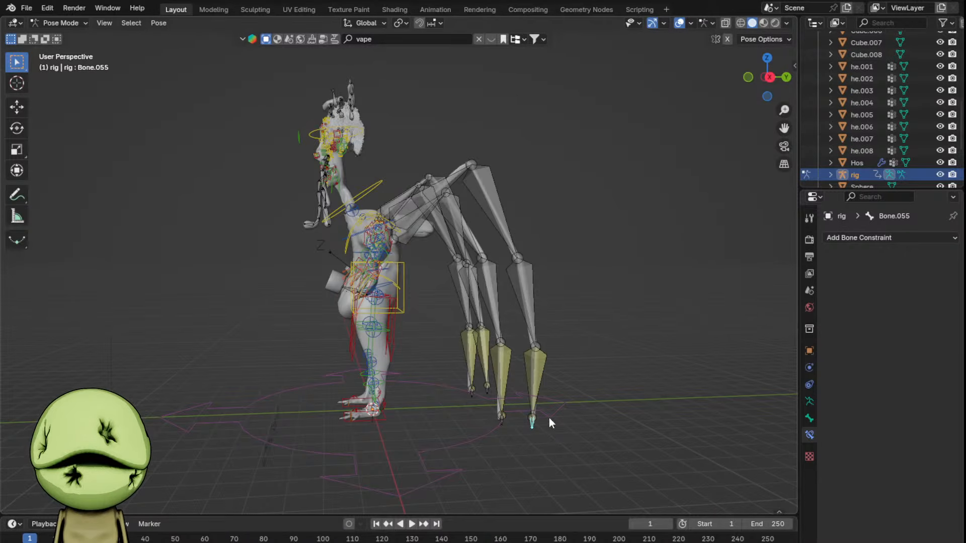
{"action": "left_click", "coordinate": [809, 419]}
{"action": "left_click", "coordinate": [502, 420]}
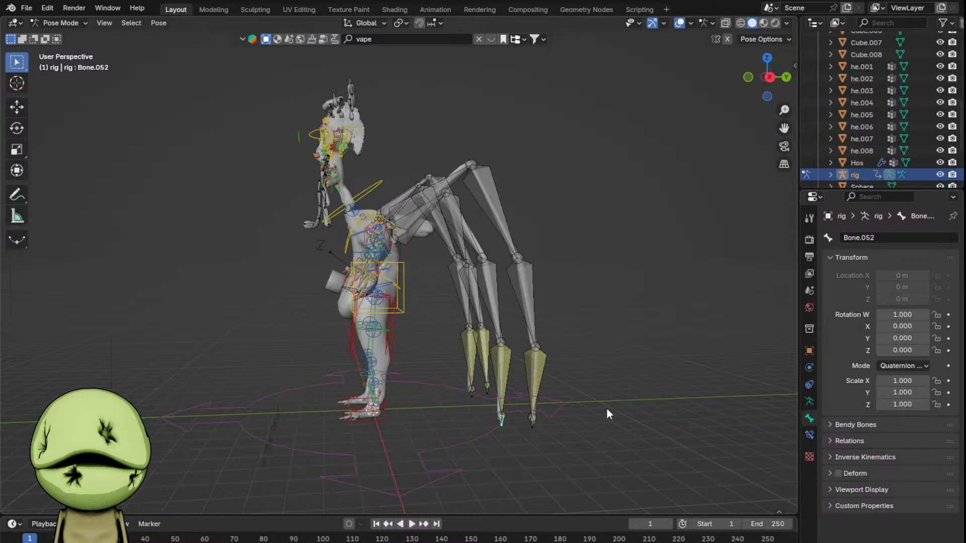
{"action": "scroll", "coordinate": [520, 438], "scroll_direction": "up", "scroll_amount": 2}
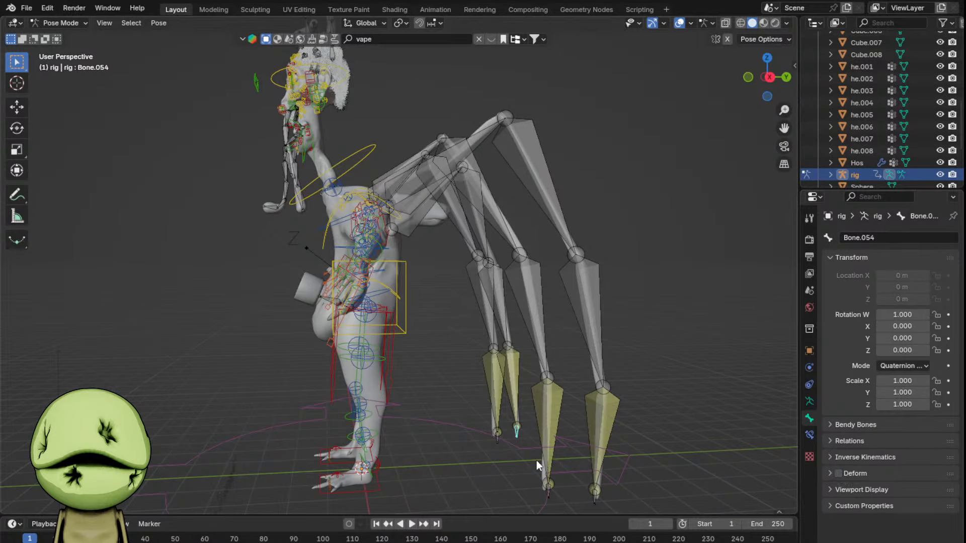
{"action": "left_click", "coordinate": [838, 473]}
- In Edit Mode, select the four back leg tip bones, detach them from their leg chains and return to Pose Mode
{"action": "scroll", "coordinate": [608, 322], "scroll_direction": "down", "scroll_amount": 4}
{"action": "scroll", "coordinate": [589, 308], "scroll_direction": "up", "scroll_amount": 4}
{"action": "middle_click_drag", "start_coordinate": [523, 300], "coordinate": [555, 348]}
{"action": "scroll", "coordinate": [555, 347], "scroll_direction": "down", "scroll_amount": 2}
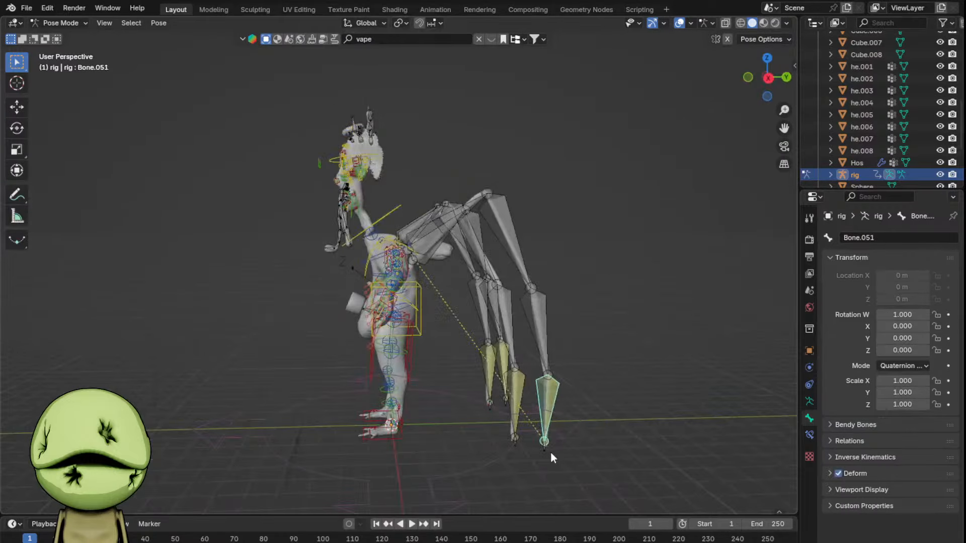
{"action": "key", "text": "Tab"}
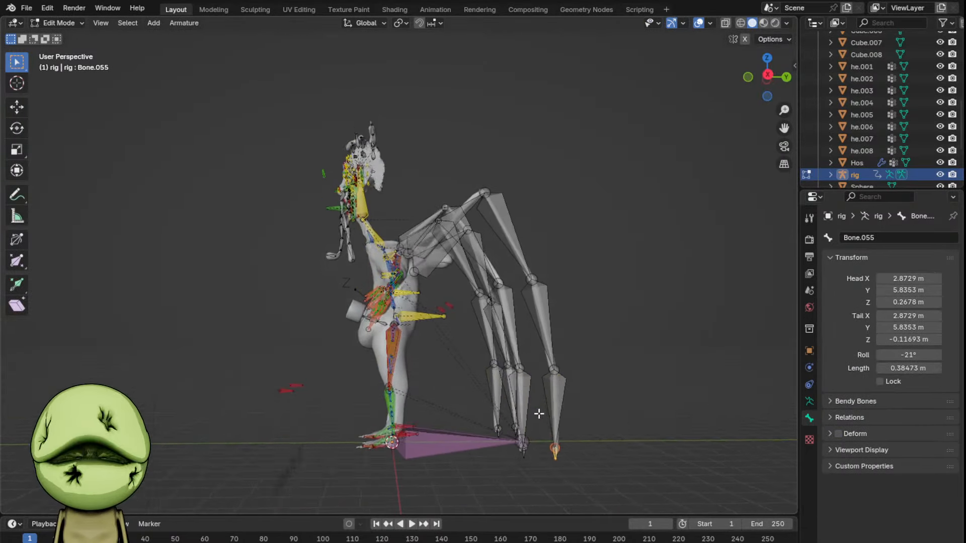
{"action": "scroll", "coordinate": [538, 413], "scroll_direction": "up", "scroll_amount": 2}
{"action": "middle_click_drag", "start_coordinate": [549, 409], "coordinate": [490, 389]}
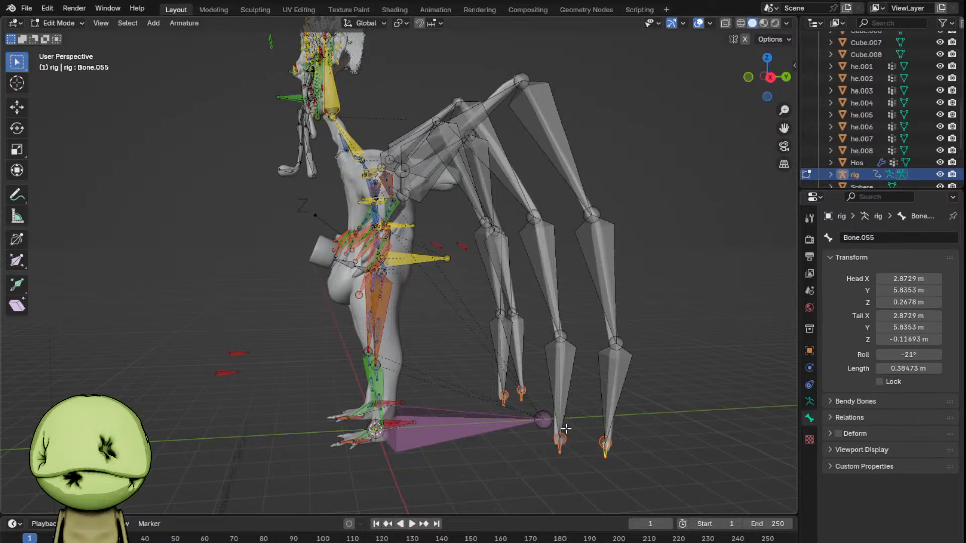
{"action": "right_click", "coordinate": [527, 385]}
{"action": "left_click", "coordinate": [477, 467]}
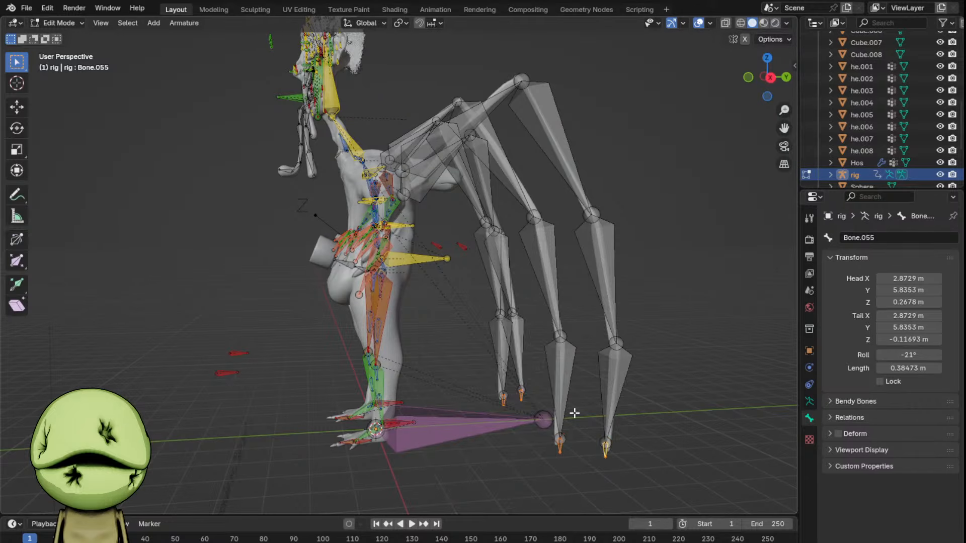
{"action": "key", "text": "Tab"}
{"action": "key", "text": "g"}
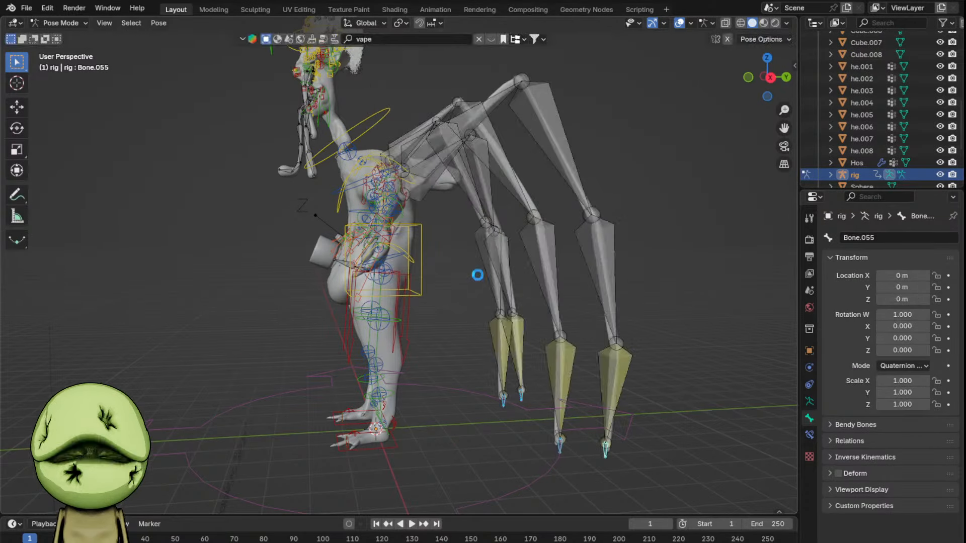
- Select the short bones at the front of the belly in pairs and add bone constraints between them
{"action": "scroll", "coordinate": [367, 237], "scroll_direction": "down", "scroll_amount": 3}
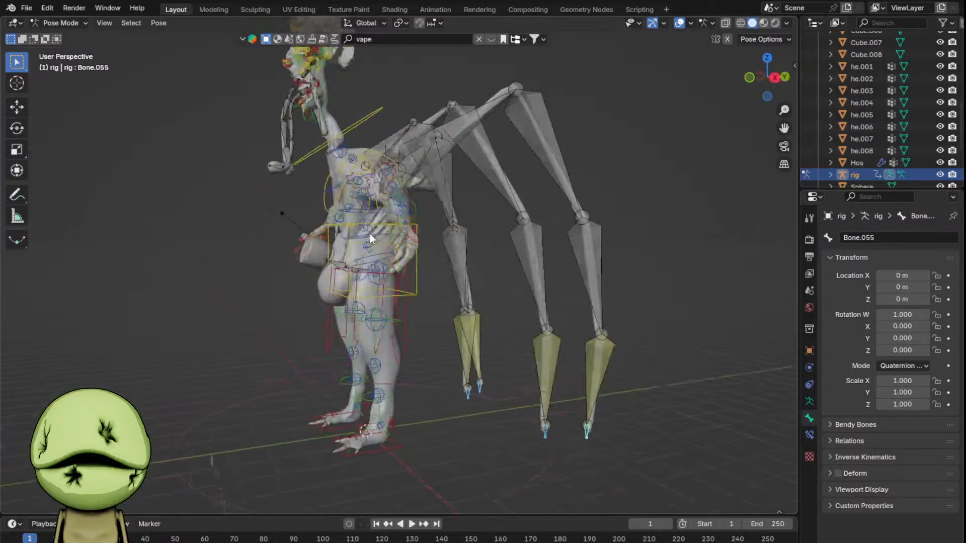
{"action": "scroll", "coordinate": [370, 239], "scroll_direction": "up", "scroll_amount": 3}
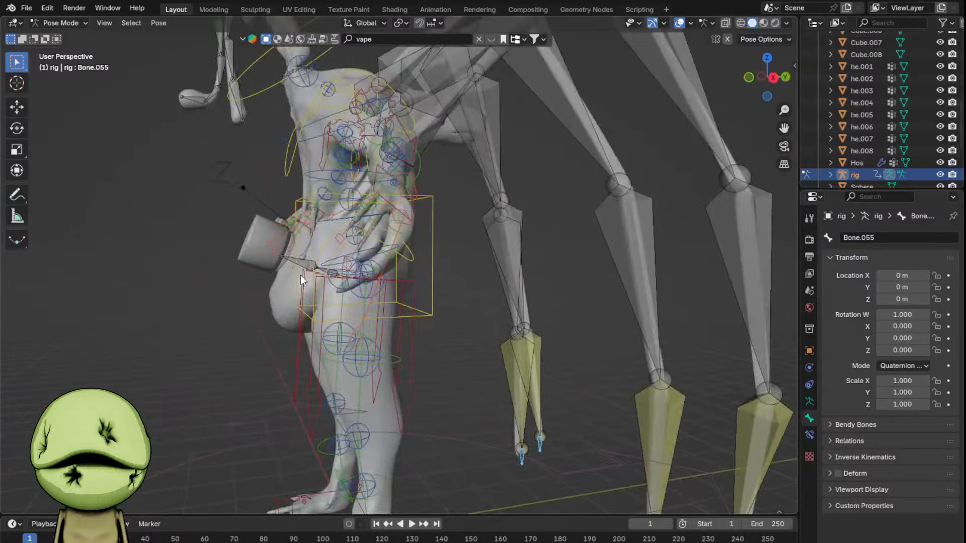
{"action": "left_click", "coordinate": [301, 276]}
{"action": "middle_click_drag", "start_coordinate": [300, 275], "coordinate": [494, 292], "text": "shift"}
{"action": "scroll", "coordinate": [494, 291], "scroll_direction": "up", "scroll_amount": 5}
{"action": "left_click", "coordinate": [536, 330], "text": "shift"}
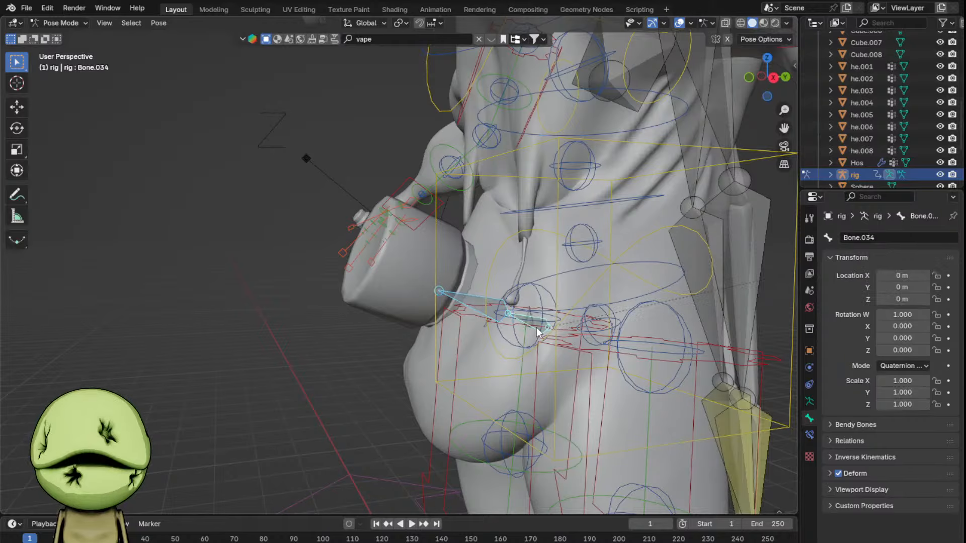
{"action": "key", "text": "ctrl+shift+c"}
{"action": "left_click", "coordinate": [375, 359]}
{"action": "left_click", "coordinate": [474, 302], "text": "shift"}
{"action": "key", "text": "ctrl+shift+c"}
{"action": "left_click", "coordinate": [474, 302]}
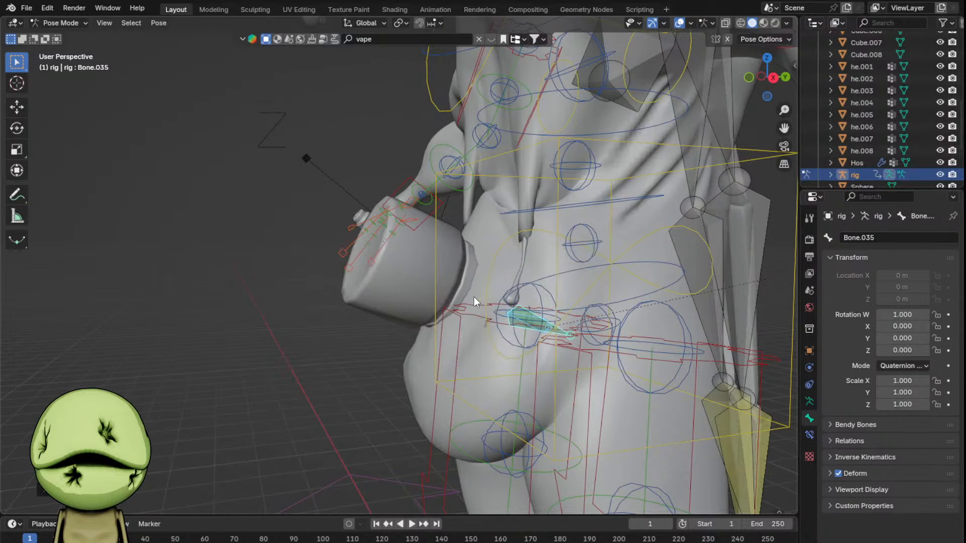
- Undo the last bone constraint and make the belly bone behind the tip track Bone.035 with a Damped Track at 0.473 influence
{"action": "key", "text": "ctrl+z"}
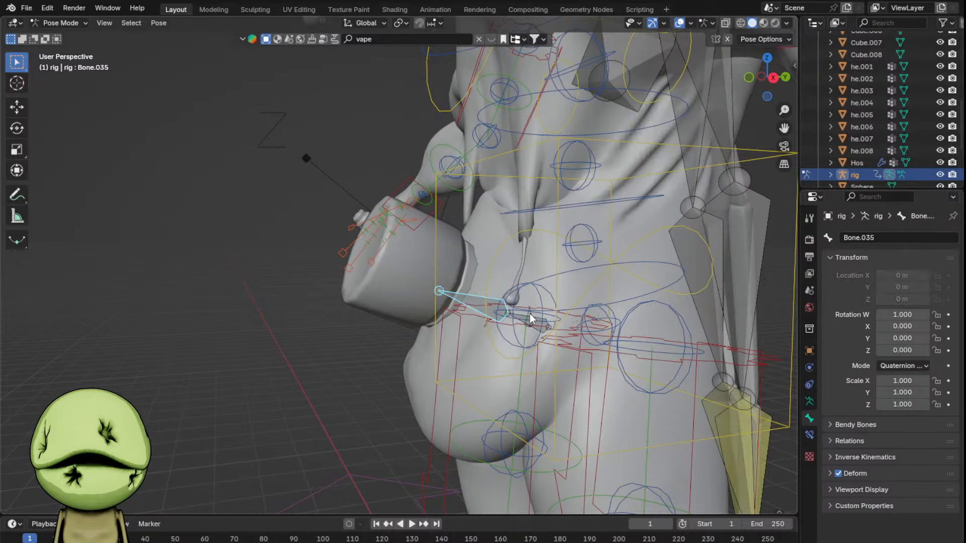
{"action": "left_click", "coordinate": [531, 318], "text": "shift"}
{"action": "key", "text": "ctrl+shift+c"}
{"action": "left_click", "coordinate": [539, 320]}
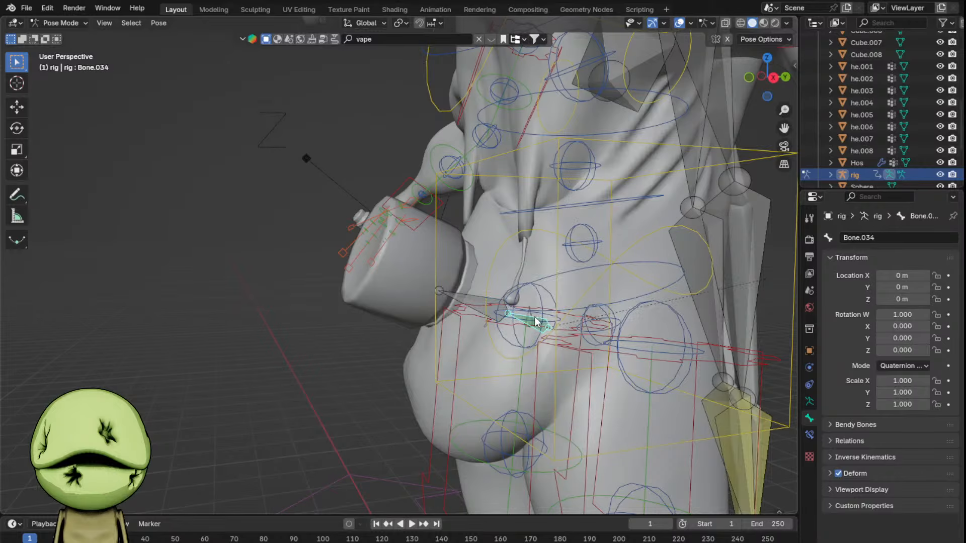
{"action": "left_click", "coordinate": [810, 435]}
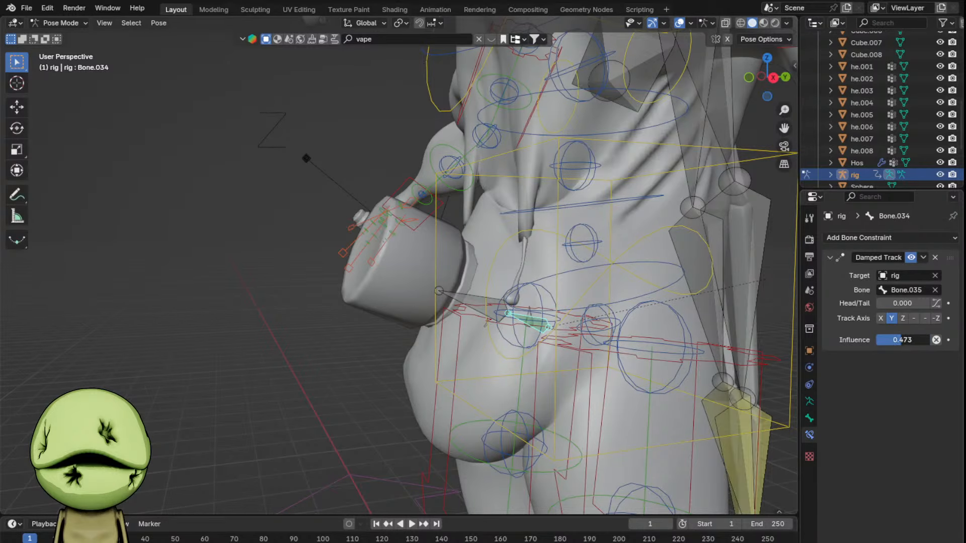
- Test the rig by moving the torso control, and inspect the tendril bones around the head
{"action": "scroll", "coordinate": [650, 192], "scroll_direction": "down", "scroll_amount": 1}
{"action": "left_click", "coordinate": [658, 183]}
{"action": "key", "text": "g"}
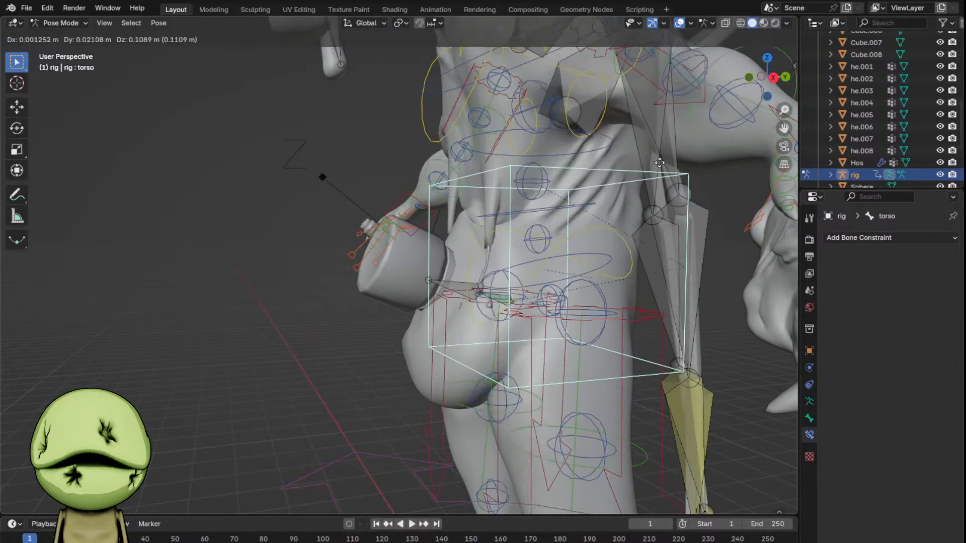
{"action": "right_click", "coordinate": [653, 167]}
{"action": "scroll", "coordinate": [639, 216], "scroll_direction": "down", "scroll_amount": 6}
{"action": "middle_click_drag", "start_coordinate": [570, 229], "coordinate": [626, 186]}
{"action": "scroll", "coordinate": [624, 201], "scroll_direction": "up", "scroll_amount": 4}
{"action": "left_click", "coordinate": [297, 331]}
{"action": "scroll", "coordinate": [300, 289], "scroll_direction": "up", "scroll_amount": 3}
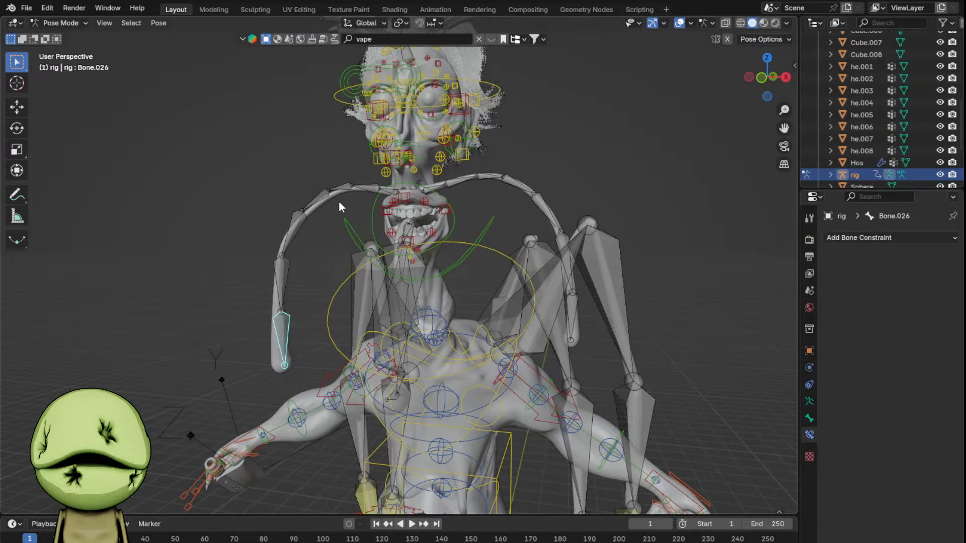
{"action": "scroll", "coordinate": [348, 212], "scroll_direction": "down", "scroll_amount": 2}
{"action": "left_click", "coordinate": [488, 199]}
{"action": "scroll", "coordinate": [503, 201], "scroll_direction": "down", "scroll_amount": 3}
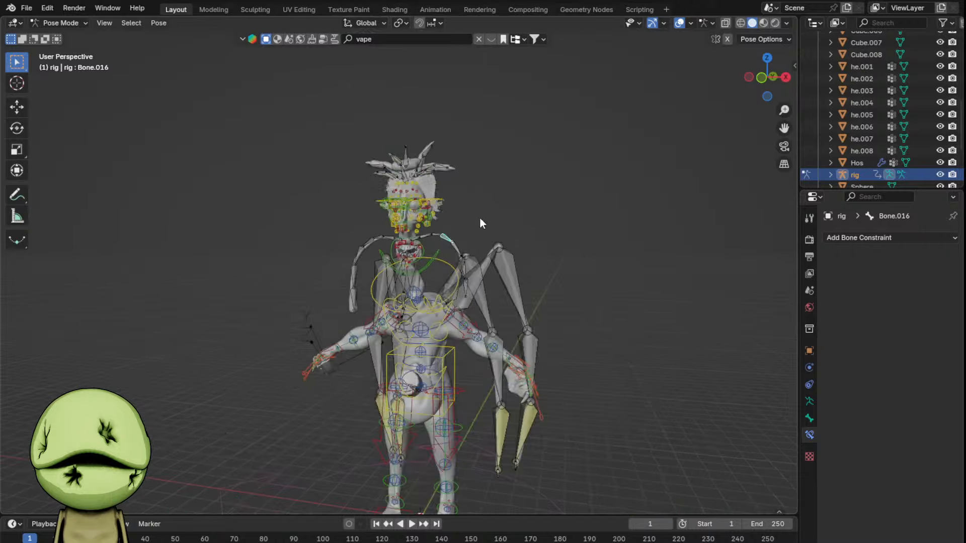
{"action": "middle_click_drag", "start_coordinate": [479, 222], "coordinate": [546, 333]}
{"action": "scroll", "coordinate": [349, 353], "scroll_direction": "up", "scroll_amount": 1}
{"action": "key", "text": "Tab"}
{"action": "scroll", "coordinate": [352, 352], "scroll_direction": "down", "scroll_amount": 2}
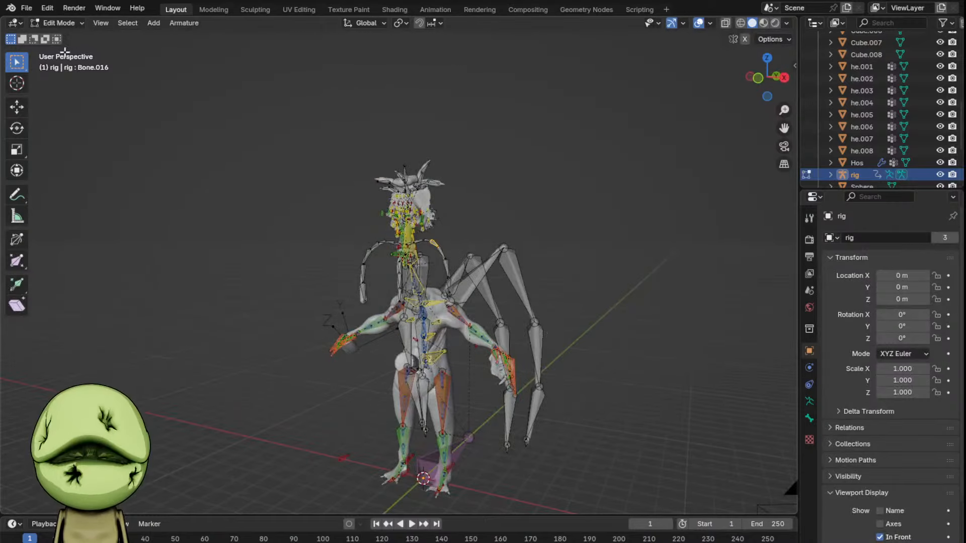
- Parent the device held in the right hand to the rig's hand_ik.R bone
{"action": "left_click", "coordinate": [67, 36]}
{"action": "middle_click_drag", "start_coordinate": [543, 153], "coordinate": [602, 190]}
{"action": "scroll", "coordinate": [553, 227], "scroll_direction": "down", "scroll_amount": 2}
{"action": "scroll", "coordinate": [511, 254], "scroll_direction": "up", "scroll_amount": 2}
{"action": "middle_click_drag", "start_coordinate": [511, 255], "coordinate": [508, 198], "text": "shift"}
{"action": "middle_click_drag", "start_coordinate": [508, 199], "coordinate": [433, 204]}
{"action": "scroll", "coordinate": [432, 204], "scroll_direction": "up", "scroll_amount": 2}
{"action": "left_click", "coordinate": [328, 232]}
{"action": "middle_click_drag", "start_coordinate": [328, 232], "coordinate": [282, 225]}
{"action": "left_click", "coordinate": [282, 225]}
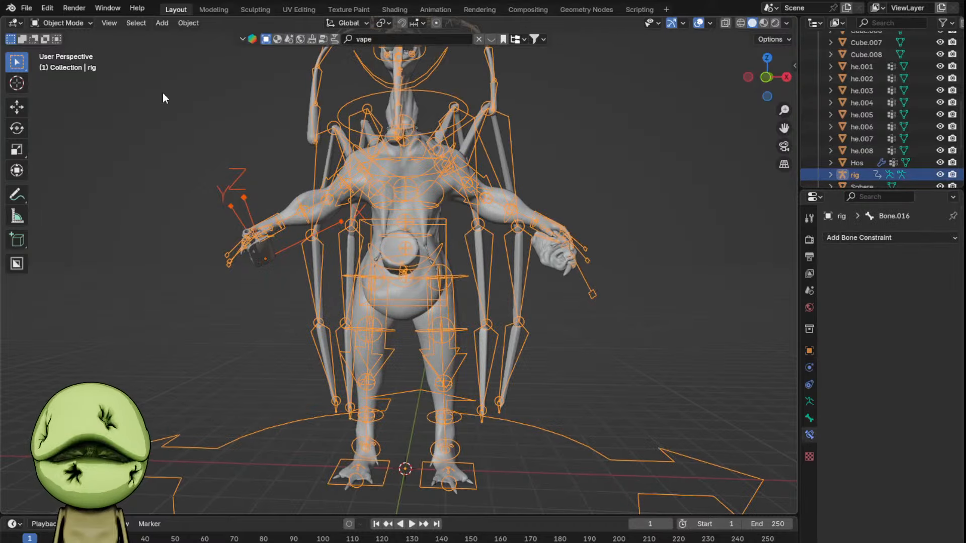
{"action": "left_click", "coordinate": [80, 23]}
{"action": "left_click", "coordinate": [56, 60]}
{"action": "left_click", "coordinate": [281, 216]}
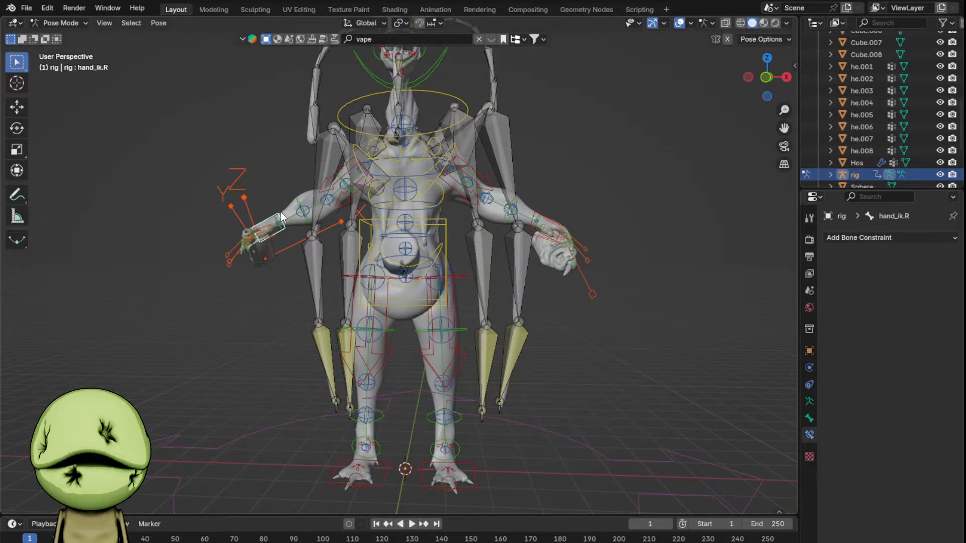
{"action": "key", "text": "ctrl+p"}
{"action": "left_click", "coordinate": [223, 260]}
- Parent the severed head held in the left hand to the rig's hand_ik.L bone
{"action": "key", "text": "ctrl+Tab"}
{"action": "scroll", "coordinate": [653, 260], "scroll_direction": "up", "scroll_amount": 3}
{"action": "left_click", "coordinate": [653, 260]}
{"action": "left_click", "coordinate": [685, 197], "text": "shift"}
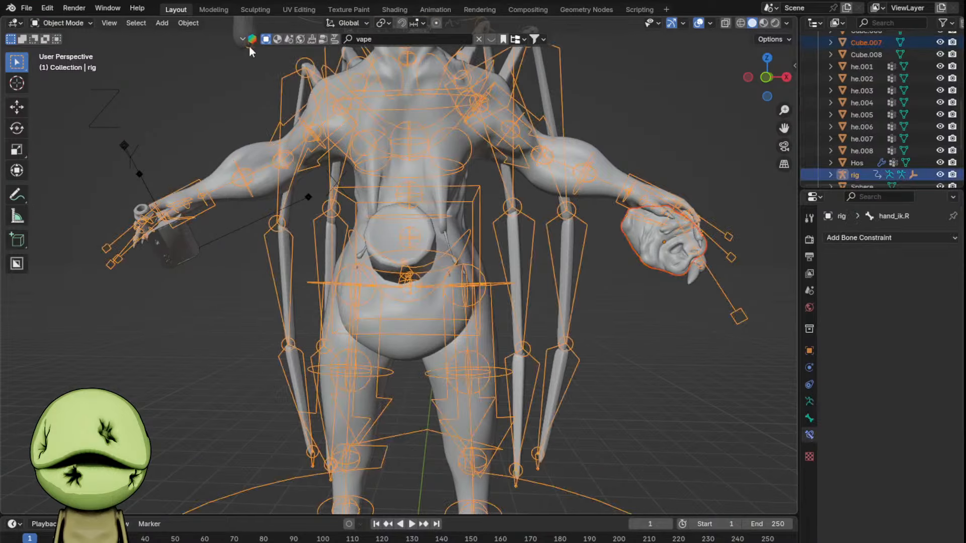
{"action": "left_click", "coordinate": [60, 23]}
{"action": "left_click", "coordinate": [63, 65]}
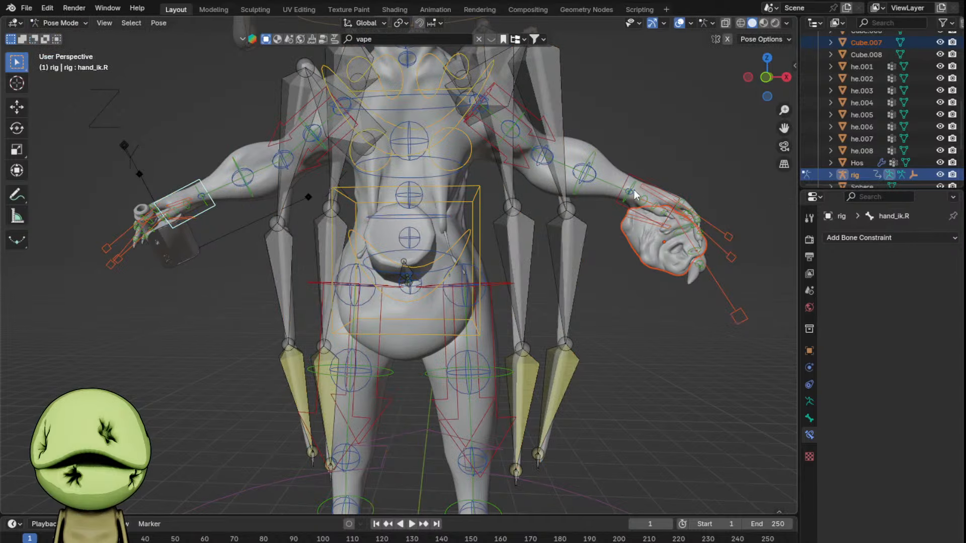
{"action": "left_click", "coordinate": [647, 182]}
{"action": "key", "text": "ctrl+p"}
{"action": "left_click", "coordinate": [647, 181]}
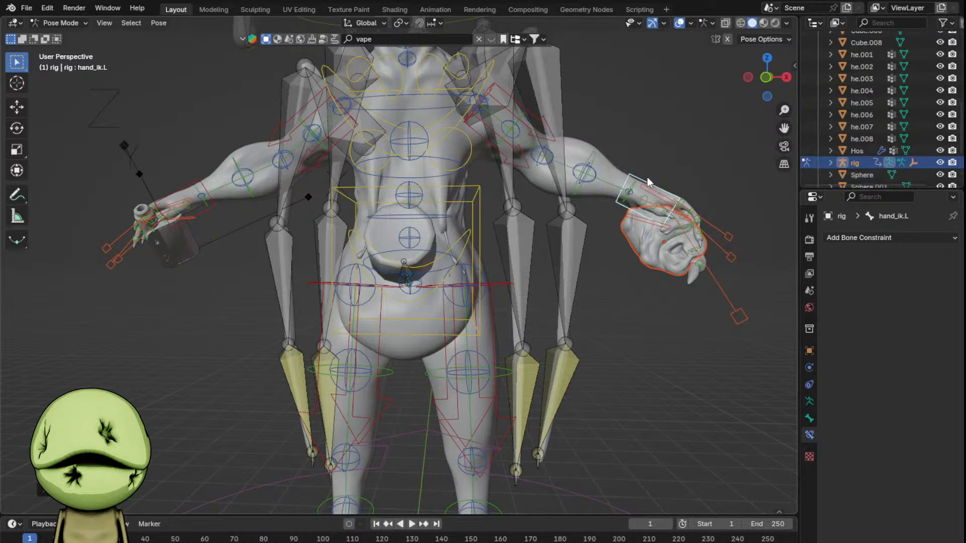
- Select the jar on the belly with the objects inside it and parent them to the front belly bone, Bone.035
{"action": "left_click", "coordinate": [83, 24]}
{"action": "left_click", "coordinate": [78, 37]}
{"action": "middle_click_drag", "start_coordinate": [402, 229], "coordinate": [321, 247]}
{"action": "left_click", "coordinate": [343, 239]}
{"action": "scroll", "coordinate": [378, 250], "scroll_direction": "up", "scroll_amount": 4}
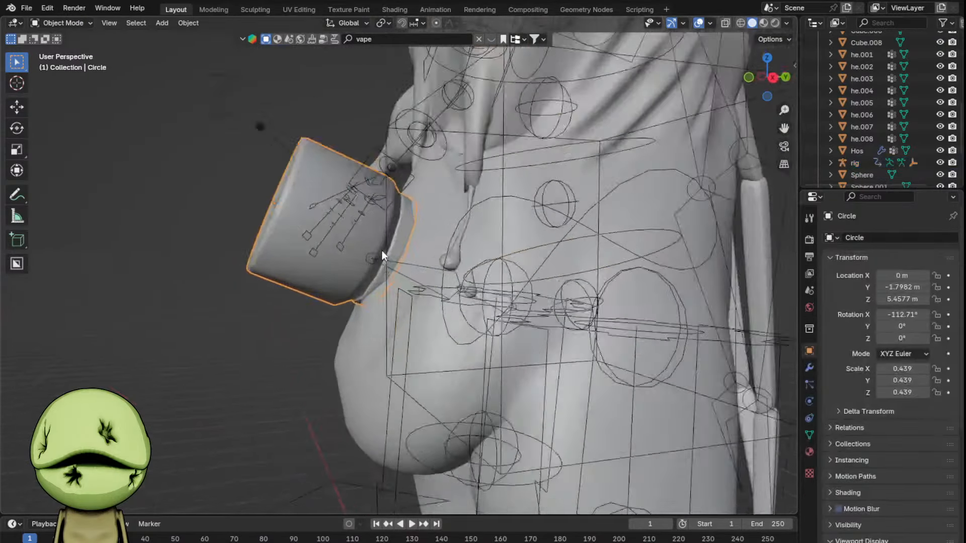
{"action": "middle_click_drag", "start_coordinate": [382, 251], "coordinate": [331, 246]}
{"action": "left_click_drag", "start_coordinate": [307, 219], "coordinate": [317, 224]}
{"action": "middle_click_drag", "start_coordinate": [320, 226], "coordinate": [546, 213]}
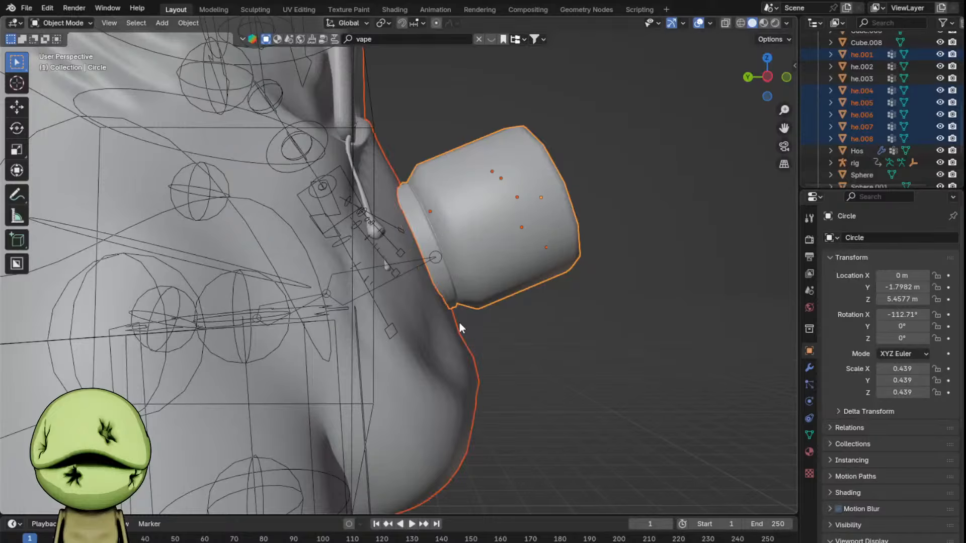
{"action": "middle_click_drag", "start_coordinate": [460, 327], "coordinate": [486, 291]}
{"action": "left_click", "coordinate": [421, 274], "text": "shift"}
{"action": "left_click", "coordinate": [75, 24]}
{"action": "left_click", "coordinate": [75, 64]}
{"action": "left_click", "coordinate": [398, 272]}
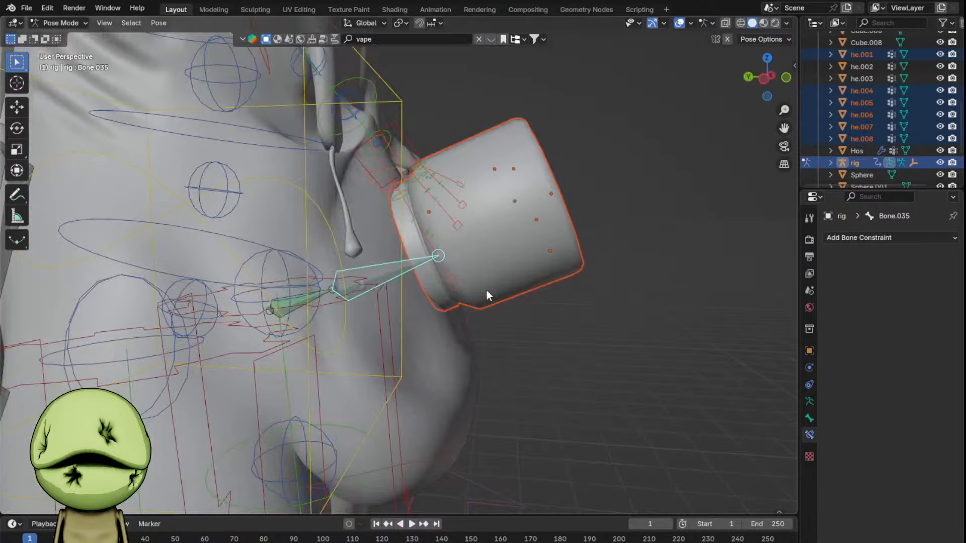
{"action": "key", "text": "ctrl+p"}
{"action": "left_click", "coordinate": [486, 290]}
- In Object Mode, select the body mesh, the hanging belly strand and the claws, and parent them to the rig with automatic weights
{"action": "scroll", "coordinate": [281, 167], "scroll_direction": "down", "scroll_amount": 5}
{"action": "left_click", "coordinate": [64, 24]}
{"action": "left_click", "coordinate": [75, 37]}
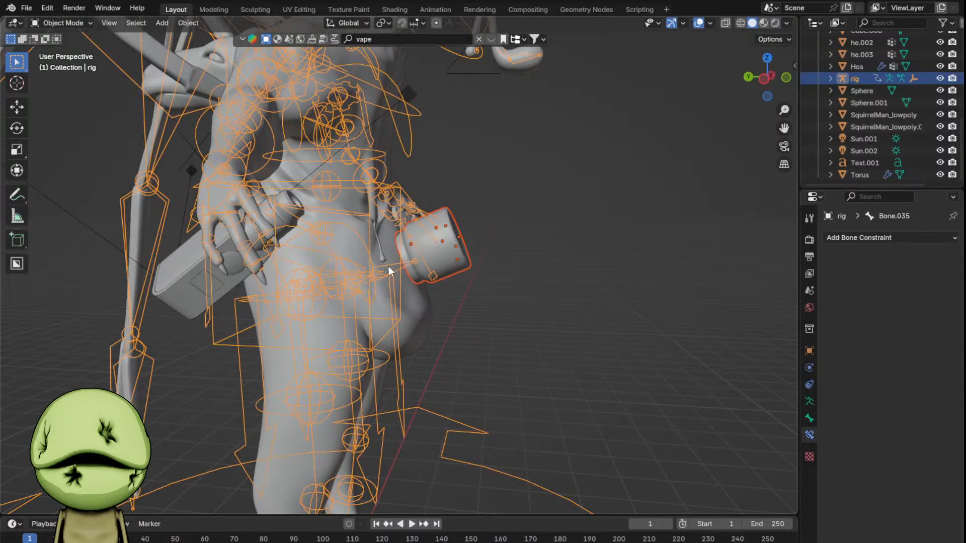
{"action": "left_click", "coordinate": [394, 281]}
{"action": "middle_click_drag", "start_coordinate": [379, 244], "coordinate": [363, 289]}
{"action": "left_click", "coordinate": [351, 276]}
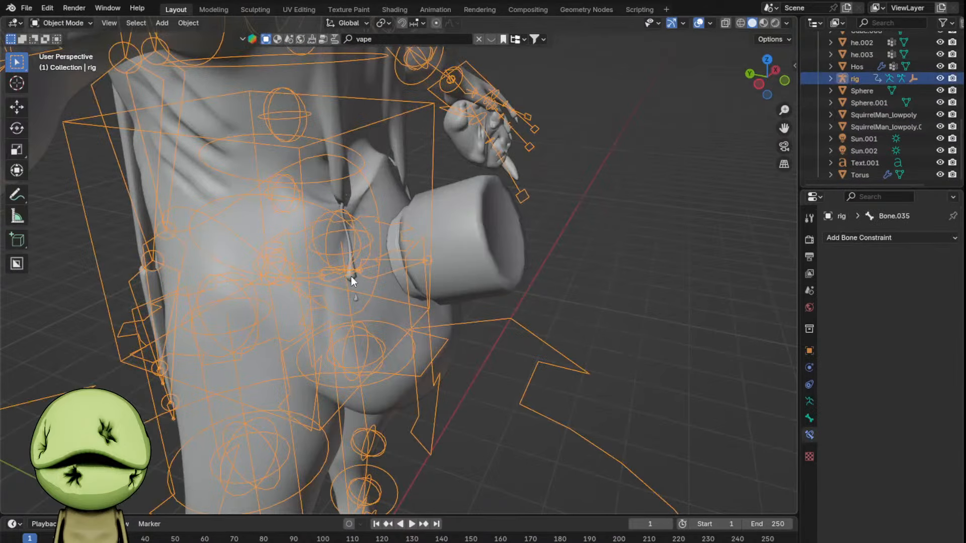
{"action": "left_click", "coordinate": [352, 276]}
{"action": "left_click", "coordinate": [427, 352]}
{"action": "middle_click_drag", "start_coordinate": [458, 345], "coordinate": [503, 297]}
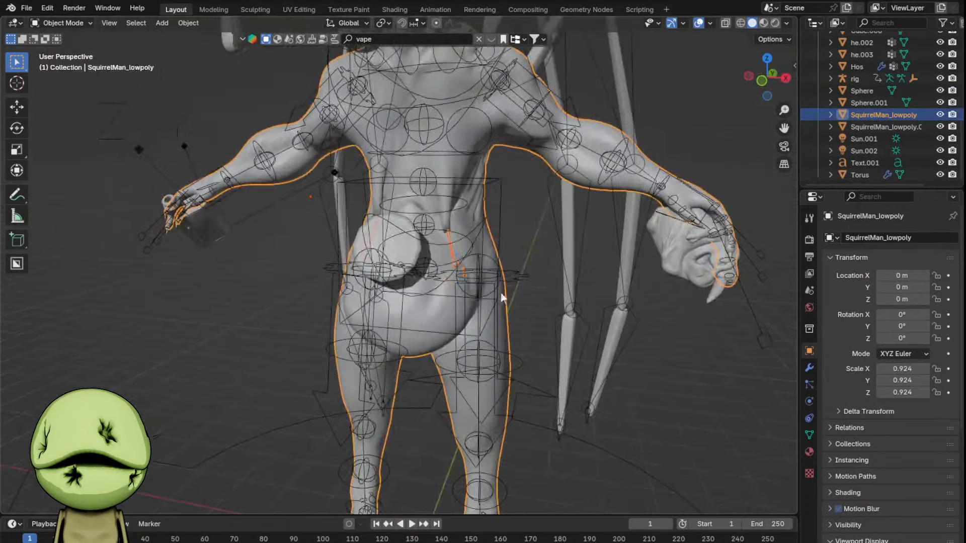
{"action": "scroll", "coordinate": [472, 231], "scroll_direction": "up", "scroll_amount": 2}
{"action": "left_click", "coordinate": [690, 321], "text": "shift"}
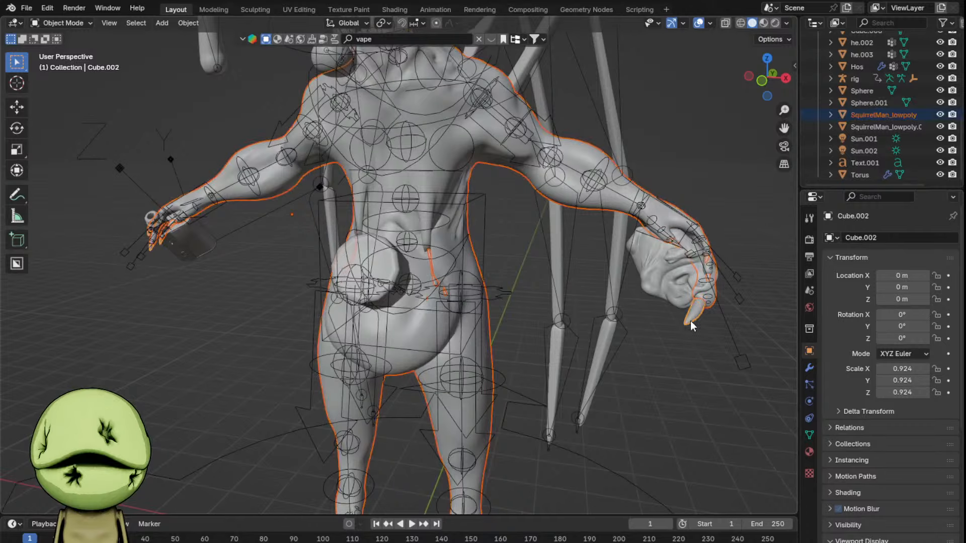
{"action": "scroll", "coordinate": [541, 310], "scroll_direction": "down", "scroll_amount": 2}
{"action": "middle_click_drag", "start_coordinate": [521, 379], "coordinate": [542, 328], "text": "shift"}
{"action": "scroll", "coordinate": [541, 332], "scroll_direction": "up", "scroll_amount": 3}
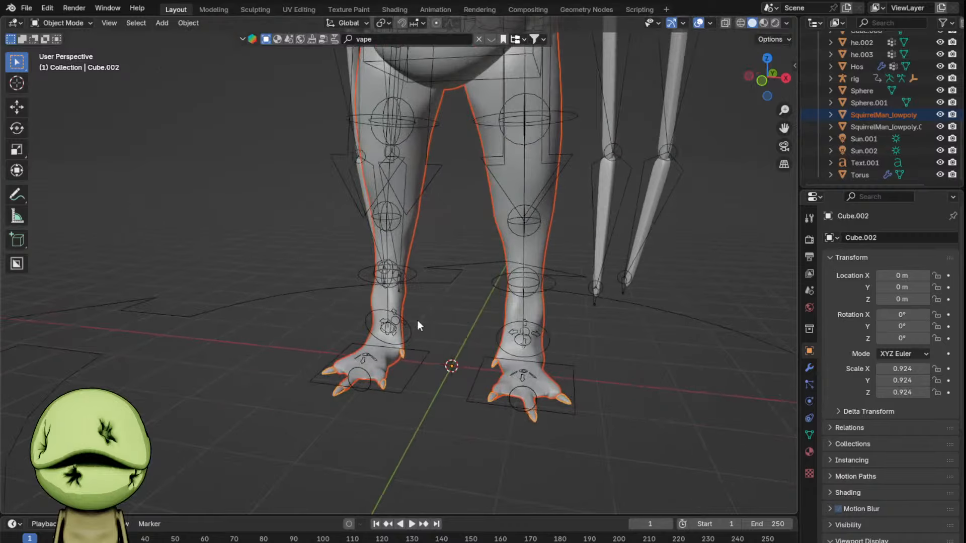
{"action": "left_click", "coordinate": [412, 319], "text": "shift"}
{"action": "key", "text": "ctrl+p"}
{"action": "left_click", "coordinate": [400, 309]}
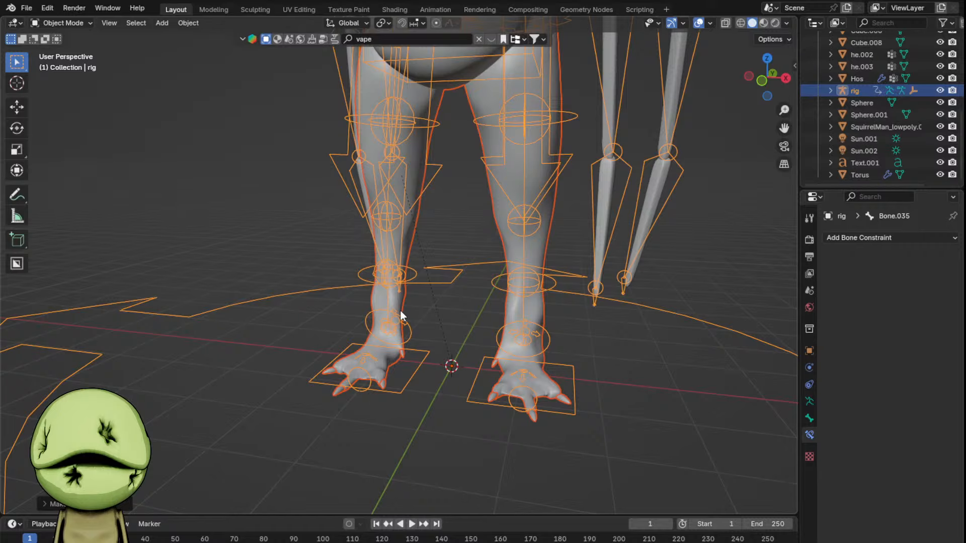
- Parent the spider-like back leg mesh to the rig with automatic weights
{"action": "scroll", "coordinate": [407, 317], "scroll_direction": "down", "scroll_amount": 5}
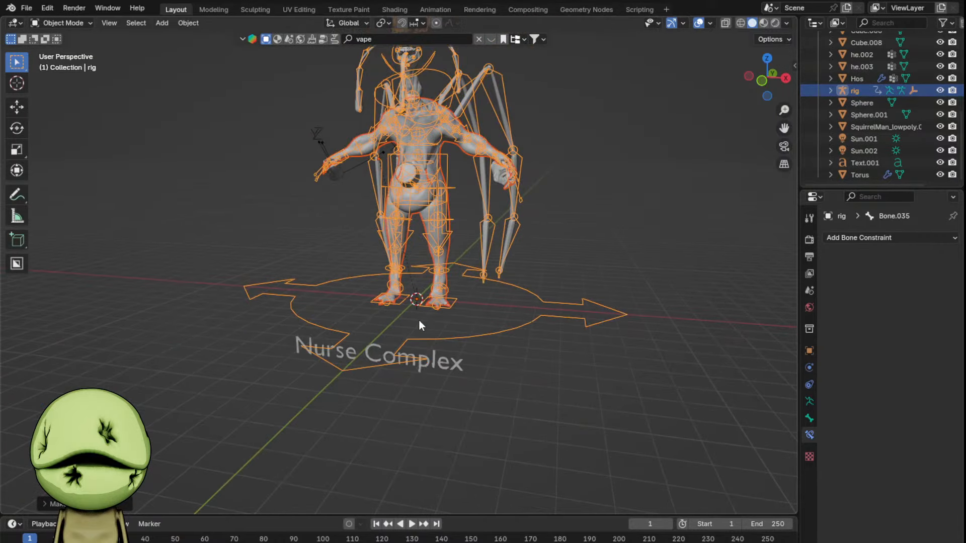
{"action": "middle_click_drag", "start_coordinate": [419, 319], "coordinate": [460, 394]}
{"action": "left_click", "coordinate": [533, 215]}
{"action": "left_click", "coordinate": [536, 213], "text": "shift"}
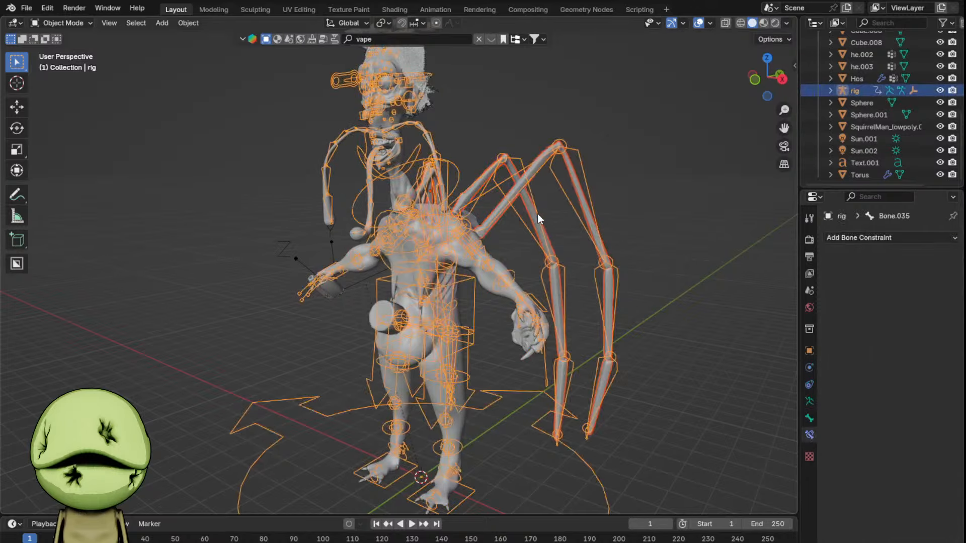
{"action": "key", "text": "ctrl+p"}
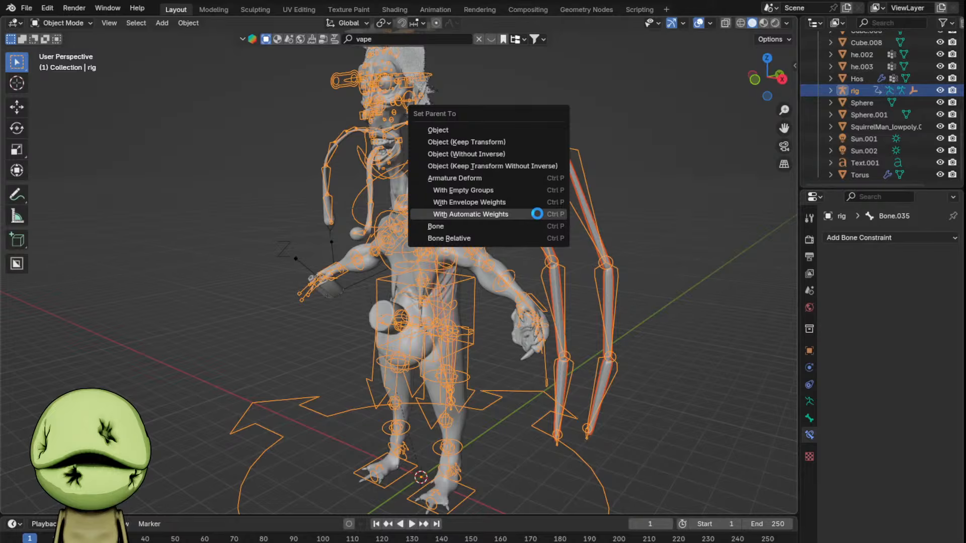
{"action": "left_click", "coordinate": [538, 214]}
- Parent the two nostril tendrils and the long tongue to the rig with automatic weights
{"action": "scroll", "coordinate": [522, 252], "scroll_direction": "up", "scroll_amount": 4}
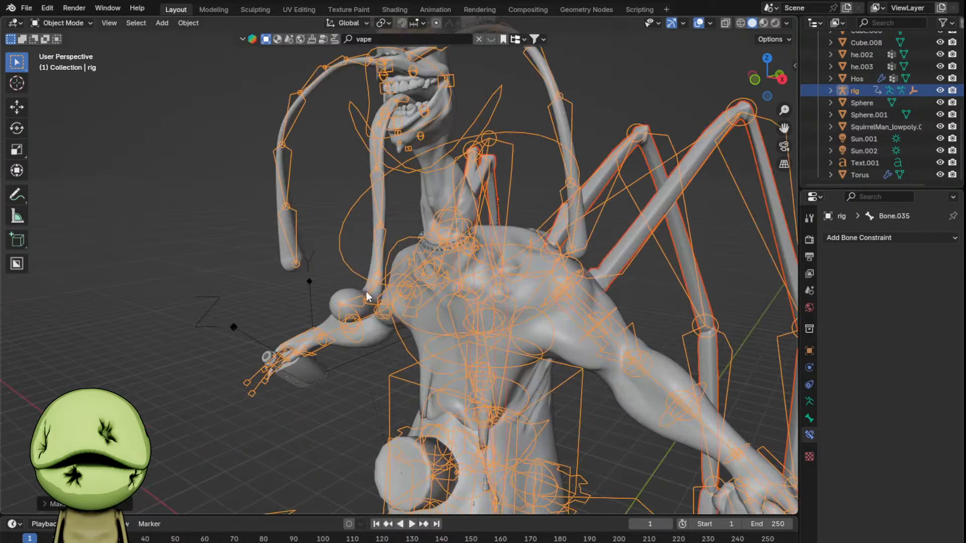
{"action": "left_click", "coordinate": [366, 291]}
{"action": "left_click", "coordinate": [283, 253], "text": "shift"}
{"action": "middle_click_drag", "start_coordinate": [344, 168], "coordinate": [359, 308], "text": "shift"}
{"action": "scroll", "coordinate": [448, 247], "scroll_direction": "up", "scroll_amount": 2}
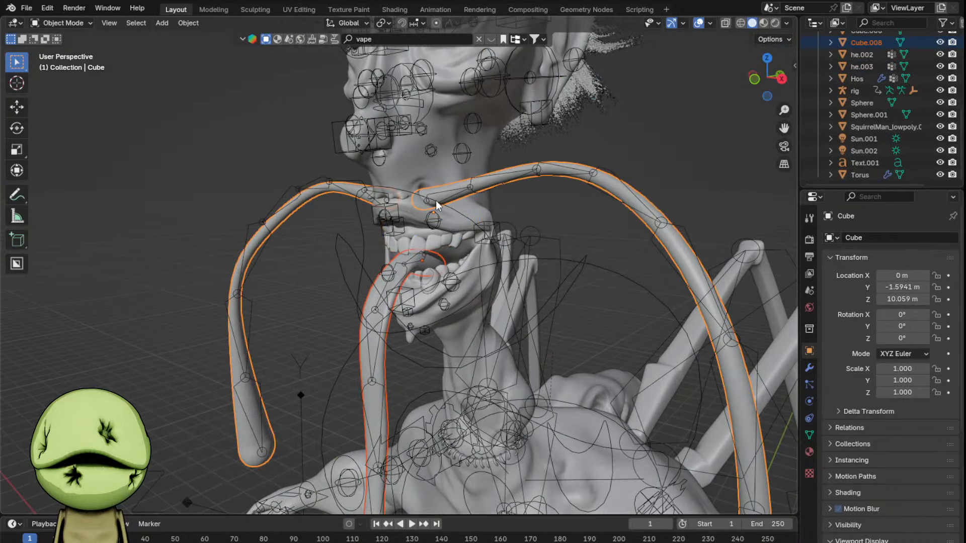
{"action": "left_click", "coordinate": [435, 200], "text": "shift"}
{"action": "key", "text": "ctrl+p"}
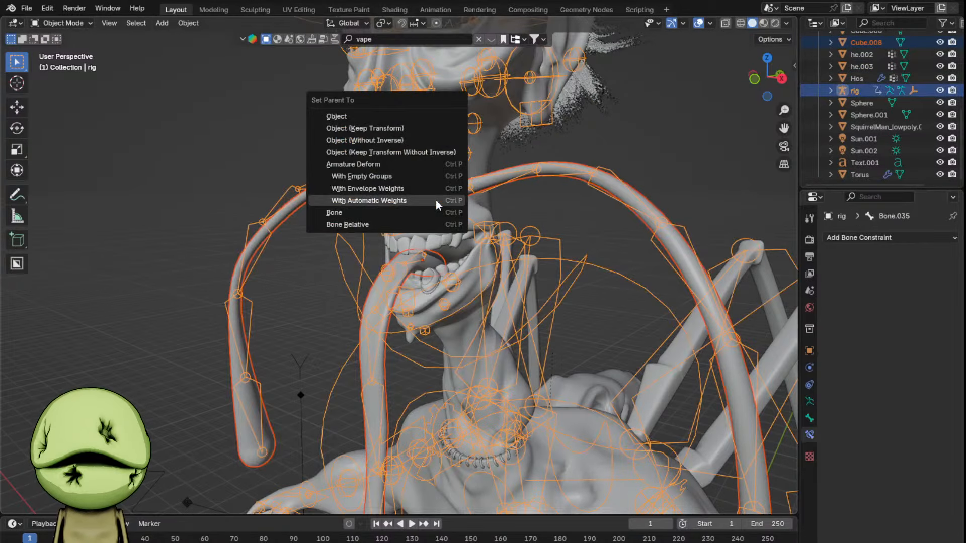
{"action": "left_click", "coordinate": [436, 202]}
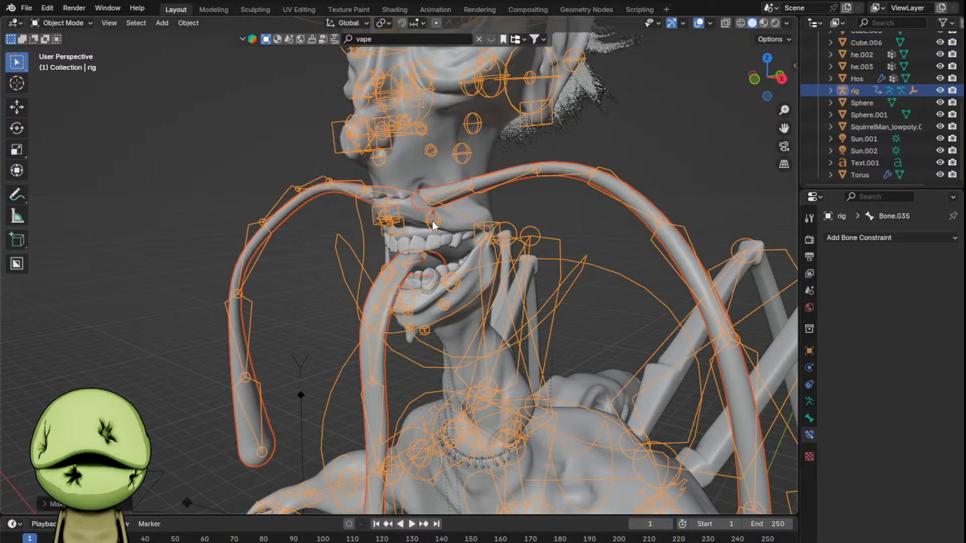
- With the upper teeth and rig selected, move the two teeth bones down about 0.85 m in Edit Mode and adjust them along Y
{"action": "left_click", "coordinate": [424, 239], "text": "shift"}
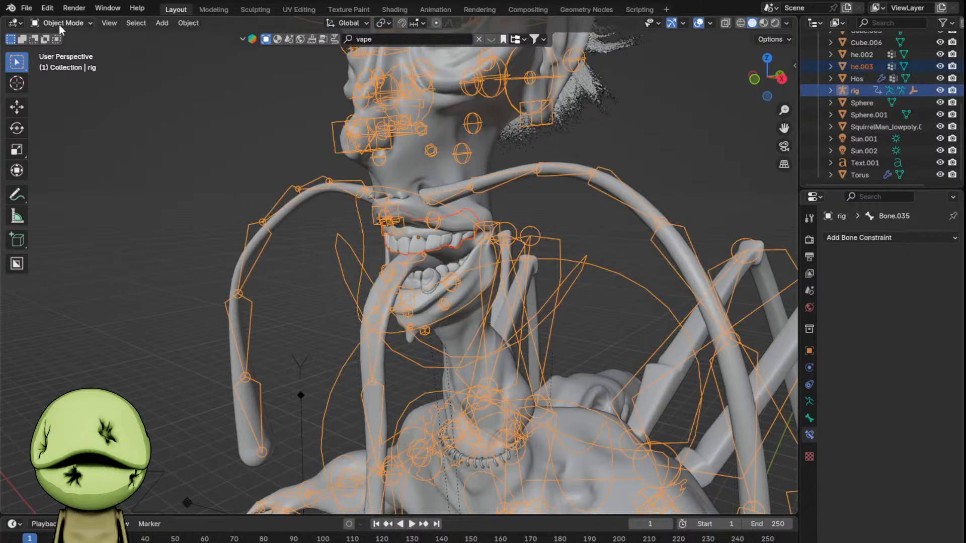
{"action": "left_click", "coordinate": [60, 64]}
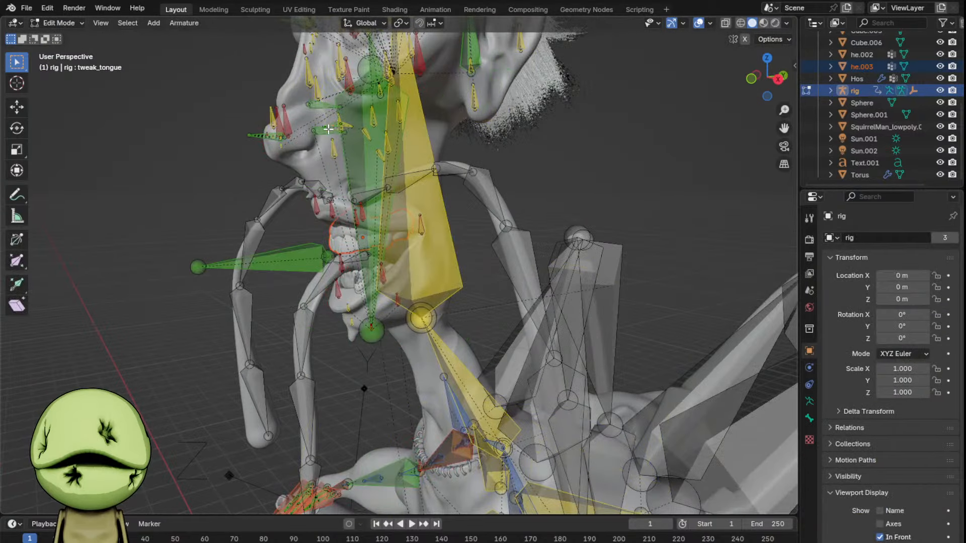
{"action": "left_click", "coordinate": [319, 106]}
{"action": "left_click", "coordinate": [315, 130]}
{"action": "key", "text": "g"}
{"action": "key", "text": "z"}
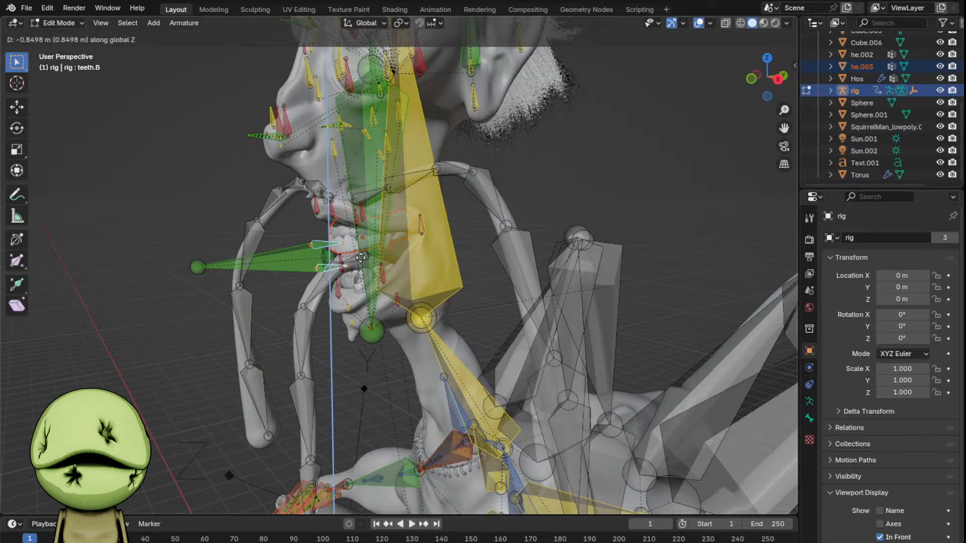
{"action": "key", "text": "y"}
{"action": "left_click", "coordinate": [378, 266]}
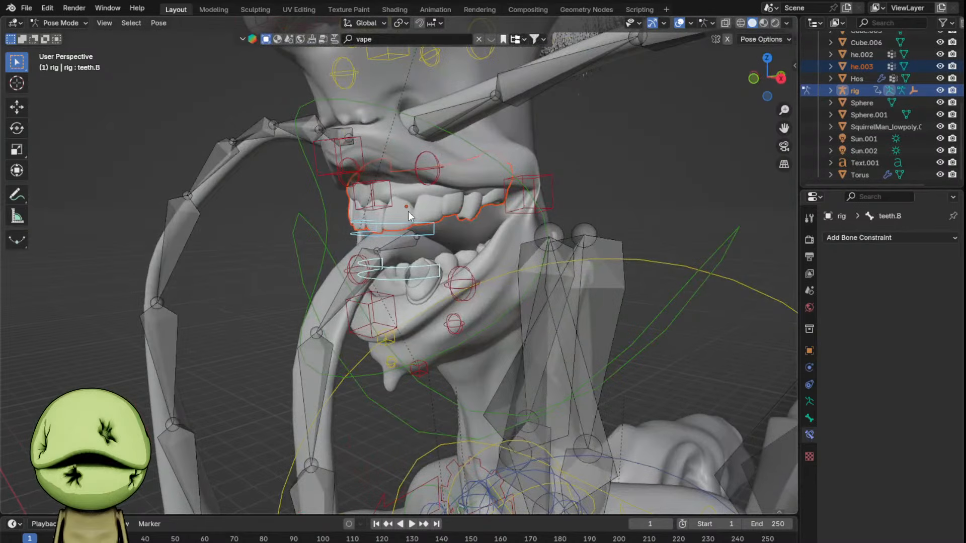
- In Pose Mode, parent the upper teeth mesh to the teeth.T bone
{"action": "left_click", "coordinate": [431, 230]}
{"action": "key", "text": "ctrl+p"}
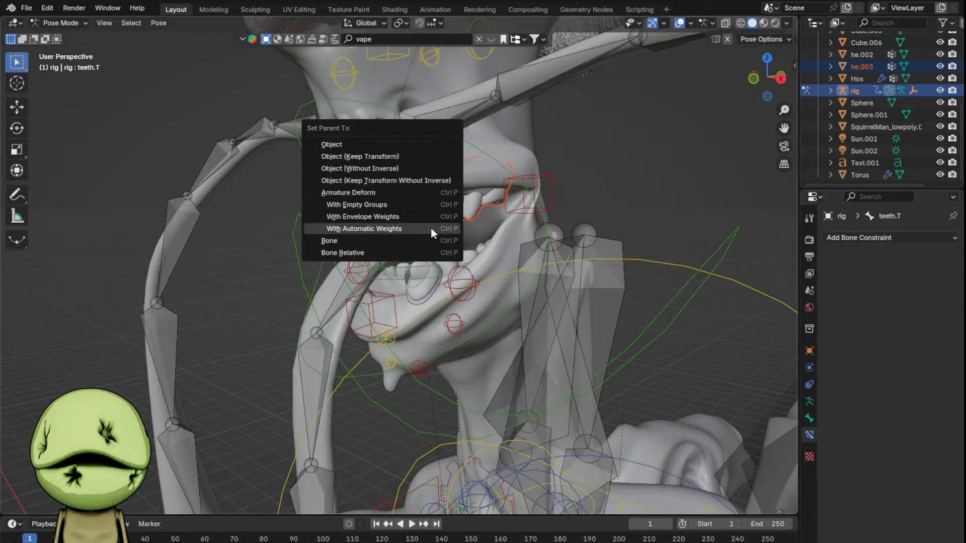
{"action": "left_click", "coordinate": [427, 239]}
- Select the lower teeth, the ring-shaped piece beside them and the rig in Object Mode, then parent both meshes to the teeth.B bone
{"action": "left_click", "coordinate": [61, 23]}
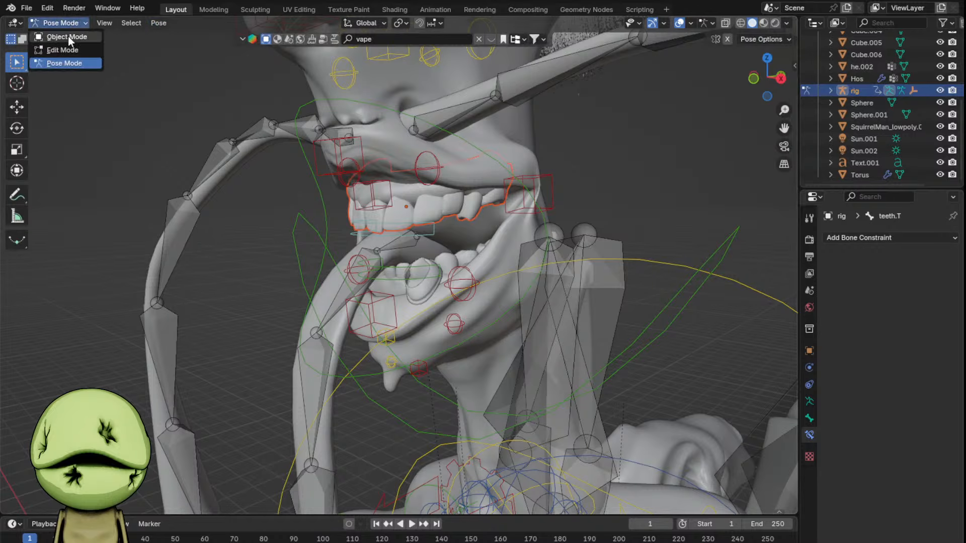
{"action": "left_click", "coordinate": [67, 36]}
{"action": "left_click", "coordinate": [435, 283]}
{"action": "middle_click_drag", "start_coordinate": [445, 272], "coordinate": [595, 282]}
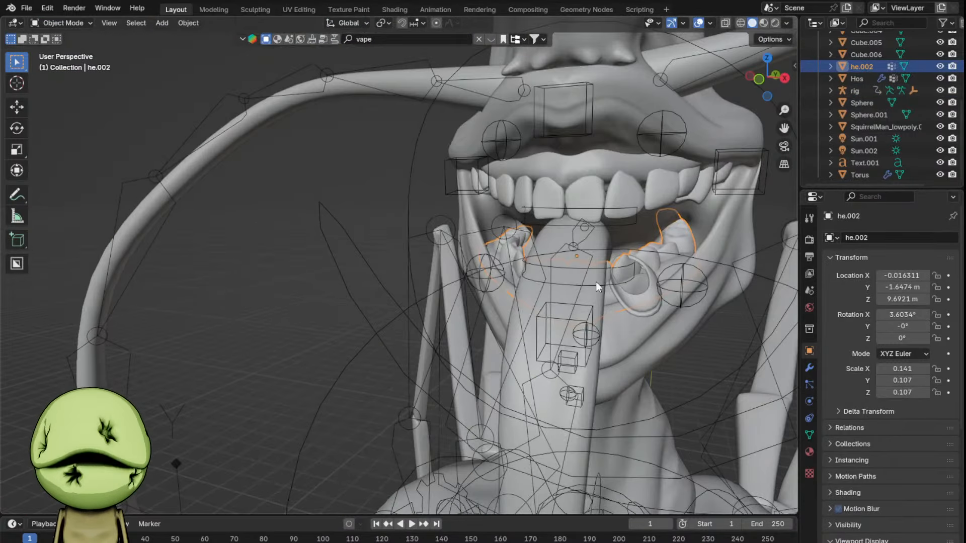
{"action": "left_click", "coordinate": [637, 292], "text": "shift"}
{"action": "left_click", "coordinate": [612, 245], "text": "shift"}
{"action": "middle_click_drag", "start_coordinate": [611, 243], "coordinate": [574, 249]}
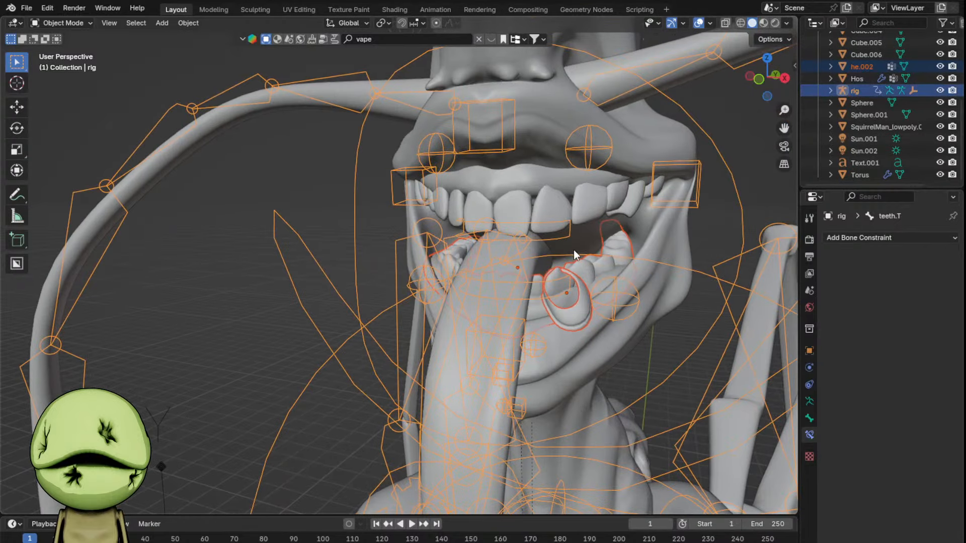
{"action": "left_click", "coordinate": [64, 21]}
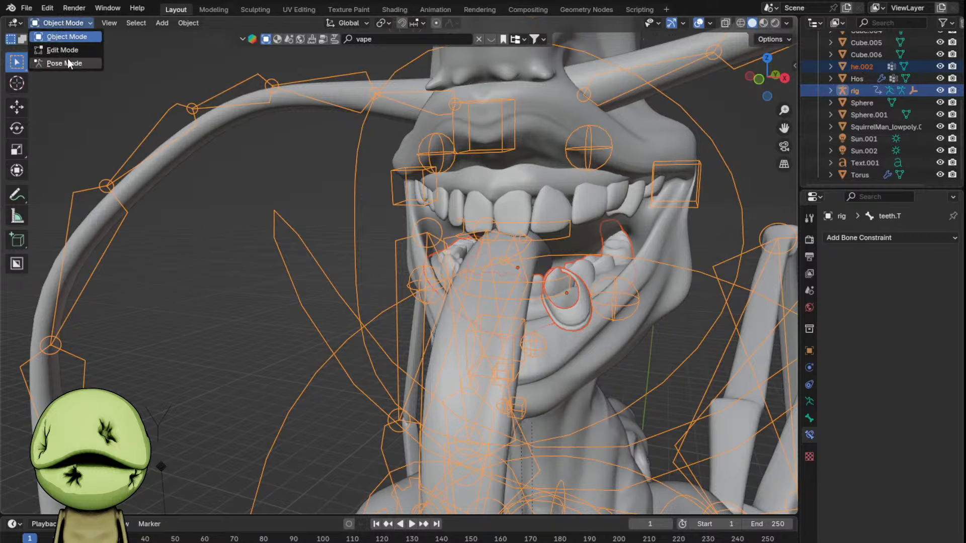
{"action": "left_click", "coordinate": [68, 59]}
{"action": "left_click", "coordinate": [543, 285]}
{"action": "key", "text": "ctrl+p"}
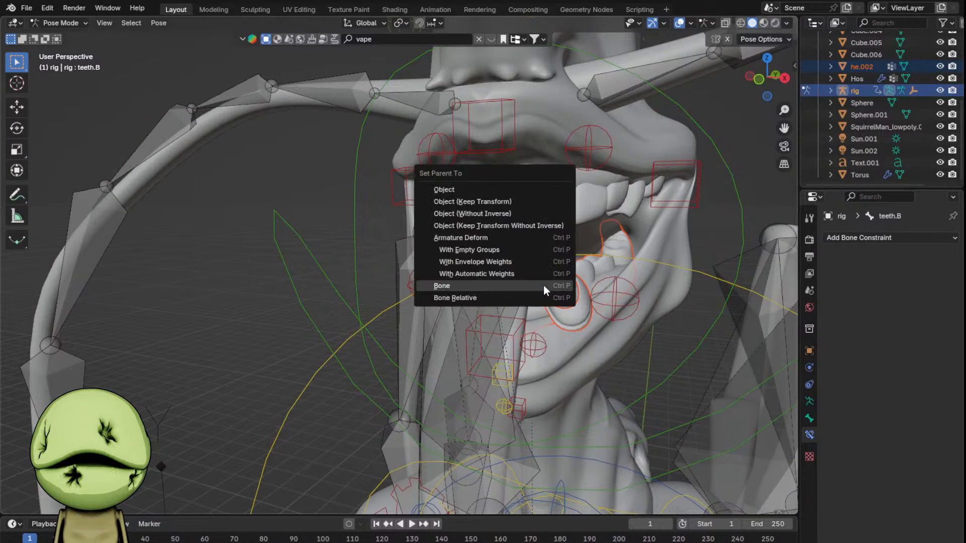
{"action": "left_click", "coordinate": [543, 286]}
- Test the jaw_master bone by moving it freely and rotating it about the X axis
{"action": "left_click", "coordinate": [542, 234]}
{"action": "key", "text": "g"}
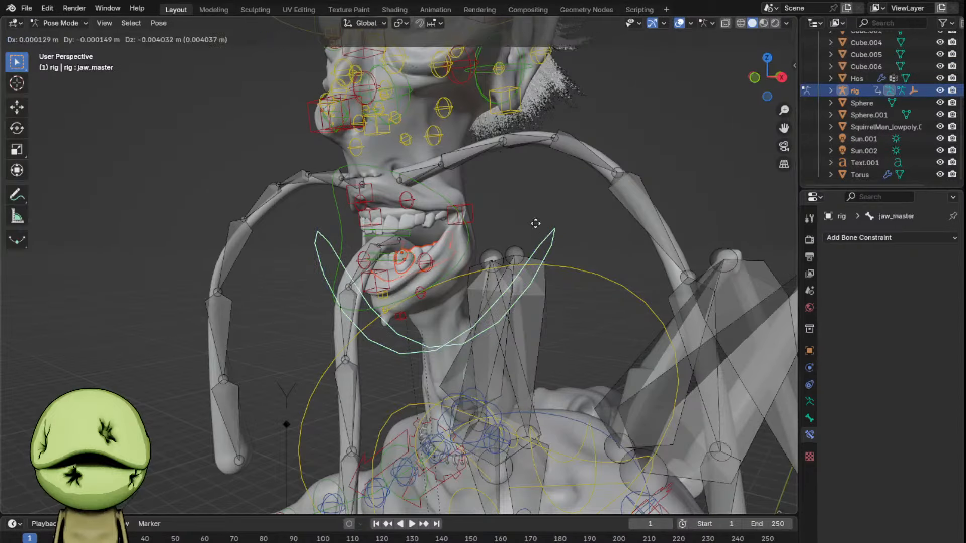
{"action": "right_click", "coordinate": [660, 229]}
{"action": "scroll", "coordinate": [661, 236], "scroll_direction": "down", "scroll_amount": 4}
{"action": "key", "text": "r"}
{"action": "key", "text": "x"}
{"action": "right_click", "coordinate": [586, 263]}
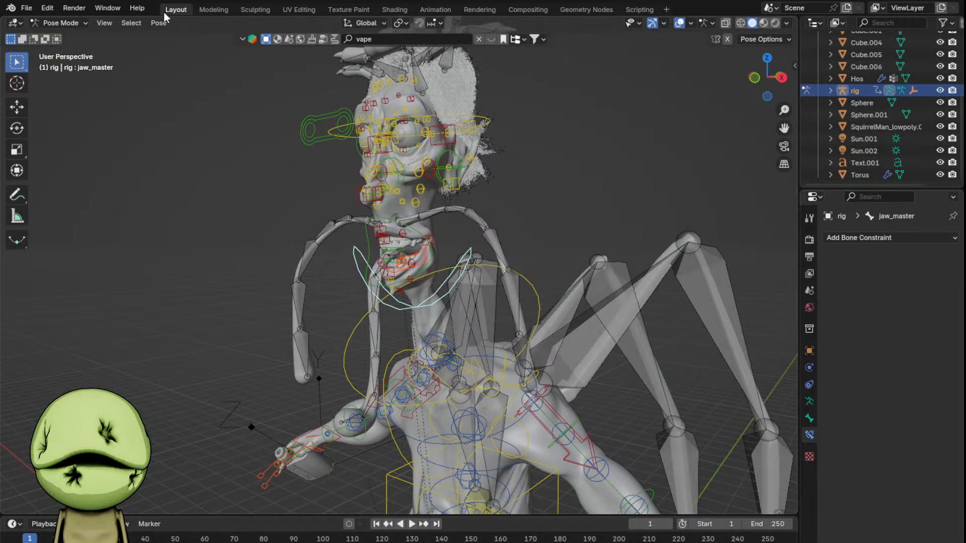
{"action": "key", "text": "g"}
{"action": "right_click", "coordinate": [472, 311]}
{"action": "key", "text": "r"}
{"action": "key", "text": "x"}
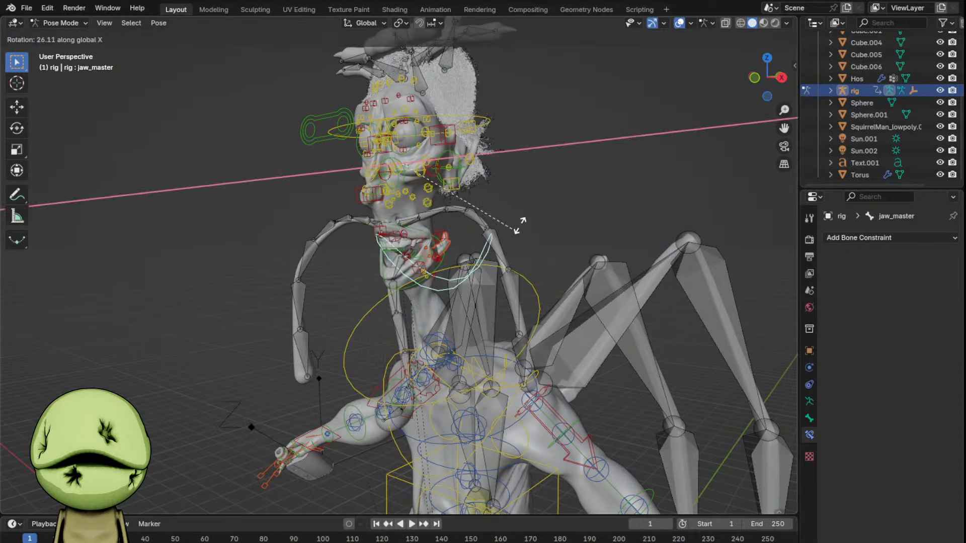
{"action": "key", "text": "Escape"}
- Return to Object Mode and parent the head mesh Hos to the rig with automatic weights
{"action": "left_click", "coordinate": [62, 23]}
{"action": "left_click", "coordinate": [67, 36]}
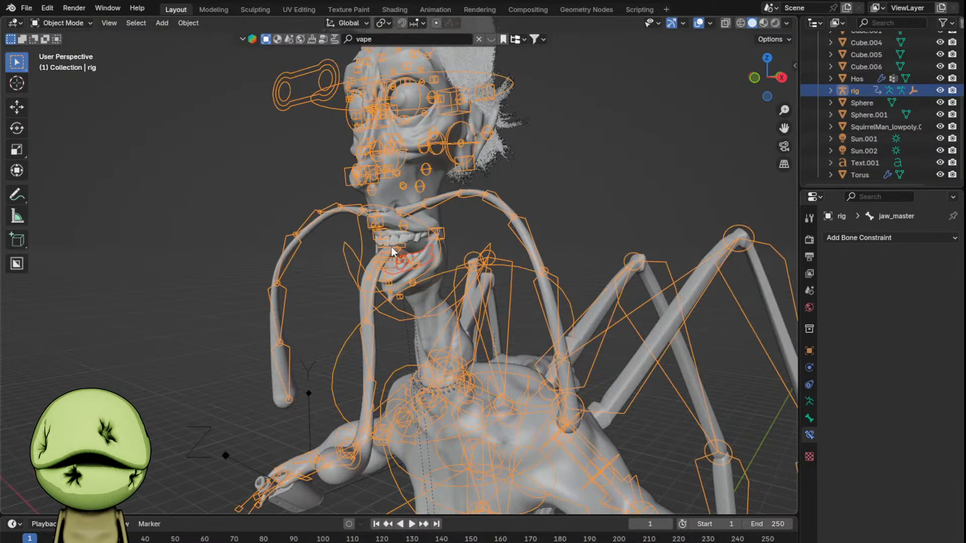
{"action": "left_click", "coordinate": [422, 307]}
{"action": "left_click", "coordinate": [459, 274], "text": "shift"}
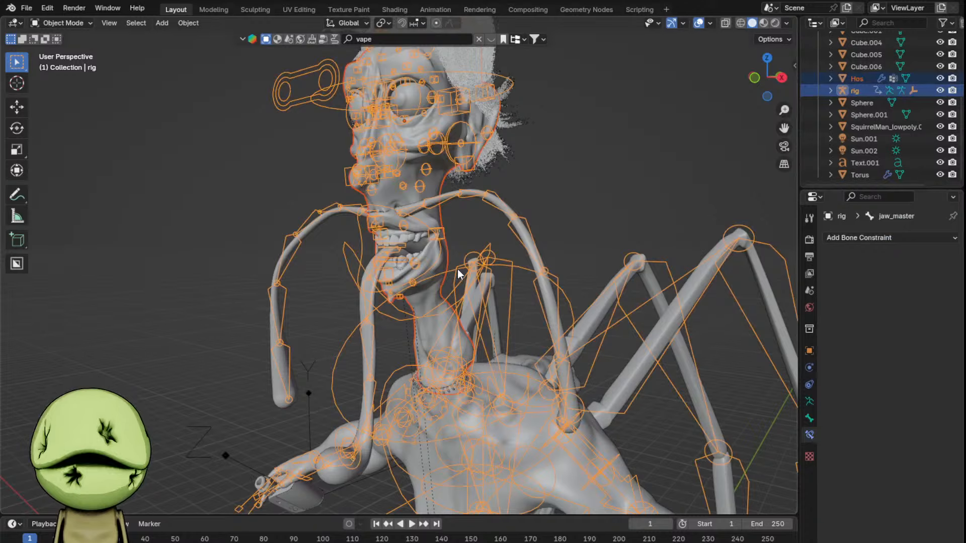
{"action": "key", "text": "ctrl+p"}
{"action": "left_click", "coordinate": [445, 257]}
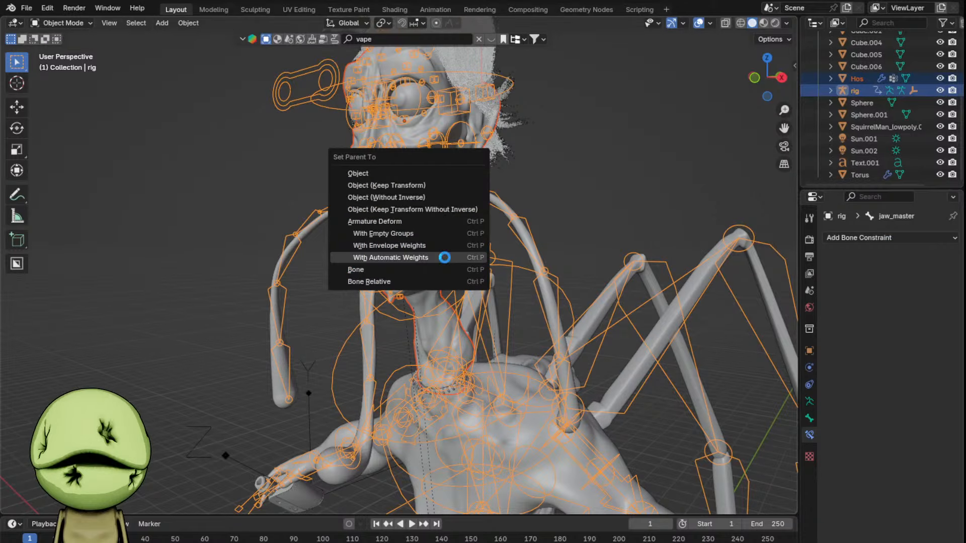
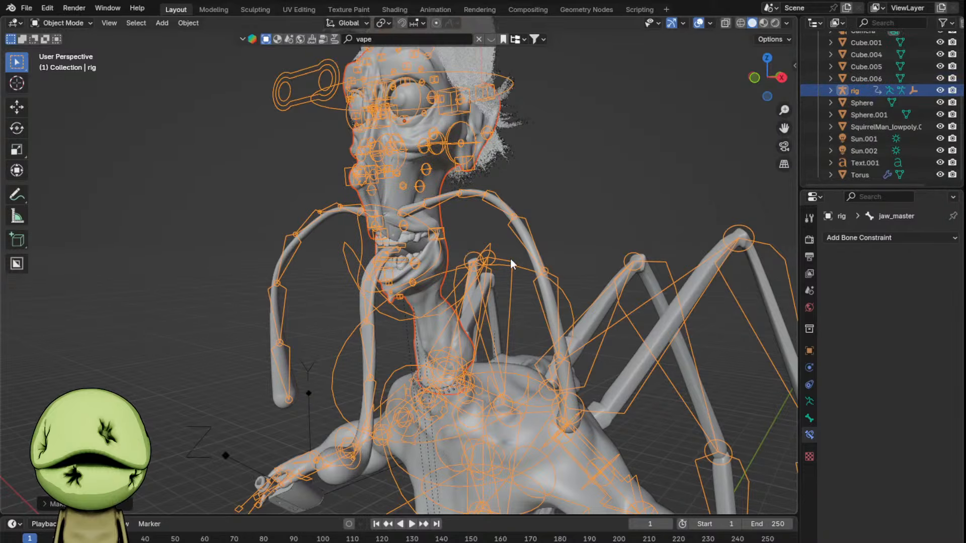
- Make the rig's MCH bone collection visible to expose the eye bones
{"action": "mouse_move", "coordinate": [512, 259]}
{"action": "middle_mouse_down"}
{"action": "mouse_move", "coordinate": [499, 266]}
{"action": "mouse_move", "coordinate": [547, 266]}
{"action": "mouse_move", "coordinate": [548, 259]}
{"action": "mouse_move", "coordinate": [500, 251]}
{"action": "middle_mouse_up"}
{"action": "scroll", "coordinate": [500, 251], "scroll_direction": "up", "scroll_amount": 4}
{"action": "middle_click_drag", "start_coordinate": [397, 263], "coordinate": [453, 274]}
{"action": "scroll", "coordinate": [489, 216], "scroll_direction": "down", "scroll_amount": 2}
{"action": "scroll", "coordinate": [443, 272], "scroll_direction": "down", "scroll_amount": 2}
{"action": "scroll", "coordinate": [443, 272], "scroll_direction": "up", "scroll_amount": 3}
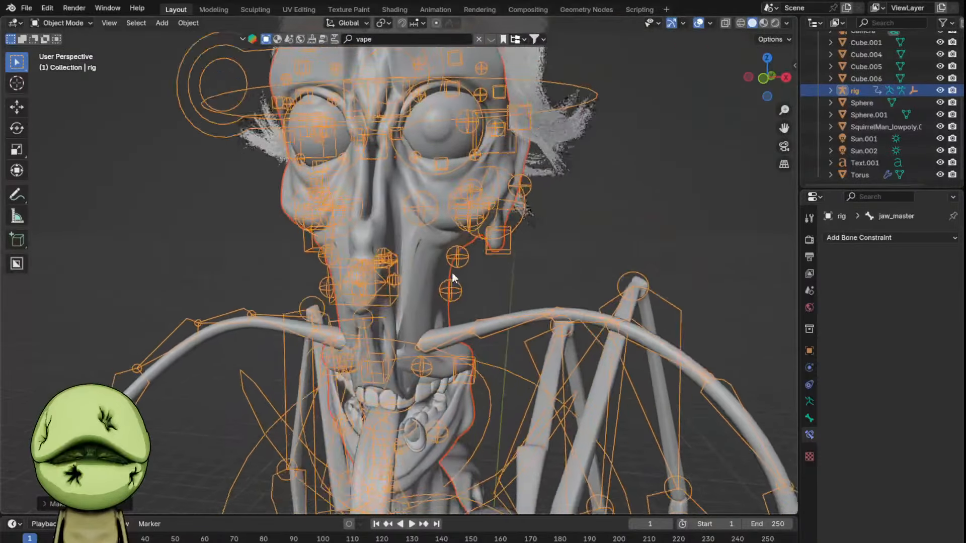
{"action": "middle_click_drag", "start_coordinate": [453, 197], "coordinate": [472, 273], "text": "shift"}
{"action": "scroll", "coordinate": [473, 274], "scroll_direction": "up", "scroll_amount": 3}
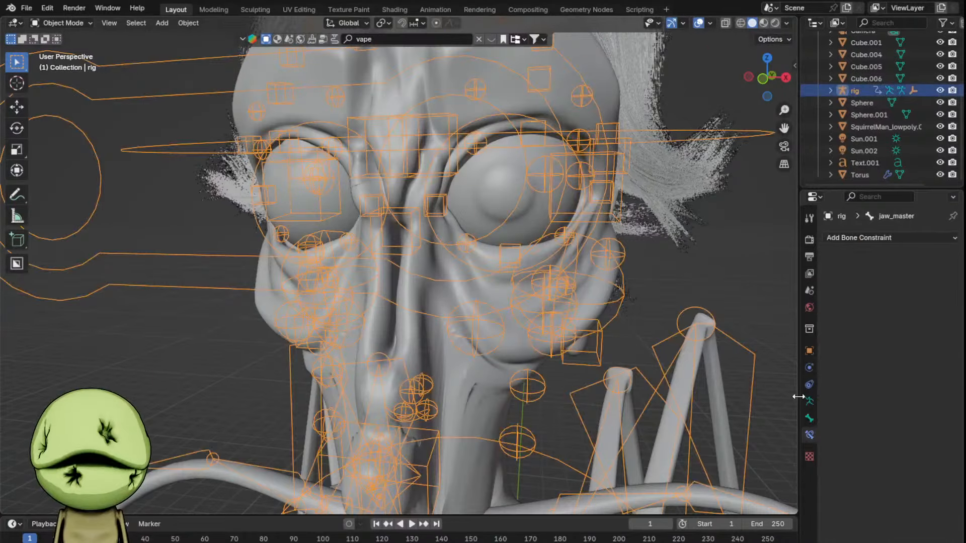
{"action": "left_click", "coordinate": [808, 416]}
{"action": "left_click", "coordinate": [808, 402]}
{"action": "scroll", "coordinate": [874, 363], "scroll_direction": "down", "scroll_amount": 5}
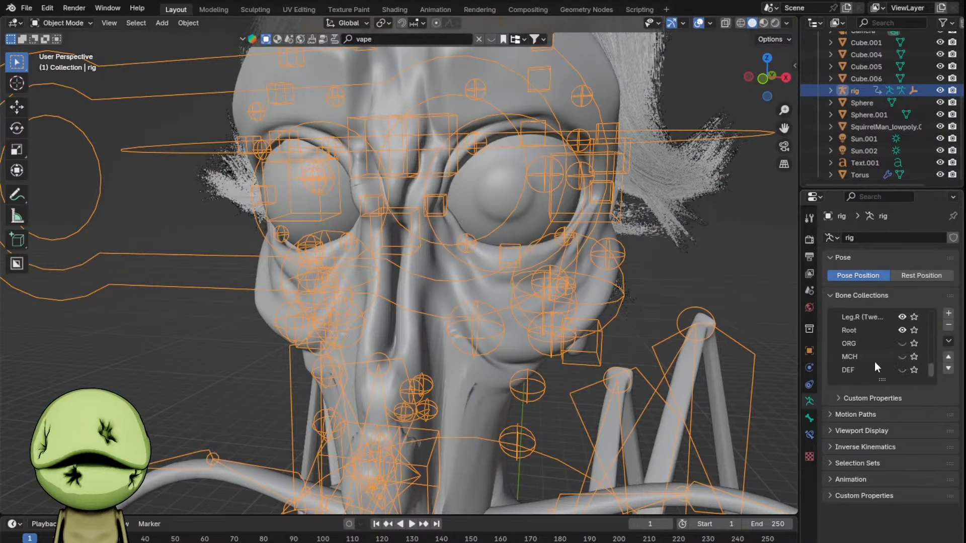
{"action": "left_click", "coordinate": [903, 356]}
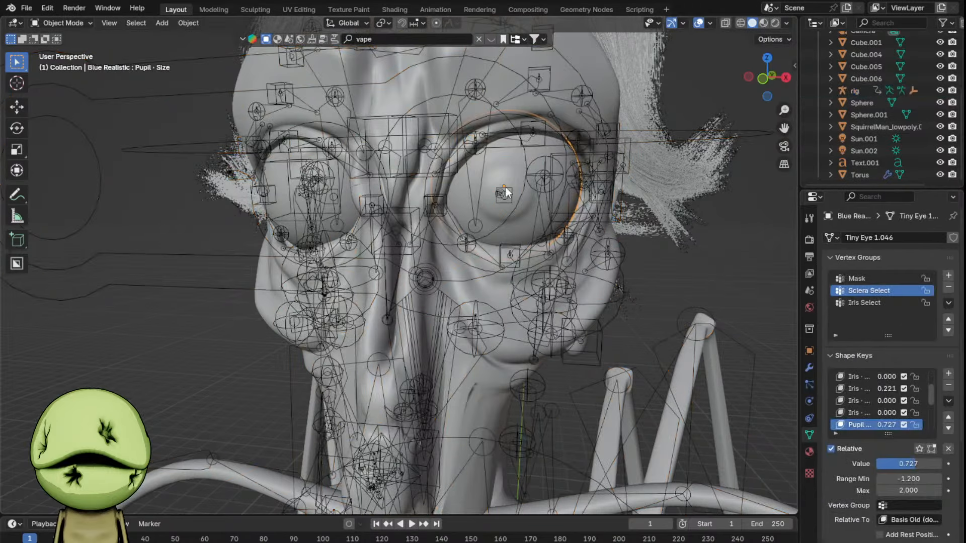
- In Pose Mode, parent the creature's left eyeball to the MCH-eye.L bone
{"action": "left_click", "coordinate": [73, 24]}
{"action": "left_click", "coordinate": [73, 63]}
{"action": "middle_click_drag", "start_coordinate": [507, 216], "coordinate": [515, 249]}
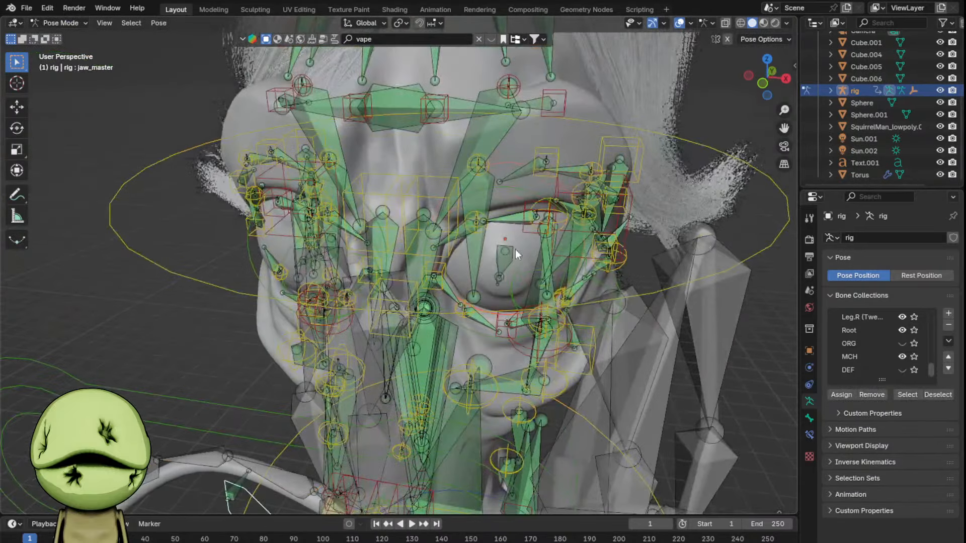
{"action": "left_click", "coordinate": [508, 251]}
{"action": "key", "text": "ctrl+p"}
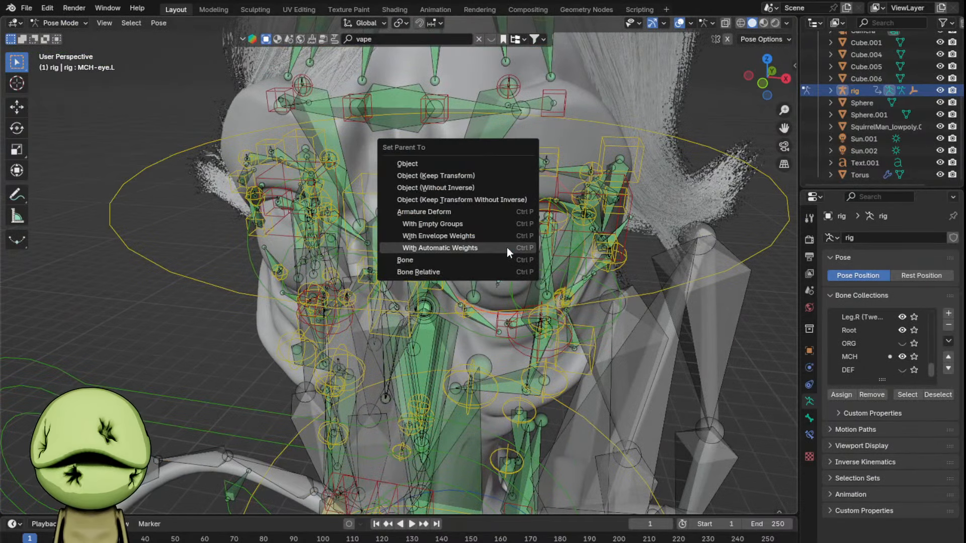
{"action": "left_click", "coordinate": [482, 260]}
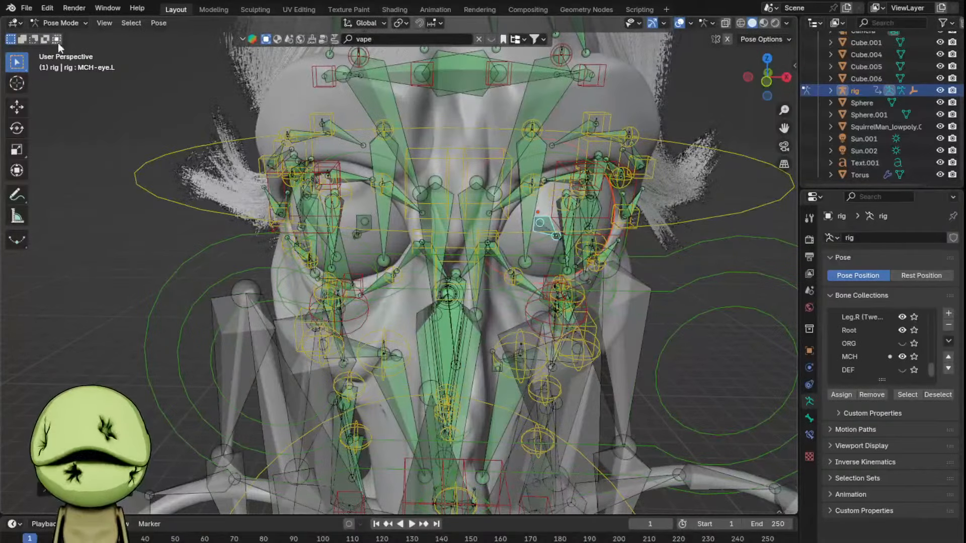
- Select the right eyeball with the rig and parent it to the MCH-eye.R bone in Pose Mode
{"action": "left_click", "coordinate": [60, 23]}
{"action": "left_click", "coordinate": [54, 37]}
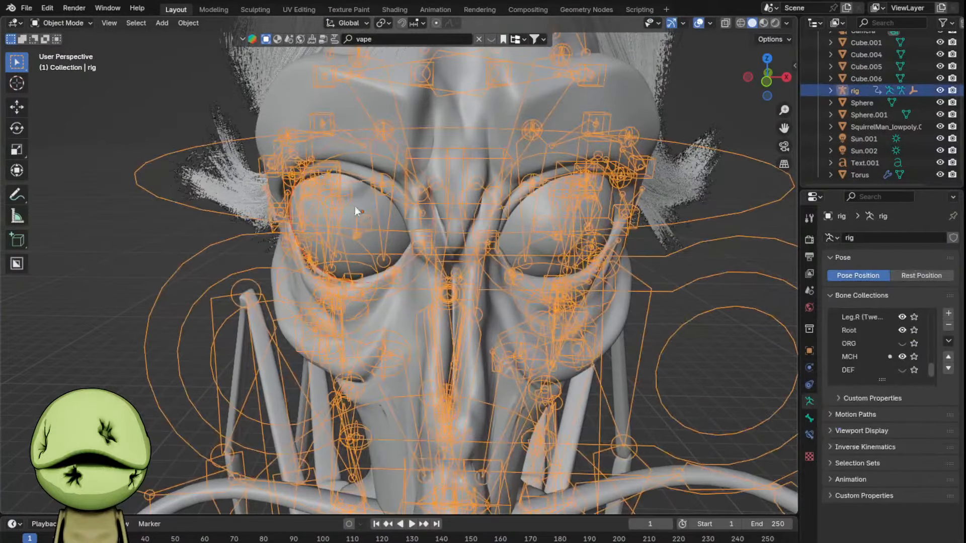
{"action": "left_click", "coordinate": [41, 21]}
{"action": "left_click", "coordinate": [67, 62]}
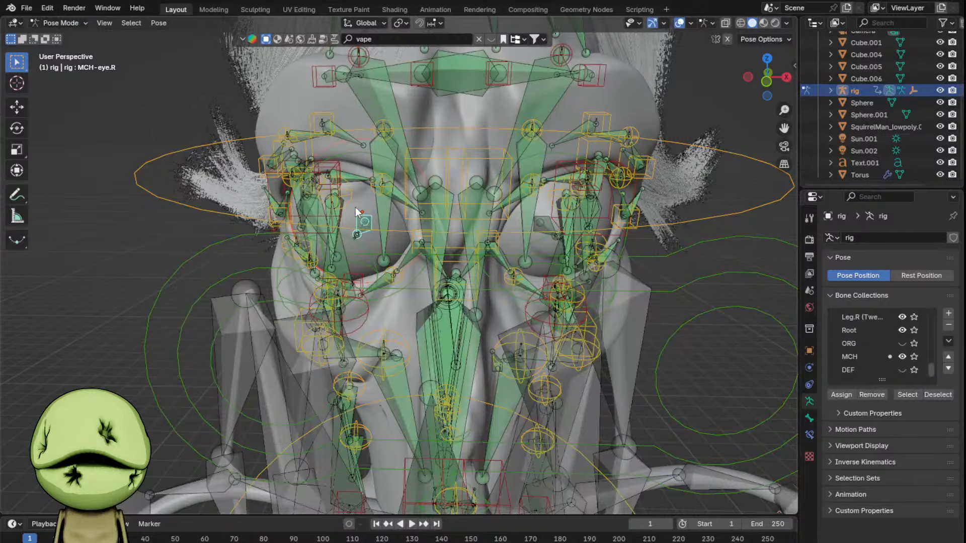
{"action": "key", "text": "ctrl+q"}
{"action": "left_click", "coordinate": [572, 302]}
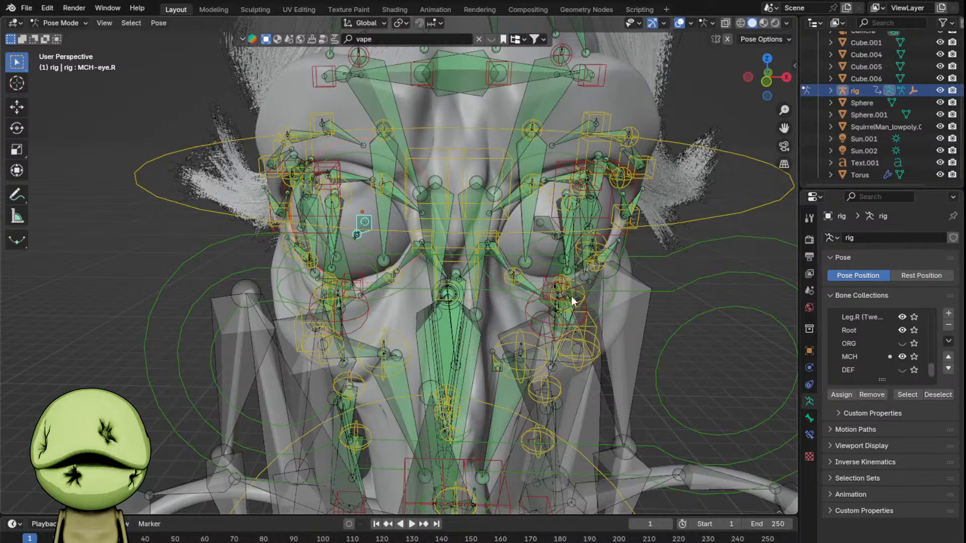
{"action": "key", "text": "ctrl+p"}
{"action": "left_click", "coordinate": [512, 289]}
- Move the head mesh's Armature modifier to the first place in its modifier stack
{"action": "left_click", "coordinate": [85, 23]}
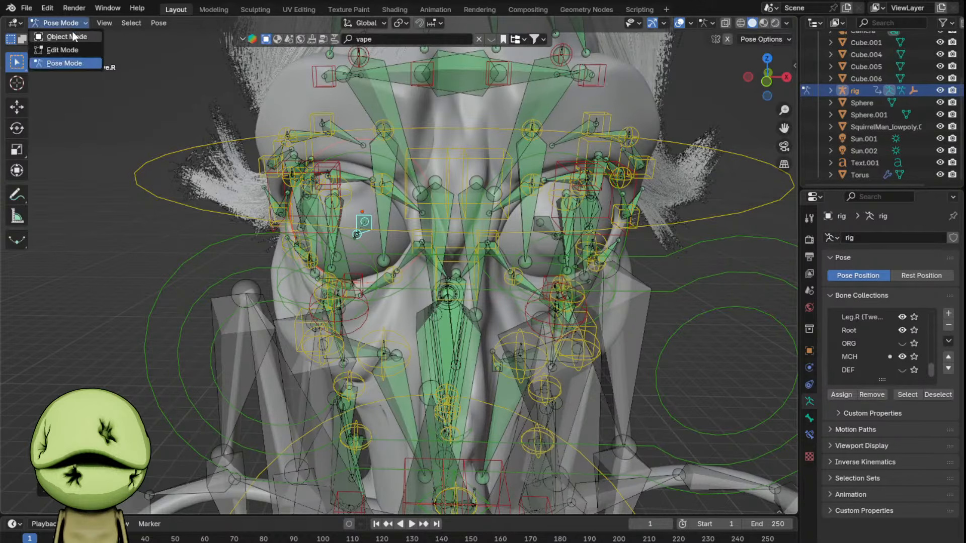
{"action": "left_click", "coordinate": [54, 37]}
{"action": "left_click", "coordinate": [324, 119]}
{"action": "left_click", "coordinate": [810, 367]}
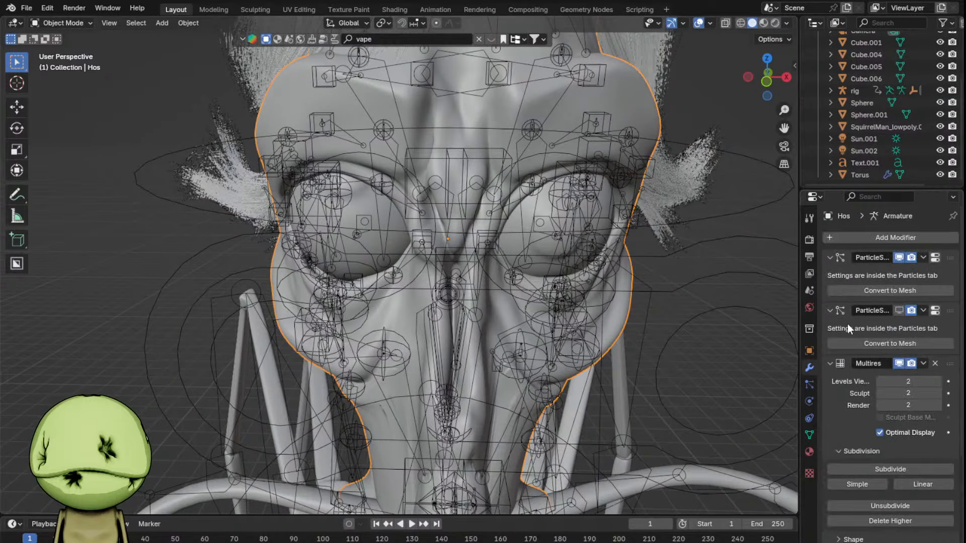
{"action": "scroll", "coordinate": [948, 376], "scroll_direction": "down", "scroll_amount": 3}
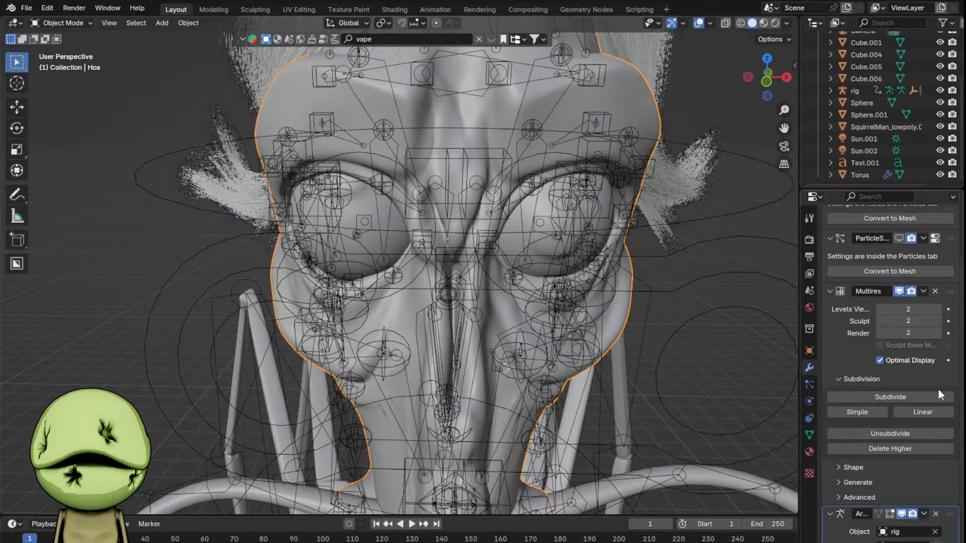
{"action": "left_click_drag", "start_coordinate": [950, 514], "coordinate": [927, 124]}
- Switch the viewport display of the head's Multires modifier off and on again
{"action": "scroll", "coordinate": [537, 213], "scroll_direction": "down", "scroll_amount": 8}
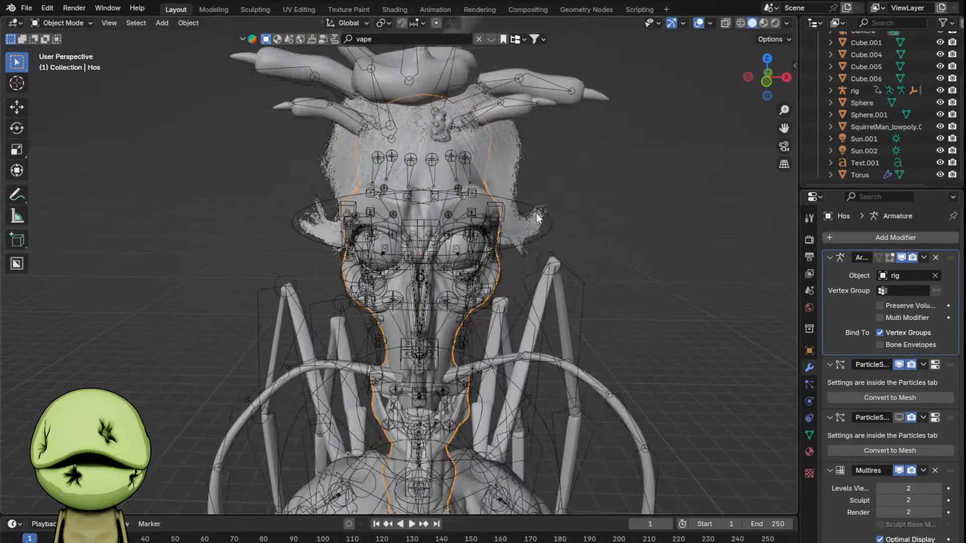
{"action": "scroll", "coordinate": [909, 427], "scroll_direction": "down", "scroll_amount": 5}
{"action": "left_click", "coordinate": [898, 374]}
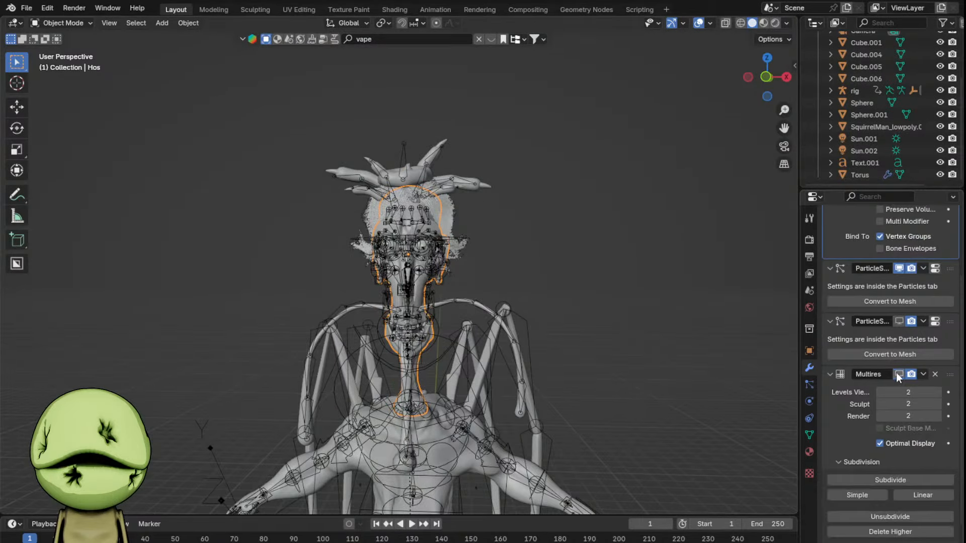
{"action": "left_click", "coordinate": [899, 374]}
{"action": "scroll", "coordinate": [632, 328], "scroll_direction": "up", "scroll_amount": 1}
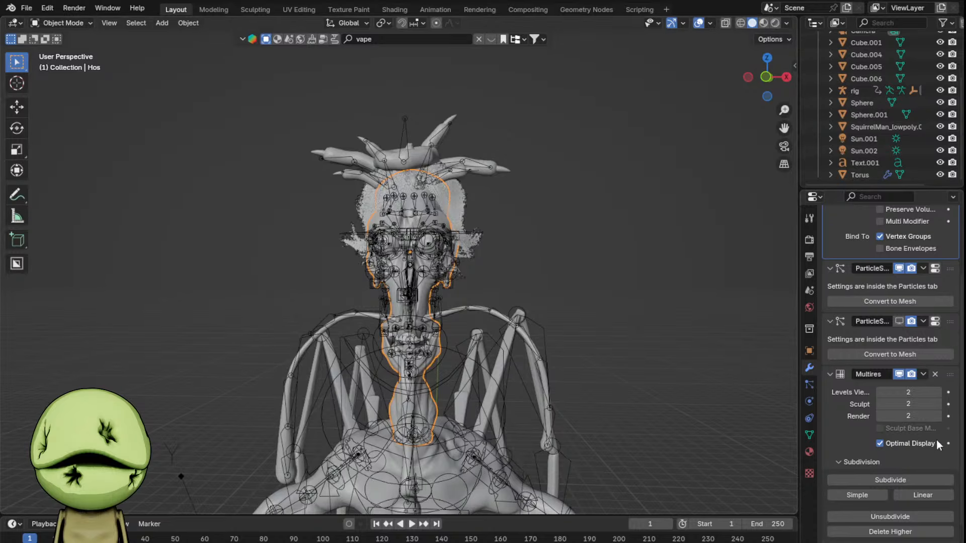
{"action": "scroll", "coordinate": [937, 444], "scroll_direction": "down", "scroll_amount": 2}
{"action": "scroll", "coordinate": [689, 276], "scroll_direction": "up", "scroll_amount": 3}
{"action": "scroll", "coordinate": [459, 212], "scroll_direction": "down", "scroll_amount": 2}
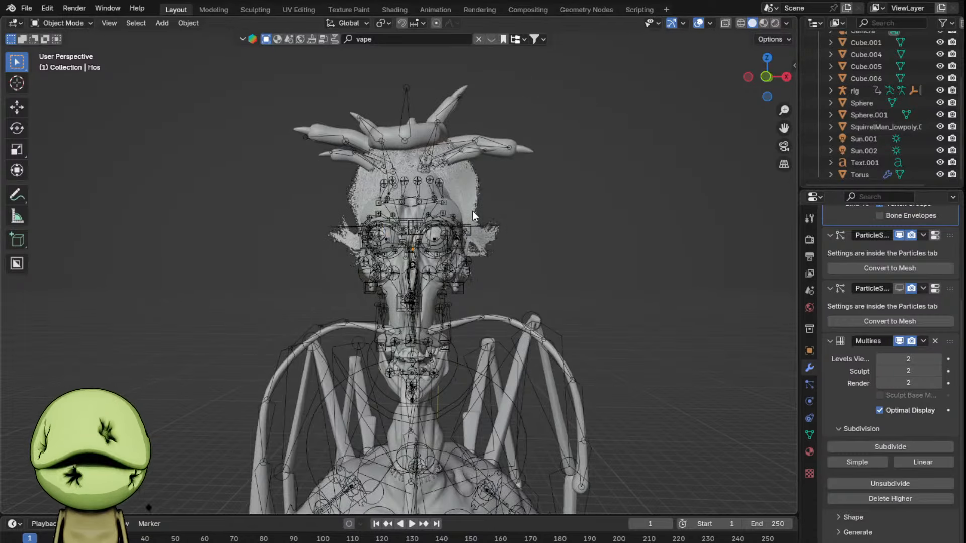
- Reselect the head mesh and hide its first particle system modifier in the viewport
{"action": "left_click", "coordinate": [442, 258]}
{"action": "left_click", "coordinate": [469, 193]}
{"action": "left_click", "coordinate": [451, 192]}
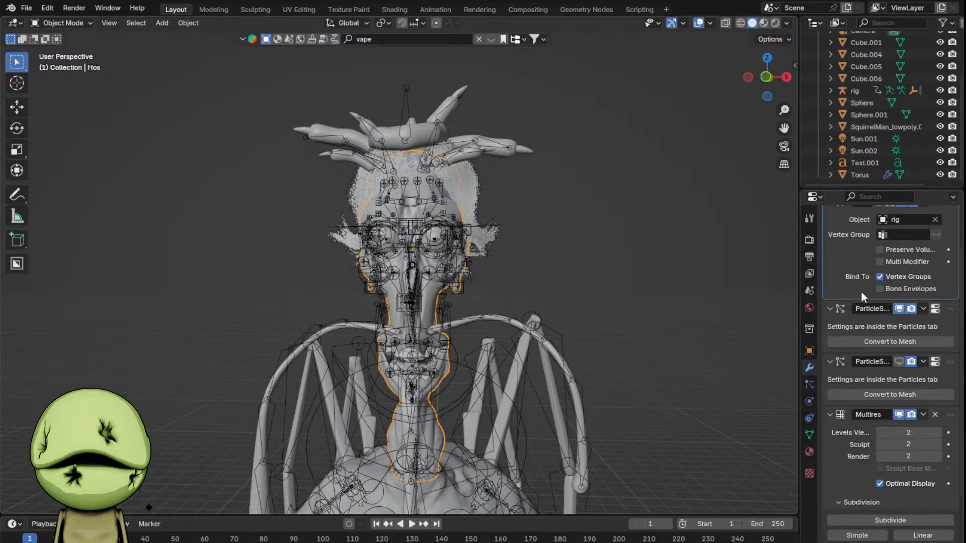
{"action": "left_click", "coordinate": [899, 309]}
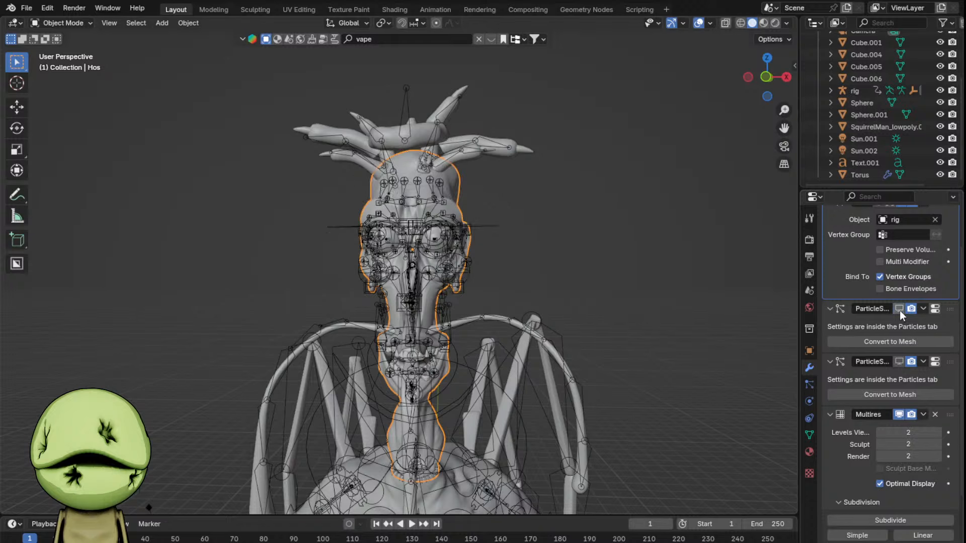
- Put the rig into Pose Mode and switch the viewport shading to Material Preview
{"action": "scroll", "coordinate": [453, 276], "scroll_direction": "down", "scroll_amount": 2}
{"action": "left_click", "coordinate": [369, 325]}
{"action": "scroll", "coordinate": [369, 325], "scroll_direction": "down", "scroll_amount": 3}
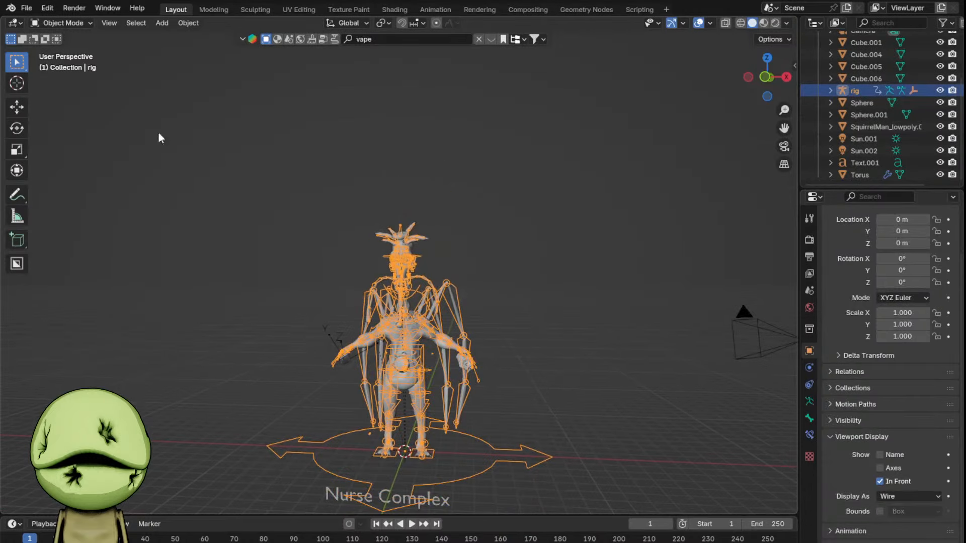
{"action": "left_click", "coordinate": [77, 25]}
{"action": "left_click", "coordinate": [65, 63]}
{"action": "key", "text": "z"}
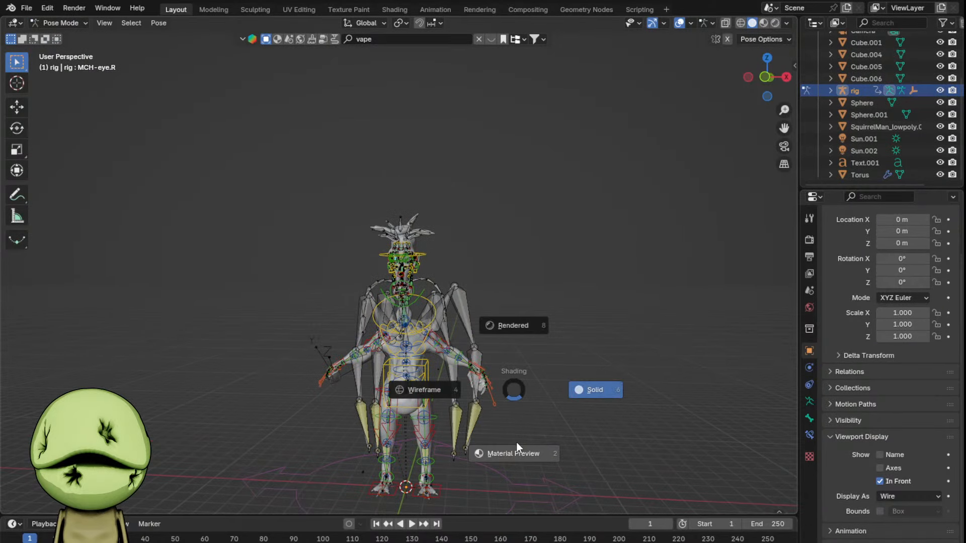
{"action": "left_click", "coordinate": [517, 442]}
- Reposition the end bone of the creature's upper left spider leg and set the viewport shading to Solid
{"action": "scroll", "coordinate": [584, 242], "scroll_direction": "up", "scroll_amount": 2}
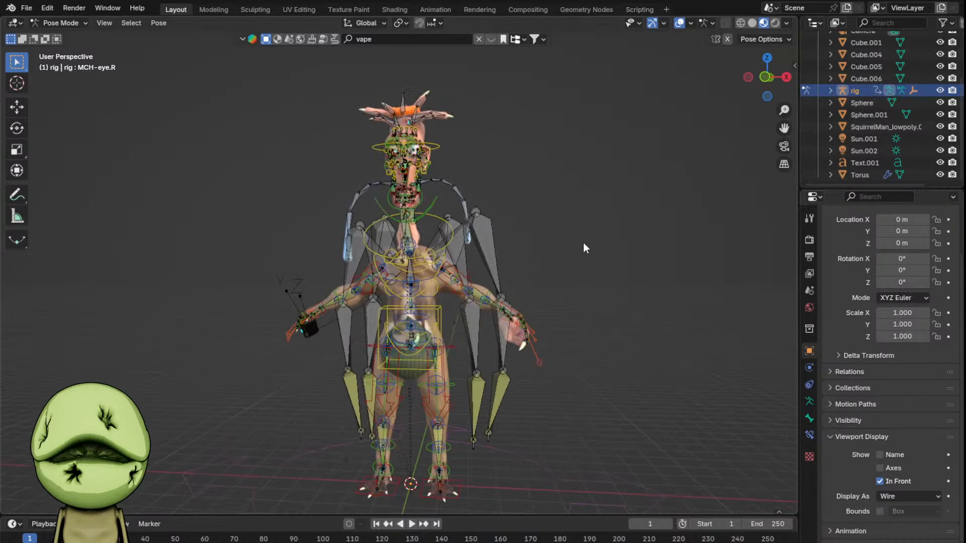
{"action": "left_click", "coordinate": [476, 448], "text": "shift"}
{"action": "key", "text": "g"}
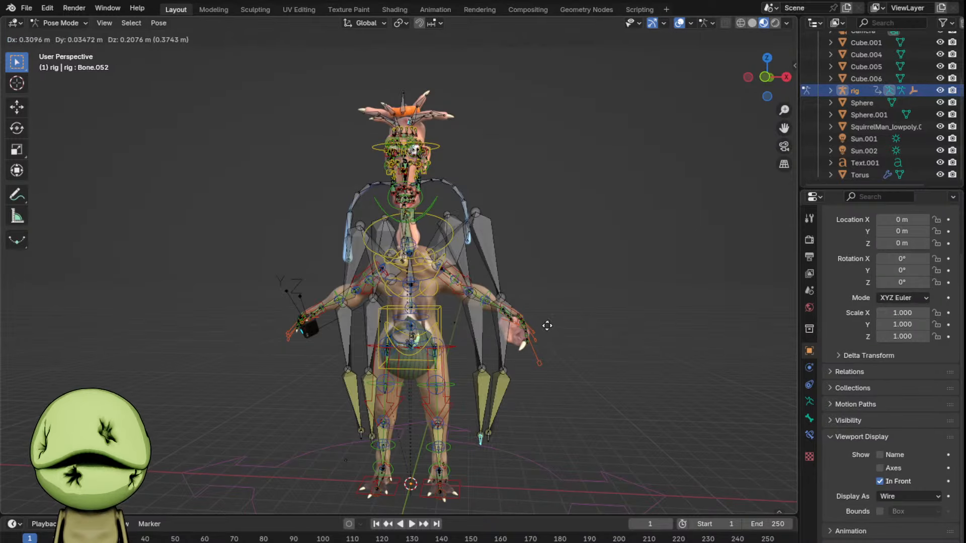
{"action": "left_click", "coordinate": [581, 291]}
{"action": "middle_click_drag", "start_coordinate": [581, 291], "coordinate": [472, 295]}
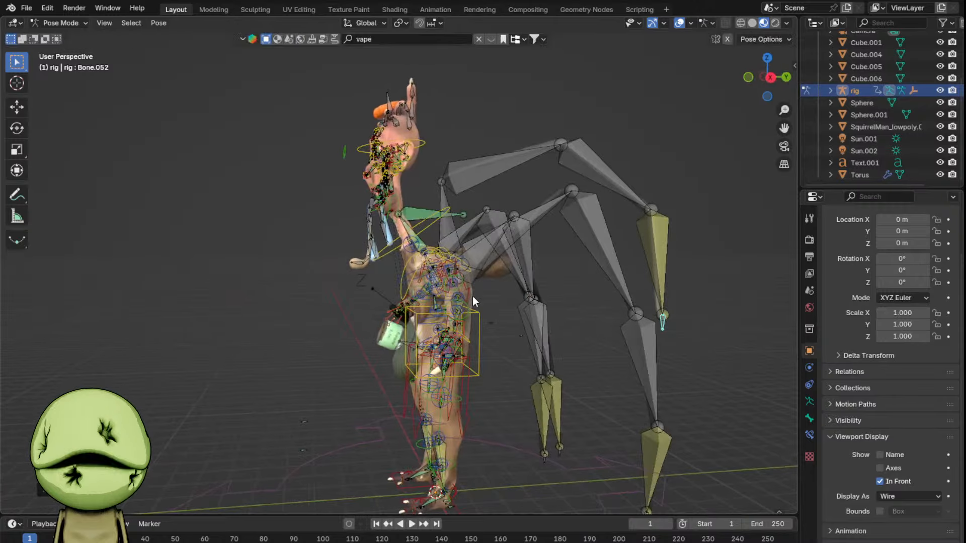
{"action": "key", "text": "z"}
{"action": "left_click", "coordinate": [732, 298]}
{"action": "key", "text": "g"}
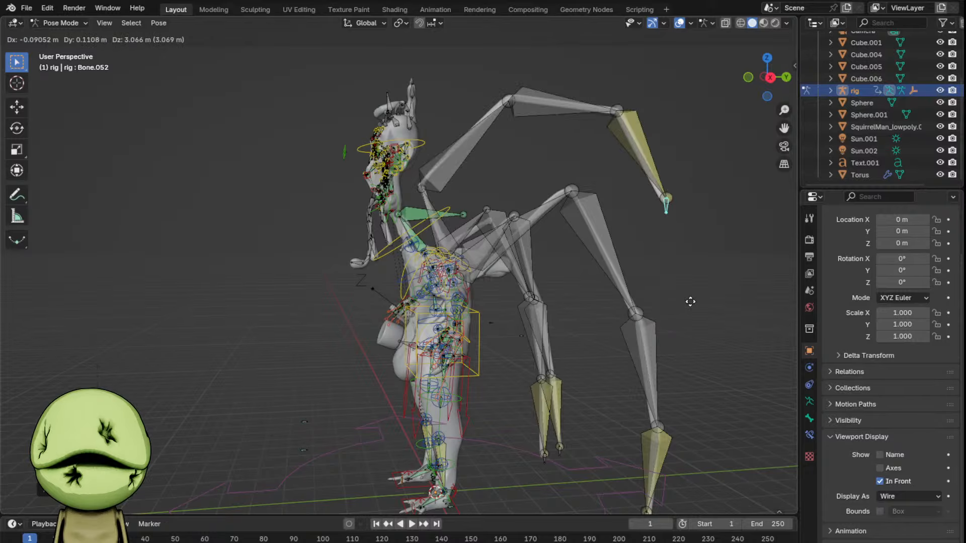
{"action": "key", "text": "Escape"}
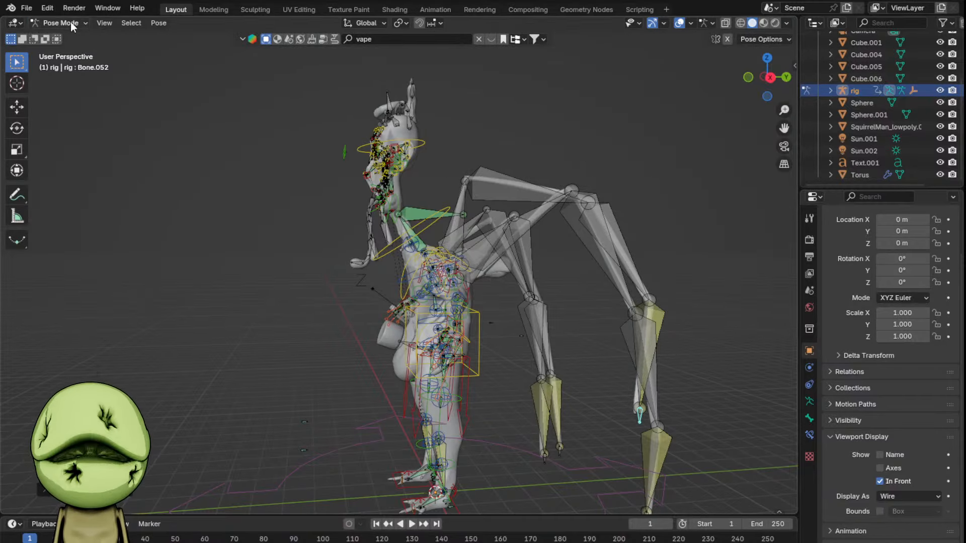
- In Object Mode, isolate the spider-leg mesh by hiding every other object, and reveal all objects again
{"action": "left_click", "coordinate": [69, 23]}
{"action": "left_click", "coordinate": [70, 30]}
{"action": "left_click", "coordinate": [485, 176]}
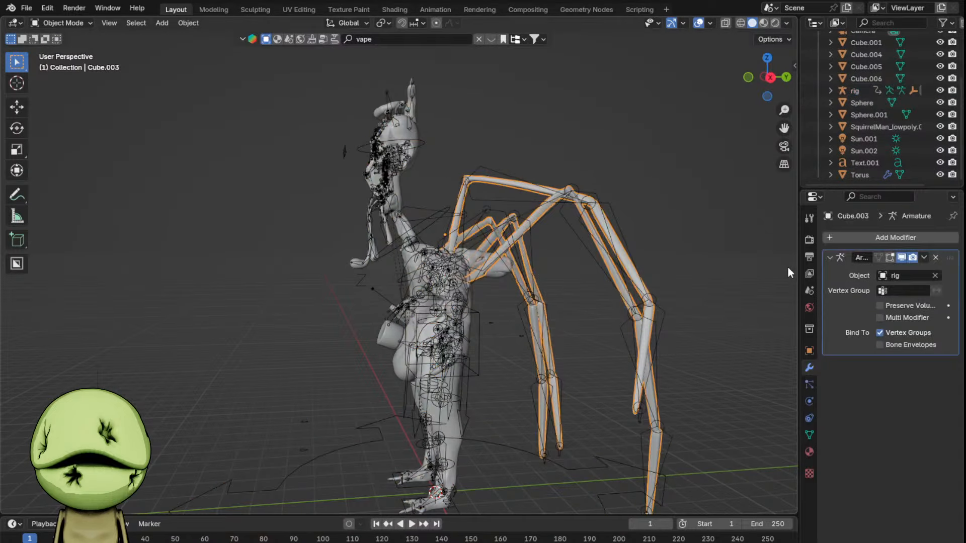
{"action": "key", "text": "ctrl+i"}
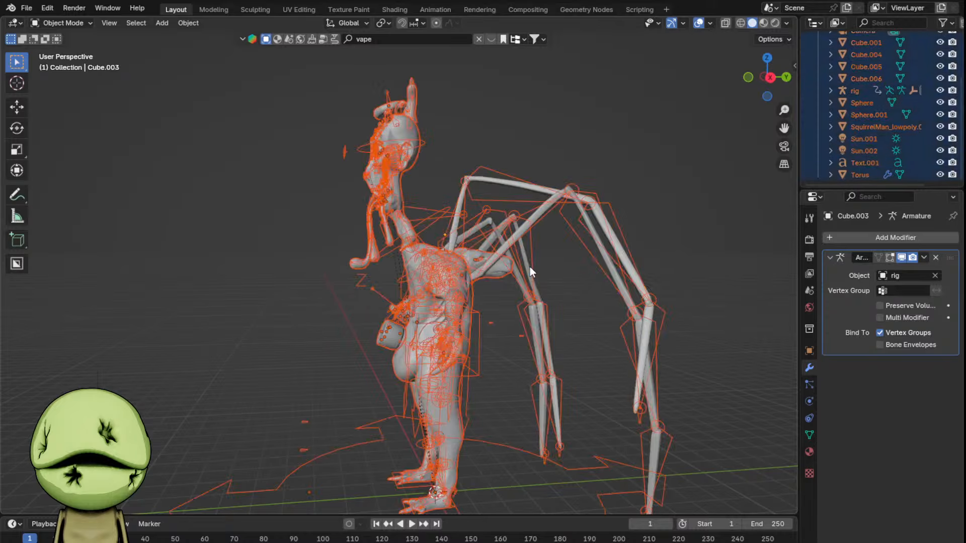
{"action": "key", "text": "h"}
{"action": "left_click", "coordinate": [530, 267]}
{"action": "middle_click_drag", "start_coordinate": [530, 267], "coordinate": [610, 268]}
{"action": "key", "text": "alt+h"}
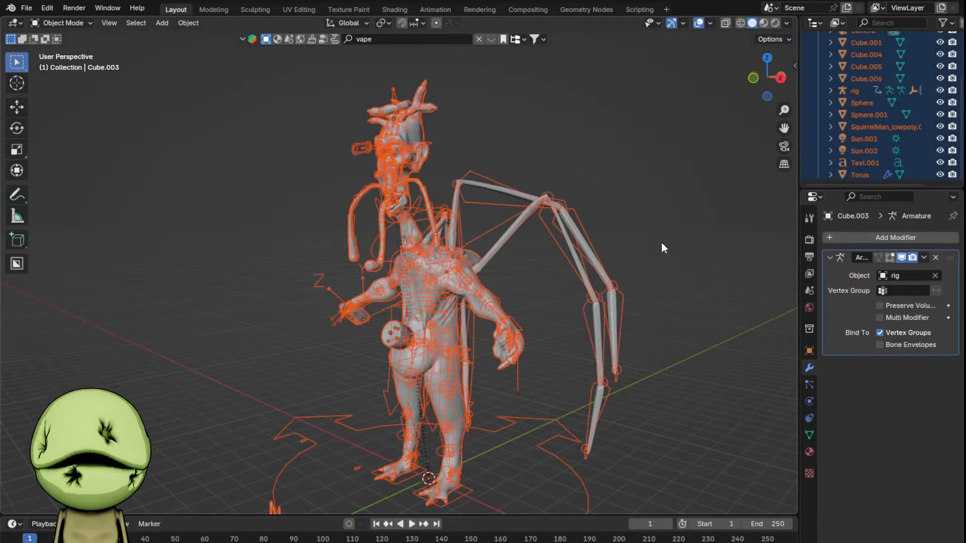
- Put the rig back into Pose Mode and lower the torso control by about 1.06 m
{"action": "key", "text": "alt+a"}
{"action": "left_click", "coordinate": [467, 328]}
{"action": "left_click", "coordinate": [76, 23]}
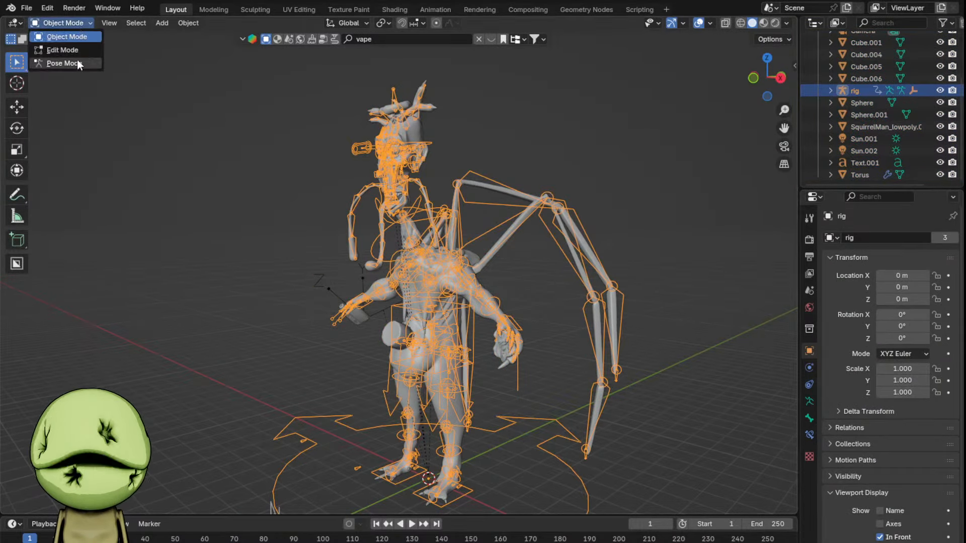
{"action": "left_click", "coordinate": [77, 61]}
{"action": "scroll", "coordinate": [507, 396], "scroll_direction": "up", "scroll_amount": 3}
{"action": "middle_click_drag", "start_coordinate": [507, 397], "coordinate": [568, 304]}
{"action": "scroll", "coordinate": [569, 304], "scroll_direction": "up", "scroll_amount": 2}
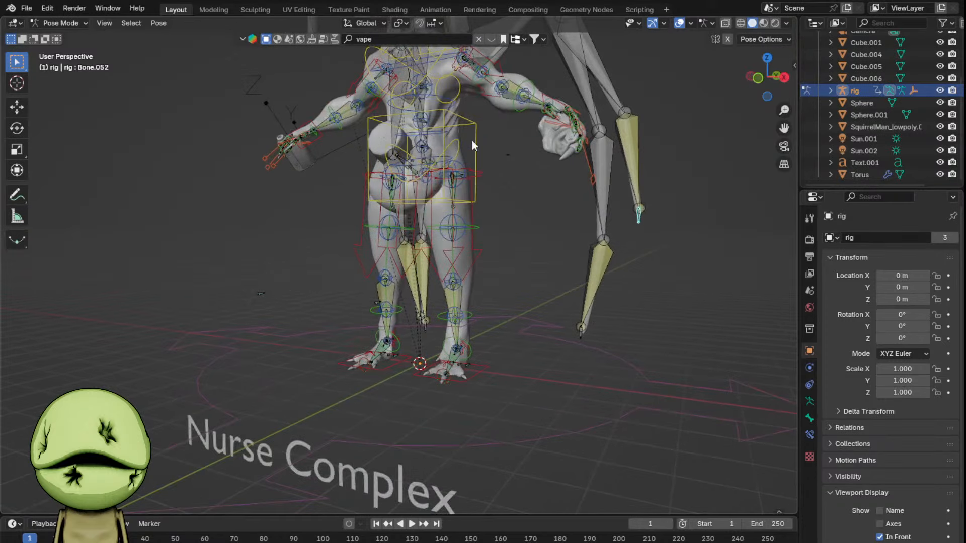
{"action": "left_click", "coordinate": [472, 140]}
{"action": "key", "text": "g"}
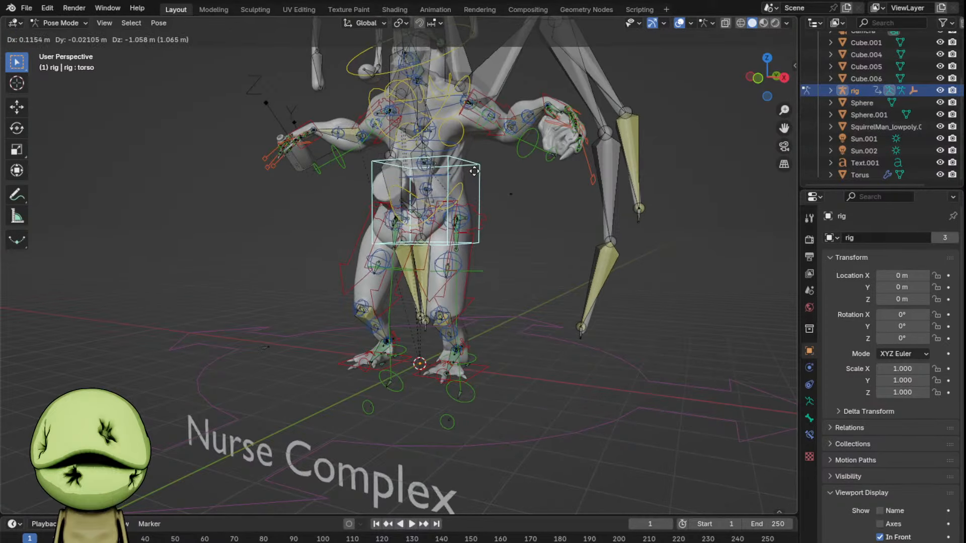
{"action": "left_click", "coordinate": [475, 171]}
- Lower the creature's right hand IK control to bring the hand down to about hip height
{"action": "scroll", "coordinate": [475, 171], "scroll_direction": "up", "scroll_amount": 1}
{"action": "middle_click_drag", "start_coordinate": [475, 171], "coordinate": [515, 243], "text": "shift"}
{"action": "left_click", "coordinate": [329, 171]}
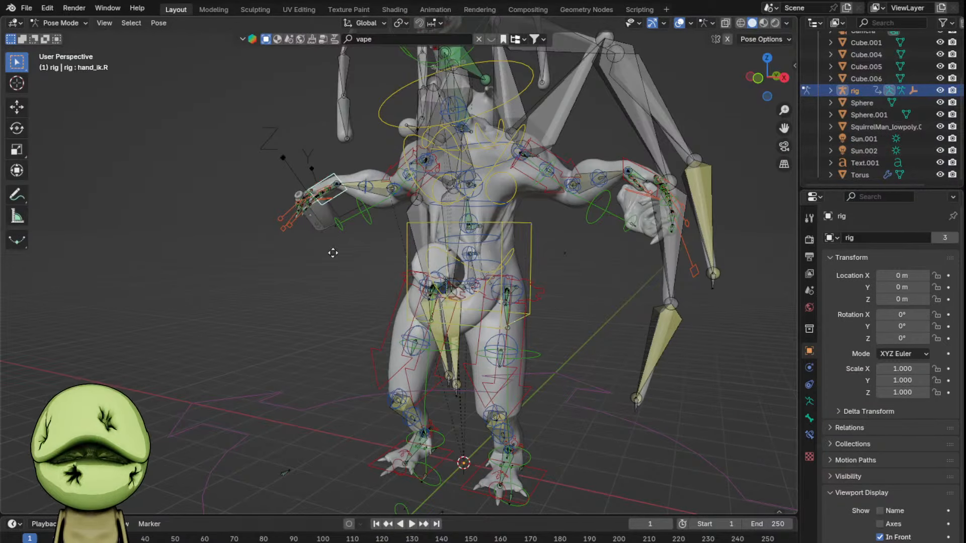
{"action": "key", "text": "g"}
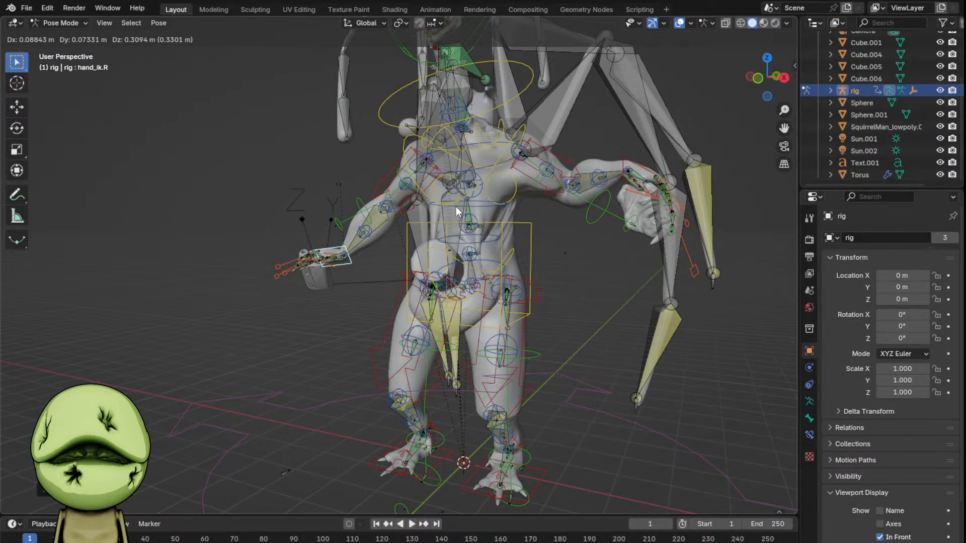
{"action": "left_click", "coordinate": [456, 207]}
- Rotate the right foot's heel IK control about the X axis to lift the heel
{"action": "middle_click_drag", "start_coordinate": [456, 207], "coordinate": [439, 439]}
{"action": "left_click", "coordinate": [438, 441]}
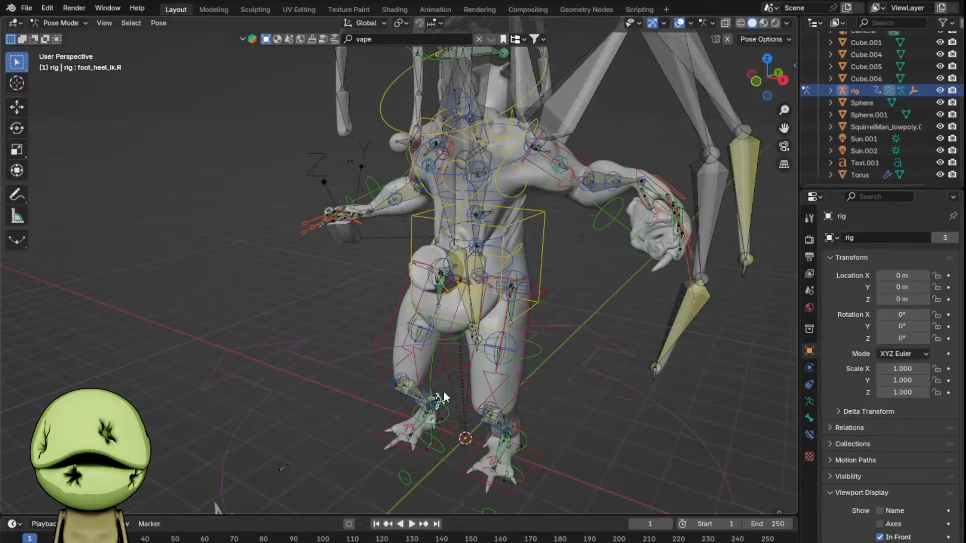
{"action": "key", "text": "r"}
{"action": "key", "text": "x"}
{"action": "left_click", "coordinate": [436, 363]}
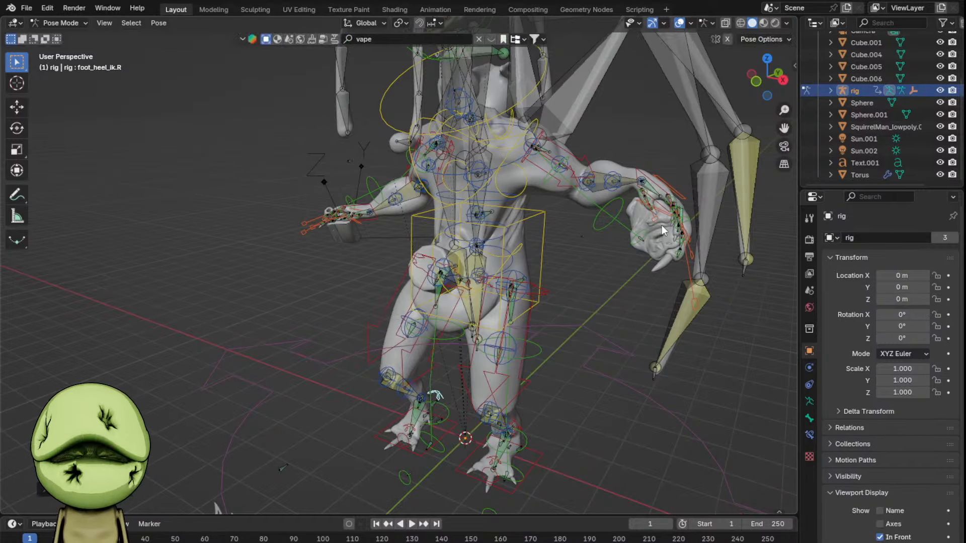
- Lower the left hand IK control beside the hip and rotate the hand
{"action": "left_click", "coordinate": [643, 173]}
{"action": "key", "text": "g"}
{"action": "left_click", "coordinate": [562, 278]}
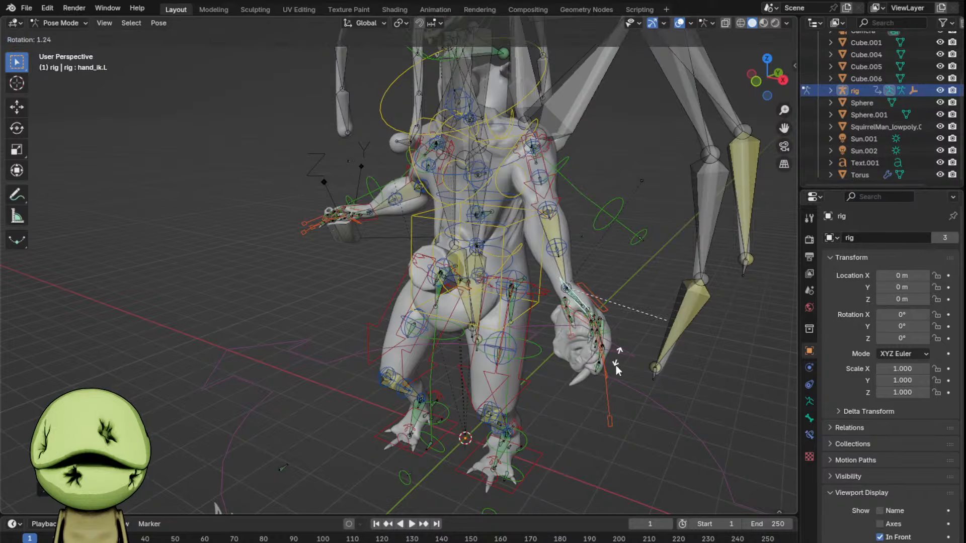
- Hide the MCH bone collection of the rig
{"action": "middle_click_drag", "start_coordinate": [637, 346], "coordinate": [705, 352]}
{"action": "left_click", "coordinate": [809, 418]}
{"action": "left_click", "coordinate": [808, 404]}
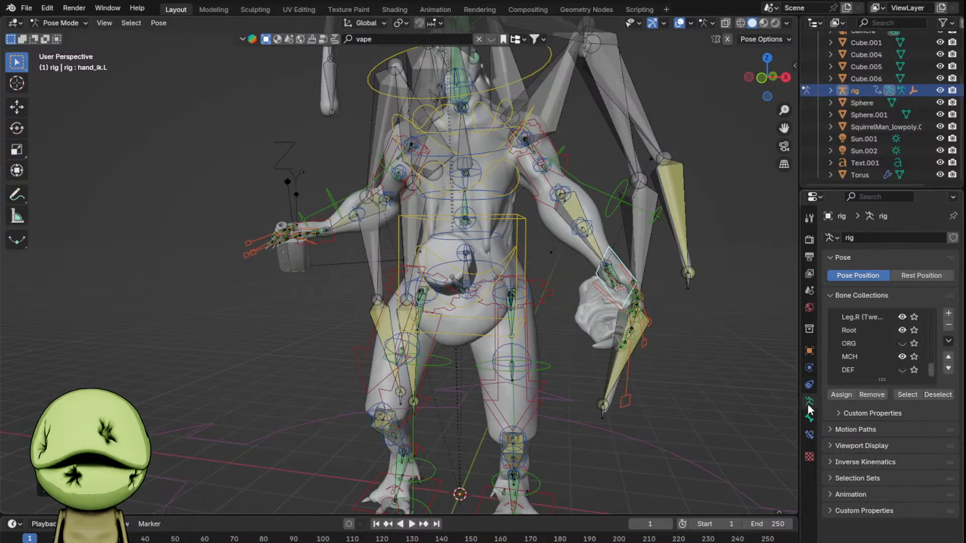
{"action": "left_click", "coordinate": [902, 356]}
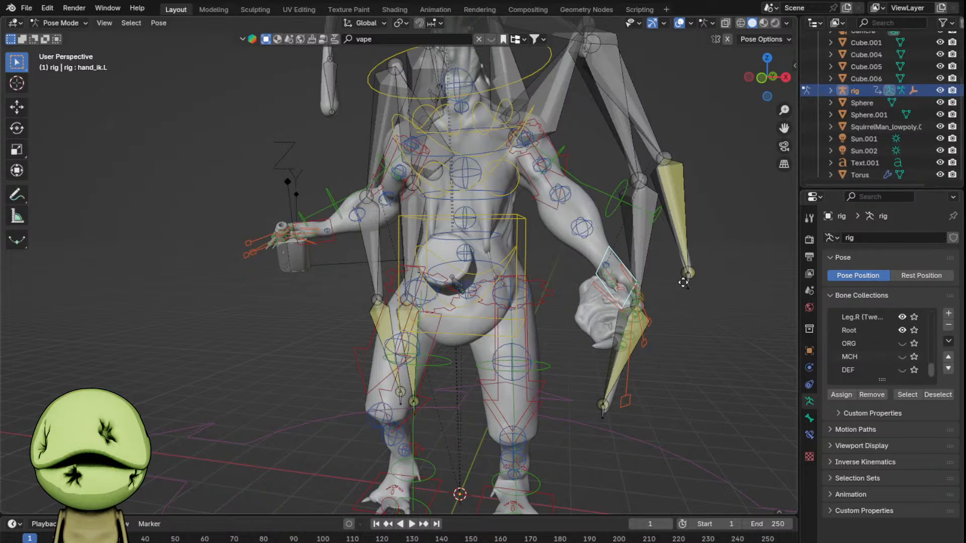
- Move the left hand IK control again from two view angles to place the bent arm next to the hip
{"action": "key", "text": "g"}
{"action": "left_click", "coordinate": [637, 258]}
{"action": "middle_click_drag", "start_coordinate": [637, 258], "coordinate": [690, 261]}
{"action": "scroll", "coordinate": [690, 261], "scroll_direction": "down", "scroll_amount": 2}
{"action": "key", "text": "g"}
{"action": "left_click", "coordinate": [620, 261]}
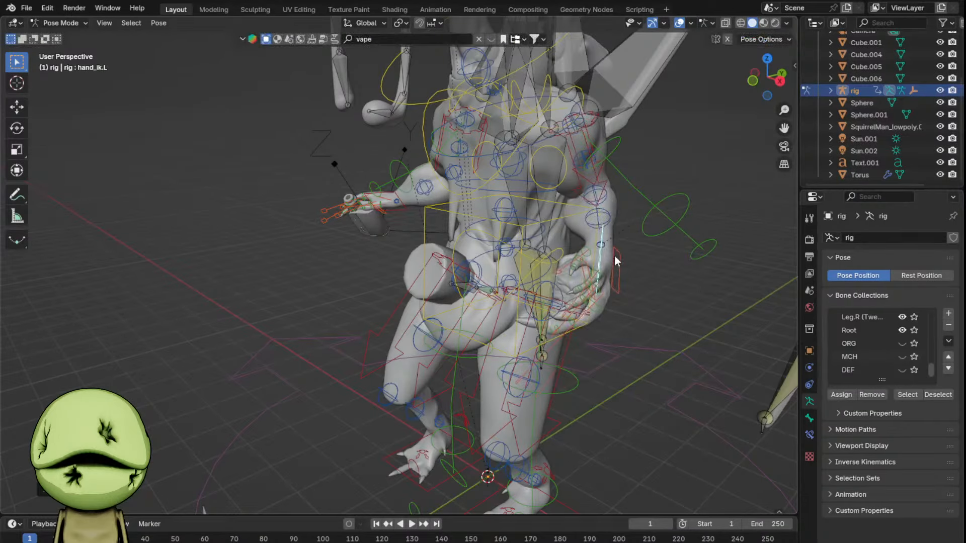
- Rotate the right hand IK control and reposition it so the hand hangs beside the body
{"action": "middle_click_drag", "start_coordinate": [437, 232], "coordinate": [472, 226]}
{"action": "left_click", "coordinate": [331, 211]}
{"action": "key", "text": "r"}
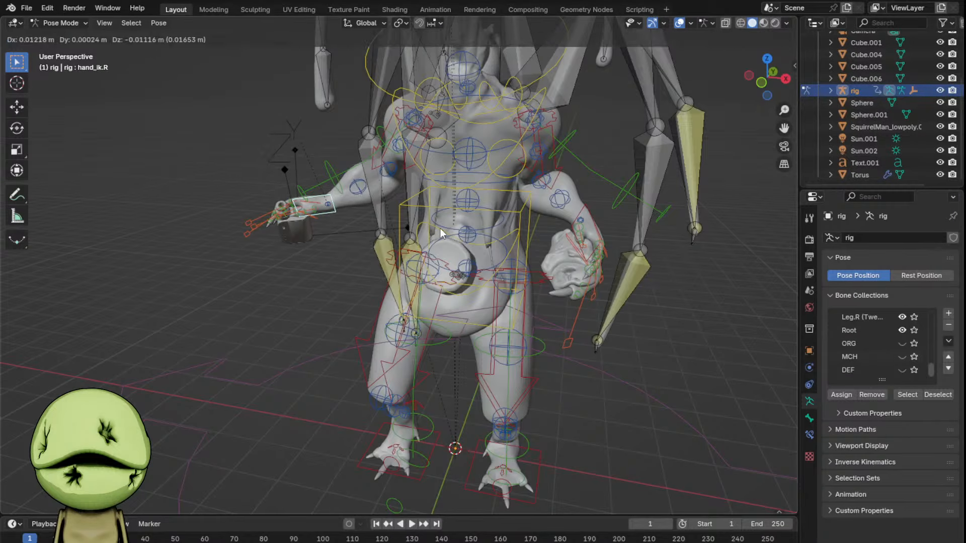
{"action": "left_click", "coordinate": [436, 225]}
{"action": "middle_click_drag", "start_coordinate": [439, 234], "coordinate": [470, 261]}
- Shift the left foot IK control within the horizontal plane and rotate it about the Z axis
{"action": "left_click", "coordinate": [512, 421]}
{"action": "key", "text": "g"}
{"action": "key", "text": "shift+z"}
{"action": "left_click", "coordinate": [539, 379]}
{"action": "key", "text": "r"}
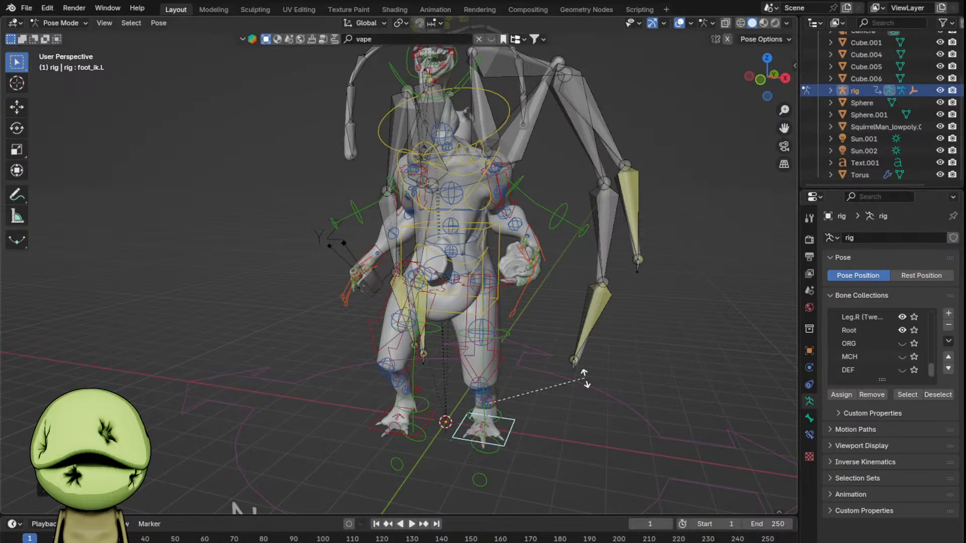
{"action": "key", "text": "z"}
{"action": "left_click", "coordinate": [577, 366]}
- Move the end bone of the creature's lower left spider leg closer to the body
{"action": "middle_click_drag", "start_coordinate": [578, 370], "coordinate": [674, 386]}
{"action": "left_click", "coordinate": [692, 403]}
{"action": "key", "text": "g"}
{"action": "left_click", "coordinate": [582, 322]}
{"action": "scroll", "coordinate": [564, 371], "scroll_direction": "down", "scroll_amount": 1}
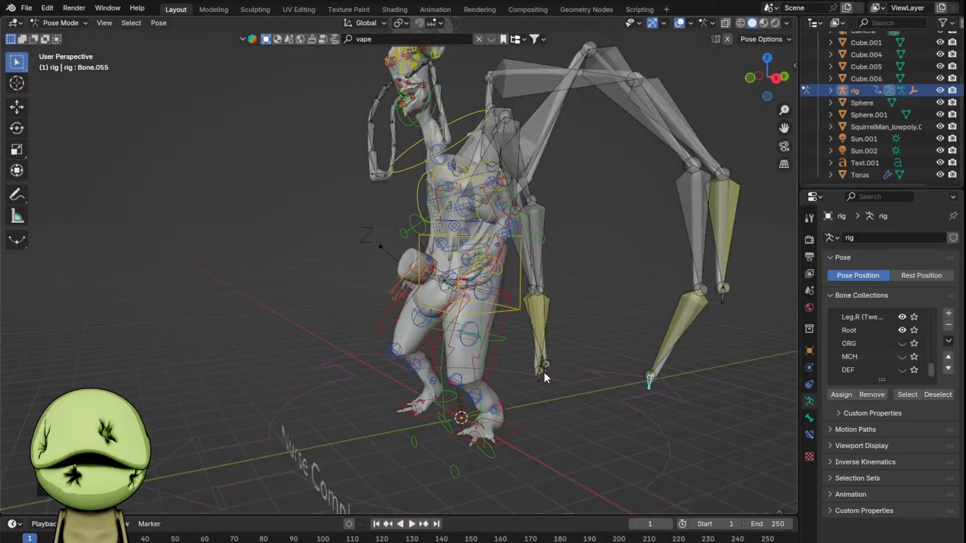
- Move the end bone of one right spider leg about 2.2 m forward within the horizontal plane
{"action": "left_click", "coordinate": [544, 374]}
{"action": "key", "text": "g"}
{"action": "key", "text": "shift+z"}
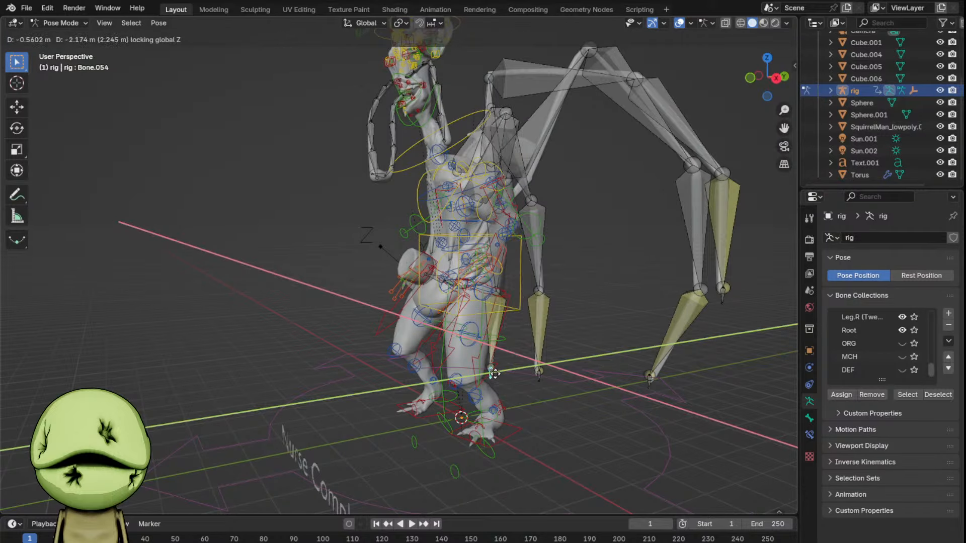
{"action": "left_click", "coordinate": [495, 373]}
{"action": "middle_click_drag", "start_coordinate": [495, 374], "coordinate": [632, 395]}
- Twist the chest control about the Z axis
{"action": "middle_click_drag", "start_coordinate": [491, 326], "coordinate": [476, 281]}
{"action": "scroll", "coordinate": [476, 282], "scroll_direction": "up", "scroll_amount": 2}
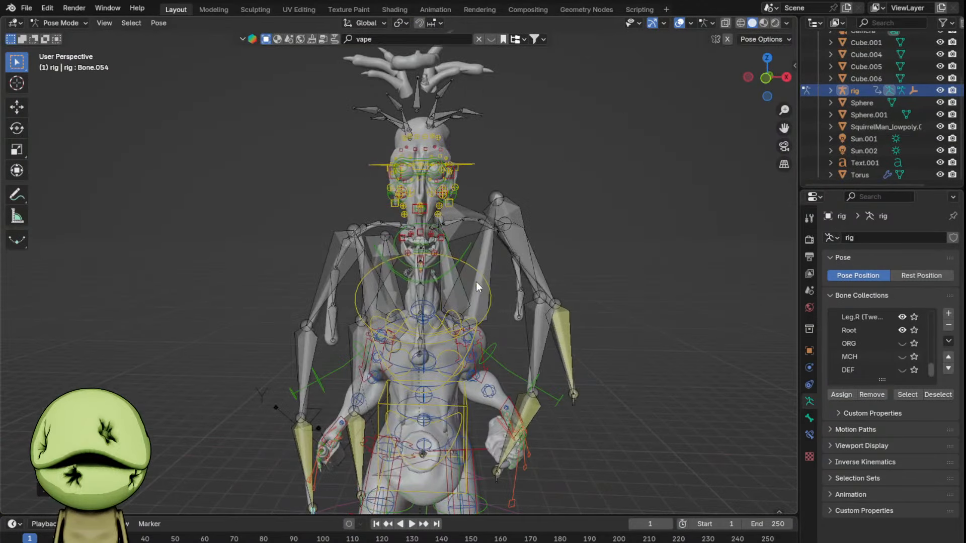
{"action": "left_click", "coordinate": [467, 314]}
{"action": "left_click", "coordinate": [473, 316]}
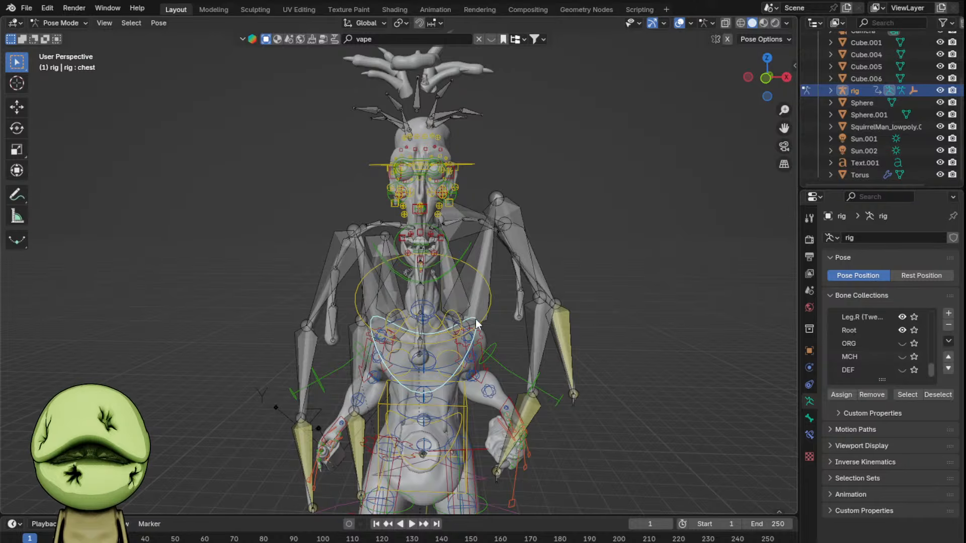
{"action": "key", "text": "r"}
{"action": "key", "text": "z"}
{"action": "left_click", "coordinate": [545, 309]}
- Tilt the chest control forward in a side view so the upper body leans ahead
{"action": "middle_click_drag", "start_coordinate": [539, 312], "coordinate": [499, 285]}
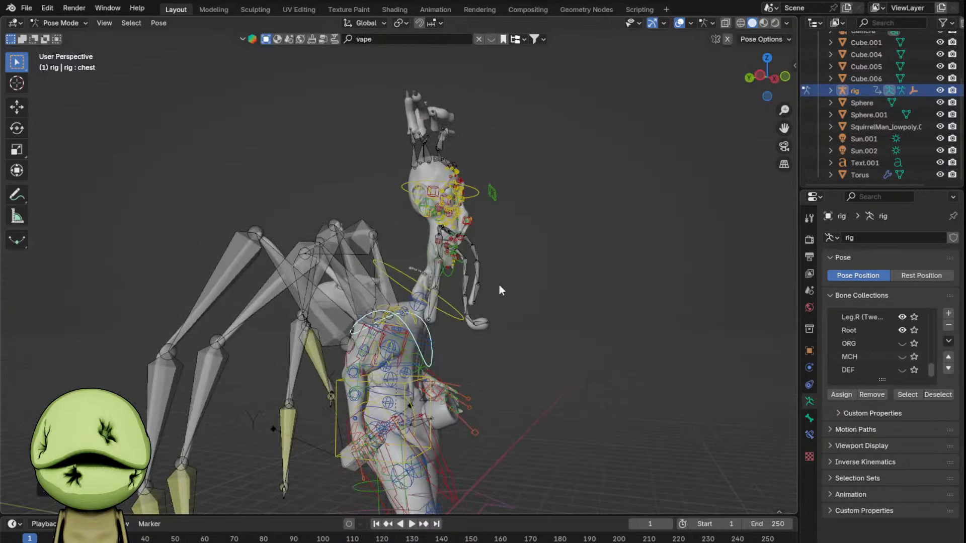
{"action": "key", "text": "r"}
{"action": "left_click", "coordinate": [505, 294]}
{"action": "key", "text": "r"}
{"action": "left_click", "coordinate": [508, 264]}
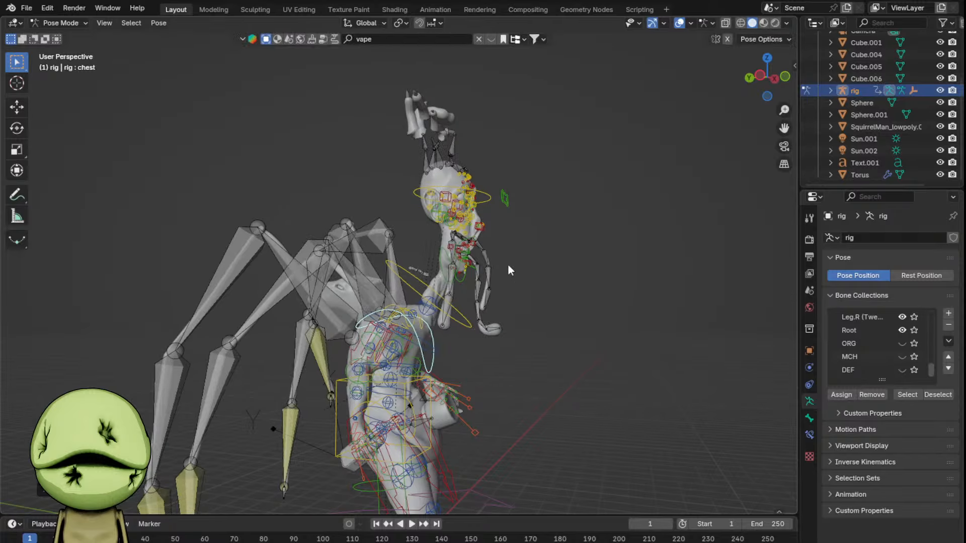
- Adjust the head control so the face points forward with a slight tilt
{"action": "scroll", "coordinate": [507, 252], "scroll_direction": "up", "scroll_amount": 2}
{"action": "middle_click_drag", "start_coordinate": [521, 211], "coordinate": [488, 203]}
{"action": "left_click", "coordinate": [528, 165]}
{"action": "mouse_move", "coordinate": [528, 164]}
{"action": "middle_mouse_down"}
{"action": "mouse_move", "coordinate": [499, 262]}
{"action": "mouse_move", "coordinate": [521, 182]}
{"action": "middle_mouse_up"}
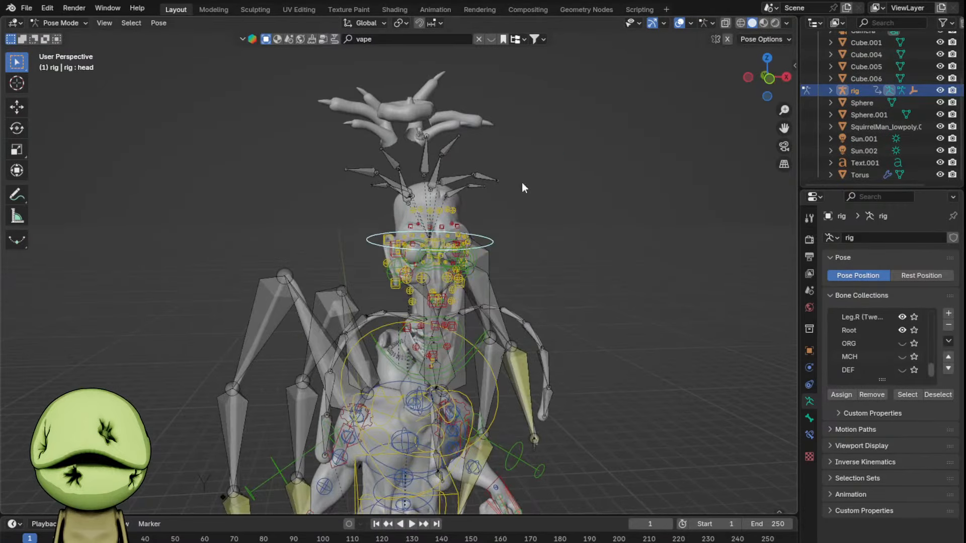
{"action": "key", "text": "g"}
{"action": "left_click", "coordinate": [529, 225]}
{"action": "scroll", "coordinate": [512, 213], "scroll_direction": "down", "scroll_amount": 3}
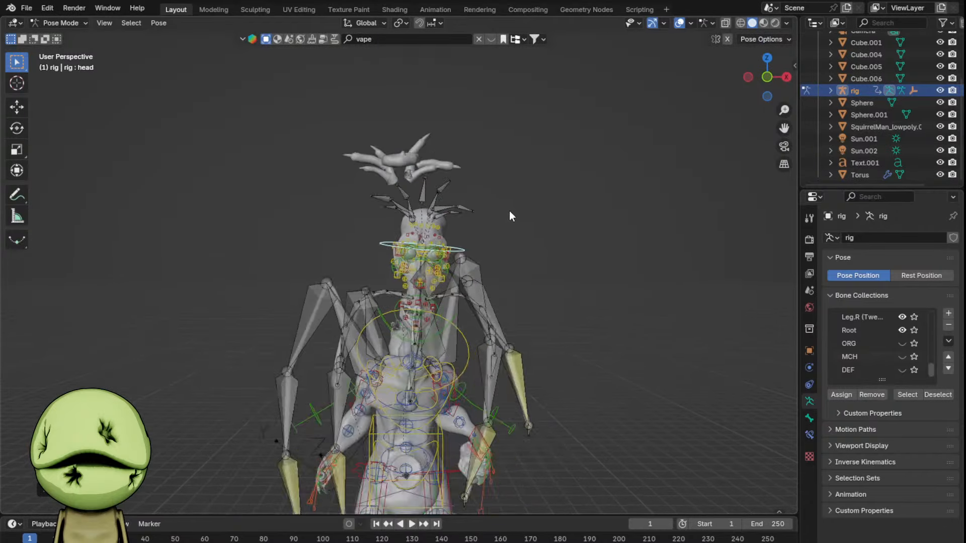
- Insert a keyframe for all bones at frame 1 and clear their rotation and location
{"action": "key", "text": "a"}
{"action": "key", "text": "i"}
{"action": "key", "text": "alt+r"}
{"action": "key", "text": "alt+g"}
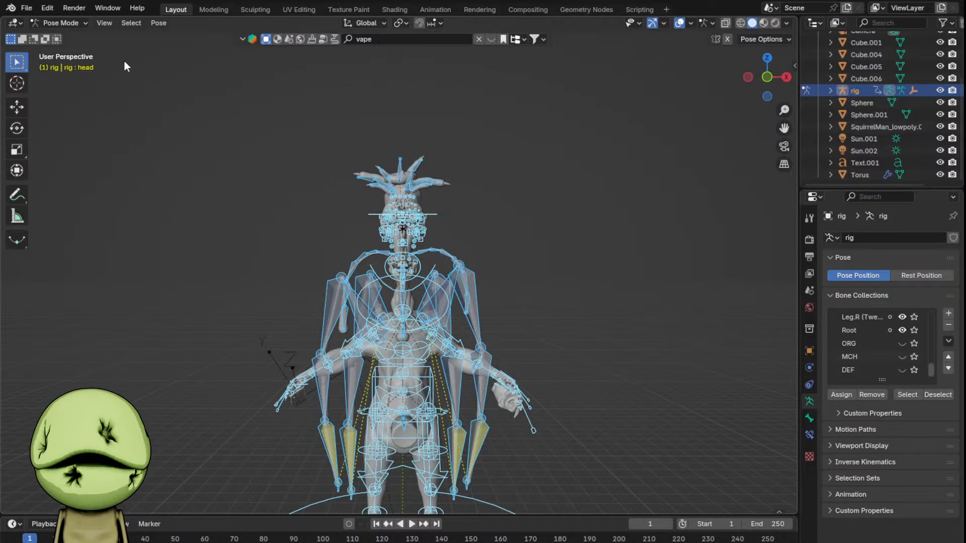
- Parent the ring-shaped mesh Cube.006 on top of the head to the upright bone at its centre
{"action": "left_click", "coordinate": [37, 23]}
{"action": "left_click", "coordinate": [66, 36]}
{"action": "scroll", "coordinate": [298, 134], "scroll_direction": "up", "scroll_amount": 5}
{"action": "left_click", "coordinate": [516, 225]}
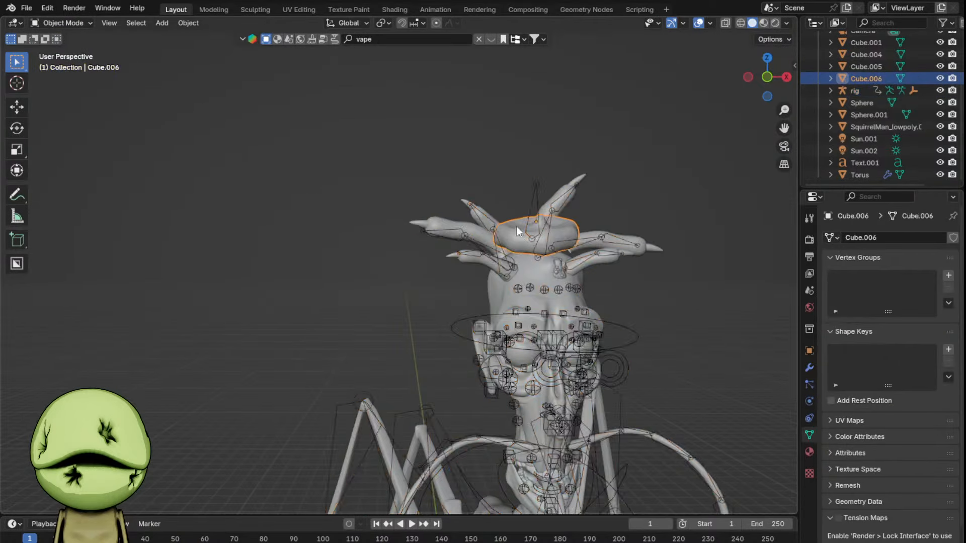
{"action": "scroll", "coordinate": [517, 221], "scroll_direction": "up", "scroll_amount": 3}
{"action": "left_click", "coordinate": [510, 191], "text": "shift"}
{"action": "left_click", "coordinate": [60, 23]}
{"action": "left_click", "coordinate": [63, 59]}
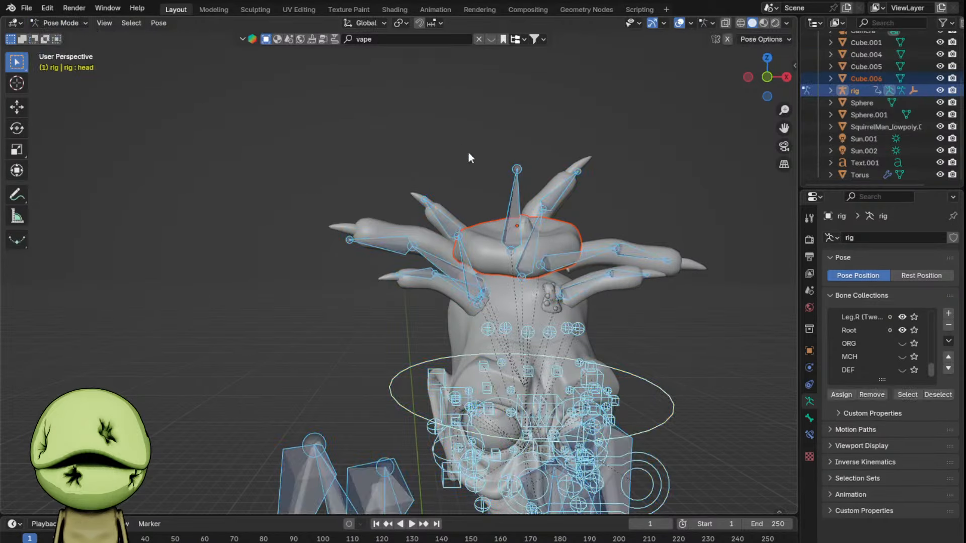
{"action": "left_click", "coordinate": [516, 210]}
{"action": "key", "text": "ctrl+p"}
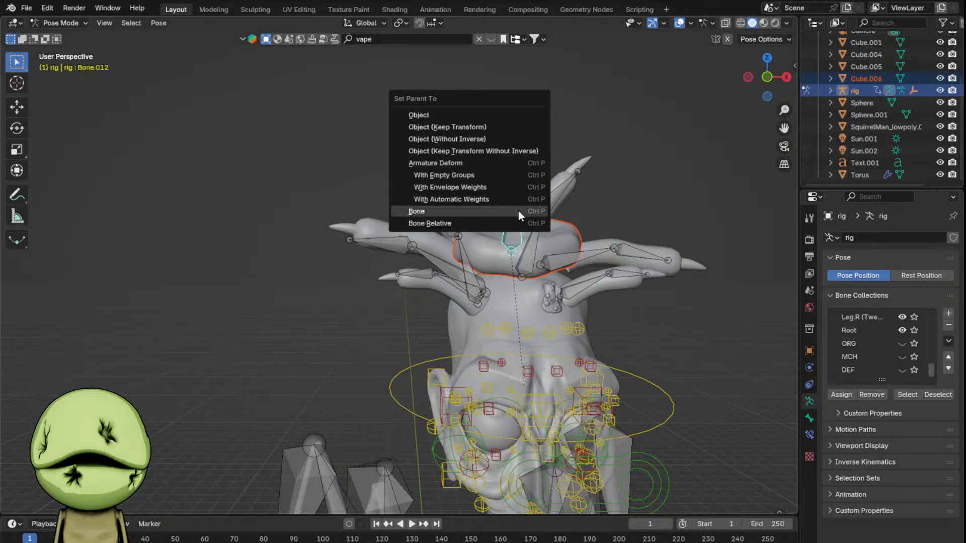
{"action": "left_click", "coordinate": [479, 188]}
- Parent the finger-like horn mesh SquirrelMan_lowpoly.001 to the rig with automatic weights and check it at frame 0
{"action": "left_click", "coordinate": [60, 22]}
{"action": "left_click", "coordinate": [65, 37]}
{"action": "left_click", "coordinate": [421, 234]}
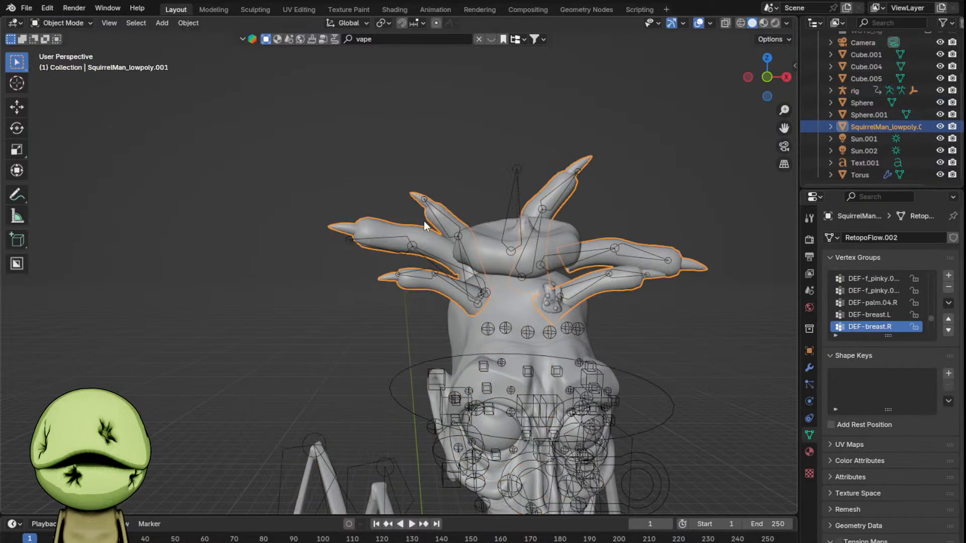
{"action": "left_click", "coordinate": [433, 211], "text": "shift"}
{"action": "key", "text": "ctrl+p"}
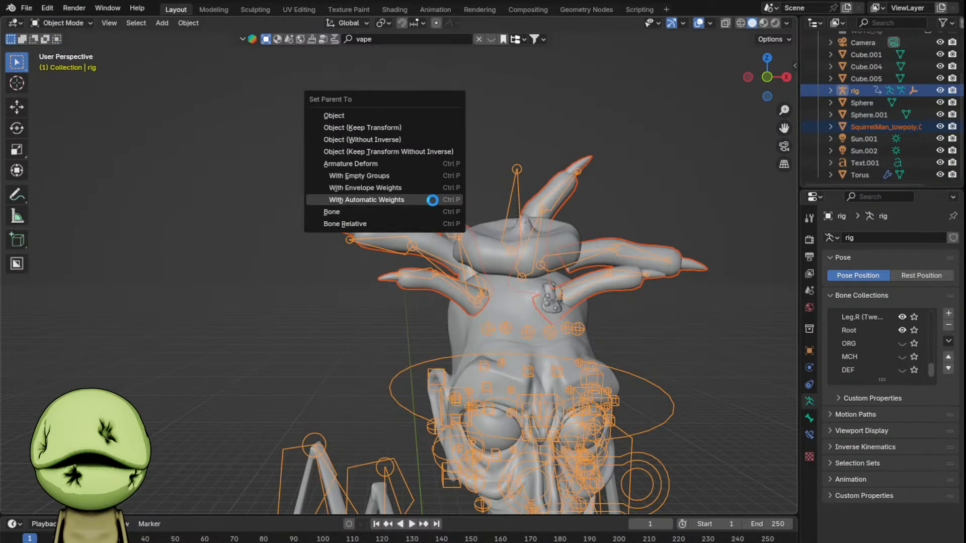
{"action": "left_click", "coordinate": [431, 199]}
{"action": "left_click", "coordinate": [436, 207]}
{"action": "left_click", "coordinate": [426, 225]}
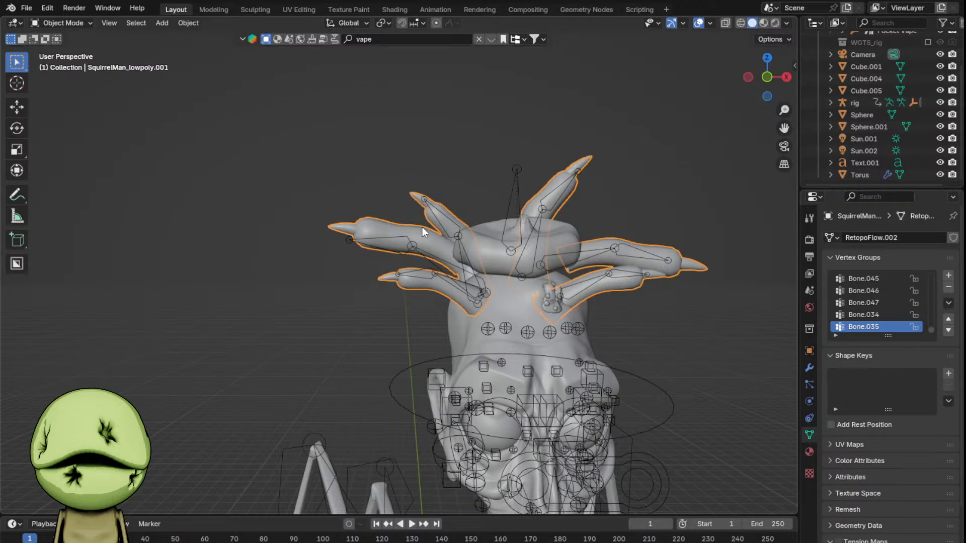
{"action": "left_click", "coordinate": [26, 537]}
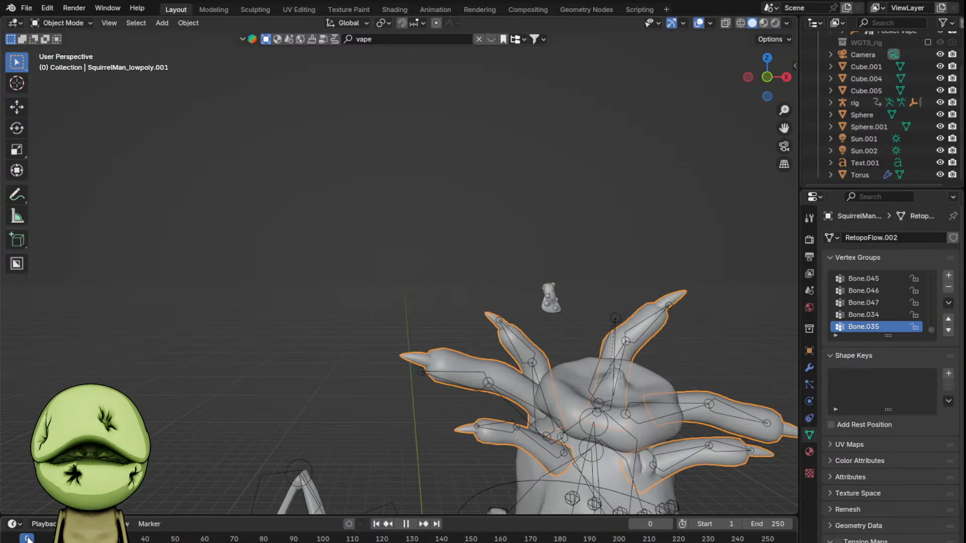
{"action": "scroll", "coordinate": [265, 292], "scroll_direction": "down", "scroll_amount": 5}
{"action": "middle_click_drag", "start_coordinate": [377, 299], "coordinate": [352, 183], "text": "shift"}
{"action": "scroll", "coordinate": [373, 181], "scroll_direction": "up", "scroll_amount": 1}
{"action": "left_click", "coordinate": [425, 147]}
{"action": "left_click", "coordinate": [418, 158]}
{"action": "left_click_drag", "start_coordinate": [405, 144], "coordinate": [427, 167]}
{"action": "middle_click_drag", "start_coordinate": [427, 167], "coordinate": [449, 238], "text": "shift"}
{"action": "scroll", "coordinate": [451, 238], "scroll_direction": "up", "scroll_amount": 1}
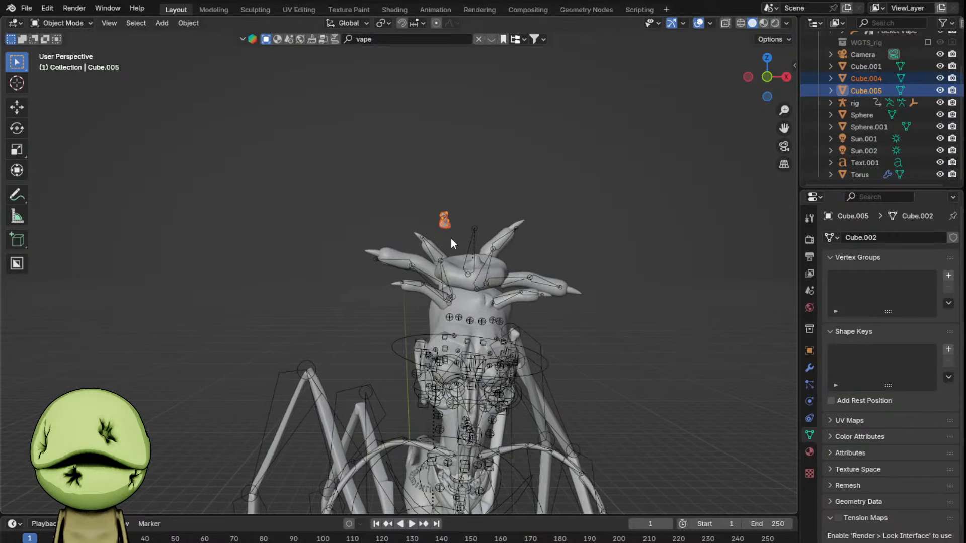
- Clear the pose of all the rig's bones at frame 0 and return to Object Mode
{"action": "key", "text": "Left"}
{"action": "left_click", "coordinate": [425, 232]}
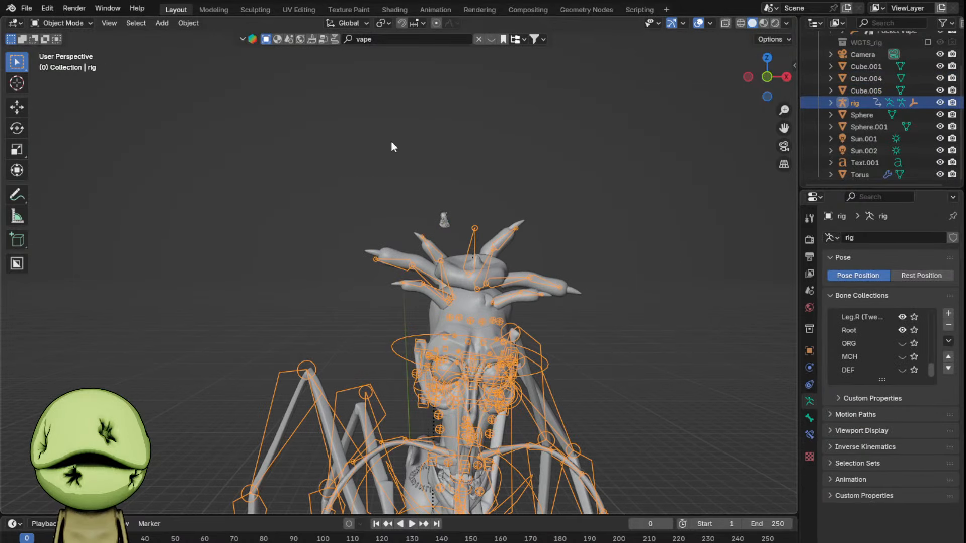
{"action": "left_click", "coordinate": [71, 24]}
{"action": "left_click", "coordinate": [61, 63]}
{"action": "middle_click_drag", "start_coordinate": [322, 116], "coordinate": [316, 45], "text": "shift"}
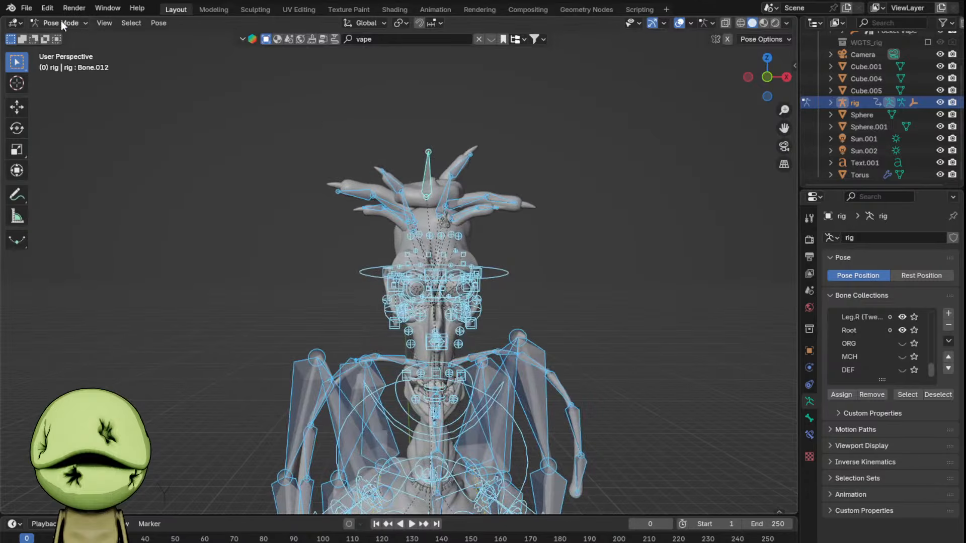
{"action": "left_click", "coordinate": [60, 23]}
{"action": "left_click", "coordinate": [83, 35]}
{"action": "scroll", "coordinate": [349, 102], "scroll_direction": "up", "scroll_amount": 3}
{"action": "scroll", "coordinate": [352, 105], "scroll_direction": "up", "scroll_amount": 4}
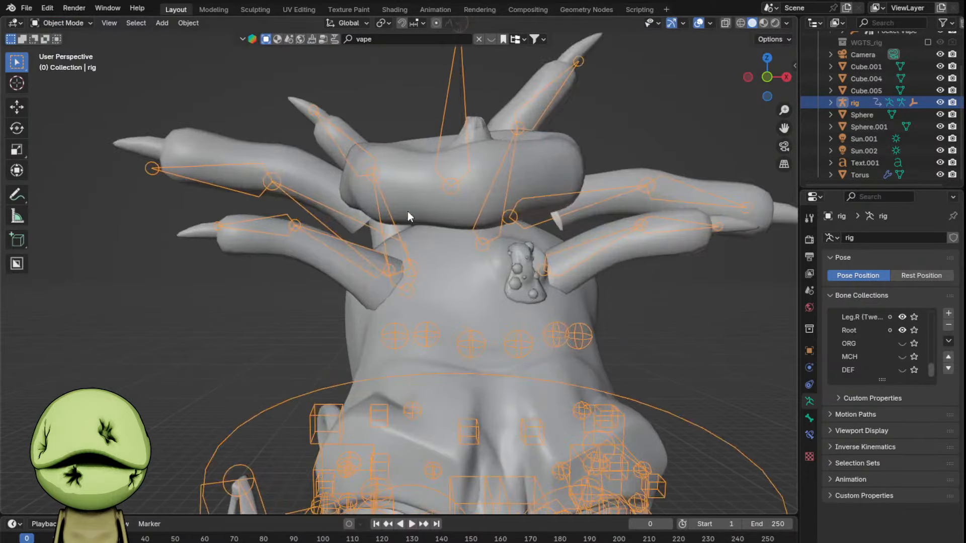
- Parent the small forehead meshes Cube.004 and Cube.005 to the rig's head control as a bone parent
{"action": "left_click", "coordinate": [523, 274]}
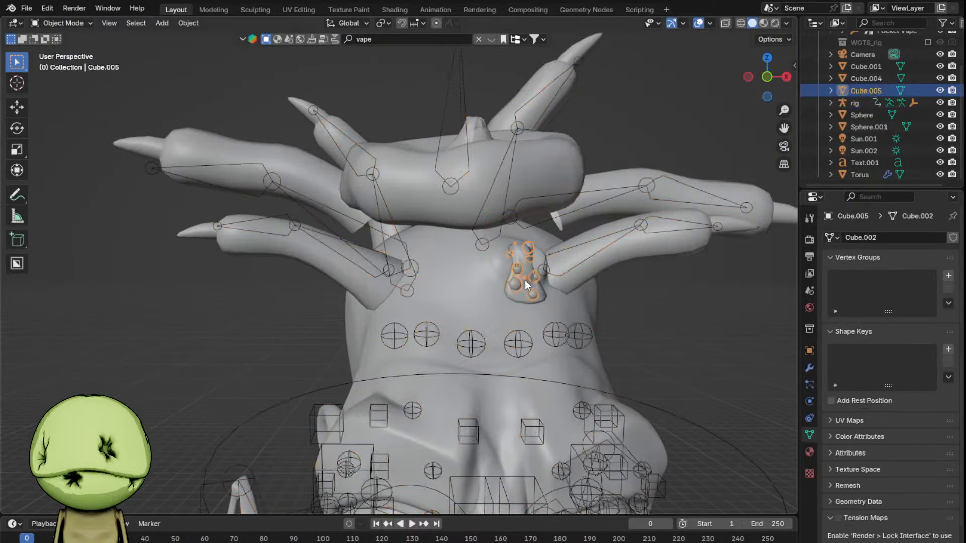
{"action": "left_click", "coordinate": [504, 166], "text": "shift"}
{"action": "left_click", "coordinate": [47, 23]}
{"action": "left_click", "coordinate": [56, 63]}
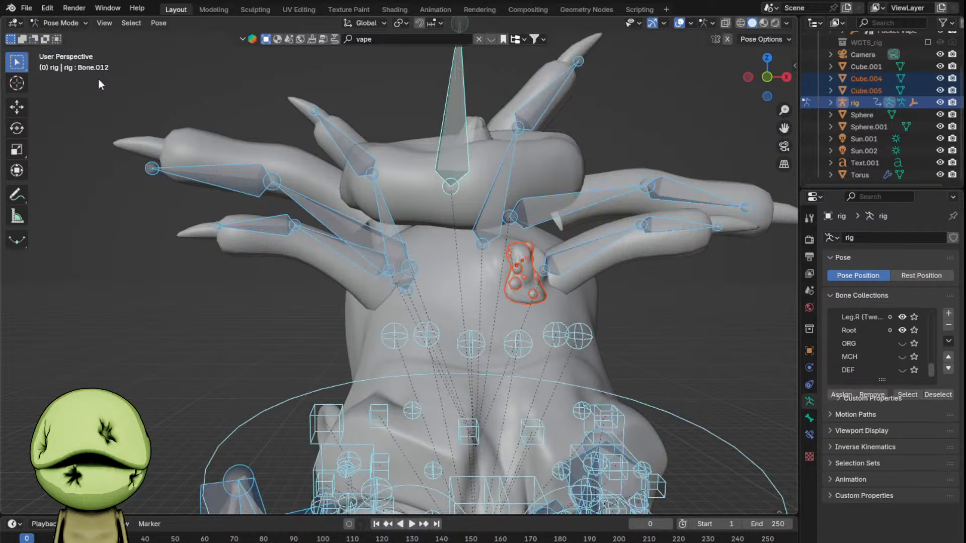
{"action": "left_click", "coordinate": [391, 376]}
{"action": "key", "text": "ctrl+p"}
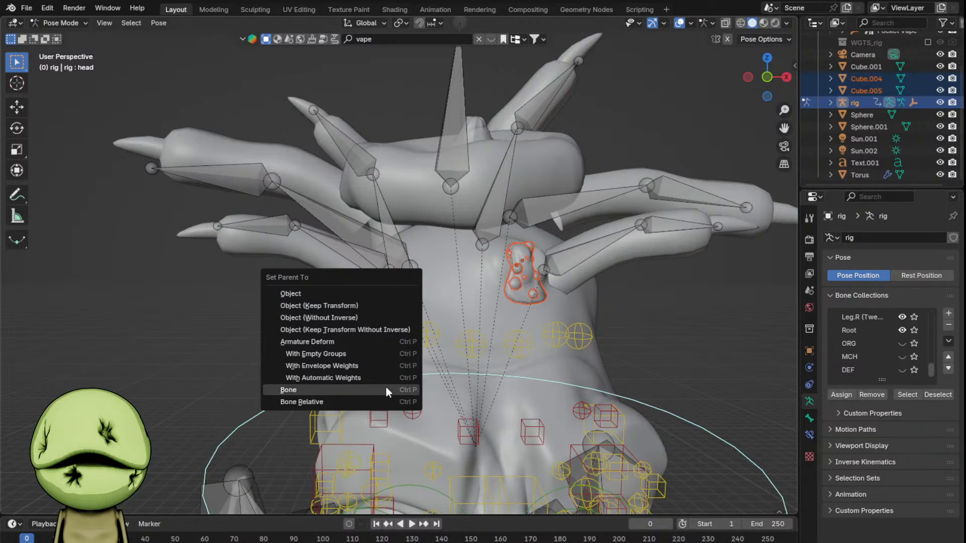
{"action": "left_click", "coordinate": [385, 390]}
- Rotate the jaw_master control to open the mouth and move the lip_end.R.001 control outward and up
{"action": "scroll", "coordinate": [372, 310], "scroll_direction": "down", "scroll_amount": 5}
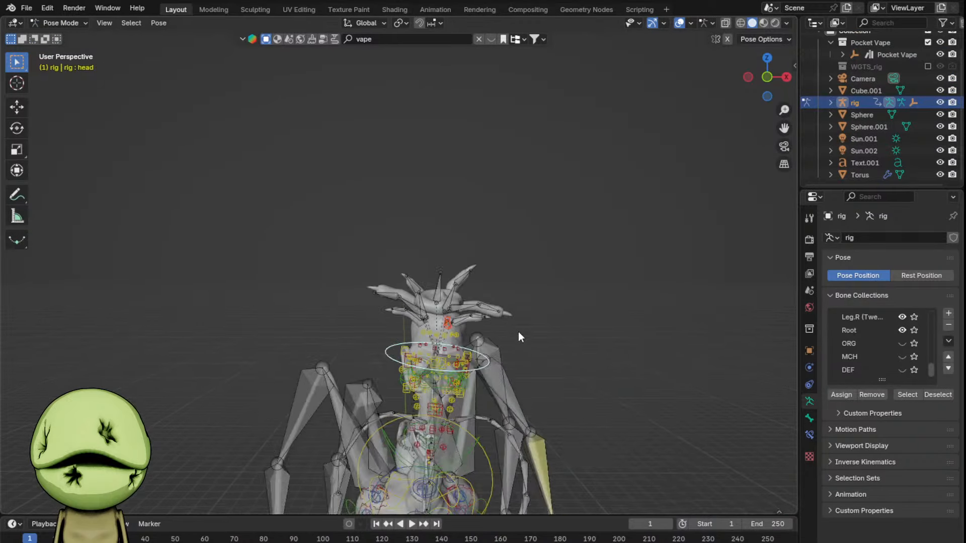
{"action": "scroll", "coordinate": [519, 332], "scroll_direction": "down", "scroll_amount": 3}
{"action": "middle_click_drag", "start_coordinate": [519, 332], "coordinate": [519, 244], "text": "shift"}
{"action": "scroll", "coordinate": [538, 242], "scroll_direction": "up", "scroll_amount": 3}
{"action": "left_click", "coordinate": [483, 264]}
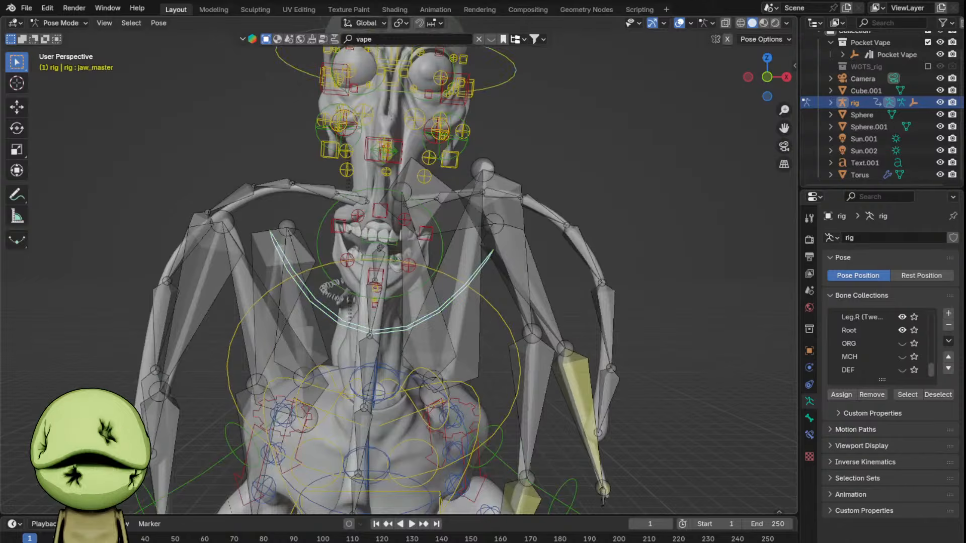
{"action": "key", "text": "r"}
{"action": "right_click", "coordinate": [456, 241]}
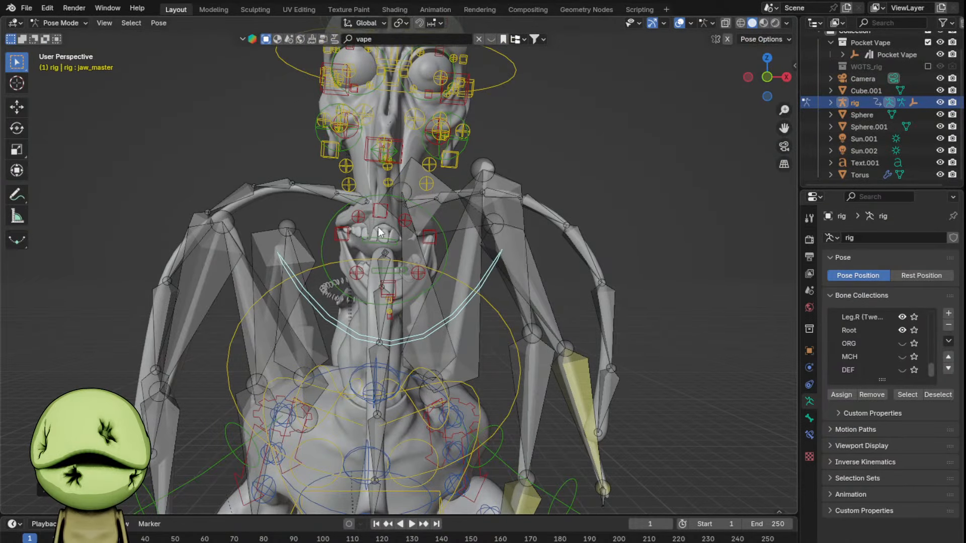
{"action": "left_click", "coordinate": [333, 224]}
{"action": "key", "text": "g"}
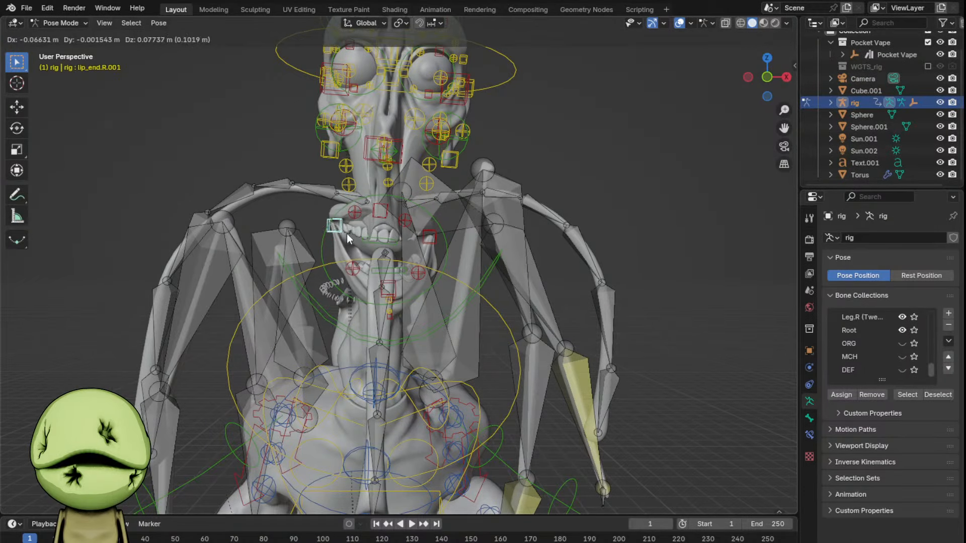
{"action": "left_click", "coordinate": [347, 233]}
- Rotate the bones of the tongue chain so the long tongue hangs in a curve from the mouth
{"action": "scroll", "coordinate": [349, 239], "scroll_direction": "down", "scroll_amount": 1}
{"action": "left_click", "coordinate": [390, 303]}
{"action": "key", "text": "r"}
{"action": "left_click", "coordinate": [455, 300]}
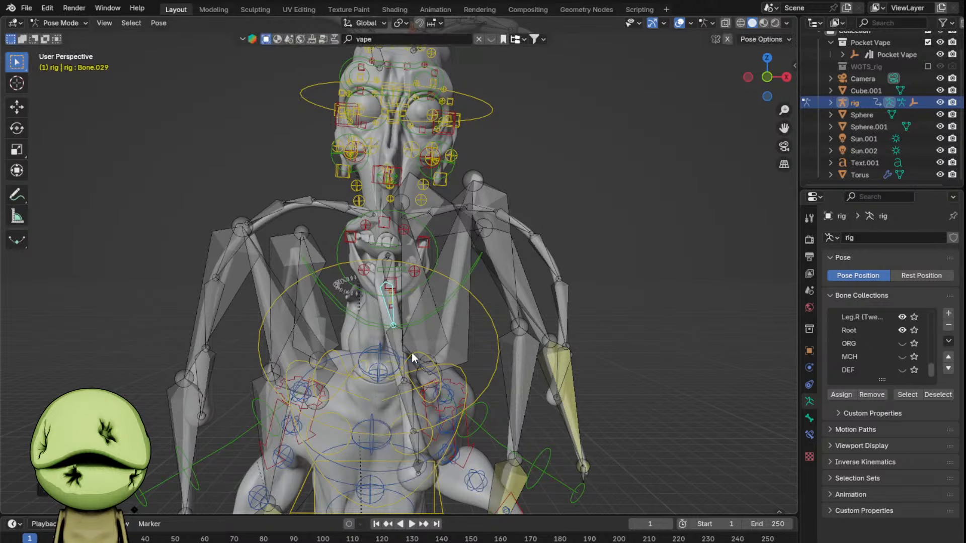
{"action": "left_click", "coordinate": [421, 397]}
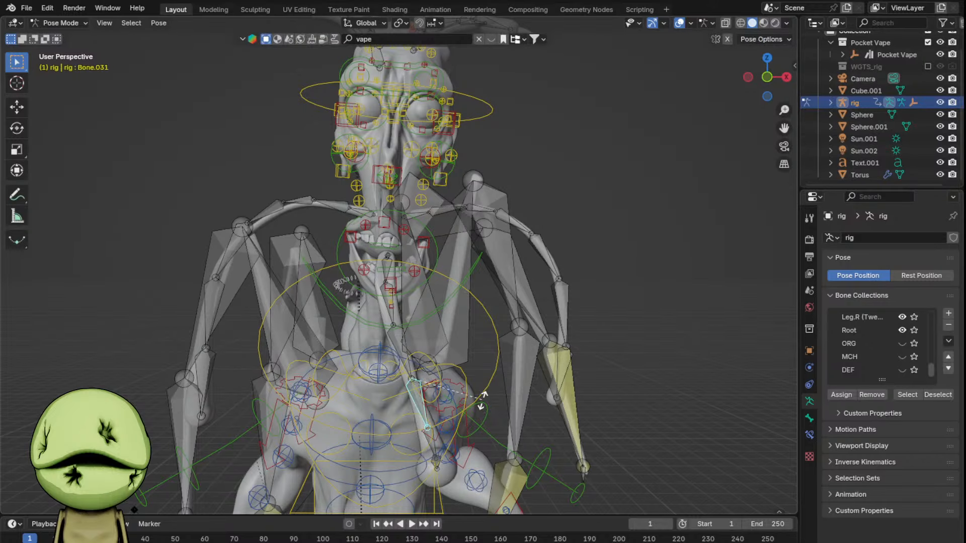
{"action": "key", "text": "r"}
{"action": "left_click", "coordinate": [455, 431]}
{"action": "middle_click_drag", "start_coordinate": [473, 301], "coordinate": [436, 260]}
{"action": "key", "text": "r"}
{"action": "left_click", "coordinate": [426, 313]}
{"action": "key", "text": "r"}
{"action": "left_click", "coordinate": [393, 297]}
- Rotate bones in the two whisker chains beside the mouth so both tendrils hang in adjusted curves
{"action": "left_click", "coordinate": [403, 211]}
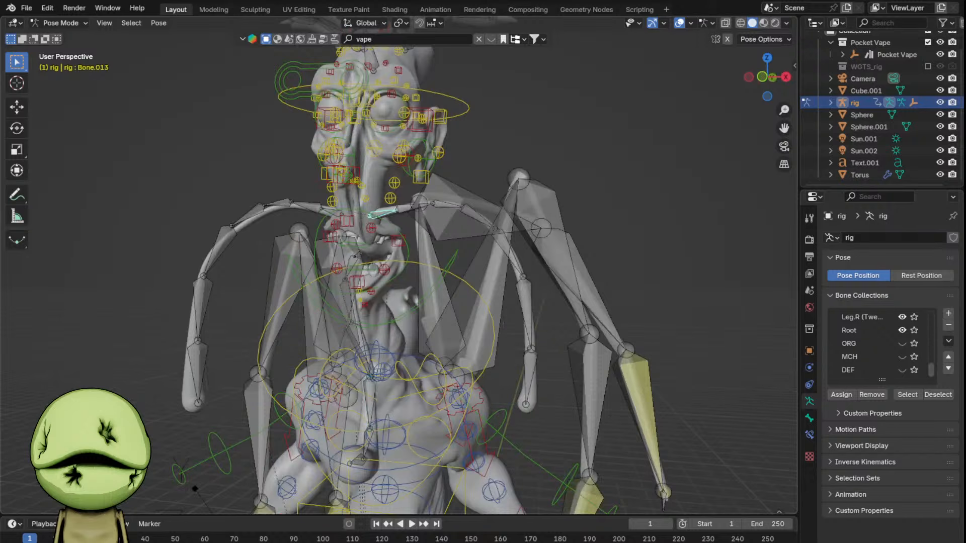
{"action": "key", "text": "r"}
{"action": "left_click", "coordinate": [367, 218]}
{"action": "left_click", "coordinate": [325, 214]}
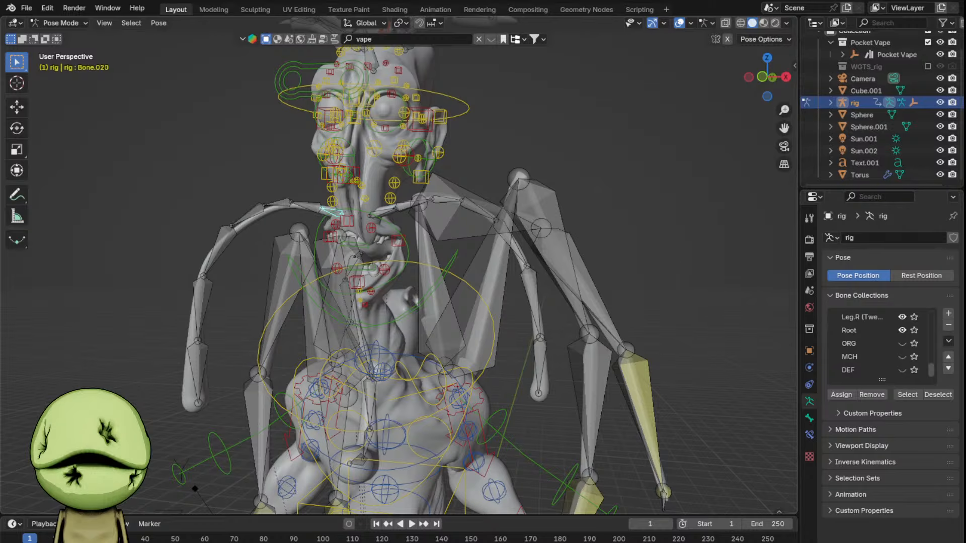
{"action": "key", "text": "r"}
{"action": "left_click", "coordinate": [258, 321]}
{"action": "key", "text": "r"}
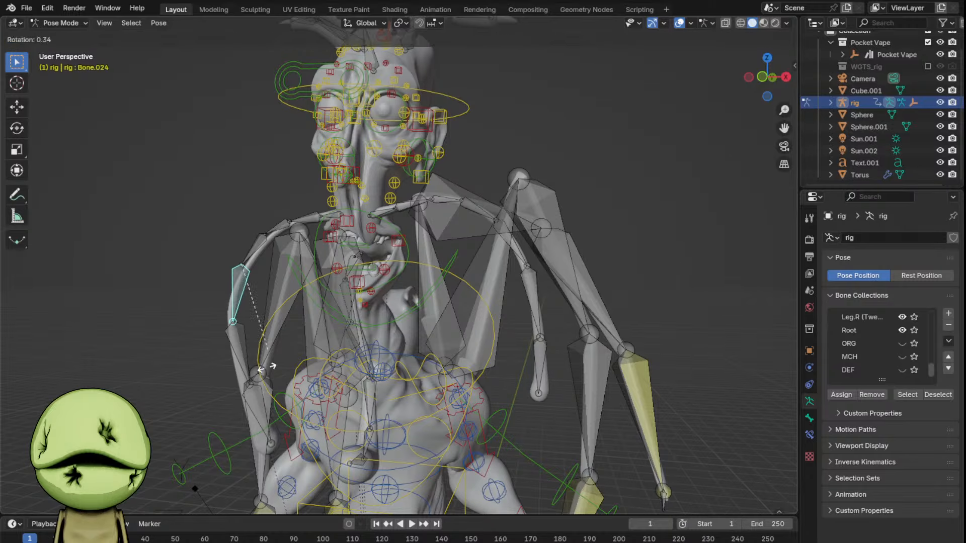
{"action": "left_click", "coordinate": [258, 368]}
{"action": "left_click", "coordinate": [234, 369]}
{"action": "key", "text": "r"}
{"action": "left_click", "coordinate": [265, 379]}
- Hide the viewport overlays and examine the whole posed creature from an angle
{"action": "middle_click_drag", "start_coordinate": [266, 380], "coordinate": [626, 138]}
{"action": "scroll", "coordinate": [603, 156], "scroll_direction": "down", "scroll_amount": 2}
{"action": "left_click", "coordinate": [680, 23]}
{"action": "scroll", "coordinate": [639, 99], "scroll_direction": "down", "scroll_amount": 1}
{"action": "middle_click_drag", "start_coordinate": [639, 100], "coordinate": [520, 207]}
{"action": "scroll", "coordinate": [520, 207], "scroll_direction": "down", "scroll_amount": 1}
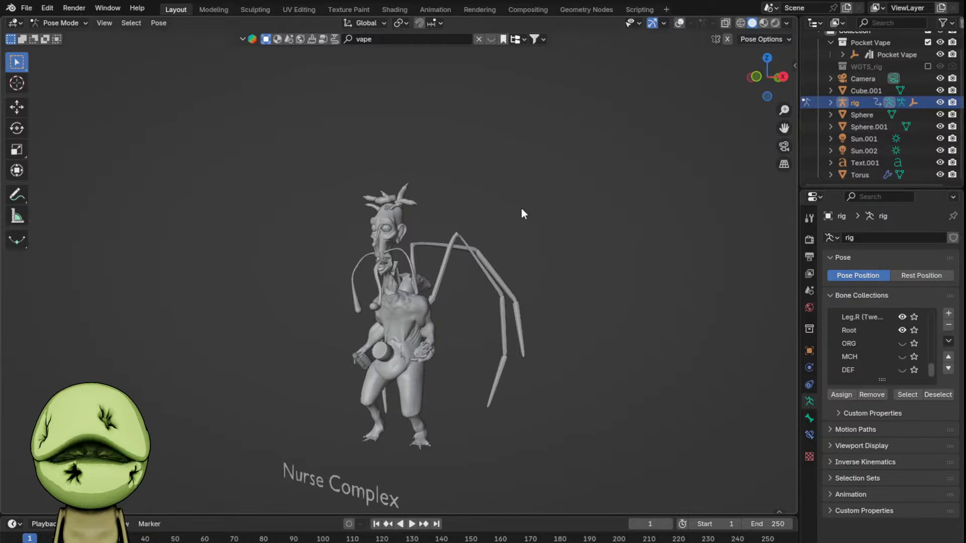
- Return to Object Mode with overlays shown, hide the rig and preview the creature in rendered shading
{"action": "left_click", "coordinate": [50, 23]}
{"action": "left_click", "coordinate": [51, 35]}
{"action": "left_click", "coordinate": [699, 23]}
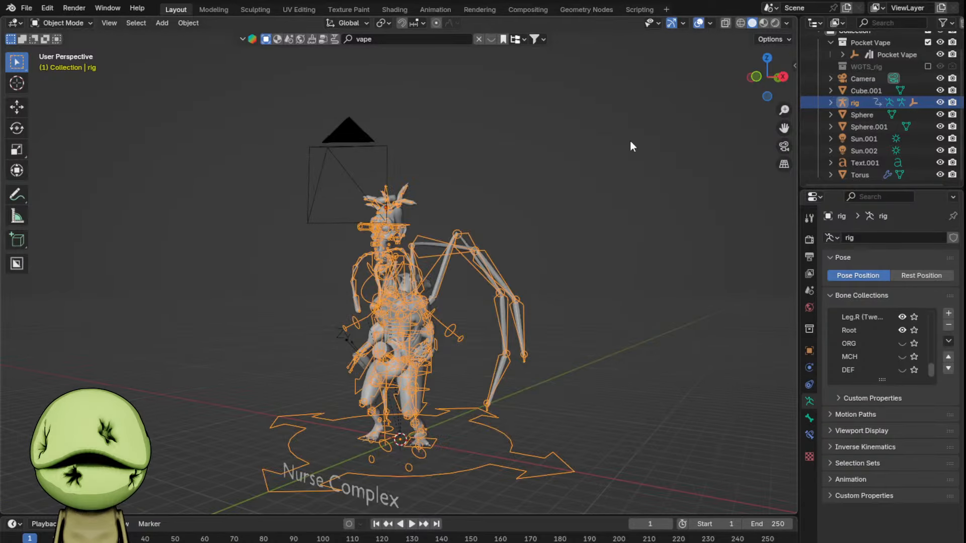
{"action": "key", "text": "h"}
{"action": "key", "text": "z"}
{"action": "left_click", "coordinate": [554, 231]}
{"action": "scroll", "coordinate": [493, 240], "scroll_direction": "up", "scroll_amount": 2}
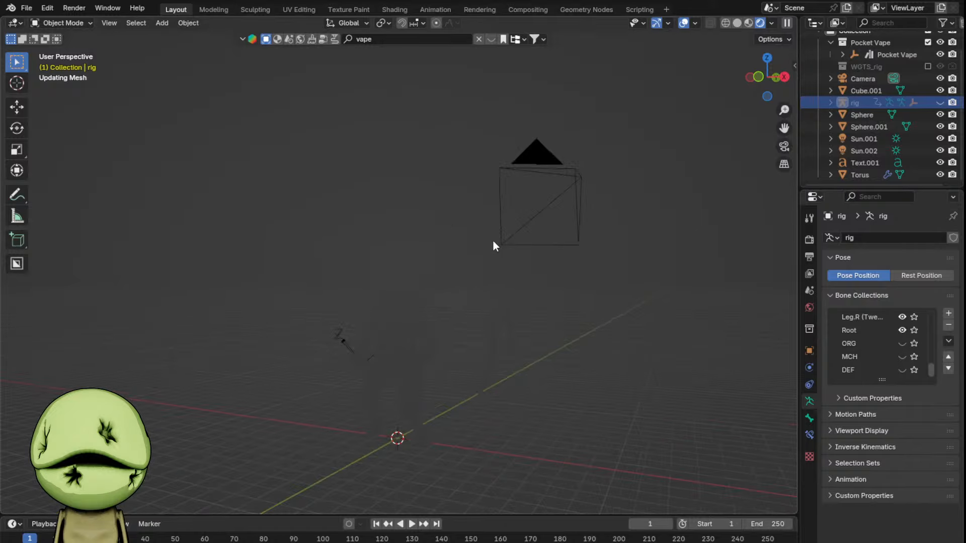
{"action": "middle_click_drag", "start_coordinate": [493, 241], "coordinate": [398, 204]}
{"action": "scroll", "coordinate": [398, 204], "scroll_direction": "up", "scroll_amount": 2}
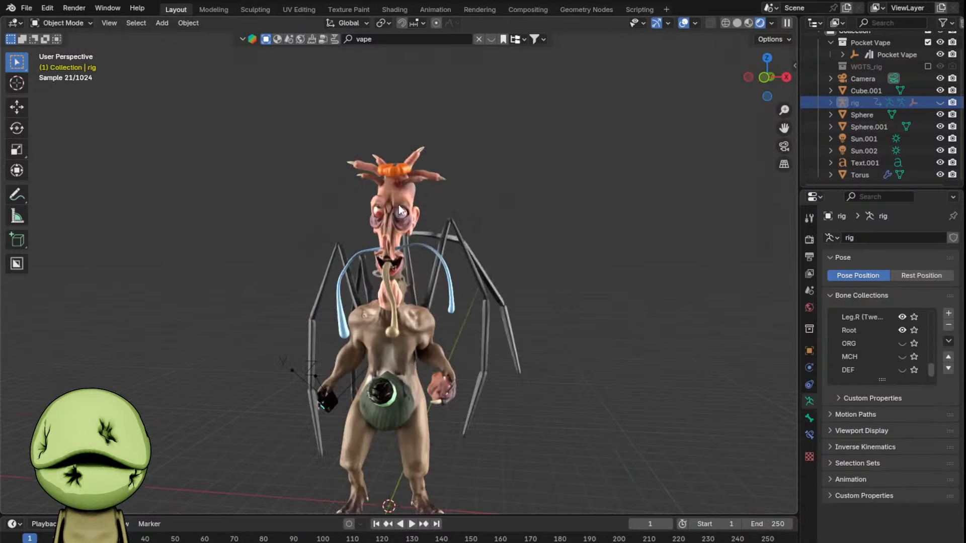
- Enable viewport display of the Top_hair and Face Hair particle systems on the head mesh Hos
{"action": "left_click", "coordinate": [398, 205]}
{"action": "left_click", "coordinate": [810, 385]}
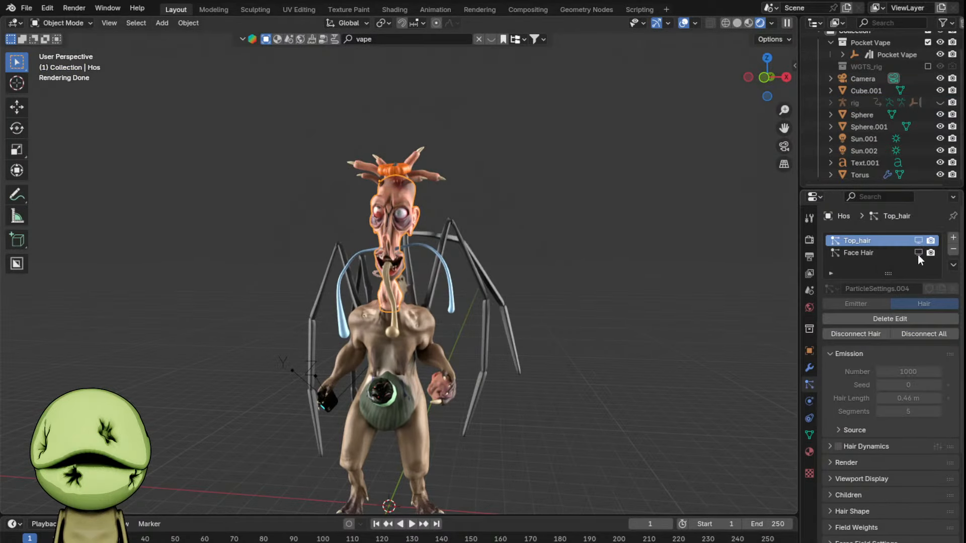
{"action": "left_click", "coordinate": [918, 241]}
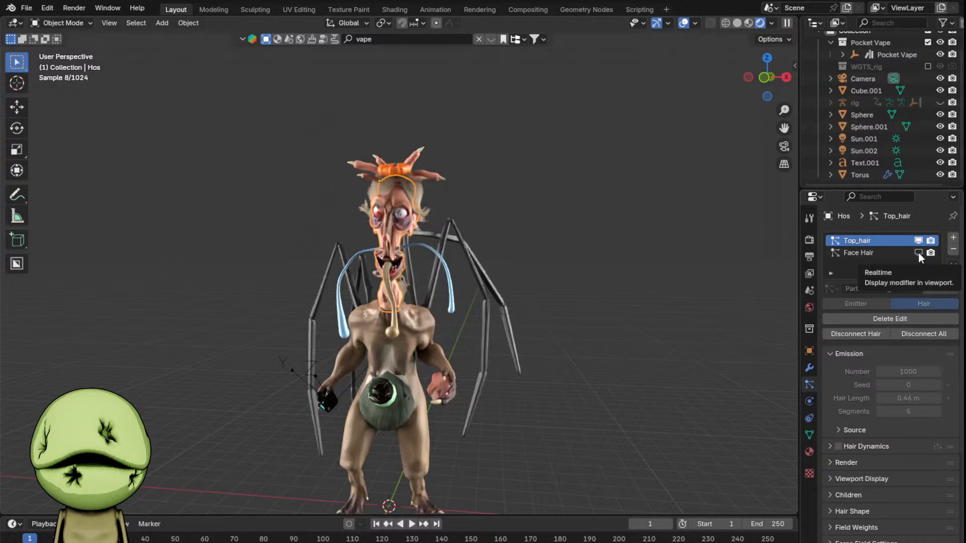
{"action": "left_click", "coordinate": [919, 253]}
{"action": "middle_click_drag", "start_coordinate": [583, 261], "coordinate": [559, 259]}
{"action": "left_click_drag", "start_coordinate": [585, 176], "coordinate": [254, 267]}
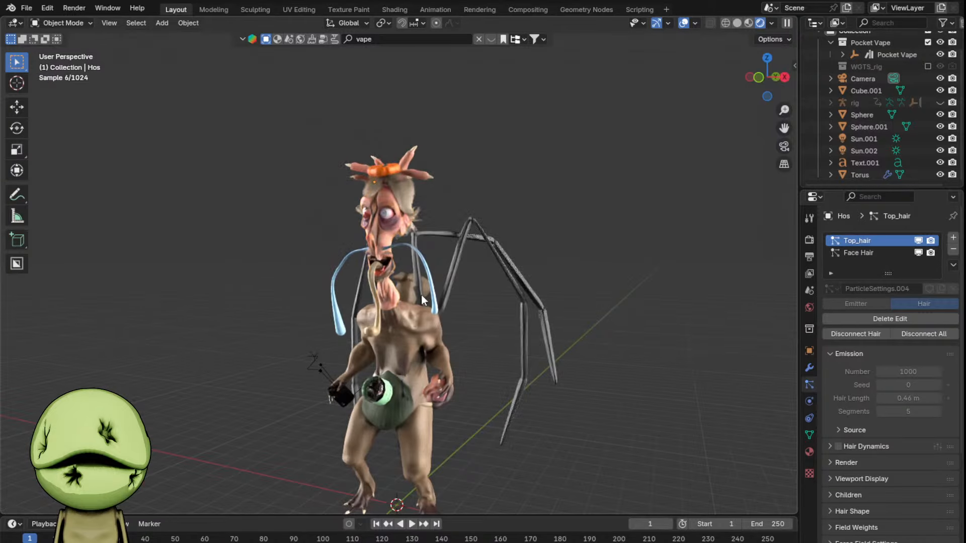
{"action": "scroll", "coordinate": [433, 307], "scroll_direction": "down", "scroll_amount": 4}
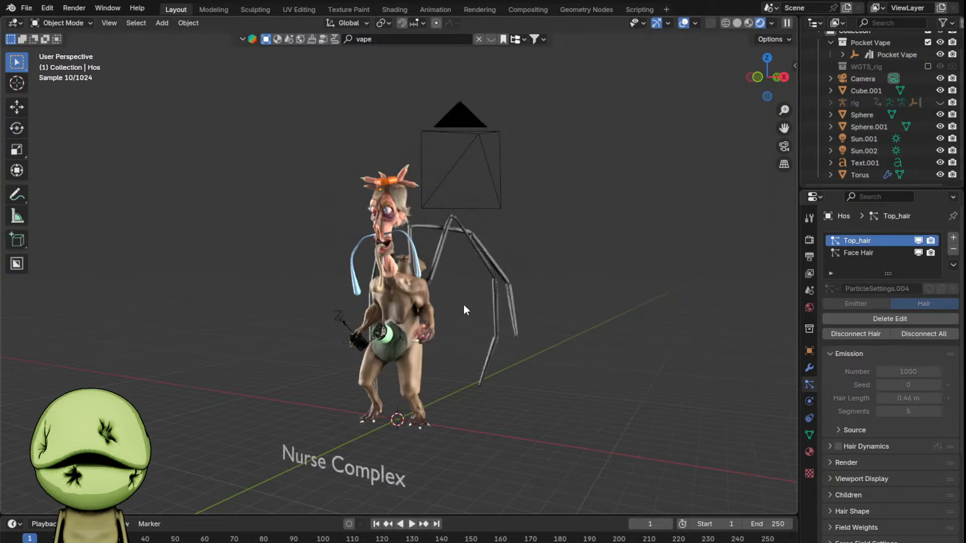
{"action": "middle_click_drag", "start_coordinate": [463, 304], "coordinate": [457, 306]}
- Add a plane in the camera view and scale it up into a large floor beneath the creature
{"action": "key", "text": "KP_0"}
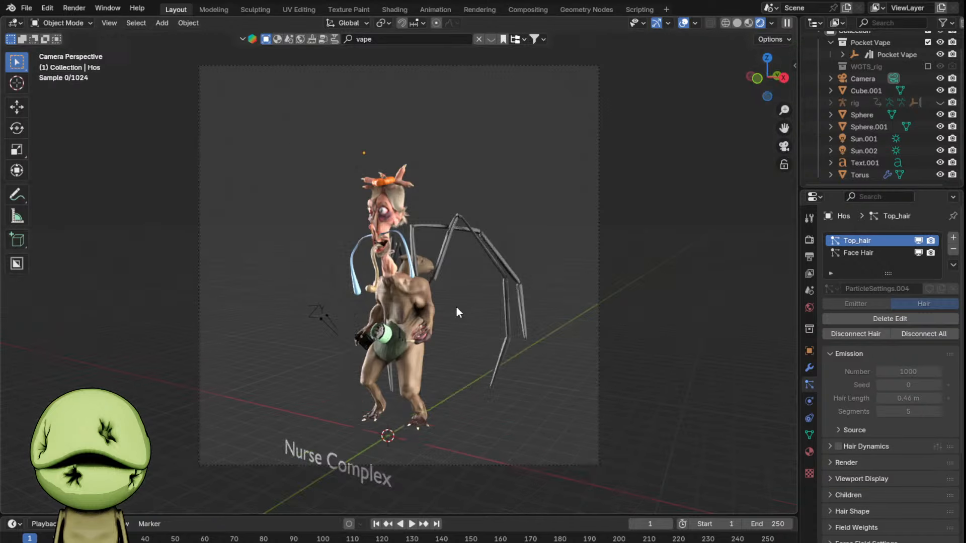
{"action": "scroll", "coordinate": [476, 310], "scroll_direction": "down", "scroll_amount": 1}
{"action": "key", "text": "shift+a"}
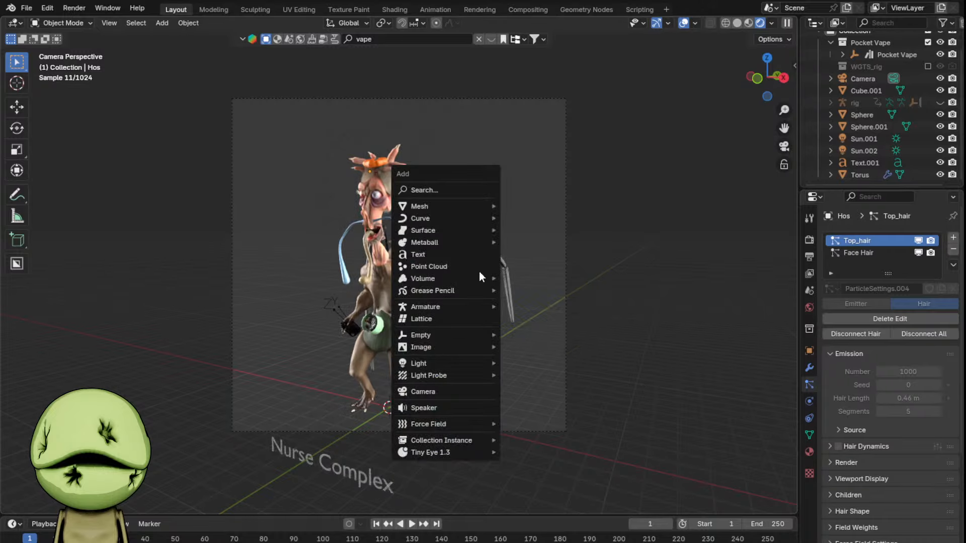
{"action": "mouse_move", "coordinate": [477, 203]}
{"action": "left_click", "coordinate": [519, 205]}
{"action": "key", "text": "s"}
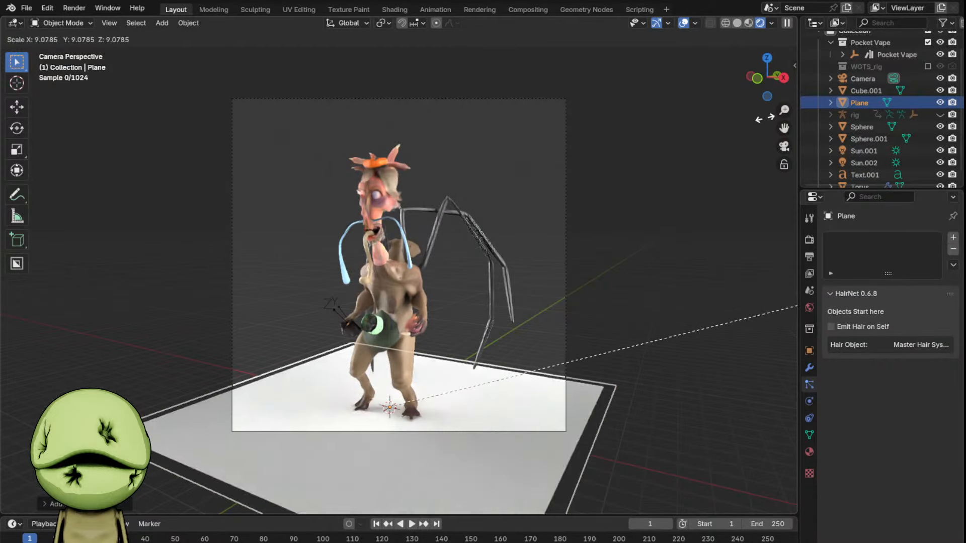
{"action": "left_click", "coordinate": [507, 273]}
{"action": "key", "text": "s"}
{"action": "left_click", "coordinate": [540, 274]}
- Play the animation briefly, switch the viewport to solid shading and return to frame 1
{"action": "key", "text": "space"}
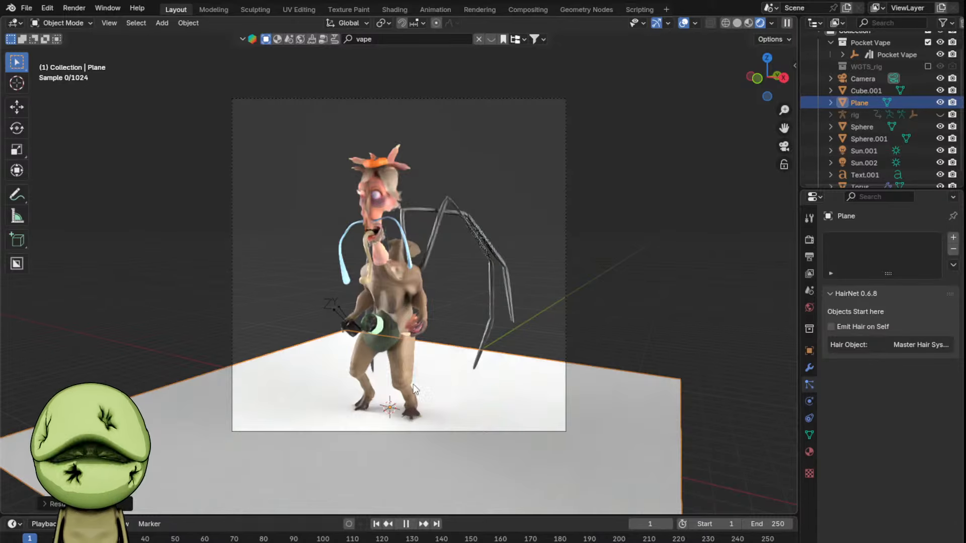
{"action": "key", "text": "space"}
{"action": "key", "text": "shift+Left"}
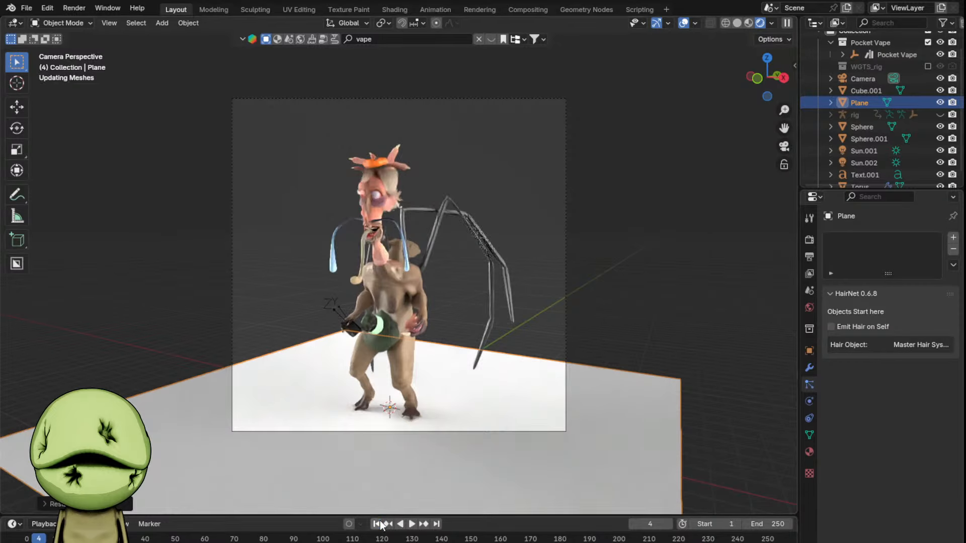
{"action": "key", "text": "z"}
{"action": "left_click", "coordinate": [596, 307]}
{"action": "key", "text": "space"}
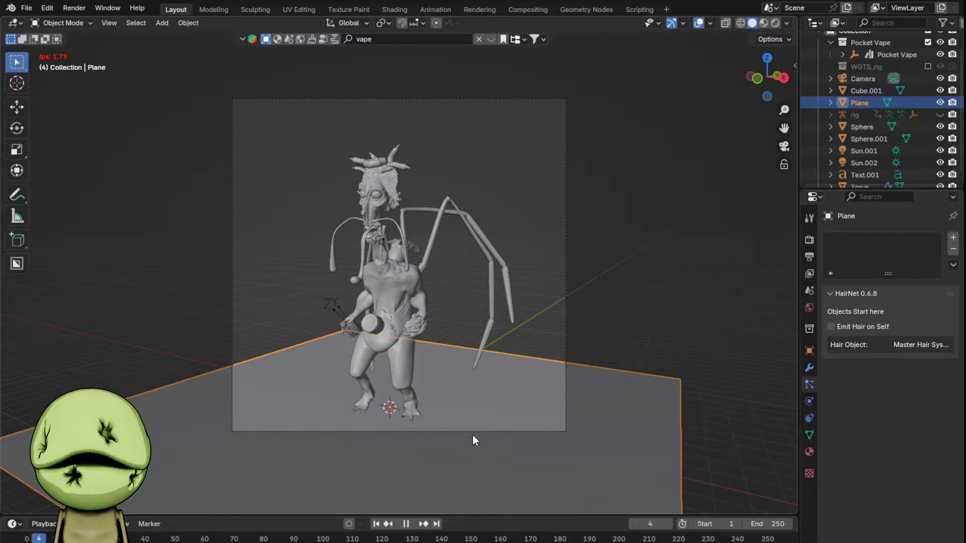
{"action": "left_click", "coordinate": [405, 524]}
{"action": "key", "text": "shift+Left"}
- Extrude the two back edges of the floor plane upward along Z into tall backdrop walls behind the creature
{"action": "key", "text": "Tab"}
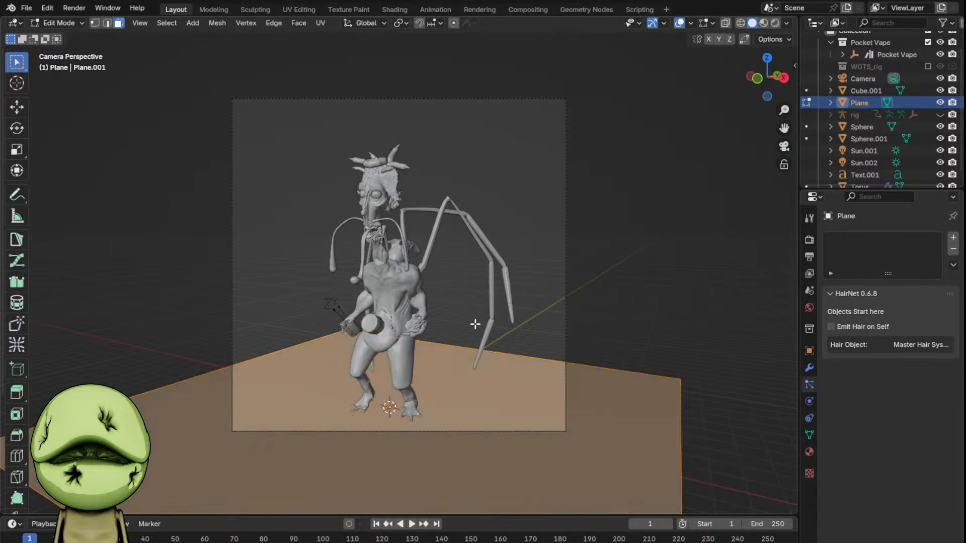
{"action": "key", "text": "2"}
{"action": "left_click", "coordinate": [647, 377]}
{"action": "key", "text": "e"}
{"action": "key", "text": "z"}
{"action": "left_click", "coordinate": [628, 495]}
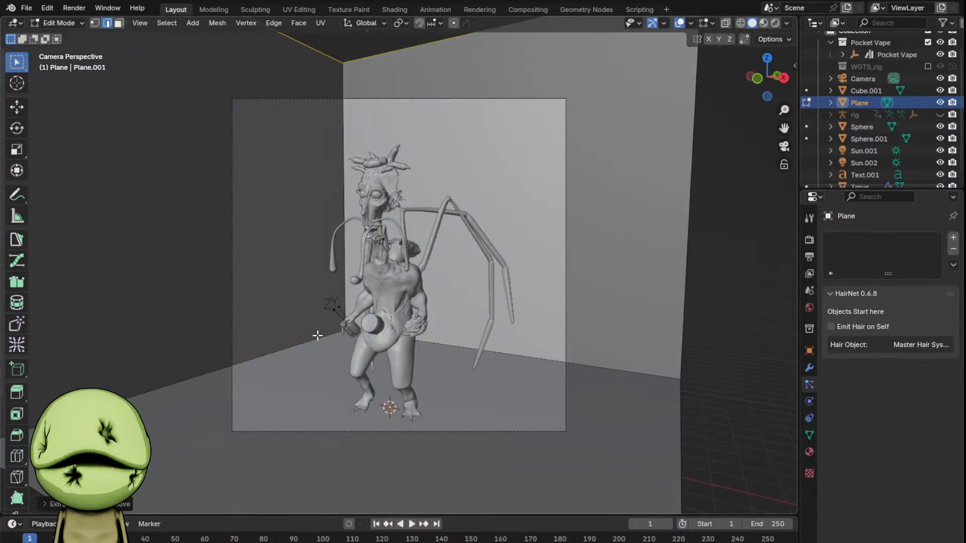
- Bevel the backdrop's corner edges with several segments, return to Object Mode and shade the plane smooth
{"action": "left_click_drag", "start_coordinate": [226, 272], "coordinate": [462, 377]}
{"action": "key", "text": "ctrl+b"}
{"action": "scroll", "coordinate": [479, 373], "scroll_direction": "up", "scroll_amount": 5}
{"action": "left_click", "coordinate": [513, 369]}
{"action": "key", "text": "Tab"}
{"action": "right_click", "coordinate": [529, 259]}
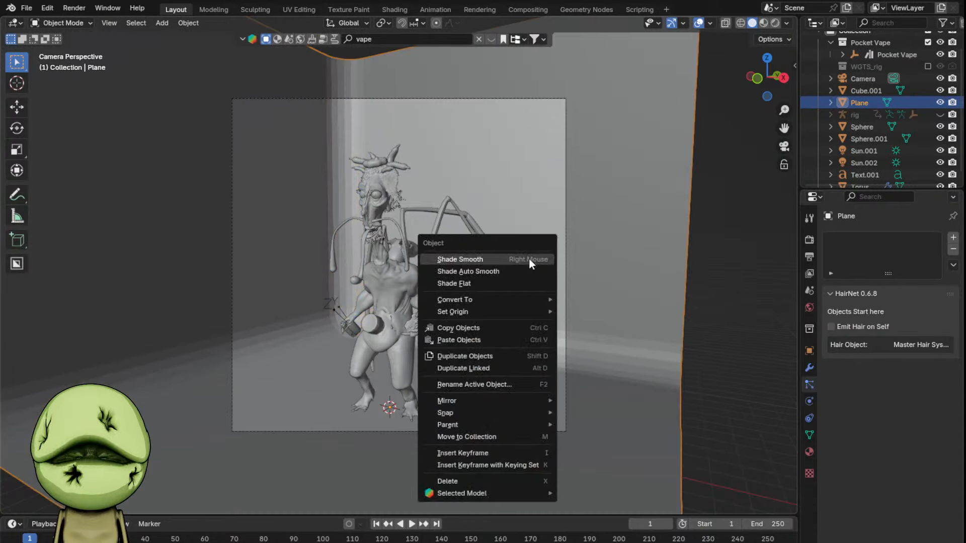
{"action": "key", "text": "Escape"}
- Preview the creature against the curved backdrop in rendered shading
{"action": "key", "text": "z"}
{"action": "left_click", "coordinate": [524, 110]}
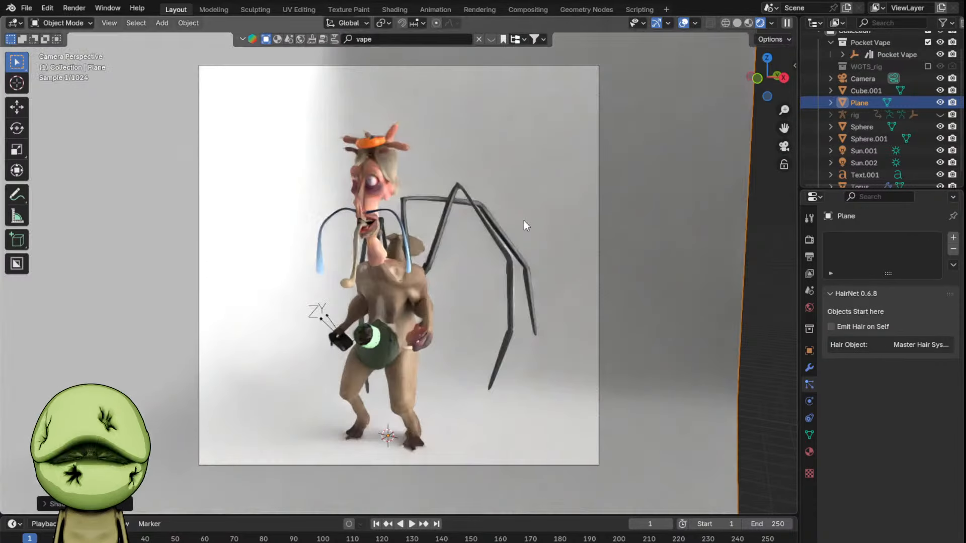
{"action": "left_click_drag", "start_coordinate": [645, 174], "coordinate": [460, 304]}
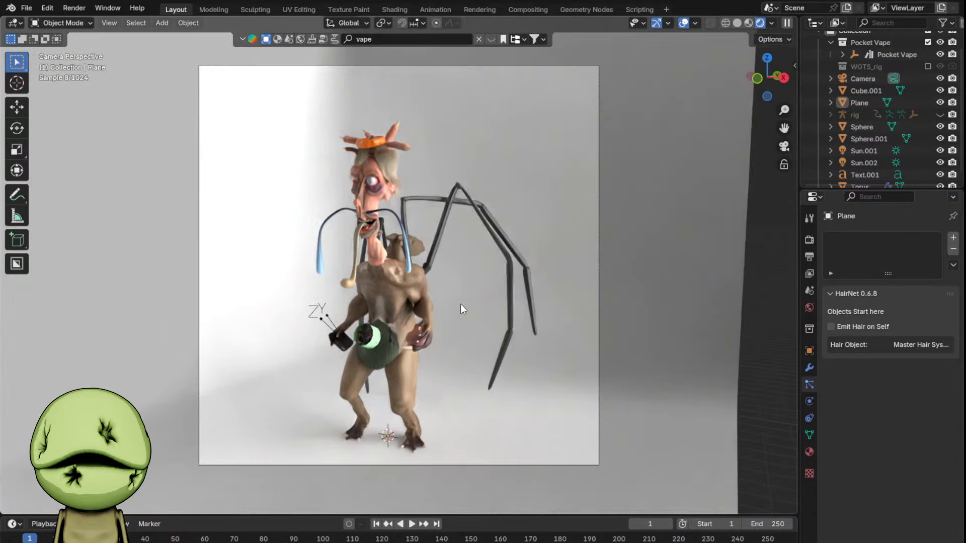
- Give the backdrop plane a new material with a grey base color of value 0.277 and roughness 1.000
{"action": "left_click", "coordinate": [635, 262]}
{"action": "left_click", "coordinate": [809, 450]}
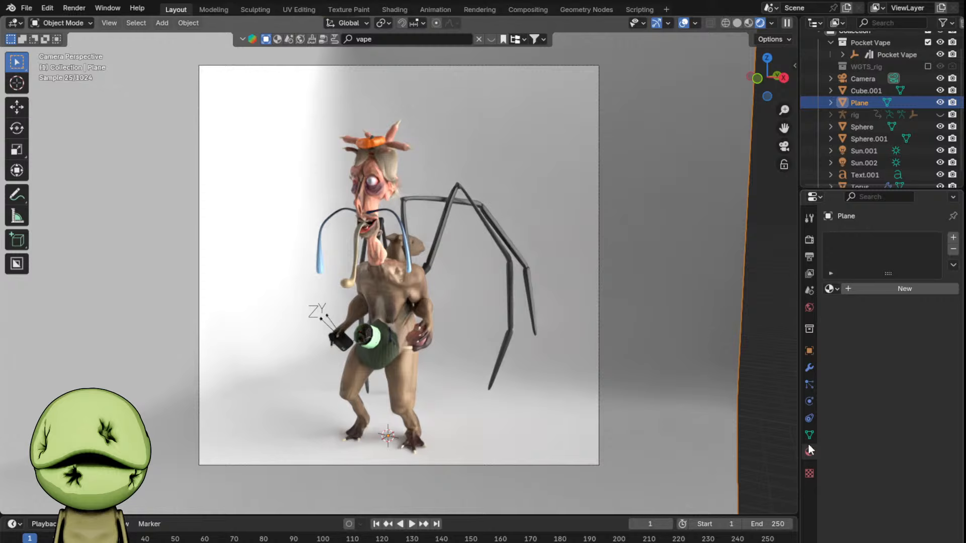
{"action": "left_click", "coordinate": [868, 289]}
{"action": "left_click", "coordinate": [915, 364]}
{"action": "left_click_drag", "start_coordinate": [931, 248], "coordinate": [931, 209]}
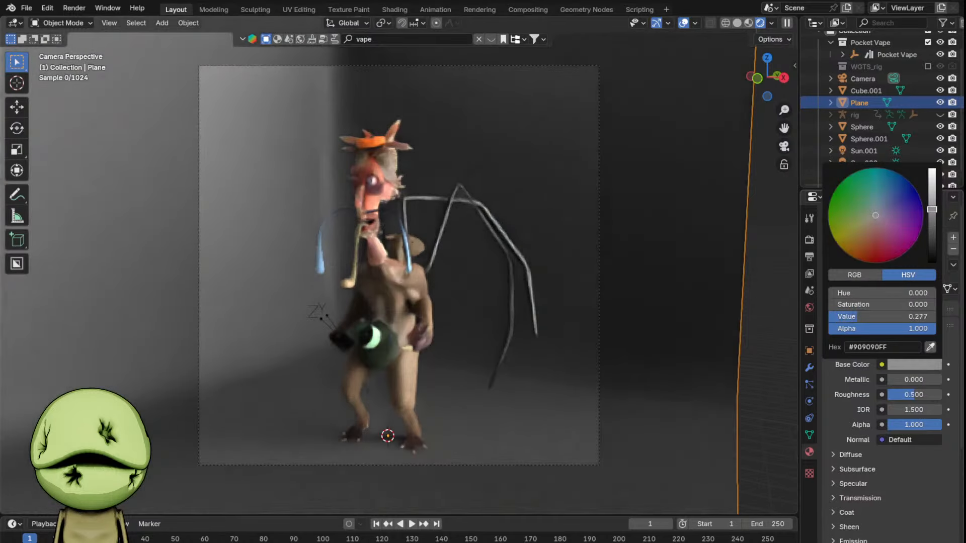
{"action": "left_click_drag", "start_coordinate": [901, 395], "coordinate": [942, 395]}
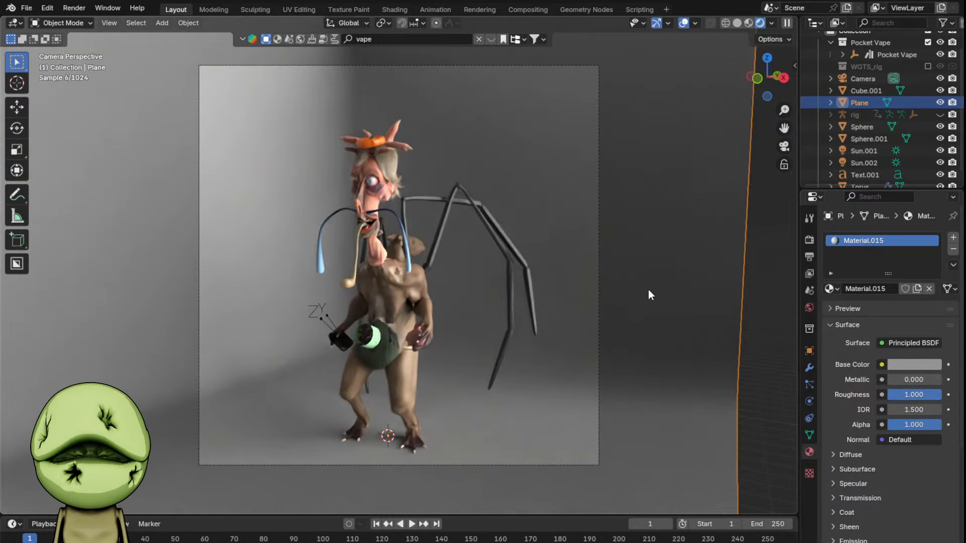
- Select the "Nurse Complex" text and move it in front of the backdrop, above the creature's head in the camera frame
{"action": "key", "text": "alt+a"}
{"action": "scroll", "coordinate": [428, 358], "scroll_direction": "up", "scroll_amount": 2}
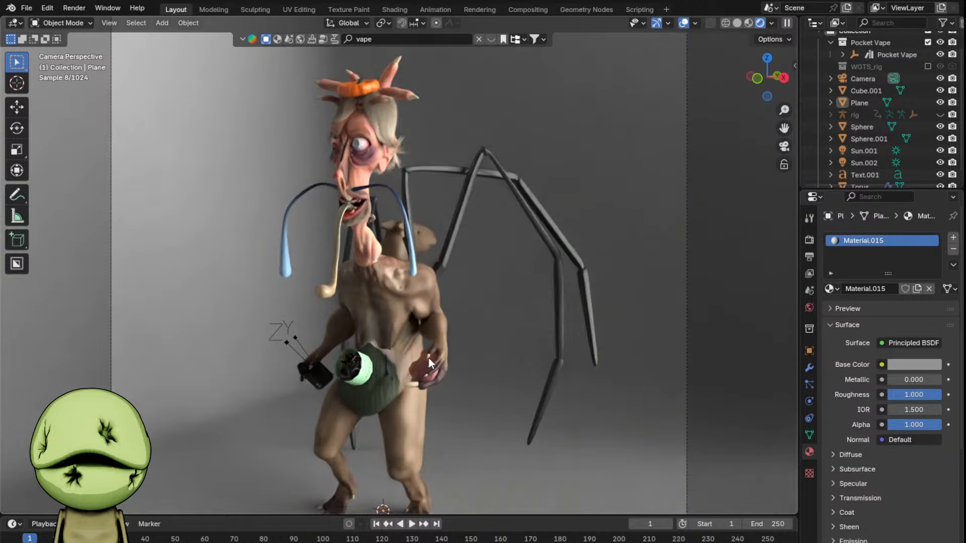
{"action": "scroll", "coordinate": [429, 358], "scroll_direction": "down", "scroll_amount": 4}
{"action": "key", "text": "a"}
{"action": "left_click", "coordinate": [406, 379]}
{"action": "key", "text": "a"}
{"action": "left_click", "coordinate": [341, 362]}
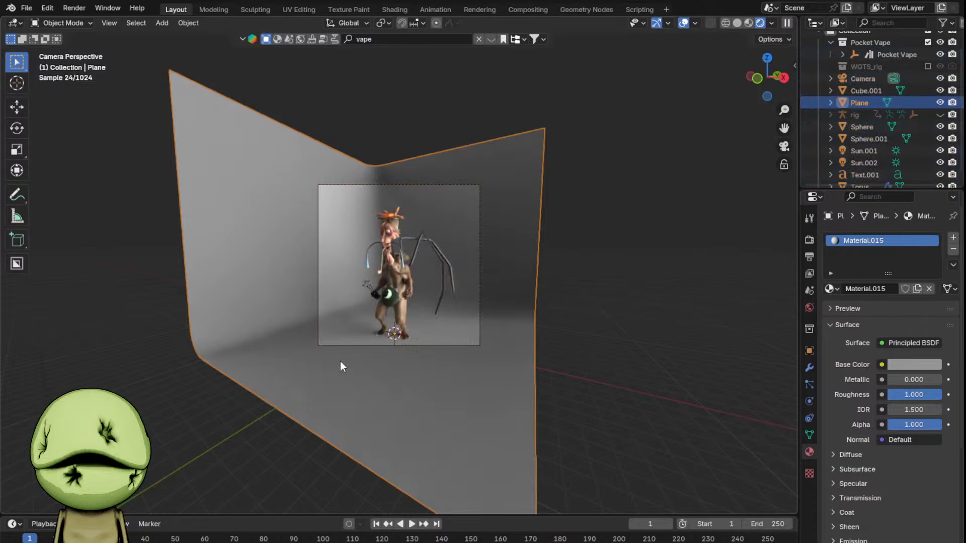
{"action": "left_click", "coordinate": [339, 359]}
{"action": "key", "text": "g"}
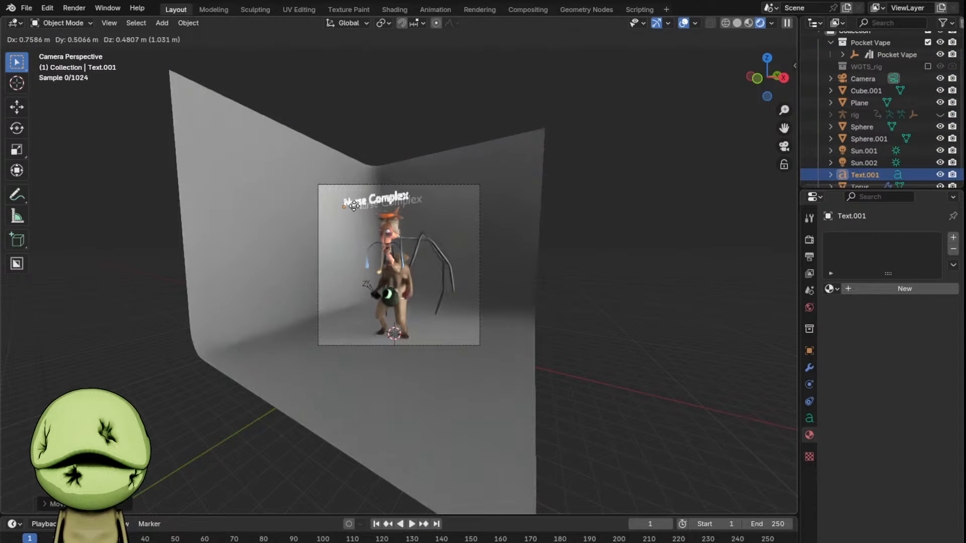
{"action": "left_click", "coordinate": [353, 205]}
{"action": "scroll", "coordinate": [301, 233], "scroll_direction": "up", "scroll_amount": 3}
- Assign the existing black-metalic.ROUGH.001 material to the "Nurse Complex" text
{"action": "left_click", "coordinate": [356, 146]}
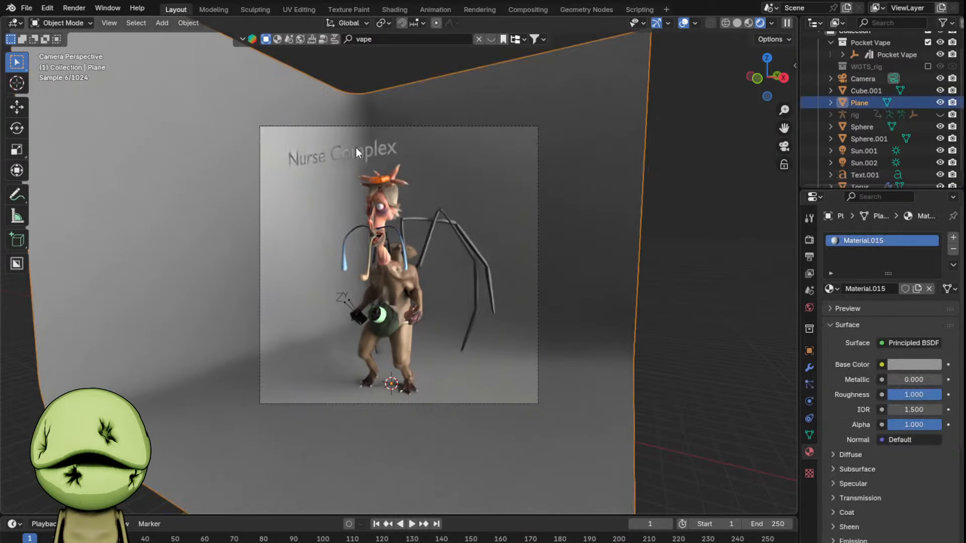
{"action": "left_click", "coordinate": [355, 147]}
{"action": "left_click", "coordinate": [828, 289]}
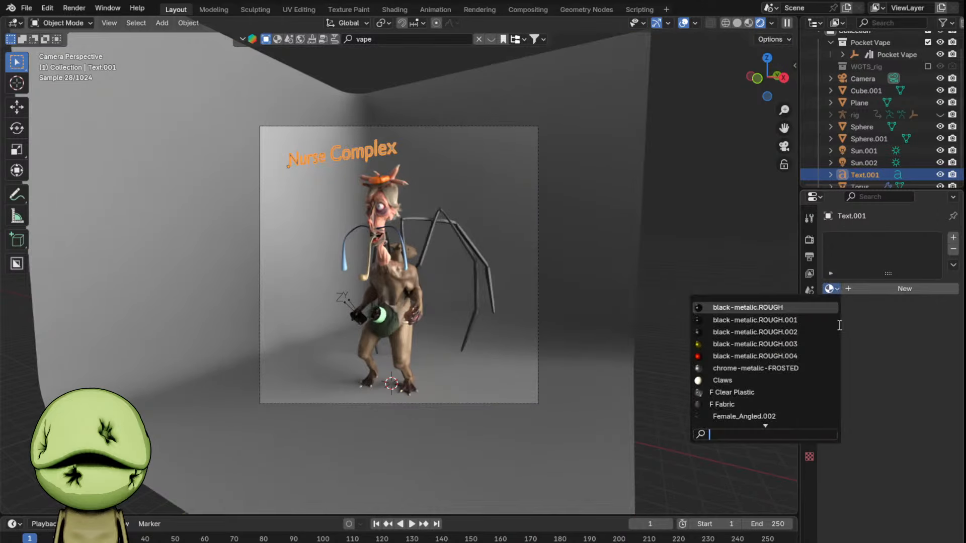
{"action": "left_click", "coordinate": [768, 327]}
- Reposition and level the "Nurse Complex" text near the upper-left corner of the camera frame and deselect it
{"action": "scroll", "coordinate": [420, 157], "scroll_direction": "up", "scroll_amount": 1}
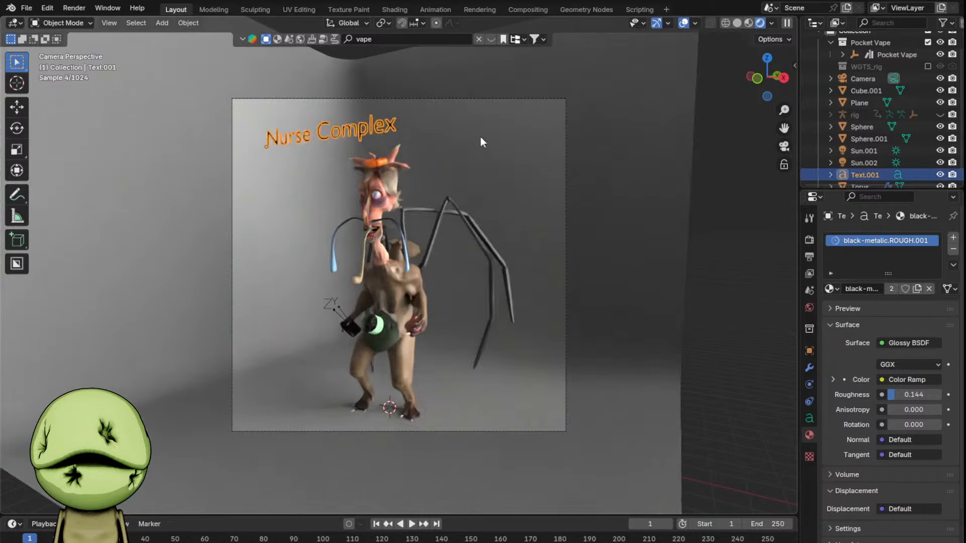
{"action": "key", "text": "g"}
{"action": "left_click", "coordinate": [512, 110]}
{"action": "left_click", "coordinate": [509, 230]}
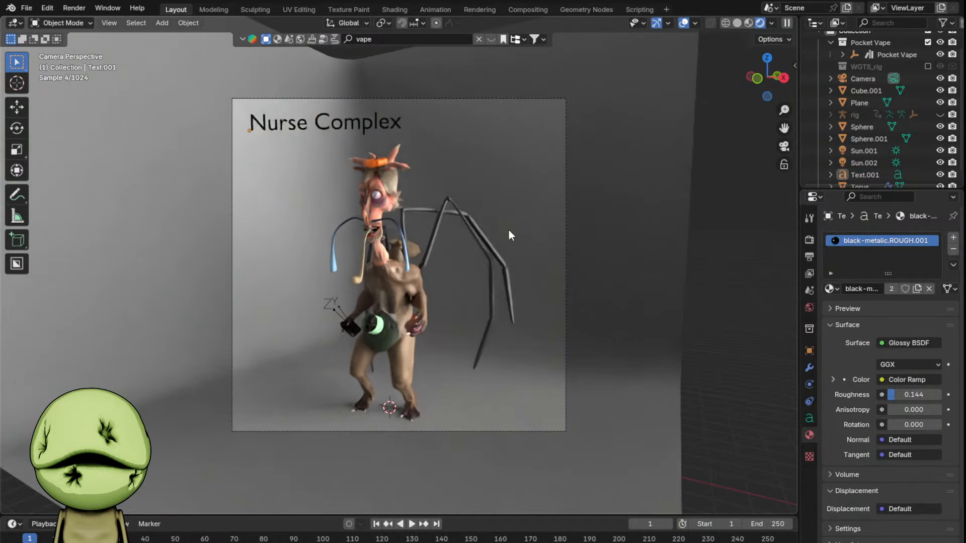
- Examine the finished composition in solid shading and return to rendered shading
{"action": "scroll", "coordinate": [509, 230], "scroll_direction": "up", "scroll_amount": 2}
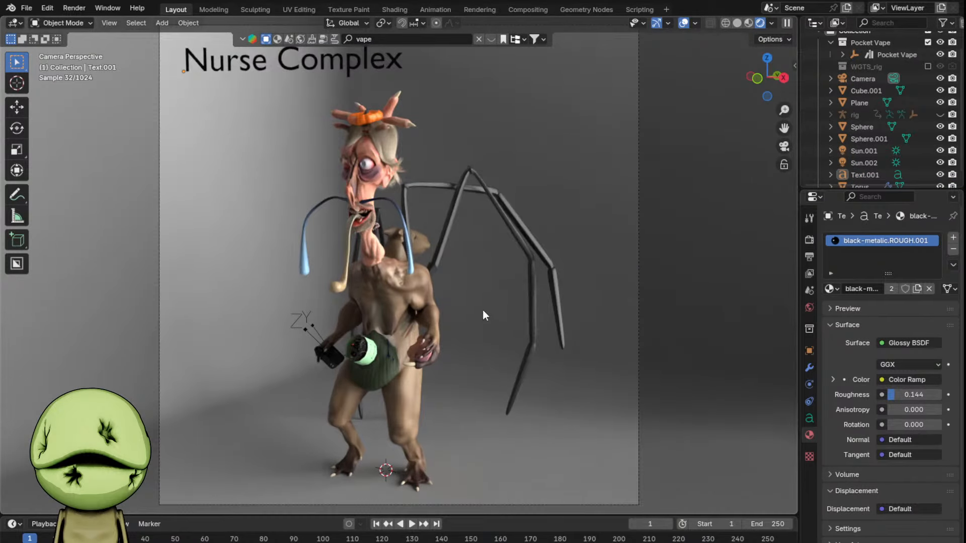
{"action": "key", "text": "z"}
{"action": "left_click", "coordinate": [624, 307]}
{"action": "scroll", "coordinate": [583, 308], "scroll_direction": "down", "scroll_amount": 1}
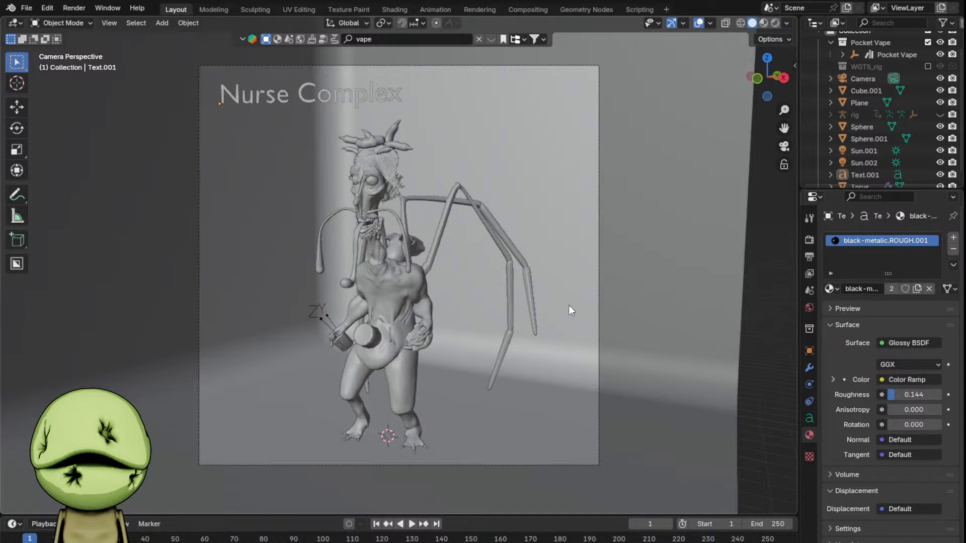
{"action": "scroll", "coordinate": [543, 273], "scroll_direction": "up", "scroll_amount": 1}
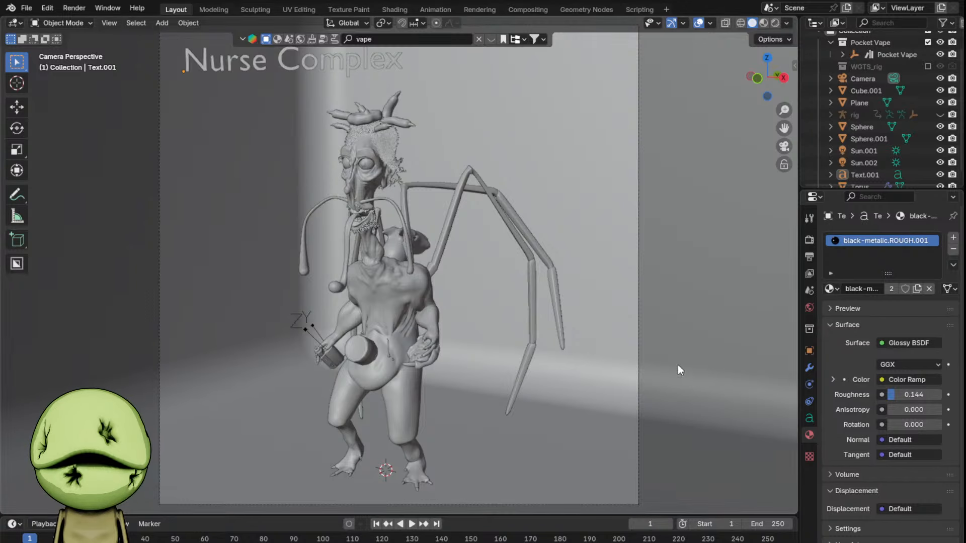
{"action": "key", "text": "z"}
{"action": "left_click", "coordinate": [626, 164]}
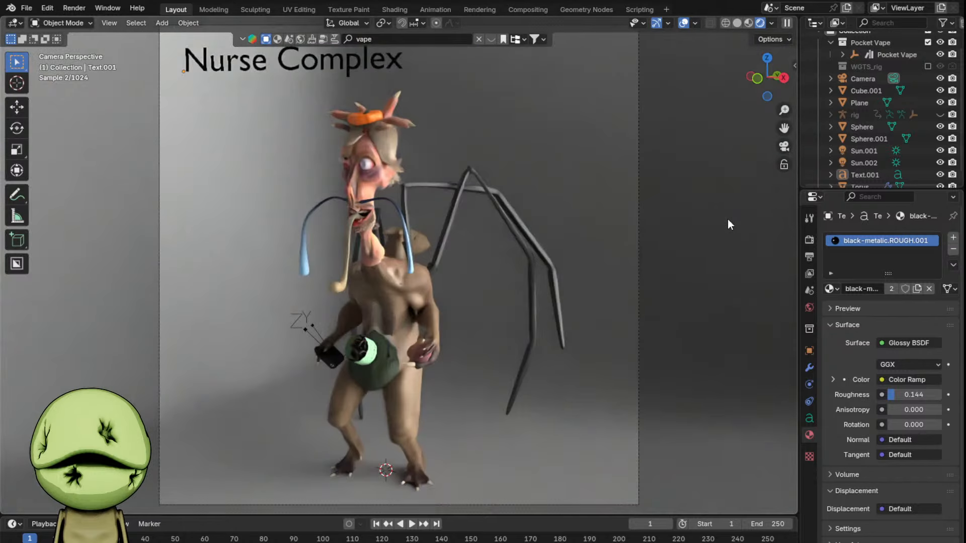